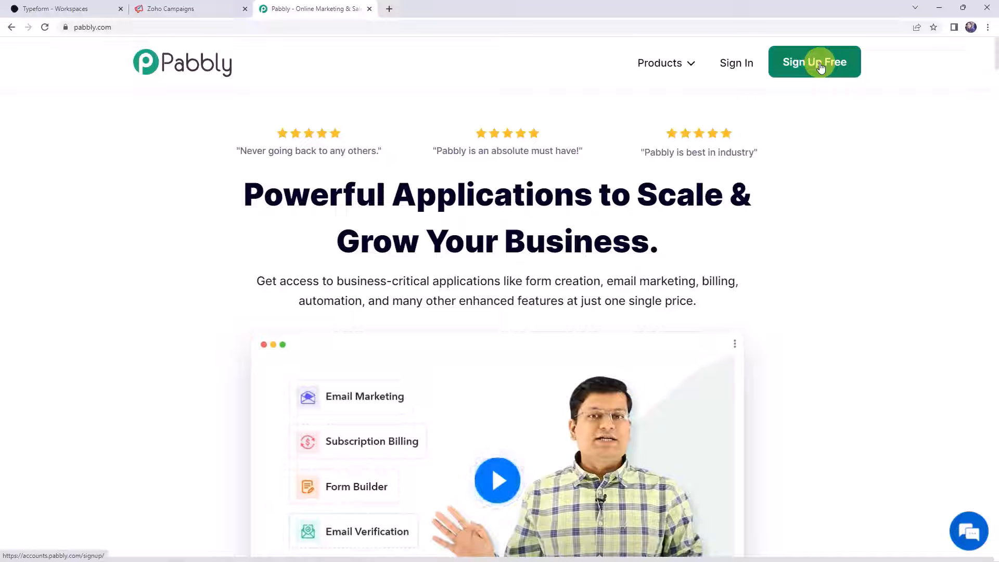
- Sign in and launch Pabbly Connect from the All Apps page to reach the workflow dashboard
click(735, 67)
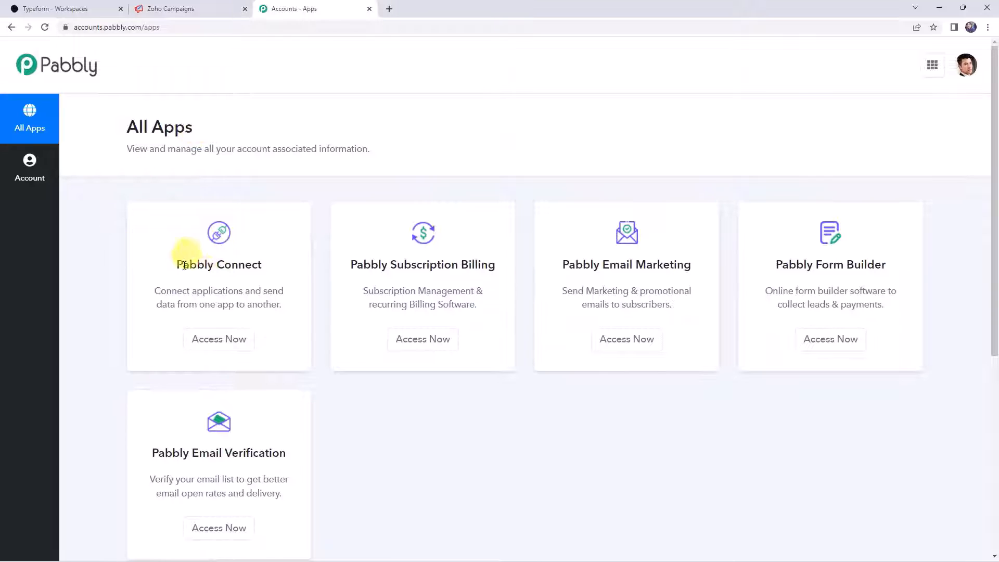
click(214, 345)
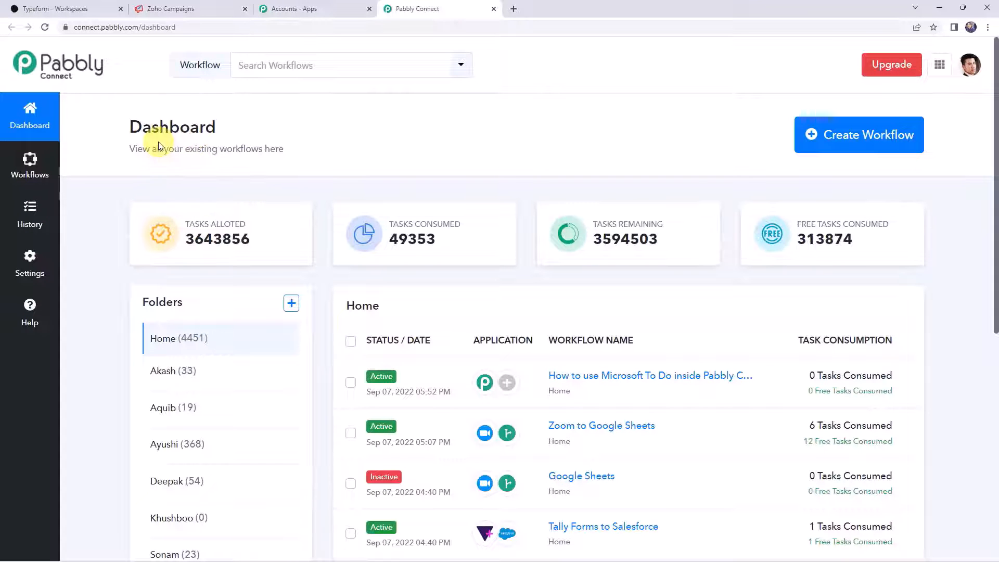
scroll(516, 316, down, 8)
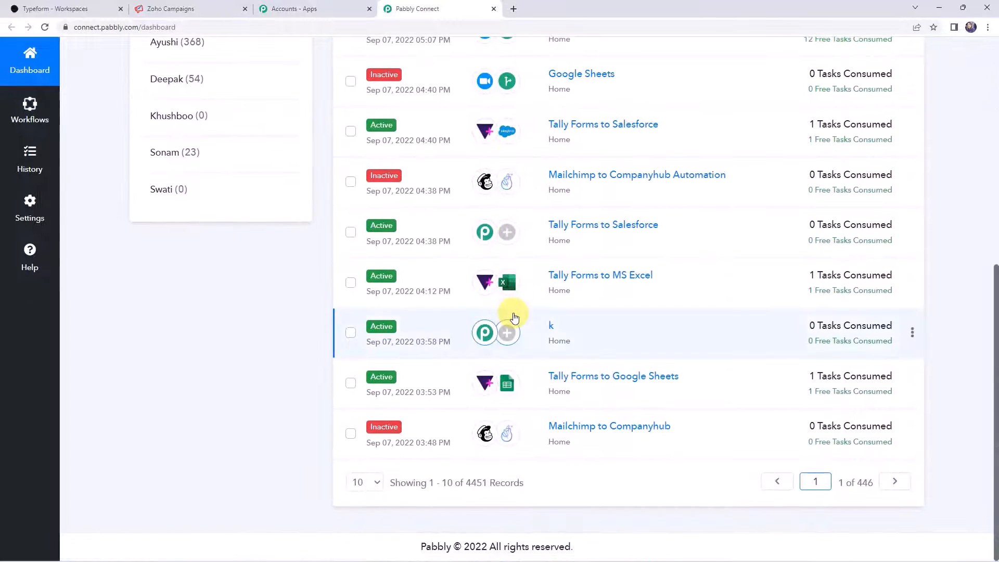
scroll(515, 317, up, 8)
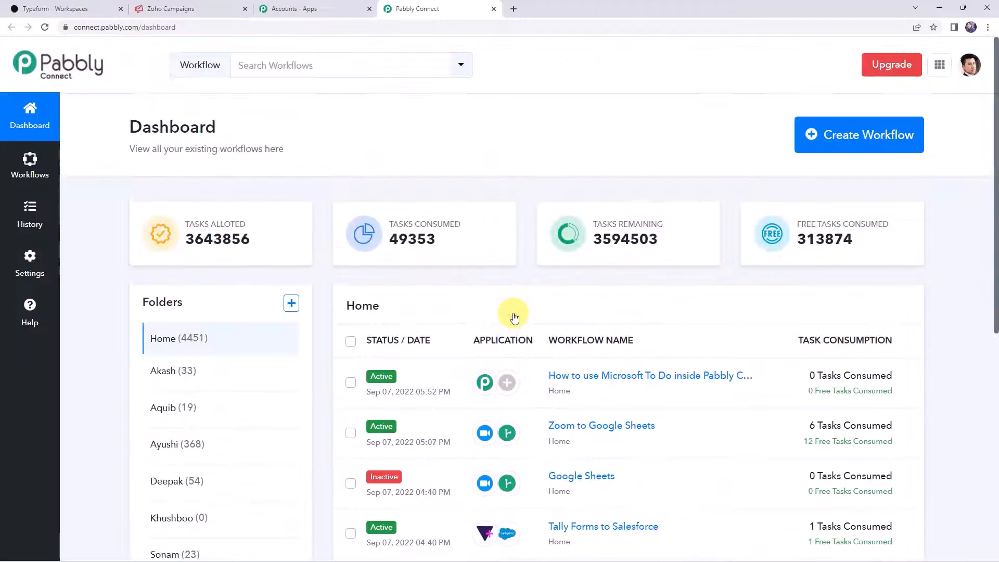
- Create a workflow named 'Typeform to Zoho Campaigns Integration'
click(854, 144)
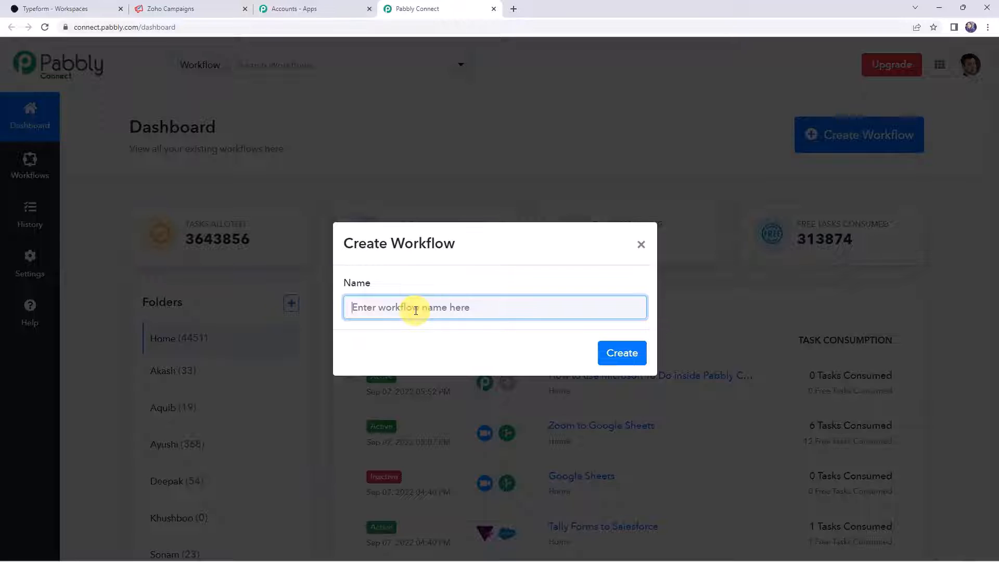
text(Typeform to Zoho Campaigns Integration)
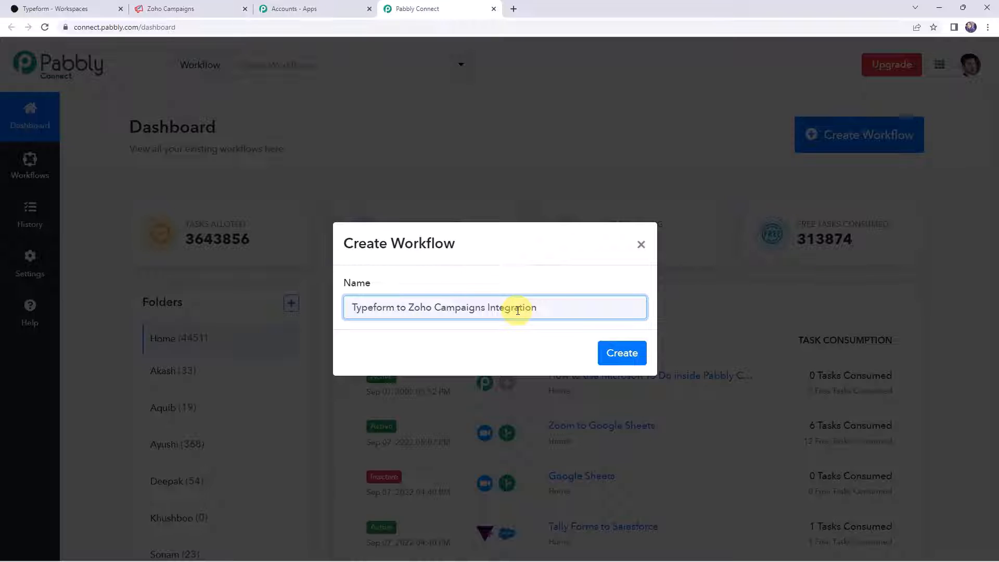
click(622, 355)
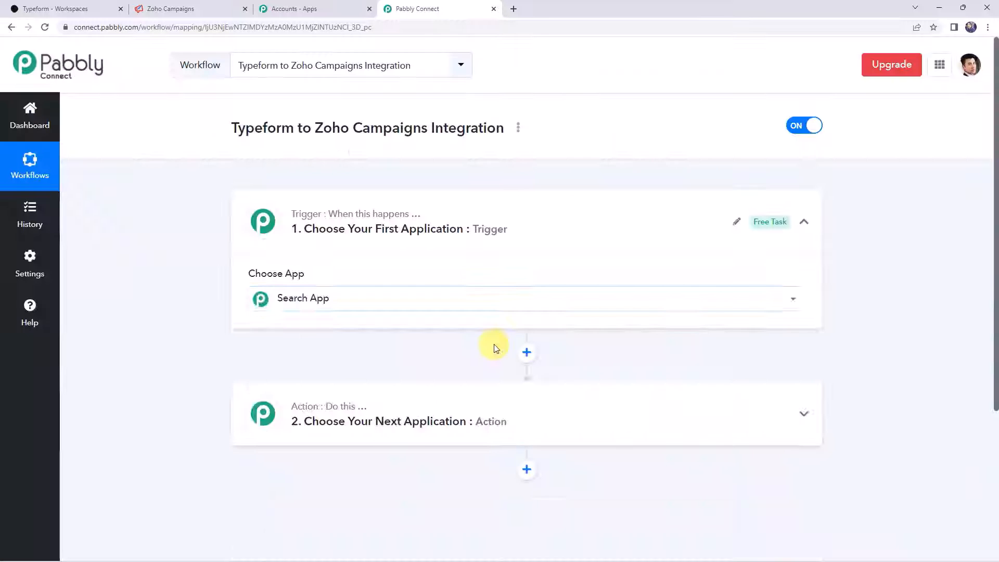
click(511, 239)
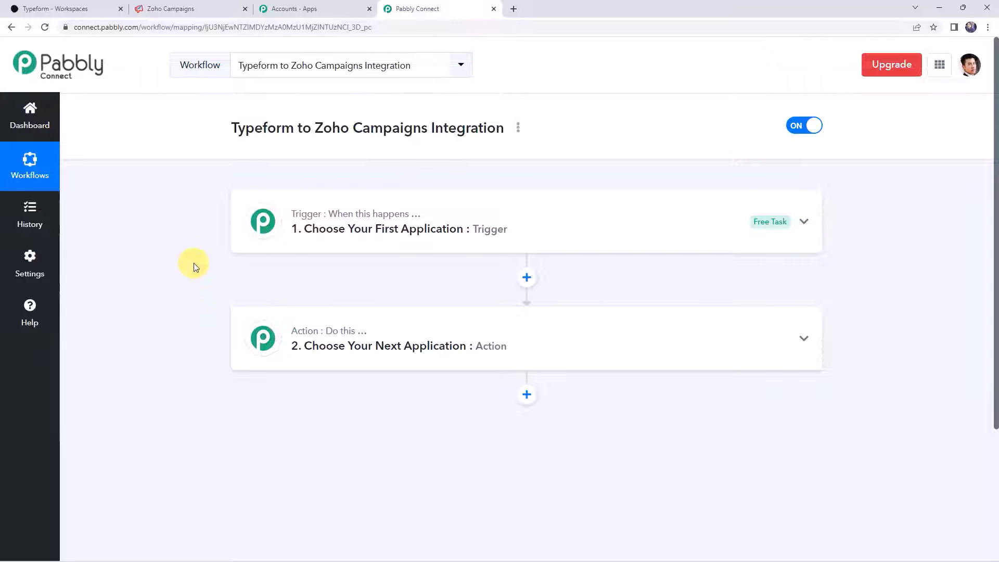
- Set the trigger app to Typeform with the New Entry trigger event
click(526, 226)
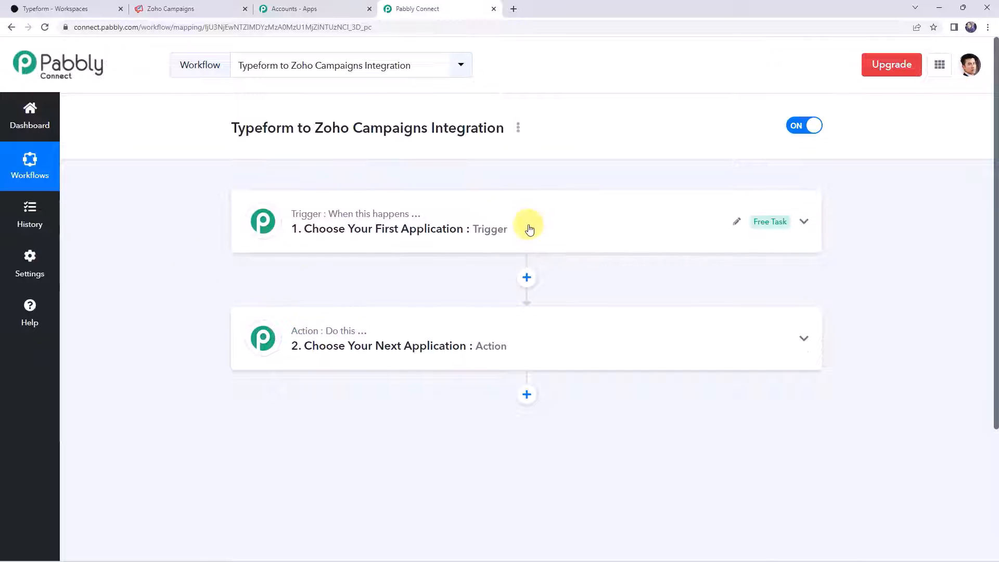
click(312, 296)
text(t)
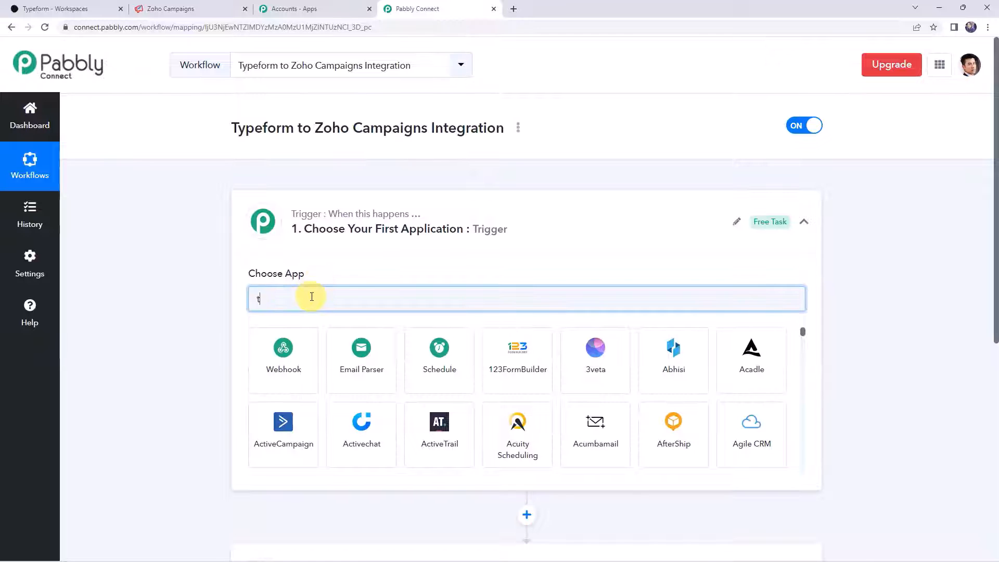
text(ypef)
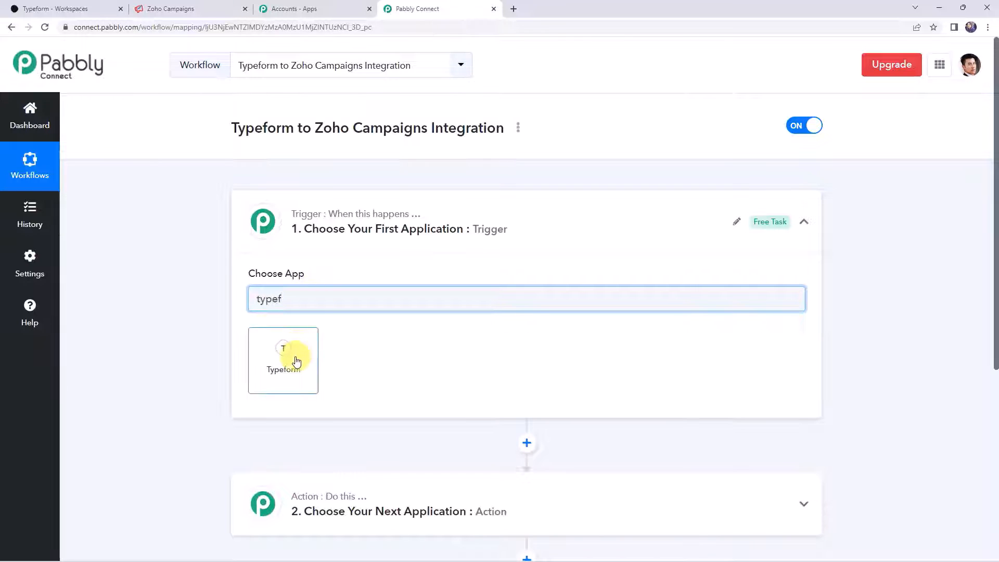
click(294, 360)
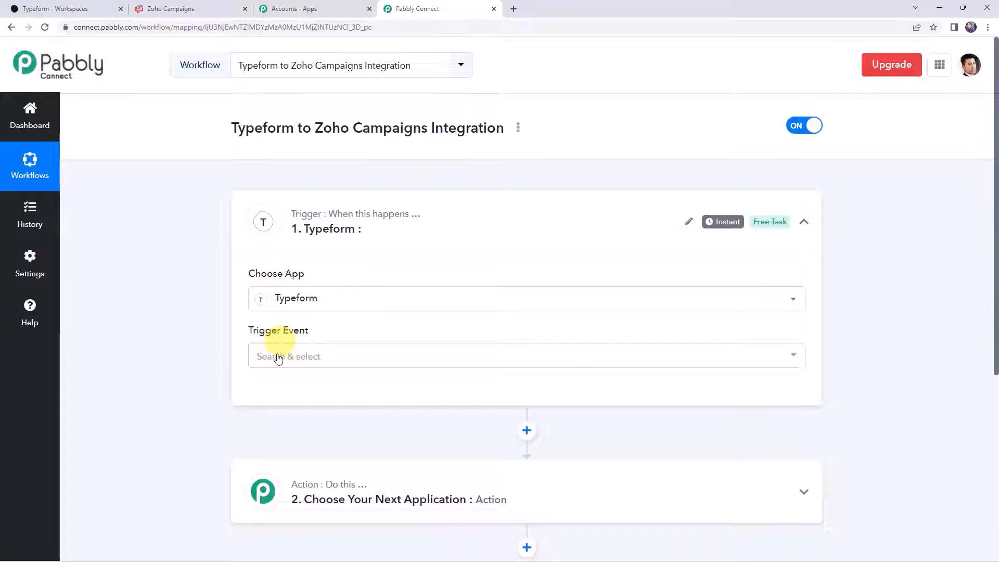
click(278, 358)
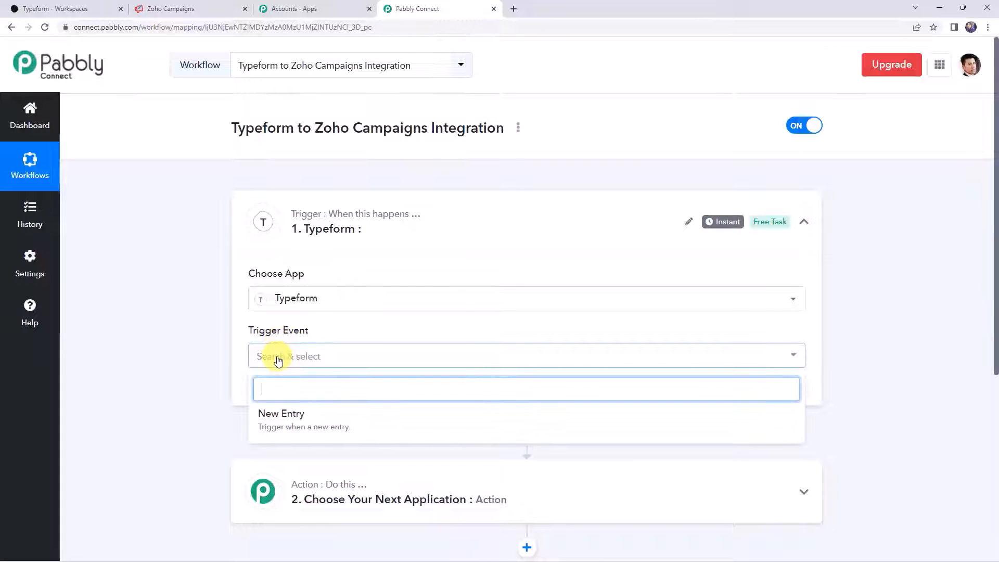
click(273, 423)
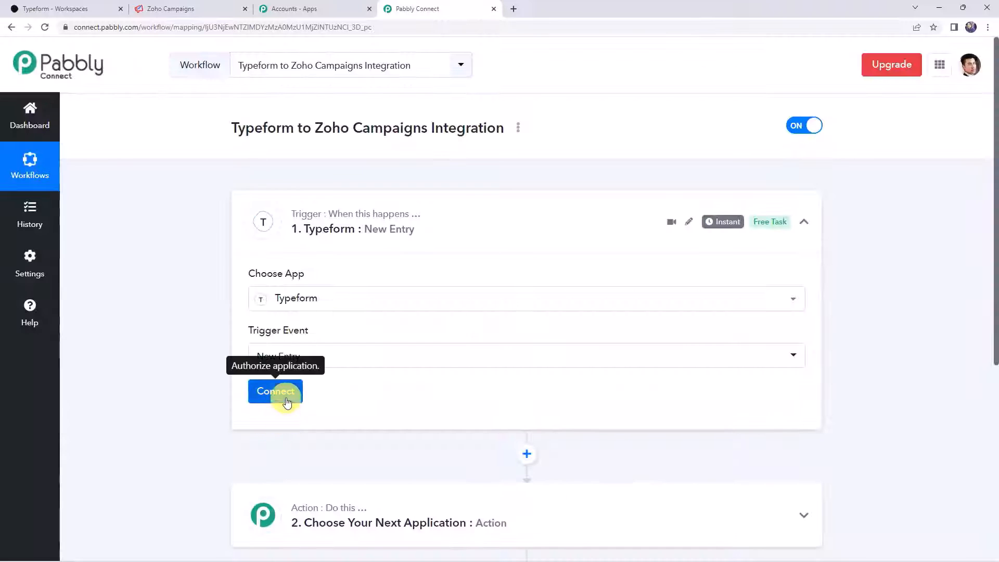
- Add a new Typeform connection and grant Pabbly Connect access to the account
click(285, 398)
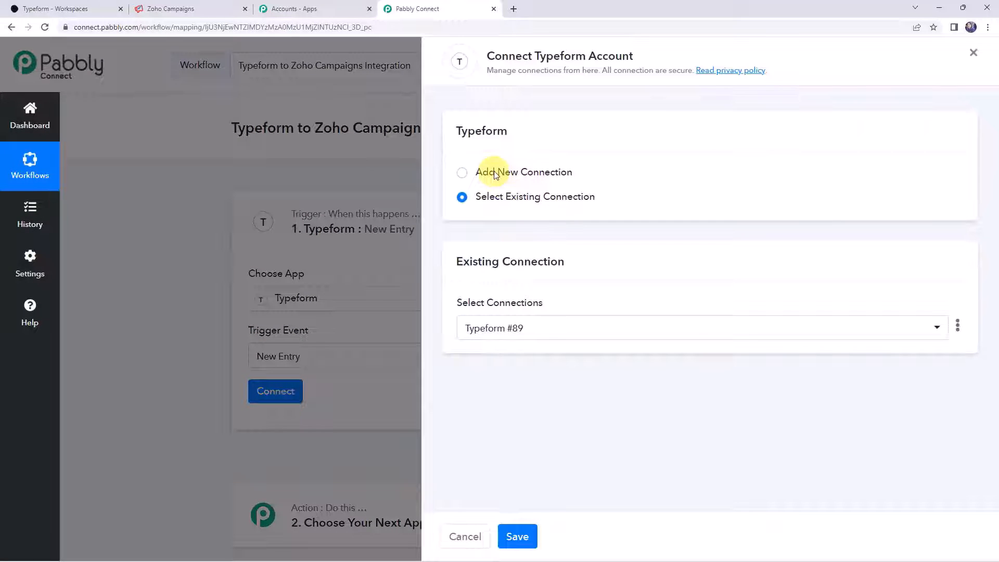
click(494, 171)
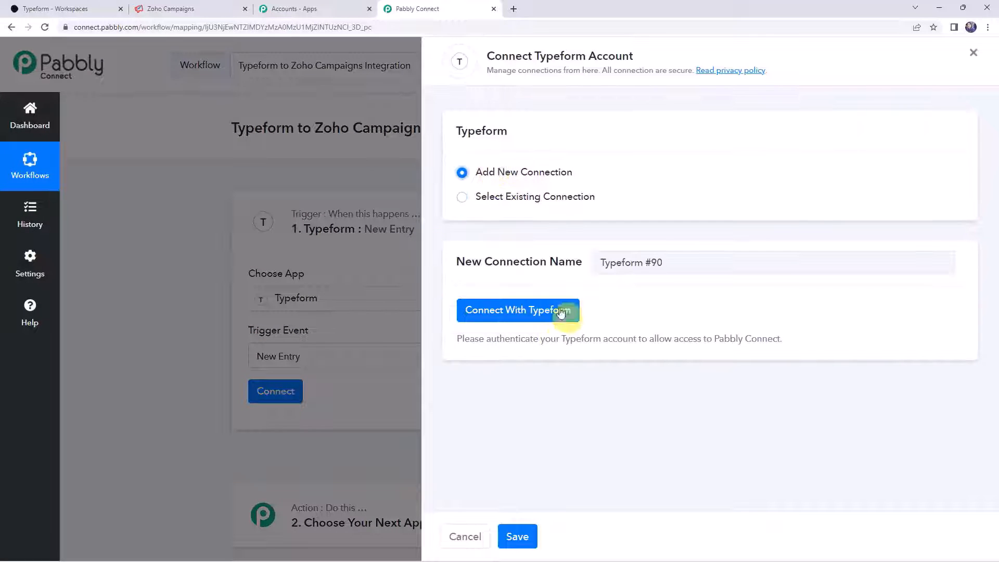
click(529, 312)
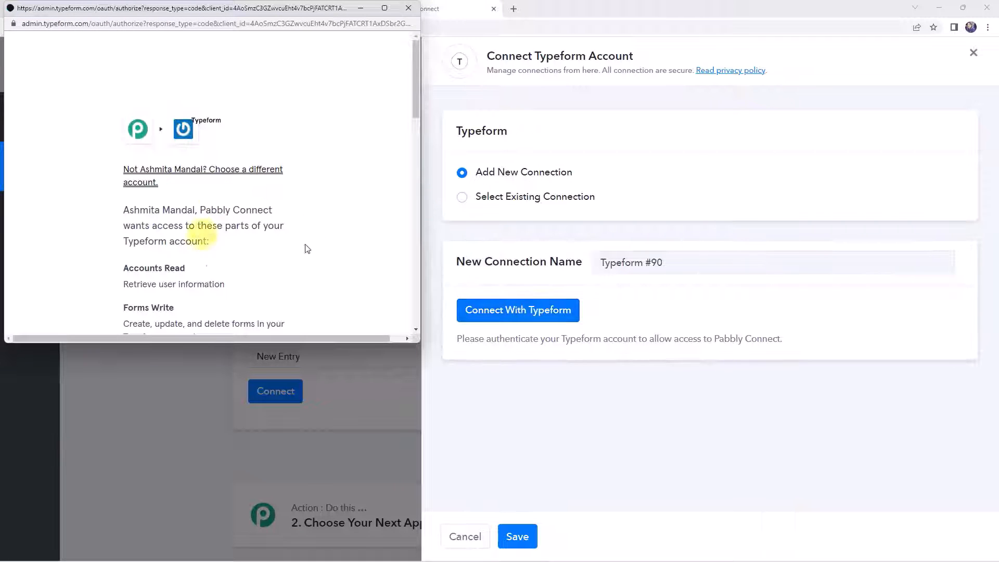
scroll(344, 241, down, 15)
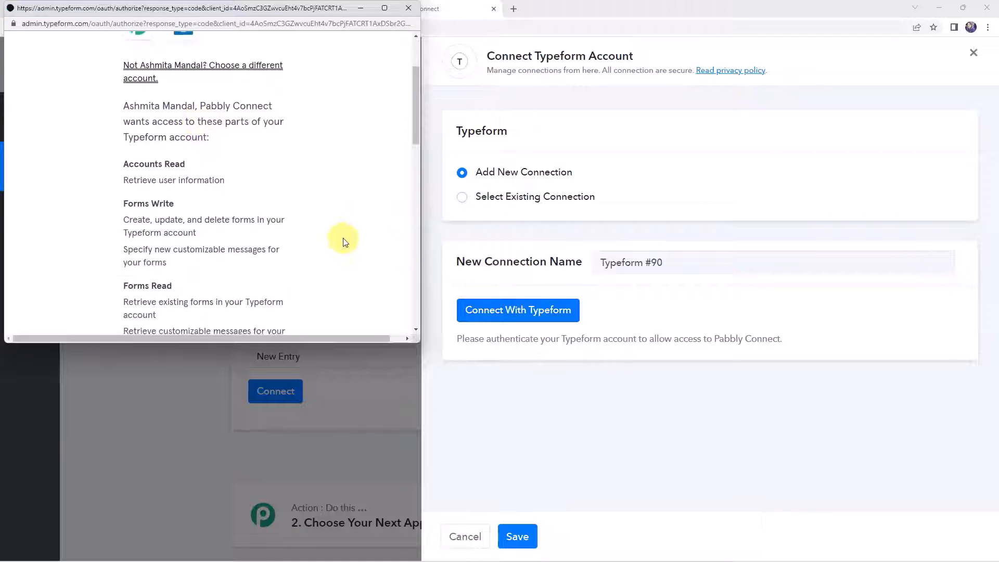
scroll(343, 241, down, 1)
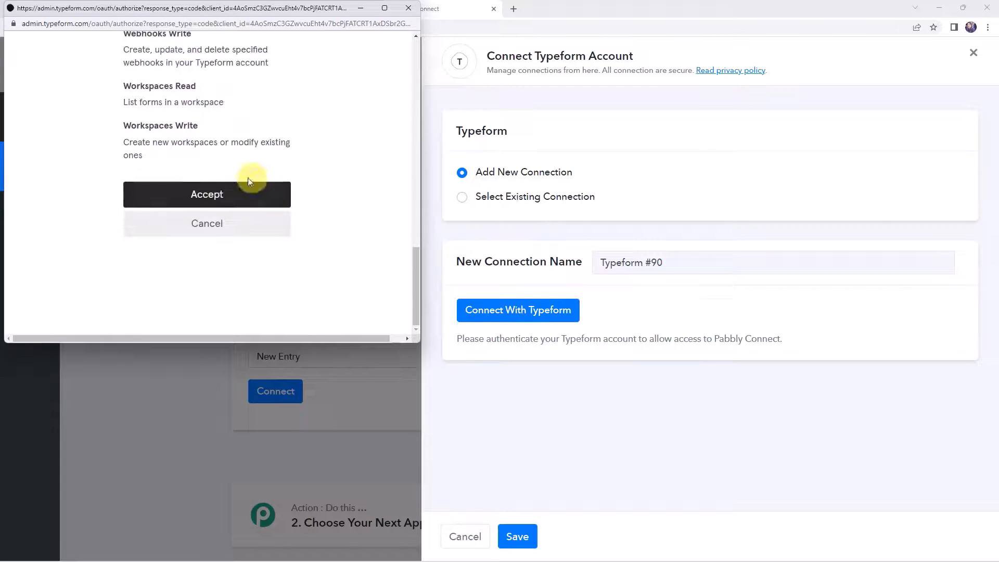
click(213, 193)
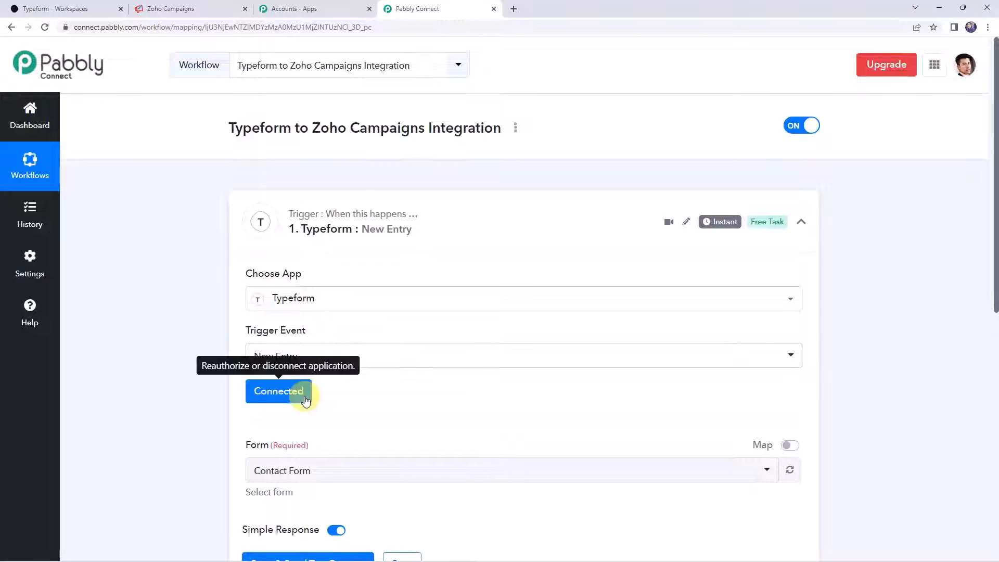
scroll(328, 390, down, 3)
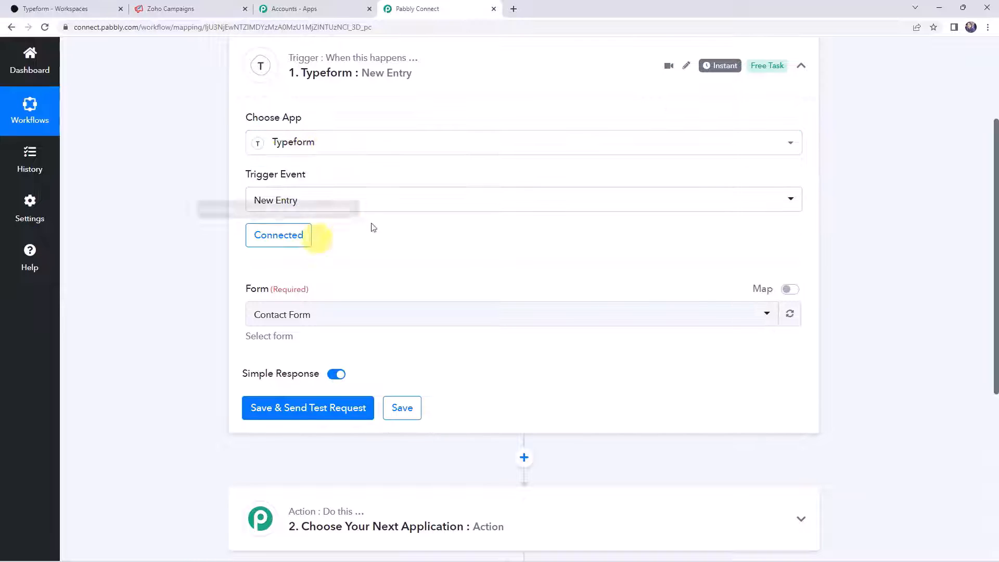
- Compare the trigger's Typeform form list with the forms in the Typeform workspace
click(298, 321)
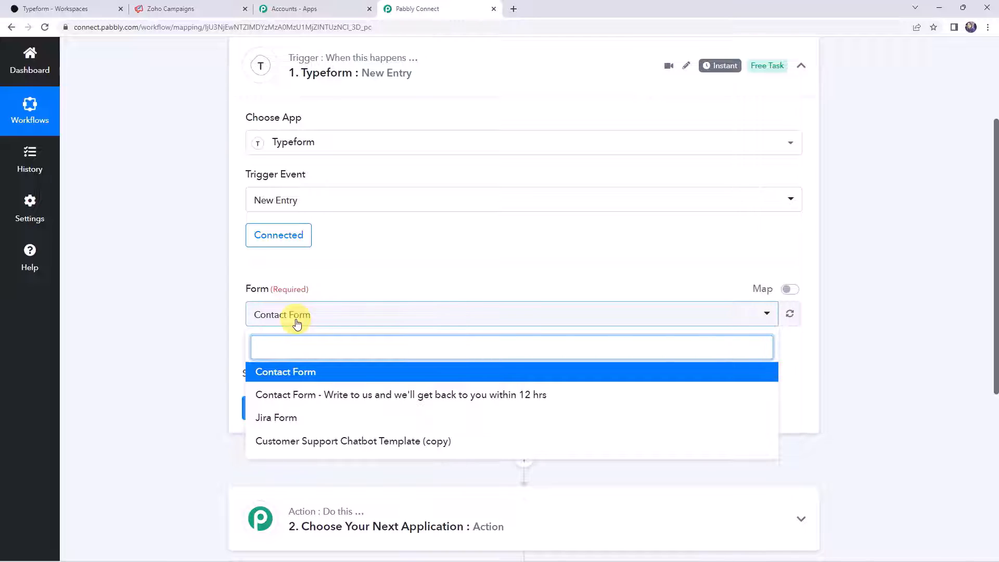
click(196, 311)
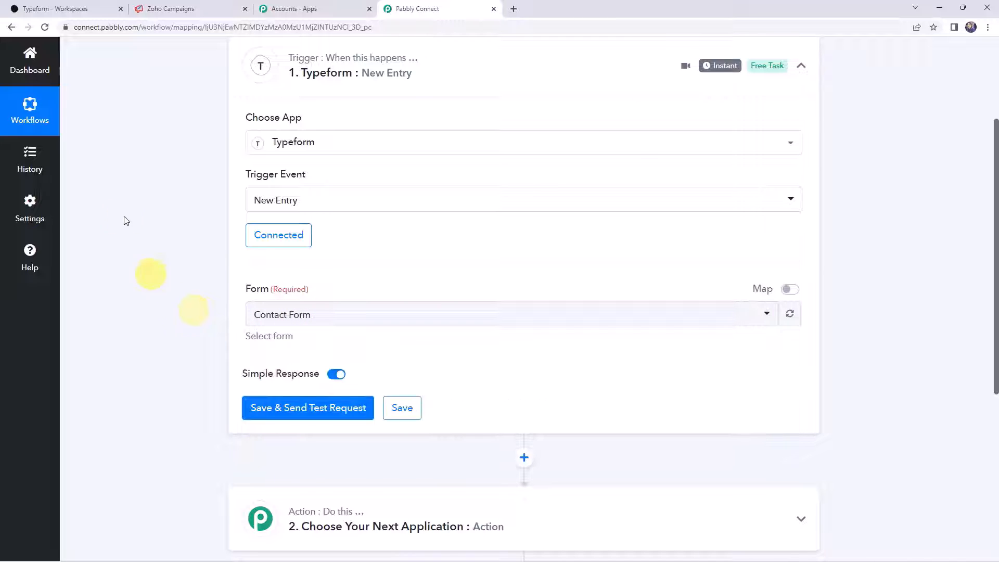
click(68, 8)
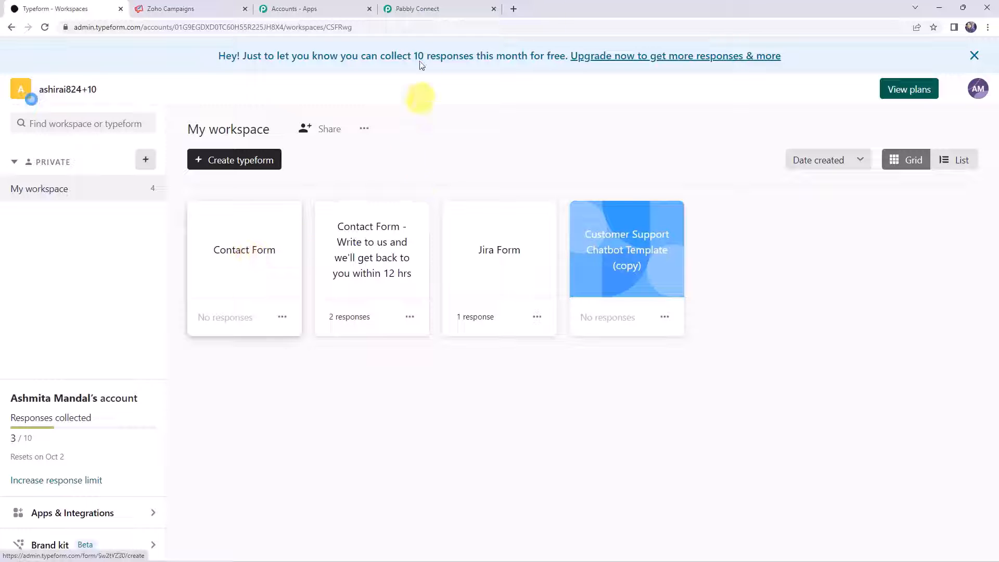
click(428, 10)
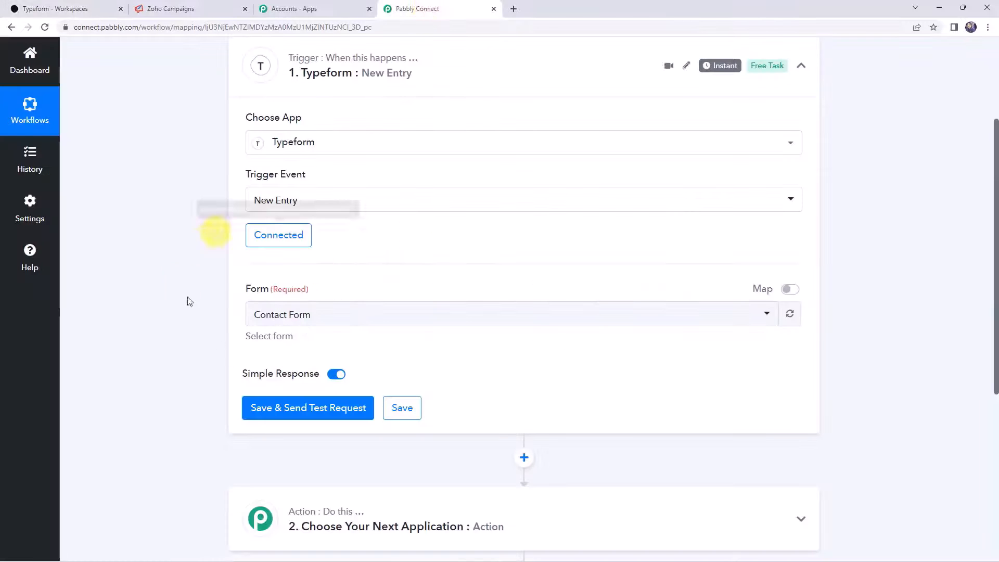
- Select Contact Form as the trigger form and save so it waits for a test response
click(268, 312)
click(279, 369)
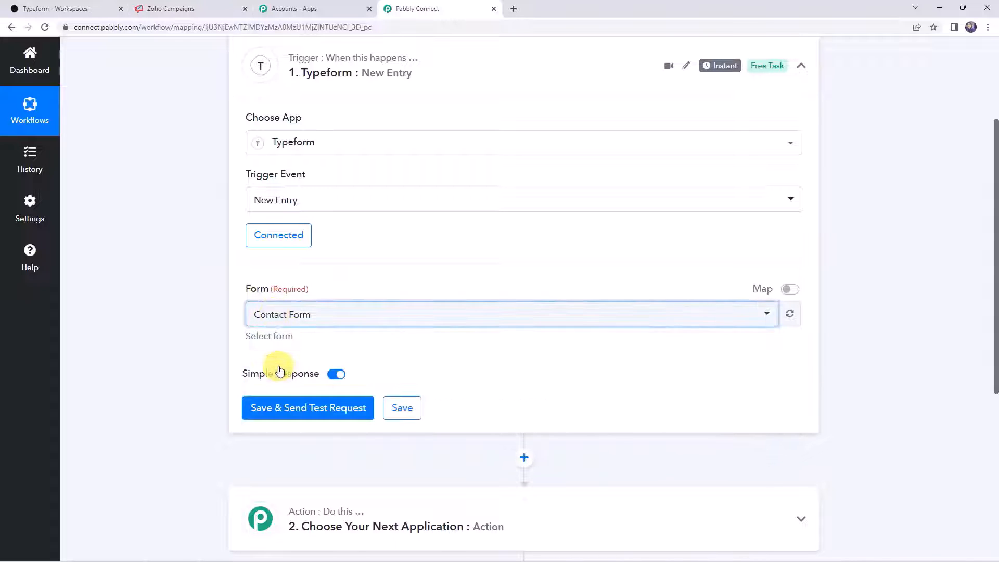
click(271, 409)
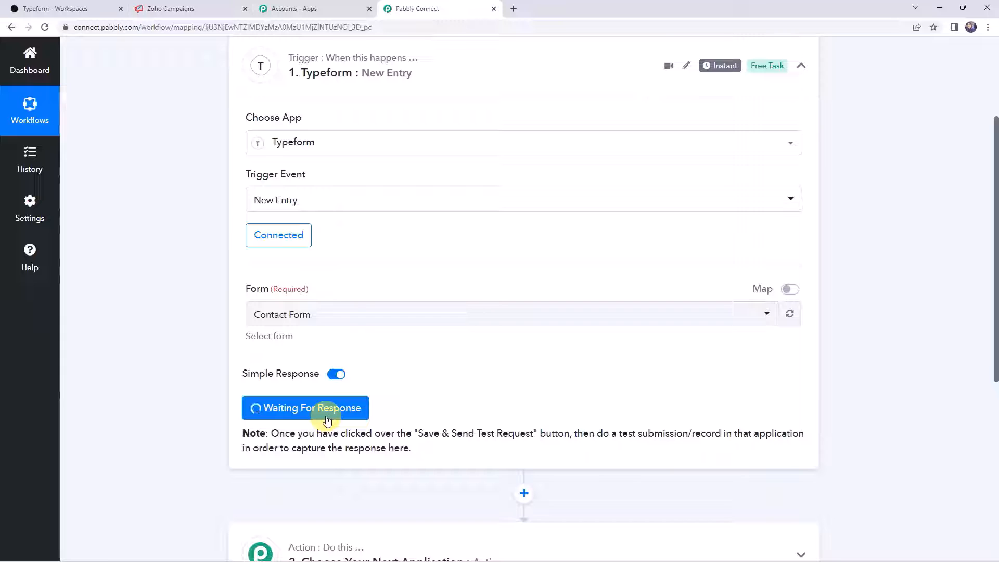
click(58, 8)
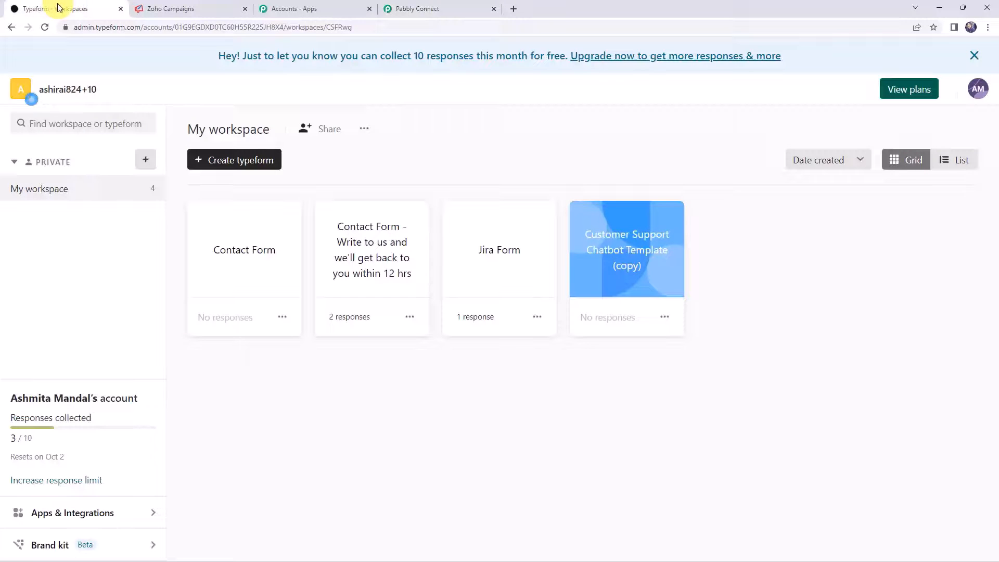
- Copy Contact Form's public link from its Share page in Typeform
click(268, 258)
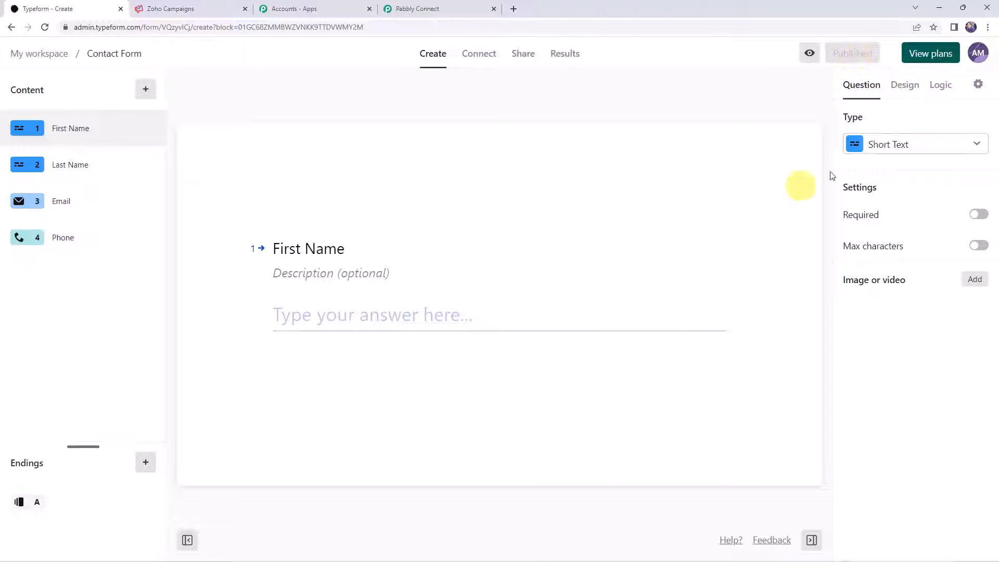
click(517, 60)
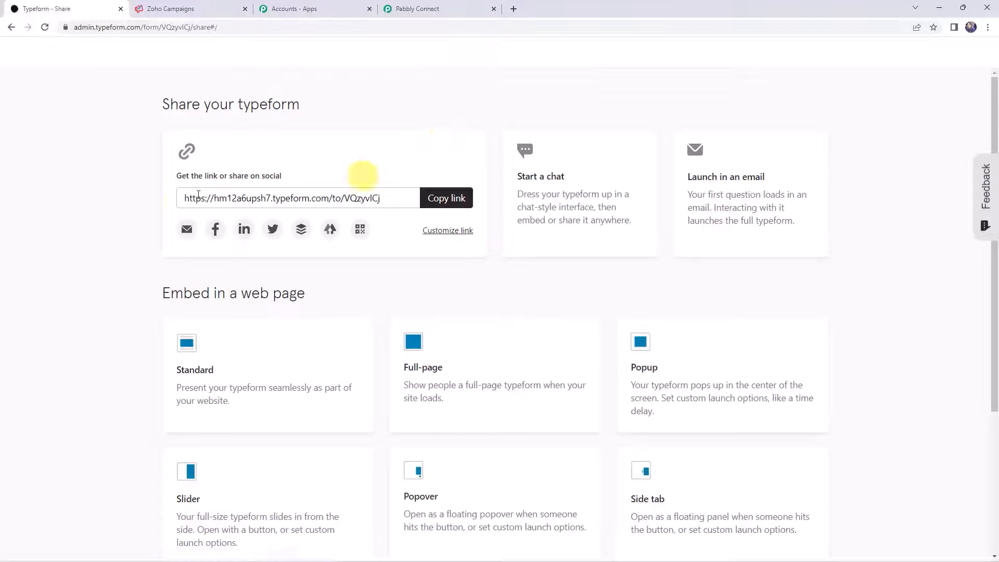
click(455, 200)
- Load the copied form link in a new tab and submit answers Demo, Name, an e-mail and phone
click(514, 8)
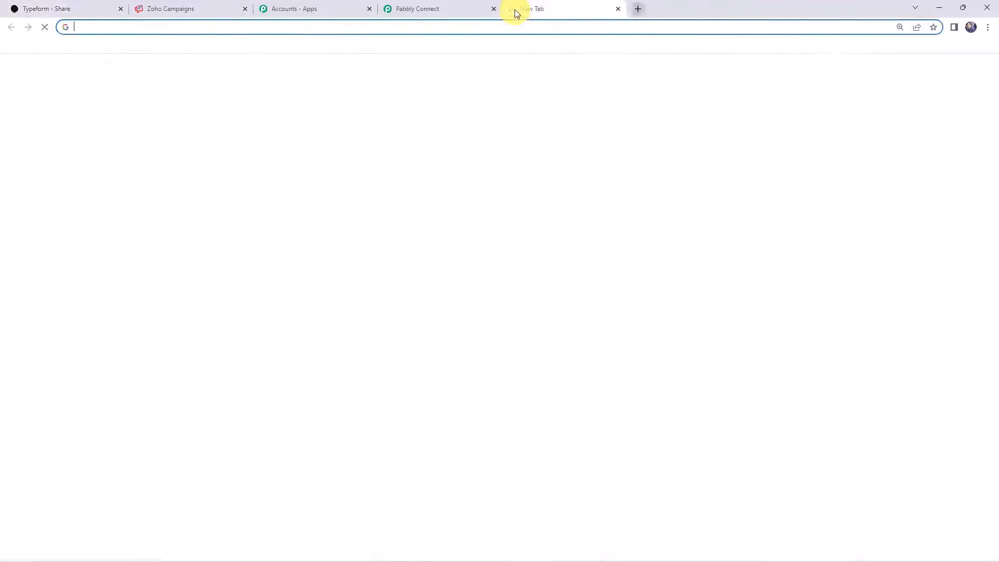
key(ctrl+v)
key(Return)
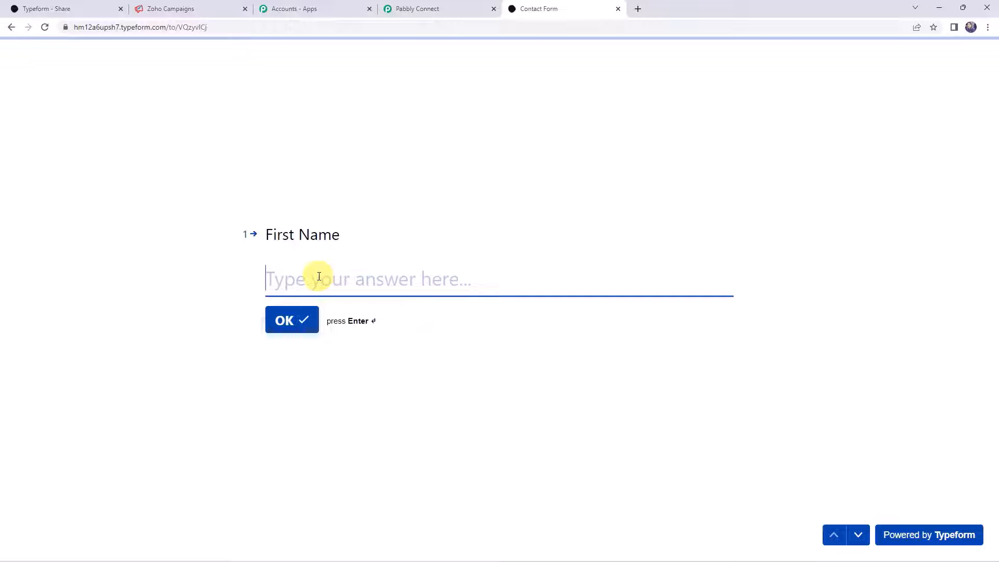
text(Demo)
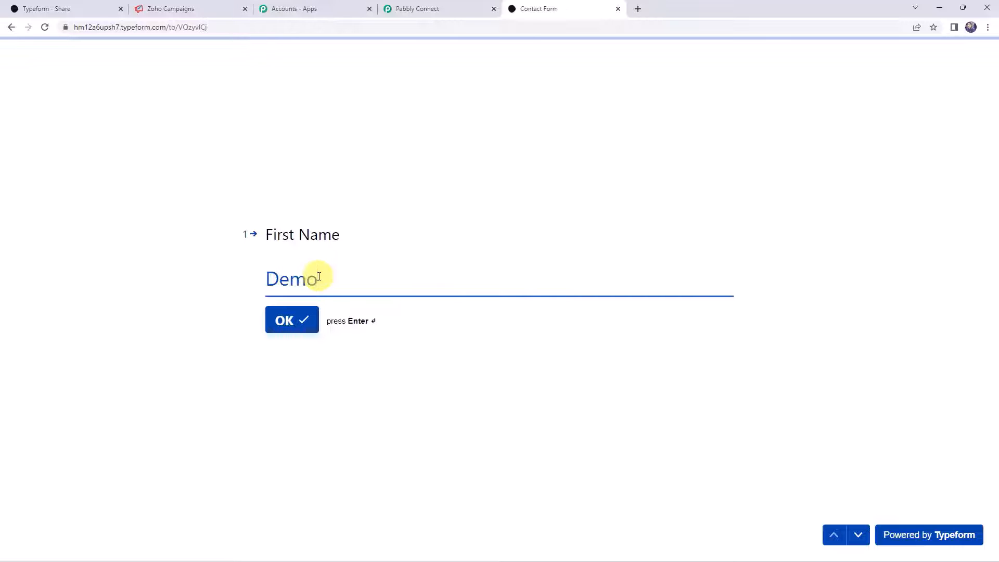
key(Return)
text(Name)
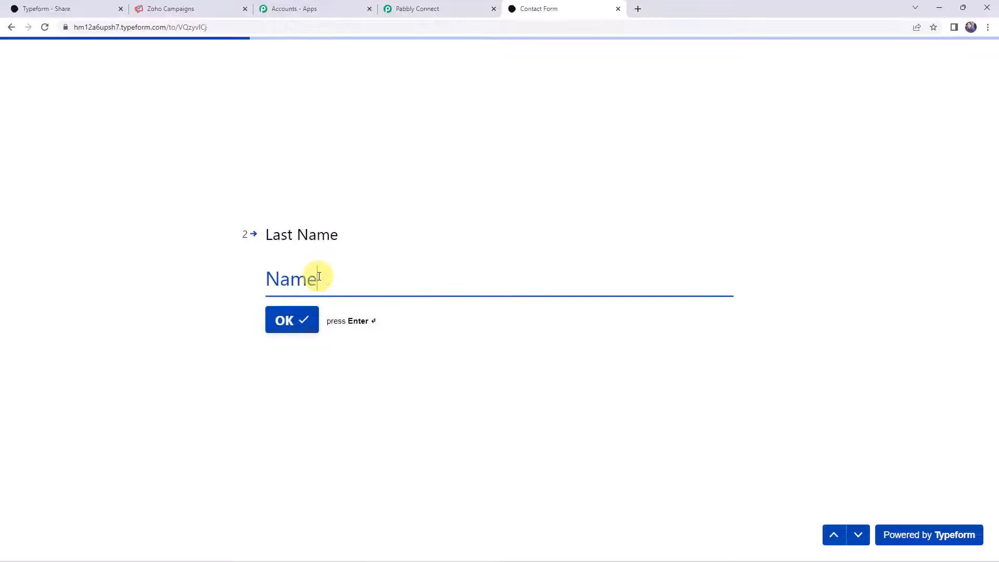
key(Return)
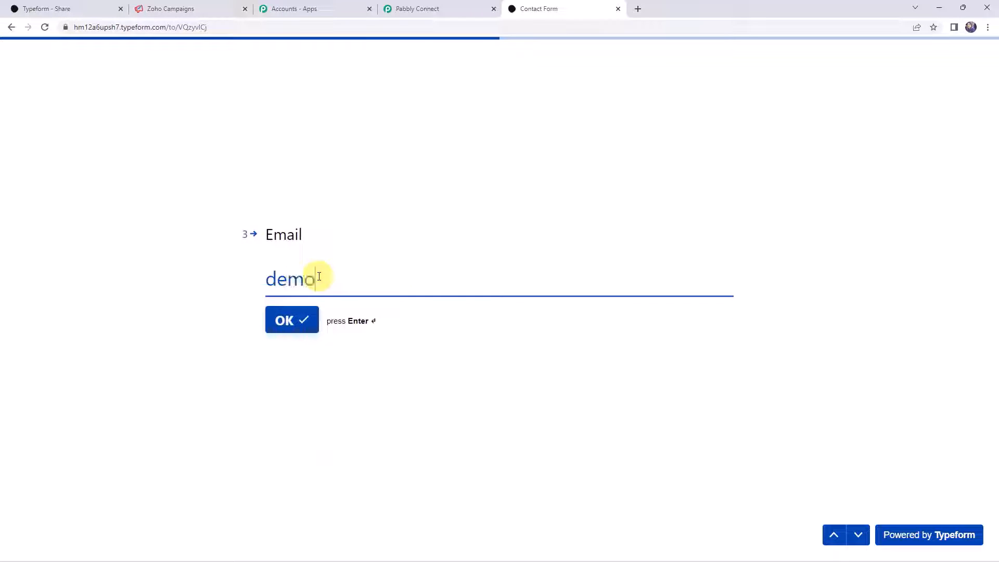
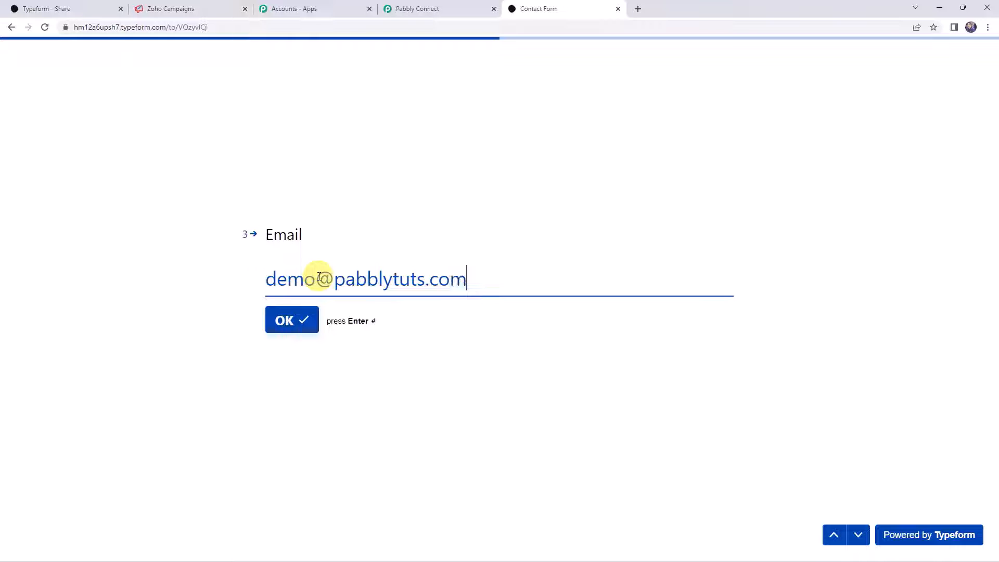
key(Return)
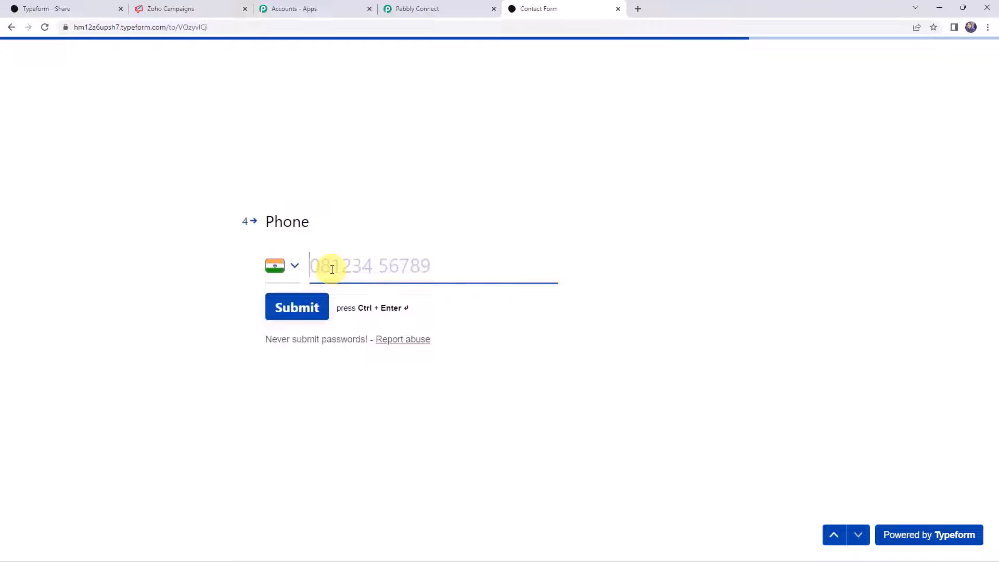
click(332, 269)
text(9)
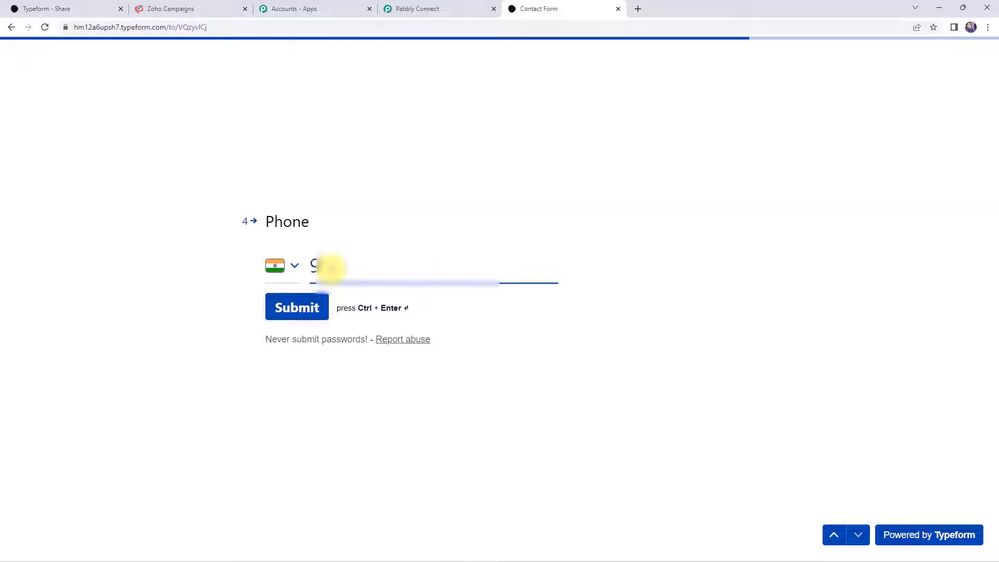
text(8765)
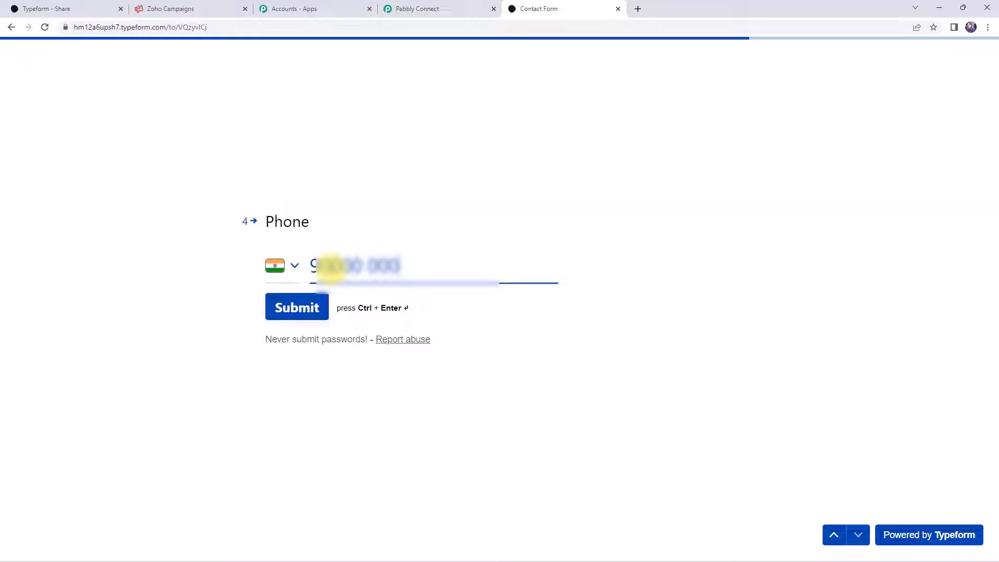
click(290, 311)
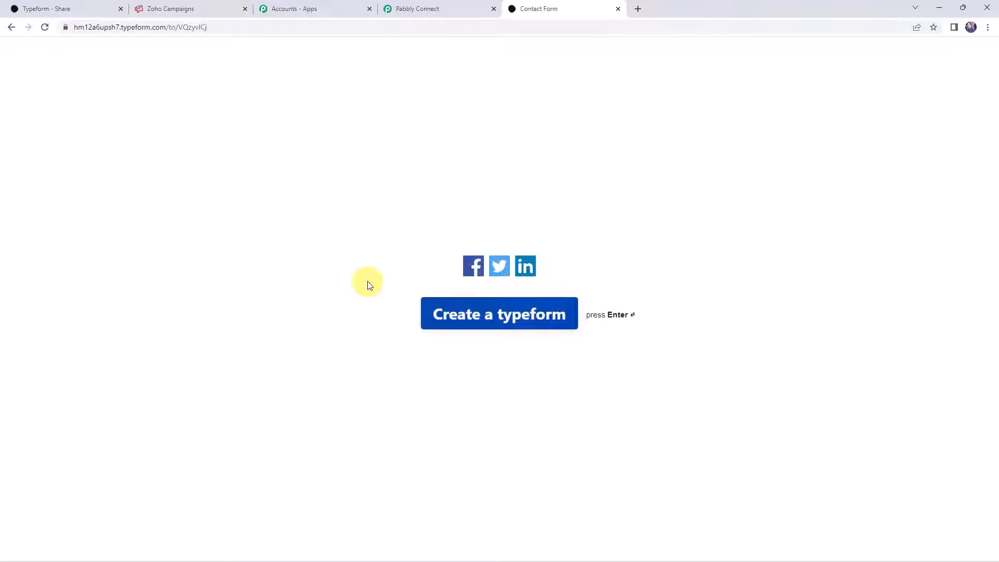
- Return to the workflow and scroll through the trigger's Response Received data
click(435, 7)
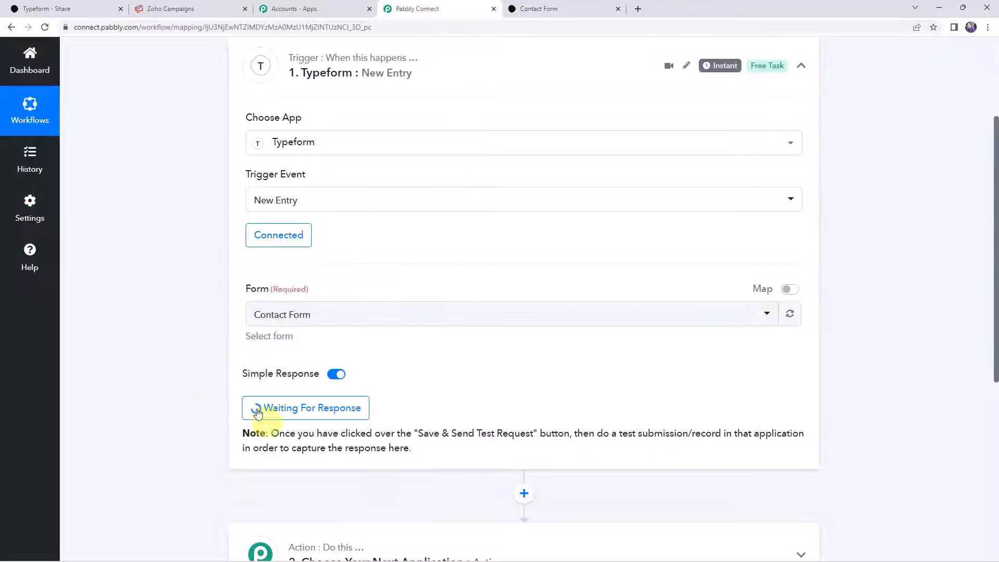
scroll(184, 413, down, 4)
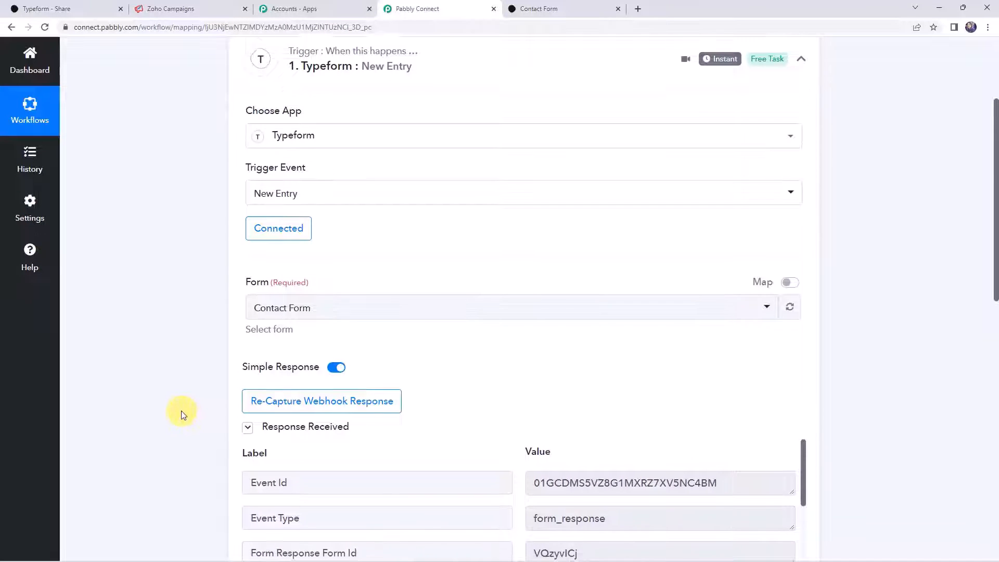
scroll(183, 413, down, 1)
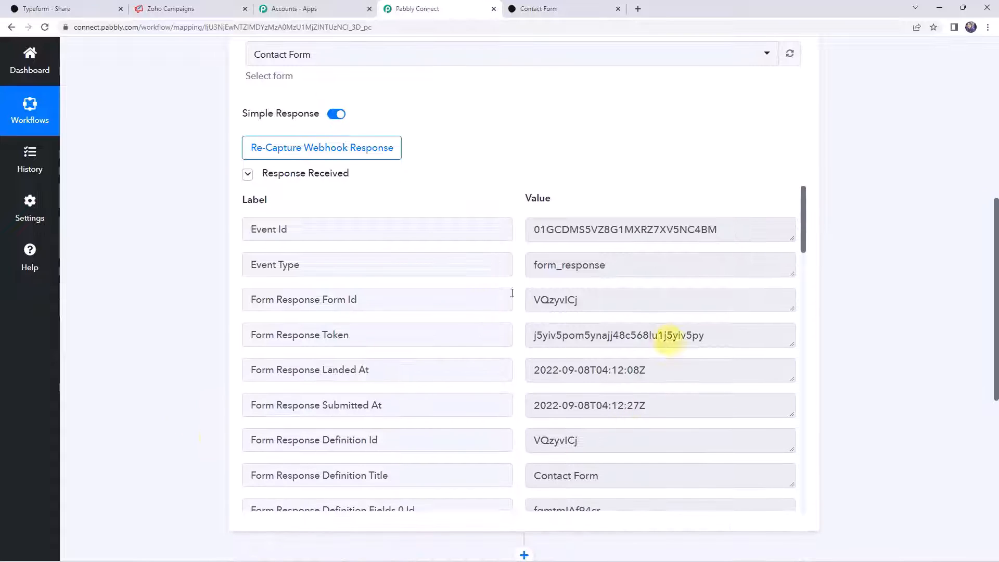
scroll(488, 307, down, 6)
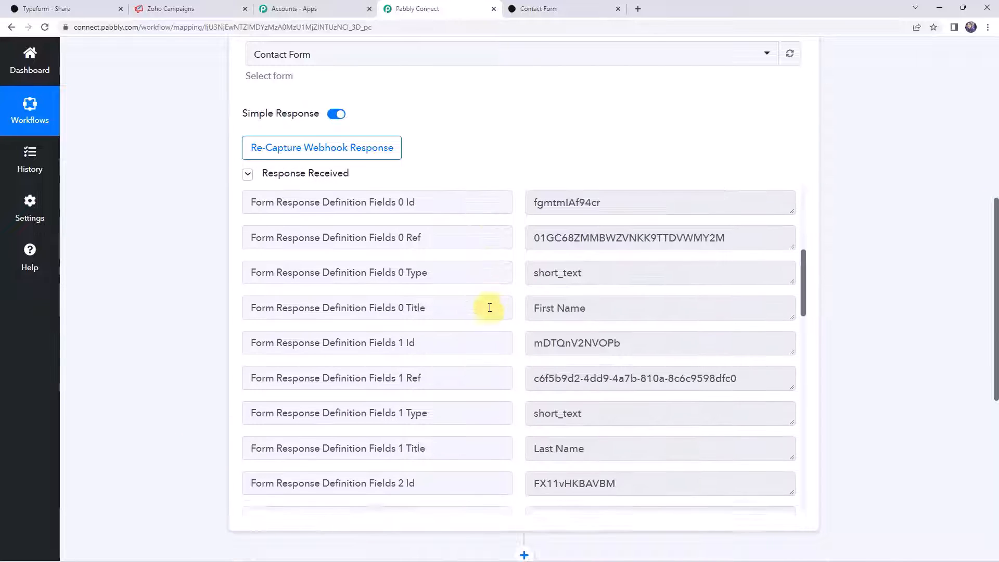
scroll(490, 308, down, 4)
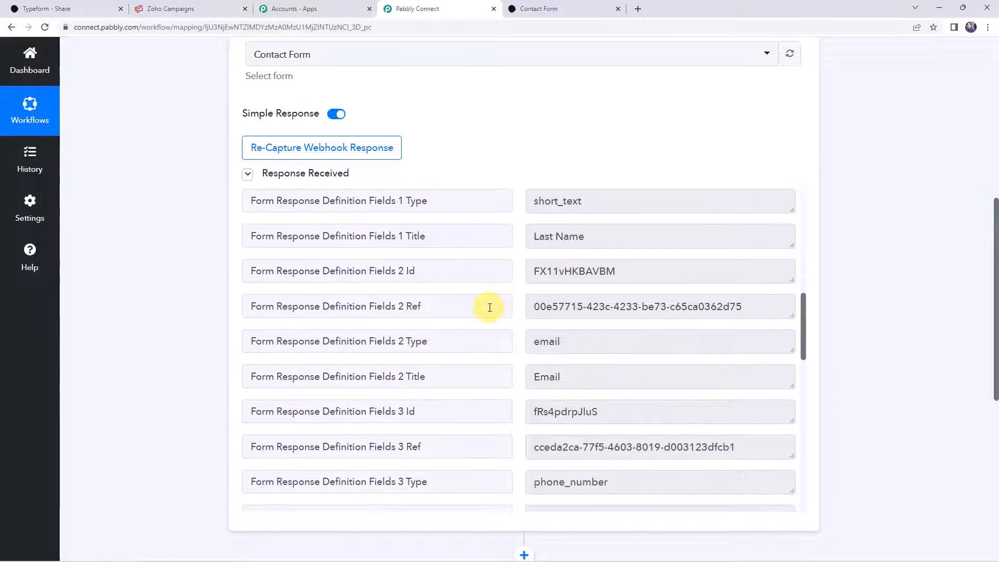
scroll(490, 308, down, 9)
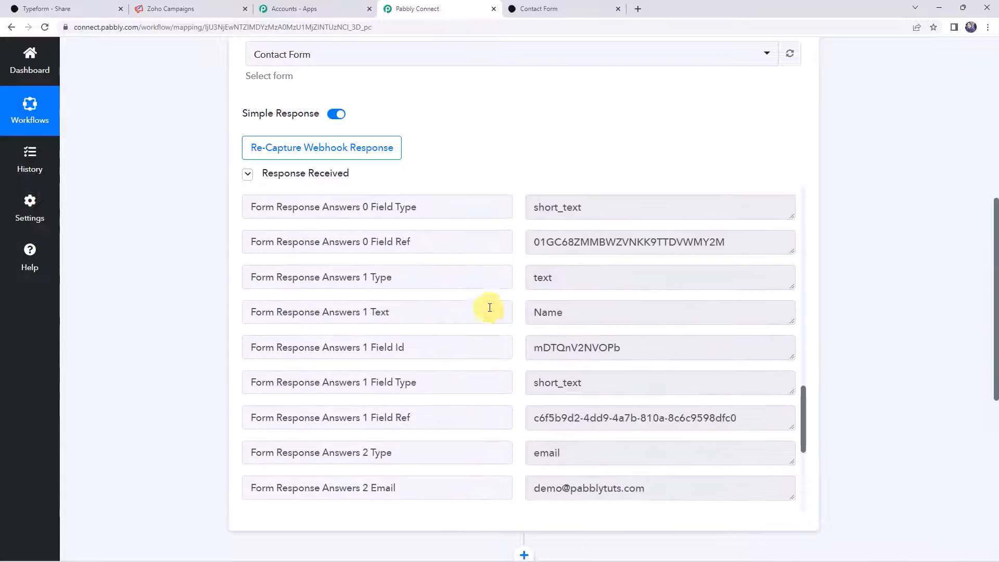
scroll(490, 307, down, 4)
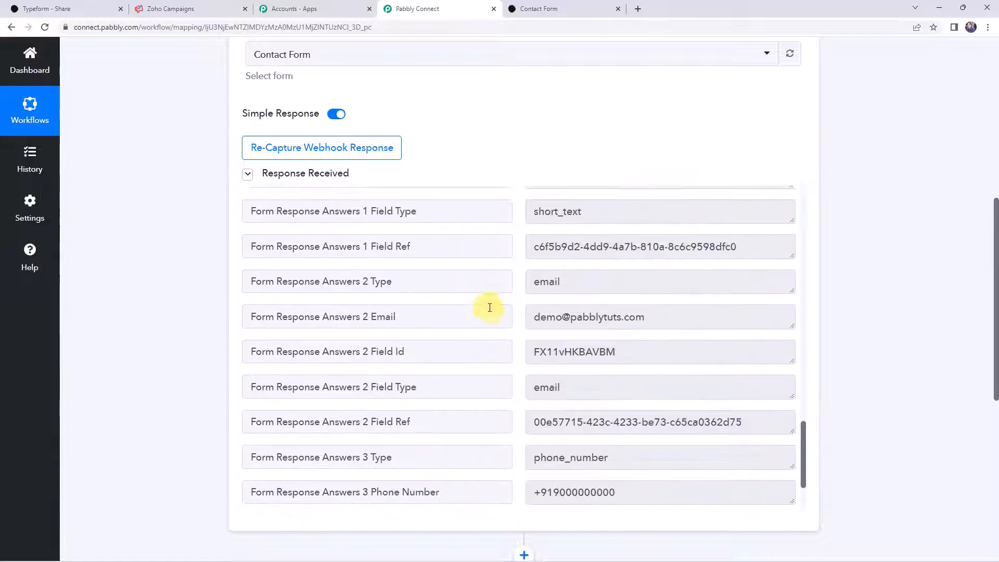
scroll(489, 308, up, 4)
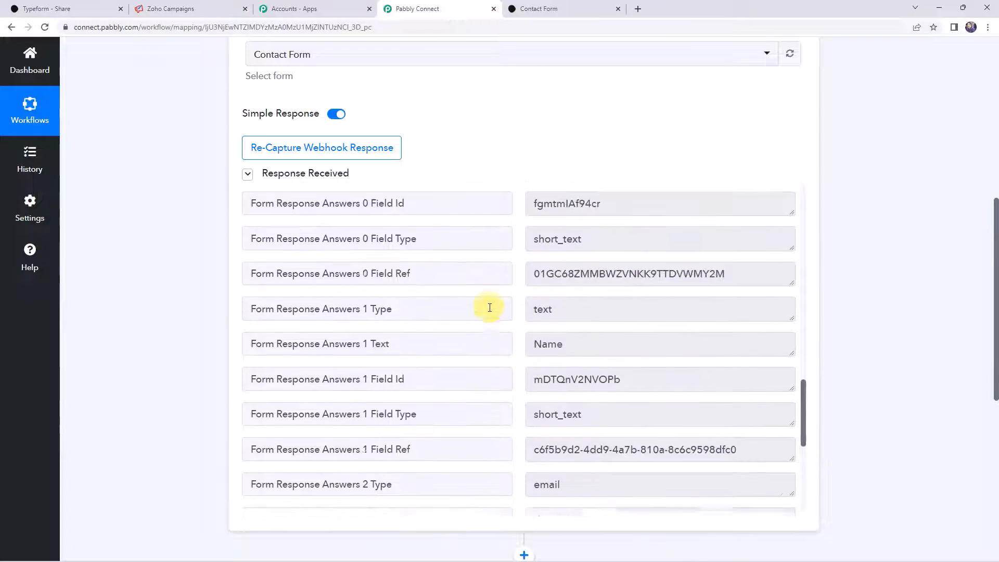
- Inspect the captured first name Demo, last name Name, e-mail and phone values
click(610, 346)
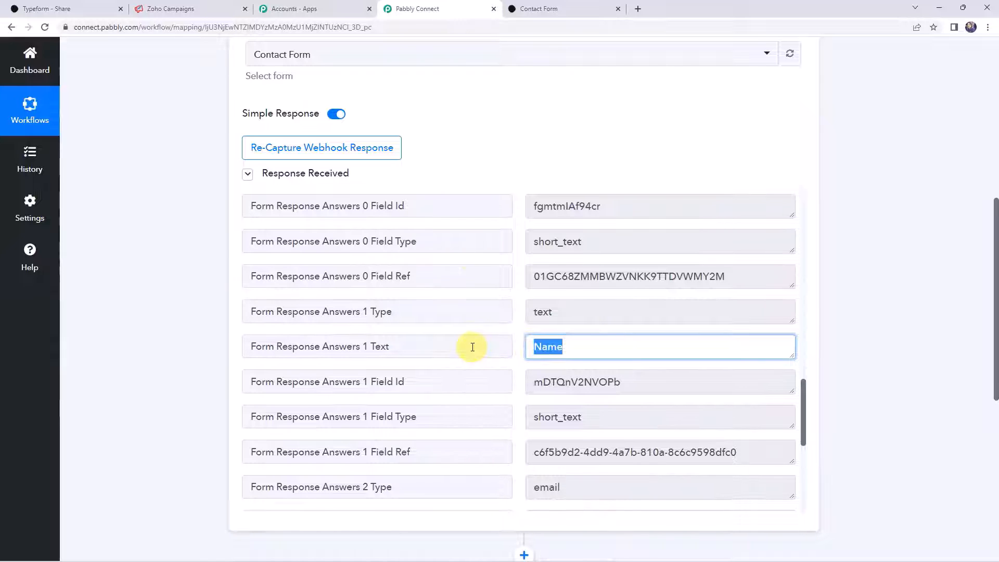
scroll(472, 347, up, 3)
click(562, 329)
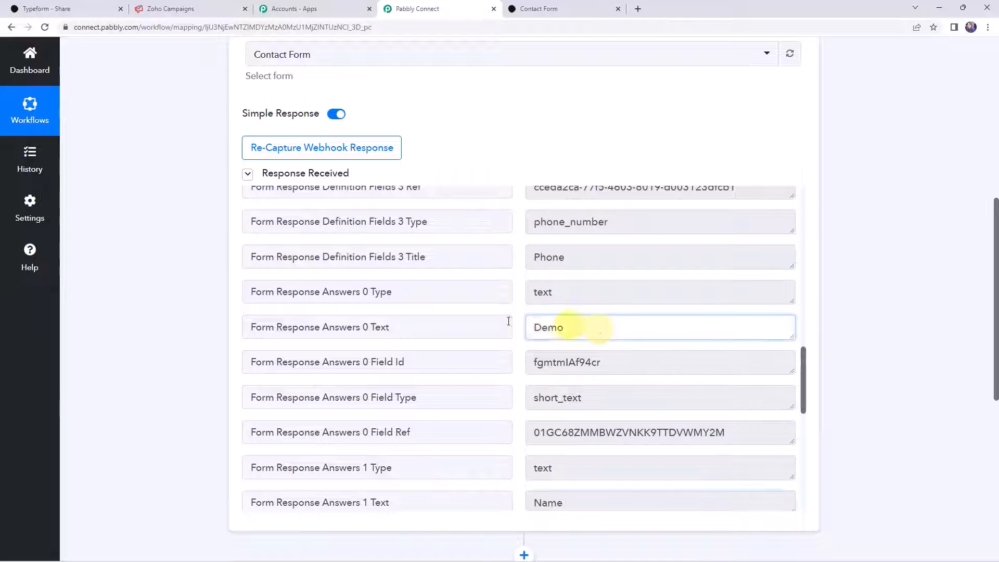
scroll(453, 319, down, 3)
click(541, 345)
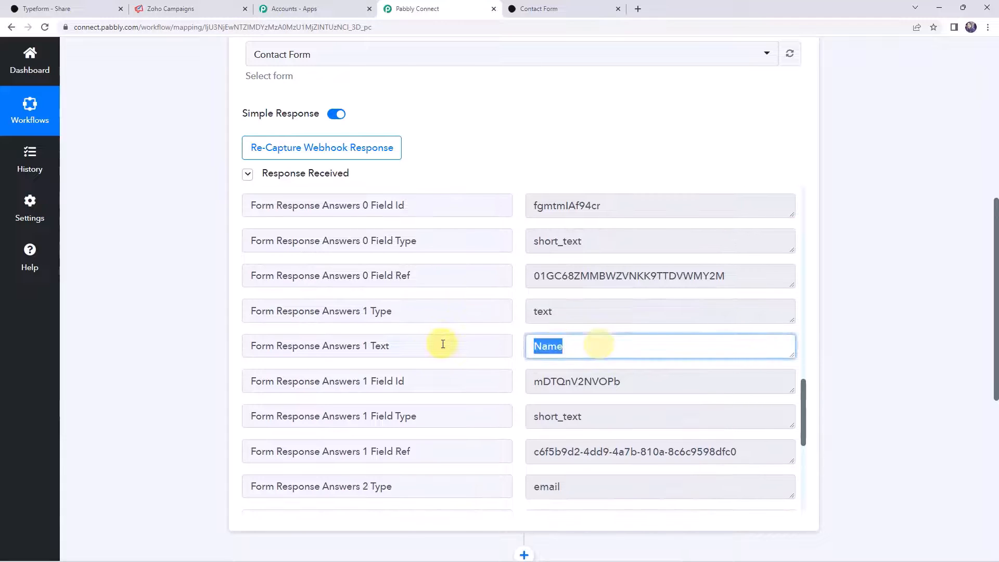
scroll(444, 312, down, 5)
click(660, 314)
scroll(442, 338, down, 3)
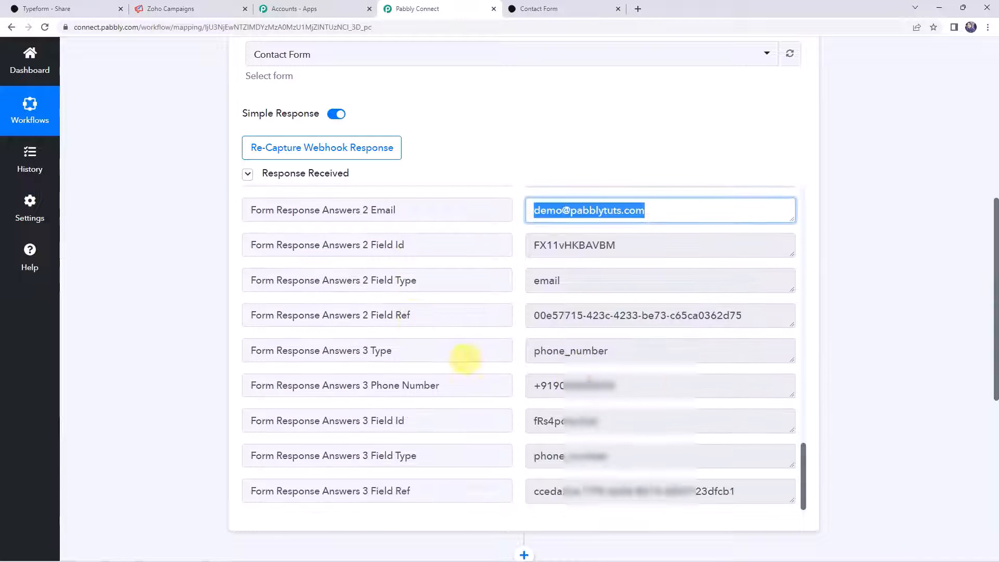
click(688, 385)
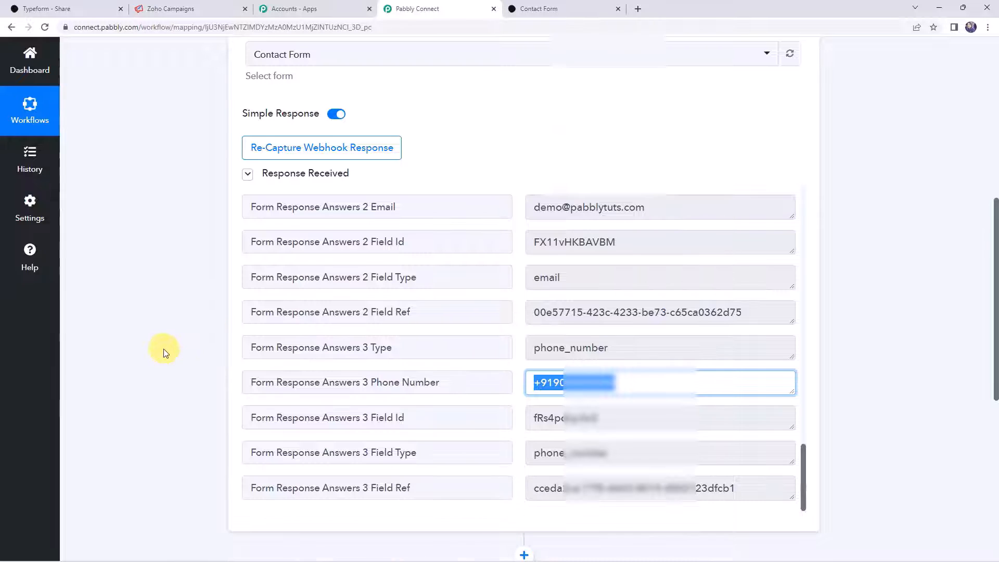
scroll(161, 356, down, 8)
- Set the action step to Zoho Campaigns with the Add/Update Subscriber event
click(469, 213)
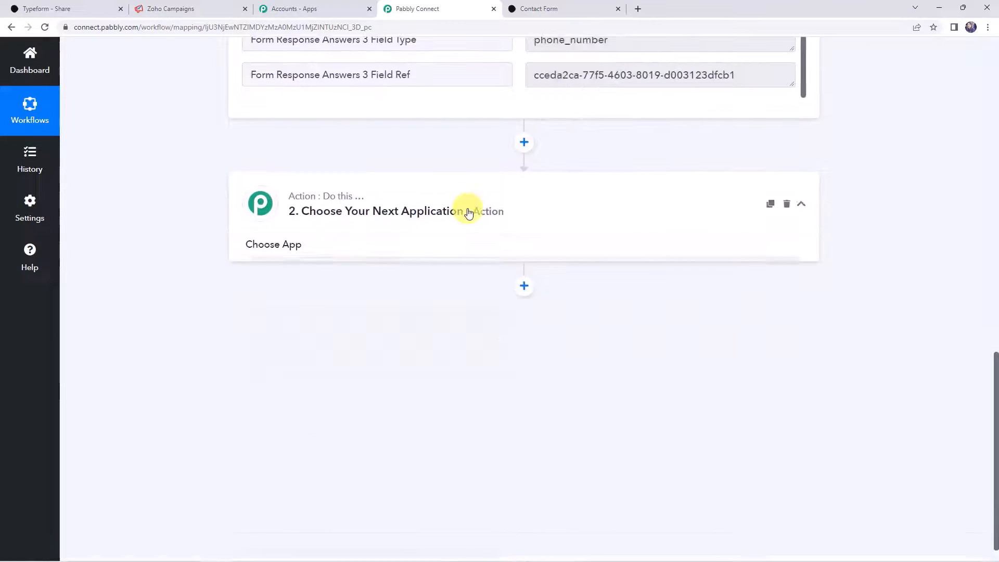
click(303, 280)
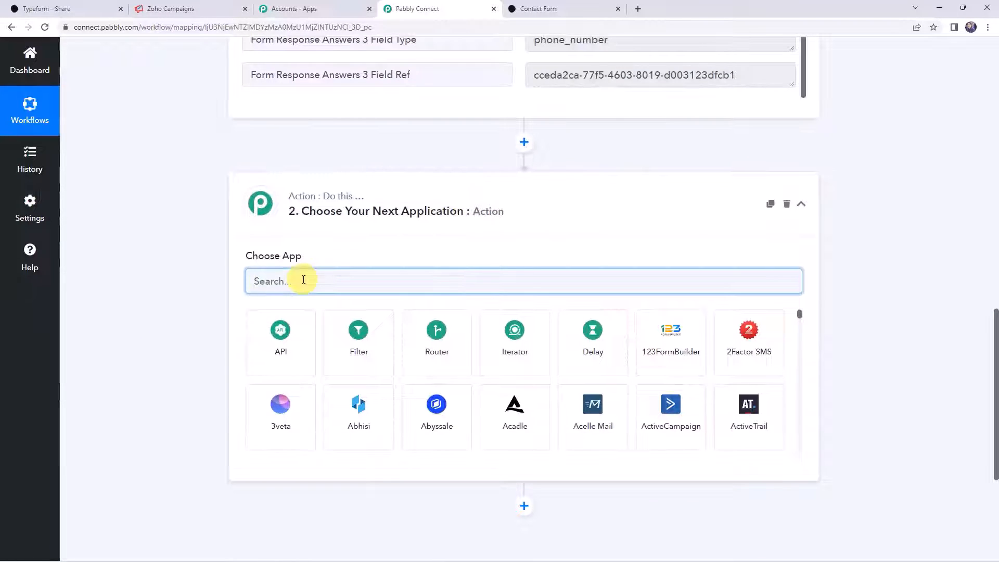
text(zoho C)
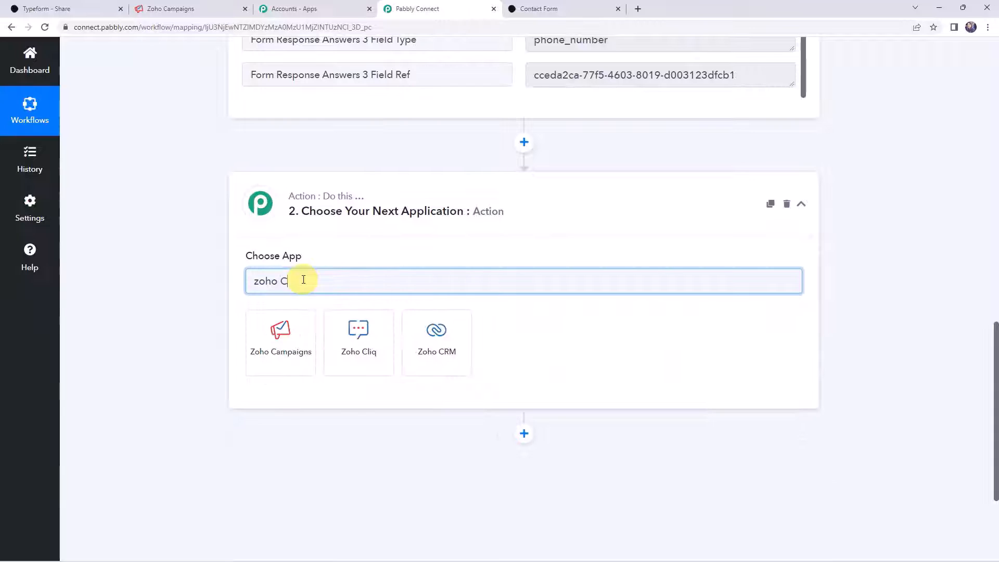
click(274, 349)
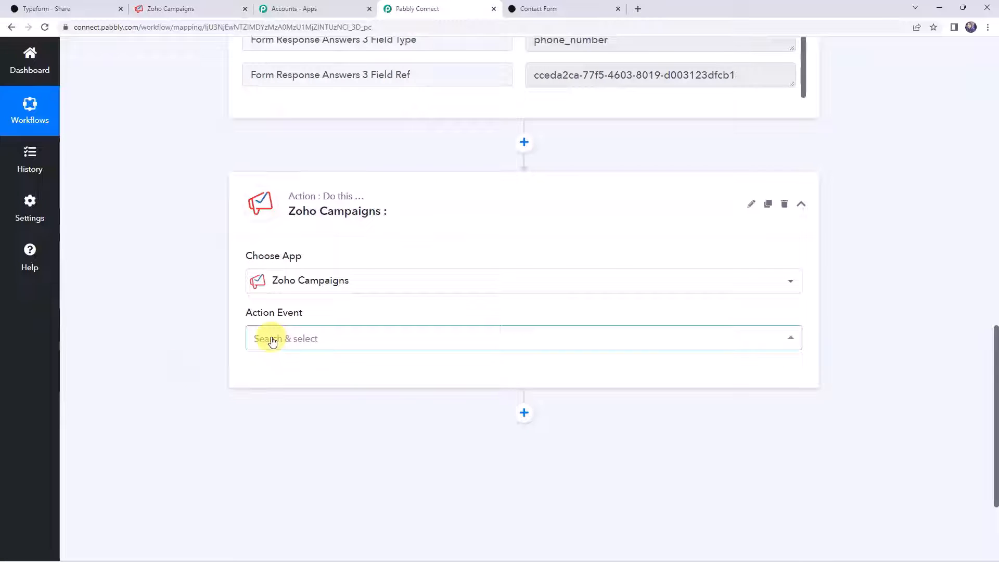
click(273, 339)
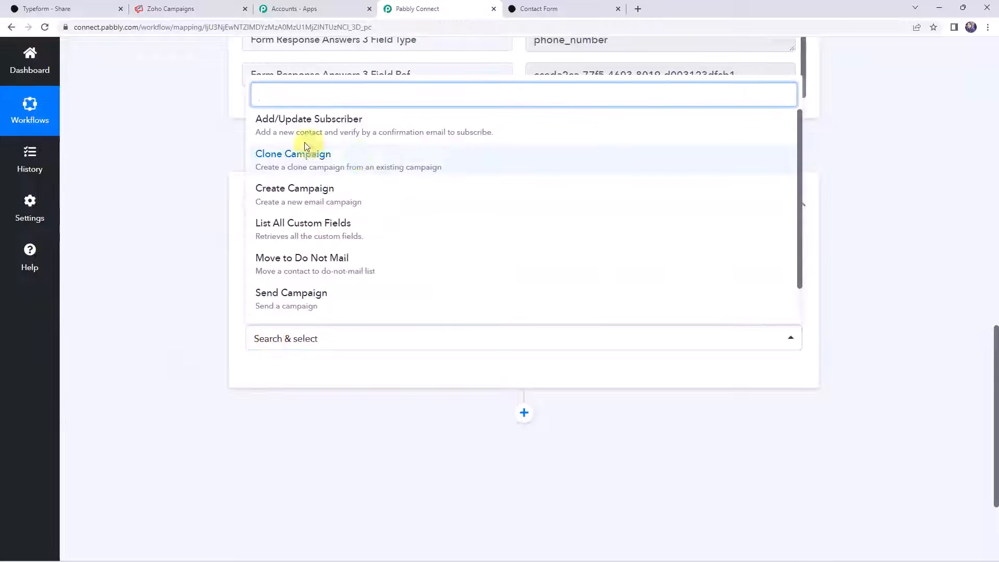
click(311, 124)
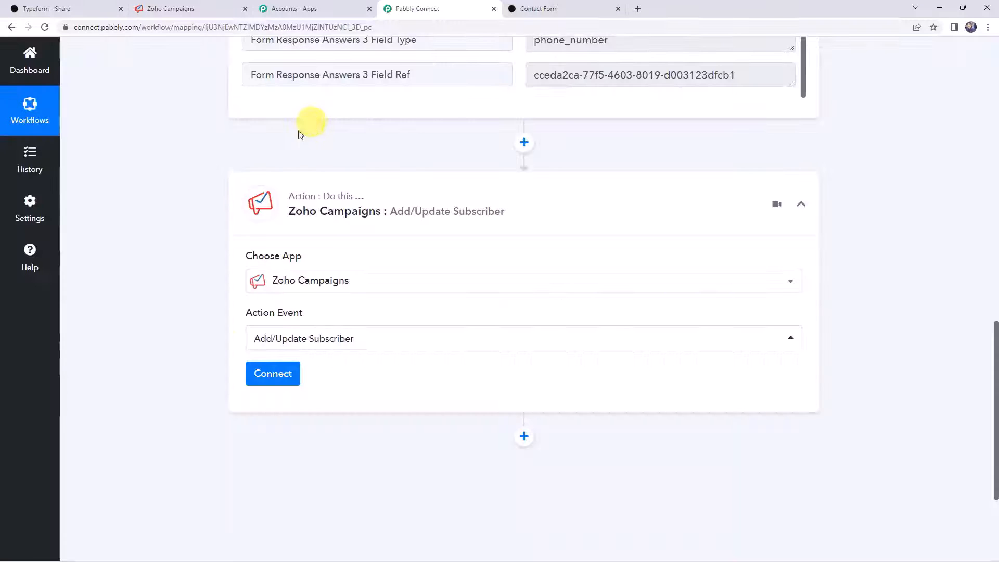
click(258, 375)
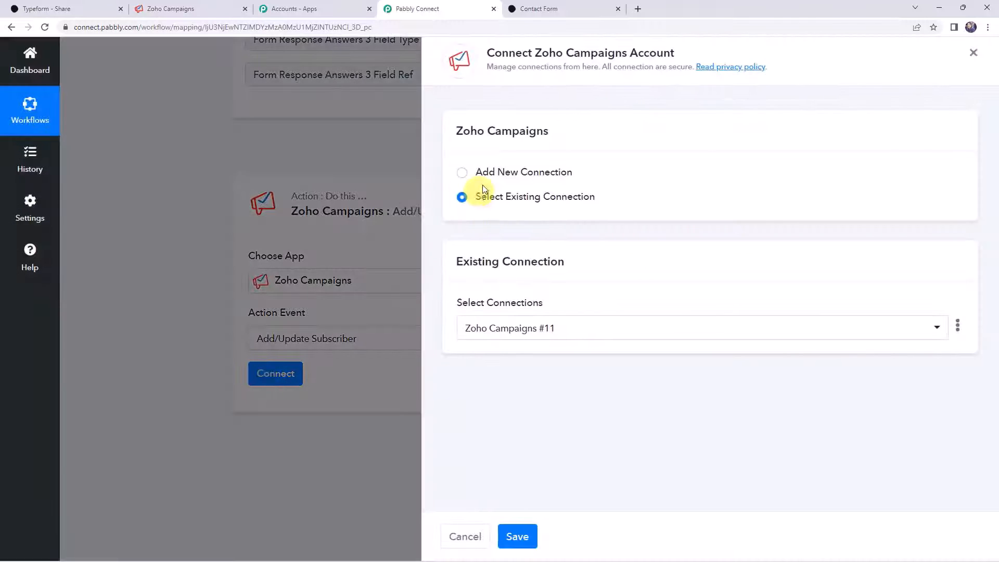
- Add a new Zoho Campaigns connection using domain zoho.com and accept the access request
click(496, 173)
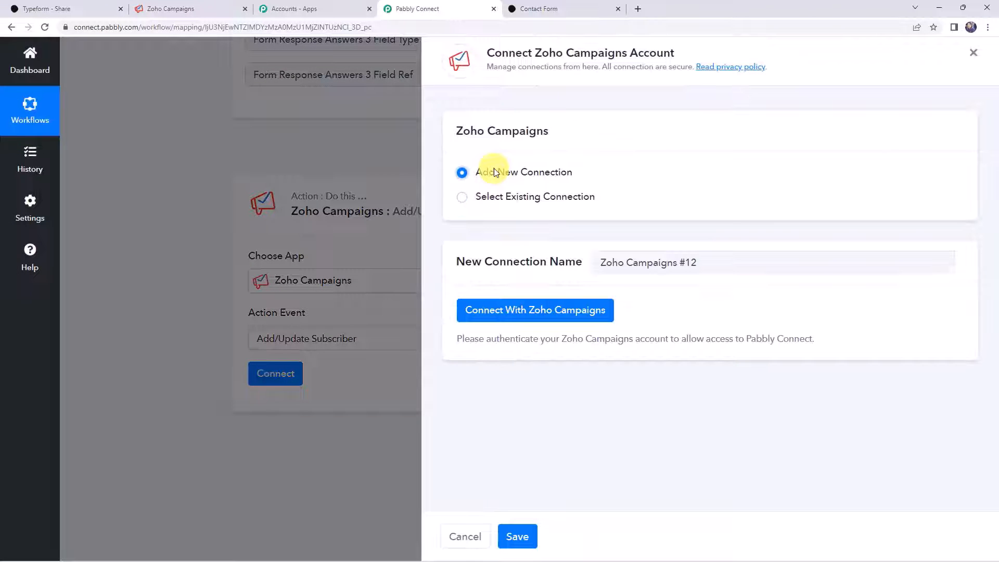
click(567, 316)
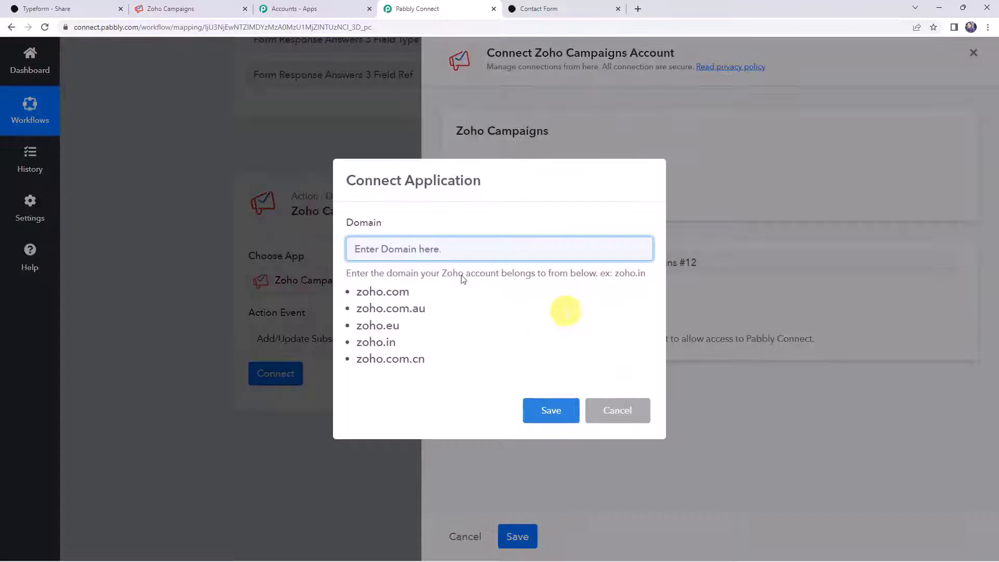
click(400, 249)
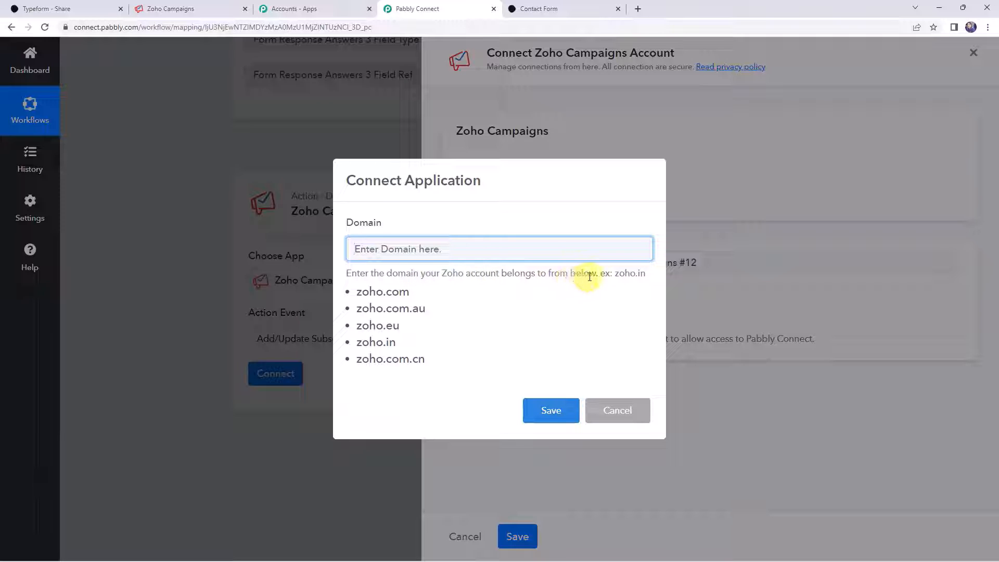
click(156, 8)
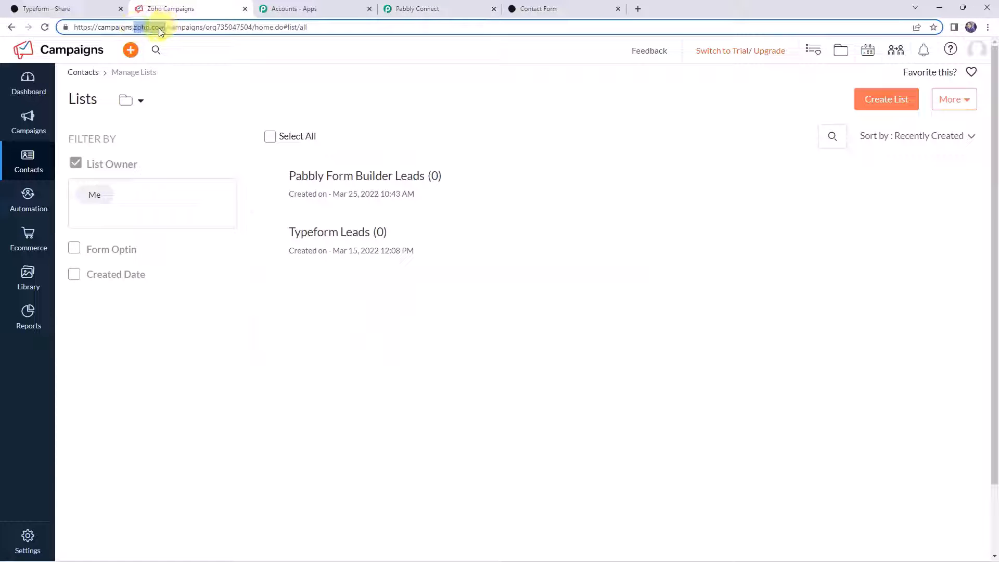
click(396, 8)
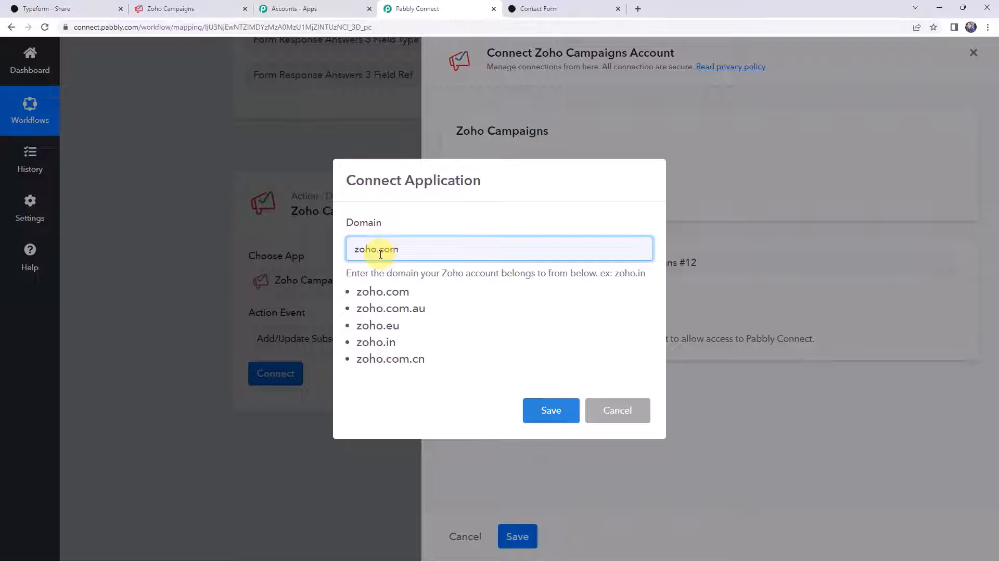
click(555, 412)
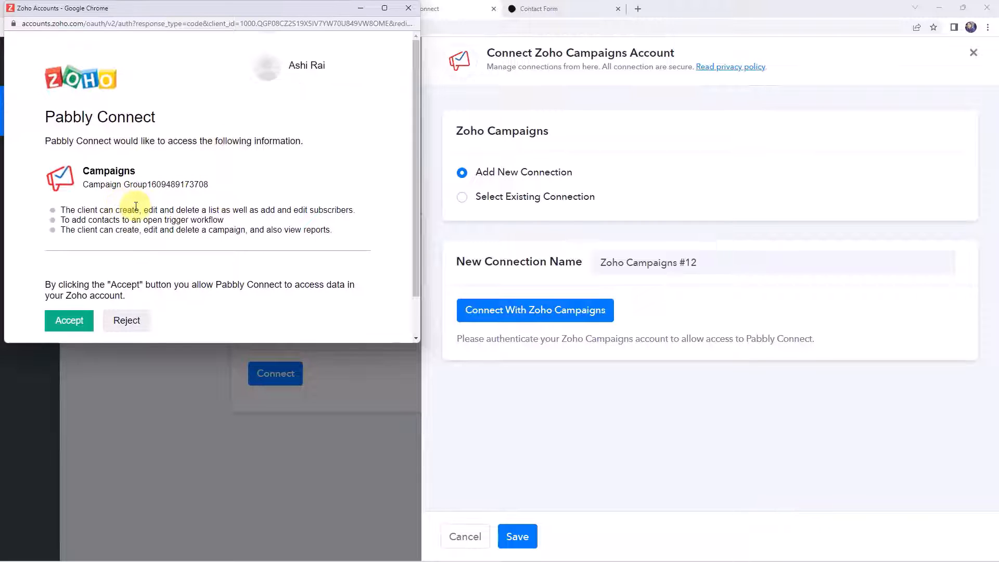
scroll(135, 206, down, 2)
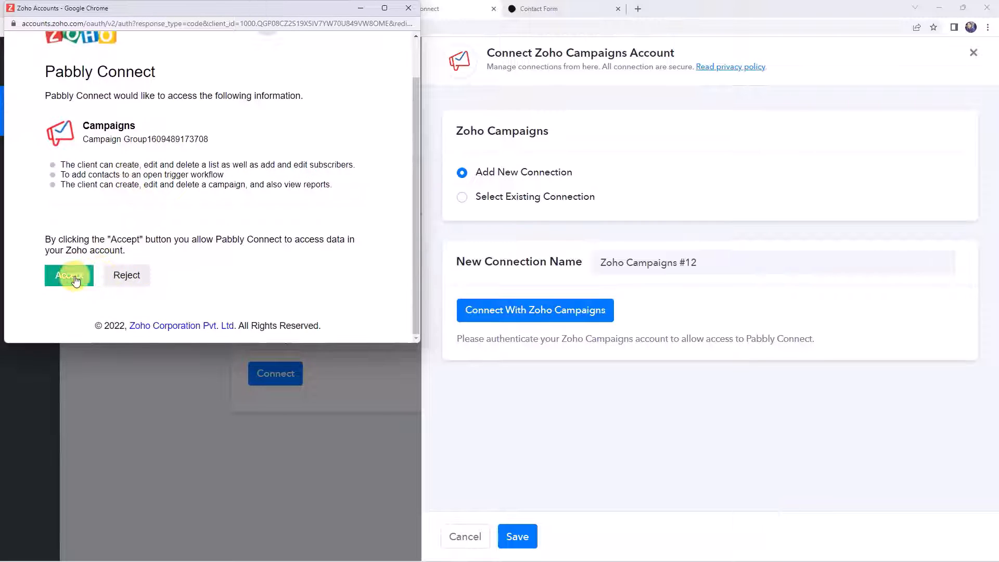
click(75, 280)
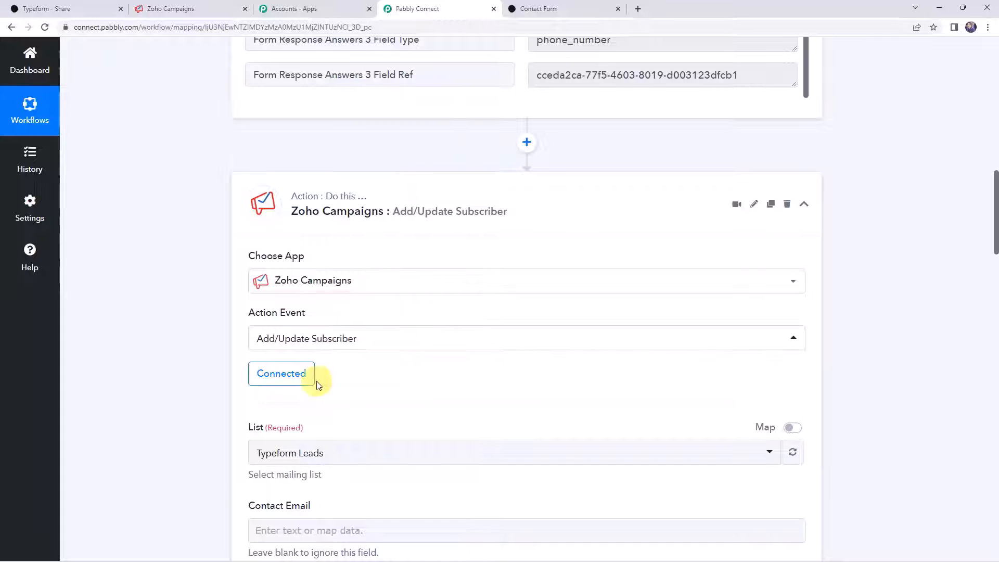
- Check the Zoho Campaigns mailing lists, then choose Typeform Leads as the subscriber list
scroll(319, 385, down, 3)
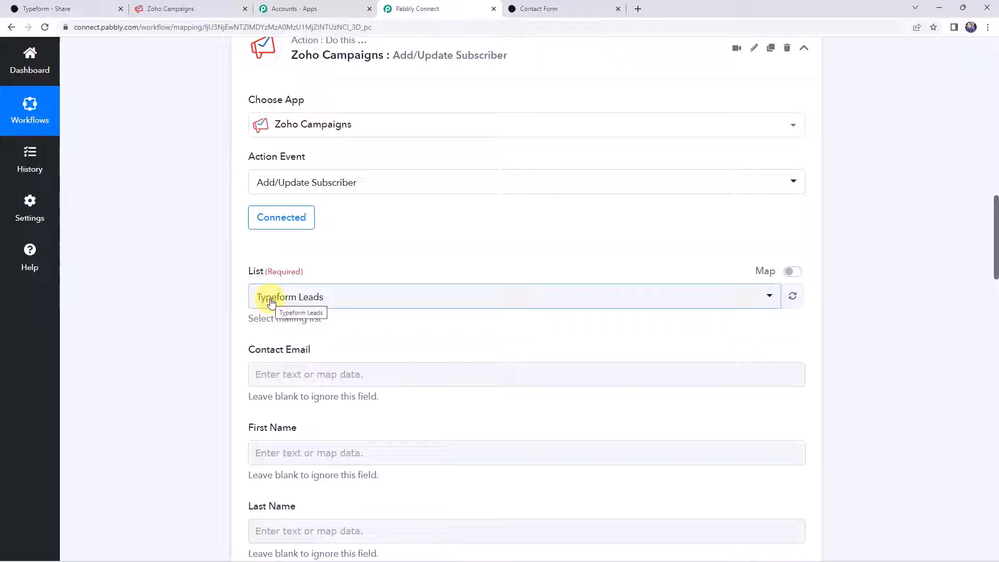
click(187, 12)
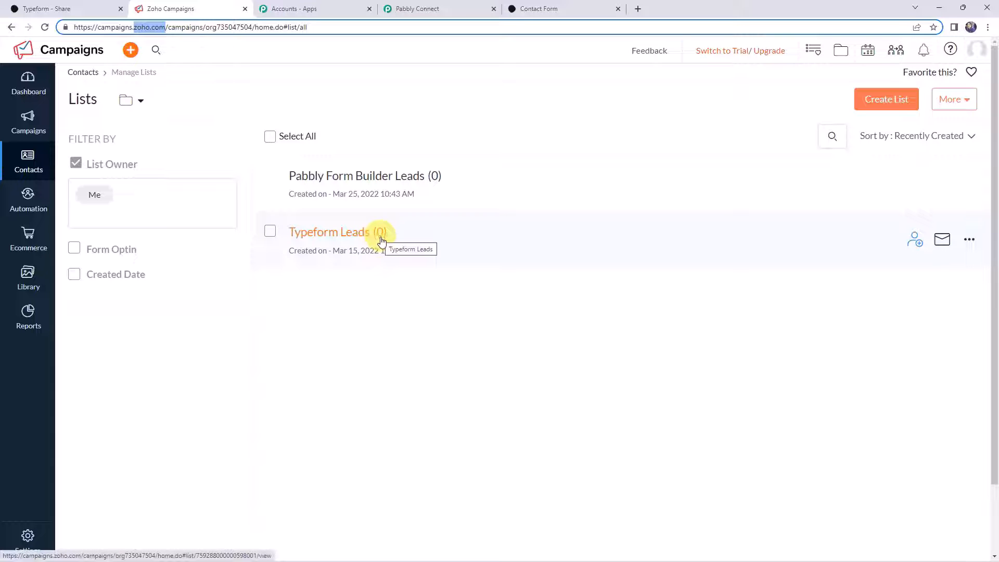
click(424, 10)
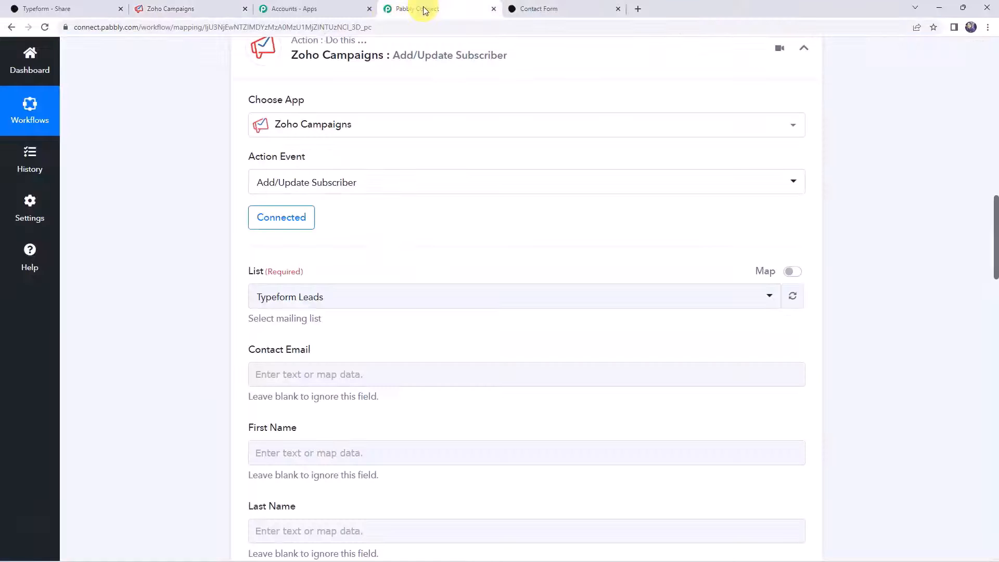
click(290, 296)
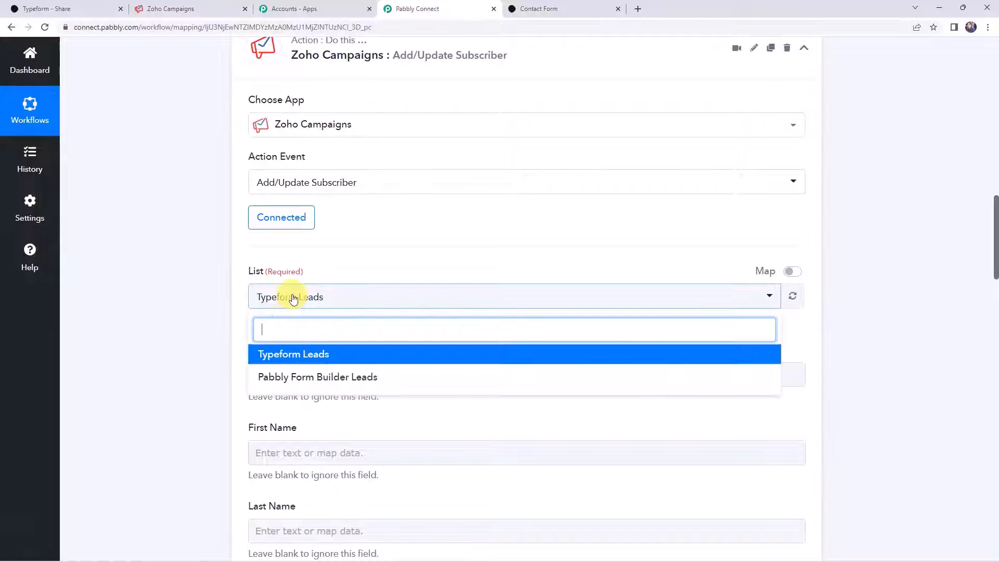
click(298, 357)
scroll(223, 305, down, 3)
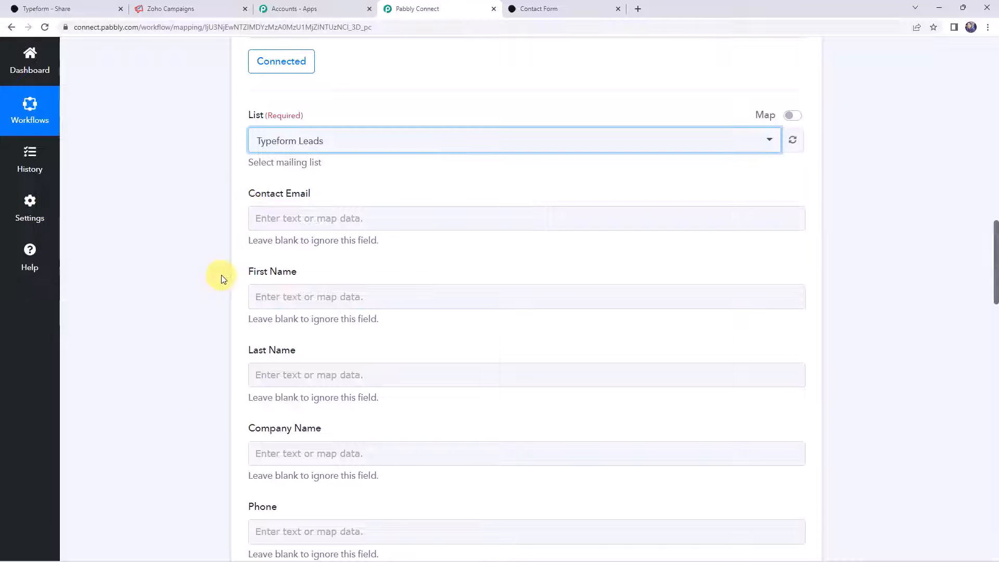
scroll(228, 370, up, 6)
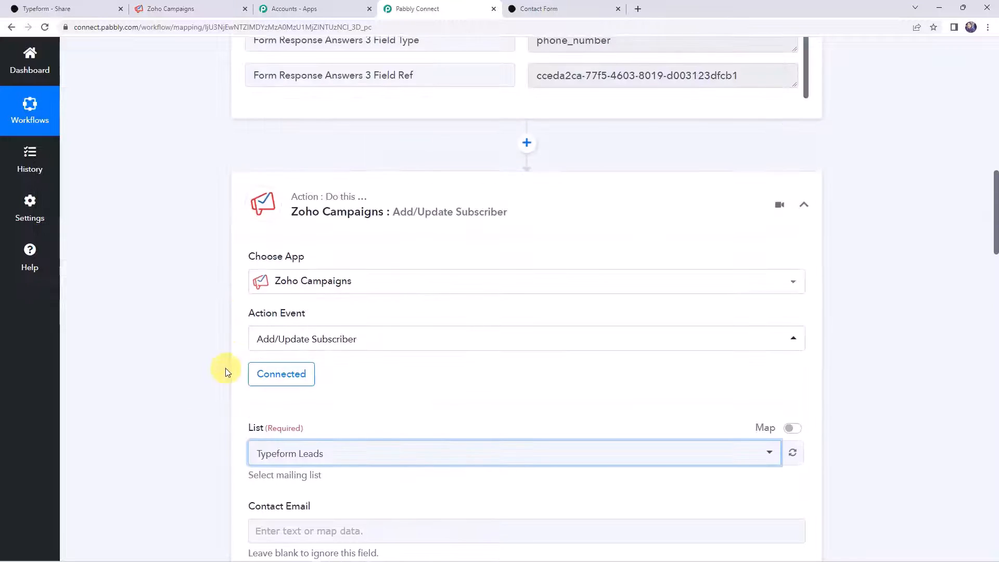
scroll(225, 370, up, 5)
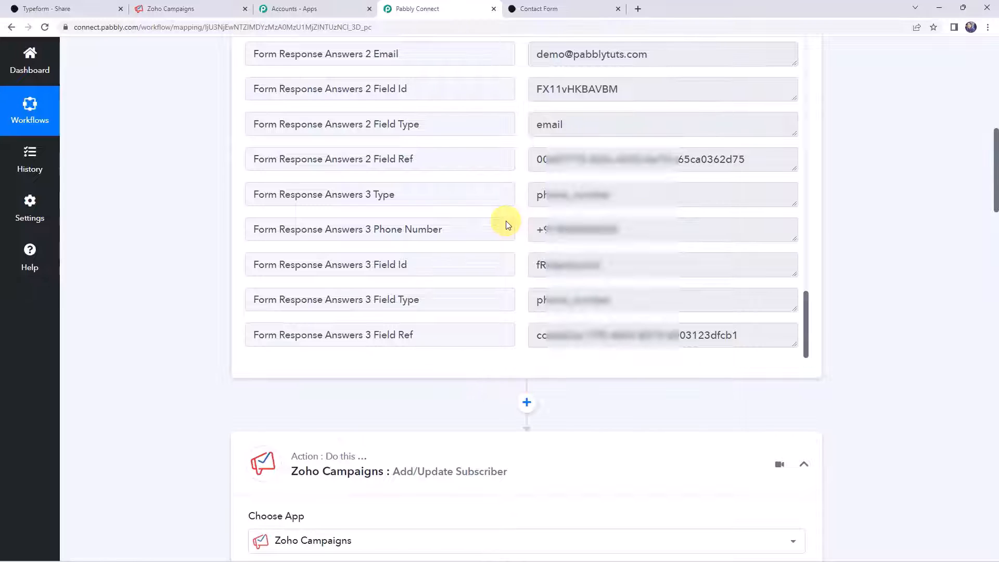
scroll(152, 246, down, 12)
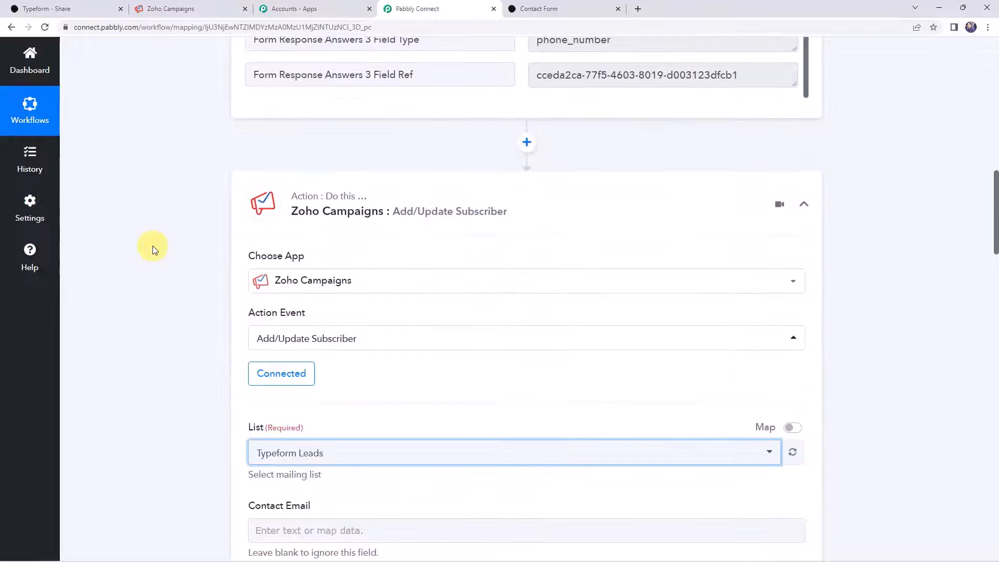
- Map the Typeform entry's Email answer into the Contact Email field
click(277, 166)
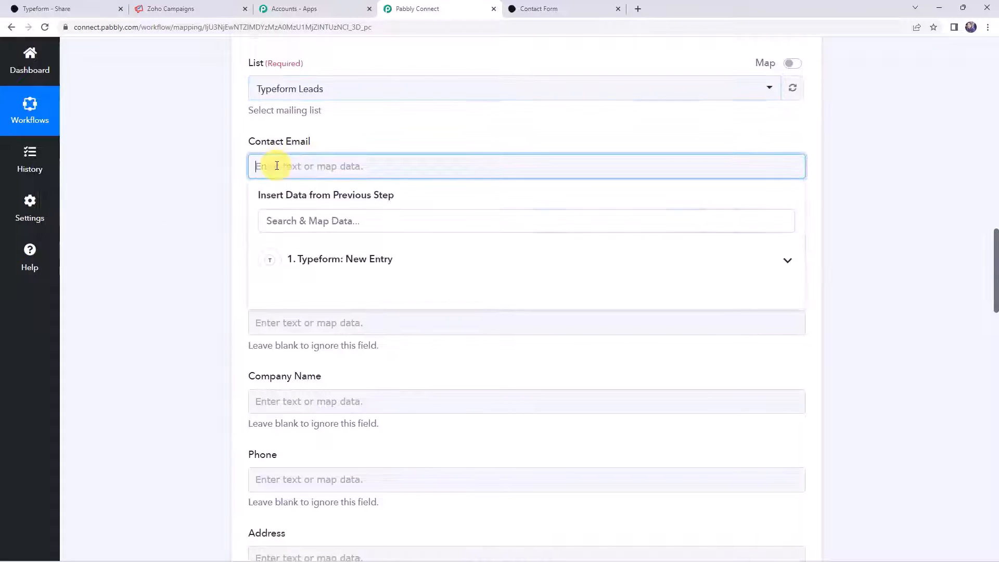
click(318, 265)
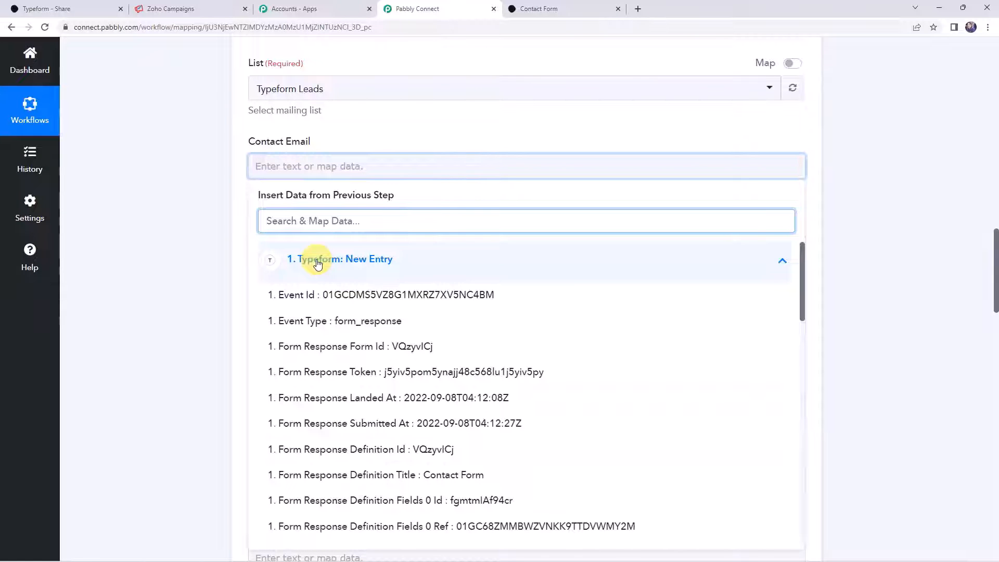
text(email)
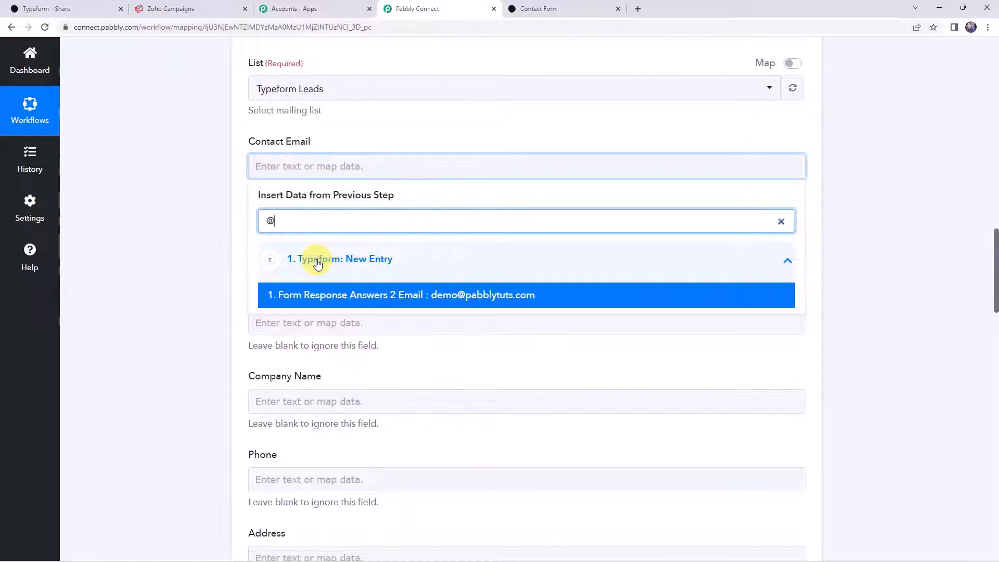
click(291, 296)
- Map the form's first-name and last-name answers into First Name and Last Name
scroll(147, 270, down, 2)
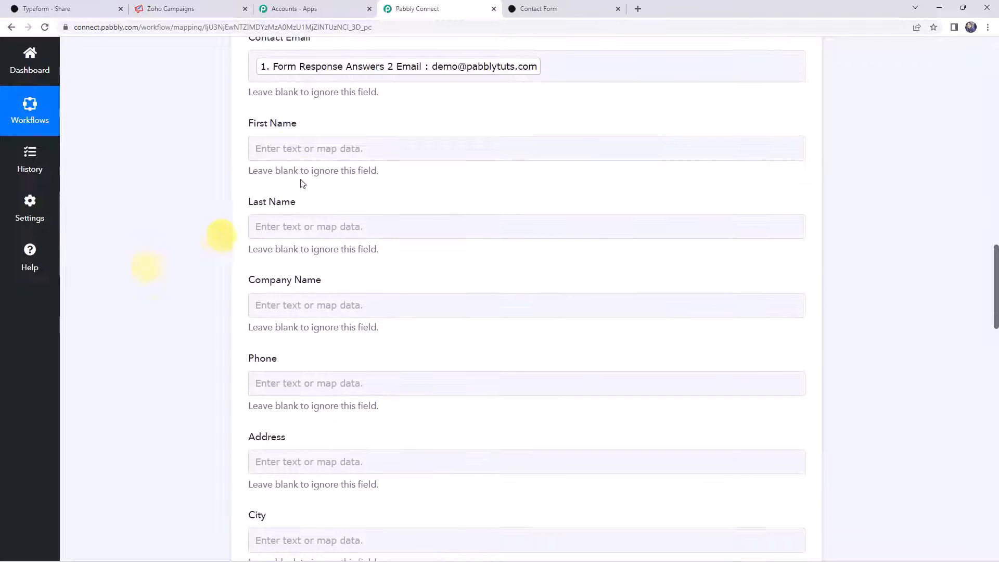
click(287, 143)
click(316, 255)
text(dem)
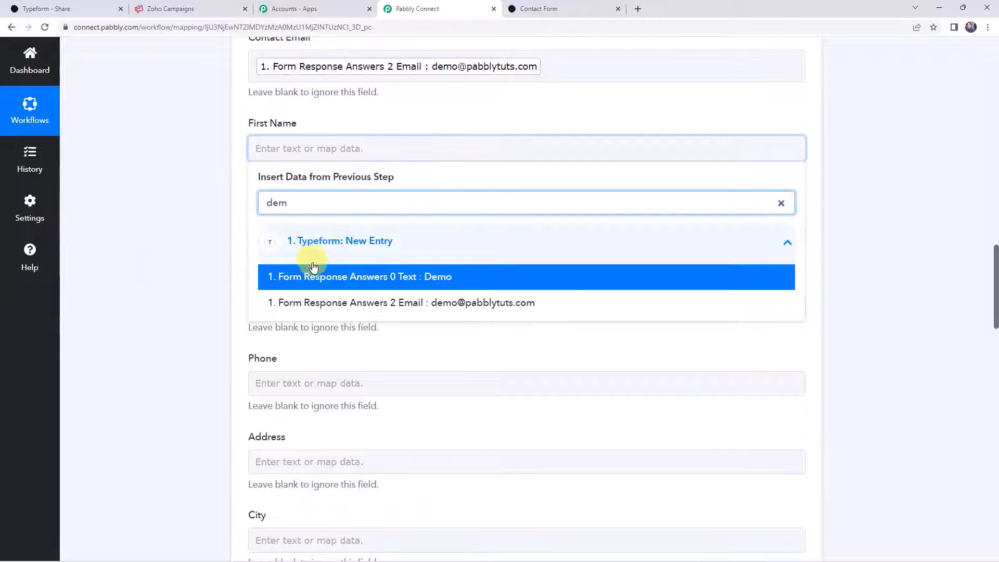
click(313, 267)
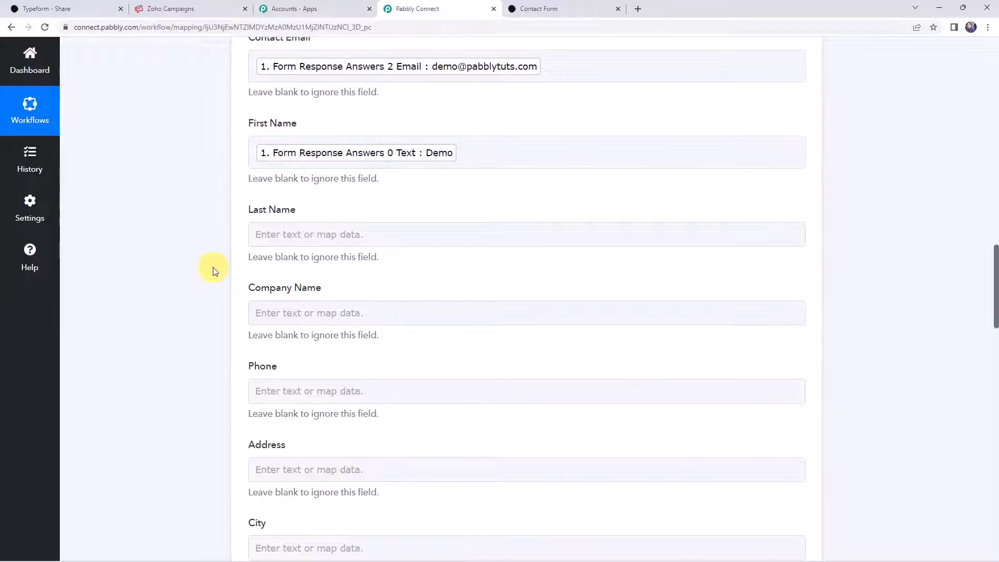
click(291, 242)
click(307, 326)
text(name)
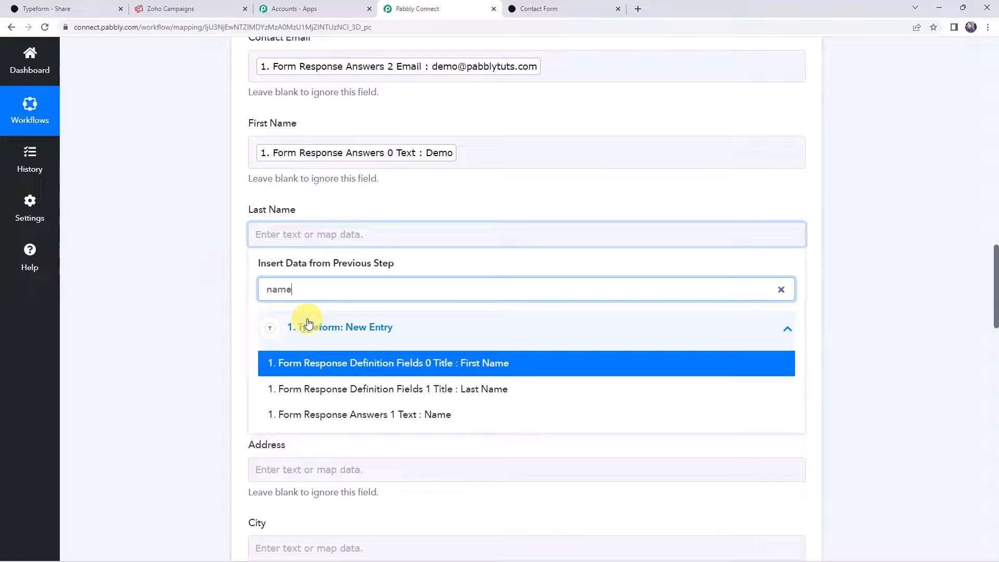
click(335, 414)
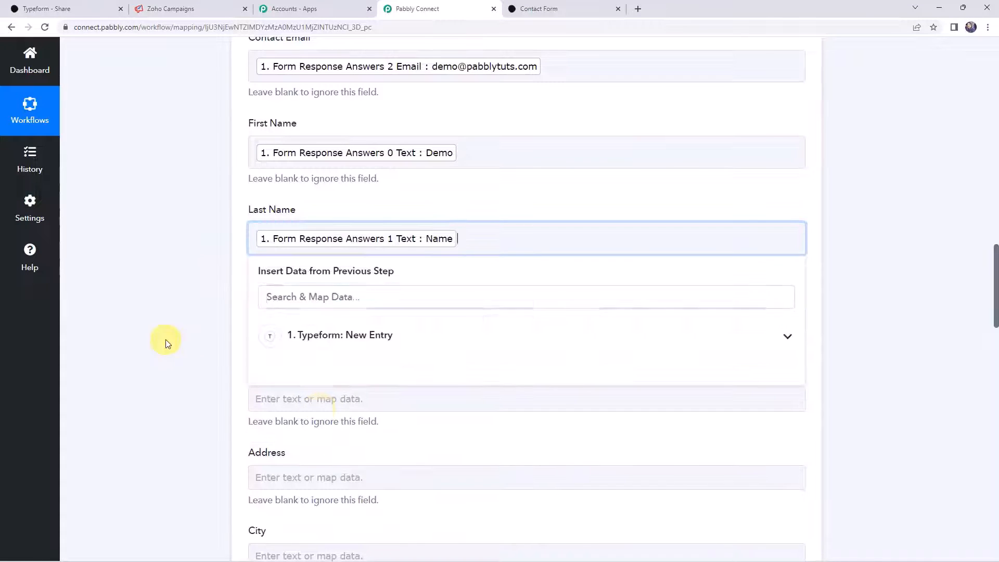
- Map the form's phone number answer into the Phone field
scroll(165, 343, down, 2)
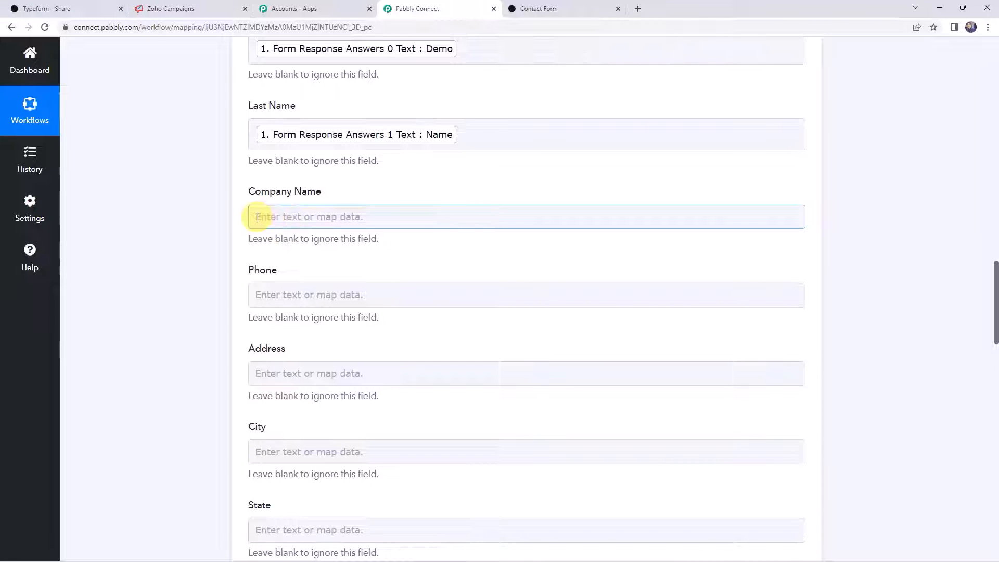
click(285, 295)
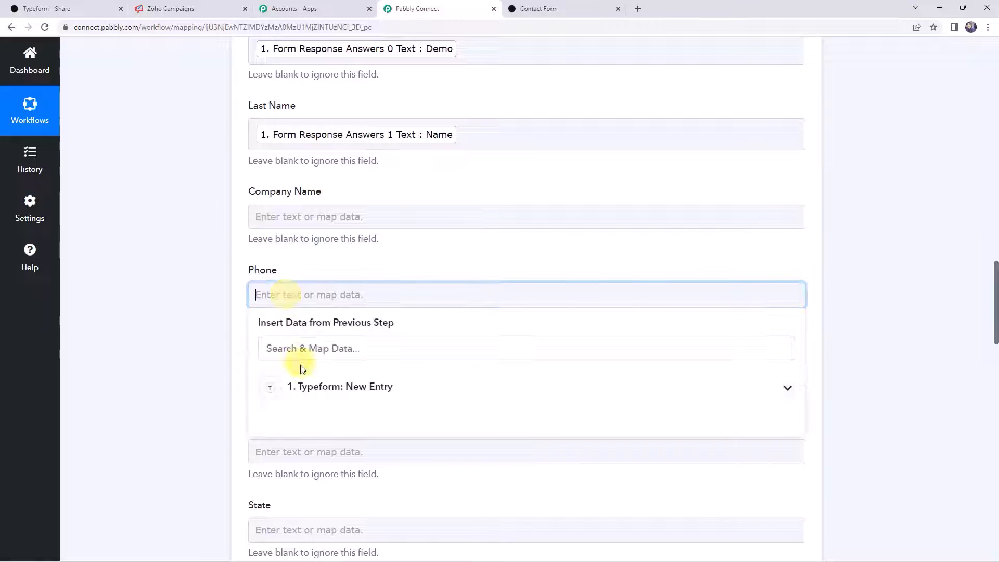
click(302, 387)
text(pho)
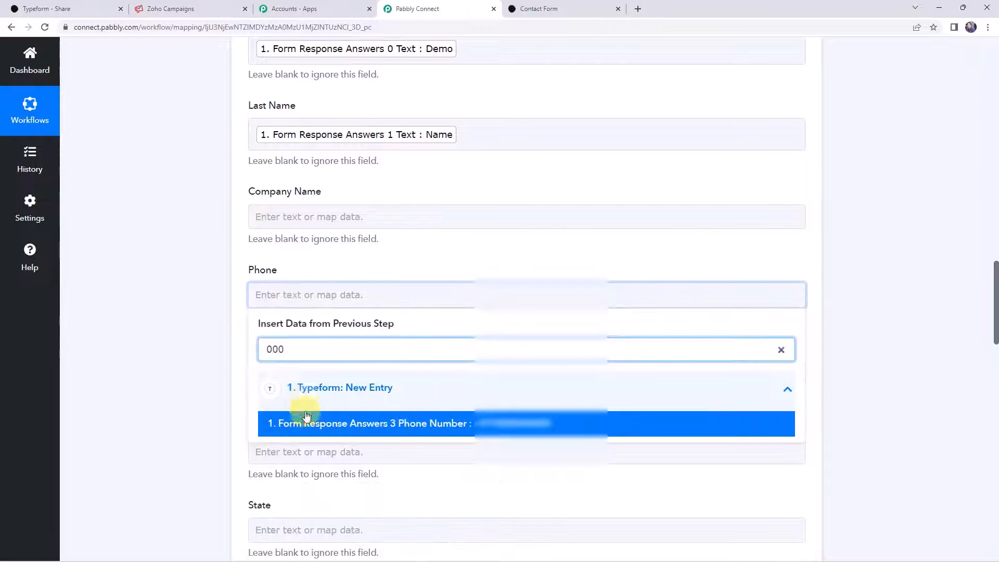
click(306, 419)
scroll(163, 345, down, 4)
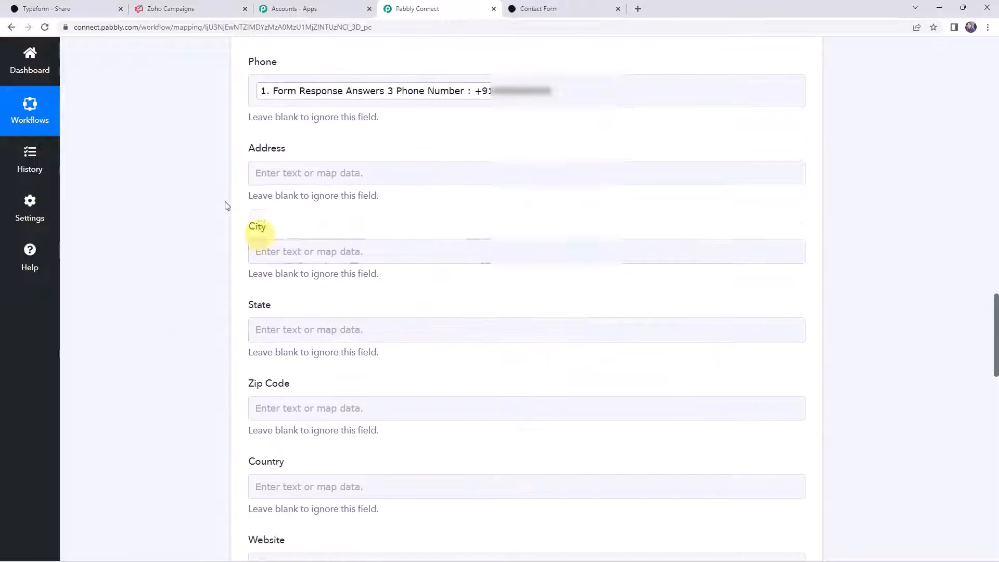
scroll(225, 415, down, 10)
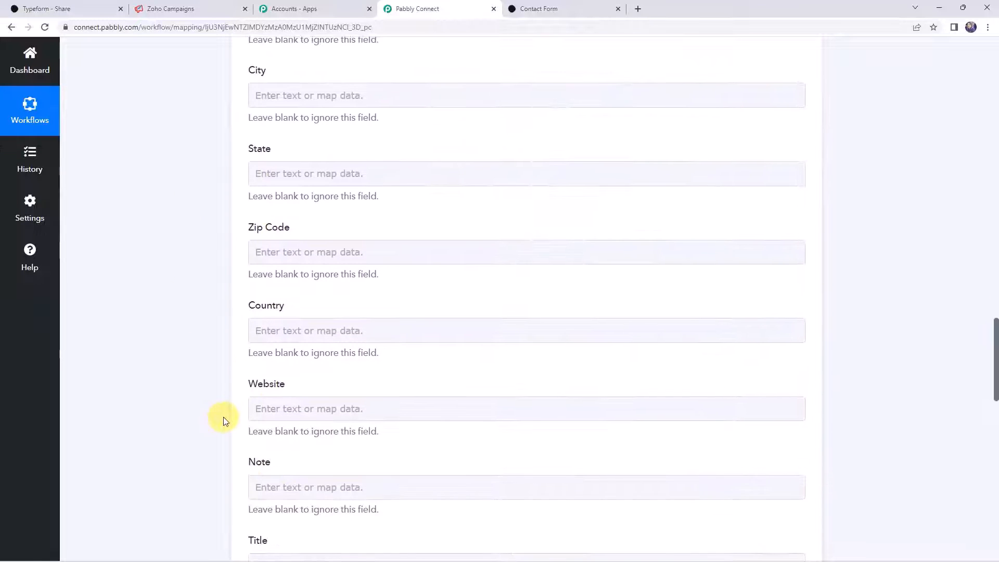
scroll(223, 417, down, 7)
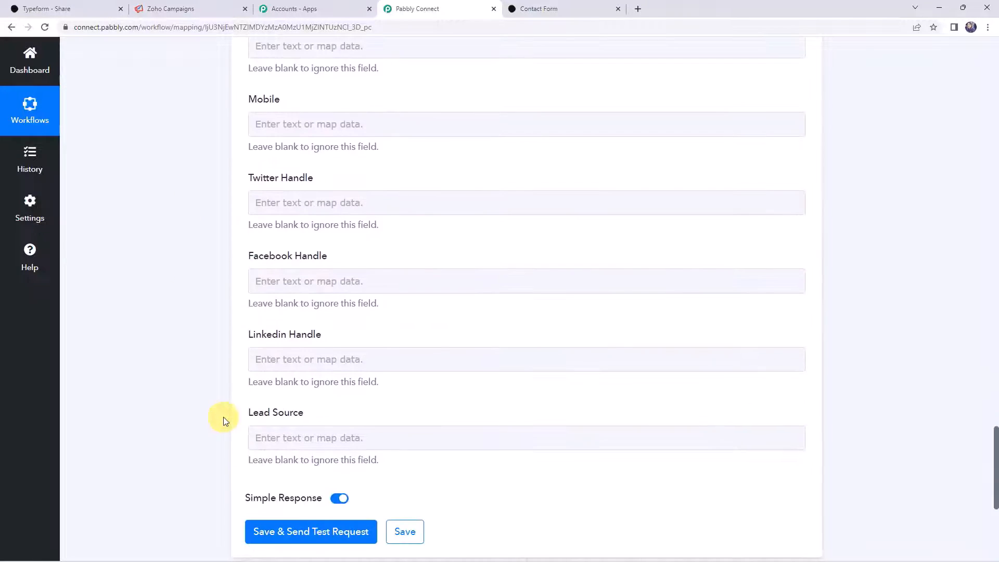
scroll(219, 406, up, 18)
scroll(215, 399, down, 5)
scroll(216, 400, down, 12)
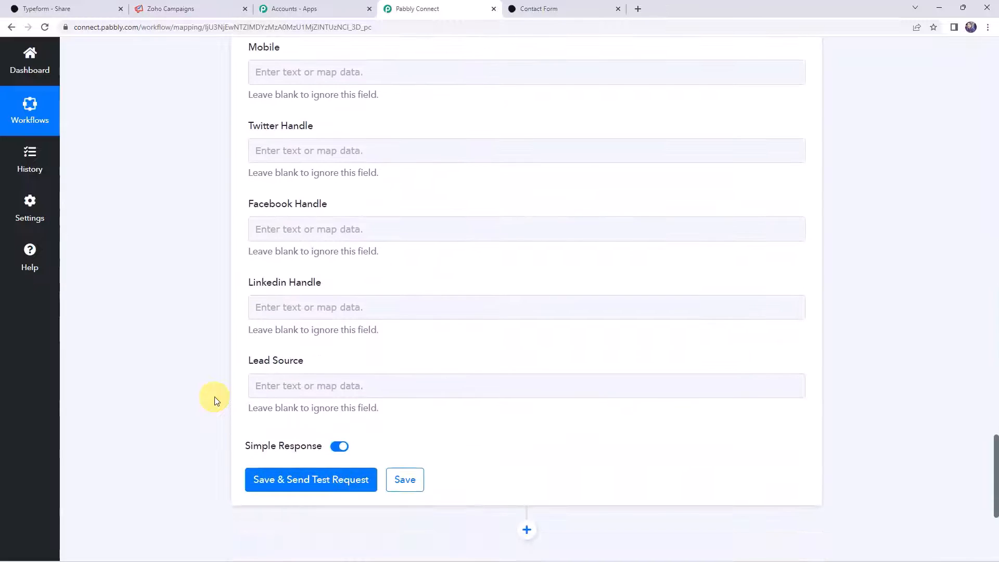
- Save and test the Zoho subscriber action, read the confirmation-email success message, then view Gmail
click(300, 488)
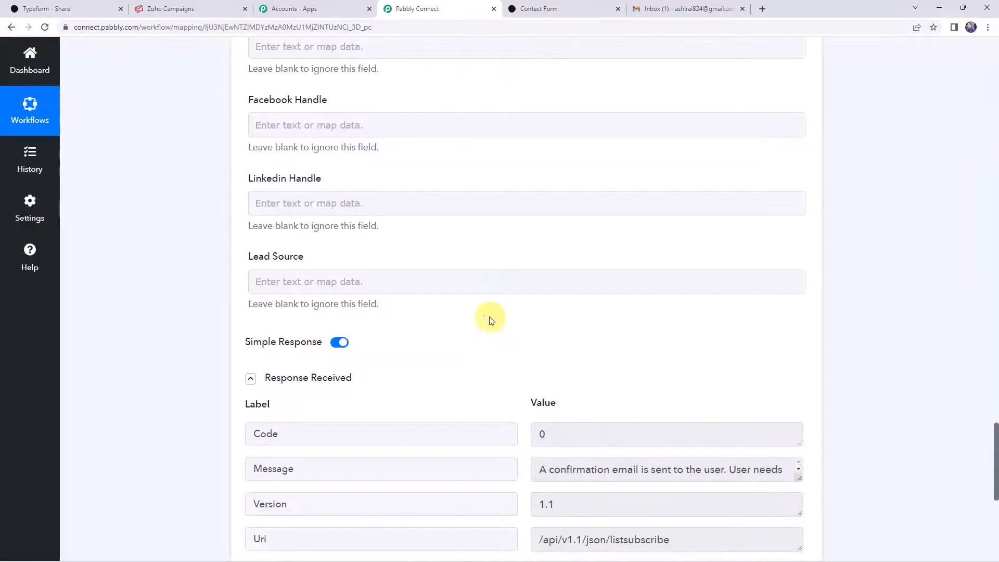
scroll(262, 315, down, 4)
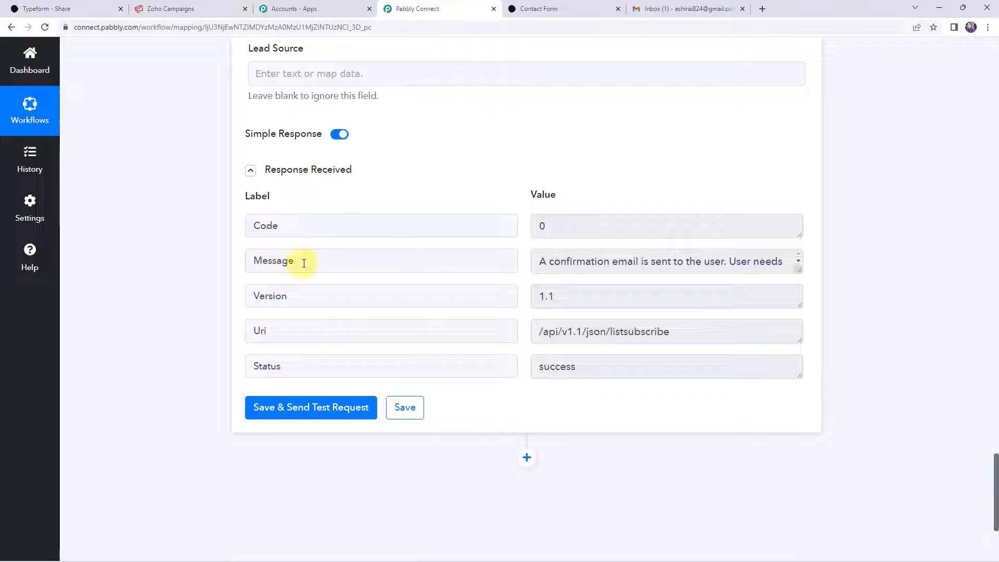
click(800, 273)
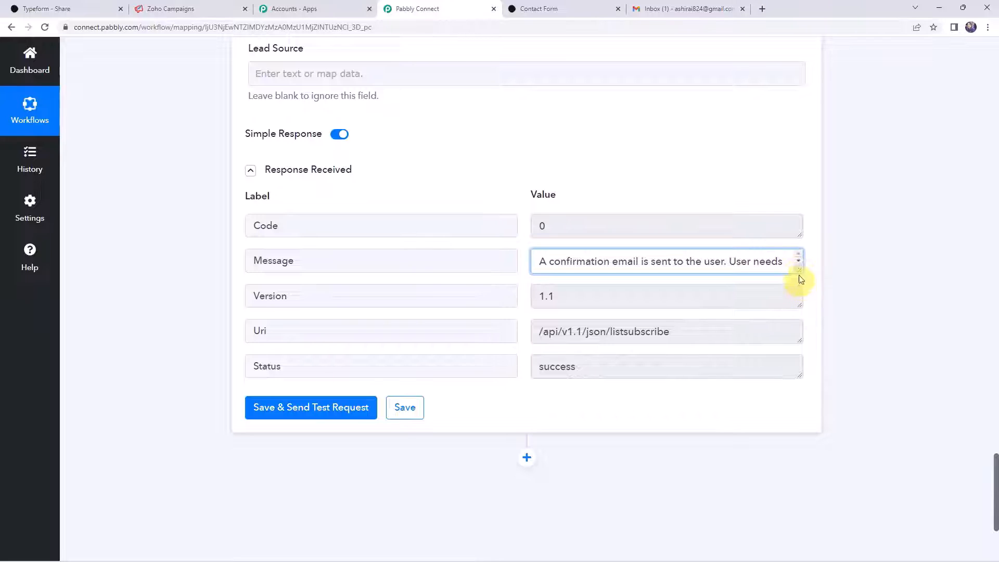
drag(799, 273, 800, 317)
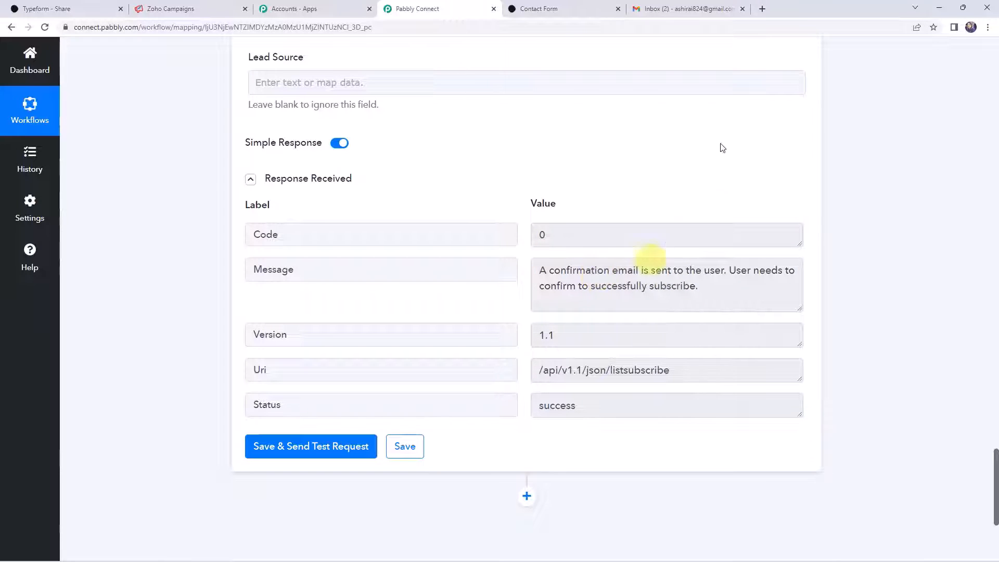
click(701, 9)
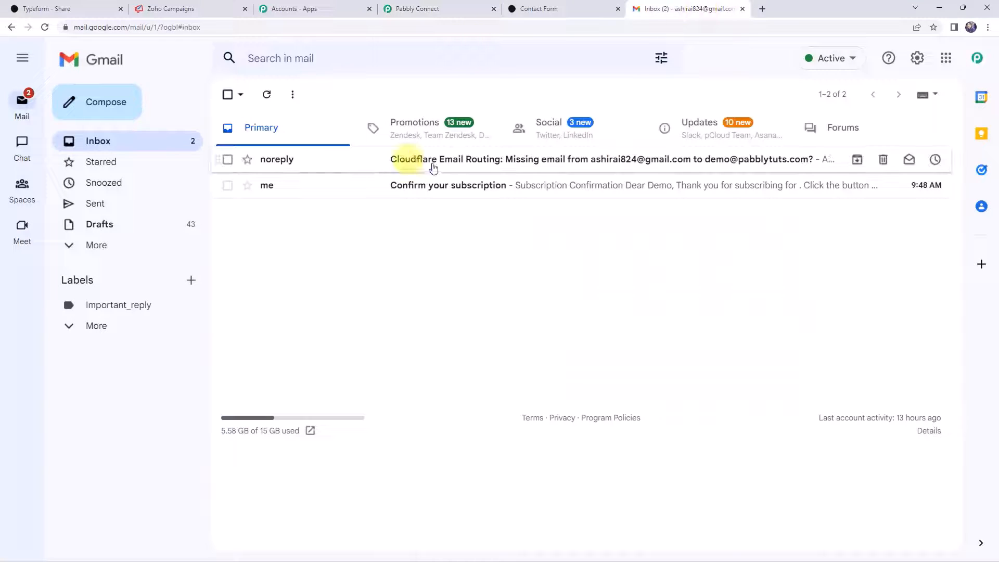
- Confirm the subscription from the 'Confirm your subscription' email, reaching the 'You are all set now!' page
click(474, 190)
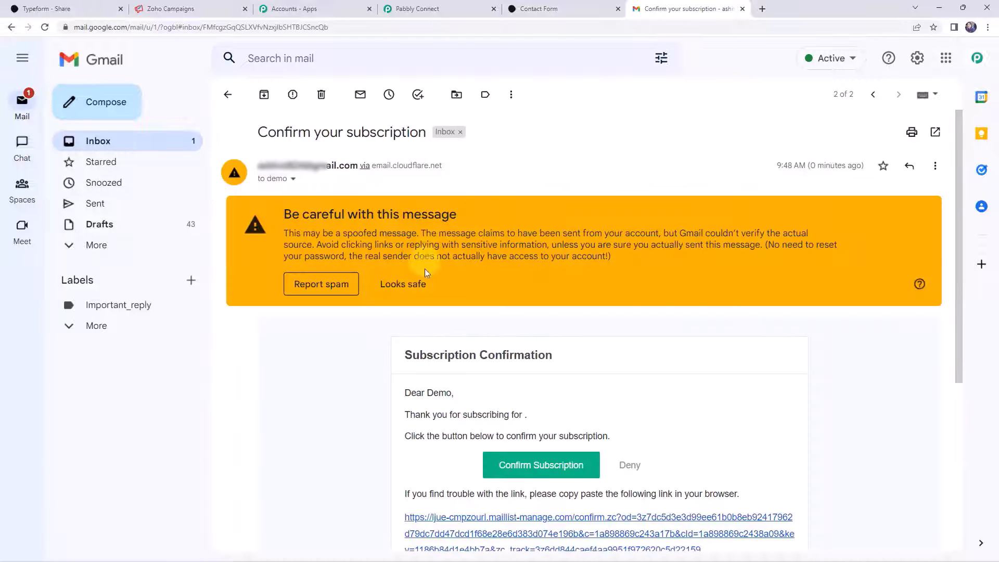
click(416, 283)
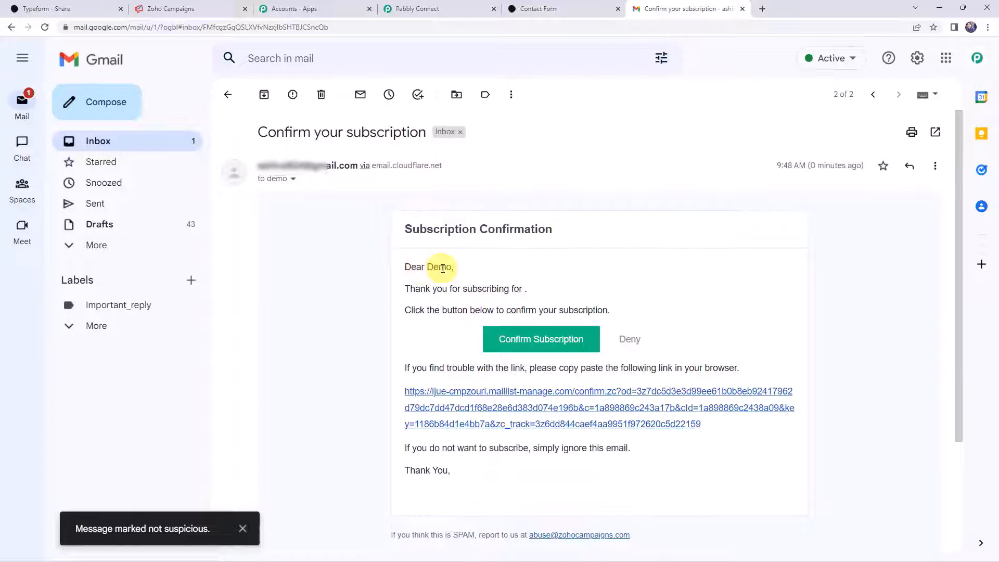
click(540, 342)
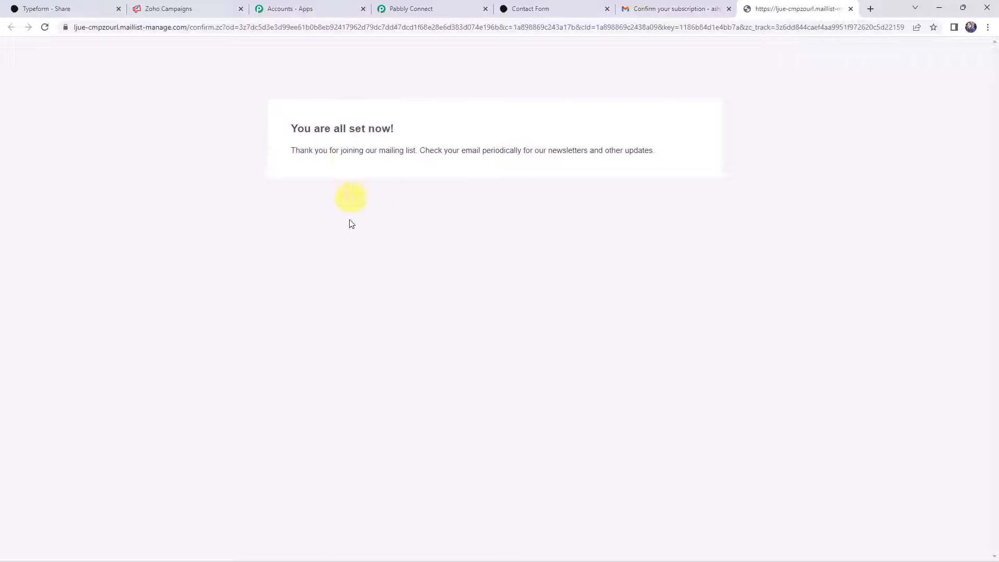
drag(304, 151, 419, 151)
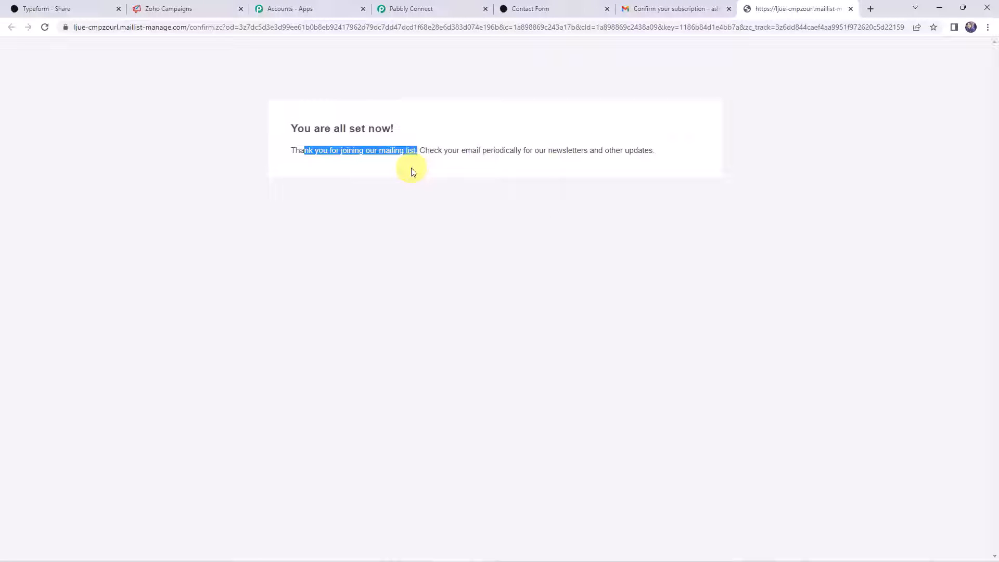
- Reload Zoho Campaigns Lists and check the Typeform Leads contacts for the new test subscriber
click(197, 7)
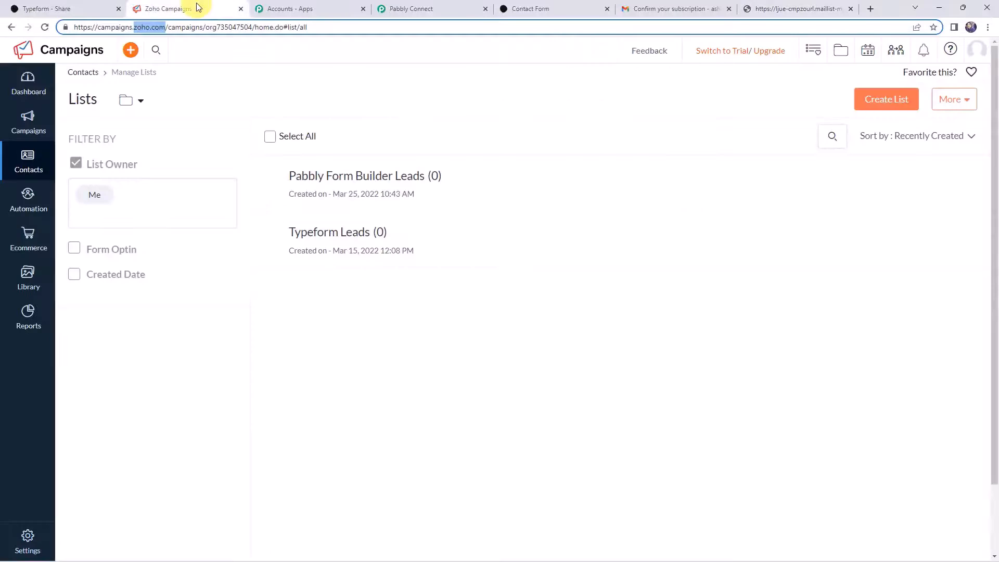
click(45, 29)
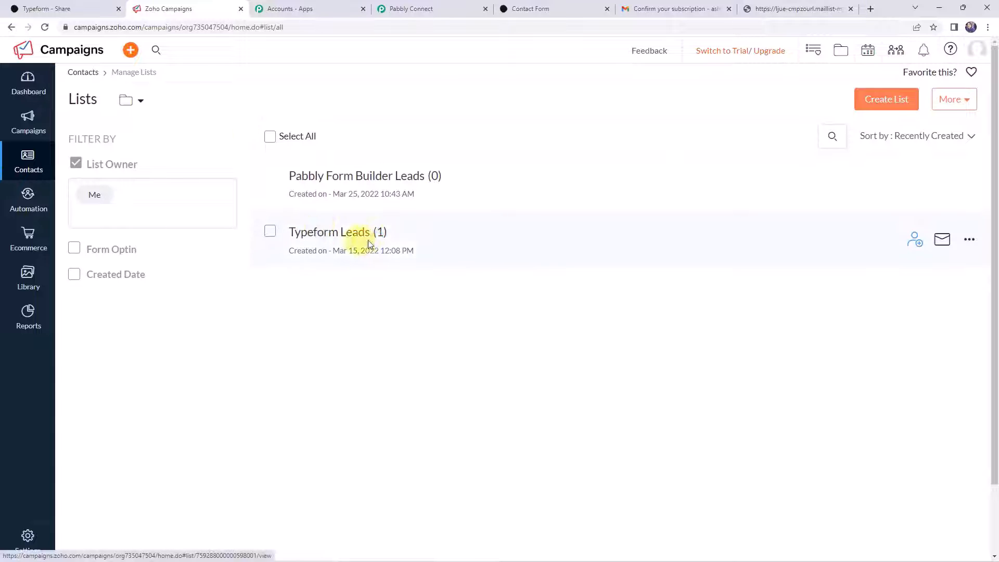
click(359, 232)
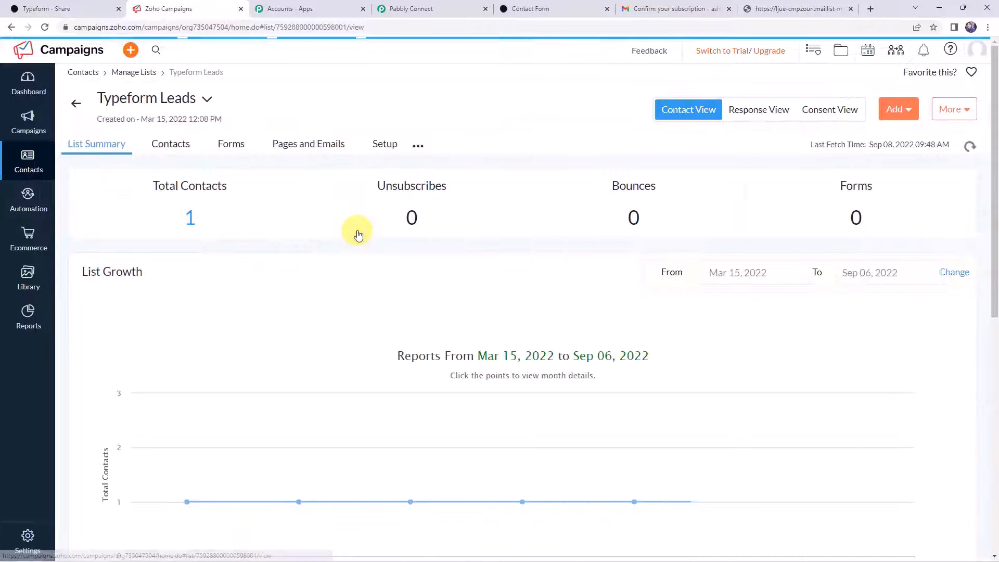
click(172, 146)
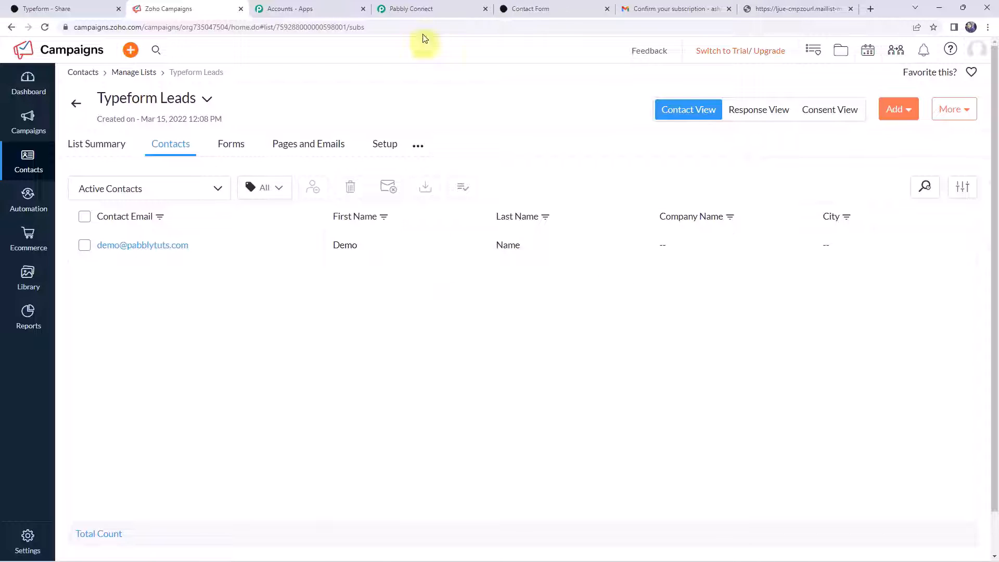
click(420, 9)
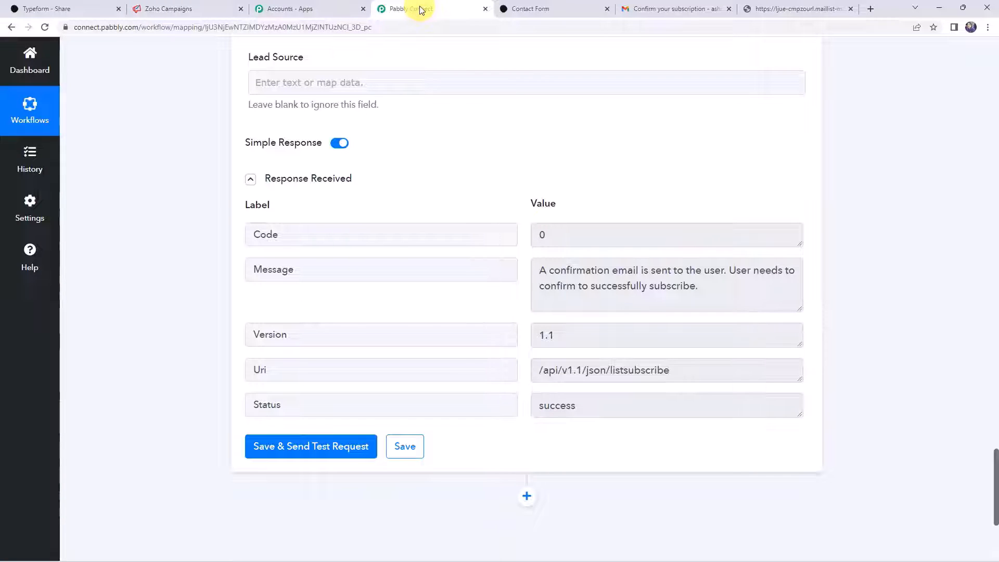
- Save the Zoho Campaigns Add/Update Subscriber action and dismiss the Data Saved Successfully dialog
click(401, 446)
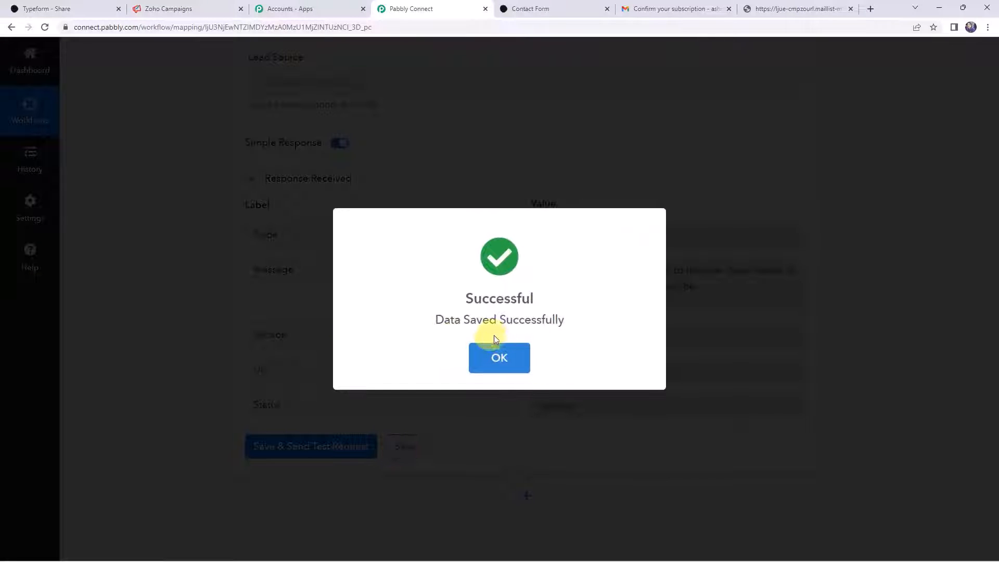
click(502, 354)
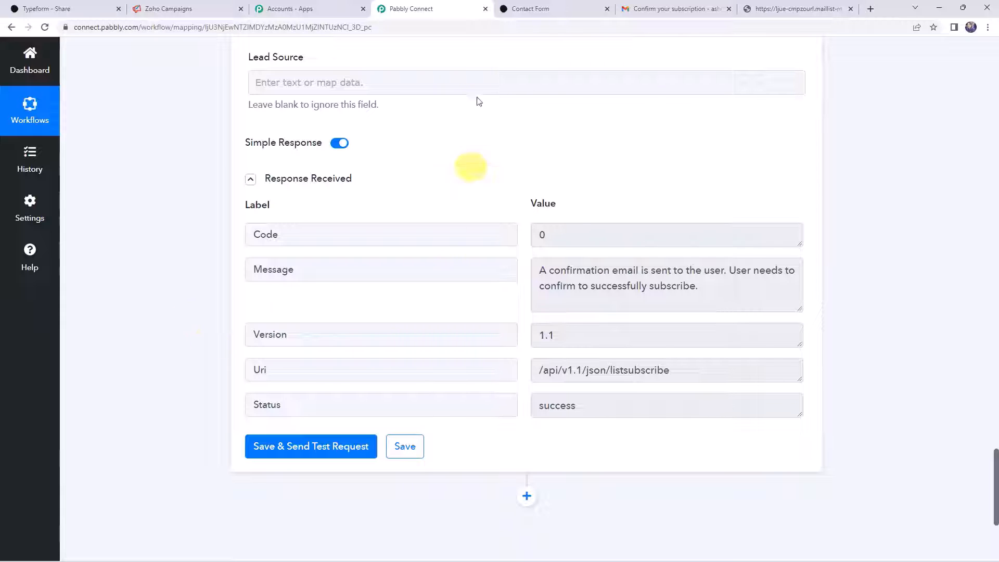
- Submit the Typeform Contact Form with a test first and last name, e-mail address and phone number
click(540, 8)
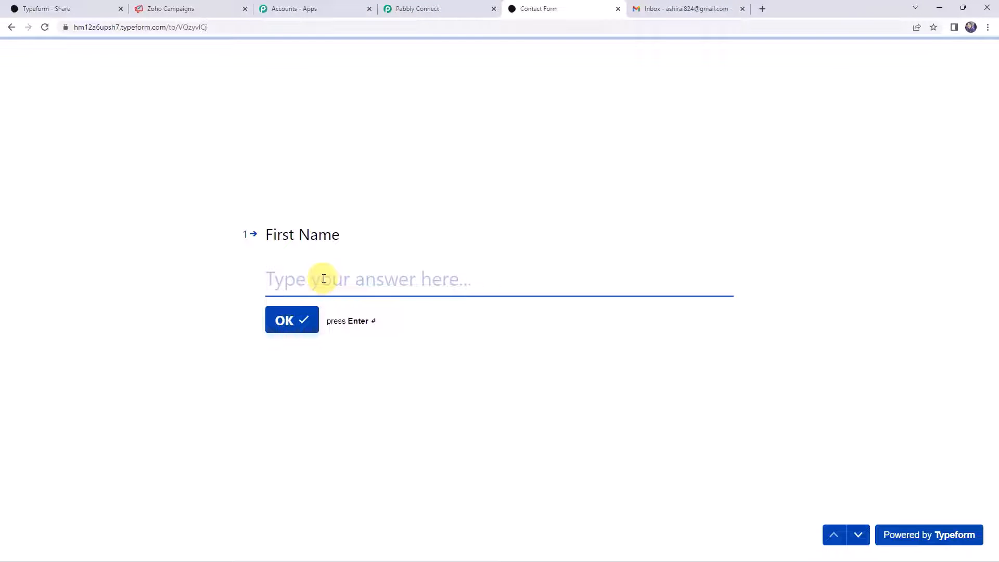
text(Dummy)
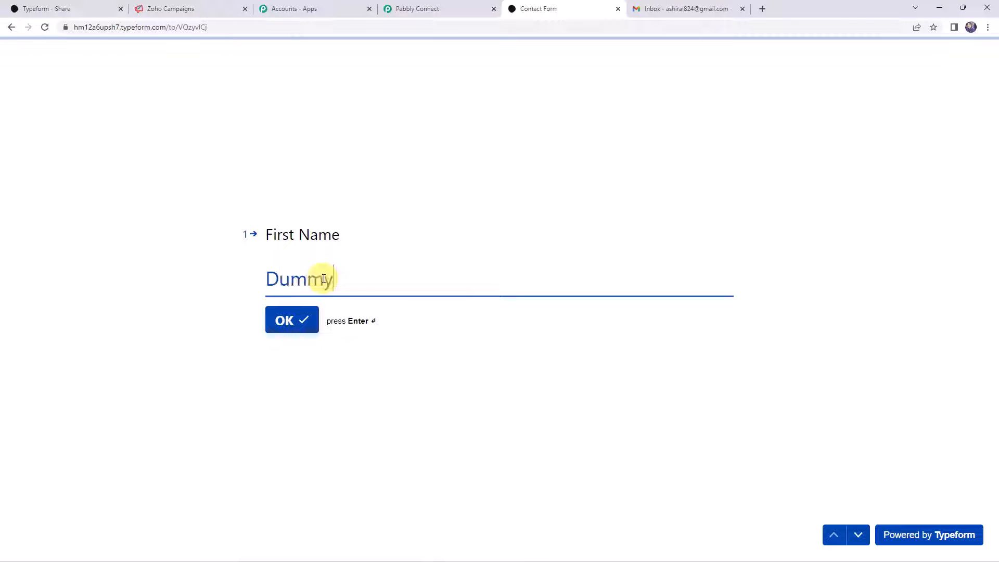
key(Return)
text(ustomer)
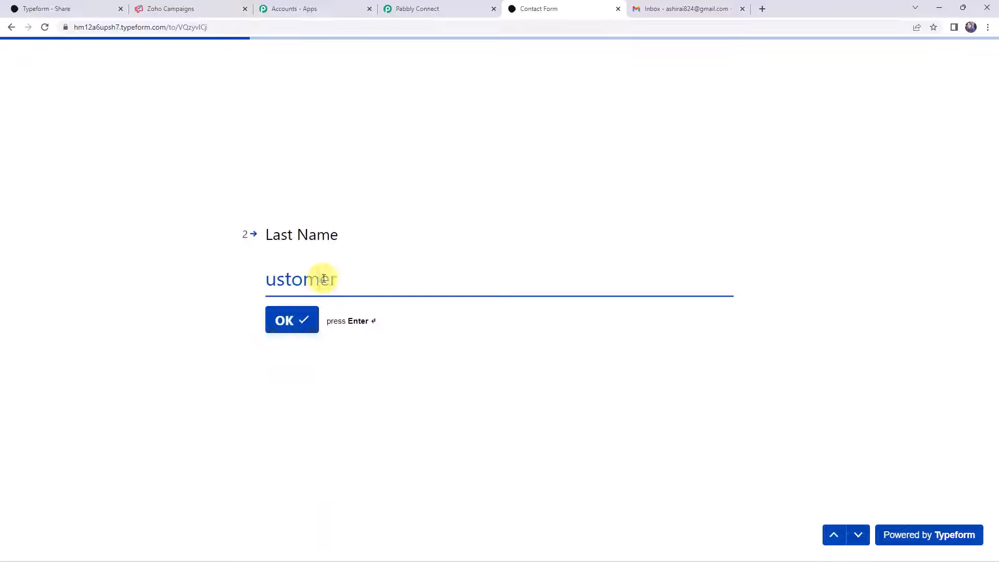
text(C)
key(Return)
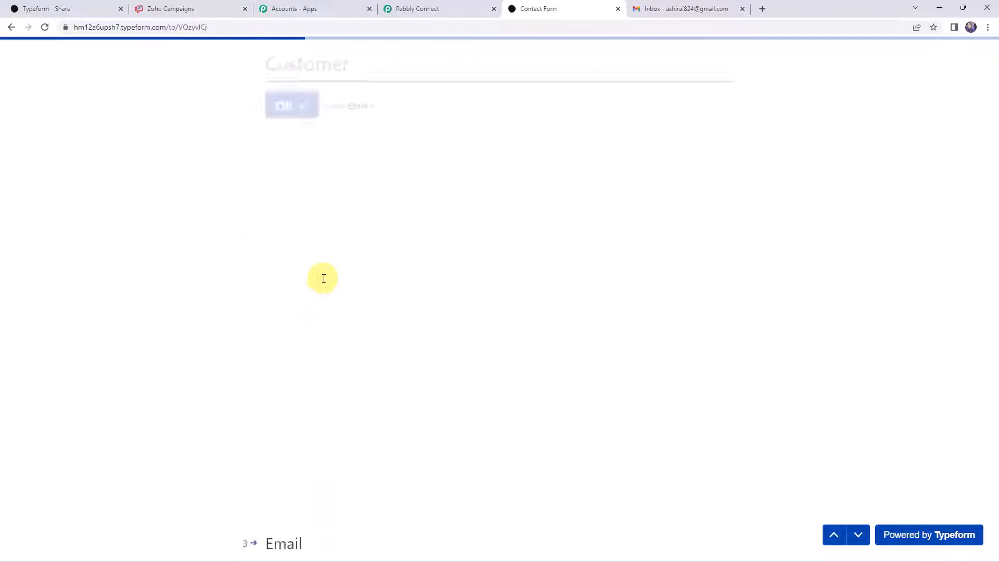
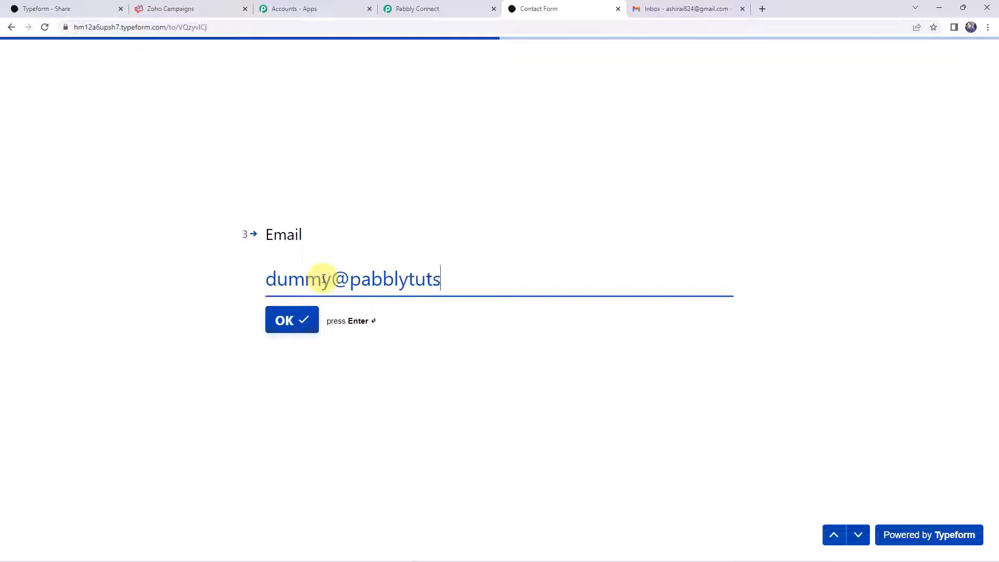
key(Return)
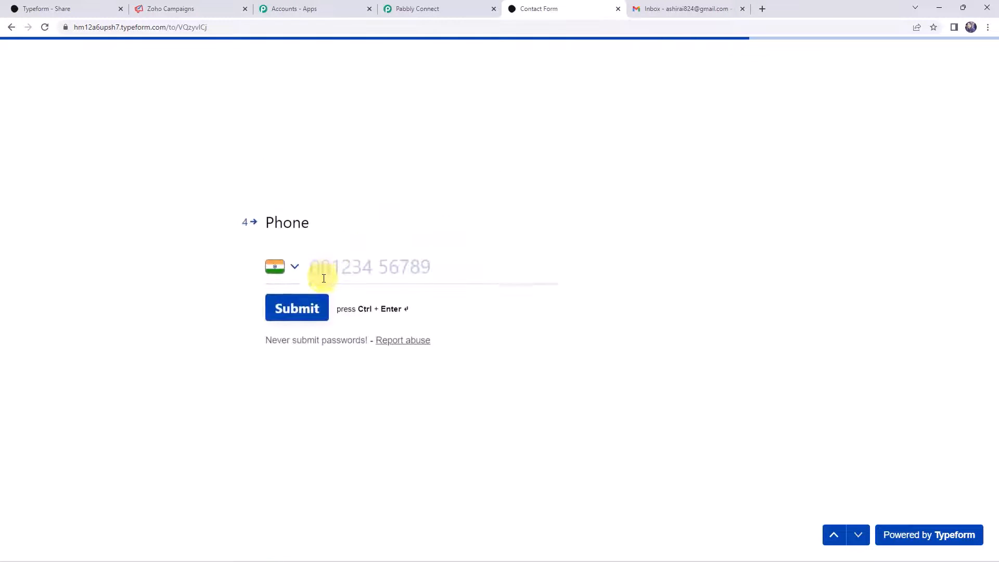
text(7)
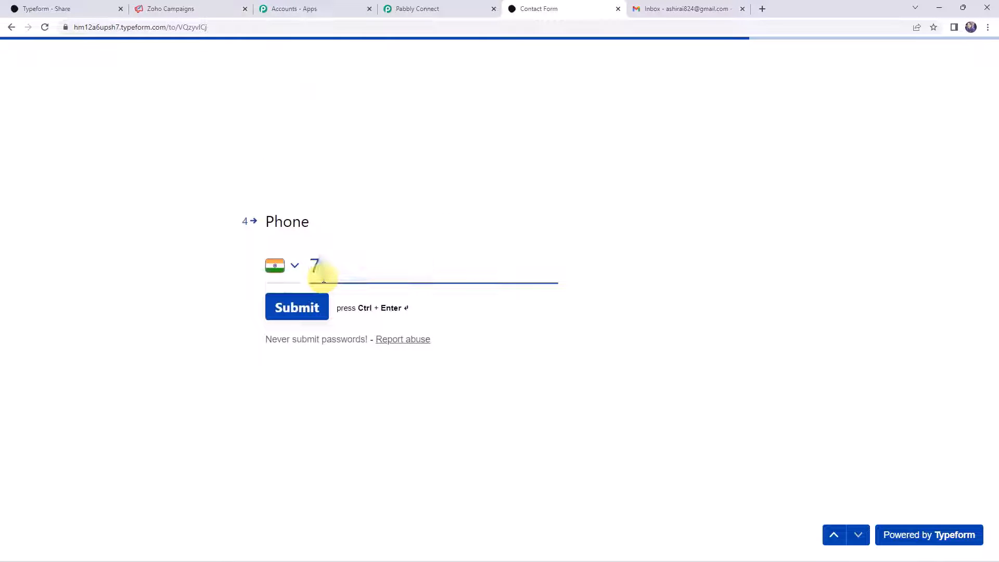
text(000000000)
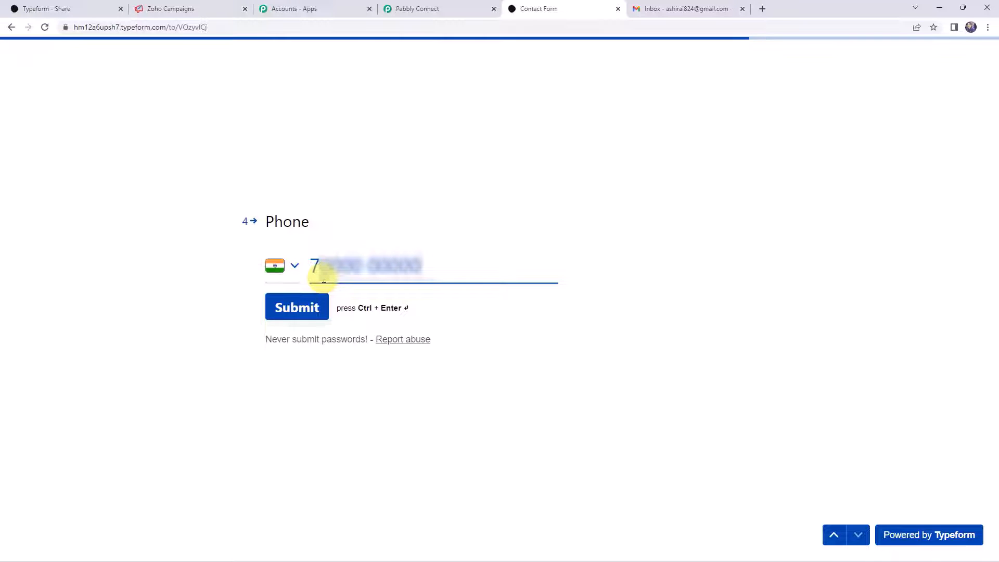
click(305, 312)
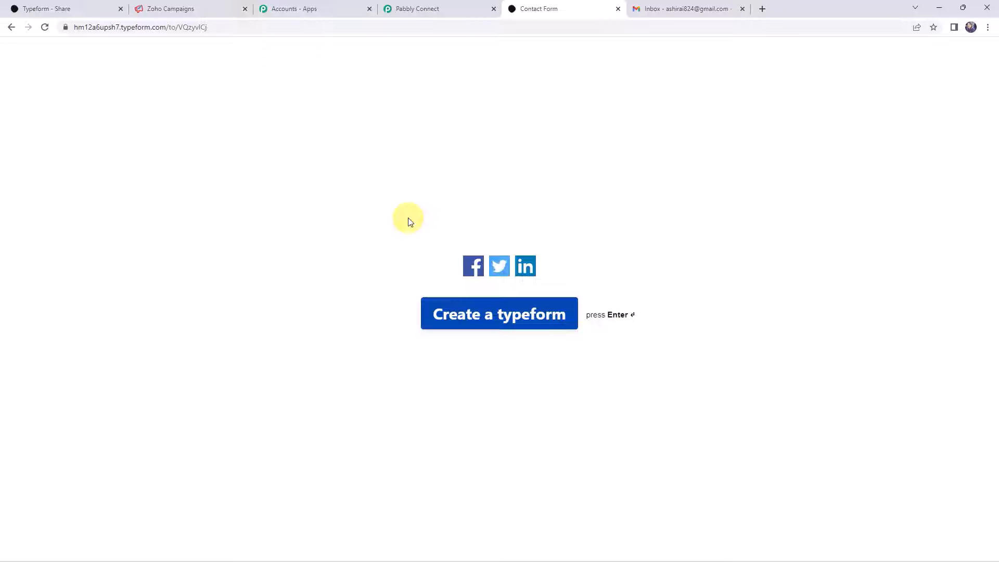
- Confirm the test contact's subscription from the Gmail confirmation email, then return to Zoho Campaigns
click(682, 8)
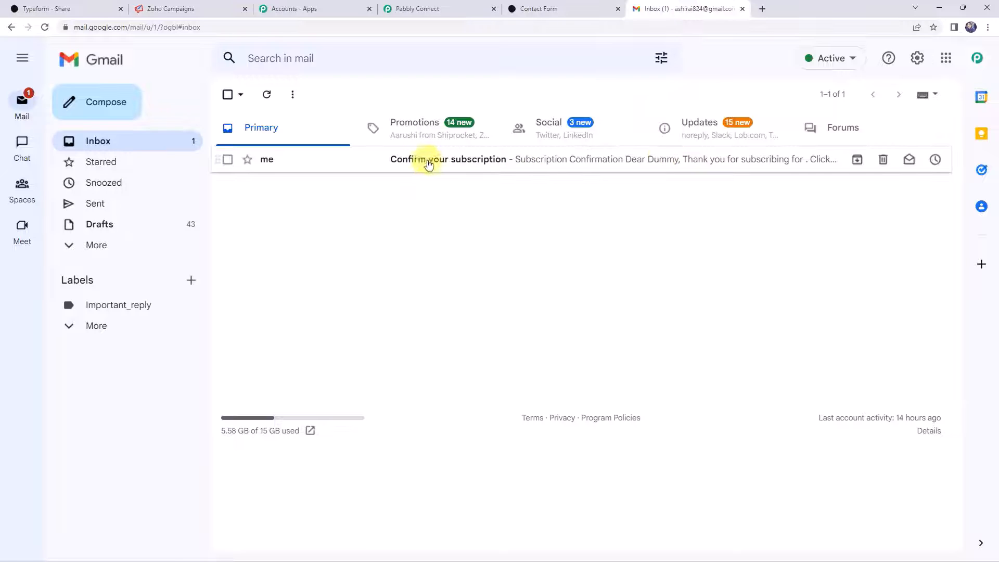
click(474, 163)
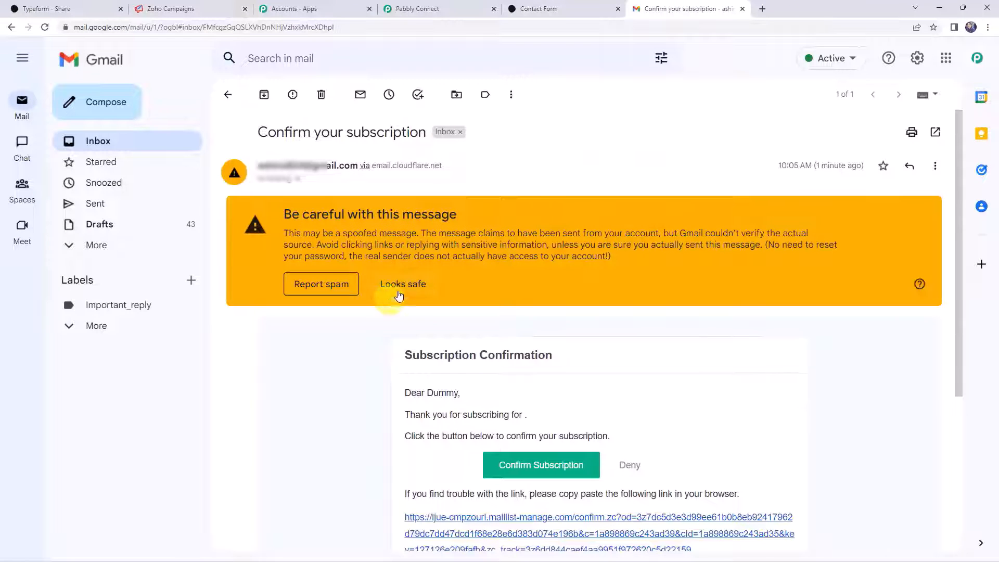
click(399, 288)
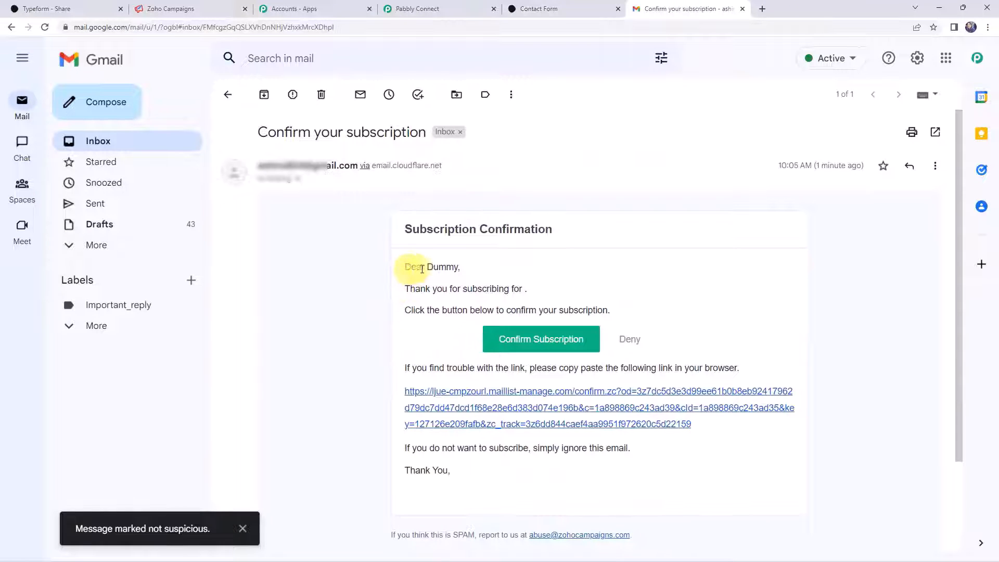
double_click(442, 267)
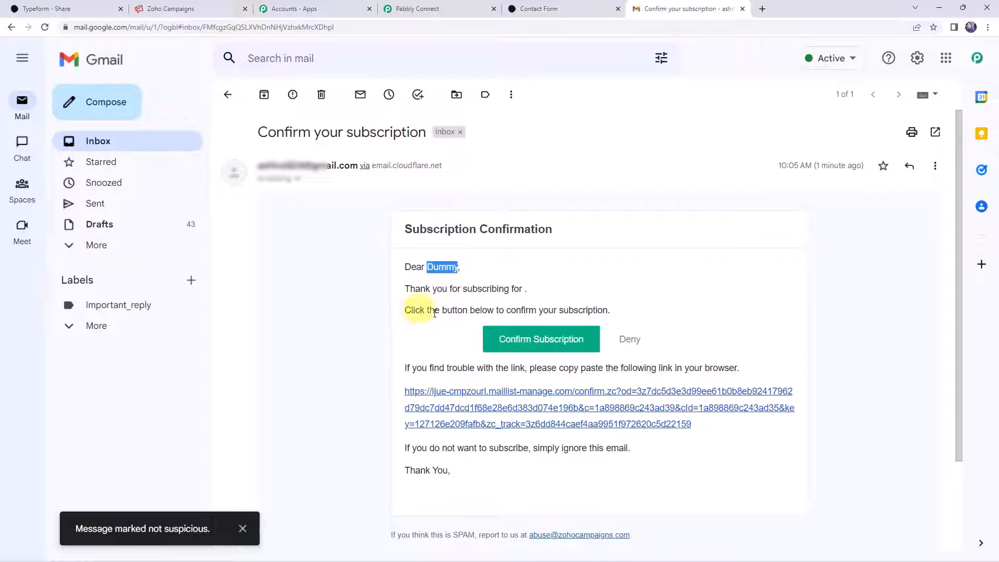
click(520, 341)
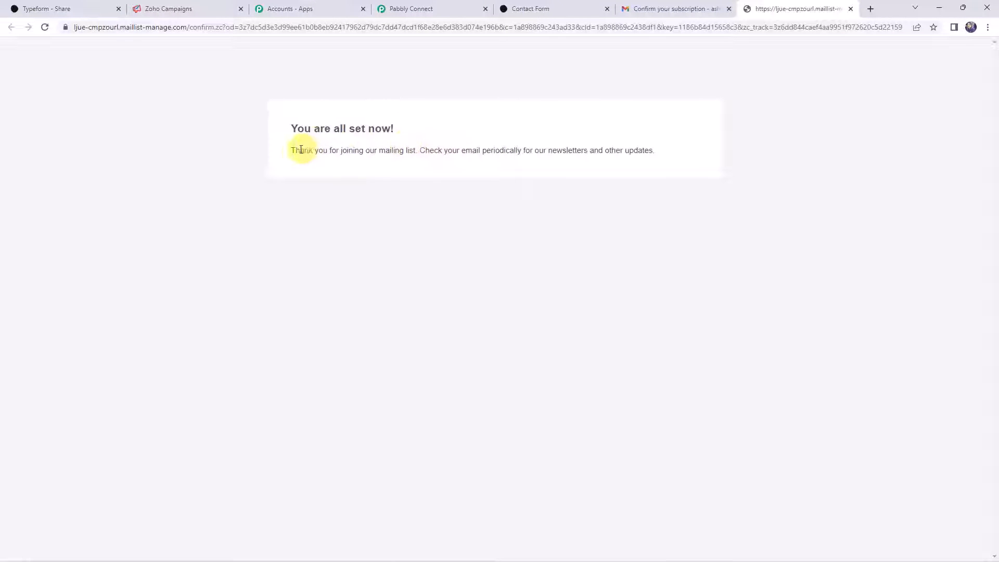
drag(295, 150, 405, 152)
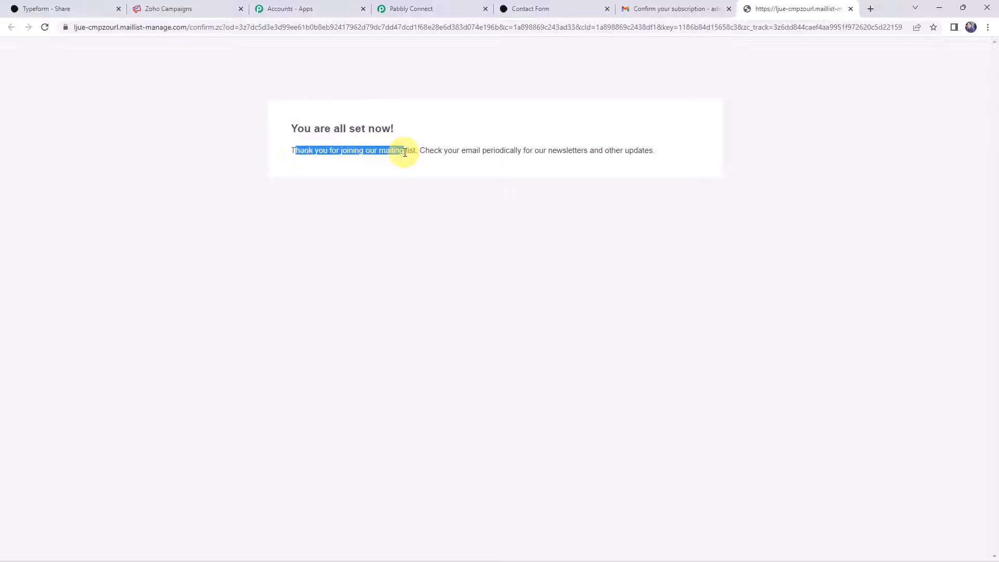
click(159, 9)
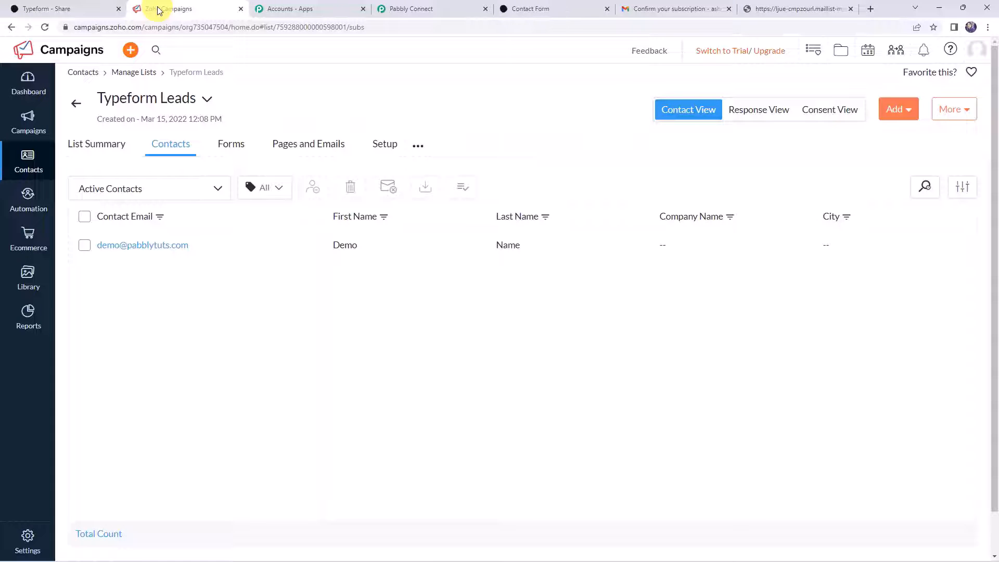
- Reload the Typeform Leads contacts to show the newly confirmed test contact
click(46, 27)
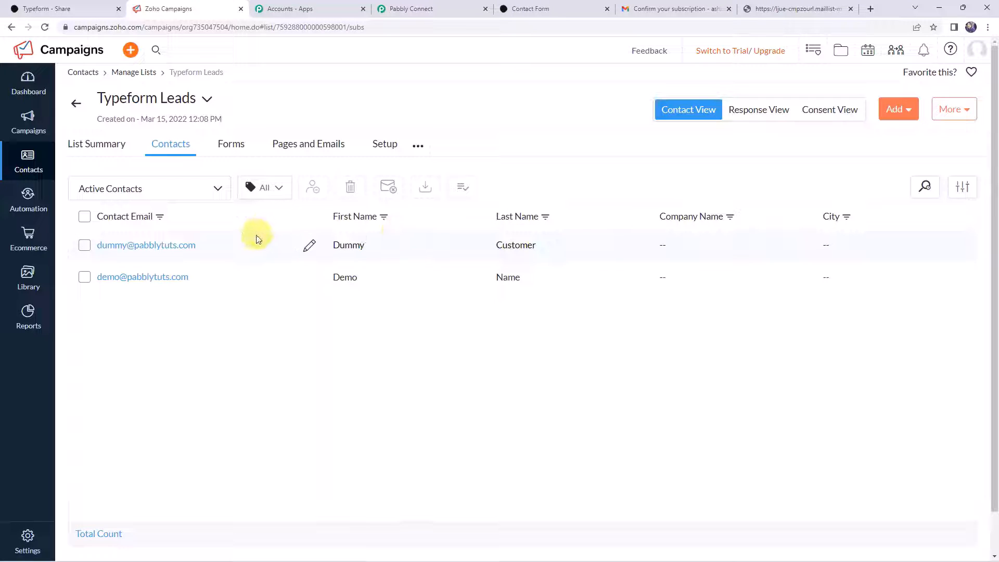
- Collapse the Typeform New Entry trigger card to show the full Typeform to Zoho Campaigns workflow
click(431, 9)
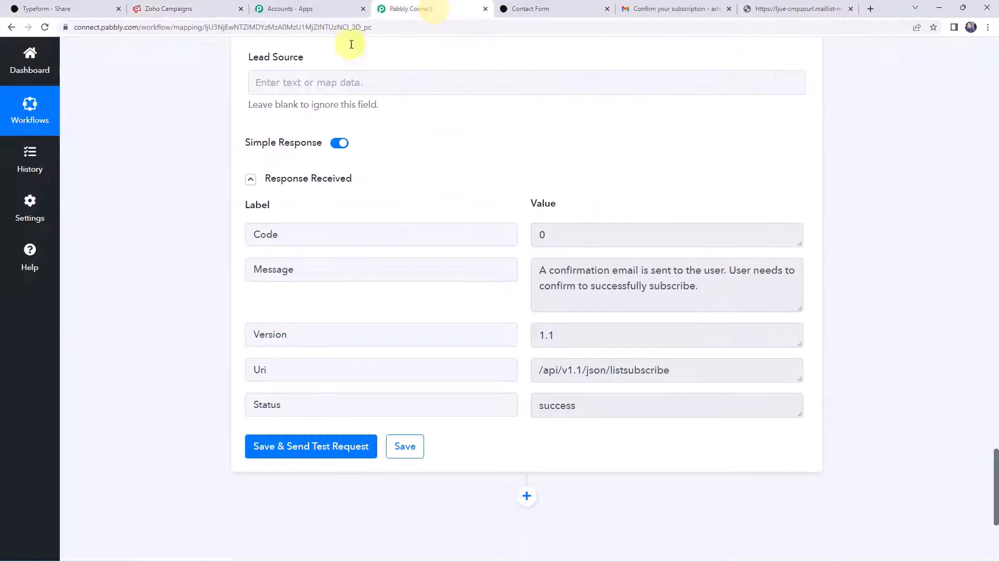
scroll(174, 209, up, 20)
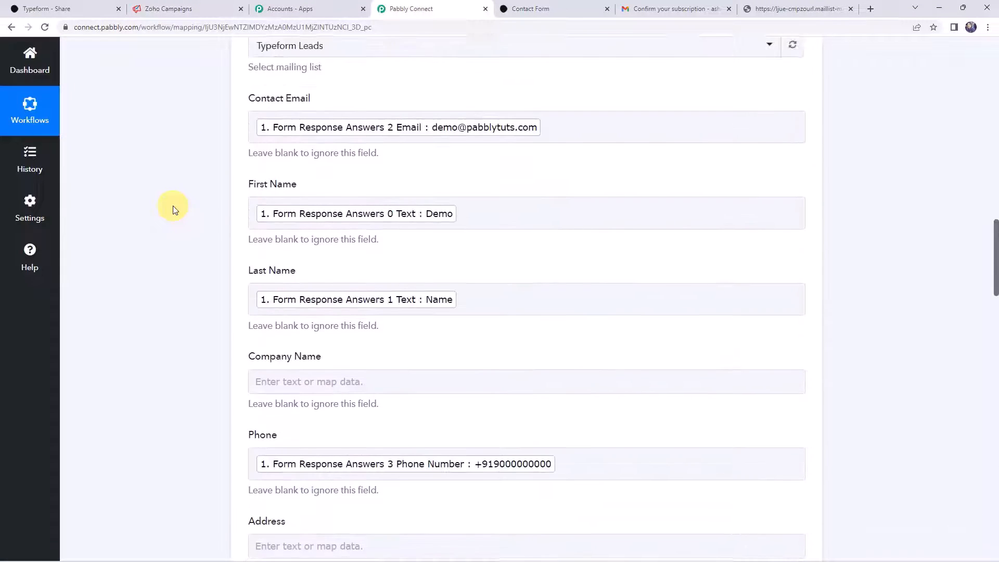
scroll(520, 409, up, 15)
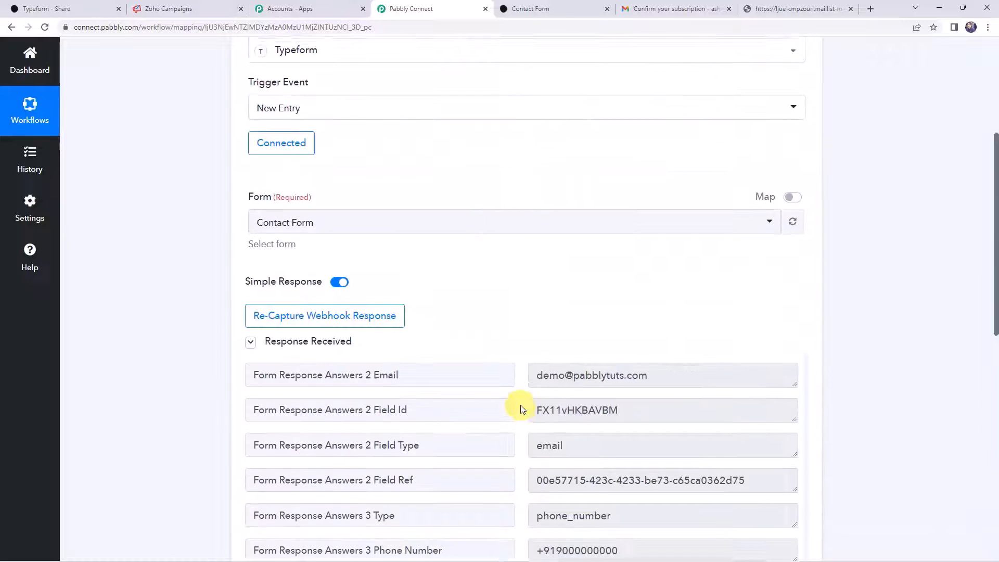
click(530, 208)
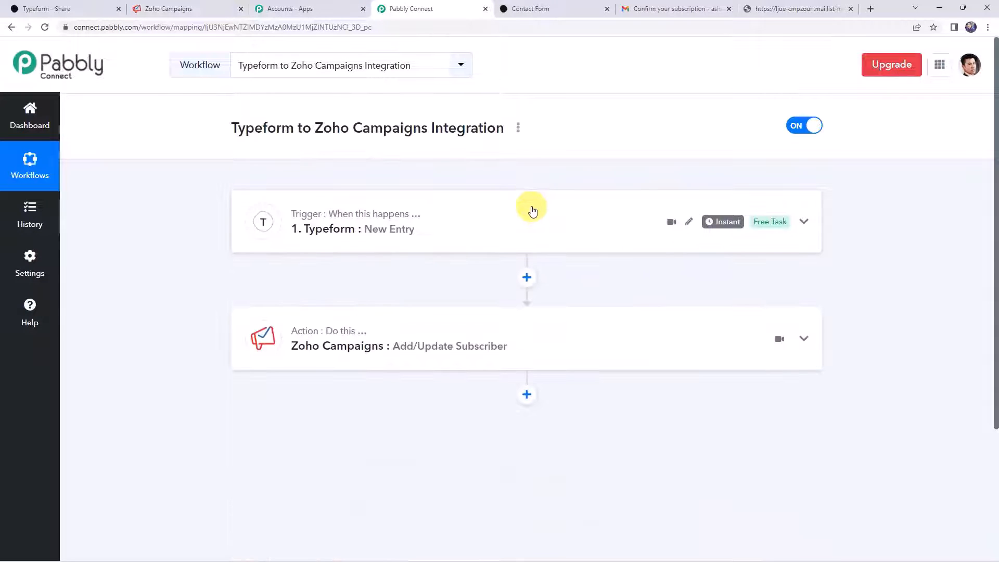
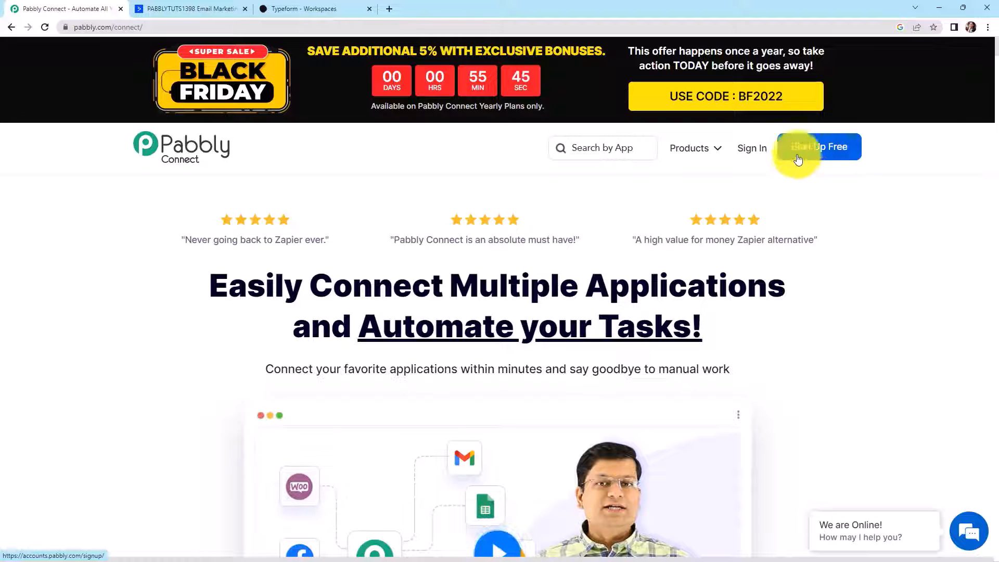
- Sign in to the Pabbly account and open Pabbly Connect from the apps list
click(744, 150)
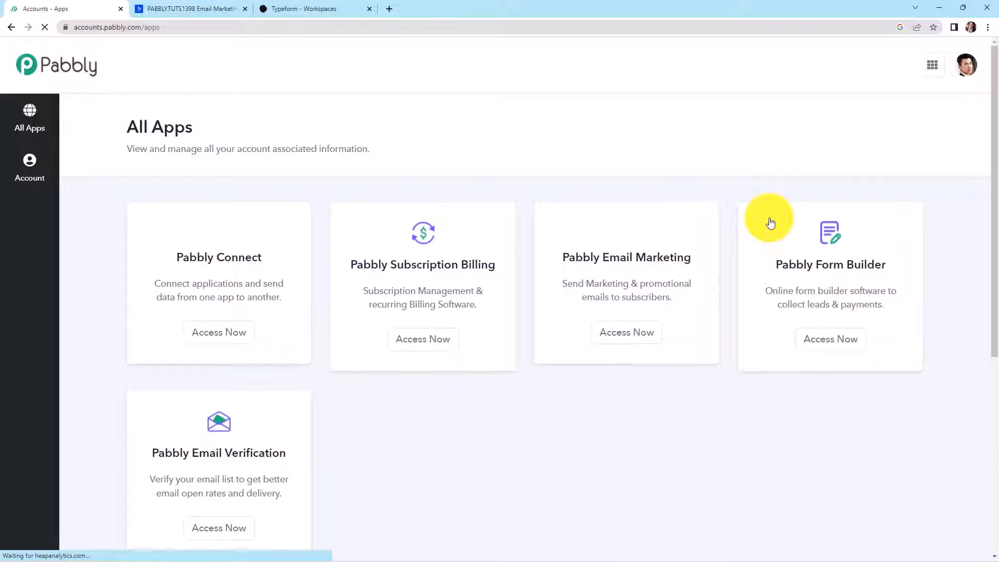
click(232, 337)
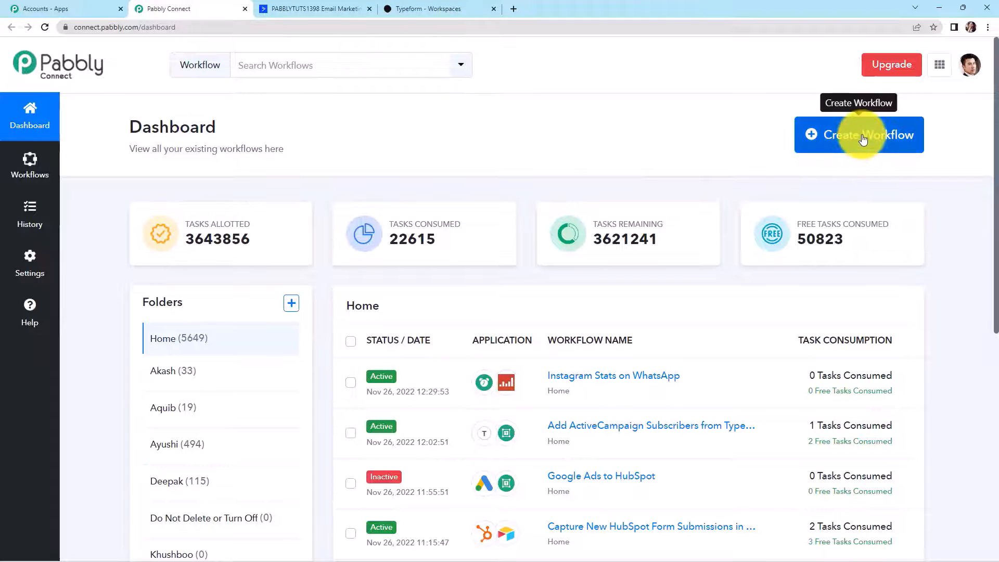
- Create a workflow named 'Add ActiveCampaign Subscribers from Typeform Form Entries'
click(858, 162)
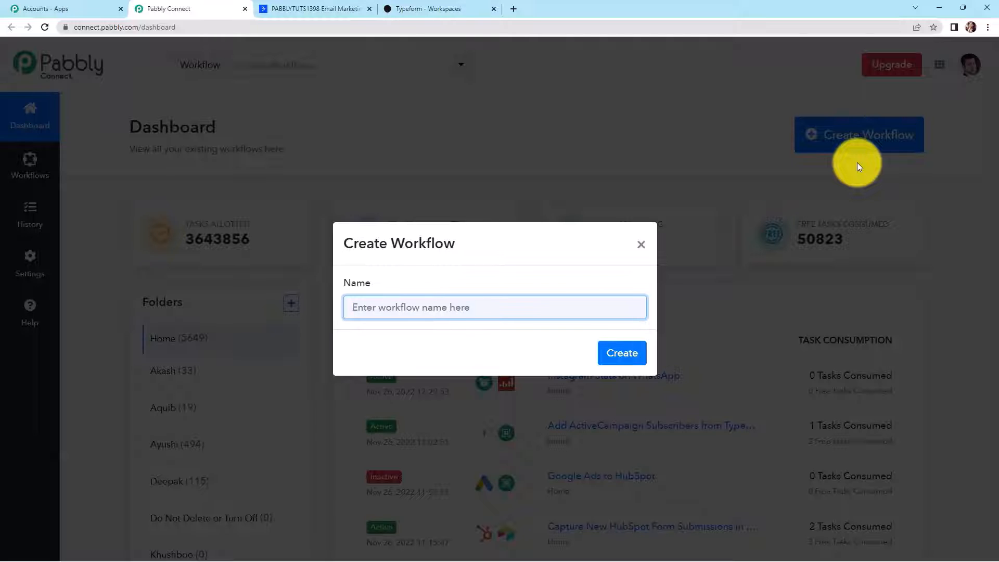
text(Add ActiveCampaign Subscribers from Typeform Form Entries)
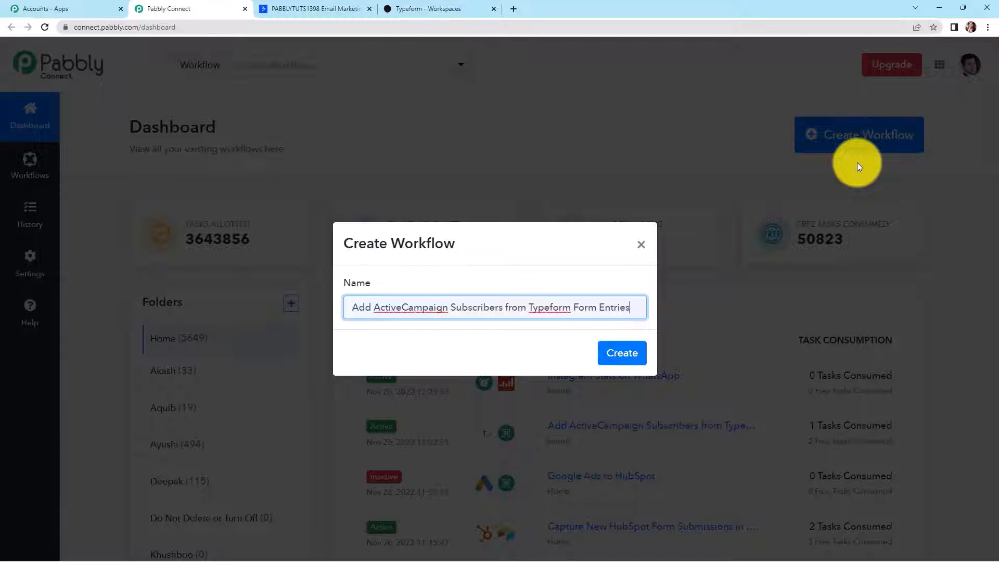
click(623, 356)
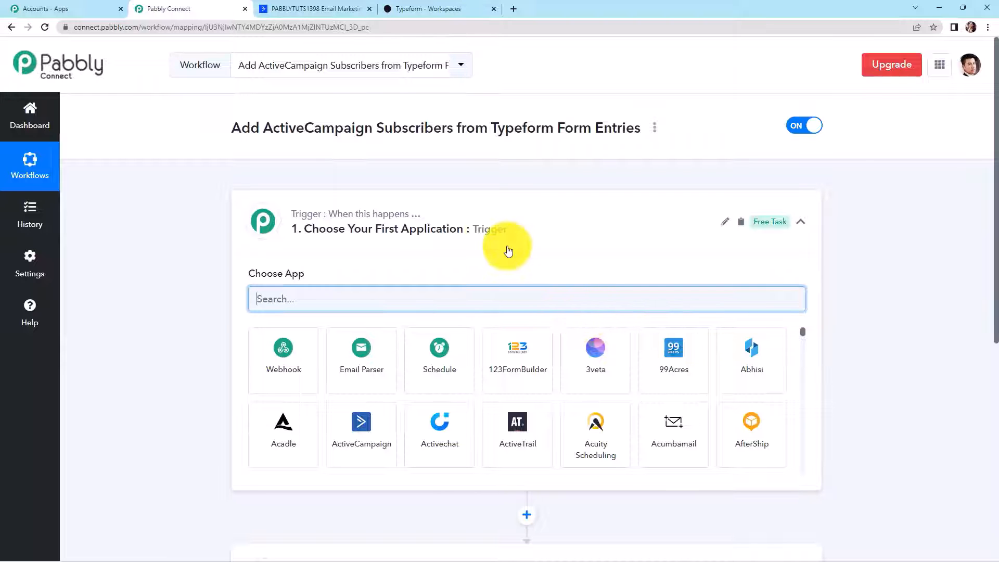
- Search 'typef', pick Typeform as the trigger app, and set the trigger event to New Entry
scroll(487, 245, down, 3)
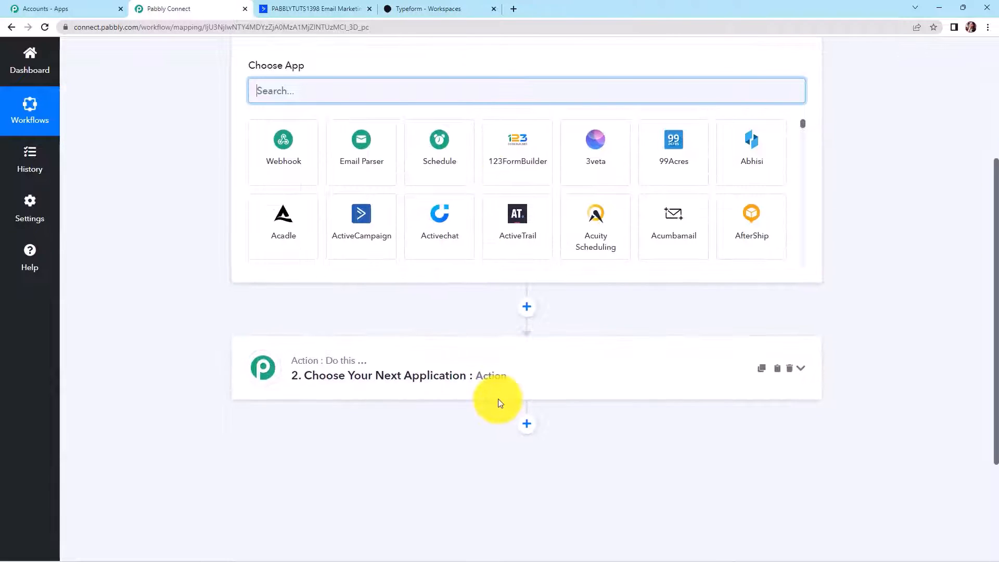
scroll(498, 398, up, 2)
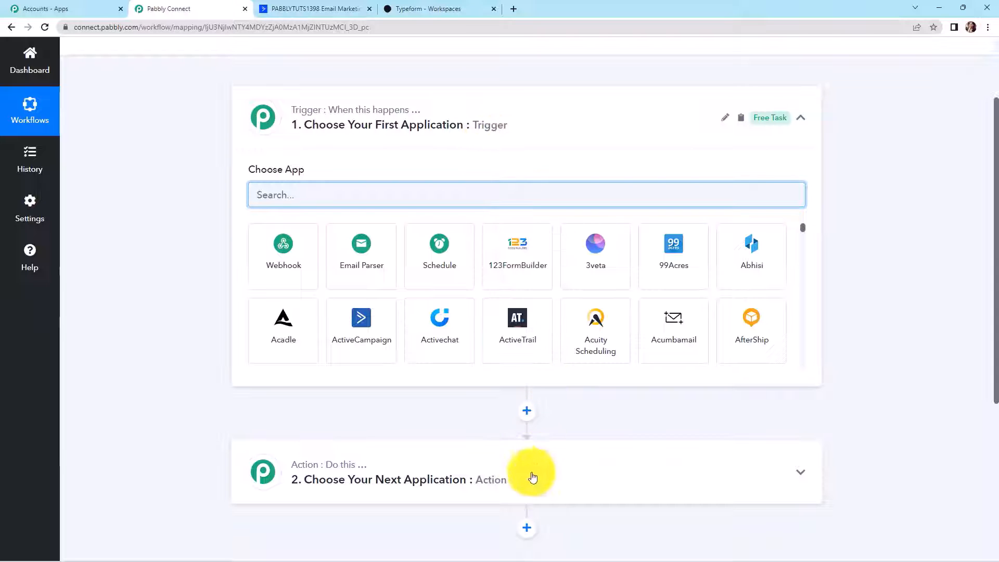
mouse_move(307, 465)
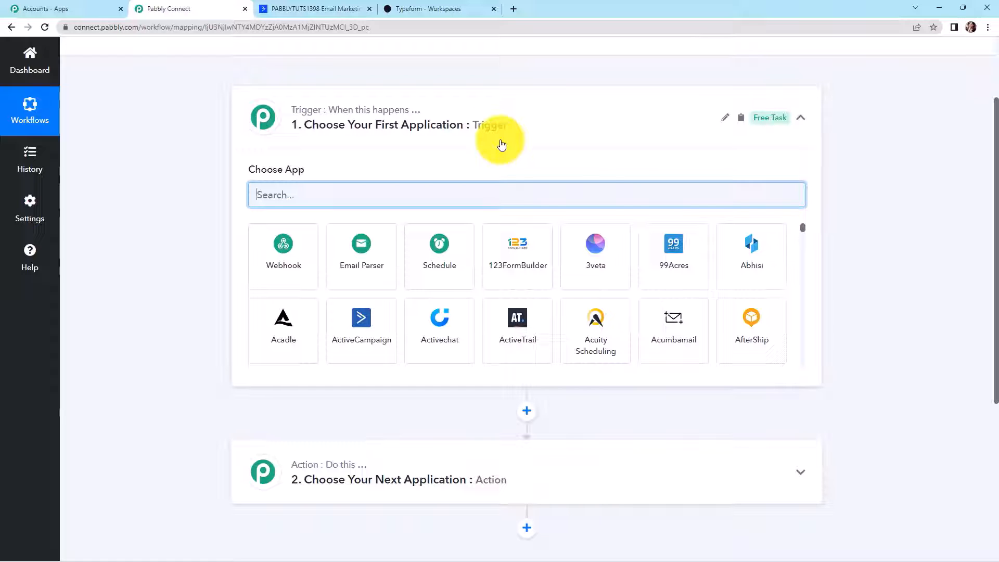
text(typefor)
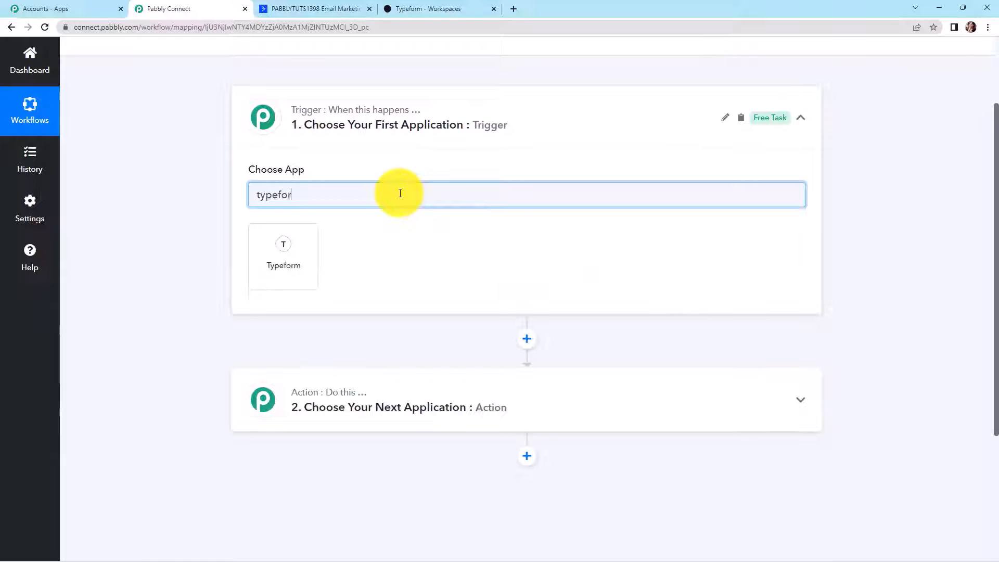
click(311, 249)
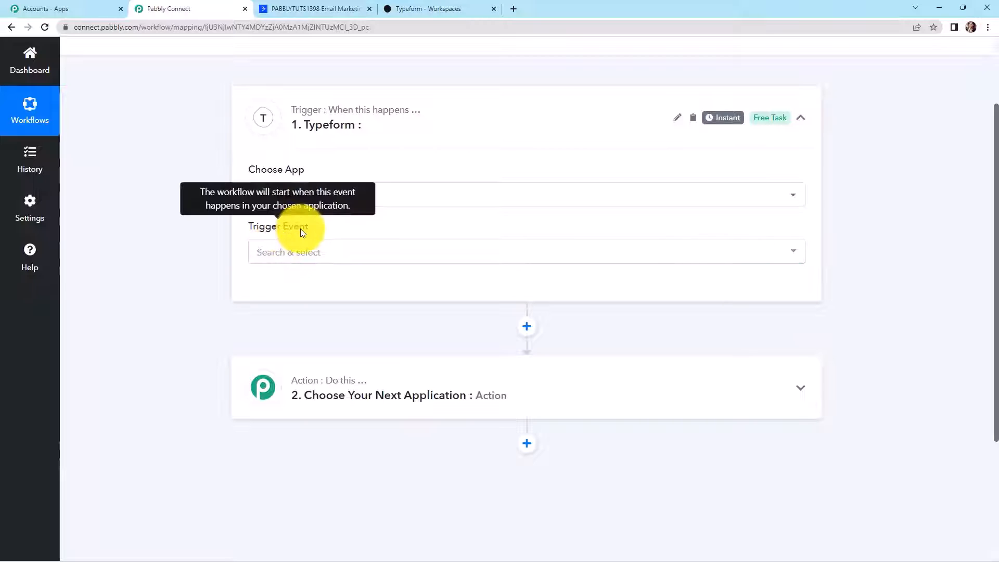
click(279, 252)
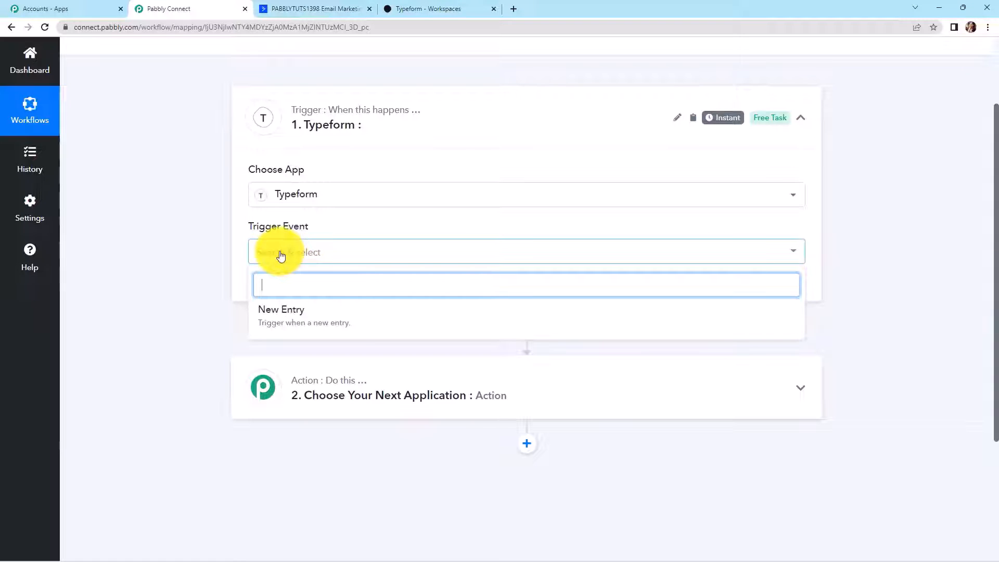
click(279, 317)
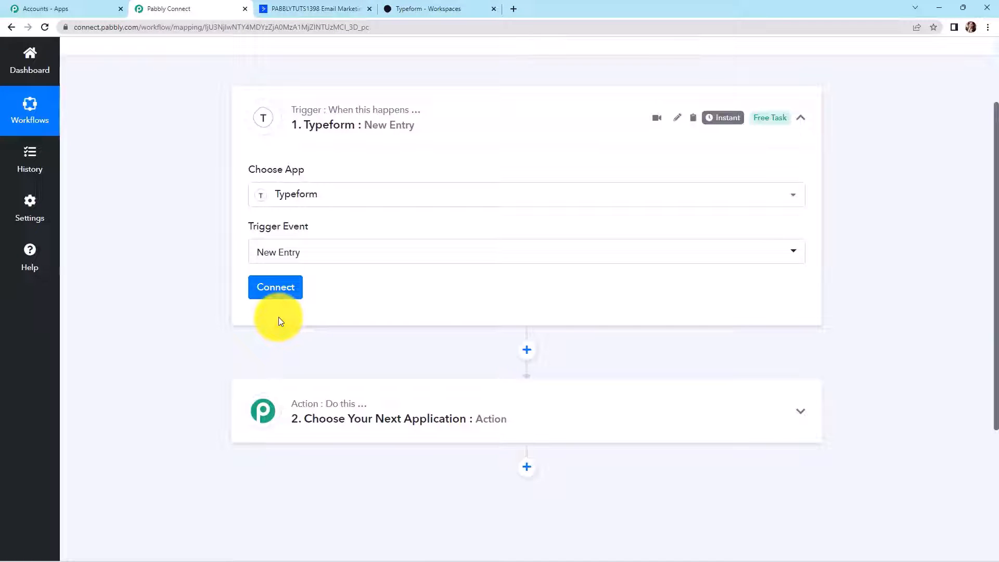
- Add and authorise a new Typeform connection, then bring up the Typeform workspace
click(277, 294)
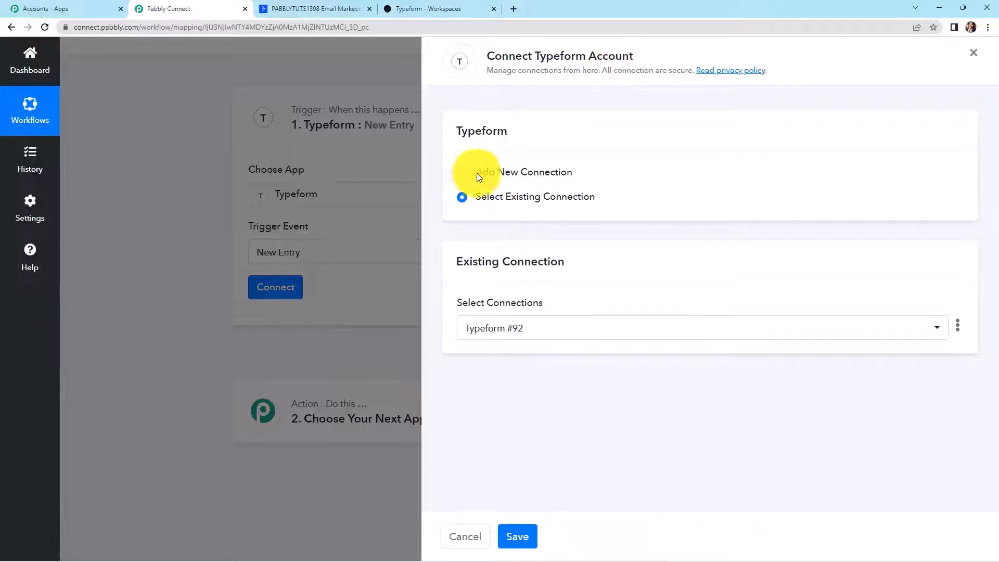
click(461, 175)
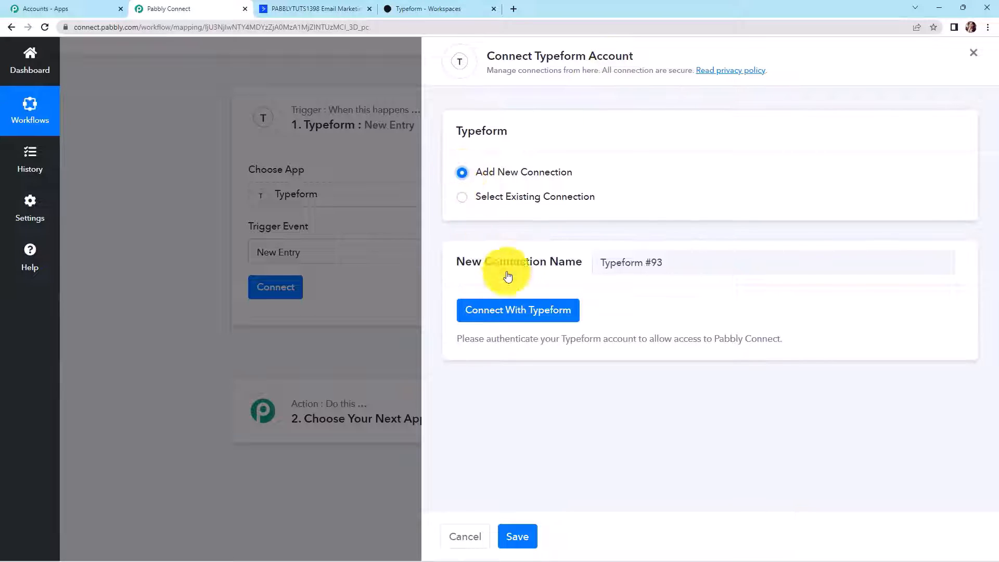
click(523, 315)
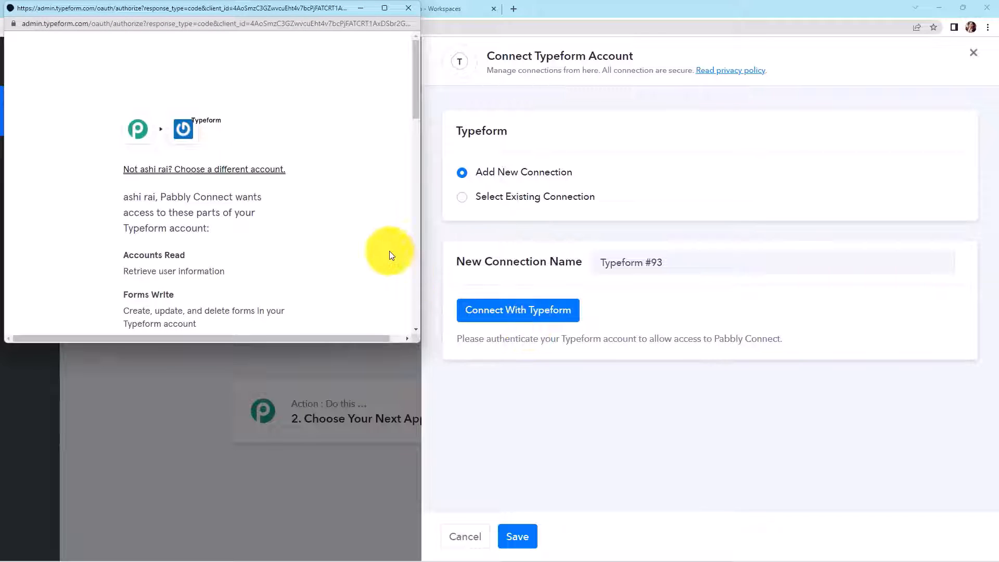
scroll(350, 205, down, 8)
scroll(350, 205, down, 5)
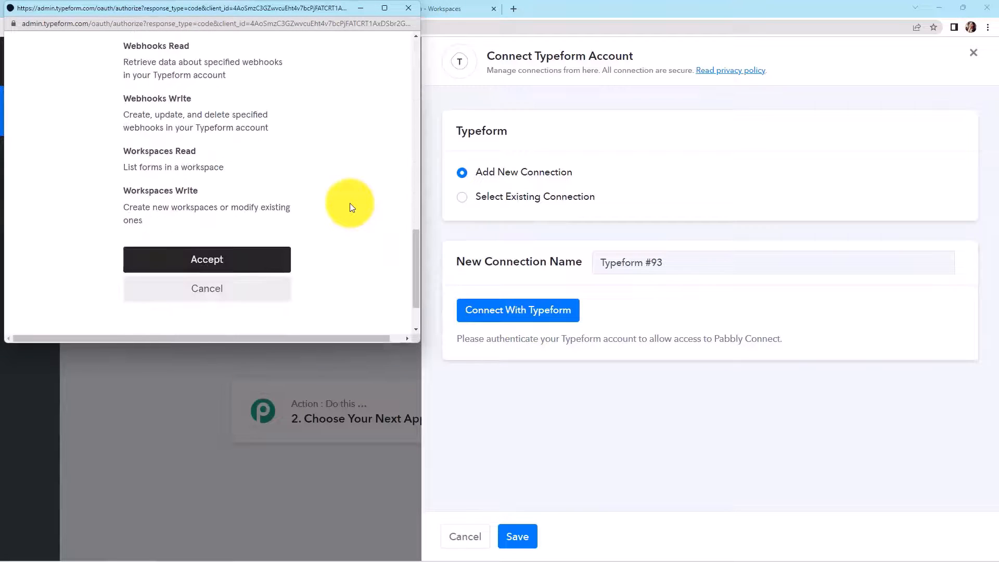
click(250, 203)
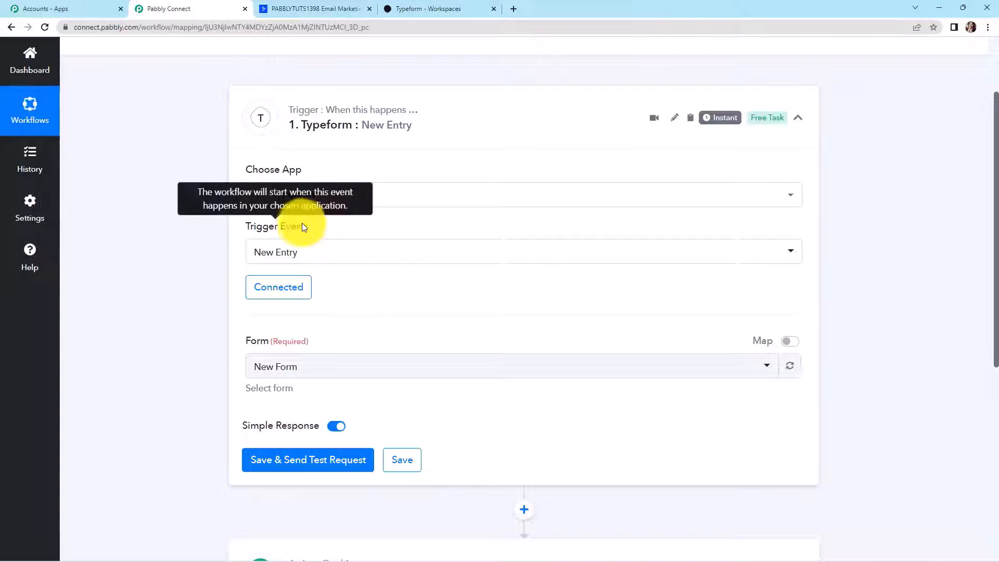
click(430, 8)
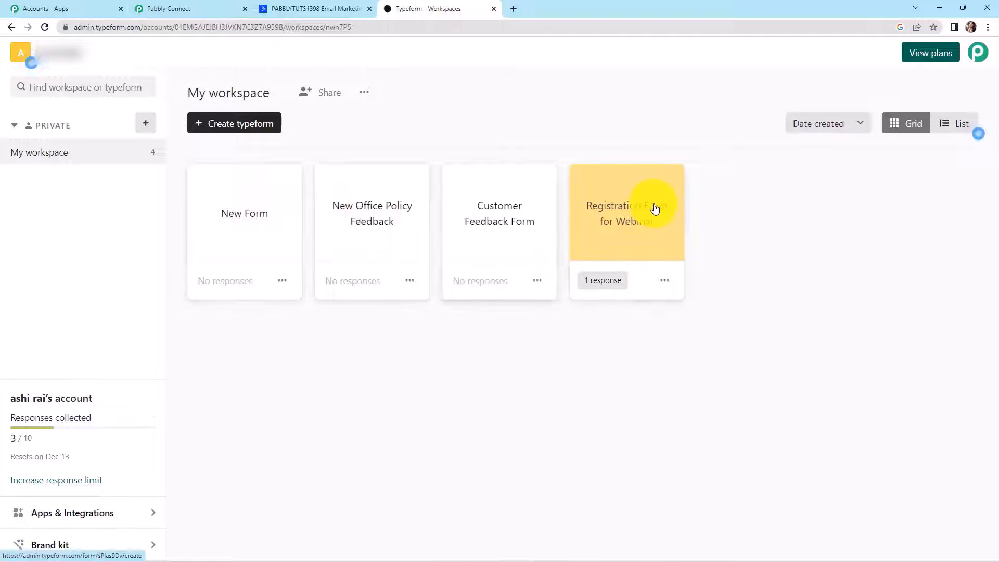
- Publish the Typeform New Form and copy its share link
click(258, 237)
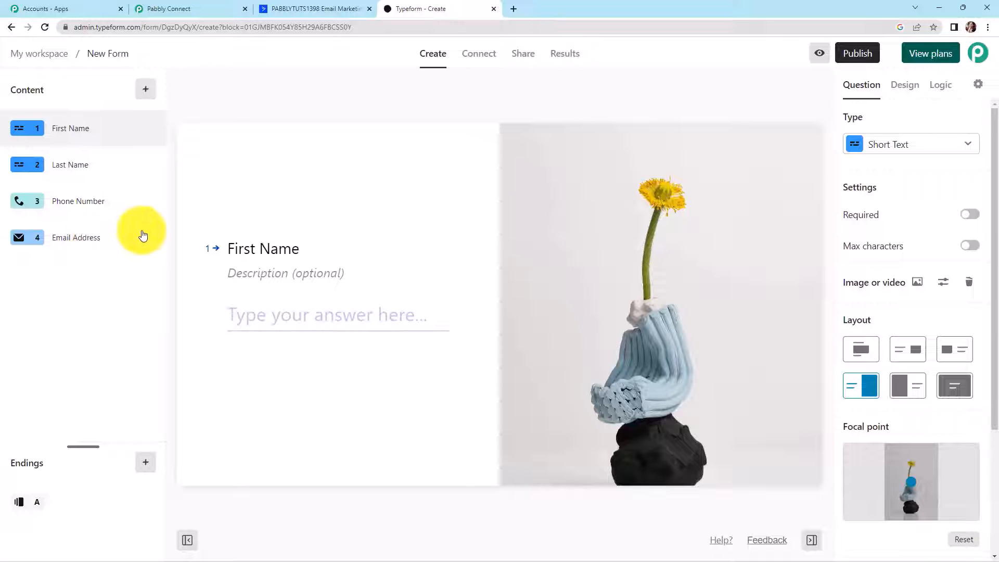
click(858, 53)
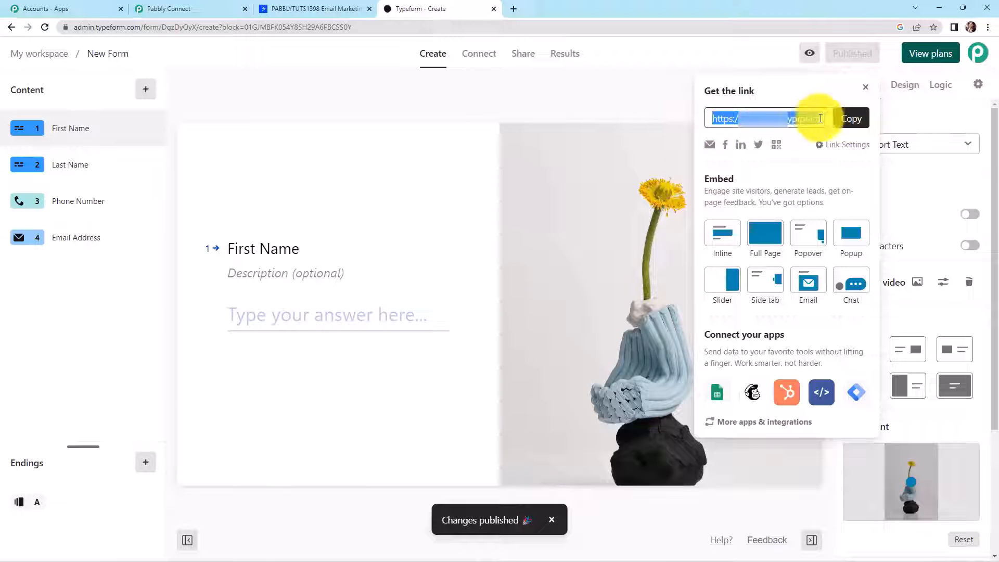
click(851, 118)
- Load the live New Form link in a new tab, then go back to Pabbly Connect
click(516, 8)
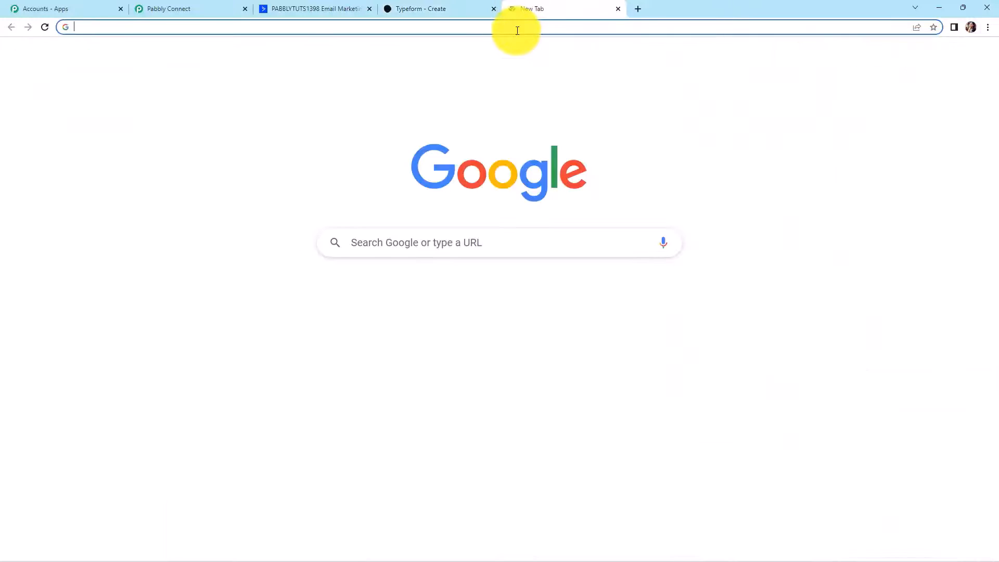
click(517, 29)
key(ctrl+v)
key(Return)
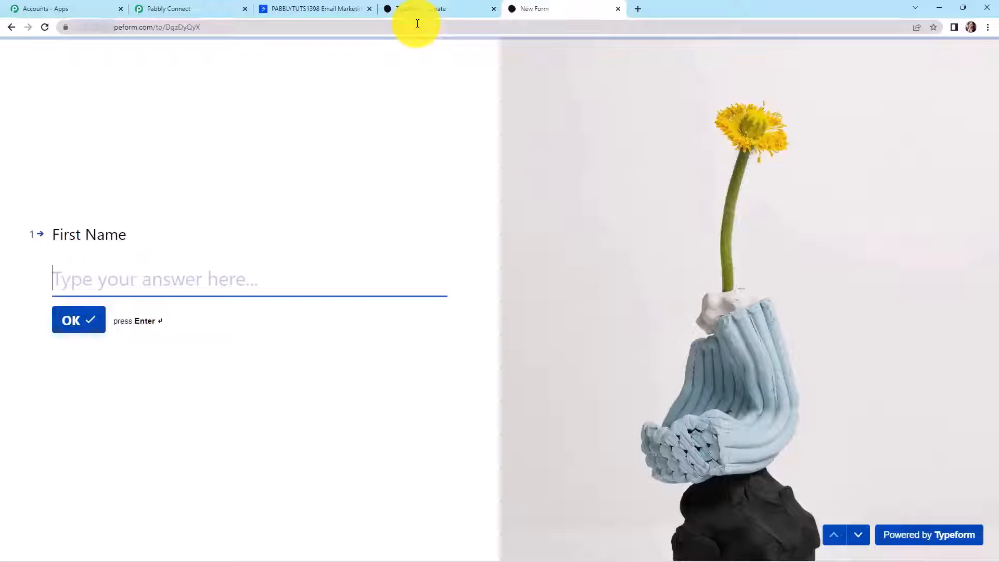
click(192, 7)
scroll(367, 277, down, 2)
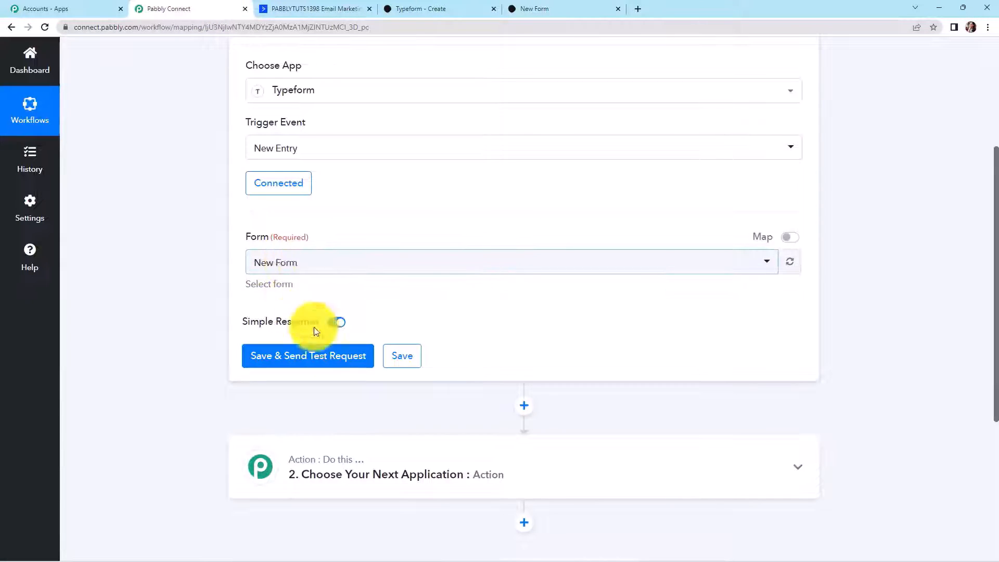
- Save the Typeform trigger and send a test request to await a submission
click(290, 356)
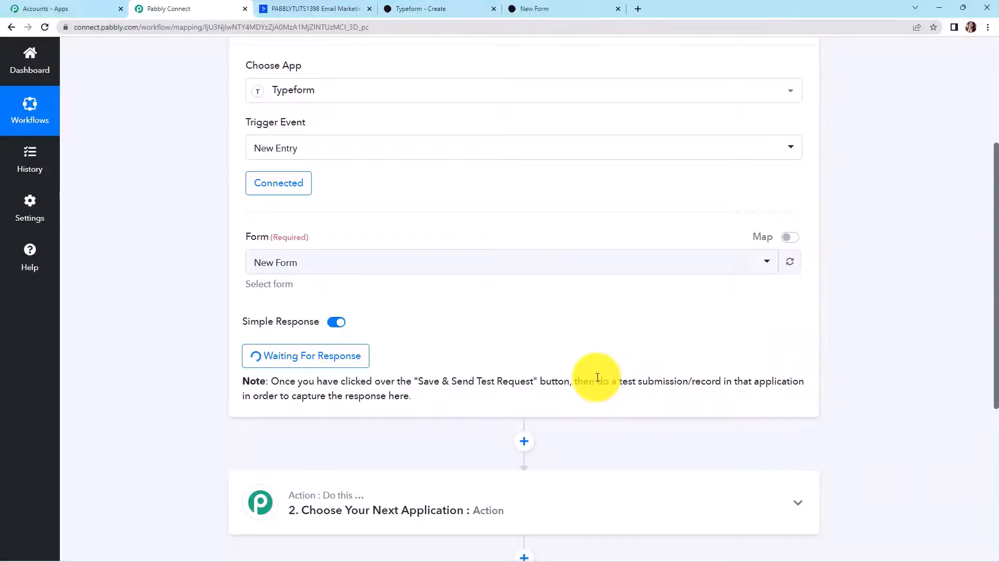
scroll(599, 364, down, 2)
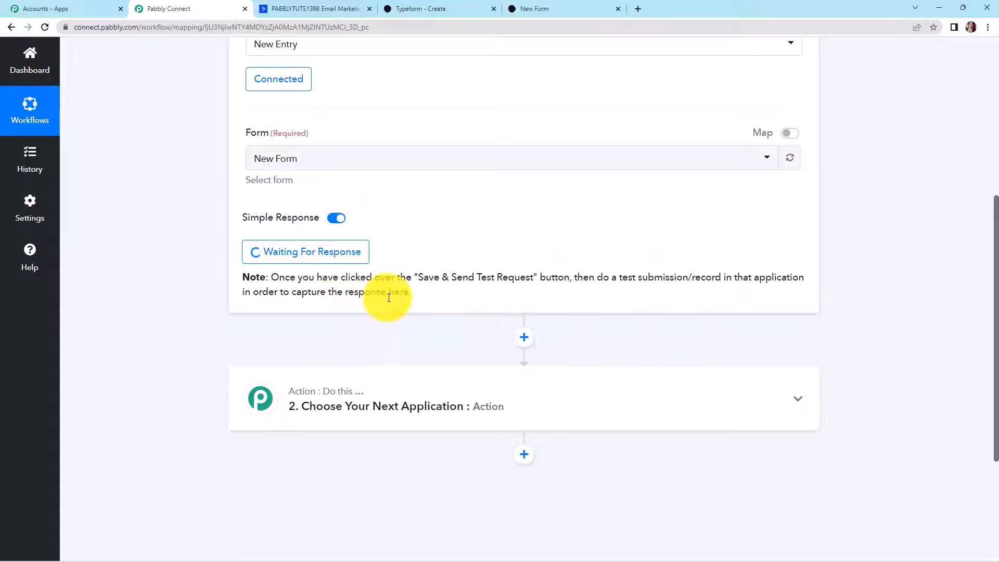
- On the live New Form, answer New as the first name and User as the last name
click(552, 6)
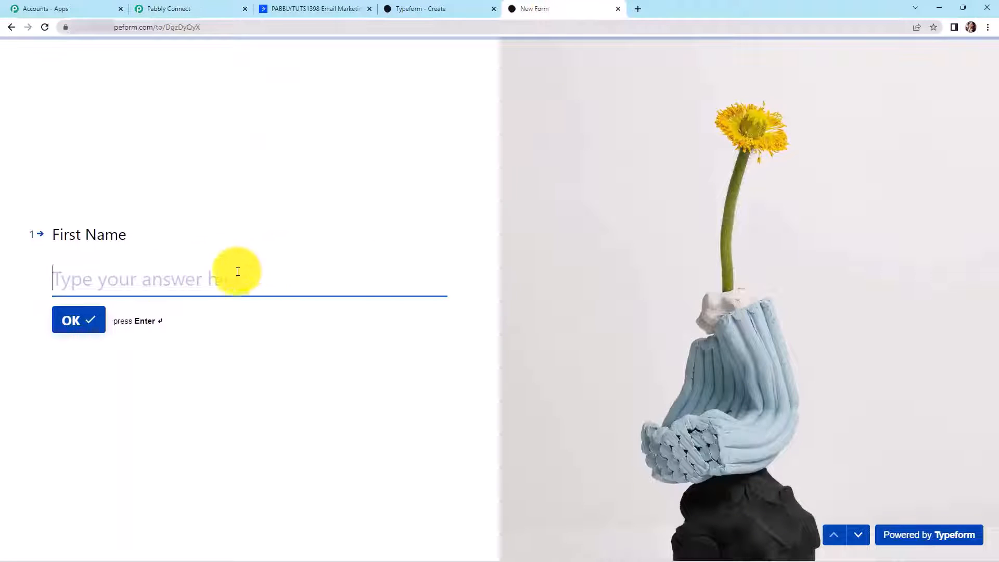
text(New)
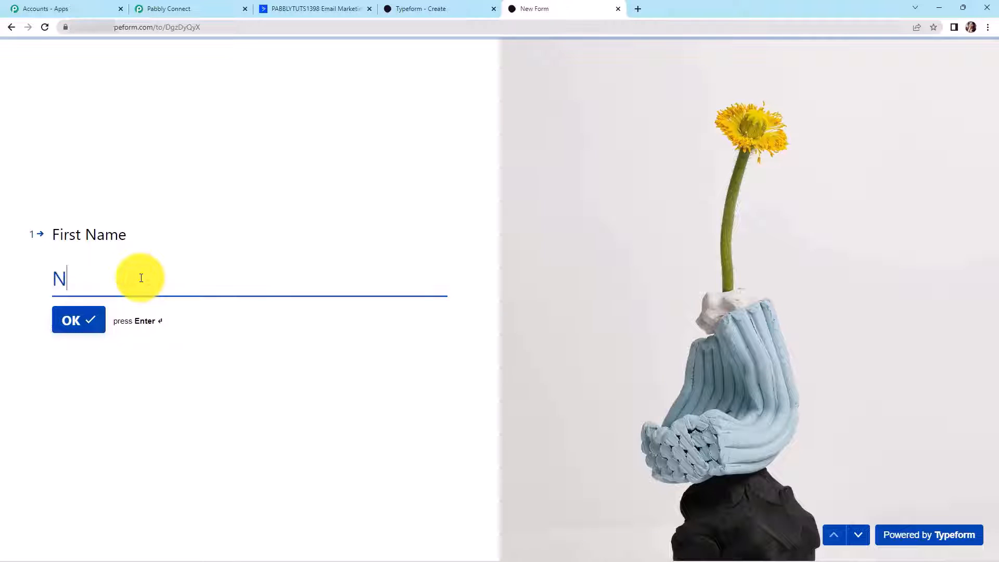
click(66, 320)
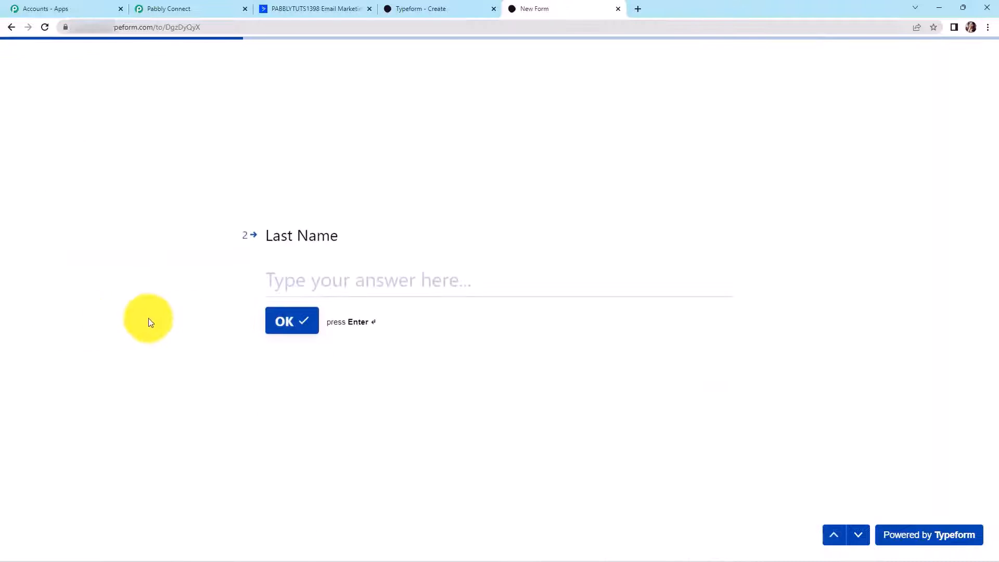
text(User)
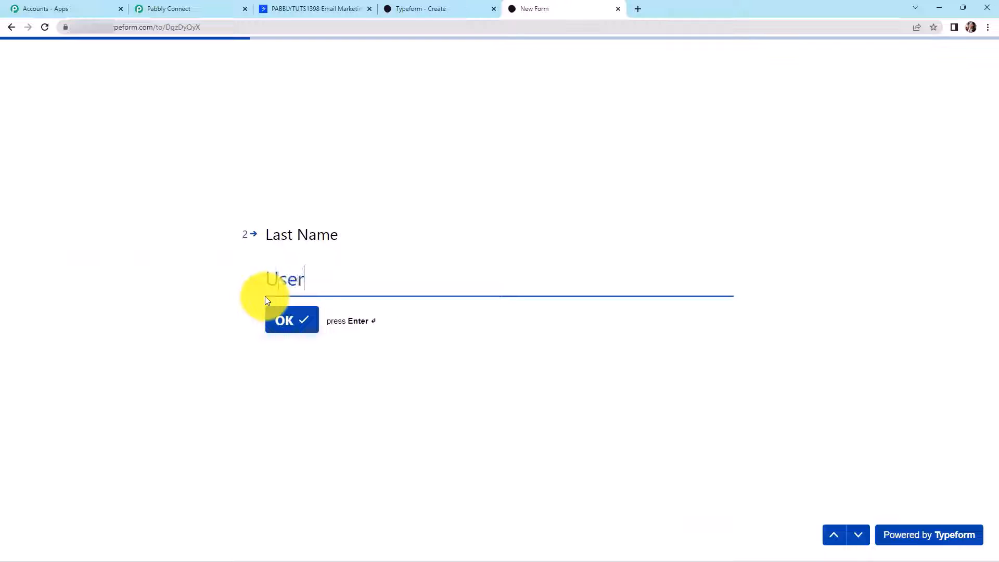
click(287, 324)
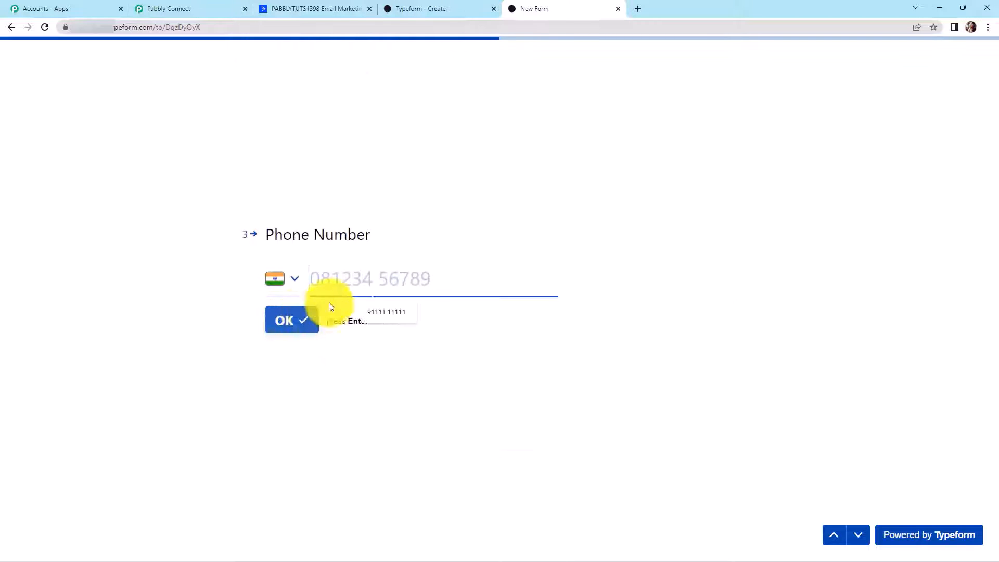
- Fill in the phone number and a test email address, then submit the response
click(376, 307)
click(286, 322)
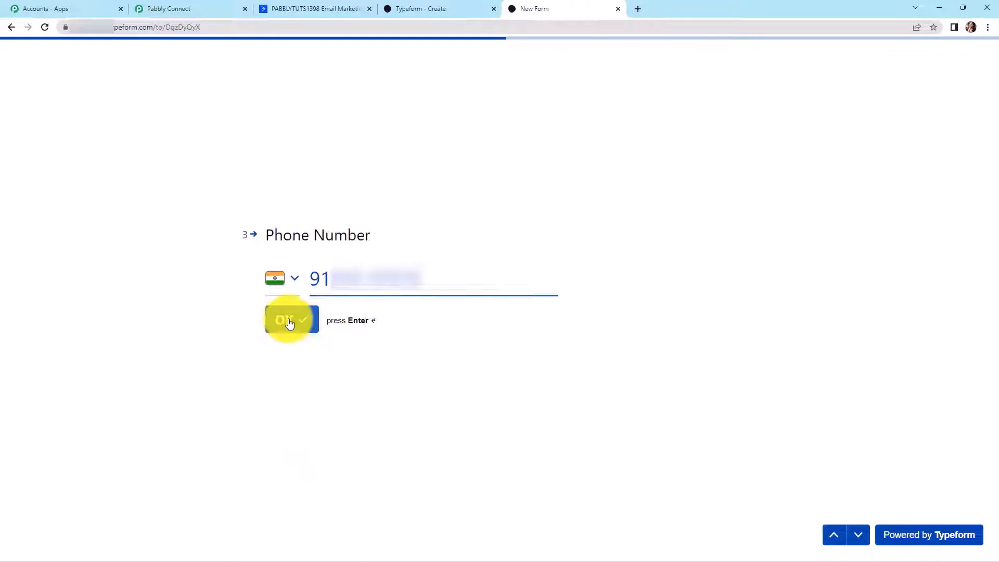
click(307, 271)
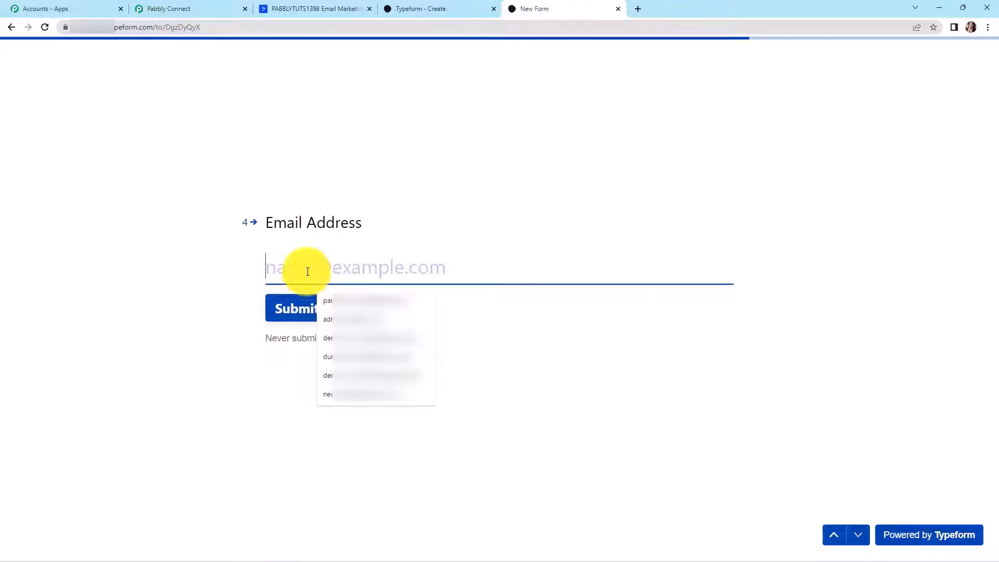
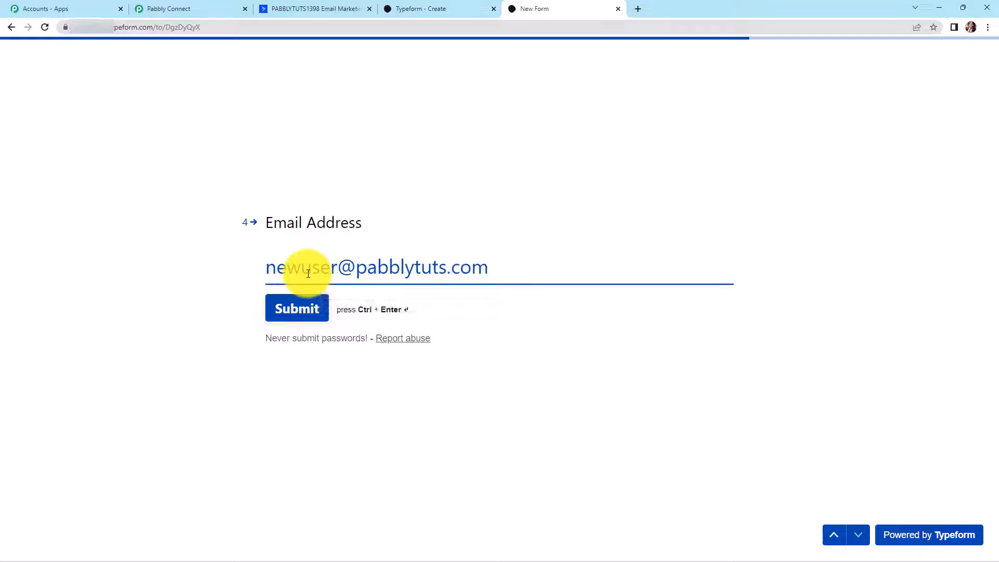
click(293, 309)
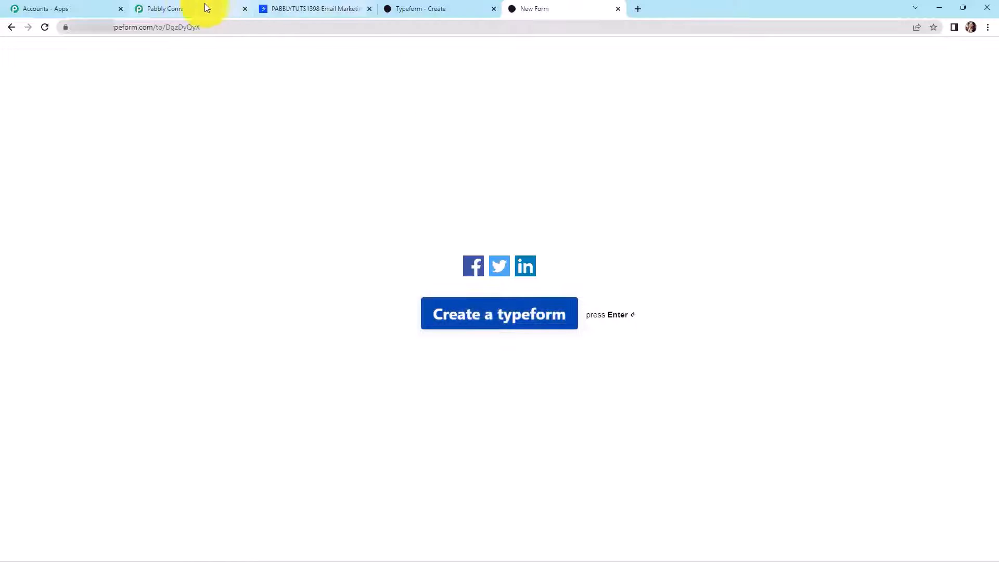
- Review the captured first name, last name, phone and email answers in the trigger step
click(181, 7)
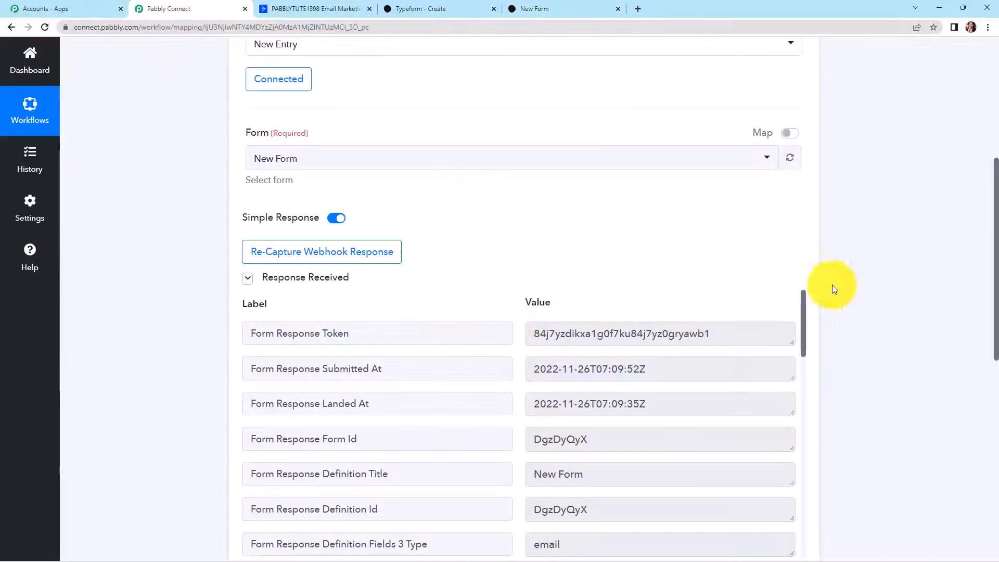
scroll(859, 271, down, 3)
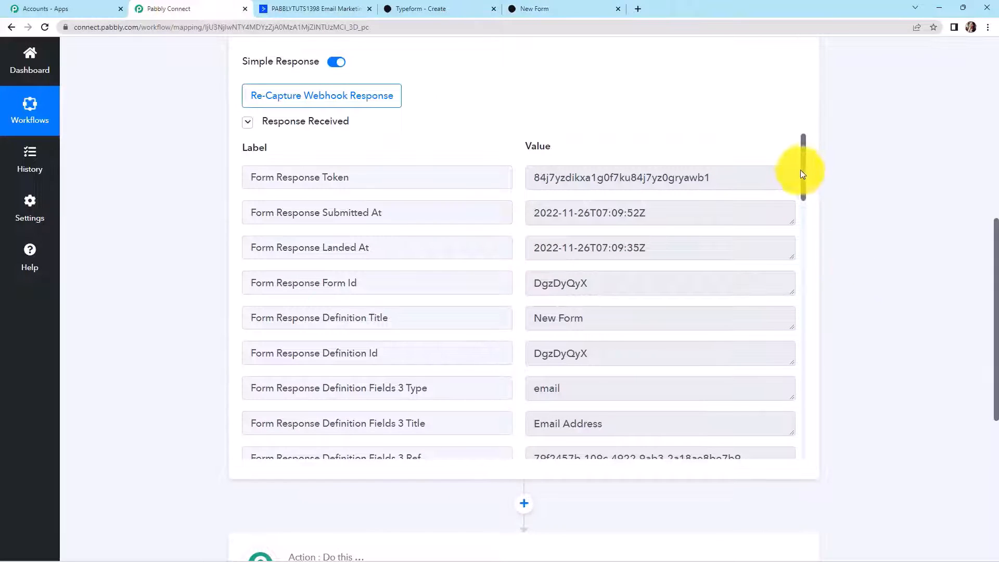
drag(804, 166, 789, 365)
scroll(786, 348, up, 3)
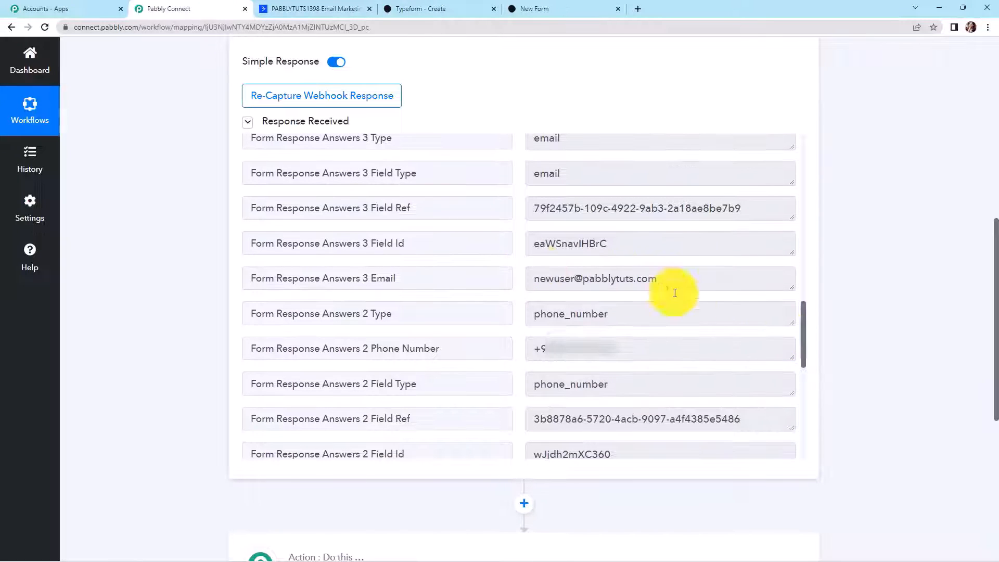
scroll(731, 311, up, 4)
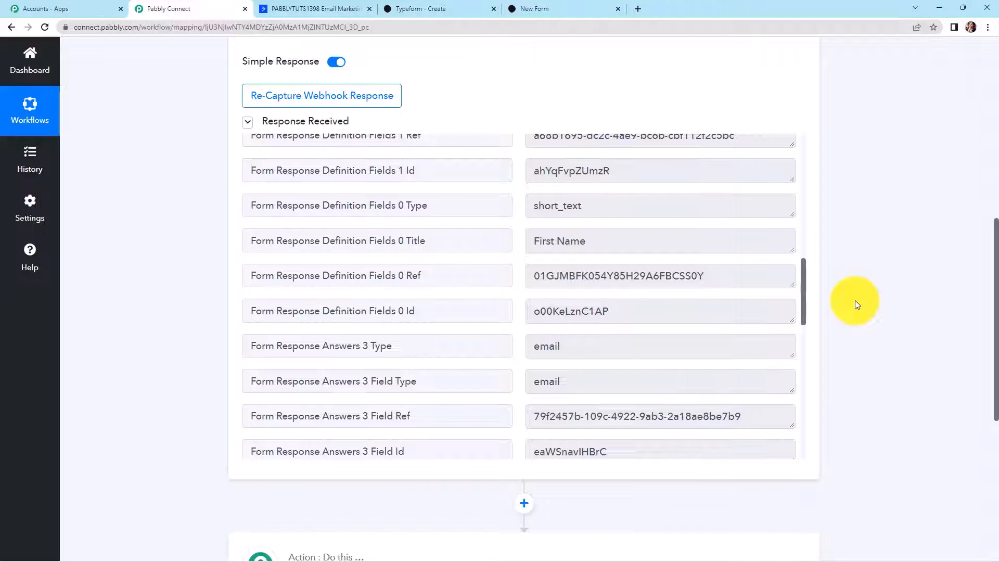
scroll(856, 302, down, 5)
- Set the action step to ActiveCampaign with the Create a Contact event
click(343, 267)
click(332, 329)
text(active)
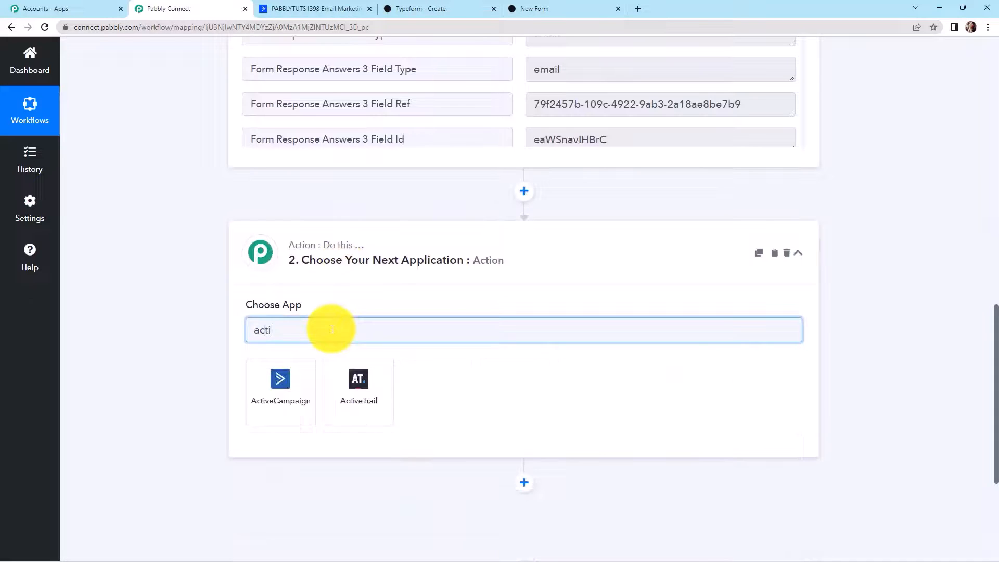
click(294, 401)
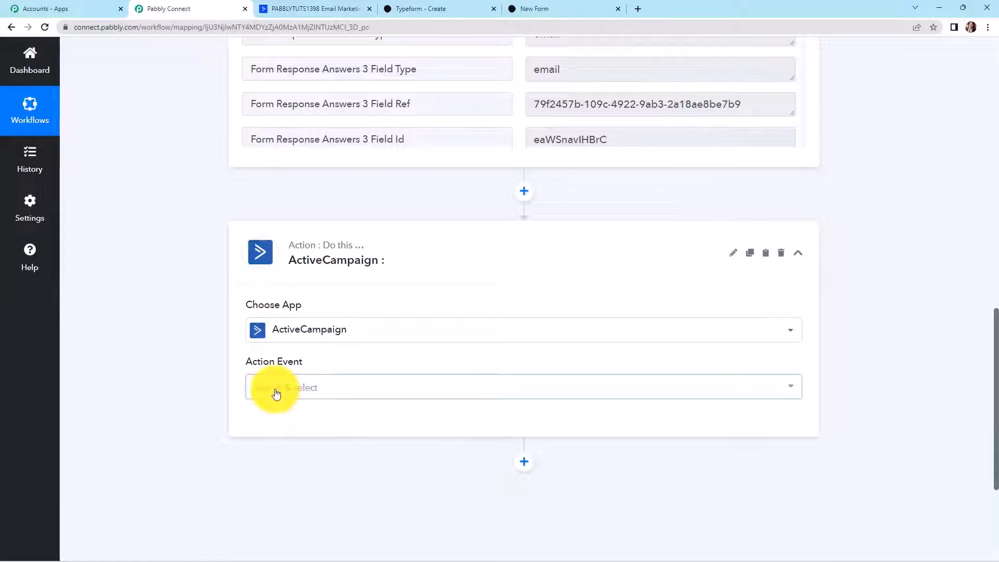
click(274, 392)
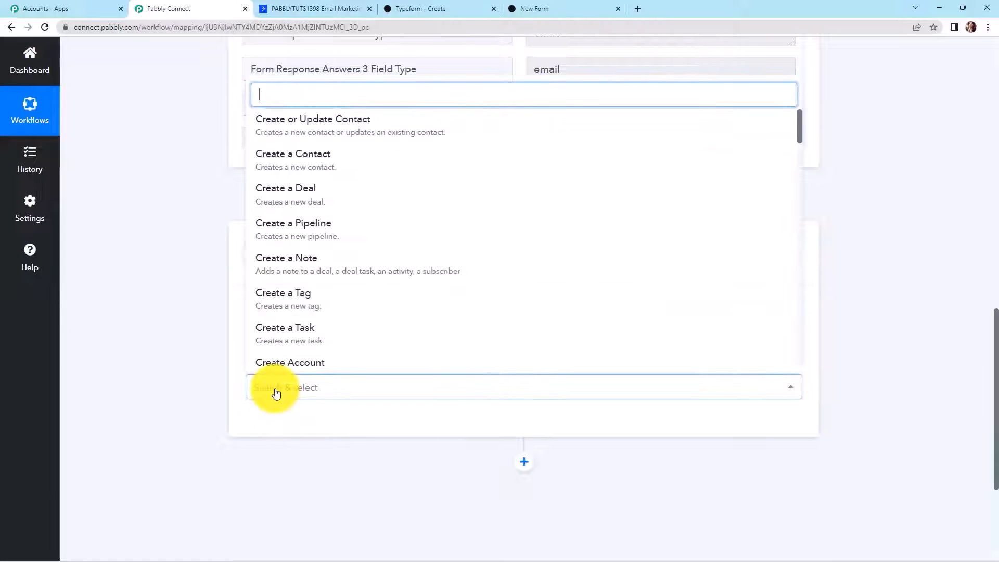
click(292, 165)
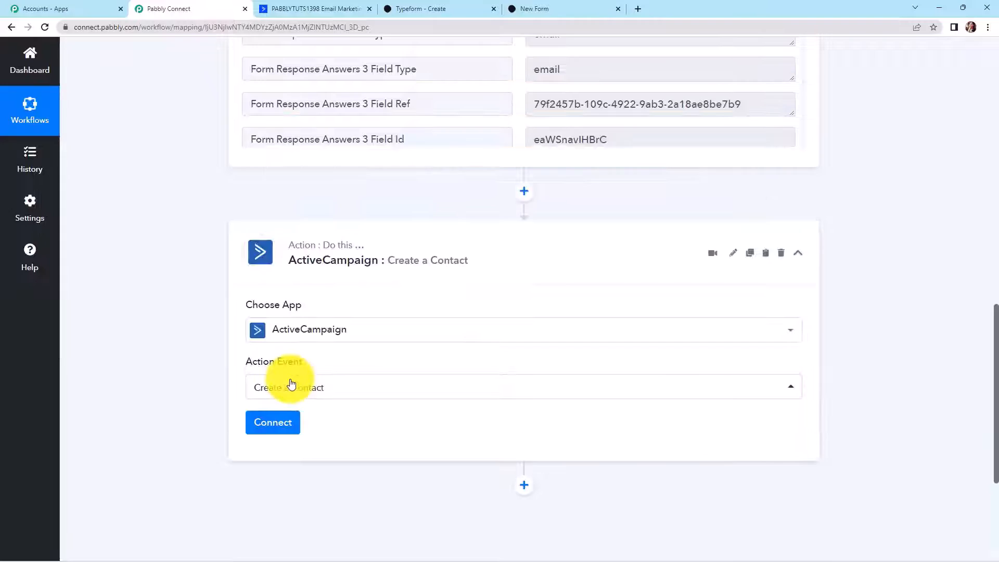
- Start adding a new ActiveCampaign connection to the action step
click(273, 424)
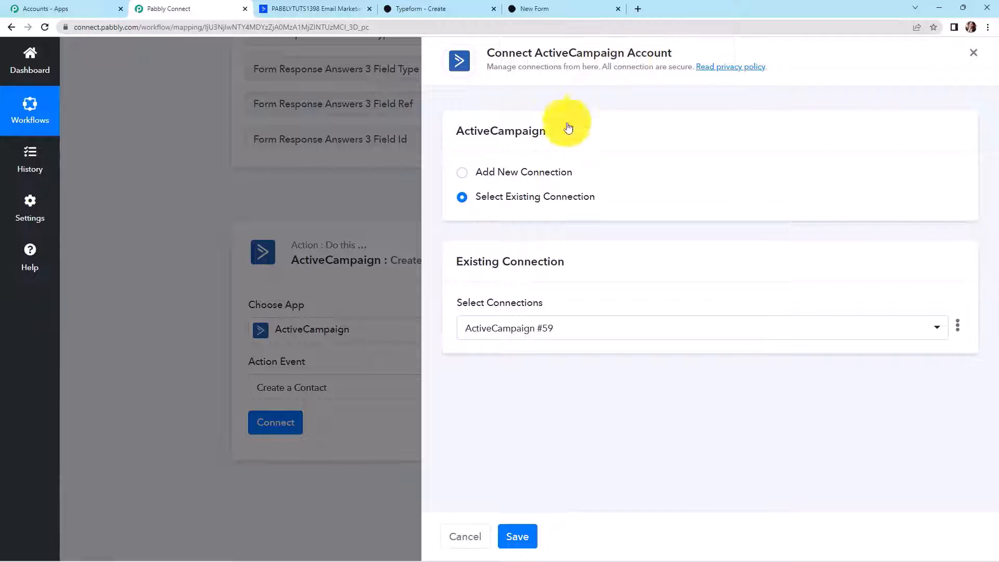
click(468, 178)
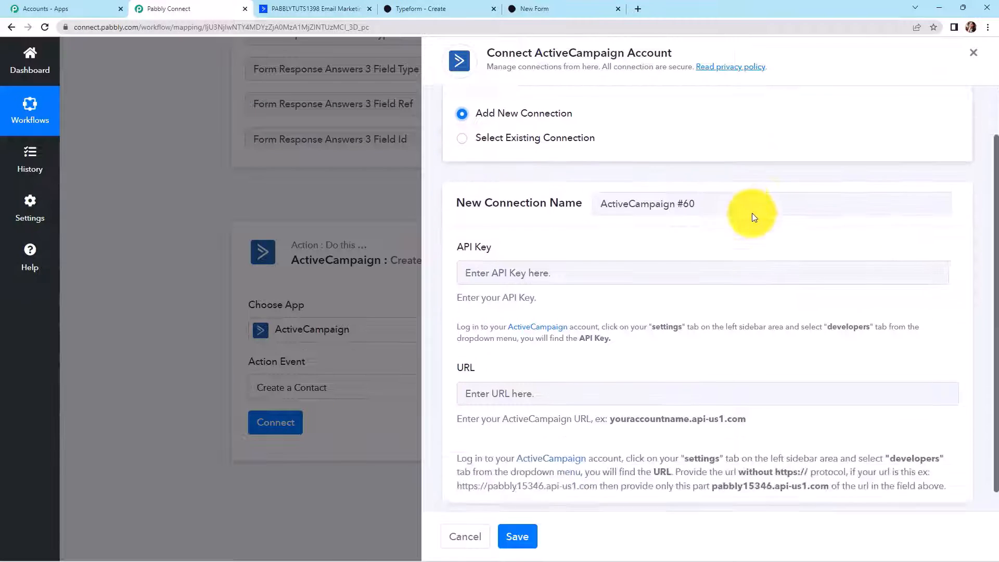
scroll(751, 218, down, 2)
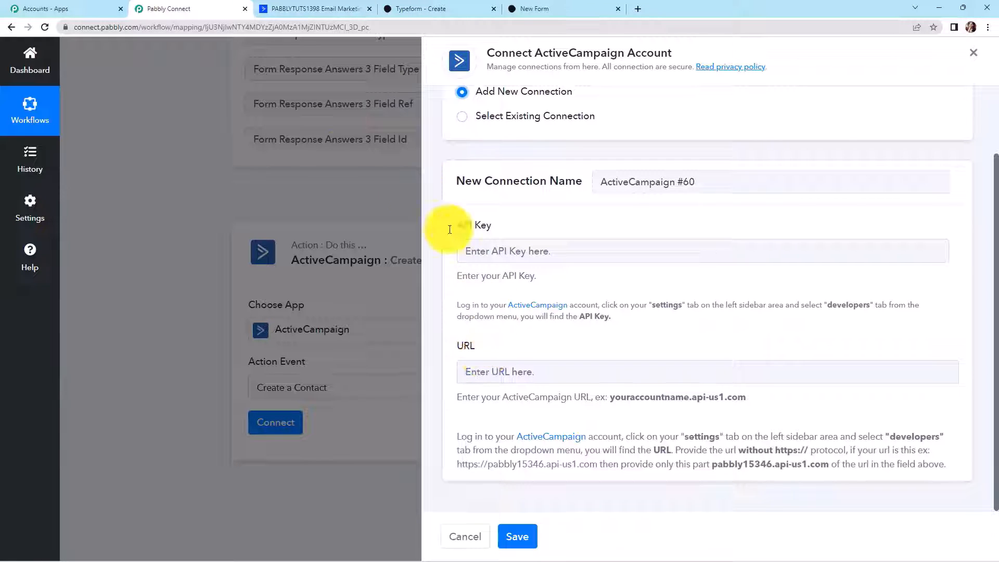
- Copy the API key from ActiveCampaign's Settings > Developer page for the Pabbly connection form
click(285, 7)
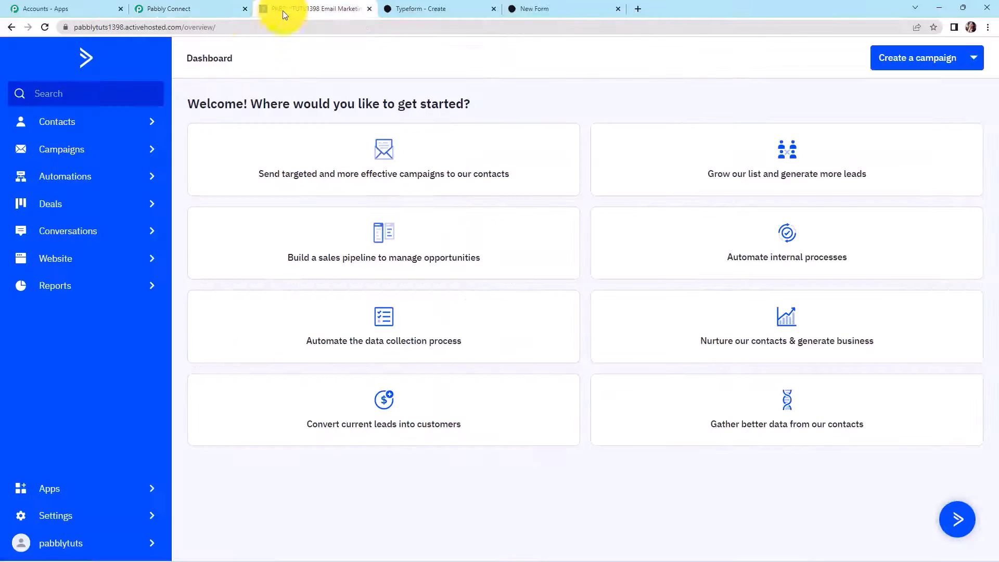
click(62, 522)
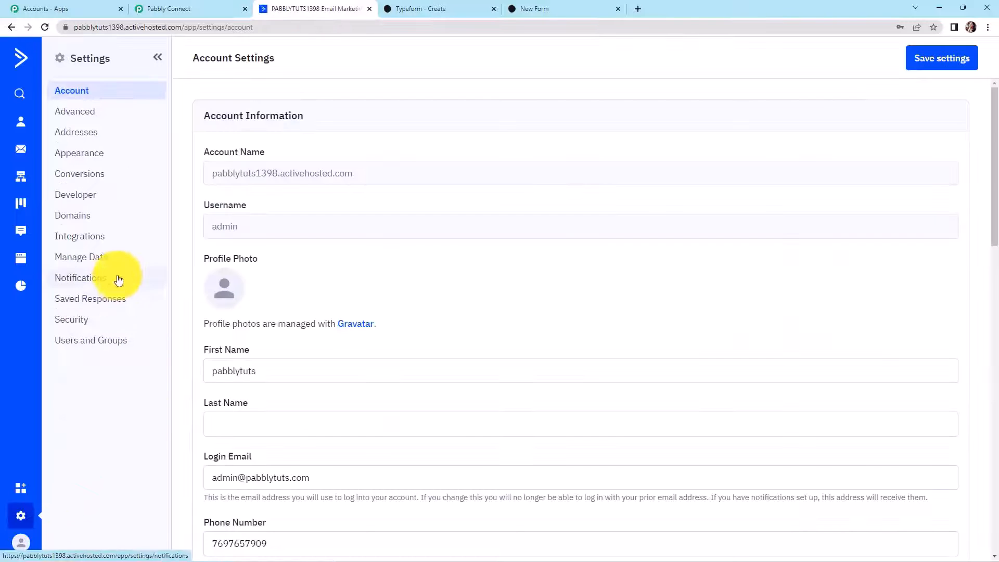
click(85, 197)
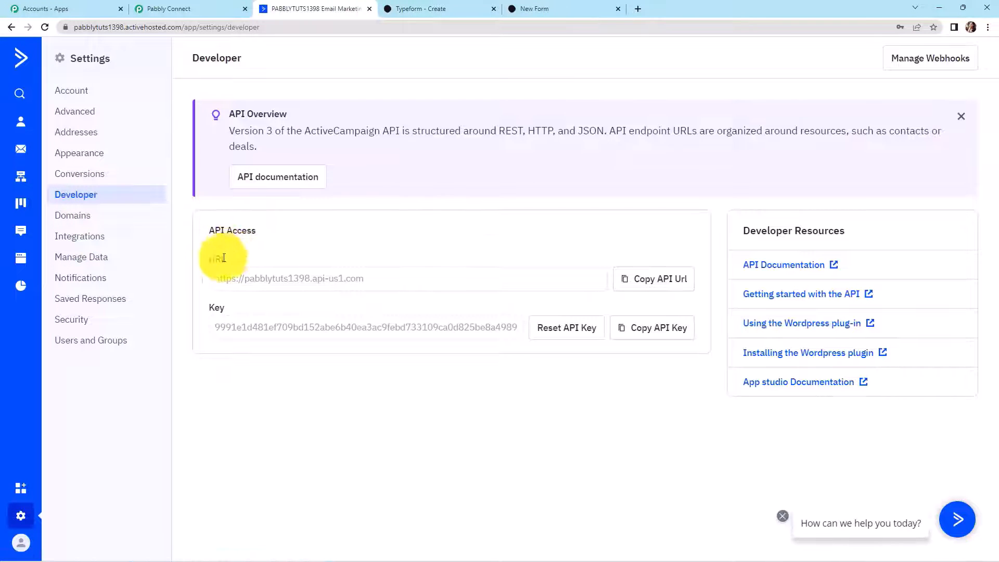
click(659, 329)
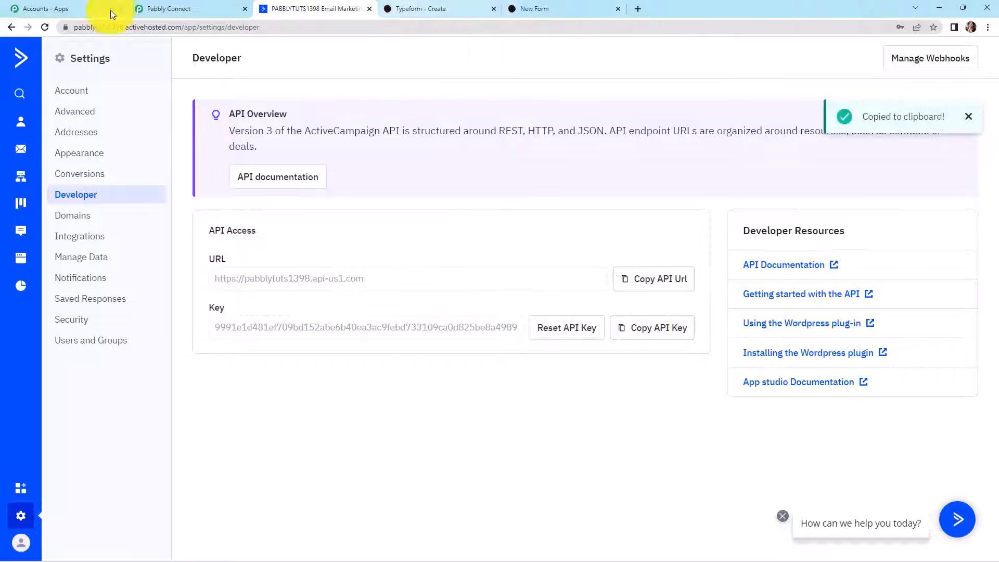
click(161, 7)
click(469, 249)
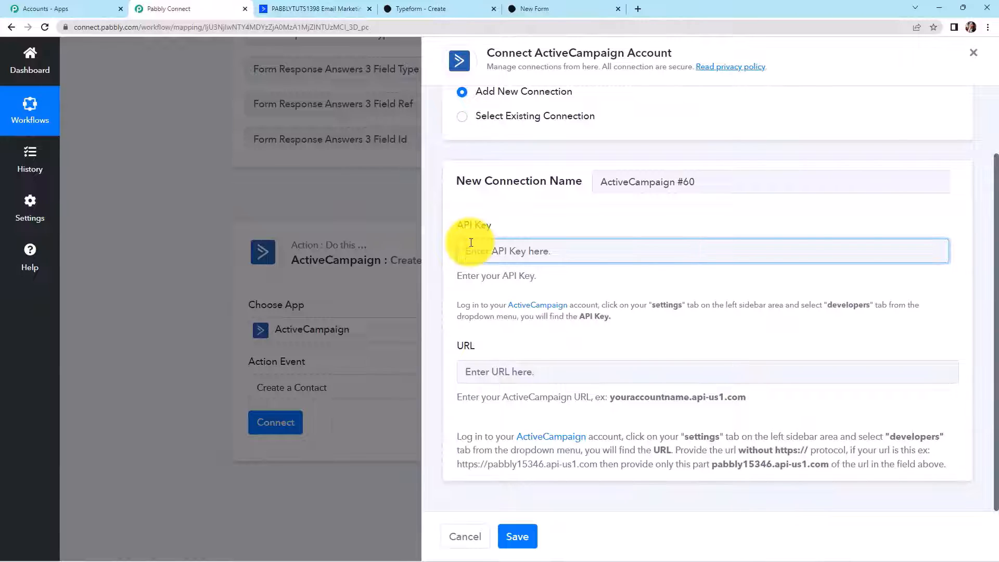
- Paste the API key, then copy ActiveCampaign's API URL into the URL field
key(ctrl+v)
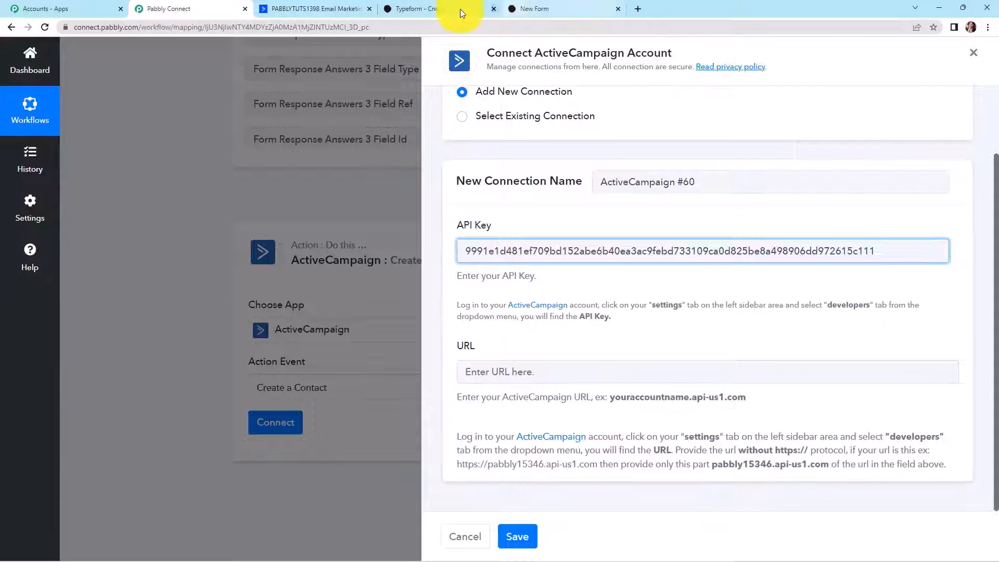
click(320, 9)
click(655, 278)
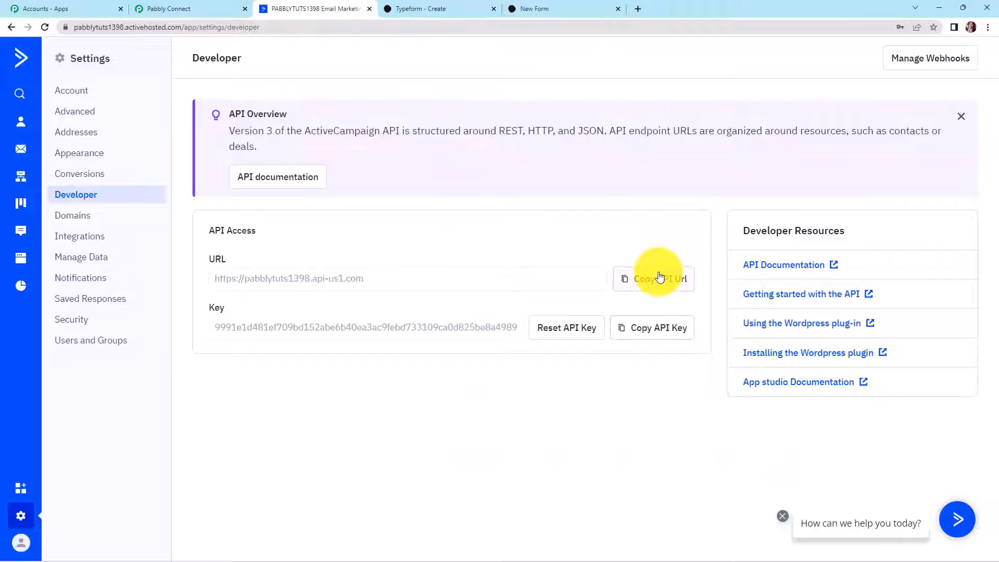
click(188, 8)
click(501, 372)
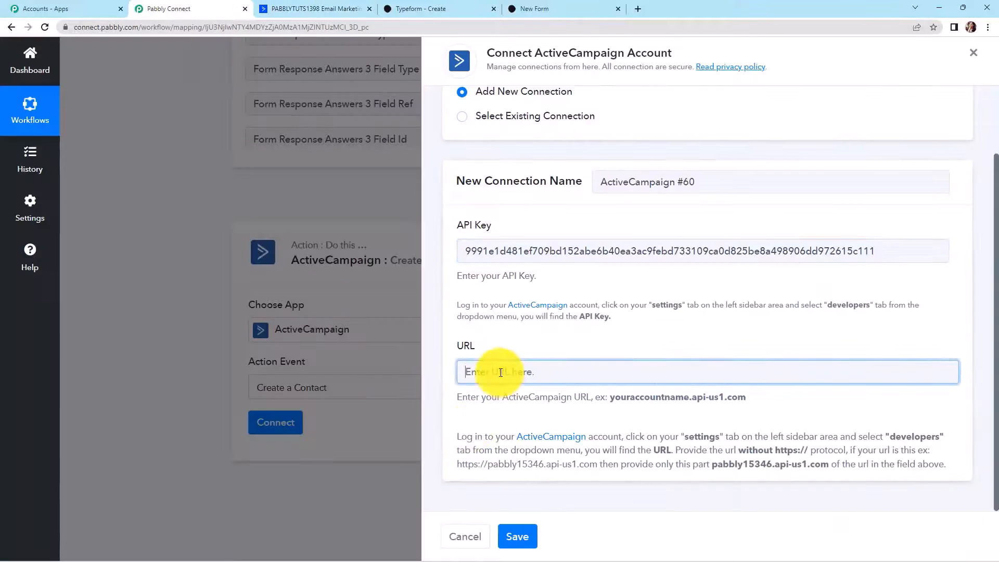
key(ctrl+v)
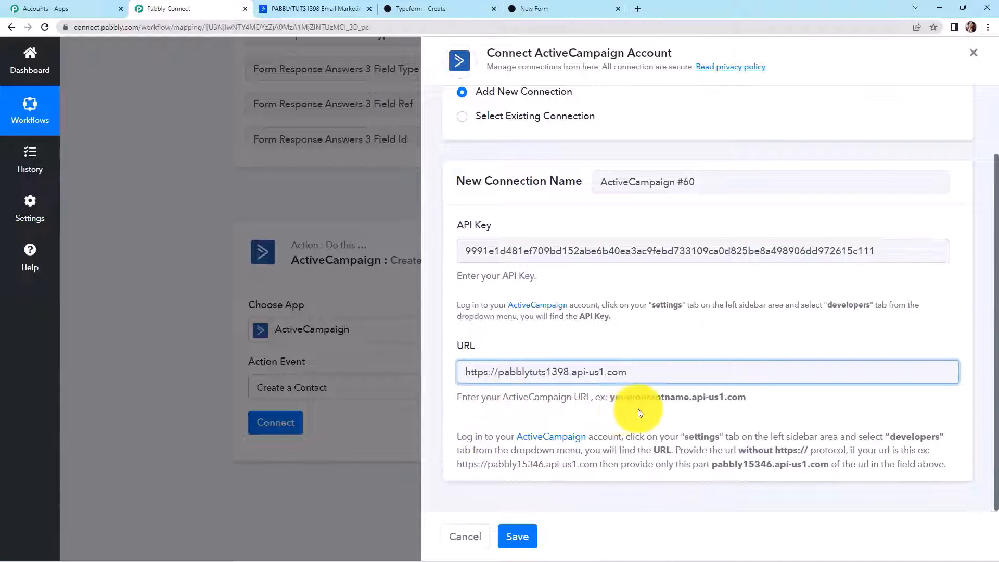
drag(613, 397, 744, 401)
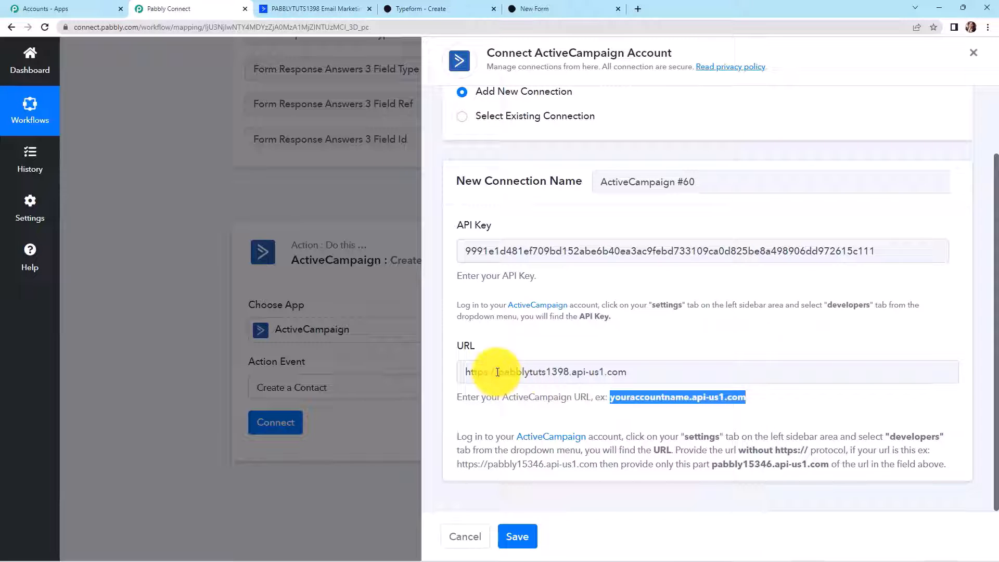
drag(498, 372, 449, 372)
key(BackSpace)
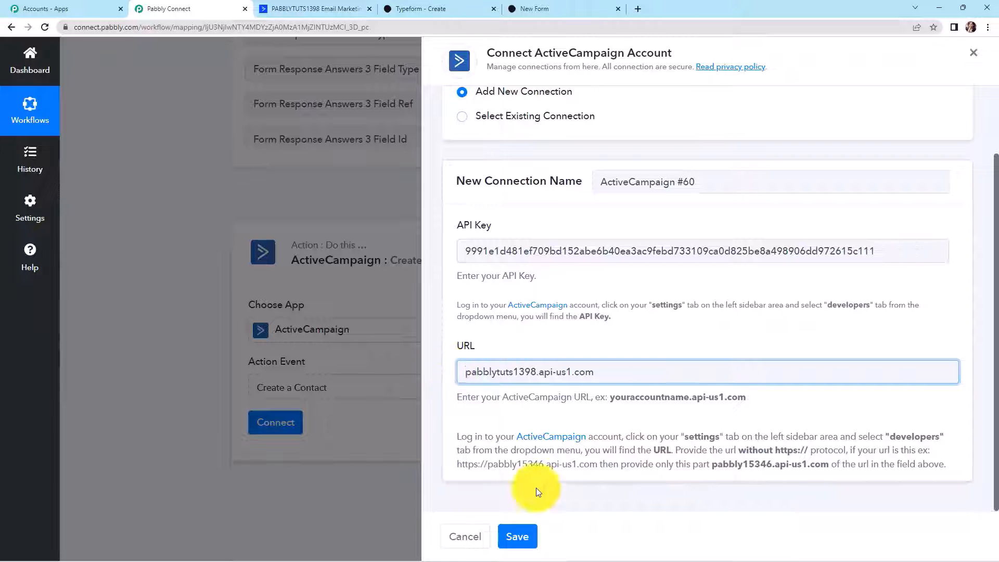
click(517, 536)
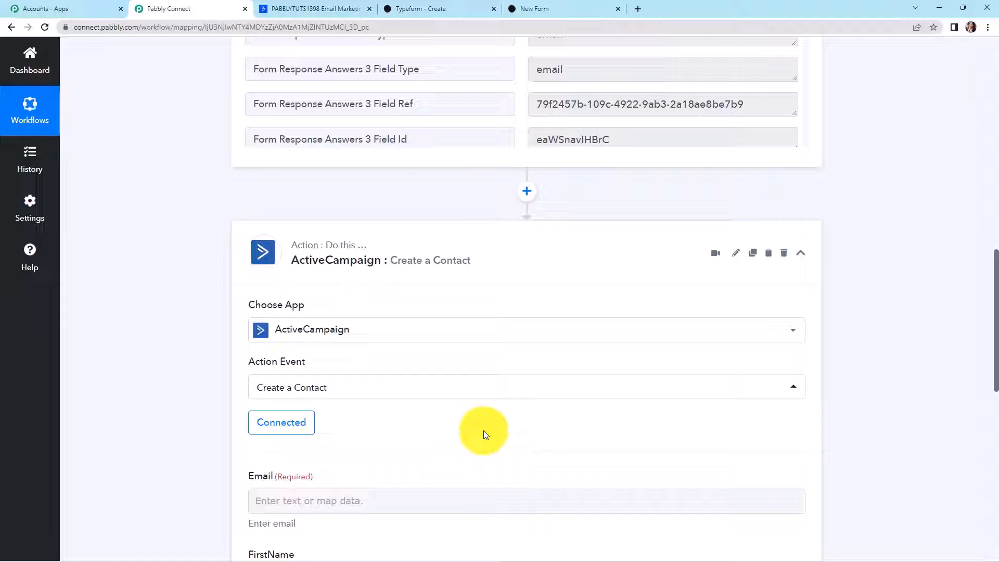
- Map the Typeform Answers 3 Email into Email and the first-name answer into FirstName
scroll(466, 412, down, 7)
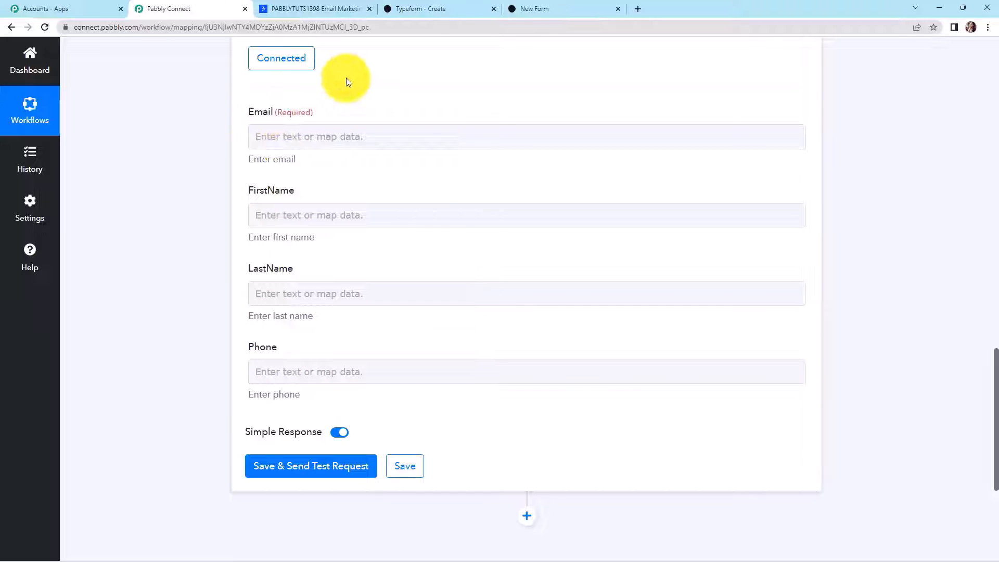
click(306, 135)
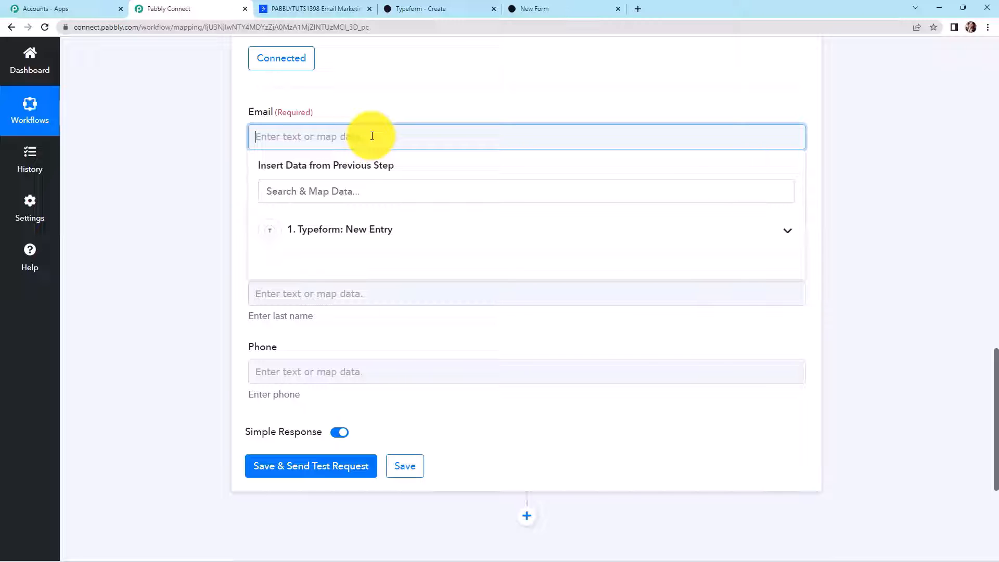
click(345, 234)
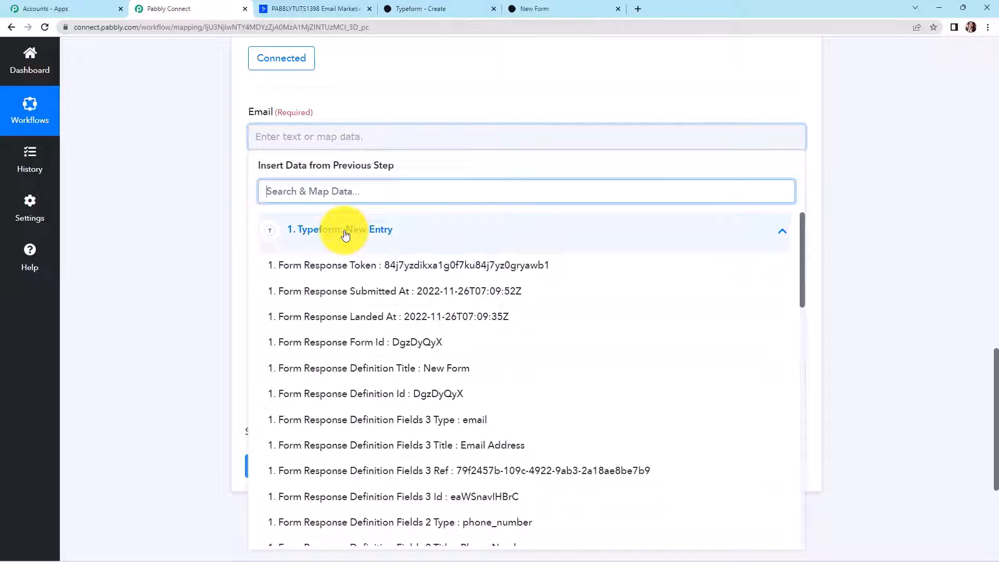
text(@)
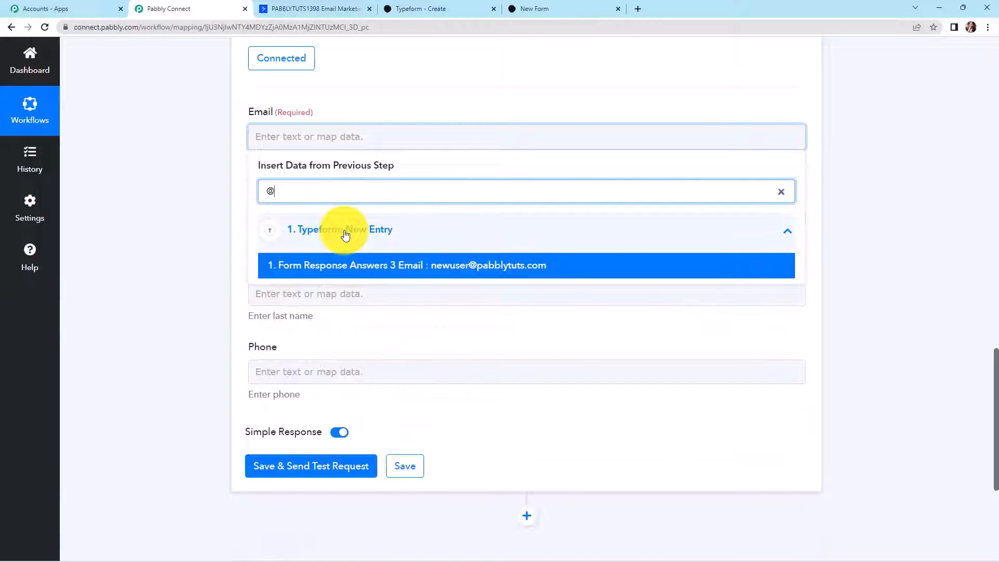
click(356, 265)
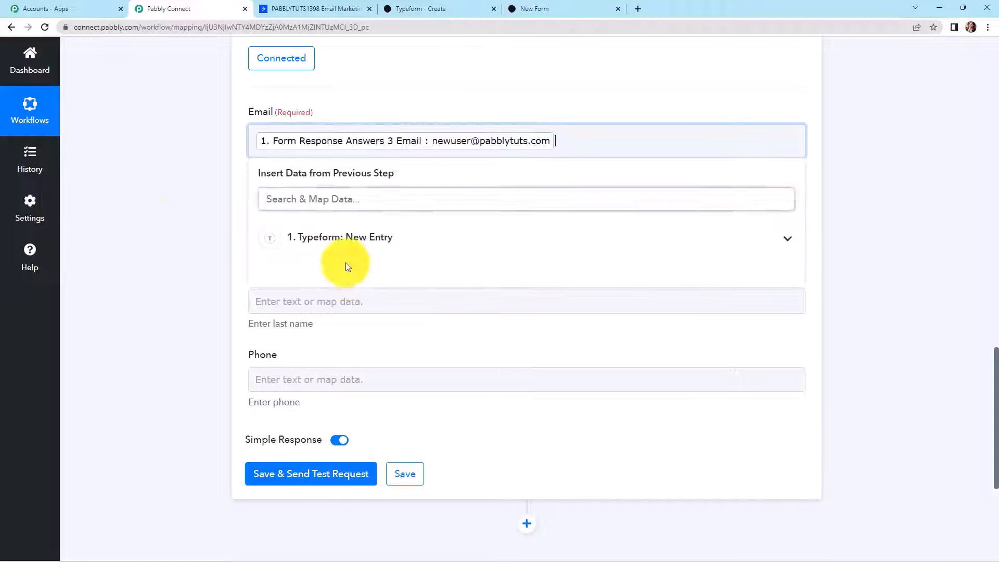
click(154, 220)
click(318, 316)
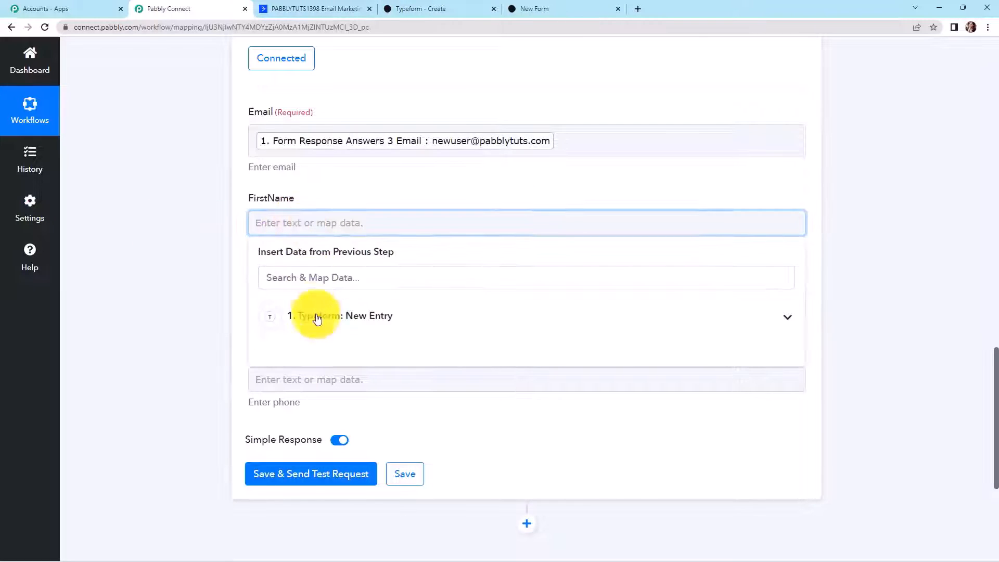
text(new)
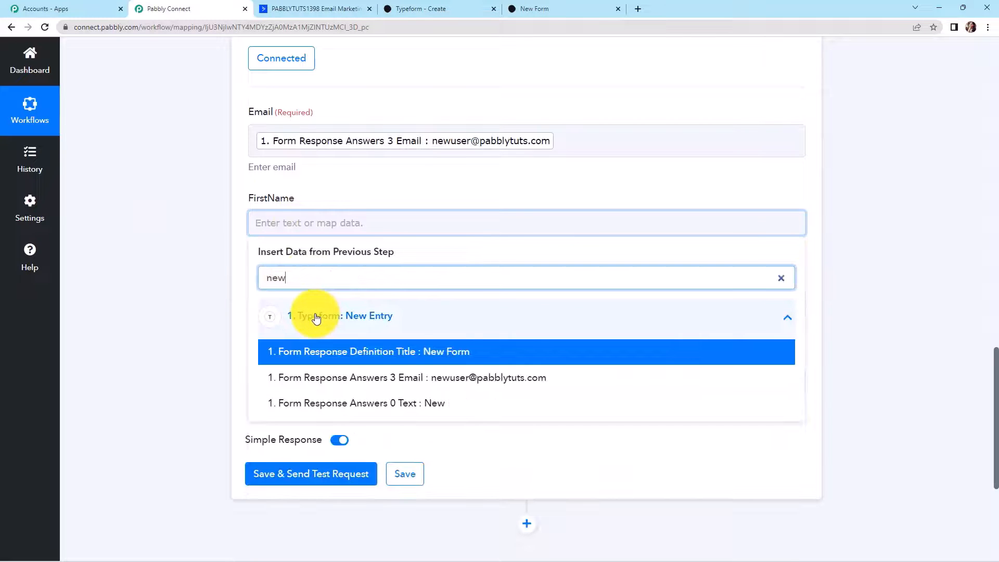
click(427, 410)
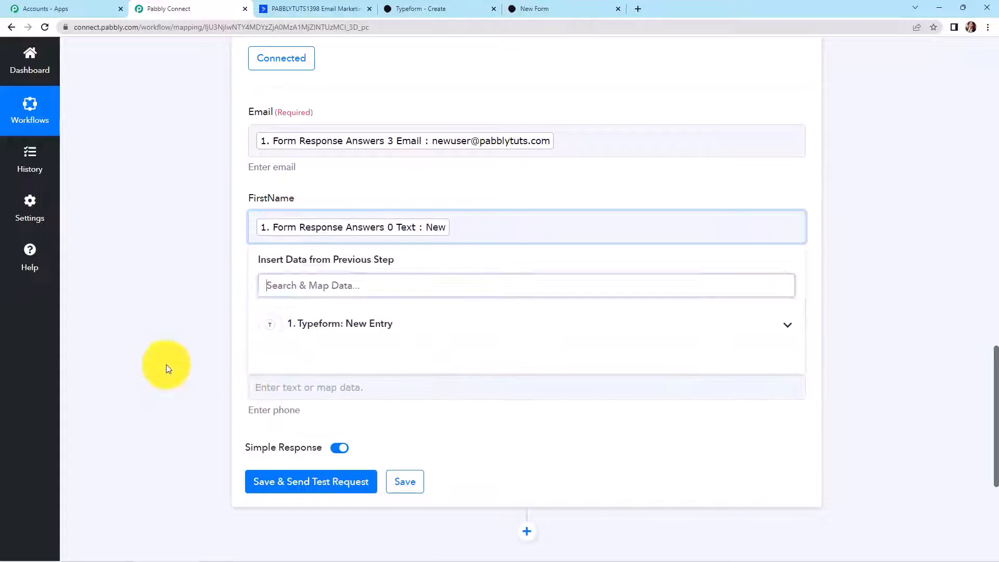
click(195, 375)
- Map the last-name and phone-number answers into LastName and Phone, then save and send a test request
click(292, 310)
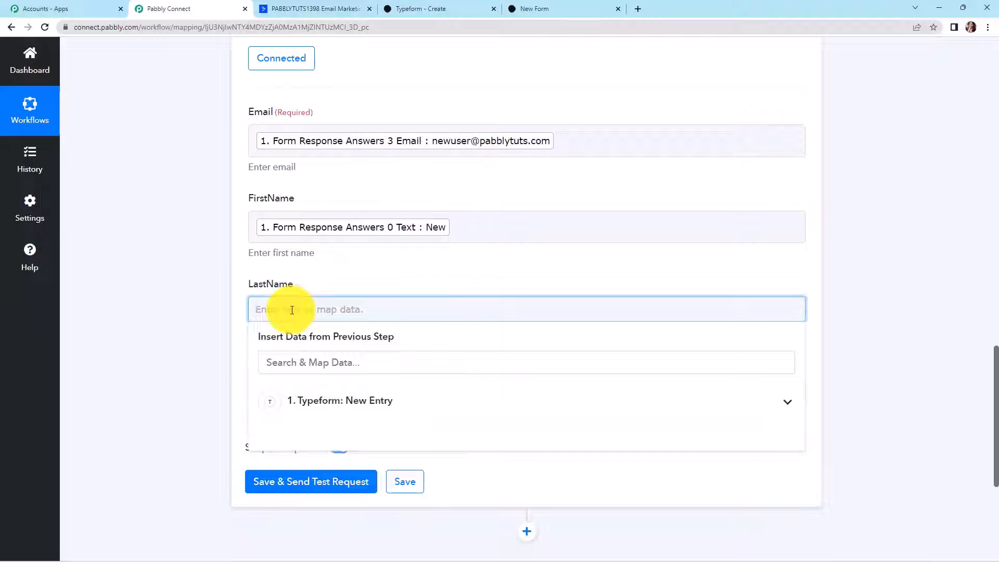
click(318, 395)
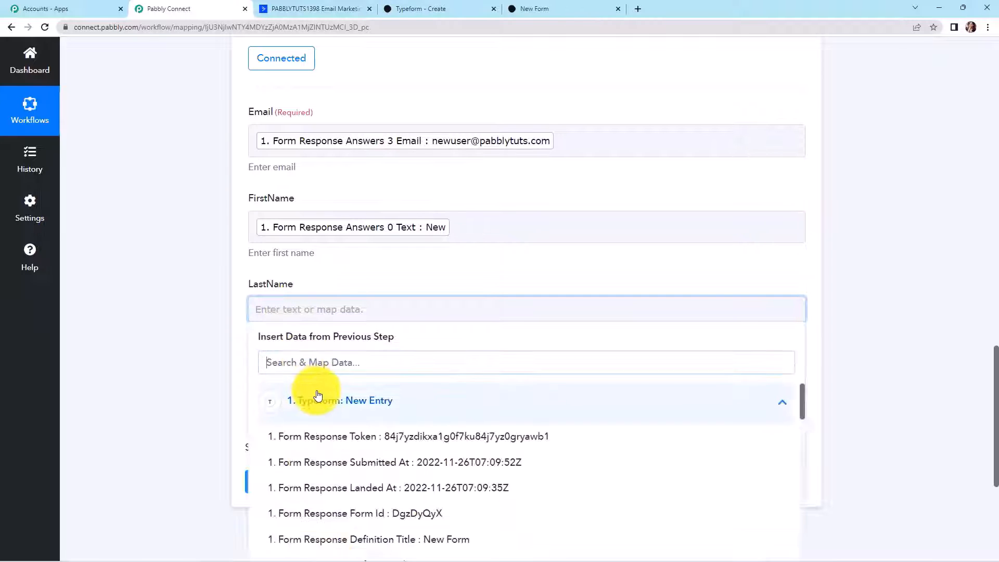
text(user)
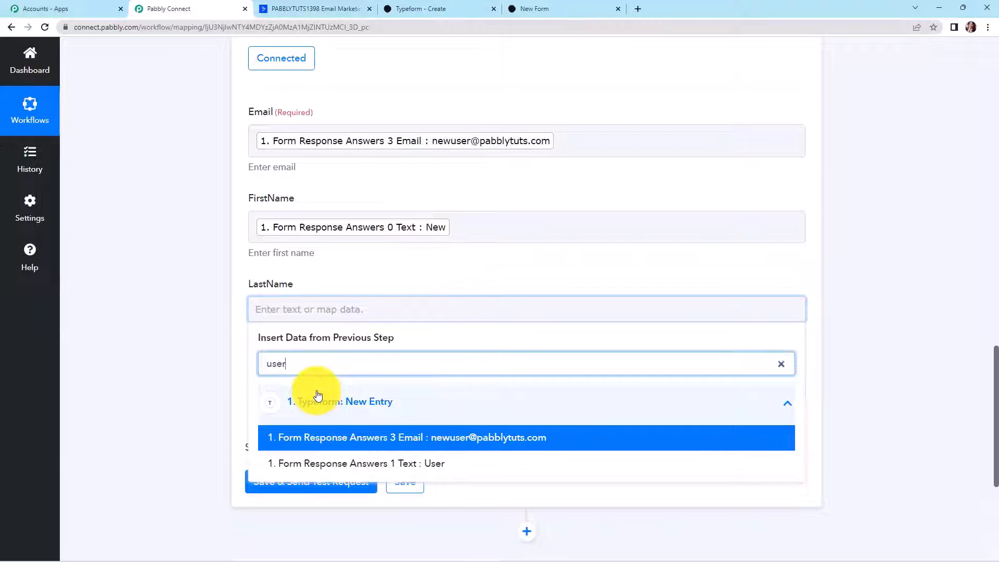
click(334, 462)
click(173, 339)
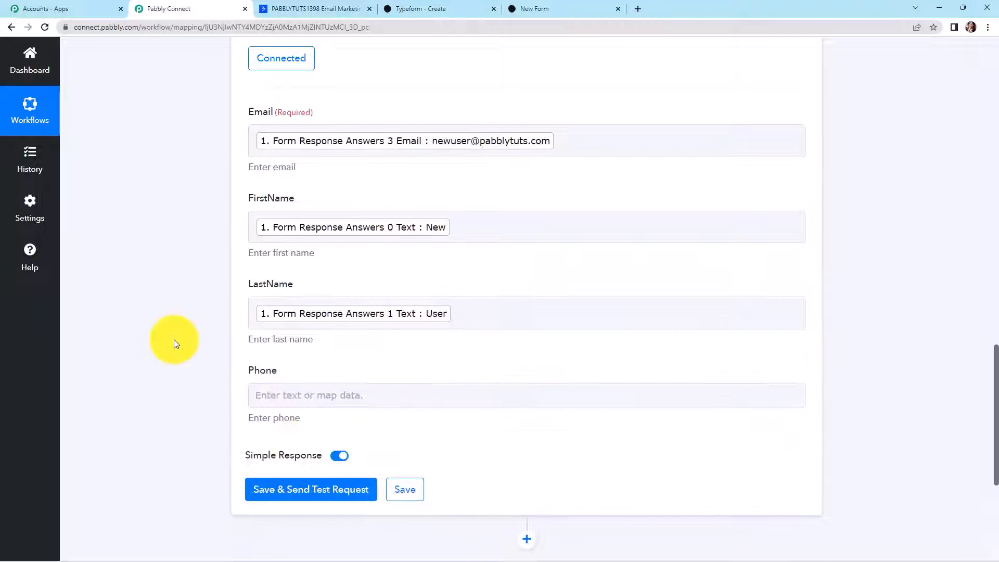
scroll(174, 339, down, 3)
click(319, 239)
click(325, 337)
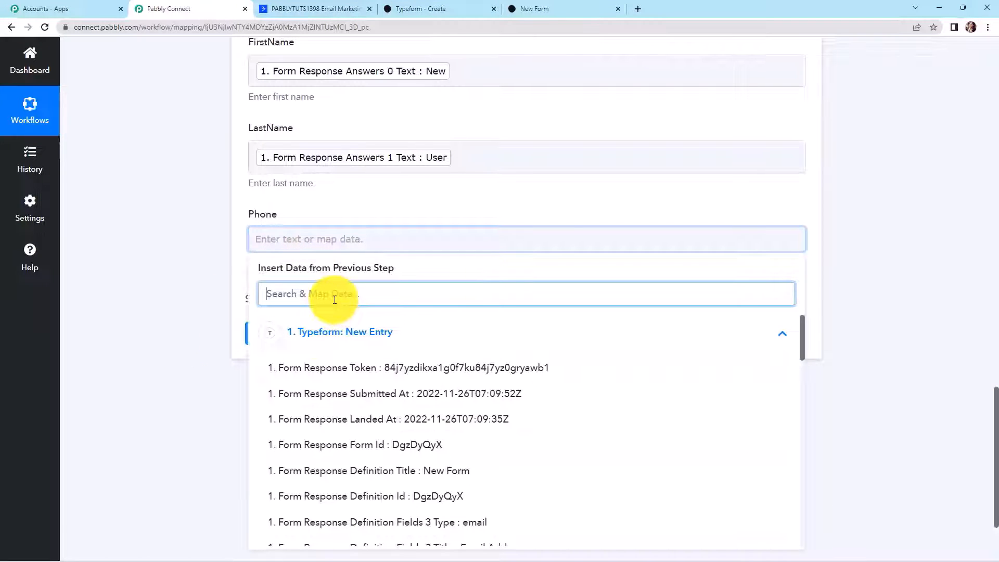
text(911)
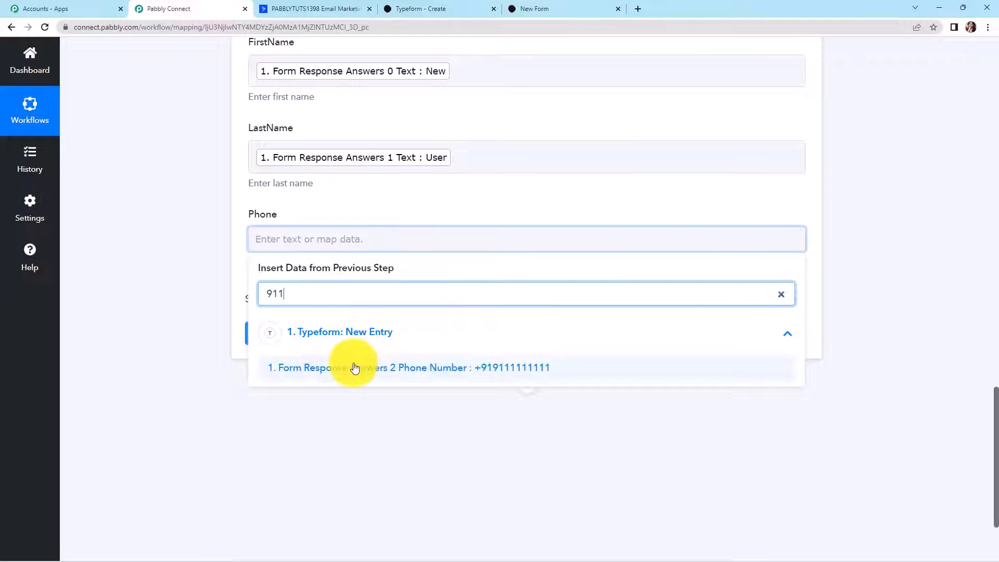
click(355, 369)
click(157, 305)
scroll(157, 305, down, 2)
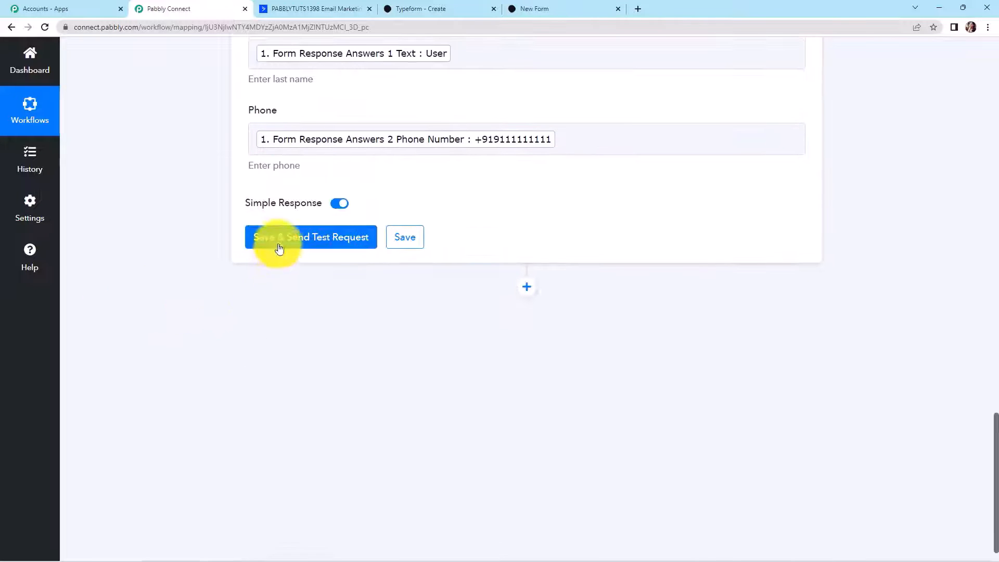
click(279, 252)
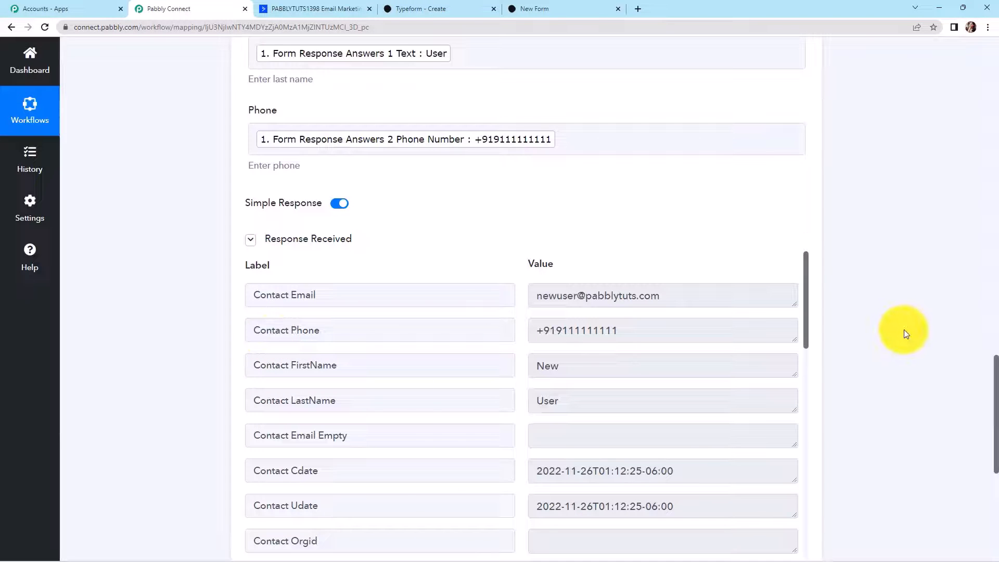
- Review the Response Received data showing the created contact's email, phone and names
scroll(904, 329, down, 2)
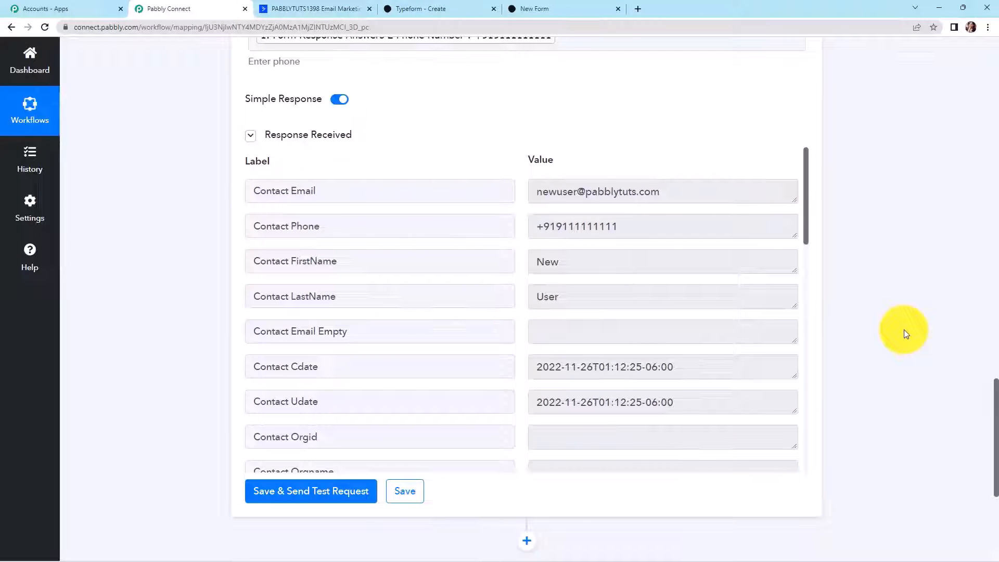
click(314, 10)
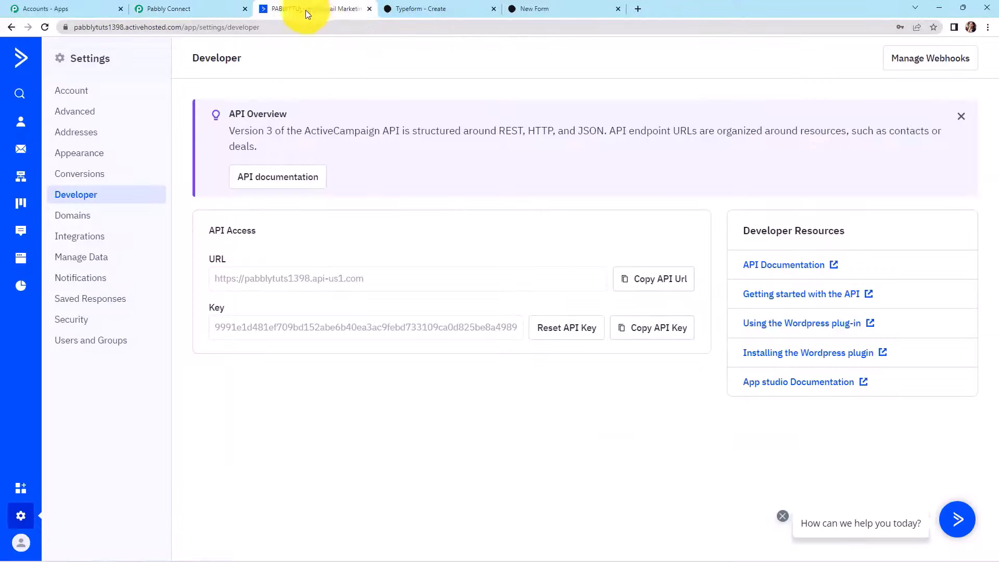
- Open ActiveCampaign's Contacts list and view the newly created test contact's details
click(20, 125)
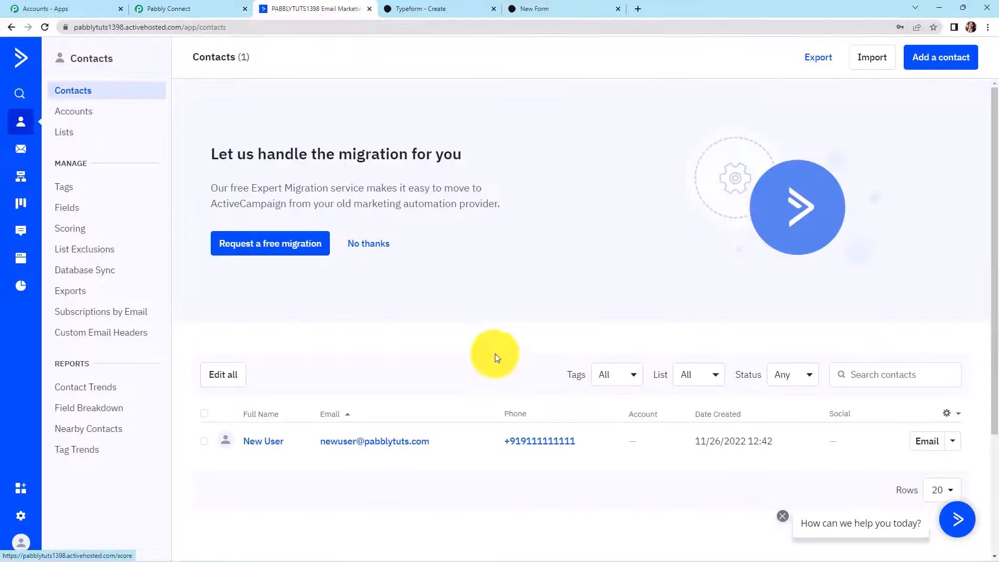
scroll(494, 353, down, 2)
scroll(492, 341, down, 1)
click(261, 286)
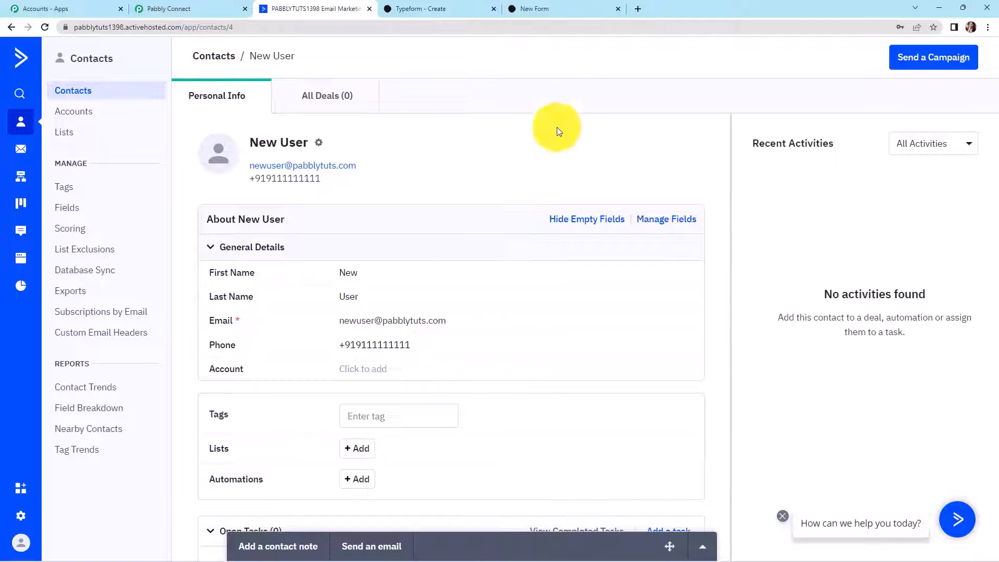
click(555, 8)
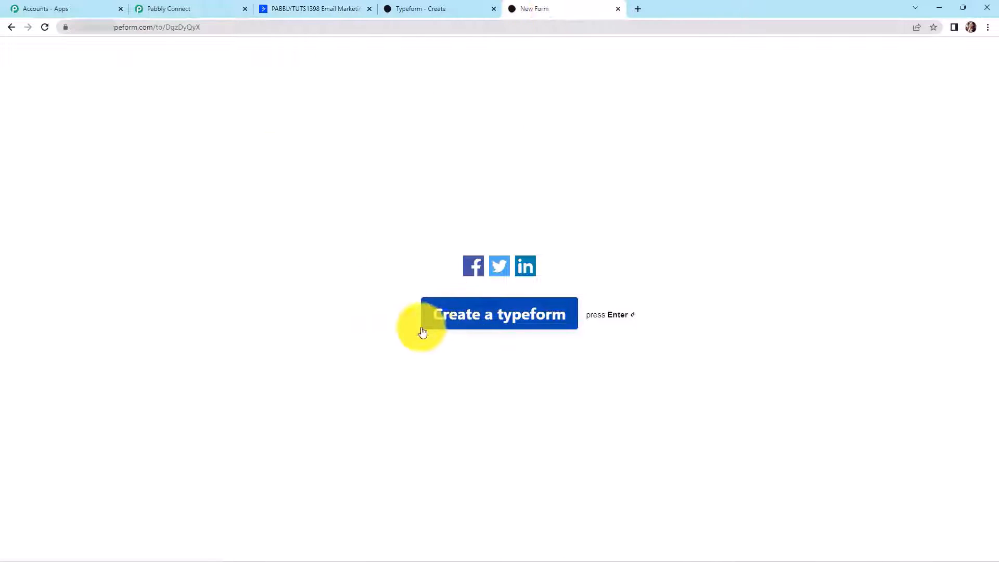
- Reload the form and answer first name, last name, and phone via the saved suggestion
click(43, 28)
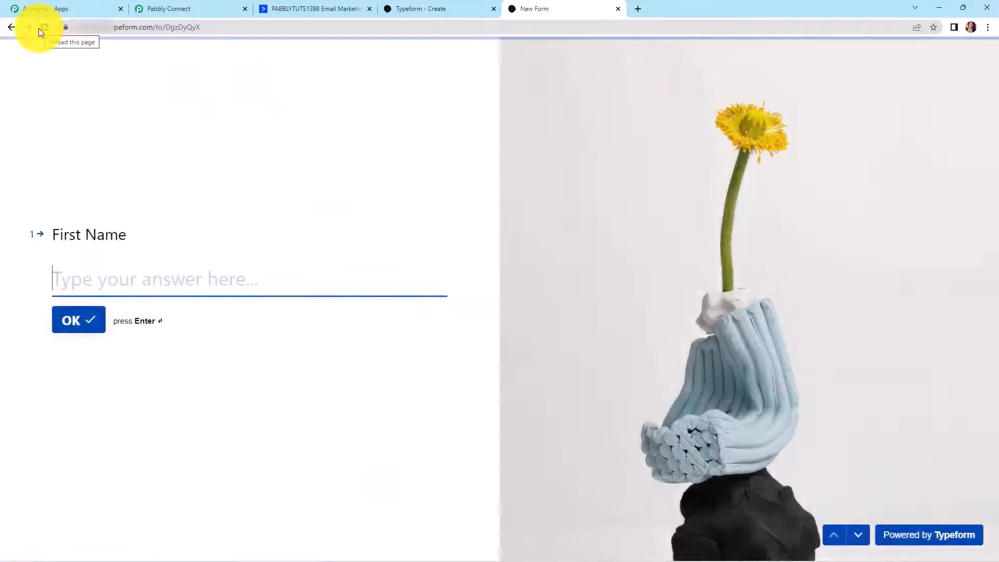
text(S)
key(BackSpace)
text(Demo)
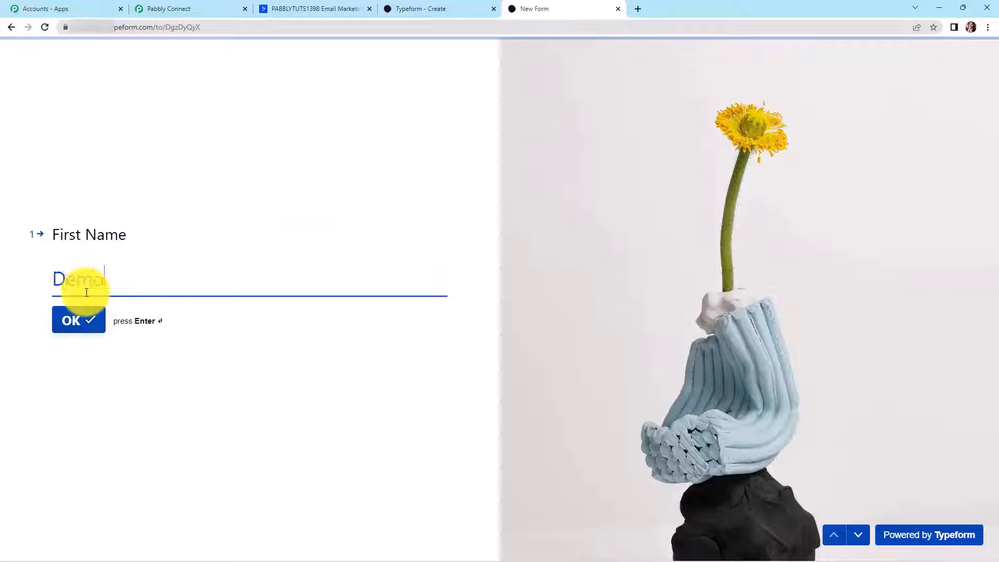
click(76, 327)
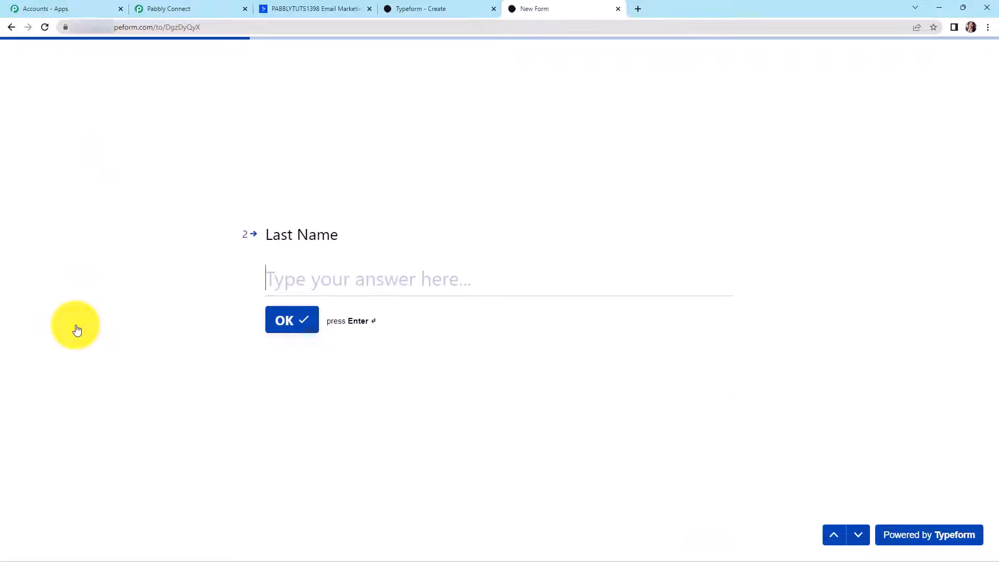
text(Test)
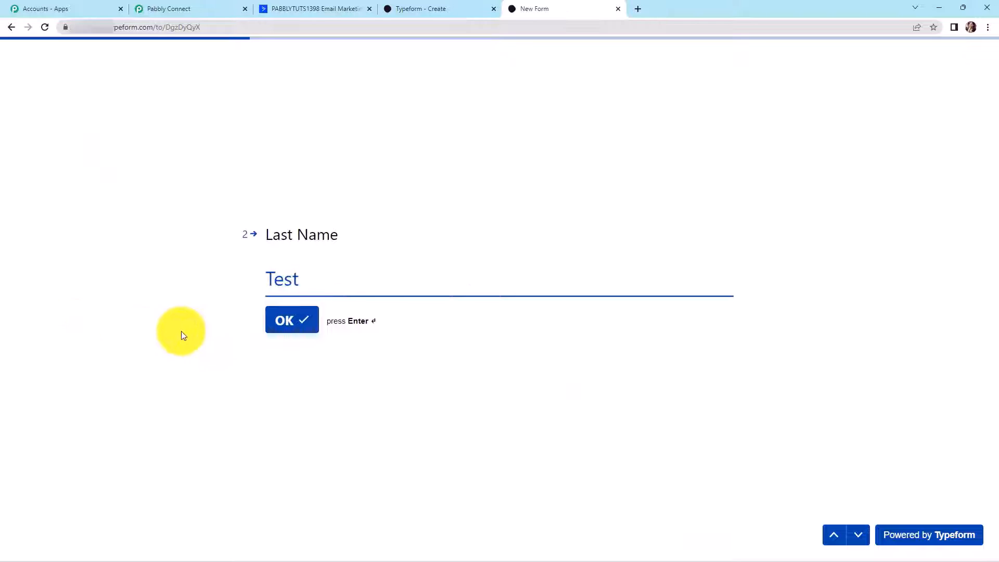
click(281, 323)
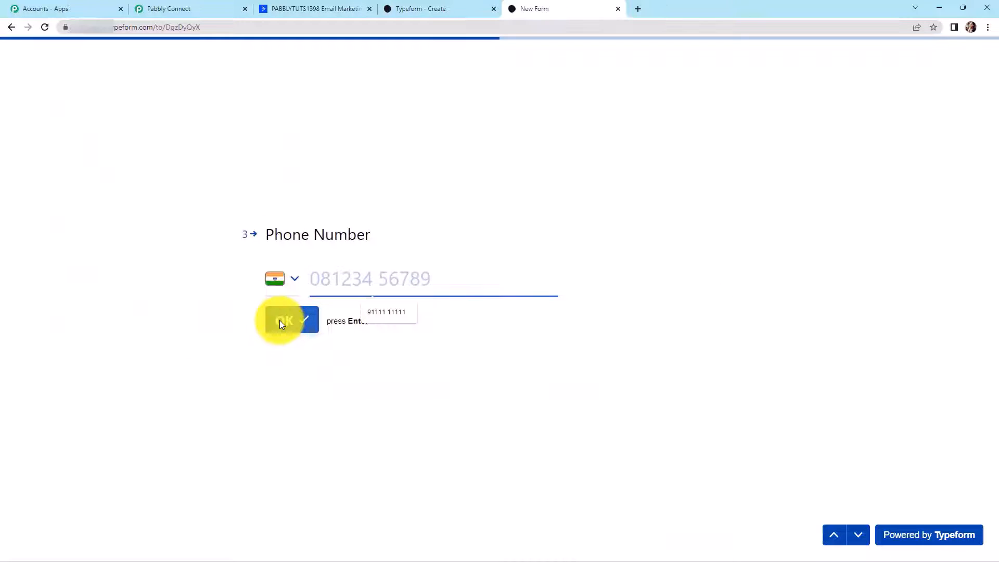
click(391, 315)
click(292, 321)
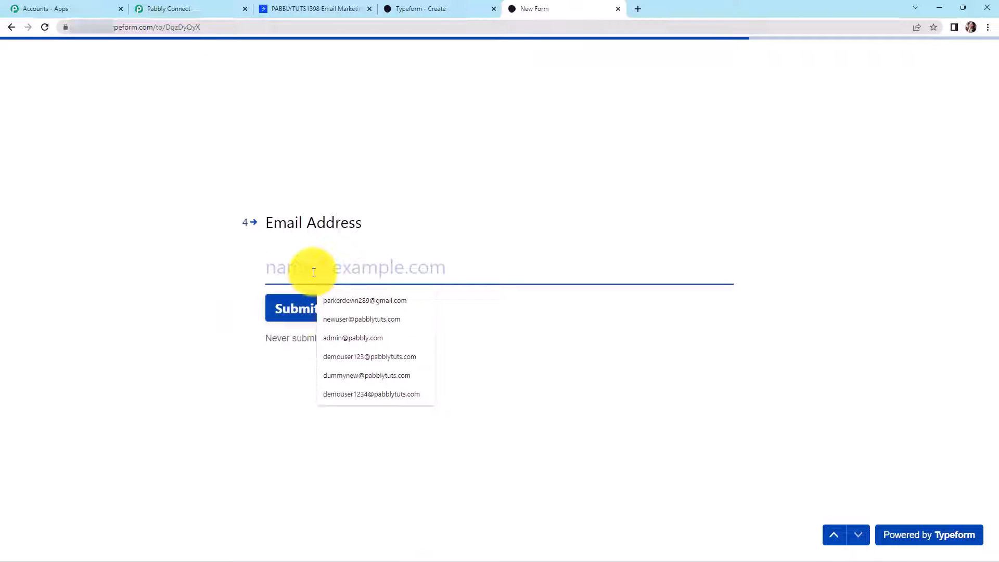
- Enter the e-mail address, correcting its comma to a dot, and submit the form
text(S)
key(BackSpace)
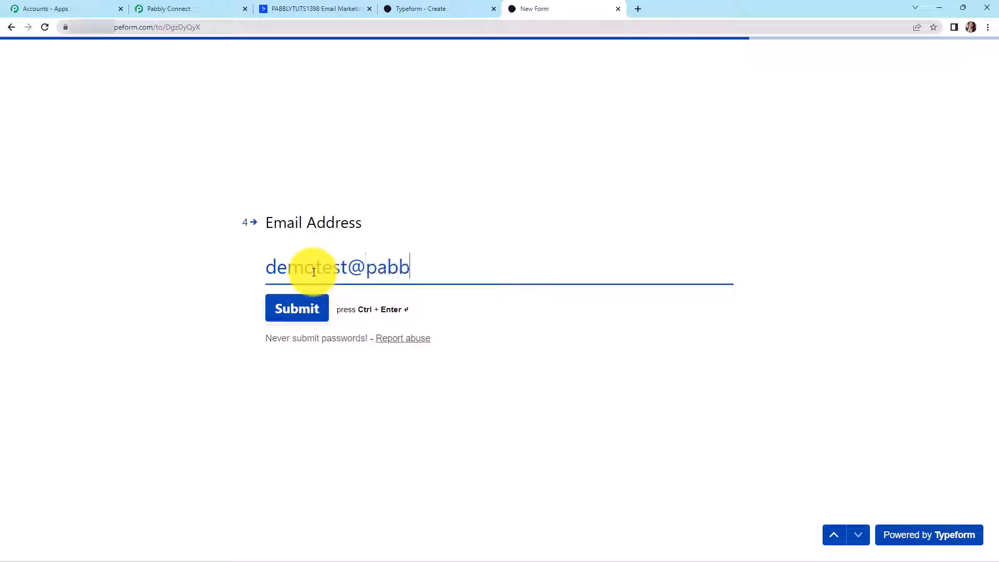
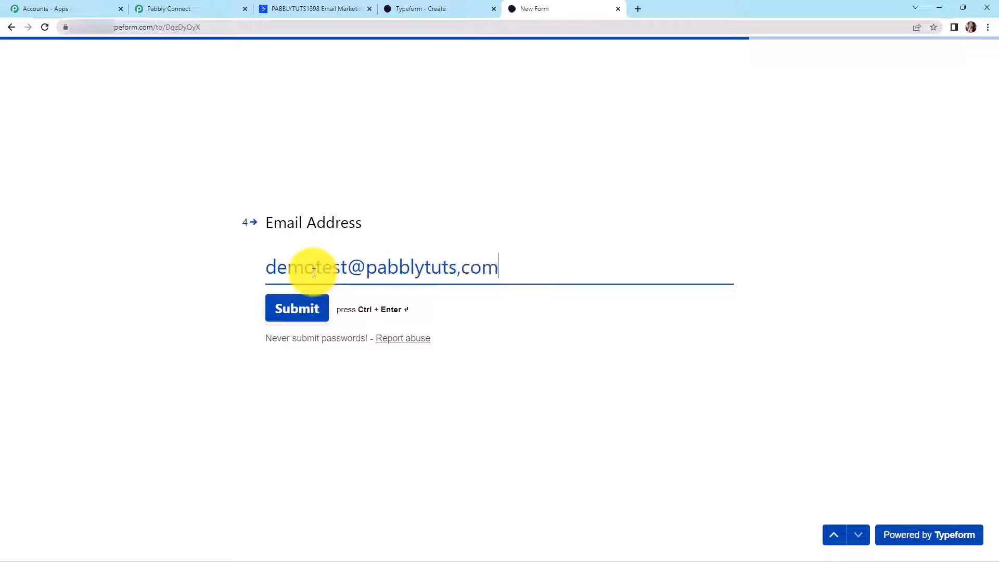
key(Left)
key(Left)
key(Left)
key(BackSpace)
text(.)
click(299, 312)
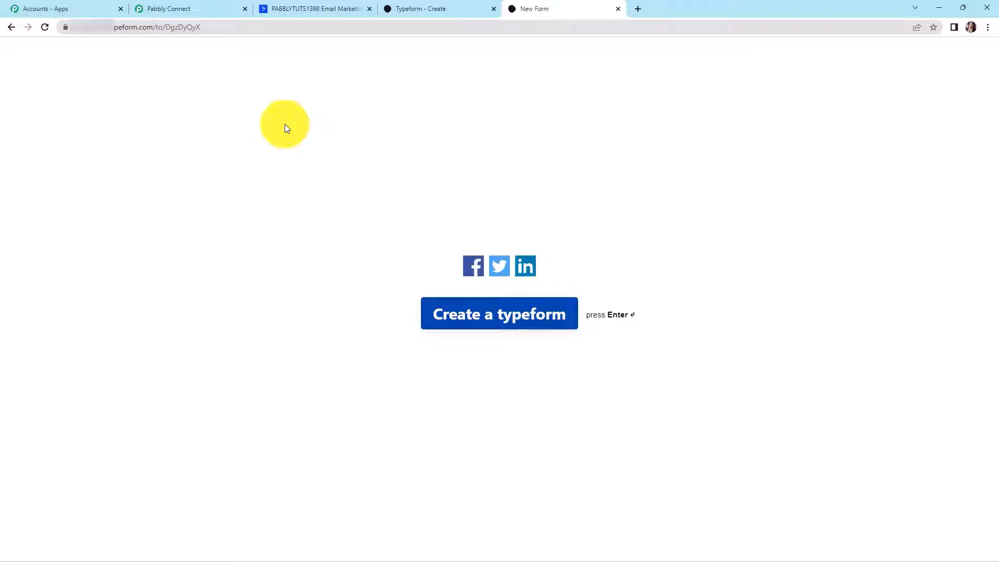
click(286, 9)
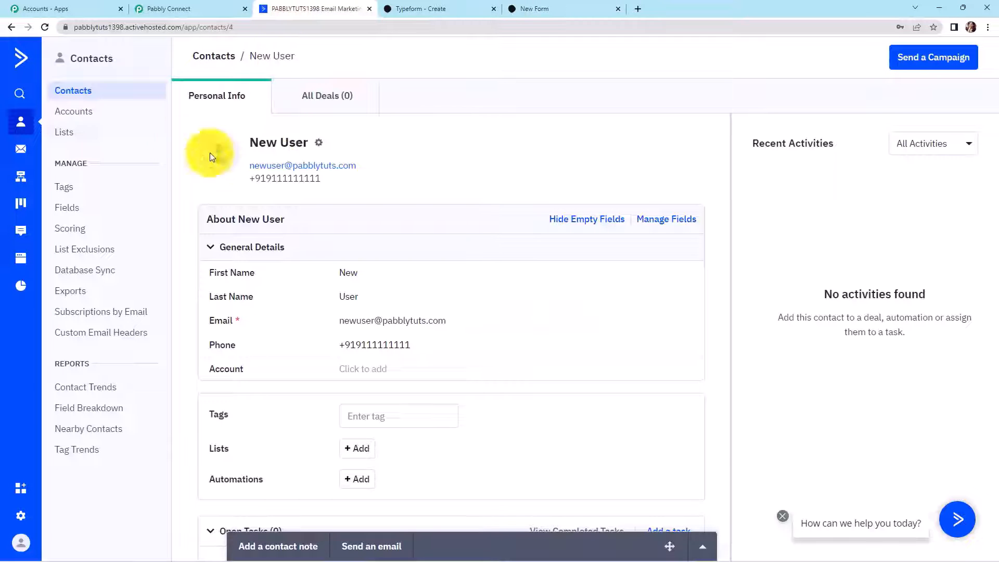
- Refresh ActiveCampaign Contacts and open the newest contact created from the form response
click(45, 26)
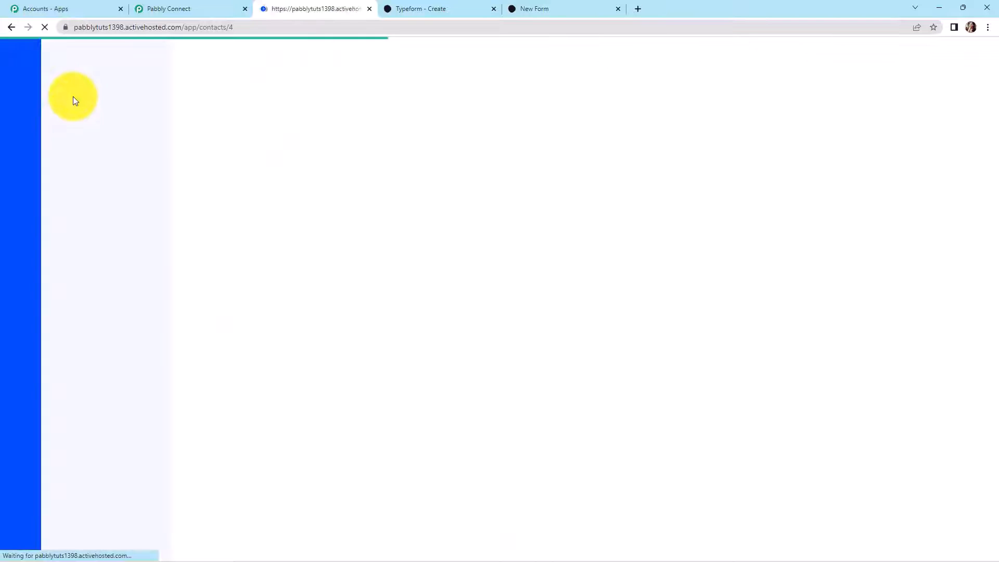
scroll(447, 286, down, 3)
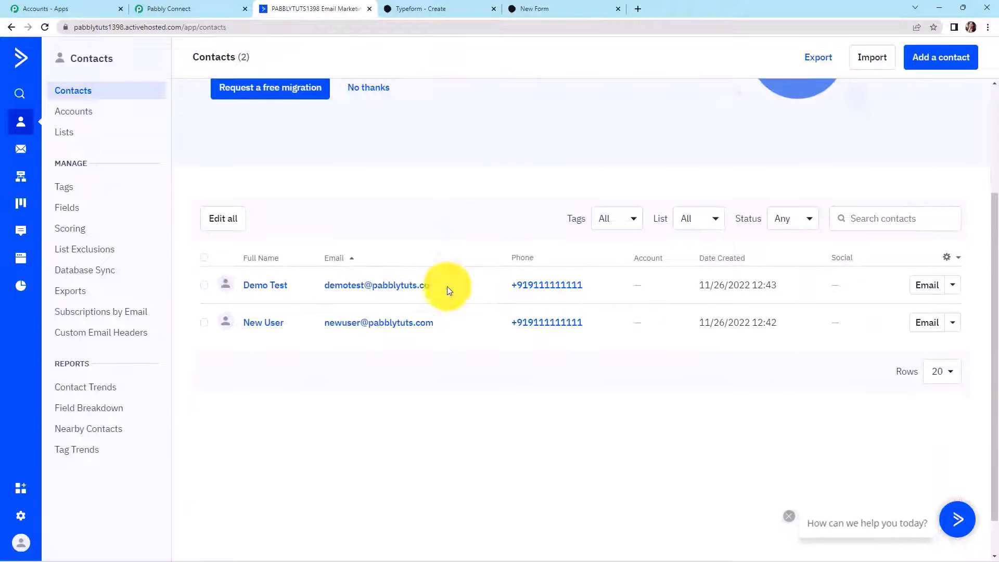
click(265, 290)
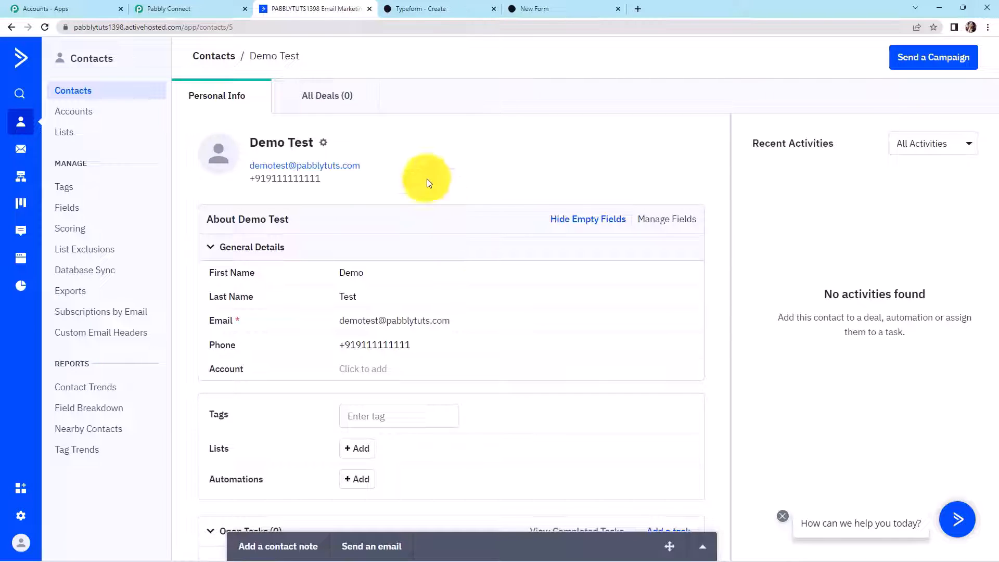
- Back in Pabbly Connect, scroll to the top and collapse the Typeform trigger step
click(217, 9)
drag(994, 401, 969, 52)
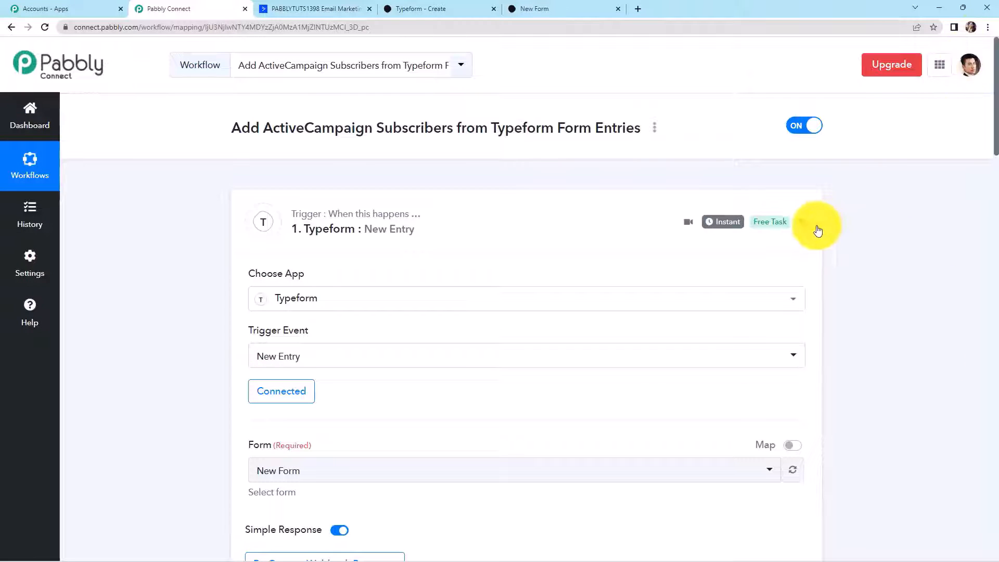
click(799, 222)
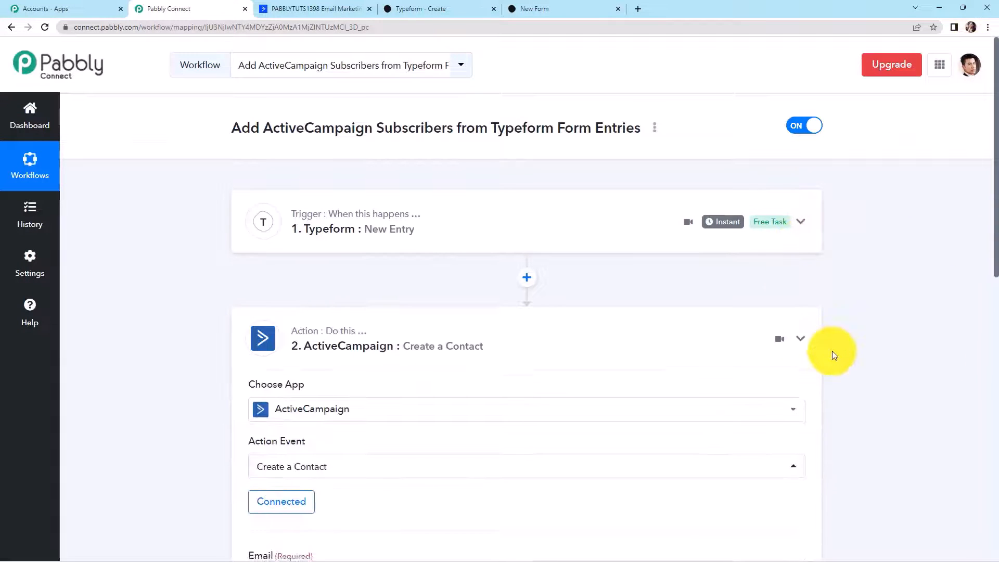
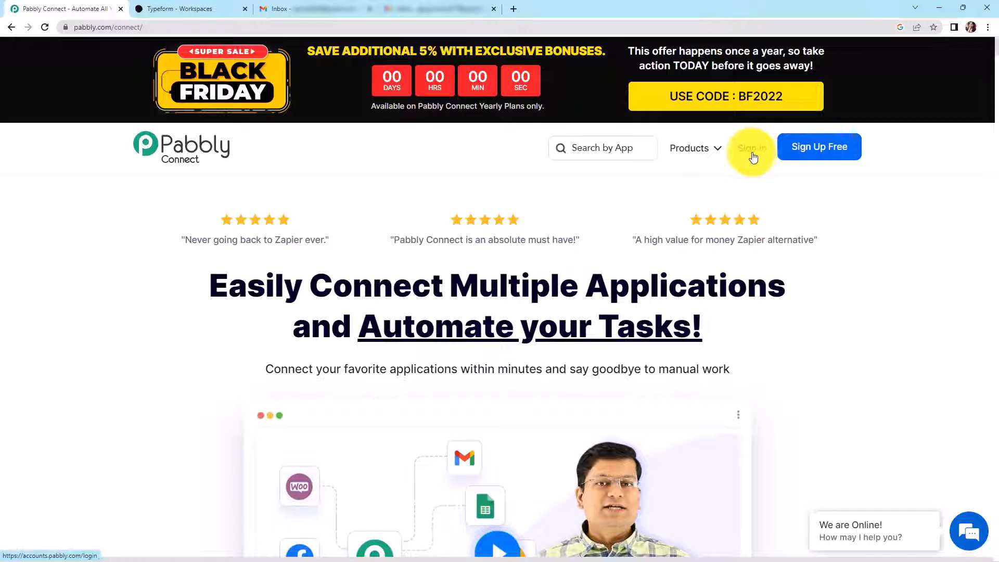
- Sign in to Pabbly, open Pabbly Connect from the apps list, and start a new workflow
click(752, 150)
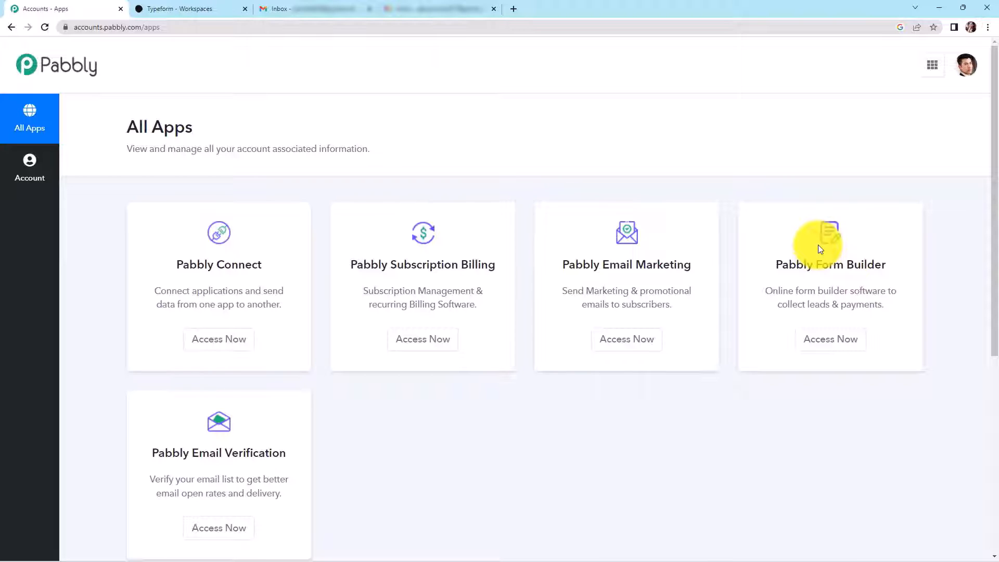
click(245, 340)
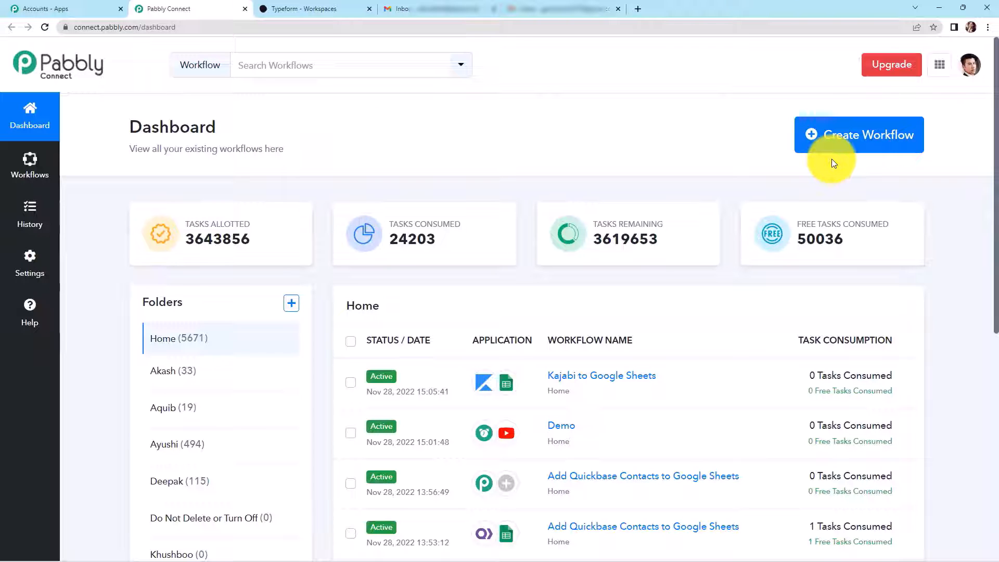
click(835, 135)
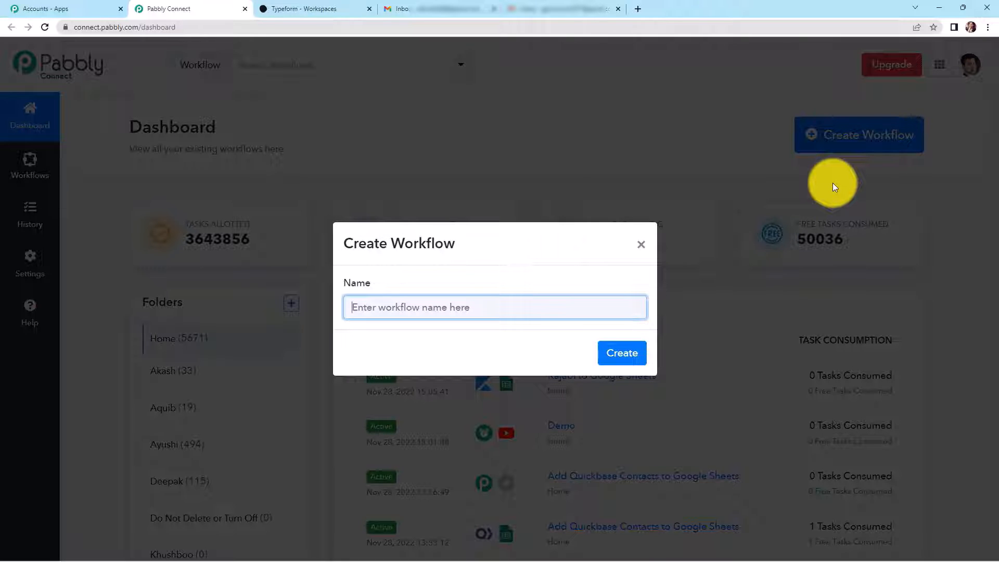
- Create a workflow named 'Get Email Notifications or Send Follow-ups to Typeform Respondents'
key(ctrl+v)
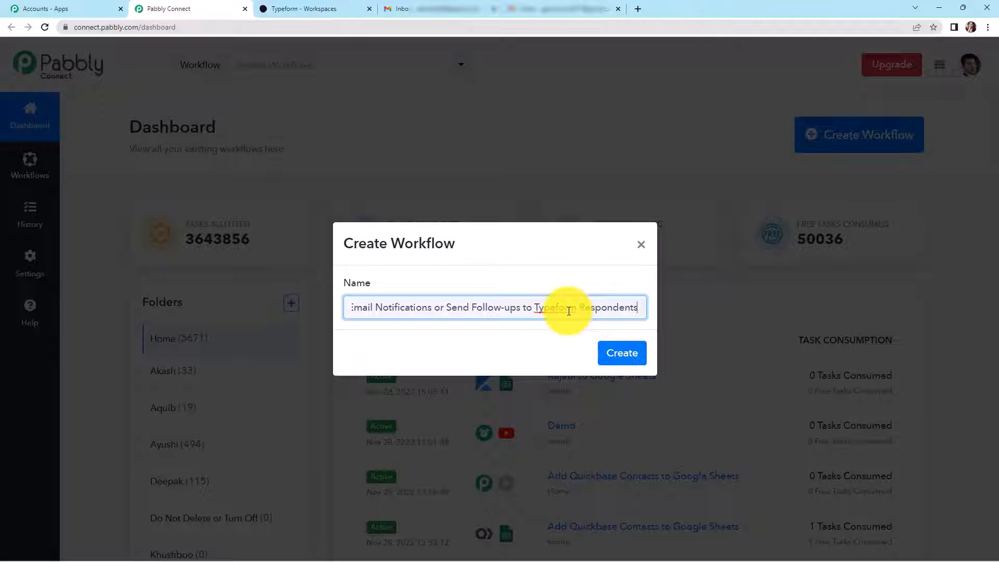
click(627, 354)
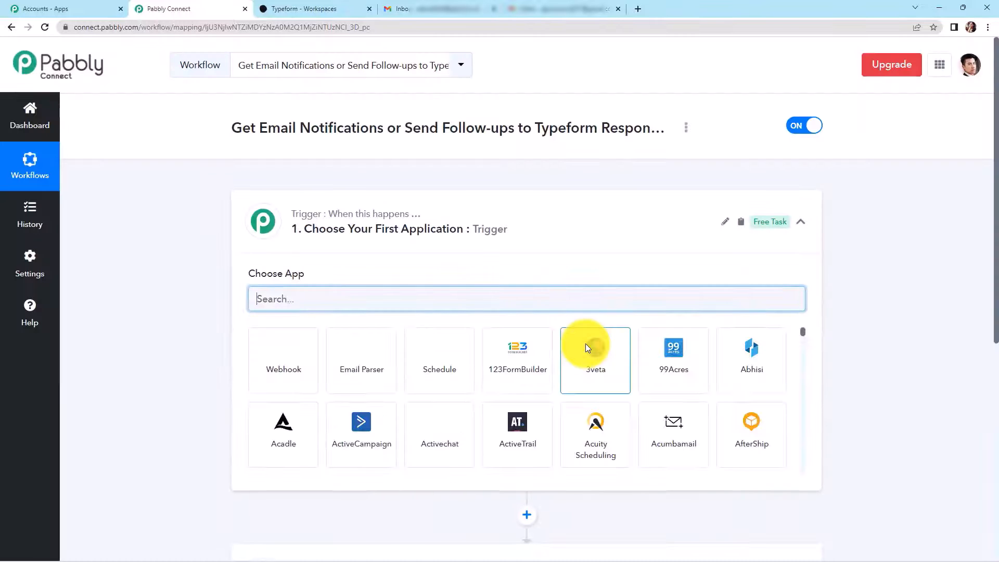
- Choose Typeform as the trigger app, with New Entry as the trigger event
scroll(509, 236, down, 1)
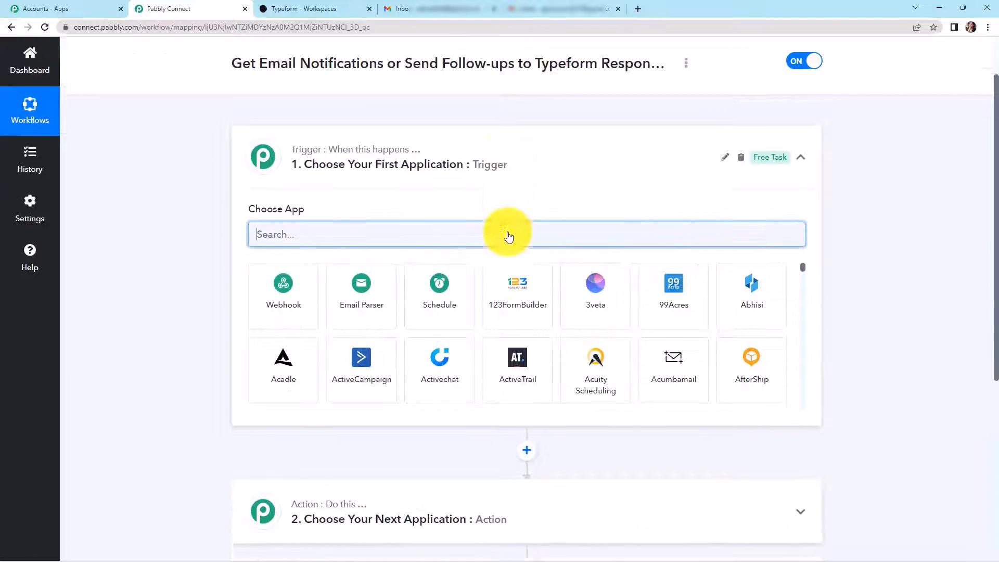
scroll(509, 235, down, 2)
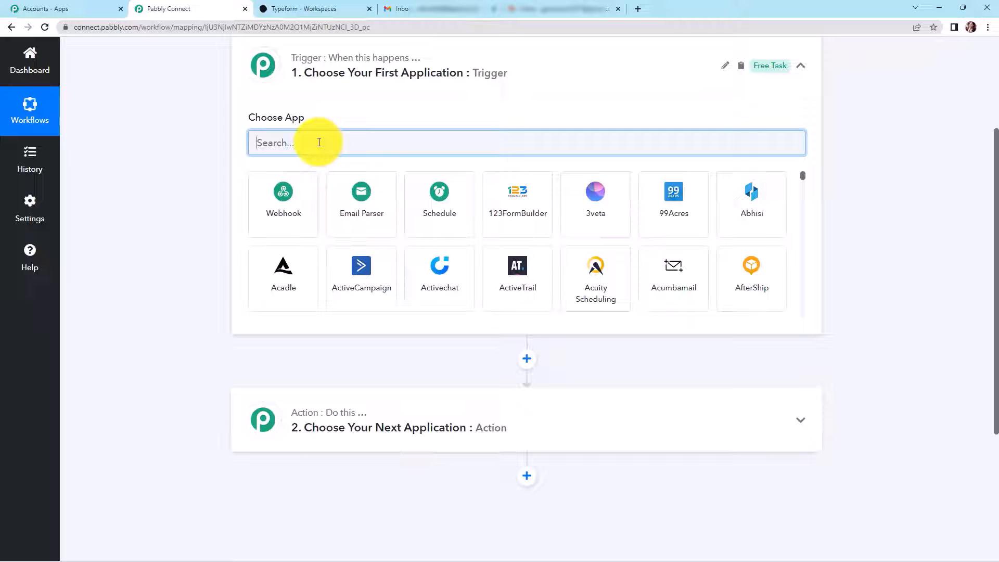
text(typeform)
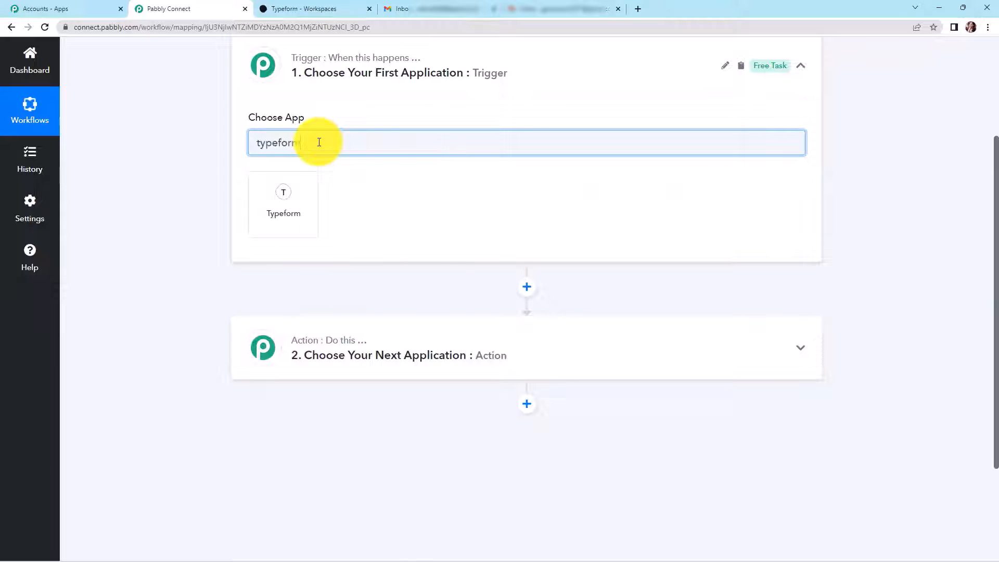
click(299, 191)
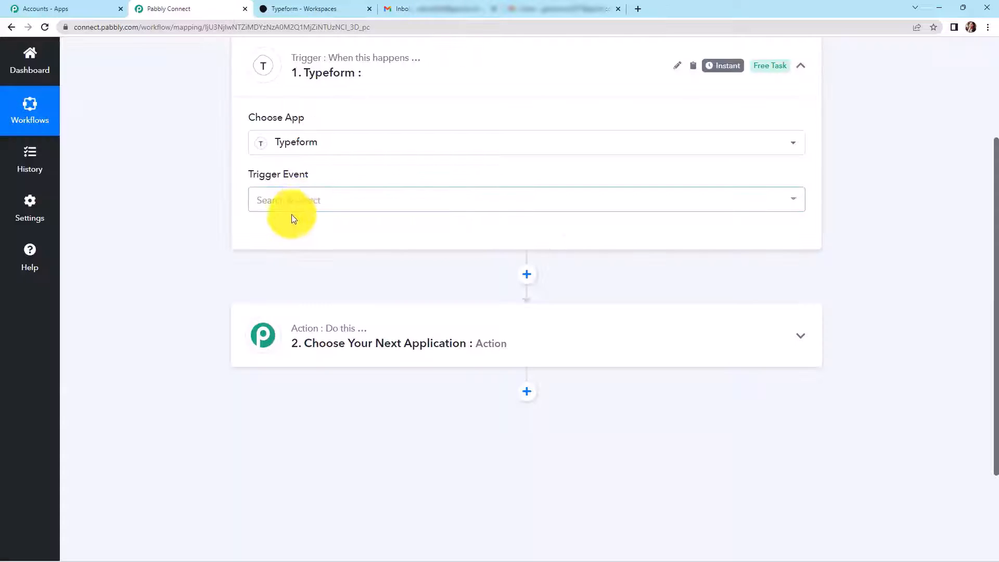
click(291, 207)
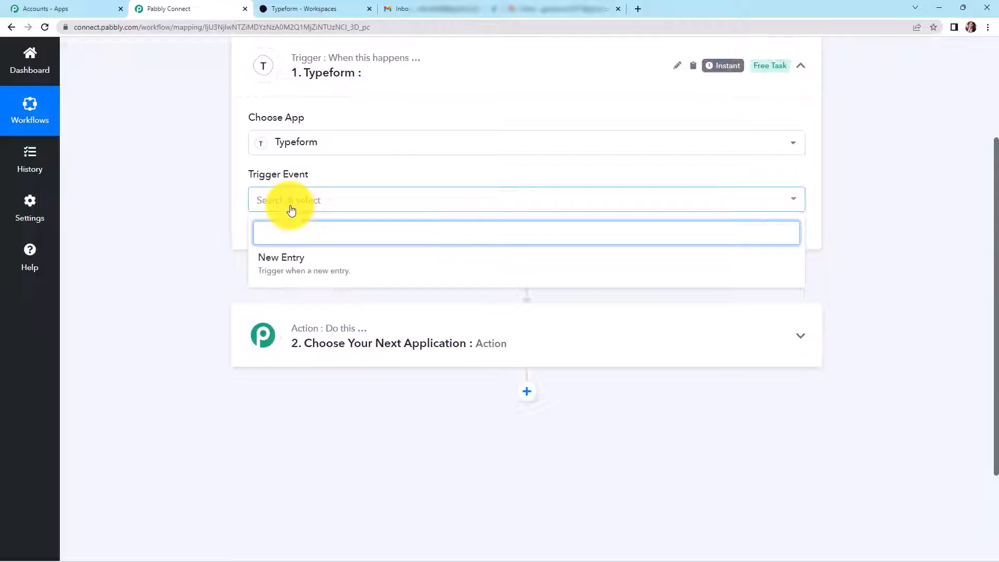
click(281, 265)
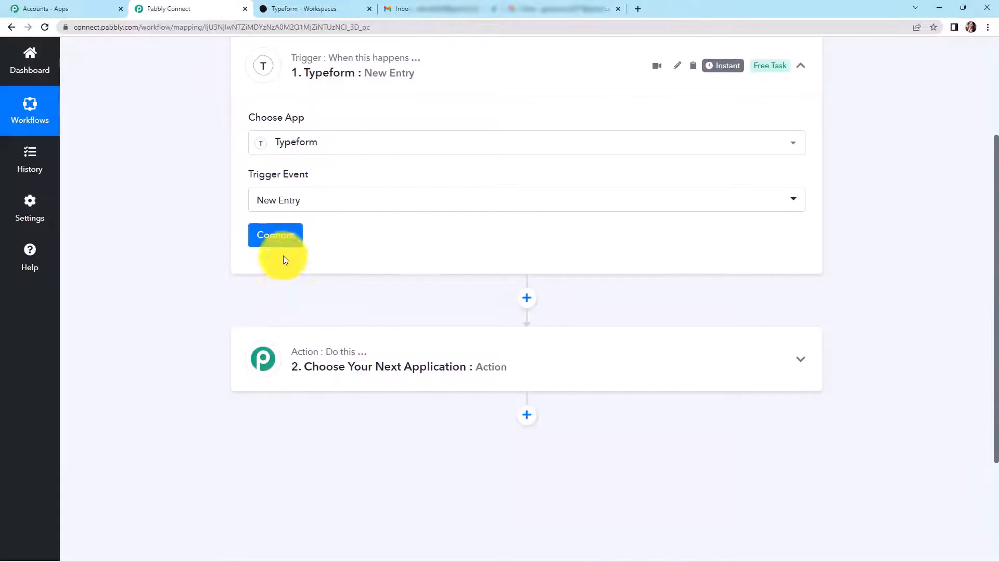
- Add a new Typeform connection and accept the Typeform access request to authorize it
click(282, 235)
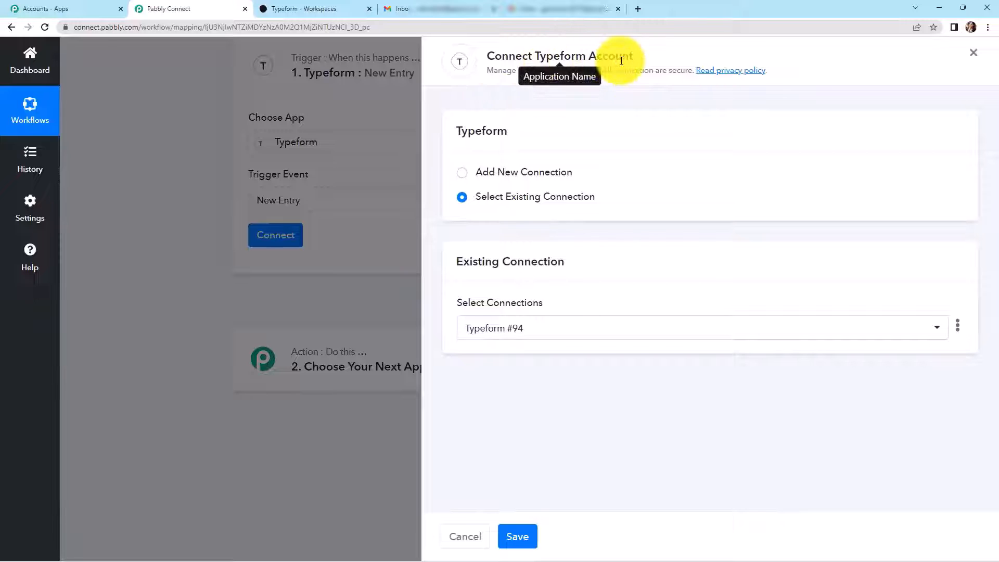
click(463, 174)
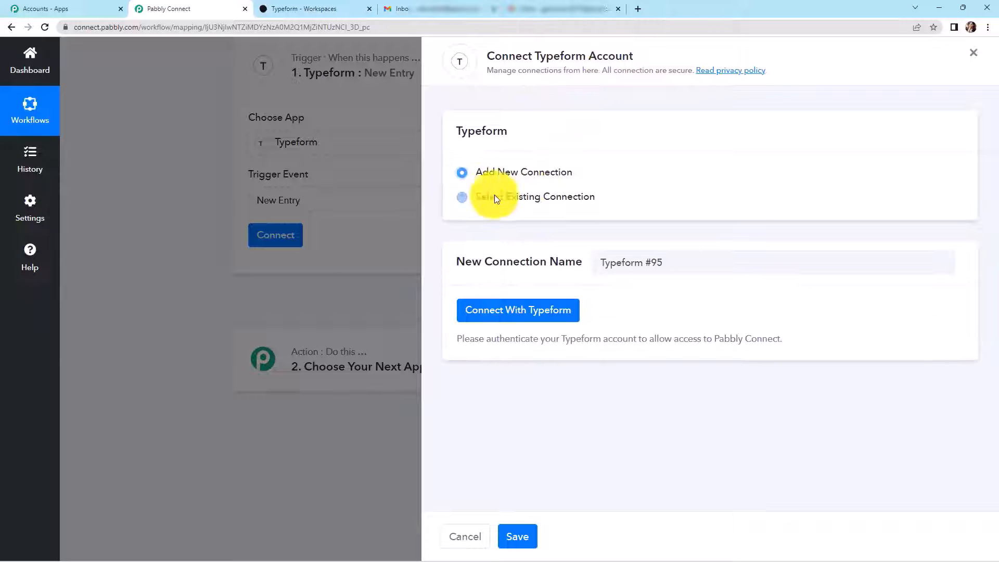
click(544, 317)
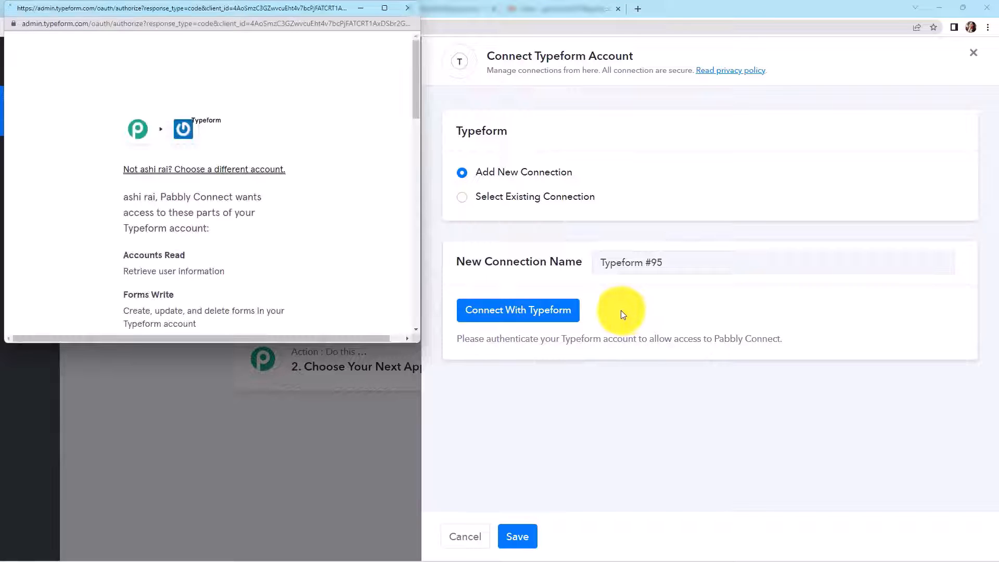
scroll(291, 227, down, 15)
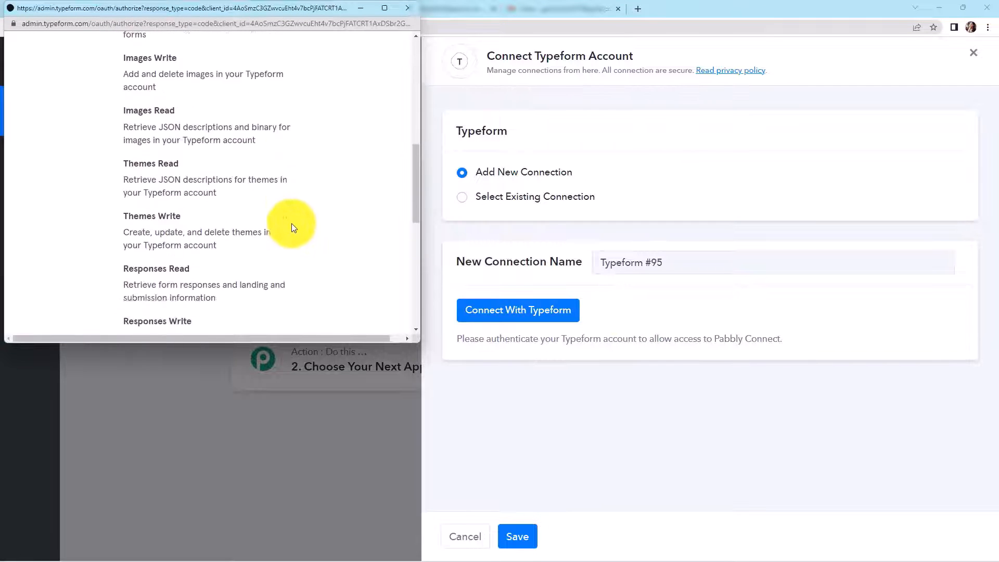
click(241, 261)
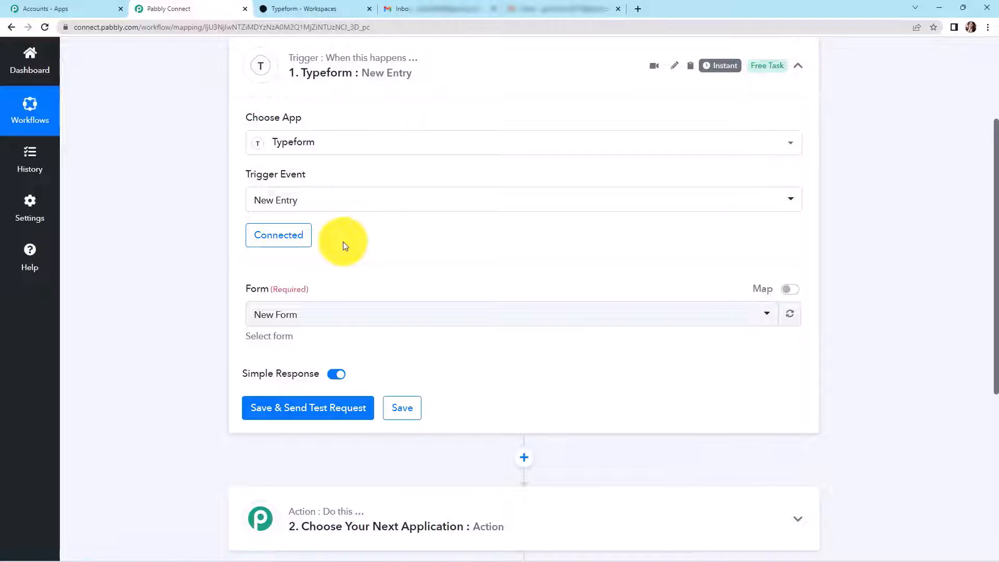
- Review New Form's questions in Typeform, then save the trigger and send a test request
click(326, 10)
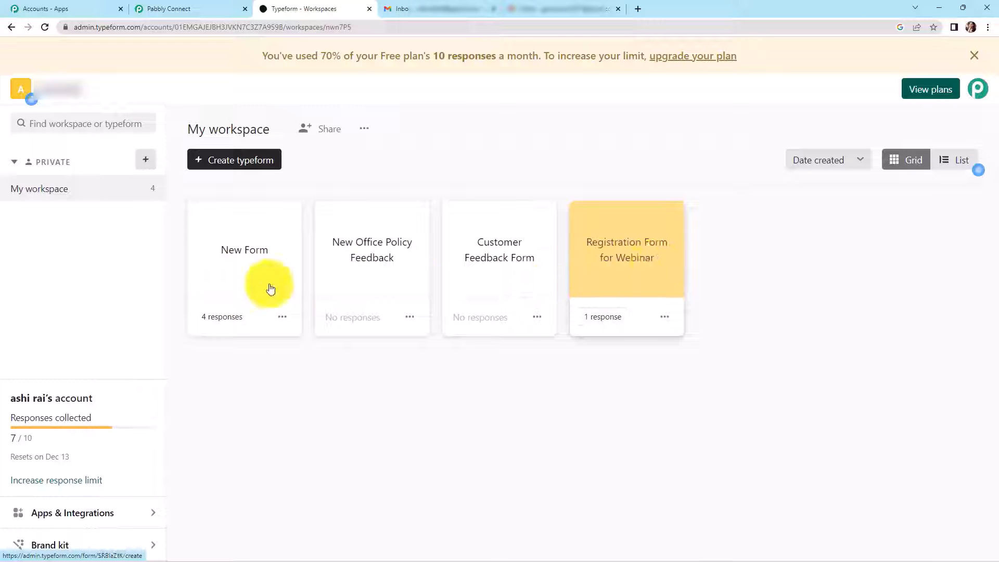
click(239, 275)
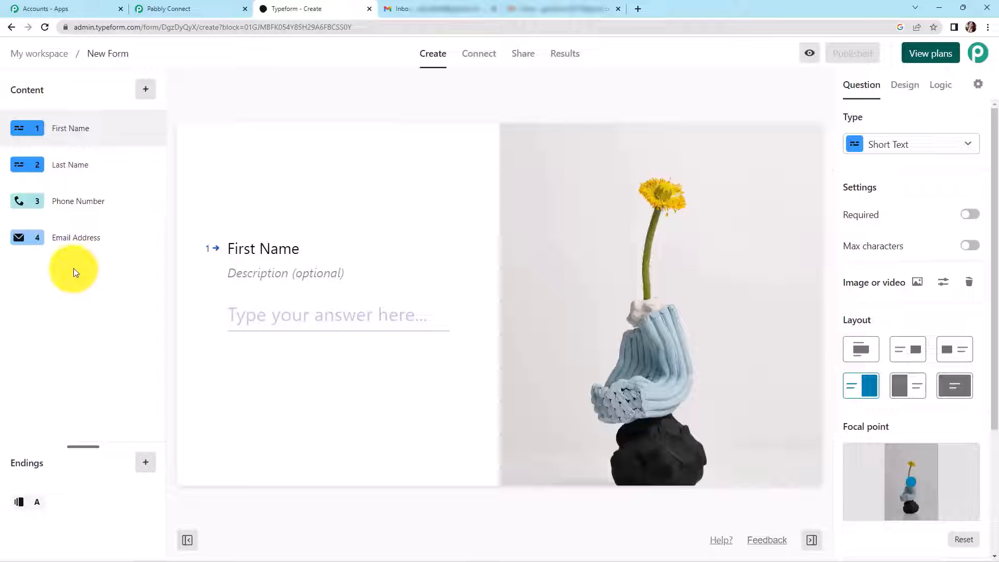
click(191, 3)
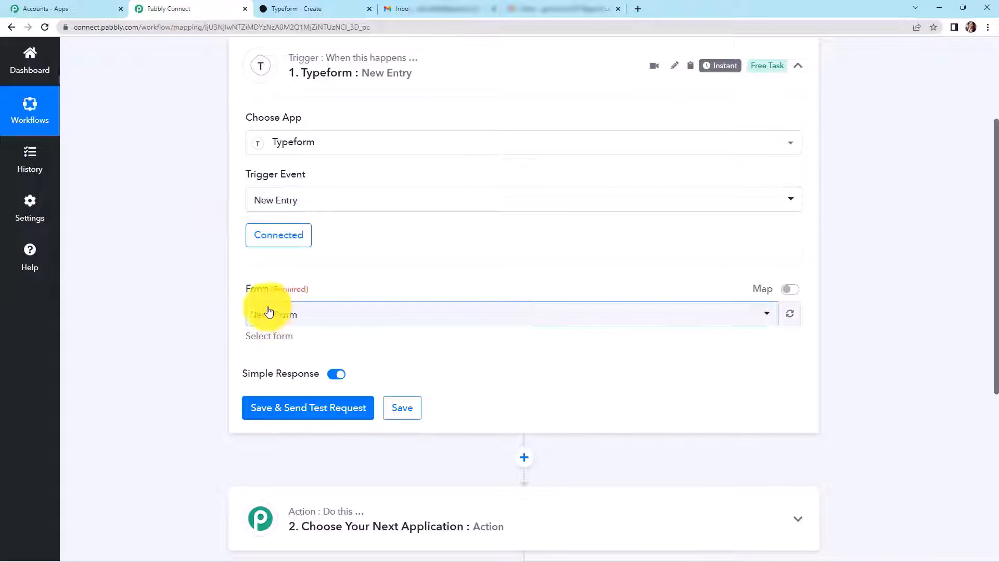
click(296, 411)
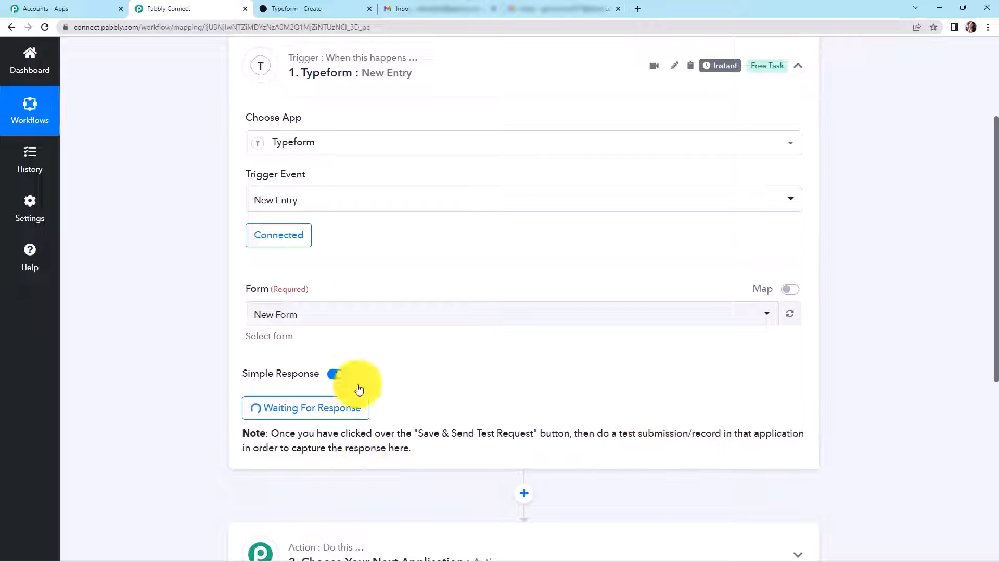
- Publish the Typeform form and load its public link in a new browser tab
click(313, 10)
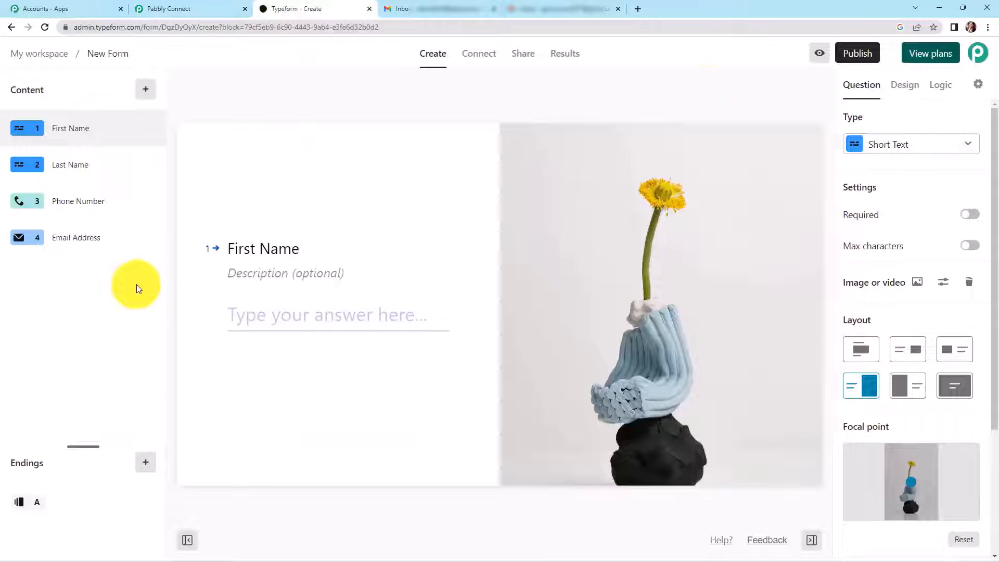
click(852, 54)
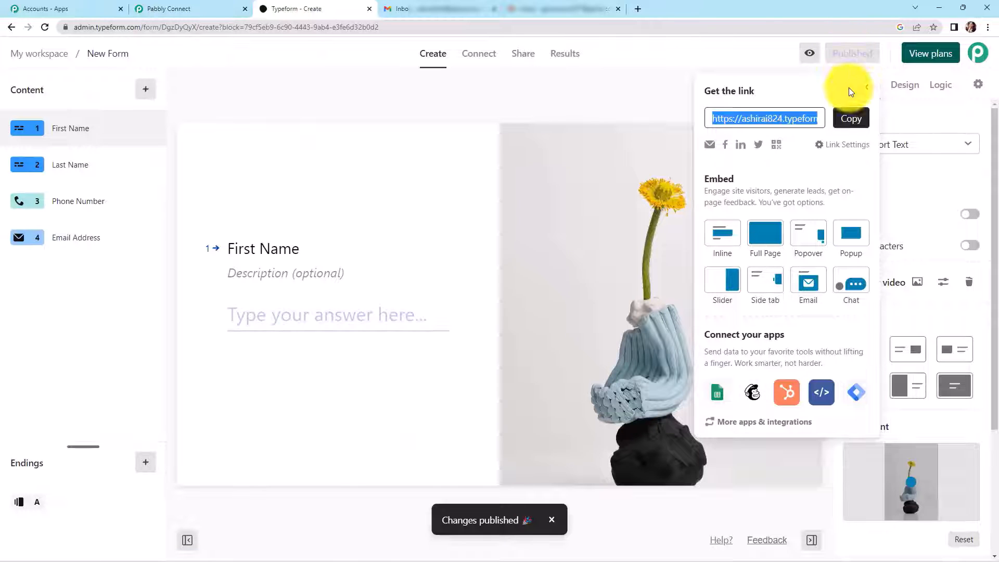
click(847, 118)
click(638, 9)
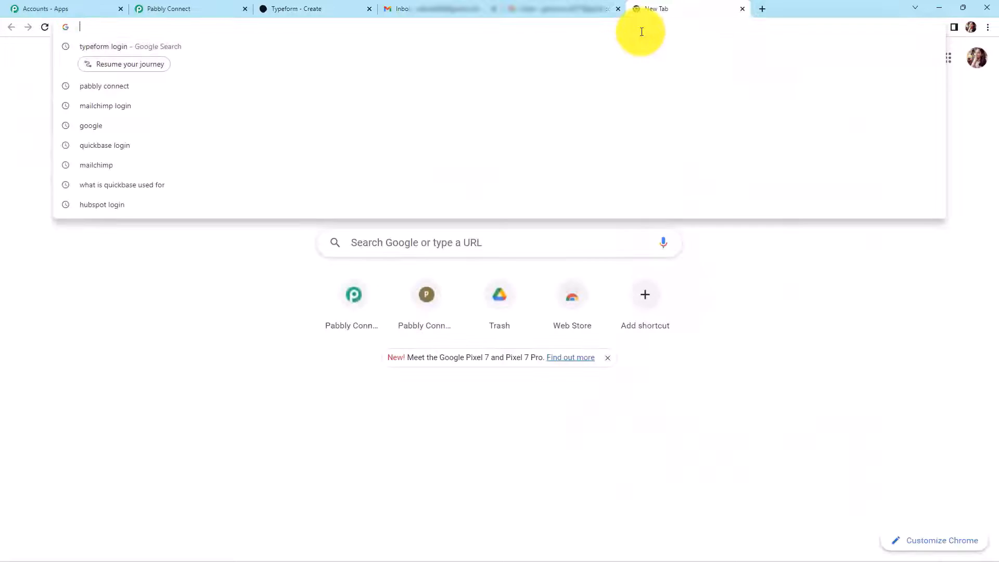
key(ctrl+v)
key(Return)
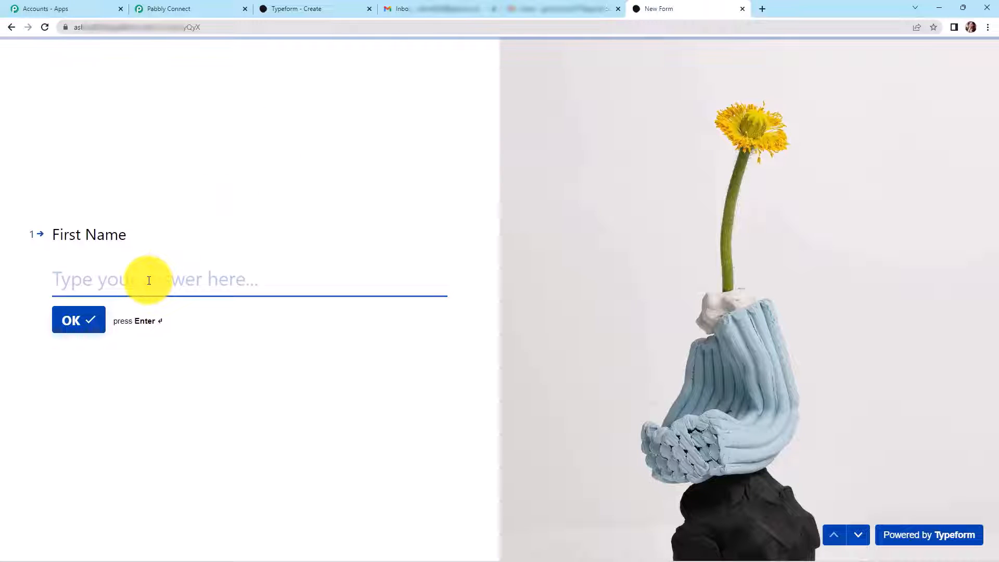
- Answer the form with test first name, last name, phone and e-mail, submit, and return to Pabbly
text(Dummy)
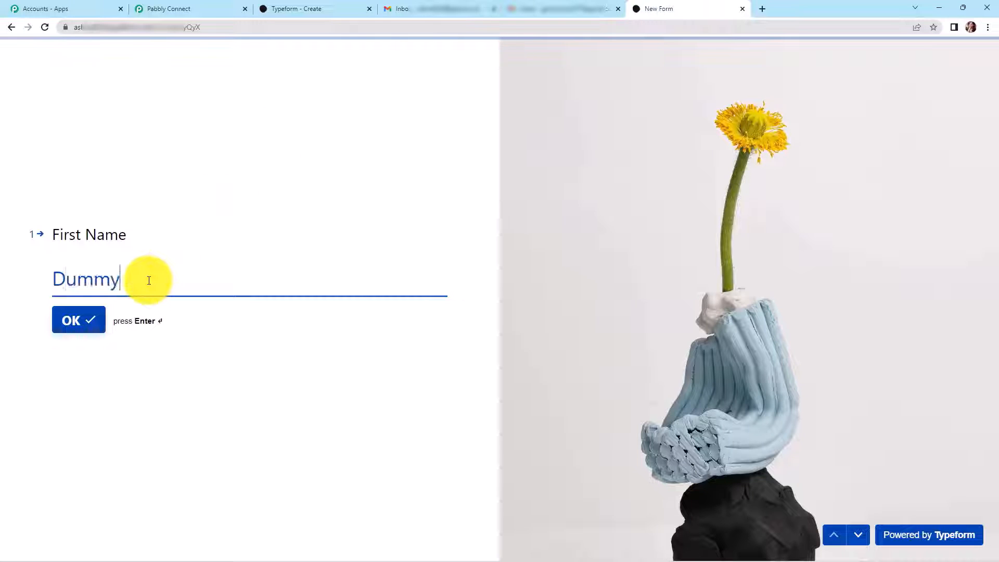
key(Return)
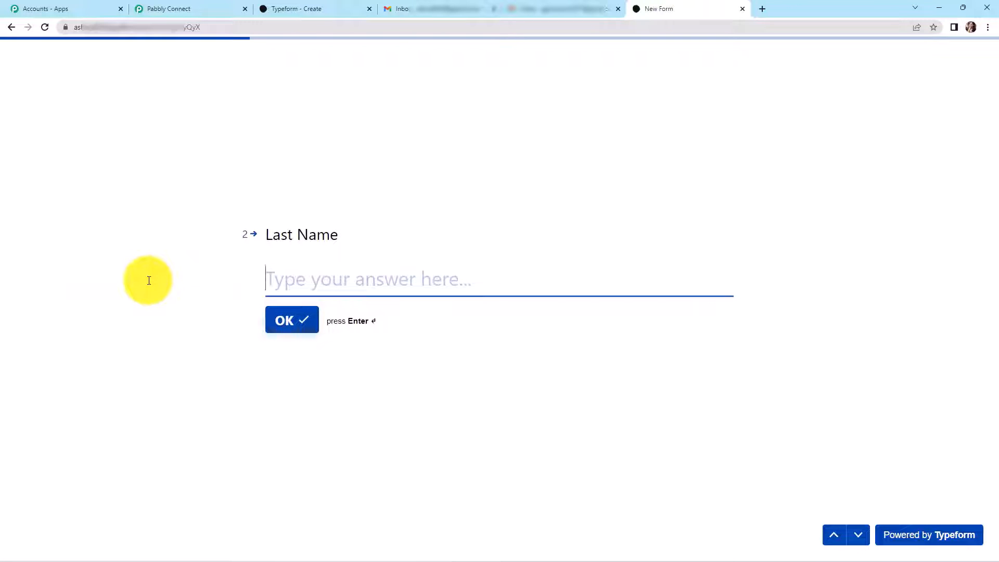
text(Zero)
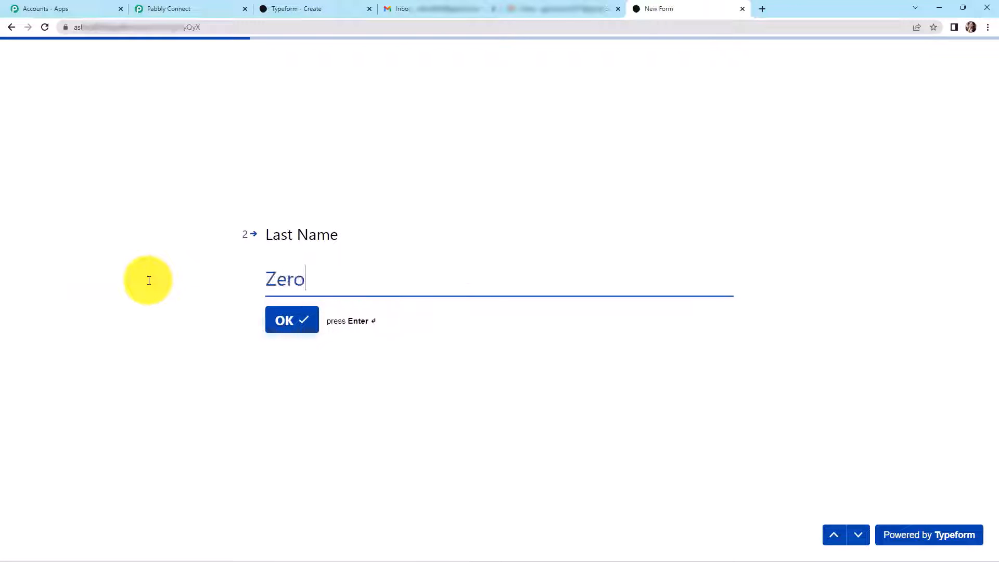
key(Return)
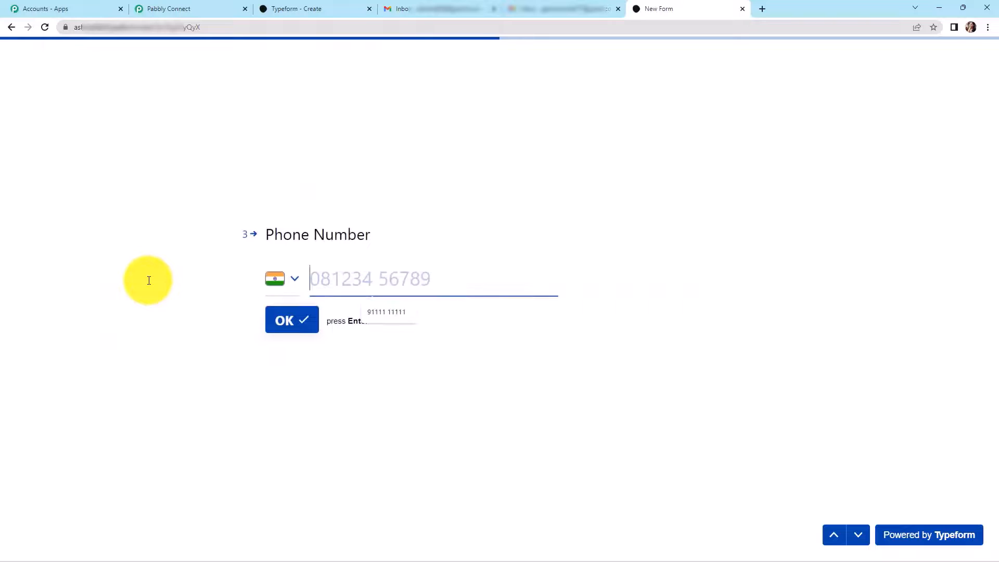
click(375, 284)
click(399, 314)
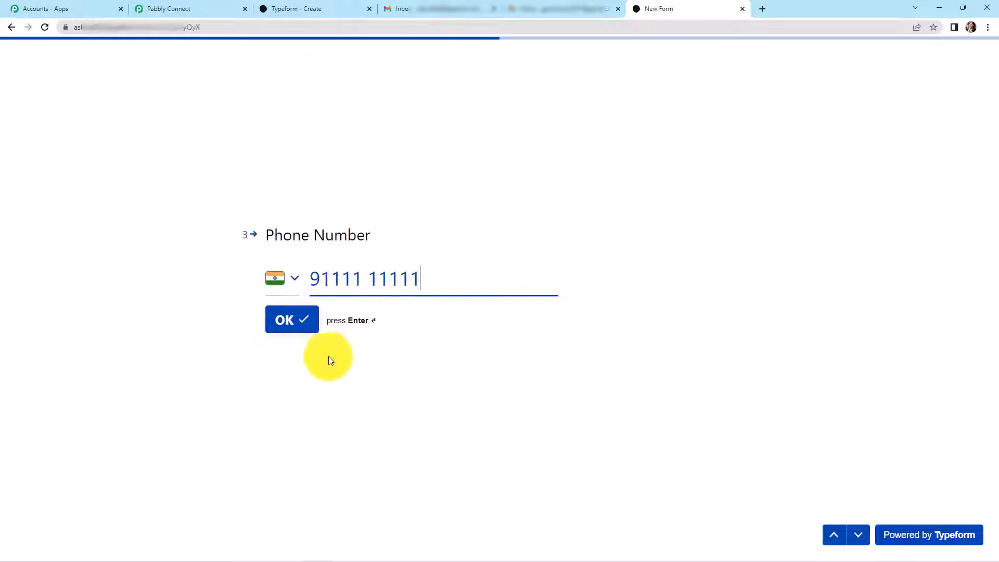
click(296, 319)
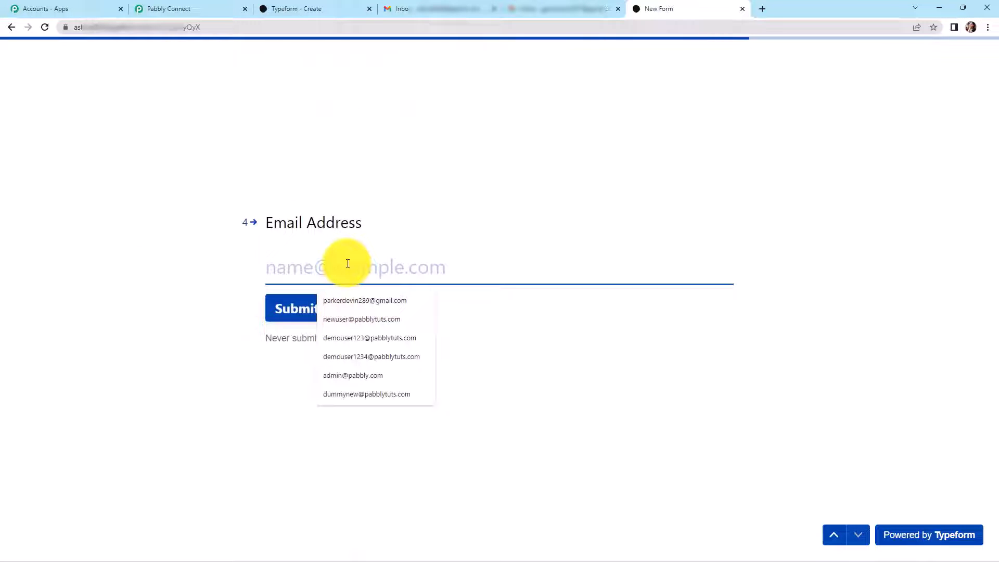
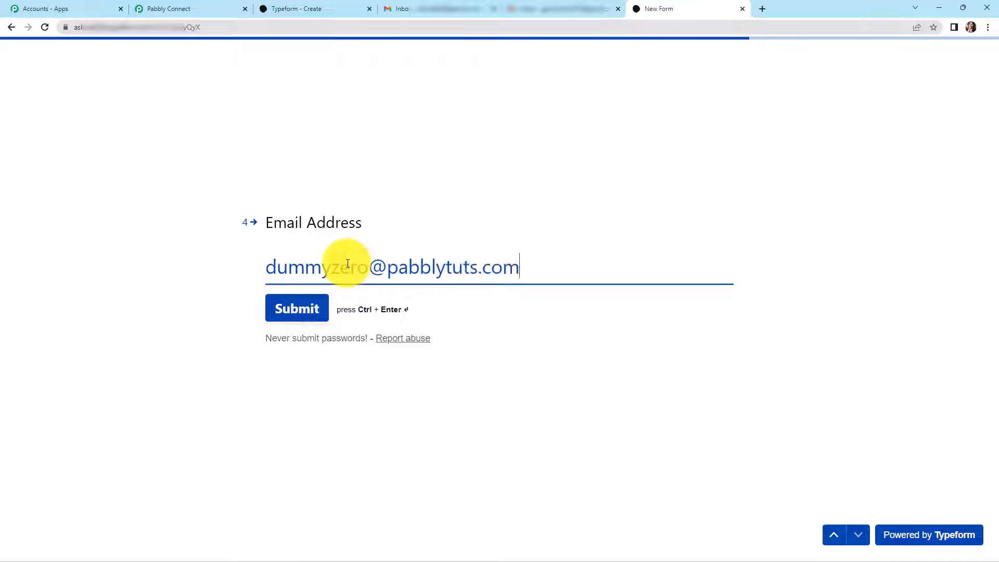
click(312, 321)
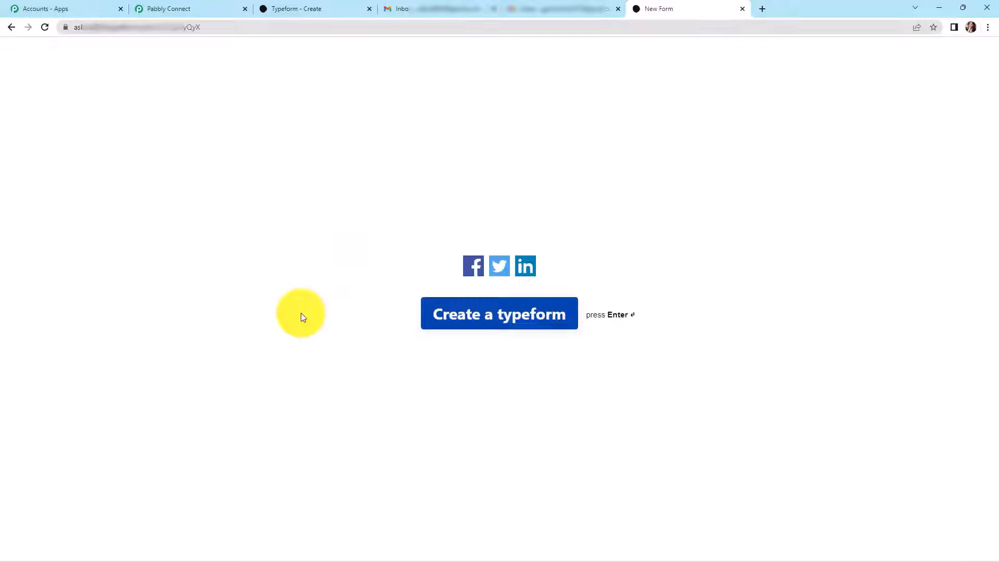
click(184, 11)
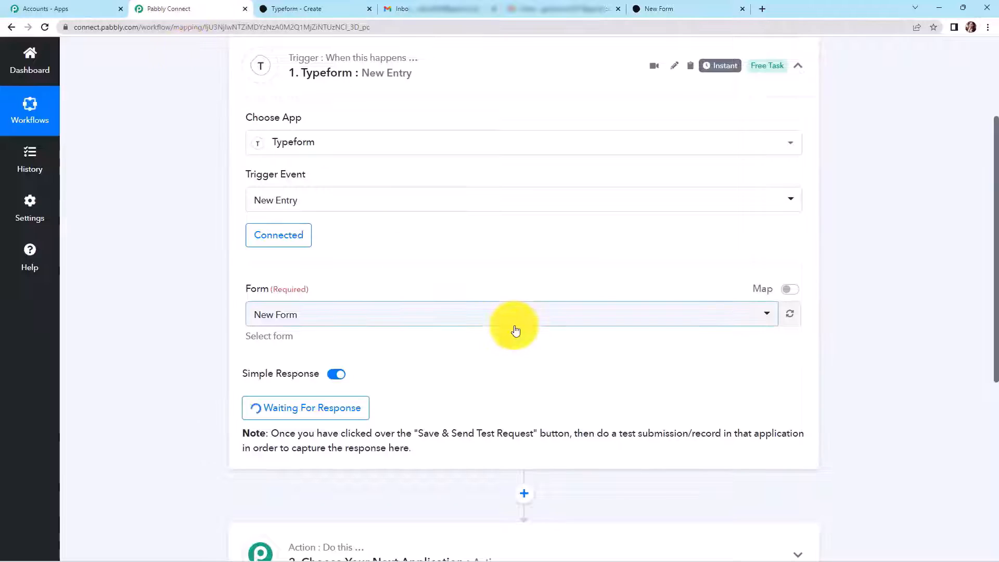
- Add a Gmail action step with Send Email as its event
scroll(936, 332, down, 6)
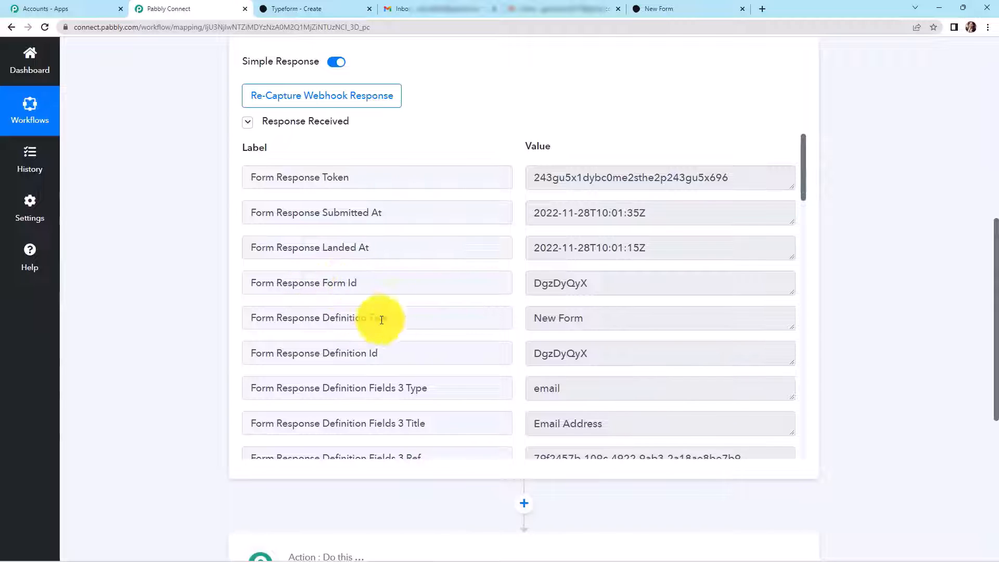
scroll(641, 323, down, 1)
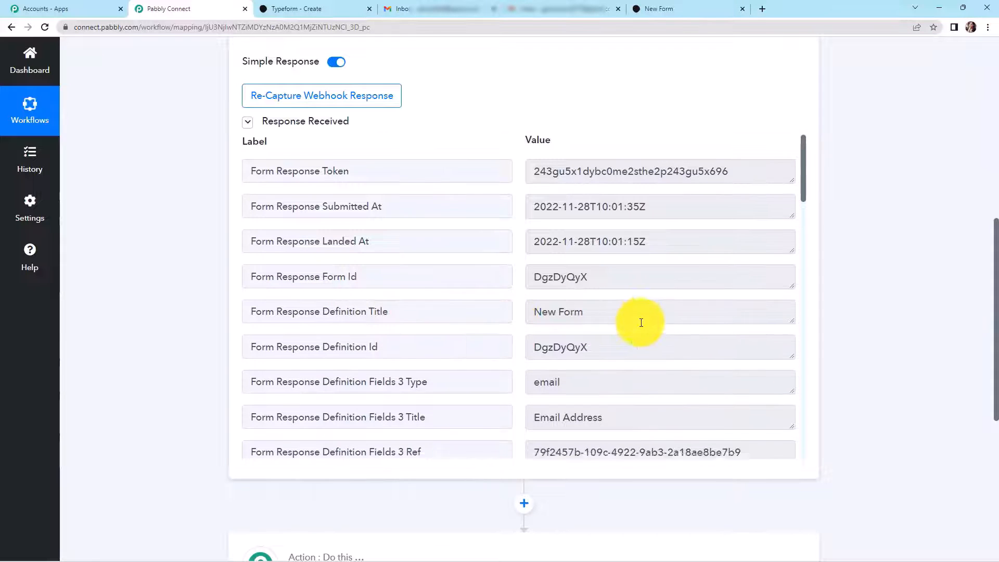
scroll(641, 322, down, 12)
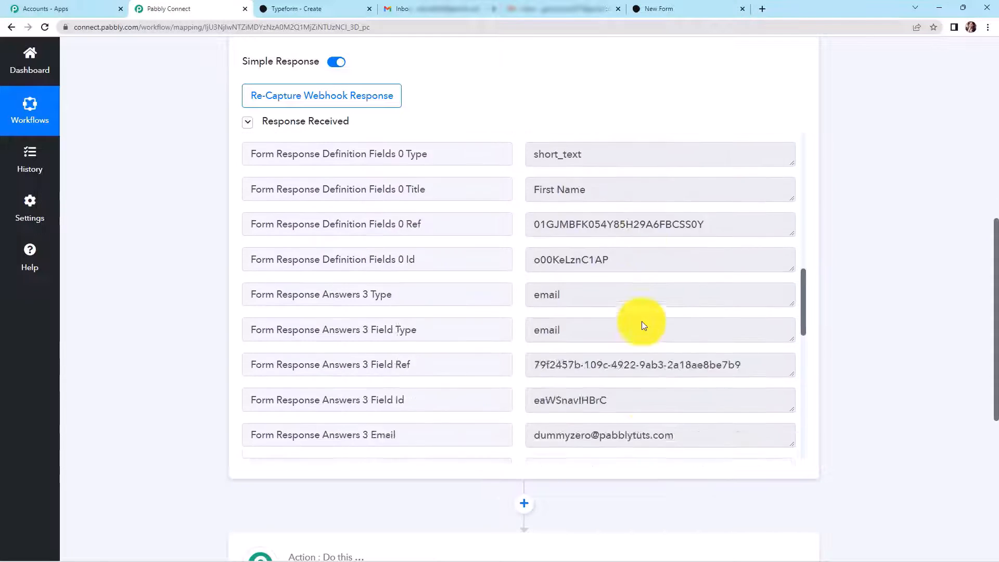
scroll(642, 324, down, 8)
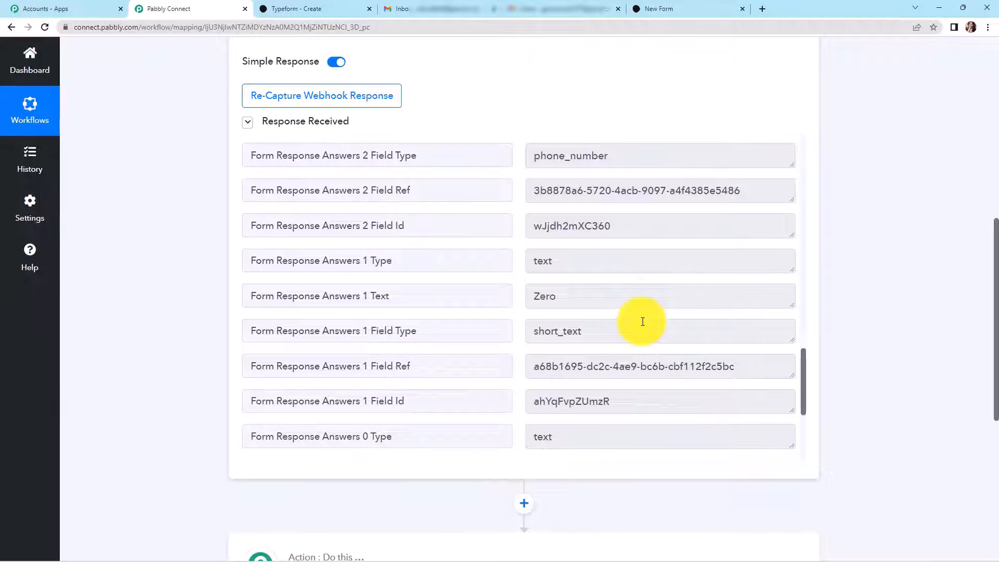
scroll(904, 266, down, 5)
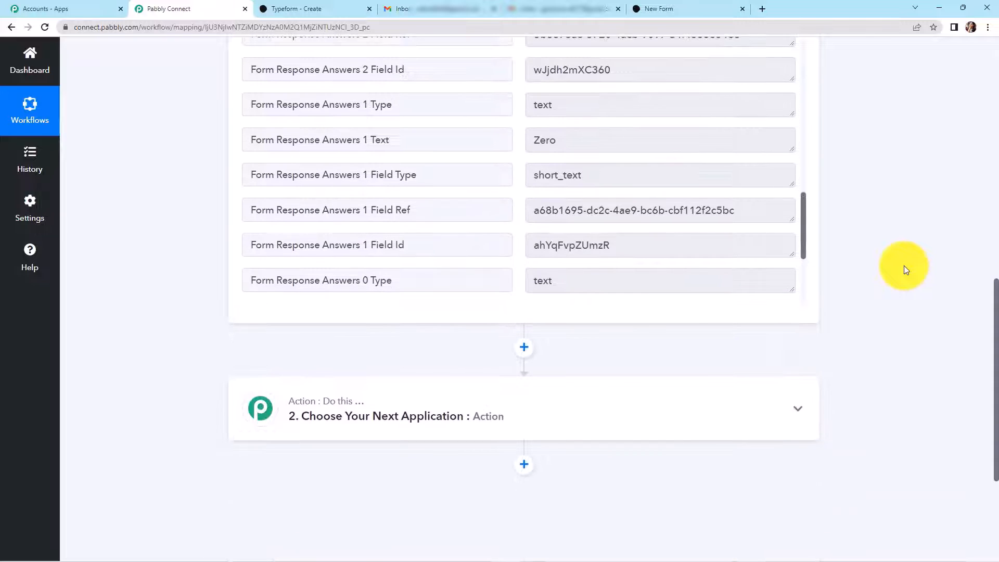
click(635, 306)
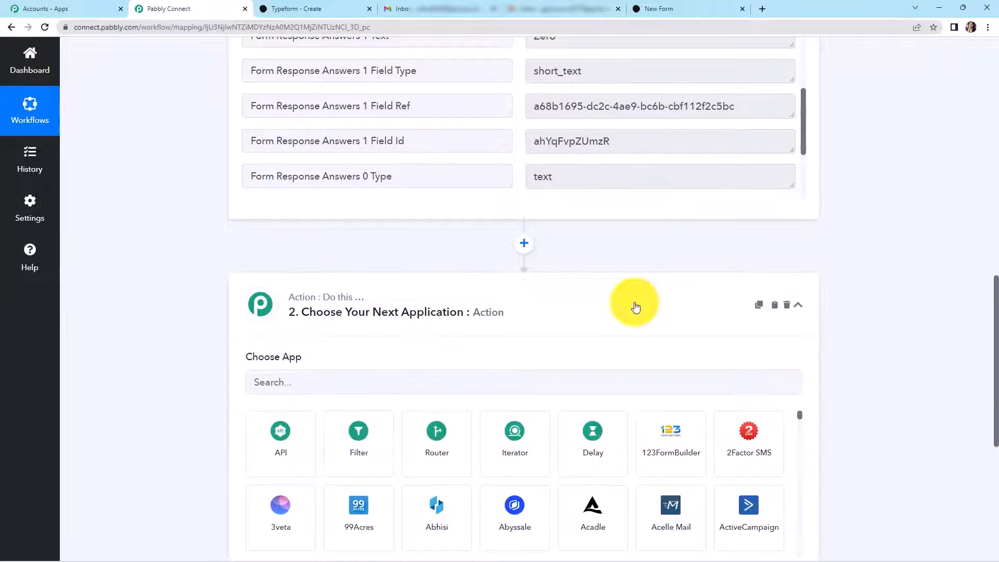
click(444, 384)
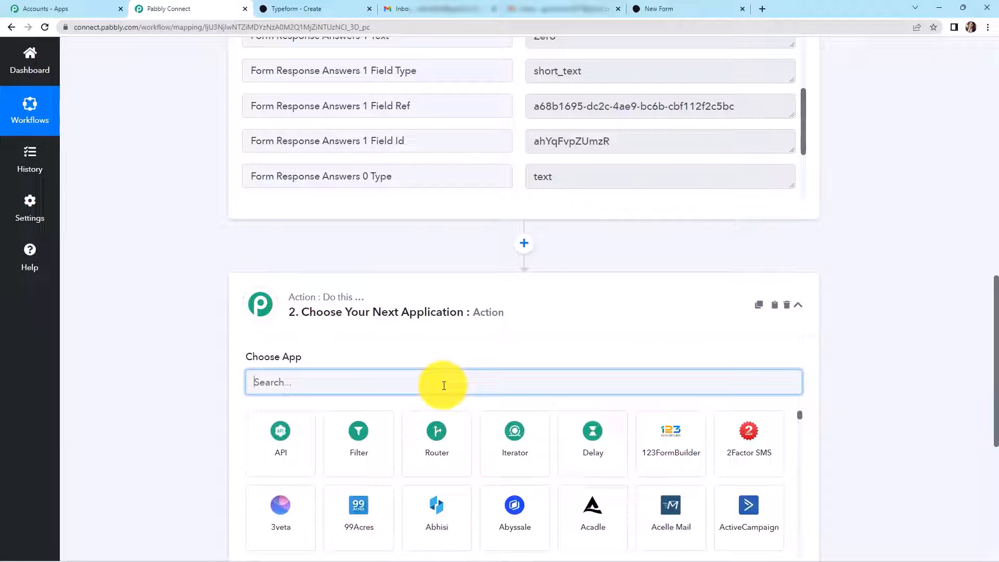
text(gmail)
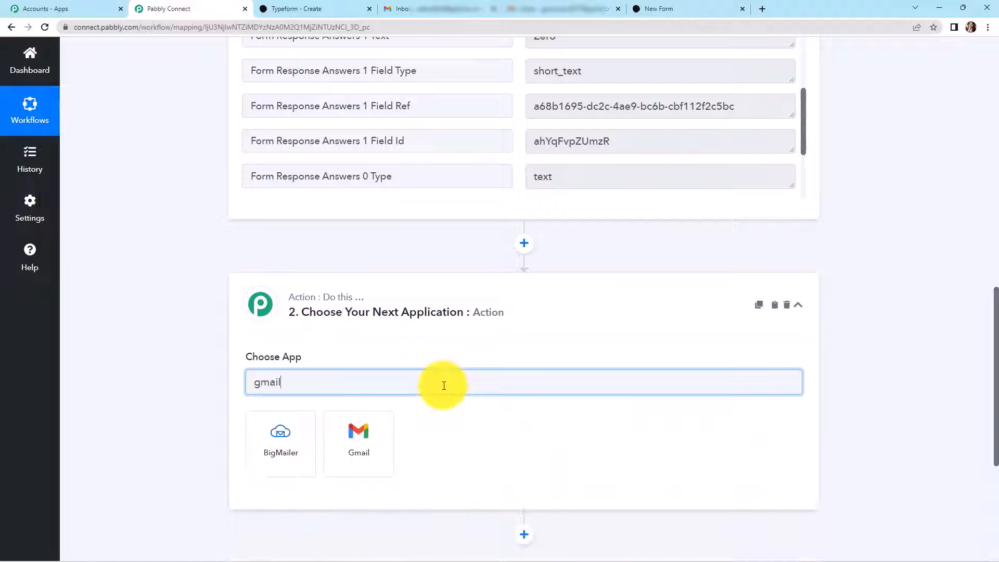
click(352, 423)
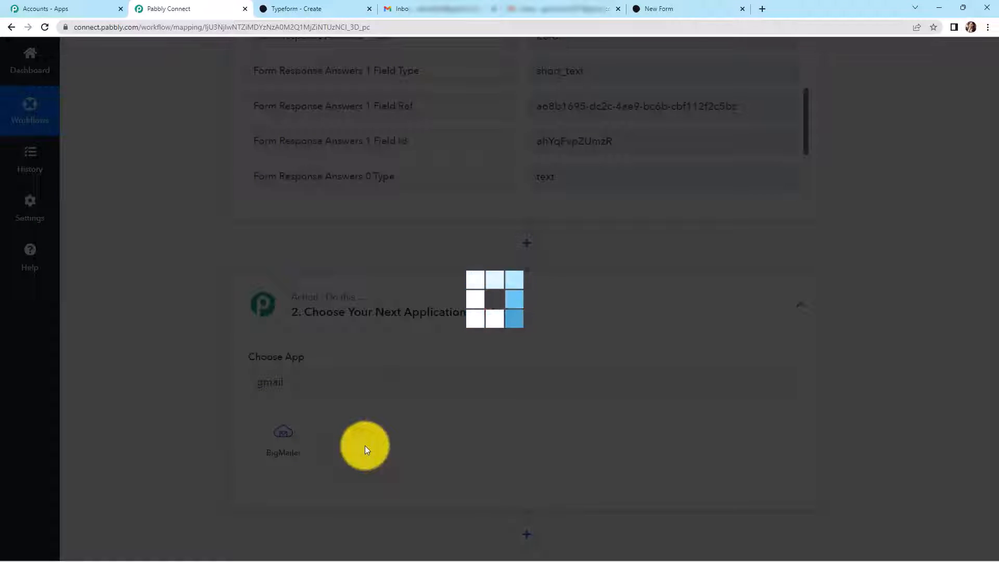
click(278, 439)
click(283, 507)
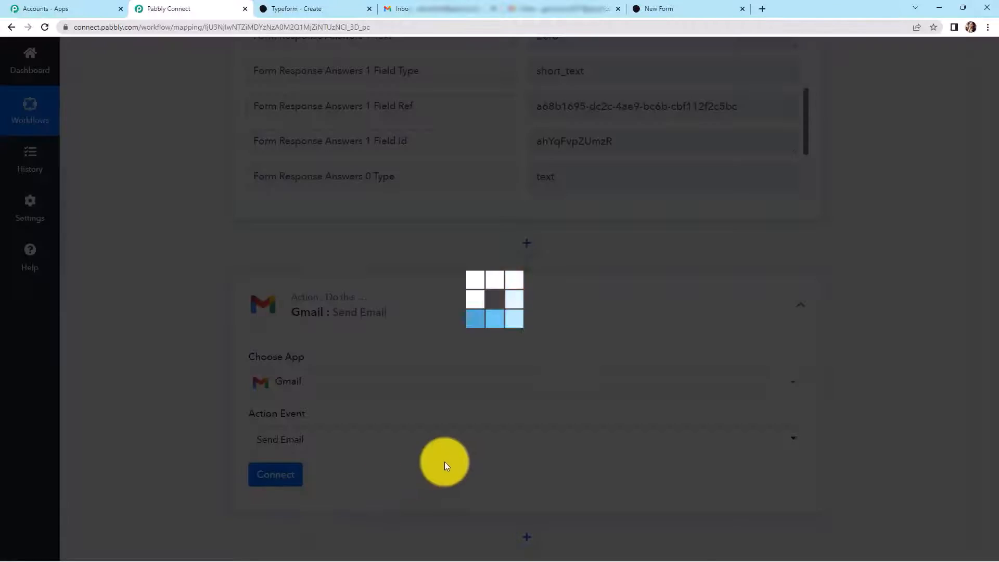
- Create a new Gmail connection and authorize the Google account for Pabbly Connect
click(265, 476)
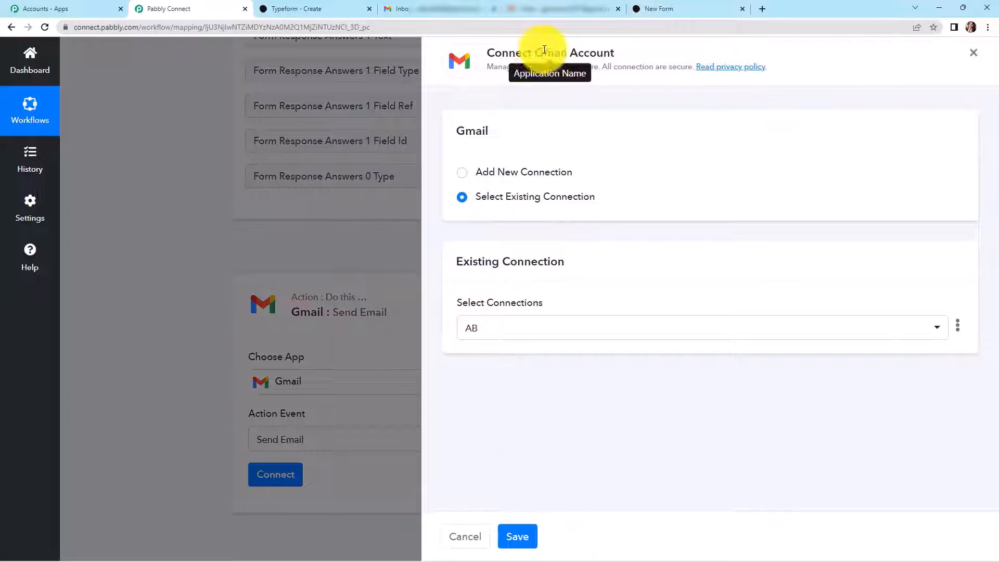
drag(537, 51, 639, 48)
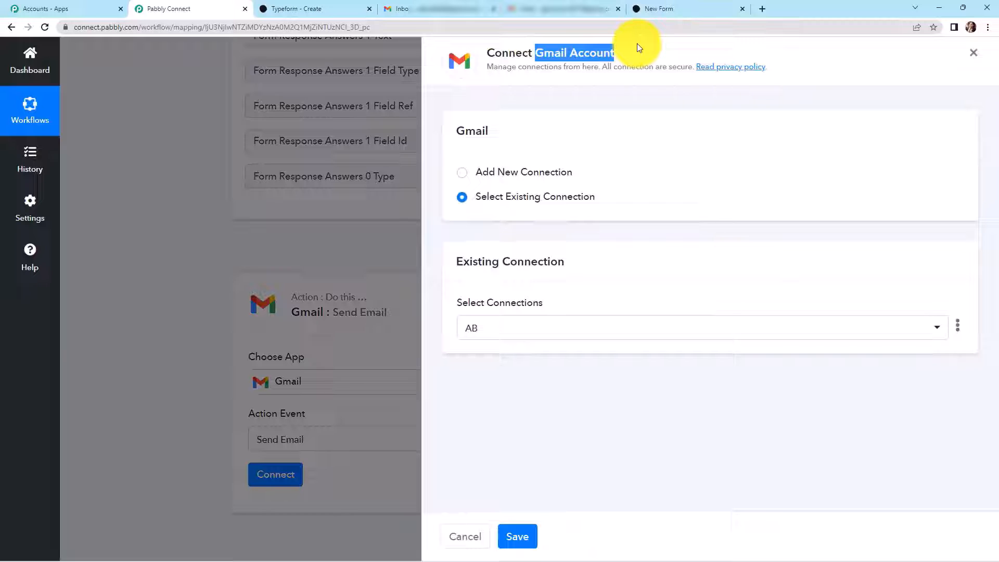
click(464, 175)
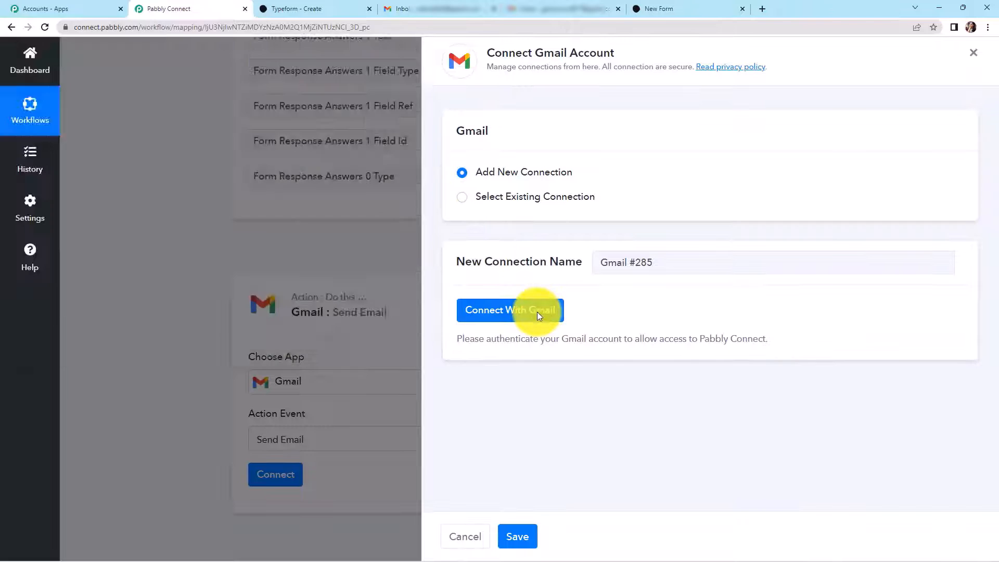
click(537, 311)
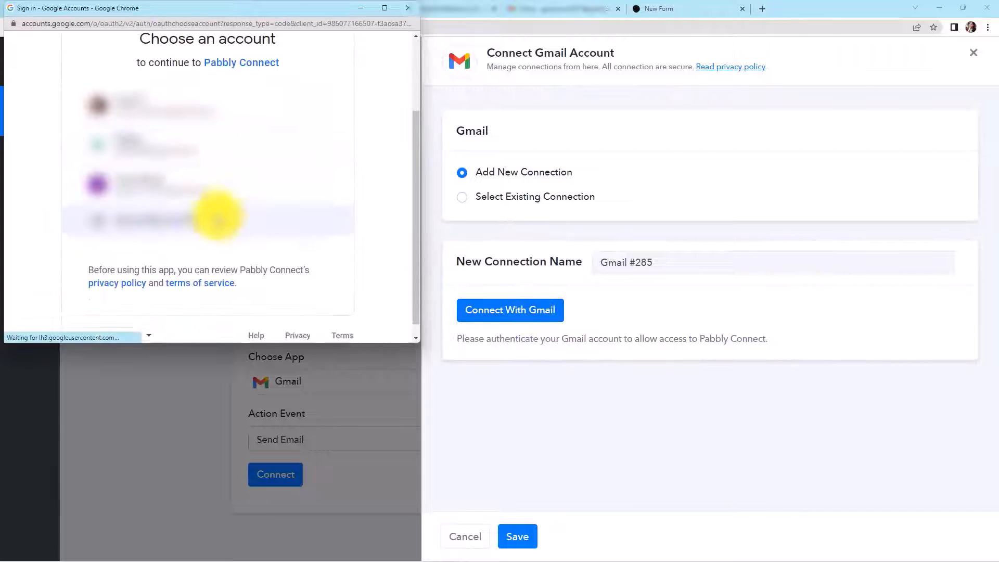
click(205, 184)
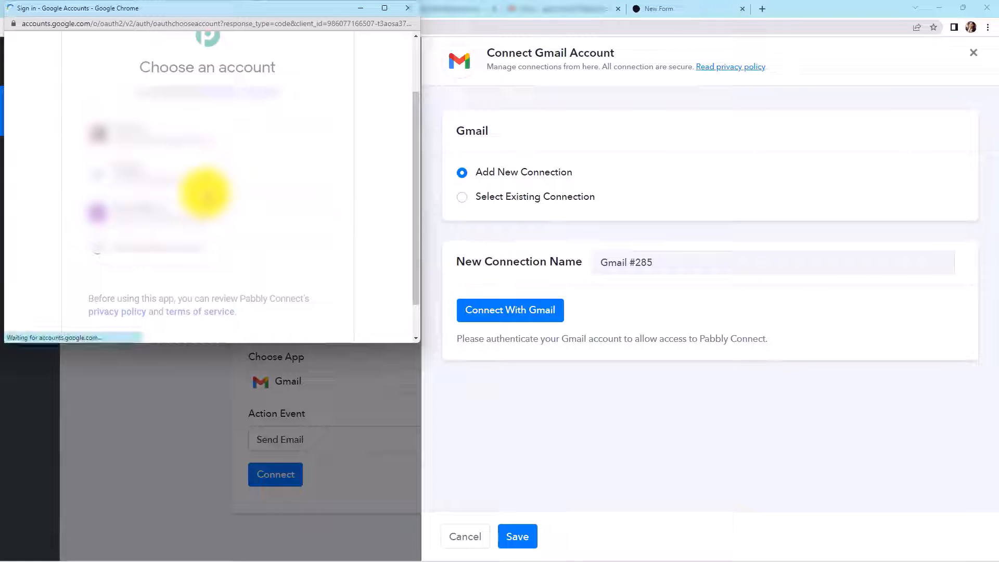
scroll(193, 244, down, 4)
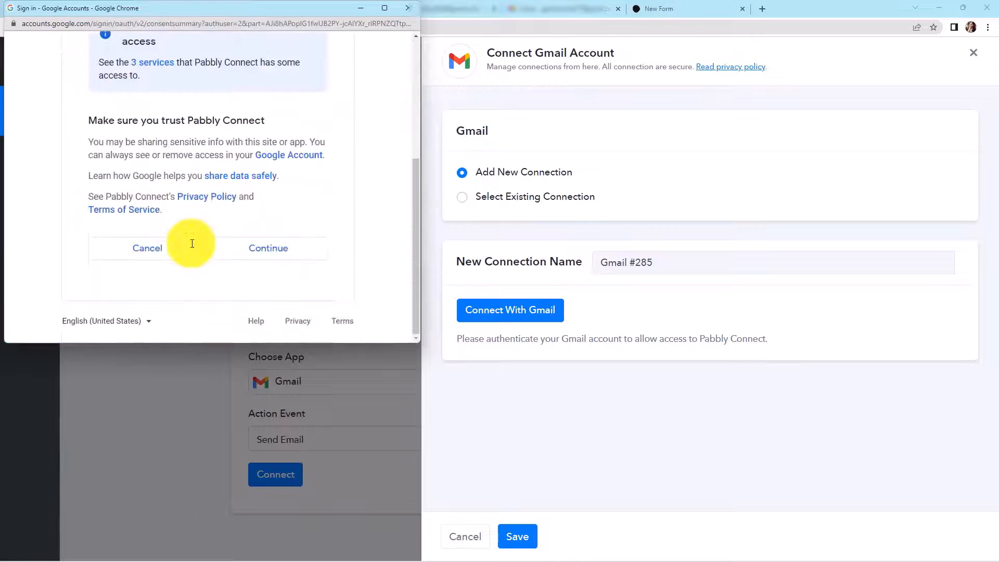
click(274, 247)
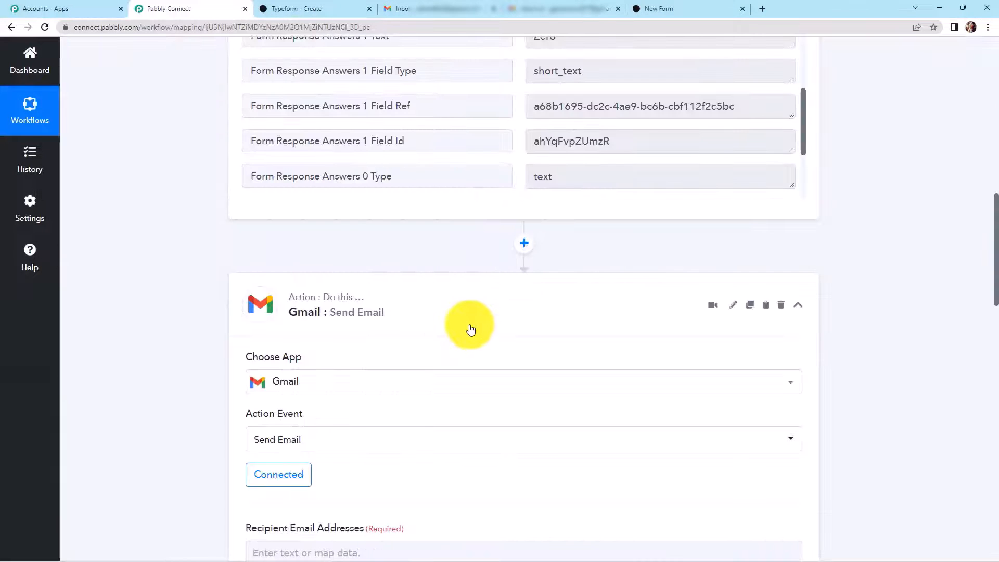
- Map Typeform's Form Response Answers 3 Email field as the Gmail recipient address
scroll(472, 326, down, 9)
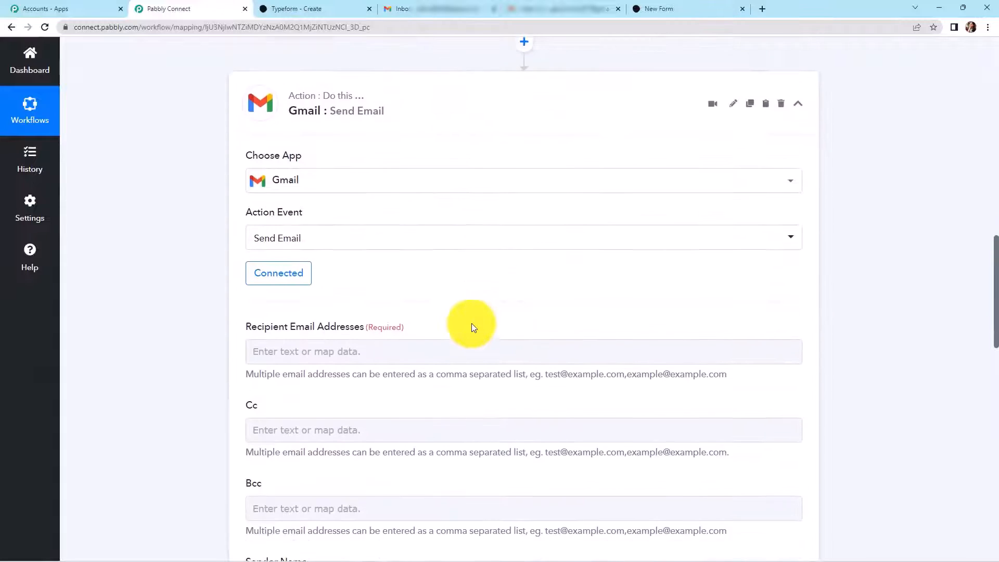
click(474, 325)
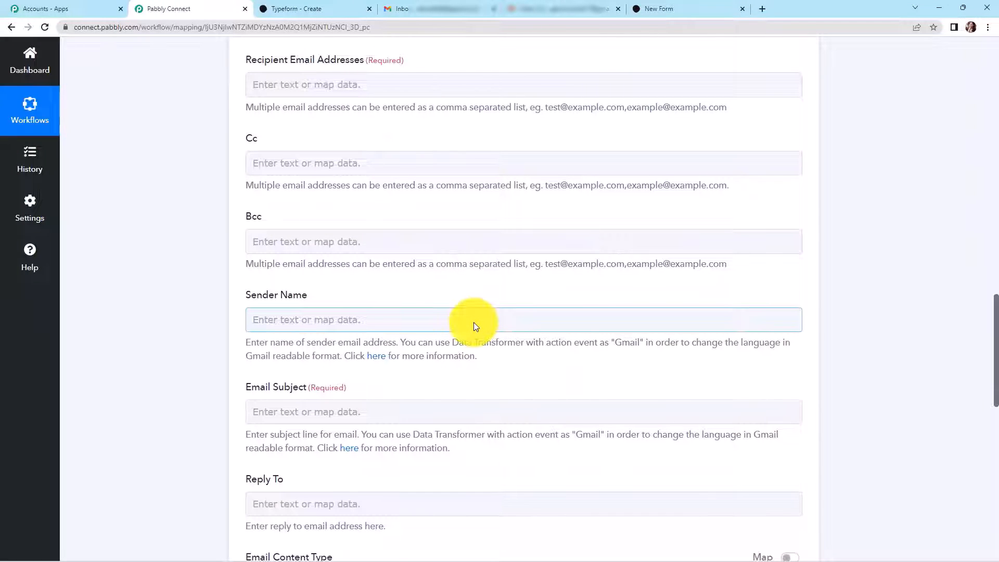
click(265, 84)
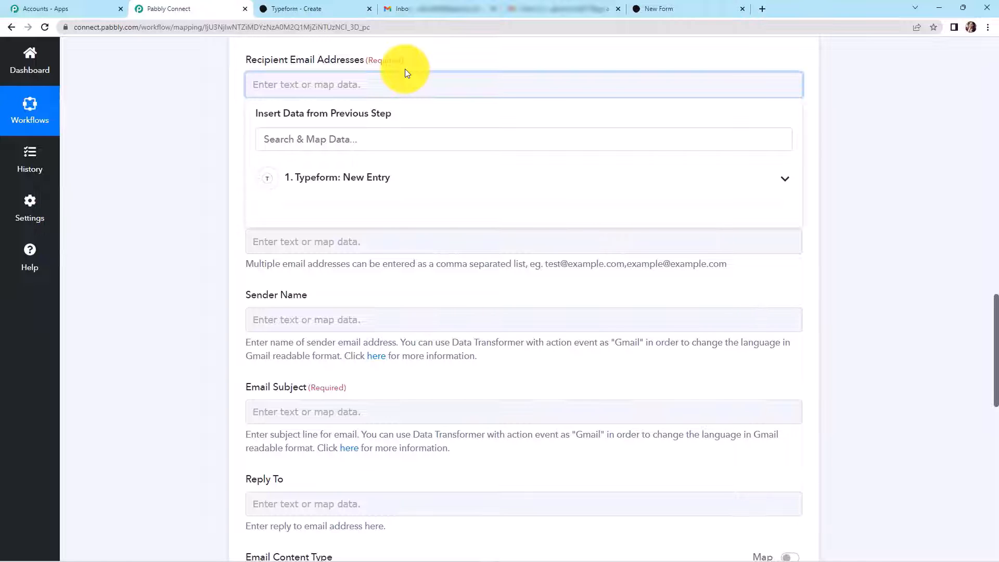
click(223, 97)
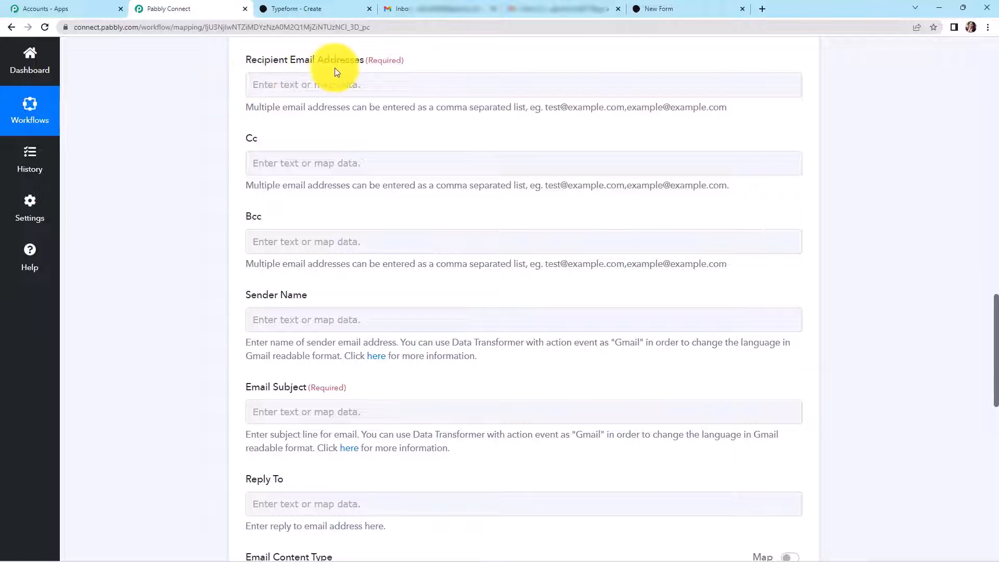
click(327, 79)
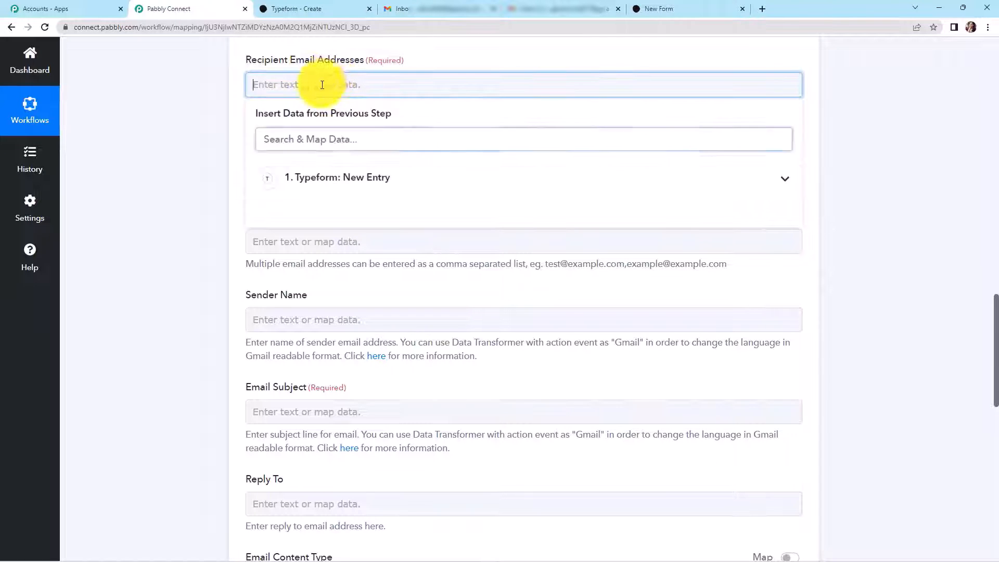
click(326, 184)
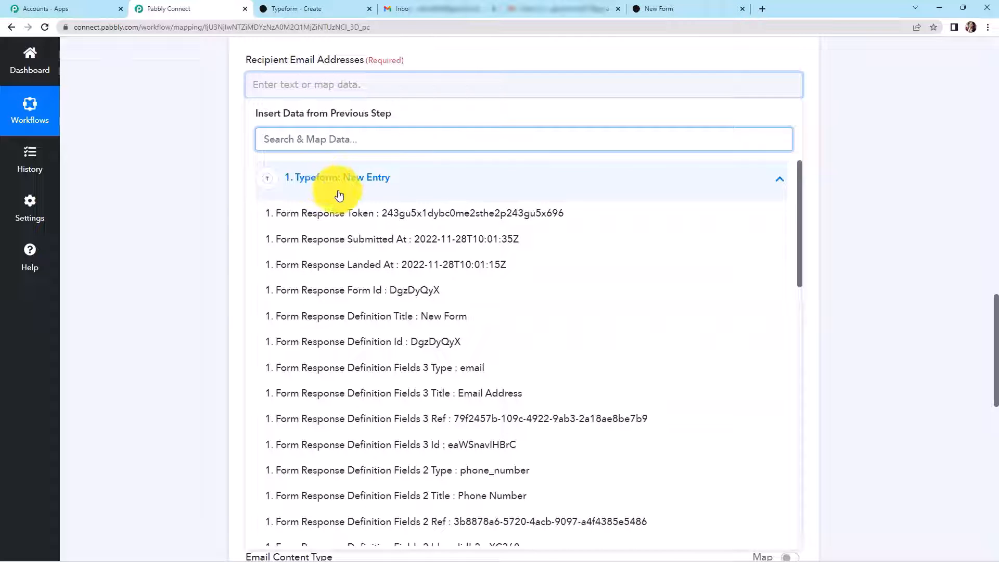
text(@)
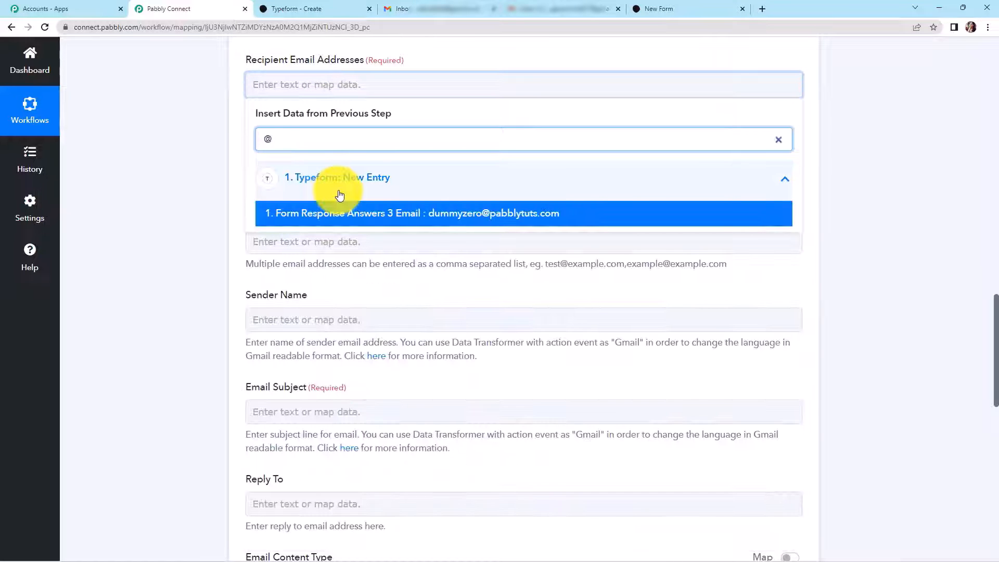
click(345, 216)
- Set the Gmail Sender Name to 'Pabbly Connect' and Email Subject to 'Response Received'
scroll(164, 206, down, 2)
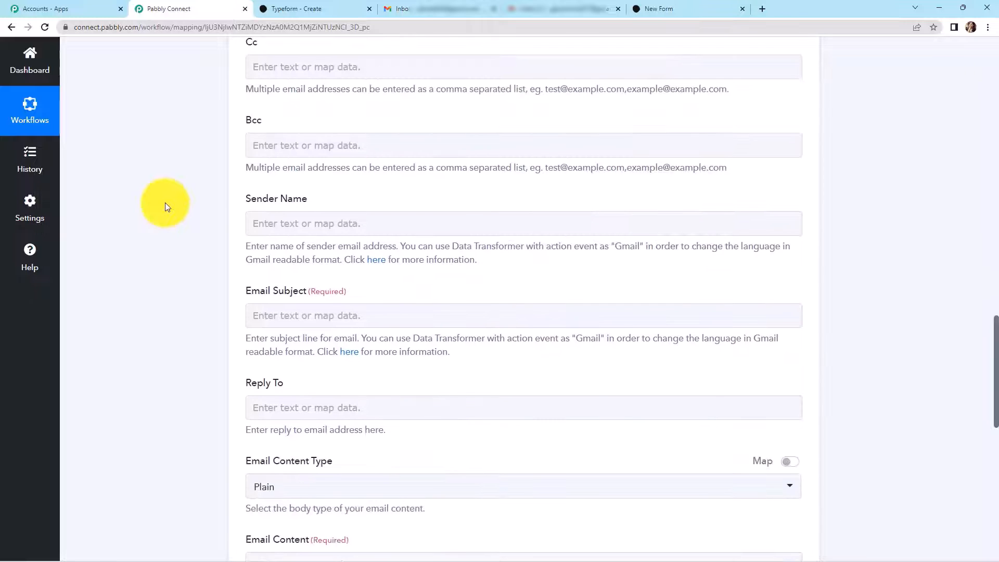
click(296, 221)
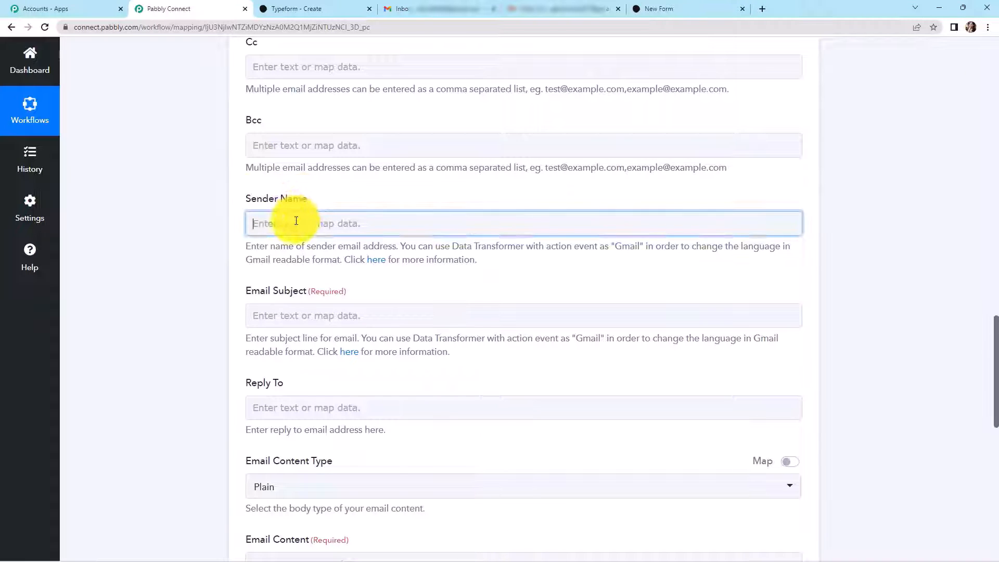
text(Pabbly Connect)
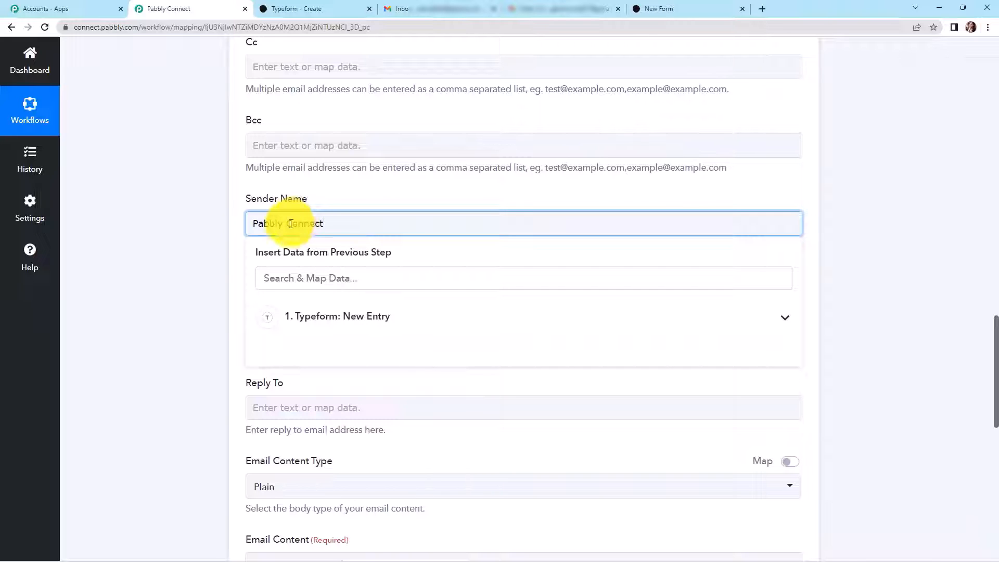
click(176, 226)
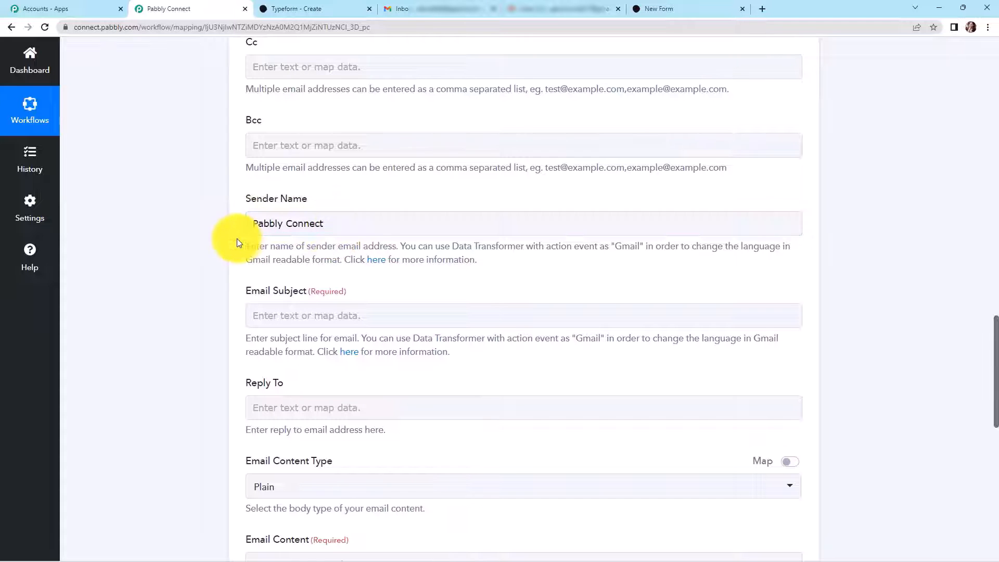
scroll(236, 242, down, 1)
click(274, 264)
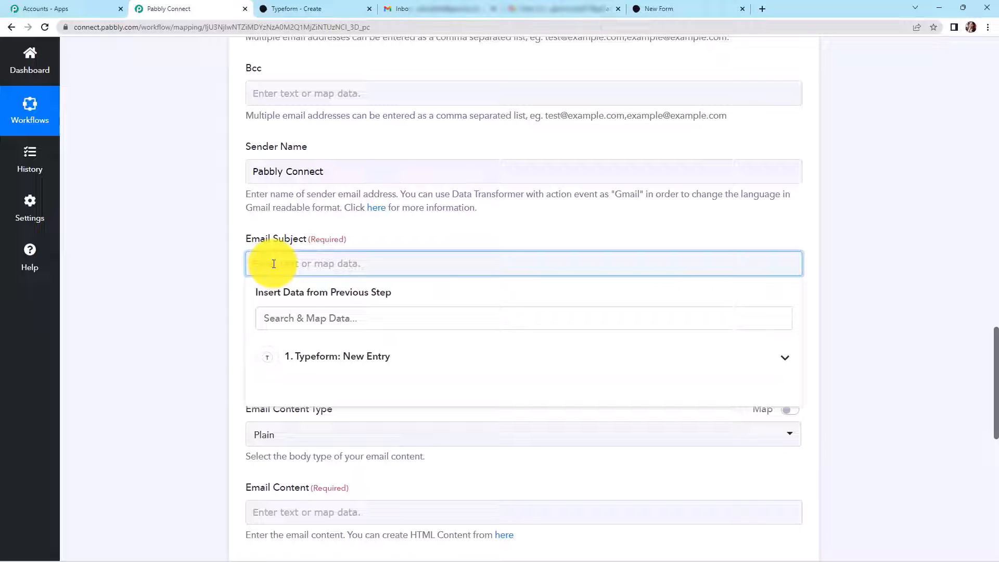
text(Response Received)
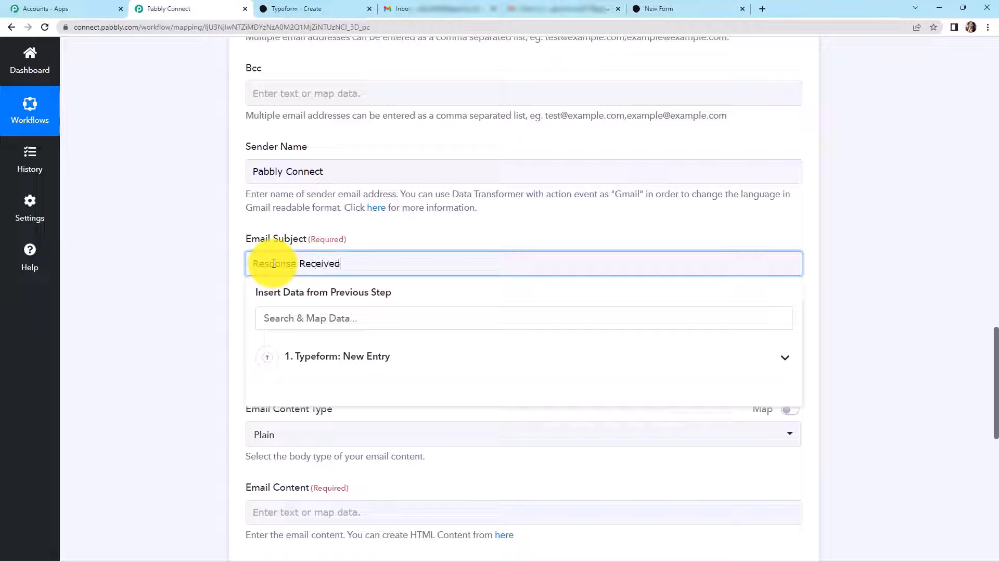
click(186, 261)
scroll(262, 231, down, 3)
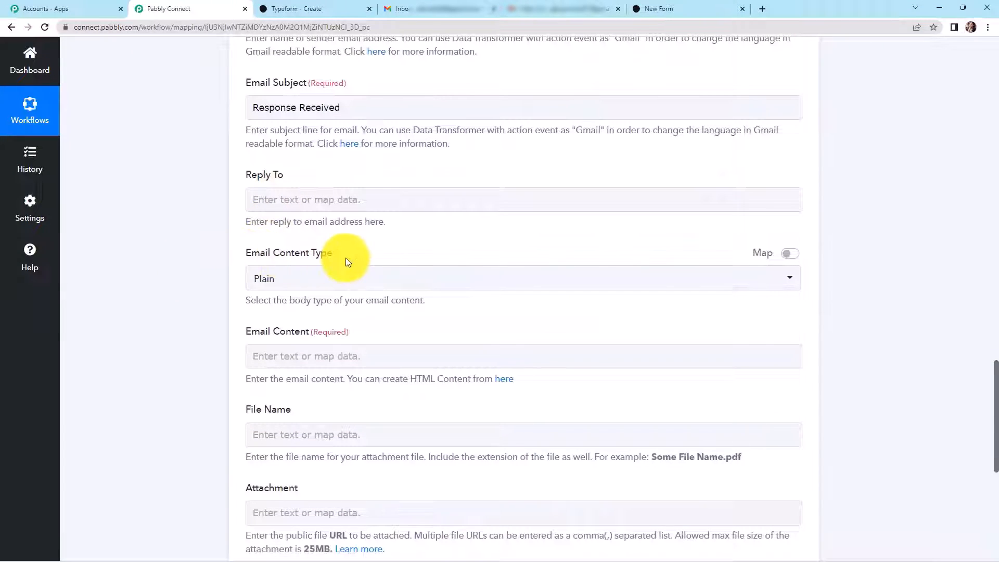
- Start the email body with 'Dear' followed by the mapped Answers 0 Text name field
scroll(256, 245, down, 3)
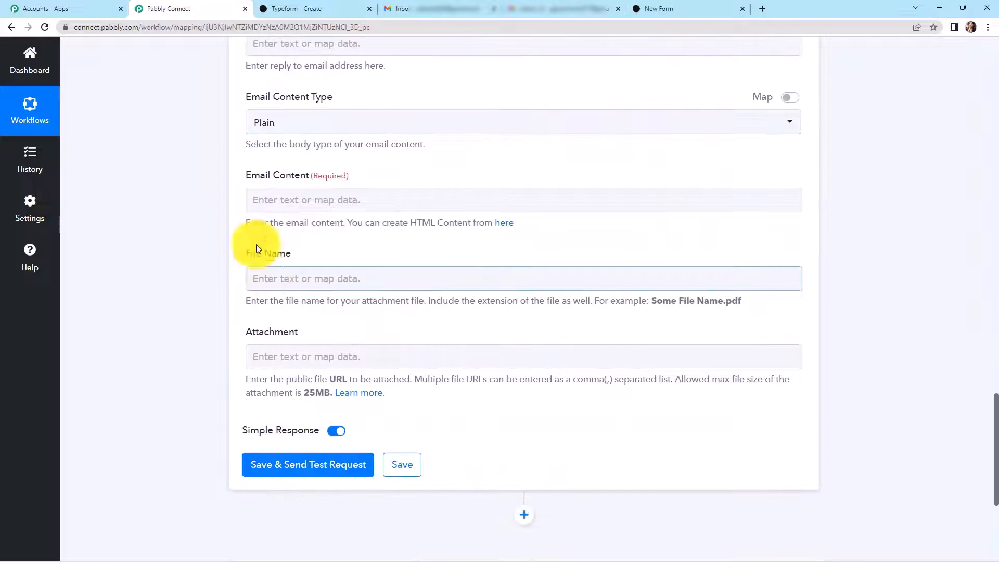
click(282, 201)
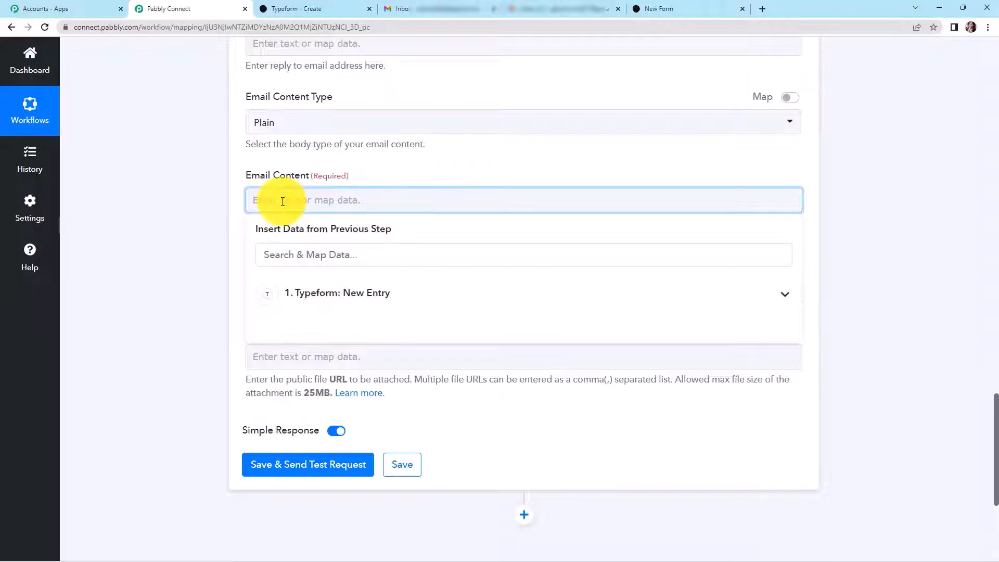
text(Dear)
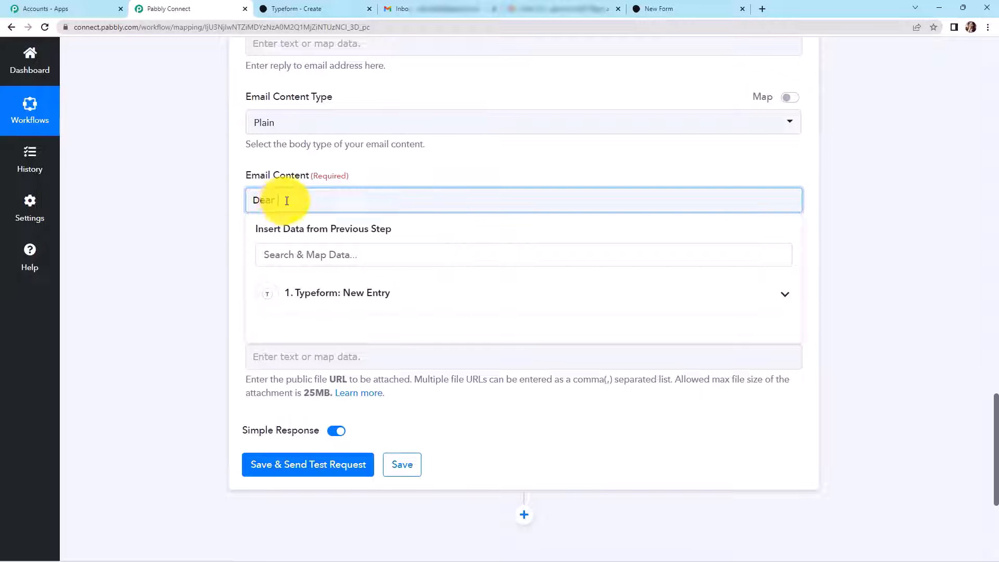
click(331, 294)
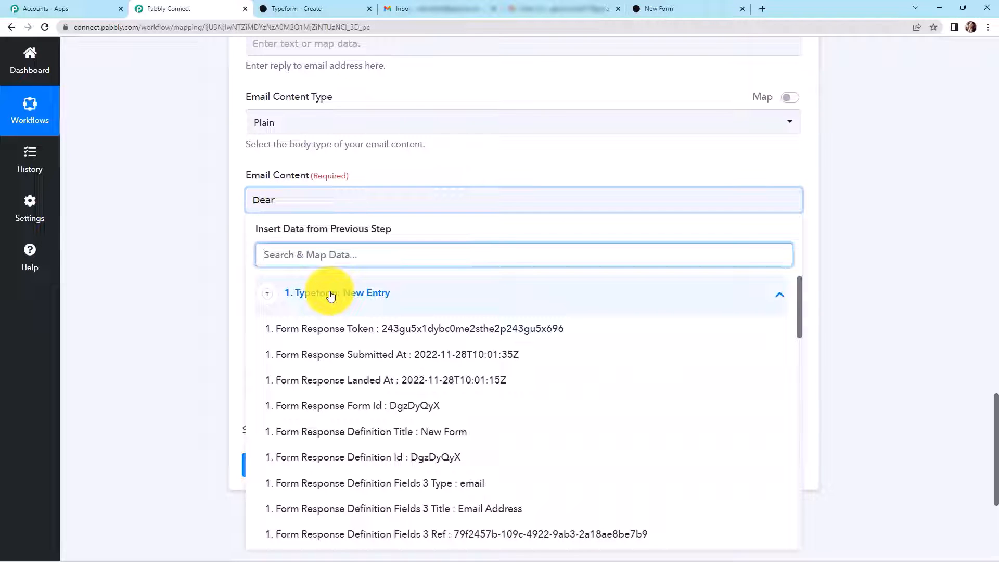
text(Dummy)
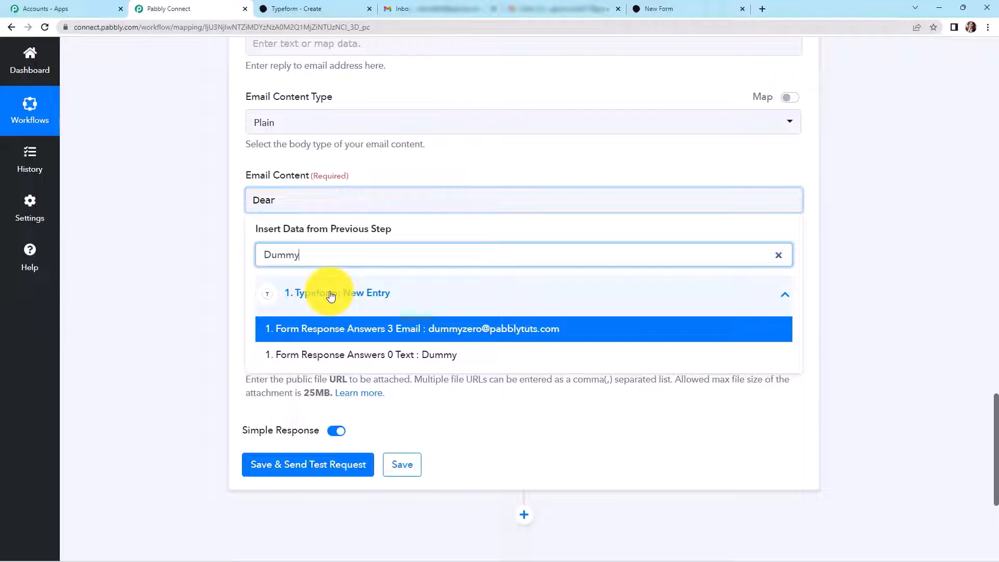
click(379, 355)
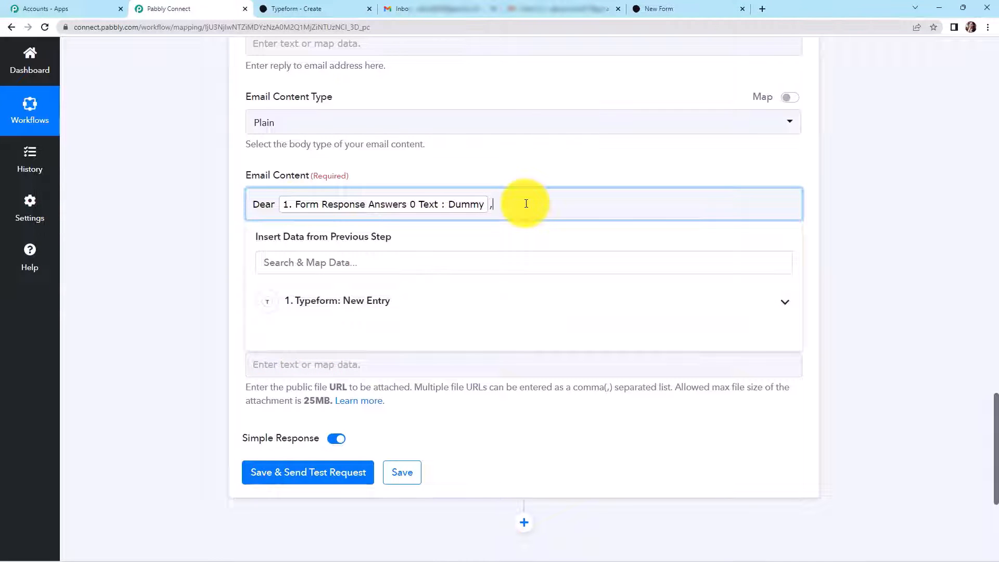
key(Return)
- Paste the thank-you body text and map the Answers 3 Email field after the '@'
text(Thank you for your time. Your response has been received. You will be soon contacted by our respresentative @ who would resolve your queries regarding our product. Regards Team Pabbly)
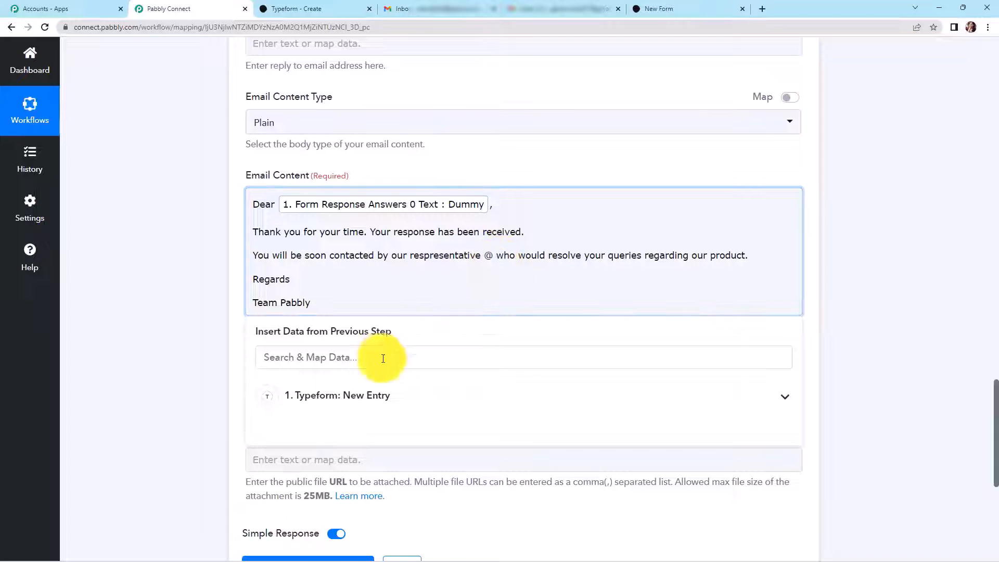
click(364, 395)
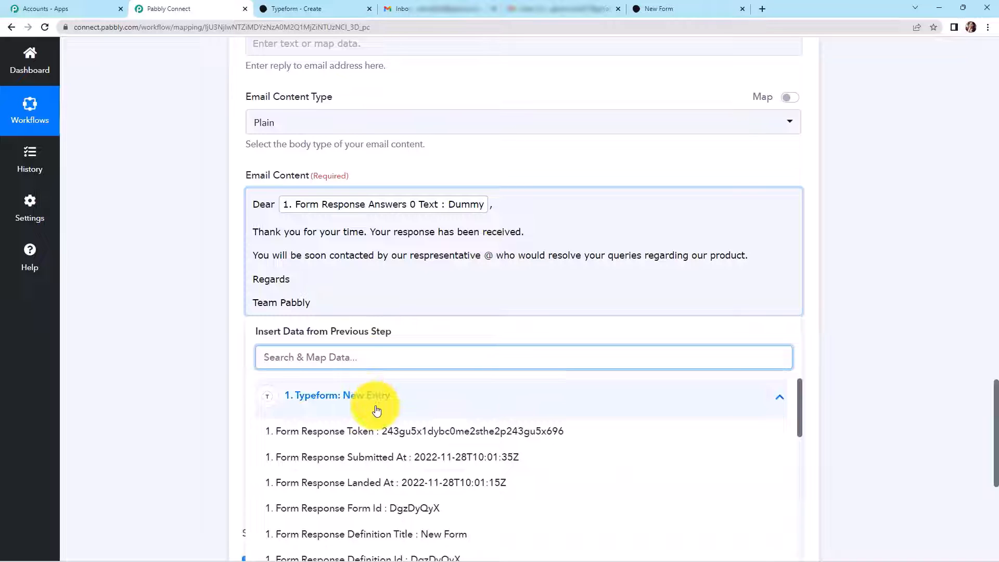
text(@)
click(357, 431)
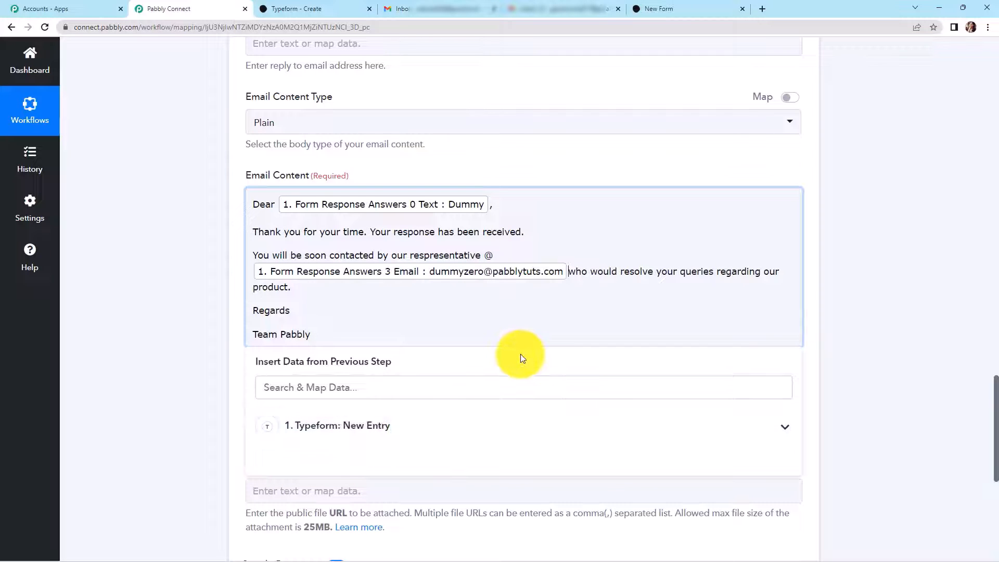
click(864, 309)
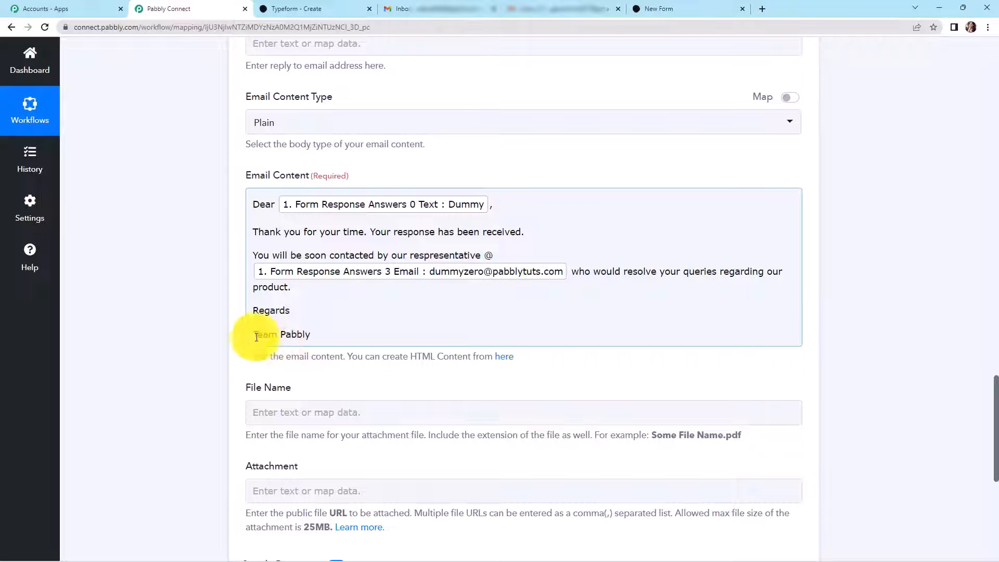
scroll(195, 344, down, 4)
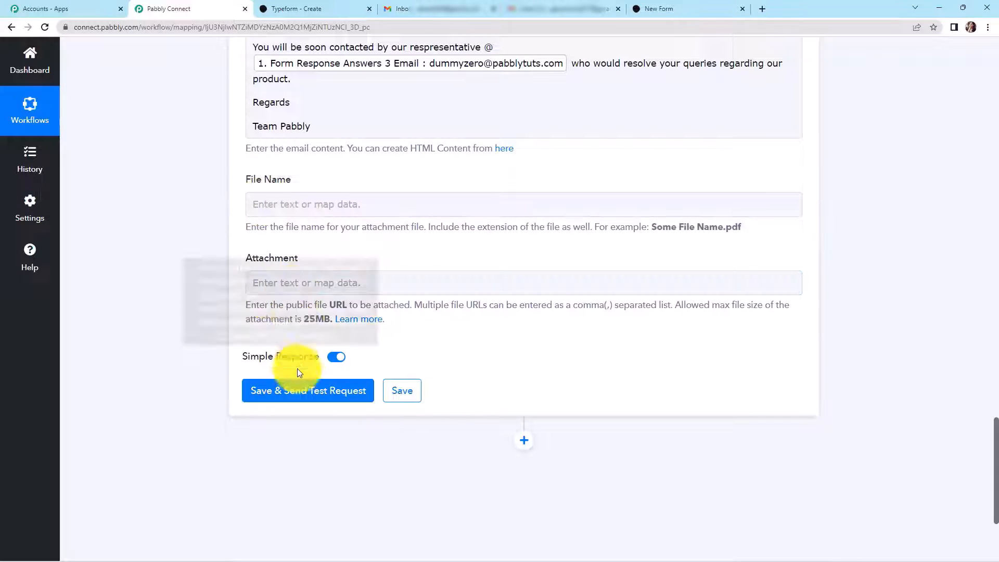
- Send a test request for the Gmail step and confirm the response shows status sent
click(292, 388)
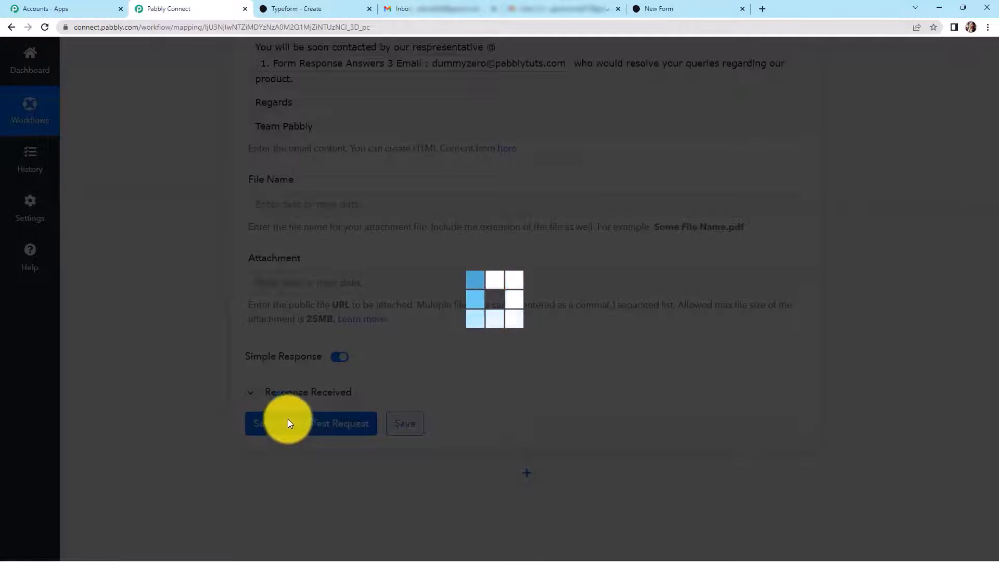
scroll(894, 293, down, 4)
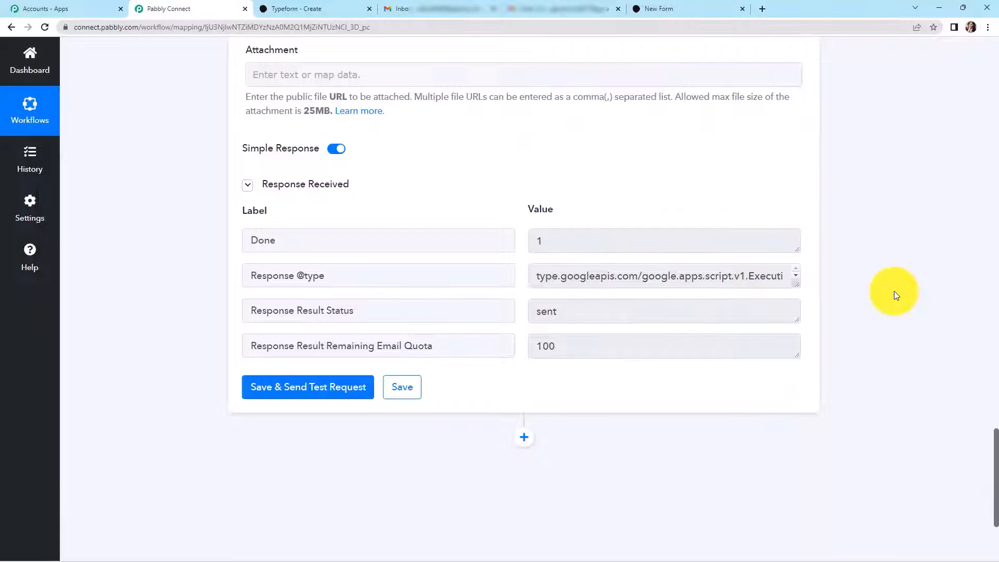
scroll(586, 360, up, 3)
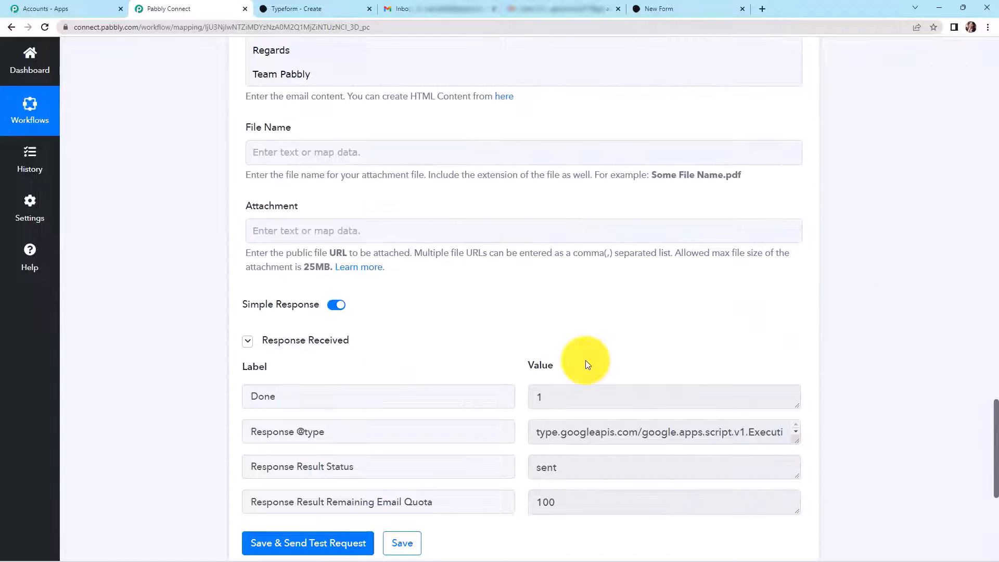
click(438, 10)
- Open the Response Received test email in Gmail to verify the mapped greeting
click(428, 165)
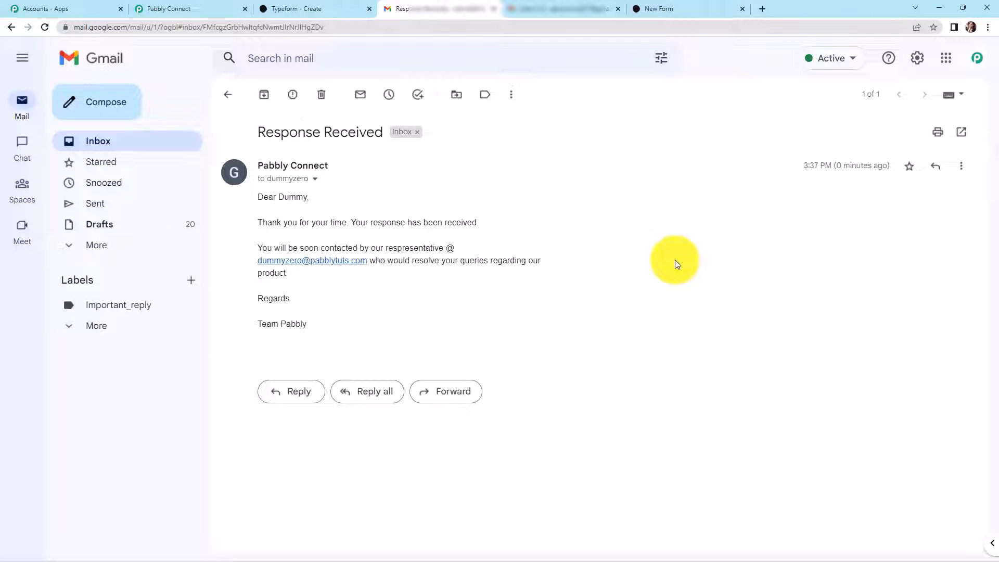
click(202, 9)
- Add a Gmail Send Email action step using the existing Gmail connection
scroll(885, 221, down, 6)
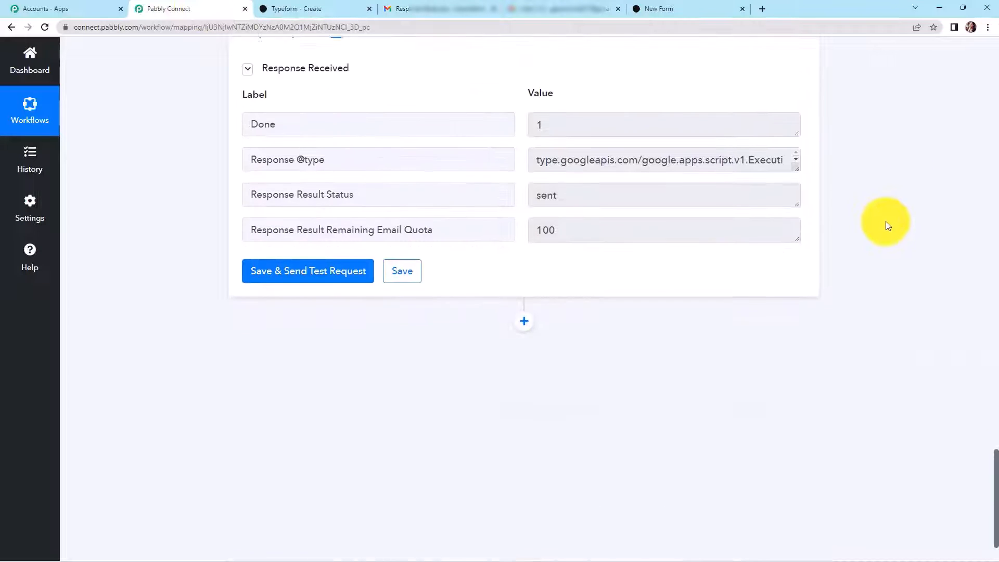
click(524, 259)
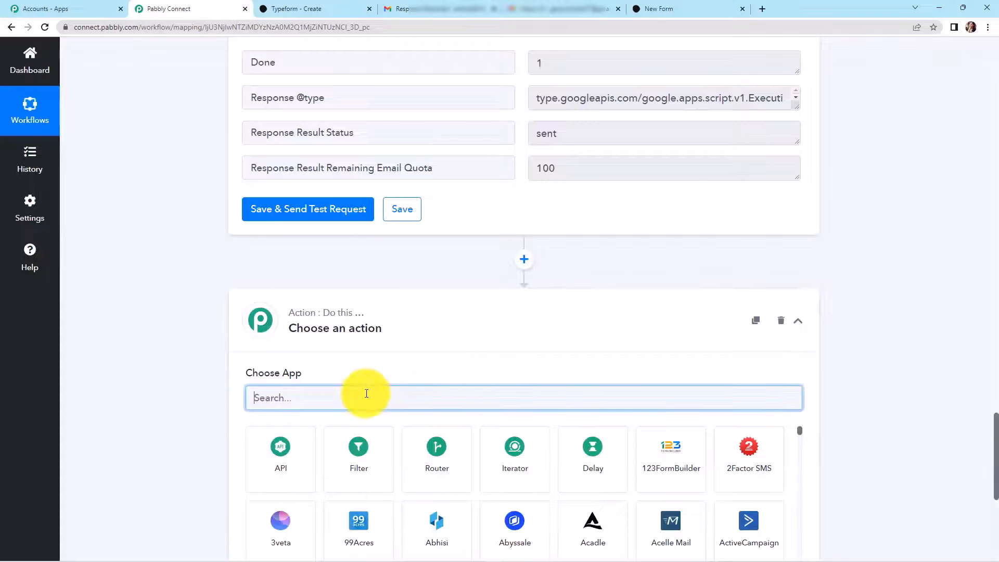
text(gmail)
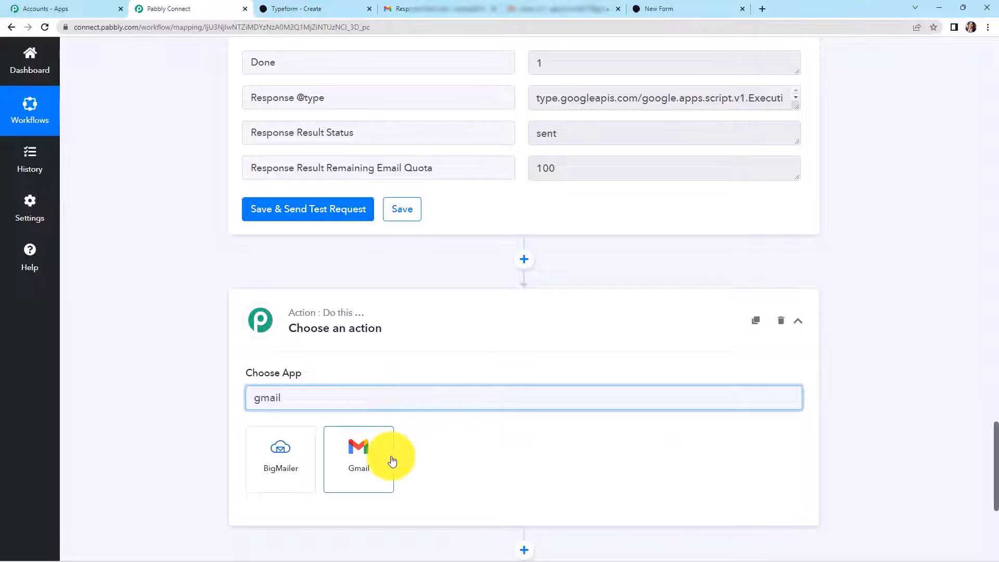
click(391, 461)
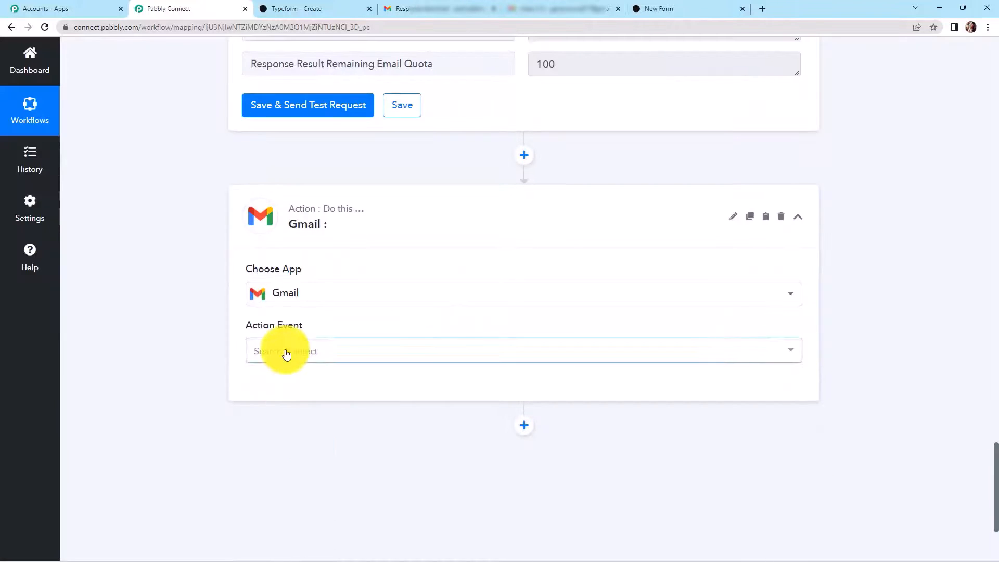
click(287, 354)
click(299, 413)
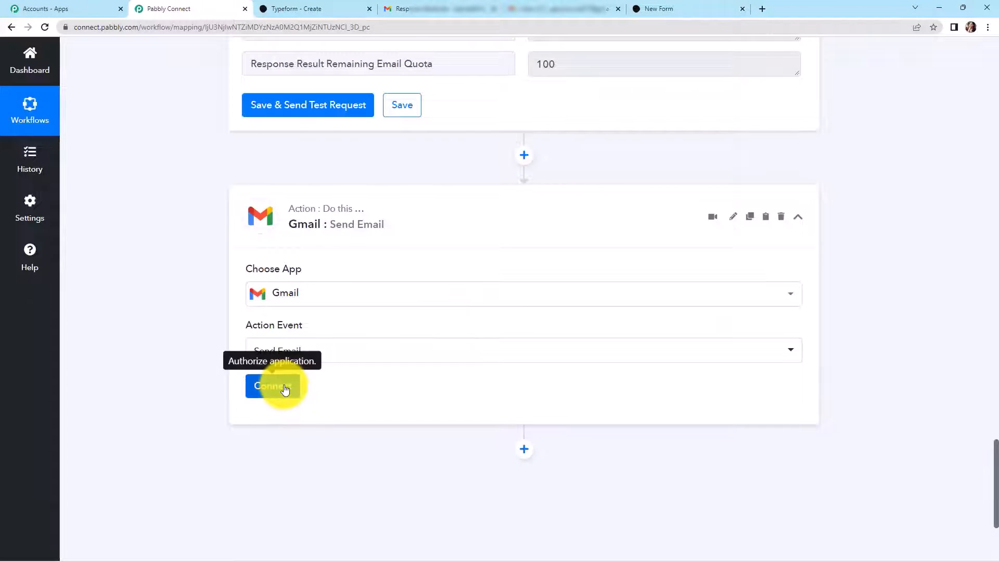
click(284, 387)
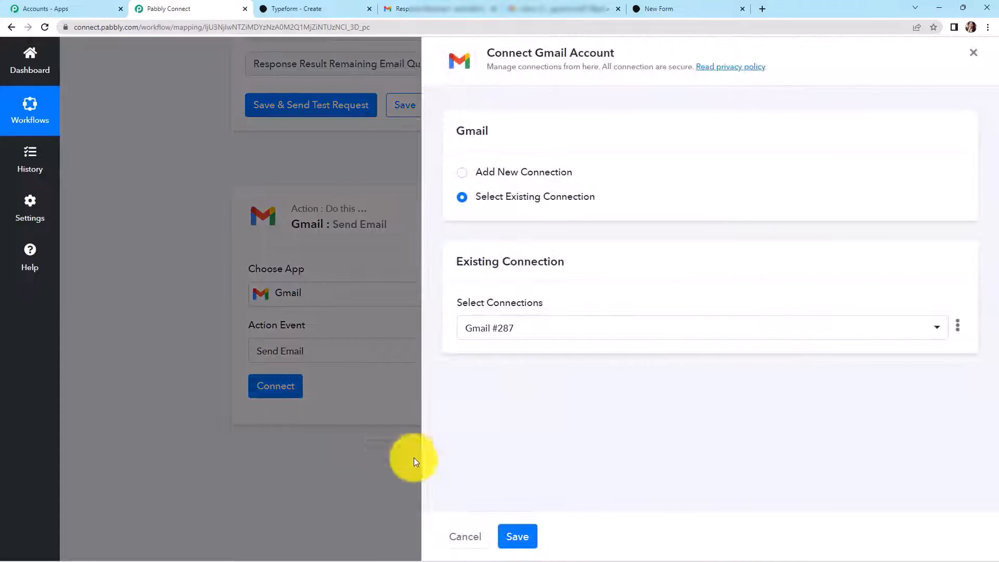
click(517, 536)
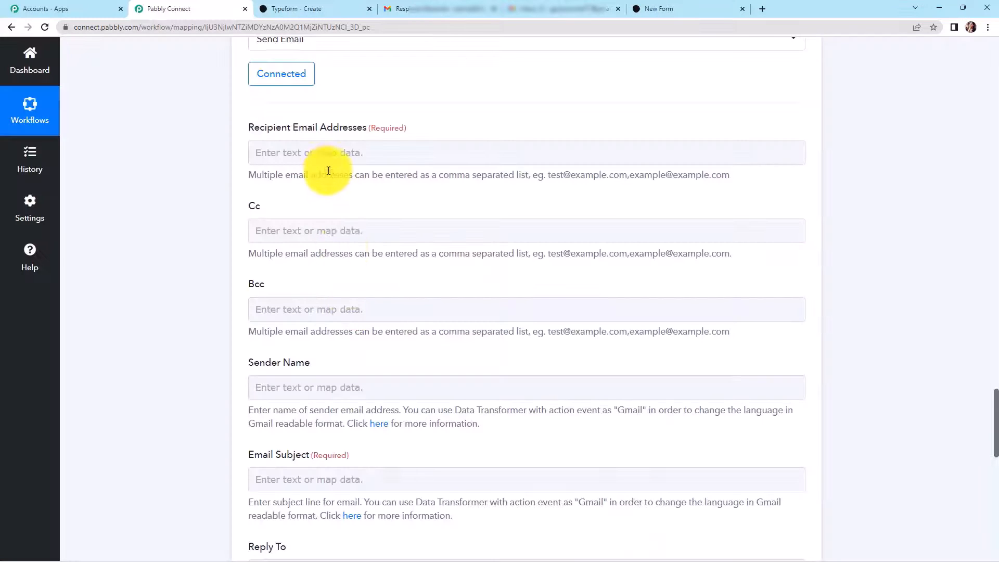
- Fill in the recipient, sender name 'Pabbly Connect' and start the subject 'New Lead Rece'
click(335, 154)
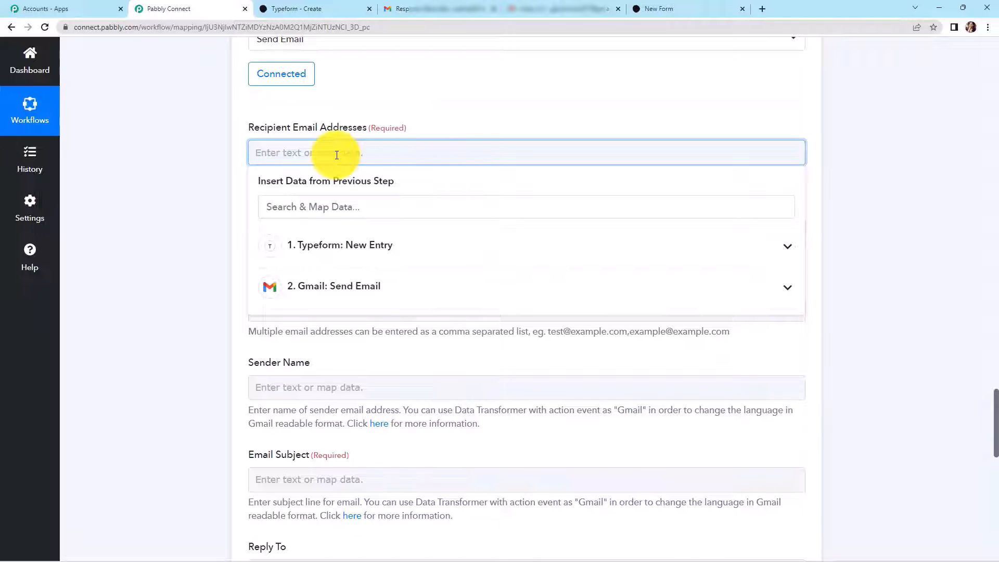
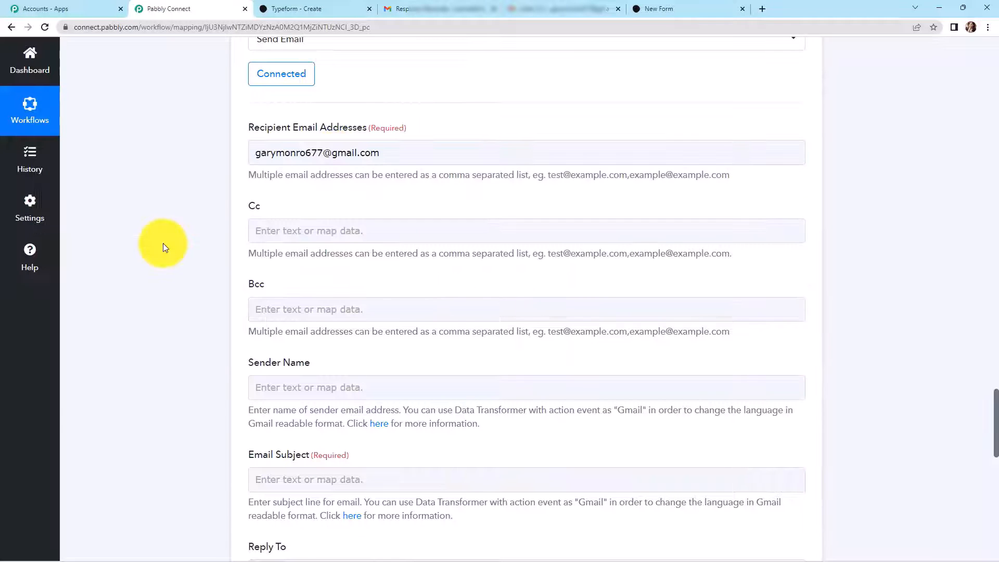
scroll(163, 242, down, 4)
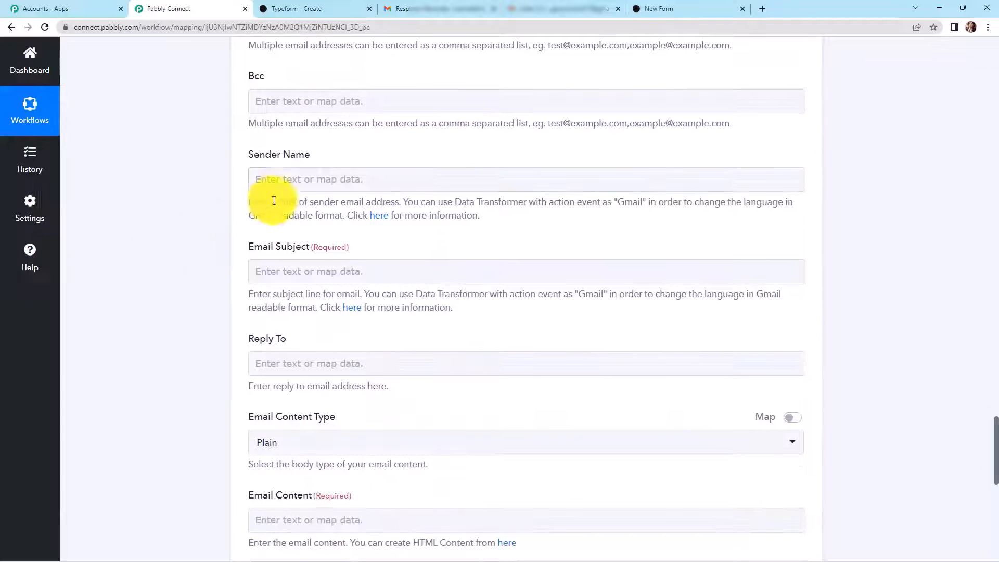
click(282, 181)
text(Pab)
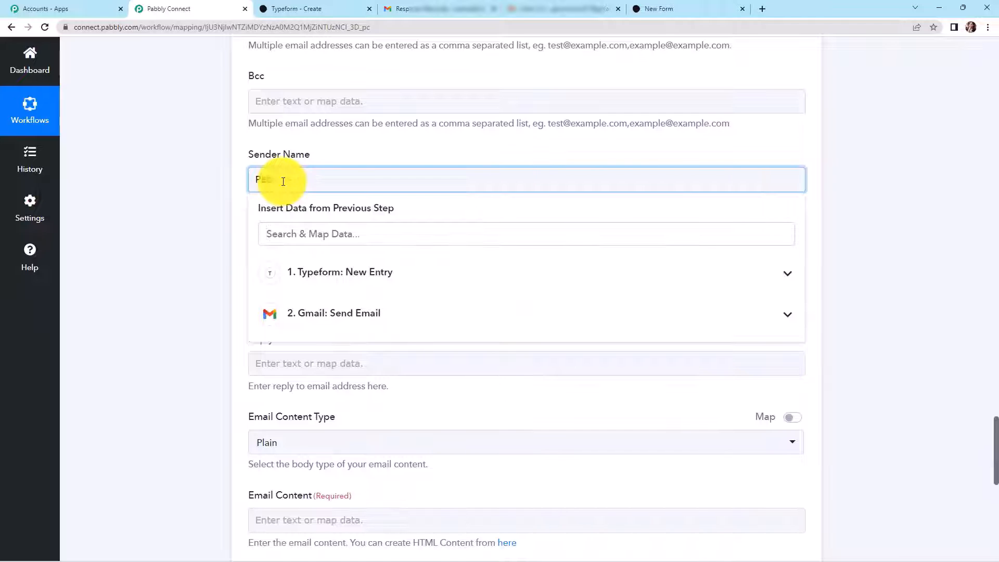
text(bly Connect)
key(BackSpace)
text(ct)
click(190, 219)
scroll(190, 218, down, 2)
click(305, 167)
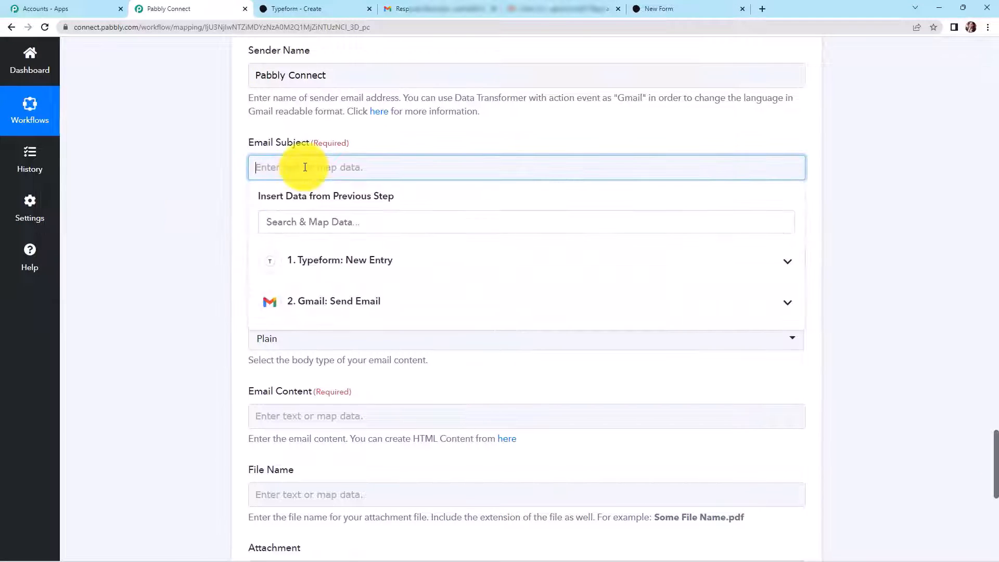
text(New Lead Rece)
scroll(292, 179, down, 3)
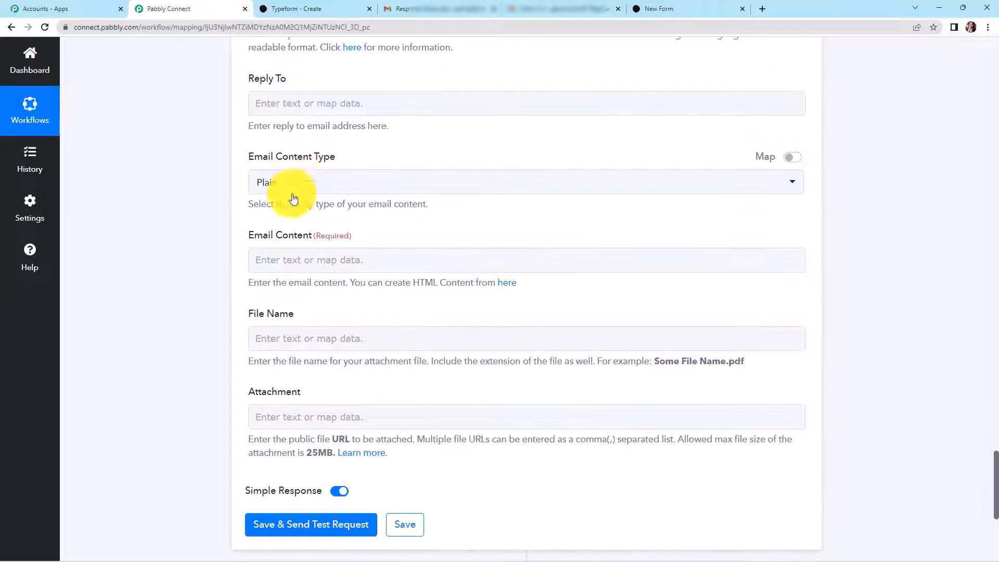
- Paste the new-lead email template and map the Typeform name answer after Name
click(300, 256)
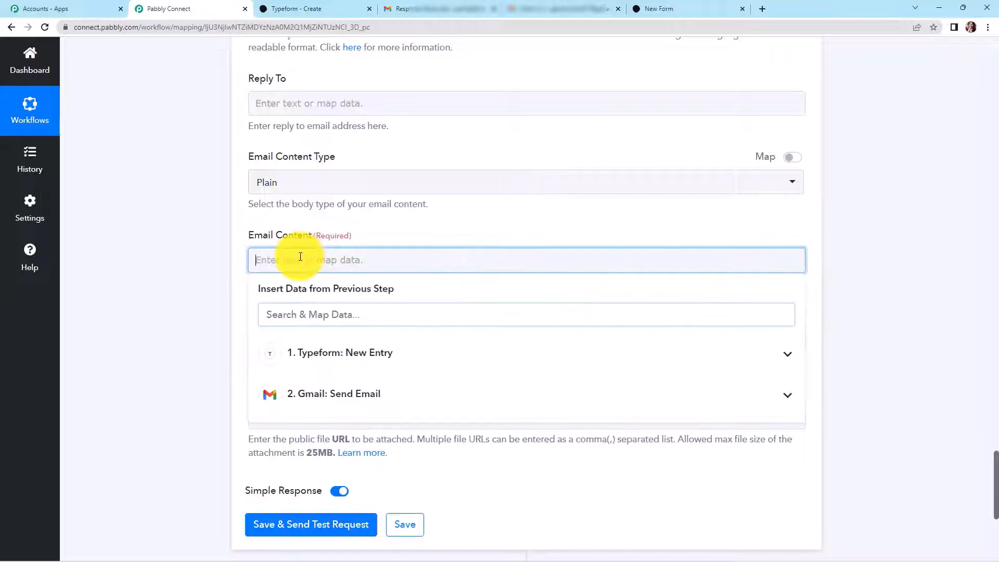
text(Dear Team,  We have received a new lead. Details are:  Name:  Contact No.  Email:  Regards)
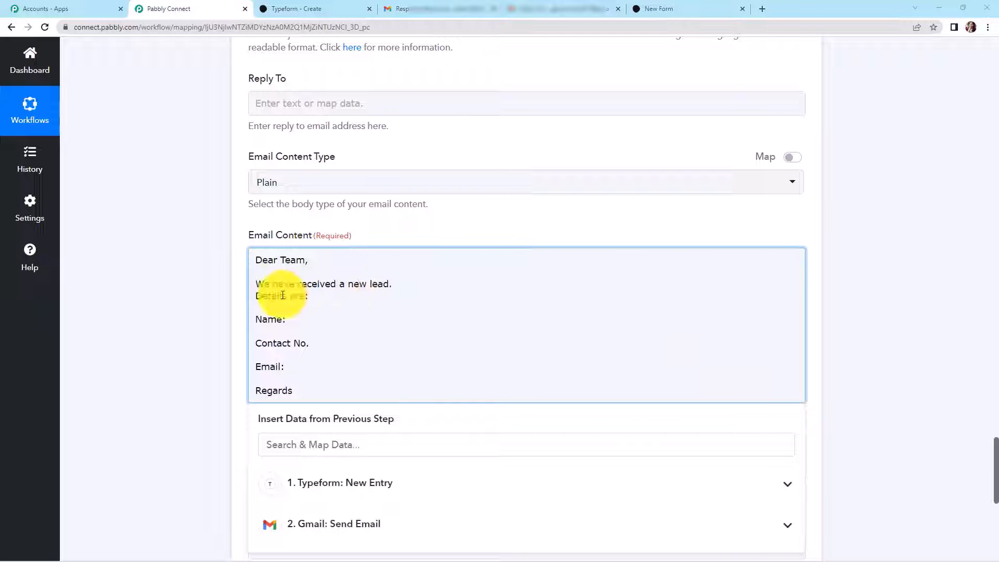
click(283, 320)
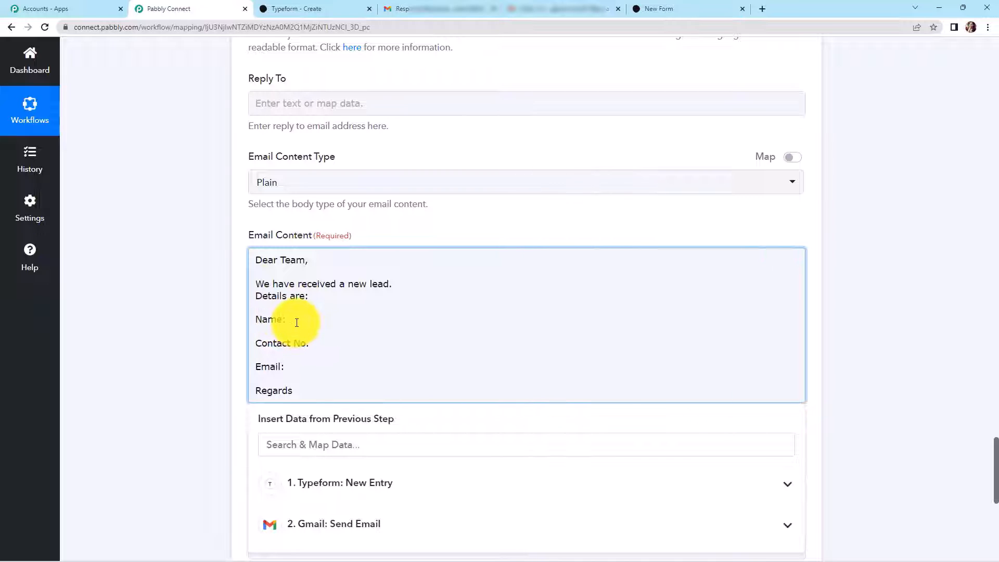
scroll(307, 270, down, 2)
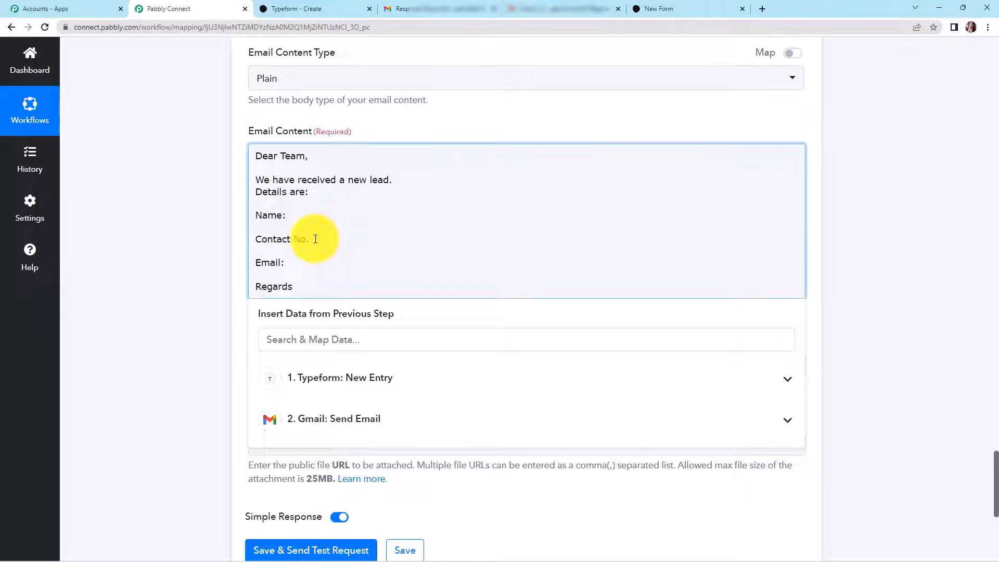
click(341, 379)
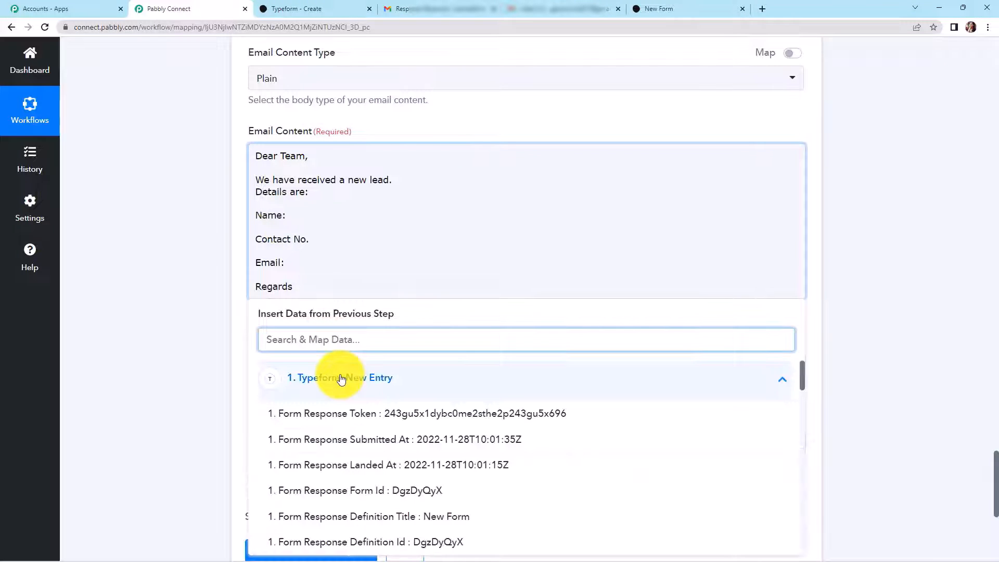
text(dummy)
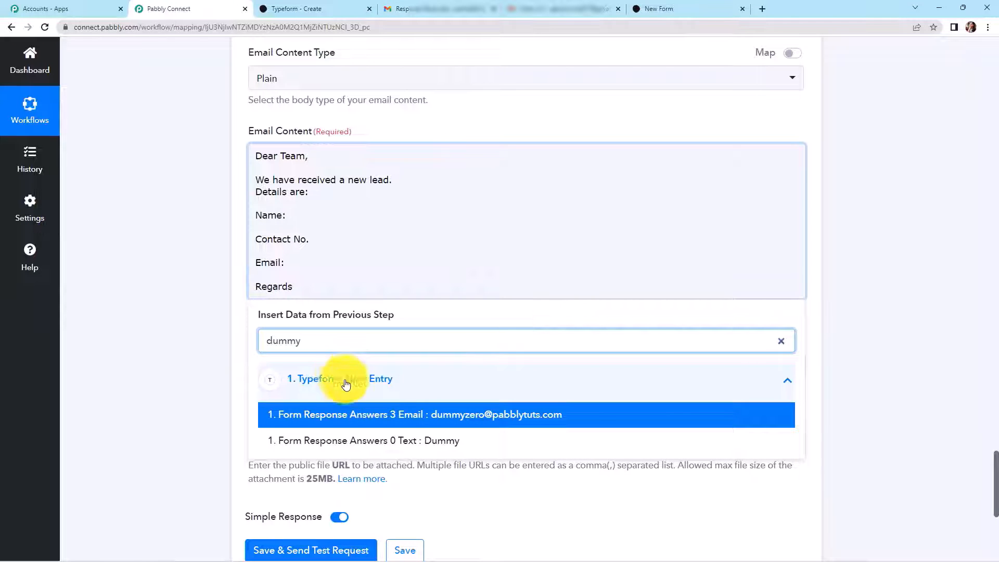
click(397, 440)
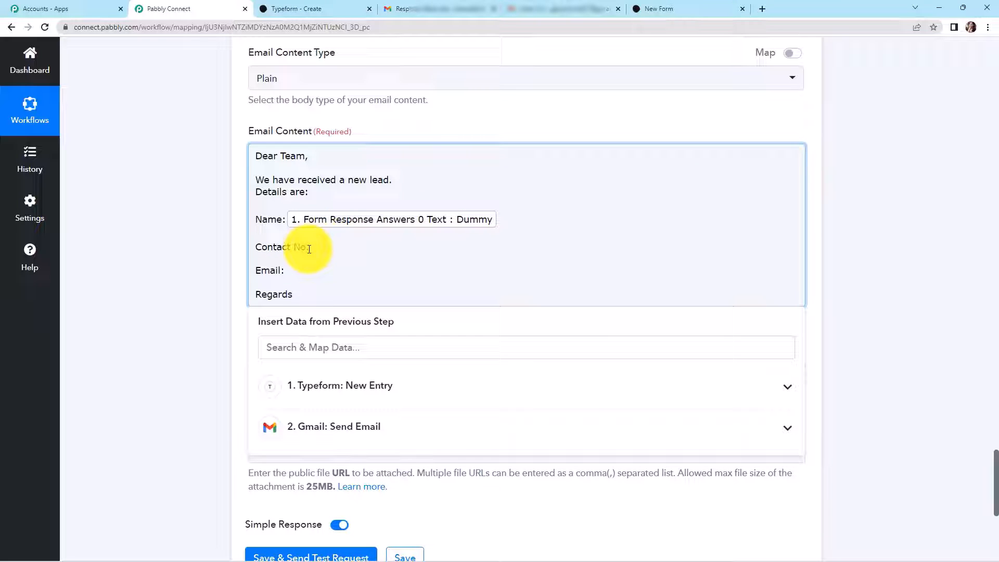
- Map the Typeform phone answer after Contact No. and the email answer after Email
click(337, 387)
scroll(337, 386, down, 2)
text(9)
click(509, 474)
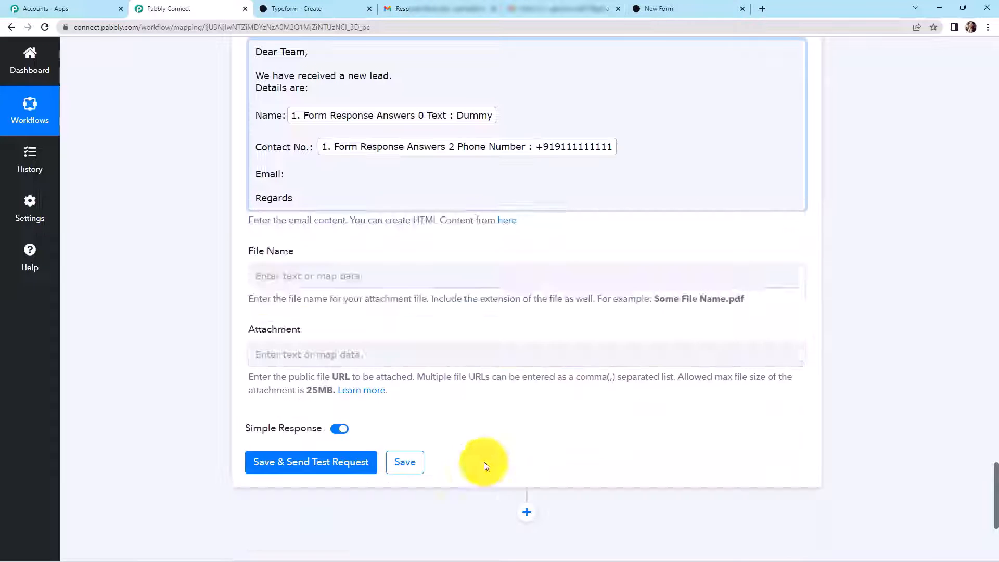
click(138, 303)
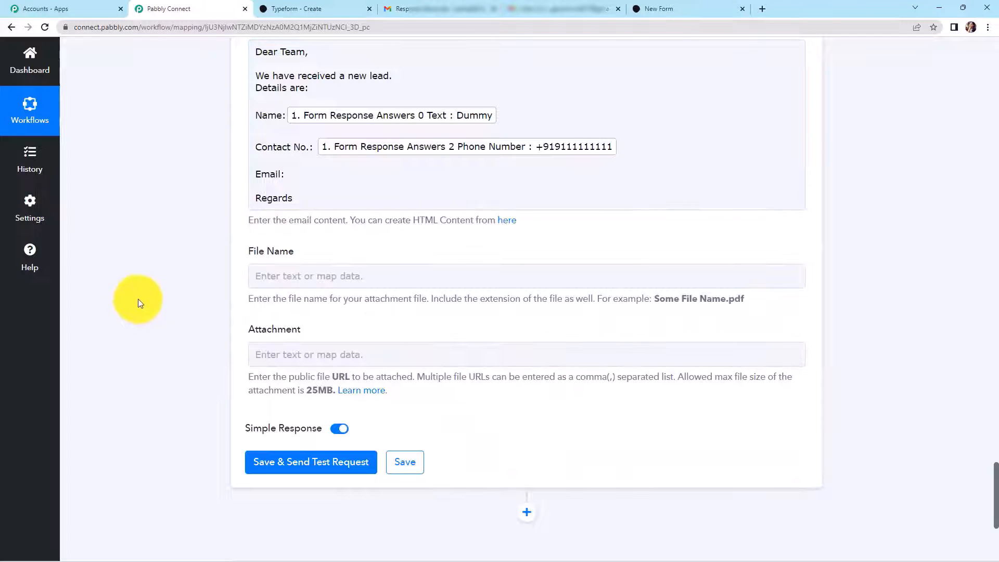
click(294, 173)
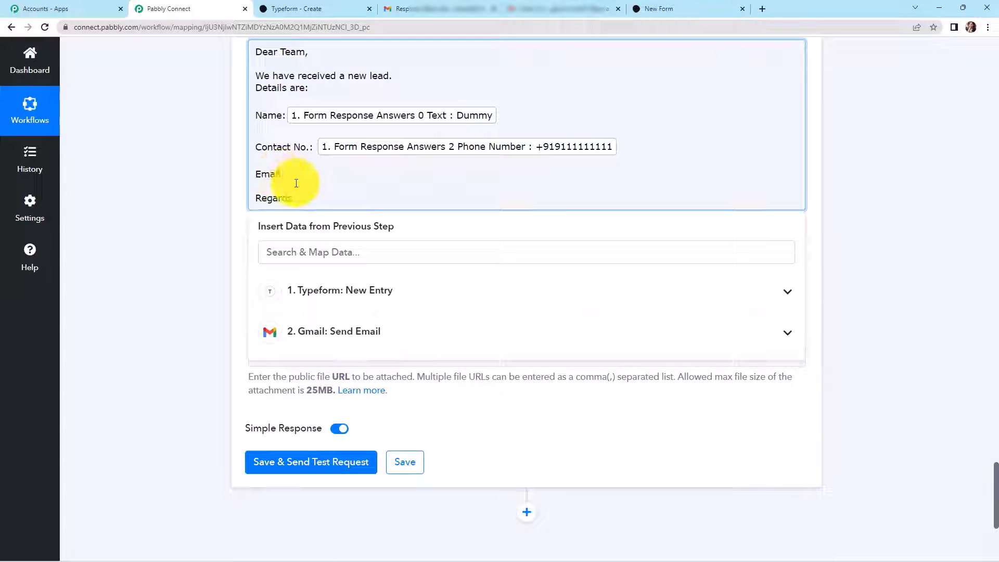
click(393, 302)
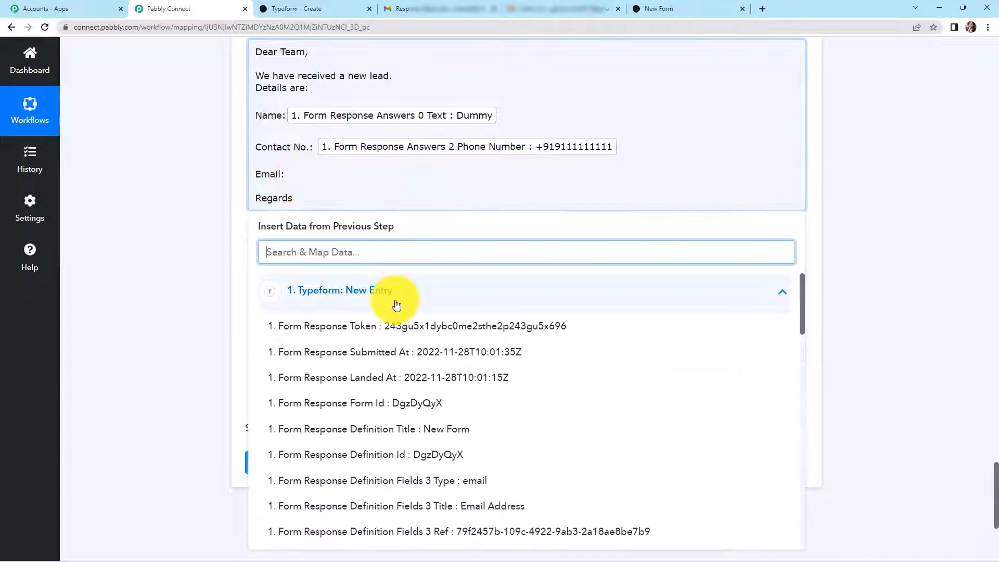
text(@)
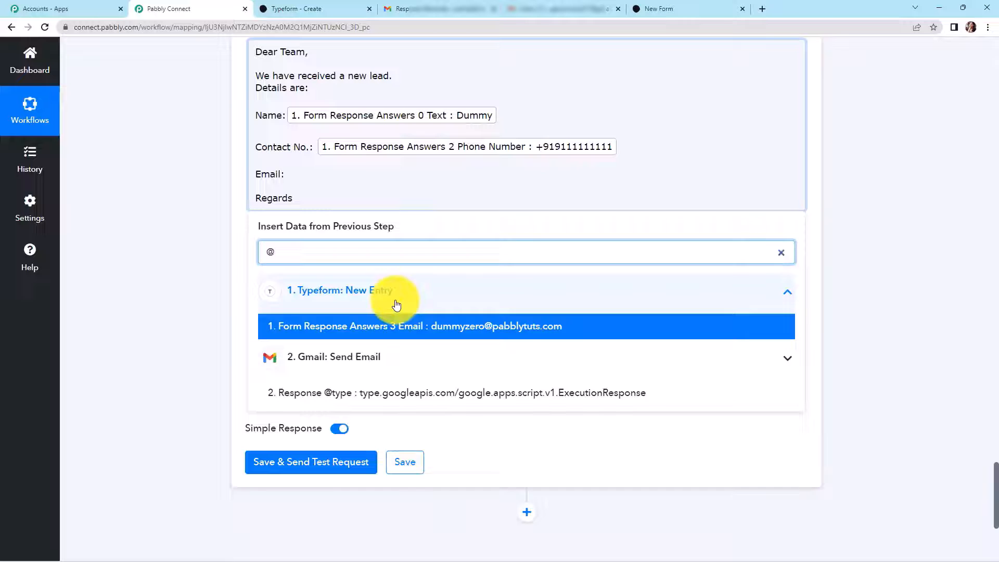
click(411, 326)
click(194, 227)
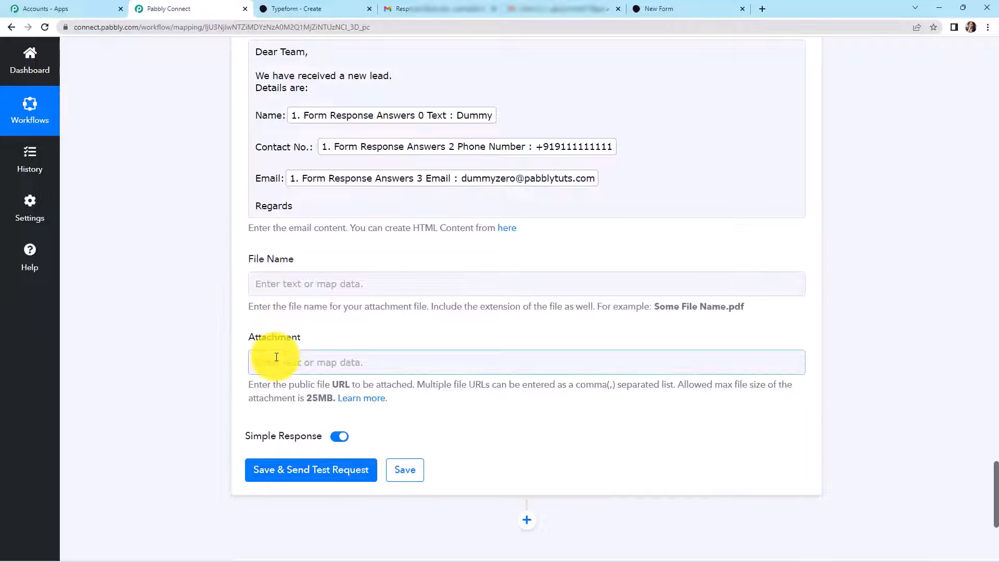
- Send a test for the new-lead step and open the New Lead Received email in Gmail
click(313, 471)
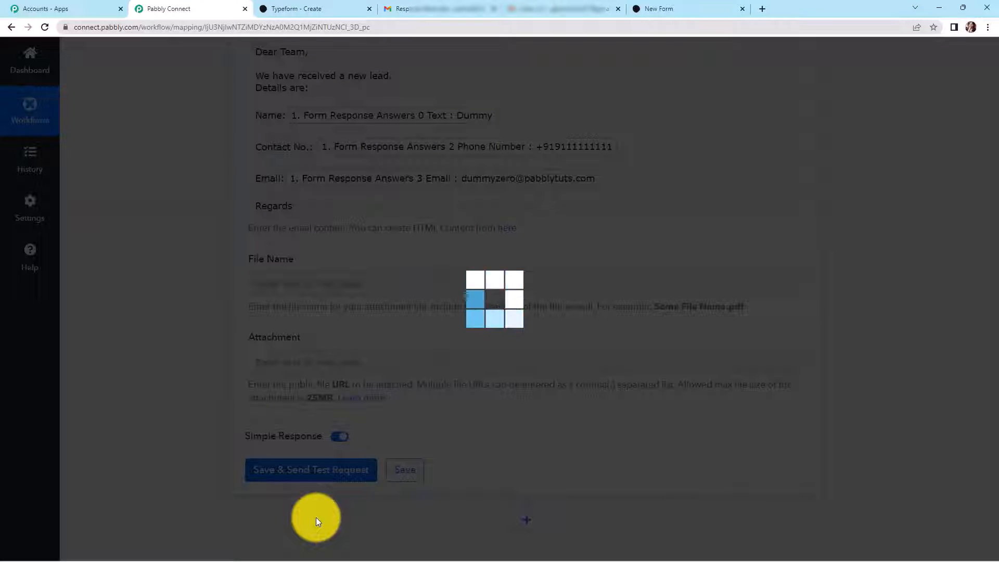
scroll(823, 490, down, 4)
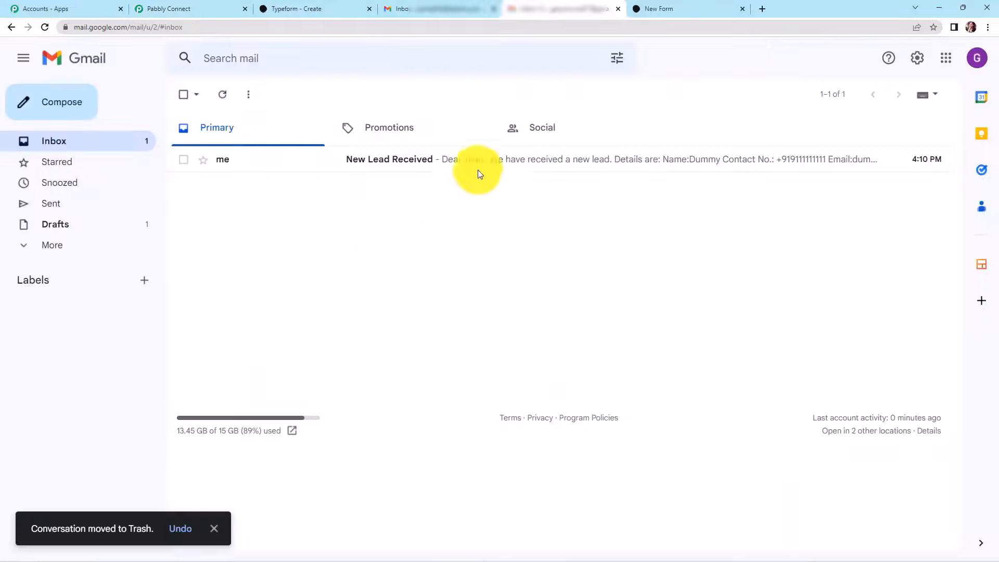
click(481, 173)
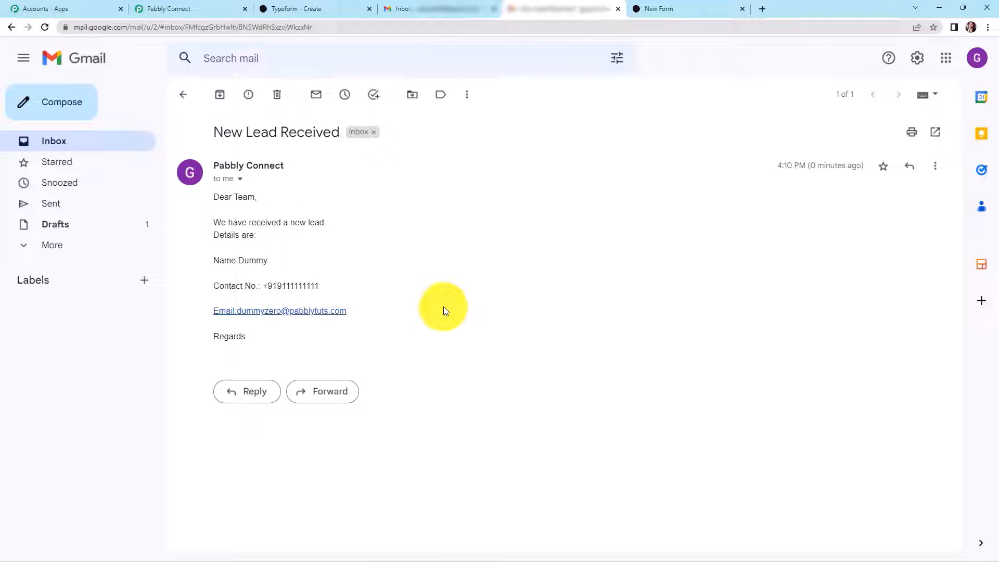
click(688, 8)
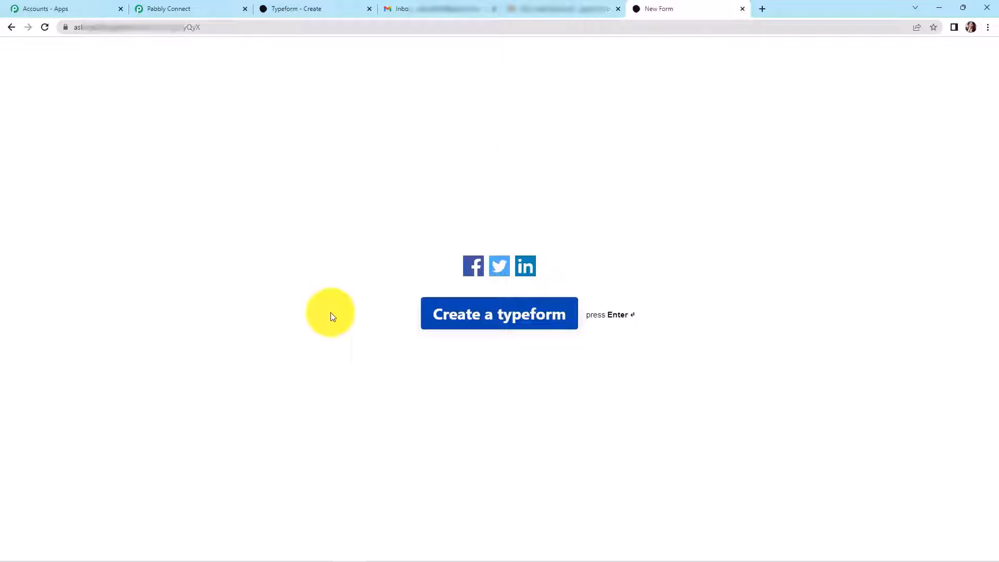
- Submit a fresh form response with Testing123 Name, the autofilled phone and a test email address
click(45, 27)
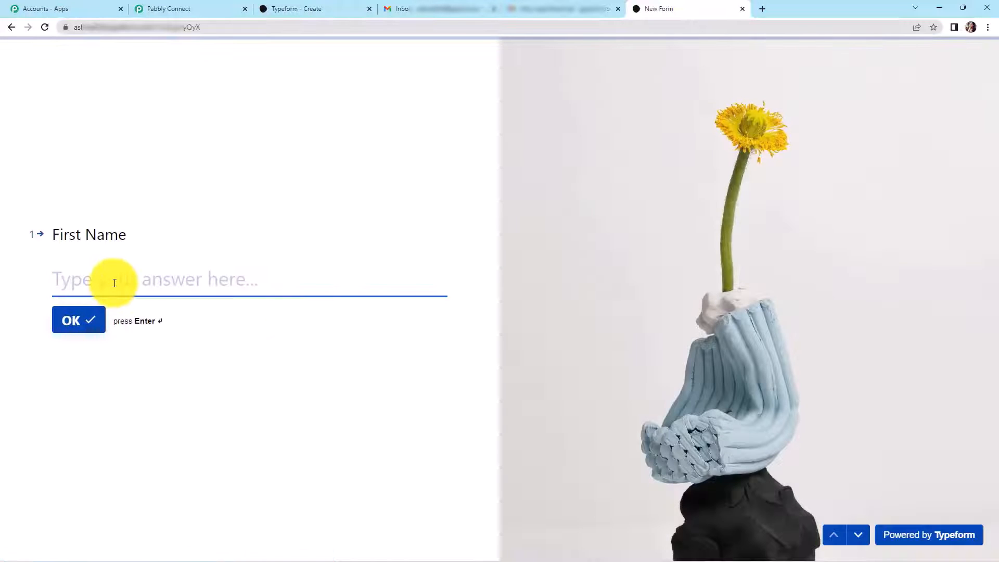
click(115, 282)
text(Test)
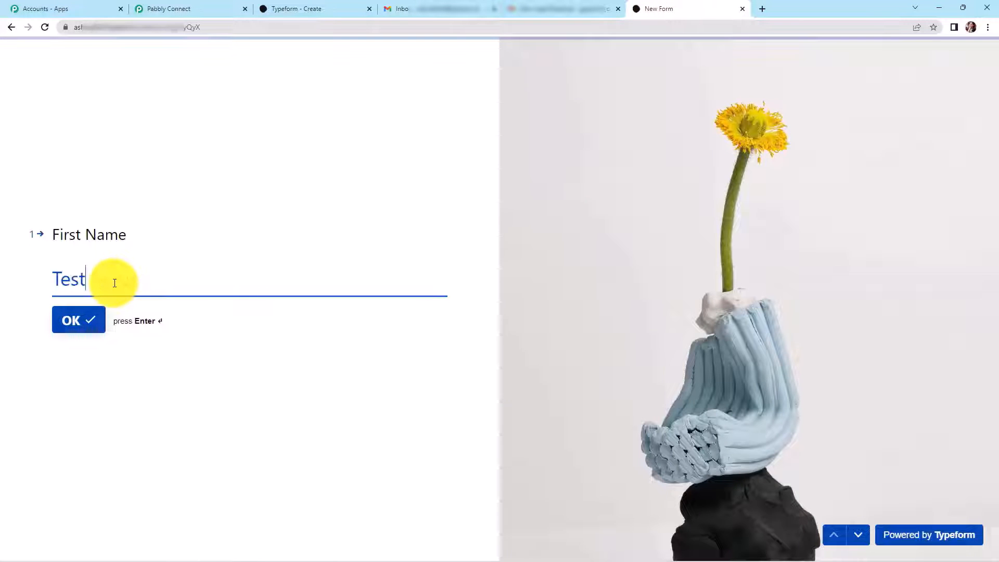
text(ing123)
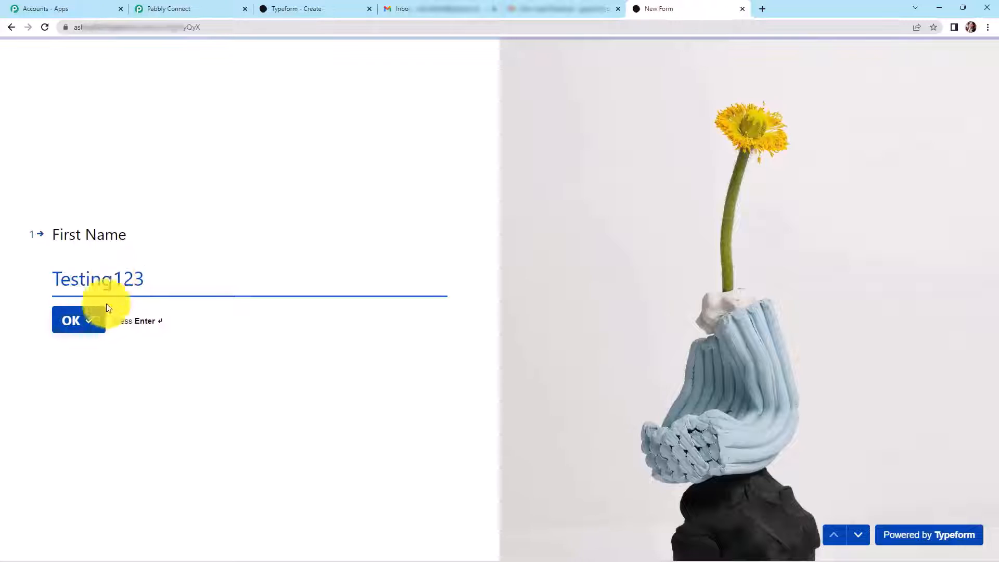
click(80, 326)
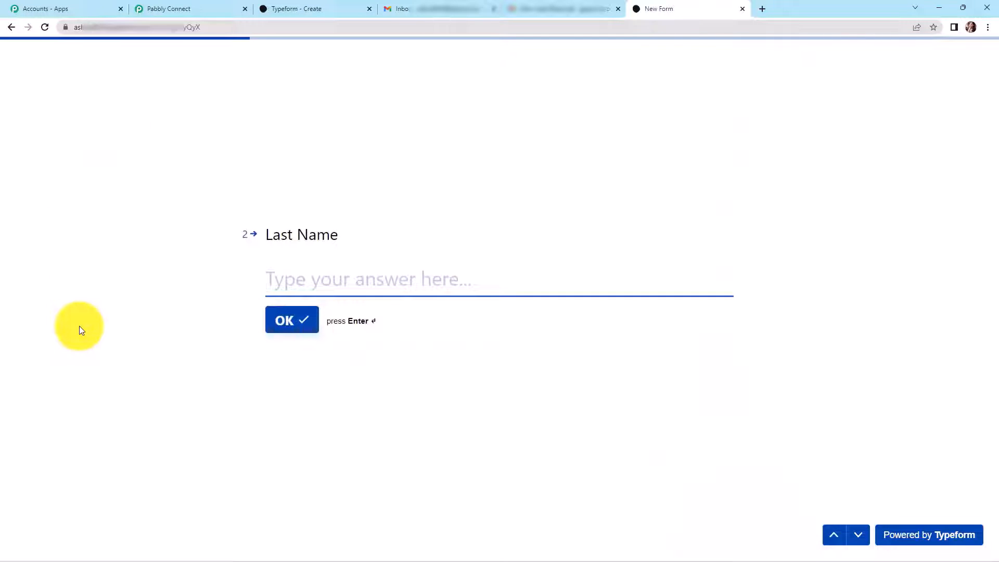
text(Name)
key(Return)
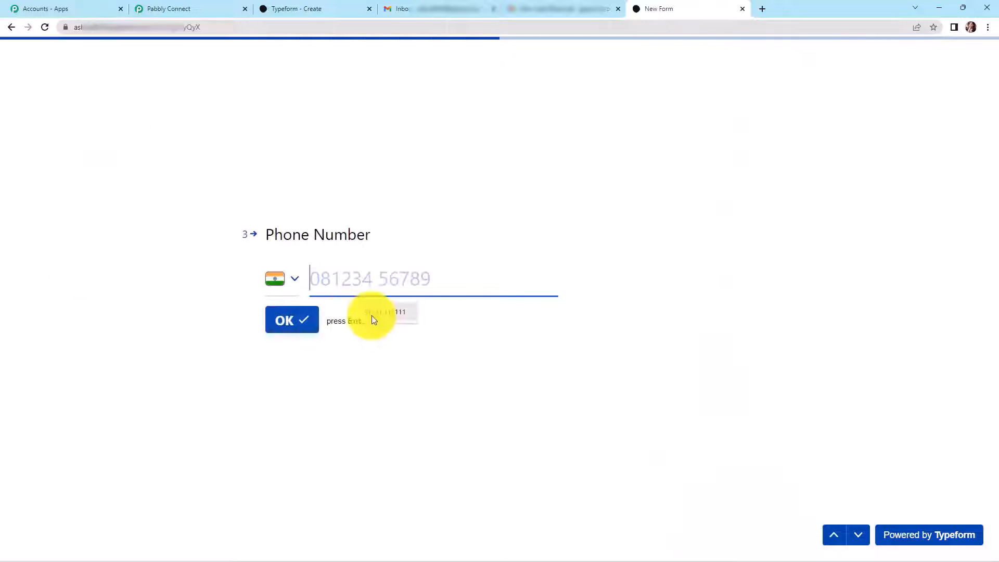
click(372, 317)
click(288, 322)
click(336, 268)
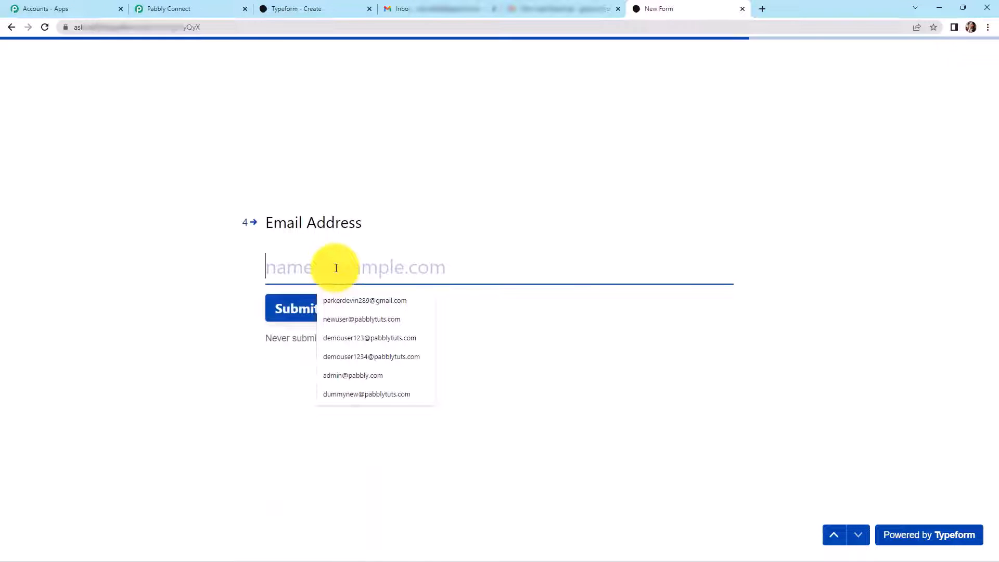
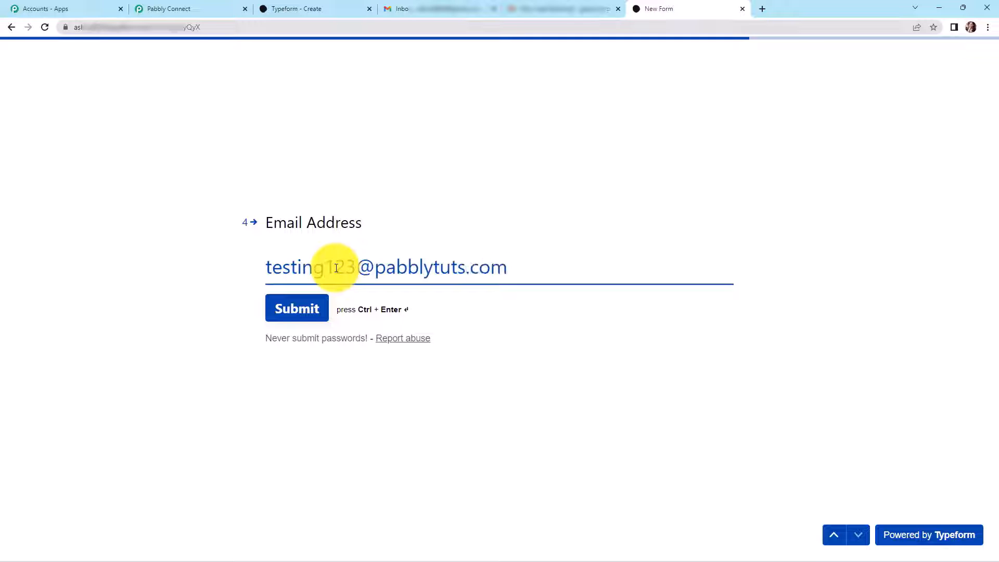
click(283, 311)
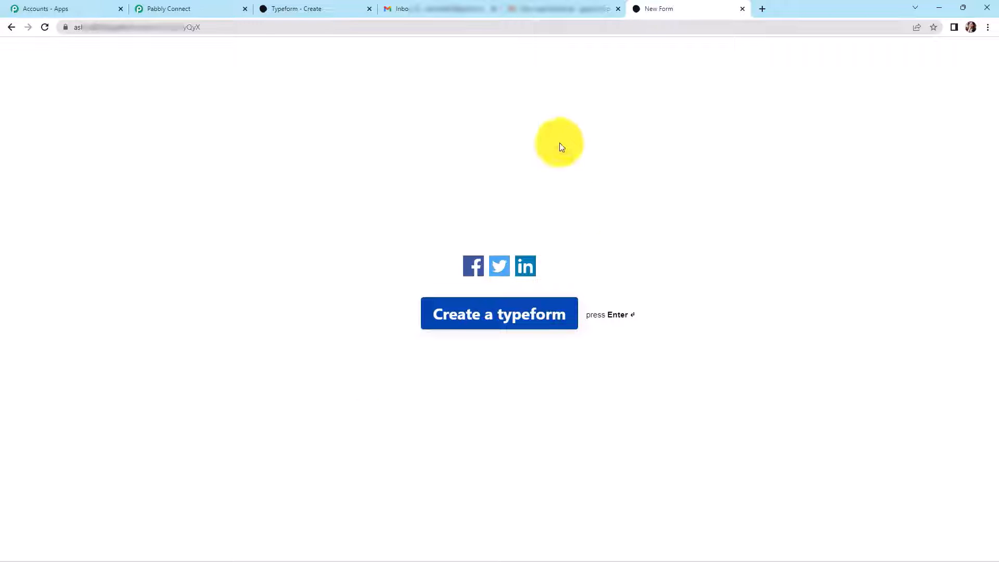
- Check the Response Received reply and the newest New Lead Received email with Testing123's details
click(436, 11)
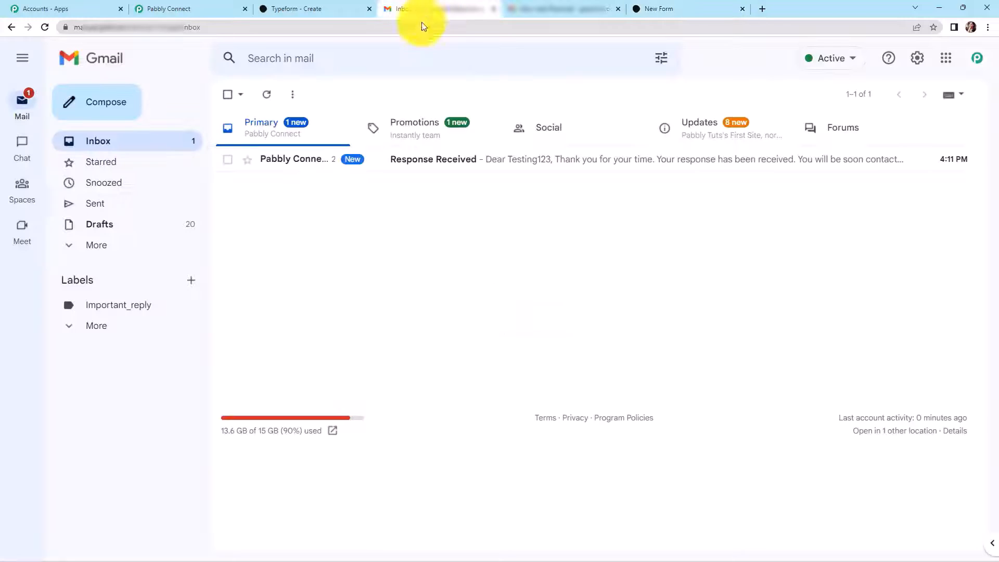
click(446, 163)
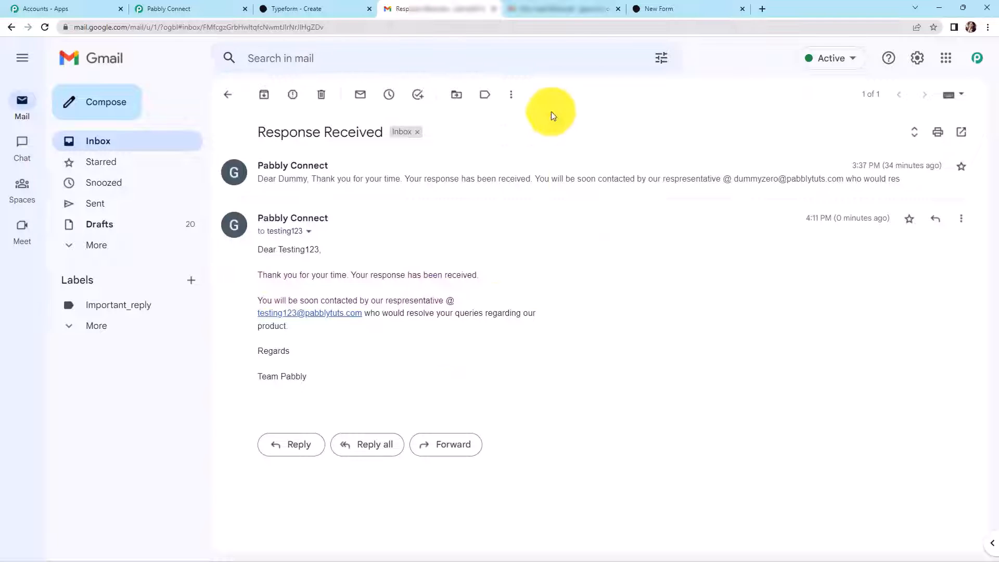
click(559, 11)
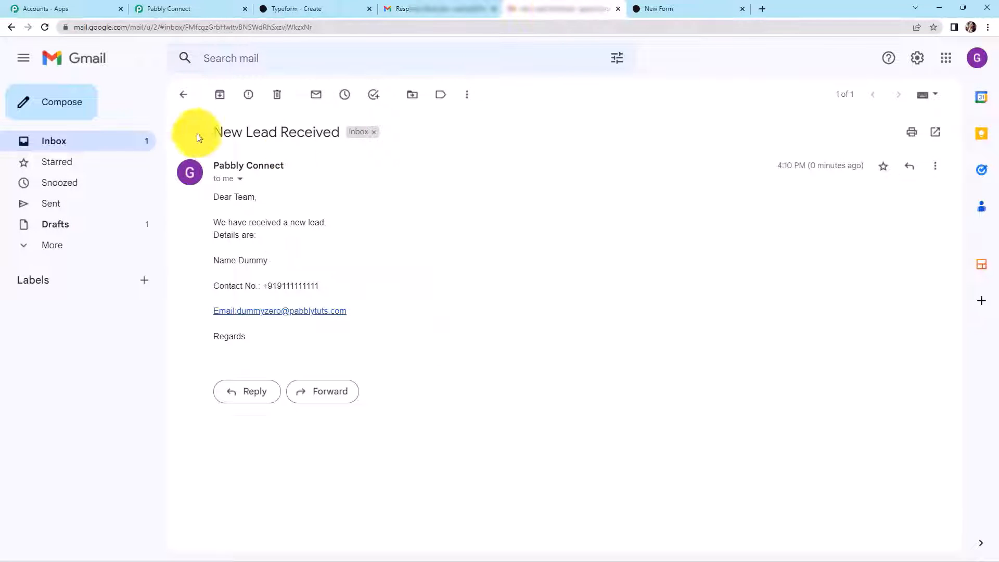
click(65, 145)
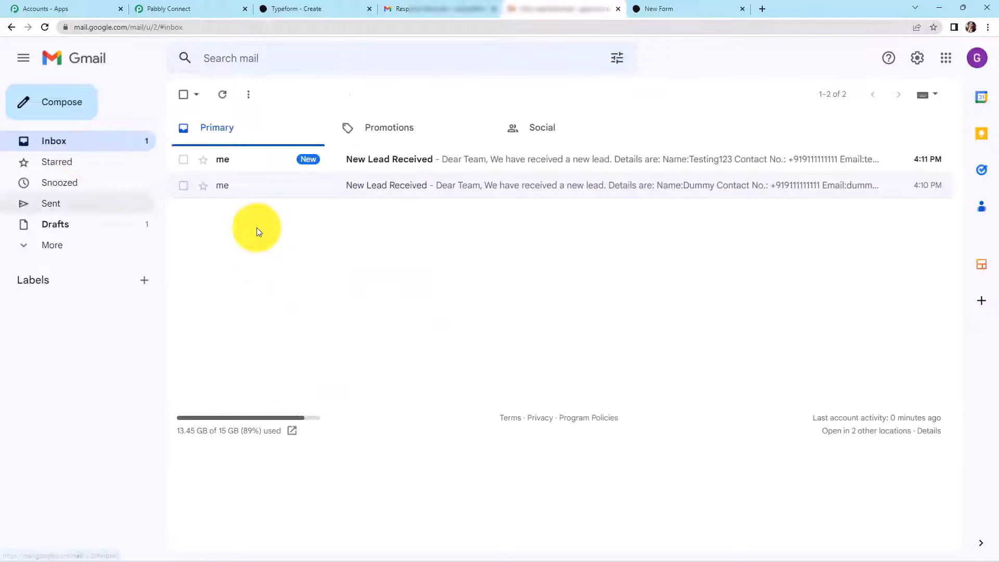
click(399, 160)
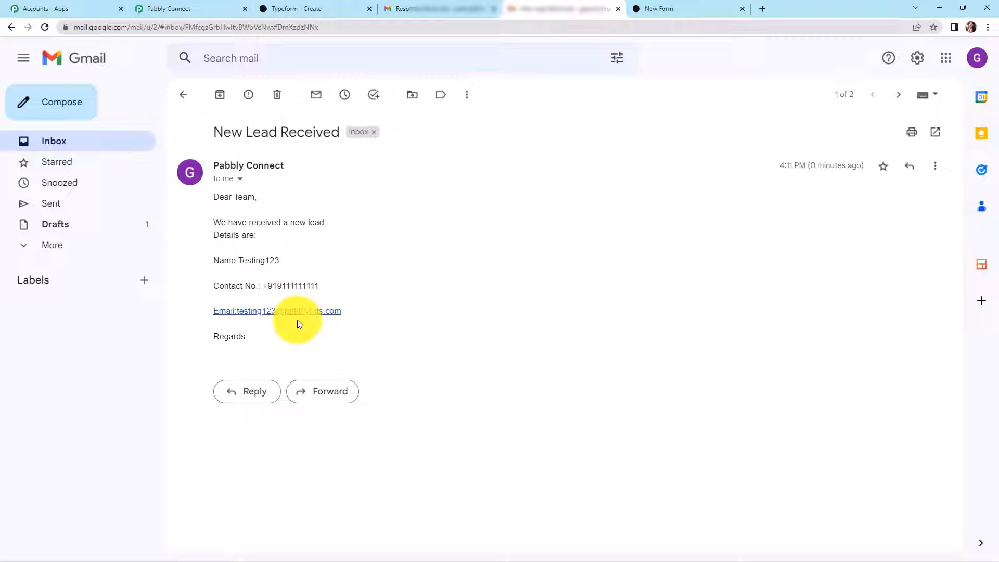
- Collapse the Typeform trigger and both Gmail action steps of the workflow
click(201, 9)
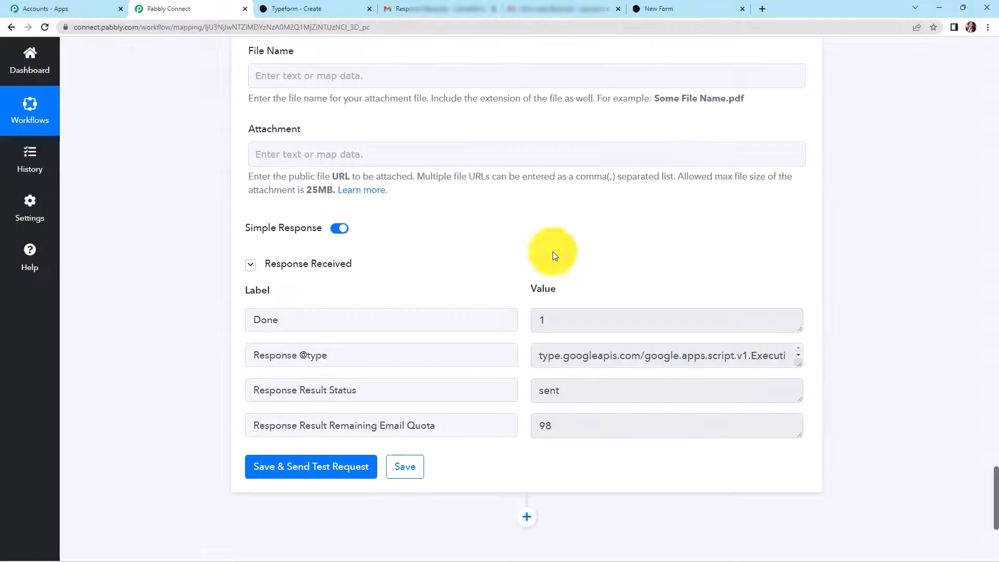
drag(995, 471, 952, 51)
scroll(952, 51, up, 2)
click(799, 149)
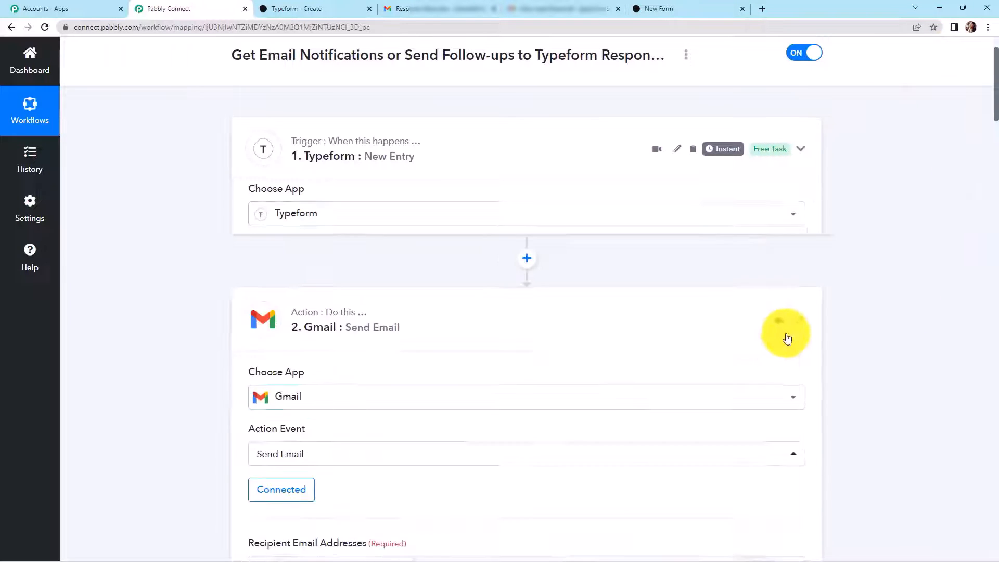
click(802, 268)
click(799, 386)
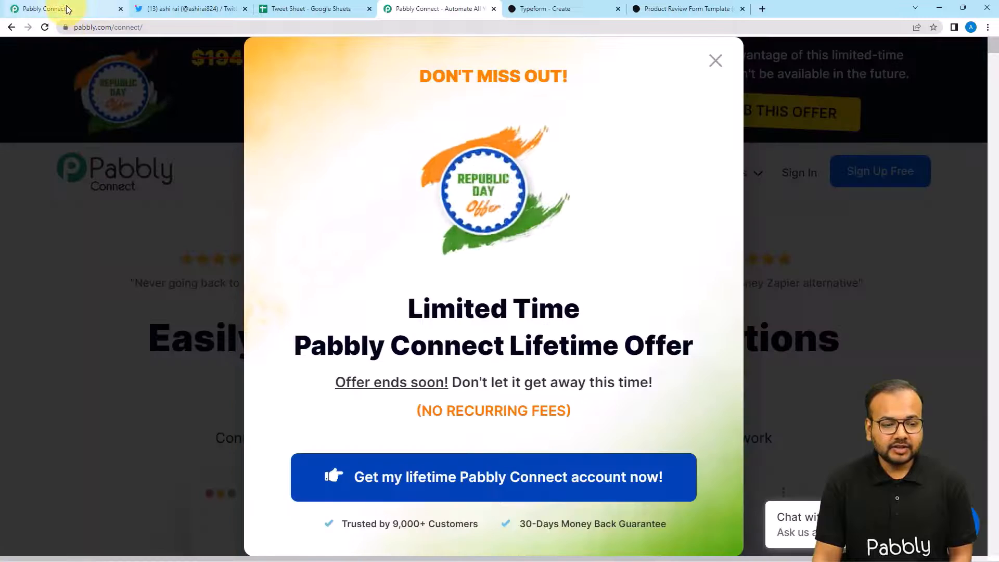
- Create a workflow named 'Typeform to Twitter Integration' from the Dashboard
click(67, 8)
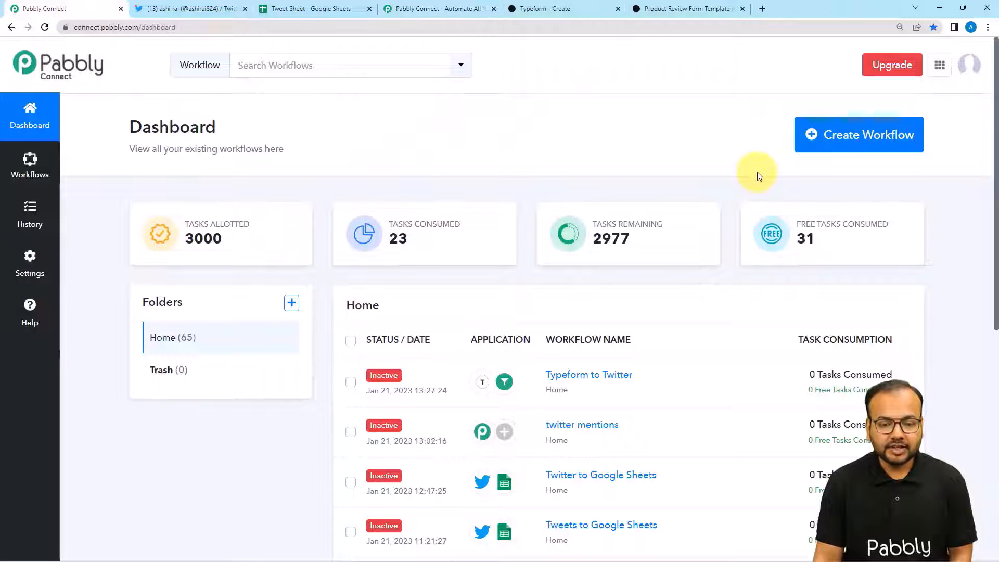
click(845, 132)
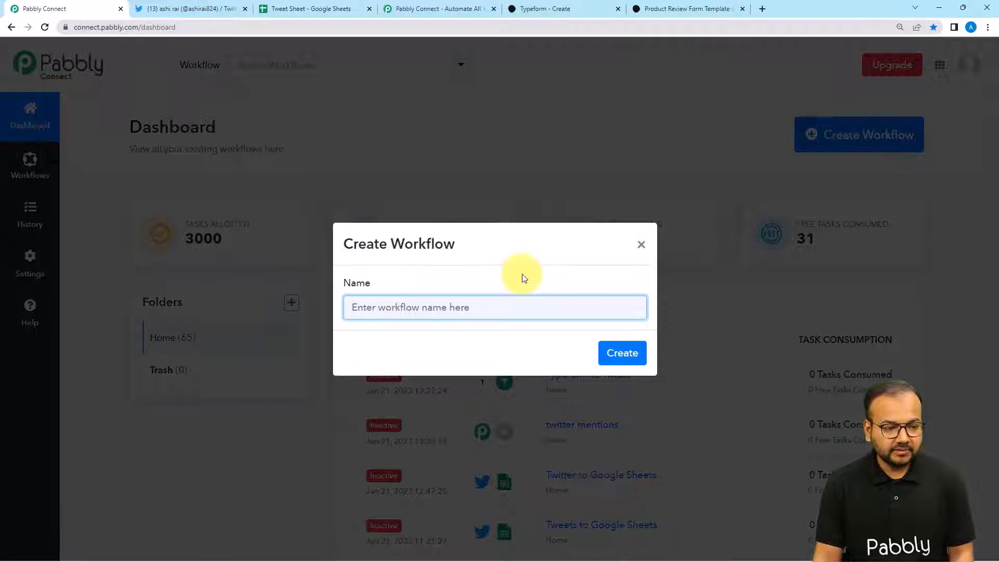
text(Typeform to Twitter Integration)
click(385, 352)
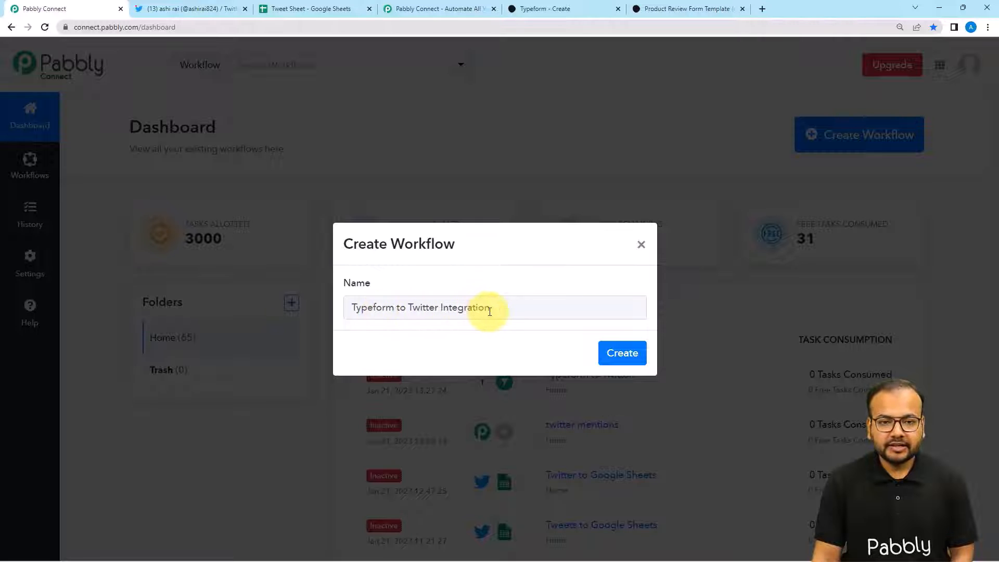
click(622, 352)
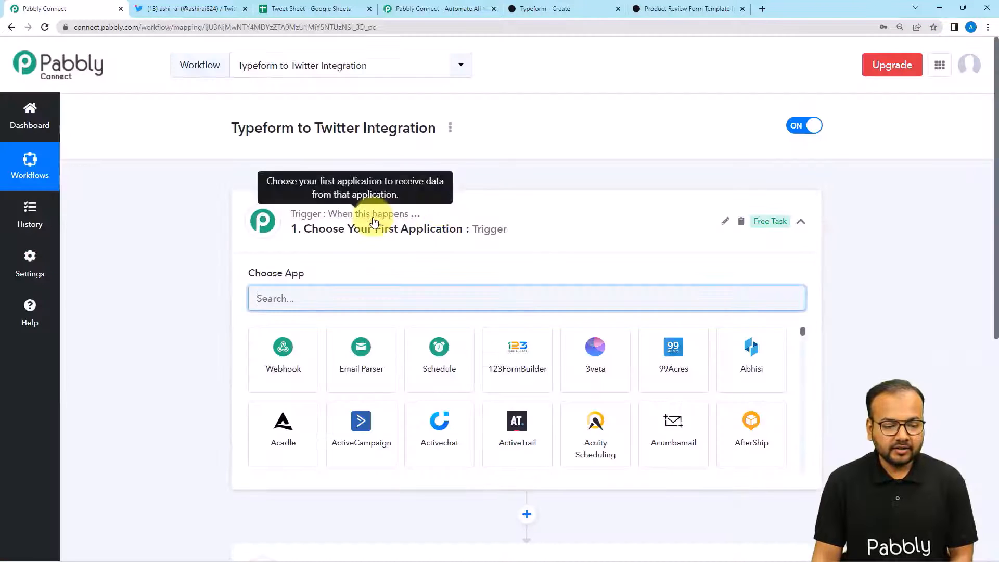
- Search 'typ' in Choose App and select Typeform as the trigger app
click(375, 223)
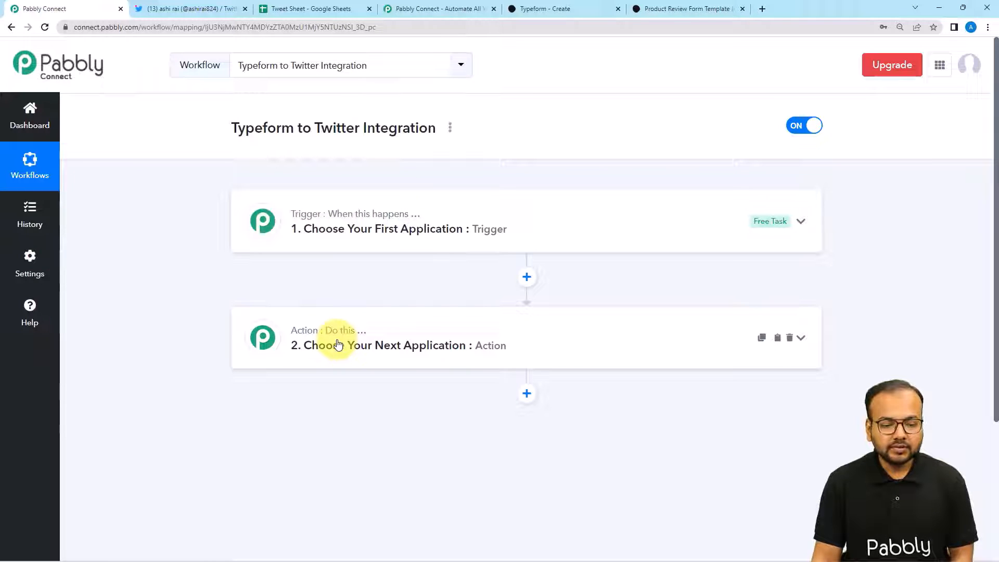
drag(338, 344, 327, 237)
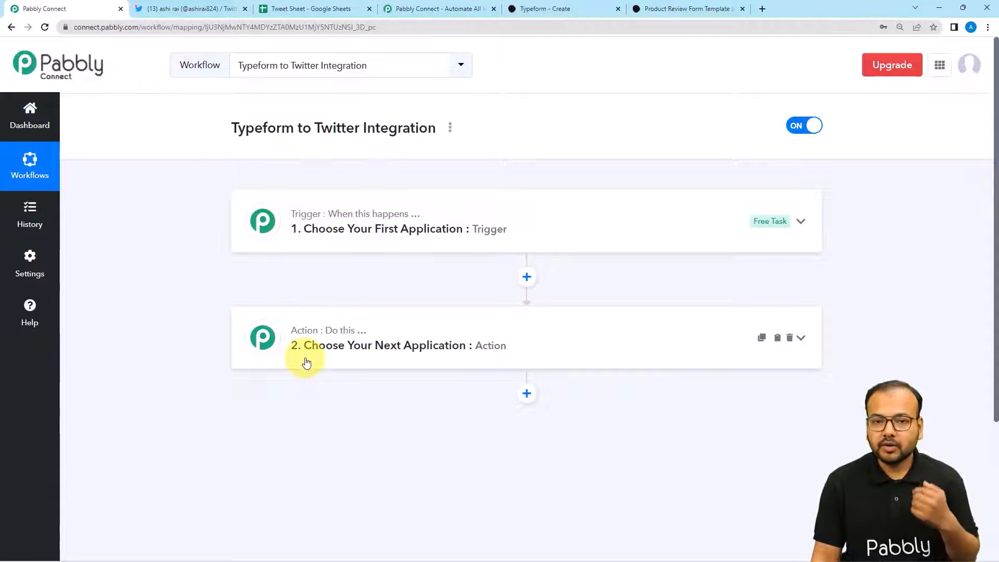
click(334, 234)
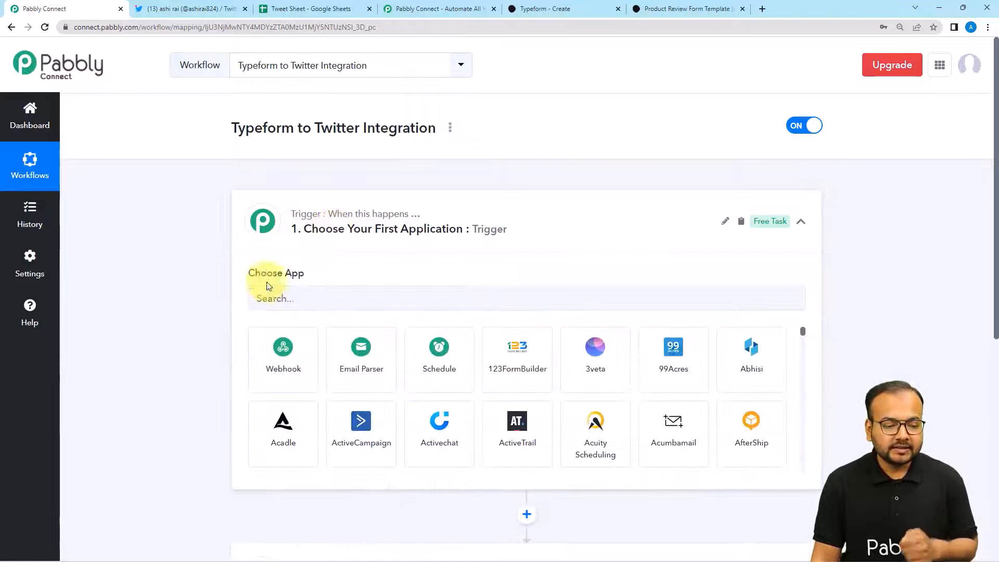
click(376, 299)
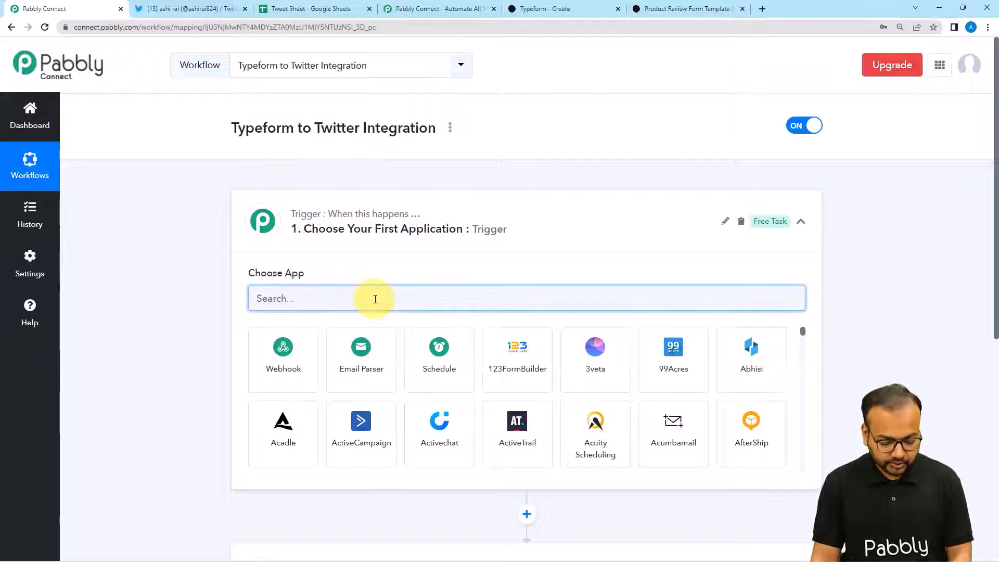
text(typ)
click(358, 350)
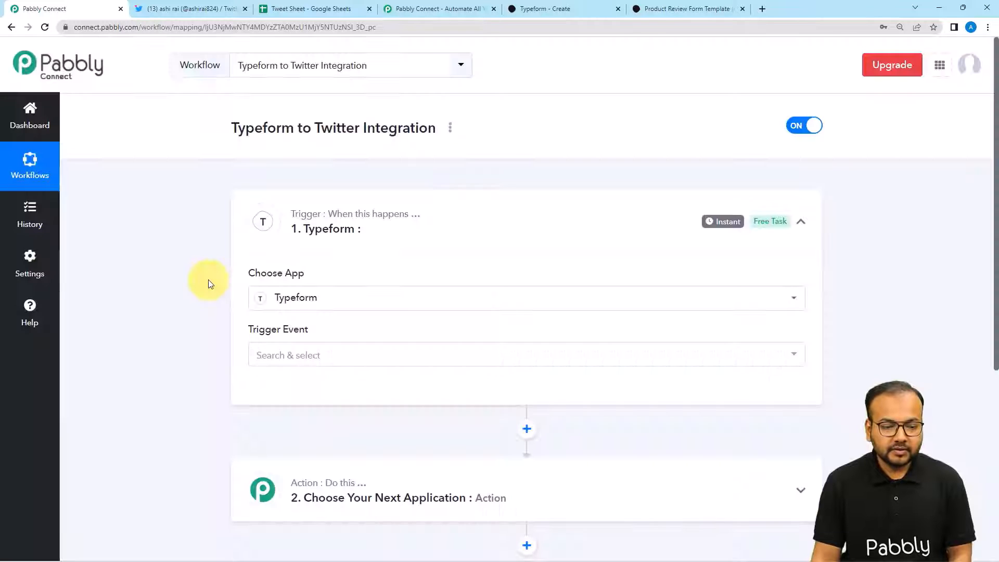
scroll(208, 281, down, 1)
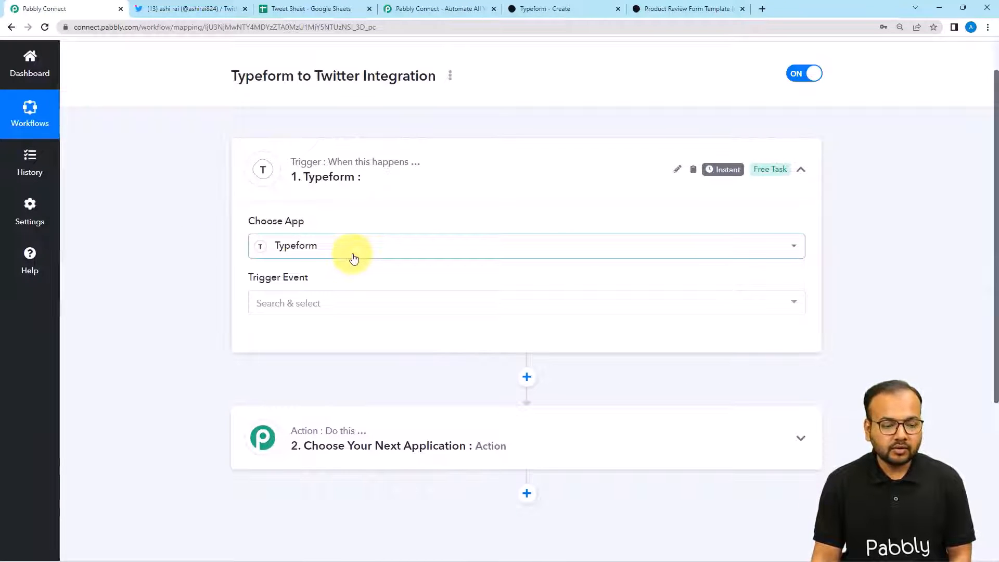
scroll(228, 245, down, 1)
scroll(228, 248, down, 2)
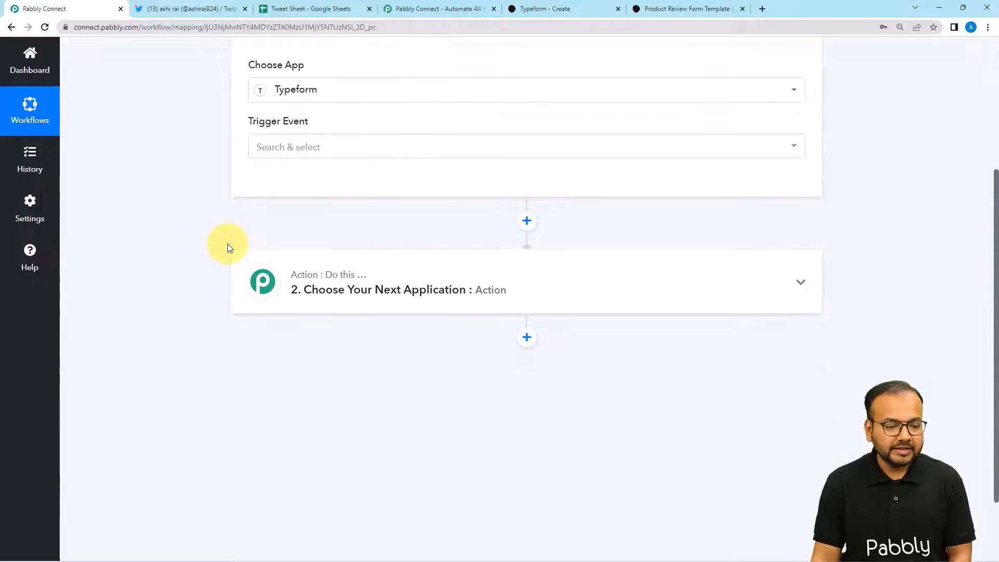
- Choose New Entry as the trigger event, then add and authorize a new Typeform connection, accepting its permissions
click(292, 148)
click(300, 215)
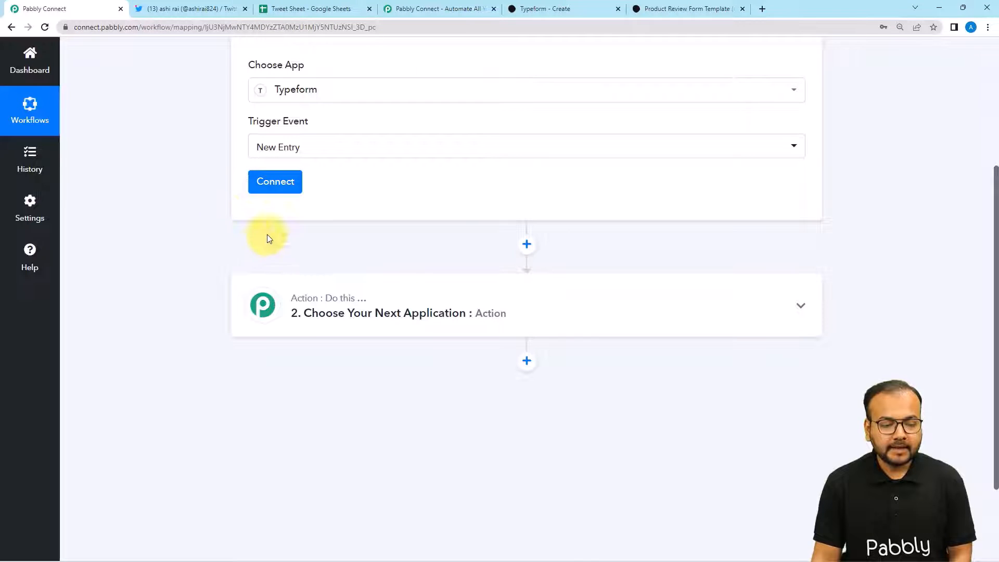
click(265, 192)
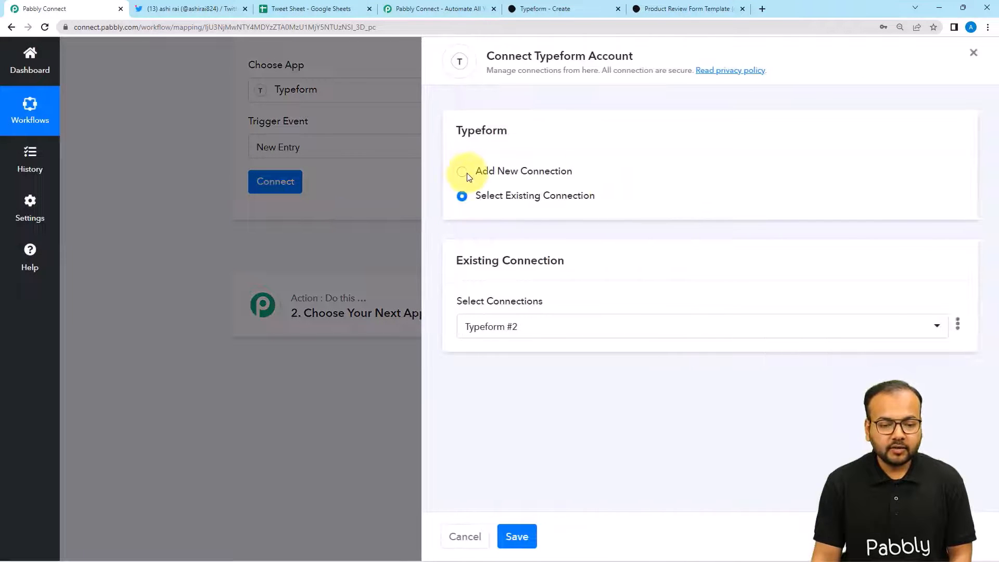
click(463, 174)
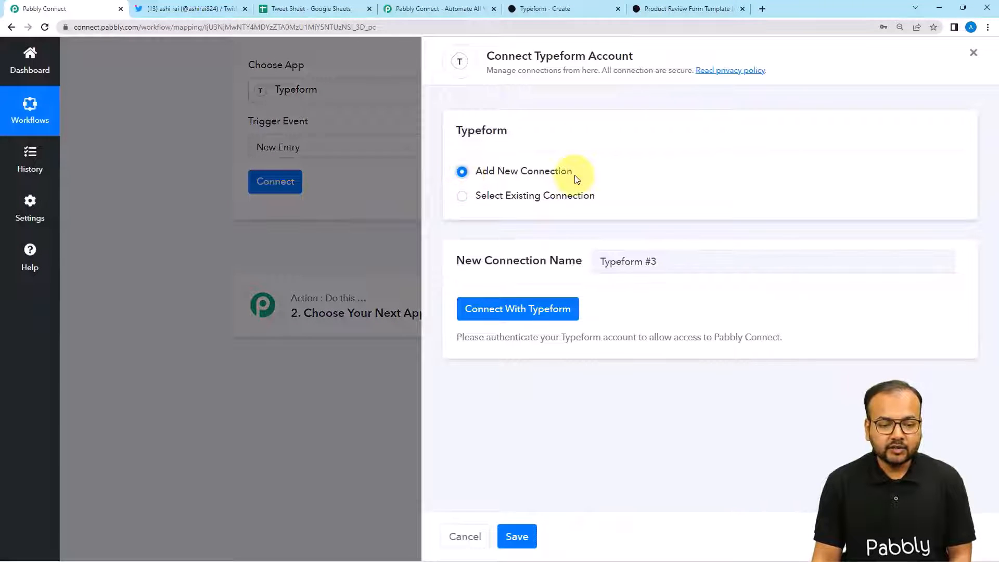
click(502, 315)
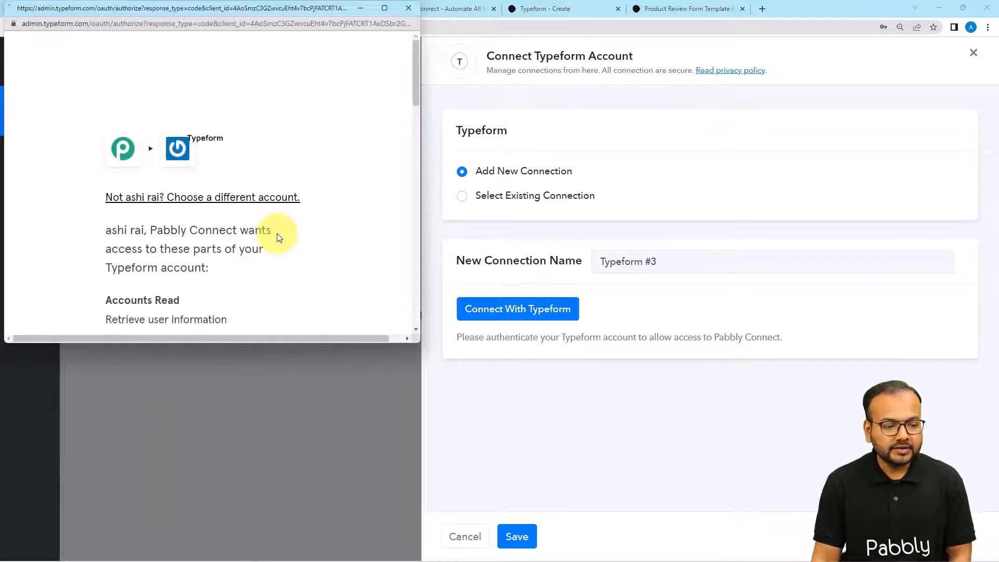
scroll(243, 209, down, 4)
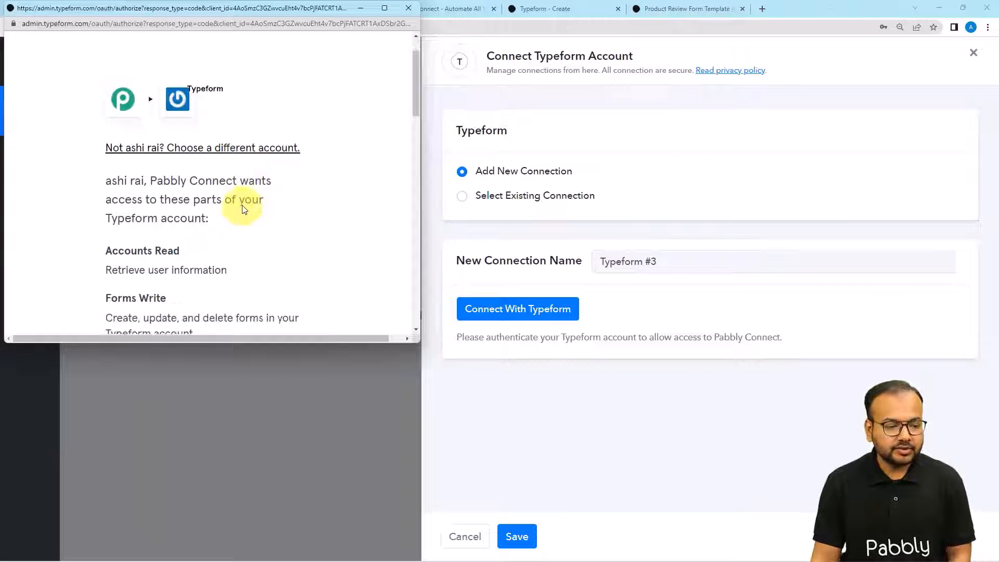
scroll(243, 208, down, 15)
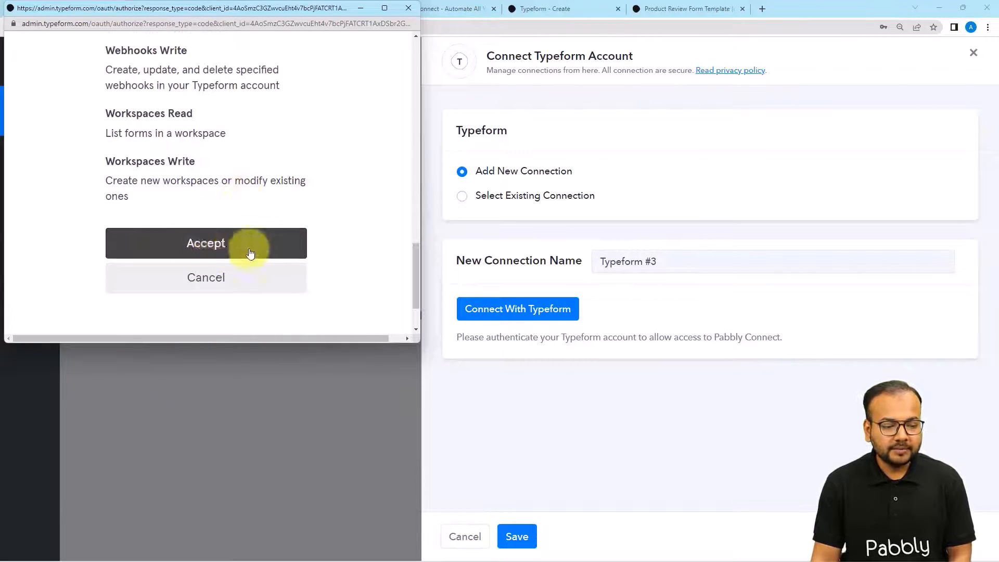
click(198, 244)
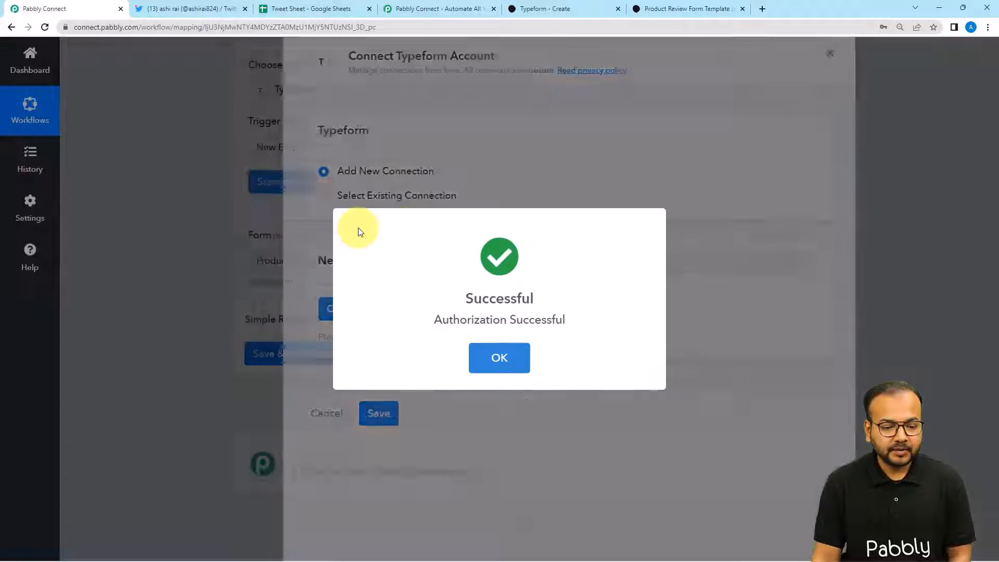
- Check the product review form live and in the Typeform editor, then return to the workflow
scroll(229, 218, down, 3)
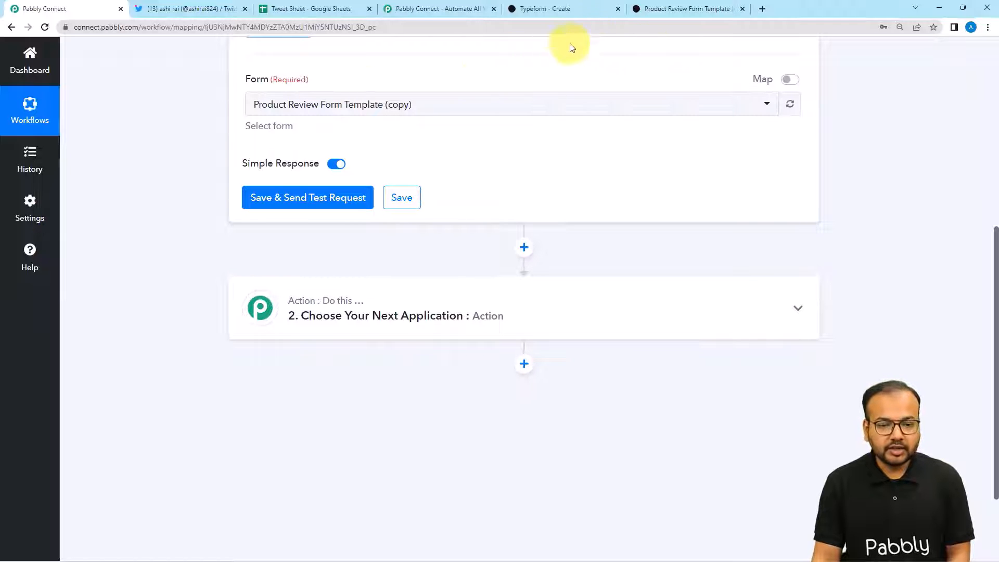
click(644, 13)
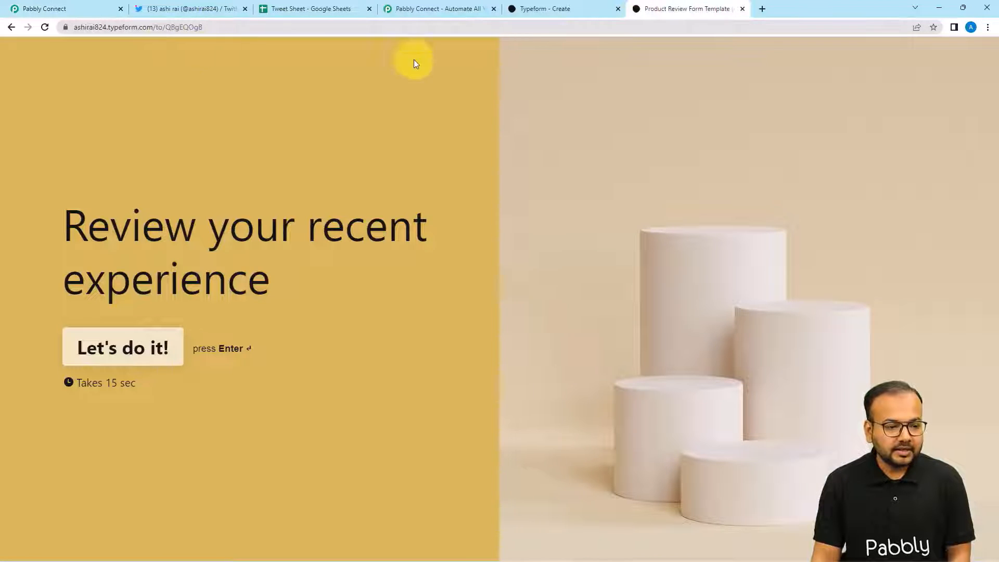
click(563, 11)
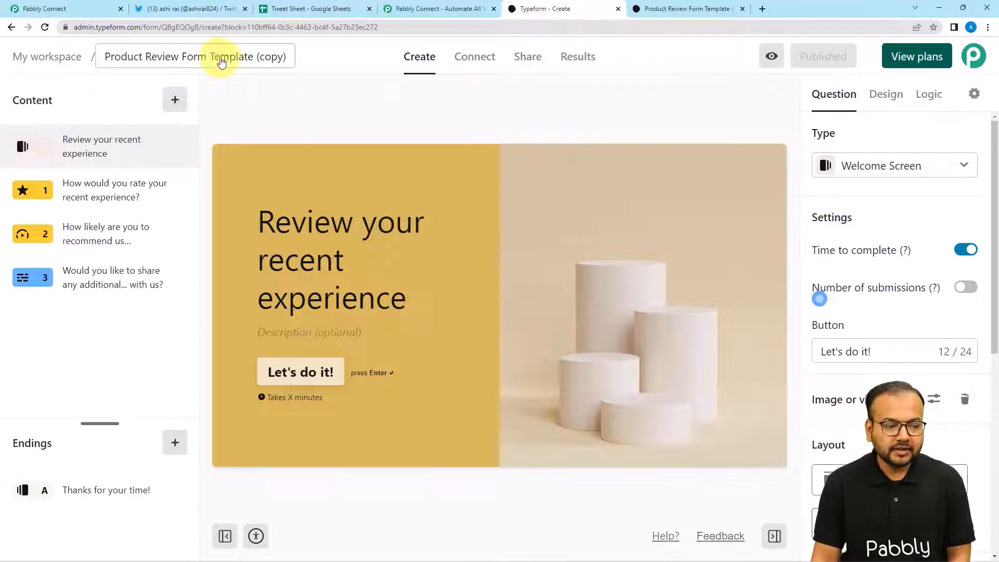
click(100, 9)
- Select the Product Review Form Template (copy) form and save to await a test response
click(270, 106)
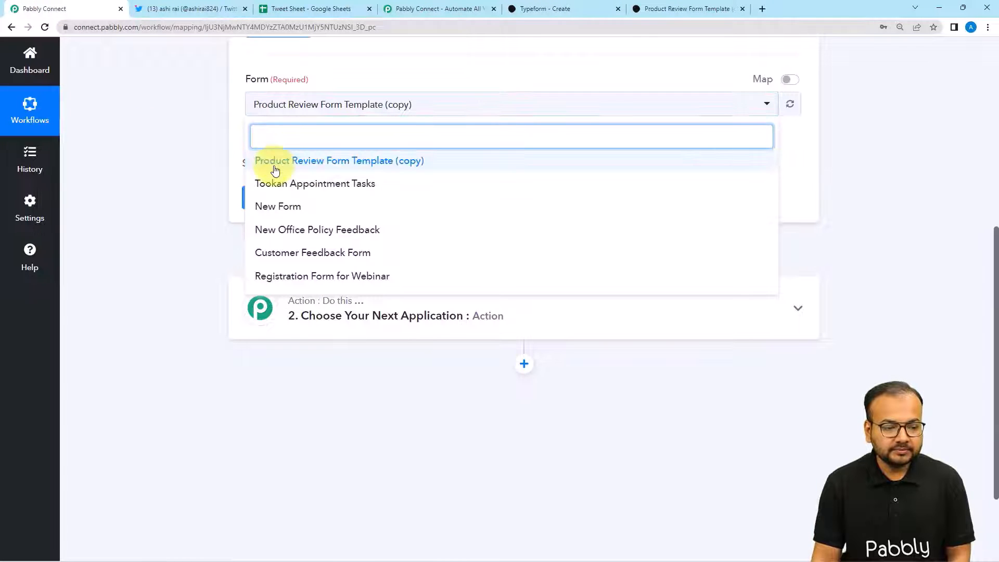
click(274, 164)
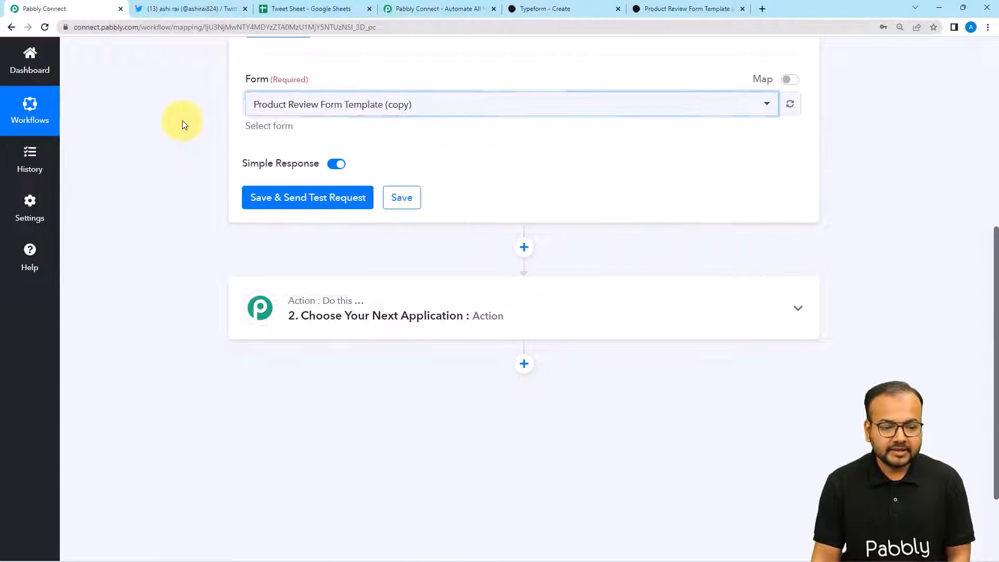
click(257, 197)
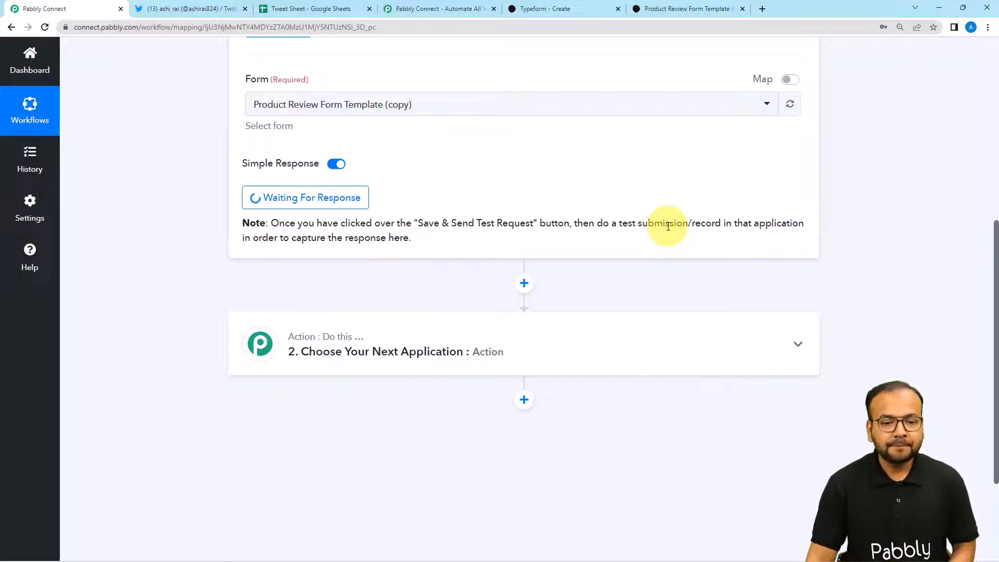
- On the live review form, give five stars and answer 8 for likelihood to recommend
click(682, 8)
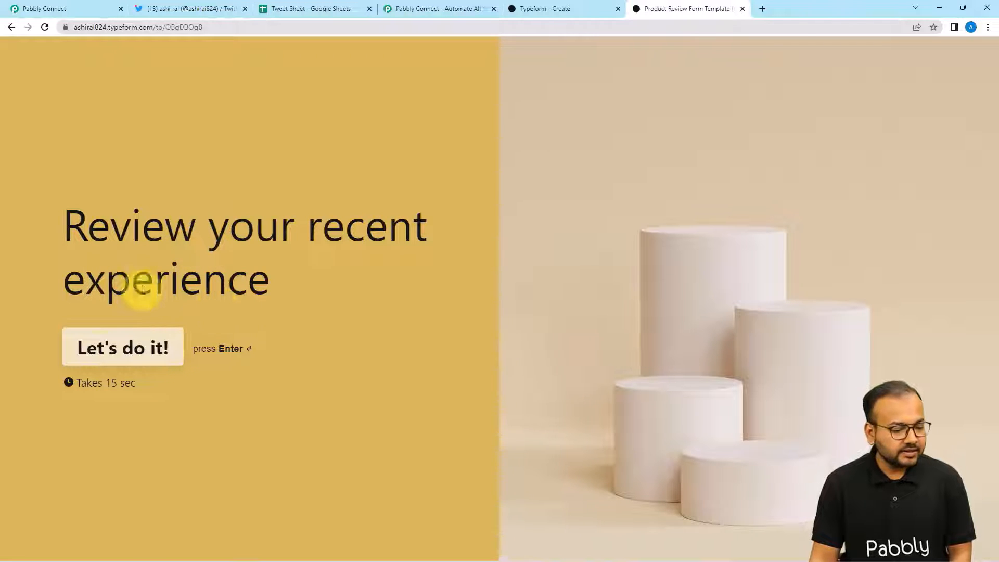
click(131, 357)
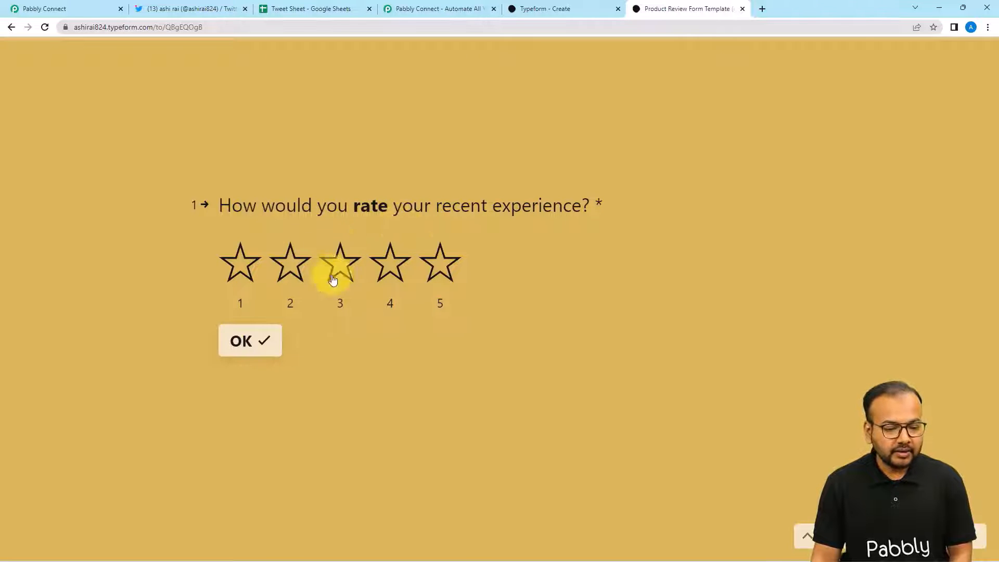
click(440, 263)
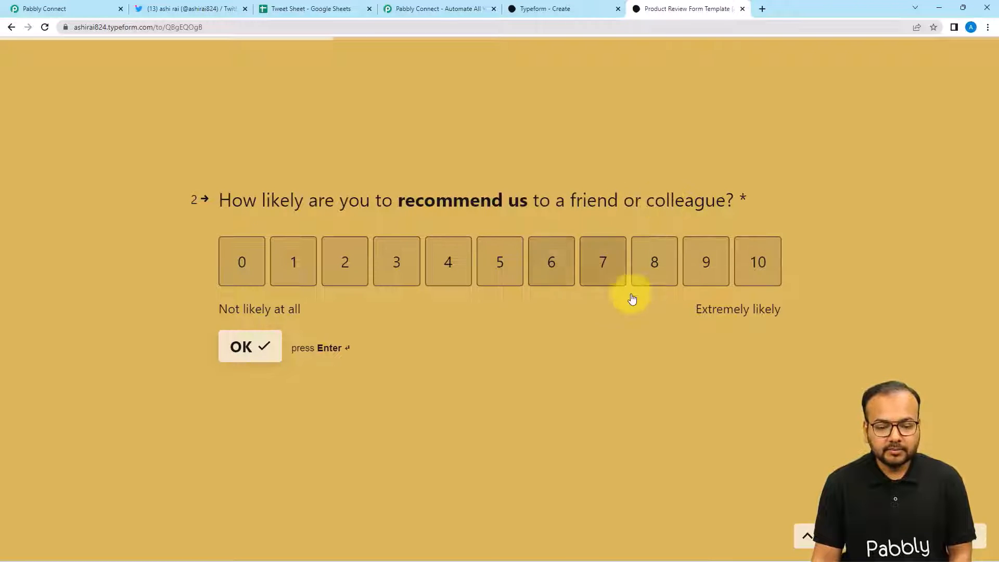
click(661, 276)
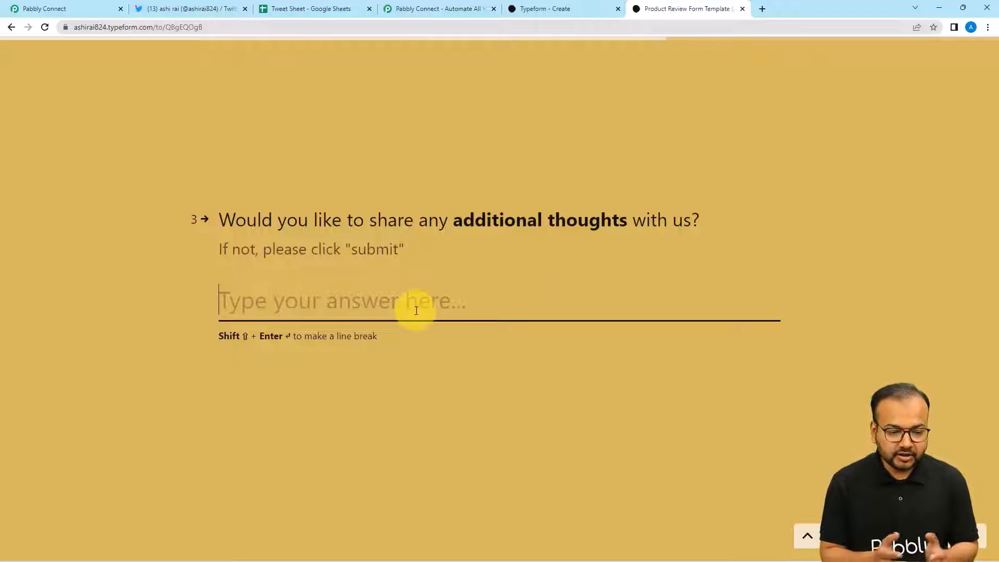
- Enter 'Very useful product' as the additional thoughts and submit the review
text(F)
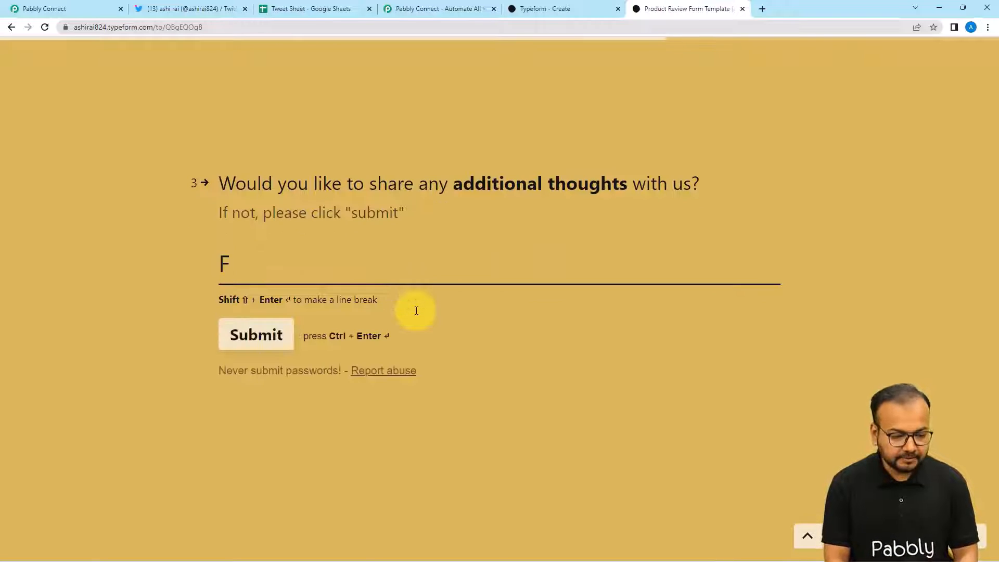
key(BackSpace)
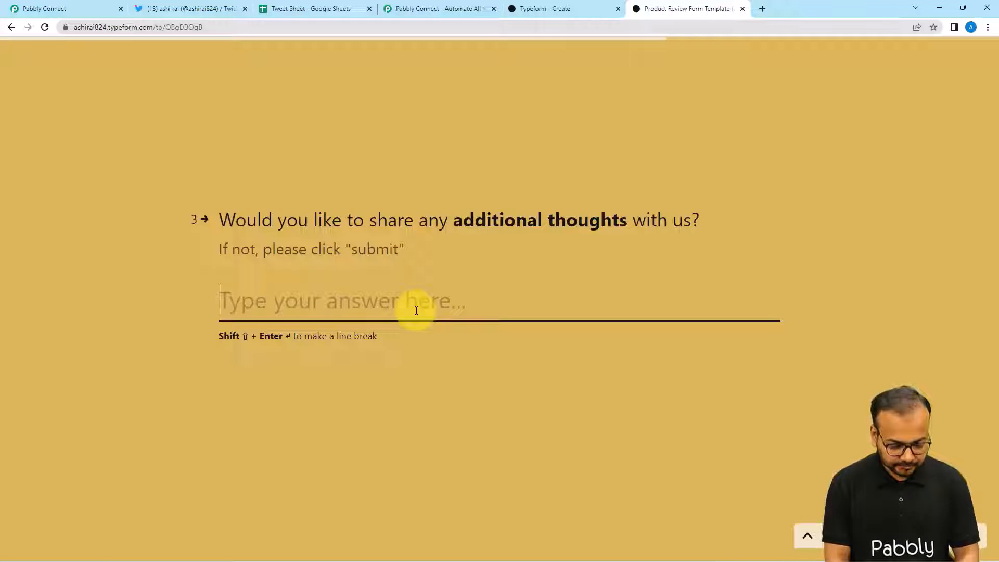
text(Ver)
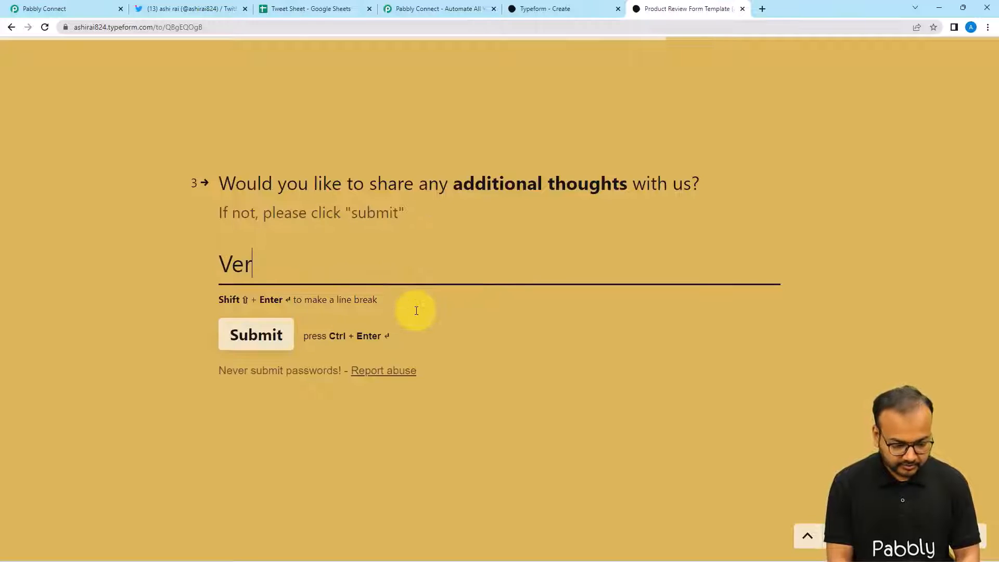
text(y us)
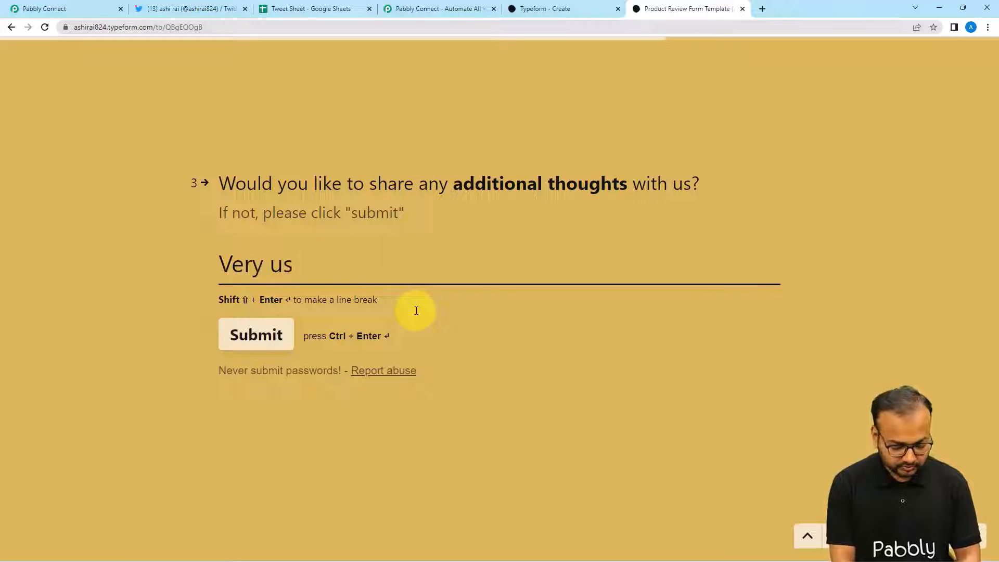
text(eful )
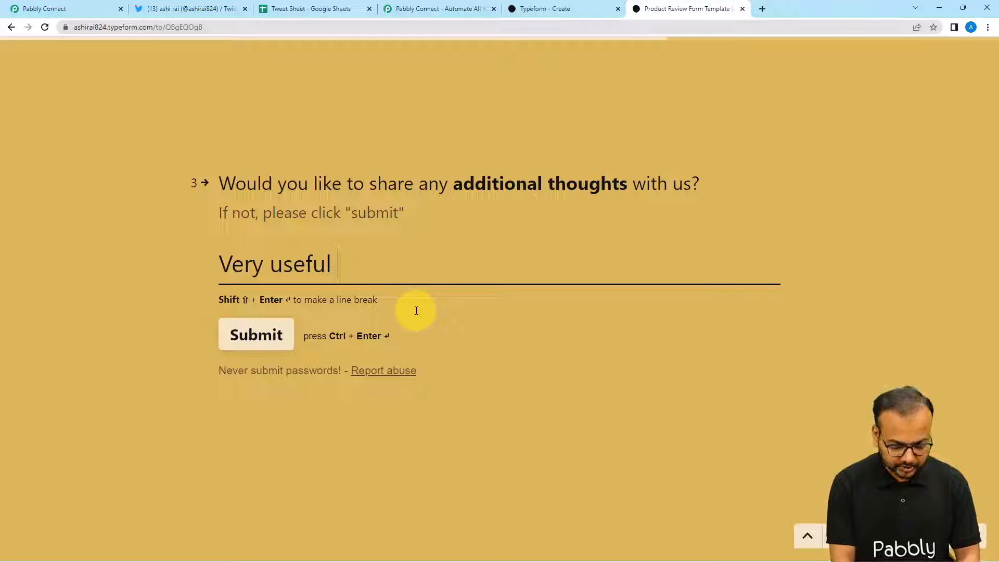
text(product)
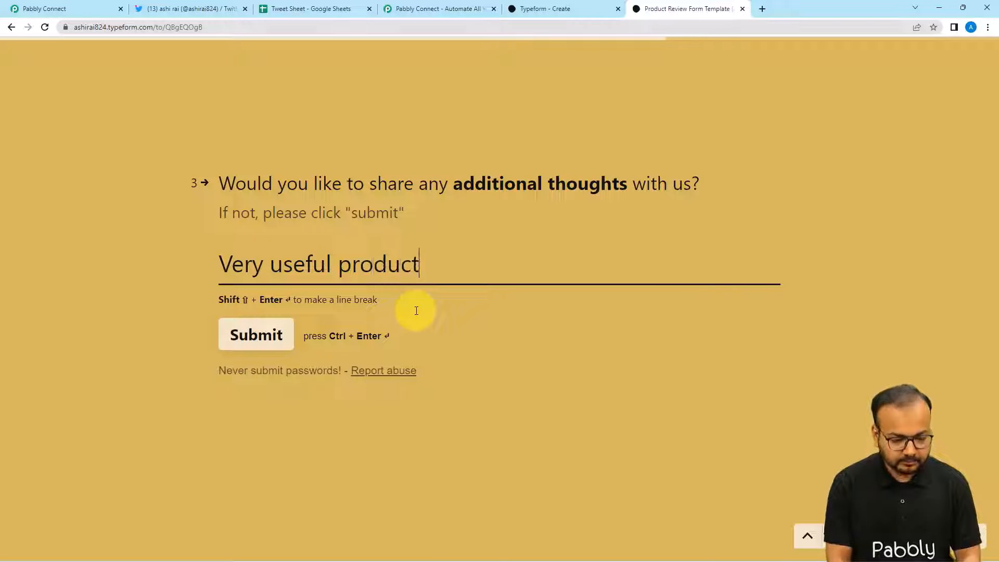
click(242, 336)
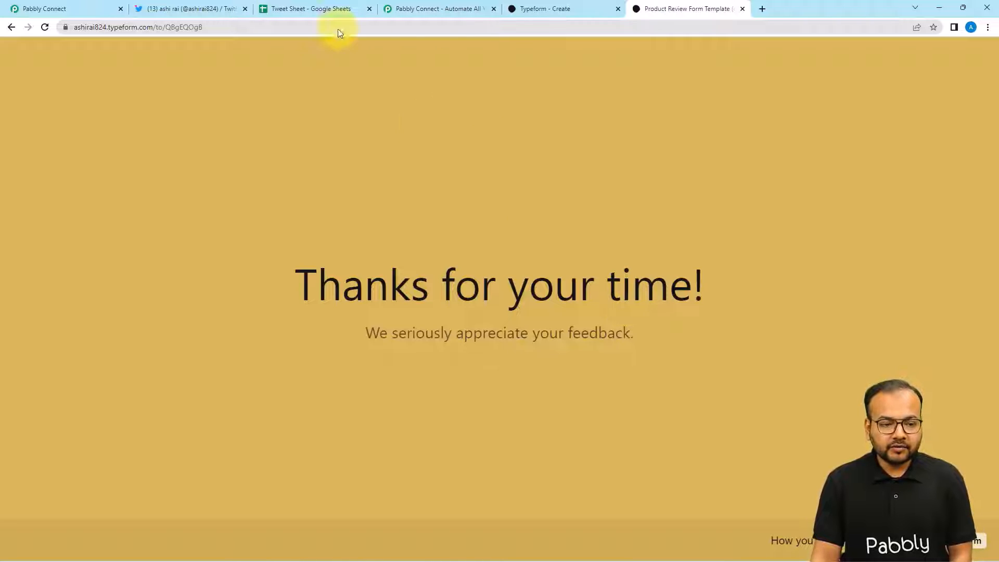
- Back in the workflow, scroll Response Received to verify the feedback text, NPS 8 and rating 5
click(85, 7)
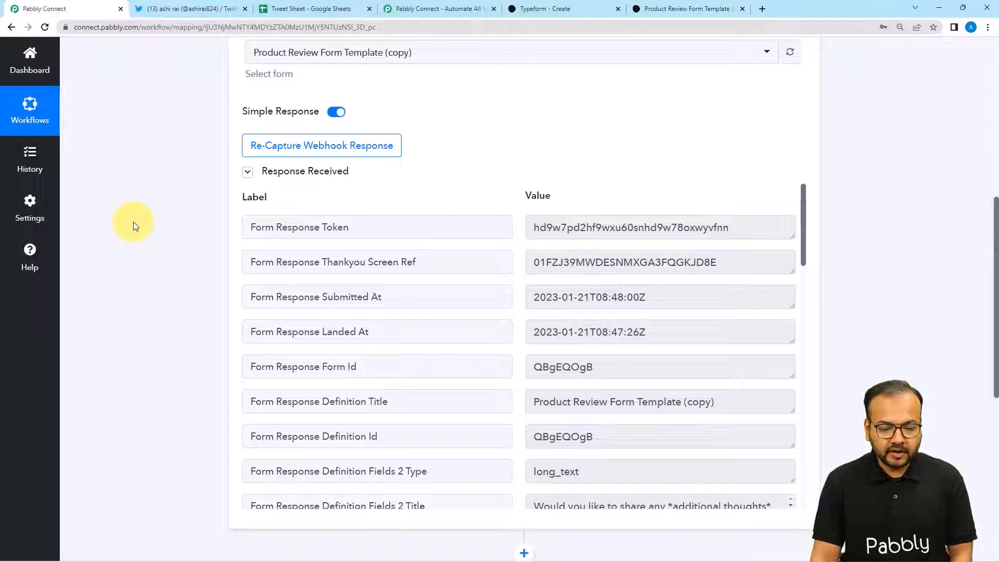
scroll(398, 272, down, 4)
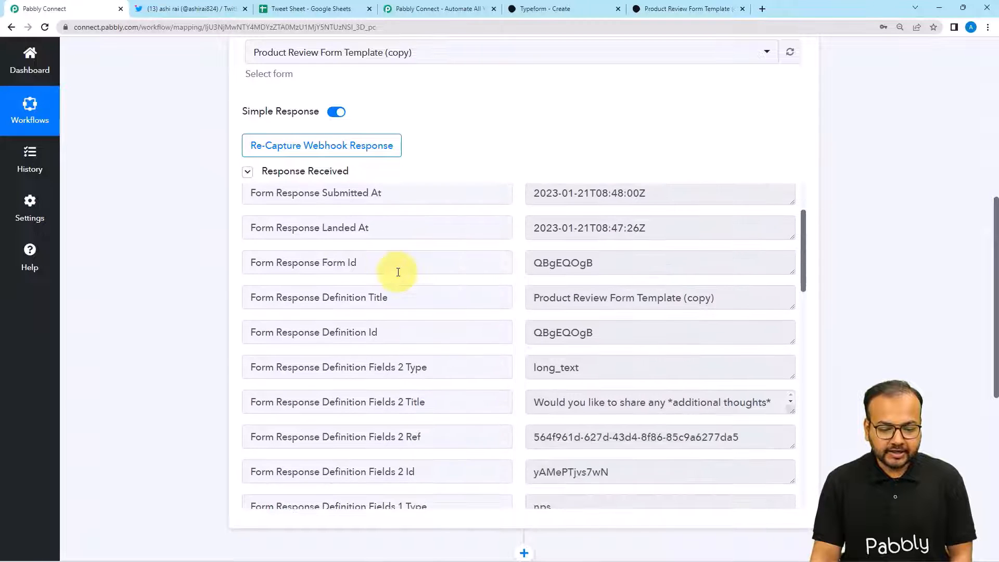
scroll(398, 271, down, 3)
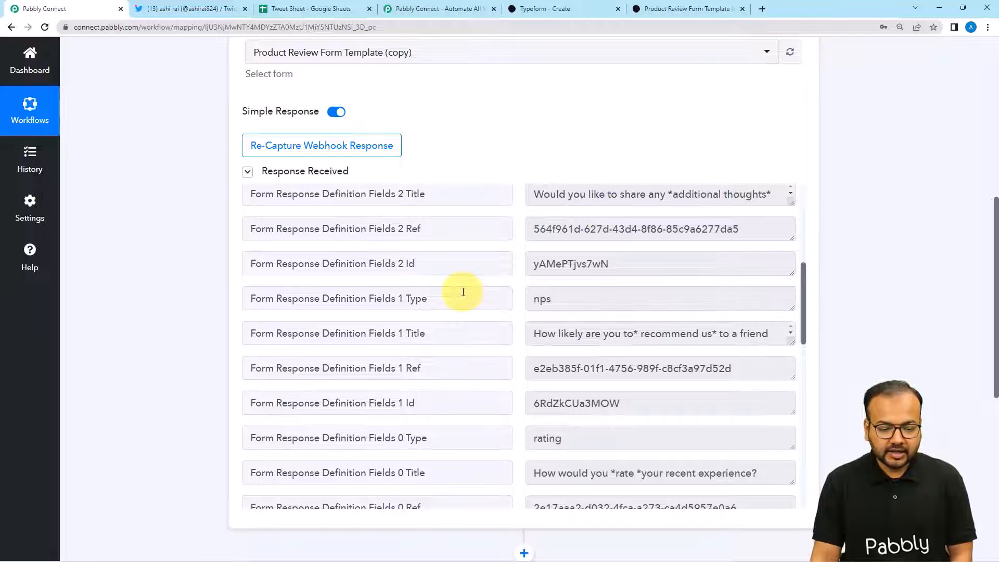
scroll(463, 292, down, 3)
scroll(464, 292, down, 2)
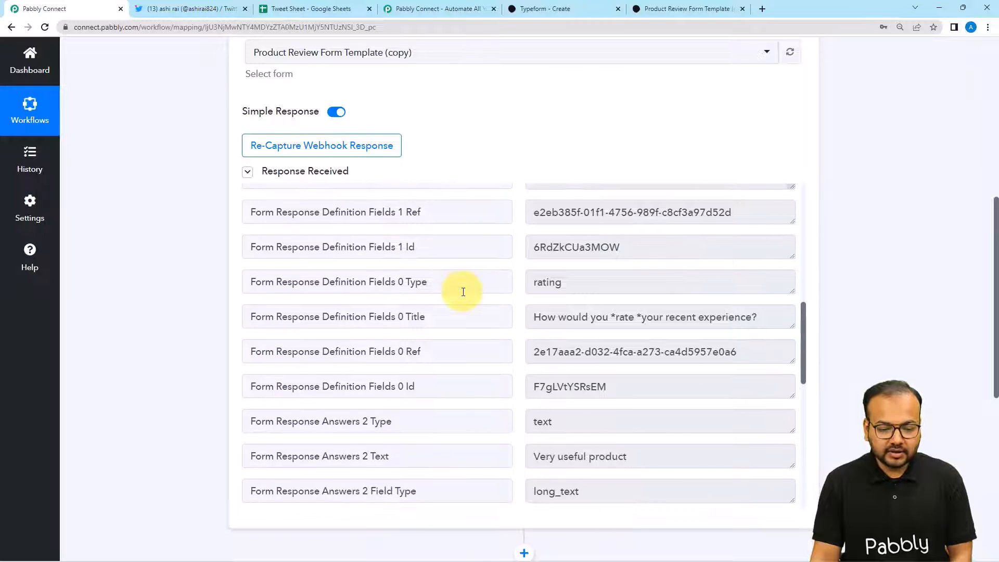
scroll(463, 292, down, 3)
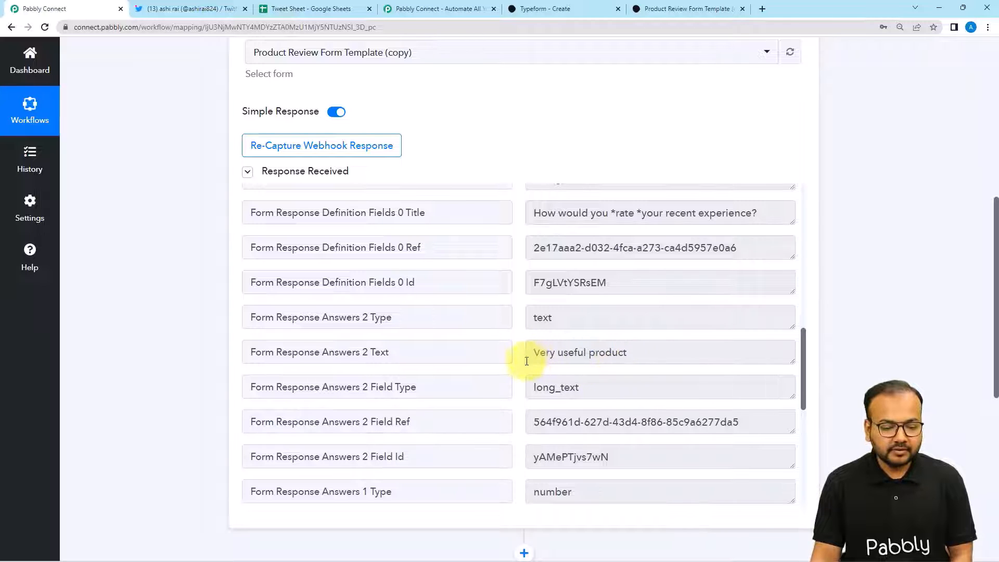
scroll(467, 385, down, 4)
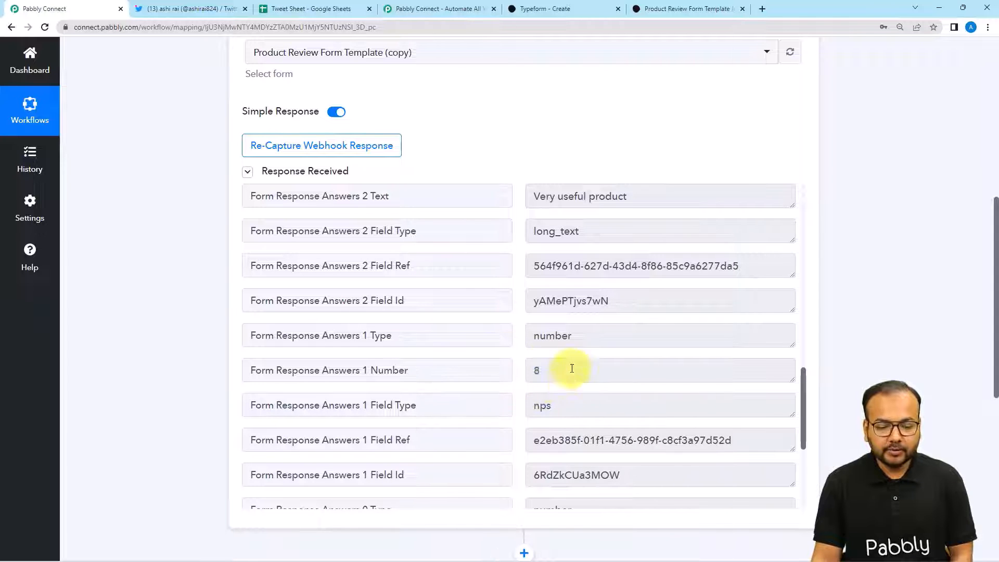
scroll(486, 379, down, 2)
scroll(487, 378, down, 1)
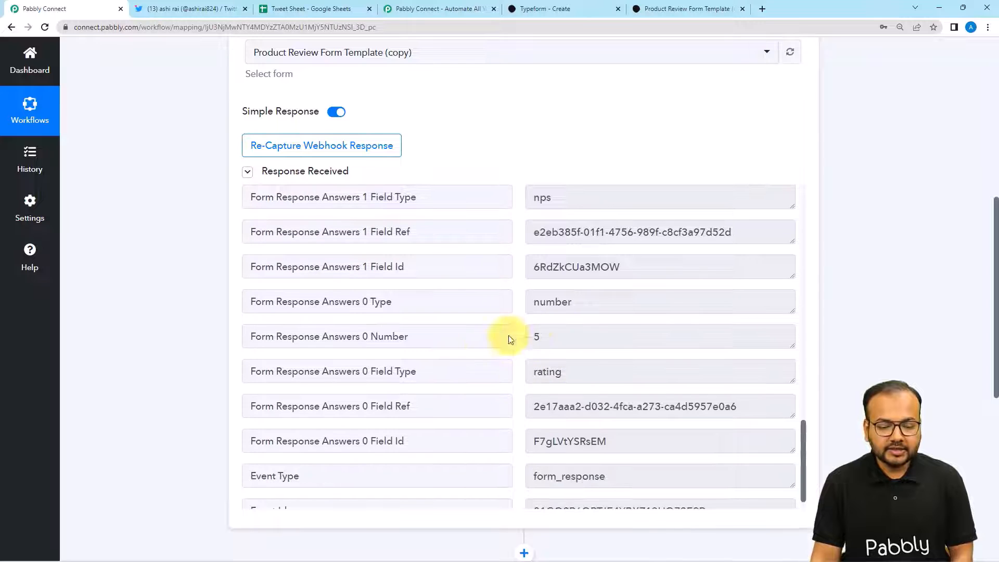
scroll(535, 340, down, 1)
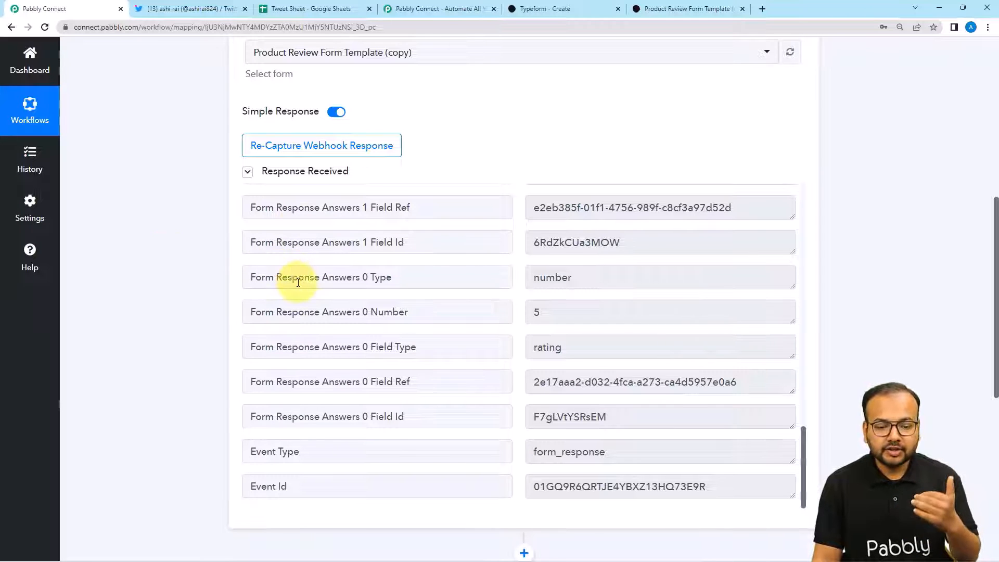
scroll(298, 282, up, 1)
scroll(168, 263, down, 6)
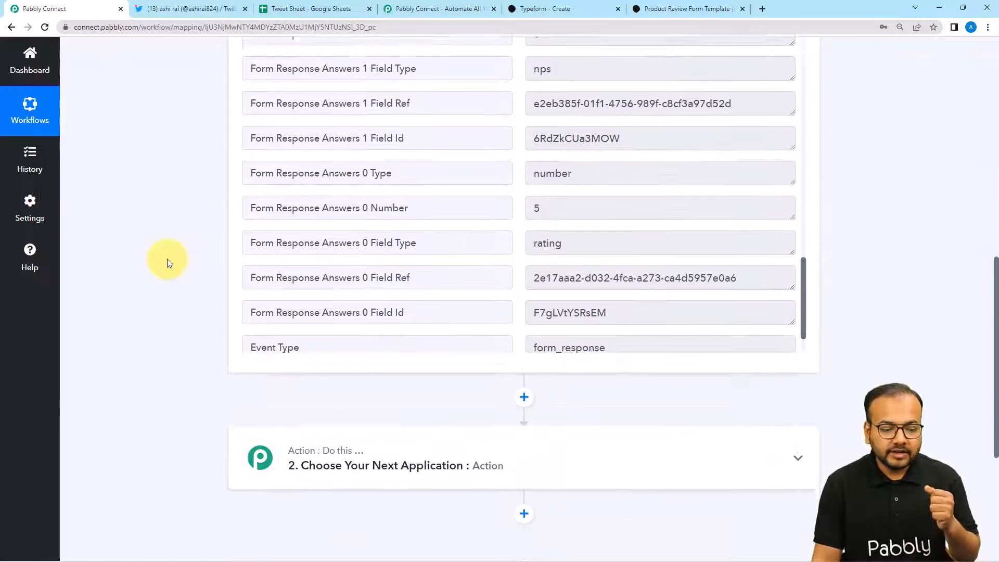
- Turn the empty second action step into a Filter by Pabbly step
click(260, 303)
scroll(190, 290, down, 2)
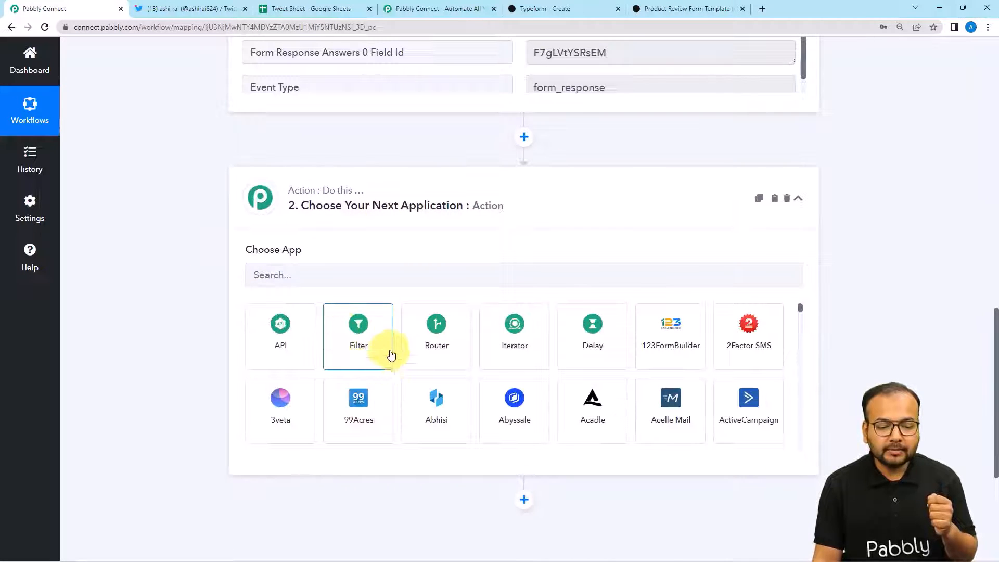
click(358, 361)
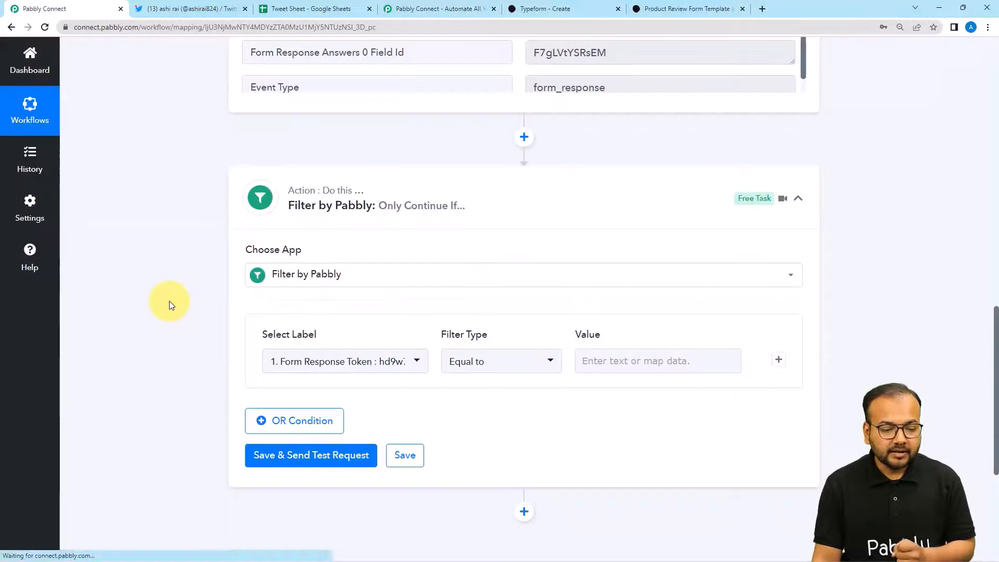
scroll(169, 305, down, 1)
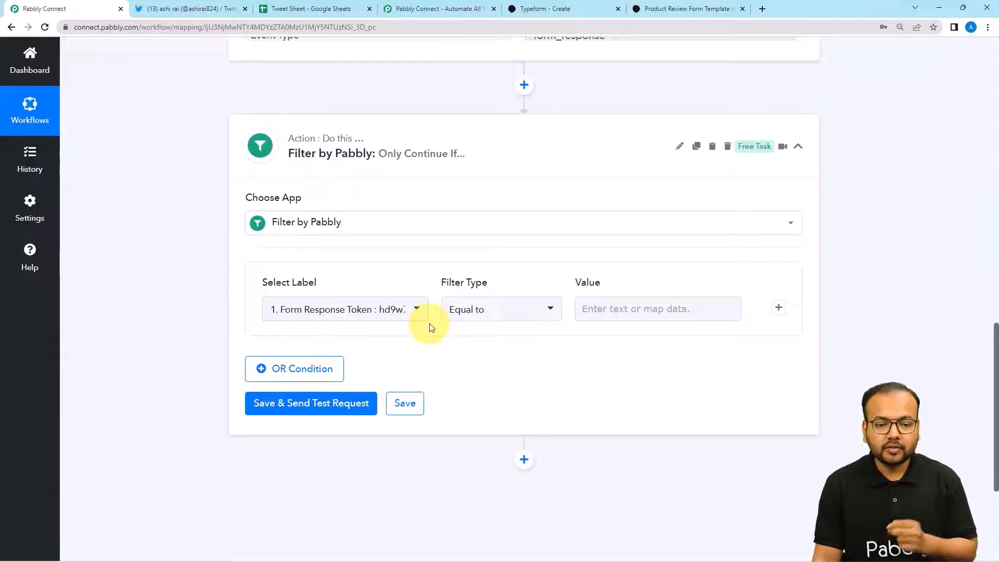
scroll(437, 331, up, 7)
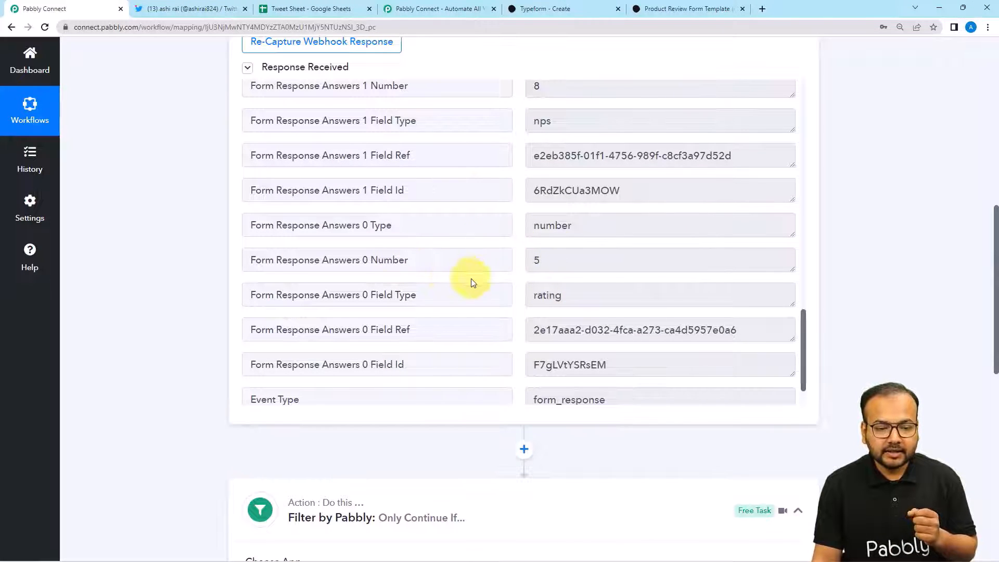
scroll(472, 282, up, 2)
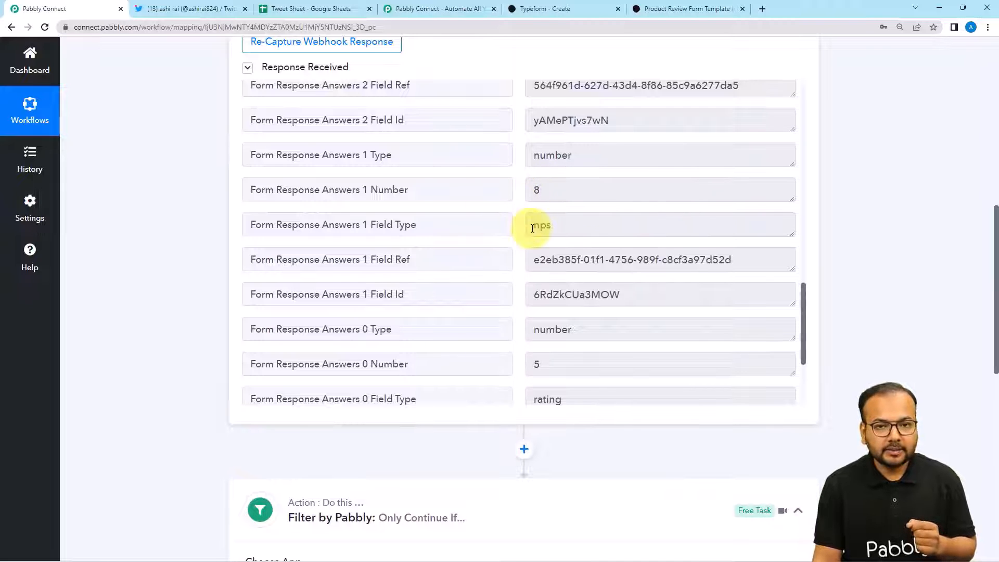
scroll(149, 243, down, 9)
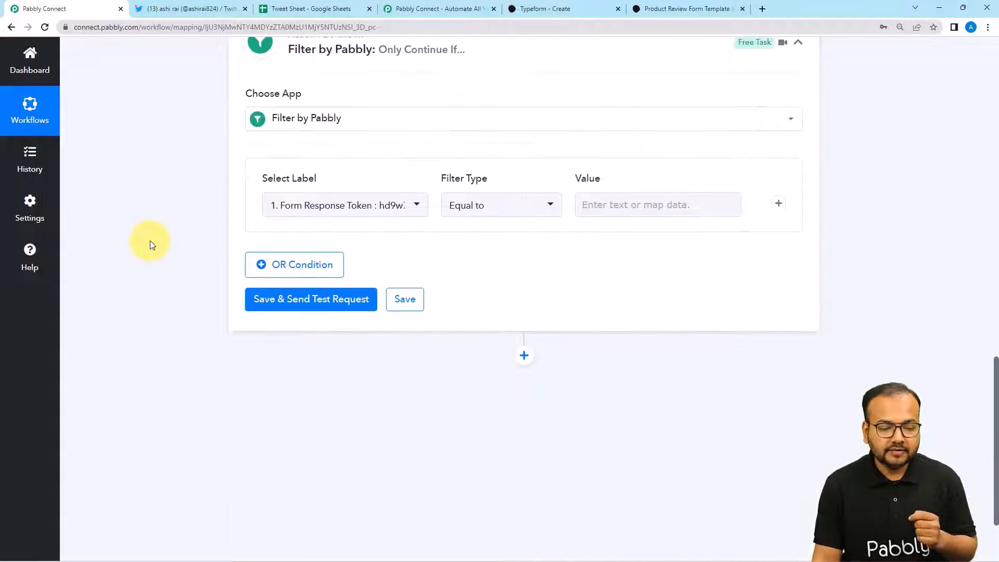
- Browse the Typeform: New Entry response fields in Select Label to find the condition's field
click(343, 207)
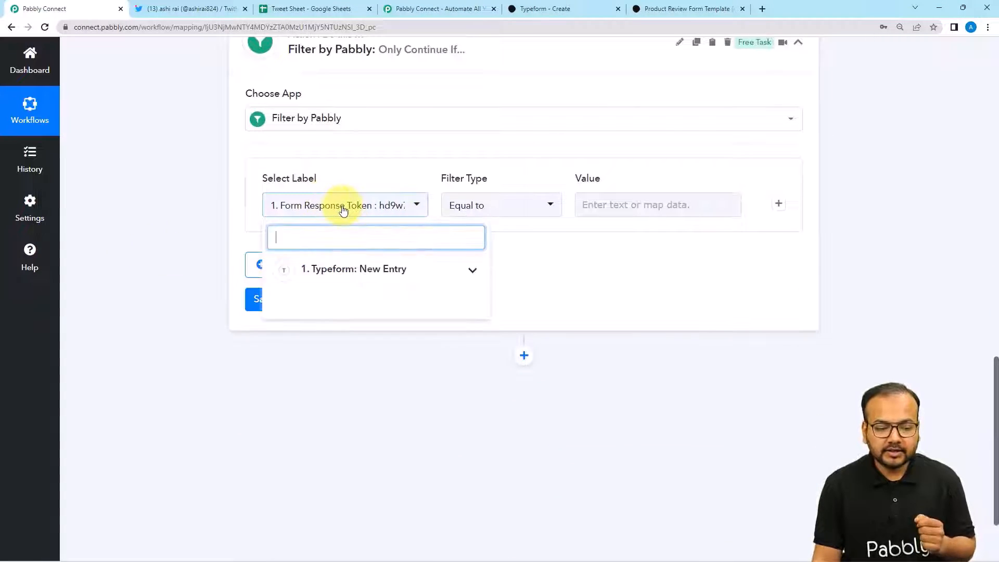
click(359, 271)
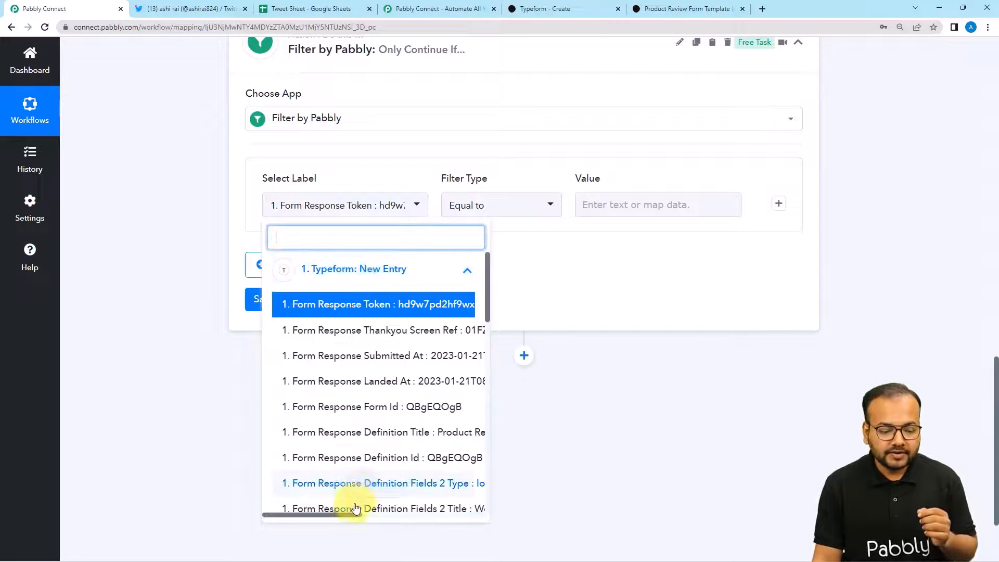
drag(350, 514, 370, 516)
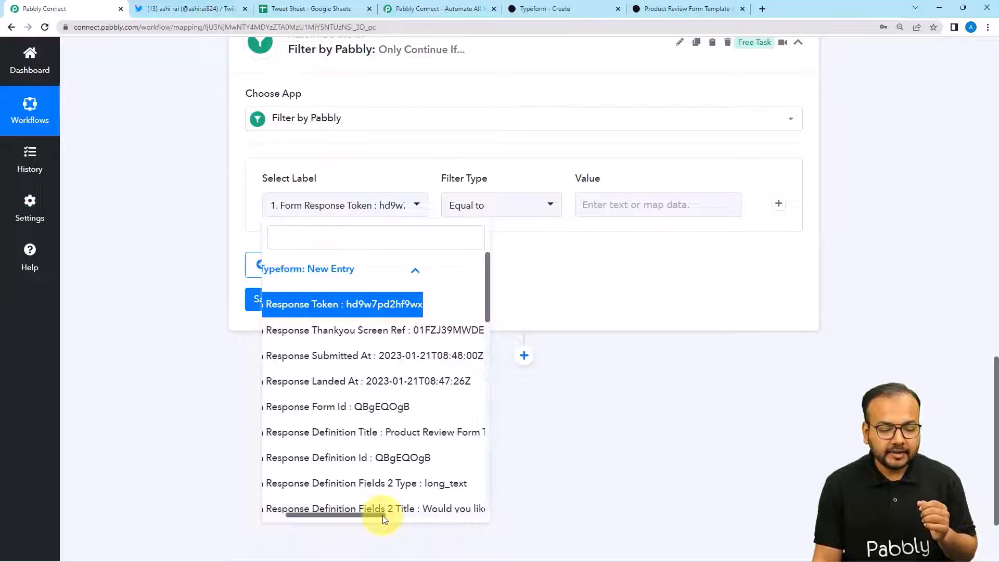
click(375, 509)
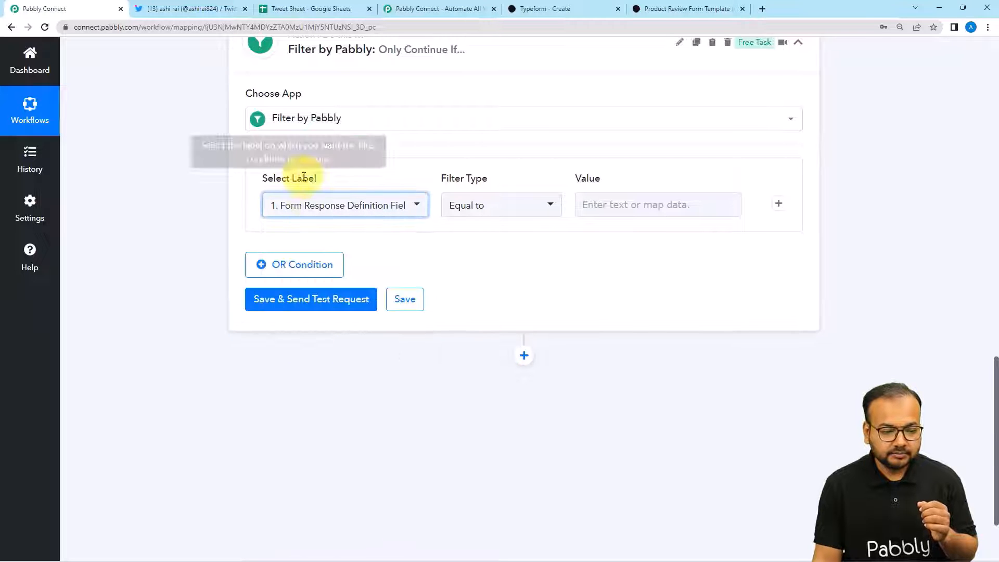
click(307, 203)
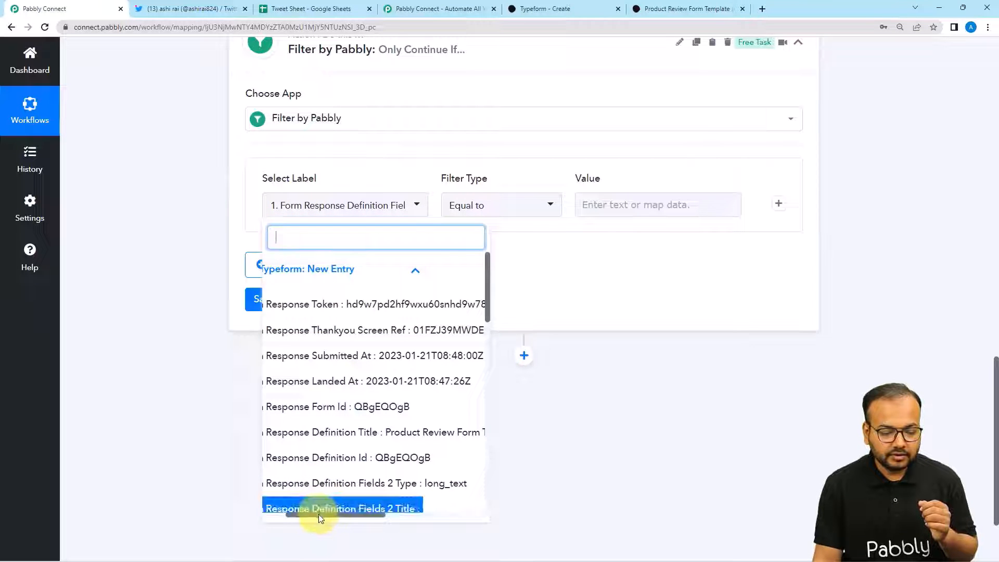
drag(318, 514, 339, 515)
scroll(365, 371, down, 4)
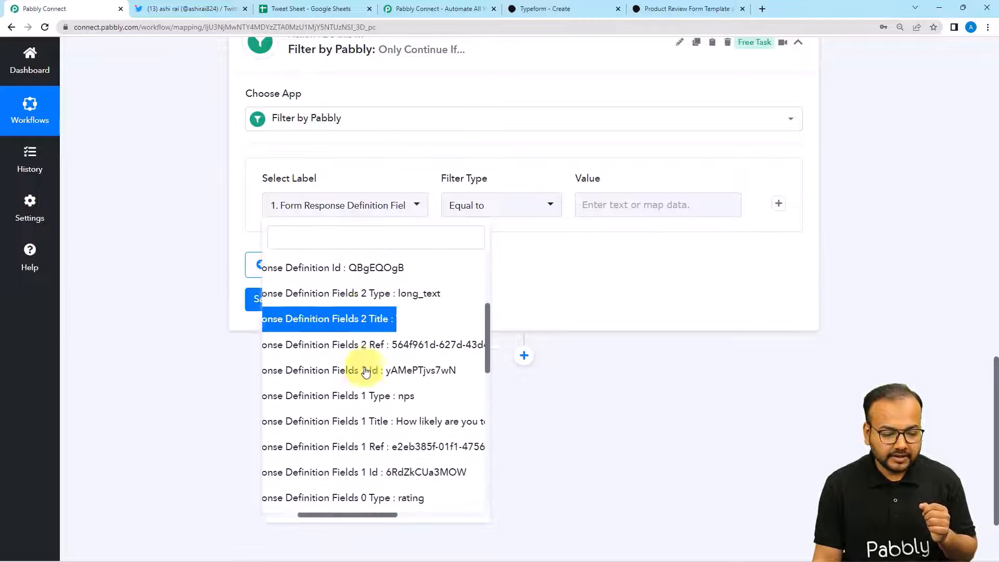
scroll(366, 372, down, 5)
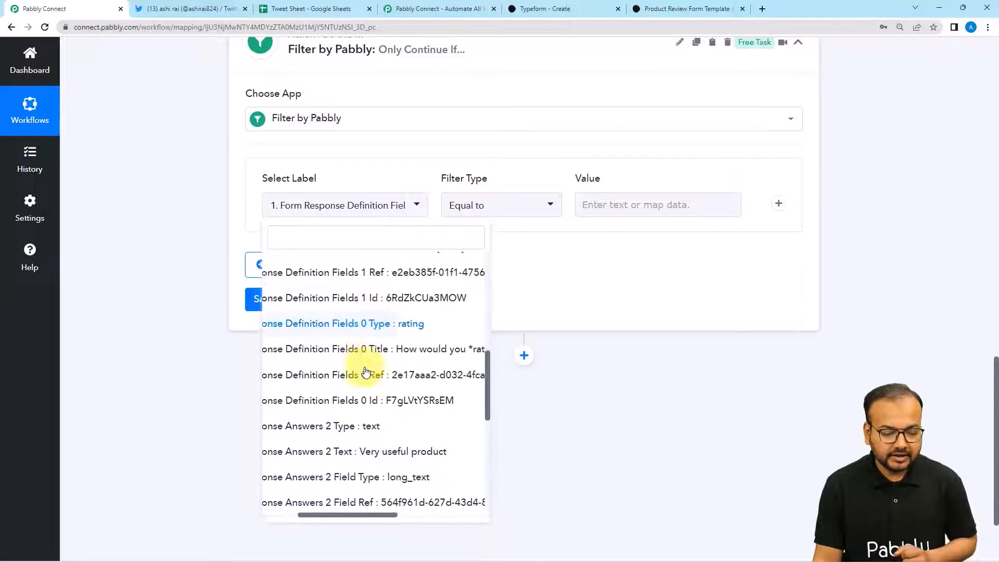
scroll(366, 371, down, 5)
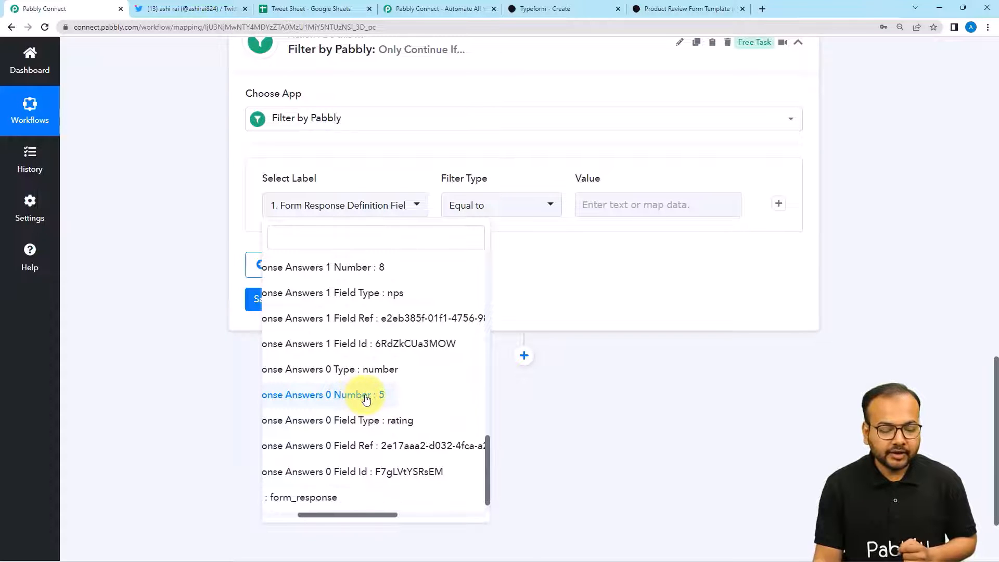
- Set the filter condition to Form Response Answers 0 Number, Greater than, value 3
click(366, 396)
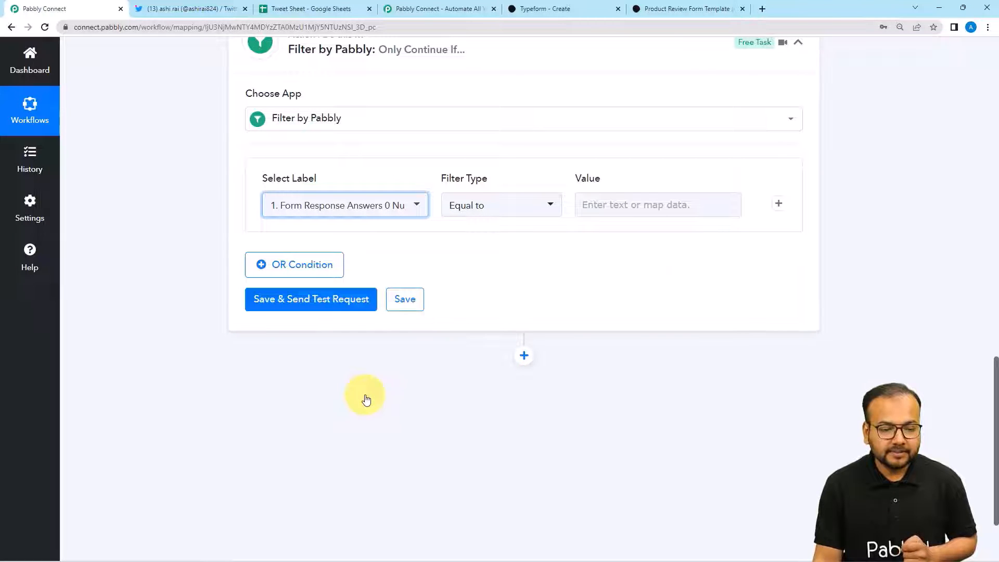
click(542, 215)
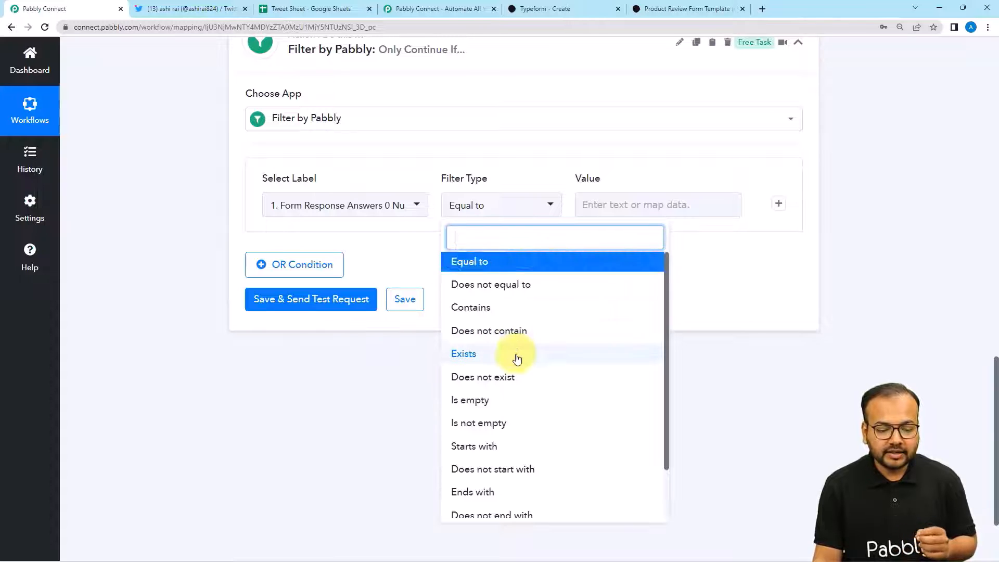
scroll(517, 359, down, 2)
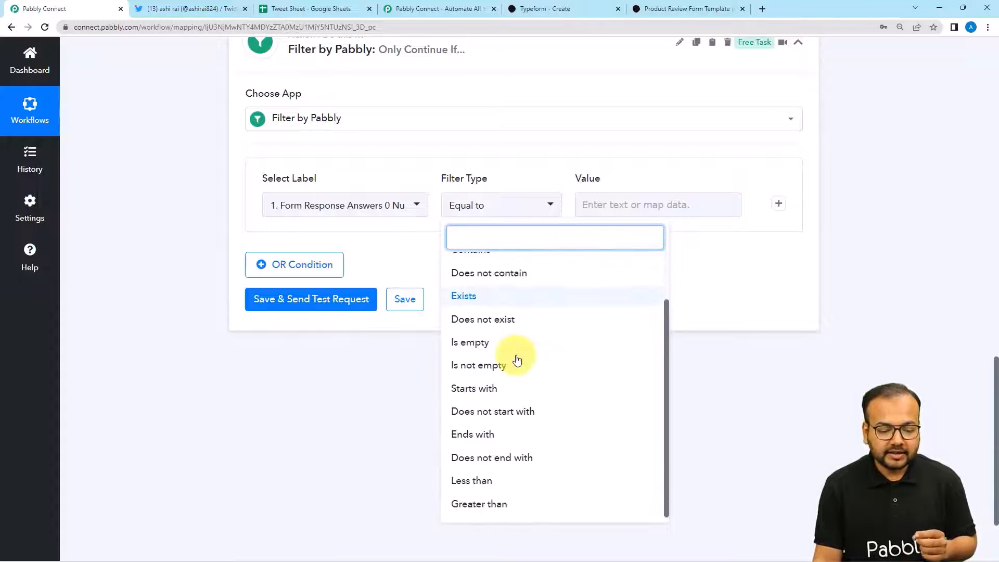
click(498, 506)
click(614, 208)
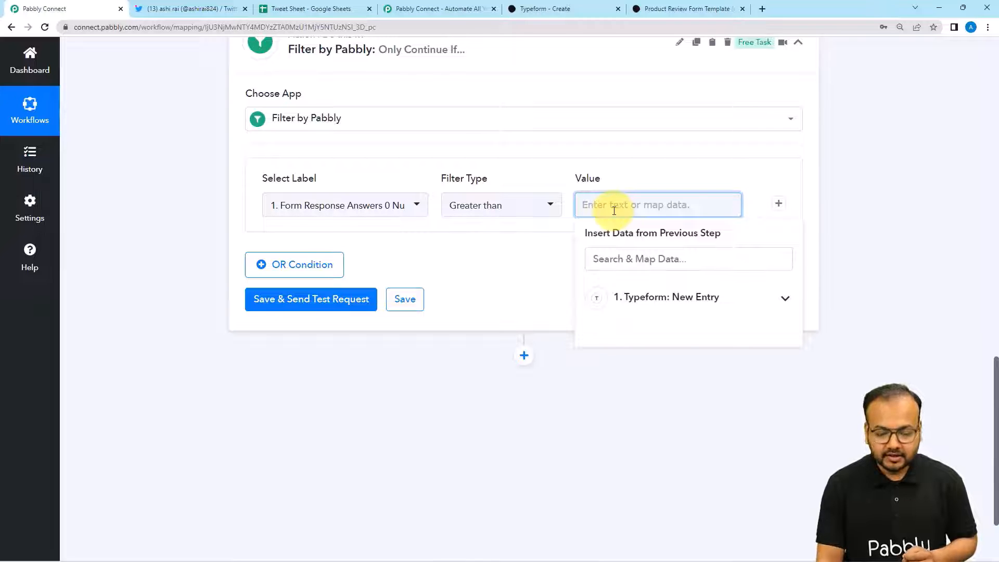
click(639, 183)
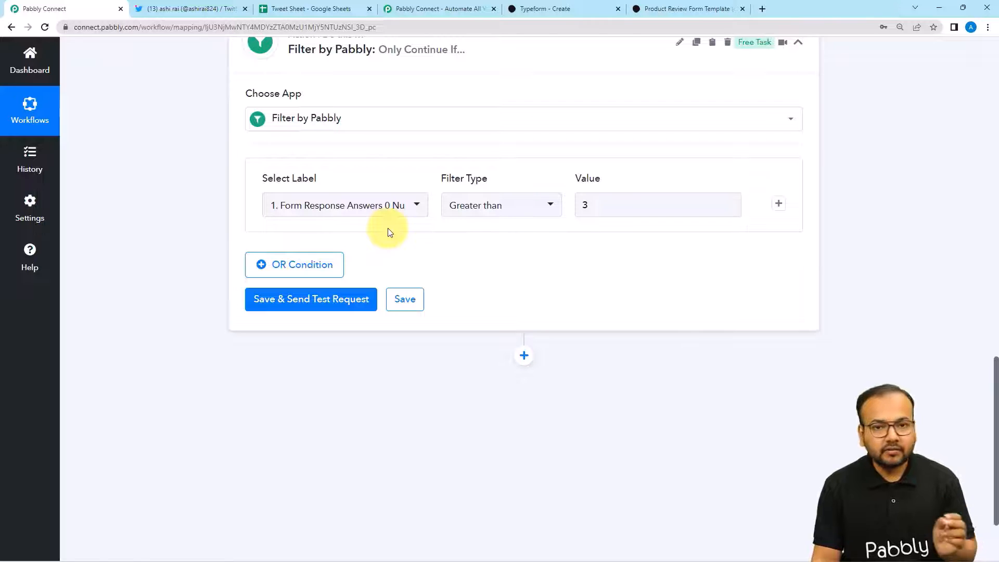
- Add an AND condition using the NPS field Form Response Answers 1 Number
click(779, 204)
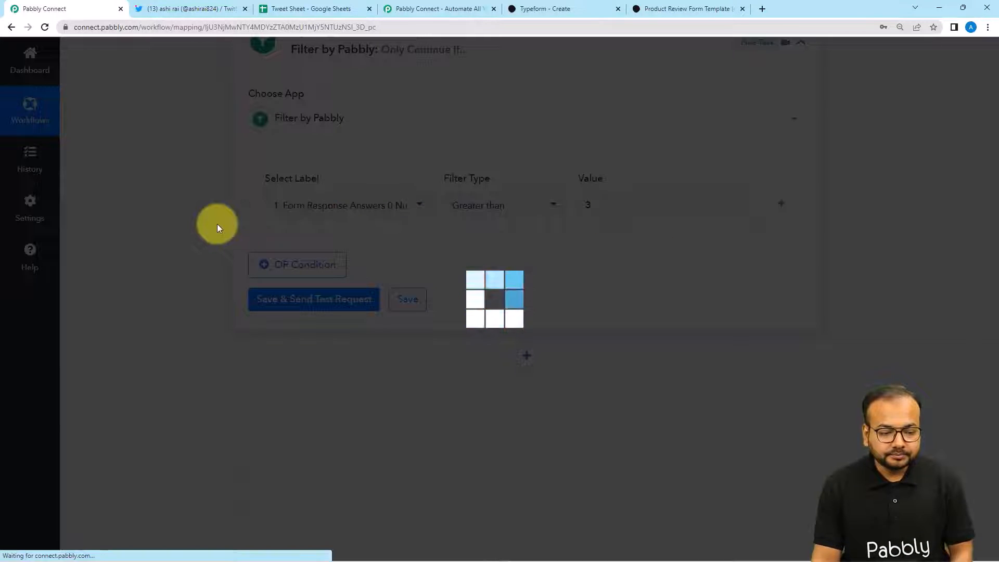
scroll(217, 224, down, 1)
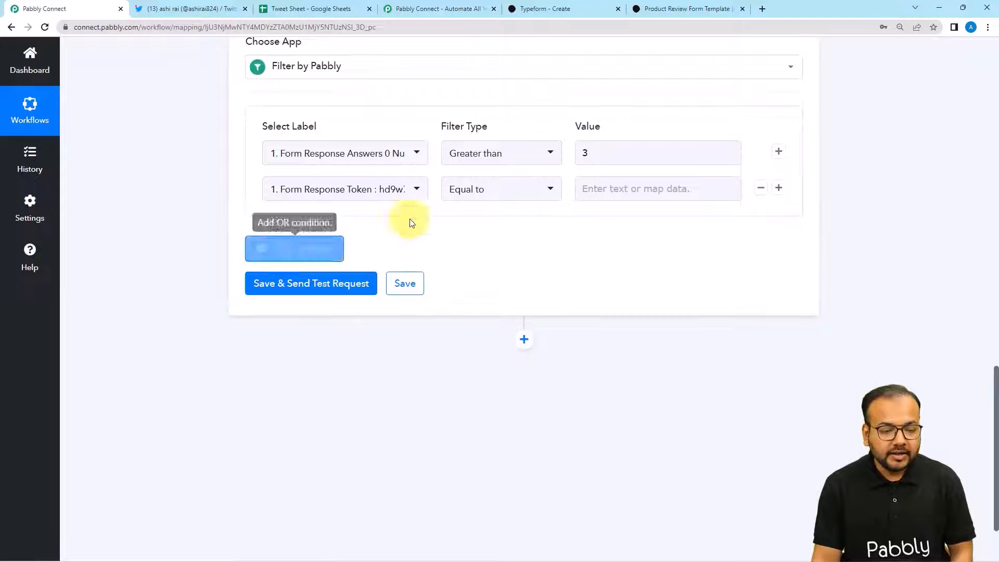
click(371, 195)
click(375, 253)
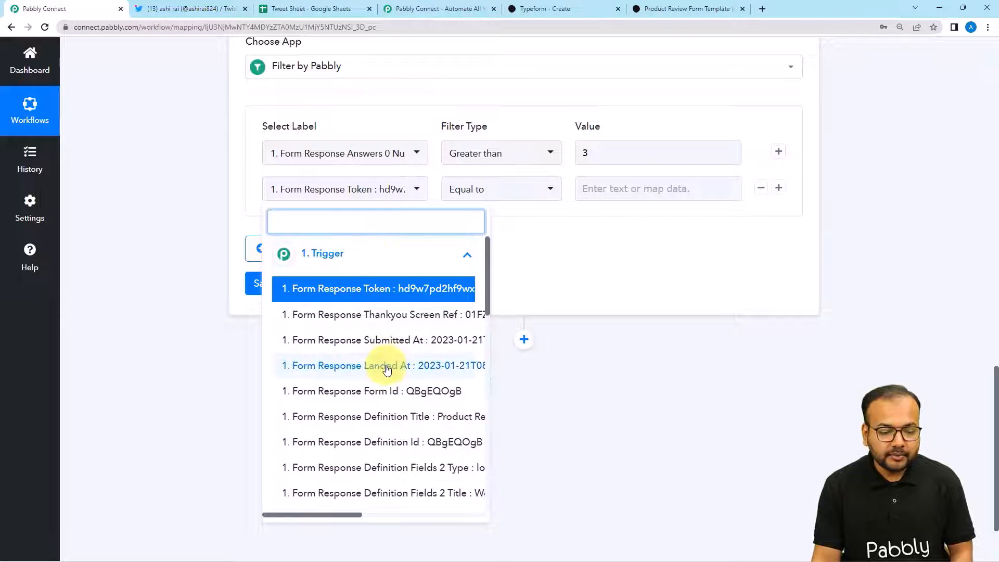
scroll(336, 497, down, 1)
click(341, 515)
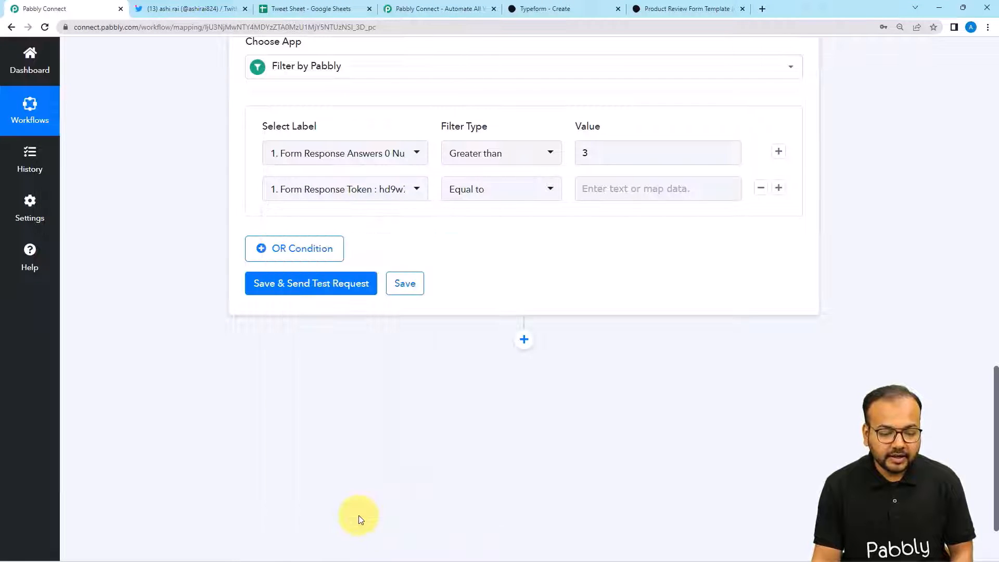
click(335, 192)
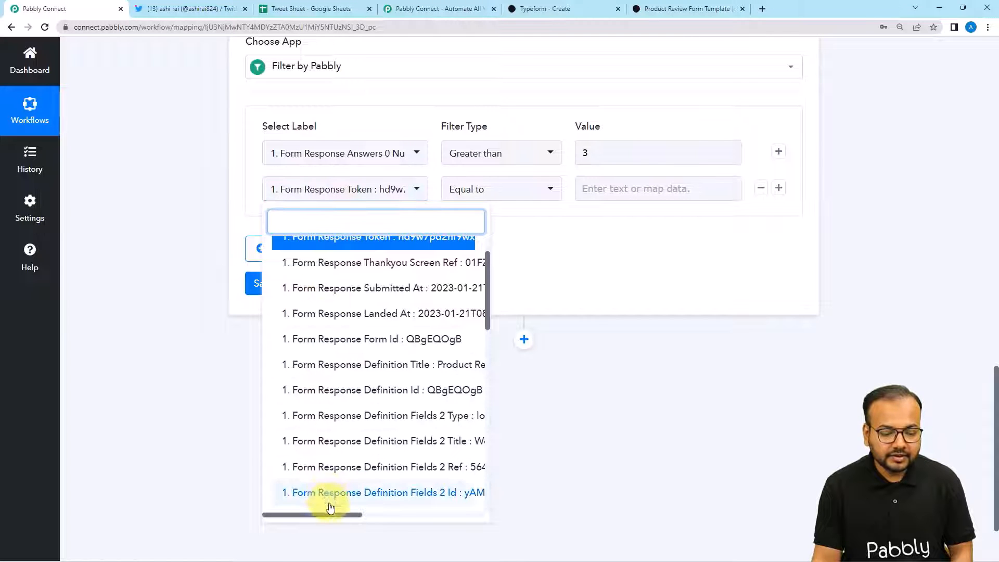
drag(331, 518, 381, 375)
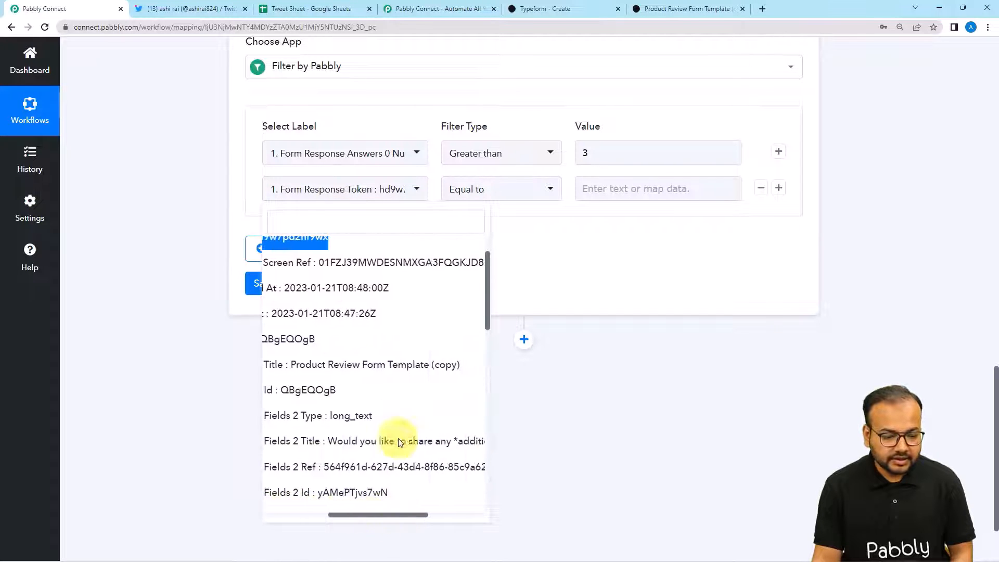
scroll(378, 370, down, 5)
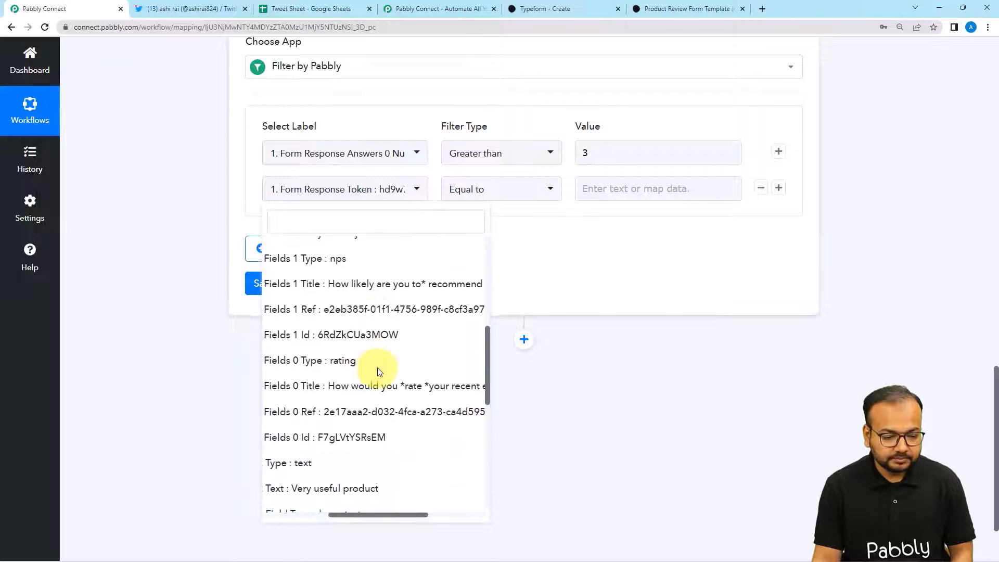
scroll(378, 371, down, 2)
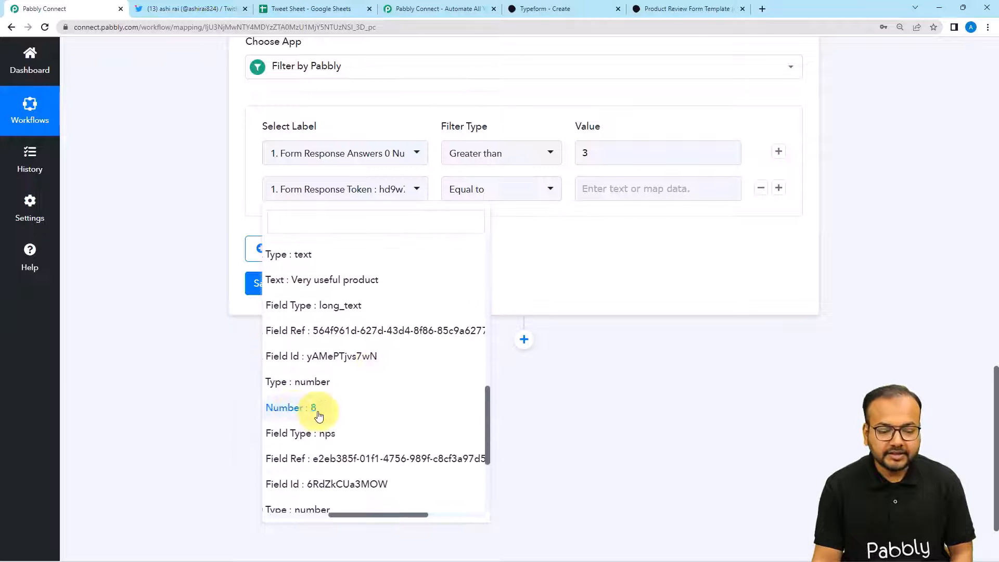
click(330, 415)
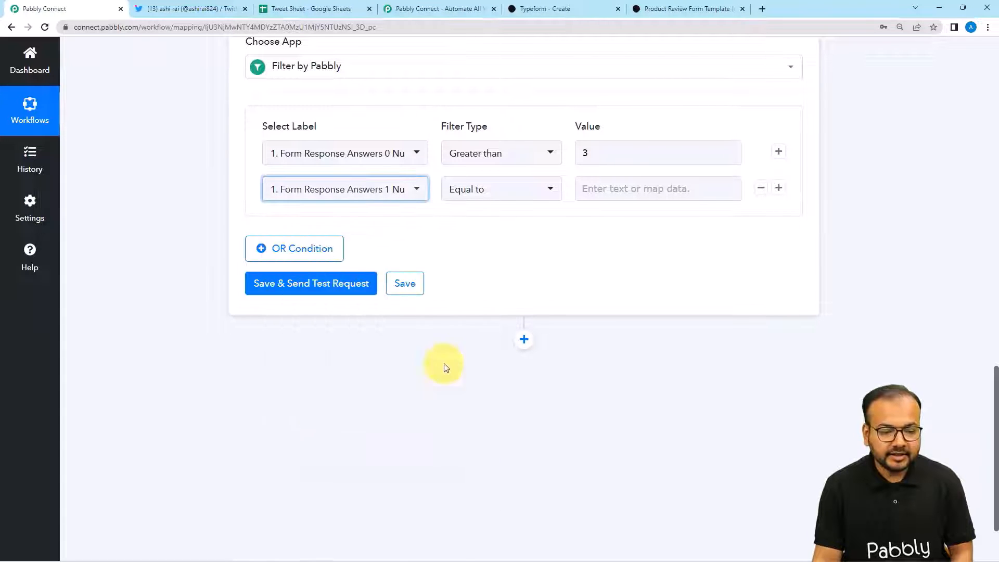
- Make the second condition Greater than with a value of 6
click(501, 195)
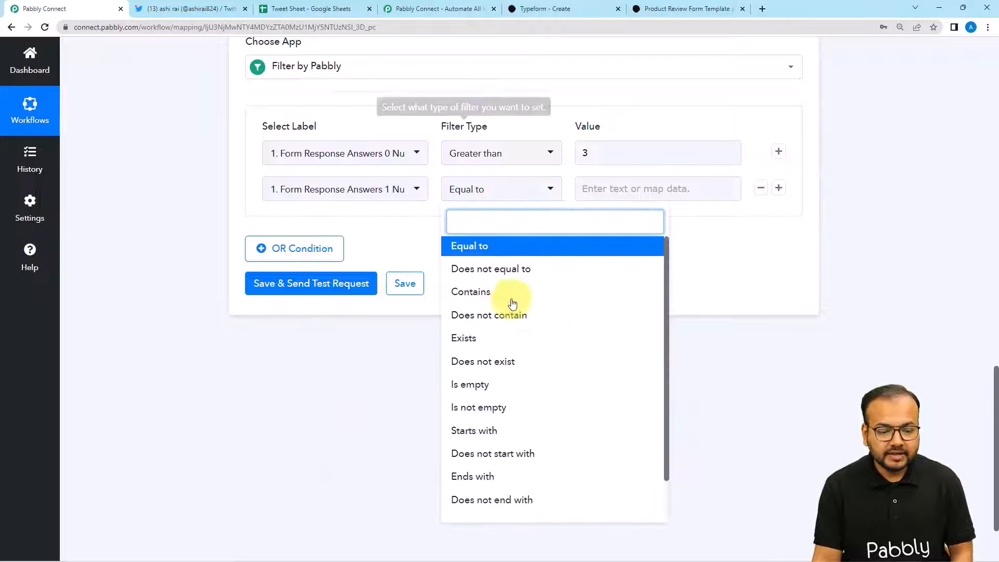
scroll(510, 468, down, 1)
click(502, 506)
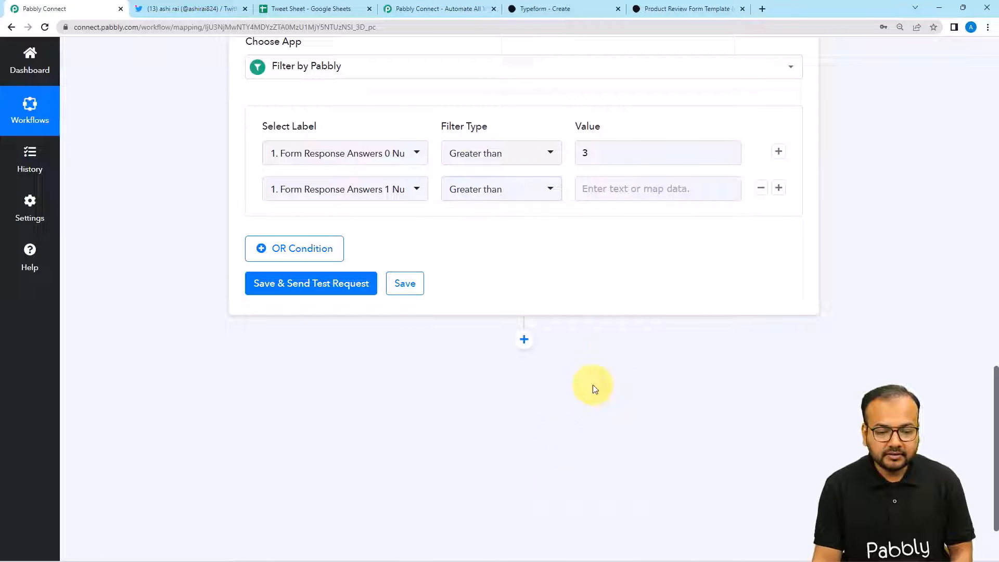
click(636, 200)
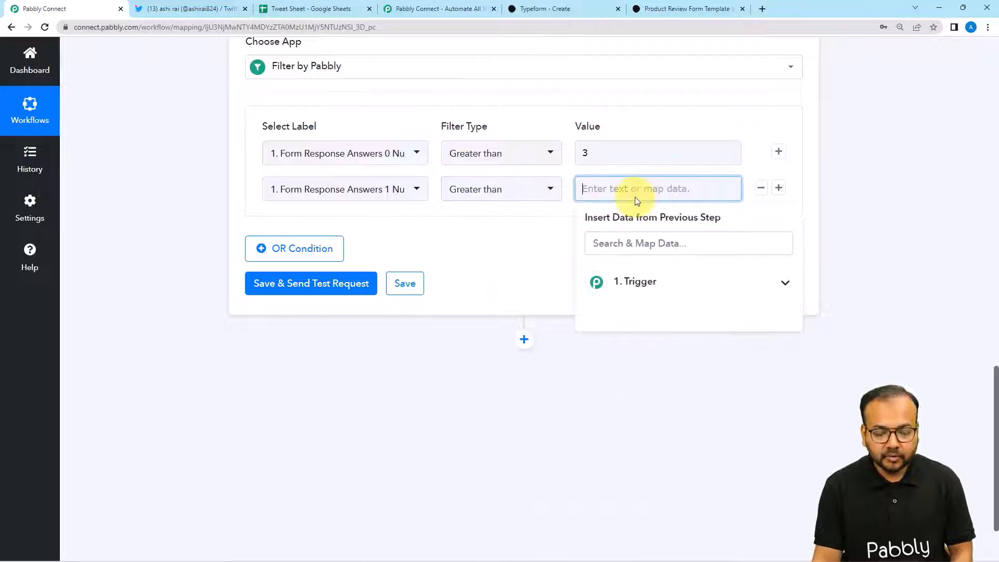
click(544, 232)
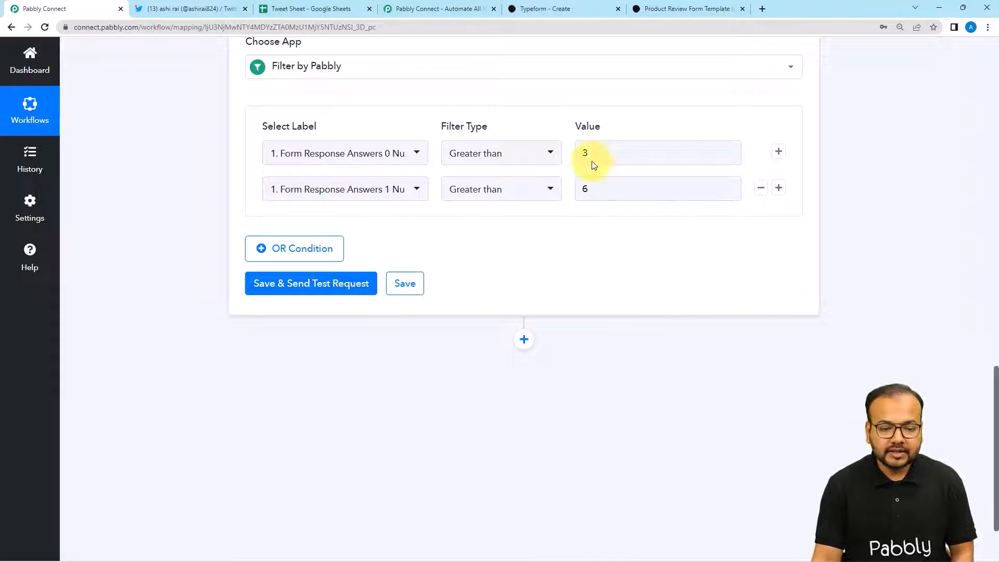
scroll(497, 233, down, 2)
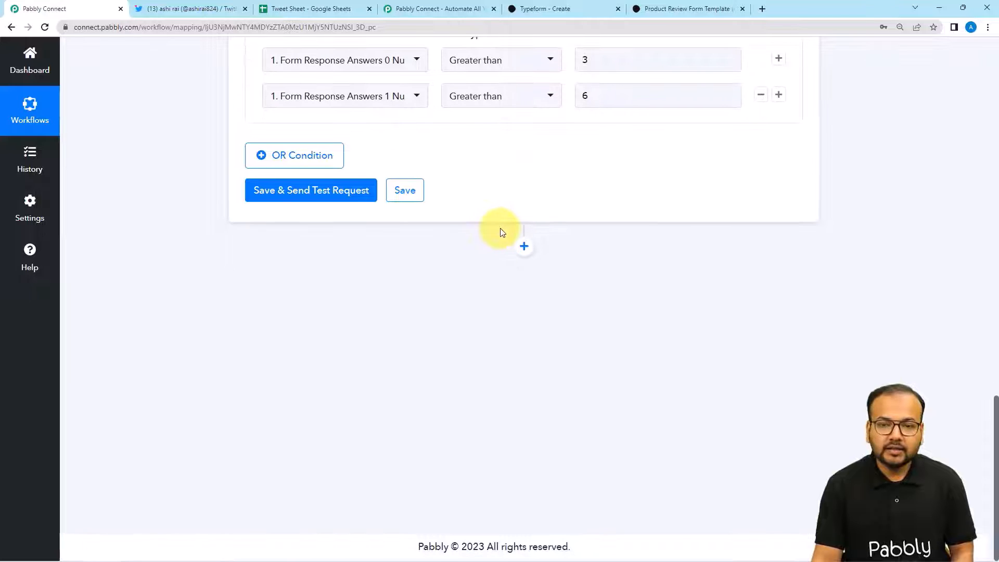
- Save and test the filter, confirming status success with the message 'Condition is true'
click(296, 192)
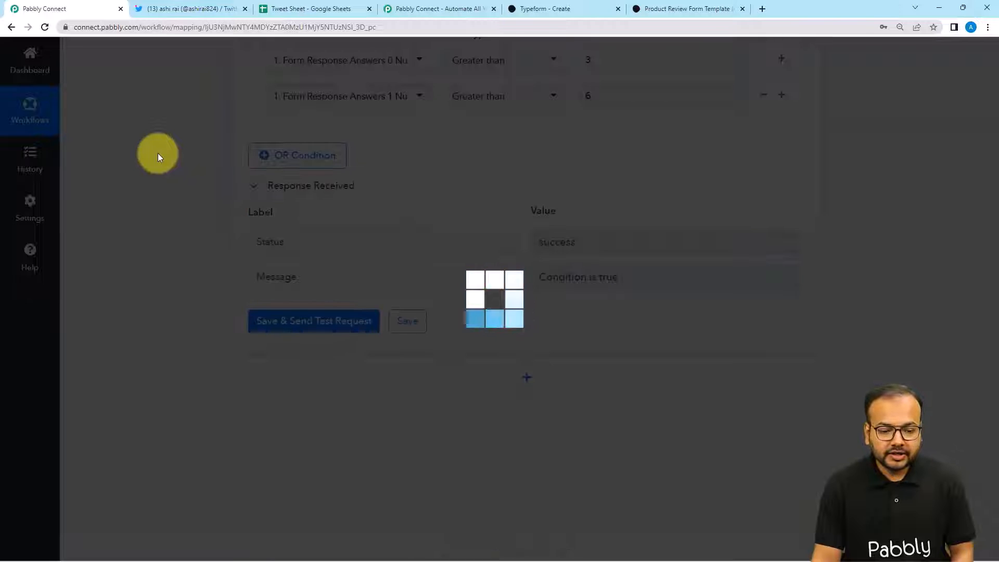
scroll(157, 153, down, 2)
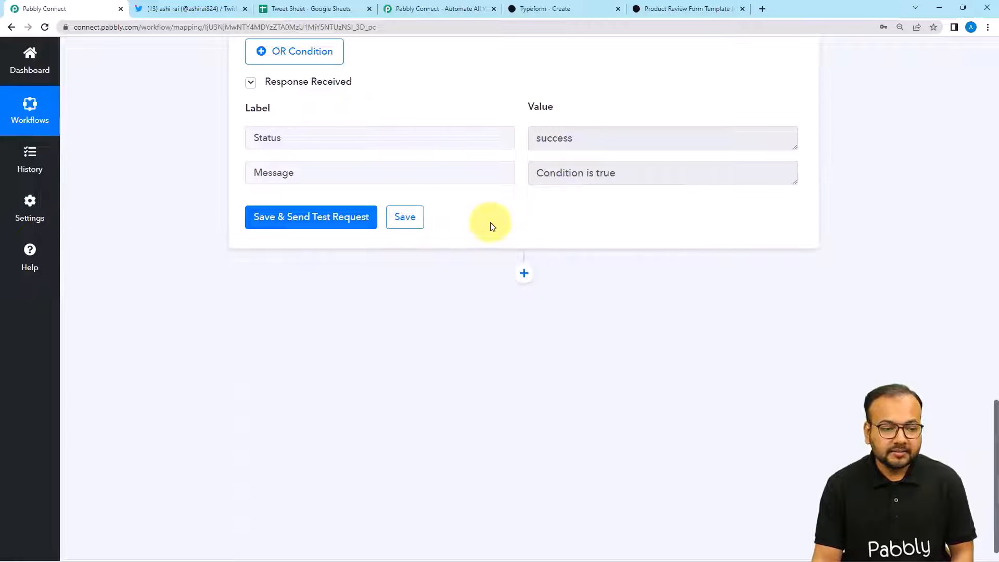
scroll(491, 223, up, 6)
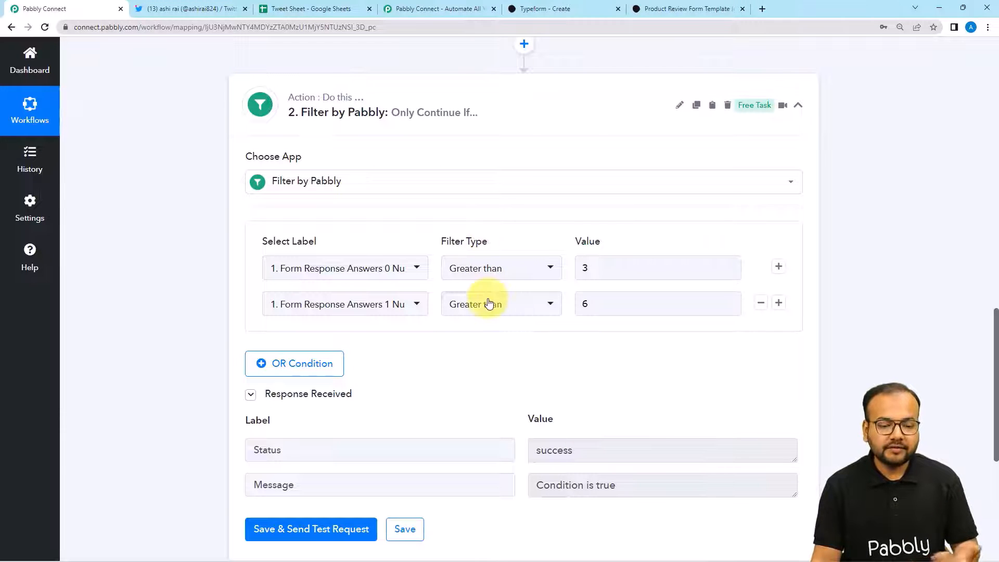
scroll(482, 362, down, 6)
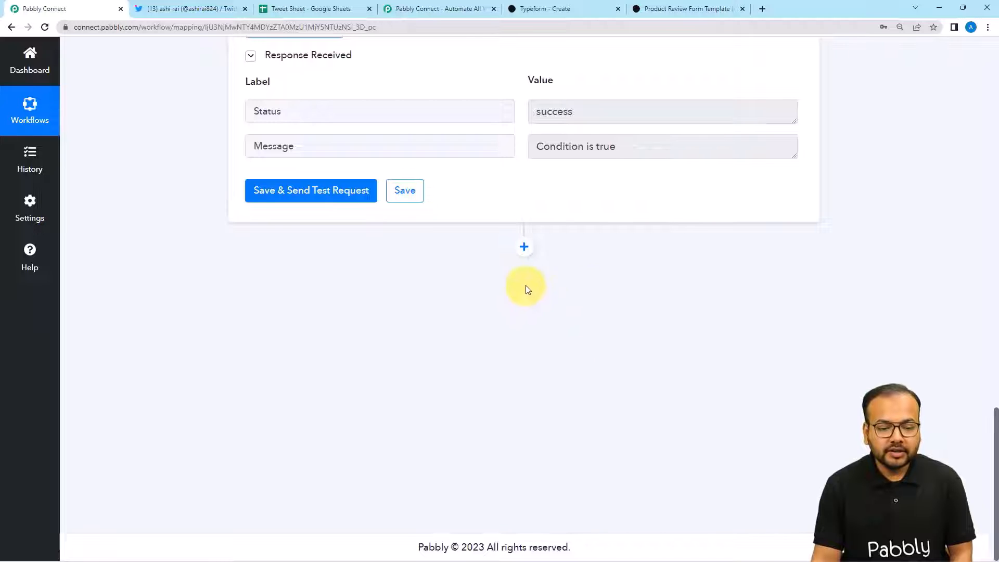
- Add an action step below the filter and pick Twitter as its app via a 'twitt' search
click(524, 247)
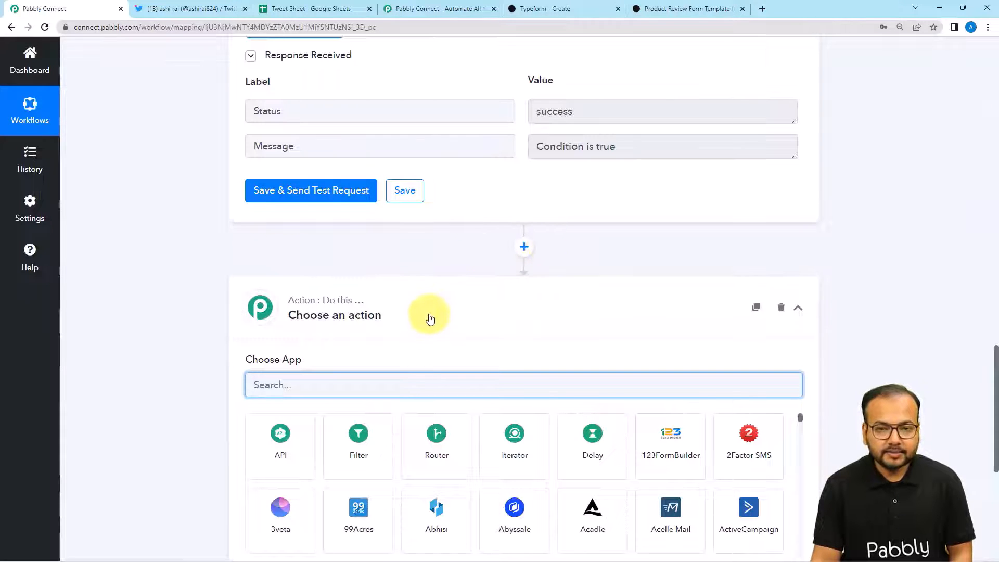
scroll(424, 307, down, 2)
text(t)
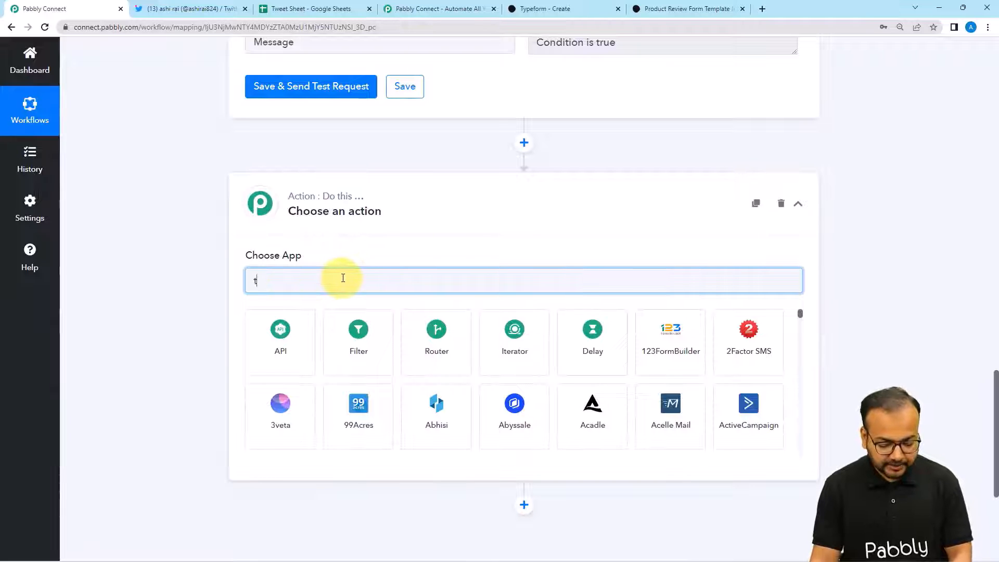
text(wit)
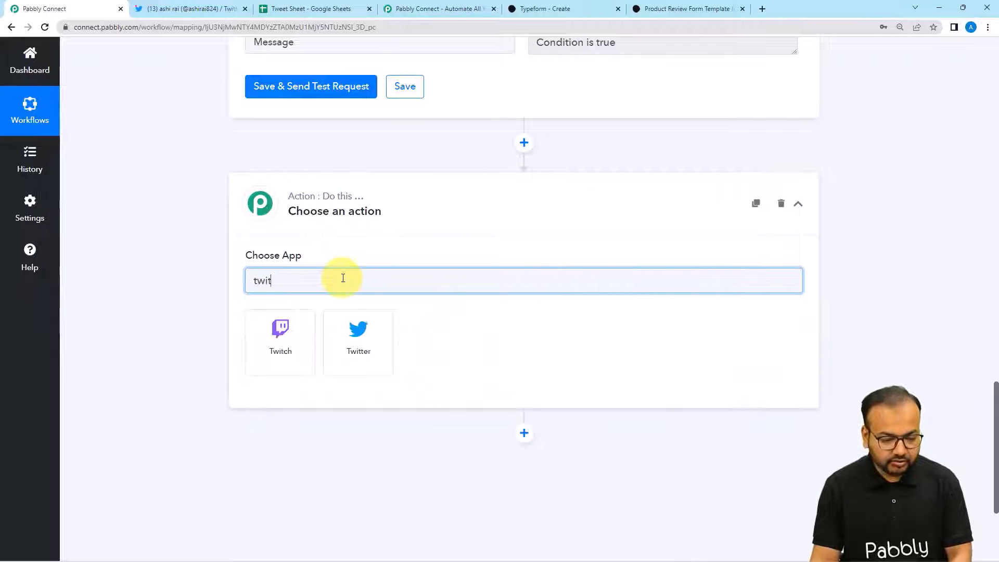
text(t)
click(292, 338)
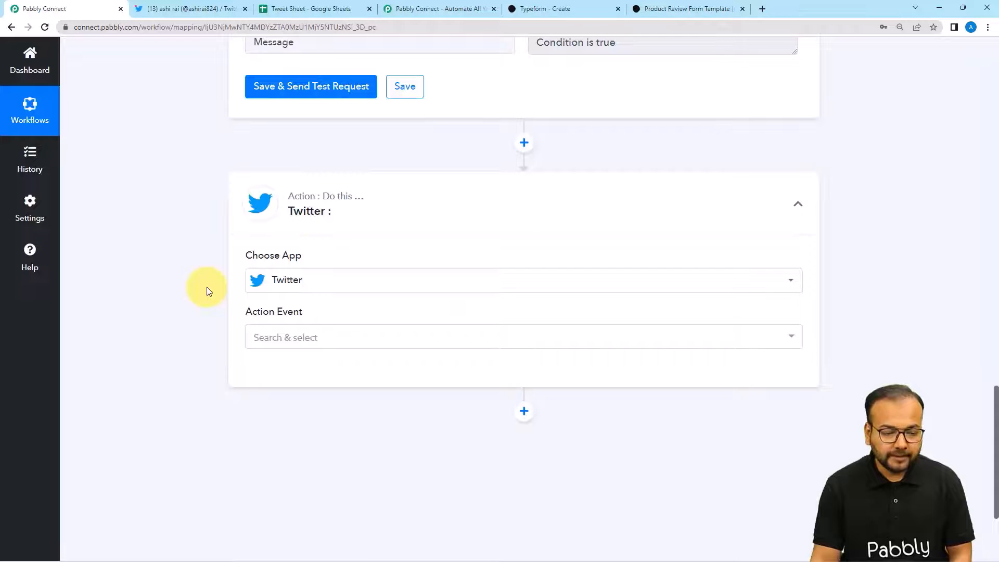
scroll(205, 290, down, 3)
- Choose Create Tweet as the action event and link a newly authorized Twitter account
click(296, 179)
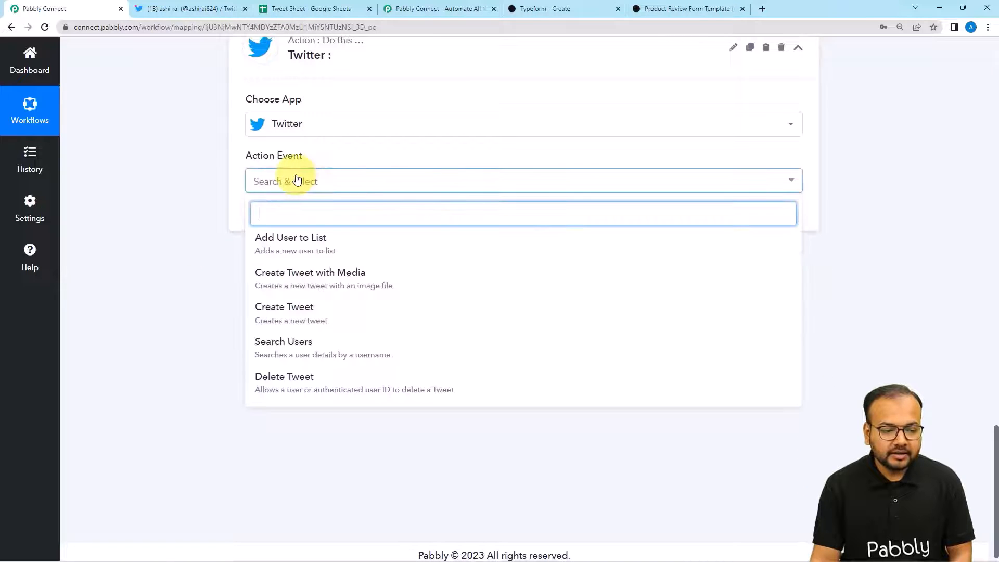
click(281, 317)
click(270, 224)
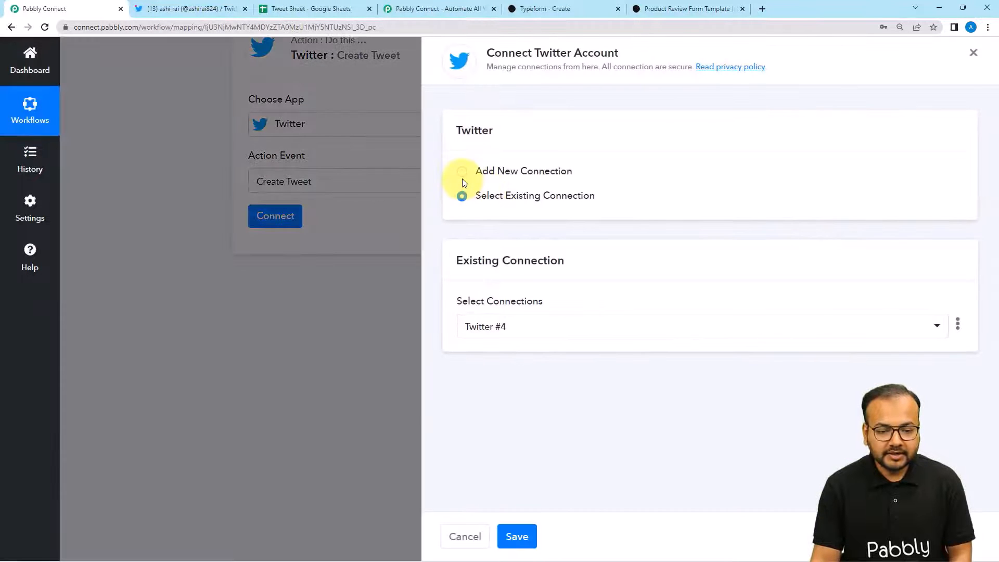
click(462, 171)
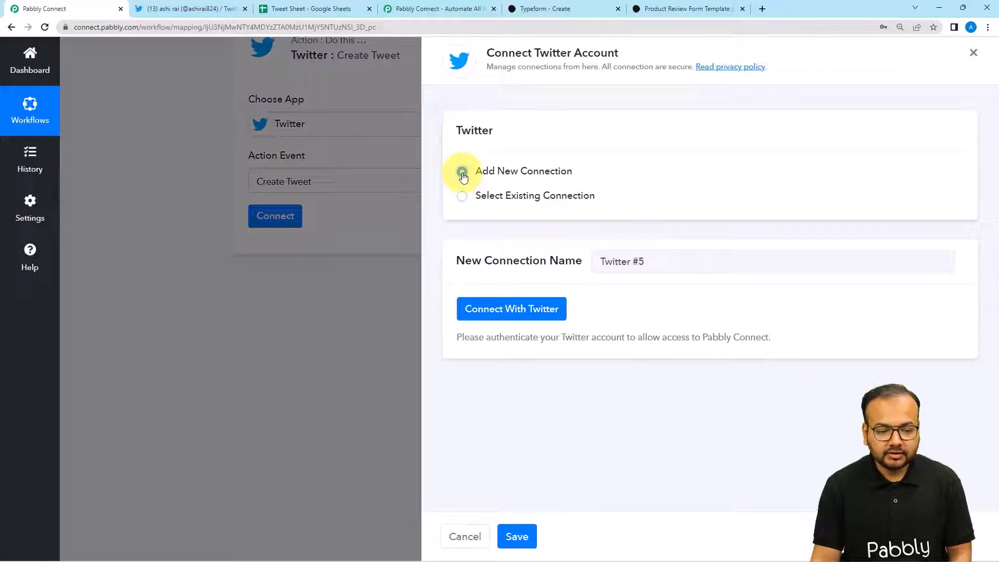
click(486, 310)
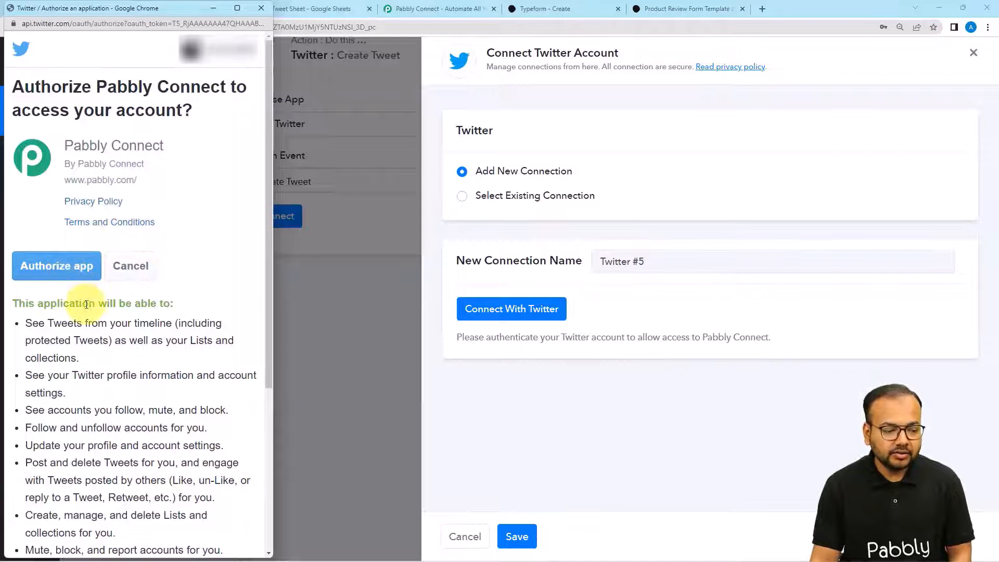
click(67, 266)
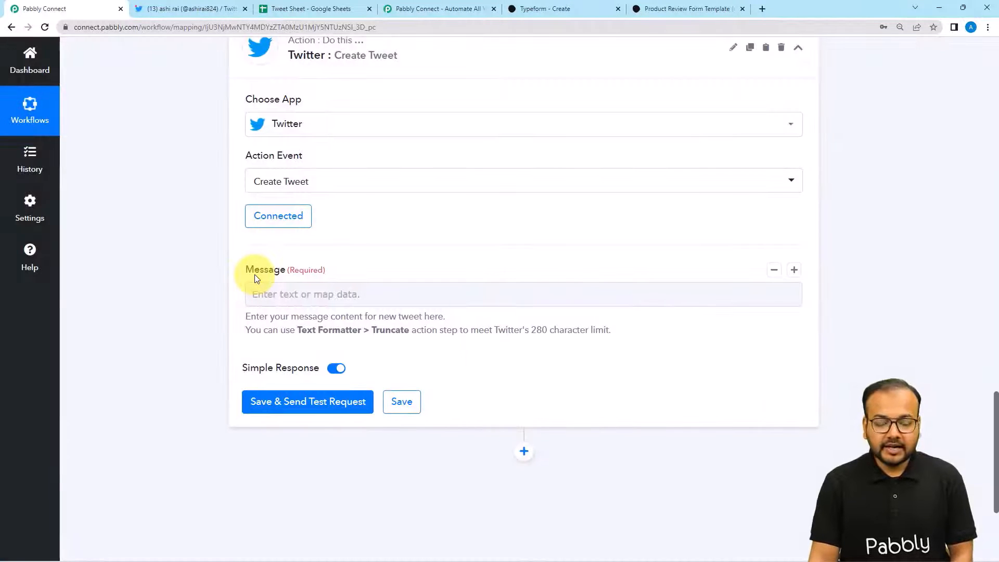
- Write 'New feedback received from our customer.' in the tweet Message and begin a 'Star Ratings:' line below it
scroll(364, 260, down, 1)
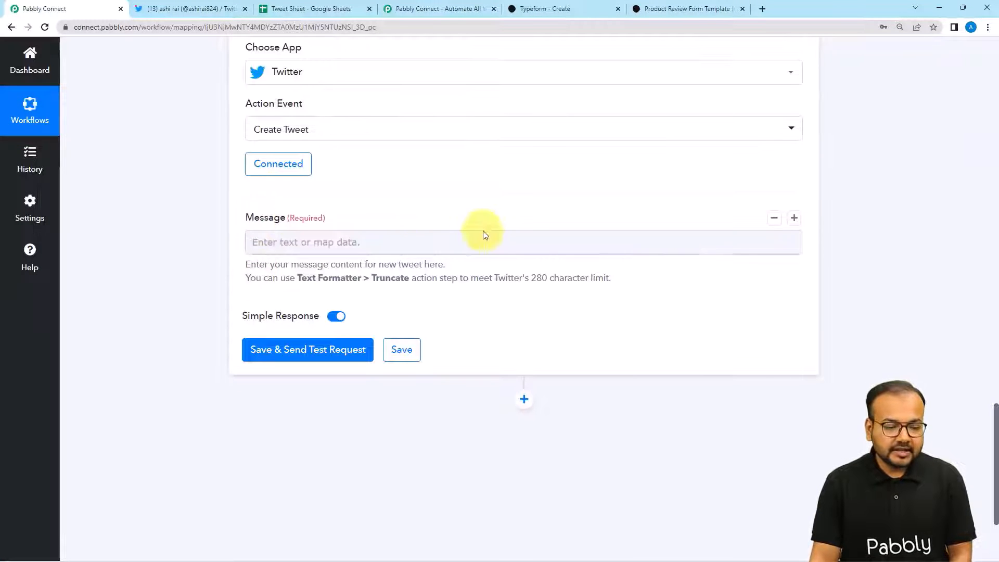
click(347, 244)
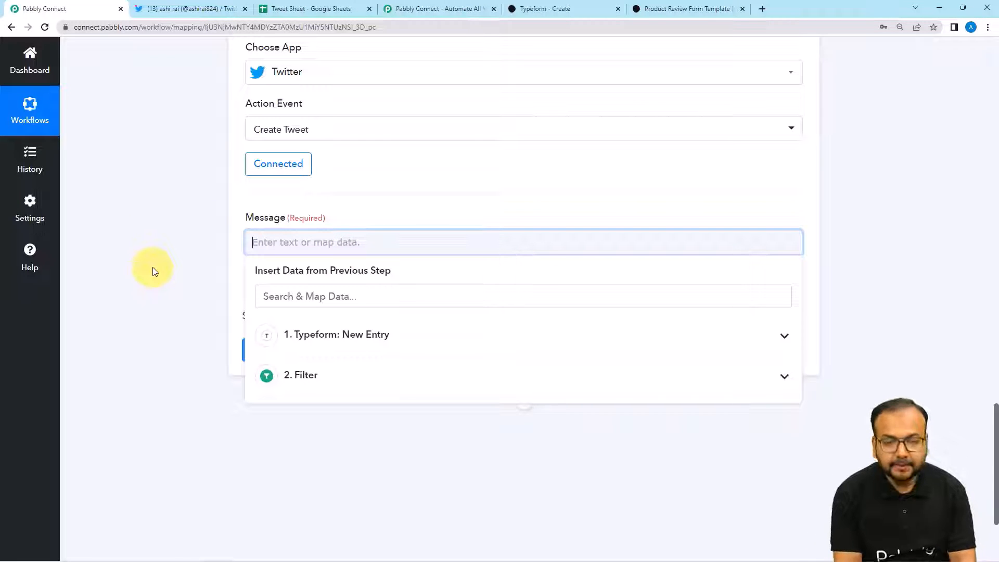
text(N)
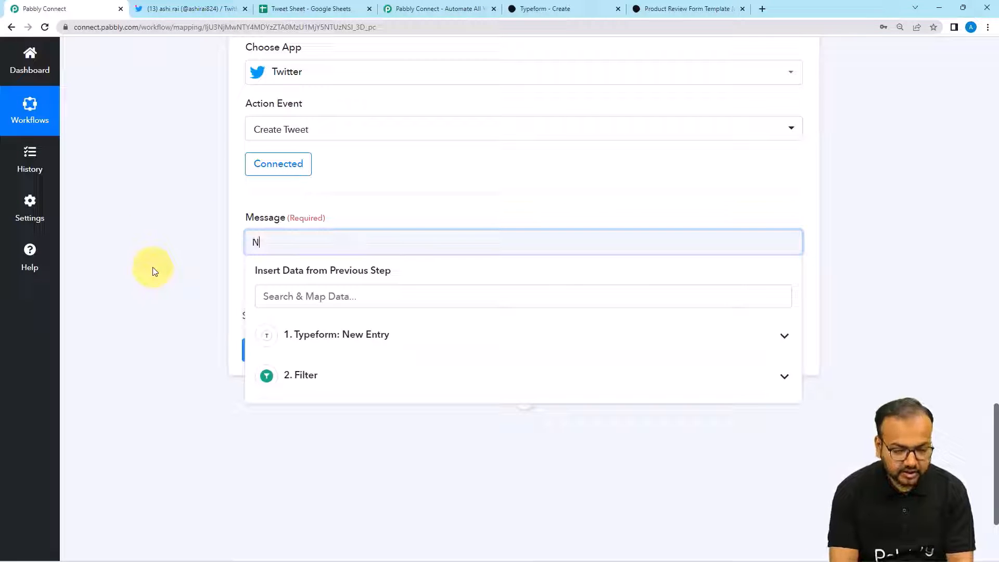
text(ew feed)
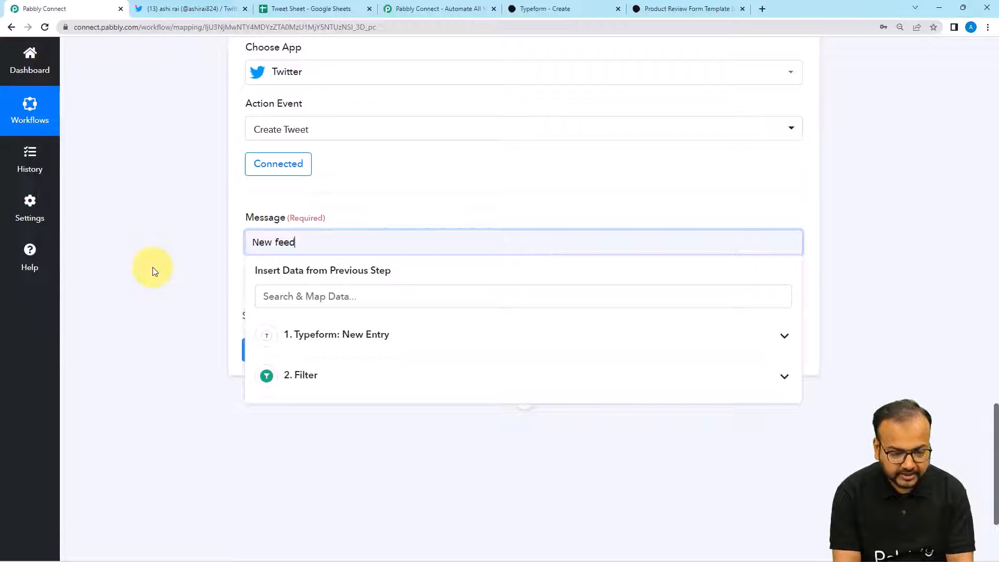
text(back received from our custome)
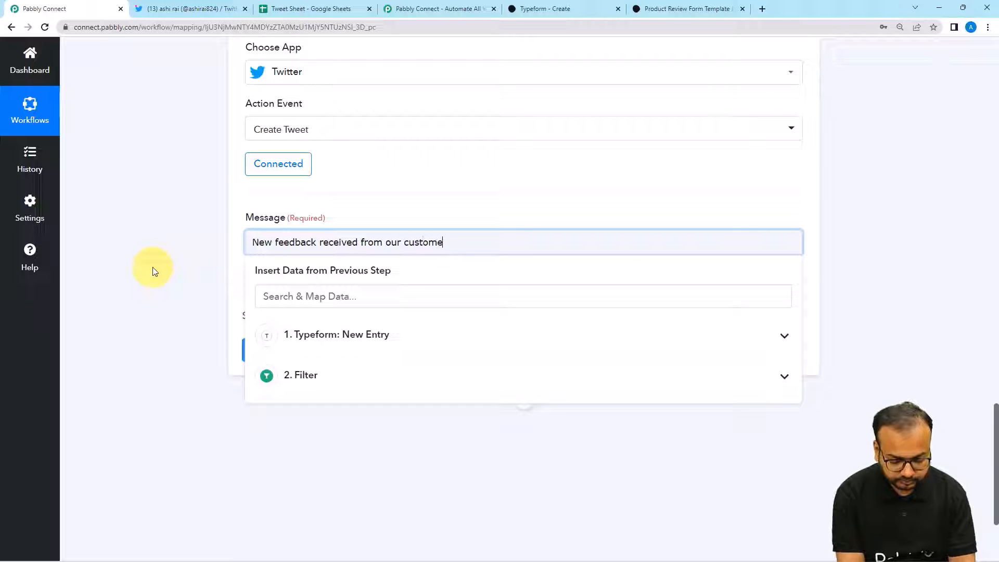
text(.)
key(Return)
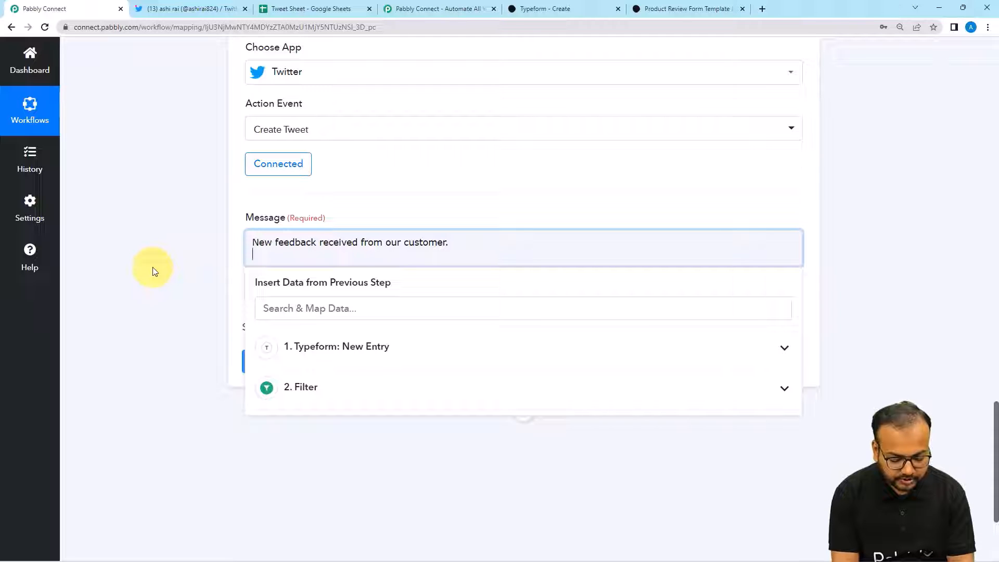
text(S)
key(BackSpace)
text(Sta)
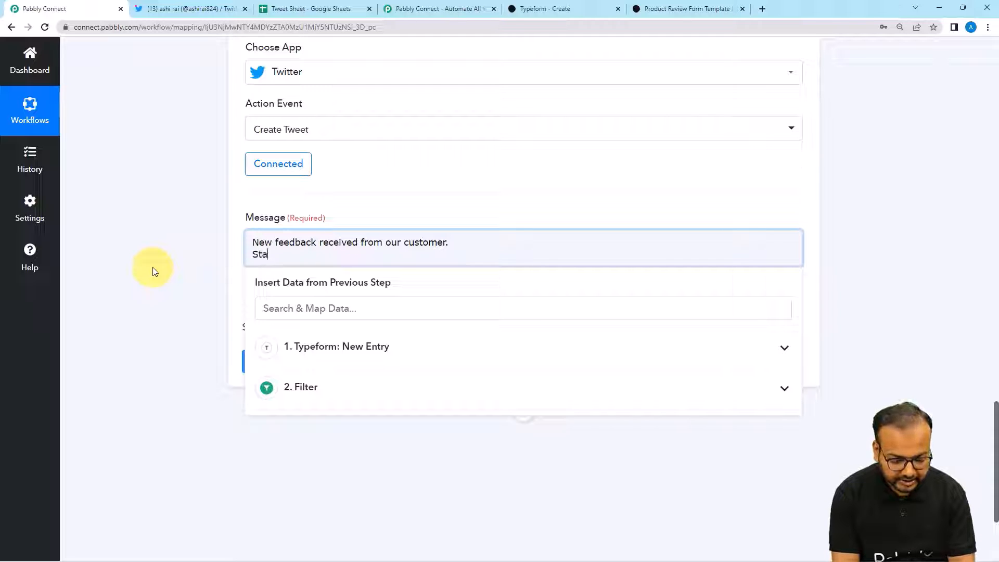
text(r Ratingd)
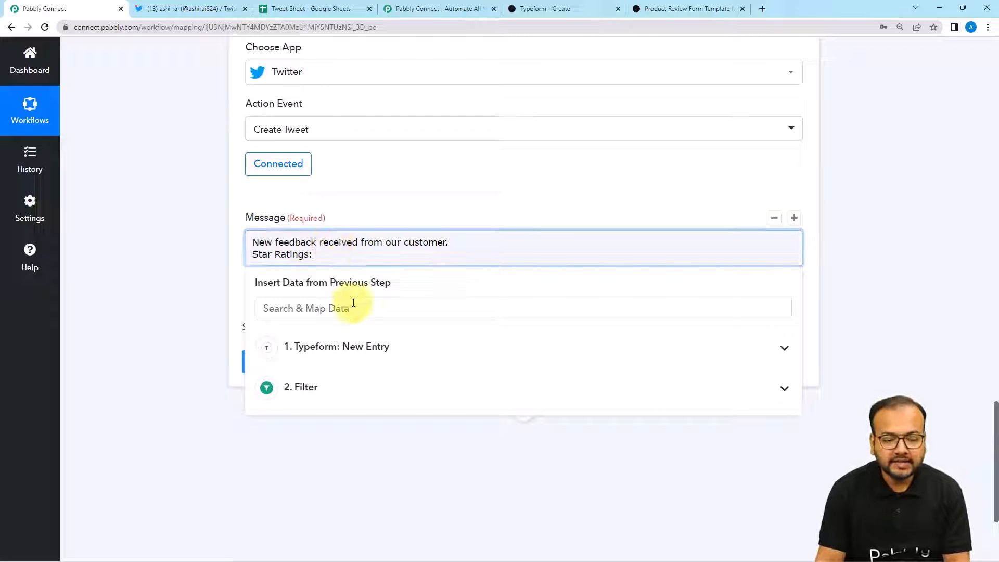
- Map the Typeform Answers 0 Number (star rating) after 'Star Ratings:' and start a new line
click(362, 363)
scroll(414, 481, down, 8)
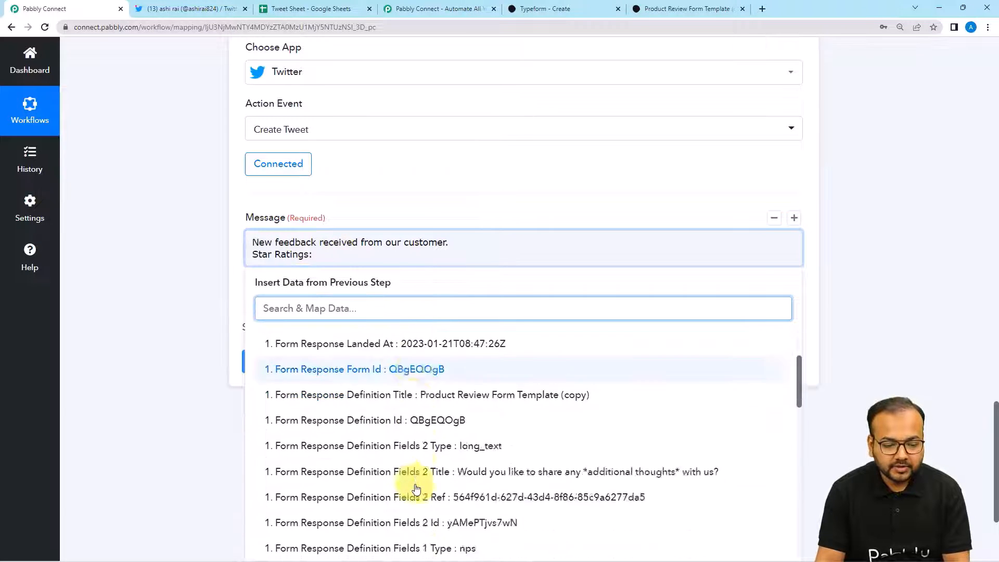
scroll(417, 488, down, 7)
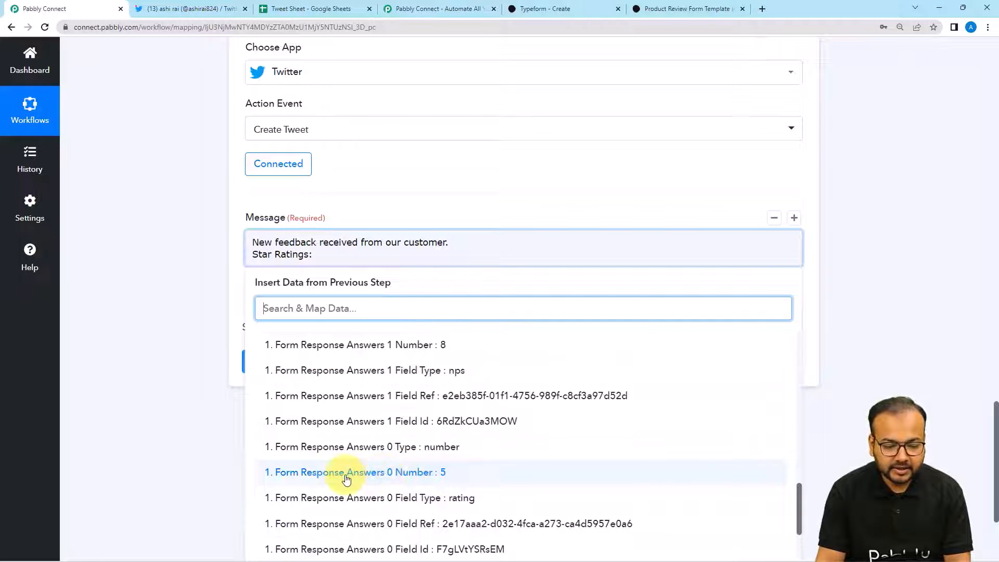
click(390, 472)
key(Return)
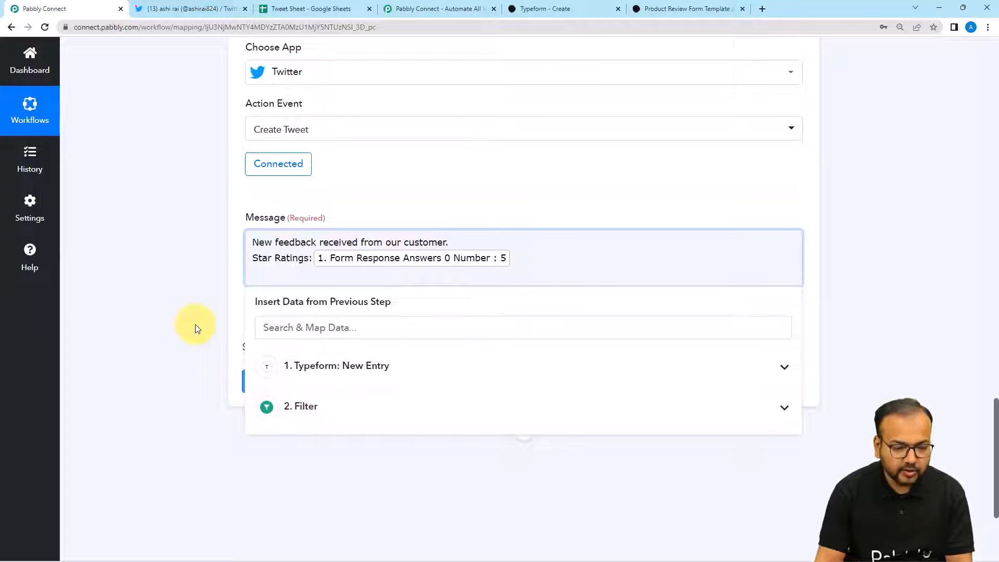
- Insert the Typeform Fields 1 Title question and add the 'Answer/Recommendation score:' label beneath it
click(366, 367)
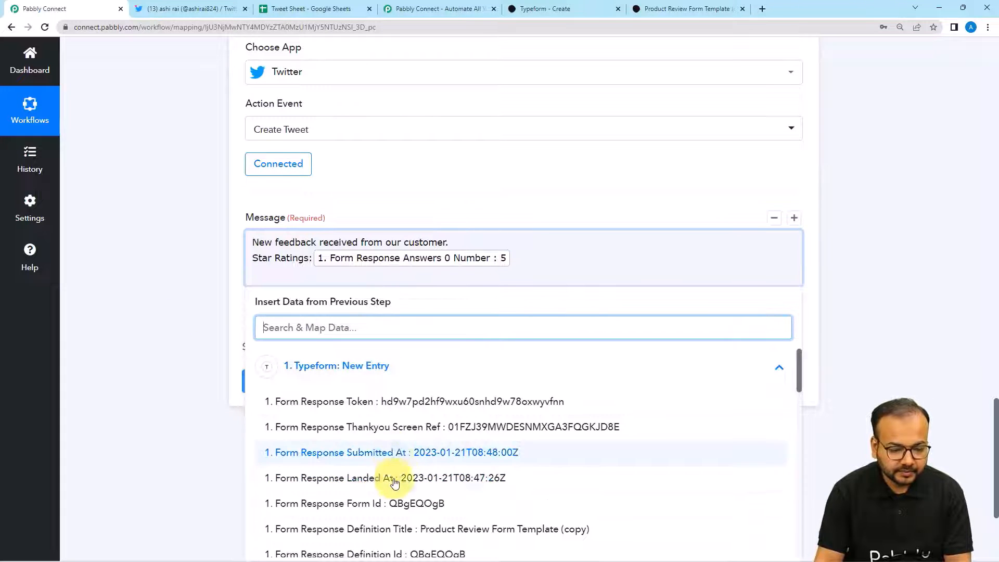
scroll(395, 483, down, 3)
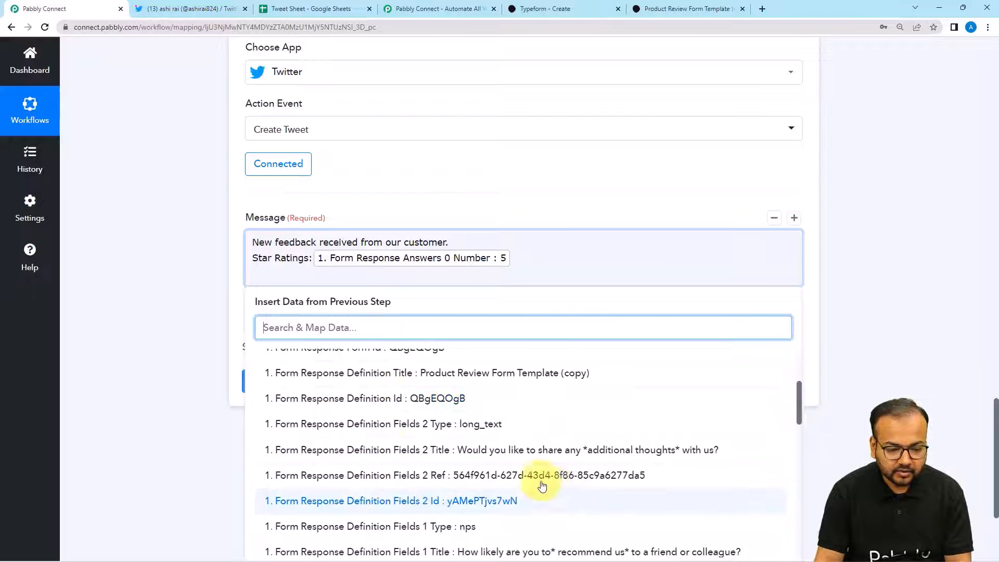
scroll(542, 486, down, 1)
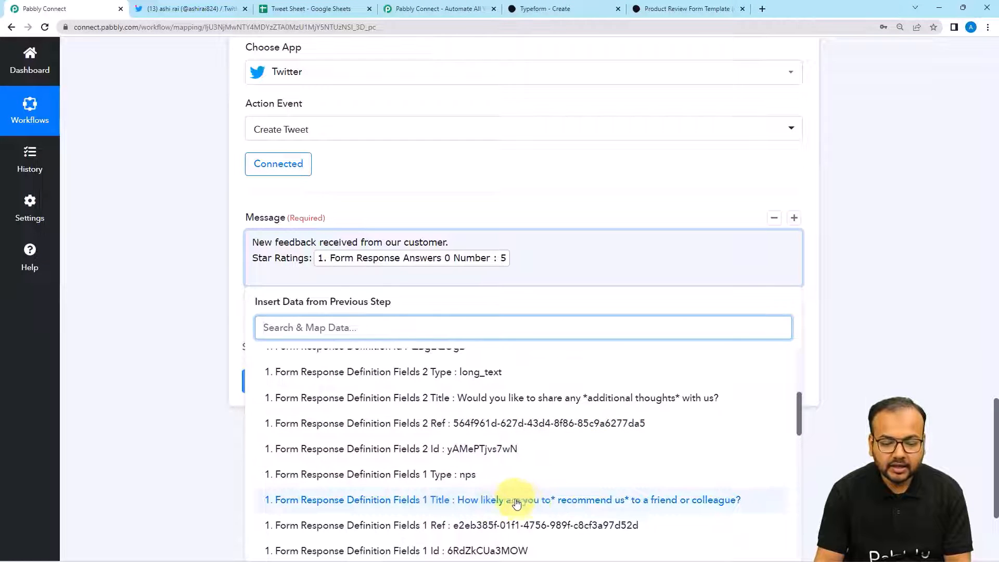
click(575, 501)
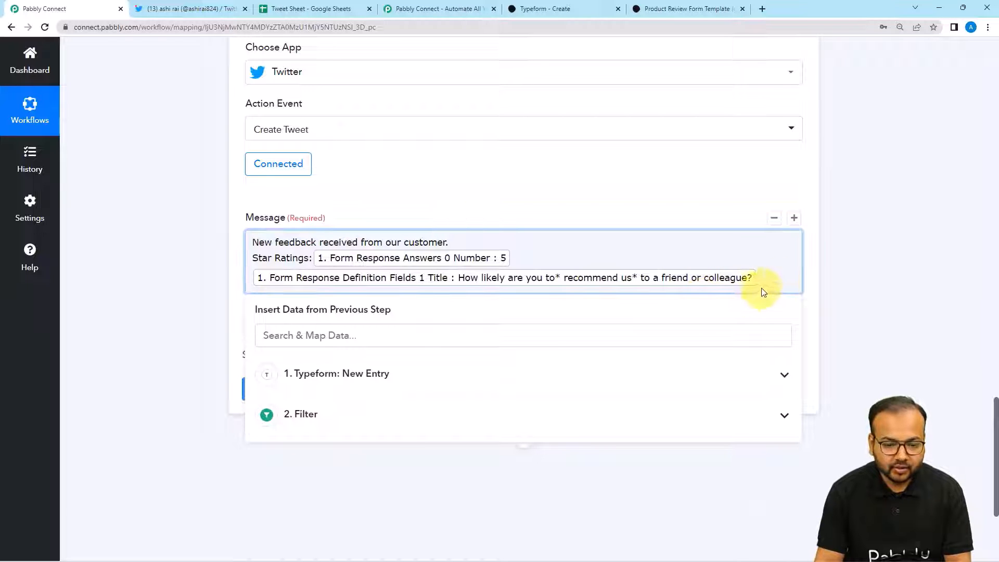
key(Return)
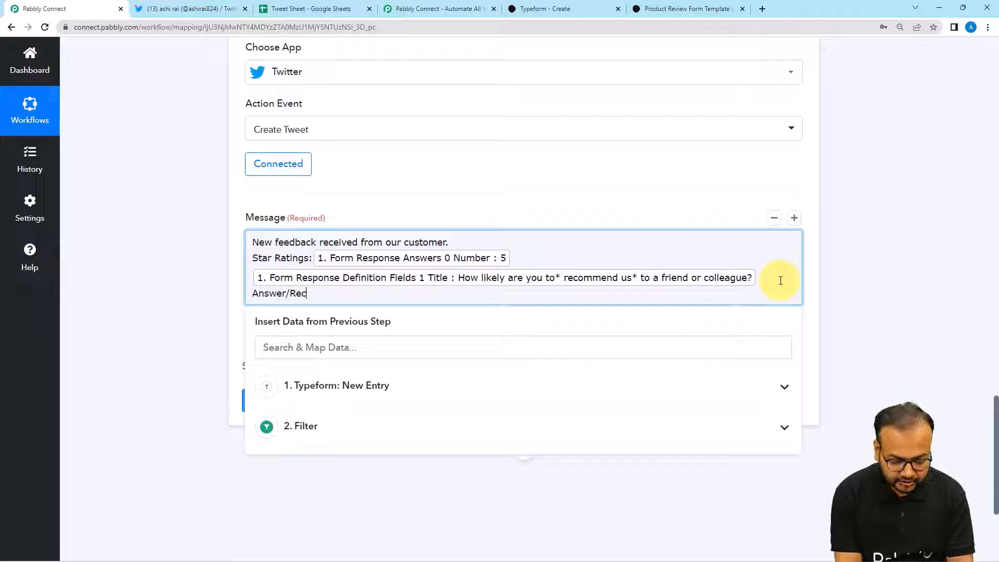
text(mendation score:)
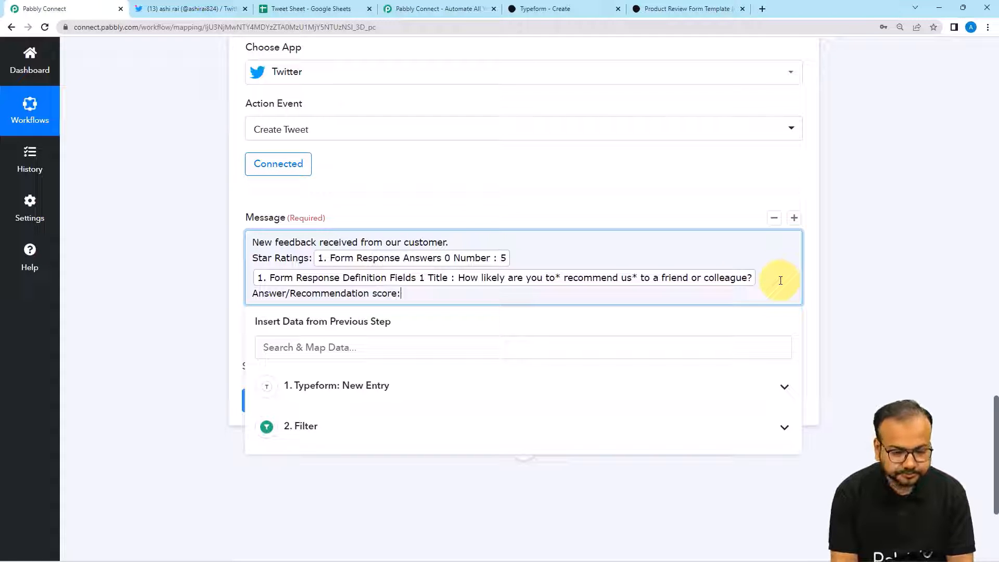
- Map the Typeform Answers 1 Number as the recommendation score after its label
click(509, 401)
scroll(487, 493, down, 10)
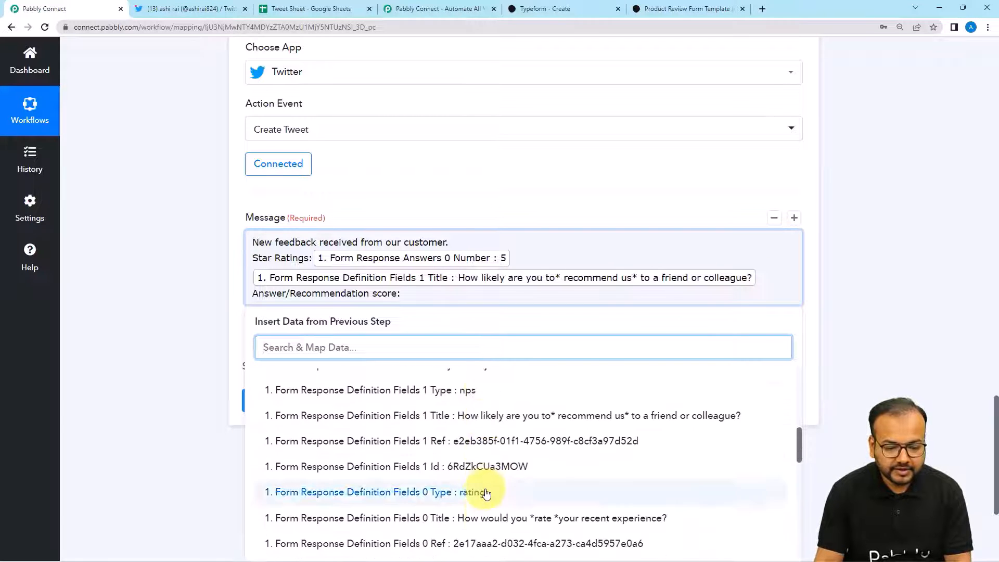
scroll(486, 493, down, 4)
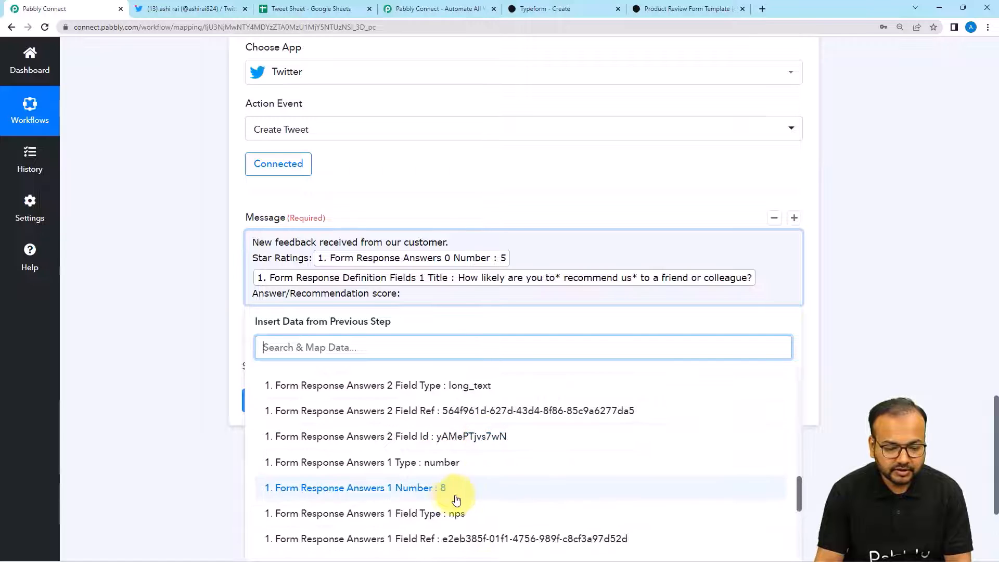
click(458, 496)
click(202, 325)
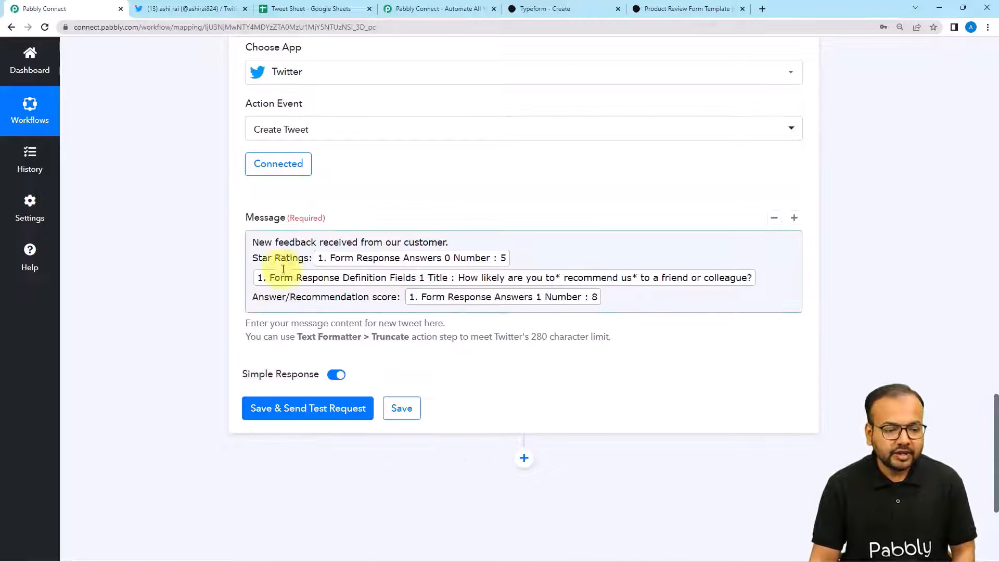
- Save the Create Tweet step and send a test request from Pabbly Connect
click(192, 9)
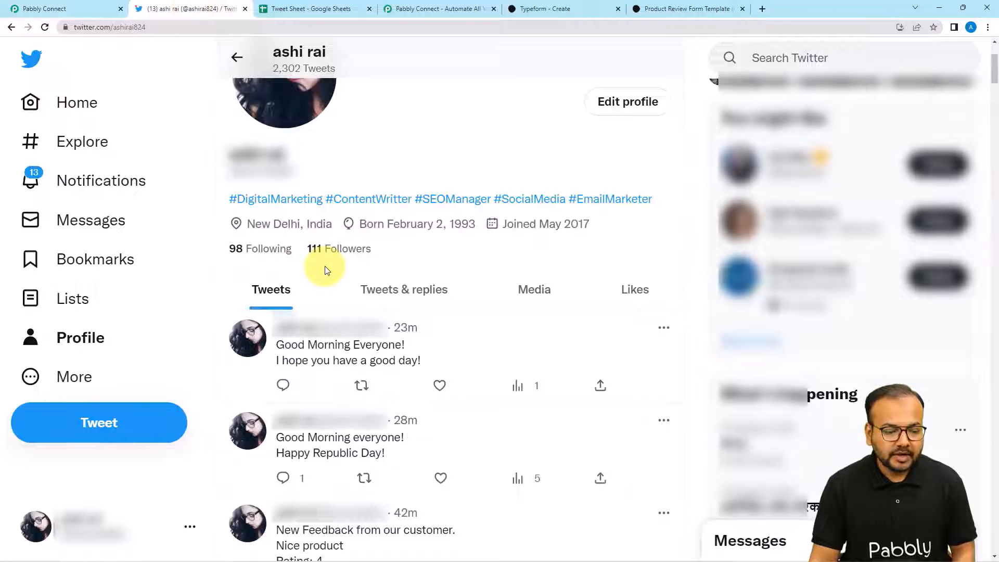
scroll(312, 209, down, 4)
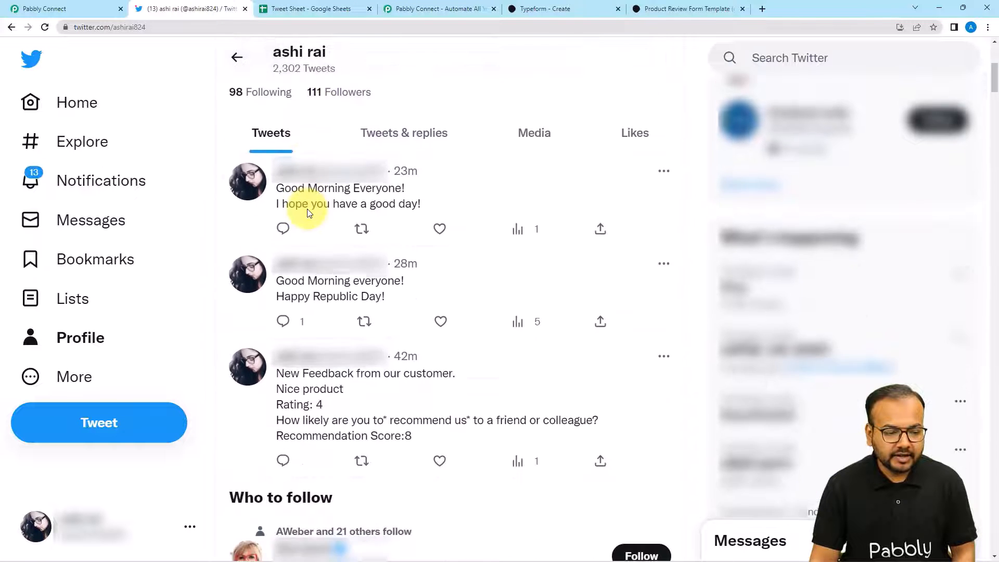
click(47, 7)
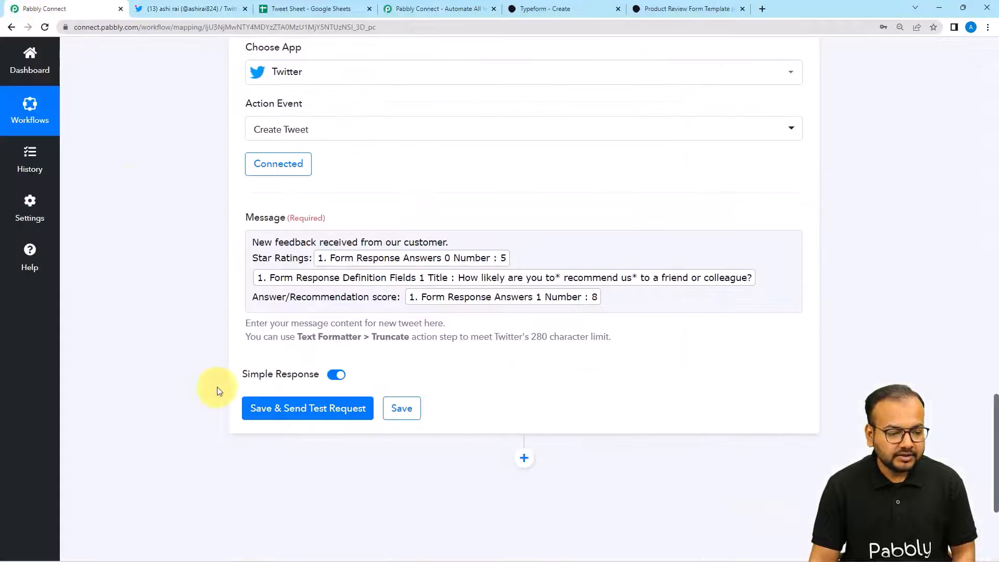
click(310, 411)
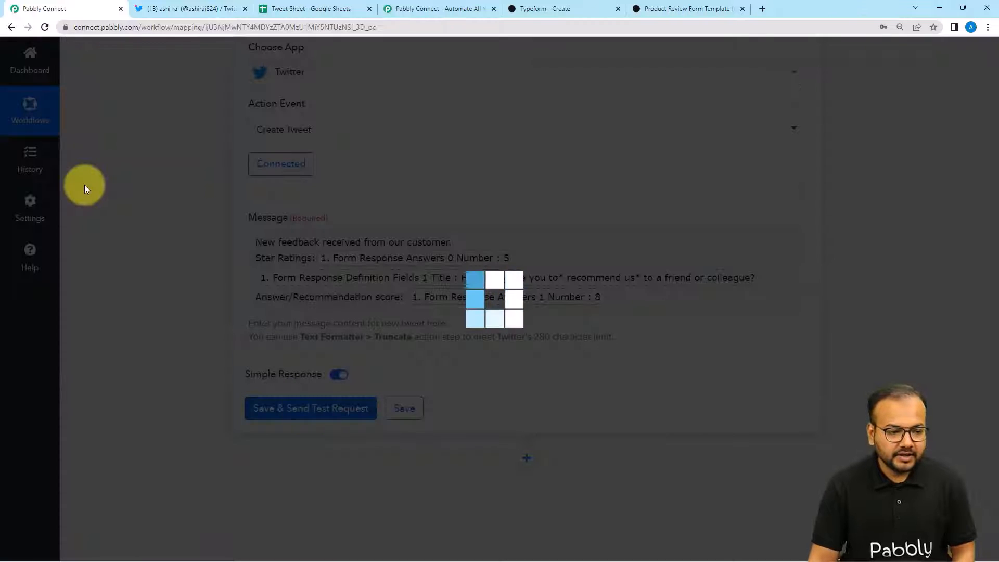
scroll(85, 185, down, 4)
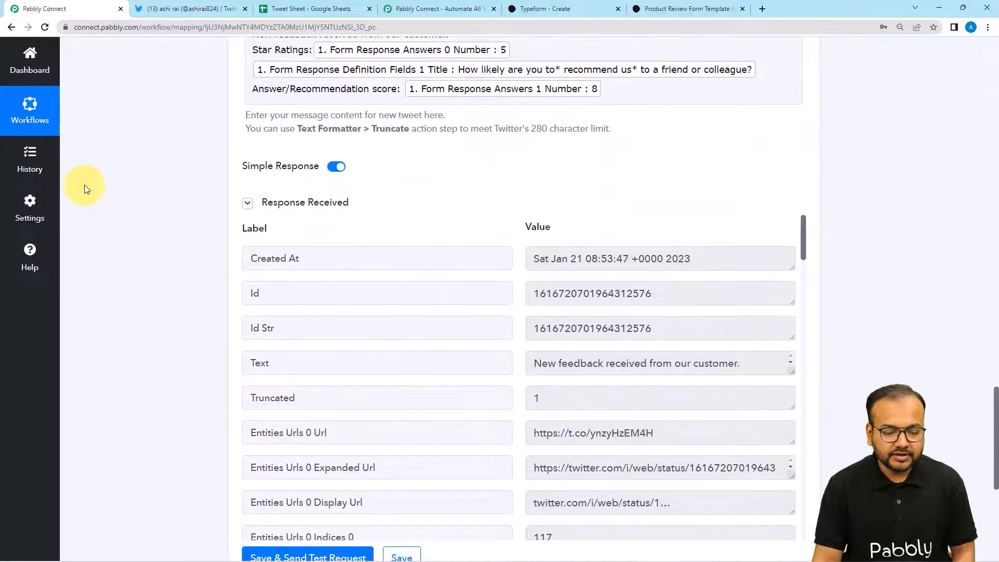
- Reload the Twitter profile to confirm the test tweet shows star rating 5 and score 8
click(163, 16)
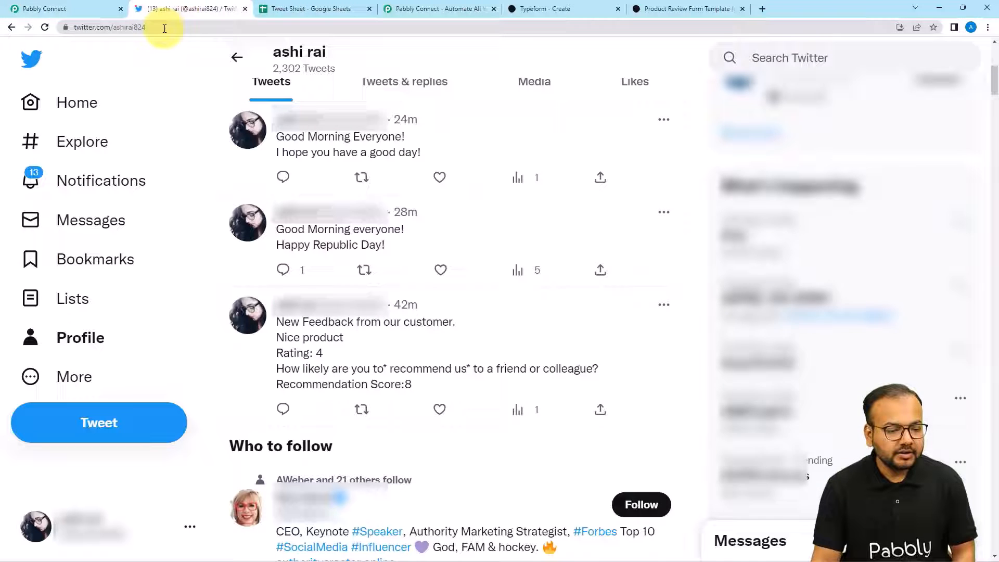
click(45, 27)
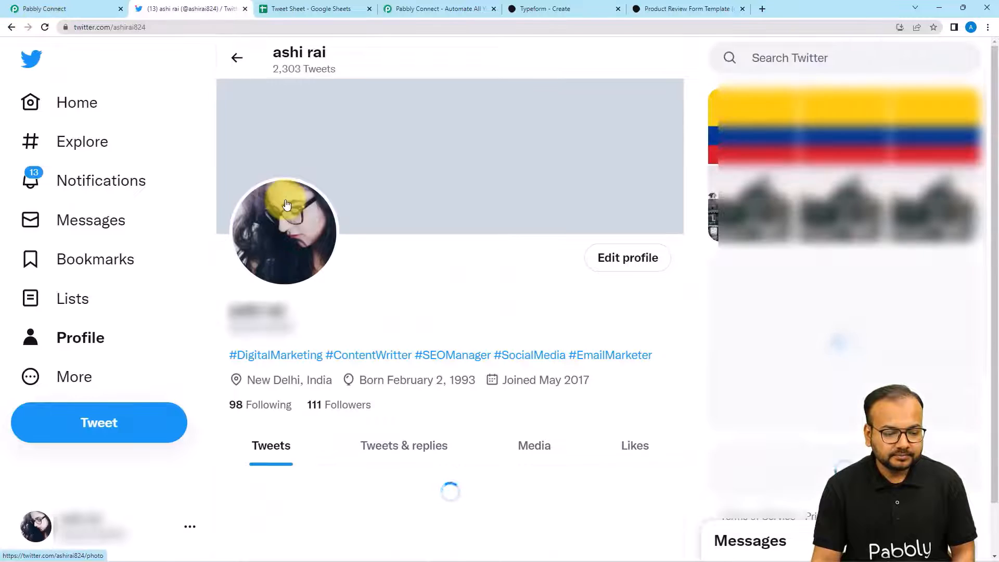
scroll(286, 204, down, 5)
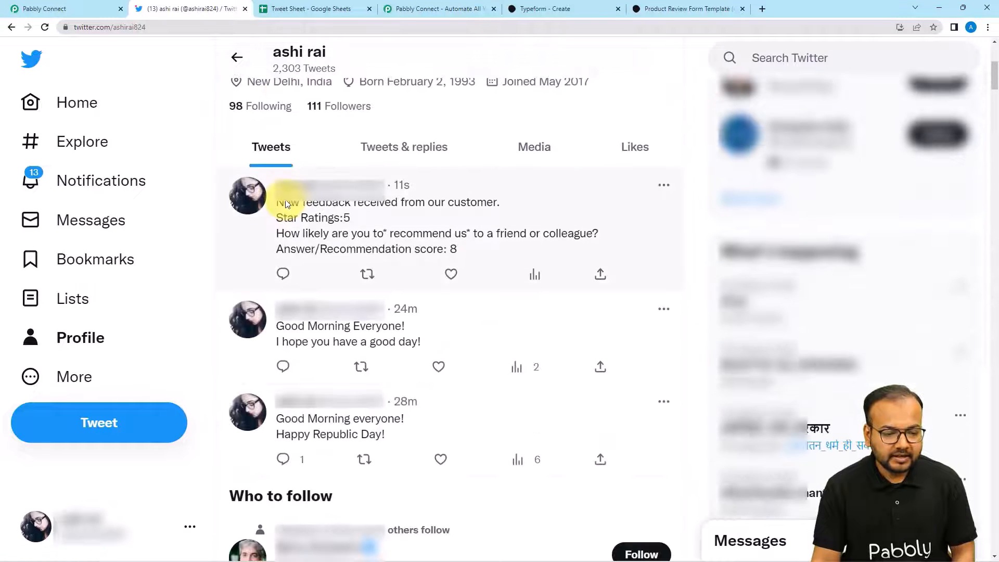
scroll(263, 229, down, 1)
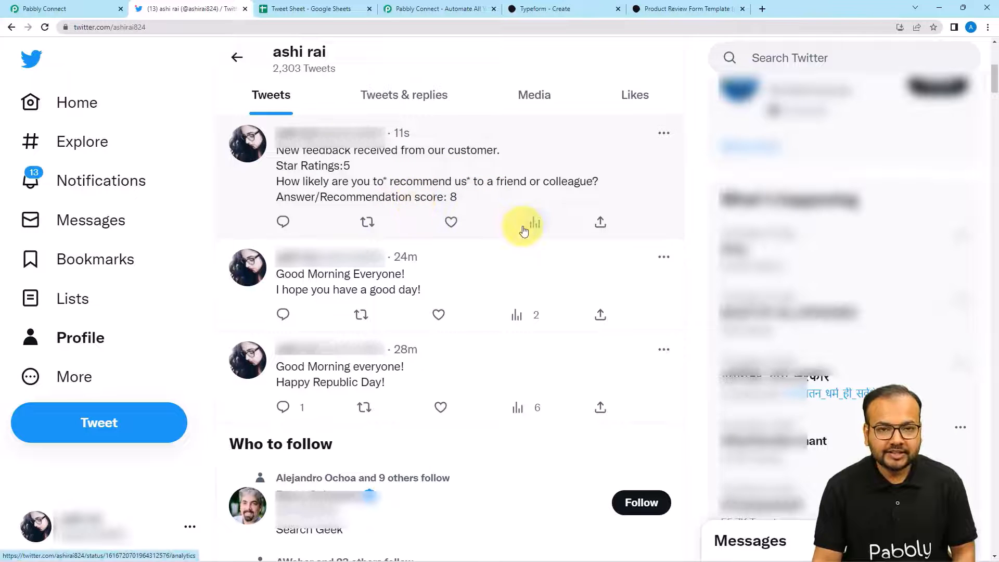
click(86, 9)
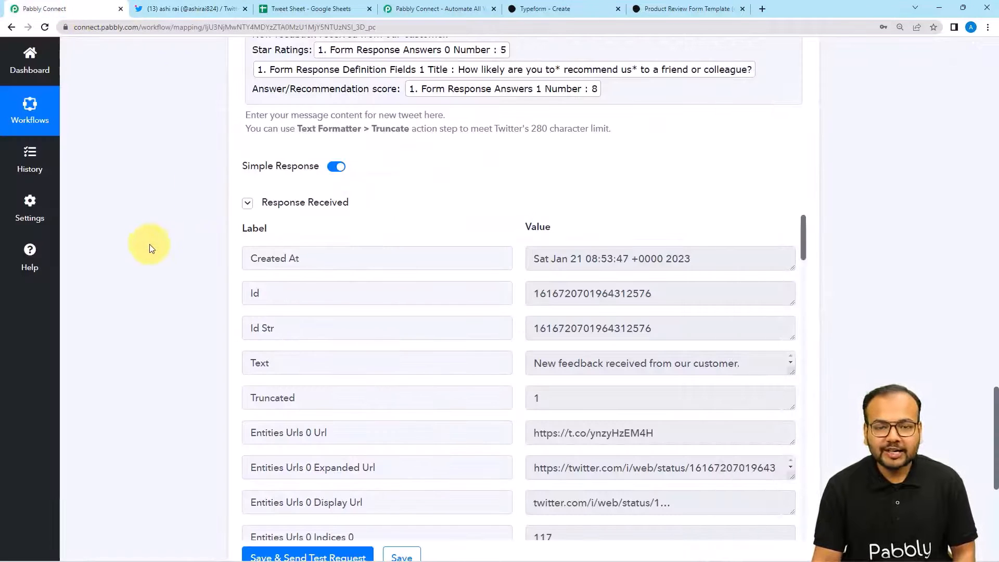
- Collapse the Twitter Create Tweet, Filter by Pabbly and Typeform New Entry step cards
scroll(130, 260, up, 3)
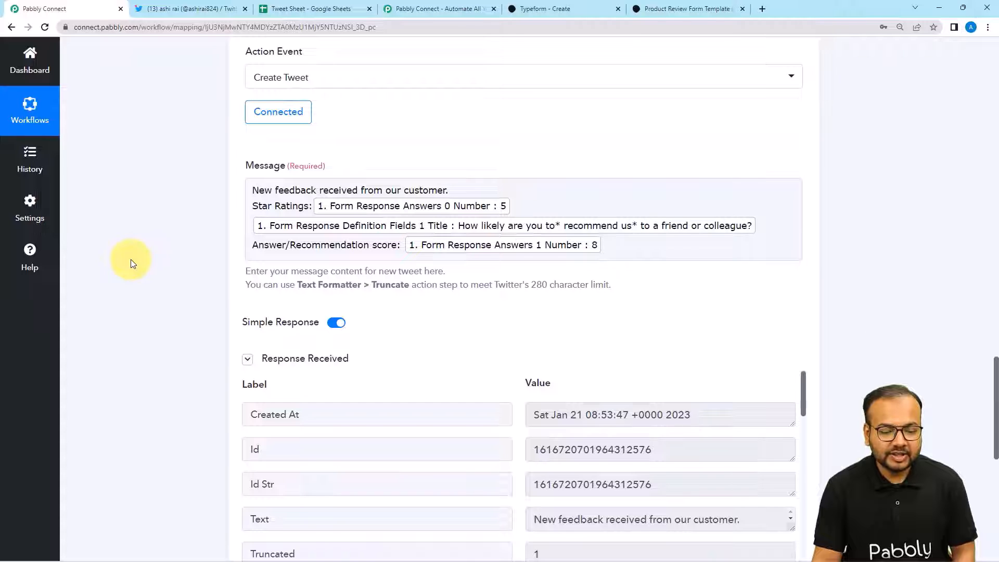
scroll(130, 259, up, 3)
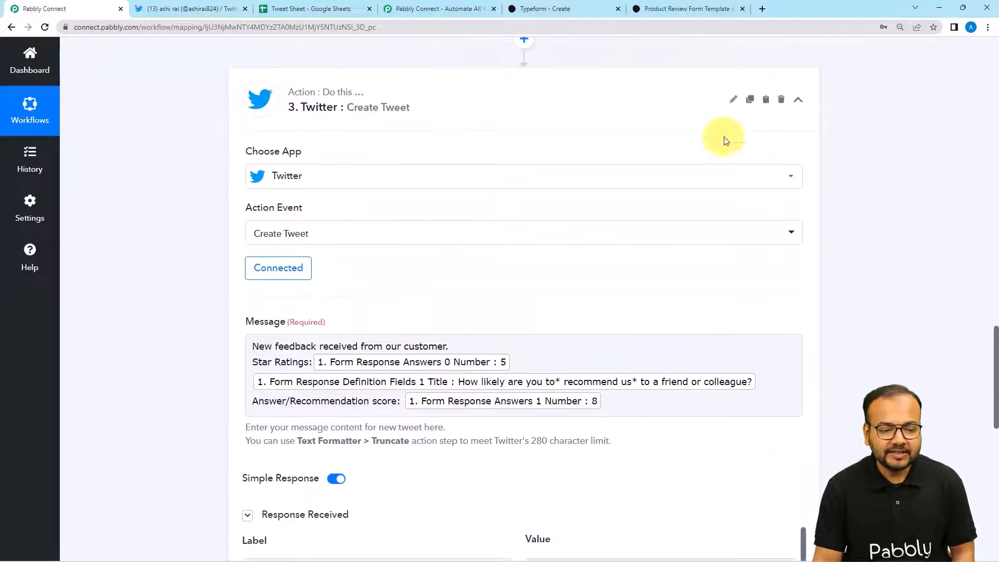
click(798, 99)
scroll(872, 268, up, 7)
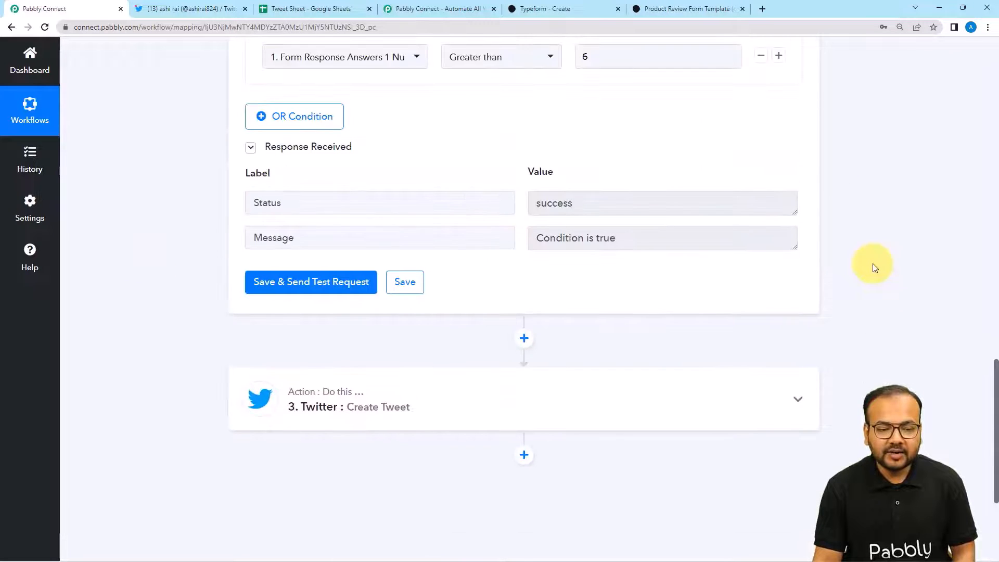
scroll(853, 208, up, 2)
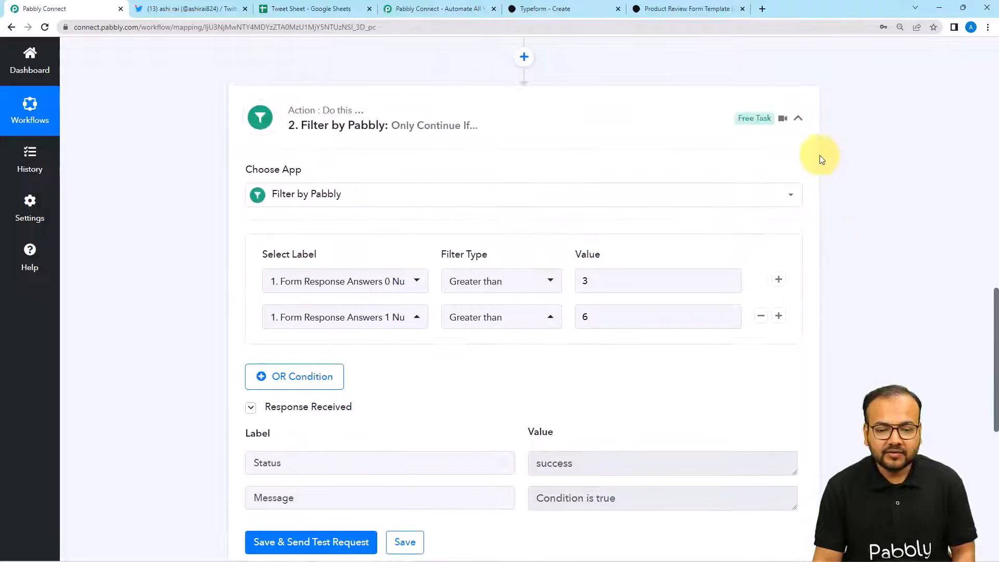
click(799, 119)
scroll(912, 253, up, 4)
scroll(912, 253, up, 10)
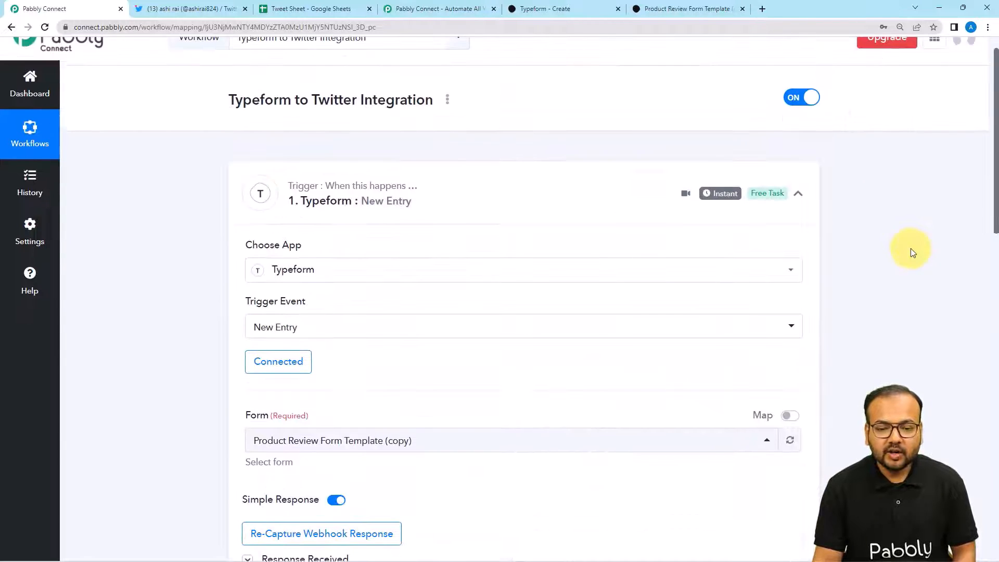
click(802, 198)
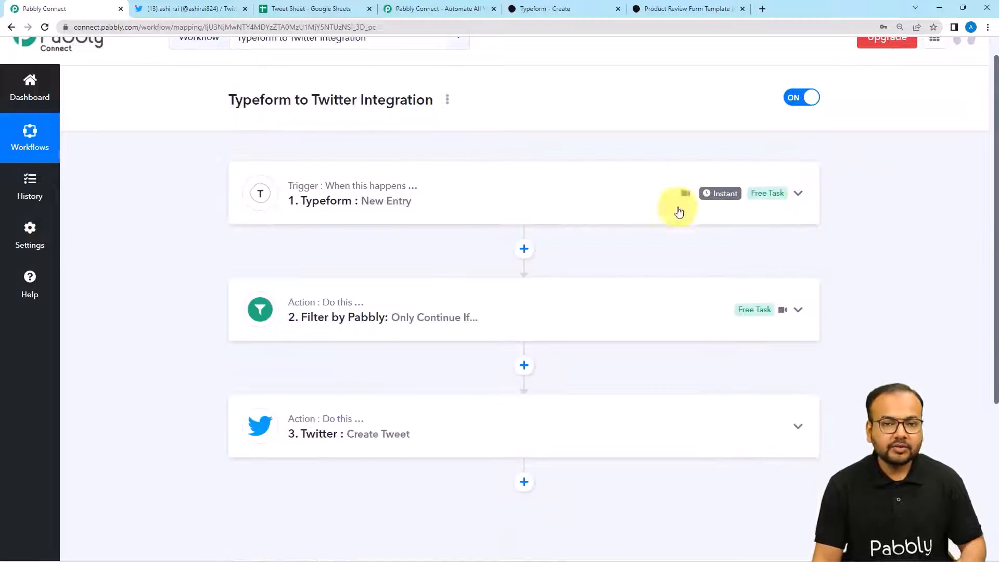
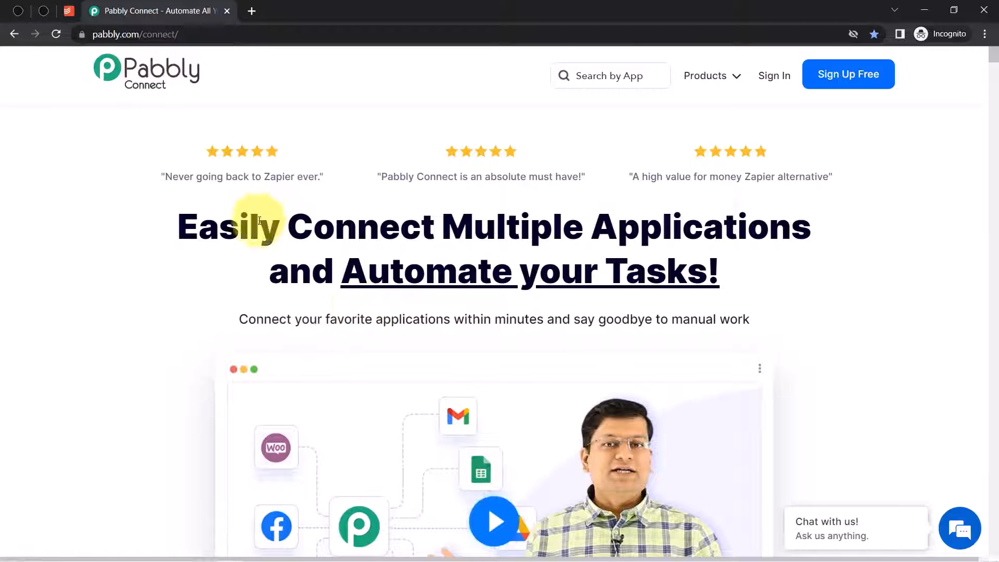
- Sign in from the Pabbly homepage and open the Pabbly Connect app
drag(259, 224, 714, 271)
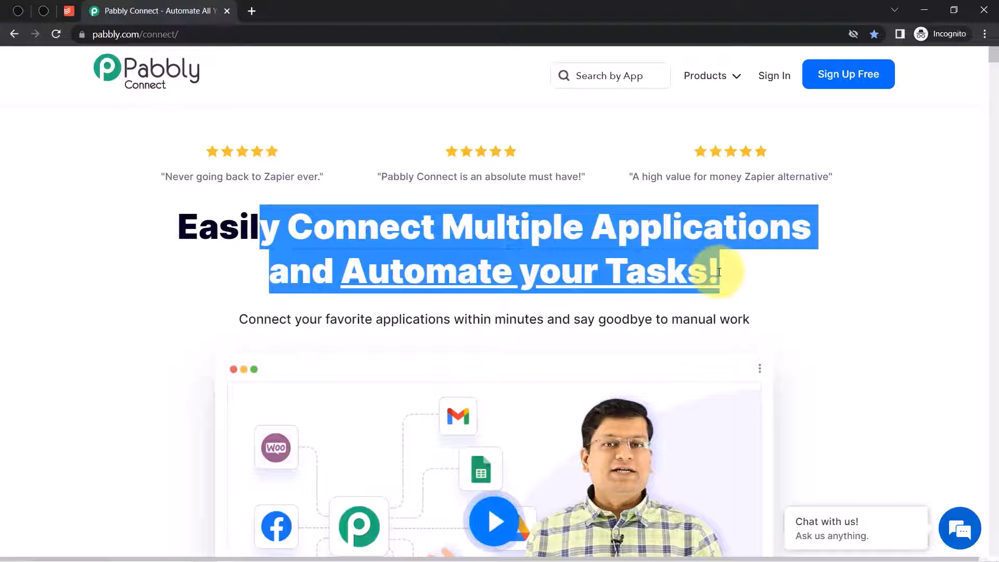
click(160, 40)
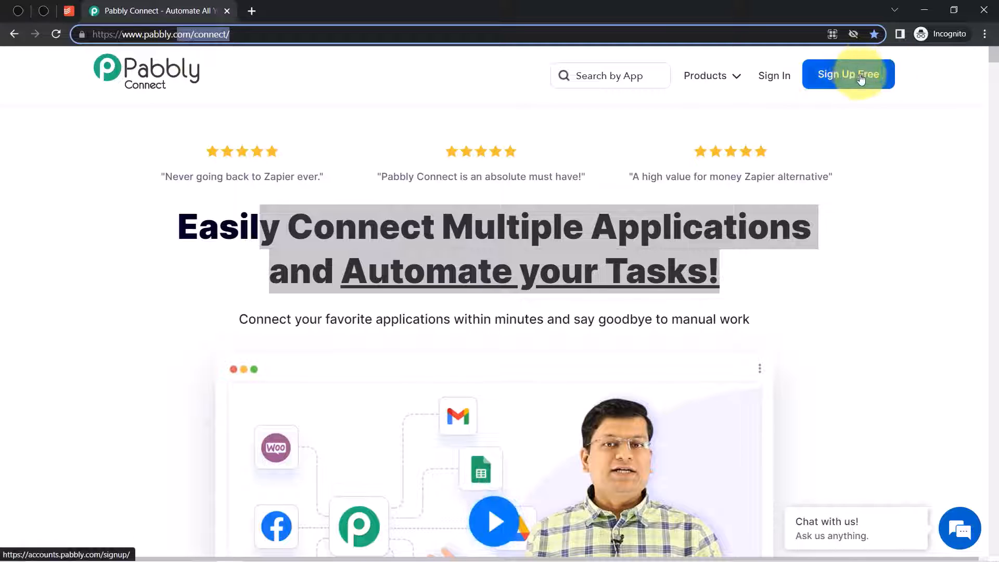
click(765, 75)
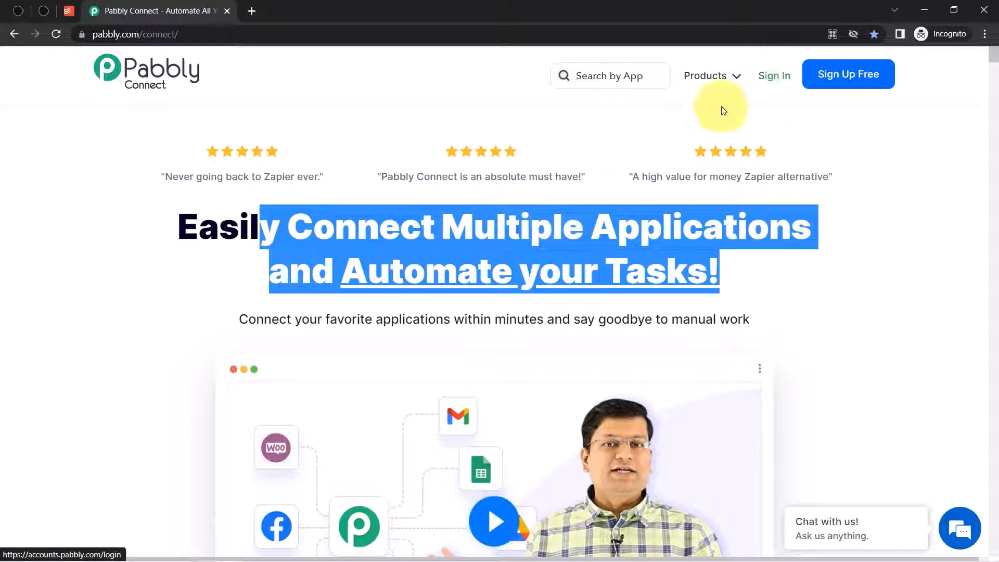
click(768, 78)
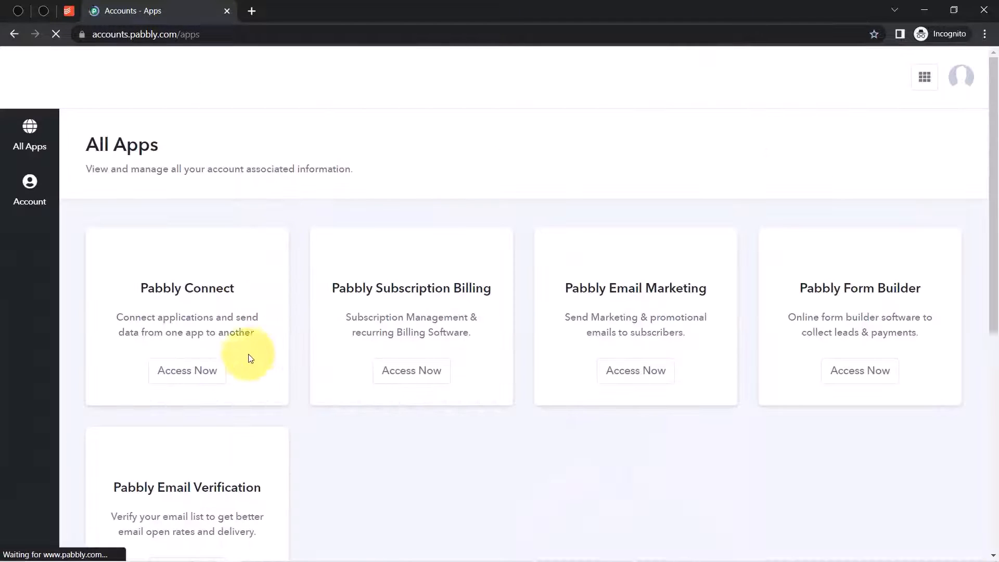
click(191, 370)
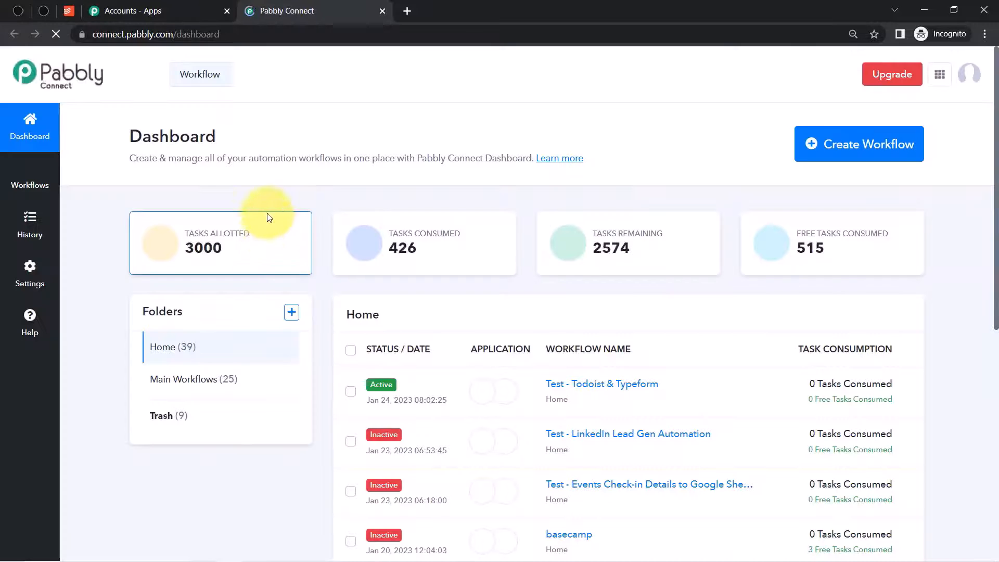
- Zoom the dashboard page to 110% and start a new workflow
click(985, 34)
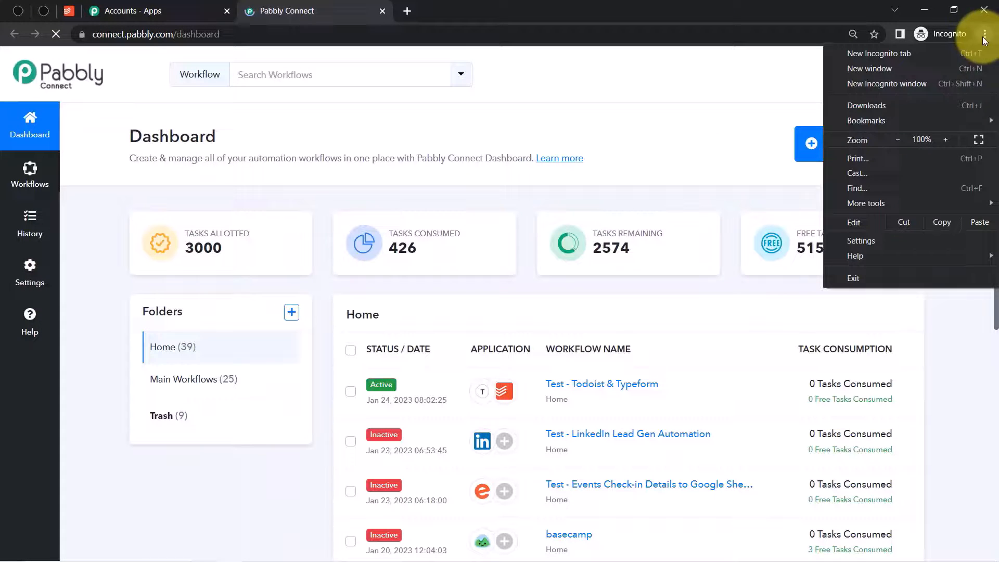
click(946, 139)
click(758, 161)
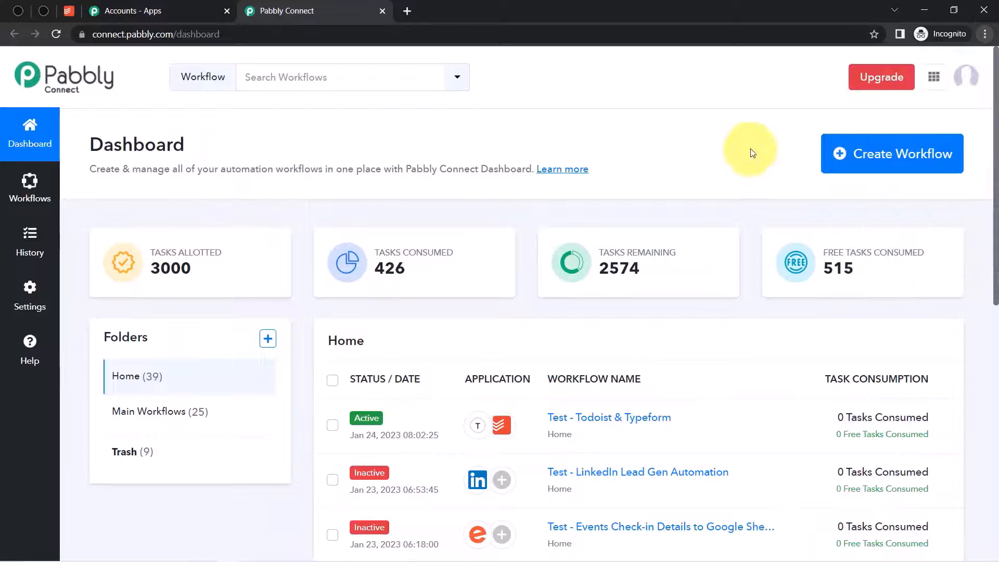
click(885, 157)
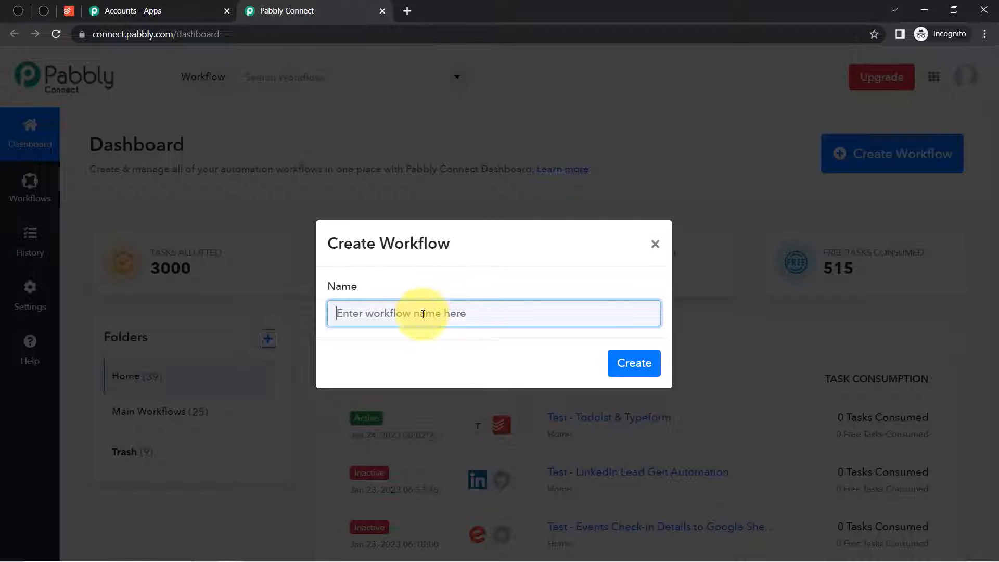
- Name the workflow 'When Typeform Form is Submitted - Create Task in Todoist' and create it
text(When Typeform Form is Submitted - Create Task in Todoist)
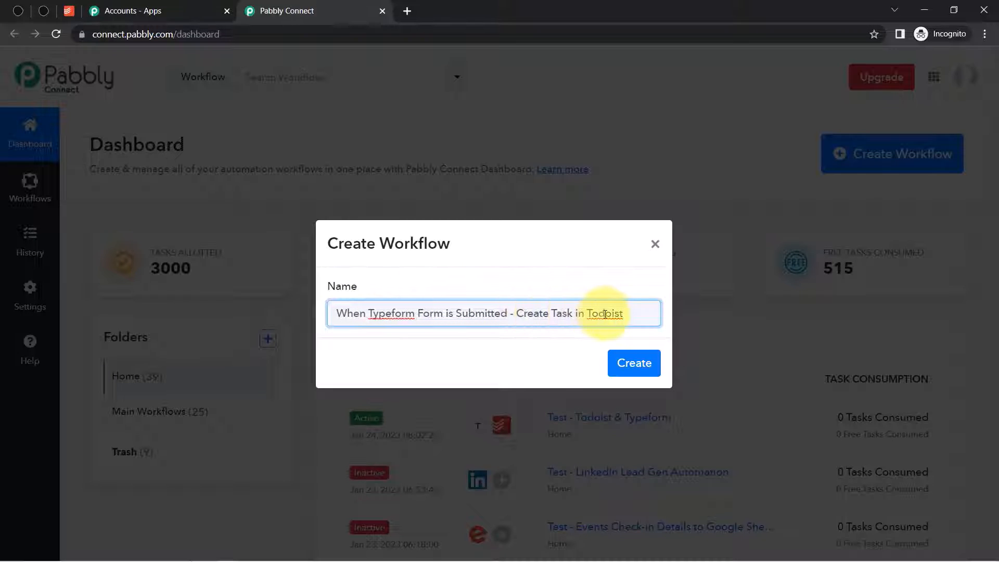
click(634, 363)
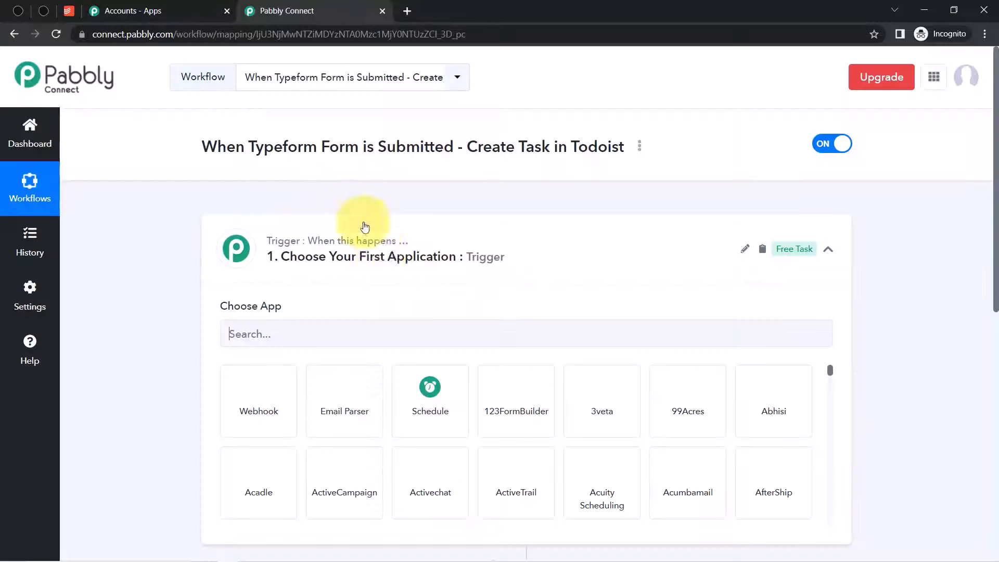
- Search 'typef' and choose Typeform as the trigger app
click(270, 253)
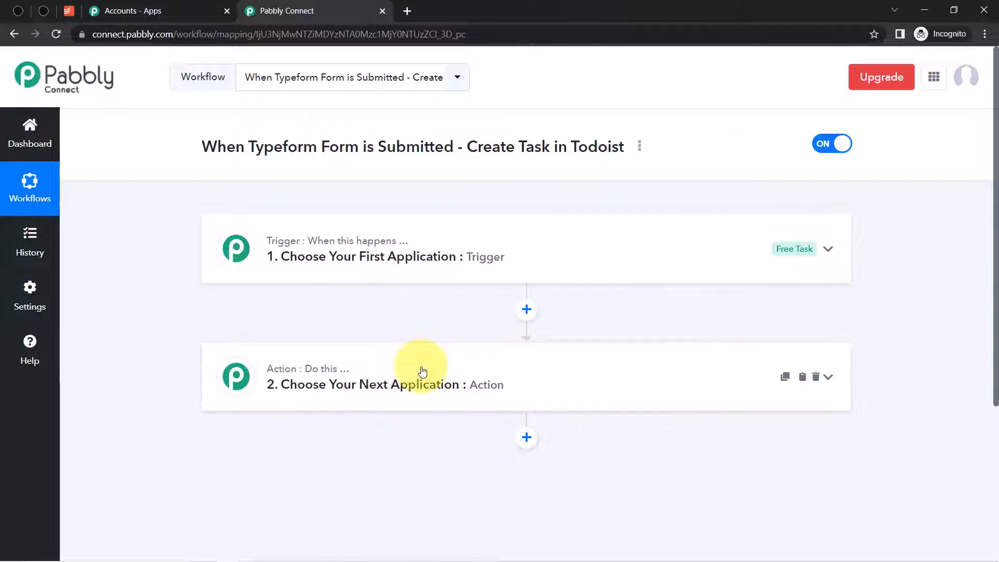
drag(203, 147, 526, 147)
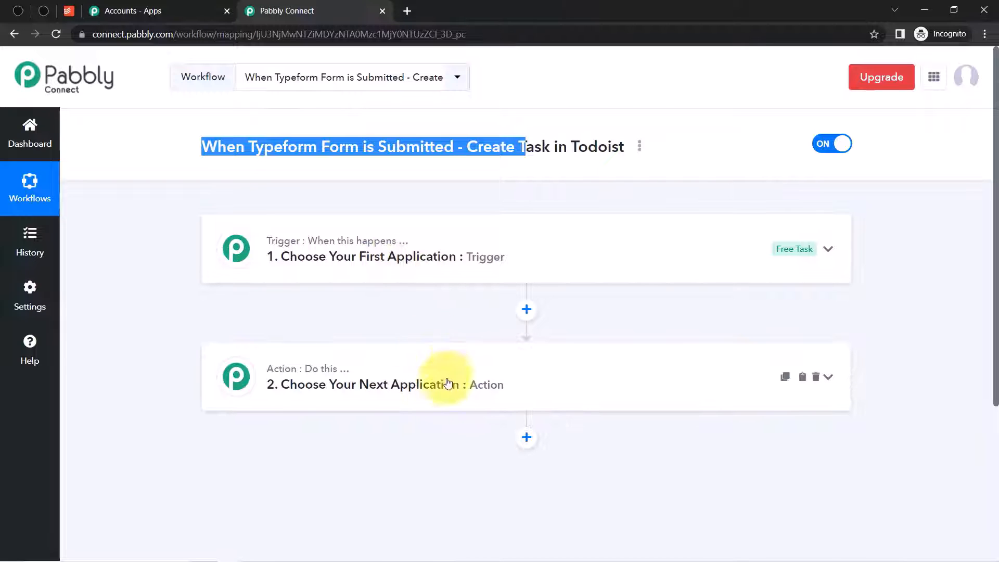
click(417, 250)
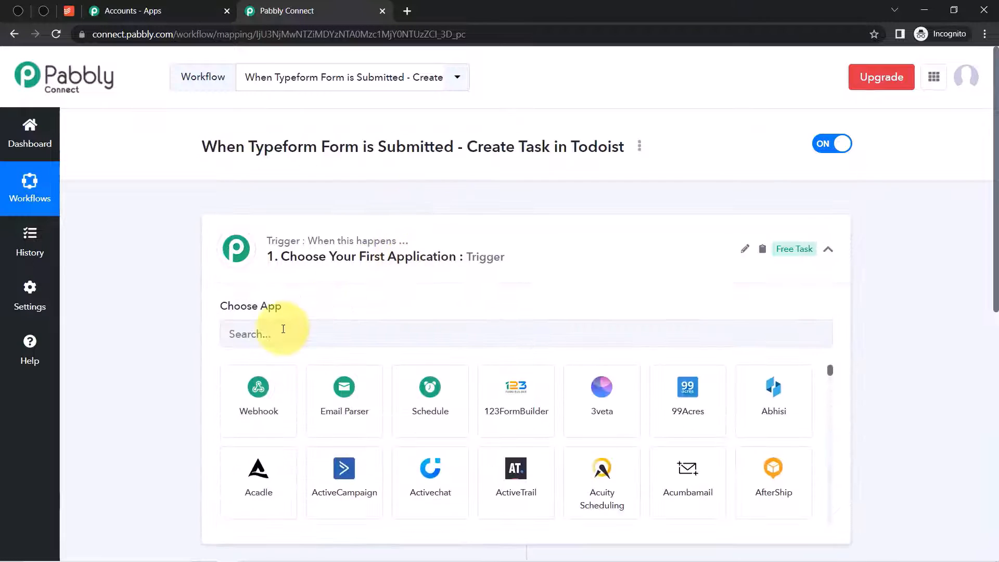
click(283, 330)
text(typef)
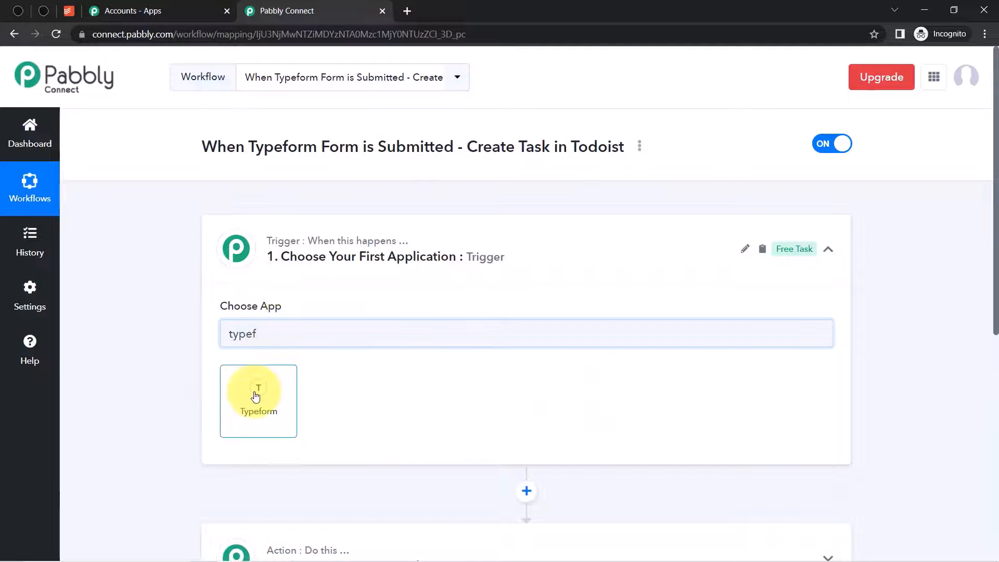
click(256, 396)
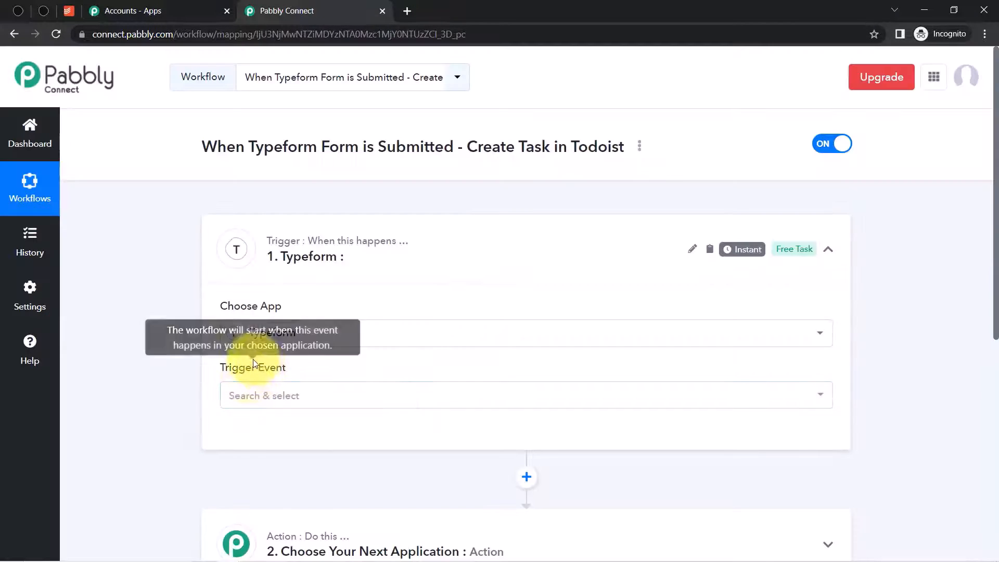
- Set the Typeform trigger event to New Entry
click(252, 396)
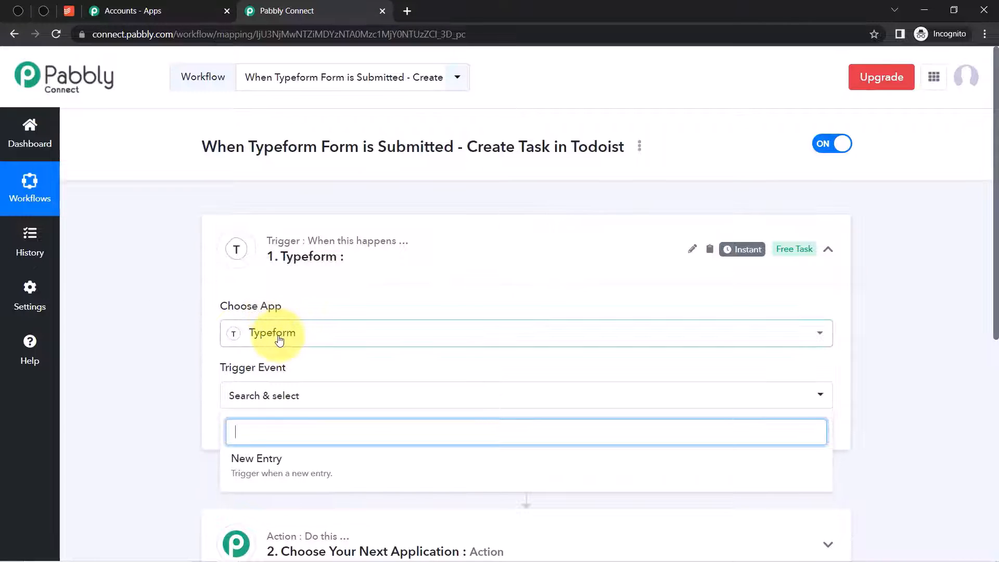
click(262, 471)
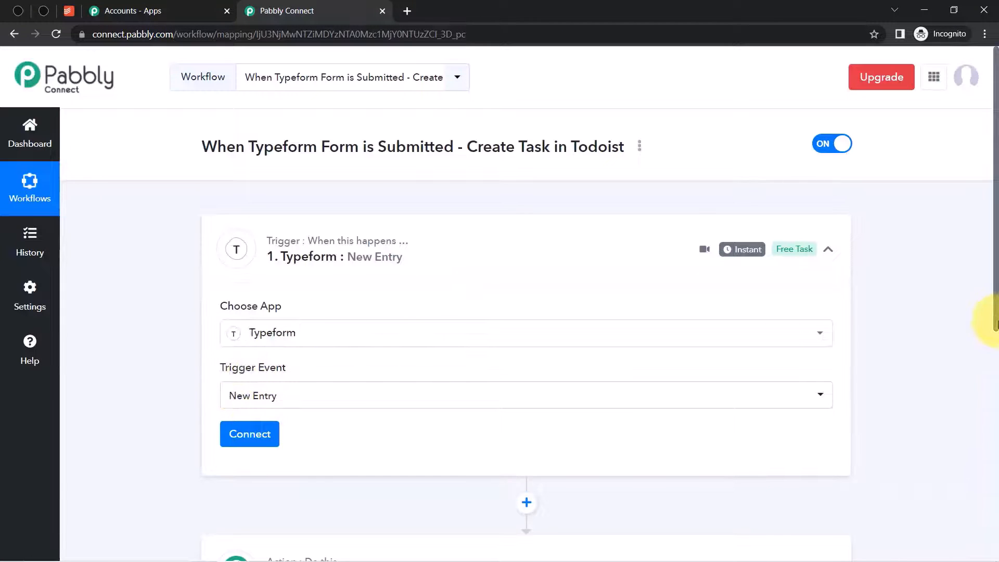
drag(996, 281, 990, 373)
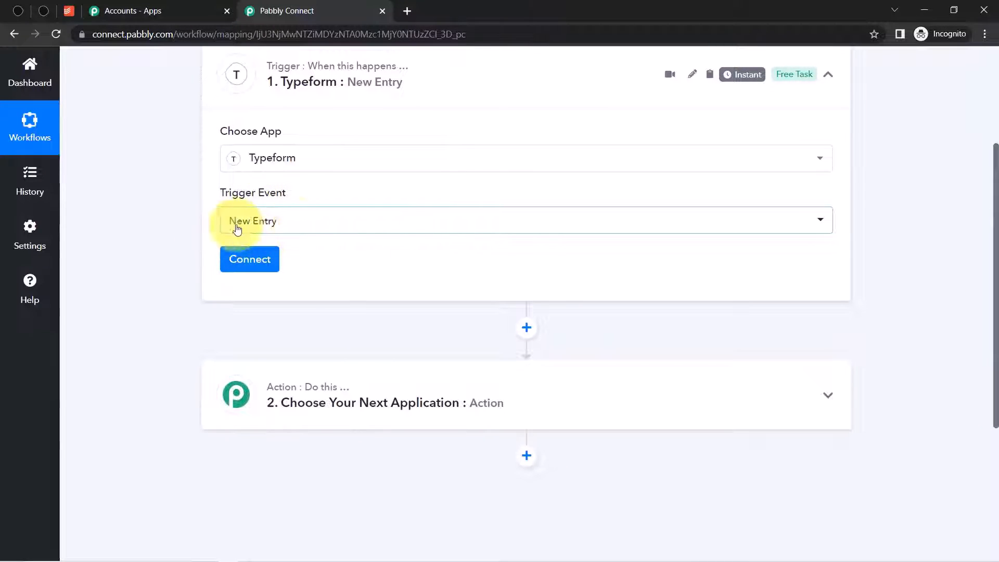
click(290, 229)
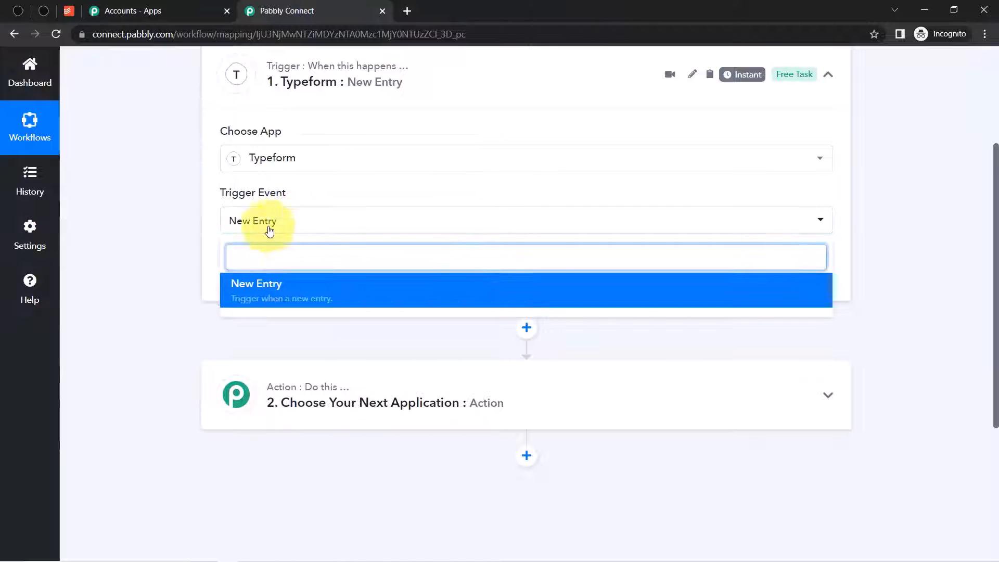
click(236, 223)
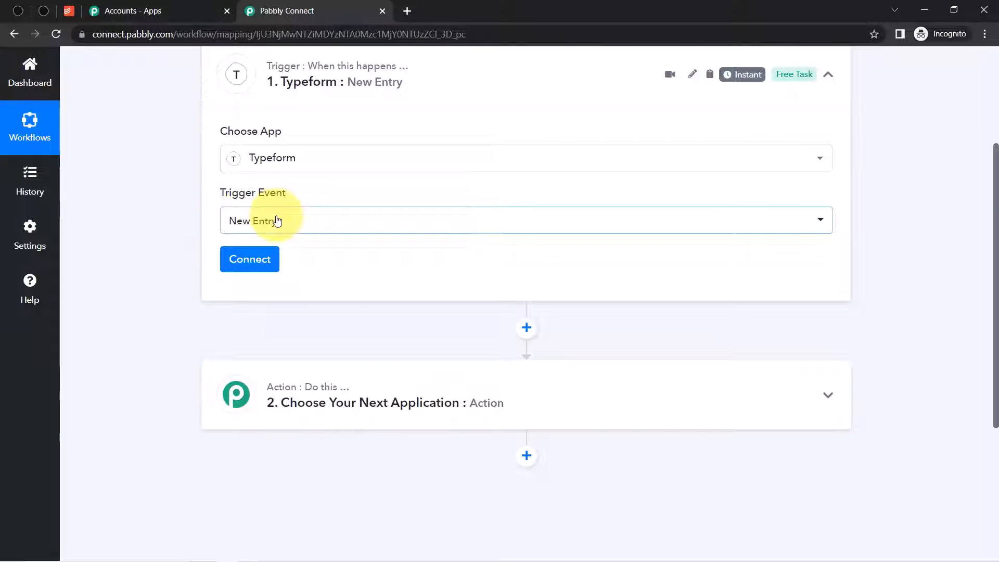
- Add a new Typeform connection and accept Pabbly Connect's access in Typeform
click(247, 264)
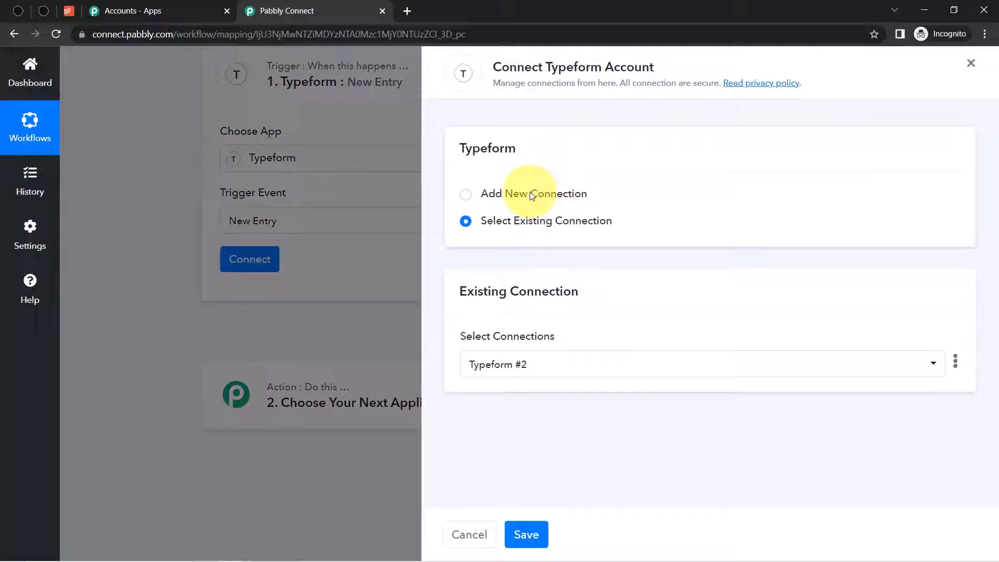
click(530, 194)
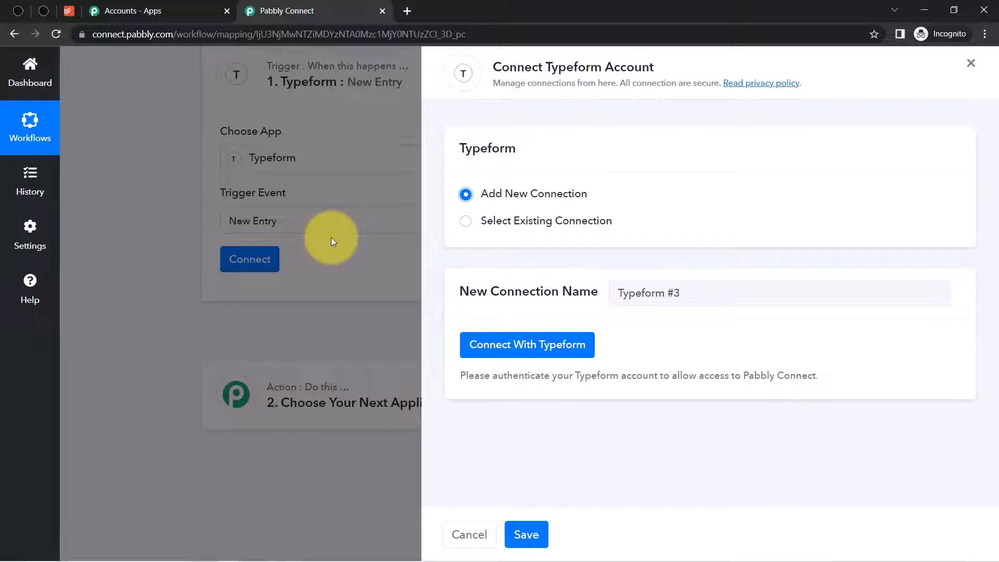
click(515, 345)
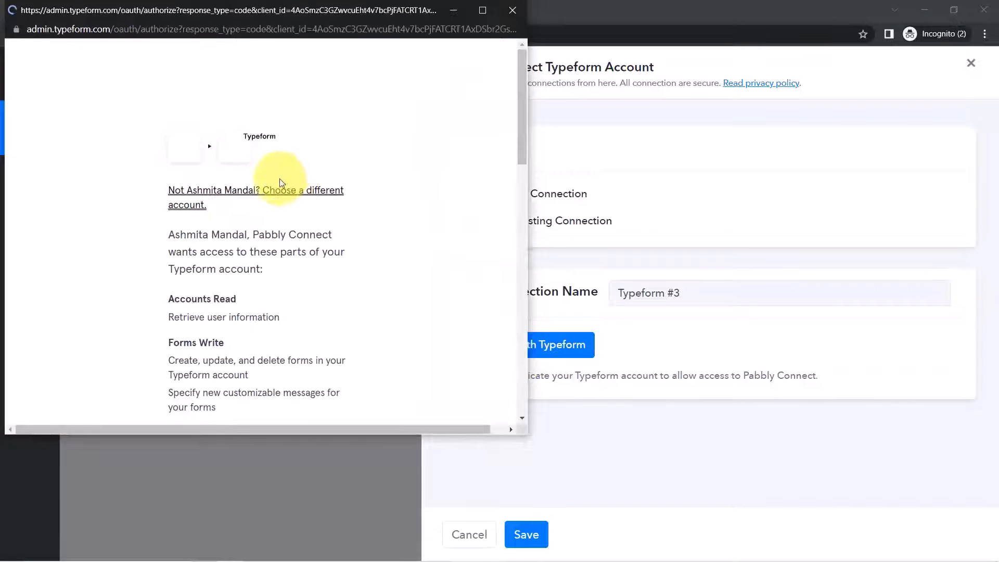
drag(521, 138, 522, 399)
click(241, 277)
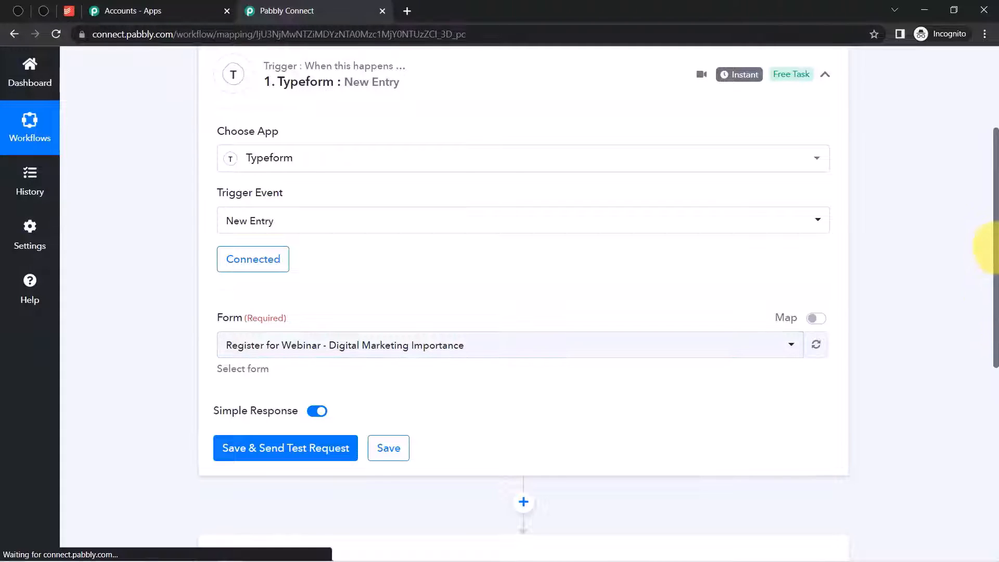
- Select the Task Assigning Form to Team form and save the trigger to await a test
drag(996, 247, 981, 290)
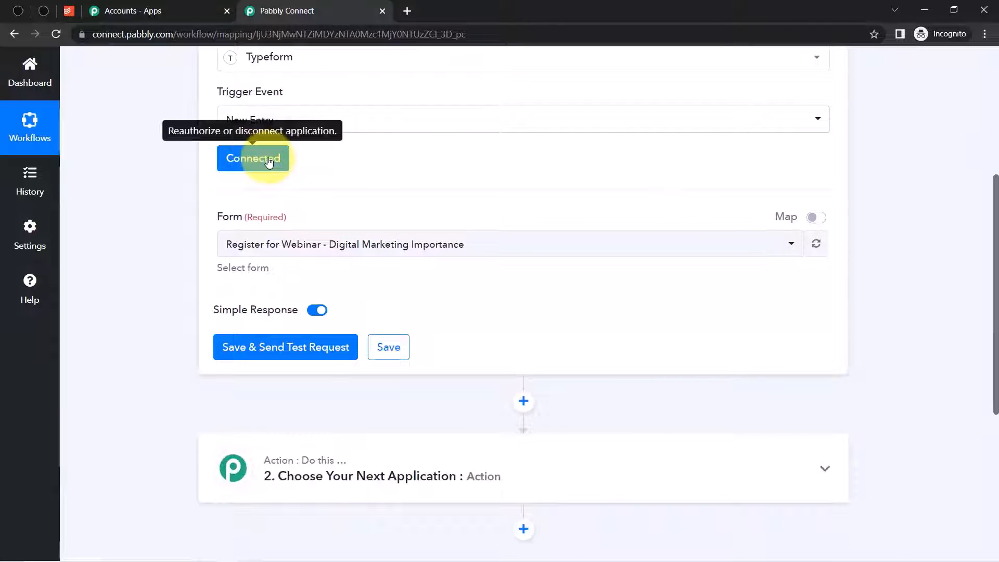
click(253, 245)
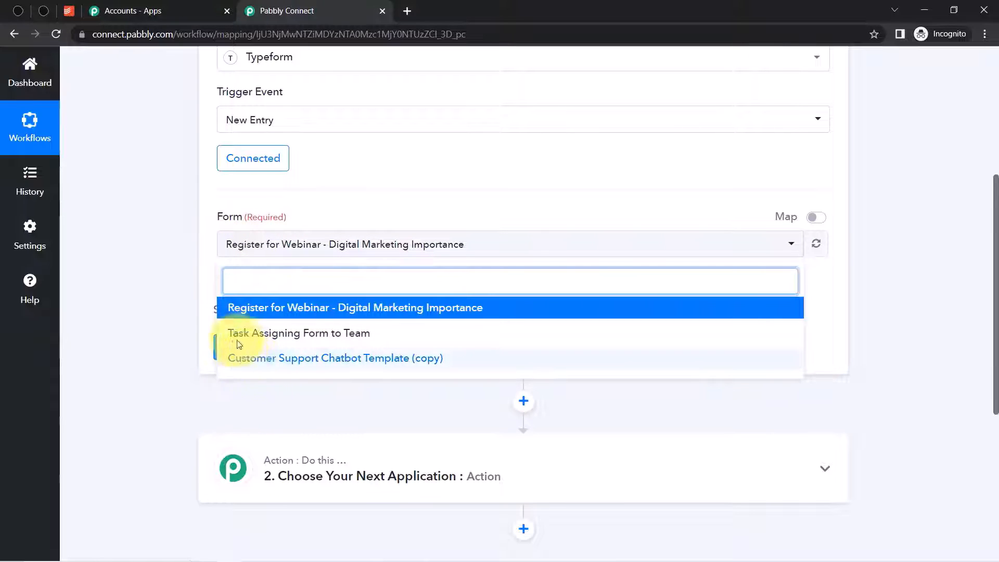
click(277, 334)
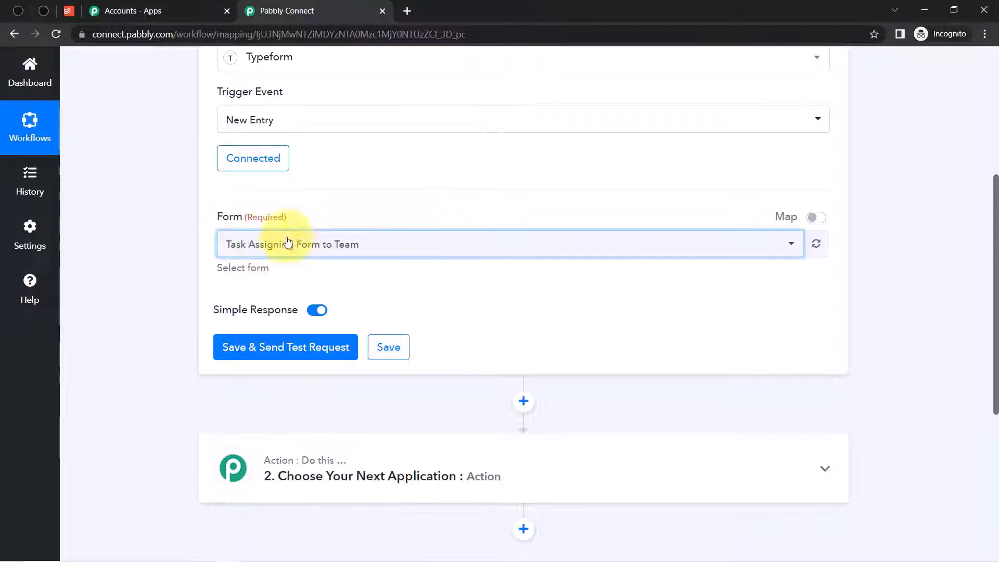
drag(995, 226, 982, 279)
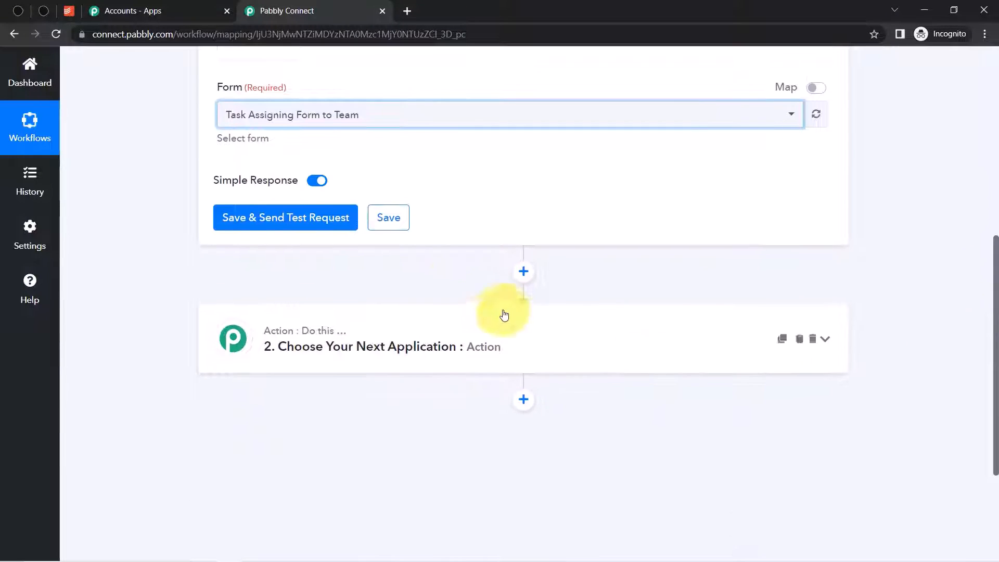
click(279, 219)
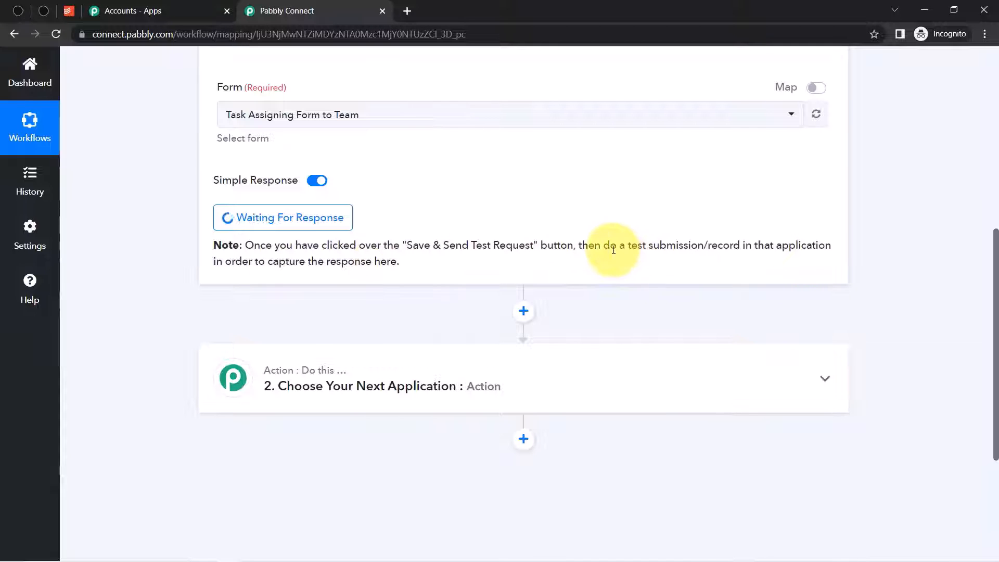
- Go to the Typeform task form tab to make a test submission
drag(610, 246, 773, 246)
drag(996, 276, 994, 187)
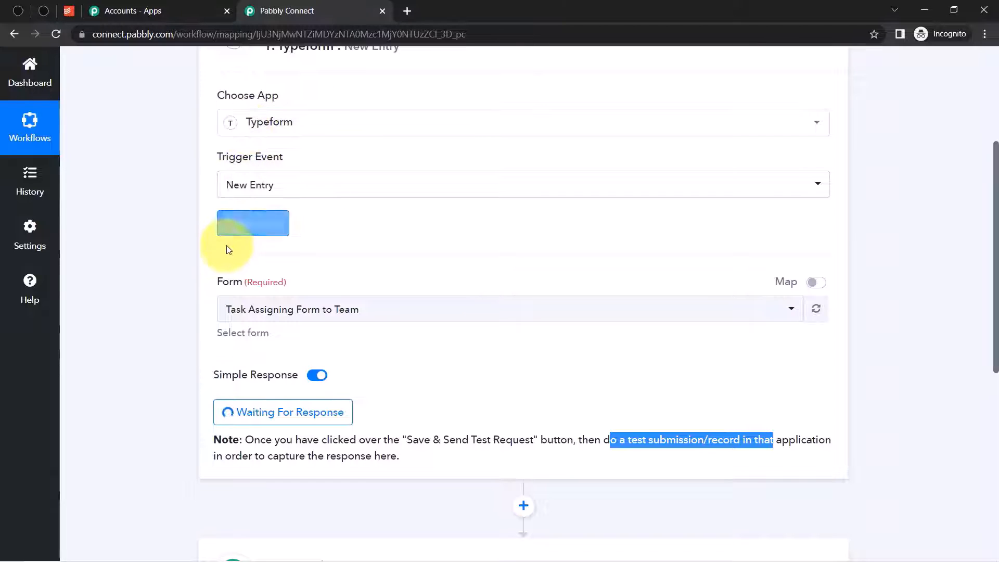
click(38, 11)
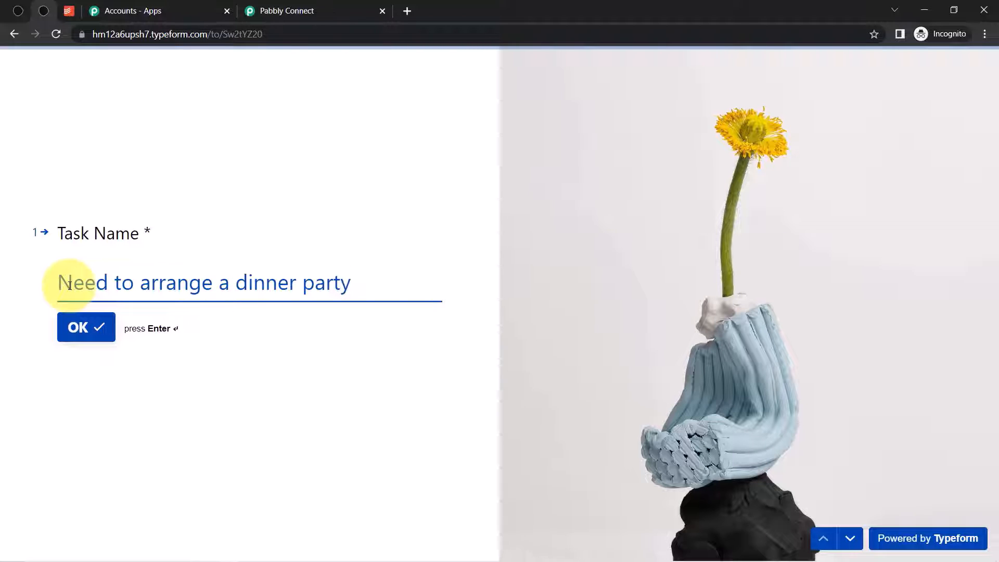
- Submit a dinner-party test task with description and deadline 2023-01-26, then return to Pabbly
click(68, 337)
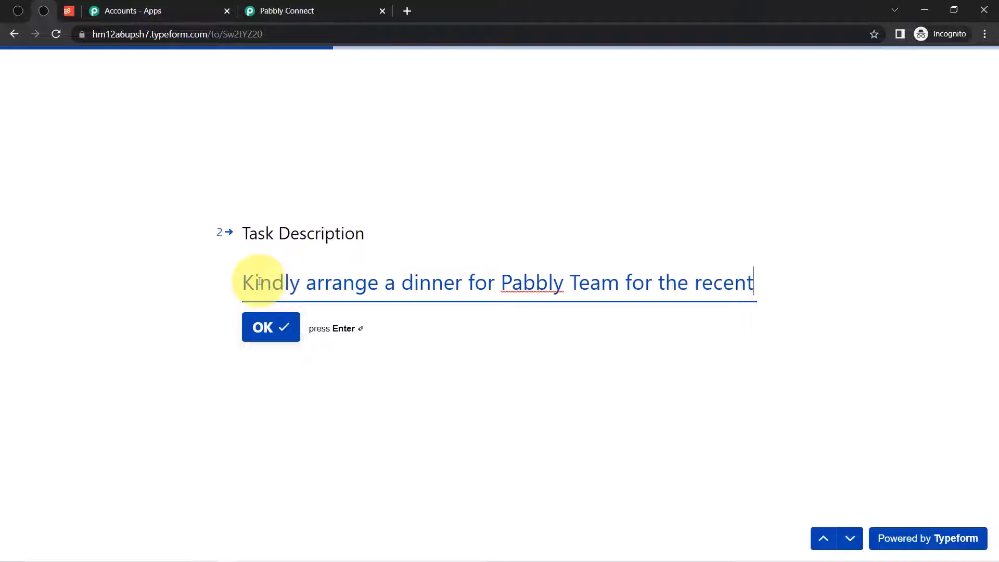
text(success)
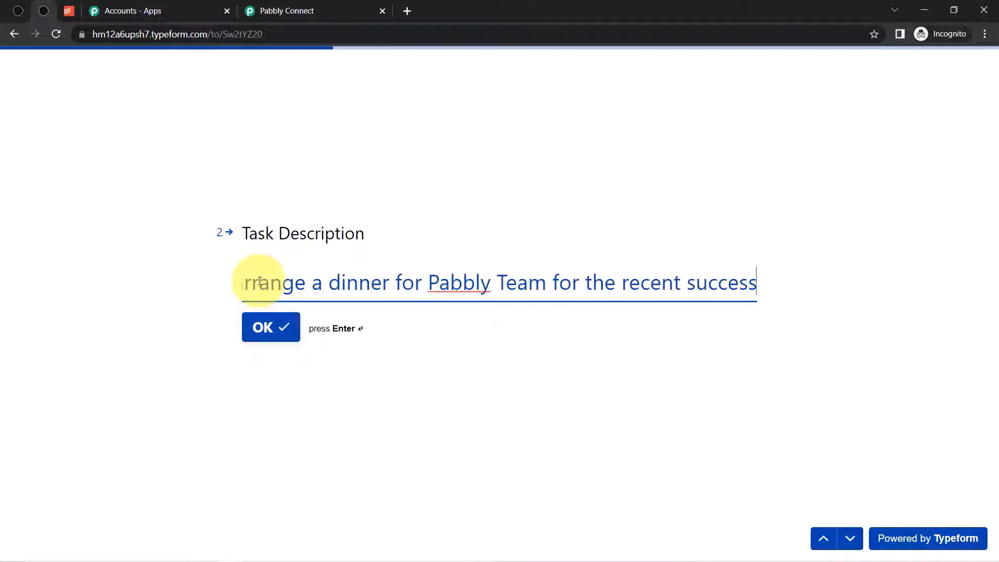
click(281, 327)
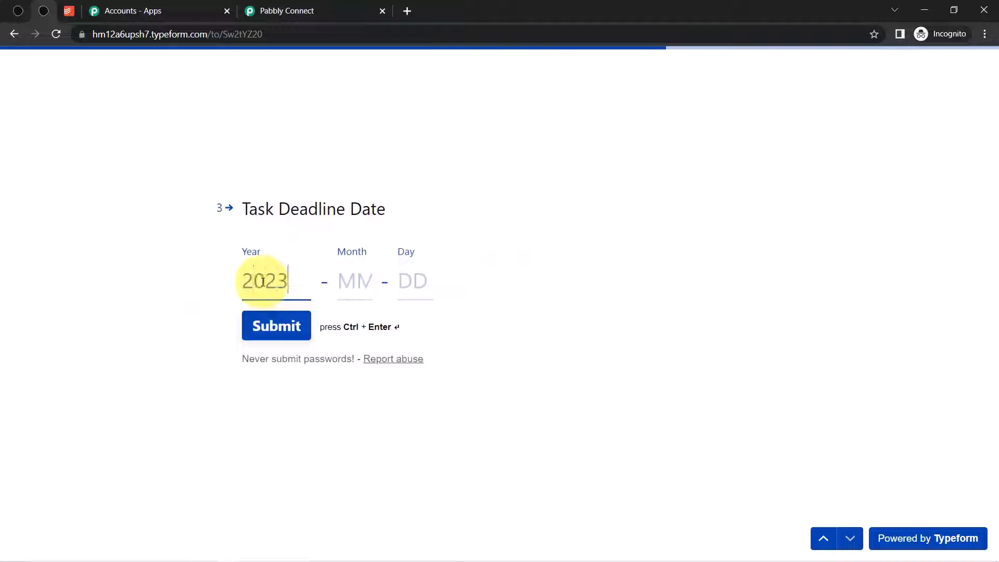
click(362, 283)
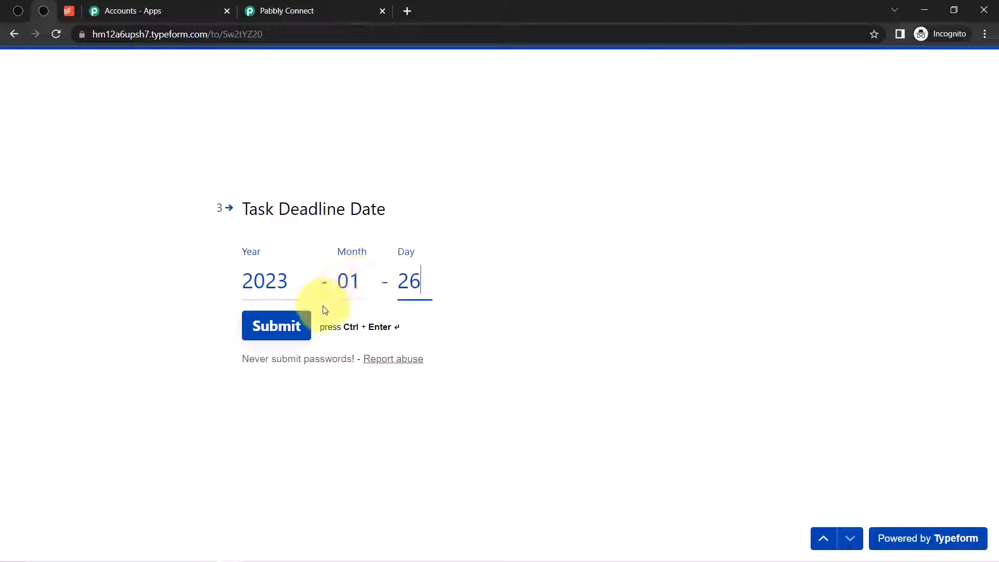
click(274, 335)
click(274, 334)
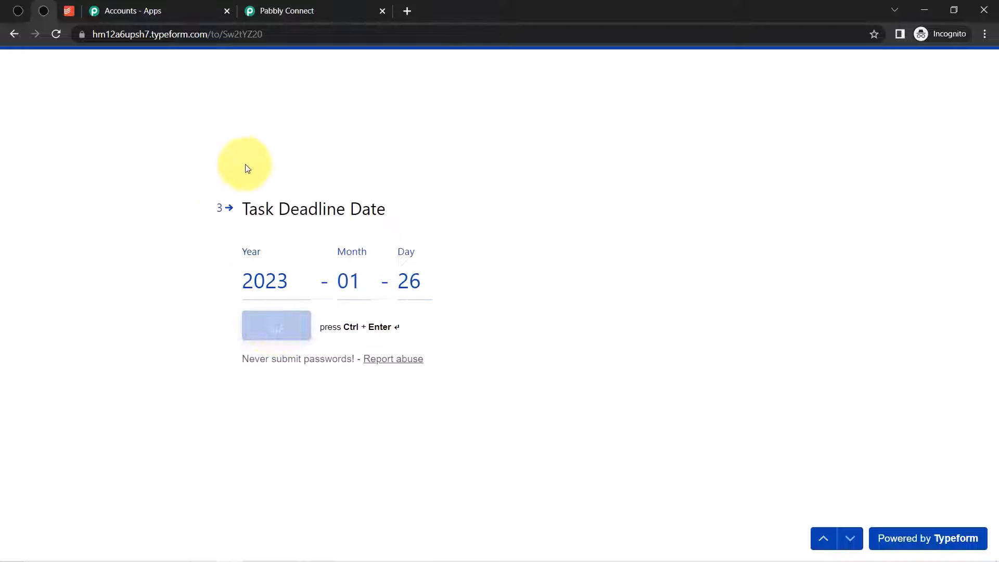
click(257, 12)
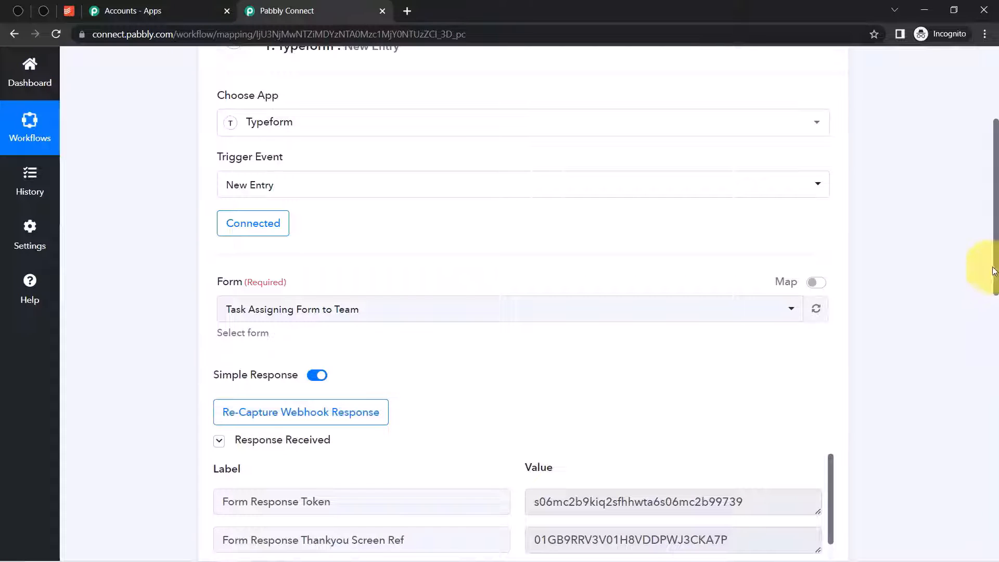
- Check the captured submission timestamp and form title in the response
drag(994, 270, 997, 371)
scroll(997, 371, down, 1)
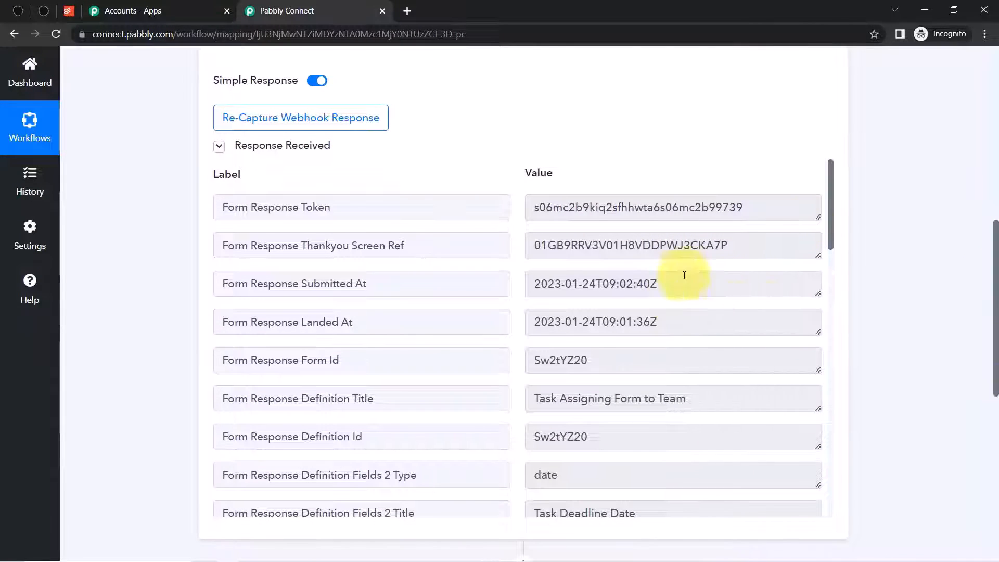
drag(235, 289, 368, 288)
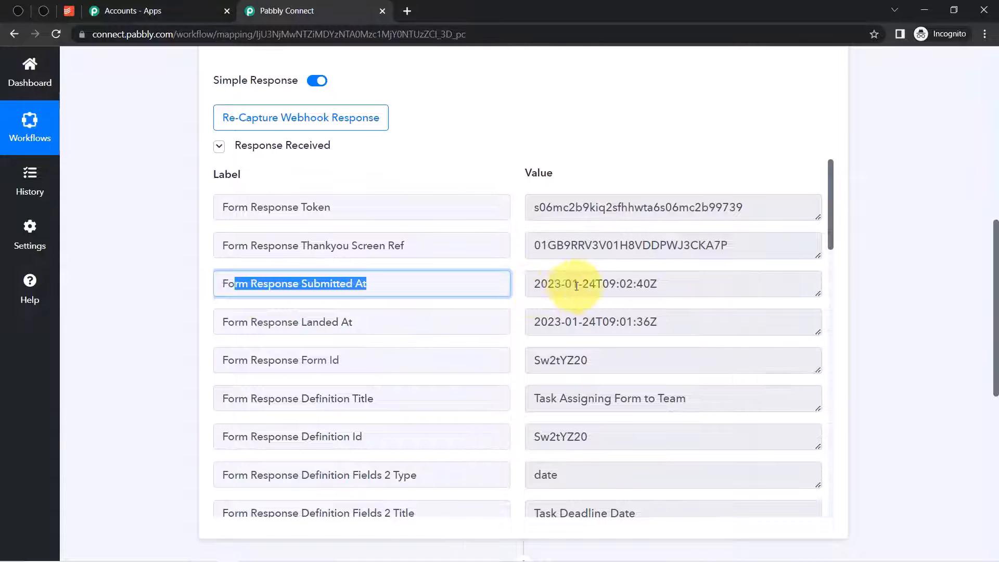
drag(563, 285, 664, 285)
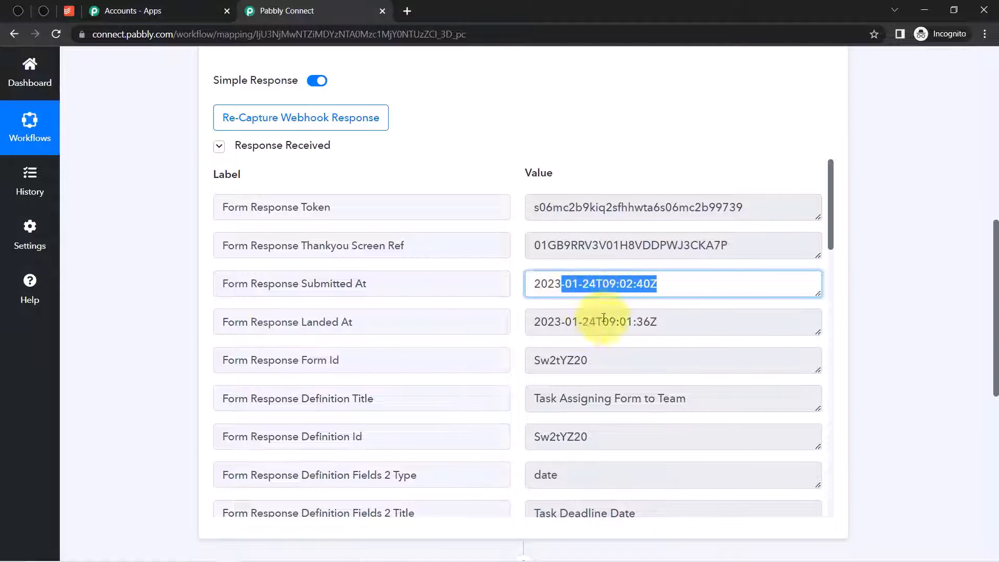
drag(545, 399, 692, 401)
drag(831, 245, 830, 309)
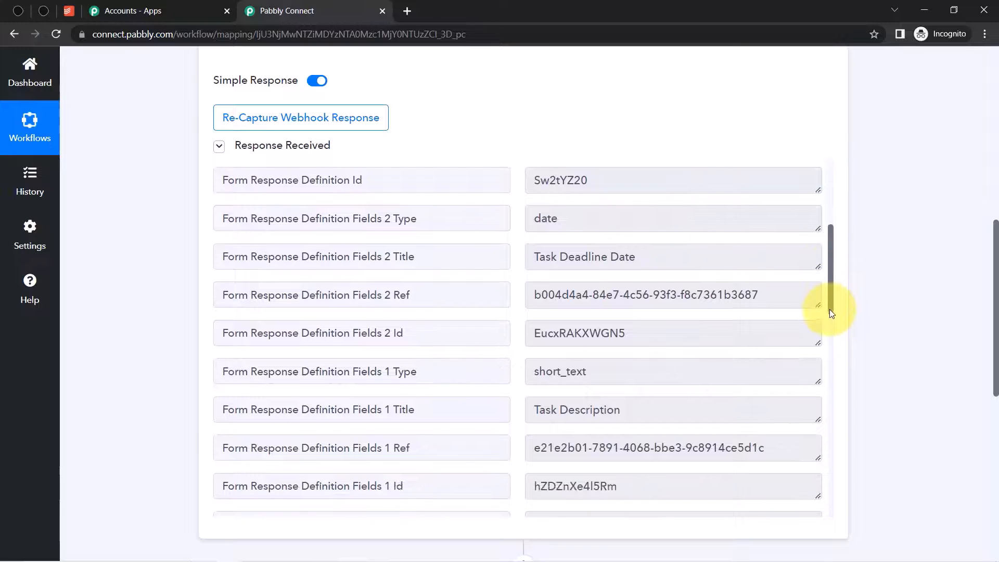
- Check the captured deadline field, task description, dinner-party task name and date 2023-01-26
click(557, 258)
drag(557, 258, 634, 259)
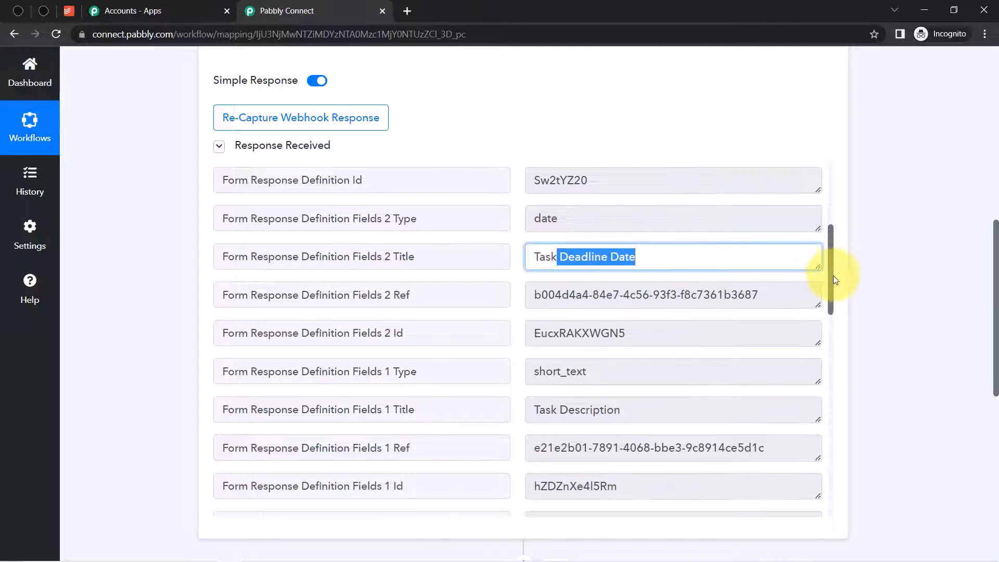
drag(834, 279, 842, 425)
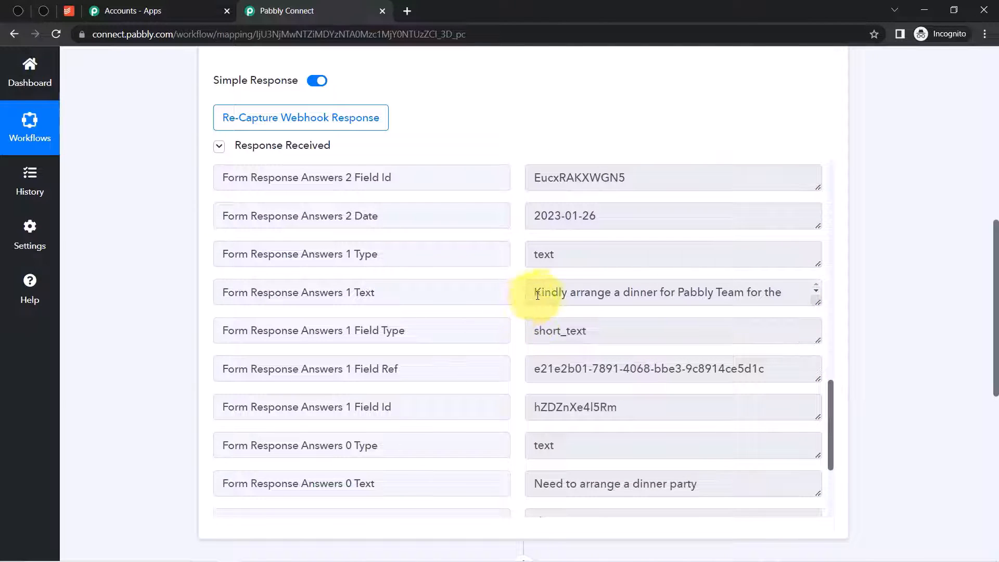
drag(559, 292, 705, 292)
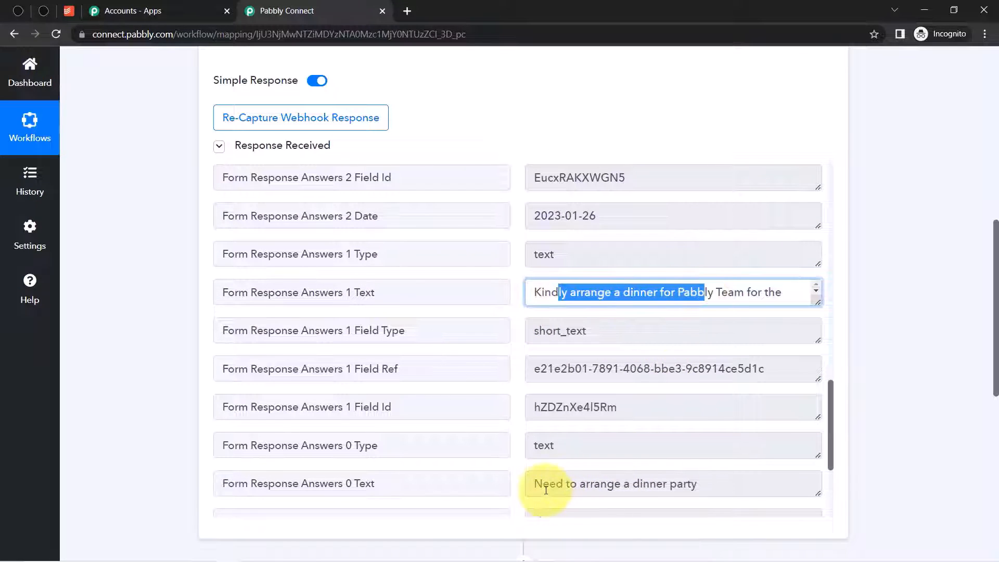
drag(545, 487, 650, 485)
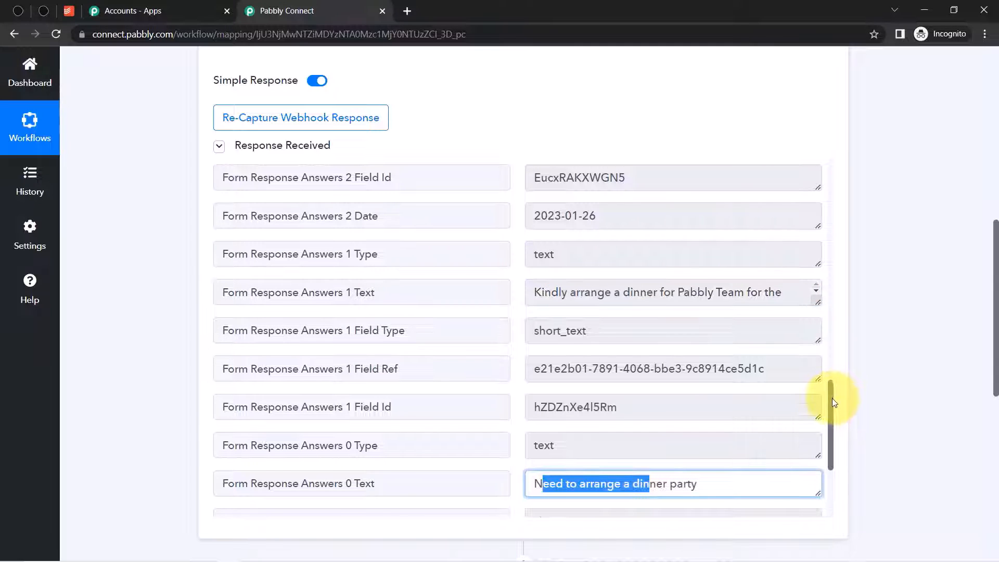
drag(832, 399, 832, 393)
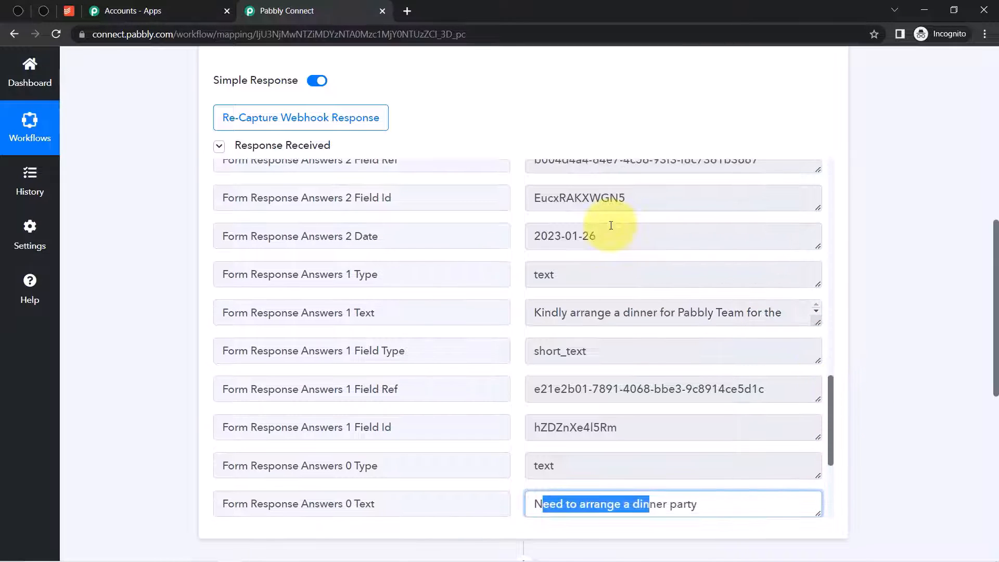
drag(611, 225, 536, 232)
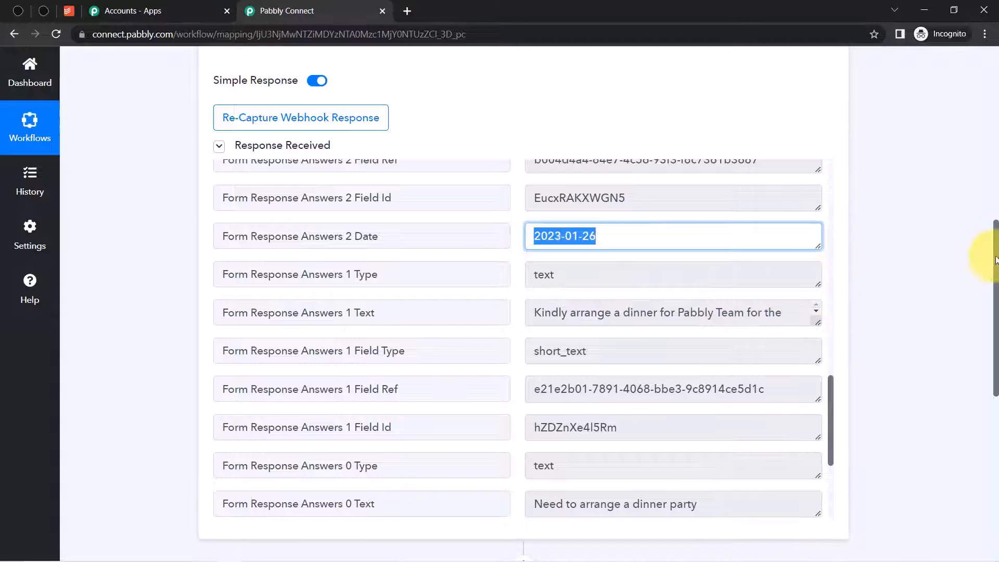
drag(996, 259, 993, 325)
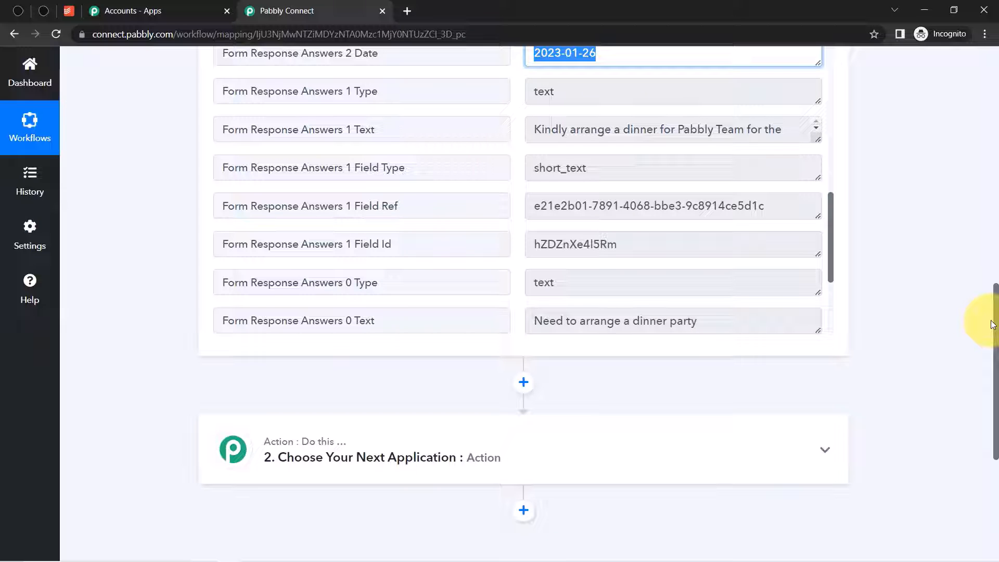
- Search 'todo', pick Todoist as the action app, and choose the Create a Task event
drag(993, 325, 988, 383)
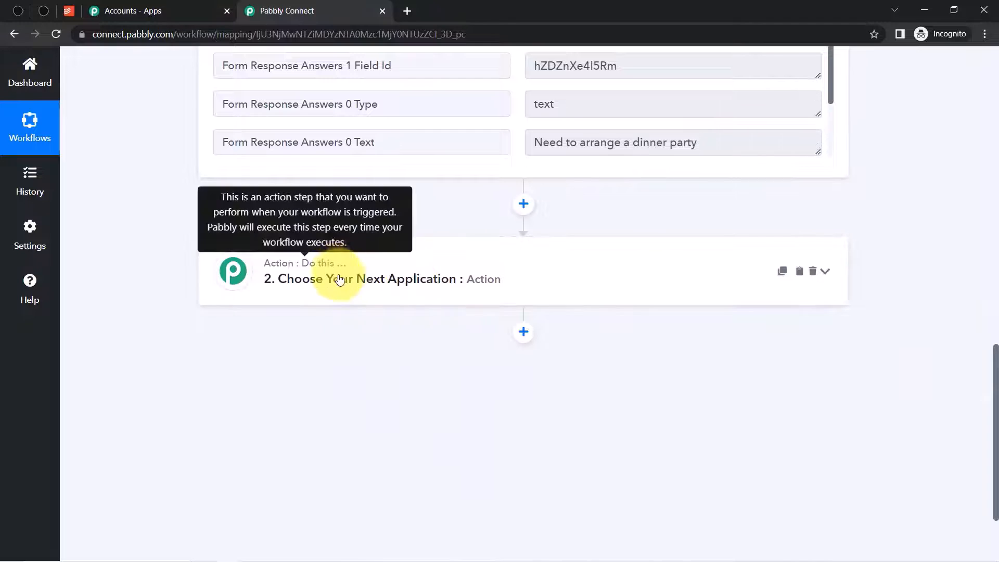
click(334, 294)
click(306, 356)
text(todo)
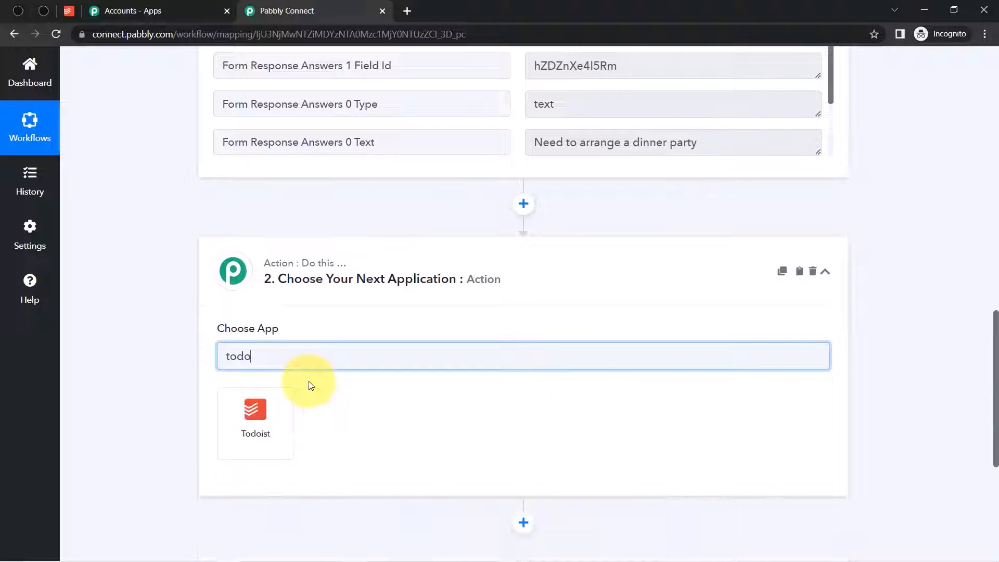
click(264, 420)
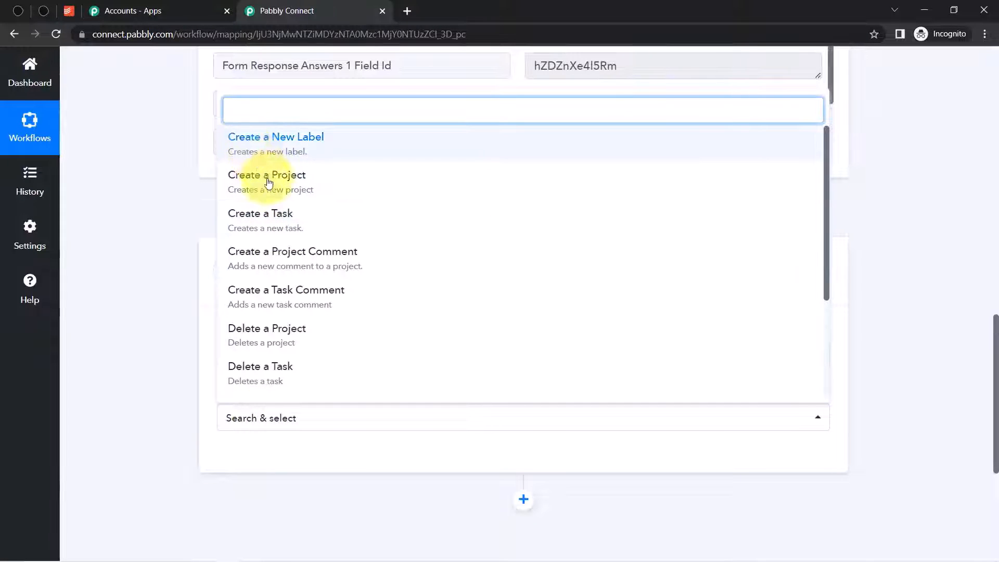
click(255, 220)
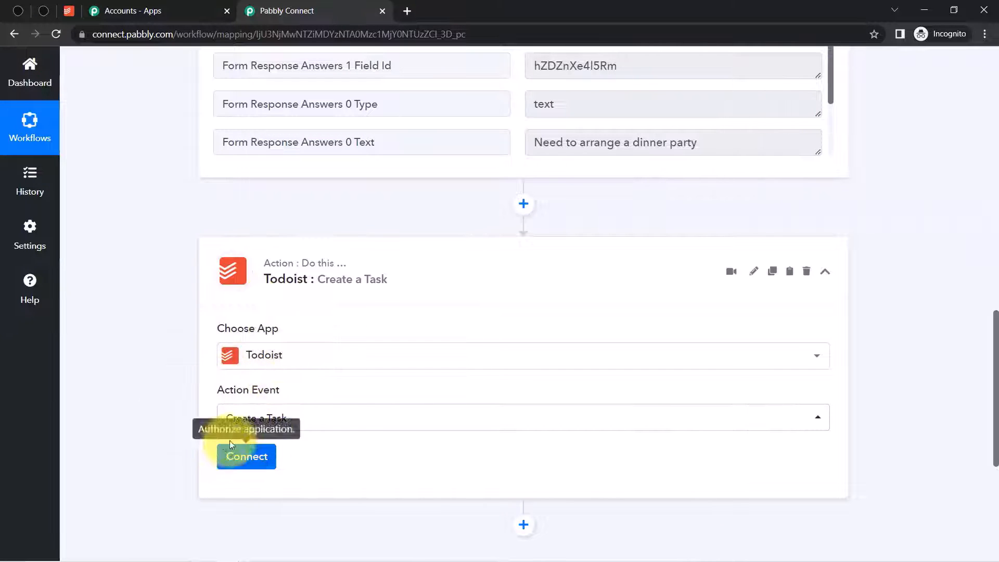
- Add a new Todoist connection and open Todoist's integrations settings in a new tab
click(248, 460)
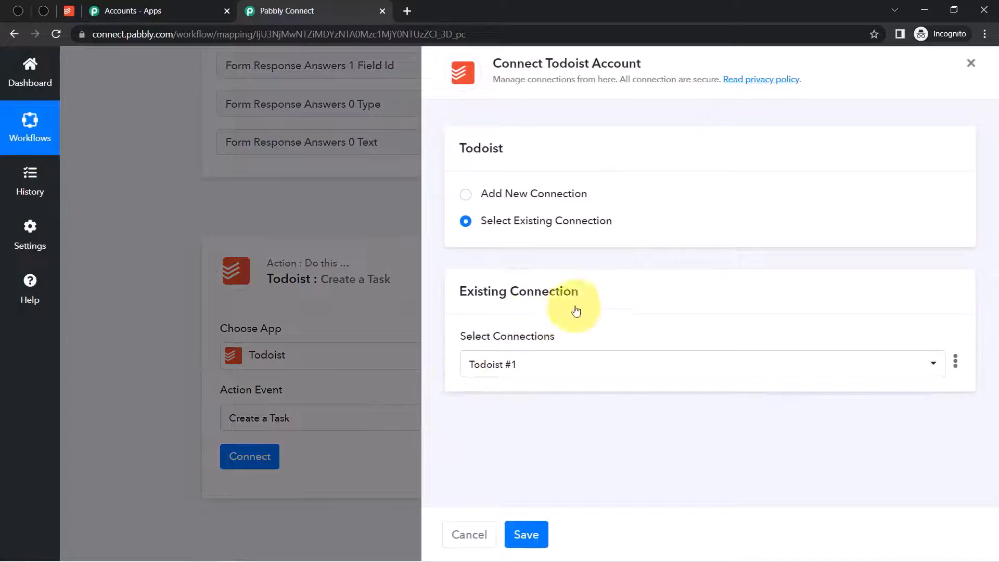
click(519, 194)
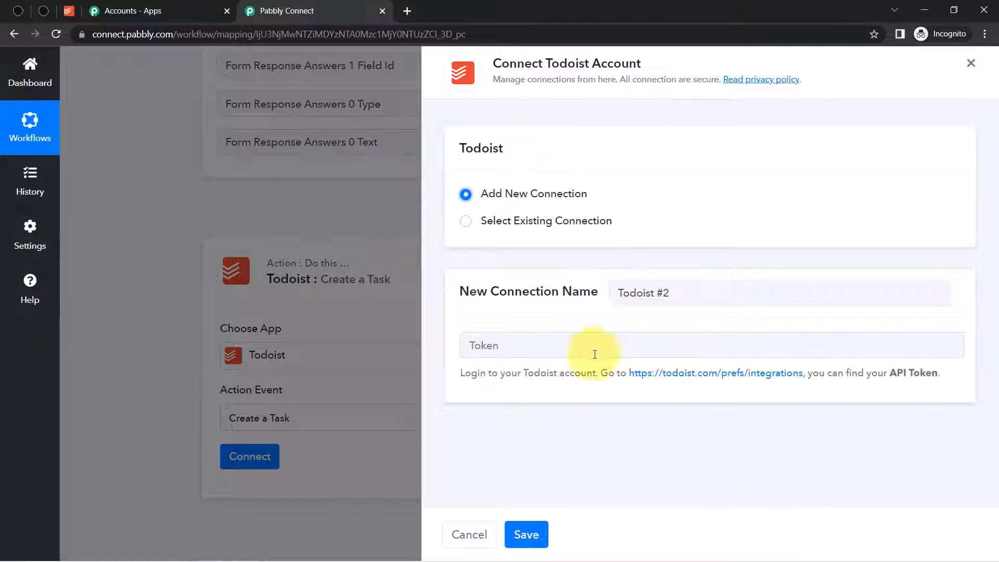
right_click(728, 374)
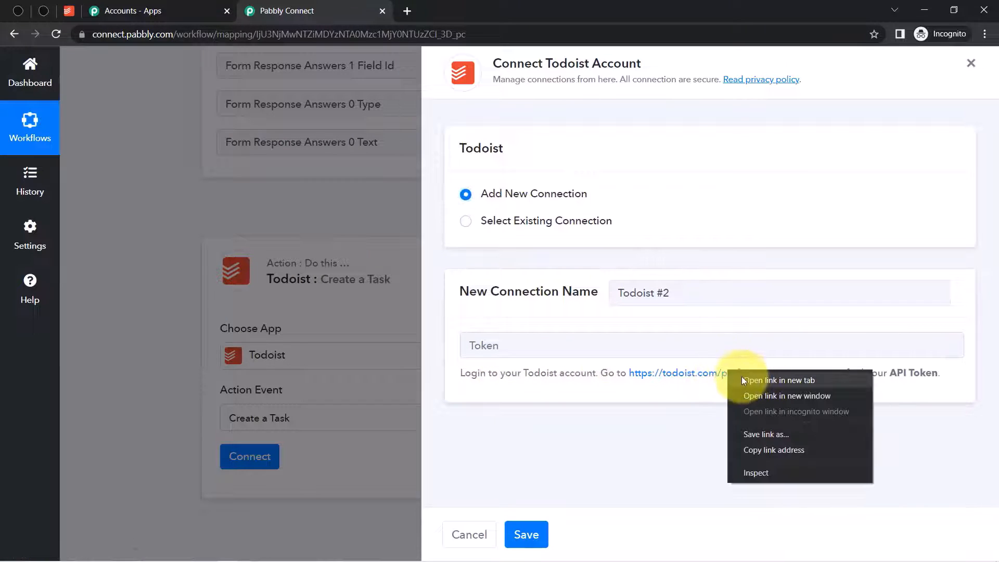
click(760, 381)
click(440, 9)
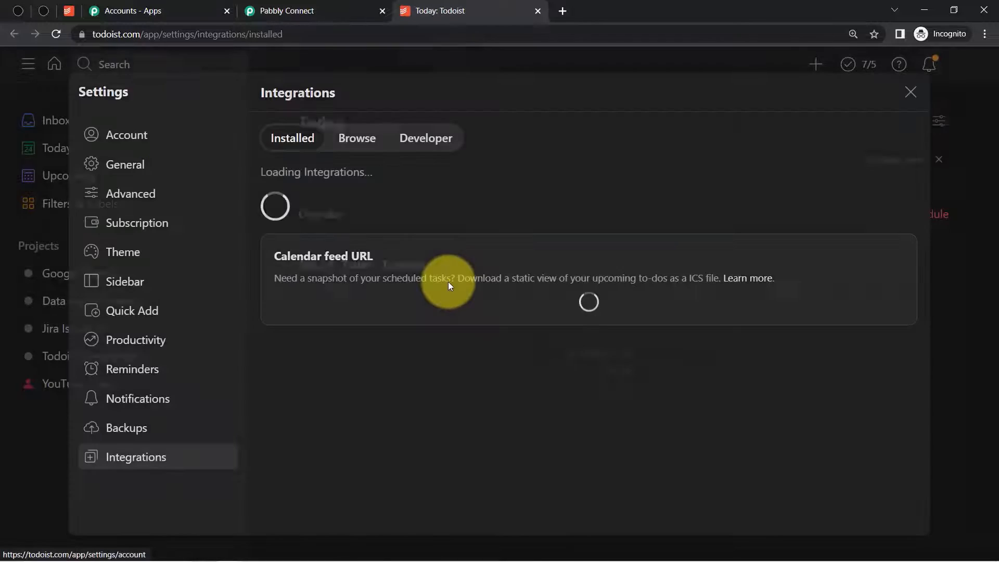
- Copy the API token from Todoist's Developer settings into Pabbly's Token field and save
click(409, 138)
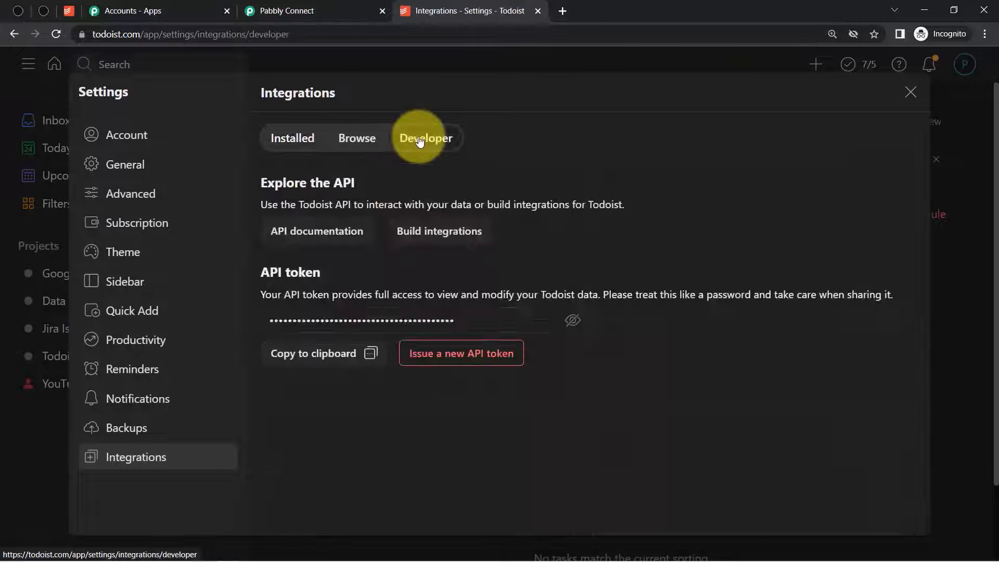
click(572, 320)
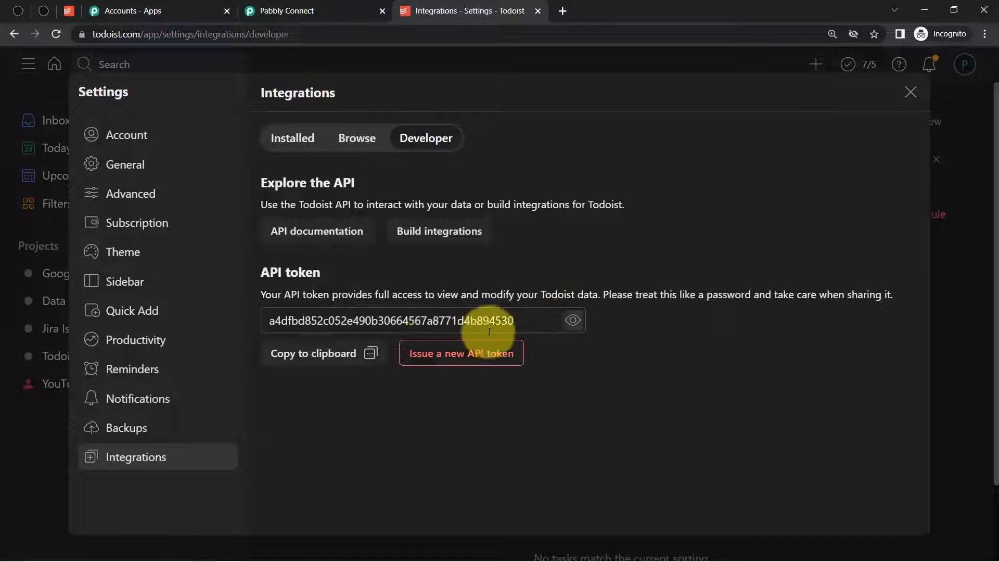
double_click(413, 319)
key(ctrl+c)
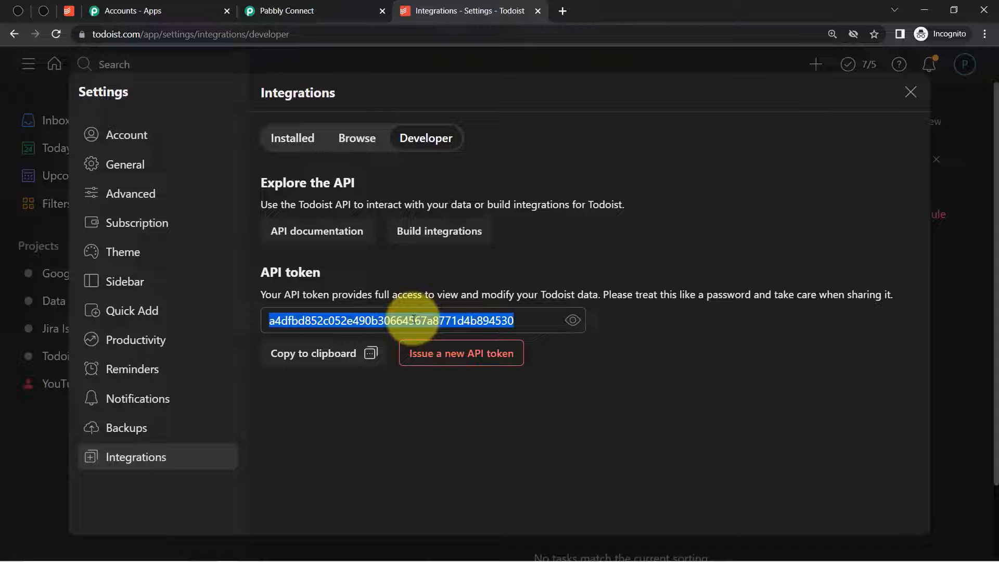
click(317, 10)
click(494, 346)
key(ctrl+v)
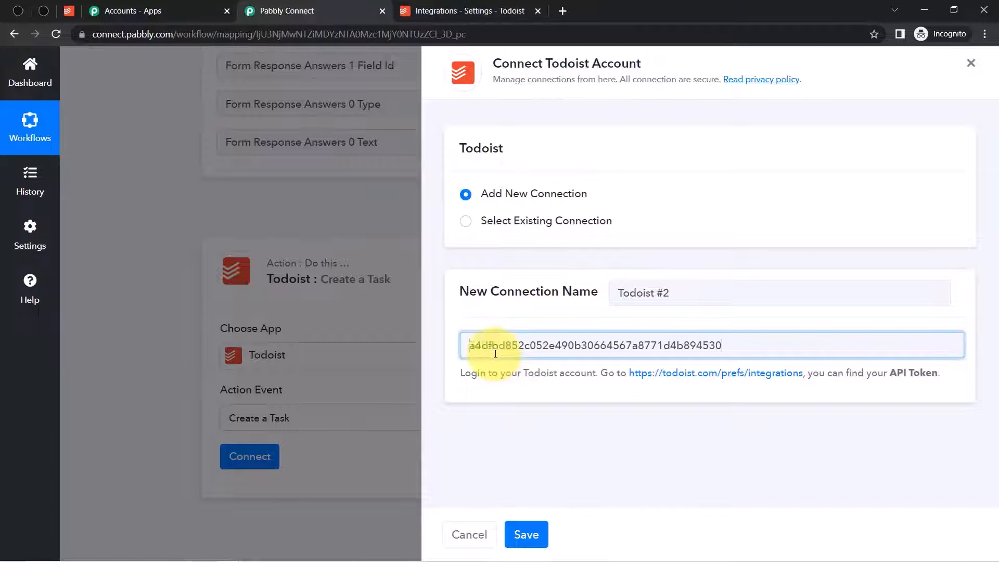
click(527, 533)
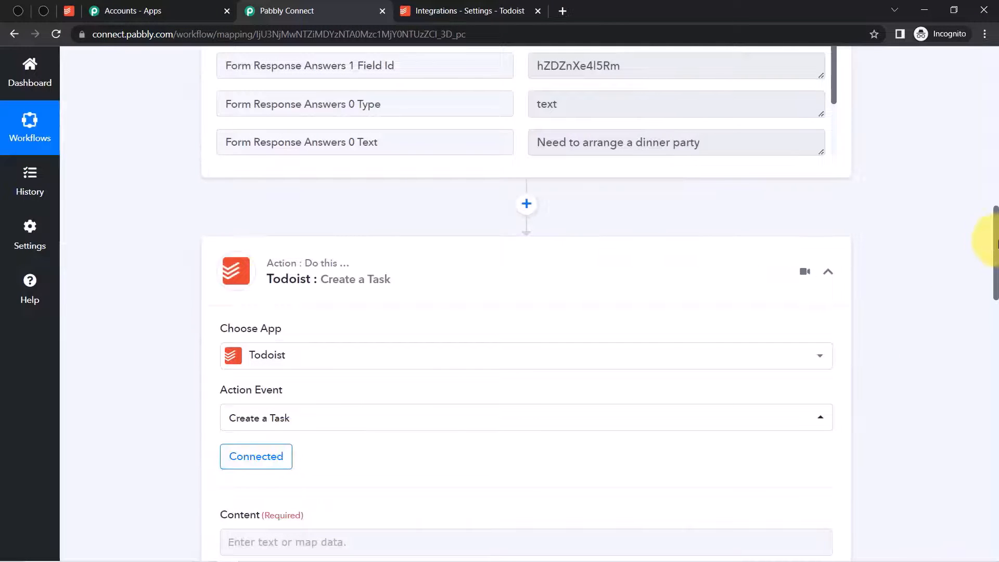
- Map the dinner-party answer (Answers 0 Text, found by searching 'din') into the task's Content
drag(997, 243, 997, 312)
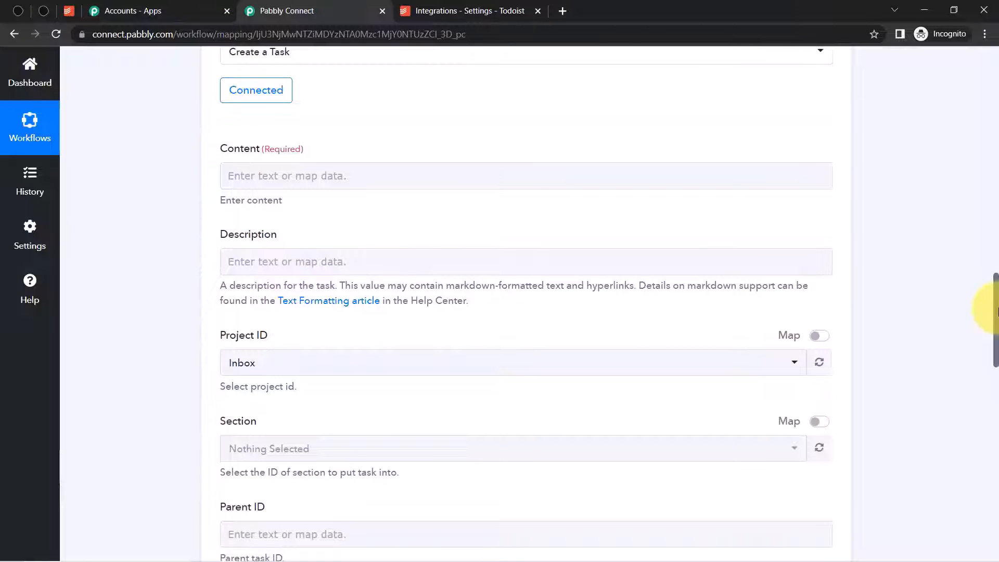
drag(996, 311, 996, 313)
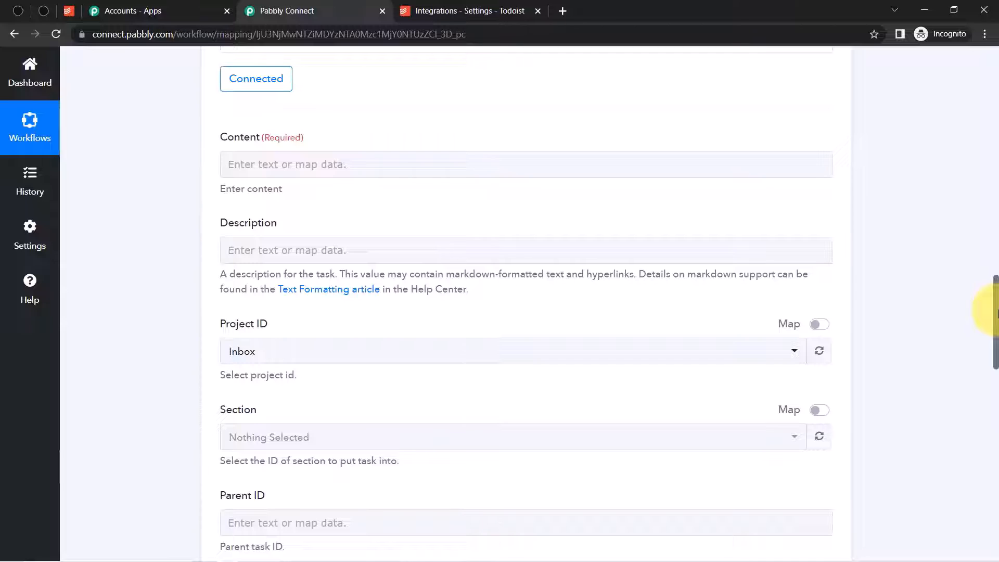
click(241, 170)
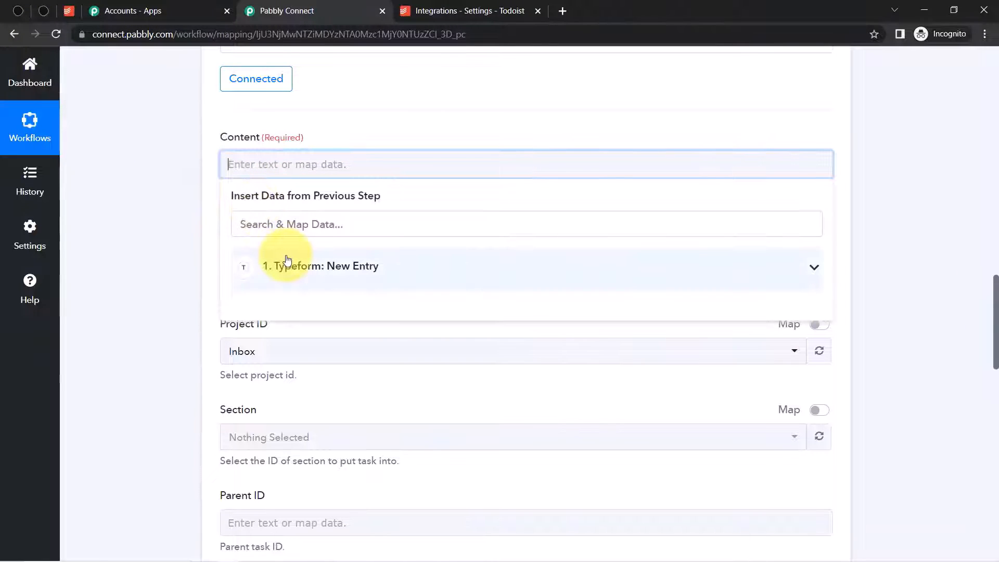
click(996, 302)
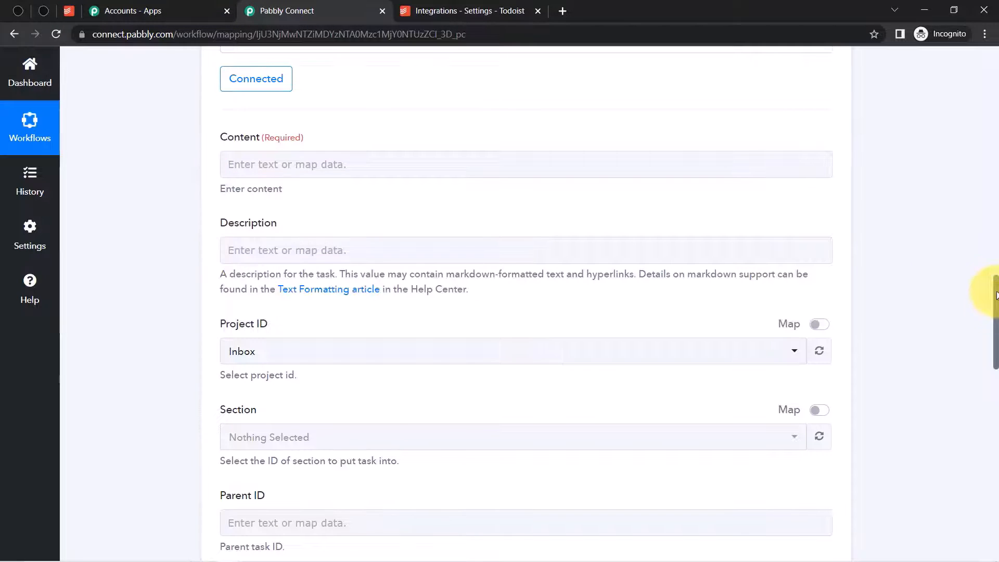
drag(996, 295, 987, 201)
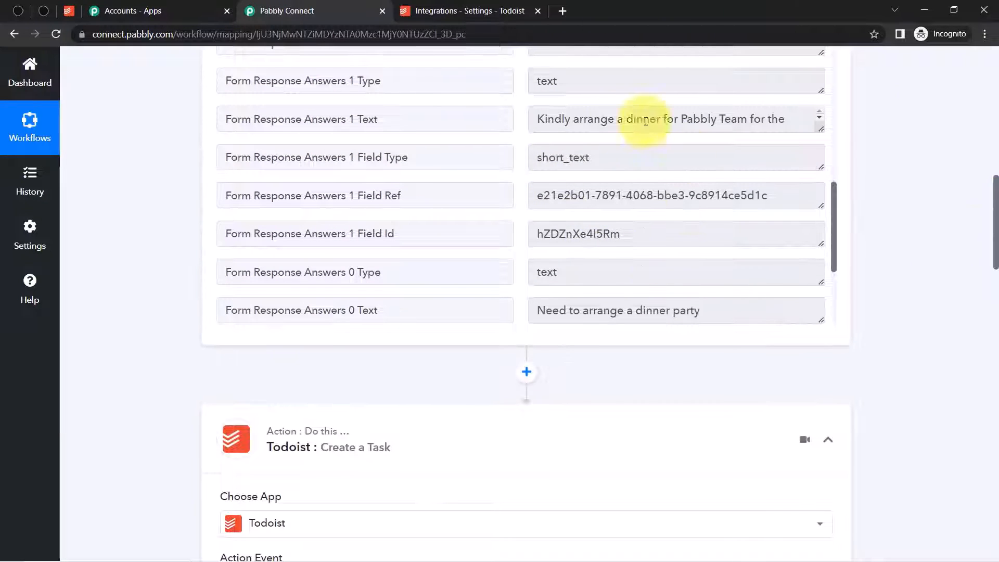
drag(997, 193, 994, 290)
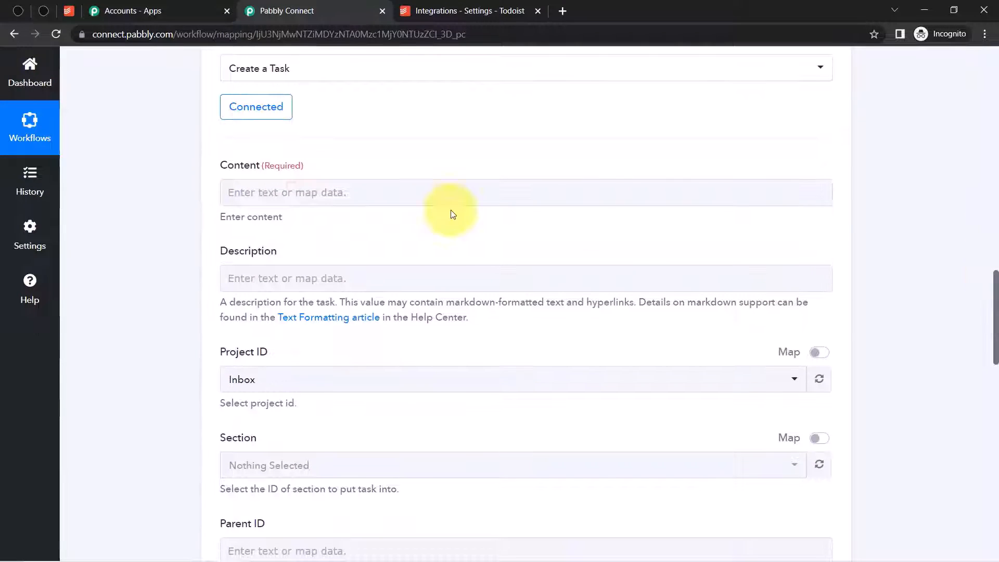
click(252, 197)
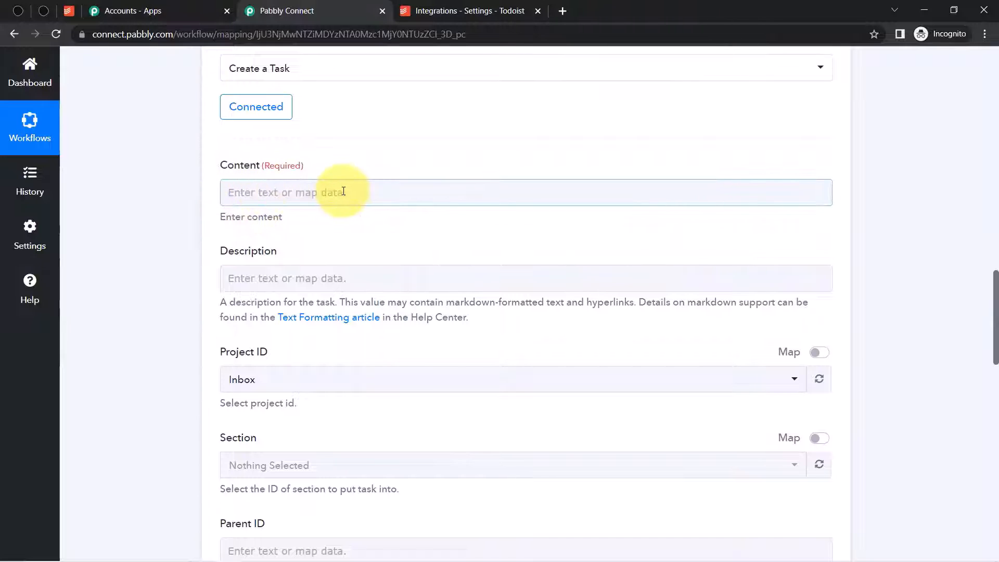
click(343, 192)
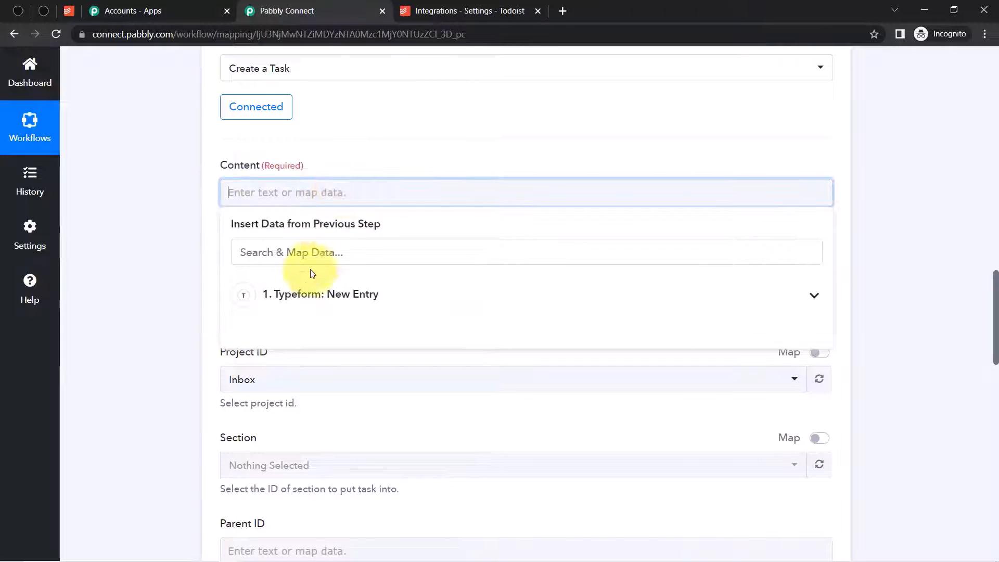
click(305, 292)
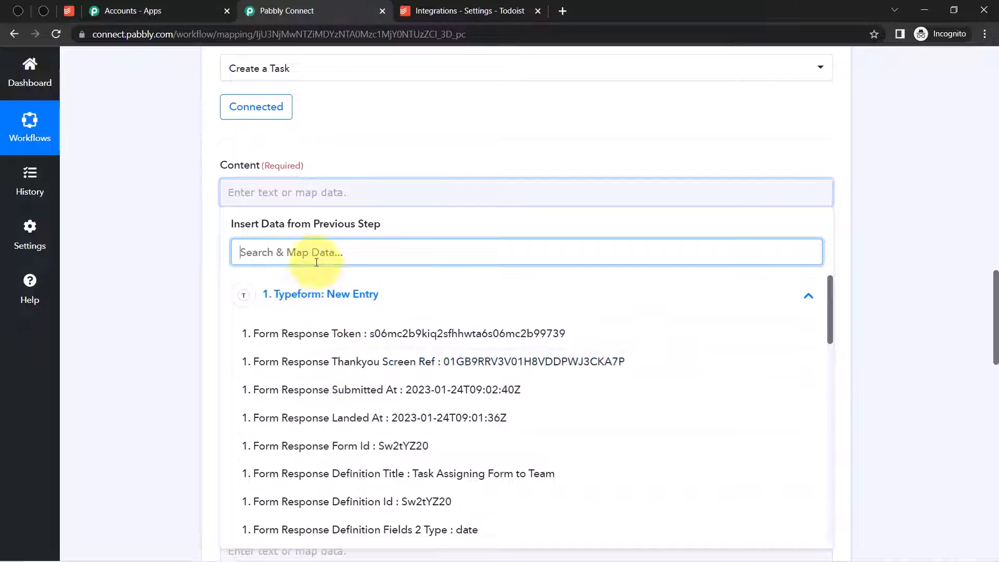
click(288, 252)
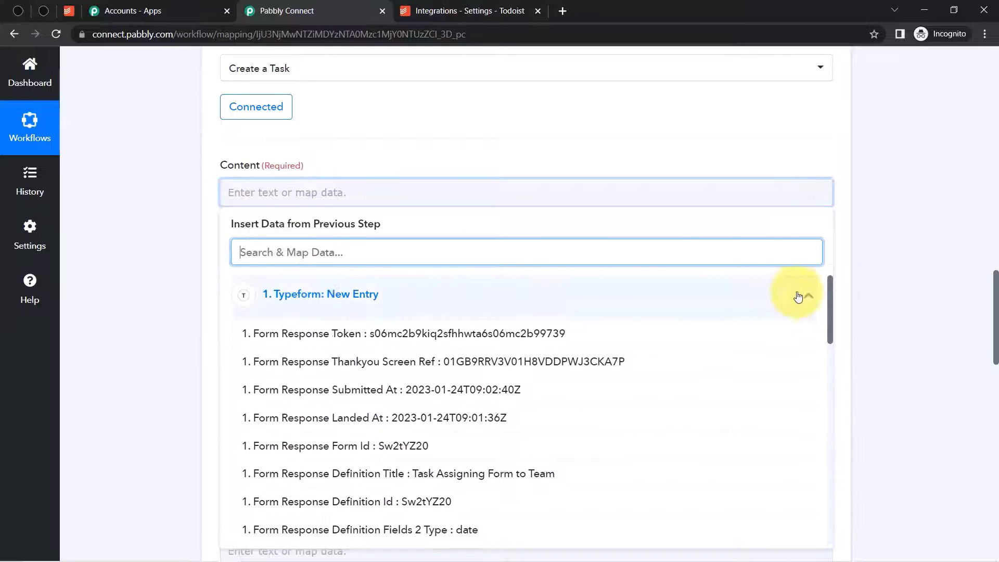
text(dinn)
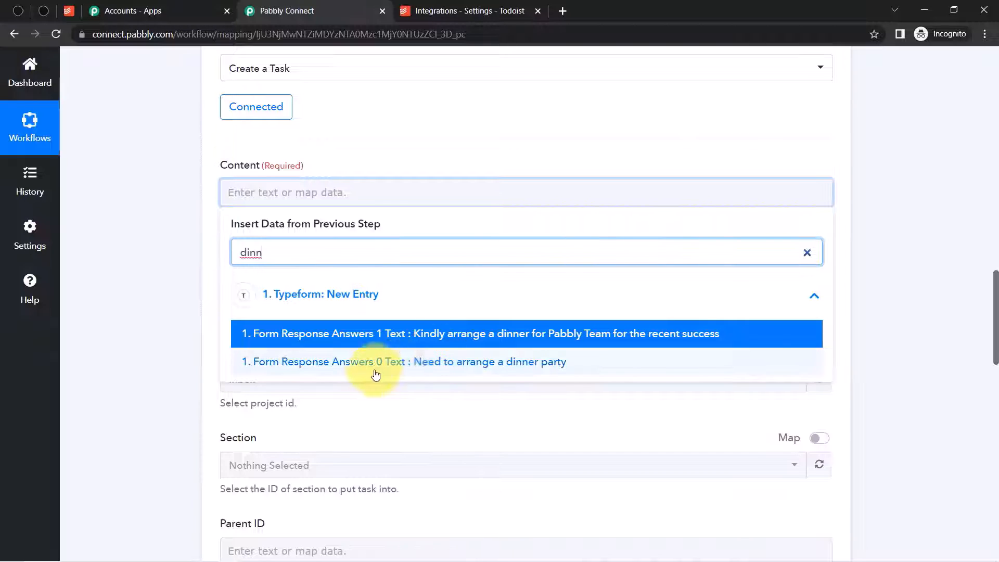
click(468, 370)
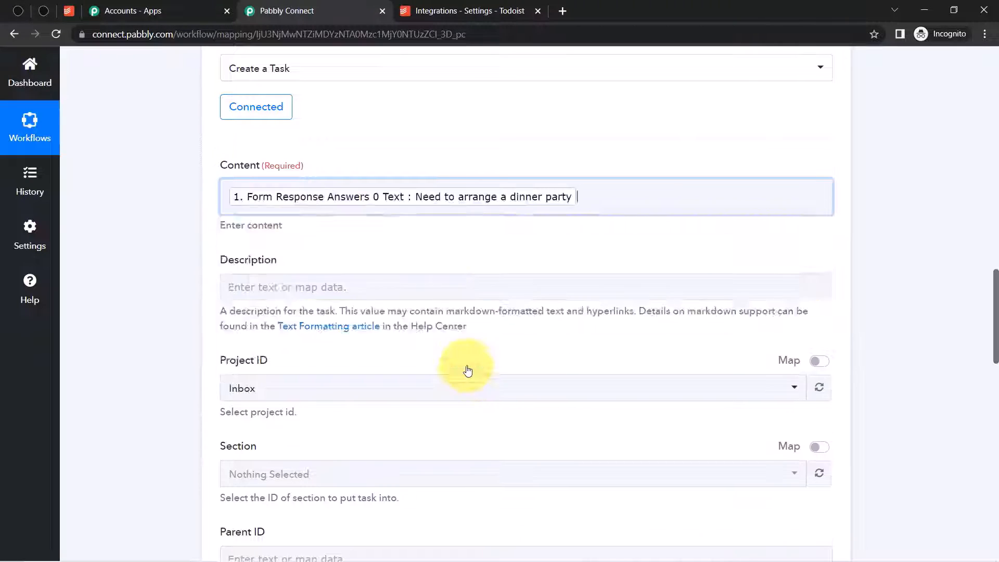
click(196, 288)
- Map the team dinner request answer (Answers 1 Text) into the task's Description
click(245, 287)
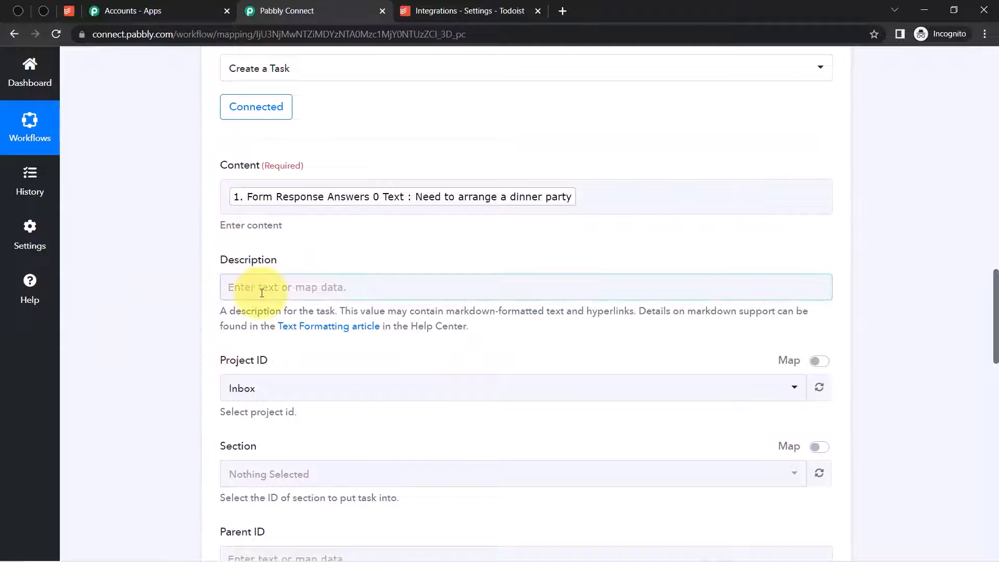
click(271, 352)
text(dinn)
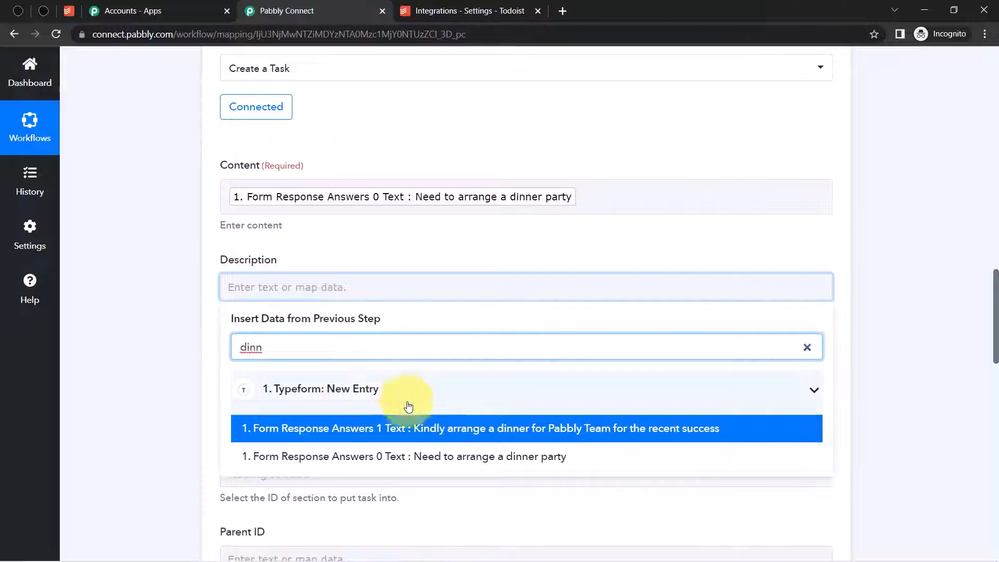
click(608, 438)
click(185, 308)
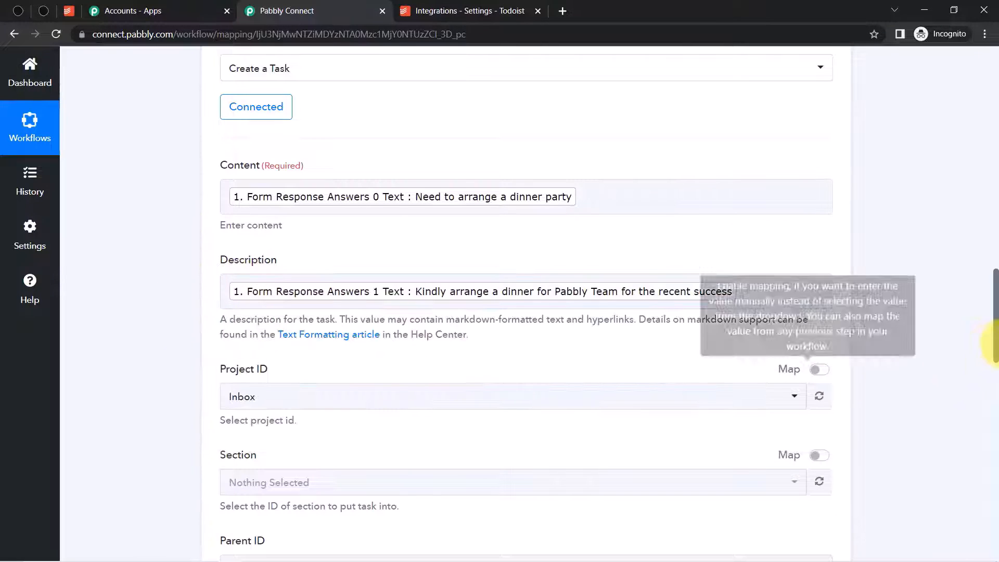
drag(996, 297, 998, 341)
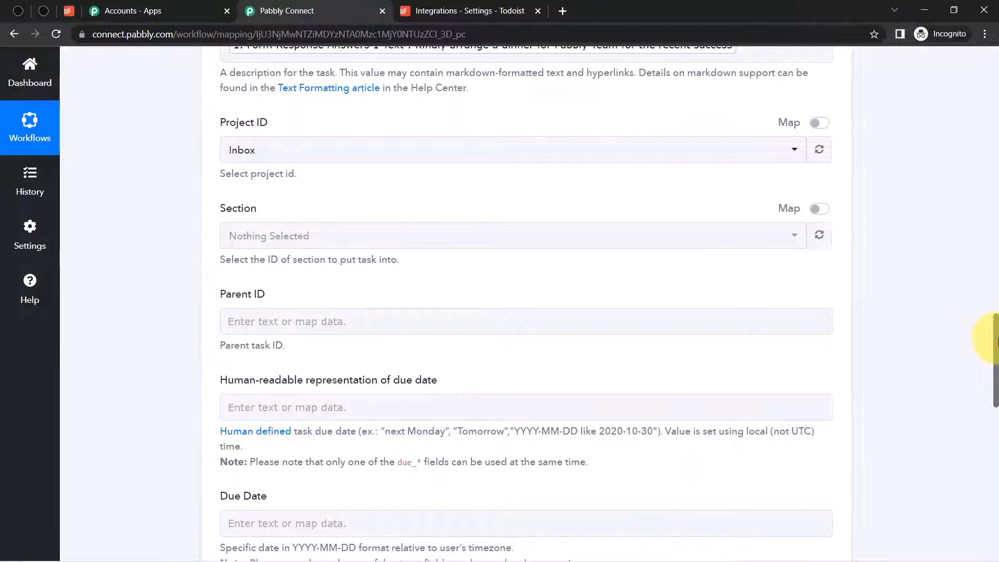
click(296, 156)
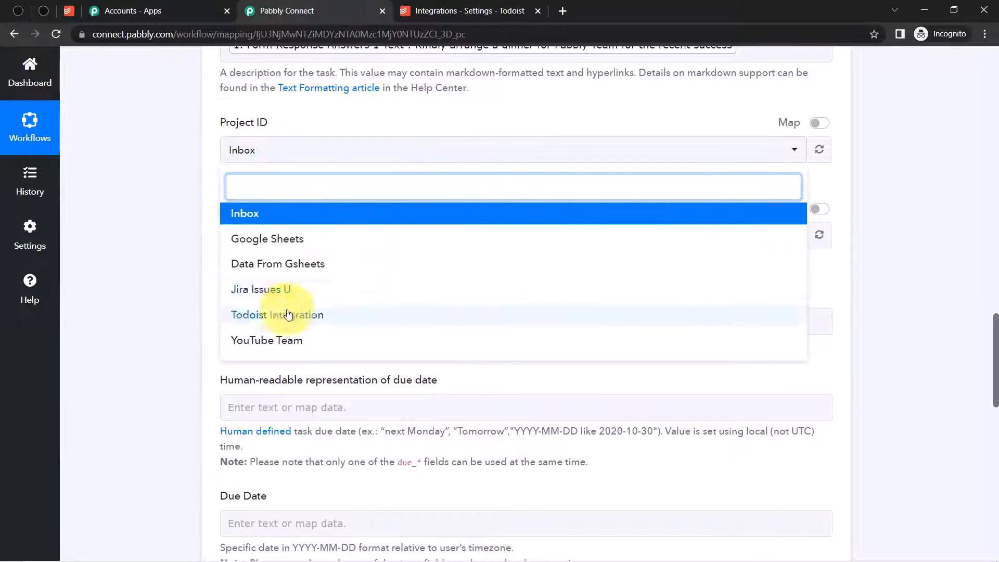
- Check the Todoist project names, then target the YouTube Team project and its Arrange a dinner section
click(175, 247)
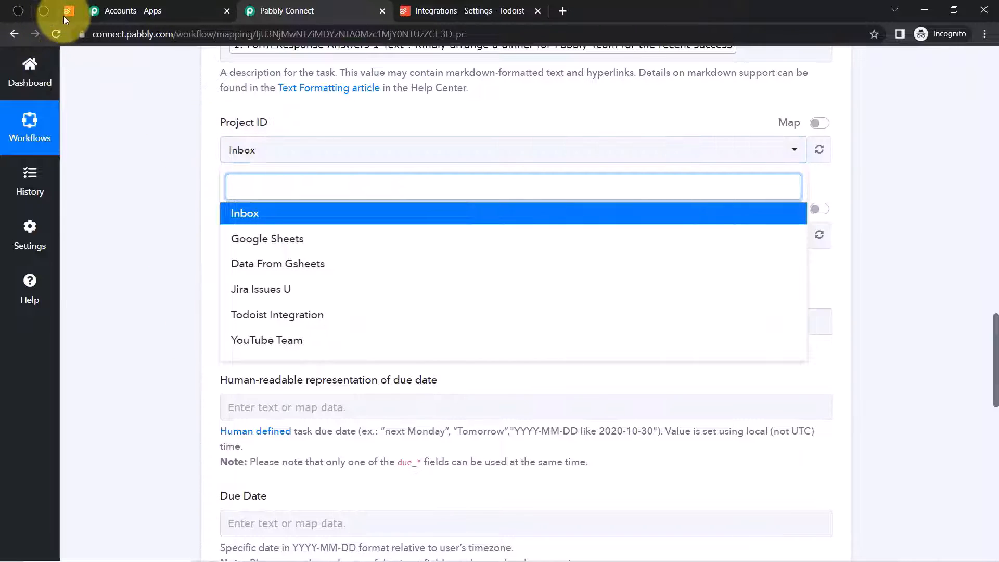
click(63, 15)
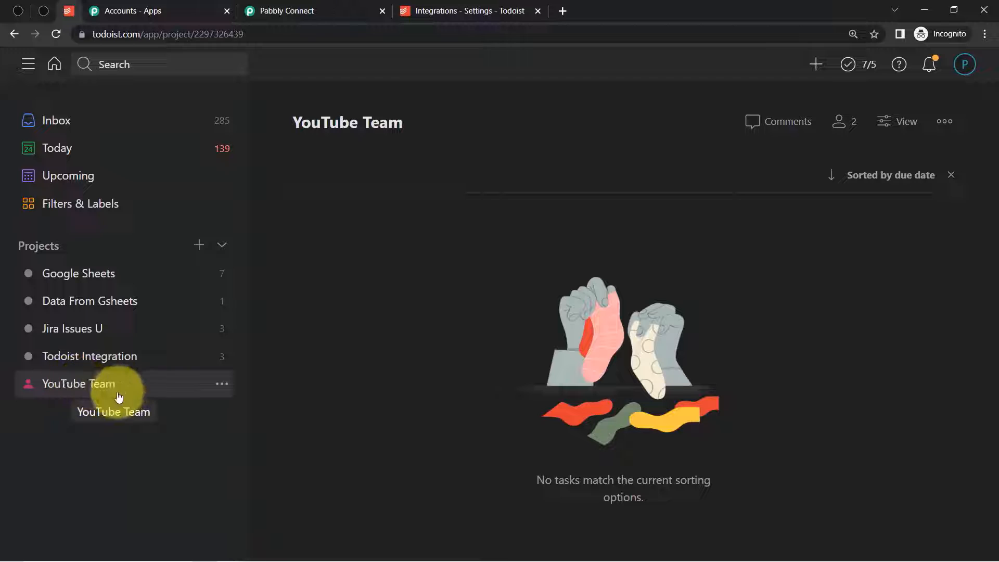
click(340, 4)
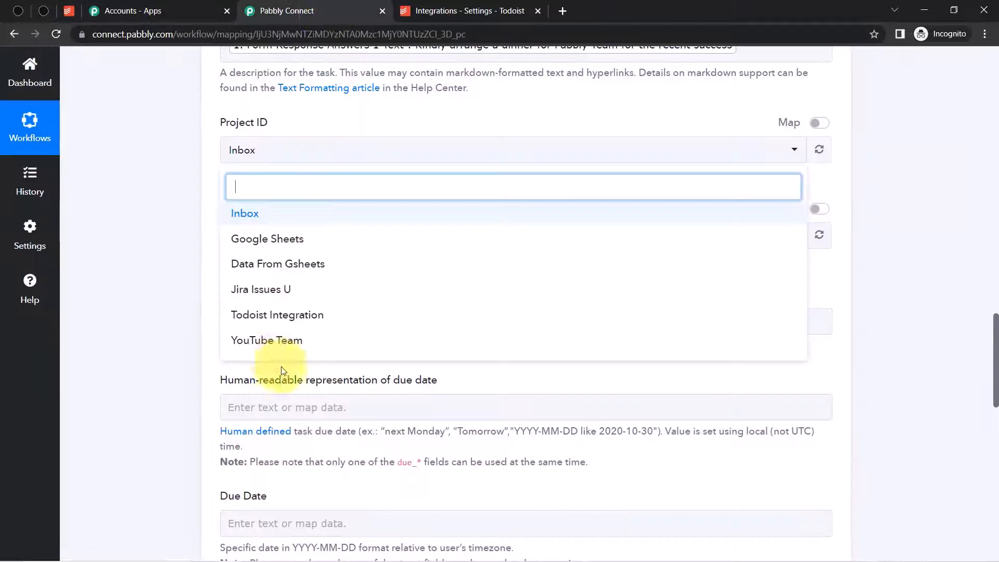
click(263, 341)
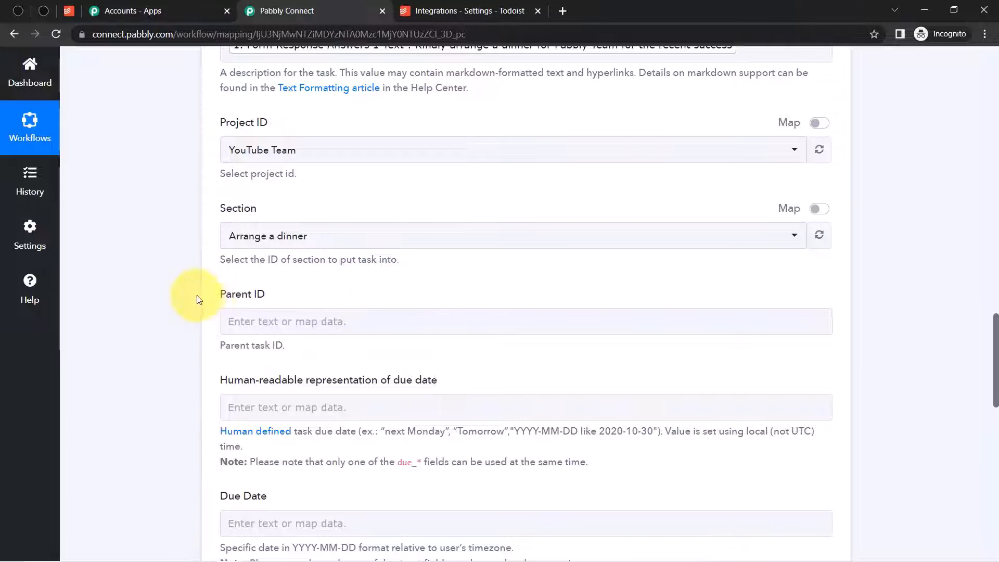
drag(995, 348, 994, 424)
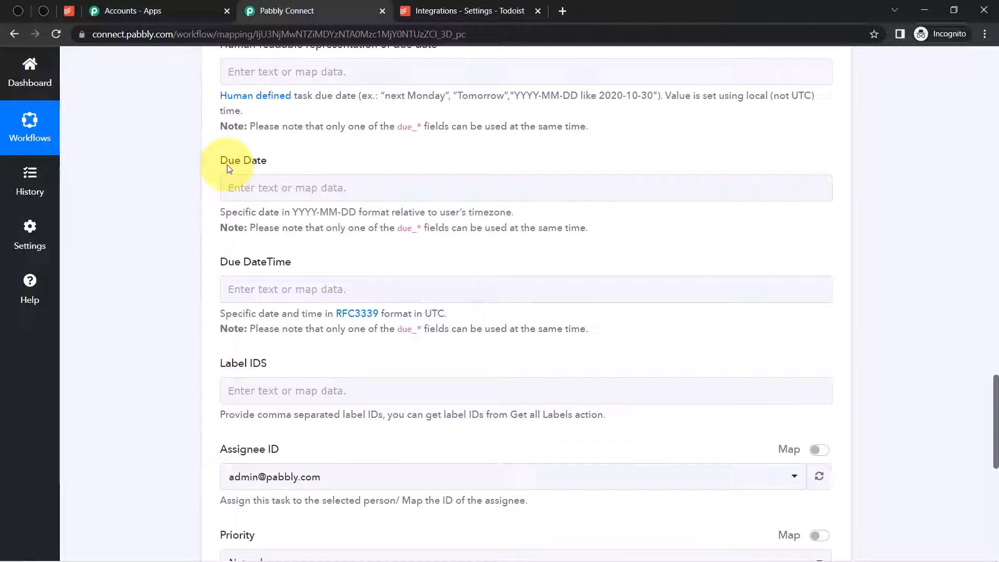
- Read the Due Date notes (only one due field works), then open the Typeform data list for Due Date
click(321, 197)
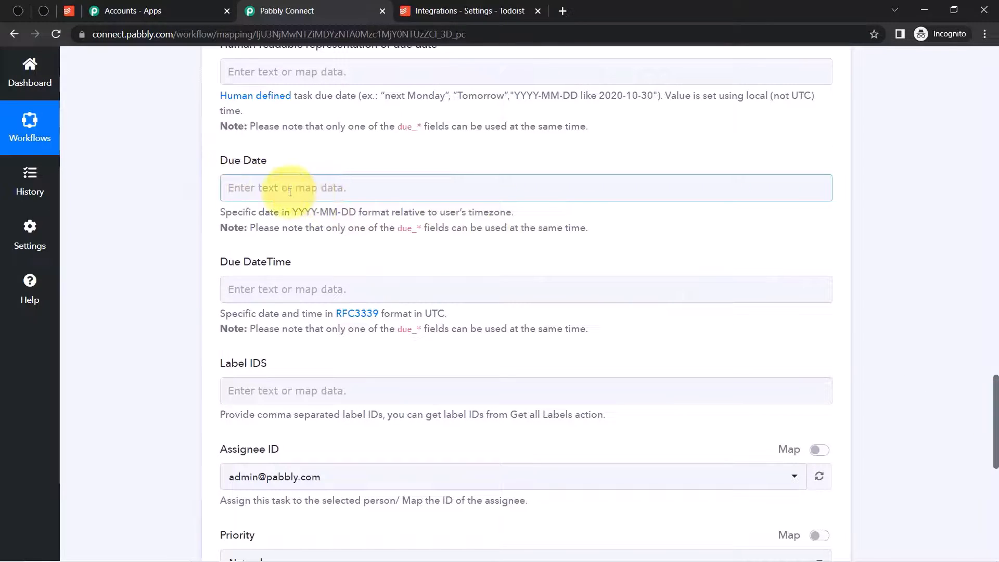
click(237, 215)
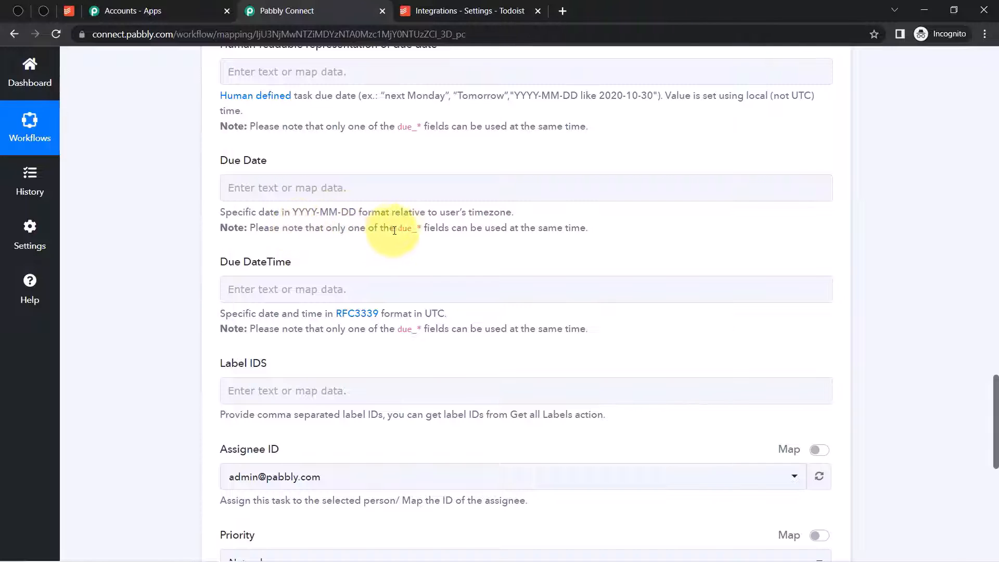
drag(451, 229, 569, 230)
click(939, 358)
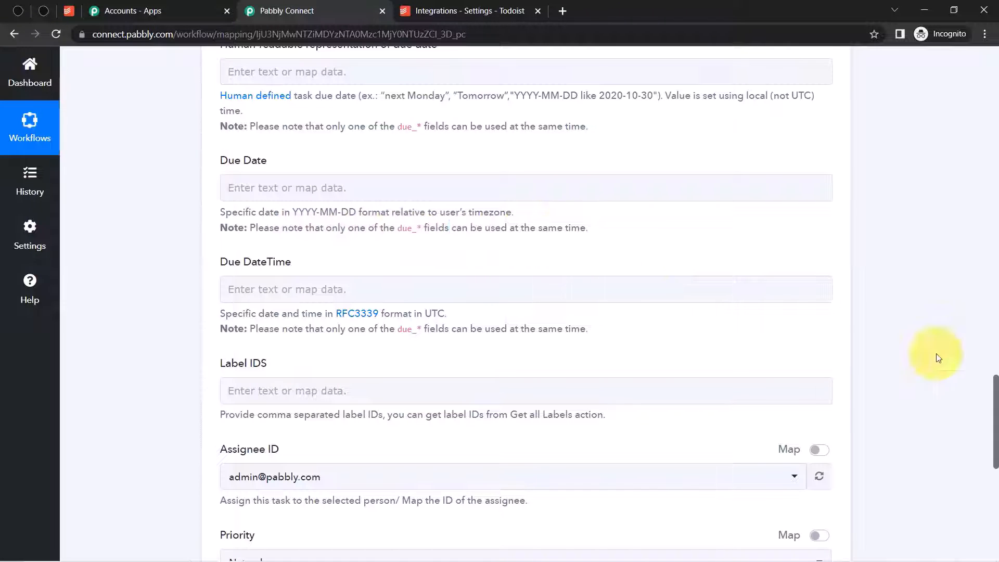
scroll(371, 94, up, 1)
drag(386, 106, 422, 102)
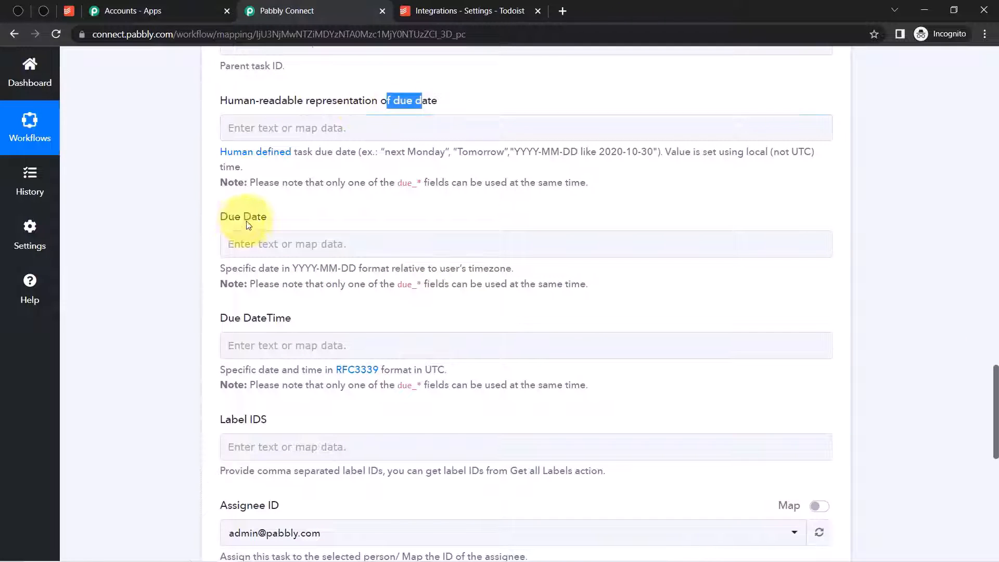
double_click(227, 219)
drag(234, 318, 266, 318)
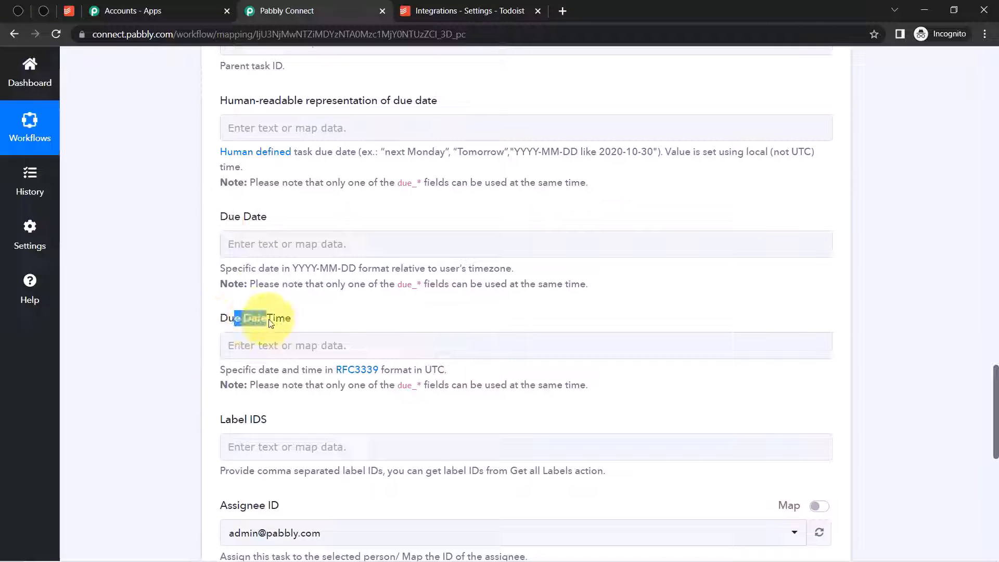
drag(402, 285, 519, 283)
click(401, 285)
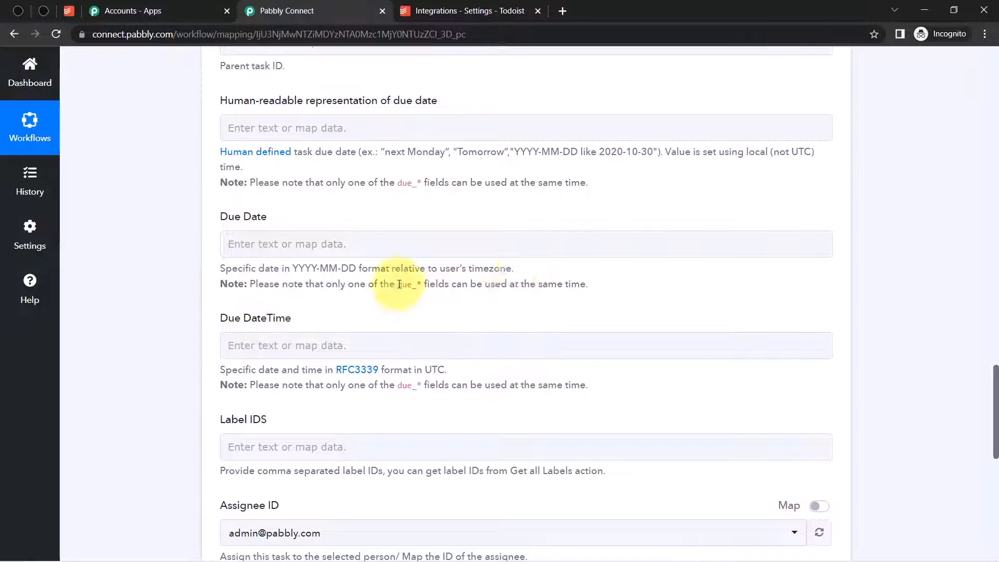
drag(324, 287, 533, 283)
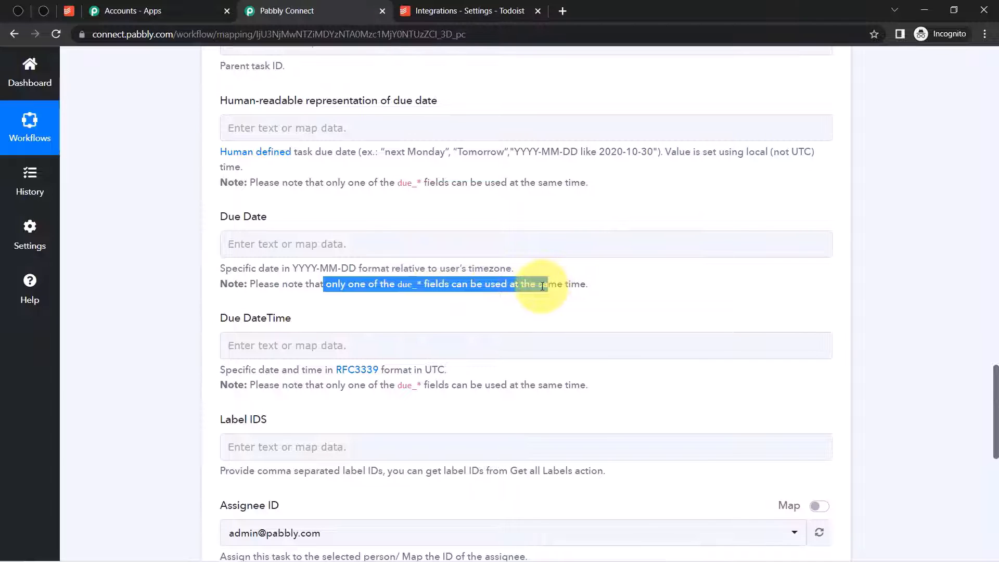
click(225, 215)
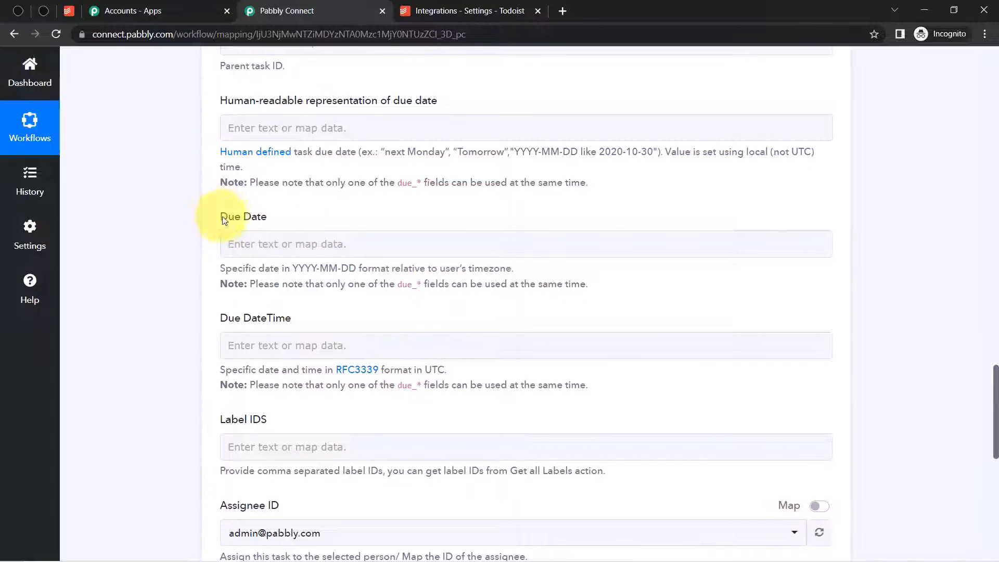
click(246, 246)
- Map the Typeform deadline answer (Answers 2 Date, 2023-01-26) into the task's Due Date
click(267, 329)
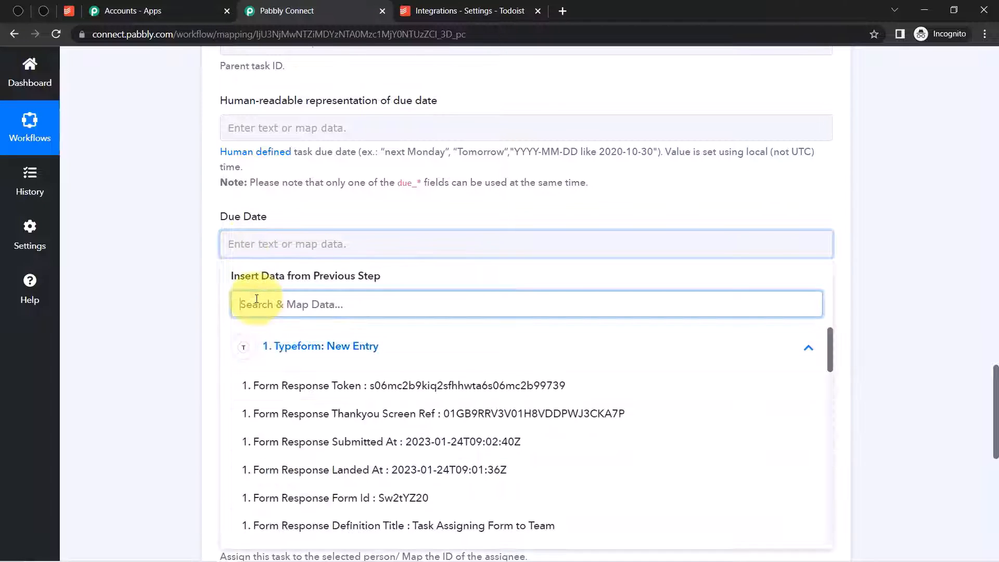
text(date)
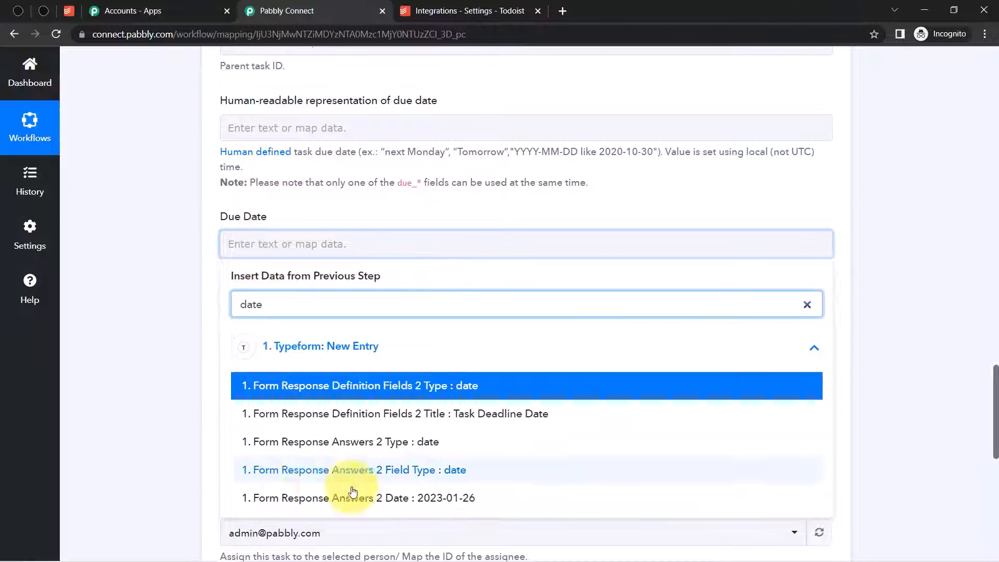
click(446, 498)
click(100, 296)
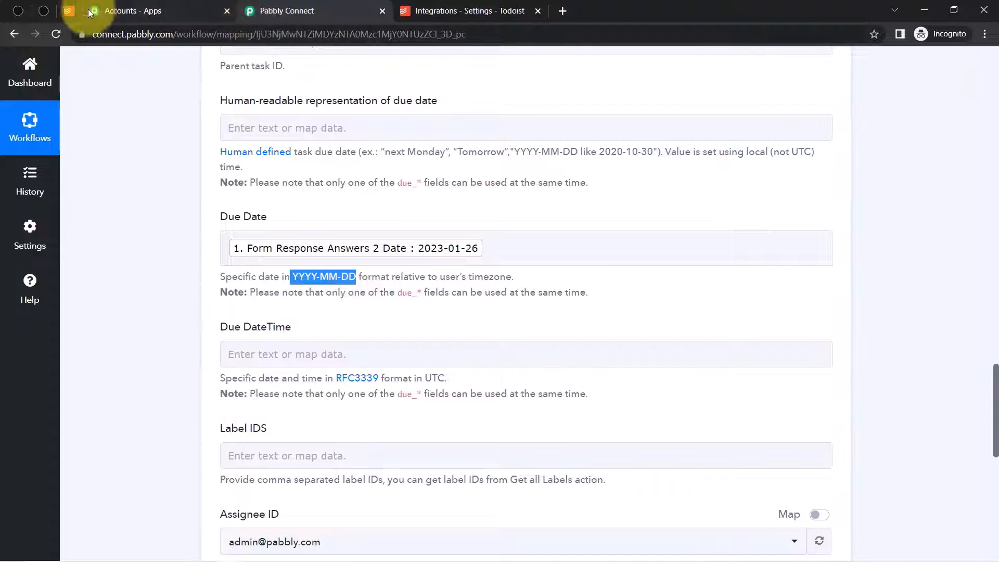
click(44, 13)
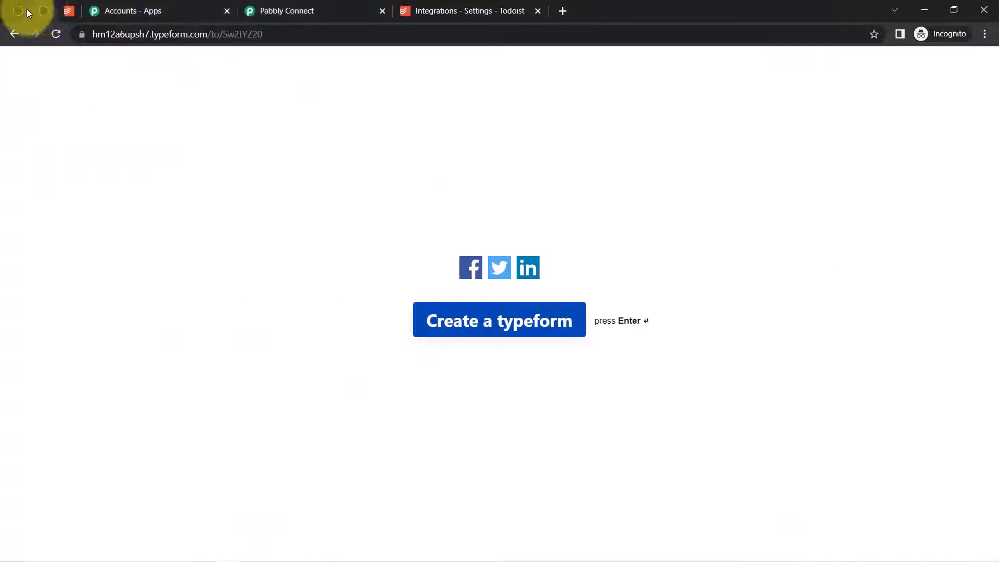
- Confirm Typeform's Task Deadline Date question uses the YYYYMMDD date format
click(18, 12)
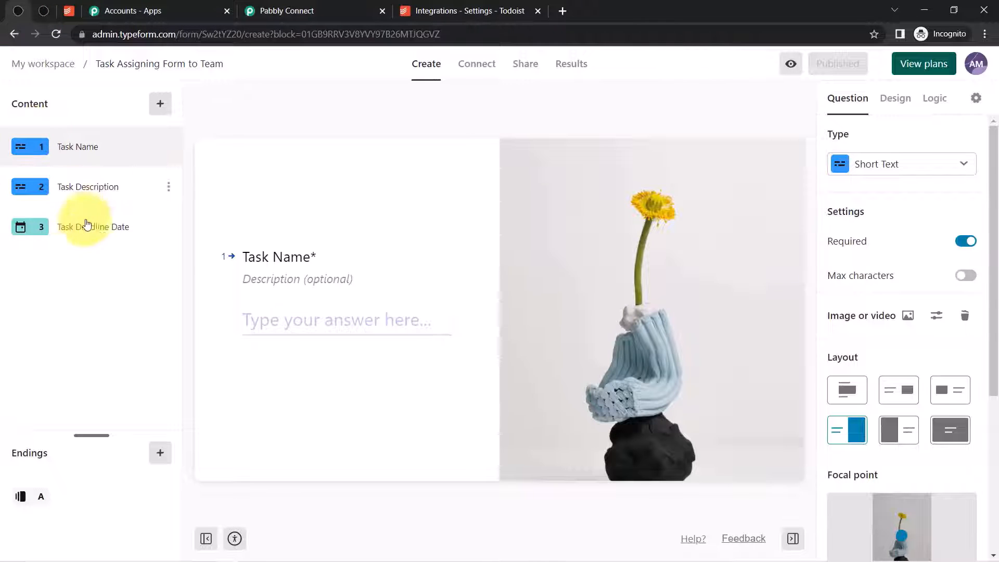
click(76, 237)
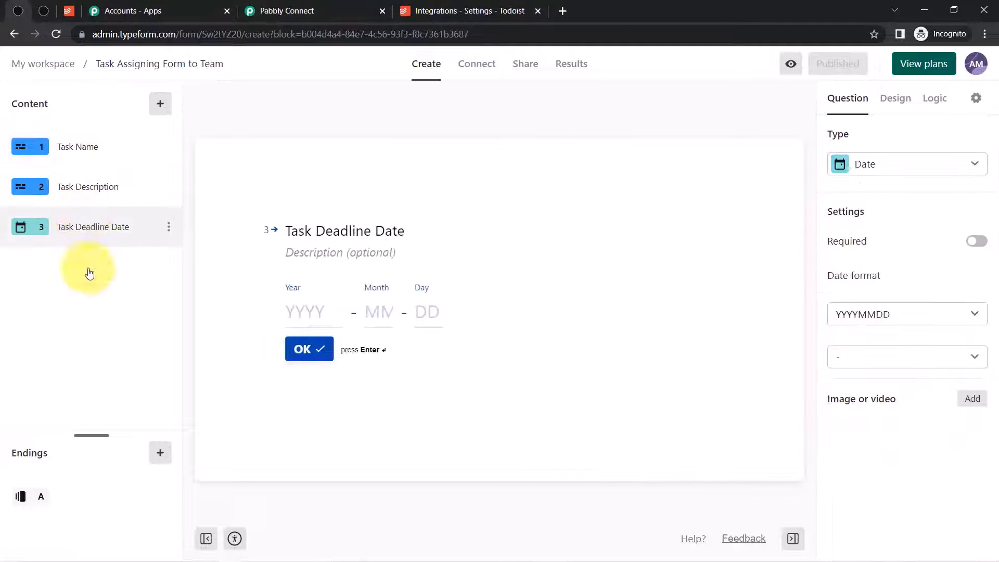
click(906, 317)
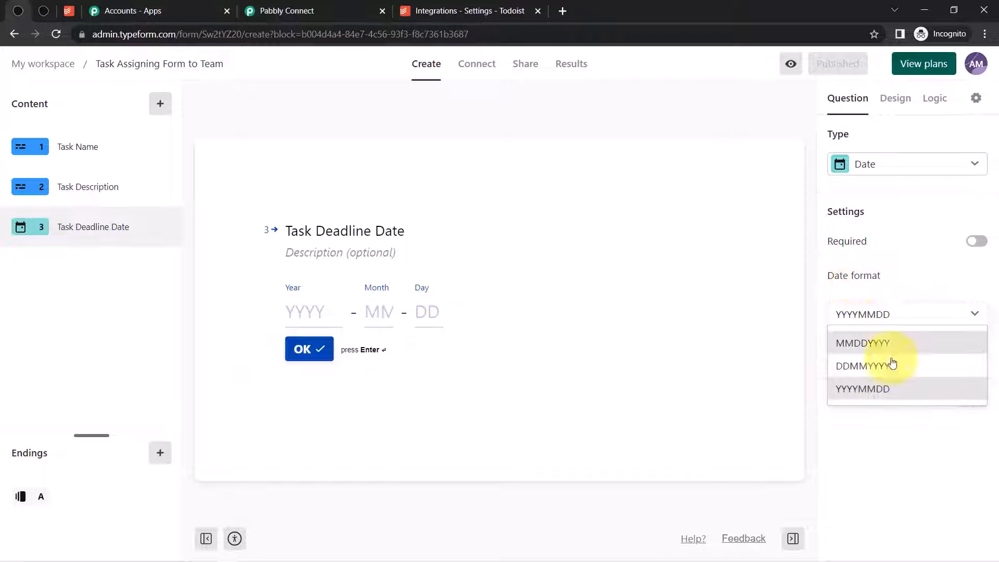
click(291, 10)
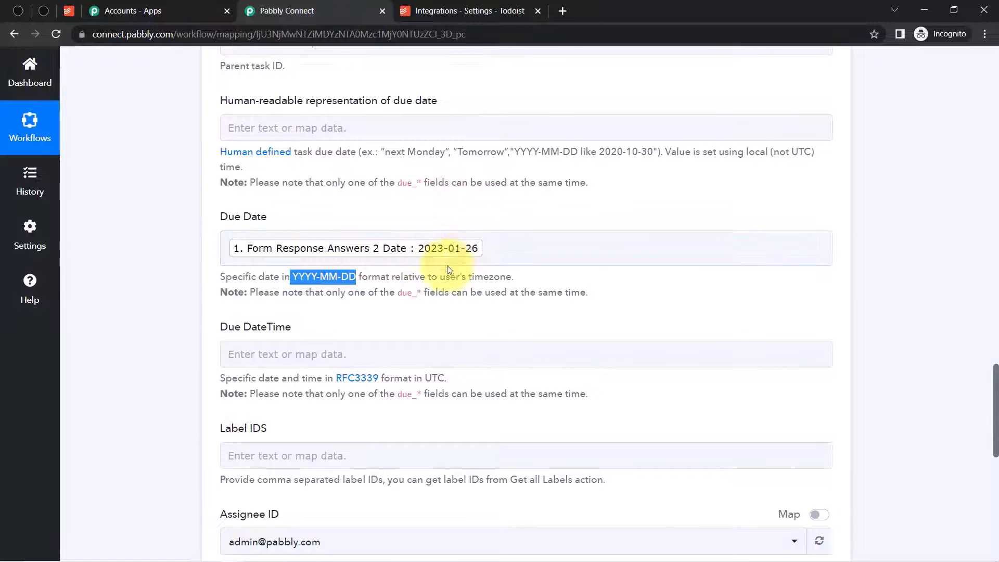
- Set Assignee ID to the second team member's account instead of the admin
click(180, 363)
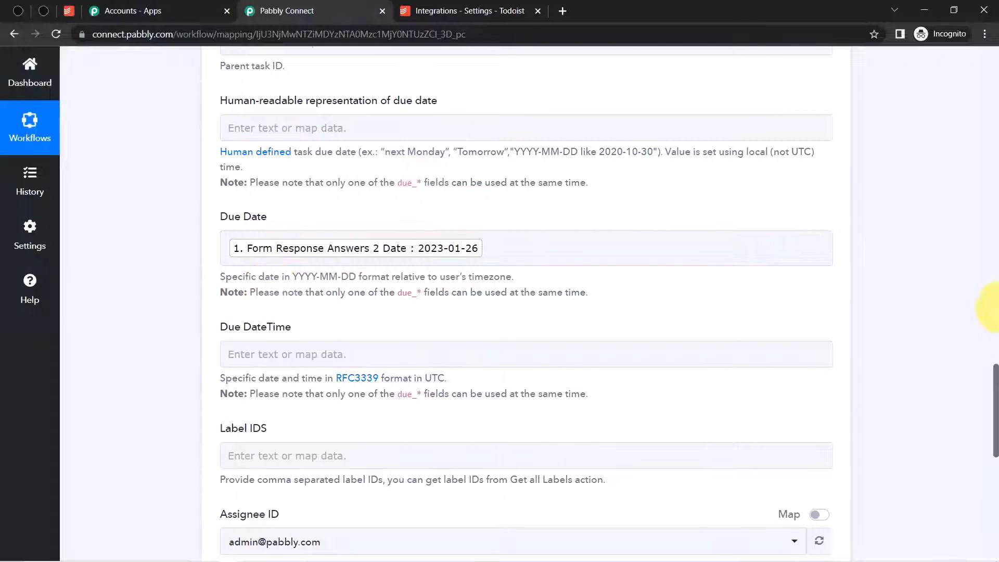
drag(997, 385, 996, 441)
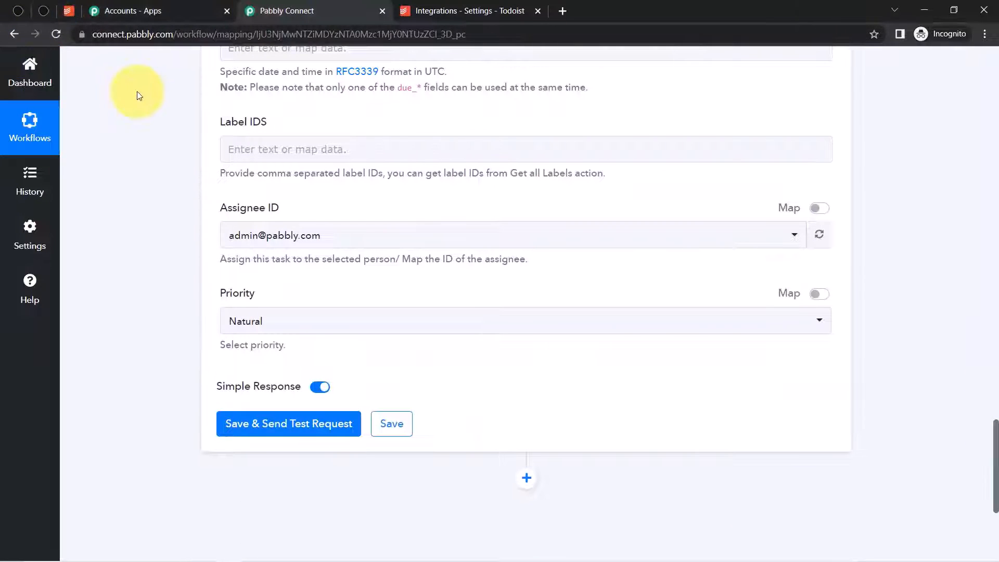
click(302, 243)
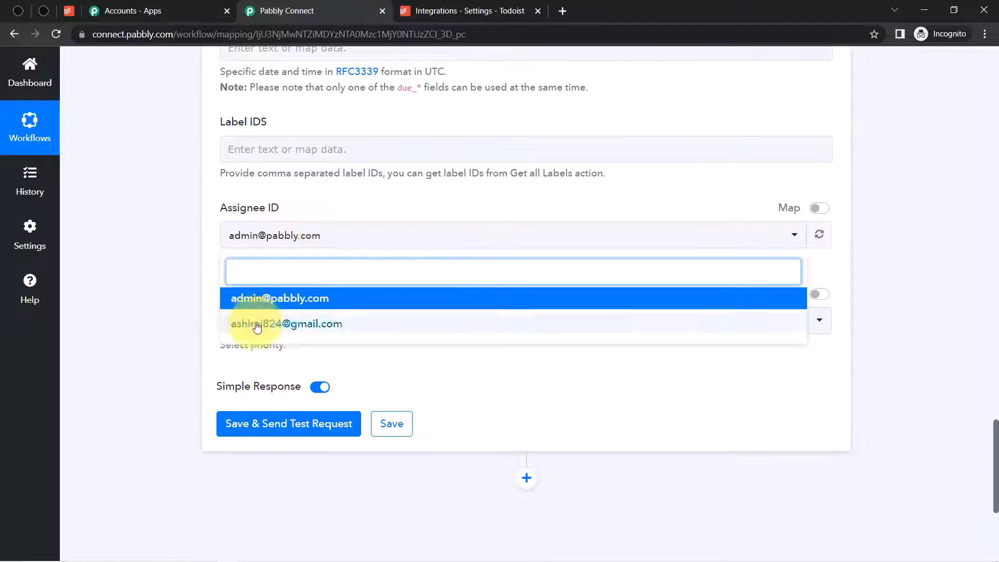
click(189, 303)
click(235, 229)
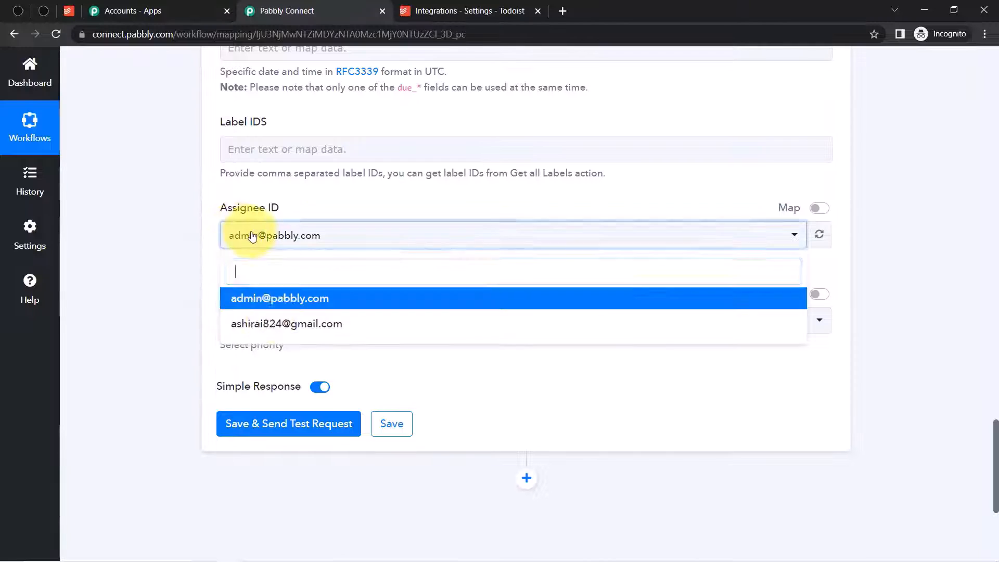
click(279, 325)
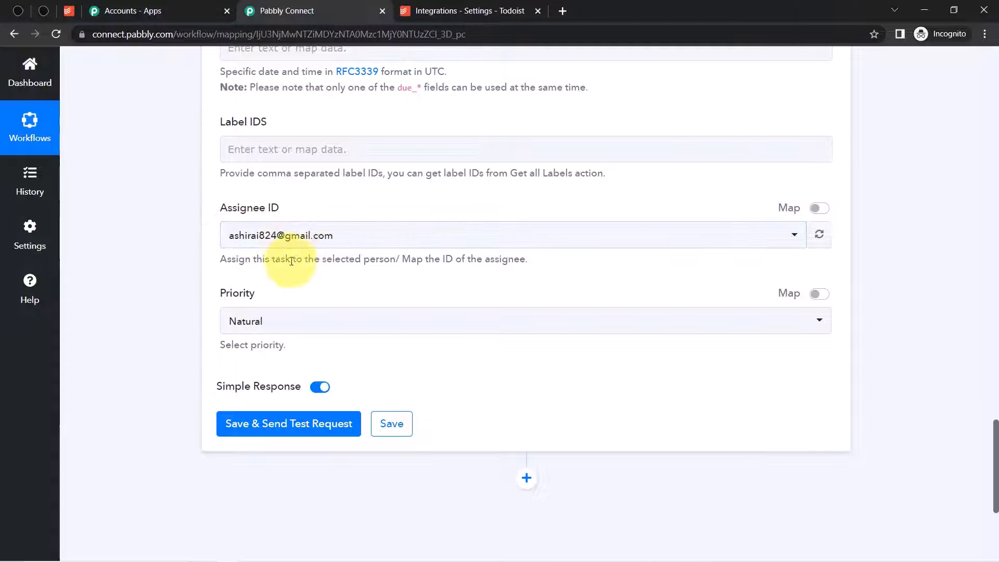
scroll(996, 436, up, 8)
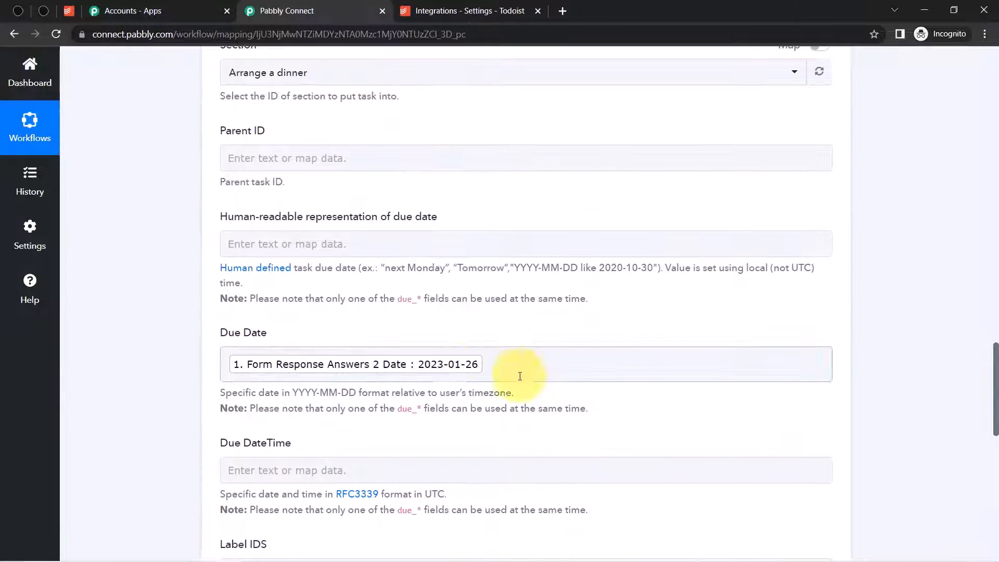
drag(997, 365, 990, 284)
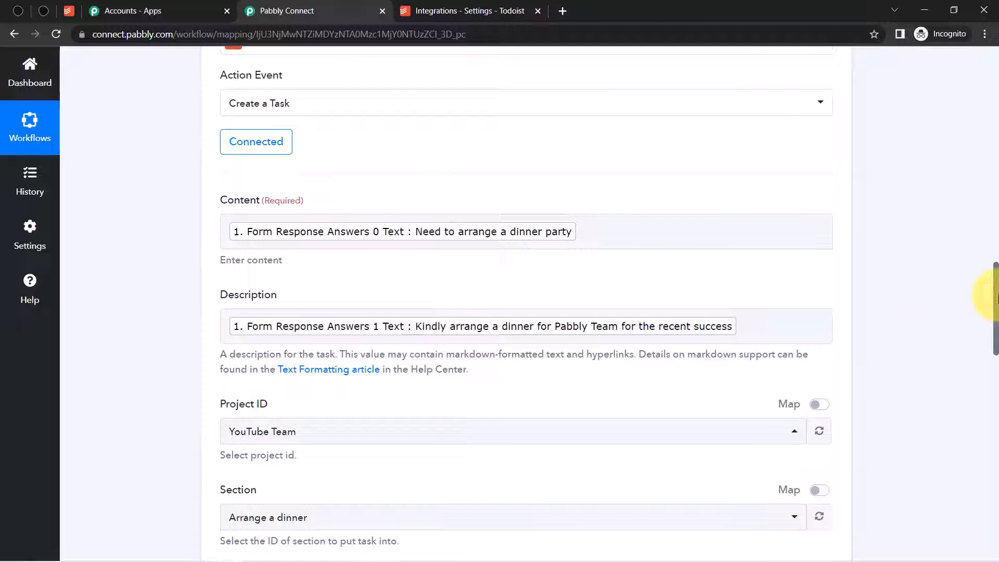
drag(995, 297, 995, 484)
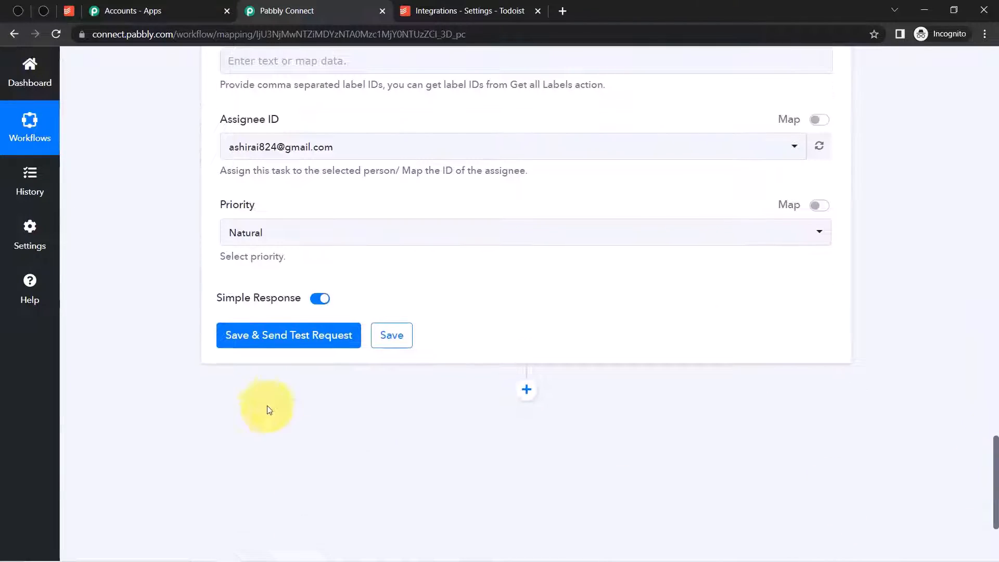
click(246, 239)
click(155, 275)
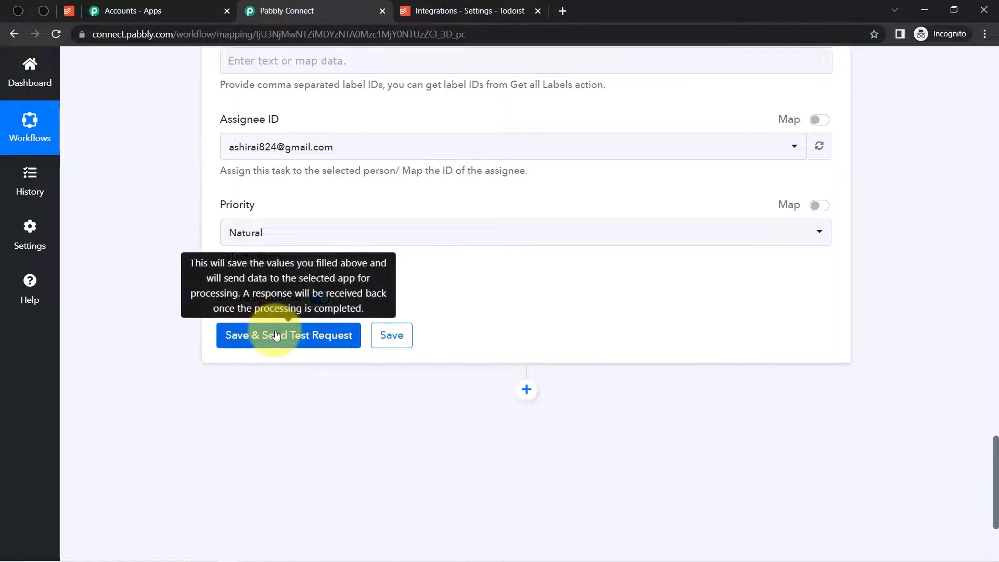
click(70, 16)
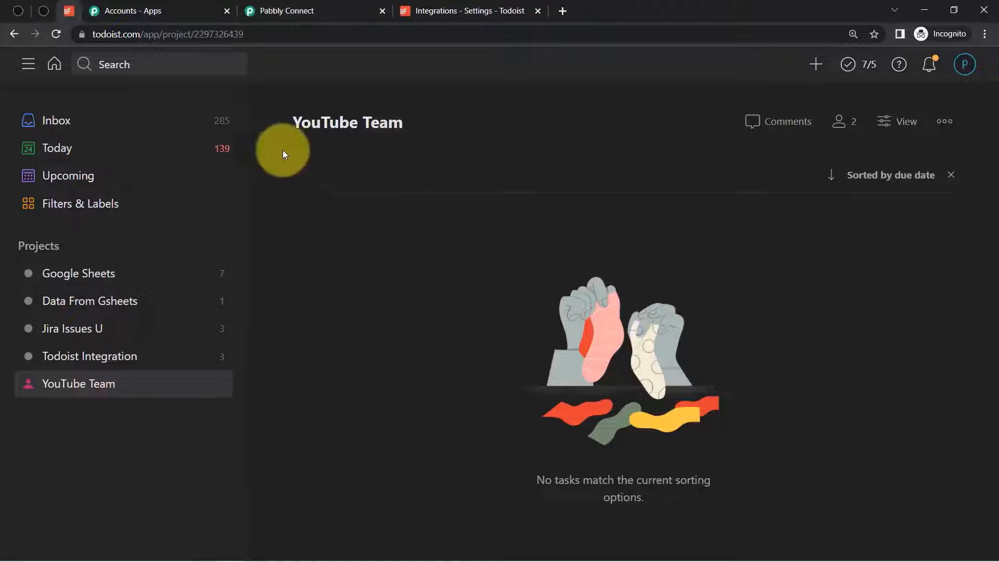
click(248, 6)
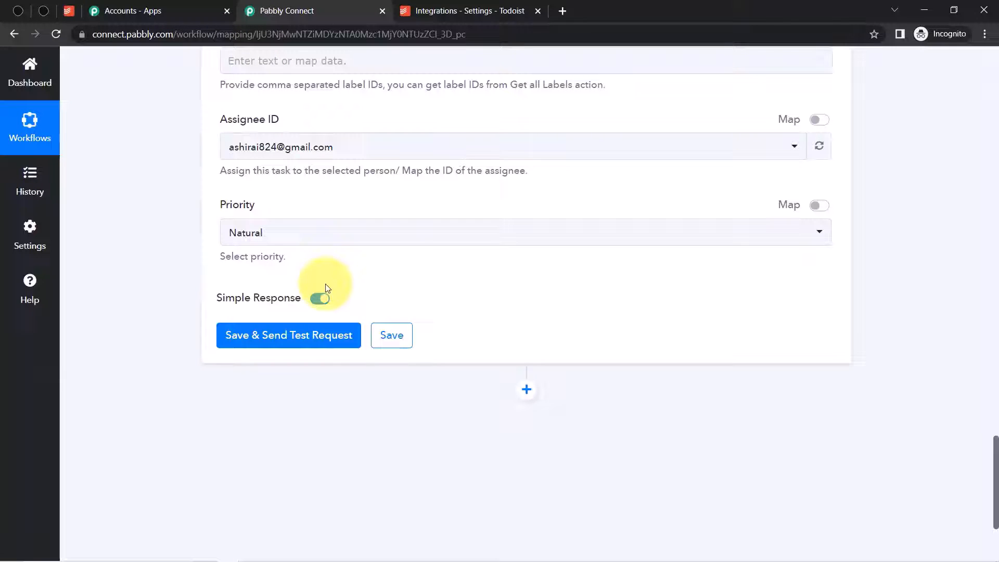
click(280, 334)
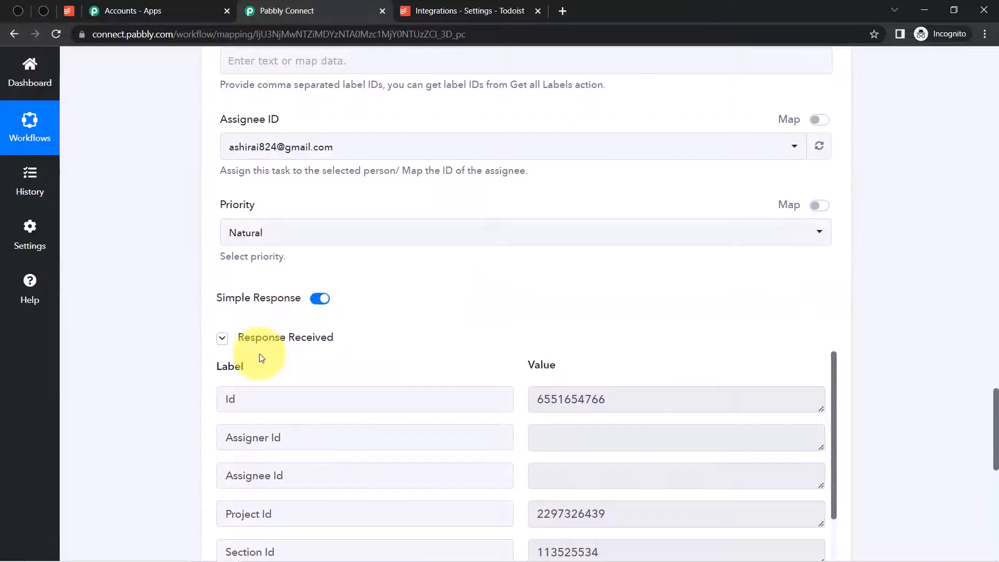
click(70, 12)
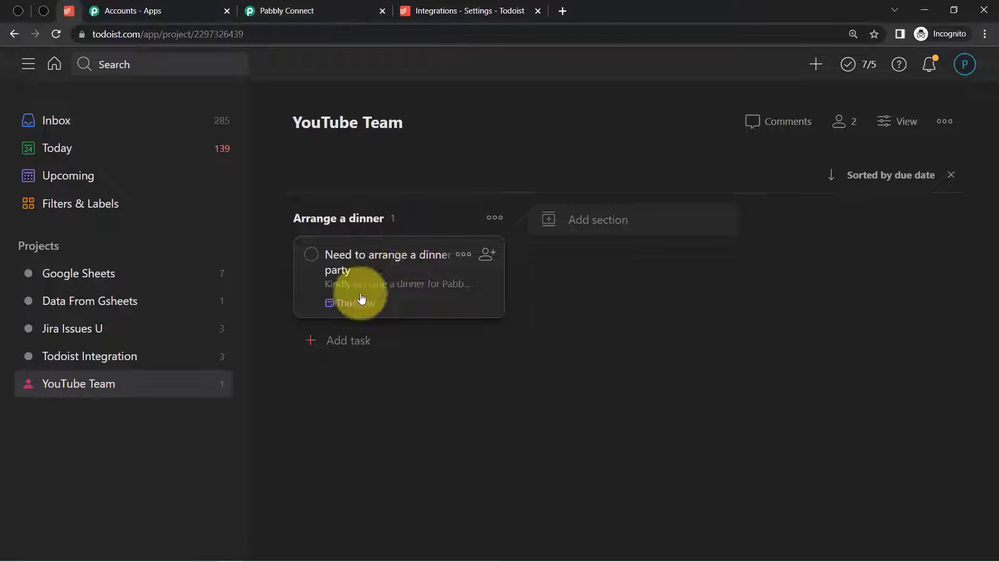
- Inspect the 'Need to arrange a dinner party' task's description, Thursday due date and P4 priority
click(419, 257)
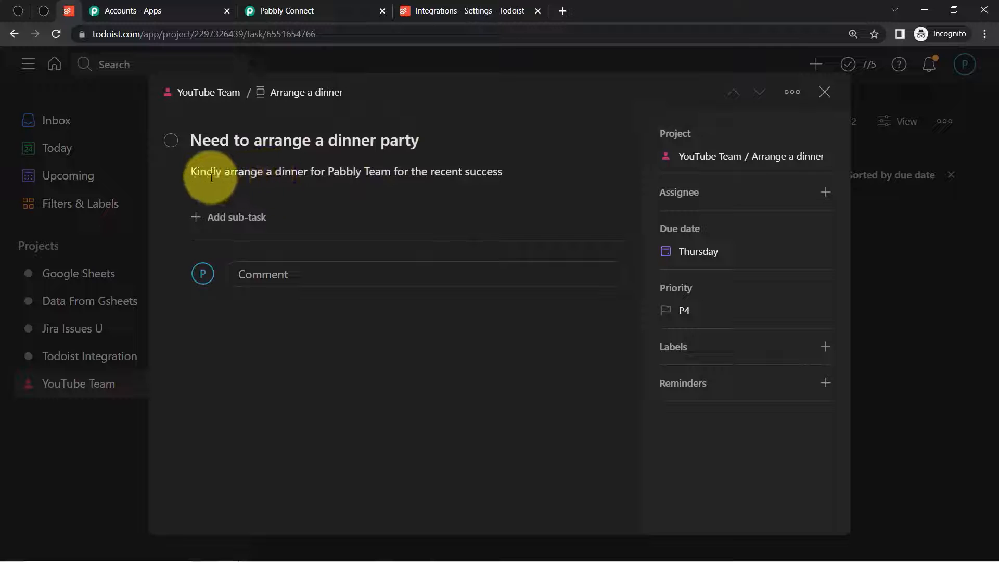
click(461, 166)
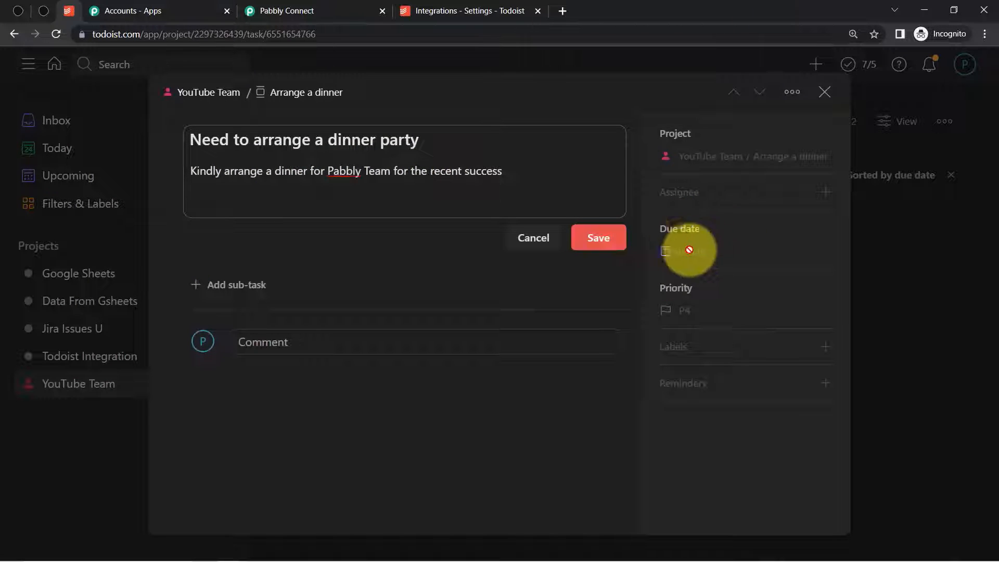
click(536, 239)
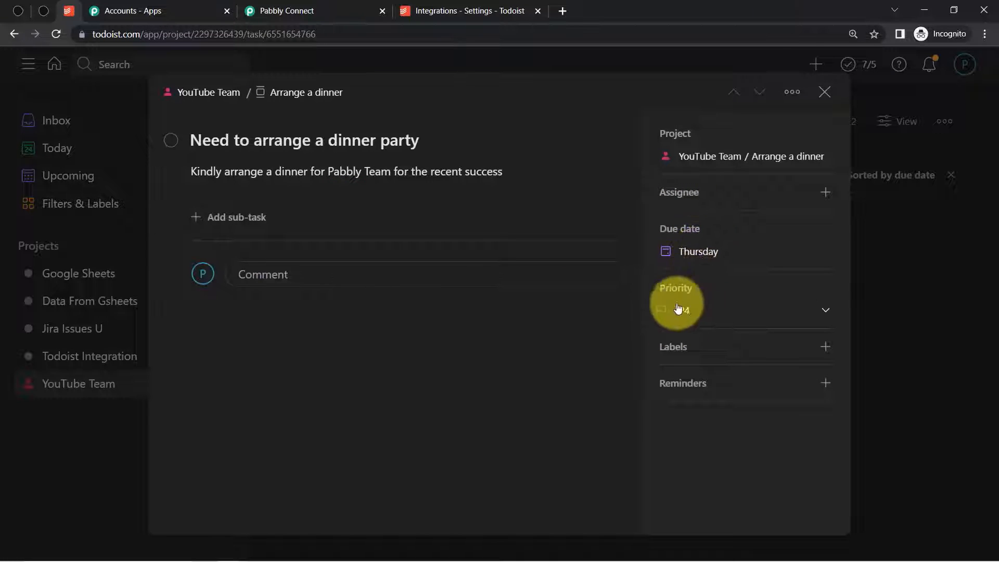
click(696, 319)
click(699, 319)
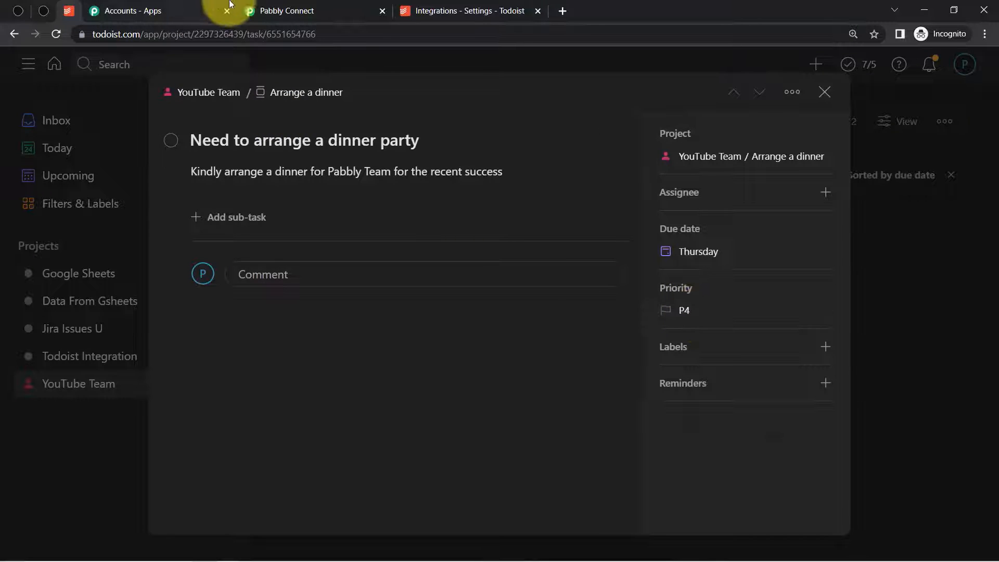
click(287, 10)
- Leave the Todoist action's Priority at Natural and reload the Typeform form page
click(253, 242)
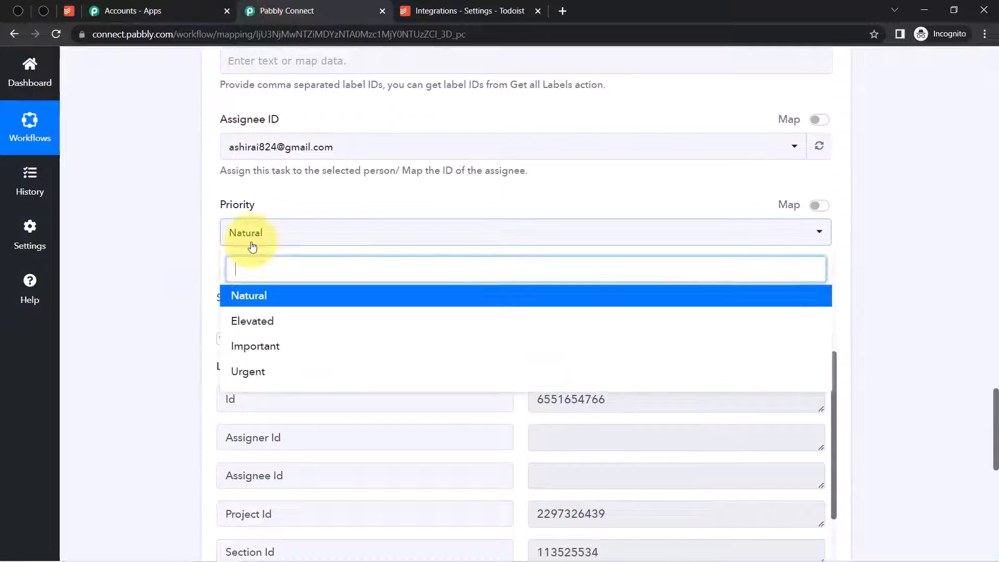
click(208, 272)
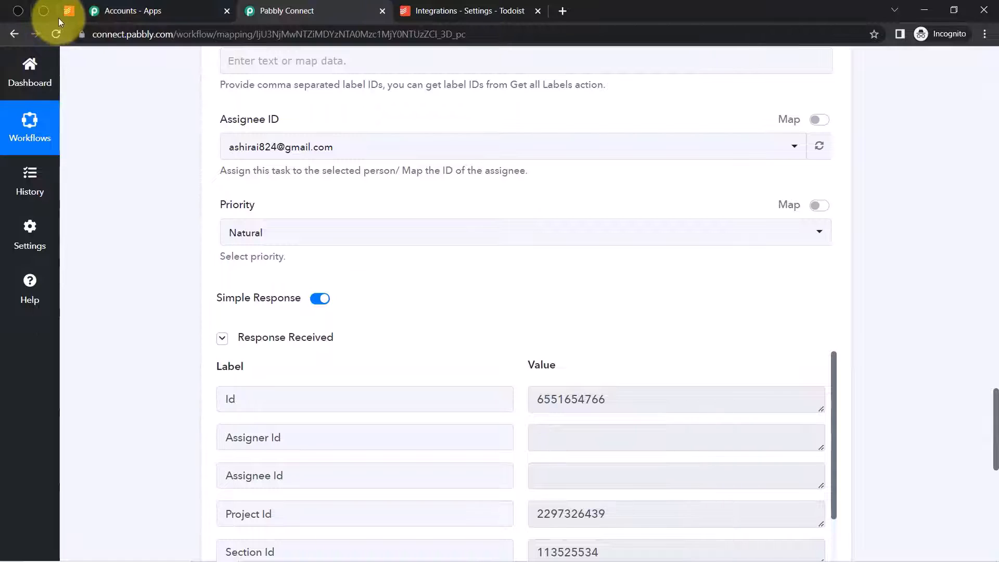
mouse_move(58, 17)
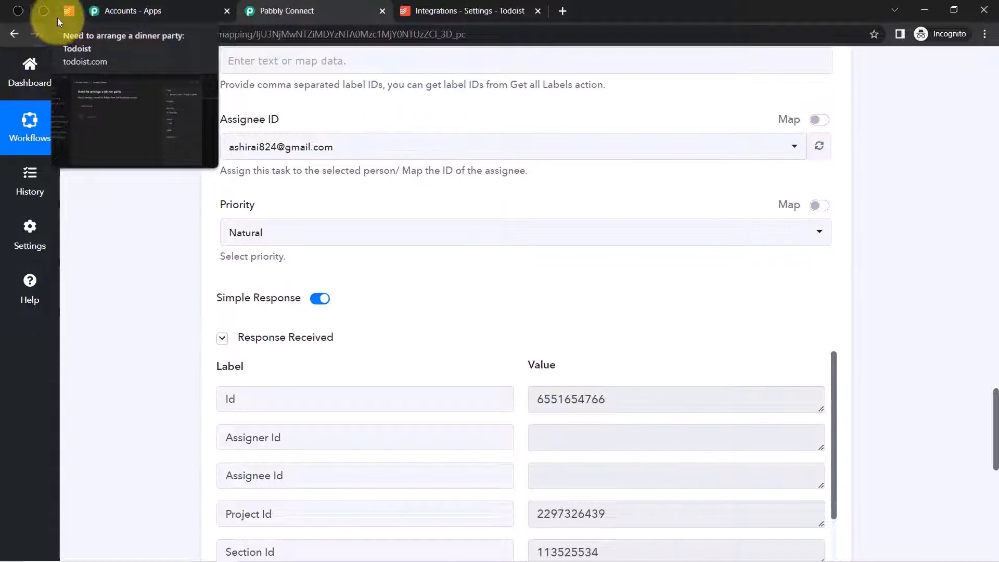
click(40, 17)
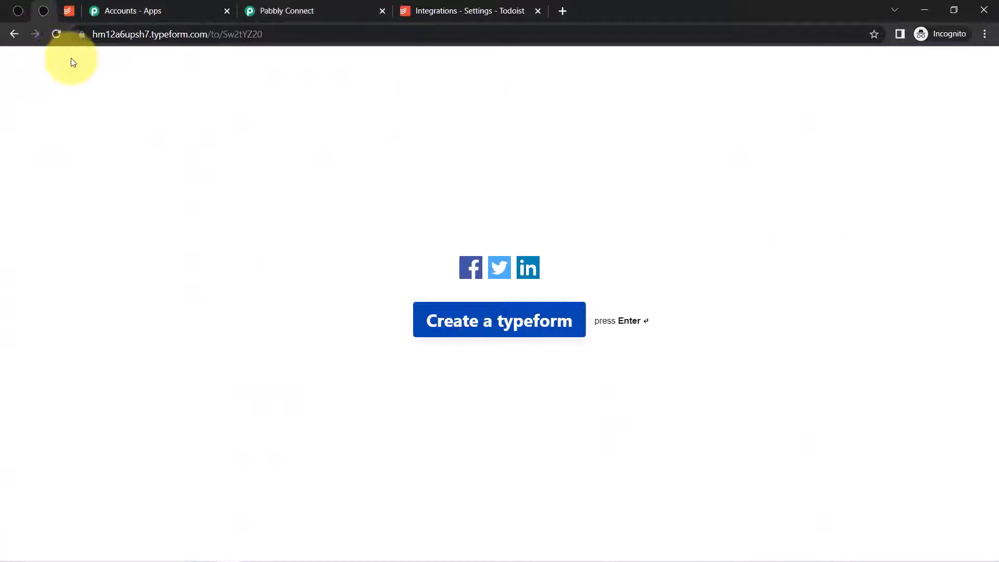
click(56, 35)
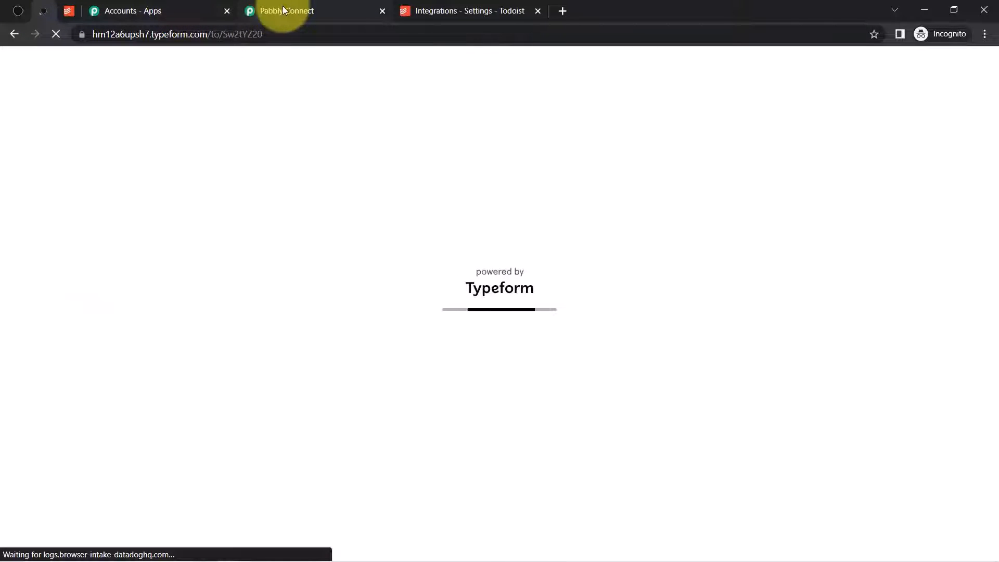
- Collapse the Typeform trigger step and return to the live Typeform form
click(283, 9)
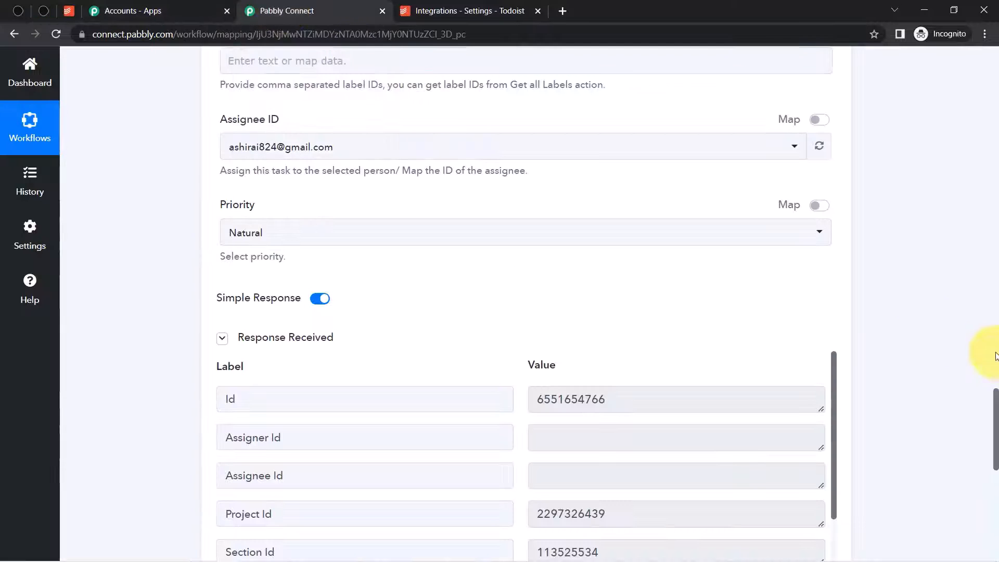
drag(993, 413, 976, 49)
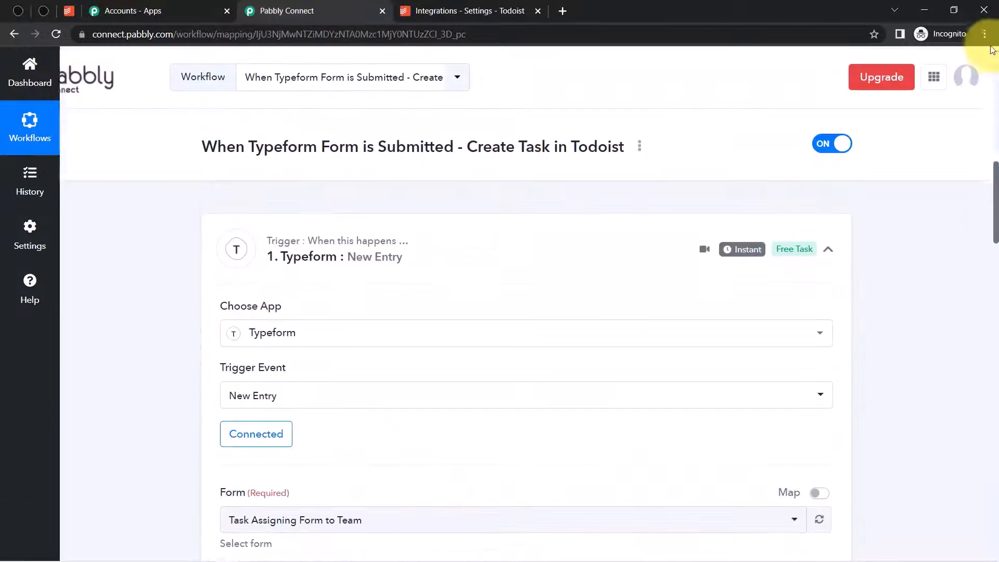
mouse_move(743, 255)
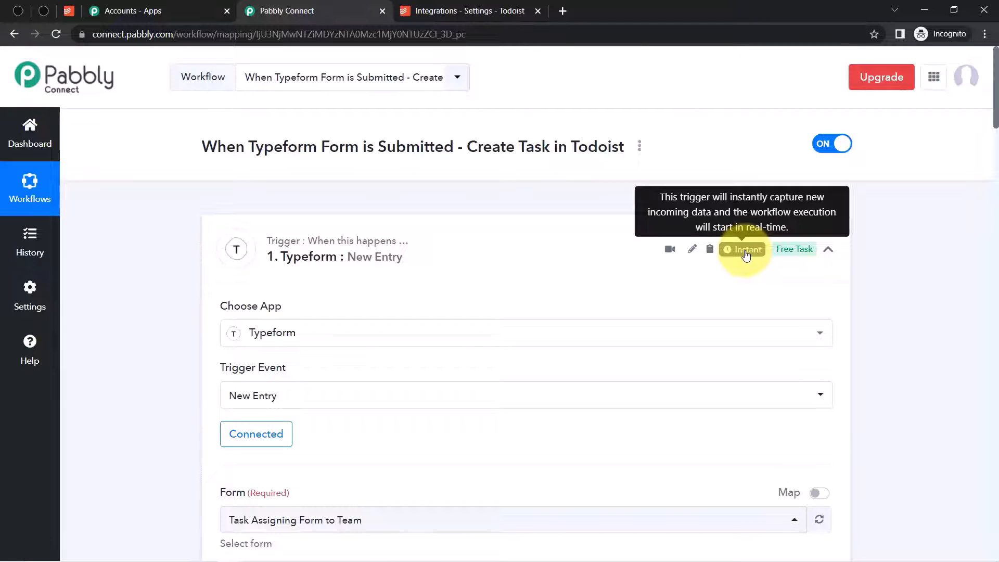
click(533, 250)
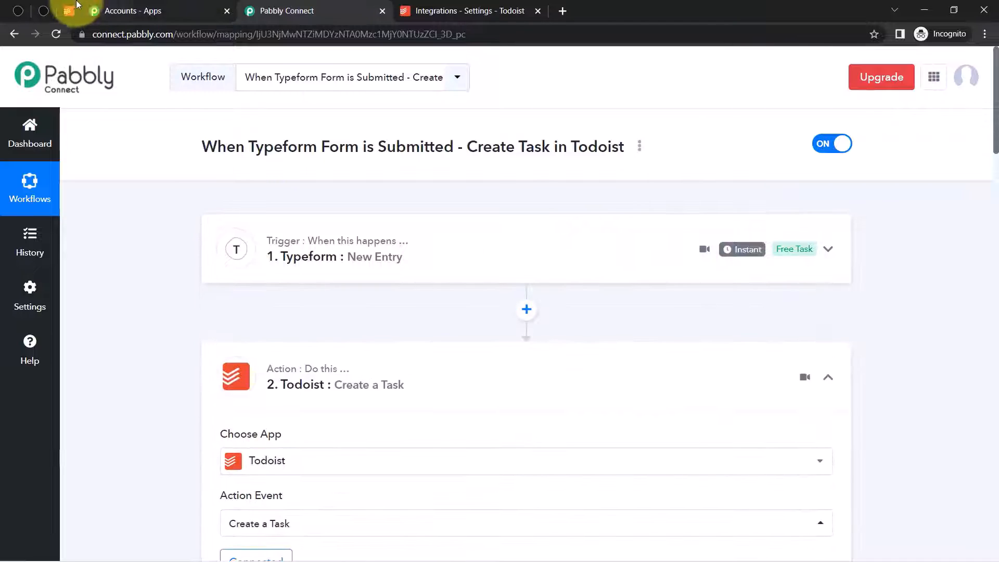
click(68, 11)
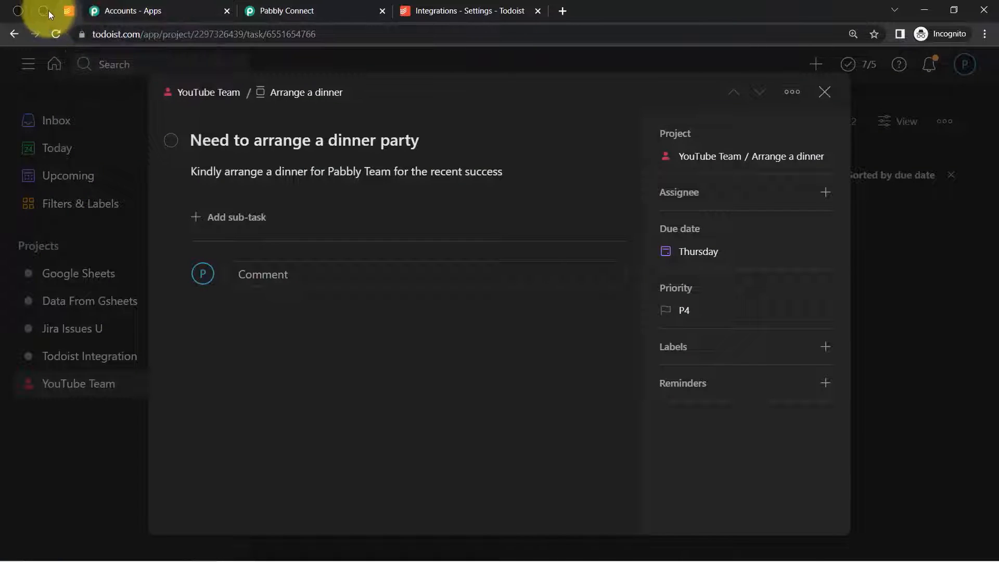
click(46, 12)
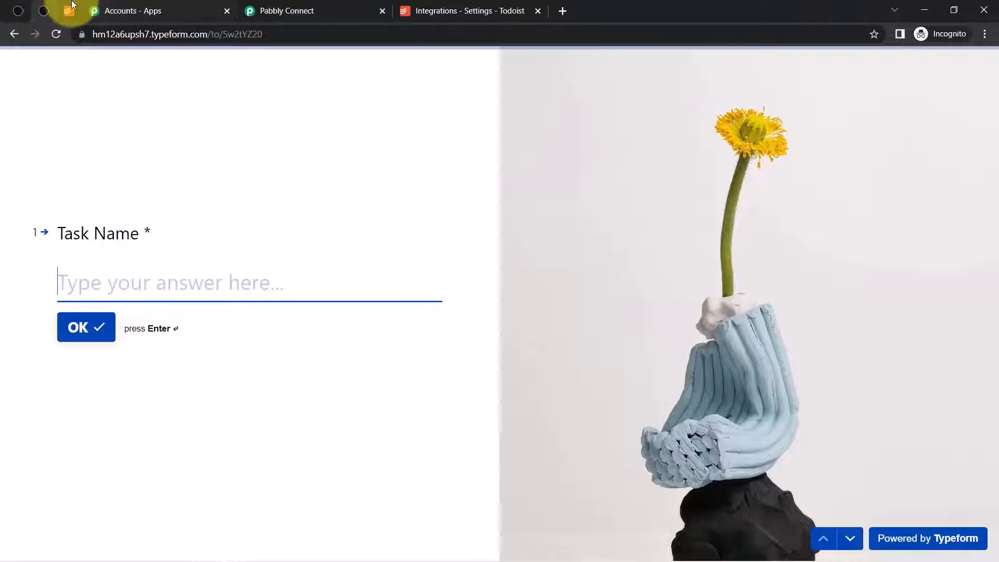
- Answer Task Name with 'Crate a short video for YouTube channel', fixing the YouTube capitalisation
click(68, 10)
click(43, 11)
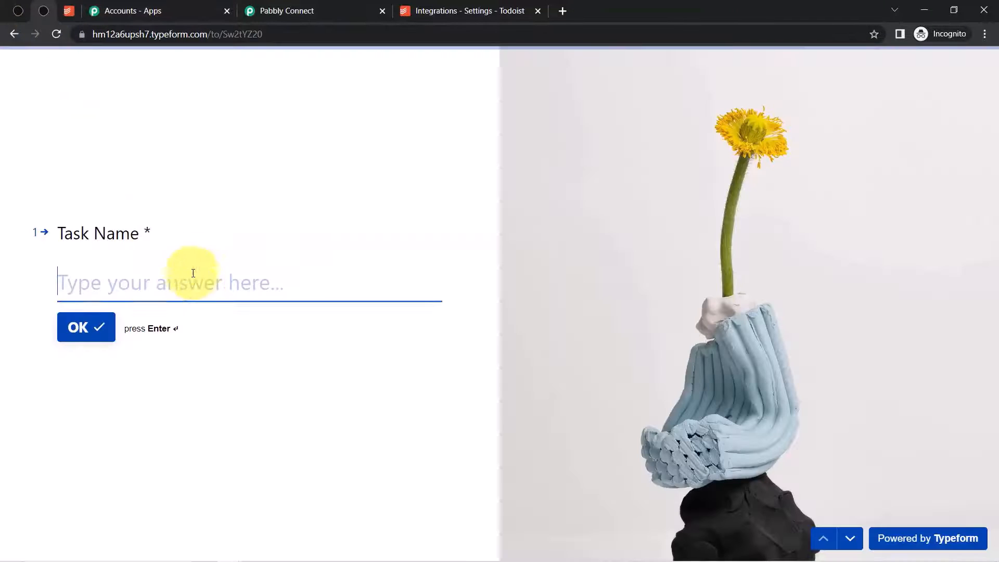
text(Crat)
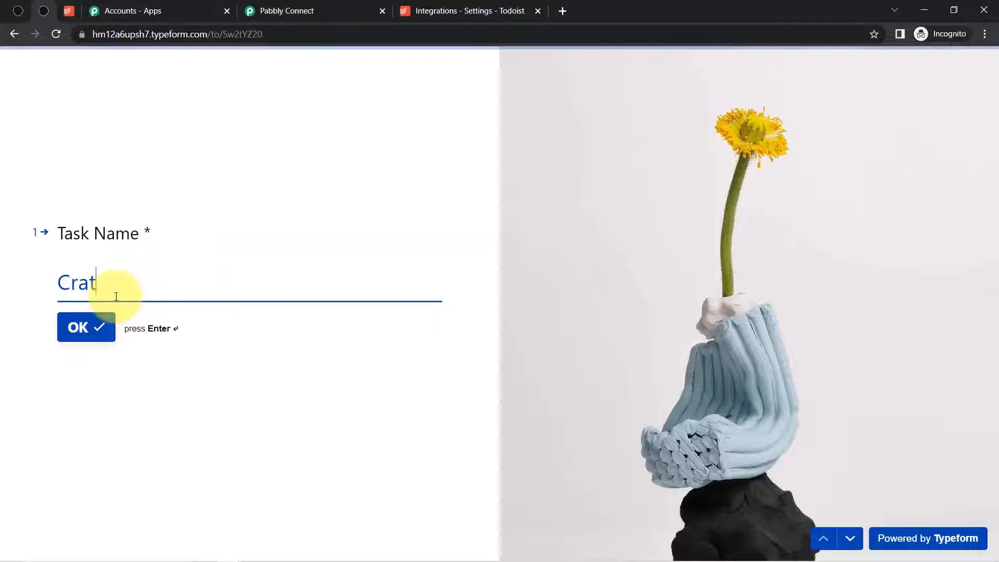
text(e a short )
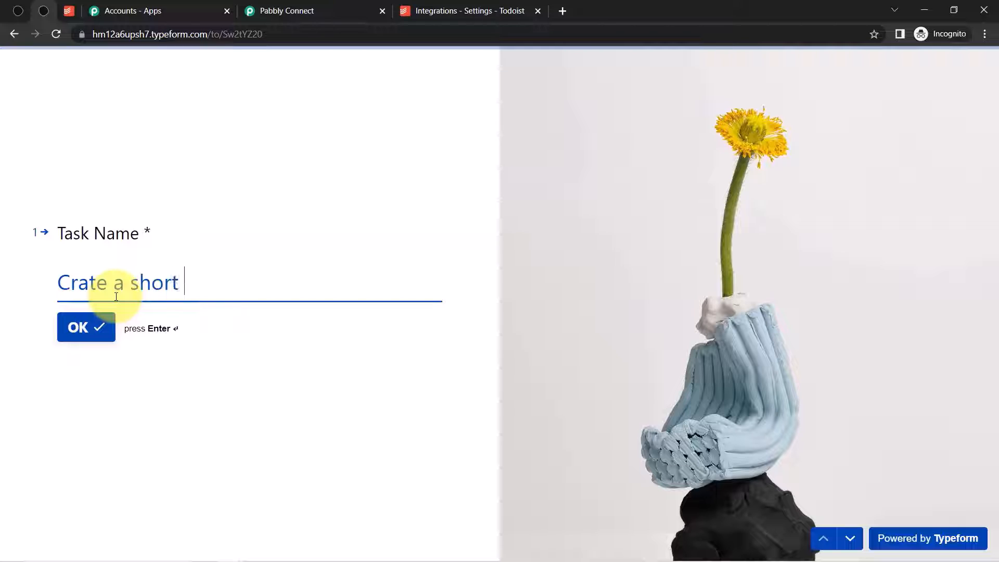
text(video for youtu)
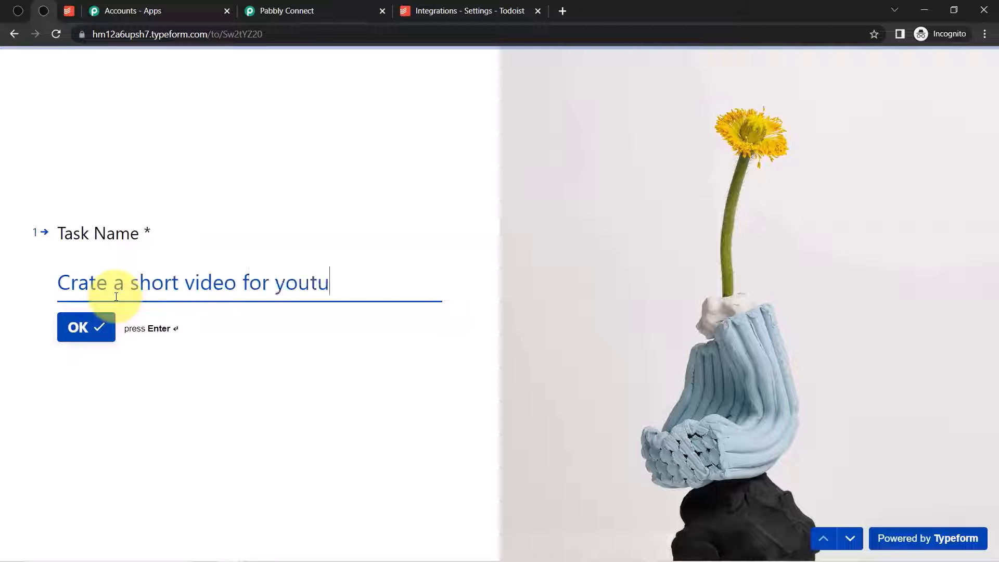
text(be channel)
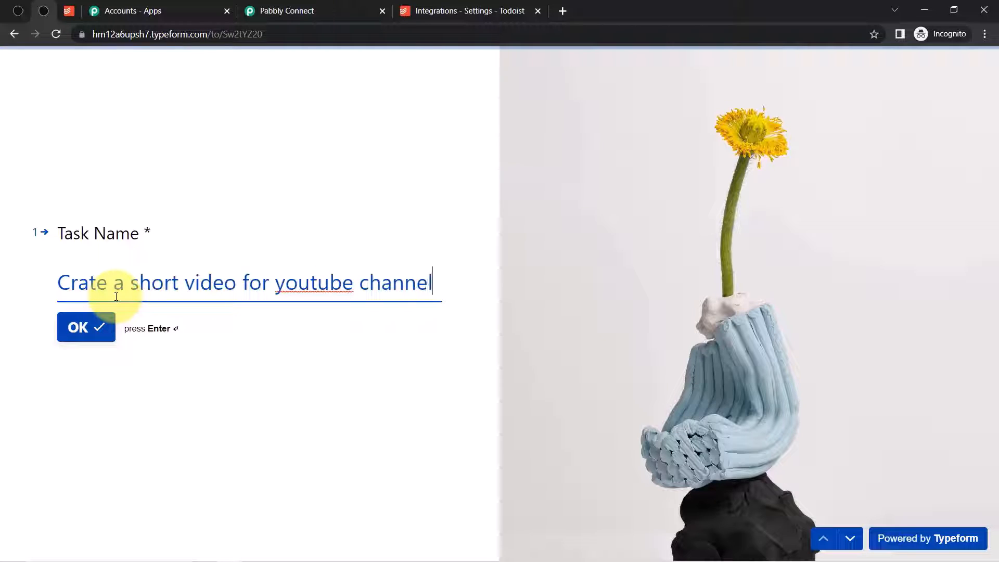
key(Delete)
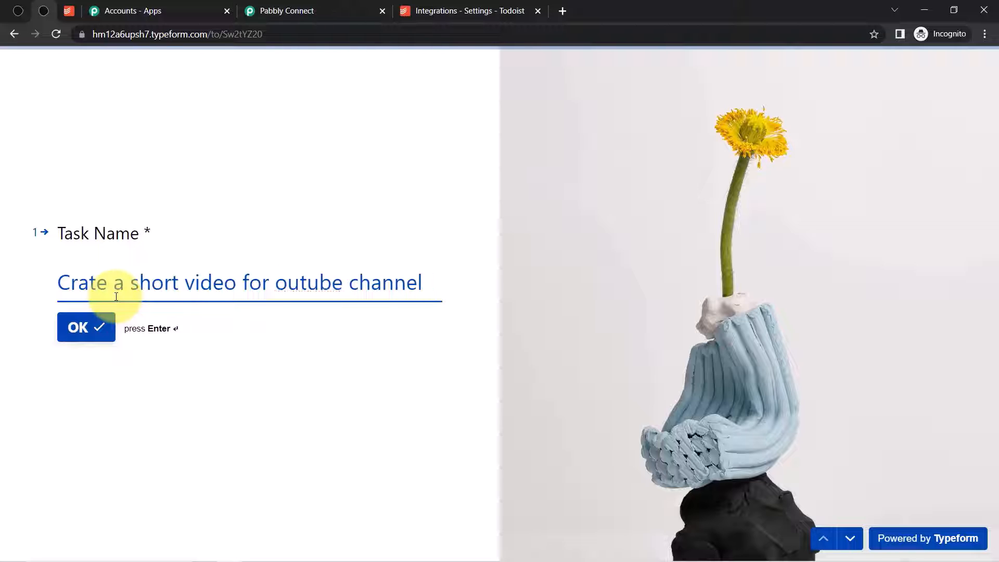
text(Y)
key(Right)
key(Delete)
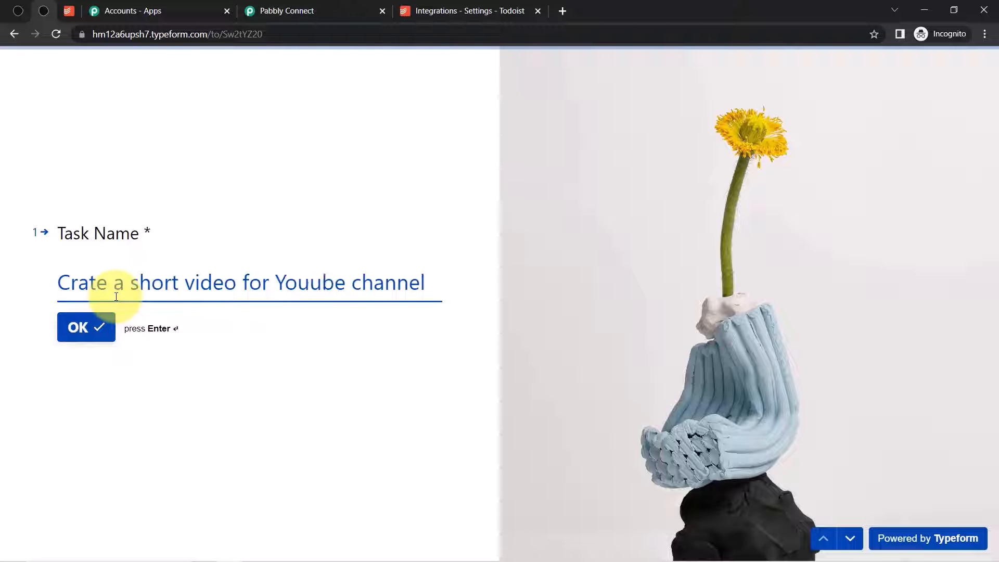
text(T)
click(75, 327)
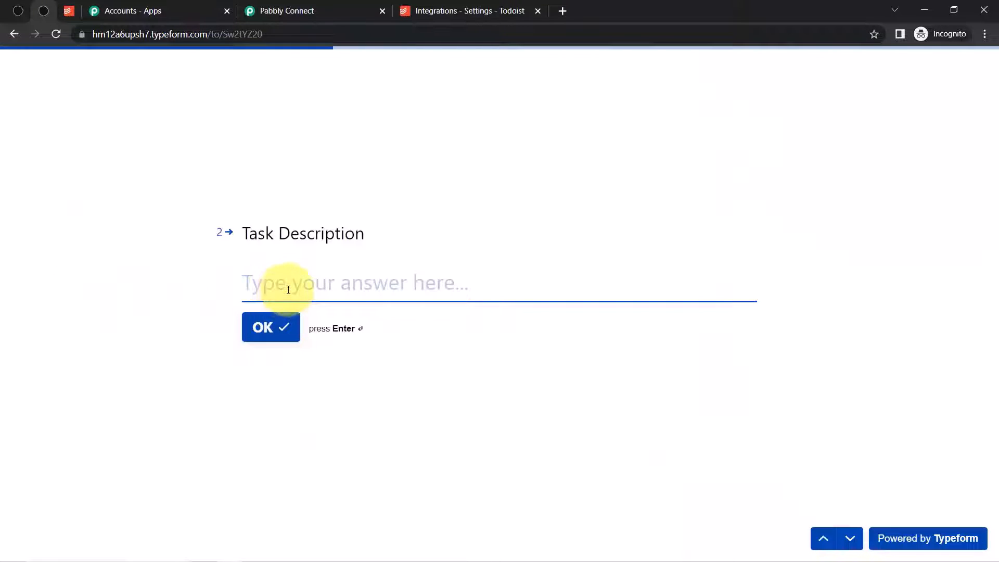
- Enter the Instagram & Google Sheets Integration description and deadline 2023-01-29, then submit the form
text(The )
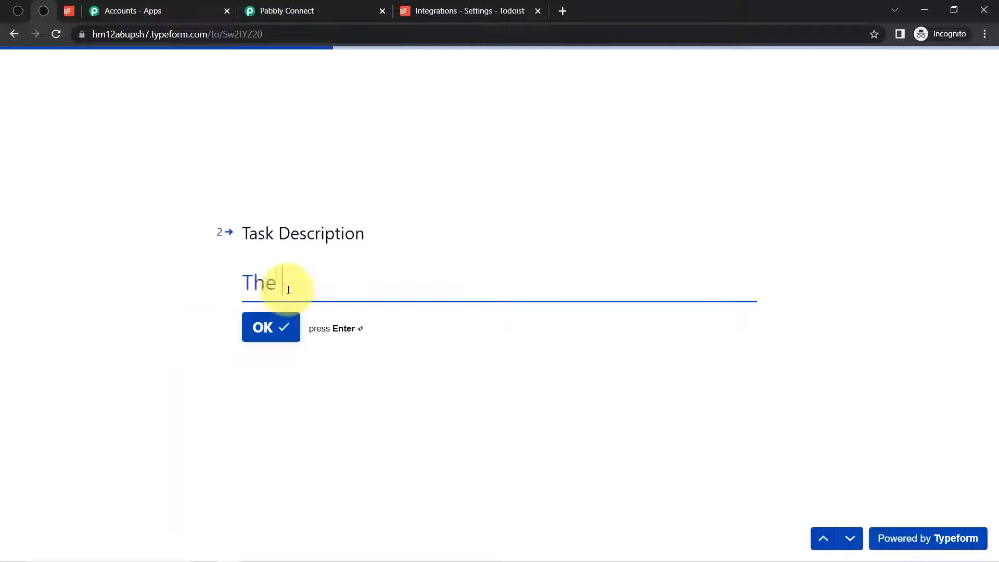
text(video shou)
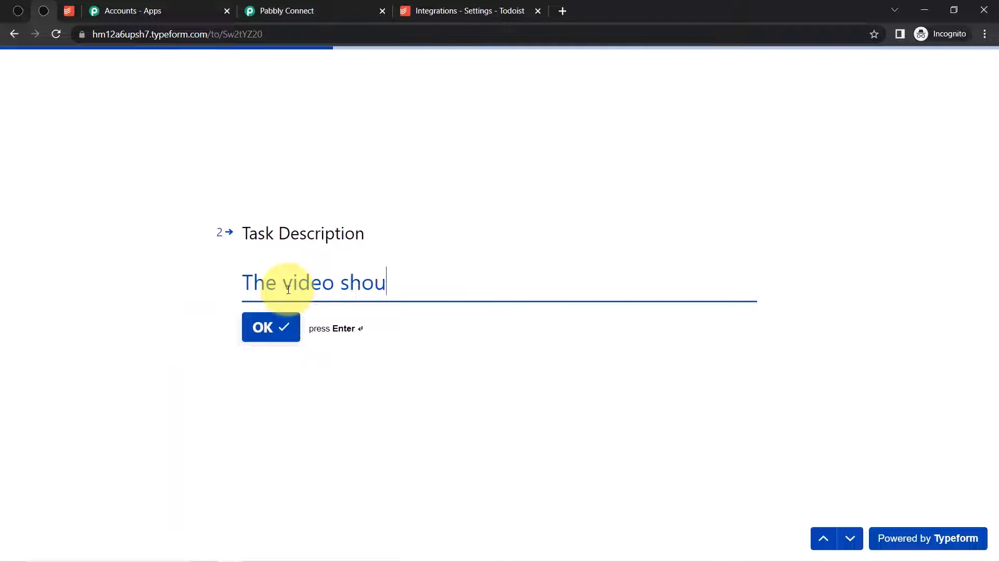
text(ld be om Inst)
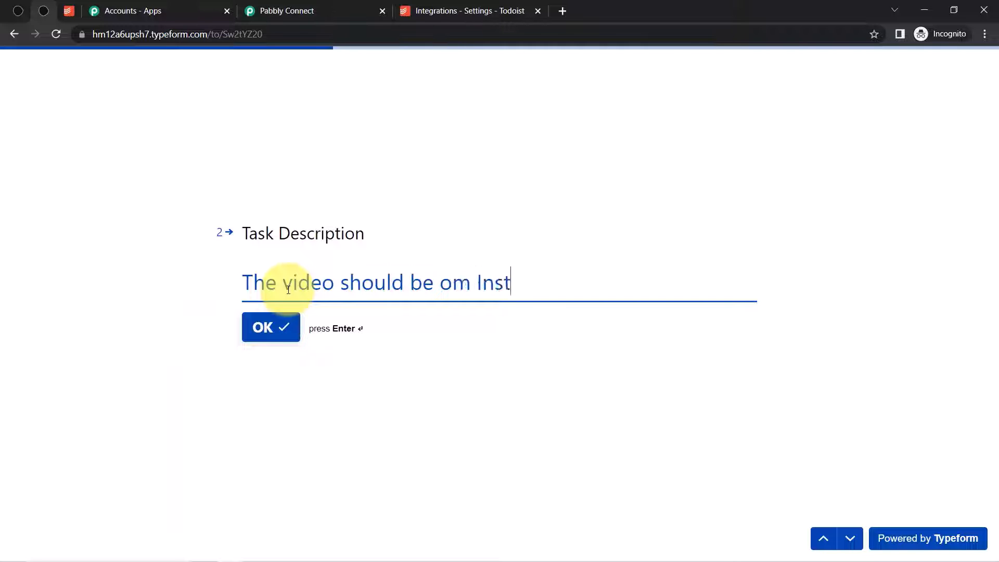
text(agram & )
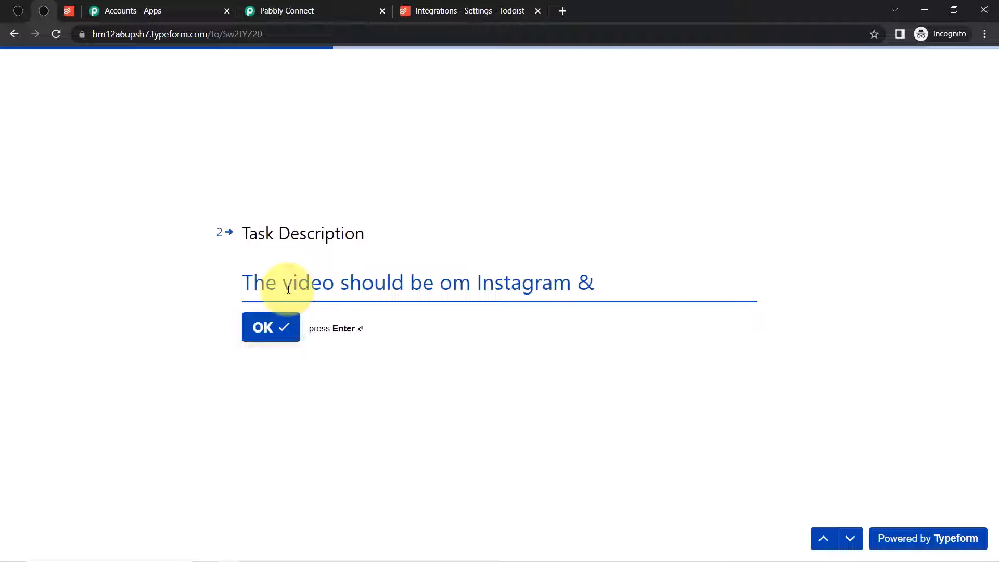
text(Google Sheet)
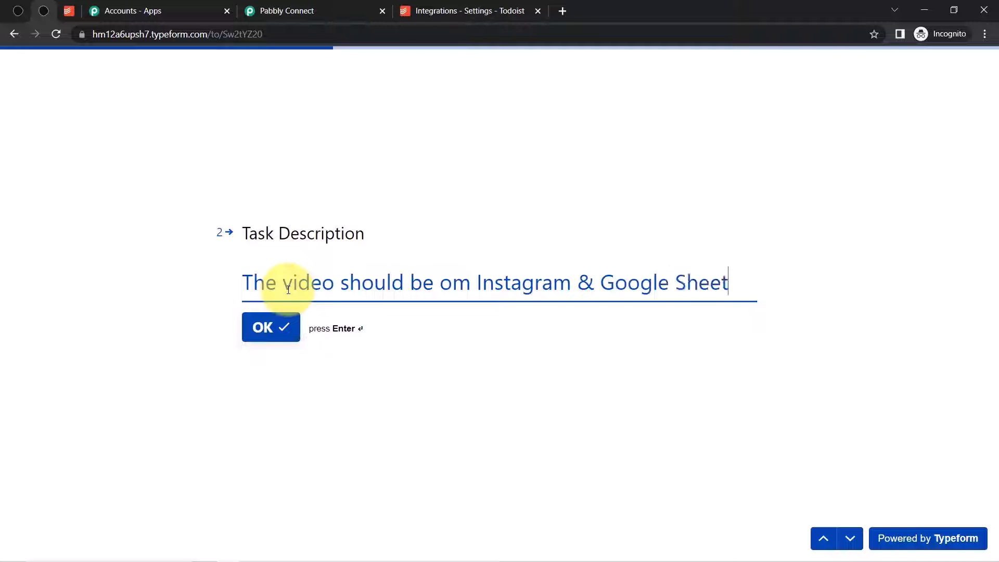
text(s Integration)
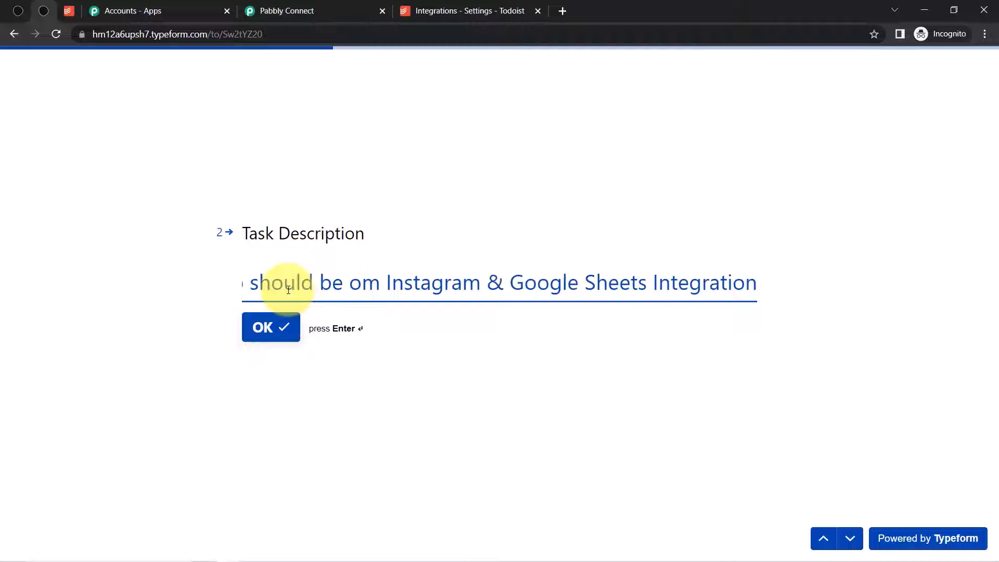
key(Return)
click(270, 290)
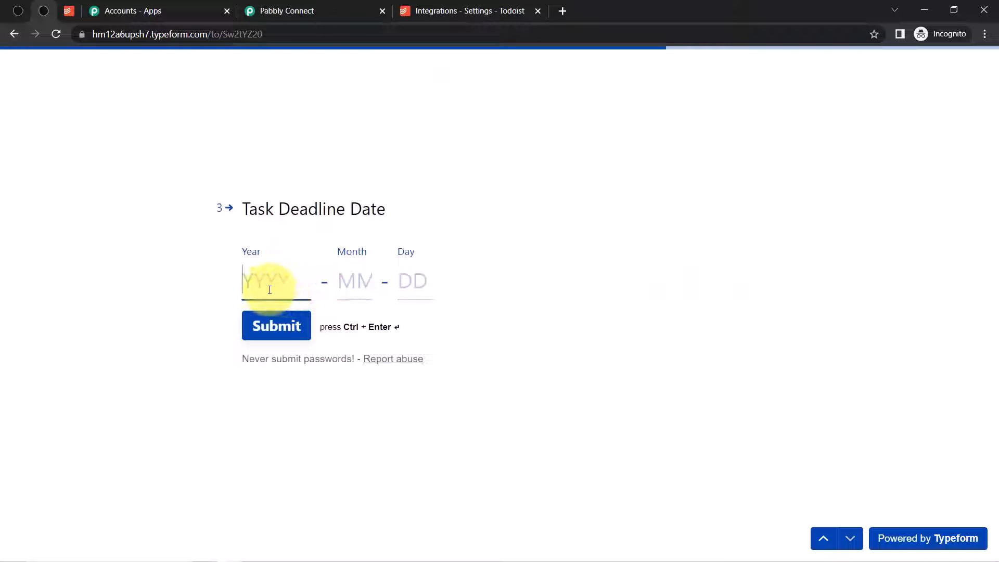
text(2023)
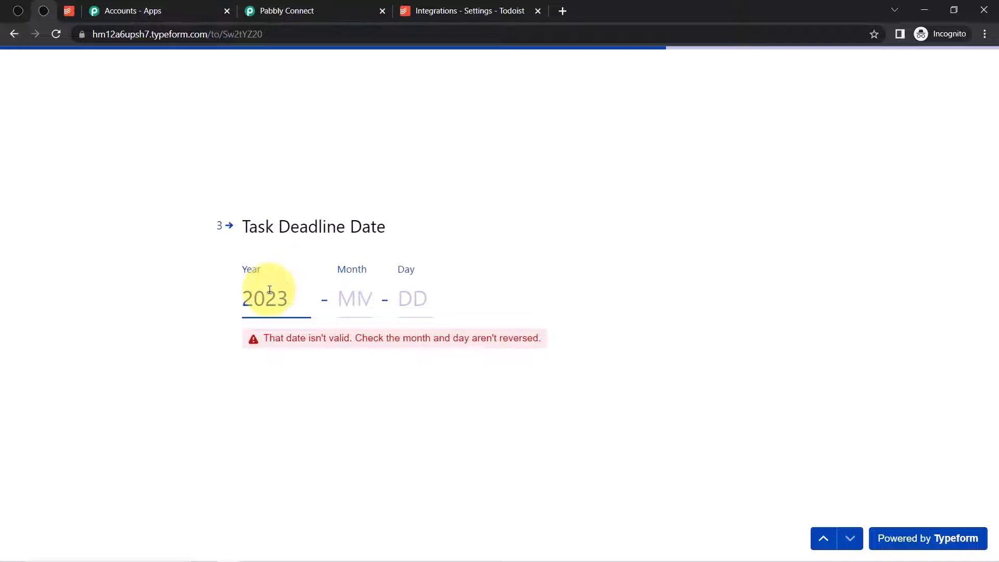
click(350, 314)
text(01)
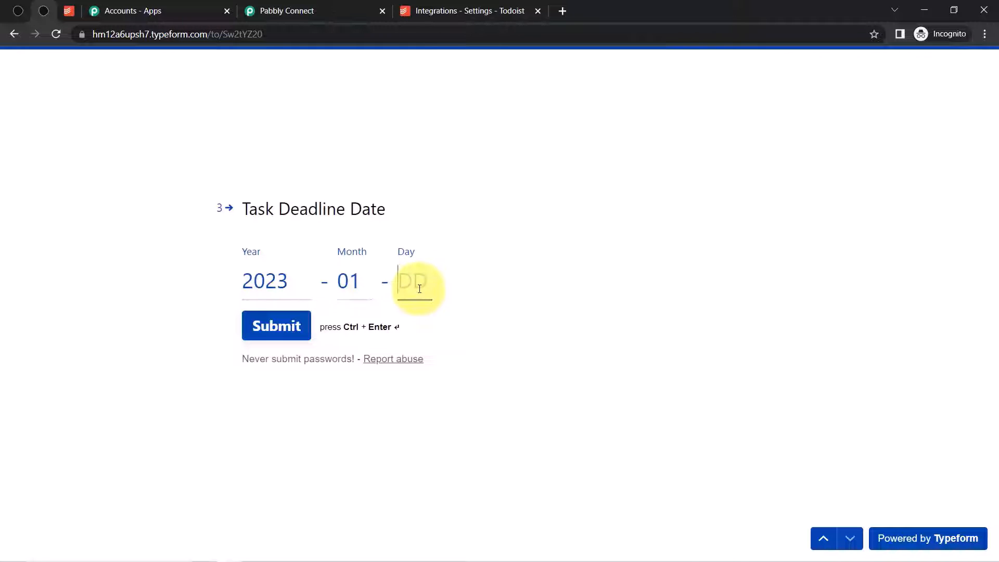
text(29)
click(272, 337)
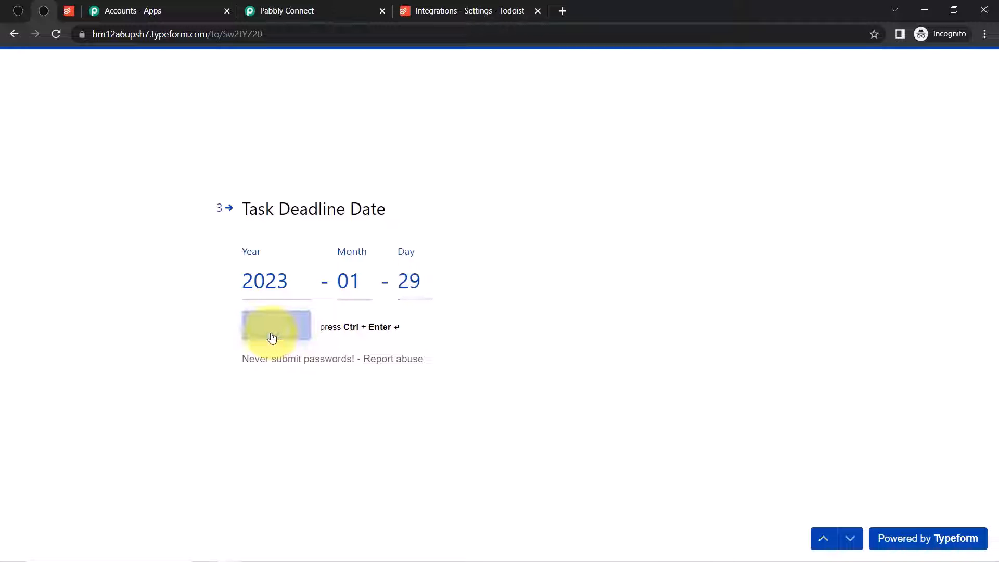
- In Todoist, close the dinner party task and open the new YouTube Team task's description
click(66, 11)
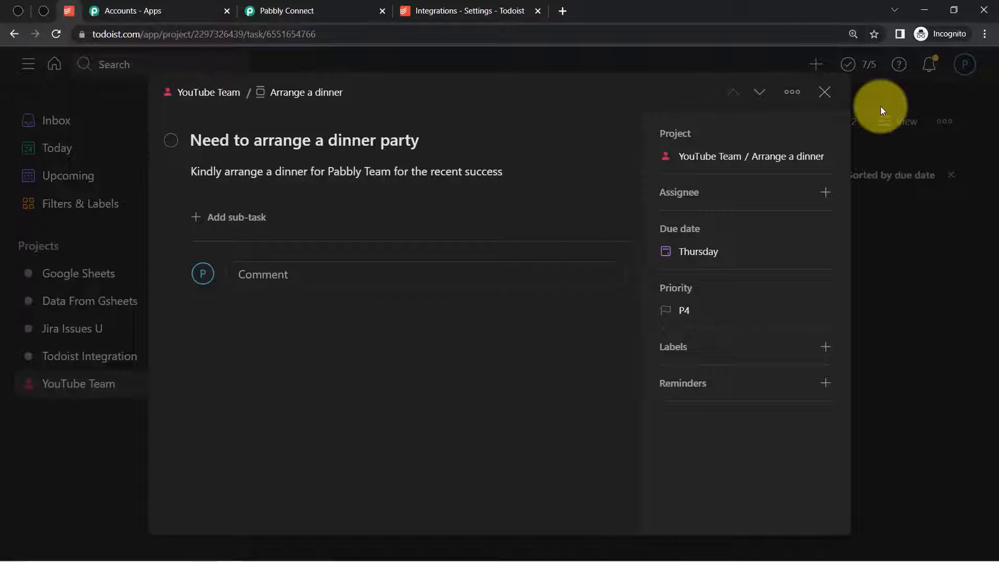
click(825, 94)
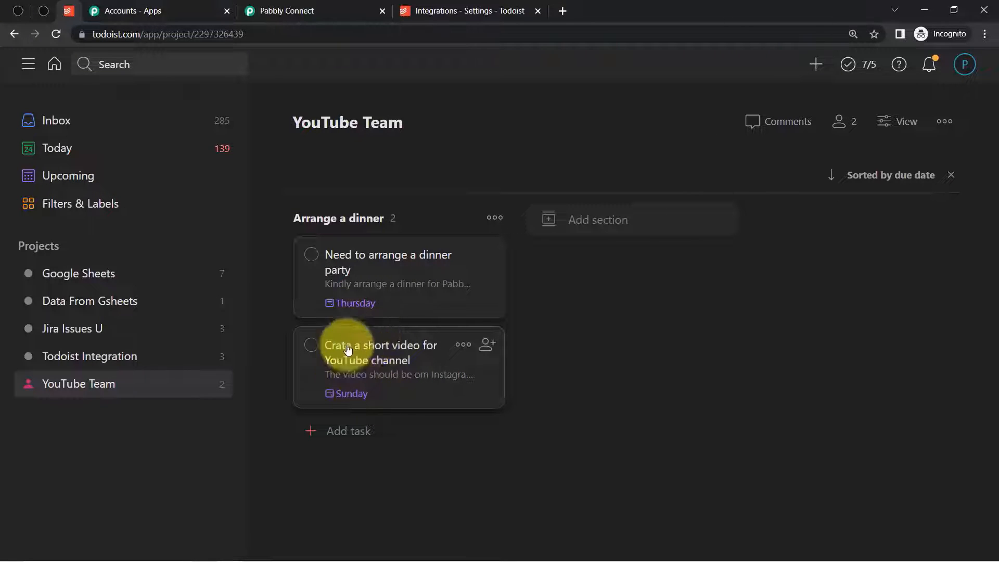
click(402, 352)
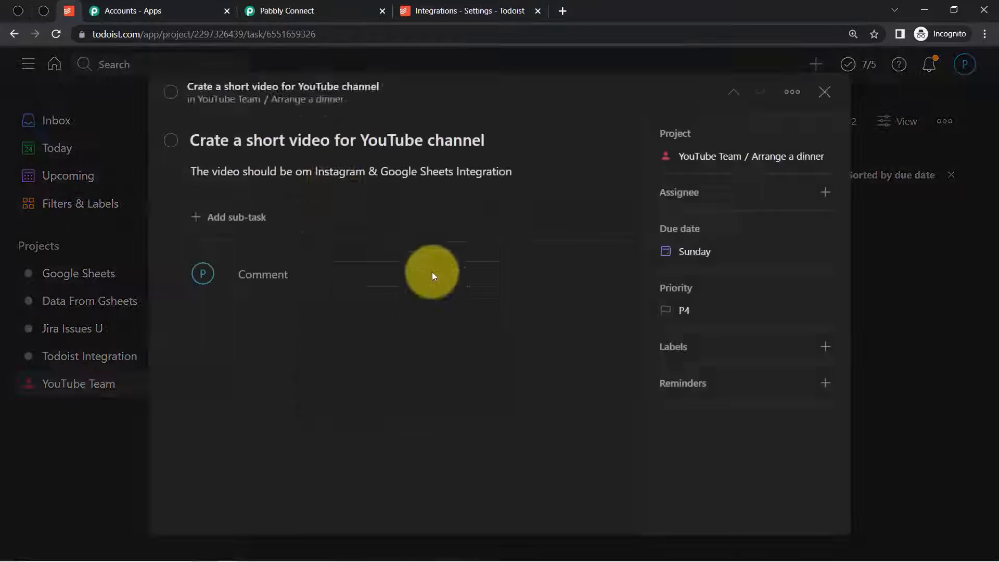
click(304, 172)
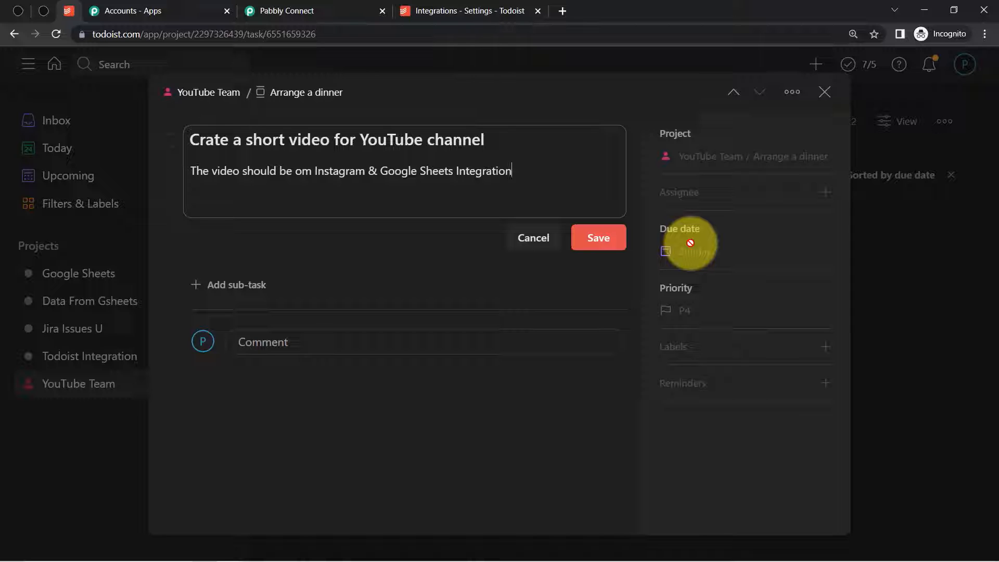
- Collapse the Todoist action step, then open Share Workflow and select the whole share link
click(301, 7)
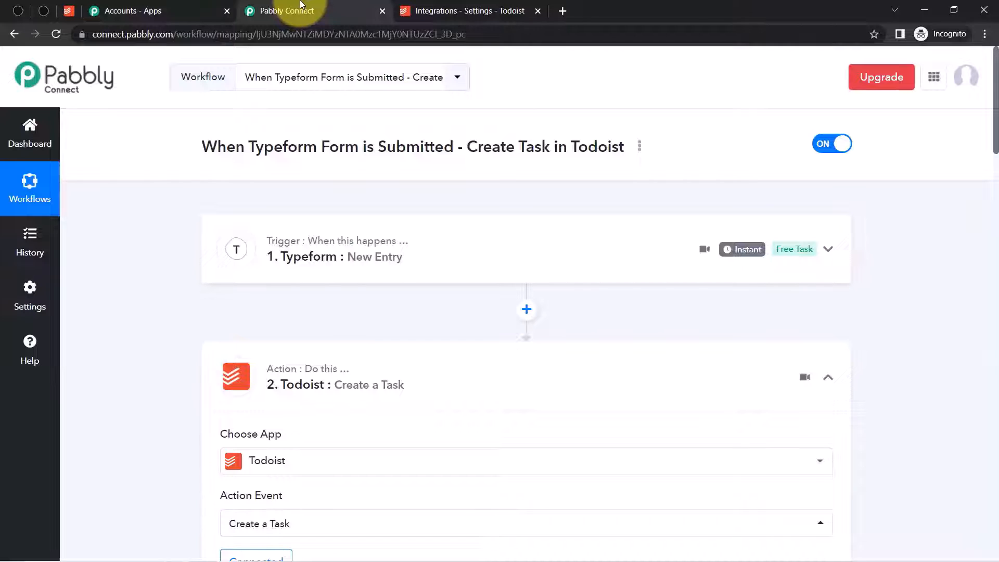
click(326, 370)
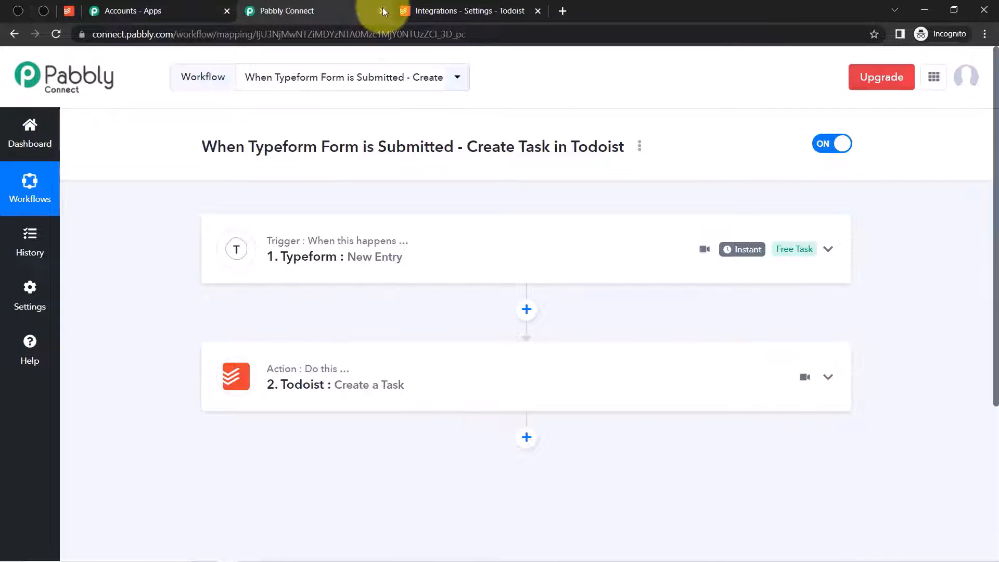
click(640, 147)
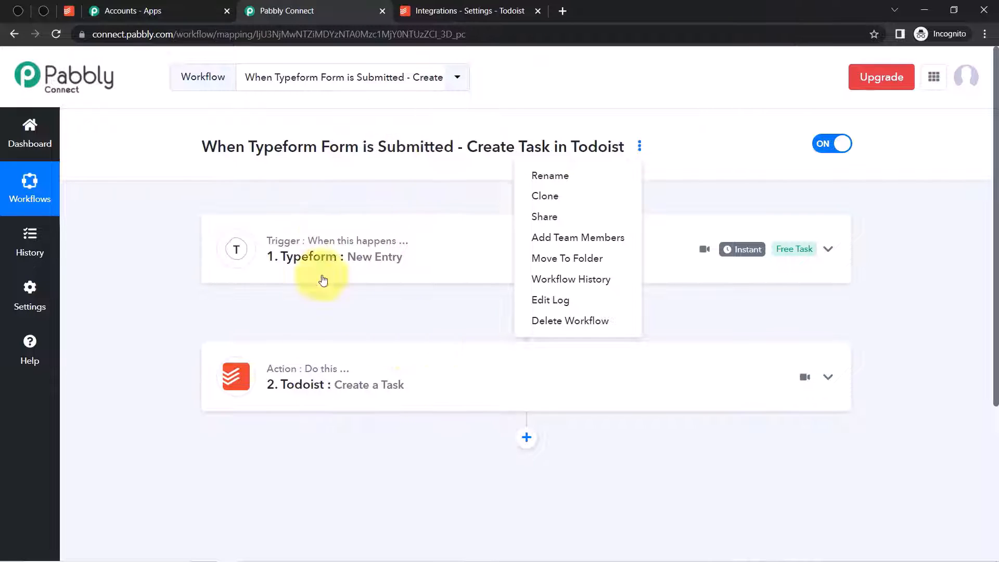
click(548, 215)
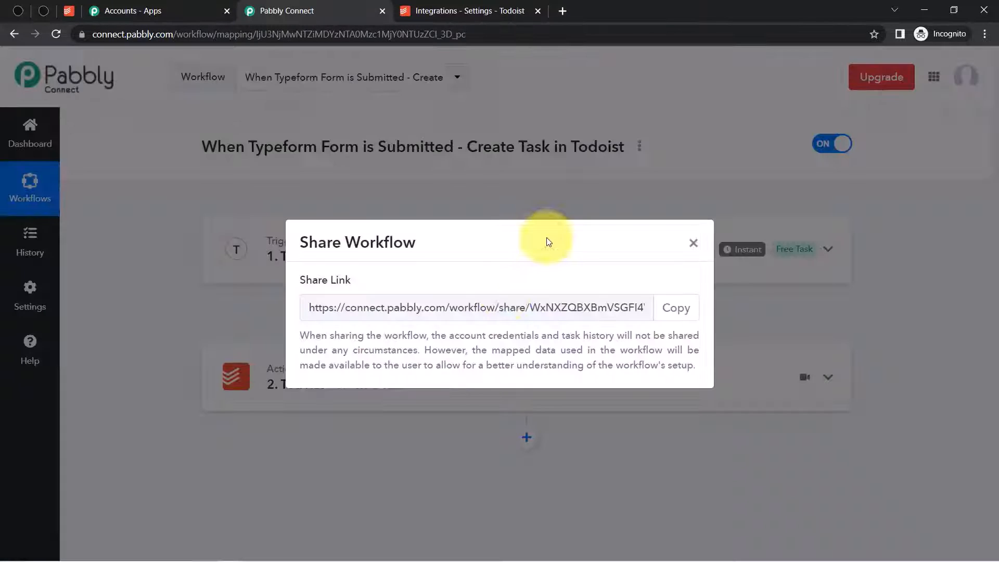
triple_click(408, 308)
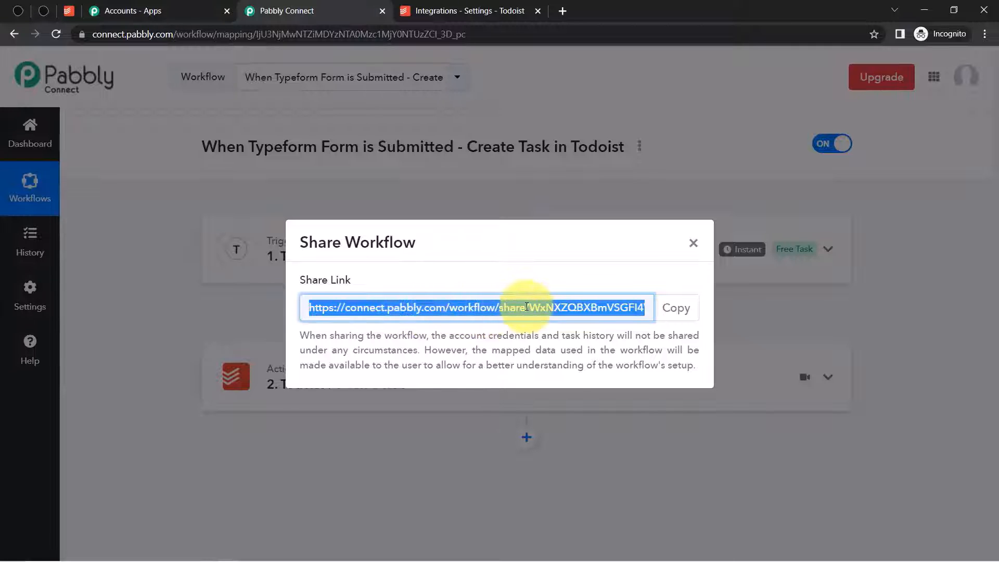
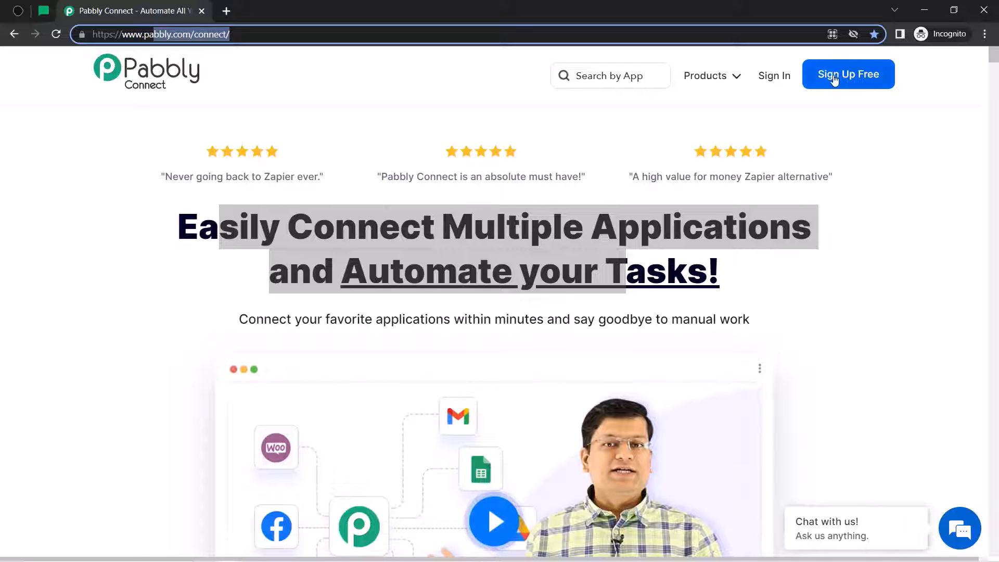
- Sign in, open Pabbly Connect from All Apps, and start a new workflow from the dashboard
click(779, 78)
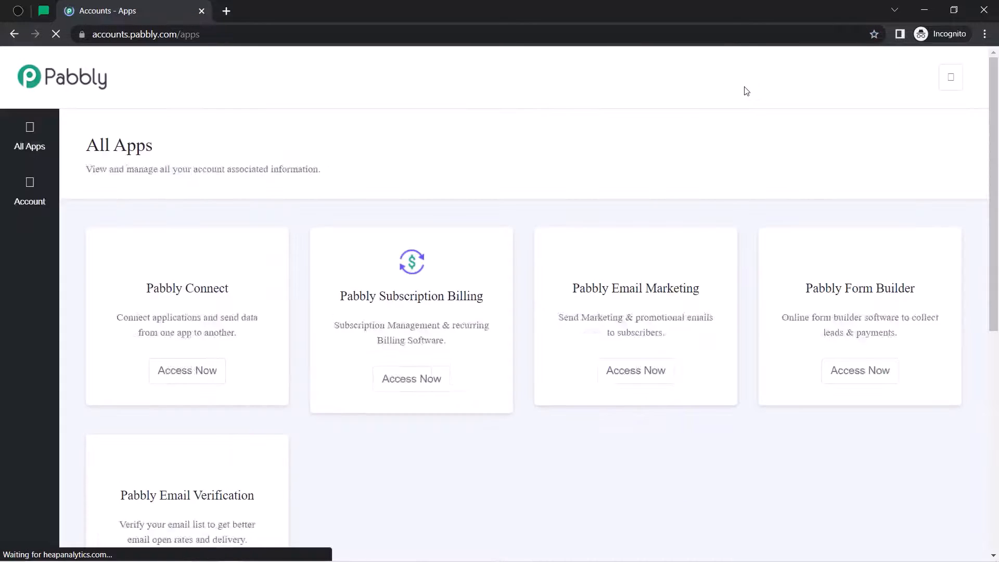
click(201, 381)
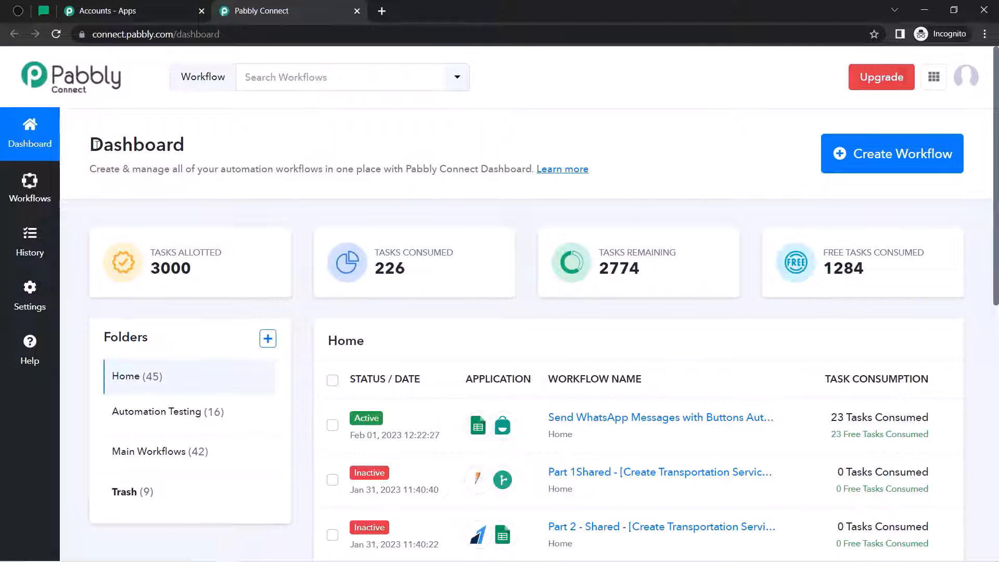
drag(96, 144, 425, 169)
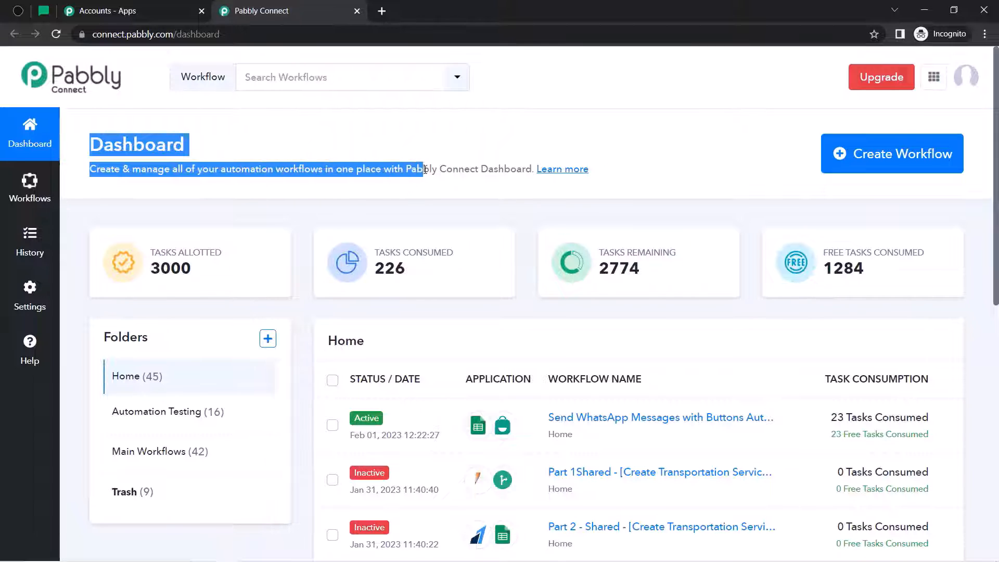
click(867, 163)
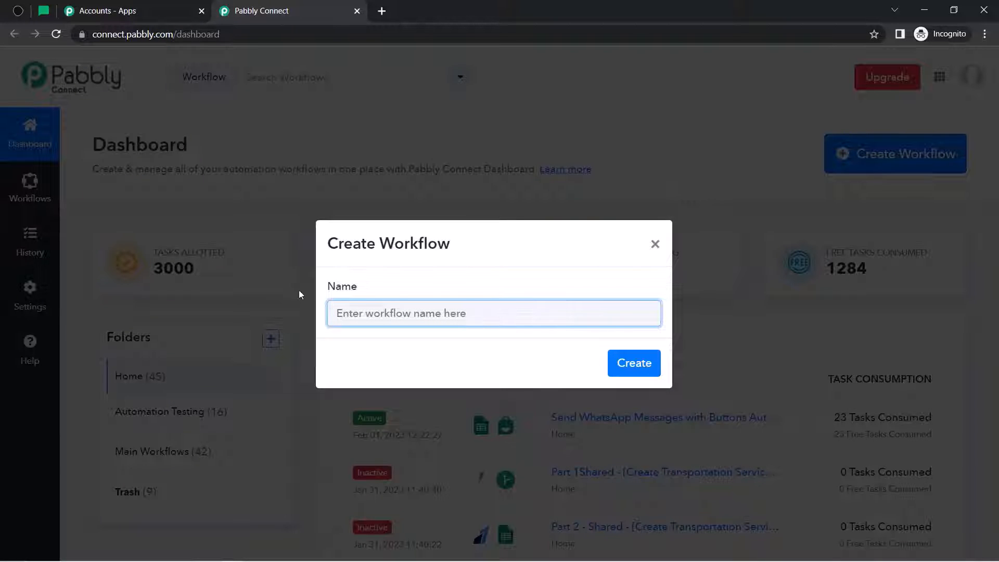
- Create the workflow named 'When Form Submitted in Typeform -> Create Subscriber in Mailerlite'
text(When Form Submitted in Typeform -> Create Subscriber in Mailerlite)
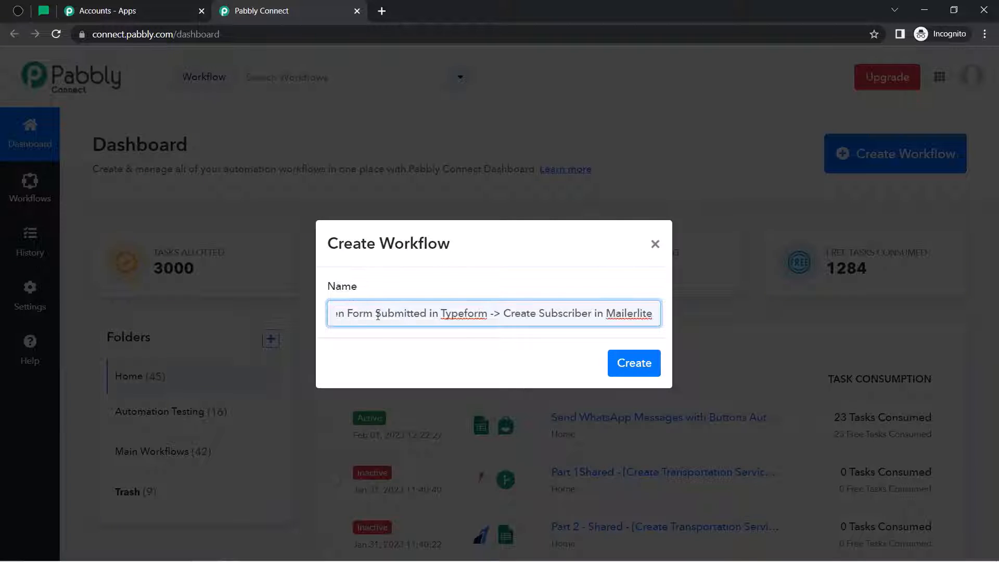
drag(379, 313, 653, 314)
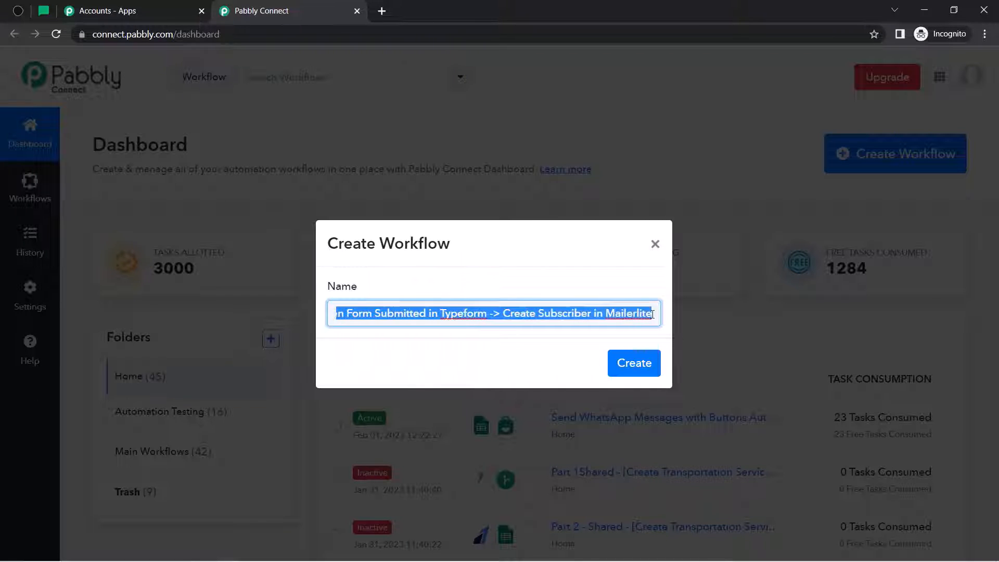
click(637, 308)
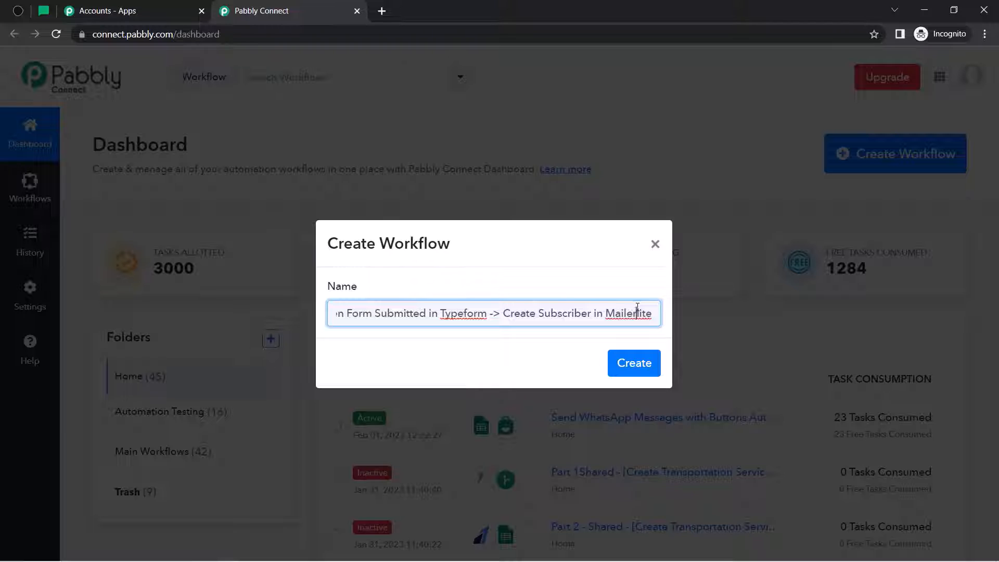
click(627, 362)
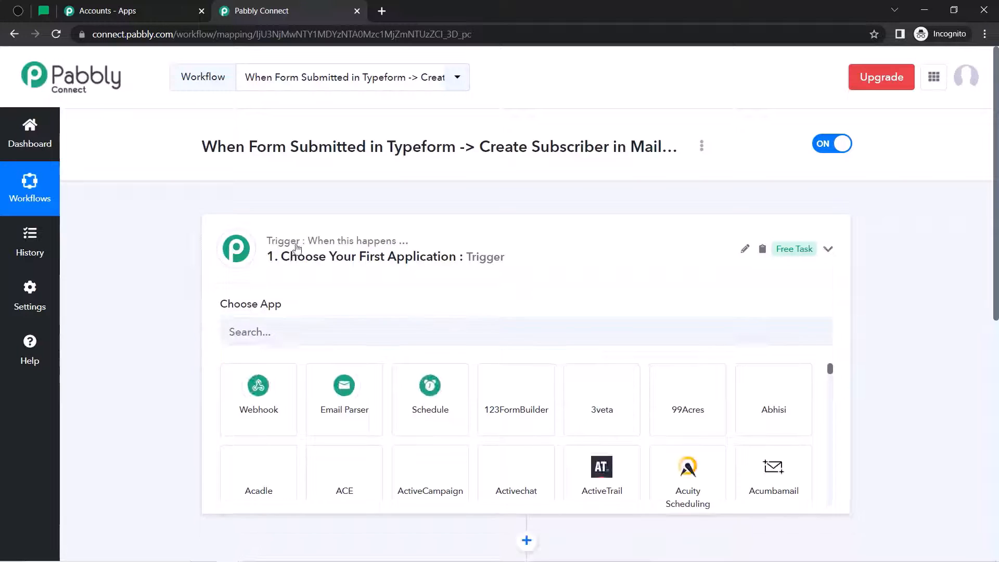
- Set the trigger app to Typeform, found by searching 'typef', with New Entry as the trigger event
click(293, 256)
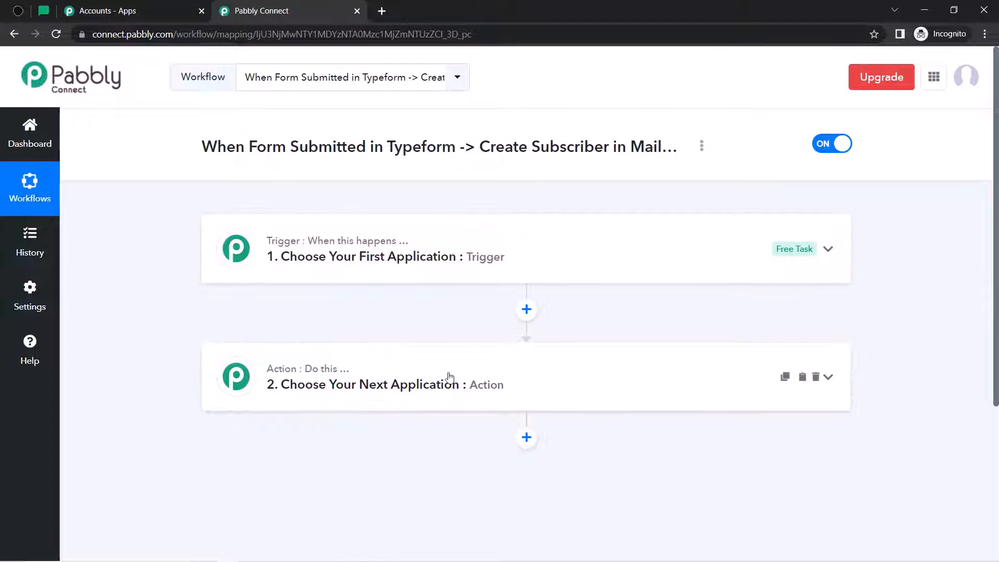
drag(217, 147, 559, 144)
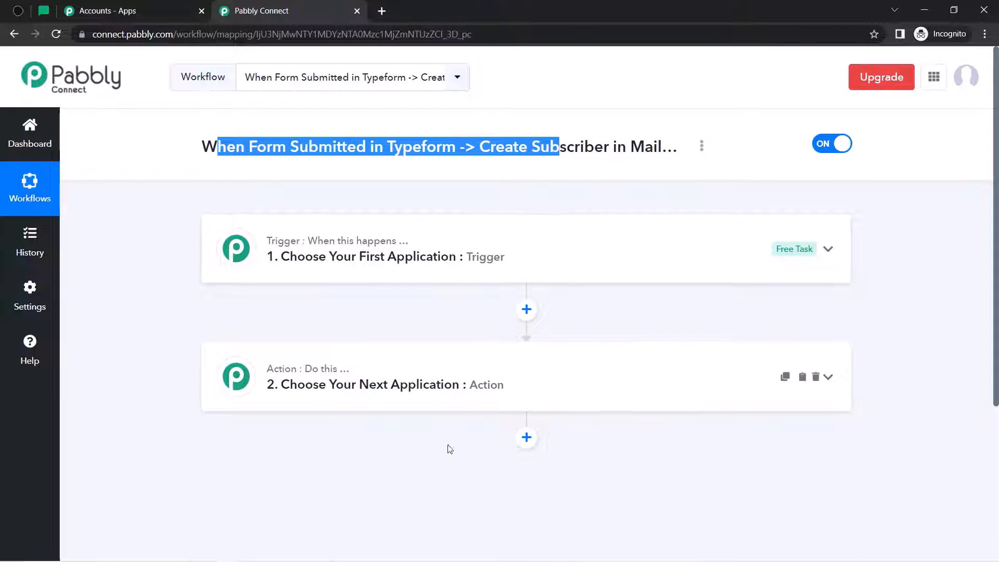
click(430, 268)
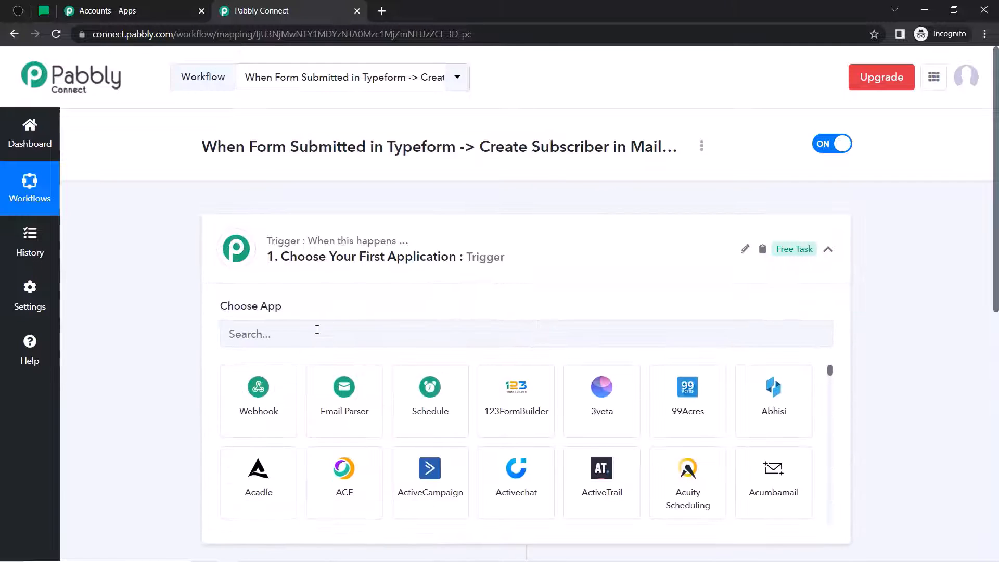
text(typef)
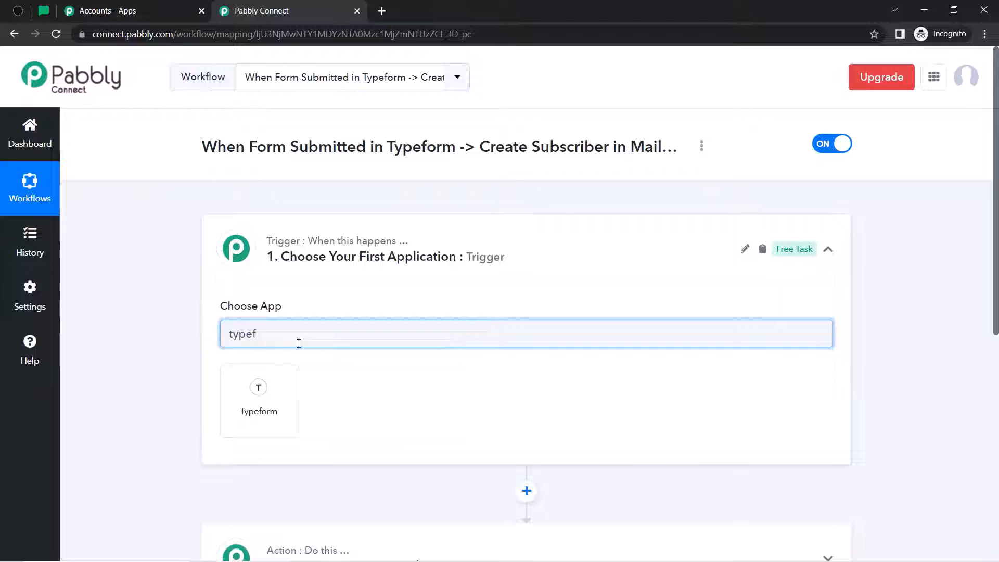
click(259, 391)
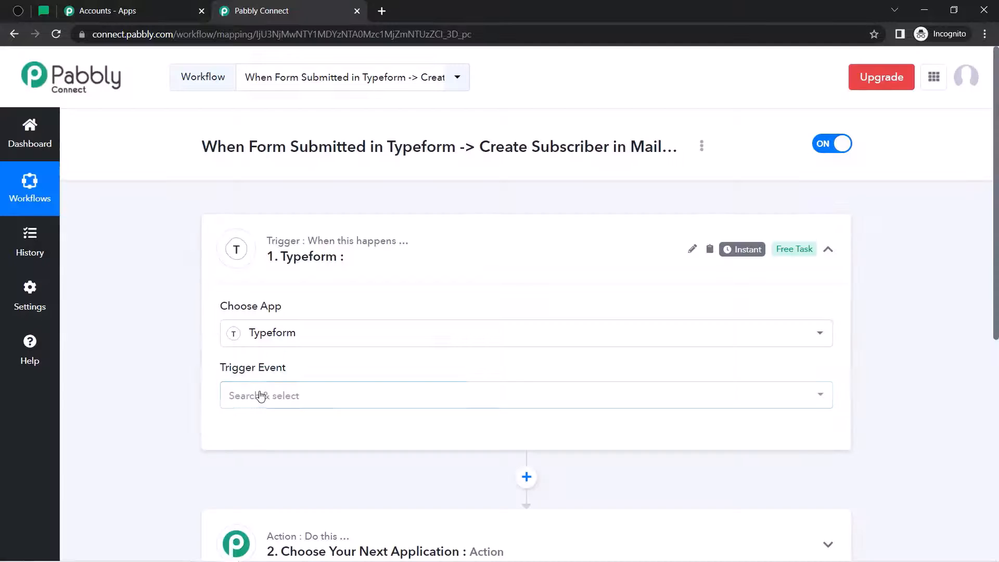
click(261, 395)
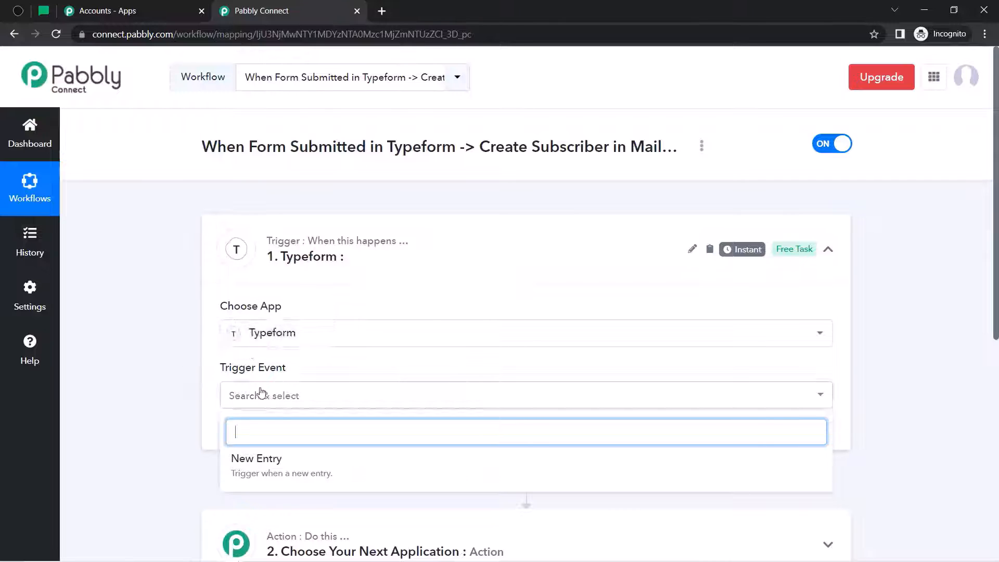
click(249, 474)
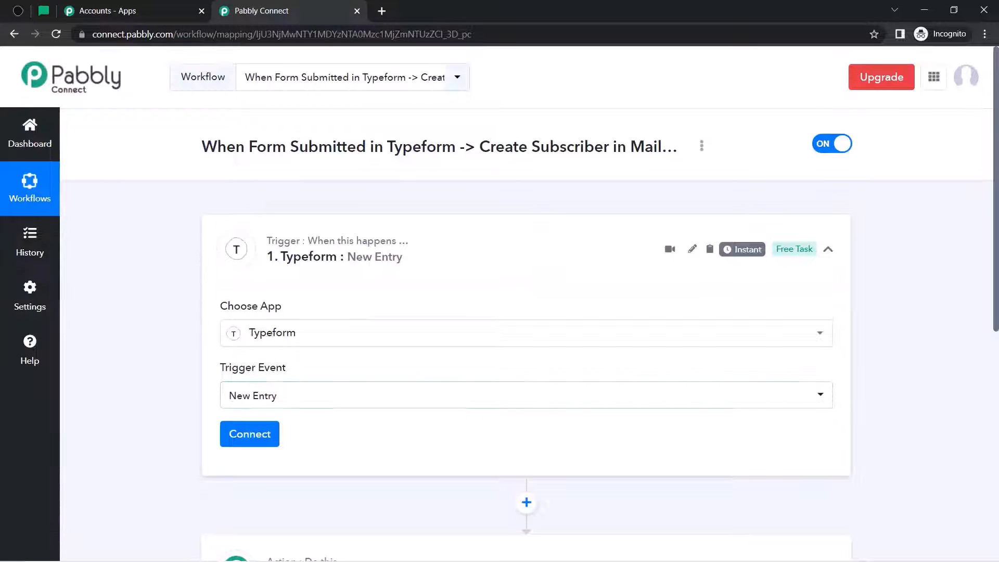
drag(995, 171, 998, 309)
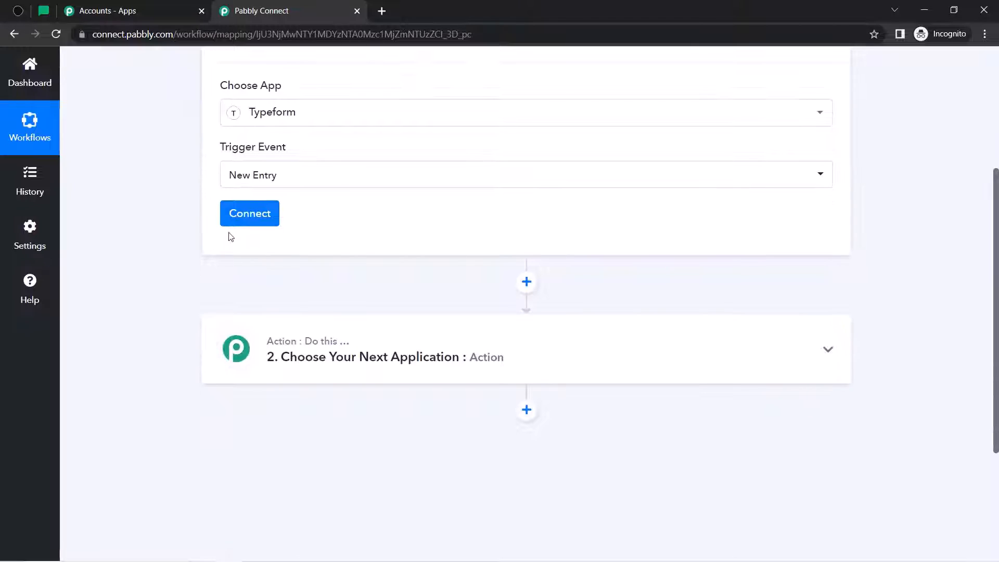
- Add a new Typeform connection and accept Pabbly Connect's access in the authorisation popup
click(241, 217)
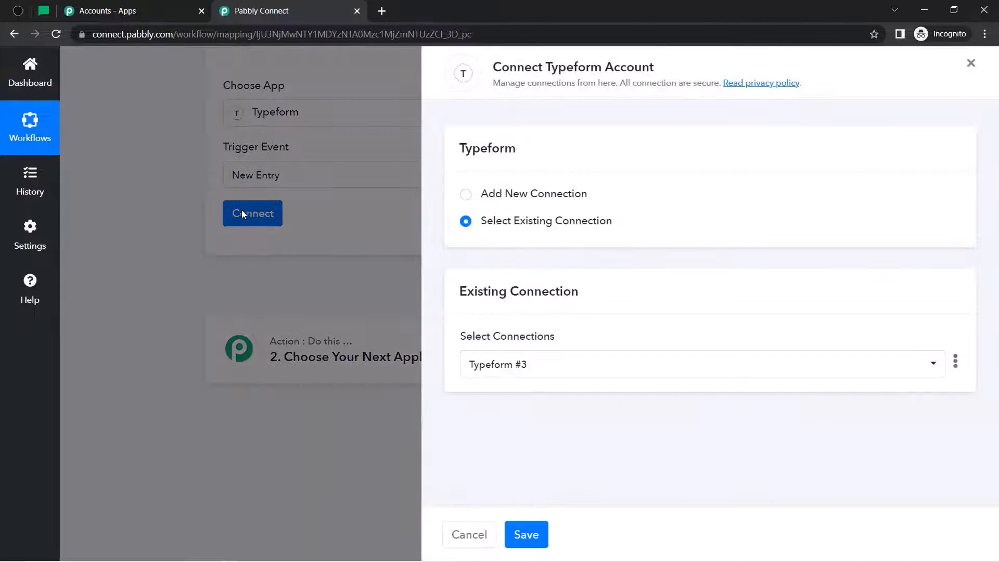
click(552, 196)
click(555, 344)
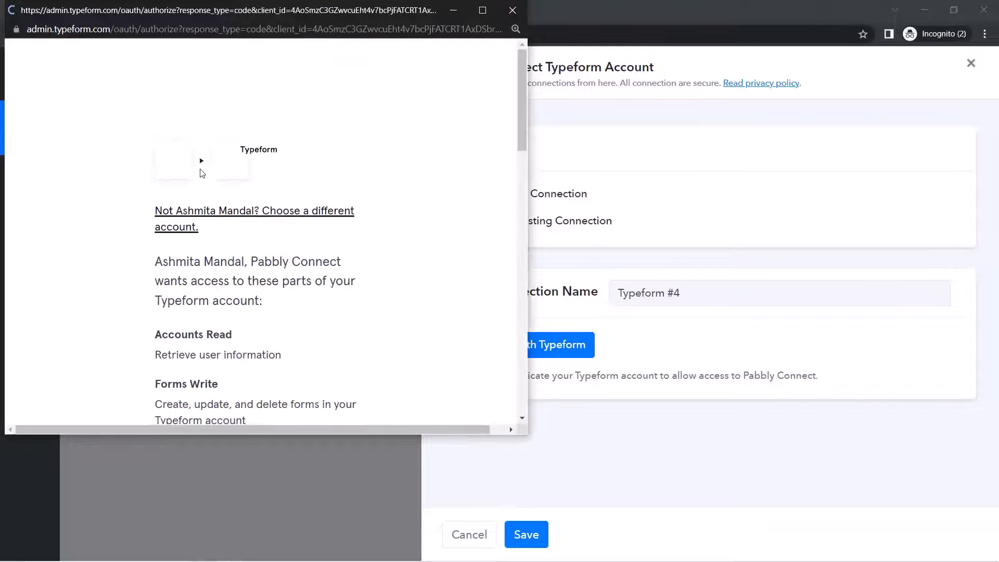
scroll(495, 232, down, 15)
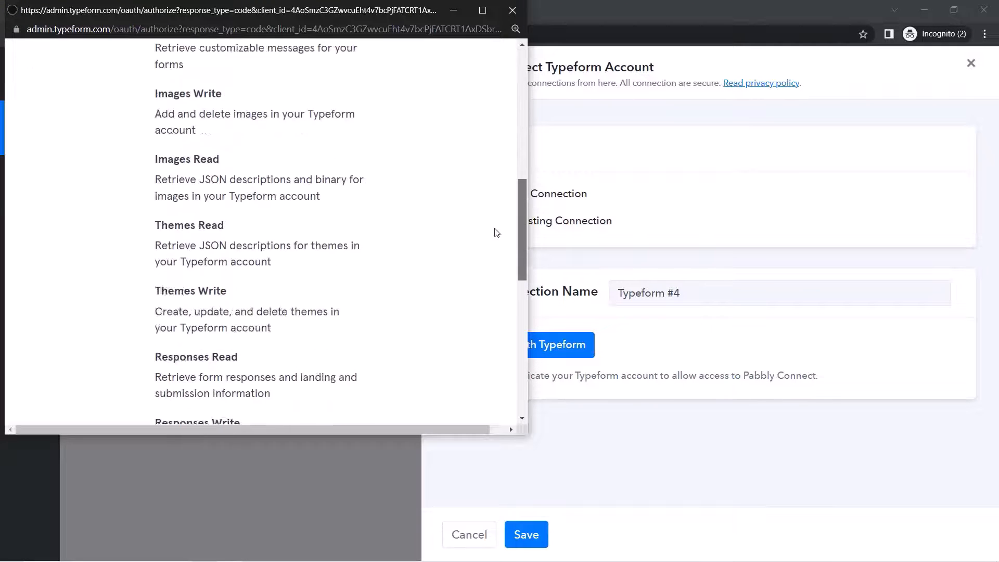
click(256, 277)
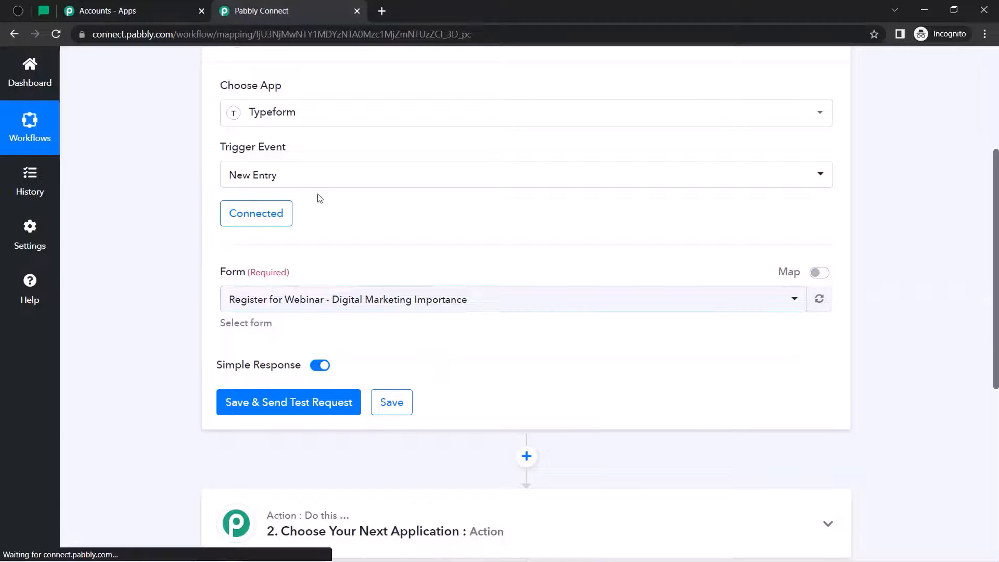
- Select the 'Register for Webinar - Digital Marketing Importance' form and save with a test request
click(249, 308)
click(245, 304)
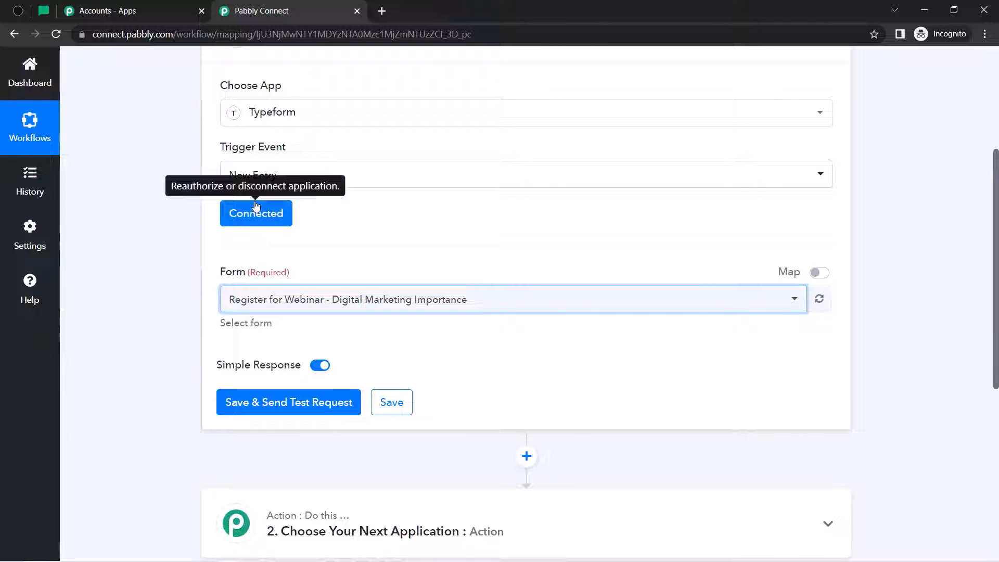
click(254, 302)
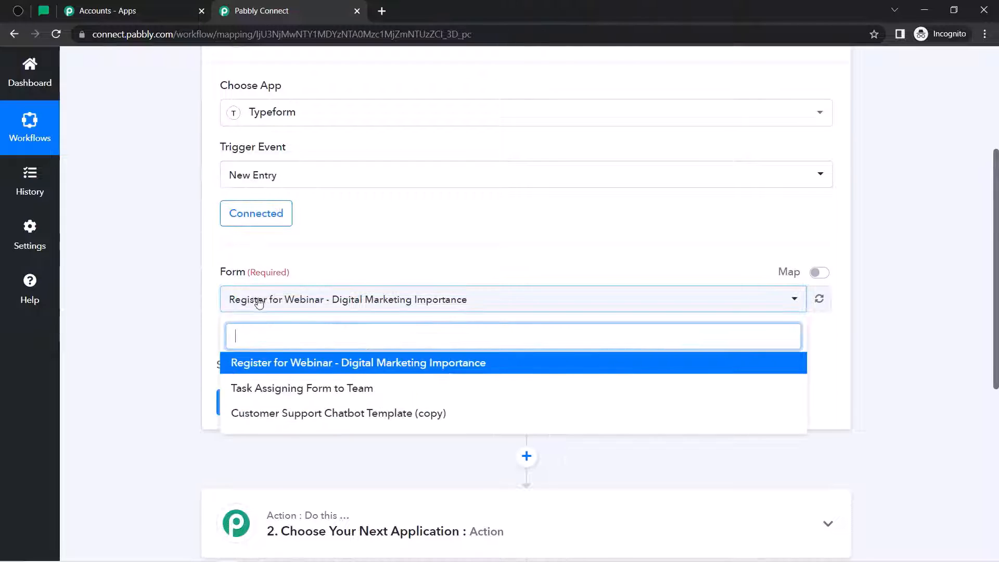
click(281, 363)
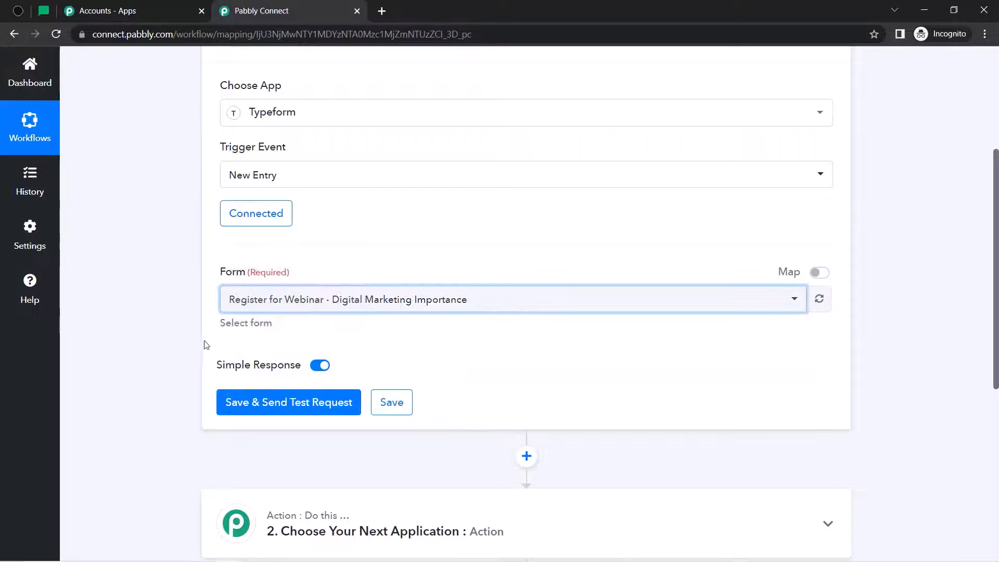
click(234, 403)
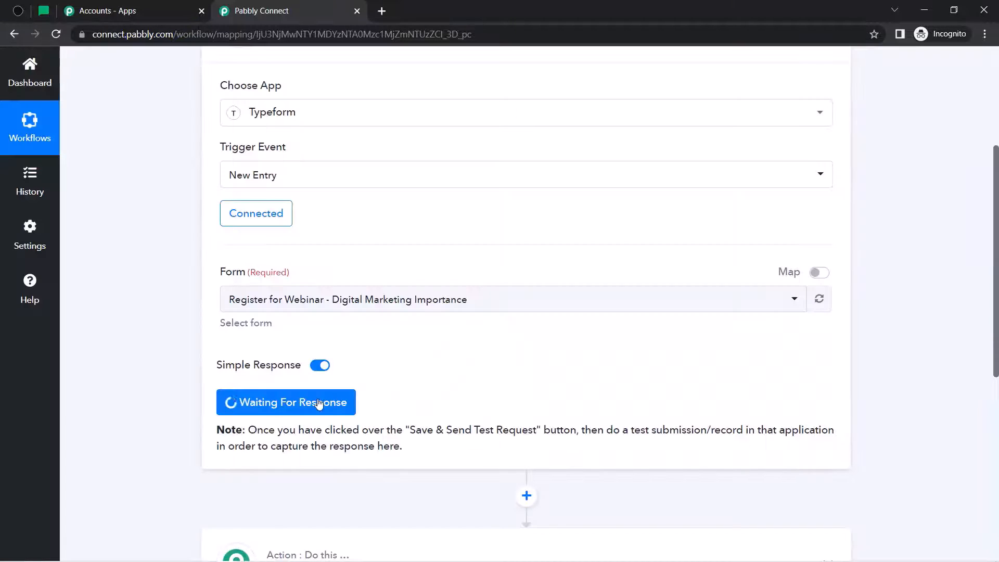
- Highlight the note explaining that a test form submission is needed
drag(275, 432, 609, 430)
click(617, 430)
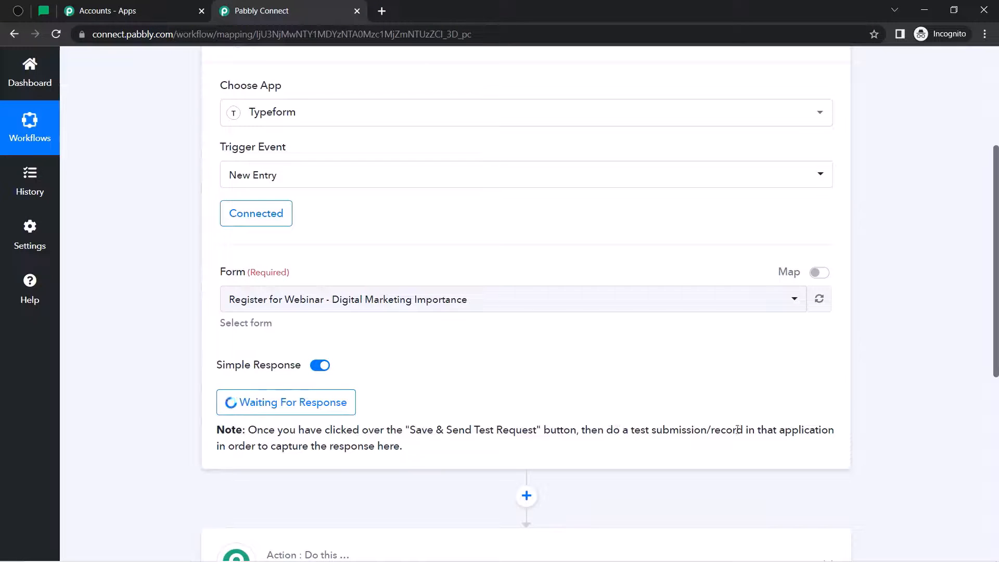
drag(281, 450, 398, 448)
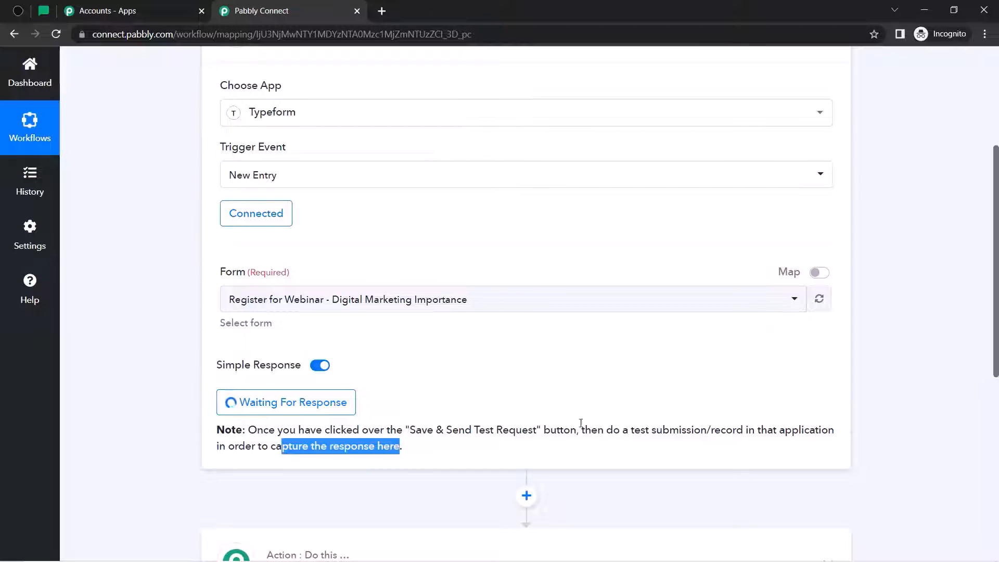
drag(646, 431, 738, 434)
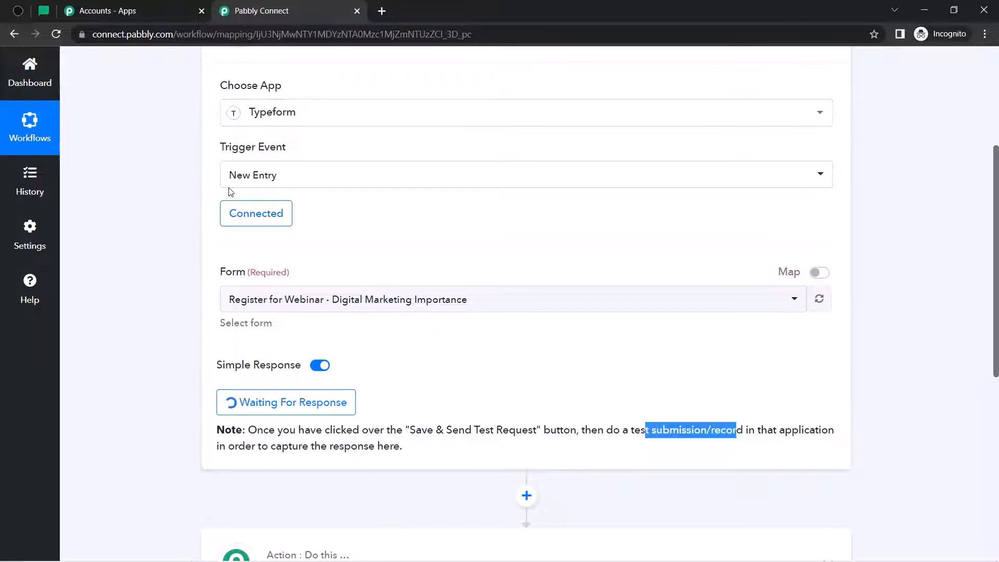
- Copy the webinar registration form's link in Typeform and load it in an incognito tab
click(12, 17)
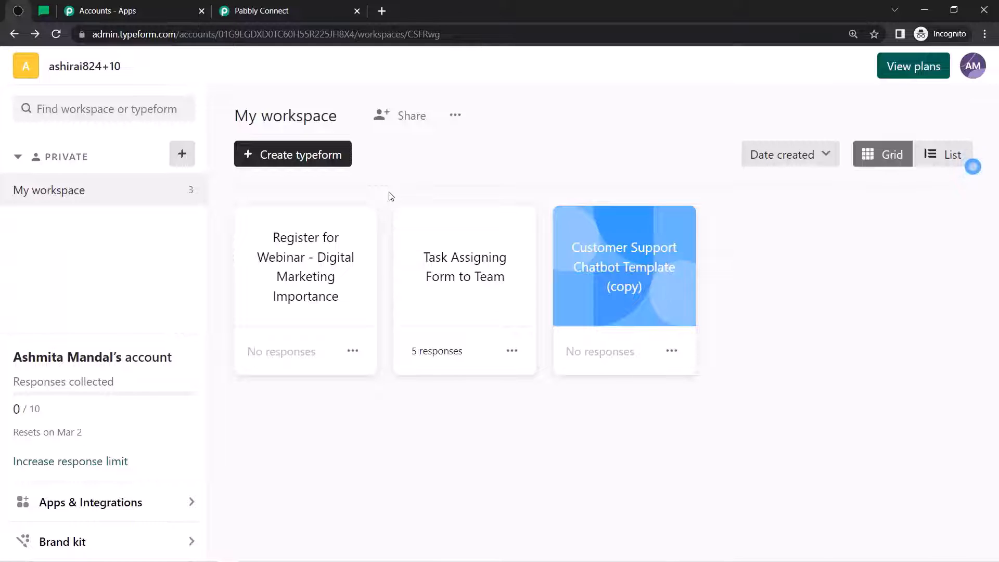
click(353, 351)
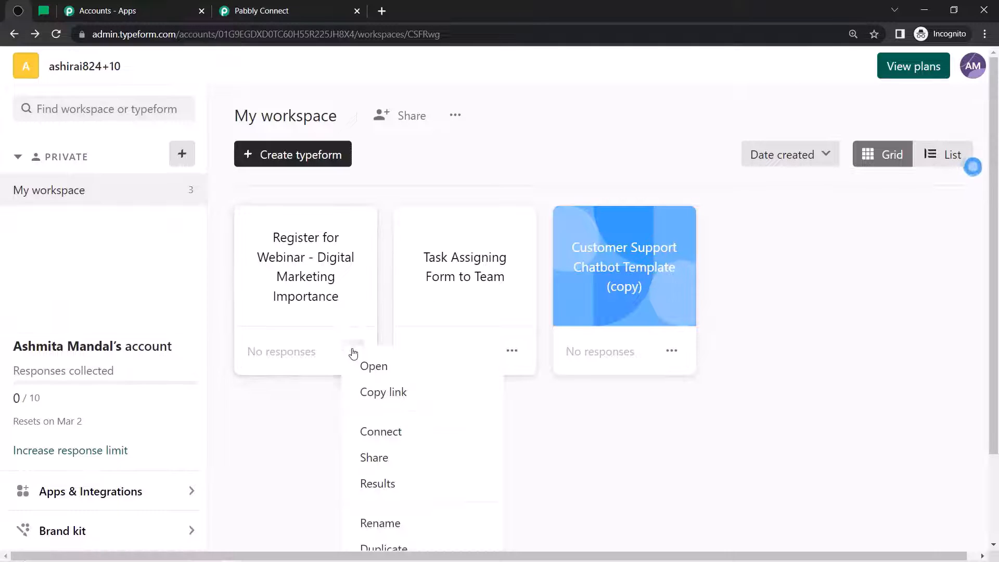
click(370, 392)
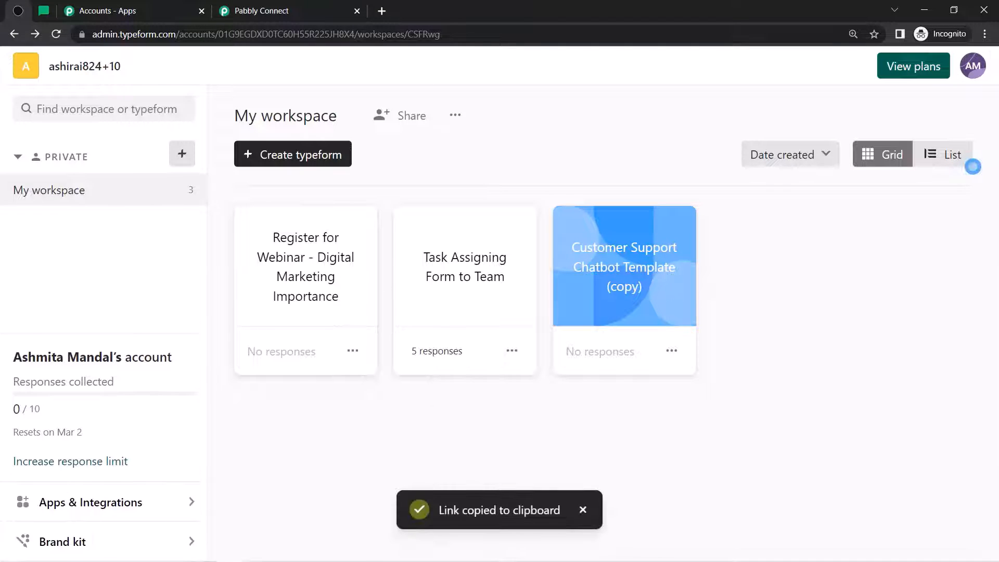
click(381, 11)
key(ctrl+v)
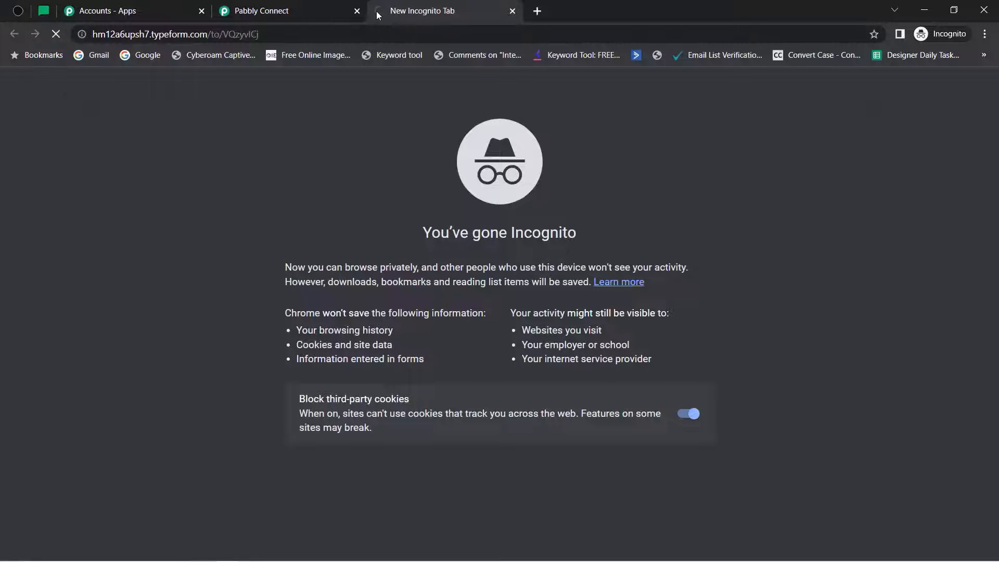
key(Return)
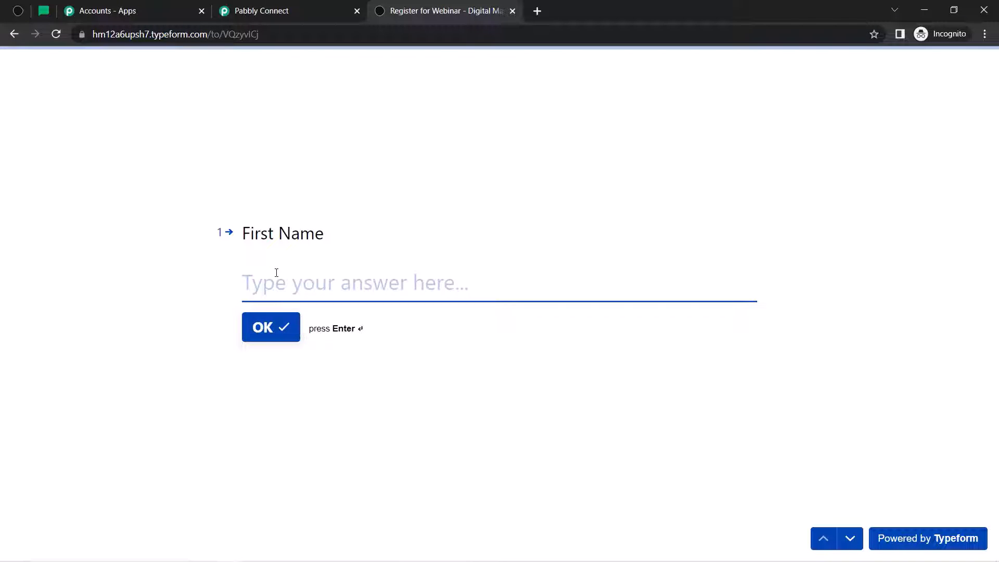
- Answer the form with a dummy first and last name, test e-mail and phone number, and submit
text(Dummy)
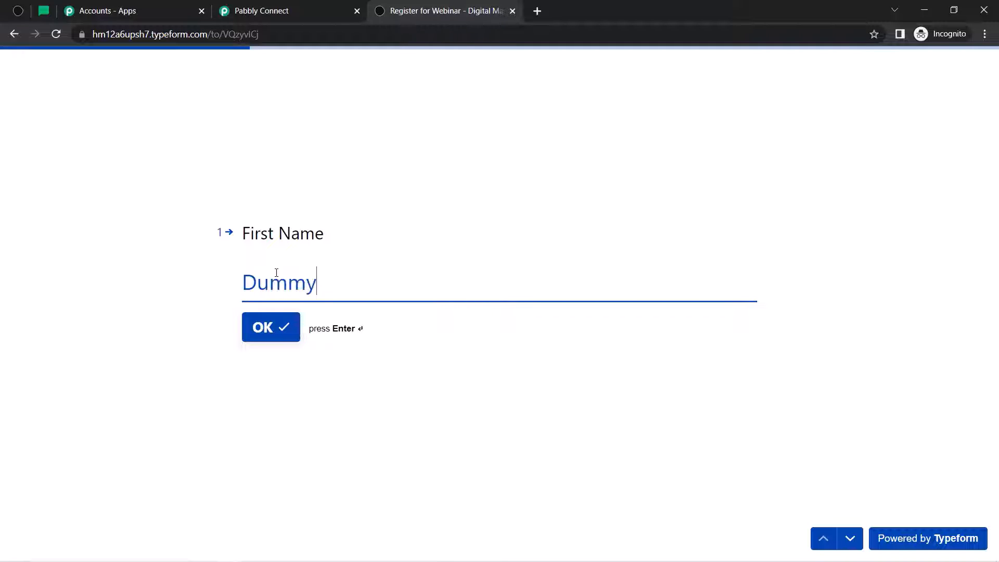
key(Return)
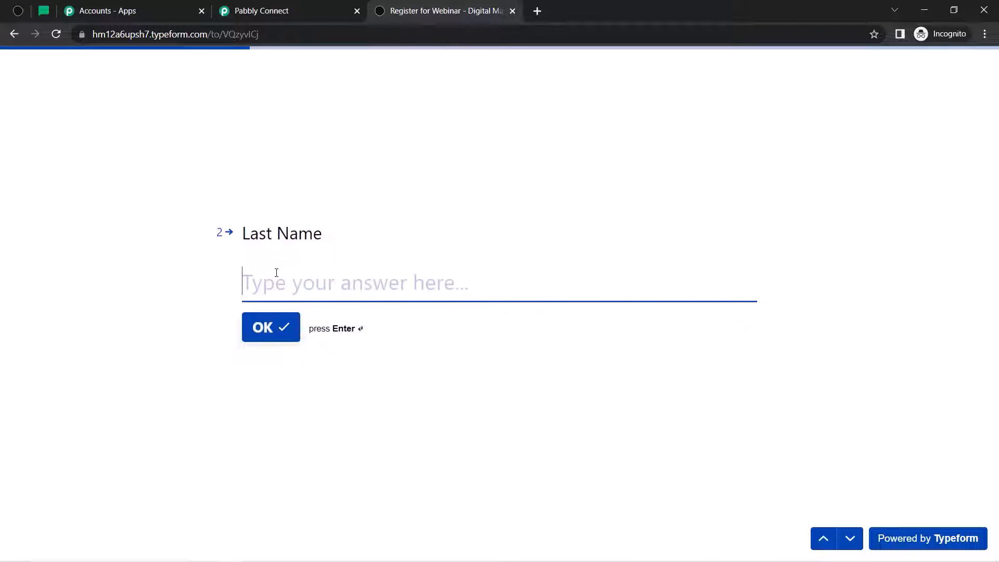
text(User)
key(Return)
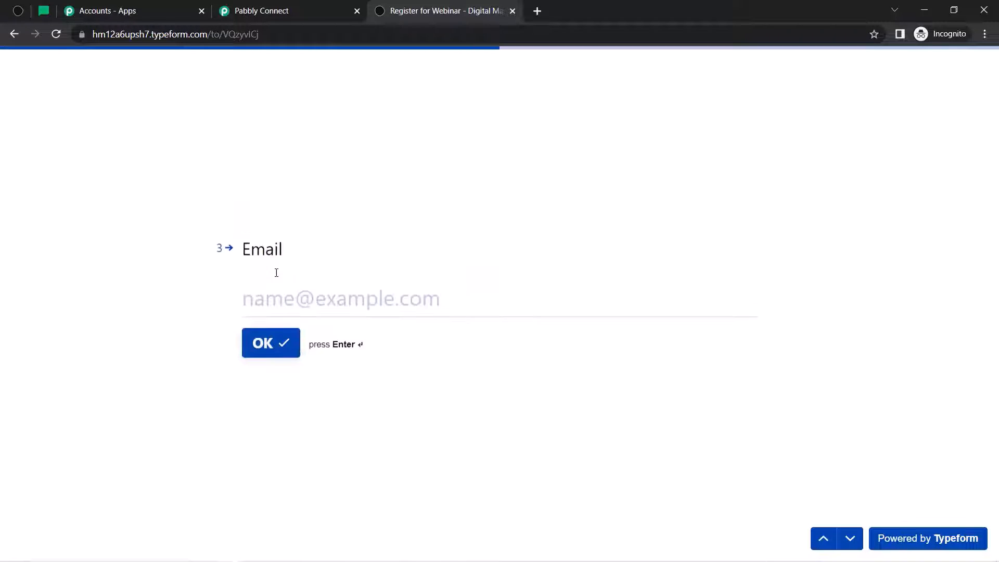
text(tes)
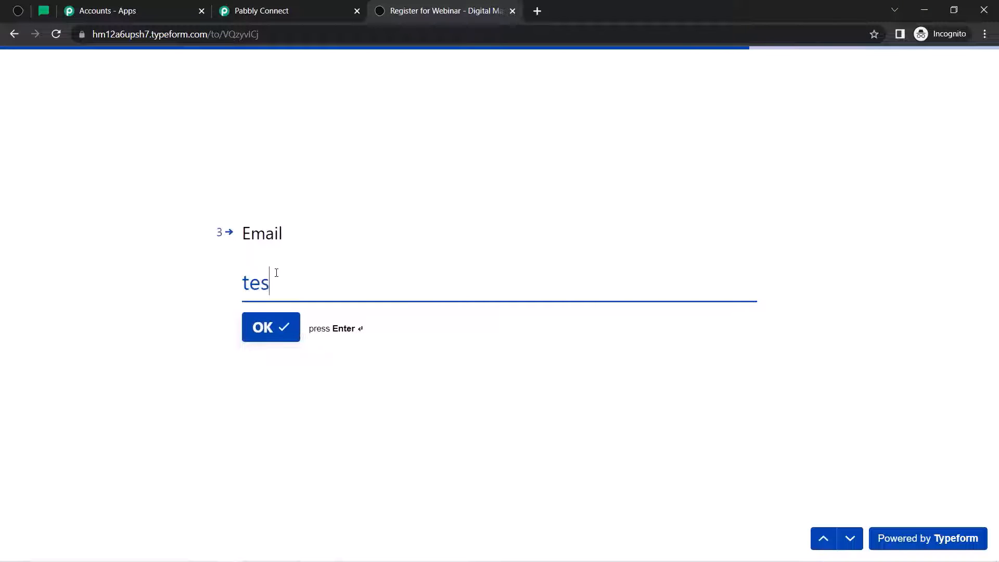
text(t@gmai)
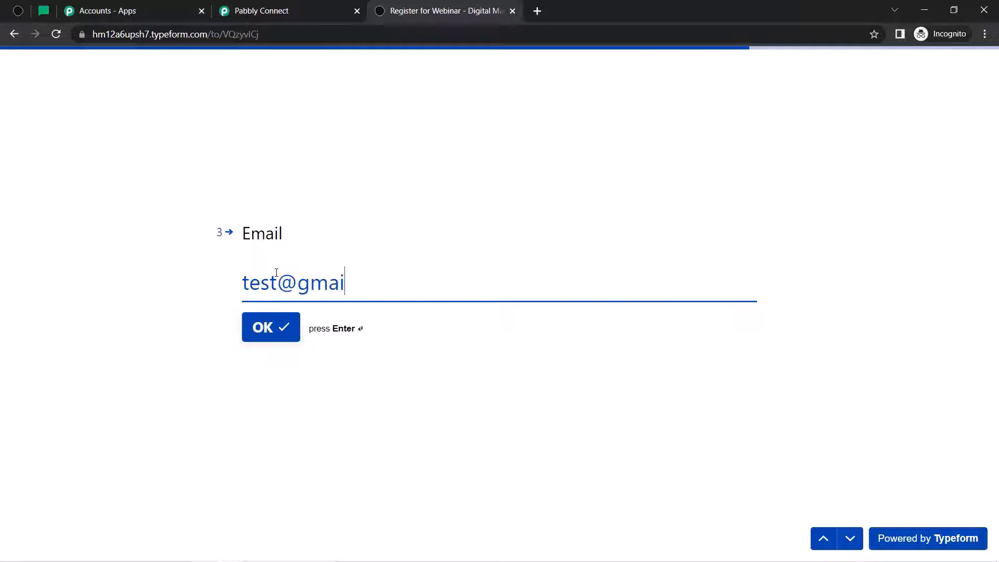
text(l.com)
key(Return)
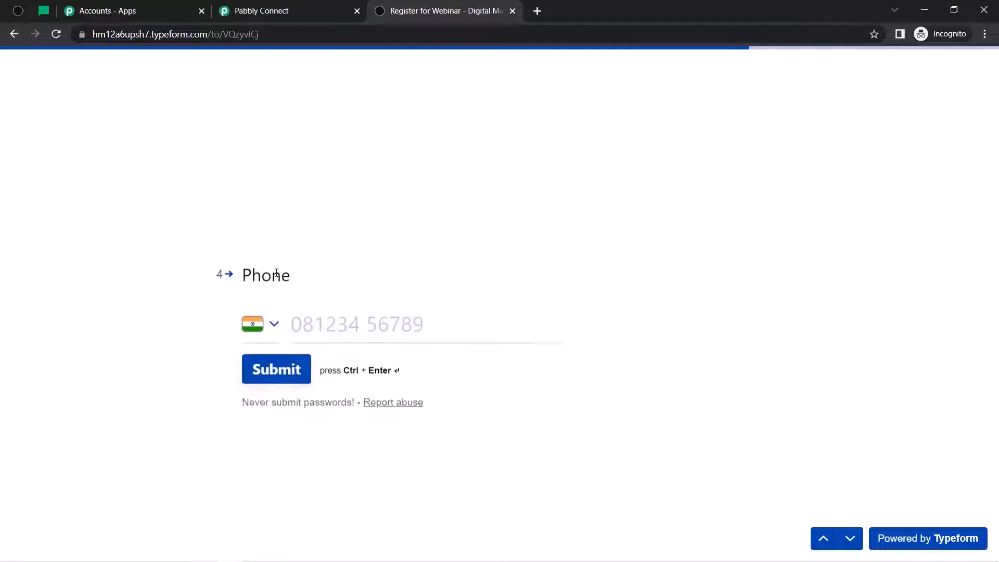
text(91)
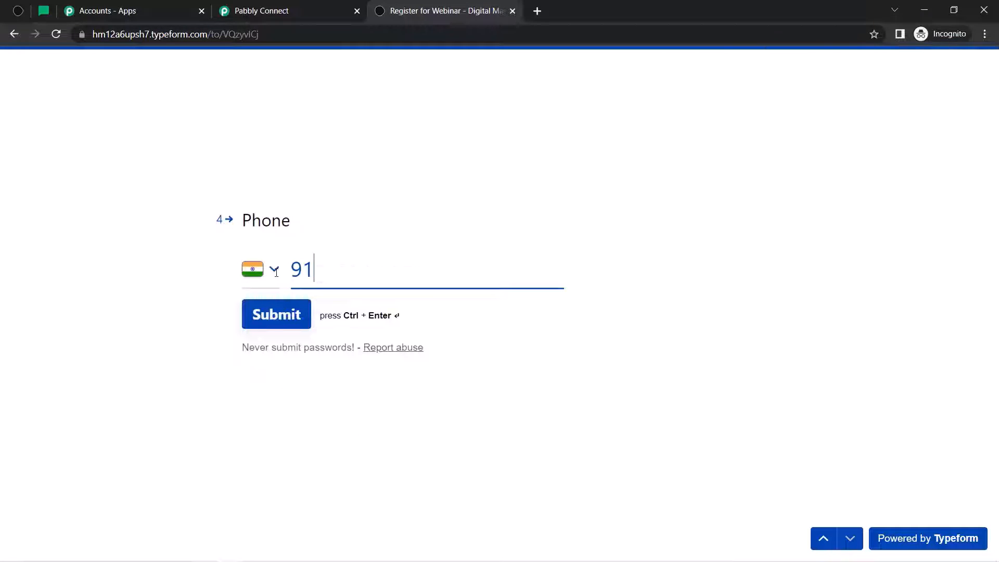
text(111 1)
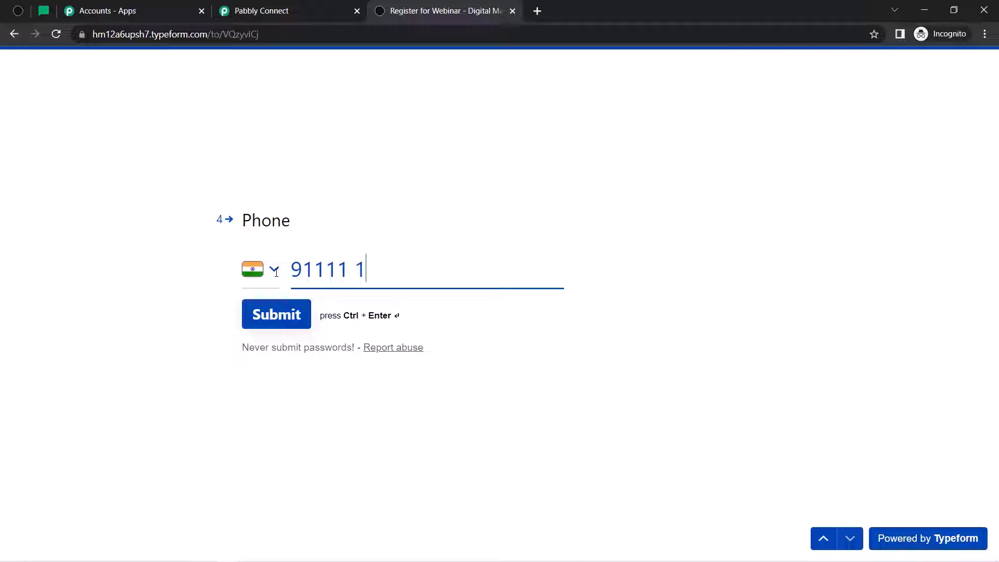
text(1111)
click(277, 322)
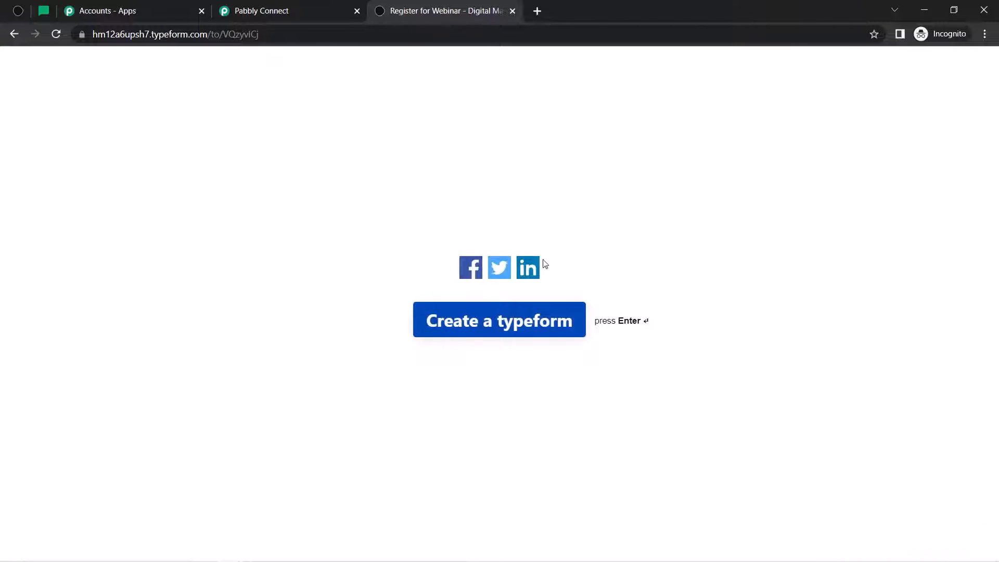
click(295, 12)
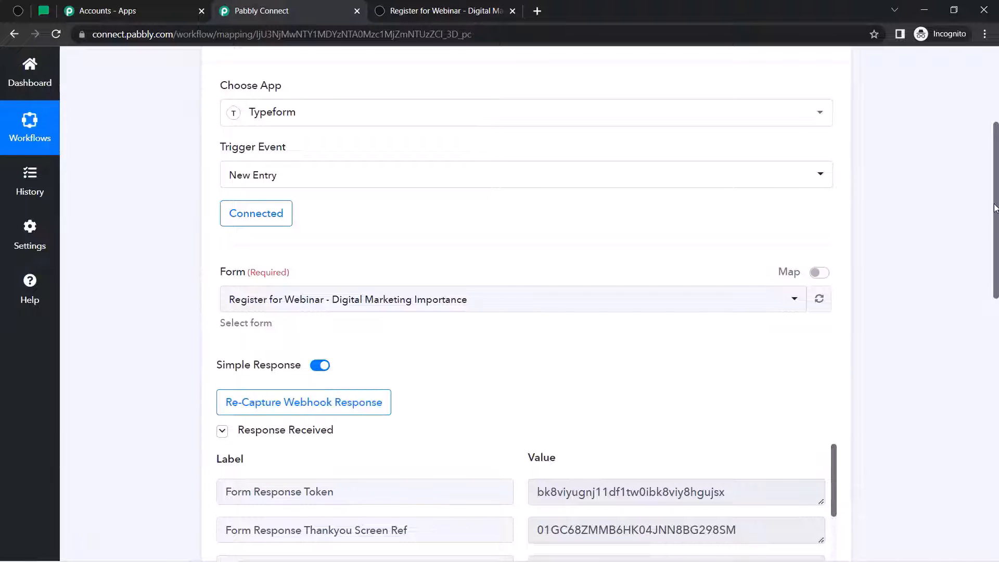
drag(996, 210, 986, 320)
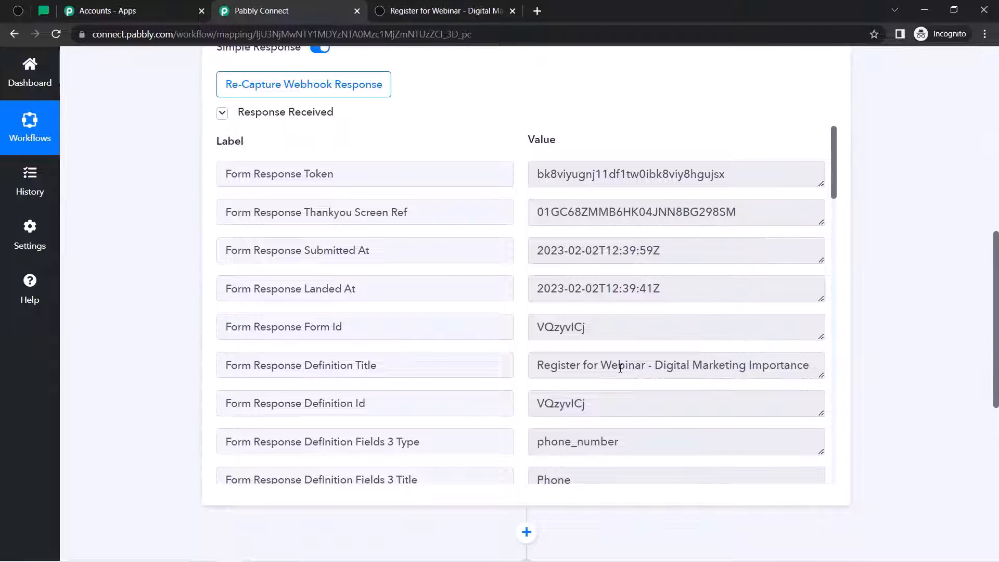
triple_click(621, 367)
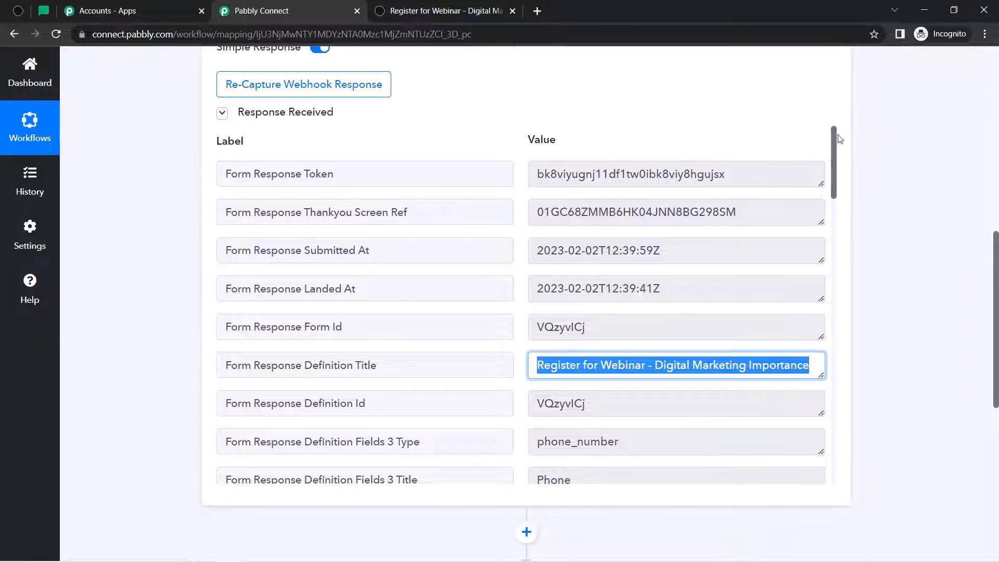
drag(834, 142, 838, 332)
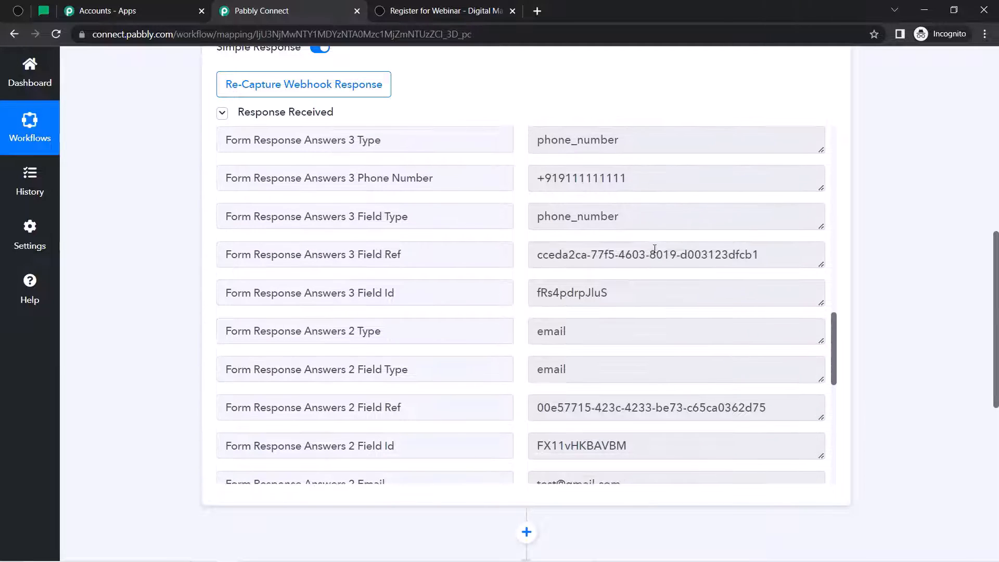
drag(607, 181, 566, 181)
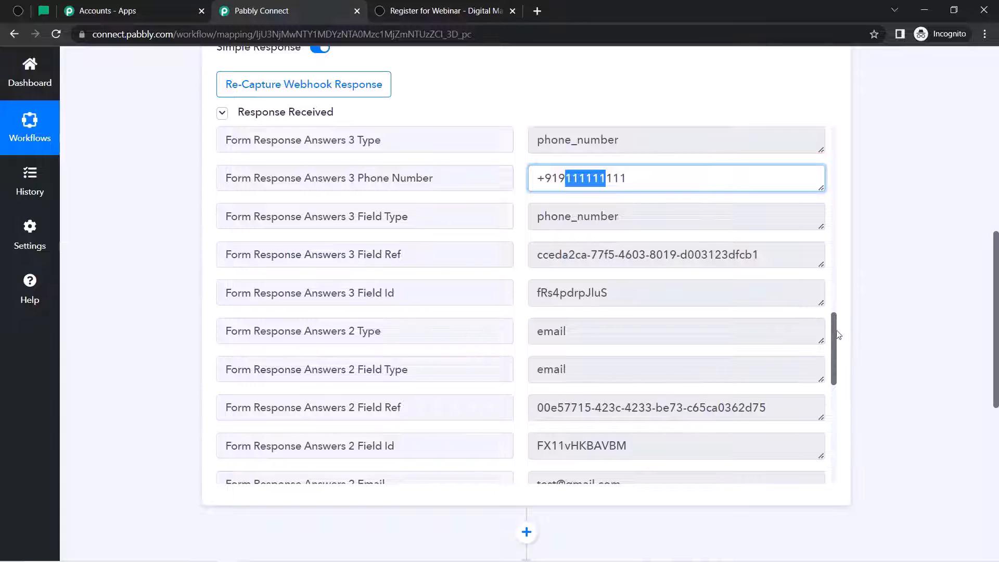
drag(832, 328, 833, 367)
click(663, 293)
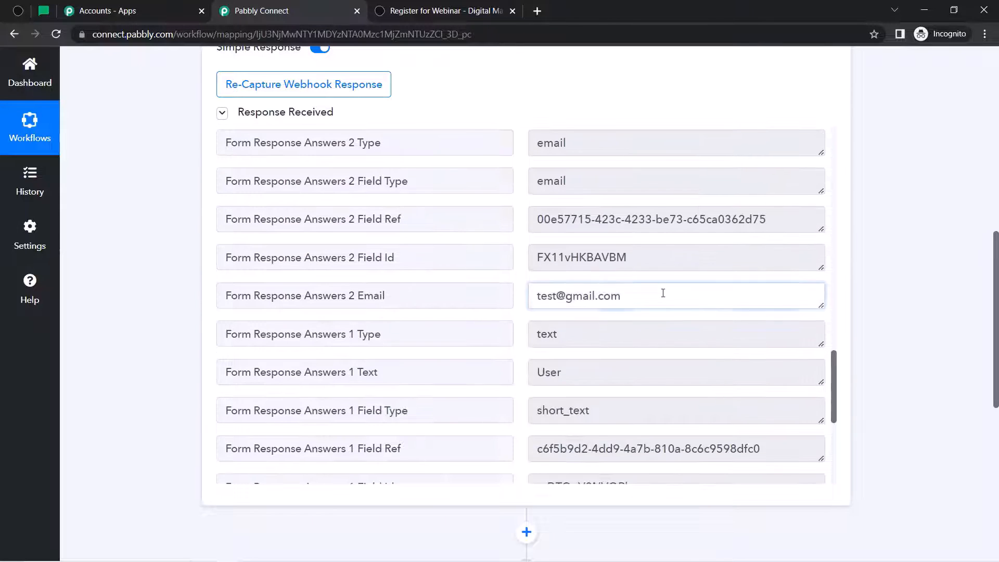
triple_click(663, 293)
triple_click(653, 296)
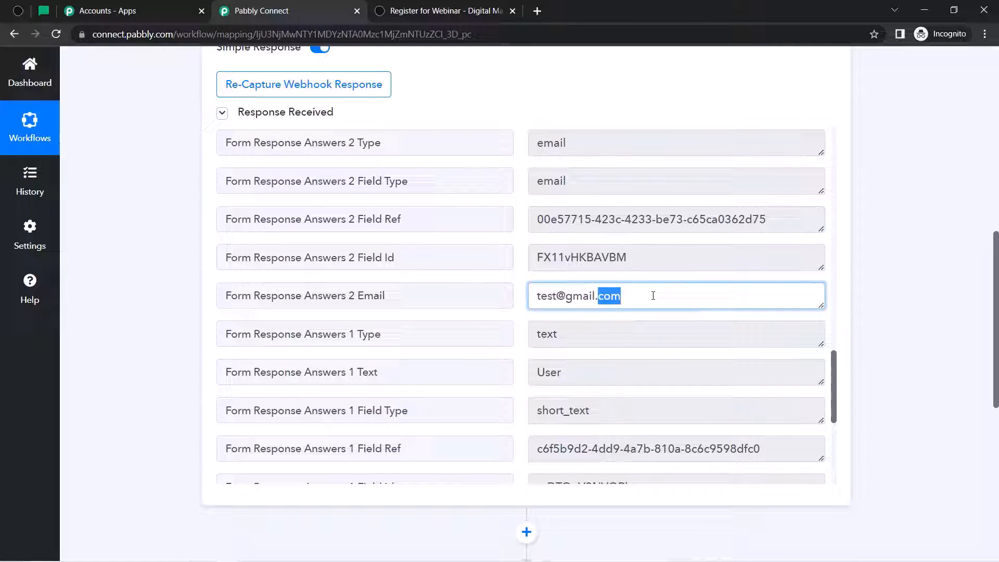
triple_click(580, 382)
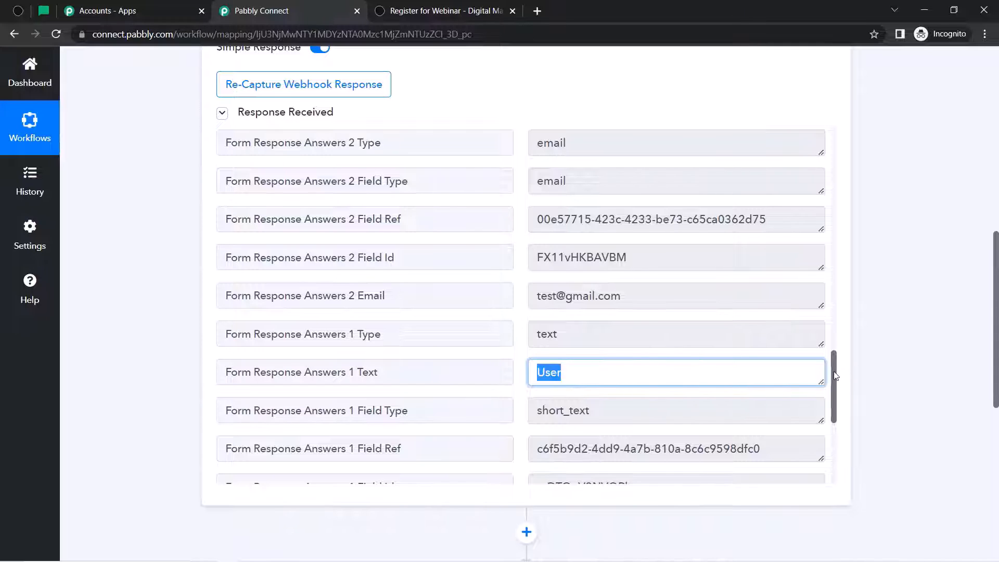
drag(835, 376, 833, 428)
click(622, 274)
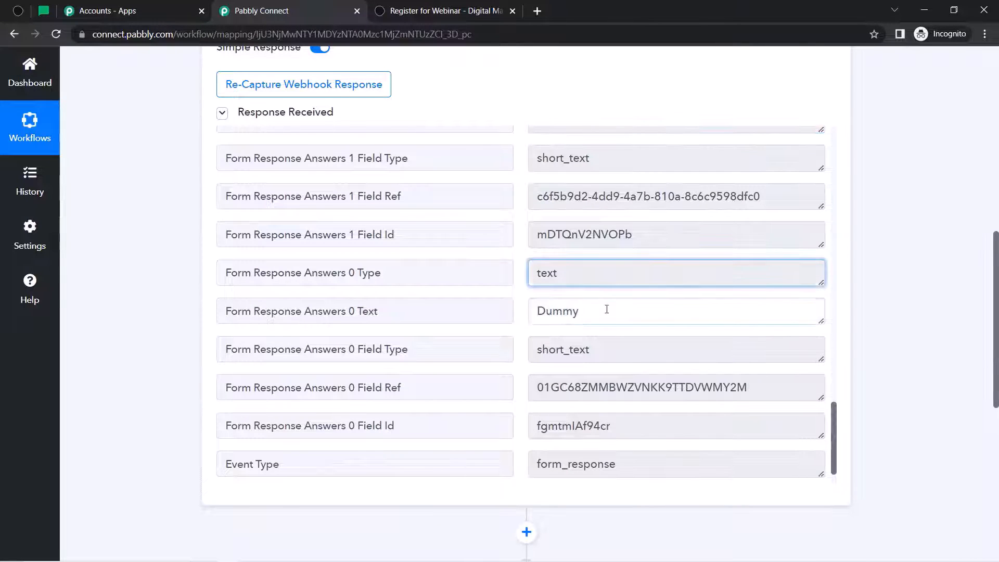
triple_click(607, 309)
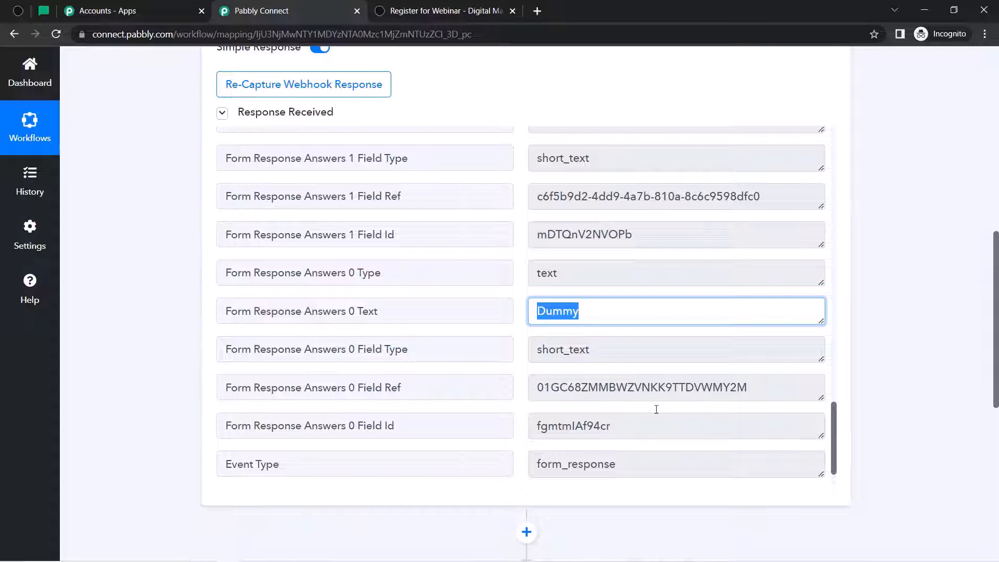
drag(994, 311, 997, 441)
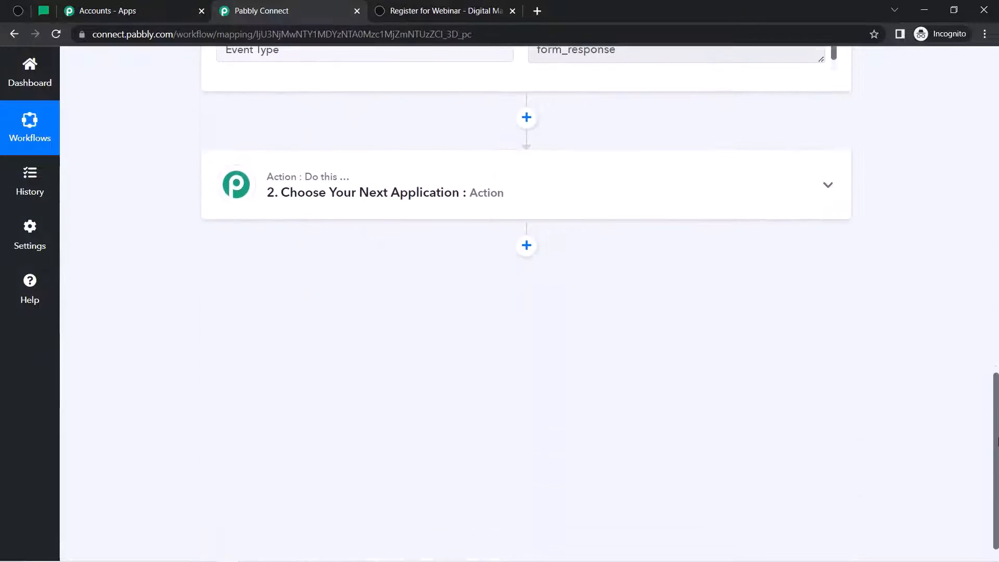
- Set the action step to MailerLite, searched as 'maile', with the Create Or Update Subscriber event
click(357, 205)
click(269, 268)
text(ma)
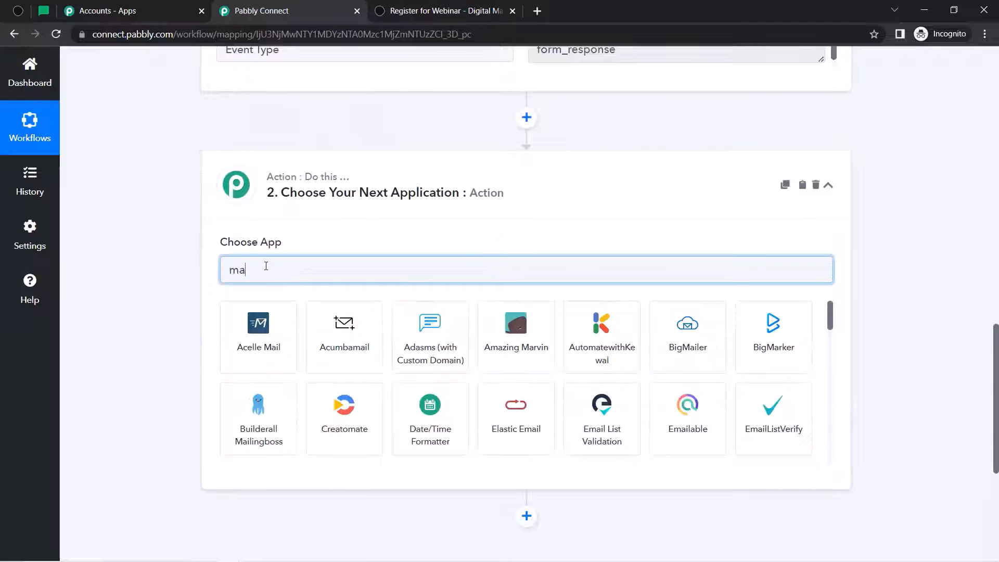
text(ile)
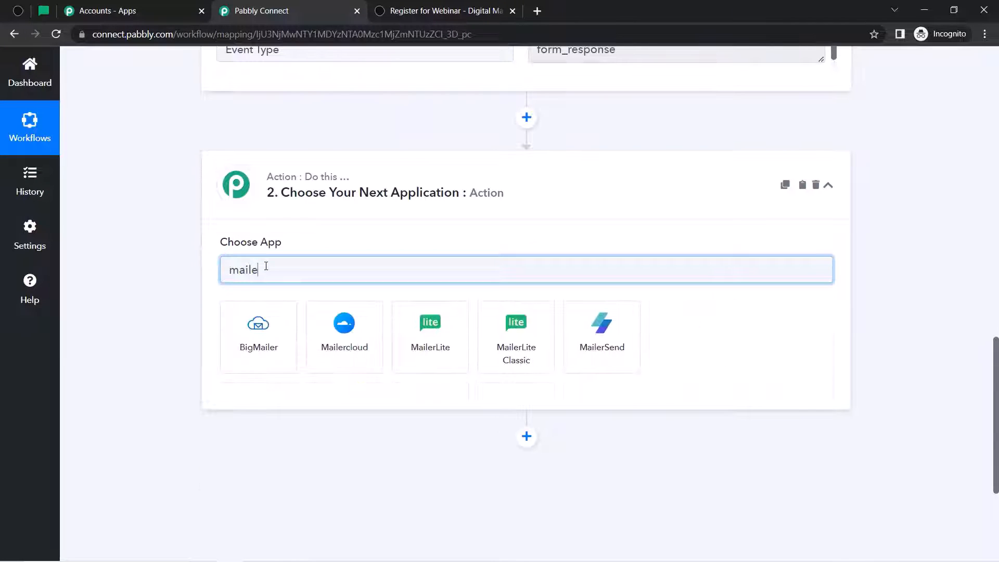
click(429, 349)
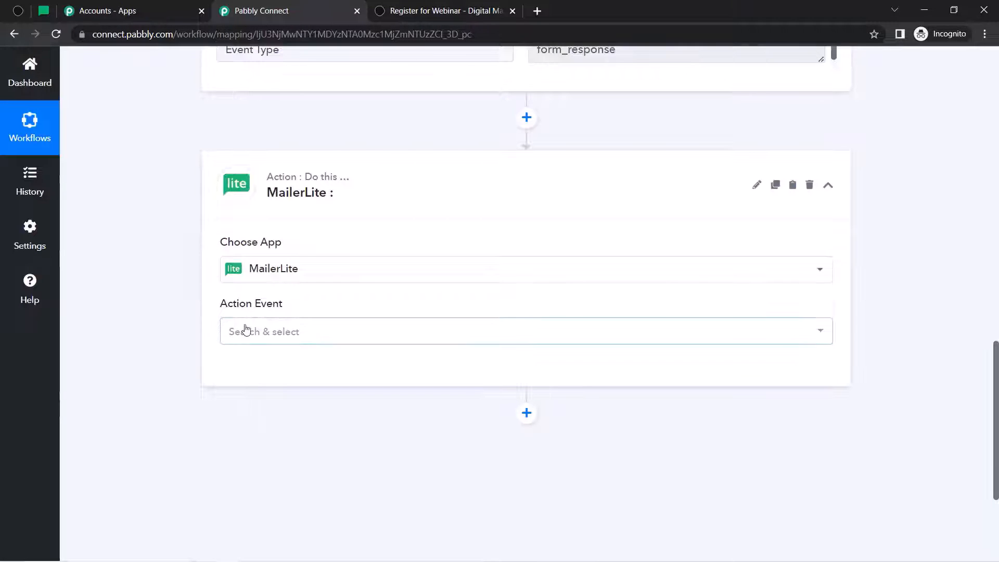
click(246, 330)
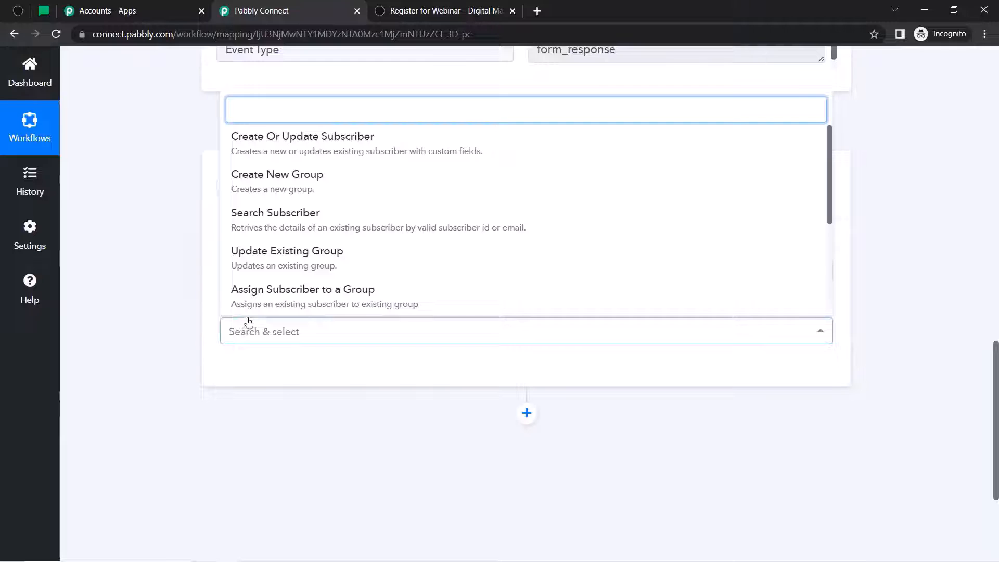
click(256, 147)
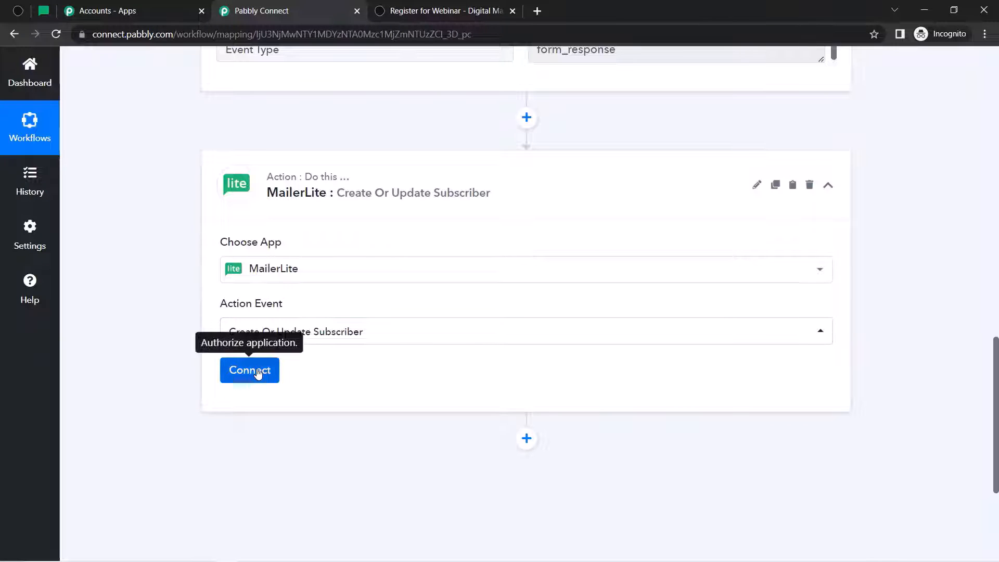
click(258, 374)
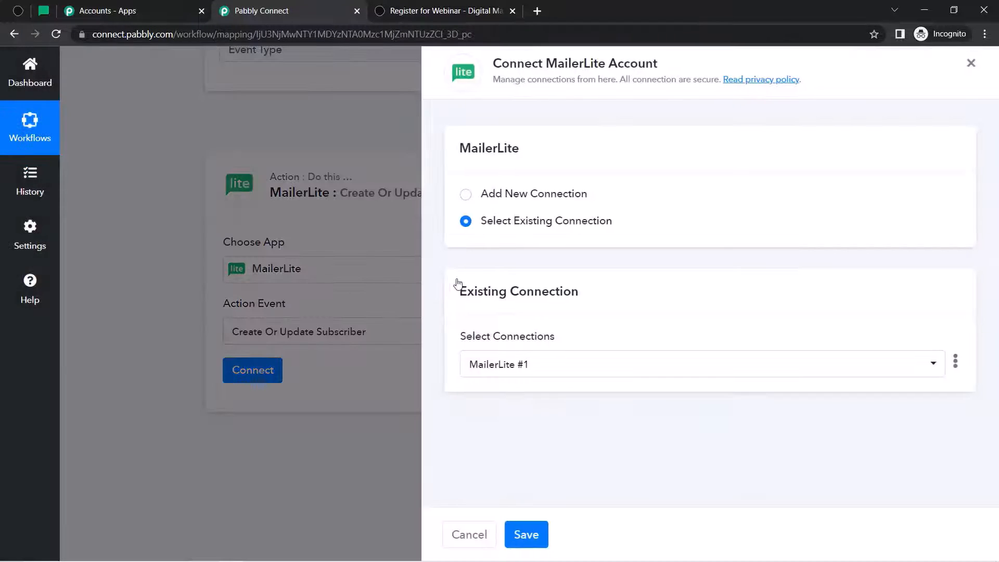
- Switch to adding a new MailerLite connection and open its API token link in a new tab
click(506, 197)
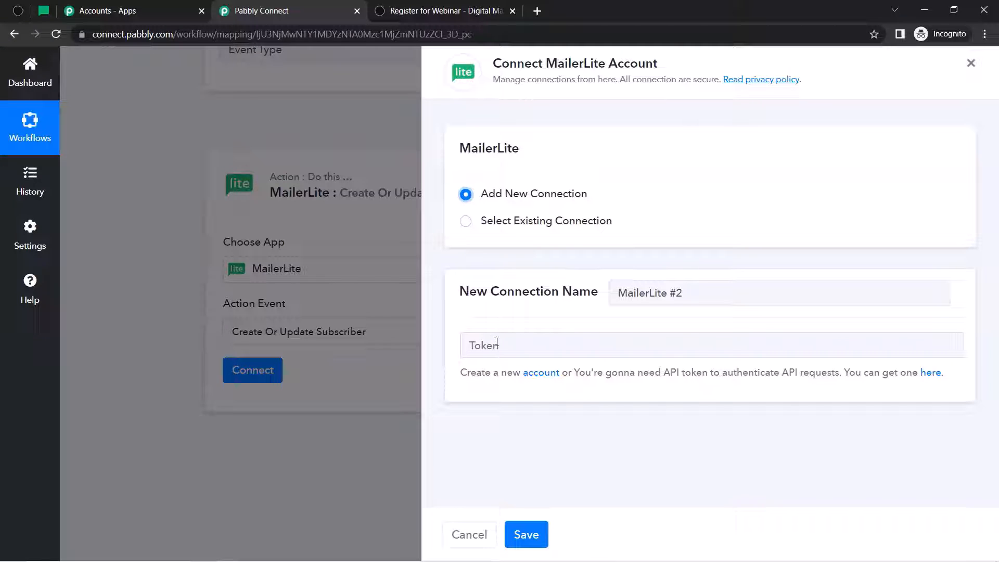
drag(605, 384, 772, 386)
click(774, 386)
right_click(933, 381)
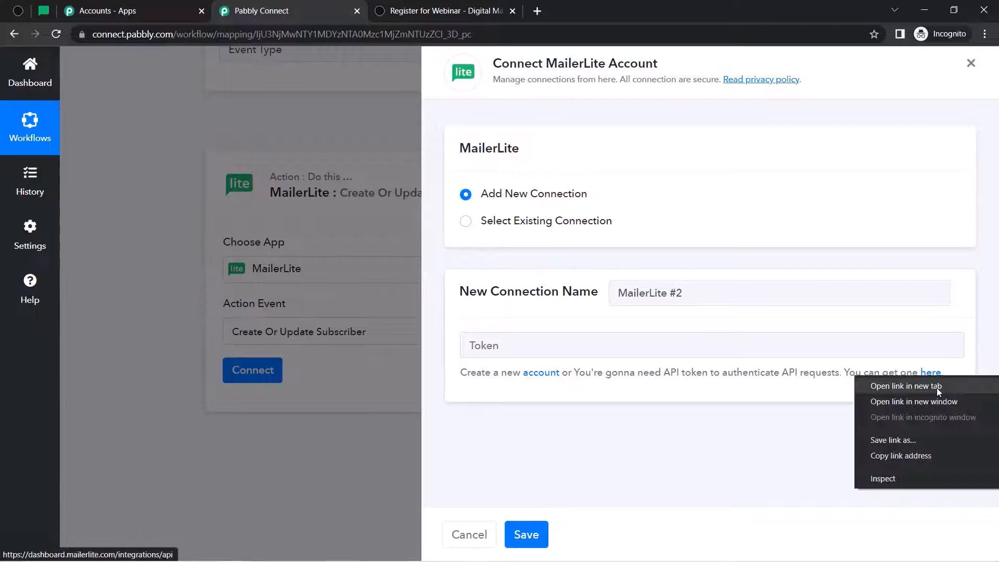
click(937, 389)
- On MailerLite's Developer API page, begin generating a new token, then return to Pabbly Connect
click(425, 5)
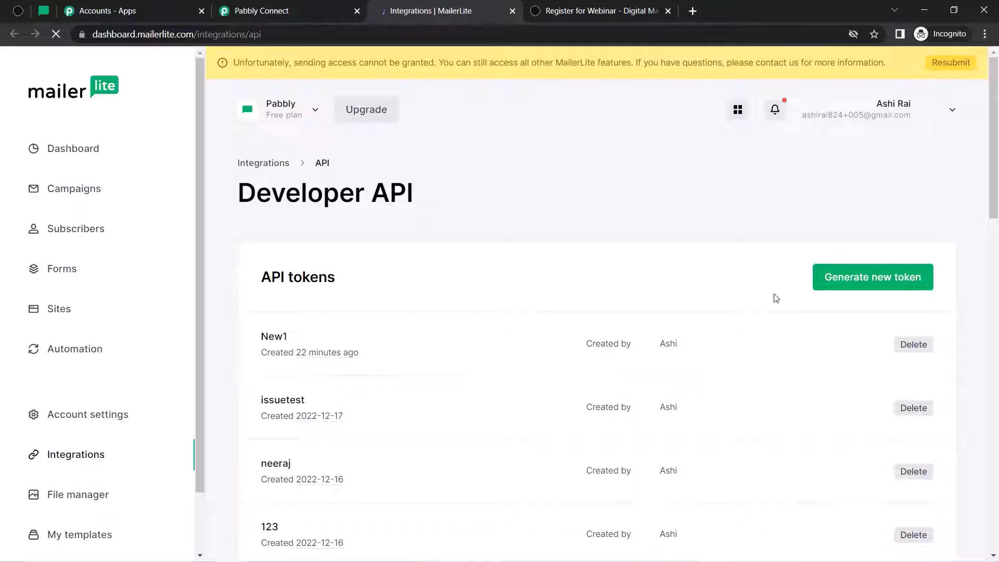
click(885, 288)
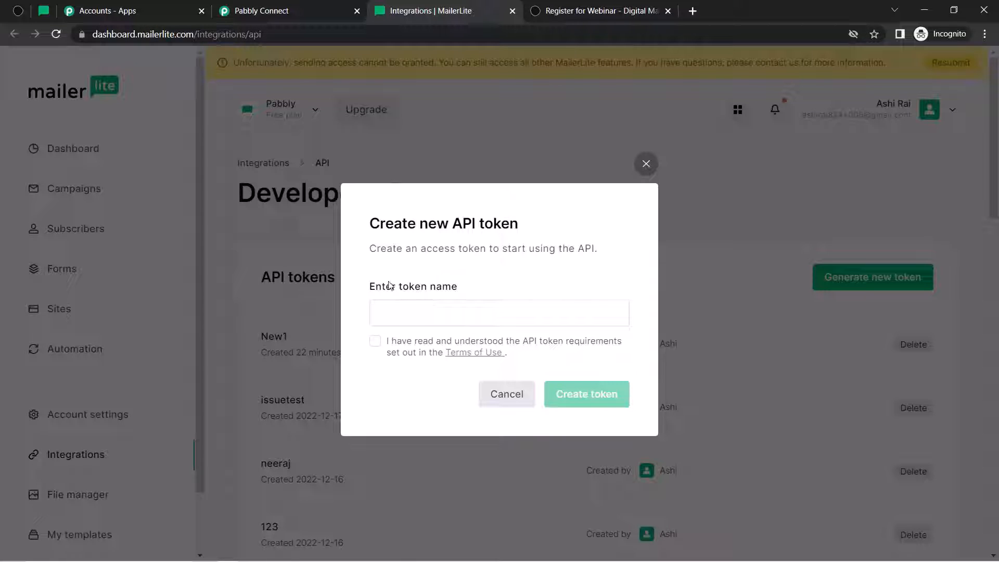
drag(389, 286, 452, 287)
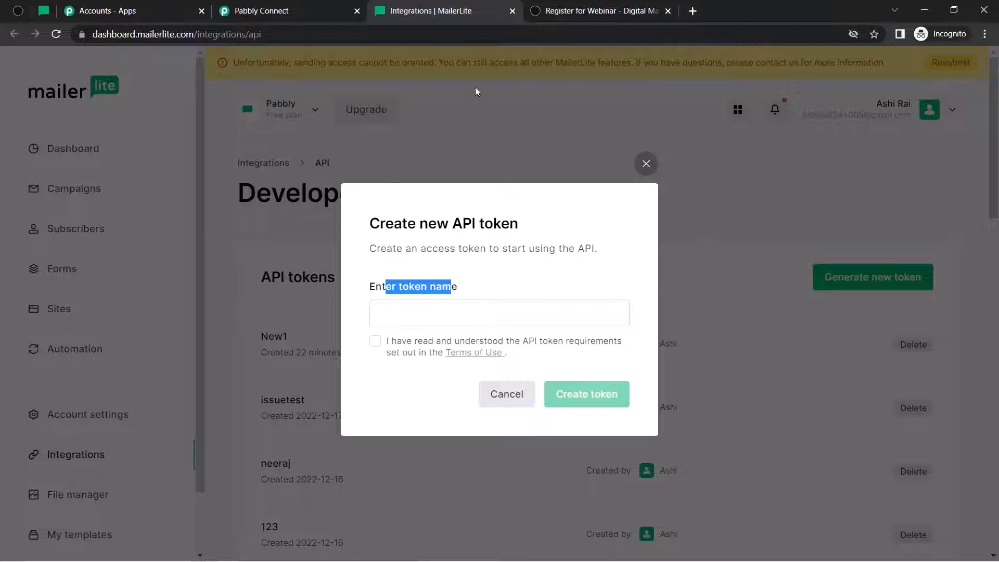
click(297, 6)
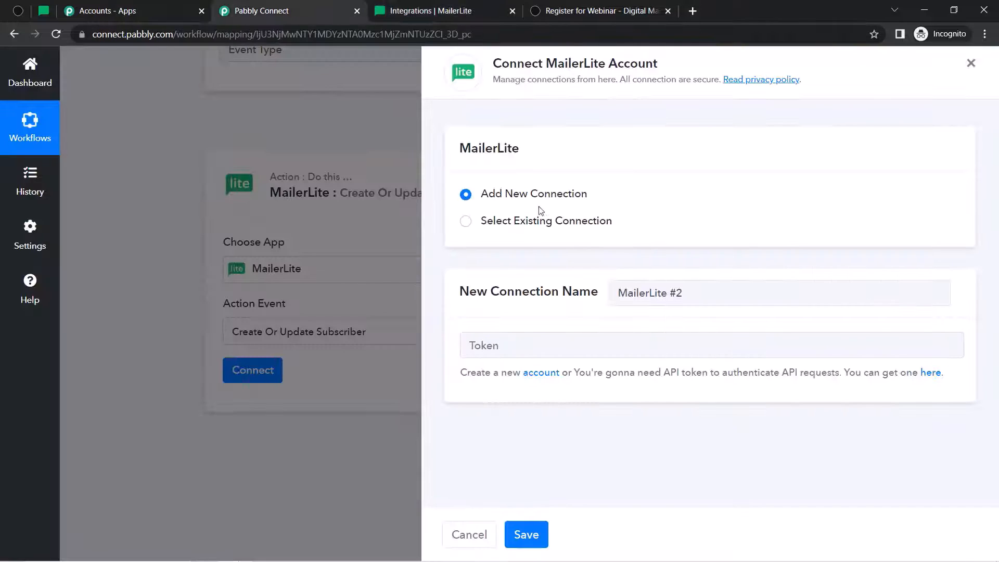
- Reuse the existing MailerLite #1 connection for the action and save it
double_click(556, 76)
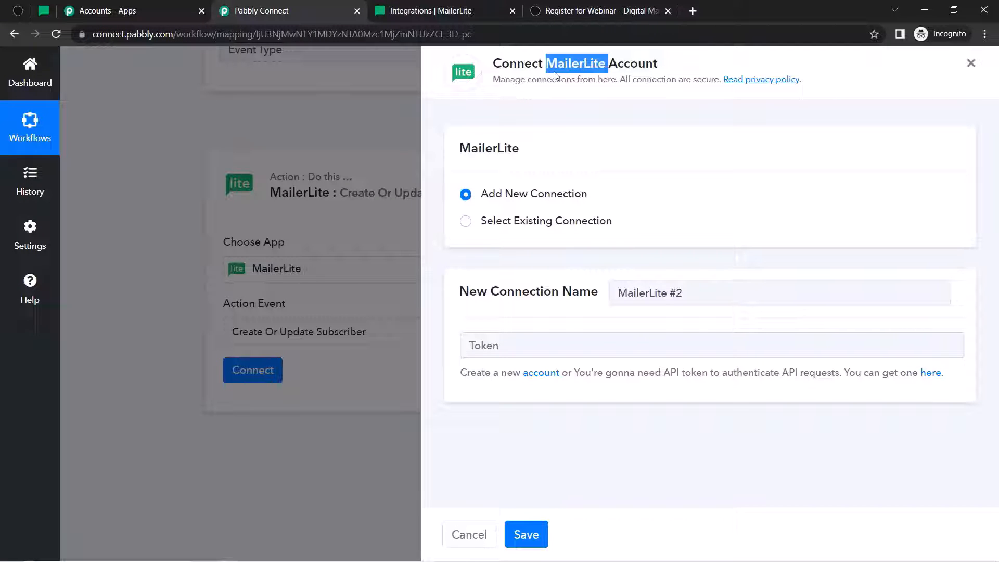
click(465, 6)
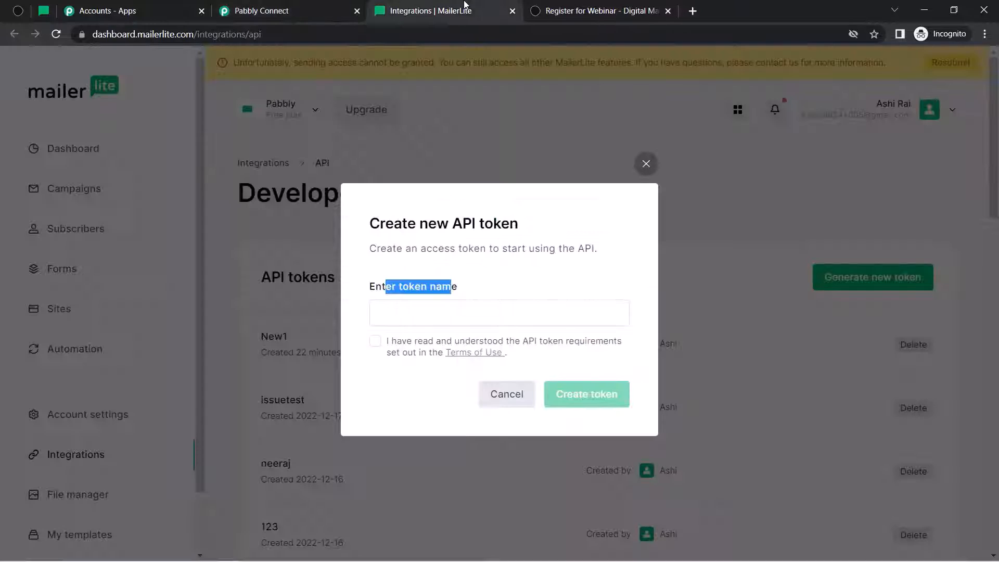
click(281, 7)
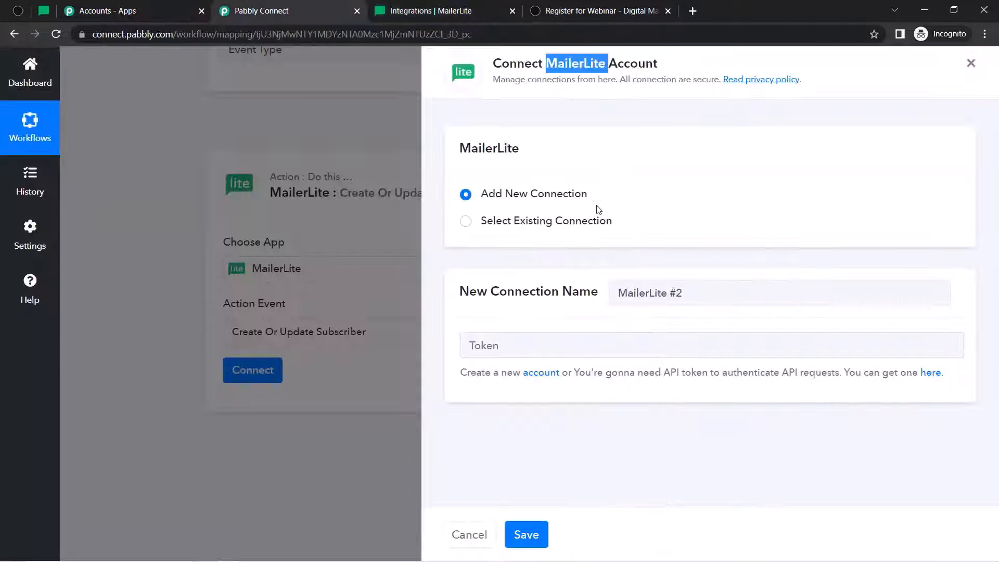
click(553, 223)
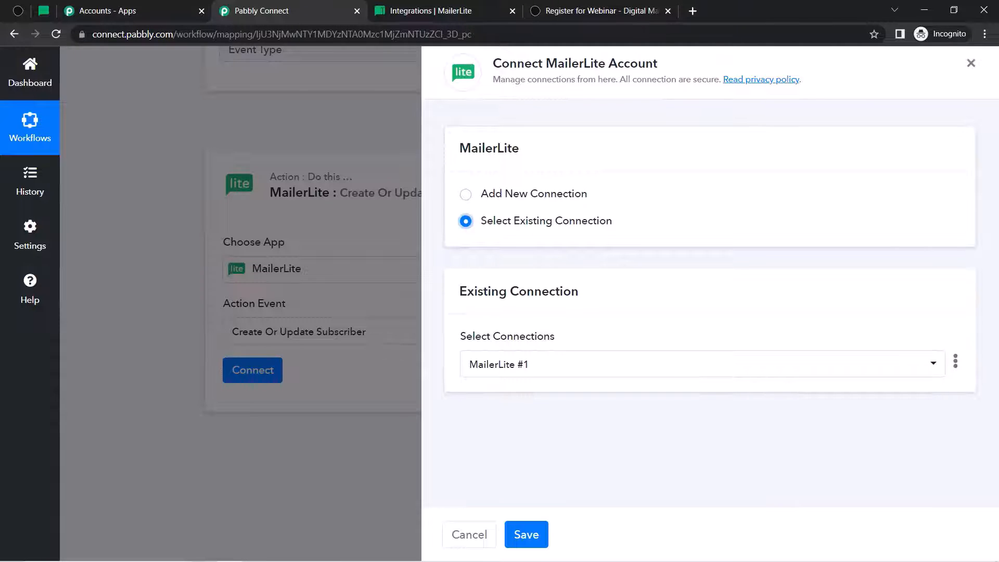
click(422, 10)
click(518, 534)
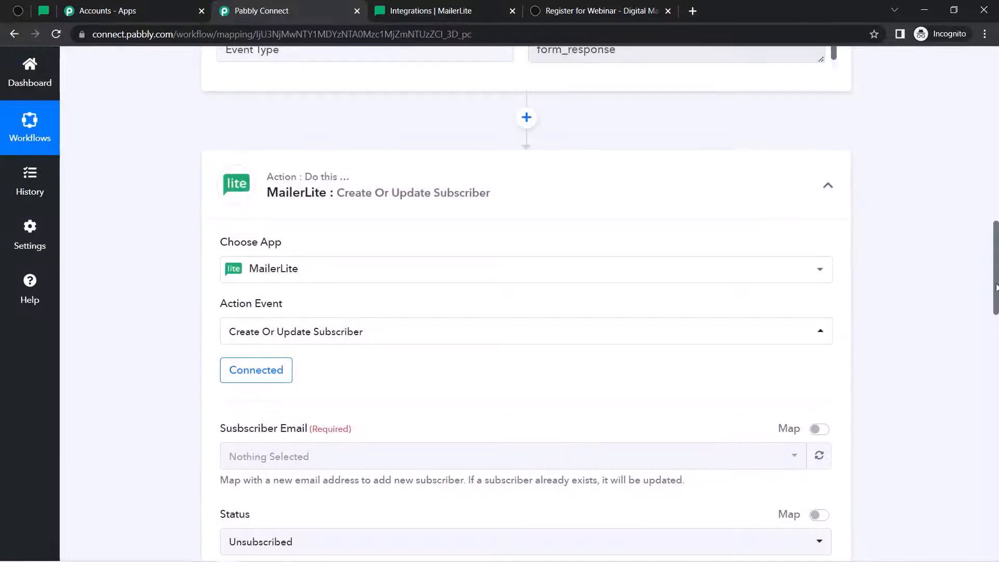
- Enable mapping for Subscriber Email and review the Typeform trigger data, including the Dummy answer
drag(997, 288, 997, 334)
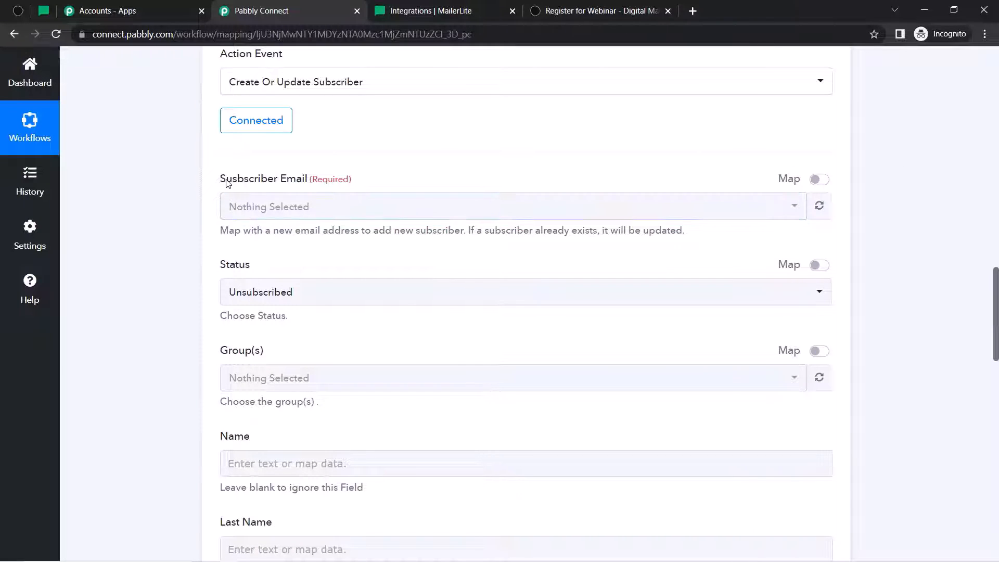
drag(225, 180, 318, 183)
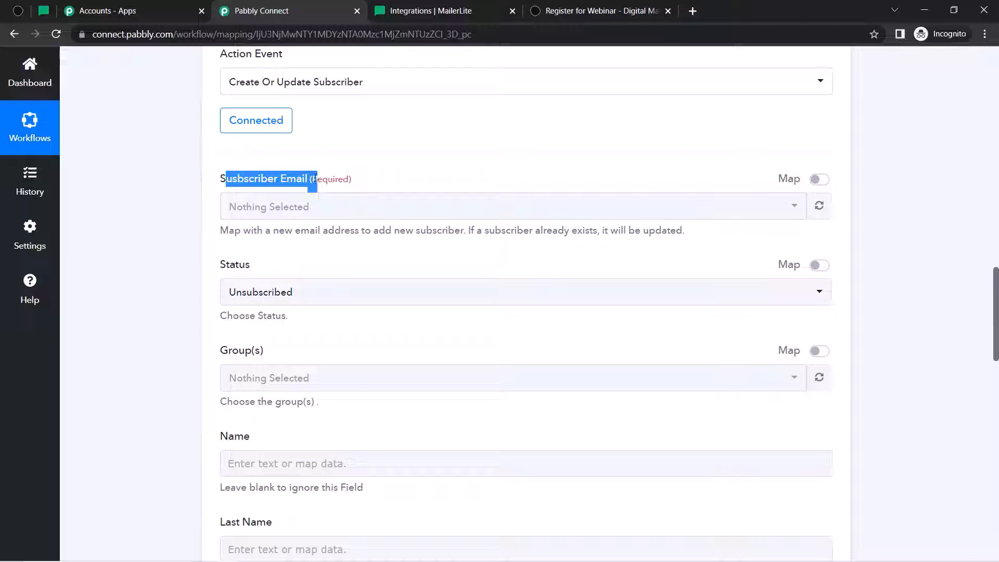
click(315, 179)
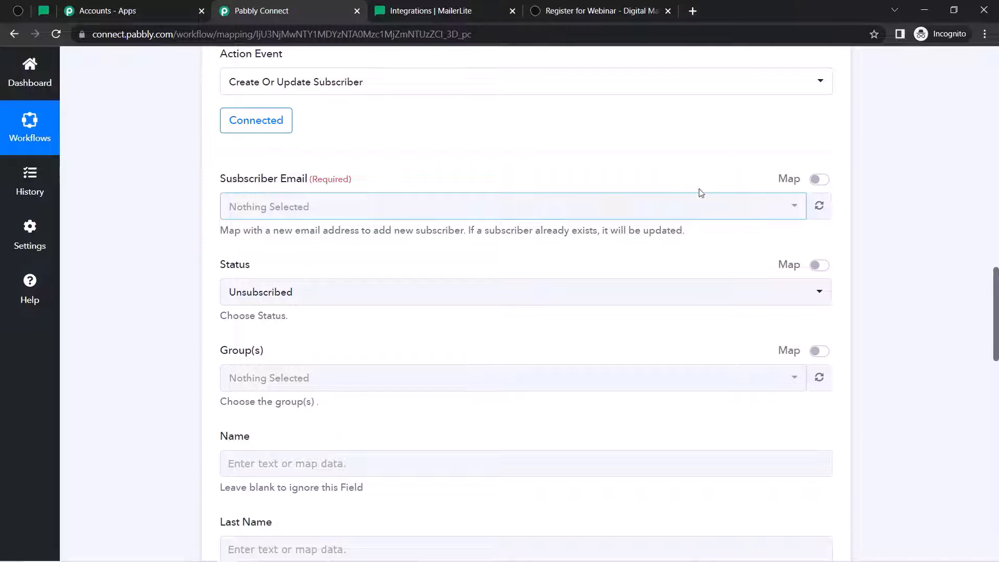
click(818, 180)
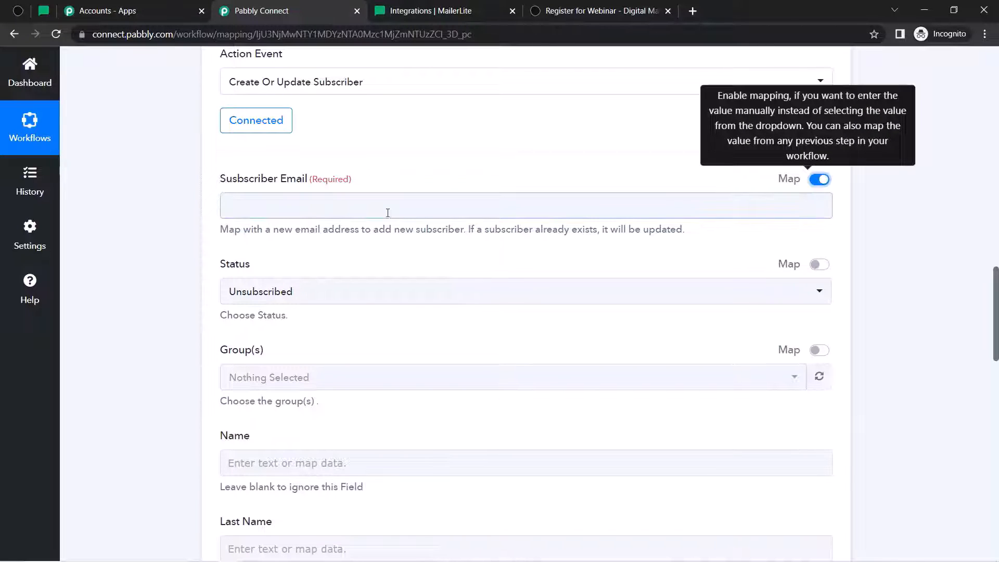
click(248, 200)
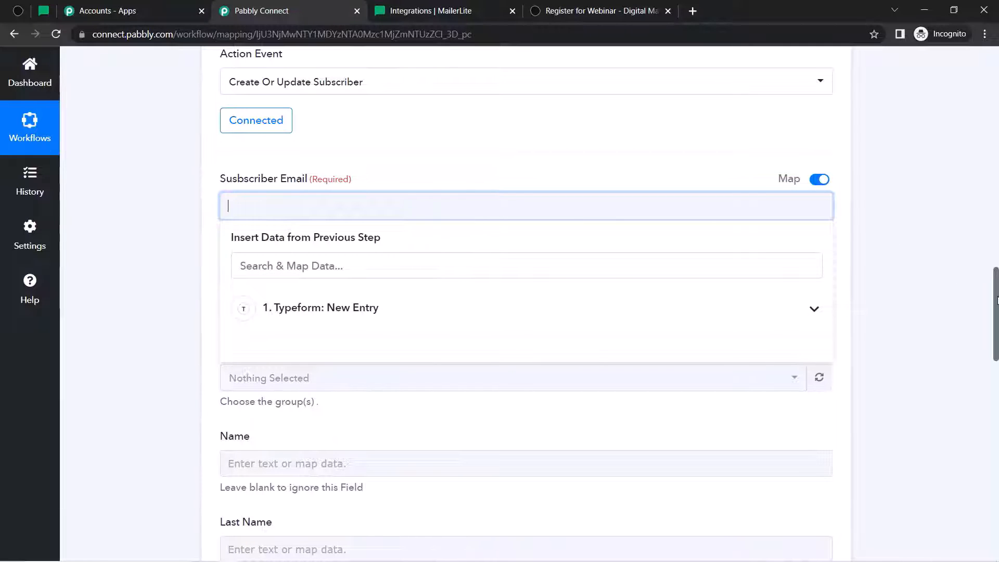
drag(996, 286, 996, 215)
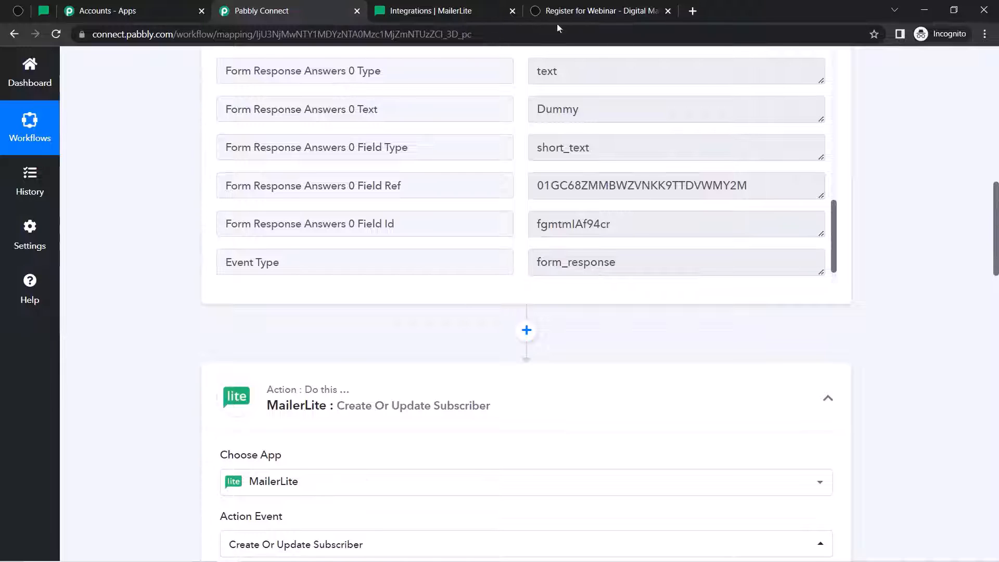
double_click(556, 109)
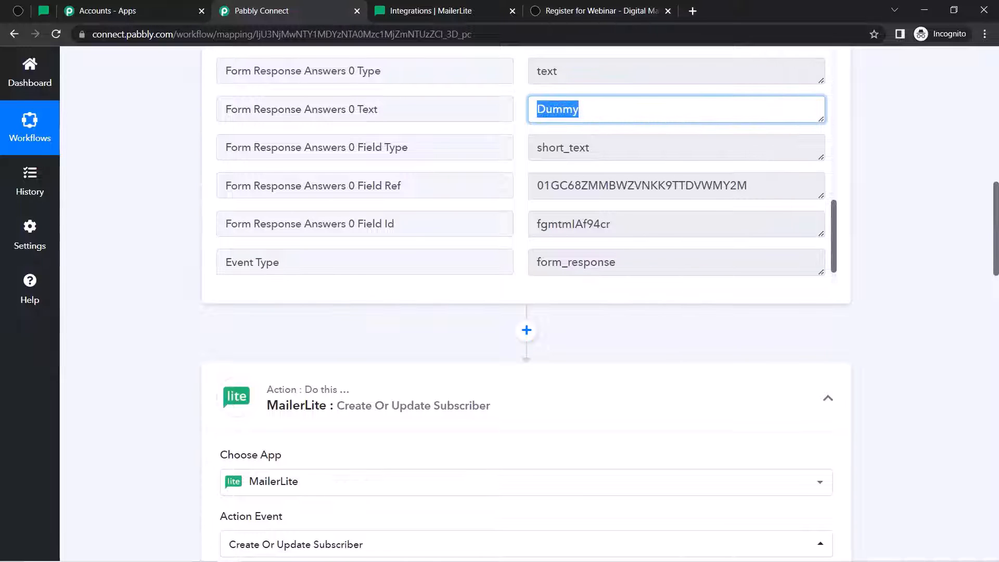
drag(995, 218, 995, 316)
- Map the Typeform email answer, found by searching '@', to Subscriber Email
click(253, 146)
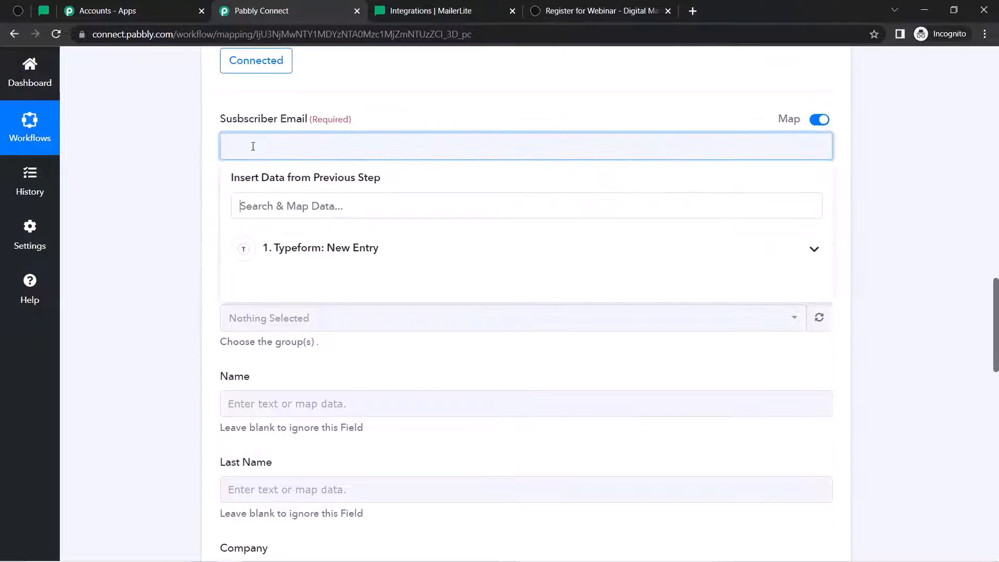
click(296, 245)
click(268, 207)
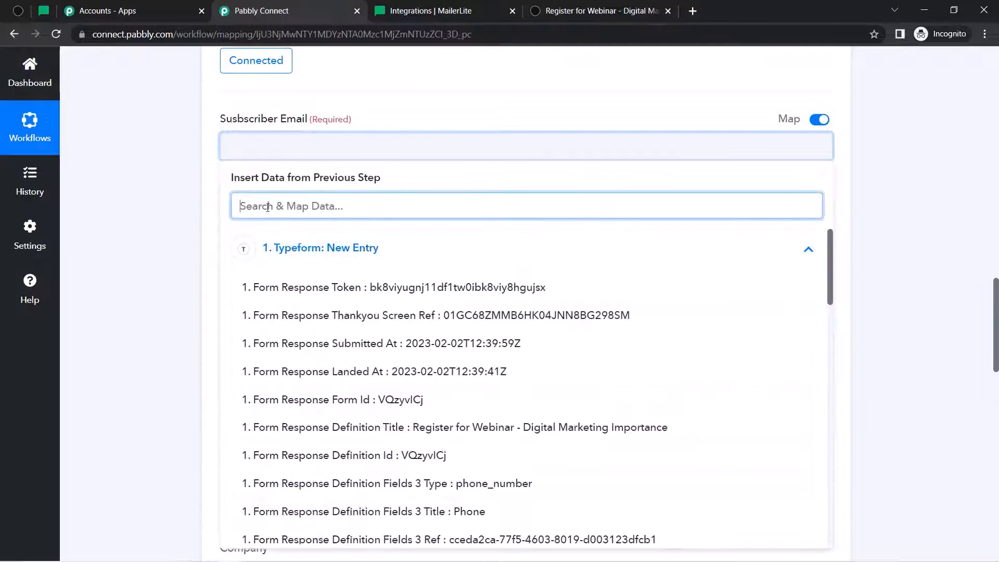
text(@)
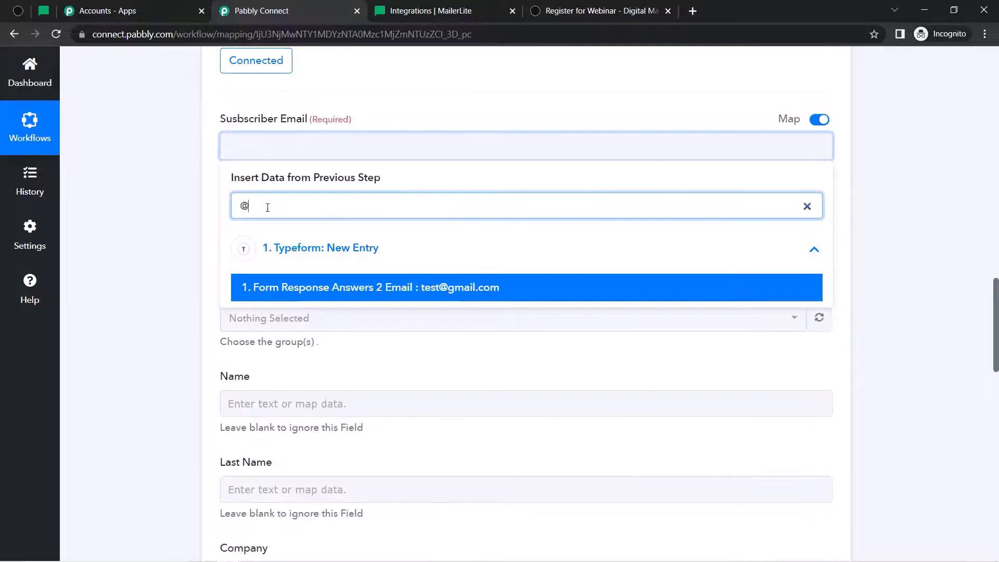
click(390, 287)
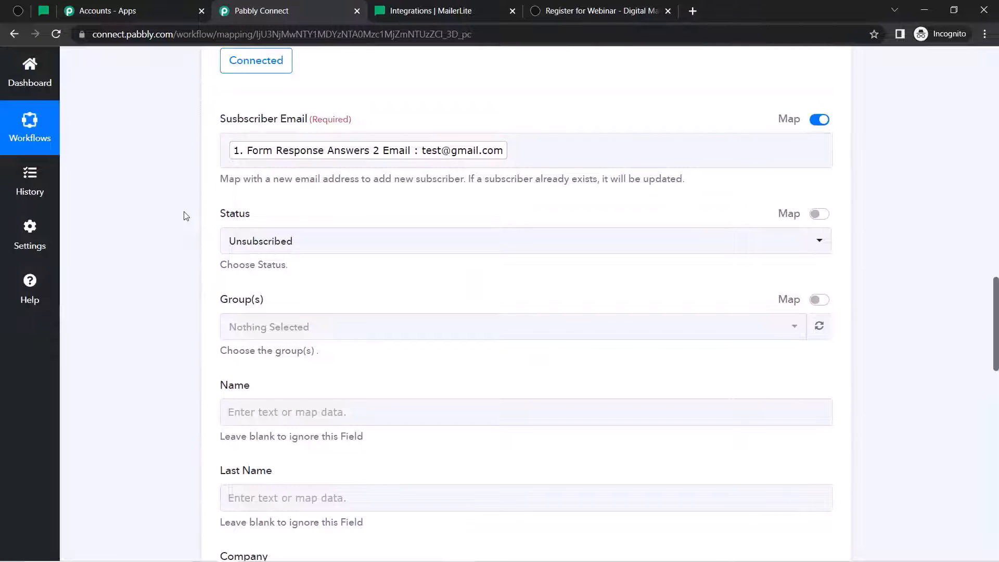
- Map the Dummy first-name answer, found by searching 'dumm', to the Name field
scroll(185, 215, down, 5)
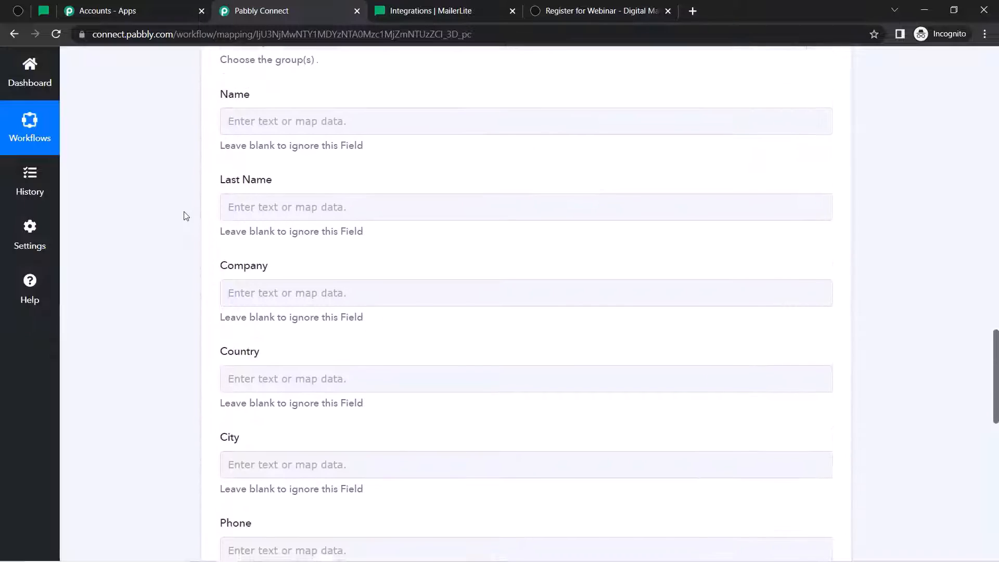
click(260, 101)
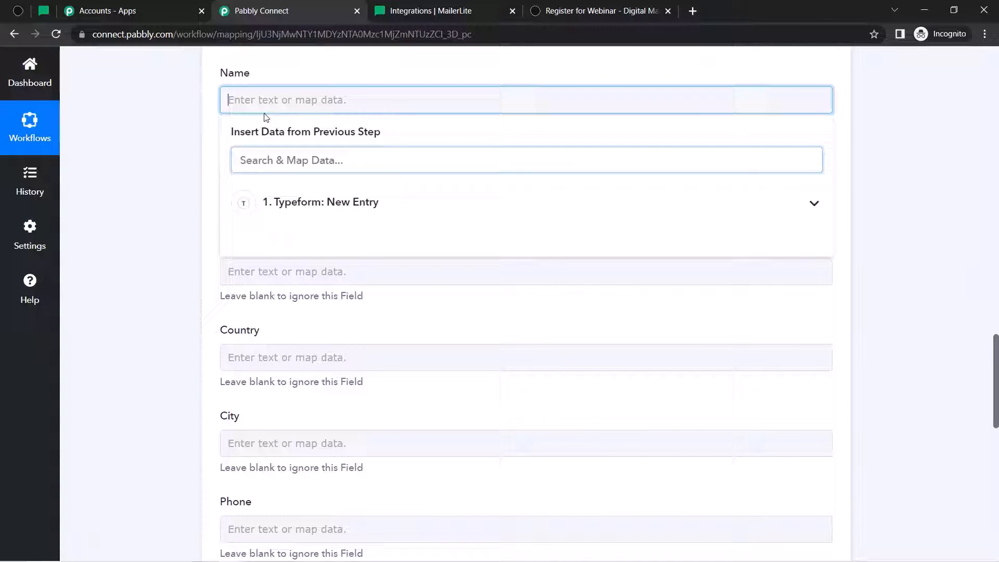
click(260, 155)
text(nam)
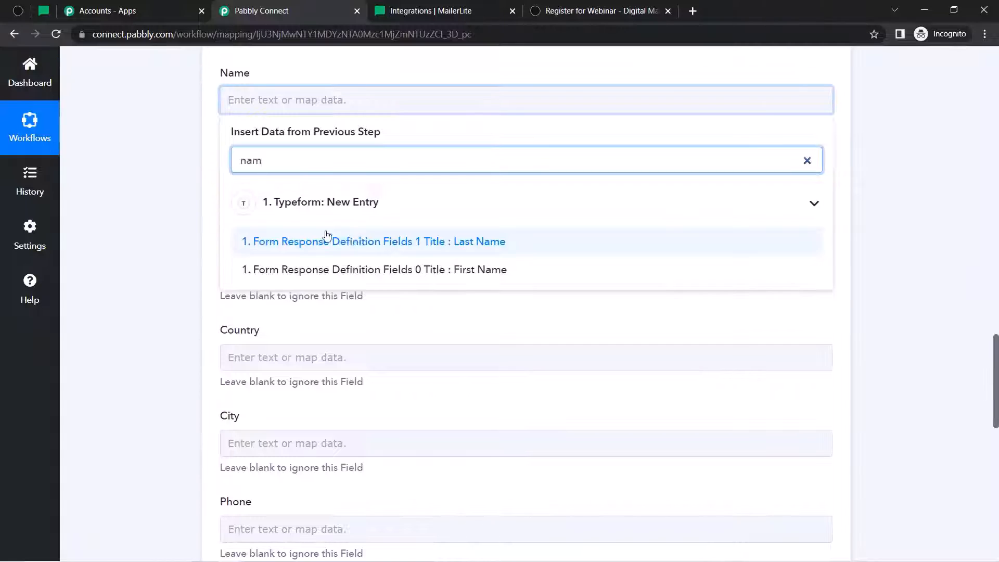
click(358, 241)
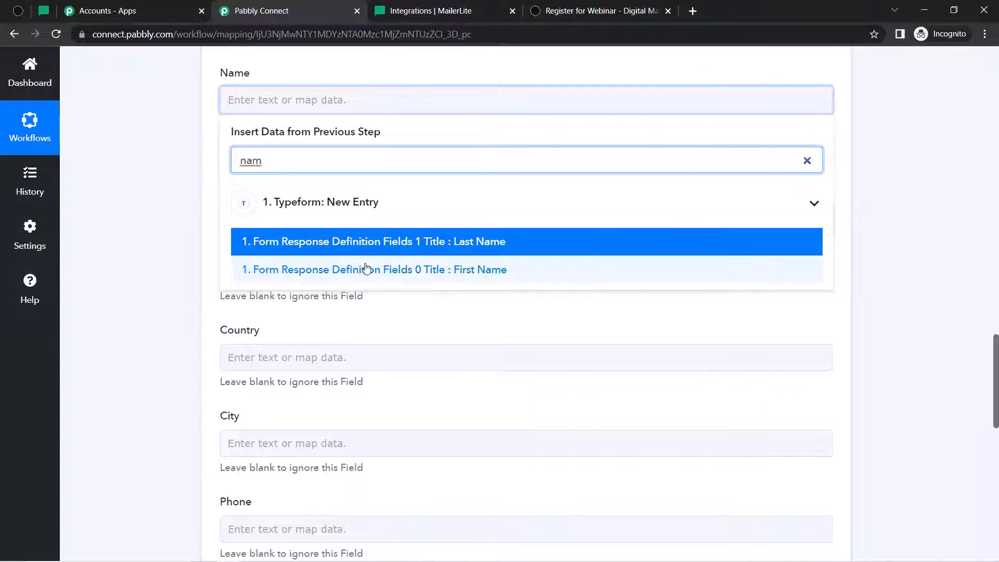
click(276, 172)
click(246, 99)
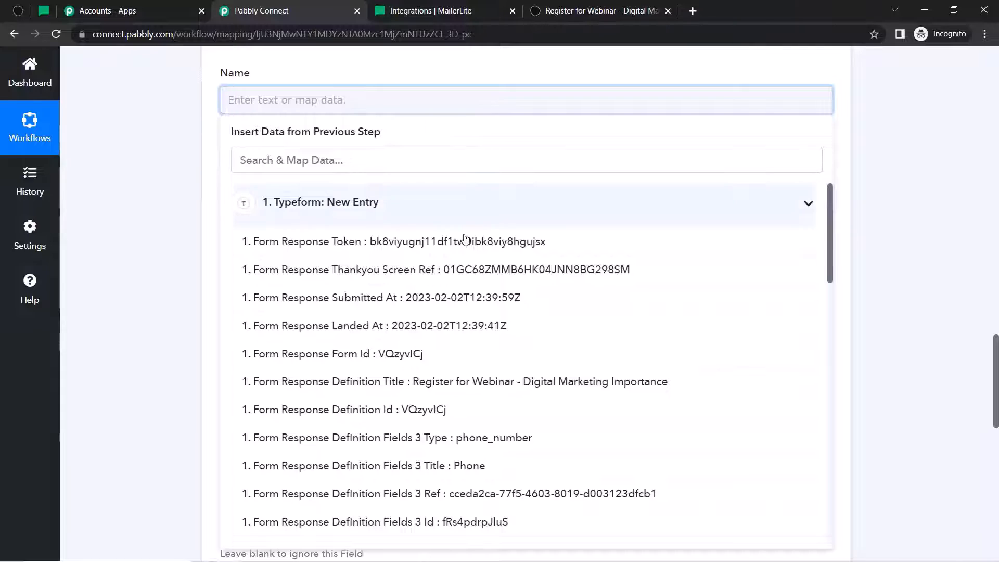
click(285, 152)
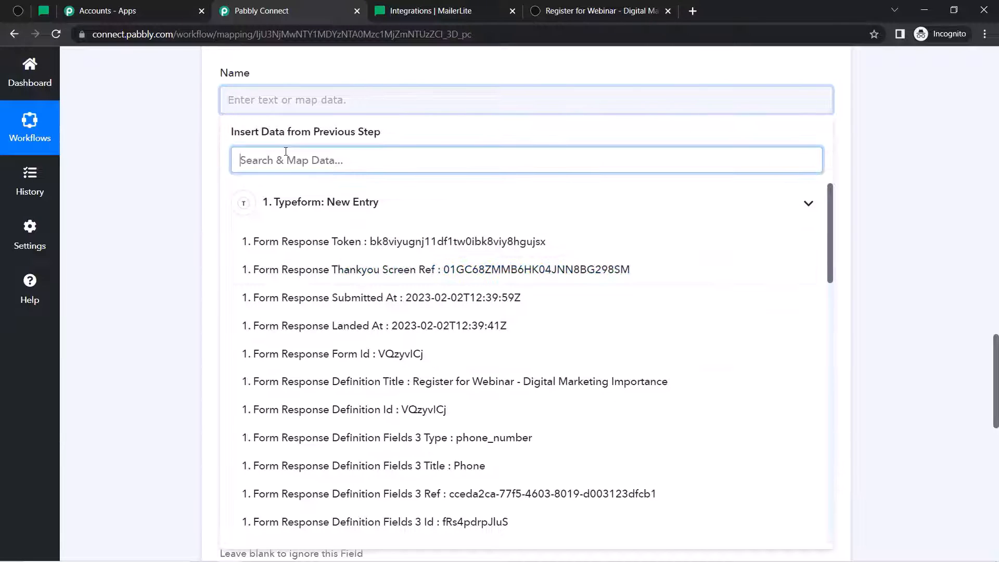
text(dumm)
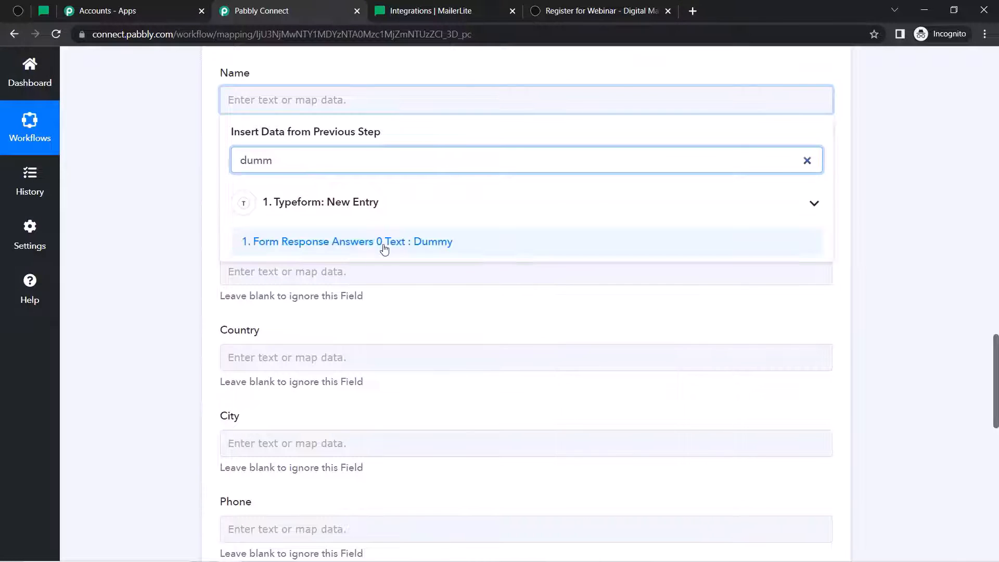
click(384, 243)
- Map the User answer, found by searching 'user', to the Last Name field
click(192, 217)
click(246, 195)
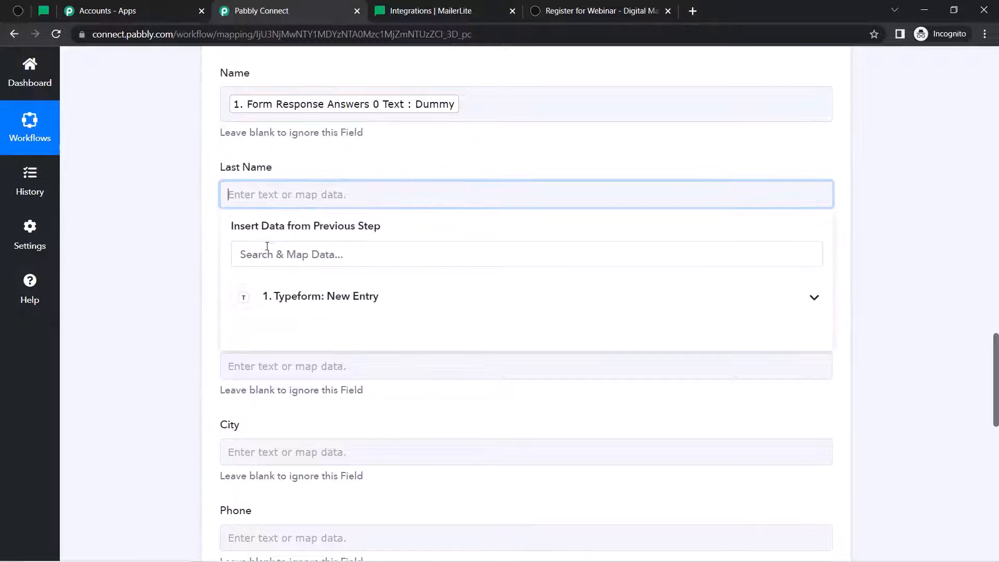
text(use)
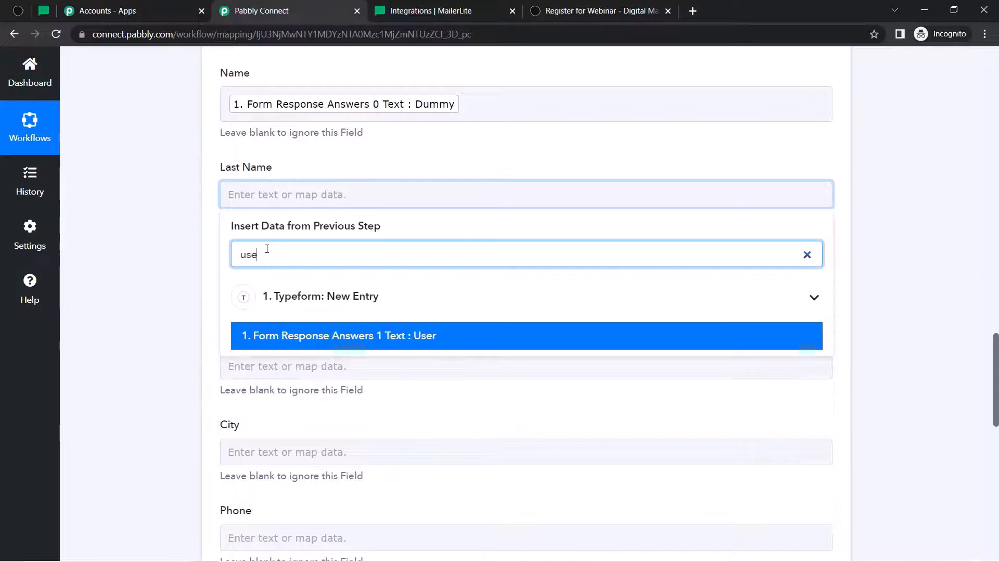
text(r)
click(326, 338)
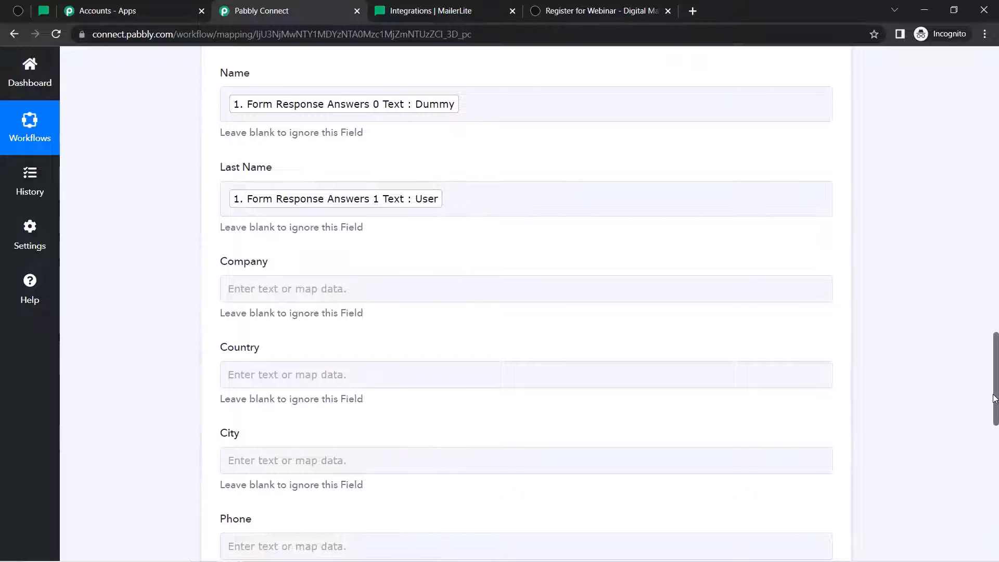
- Insert the Typeform phone number, found by searching '91', into the Phone field
drag(993, 391, 994, 501)
scroll(992, 523, up, 5)
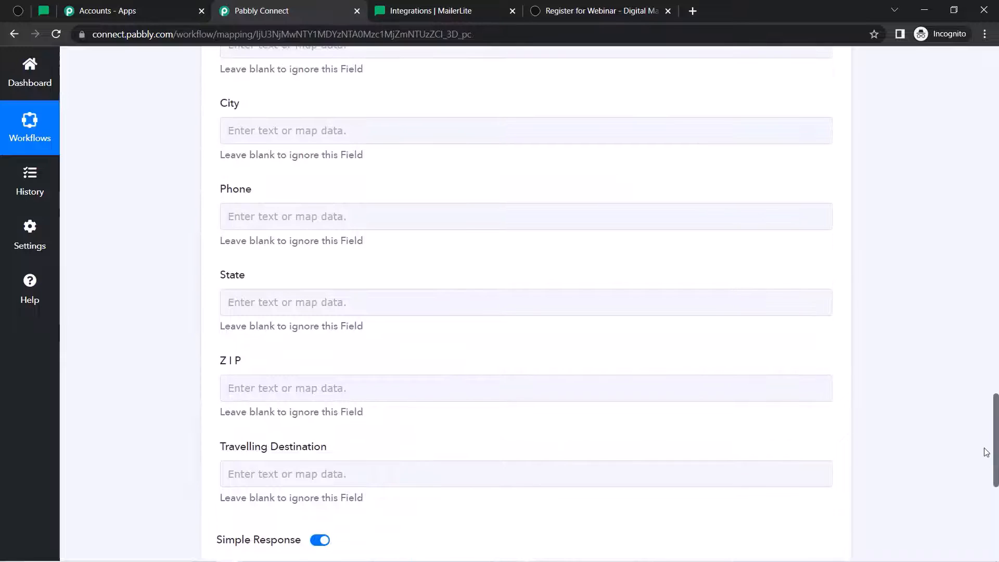
click(277, 217)
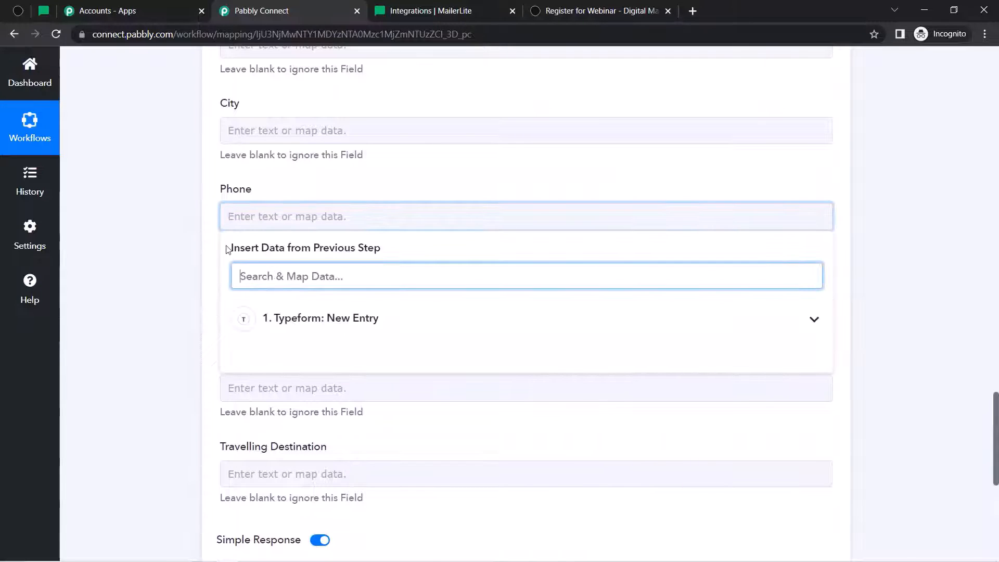
text(91)
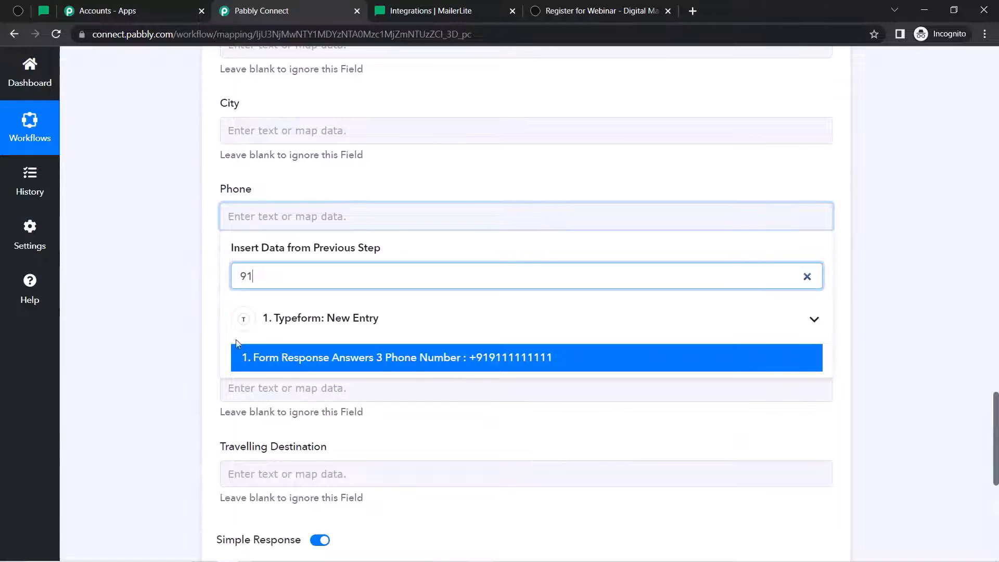
click(264, 357)
click(194, 395)
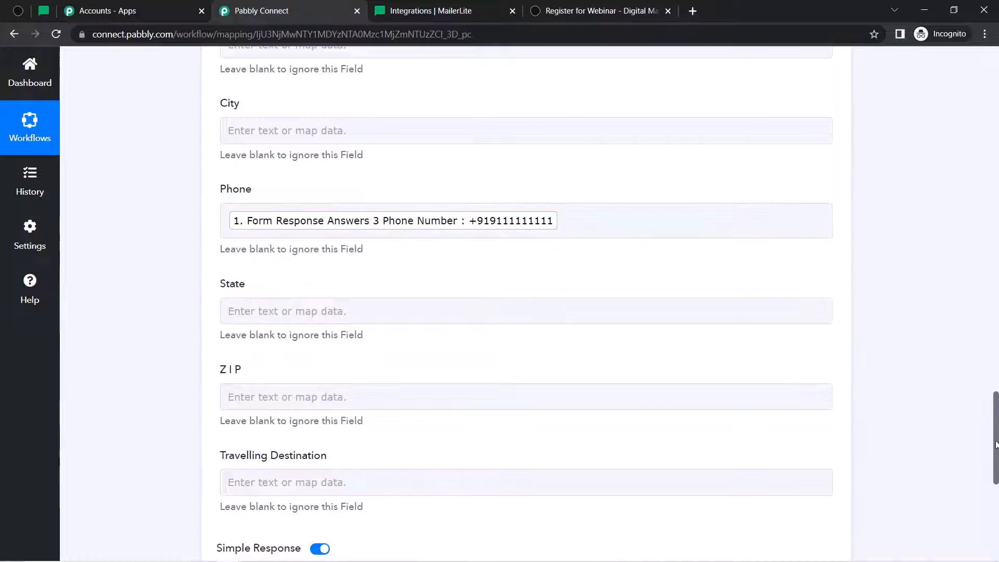
- Save the MailerLite step, send a test request, and go to MailerLite's Subscribers page
scroll(995, 444, down, 7)
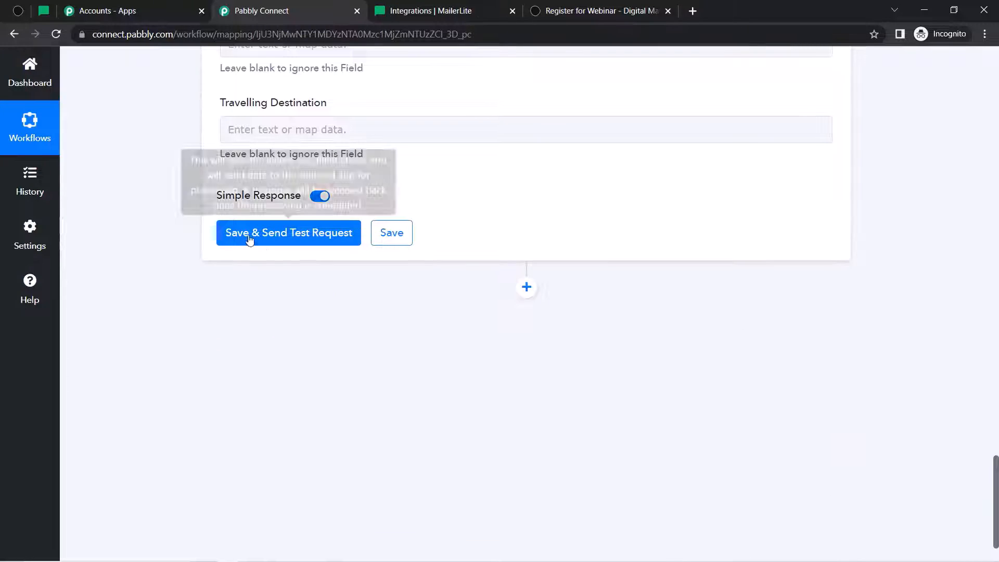
click(250, 240)
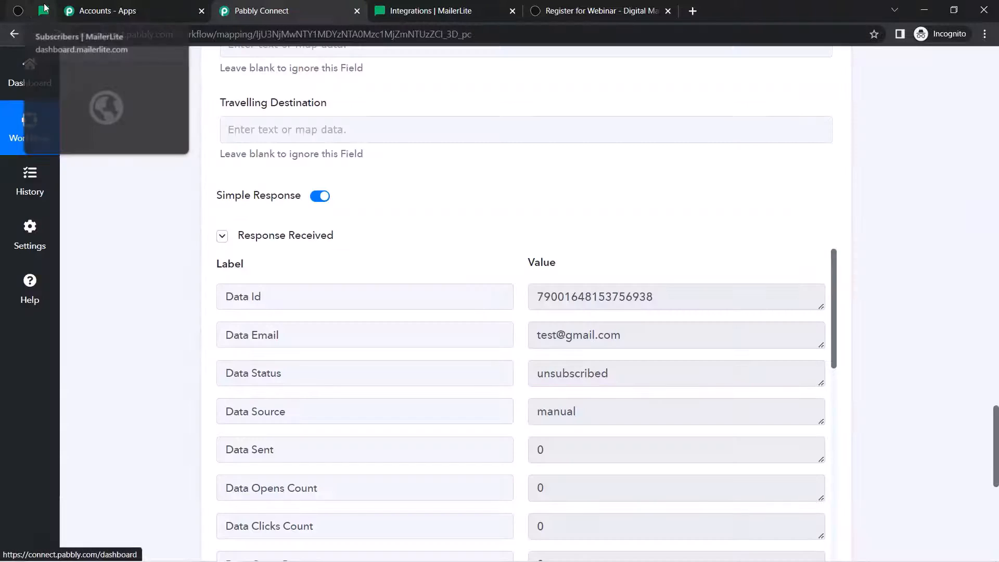
click(44, 13)
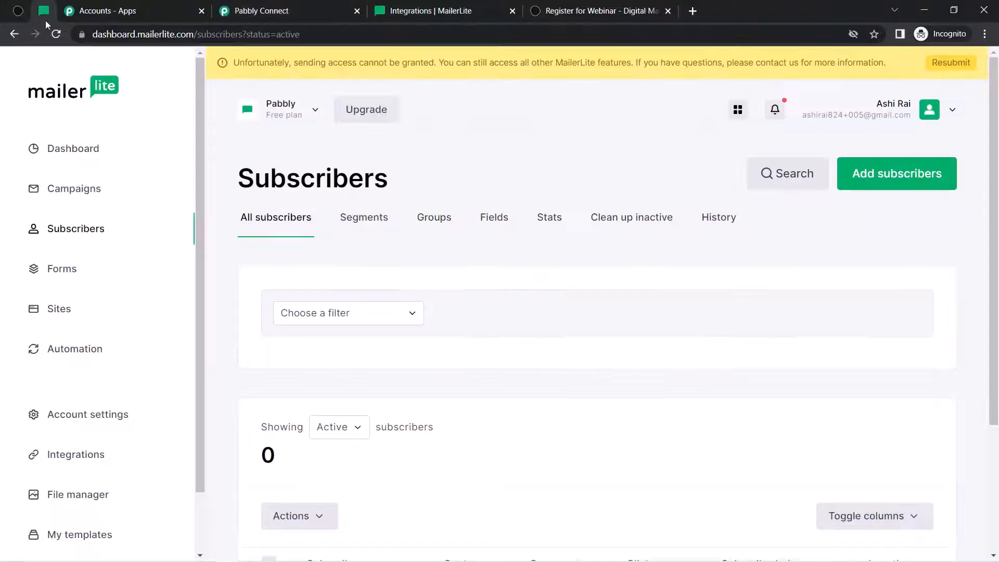
- Reload Subscribers, open the new test subscriber, and confirm Name 'Dummy' and Last name 'User'
click(56, 34)
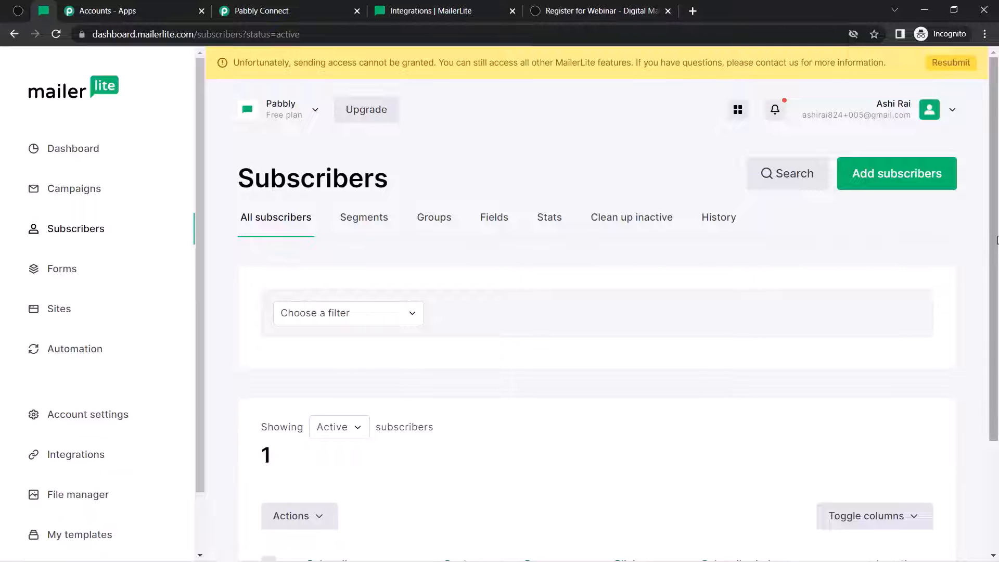
scroll(359, 370, down, 1)
scroll(996, 364, down, 2)
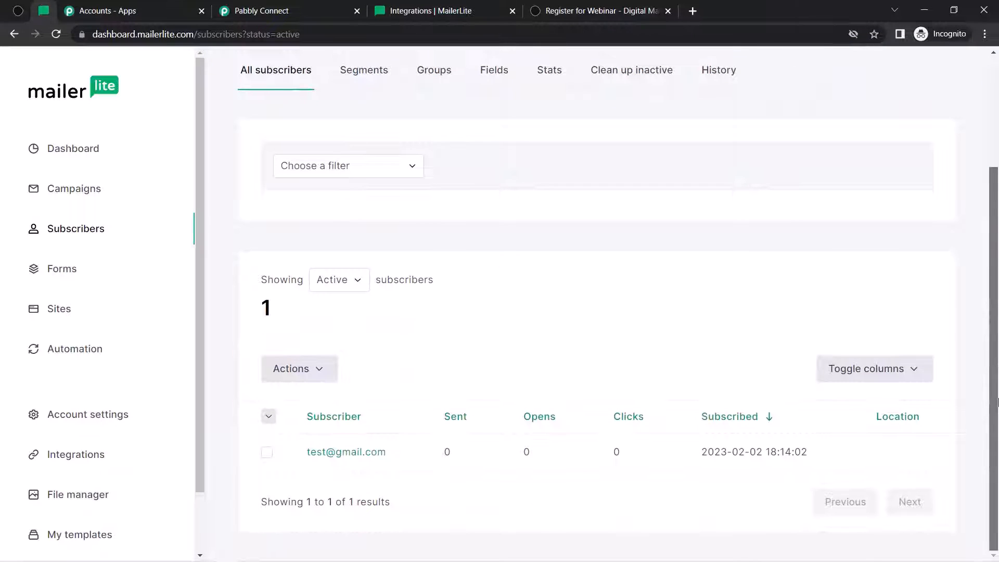
click(331, 452)
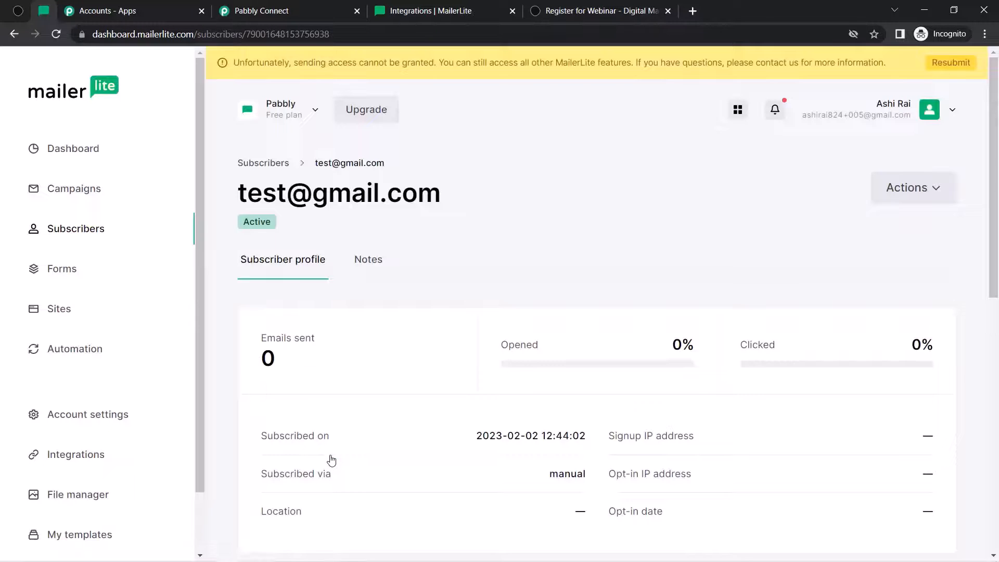
drag(995, 177, 997, 406)
drag(600, 264, 619, 264)
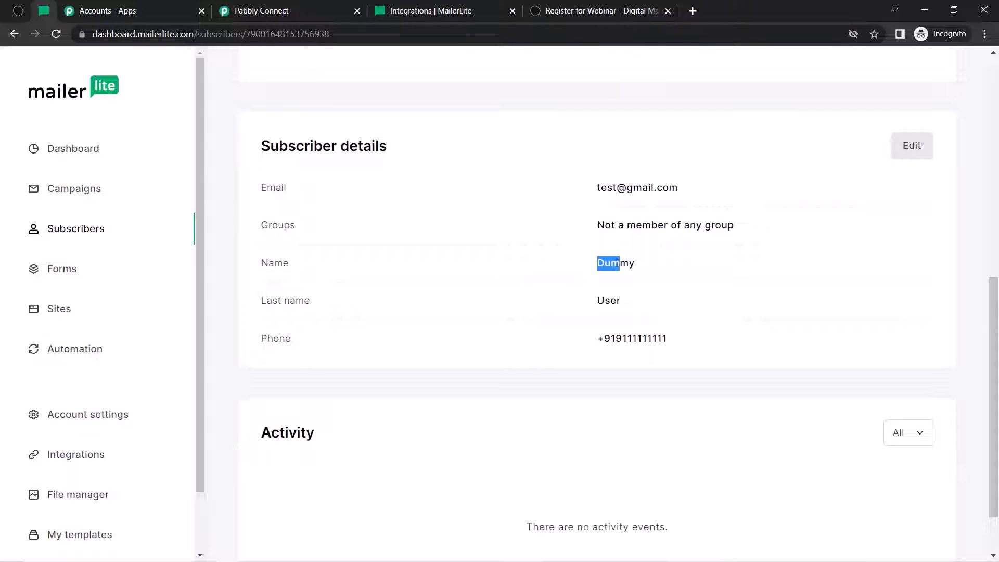
drag(591, 301, 683, 341)
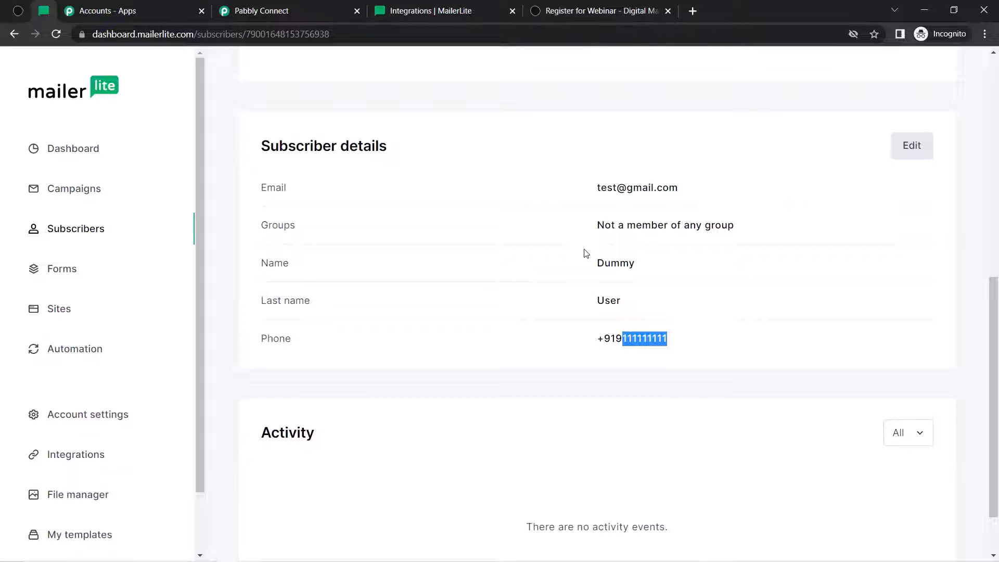
- Reload the Typeform registration form, then return to the MailerLite subscriber details
click(598, 10)
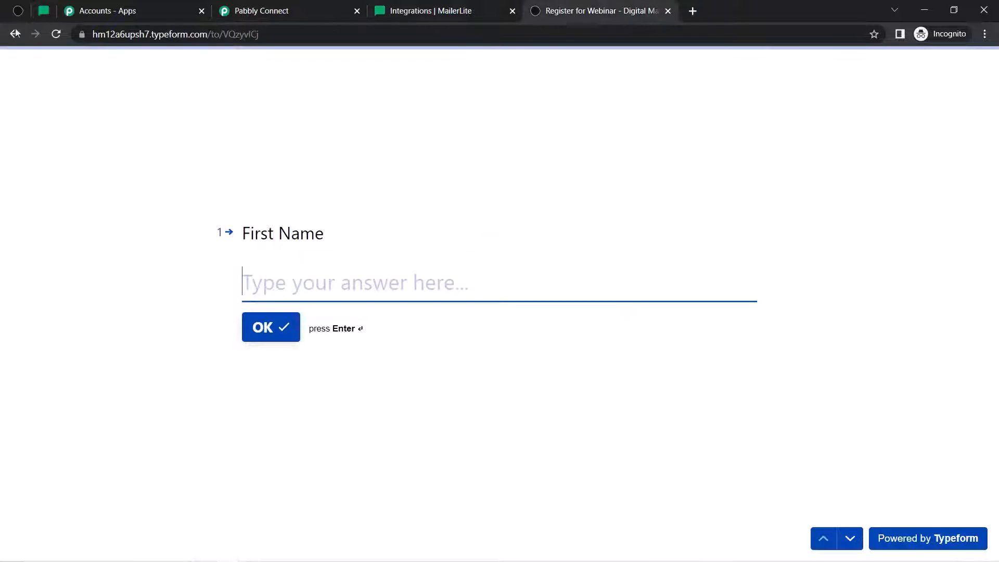
click(56, 35)
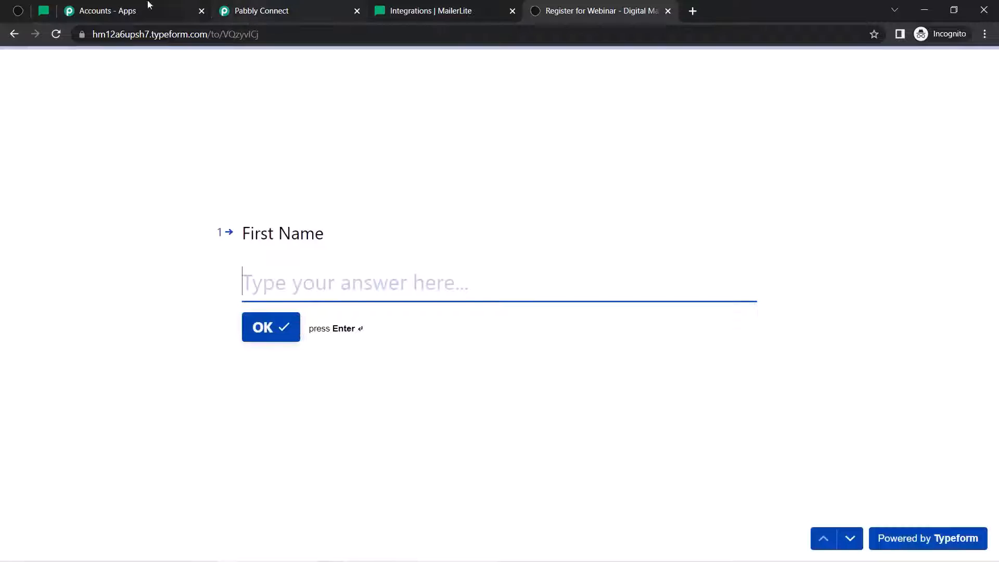
click(42, 10)
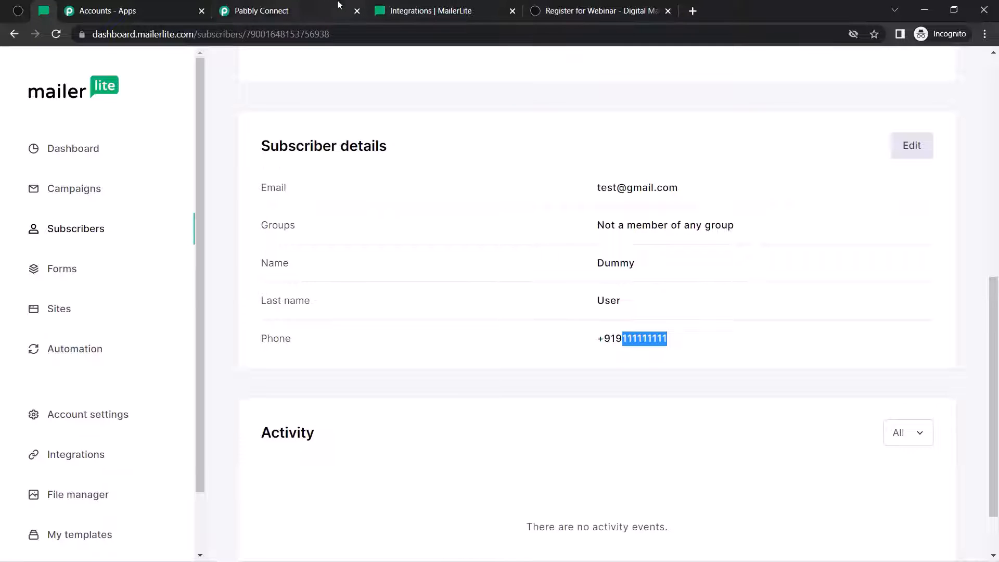
- Collapse the Typeform trigger, review the MailerLite step's Name, Last Name and Phone mappings, then collapse it
click(270, 14)
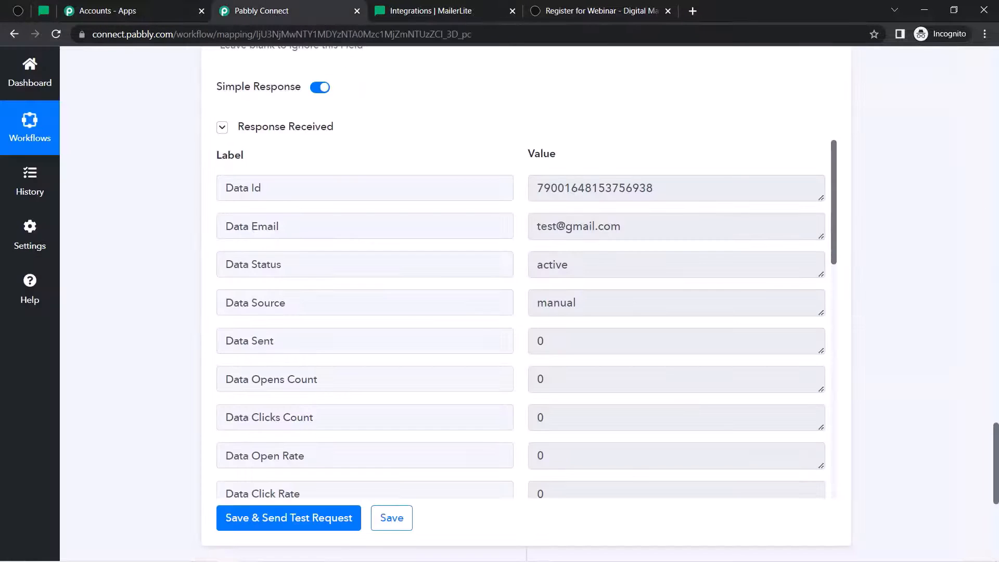
drag(997, 437, 997, 52)
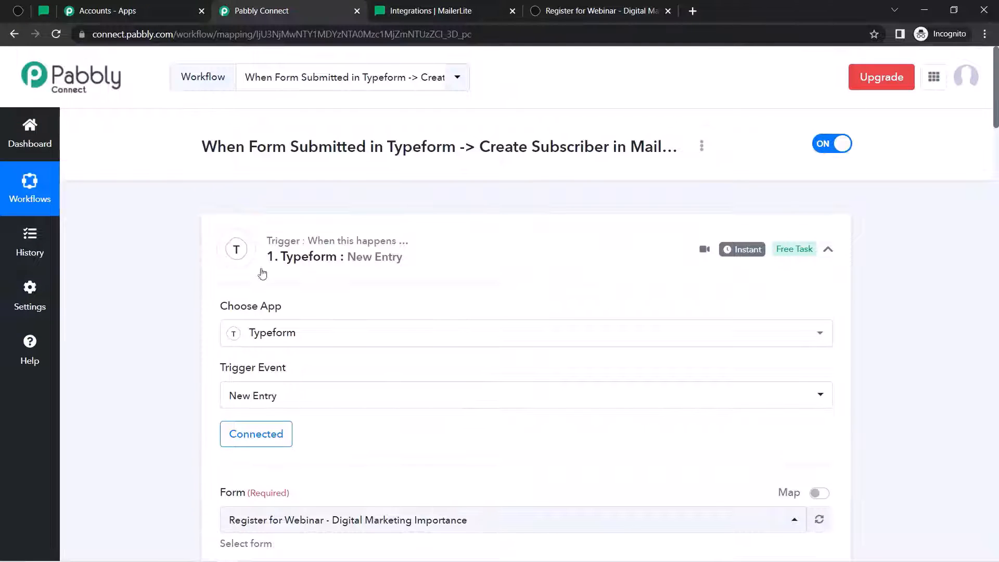
click(288, 254)
click(295, 368)
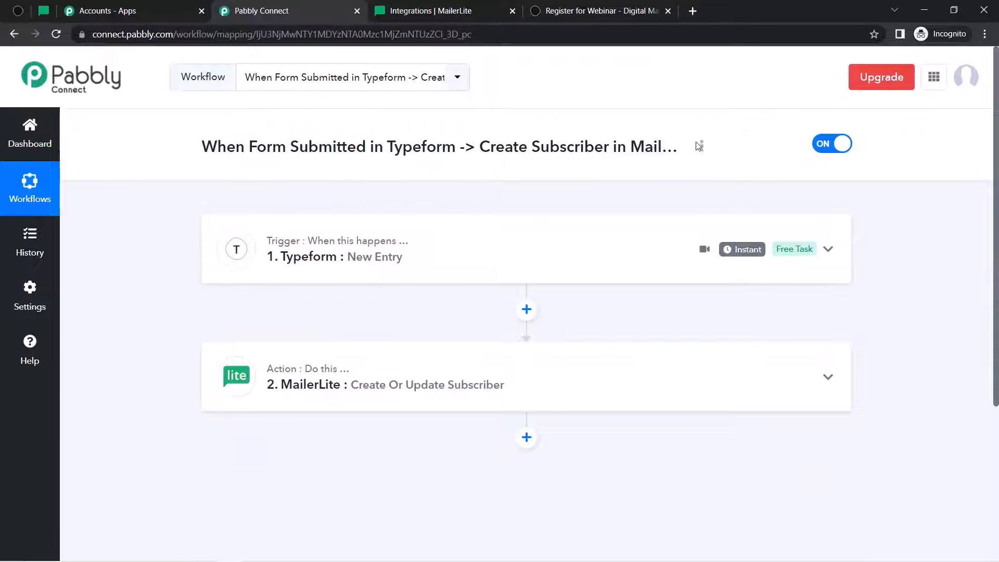
click(315, 390)
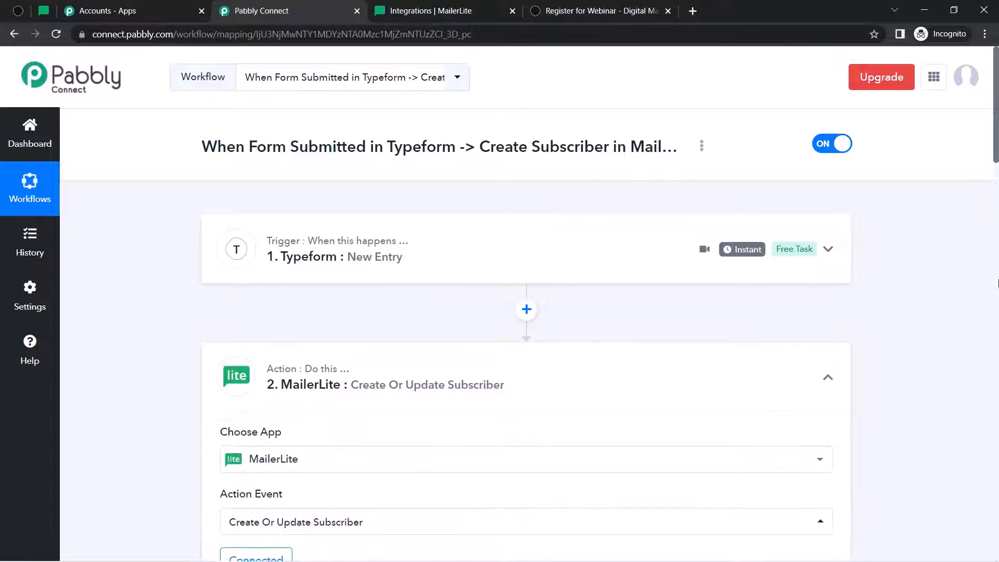
drag(994, 148, 995, 276)
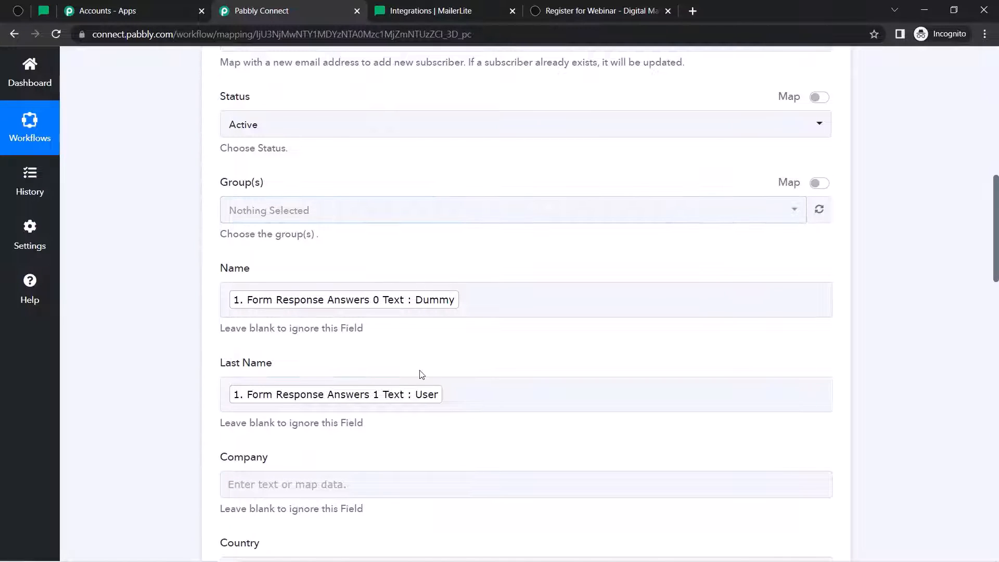
click(400, 383)
drag(998, 261, 998, 131)
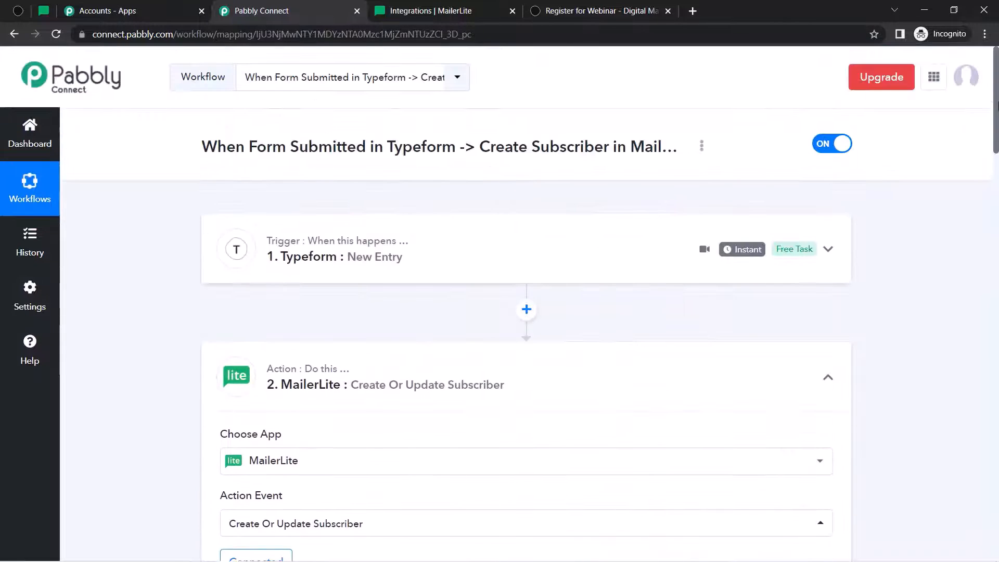
click(233, 393)
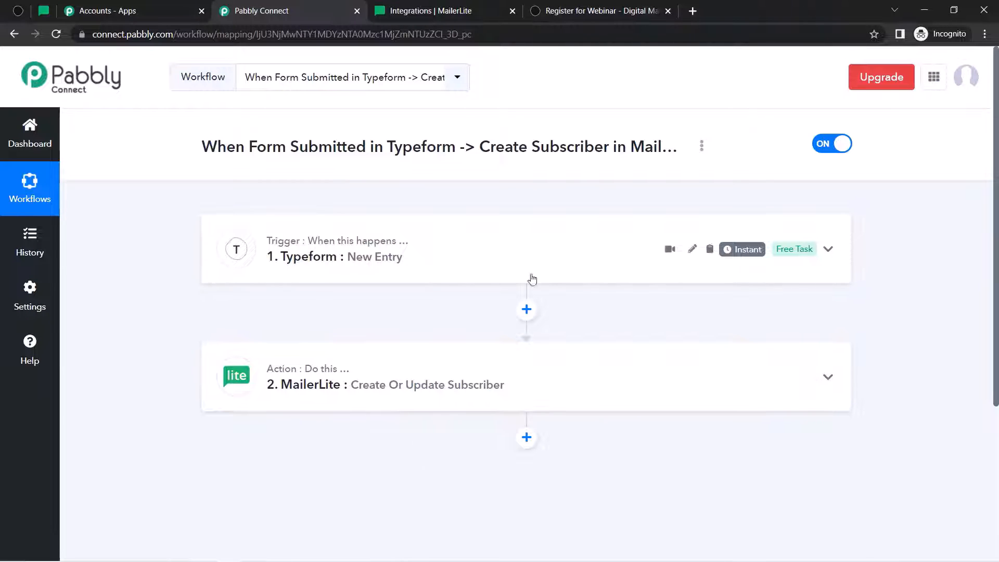
- Copy the workflow's share link from the Share Workflow dialog and close the dialog
click(703, 147)
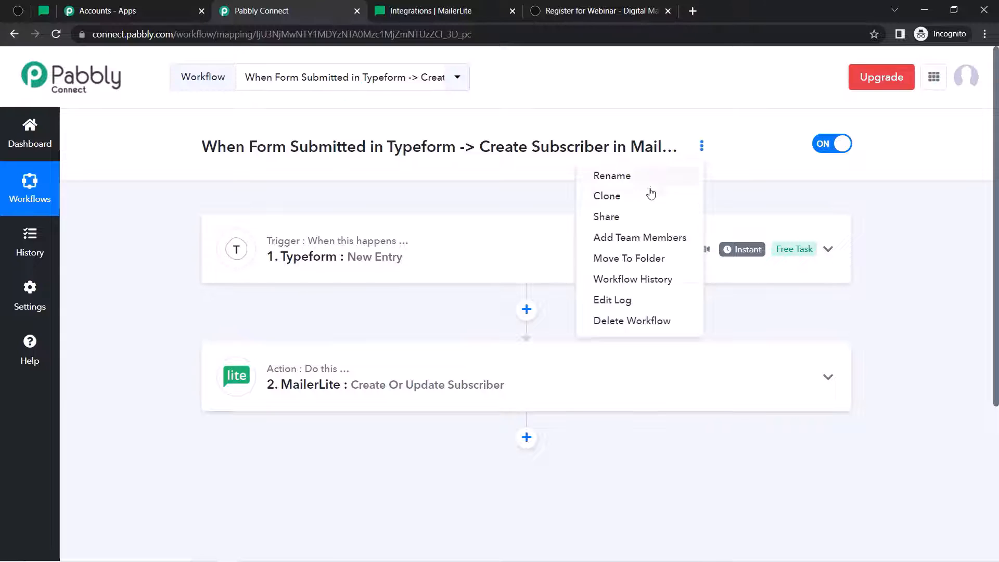
click(621, 218)
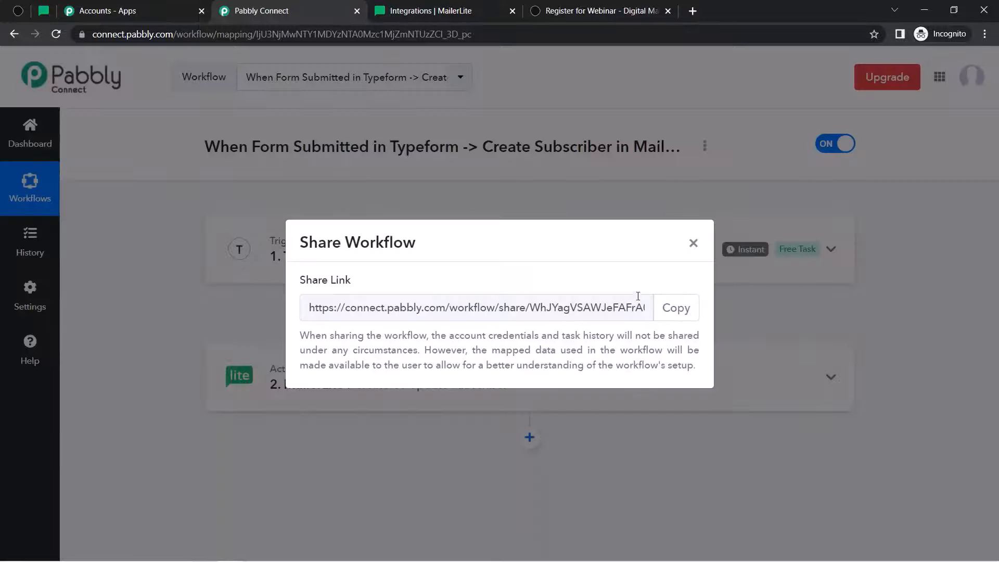
click(670, 308)
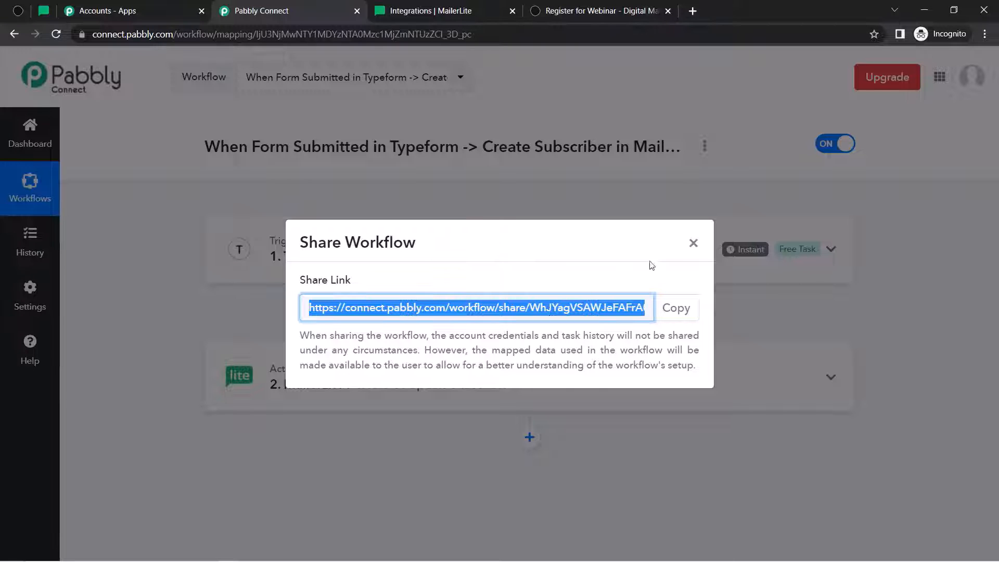
click(693, 243)
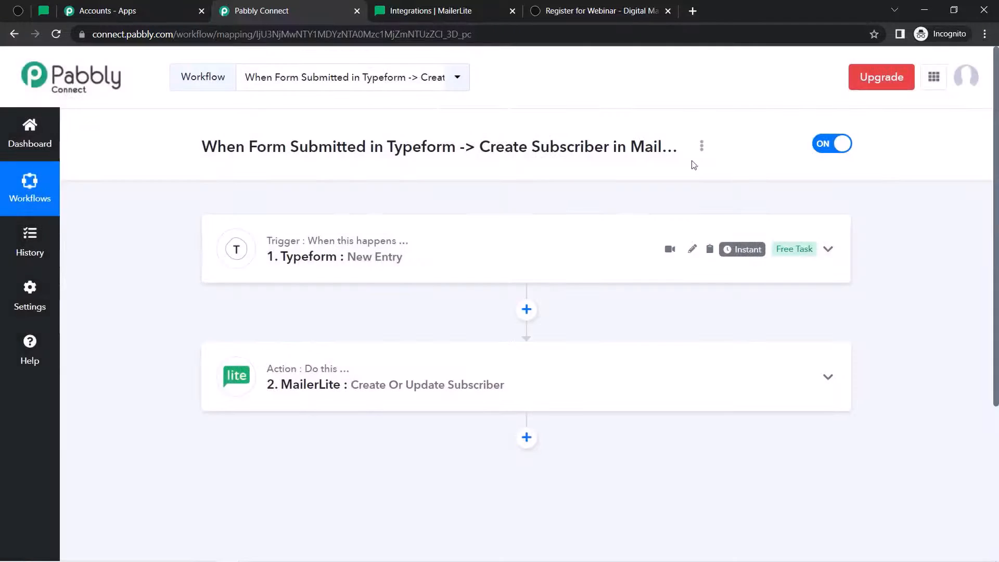
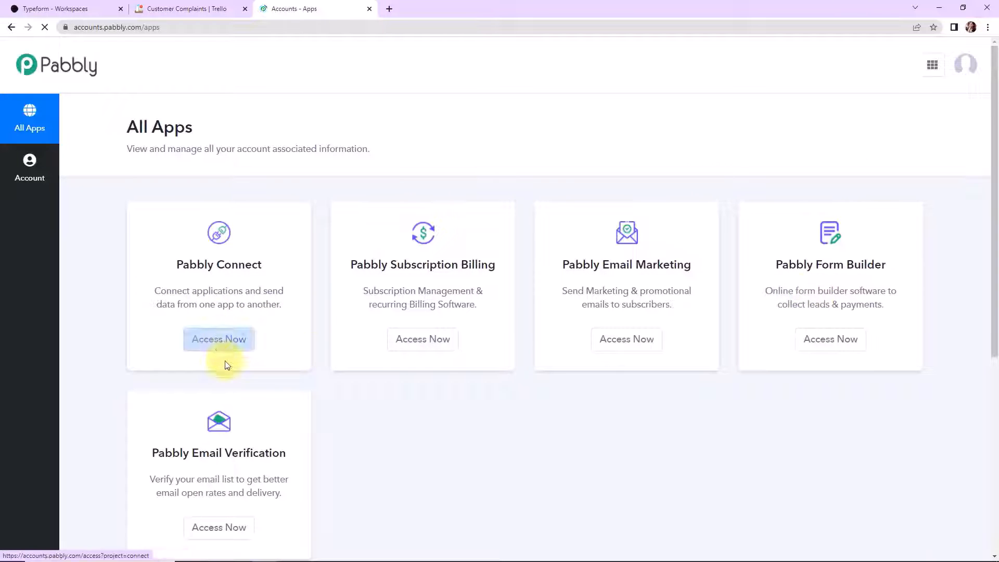
- Open Pabbly Connect and create a workflow named 'Create Trello cards from new Typeform responses'
click(230, 342)
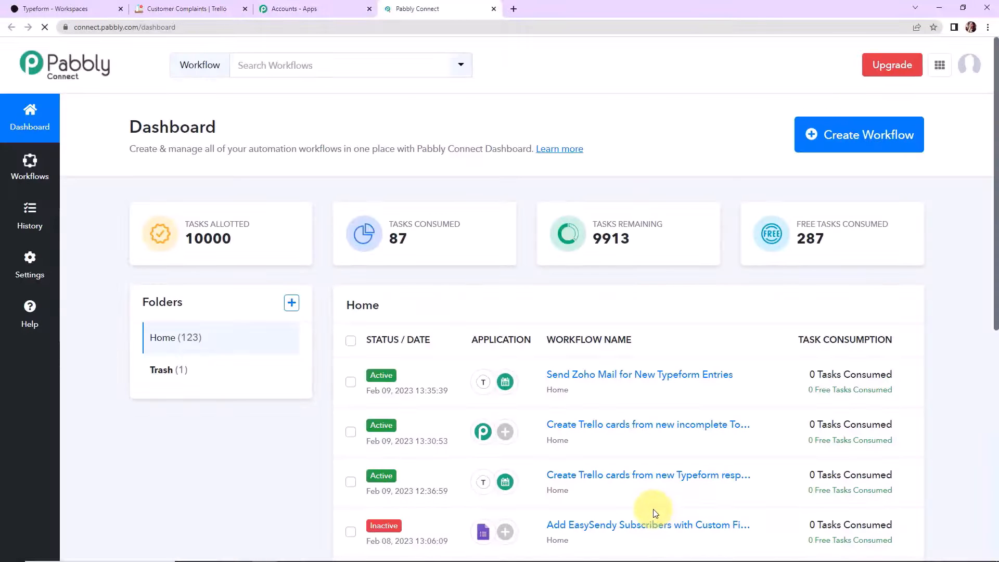
mouse_move(864, 398)
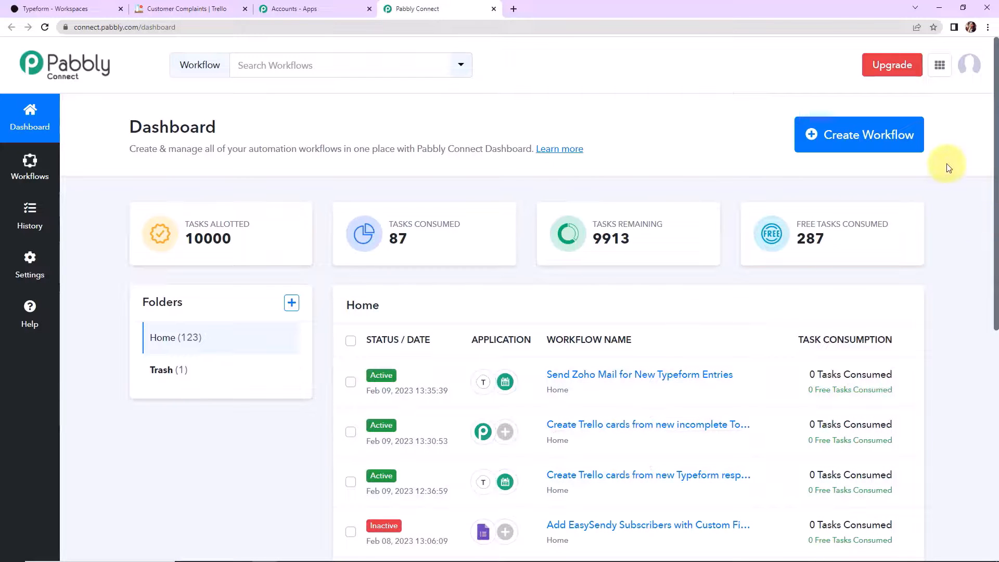
click(908, 142)
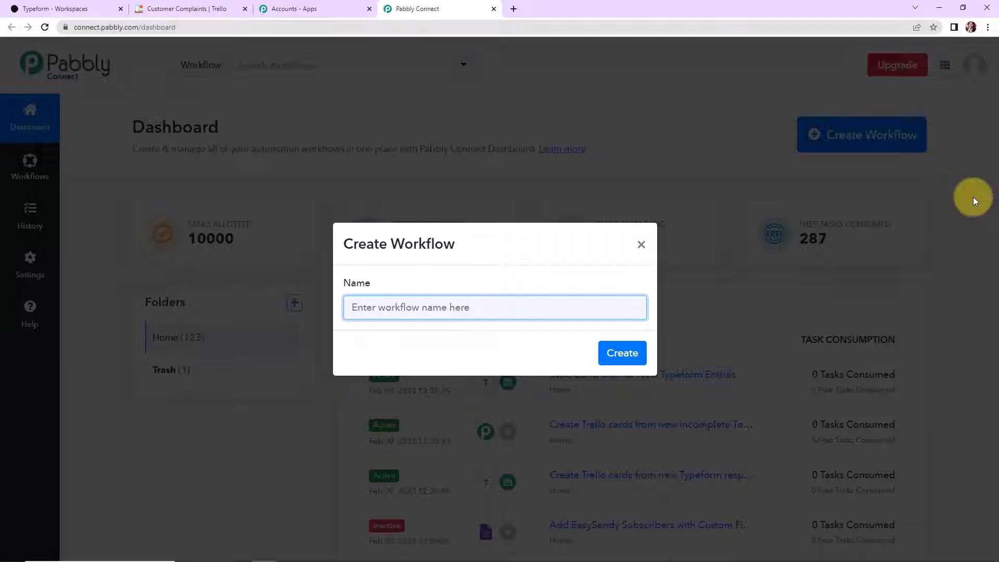
text(Create Trello cards from new Typeform responses)
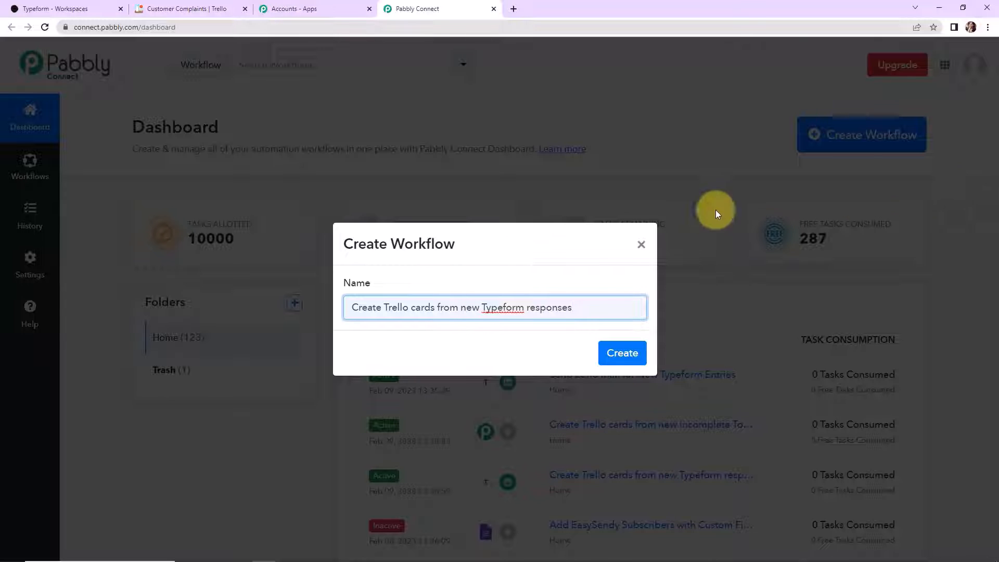
click(628, 352)
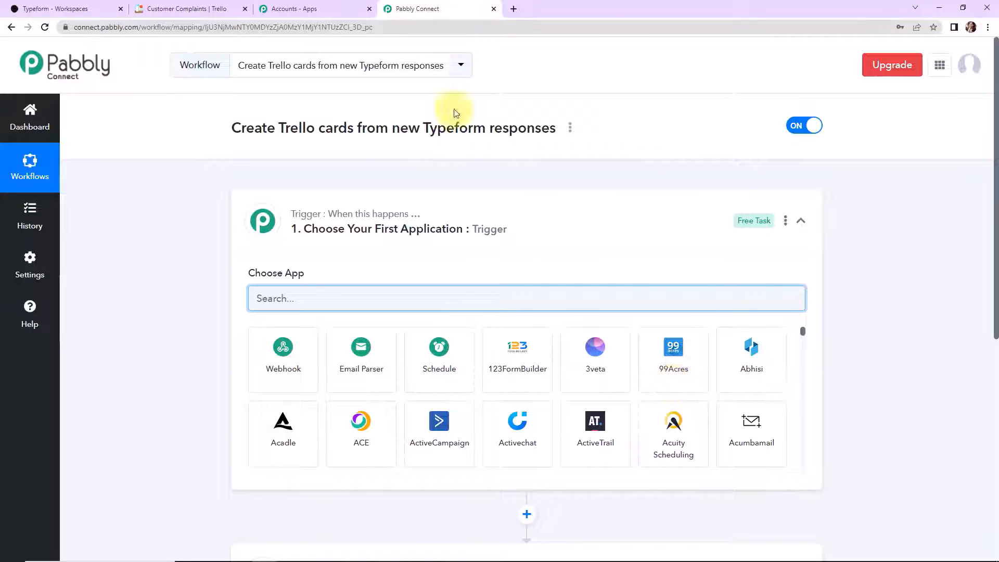
- Set the trigger to Typeform's New Entry event, searching 'typ' to find the app
scroll(430, 332, down, 5)
scroll(430, 331, up, 2)
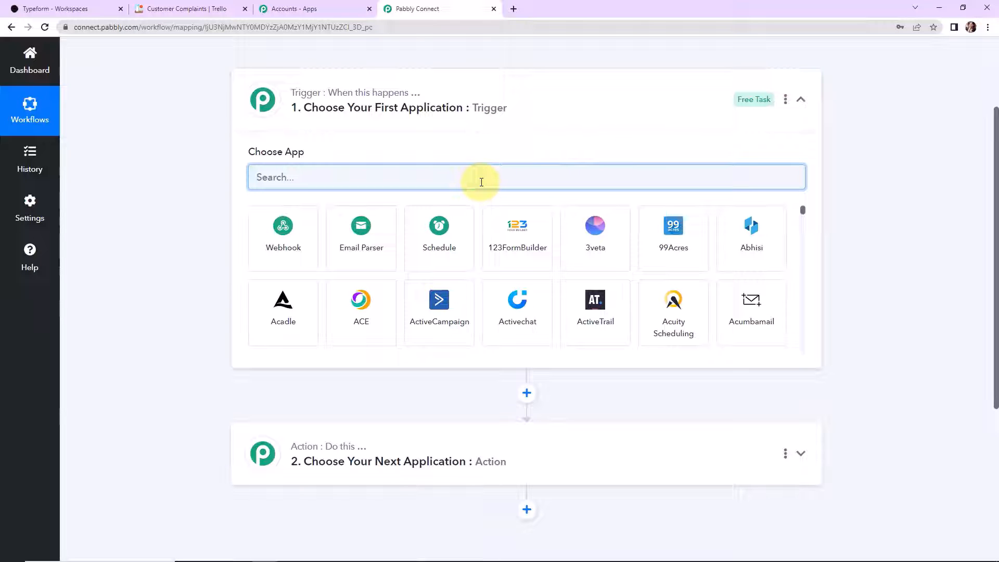
text(typ)
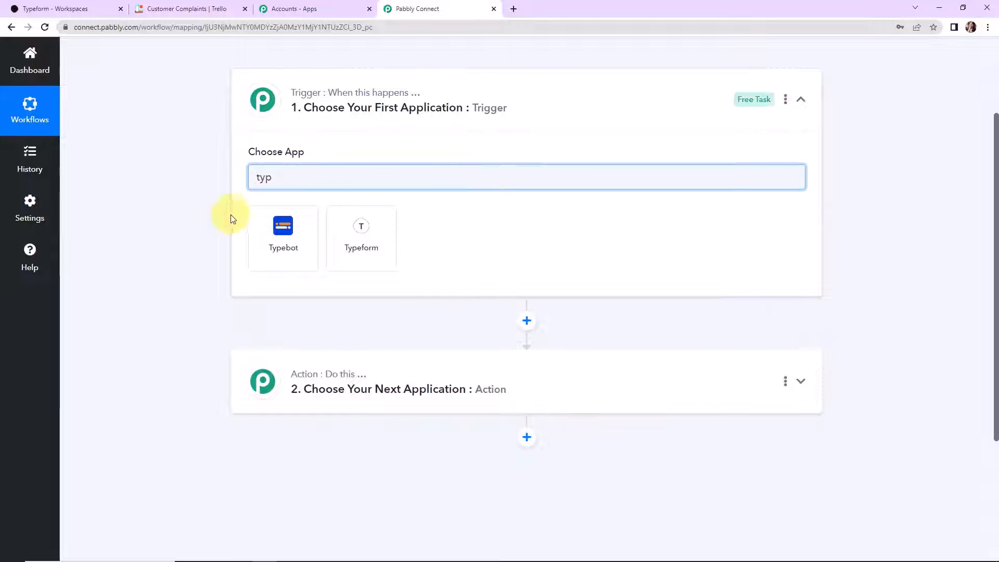
click(379, 233)
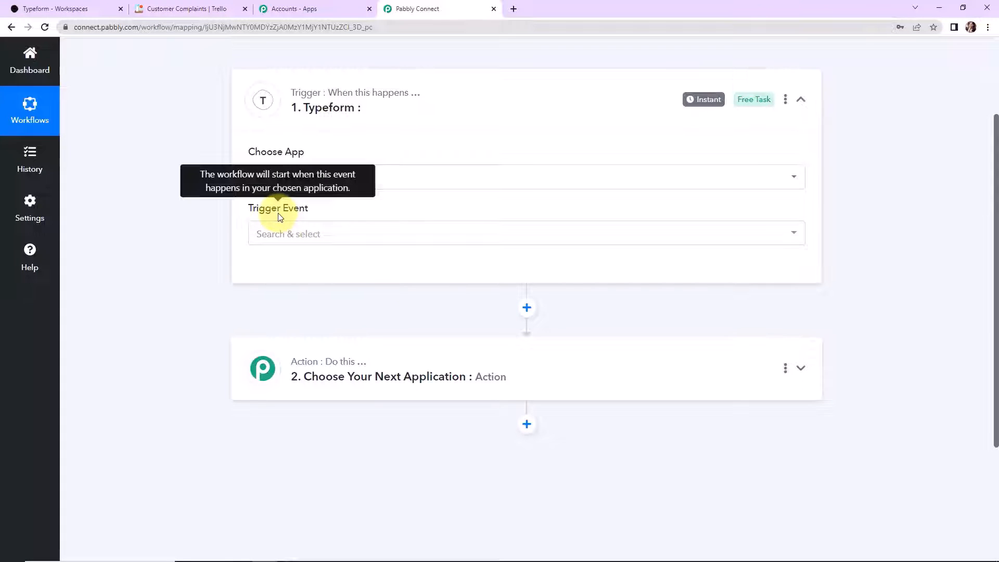
click(281, 247)
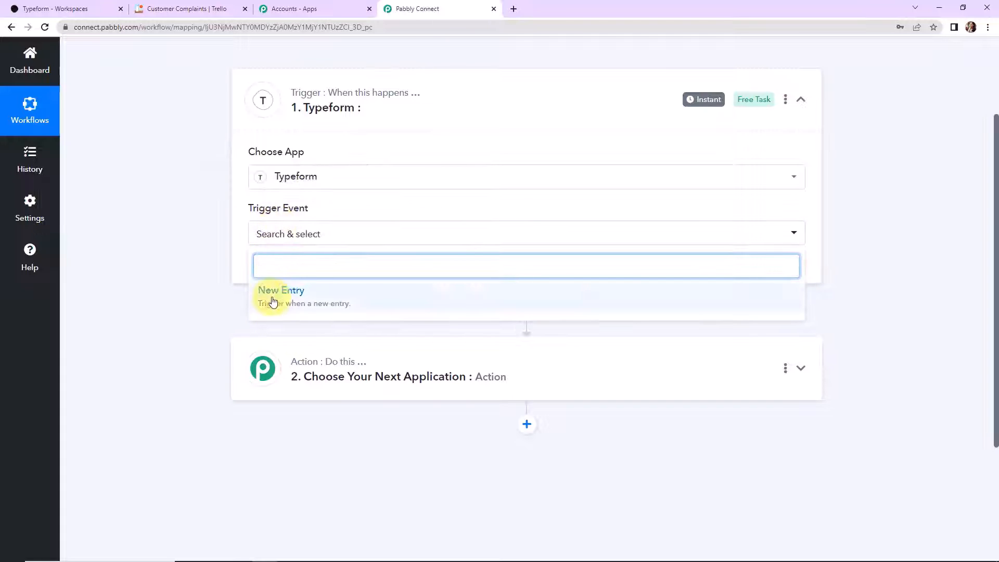
click(273, 294)
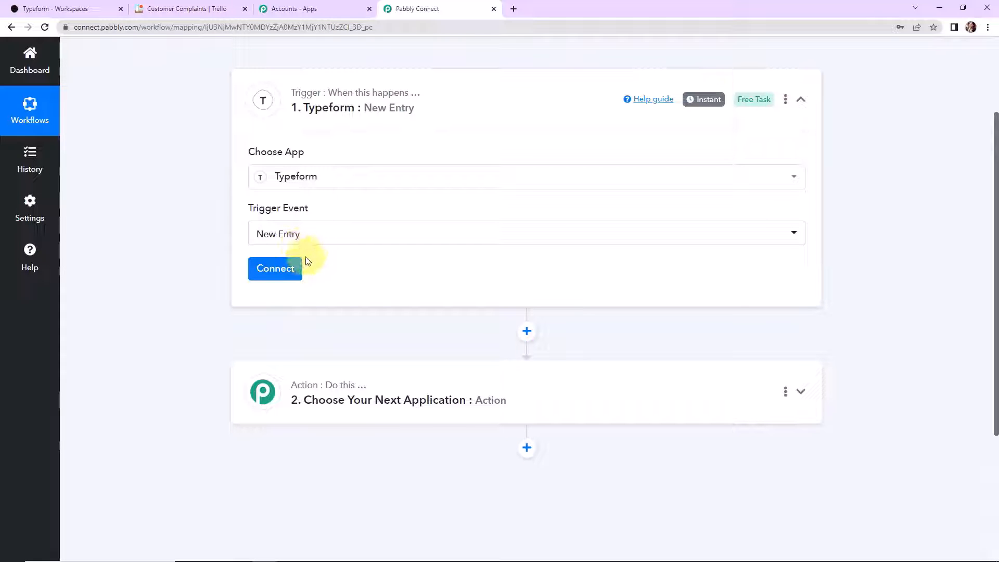
click(284, 269)
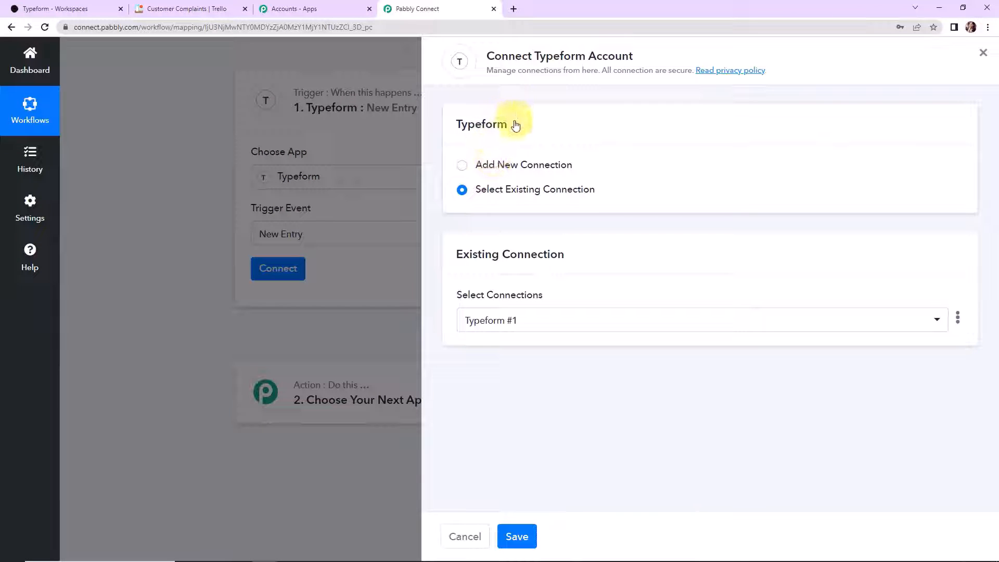
- Add a new Typeform connection (Typeform #2) and accept Typeform's access permissions
click(463, 166)
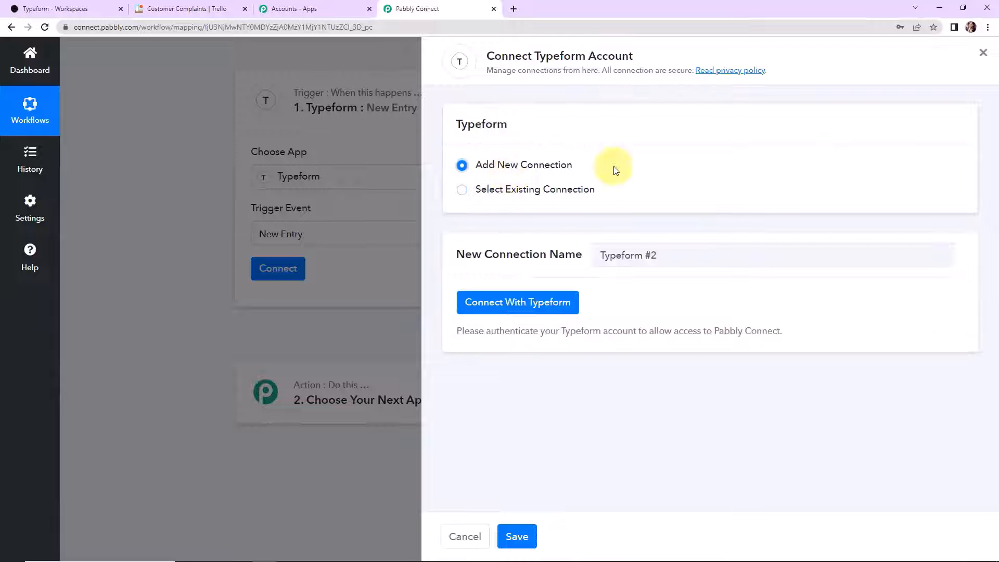
click(559, 304)
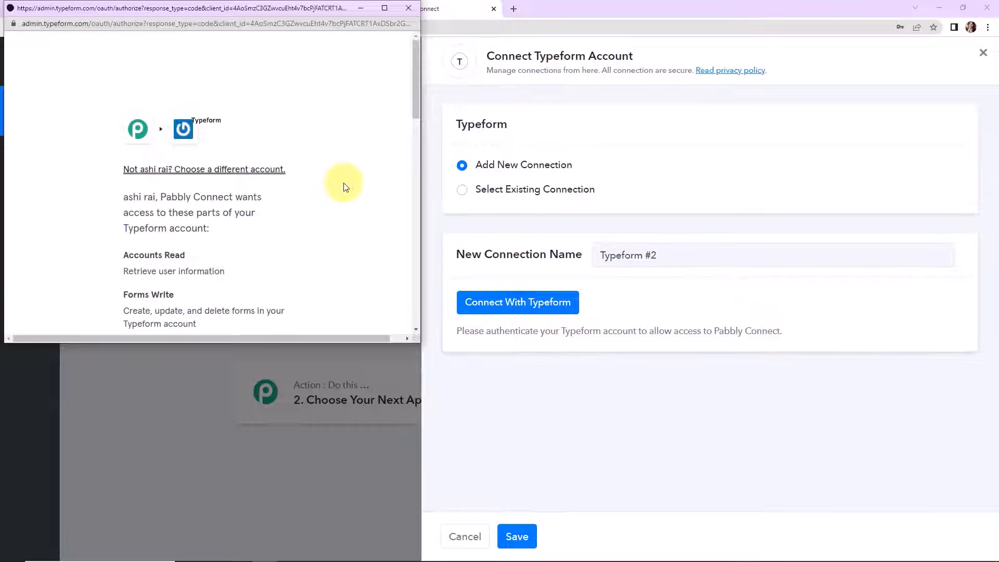
scroll(341, 188, down, 5)
scroll(336, 197, down, 5)
click(252, 196)
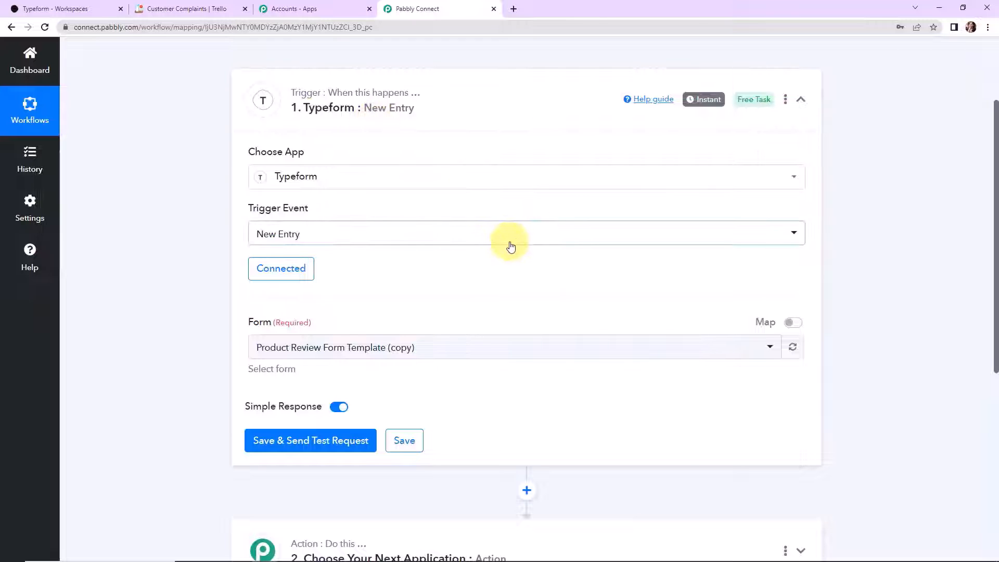
scroll(508, 245, down, 2)
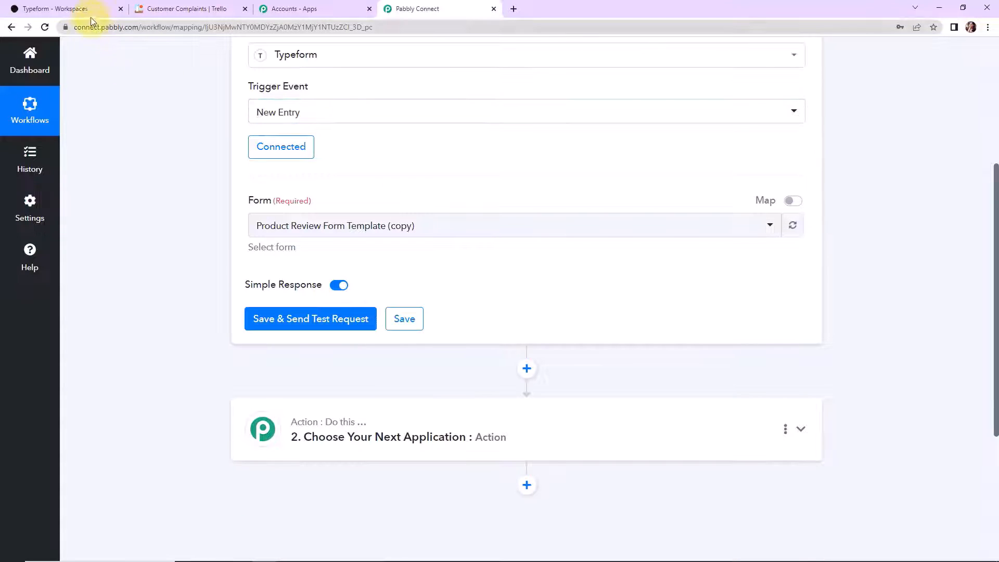
- Open the Complaint Register Form in the Typeform workspace to see its six questions
click(73, 9)
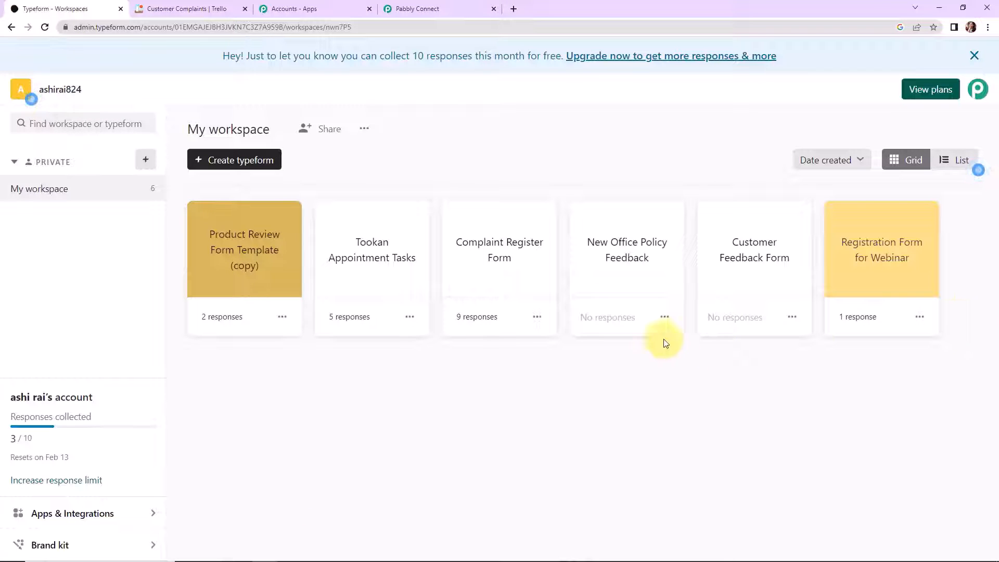
click(537, 262)
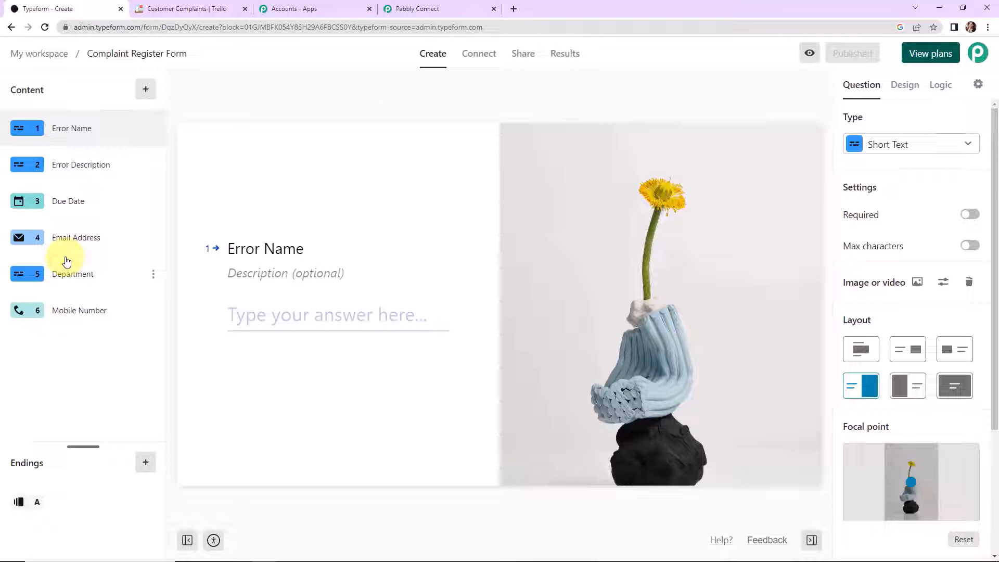
- Select Complaint Register Form as the trigger's form and save it to await a test response
click(416, 7)
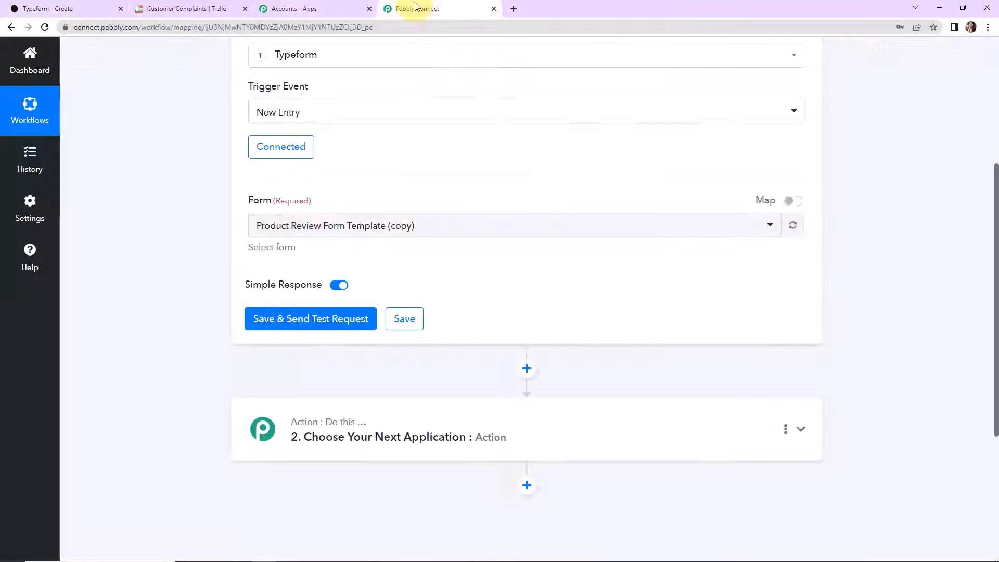
click(460, 231)
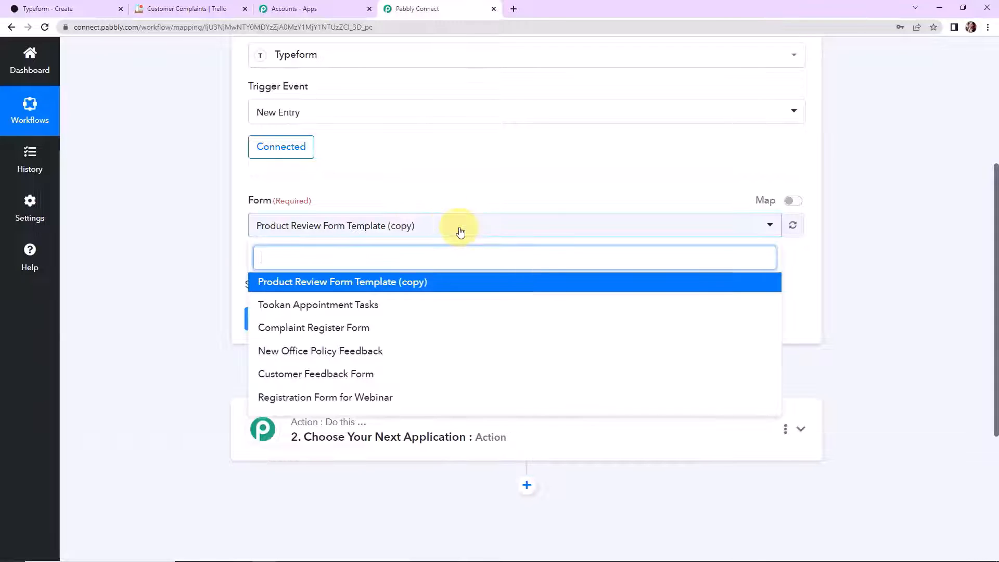
click(348, 328)
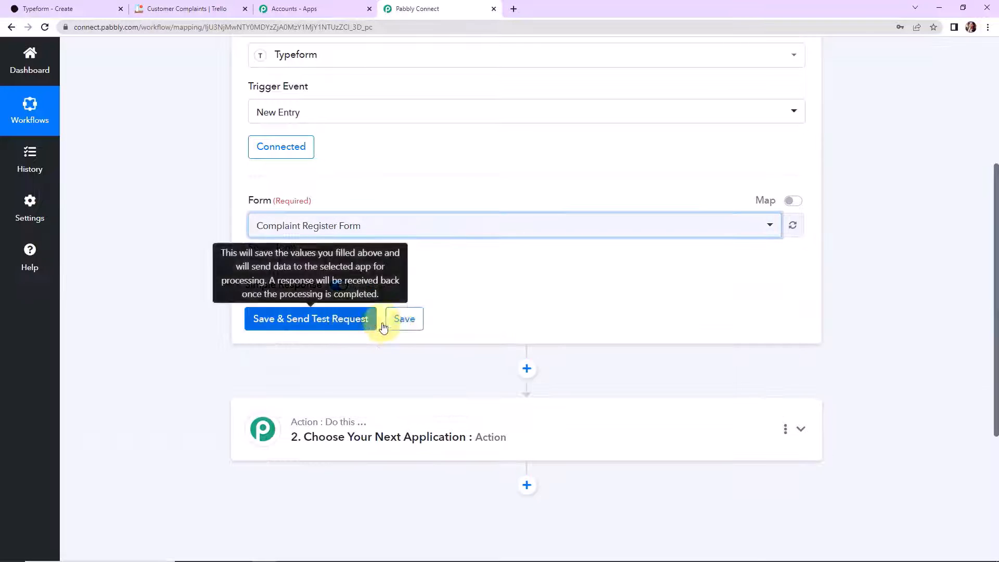
click(345, 319)
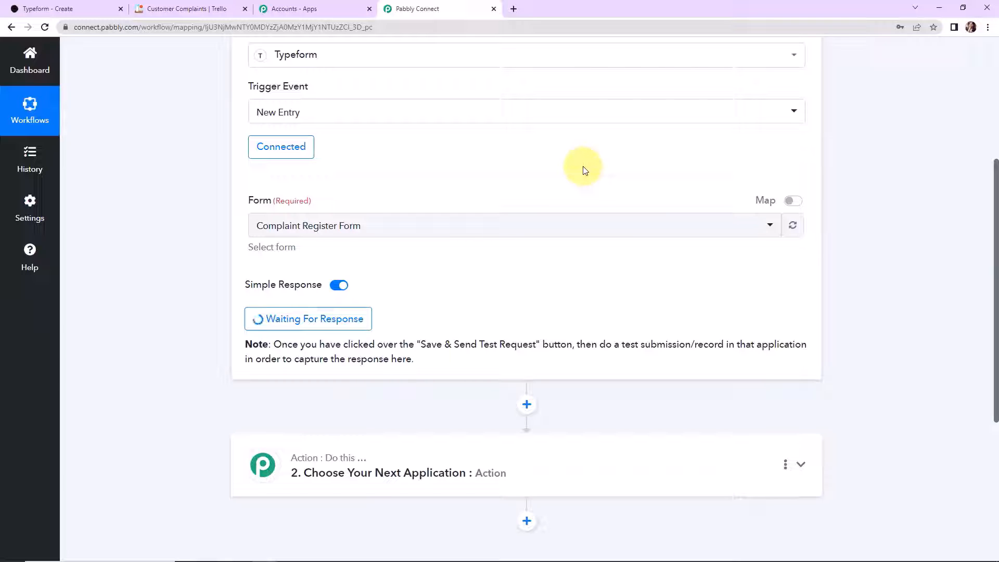
click(67, 8)
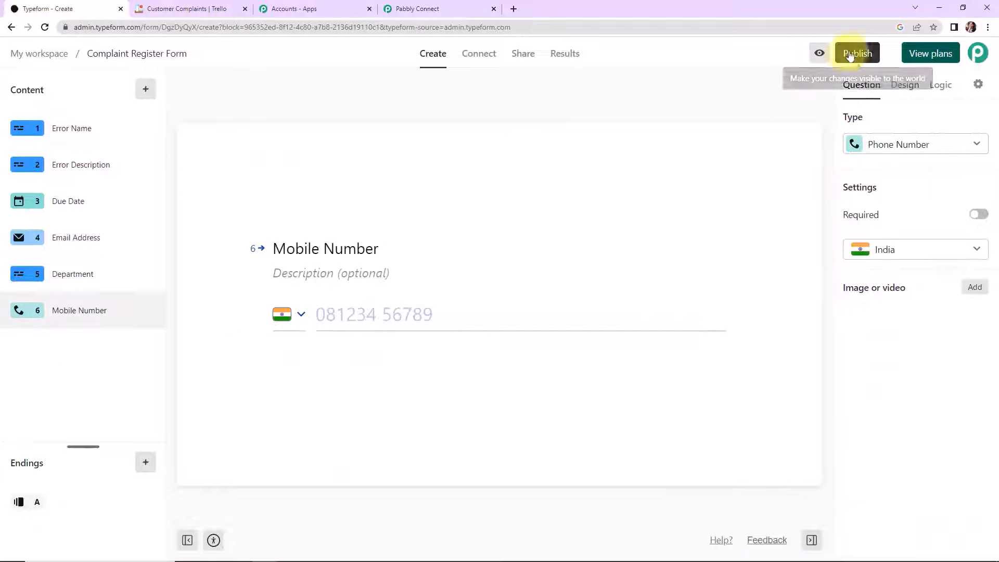
- Publish the Complaint Register Form and load its public link in a new tab
click(853, 54)
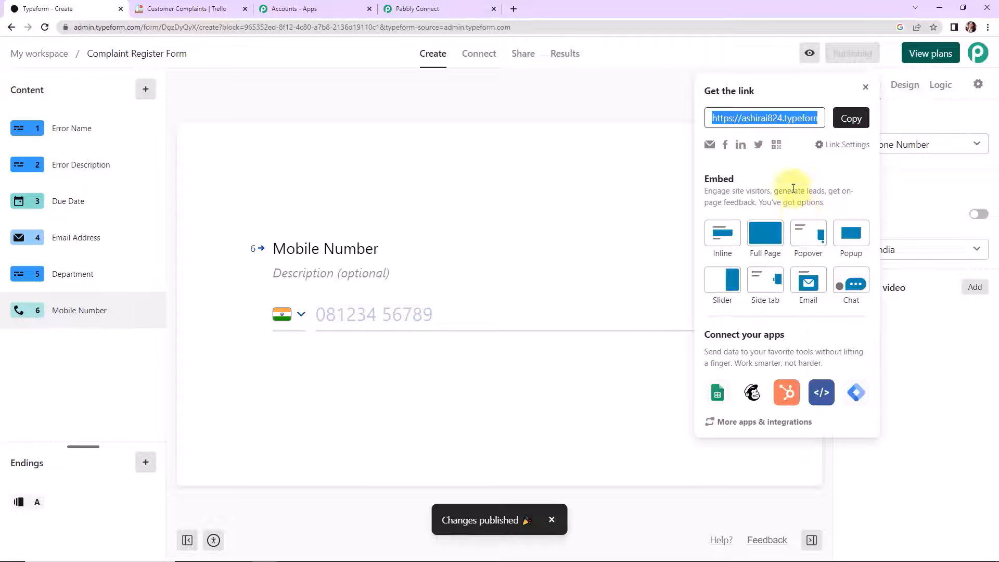
click(849, 118)
click(510, 19)
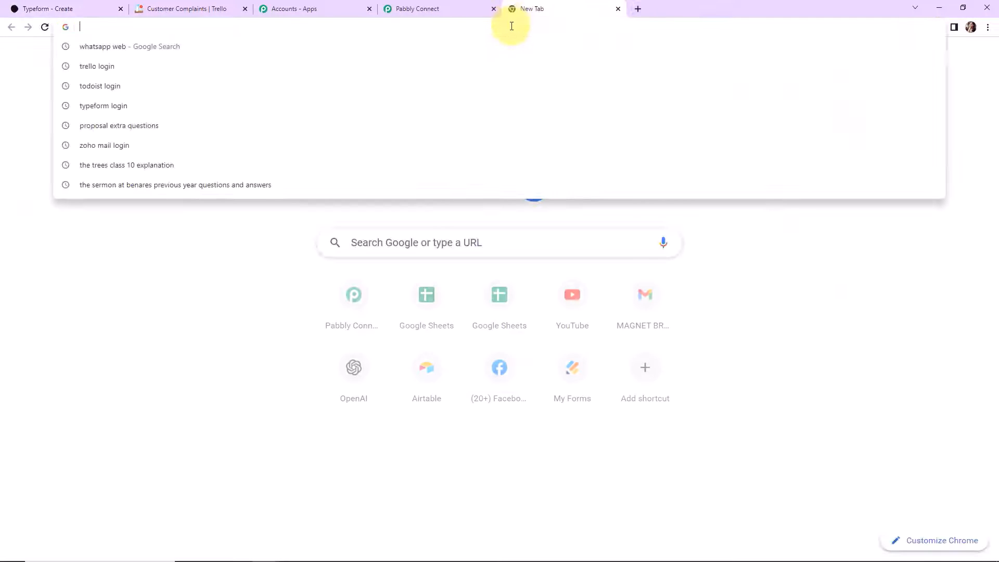
key(ctrl+v)
key(Return)
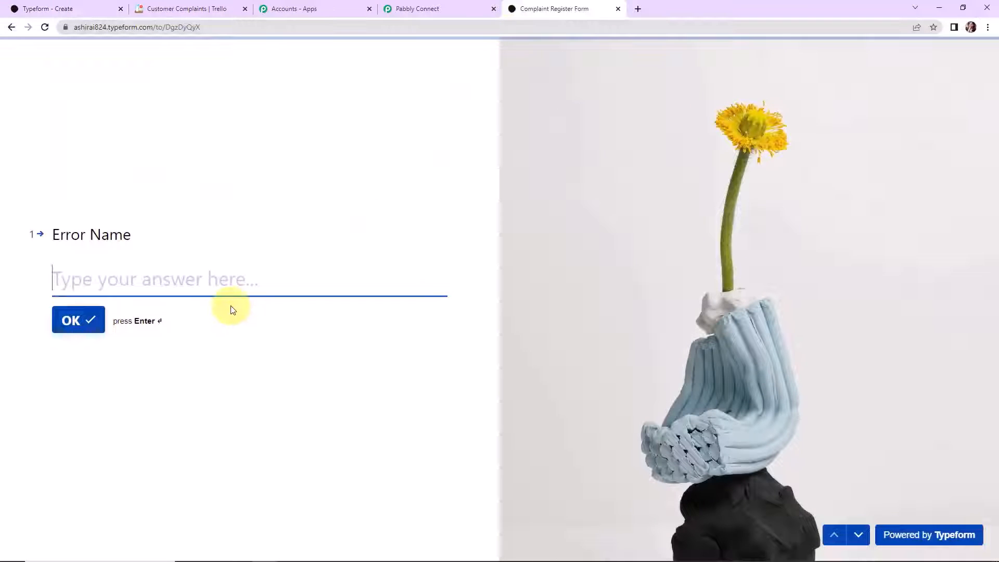
- Answer Error Name, Error Description 'API Not Working' and Due Date 02/15/2023
click(223, 279)
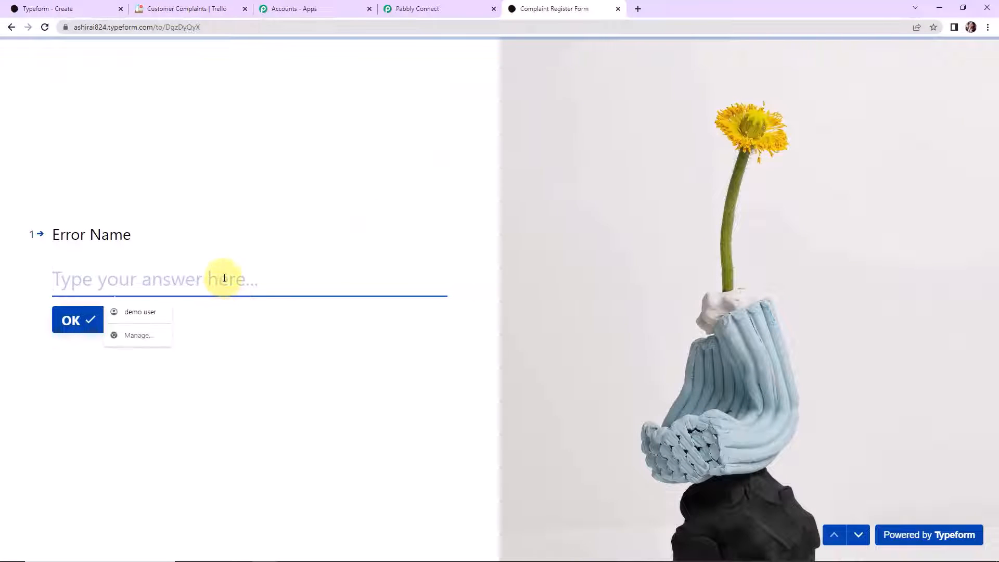
text(API Error)
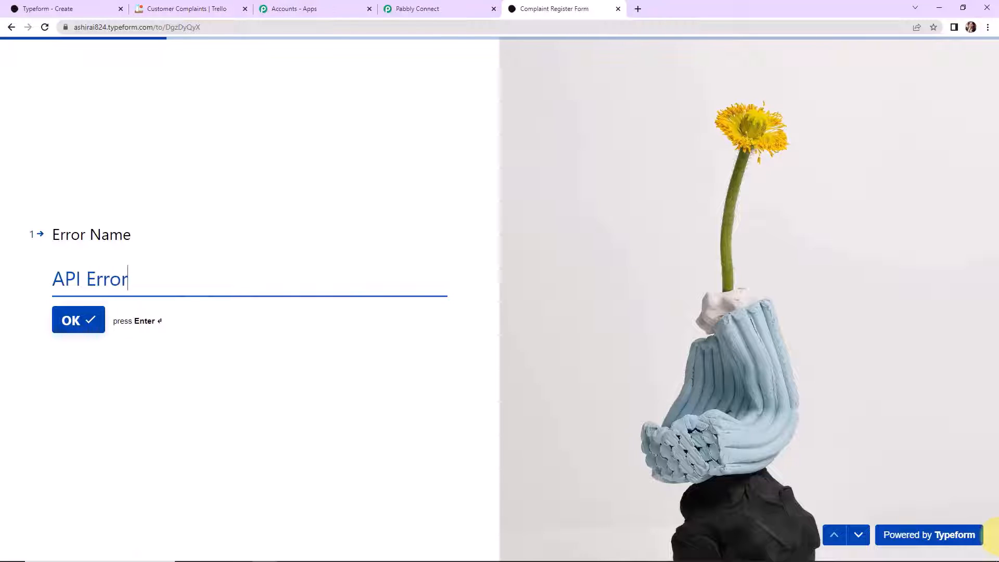
key(Return)
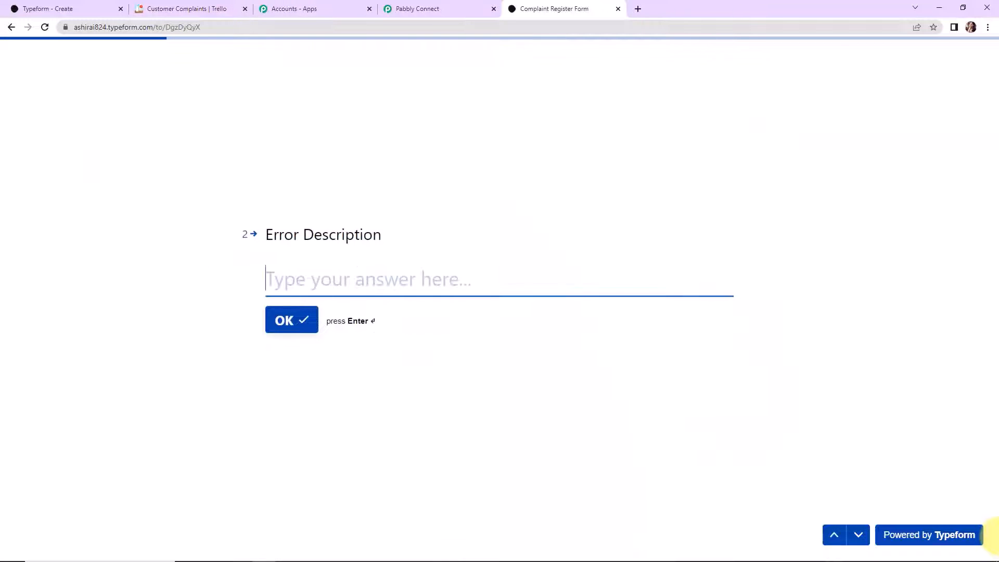
text(API)
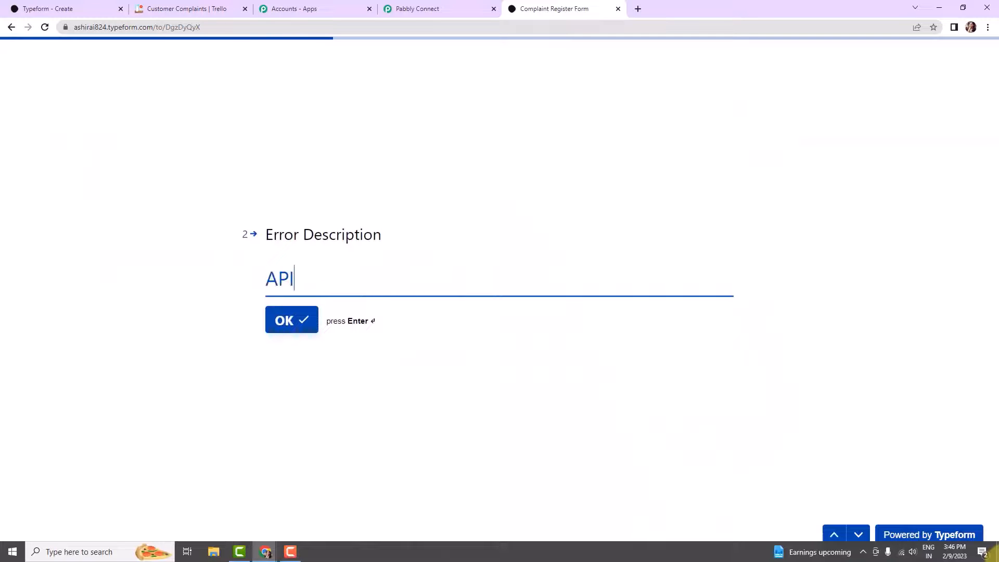
text( Not Wo)
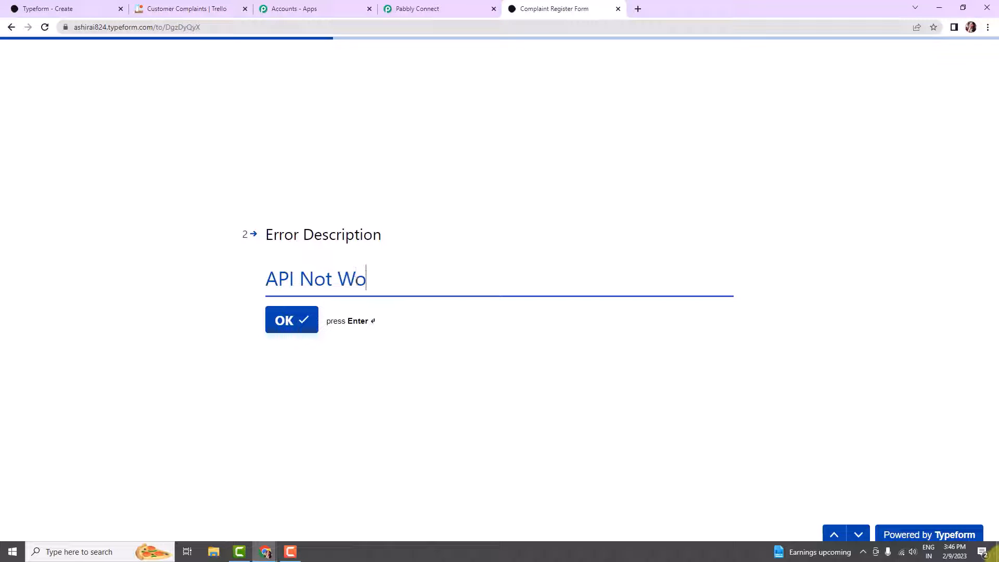
text(rking)
key(Return)
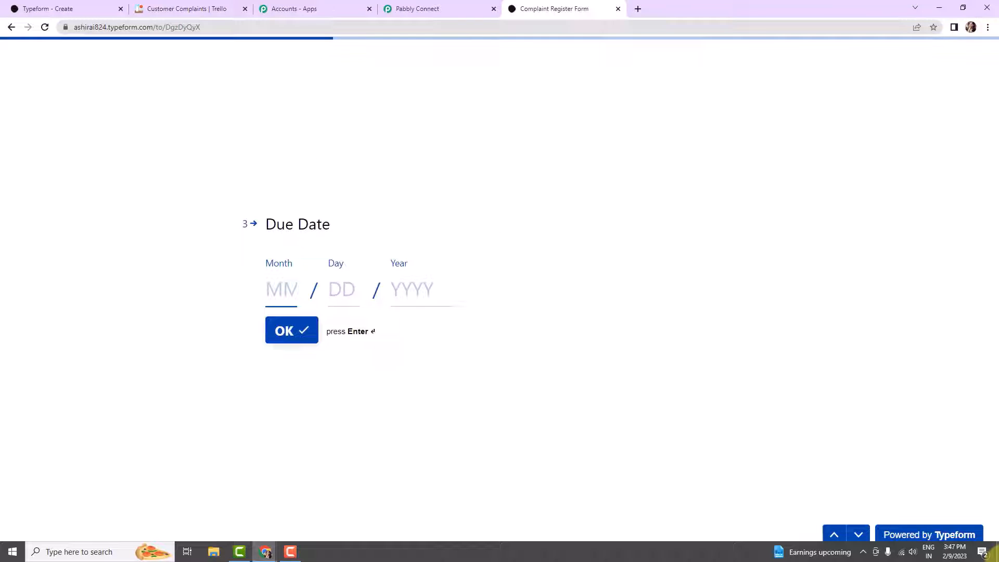
text(1)
key(BackSpace)
text(02)
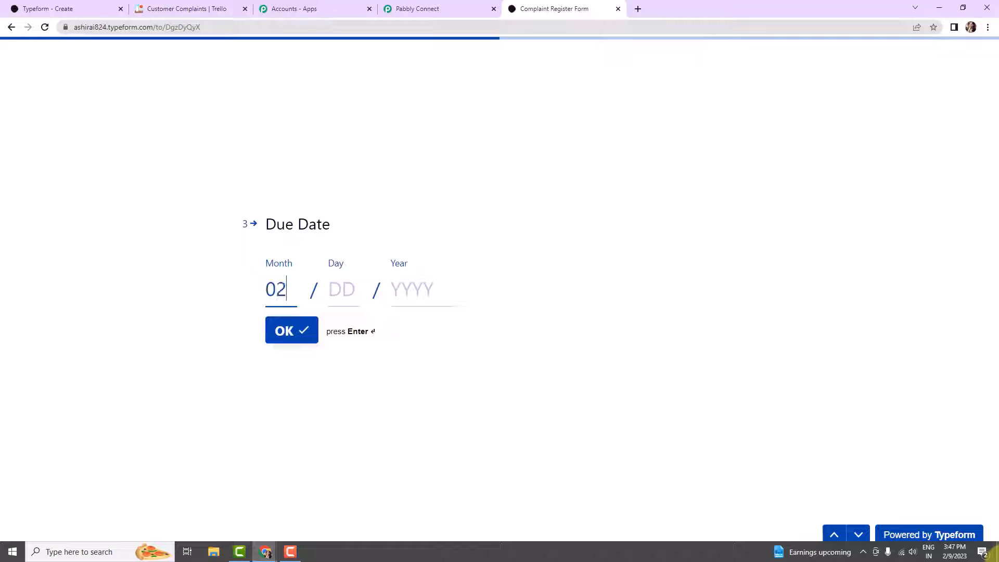
click(352, 301)
text(1)
click(405, 292)
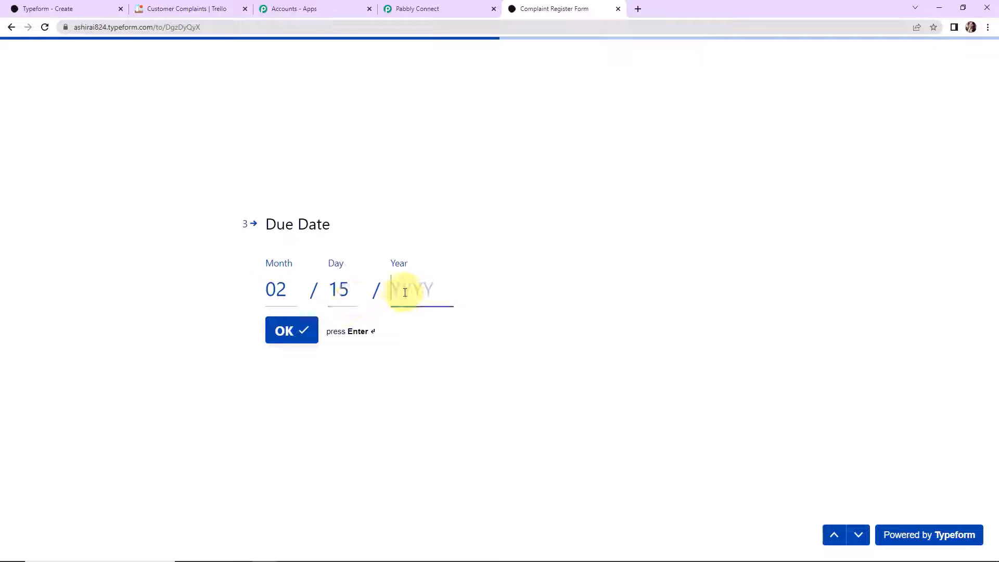
text(2023)
click(285, 339)
- Enter the saved email, Department 'Sales' and saved mobile number, then submit the form
click(321, 279)
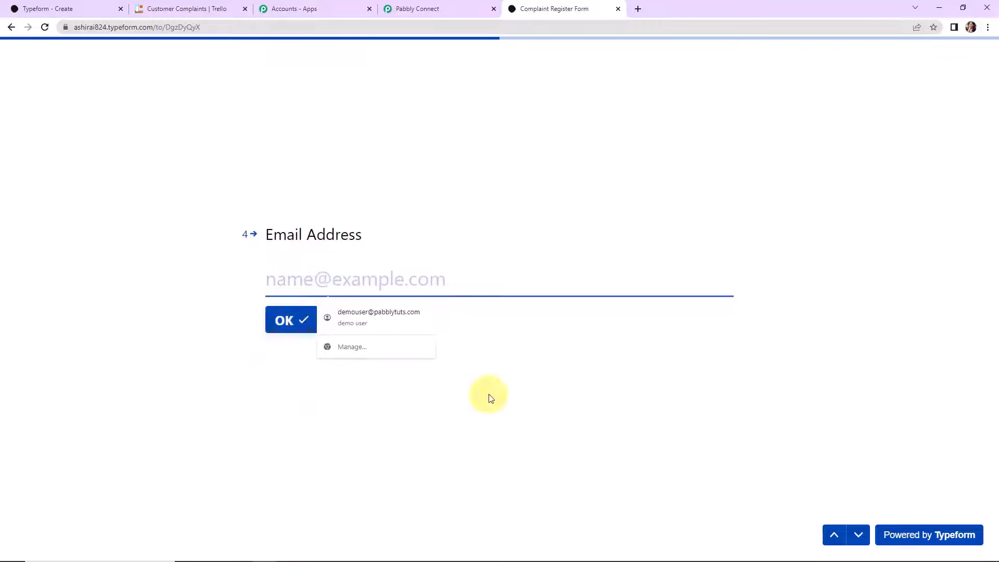
click(402, 313)
click(285, 321)
click(317, 280)
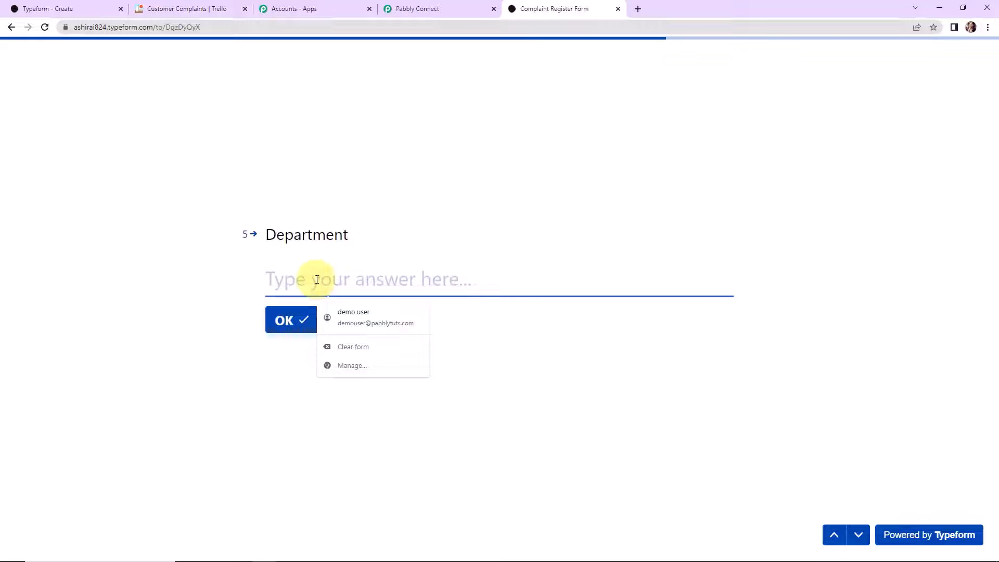
text(Sales)
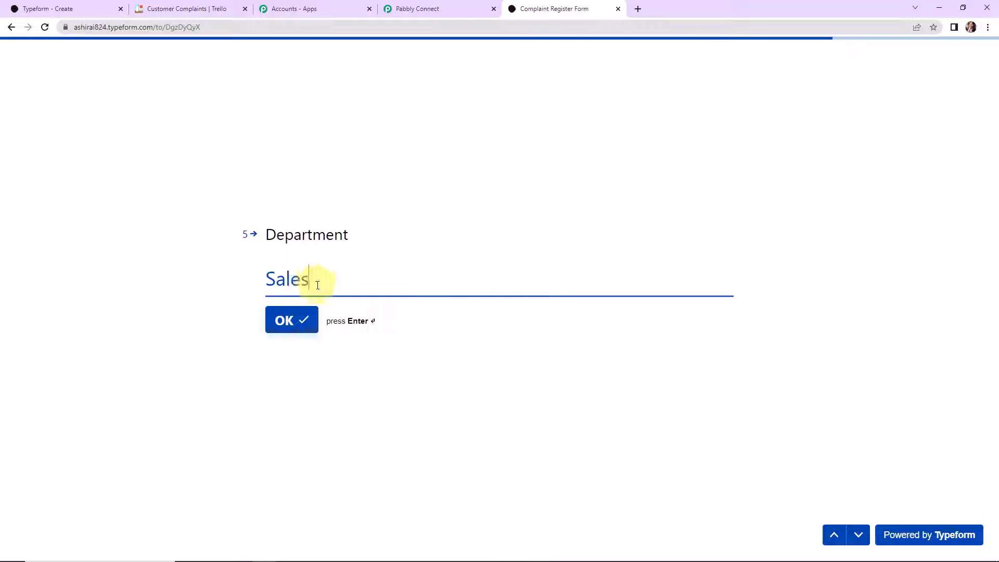
click(299, 318)
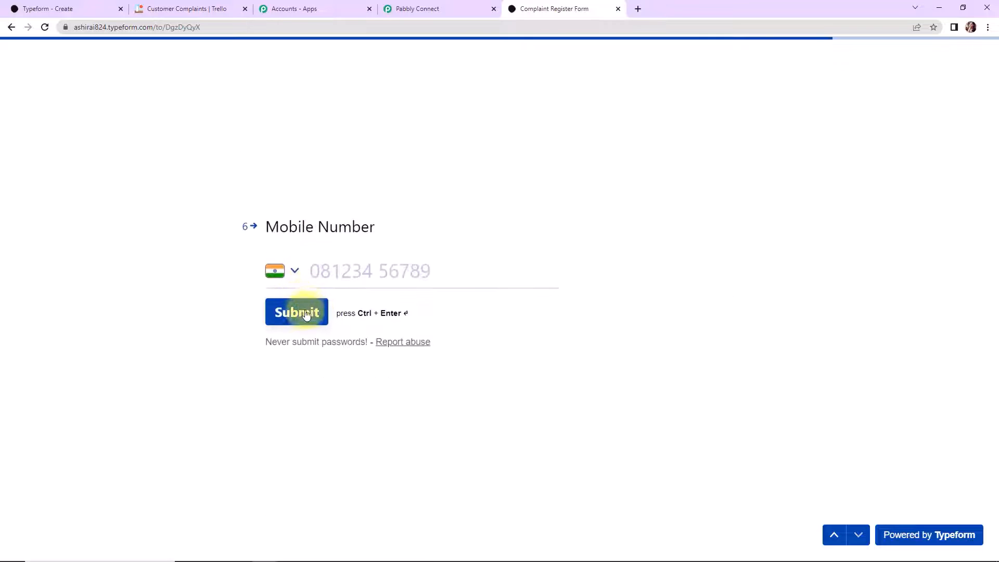
click(357, 273)
click(403, 307)
click(294, 312)
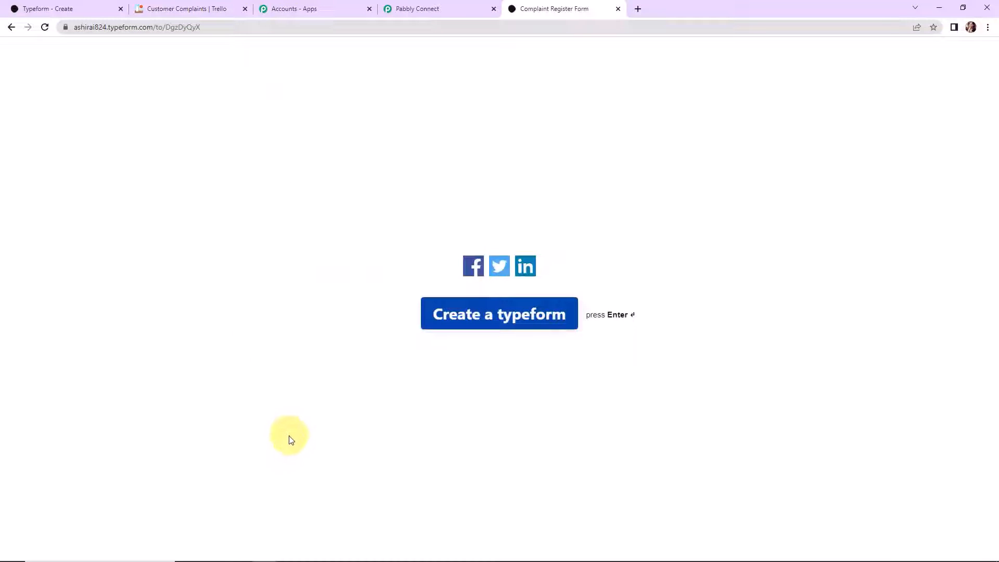
click(430, 7)
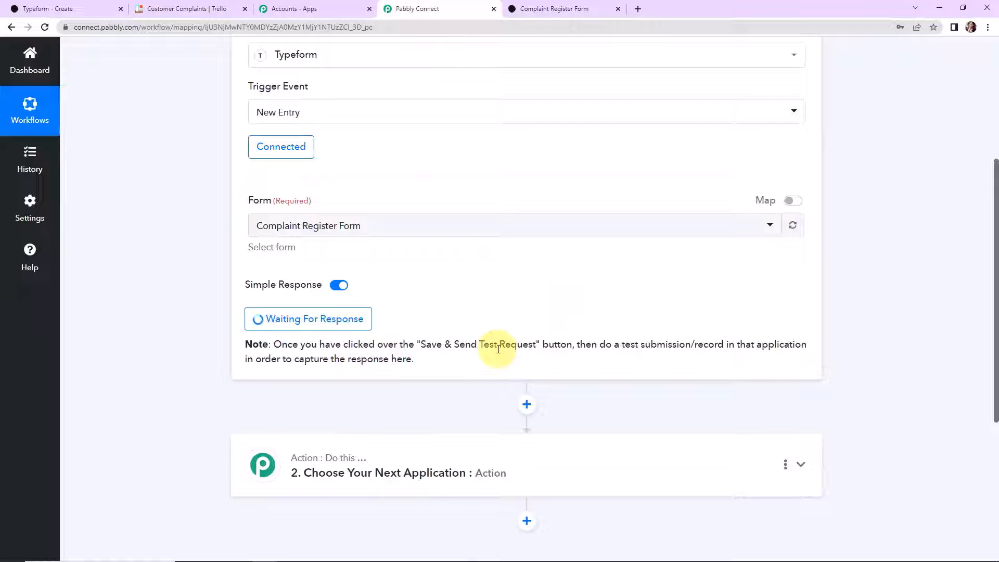
- Scroll through the captured Typeform response, checking answers like API Not Working, 2023-02-15 and Sales
scroll(913, 339, down, 5)
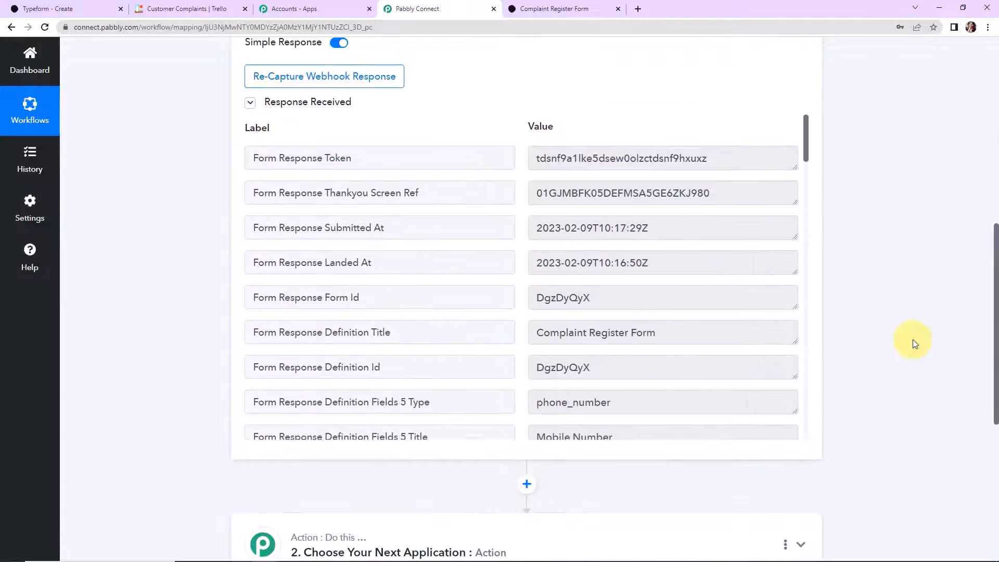
drag(808, 130, 787, 435)
scroll(789, 436, down, 1)
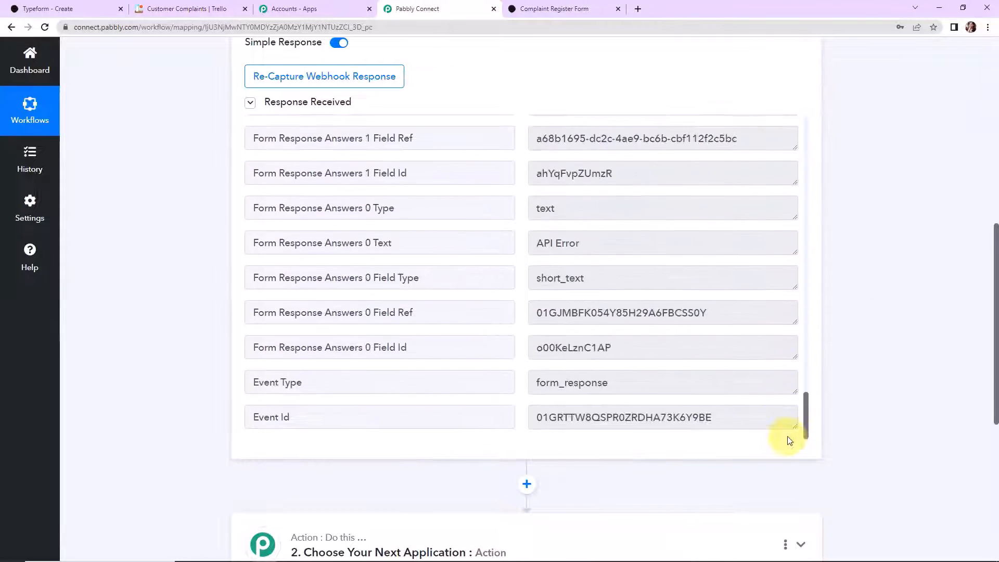
scroll(575, 383, up, 3)
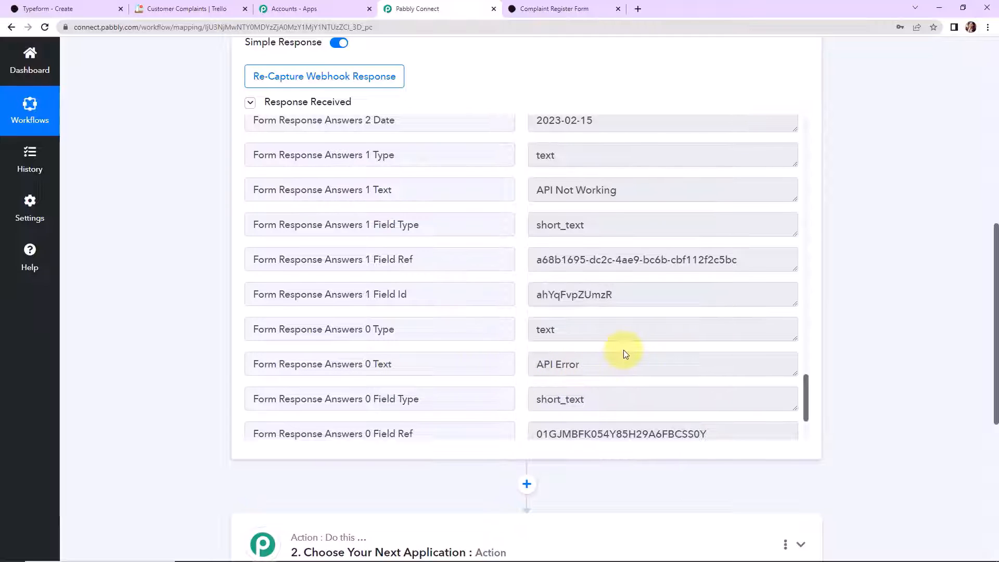
scroll(623, 350, up, 2)
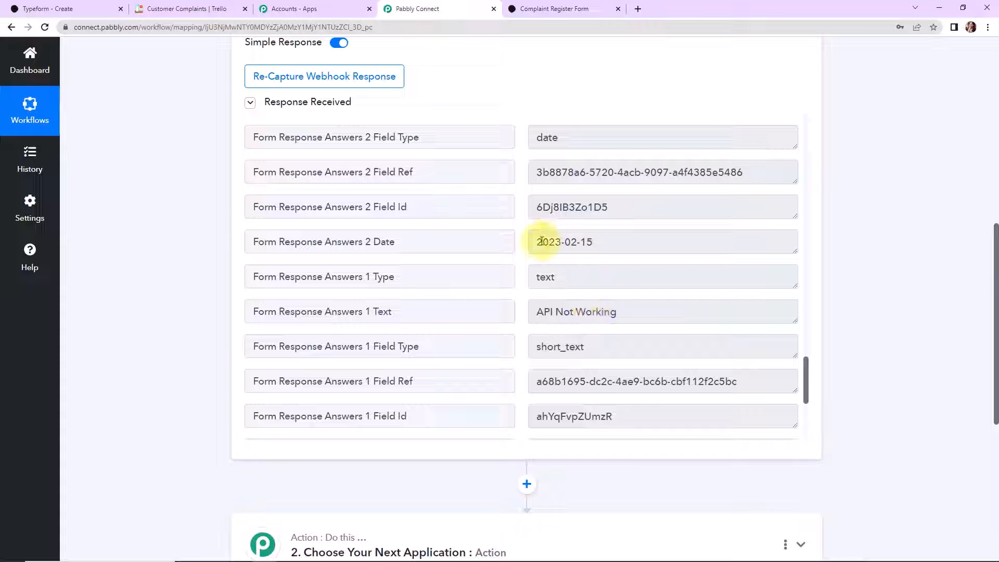
scroll(575, 268, up, 2)
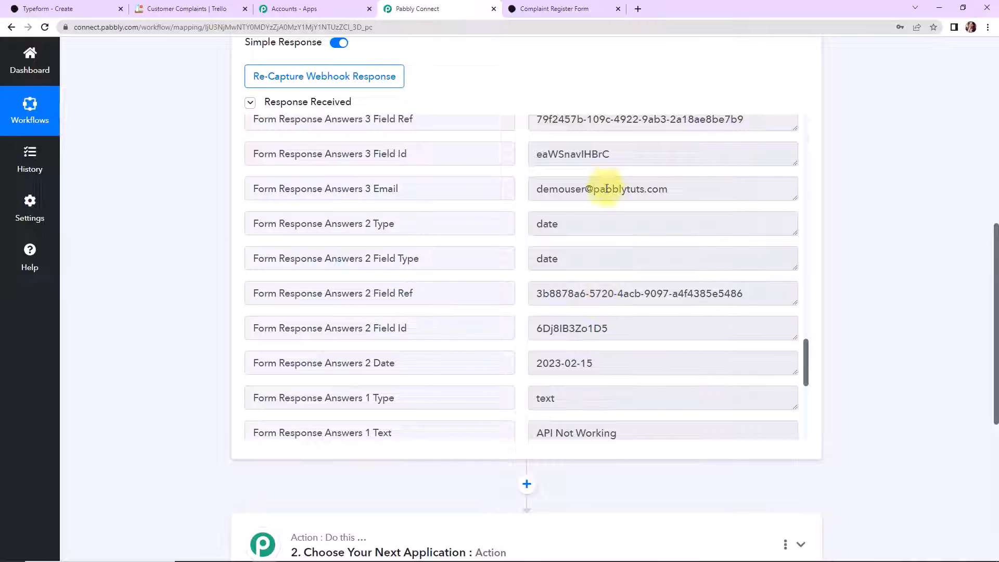
scroll(648, 274, up, 2)
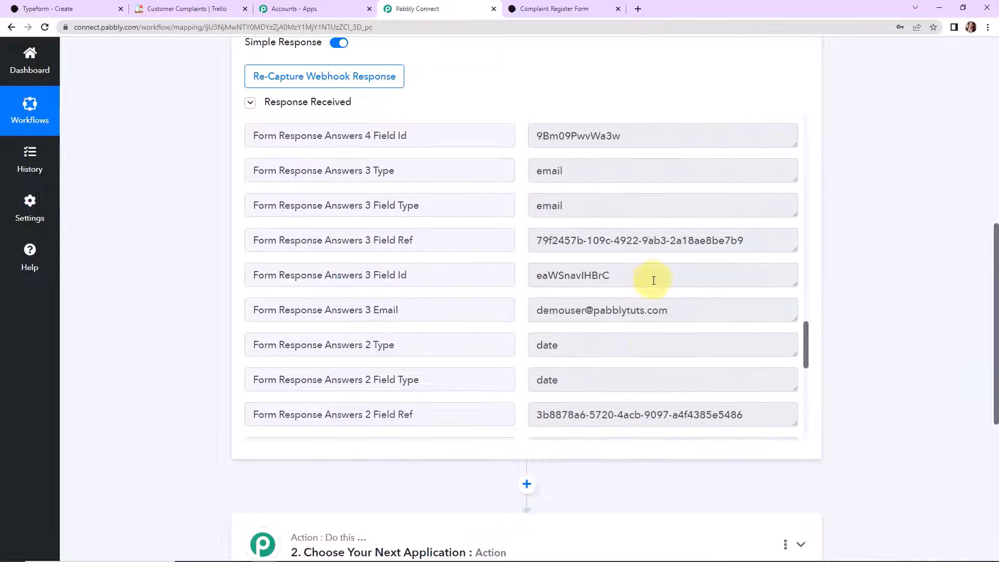
scroll(653, 280, up, 4)
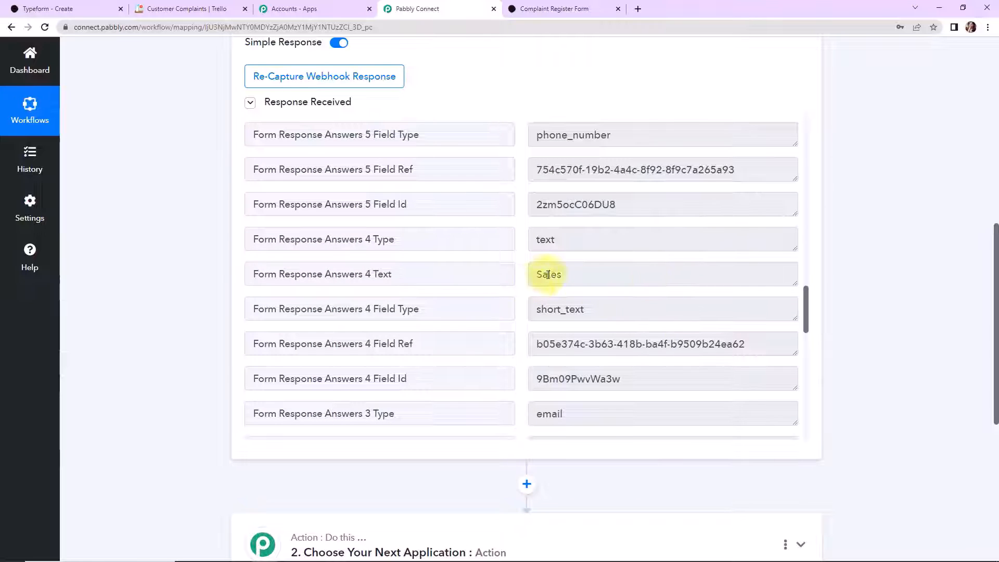
scroll(594, 281, up, 4)
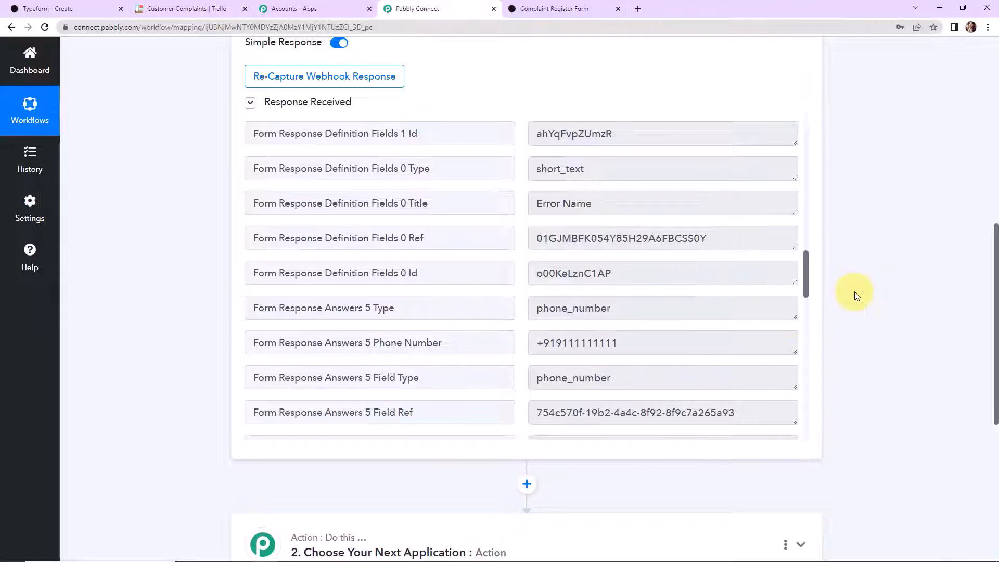
scroll(855, 292, down, 4)
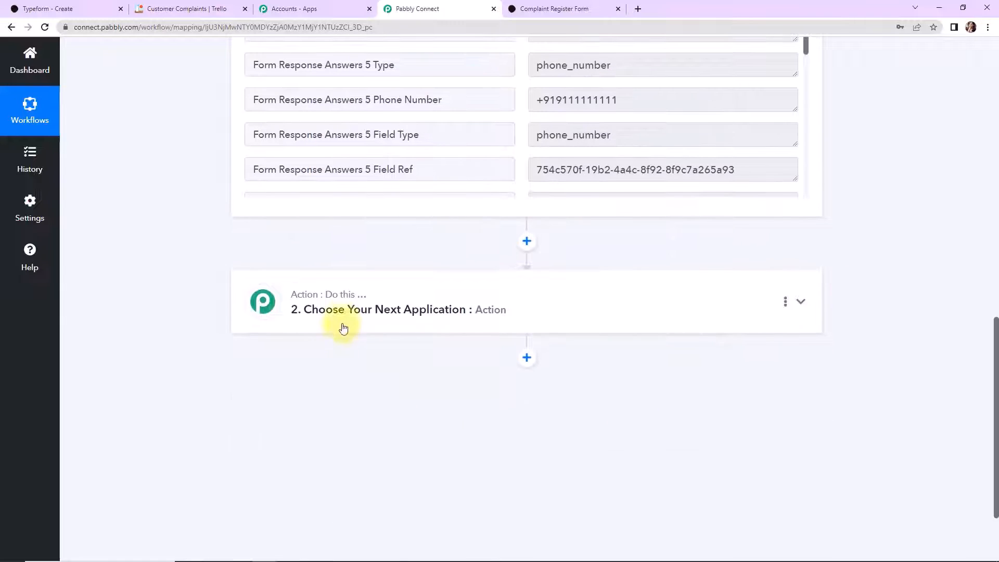
- Make the action Trello's Create a Card (With Plain Text type Description) event
click(343, 328)
click(344, 373)
text(trello)
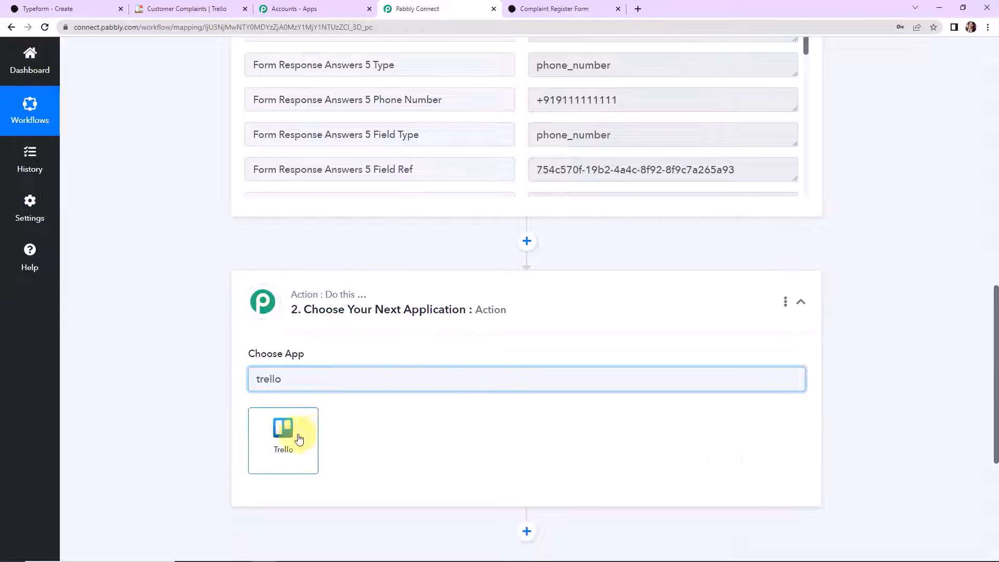
click(304, 436)
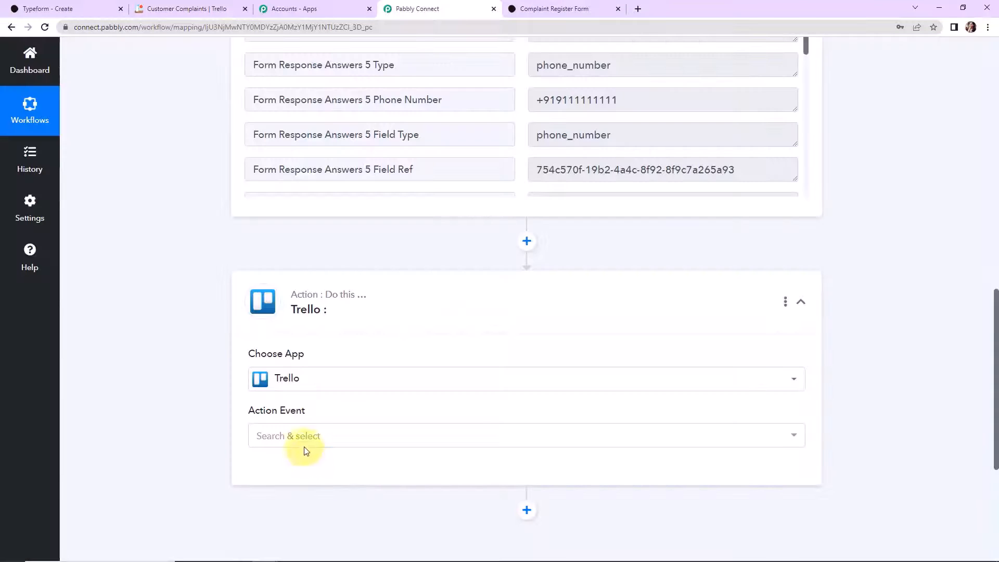
click(299, 445)
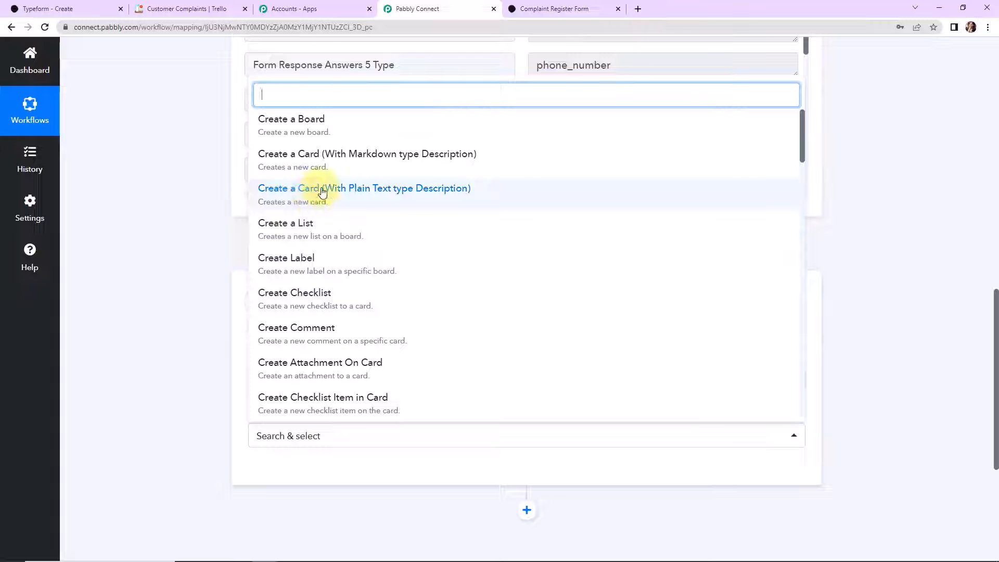
click(417, 197)
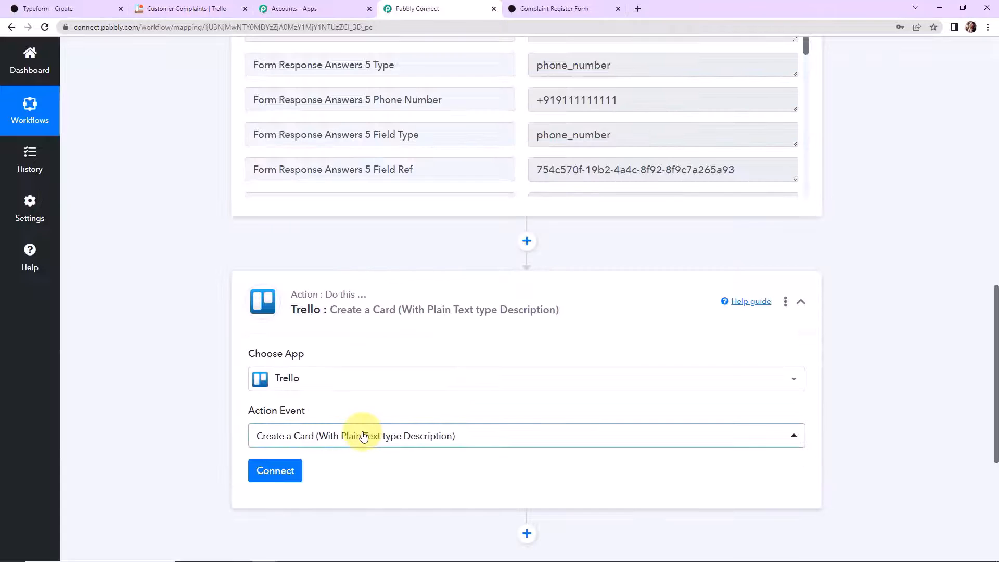
click(274, 470)
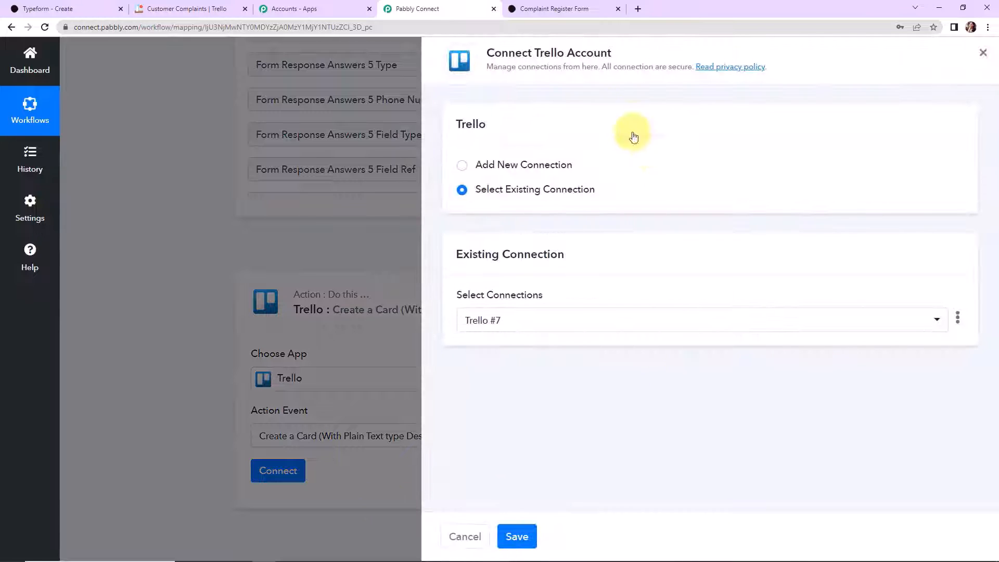
- Start a new Trello #8 connection and open Trello's app-key page from the Token help link
drag(531, 53, 657, 54)
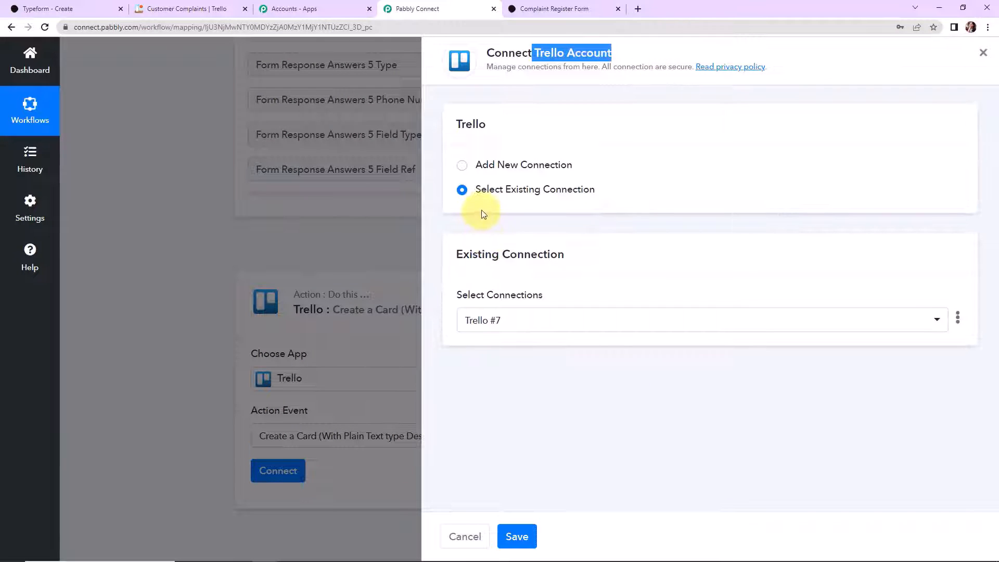
click(461, 165)
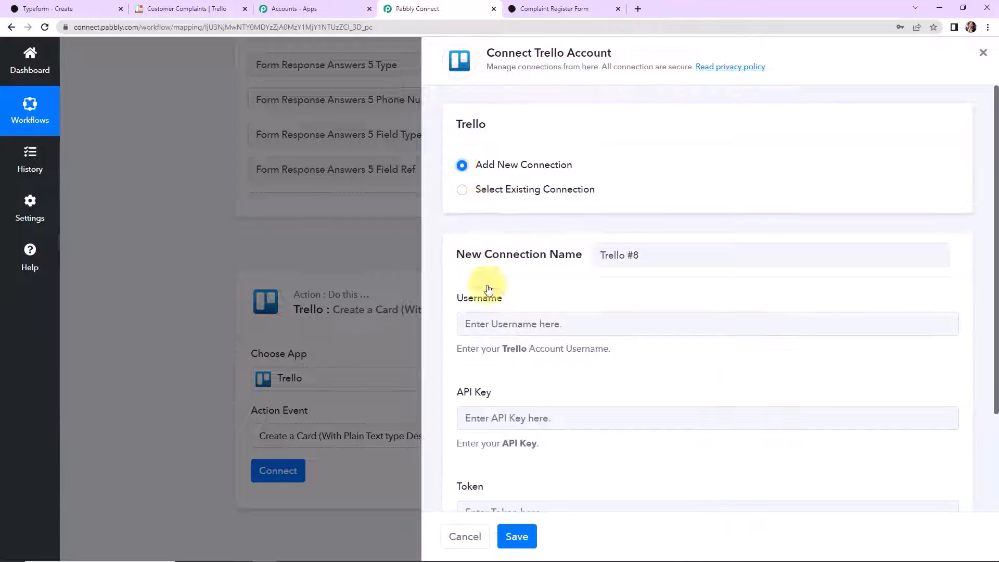
scroll(588, 350, down, 3)
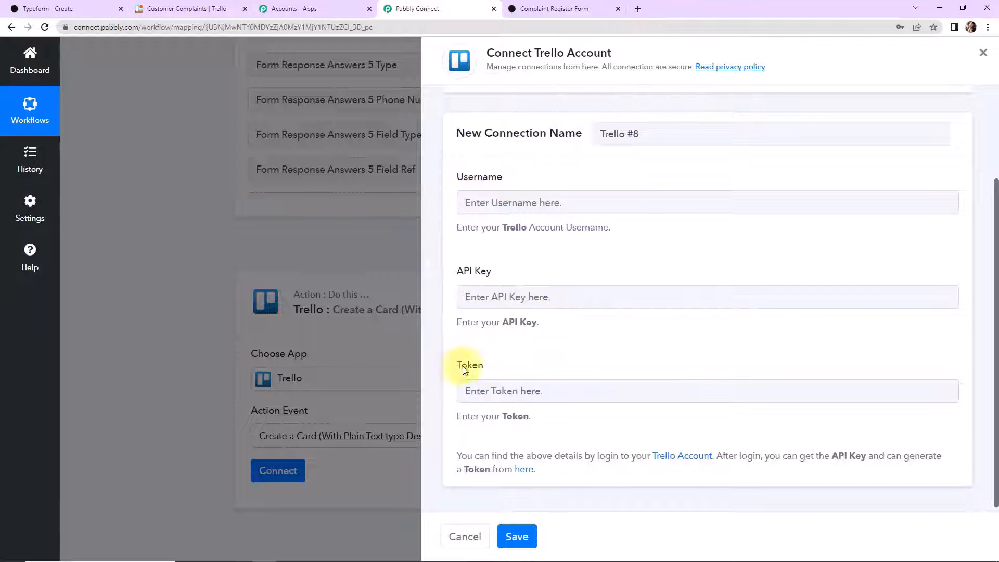
click(524, 470)
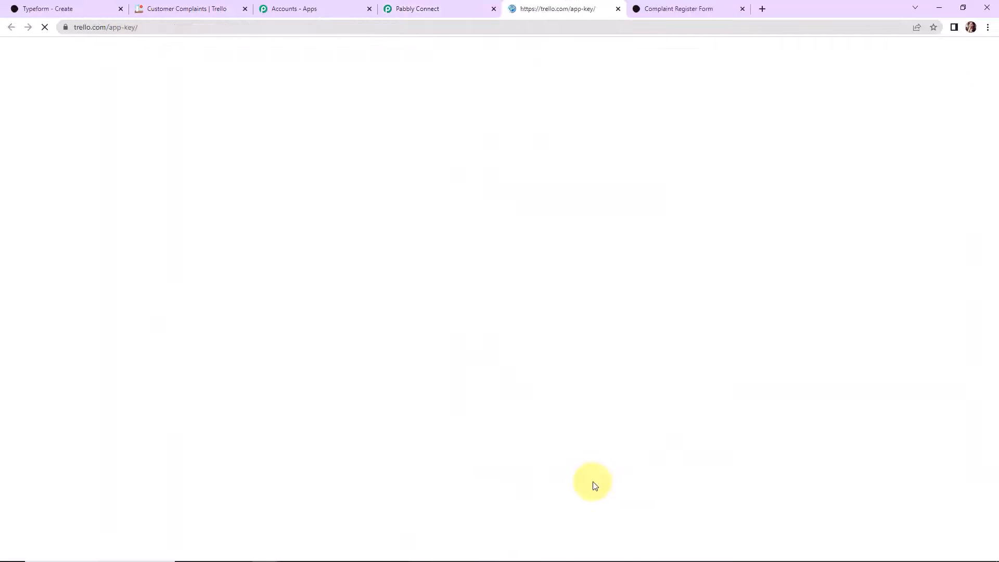
- Copy the personal Trello API key into the connection's API key field
scroll(515, 416, down, 2)
drag(408, 372, 633, 359)
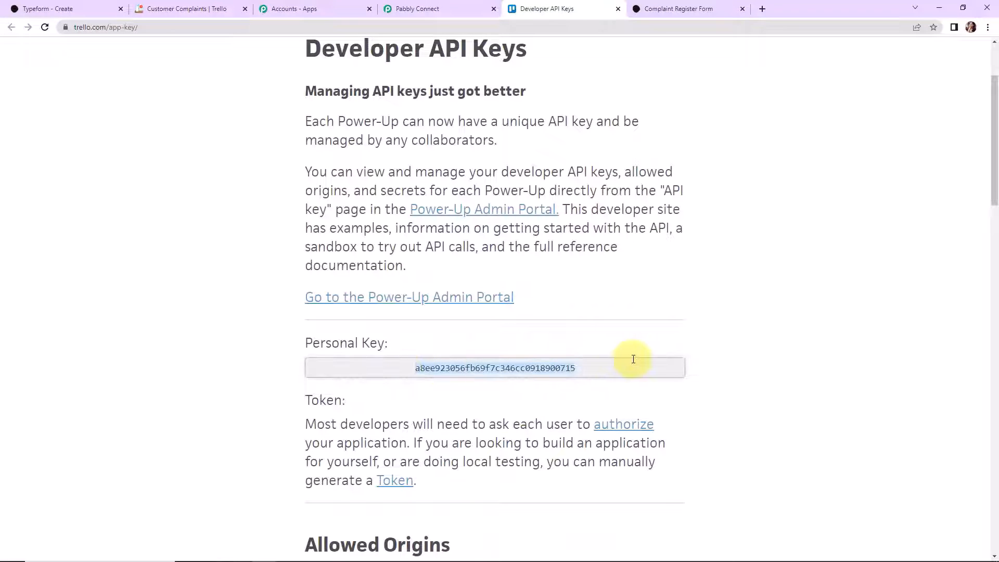
right_click(540, 370)
click(570, 383)
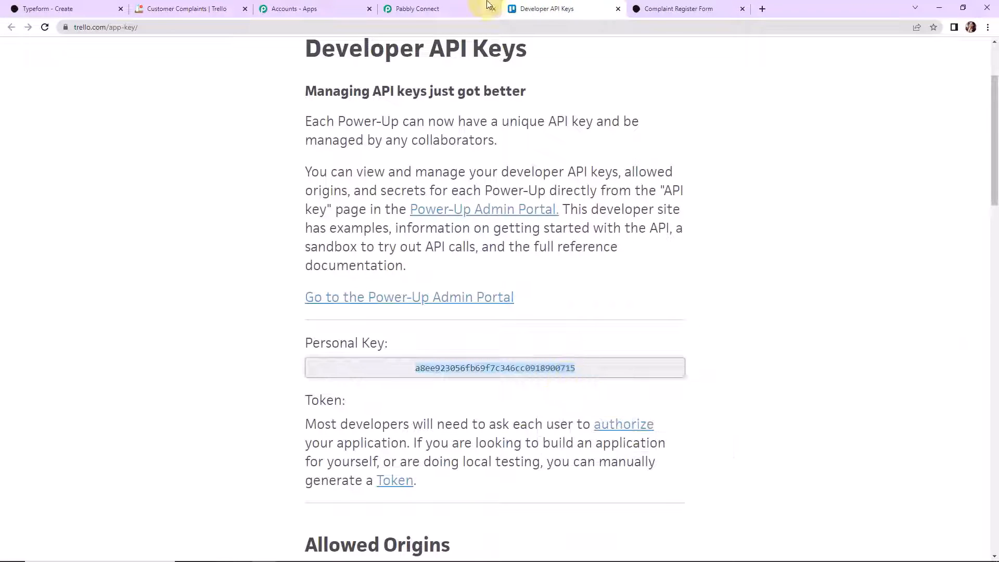
click(456, 10)
click(489, 297)
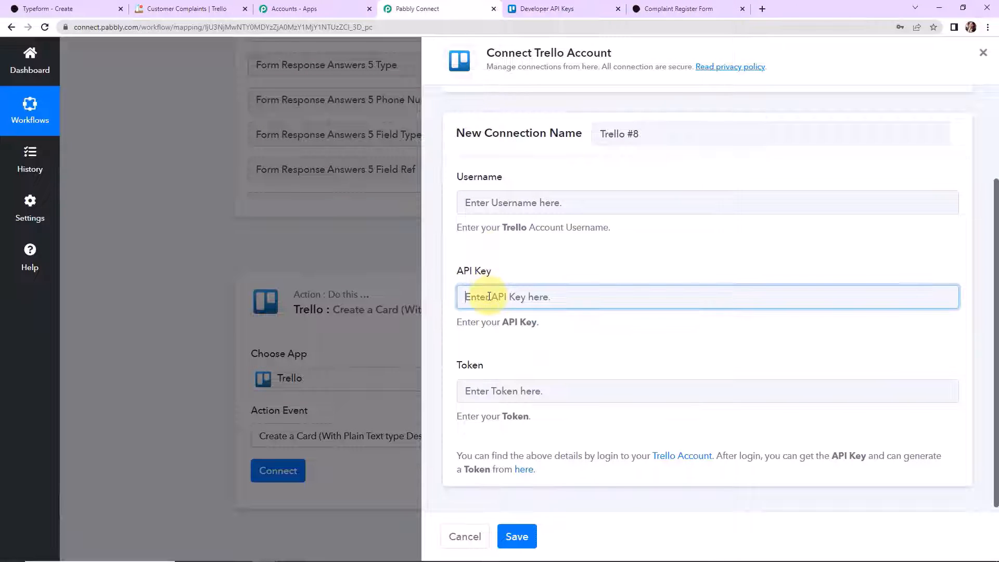
key(ctrl+v)
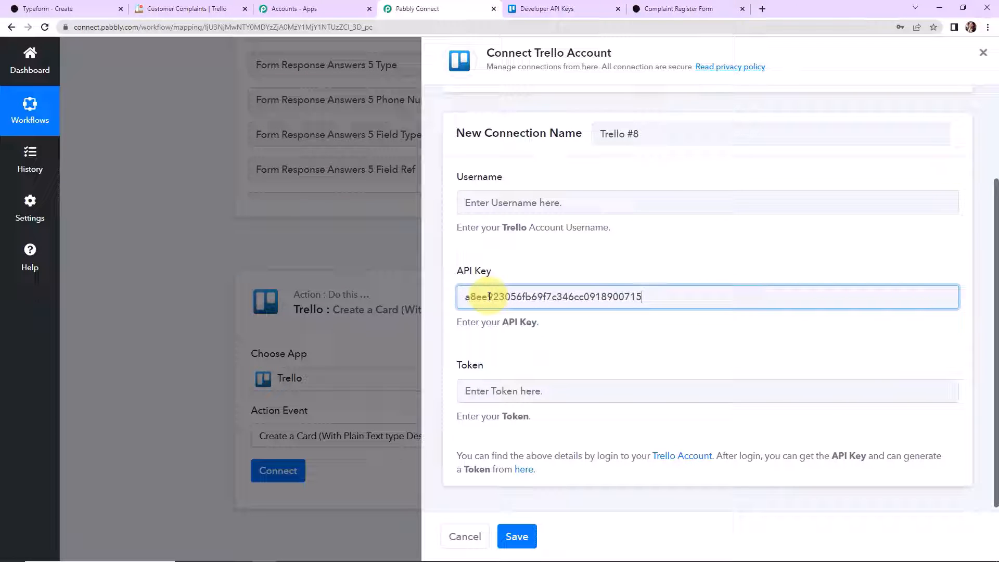
- Generate a Trello token and copy the account username for the Username field
click(607, 14)
scroll(380, 395, down, 2)
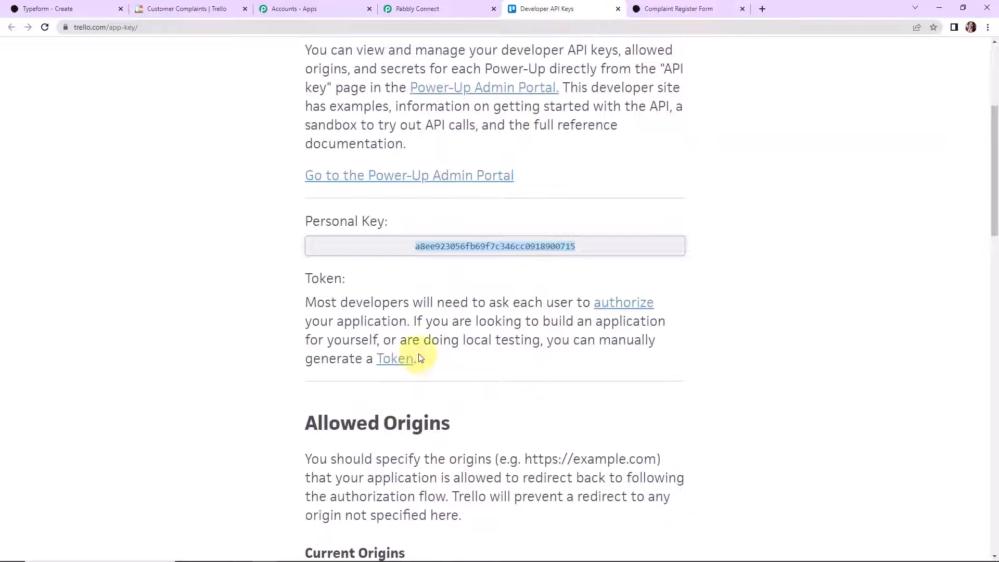
click(394, 359)
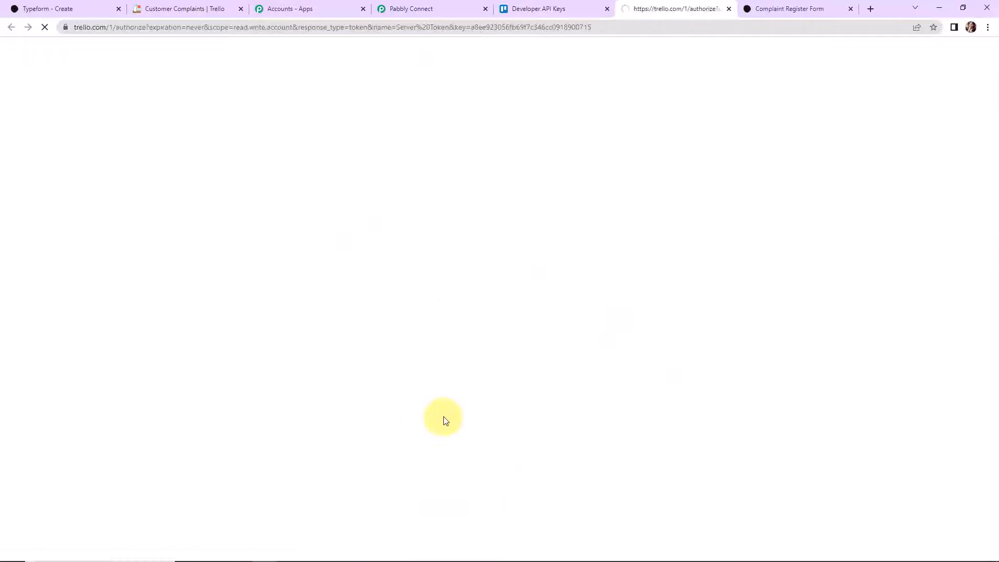
drag(457, 322, 569, 329)
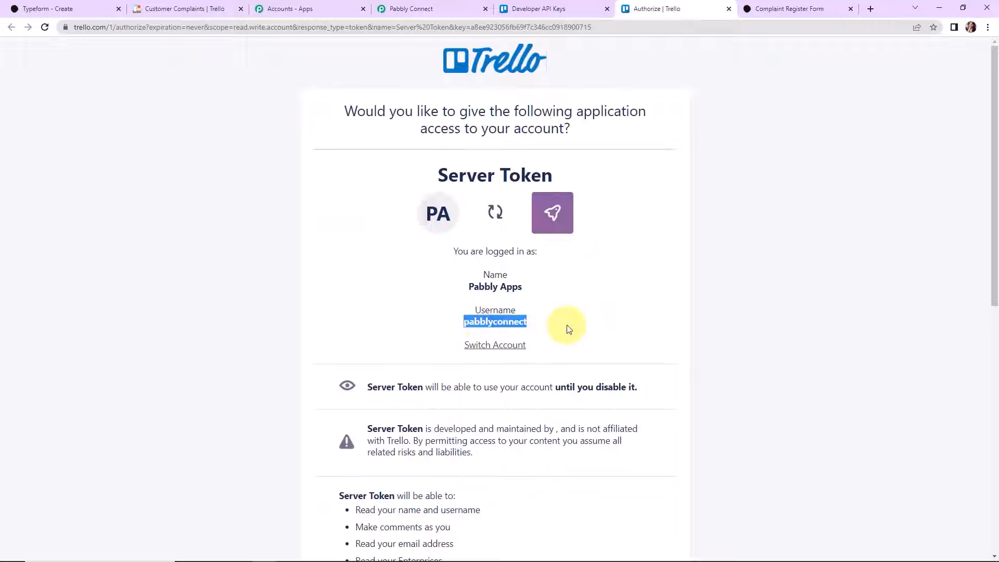
right_click(520, 323)
click(540, 335)
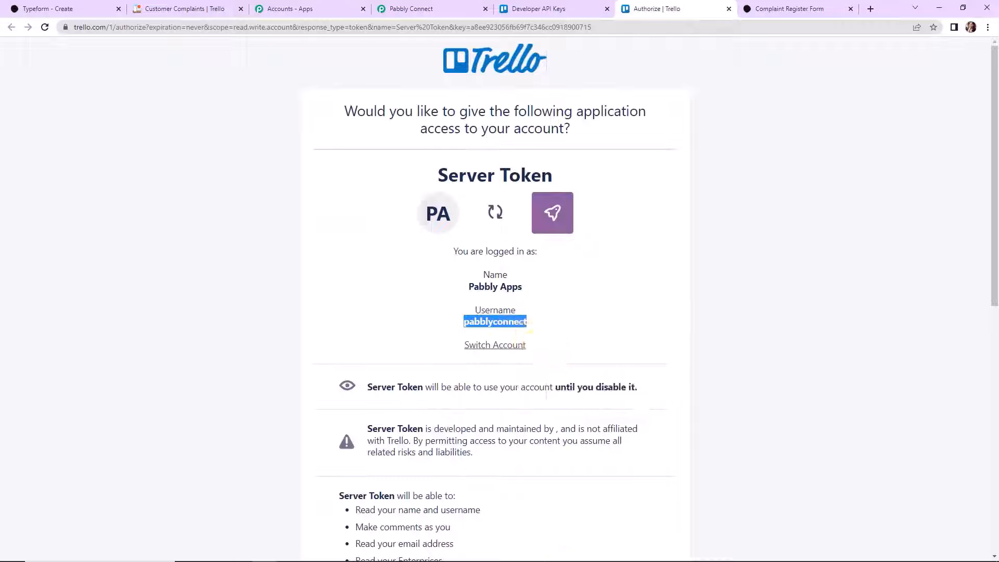
click(409, 7)
click(500, 203)
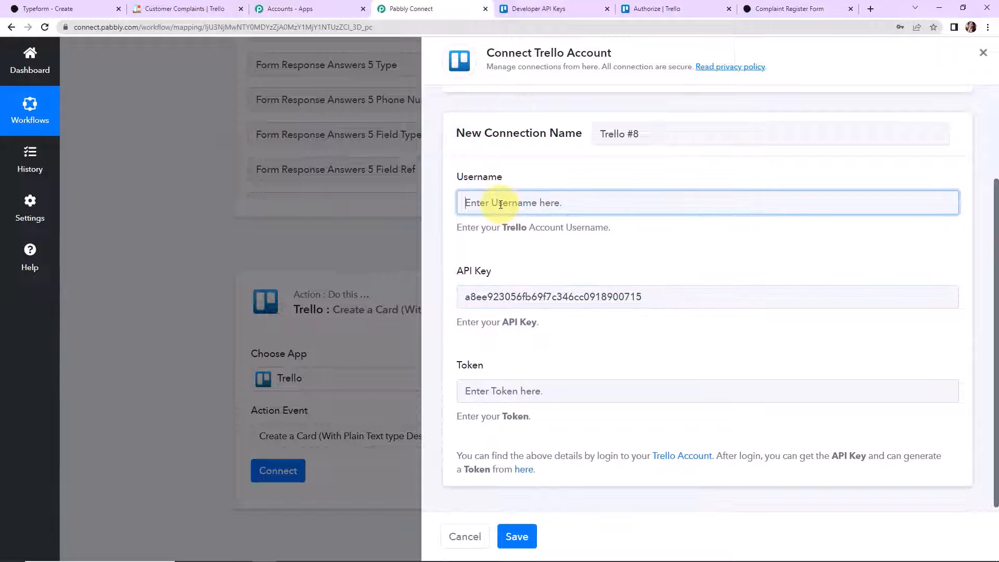
- Paste the generated server token into the Token field and save the Trello connection
click(666, 8)
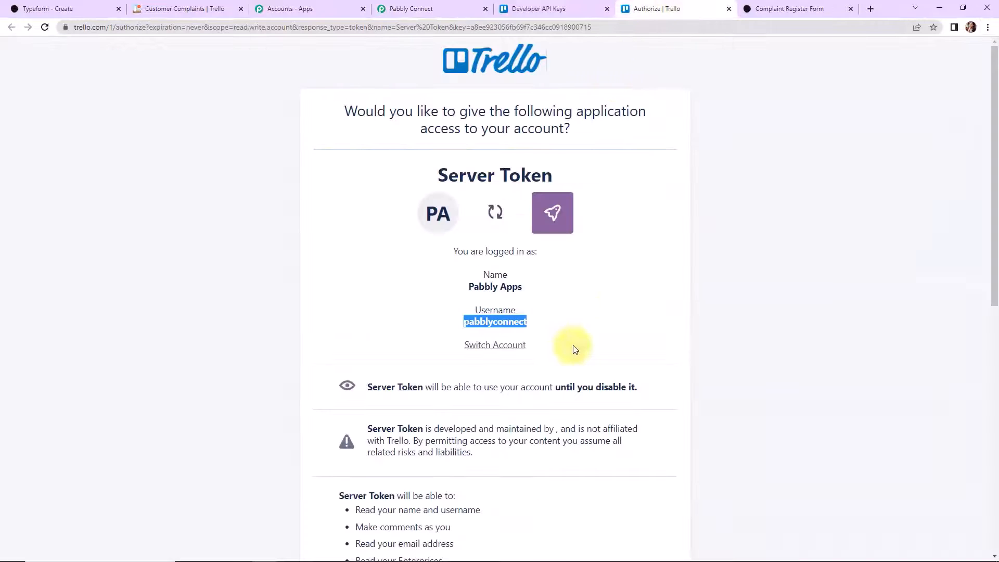
scroll(639, 299, down, 10)
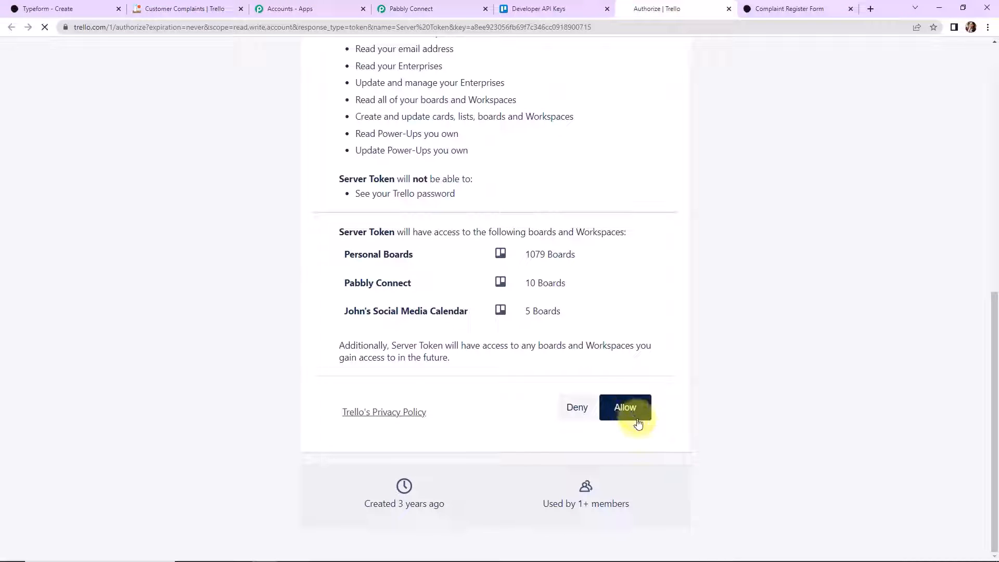
drag(324, 100, 606, 99)
right_click(599, 100)
click(621, 110)
click(411, 8)
click(509, 394)
key(ctrl+v)
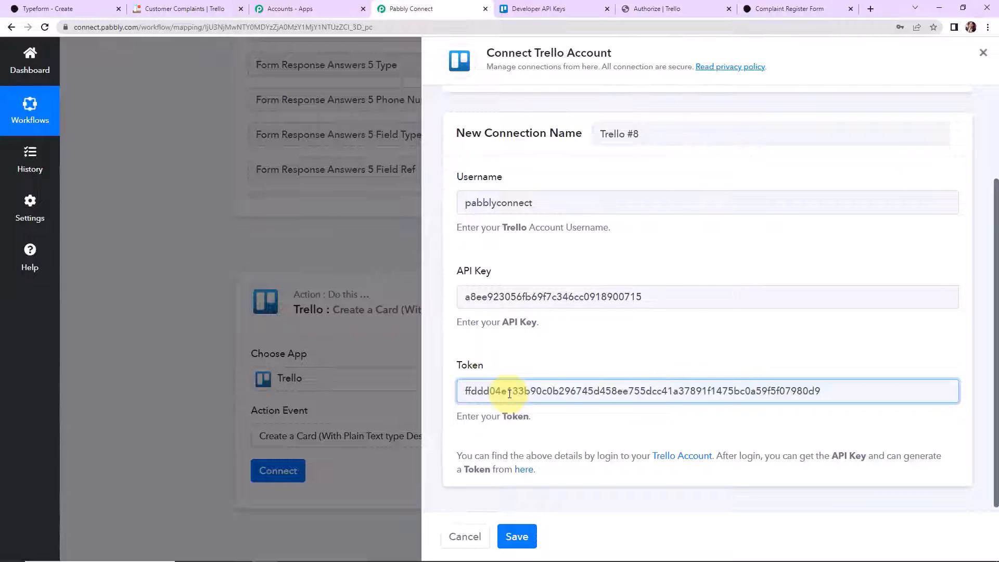
click(518, 538)
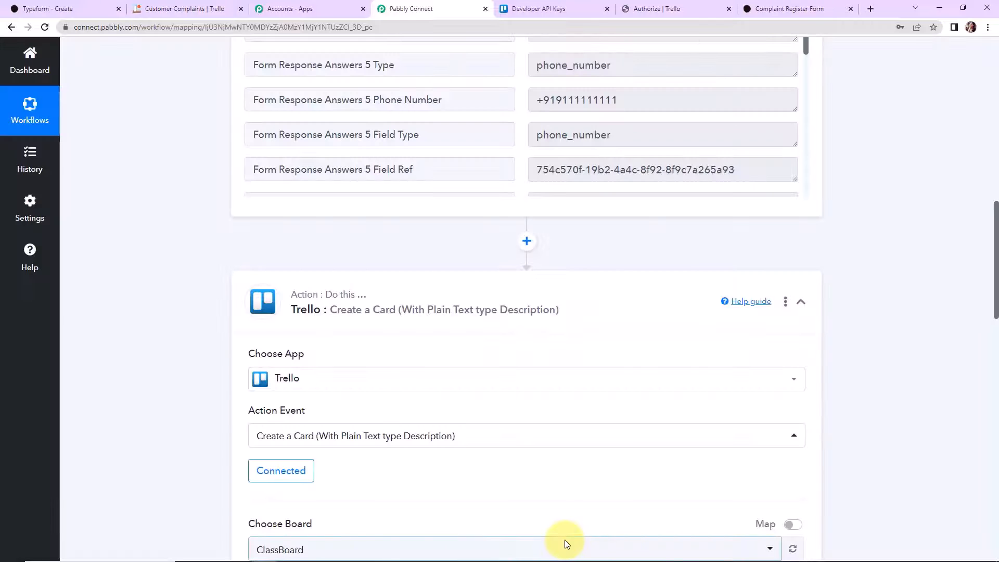
scroll(446, 435, down, 2)
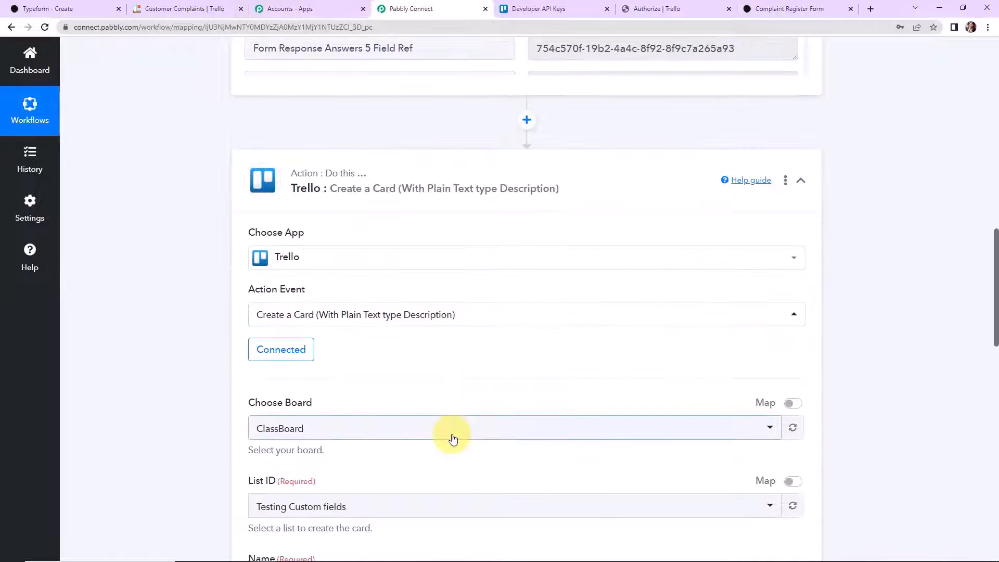
scroll(453, 438, down, 4)
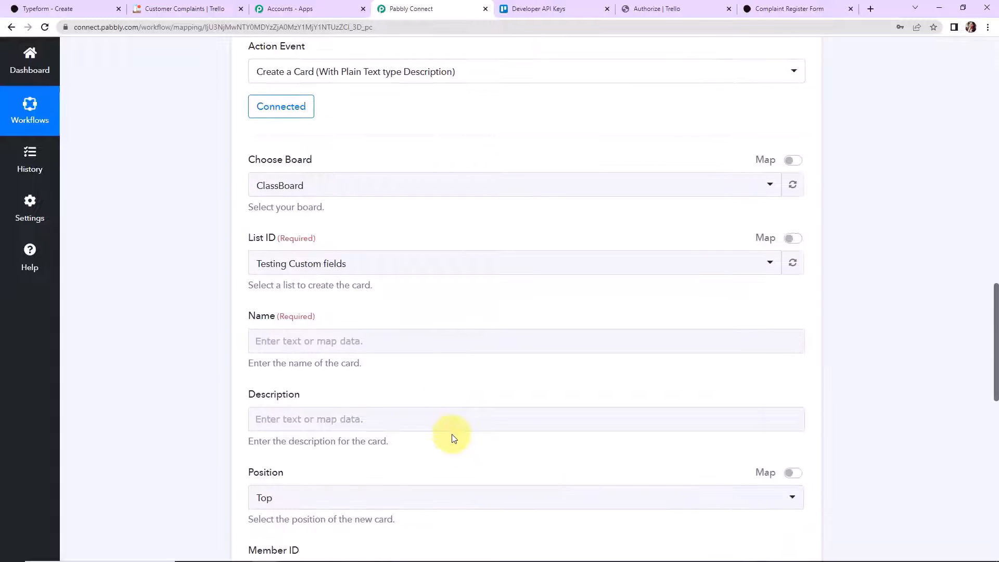
click(200, 7)
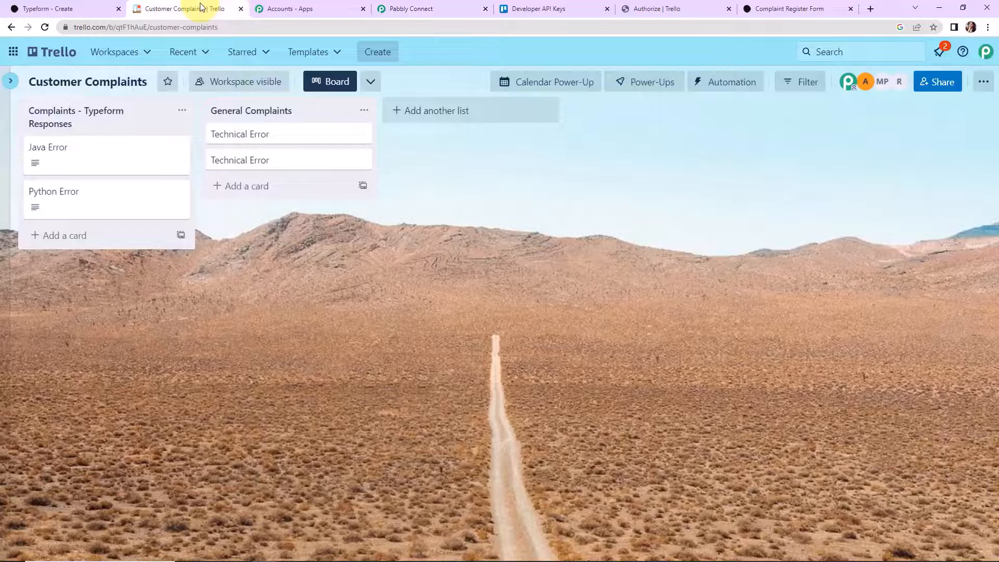
click(52, 51)
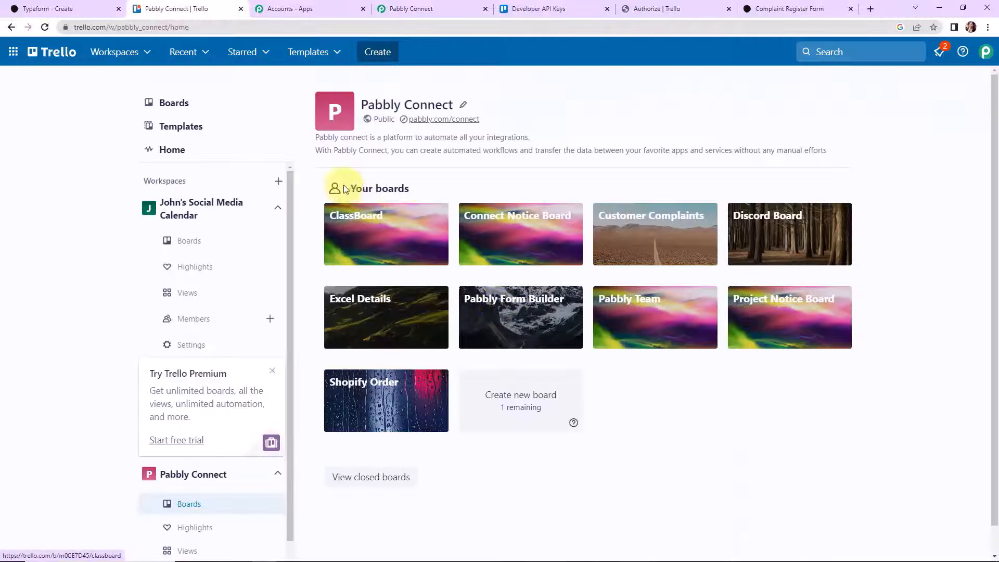
mouse_move(585, 556)
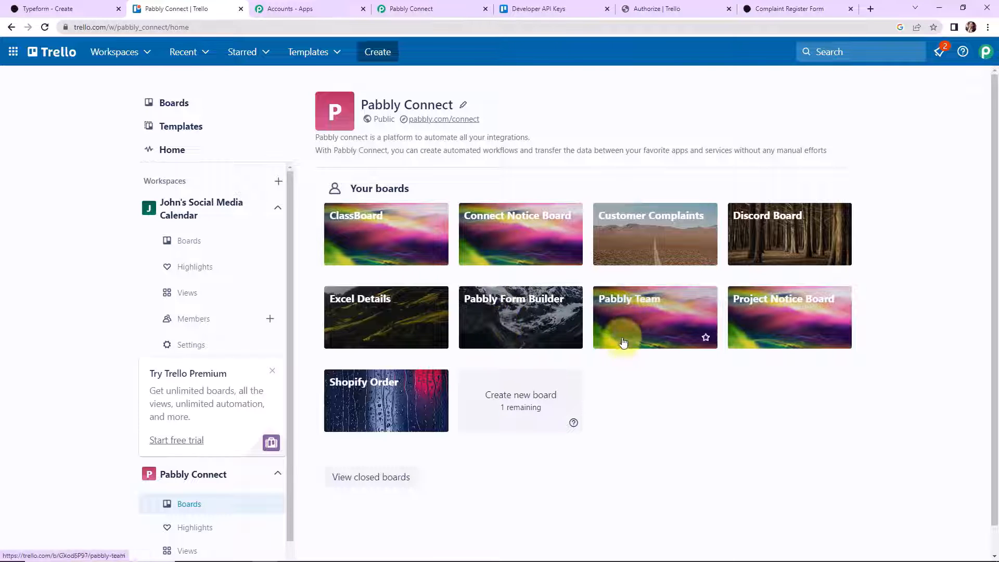
click(648, 235)
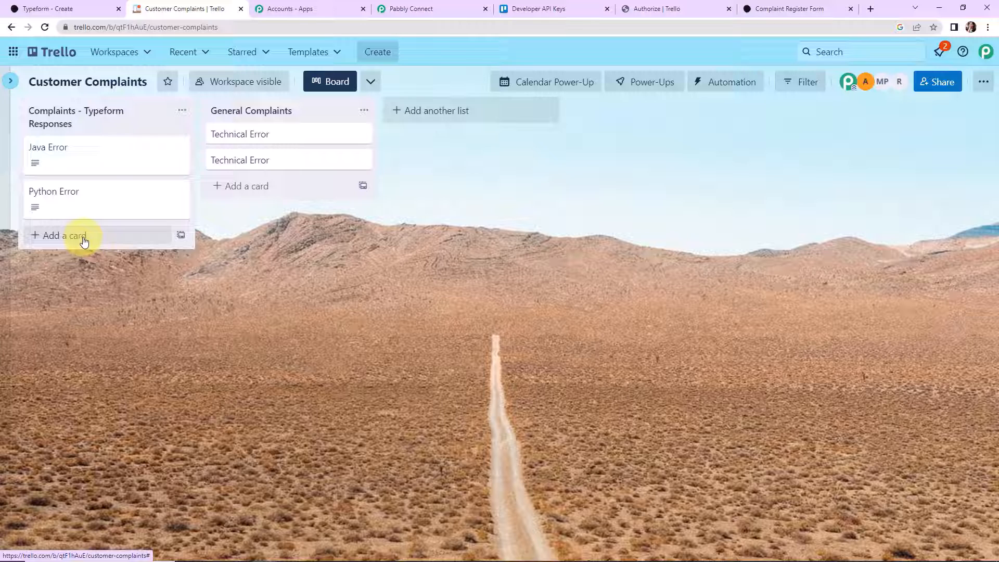
click(436, 7)
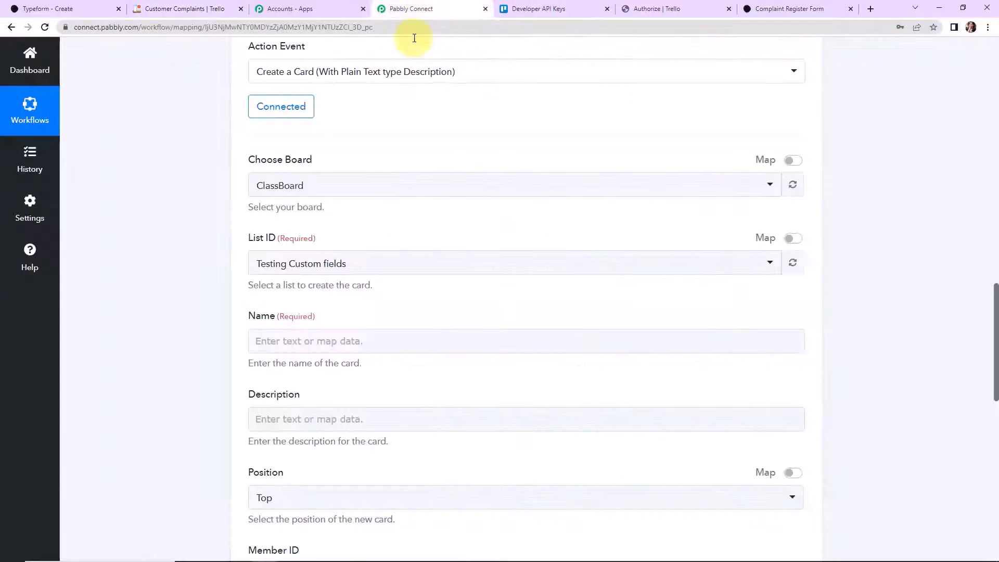
- Point the Trello card at the Customer Complaints board and its Complaints - Typeform Responses list
click(321, 180)
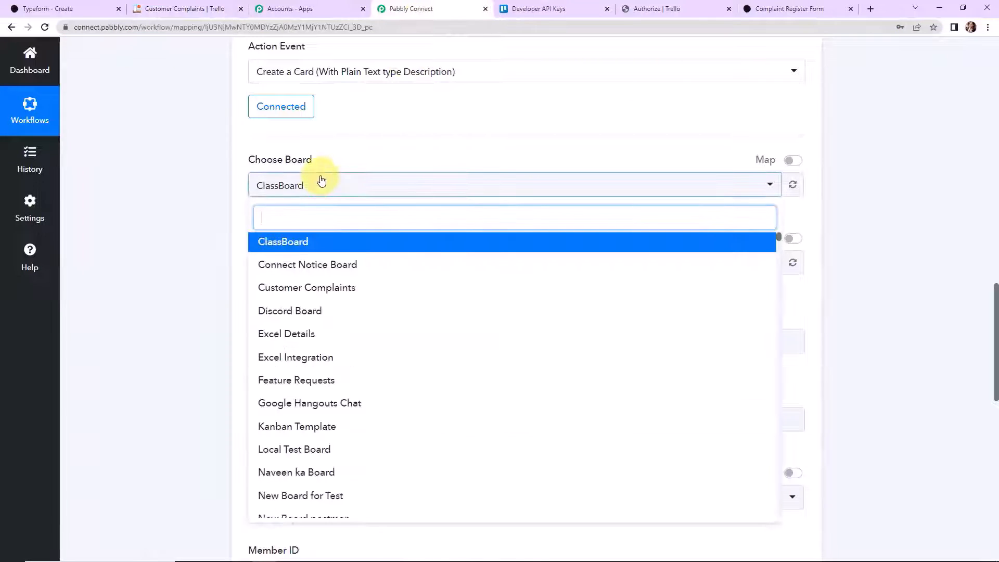
click(319, 287)
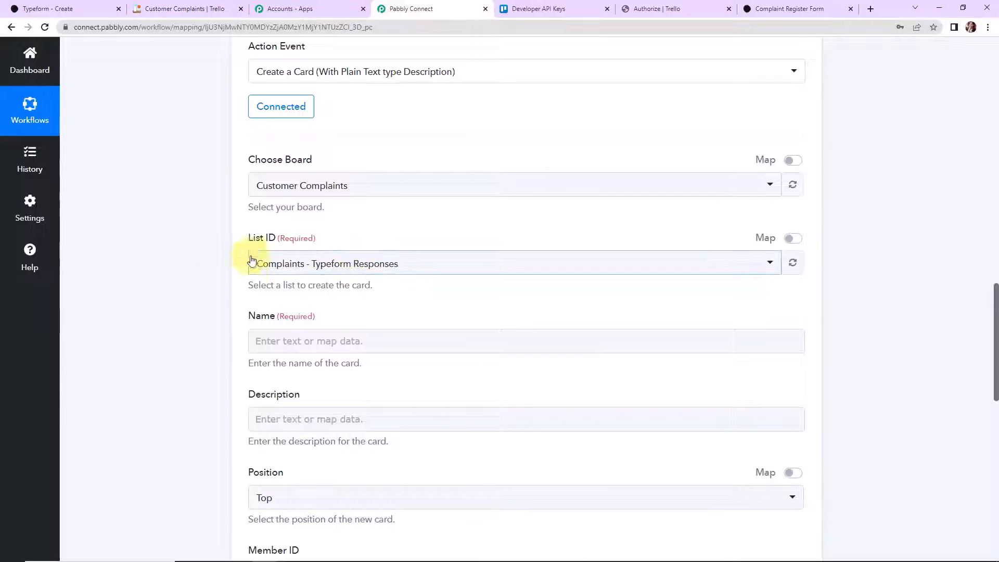
click(434, 266)
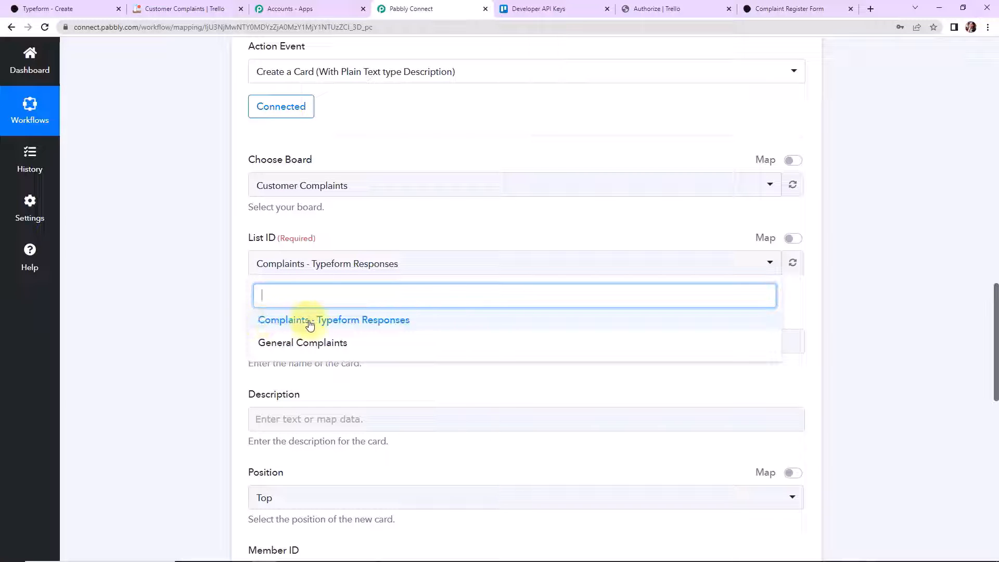
click(337, 320)
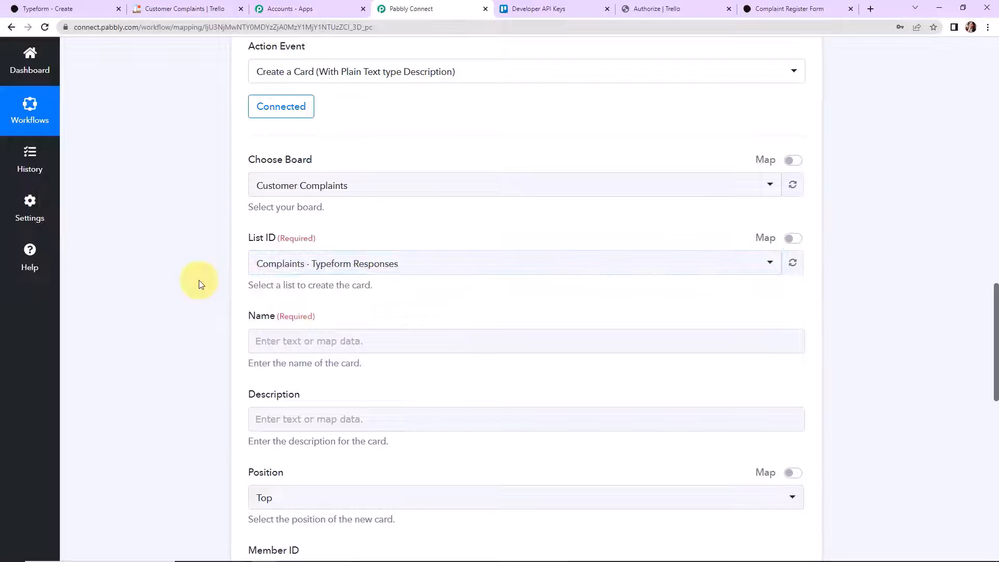
scroll(198, 280, down, 2)
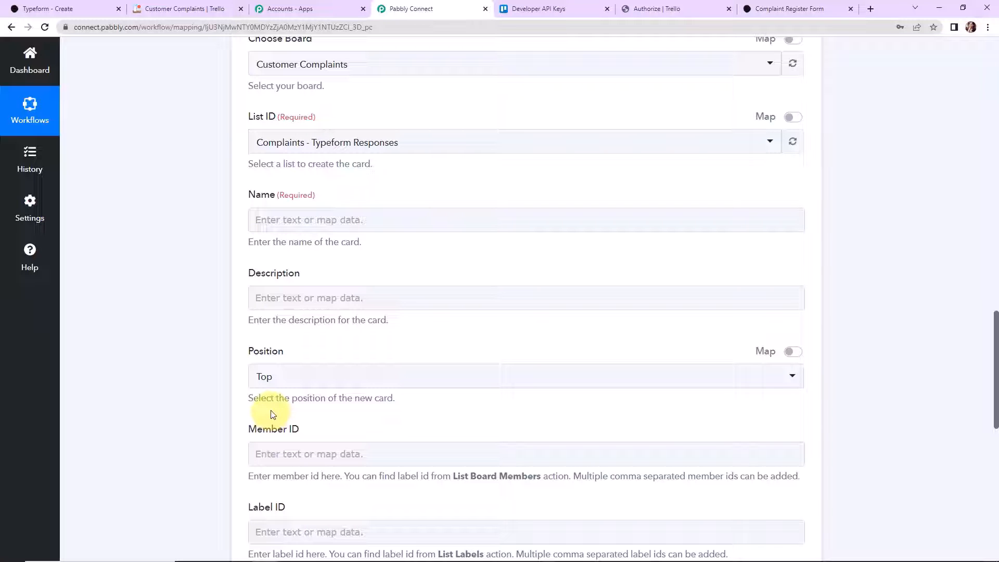
click(307, 220)
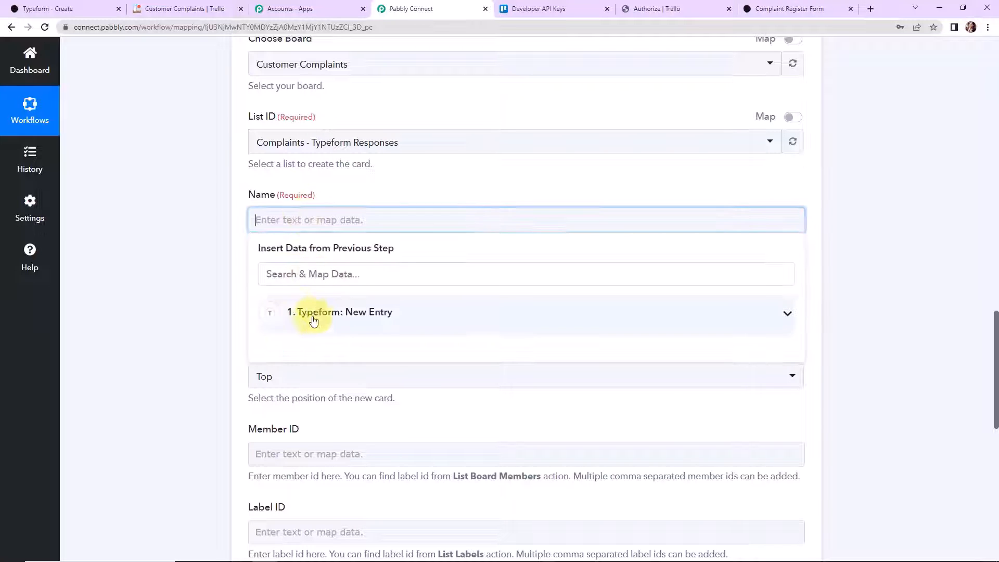
click(339, 314)
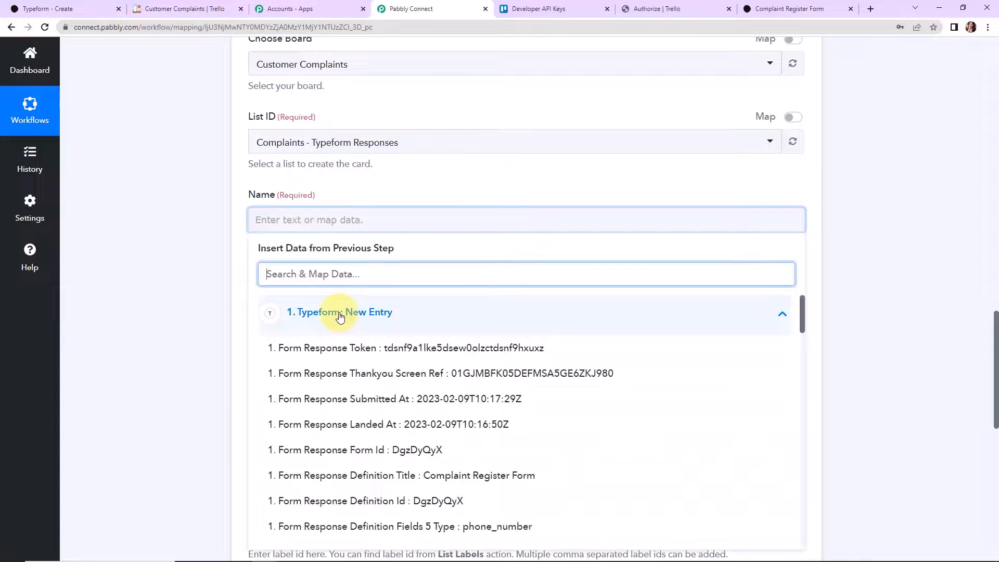
scroll(437, 416, down, 3)
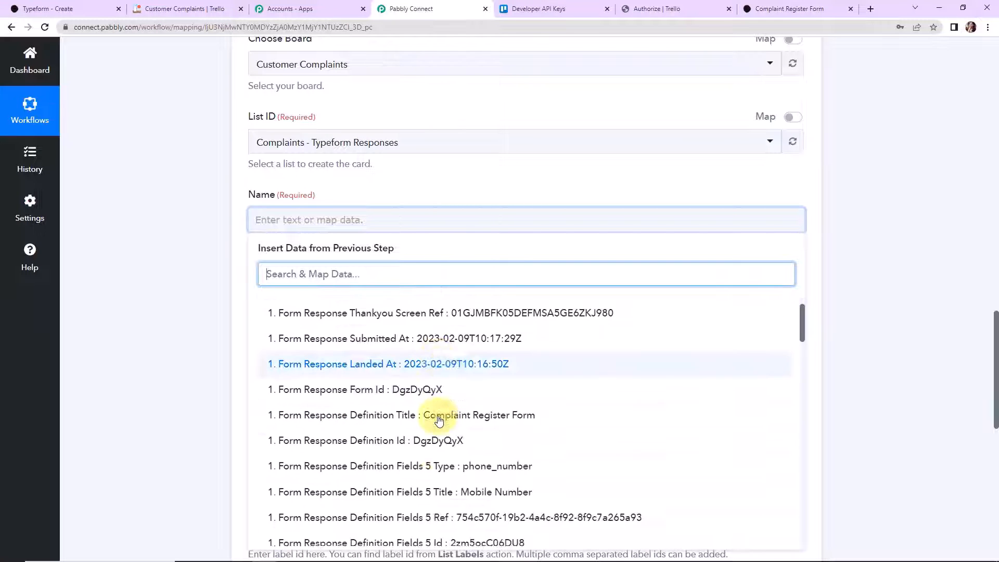
text(Api)
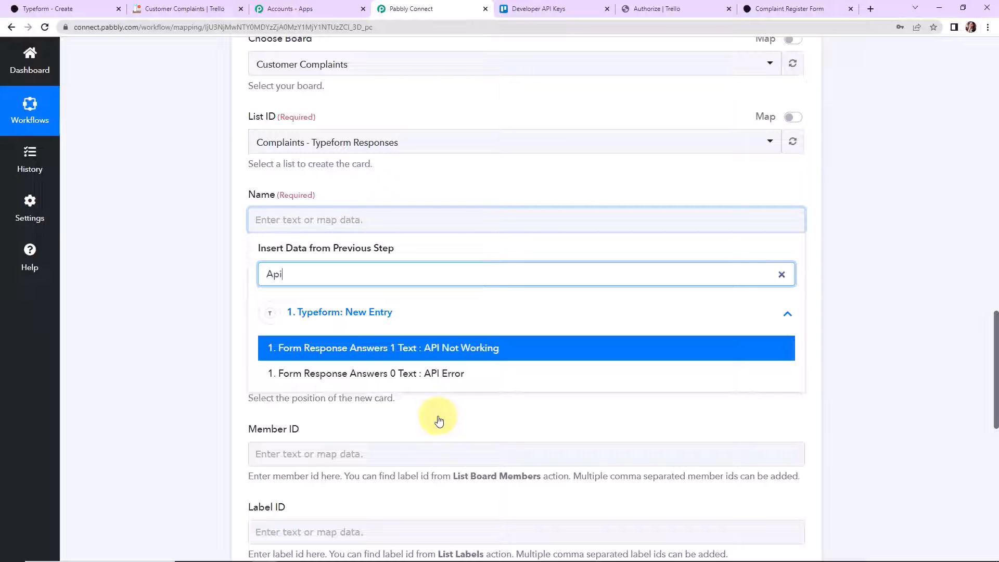
click(421, 374)
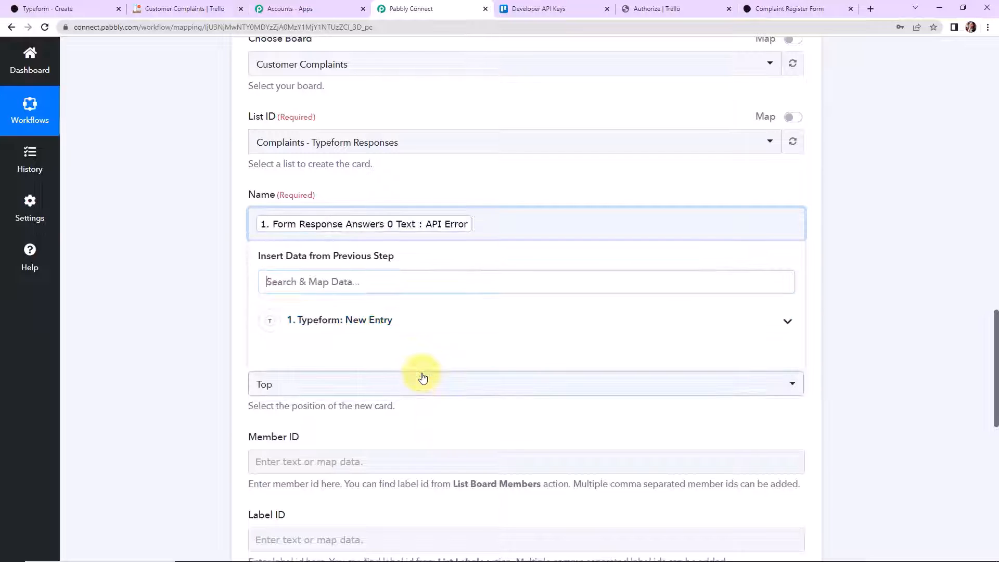
click(199, 290)
click(284, 306)
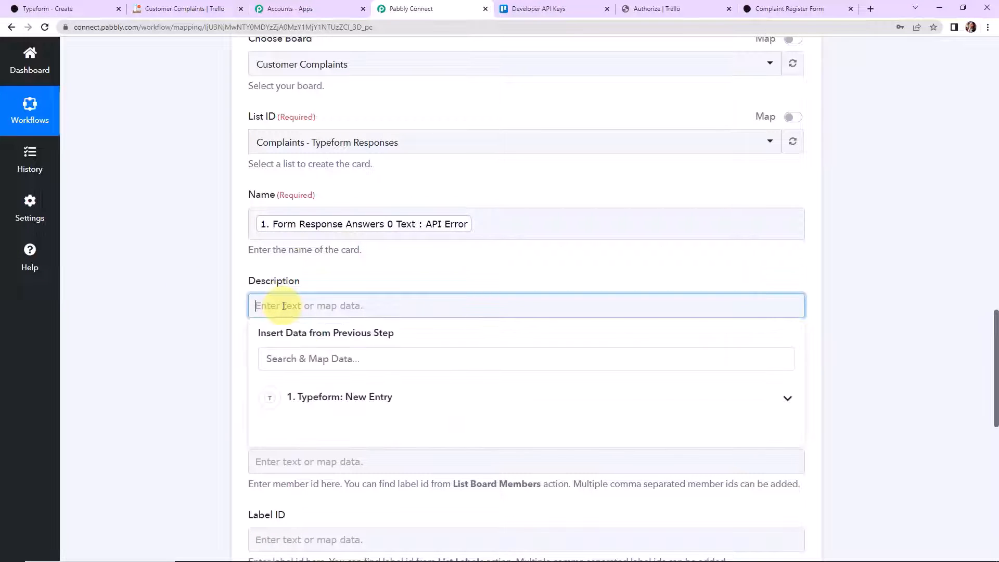
scroll(284, 306, down, 2)
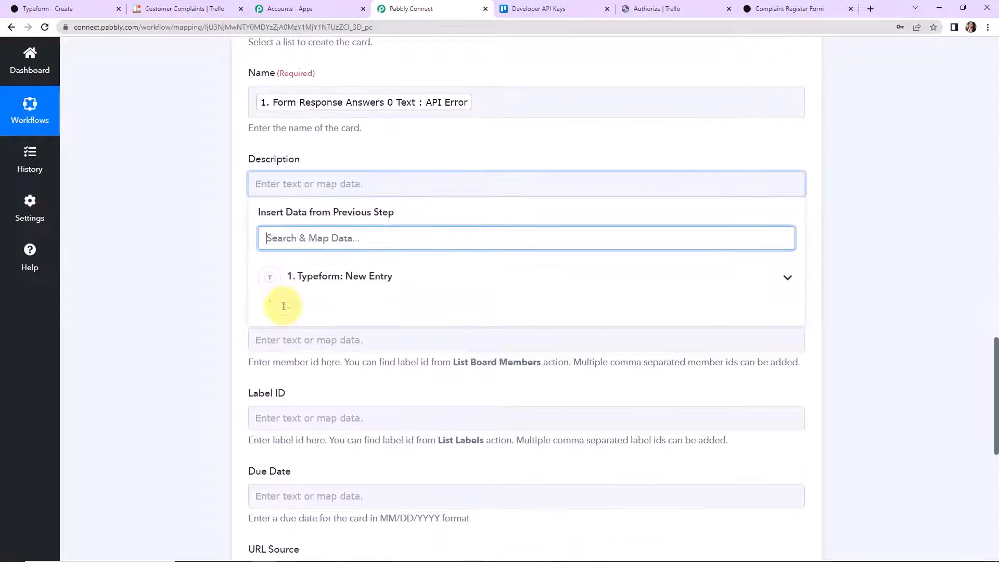
click(320, 278)
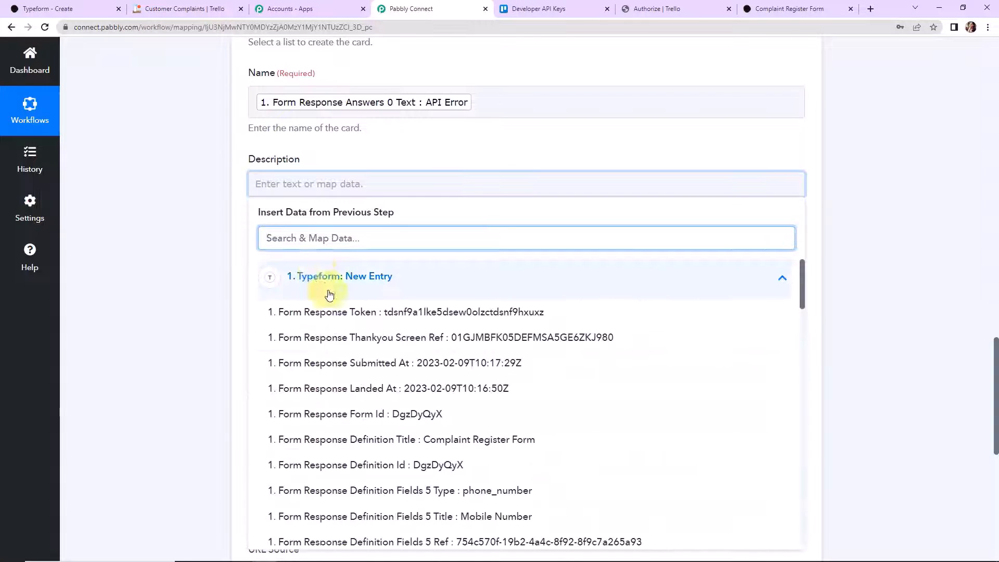
scroll(441, 436, down, 1)
scroll(442, 437, down, 10)
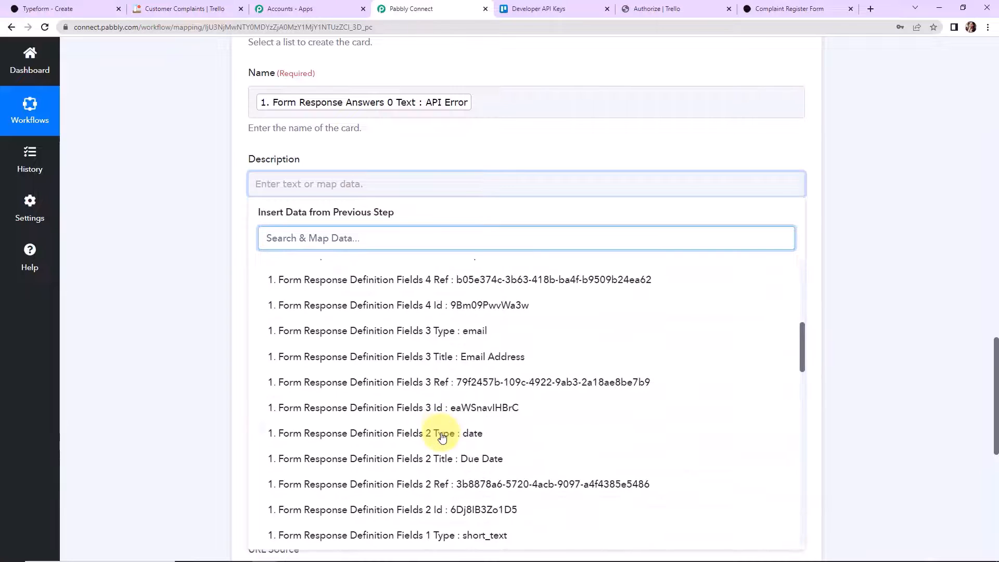
scroll(442, 437, down, 11)
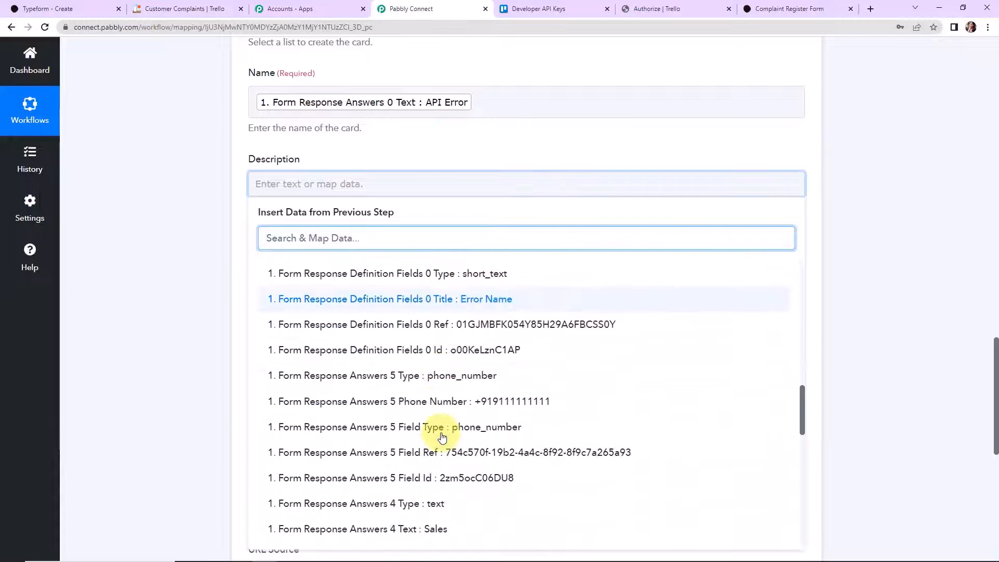
scroll(441, 437, down, 2)
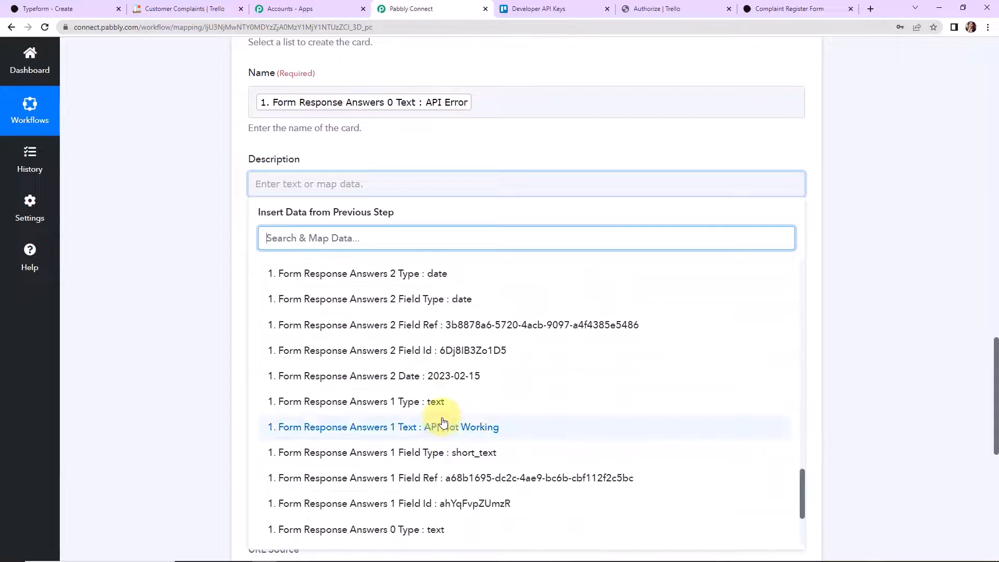
click(443, 370)
click(158, 281)
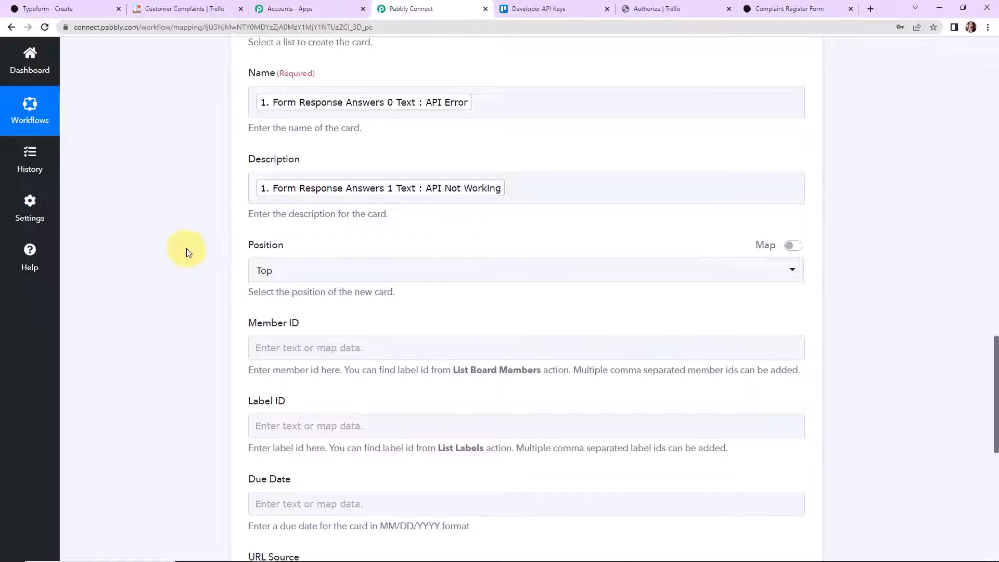
scroll(297, 149, down, 2)
click(275, 155)
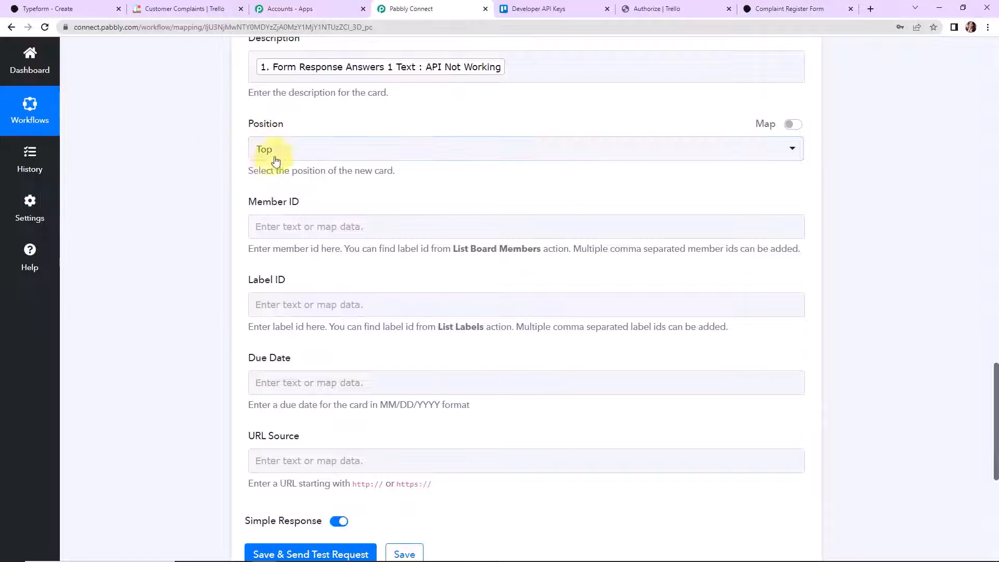
click(297, 149)
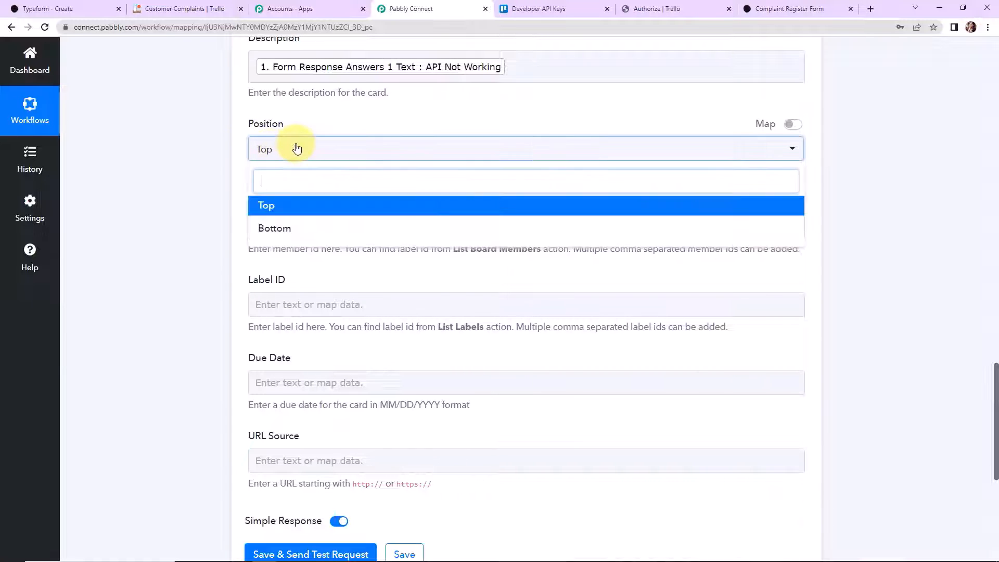
click(219, 165)
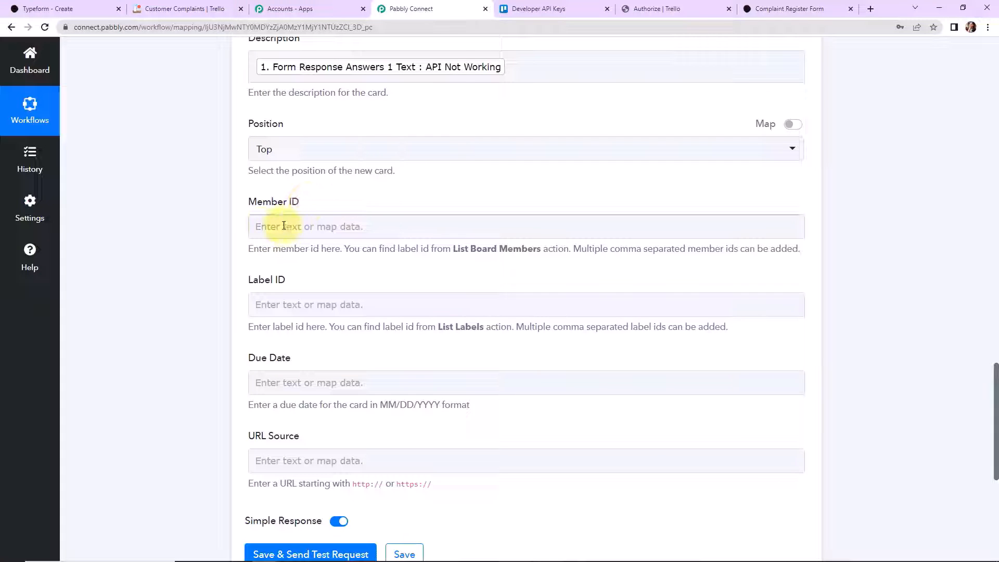
click(352, 226)
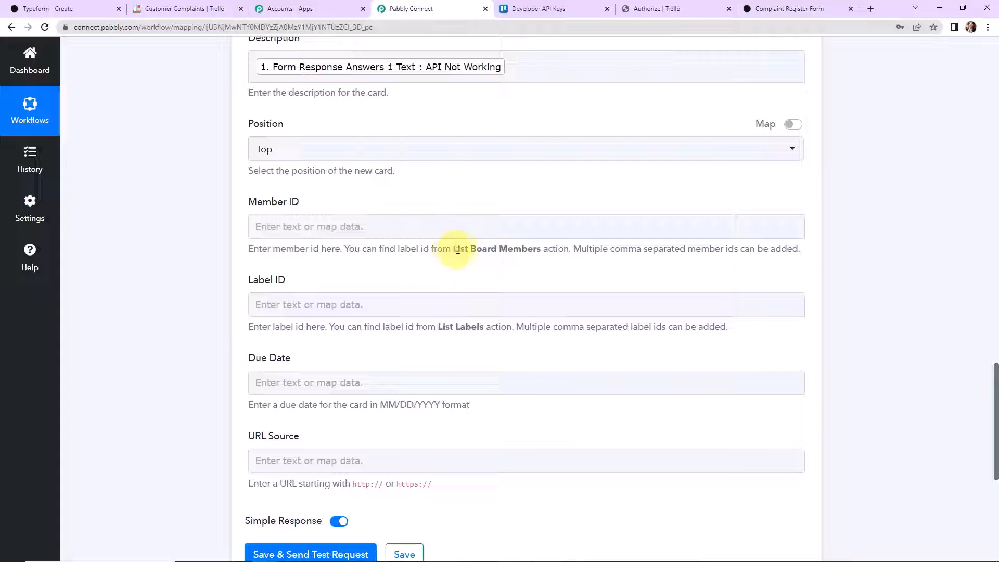
drag(451, 250, 541, 251)
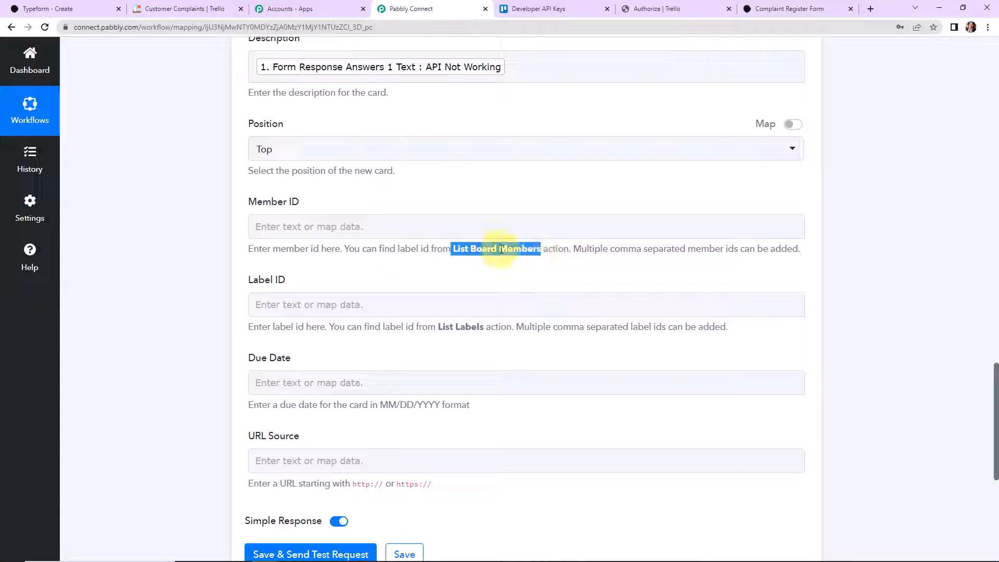
scroll(516, 259, down, 2)
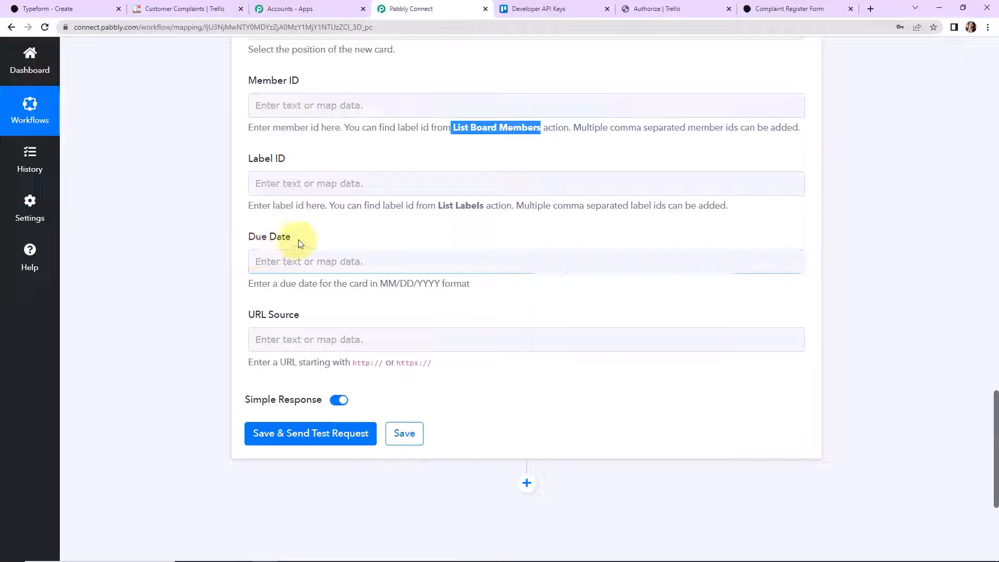
scroll(924, 234, up, 8)
scroll(924, 235, up, 8)
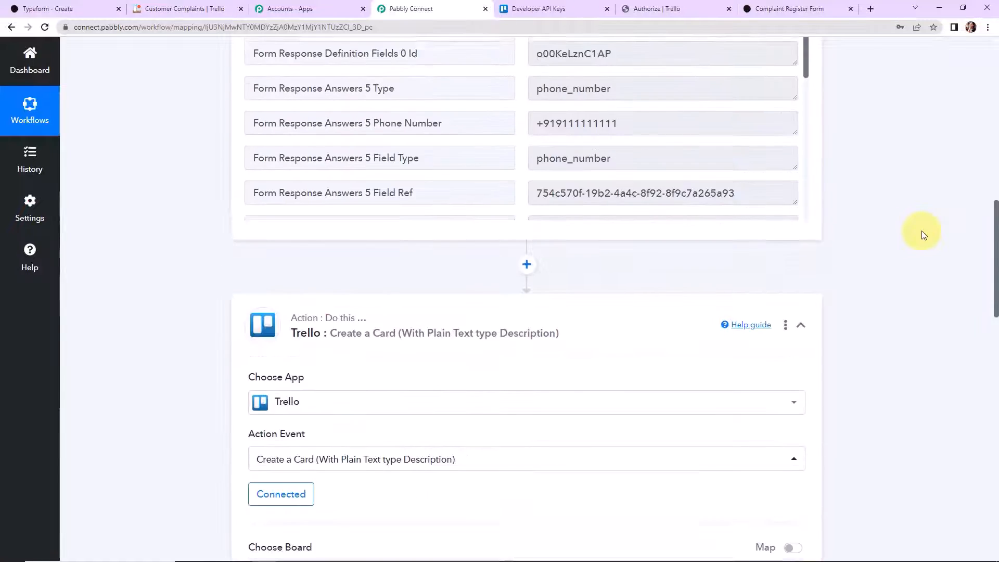
scroll(679, 225, up, 15)
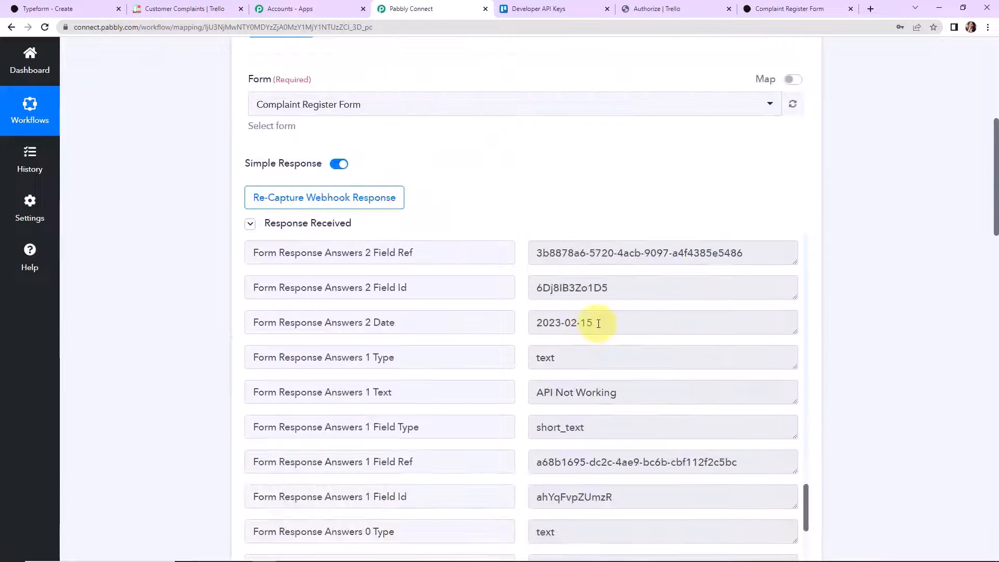
drag(599, 324, 533, 323)
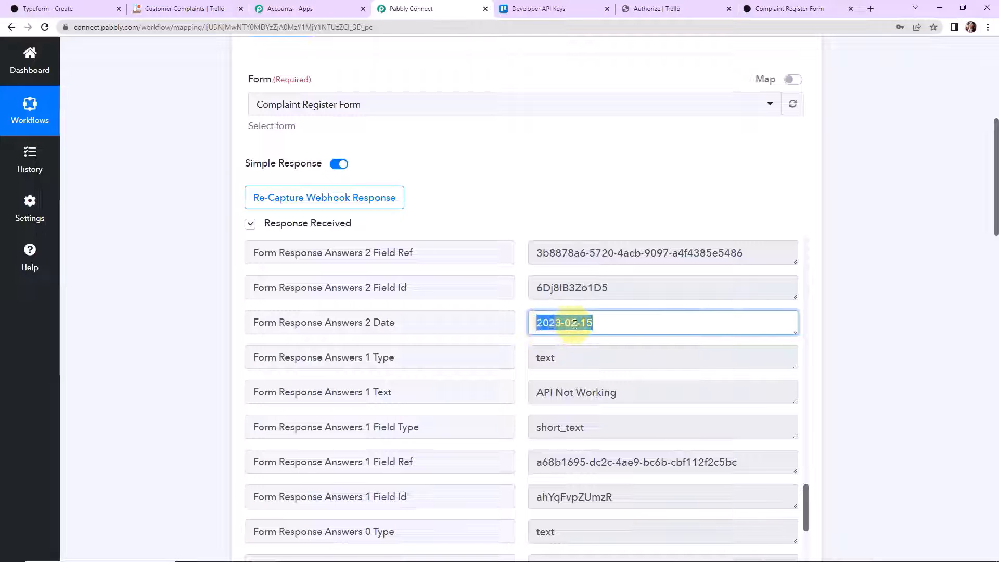
click(854, 289)
scroll(854, 290, down, 20)
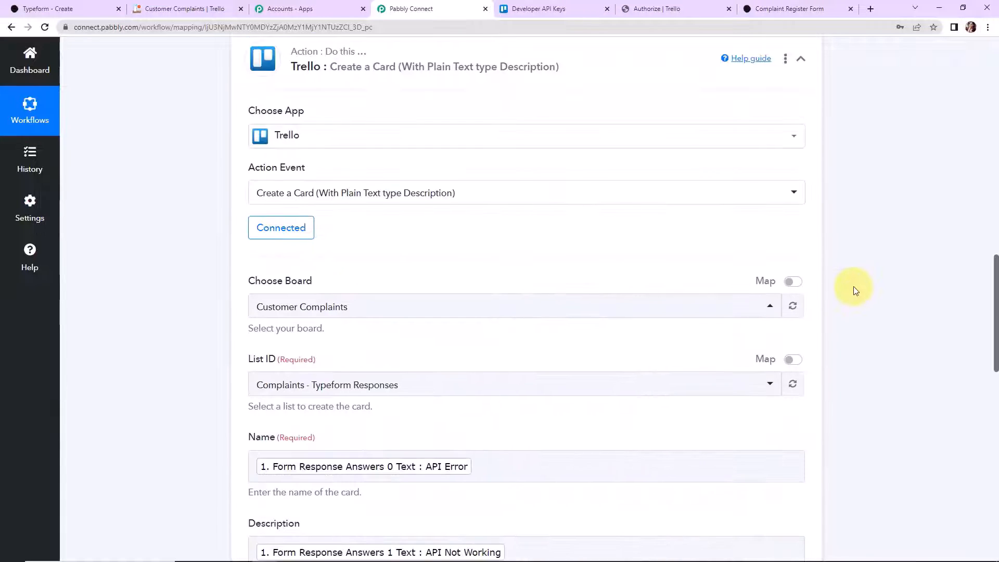
scroll(854, 290, down, 2)
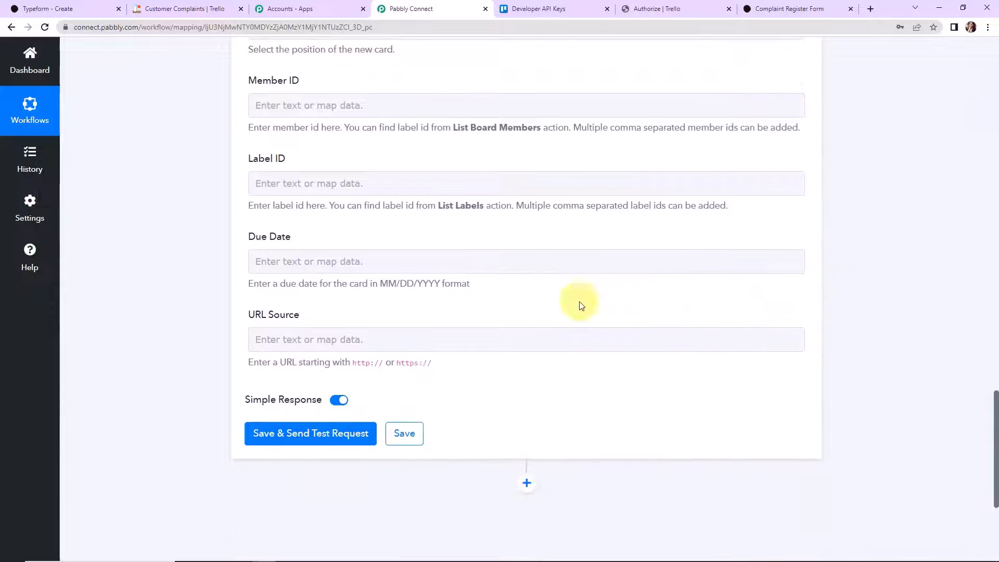
drag(396, 285, 442, 288)
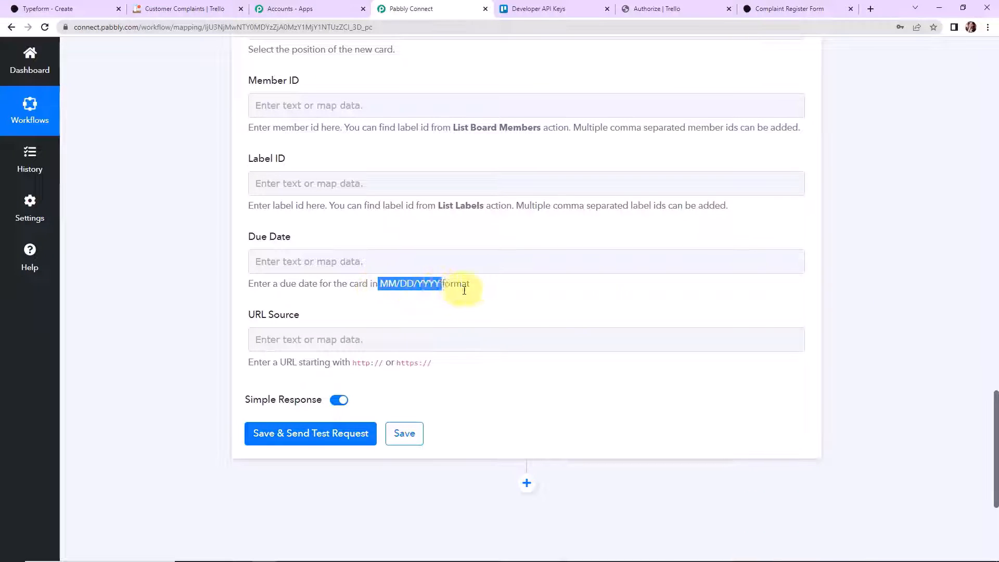
scroll(893, 255, up, 15)
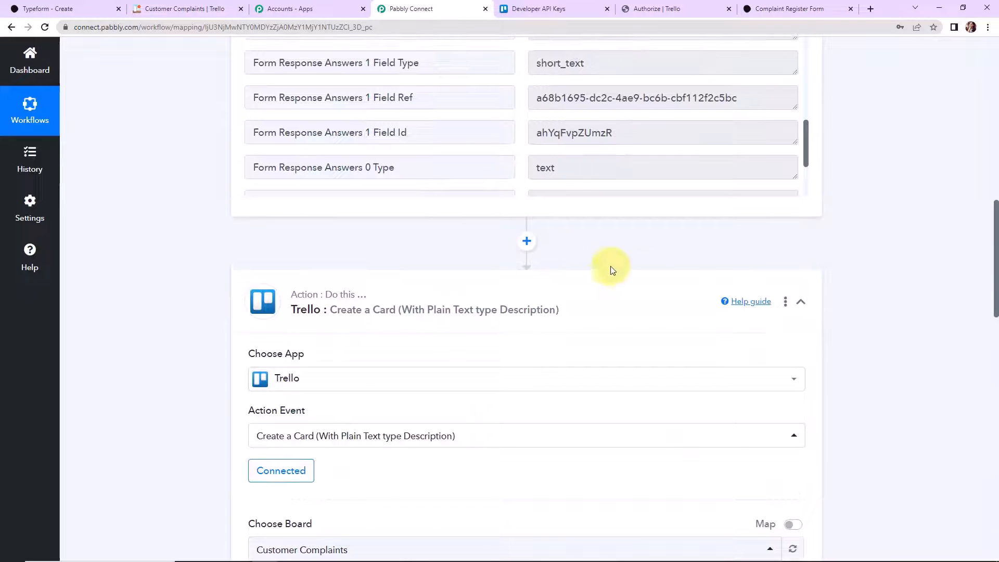
- Insert a Date/Time Formatter step with the Format Date Only action before Trello
click(527, 242)
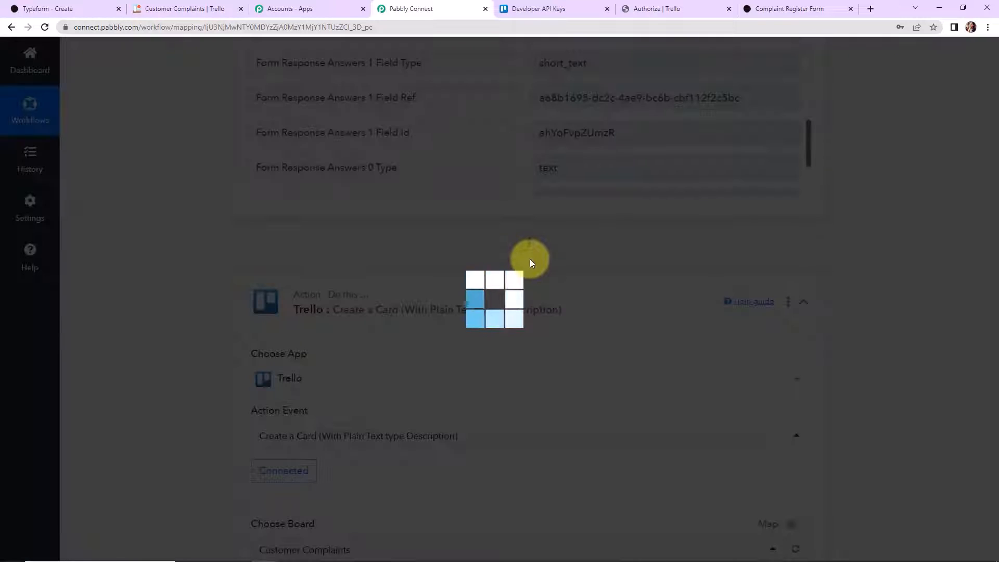
click(329, 385)
text(date)
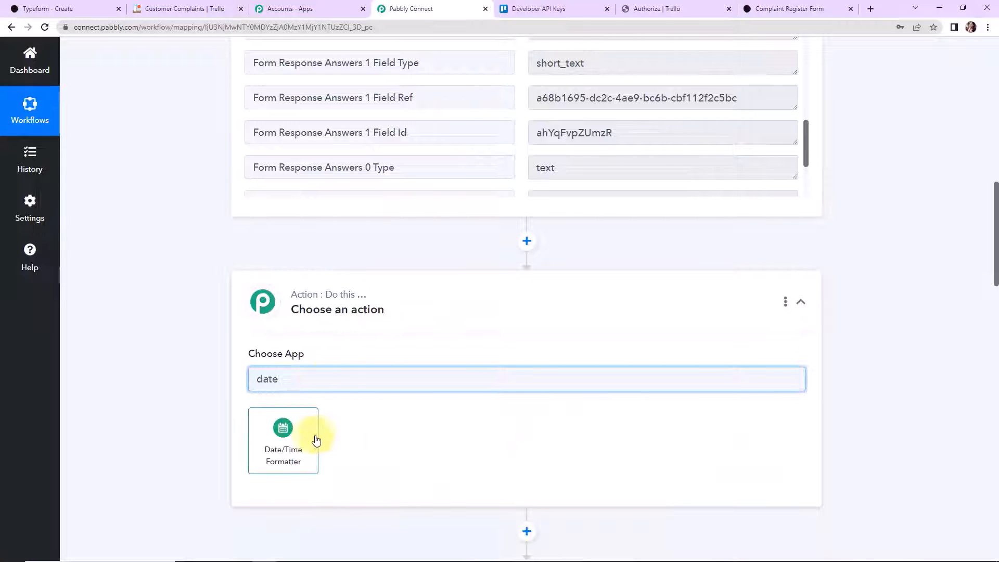
click(320, 441)
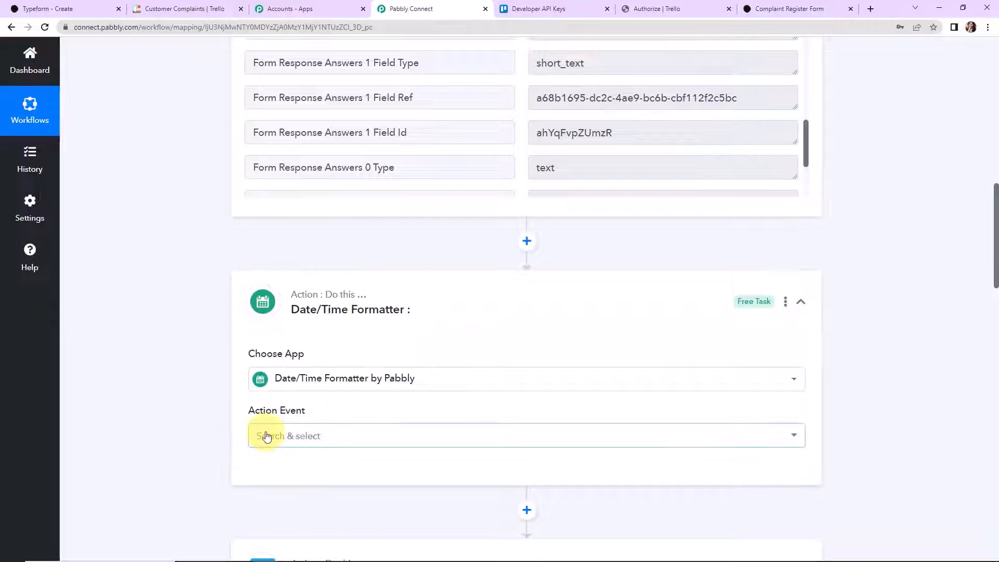
click(266, 436)
click(298, 223)
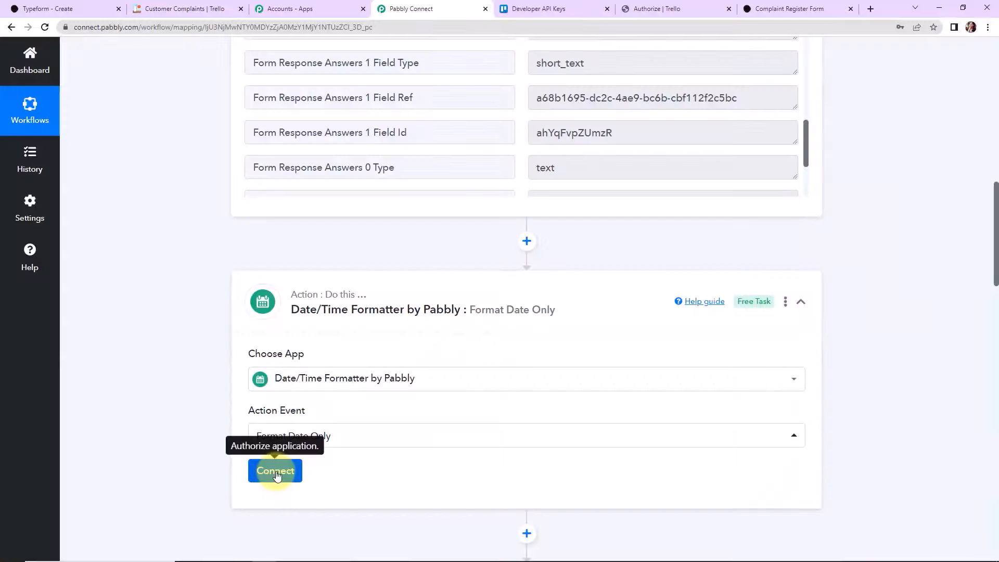
click(275, 472)
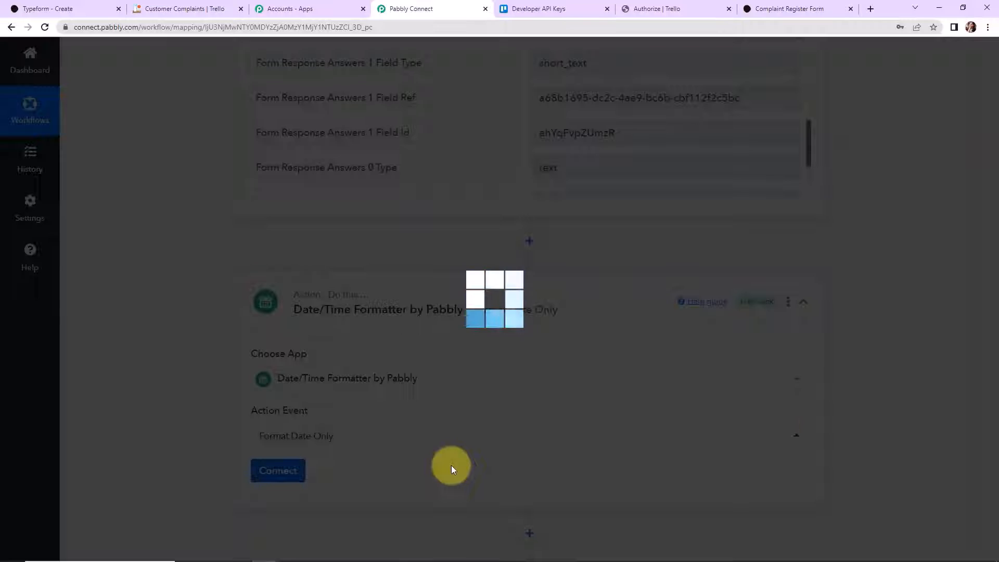
- Map the Typeform entry's Answers 2 Date into the Date field
scroll(907, 388, down, 6)
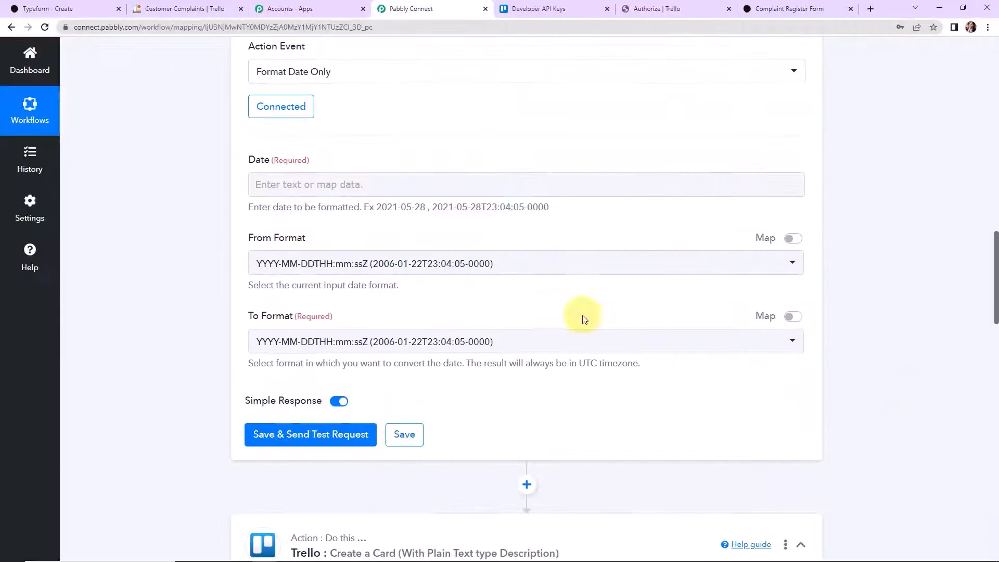
click(306, 180)
click(339, 283)
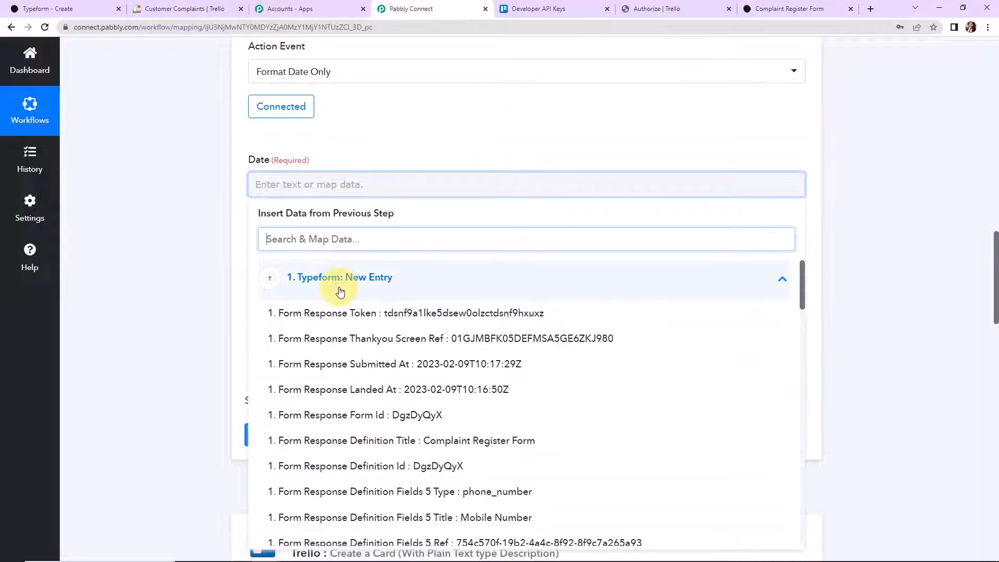
scroll(382, 384, down, 1)
scroll(381, 385, down, 15)
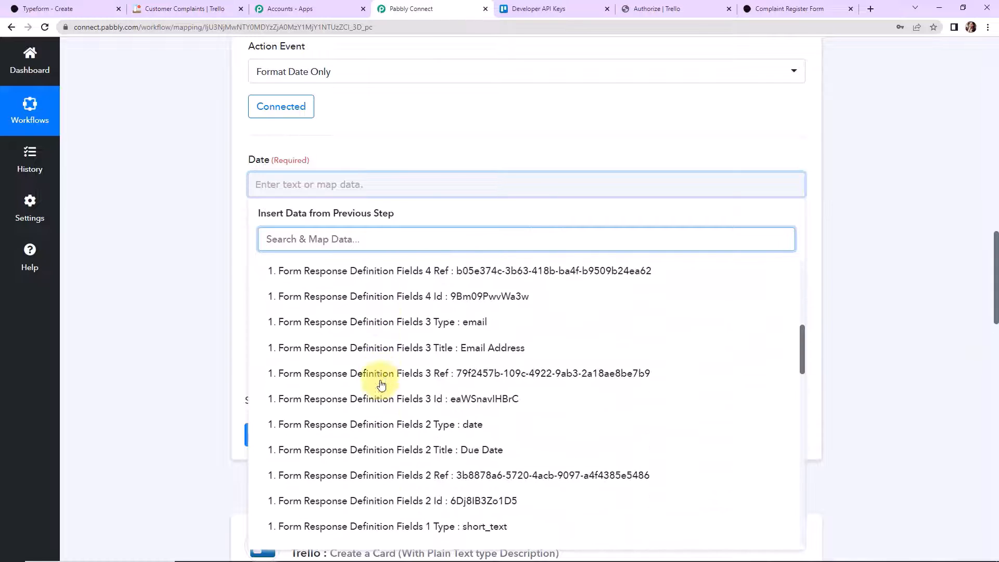
click(400, 379)
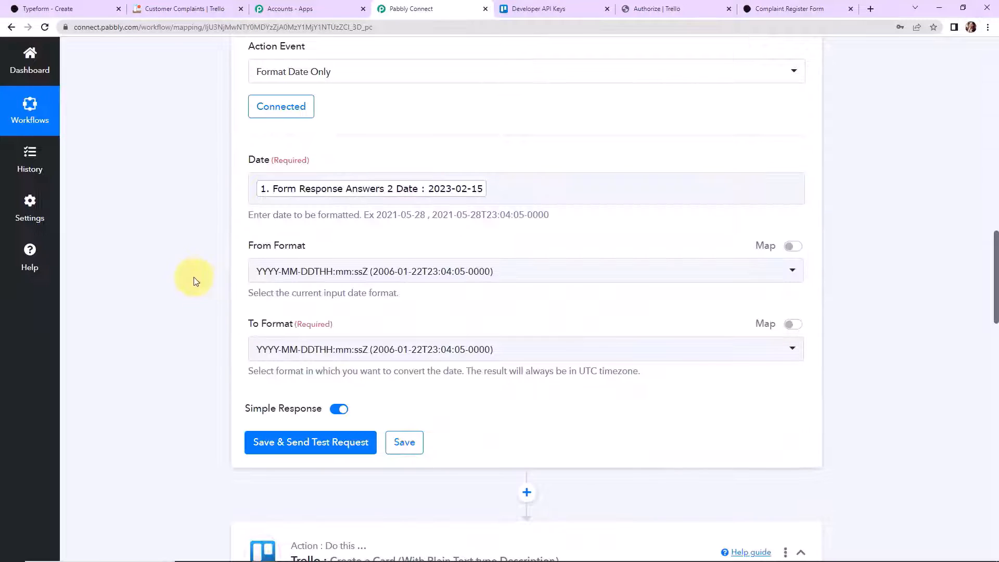
- Convert from YYYY-MM-DD to MM/DD/YYYY and test it, returning 02/15/2023
click(326, 280)
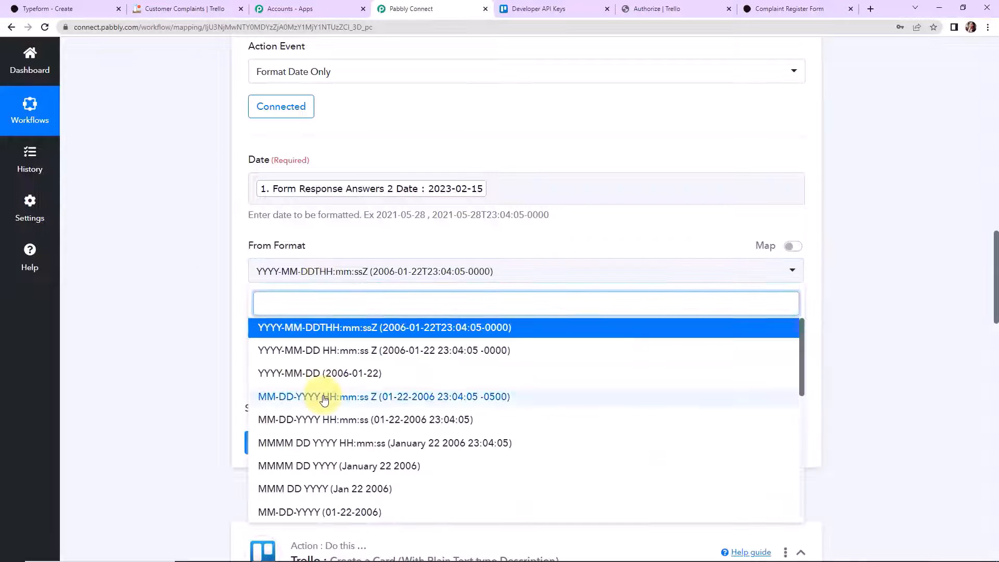
click(302, 374)
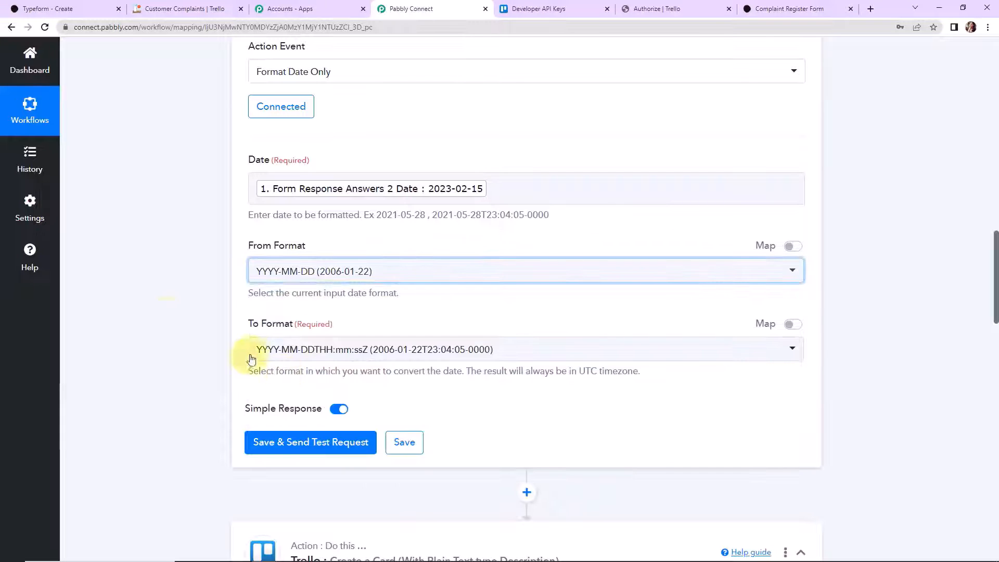
click(307, 348)
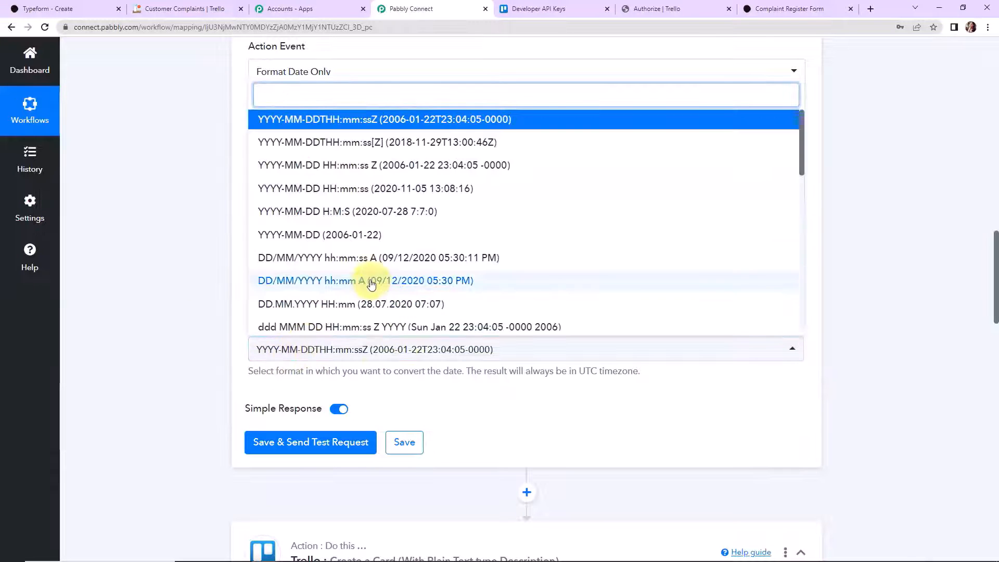
scroll(359, 281, down, 3)
scroll(362, 284, down, 2)
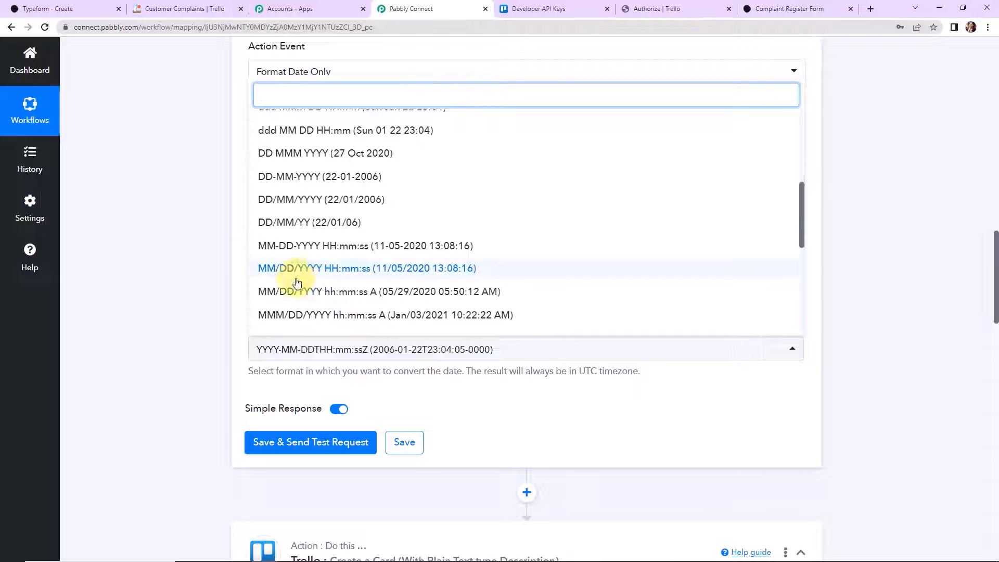
scroll(274, 276, down, 4)
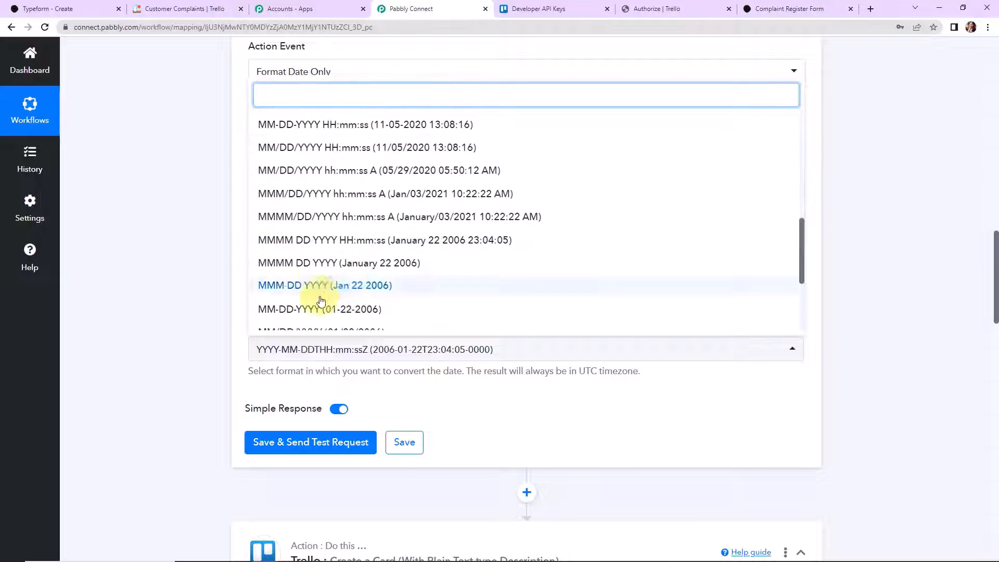
click(290, 324)
click(333, 442)
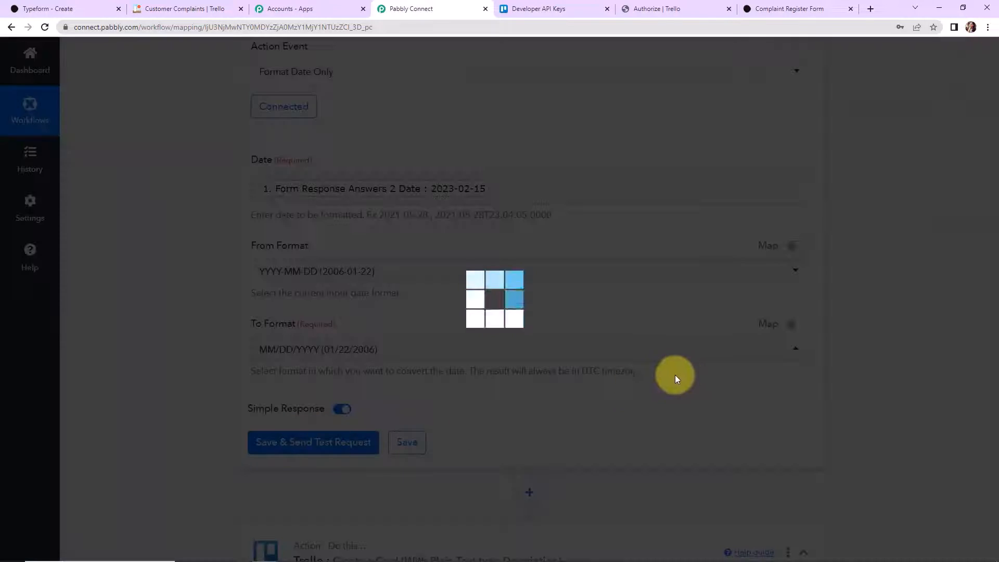
scroll(865, 392, down, 2)
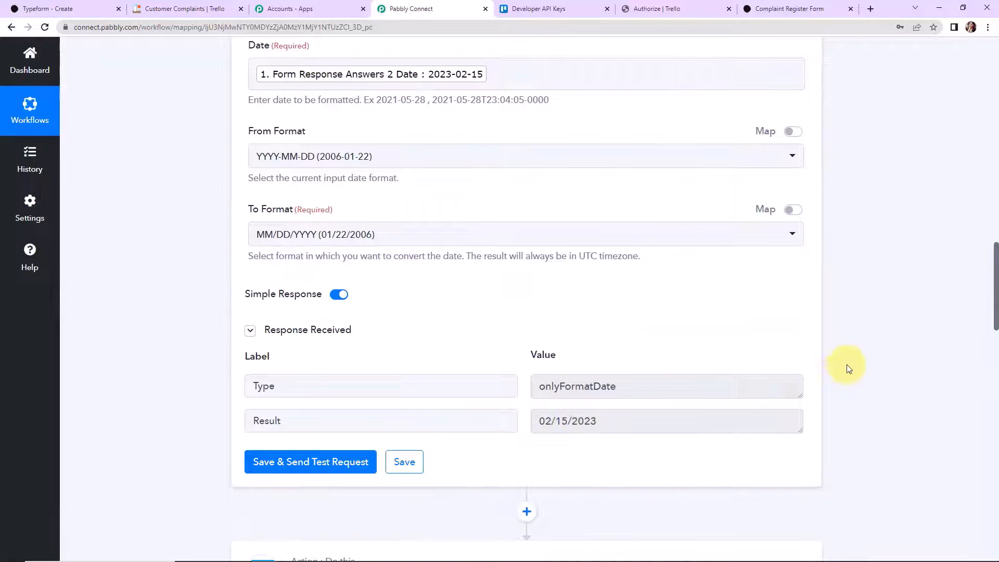
scroll(861, 357, down, 8)
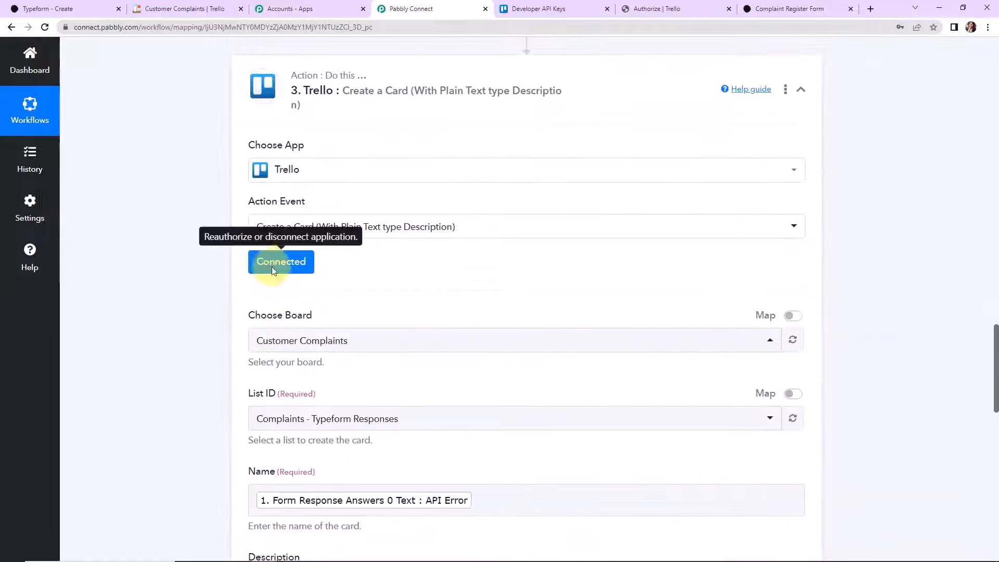
- Reauthorize and save the Trello account connection
click(281, 261)
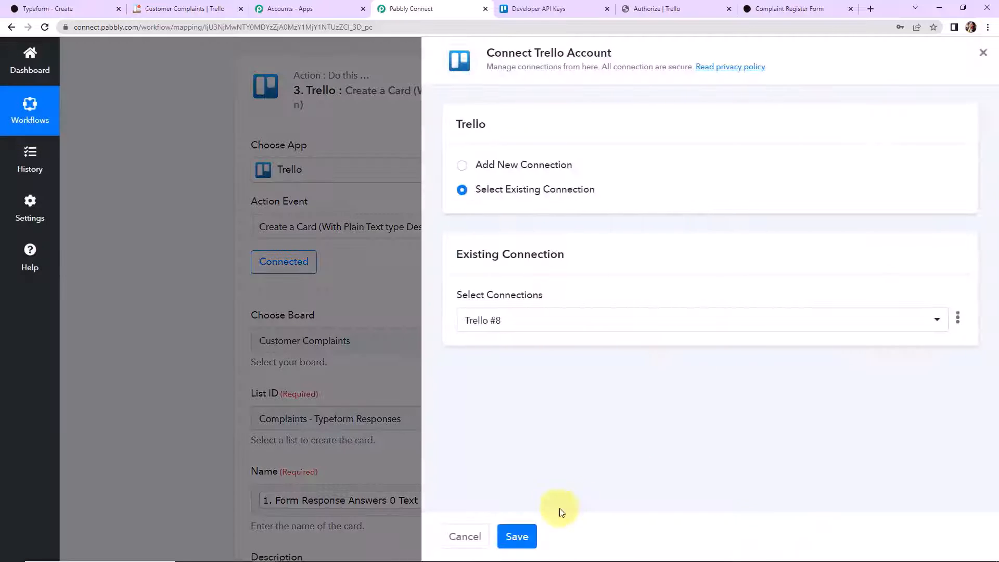
click(517, 536)
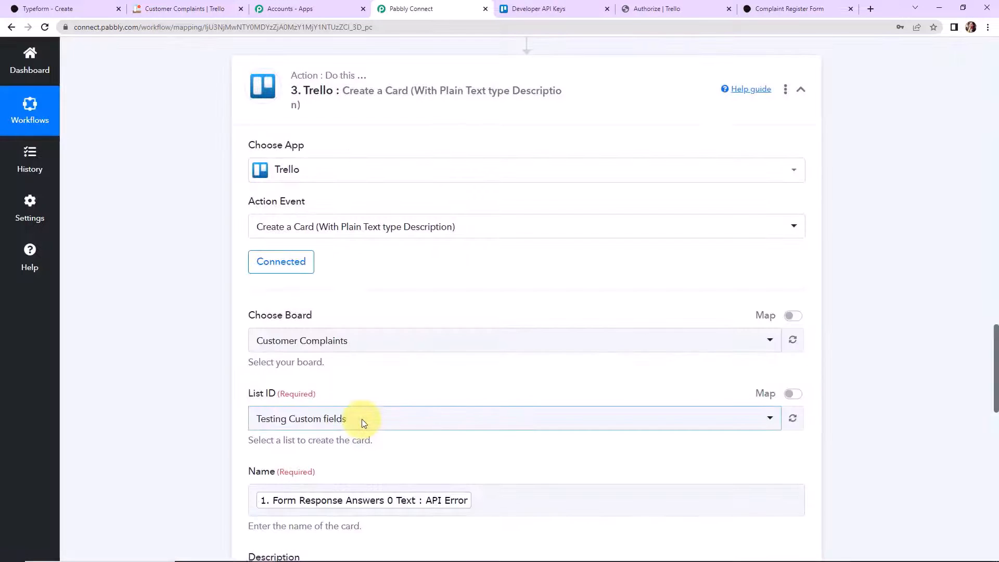
scroll(471, 439, down, 5)
scroll(479, 437, down, 7)
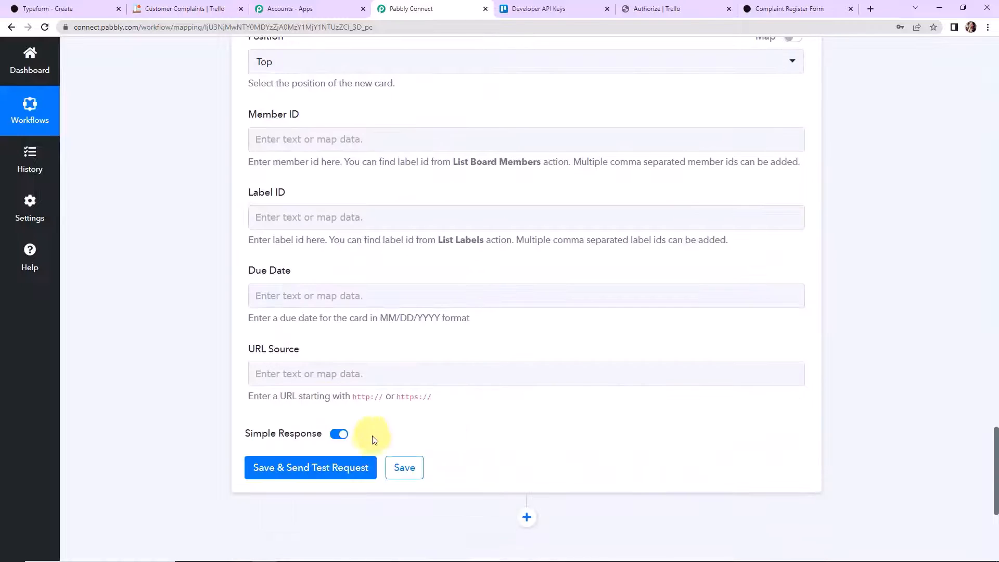
- Map the formatted date Result into Due Date and test, creating card API Error due 2023-02-15
click(312, 291)
click(333, 427)
click(321, 489)
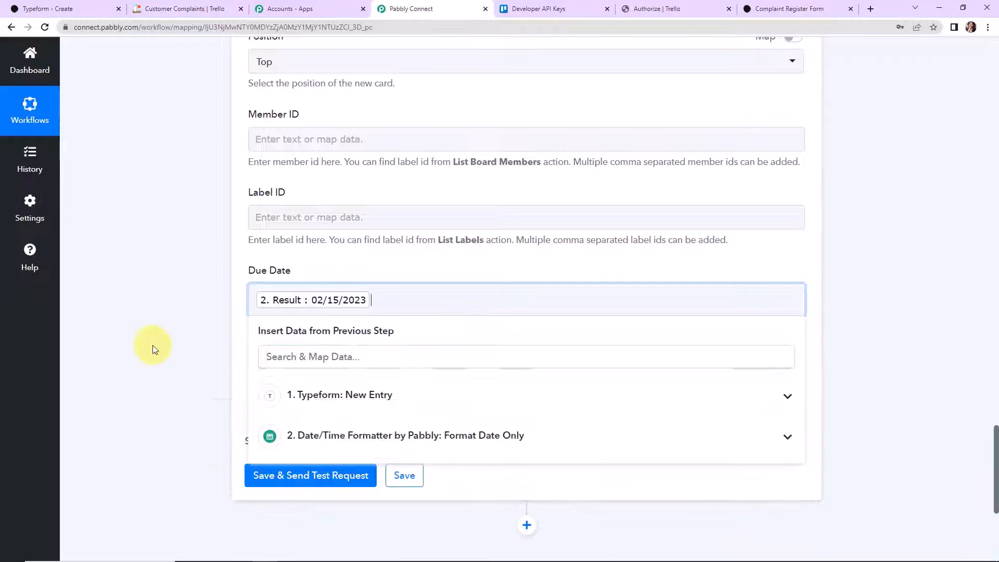
click(156, 357)
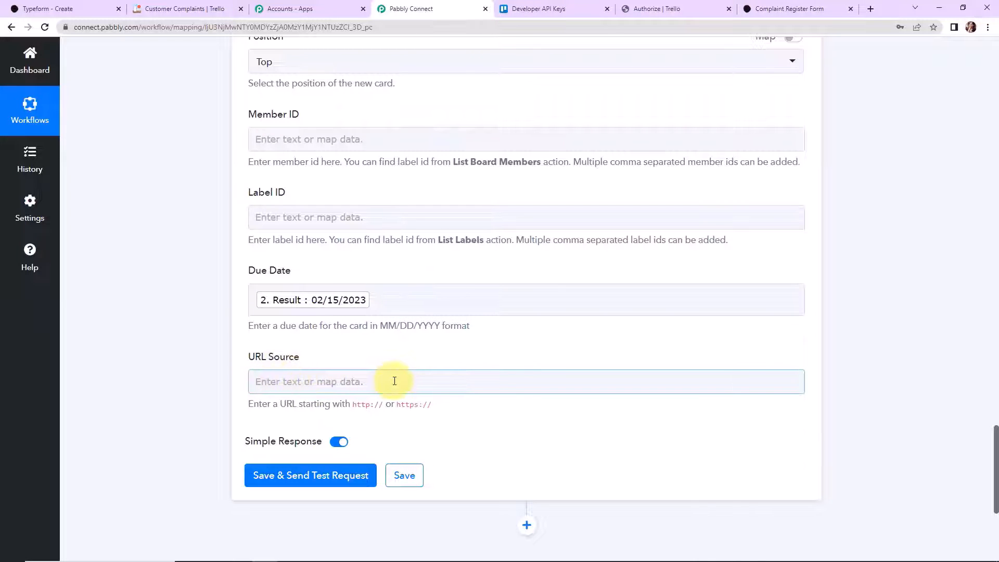
click(371, 477)
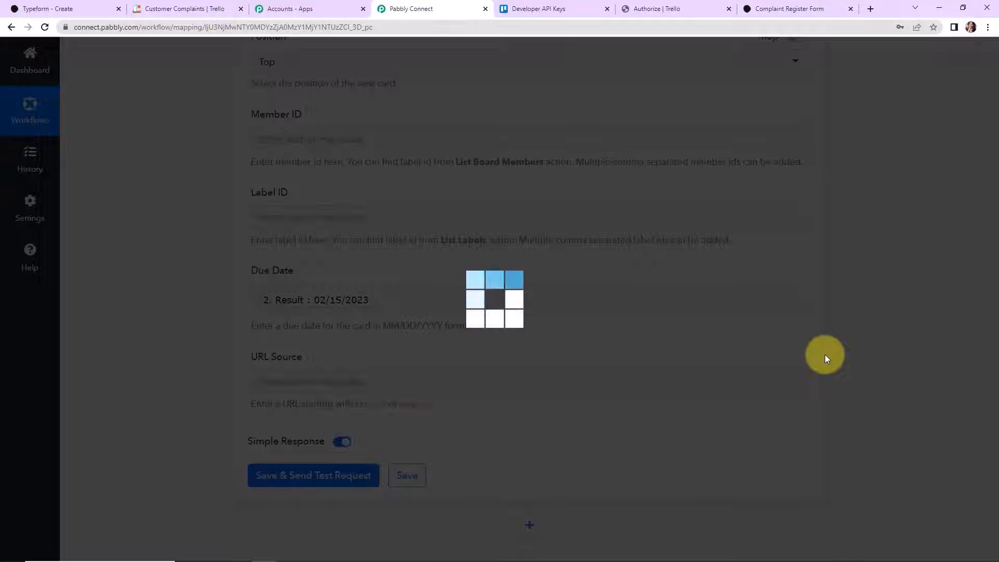
scroll(849, 353, down, 7)
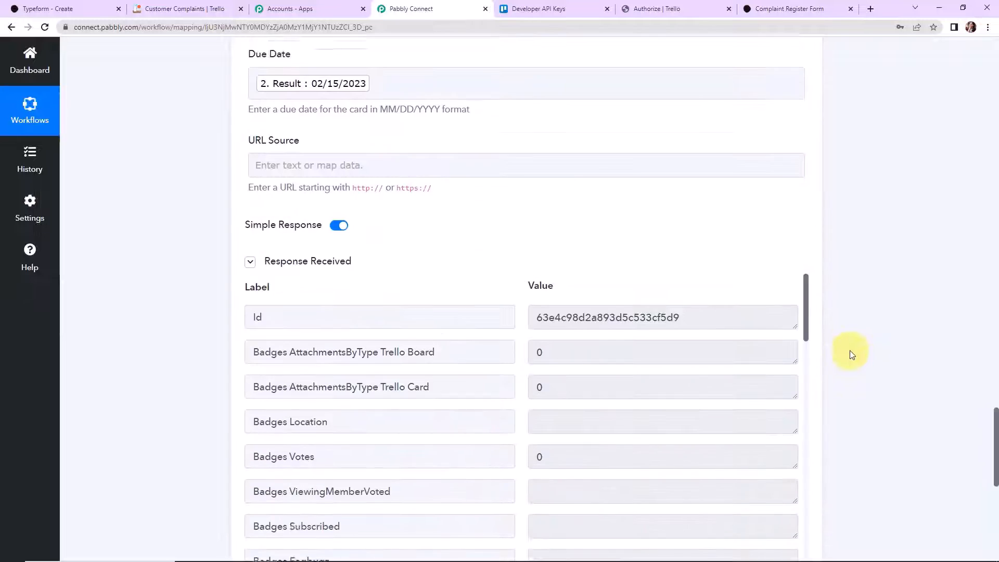
drag(806, 139, 823, 298)
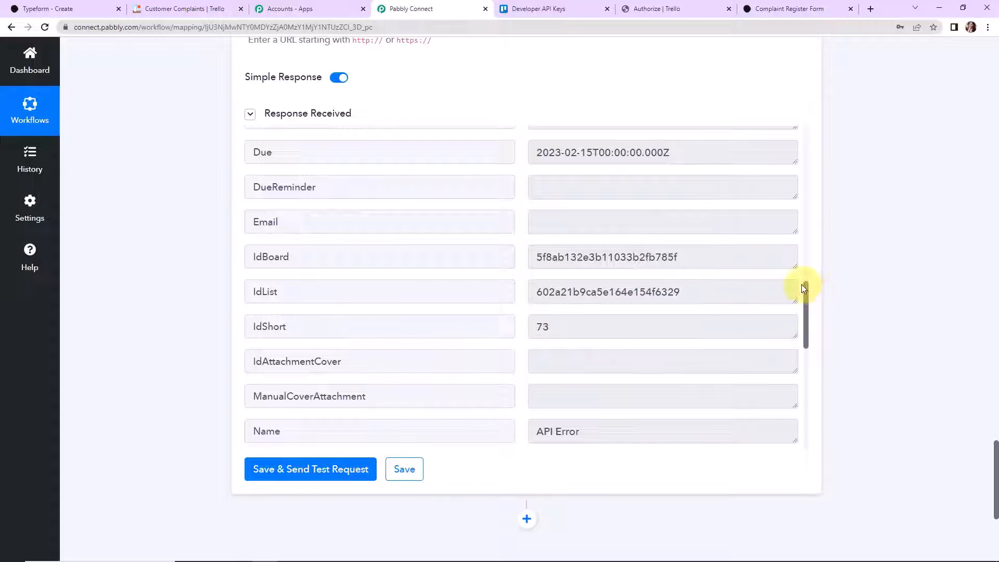
- Inspect the API Error card's Feb 15 due date and description on Trello, then return to Typeform
click(185, 9)
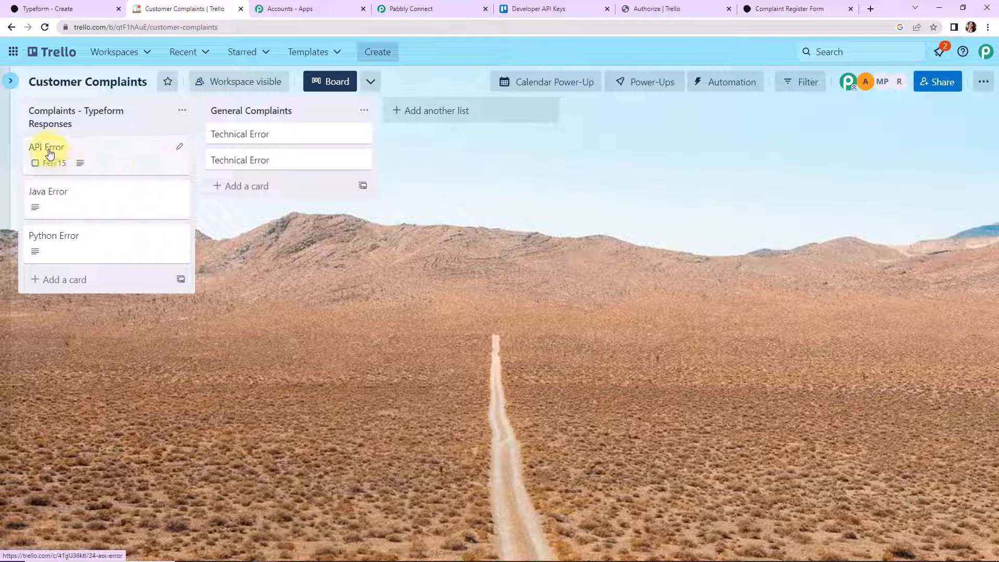
click(105, 156)
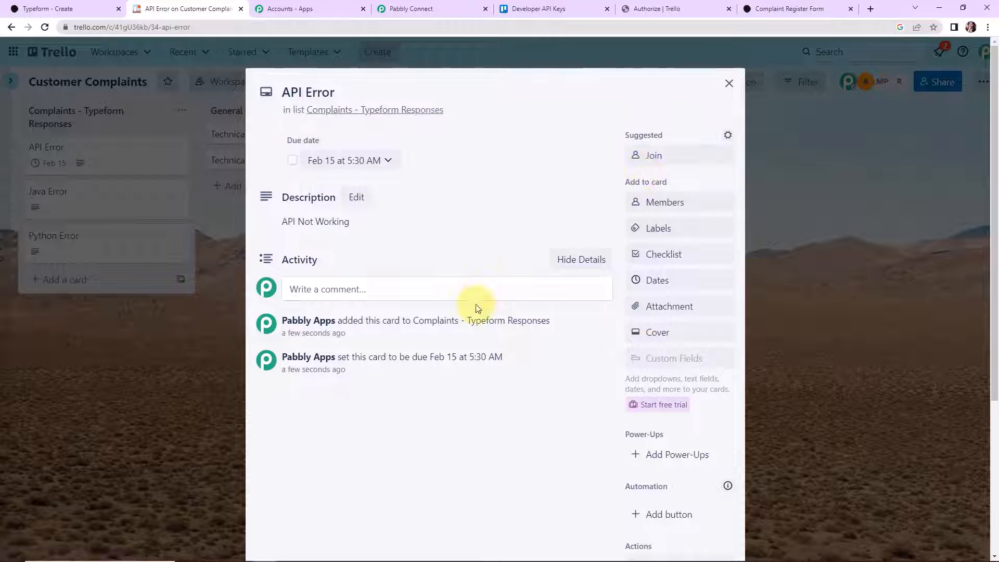
click(729, 83)
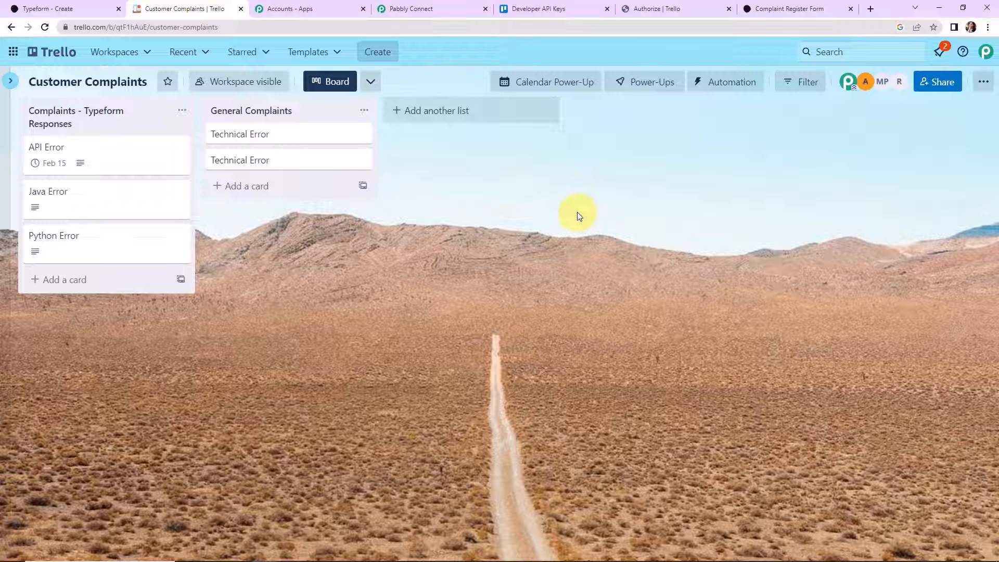
click(37, 8)
- Load the live Complaint Register Form in a new tab from its public link
click(848, 117)
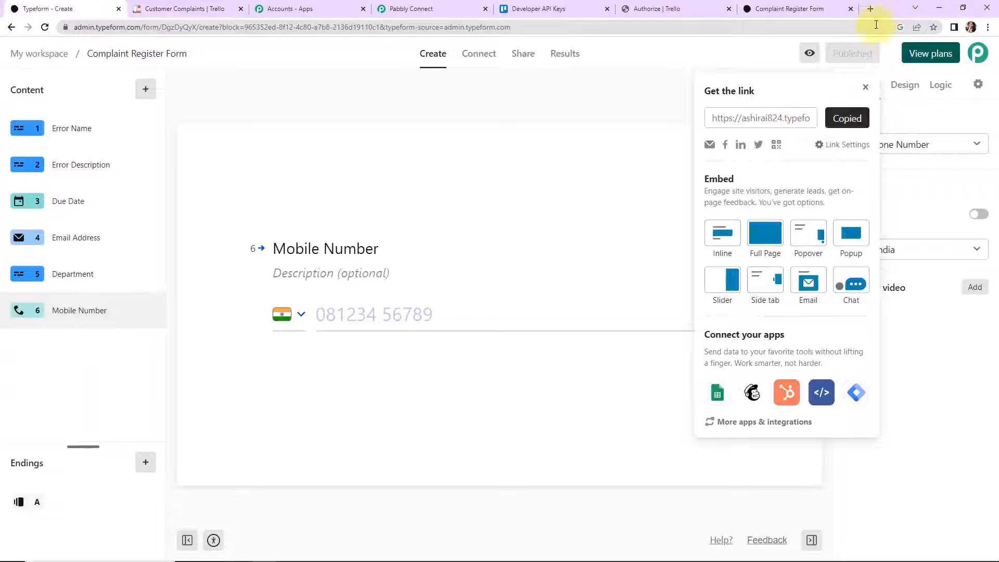
click(870, 9)
key(ctrl+v)
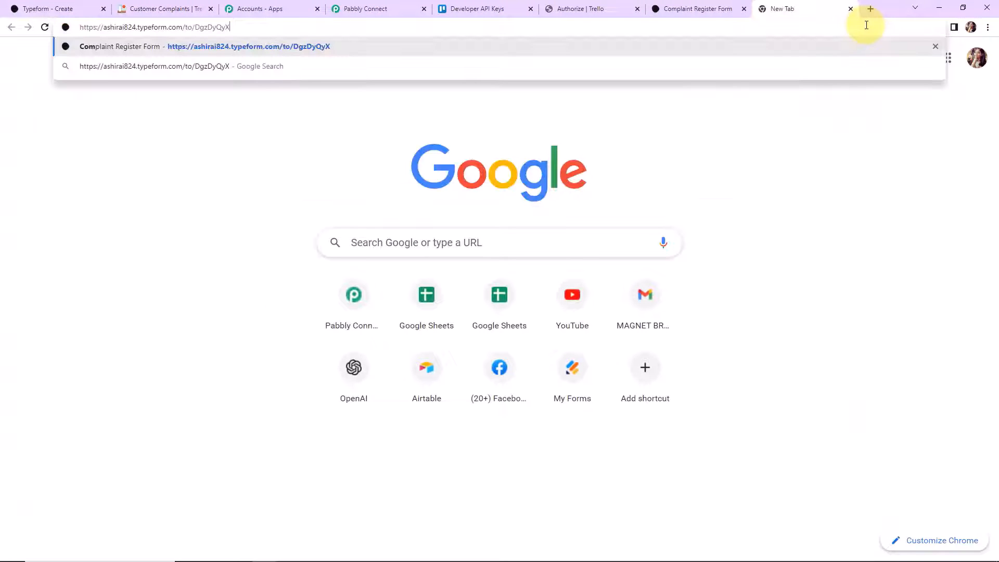
key(Return)
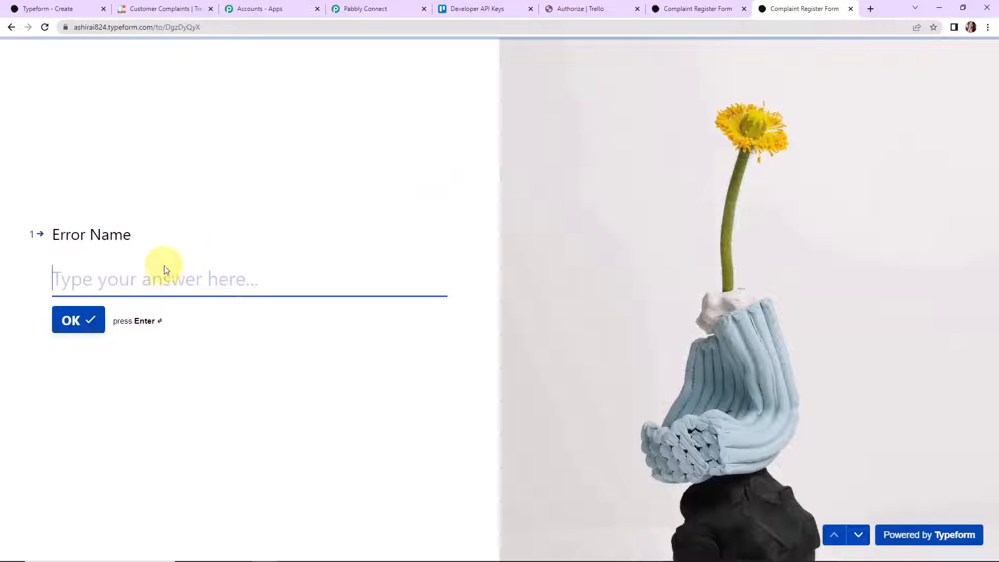
- Answer Error Name 'Date Issue' and Error Description 'Data not received'
click(164, 273)
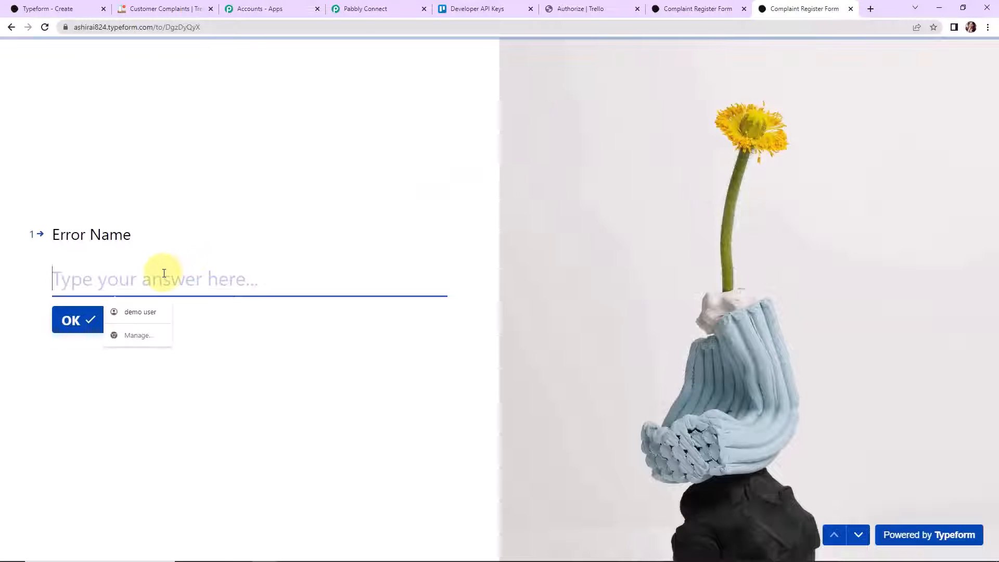
text(Date Issue)
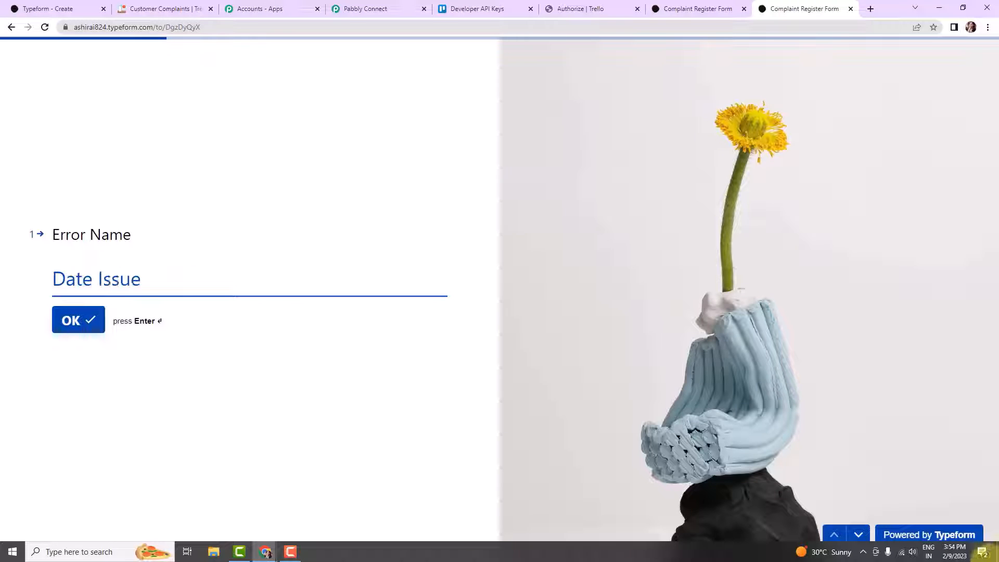
key(Return)
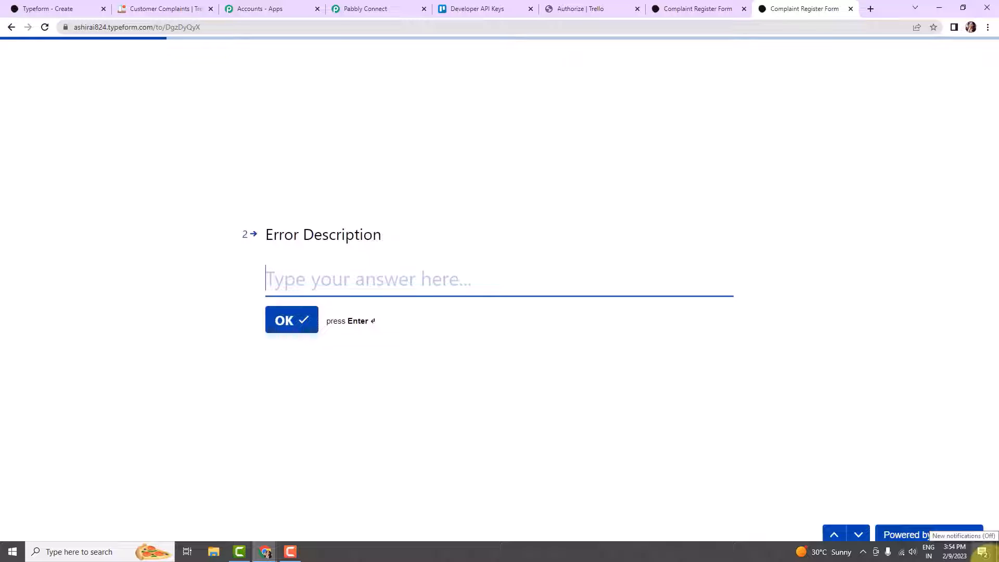
text(Data o)
key(BackSpace)
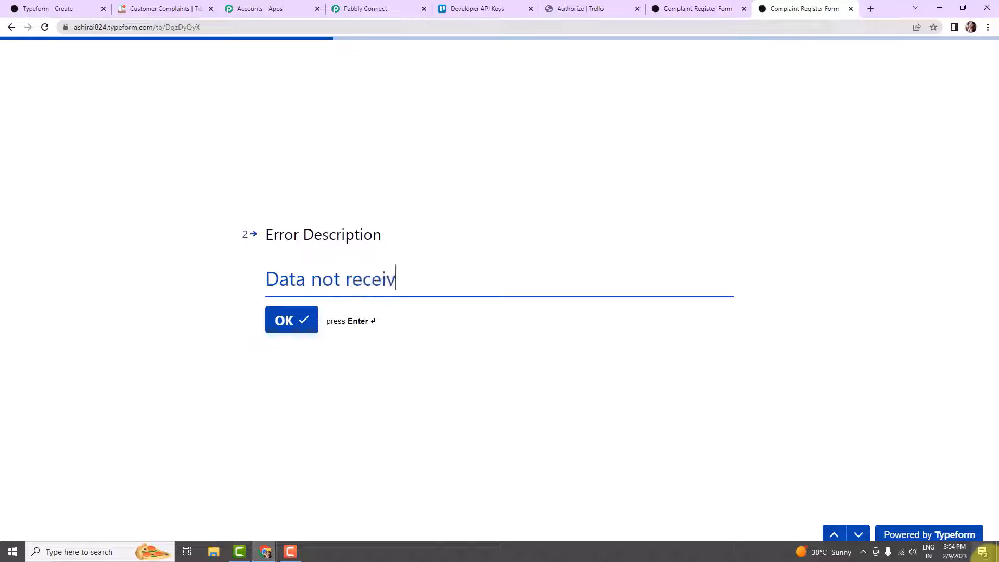
key(Return)
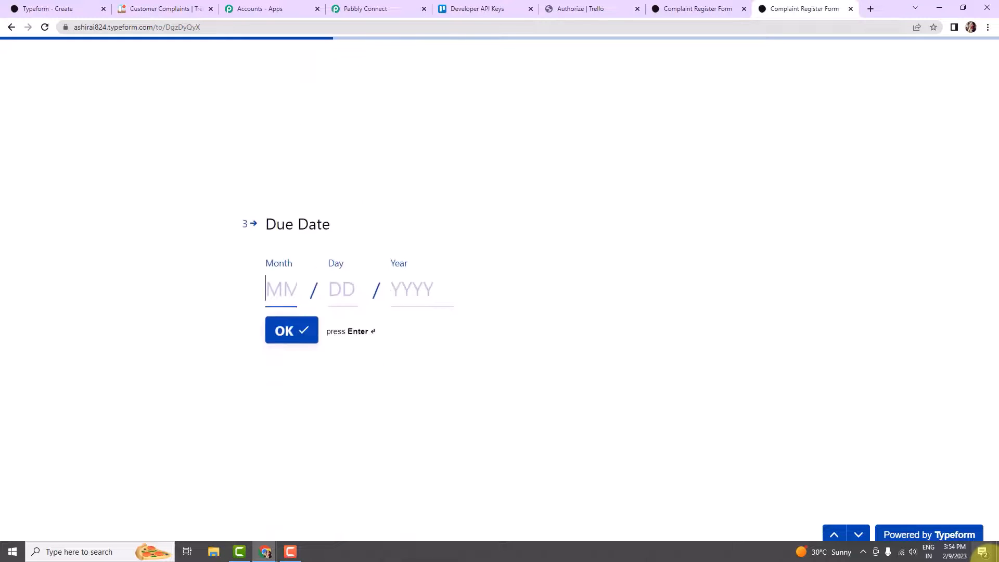
- Enter the due date 02/14/2023
text(1)
key(Return)
key(BackSpace)
text(01)
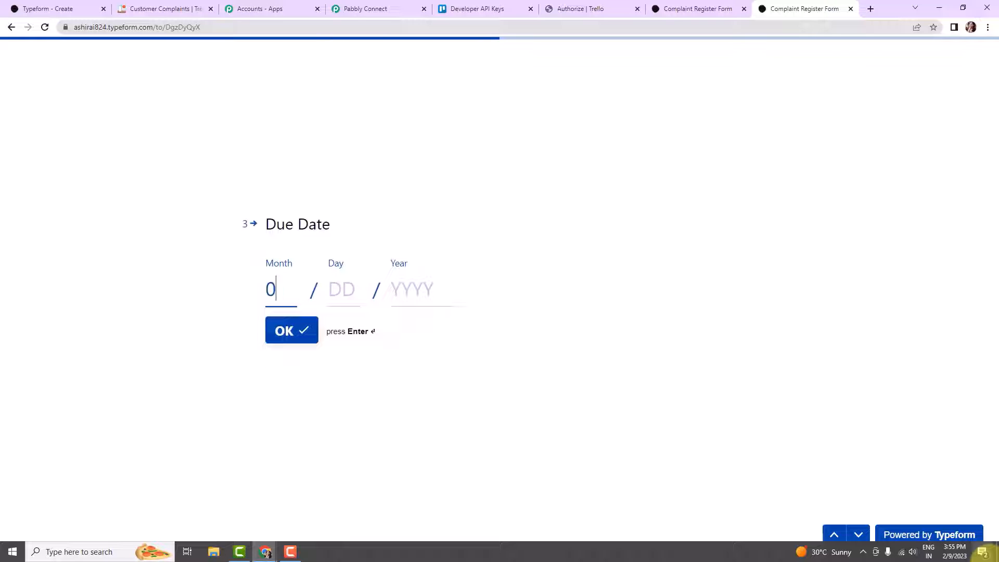
click(345, 281)
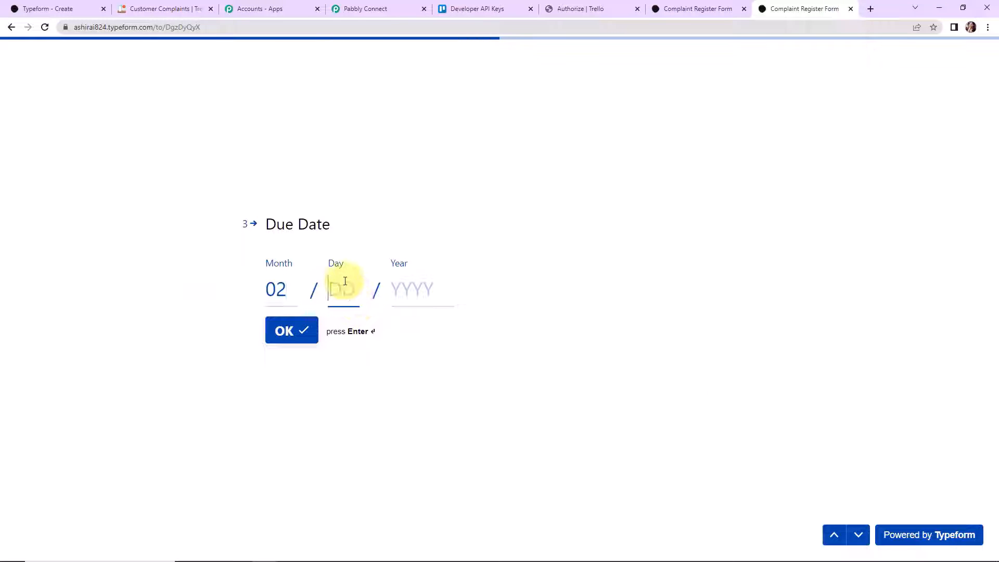
click(394, 294)
text(2023)
click(303, 331)
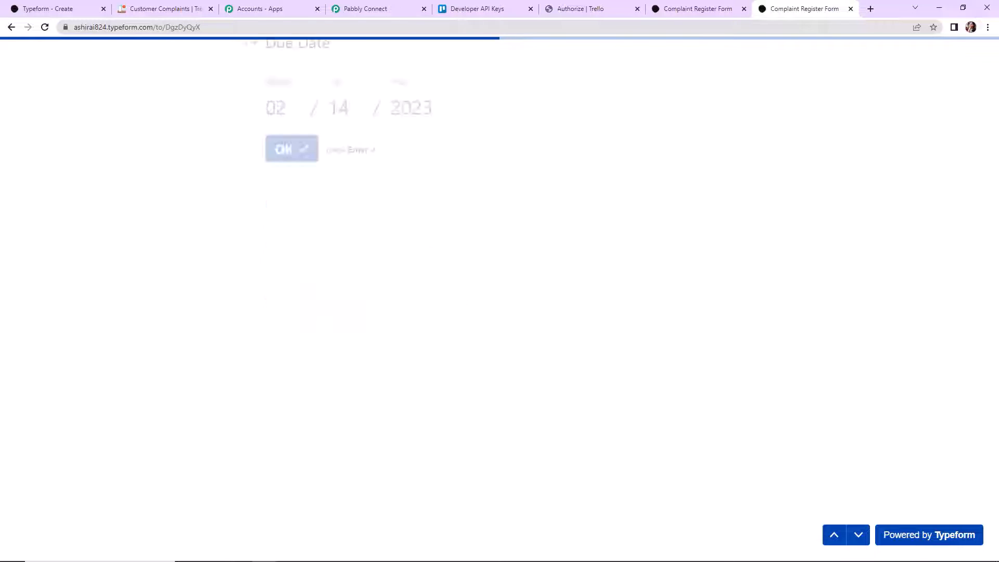
- Fill in the e-mail address, choose the Finance department, enter a mobile number, and submit
click(427, 284)
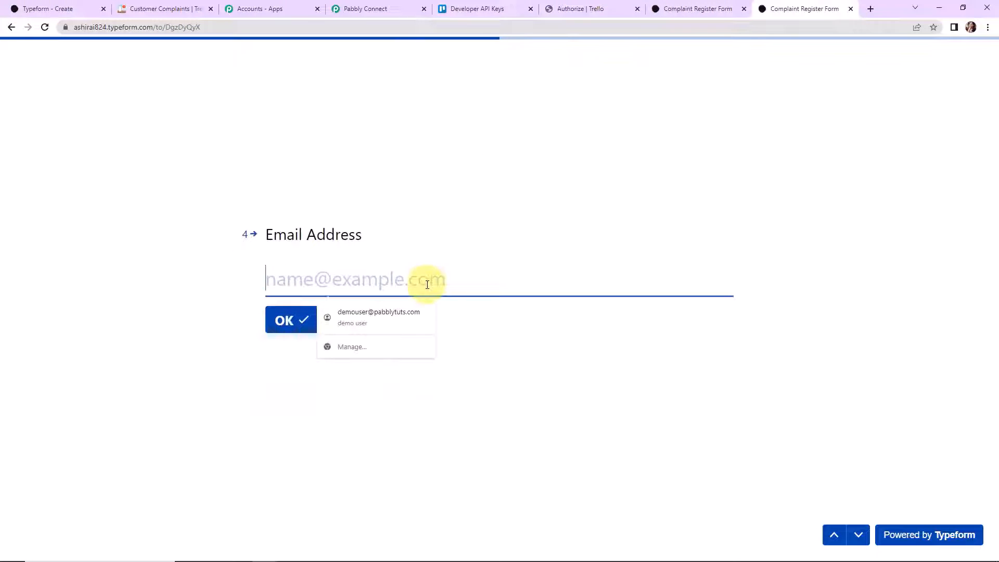
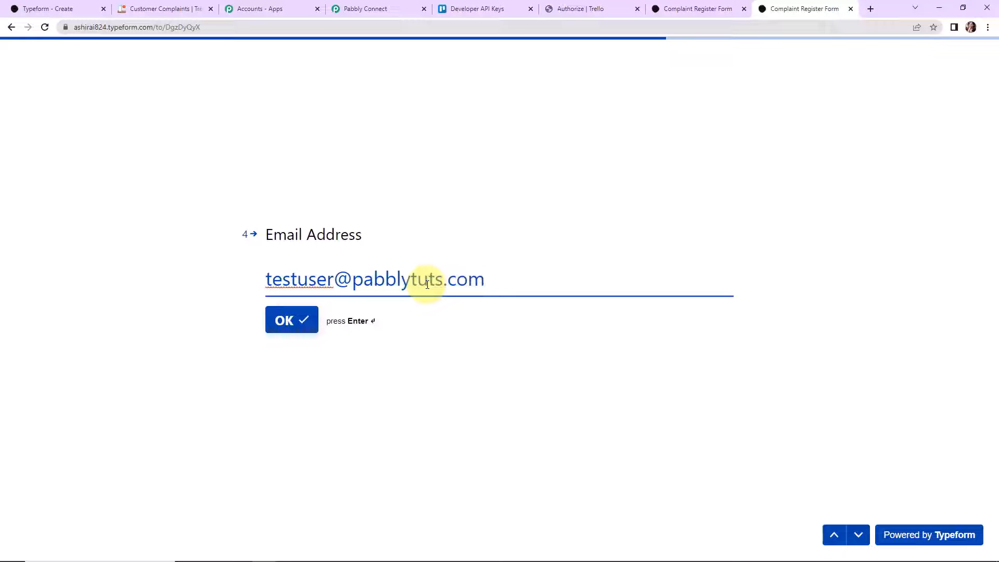
key(Return)
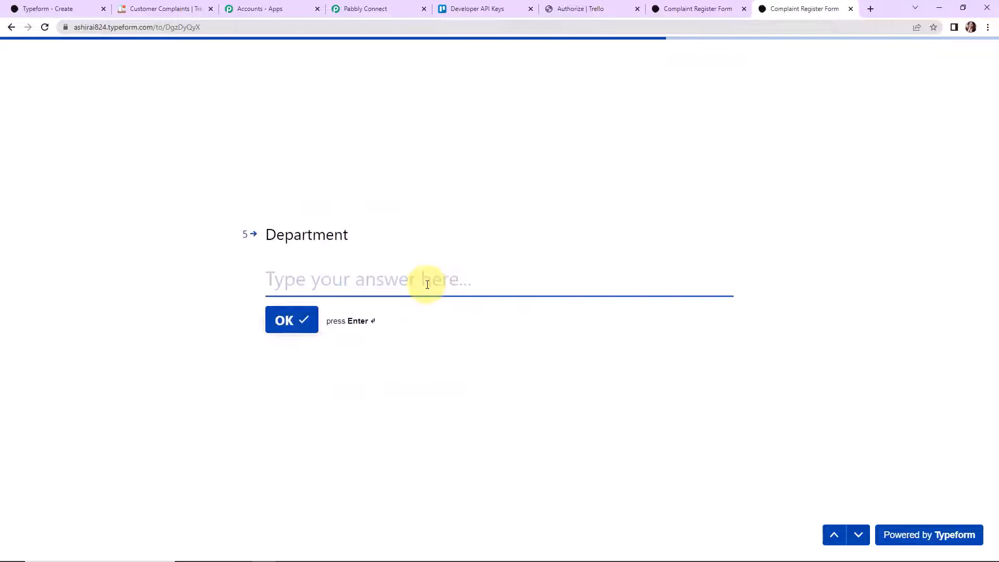
text(Finance)
key(Return)
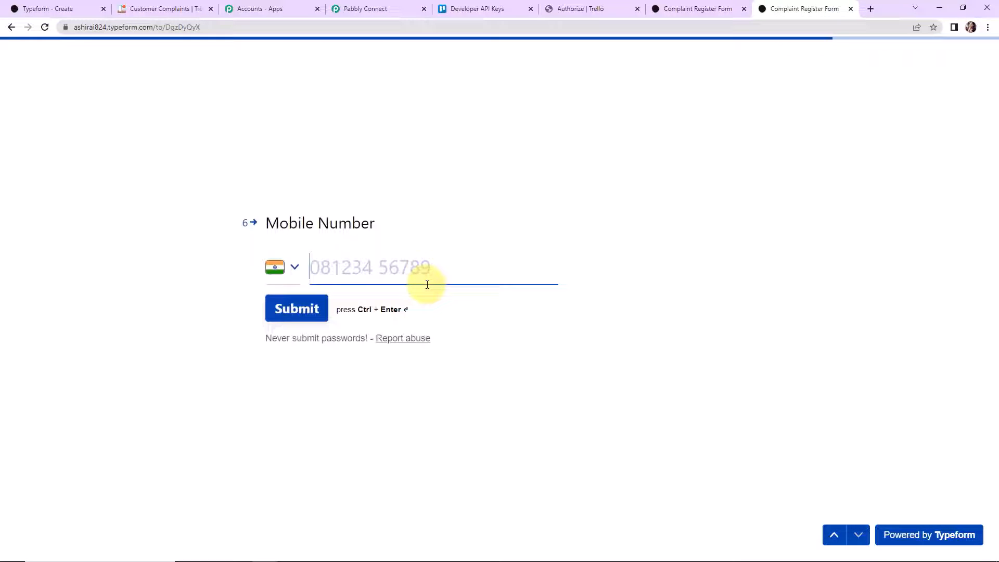
text(911)
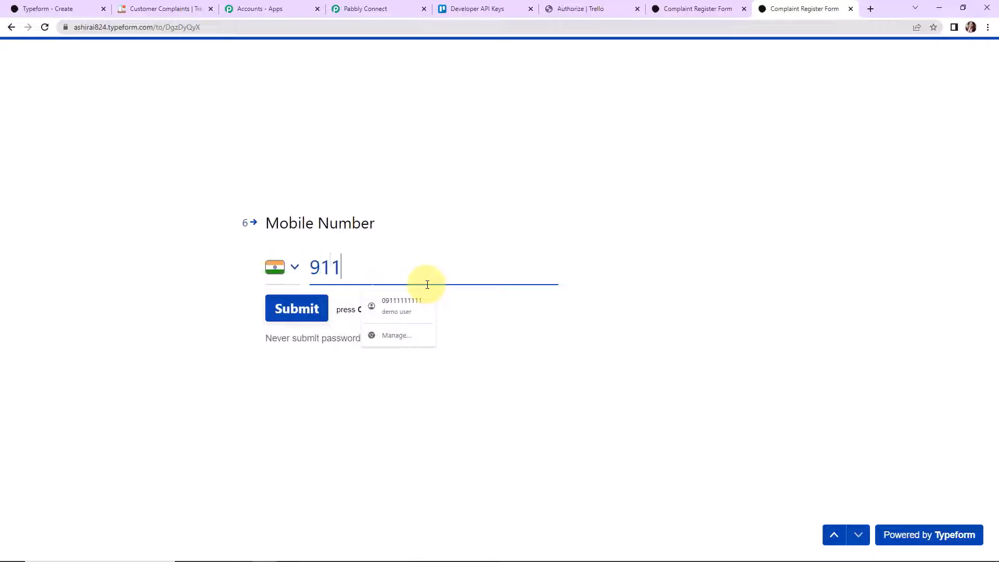
text(11 11111)
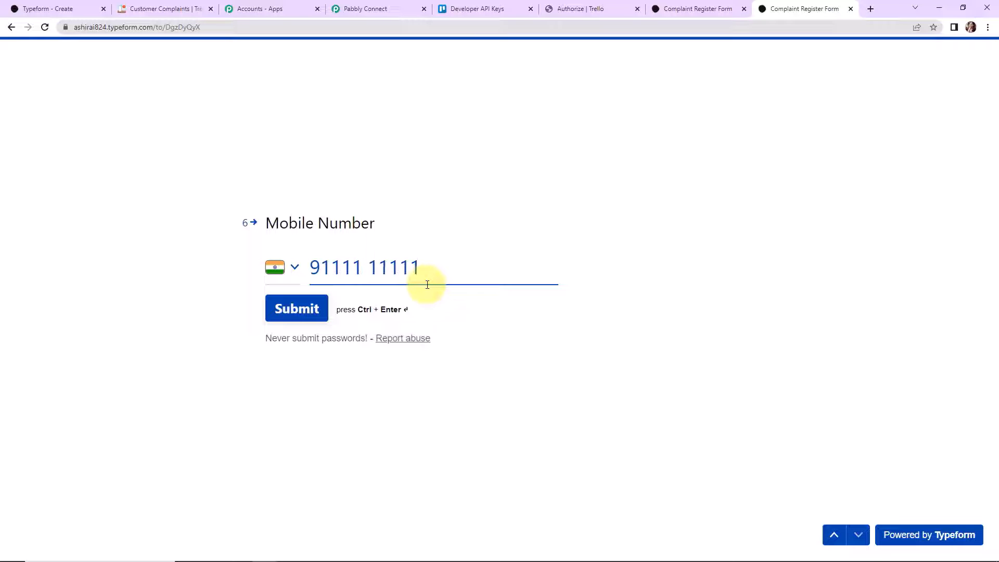
click(279, 311)
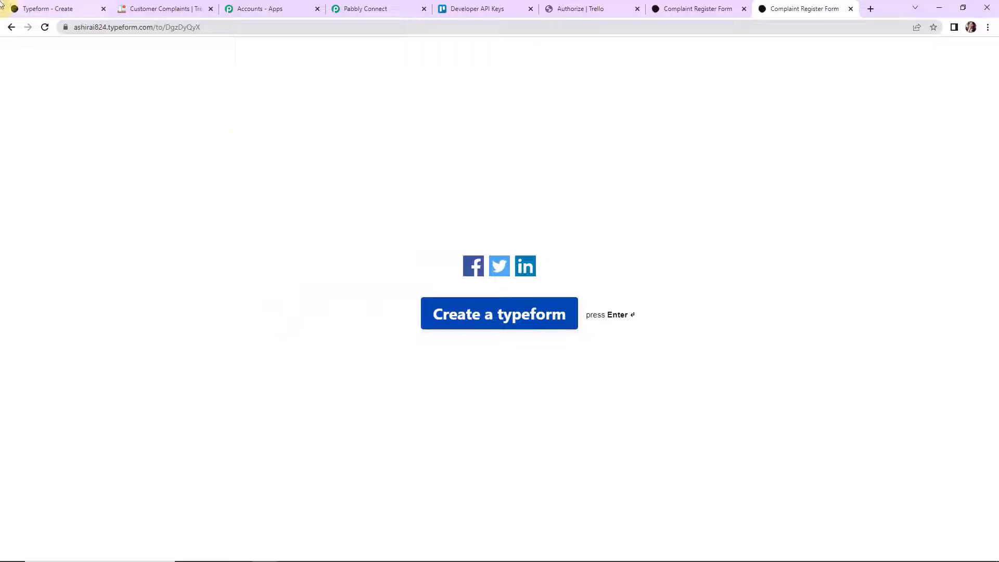
- Check the Date Issue card's Feb 14 due date on Trello, then return to Pabbly Connect
click(150, 9)
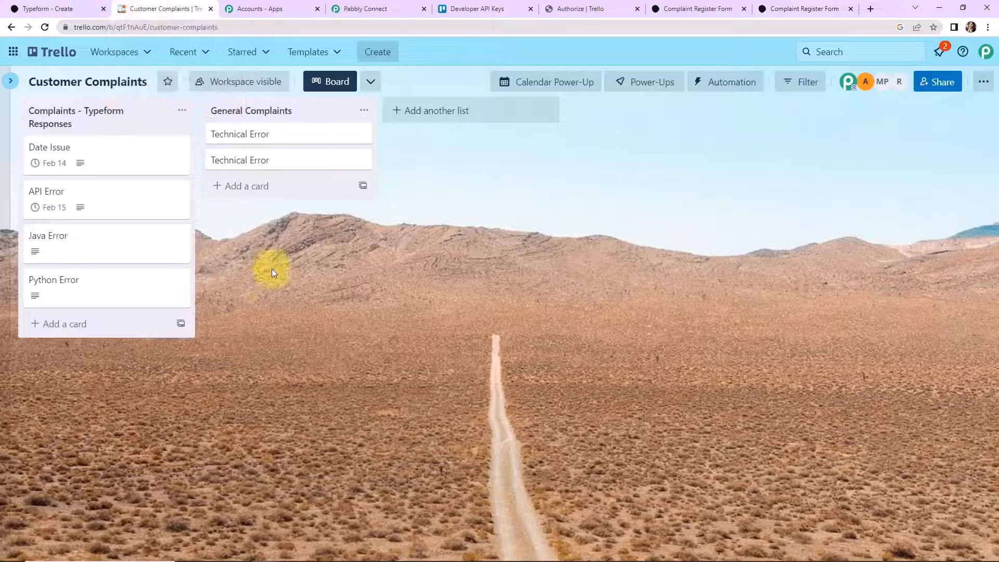
click(108, 152)
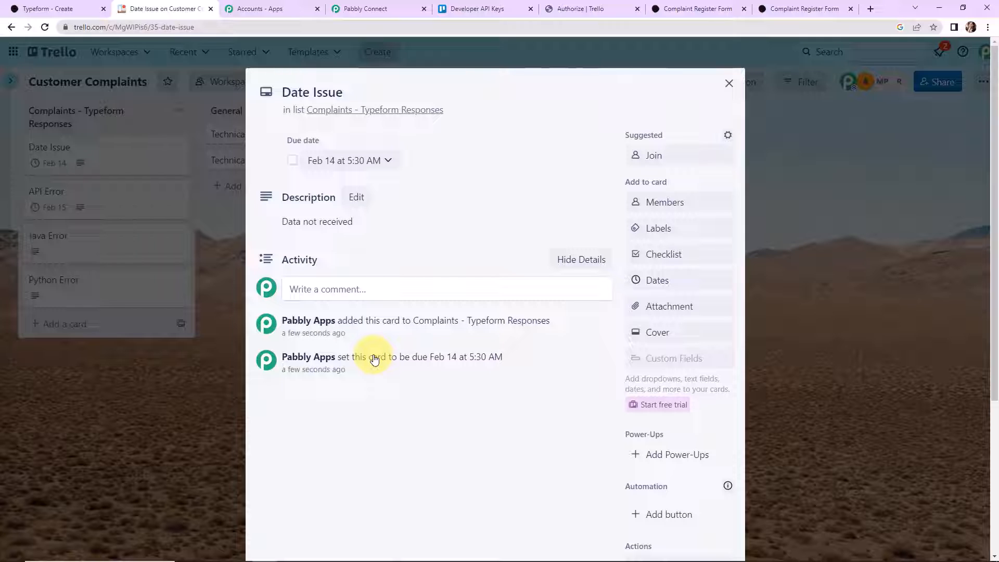
click(381, 8)
drag(995, 448, 975, 45)
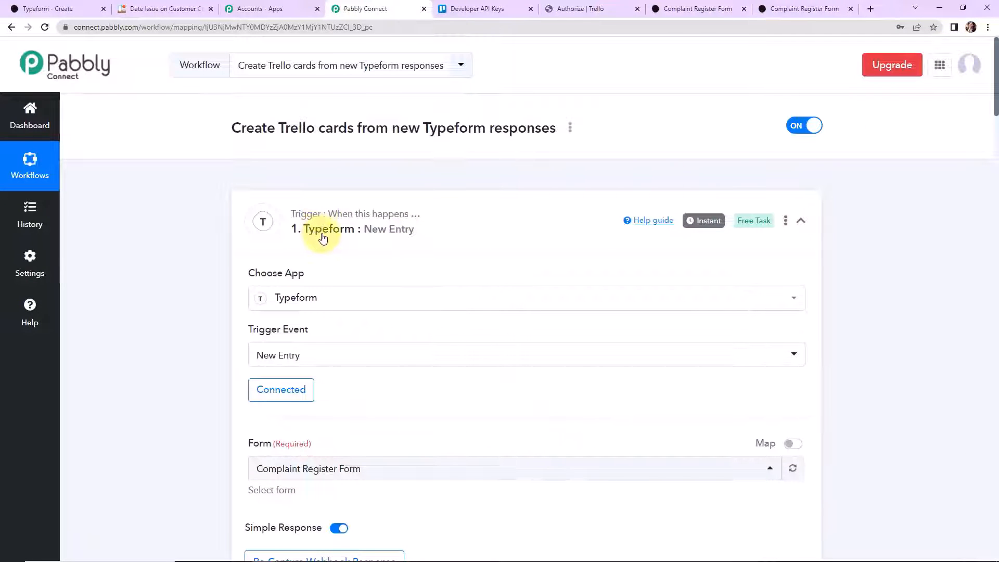
- Collapse the Typeform trigger and Date/Time Formatter steps
click(801, 220)
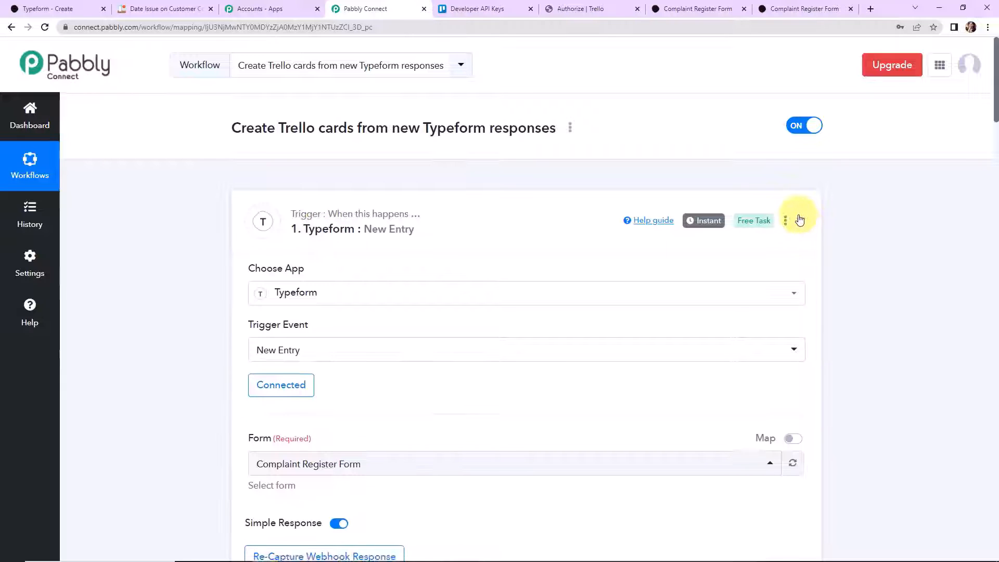
click(800, 341)
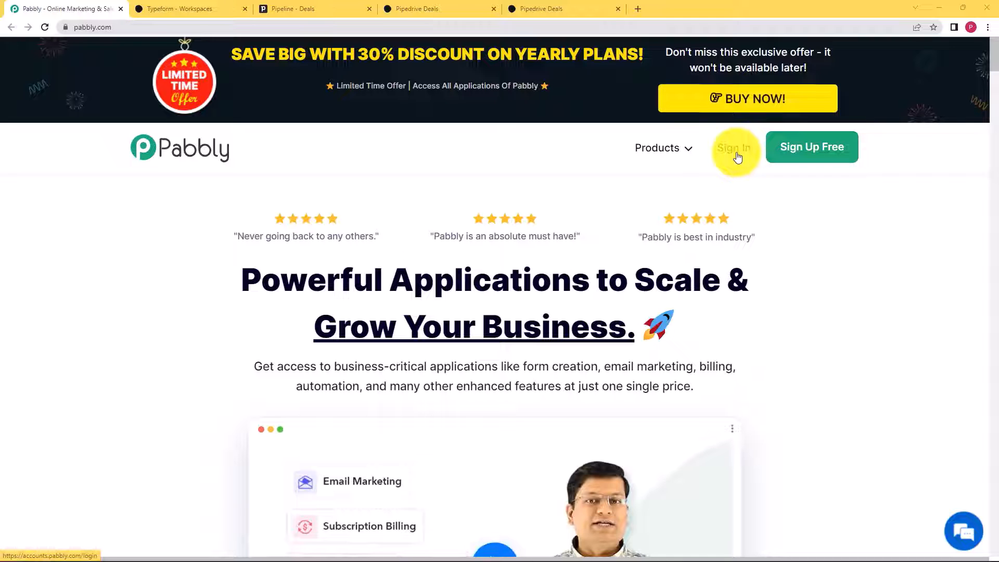
- Sign in to Pabbly with Google and open Pabbly Connect from All Apps
click(736, 152)
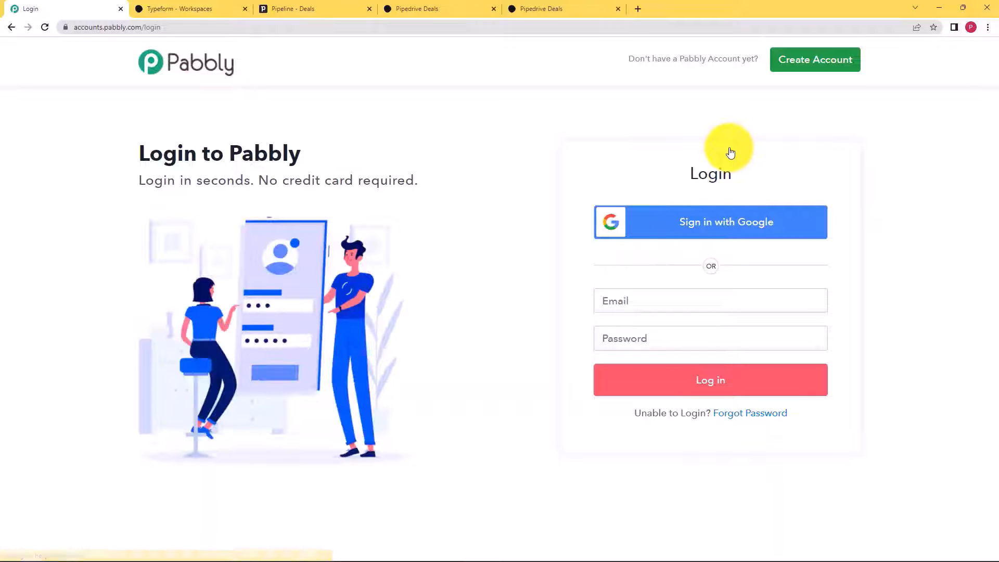
click(730, 223)
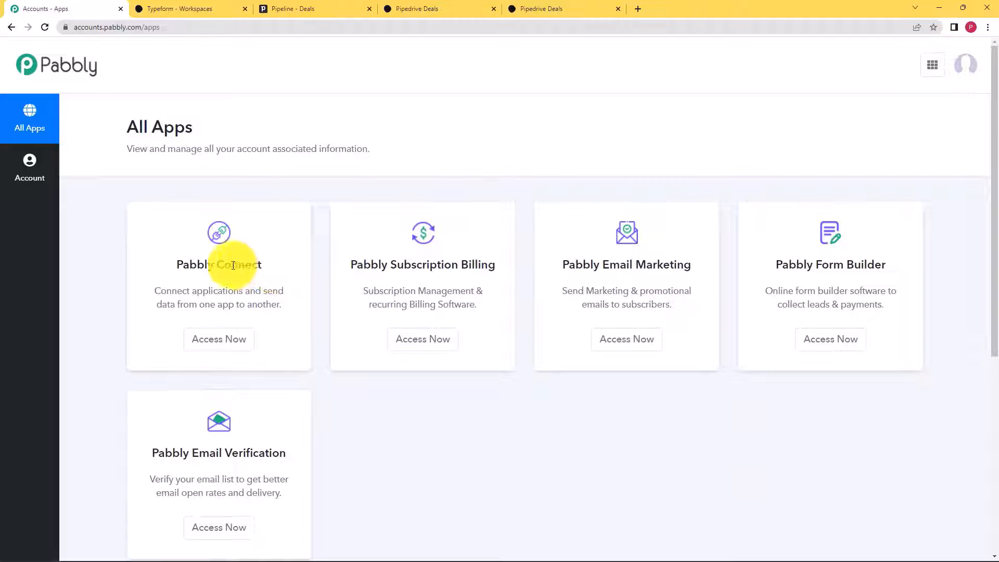
drag(183, 265, 262, 266)
click(246, 351)
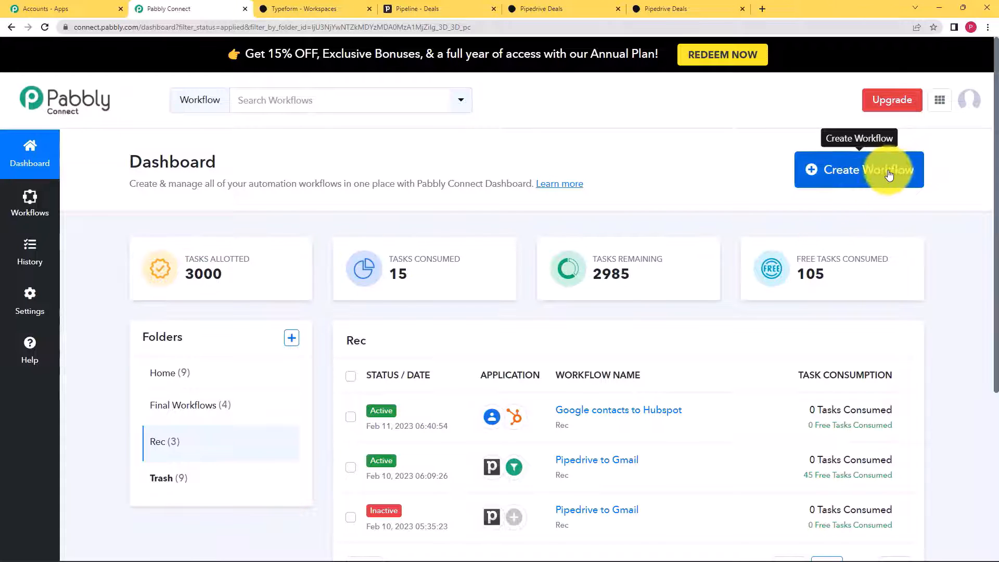
- Create a new workflow named 'Typeform to Pipedrive'
click(870, 174)
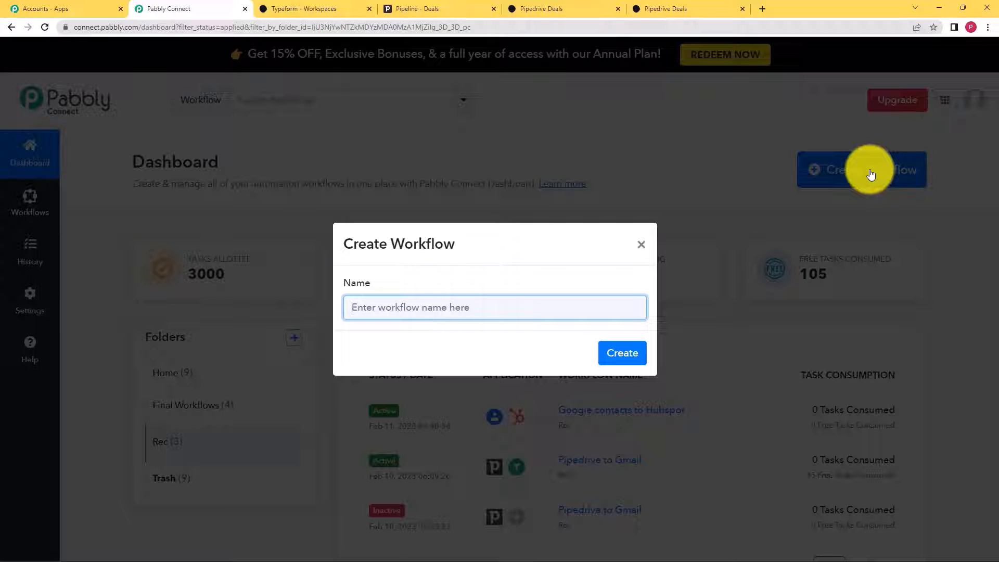
text(tY)
key(BackSpace)
key(BackSpace)
text(T)
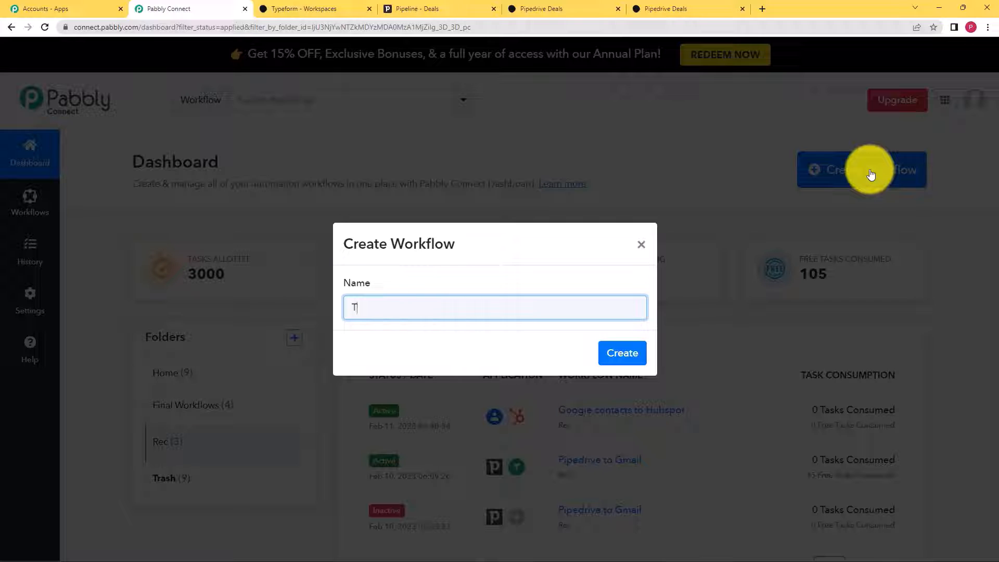
text(ypeform to Pipedrive)
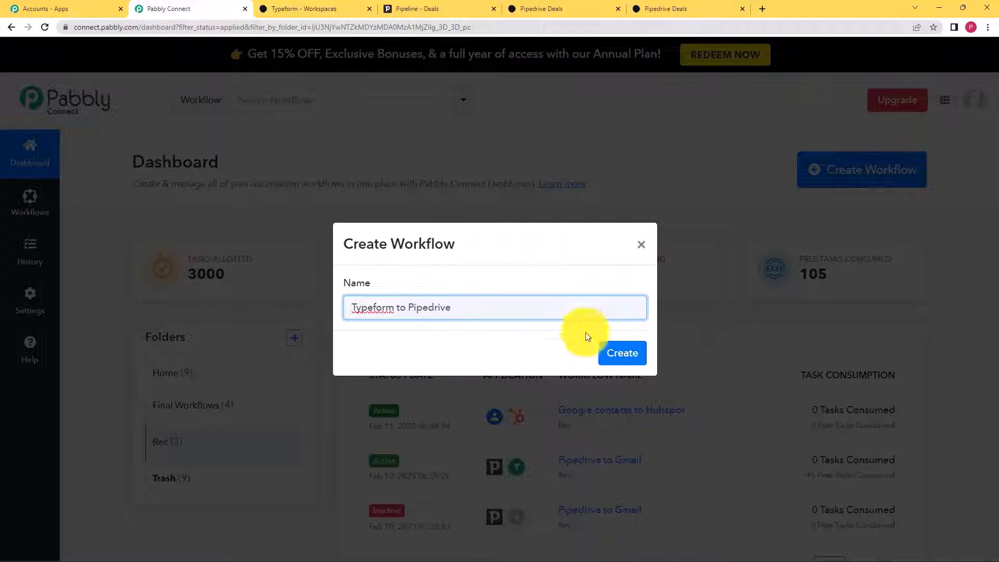
click(638, 359)
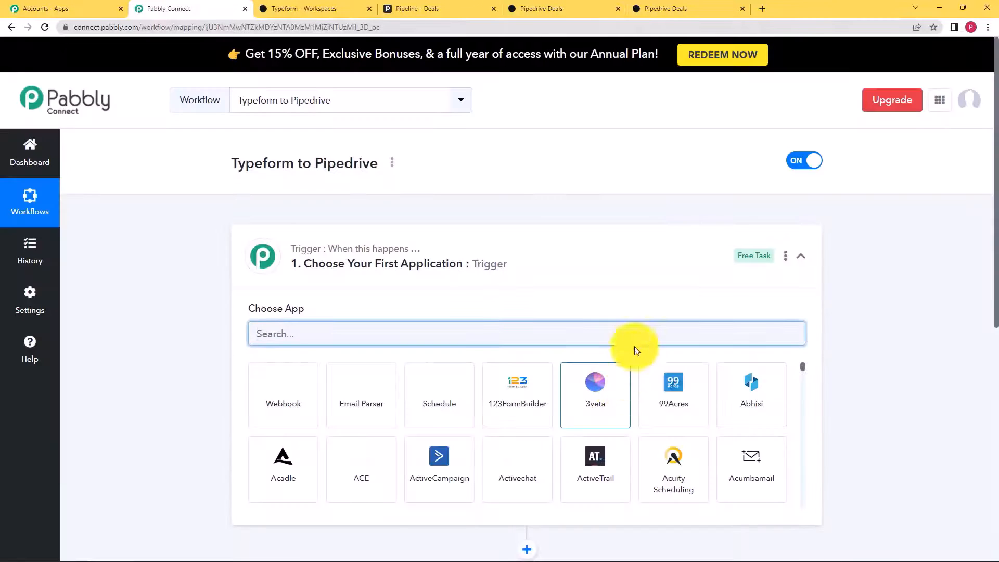
- Set Typeform with the New Entry event as the trigger and begin connecting the Typeform account
click(526, 256)
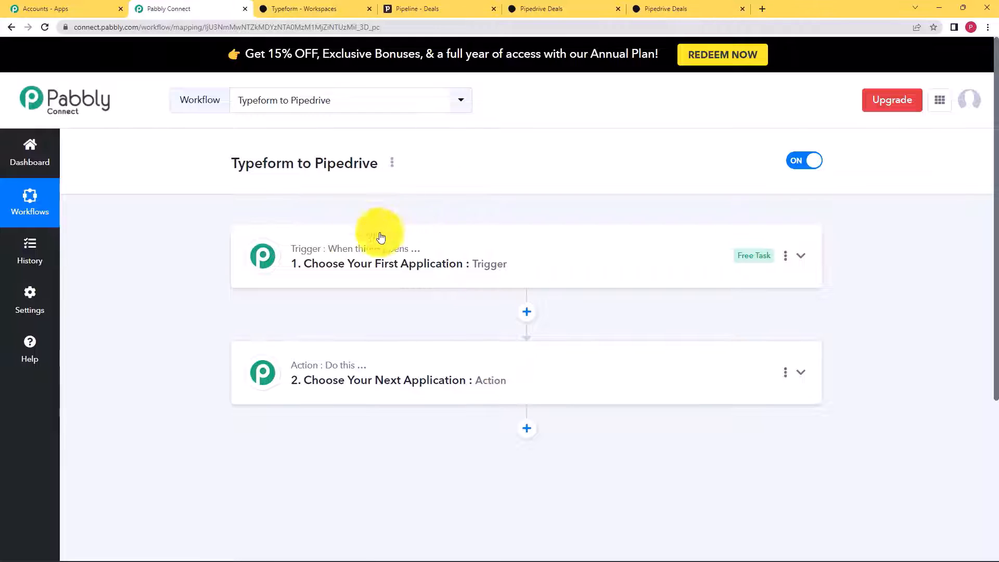
click(383, 260)
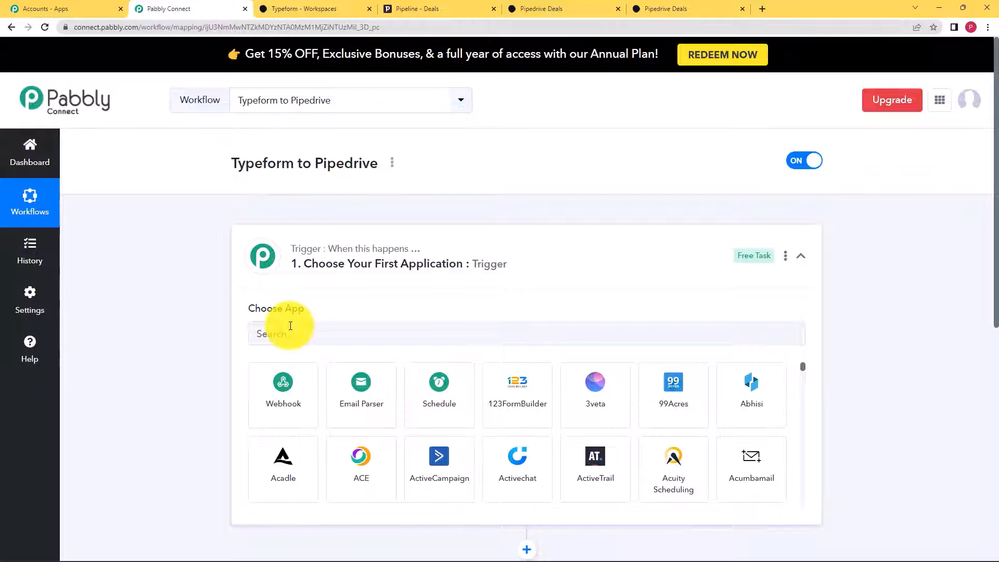
click(336, 328)
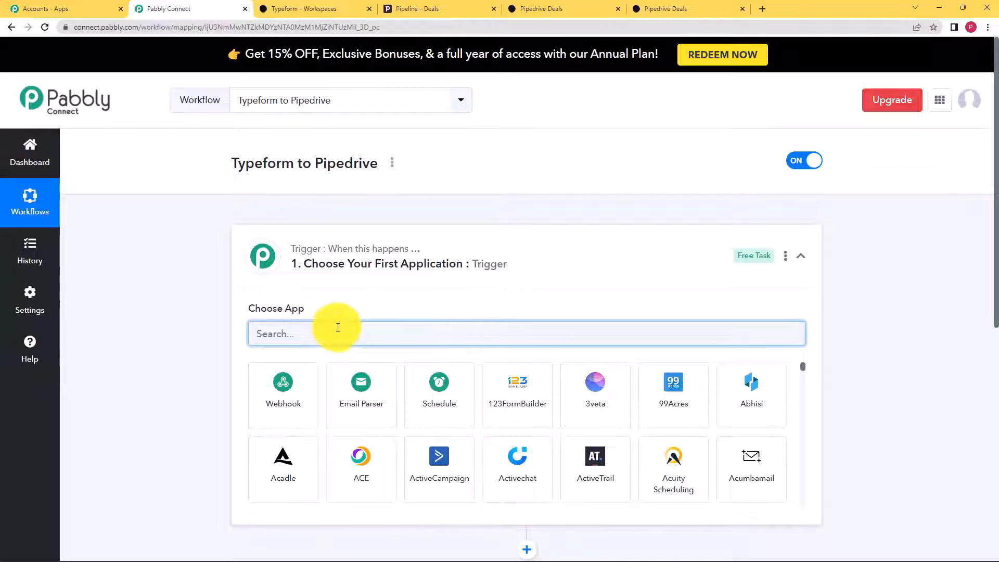
text(Type)
click(357, 385)
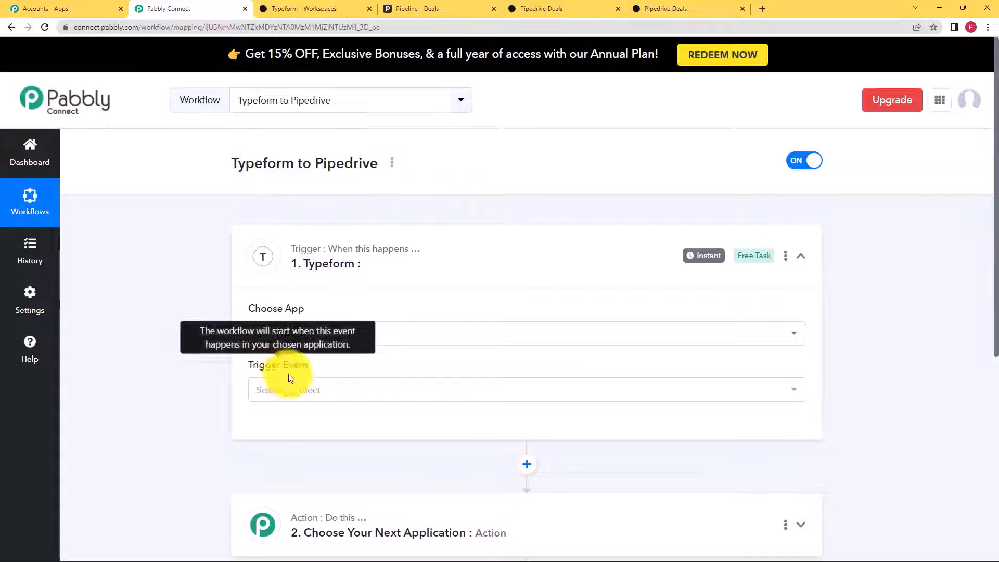
click(293, 391)
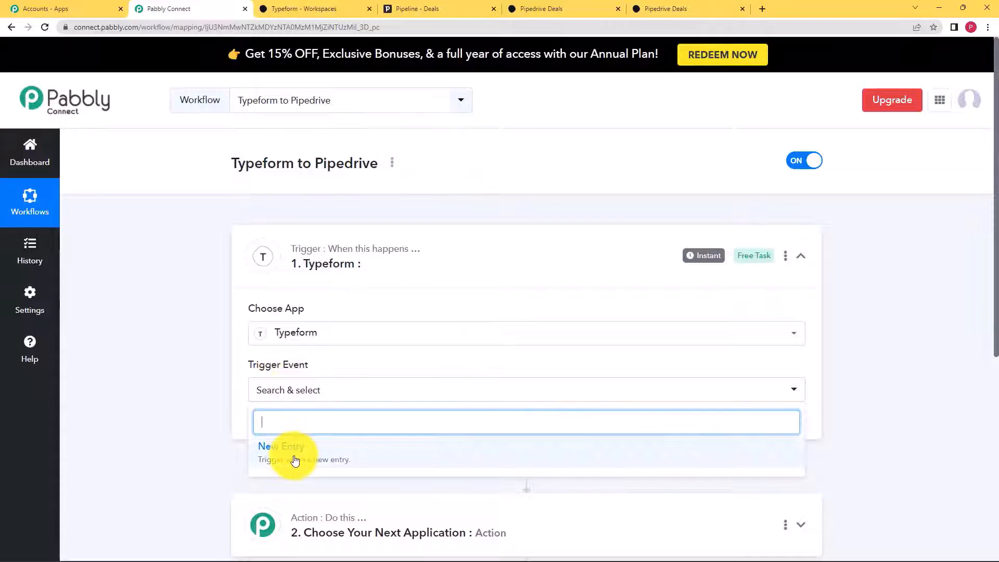
click(292, 457)
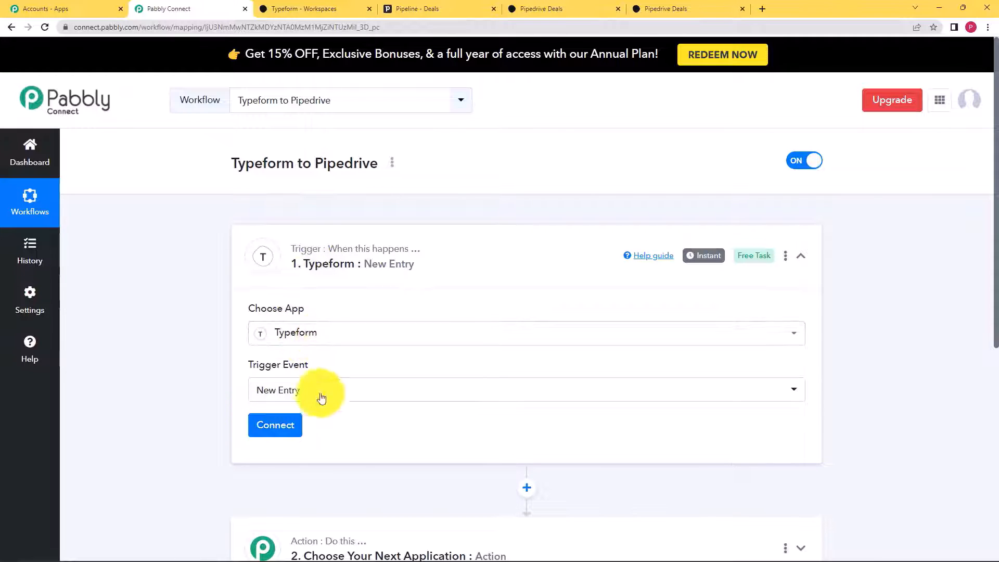
click(292, 437)
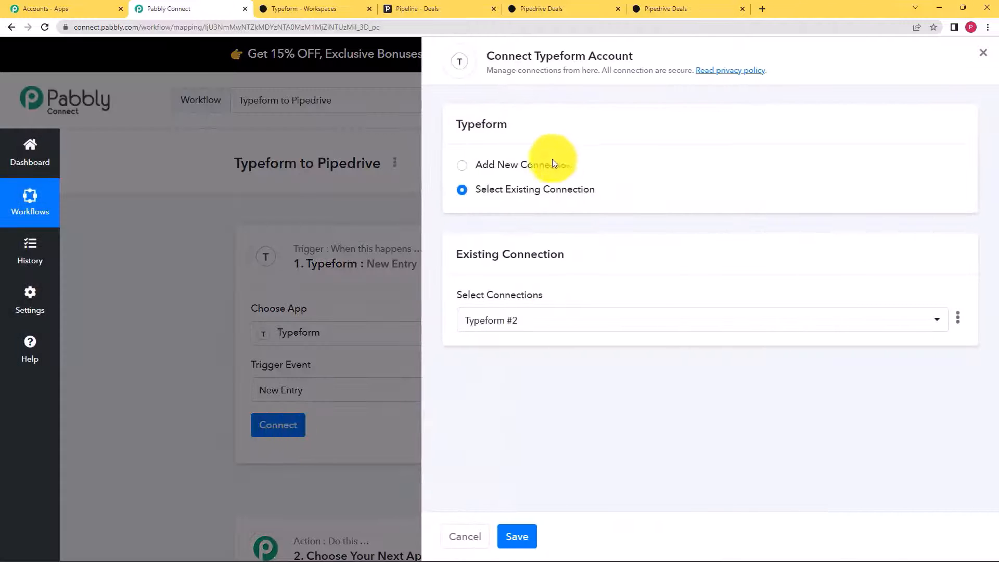
- Add a new Typeform connection (Typeform #3) and grant Pabbly Connect access to the Typeform account
click(548, 164)
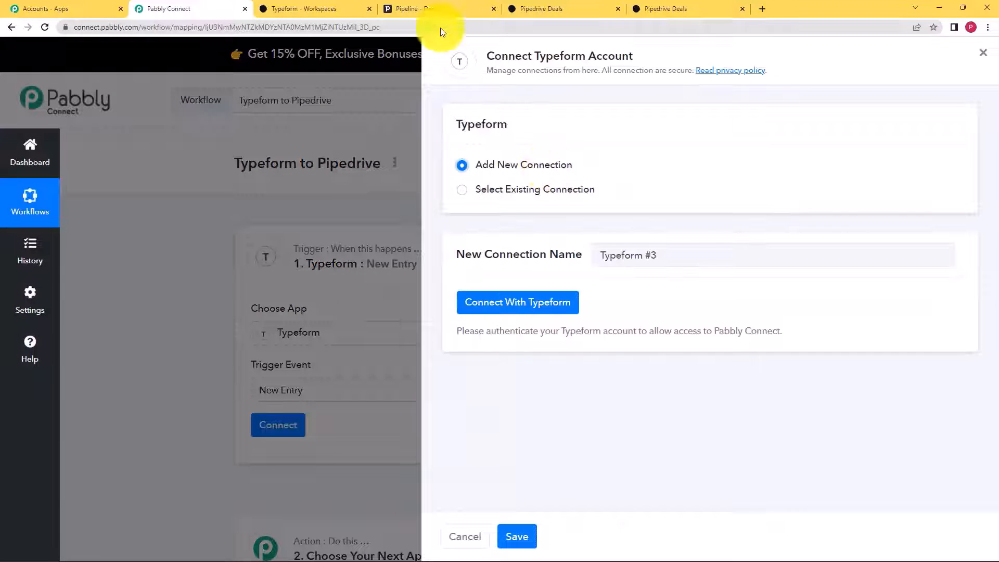
click(313, 9)
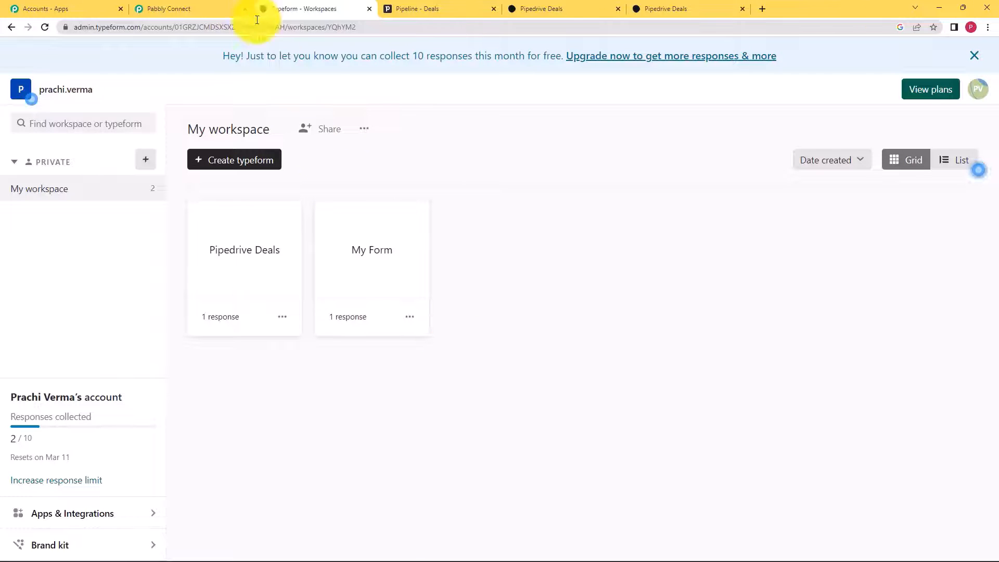
click(232, 8)
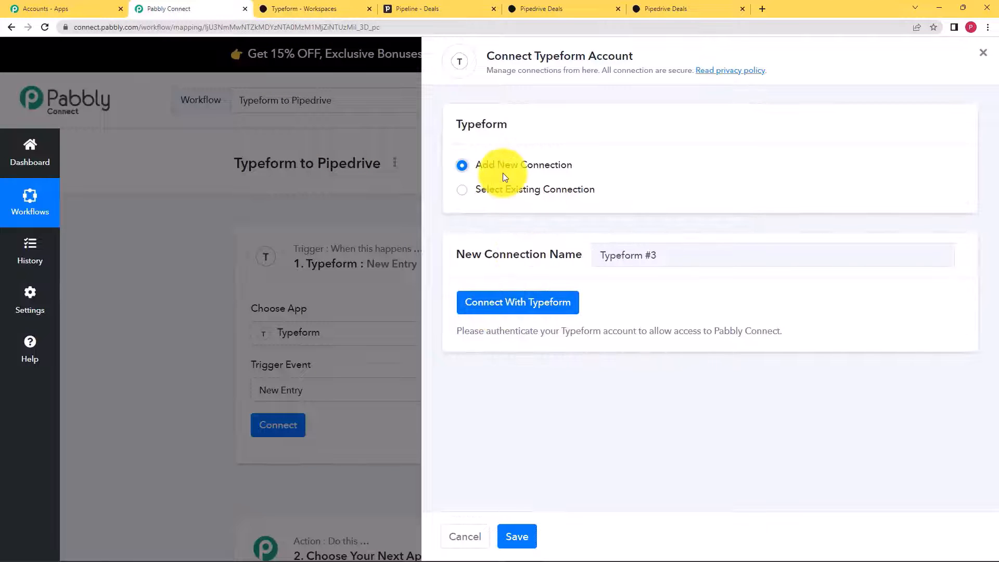
click(539, 309)
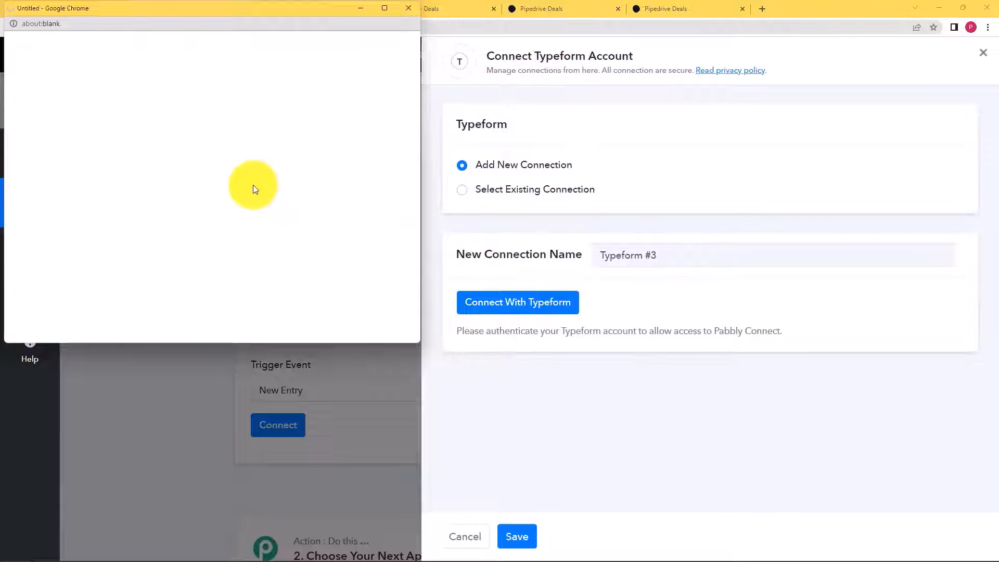
scroll(253, 185, down, 7)
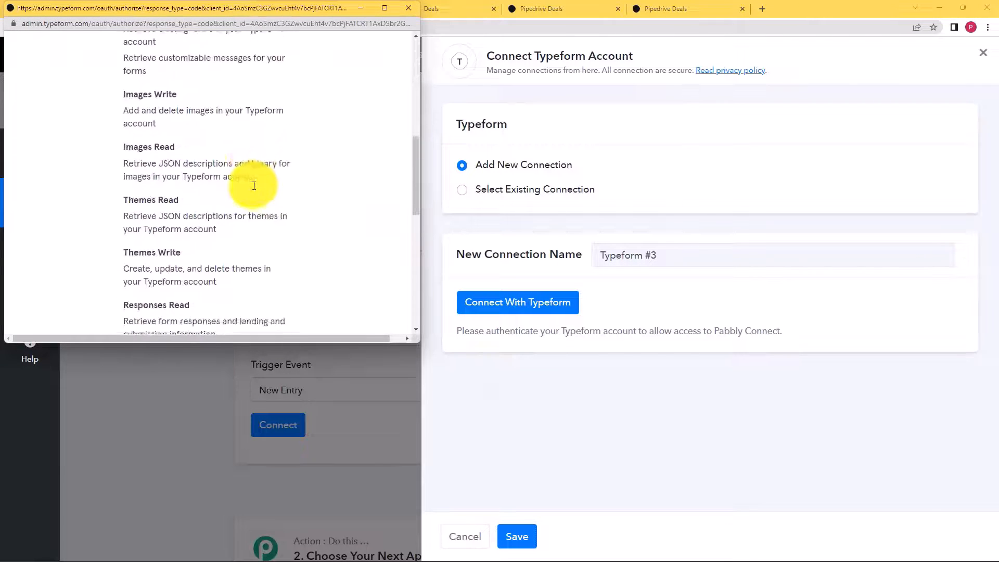
scroll(254, 185, down, 5)
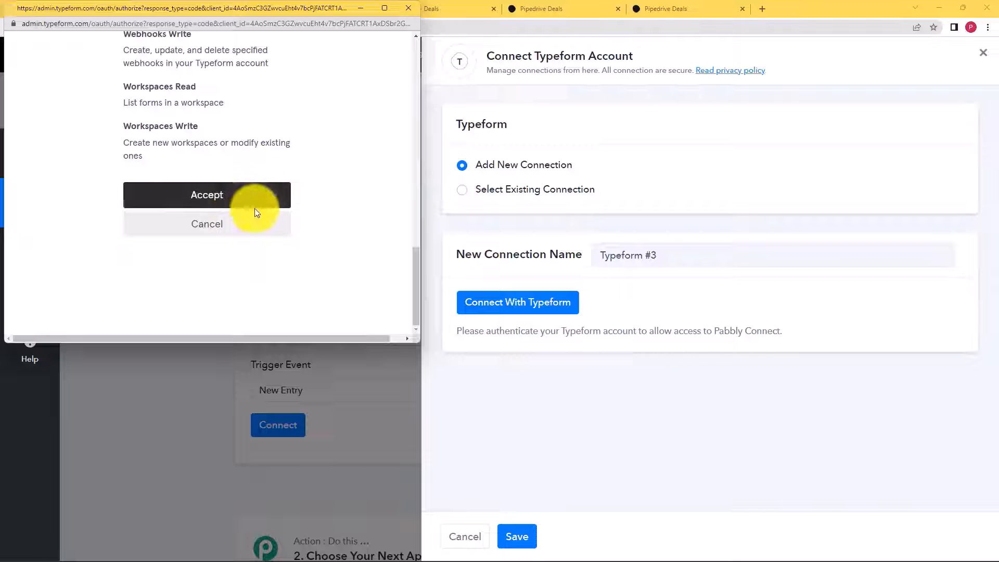
click(272, 202)
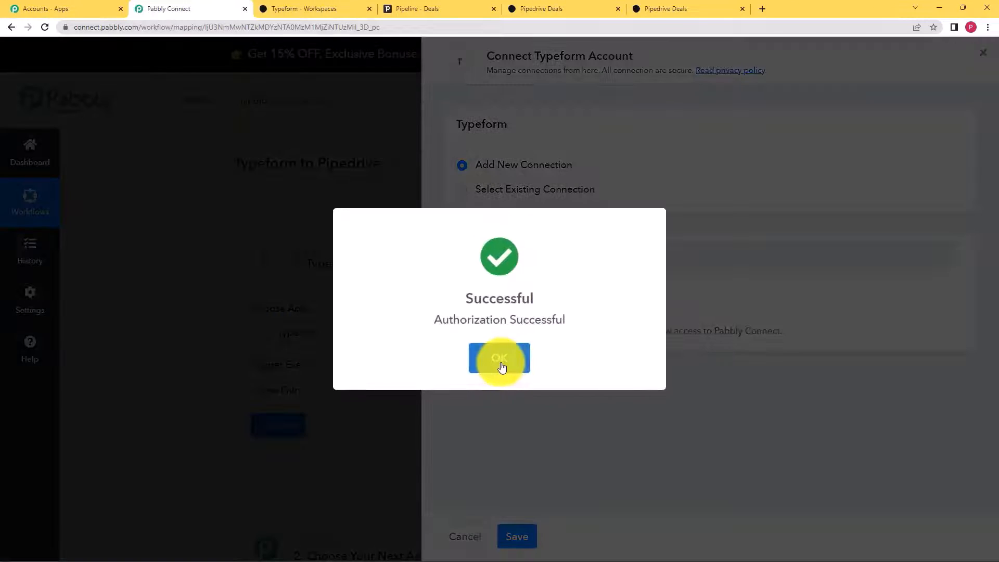
click(500, 358)
scroll(352, 393, down, 3)
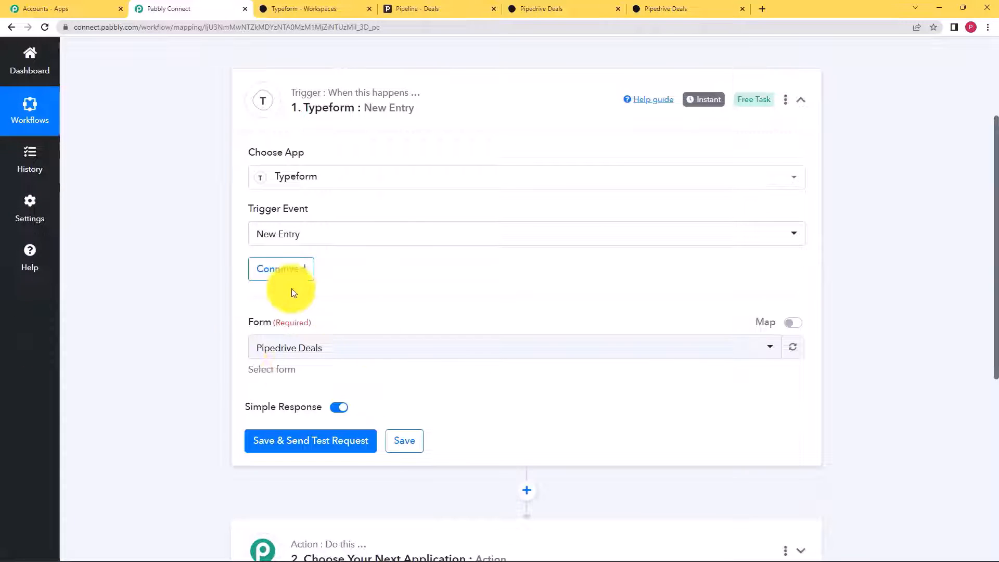
- Select Pipedrive Deals as the trigger form, checking it against the Typeform workspace
click(254, 351)
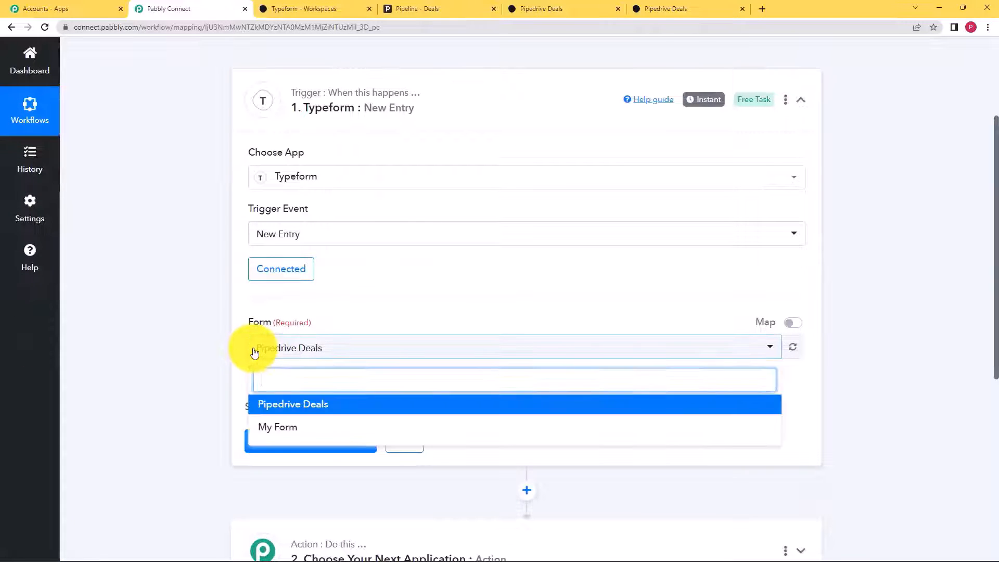
click(263, 406)
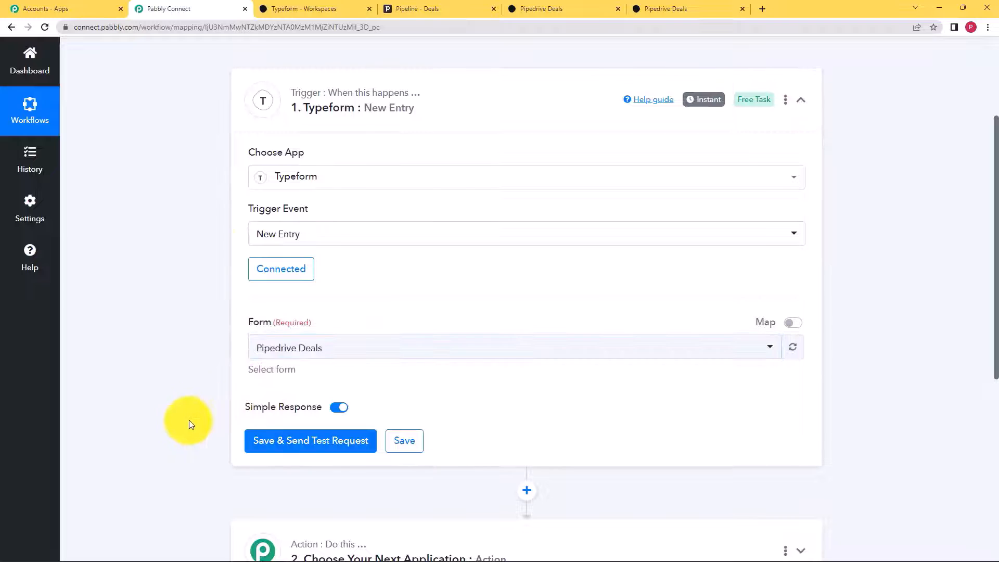
click(314, 9)
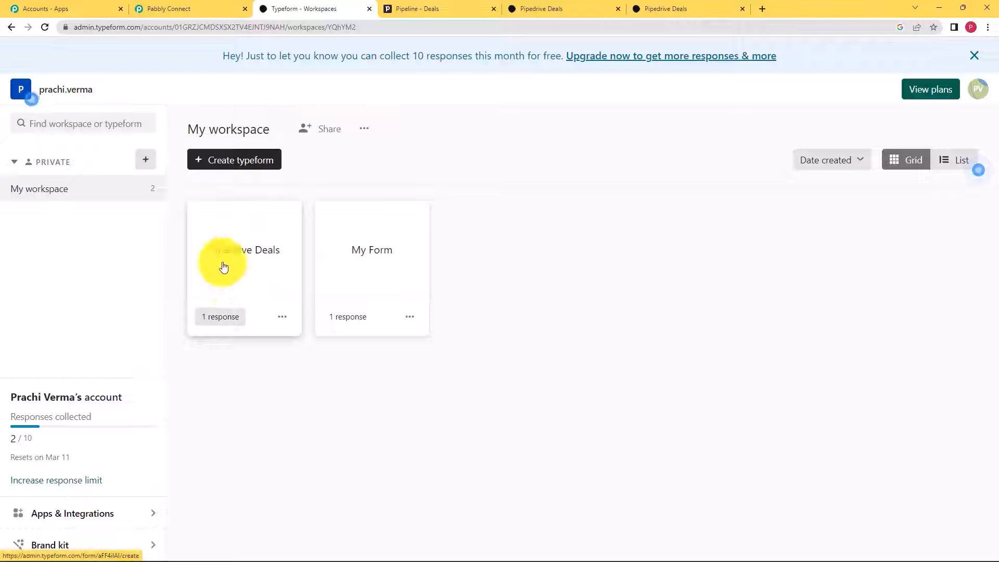
click(201, 7)
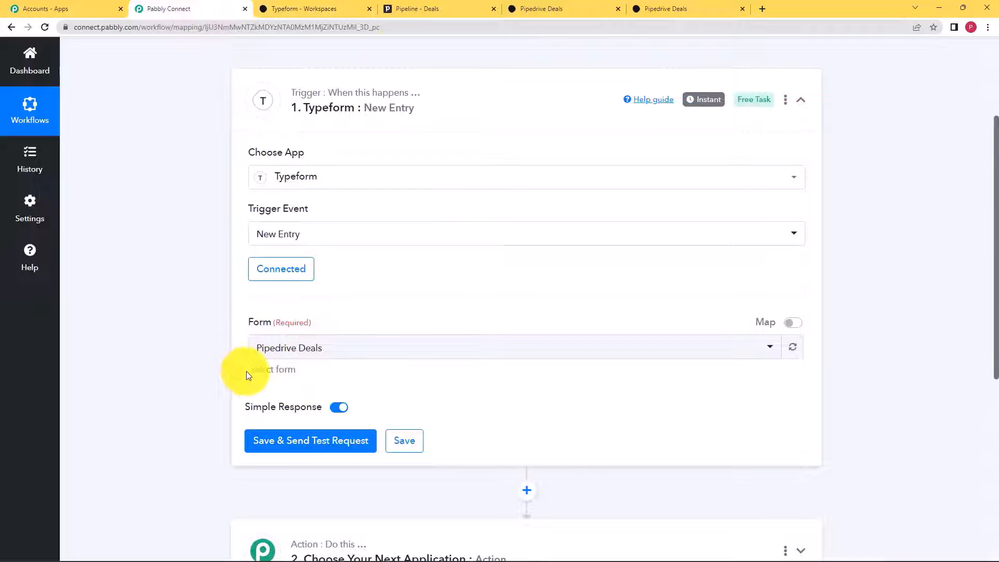
click(320, 8)
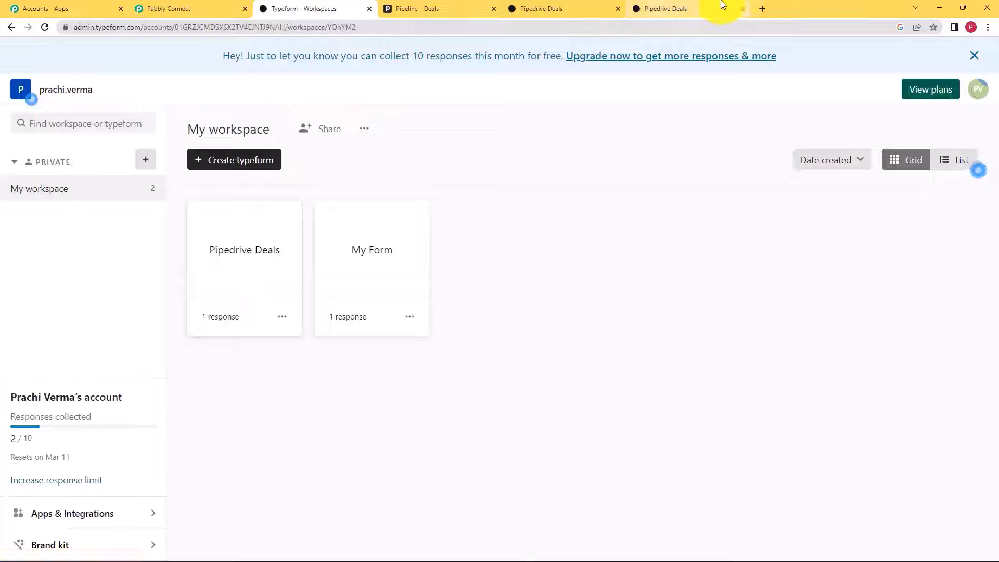
click(235, 6)
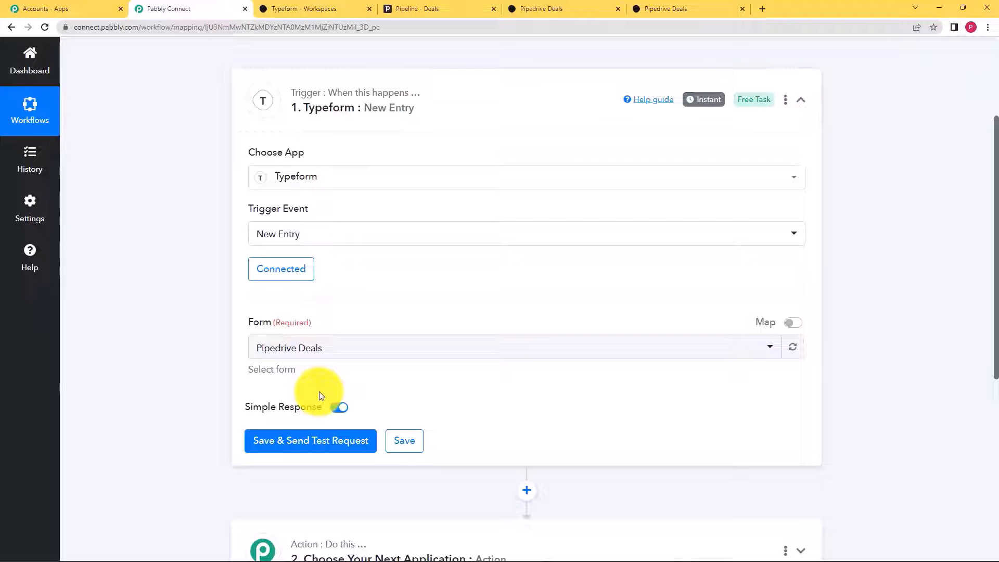
- Turn on Simple Response, save and send a test request, then bring up the live form
click(338, 406)
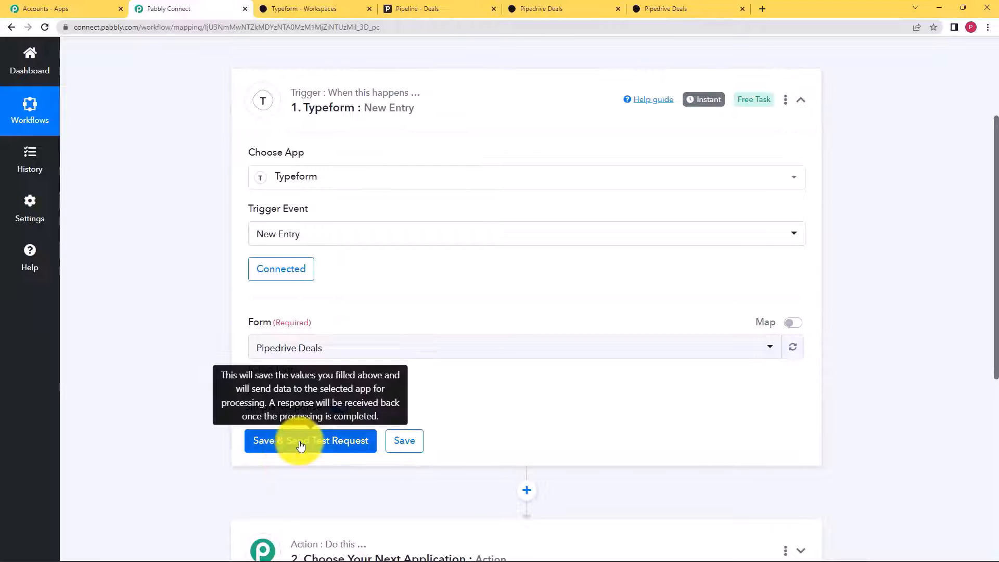
click(262, 446)
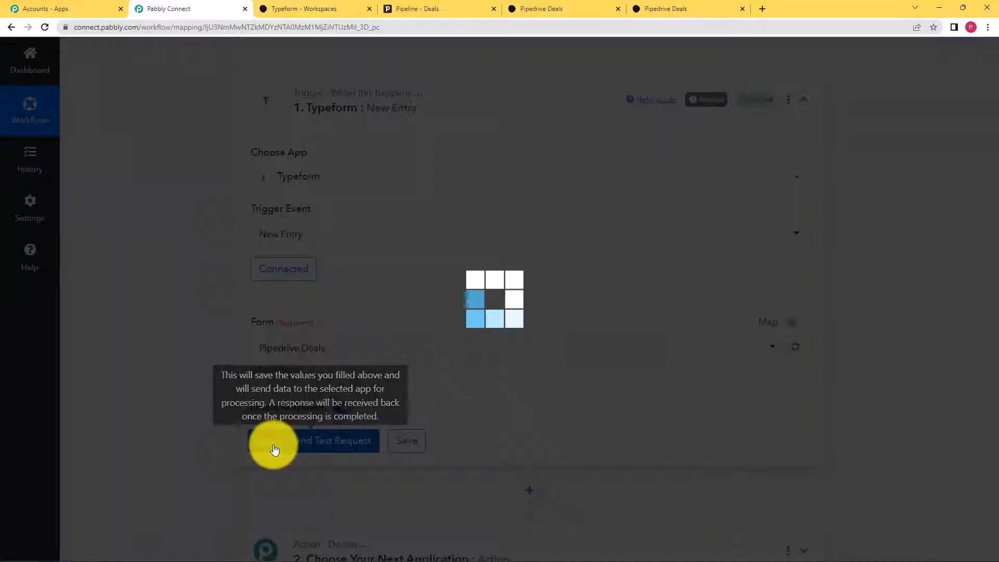
click(651, 4)
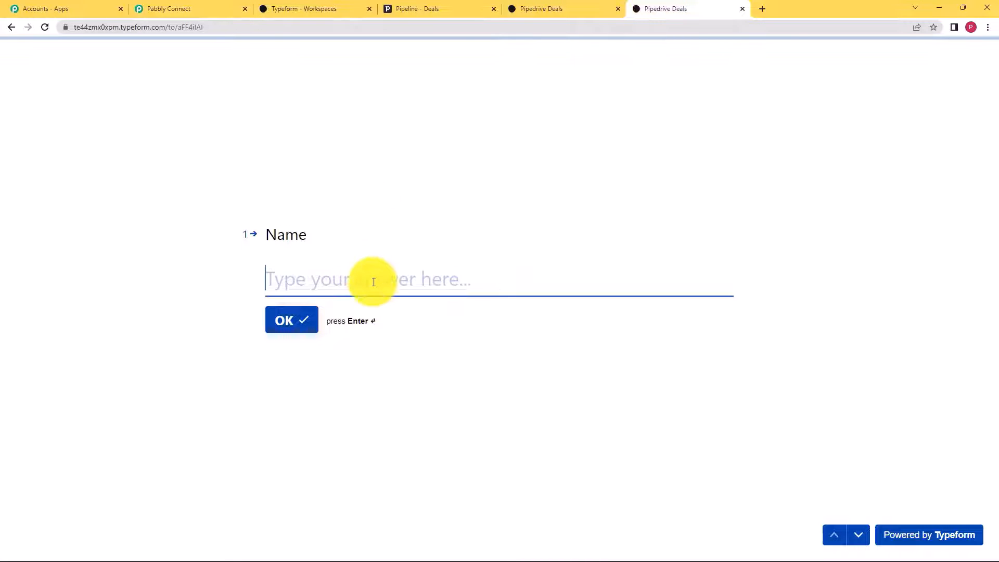
- Answer the Pipedrive Deals form with a name, an e-mail, organisation Pabbly01 and deal value 50, and submit
text(Demo User)
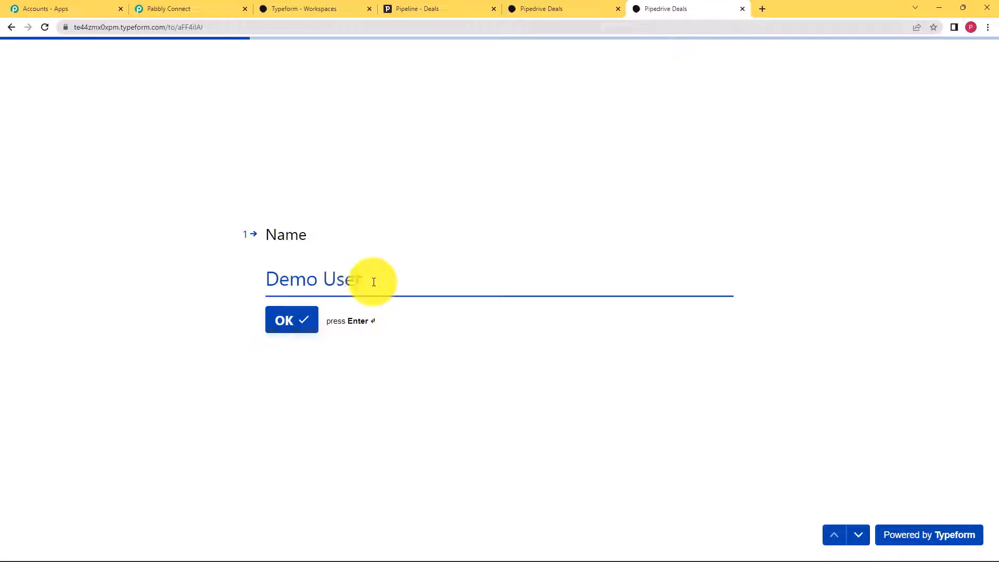
key(Return)
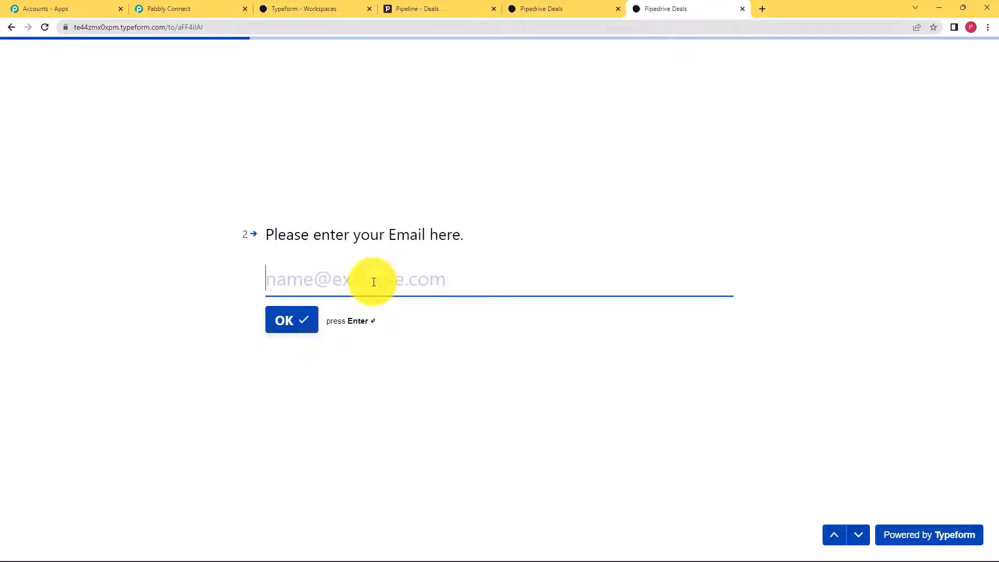
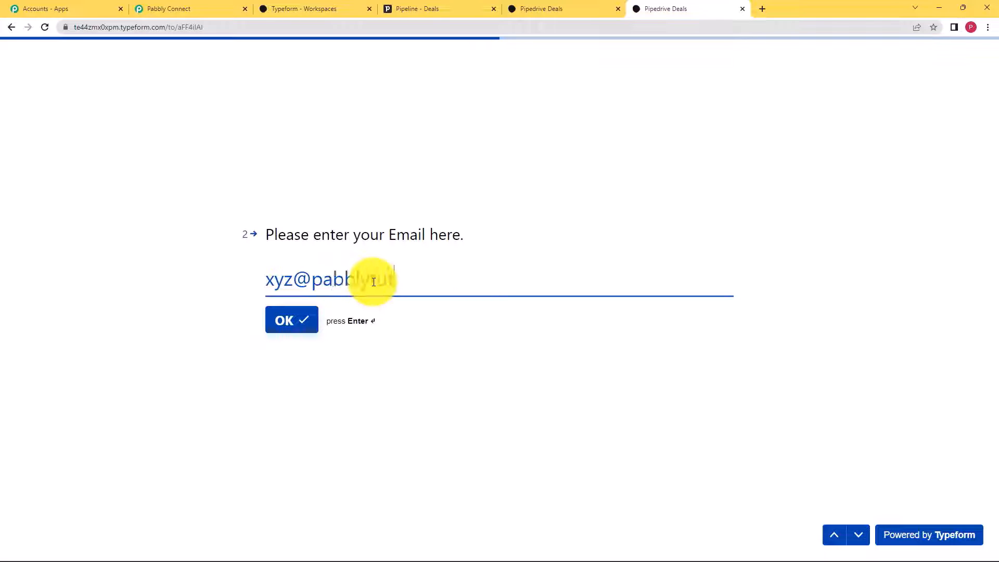
key(Return)
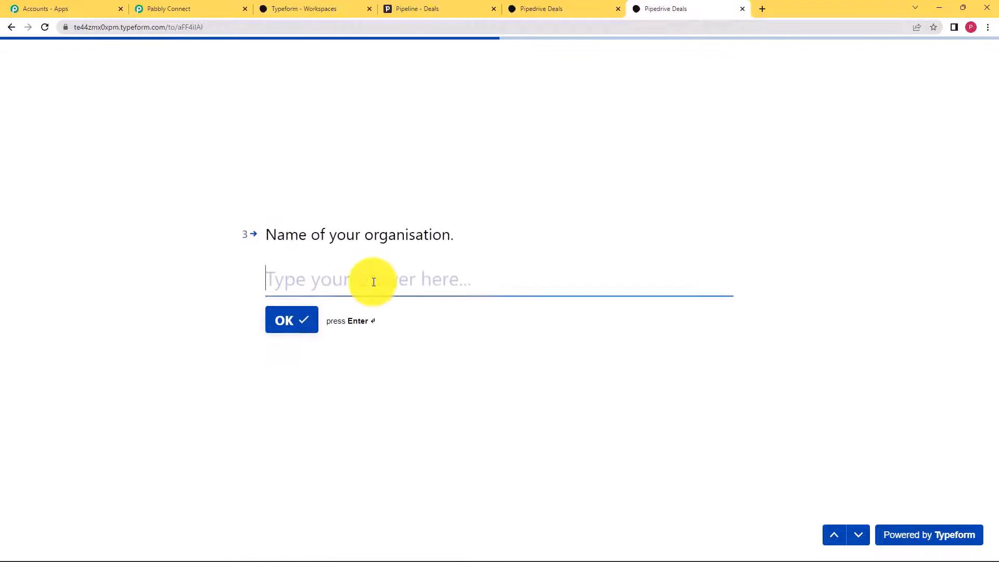
text(Pabb)
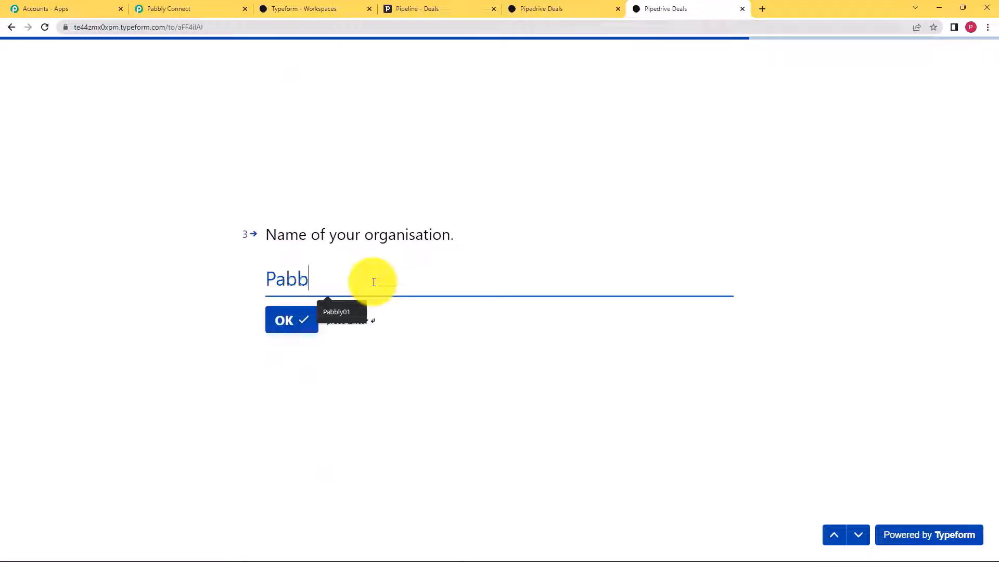
text(ly01)
key(Return)
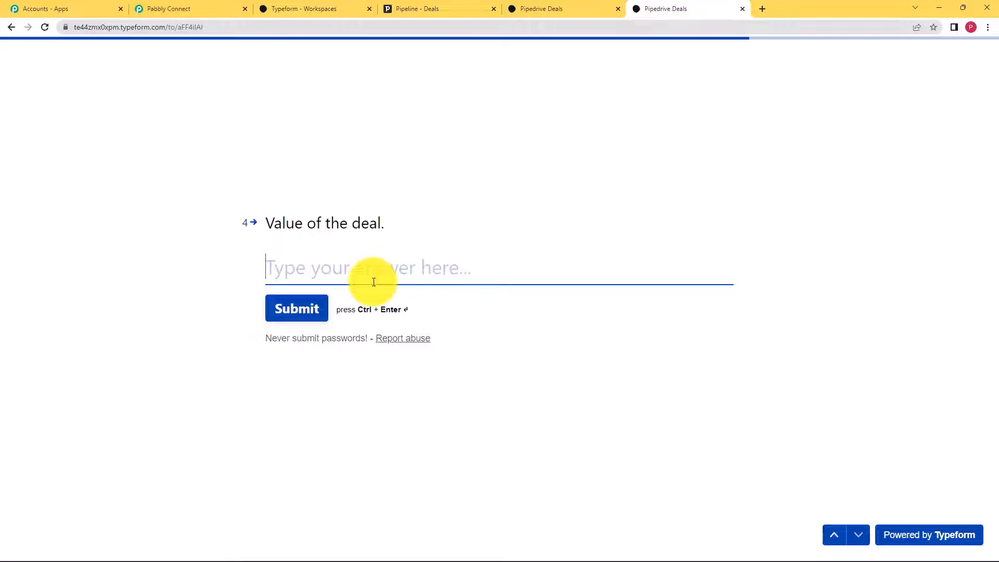
text(50)
click(296, 308)
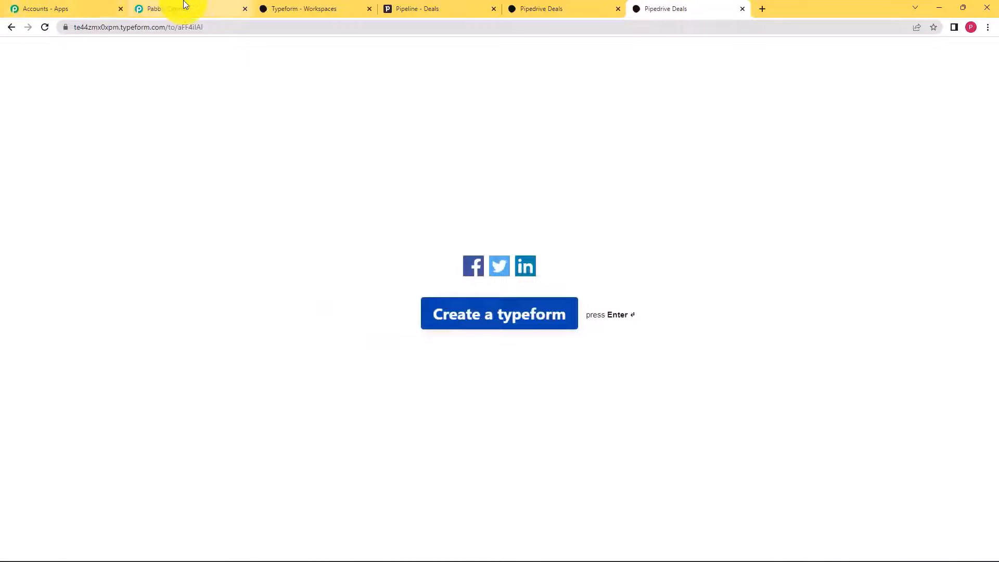
click(185, 8)
- Review the captured Typeform response values, including organisation Pabbly01 and deal value 50
scroll(190, 365, down, 3)
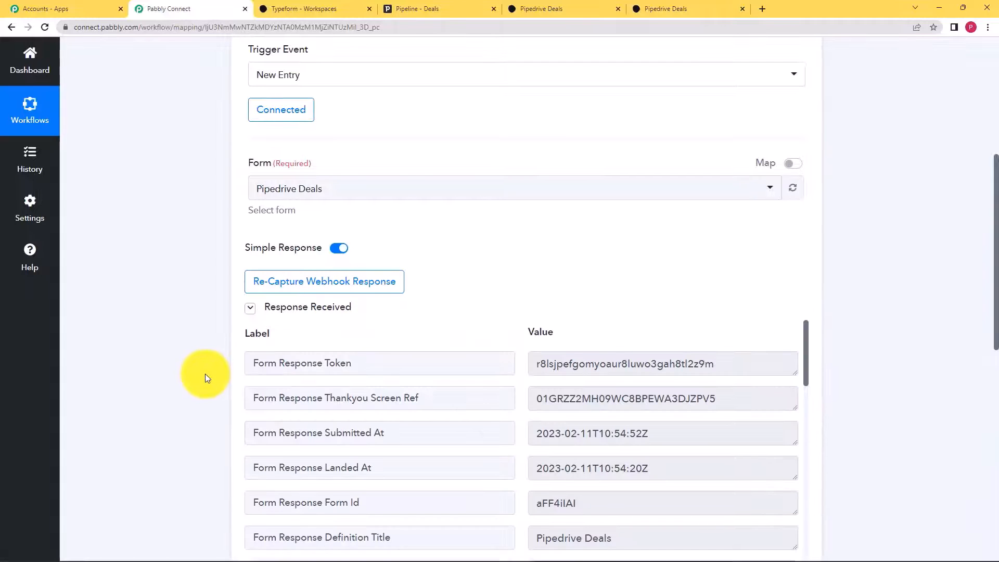
scroll(210, 372, down, 3)
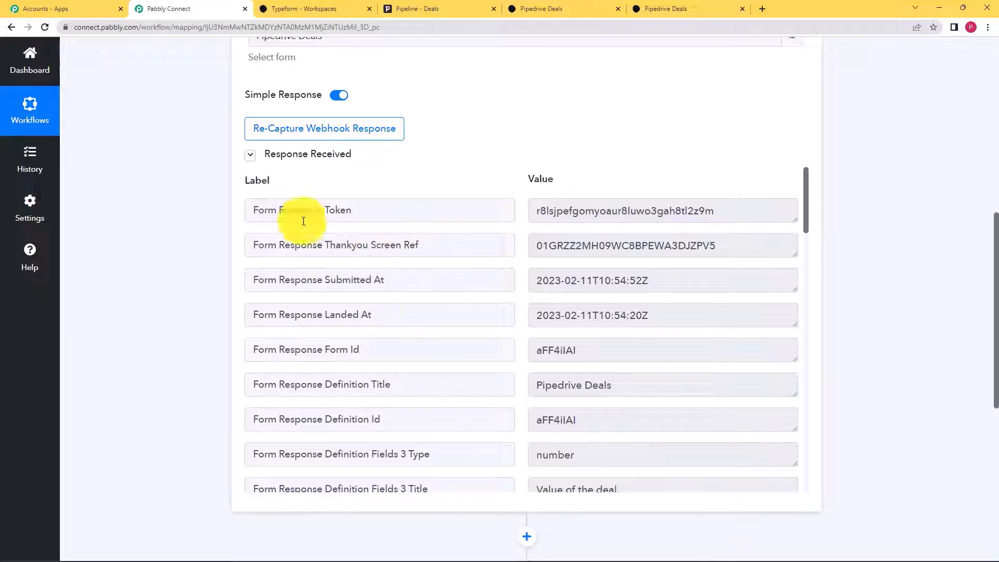
scroll(460, 326, down, 9)
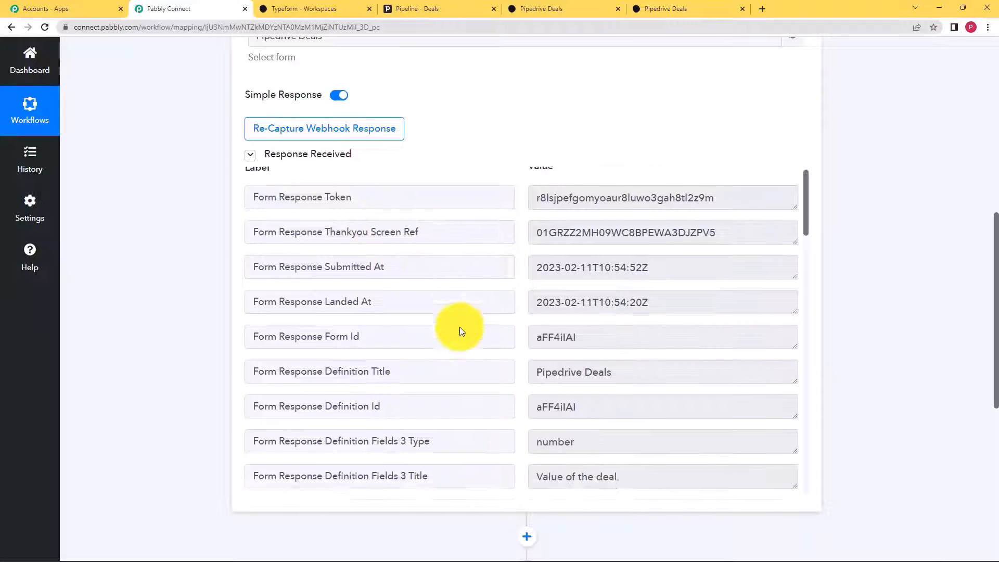
scroll(460, 325, down, 4)
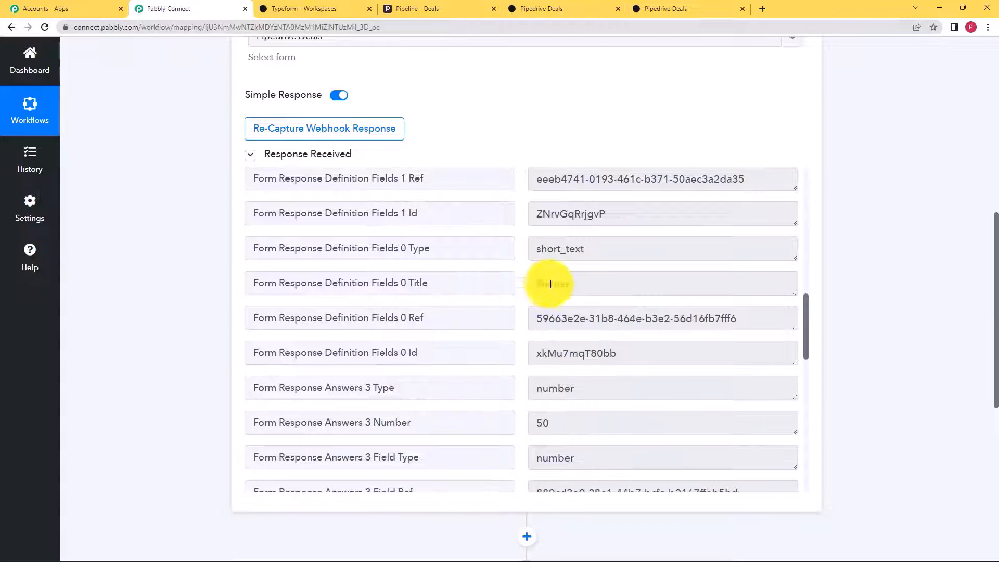
scroll(524, 365, down, 7)
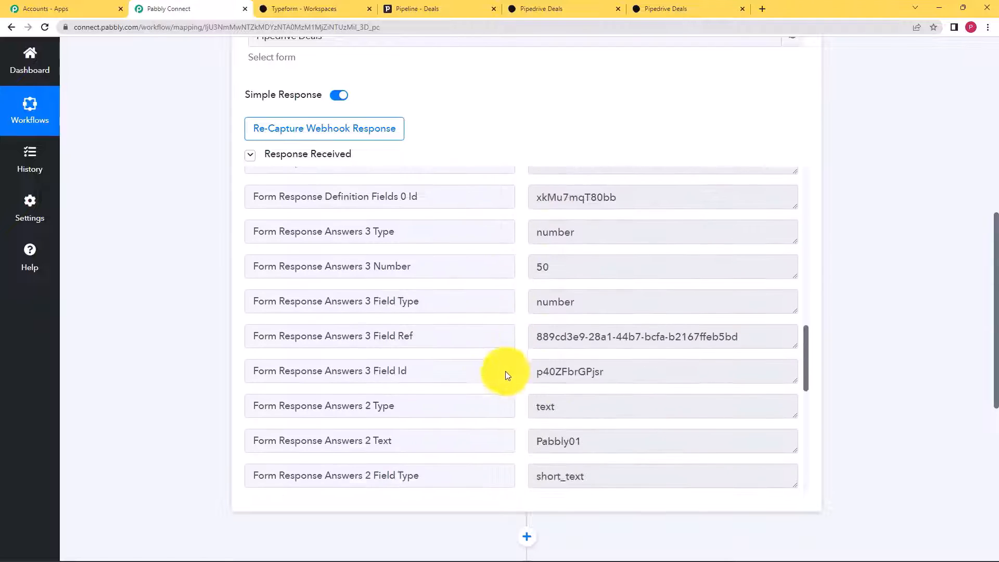
drag(538, 285, 598, 286)
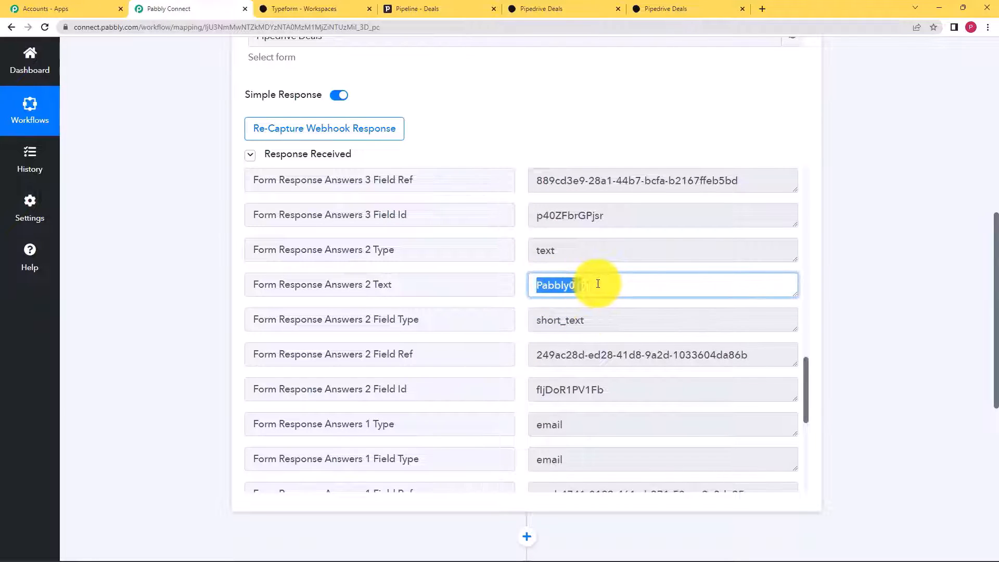
scroll(587, 323, down, 4)
scroll(588, 326, down, 3)
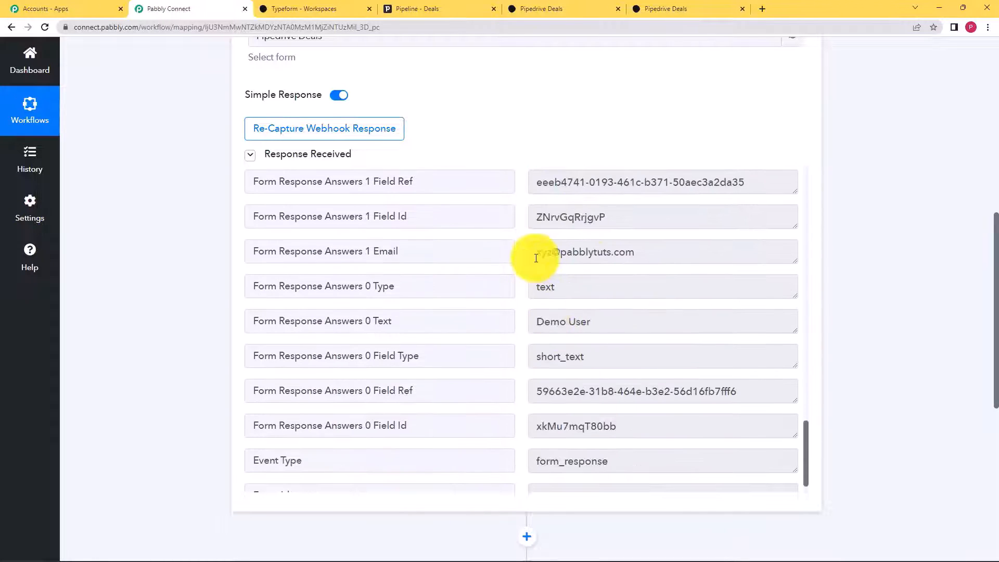
drag(536, 252, 647, 252)
scroll(647, 314, down, 1)
drag(598, 295, 530, 304)
click(616, 317)
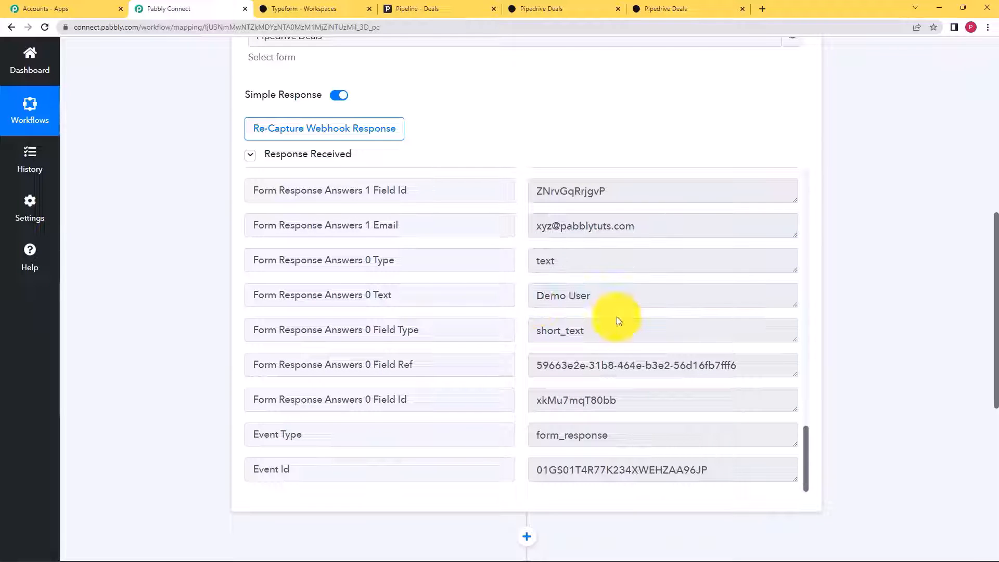
scroll(604, 332, down, 5)
scroll(604, 328, up, 10)
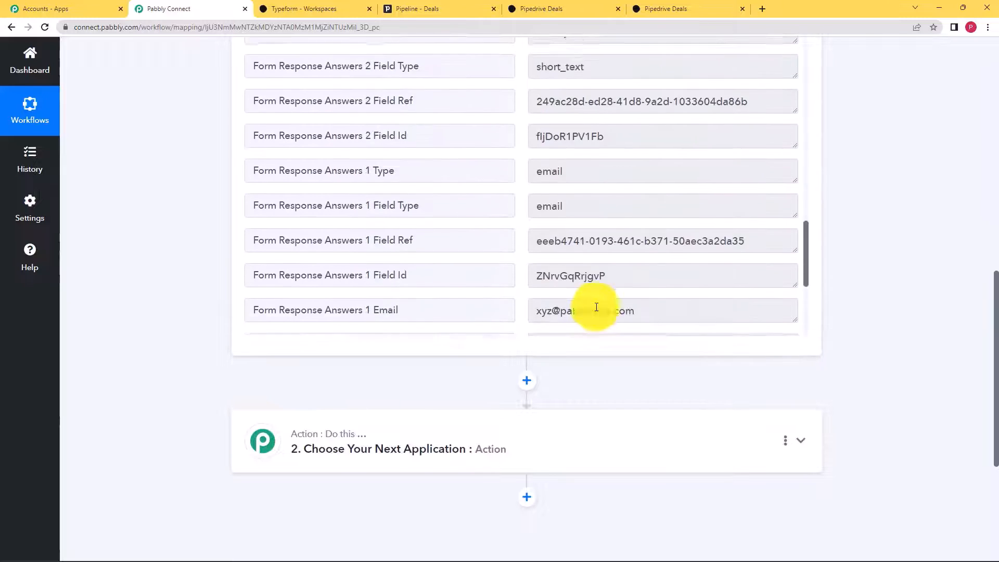
scroll(223, 256, up, 5)
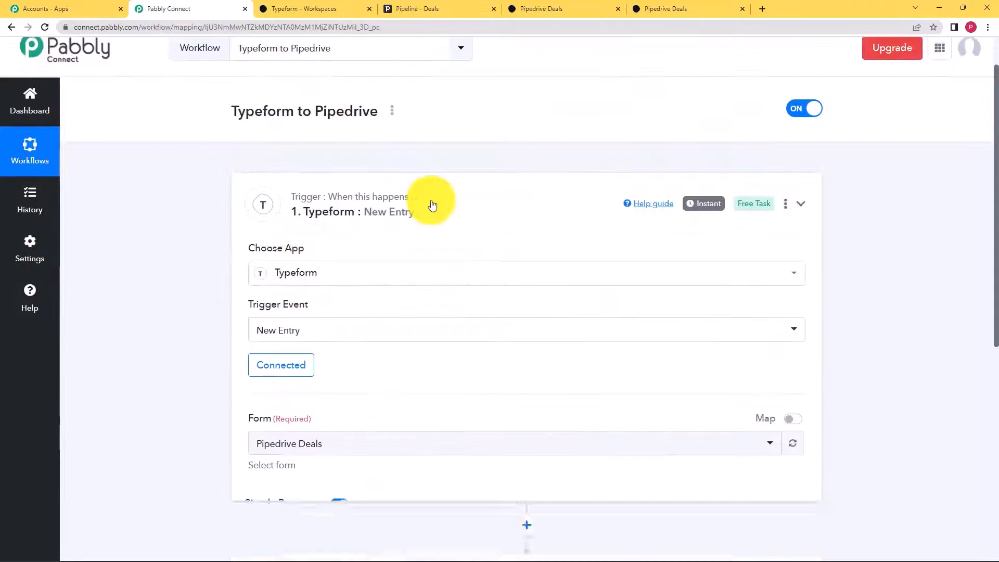
- Set the action step to PipeDrive, found by searching 'Pipe', with the Create a Person event
click(430, 206)
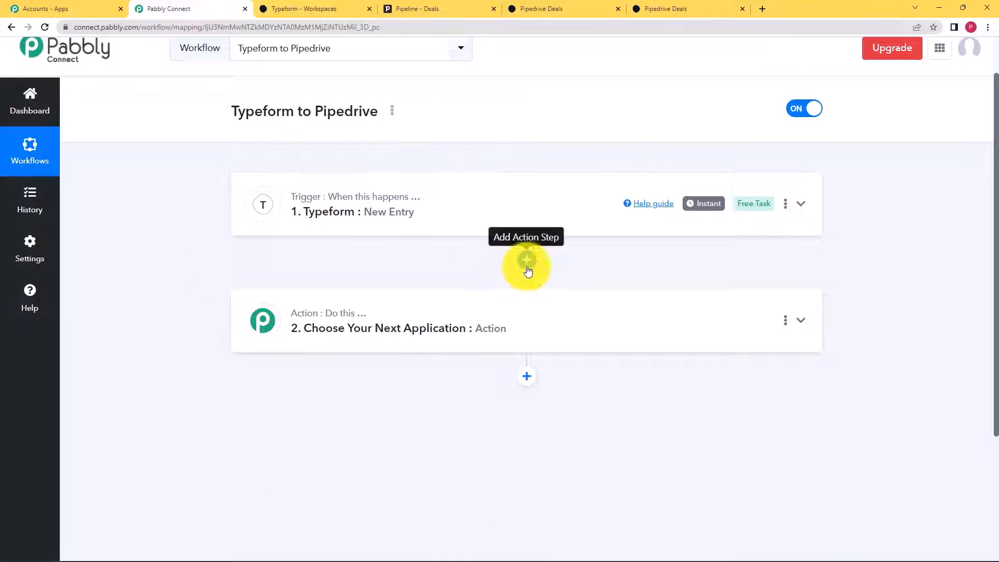
click(526, 307)
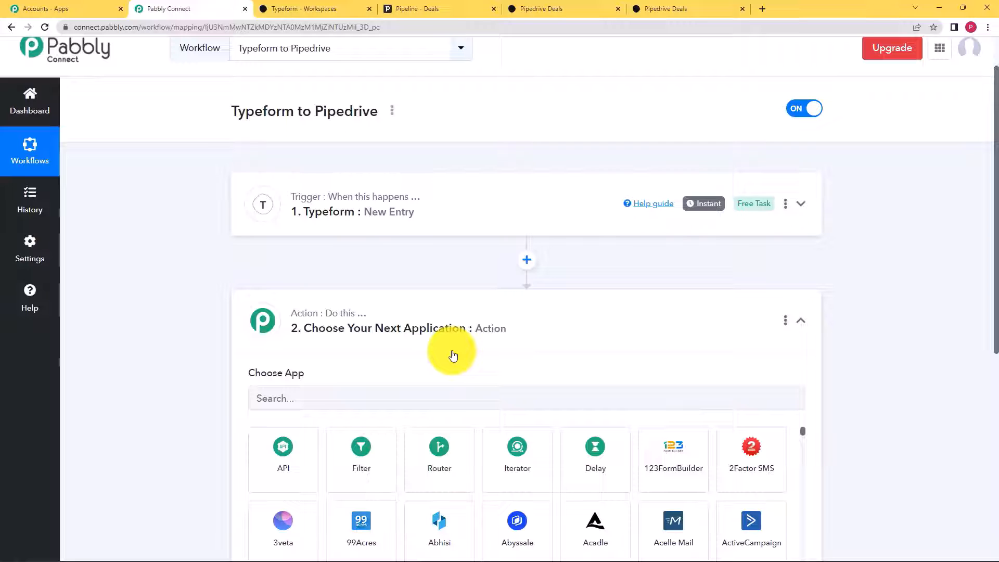
click(434, 398)
text(Pipe)
click(363, 456)
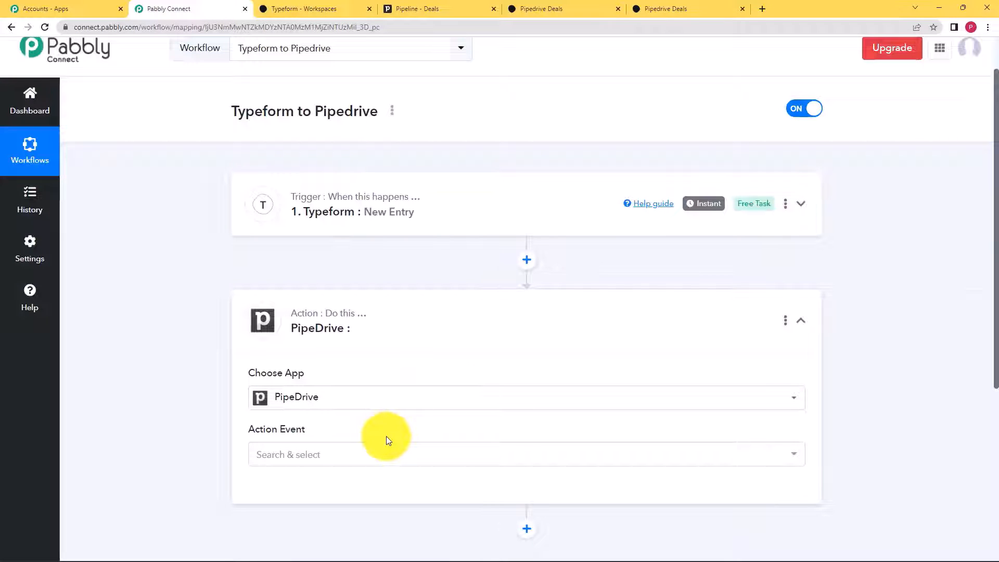
click(360, 457)
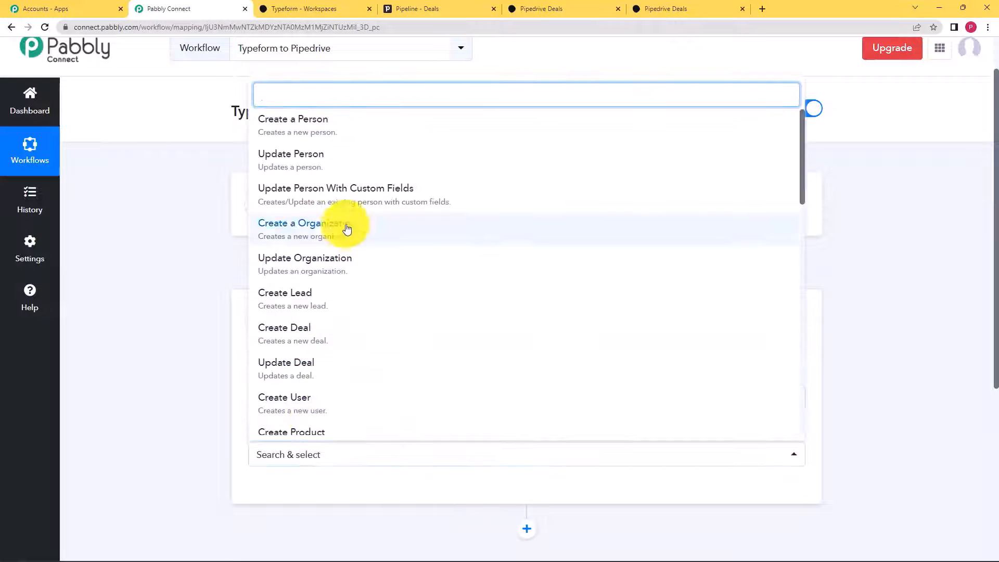
click(311, 128)
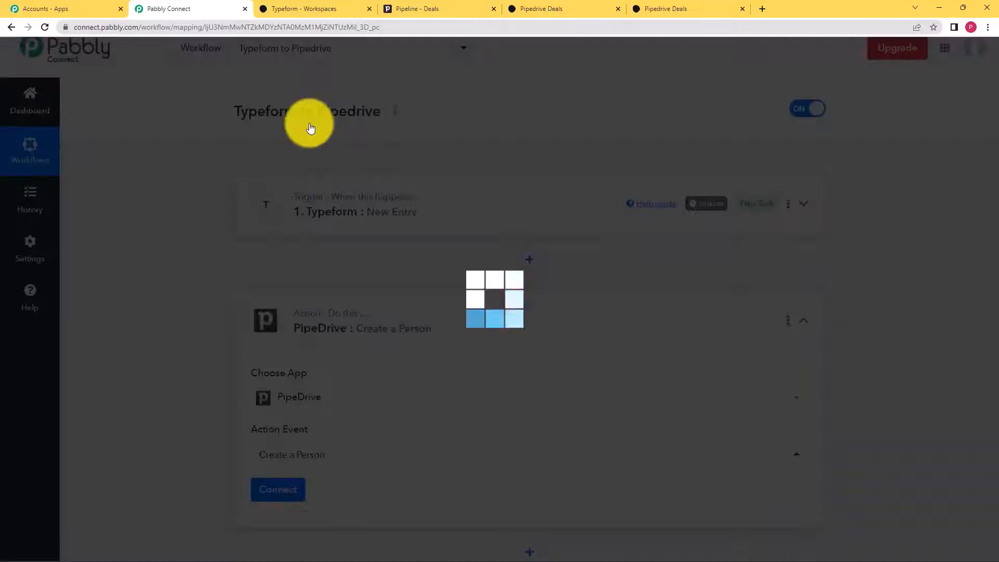
scroll(237, 429, down, 3)
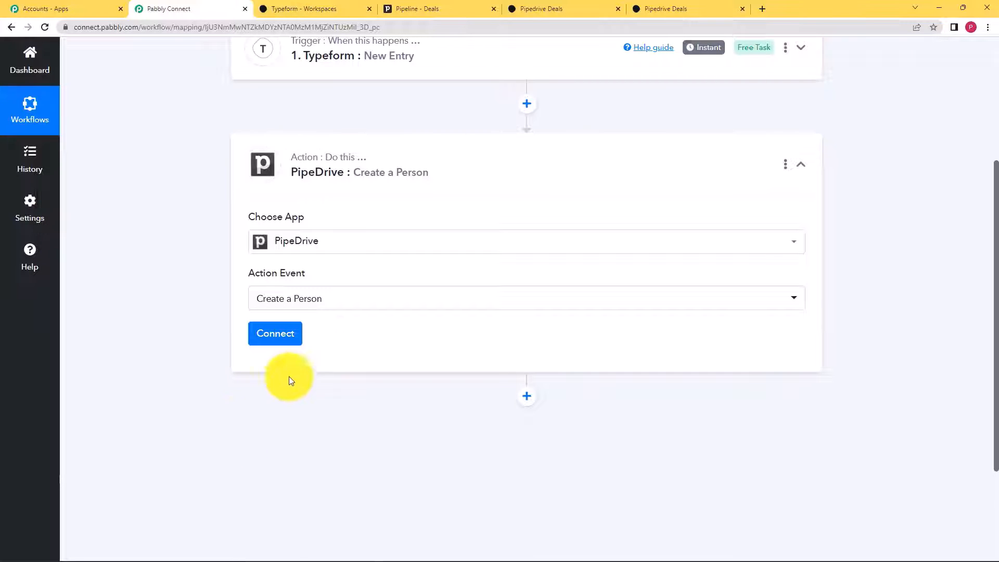
- Start a new PipeDrive connection named PipeDrive #13, leaving its API Token field empty for now
click(266, 338)
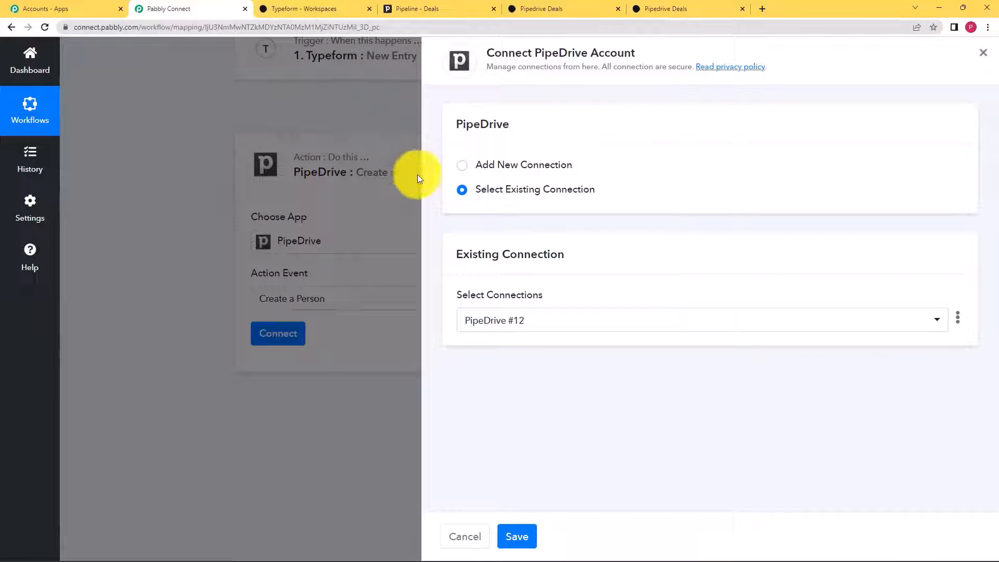
click(389, 7)
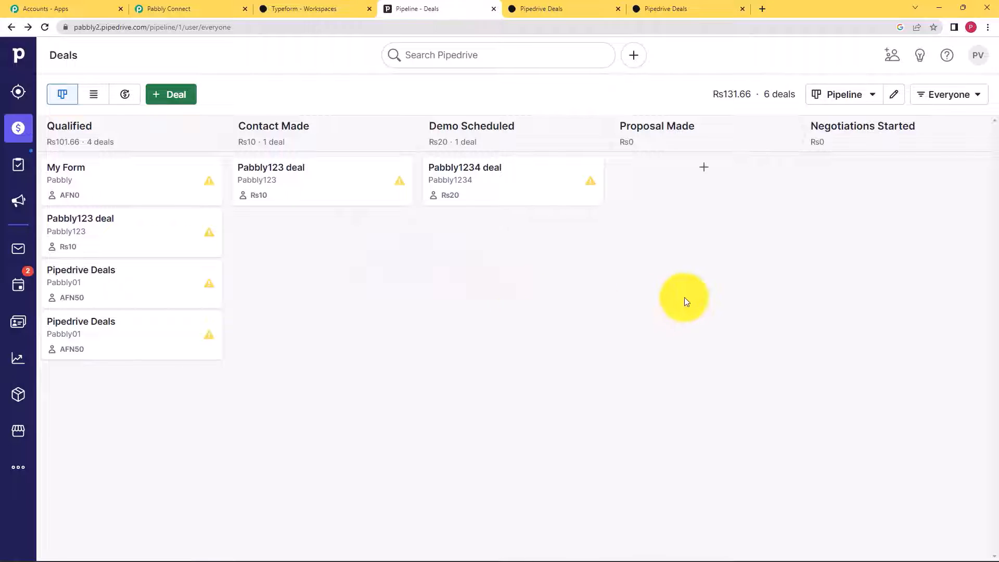
click(214, 9)
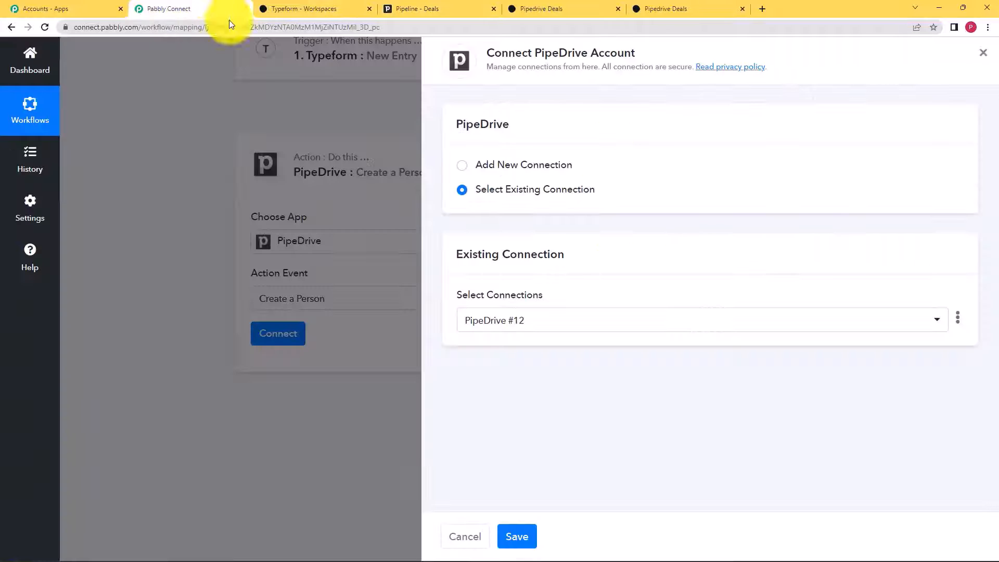
click(494, 170)
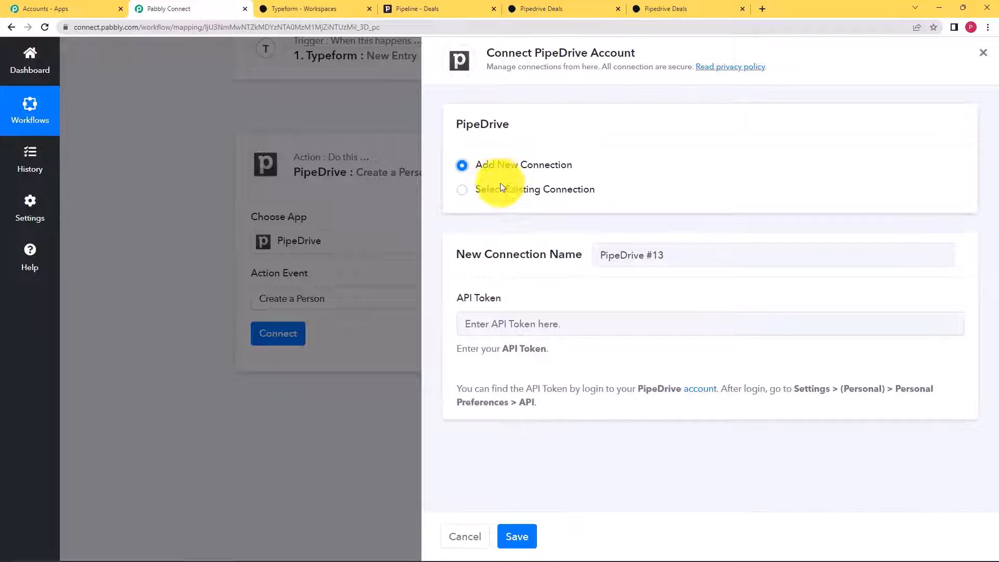
drag(451, 298, 511, 302)
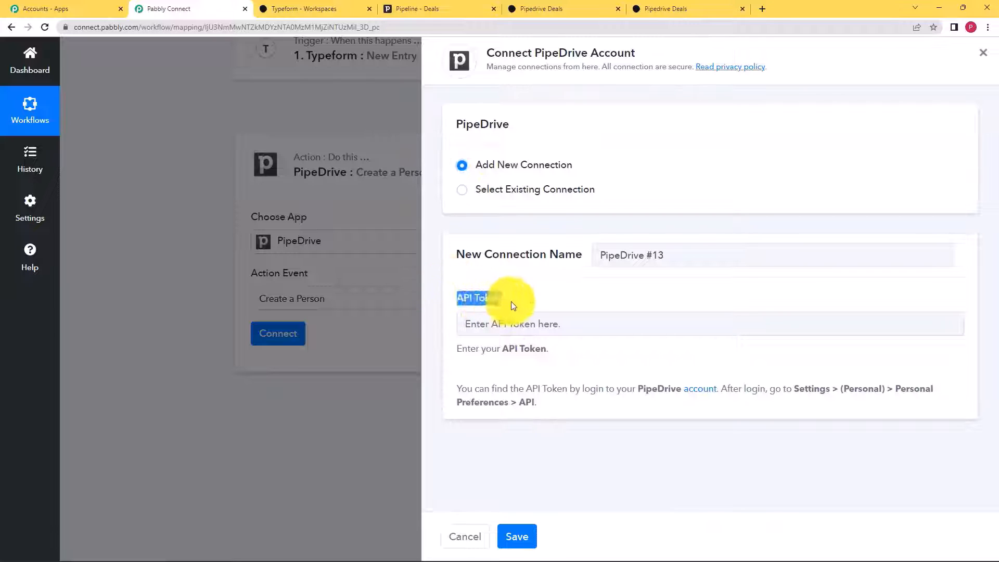
click(458, 392)
drag(458, 394, 646, 394)
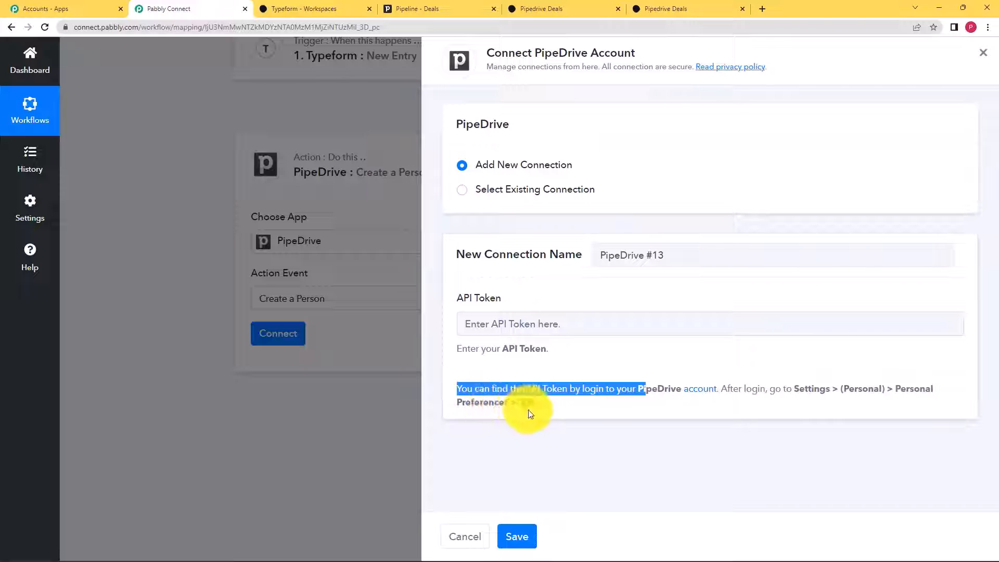
- Generate a new personal API token under Pipedrive's Personal preferences > API and copy it
click(415, 6)
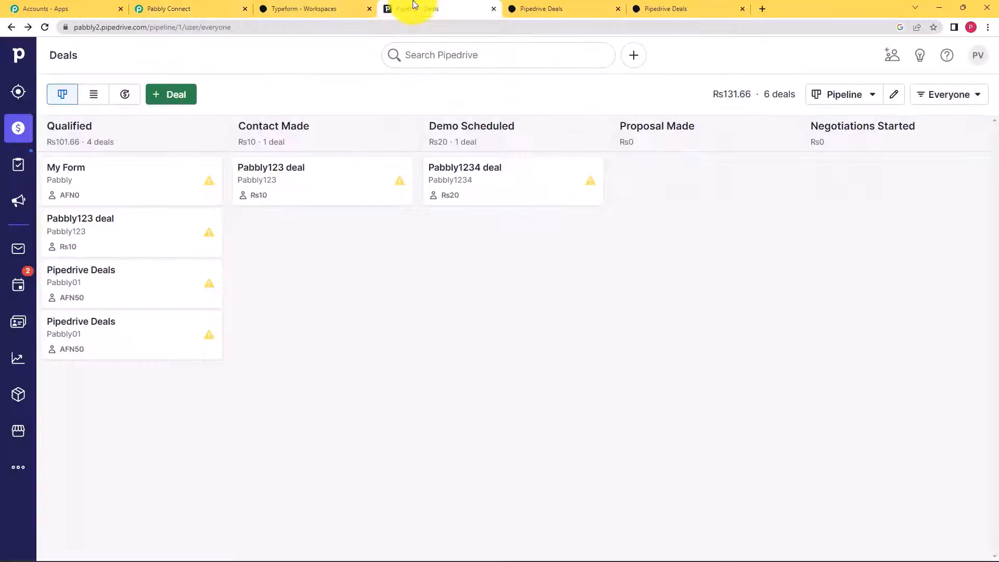
click(977, 61)
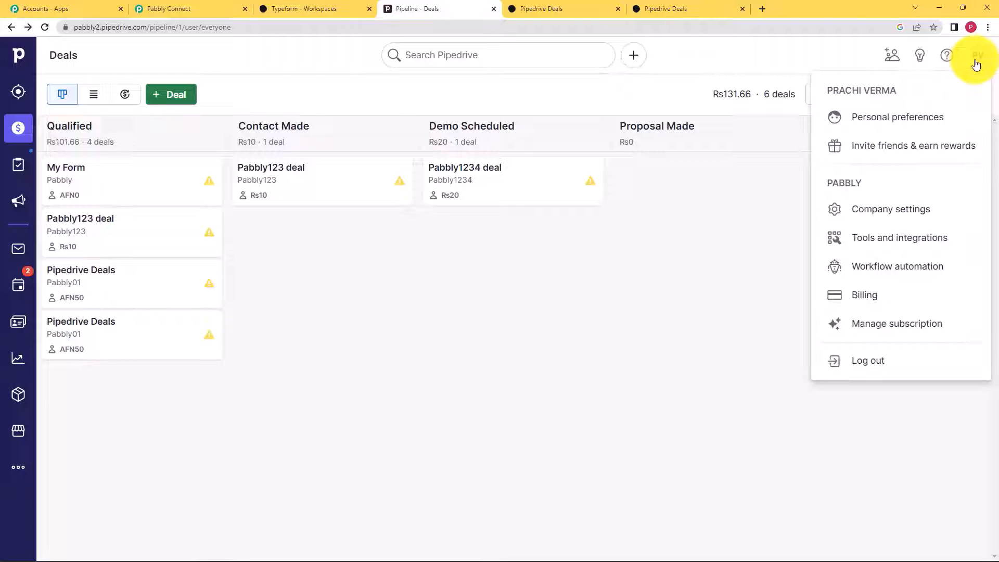
click(939, 118)
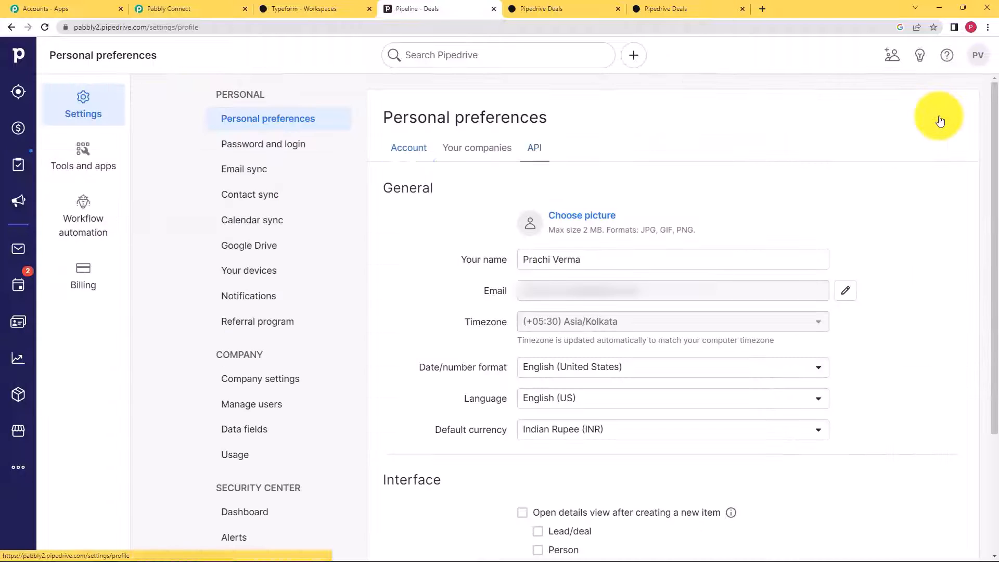
click(533, 151)
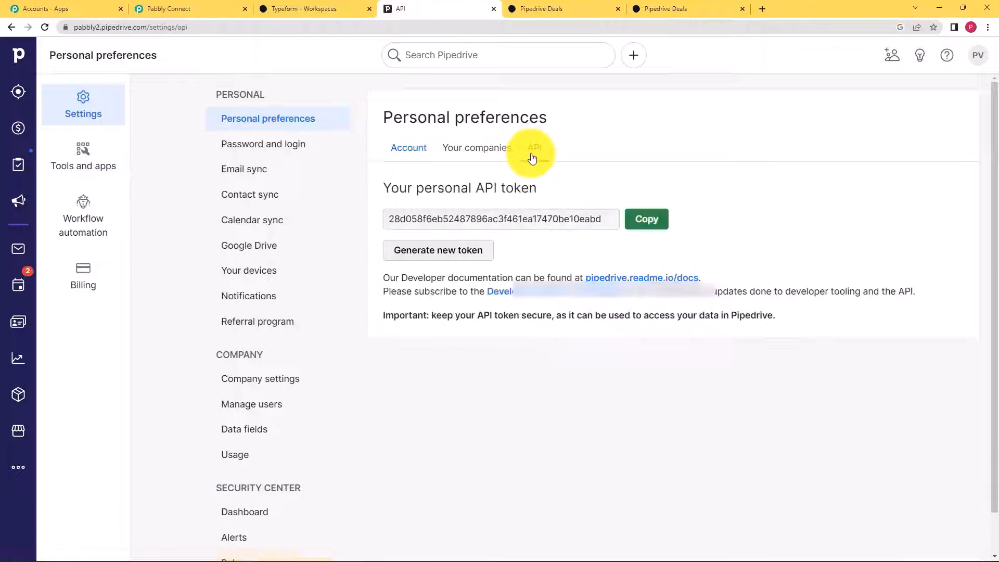
click(453, 259)
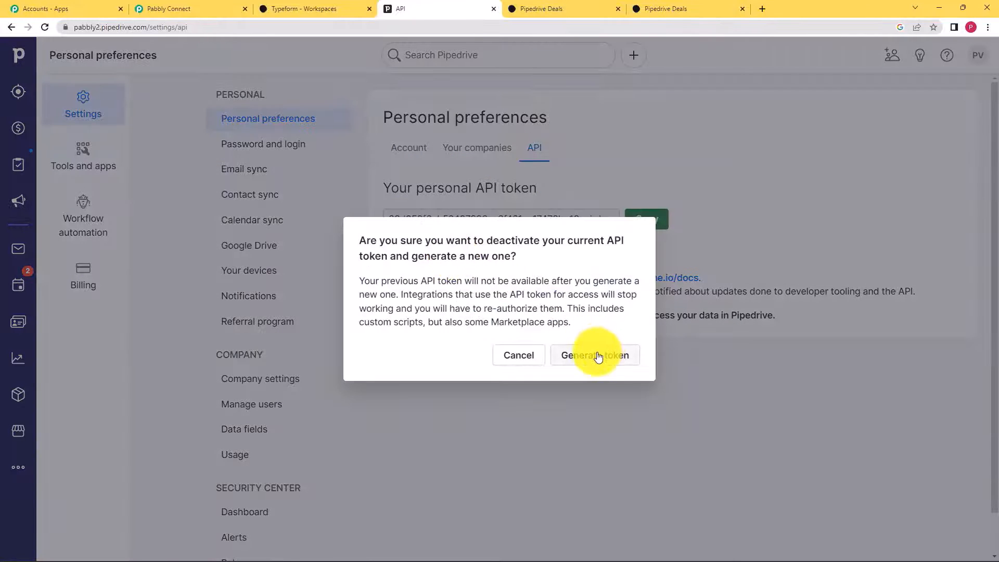
click(598, 356)
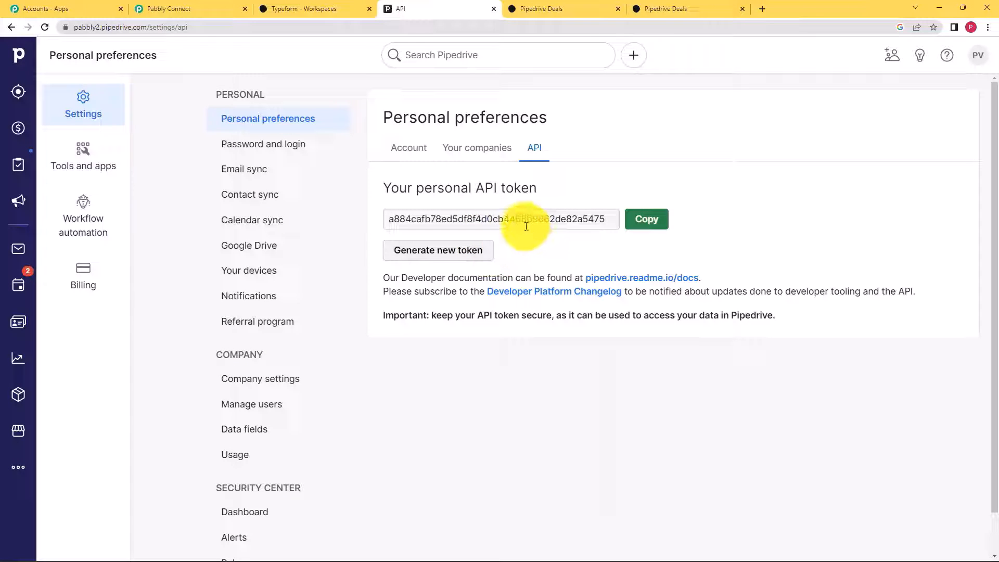
click(646, 217)
- Paste the API token into PipeDrive #13 and save the connection to reveal the Create a Person fields
click(172, 8)
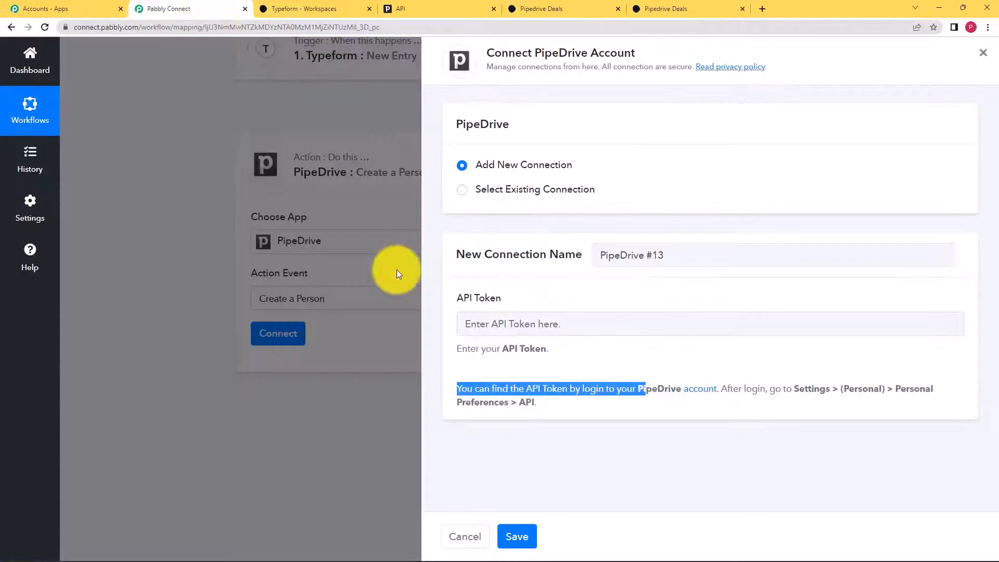
click(489, 316)
key(ctrl+v)
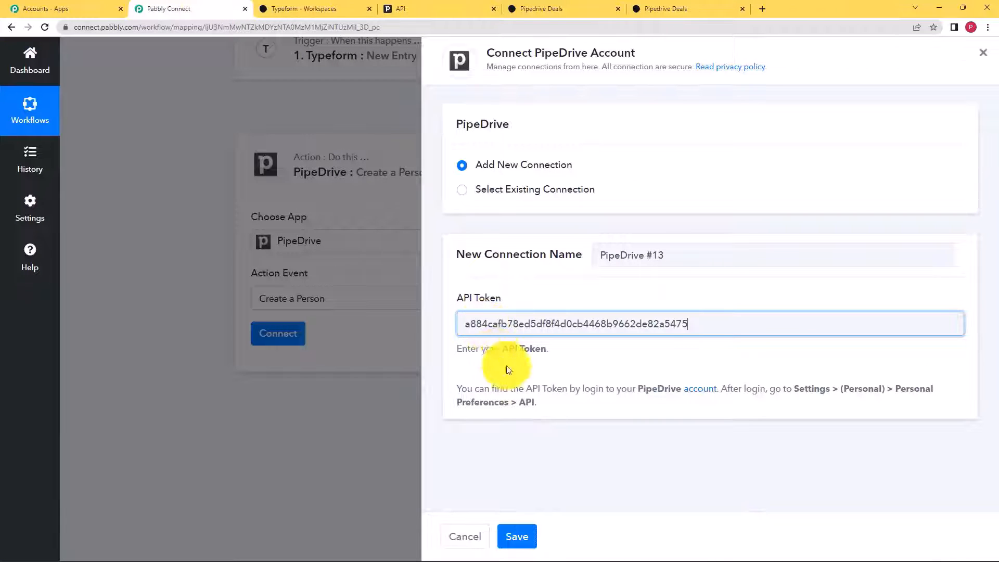
click(514, 536)
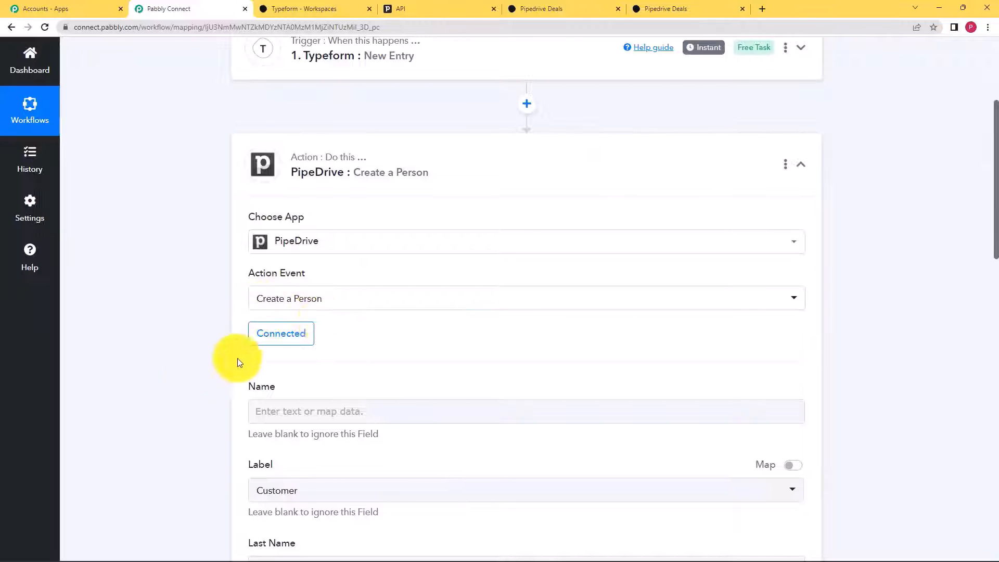
scroll(196, 370, down, 1)
scroll(196, 370, down, 2)
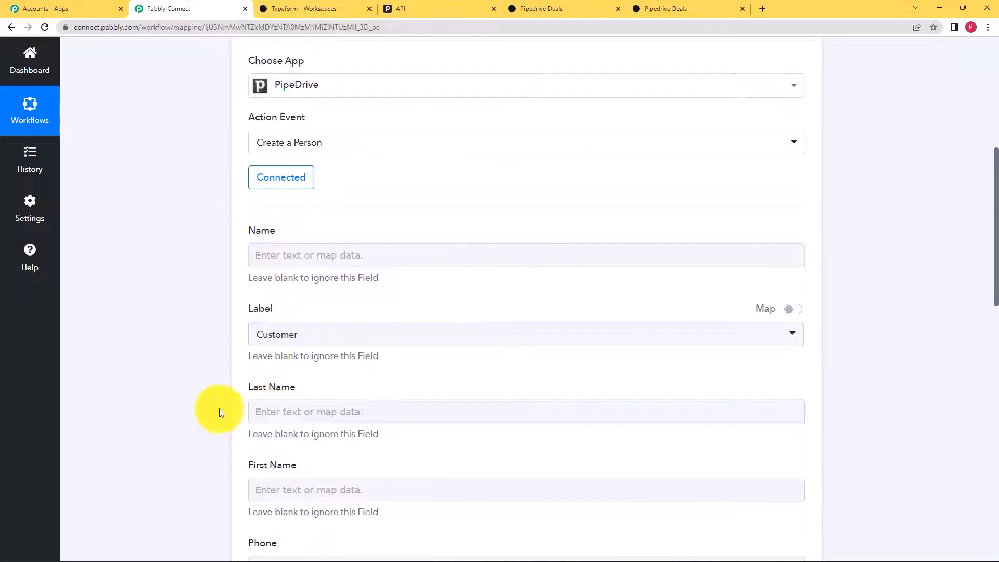
scroll(218, 408, down, 2)
scroll(218, 408, up, 4)
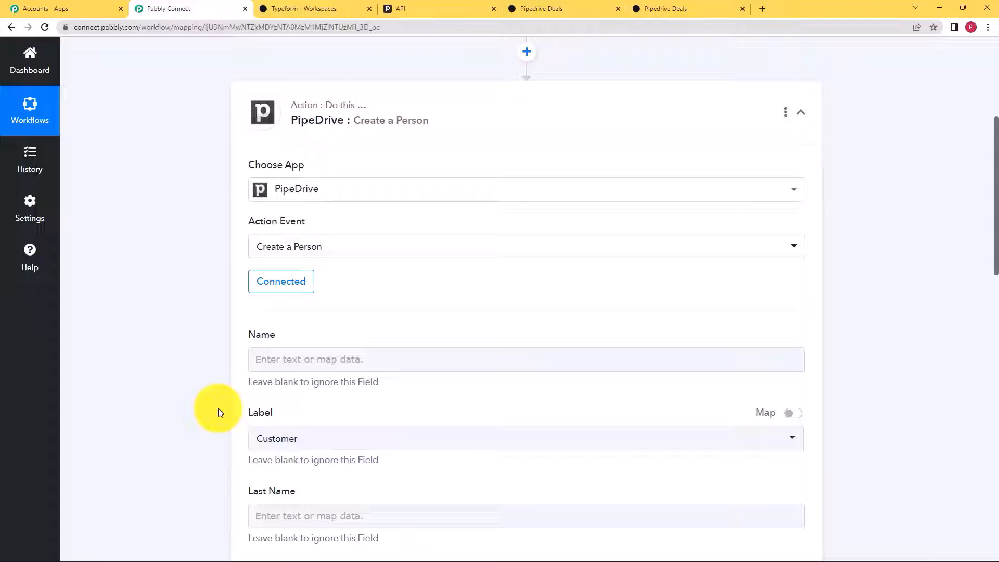
scroll(218, 408, up, 5)
click(424, 265)
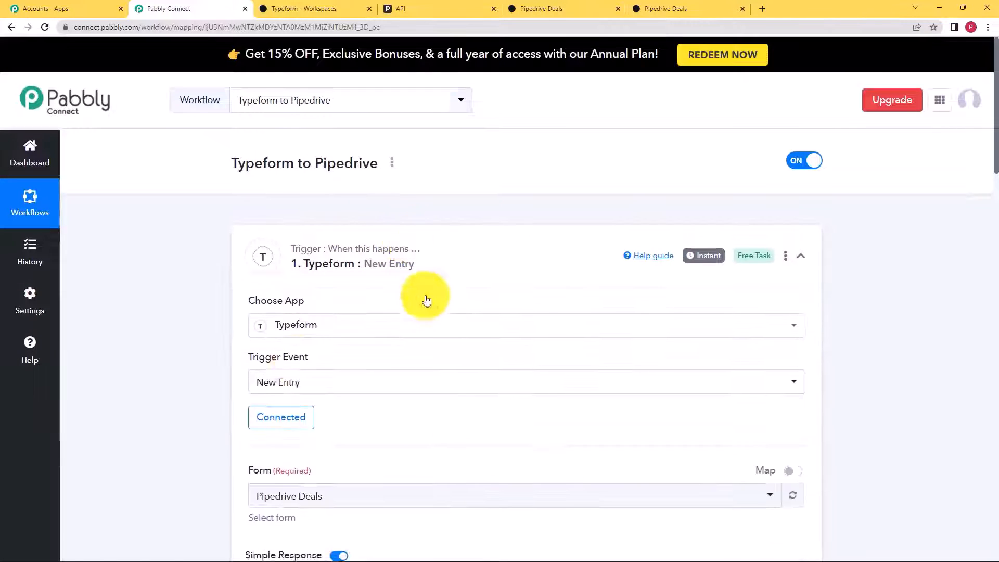
scroll(264, 380, down, 6)
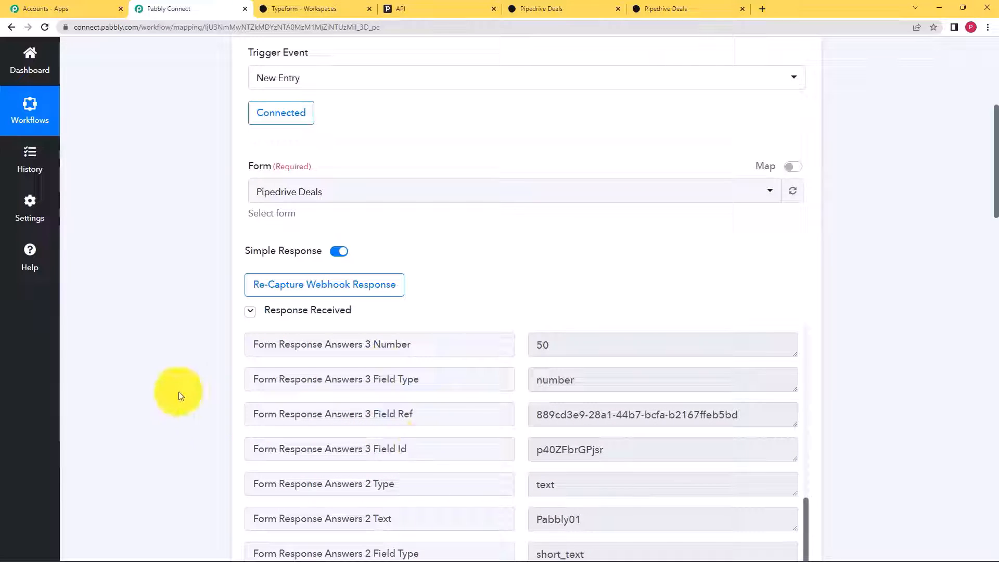
scroll(176, 394, down, 4)
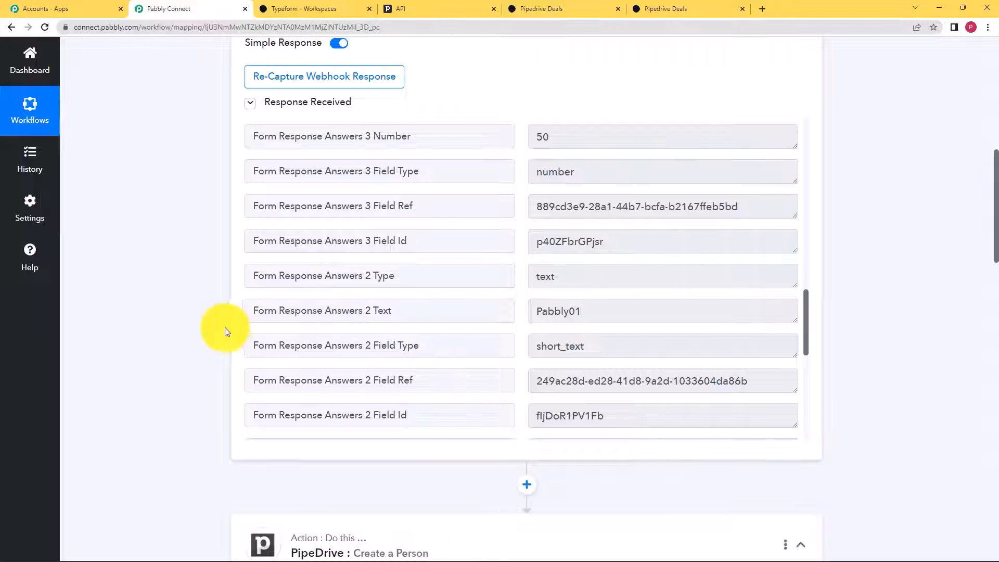
scroll(224, 326, down, 2)
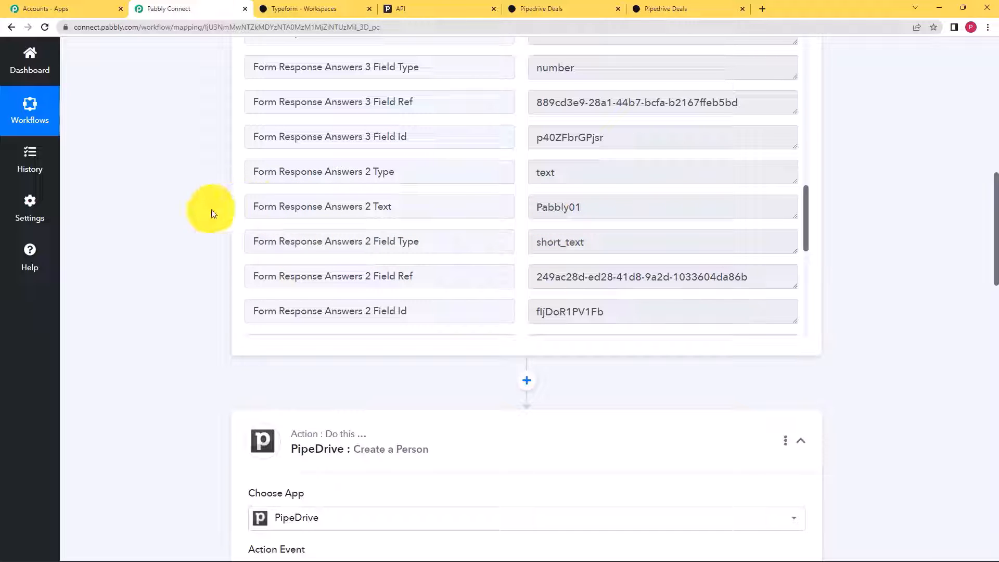
scroll(198, 389, down, 1)
scroll(198, 388, down, 7)
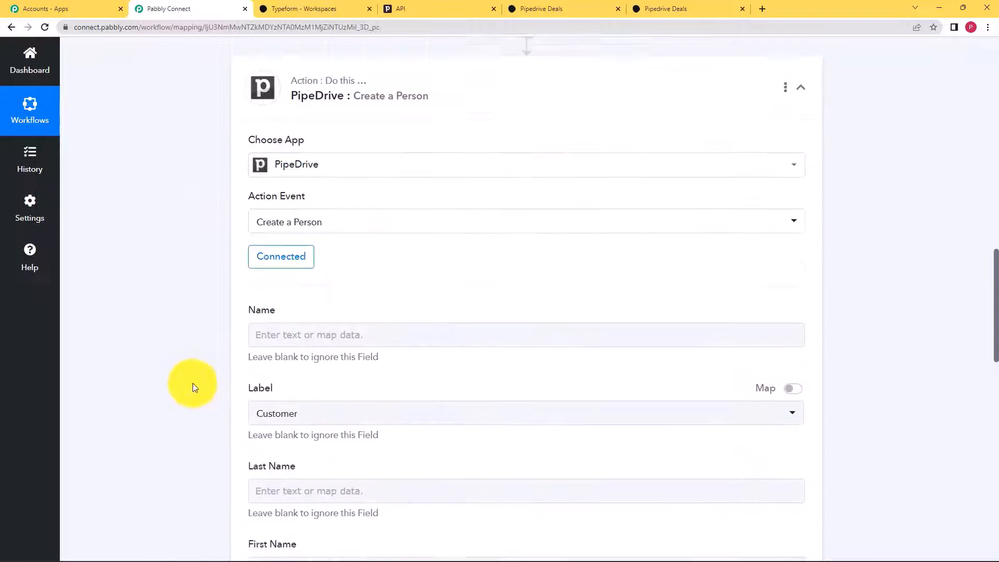
- Bring up the Name field's data-mapping list and browse the available workflow data
click(253, 328)
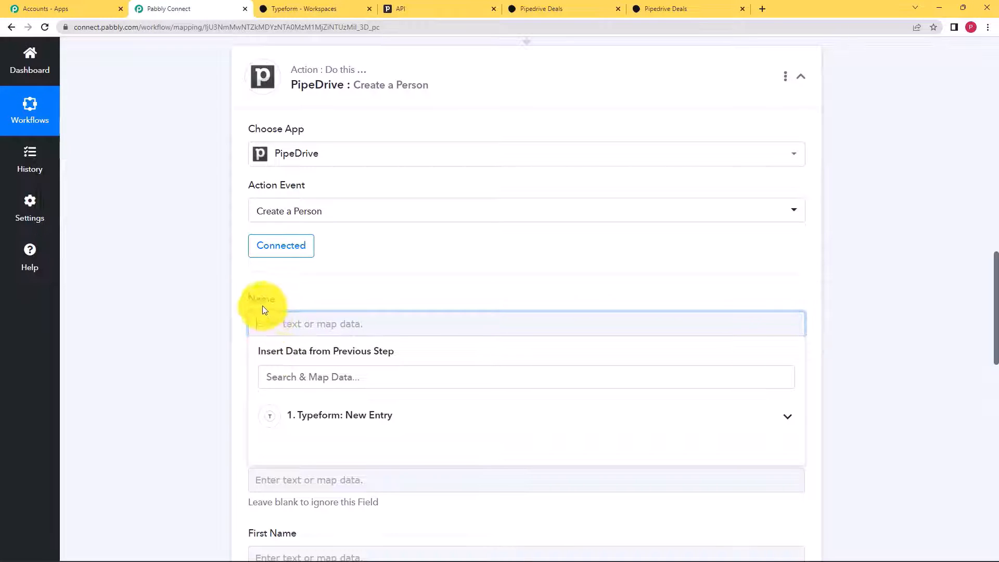
click(259, 354)
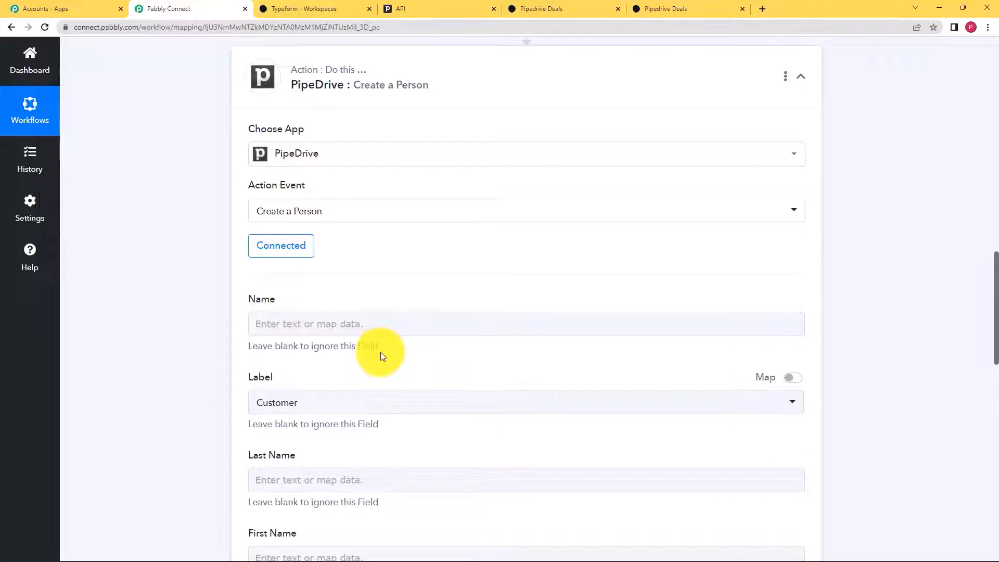
click(354, 329)
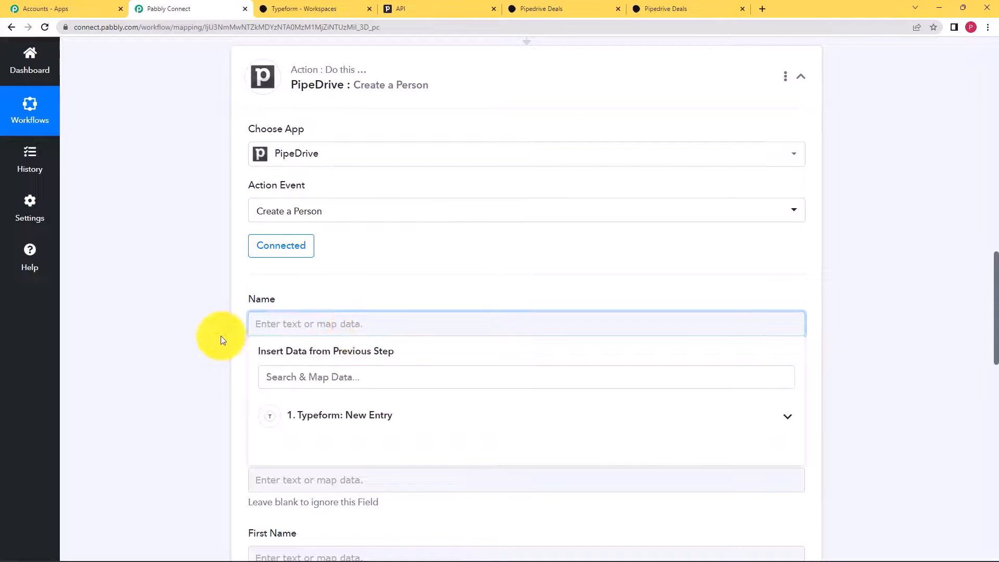
scroll(222, 335, up, 8)
scroll(260, 346, down, 5)
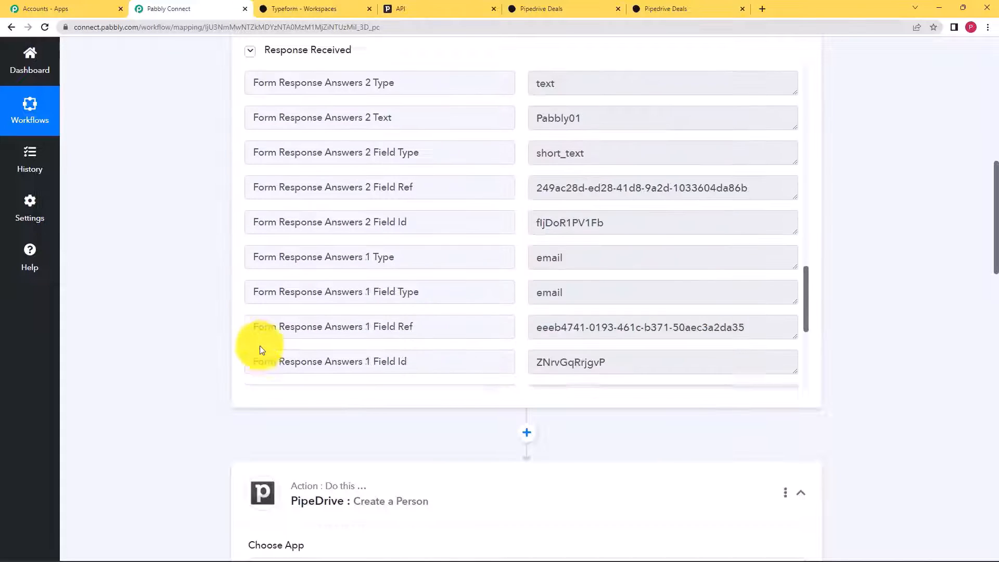
scroll(208, 364, down, 3)
scroll(206, 364, down, 4)
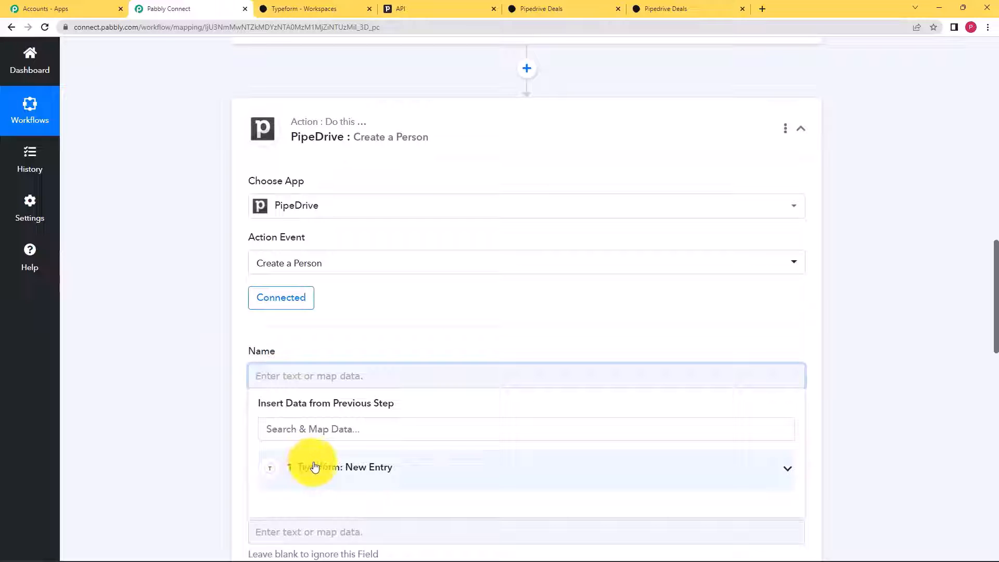
scroll(217, 428, down, 2)
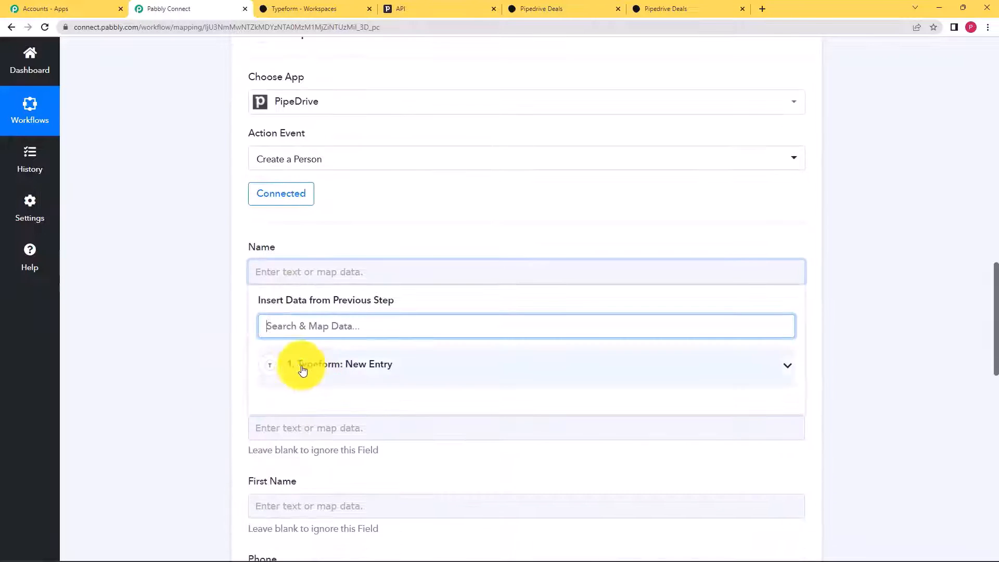
scroll(205, 361, down, 2)
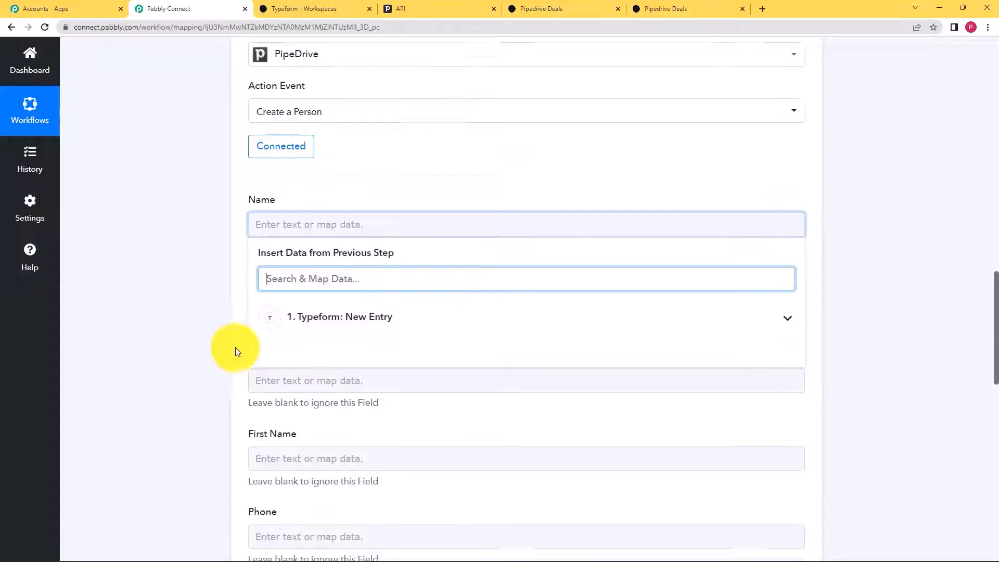
- Map 'Form Response Answers 0 Text : Demo User' from Typeform: New Entry into Name via search 'Dem'
click(353, 260)
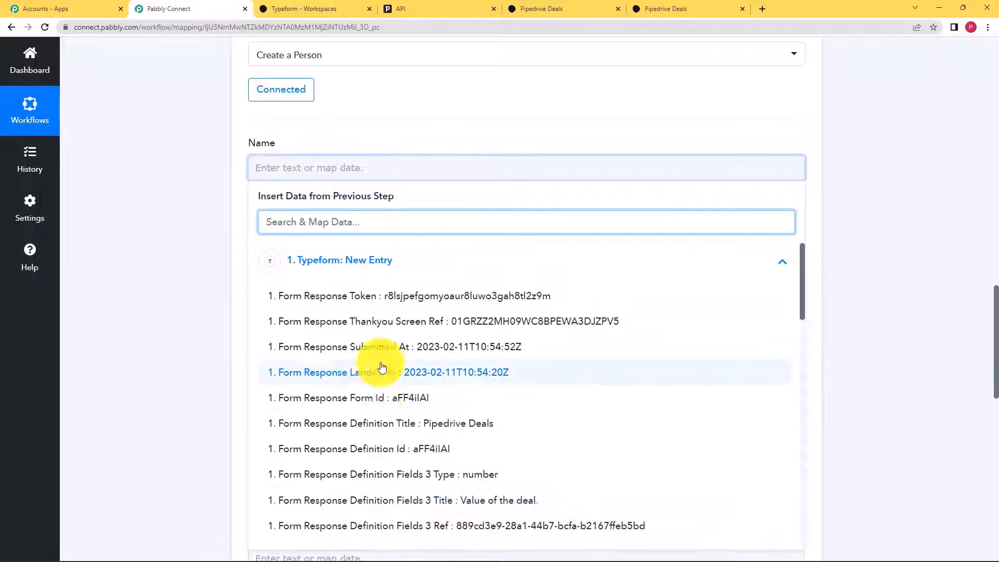
scroll(248, 343, up, 1)
scroll(247, 339, up, 10)
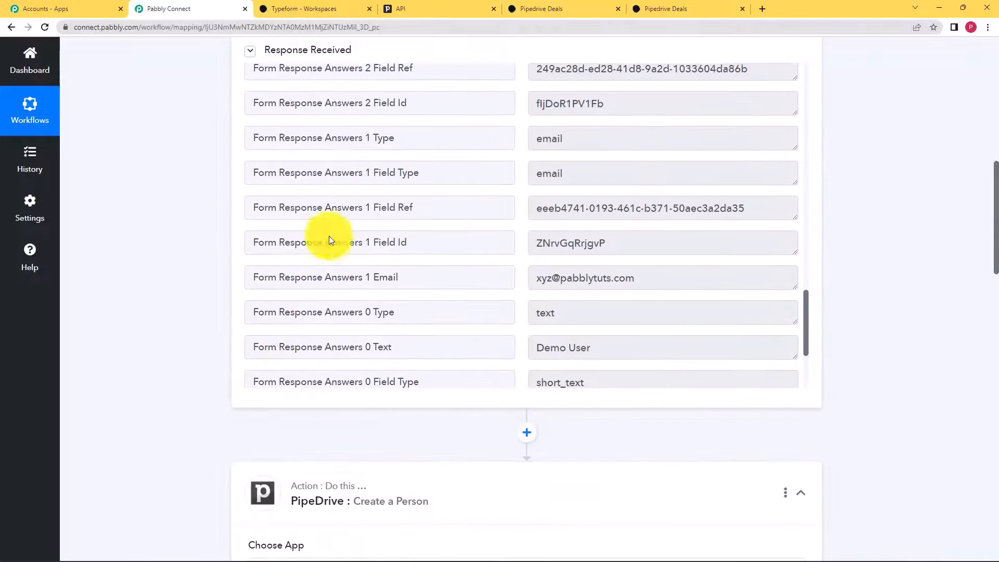
scroll(107, 279, down, 10)
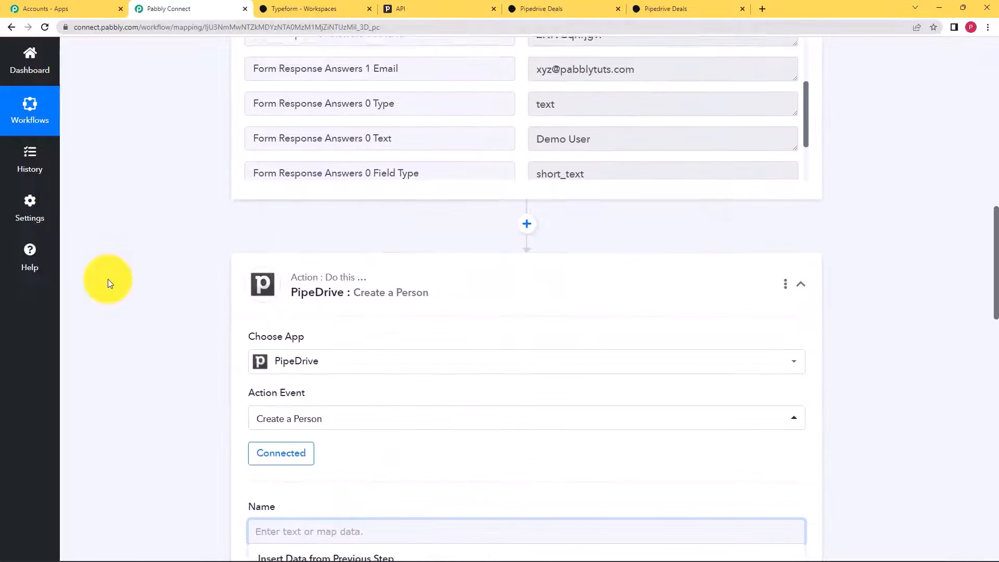
scroll(352, 299, down, 5)
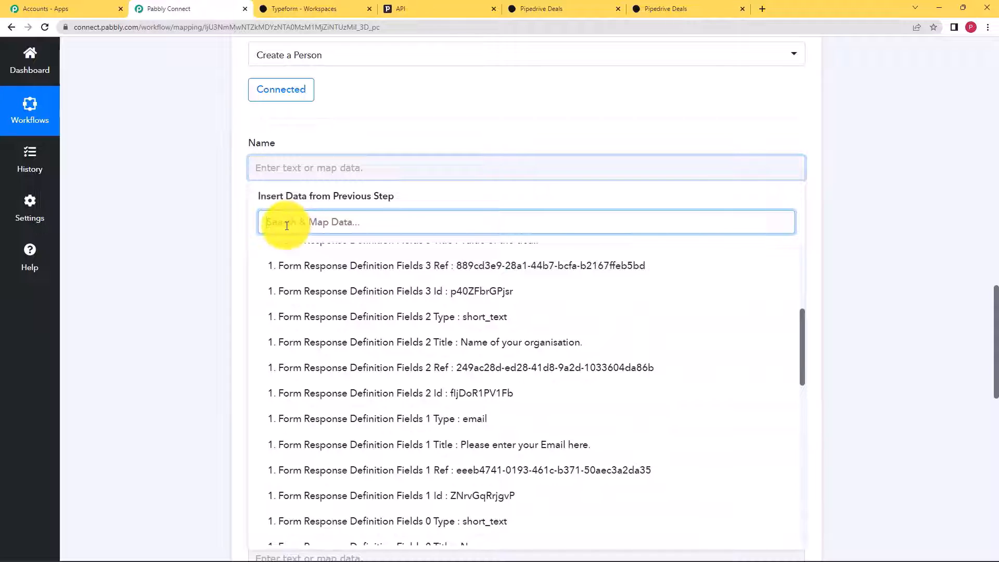
text(D)
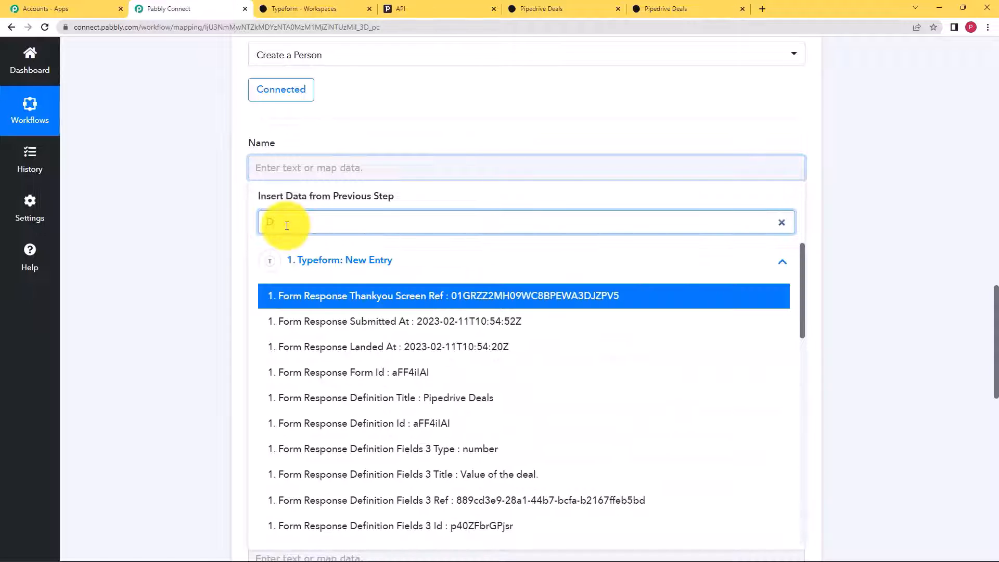
text(em)
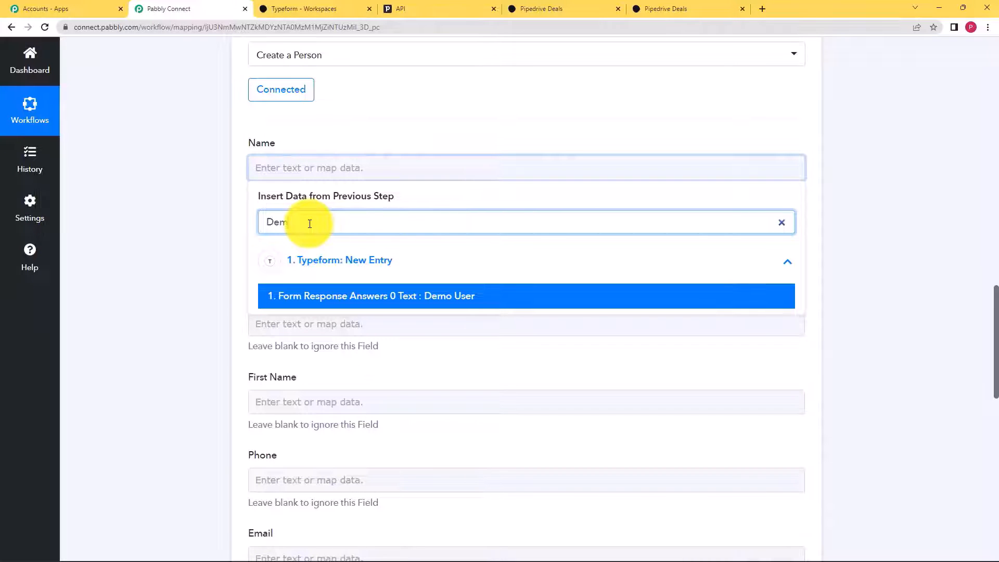
click(392, 296)
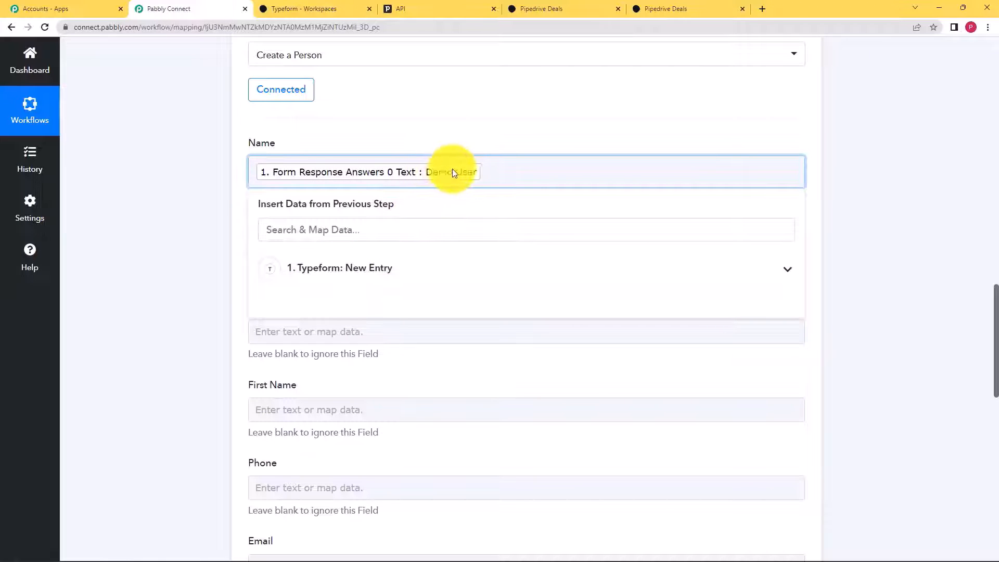
click(200, 239)
scroll(307, 297, down, 3)
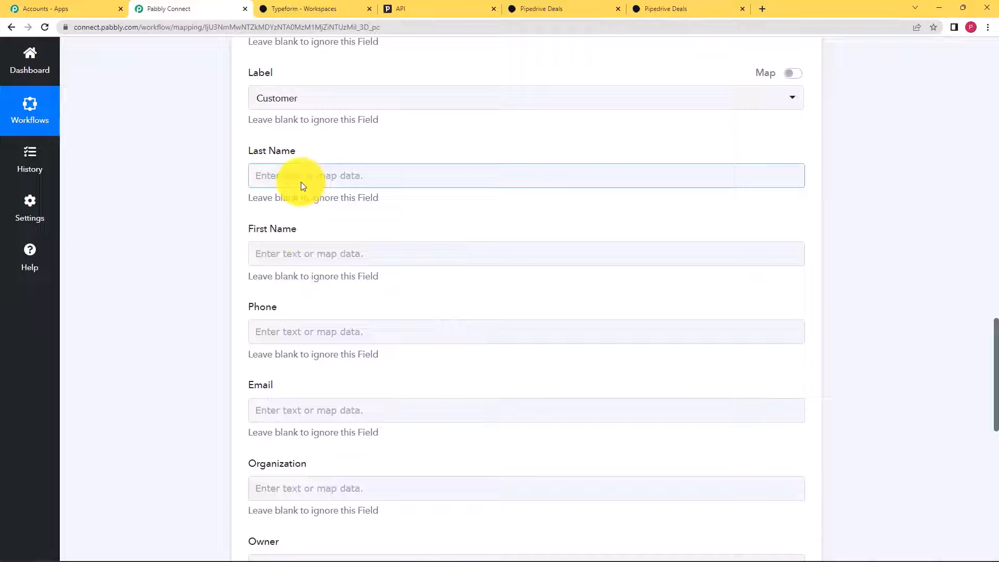
- Map the Typeform Answers 1 Email answer into the Email field, found by searching 'xy'
scroll(154, 240, up, 3)
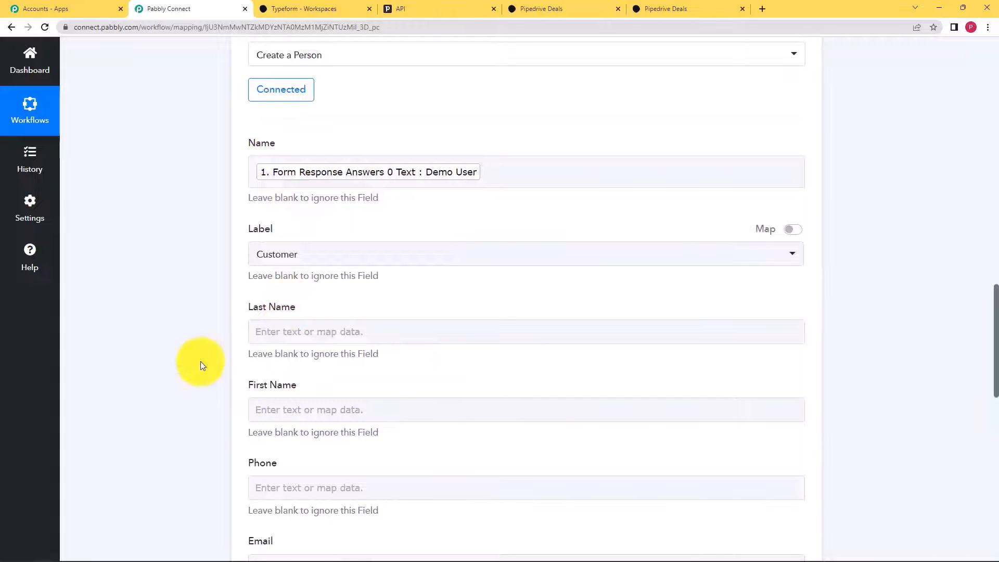
scroll(203, 363, down, 3)
scroll(245, 333, down, 2)
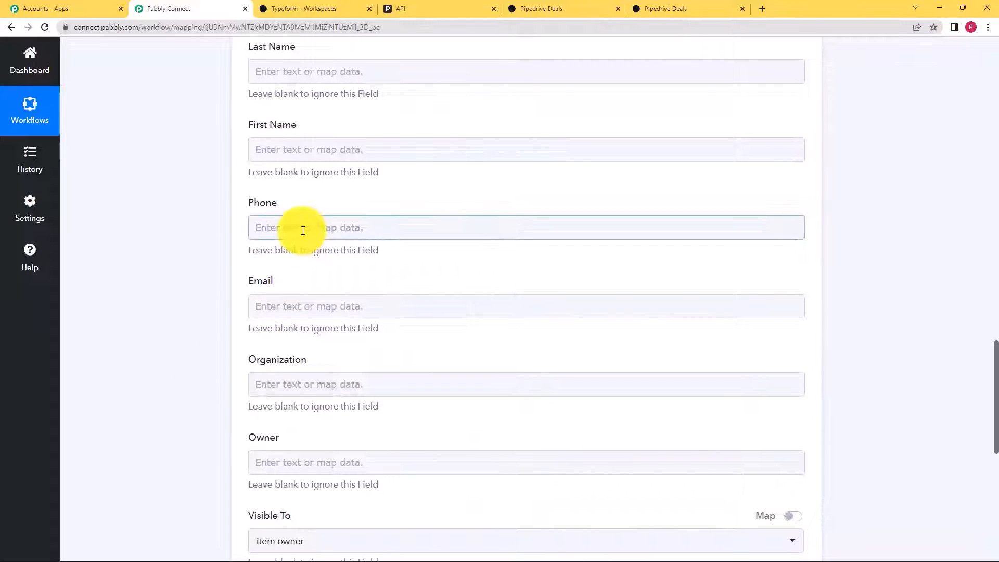
click(306, 306)
scroll(201, 330, down, 2)
click(319, 296)
scroll(315, 384, down, 3)
text(xy)
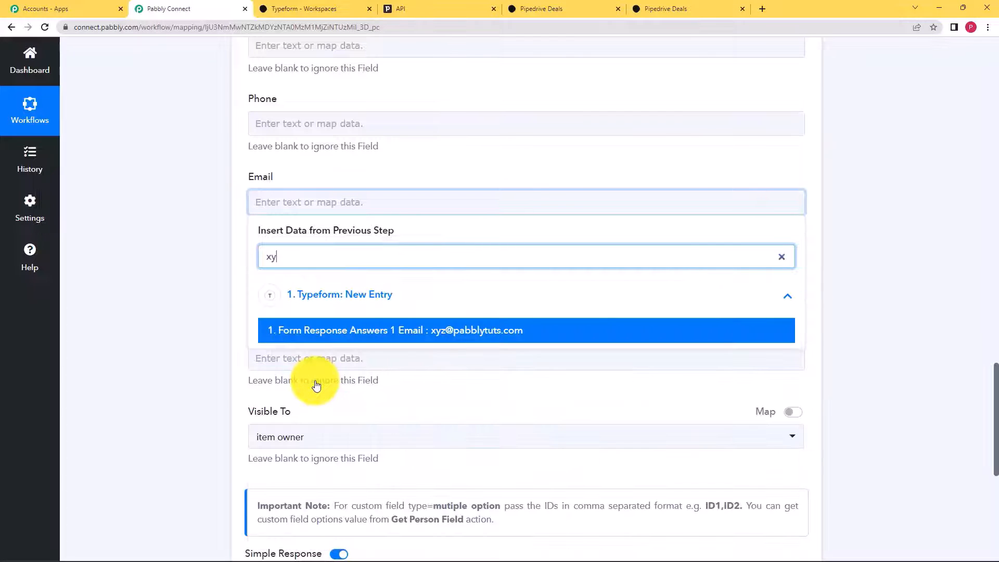
click(384, 336)
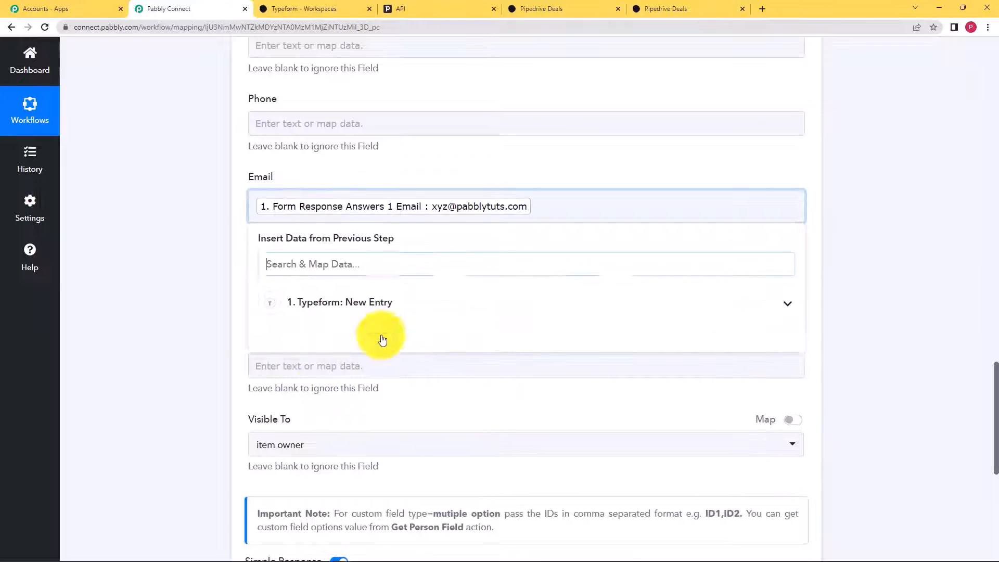
click(163, 401)
- Save the Create a Person step and send a test request
scroll(163, 396, down, 2)
scroll(322, 351, down, 1)
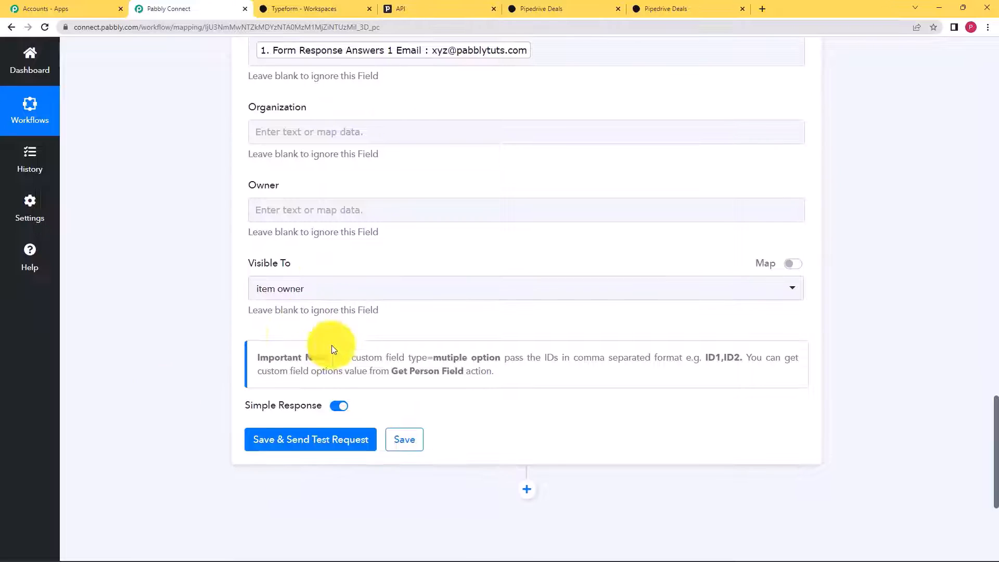
scroll(174, 430, up, 6)
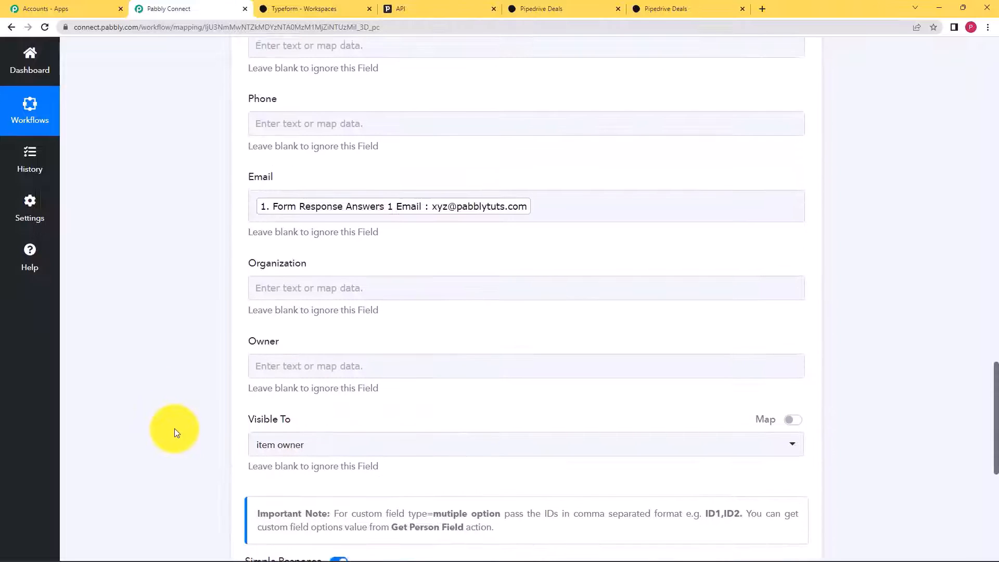
scroll(174, 424, up, 3)
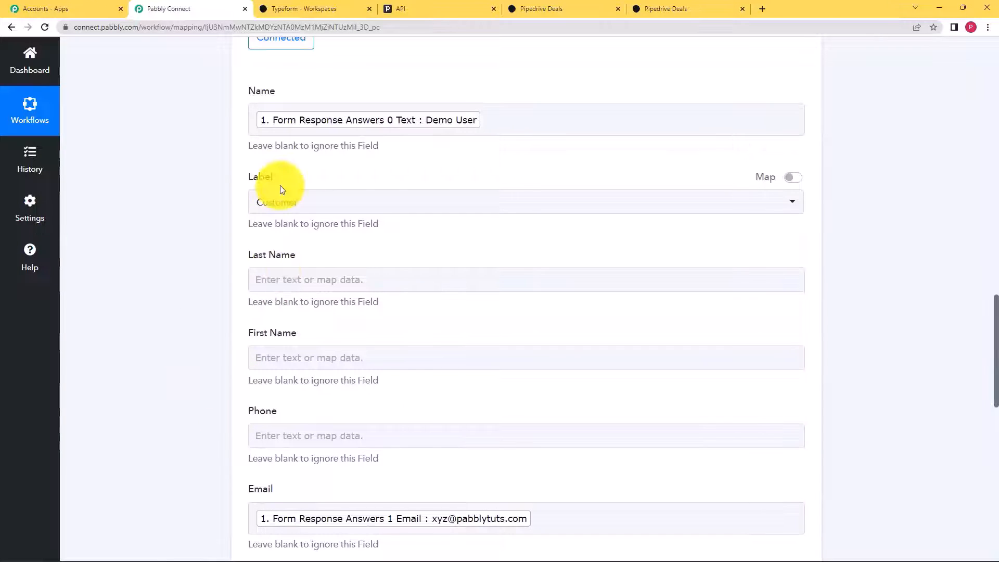
scroll(354, 385, down, 3)
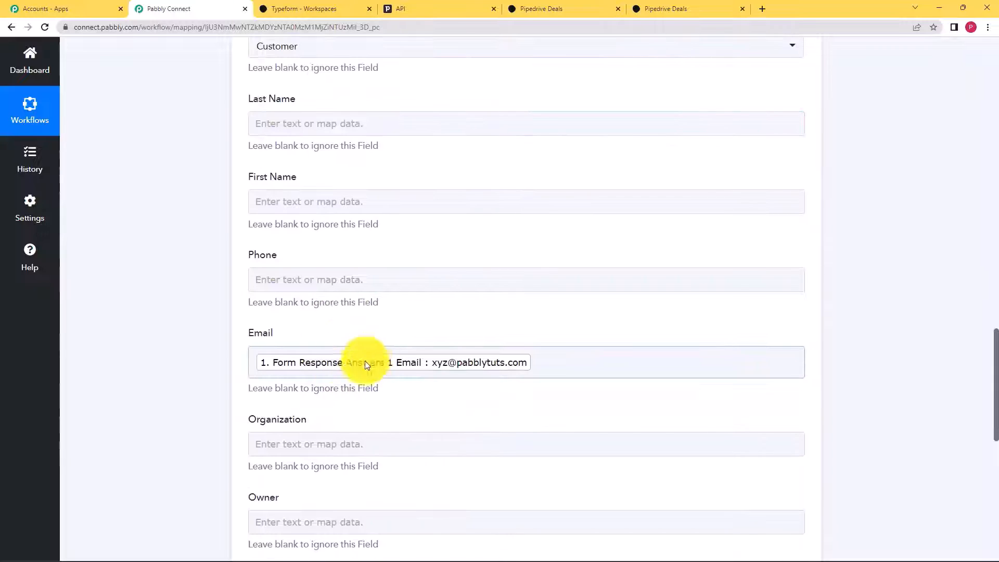
scroll(361, 381, down, 8)
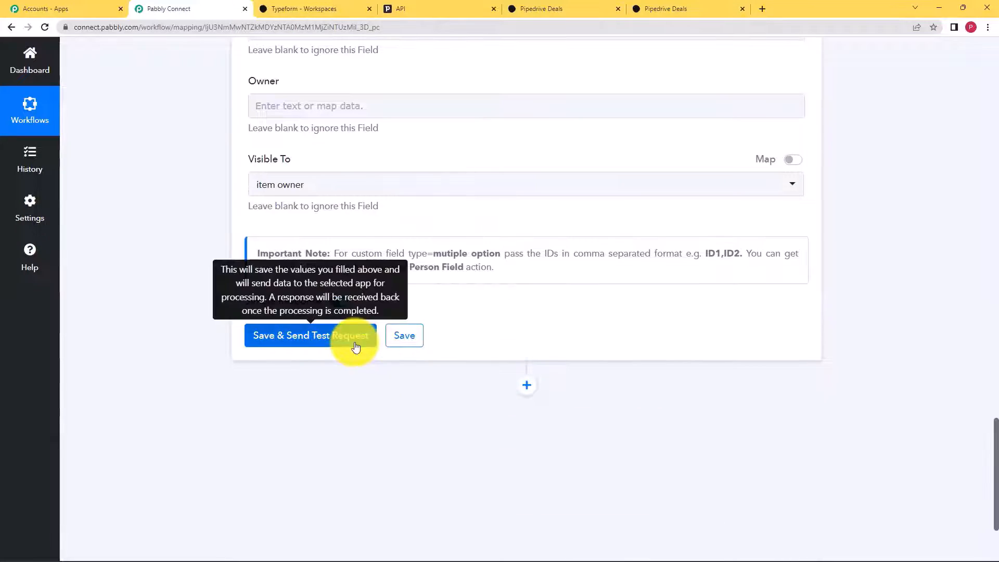
click(355, 346)
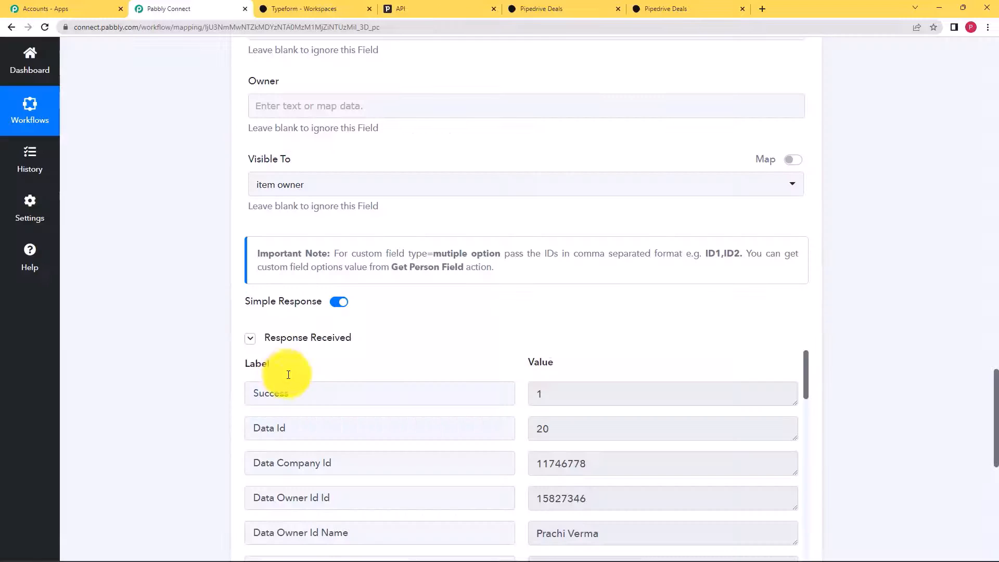
- Review the returned person data: Data Name, First and Last Name, email, and Data Id 20
scroll(289, 375, down, 3)
scroll(200, 383, down, 1)
scroll(518, 338, down, 7)
scroll(573, 271, up, 3)
click(591, 307)
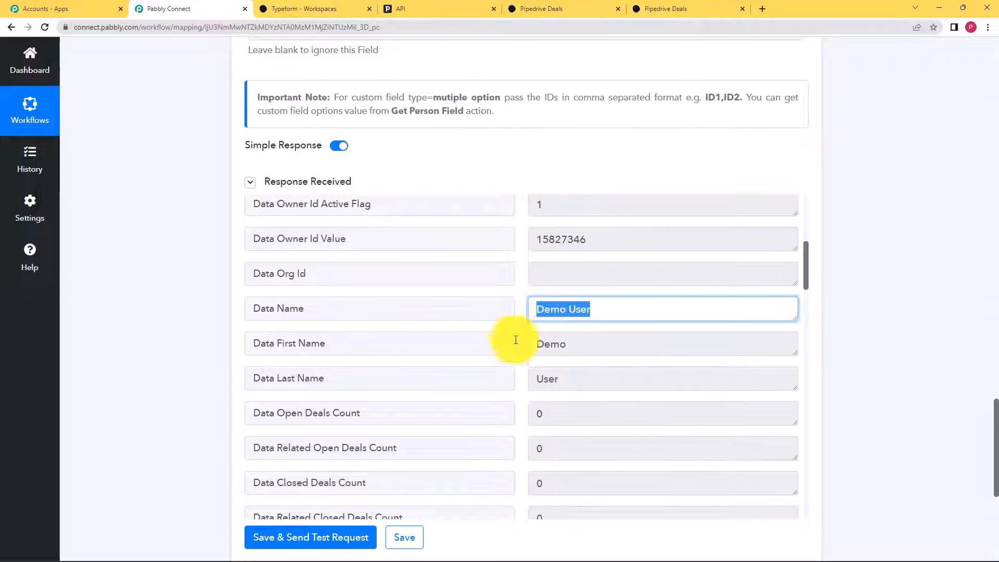
click(557, 351)
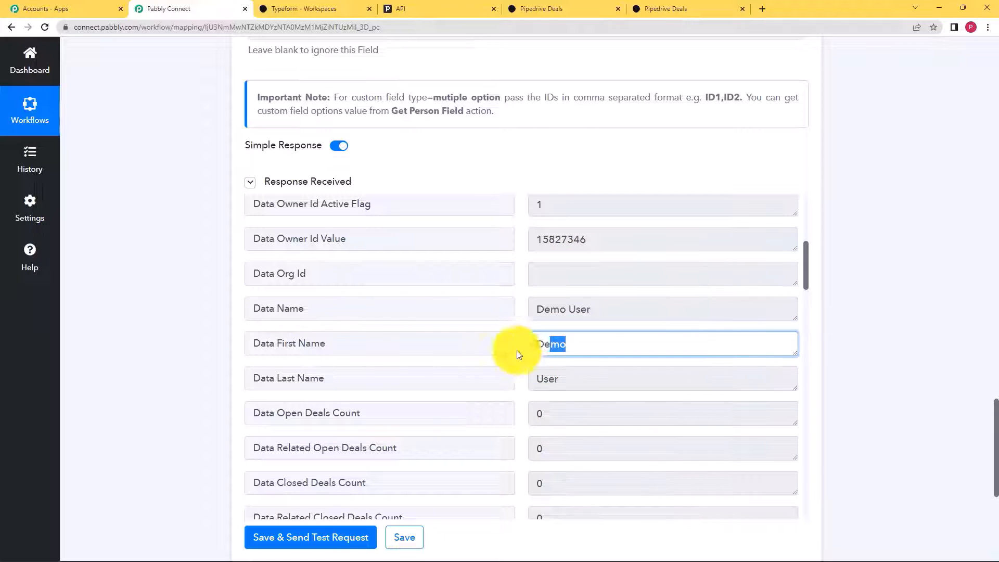
click(552, 379)
scroll(376, 391, down, 15)
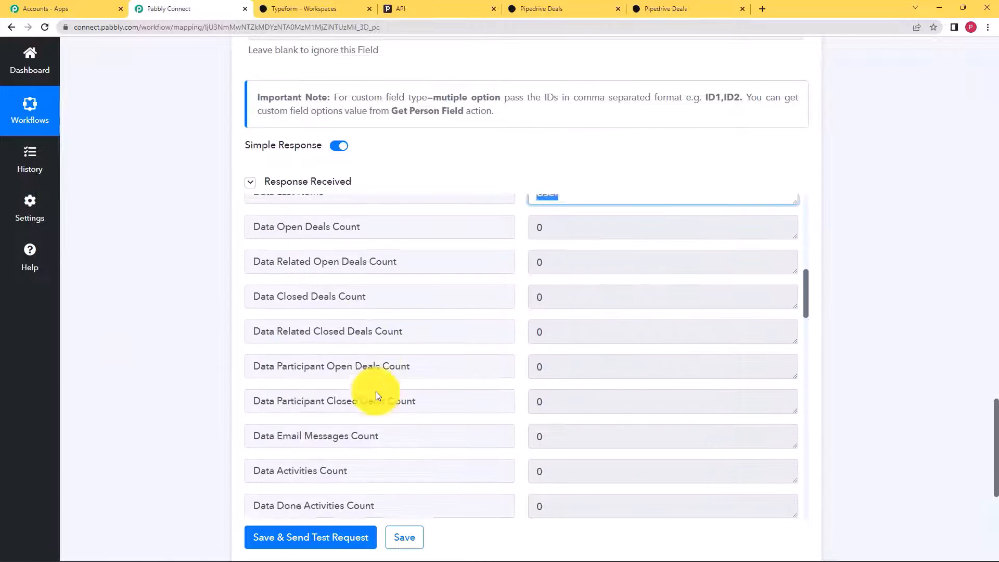
scroll(375, 392, down, 3)
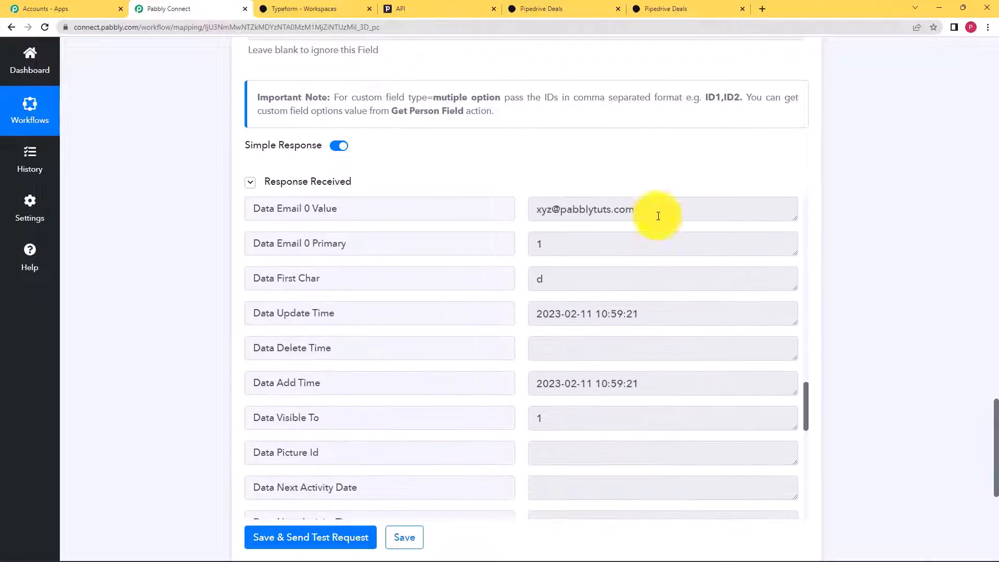
click(585, 207)
scroll(507, 294, down, 3)
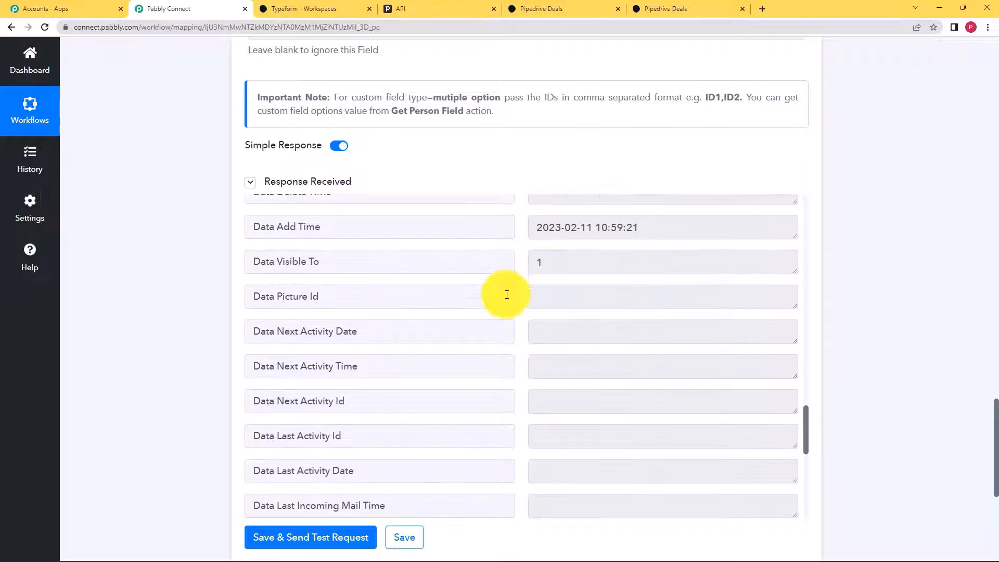
scroll(507, 295, up, 20)
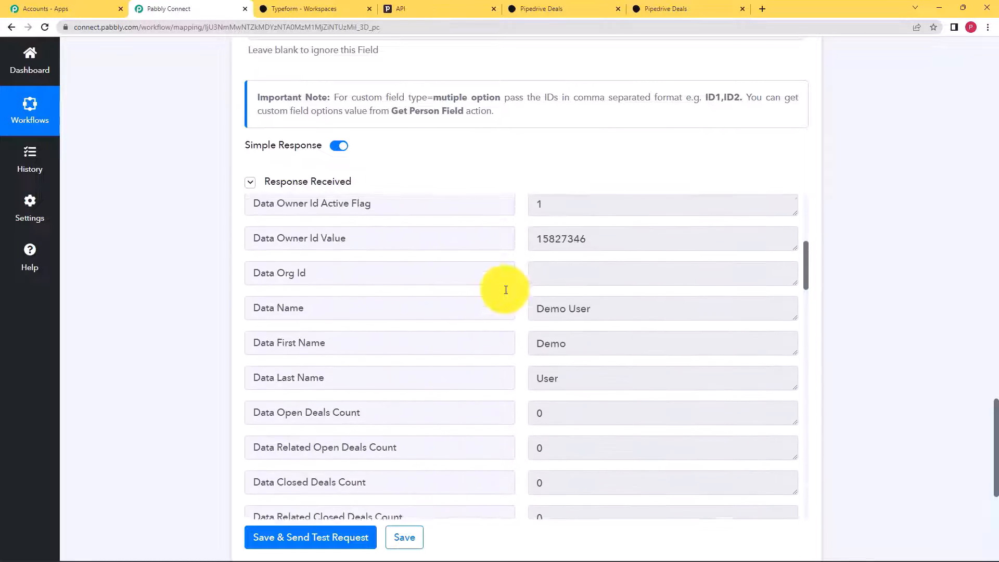
scroll(506, 289, up, 5)
click(552, 272)
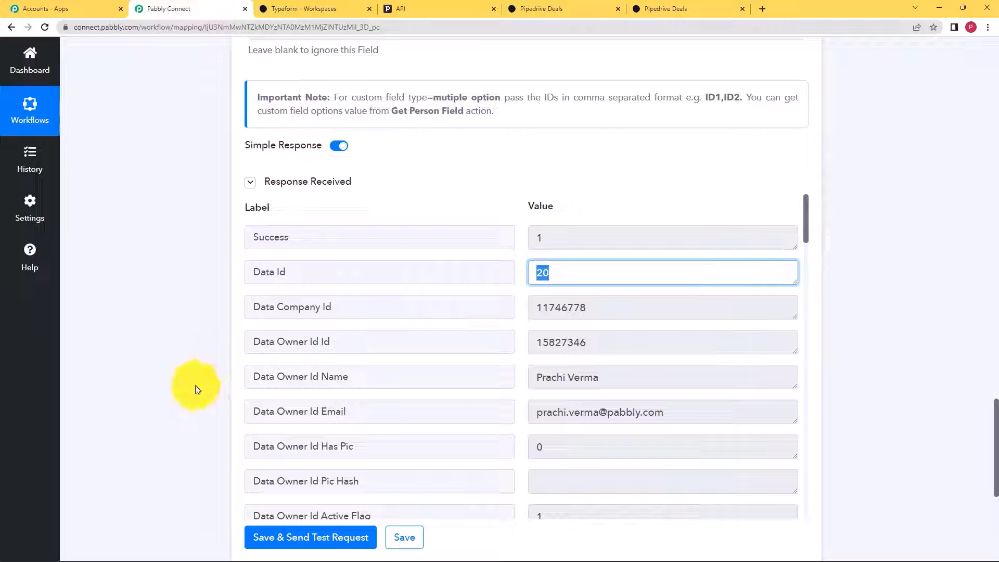
scroll(184, 386, down, 3)
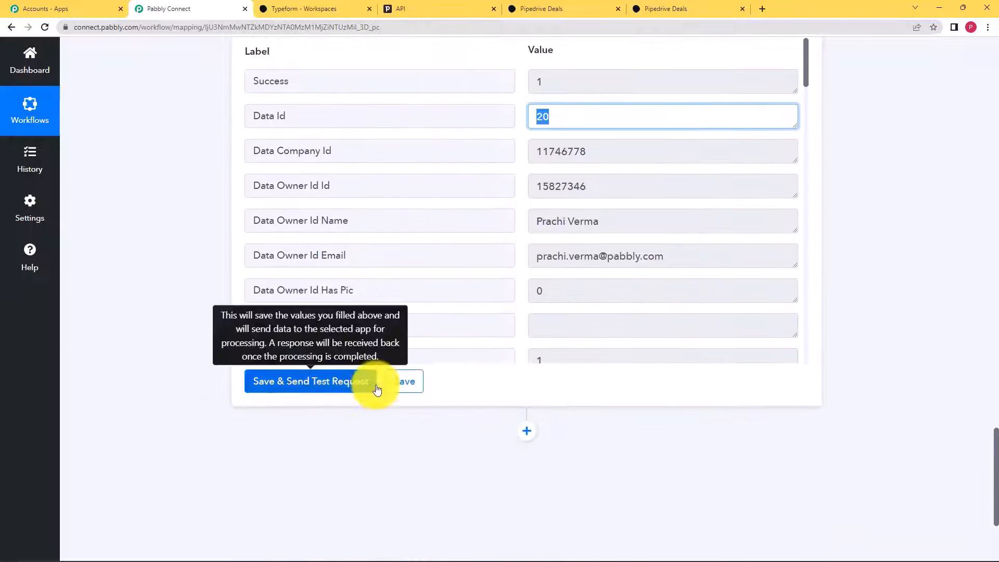
- Save the Create a Person step and dismiss the saved confirmation
click(407, 391)
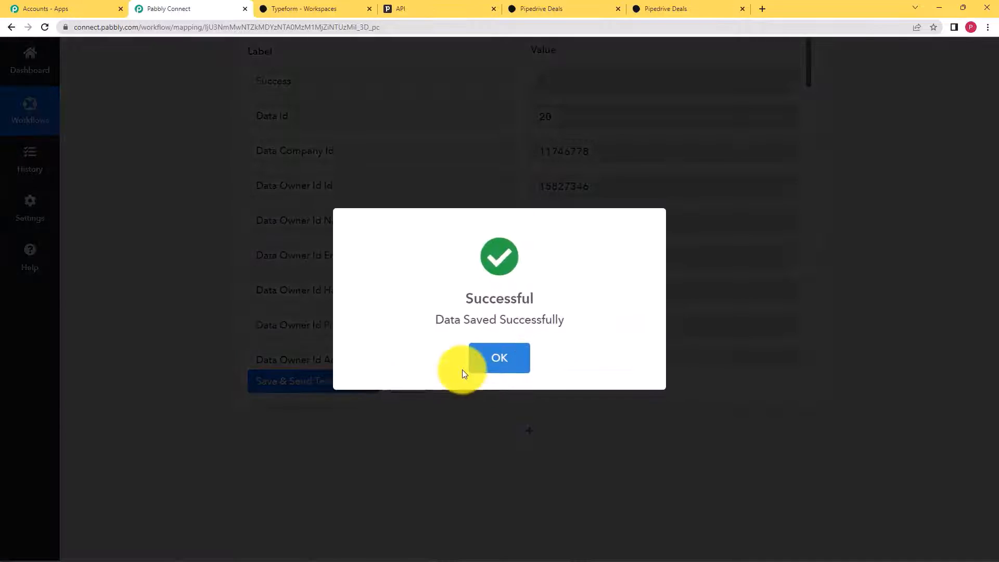
click(473, 365)
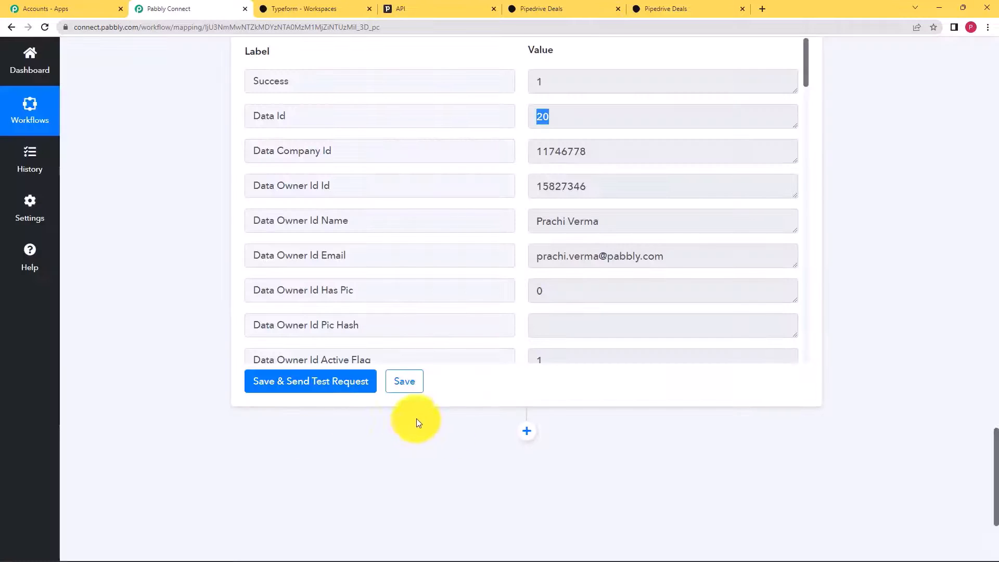
scroll(444, 441, down, 2)
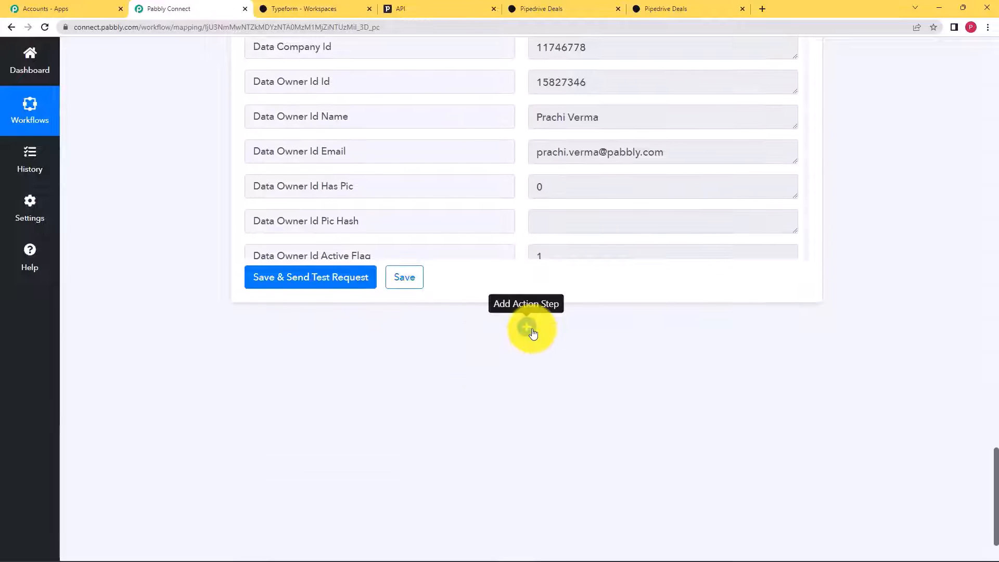
- Add a PipeDrive action step, found by searching 'Pipe', with the Create Deal event, then begin connecting an account
click(528, 328)
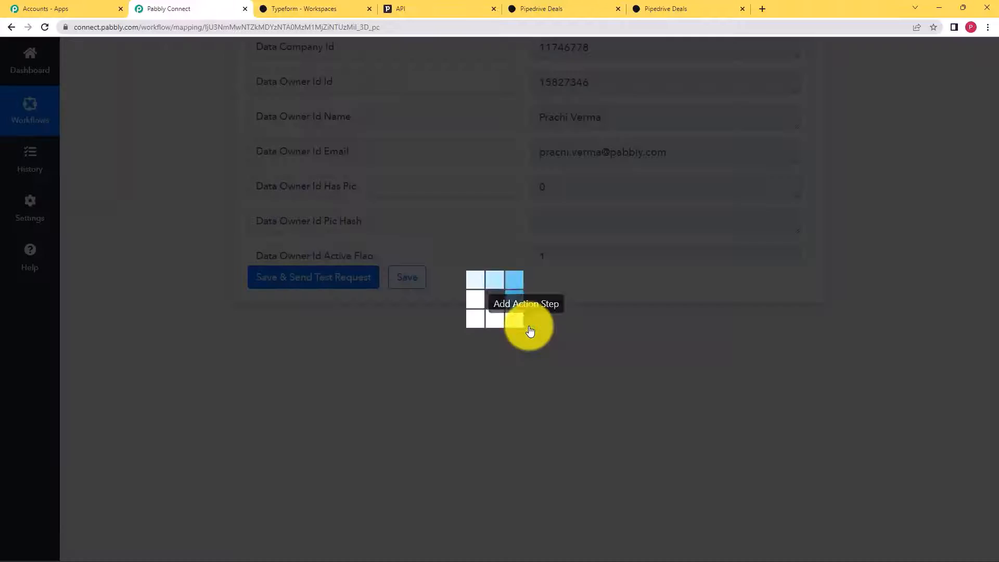
scroll(422, 380, down, 3)
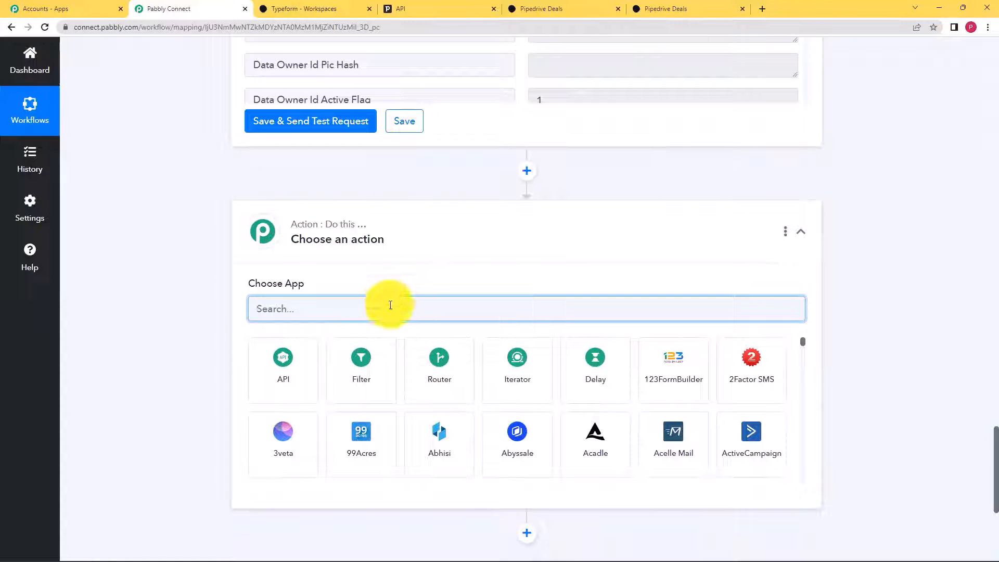
text(Pip)
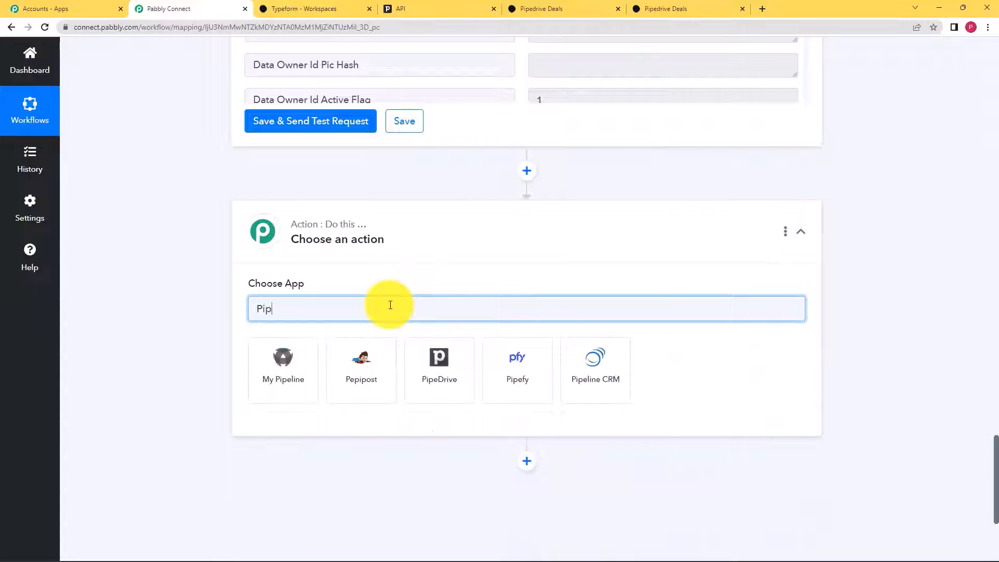
text(e)
click(362, 363)
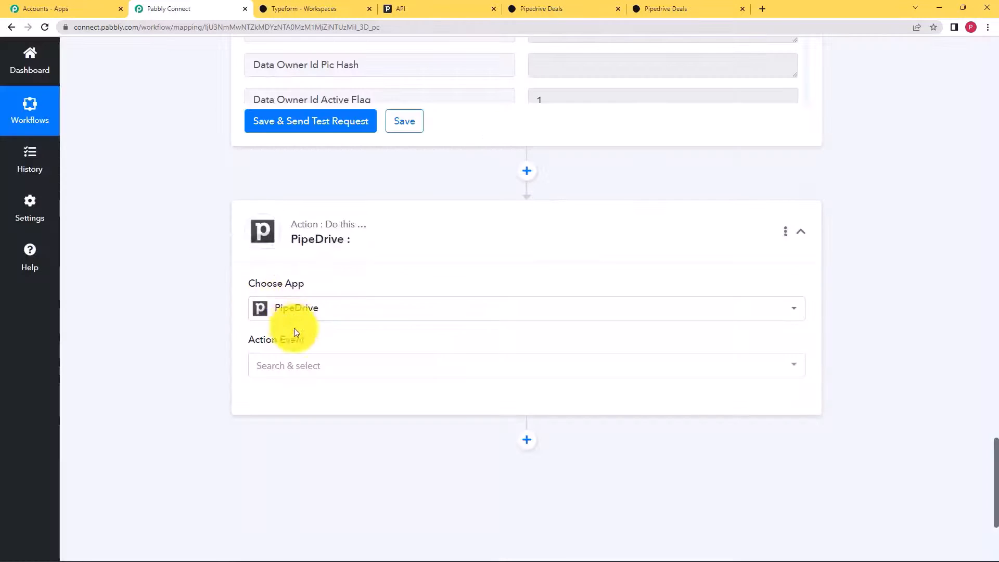
click(328, 365)
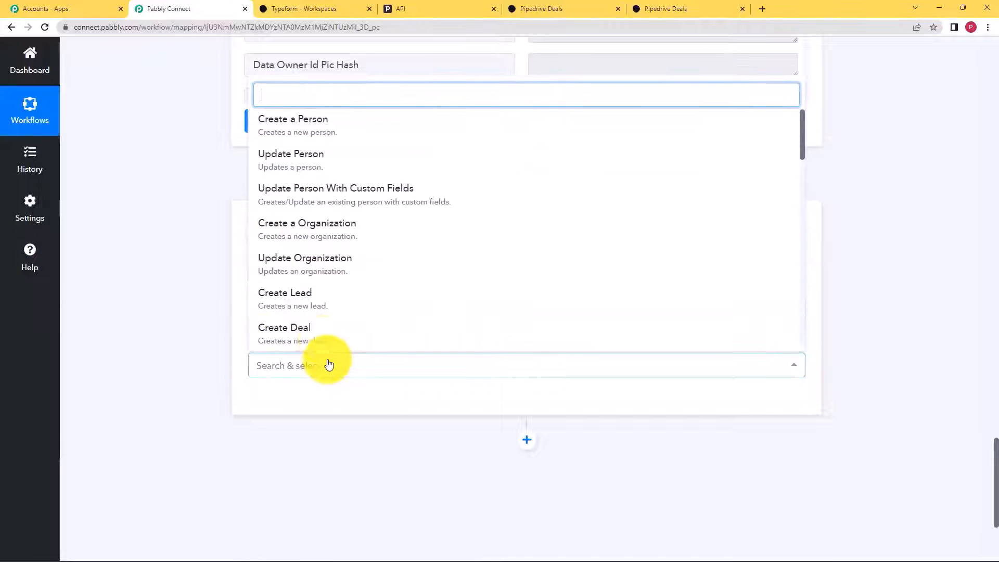
click(333, 333)
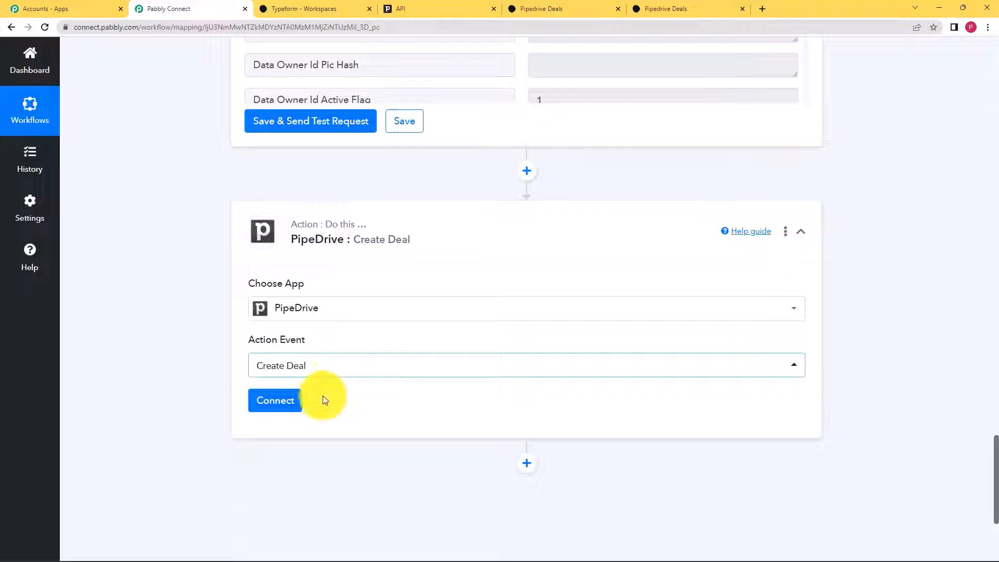
click(284, 402)
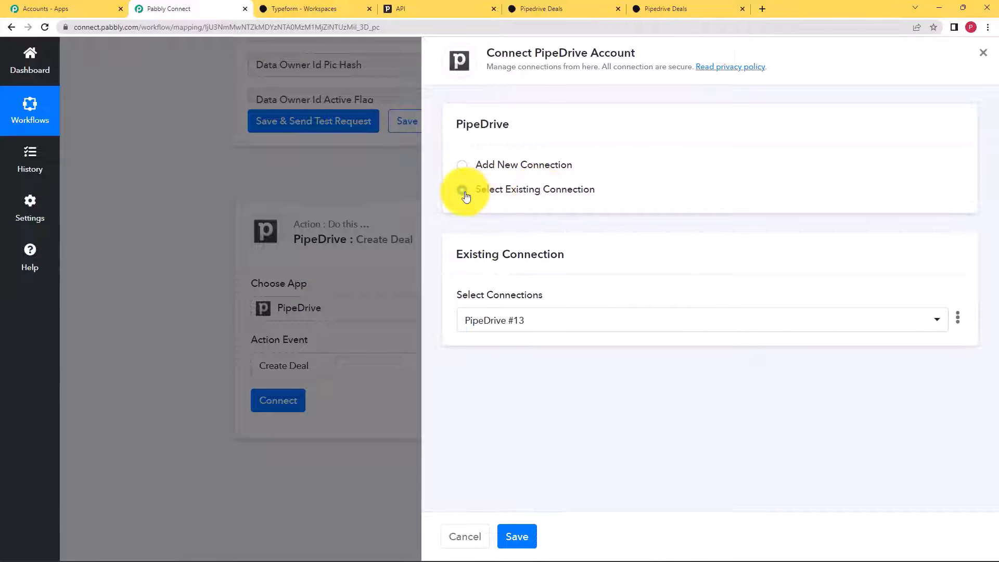
- Keep the existing PipeDrive #13 connection and save it for the Create Deal step
click(506, 323)
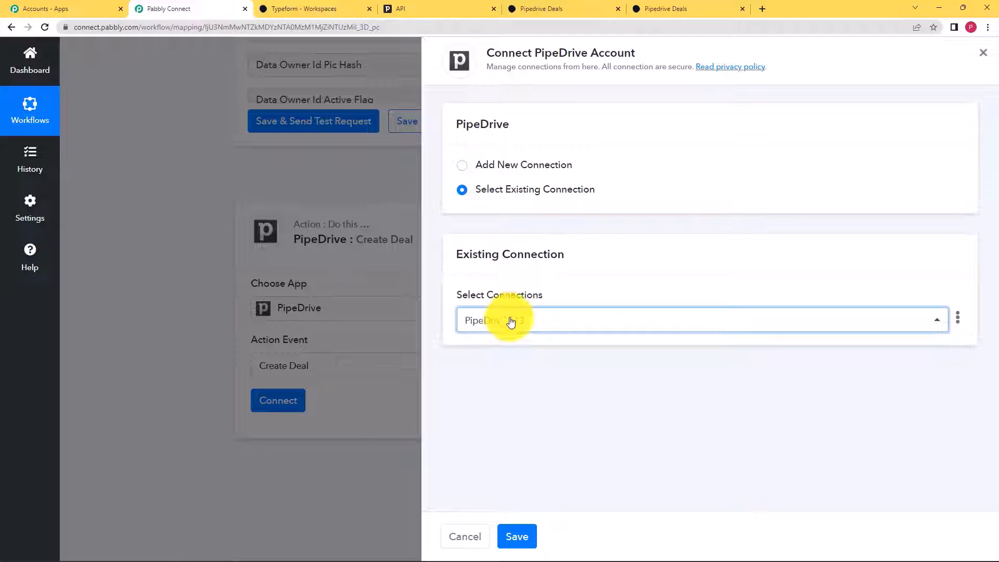
click(516, 536)
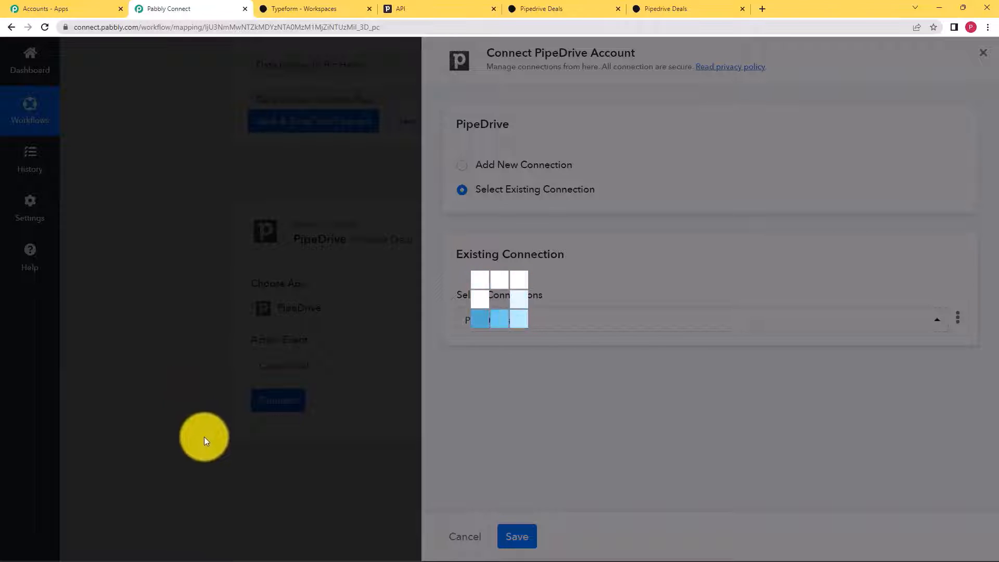
- Scan the Create Deal fields, then open previous-step data mapping for the deal Title
scroll(205, 423, down, 5)
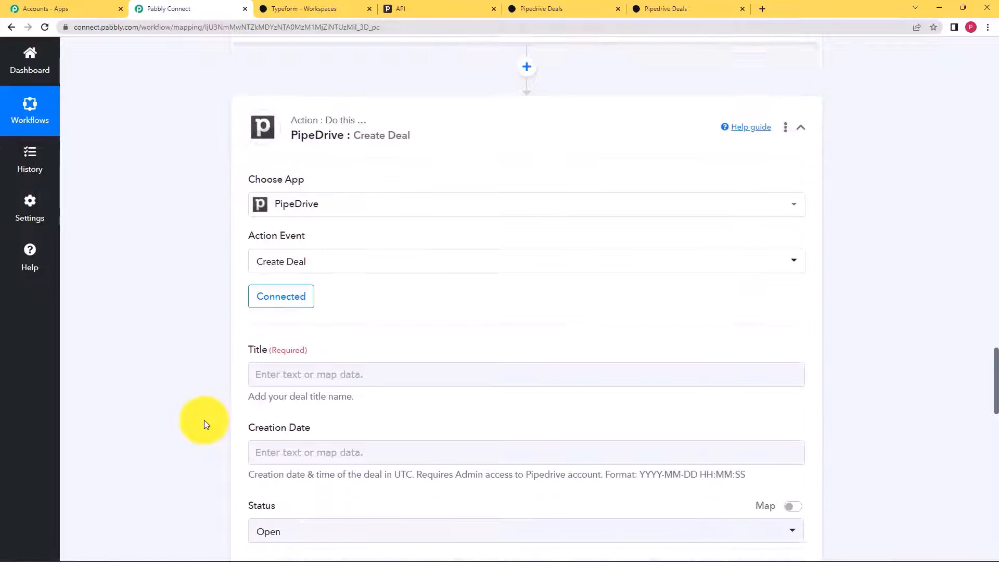
scroll(204, 422, down, 1)
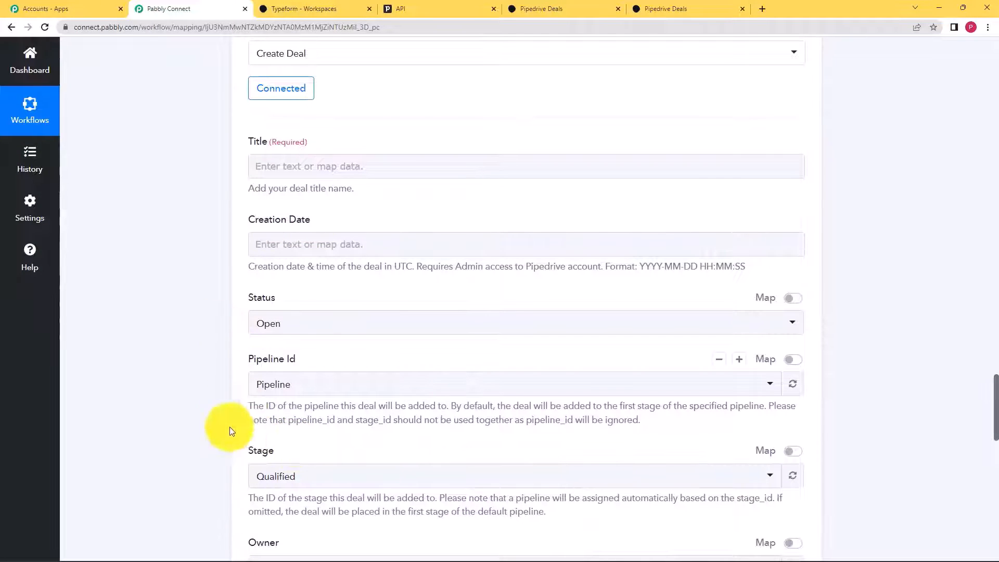
scroll(208, 248, up, 9)
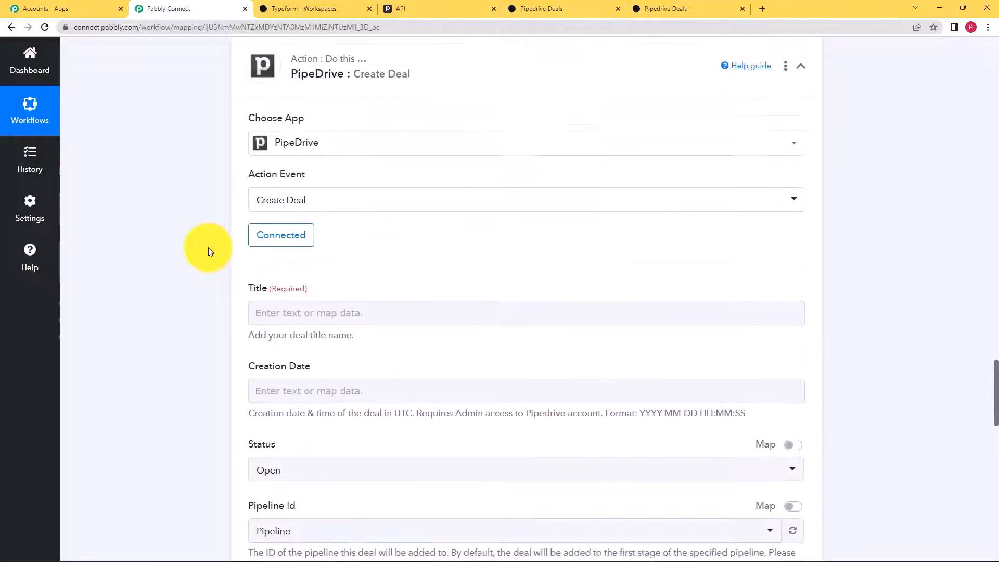
scroll(208, 247, down, 2)
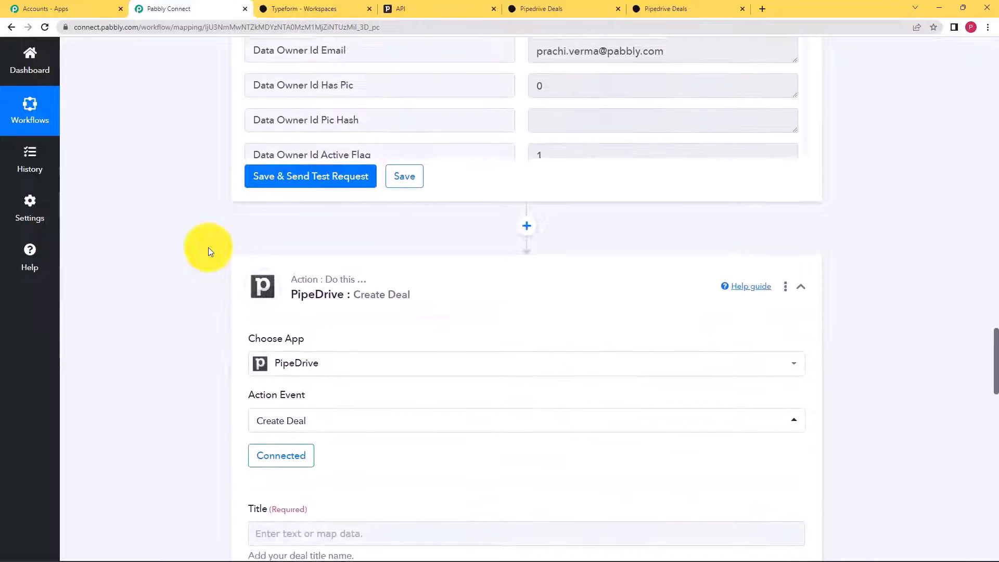
scroll(209, 248, up, 7)
scroll(209, 248, up, 2)
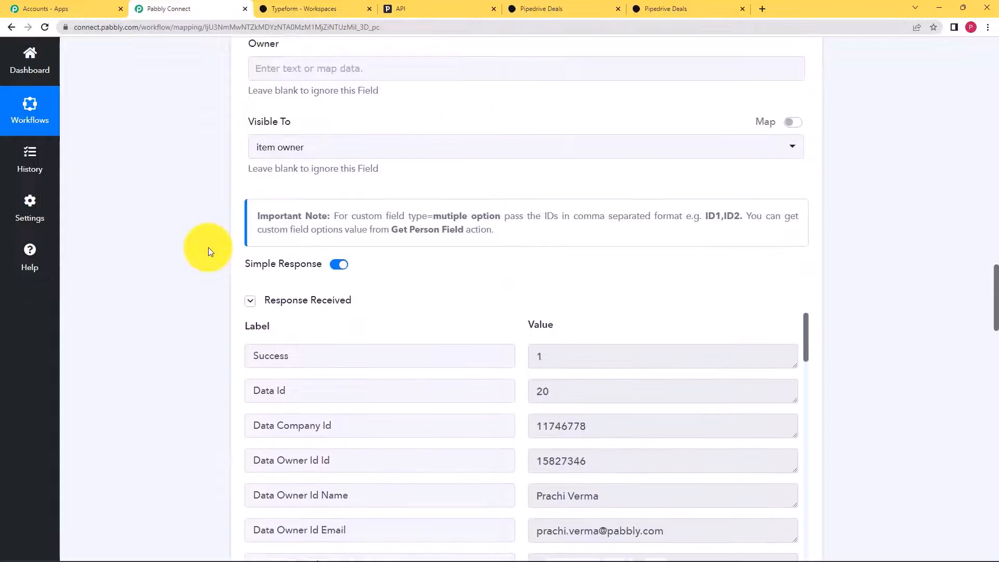
scroll(208, 248, down, 11)
scroll(208, 251, down, 2)
click(271, 263)
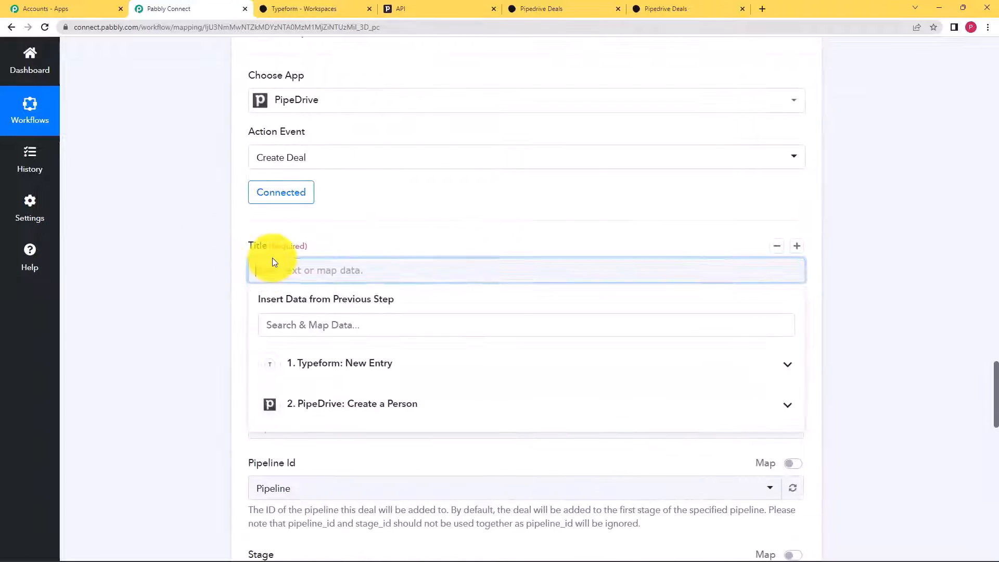
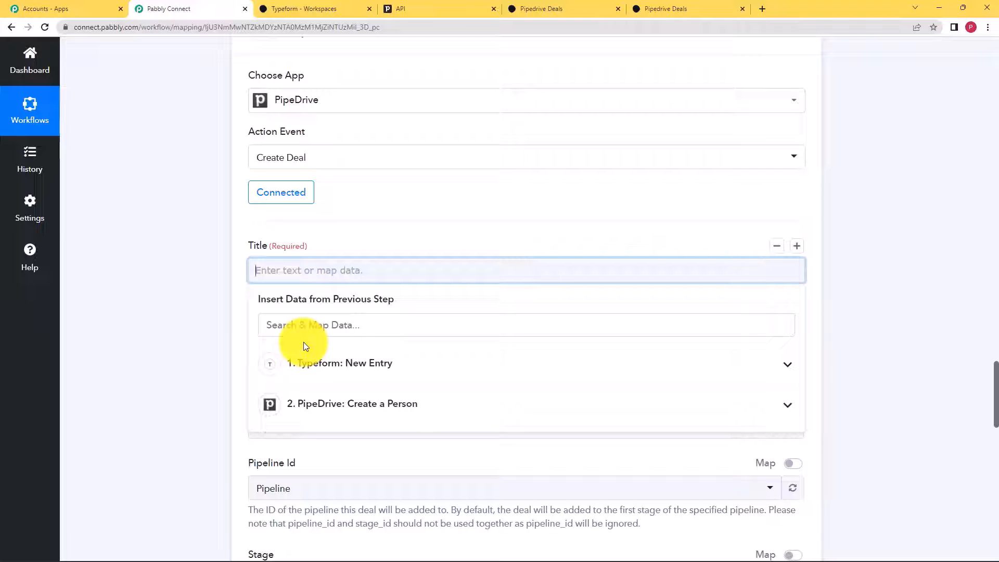
- Map the deal Title to the form's definition title and Creation Date to Submitted At
click(297, 328)
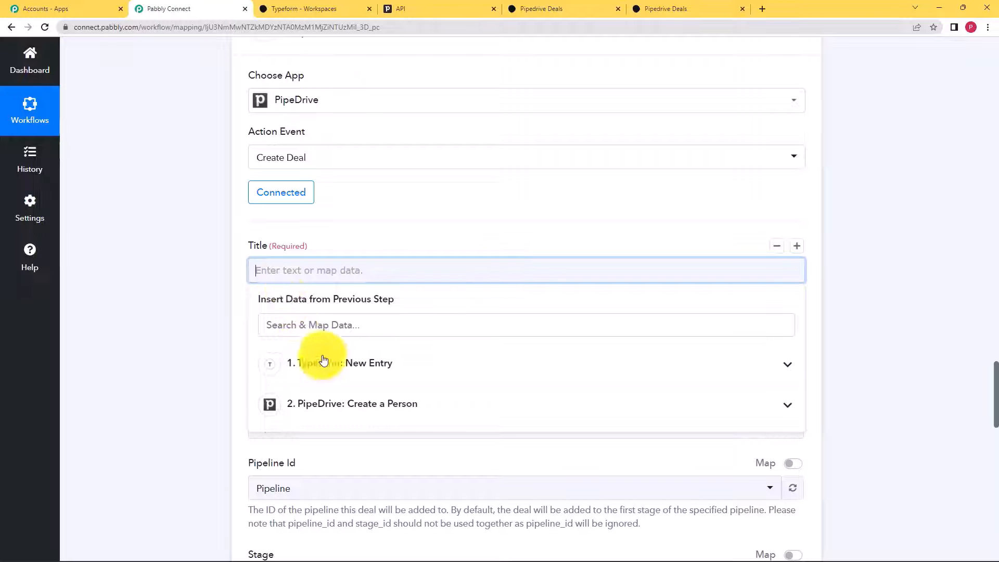
click(333, 363)
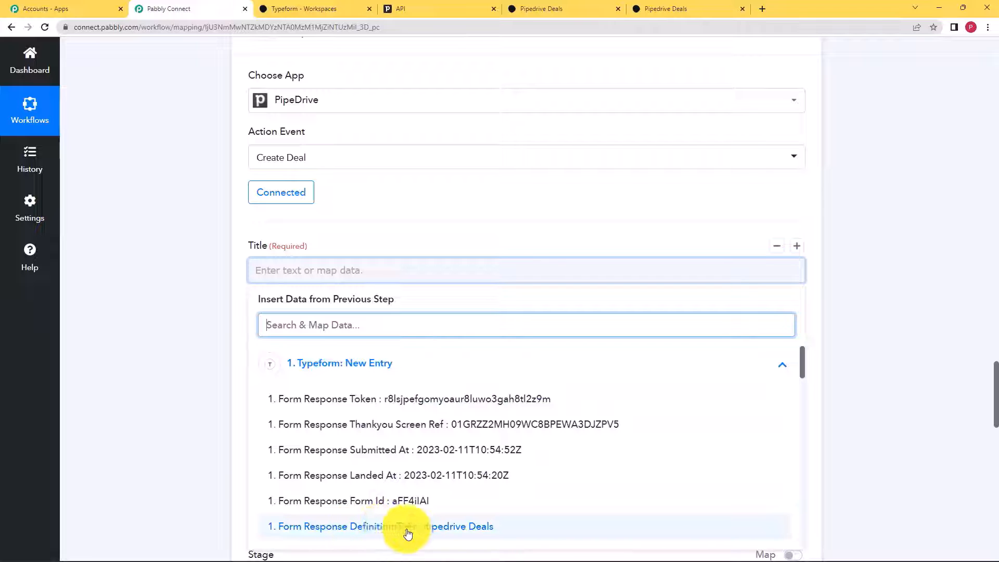
click(437, 527)
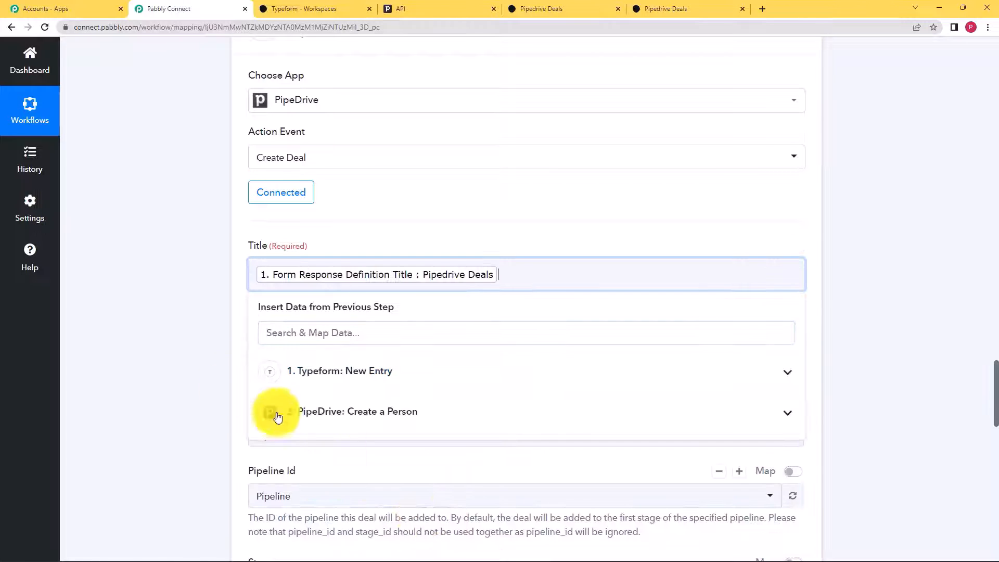
click(219, 386)
scroll(239, 367, down, 2)
click(297, 253)
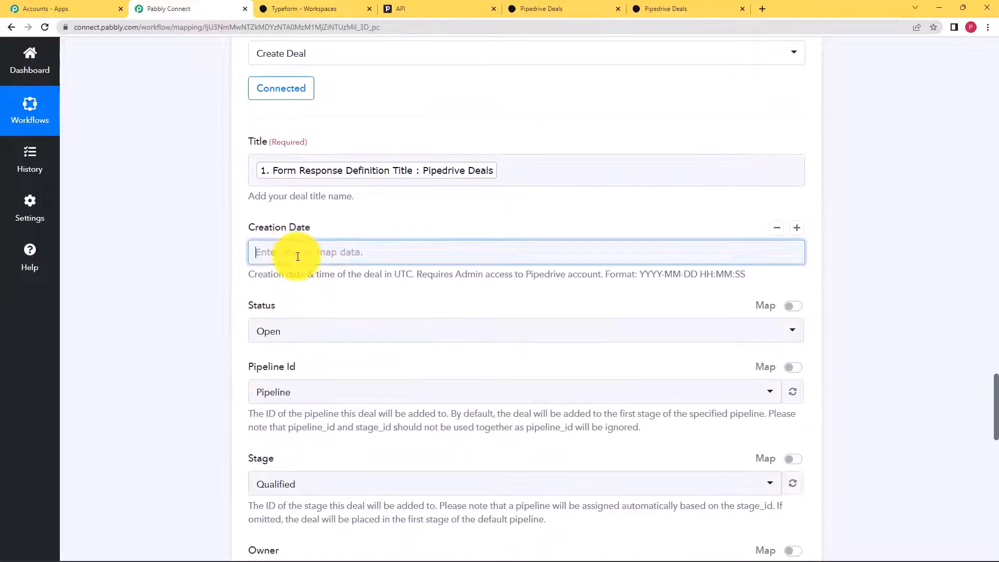
click(335, 349)
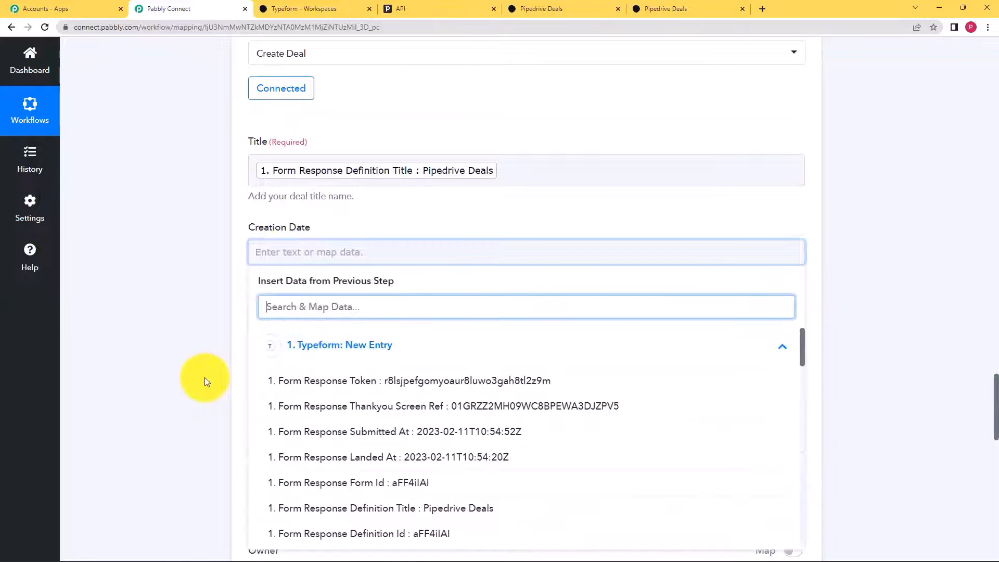
scroll(205, 377, down, 3)
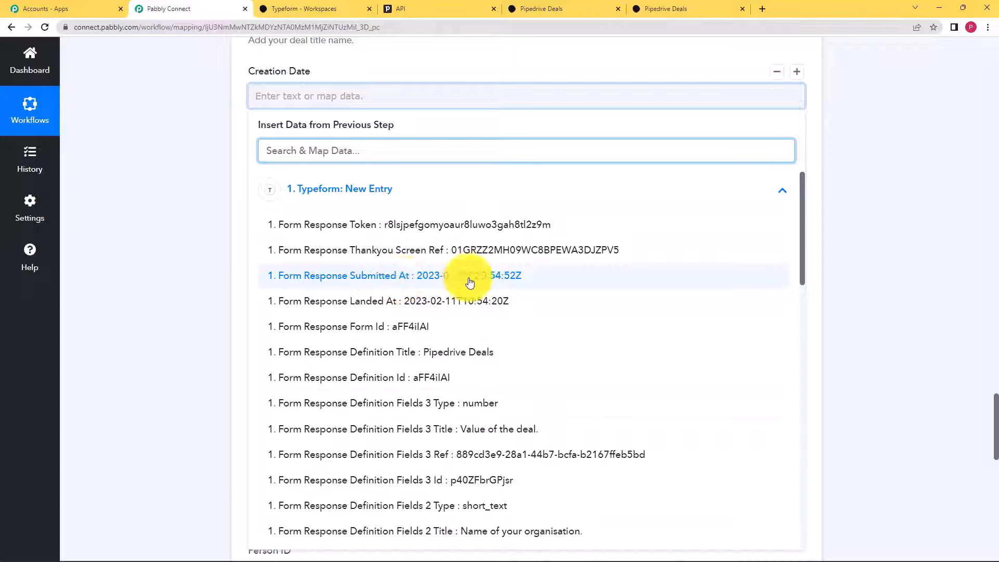
click(494, 278)
click(196, 290)
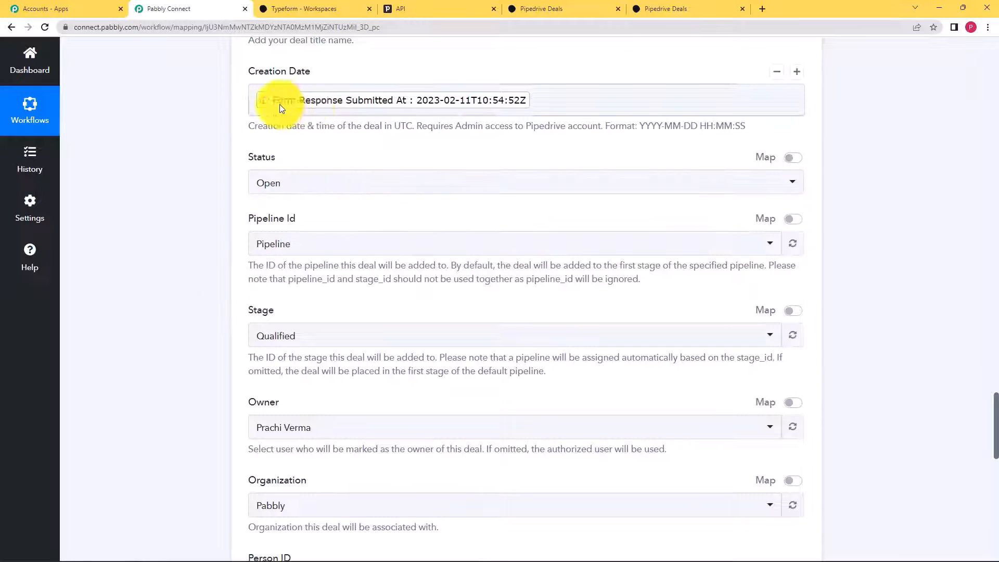
- Map Person ID to the created person's Data Id and Value to Answers 3 Number (50)
scroll(220, 241, down, 6)
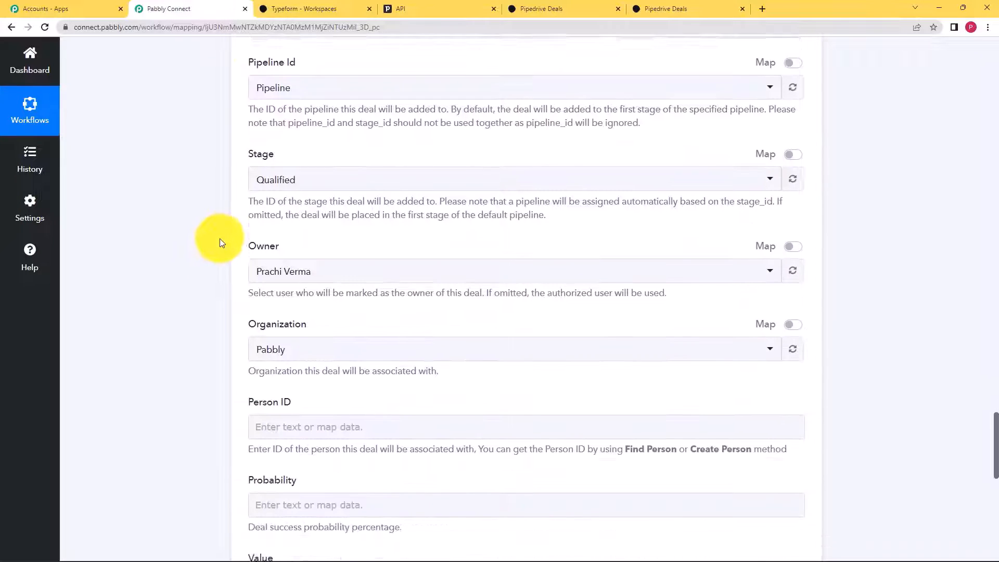
click(261, 223)
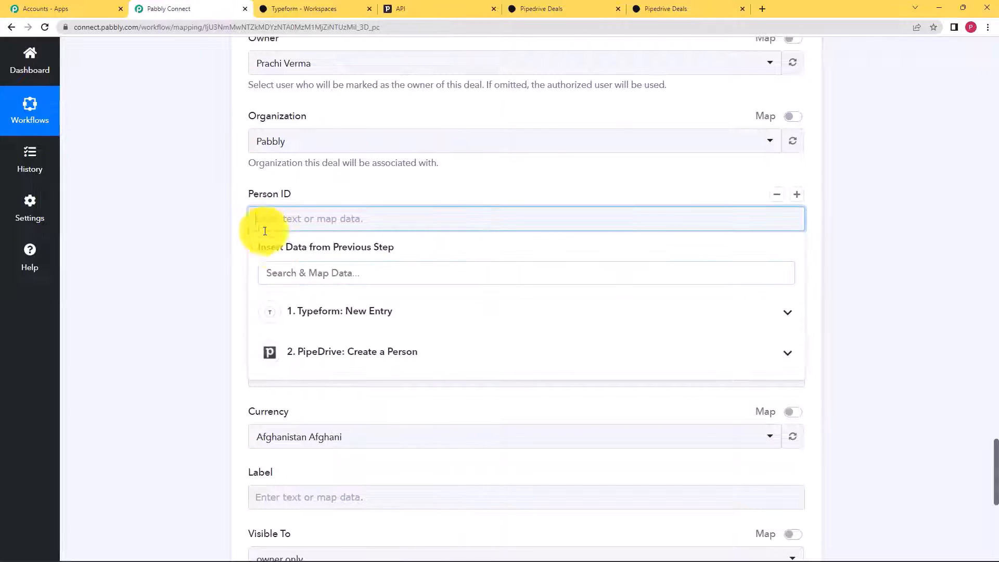
click(326, 351)
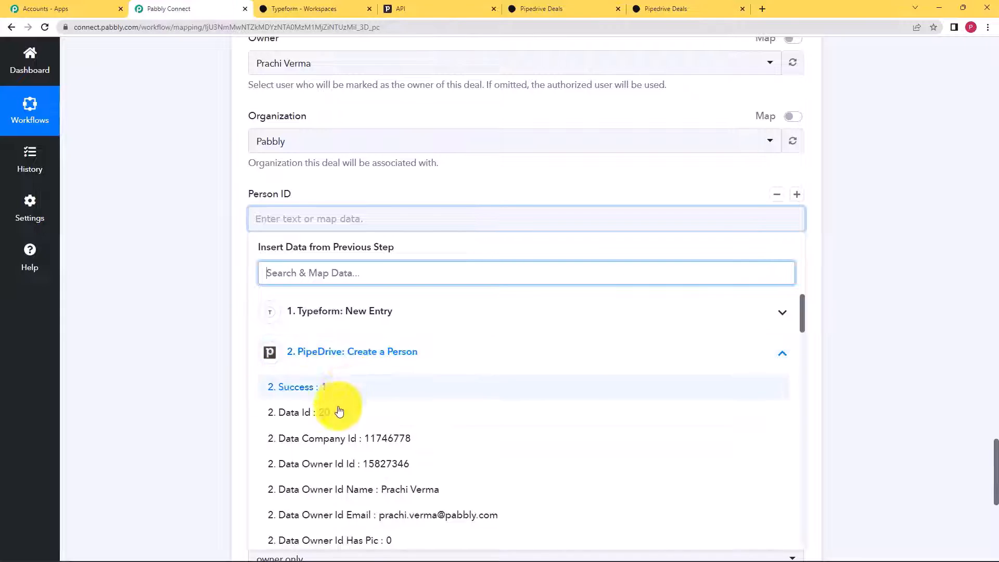
click(312, 414)
click(196, 308)
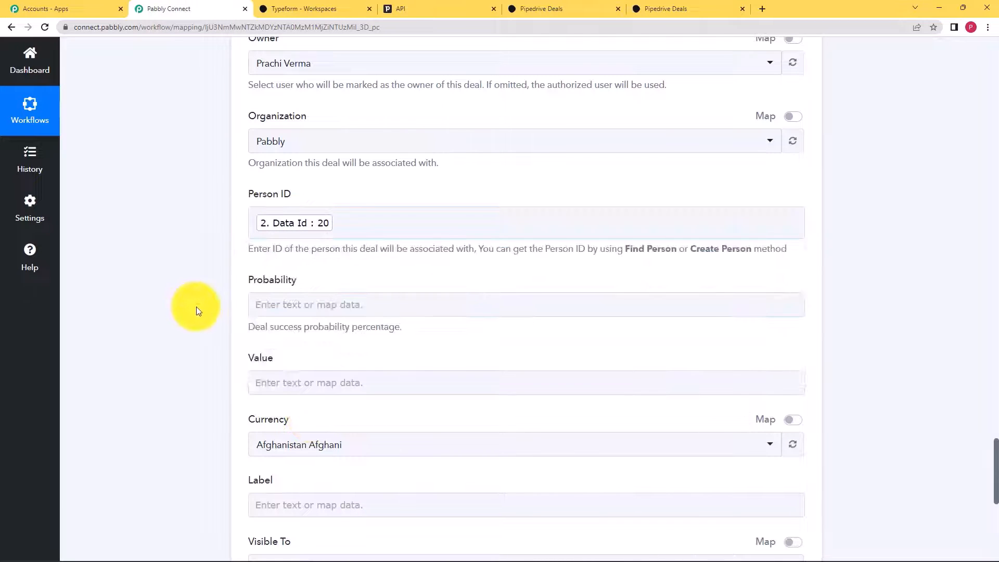
scroll(209, 323, down, 2)
click(271, 288)
click(301, 371)
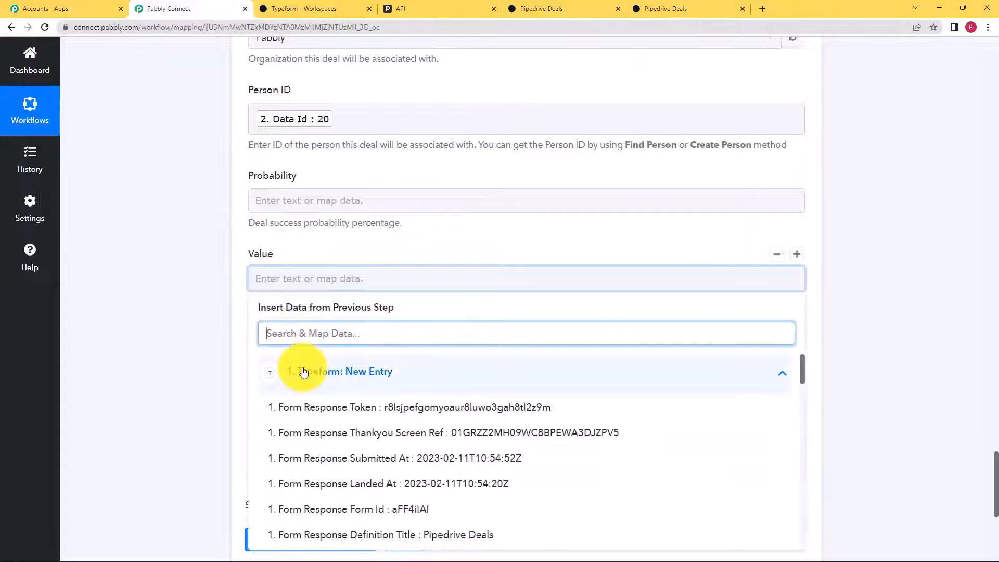
scroll(290, 413, down, 5)
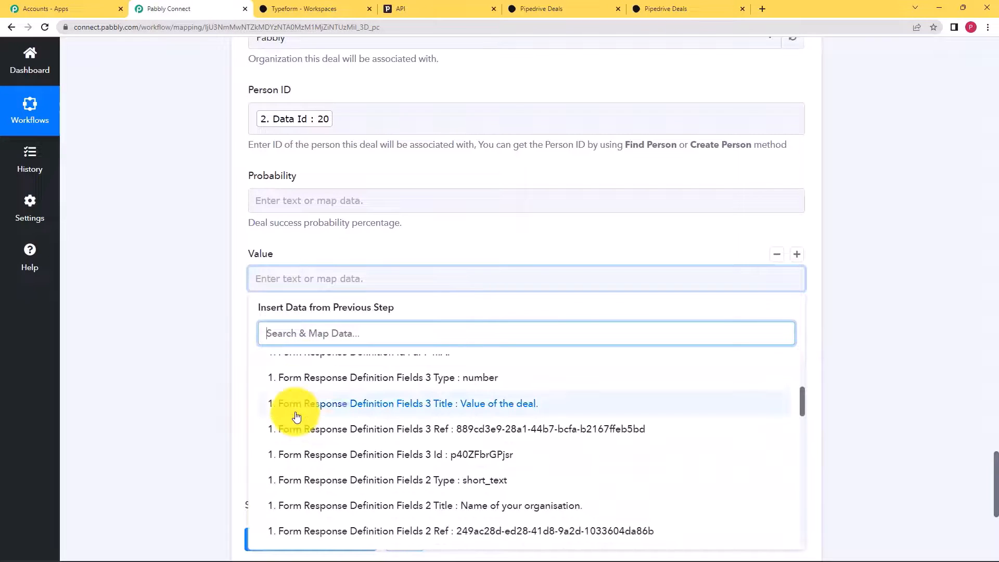
scroll(399, 406, down, 8)
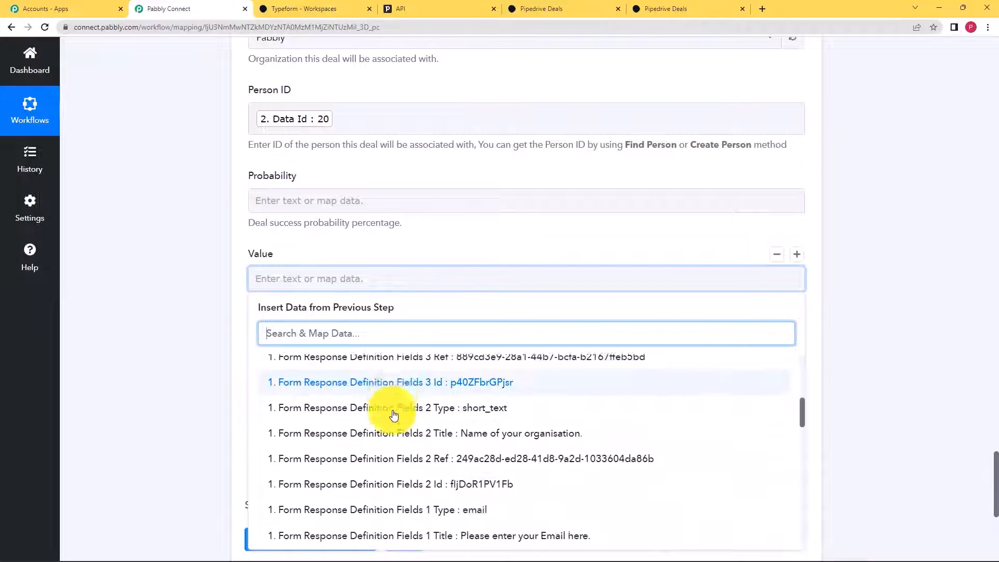
click(398, 395)
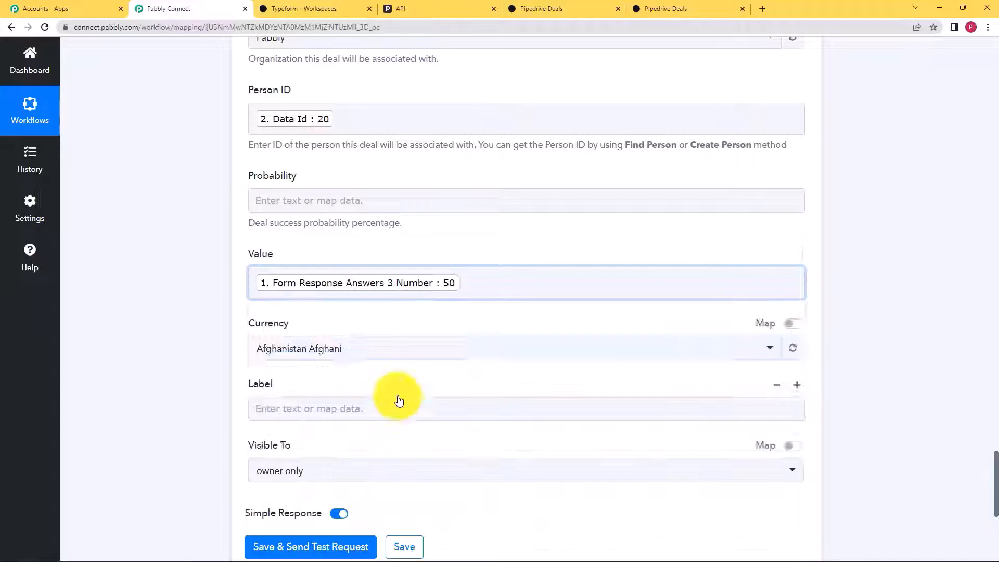
click(217, 389)
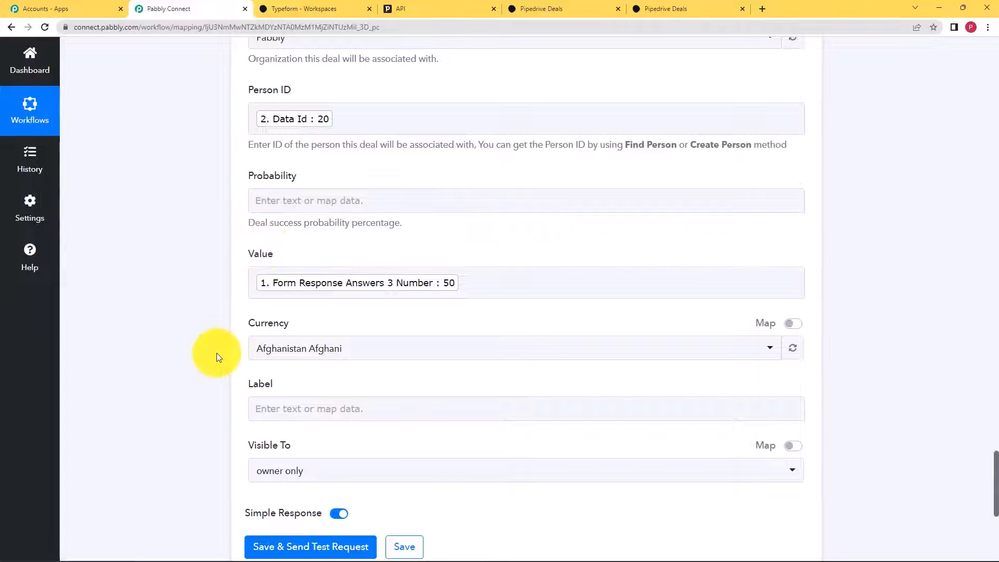
scroll(216, 355, down, 3)
scroll(217, 357, down, 1)
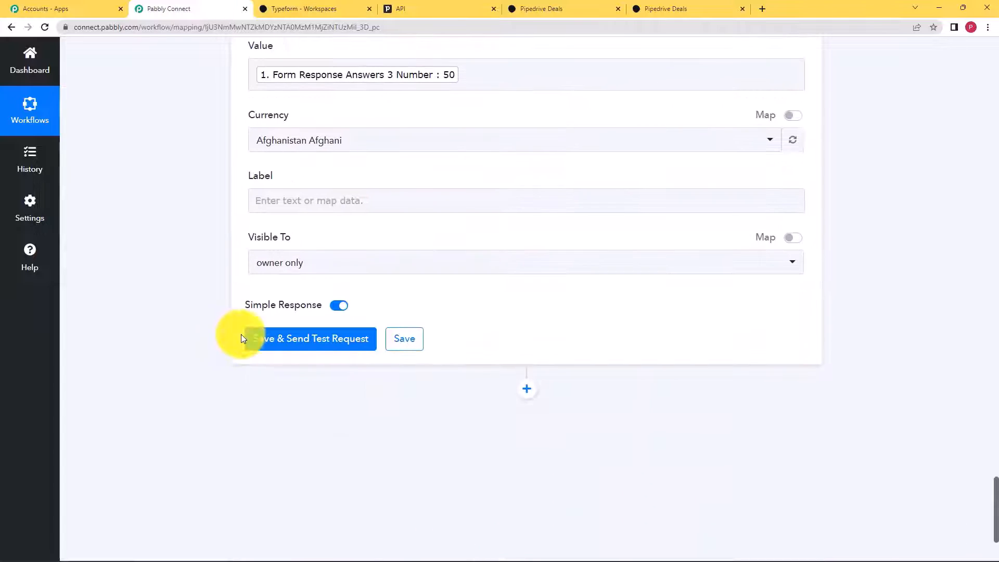
- Save and test the Create Deal step, confirming a Success response
click(267, 341)
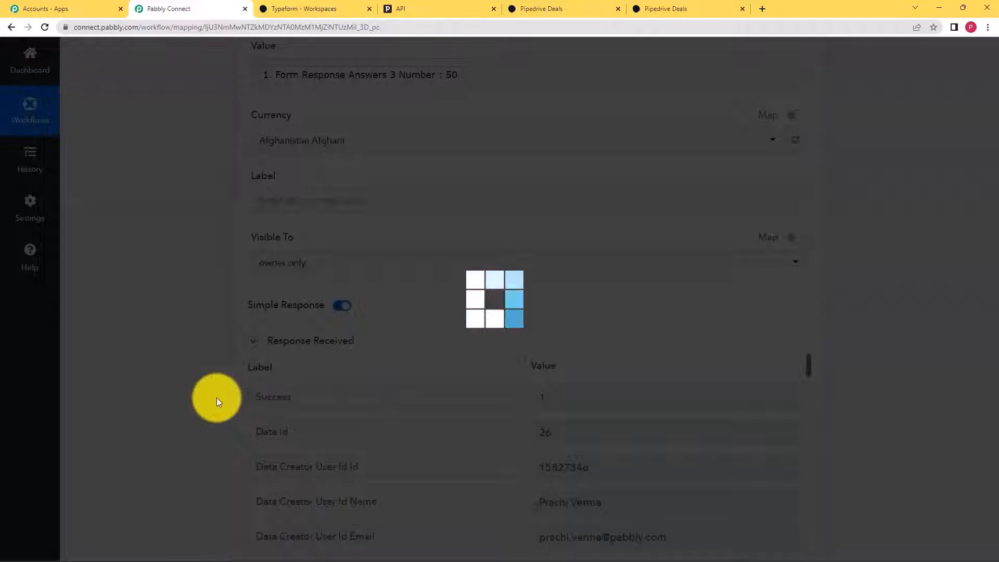
scroll(216, 389, down, 3)
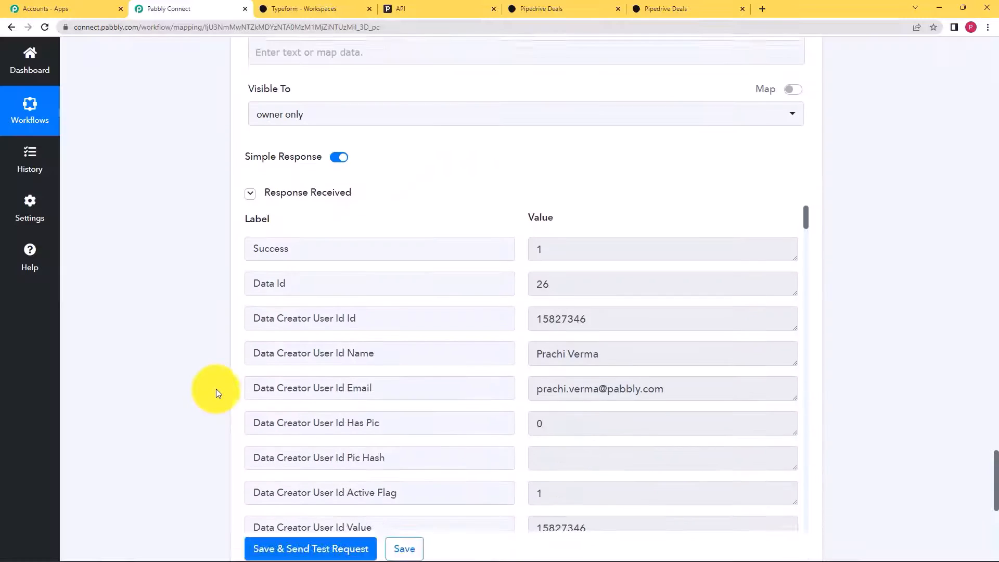
scroll(217, 389, down, 1)
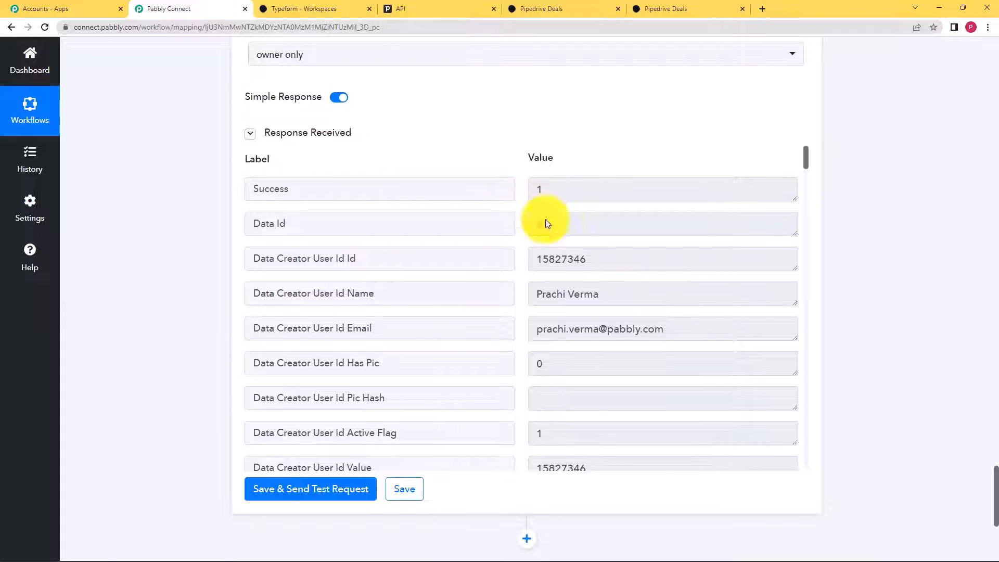
drag(295, 192, 249, 191)
click(209, 242)
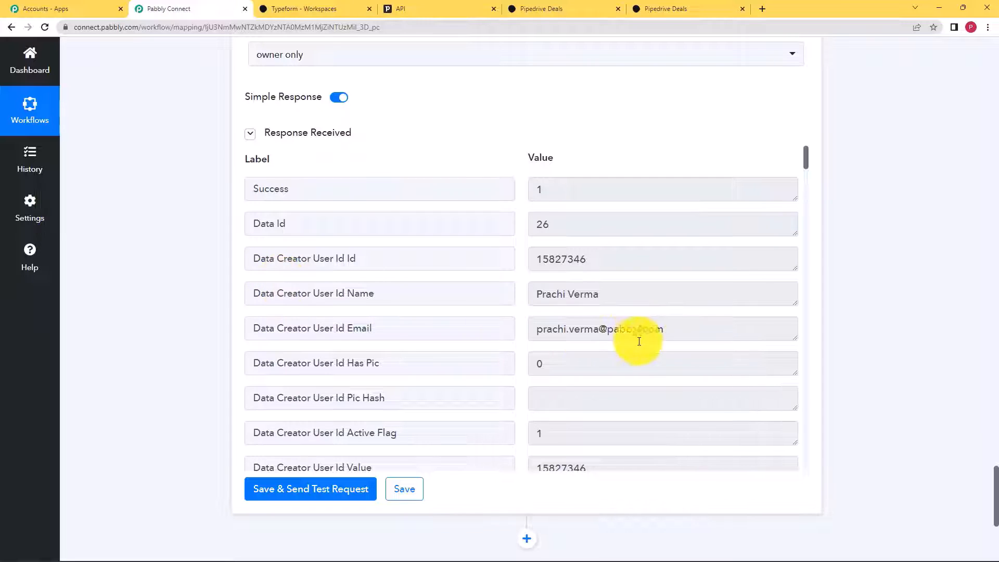
scroll(584, 331, down, 2)
scroll(584, 331, down, 10)
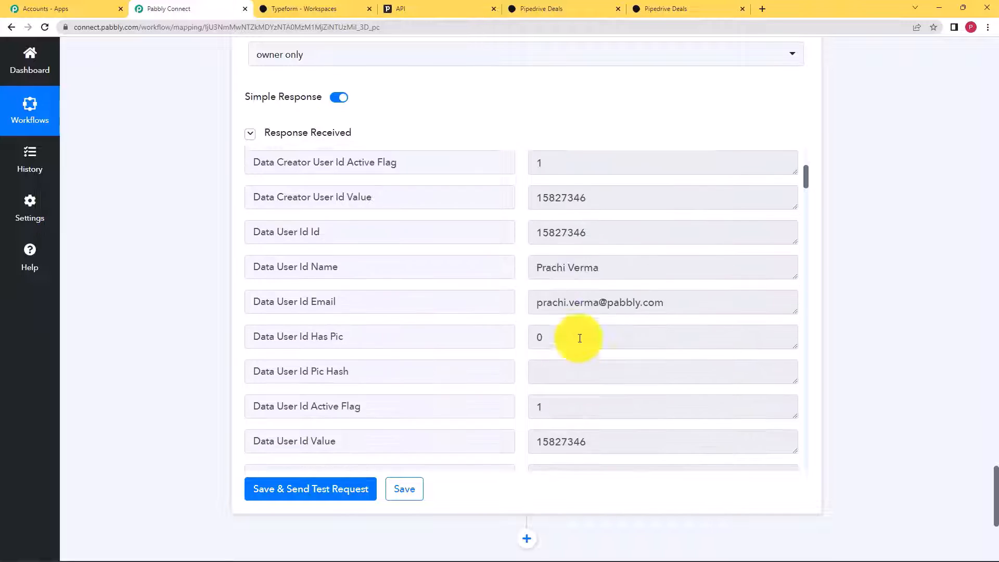
- Review the test response's person name, e-mail, deal title 'Pipedrive Deals' and value 50
drag(584, 208, 520, 223)
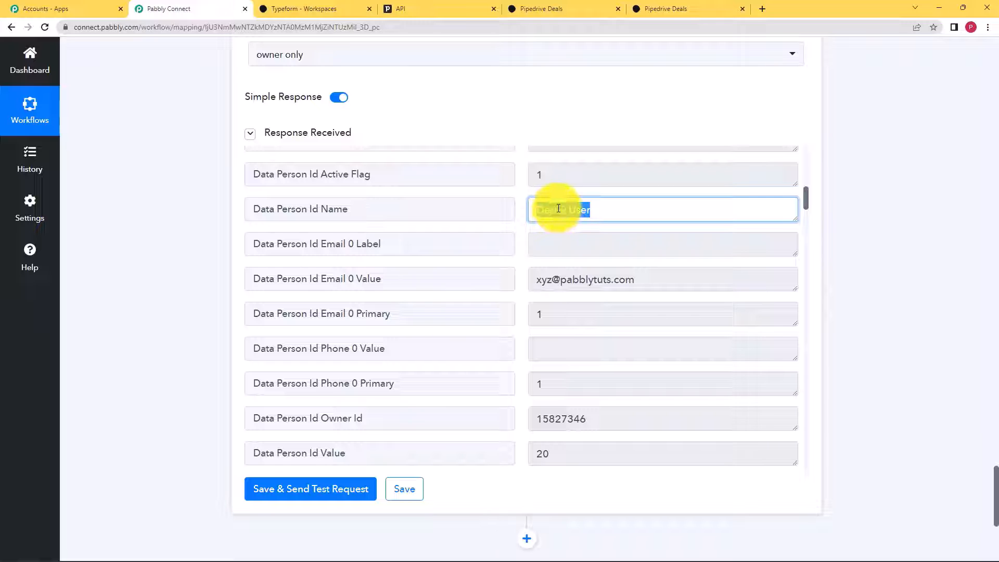
drag(642, 281, 518, 311)
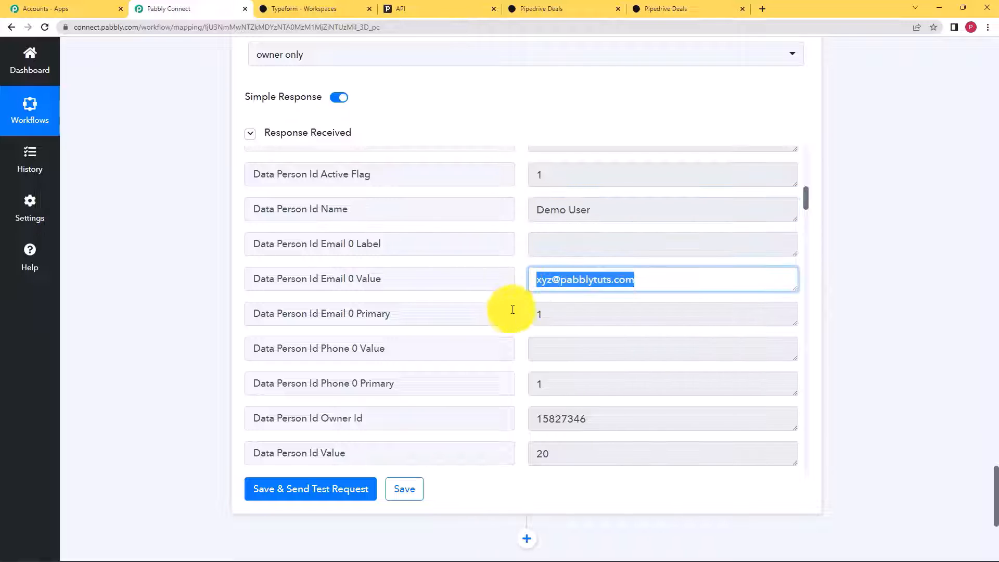
scroll(551, 307, down, 3)
drag(569, 288, 536, 294)
scroll(573, 312, down, 4)
scroll(570, 317, down, 5)
scroll(607, 198, up, 2)
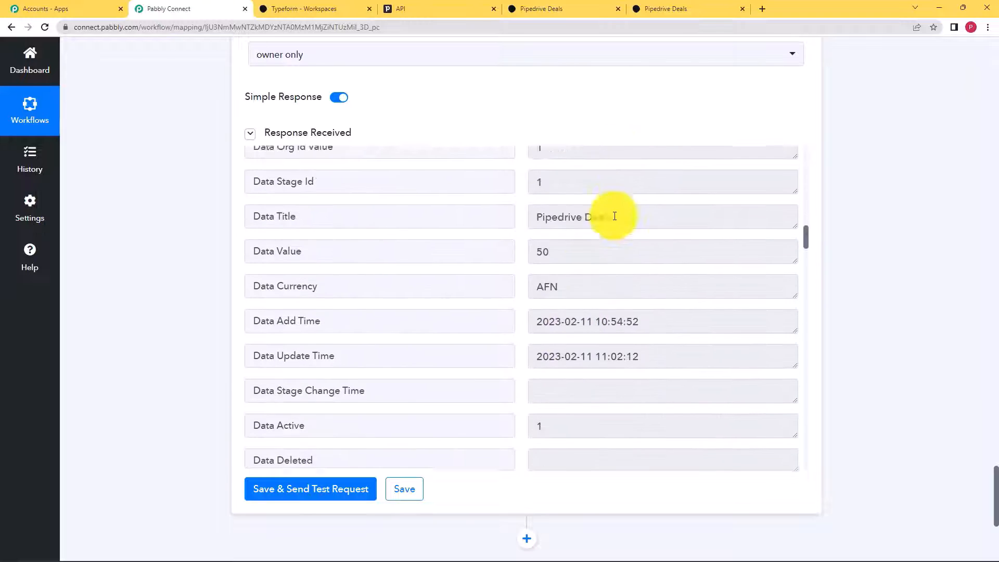
drag(625, 257, 521, 267)
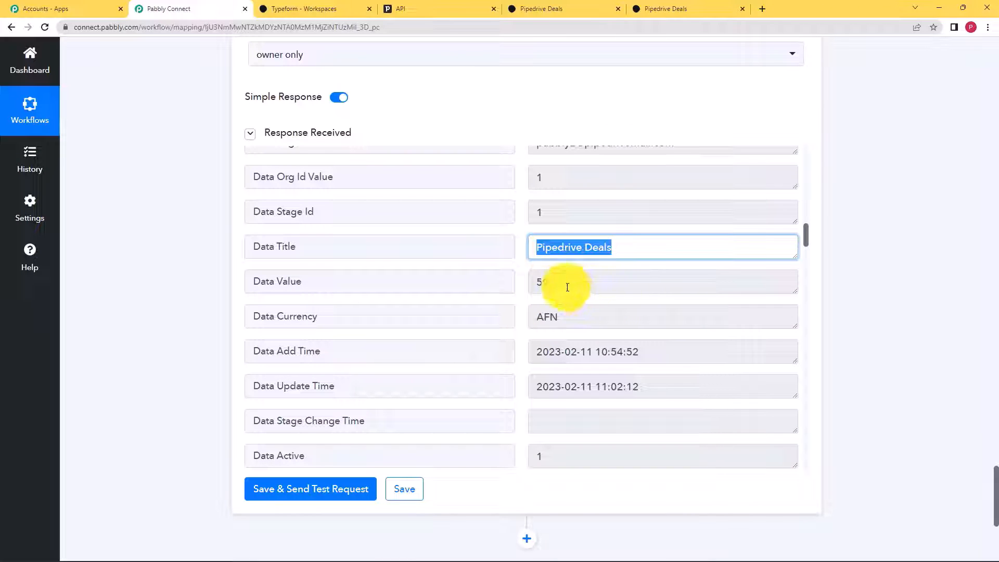
click(534, 285)
scroll(517, 294, down, 3)
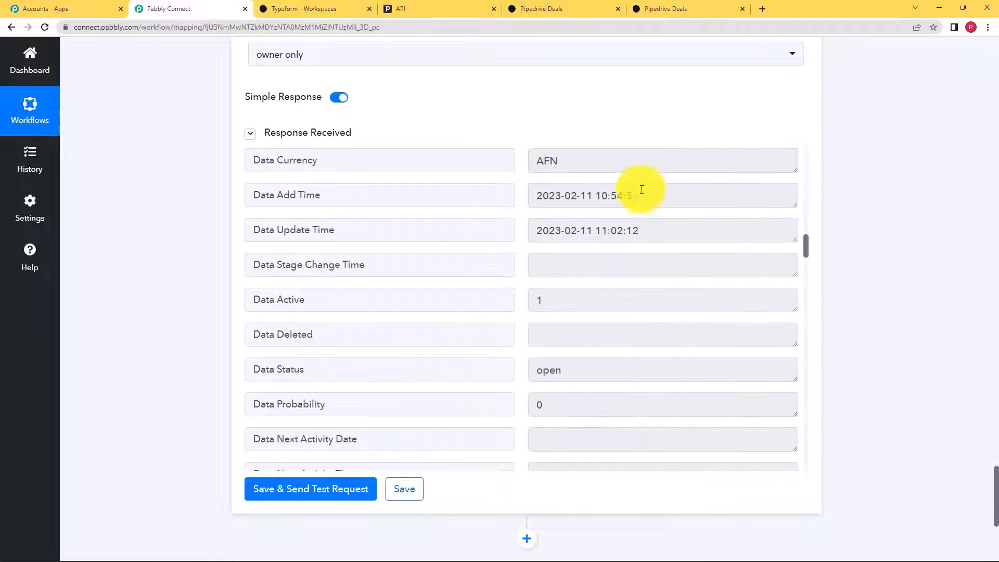
drag(637, 194, 536, 257)
scroll(536, 274, down, 5)
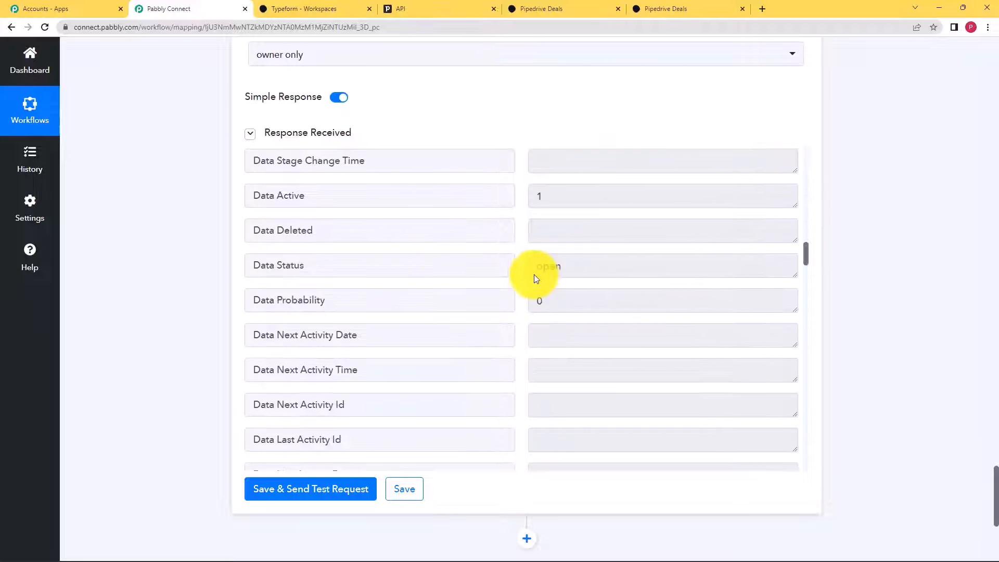
scroll(531, 277, down, 15)
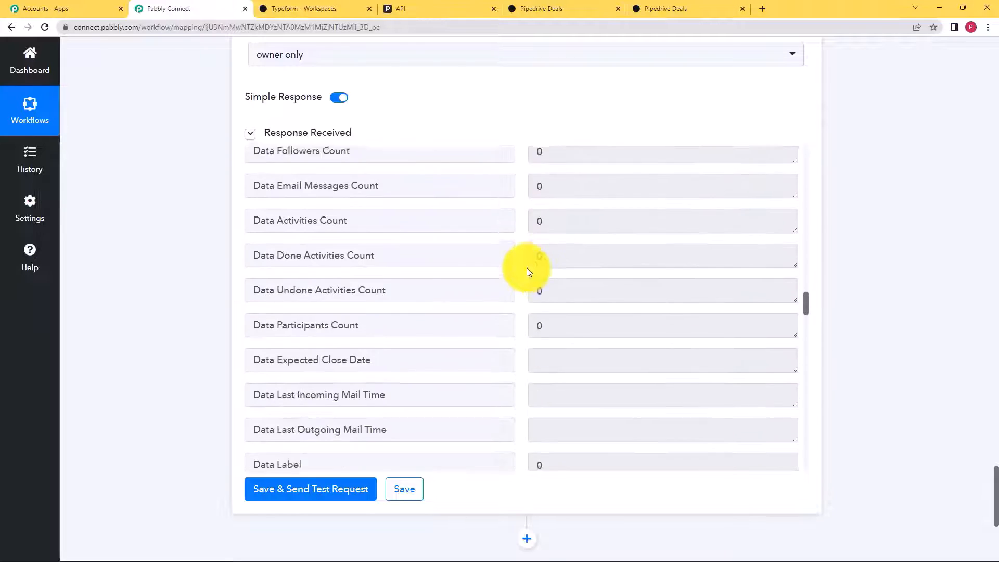
scroll(526, 267, down, 15)
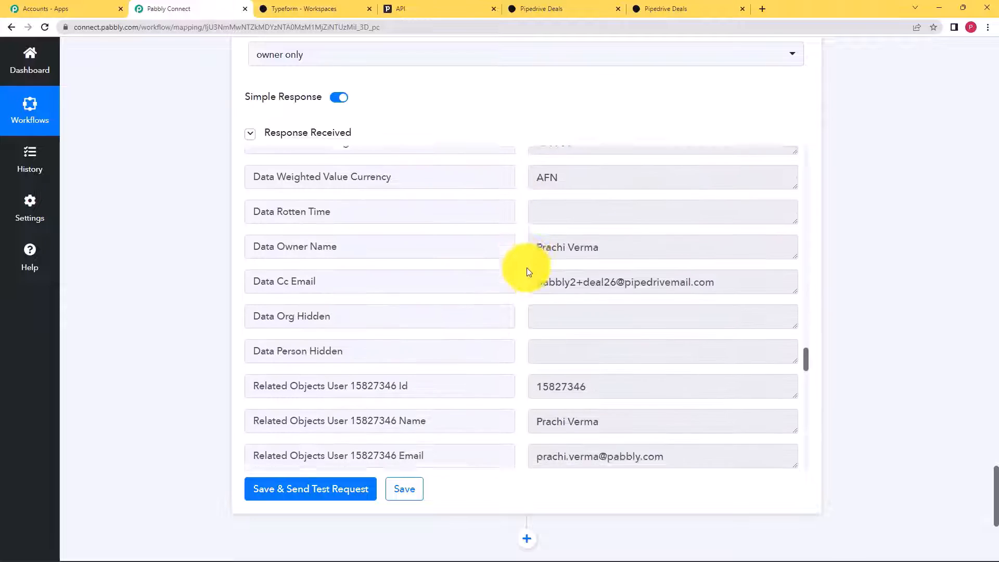
- Save the Create Deal settings, dismiss the confirmation, and go to the Pipedrive tab
click(412, 486)
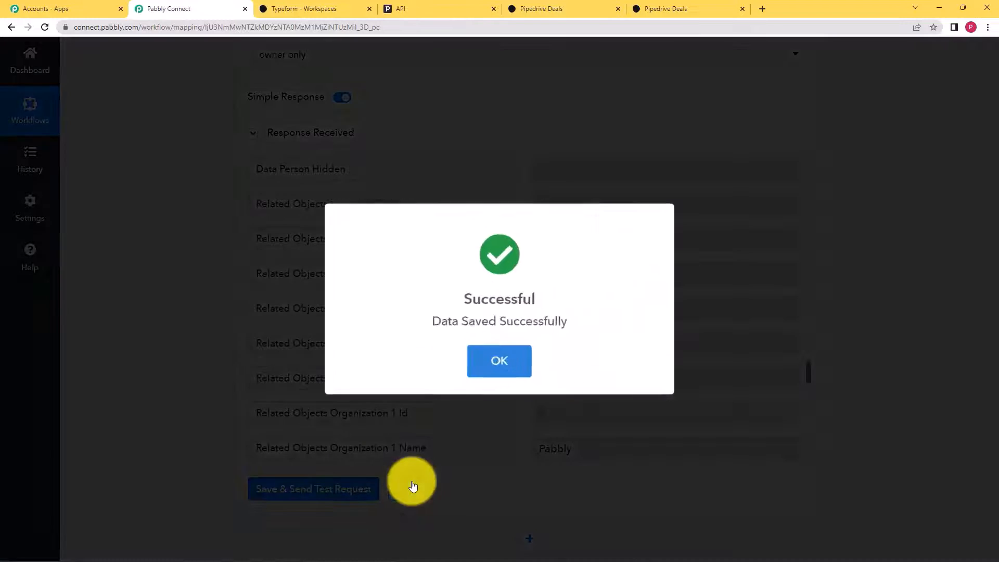
click(496, 364)
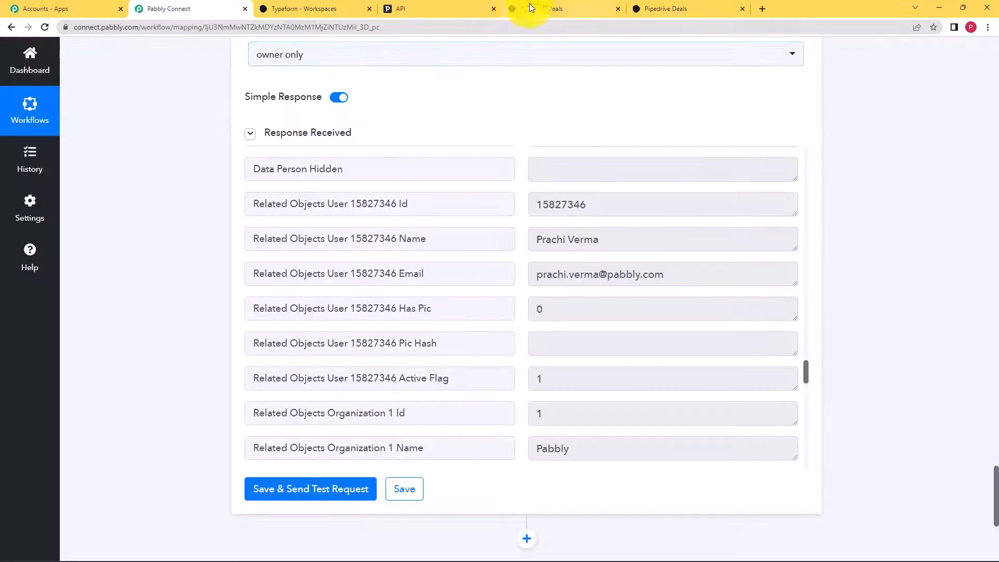
click(545, 6)
- Open the Pipedrive deals pipeline and the latest 'Pipedrive Deals' deal
click(417, 7)
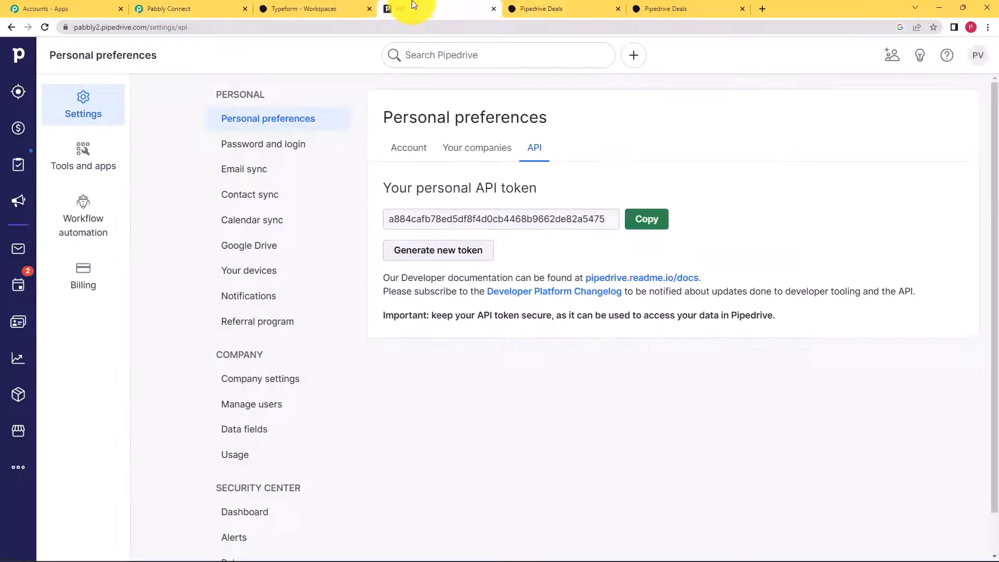
click(982, 61)
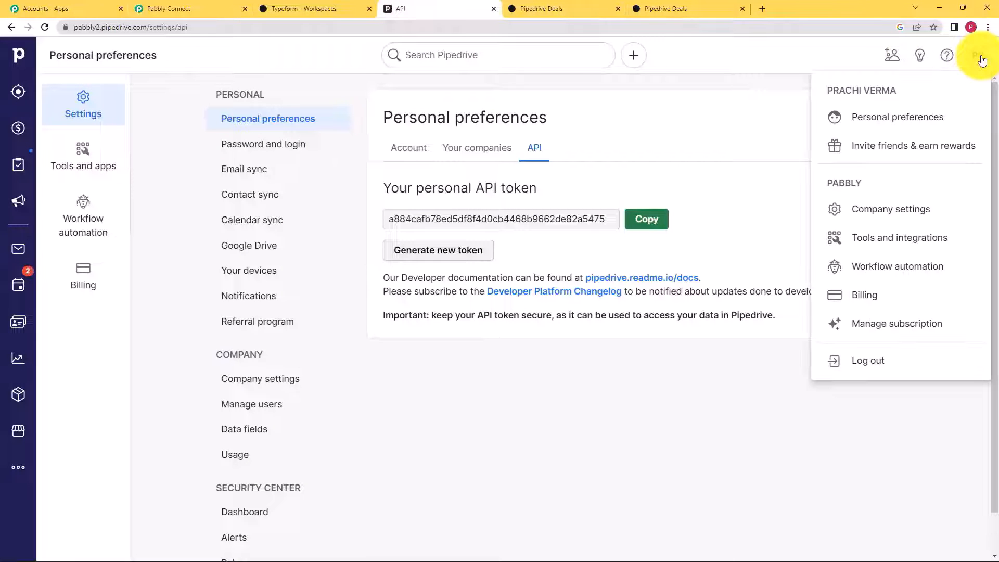
click(17, 129)
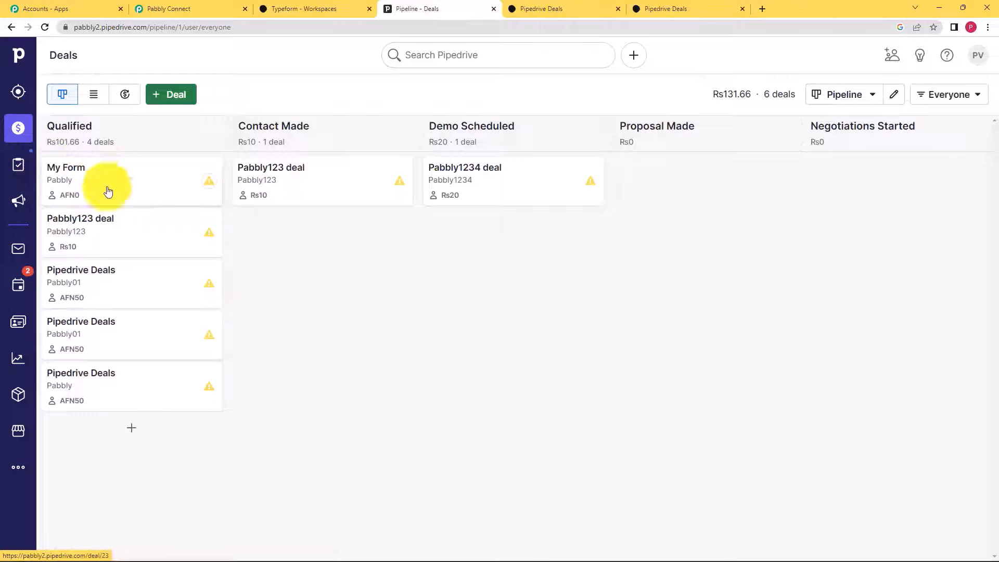
click(96, 384)
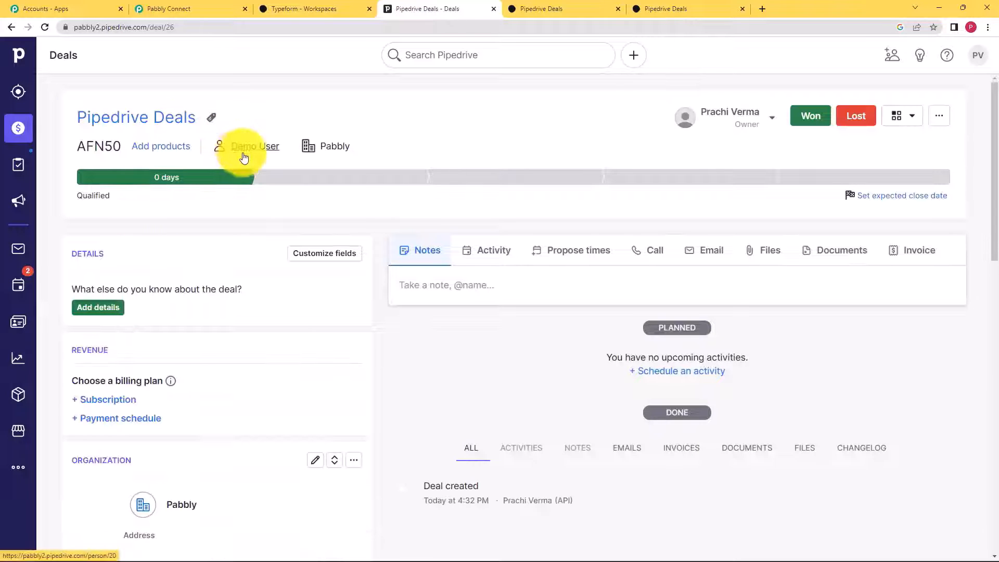
mouse_move(241, 150)
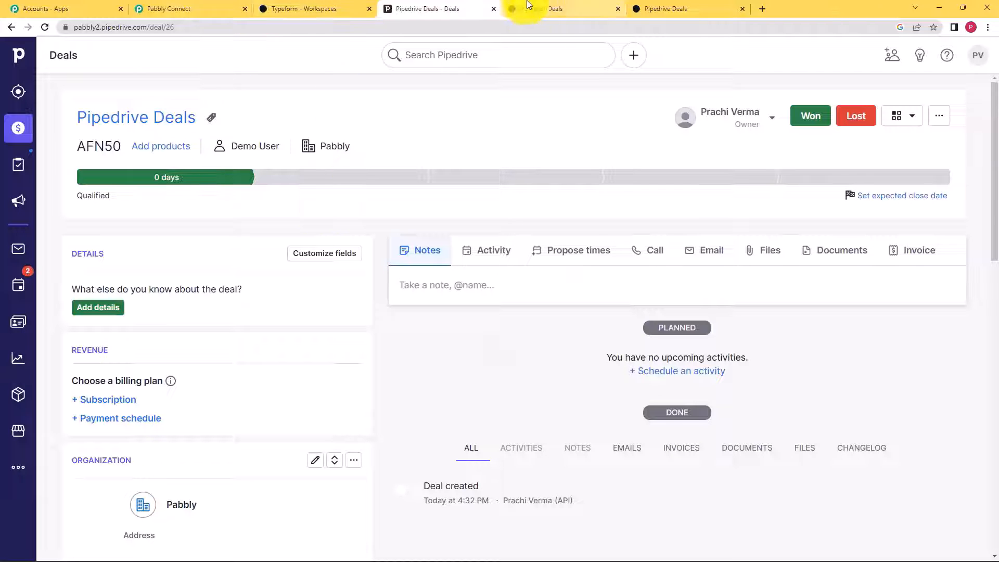
- Check the Typeform workspace, then return to the Pipedrive deals pipeline
click(329, 4)
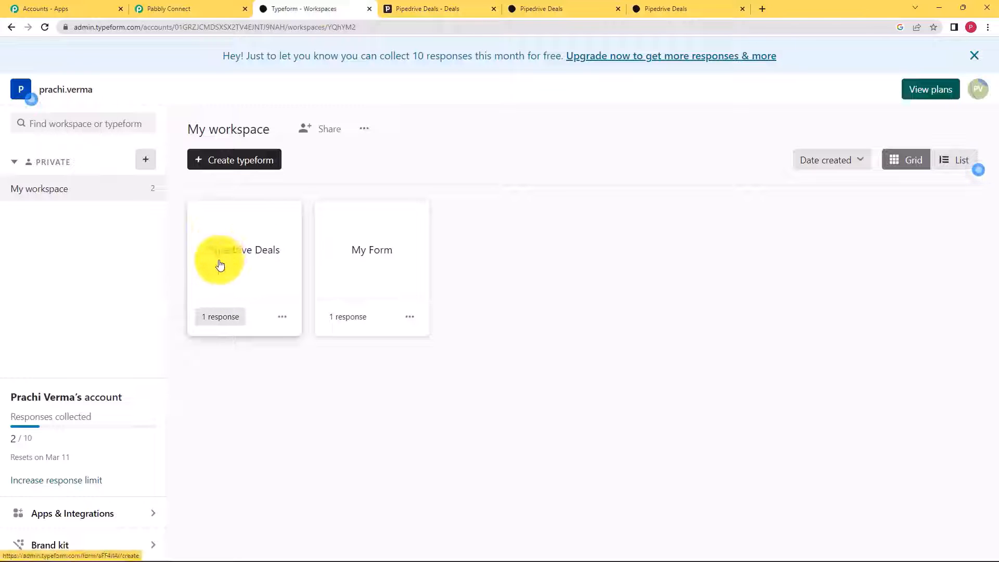
click(418, 9)
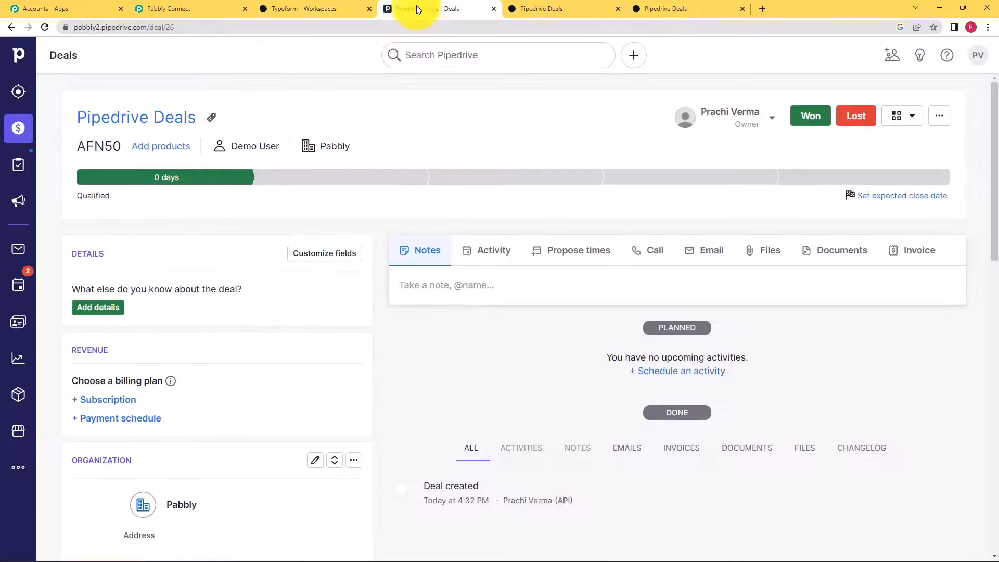
click(10, 134)
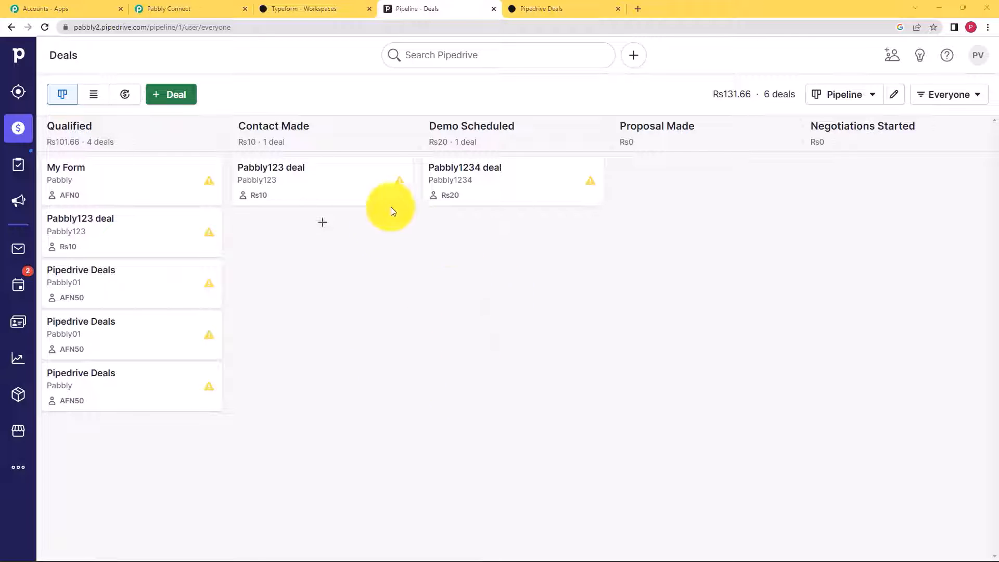
- Re-save the workflow step in Pabbly Connect and dismiss the confirmation
click(227, 6)
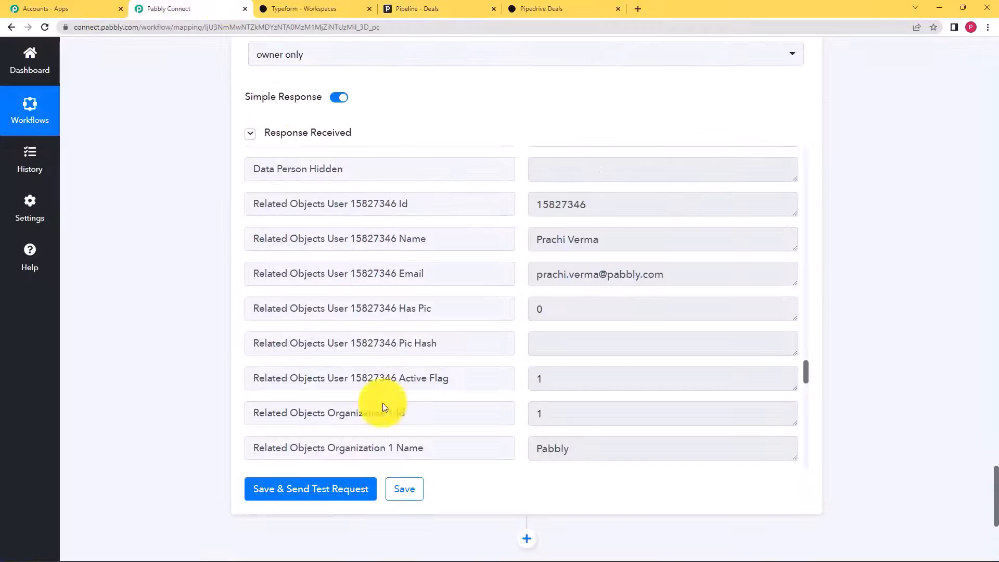
click(409, 492)
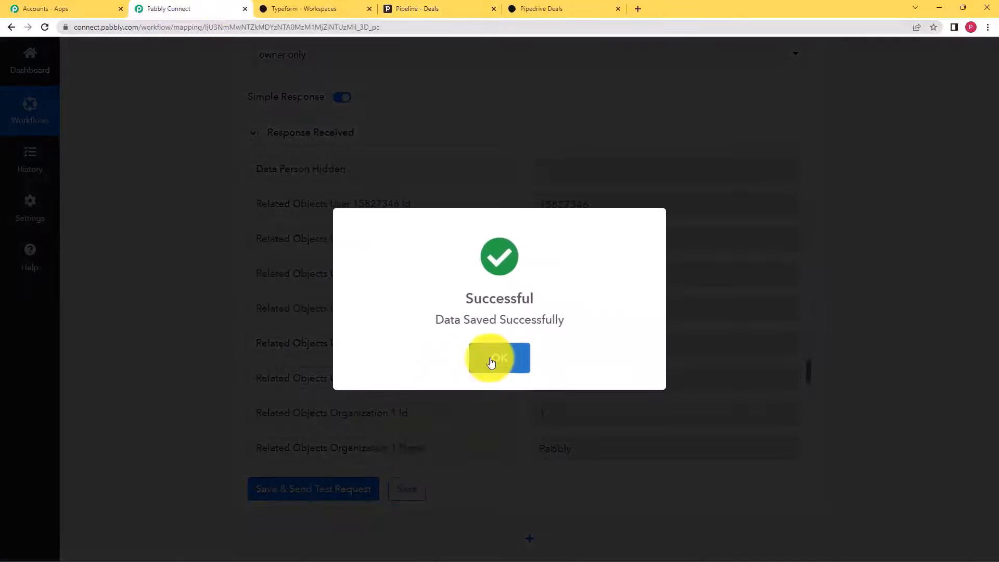
click(491, 359)
- Answer the live Typeform's Name and Email questions with the contact's name and e-mail
click(536, 7)
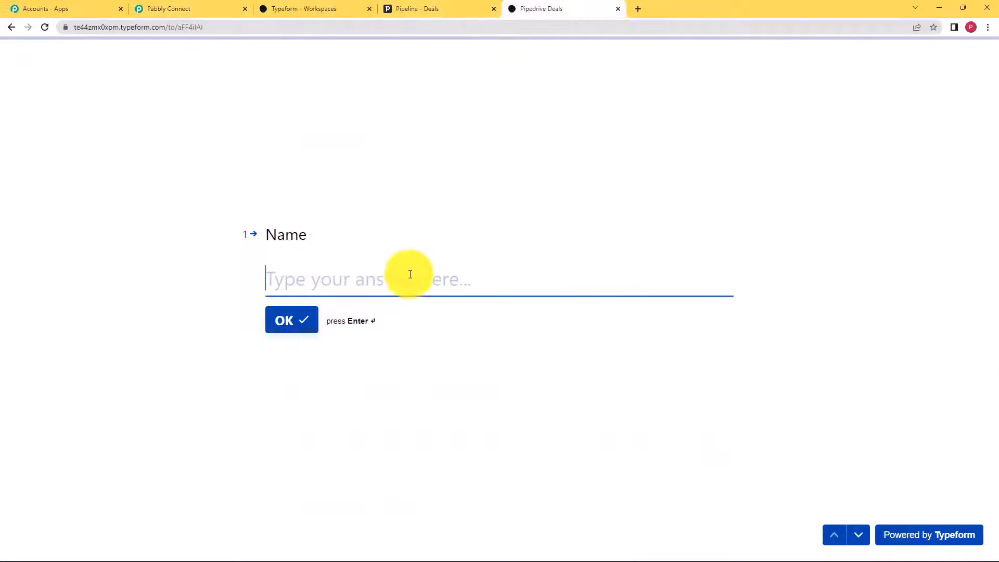
click(405, 285)
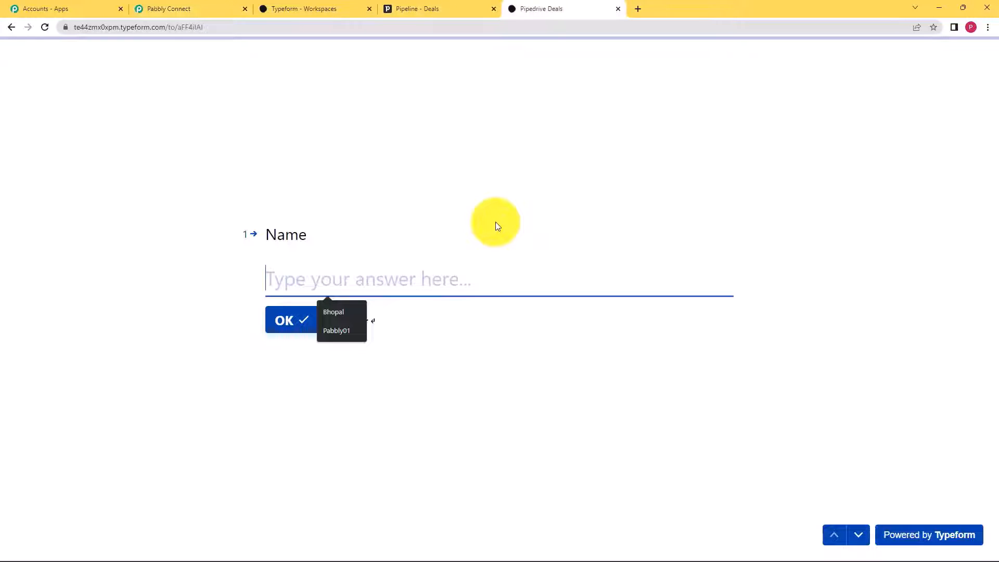
text(a)
key(BackSpace)
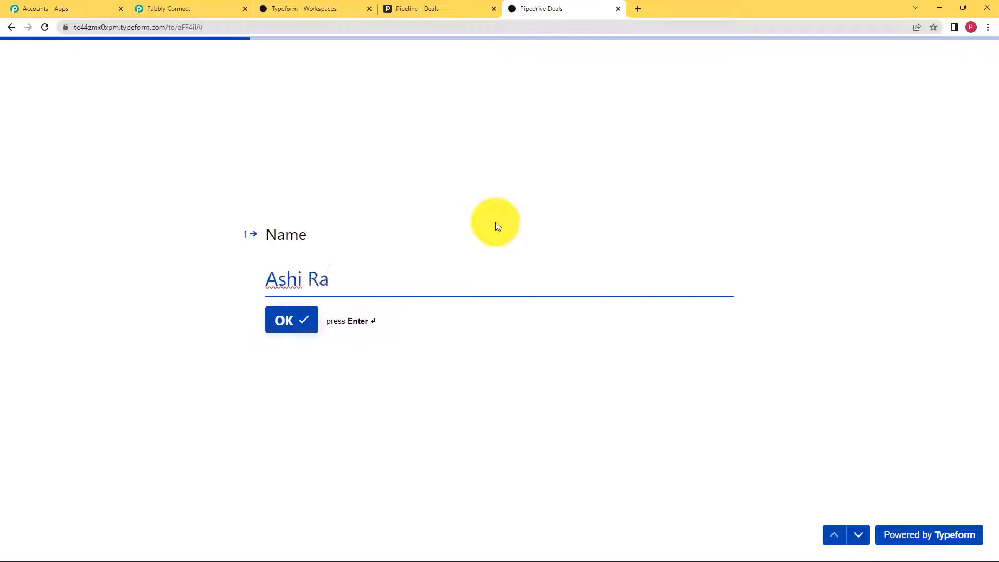
key(Return)
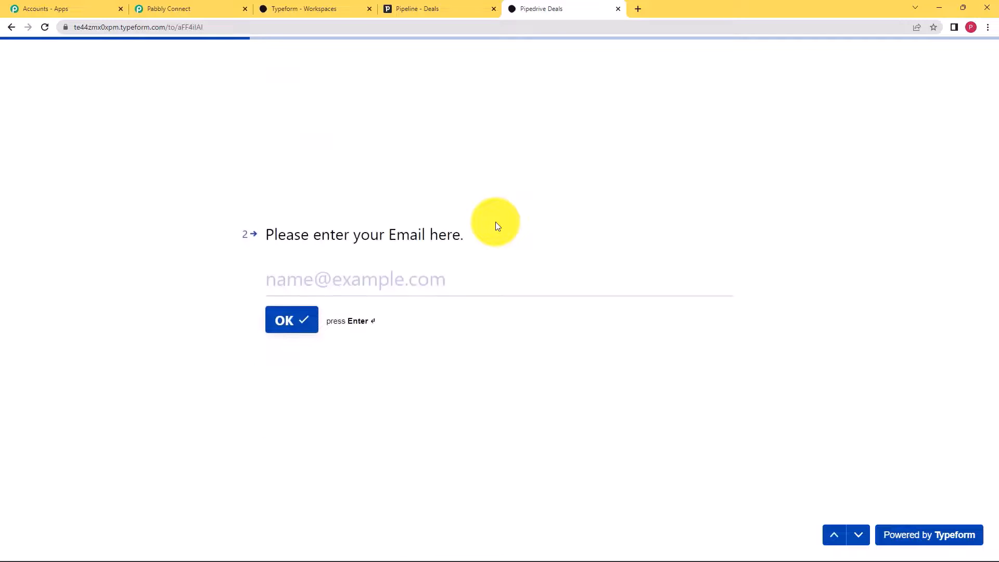
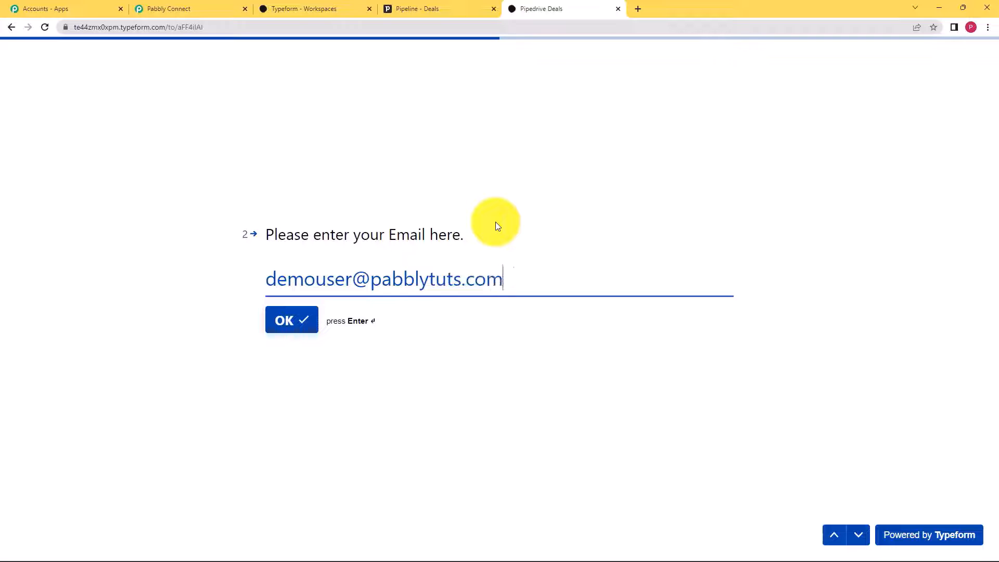
key(Return)
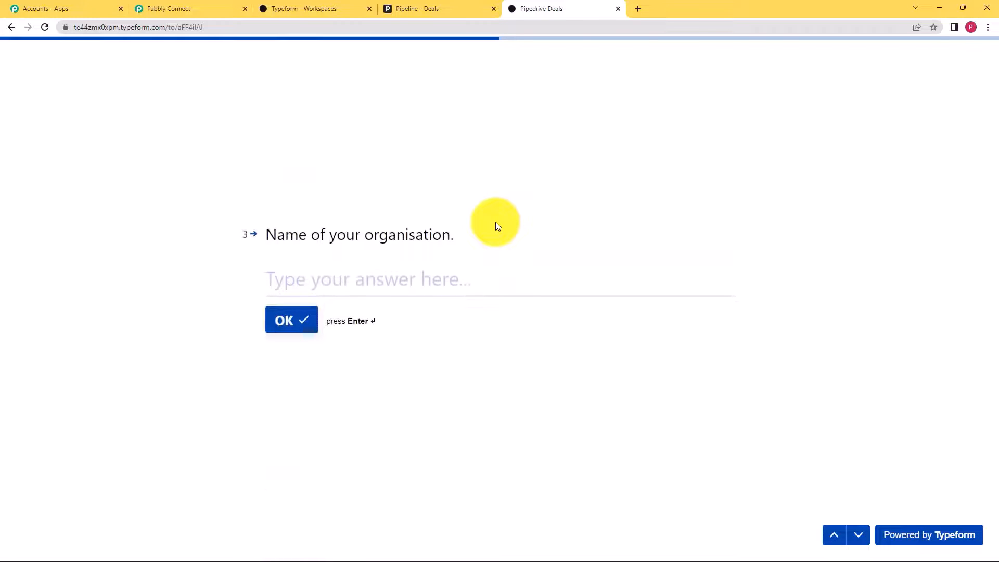
- Enter the organisation and deal value 500, then submit the form
text(Pabbly00)
key(Return)
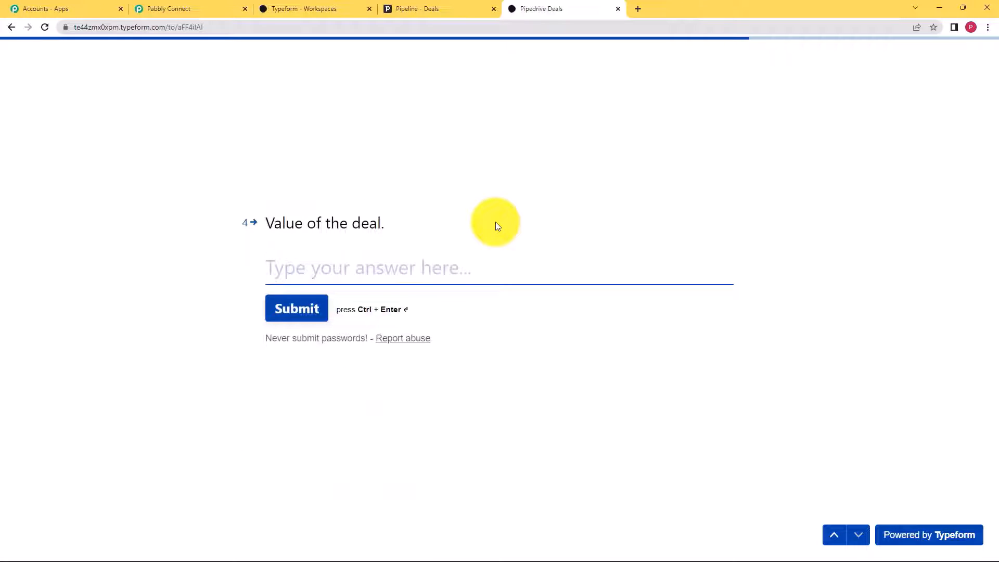
text(500)
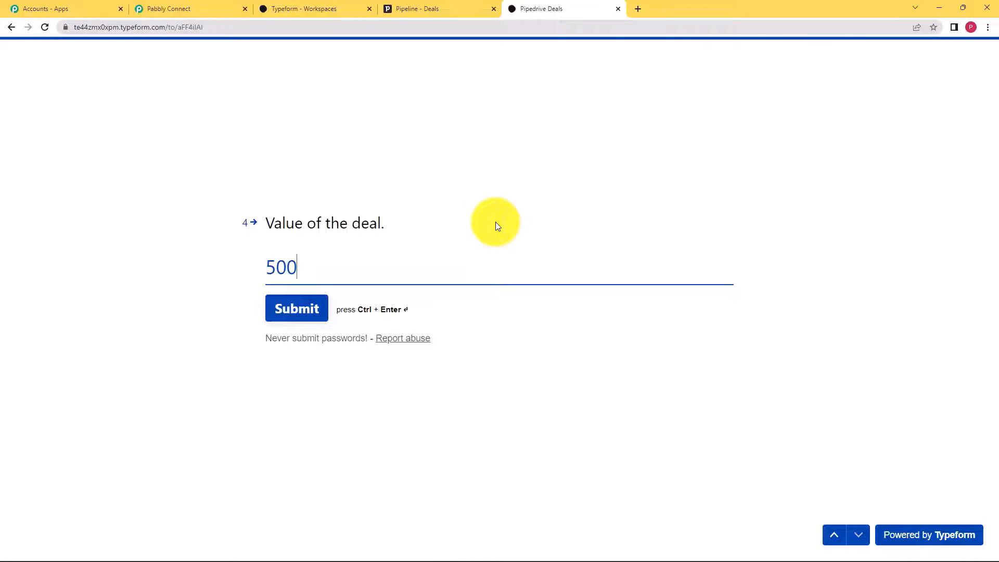
click(322, 309)
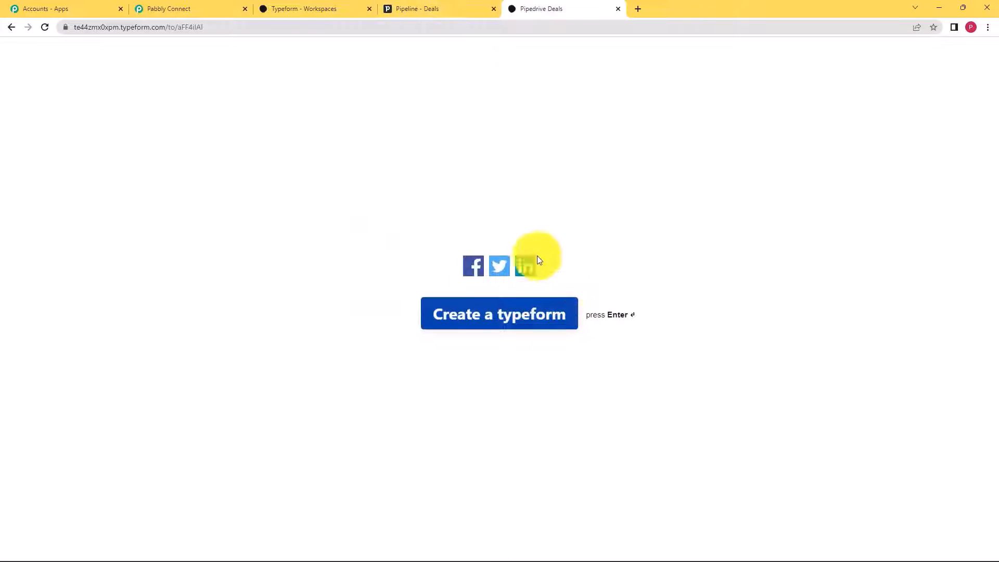
click(421, 8)
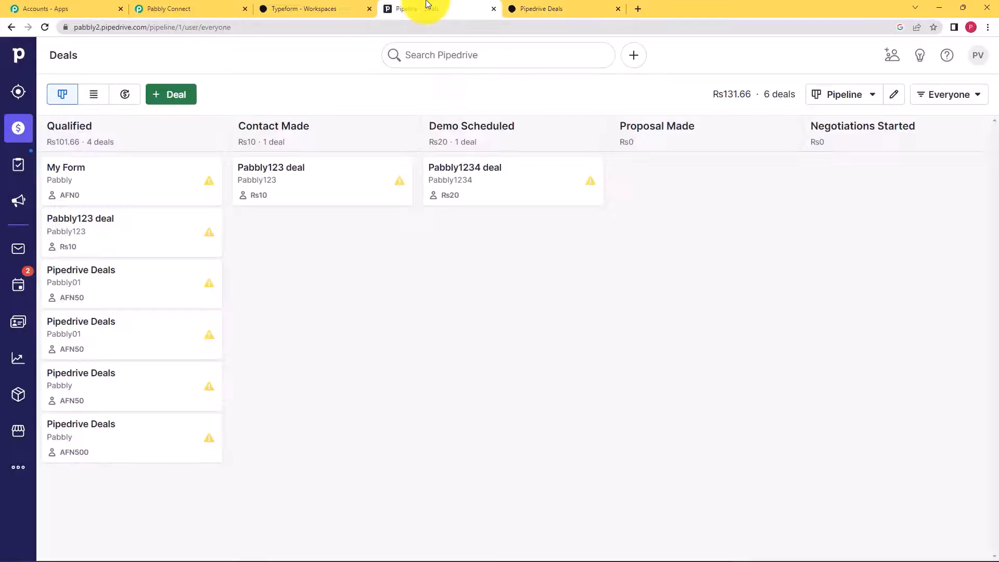
- Open the new AFN500 'Pipedrive Deals' deal and check its organisation Pabbly and linked contact
click(114, 440)
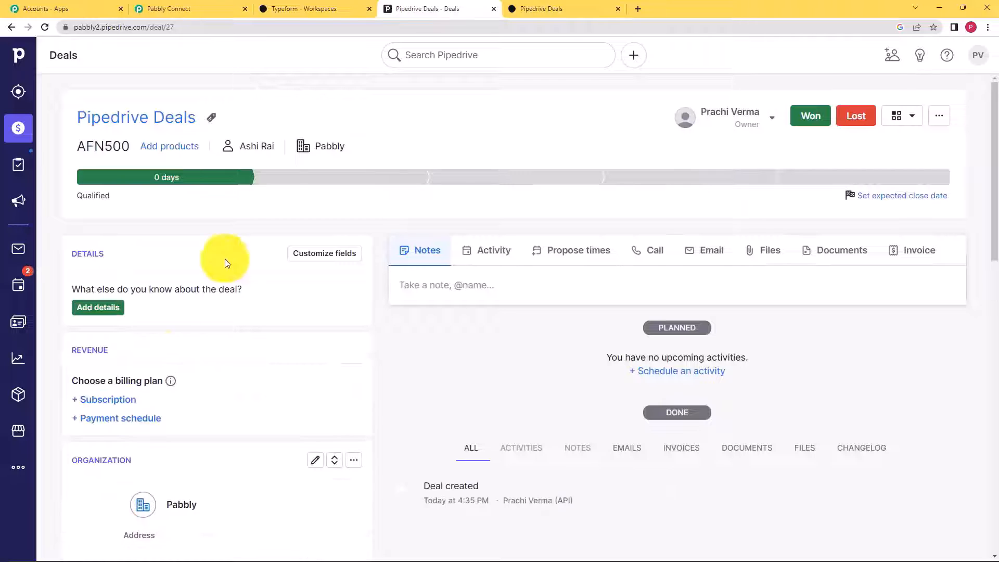
mouse_move(254, 151)
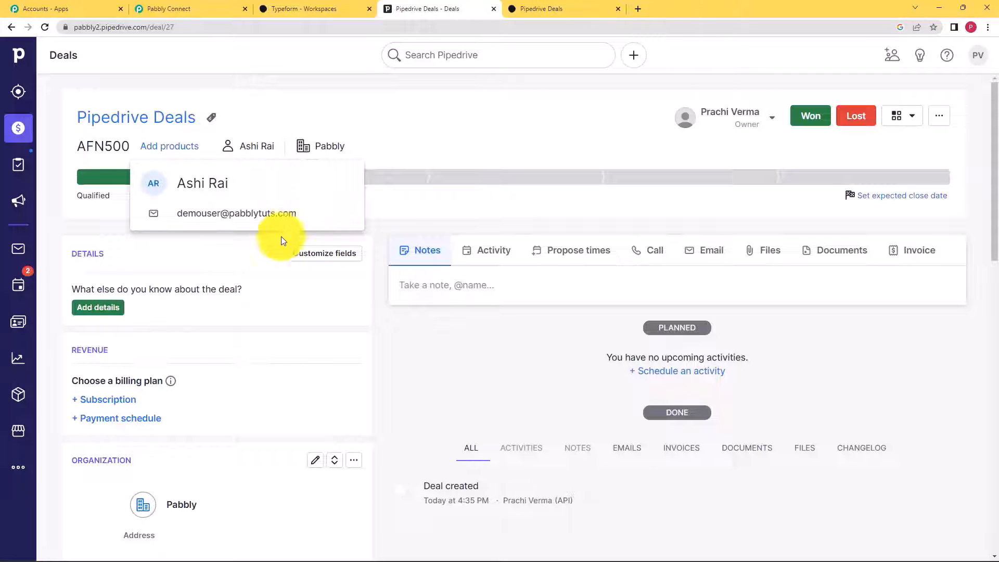
scroll(468, 338, down, 10)
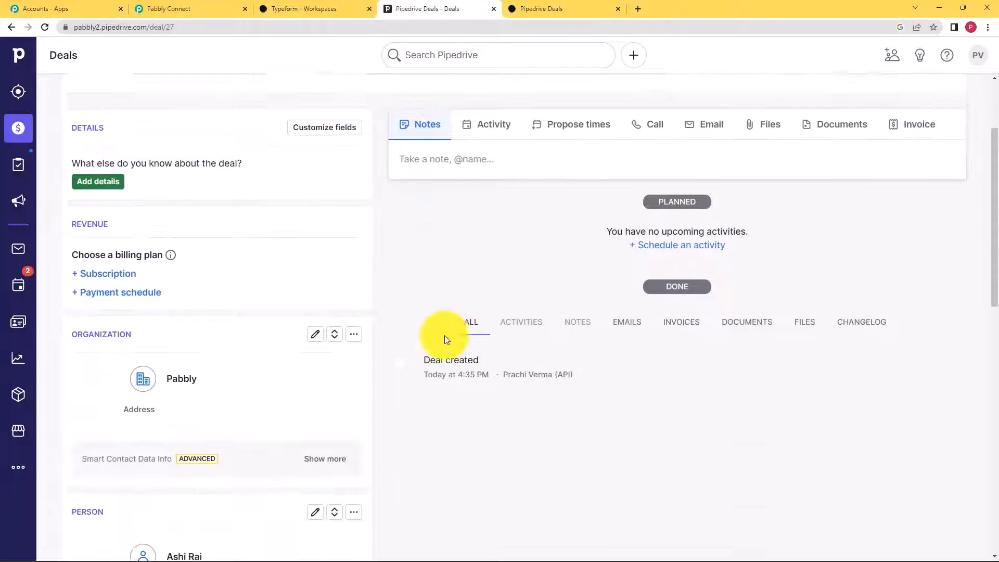
scroll(445, 332, down, 5)
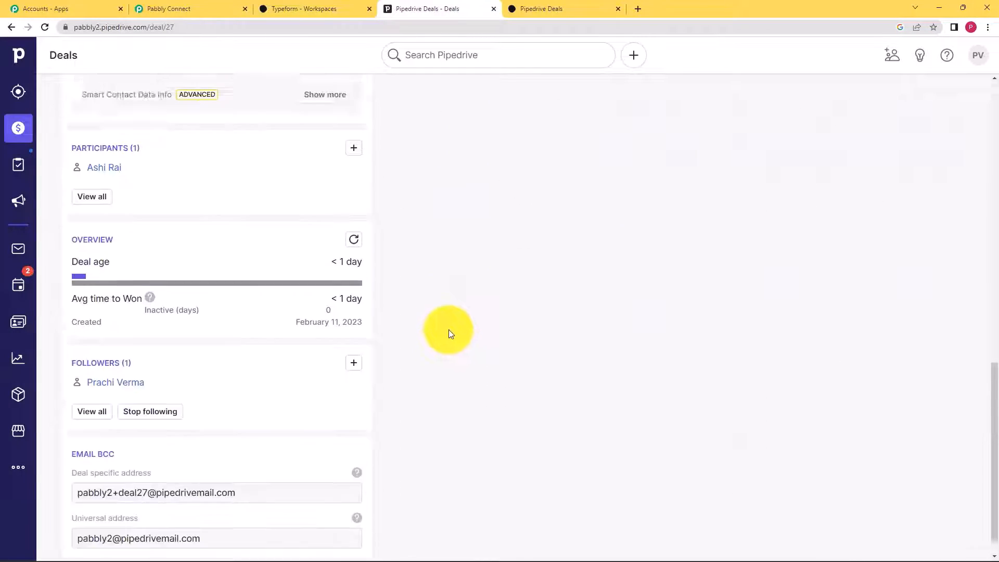
scroll(449, 330, up, 15)
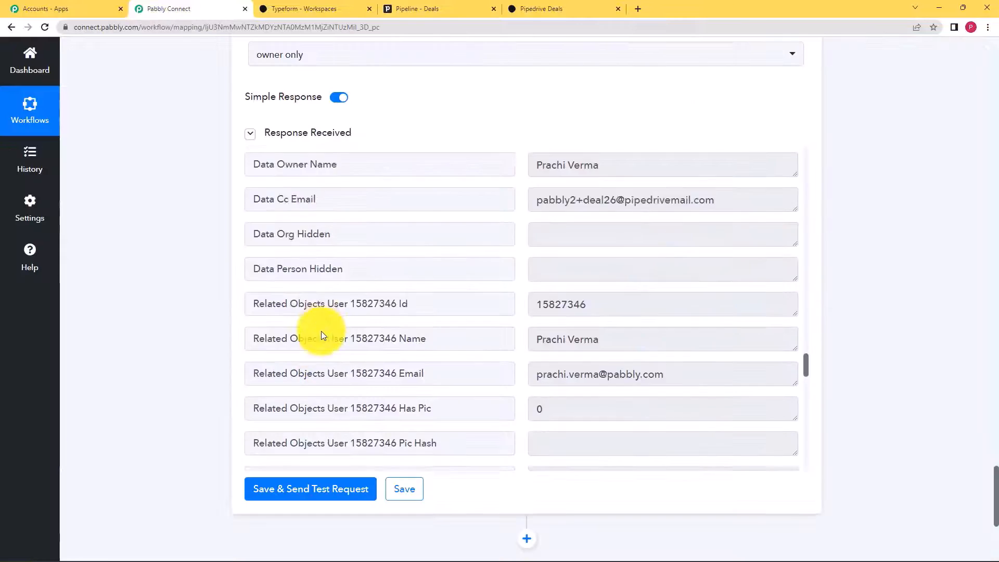
- Scroll back to the top of the workflow and collapse the Typeform New Entry trigger
scroll(321, 331, up, 5)
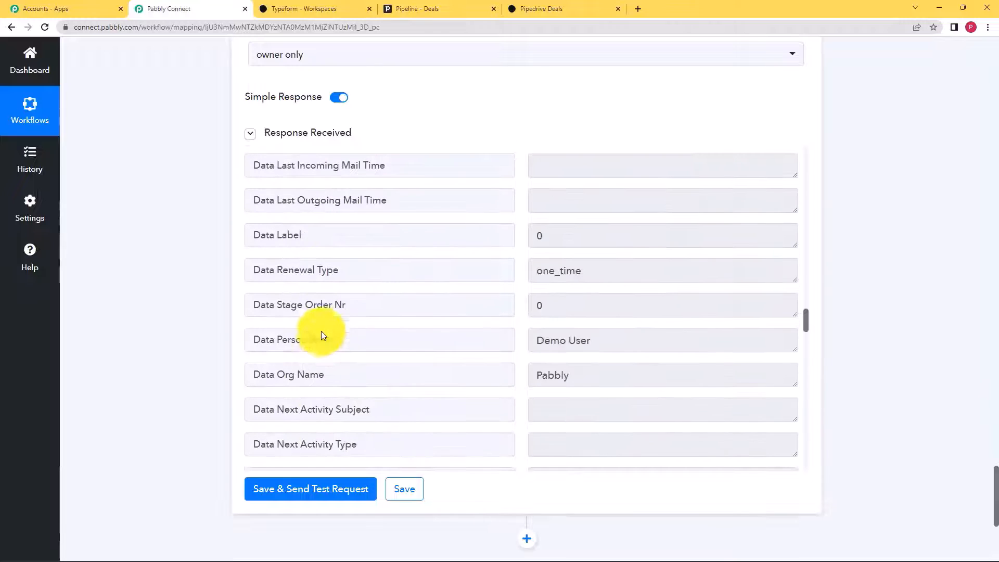
scroll(197, 312, up, 1)
scroll(196, 313, down, 20)
scroll(197, 312, up, 14)
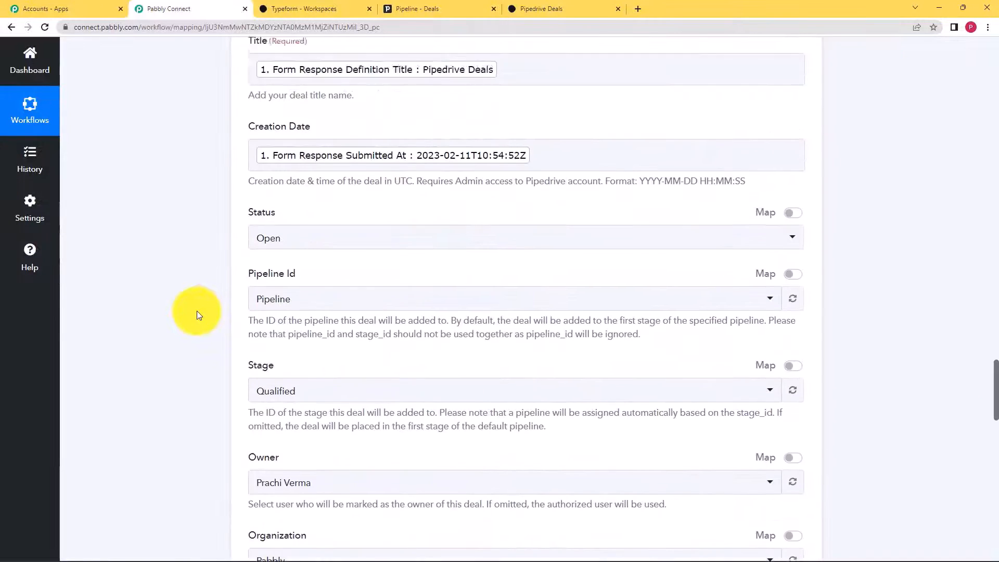
scroll(196, 311, up, 2)
scroll(529, 375, up, 7)
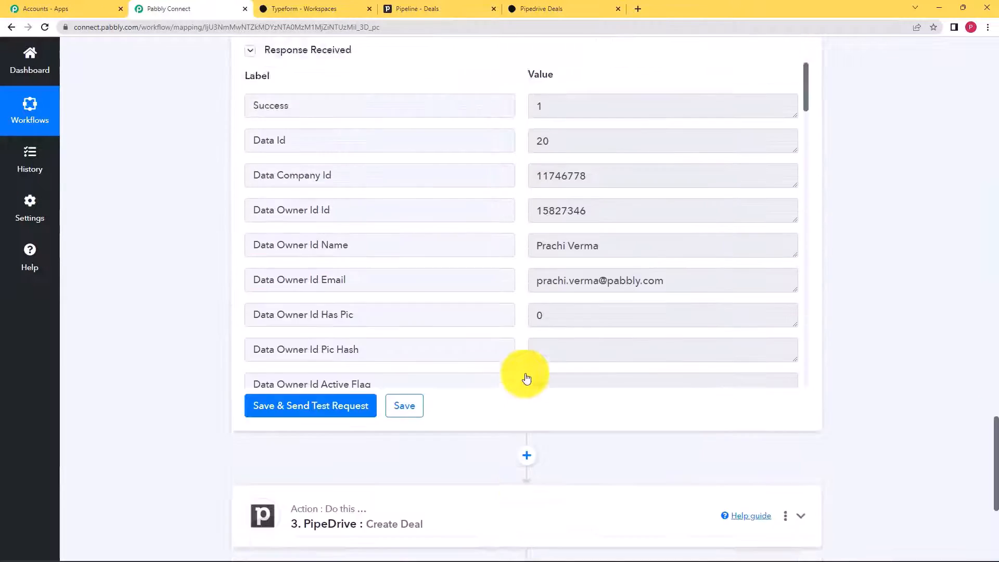
scroll(527, 376, up, 20)
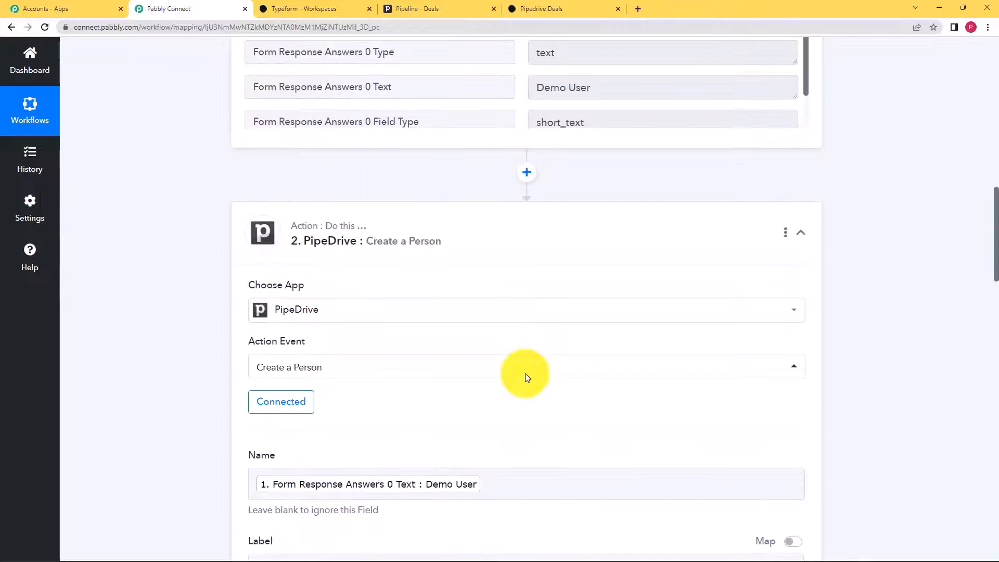
scroll(527, 379, up, 20)
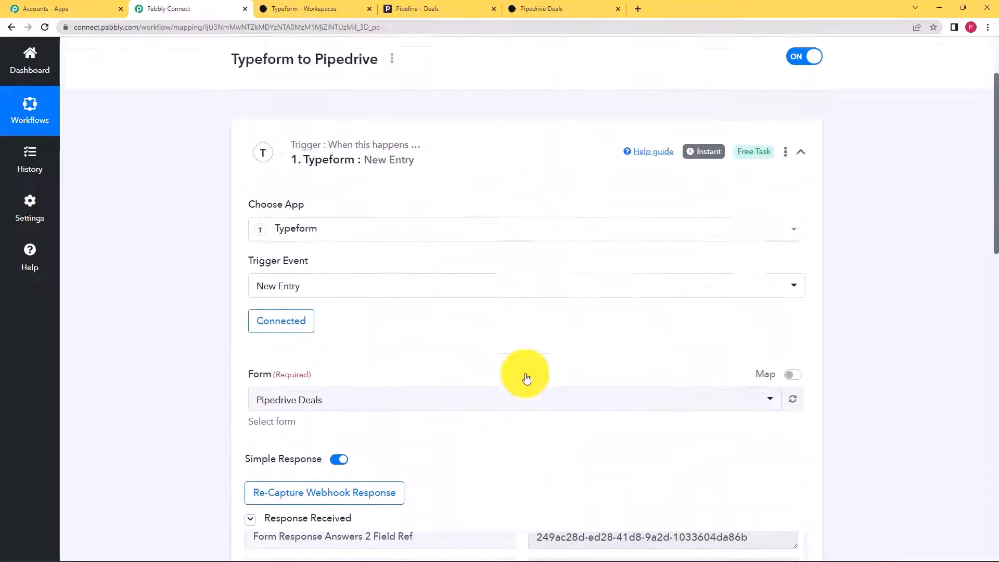
click(509, 249)
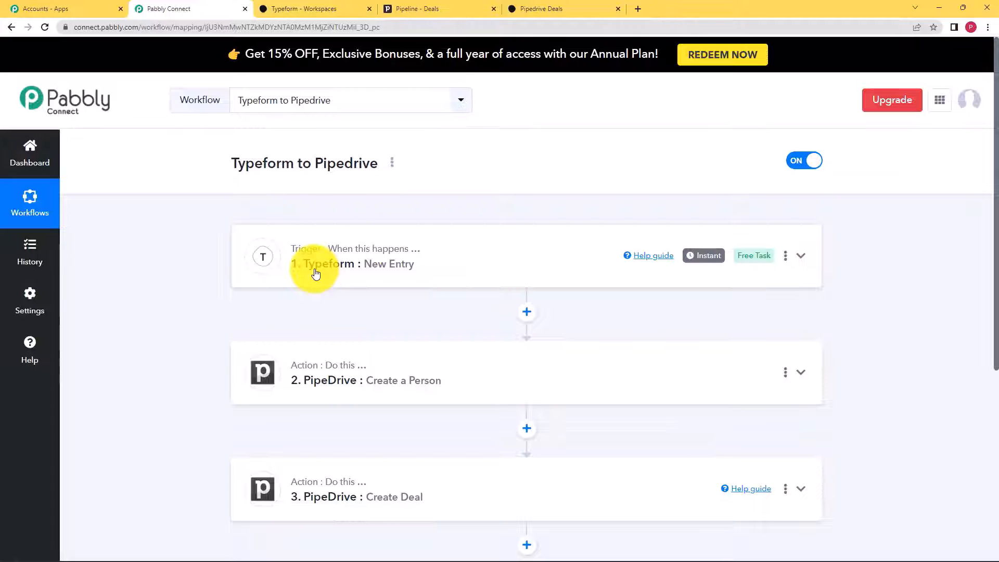
- Expand the Create a Person action and check its returned Data Id 20
click(393, 371)
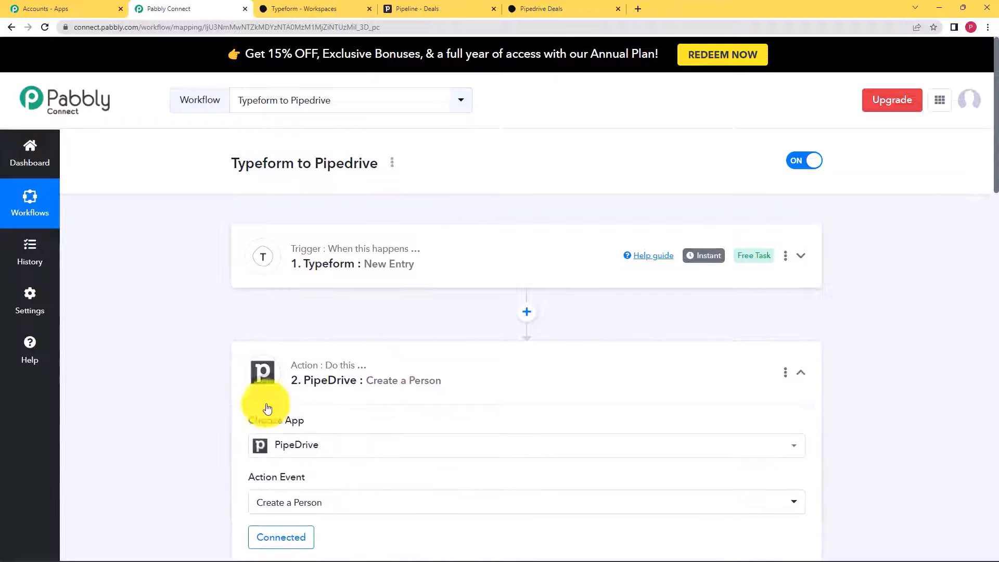
scroll(216, 400, down, 6)
scroll(216, 400, down, 6)
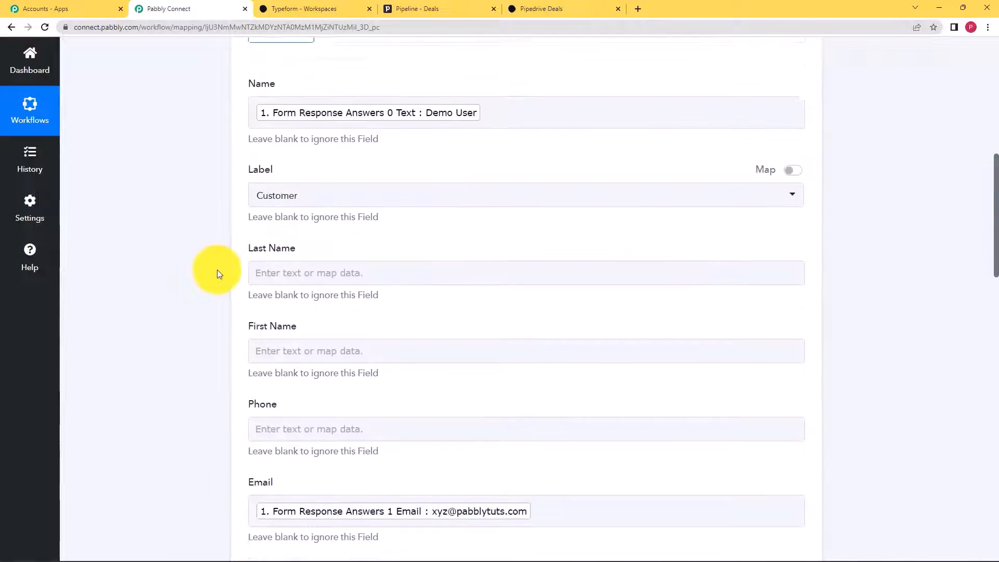
scroll(423, 157, up, 3)
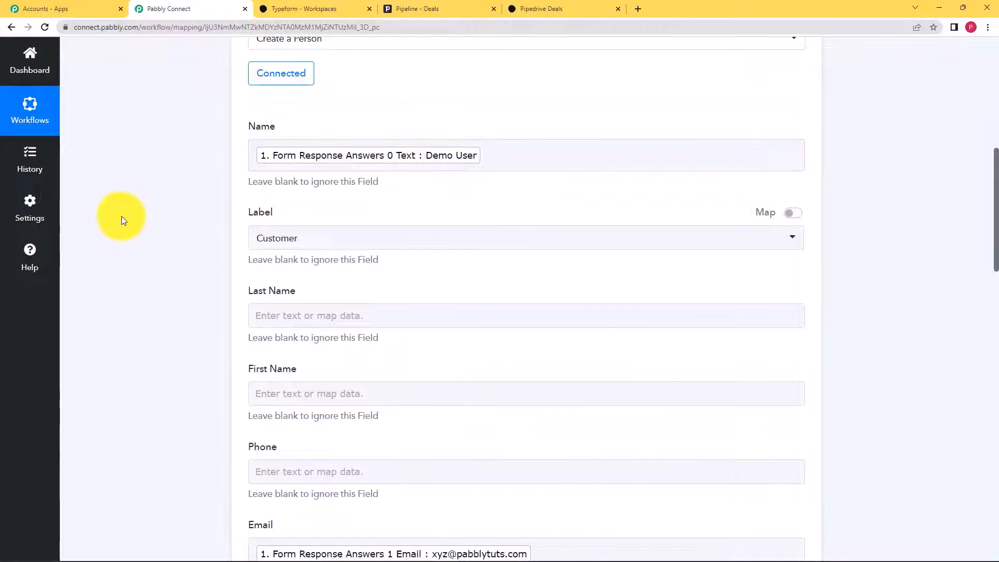
scroll(241, 279, down, 5)
scroll(195, 284, down, 15)
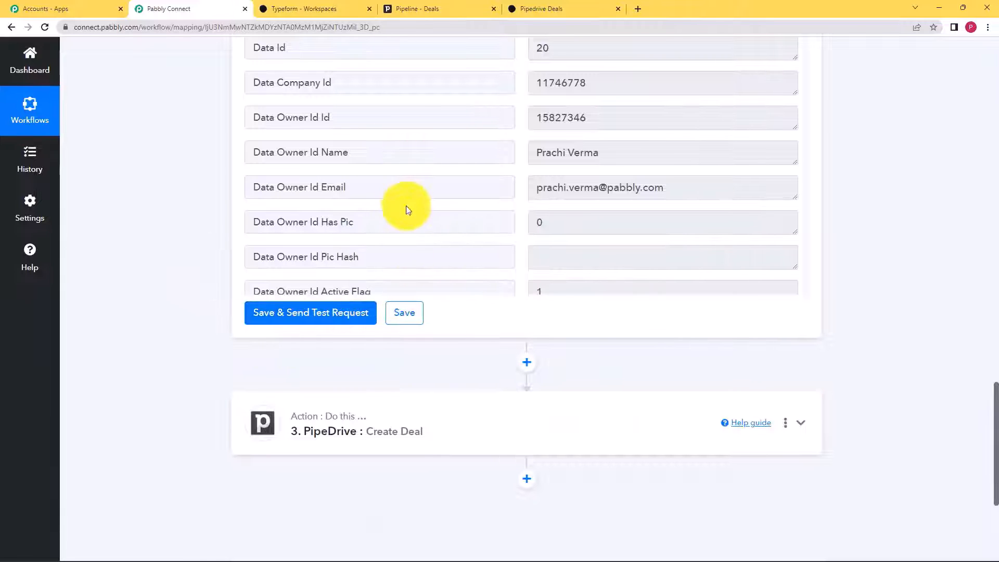
scroll(406, 203, up, 3)
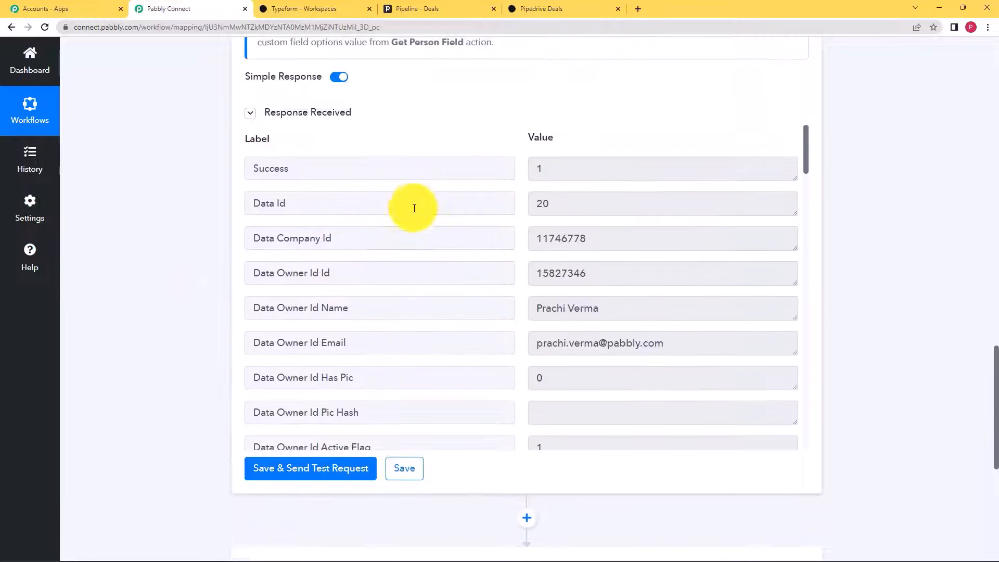
double_click(541, 205)
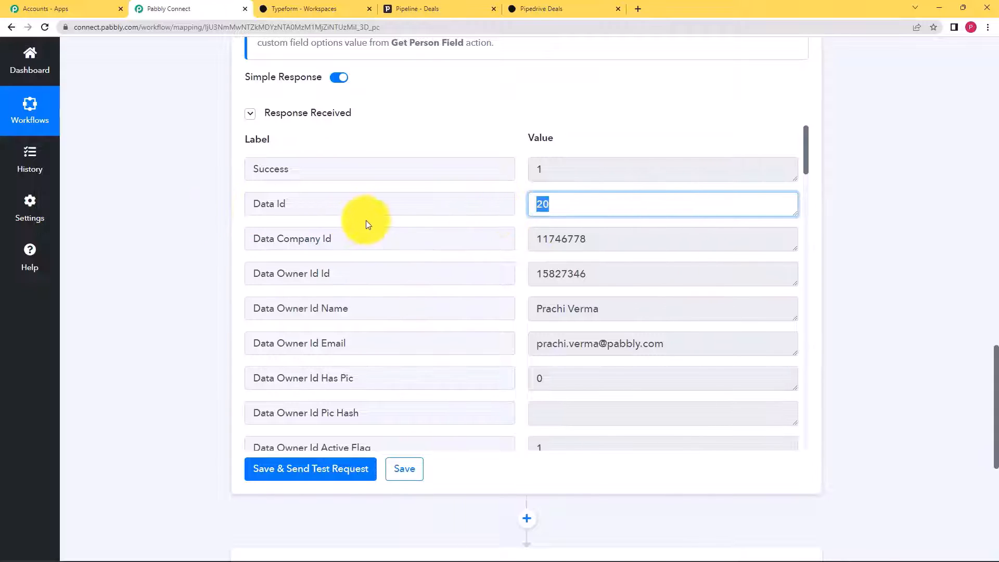
scroll(190, 287, down, 4)
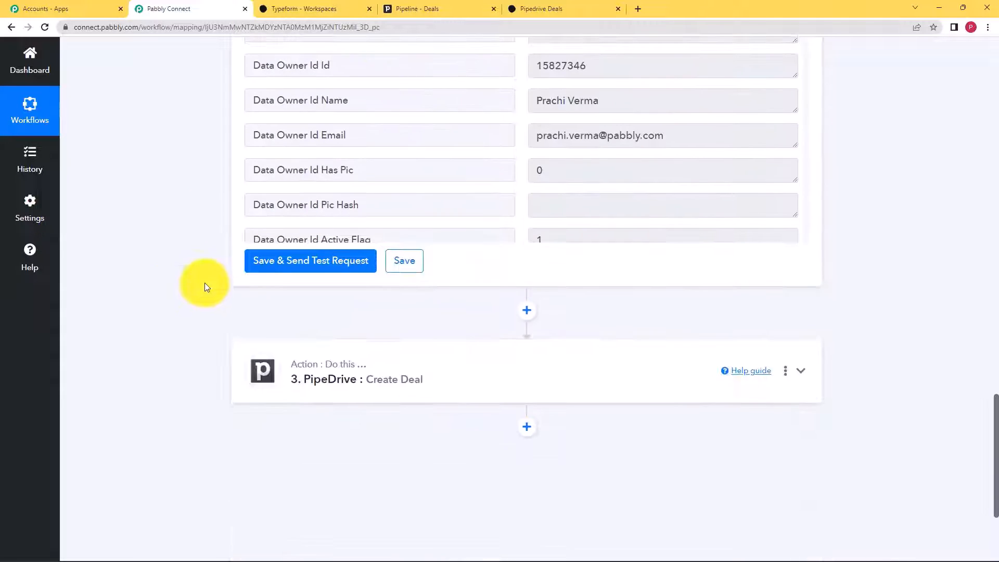
- Expand the Create Deal action, review its mapped fields, and save it
click(350, 346)
scroll(208, 348, down, 3)
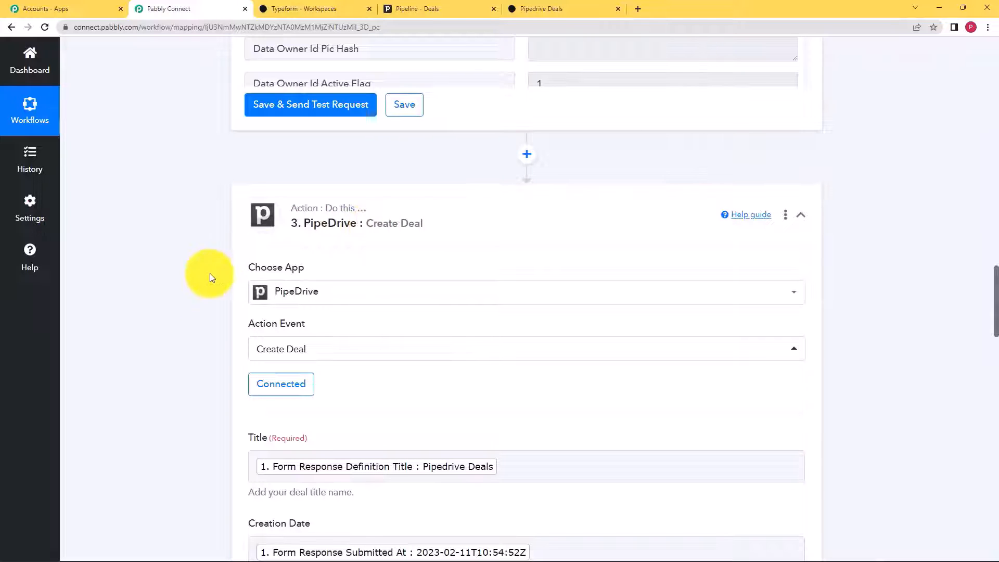
scroll(208, 276, down, 2)
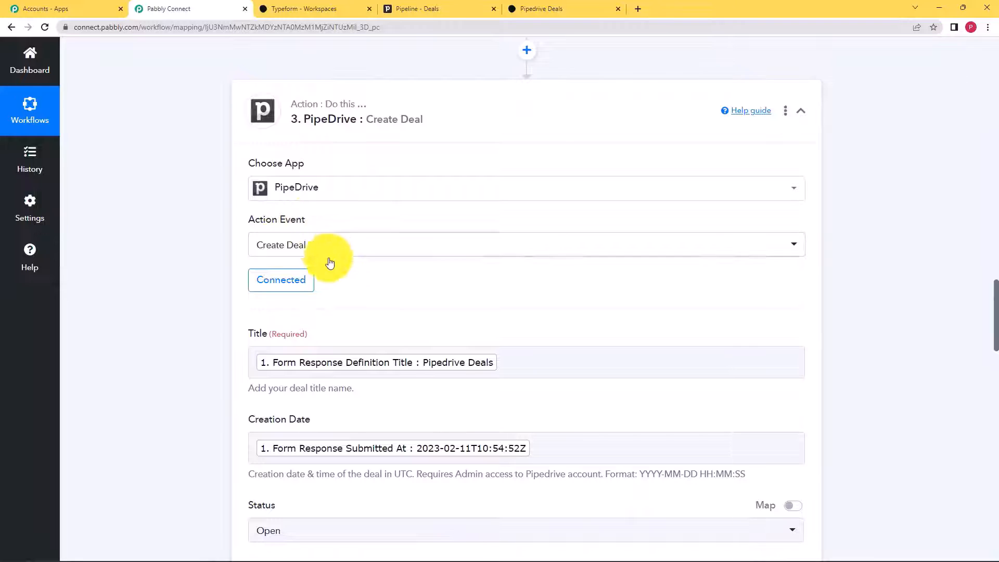
scroll(261, 273, down, 2)
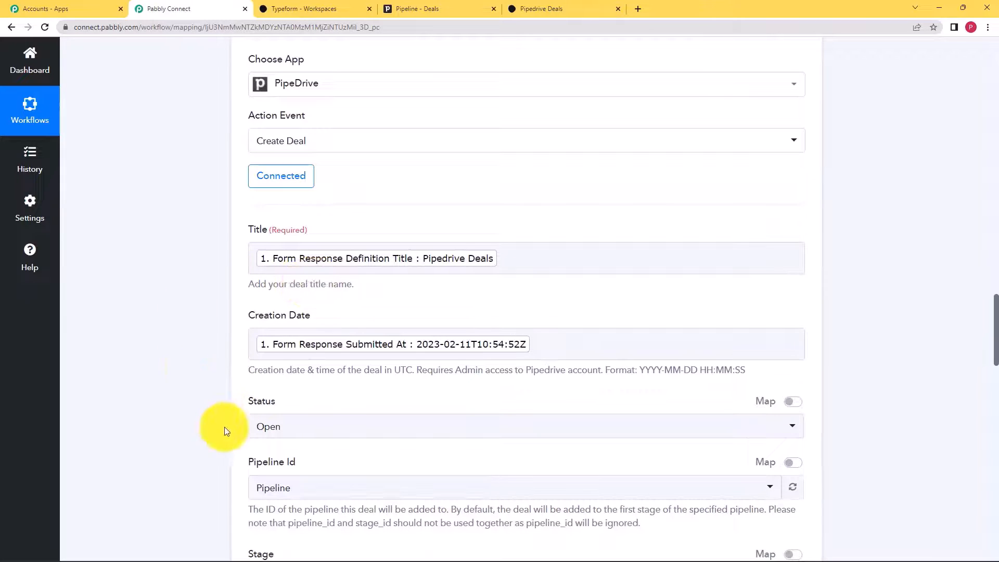
scroll(253, 307, down, 3)
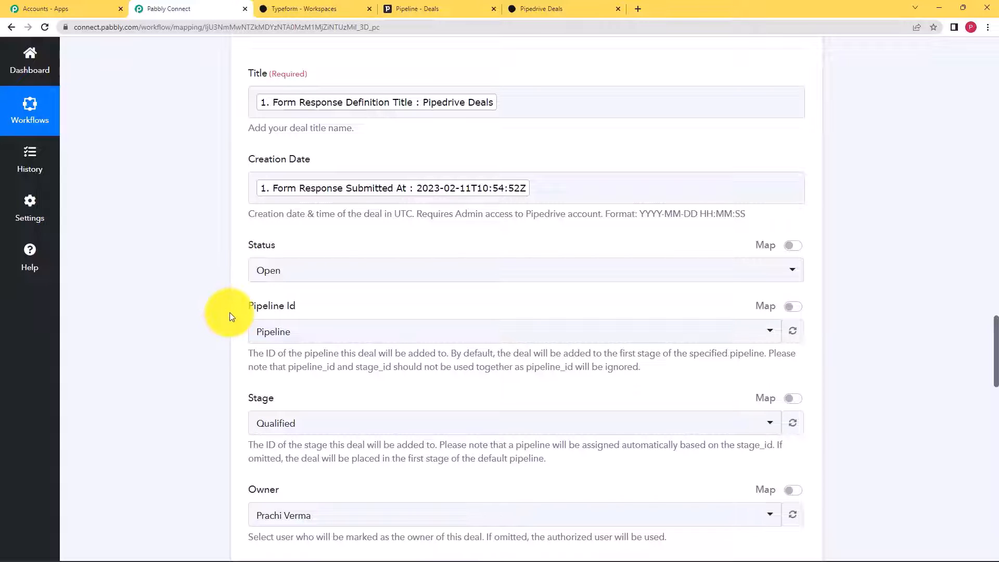
scroll(230, 315, down, 8)
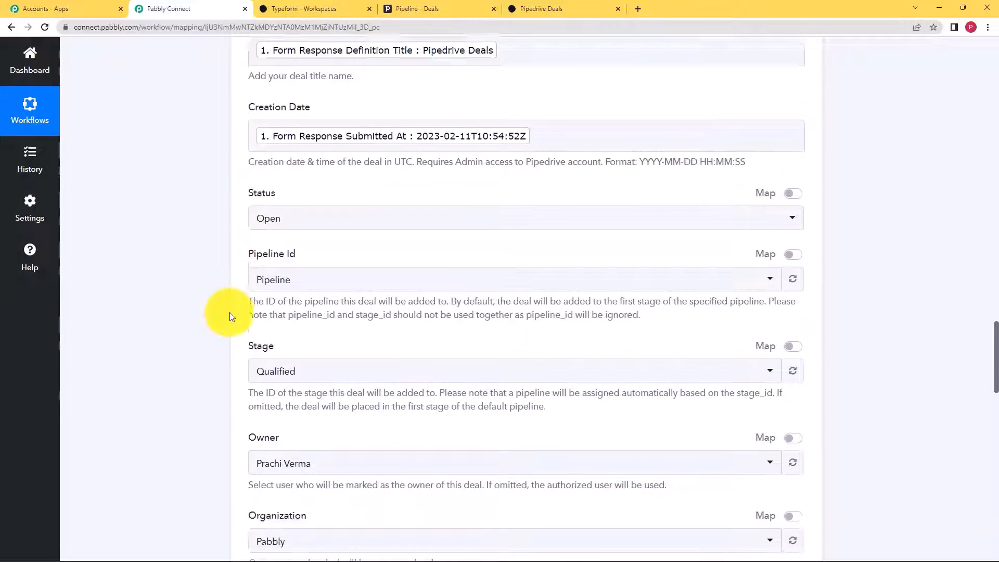
scroll(230, 313, down, 10)
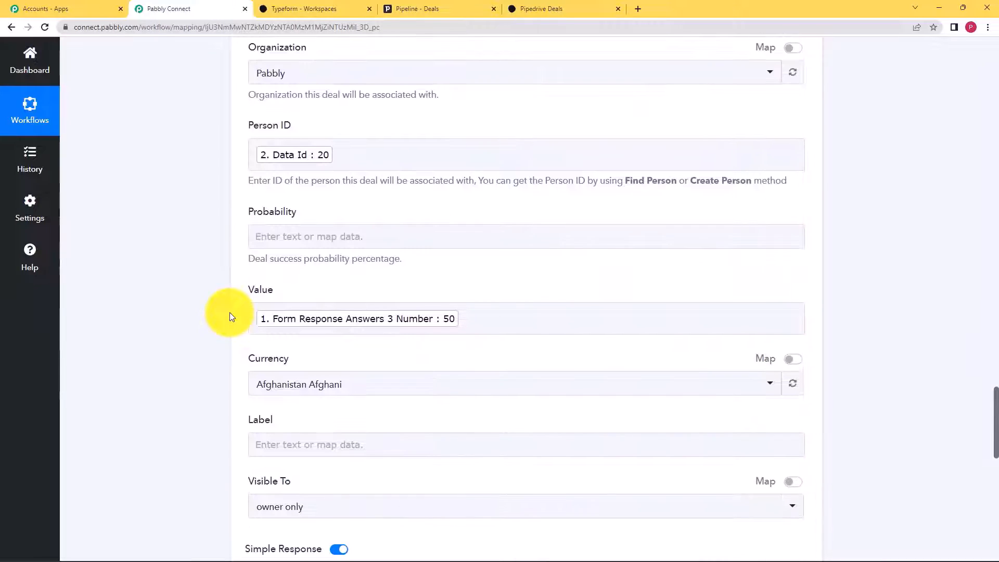
scroll(228, 316, down, 2)
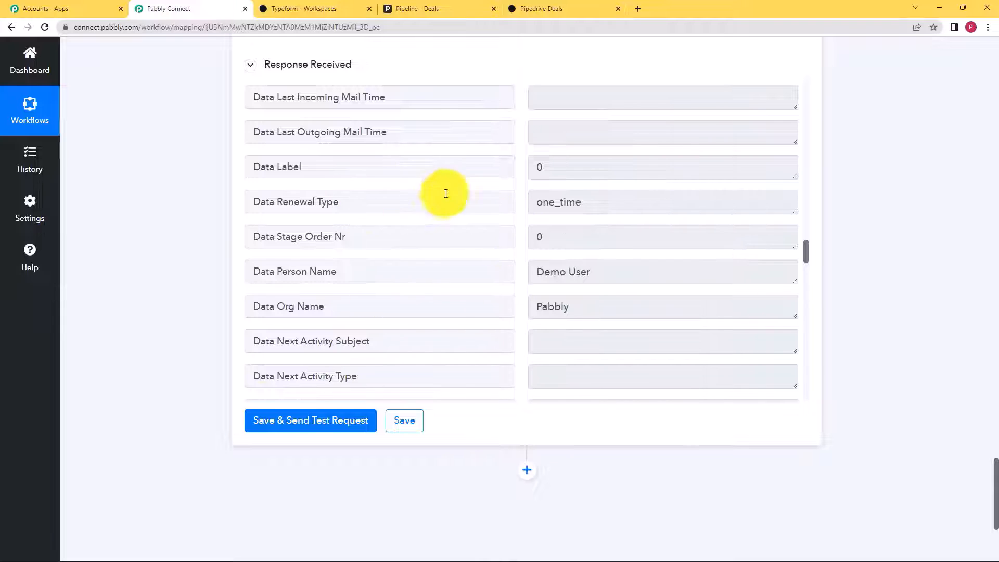
scroll(495, 261, down, 5)
scroll(466, 298, down, 2)
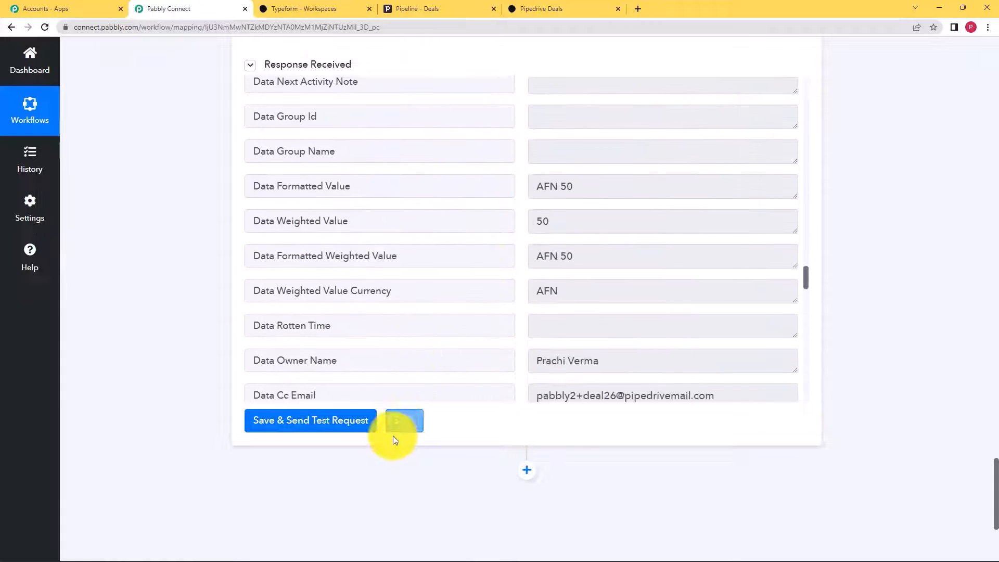
click(404, 421)
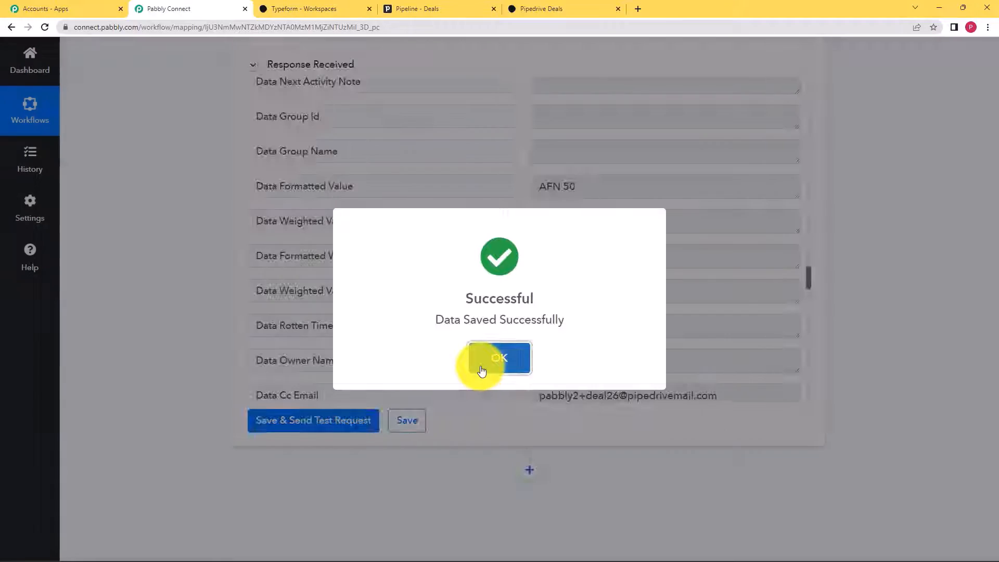
click(478, 366)
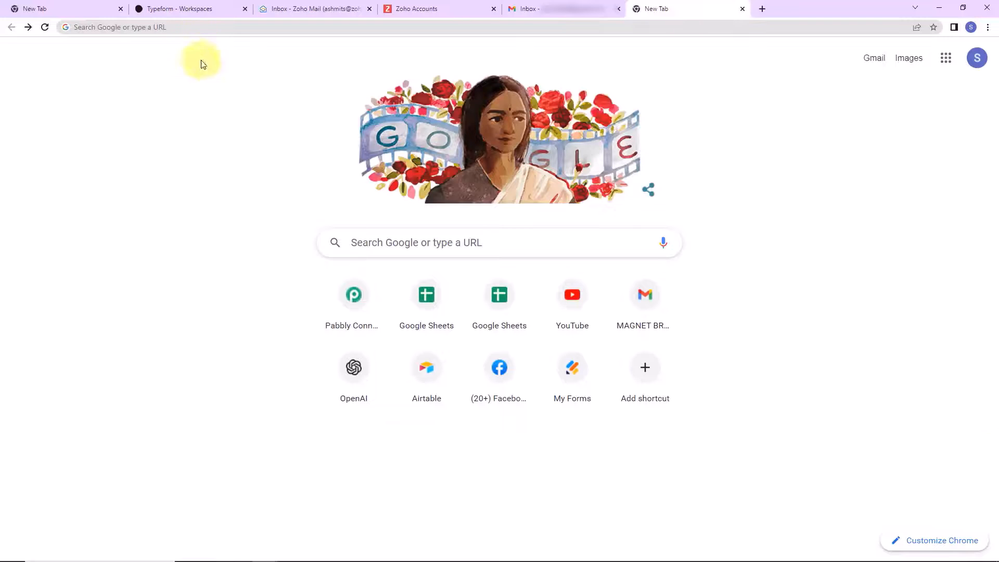
- Place the cursor in the address bar of a fresh Chrome tab
click(205, 26)
- Load pabbly.com/connect, open the Pabbly Connect app, and start a new workflow
text(pa)
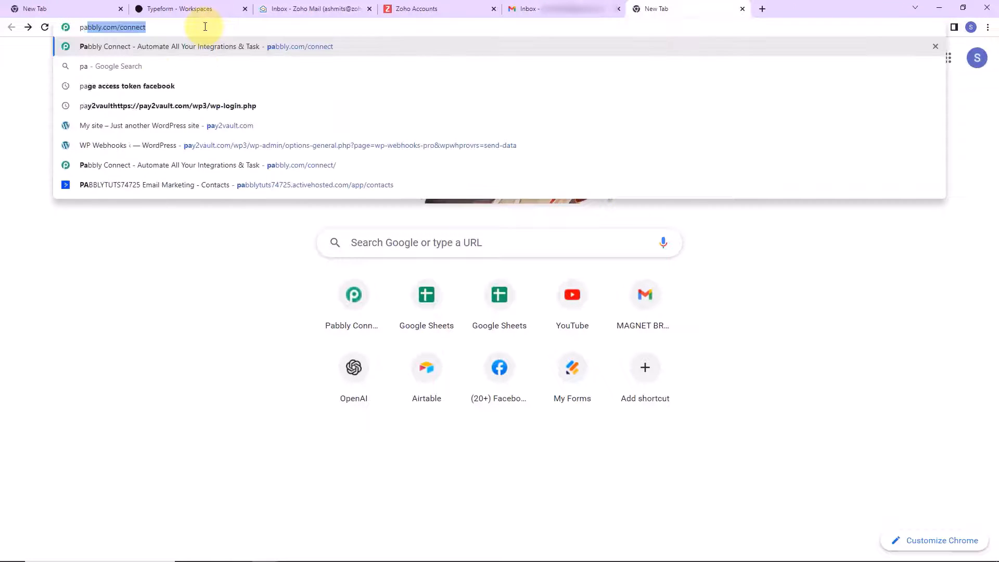
key(Return)
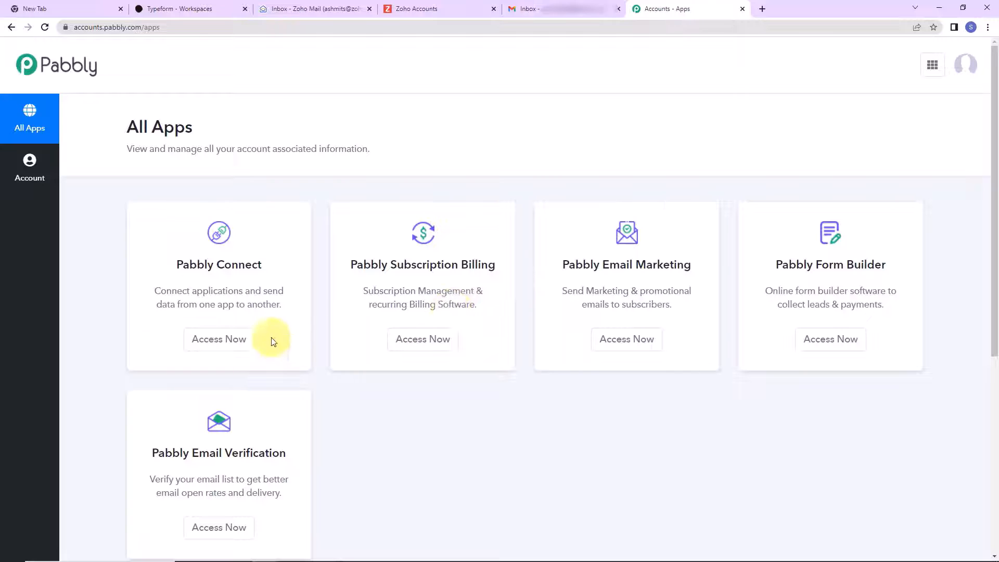
click(234, 339)
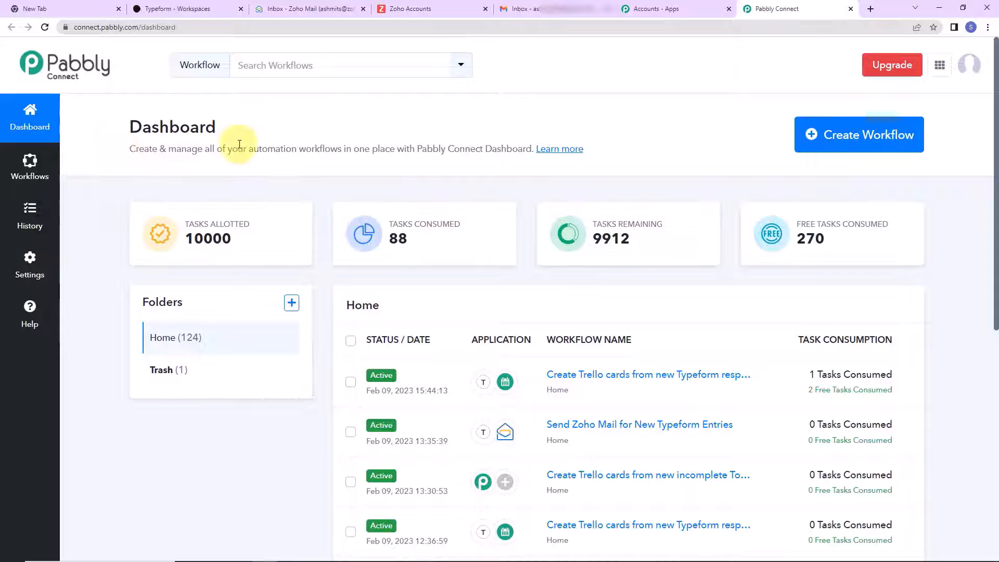
click(846, 151)
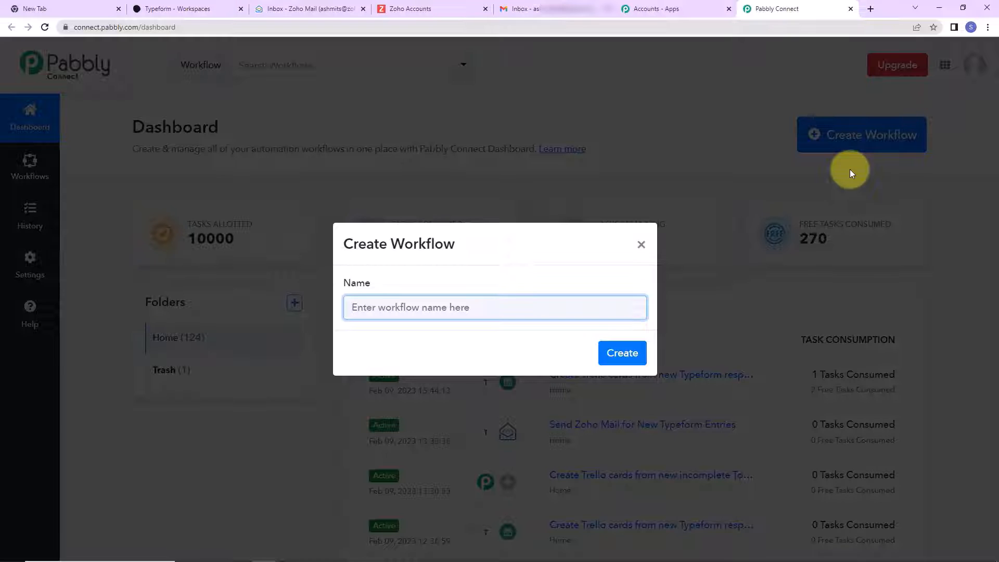
- Name the workflow 'Send Zoho Mail for New Typeform Responses' and create it
text(Send Zoho Mail for New Typeform Responses)
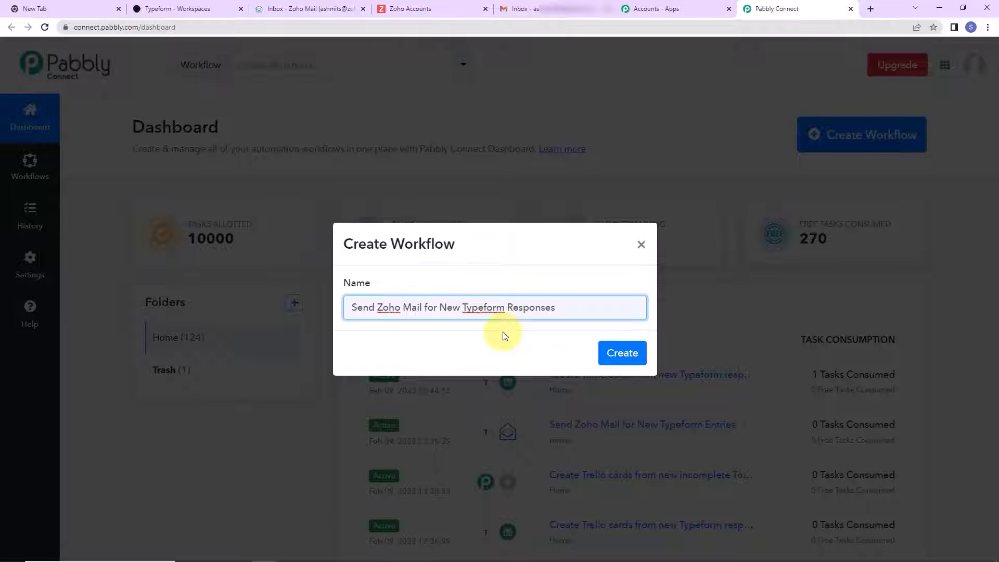
click(622, 353)
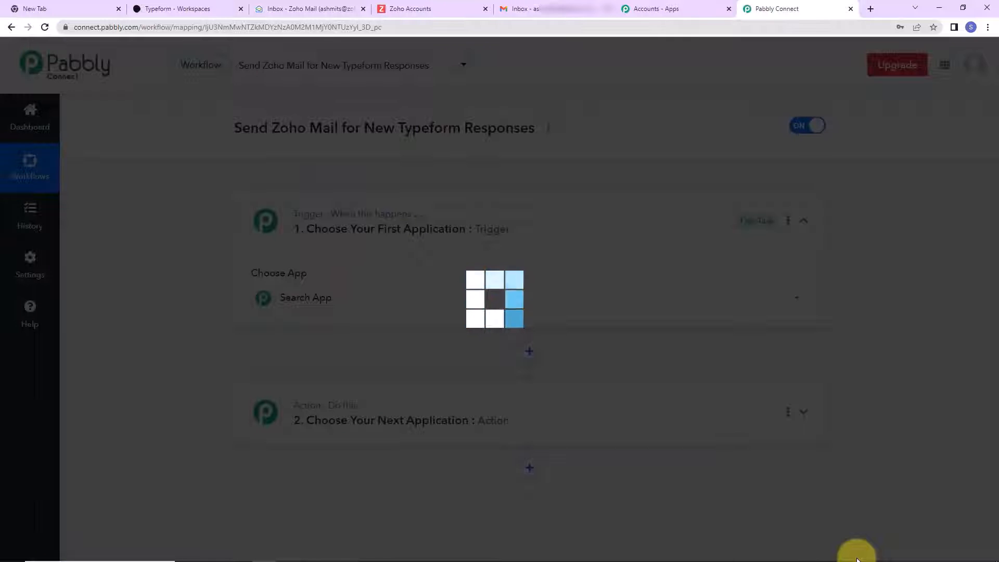
- Leave the Choose App grid and switch to the Typeform workspace listing its six forms
scroll(529, 354, down, 3)
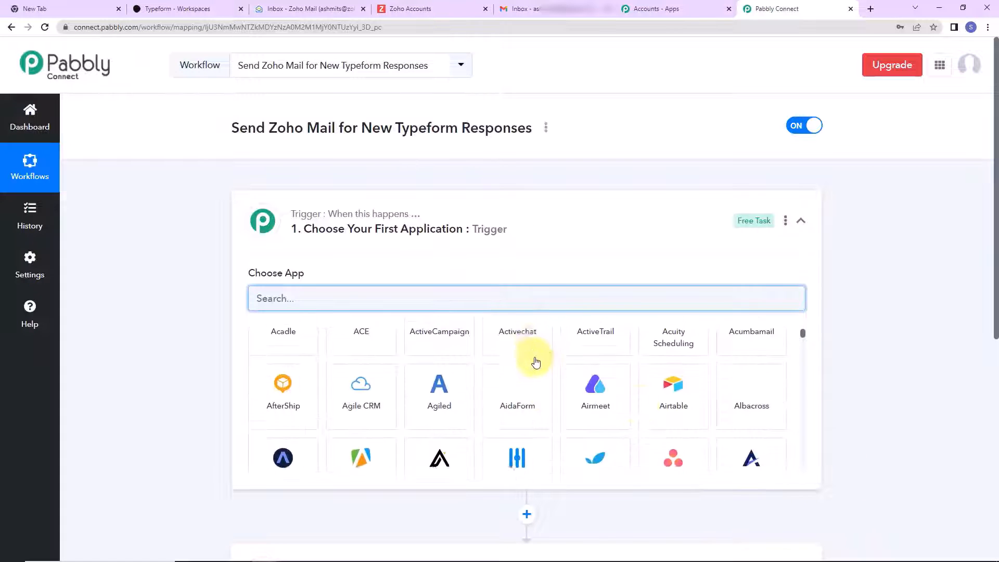
scroll(870, 379, down, 2)
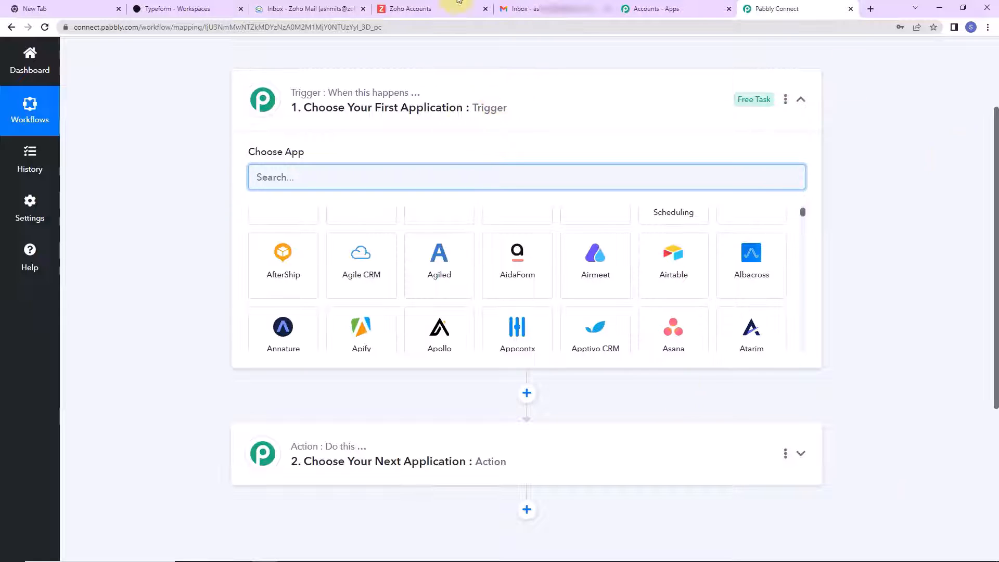
click(207, 10)
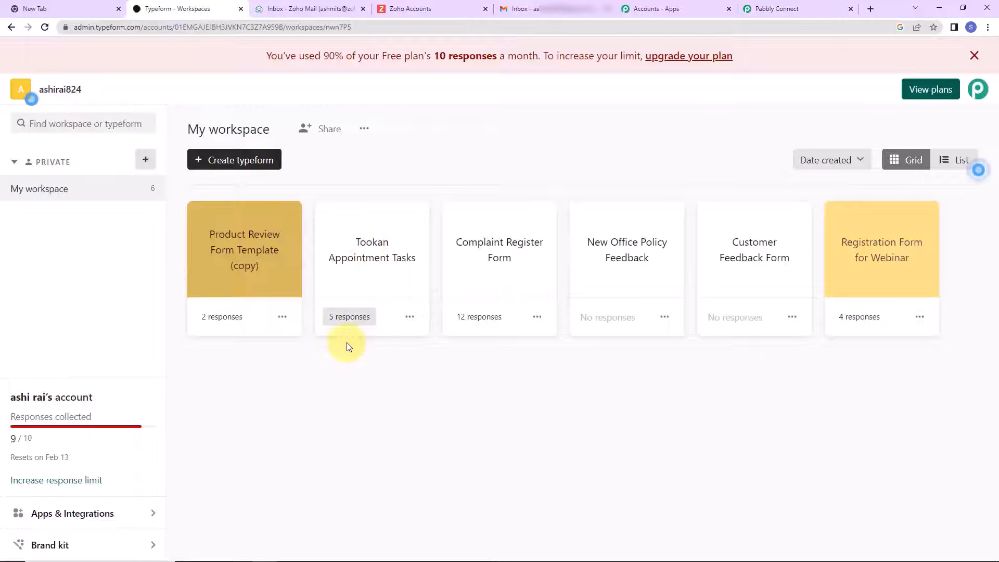
- Review the six questions of Typeform's Complaint Register Form, then go back to Pabbly Connect
click(411, 321)
click(517, 261)
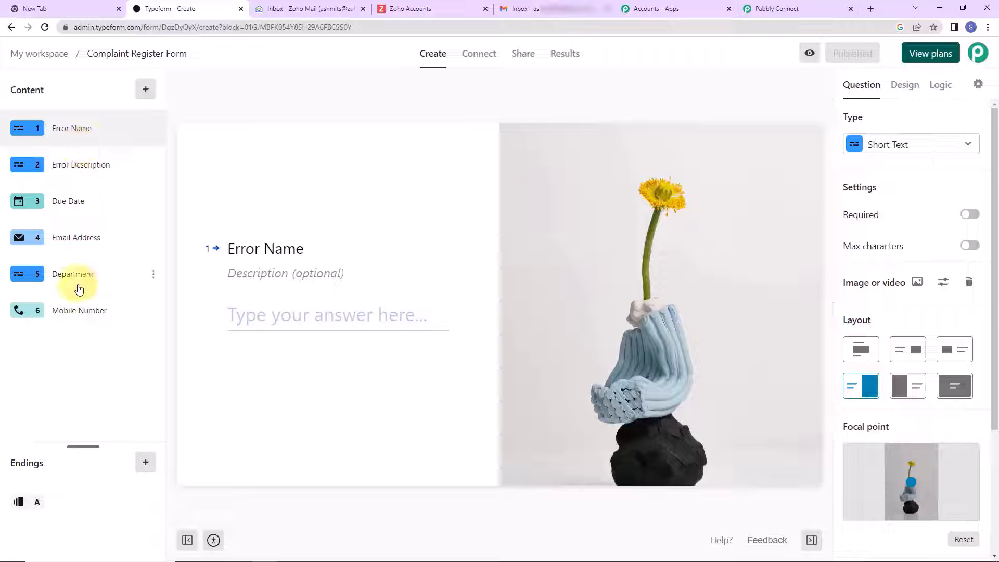
click(795, 10)
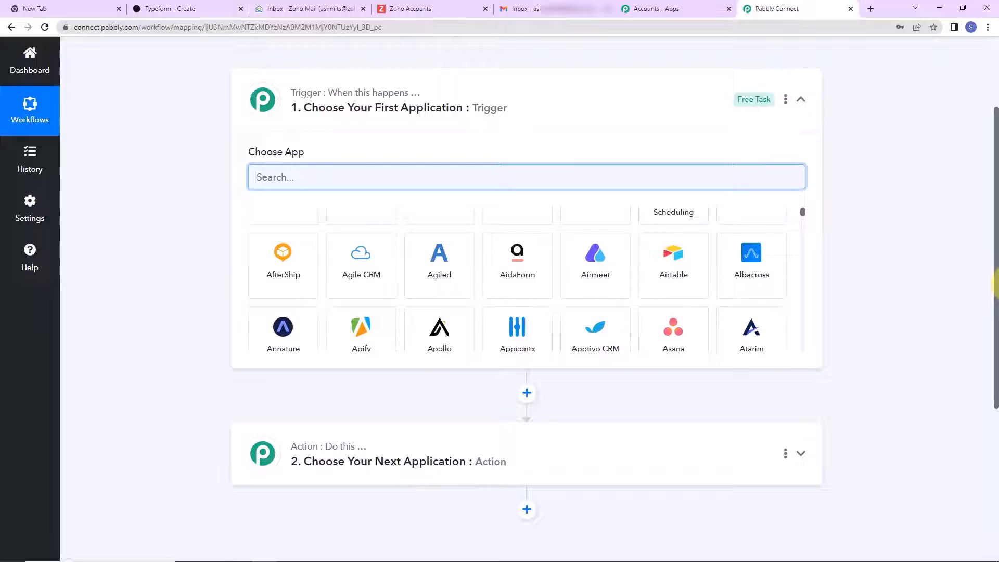
- Choose Typeform as the trigger app with New Entry as the trigger event
text(type)
click(365, 234)
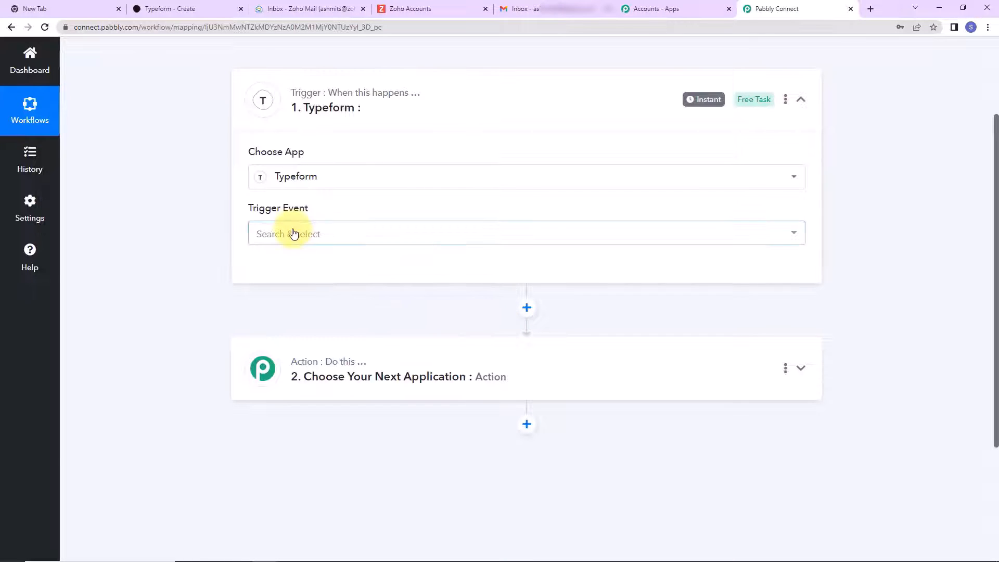
click(290, 233)
click(298, 304)
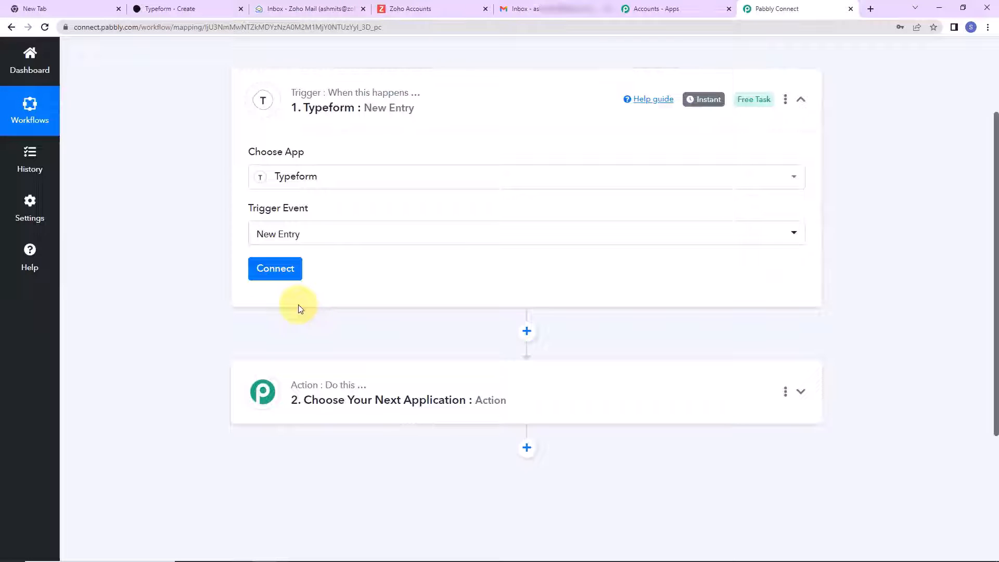
- Add a new Typeform connection and accept the OAuth request to authorize it
click(289, 268)
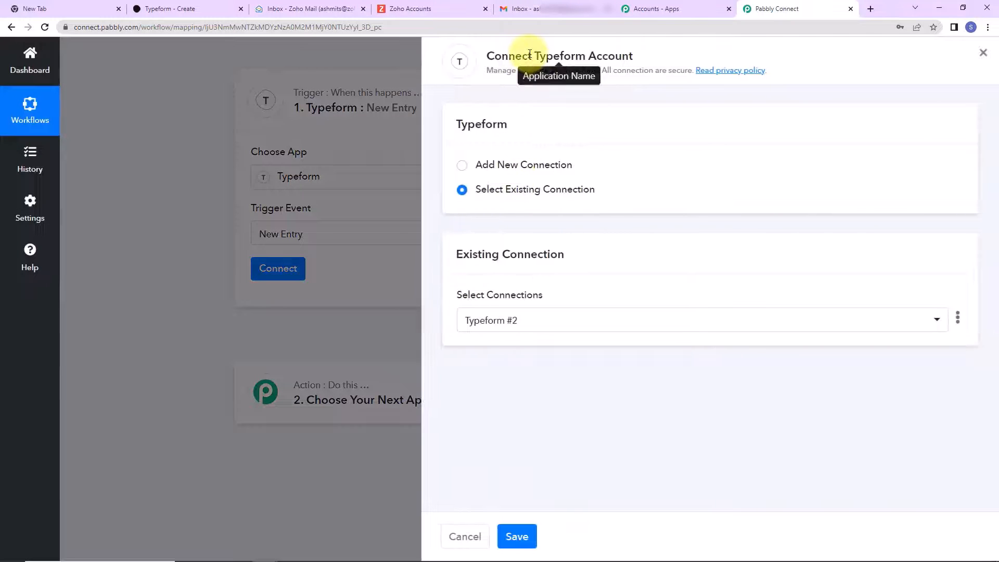
drag(536, 55, 664, 54)
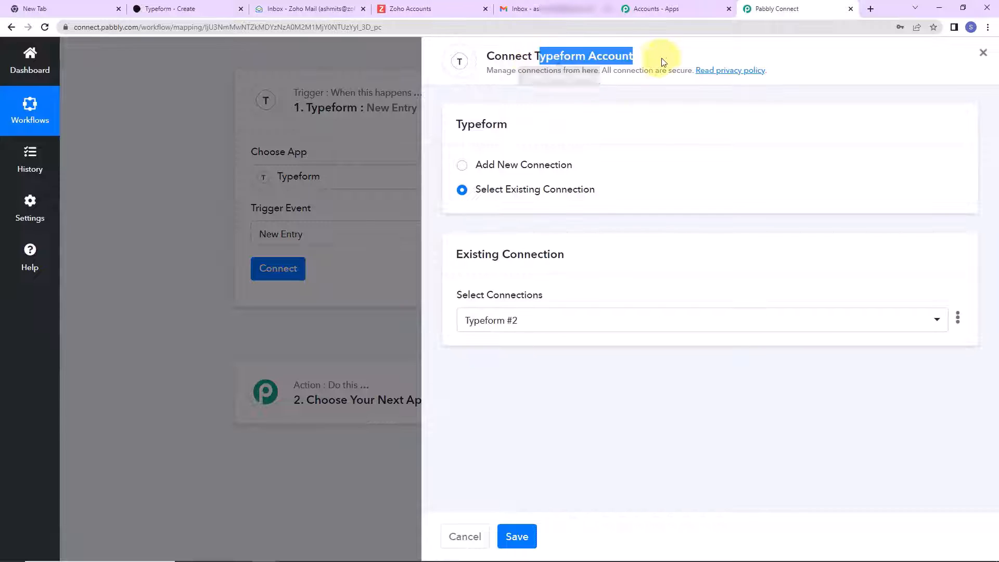
click(464, 170)
click(551, 303)
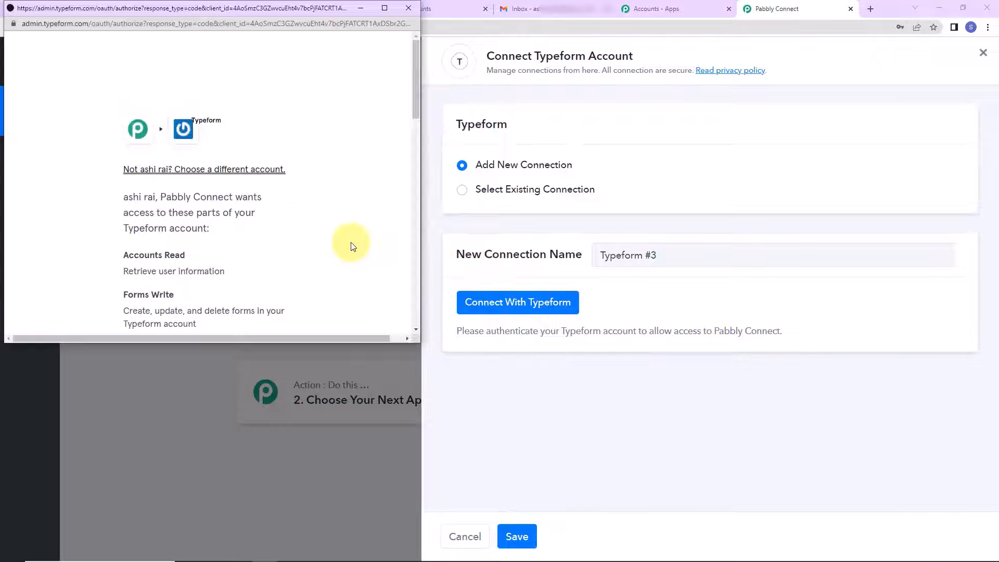
scroll(351, 246, down, 10)
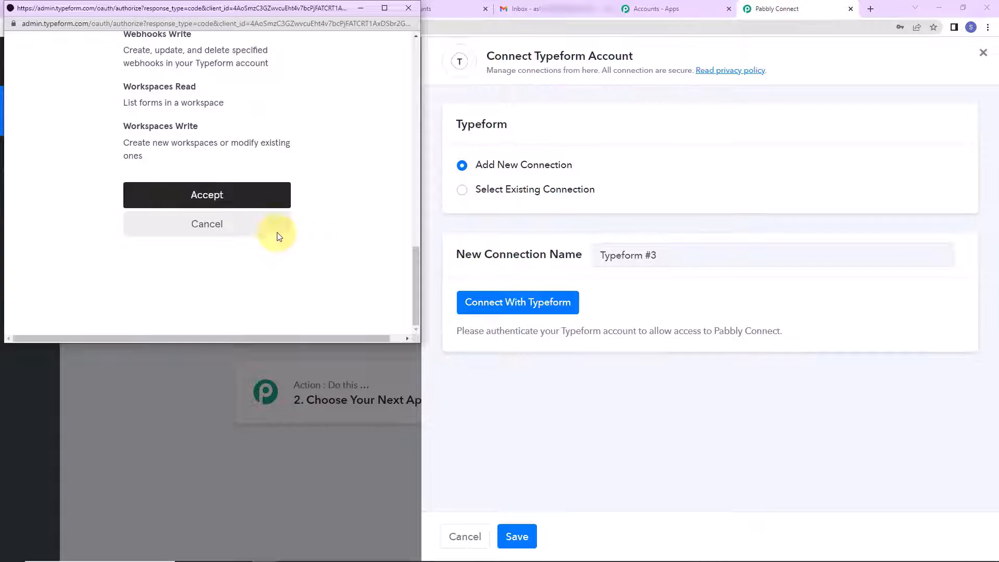
click(223, 200)
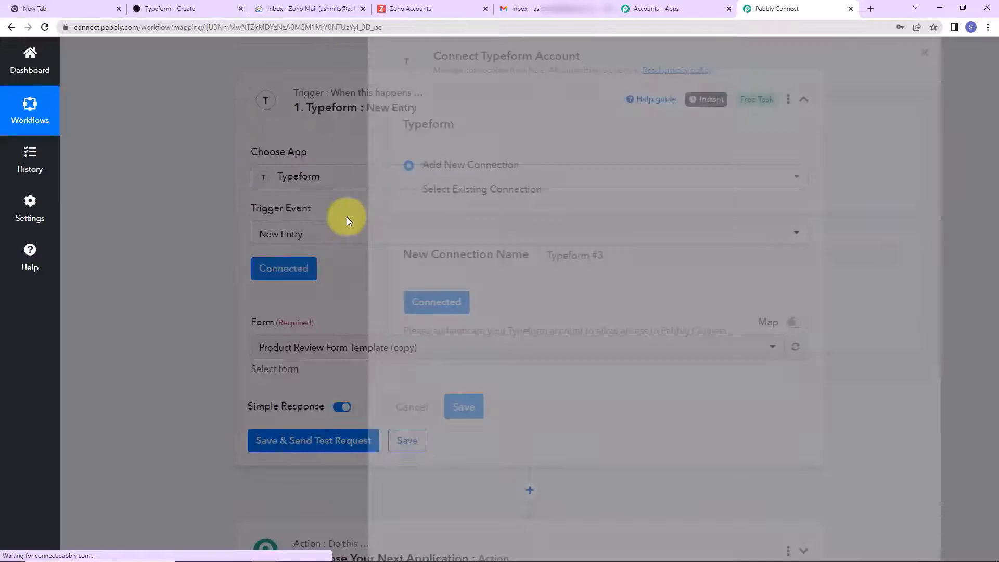
scroll(424, 236, down, 2)
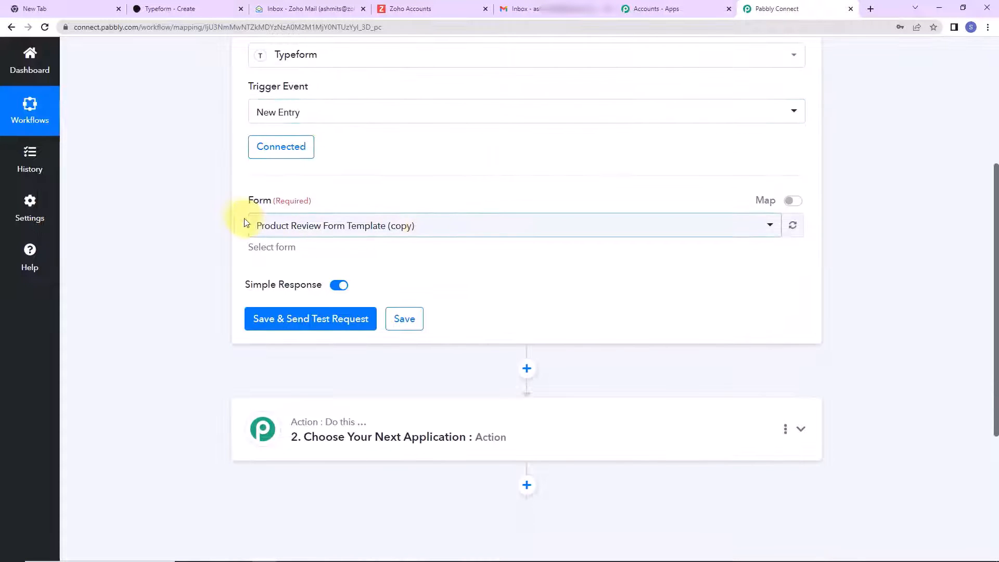
- Set the trigger form to Complaint Register Form and save so it awaits a test response
click(437, 228)
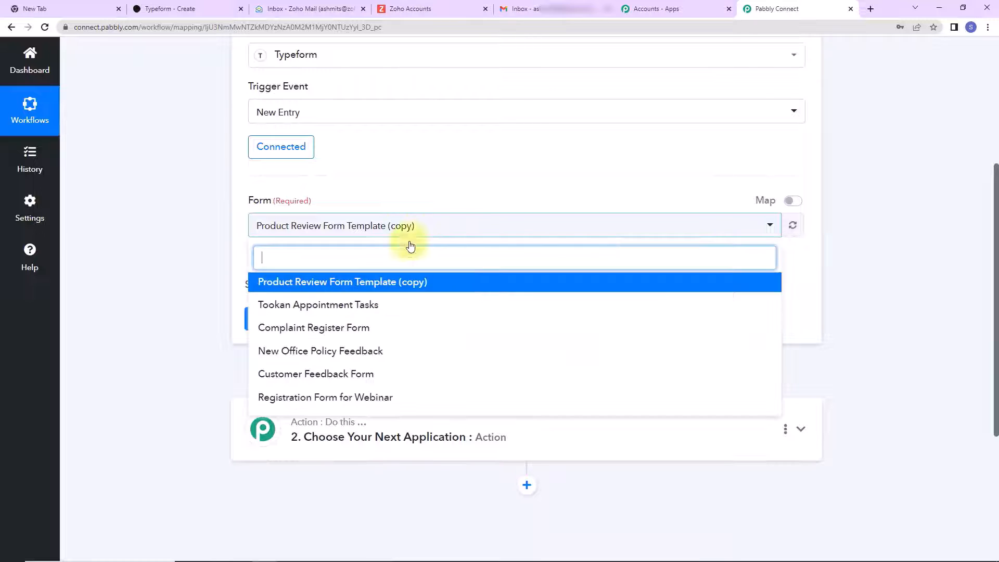
click(292, 333)
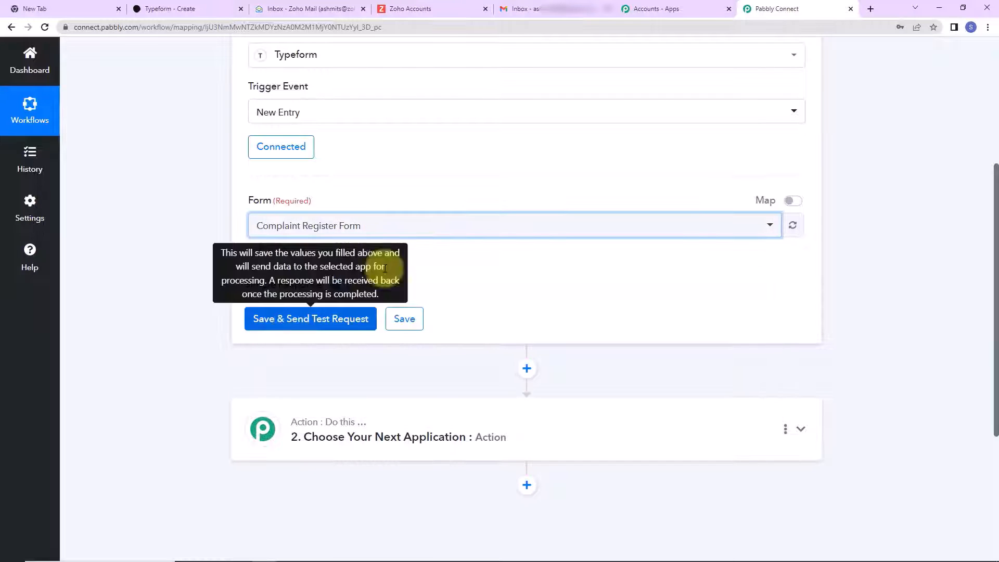
click(313, 318)
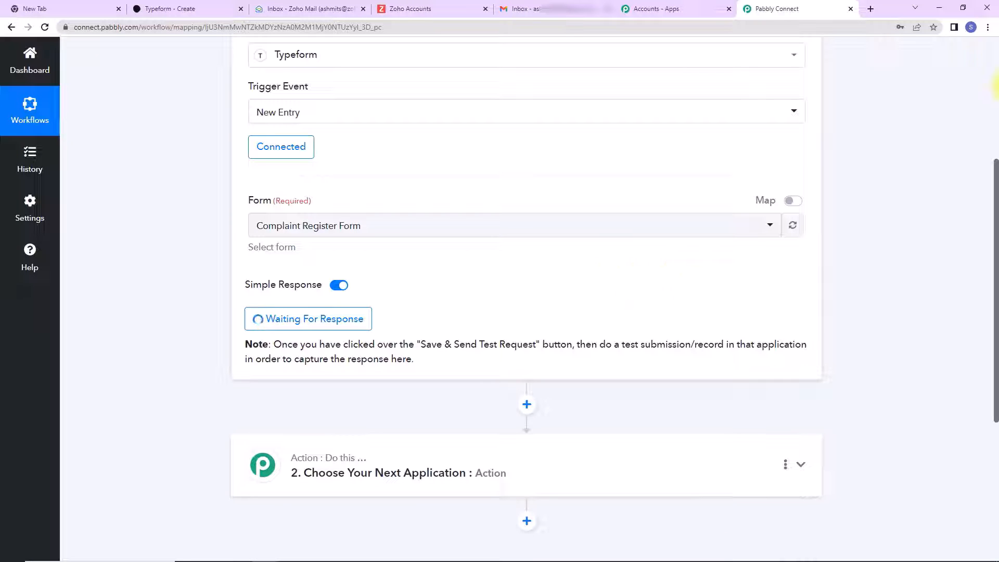
click(185, 9)
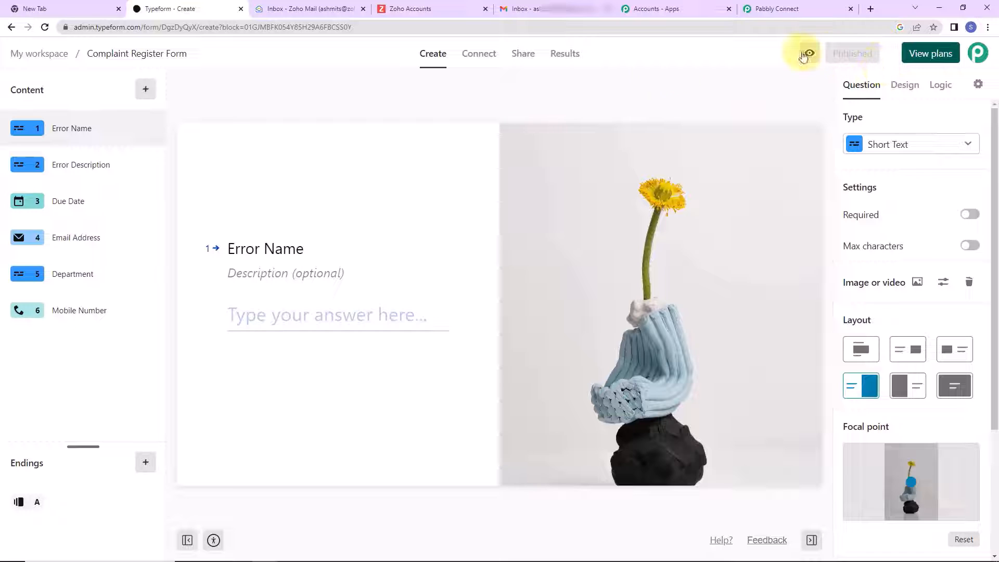
- Duplicate the Mobile Number question, then delete the duplicate
click(154, 312)
click(176, 321)
click(153, 349)
click(177, 379)
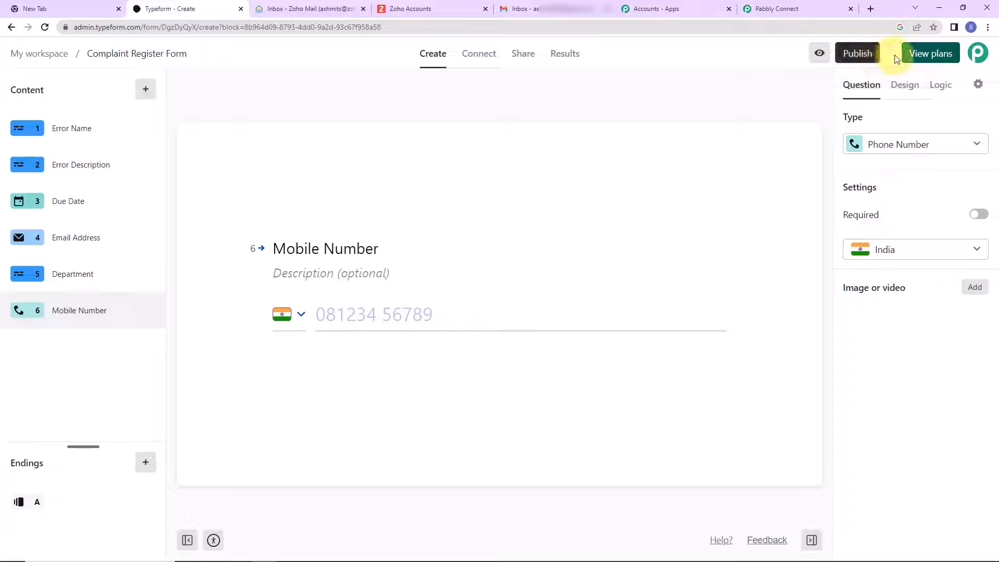
- Publish the Complaint Register Form, copy its share link, and open a new browser tab
click(858, 59)
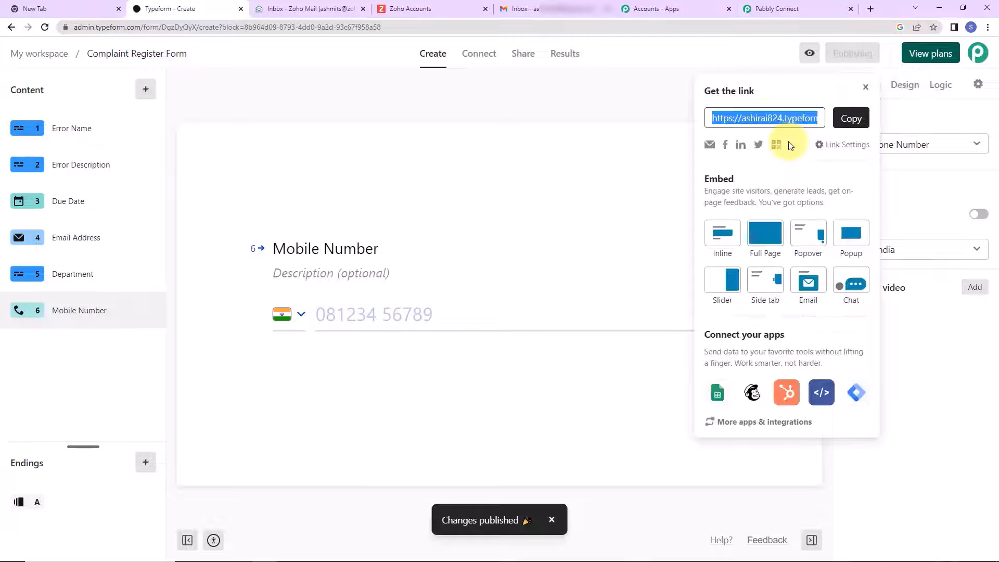
click(849, 120)
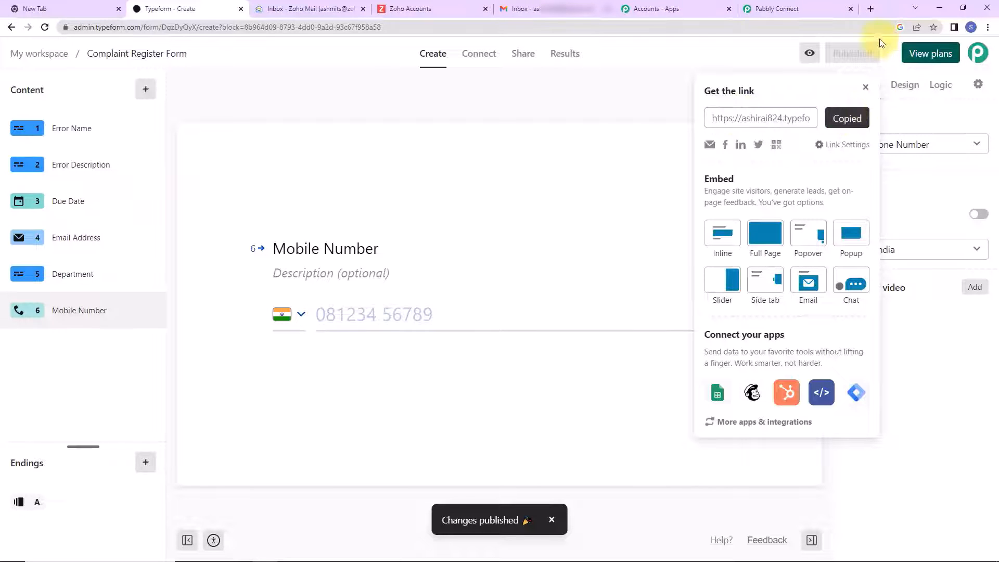
click(871, 9)
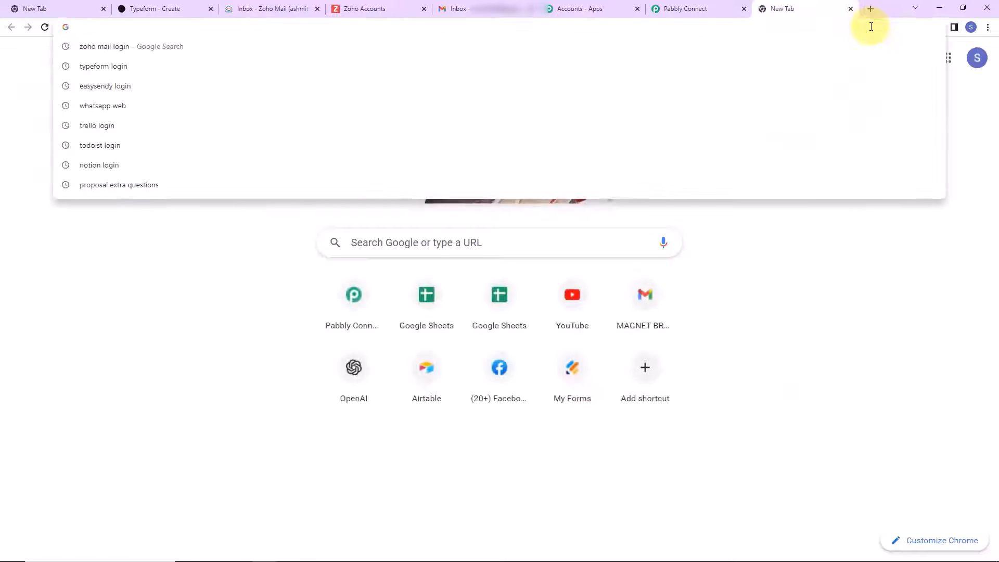
- Load the live form and answer Error Name 'API Error' and description 'API not working'
key(ctrl+v)
key(Return)
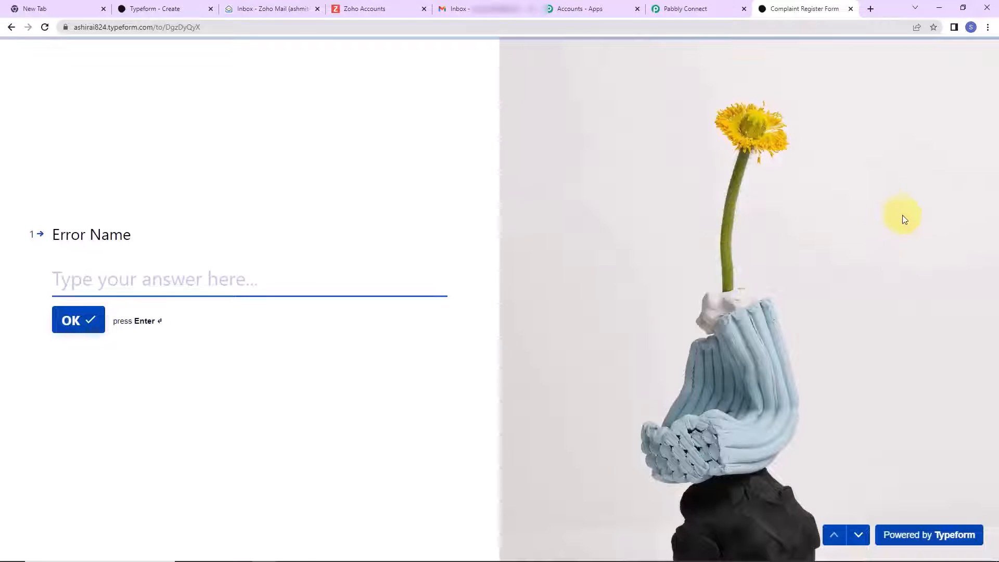
click(196, 283)
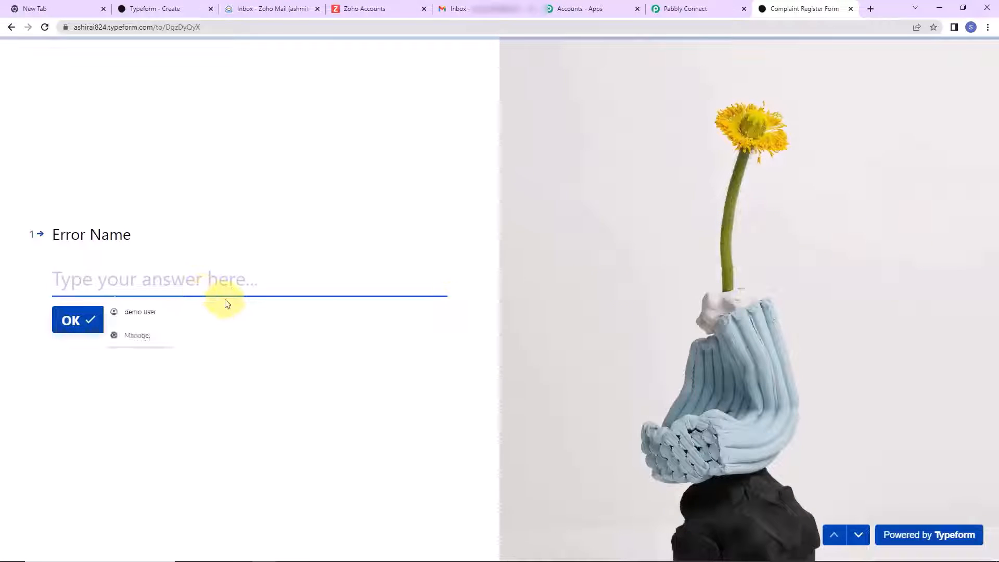
text(API Error)
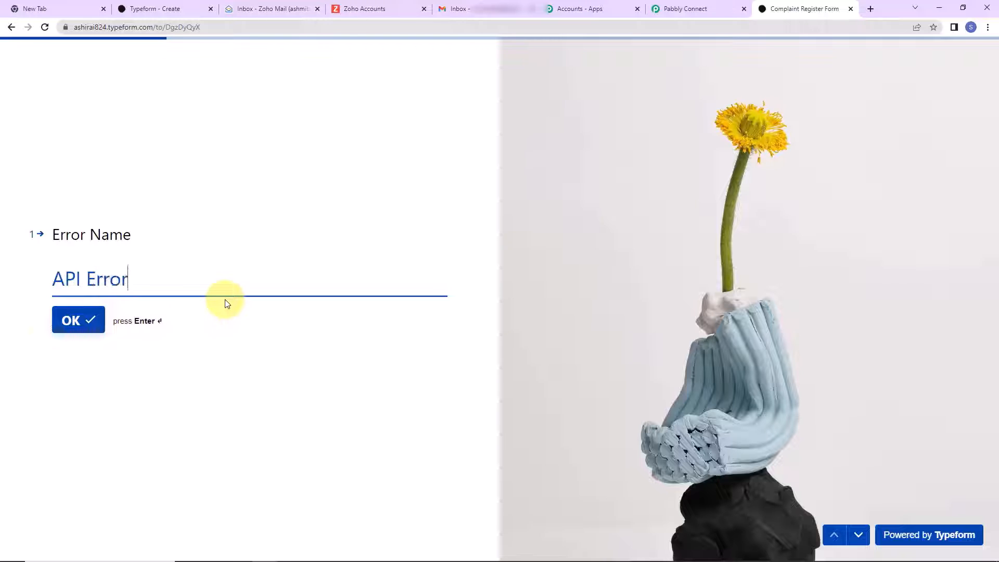
click(71, 319)
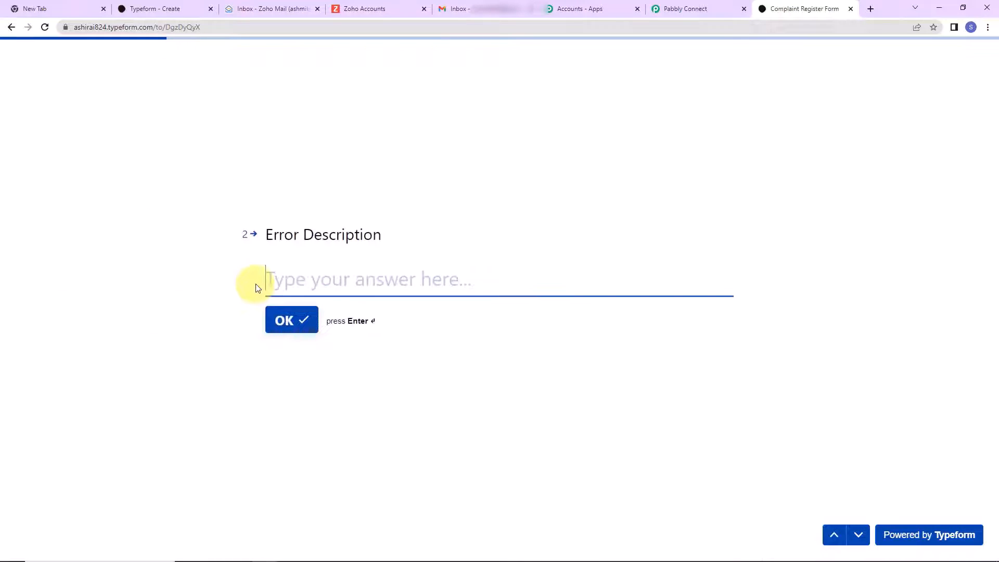
text(API n)
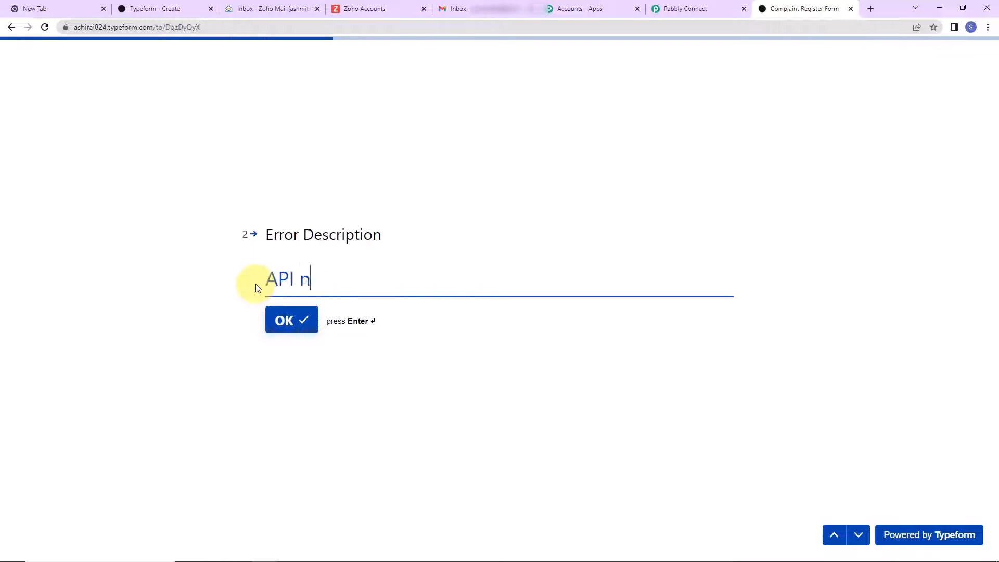
text(ot working)
key(Return)
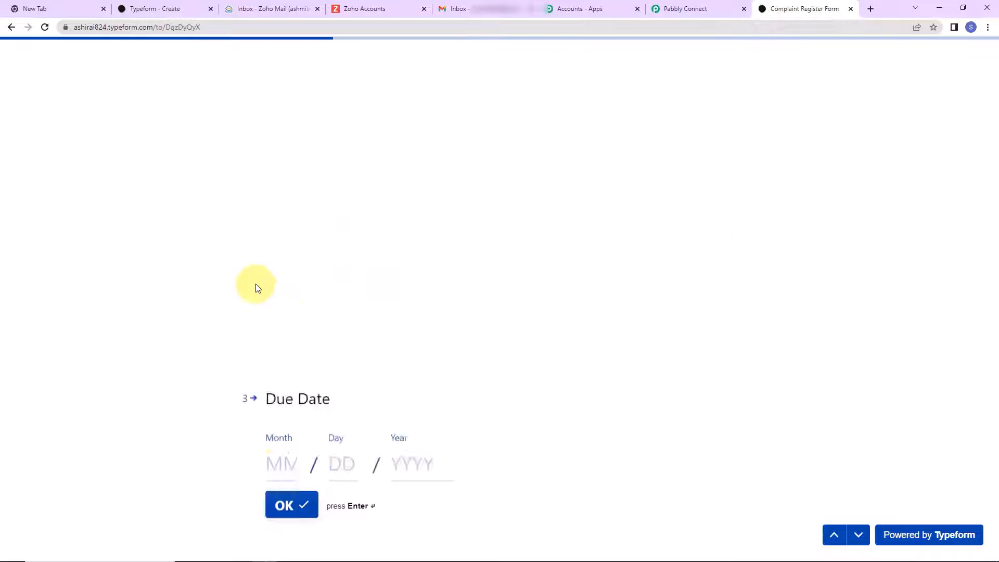
- Enter the due date (02, 20) and the saved e-mail address
text(02)
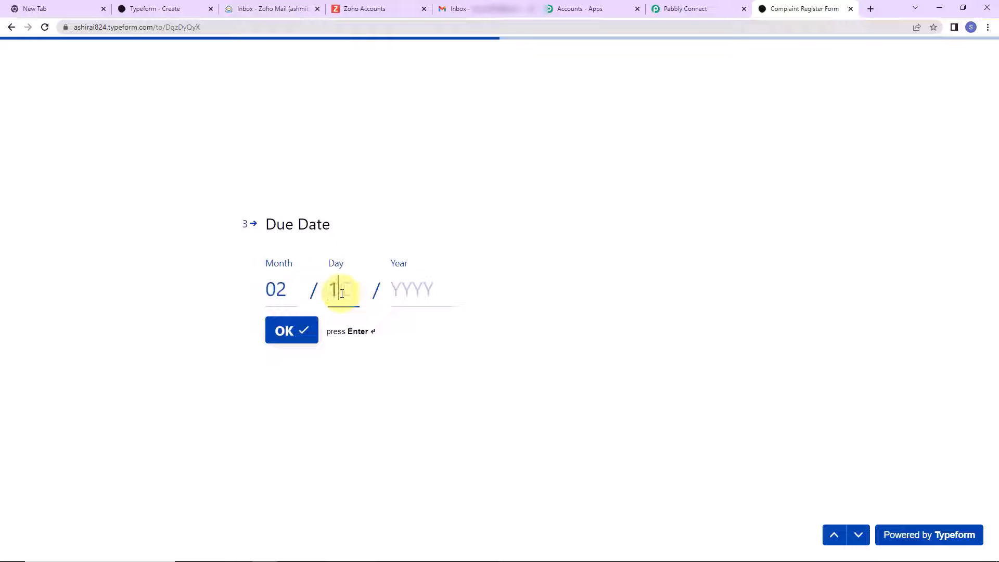
click(408, 300)
text(2023)
click(290, 330)
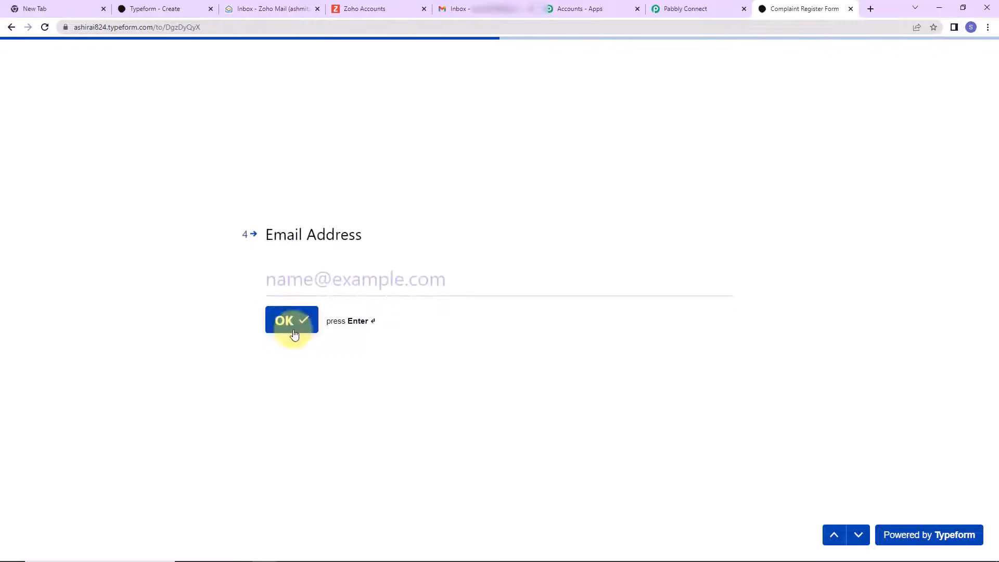
click(322, 279)
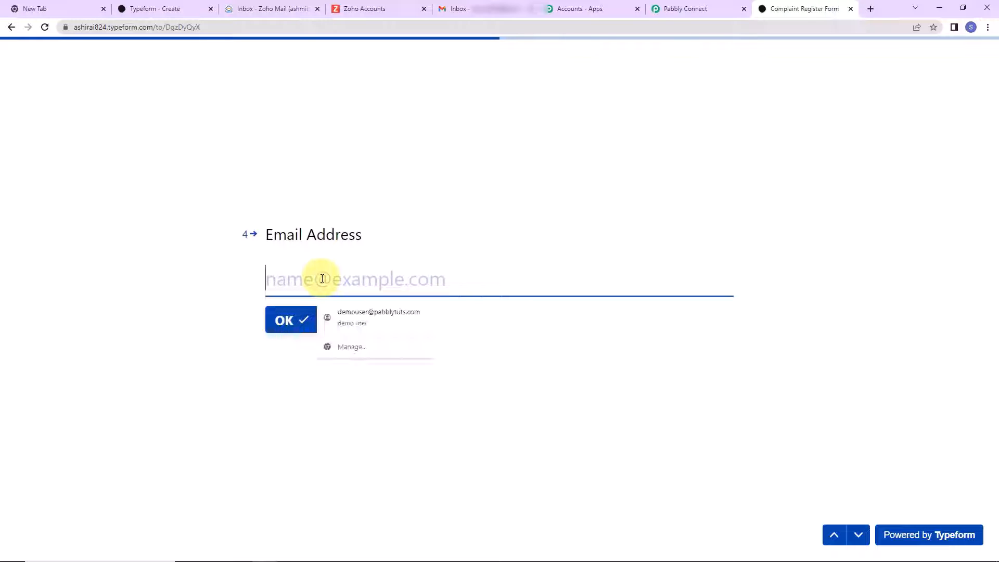
click(357, 318)
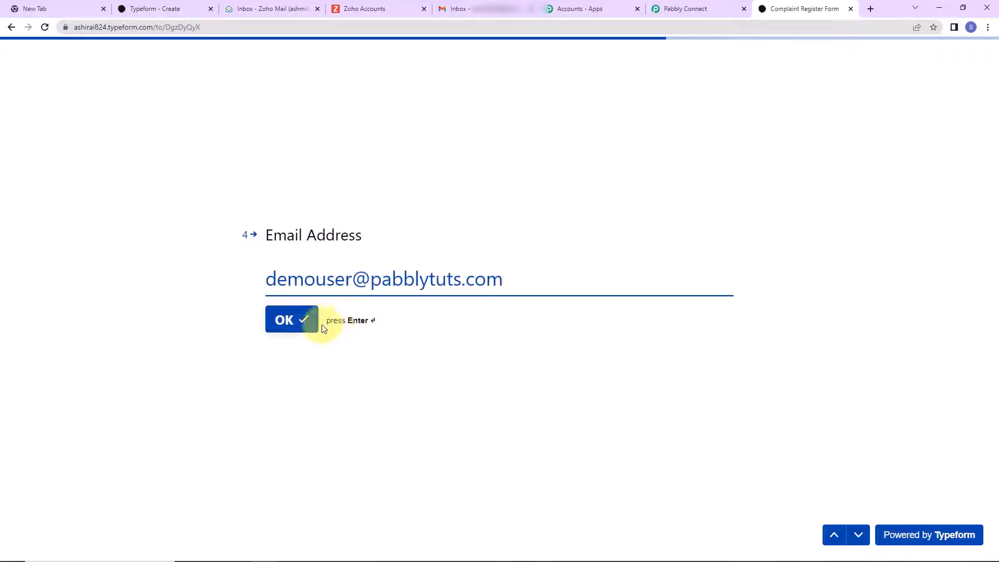
click(294, 329)
- Answer Department with Finance, enter the phone number without its leading 0, and submit
click(309, 280)
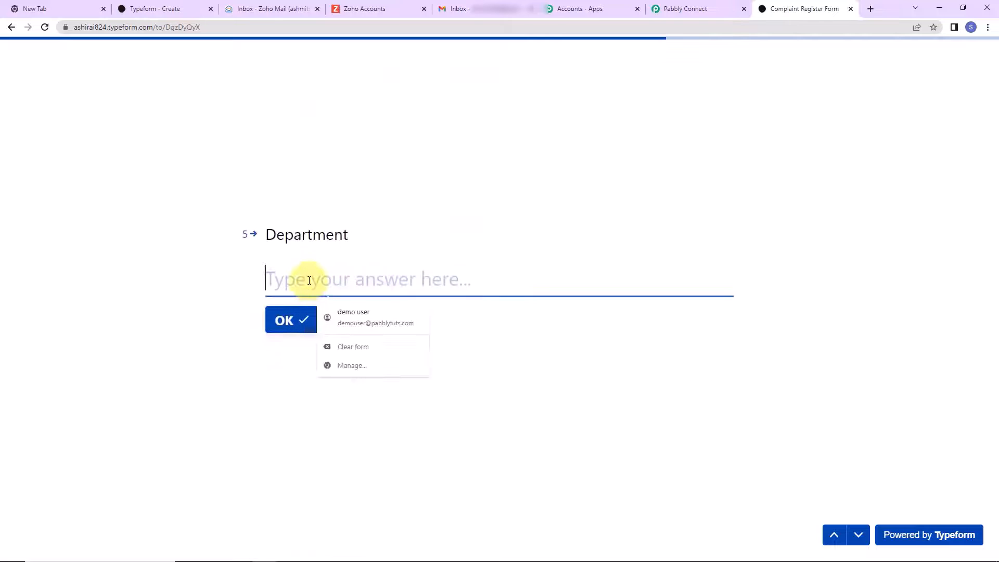
text(Finance)
click(282, 338)
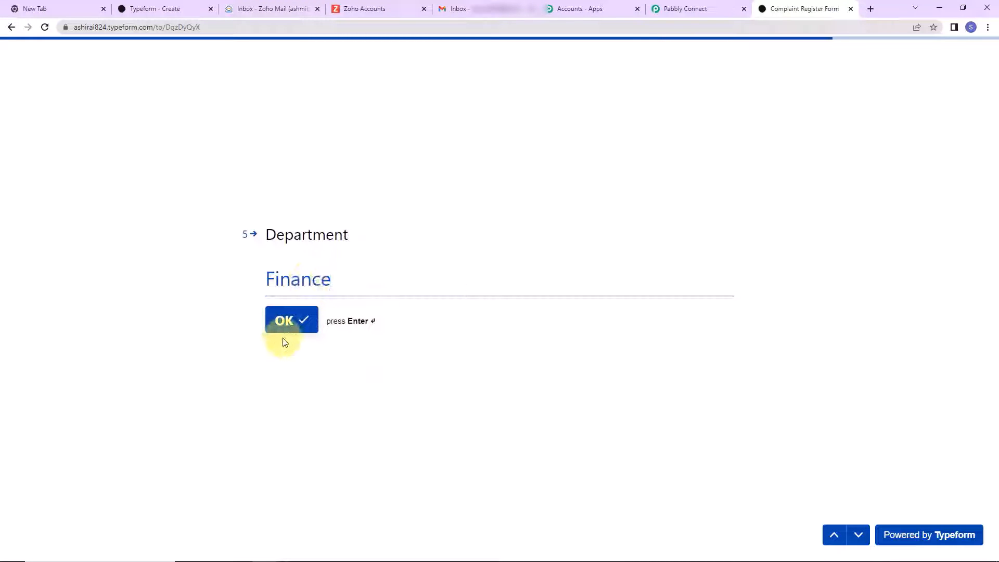
click(335, 266)
click(385, 306)
click(321, 265)
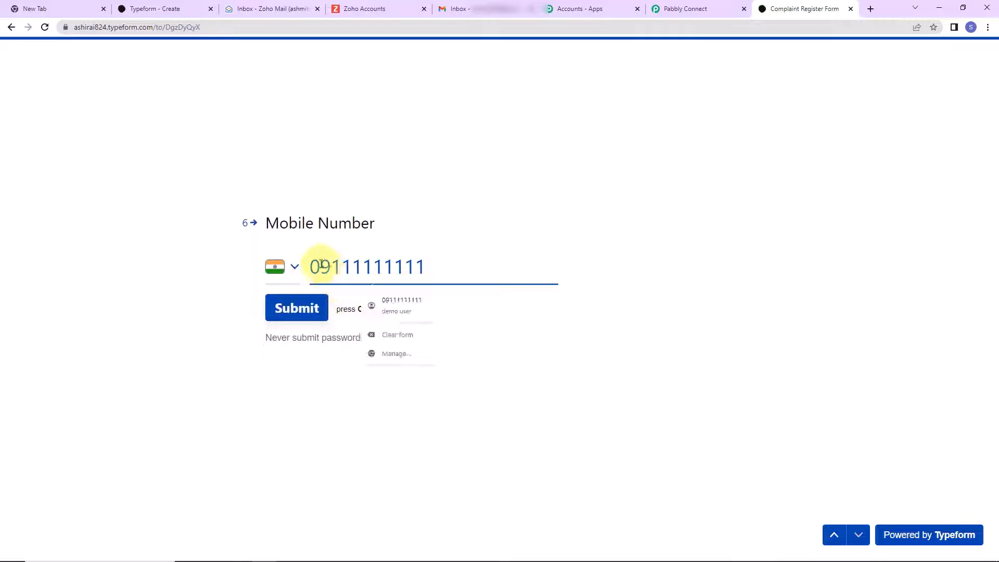
key(BackSpace)
click(297, 308)
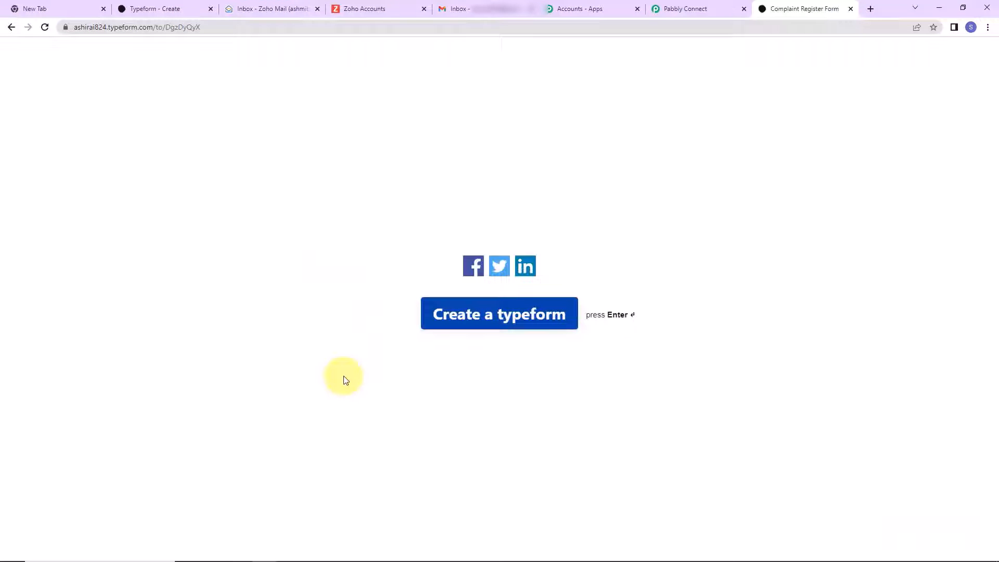
click(683, 7)
scroll(875, 252, down, 4)
scroll(876, 253, down, 3)
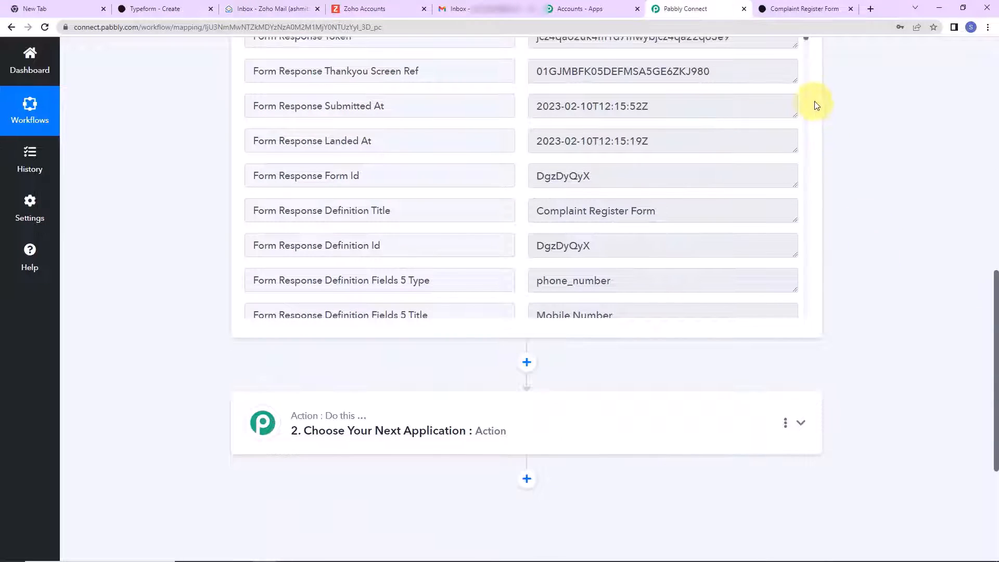
scroll(805, 125, up, 2)
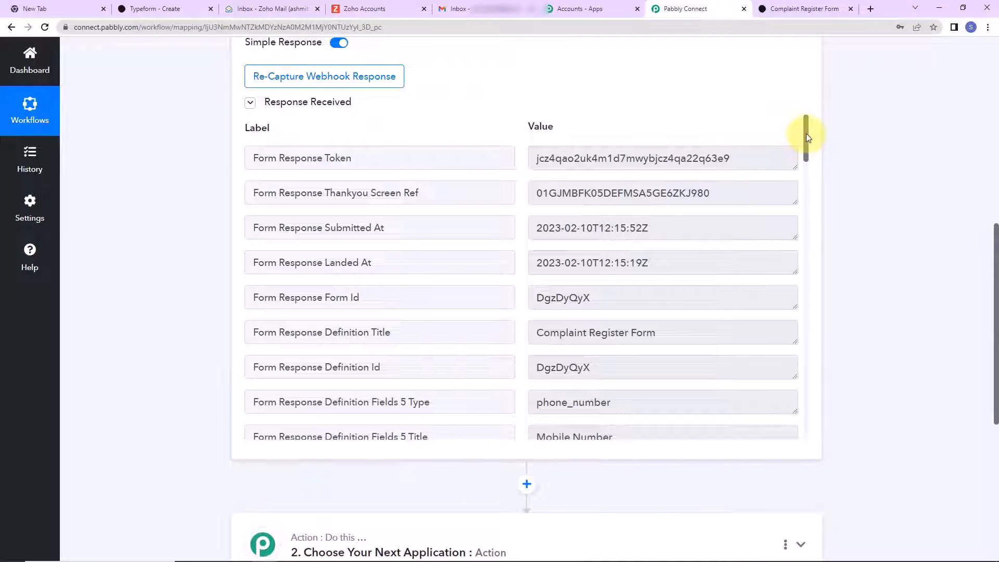
drag(808, 136, 809, 166)
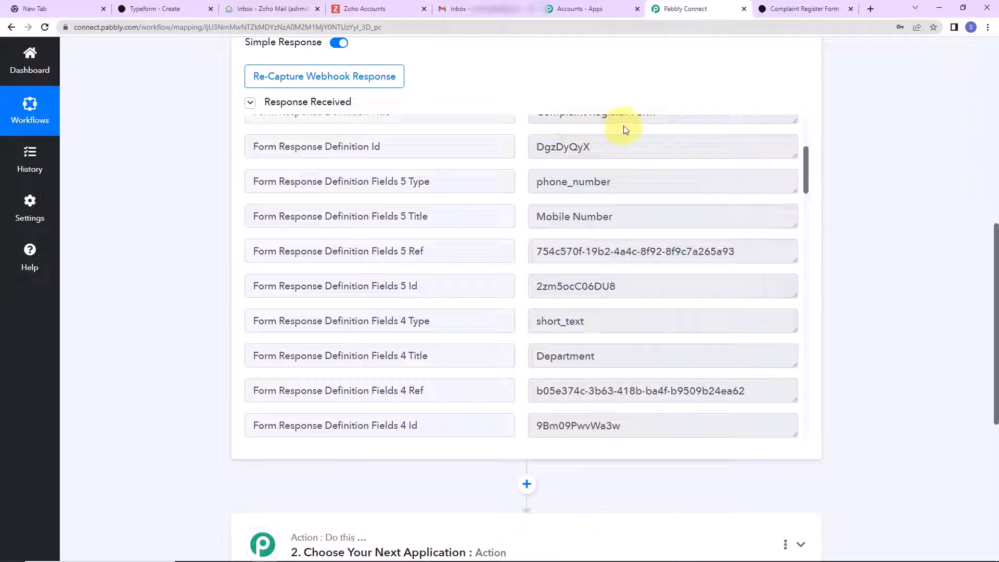
drag(807, 178, 806, 339)
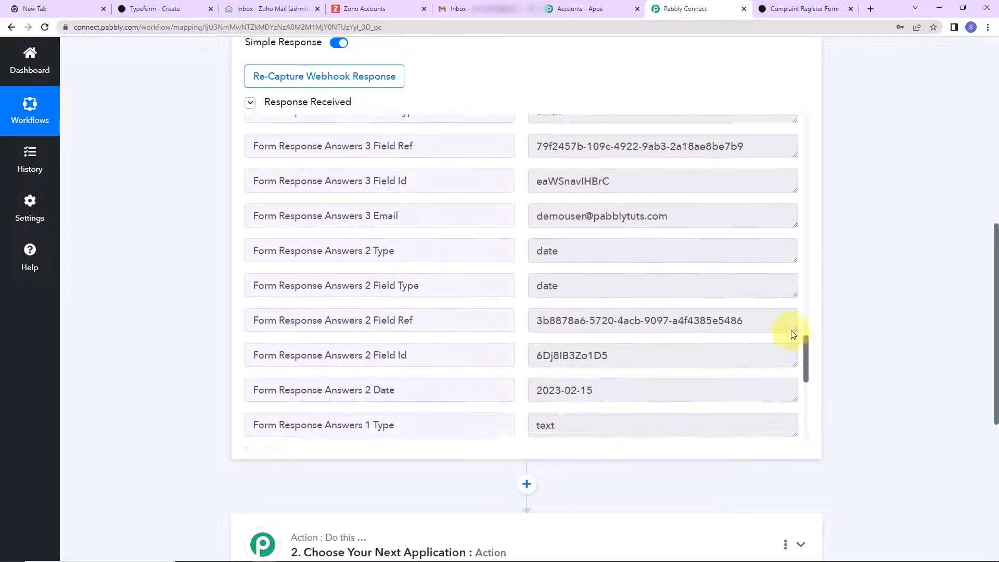
drag(537, 220, 718, 221)
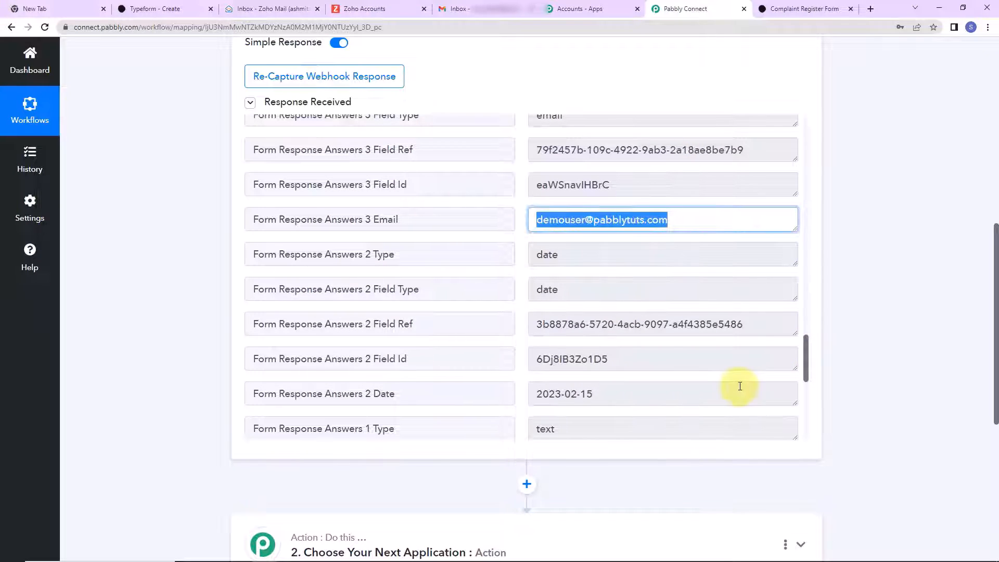
drag(538, 390, 647, 399)
drag(809, 356, 808, 376)
drag(537, 201, 655, 204)
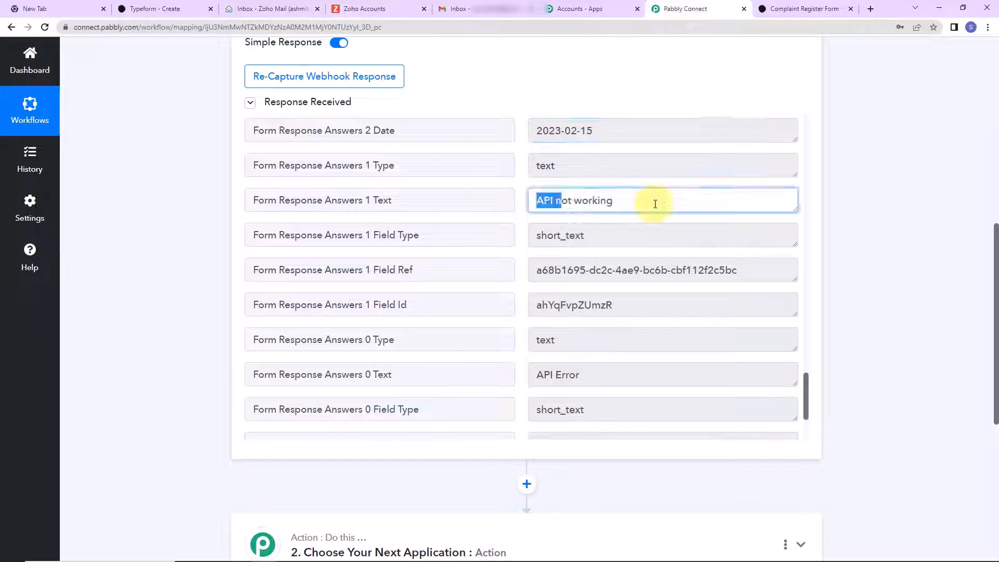
drag(537, 375, 667, 376)
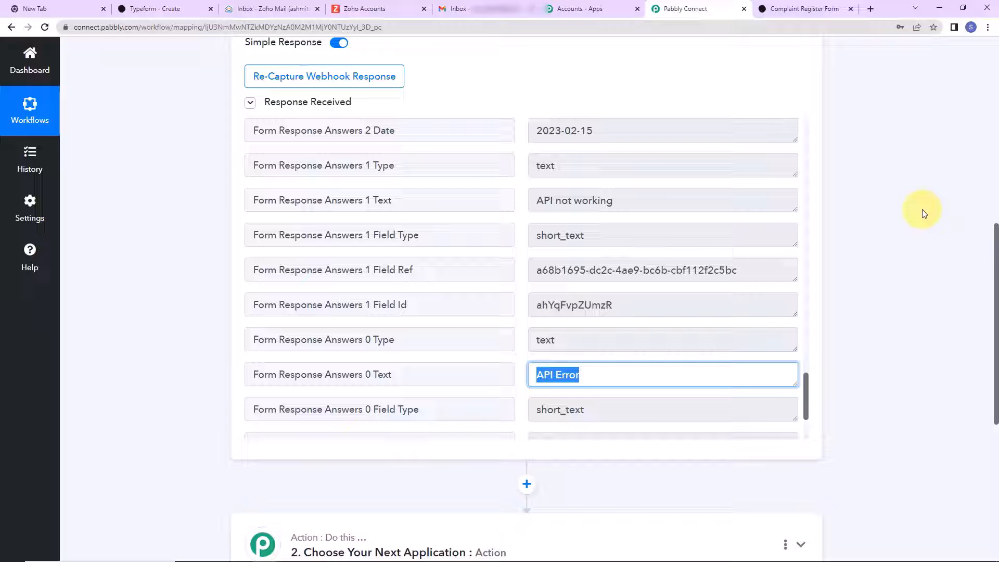
scroll(924, 214, down, 5)
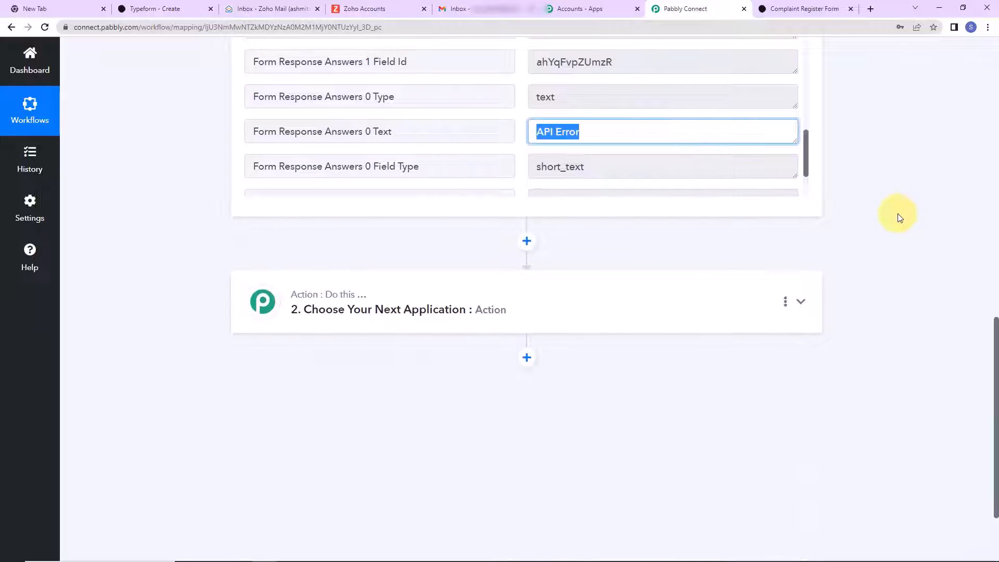
- Set Action 2 to the Zoho Mail app with the Send Email event
click(330, 307)
click(344, 374)
text(zoho)
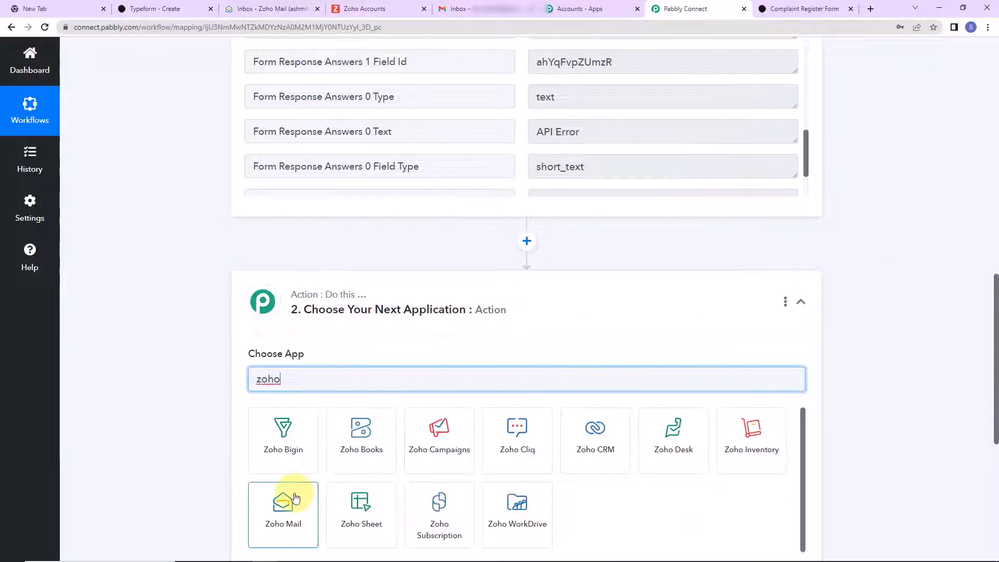
click(294, 499)
scroll(313, 364, down, 3)
click(286, 315)
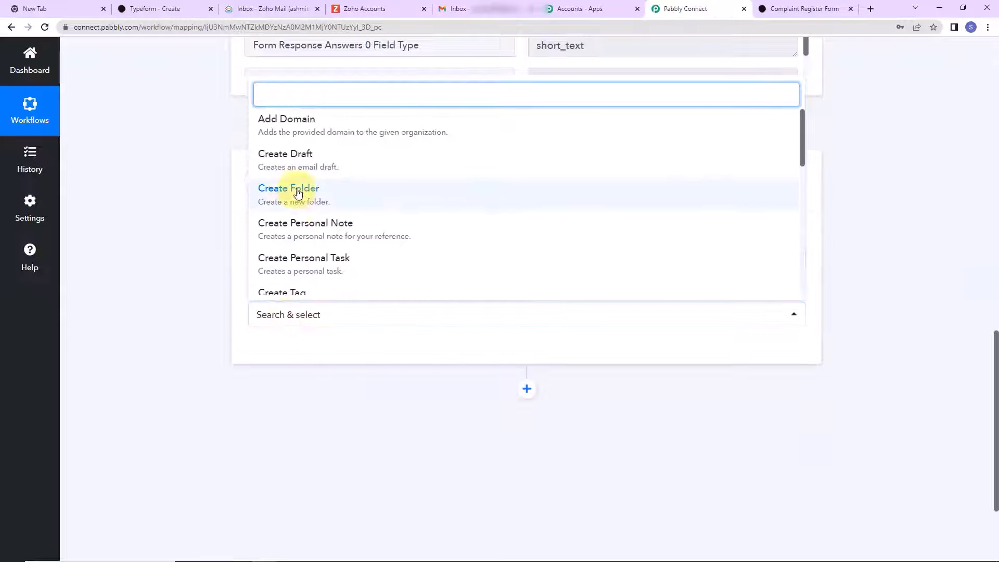
scroll(297, 197, down, 4)
click(284, 208)
- Add a new Zoho Mail connection and begin authenticating it
click(281, 359)
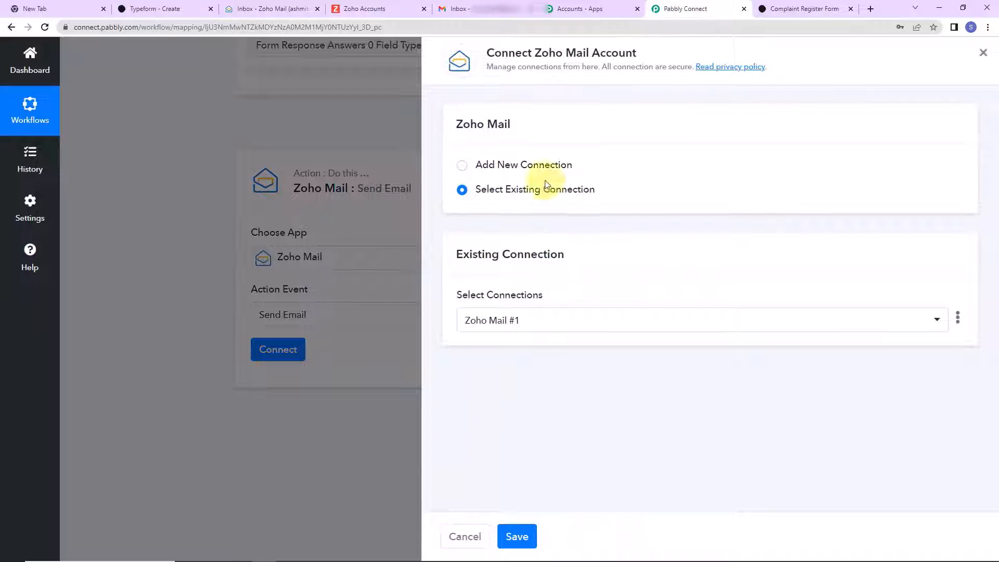
drag(531, 52, 693, 53)
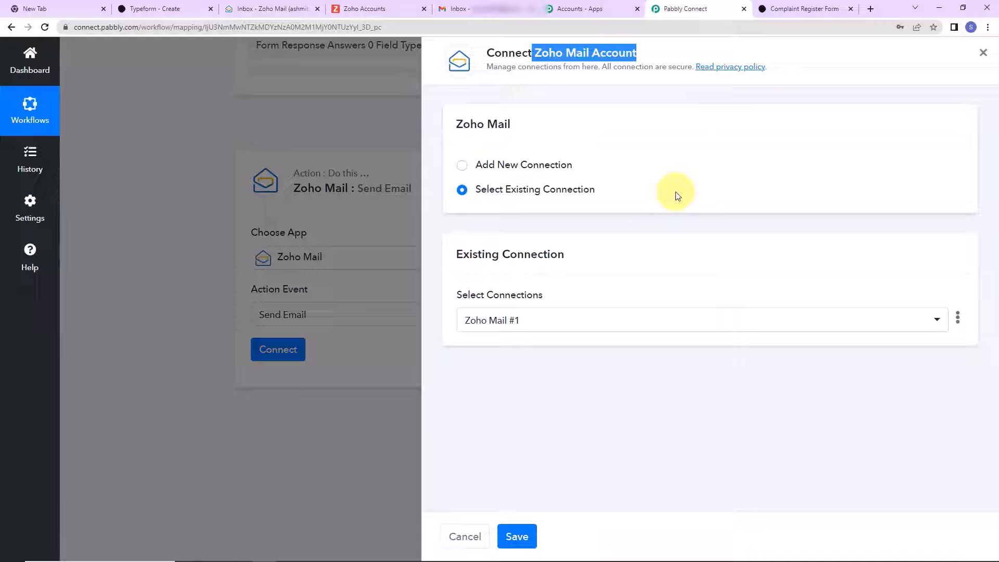
click(461, 165)
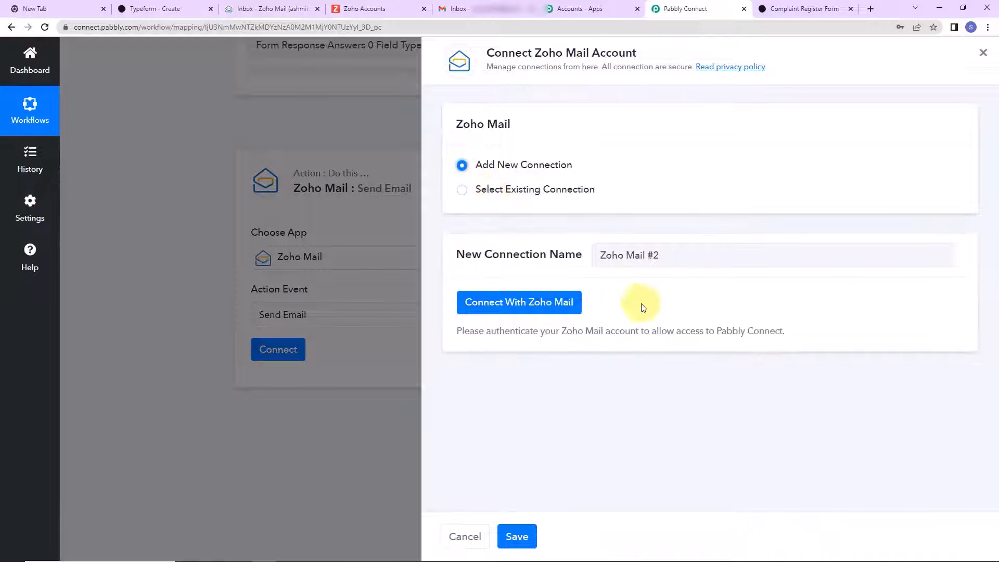
click(542, 302)
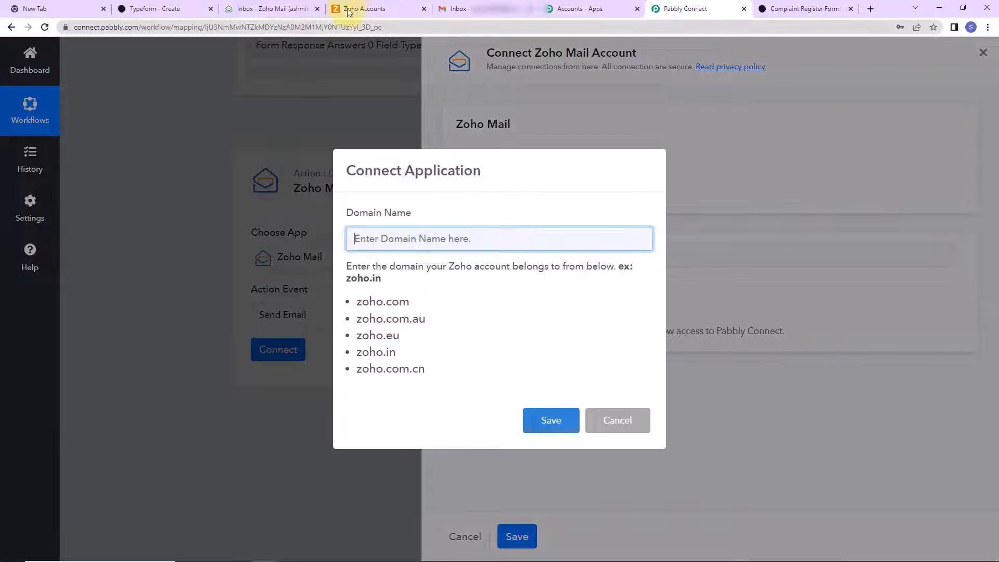
- Confirm zoho.com from the Zoho inbox URL, paste it into Domain Name, and save
click(271, 9)
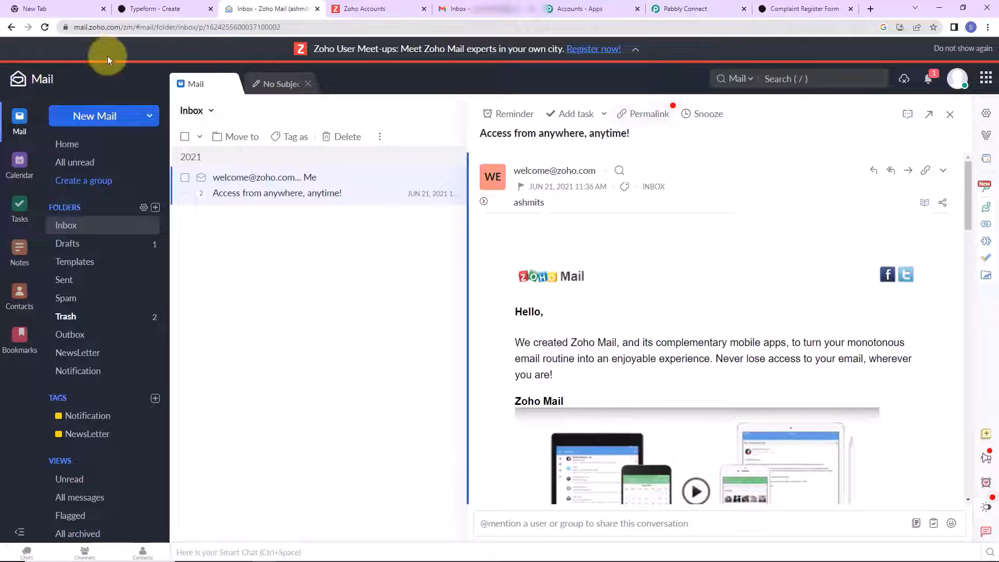
click(110, 27)
drag(114, 30, 121, 29)
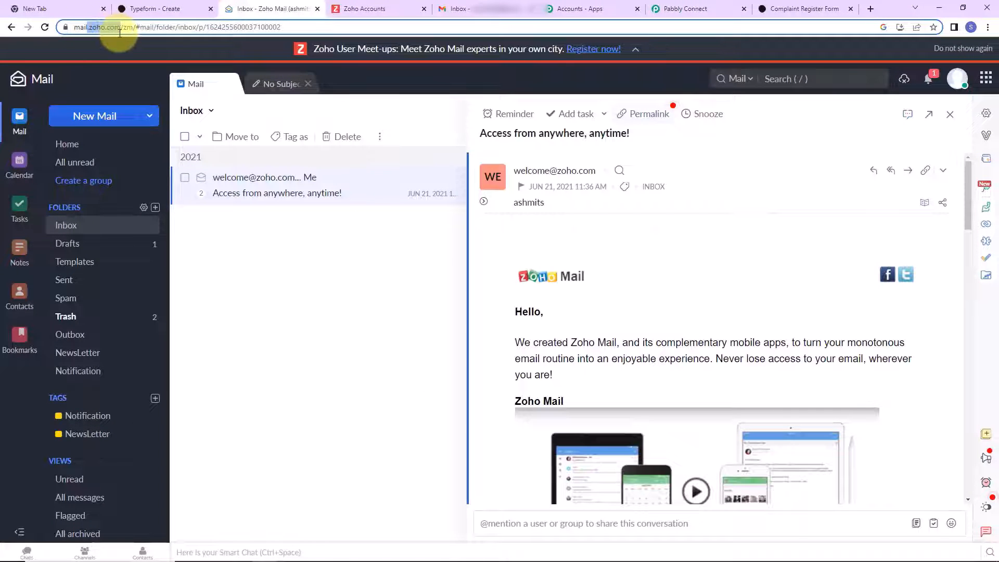
click(682, 9)
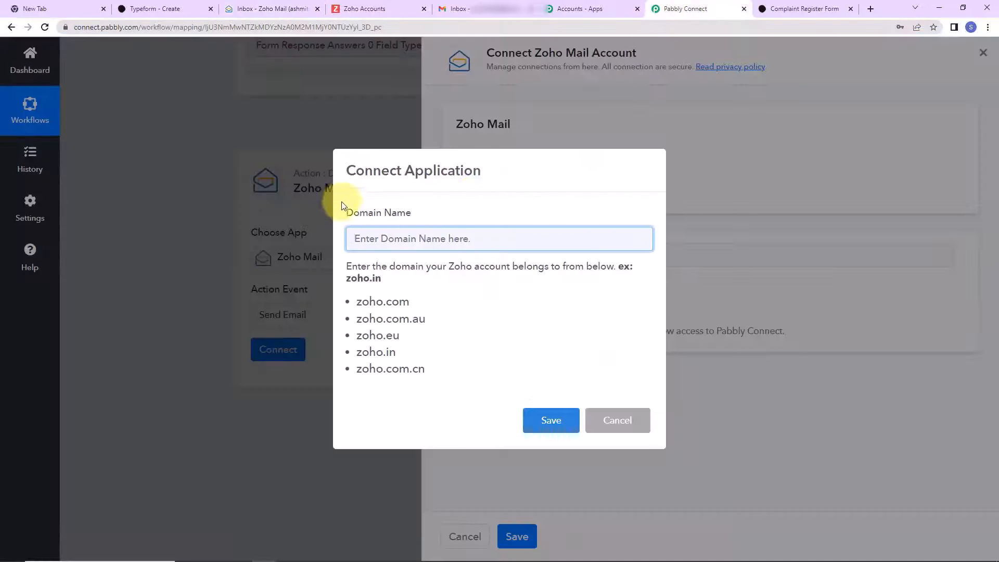
drag(418, 302, 360, 299)
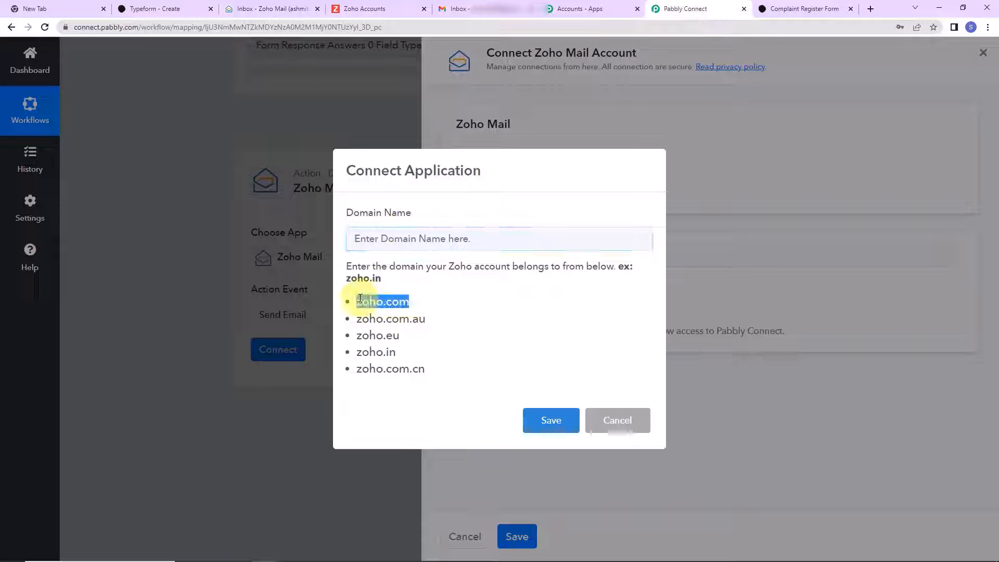
right_click(363, 302)
click(376, 311)
click(384, 236)
key(ctrl+v)
click(551, 426)
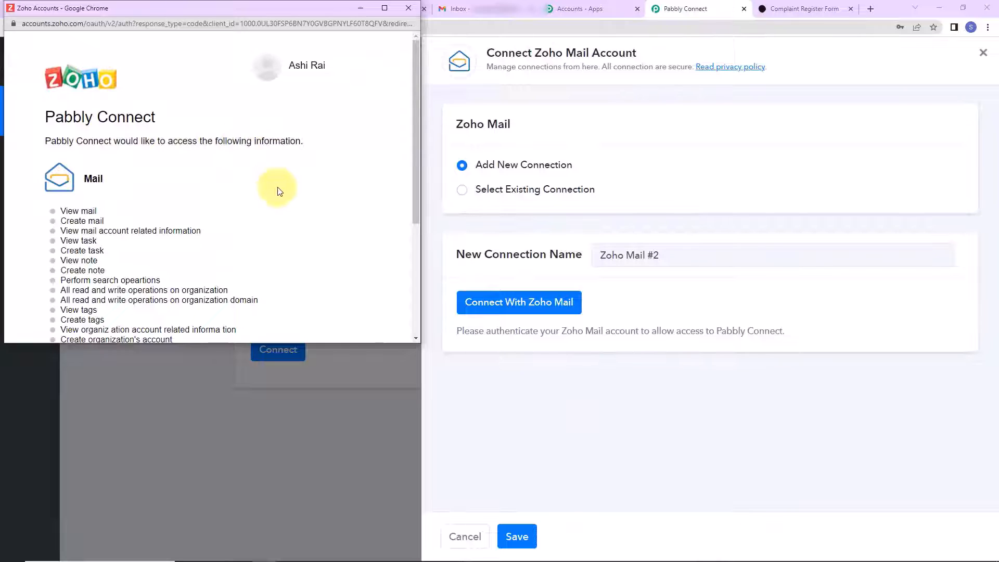
- Accept the Zoho authorization popup so Send Email connects with Account ID zohomail
scroll(279, 190, down, 3)
click(66, 276)
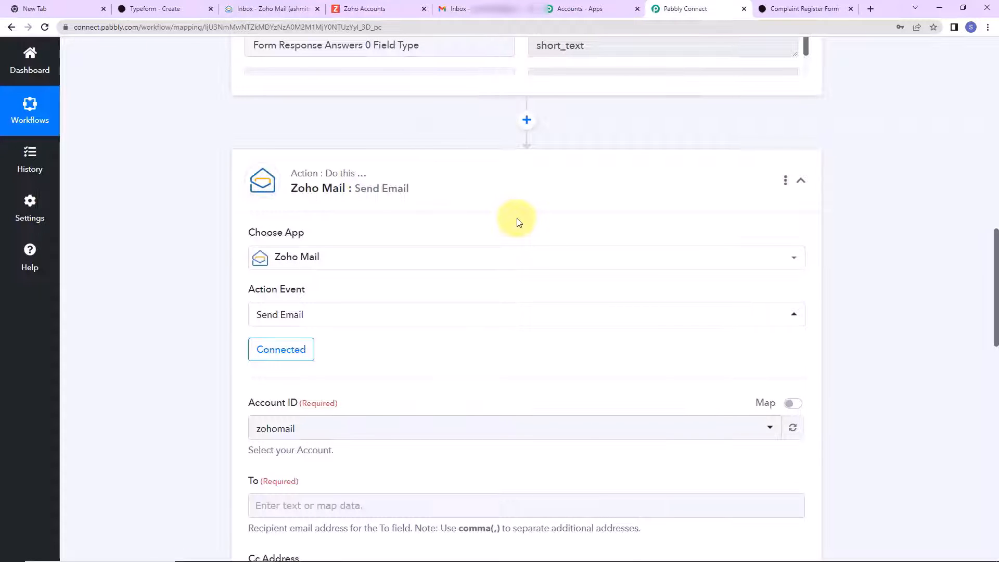
scroll(518, 223, down, 5)
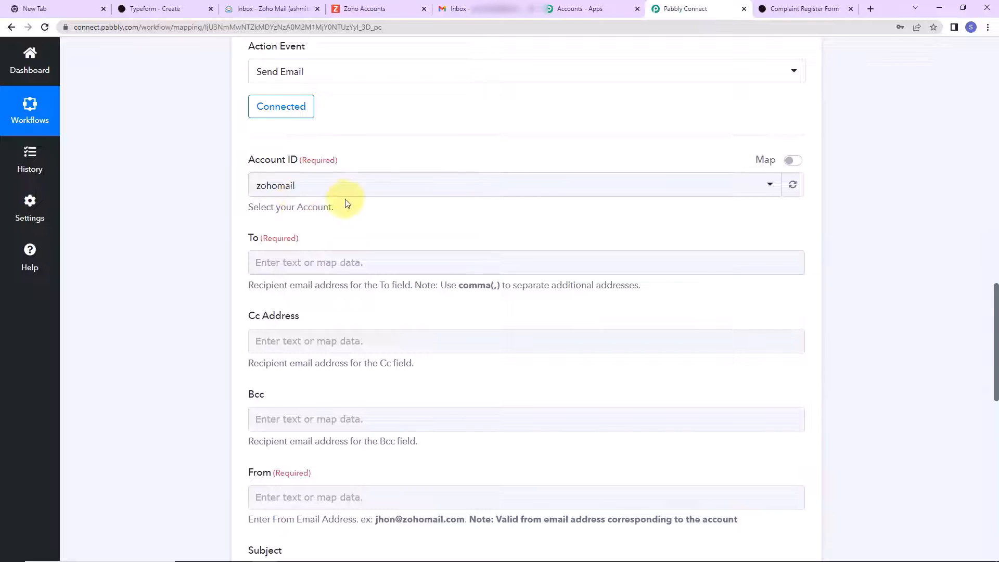
- Map the To field to Typeform New Entry's Form Response Answers 3 Email
scroll(323, 201, down, 2)
click(357, 140)
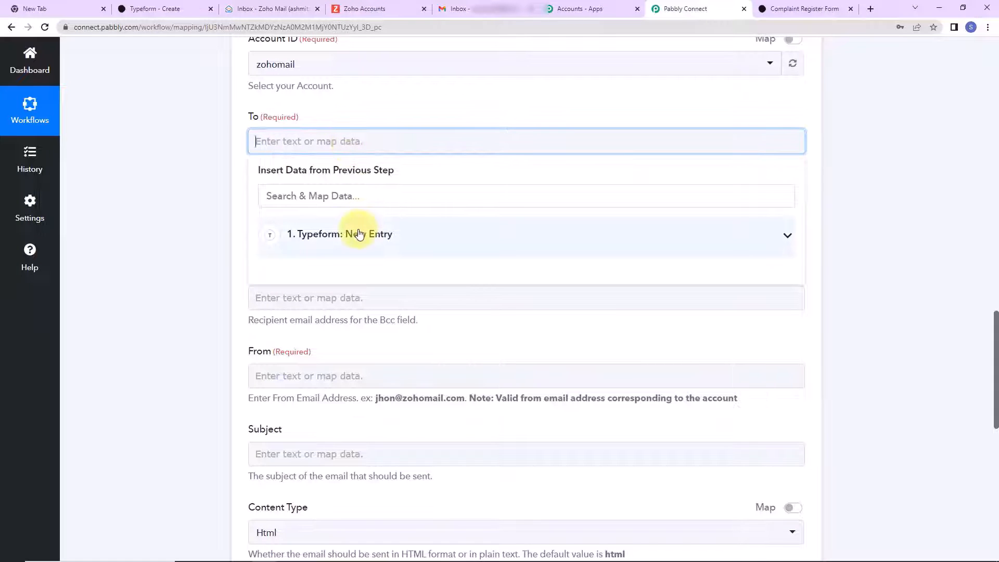
click(360, 235)
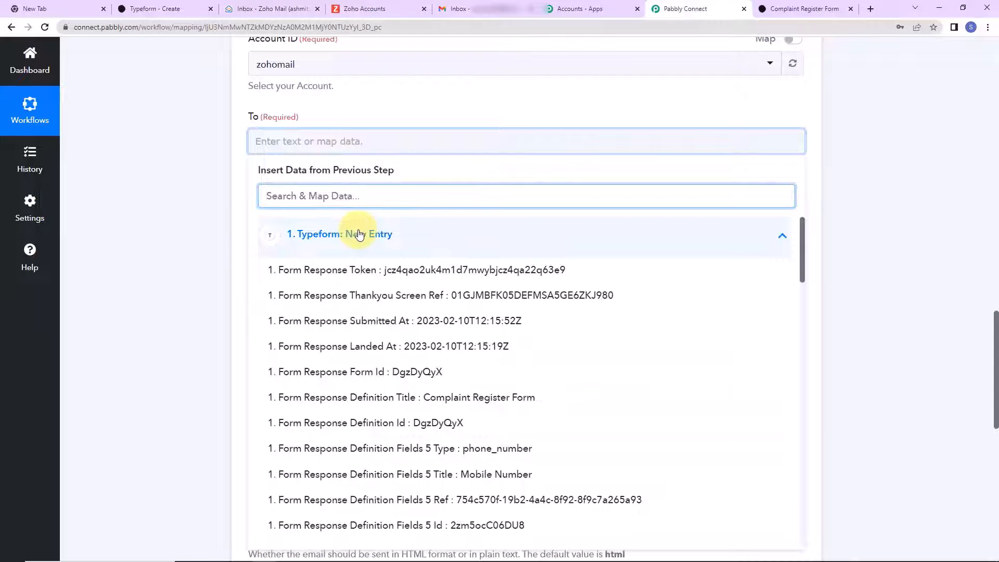
text(@)
click(401, 271)
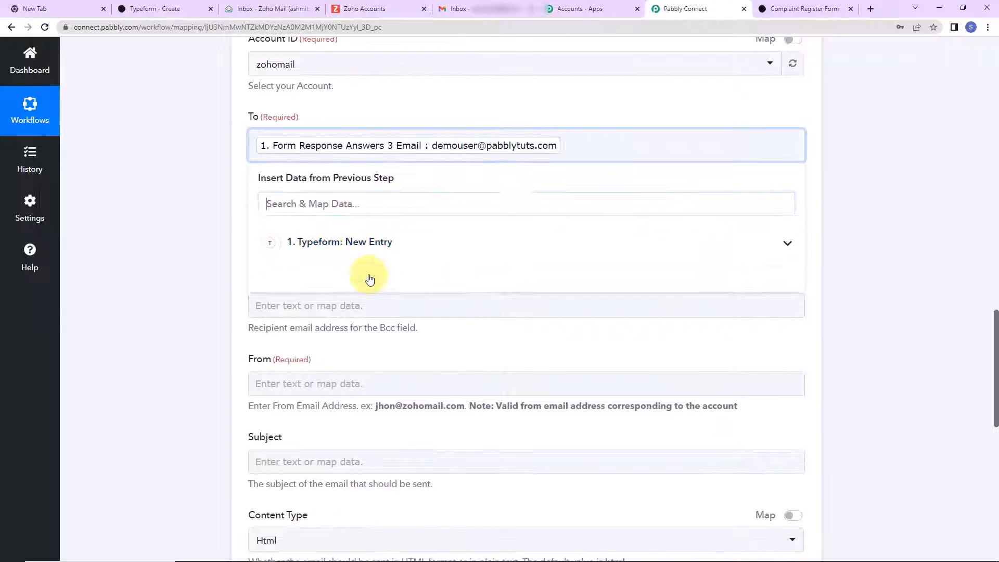
click(173, 179)
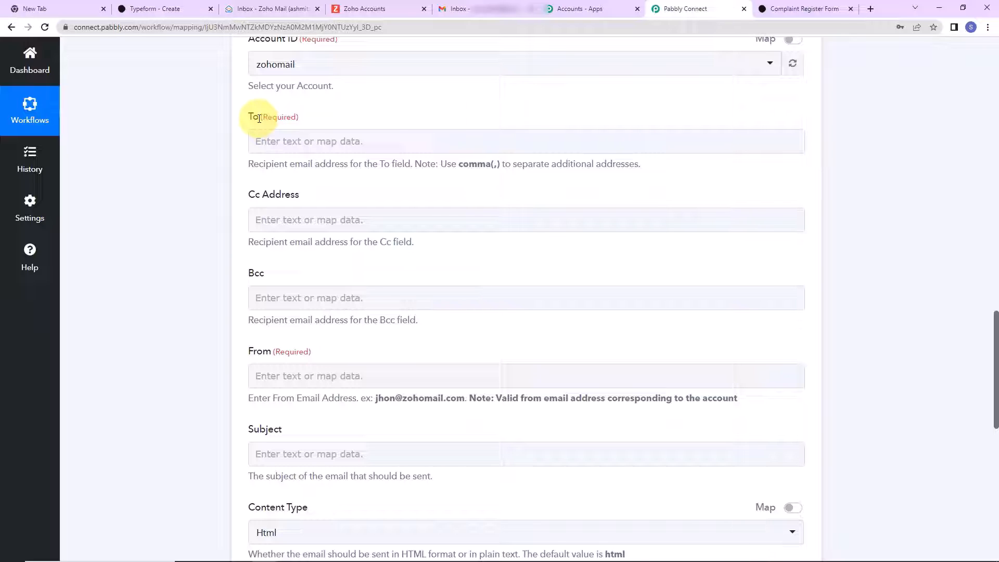
click(296, 144)
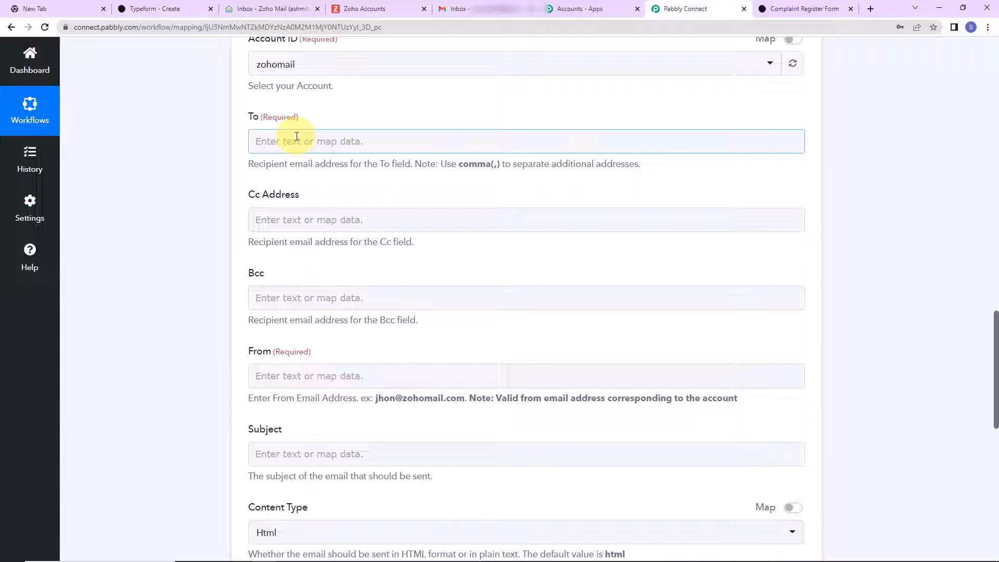
click(297, 136)
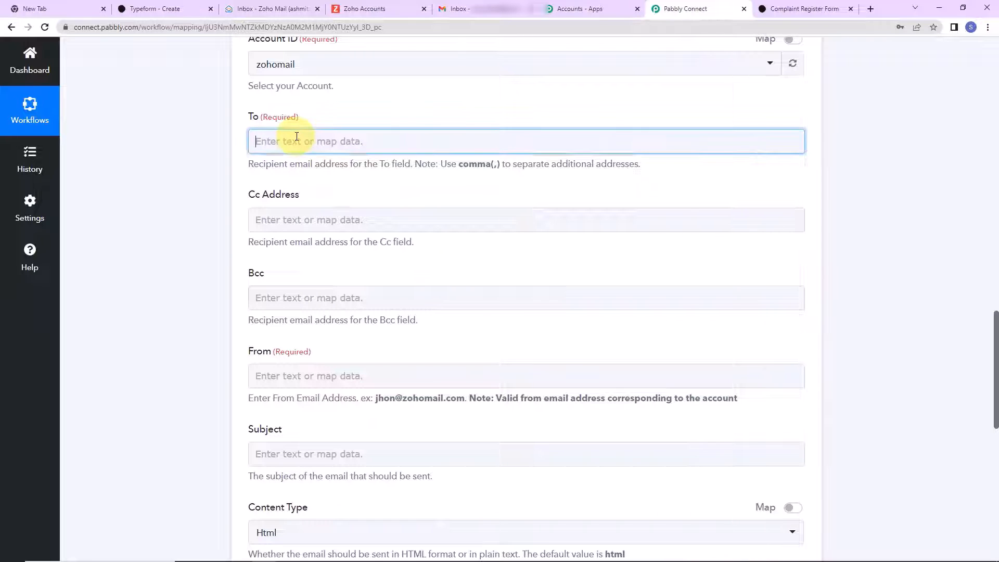
click(334, 234)
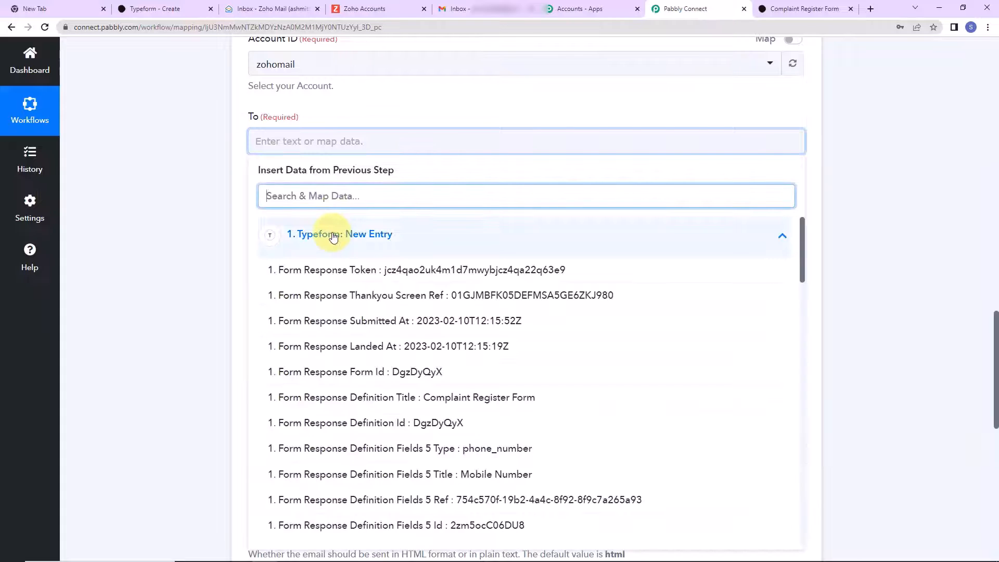
text(@)
click(355, 272)
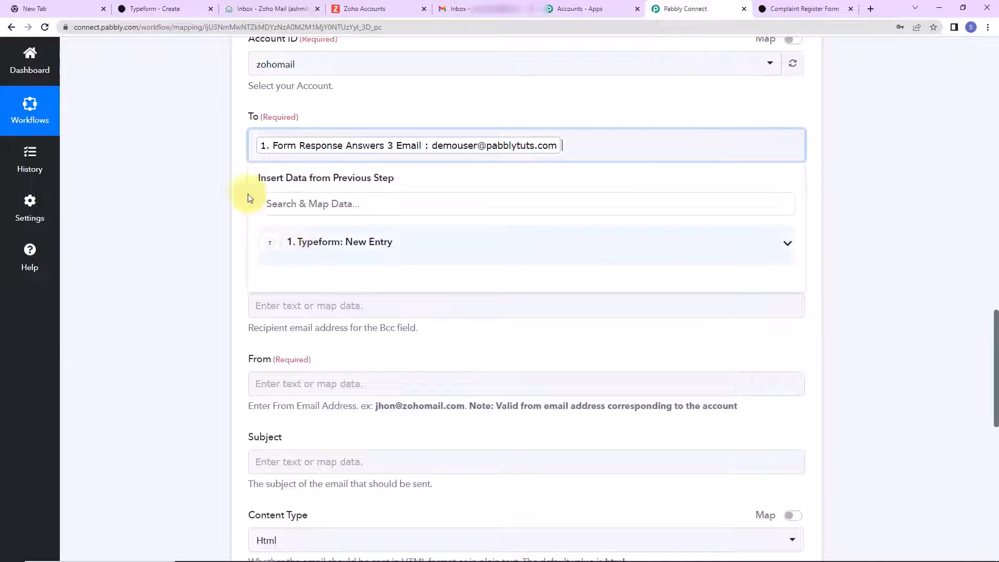
click(193, 156)
- Check the From field's data options but leave From unmapped
scroll(193, 156, down, 3)
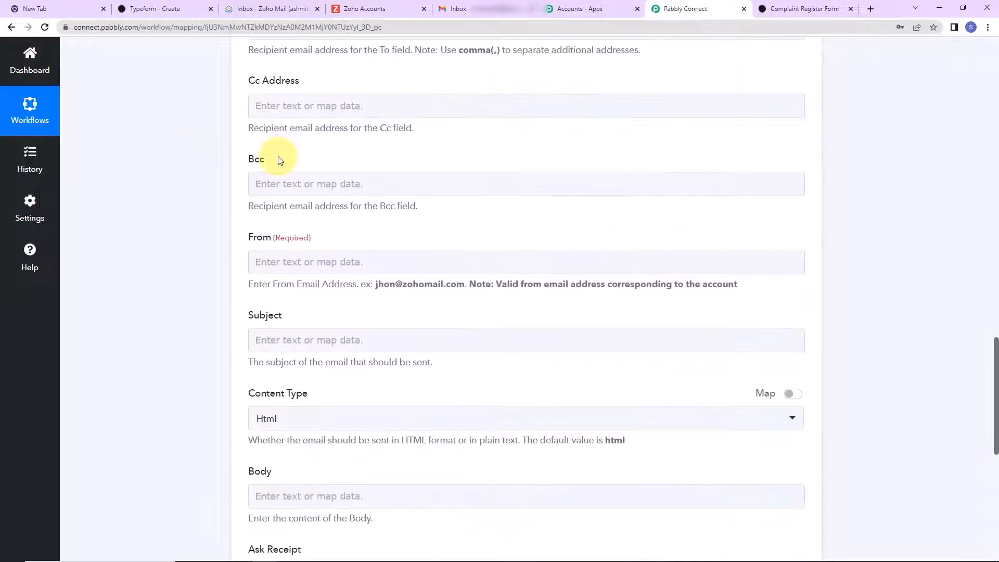
scroll(275, 156, down, 3)
click(387, 143)
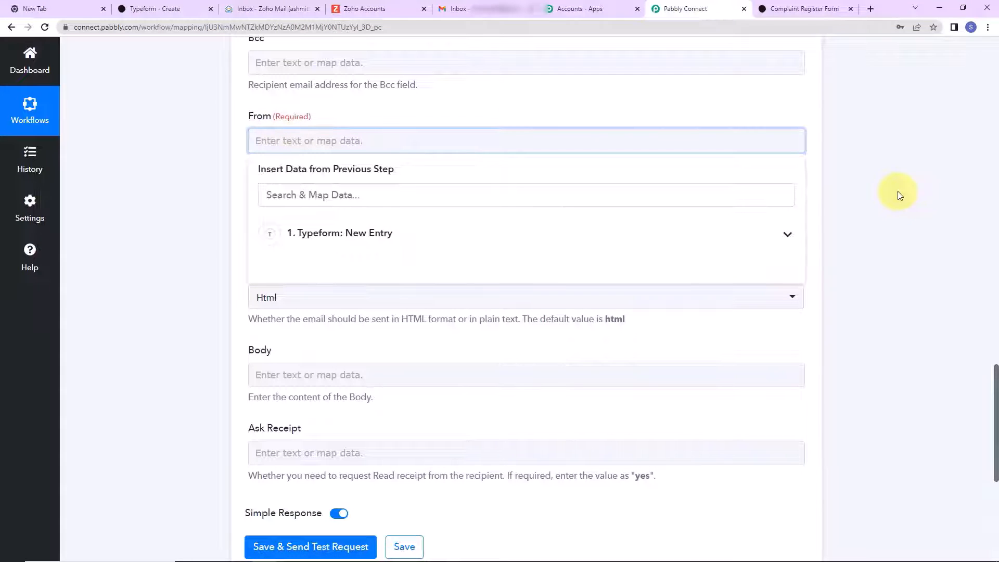
click(205, 151)
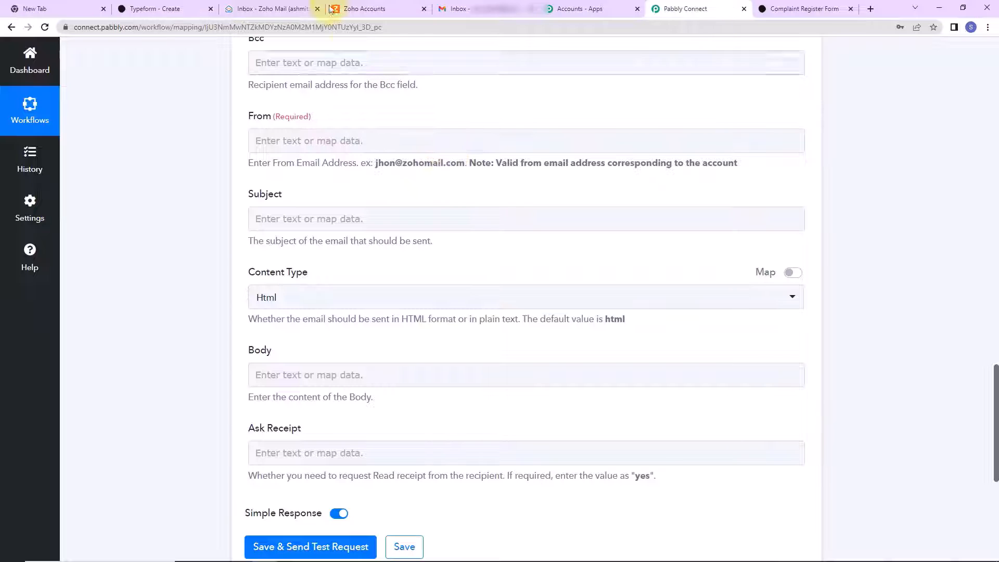
- Copy the Zoho Mail account's own sender address into the Send Email step's From field
click(270, 9)
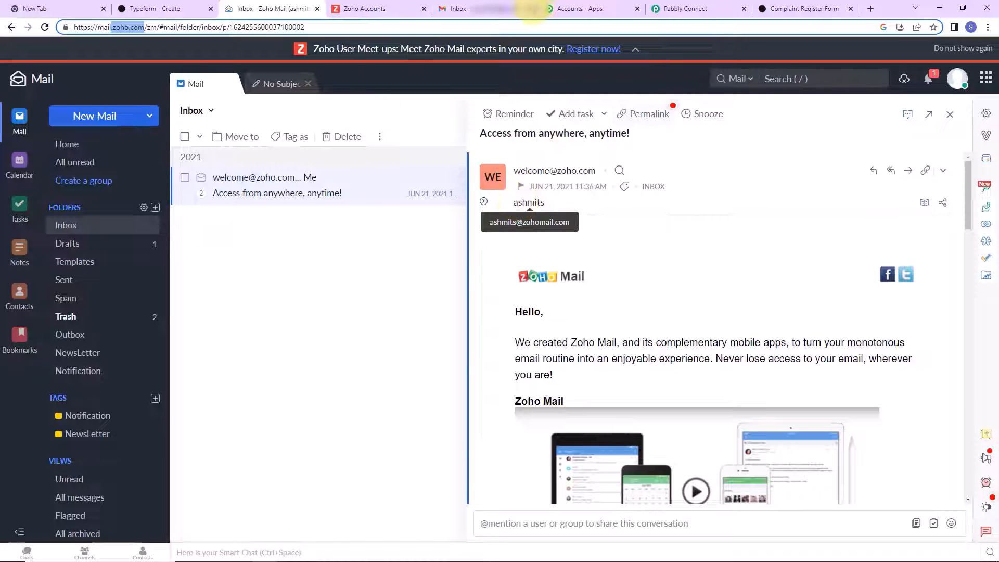
click(523, 210)
triple_click(518, 245)
click(669, 11)
click(330, 141)
key(ctrl+v)
click(202, 151)
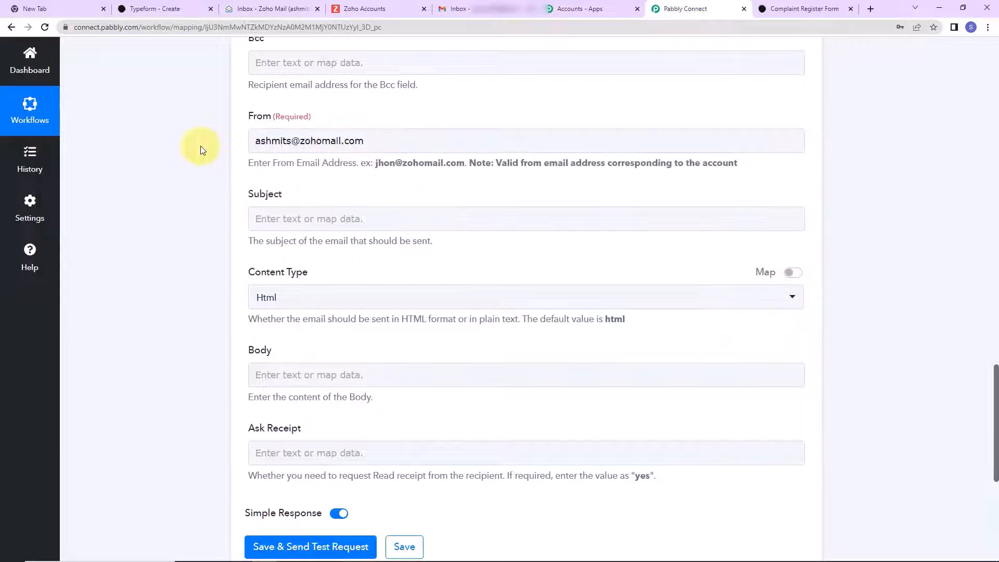
- Enter 'Complaint Registered' as the email subject, correcting the typo
scroll(203, 156, down, 2)
click(307, 98)
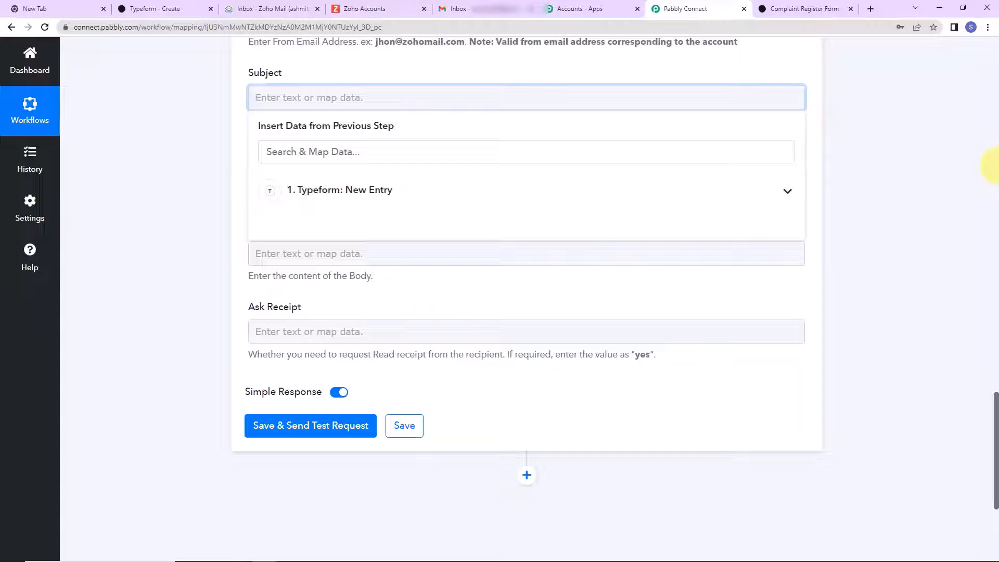
text(Re)
text(Comp)
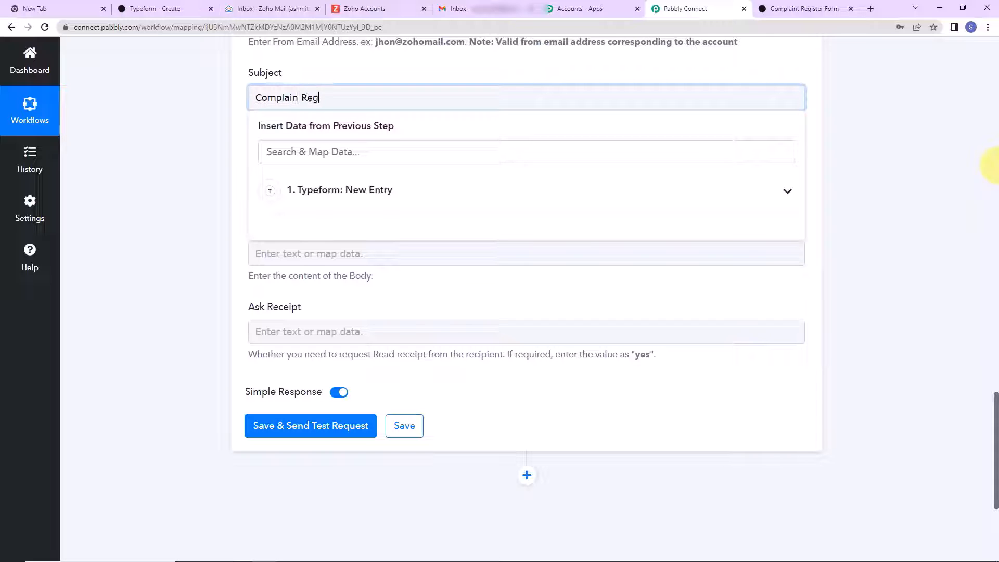
click(301, 97)
text(t)
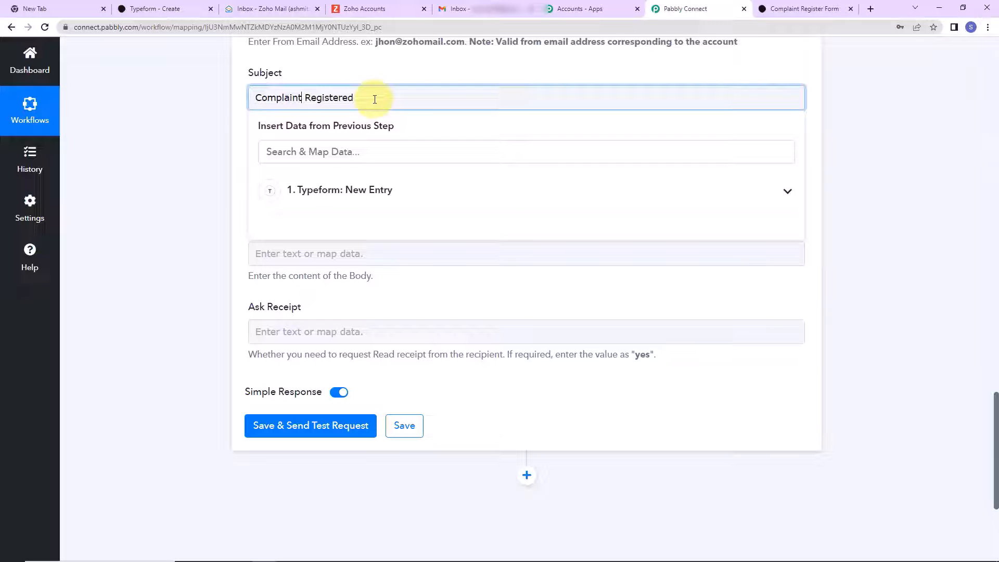
click(204, 108)
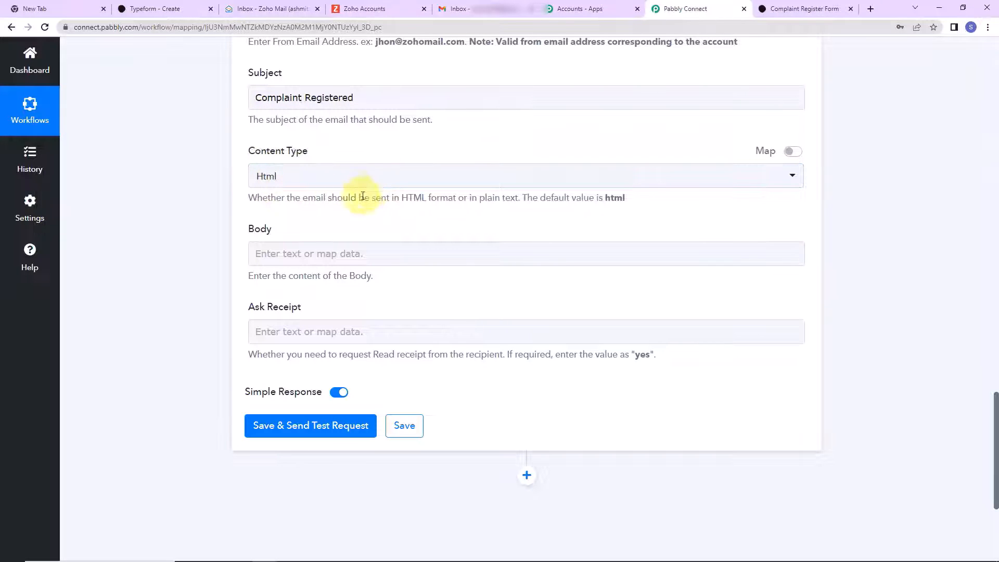
click(287, 252)
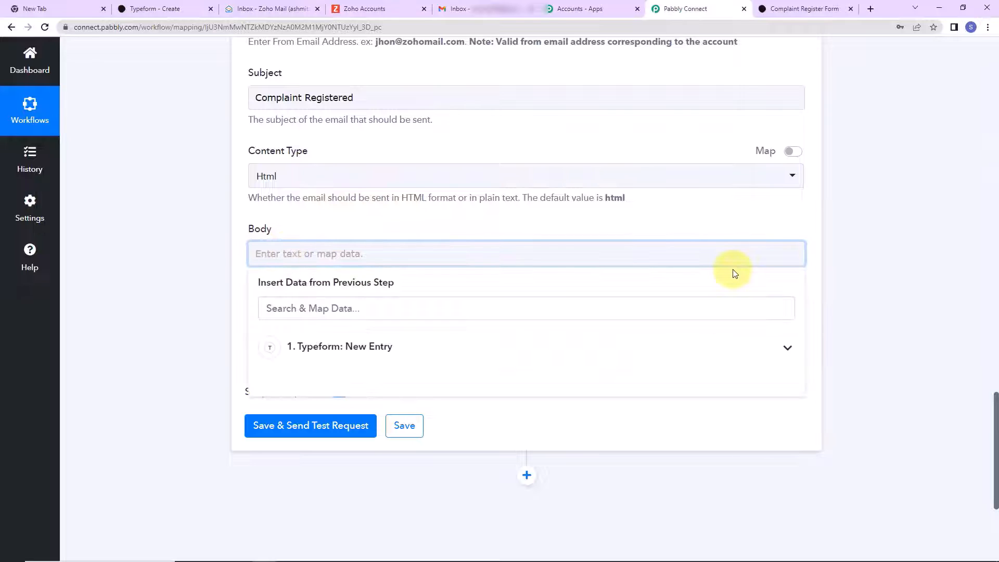
- Write the body lines 'Dear User,', 'Your complaint has been registered.' and 'Details:'
text(Dear User,)
key(Return)
text(Your complaint)
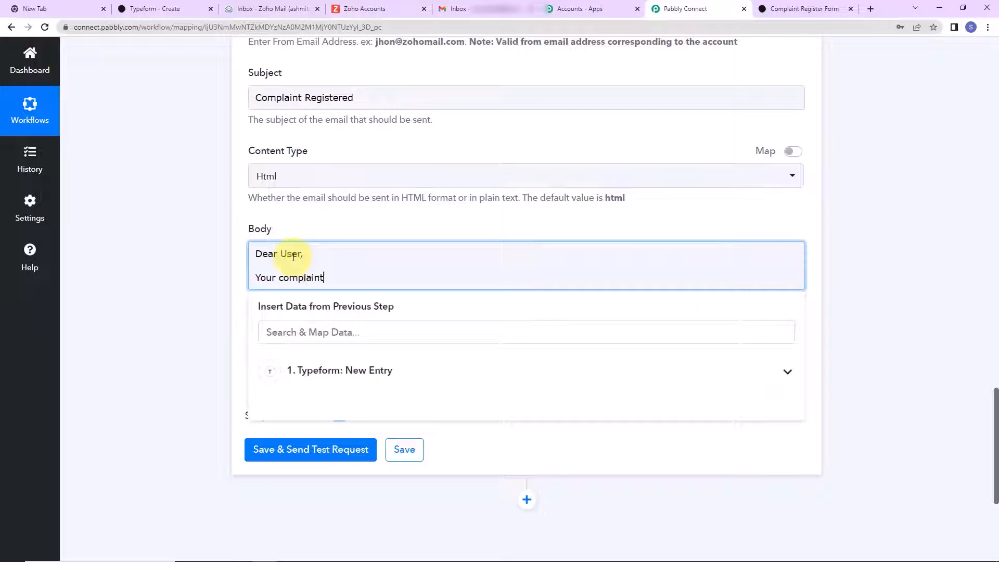
text( has been registered.)
key(Return)
text(De)
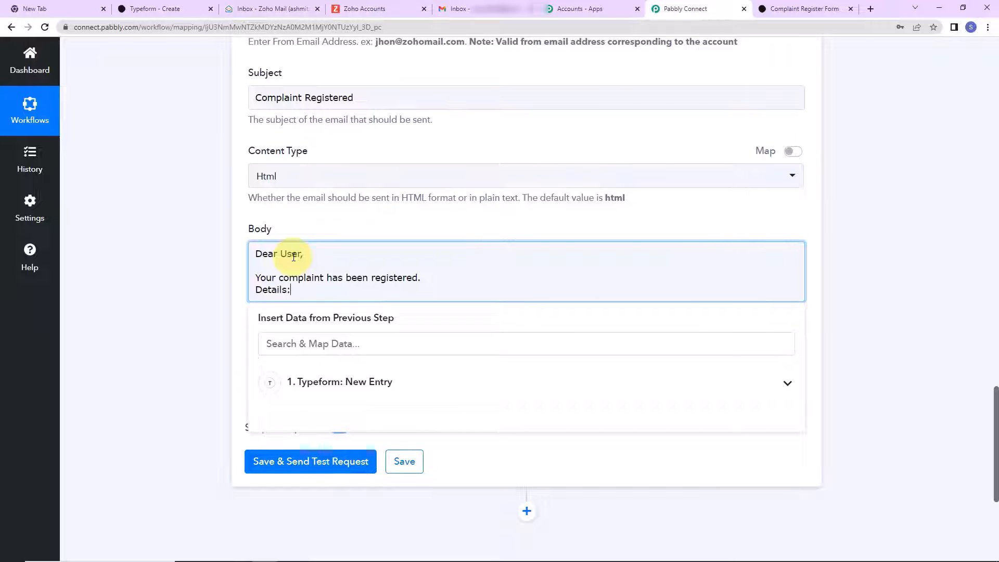
text(tails:)
key(Return)
key(Return)
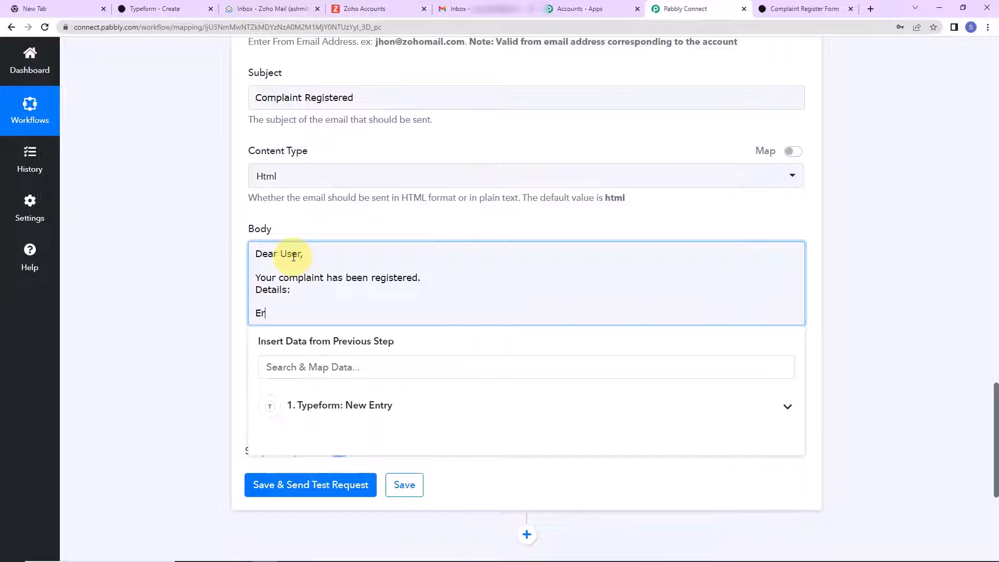
- Add an 'Error Name' label followed by the mapped Typeform API Error answer
text(Error Name:)
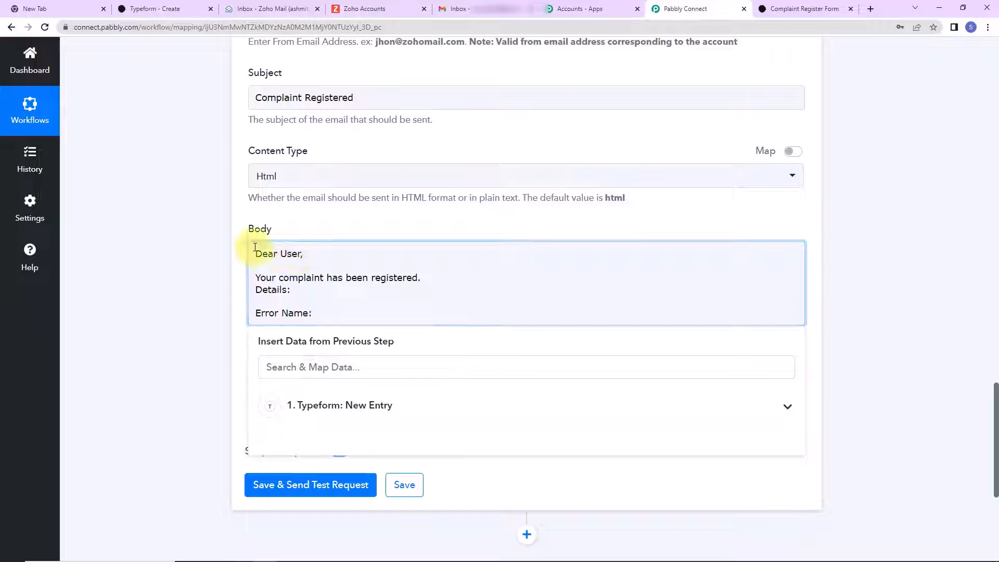
click(343, 408)
text(name)
key(BackSpace)
key(BackSpace)
key(BackSpace)
key(BackSpace)
text(api)
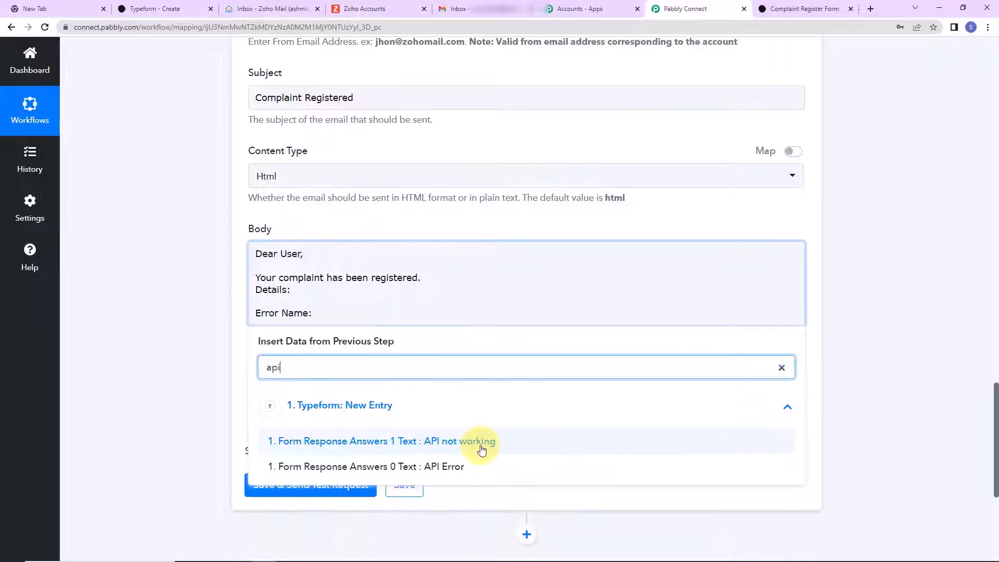
click(473, 469)
- Add a 'Description' line mapped to the Typeform 'API not working' answer
key(Return)
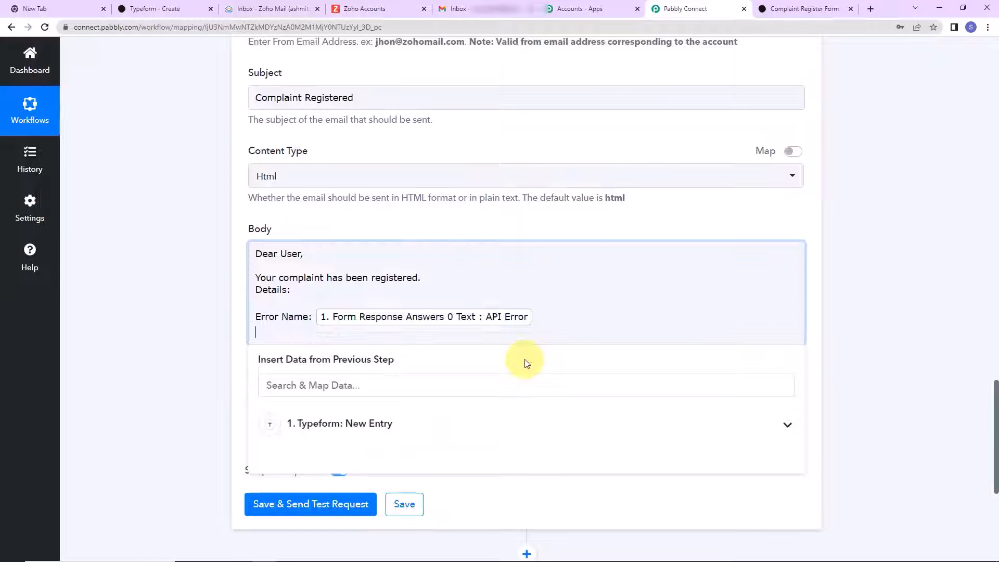
text(Description:)
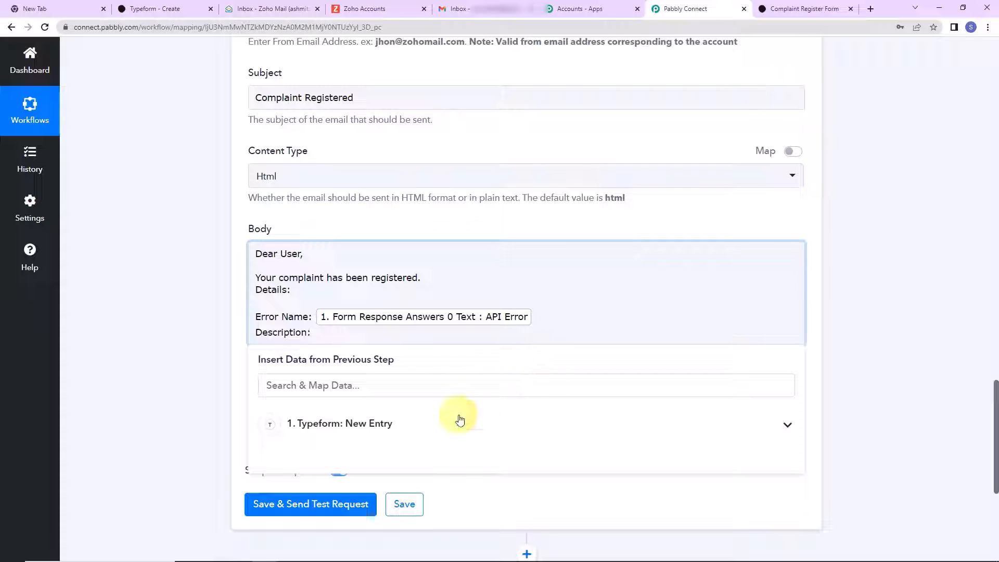
click(435, 432)
text(api)
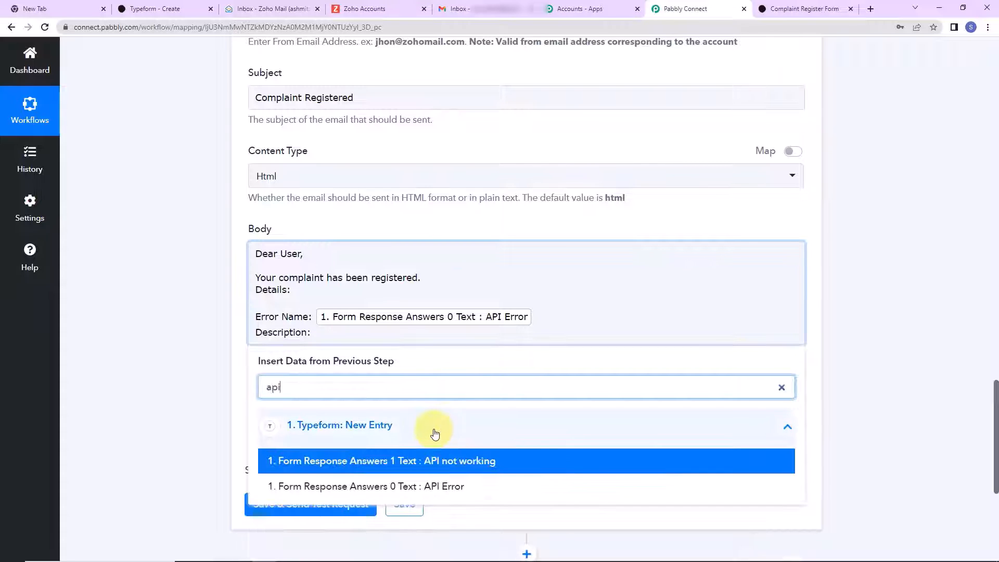
click(439, 457)
- Add a 'Due Date' line mapped to the 2023-02-15 answer, then close with 'Regards'
key(Return)
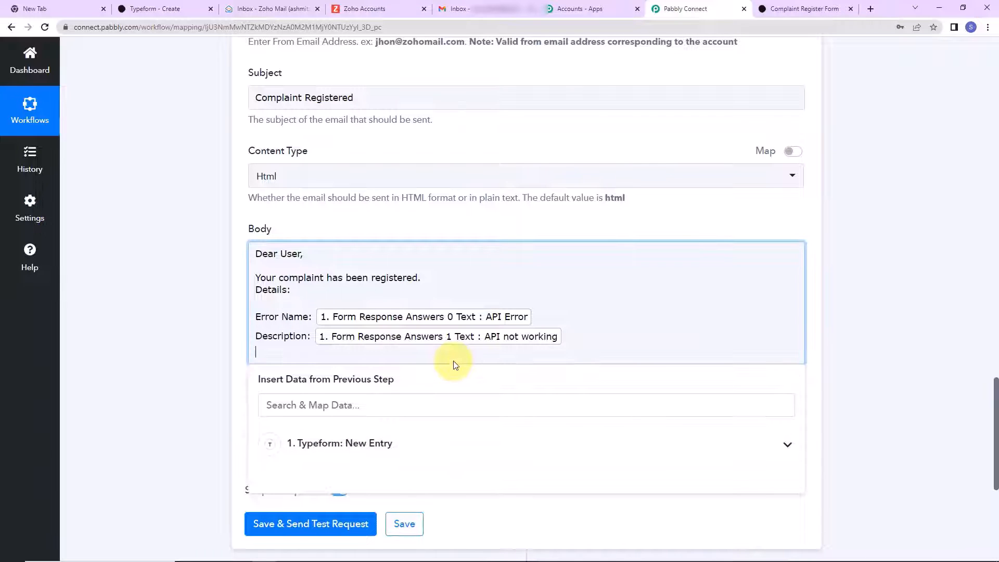
text(Due Date:)
click(391, 445)
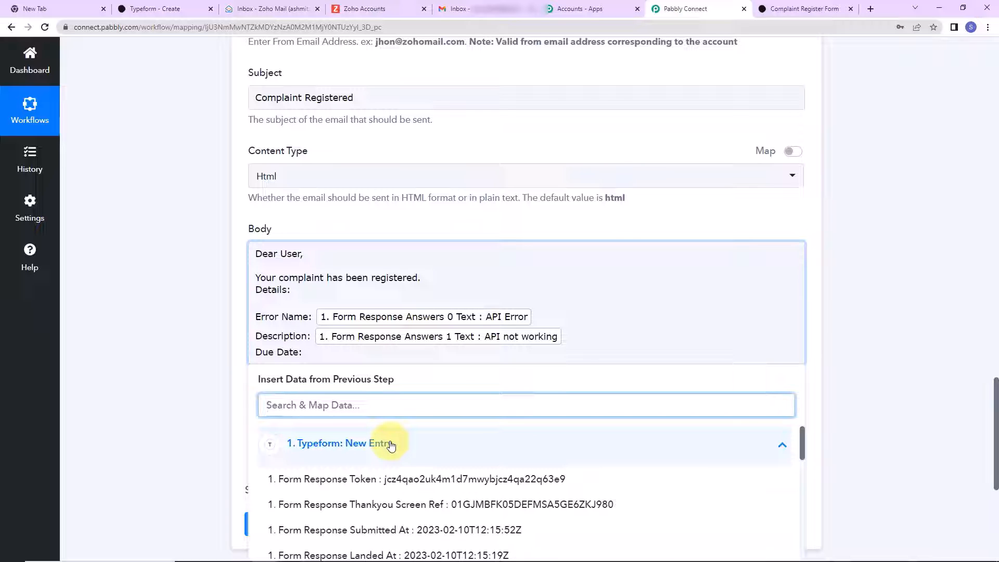
text(day)
key(BackSpace)
text(te)
click(458, 528)
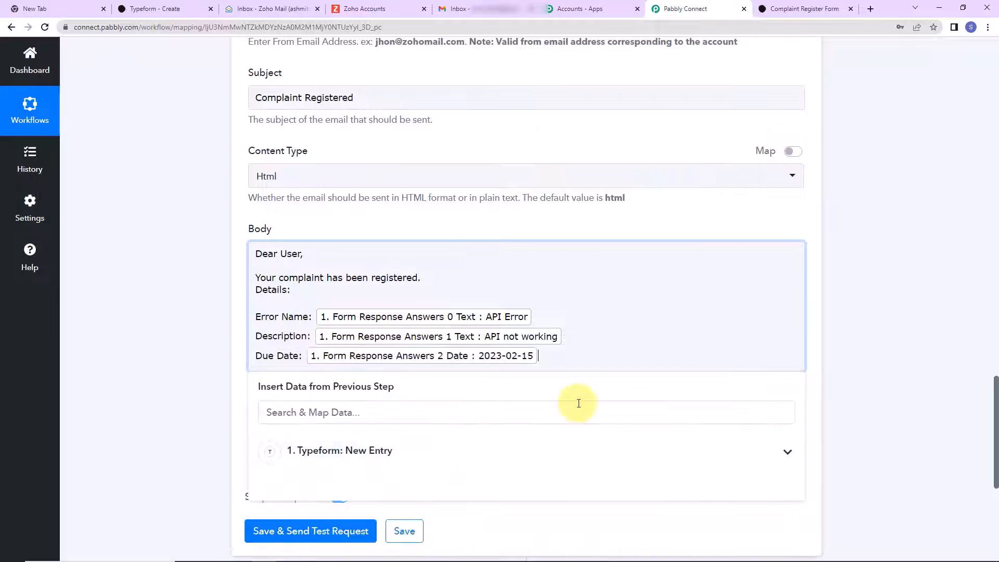
key(Return)
text(Regards)
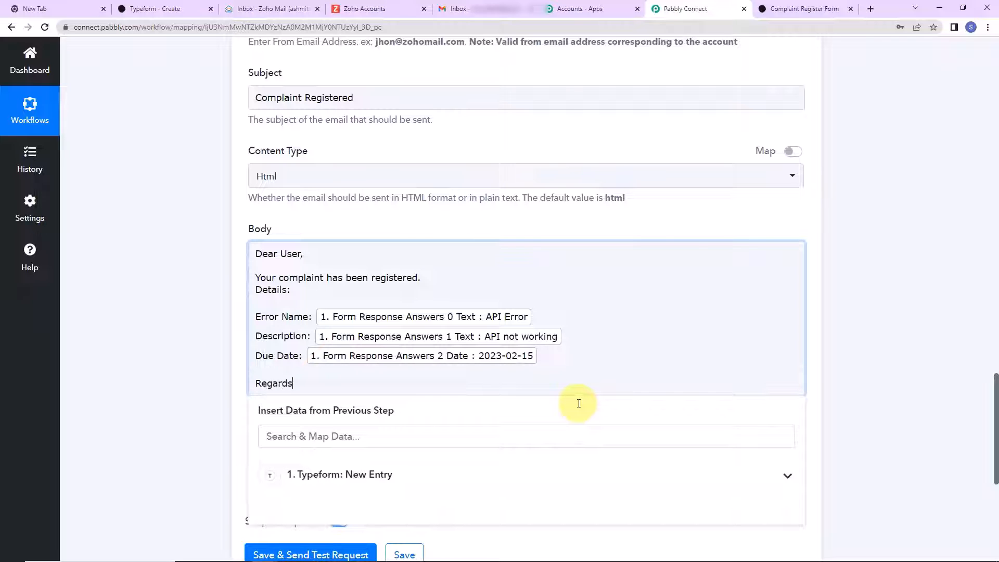
click(215, 297)
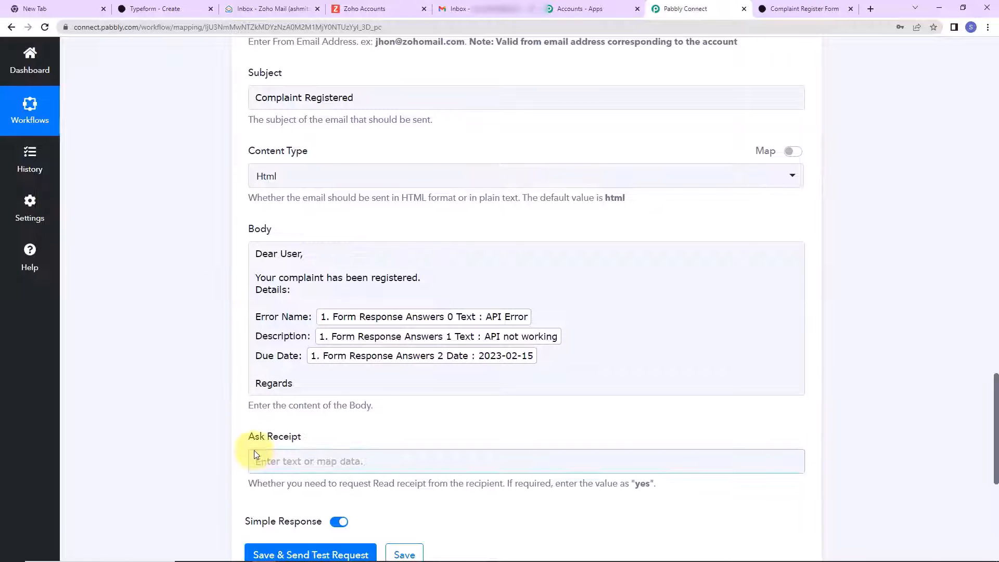
scroll(409, 458, down, 2)
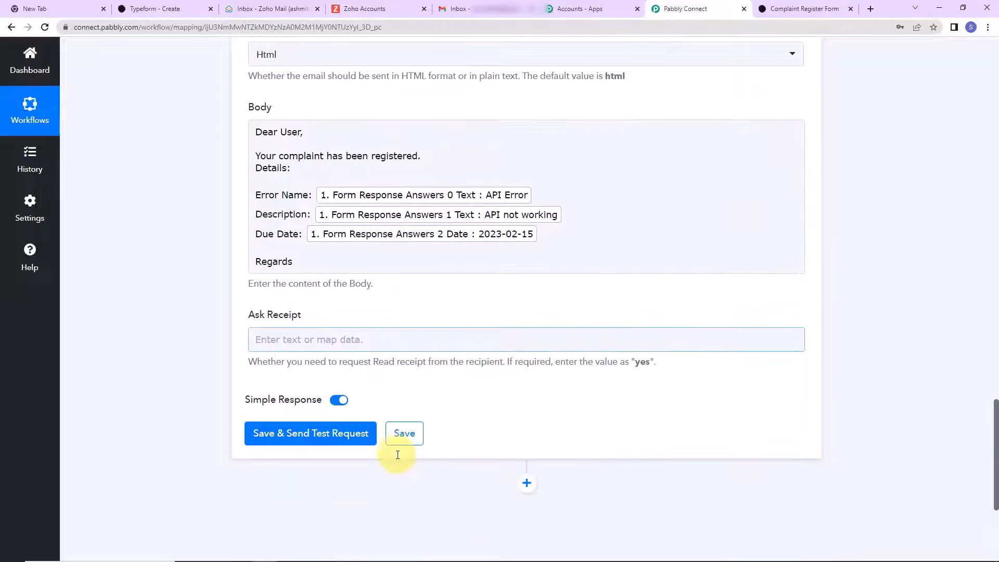
- Send a test email from the step and verify status code 200 with description 'success'
click(319, 432)
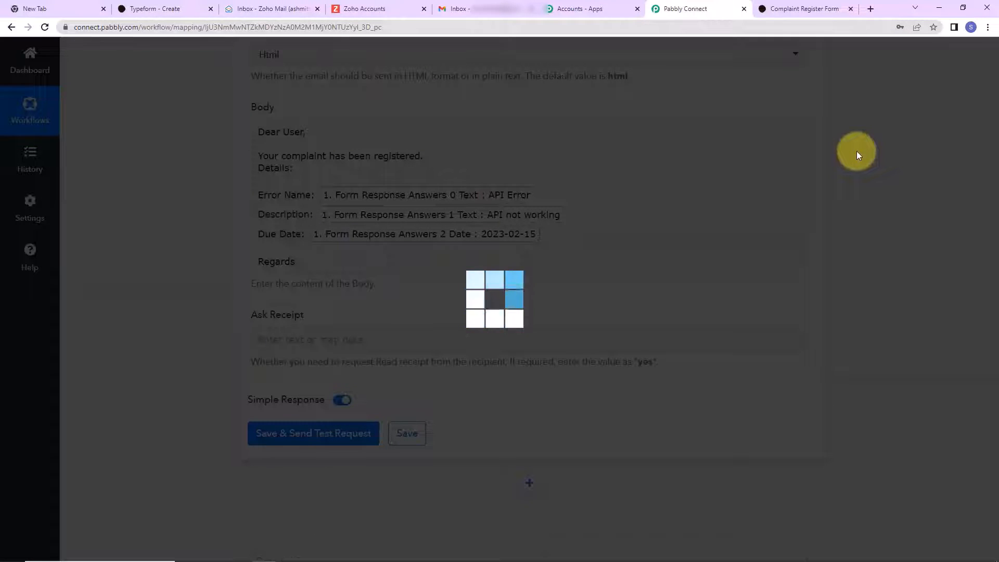
scroll(926, 212, down, 4)
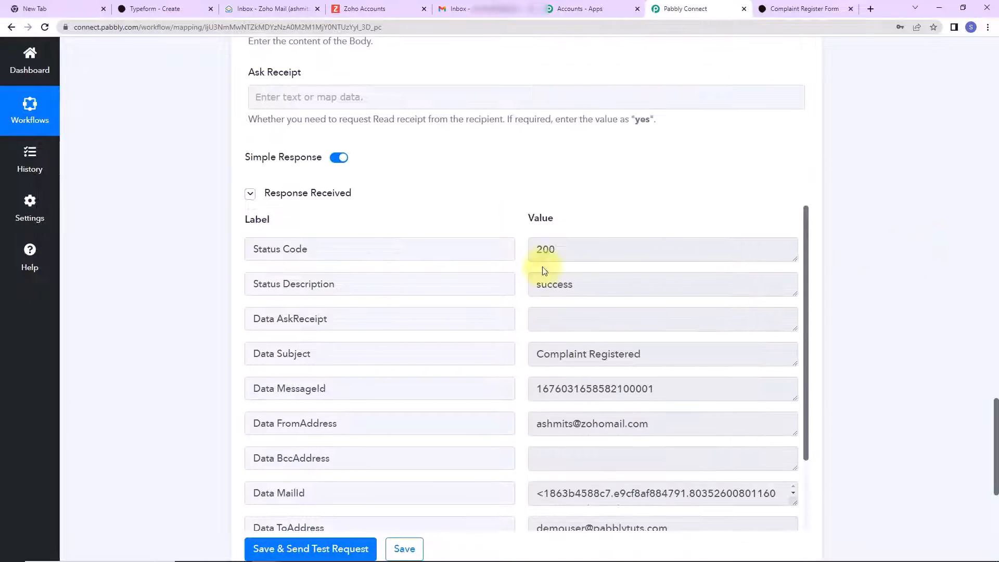
drag(261, 284, 353, 284)
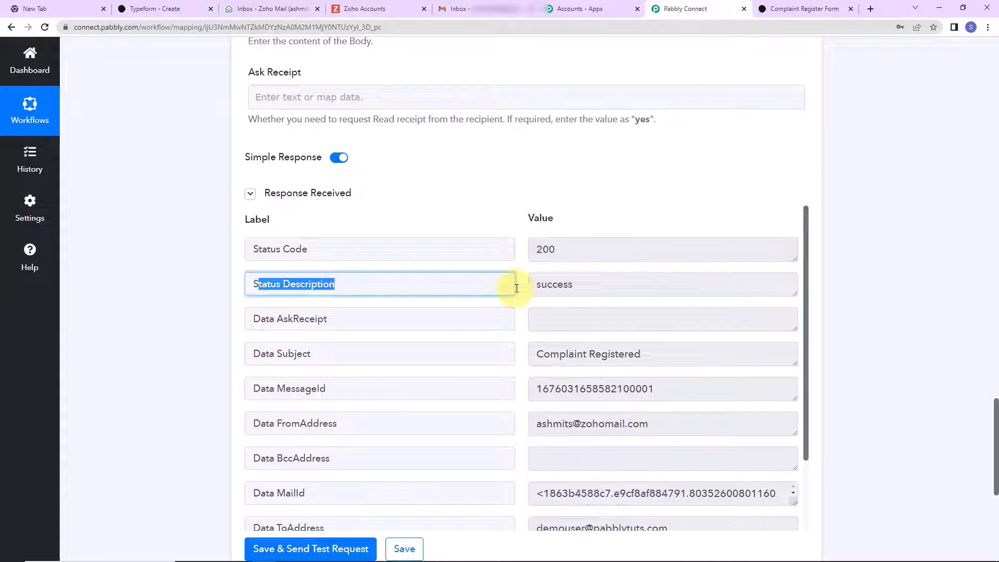
click(542, 284)
double_click(542, 285)
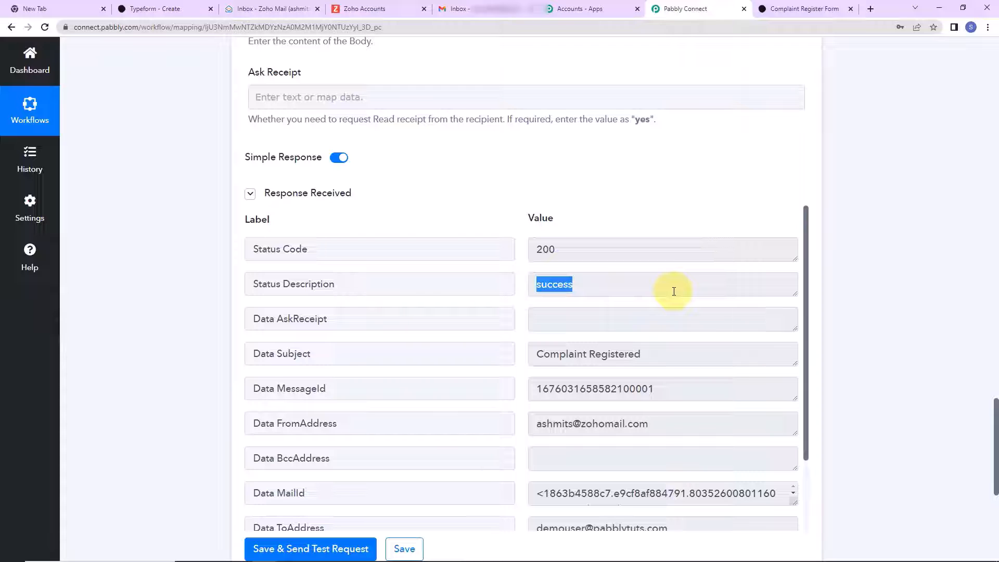
click(458, 6)
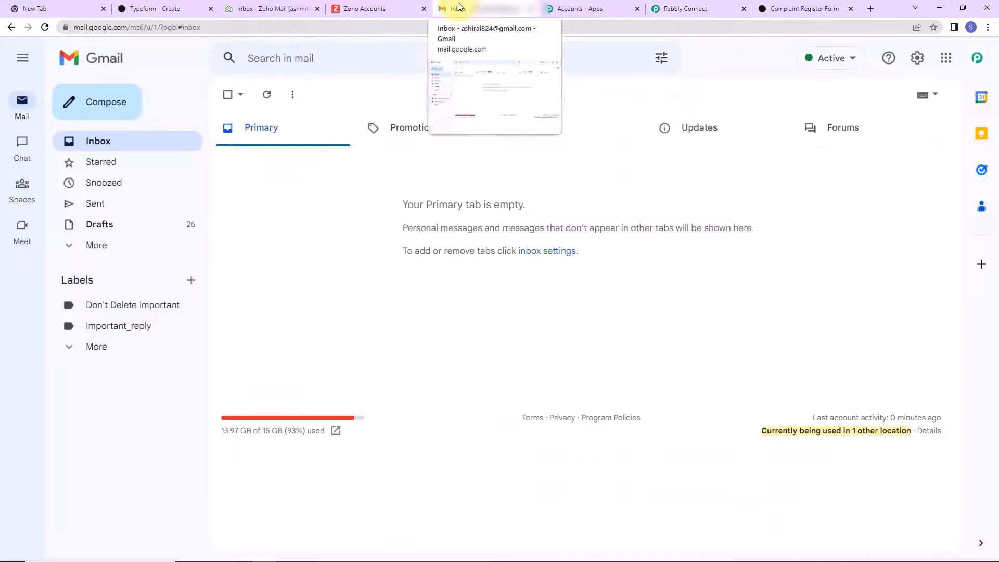
- Reload Gmail and open the new 'Complaint Registered' email with the mapped details
click(45, 28)
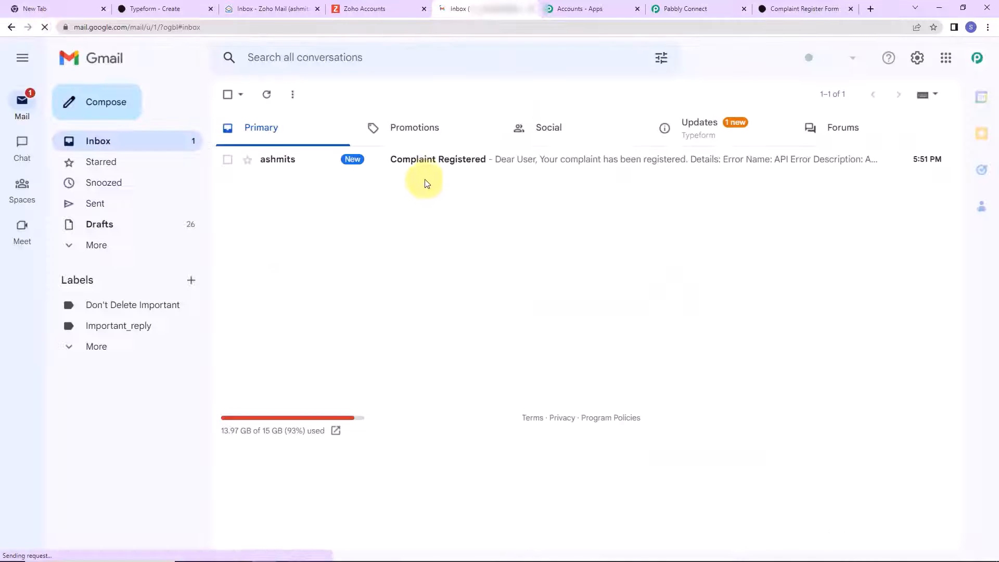
click(431, 164)
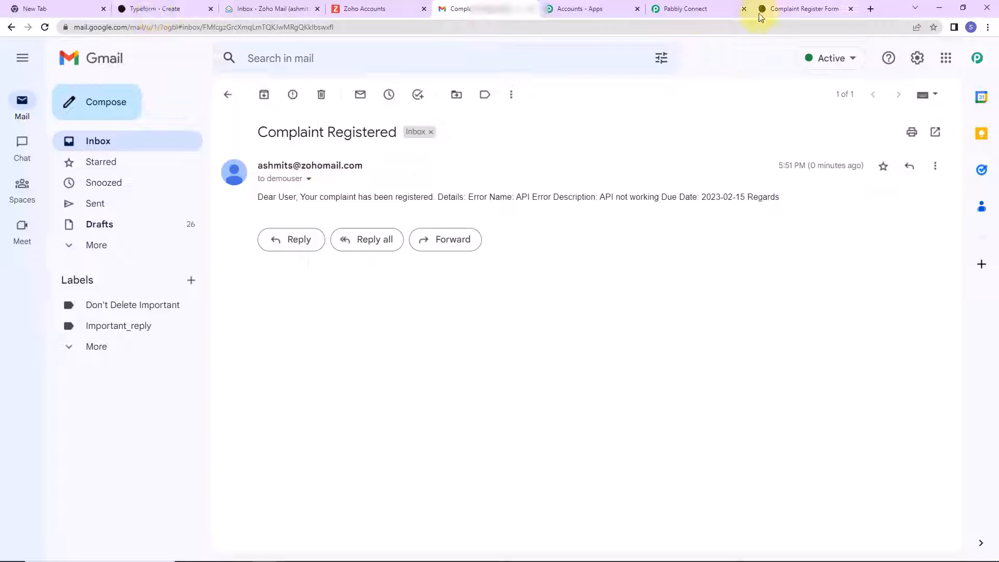
- Answer the form with Error Name 'Test Error', 'Test Description' and due date 02/18/2023
click(781, 8)
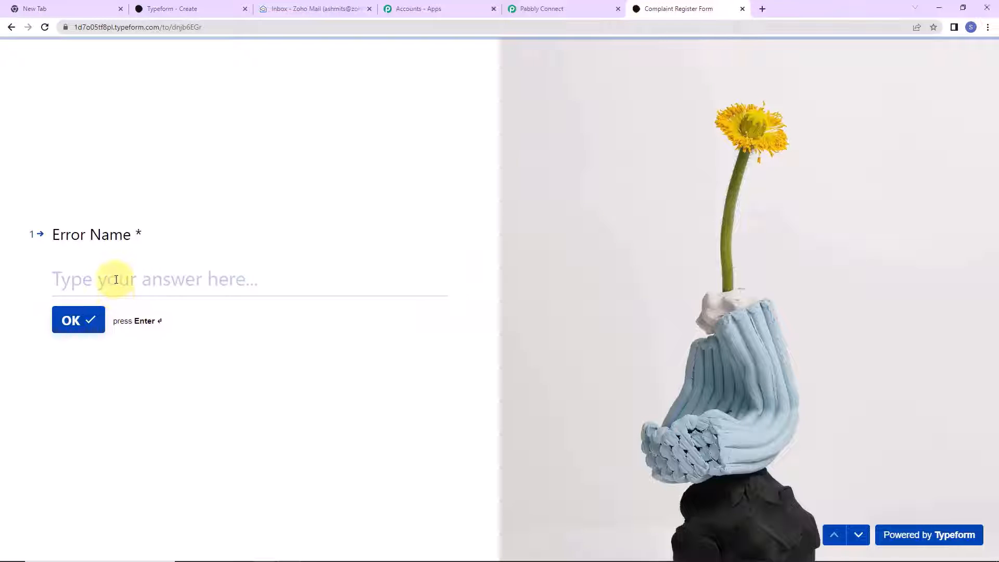
click(116, 280)
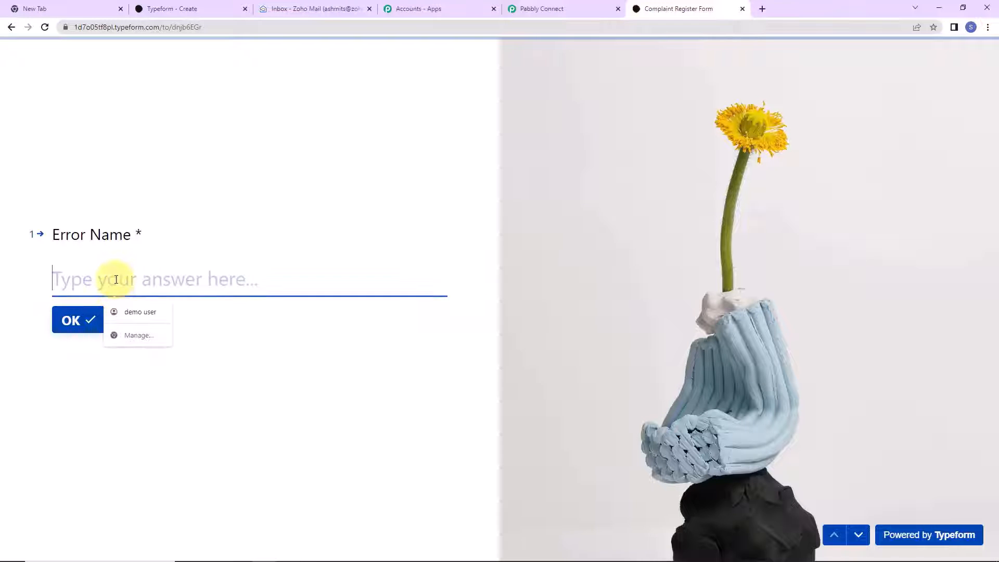
text(Test Error)
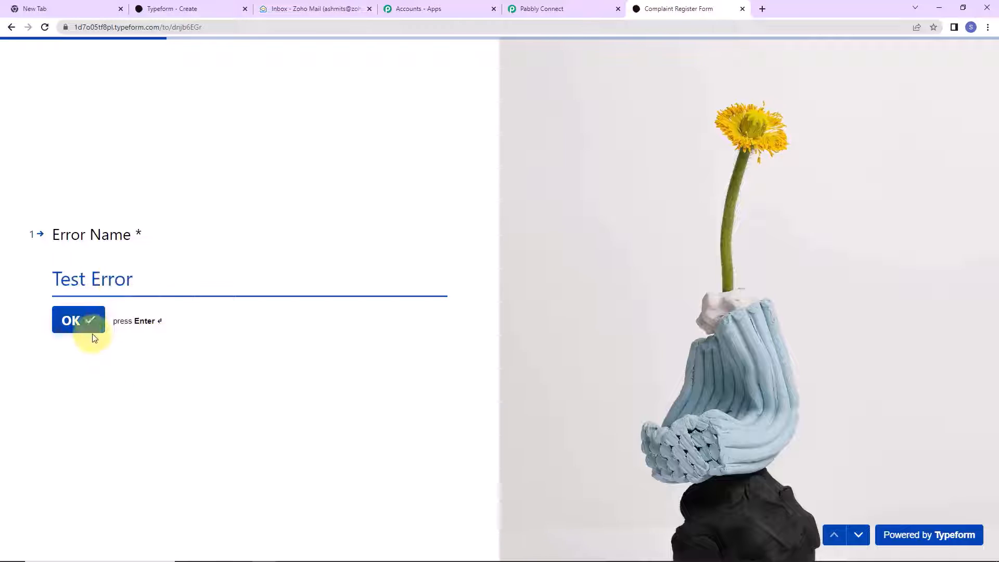
click(87, 320)
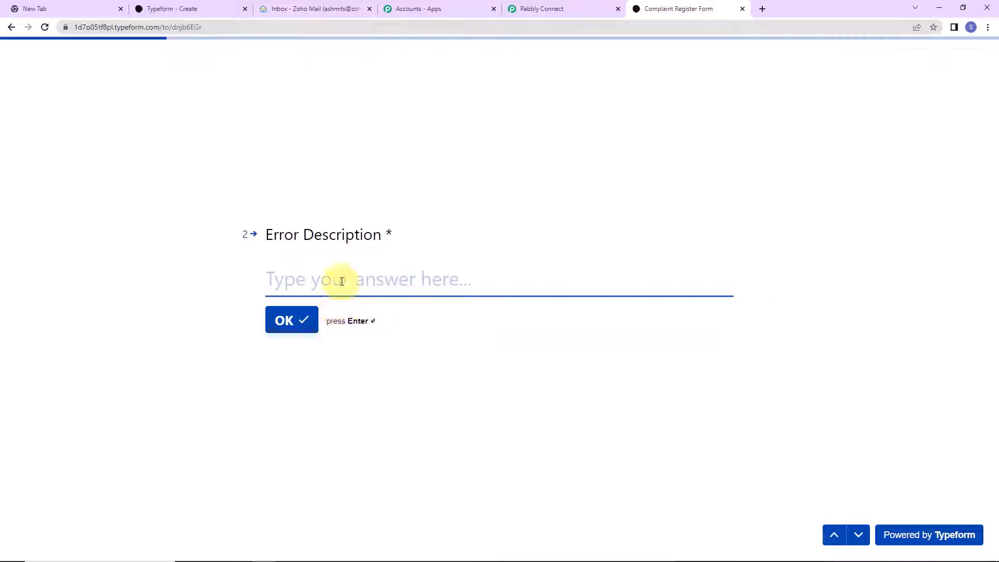
text(Tes)
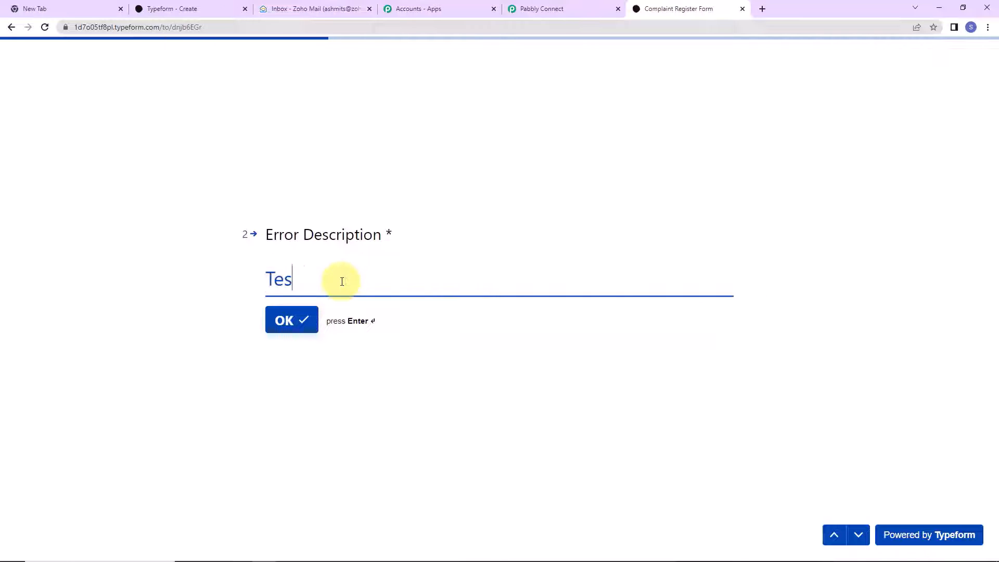
text(t Description)
key(Return)
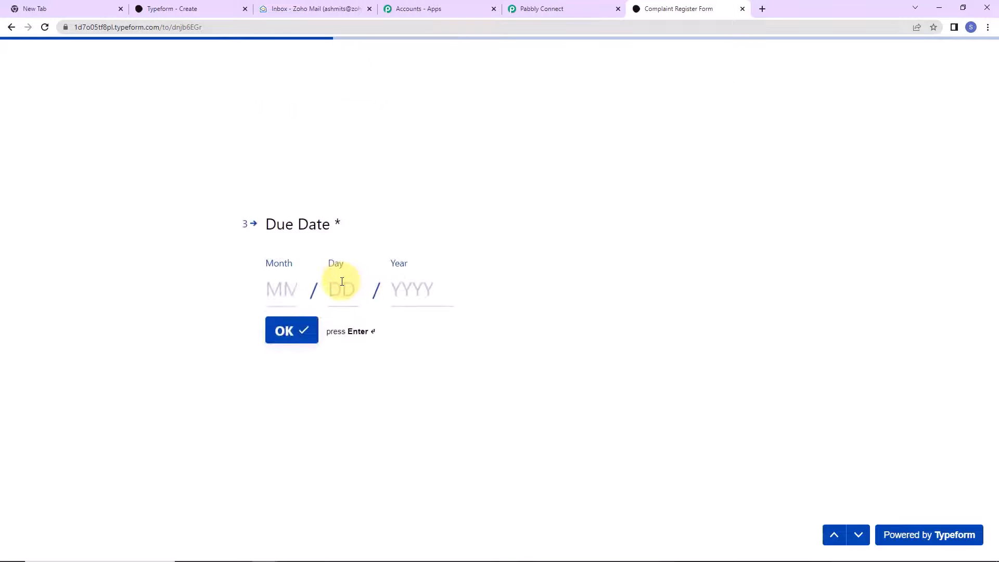
text(02)
click(355, 290)
text(18)
click(409, 293)
text(2023)
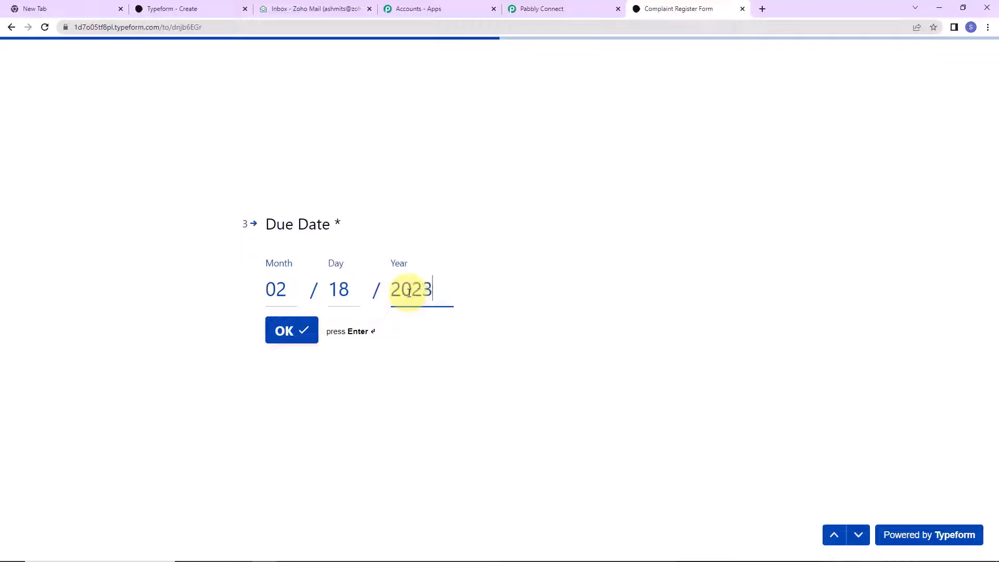
click(271, 342)
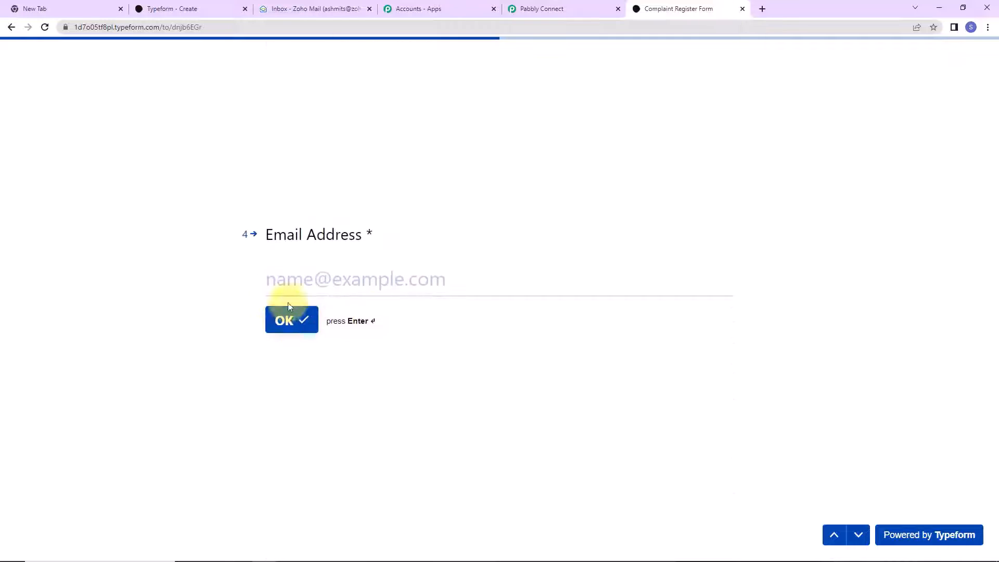
- Enter a test e-mail address, department HR and a saved mobile number, then submit
click(302, 280)
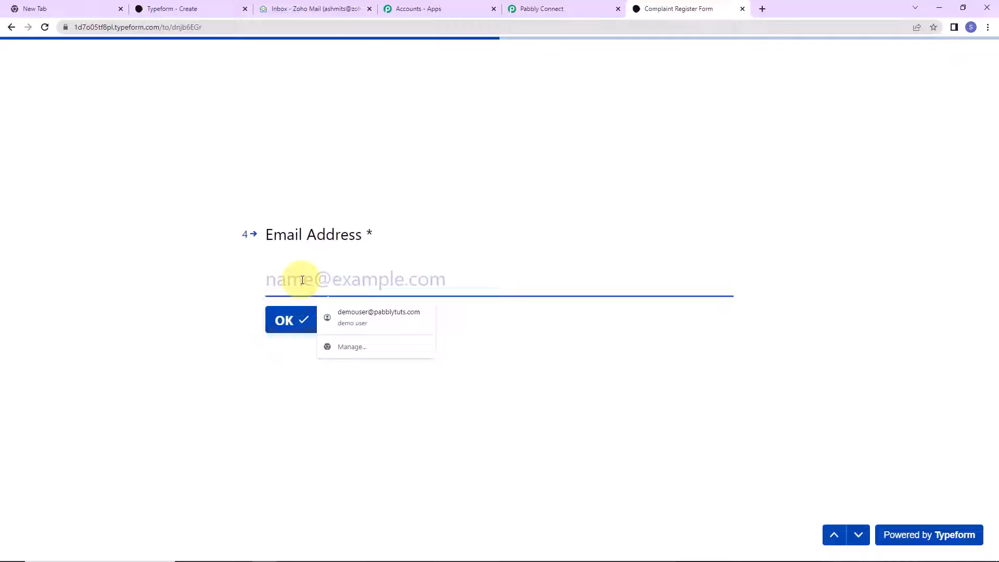
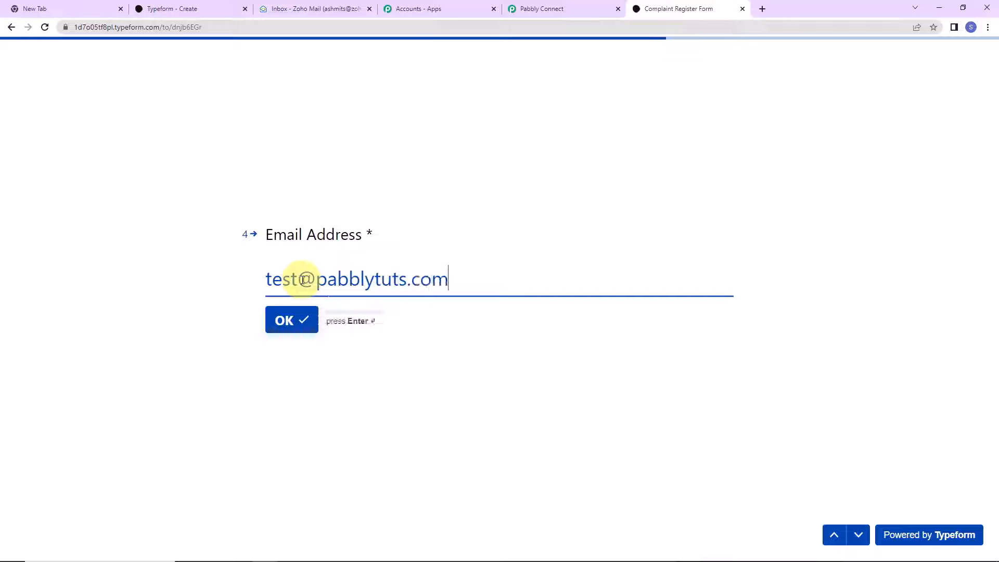
click(269, 315)
click(309, 282)
text(HR)
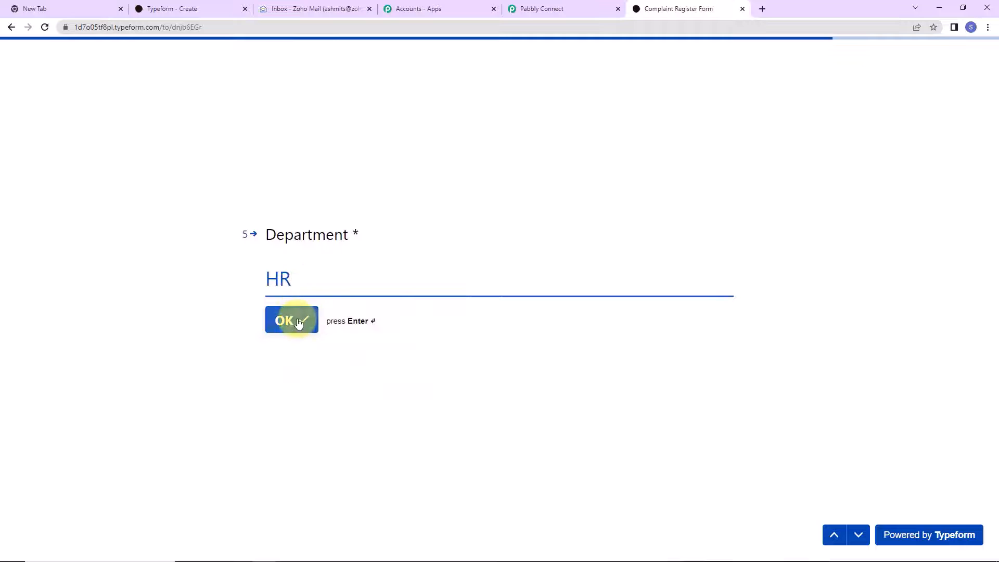
click(297, 322)
click(346, 267)
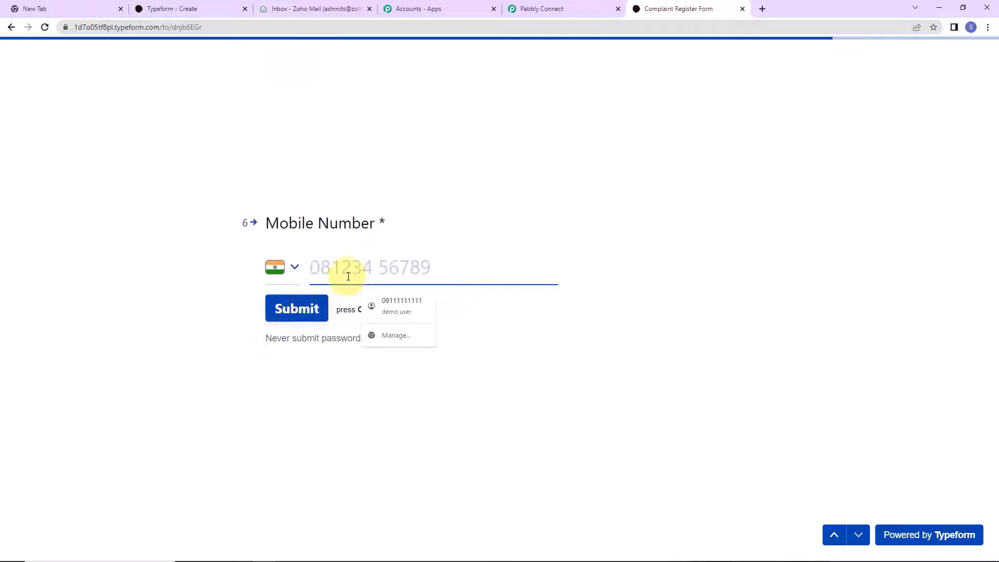
click(379, 309)
click(323, 268)
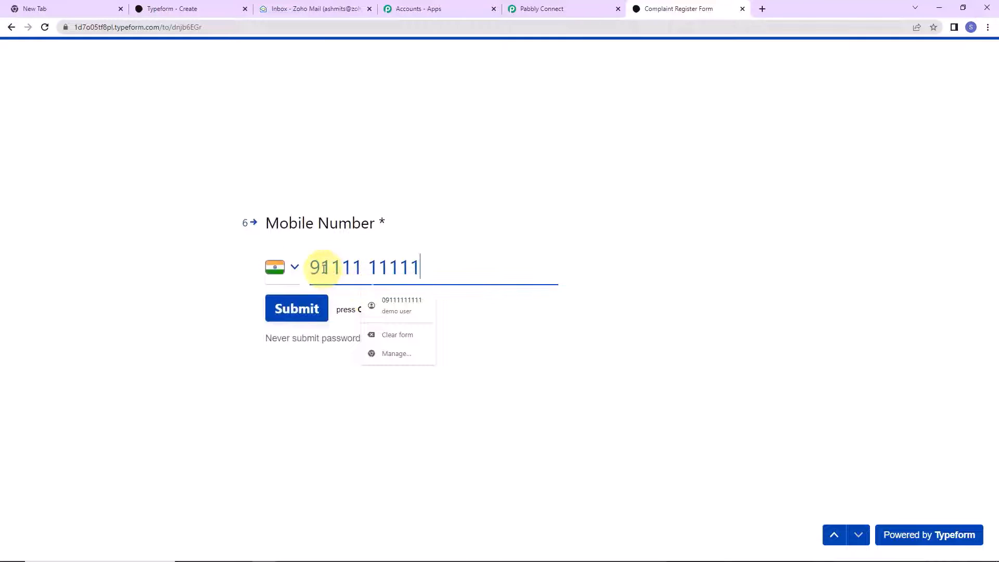
click(305, 308)
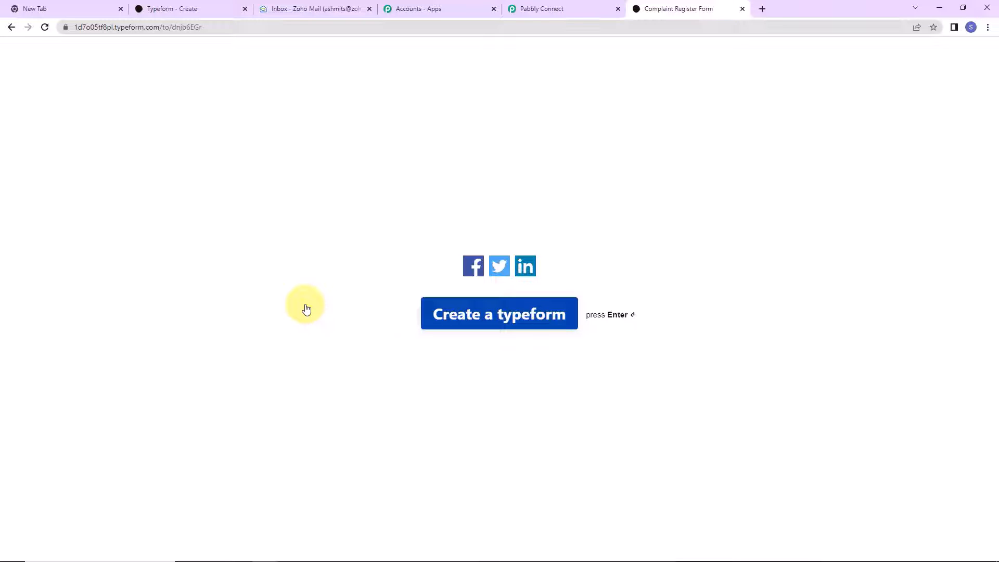
click(763, 8)
- Open Gmail in a new tab and view the thread showing Due Date 2023-02-18
click(946, 58)
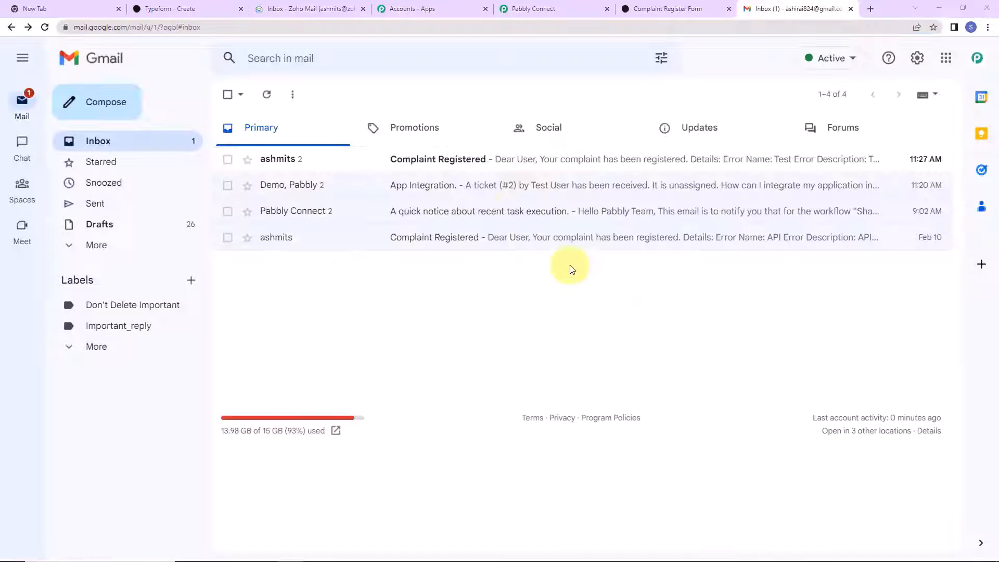
click(500, 173)
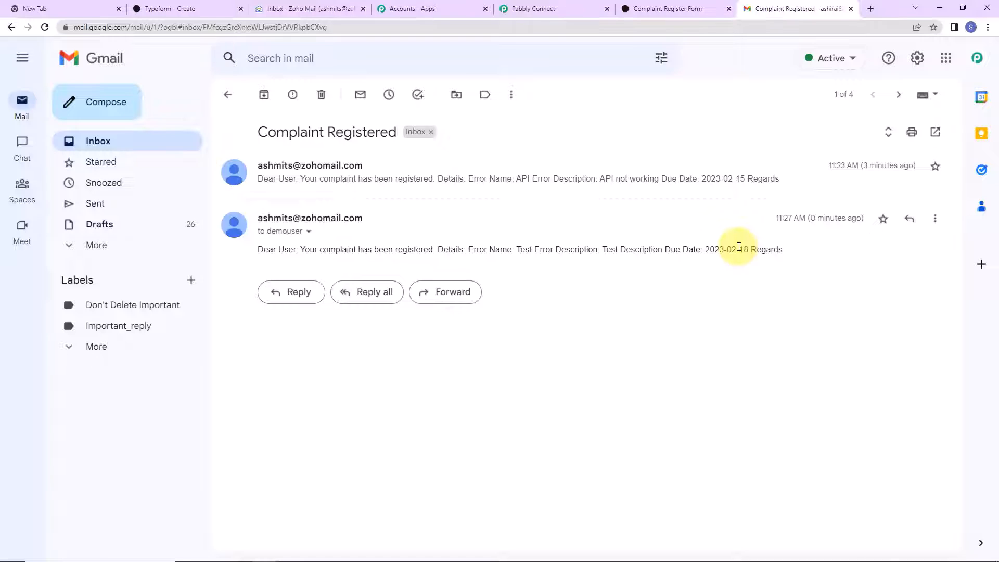
key(ctrl+shift+Tab)
key(ctrl+shift+Tab)
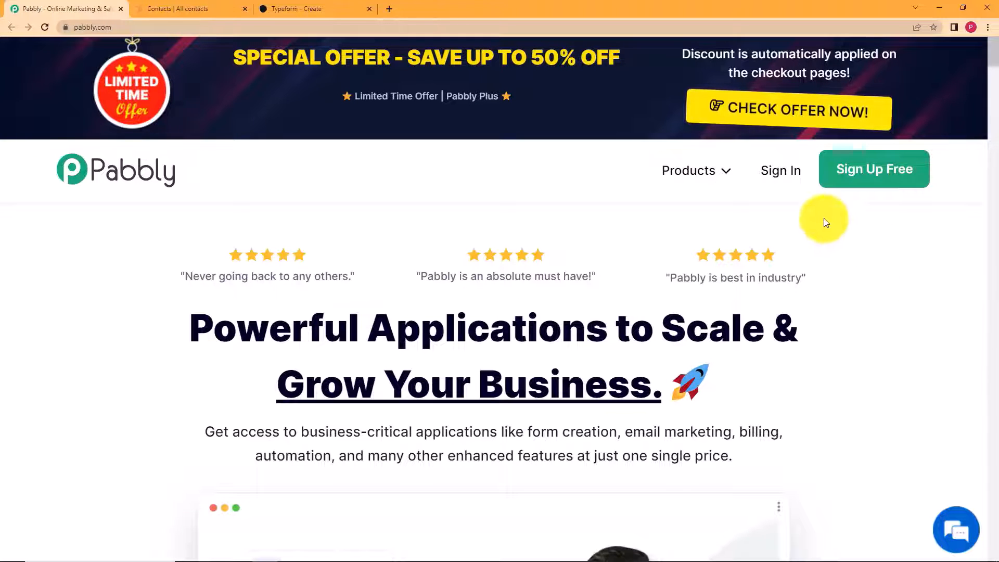
- Sign in to Pabbly with Google and launch Pabbly Connect from All Apps
click(314, 7)
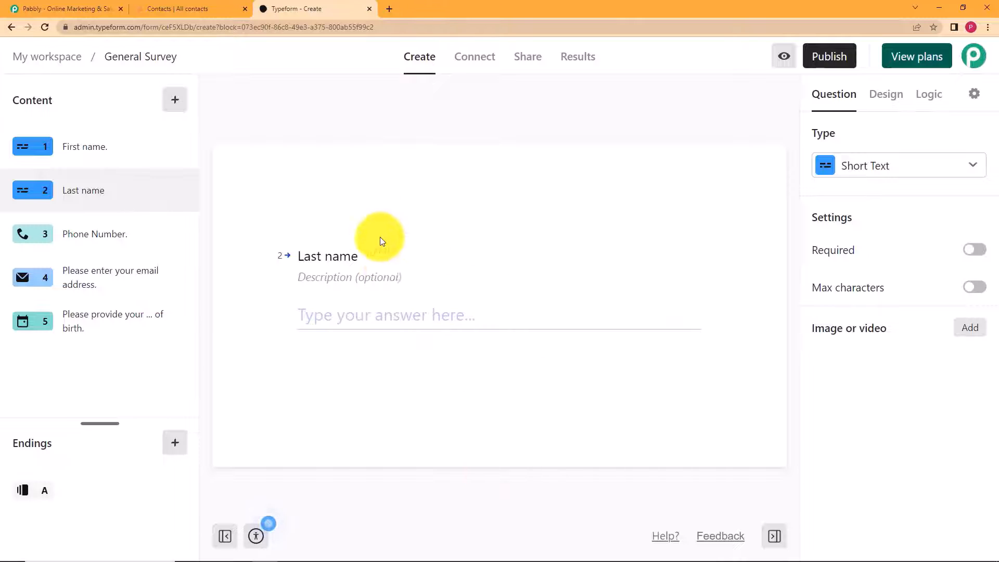
click(189, 9)
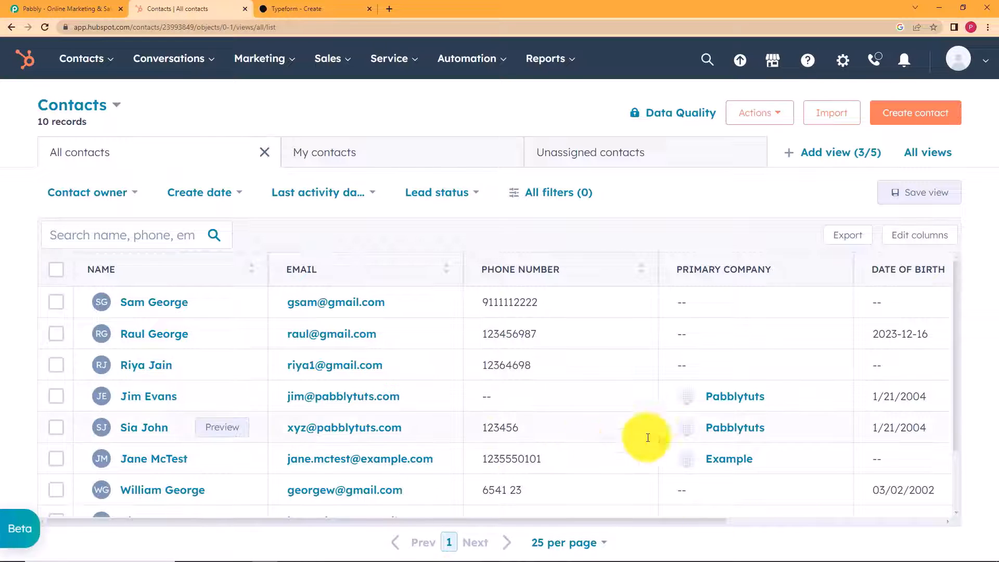
click(78, 8)
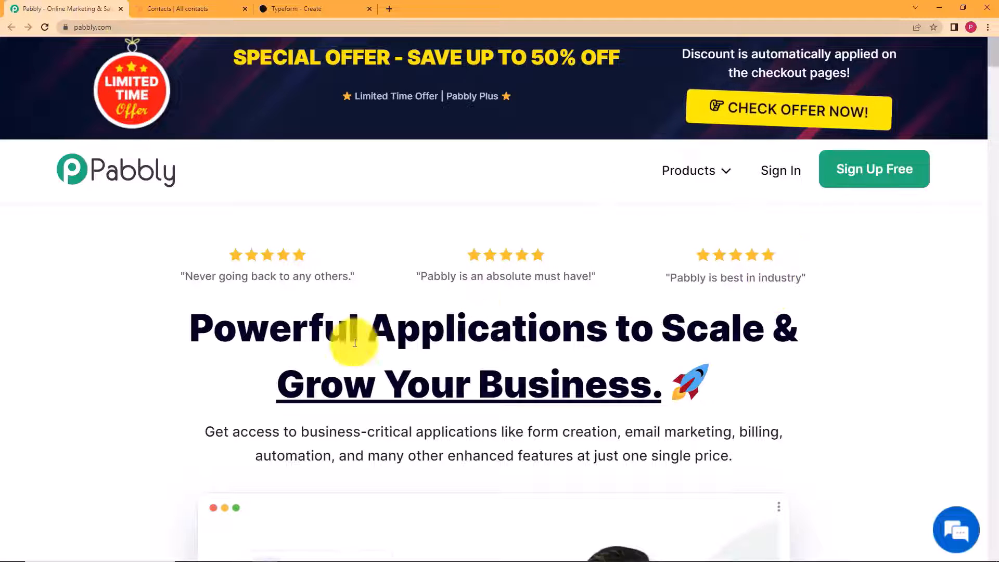
click(801, 172)
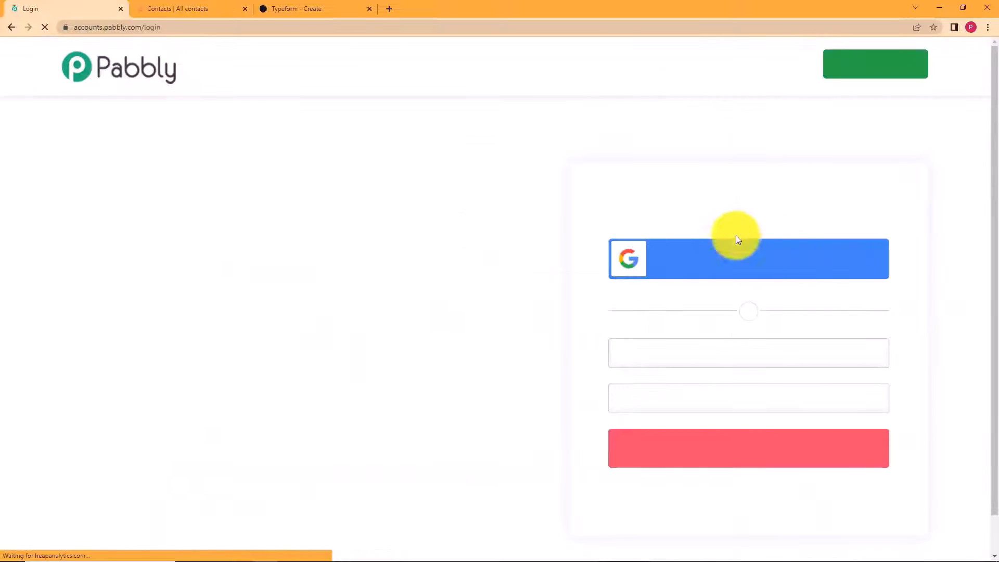
click(768, 266)
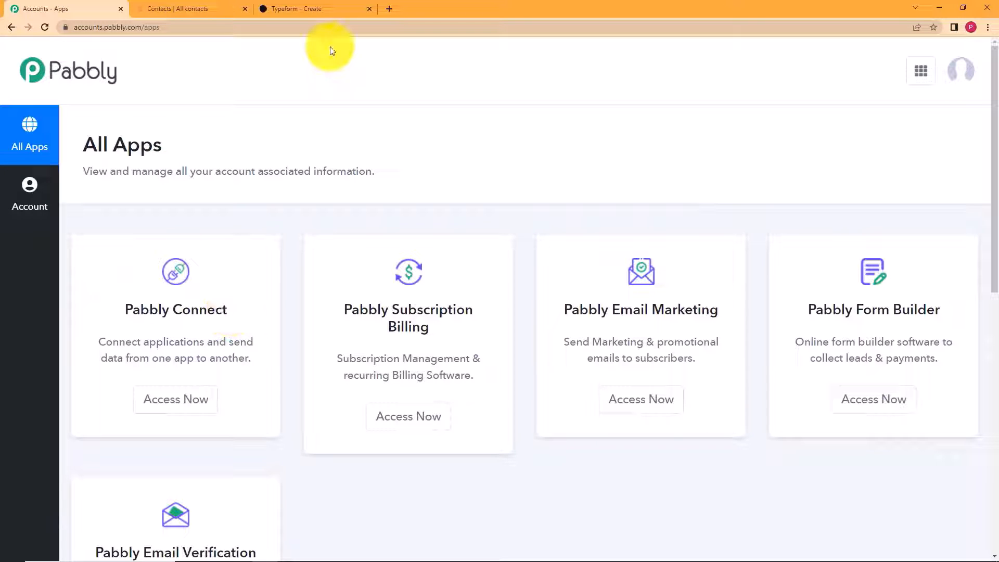
click(190, 410)
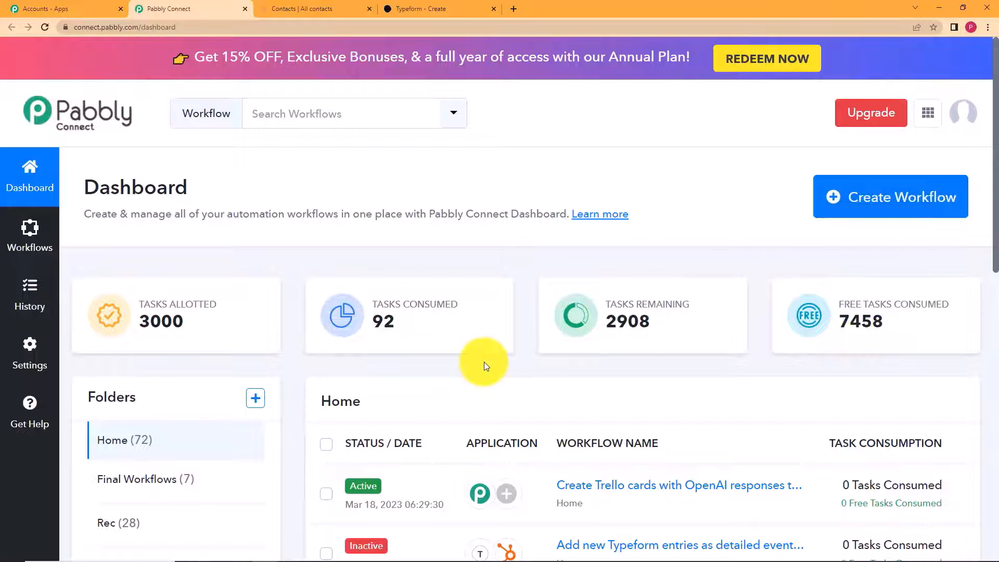
- Create the workflow 'Create HubSpot contacts from Typeform entries' and check its trigger and action steps
click(884, 214)
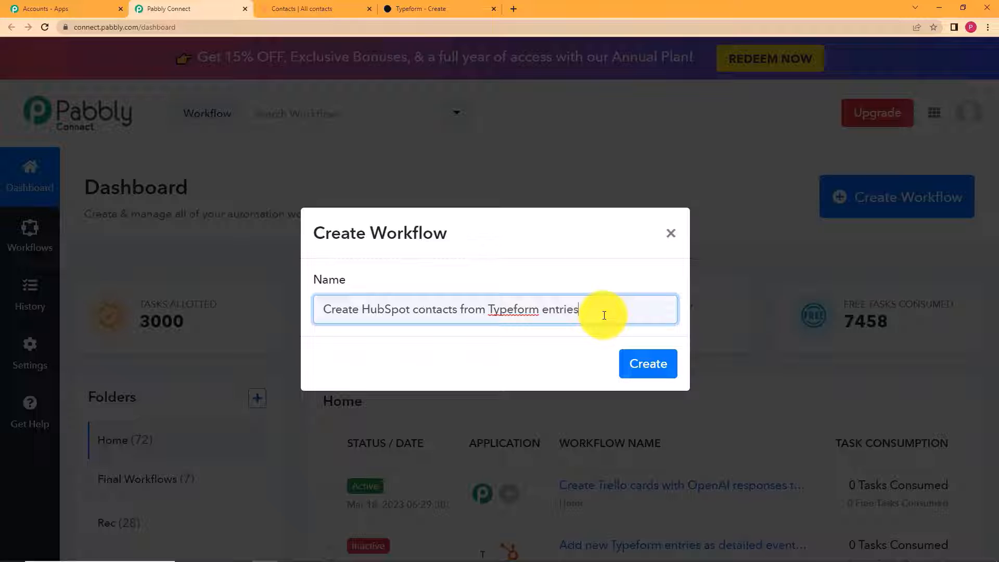
click(642, 363)
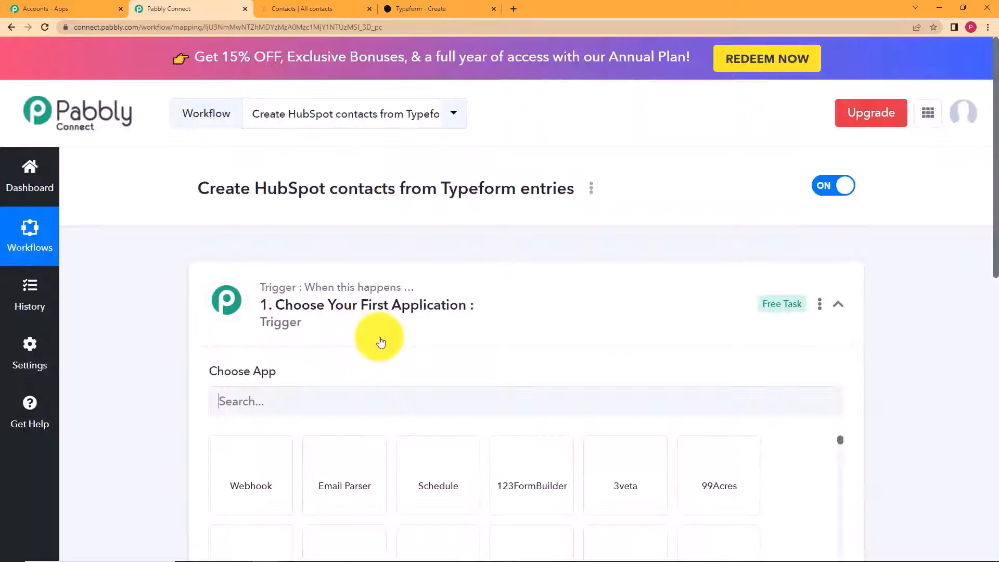
click(541, 285)
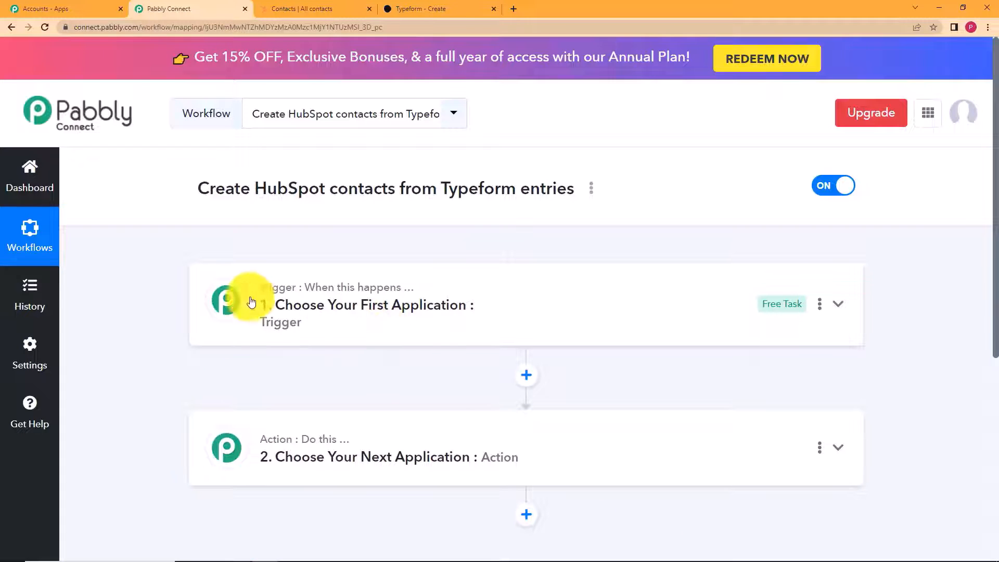
mouse_move(305, 285)
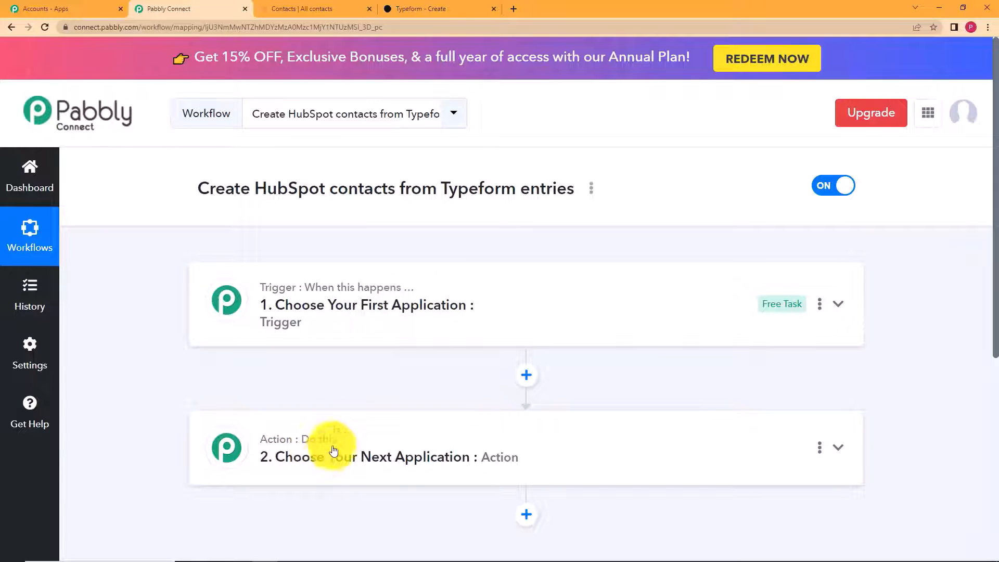
click(394, 308)
click(323, 307)
click(282, 462)
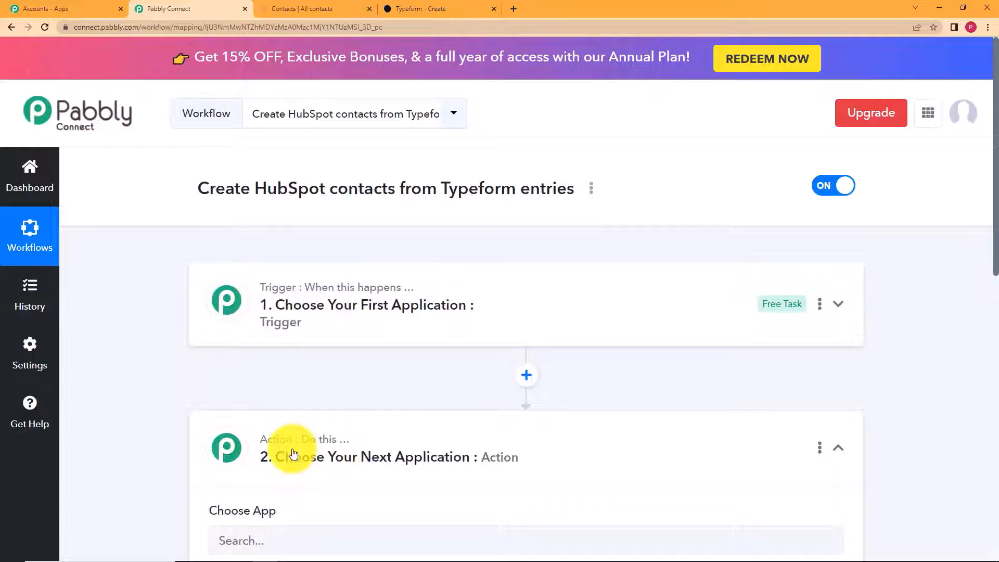
click(293, 455)
- Set the trigger to Typeform with the New Entry event
click(301, 304)
click(362, 396)
text(typef)
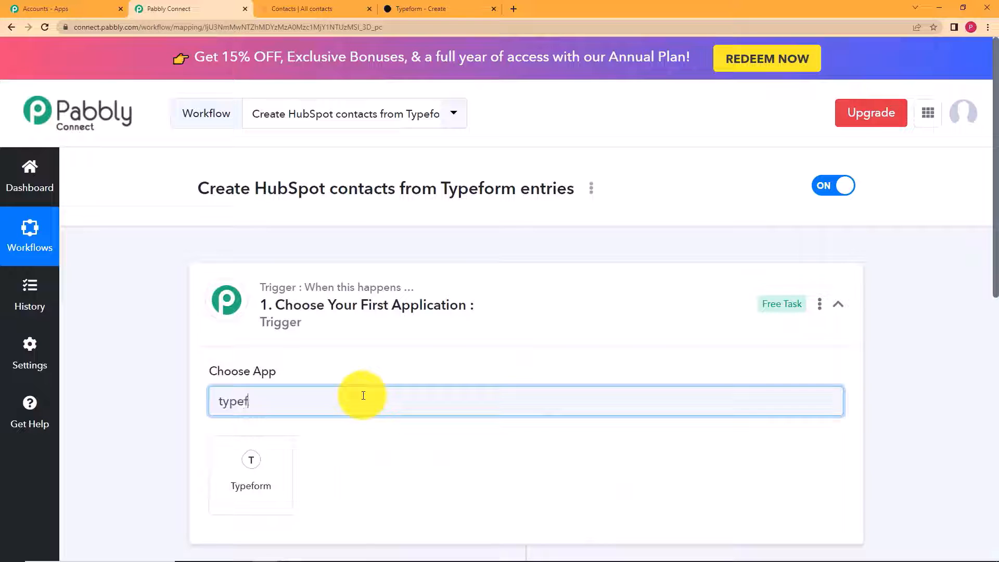
click(238, 461)
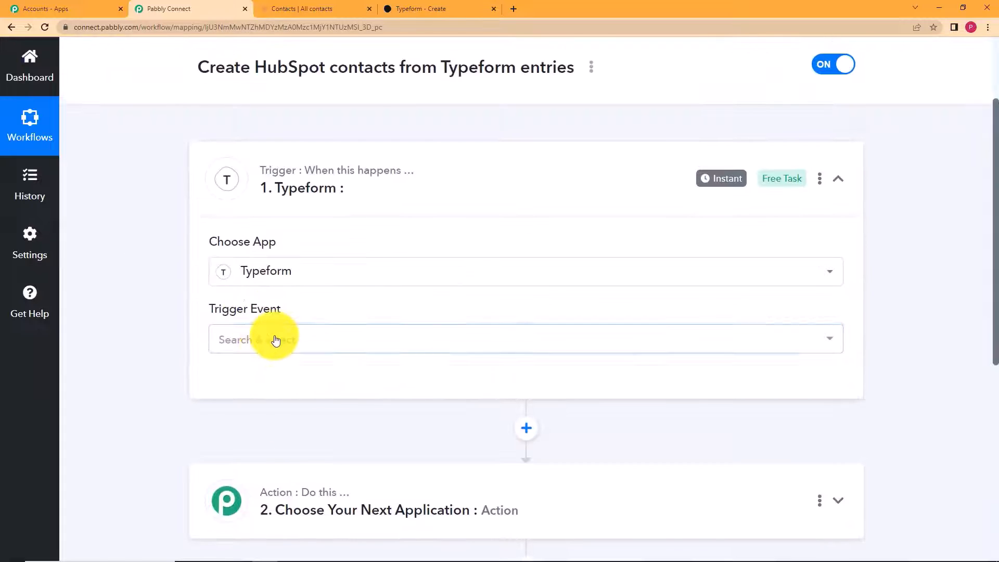
click(271, 338)
click(283, 448)
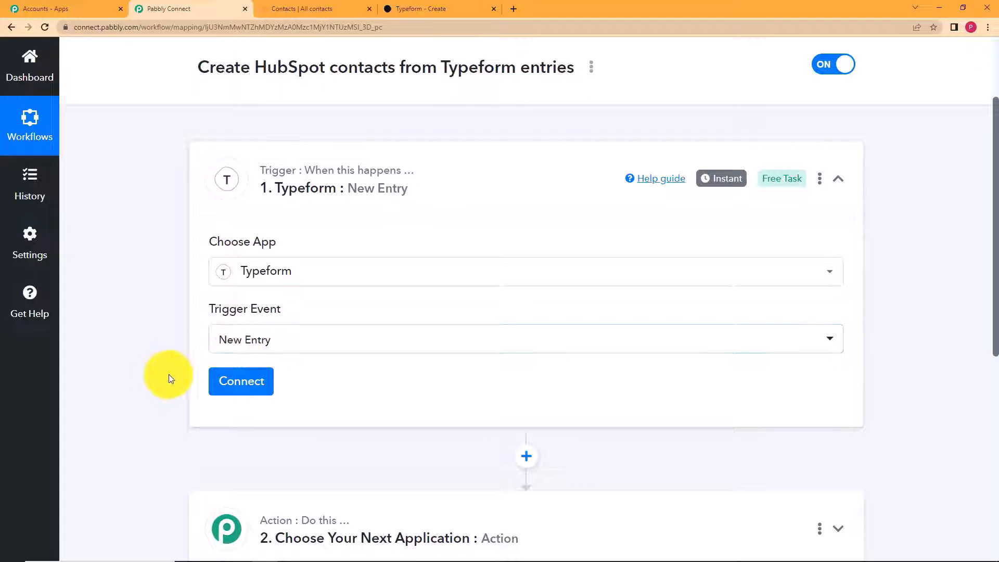
- Add a new Typeform connection and accept the OAuth authorization
click(265, 383)
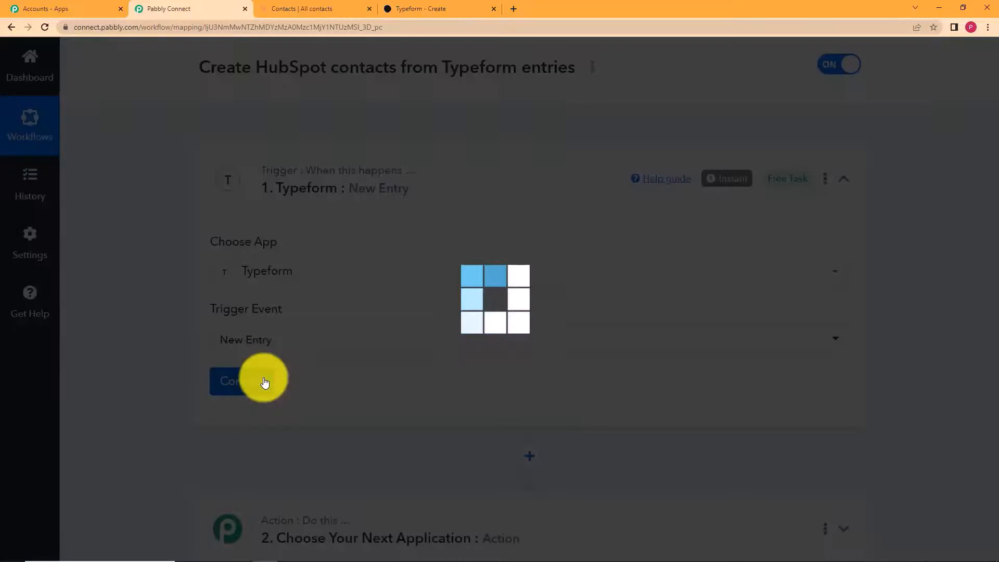
click(511, 189)
click(555, 353)
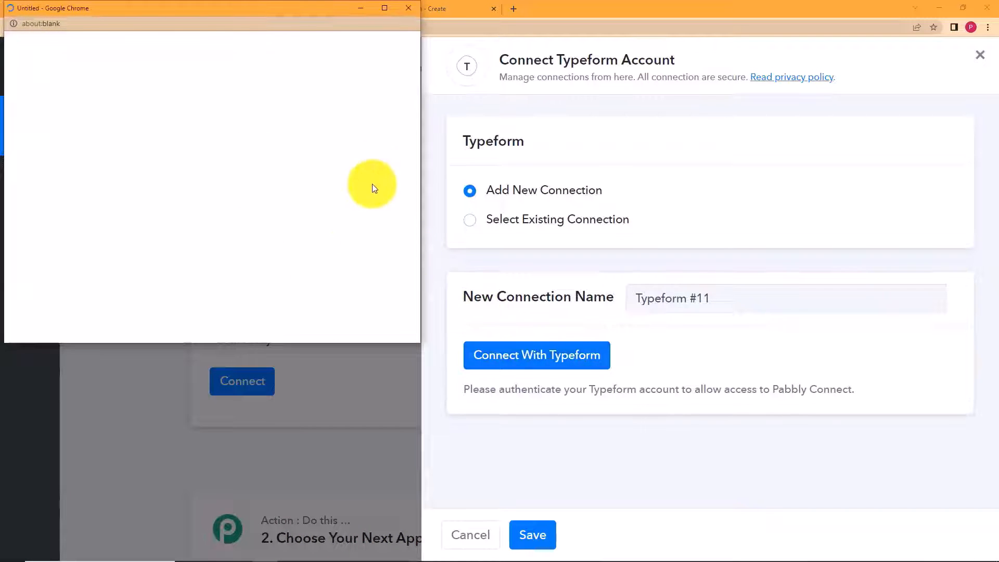
scroll(265, 234, down, 8)
scroll(258, 243, down, 10)
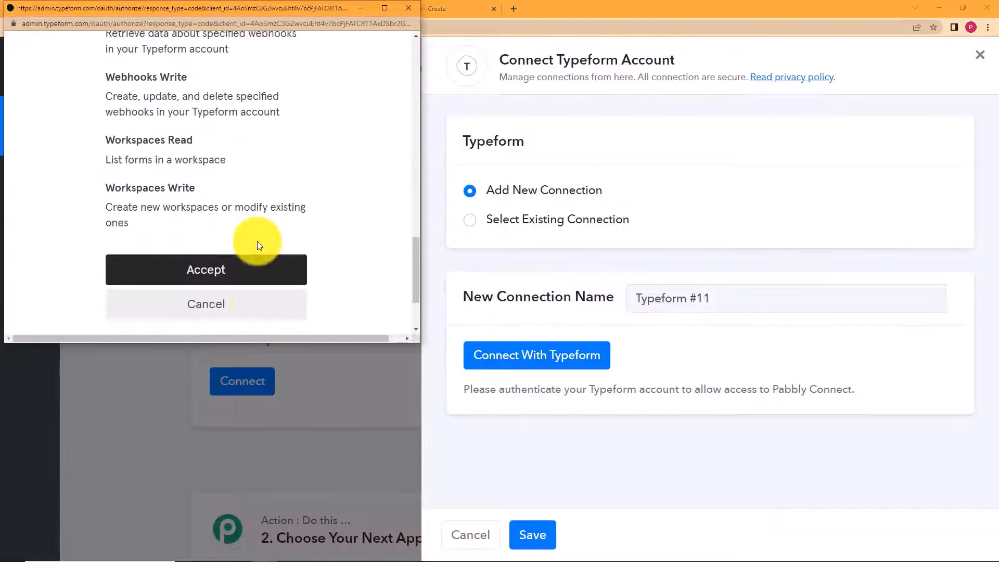
click(260, 176)
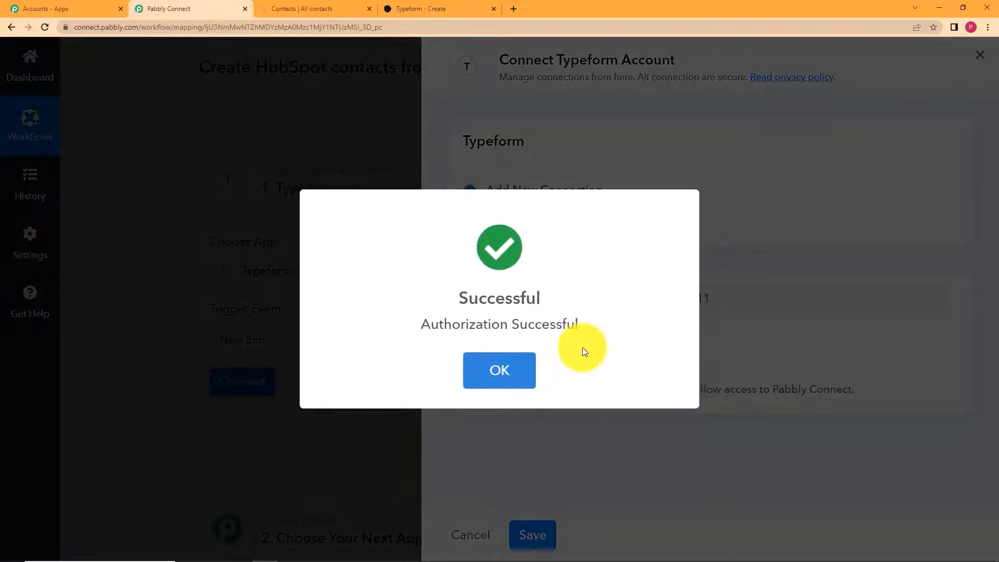
click(488, 365)
scroll(314, 257, down, 7)
scroll(334, 275, up, 5)
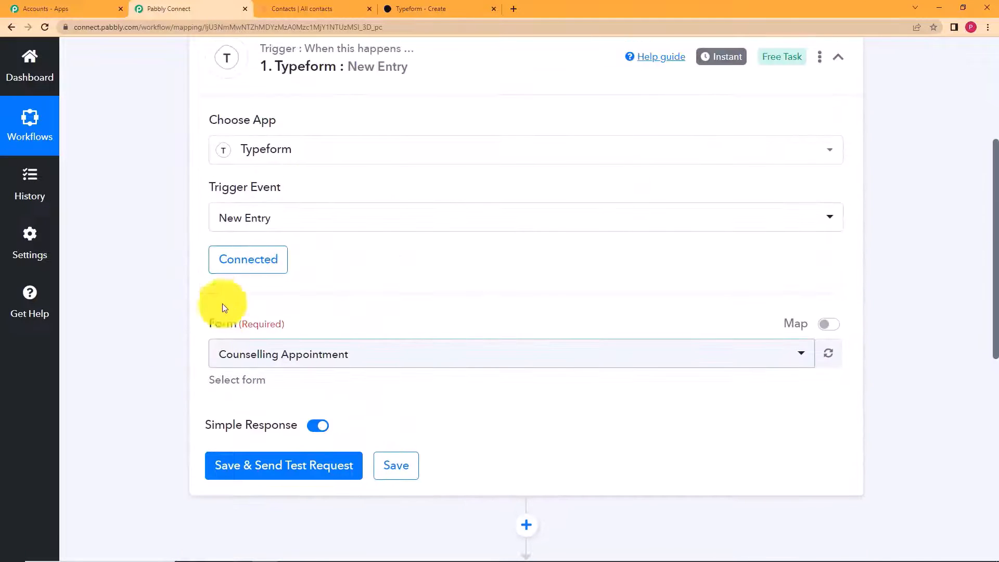
- Choose General Survey as the form for the Typeform New Entry trigger
click(415, 358)
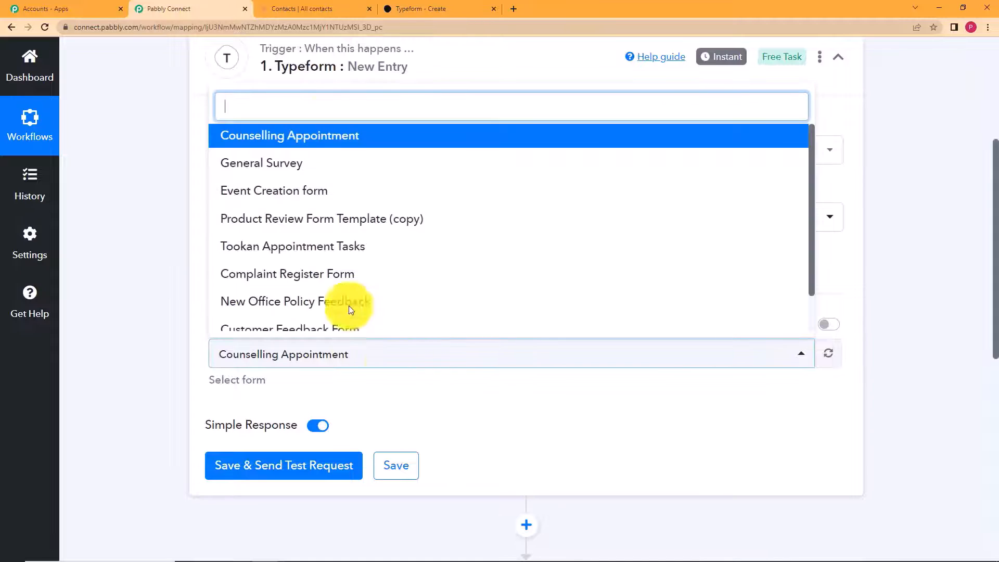
click(413, 7)
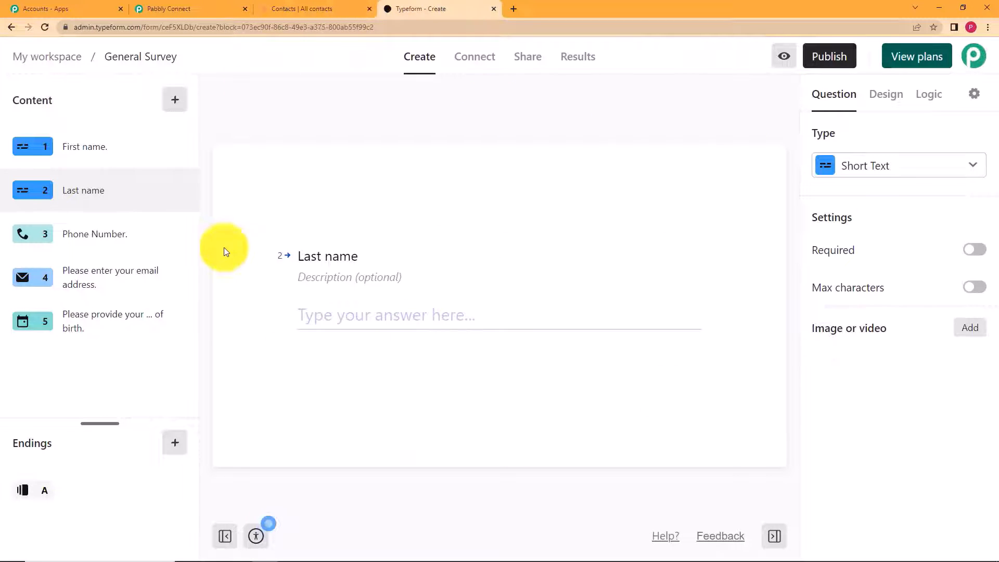
click(182, 54)
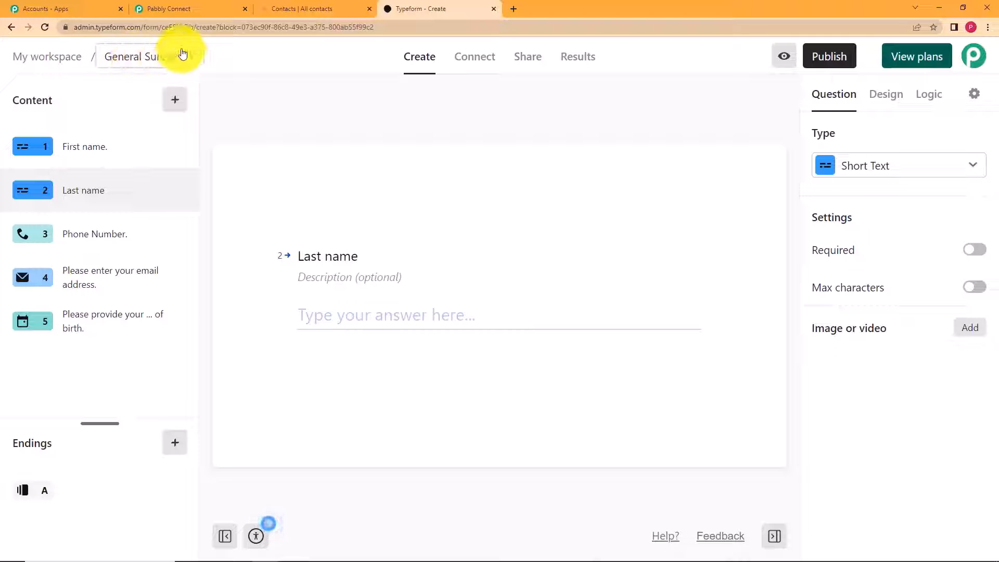
click(217, 7)
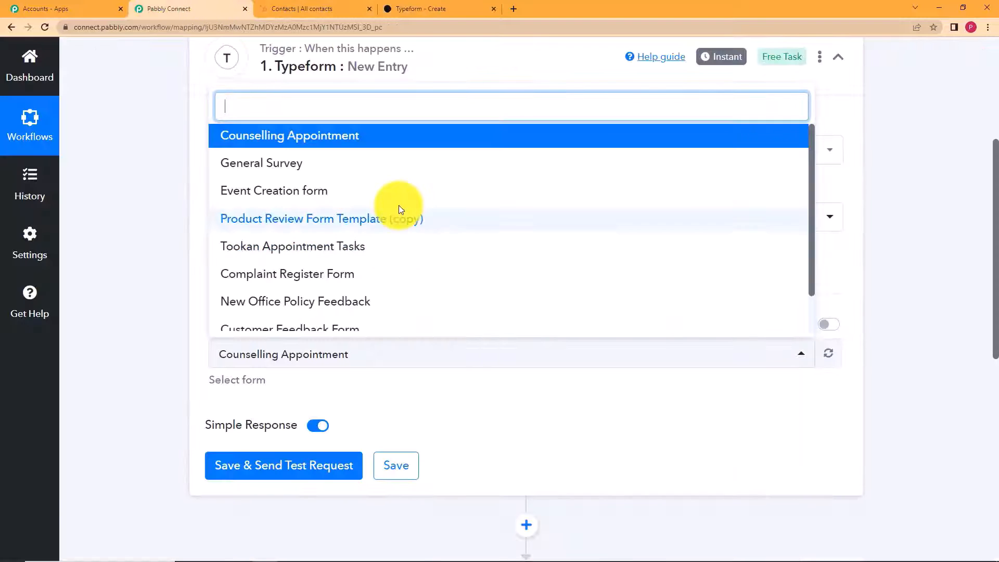
click(385, 157)
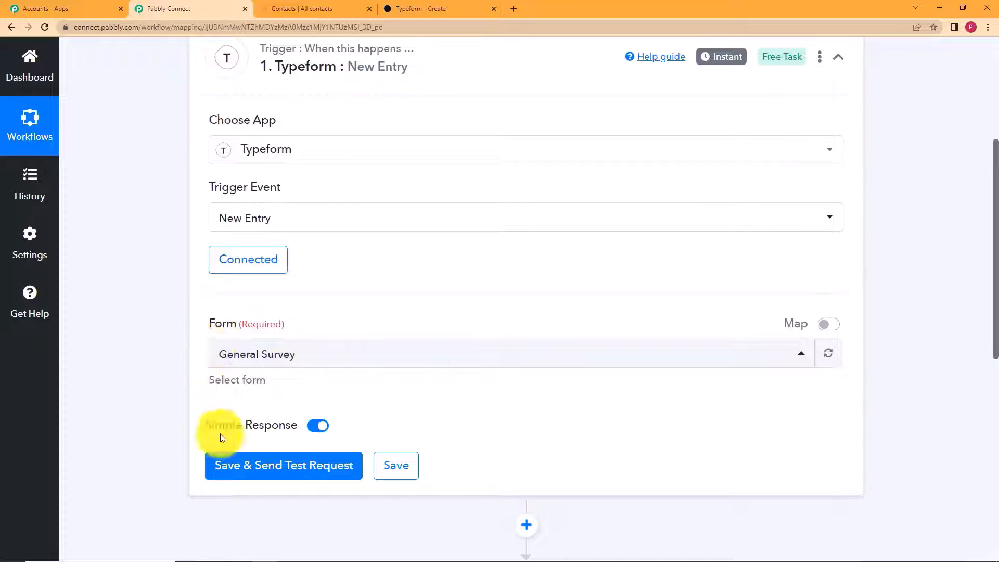
- Publish the General Survey in Typeform and open its public link in a new tab
click(464, 8)
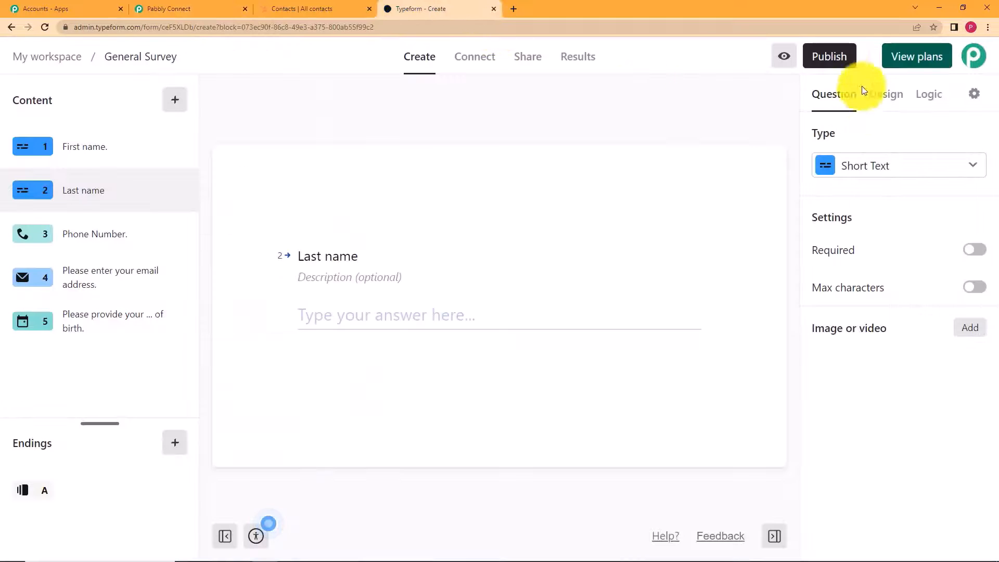
click(830, 59)
click(808, 134)
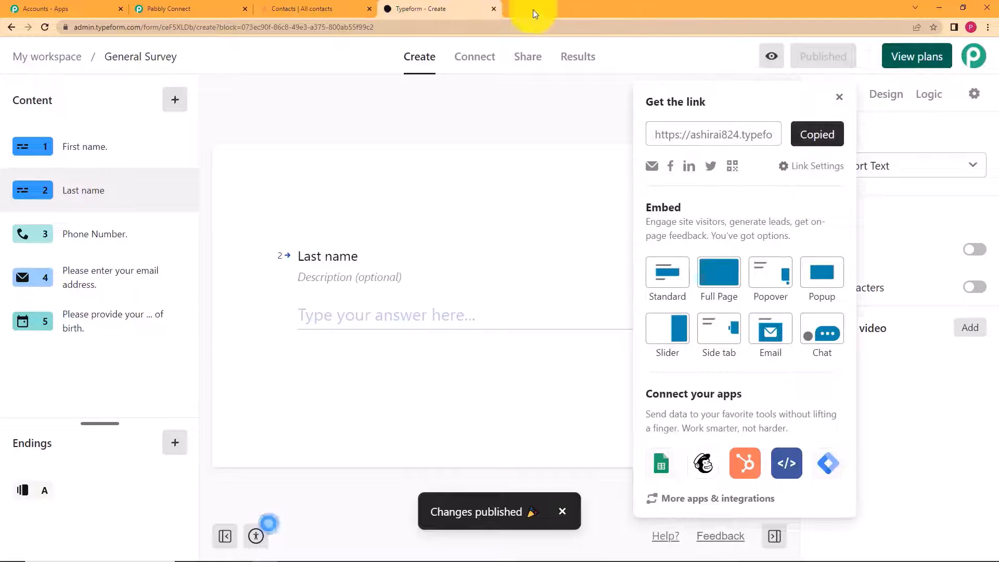
click(515, 8)
key(ctrl+v)
key(Return)
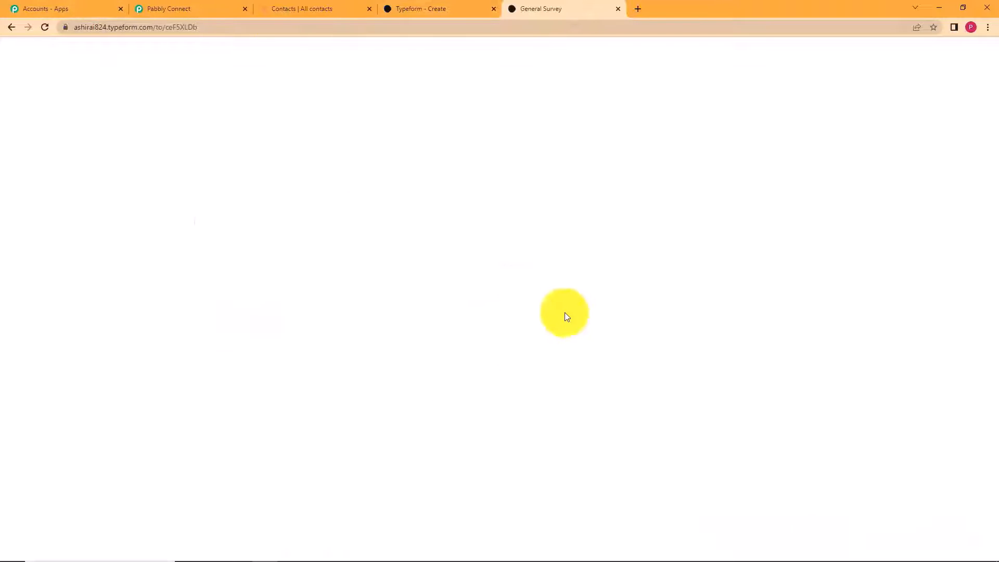
- Save the trigger to wait for a test request, then switch to the live survey
click(145, 6)
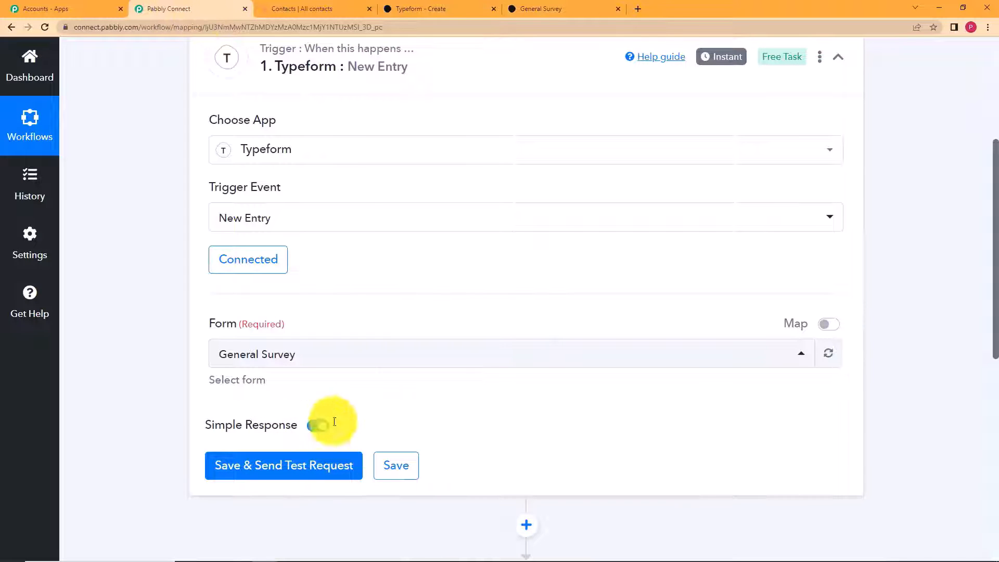
click(331, 471)
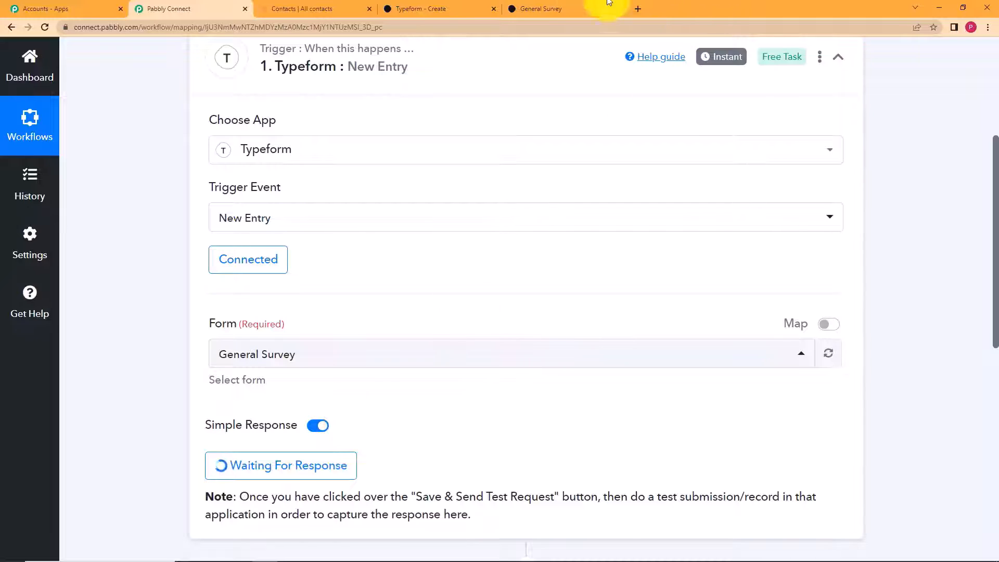
click(578, 9)
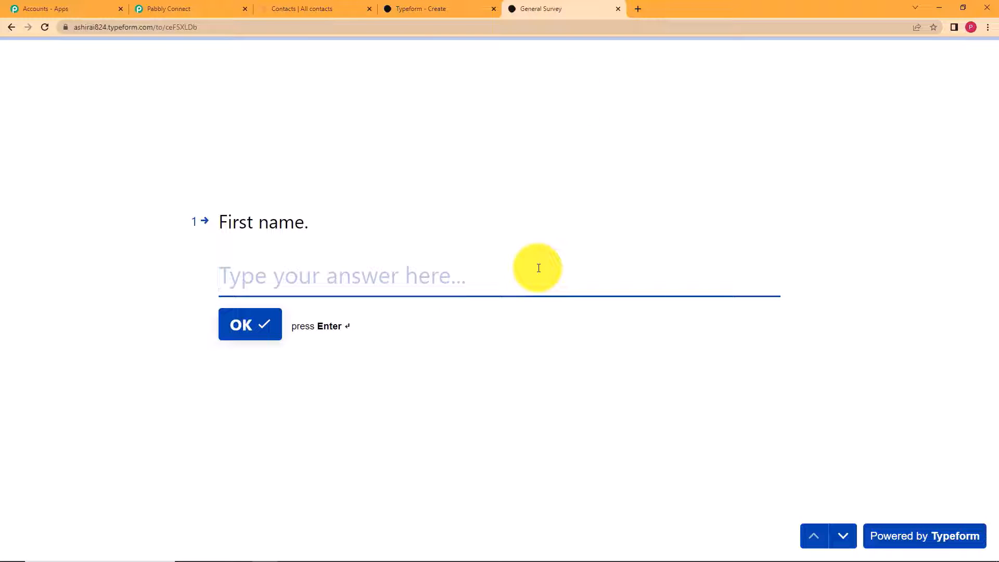
- Answer the first name, last name and phone number questions in the live survey
click(539, 268)
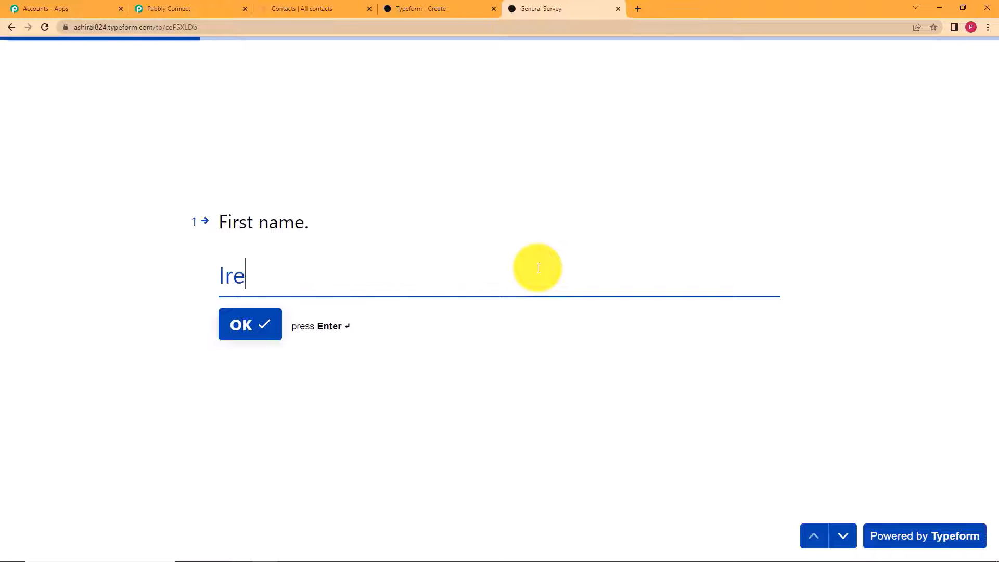
click(246, 345)
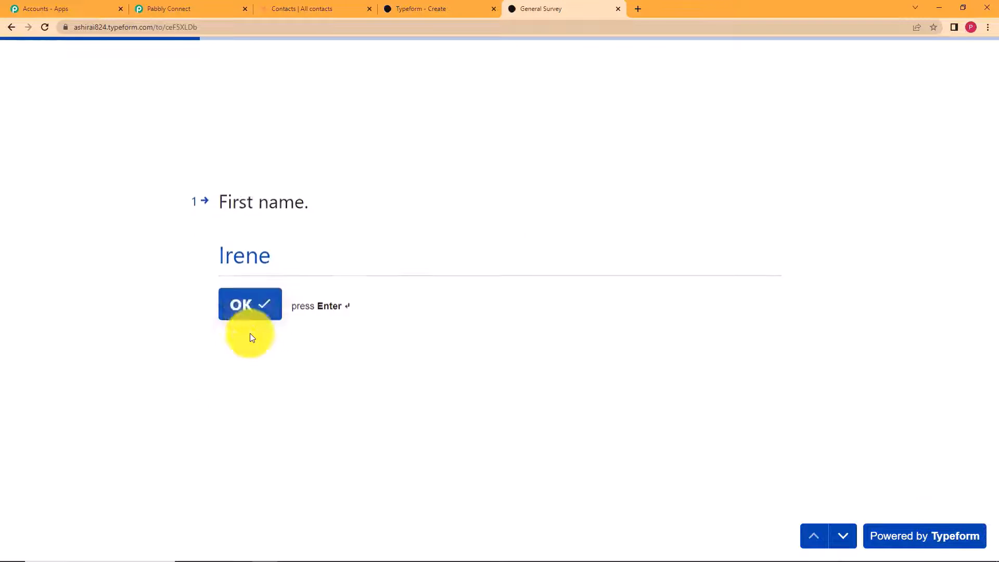
text(John)
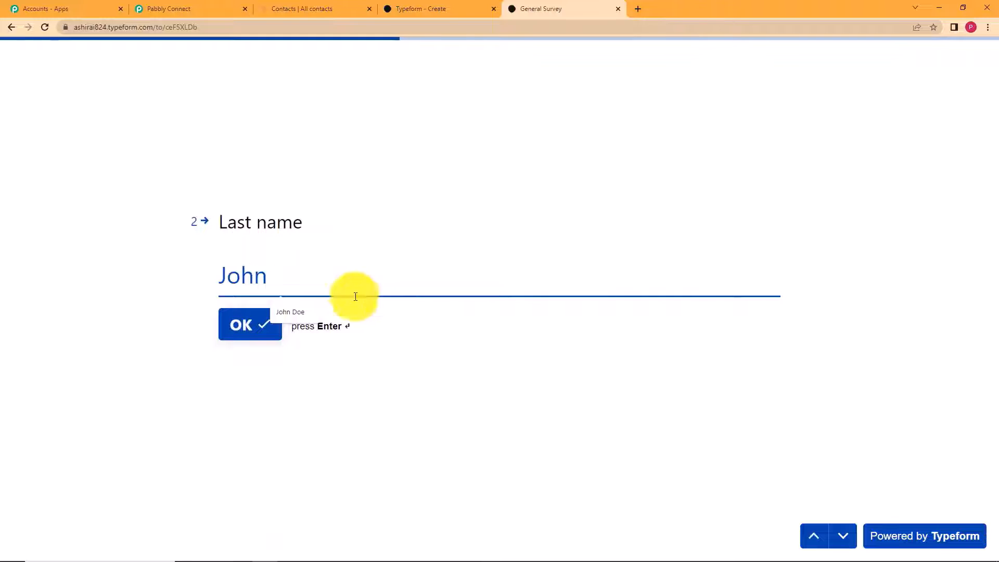
click(241, 319)
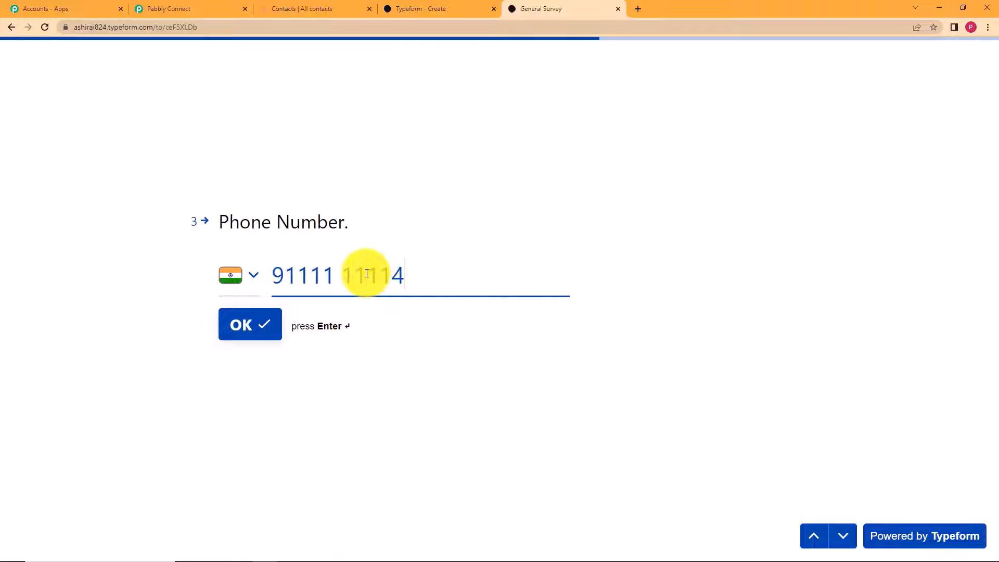
click(235, 327)
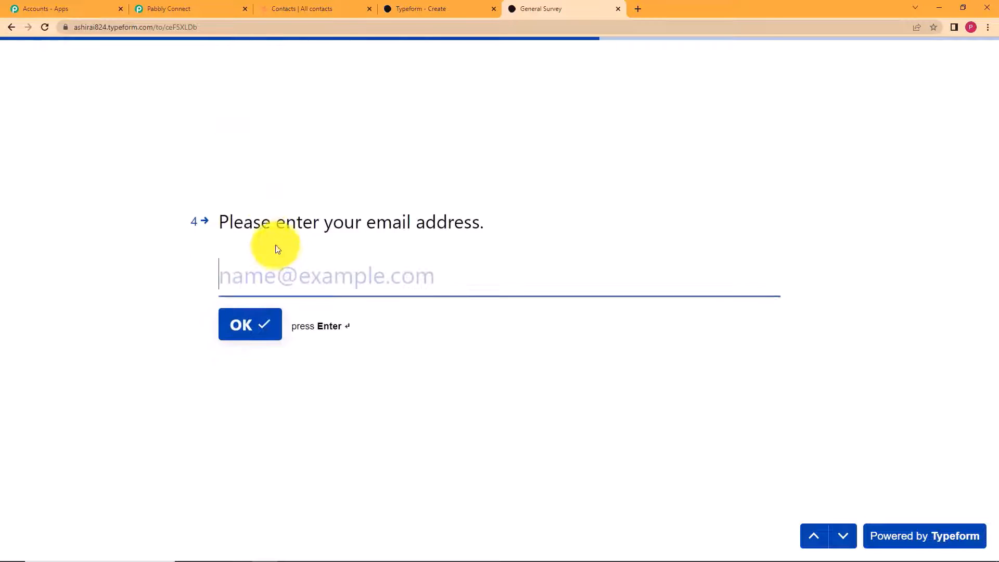
- Enter a test e-mail address and birth date 06/05/2001, then submit the survey
click(478, 277)
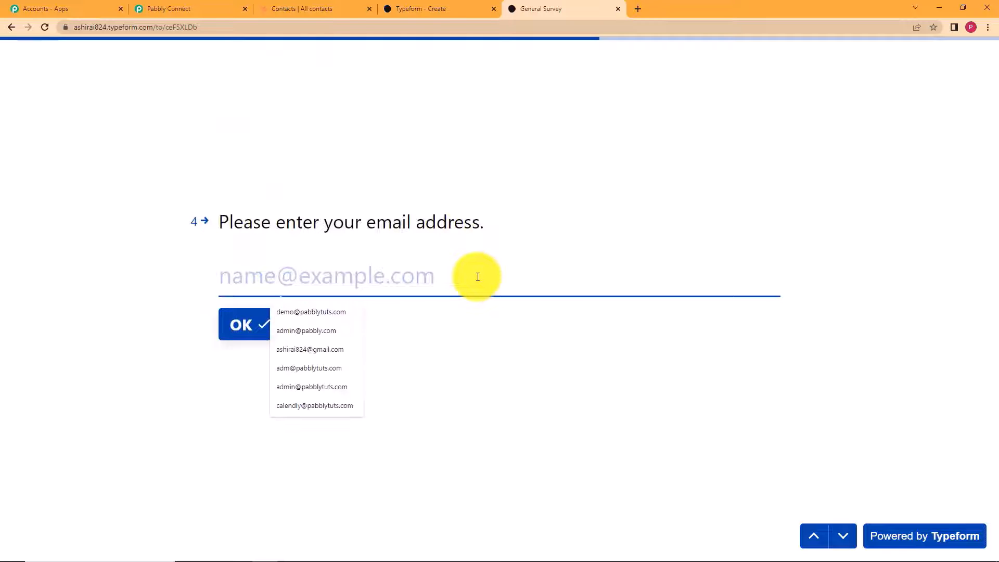
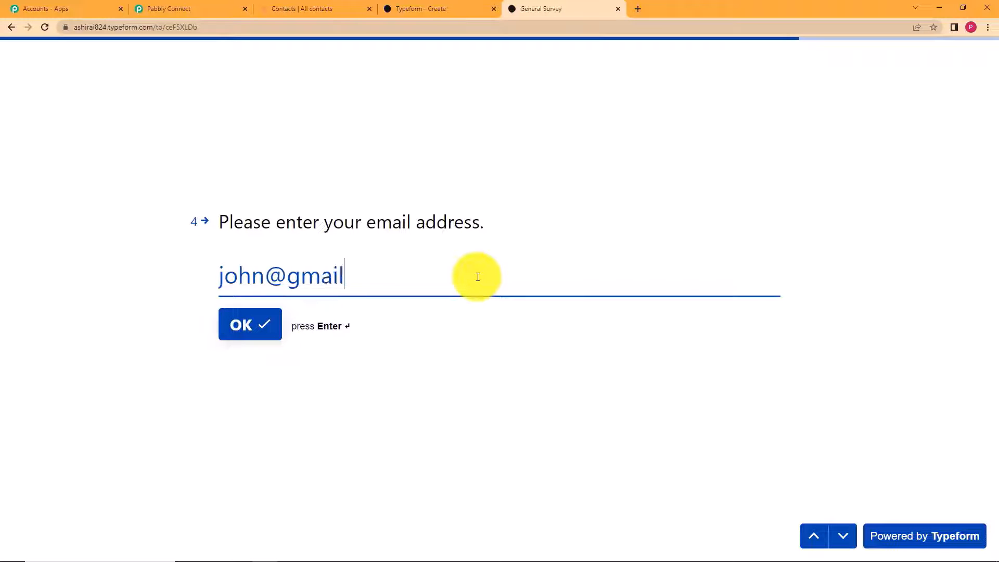
click(267, 327)
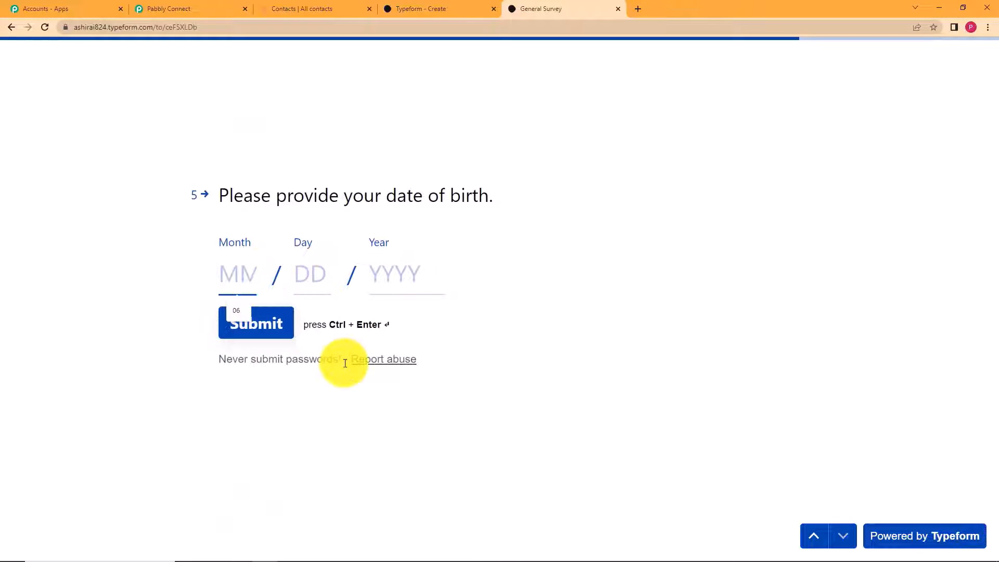
text(06)
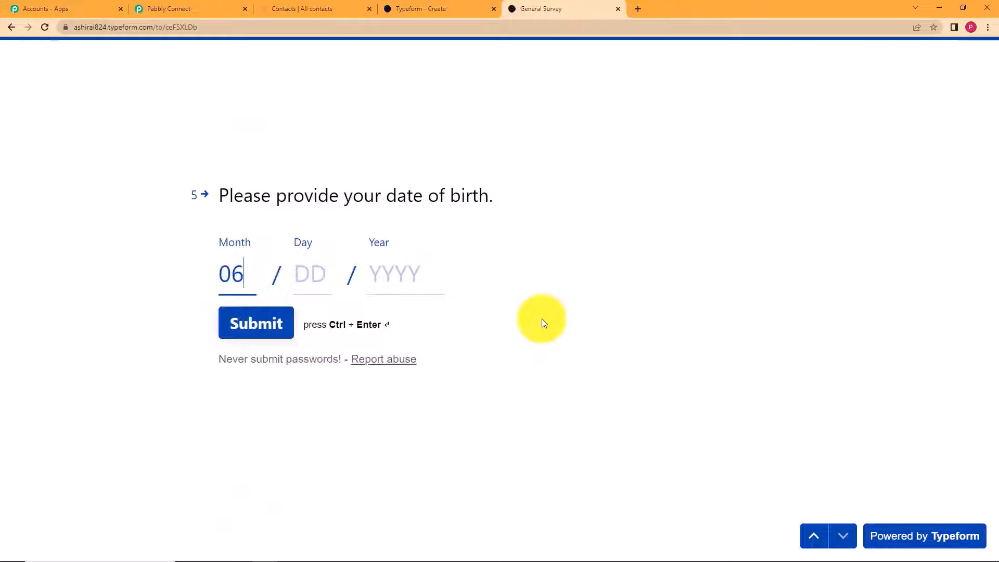
click(315, 271)
text(05)
click(397, 281)
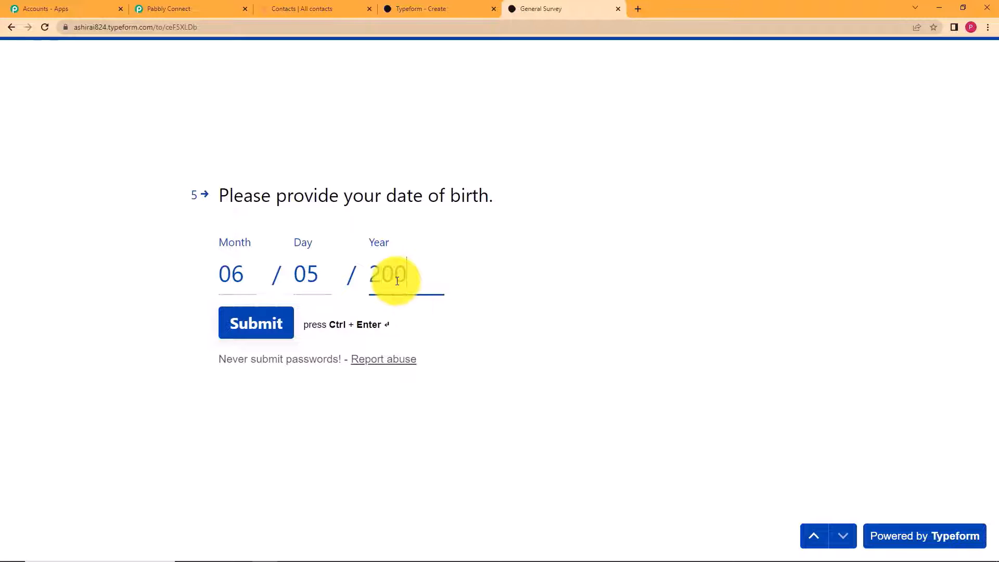
text(2001)
click(242, 333)
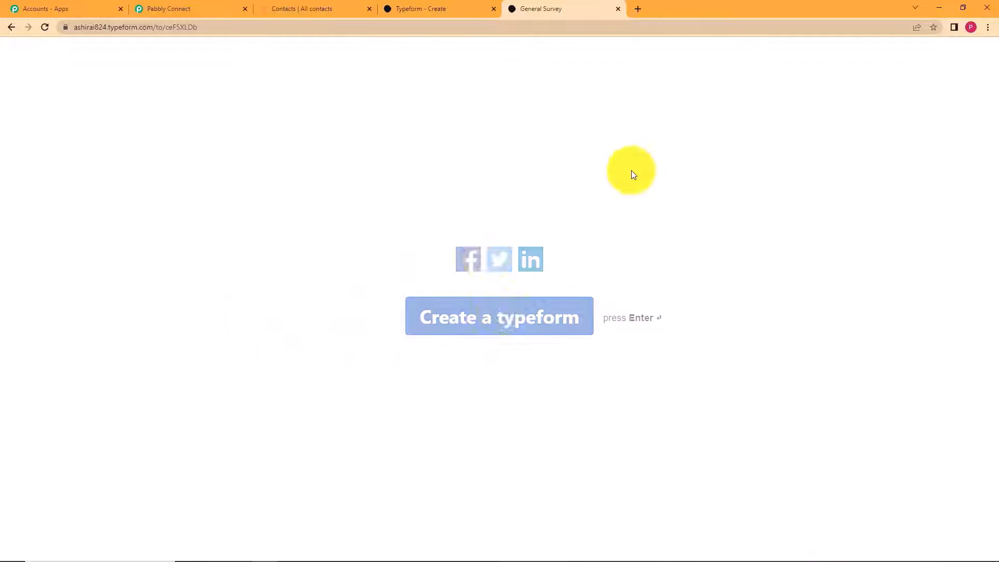
- Review the captured General Survey title, date-of-birth question and email field values
click(179, 8)
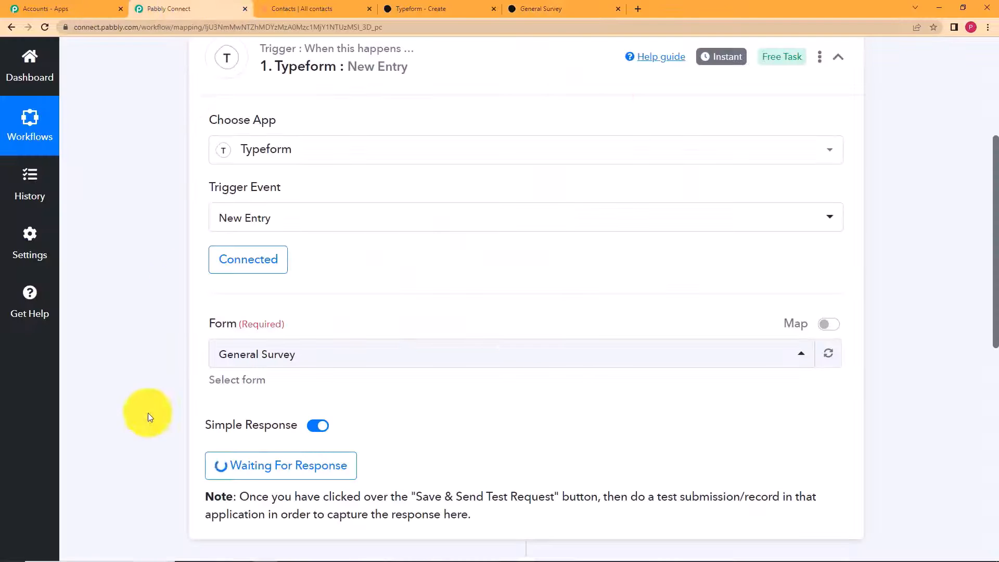
scroll(167, 344, down, 5)
scroll(167, 341, up, 2)
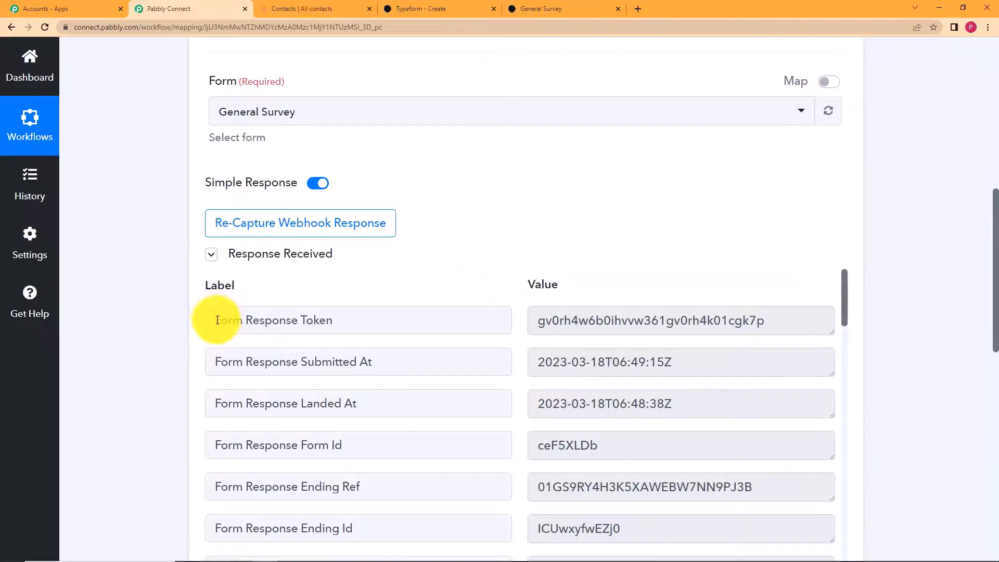
scroll(217, 320, down, 5)
scroll(163, 314, down, 4)
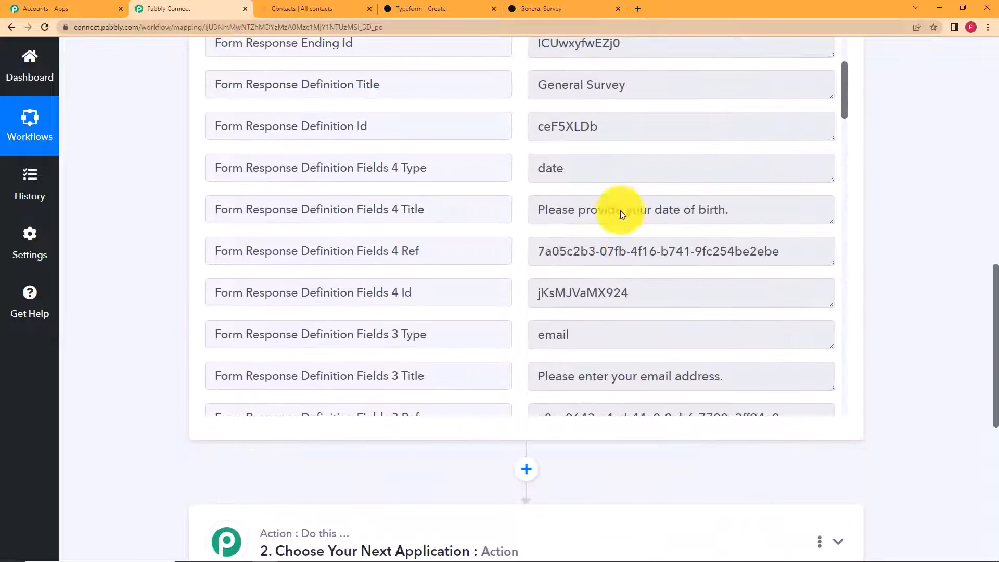
drag(632, 74, 515, 96)
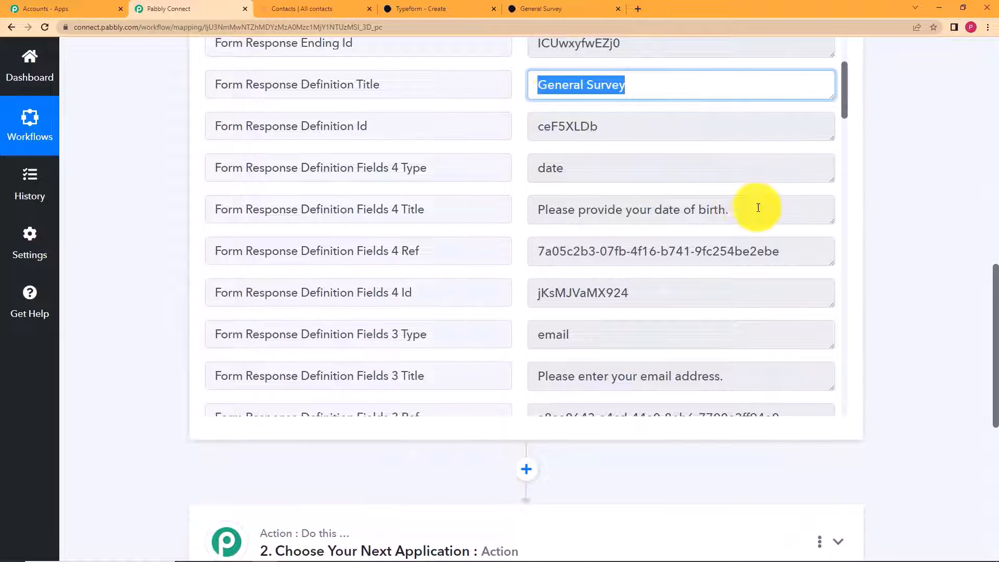
drag(758, 208, 532, 221)
scroll(750, 260, down, 3)
drag(726, 255, 485, 272)
drag(580, 215, 509, 217)
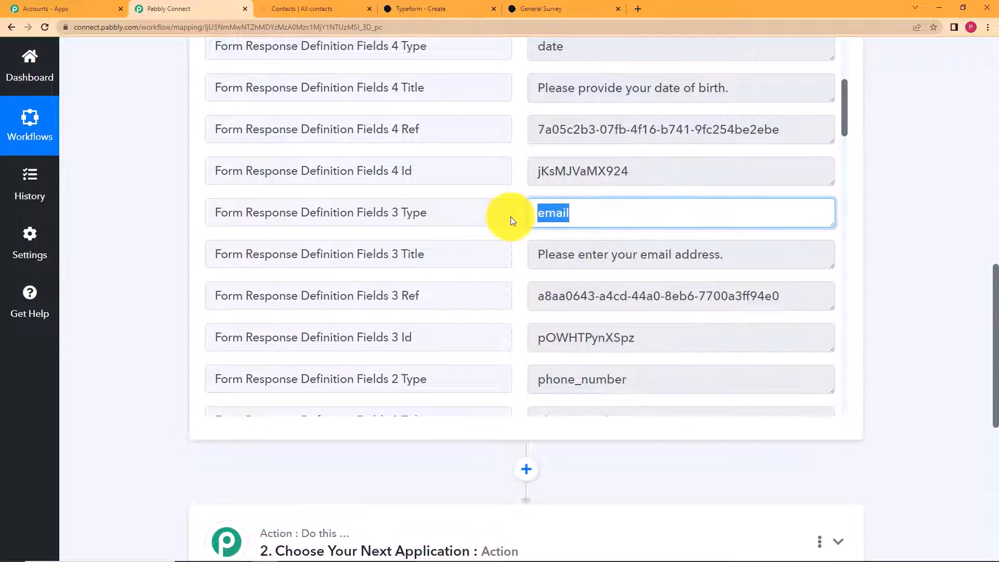
scroll(629, 260, down, 18)
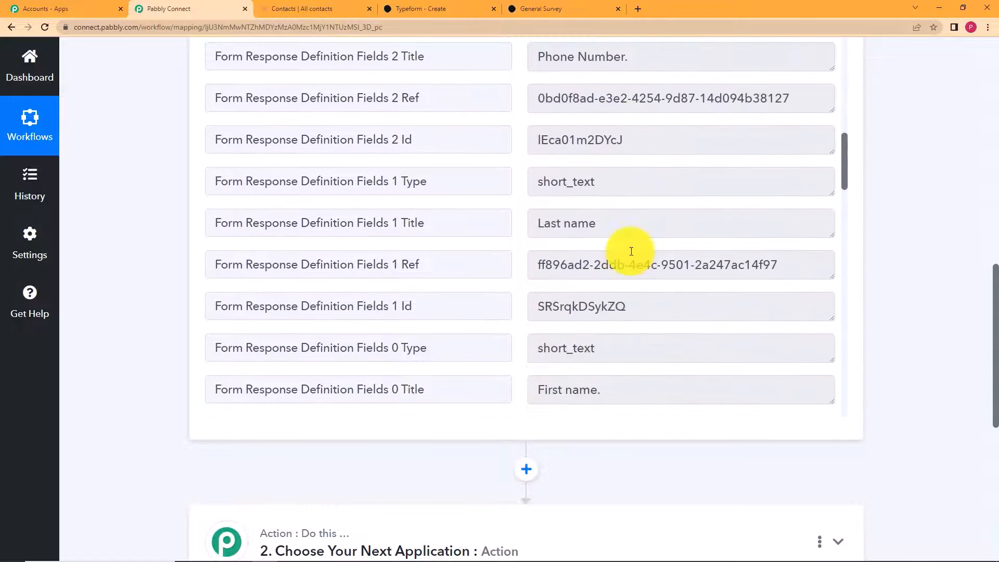
scroll(631, 251, down, 20)
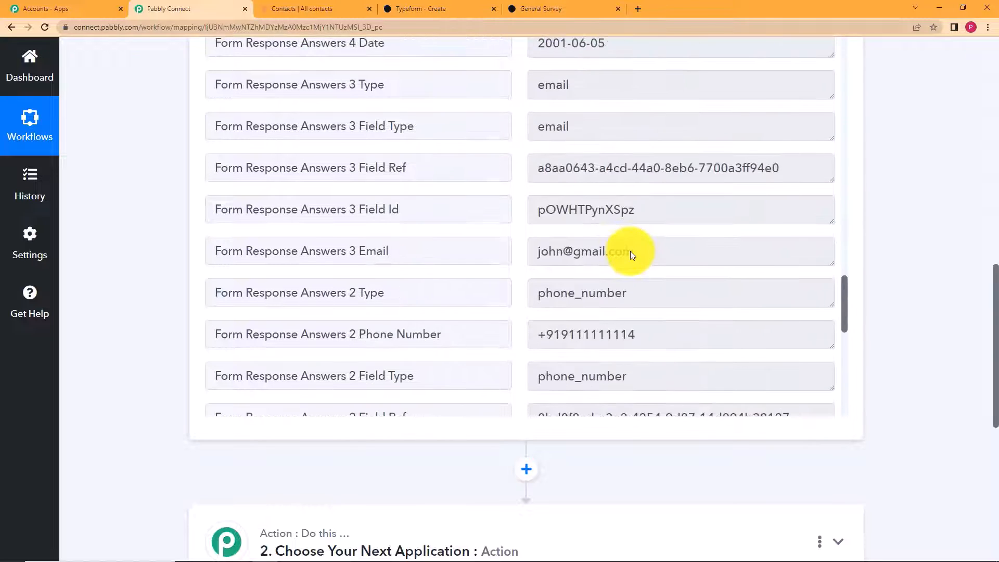
- Check the captured phone number value, then collapse the Response Received data
drag(669, 215, 461, 235)
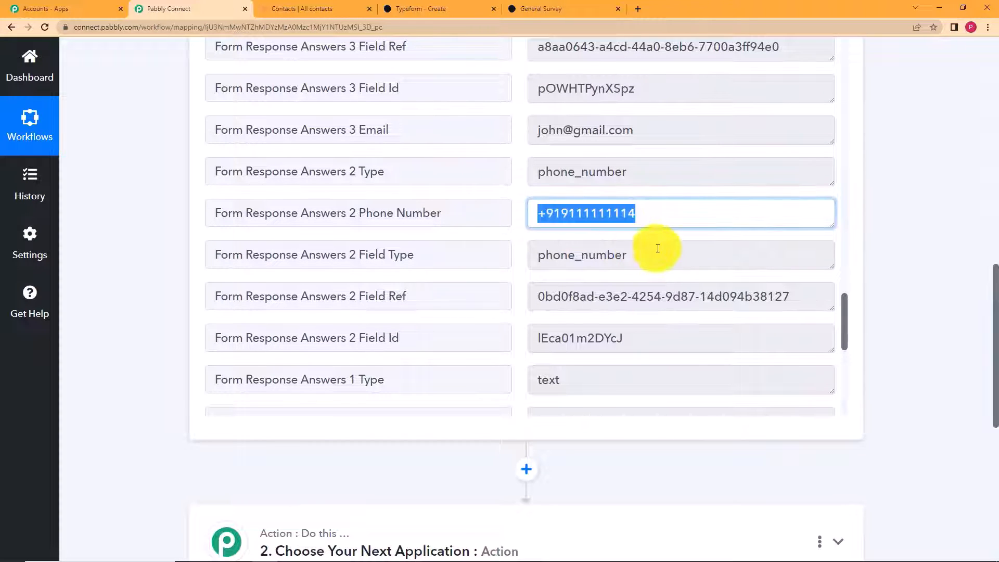
scroll(673, 244, up, 7)
scroll(672, 244, down, 15)
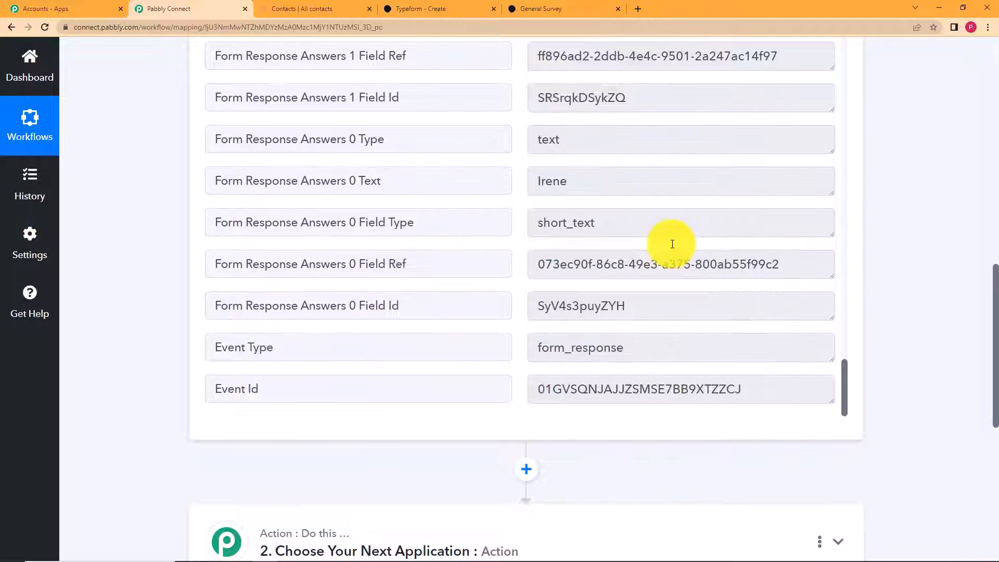
scroll(673, 244, up, 6)
scroll(663, 273, down, 6)
drag(608, 200, 512, 188)
scroll(854, 217, up, 5)
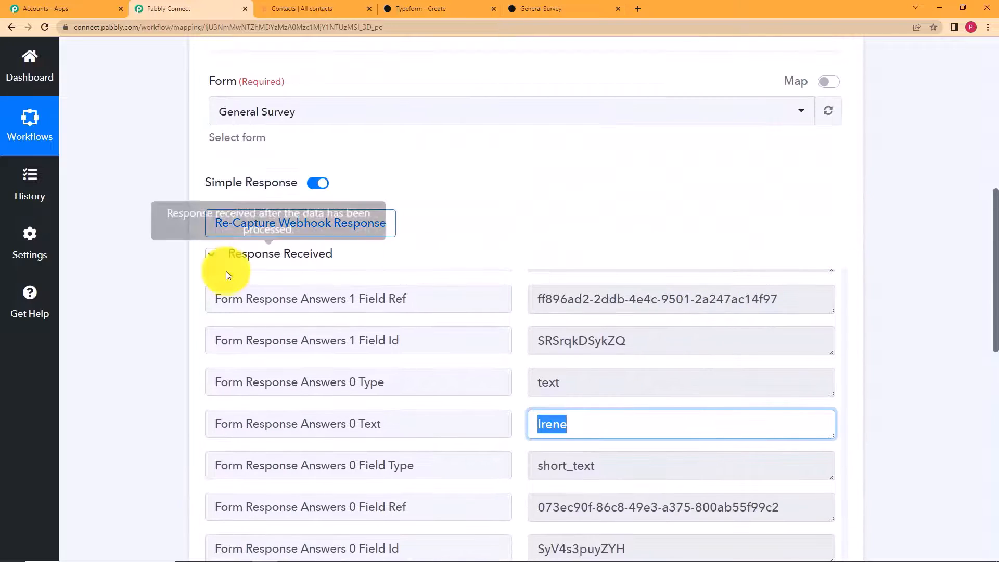
click(213, 254)
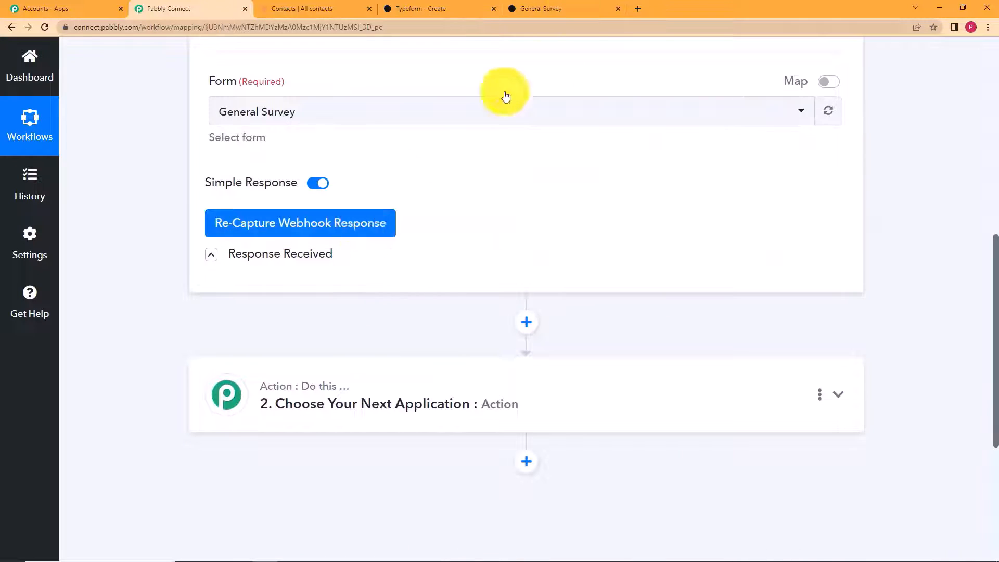
- Expand step 2, search 'hubsp' and select HubSpot CRM as the action app
click(567, 8)
click(192, 5)
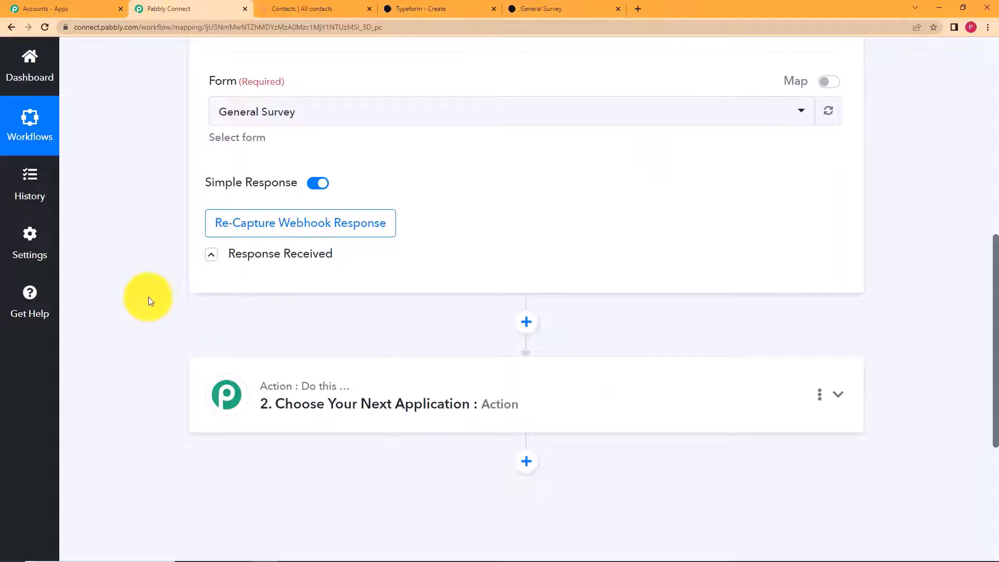
scroll(148, 297, down, 2)
click(291, 286)
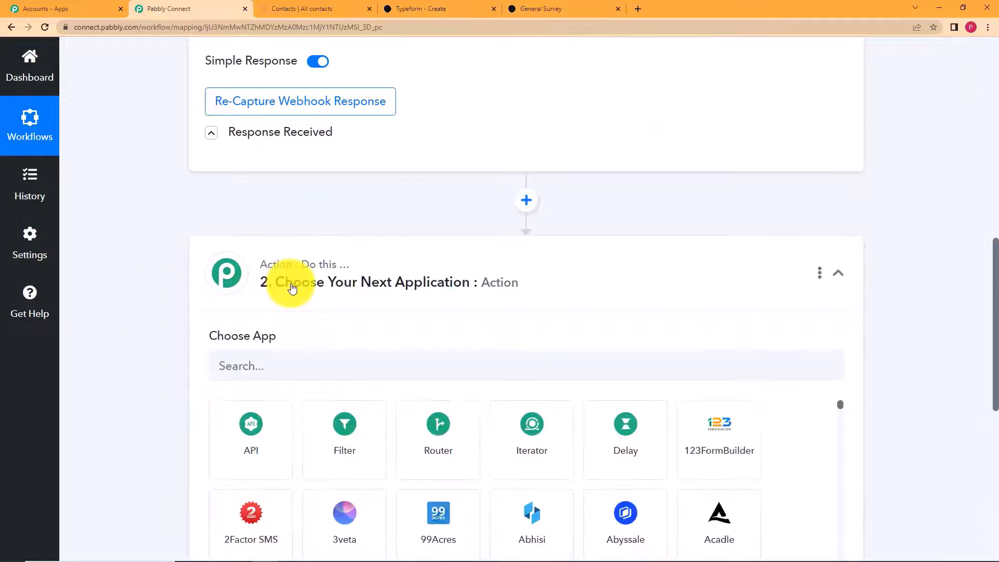
click(353, 377)
text(hubsd)
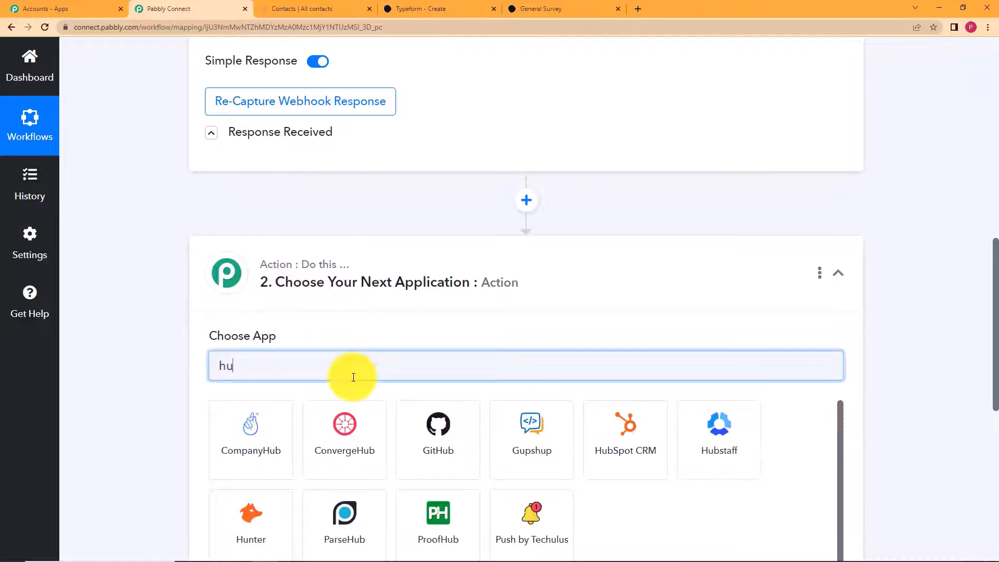
key(BackSpace)
text(p)
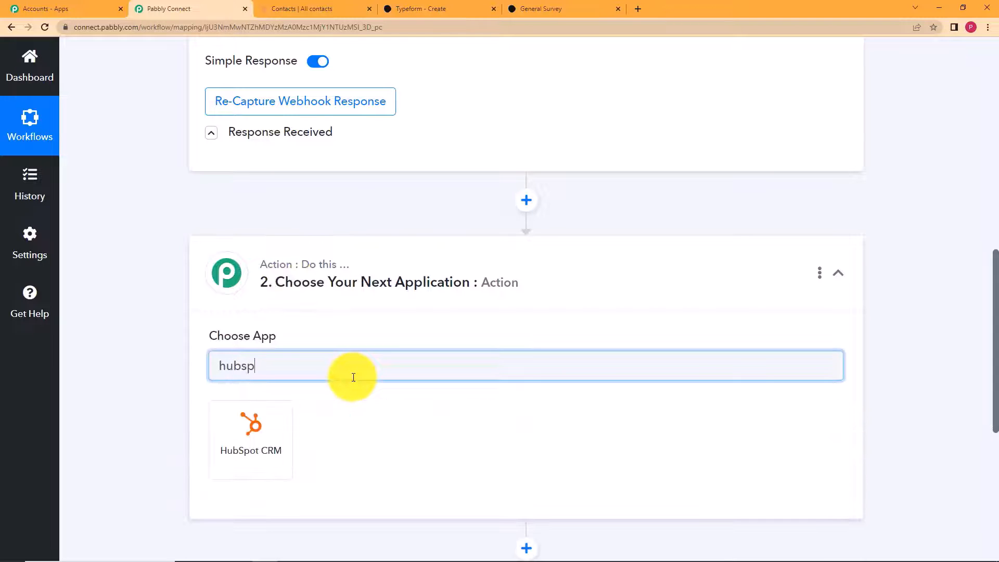
click(267, 440)
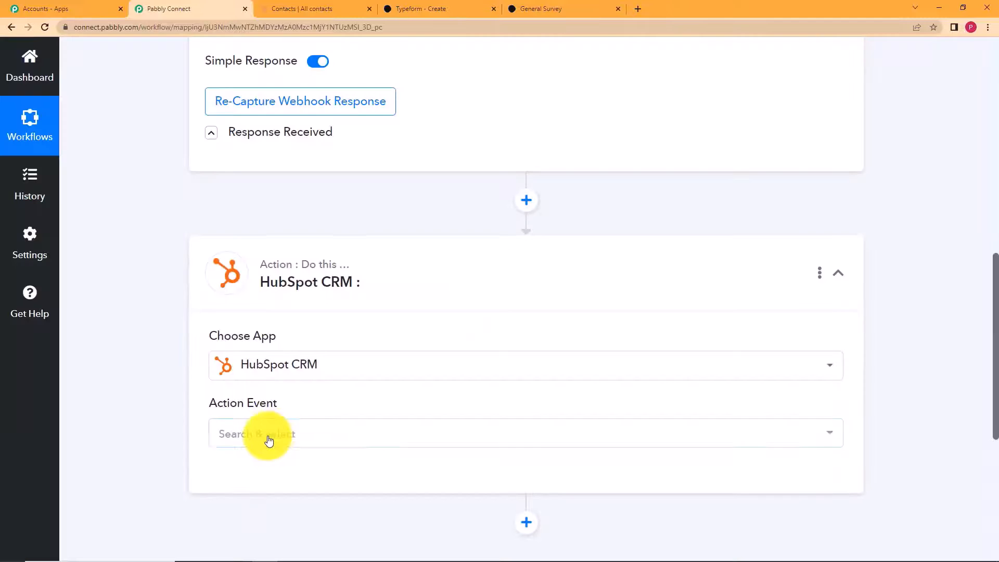
- Set the HubSpot action event to Create a Contact
click(272, 439)
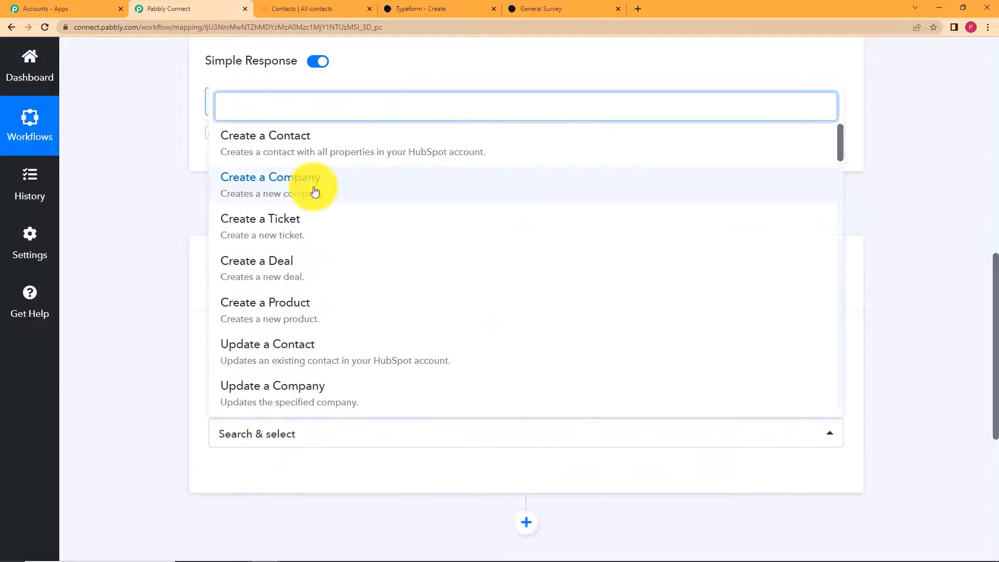
click(316, 151)
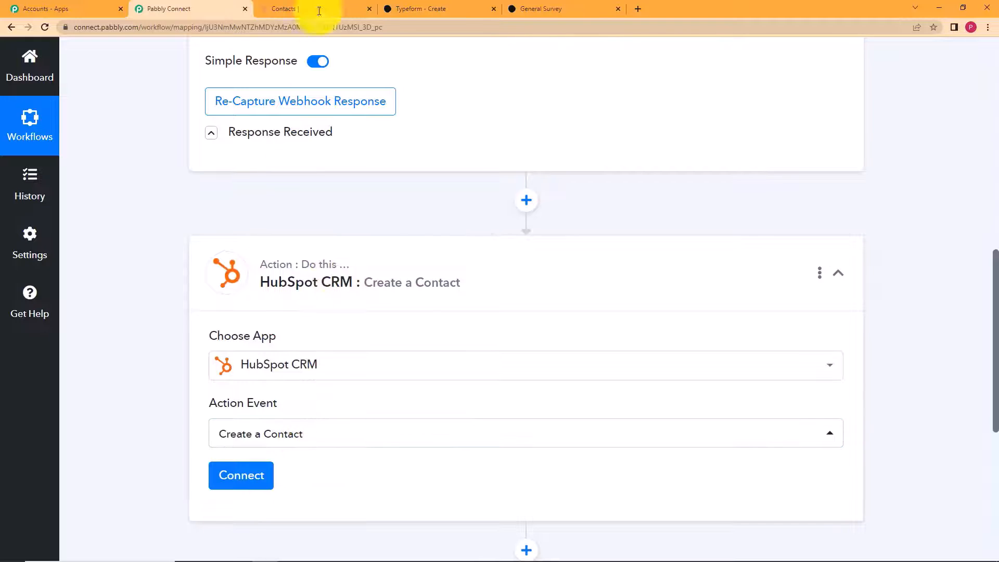
mouse_move(301, 146)
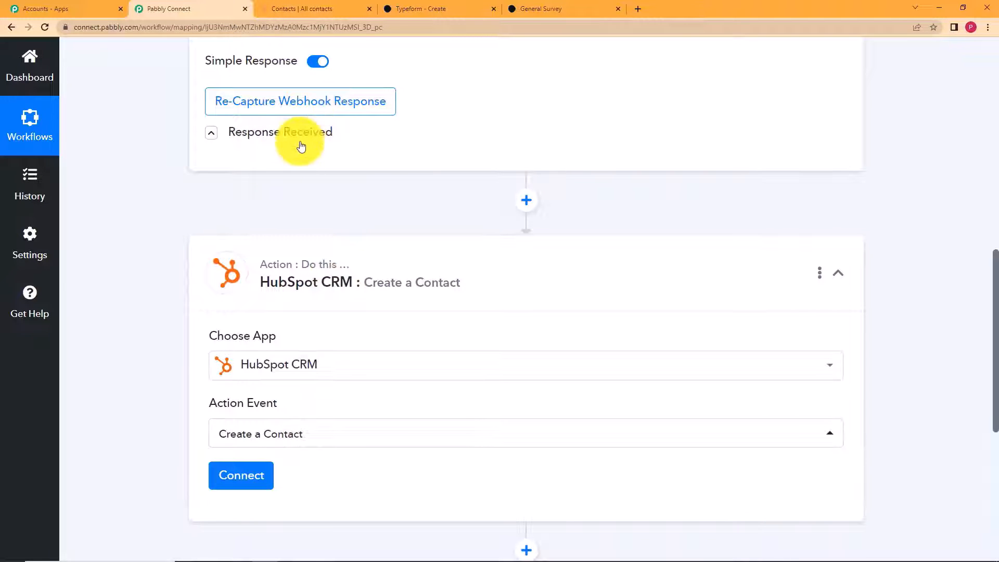
scroll(189, 191, down, 5)
- Add a new HubSpot CRM connection, authorize the chosen account, and view HubSpot's contacts list
click(248, 223)
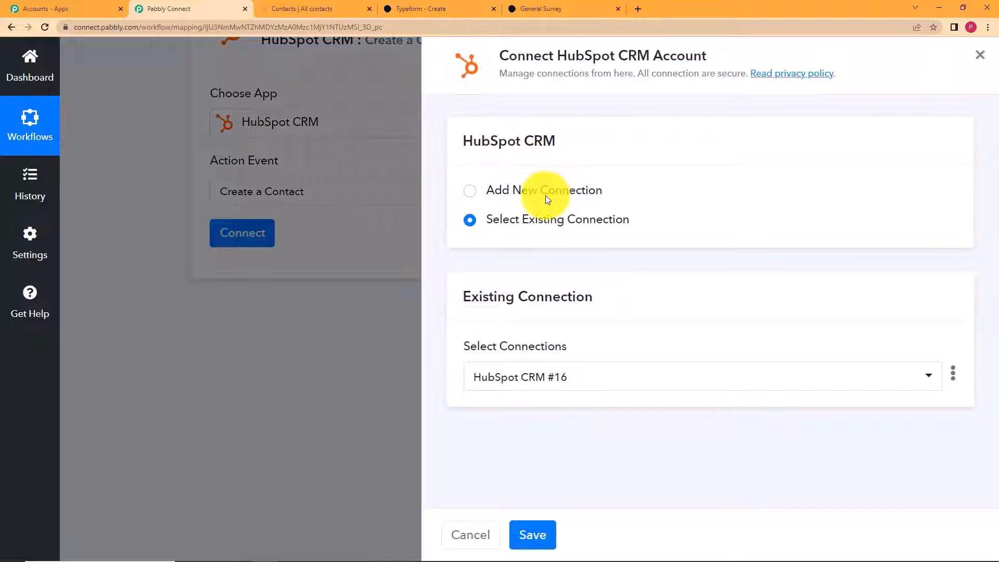
click(546, 196)
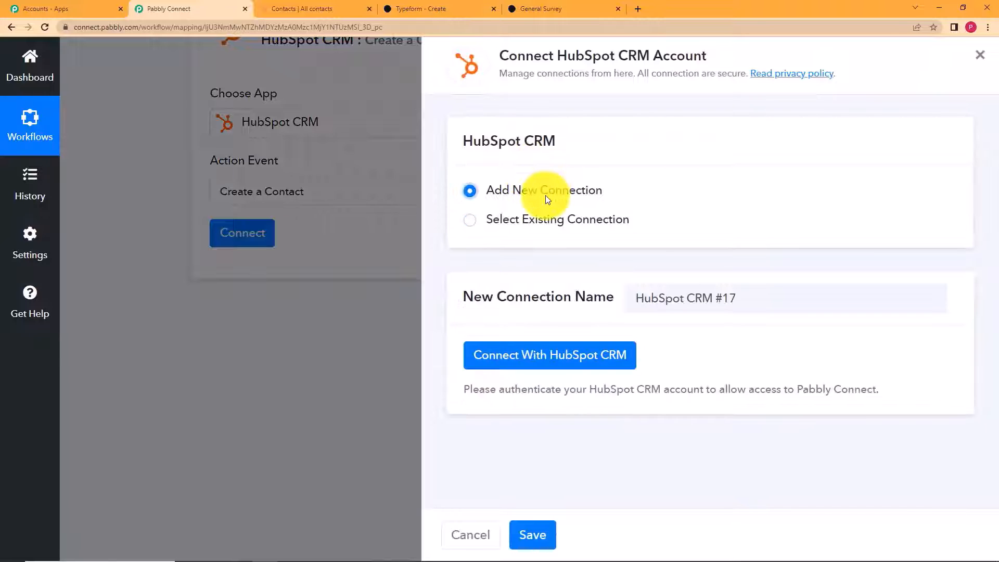
click(553, 353)
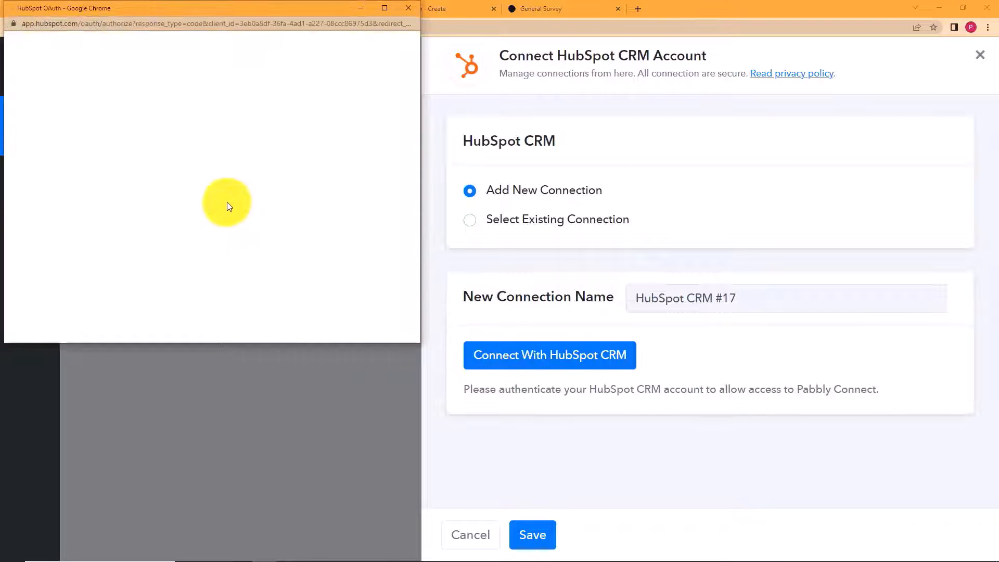
scroll(120, 204, down, 4)
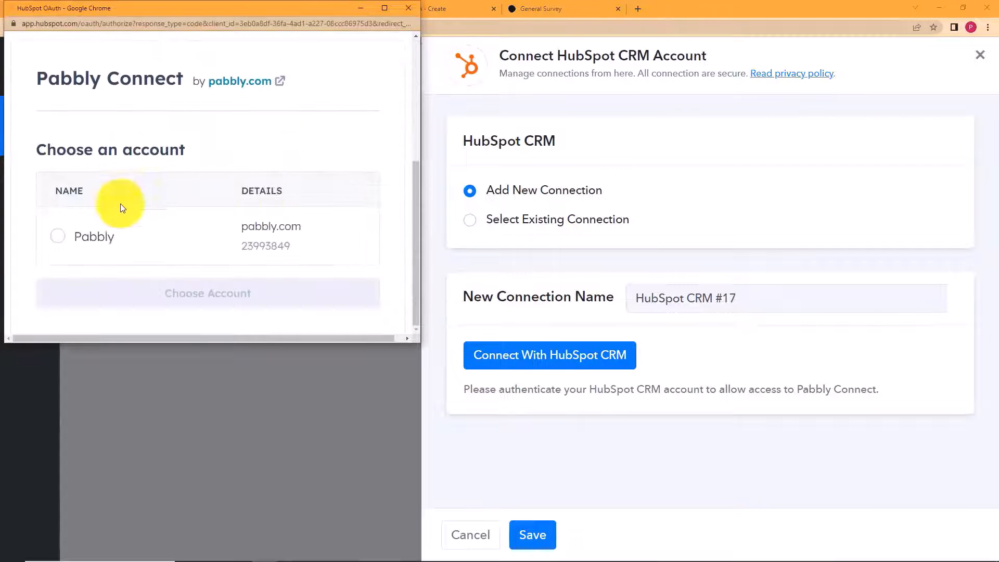
click(54, 247)
click(101, 290)
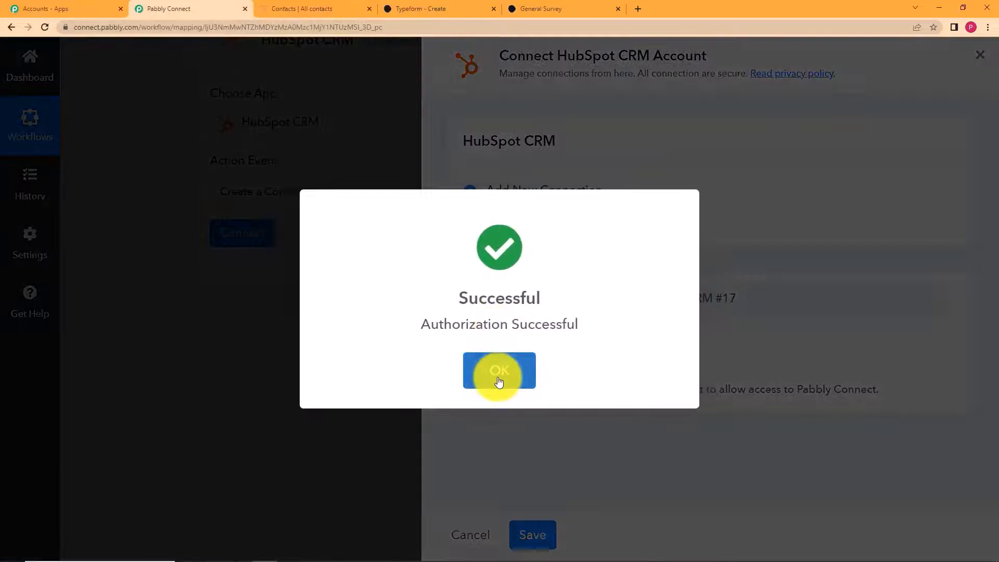
click(500, 374)
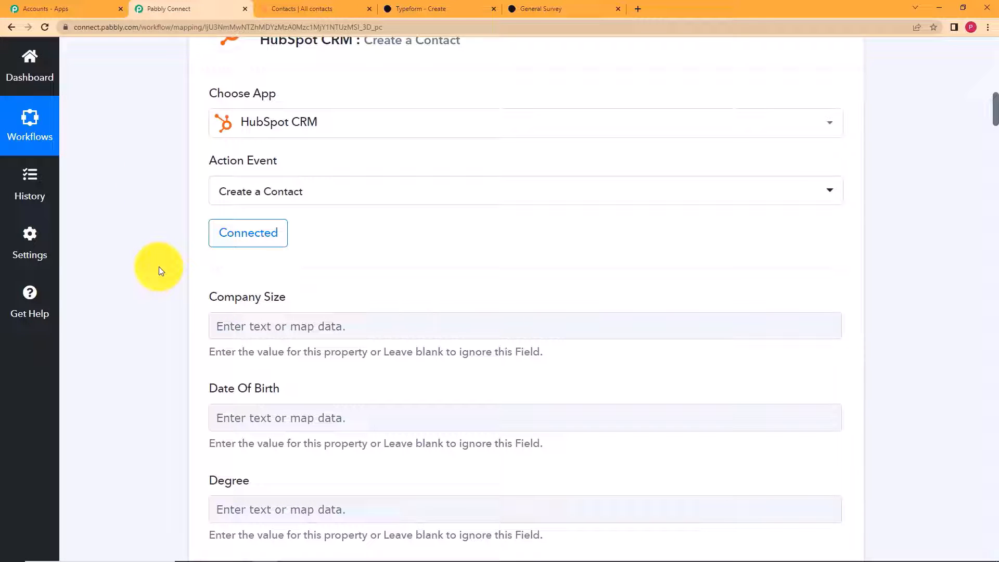
click(307, 8)
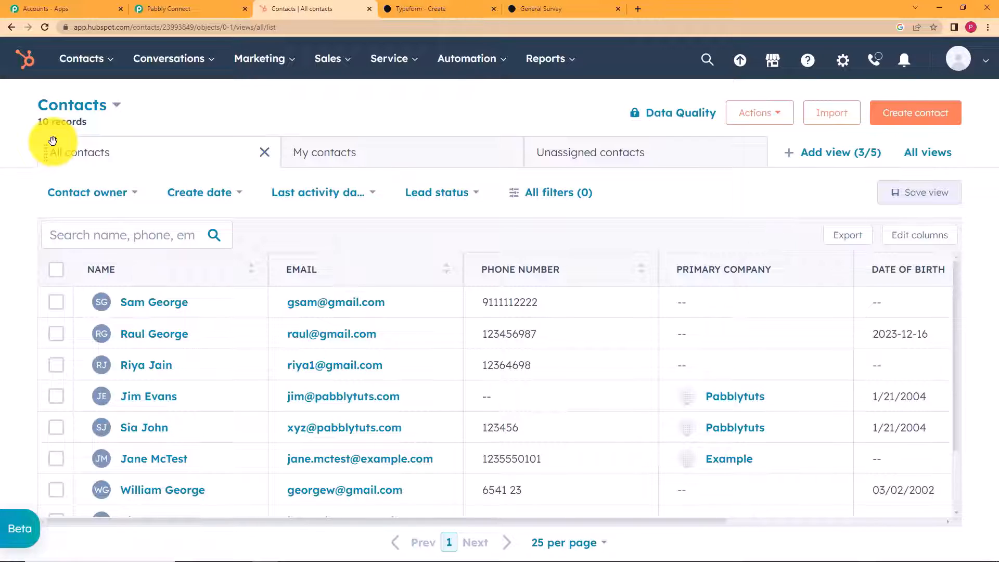
- Scroll through the HubSpot Create a Contact property fields in the workflow
click(177, 8)
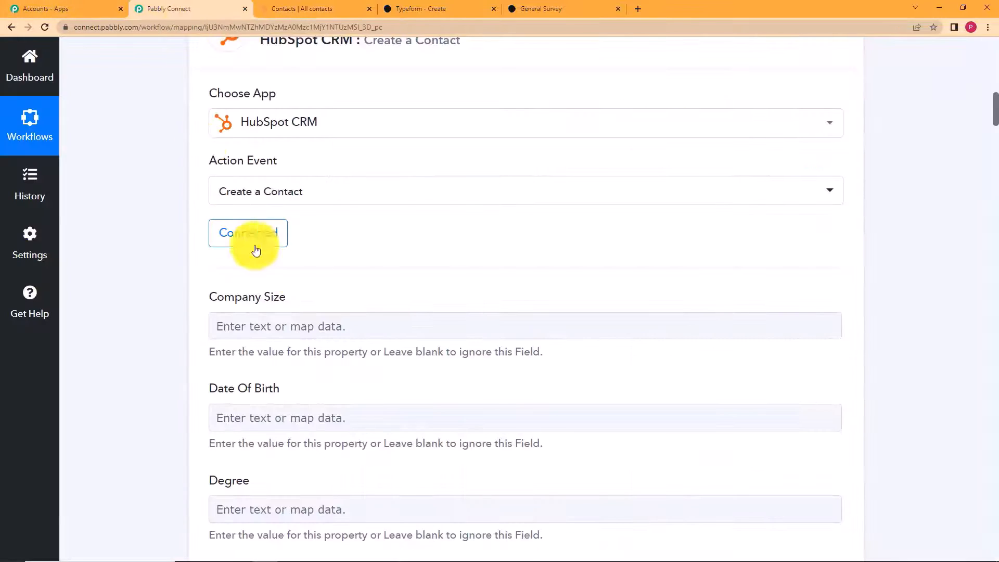
scroll(172, 262, down, 2)
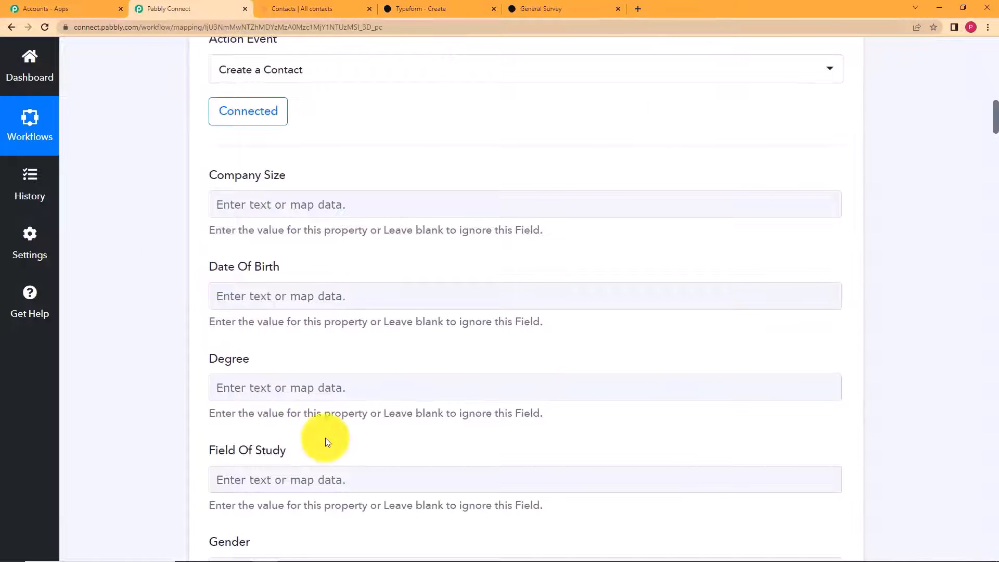
scroll(183, 406, down, 4)
scroll(183, 405, down, 14)
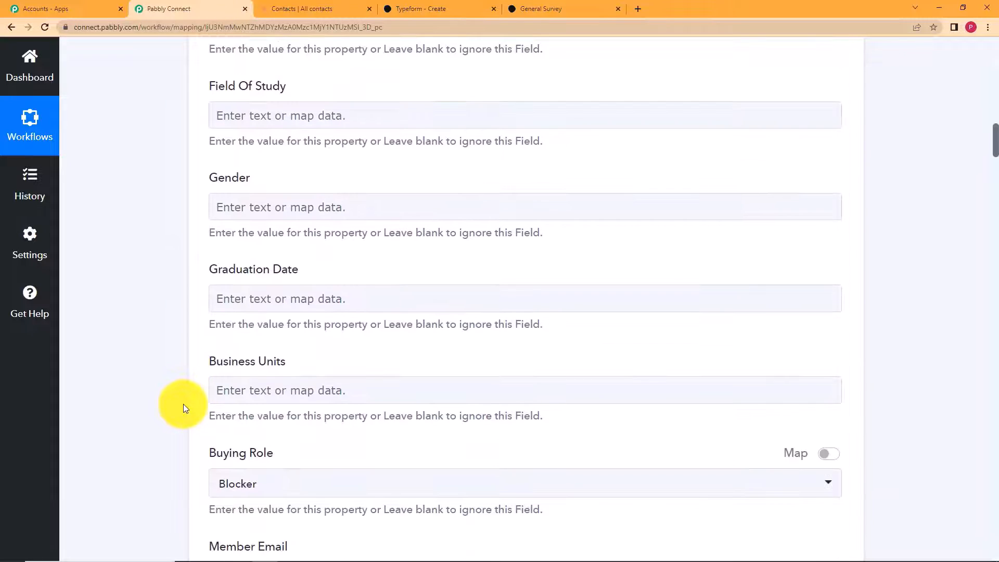
scroll(183, 404, up, 20)
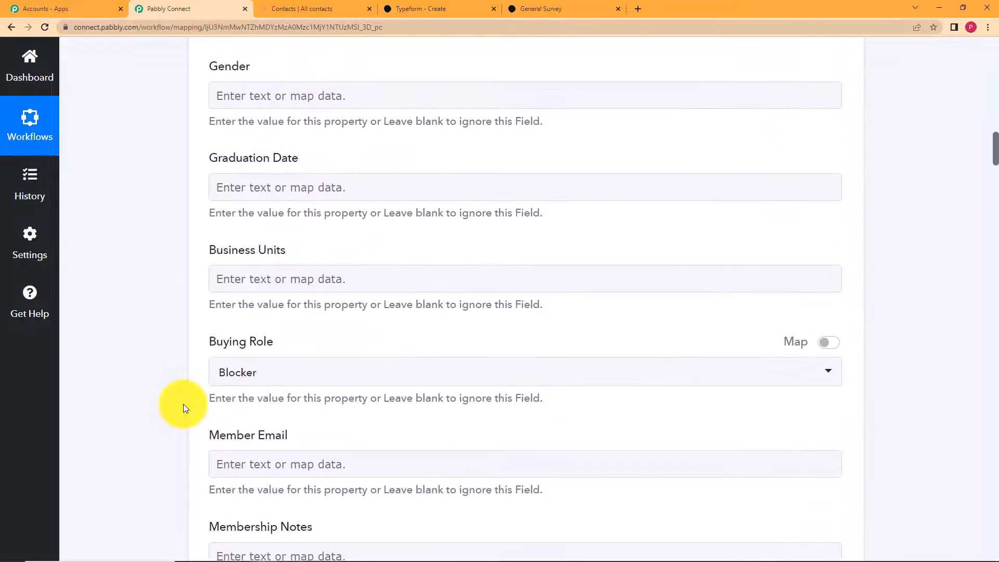
scroll(183, 403, down, 4)
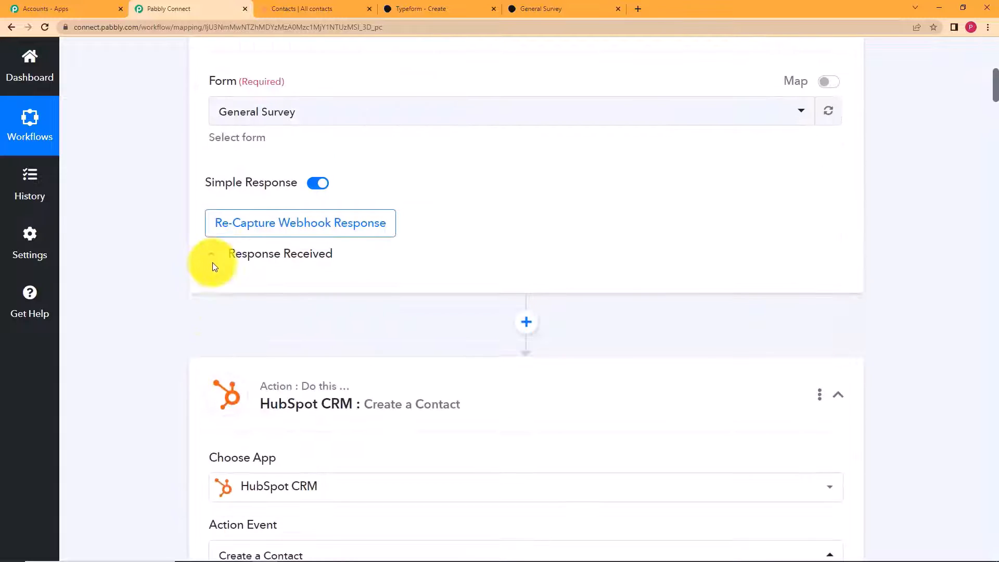
- Check the General Survey questions, then open Typeform data options for Date Of Birth
click(503, 10)
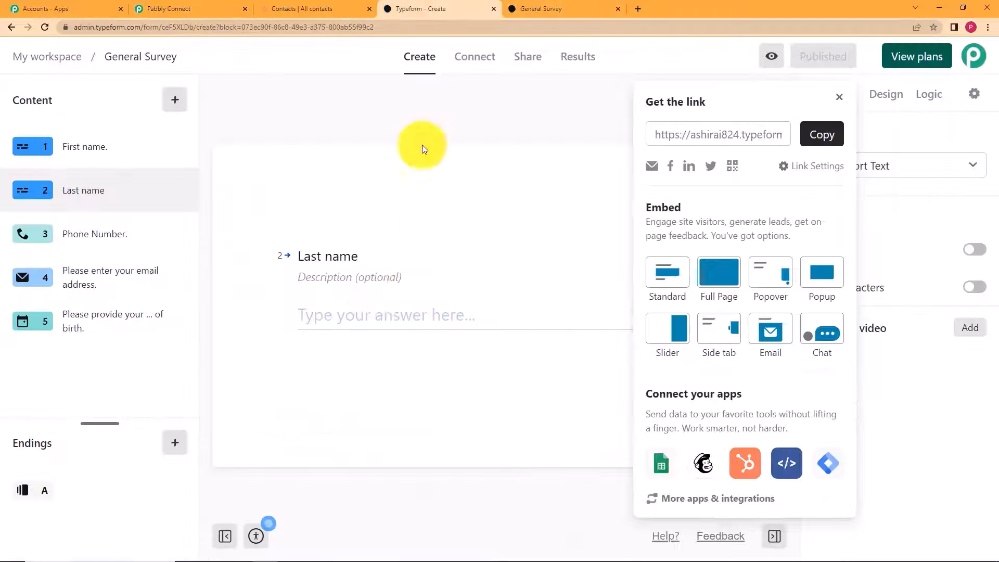
click(843, 92)
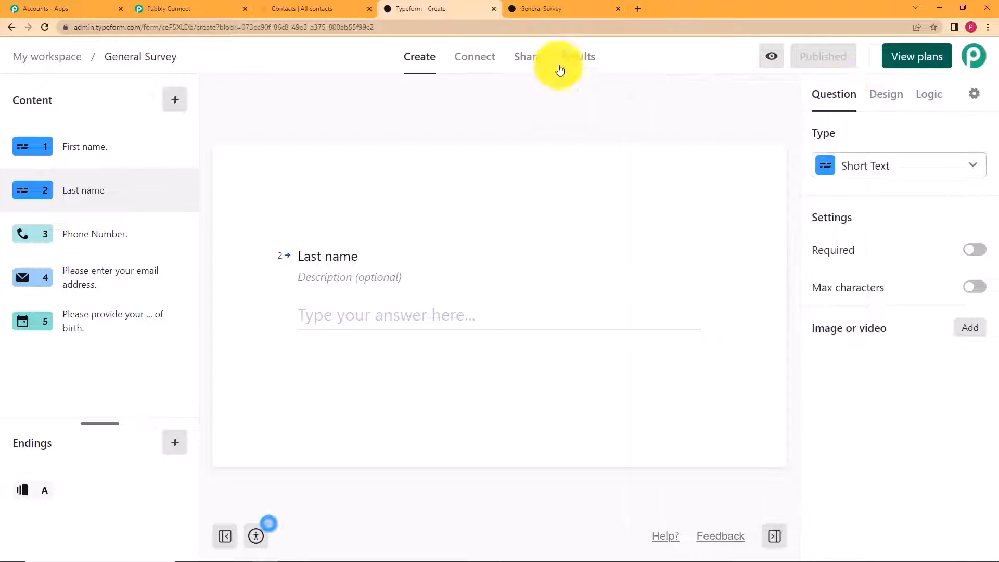
click(219, 9)
scroll(134, 414, down, 8)
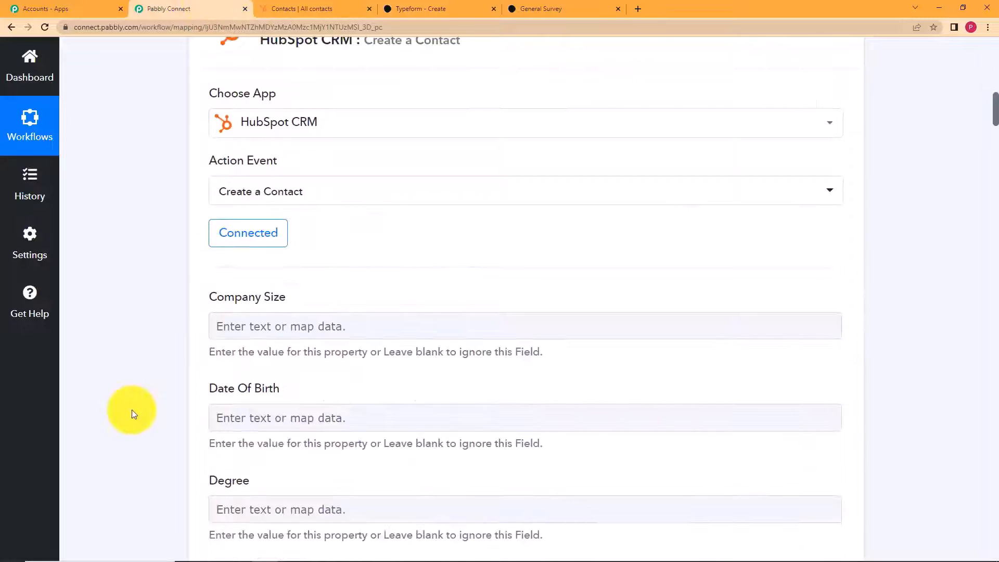
click(278, 296)
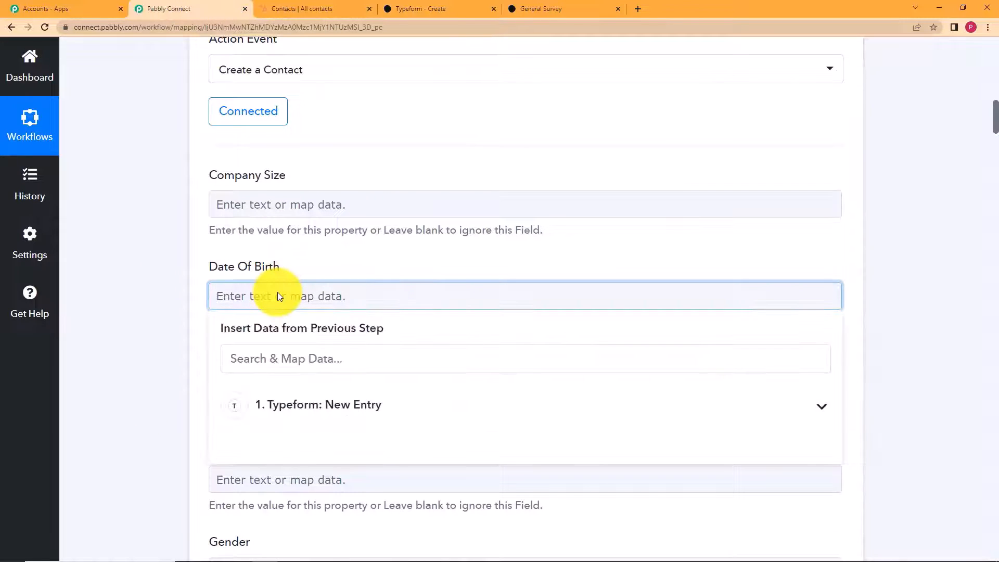
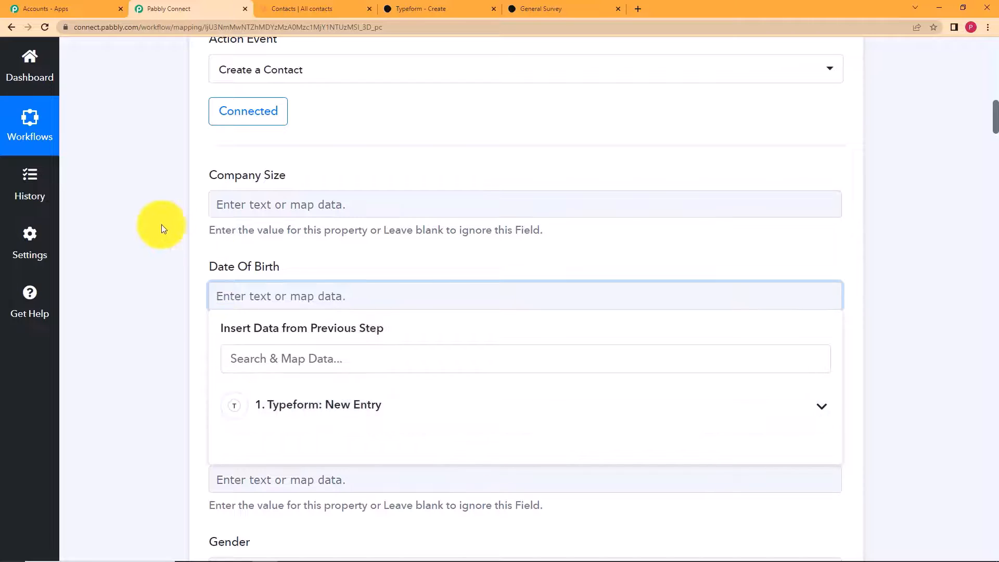
- Map the Typeform birth-date answer into HubSpot's Date Of Birth field
scroll(161, 224, up, 12)
scroll(220, 307, down, 5)
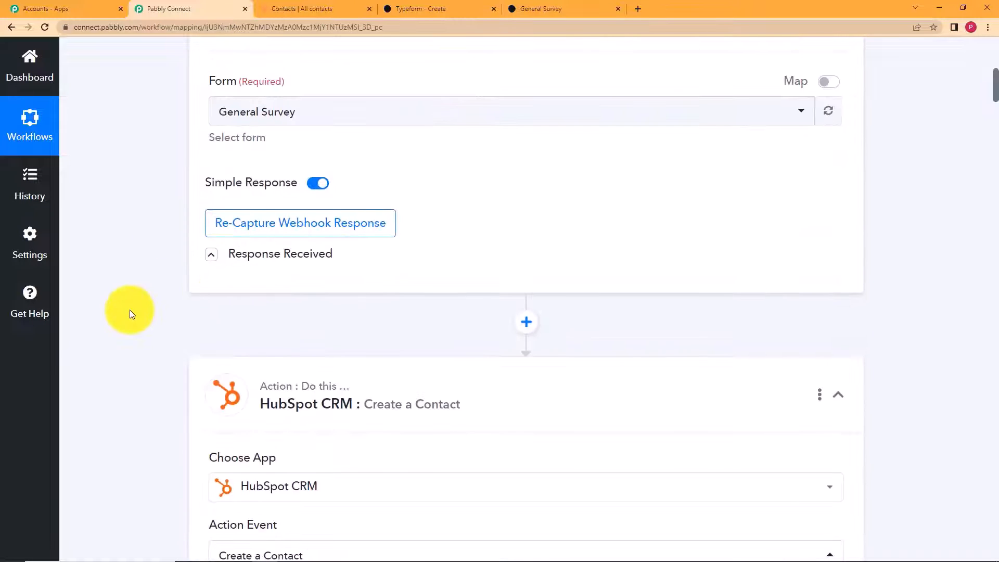
scroll(129, 310, down, 10)
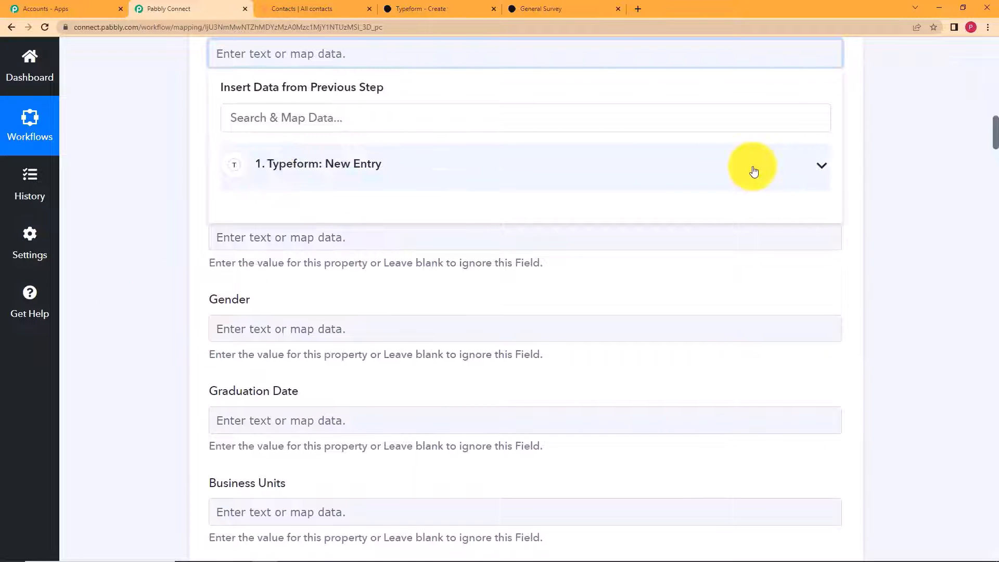
click(754, 172)
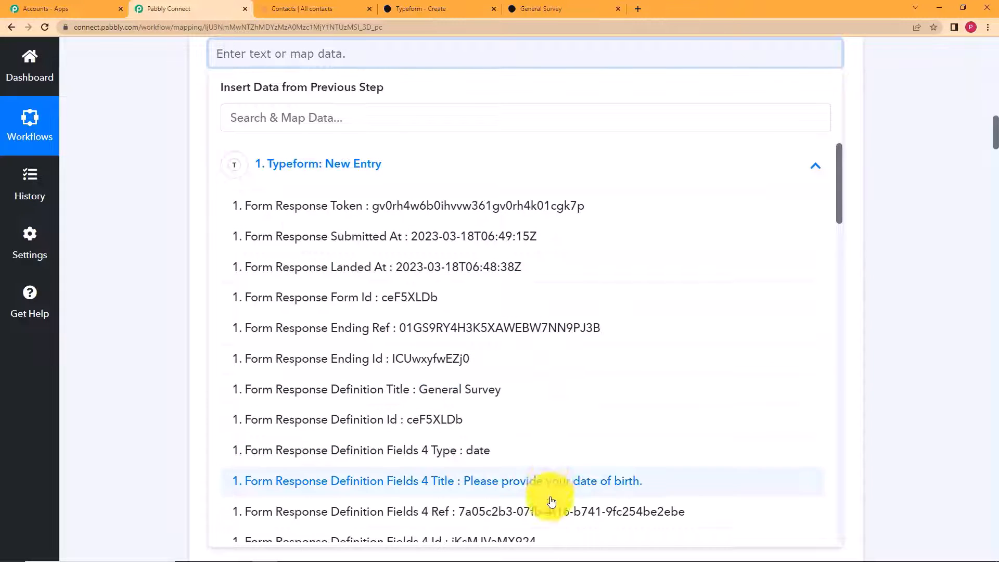
scroll(570, 364, down, 15)
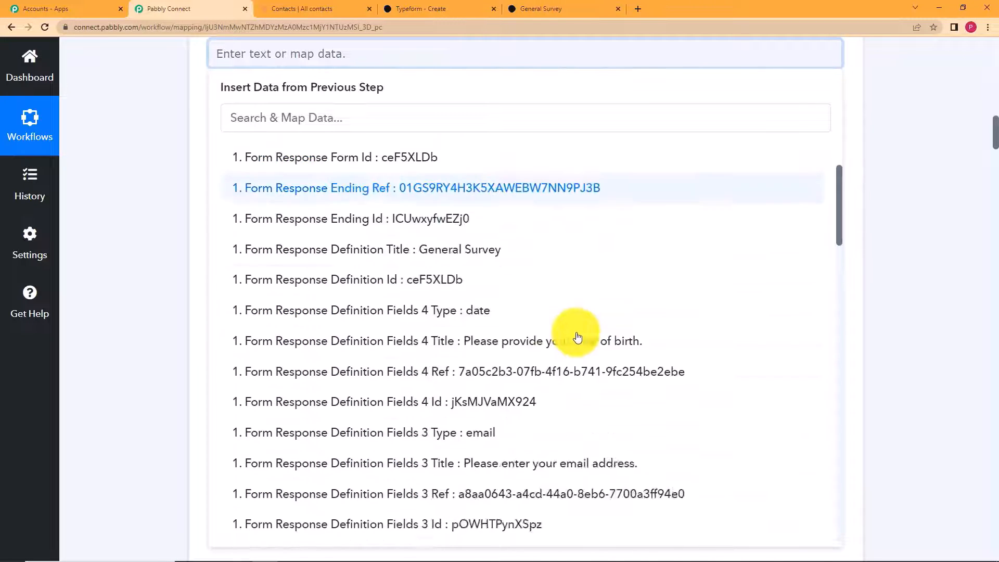
scroll(575, 335, up, 3)
click(240, 81)
click(254, 56)
scroll(170, 176, up, 5)
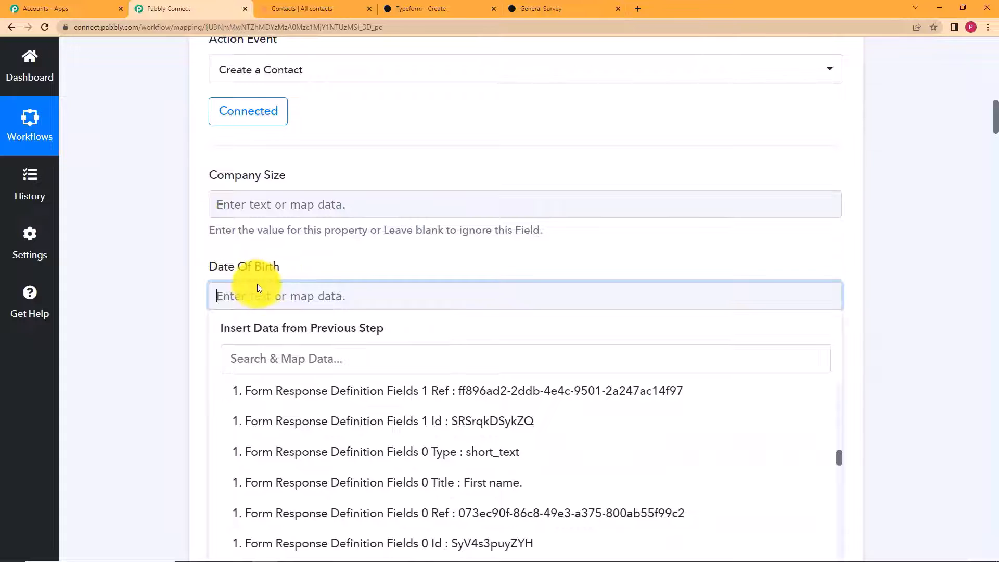
click(291, 359)
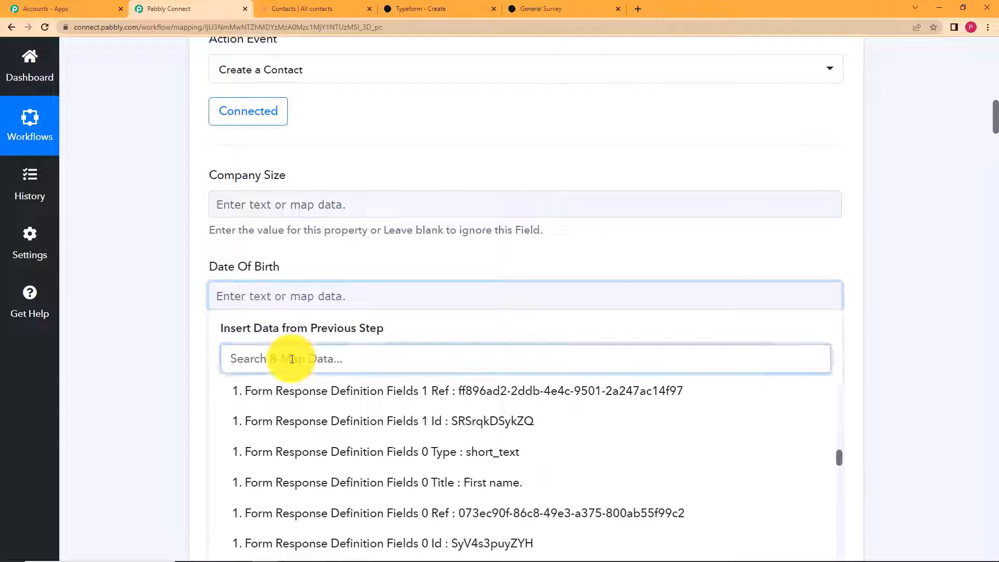
text(200)
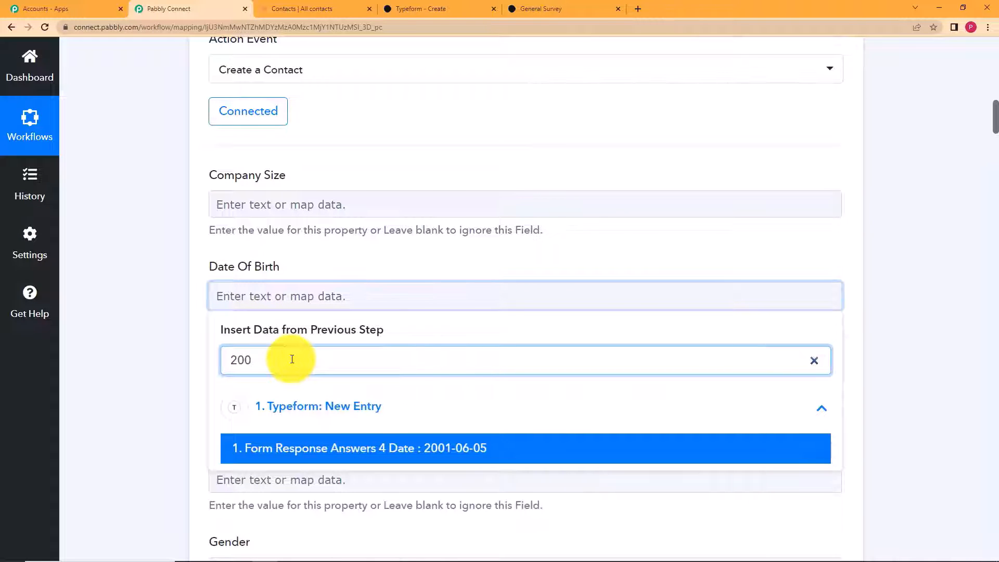
click(411, 449)
click(190, 316)
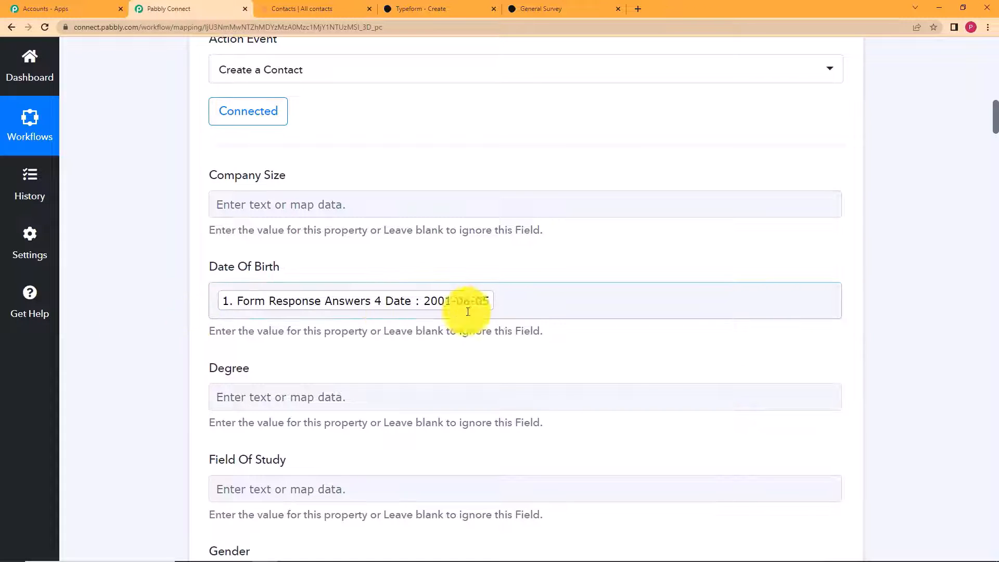
- Map the Typeform first-name answer into the First Name field
scroll(172, 302, down, 15)
scroll(171, 298, down, 15)
scroll(172, 301, down, 15)
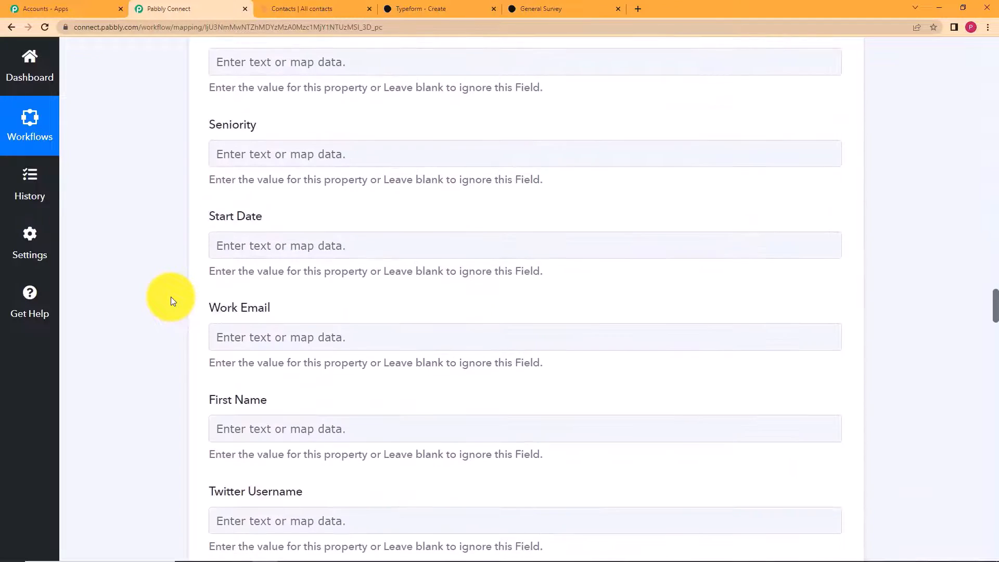
scroll(170, 296, down, 3)
click(345, 305)
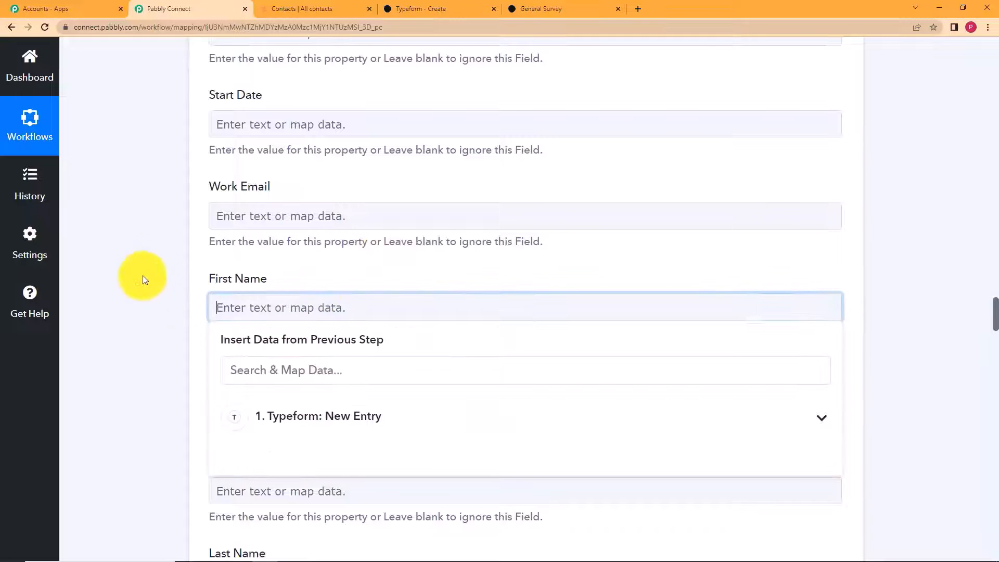
scroll(333, 211, down, 5)
click(359, 130)
text(ire)
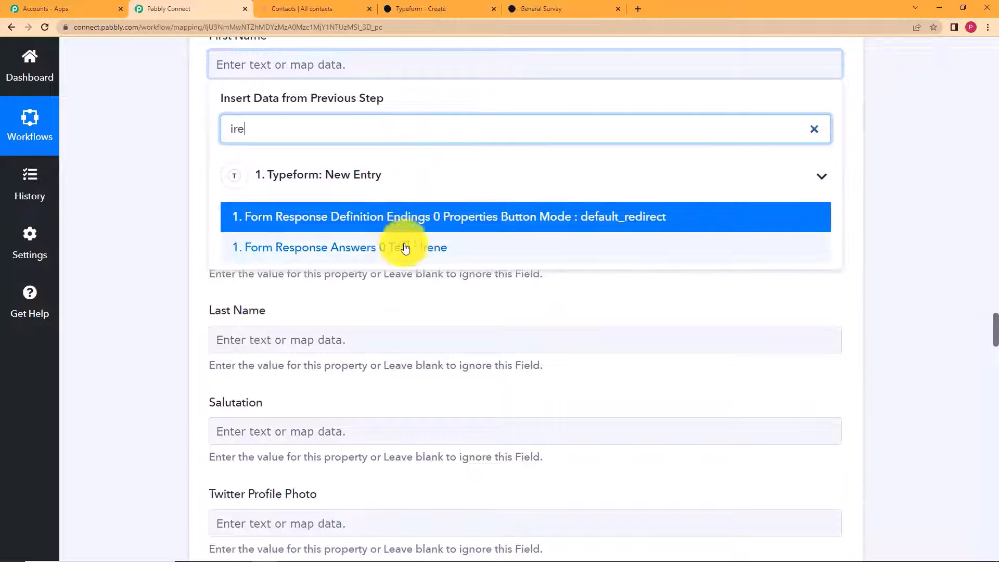
click(403, 243)
click(161, 321)
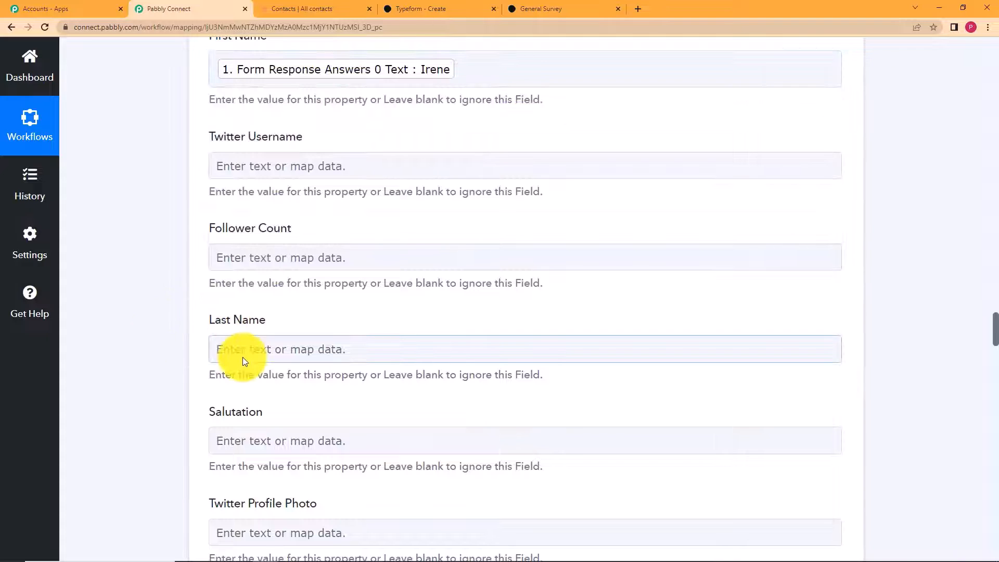
- Map the Typeform last-name answer into the Last Name field
click(243, 356)
click(282, 425)
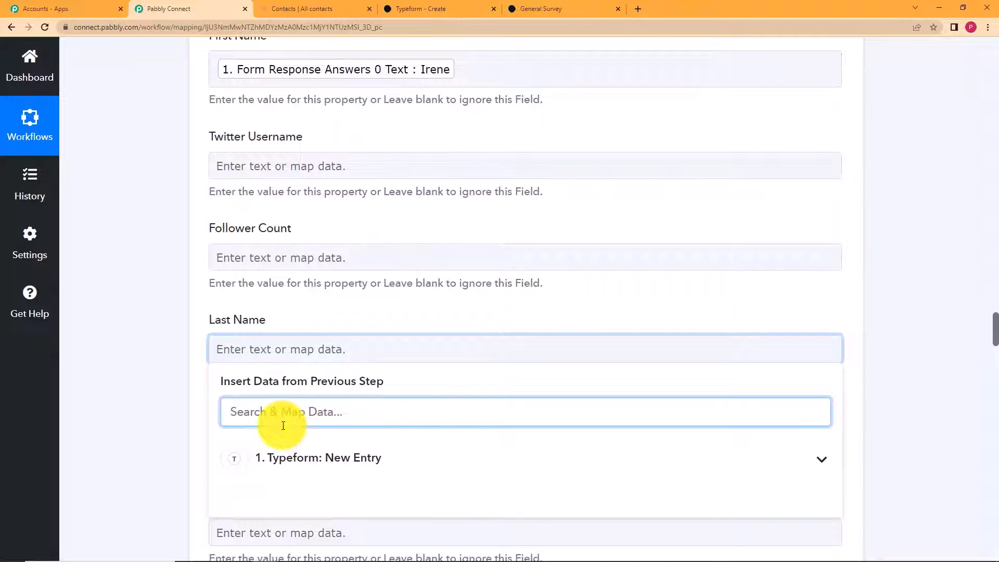
text(joh)
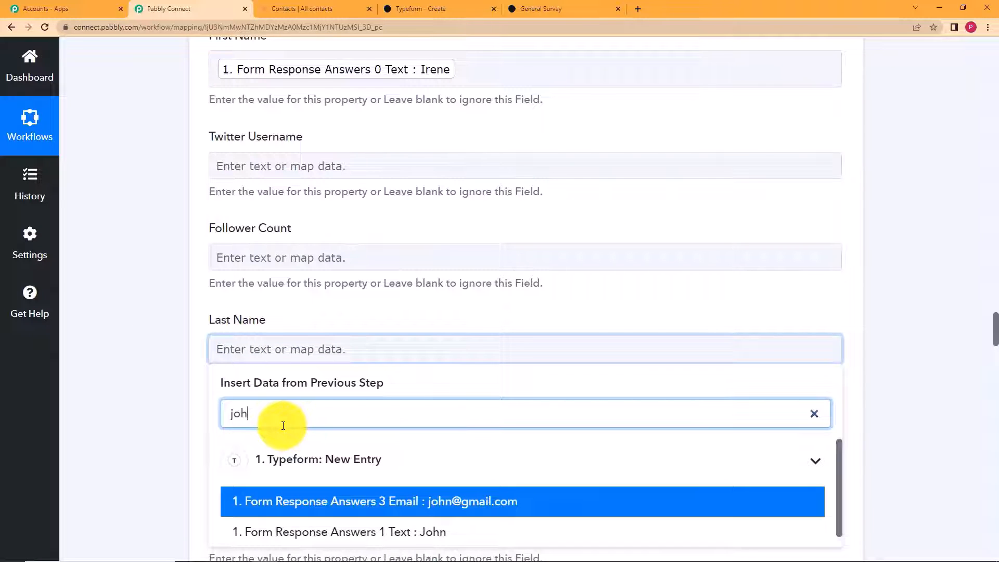
click(321, 530)
click(196, 392)
- Map the Typeform email answer into the Email field
scroll(292, 334, down, 5)
click(265, 389)
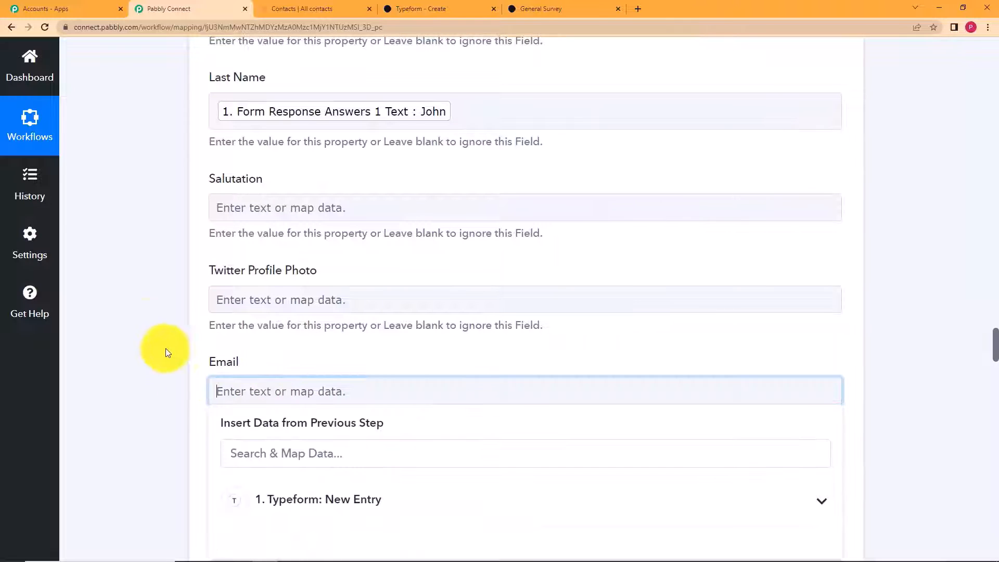
scroll(167, 350, down, 2)
click(322, 385)
click(323, 329)
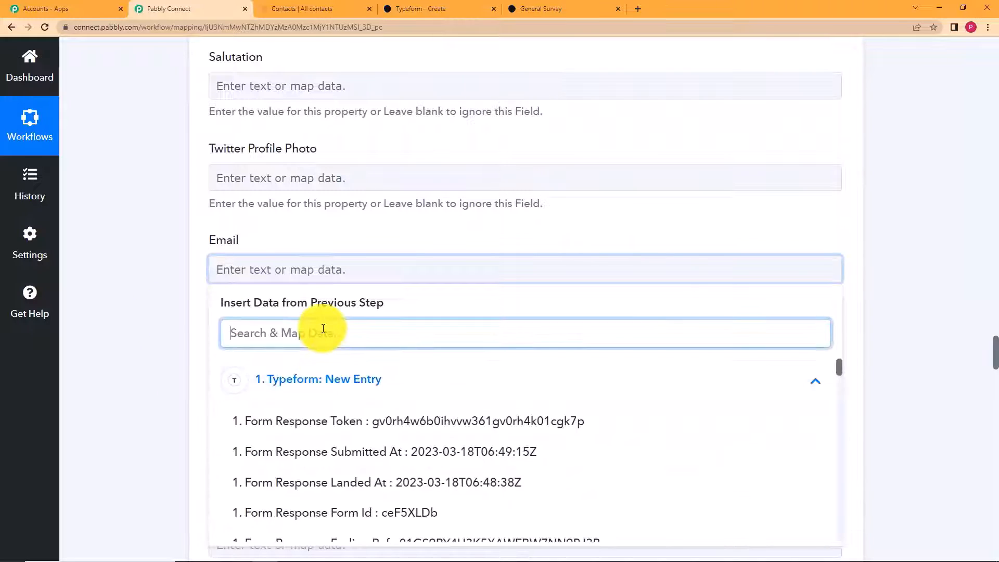
text(@)
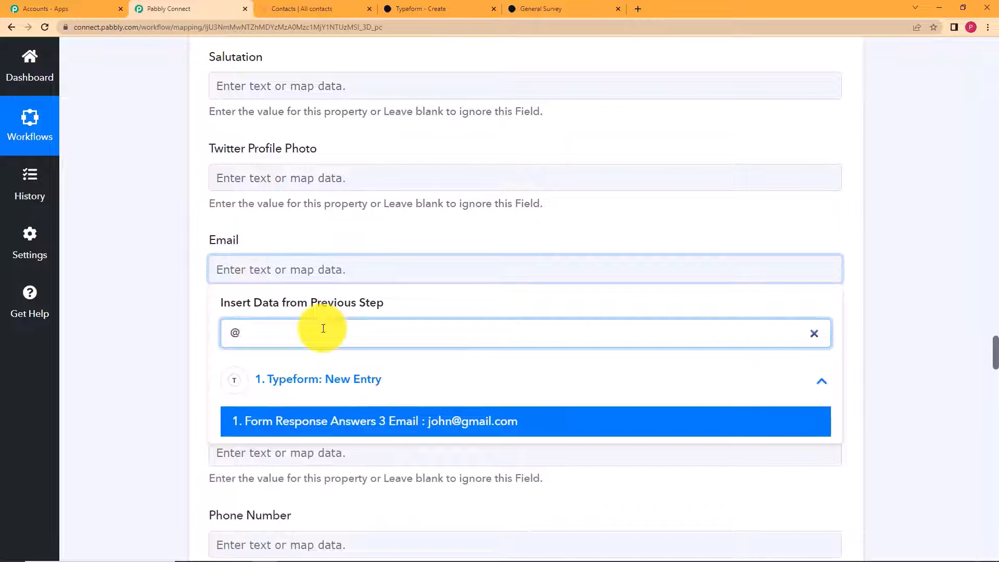
click(375, 430)
click(188, 342)
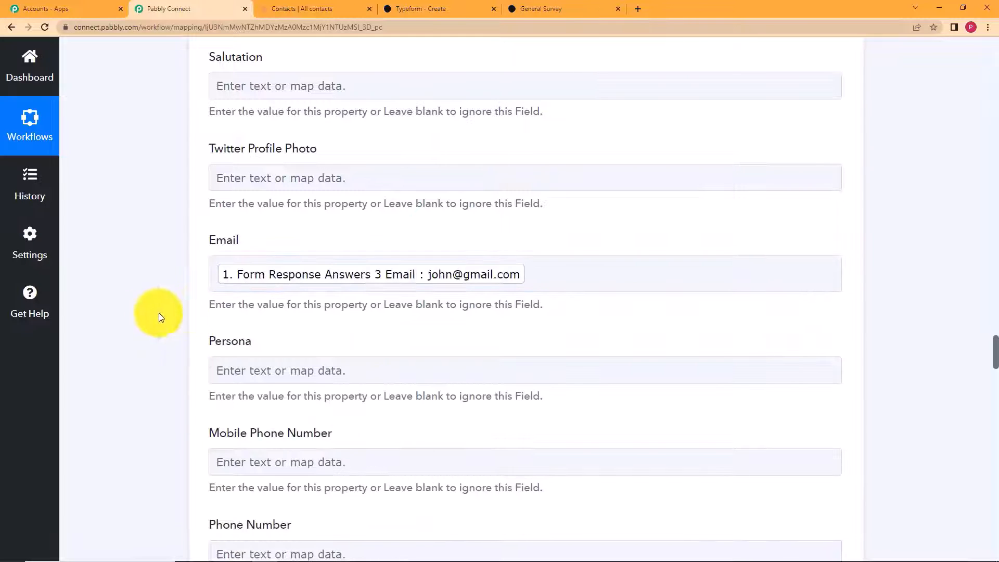
- Map the Typeform phone-number answer into the Phone Number field
scroll(178, 320, down, 5)
click(279, 304)
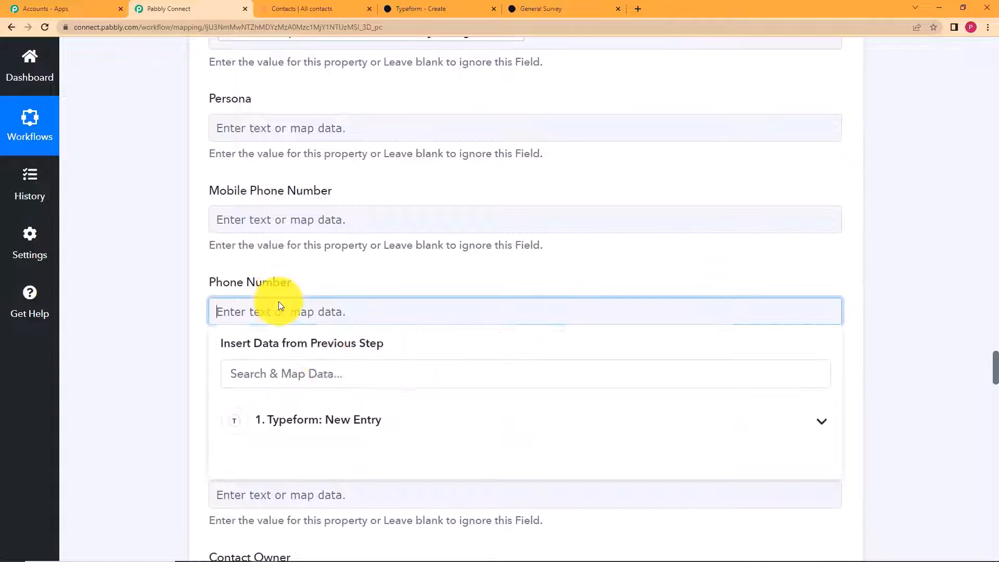
click(342, 384)
text(911)
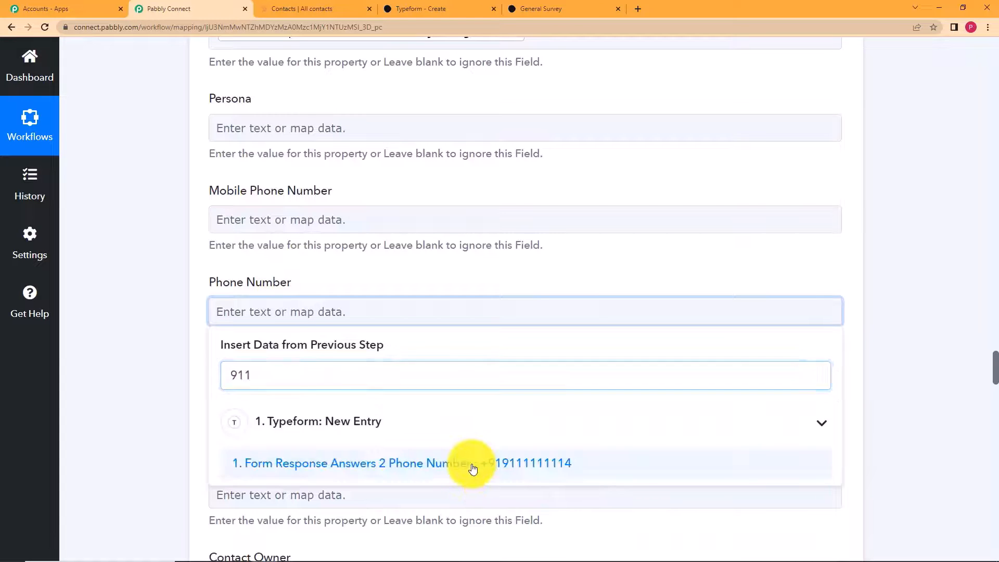
click(473, 463)
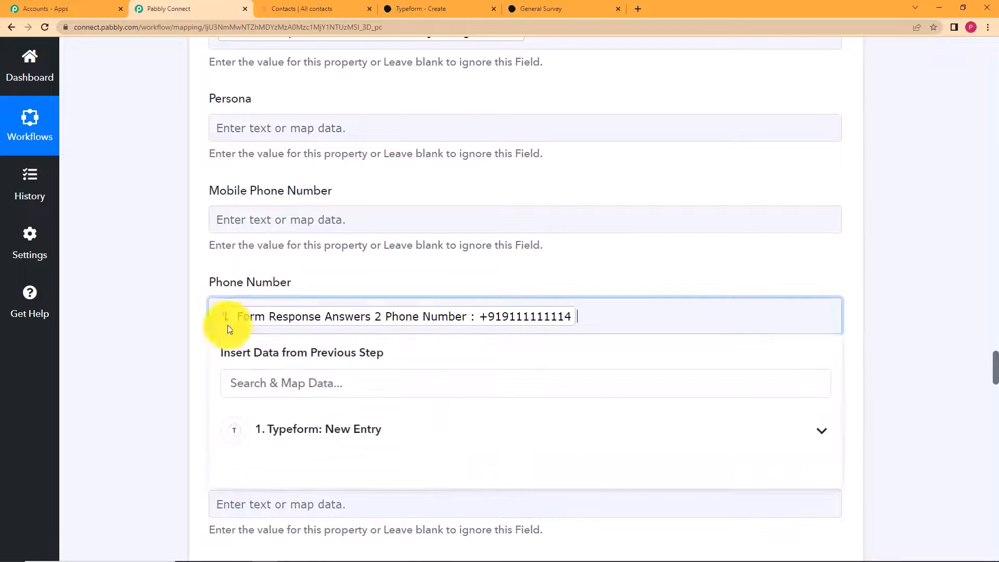
click(182, 323)
- Send a test request that creates the HubSpot contact, review the response, and save the action step
scroll(177, 328, down, 10)
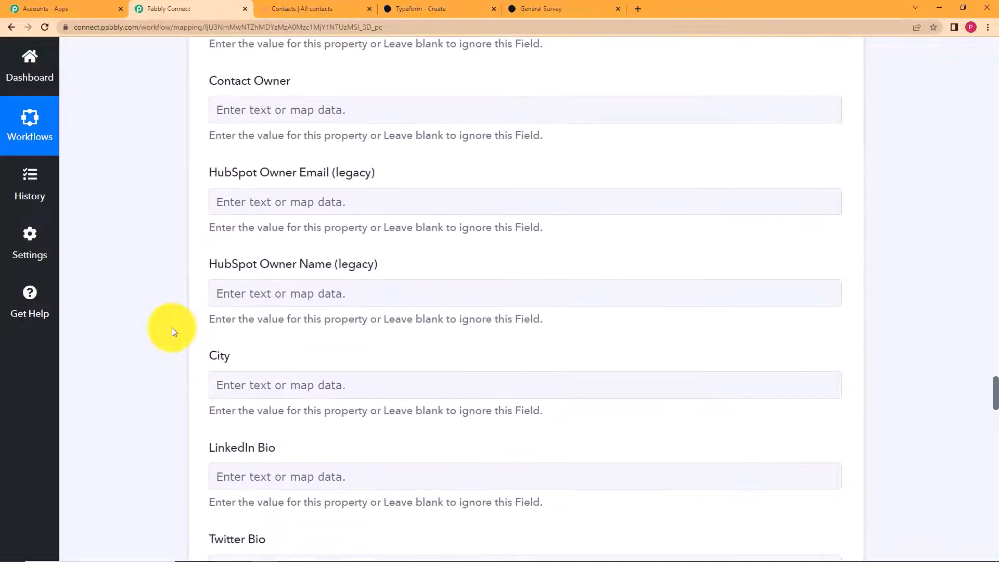
scroll(172, 327, down, 10)
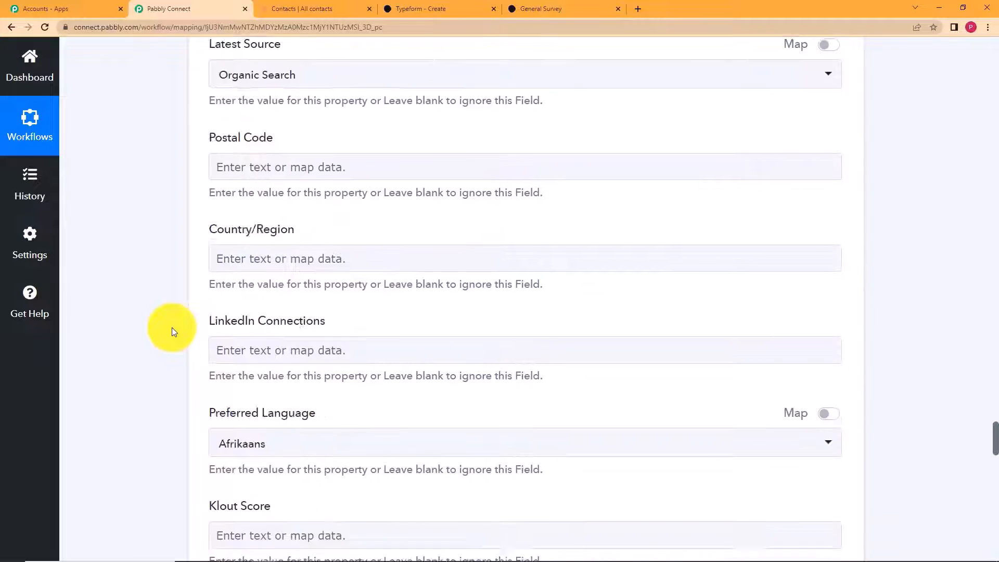
scroll(172, 327, down, 15)
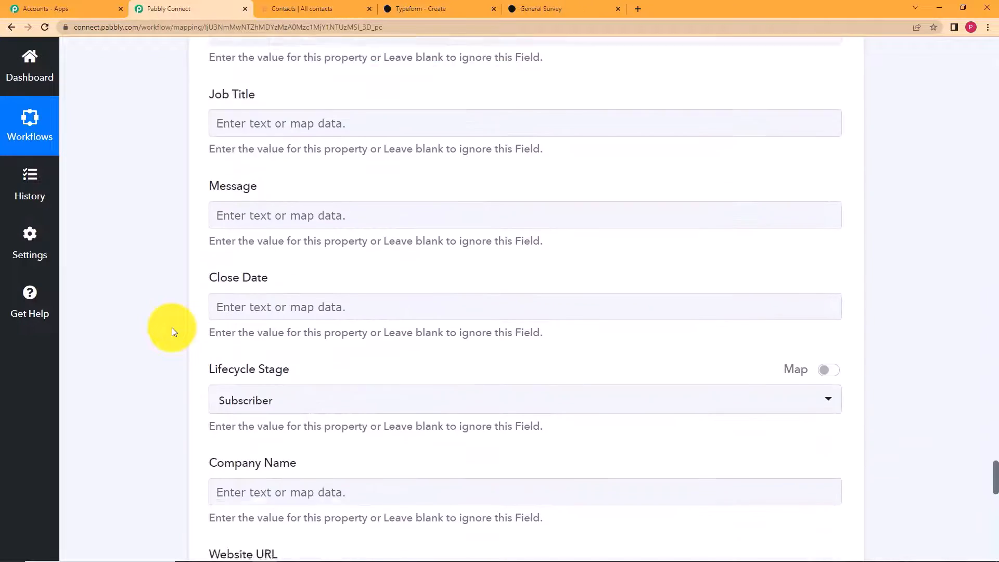
scroll(172, 327, down, 7)
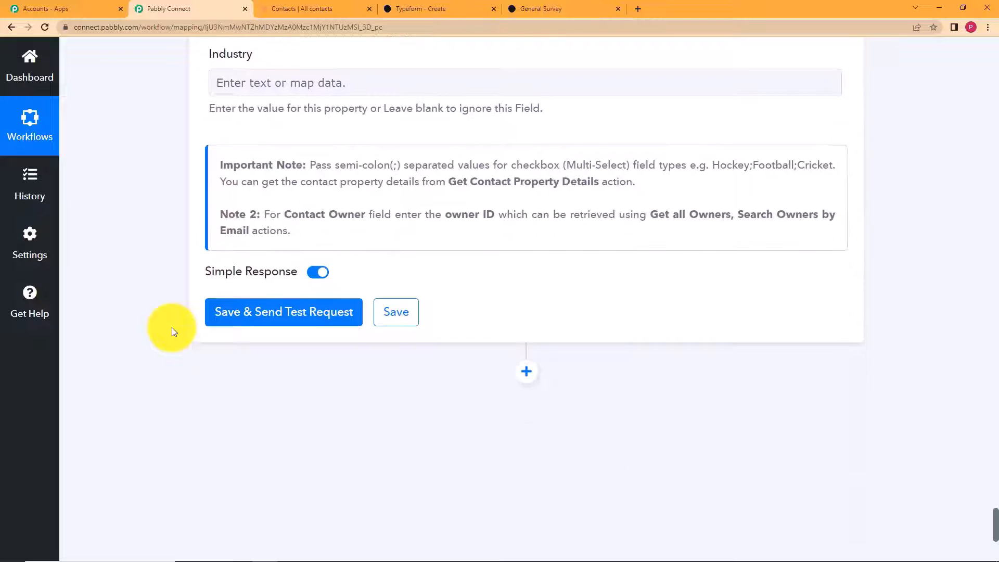
scroll(172, 327, down, 2)
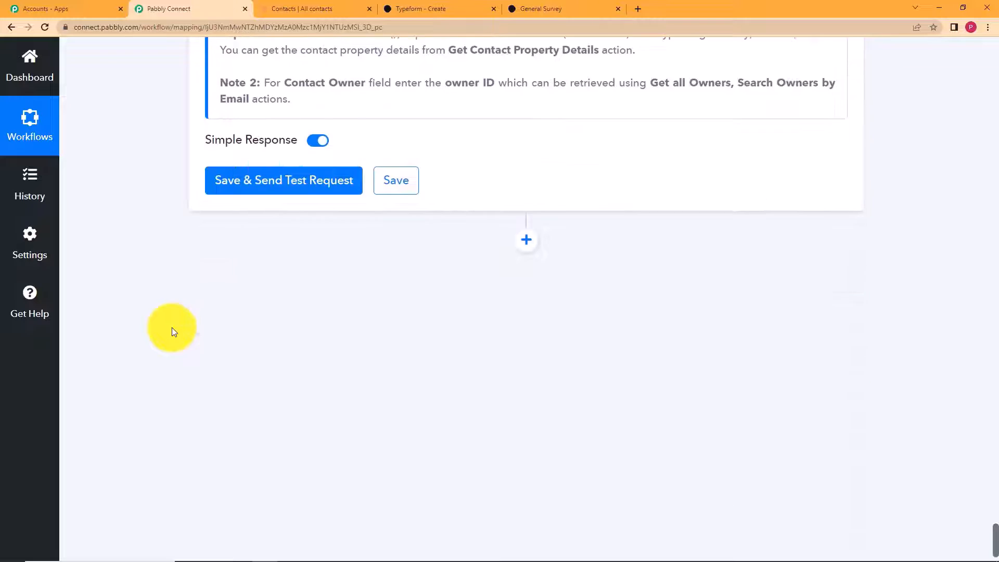
click(301, 181)
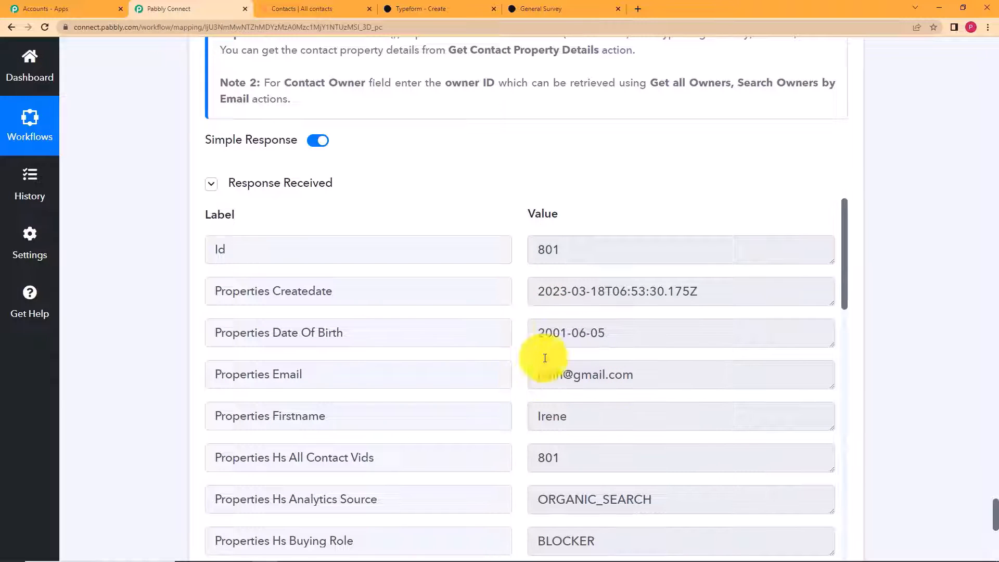
scroll(514, 321, down, 10)
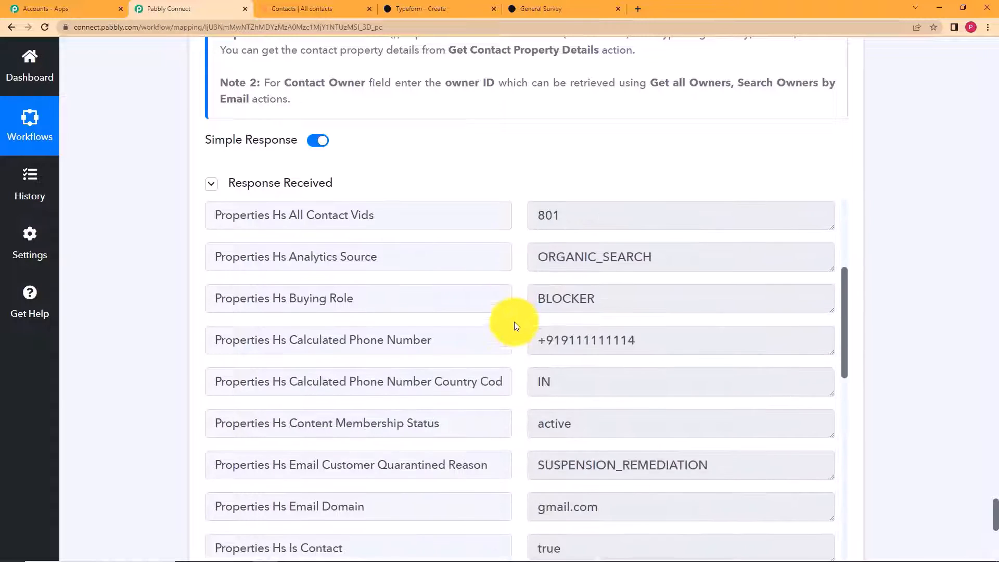
scroll(514, 321, down, 3)
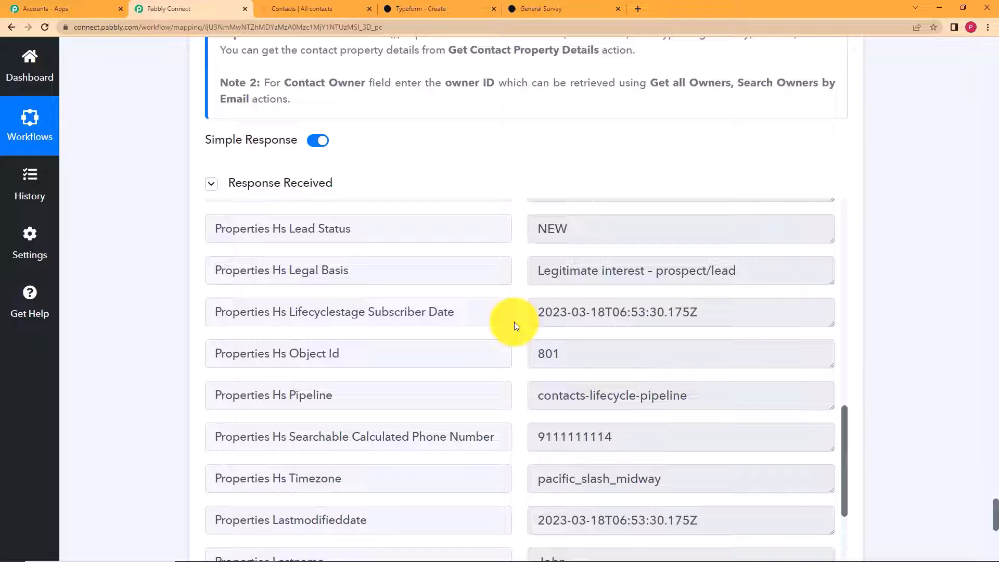
scroll(179, 323, down, 10)
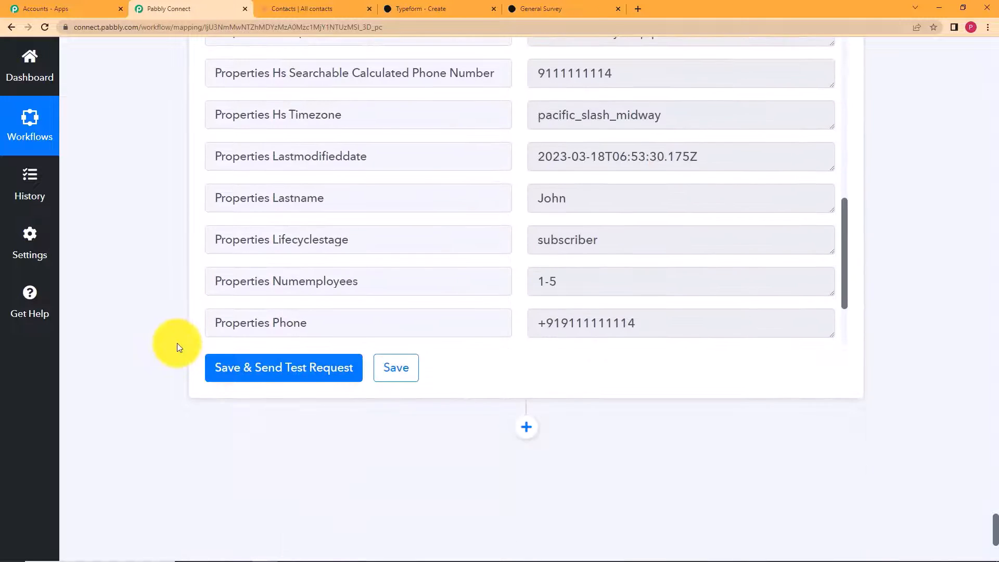
click(406, 368)
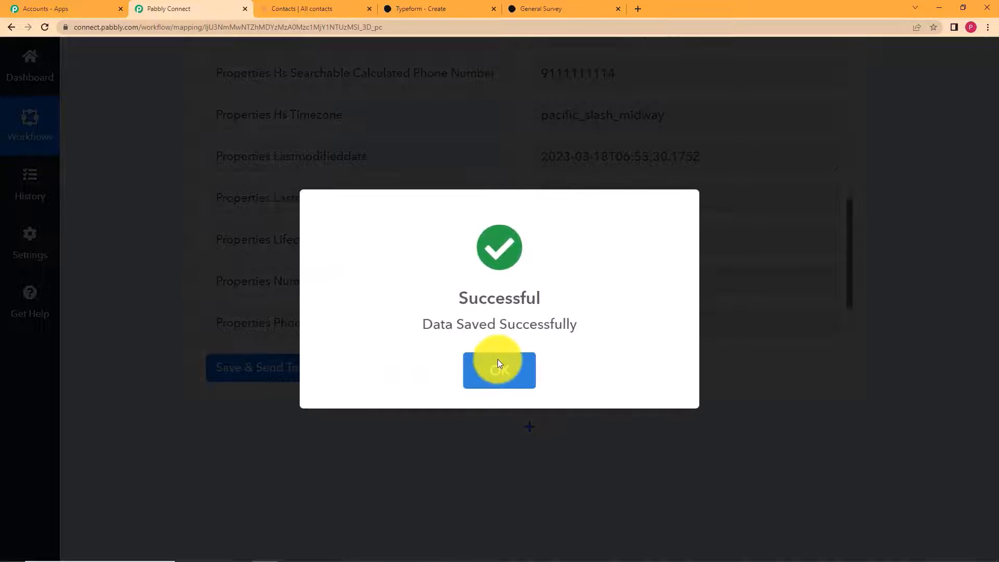
click(498, 364)
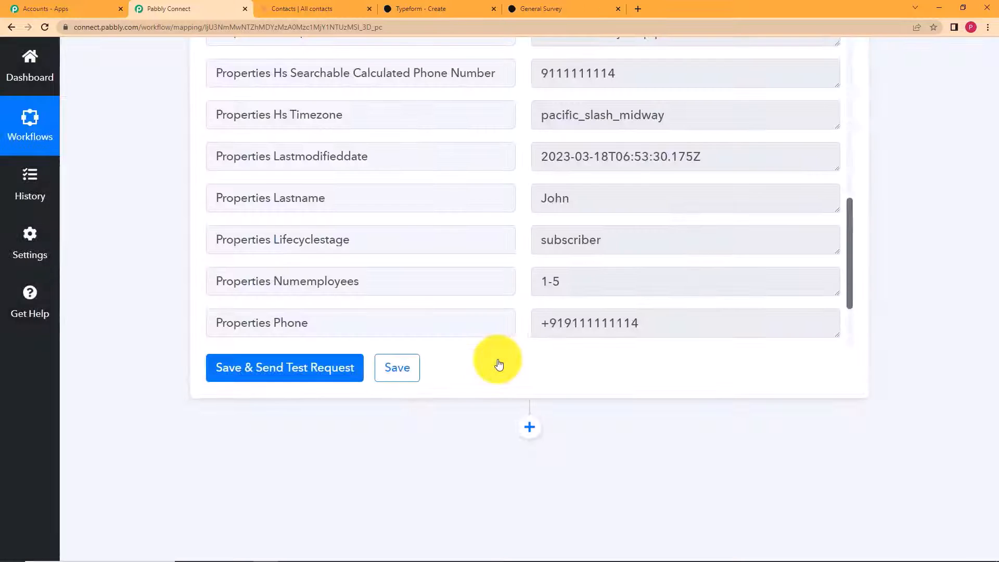
click(320, 9)
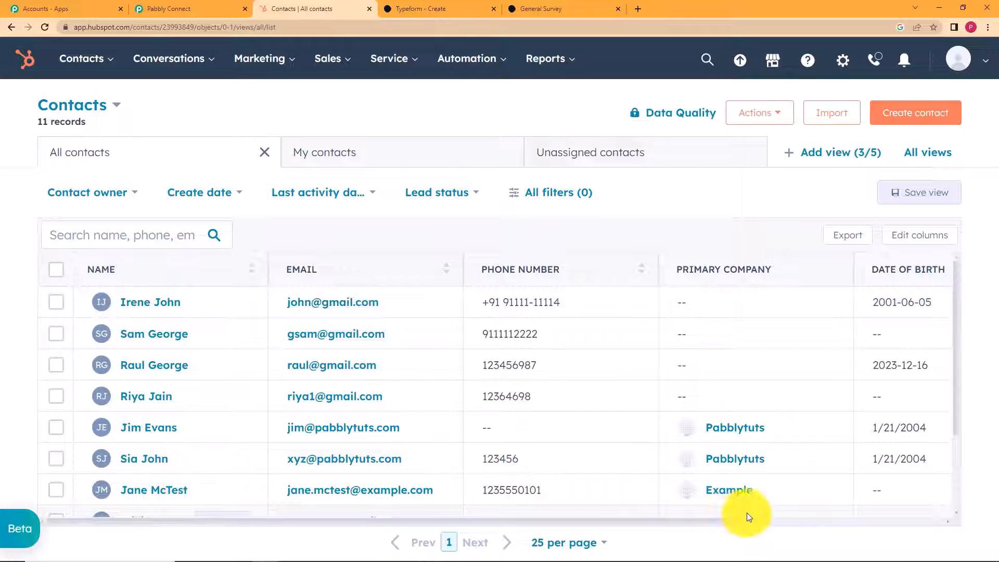
- Check the new contact at the top of HubSpot's 11-record contacts table, then return to Pabbly
drag(718, 523, 654, 536)
click(224, 8)
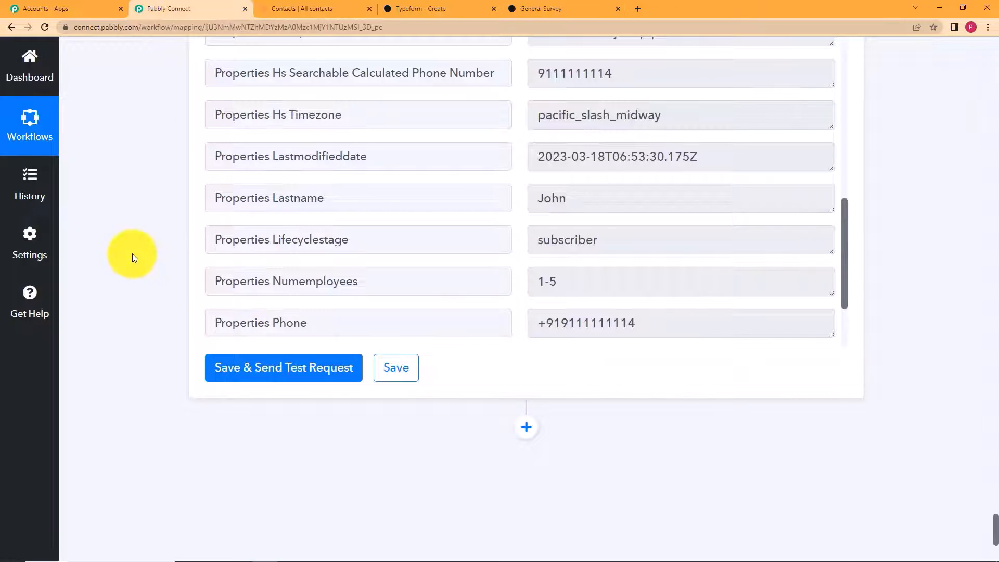
- Review the Typeform New Entry trigger's captured response fields
scroll(132, 254, up, 20)
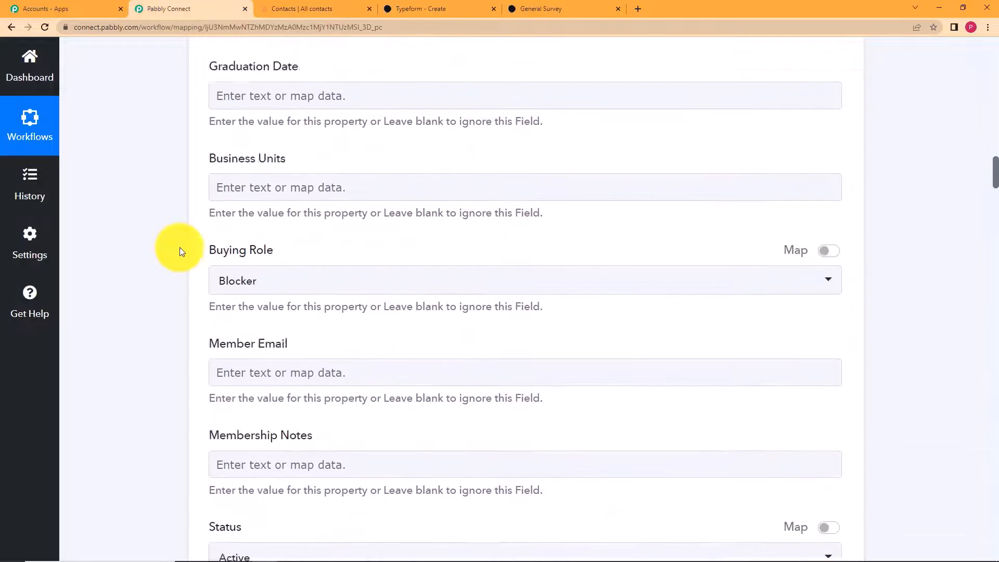
scroll(179, 248, up, 15)
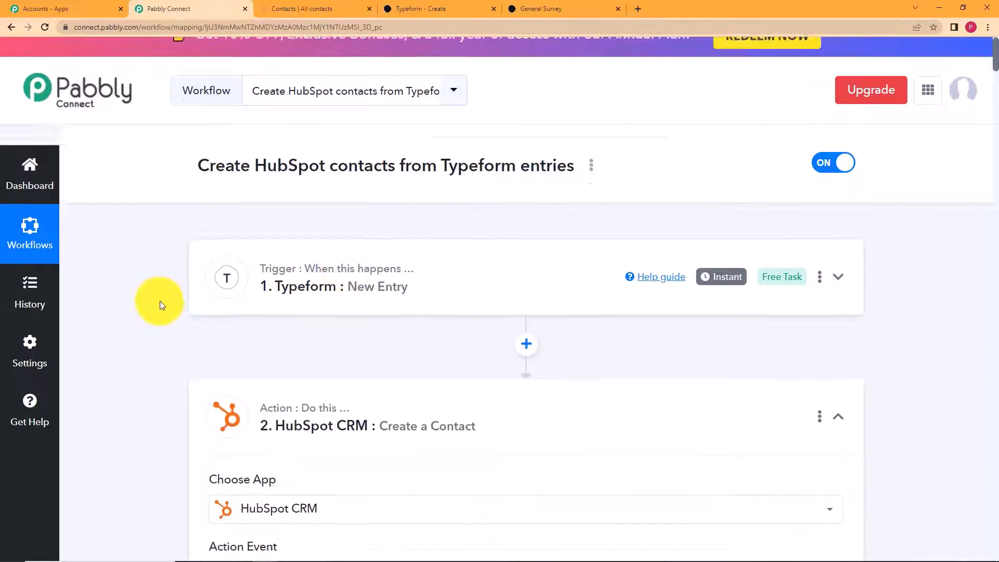
scroll(160, 301, down, 4)
click(412, 201)
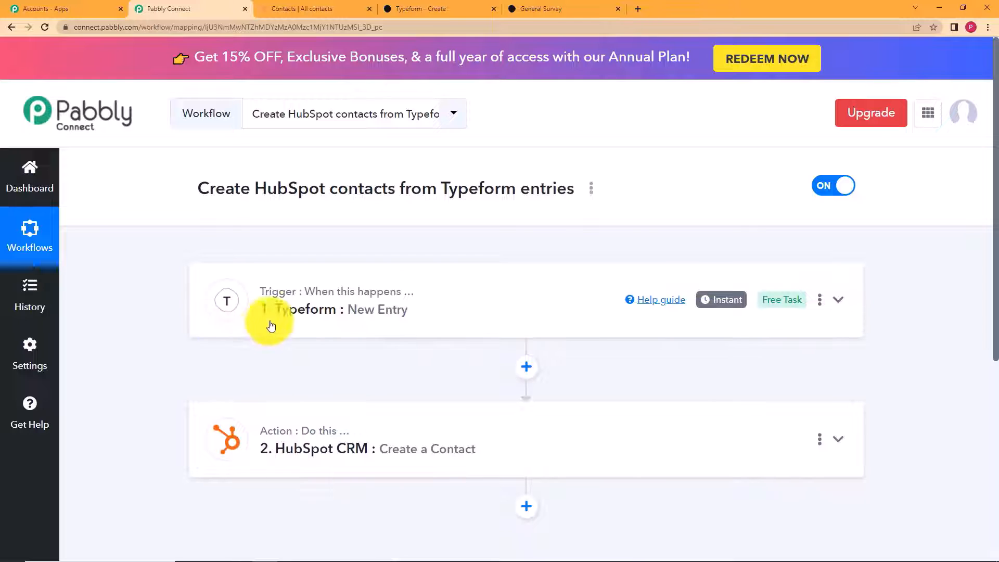
click(403, 307)
scroll(204, 396, down, 9)
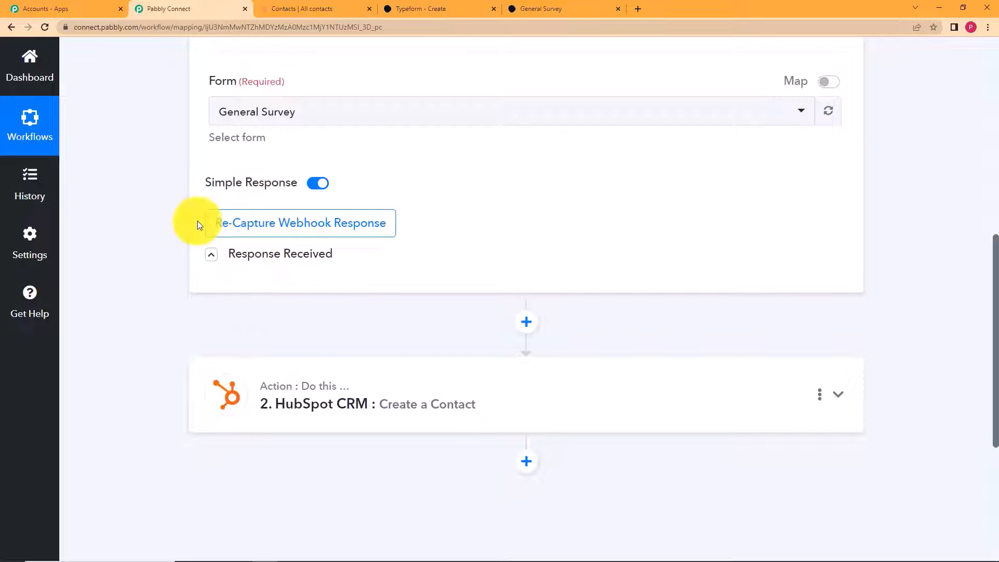
click(213, 259)
scroll(154, 271, down, 10)
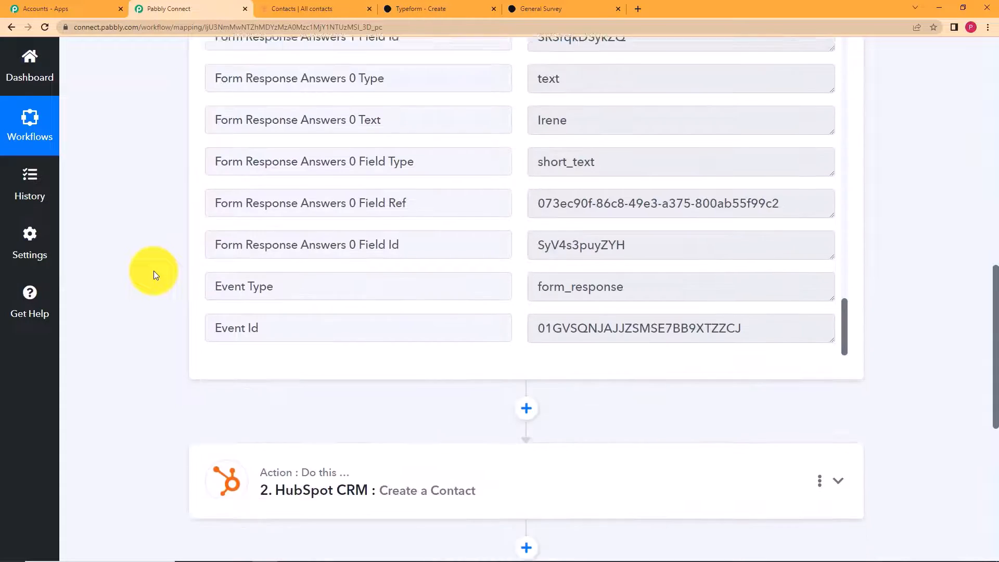
- Review the HubSpot Create a Contact mapping, save it again, and glance at HubSpot's contacts list
click(375, 178)
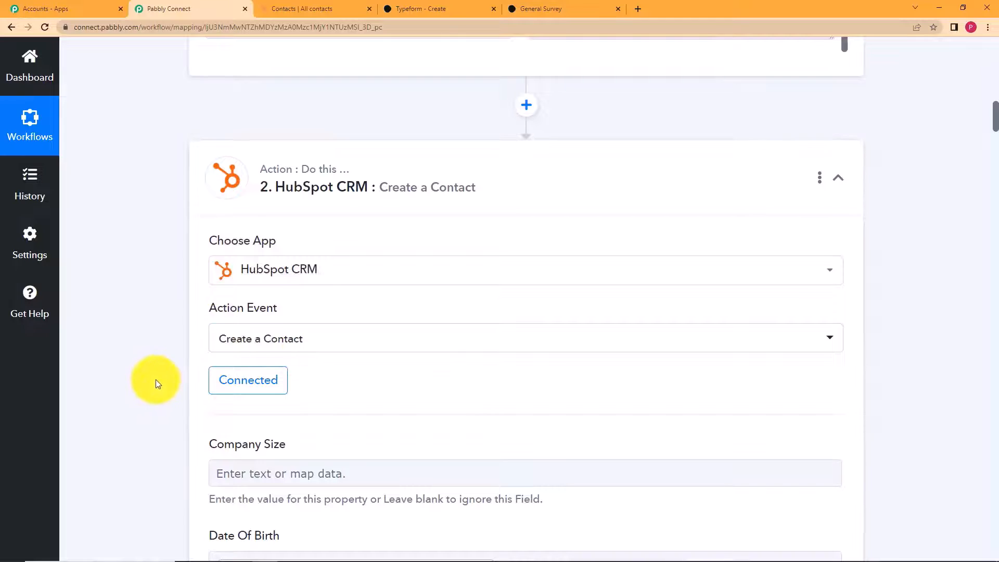
scroll(155, 380, down, 20)
scroll(155, 380, down, 20)
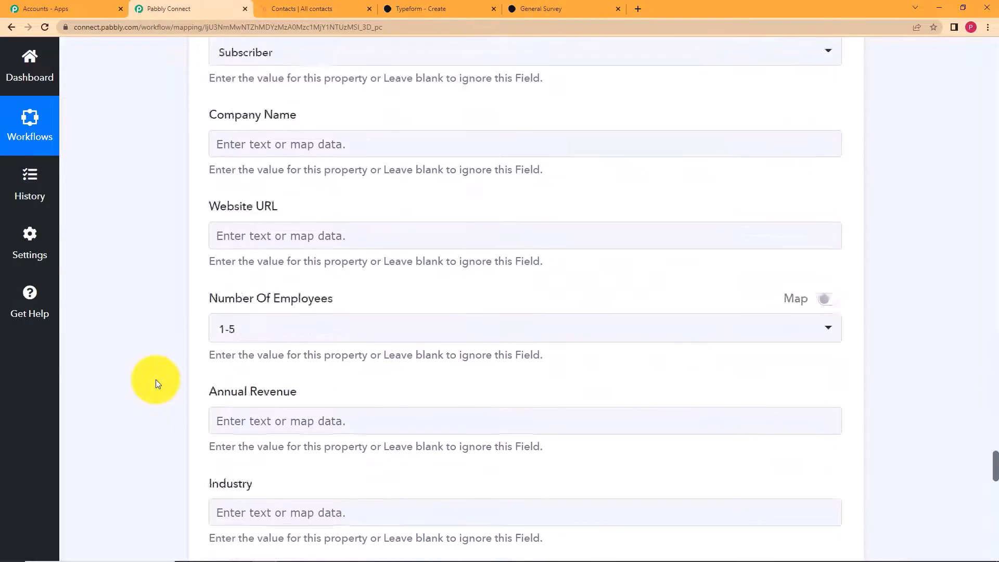
scroll(155, 384, down, 10)
scroll(384, 323, up, 8)
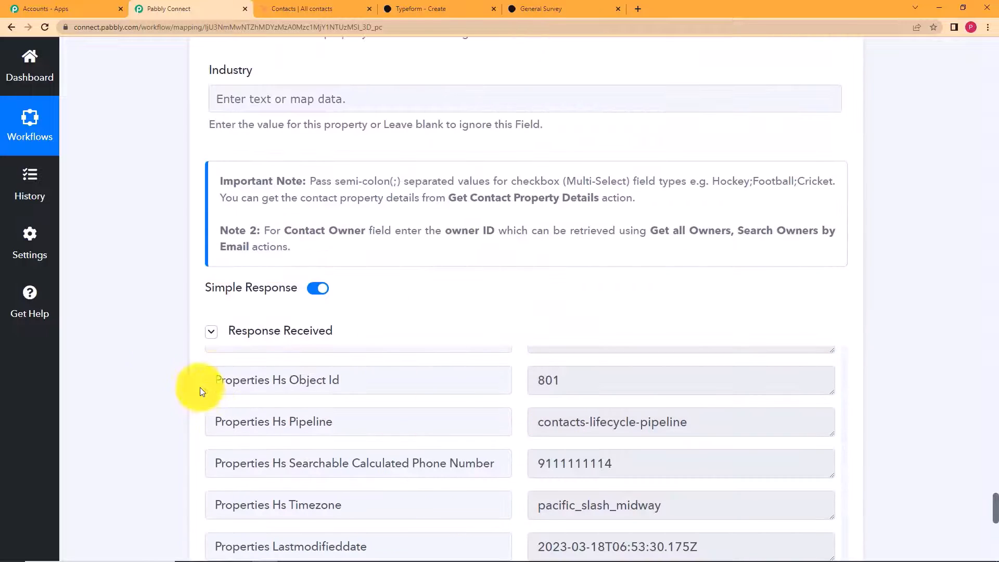
scroll(202, 394, down, 5)
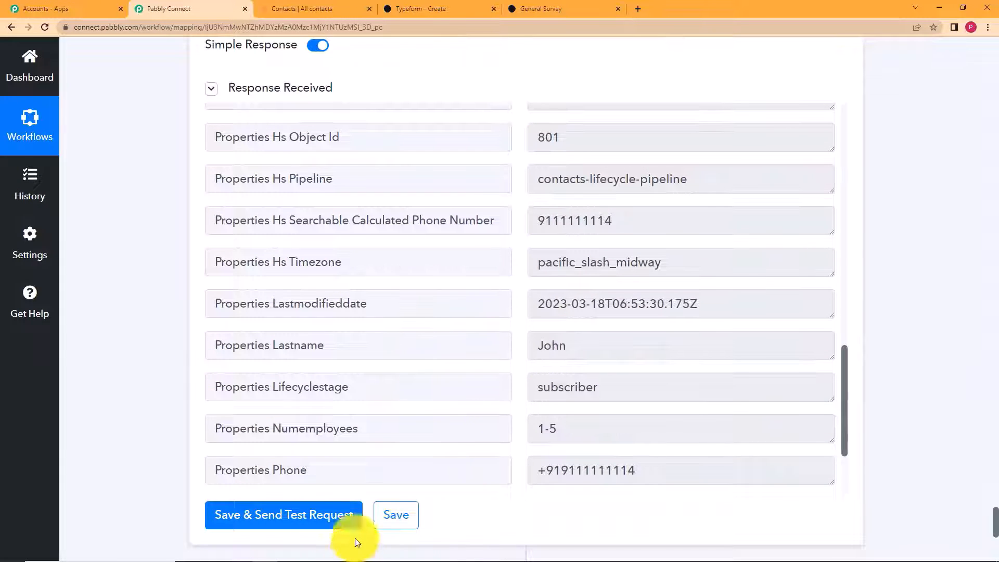
click(386, 529)
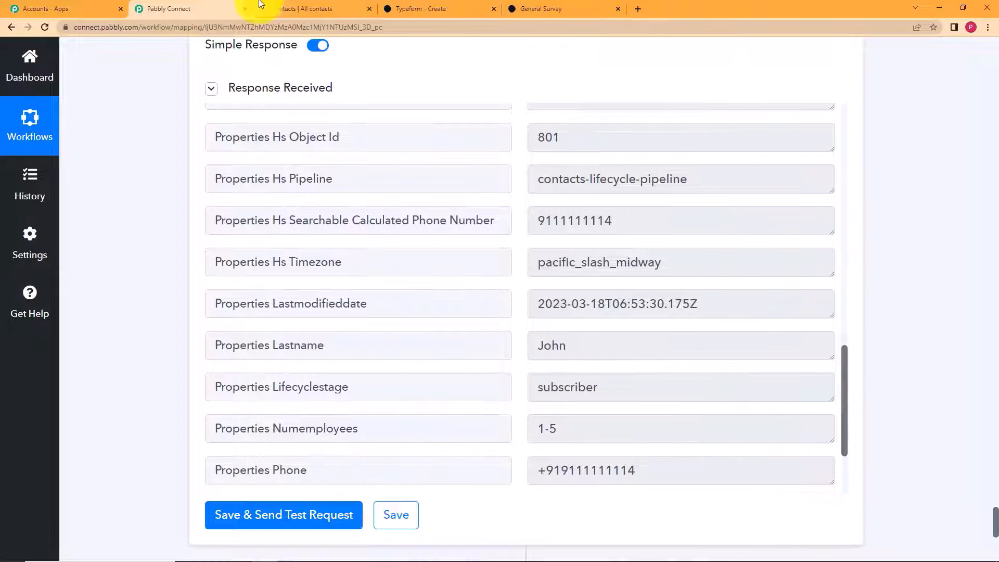
click(307, 9)
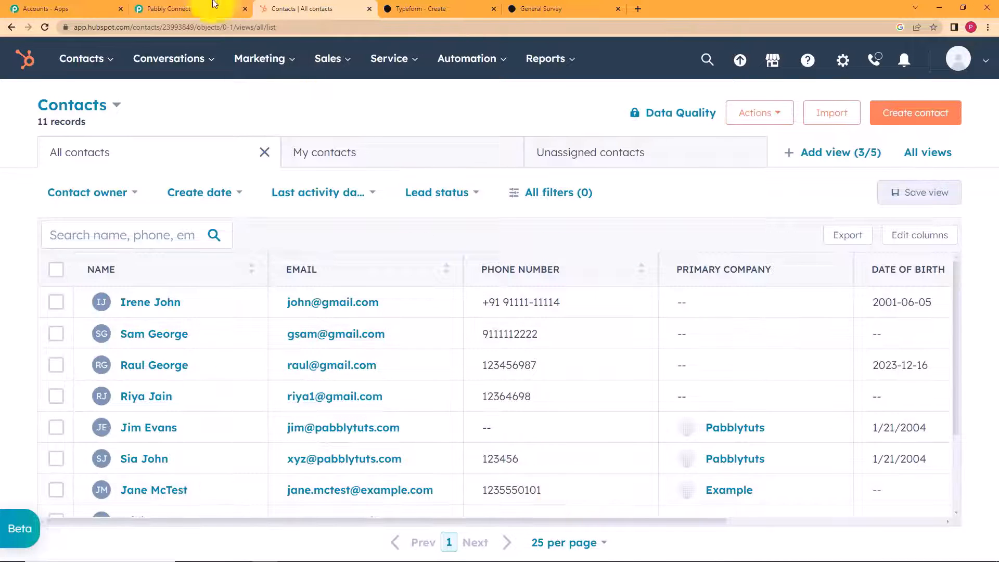
click(204, 15)
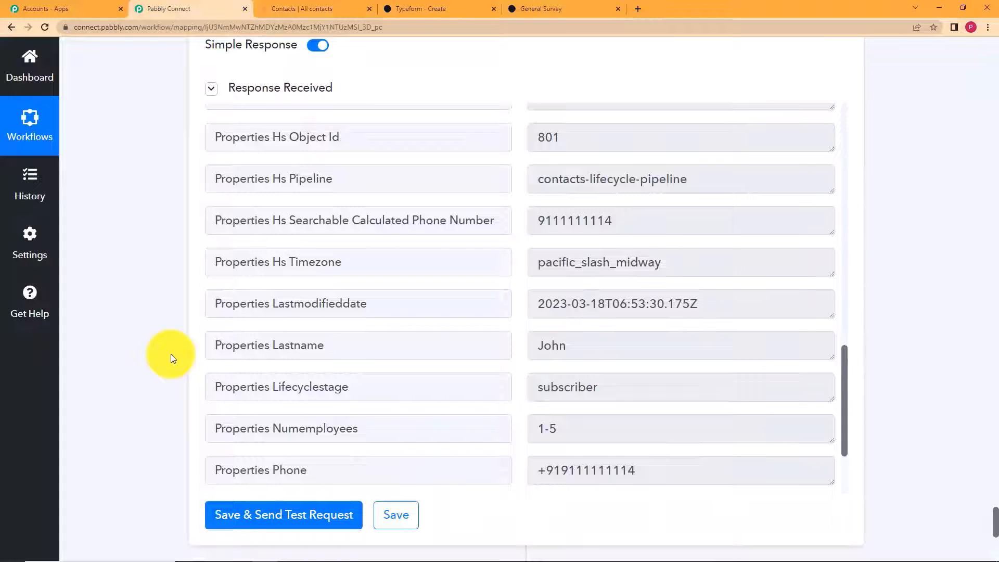
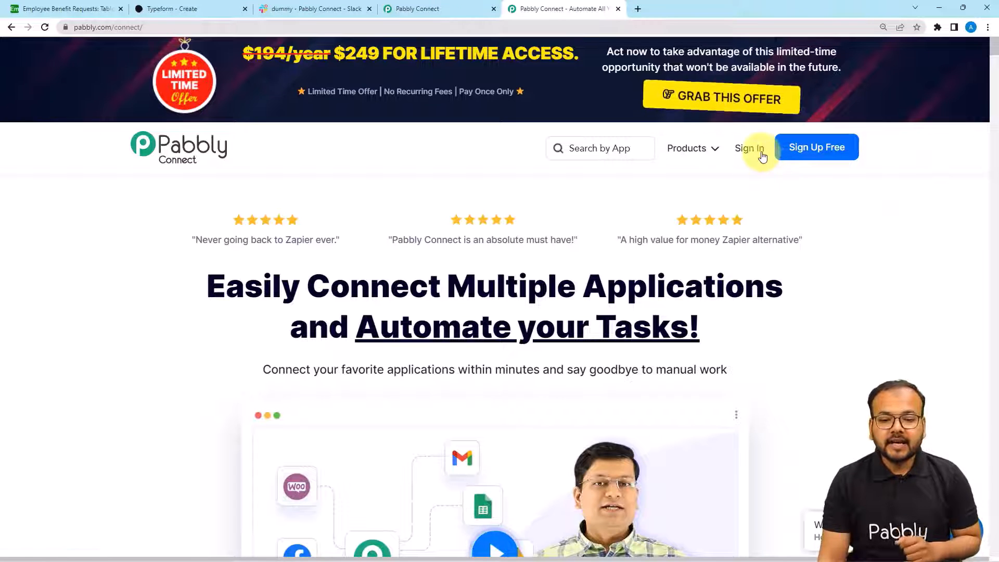
- Create a new workflow named 'Employee Benefit Requests Automation' from the Pabbly Connect dashboard
mouse_move(700, 150)
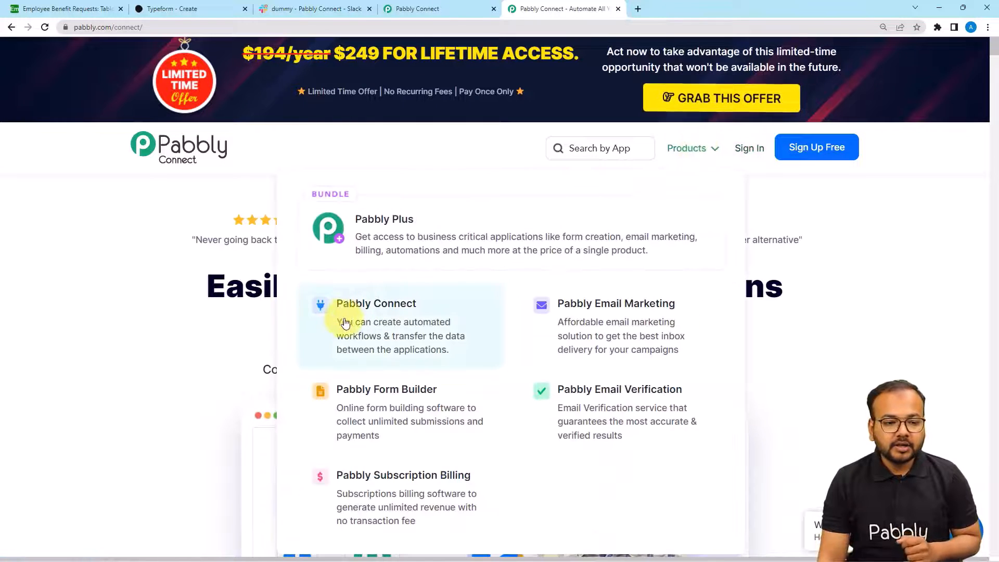
click(430, 8)
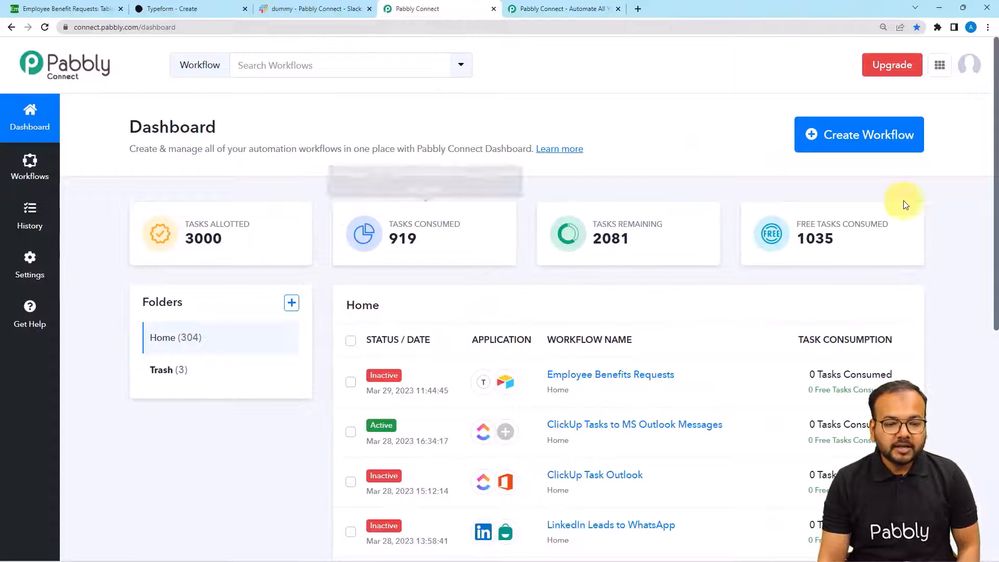
click(858, 147)
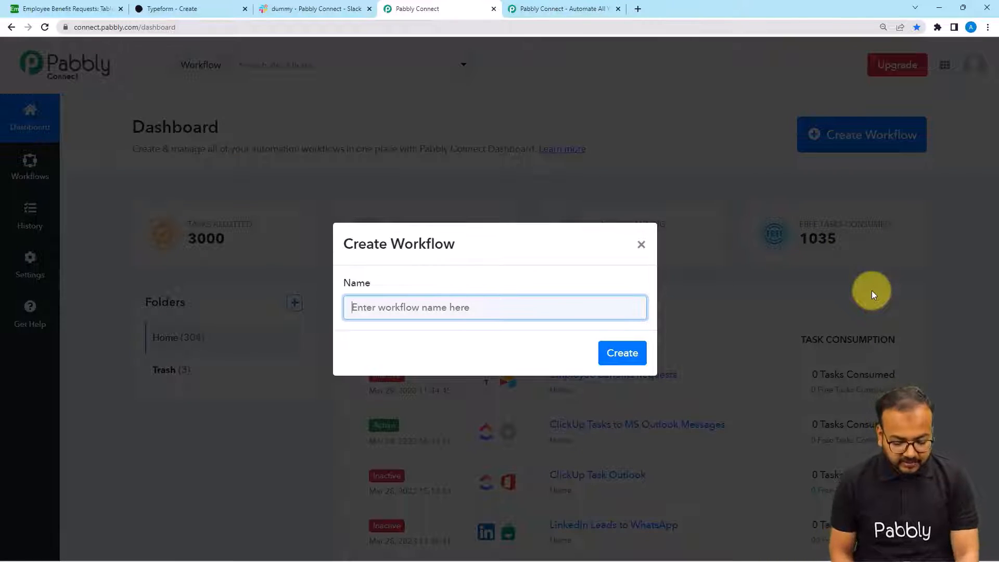
text(Employee Benefit Requests Automation)
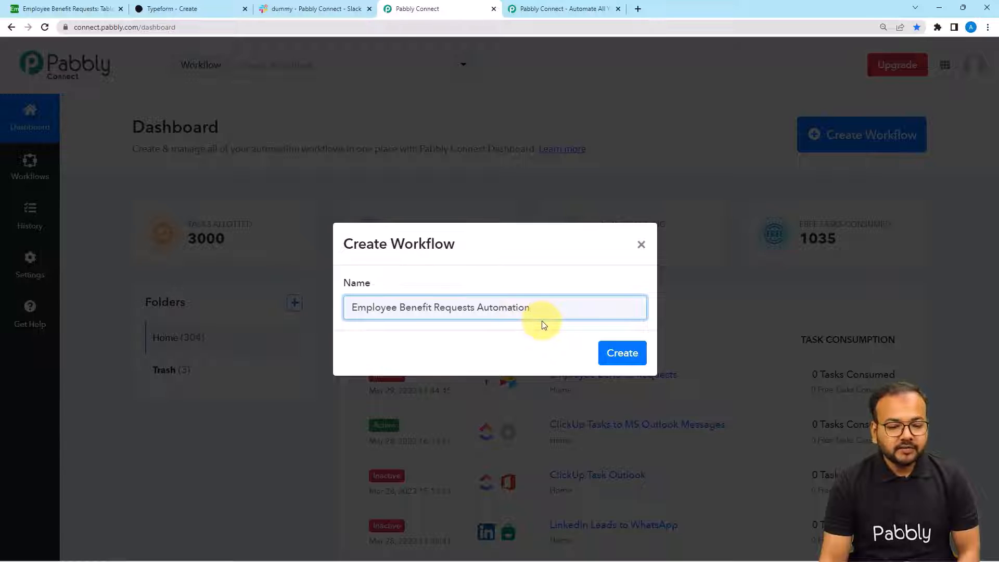
click(623, 364)
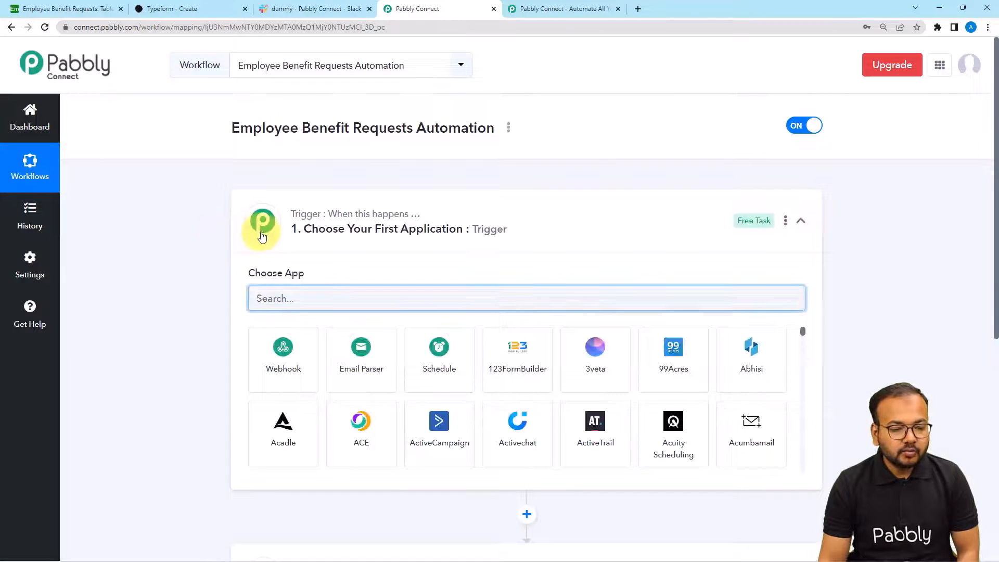
- Set the trigger app to Typeform, found by searching 'typ', with the New Entry event
click(261, 237)
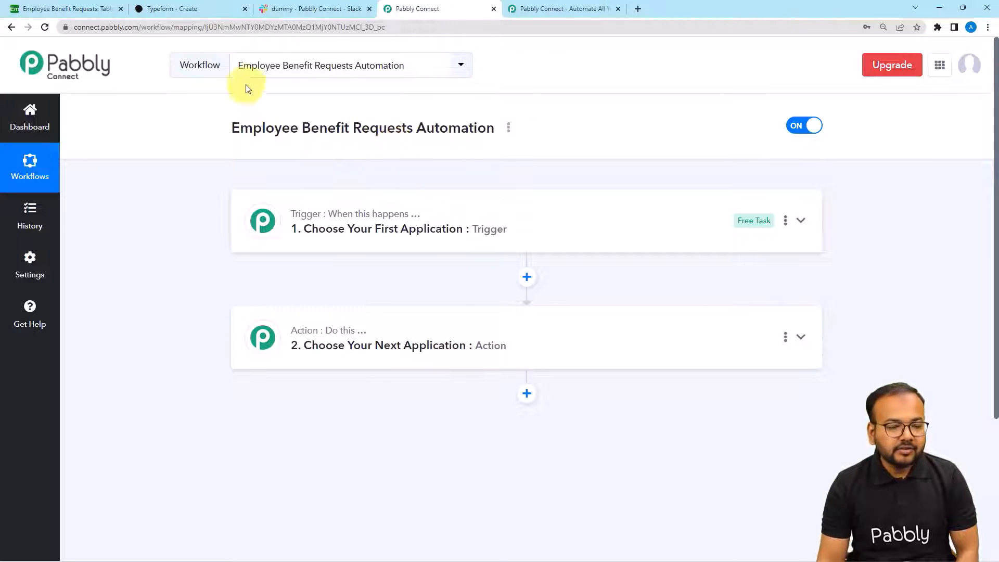
click(187, 14)
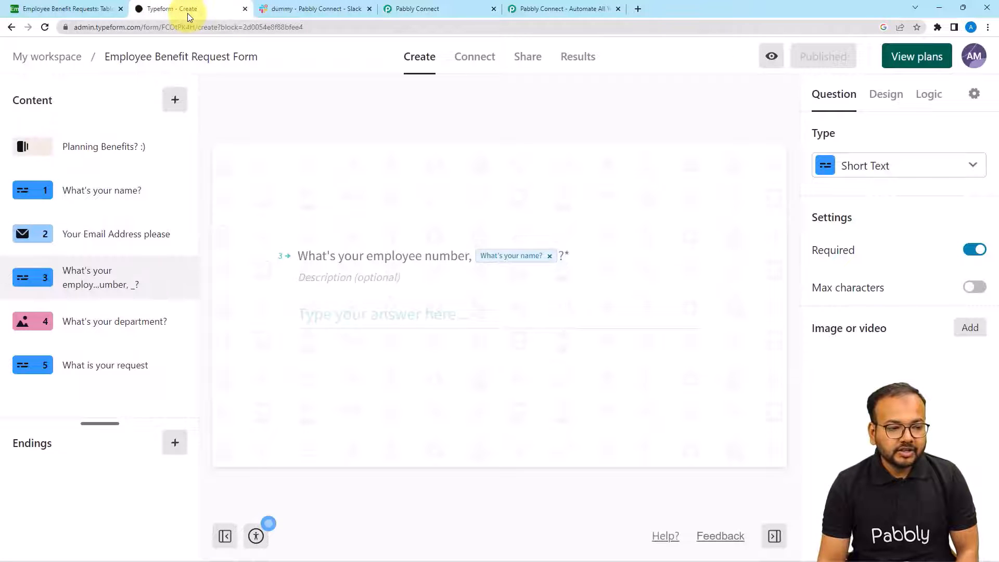
click(412, 10)
click(358, 230)
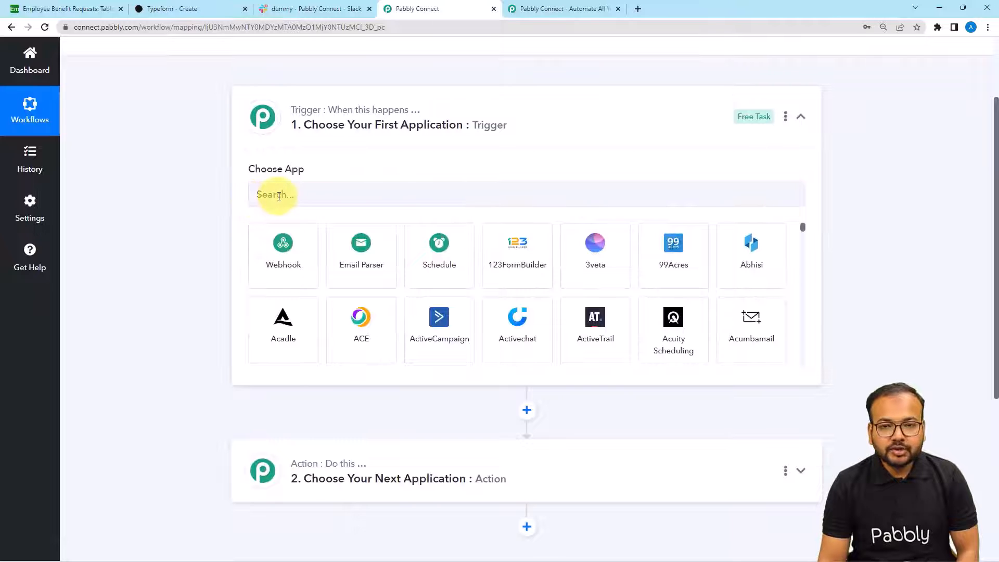
click(335, 202)
text(typ)
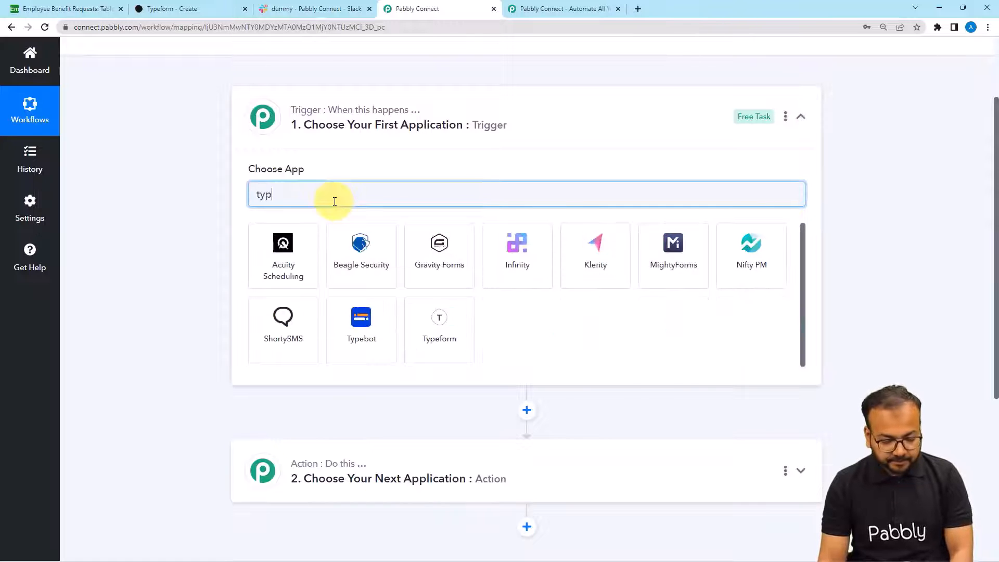
click(353, 265)
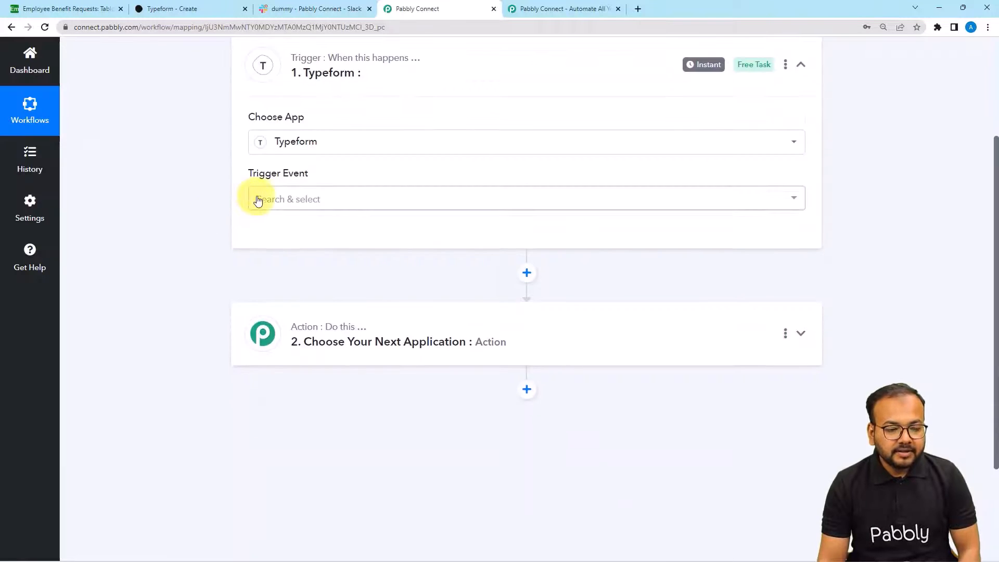
click(256, 198)
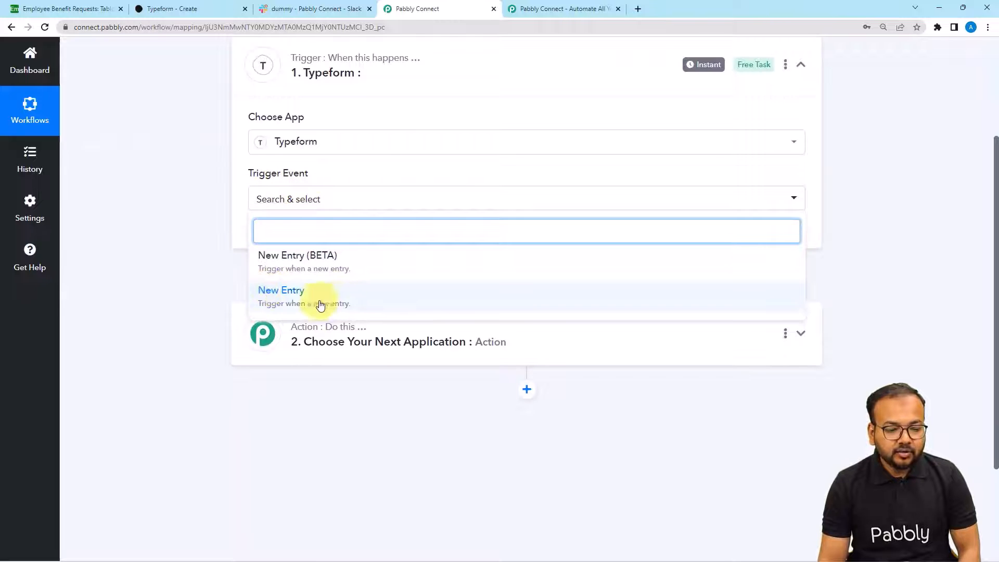
click(290, 302)
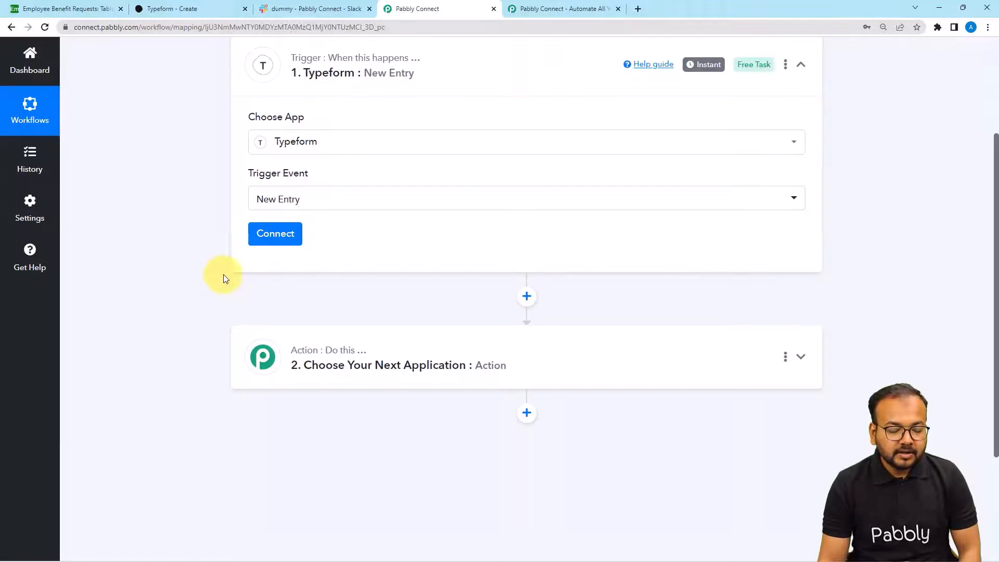
click(281, 235)
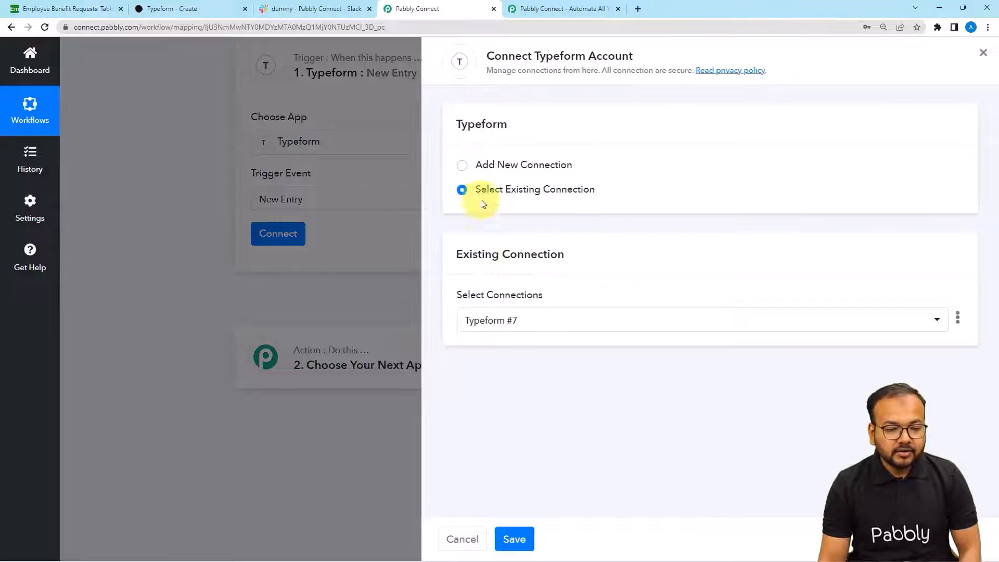
- Add a new Typeform connection and accept Pabbly Connect's access on Typeform's authorization page
click(462, 165)
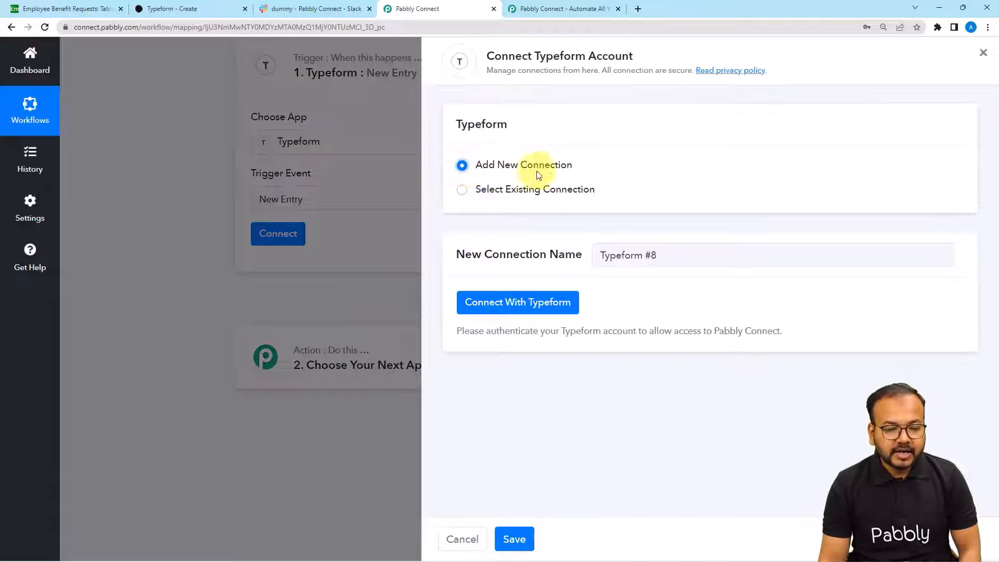
click(481, 303)
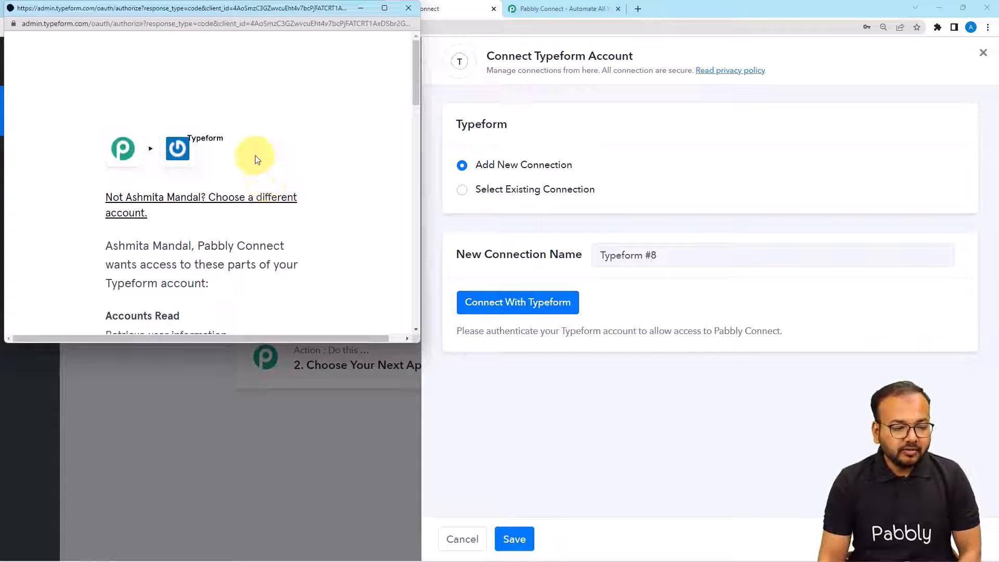
scroll(255, 159, down, 5)
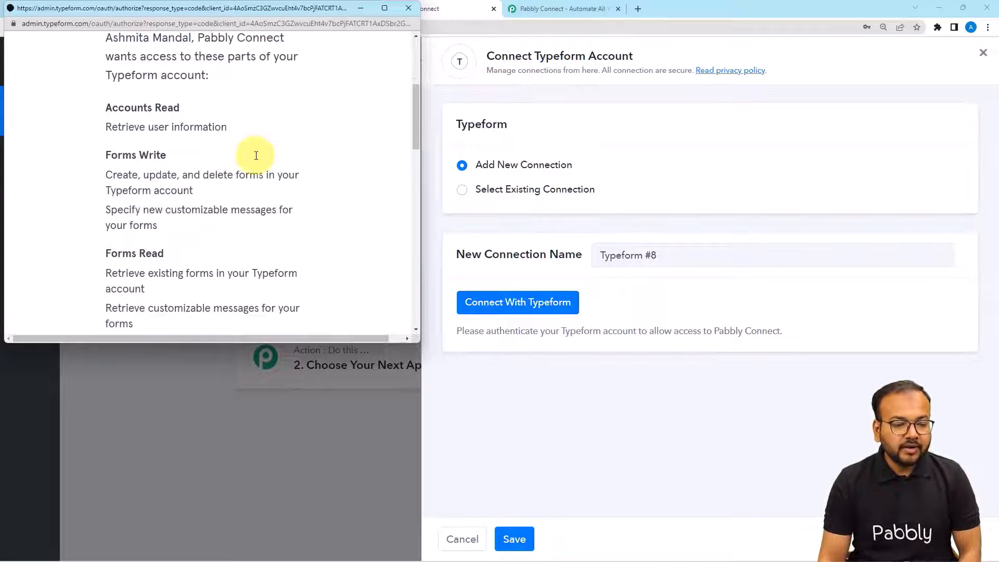
scroll(255, 157, down, 10)
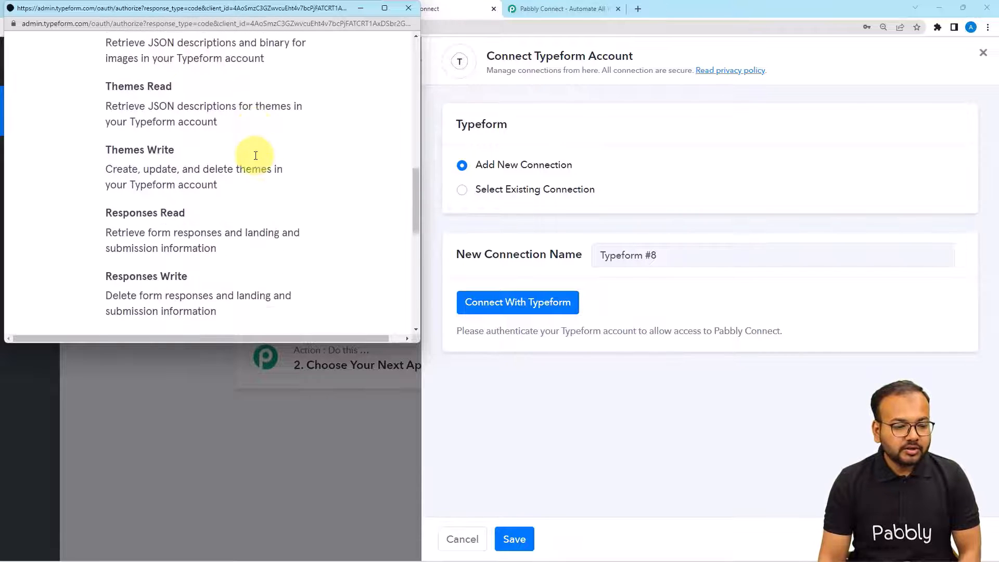
scroll(255, 155, down, 4)
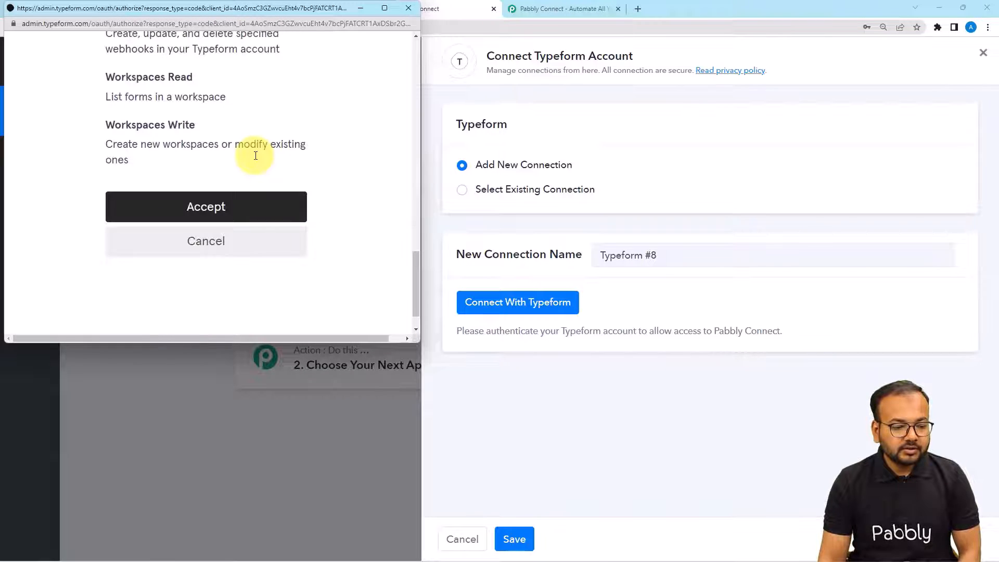
click(231, 214)
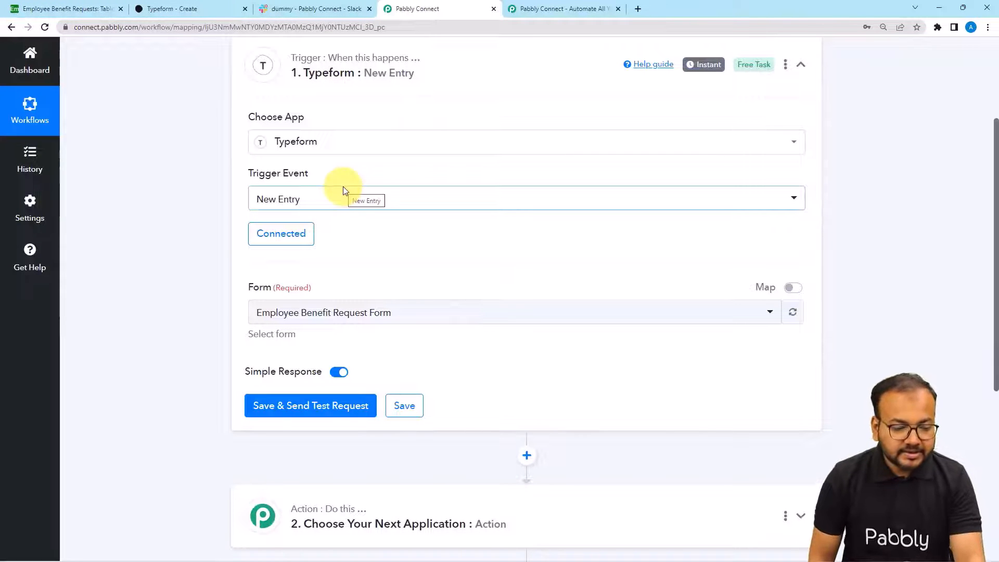
- Confirm Employee Benefit Request Form as the Typeform trigger's form
scroll(218, 241, down, 2)
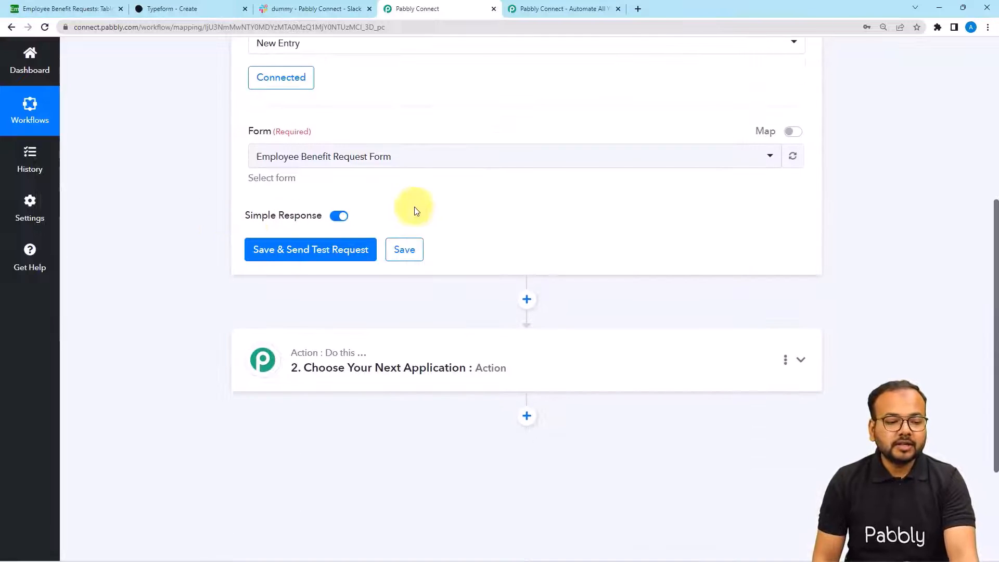
click(431, 166)
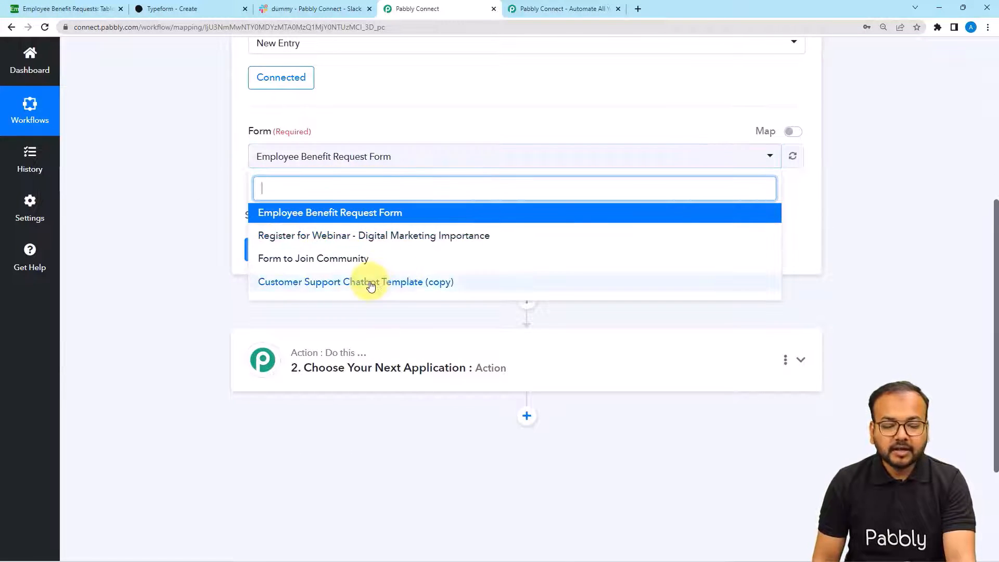
click(216, 191)
click(195, 12)
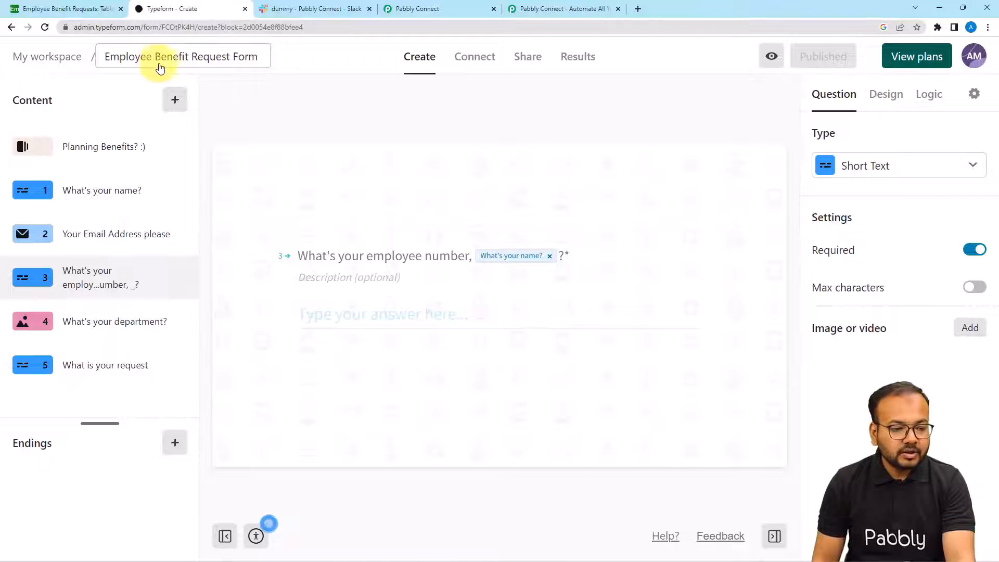
click(450, 10)
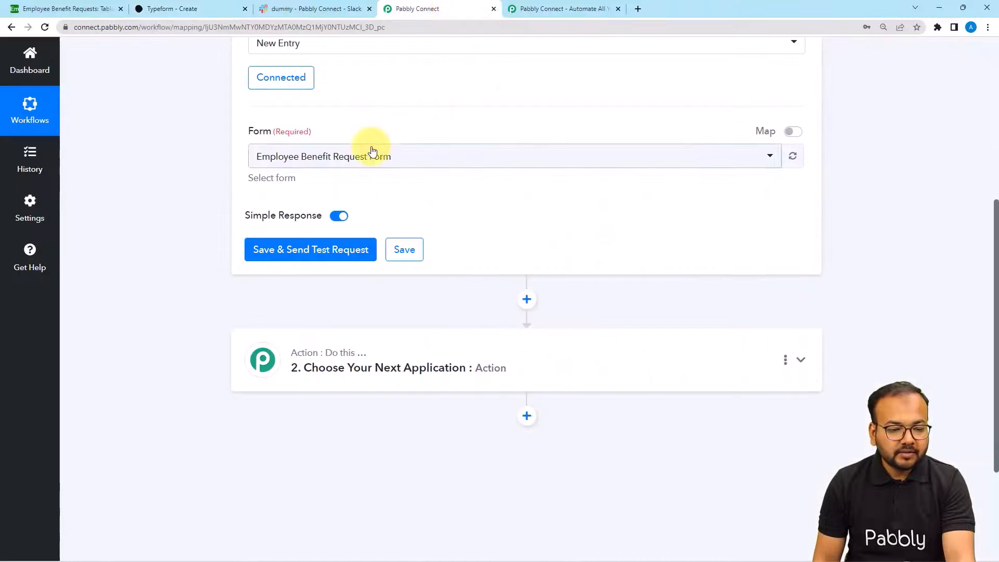
click(364, 161)
click(303, 214)
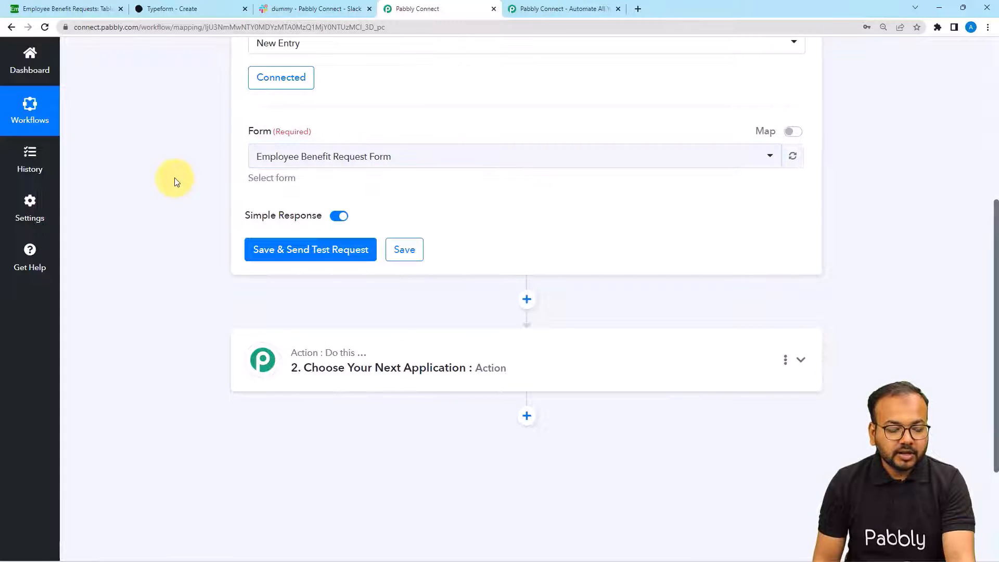
- Save the trigger and send a test request so it waits for a submission
click(257, 252)
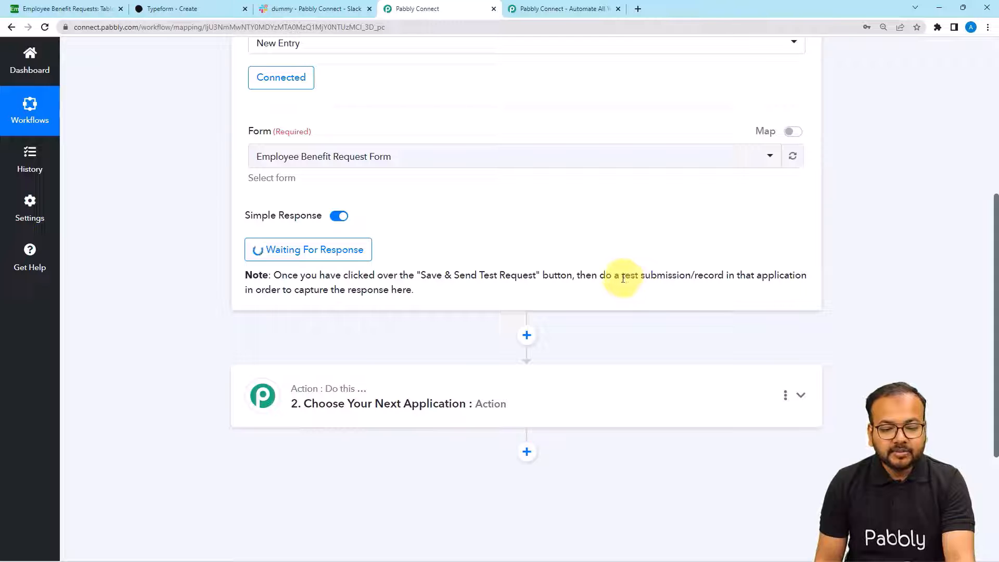
drag(623, 278, 692, 279)
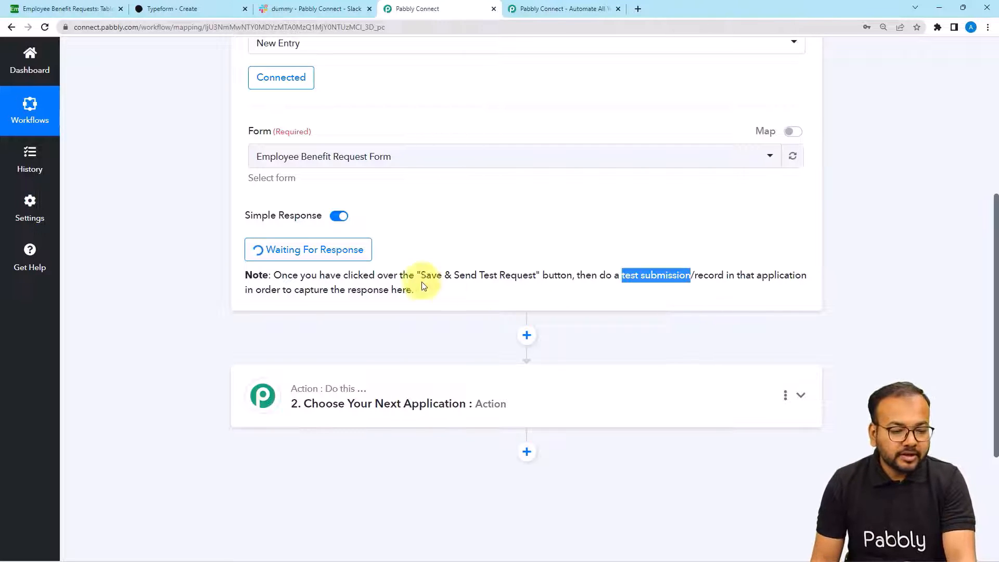
click(175, 244)
click(186, 11)
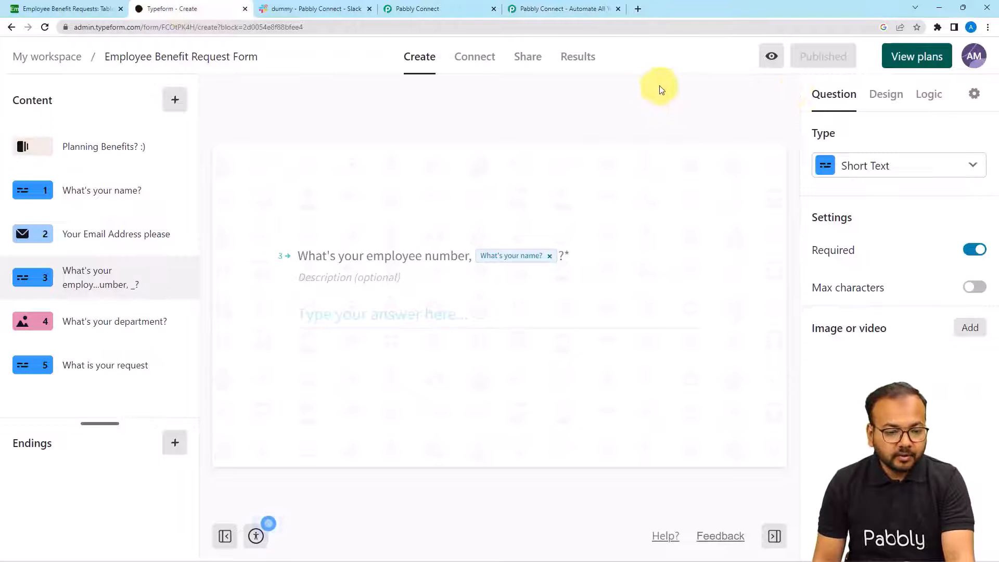
- Copy the form's public link and load it in a new browser tab
click(525, 68)
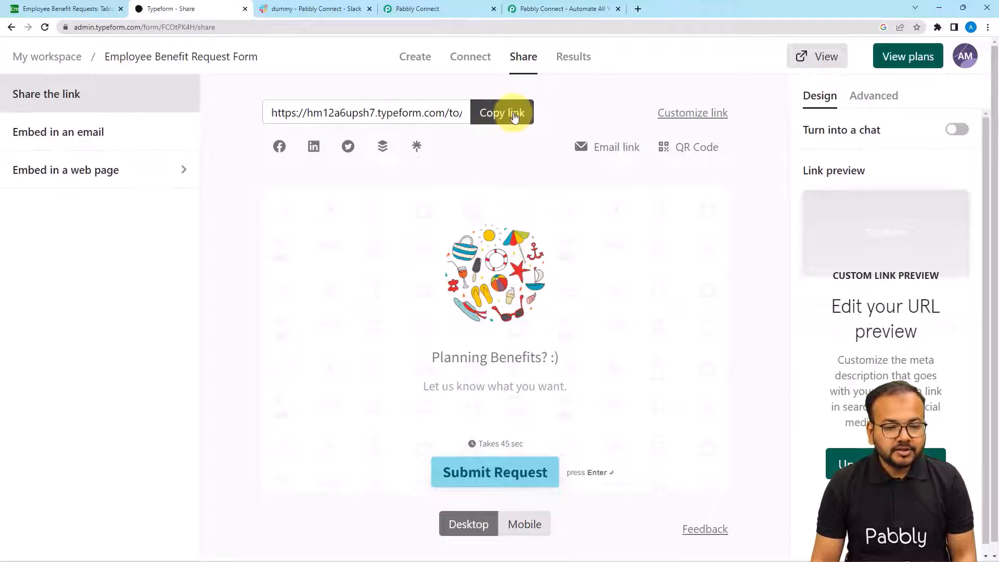
click(515, 116)
click(638, 9)
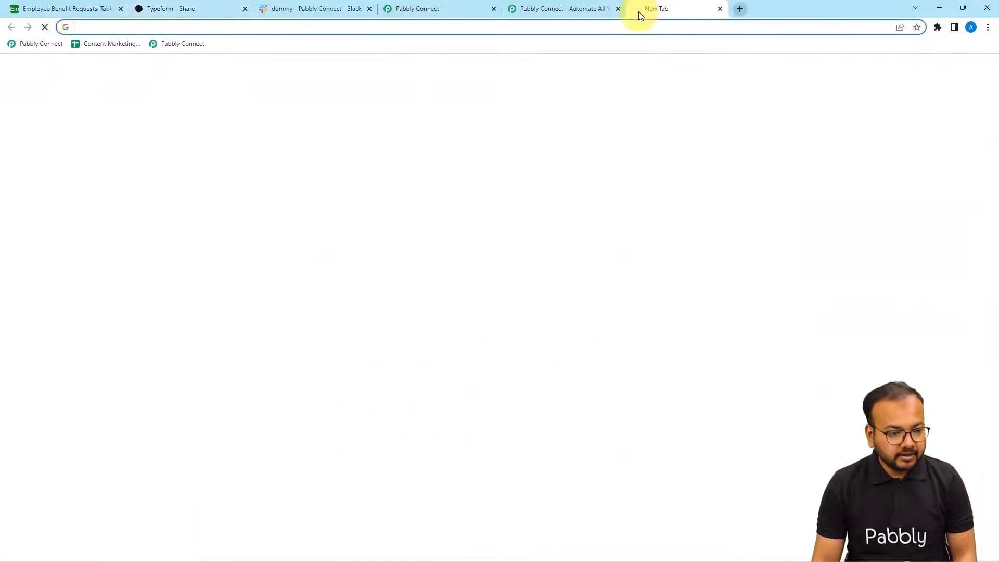
key(ctrl+v)
key(Return)
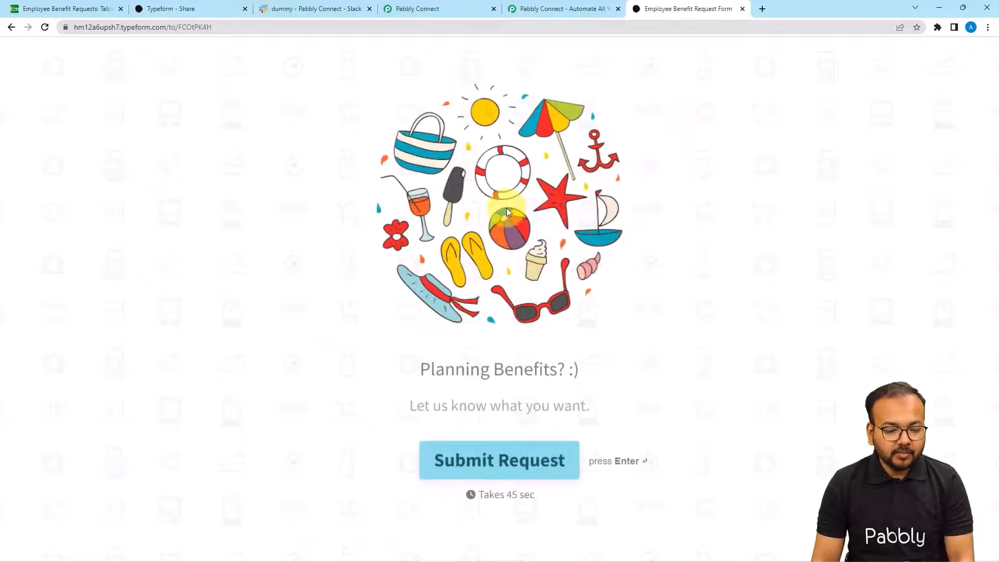
- Answer the form's name, email and employee number questions with sample values
click(452, 460)
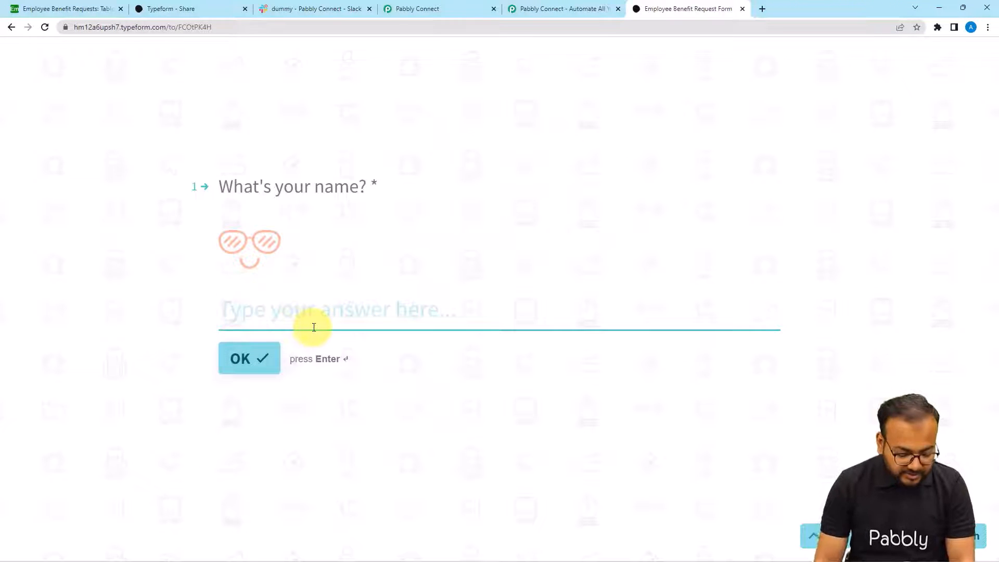
text(D)
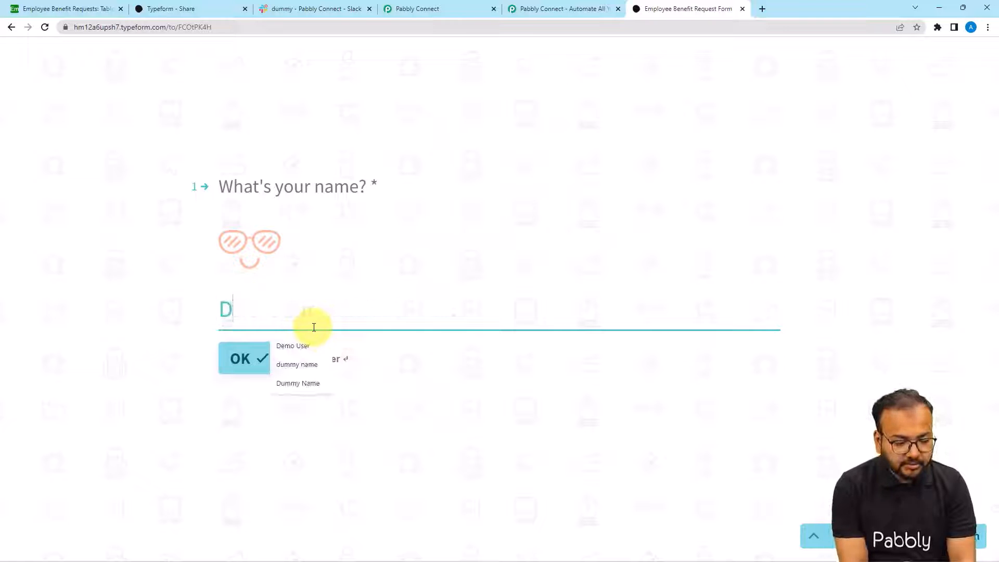
text(emp)
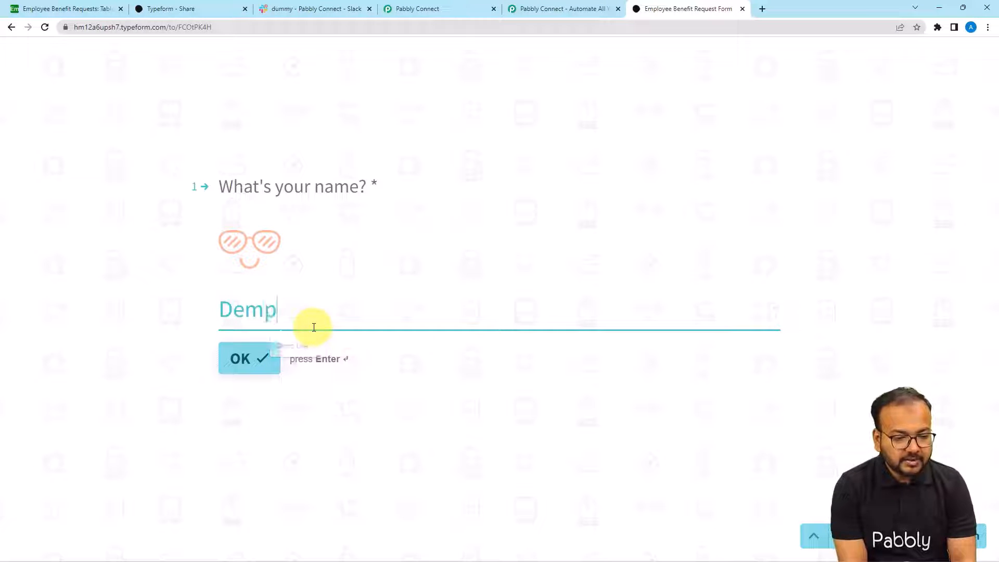
text( Emplo)
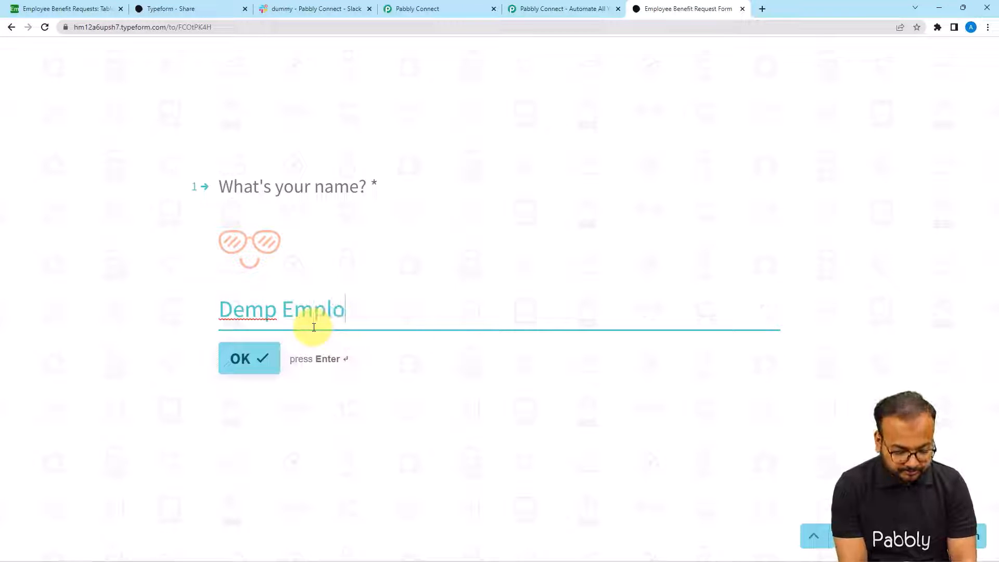
text(yee)
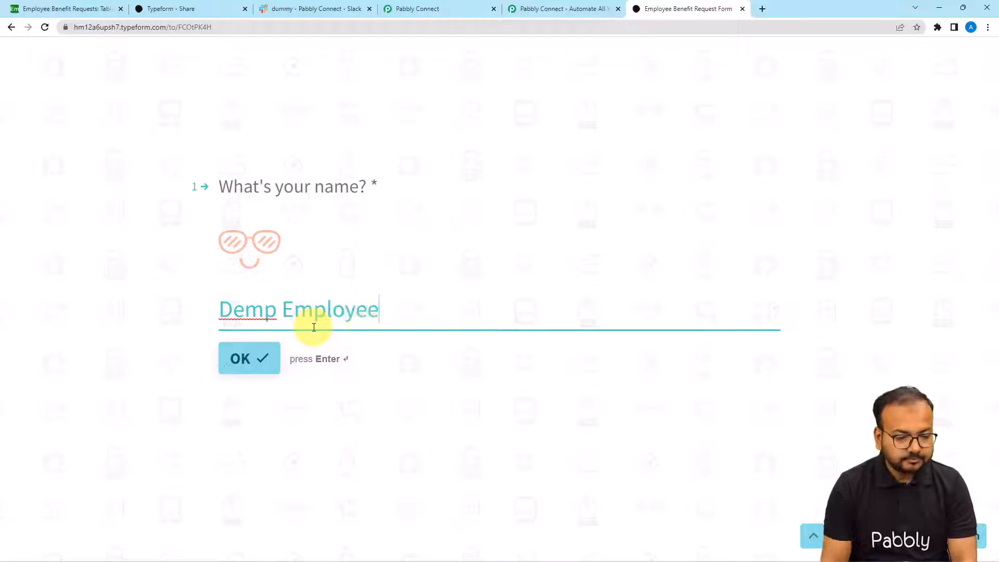
click(264, 357)
text(f)
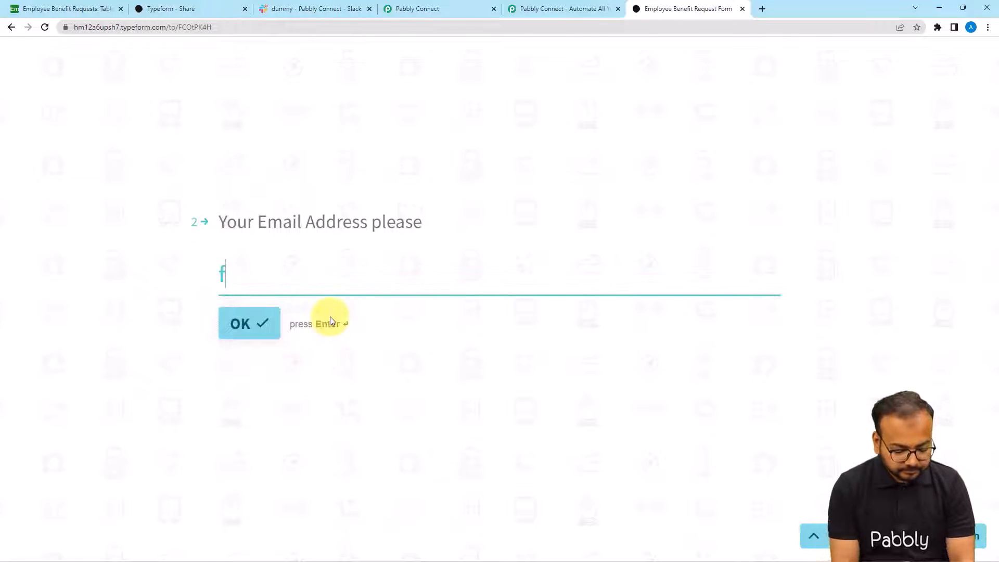
key(BackSpace)
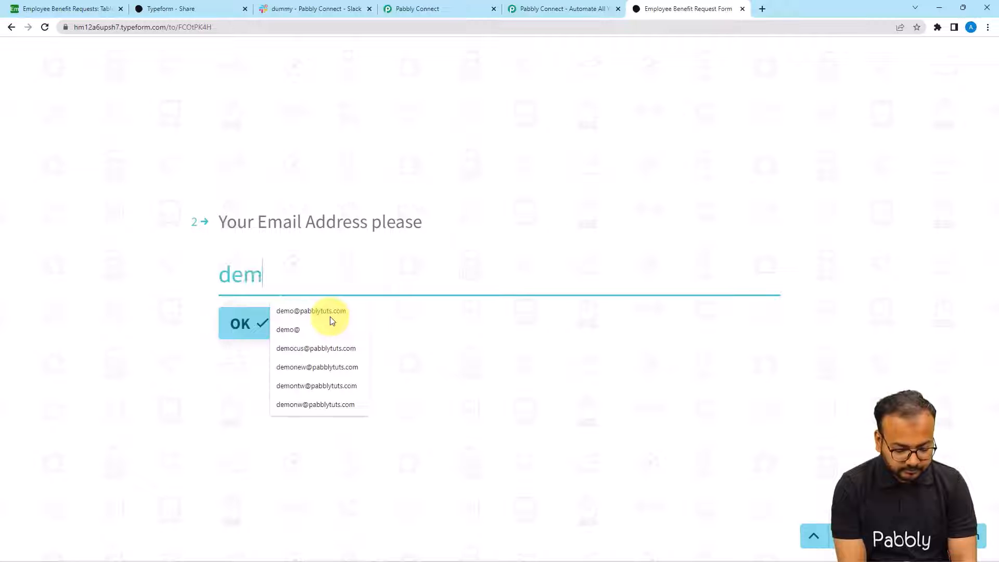
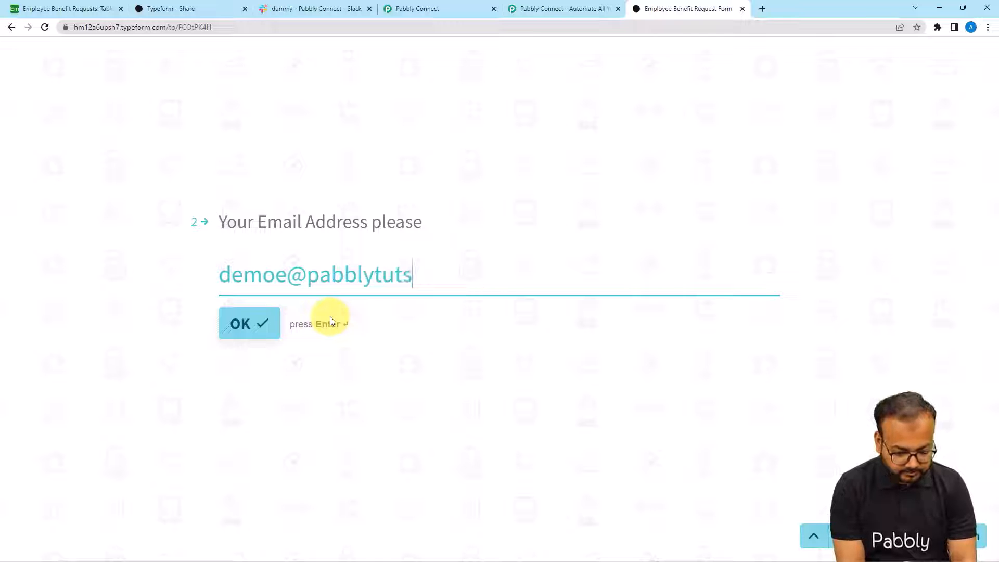
key(Return)
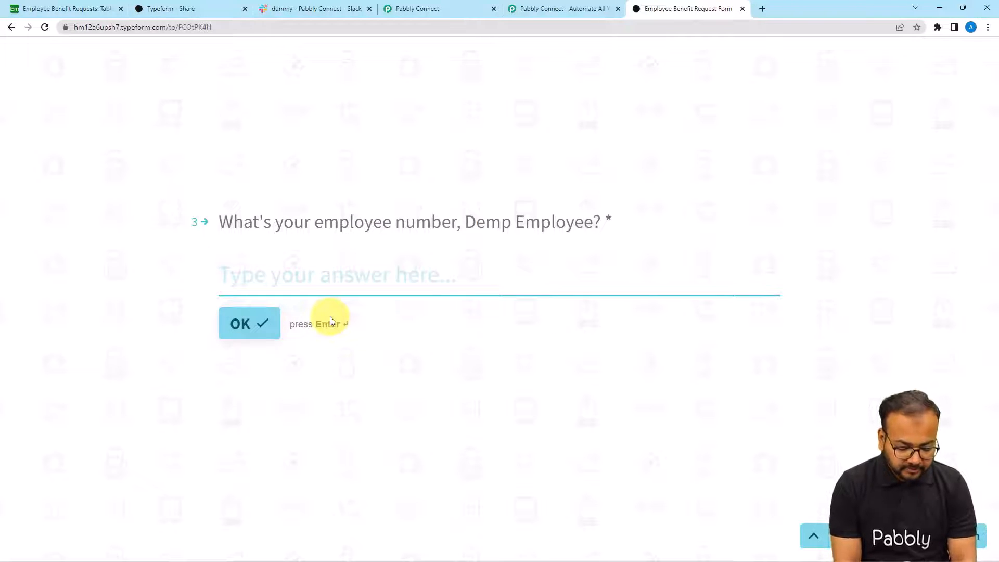
text(mn2244)
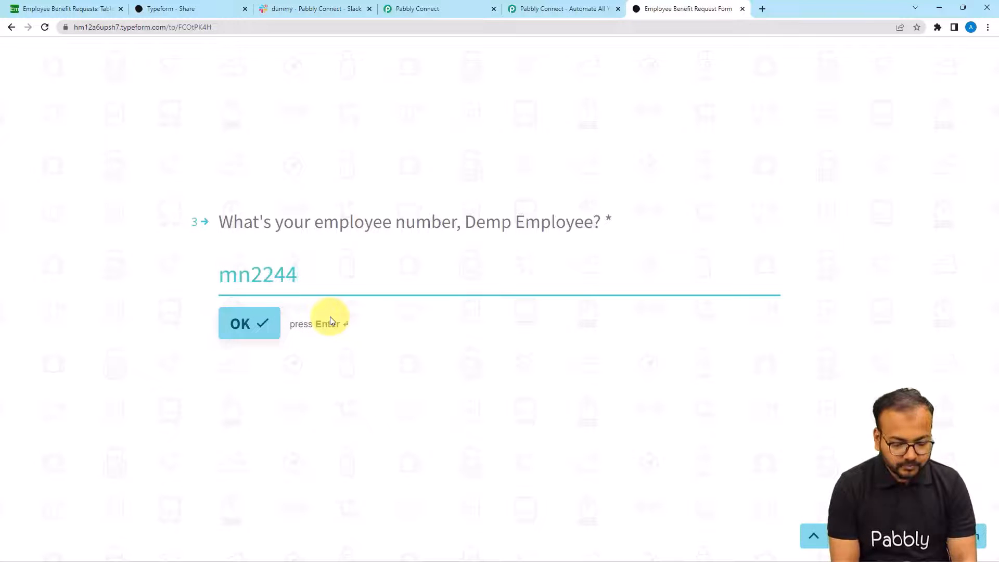
key(Return)
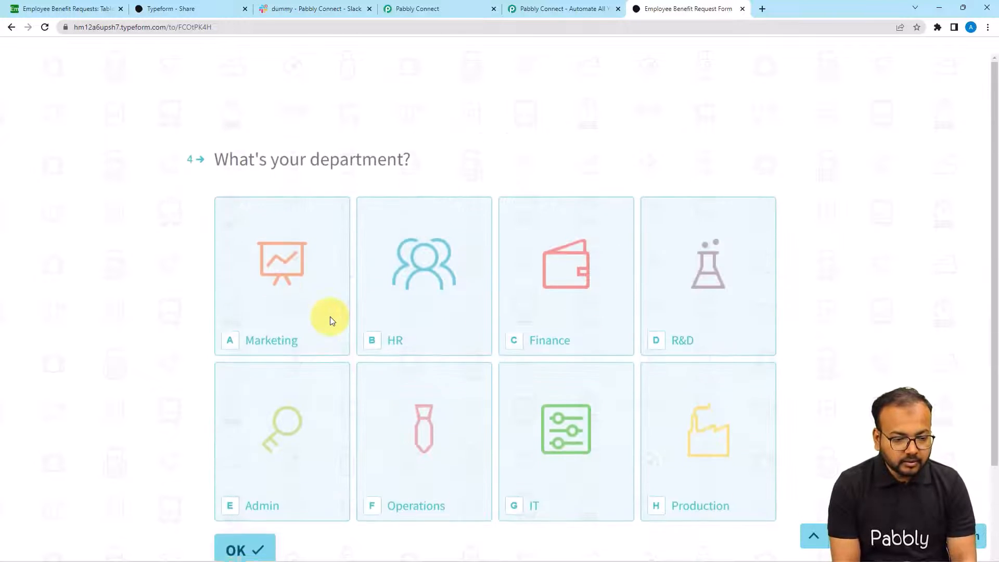
- Choose the Admin department, enter the AC installation request, and submit the form
click(276, 427)
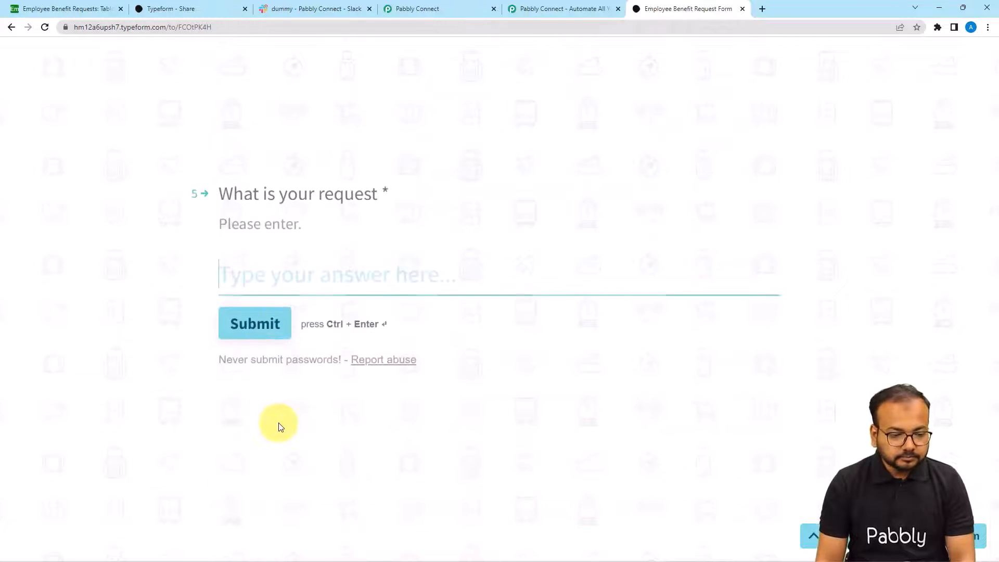
click(316, 274)
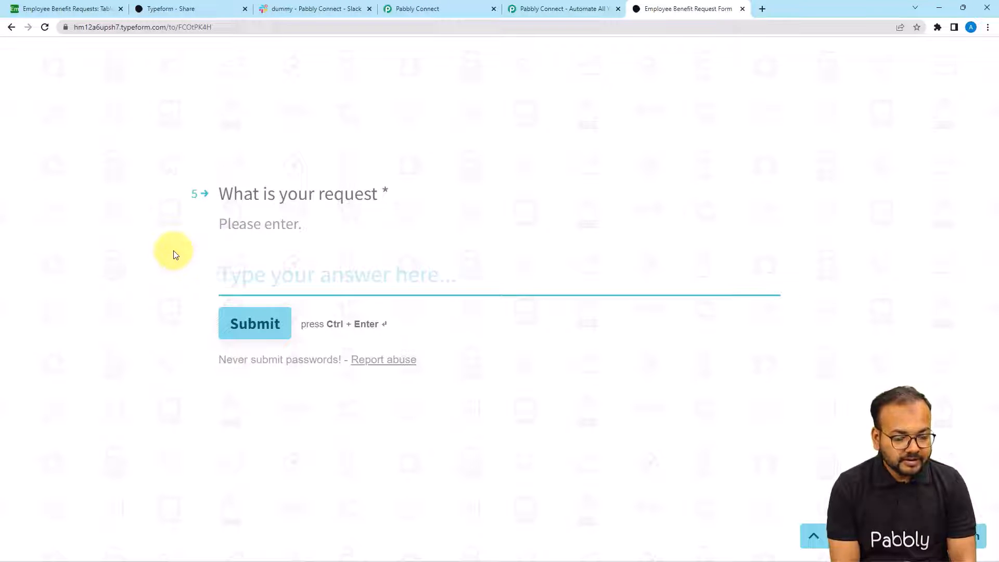
text(AC installation)
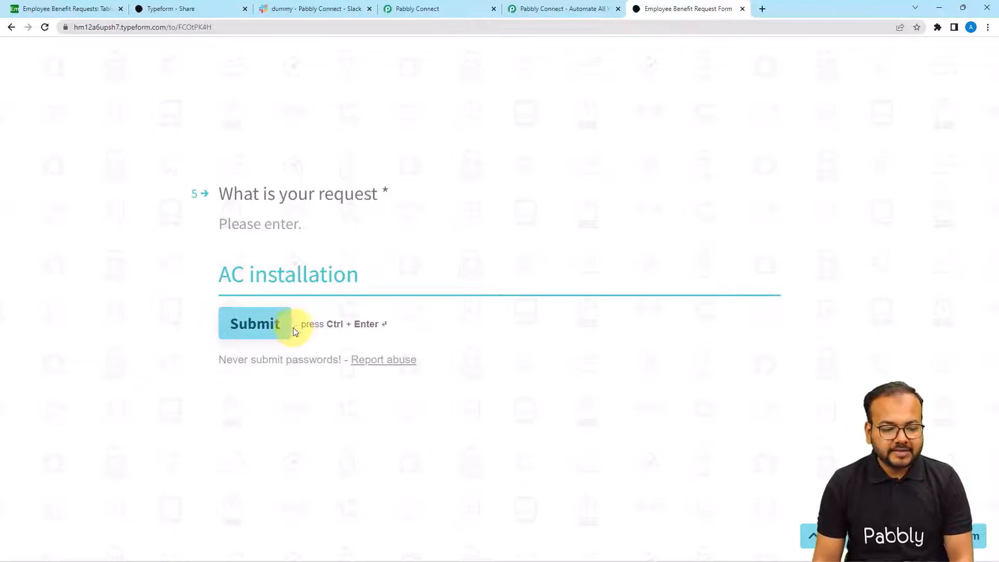
click(254, 322)
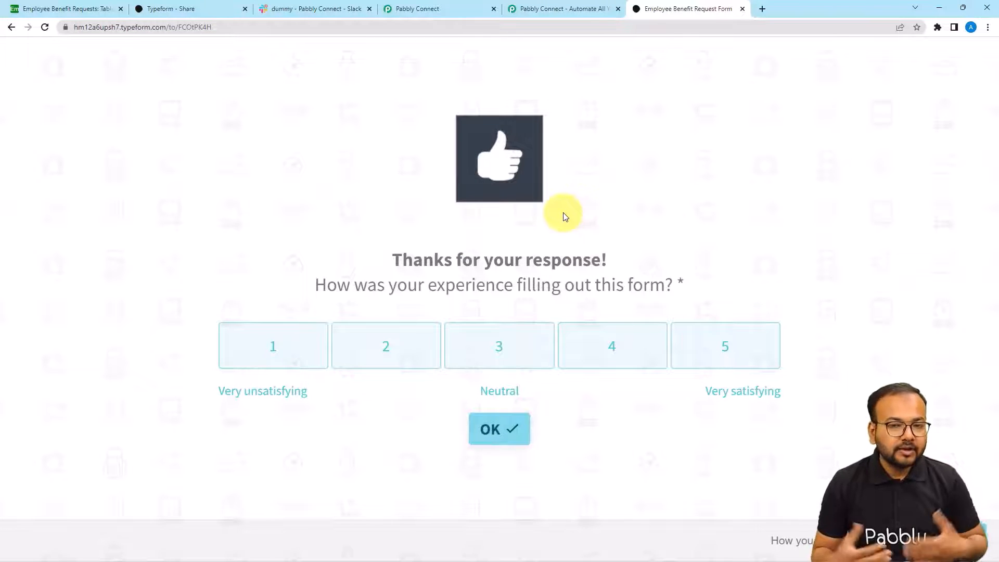
click(410, 12)
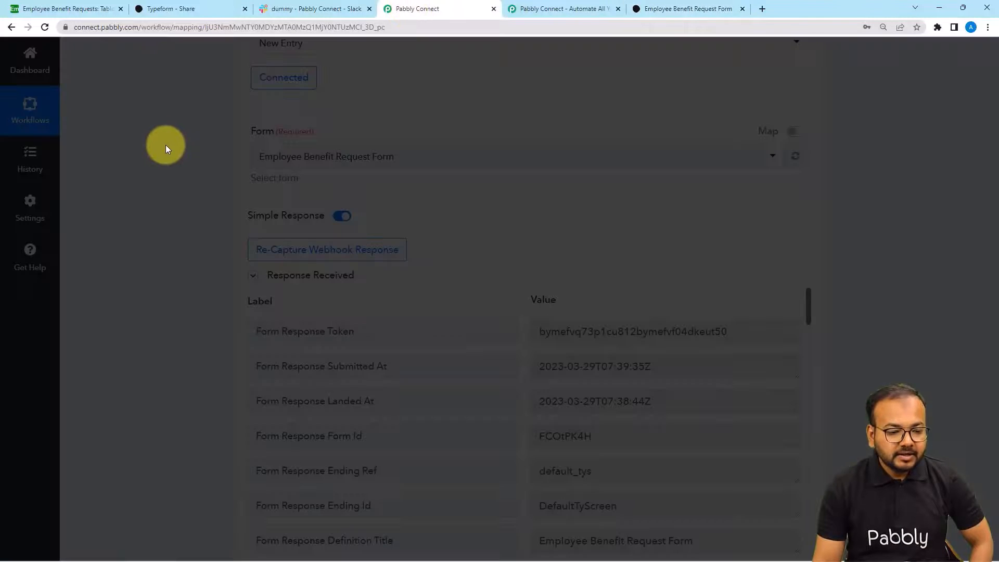
- Check the captured AC installation, email and name answers in the Response Received table
scroll(166, 148, down, 3)
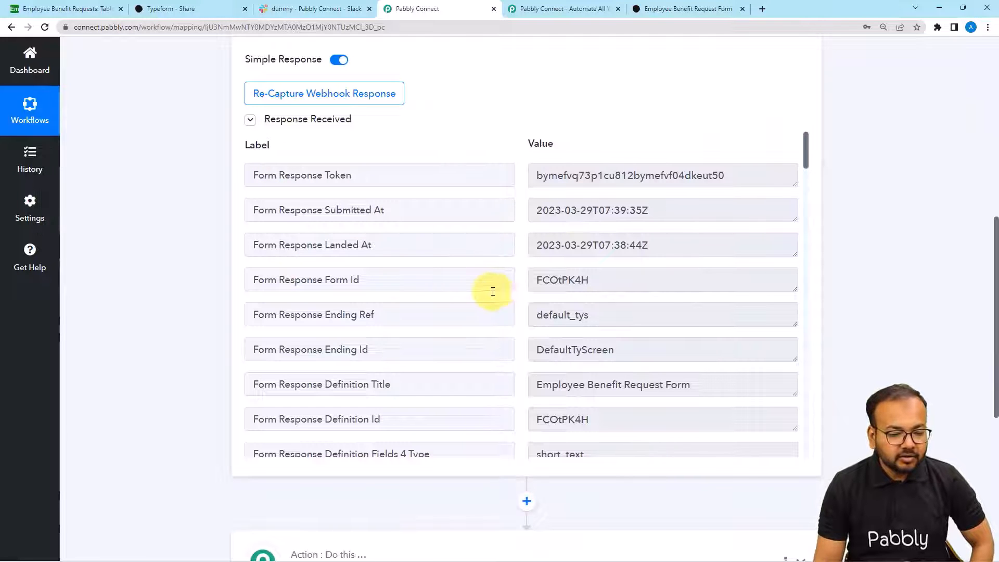
scroll(477, 289, down, 7)
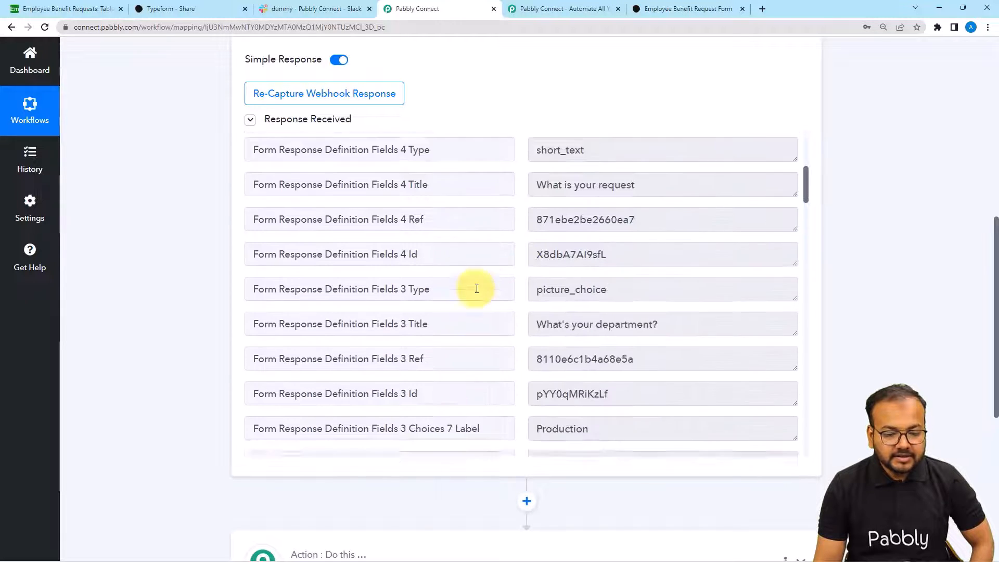
scroll(477, 289, down, 10)
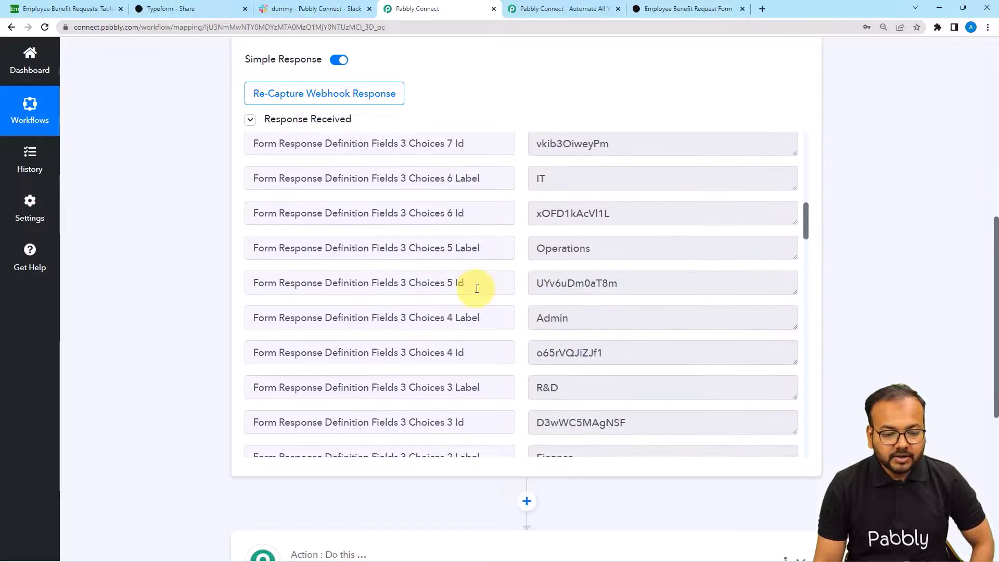
scroll(477, 289, down, 7)
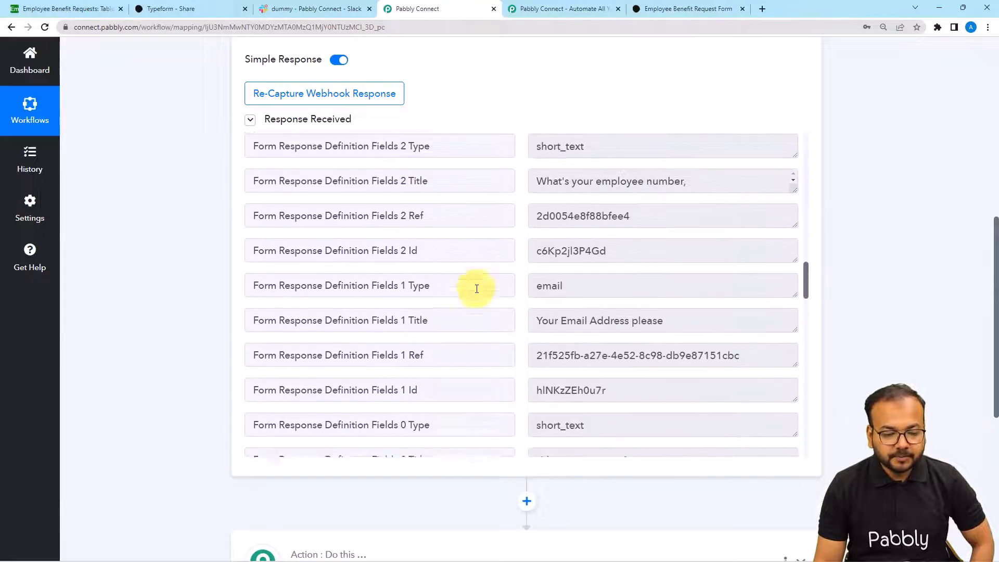
scroll(477, 289, down, 9)
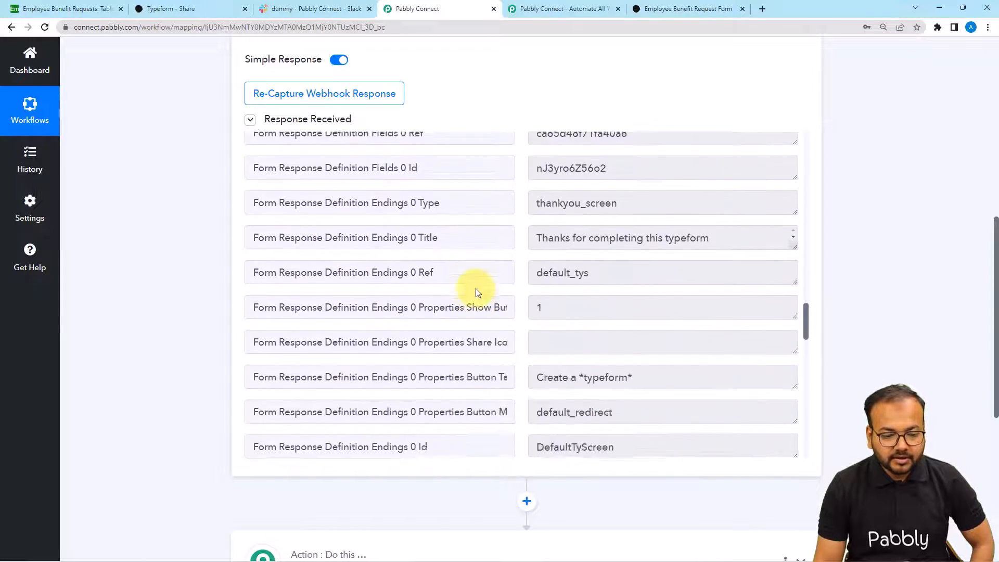
scroll(475, 288, down, 1)
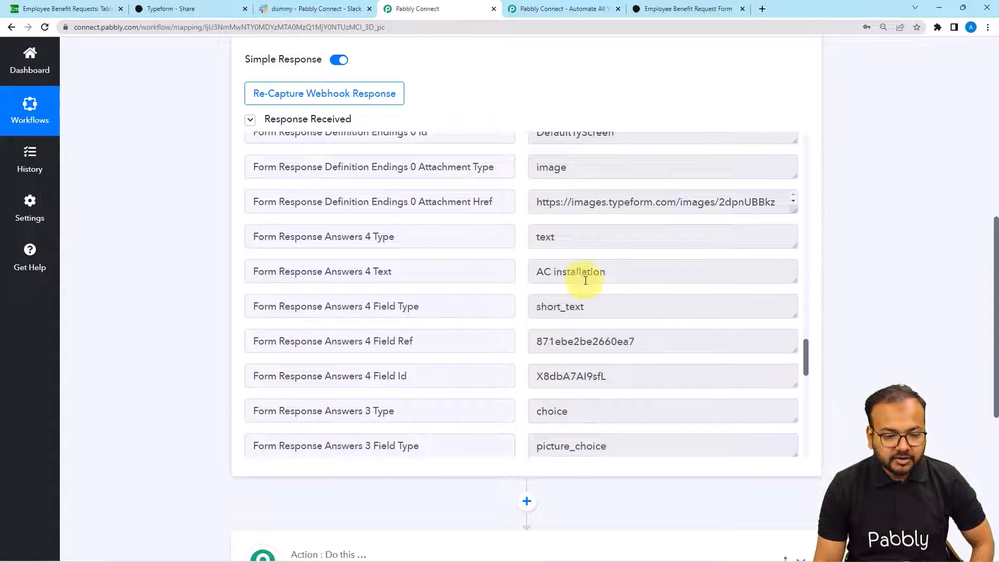
click(541, 272)
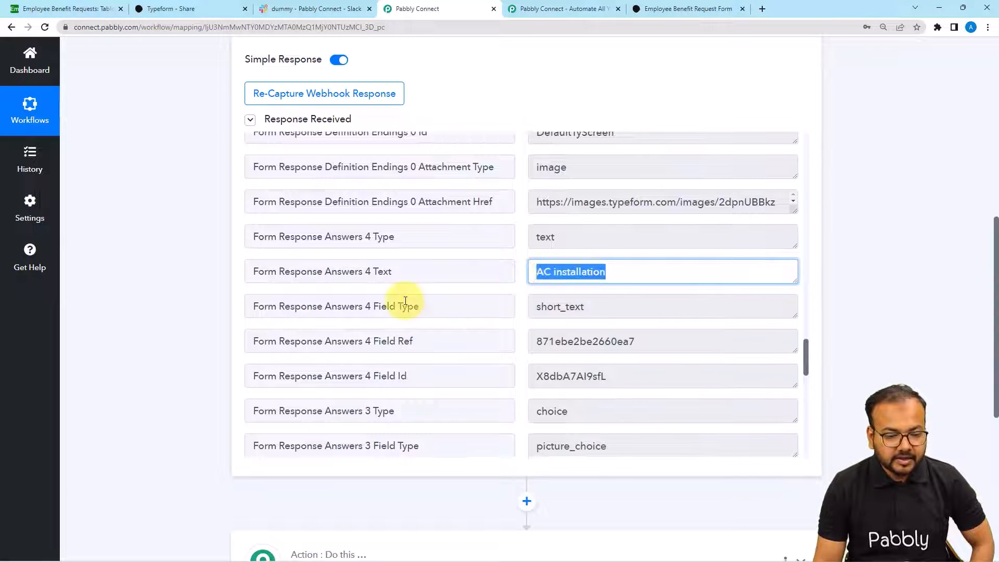
scroll(406, 301, down, 10)
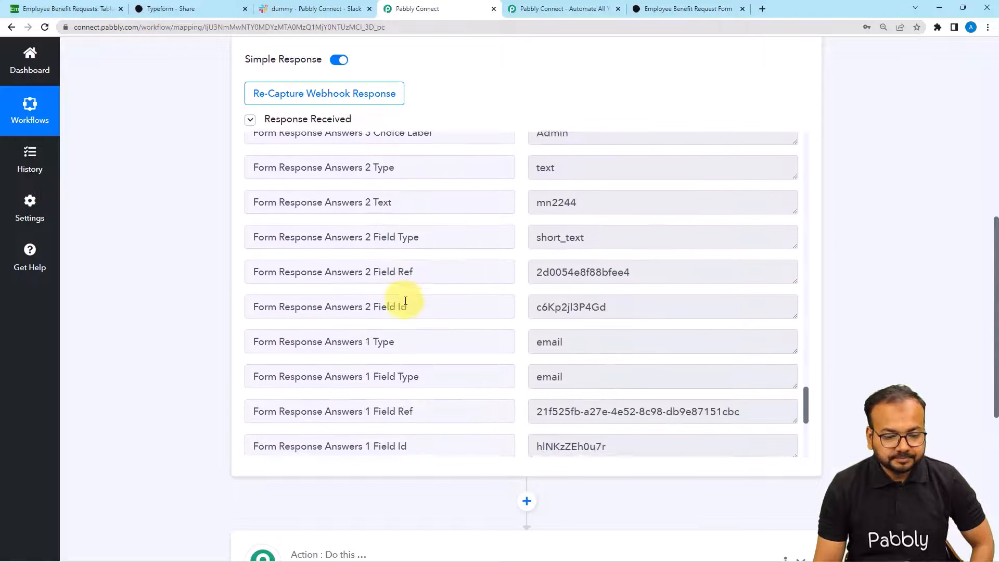
click(598, 277)
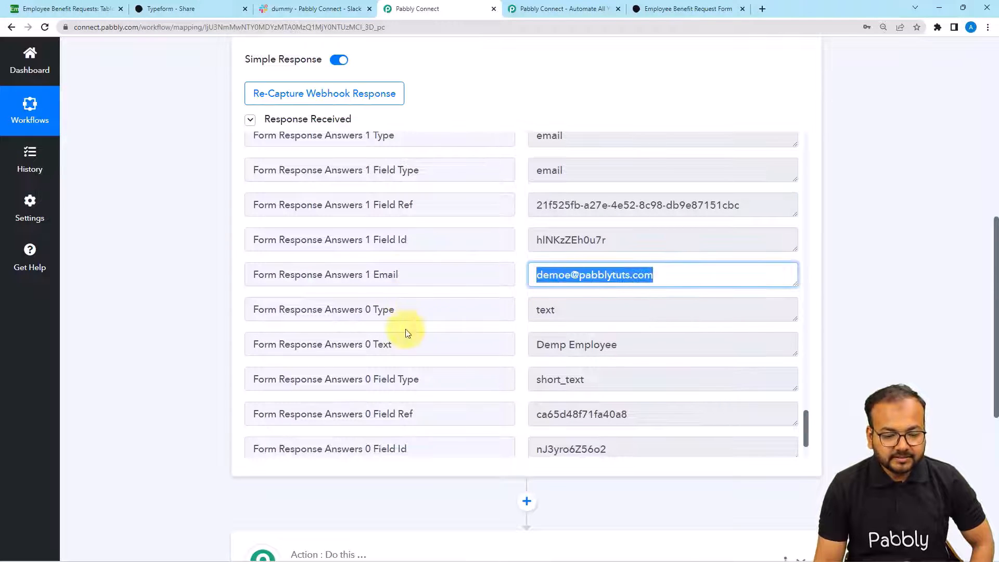
scroll(405, 329, down, 2)
scroll(407, 327, up, 4)
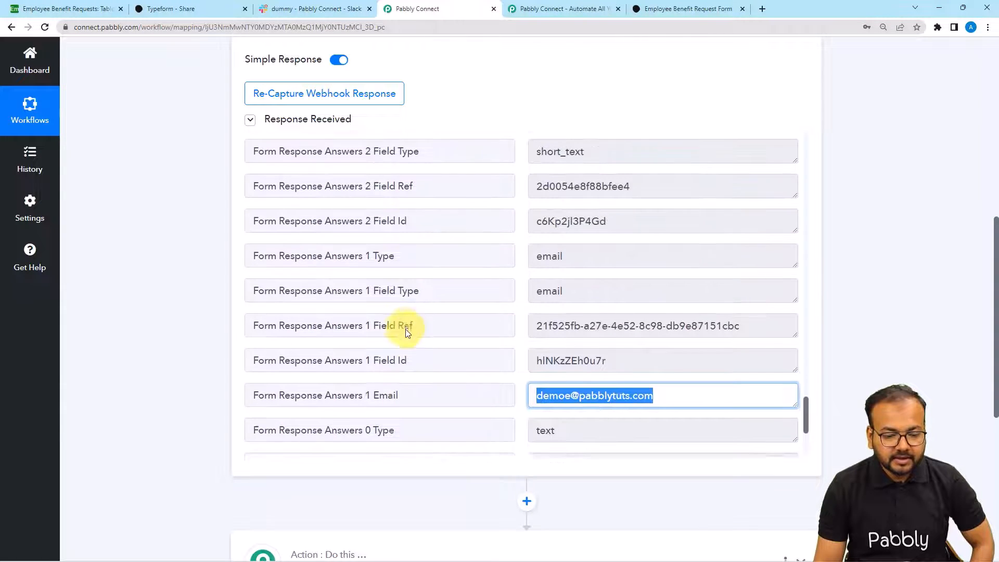
scroll(521, 333, down, 3)
click(613, 314)
scroll(380, 312, down, 1)
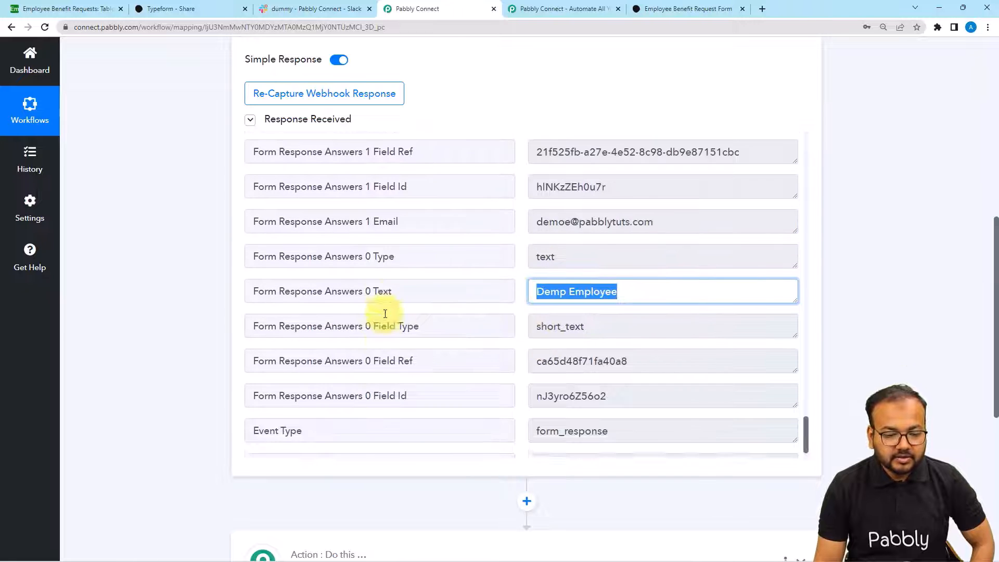
scroll(383, 314, up, 4)
scroll(385, 313, up, 2)
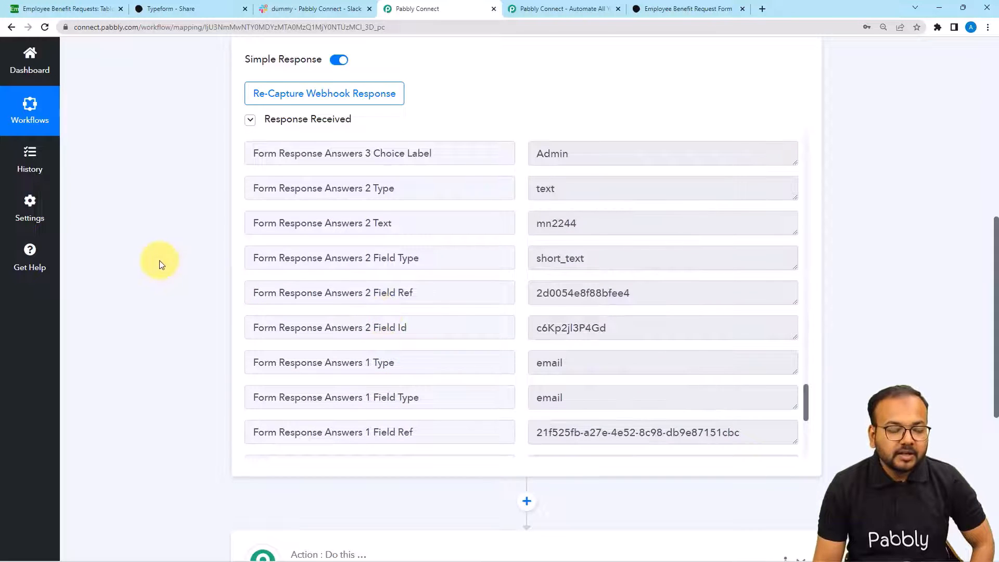
scroll(136, 258, down, 5)
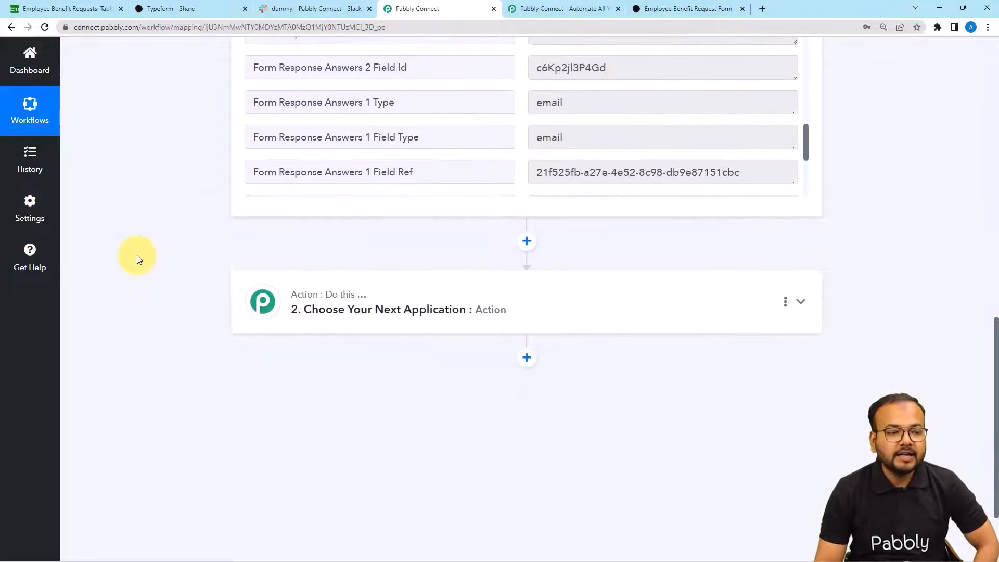
- Set the action app to Airtable, found by searching 'airt', with the Create Record event
click(82, 12)
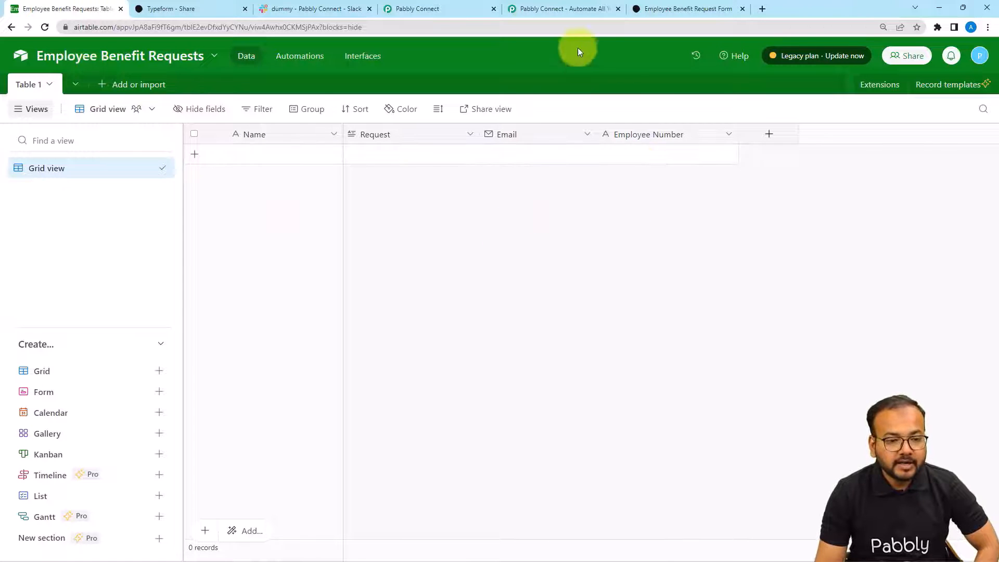
click(463, 9)
click(314, 309)
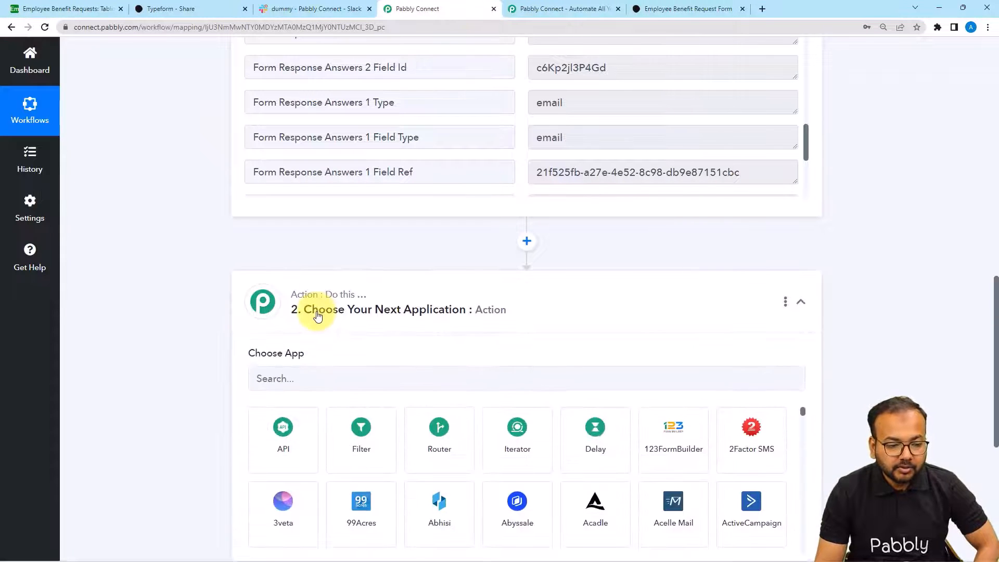
click(317, 272)
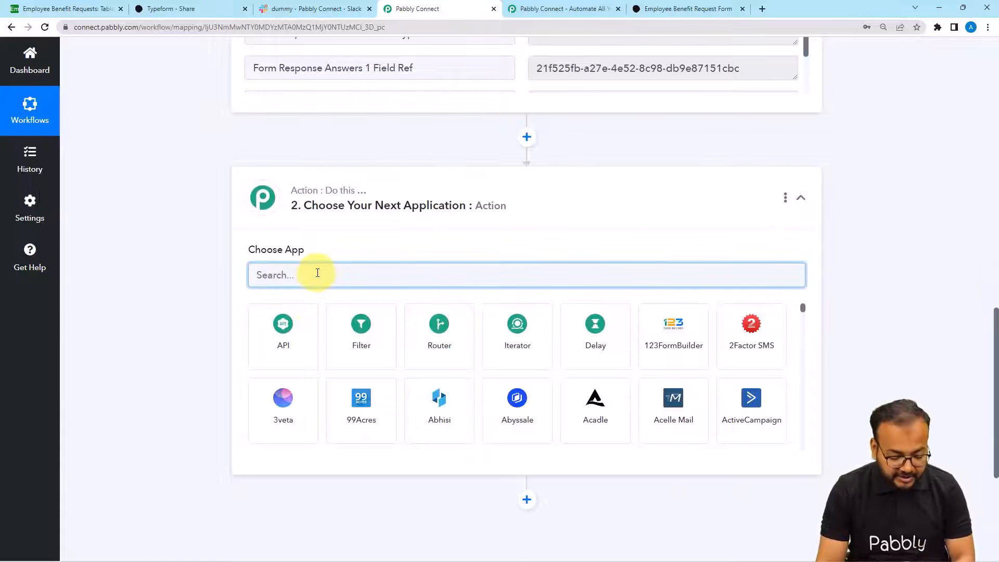
text(airt)
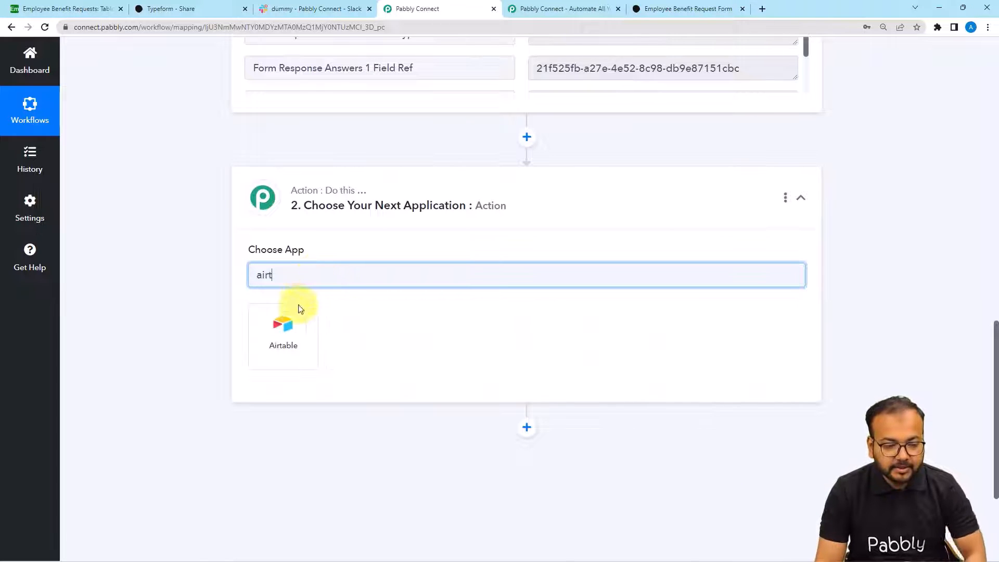
click(291, 319)
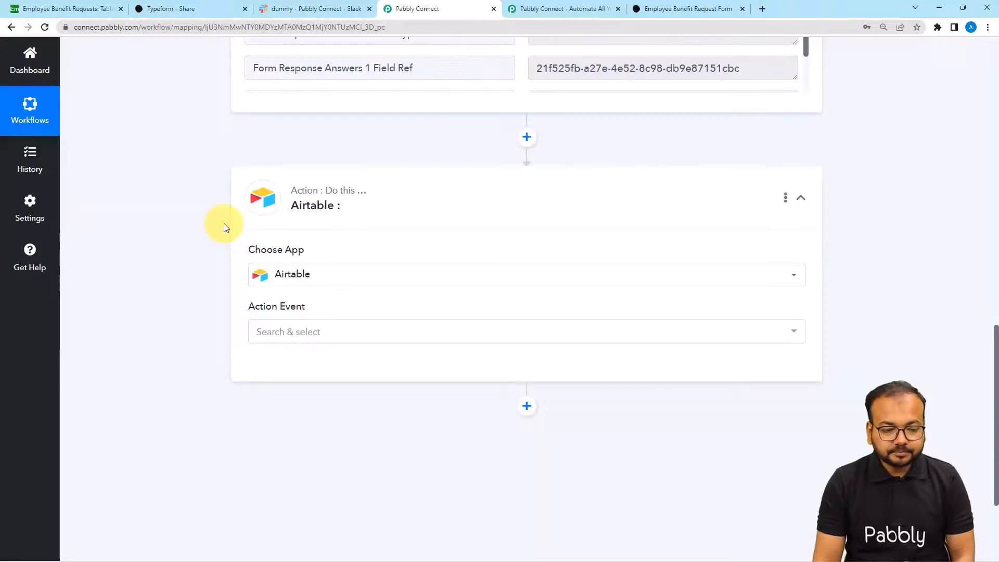
click(255, 237)
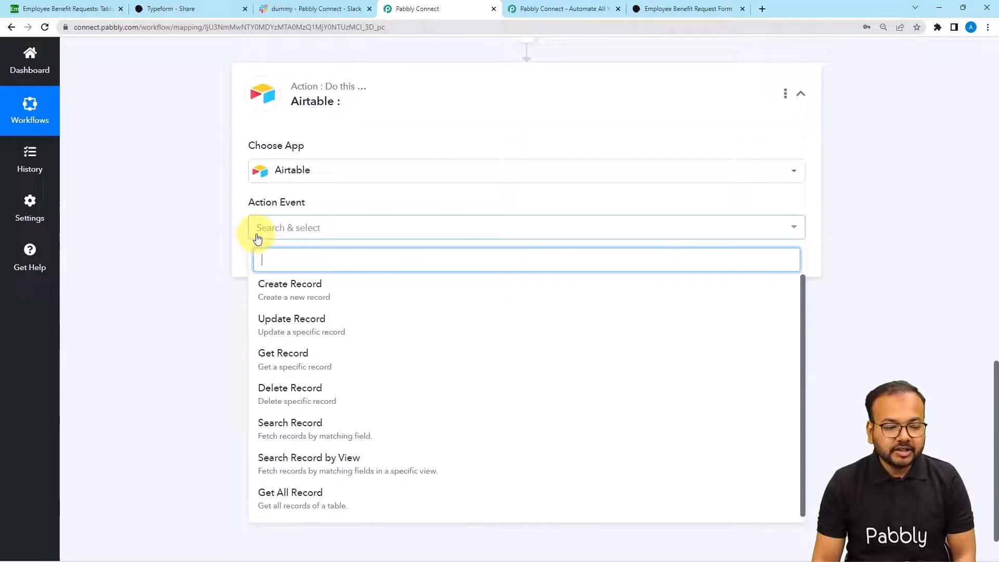
click(264, 285)
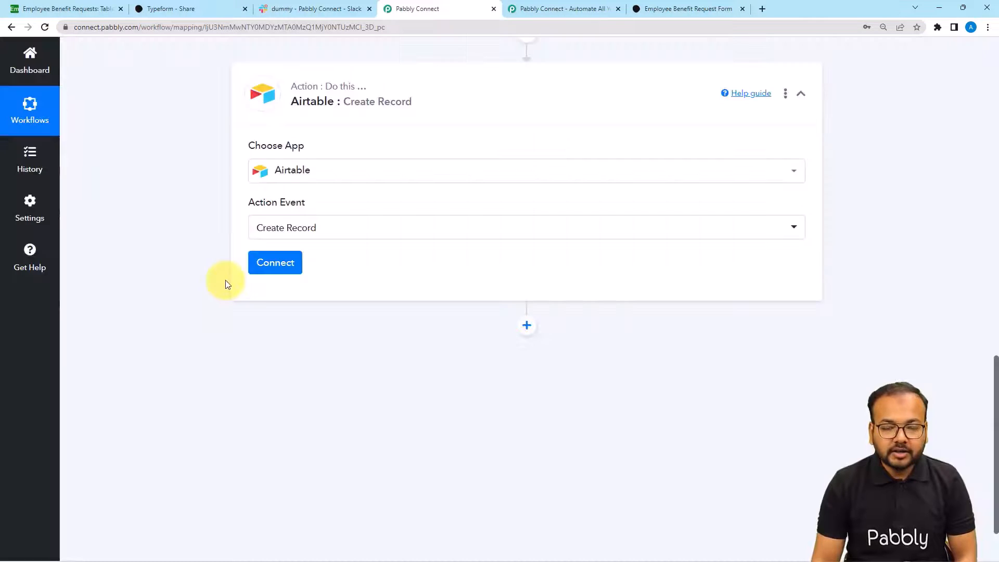
click(263, 264)
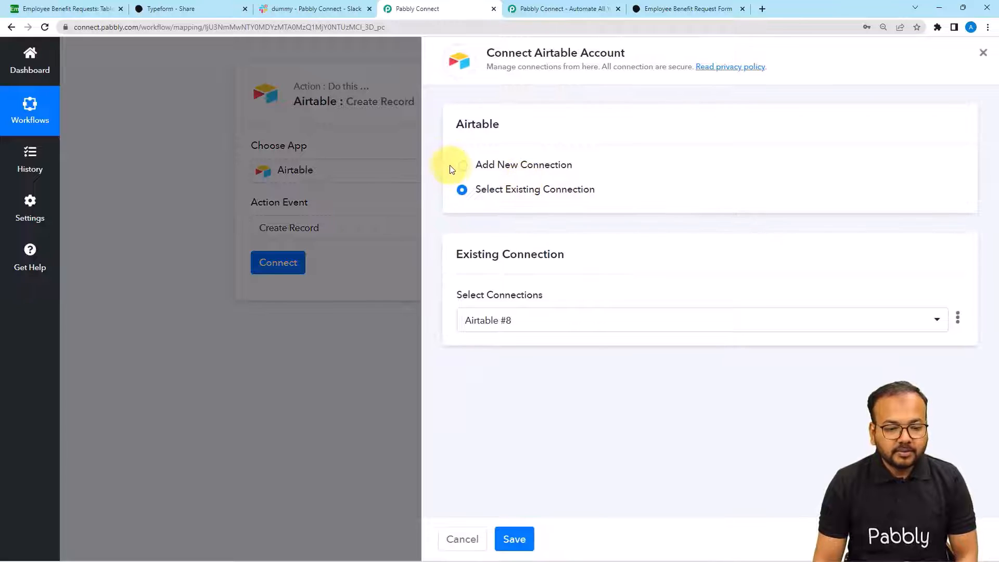
- Add a new Airtable connection and open Airtable's Developer Hub personal access tokens page
click(460, 167)
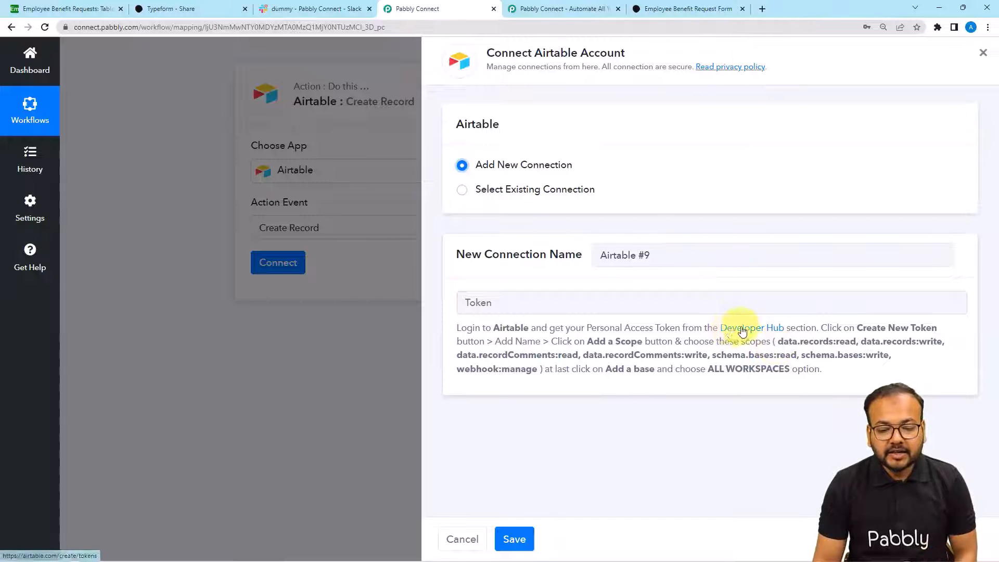
click(747, 333)
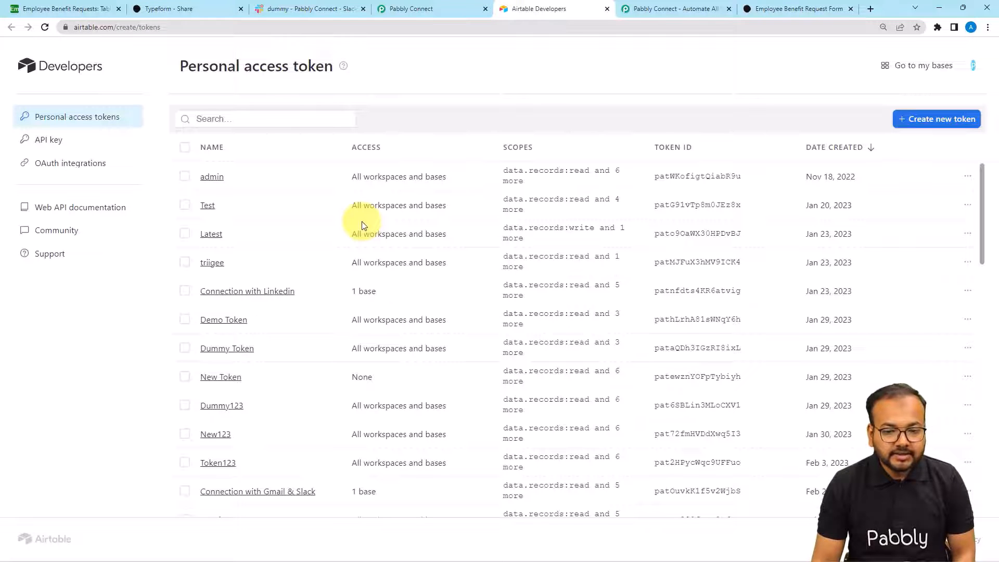
- Name a new personal access token 'From typeform' and add the scopes Pabbly requires
click(929, 122)
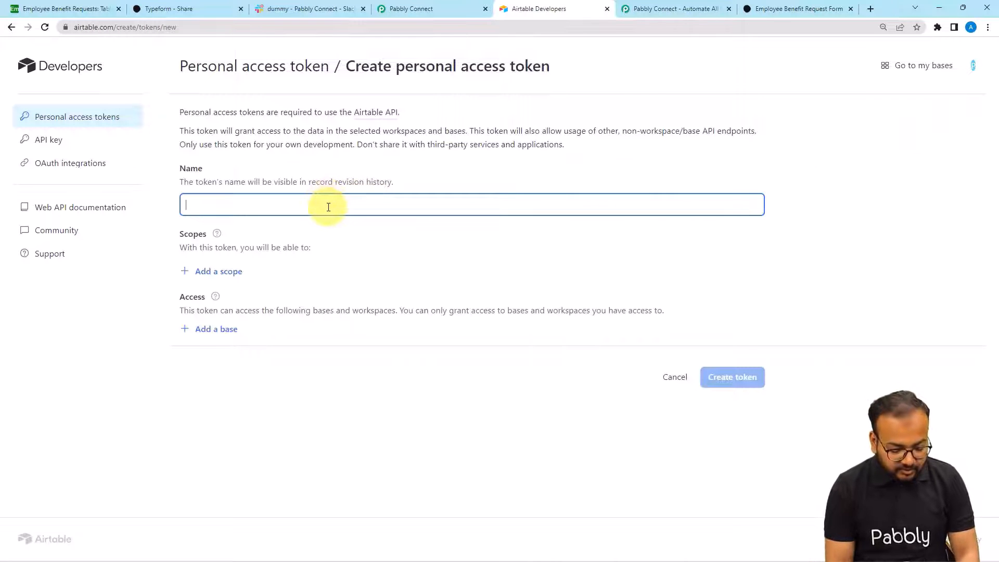
text(Fr)
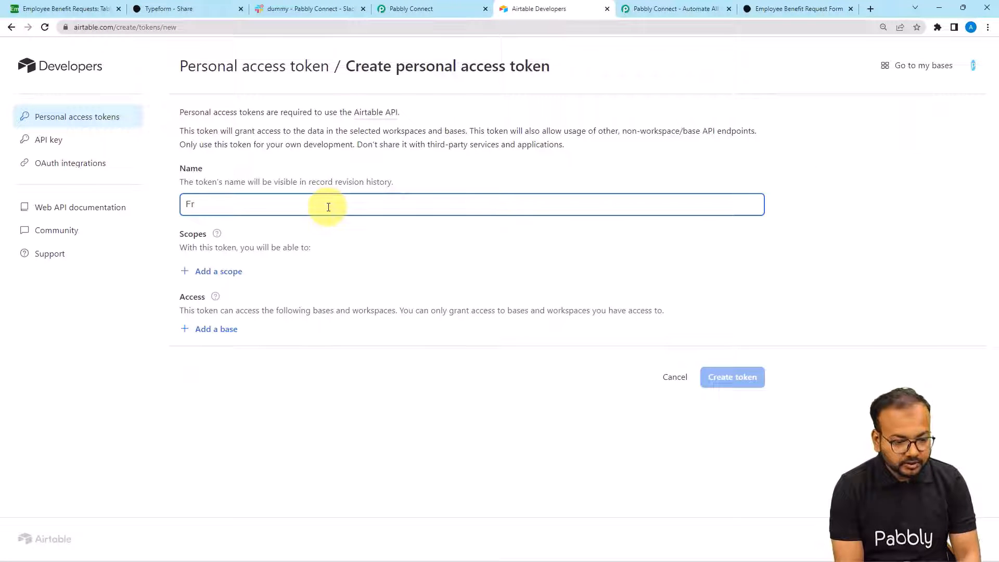
text(om ty)
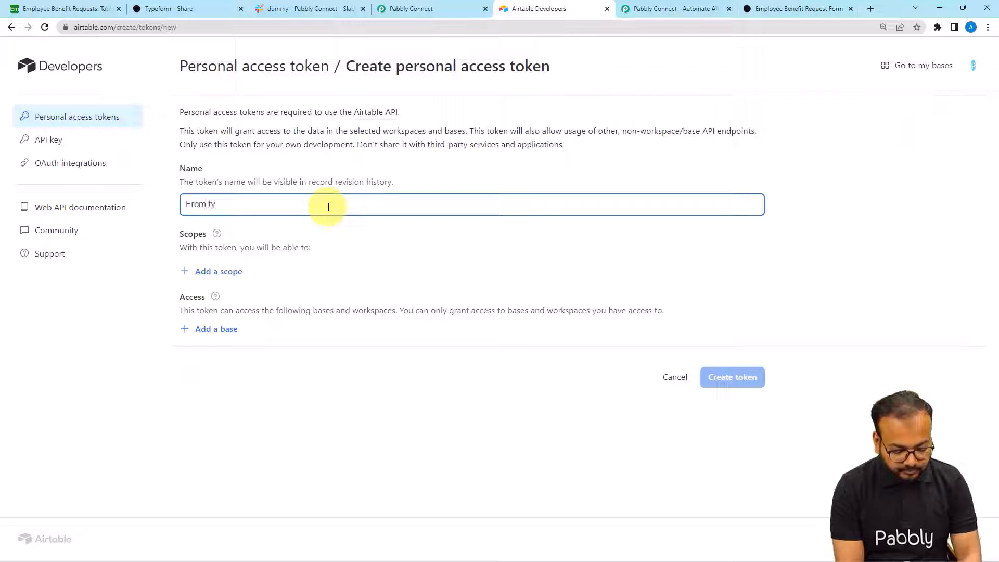
text(peform)
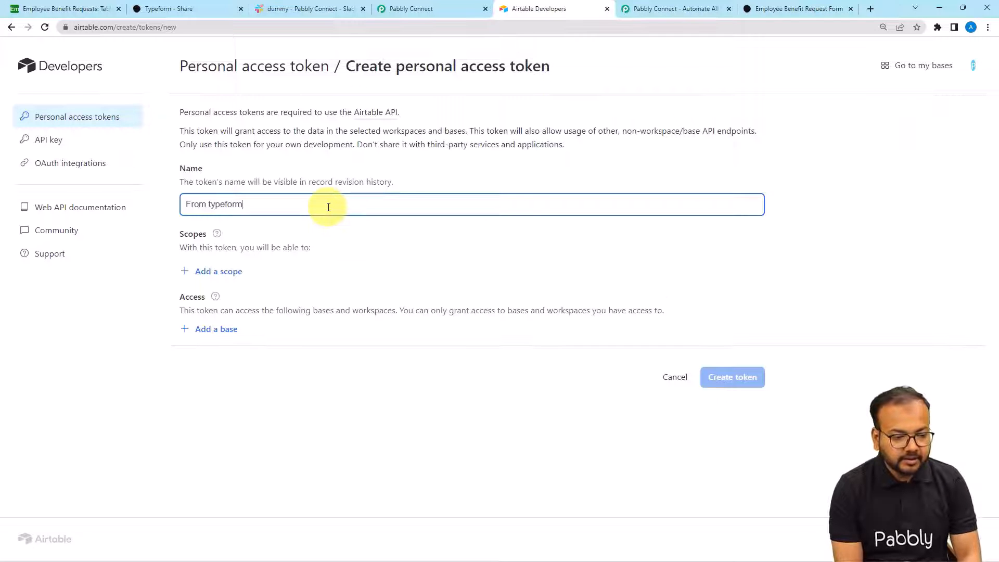
click(197, 273)
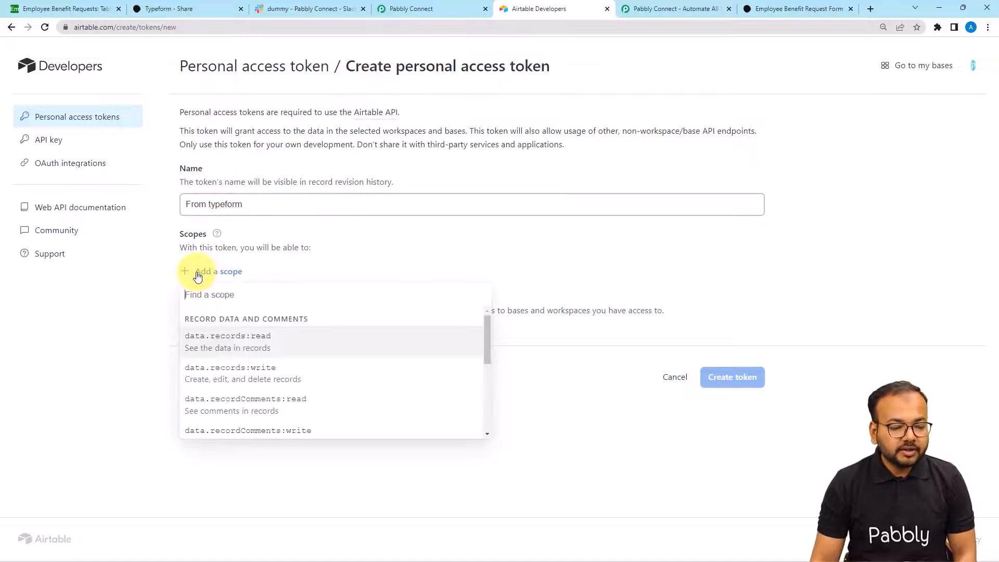
click(417, 9)
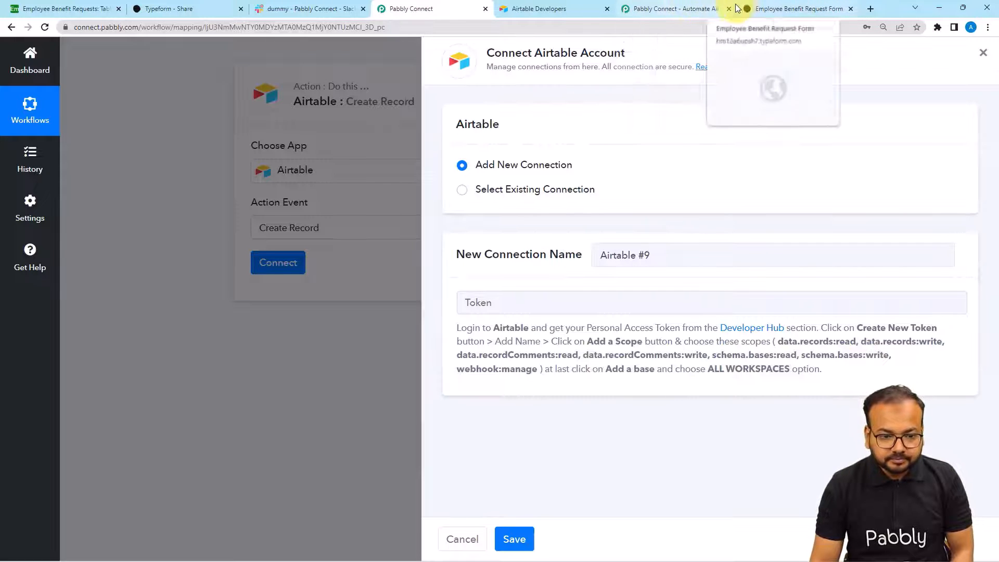
click(545, 13)
click(173, 350)
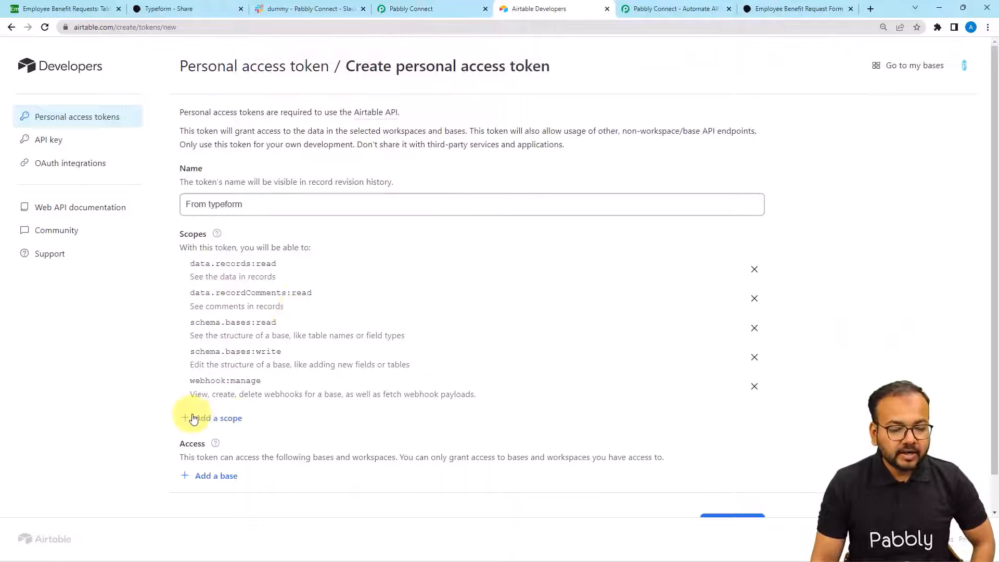
click(227, 419)
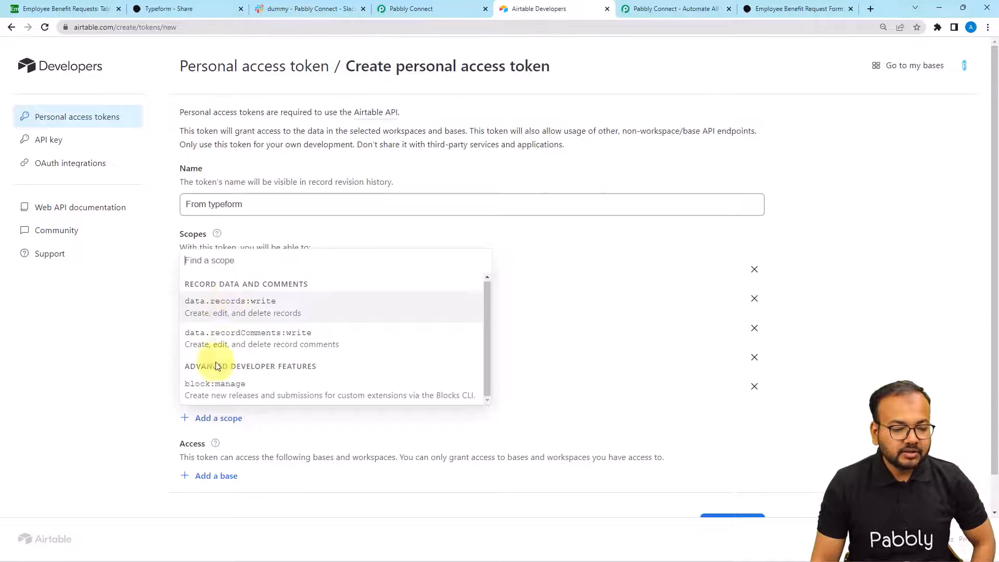
click(151, 327)
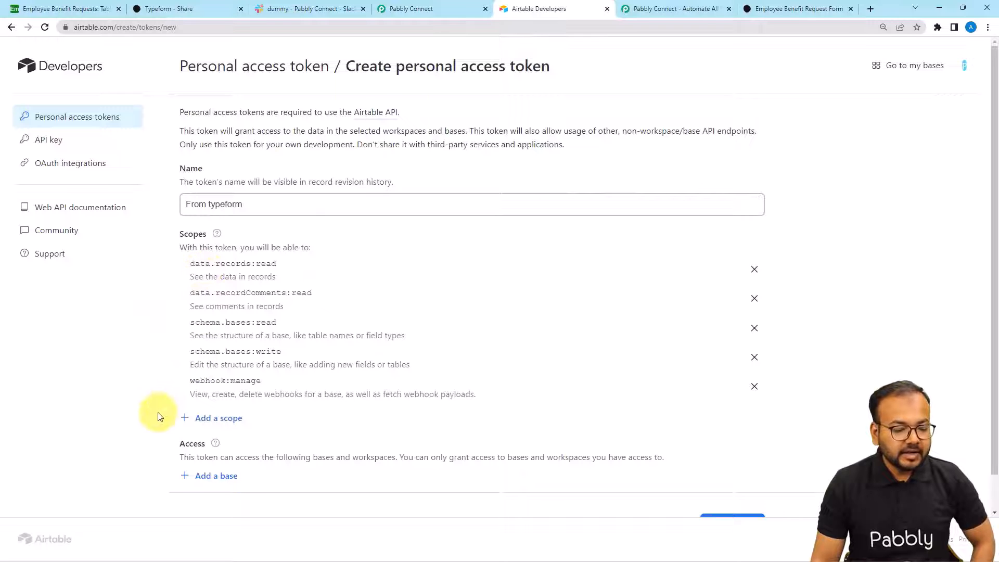
- Grant the token access to all current and future workspaces, then create and copy it
click(203, 476)
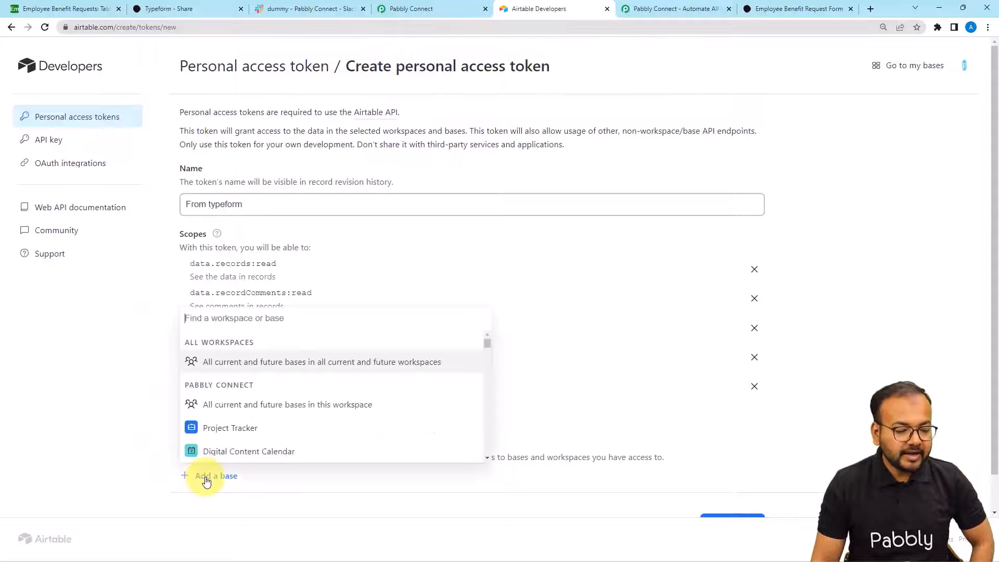
click(208, 366)
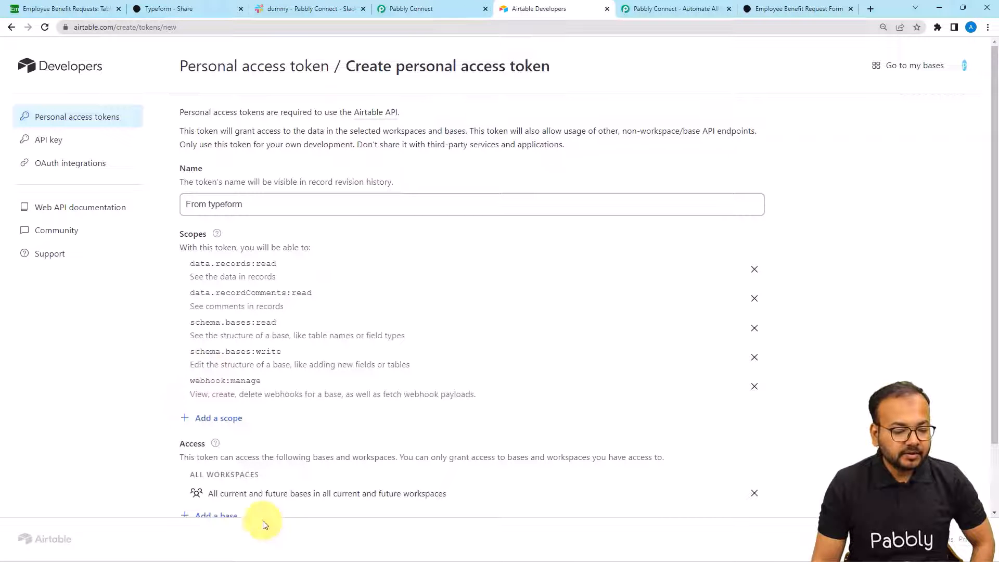
click(461, 8)
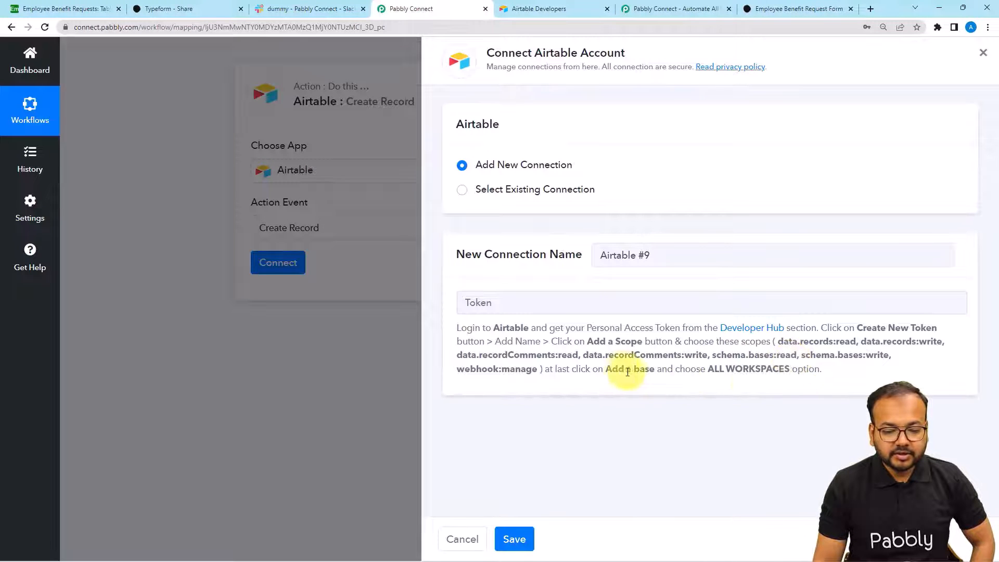
click(562, 9)
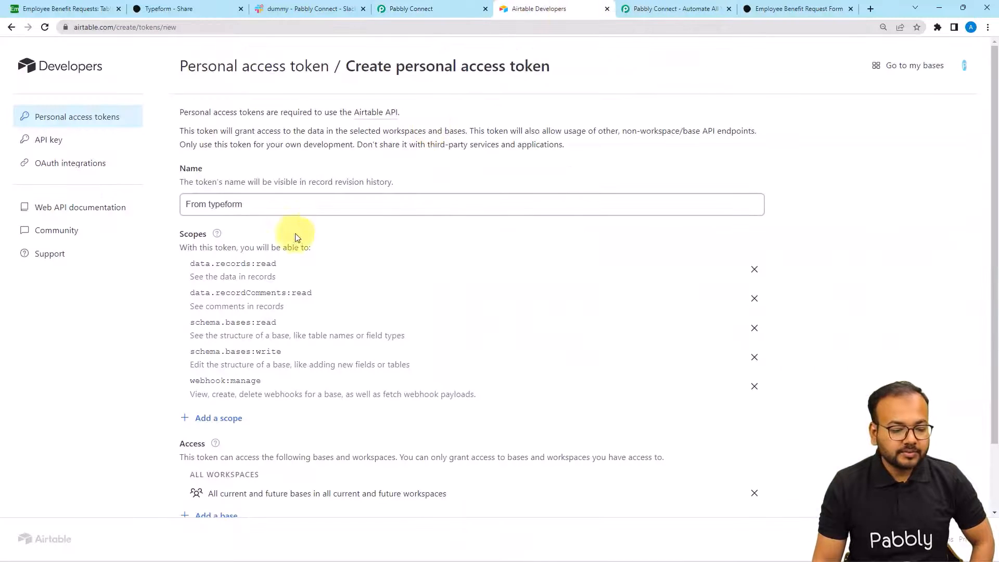
scroll(281, 300, down, 2)
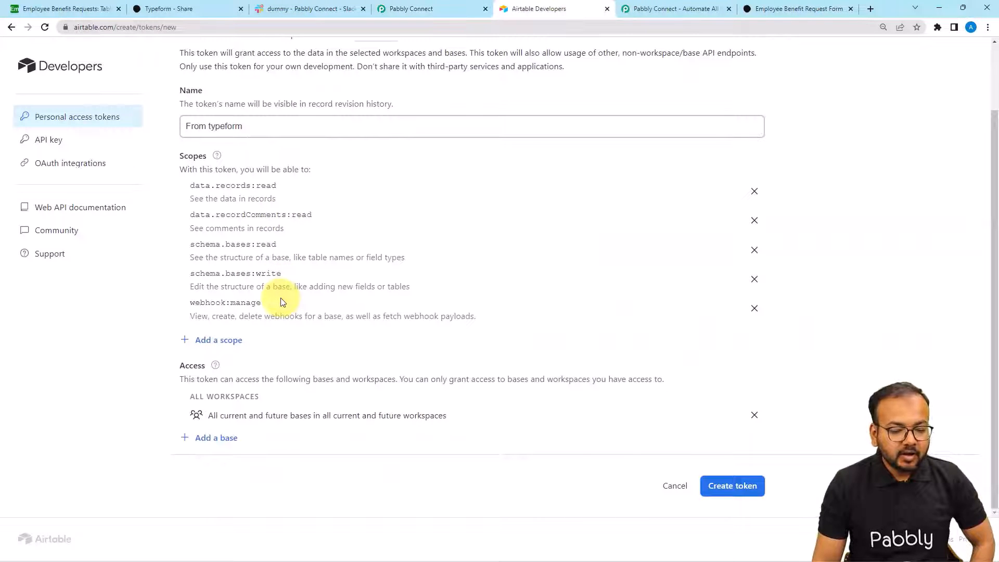
click(739, 489)
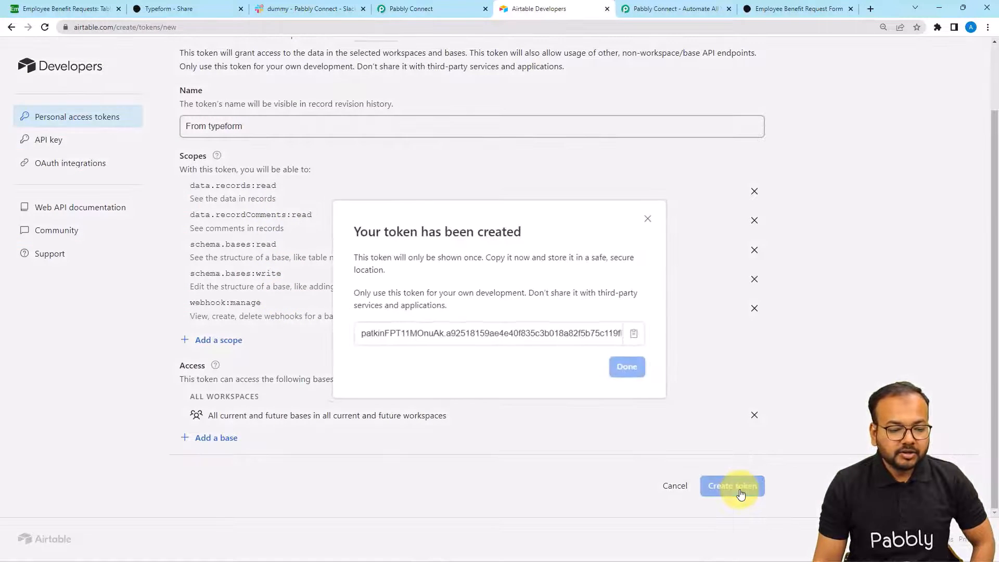
click(637, 336)
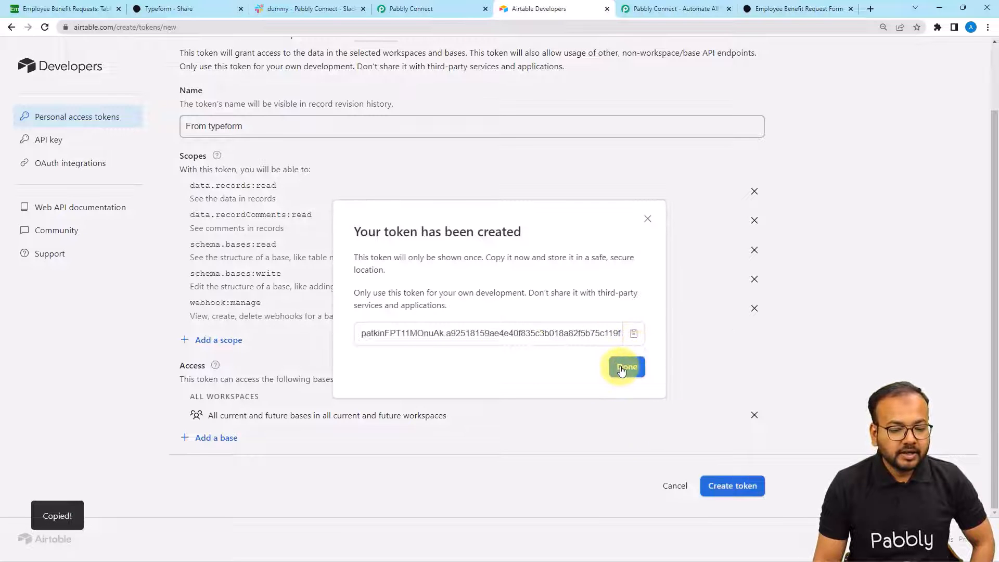
- Paste the copied Airtable token into the Token field and save the connection
click(411, 8)
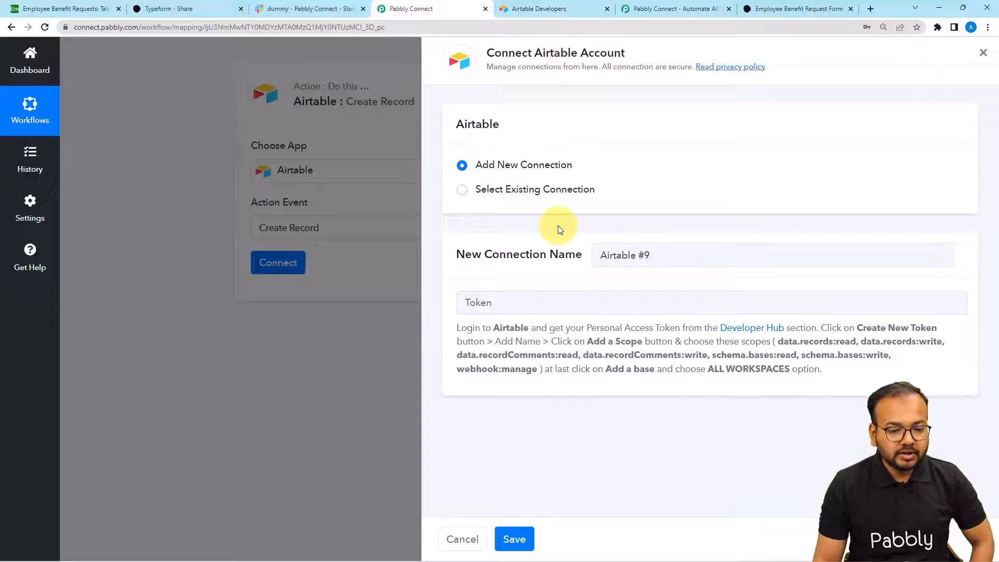
right_click(531, 297)
click(563, 381)
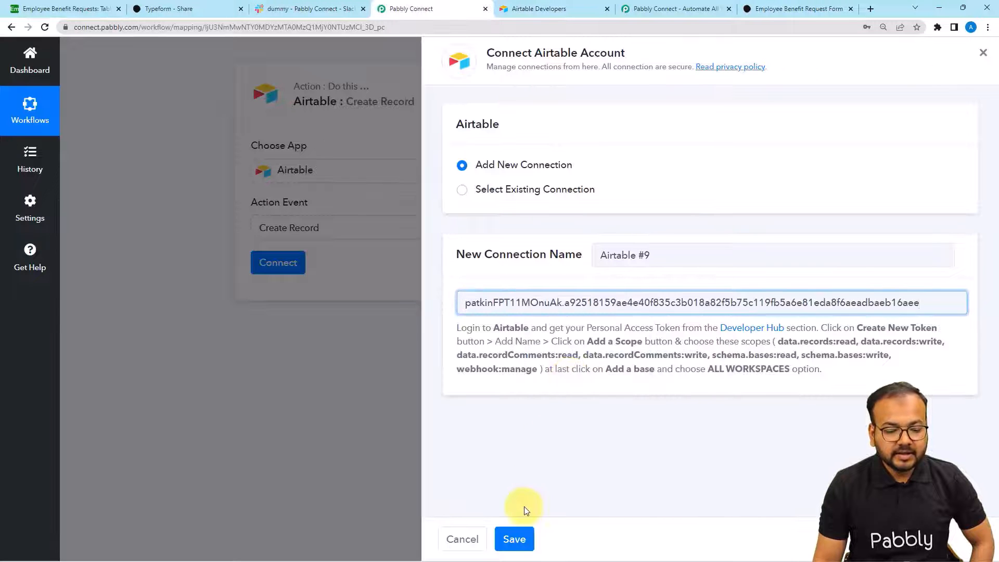
click(513, 537)
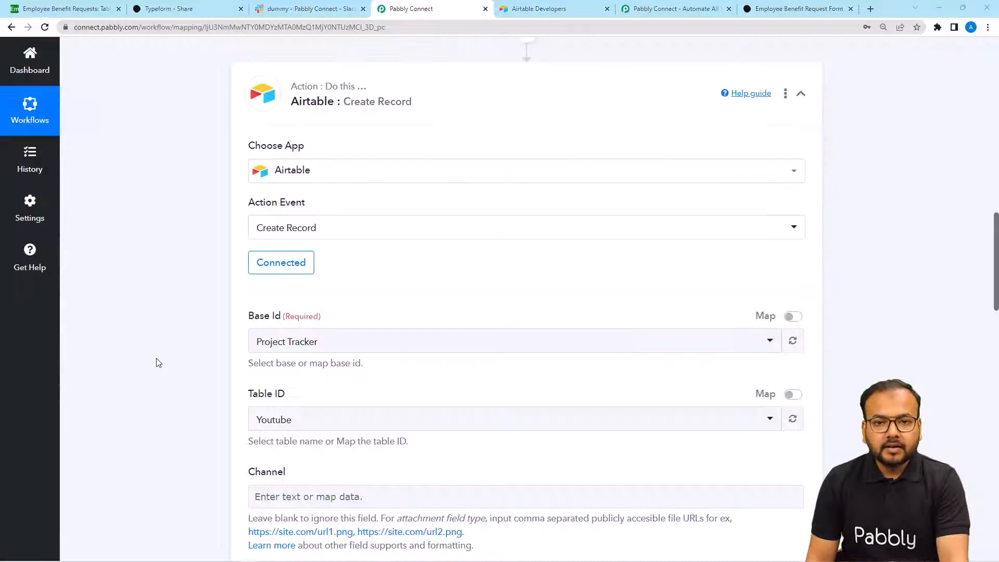
scroll(212, 310, down, 2)
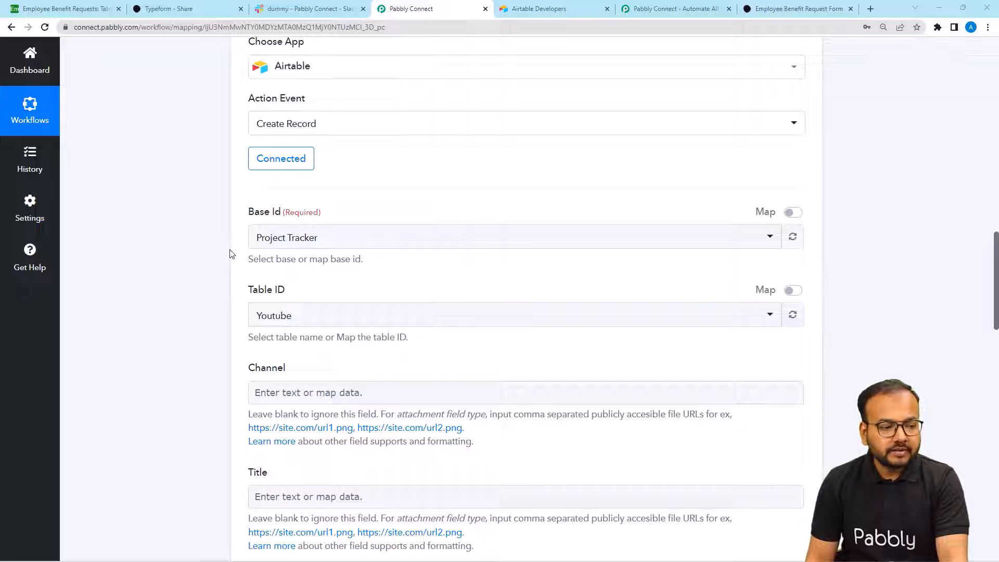
click(79, 13)
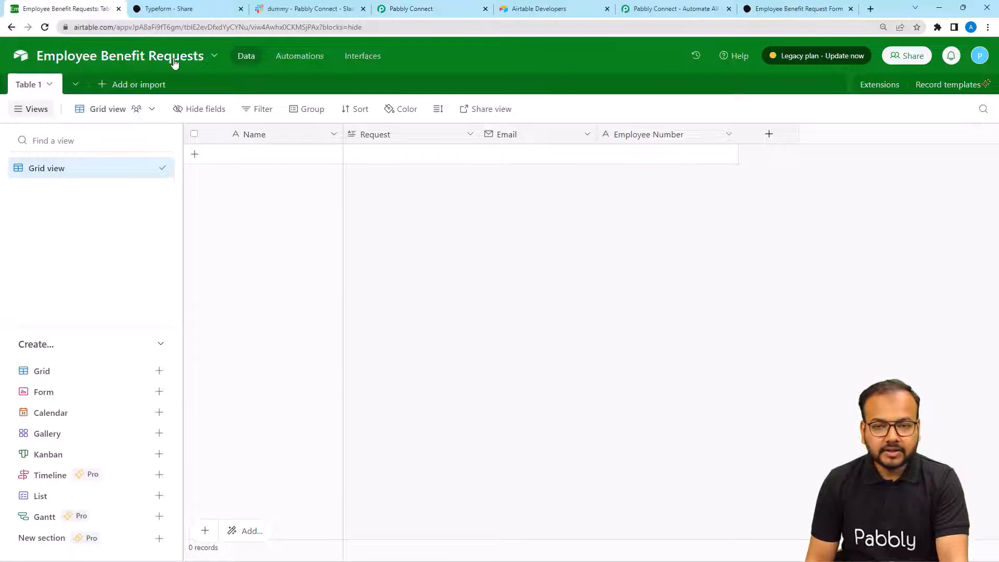
- Set the Airtable action's Base Id to Employee Benefit Requests by searching 'em'
click(411, 8)
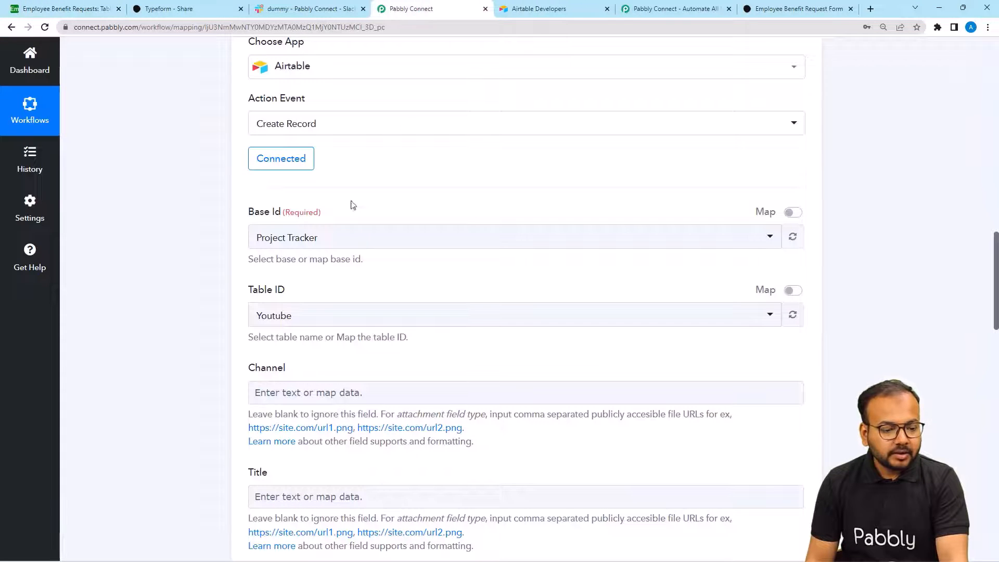
click(316, 237)
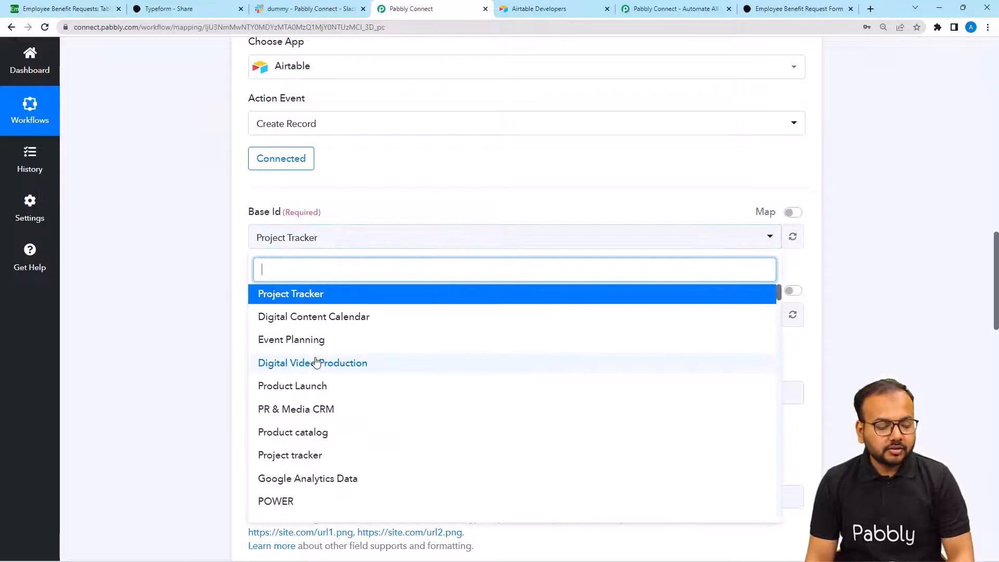
scroll(317, 360, down, 1)
scroll(316, 361, up, 1)
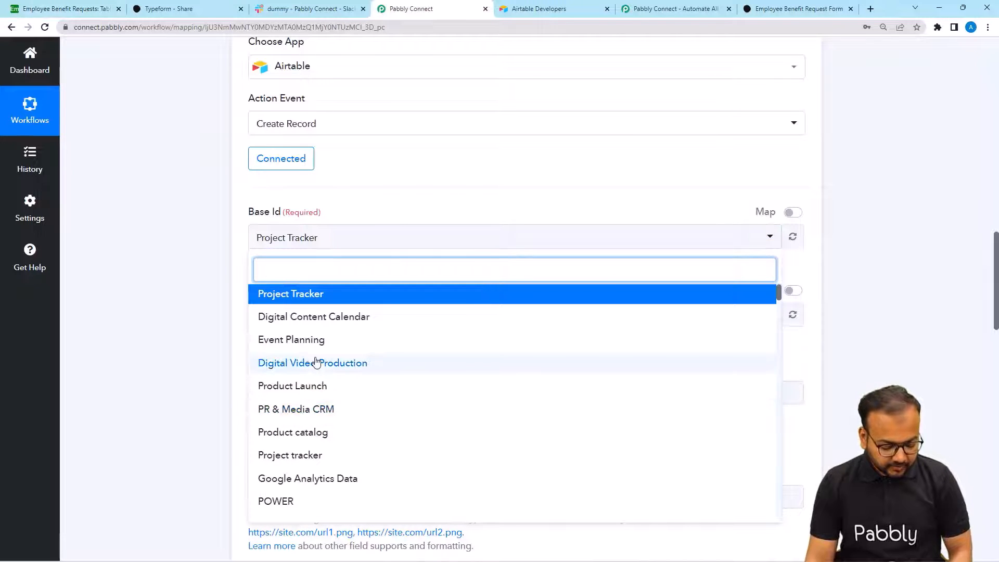
text(em)
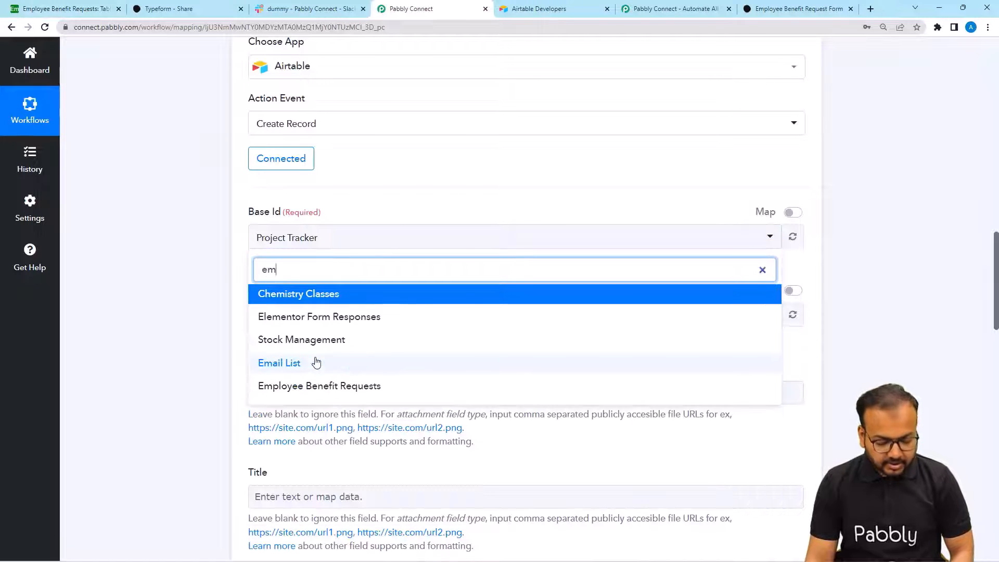
click(289, 396)
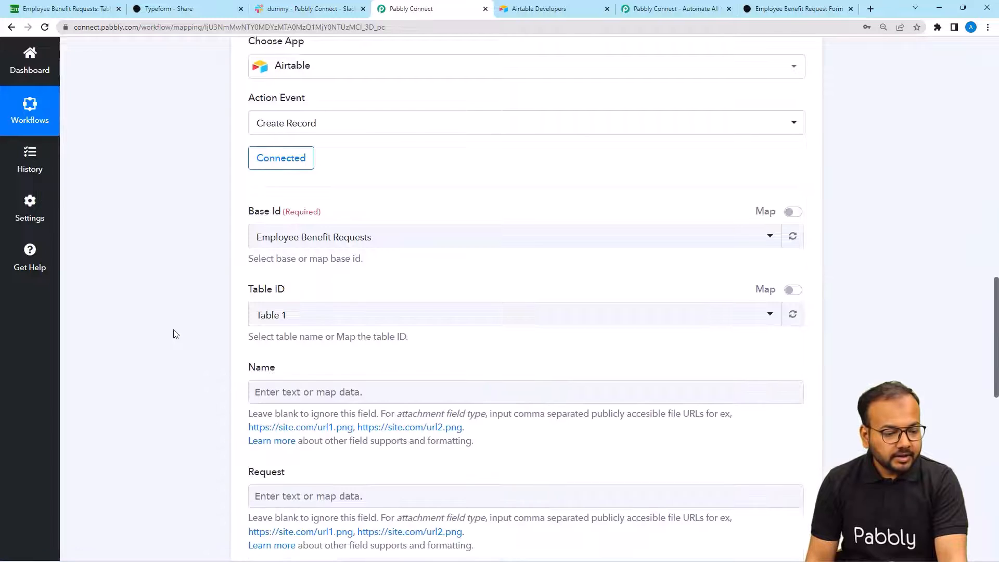
scroll(176, 335, down, 3)
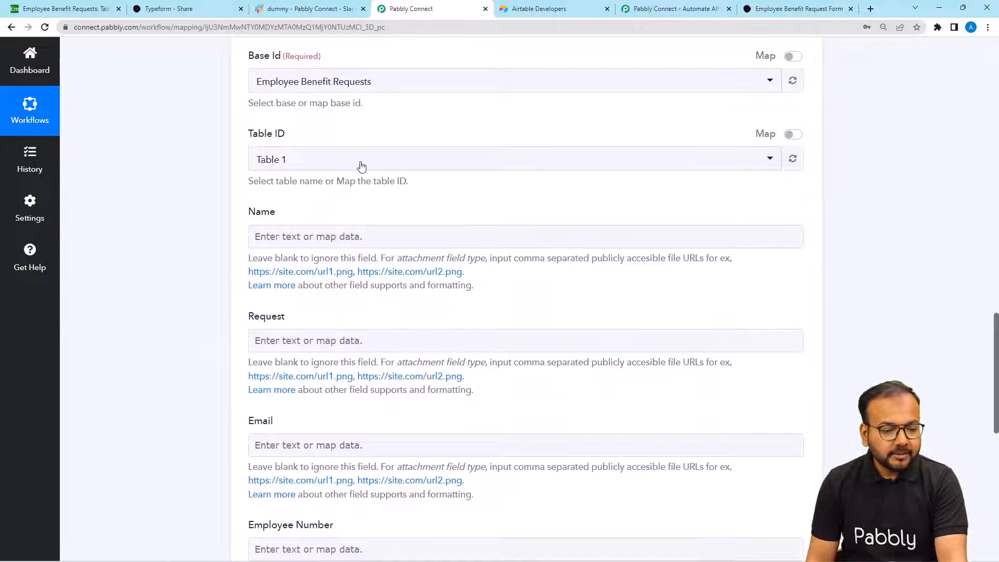
- Compare the Table 1 fields (Name, Request, Email, Employee Number) with the Airtable columns
click(99, 9)
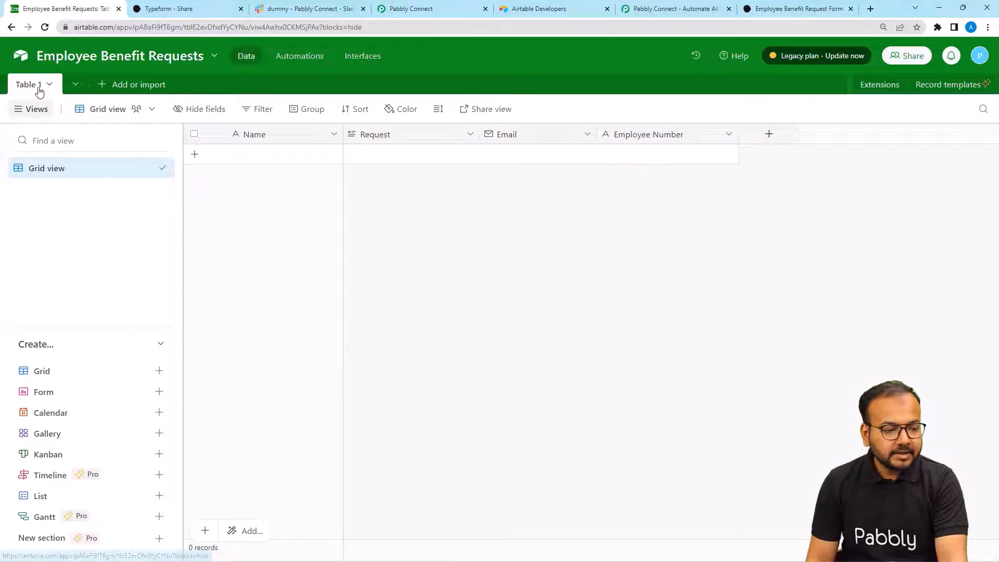
click(424, 9)
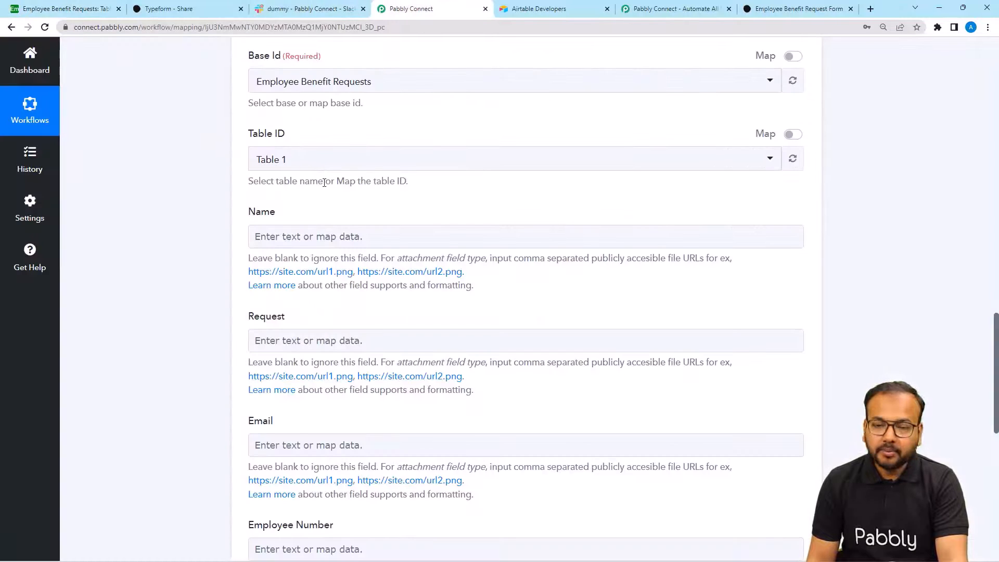
scroll(329, 214, down, 1)
click(286, 186)
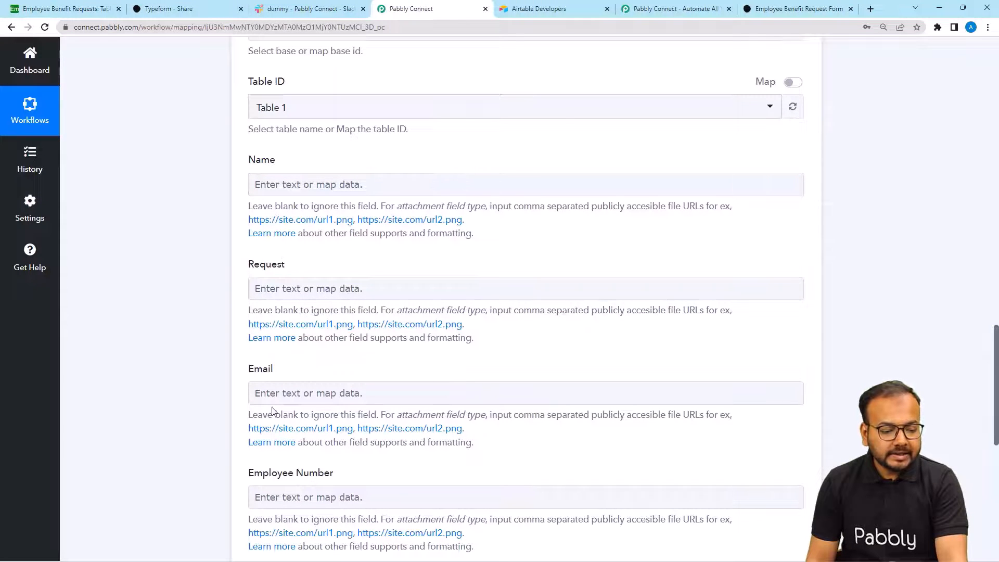
scroll(272, 411, down, 2)
scroll(273, 411, down, 2)
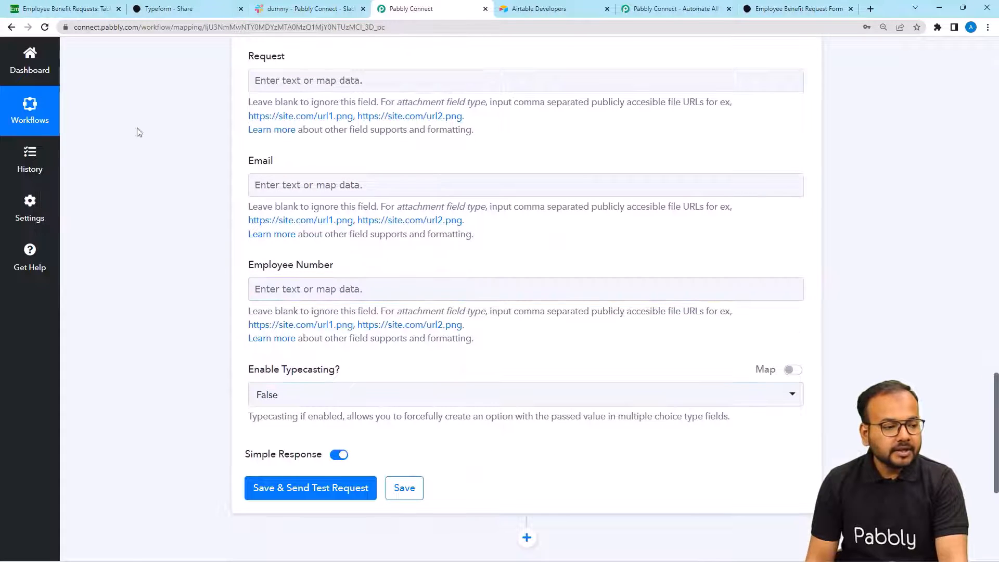
click(91, 12)
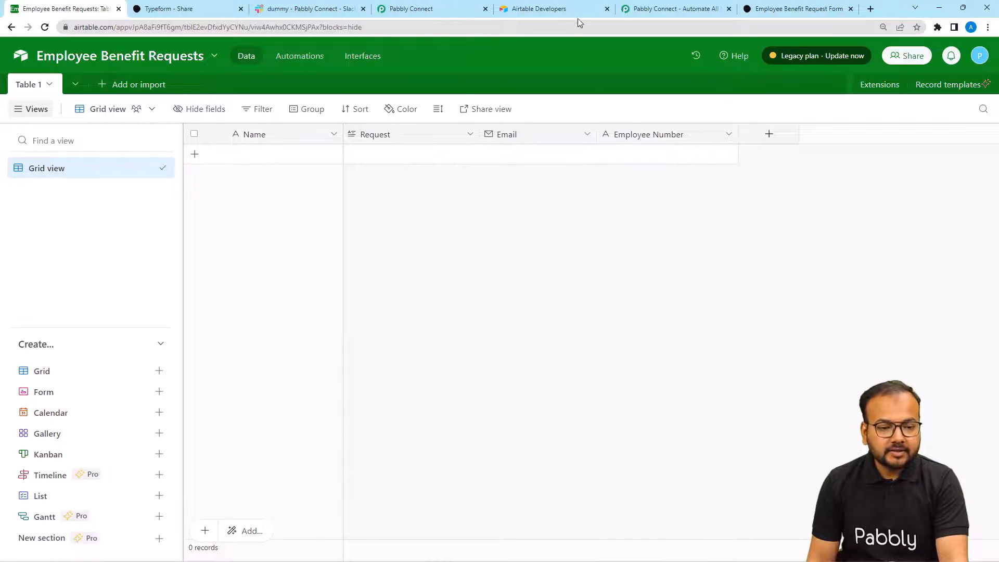
click(396, 9)
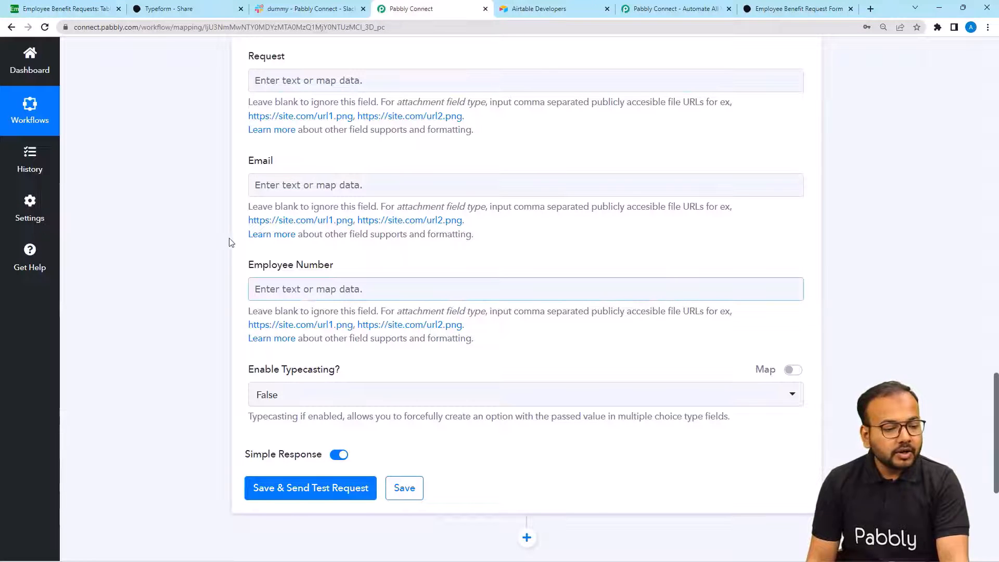
scroll(192, 226, up, 6)
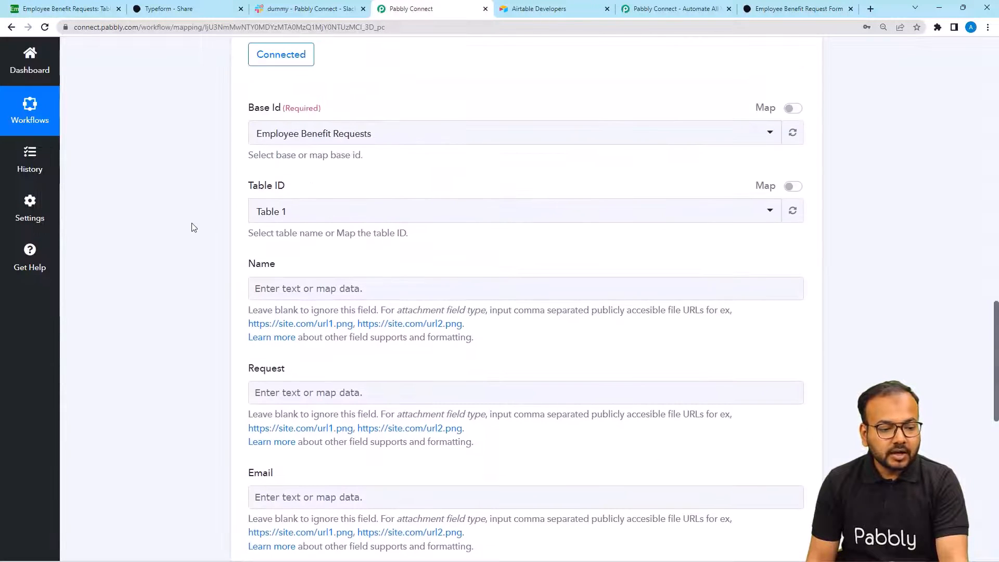
- Map the Typeform Answers 0 Text name answer into the Airtable Name field
scroll(193, 226, down, 1)
scroll(193, 226, up, 12)
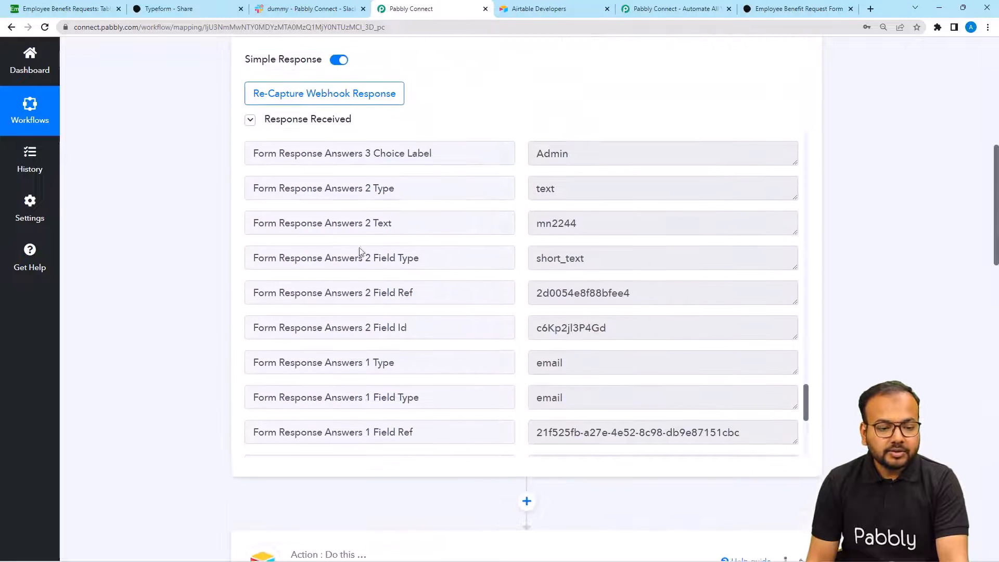
scroll(412, 268, down, 6)
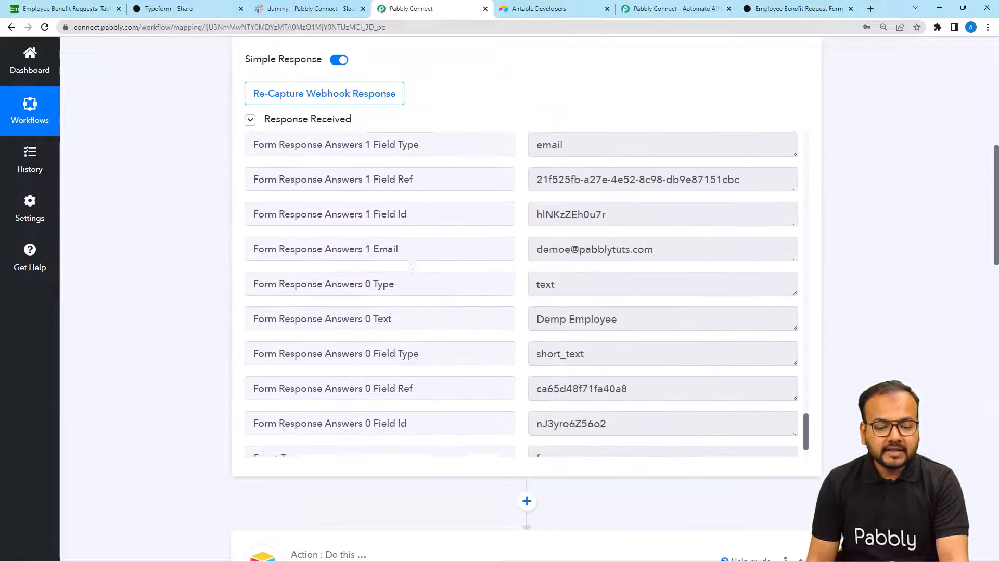
scroll(177, 272, down, 10)
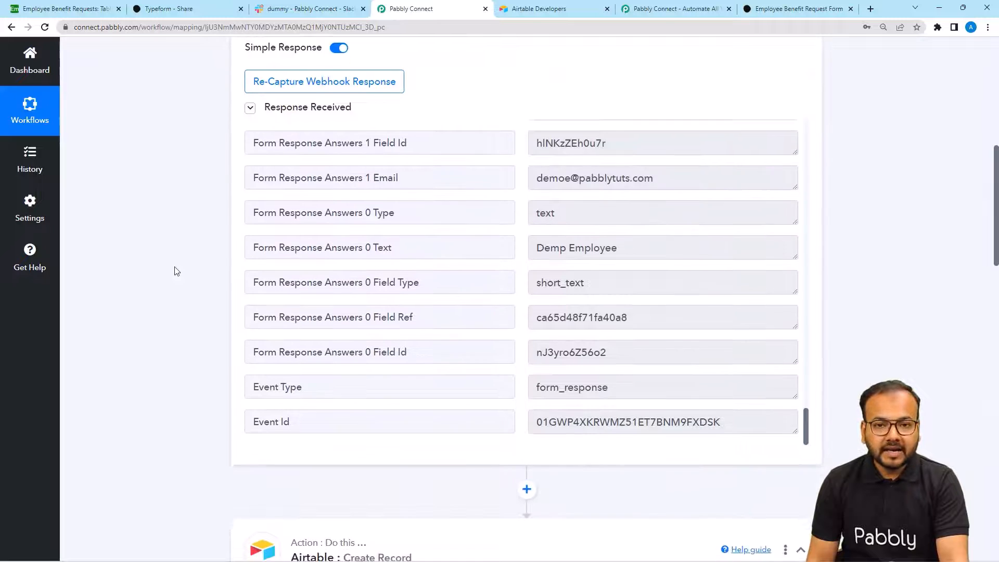
scroll(177, 271, down, 7)
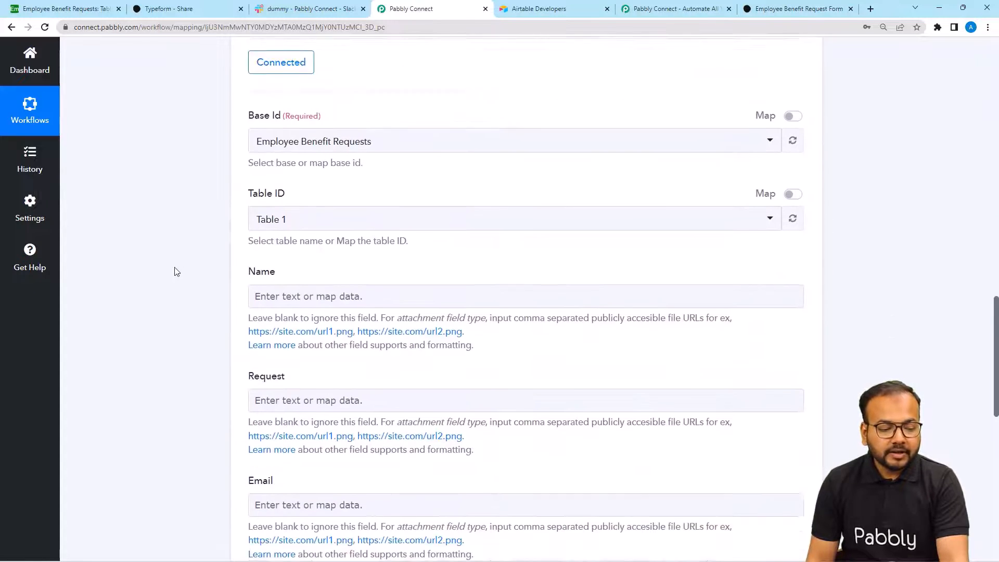
click(276, 134)
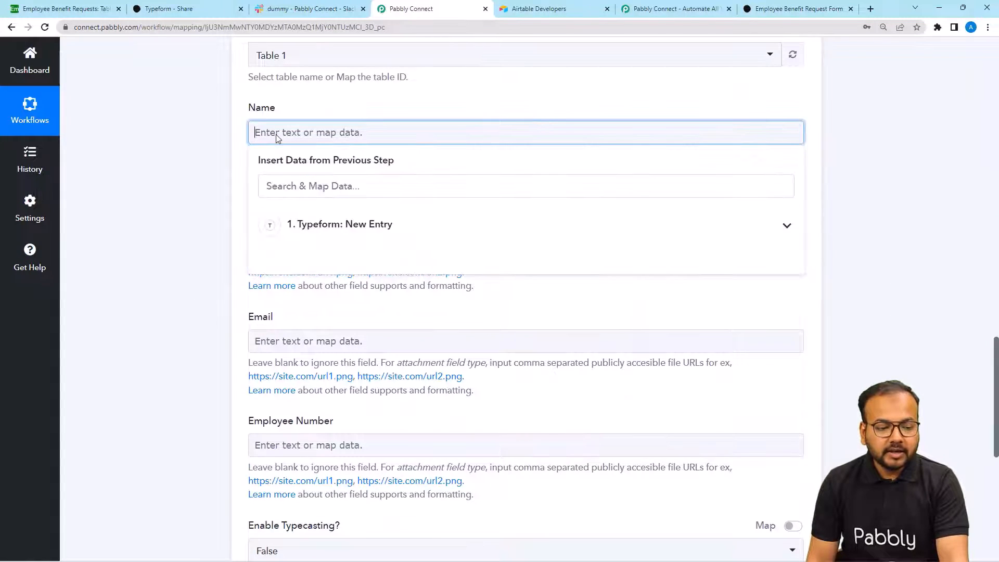
click(321, 248)
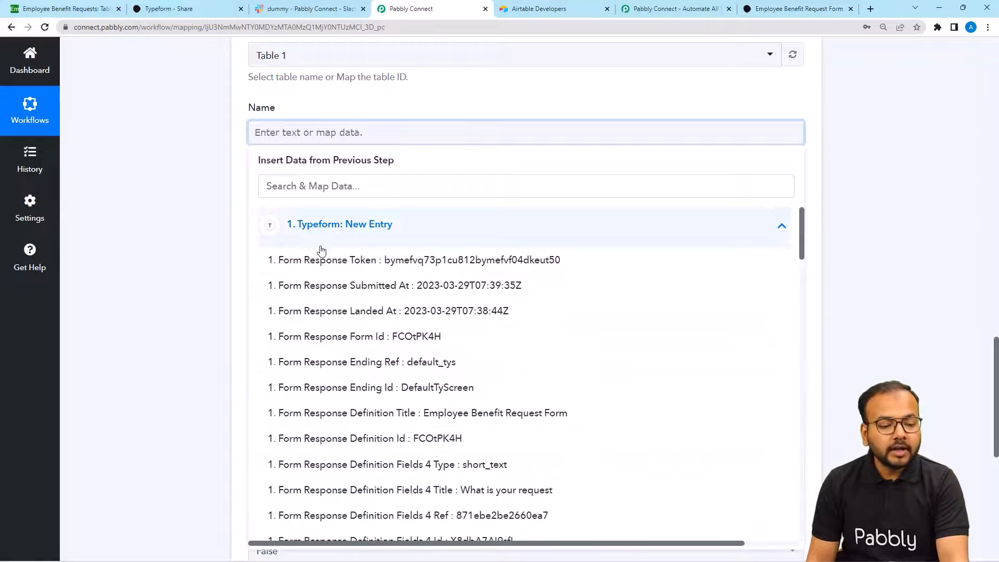
scroll(337, 322, down, 9)
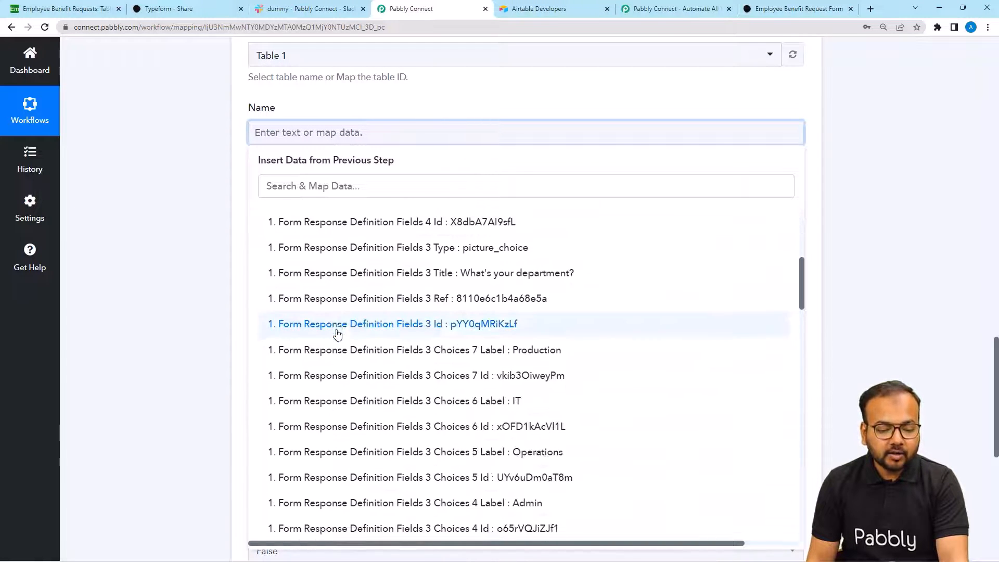
scroll(337, 333, down, 8)
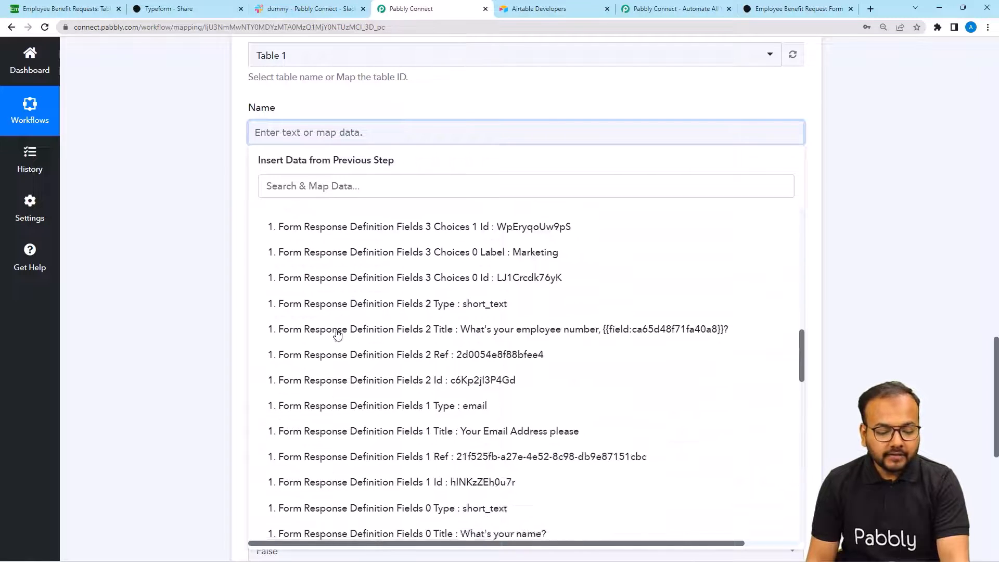
scroll(337, 335, down, 10)
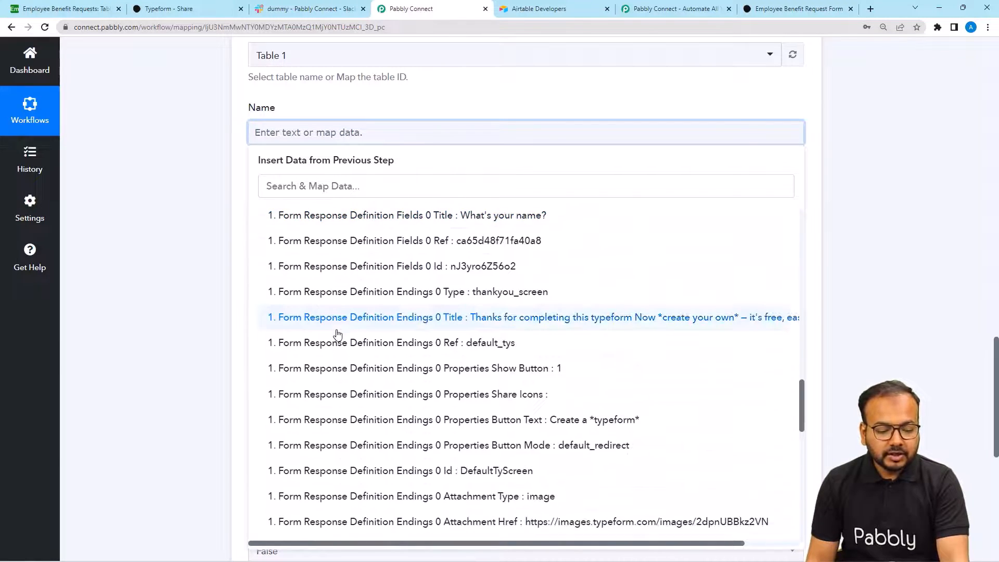
scroll(338, 334, down, 7)
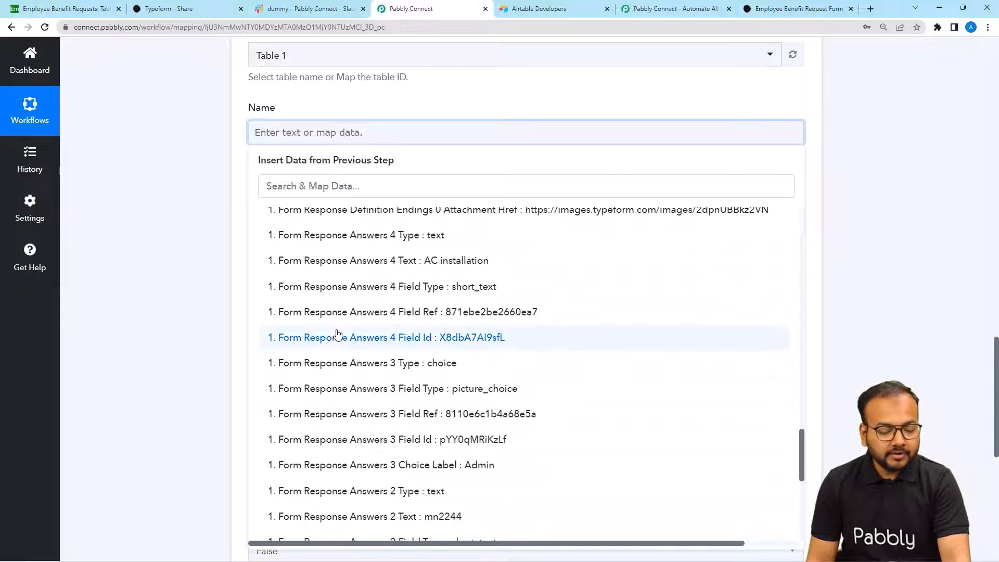
scroll(337, 334, down, 10)
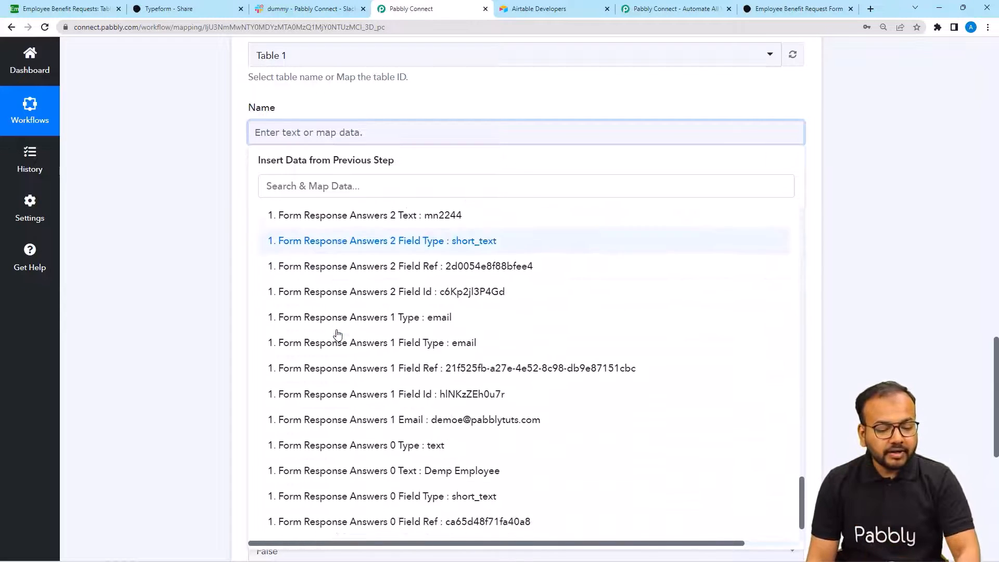
scroll(338, 335, down, 1)
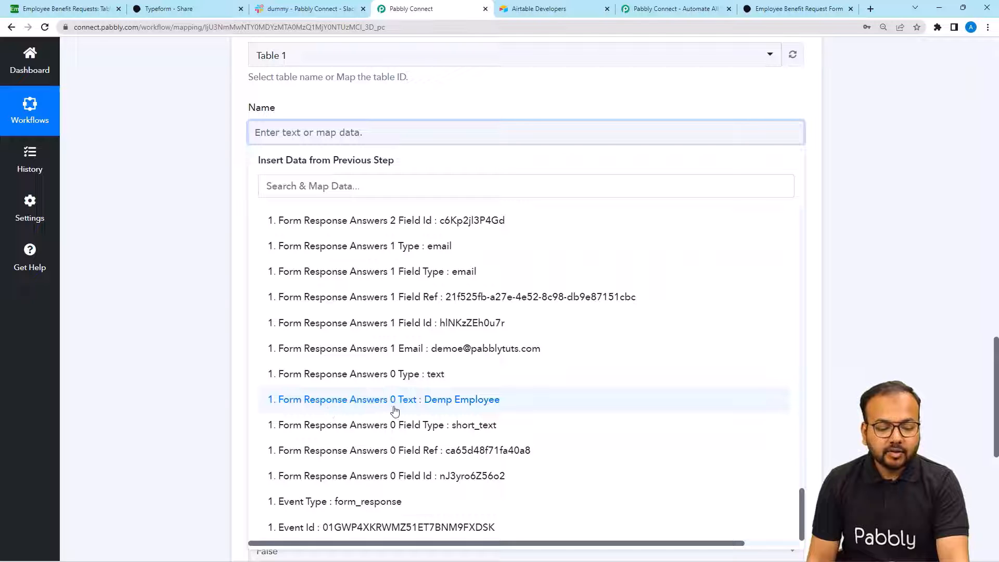
click(441, 403)
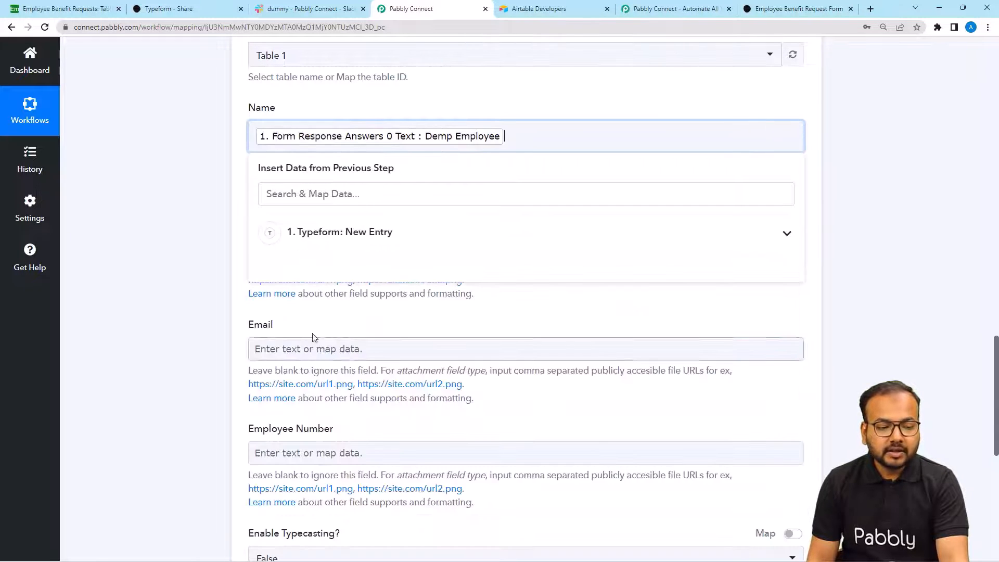
click(151, 263)
- Map the Typeform AC installation answer into the Request field
scroll(261, 161, down, 2)
click(263, 137)
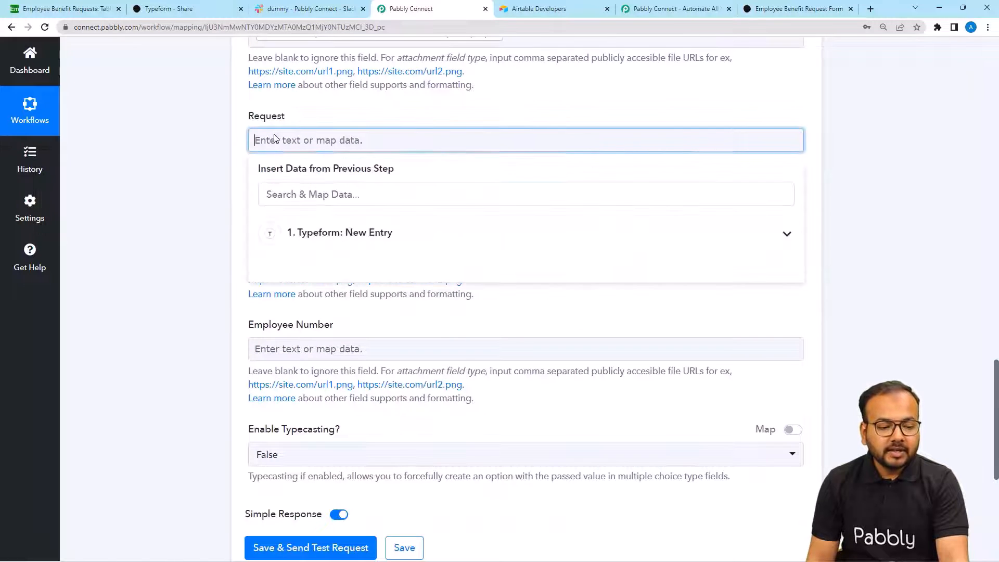
click(286, 251)
scroll(338, 422, down, 5)
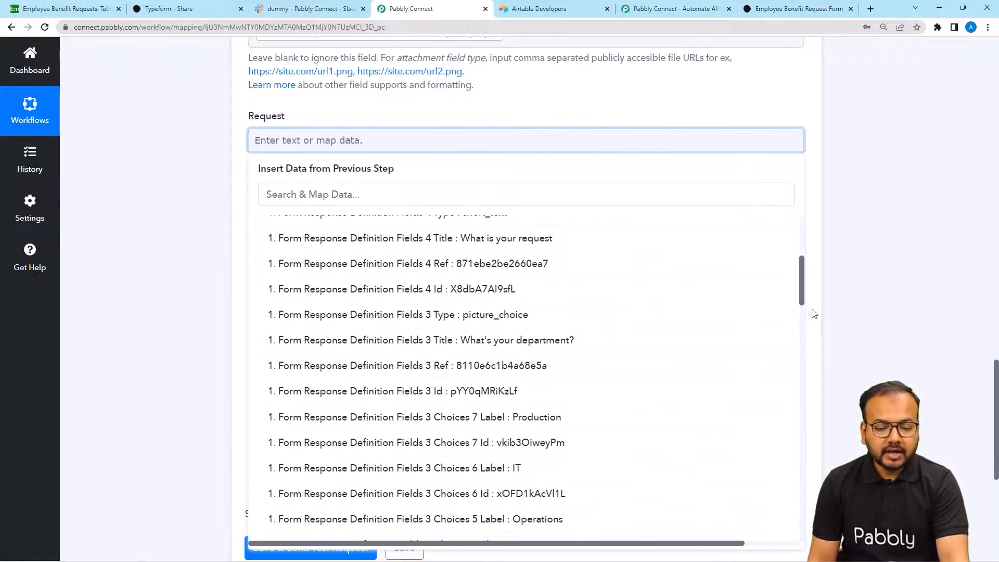
drag(809, 292, 806, 486)
scroll(370, 411, down, 6)
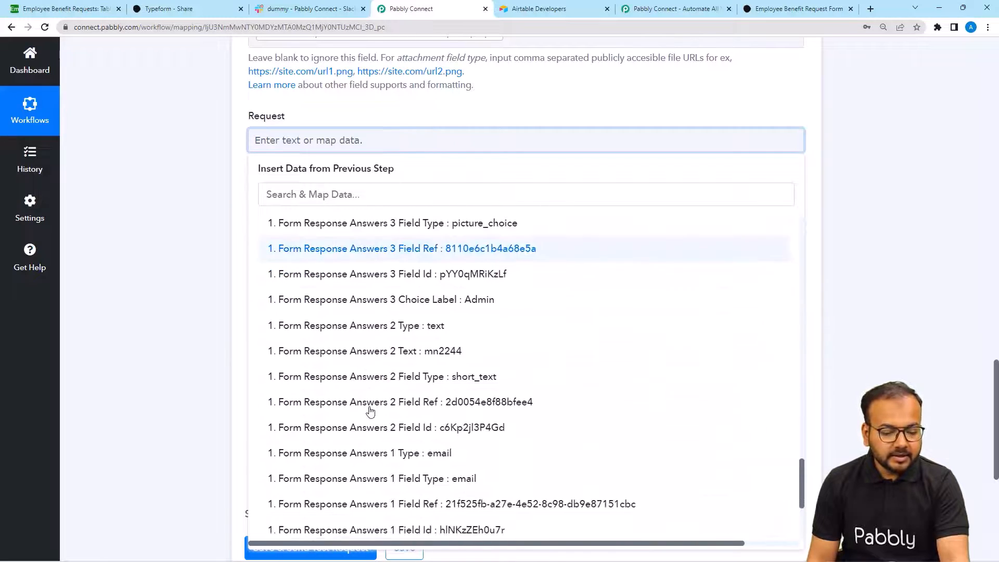
scroll(370, 411, down, 2)
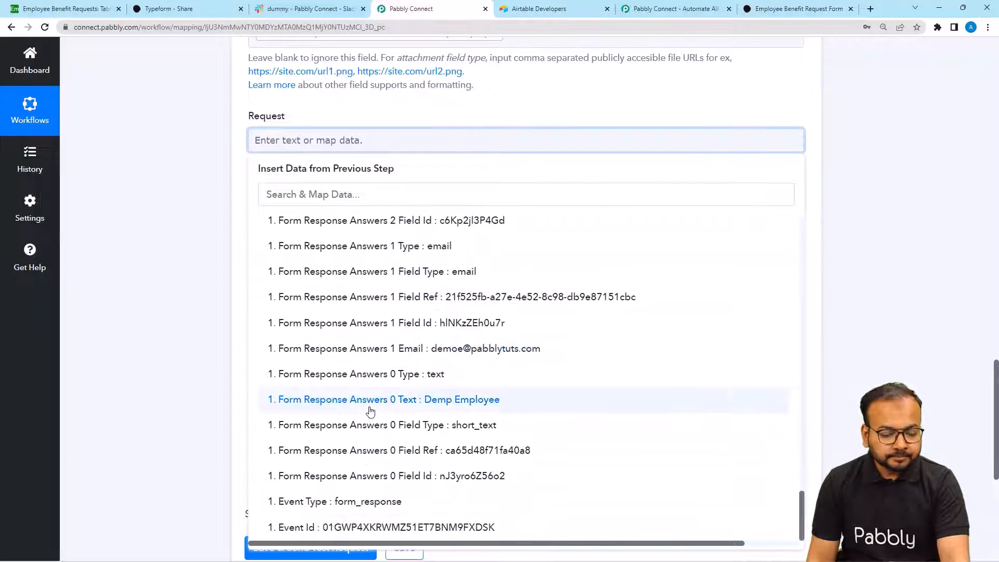
scroll(370, 411, up, 5)
scroll(370, 411, up, 7)
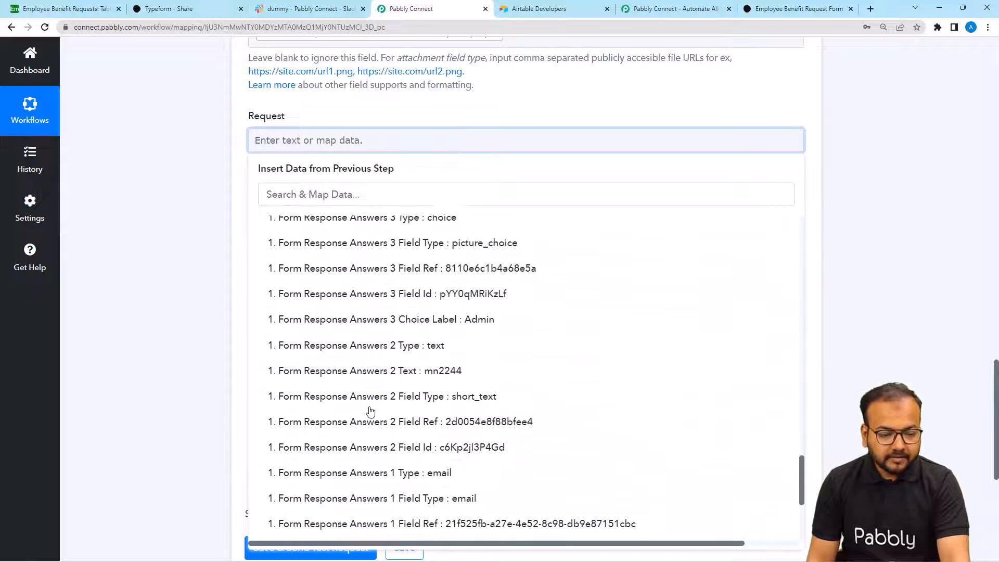
scroll(370, 411, up, 2)
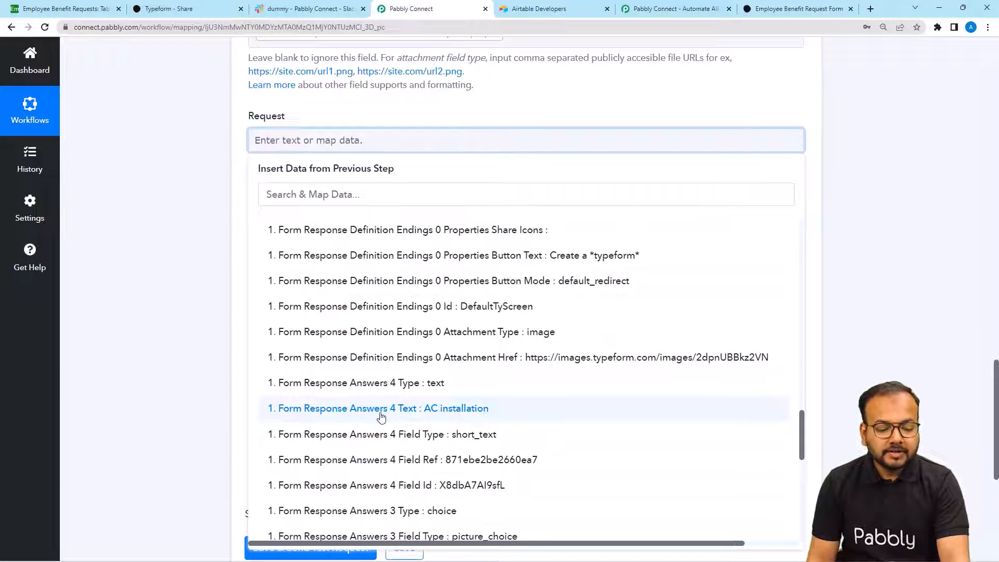
click(444, 411)
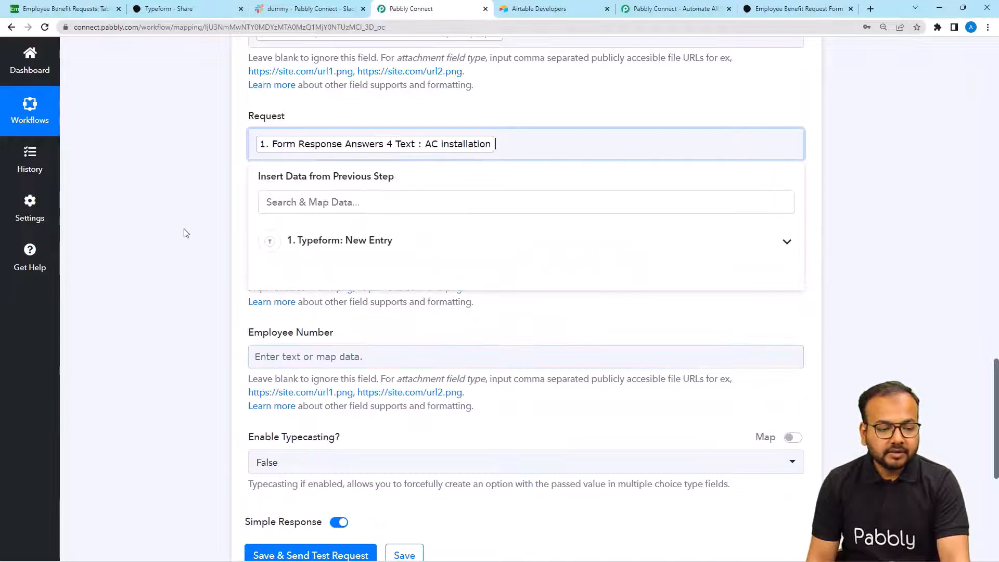
click(184, 229)
- Map the respondent's Typeform email answer into the Email field
scroll(183, 229, down, 1)
click(283, 200)
scroll(292, 208, down, 2)
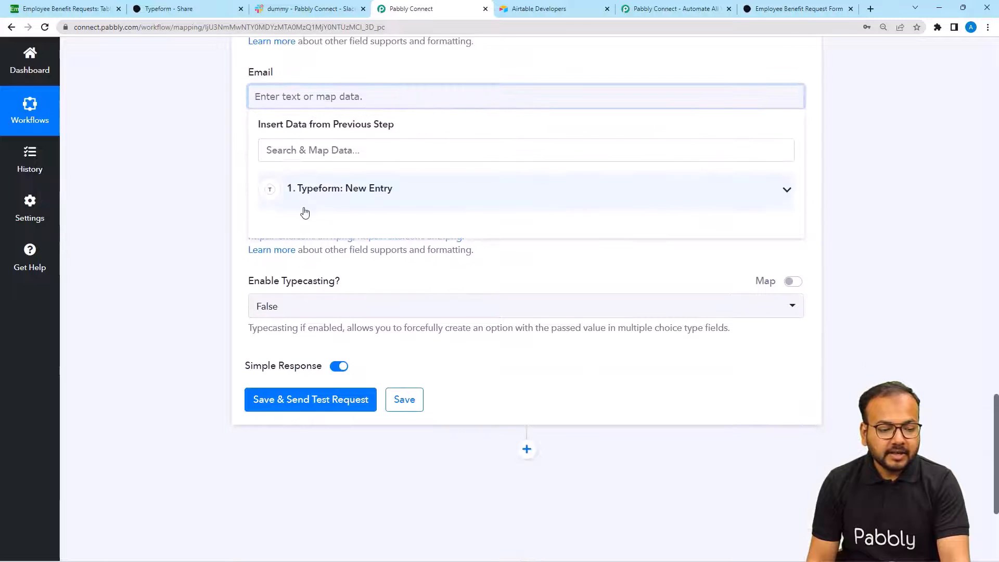
click(302, 204)
scroll(656, 452, down, 5)
scroll(655, 451, down, 15)
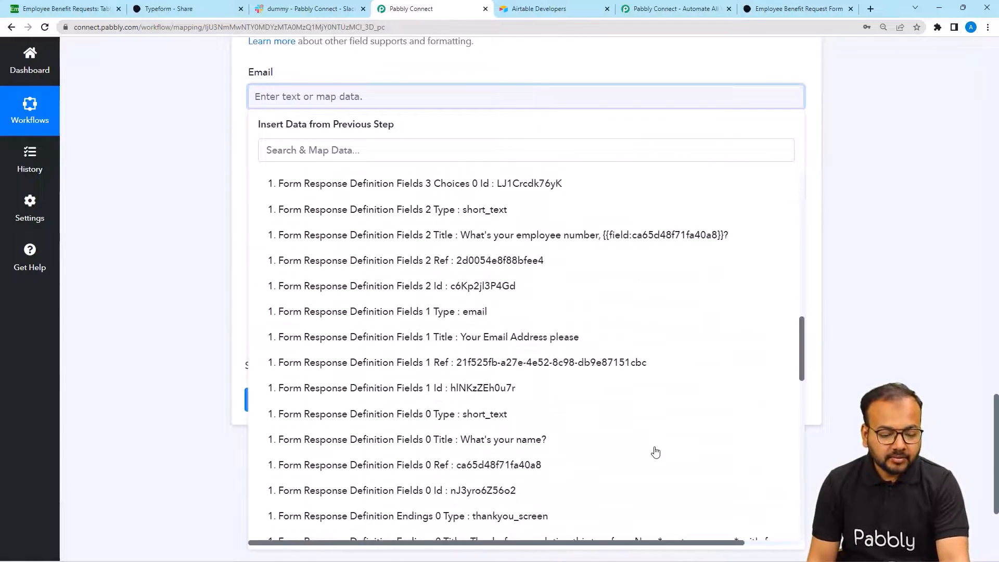
click(364, 347)
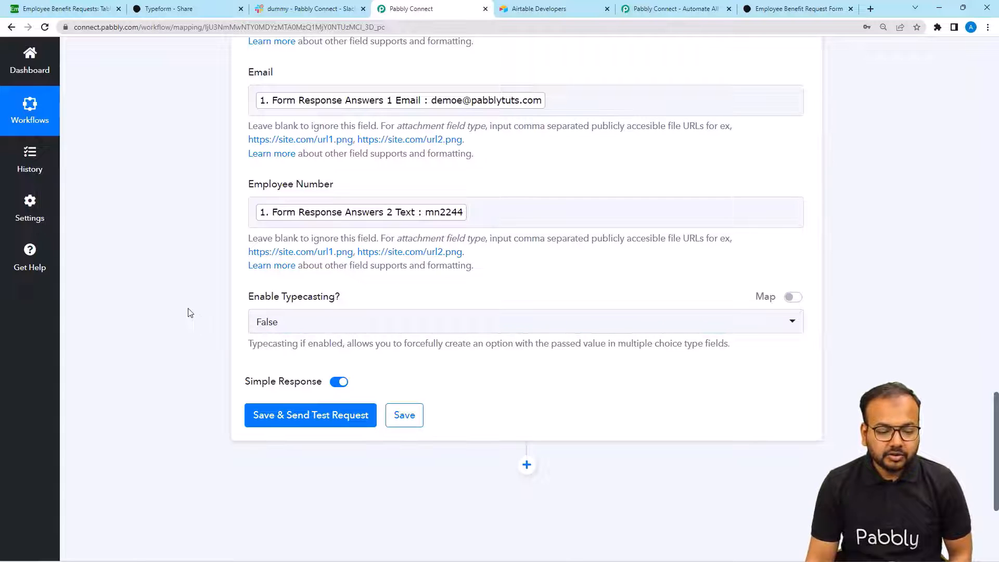
scroll(190, 312, down, 3)
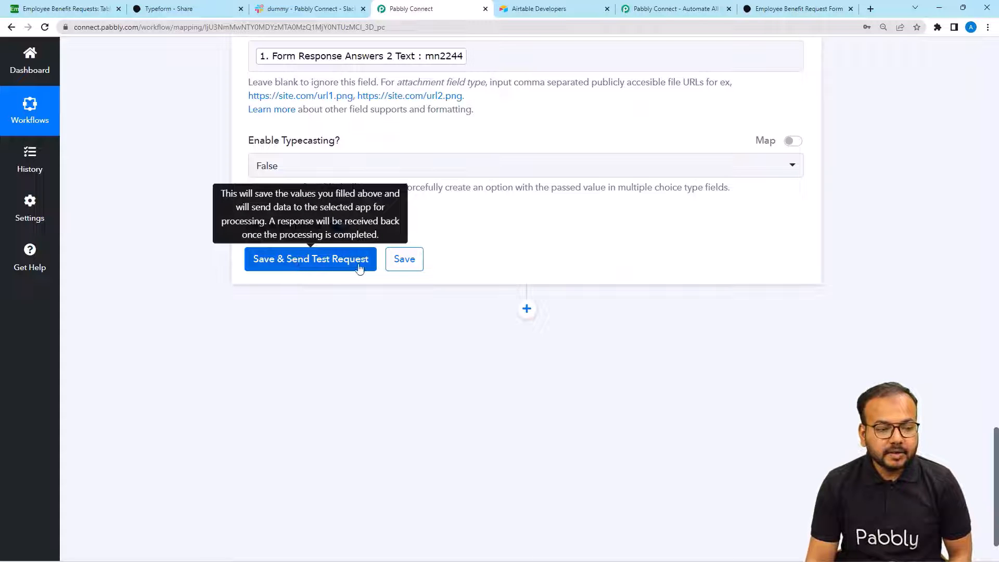
- Test the Airtable step and review the returned record's name, AC installation request, email and employee number
scroll(359, 267, up, 6)
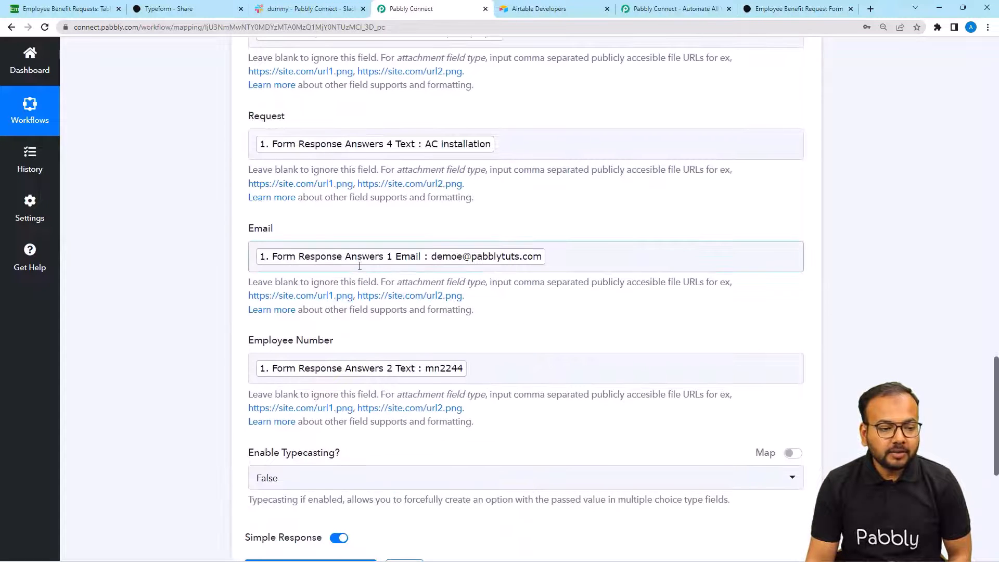
click(65, 8)
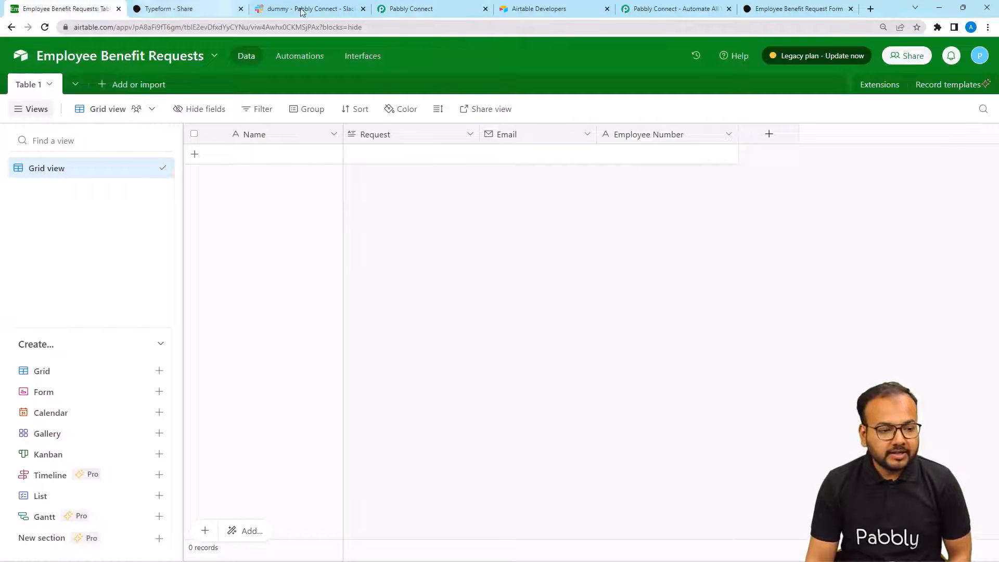
click(413, 5)
scroll(320, 297, down, 6)
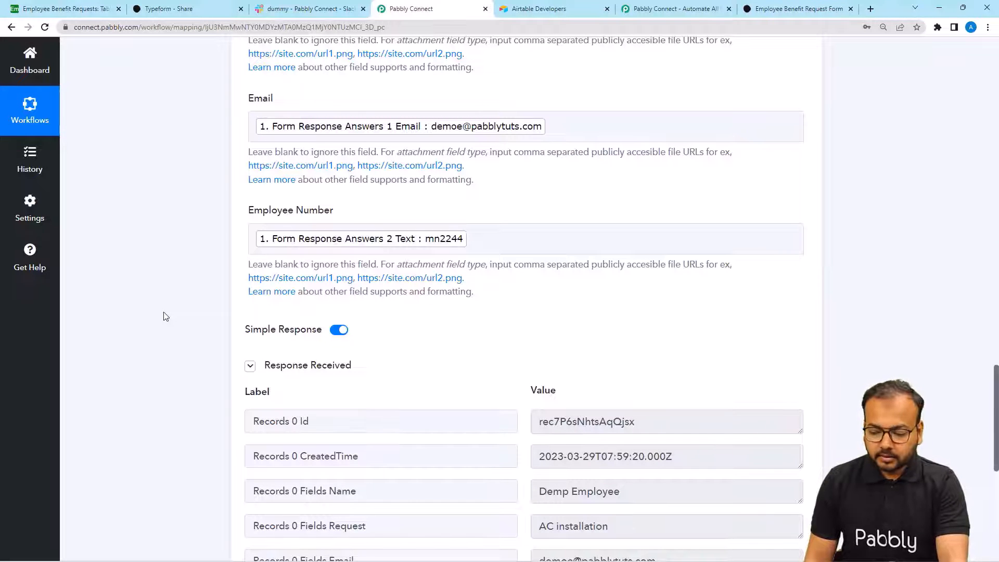
scroll(166, 316, down, 4)
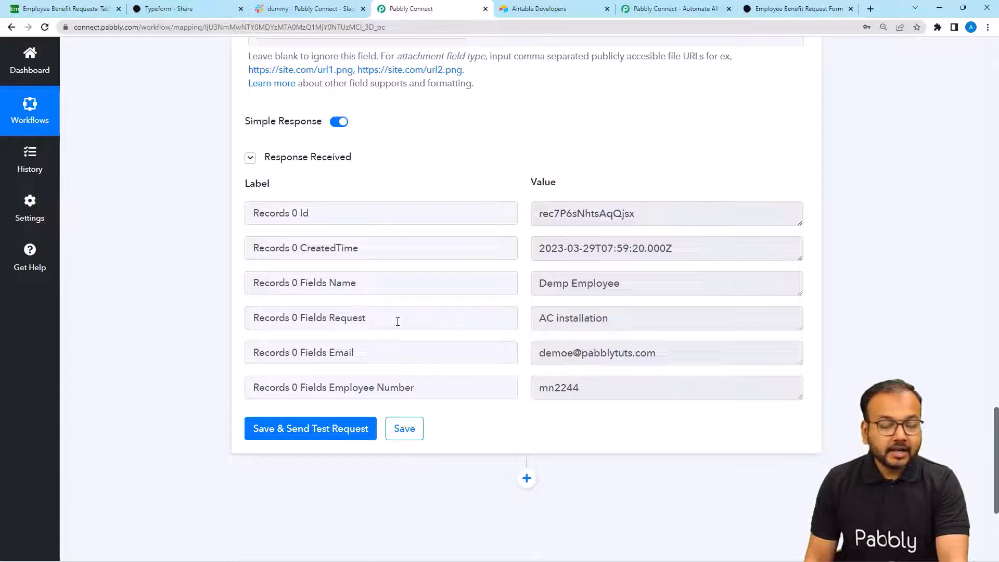
click(87, 10)
- Reload the Airtable table to see the new AC installation record, then return to Pabbly Connect
click(45, 30)
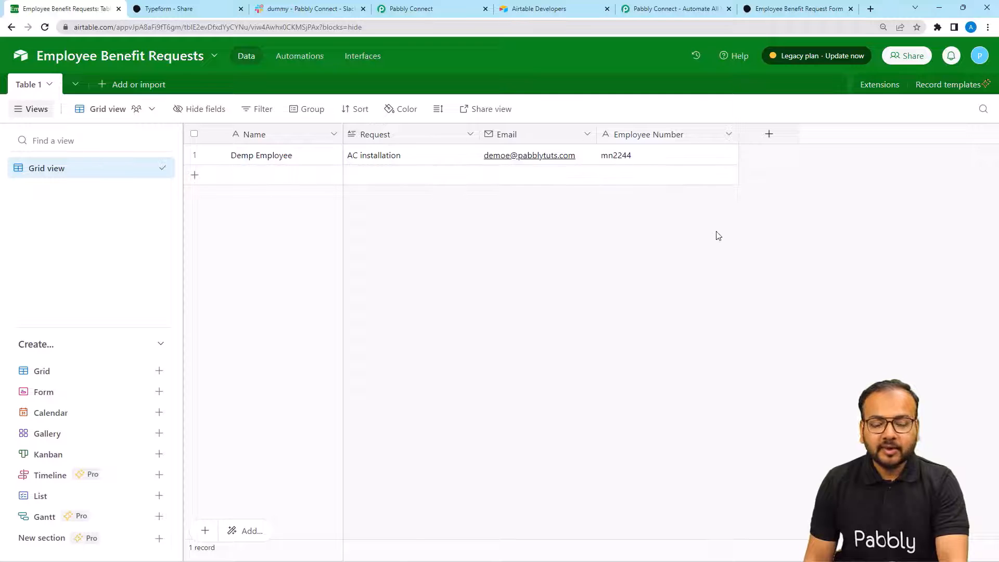
click(410, 14)
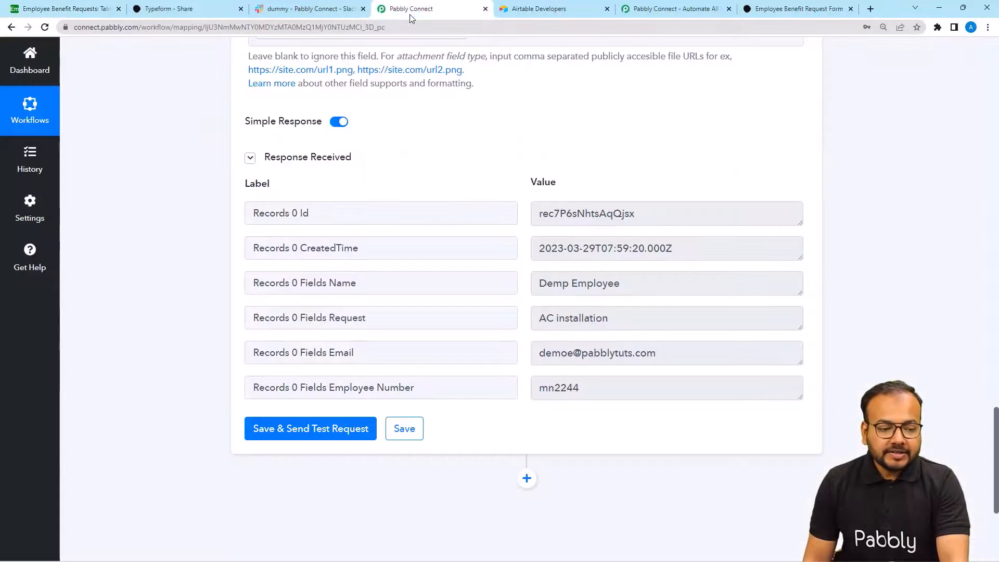
- Add a third action step using the Slack app
scroll(211, 140, down, 5)
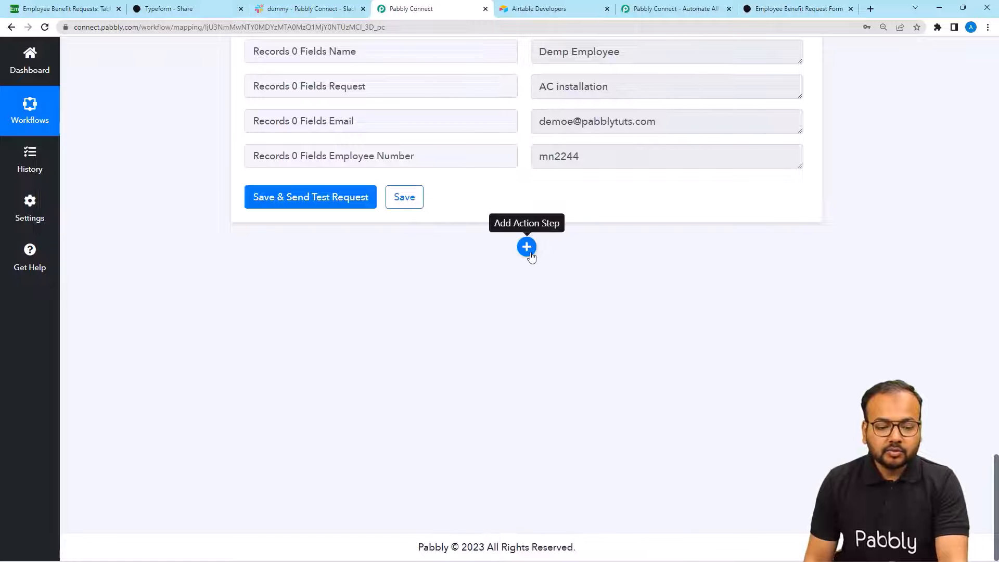
click(527, 247)
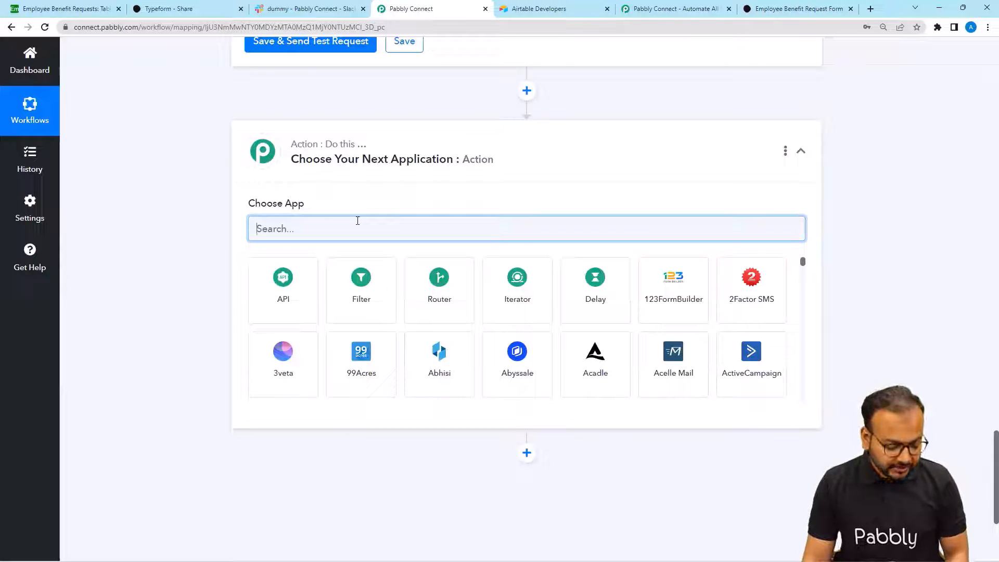
text(sla)
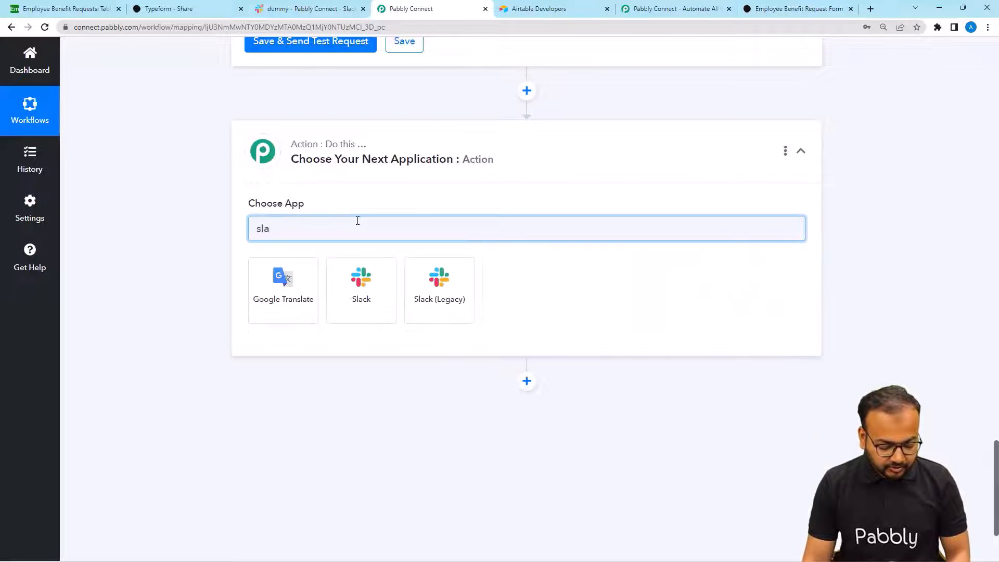
text(ck)
click(307, 268)
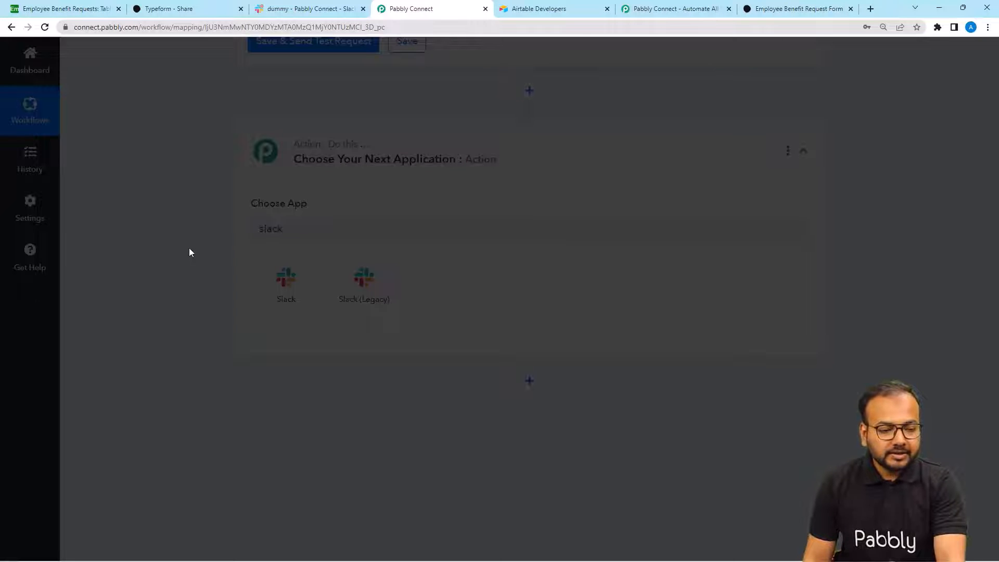
- Set the Slack action event to Send Direct Message (without Image) and begin connecting an account
scroll(281, 194, down, 2)
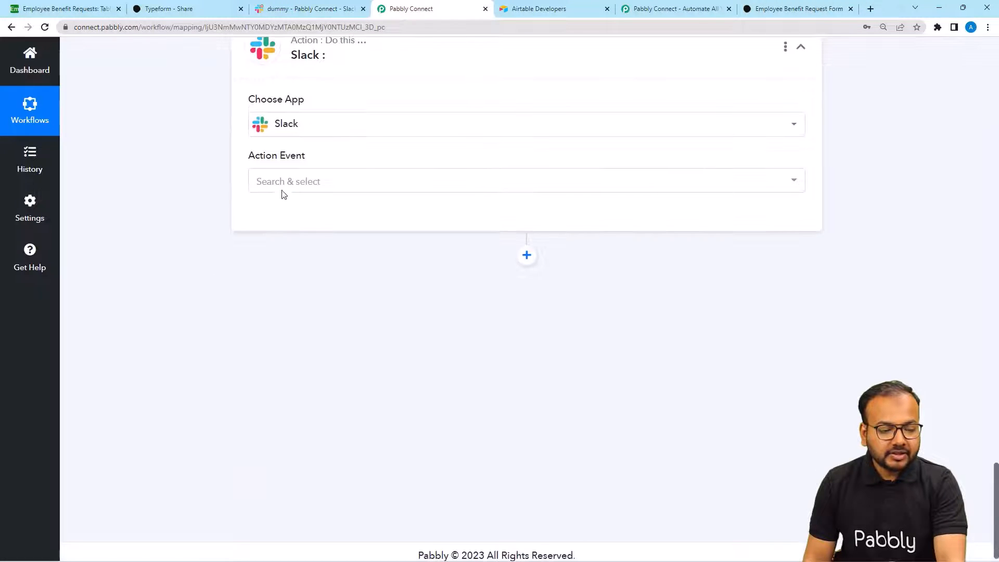
click(276, 183)
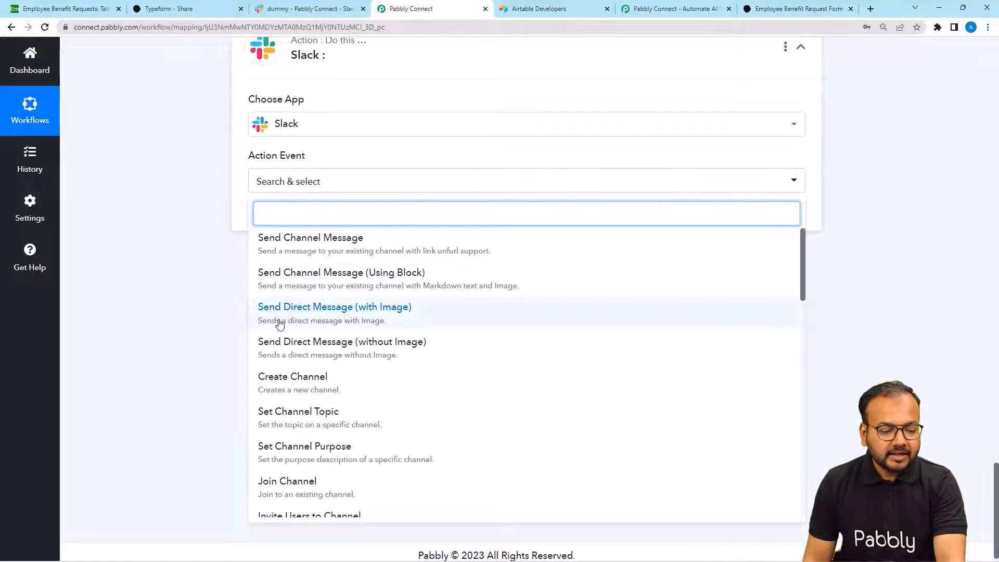
click(308, 348)
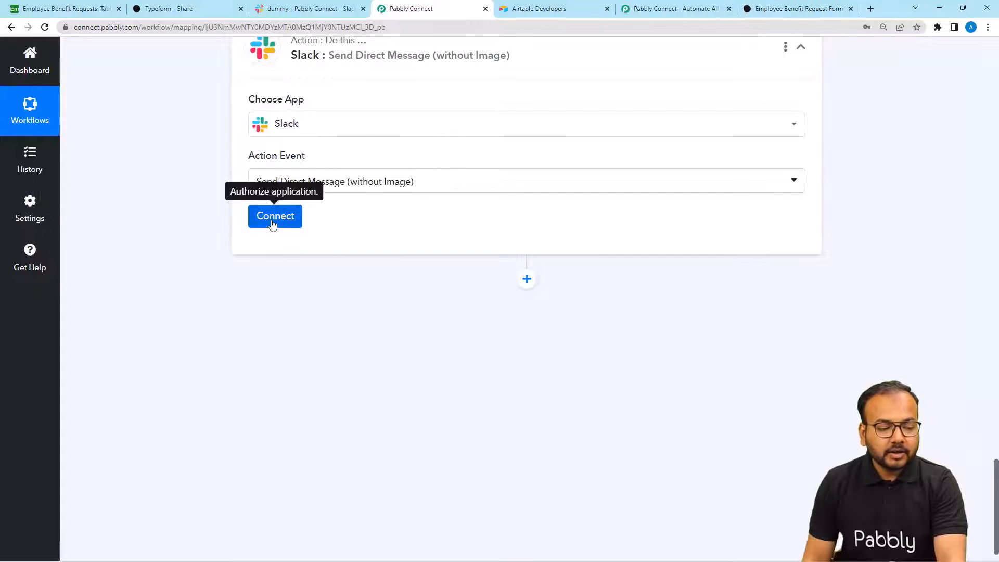
click(272, 223)
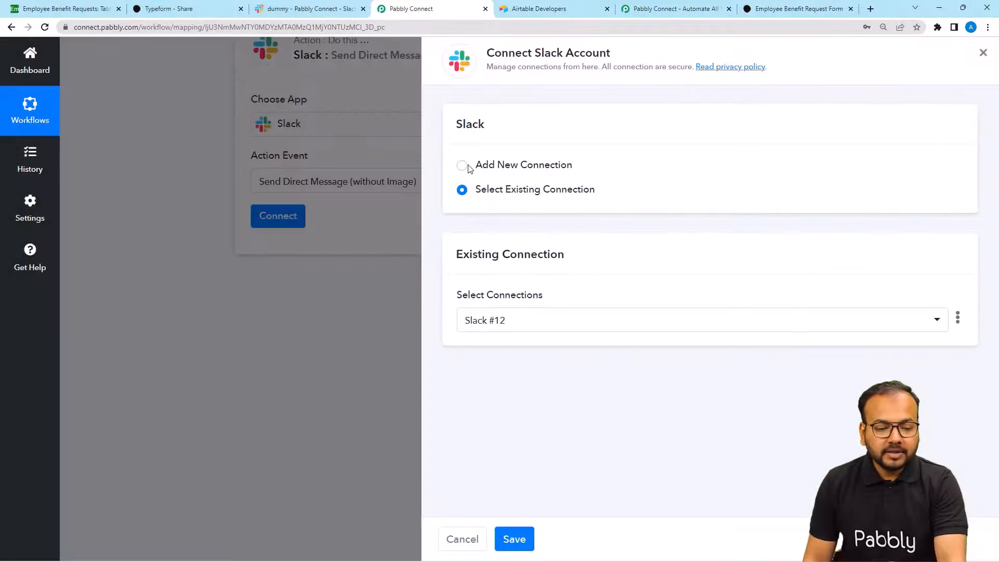
- Create a new Slack connection, Slack #13, and start authorizing it with Slack
click(461, 168)
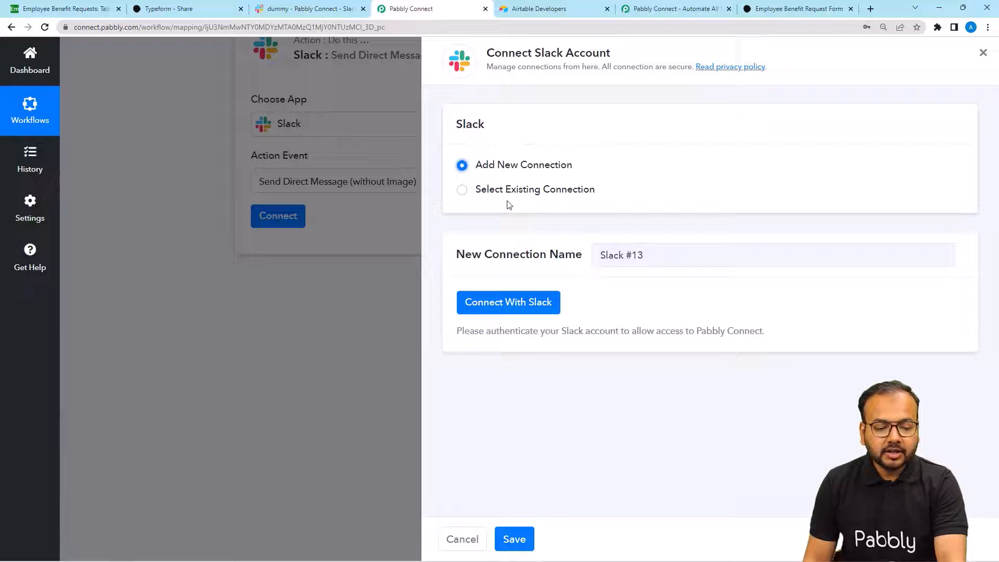
click(510, 303)
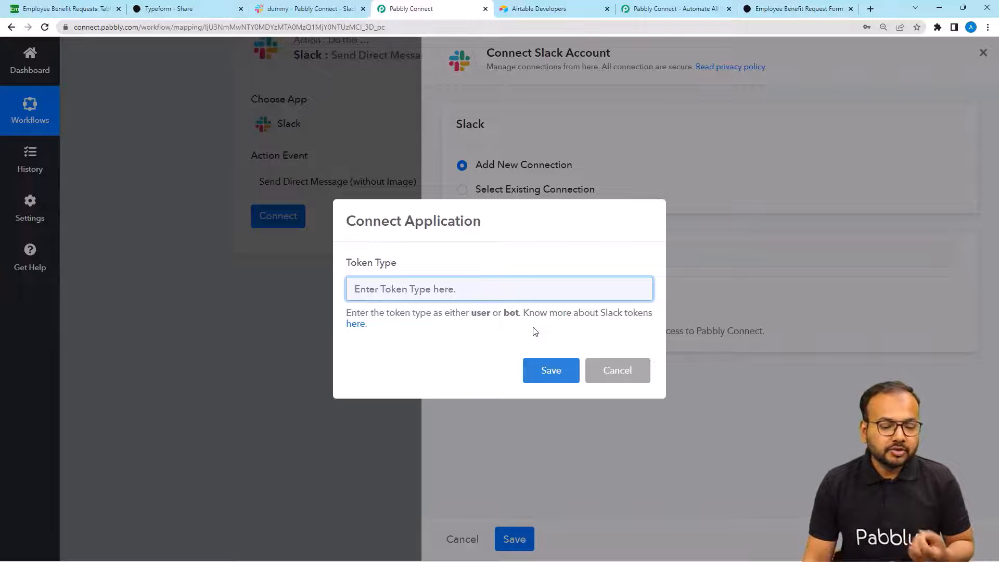
- Read the Pabbly forum thread on Slack user versus bot token permissions, then return to the token field
click(357, 324)
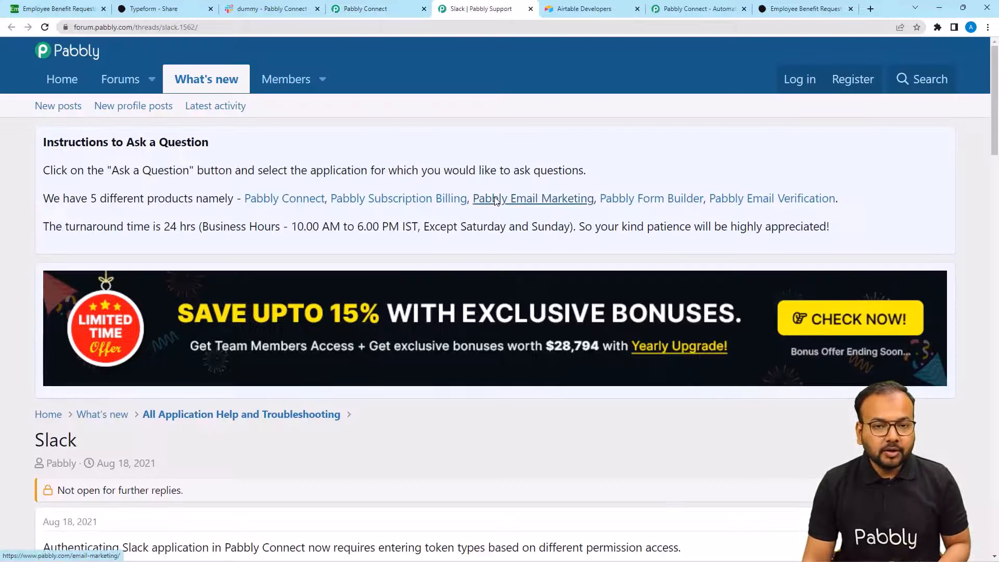
scroll(494, 201, down, 15)
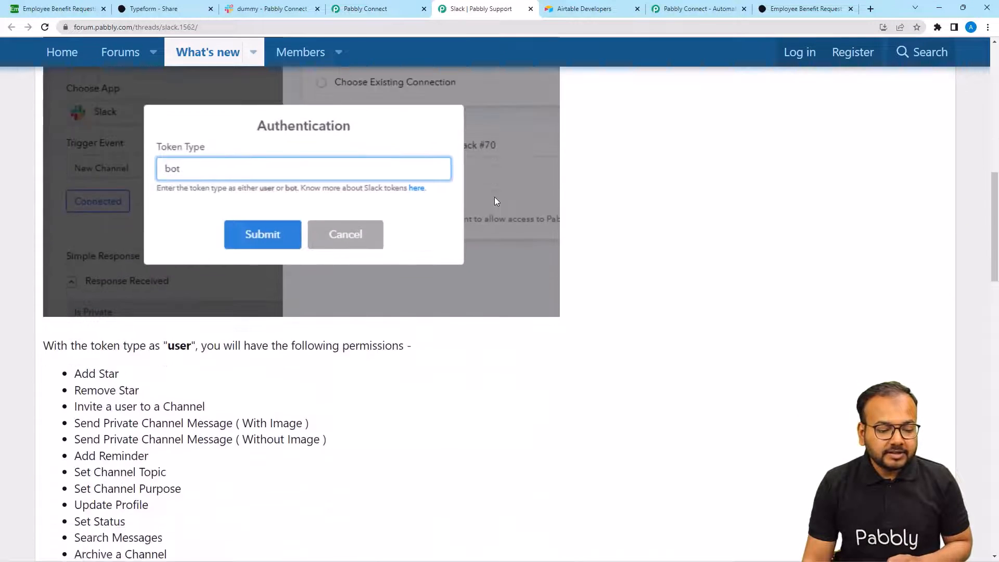
scroll(178, 202, down, 8)
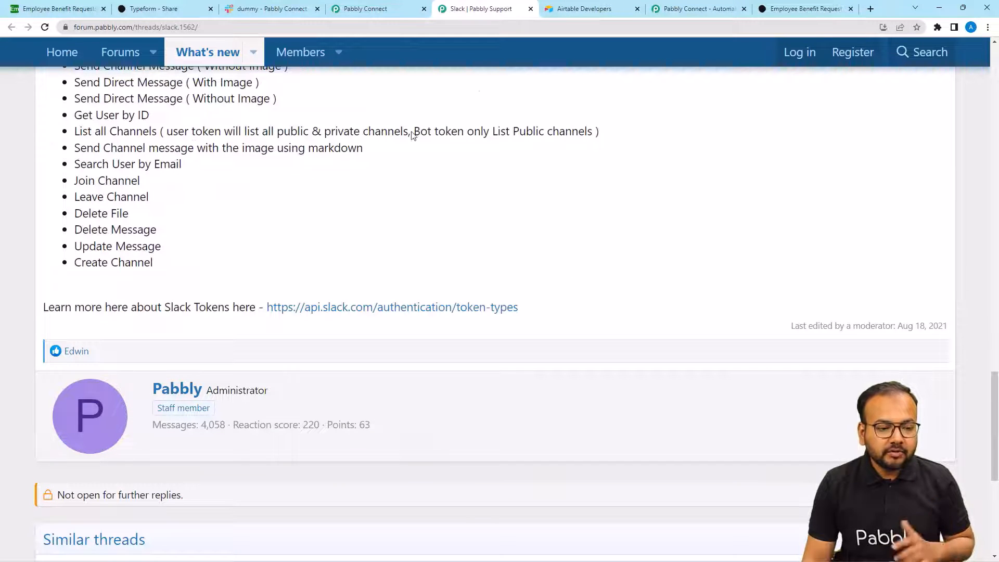
click(386, 10)
click(438, 287)
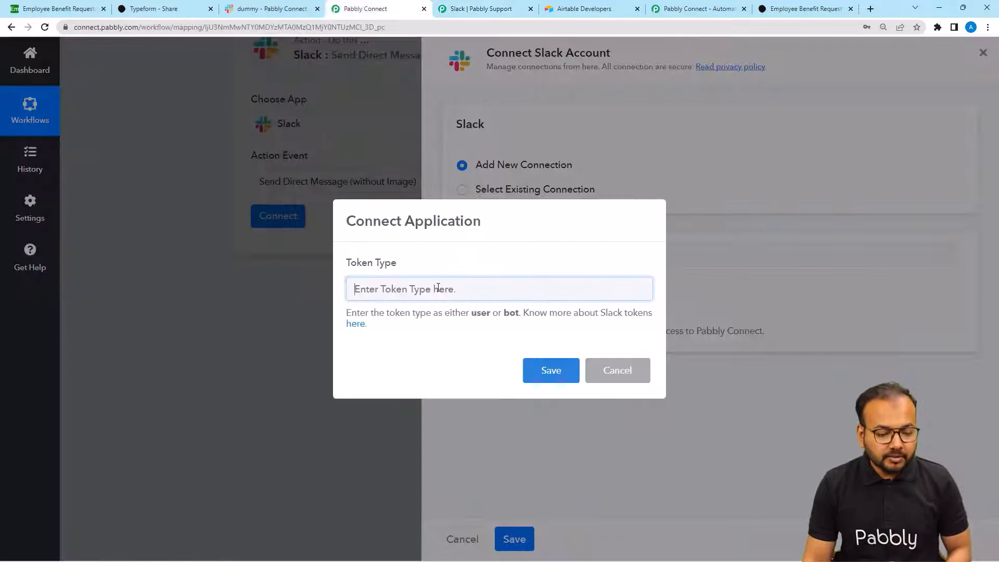
- Enter token type 'u' and allow access to the Pabbly Connect Slack workspace
text(user)
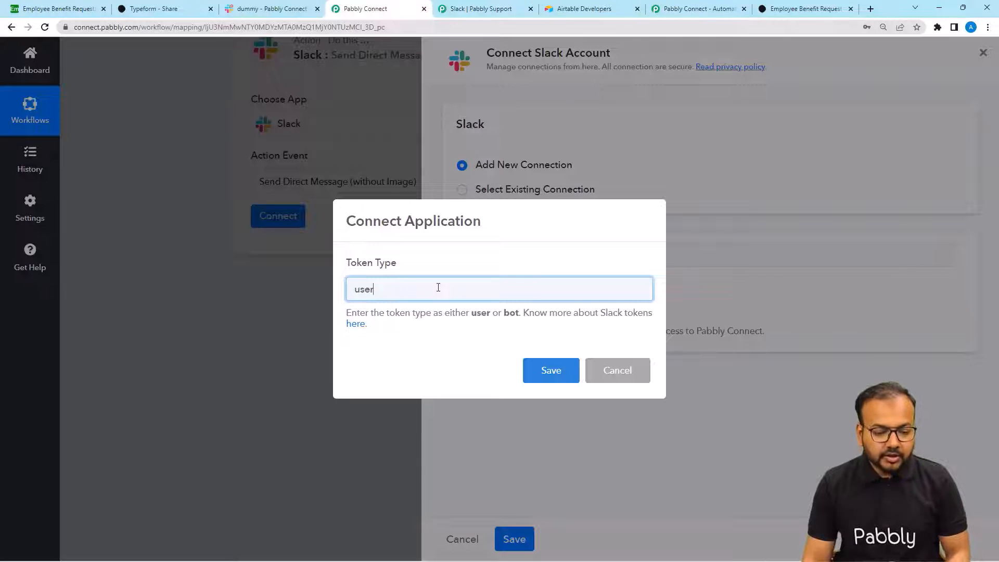
click(544, 372)
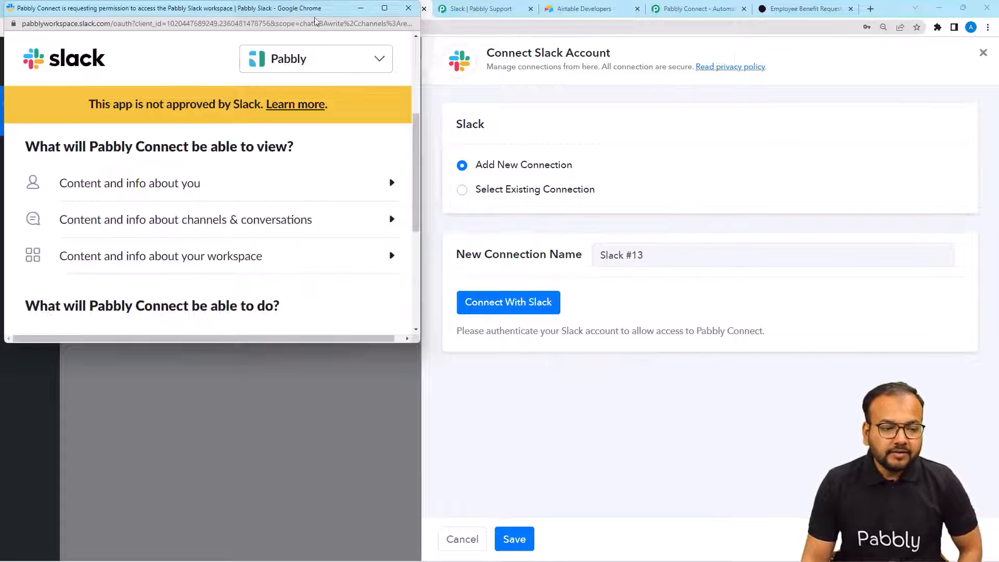
drag(314, 21, 419, 102)
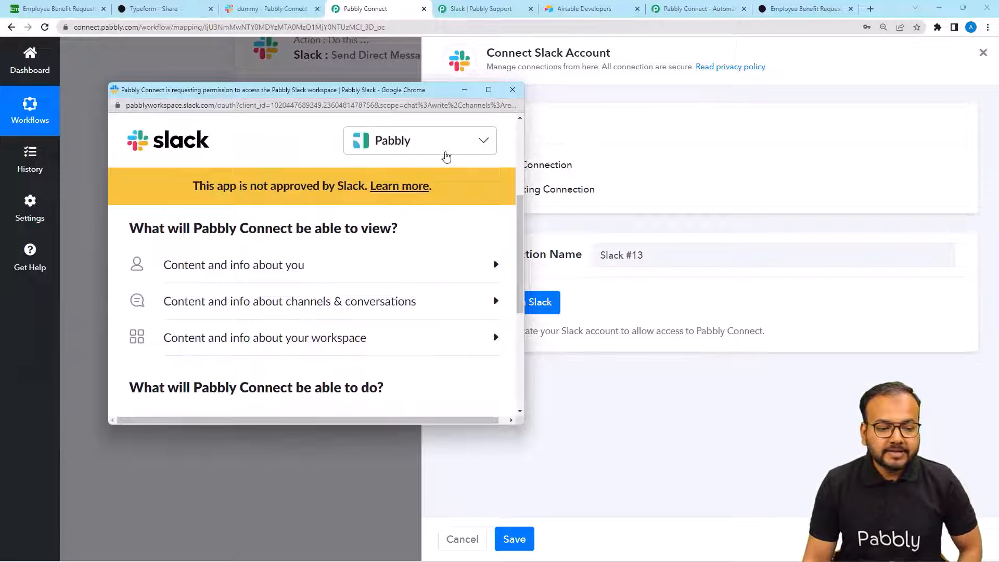
click(414, 148)
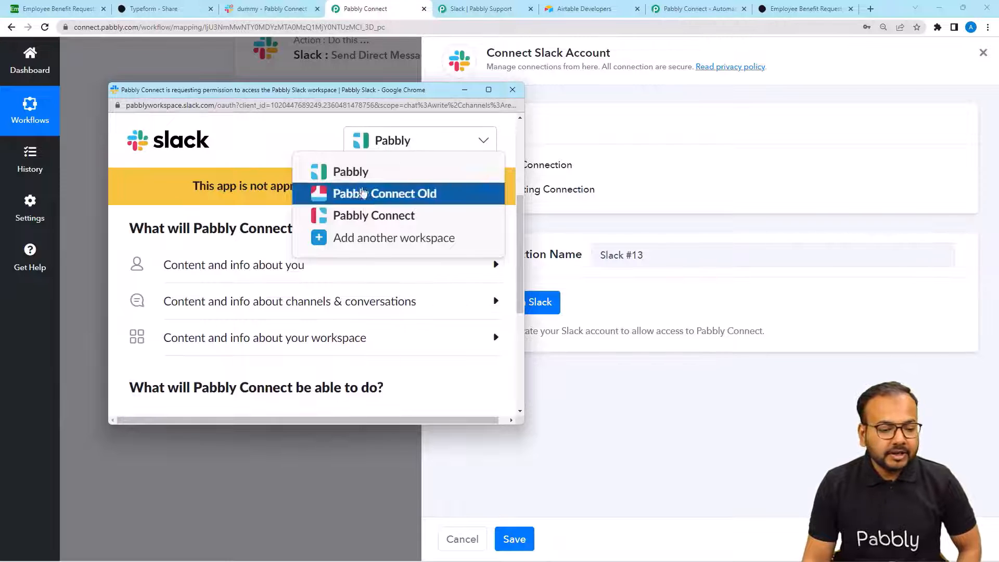
click(343, 218)
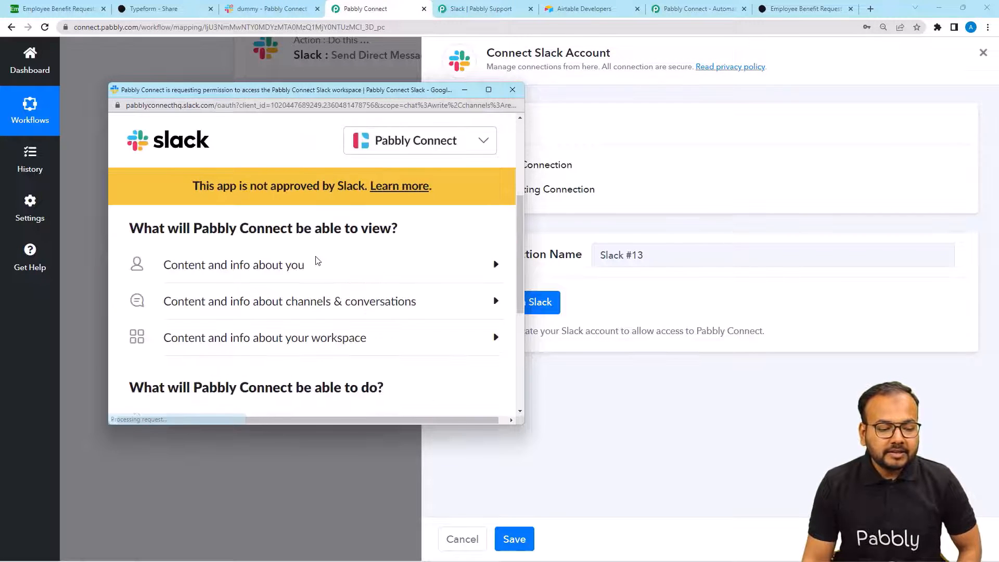
scroll(318, 260, down, 3)
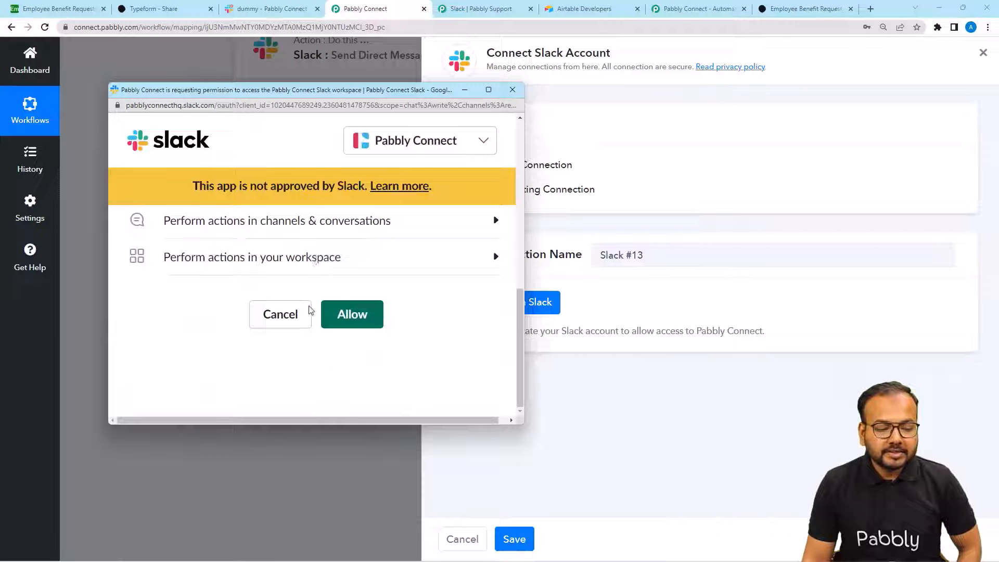
click(346, 317)
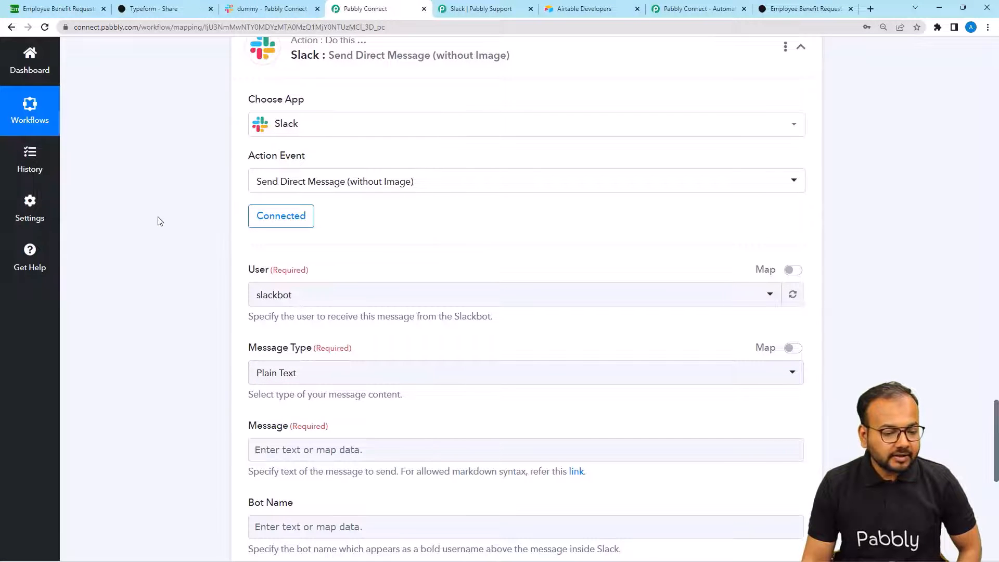
- Send the Slack message to user dummy with the Plain Text message type
scroll(159, 218, down, 2)
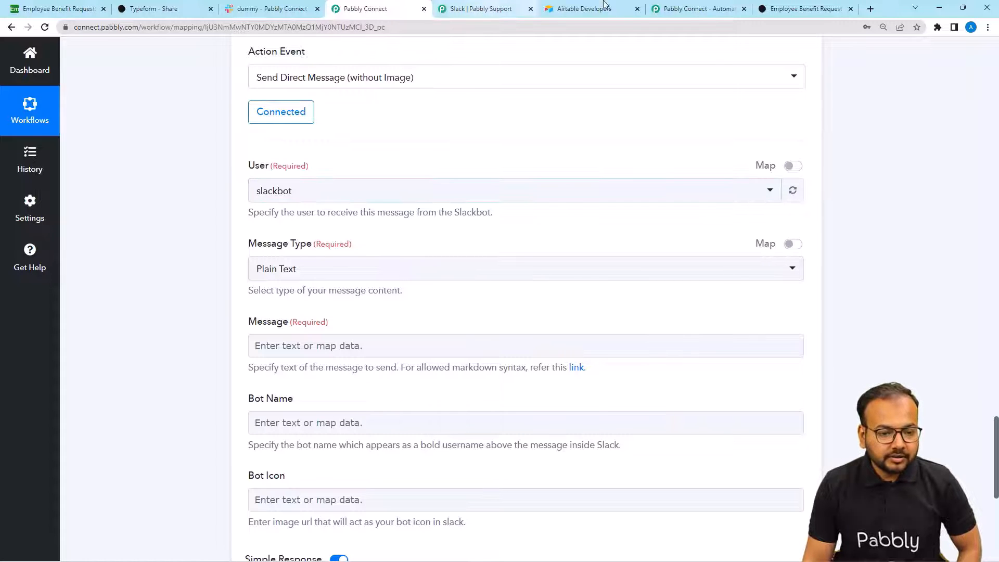
click(245, 11)
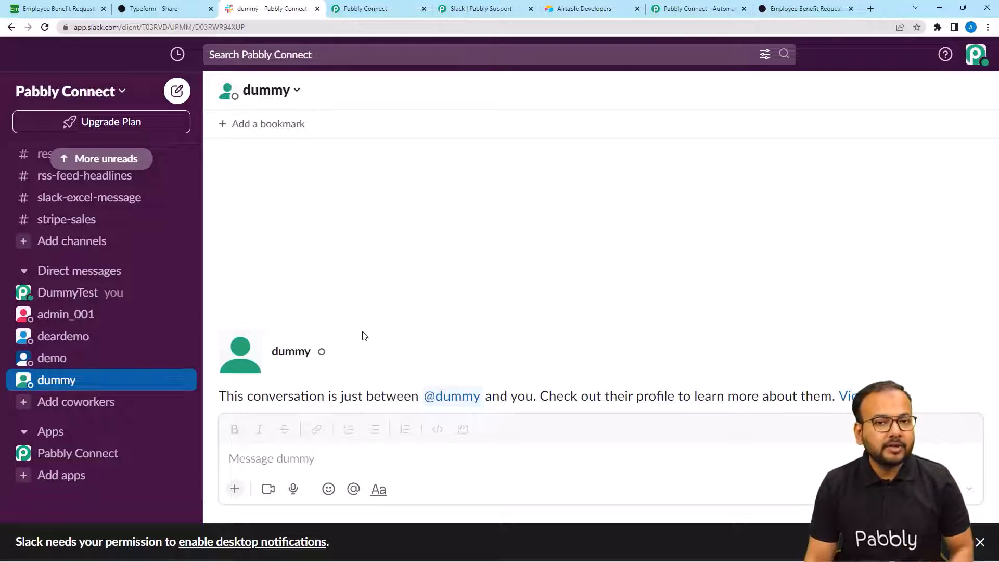
click(348, 10)
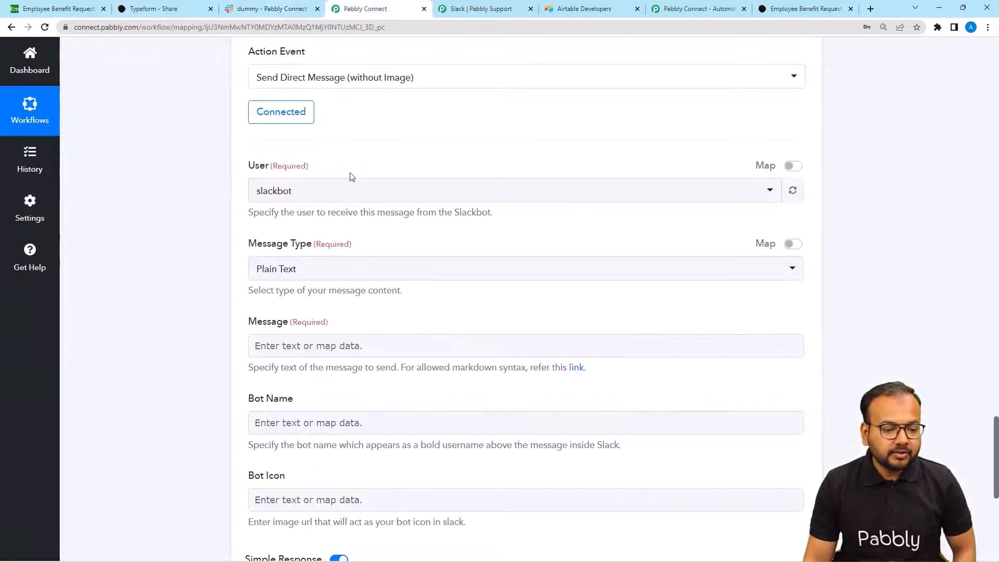
click(324, 197)
click(274, 366)
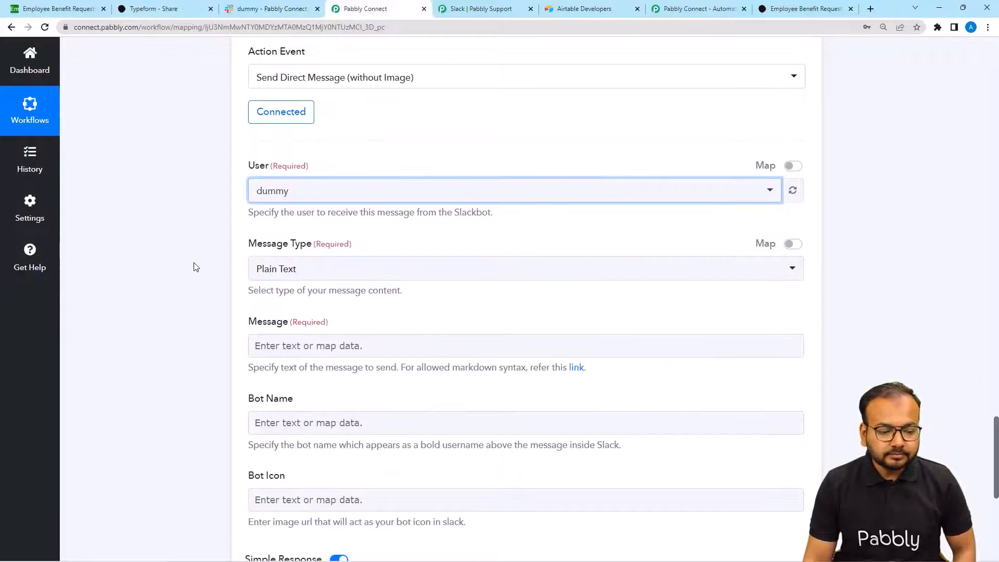
scroll(195, 267, down, 2)
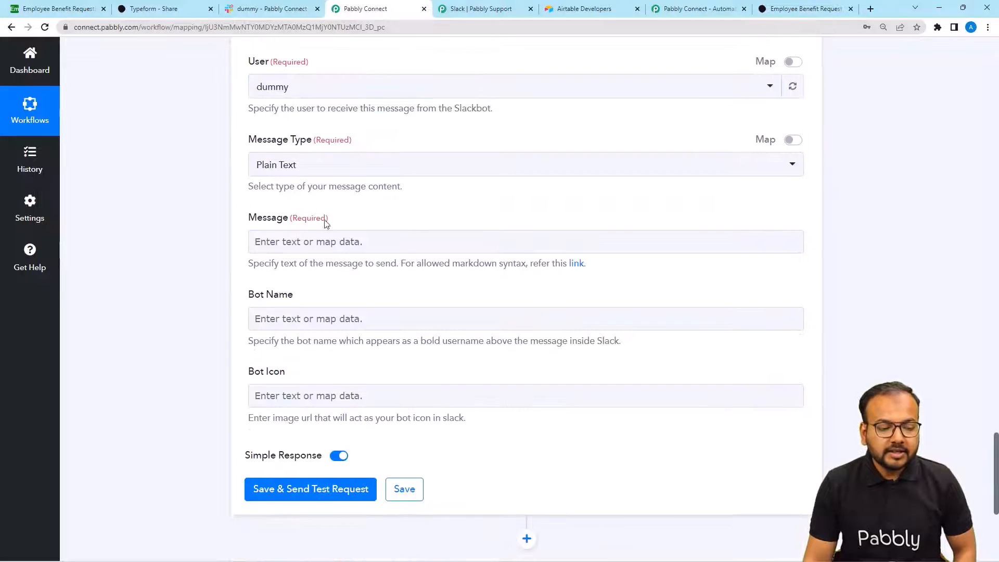
click(305, 165)
click(286, 221)
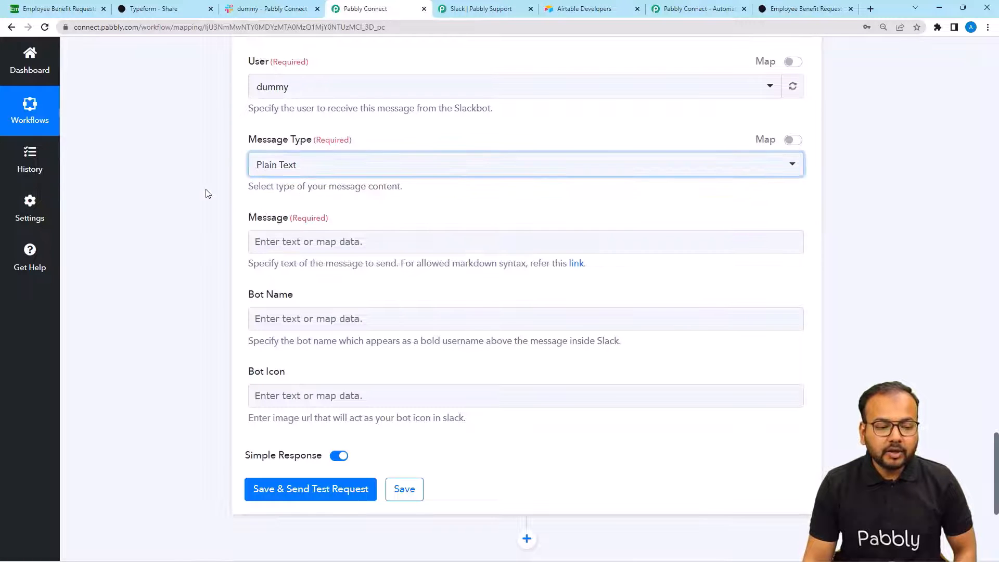
- Write 'Hello,' and paste the benefit-request template with Employee name, ID, Email, Request, Department labels
scroll(197, 188, down, 2)
click(304, 138)
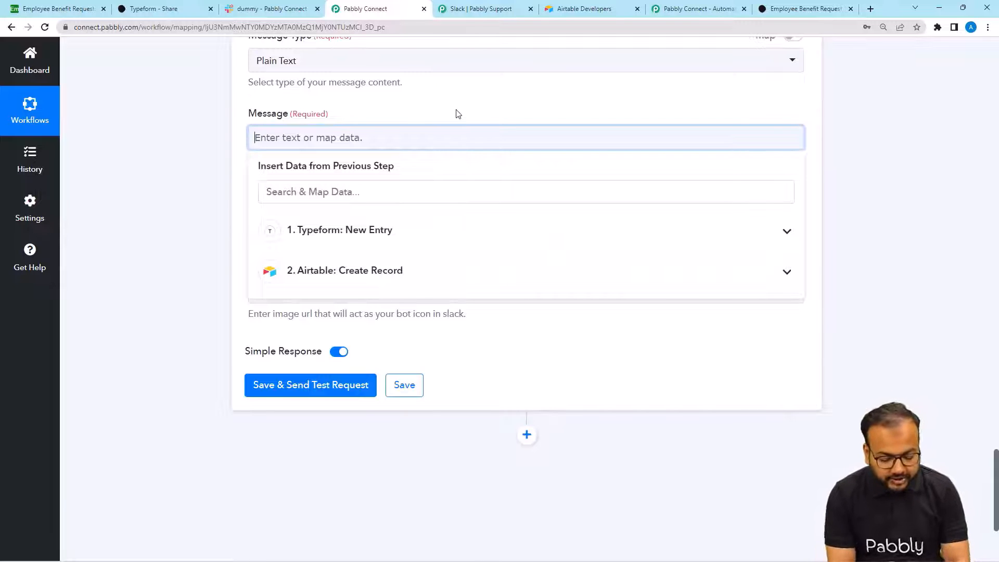
text(Hello)
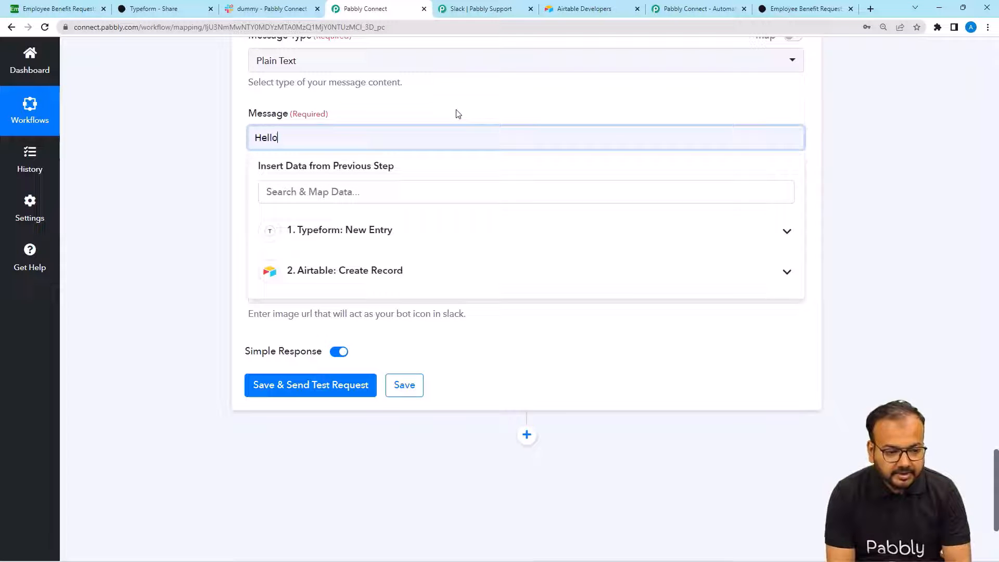
text(,)
key(ctrl+v)
click(217, 167)
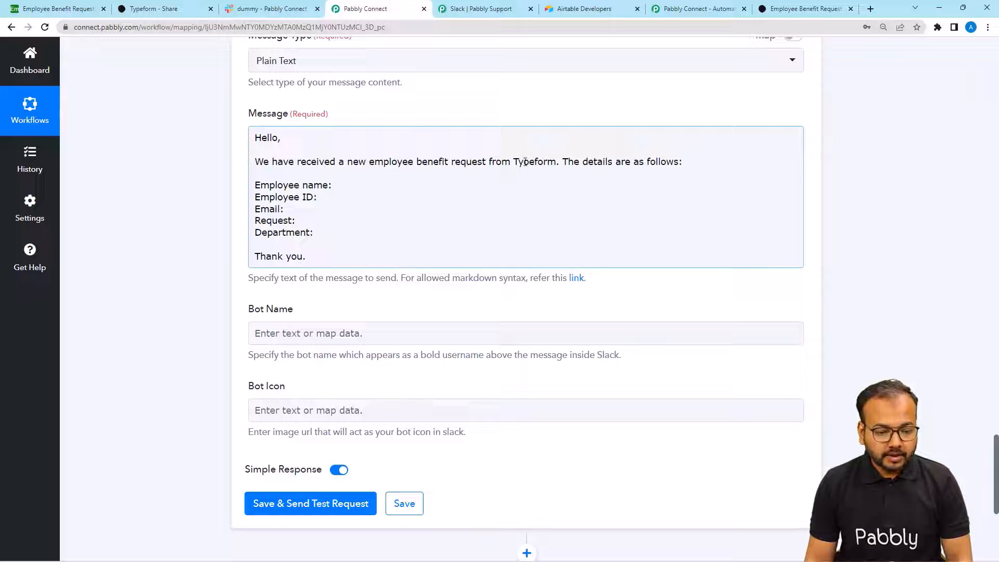
click(527, 163)
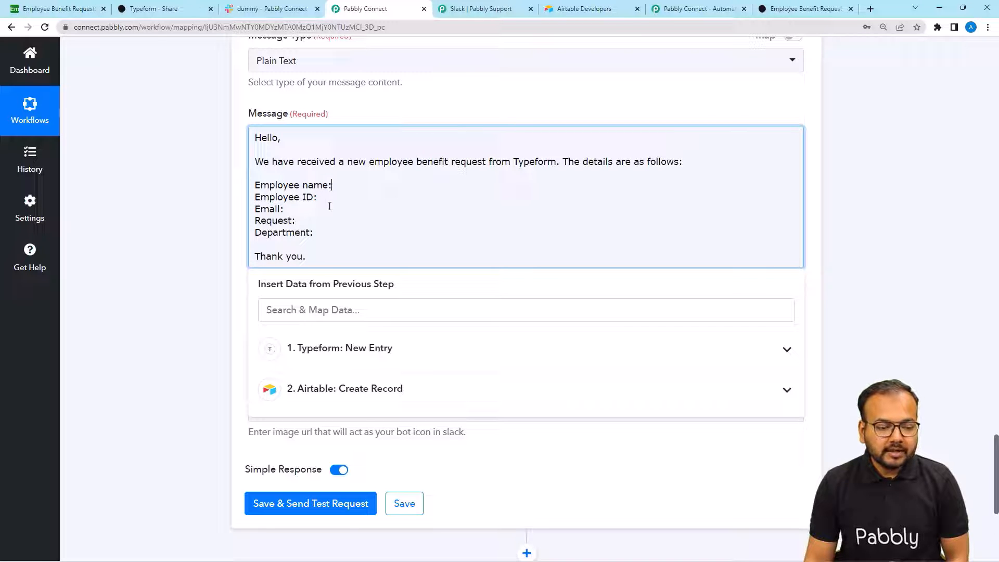
scroll(170, 189, down, 1)
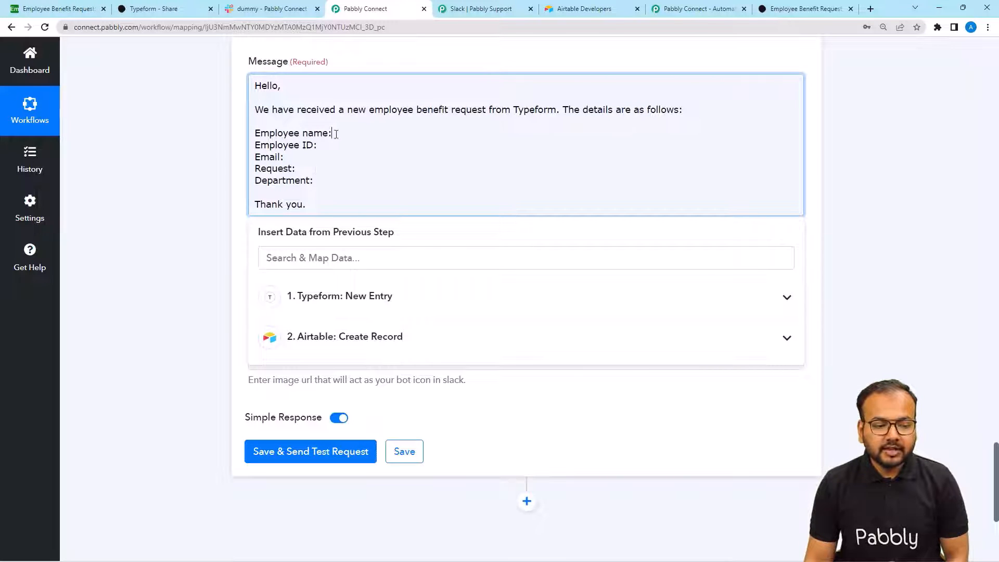
- Insert the Typeform name answer after the Employee name label
click(332, 295)
click(379, 258)
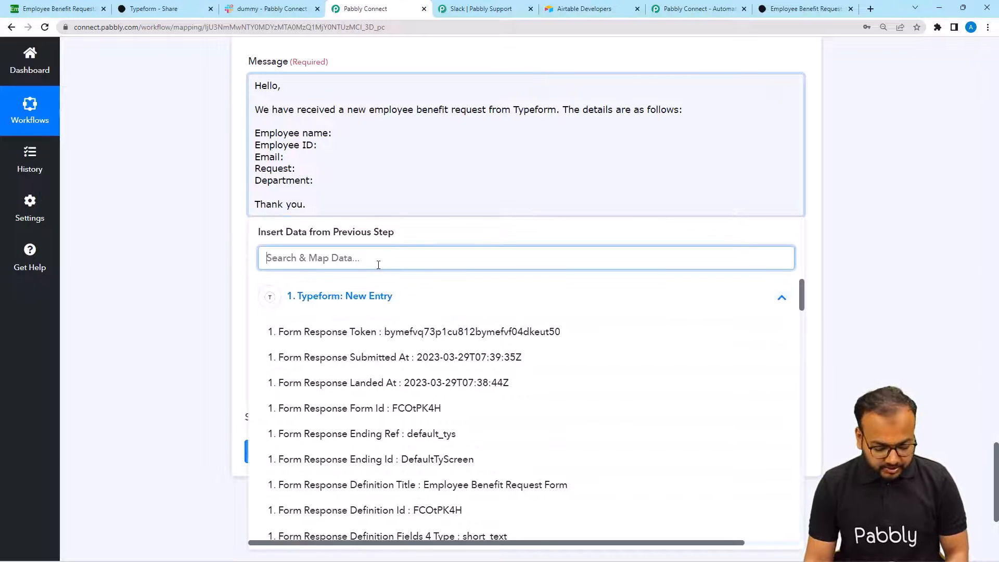
text(na)
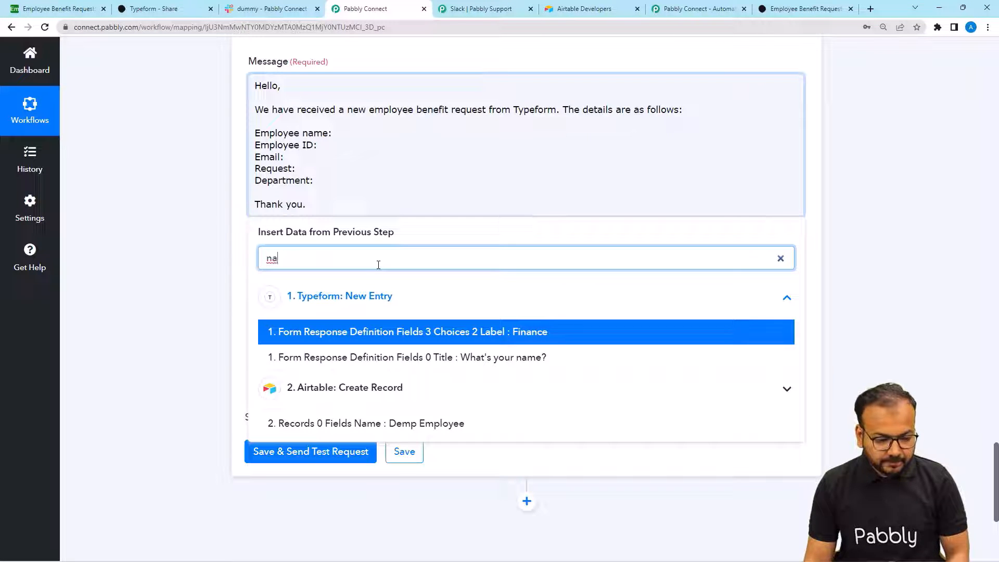
key(BackSpace)
key(BackSpace)
text(an)
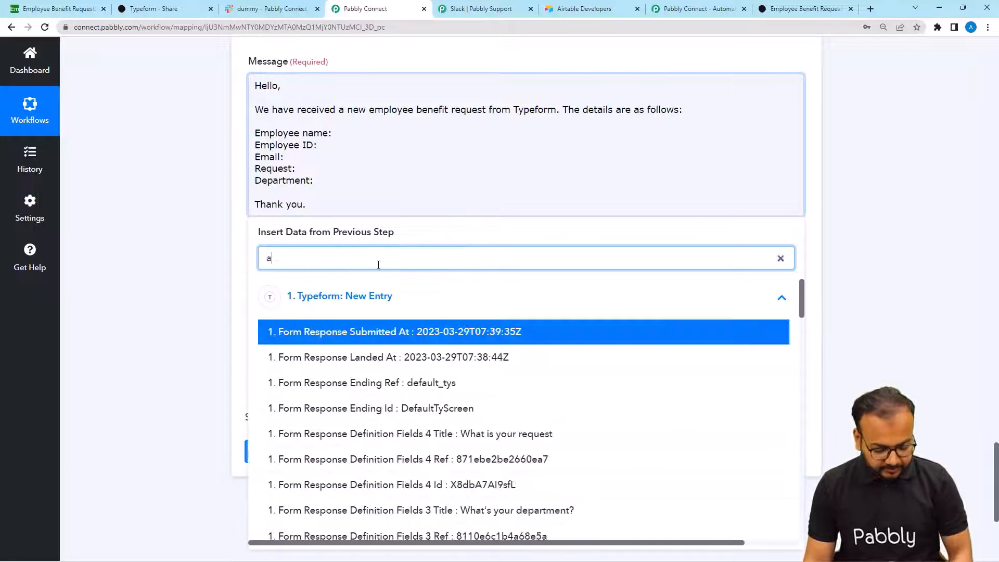
text(sw)
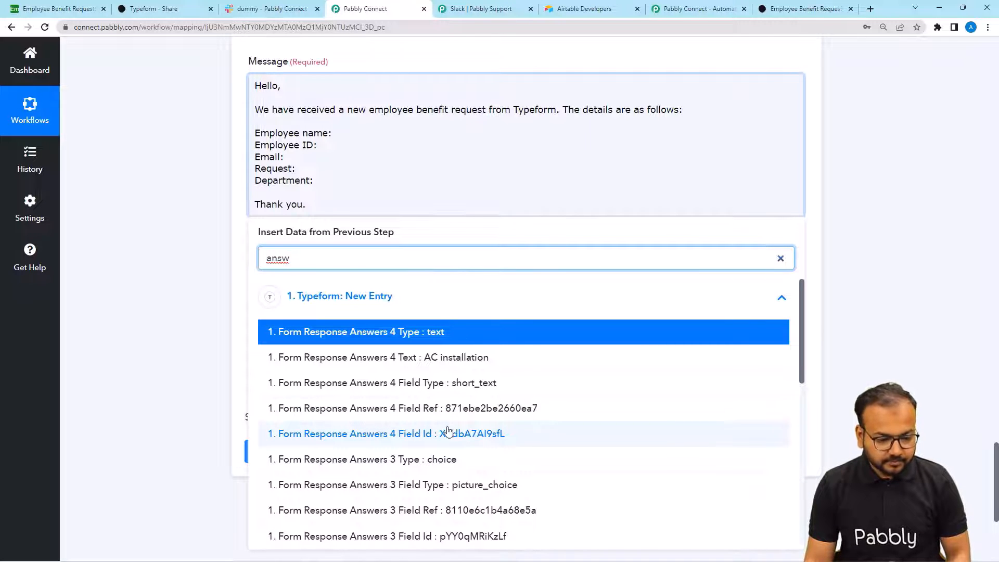
scroll(449, 428, down, 6)
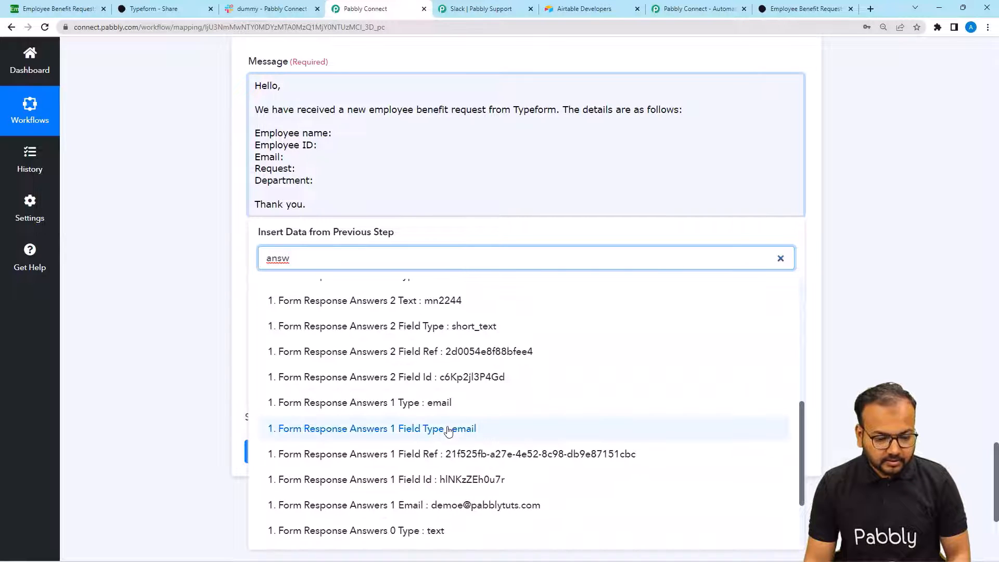
scroll(464, 437, down, 1)
click(454, 504)
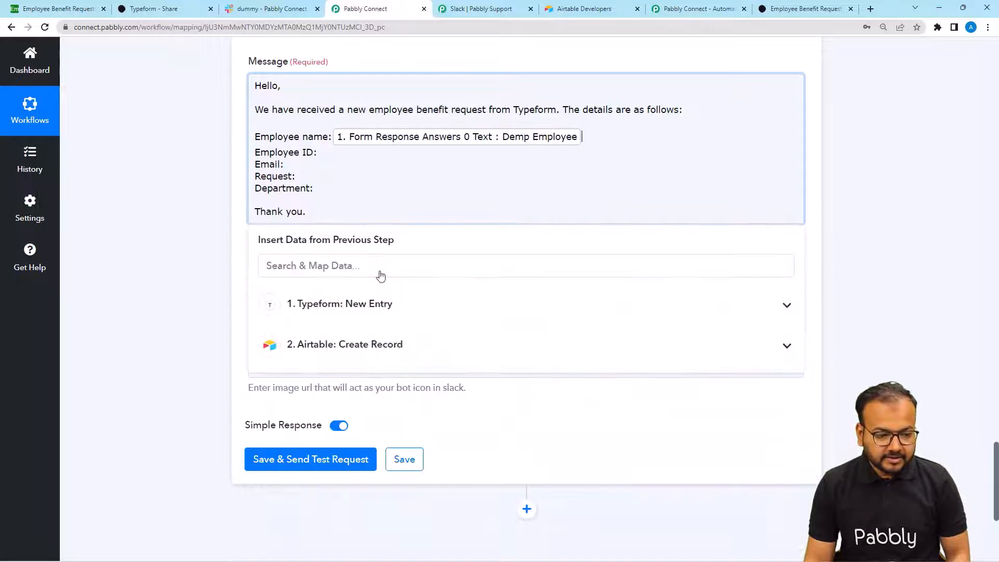
- Search the Typeform: New Entry fields again for the next answer to insert
click(336, 303)
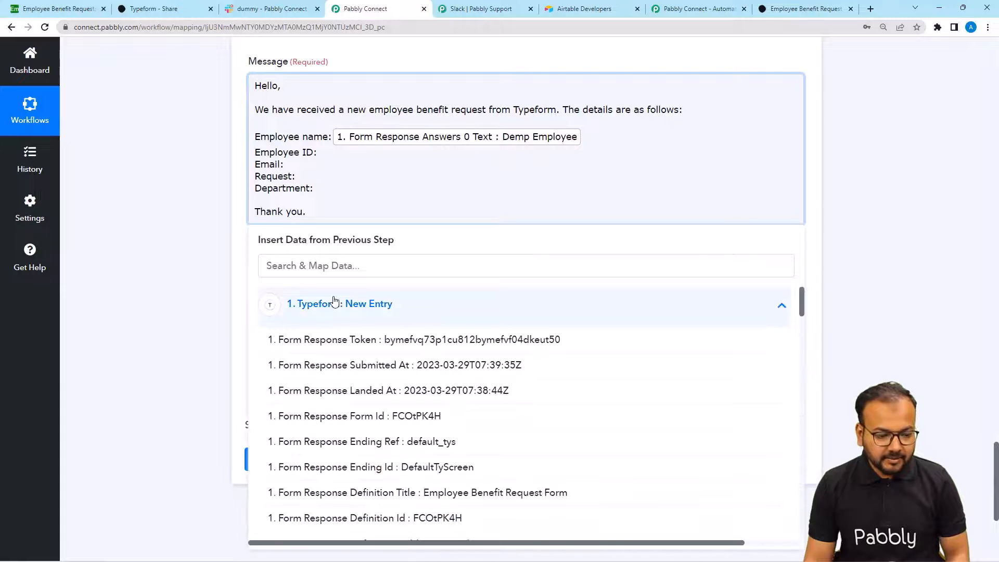
click(335, 269)
text(w)
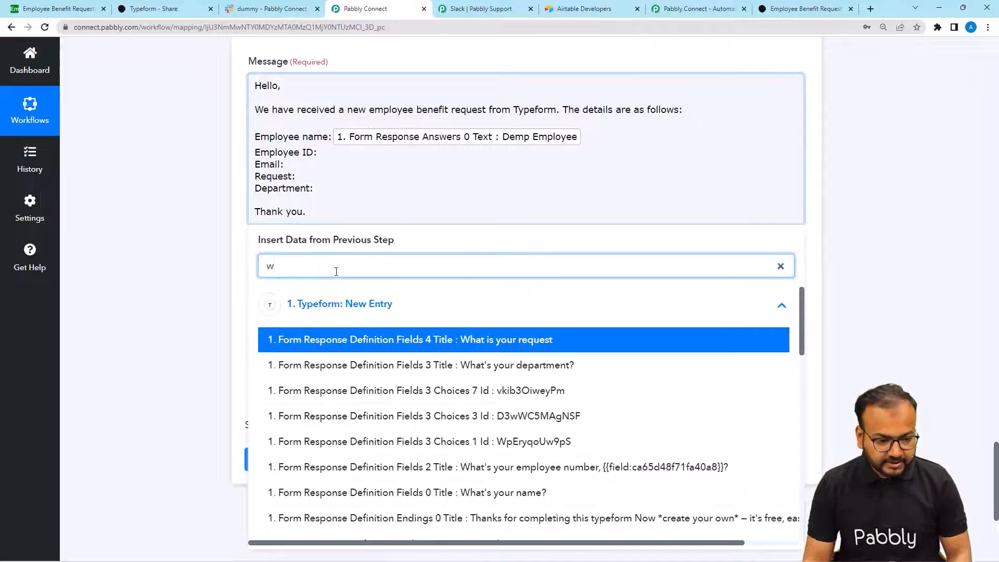
key(BackSpace)
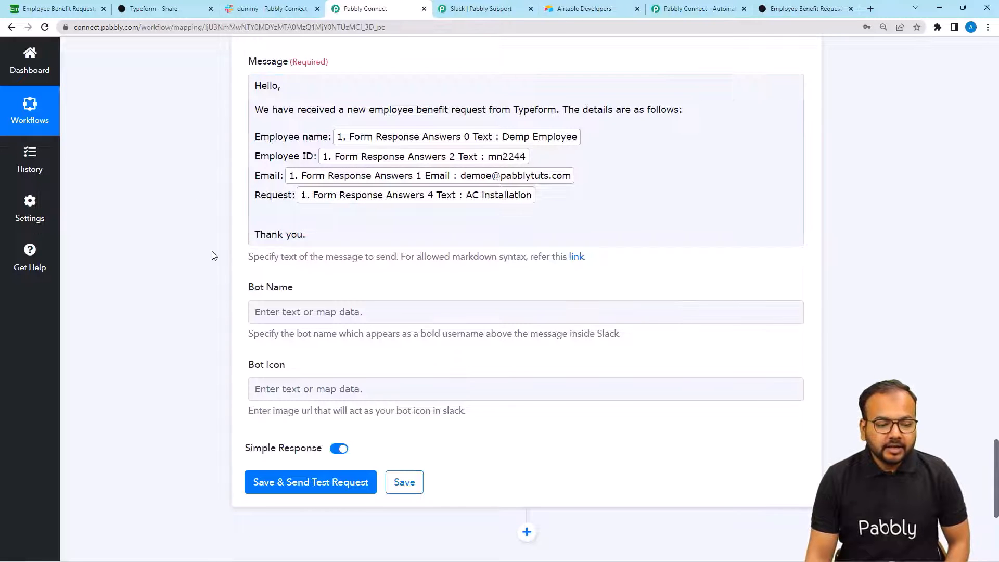
scroll(212, 256, down, 2)
scroll(224, 271, down, 2)
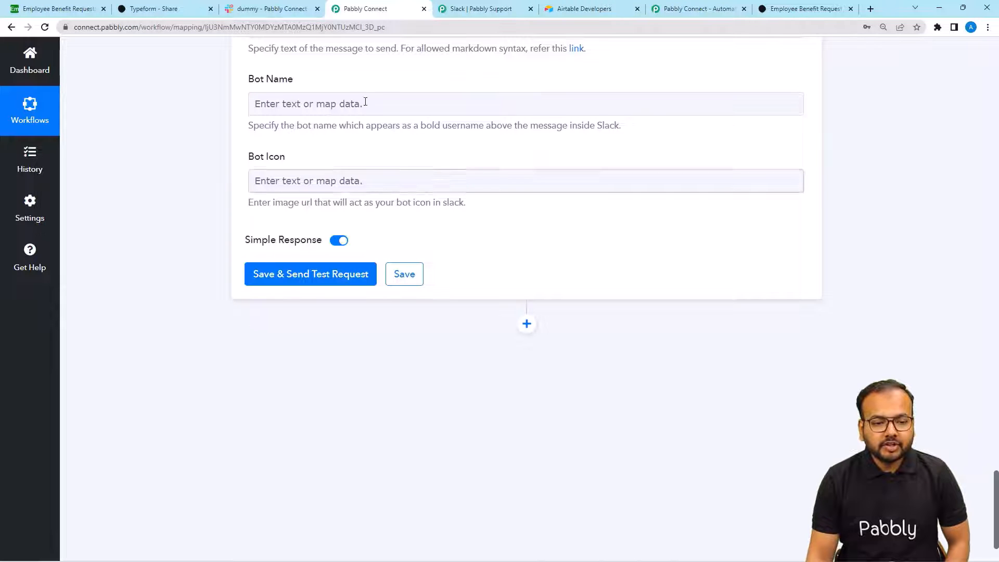
- Confirm the test message reached Slack's dummy conversation, then go back to the workflow builder
click(474, 14)
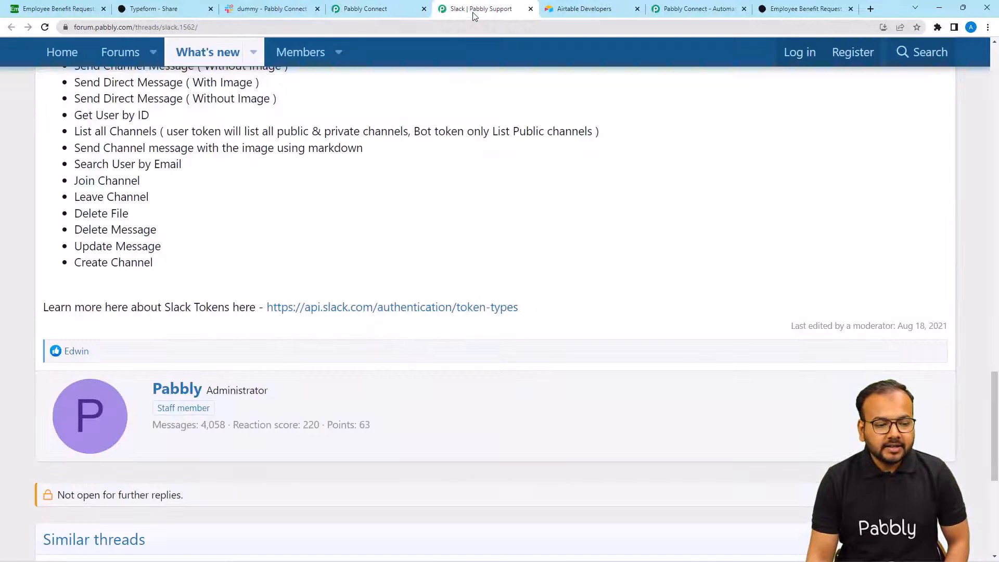
click(257, 9)
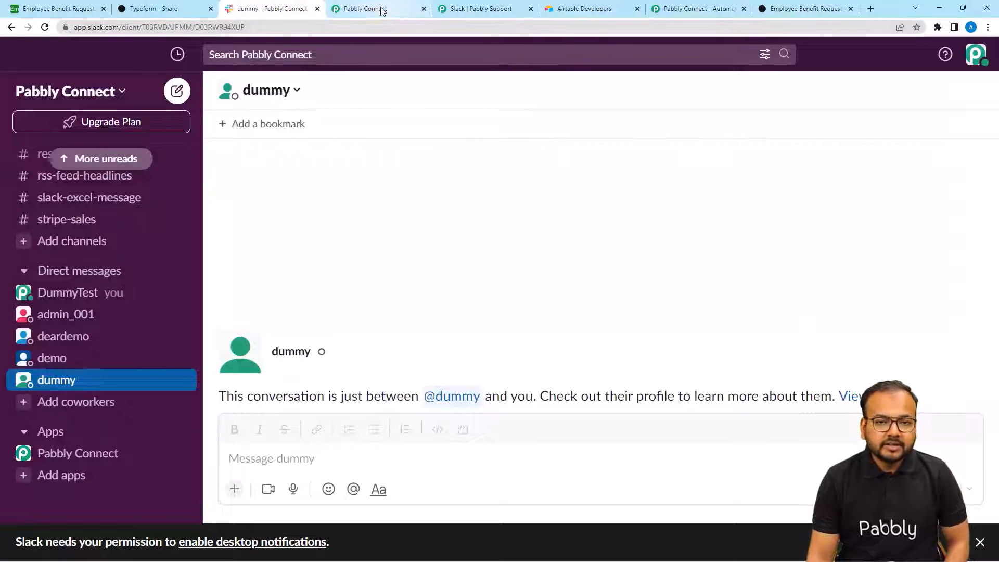
click(382, 11)
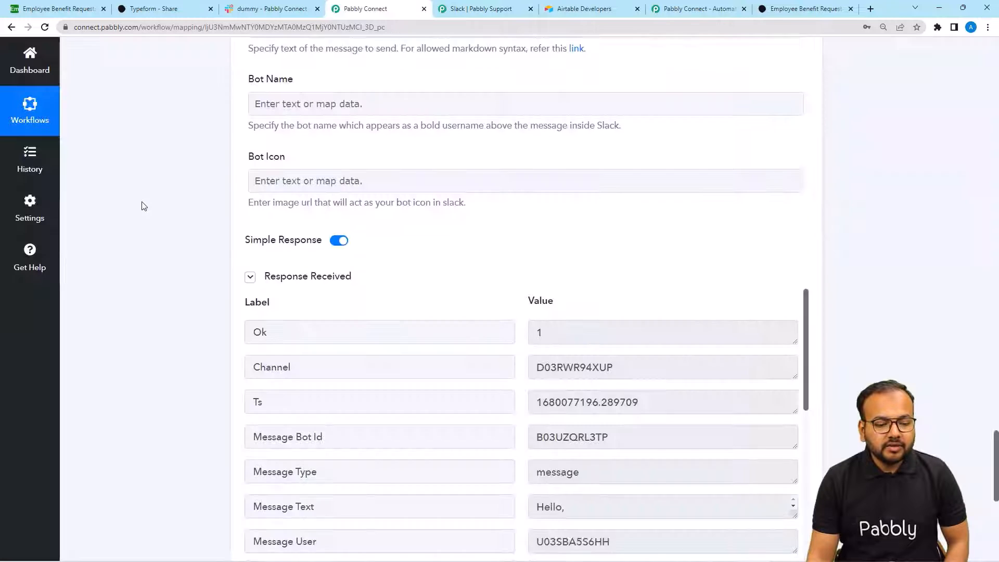
scroll(142, 202, up, 3)
scroll(143, 205, up, 6)
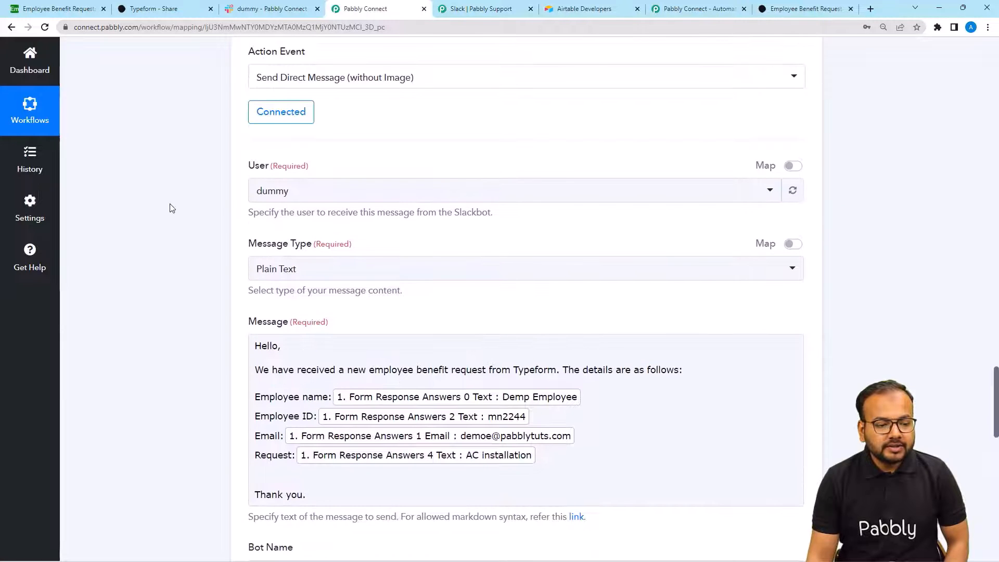
click(267, 15)
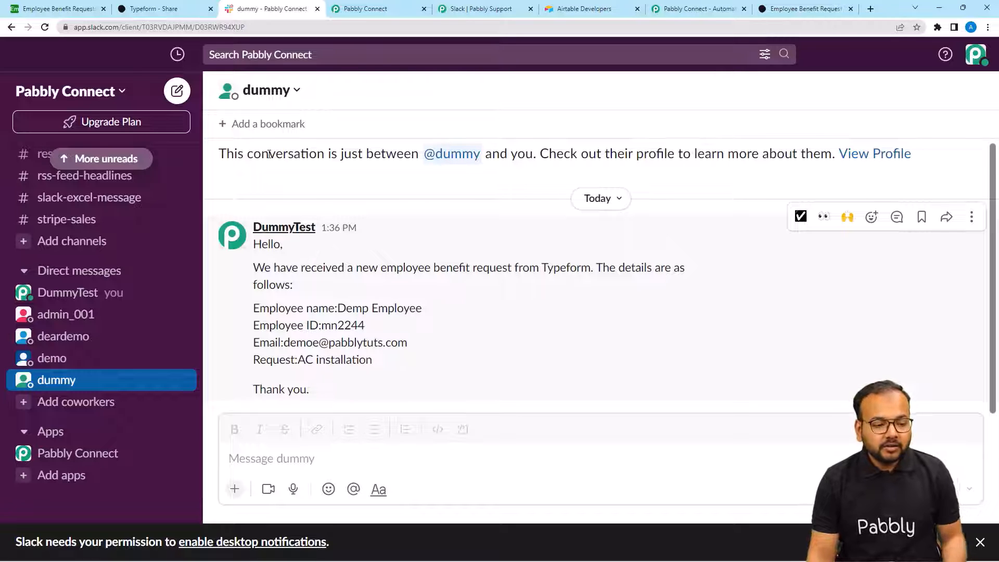
click(384, 9)
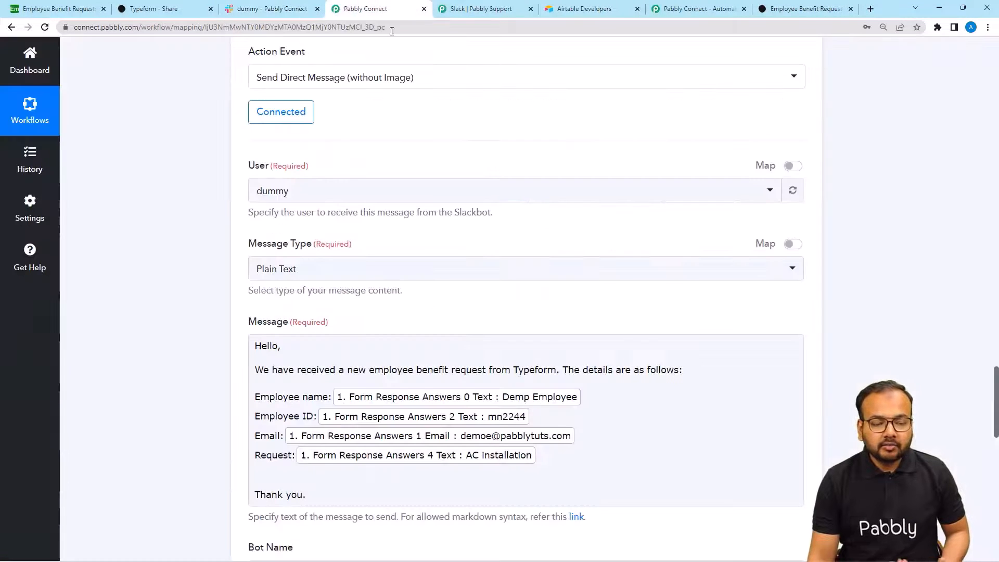
- Collapse the Typeform trigger step at the top of the workflow
scroll(130, 190, up, 8)
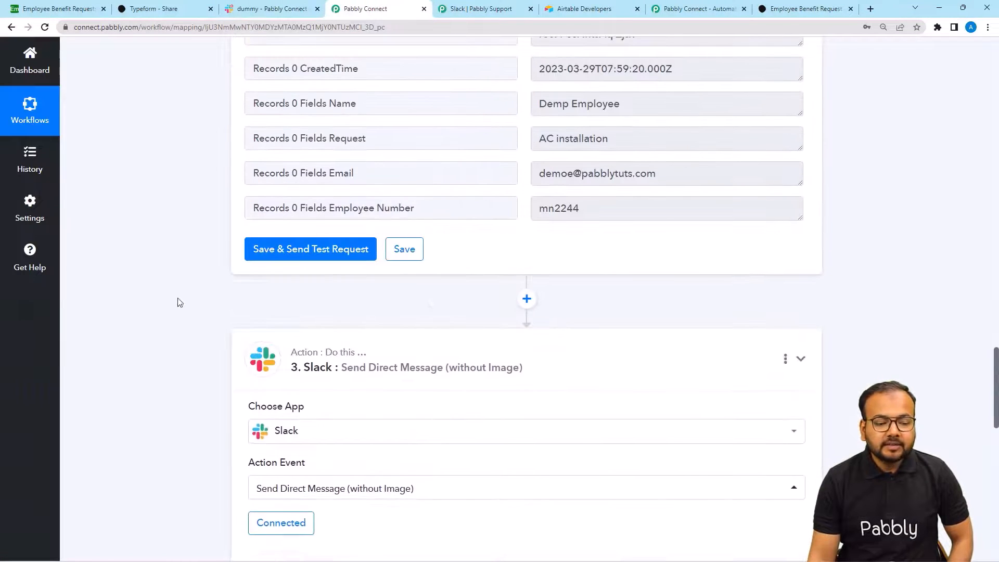
scroll(92, 276, up, 15)
scroll(92, 274, up, 10)
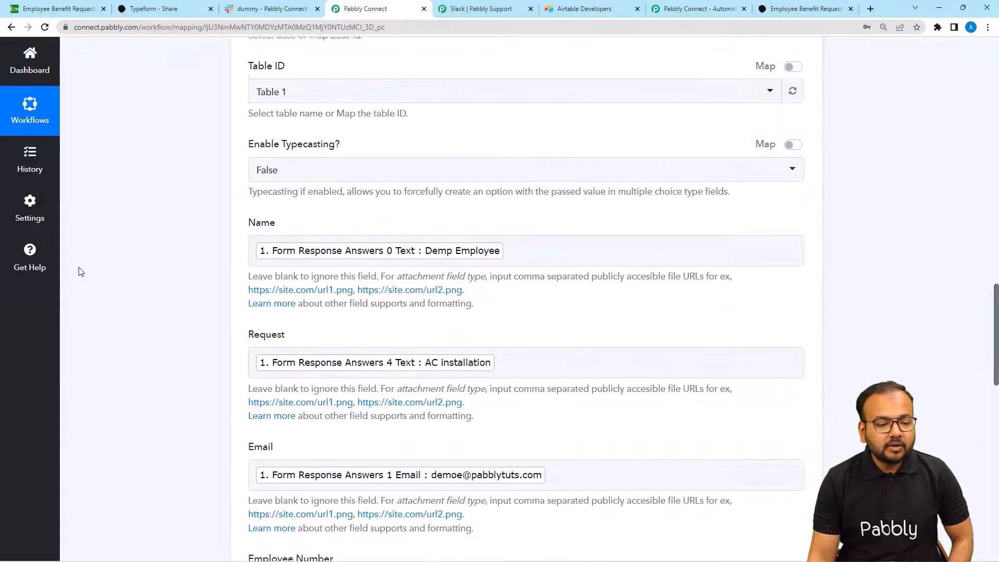
scroll(200, 265, up, 12)
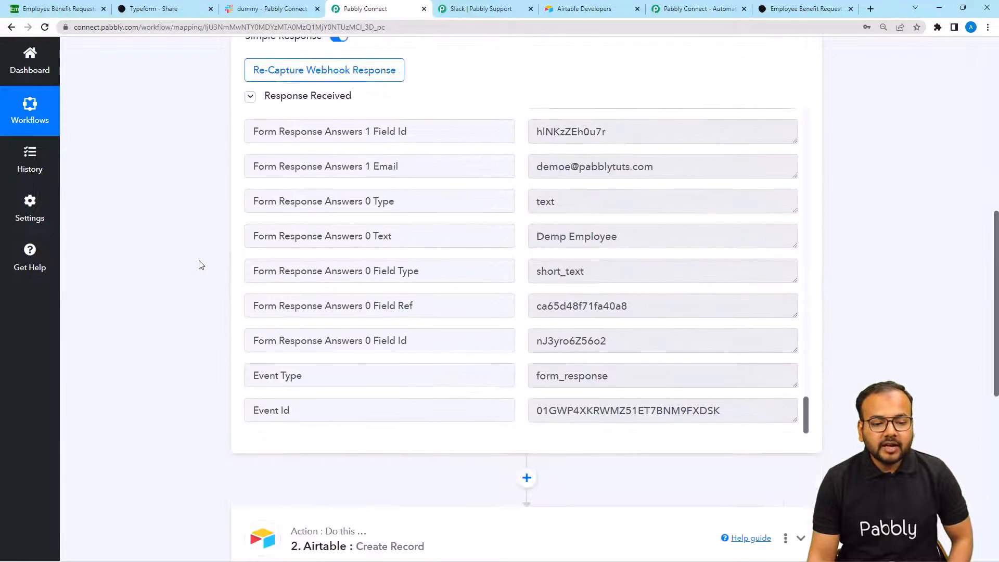
click(364, 161)
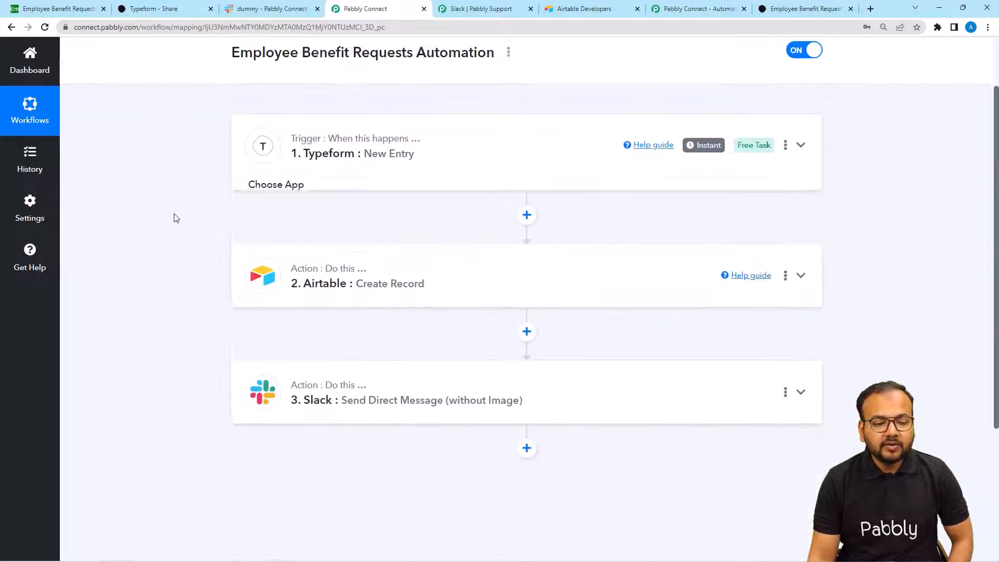
- Scroll up the Typeform–Airtable–Slack workflow, leaving it unchanged
scroll(175, 218, up, 2)
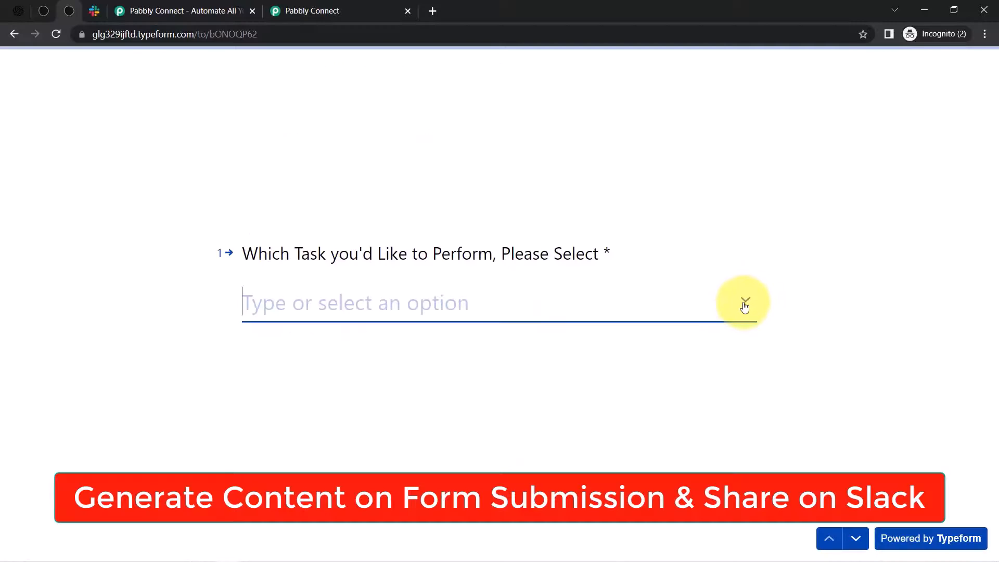
- Submit the Typeform with task Write a Blog and title 'Best Places to Visit in India in April Month'
click(745, 301)
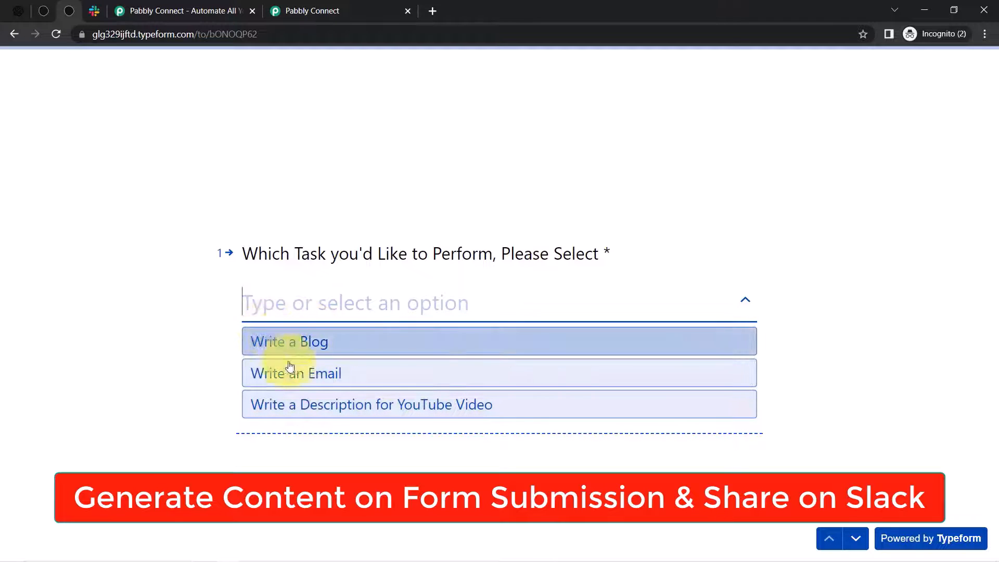
click(94, 11)
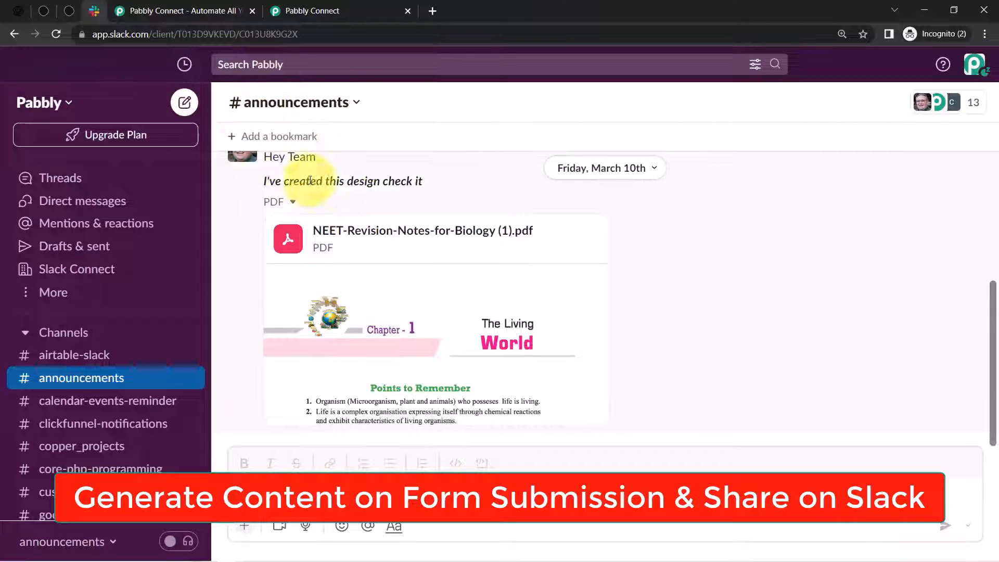
click(69, 10)
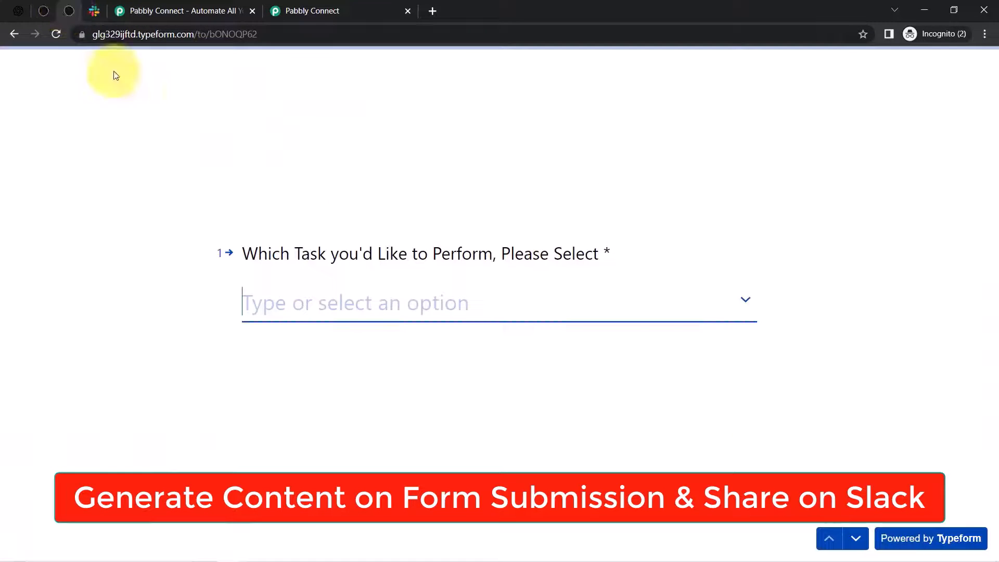
click(746, 300)
click(254, 353)
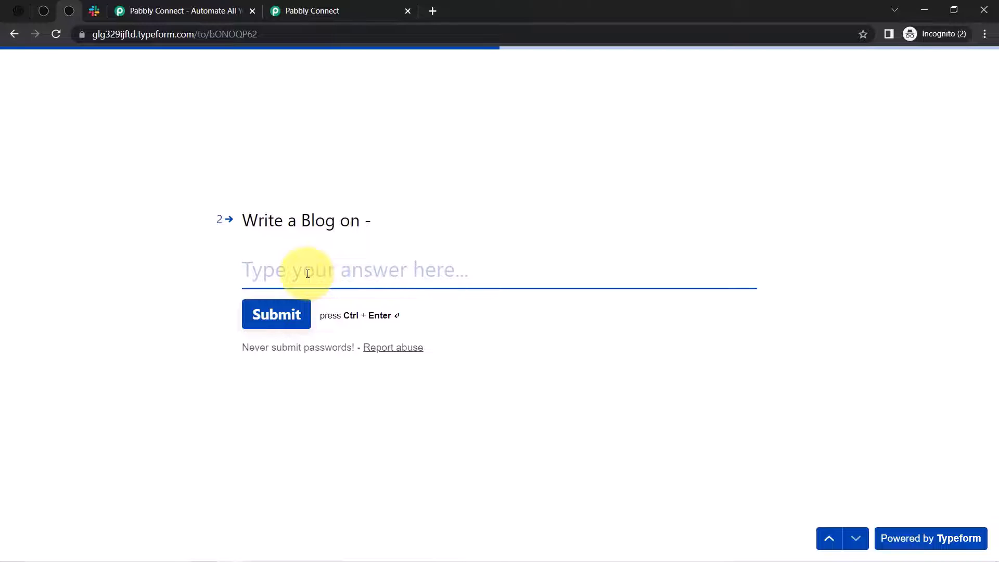
text(Best Places to Visit in India in April Month)
drag(266, 269, 591, 269)
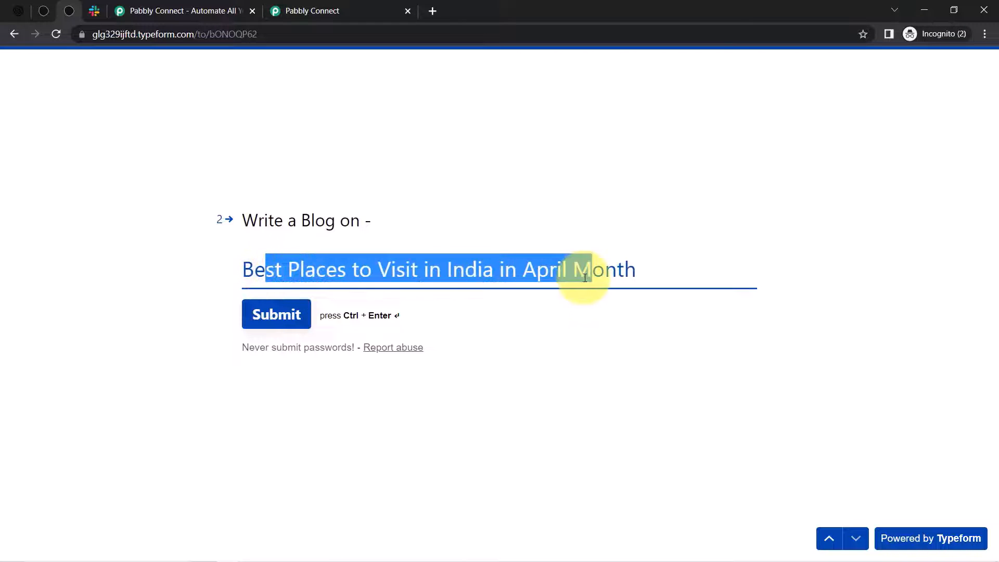
click(301, 321)
click(94, 10)
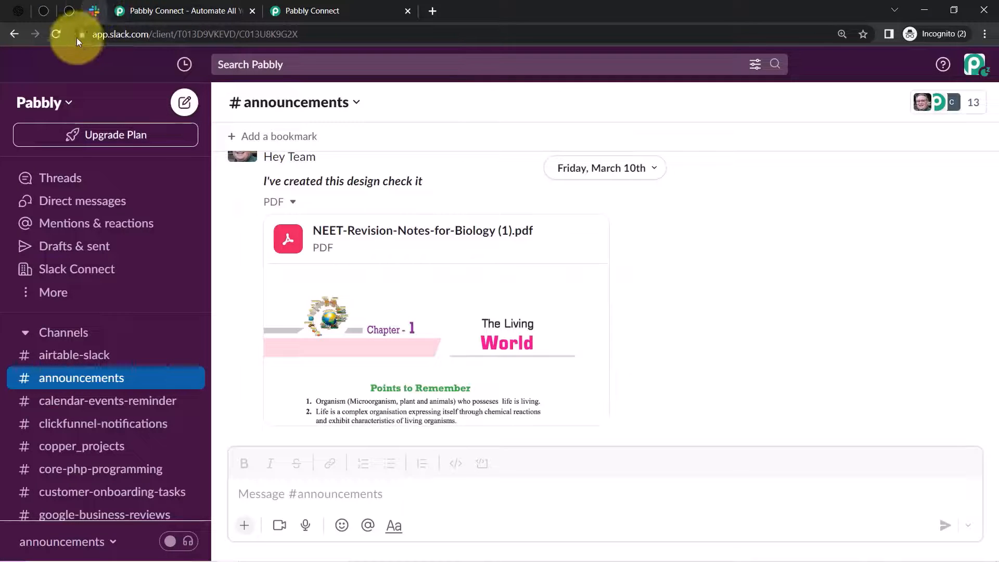
- Reload Slack and review the new message's greeting, OpenAI line, Write a Blog instruction and title
click(57, 38)
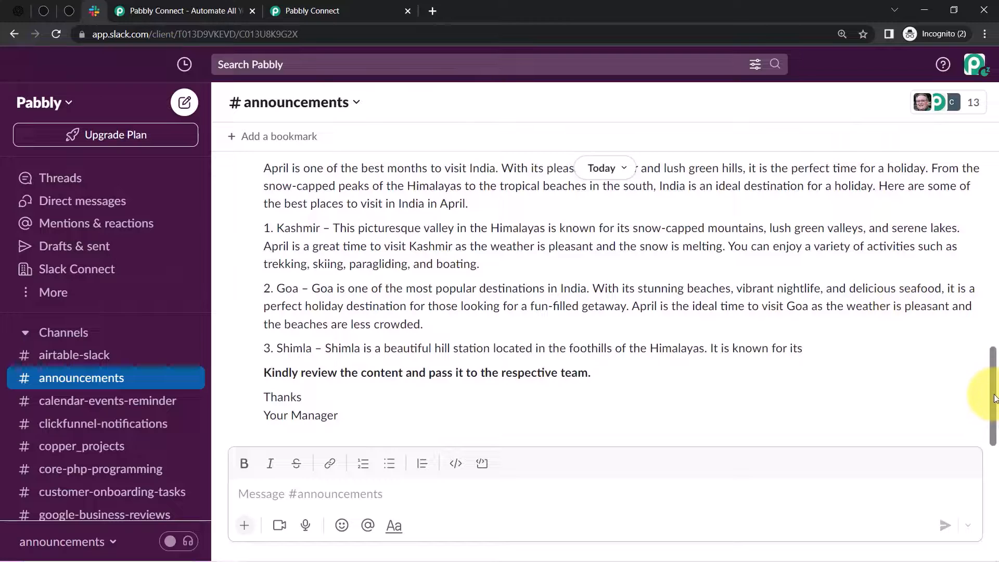
drag(995, 399, 996, 370)
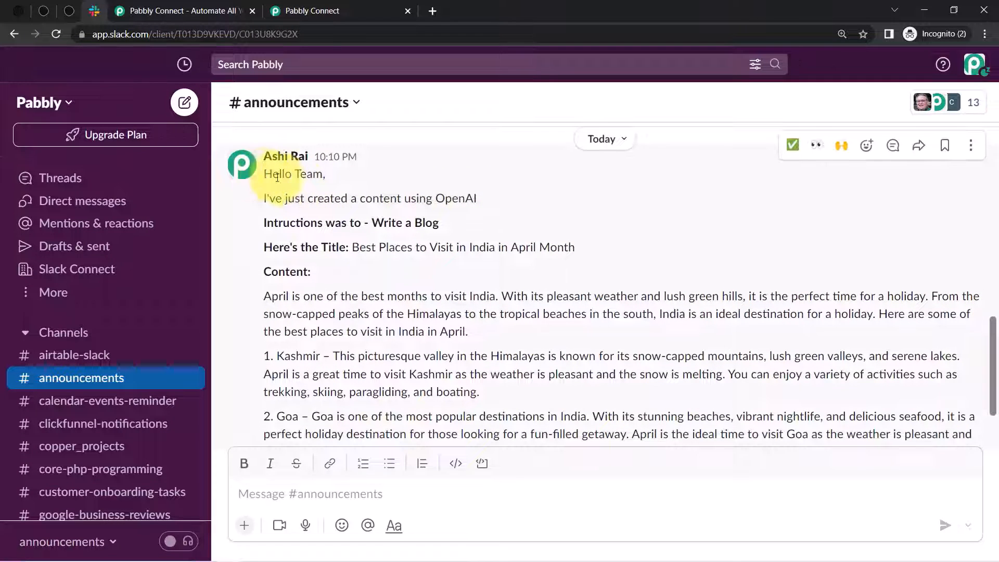
triple_click(295, 178)
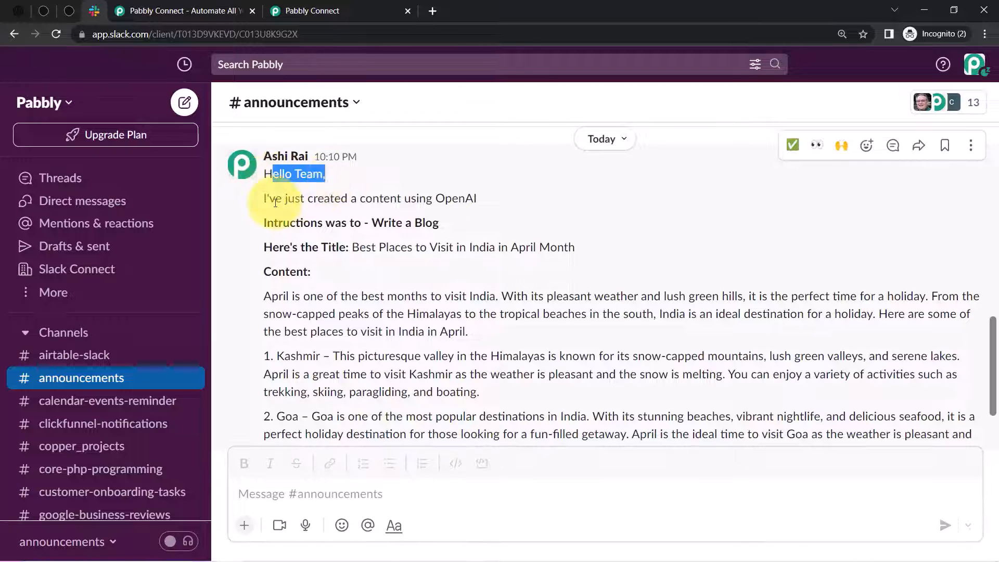
drag(275, 198, 478, 201)
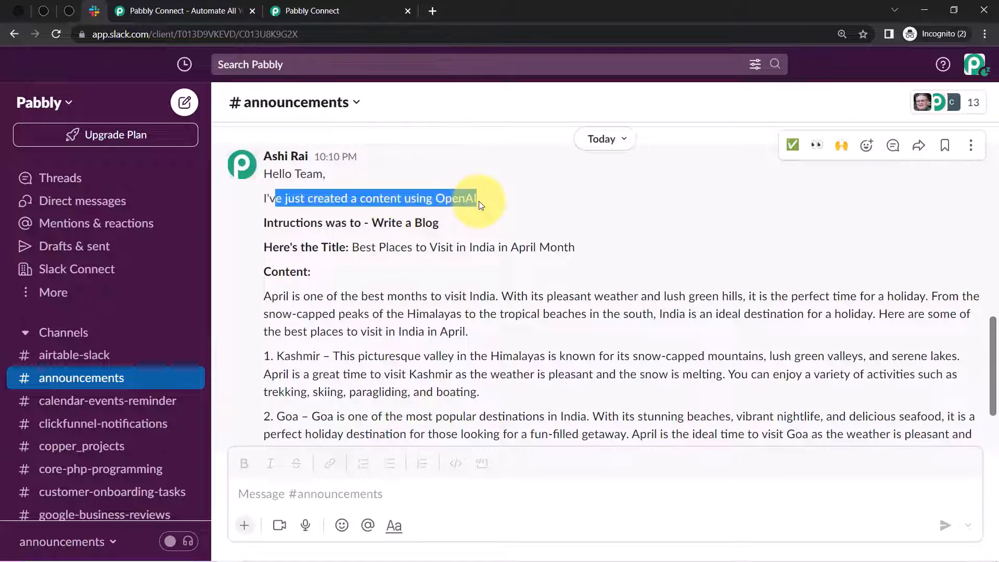
drag(370, 221, 434, 222)
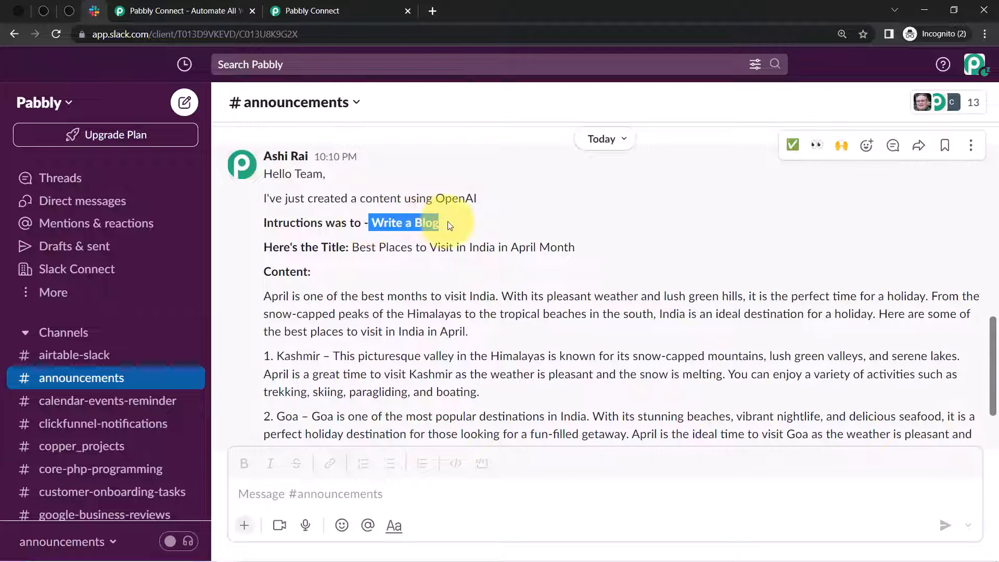
drag(359, 249, 496, 252)
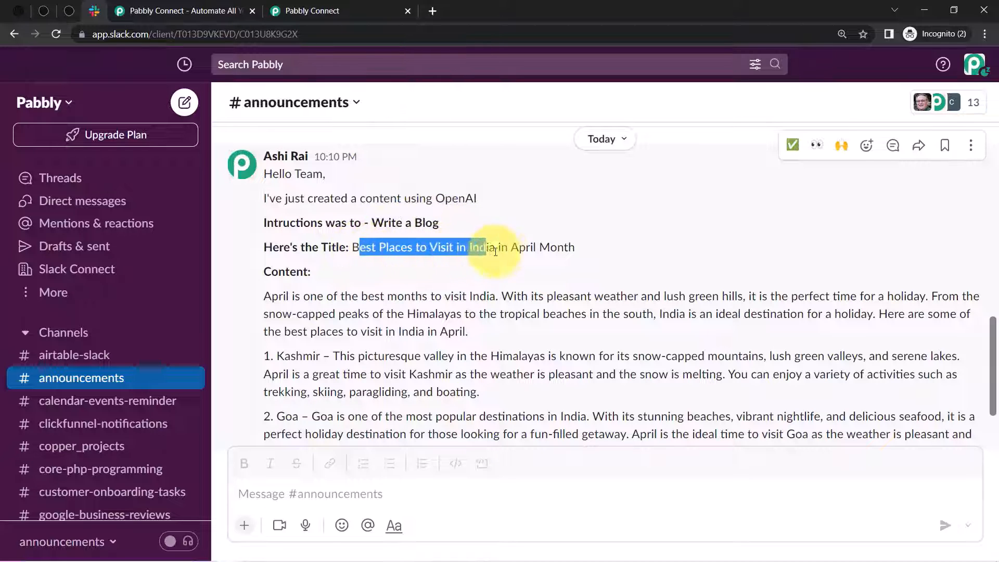
click(561, 252)
drag(372, 249, 578, 249)
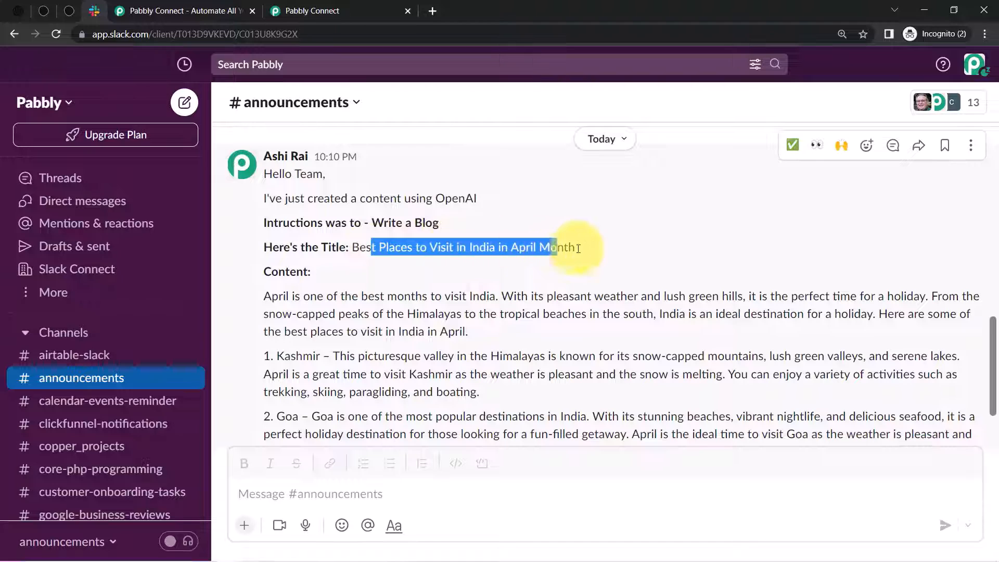
drag(271, 272, 330, 274)
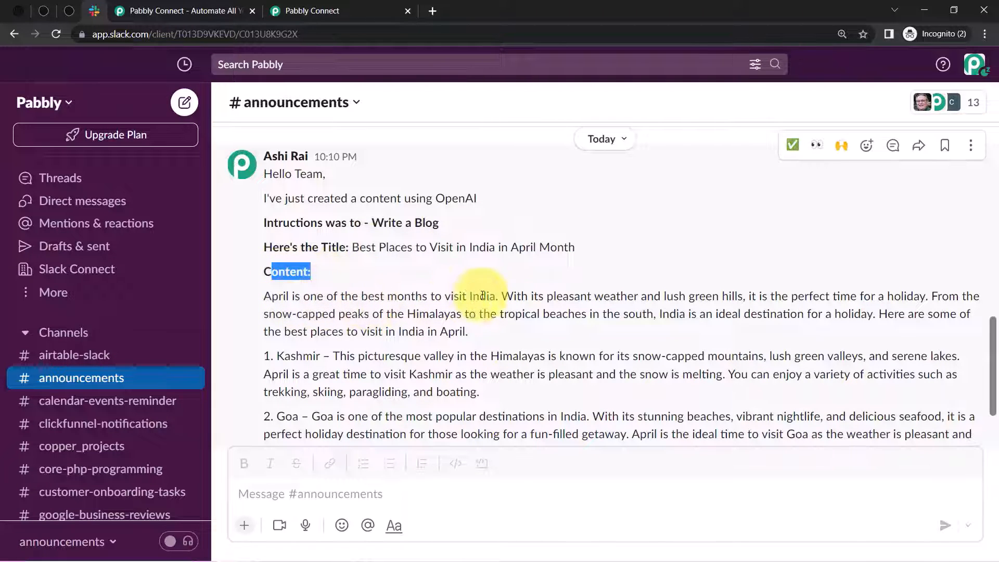
drag(512, 297, 745, 299)
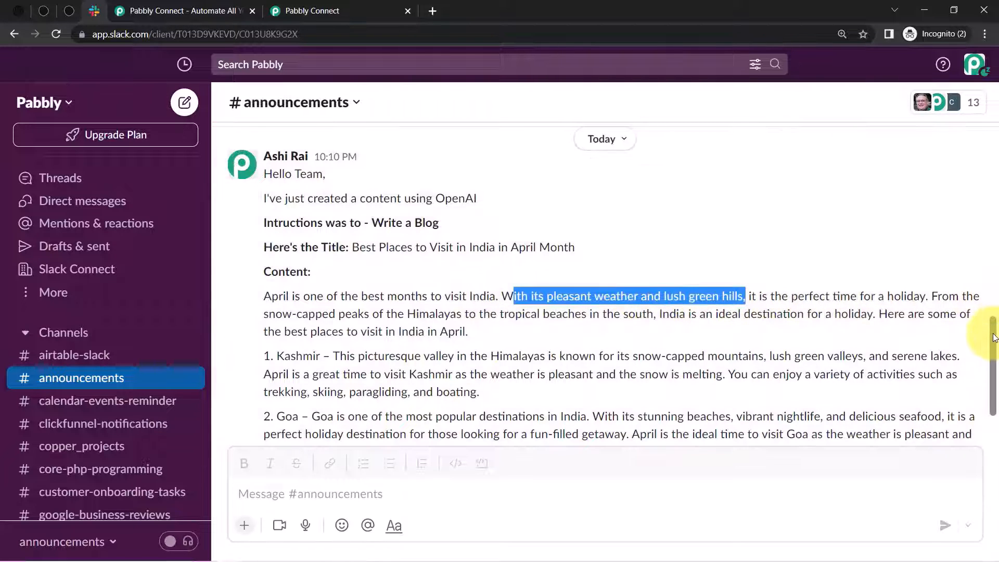
- Review the generated blog content's Goa, Shimla and Kashmir entries
scroll(994, 338, down, 1)
drag(265, 312, 316, 313)
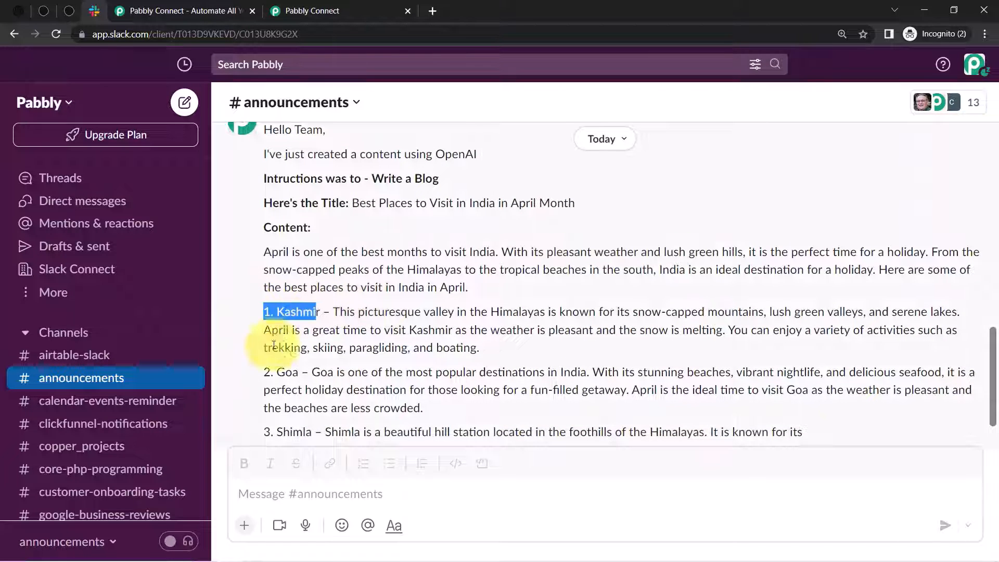
drag(264, 371, 299, 373)
drag(273, 431, 389, 428)
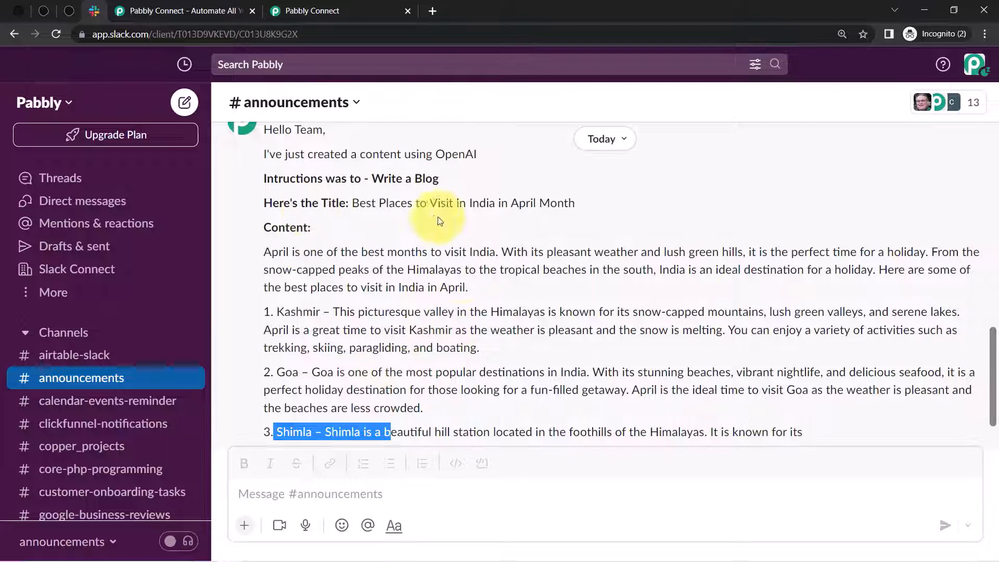
drag(271, 227, 317, 330)
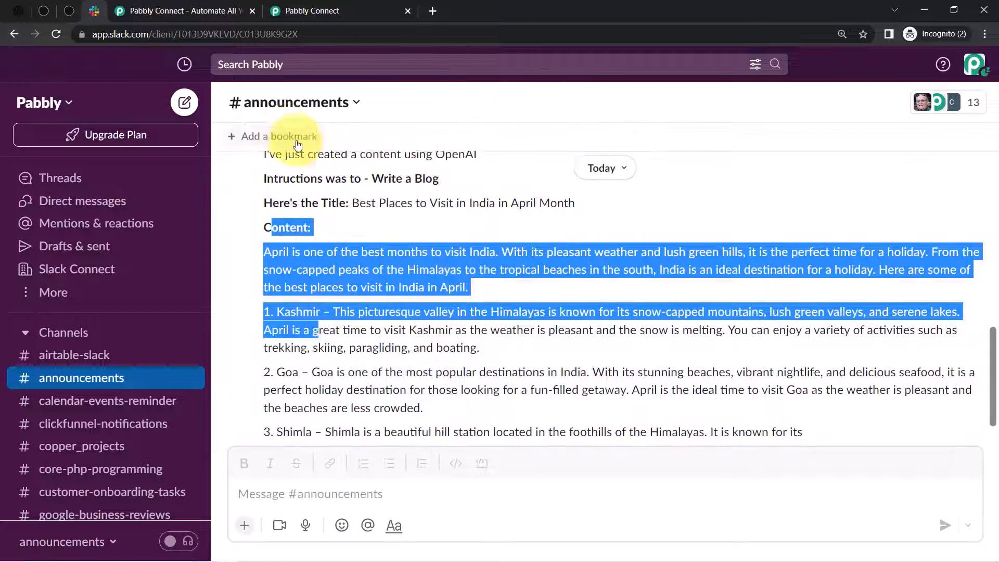
click(342, 242)
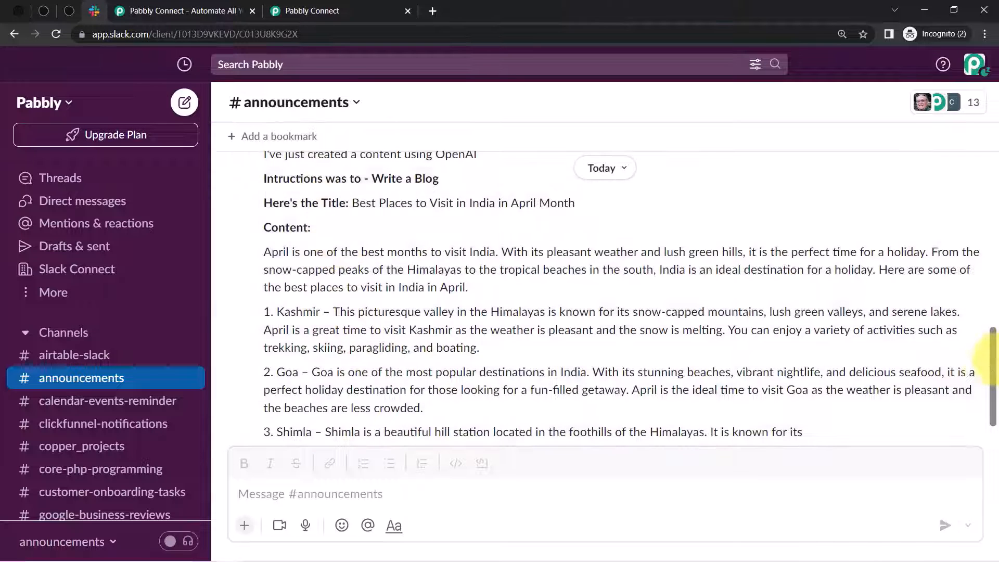
drag(994, 373, 994, 349)
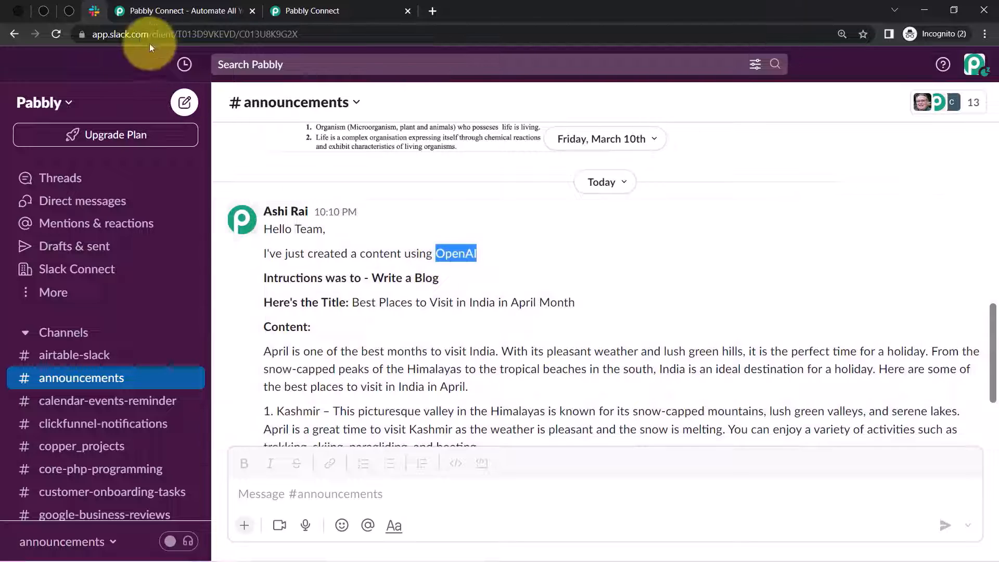
- Check the Typeform thank-you page and OpenAI Playground, then go to the Pabbly Connect homepage
click(71, 12)
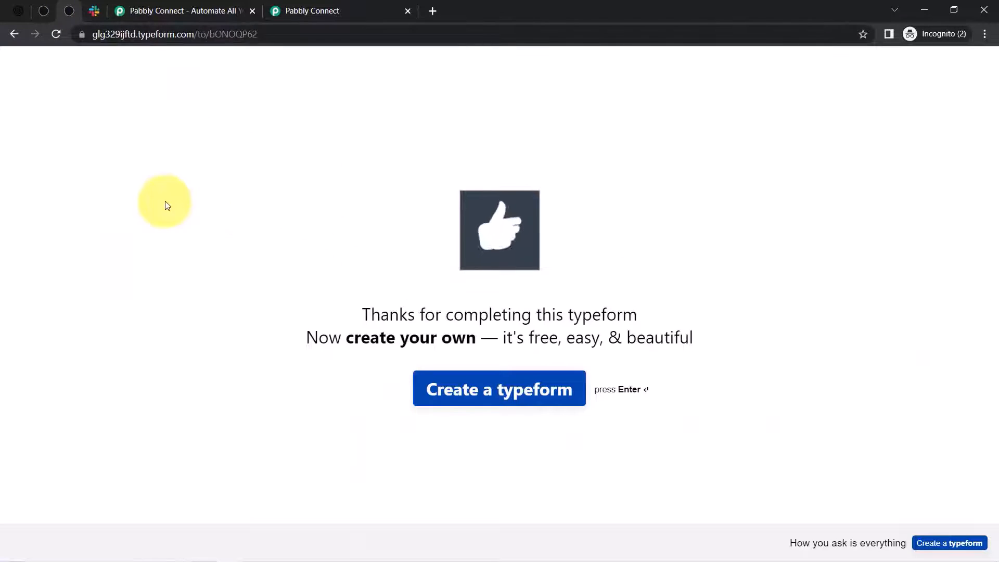
click(17, 7)
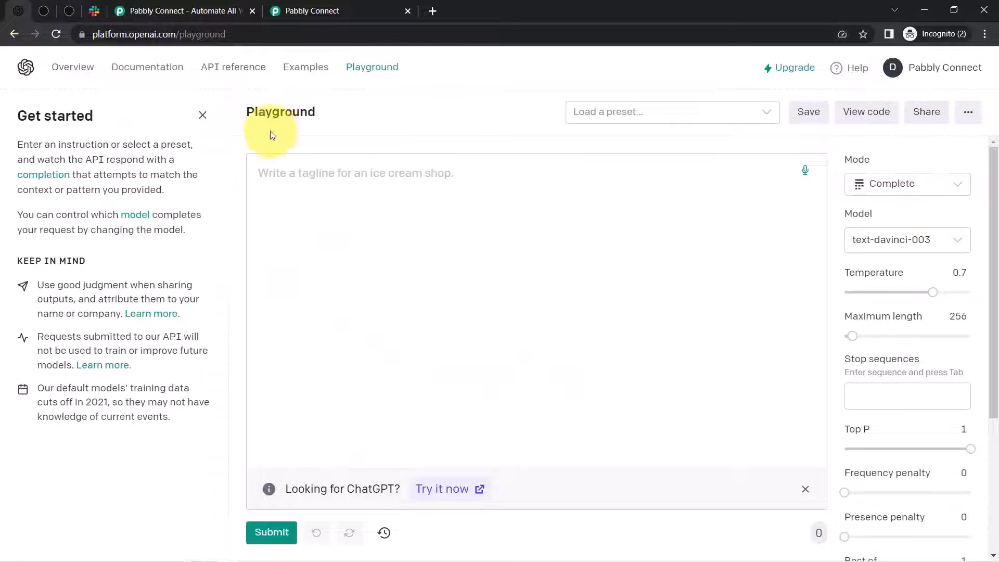
click(94, 10)
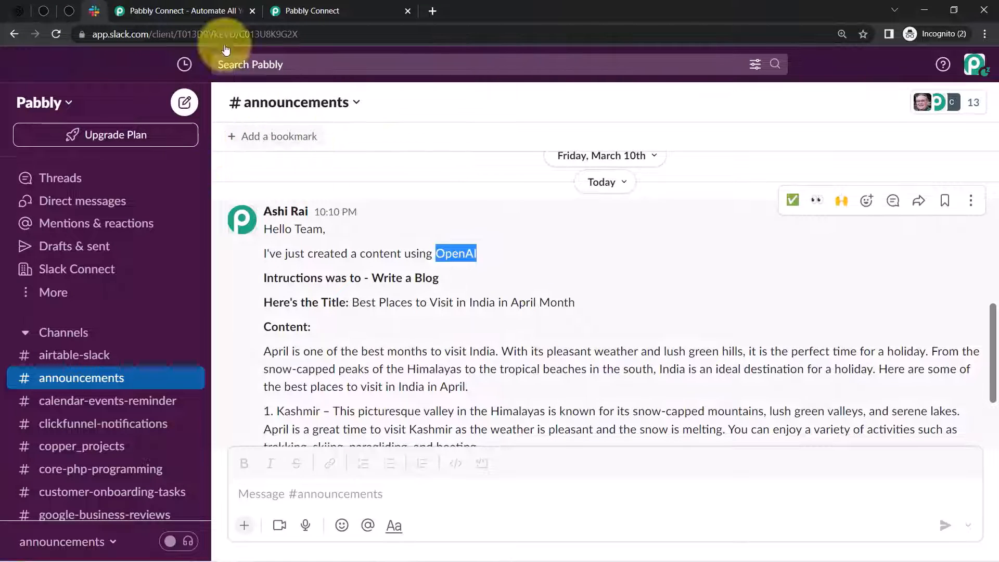
click(229, 10)
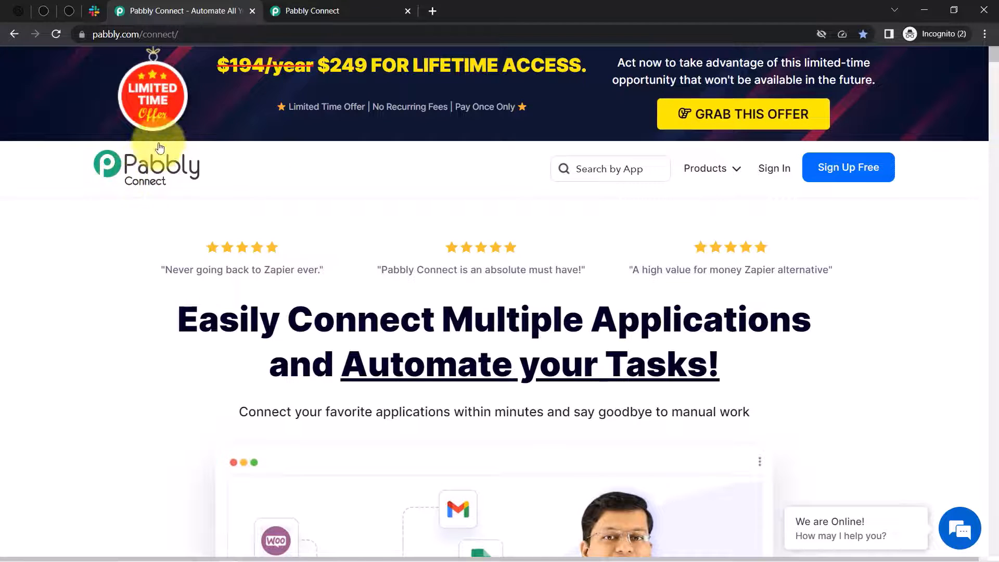
- Show the Pabbly Connect dashboard with 3000 tasks allotted, 152 consumed and 2848 remaining
click(309, 11)
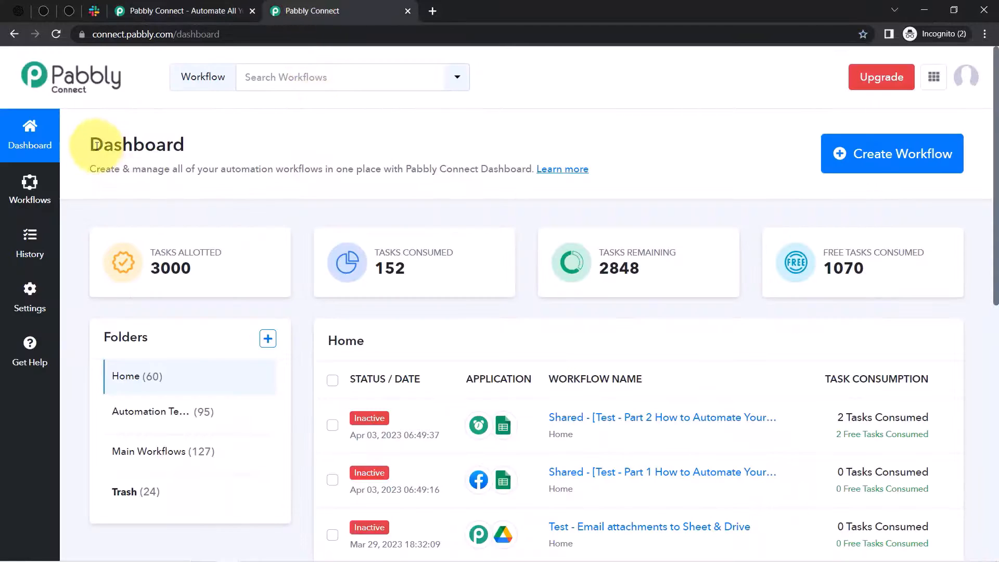
drag(90, 140, 411, 172)
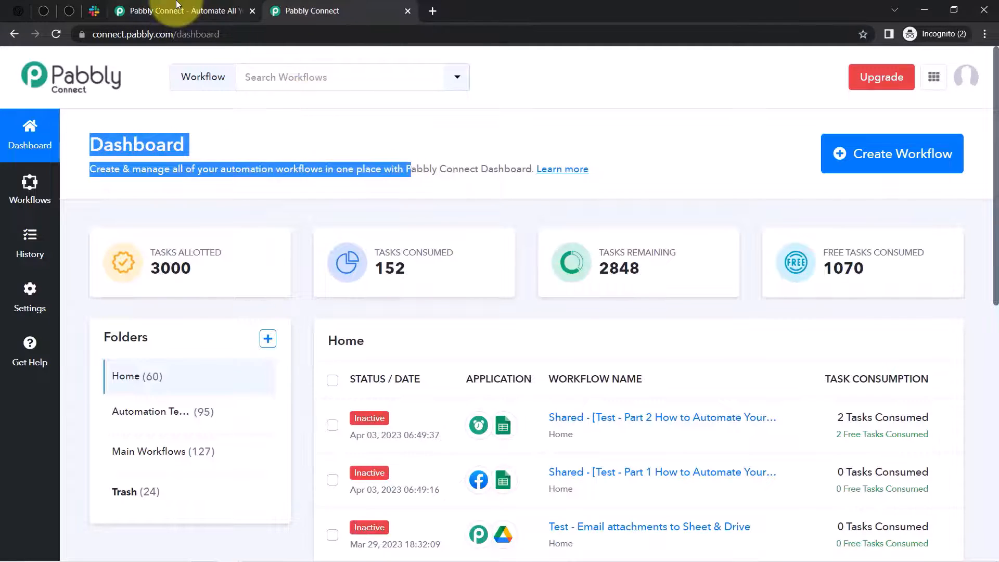
click(196, 10)
click(841, 191)
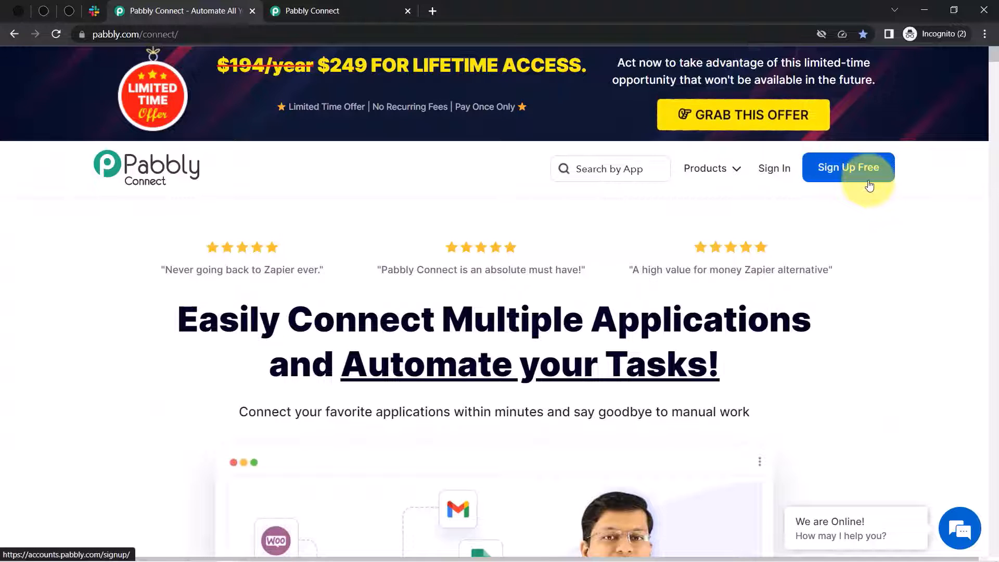
click(364, 10)
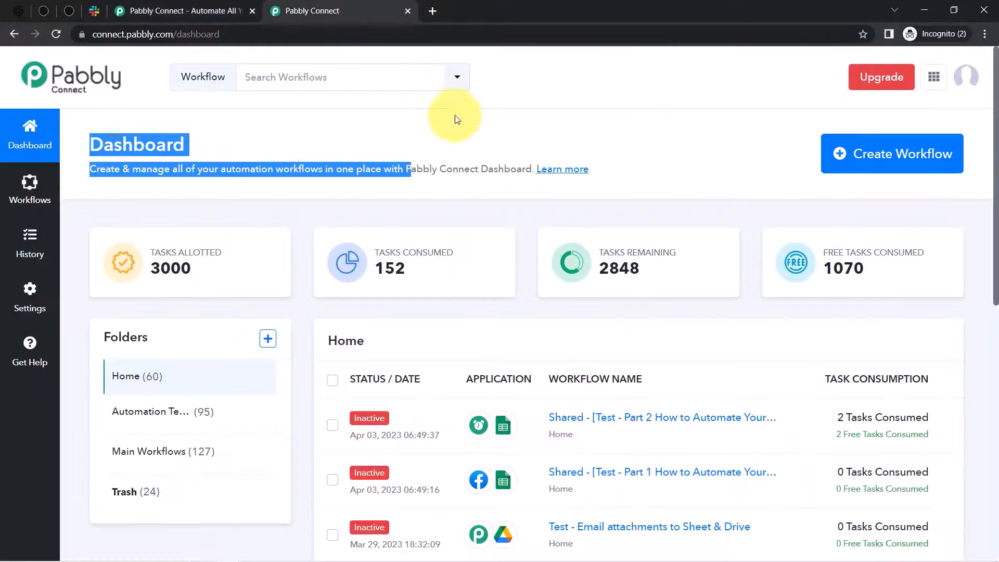
click(442, 150)
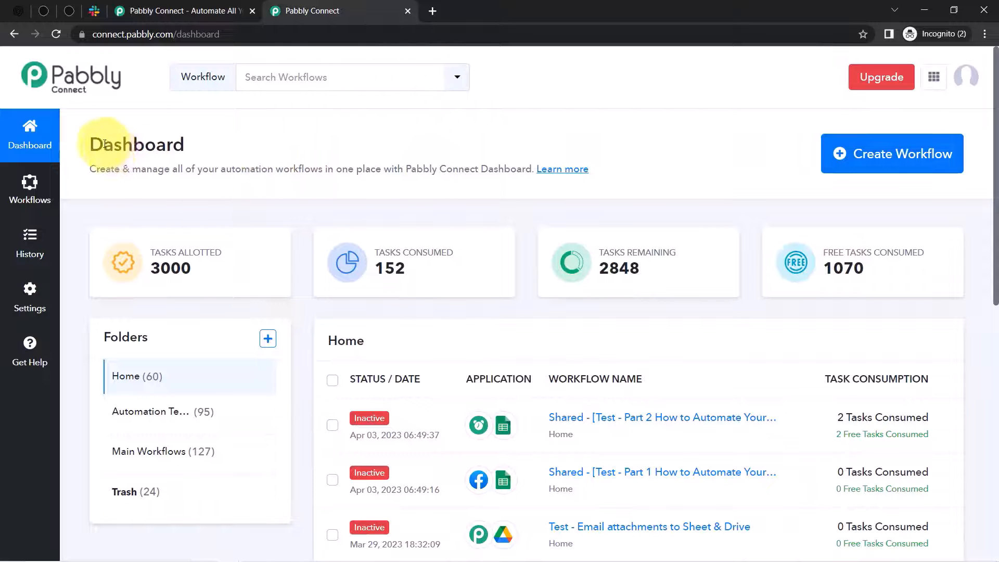
drag(105, 144, 383, 170)
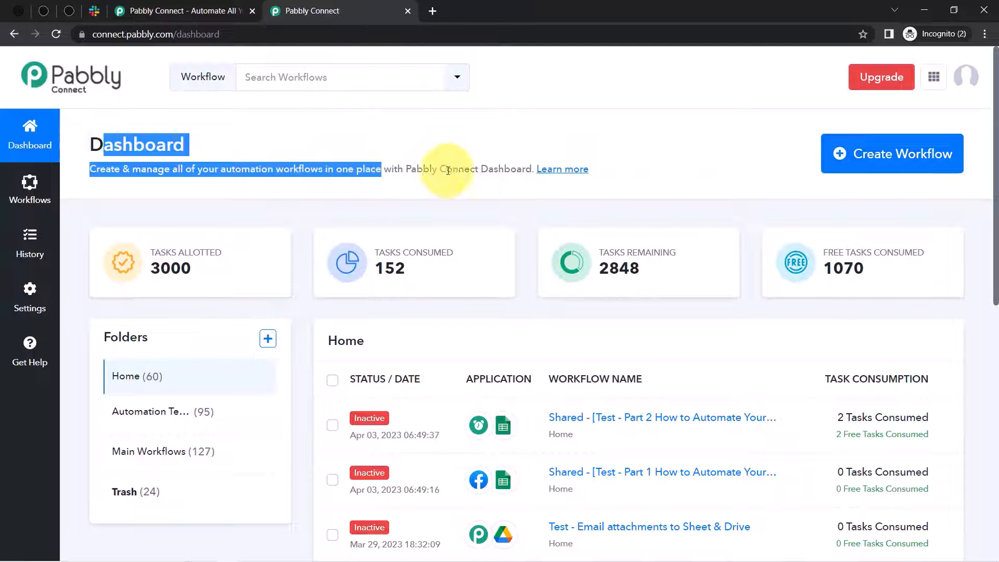
- Create a workflow named 'Automate the Content Generate & Content Sharing on Form Submission'
click(866, 160)
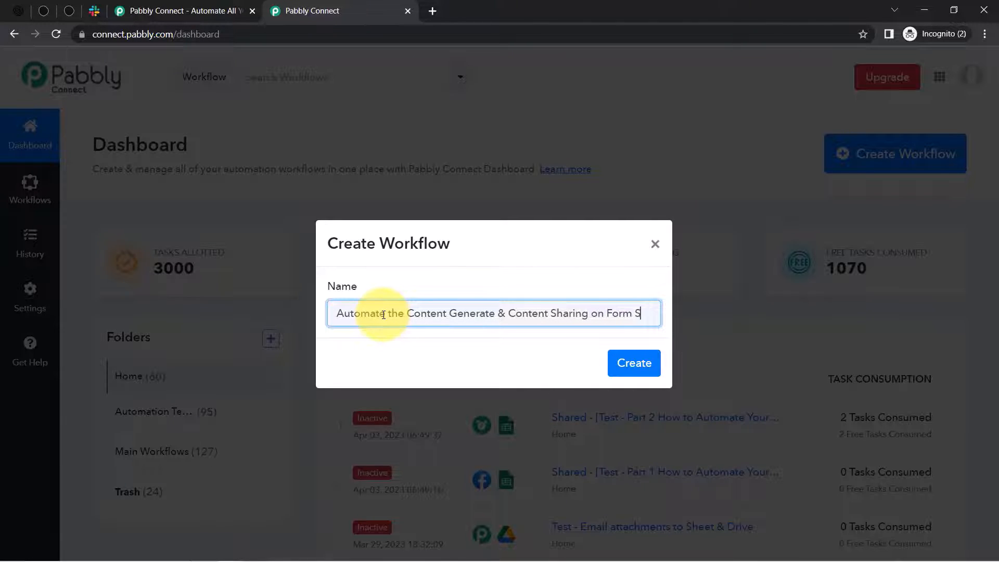
text(miss)
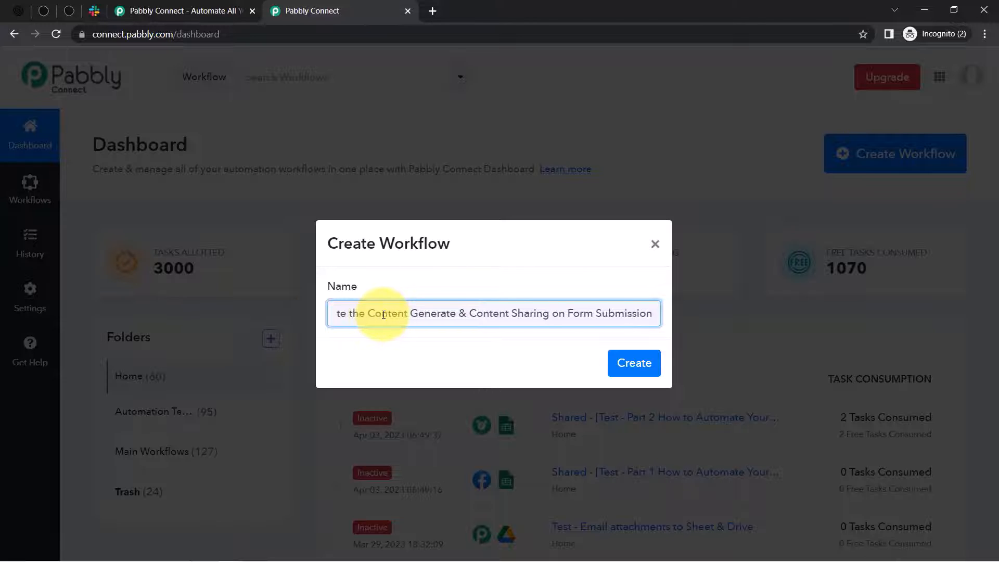
text(ion)
click(632, 363)
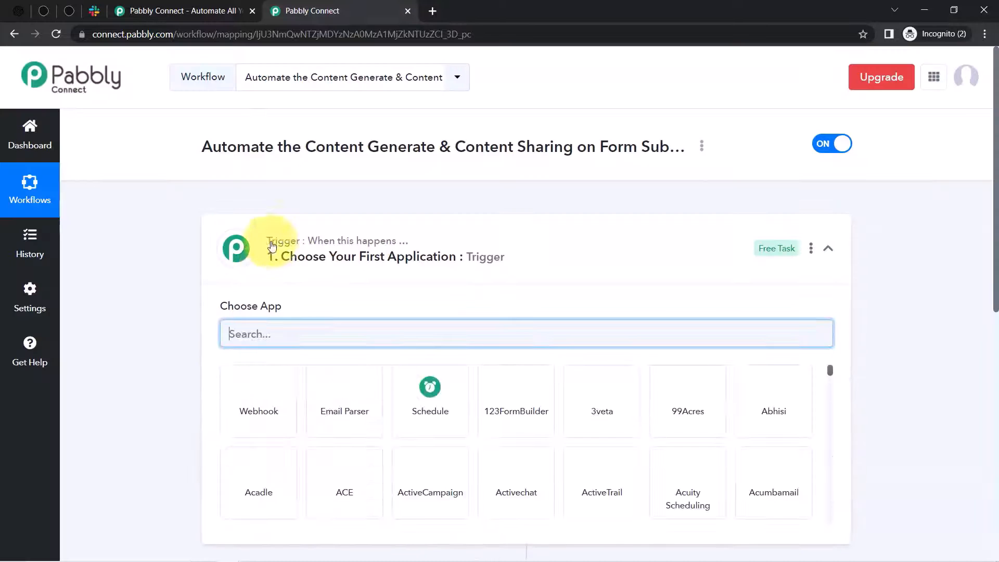
- Choose Typeform as the workflow's trigger app
click(272, 245)
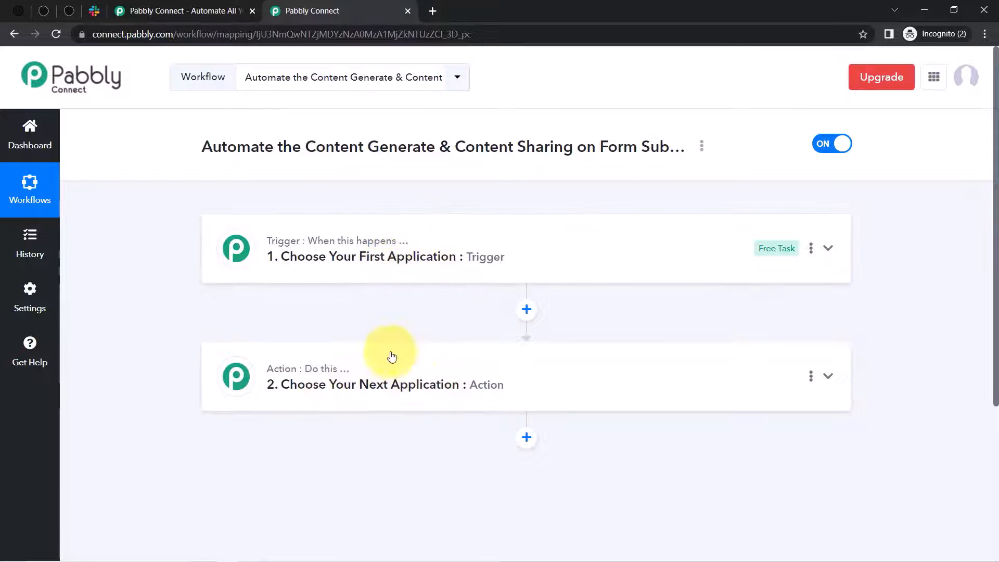
click(412, 252)
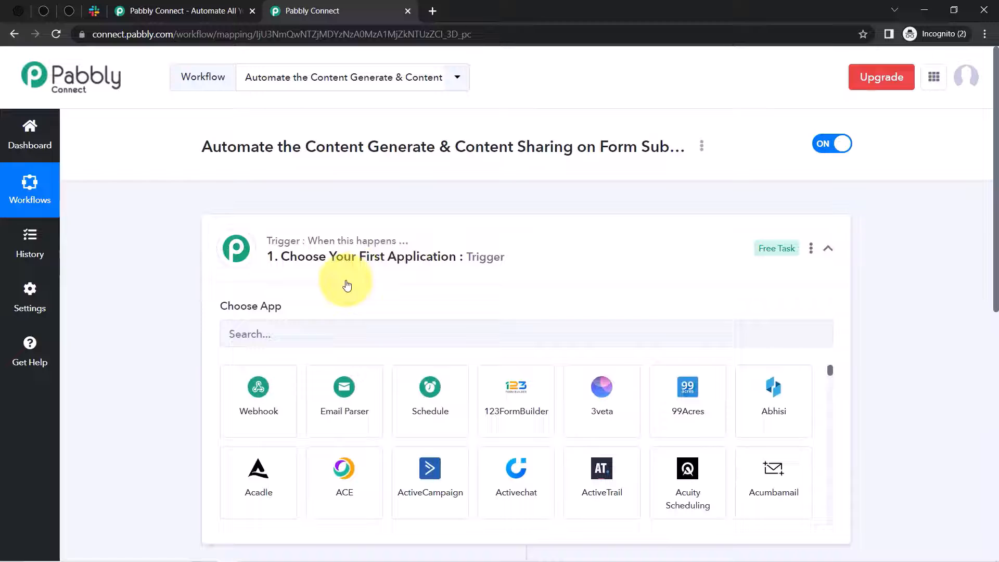
click(254, 335)
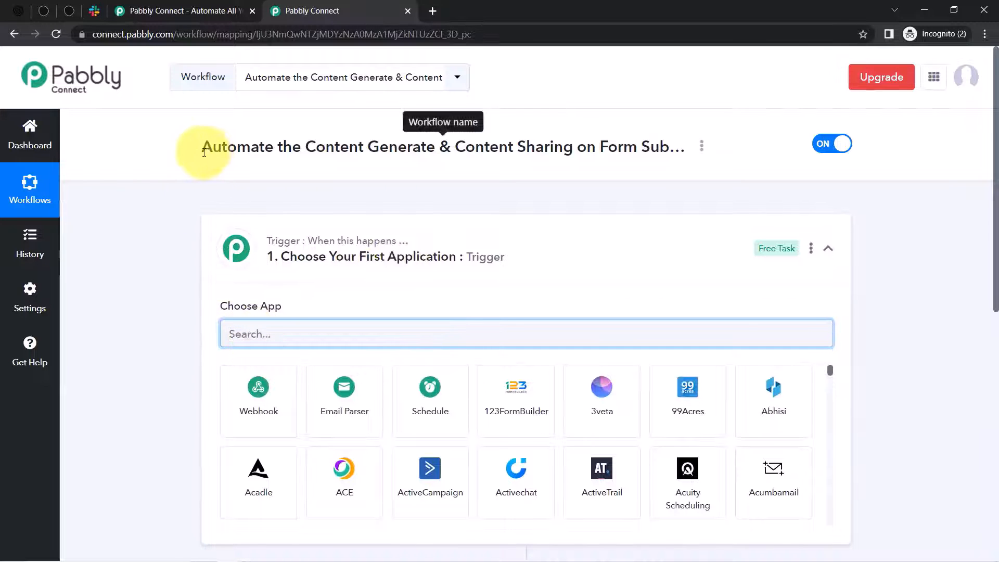
drag(190, 147, 632, 152)
click(263, 336)
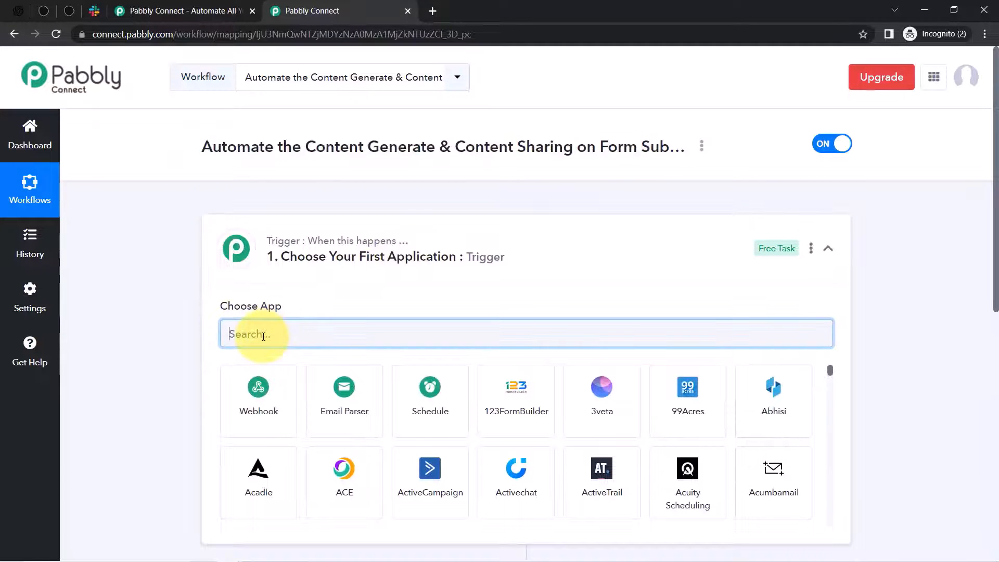
text(typef)
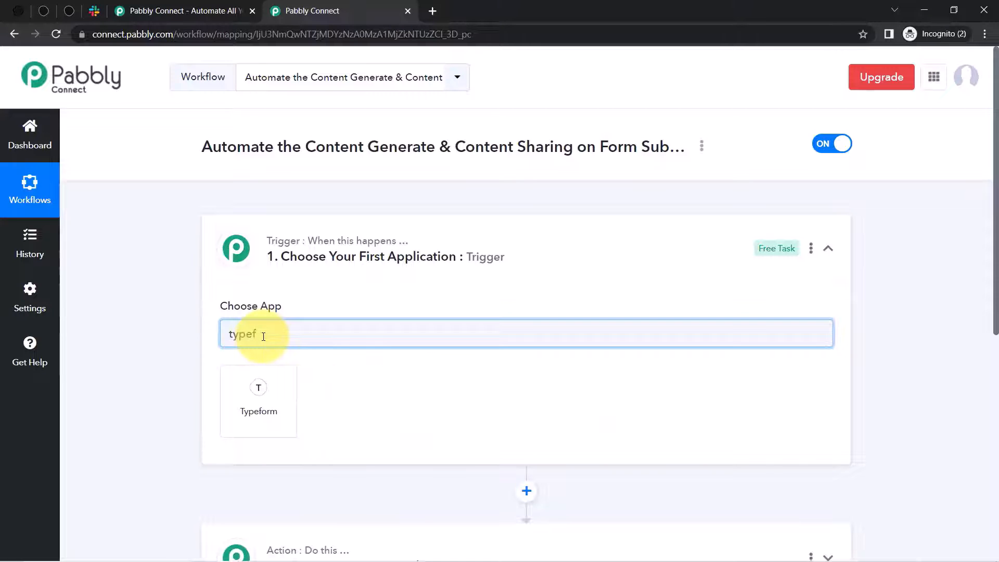
click(258, 401)
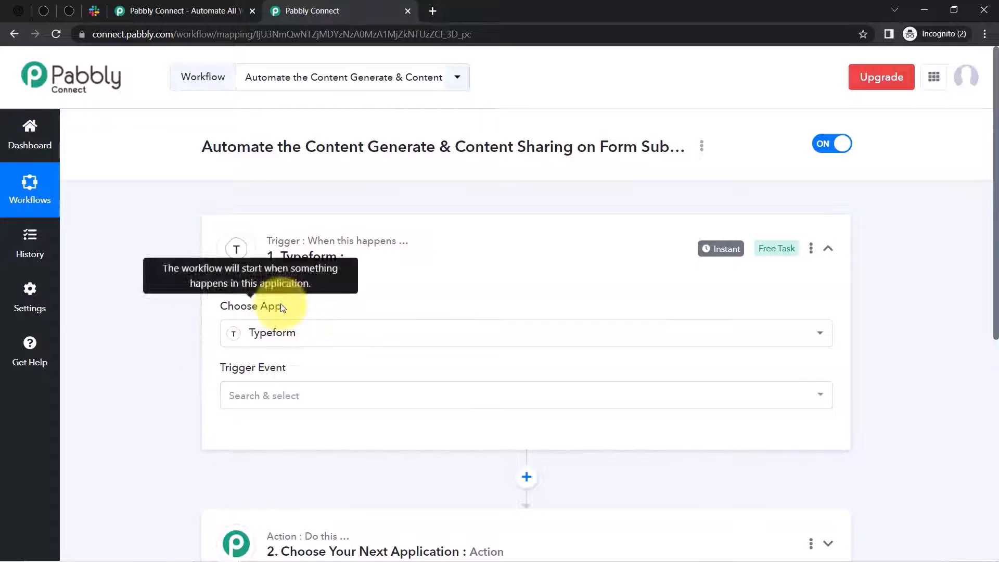
drag(994, 219, 996, 332)
- Add OpenAI as the first action app and Slack as a second action
click(364, 365)
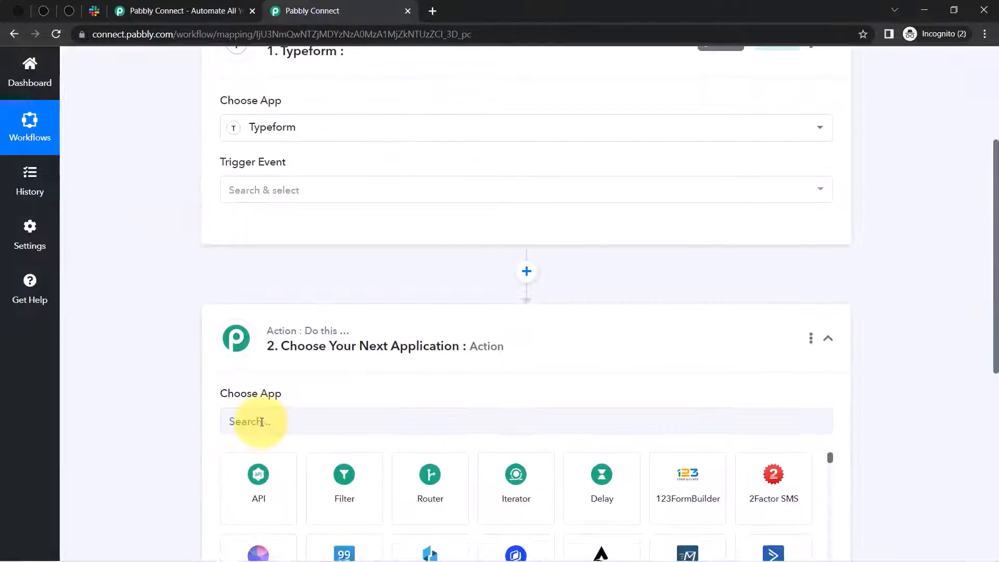
text(ope)
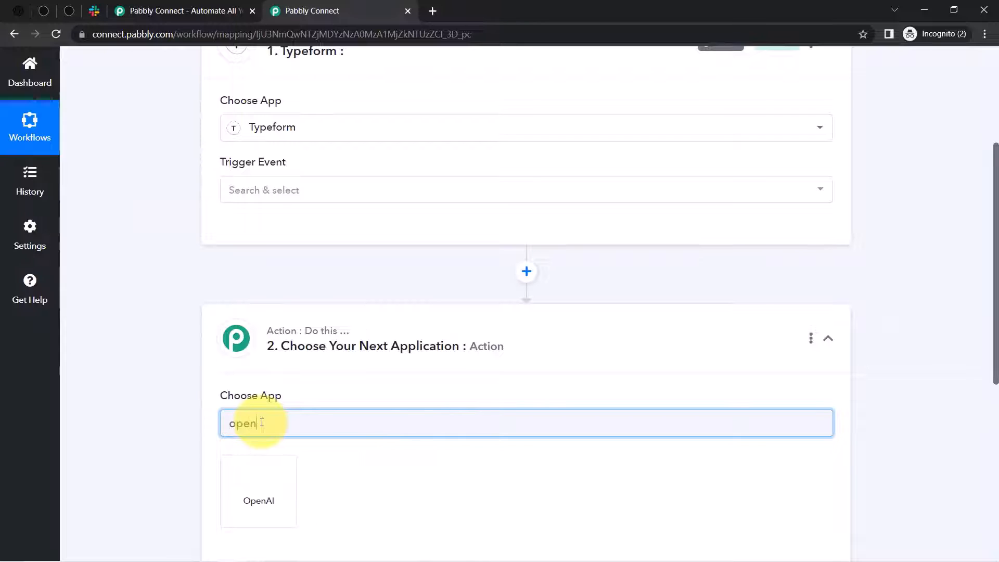
text(n)
click(251, 470)
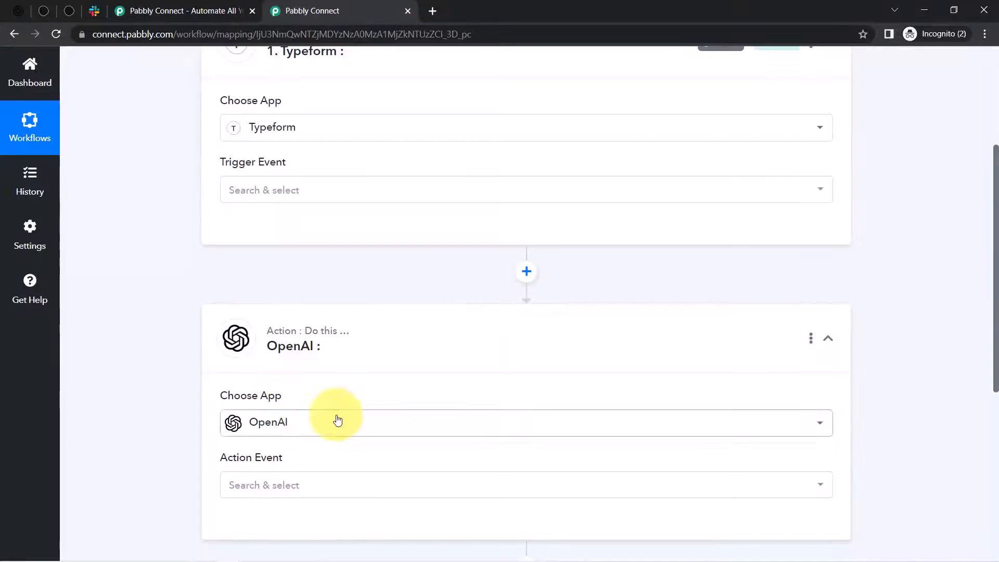
scroll(986, 313, down, 5)
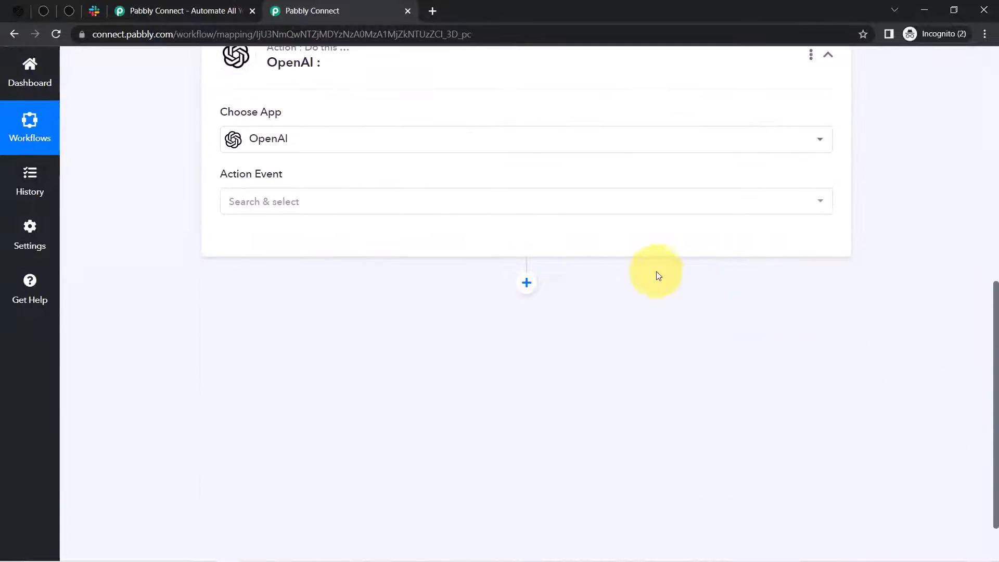
click(524, 290)
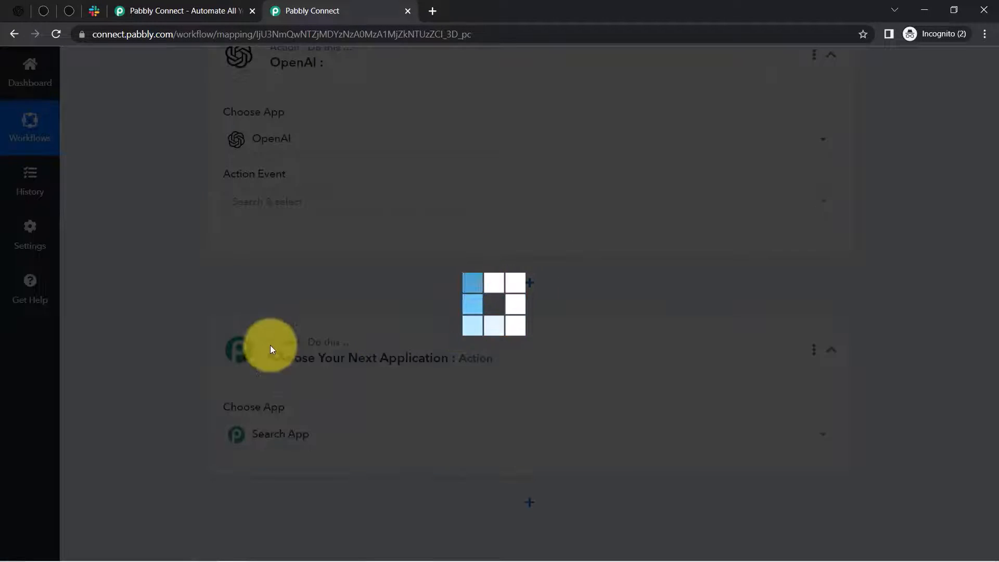
text(slack)
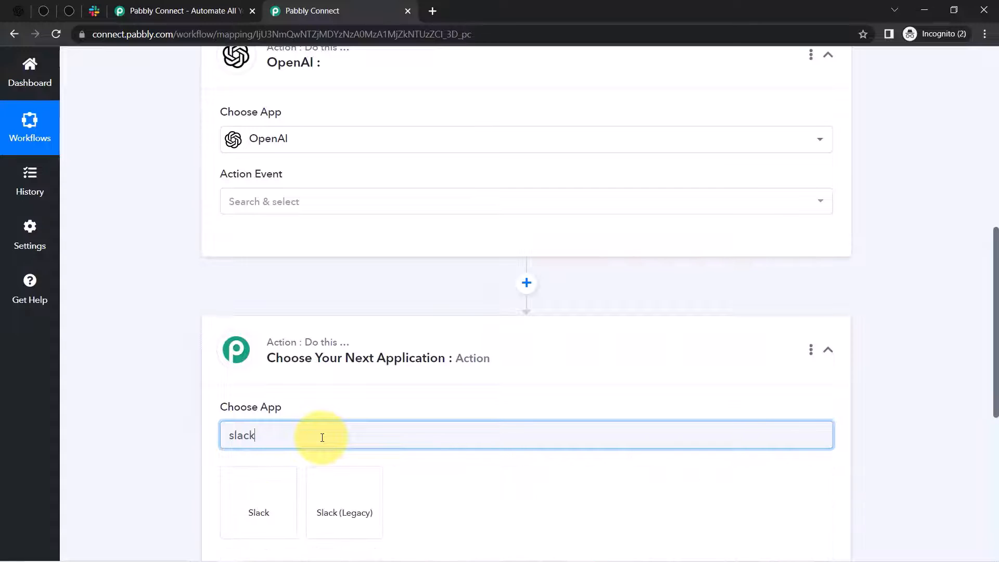
click(254, 492)
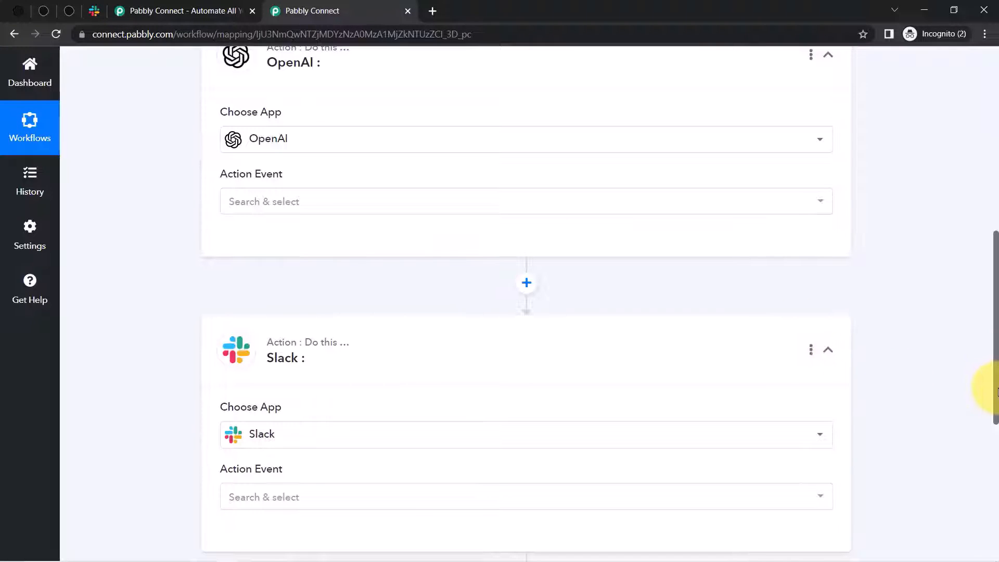
drag(997, 391, 985, 191)
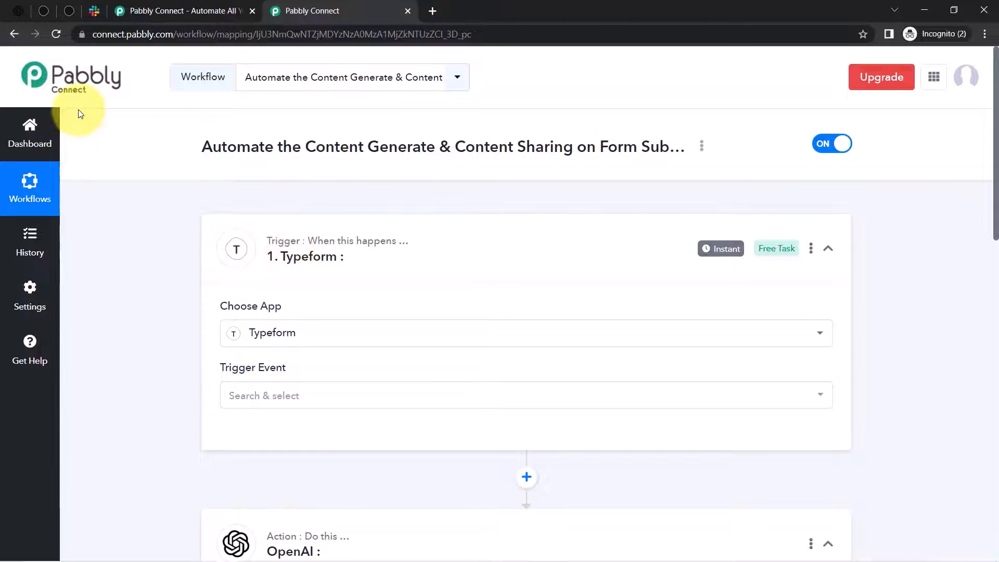
- Set the Typeform trigger event to New Entry and authorize a new connection, Typeform #10
click(268, 402)
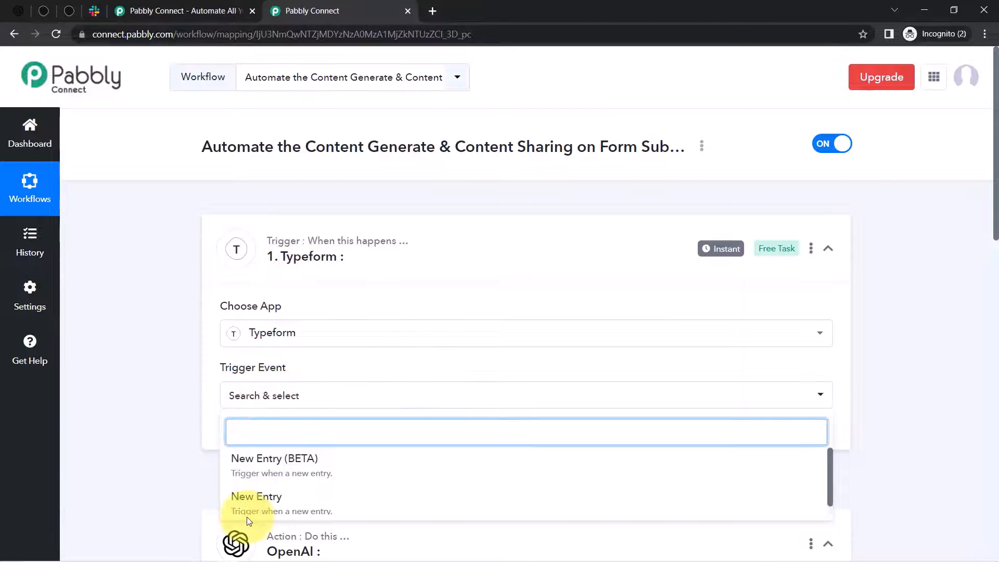
click(246, 499)
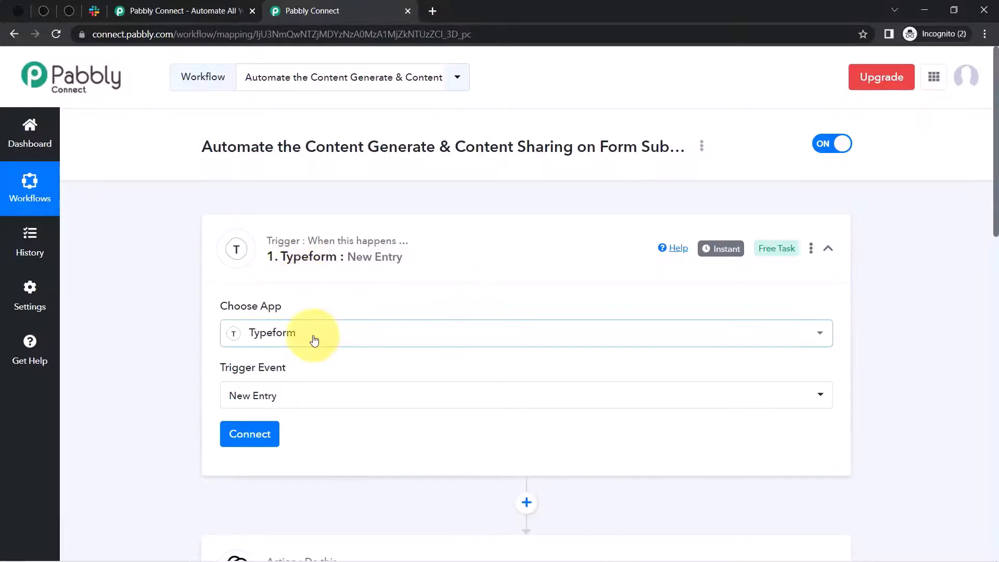
click(249, 437)
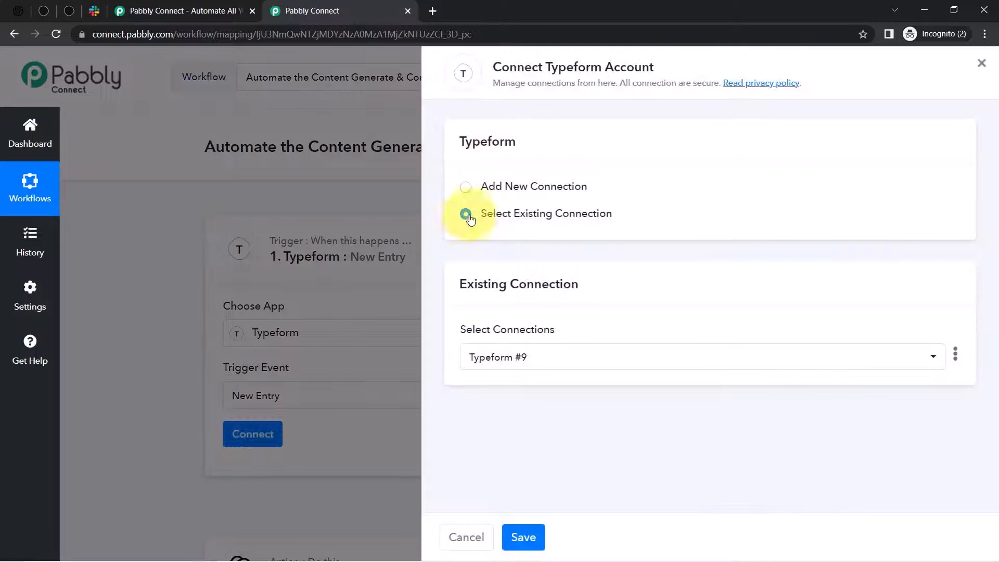
click(486, 186)
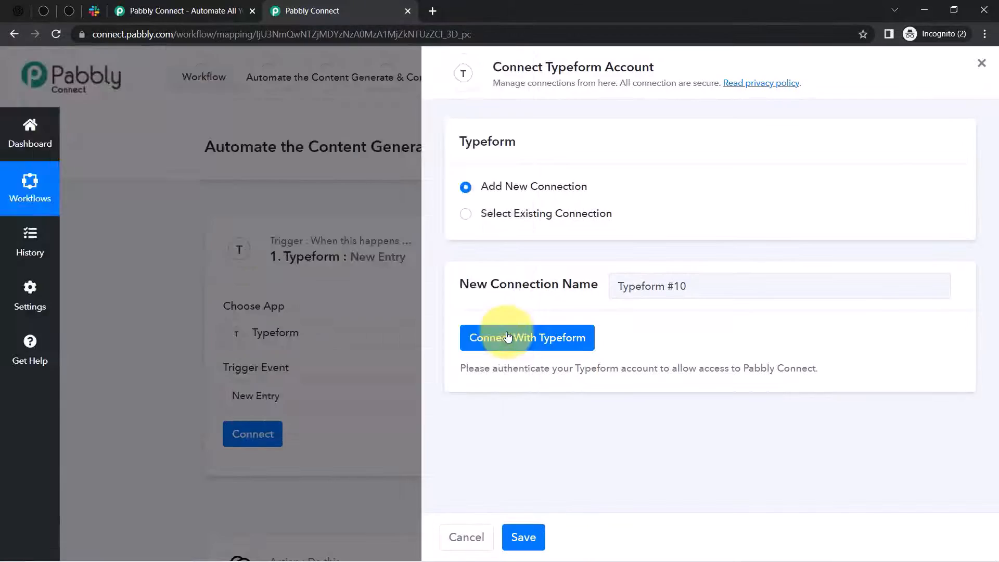
click(508, 337)
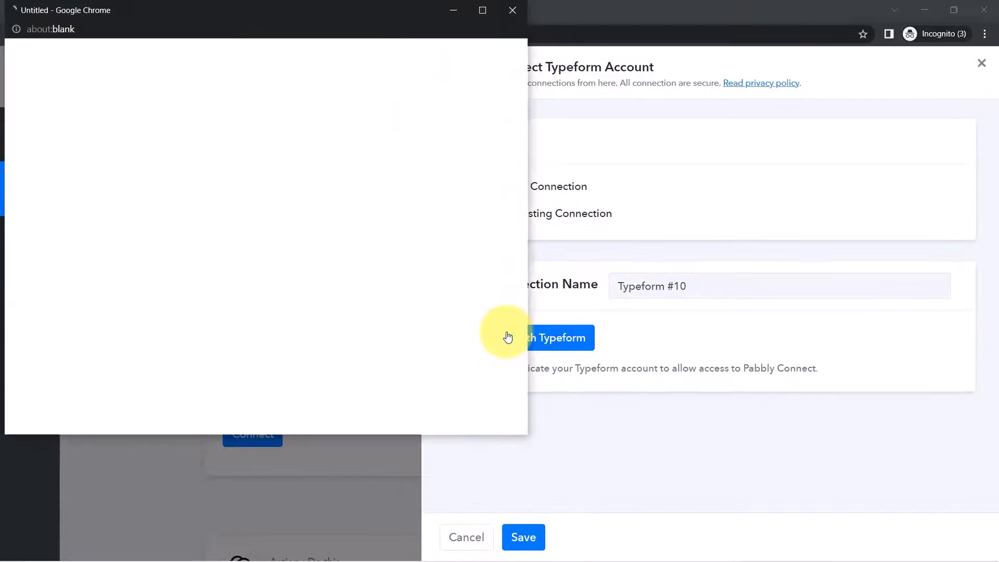
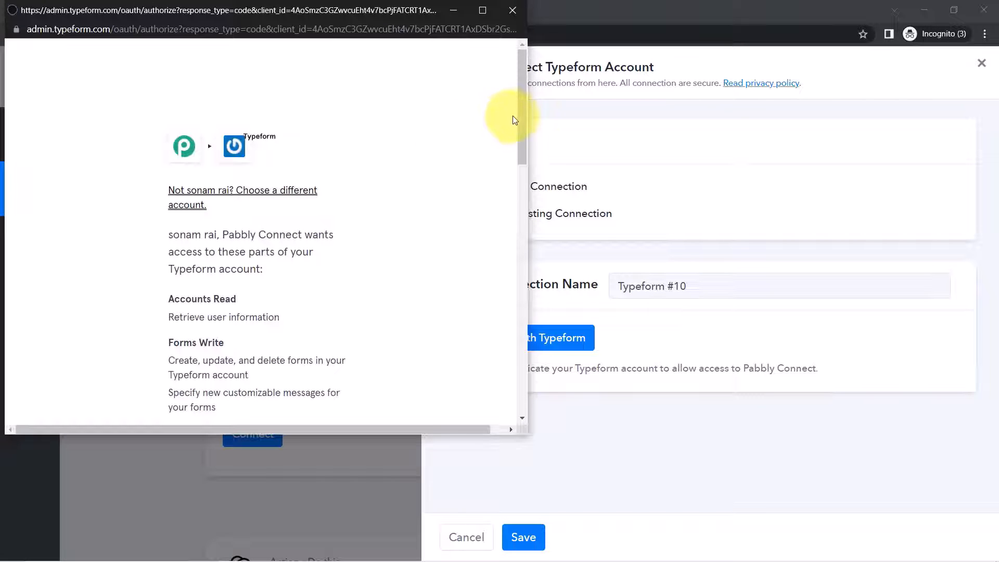
- Accept the Typeform consent popup to grant Pabbly Connect access to the Typeform account
drag(519, 117, 520, 371)
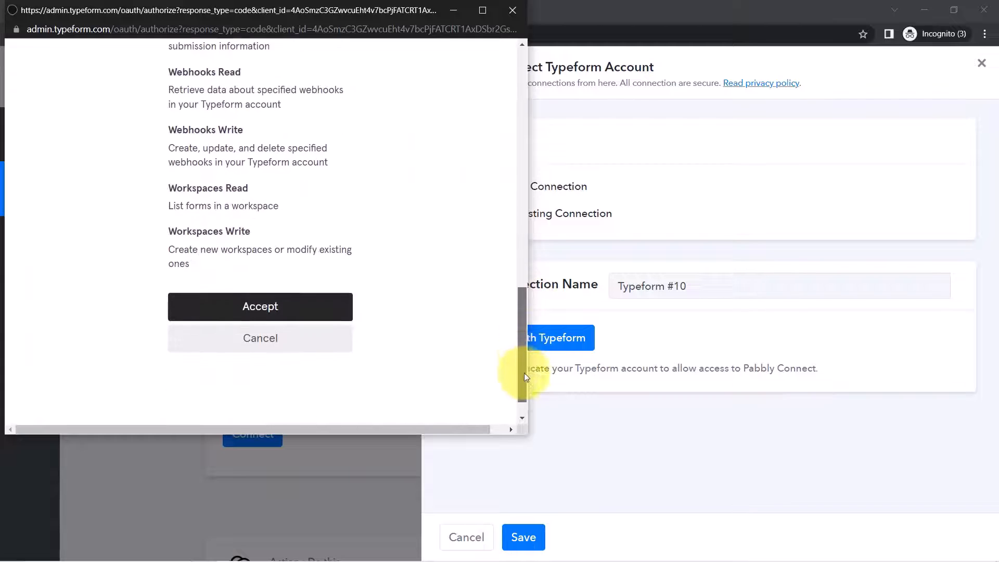
click(292, 274)
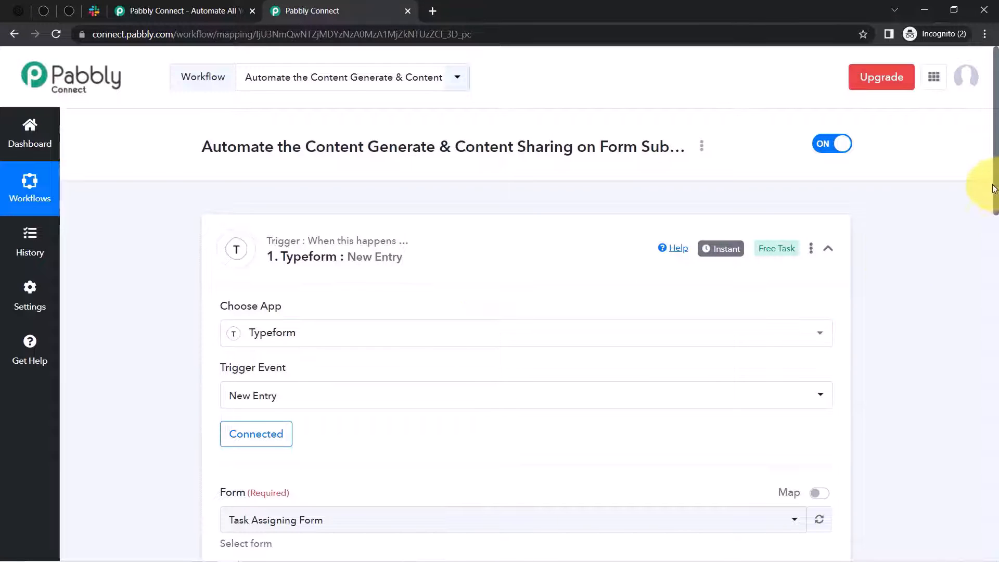
- Check the Form dropdown, keeping Task Assigning Form selected
drag(993, 187, 993, 196)
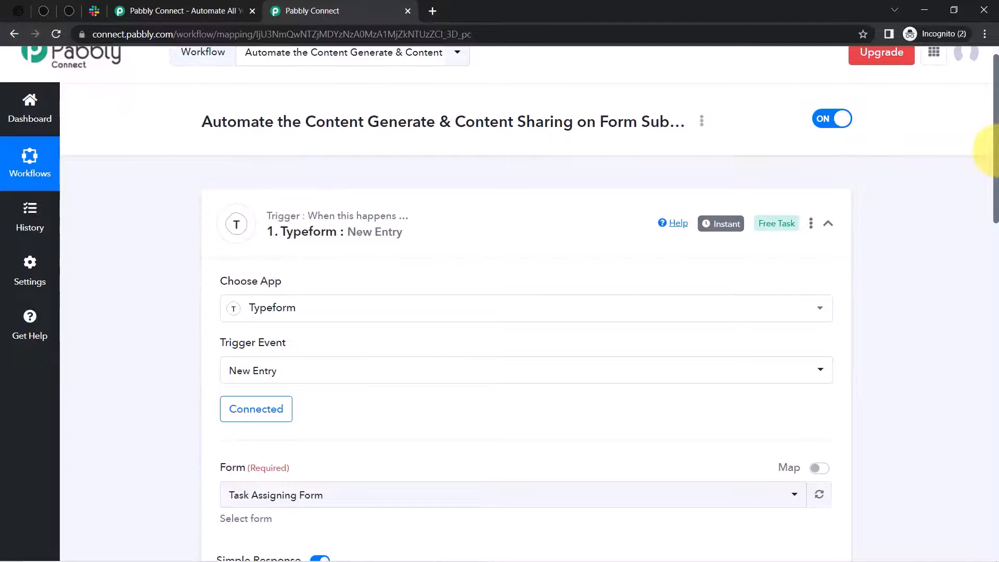
drag(992, 151, 992, 217)
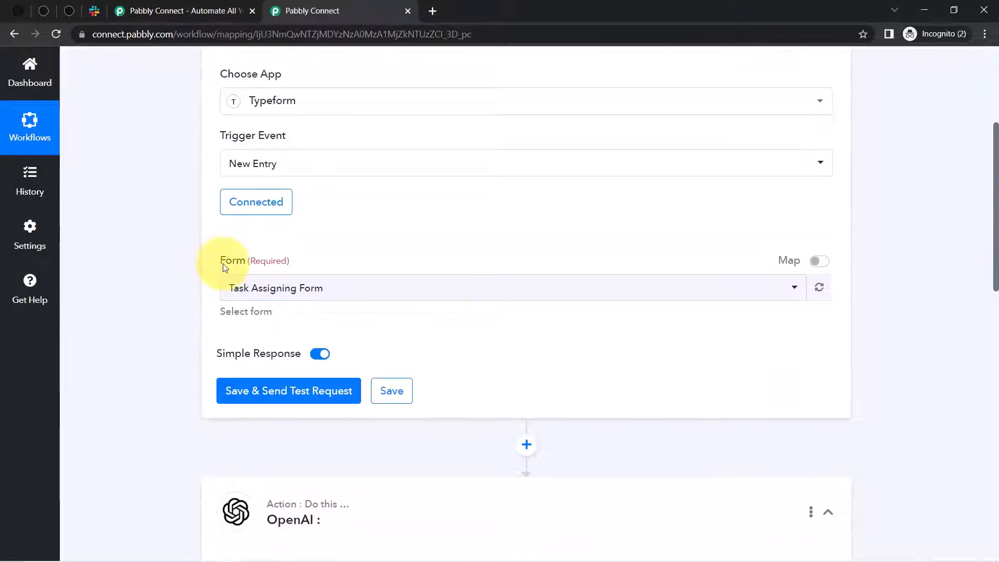
drag(225, 268, 263, 260)
click(258, 293)
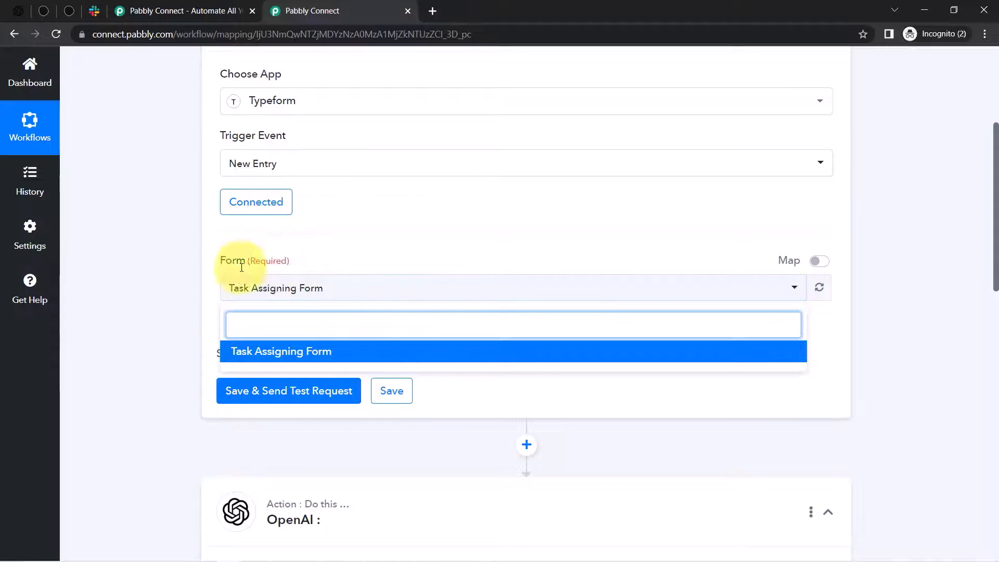
click(138, 153)
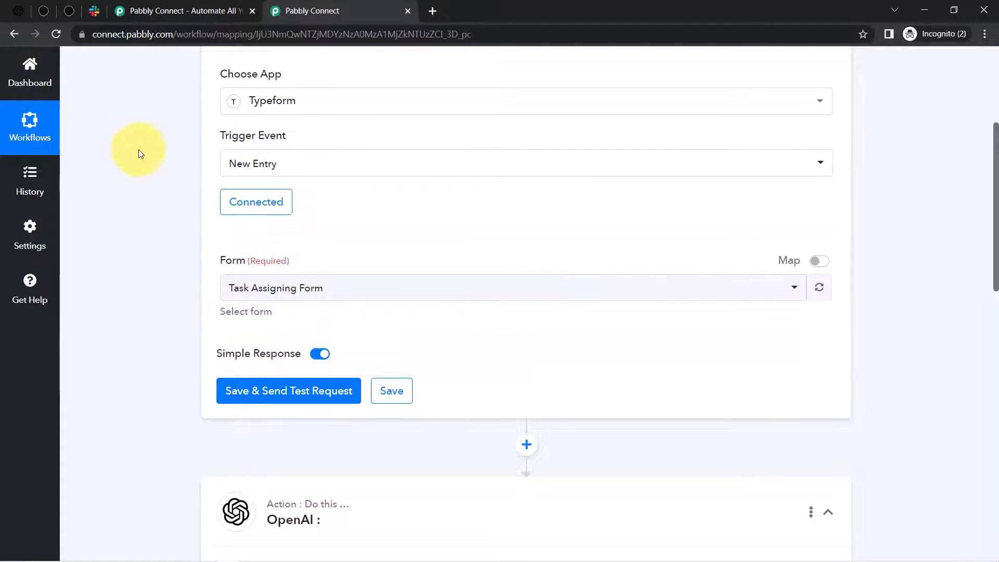
- Close the unneeded pabbly.com landing-page tab
click(46, 13)
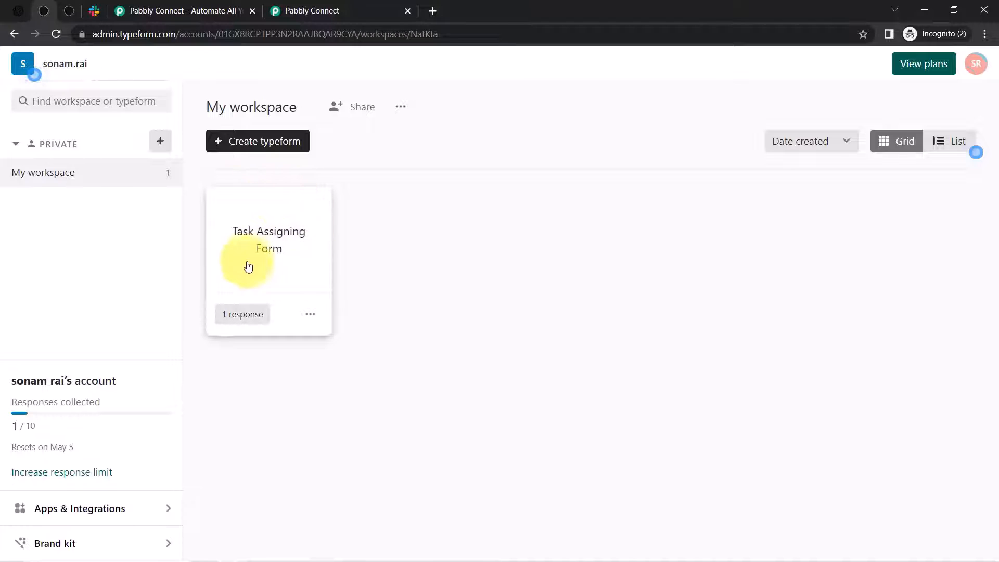
click(293, 11)
click(202, 6)
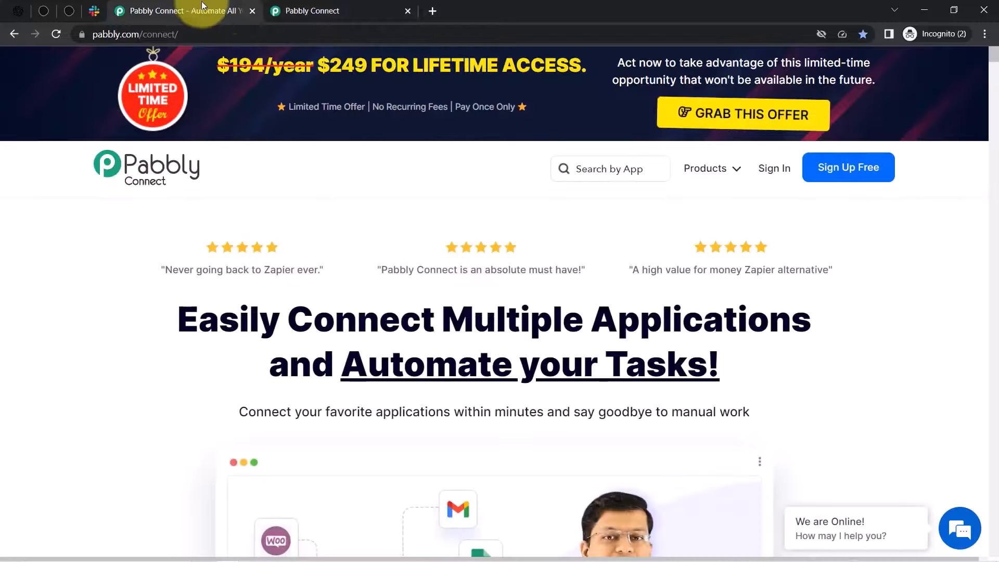
click(252, 11)
- Save the trigger and send a test request so it waits for a Typeform submission
mouse_move(256, 368)
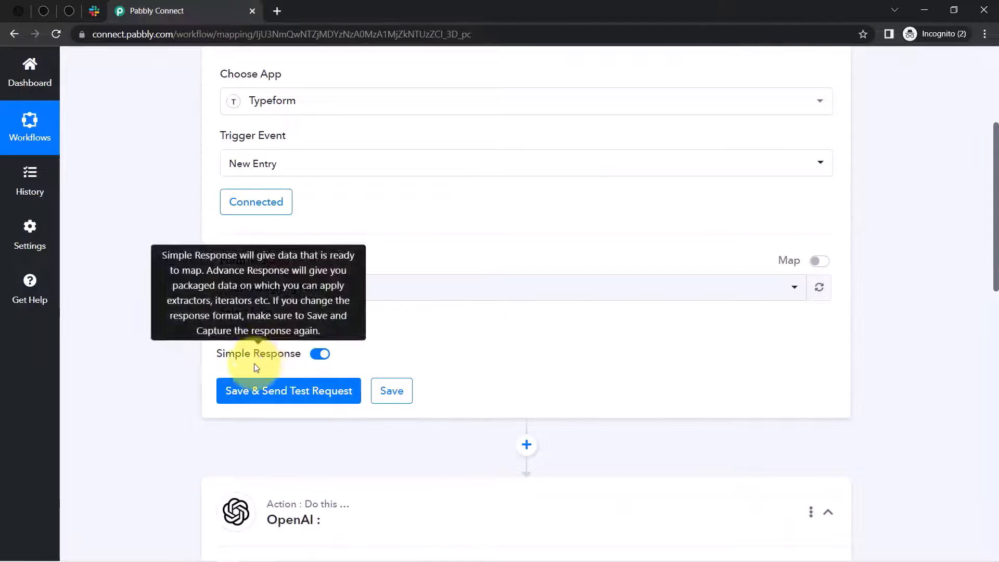
click(276, 391)
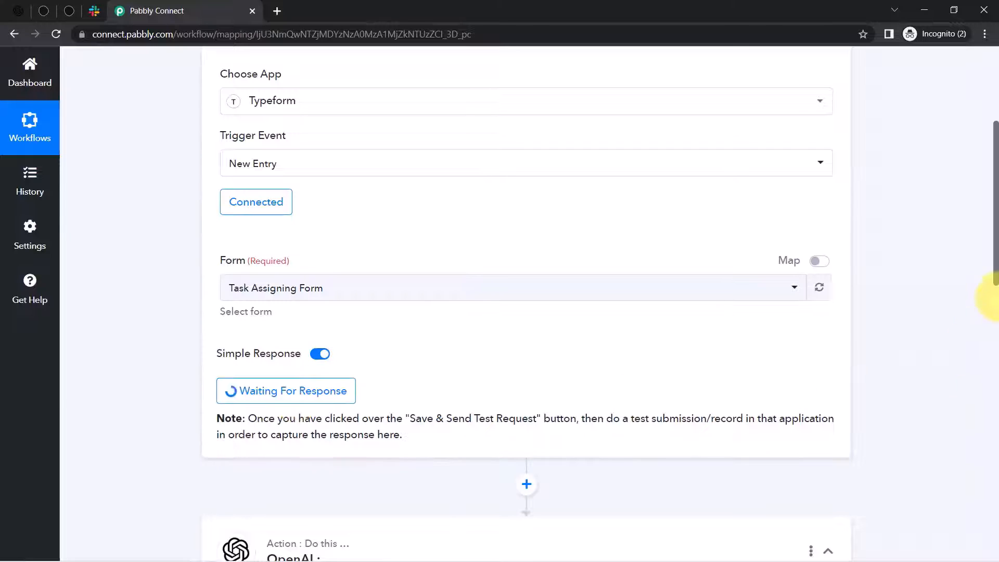
scroll(992, 291, down, 2)
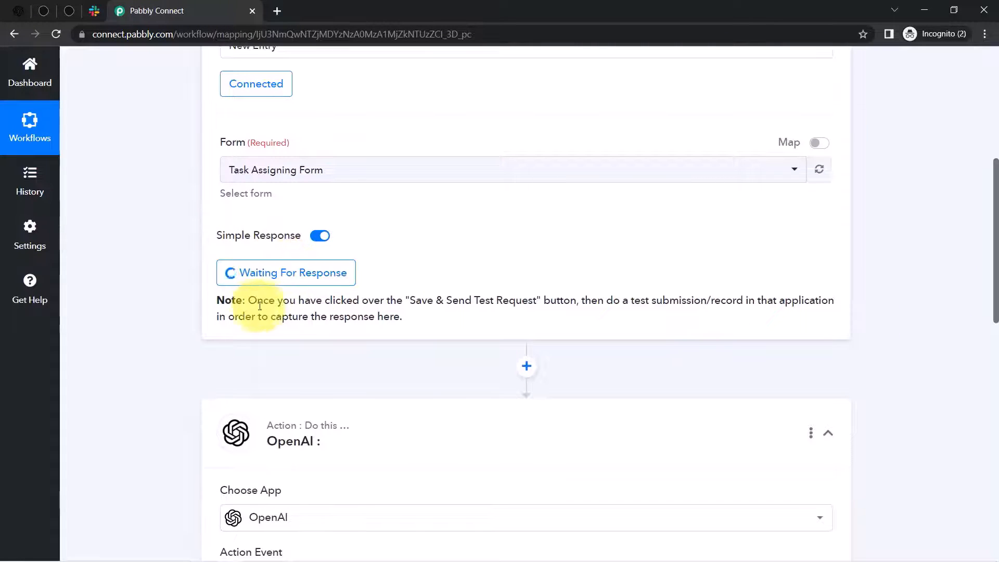
drag(299, 302, 403, 316)
click(469, 293)
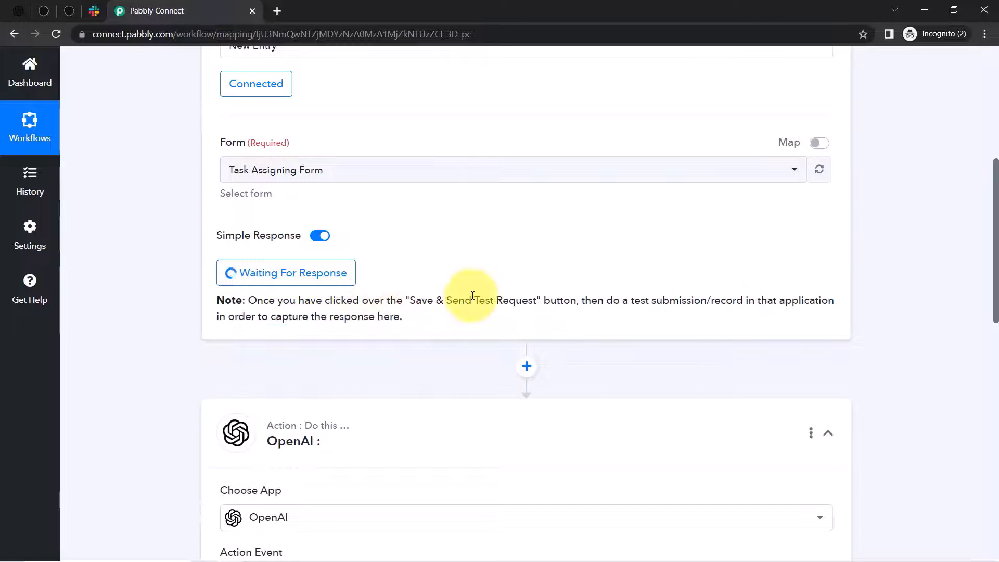
drag(622, 302, 758, 312)
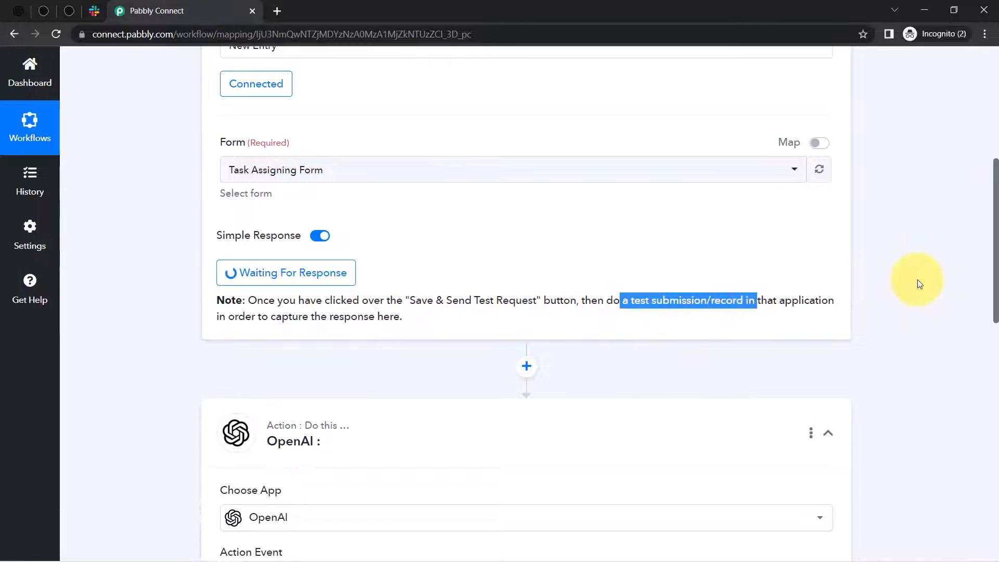
drag(997, 295, 993, 252)
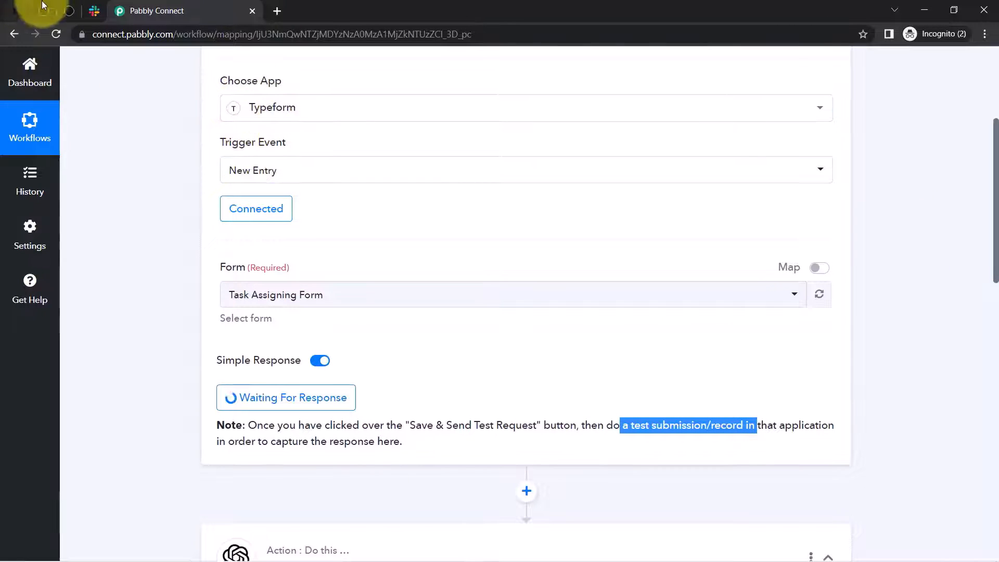
- Open Task Assigning Form in the Typeform editor and review the first question's choices unchanged
click(69, 12)
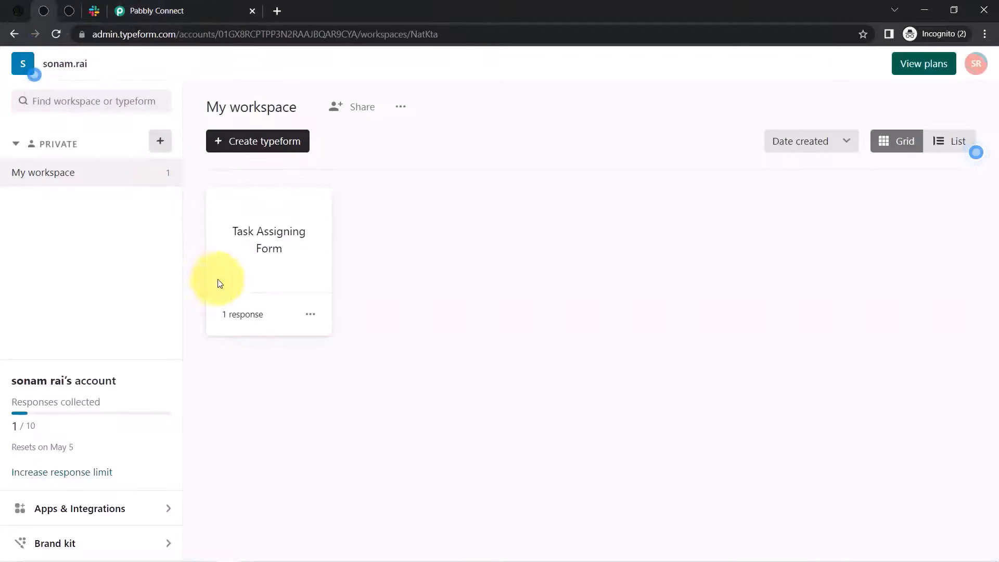
click(65, 14)
click(45, 15)
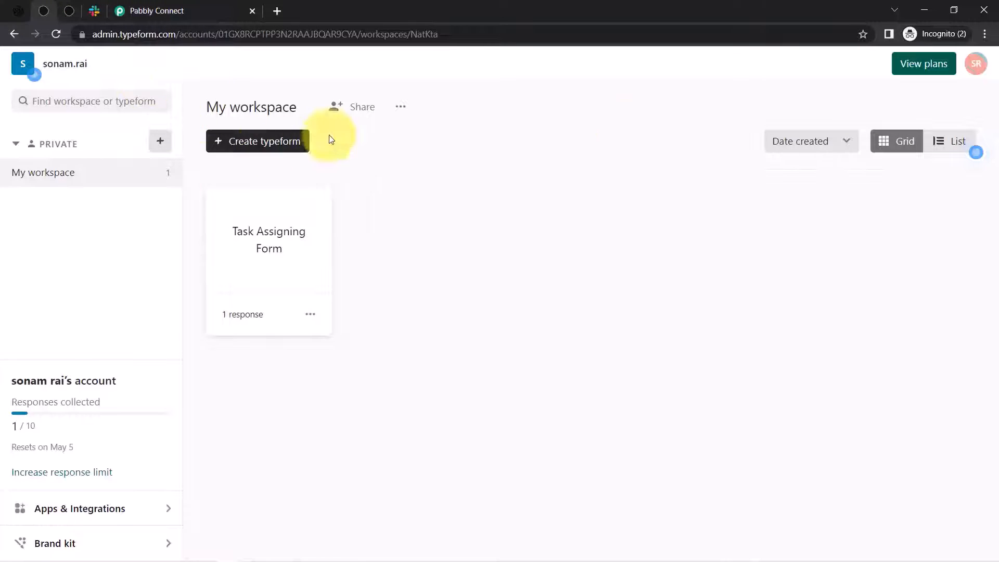
click(259, 281)
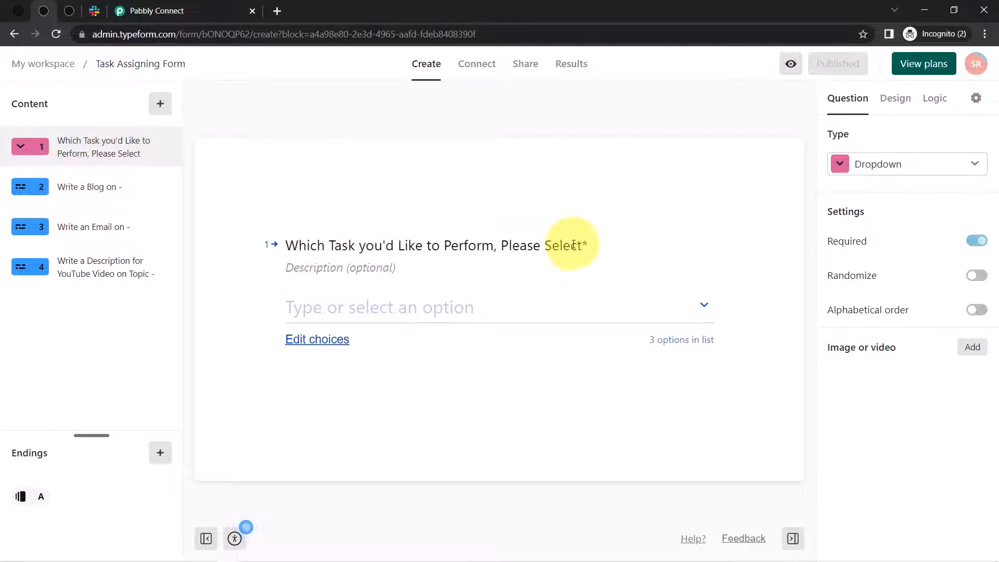
click(317, 341)
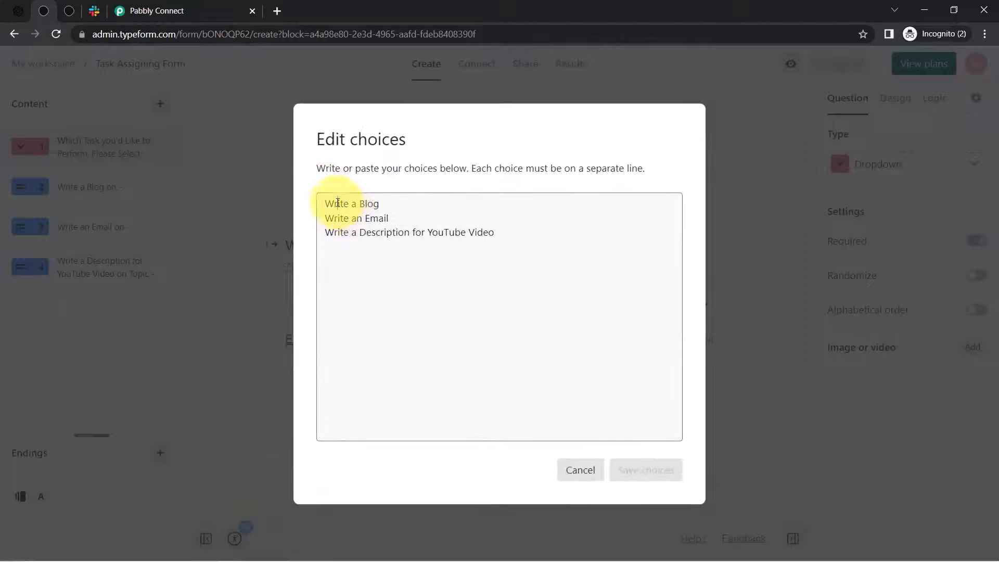
drag(336, 204, 468, 233)
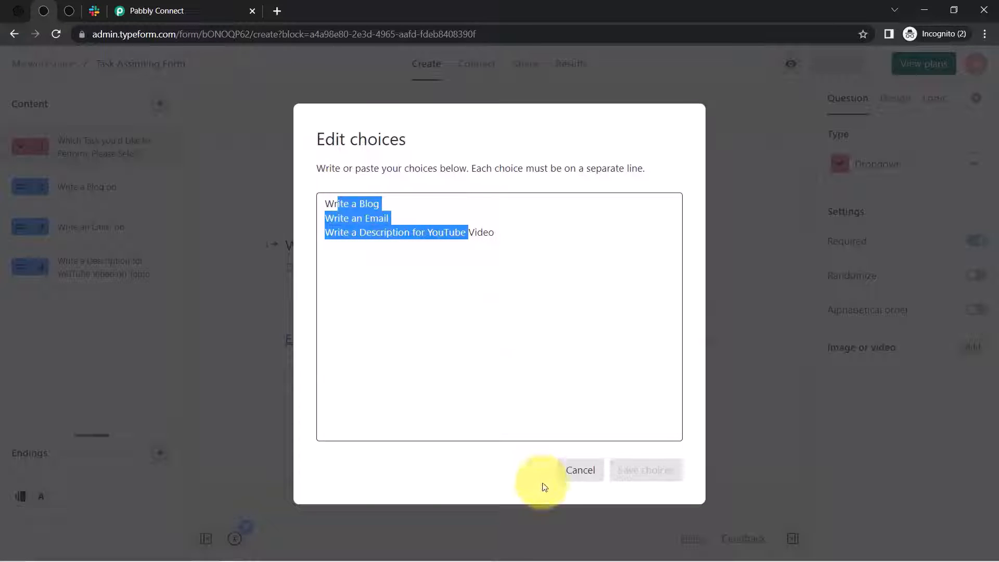
click(411, 249)
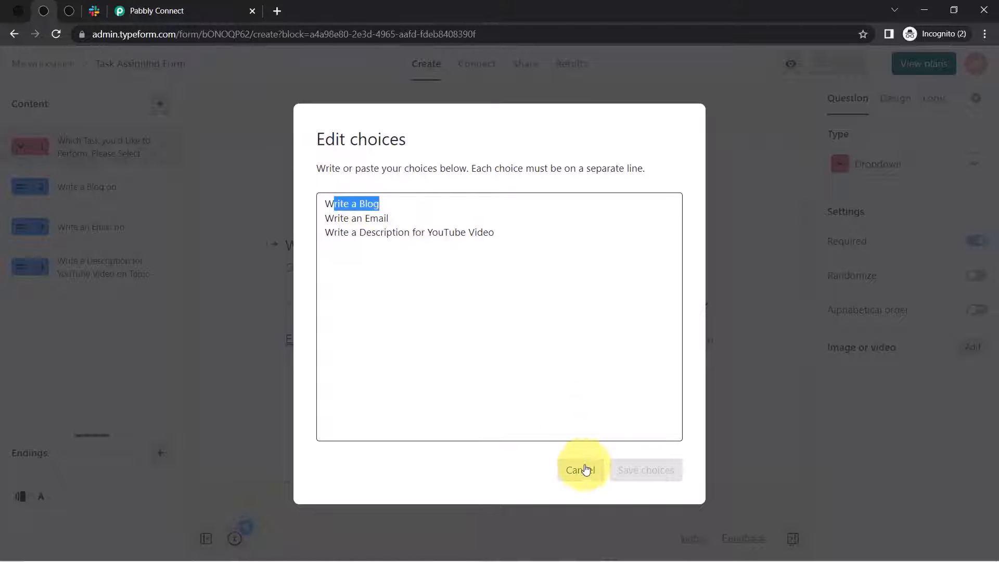
click(580, 470)
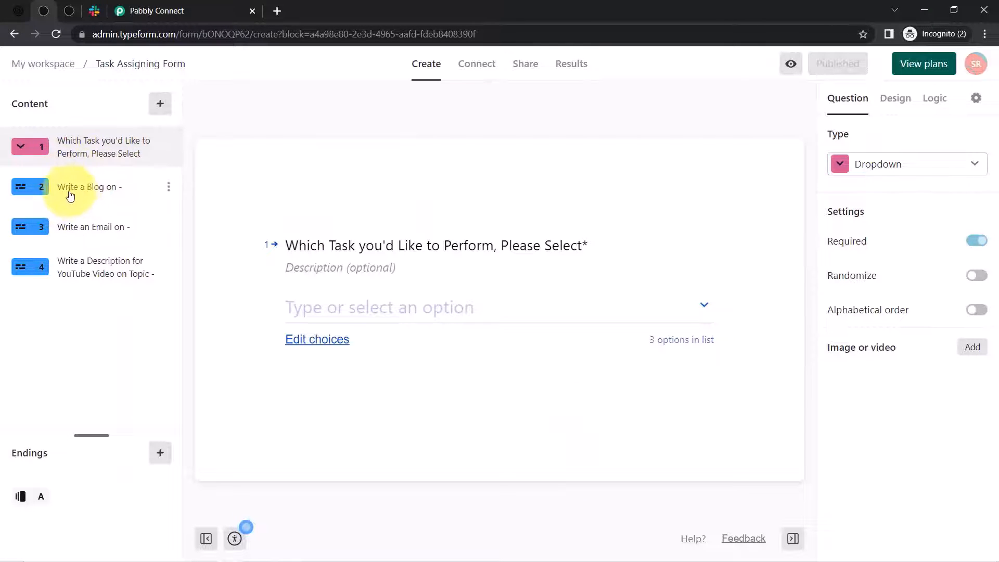
- Review questions 2–4 (blog, email, YouTube description) and the Logic map, then open Share
click(106, 191)
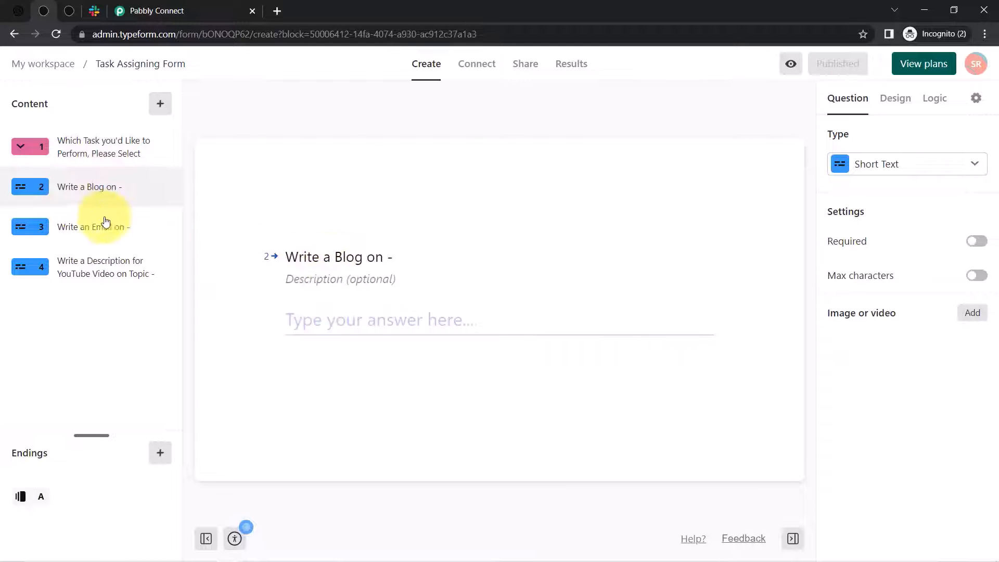
click(55, 227)
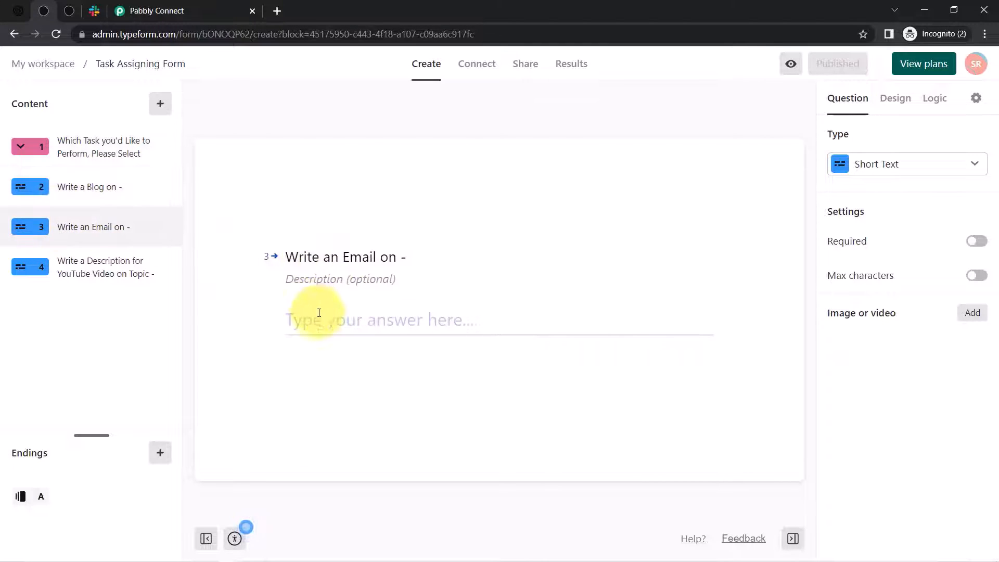
click(67, 275)
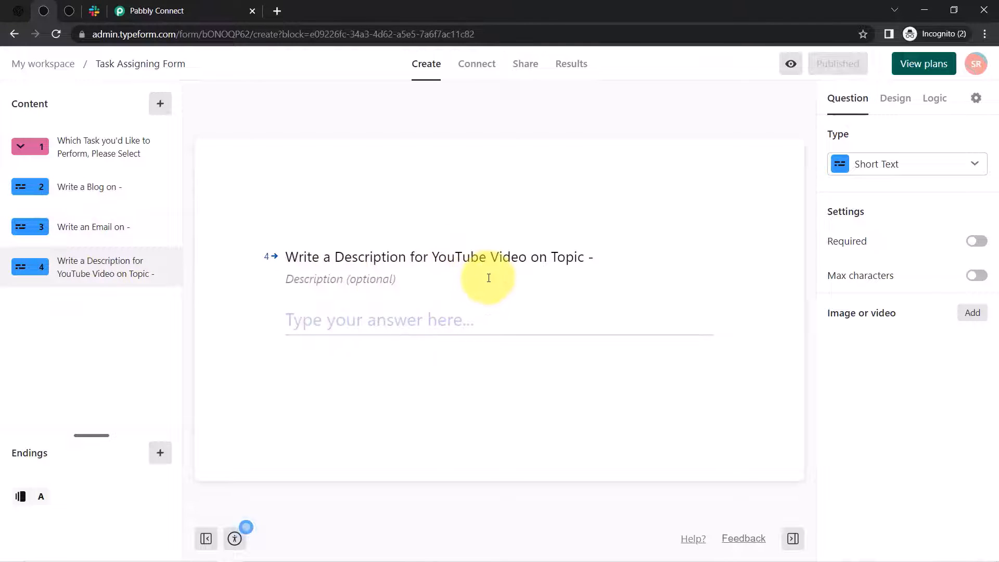
click(930, 110)
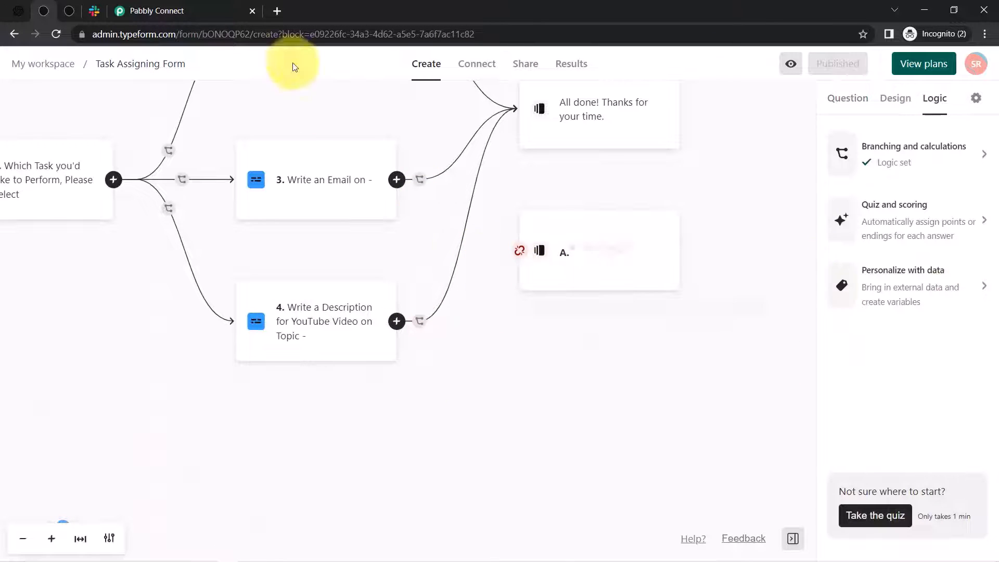
click(524, 68)
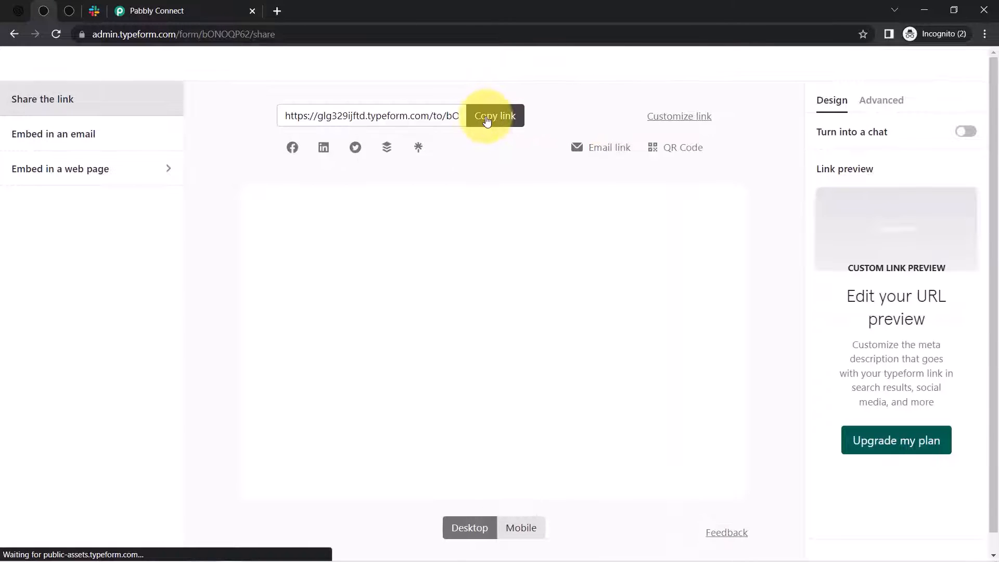
- Copy the form's public link and load the live form in a new tab
click(486, 117)
click(277, 11)
key(ctrl+v)
key(Return)
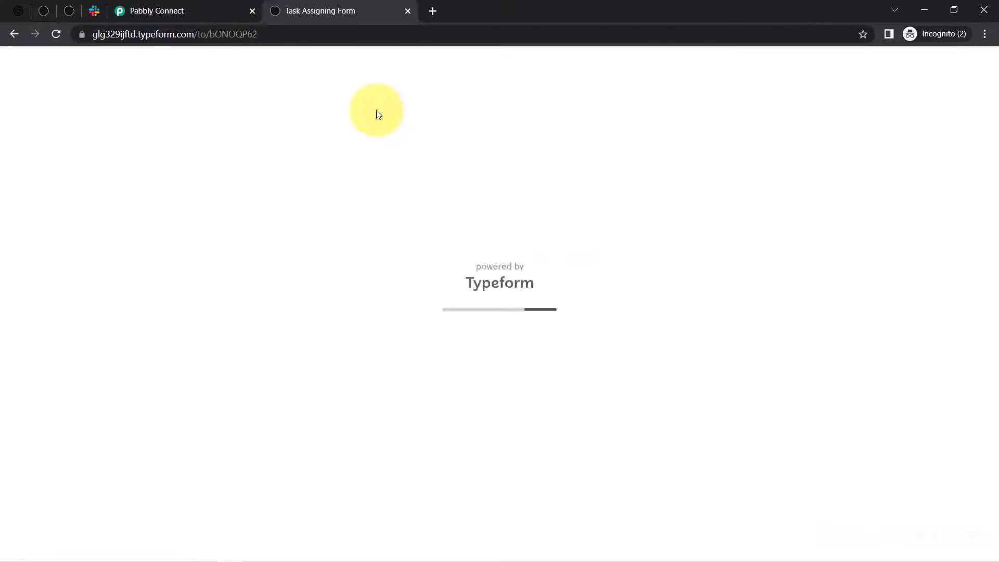
click(198, 4)
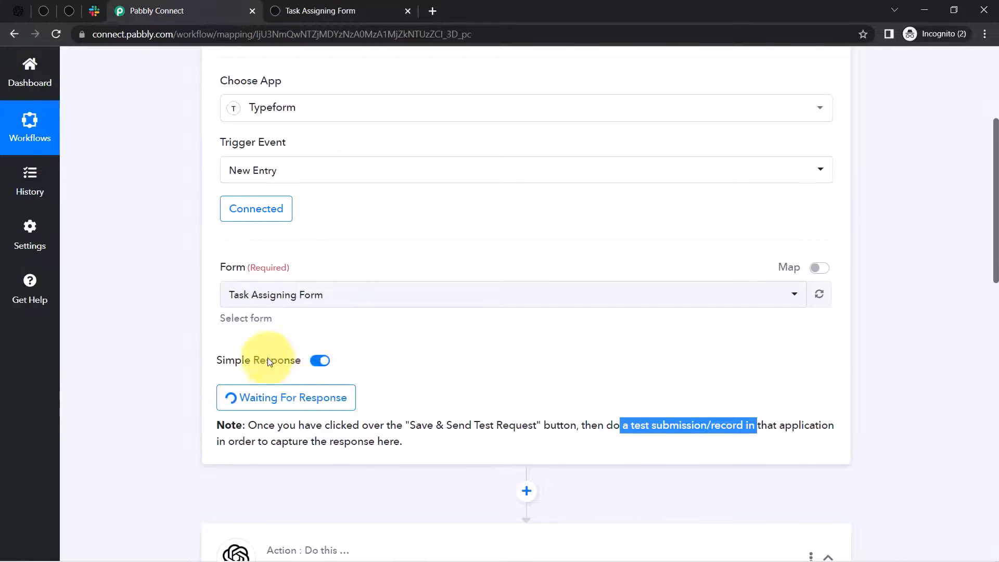
scroll(997, 223, down, 4)
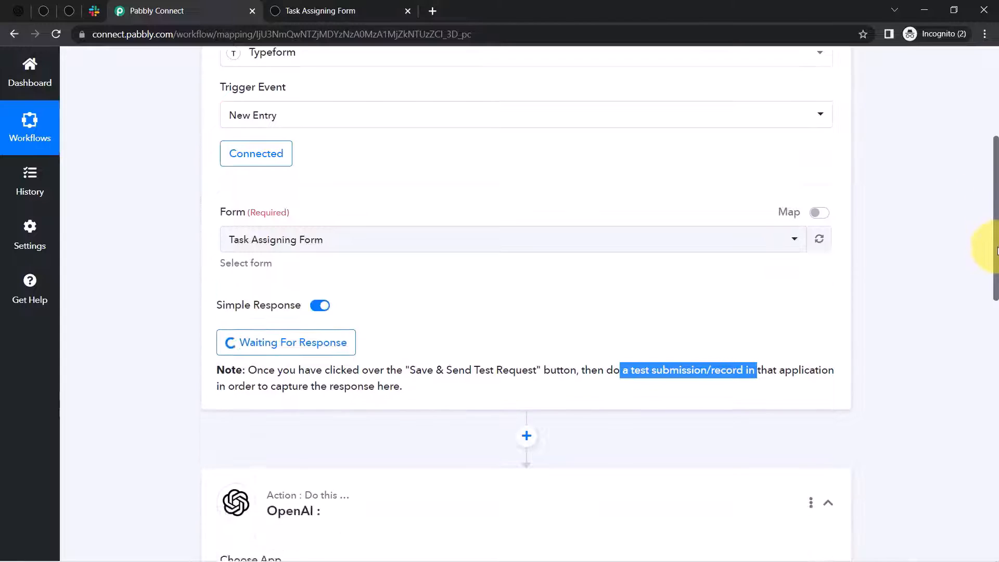
click(382, 5)
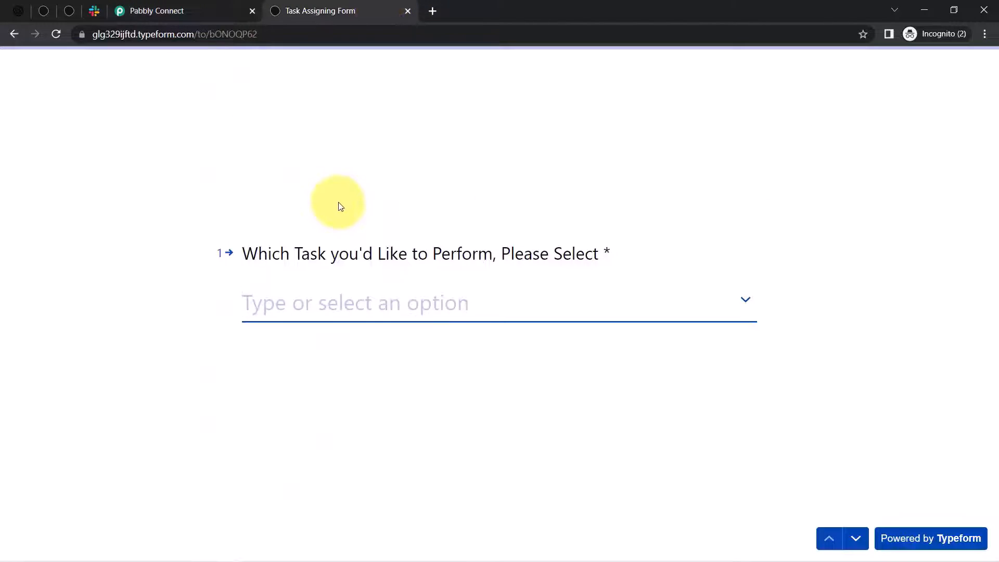
- Answer Write a Blog with topic 'Best Places to Visit in Manali' and submit the form
click(739, 300)
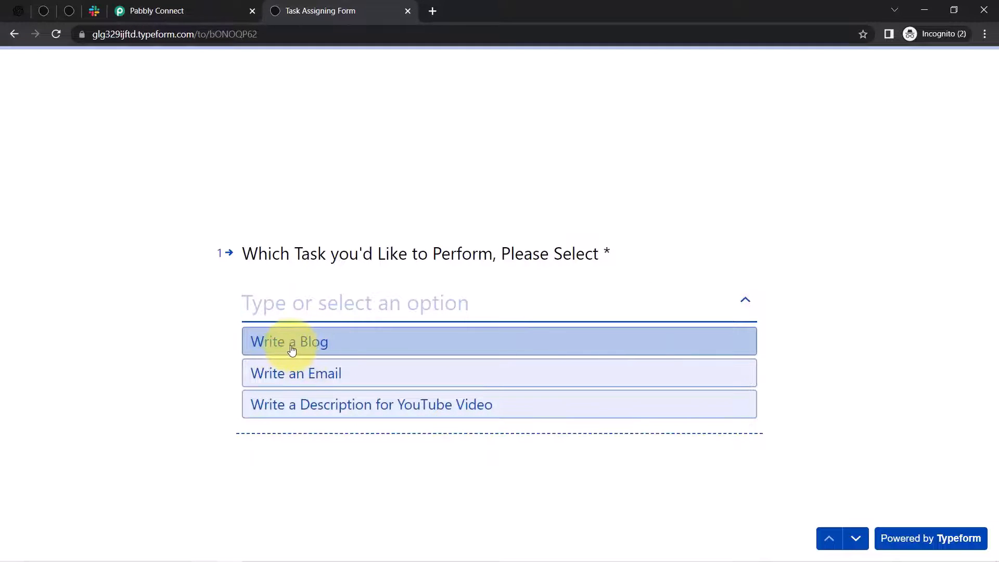
click(292, 350)
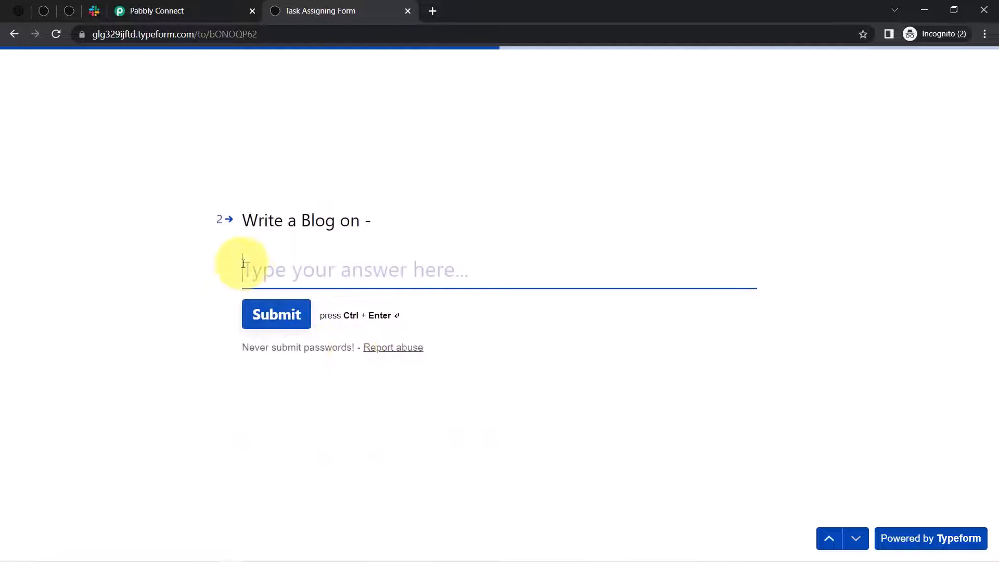
drag(254, 224, 383, 225)
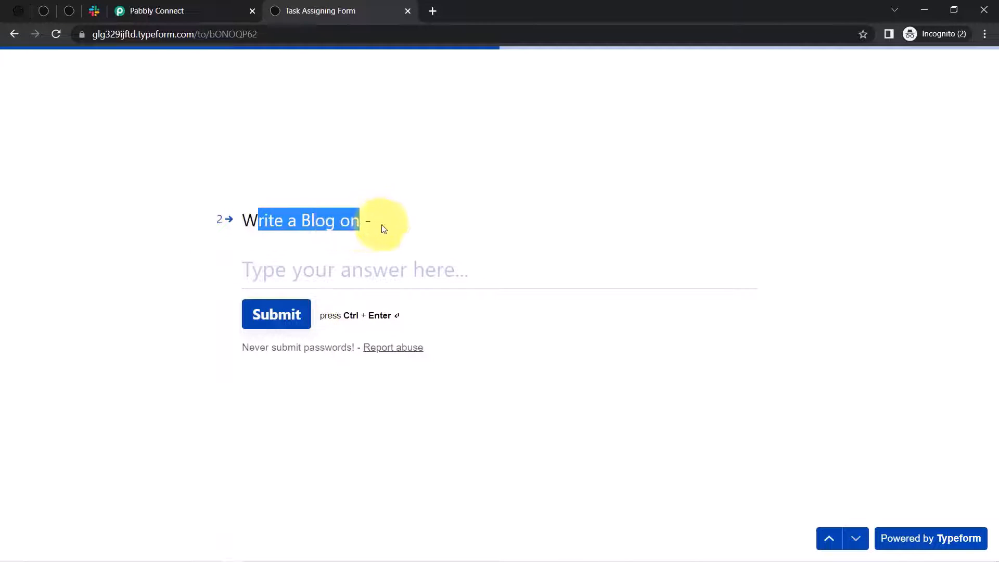
click(349, 269)
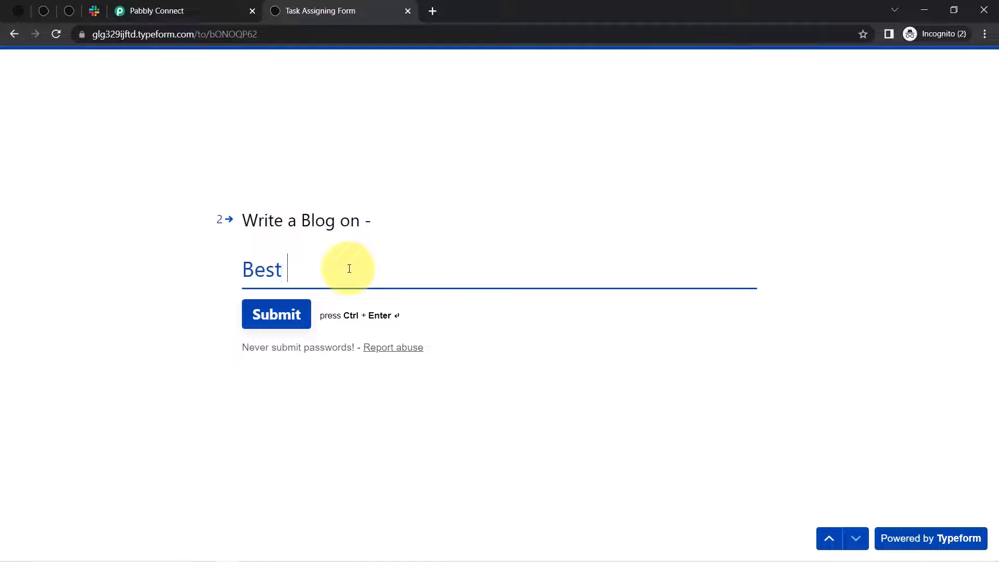
key(BackSpace)
key(BackSpace)
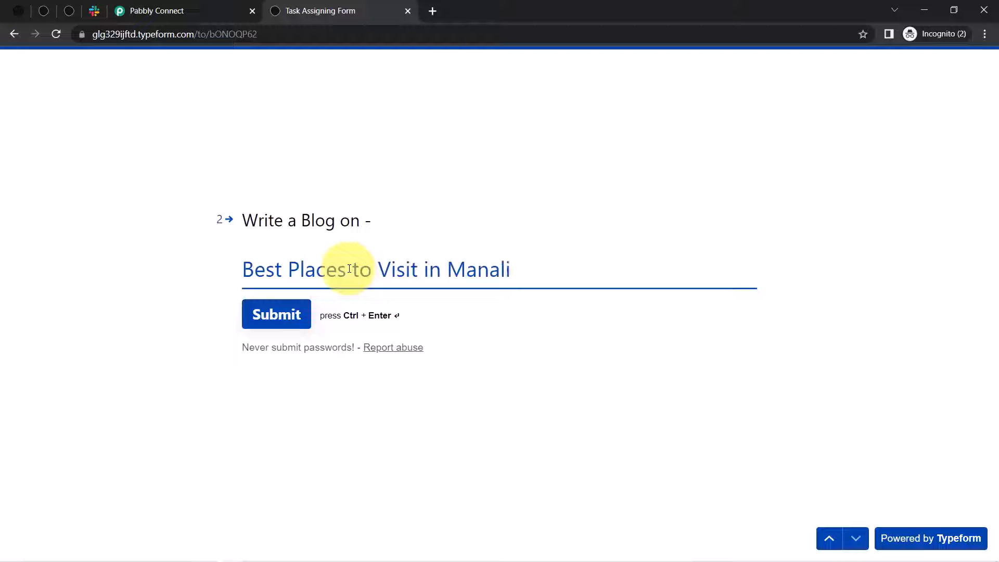
click(274, 314)
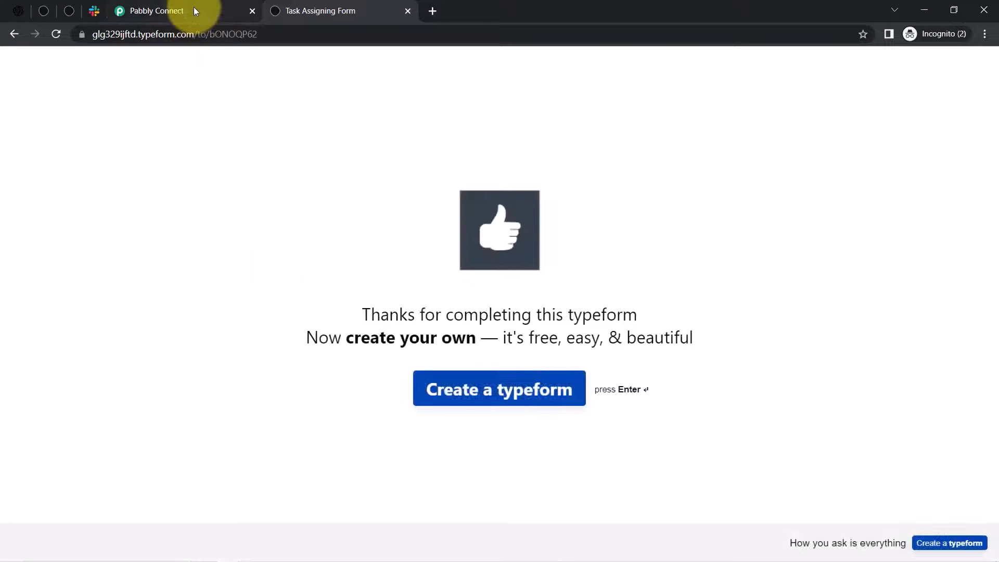
- Review the captured response's timestamp, form title, blog question and thank-you ending fields
click(194, 7)
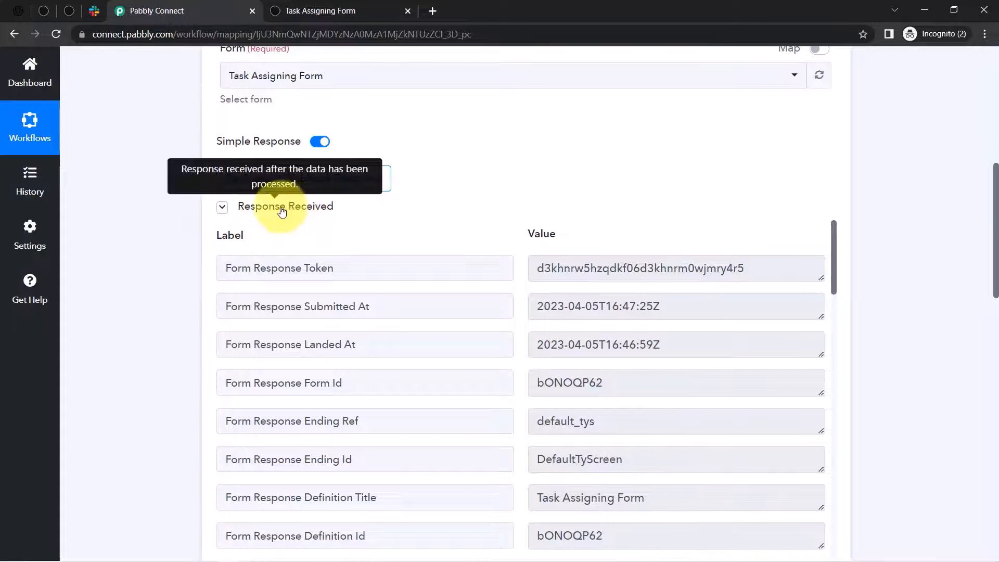
drag(997, 200, 995, 232)
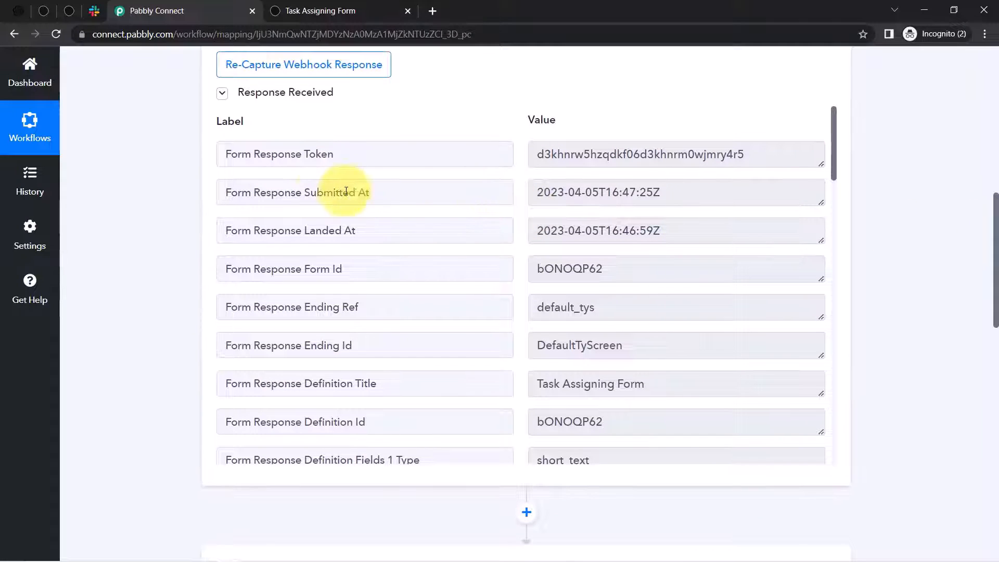
drag(636, 192, 410, 189)
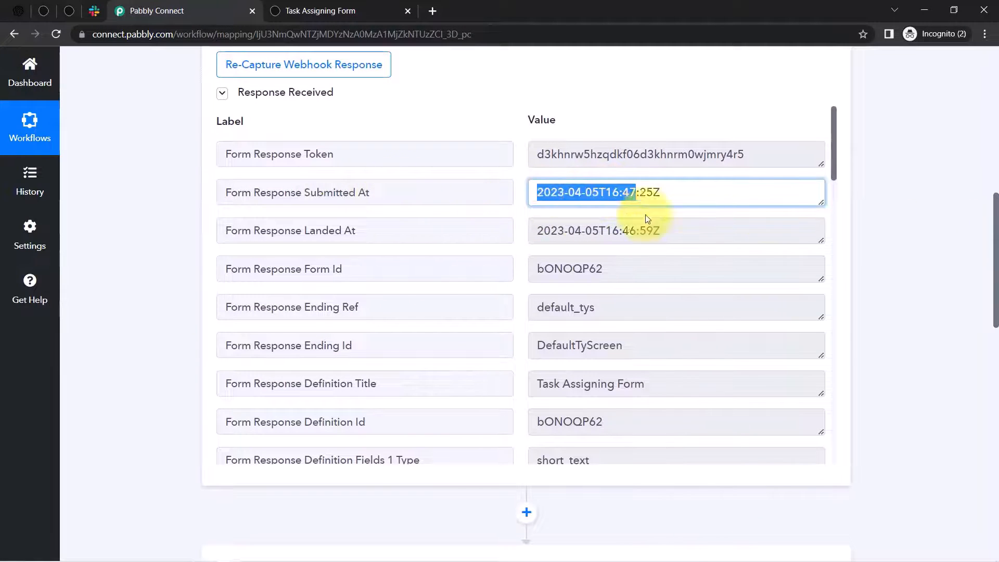
drag(832, 159, 834, 209)
drag(570, 161, 671, 177)
drag(555, 274, 639, 279)
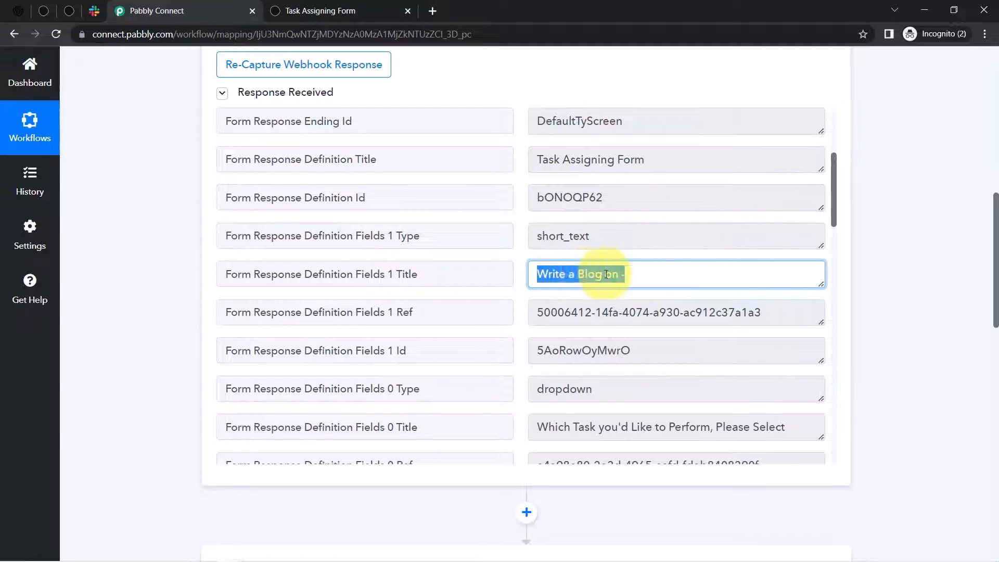
click(628, 277)
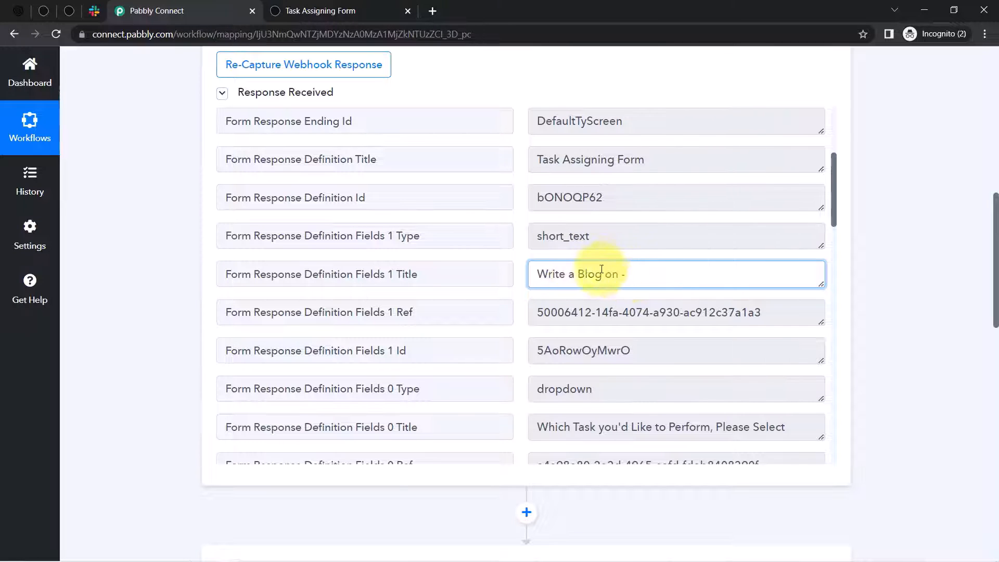
drag(835, 199, 832, 235)
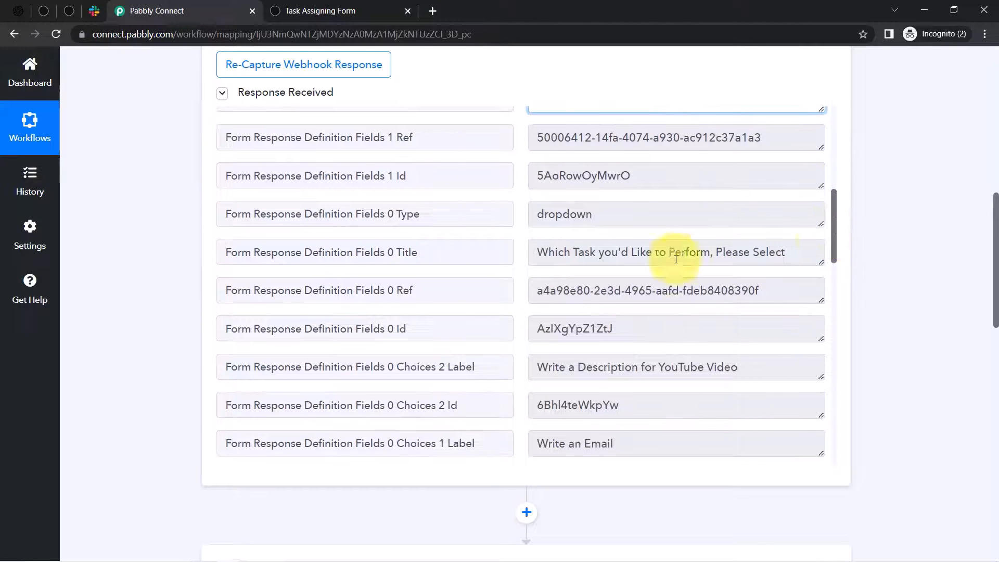
drag(550, 254, 803, 252)
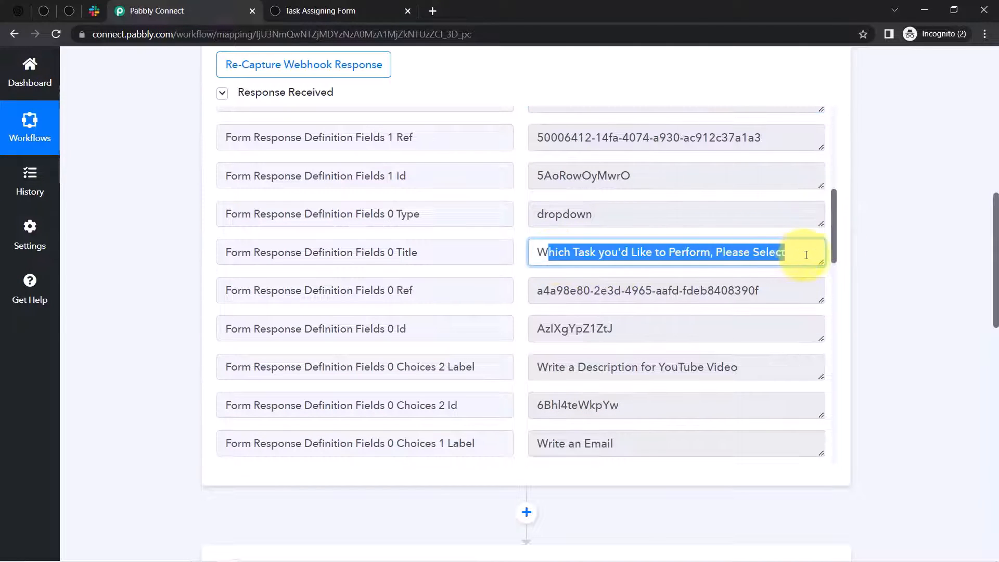
drag(836, 219, 827, 312)
drag(564, 270, 662, 212)
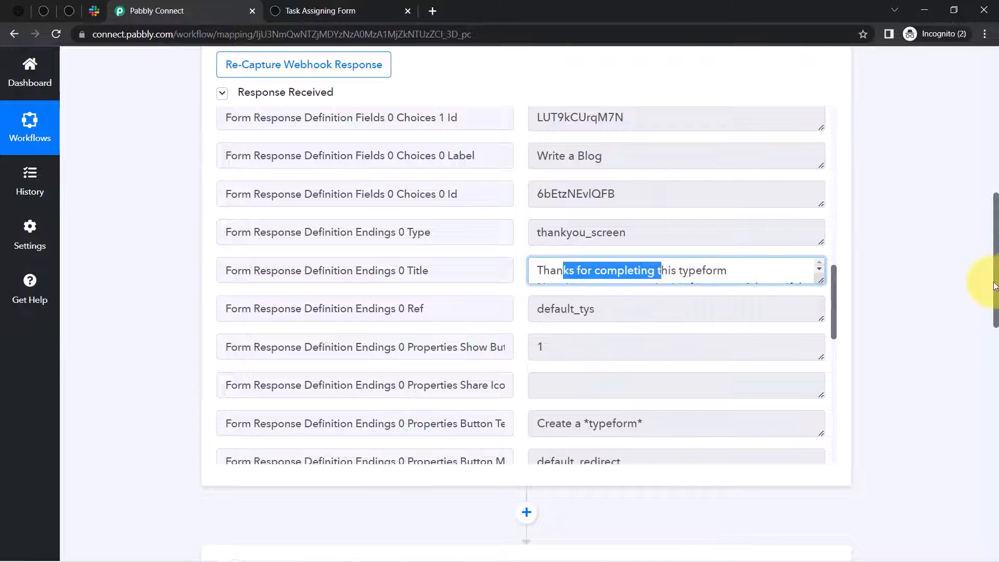
scroll(994, 285, up, 7)
- Close the extra pinned thank-you tab
click(69, 10)
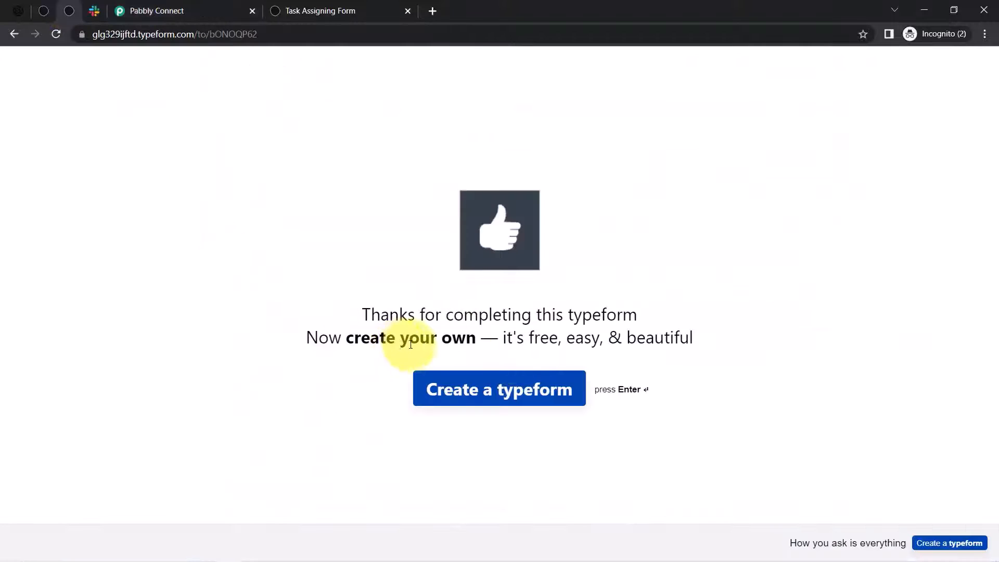
click(125, 11)
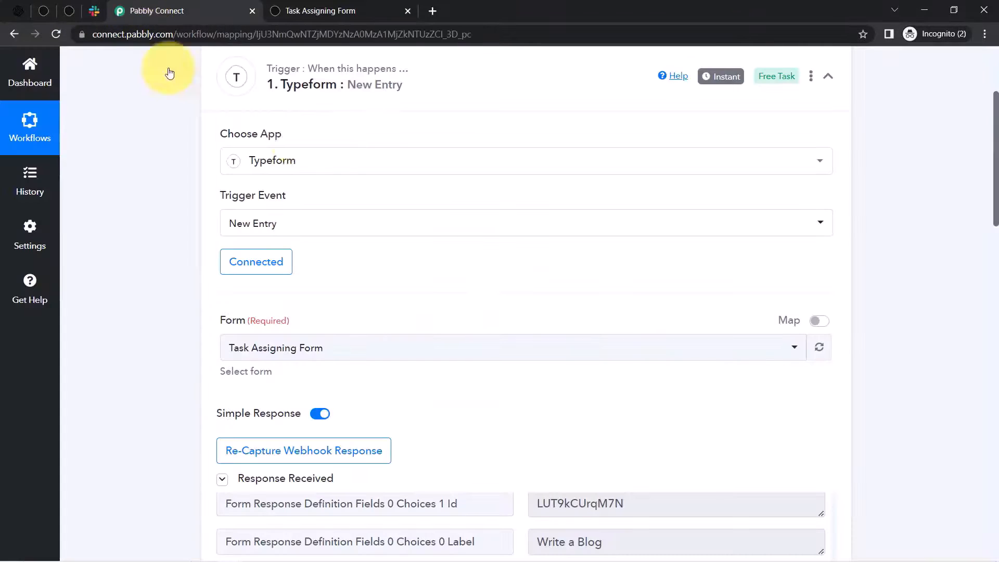
right_click(77, 12)
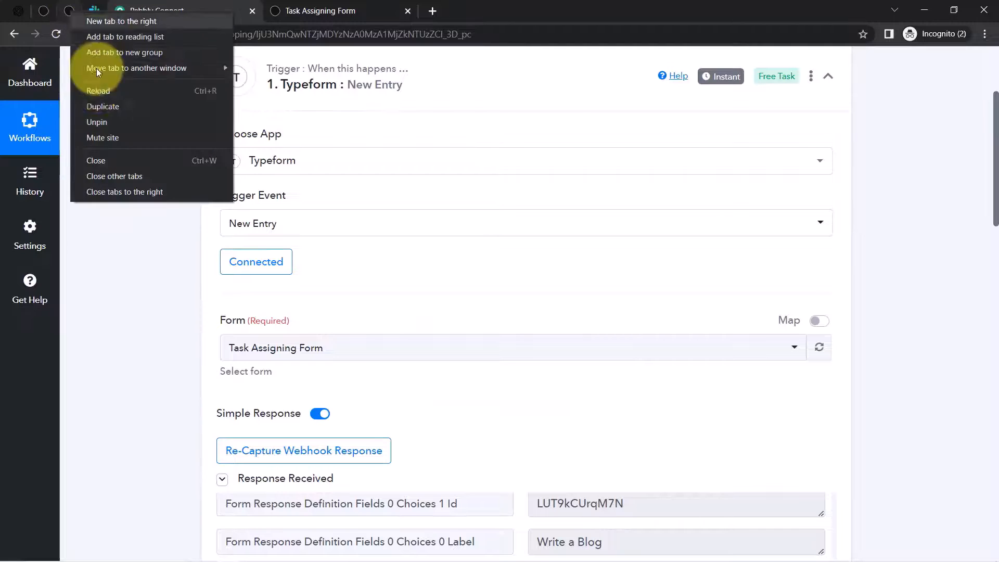
click(87, 159)
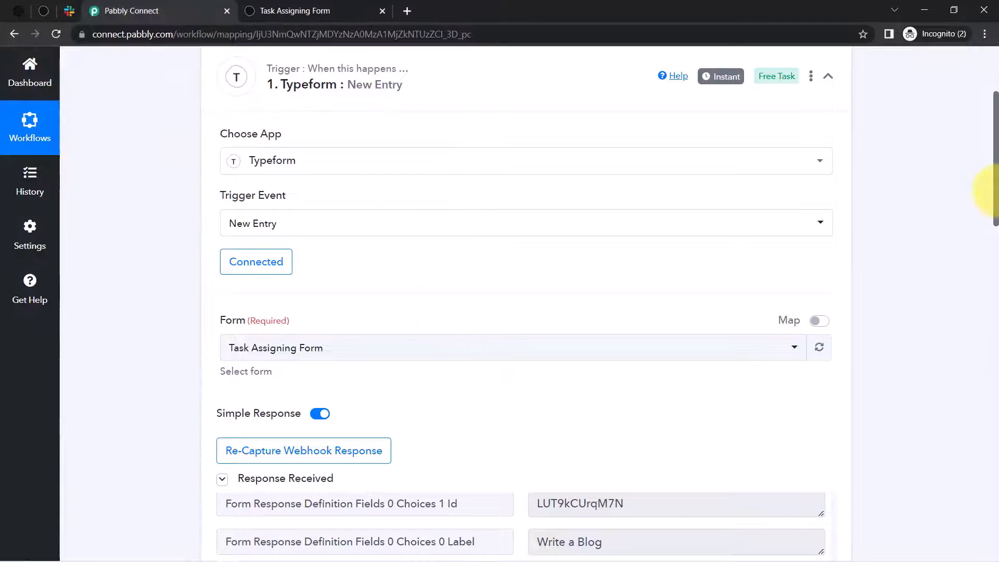
- Confirm the response shows task Write a Blog and topic Best Places to Visit in Manali
drag(994, 177, 989, 283)
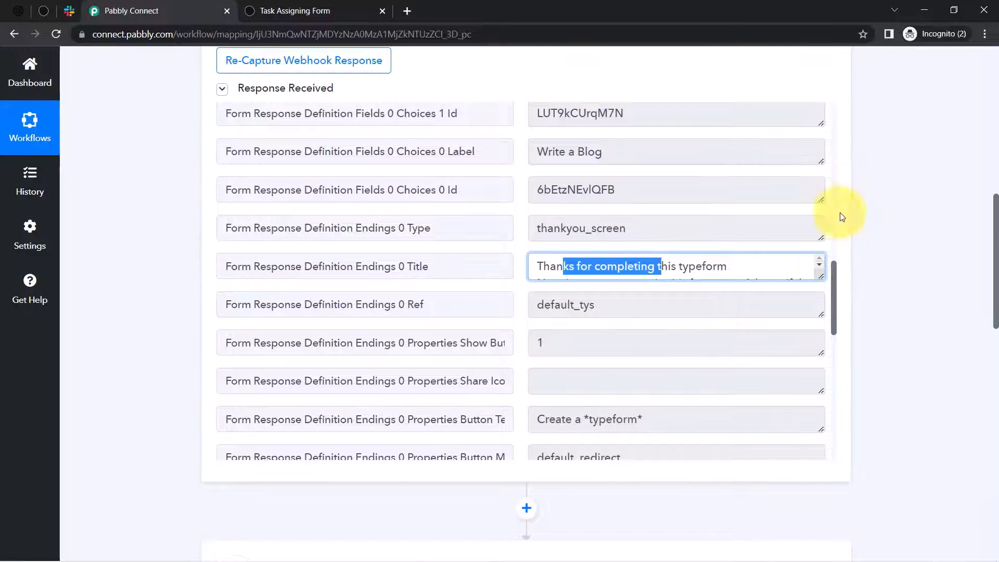
drag(833, 279, 826, 400)
drag(591, 385, 536, 379)
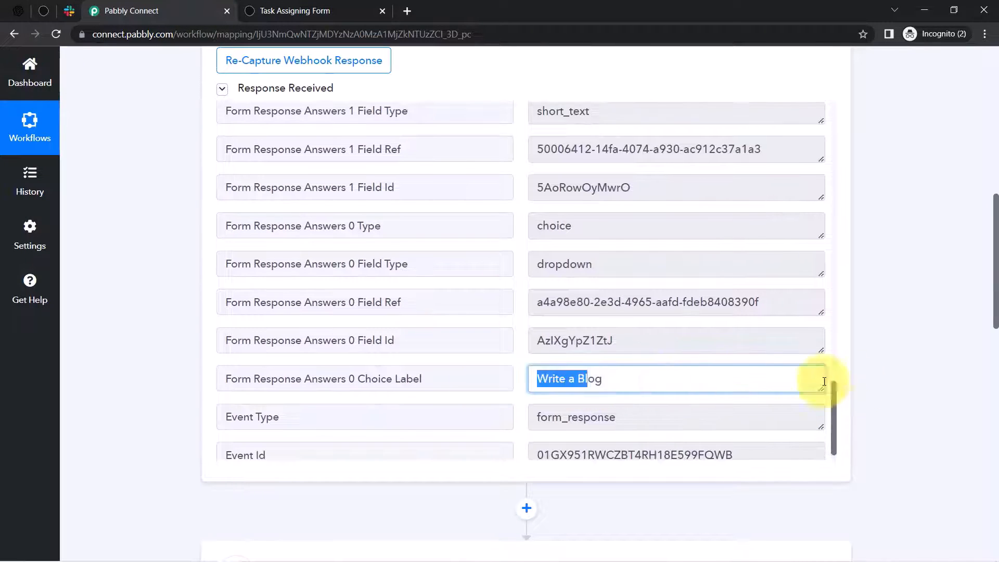
drag(833, 429, 829, 388)
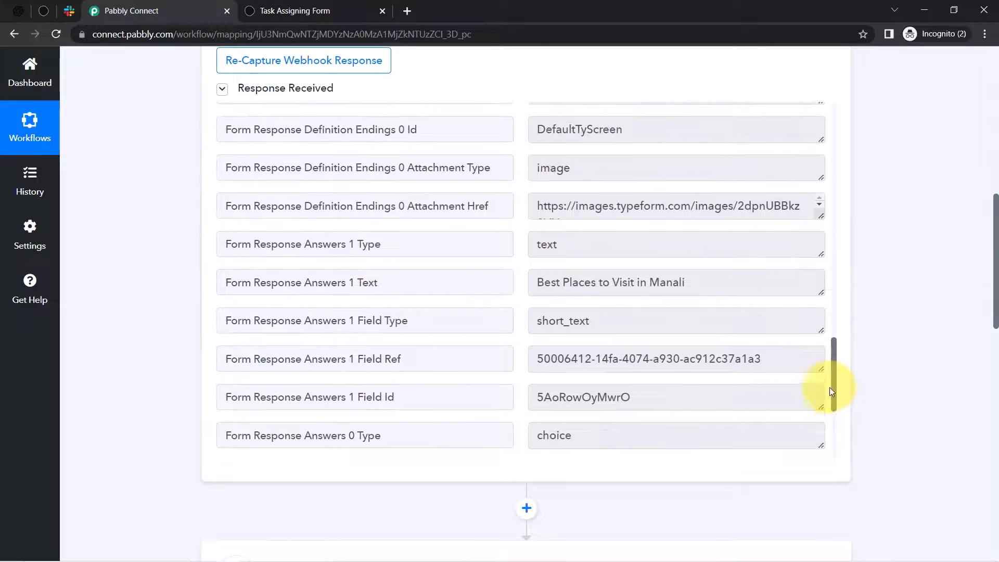
drag(580, 281, 685, 284)
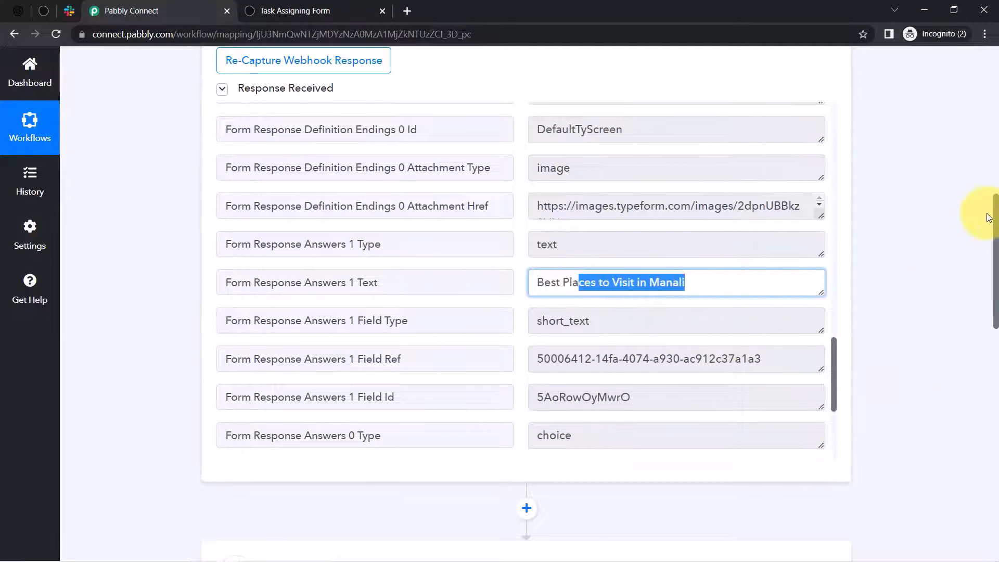
scroll(984, 293, down, 4)
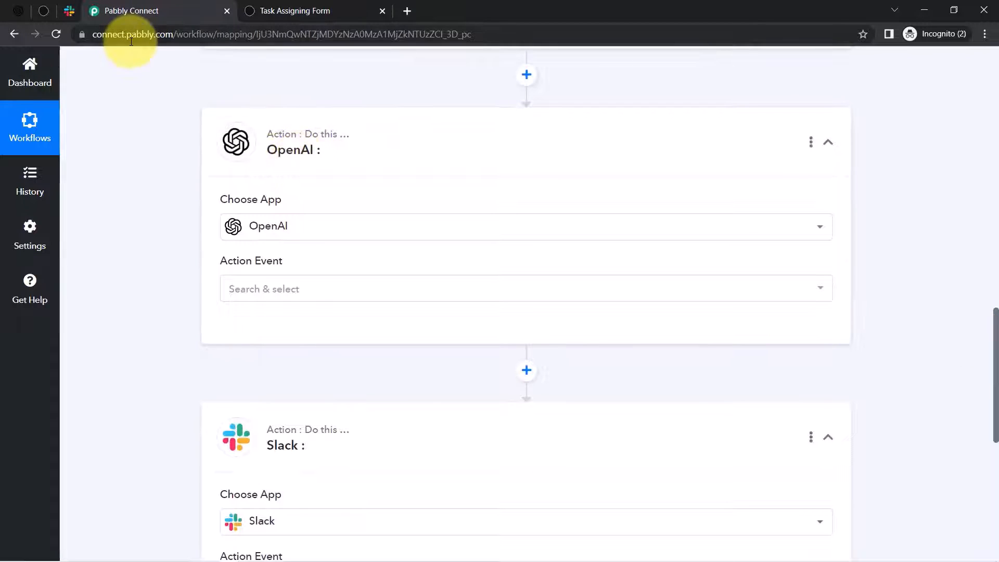
- Set the OpenAI action event to Generate Content and add a new connection, OpenAI #4
mouse_move(344, 138)
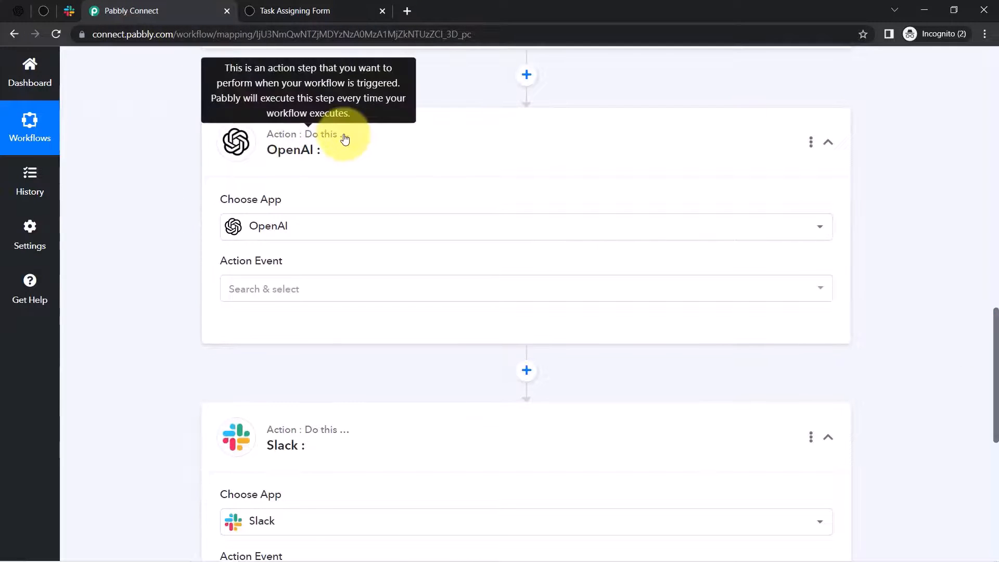
click(251, 290)
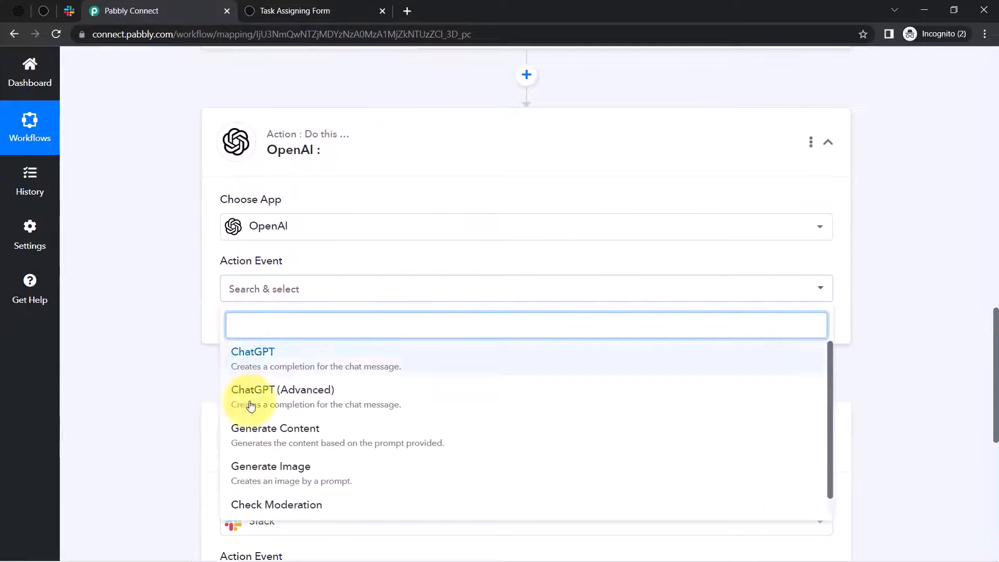
click(251, 436)
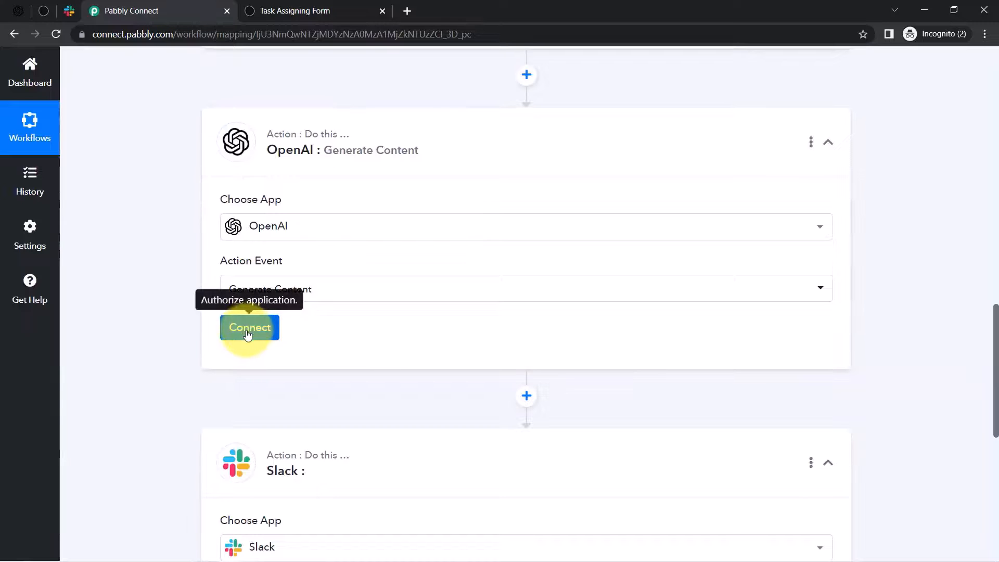
click(249, 331)
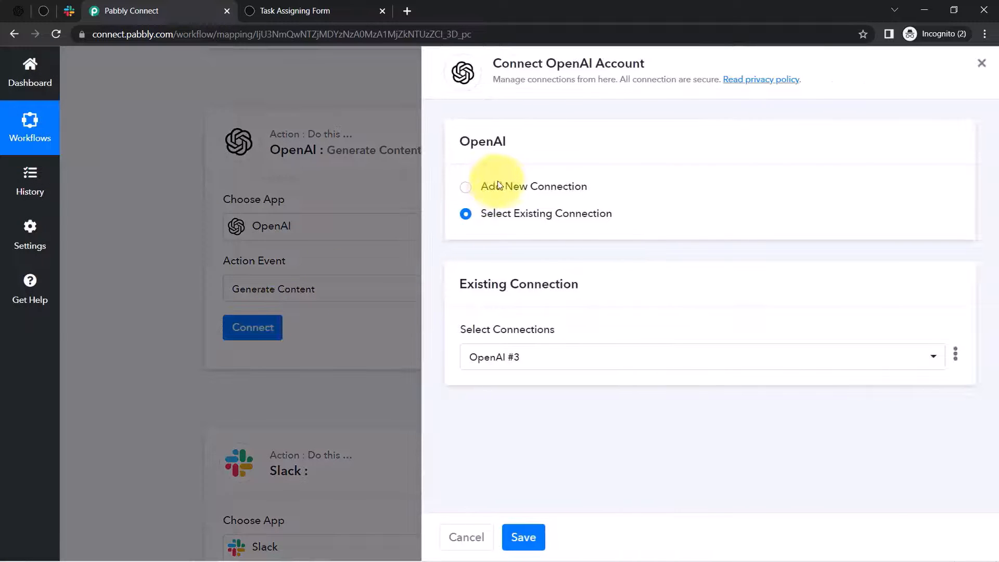
click(498, 186)
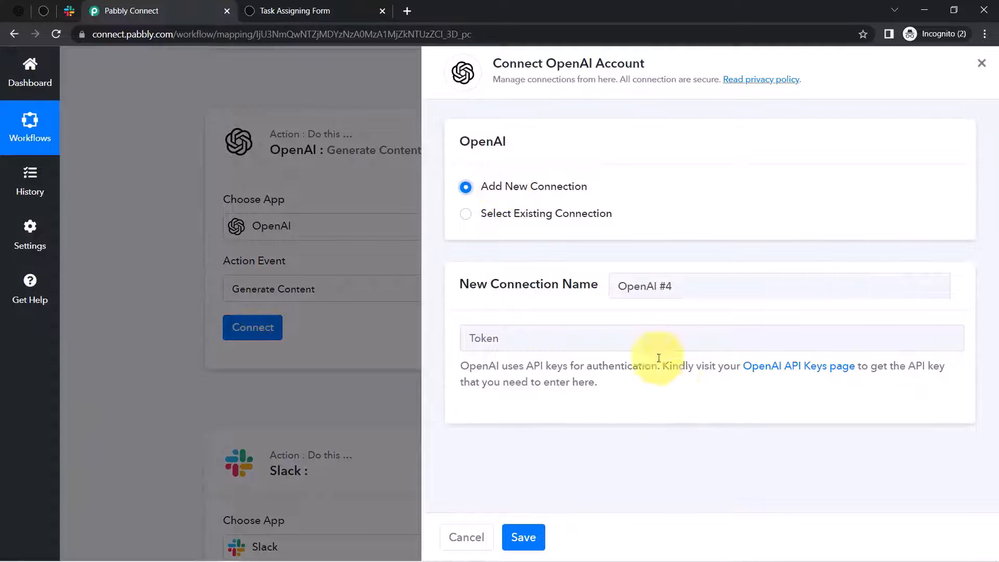
- Open the OpenAI API keys page in a new tab, then return to the connection panel
right_click(765, 373)
click(821, 381)
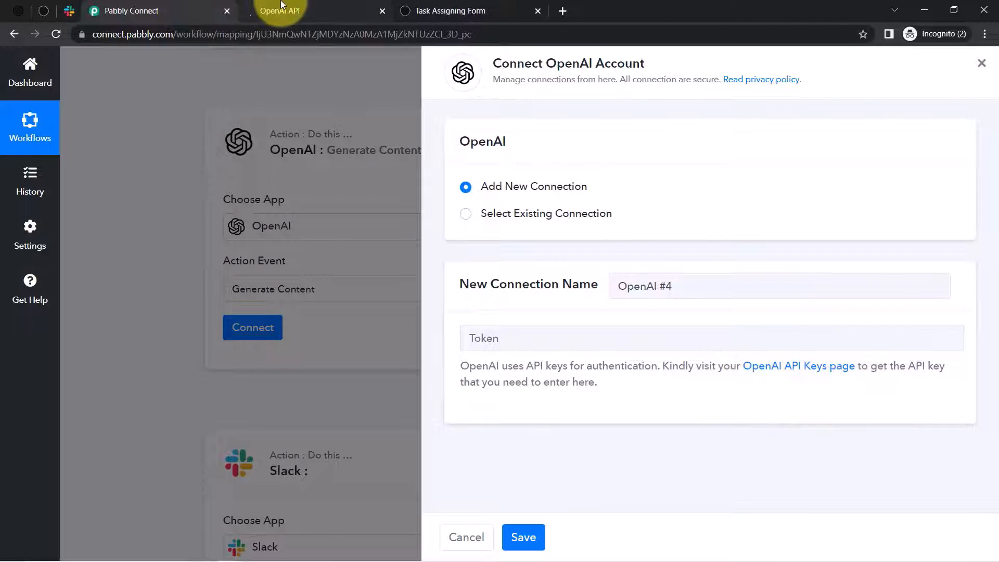
click(281, 5)
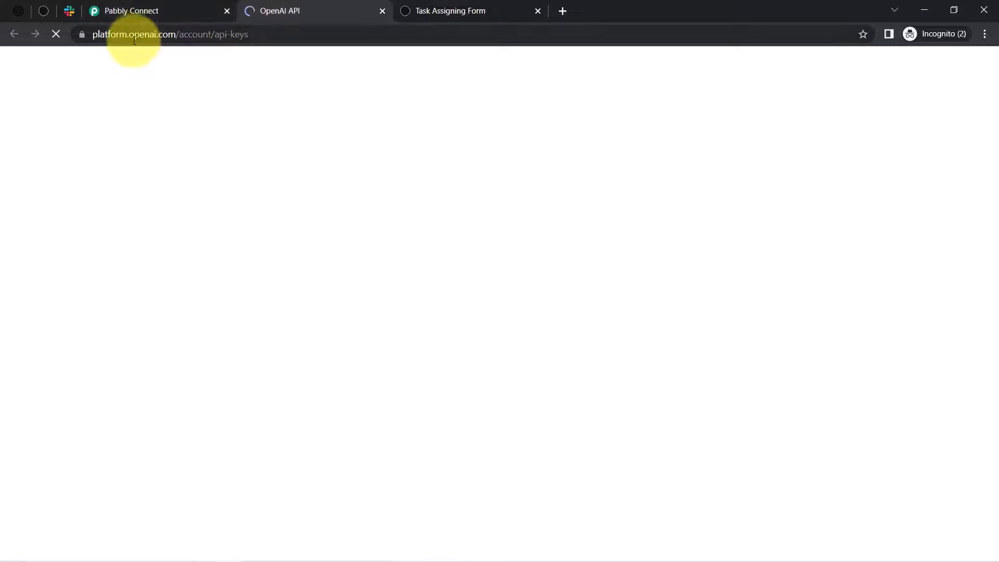
drag(149, 36, 316, 36)
click(287, 120)
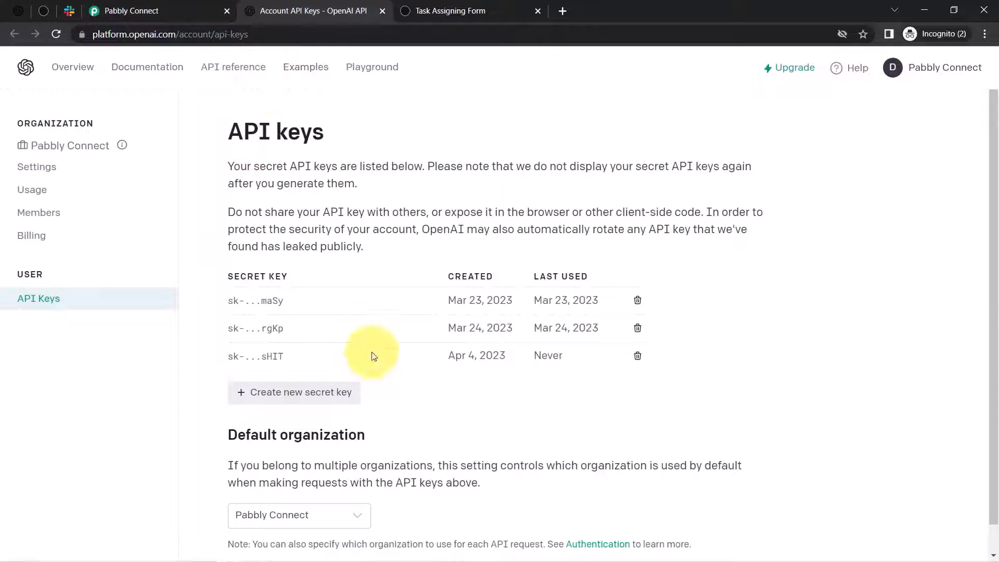
click(134, 10)
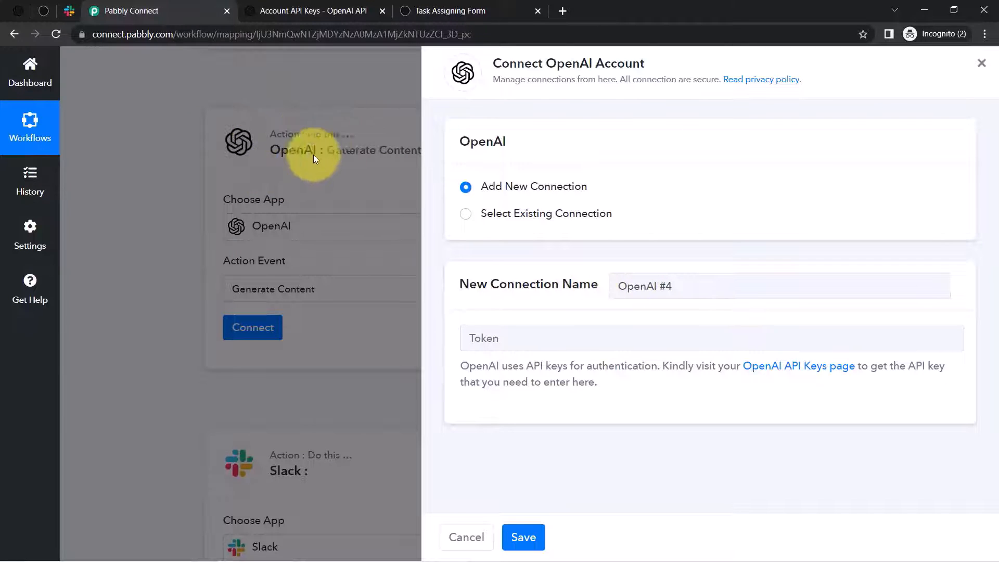
- Go to openai.com, reach the Playground and close the extra OpenAI tab
click(323, 11)
click(562, 12)
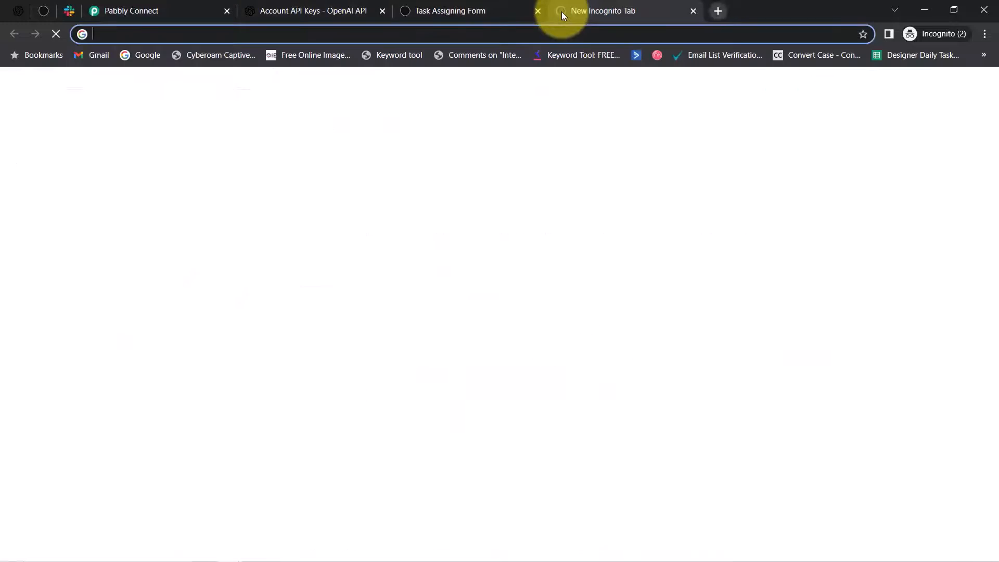
text(openai.com)
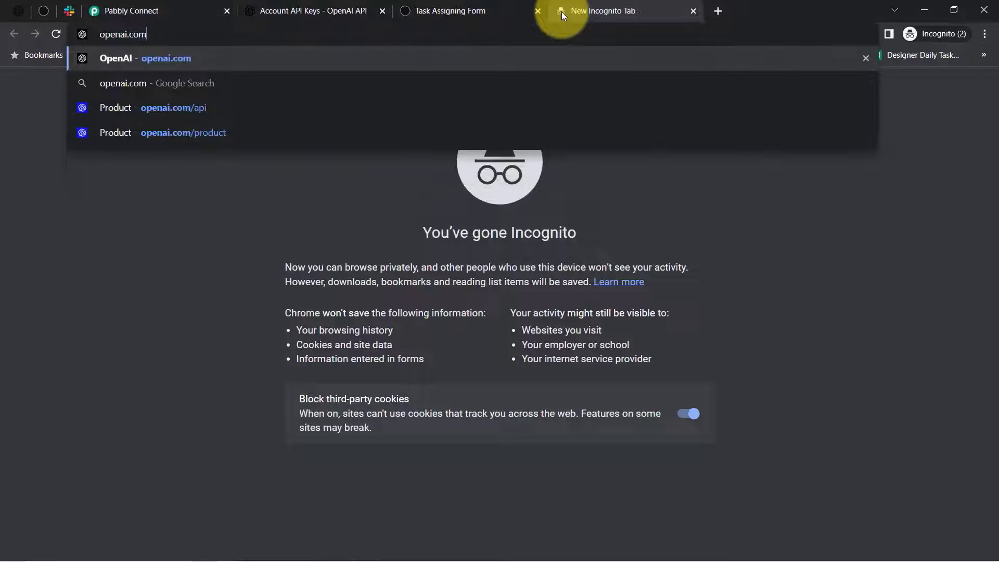
key(Return)
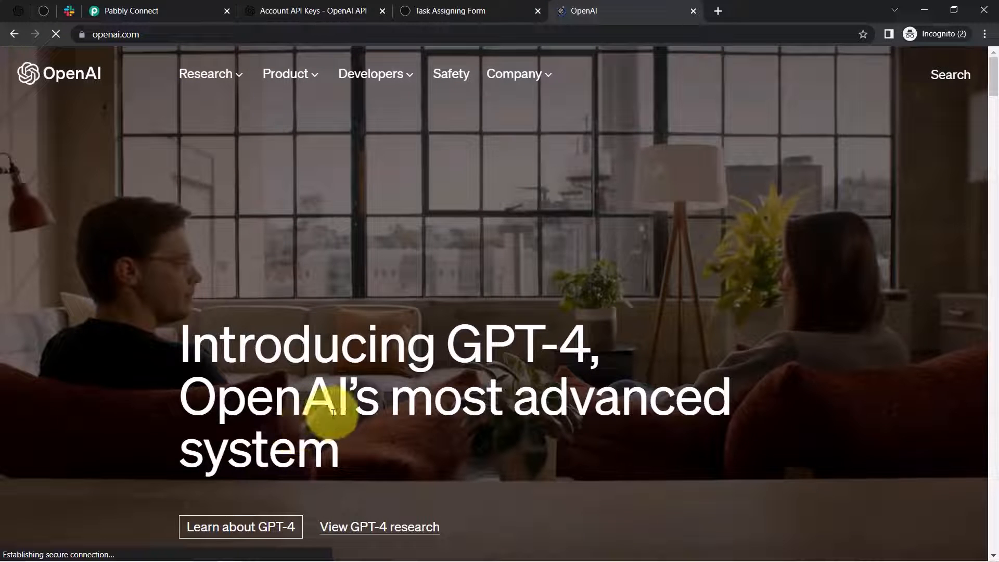
click(15, 13)
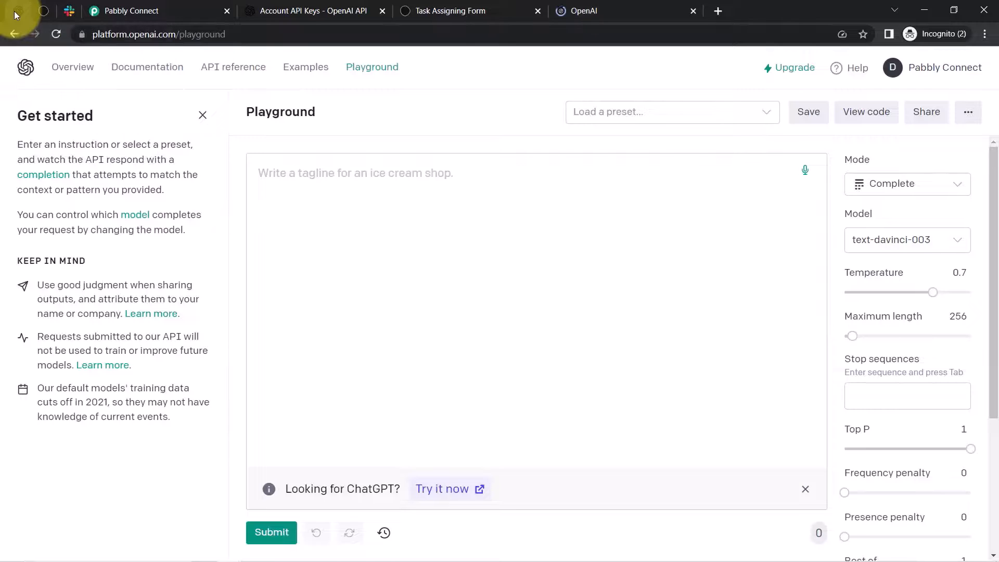
click(77, 75)
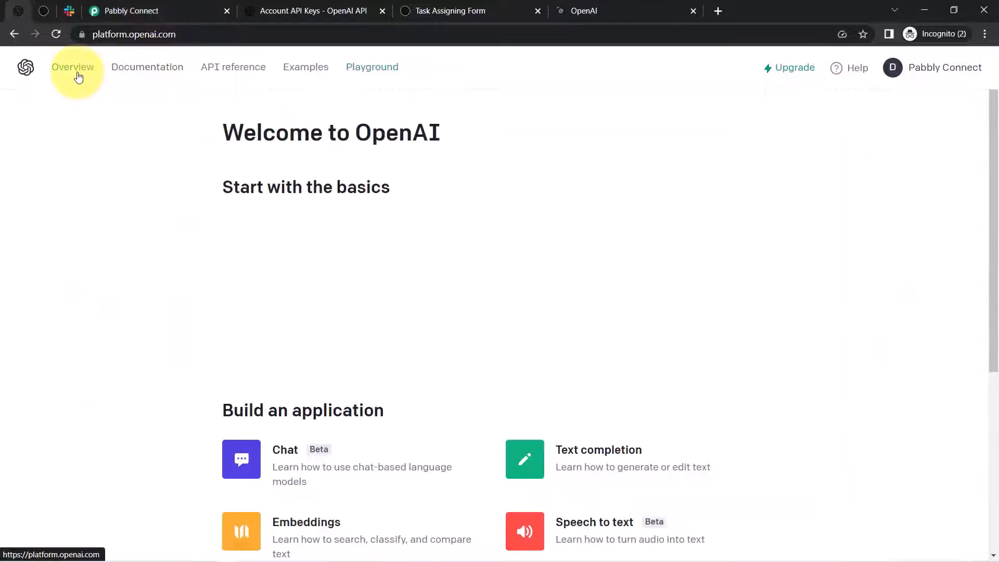
click(364, 72)
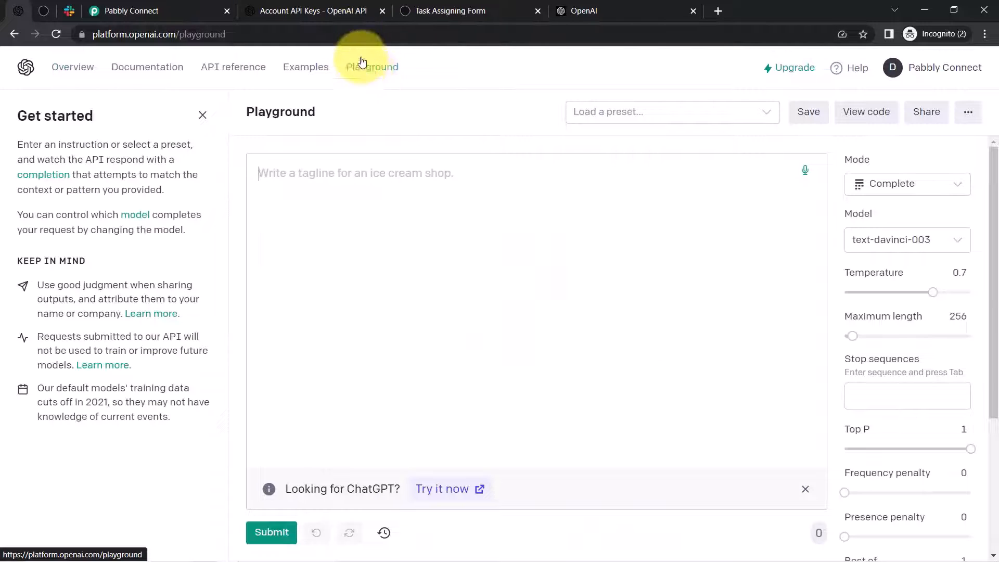
click(695, 10)
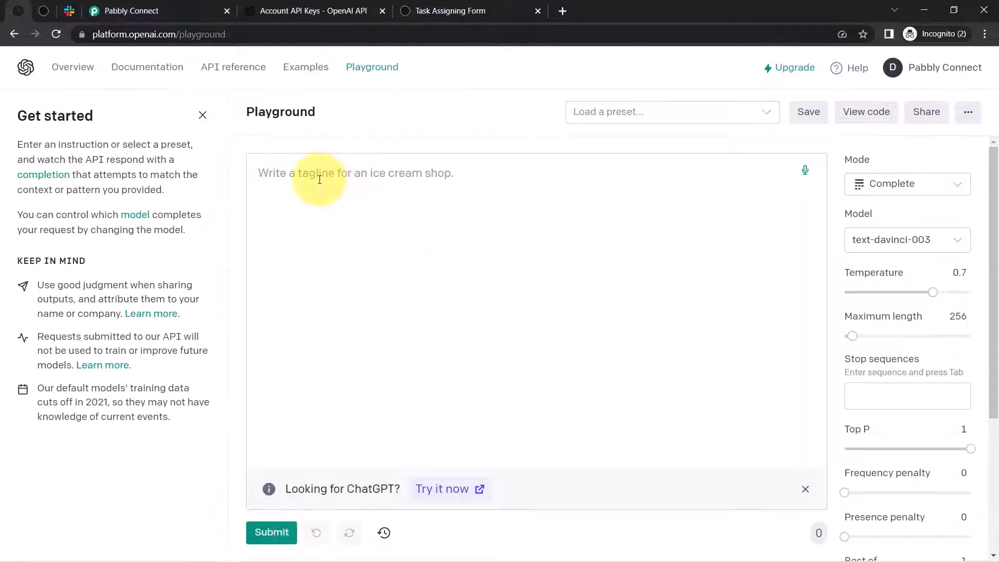
- Generate a story for 'Write a Story on Dog', then delete all the prompt text
text(Writ)
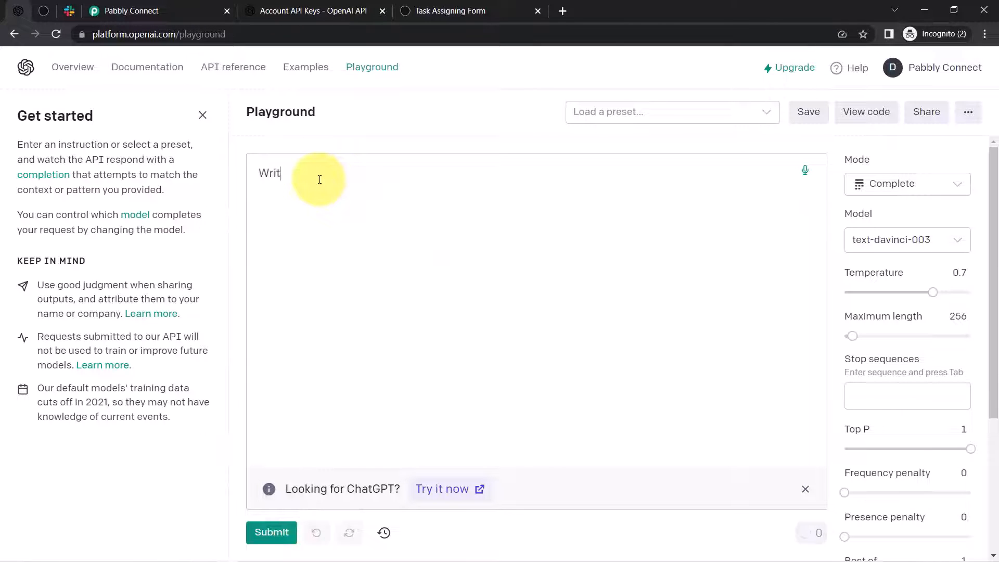
text(e a Story on Dog)
click(265, 541)
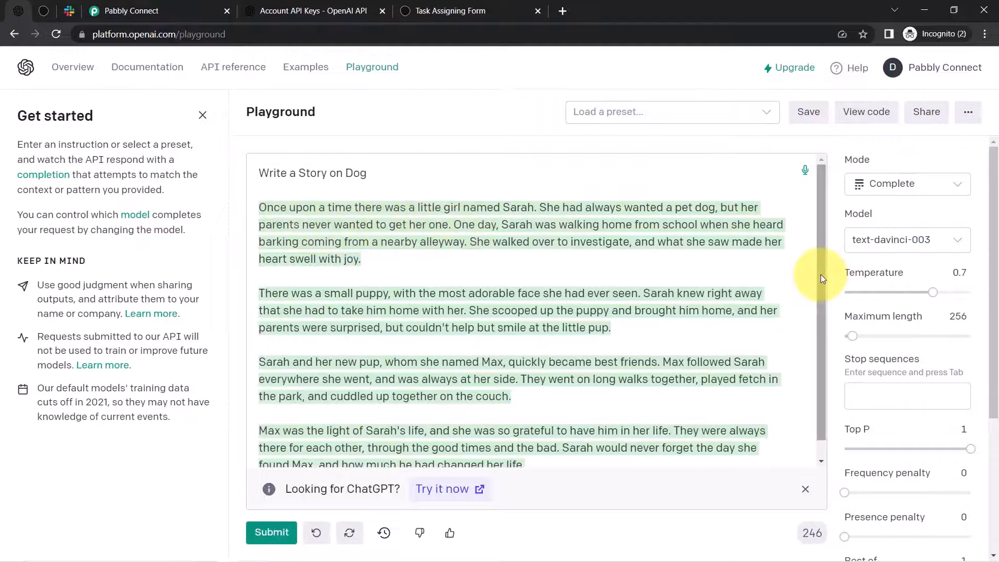
scroll(818, 308, down, 1)
scroll(825, 263, up, 1)
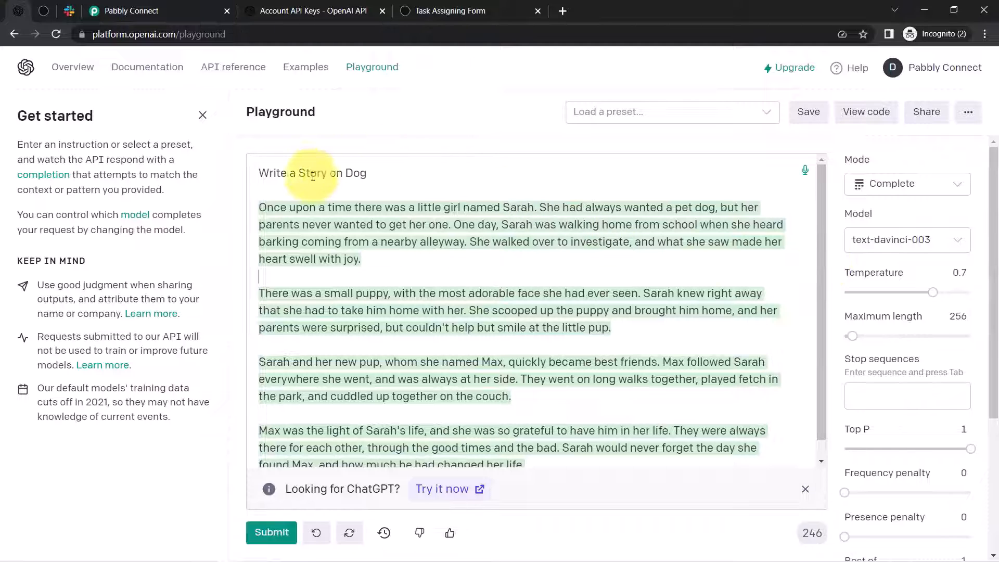
drag(289, 173, 379, 431)
triple_click(371, 400)
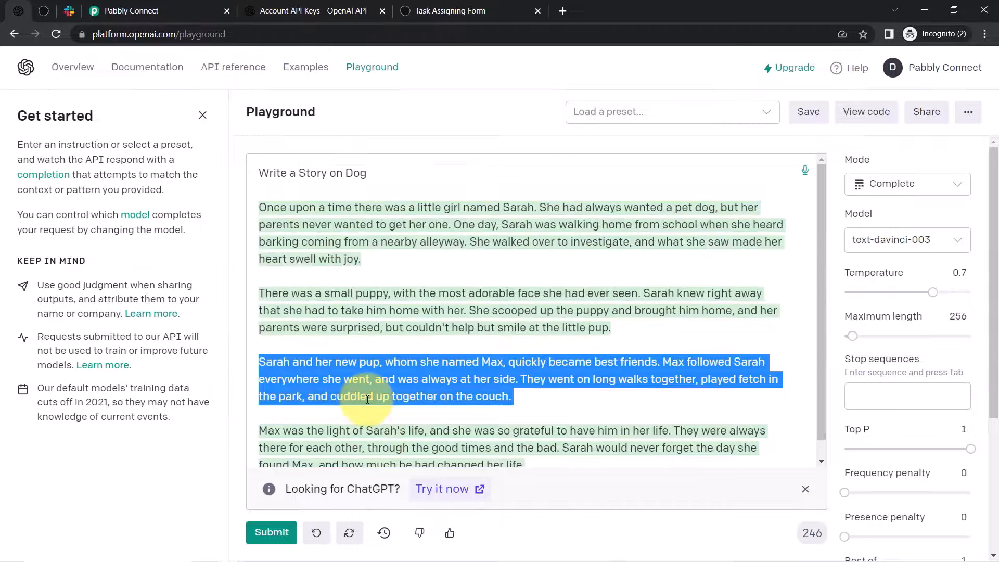
key(ctrl+a)
key(BackSpace)
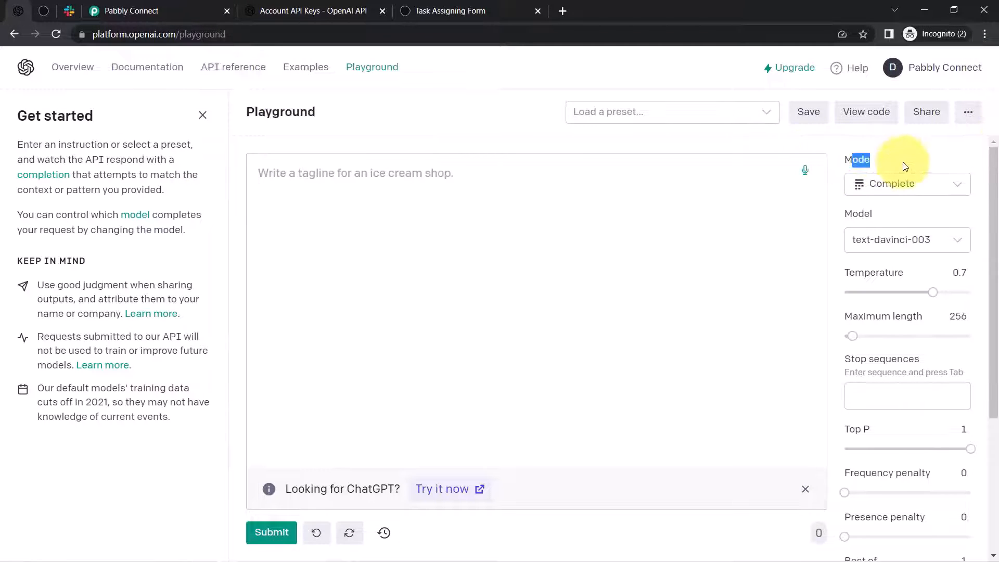
- Confirm Complete mode and text-davinci-003, then start the prompt 'Write a reply for a comment'
click(909, 184)
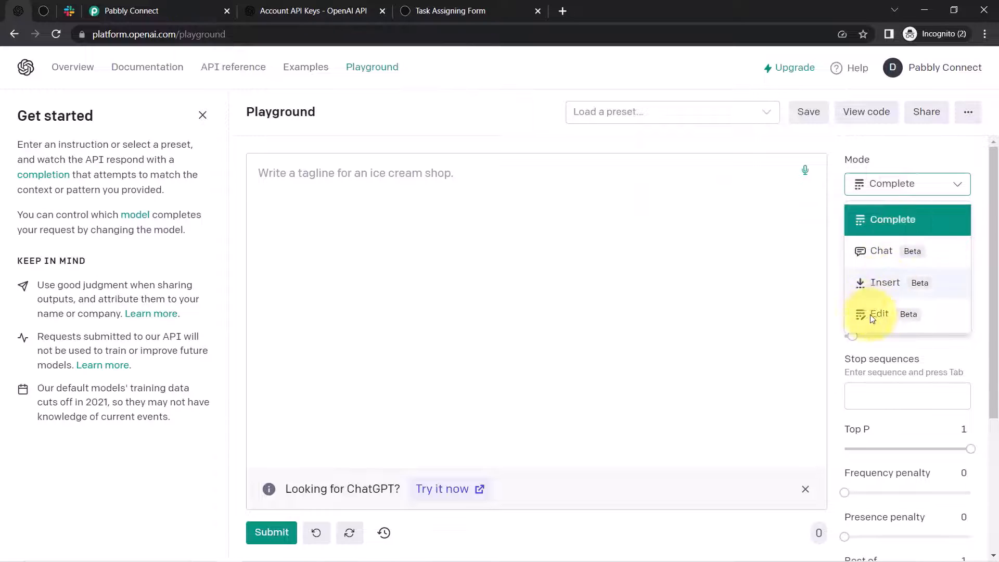
click(411, 189)
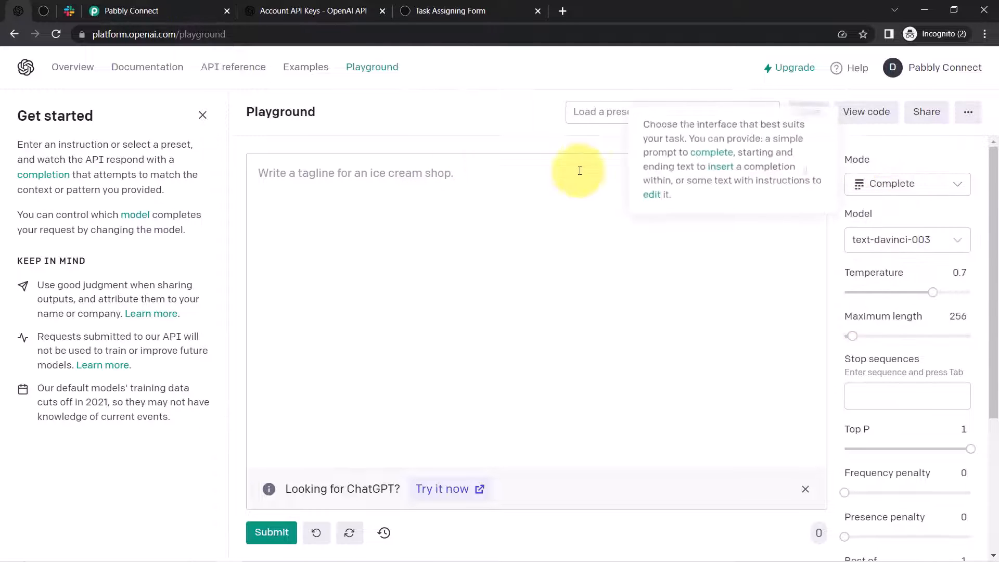
scroll(968, 179, down, 1)
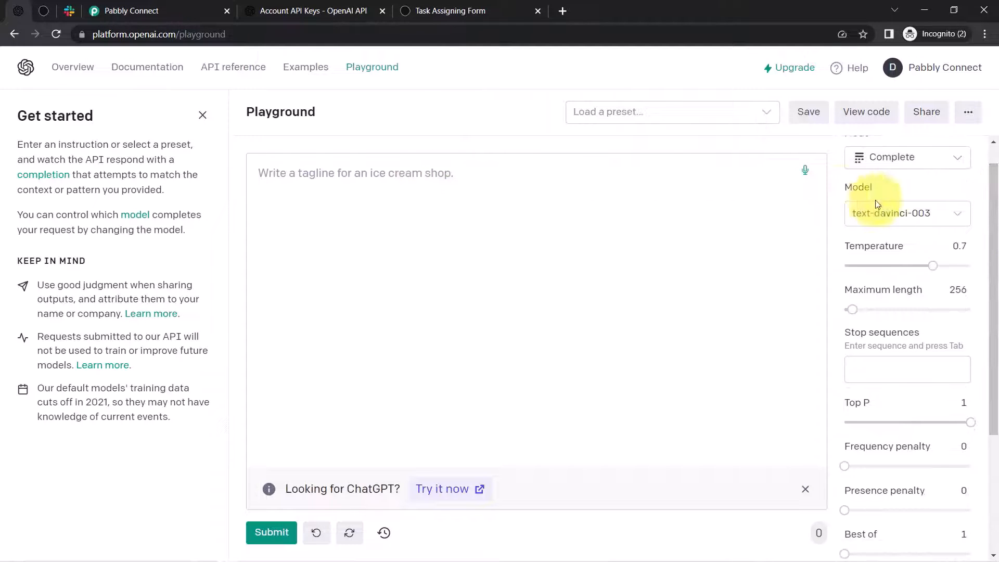
double_click(857, 188)
click(904, 223)
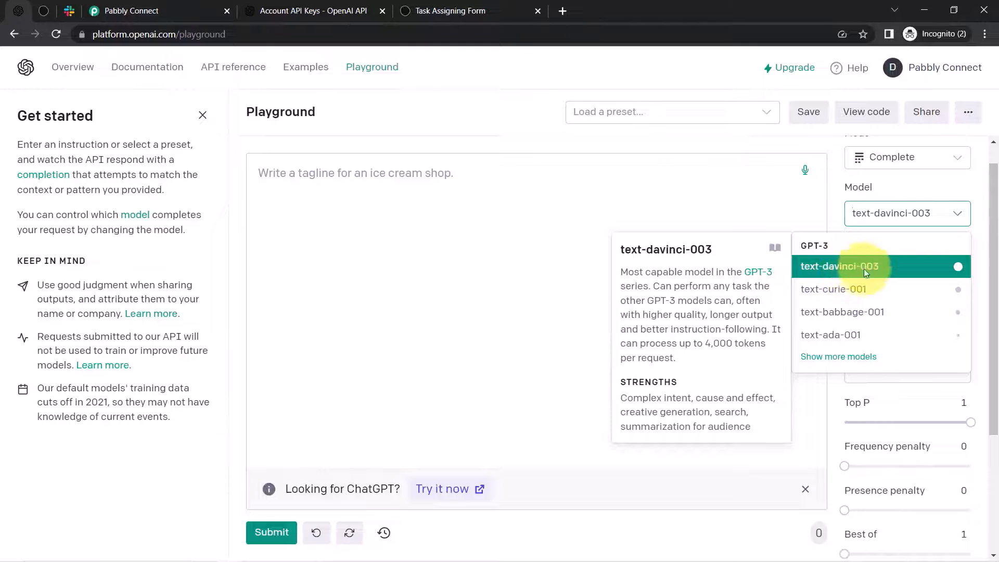
click(910, 194)
scroll(979, 218, down, 1)
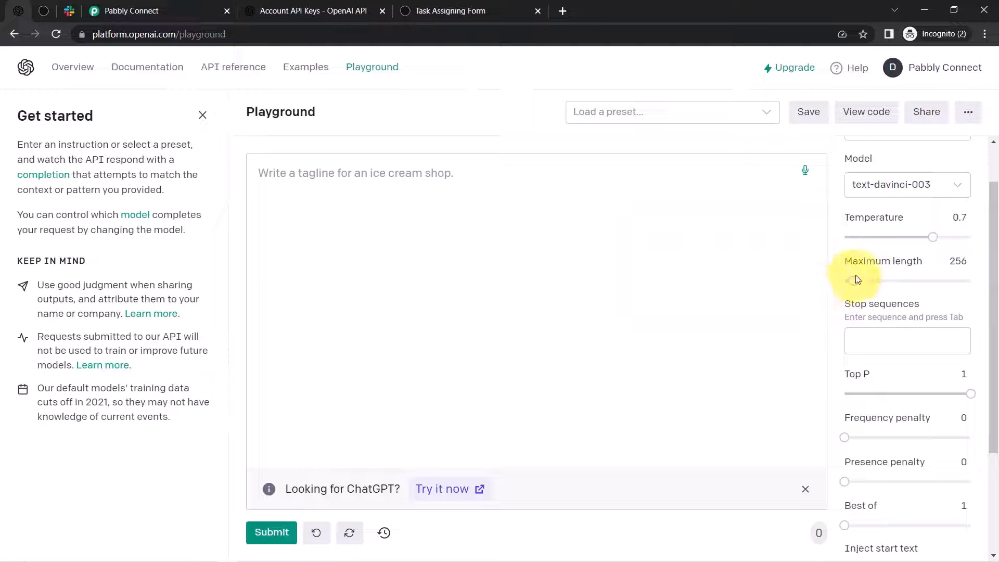
mouse_move(853, 280)
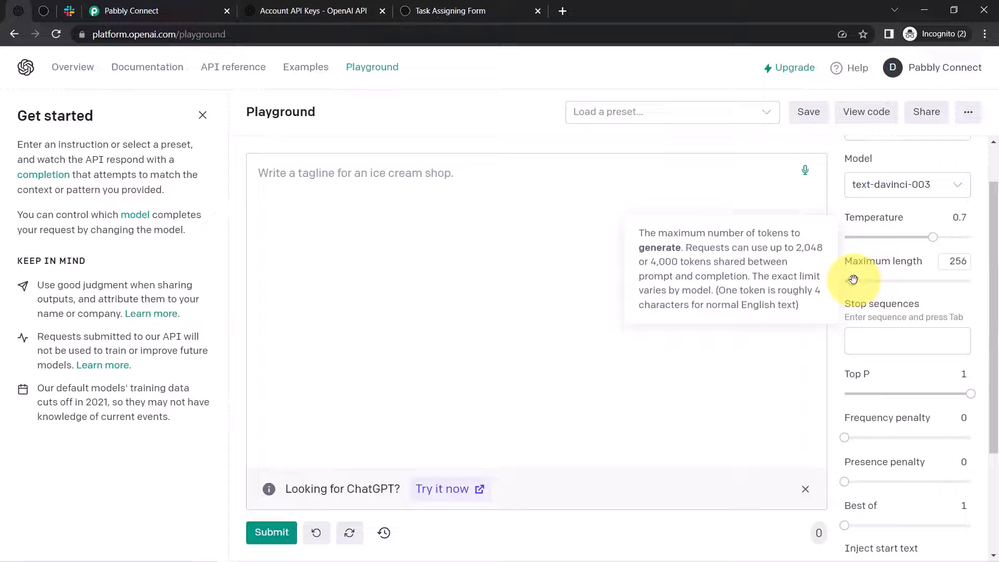
drag(858, 317, 942, 317)
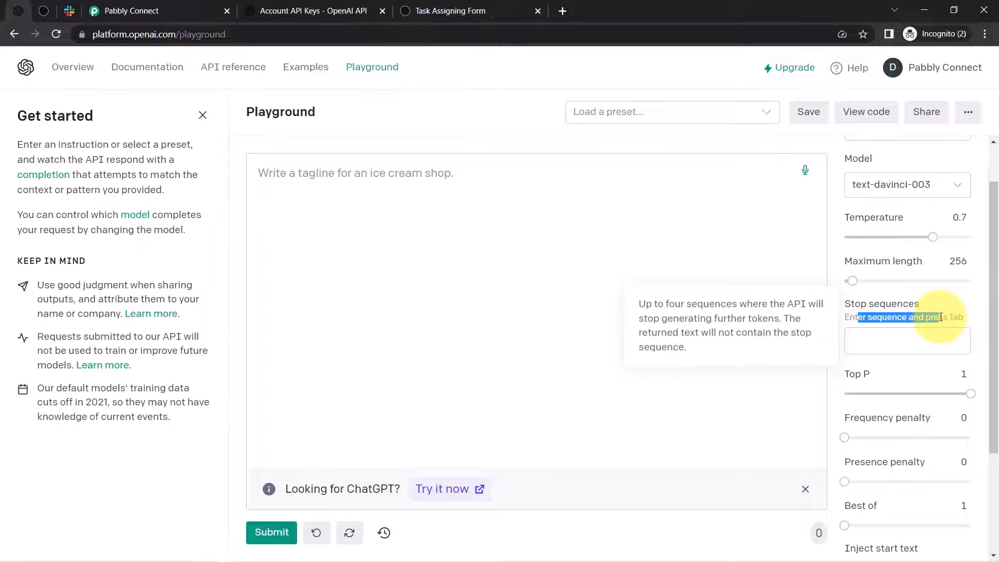
click(312, 174)
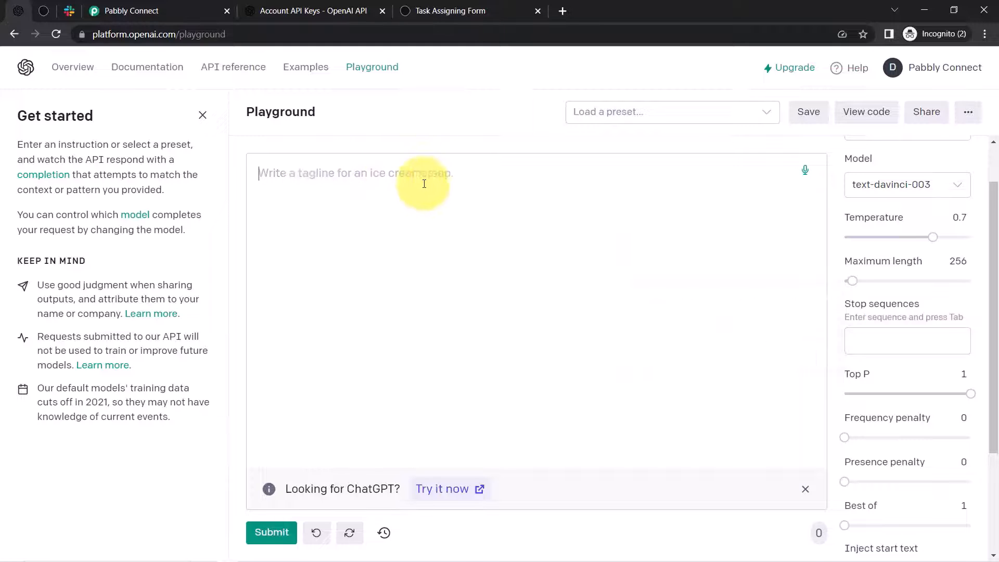
text(W)
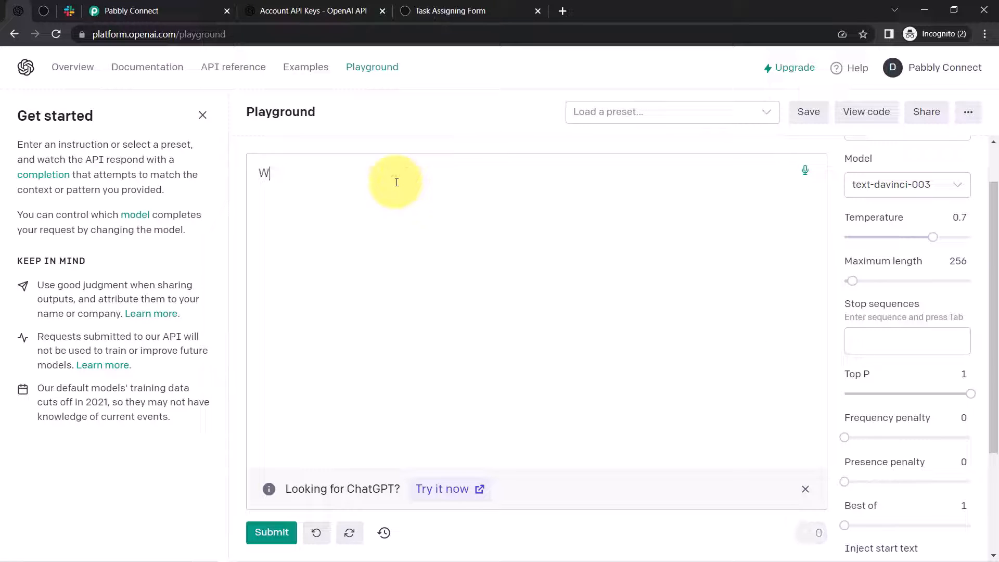
text(rite a reply for a comment :)
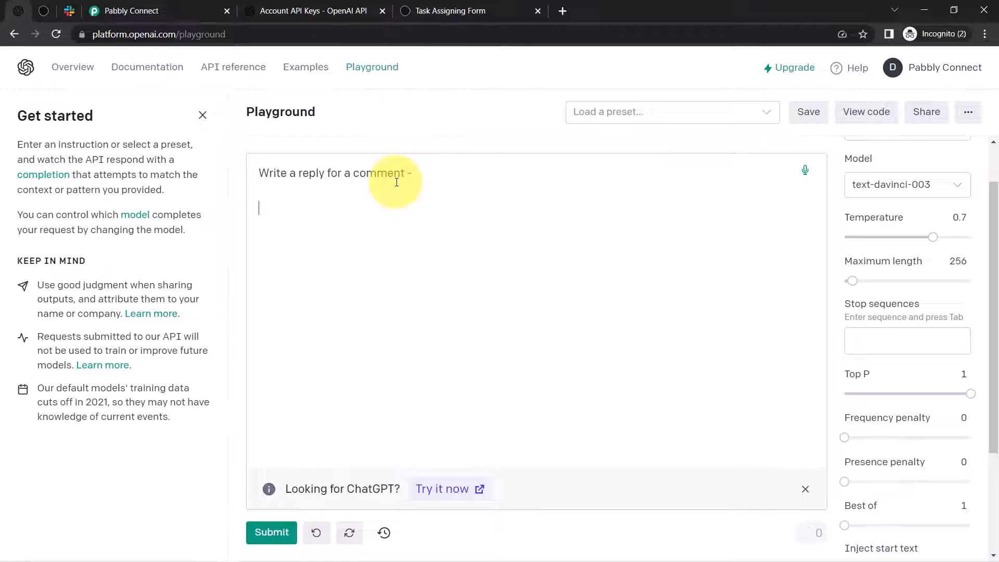
text(svdfij)
key(BackSpace)
key(BackSpace)
key(BackSpace)
key(BackSpace)
click(908, 341)
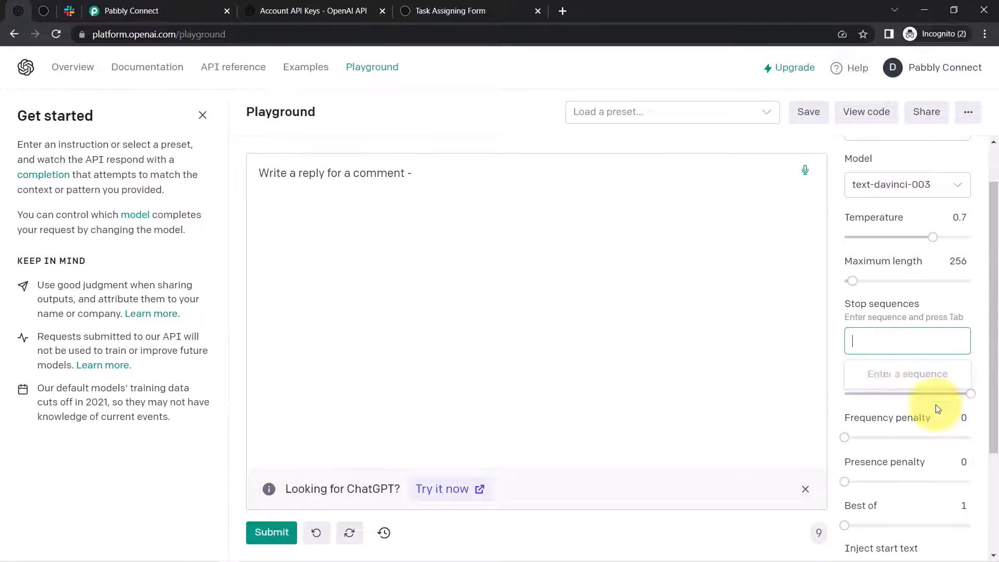
text(/)
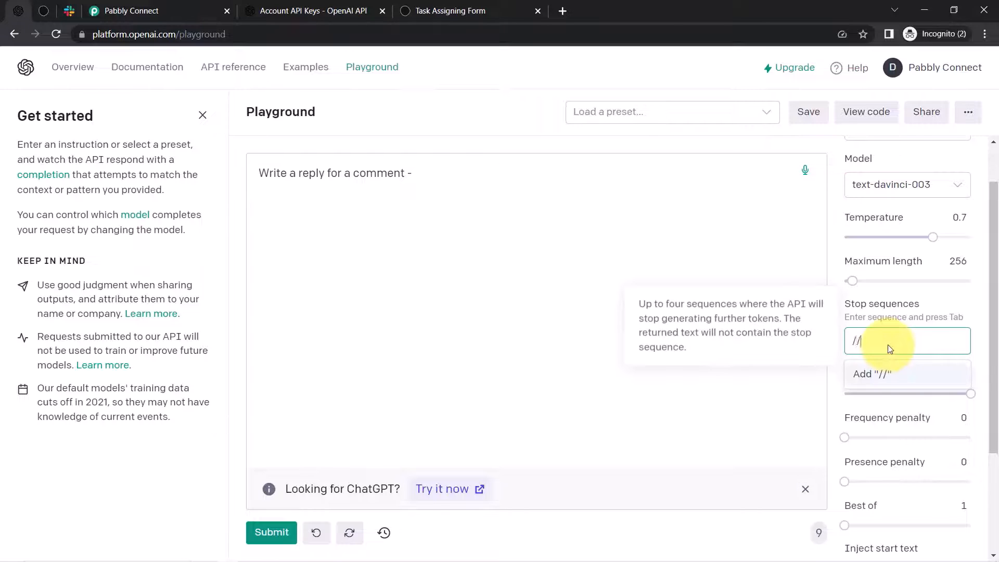
text(/??)
click(872, 374)
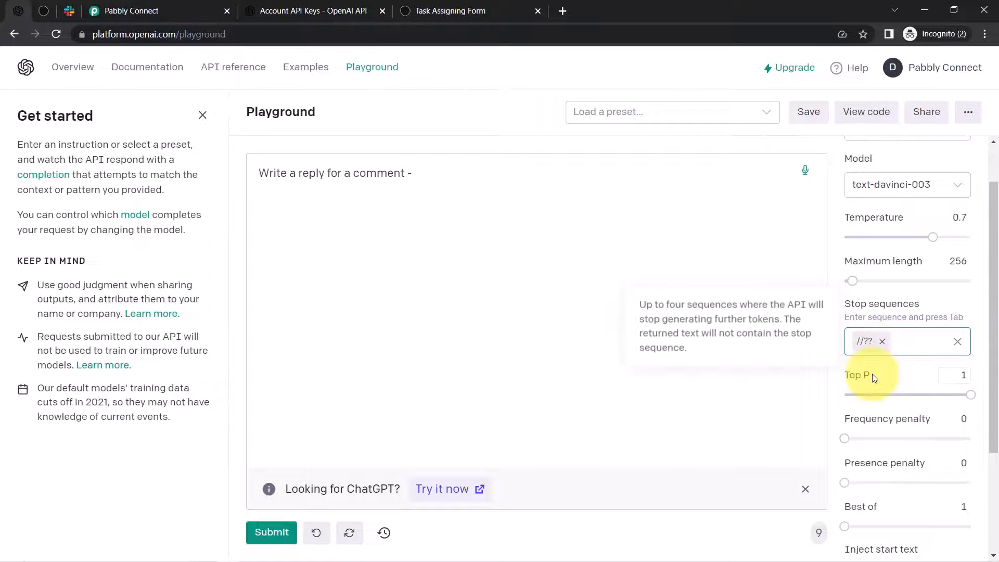
click(895, 340)
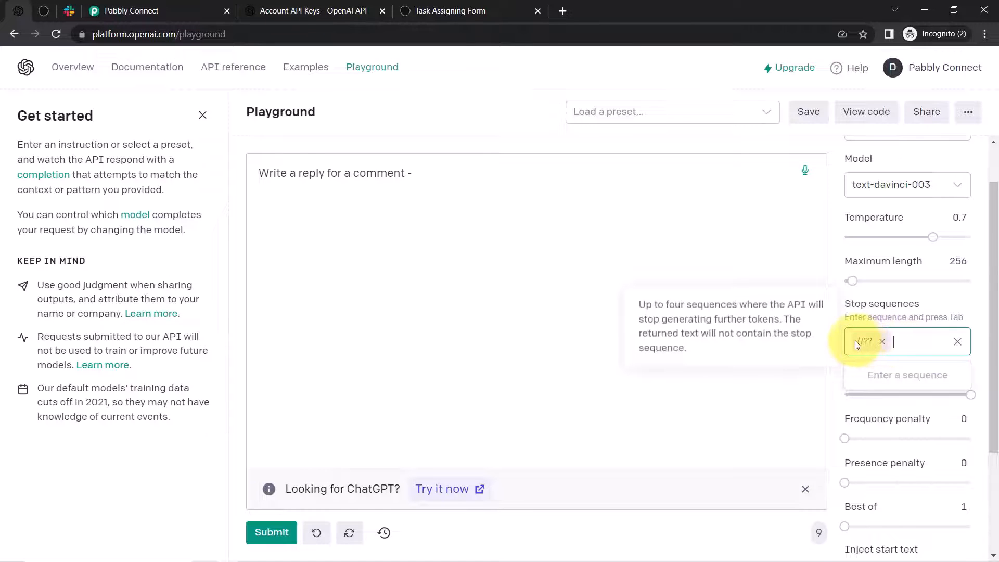
click(307, 212)
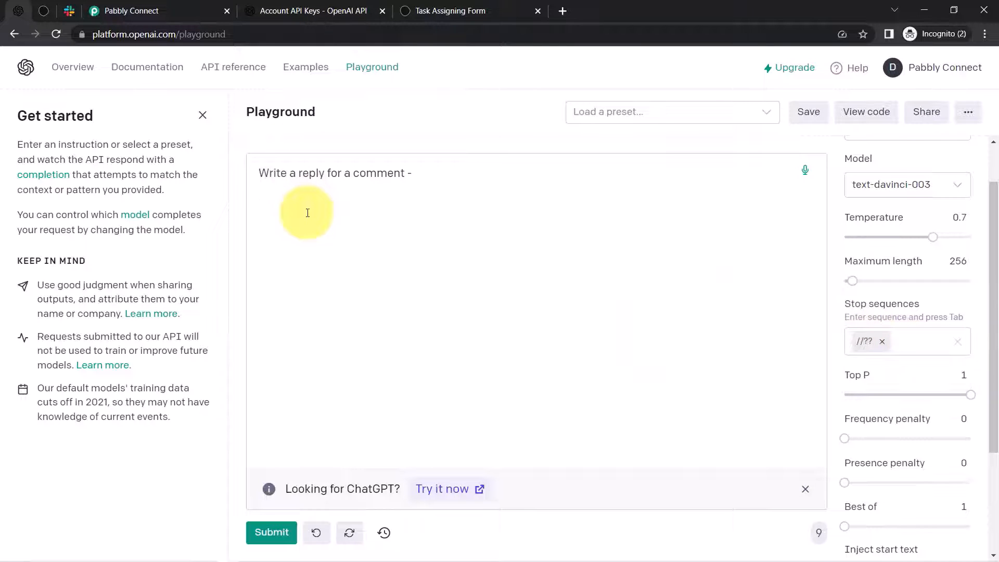
text(Nice video //)
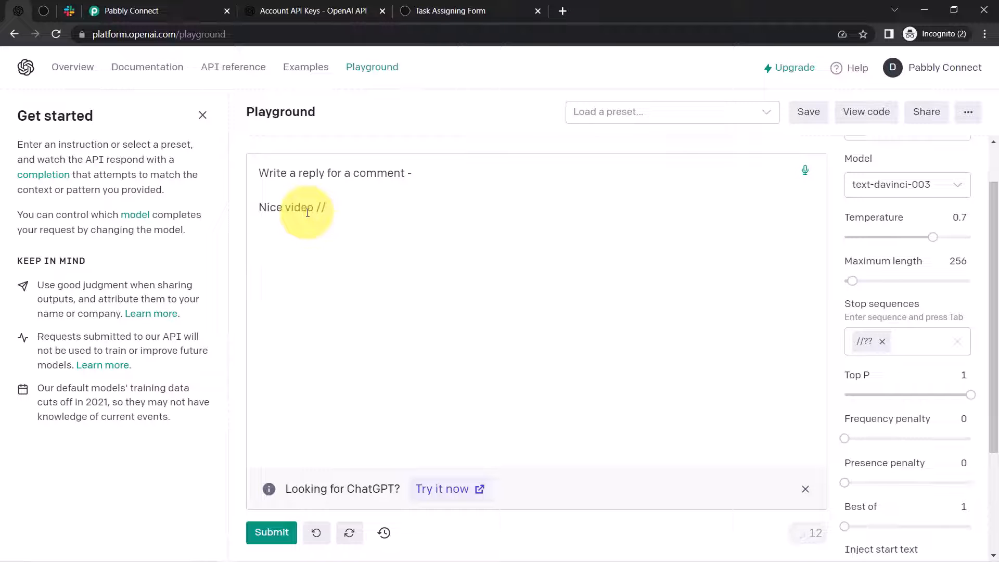
text(??)
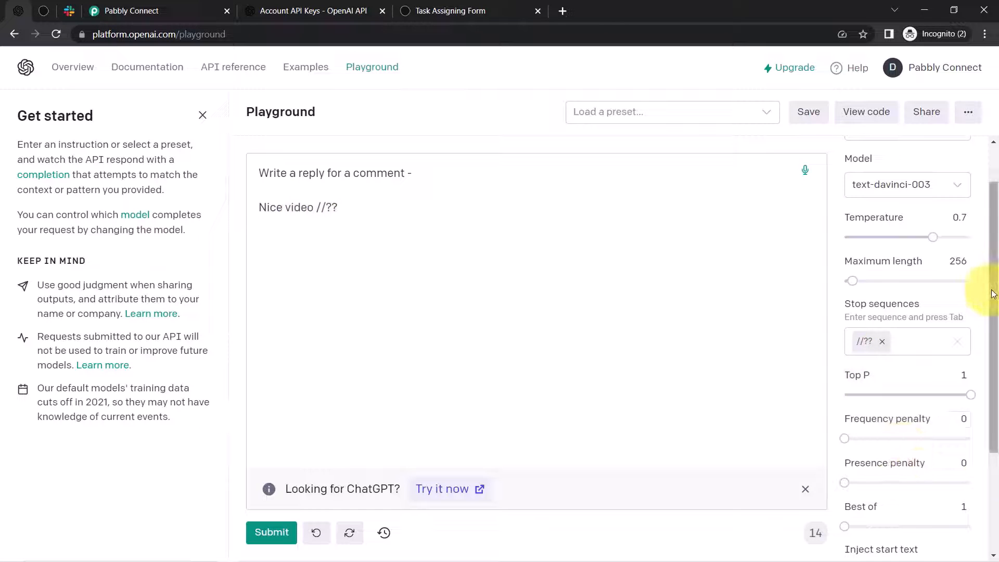
scroll(975, 290, down, 2)
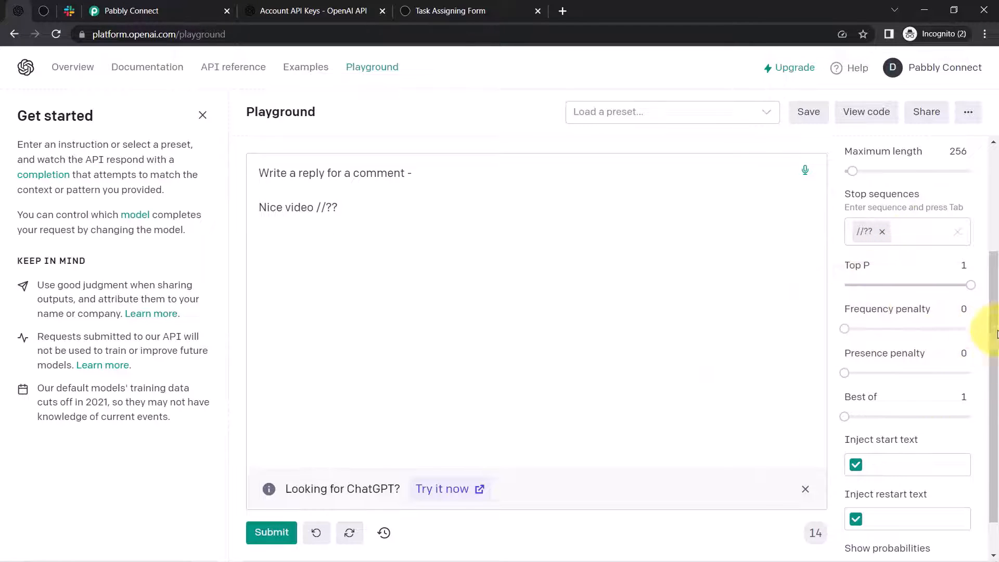
scroll(974, 349, down, 2)
scroll(992, 395, up, 2)
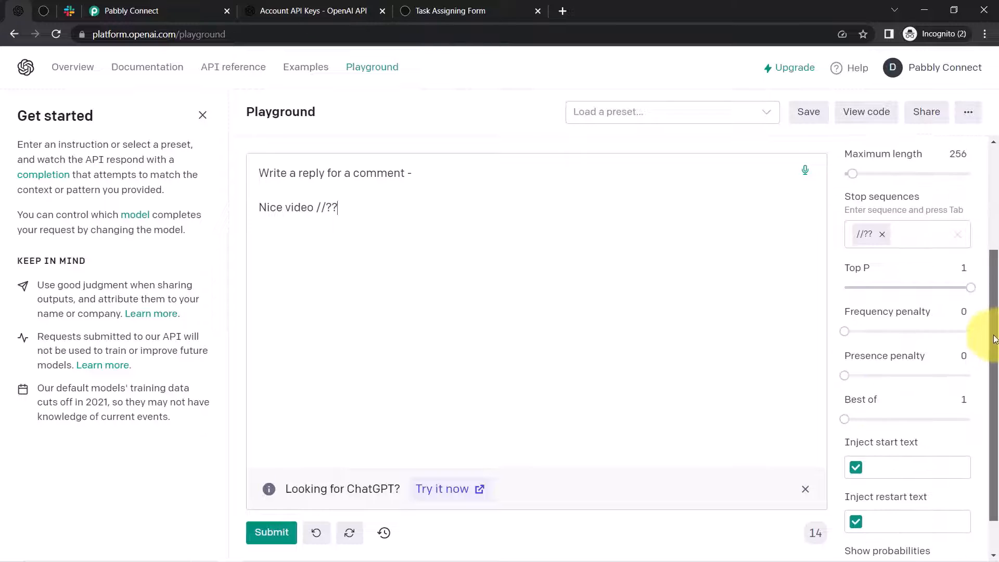
scroll(994, 390, down, 2)
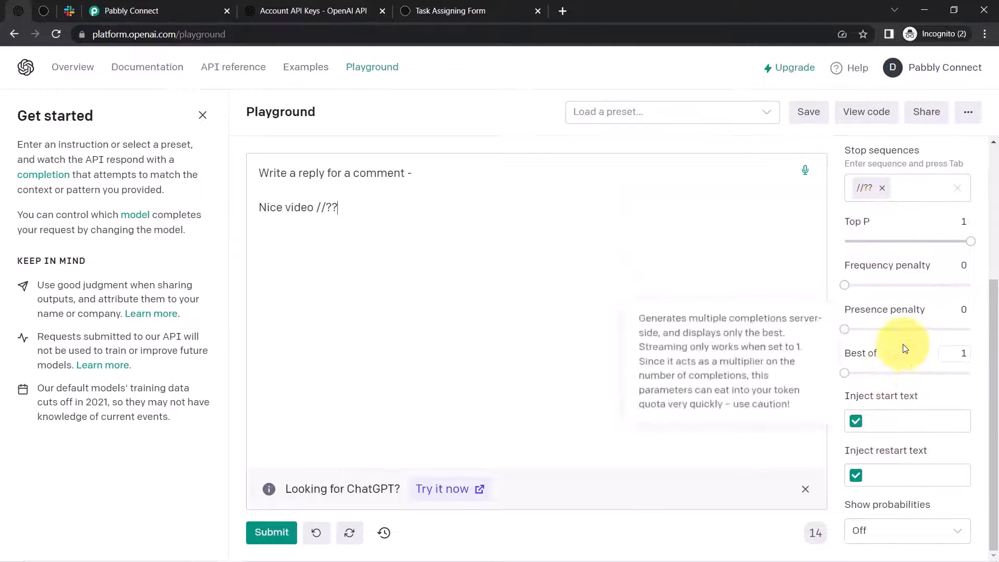
mouse_move(868, 353)
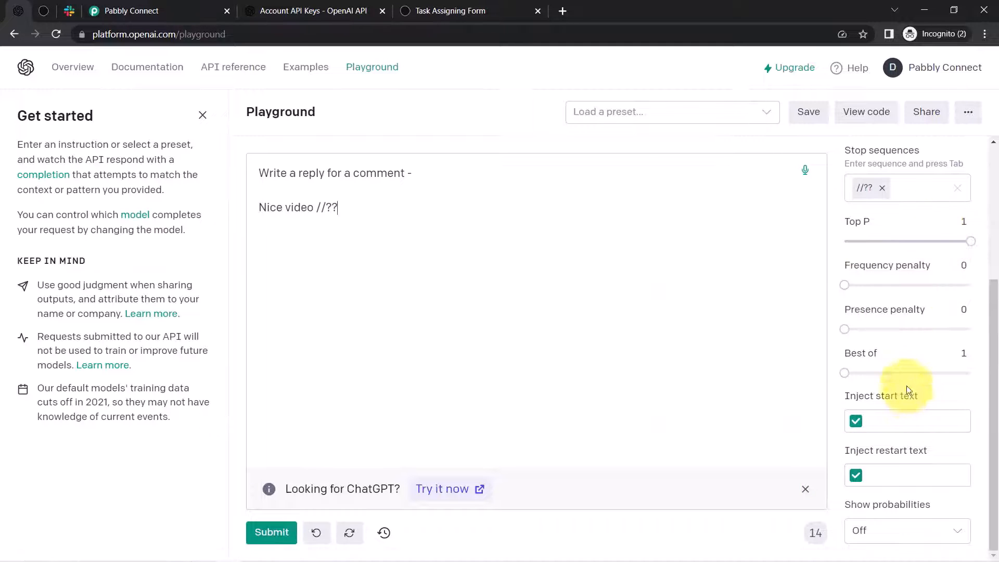
- Create a new OpenAI secret key, paste it as the OpenAI #4 token and save
click(298, 4)
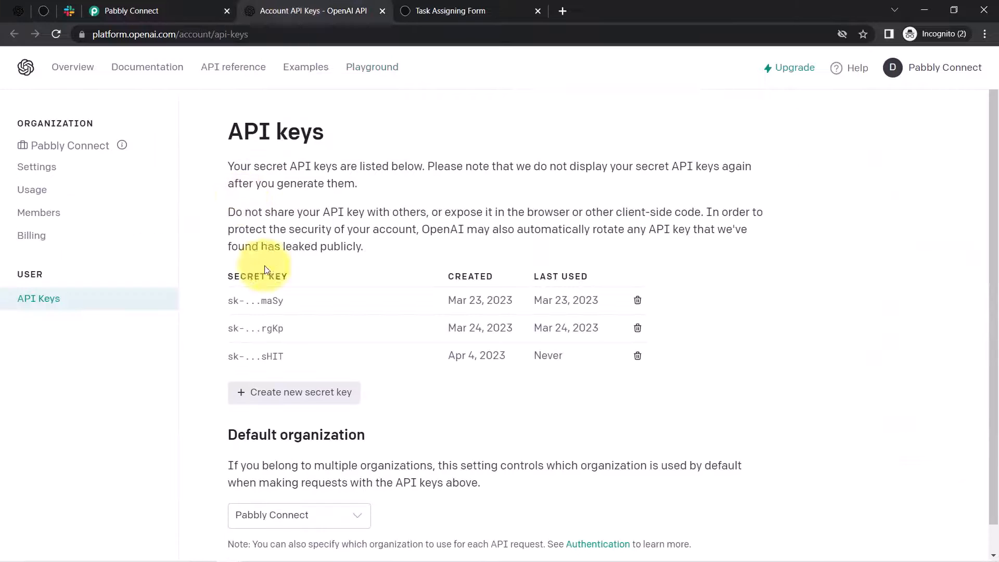
click(269, 402)
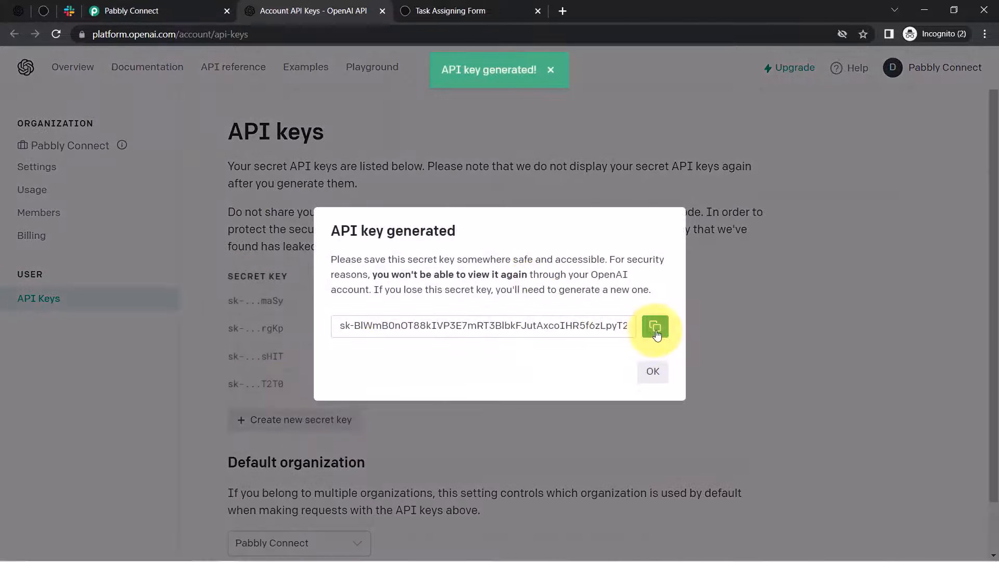
click(656, 328)
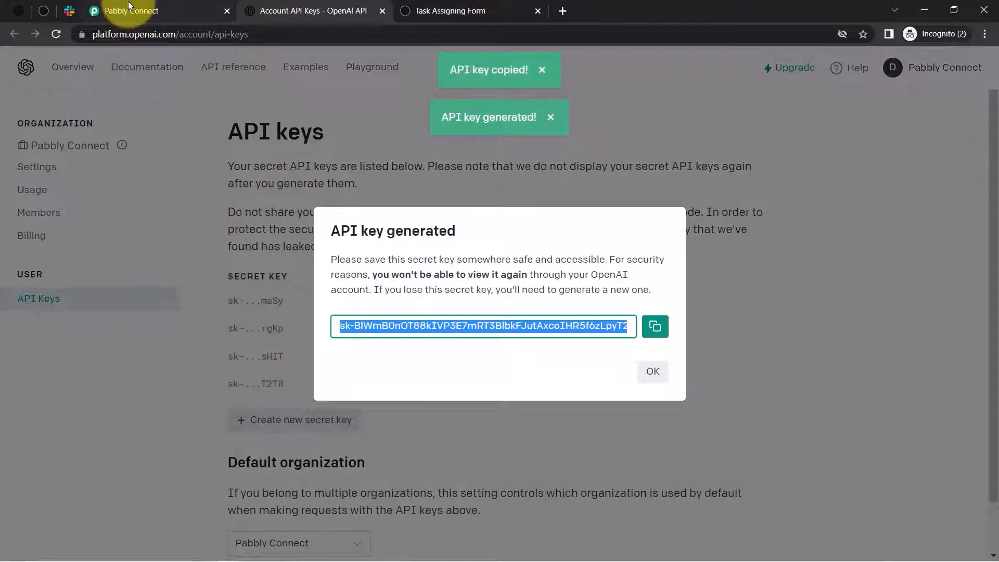
click(128, 6)
click(501, 329)
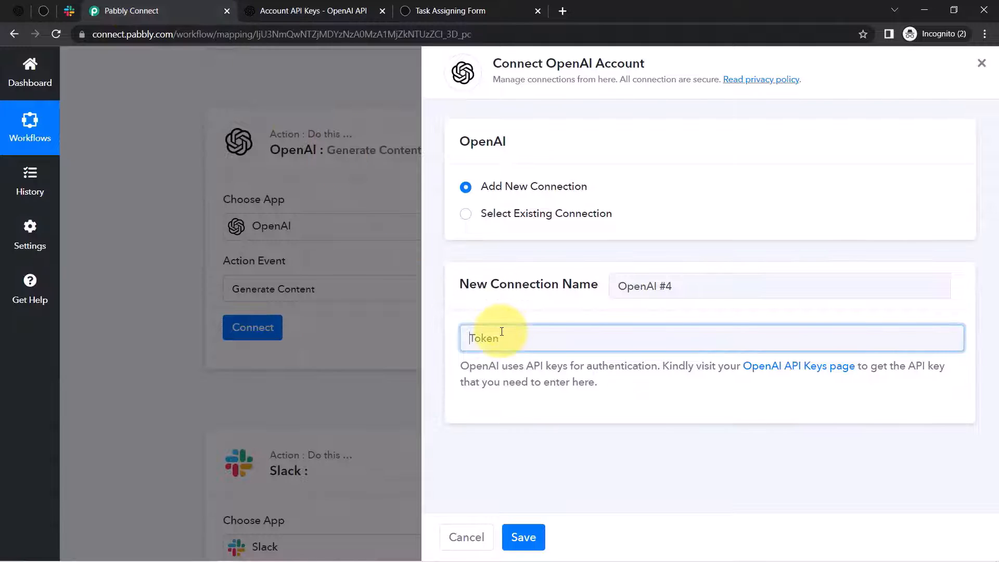
key(ctrl+v)
click(521, 538)
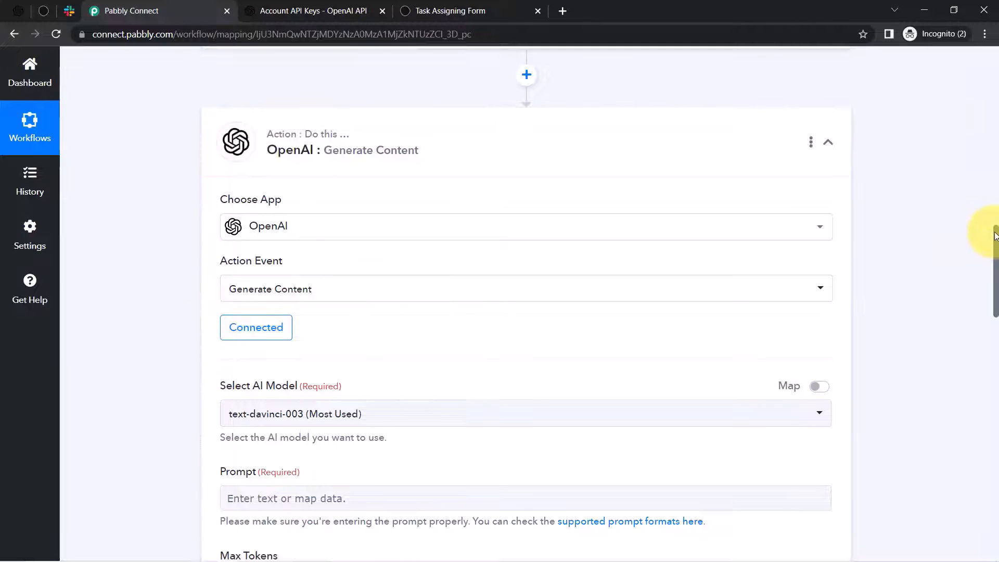
- Check which models the OpenAI Playground offers
drag(997, 235, 997, 285)
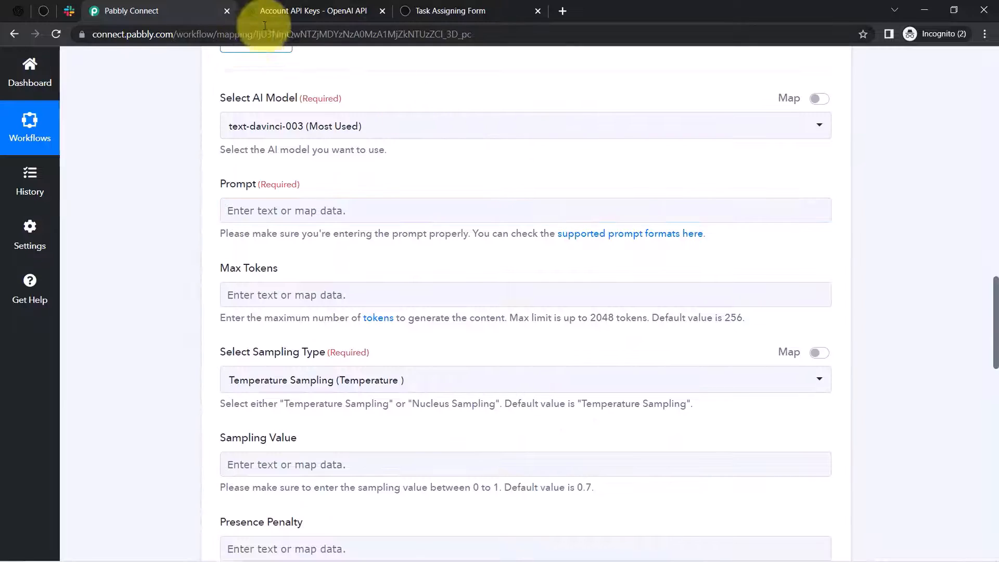
click(424, 5)
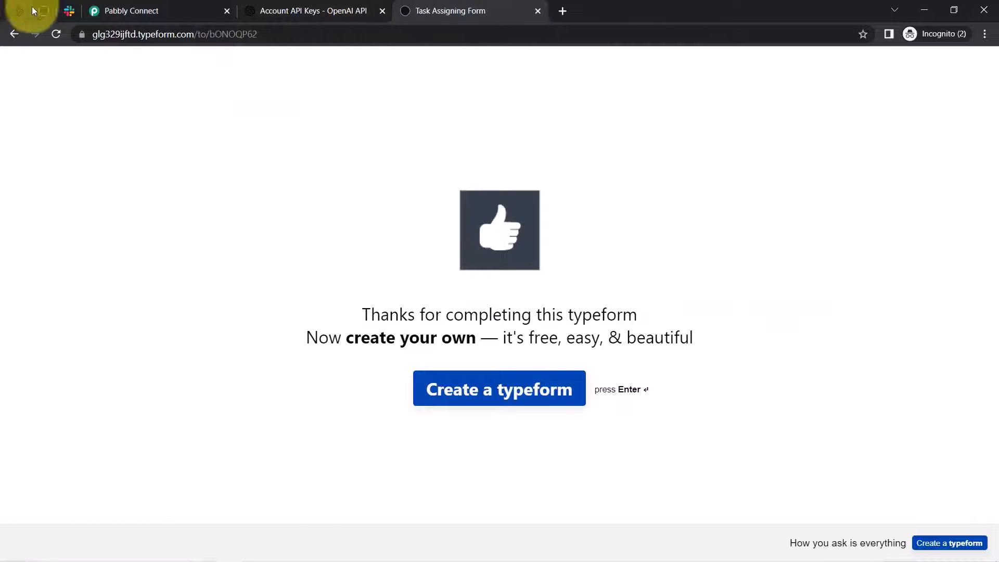
click(20, 11)
scroll(895, 209, up, 4)
click(899, 246)
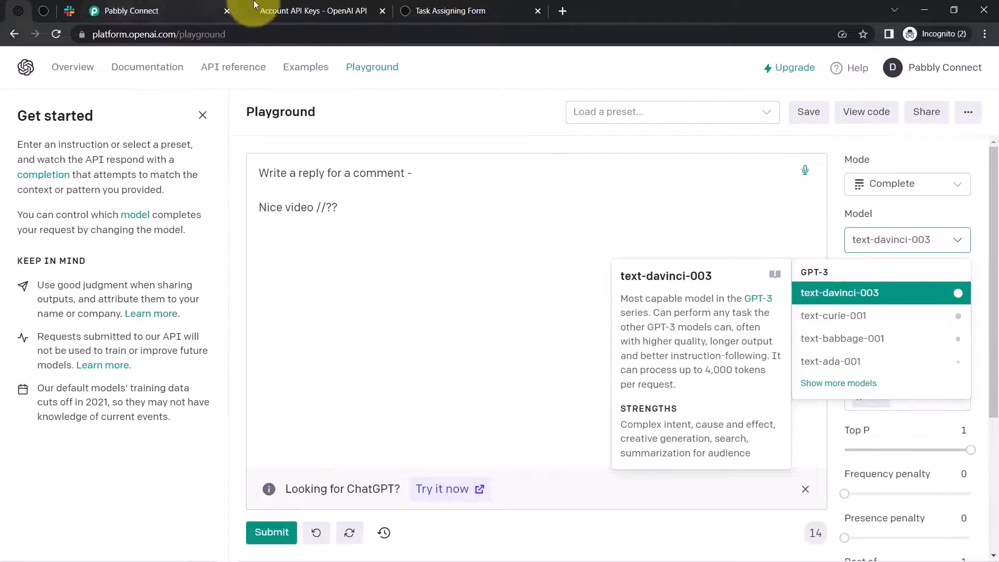
click(141, 10)
- Keep text-davinci-003 in Pabbly's model field and review the Prompt and Max Tokens settings
click(242, 134)
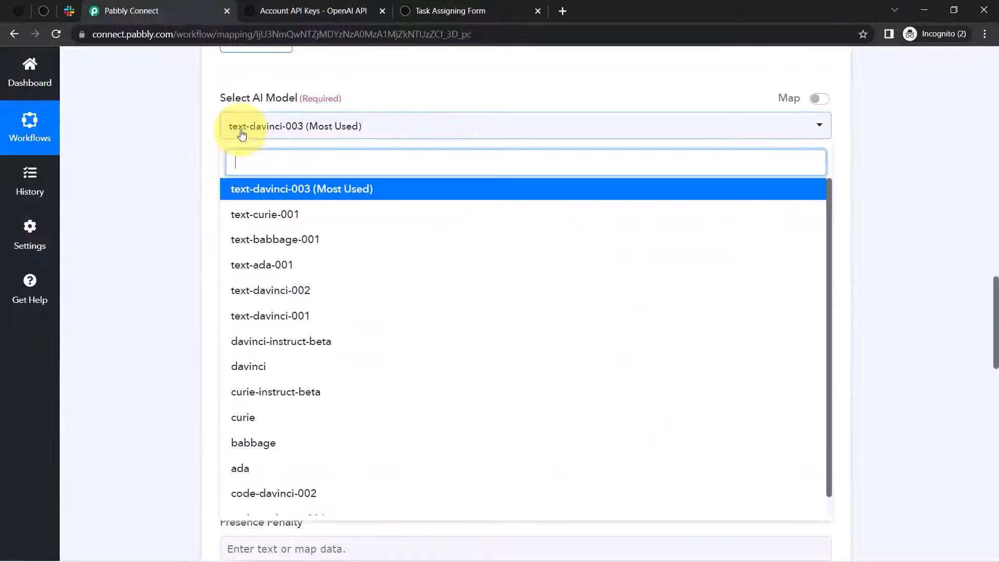
click(173, 193)
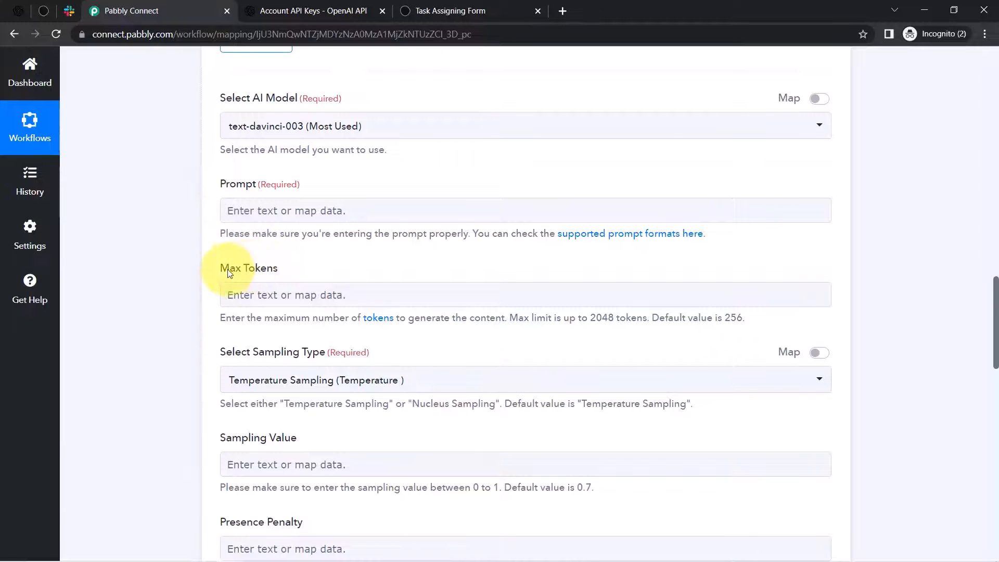
drag(229, 274, 298, 277)
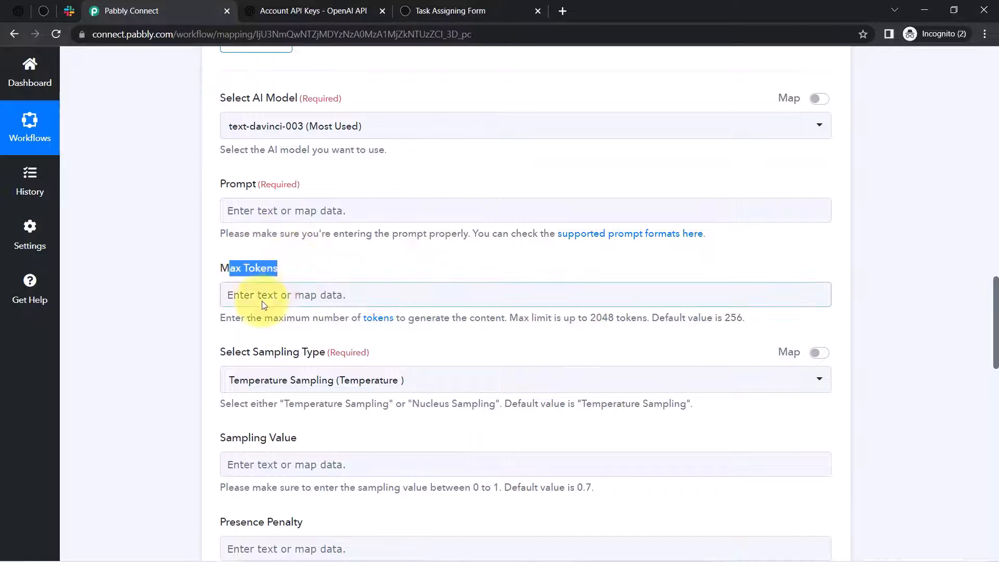
drag(226, 185, 300, 186)
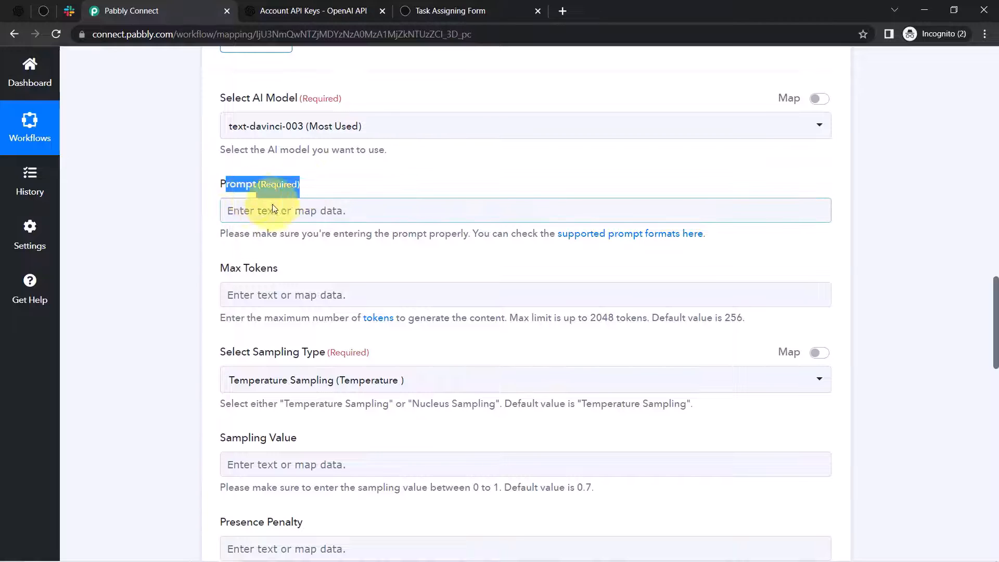
click(16, 9)
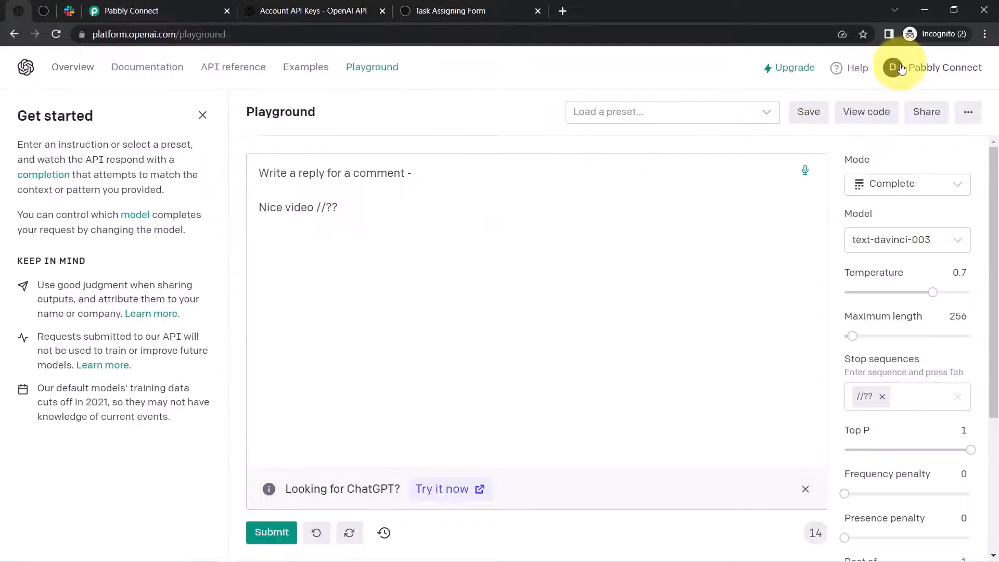
- Check the prompt line in the Playground's View code, then return to Pabbly's Prompt field
click(873, 119)
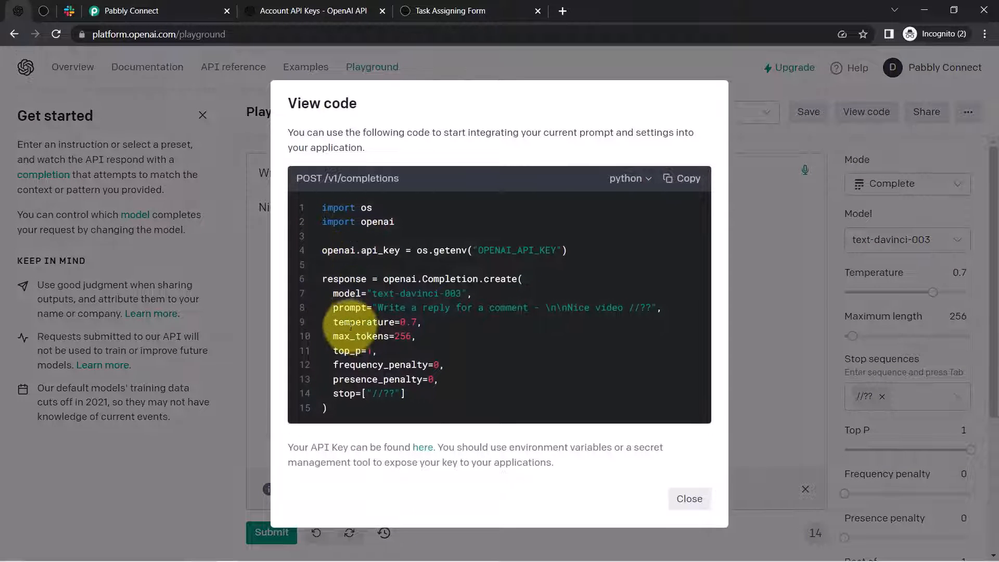
drag(385, 307, 638, 321)
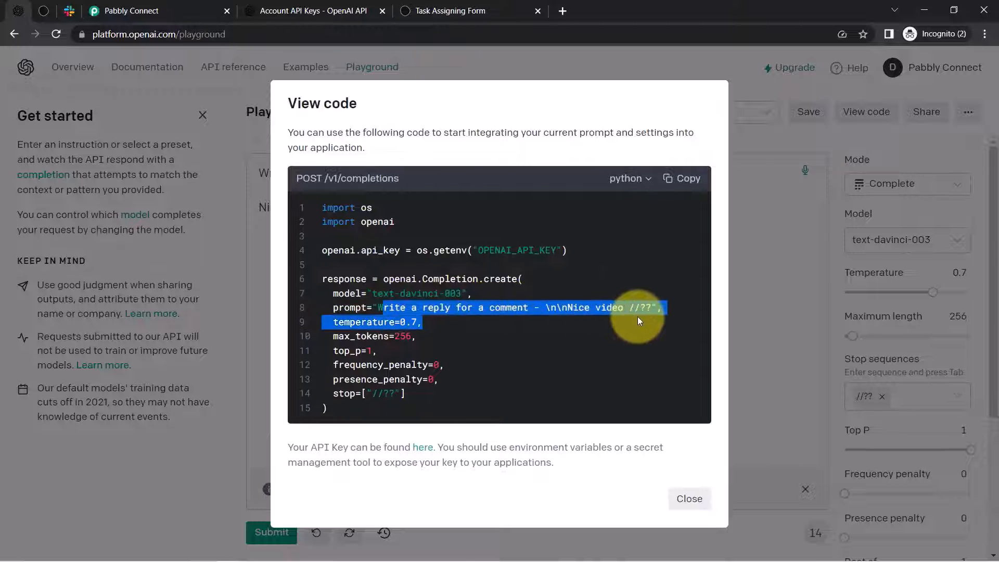
click(688, 500)
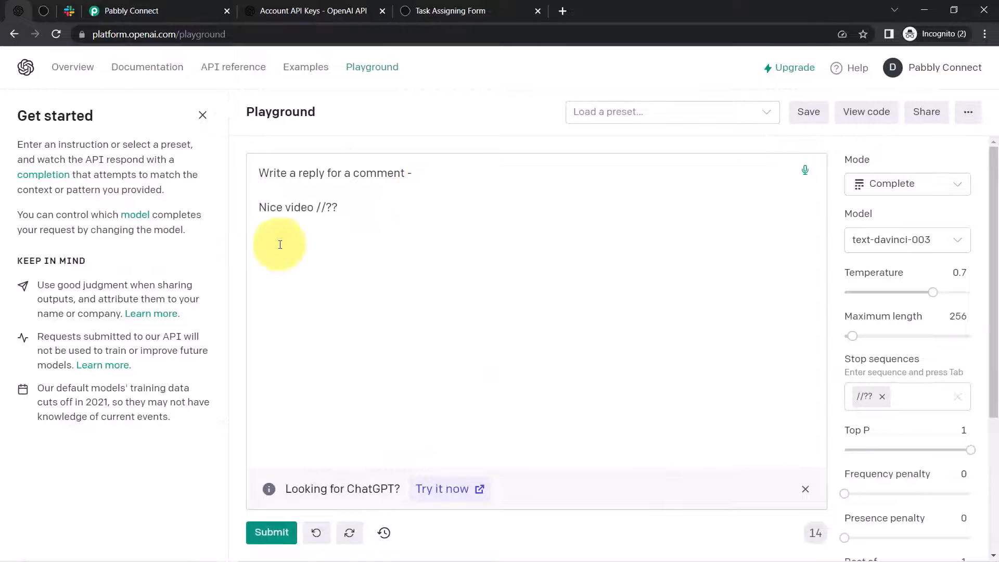
drag(281, 173, 314, 232)
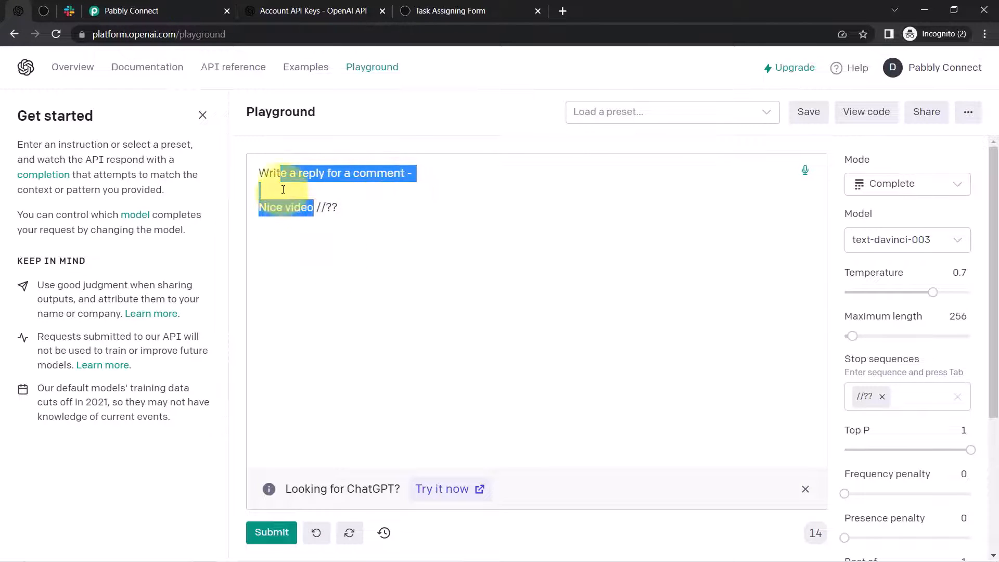
click(203, 11)
click(255, 208)
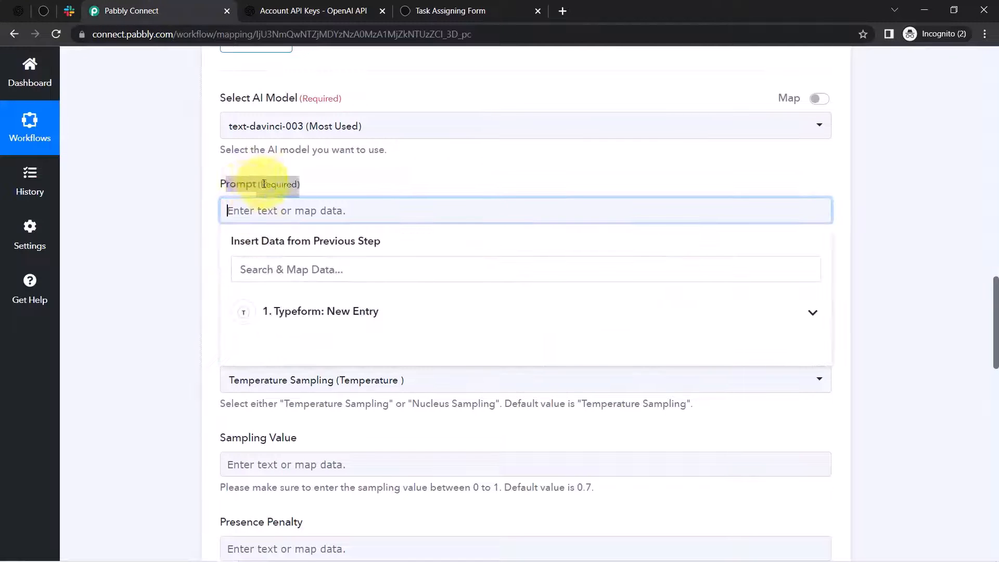
- Find the 'Write a Blog on -' question and copy its Form Response Definition Fields 1 Title label
click(117, 223)
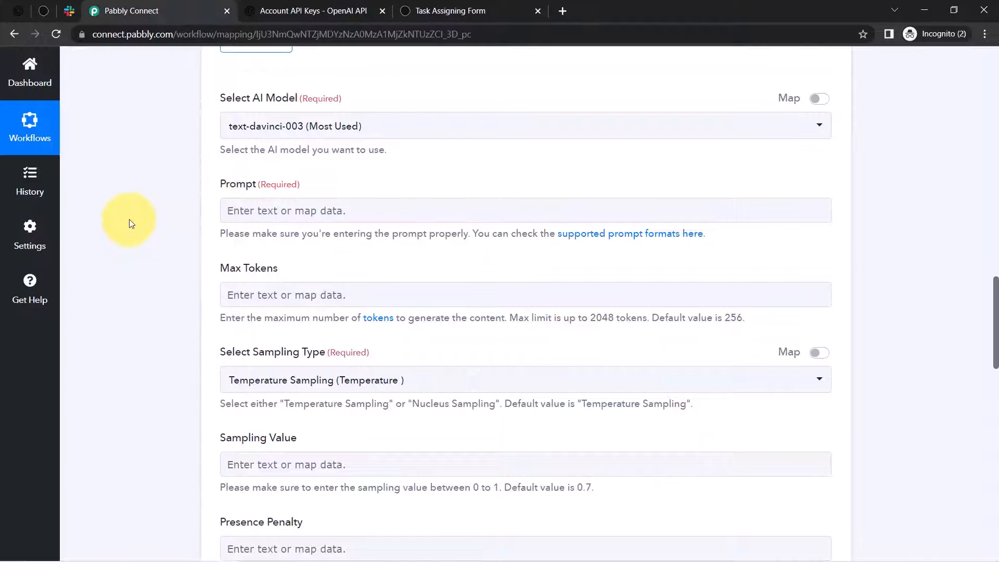
drag(995, 322, 966, 205)
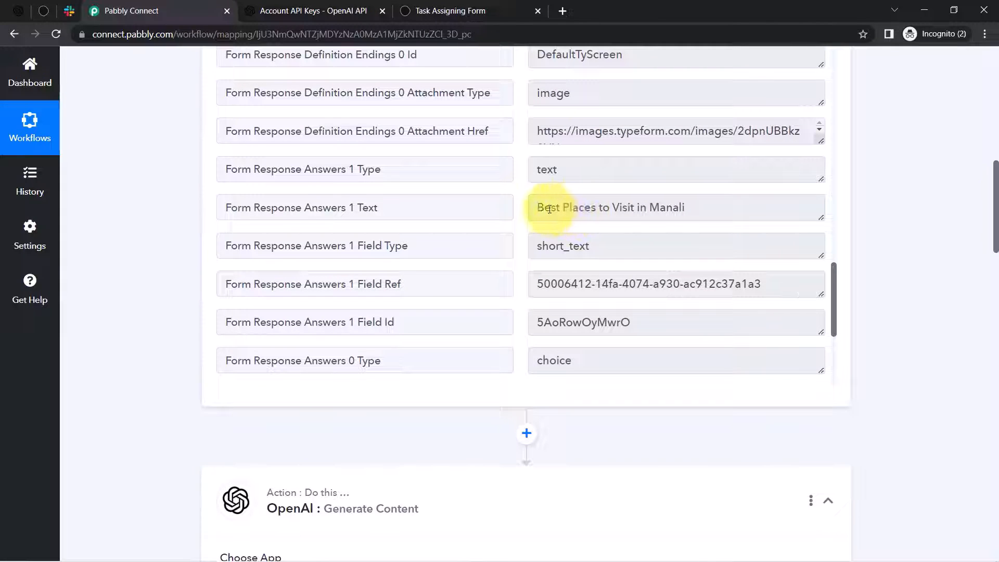
drag(549, 209, 710, 209)
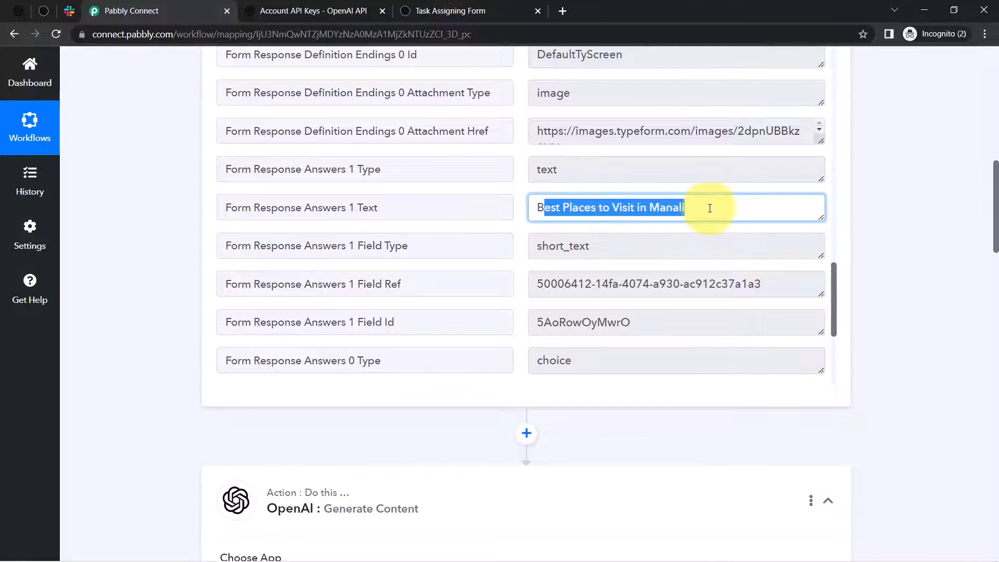
drag(832, 298, 804, 194)
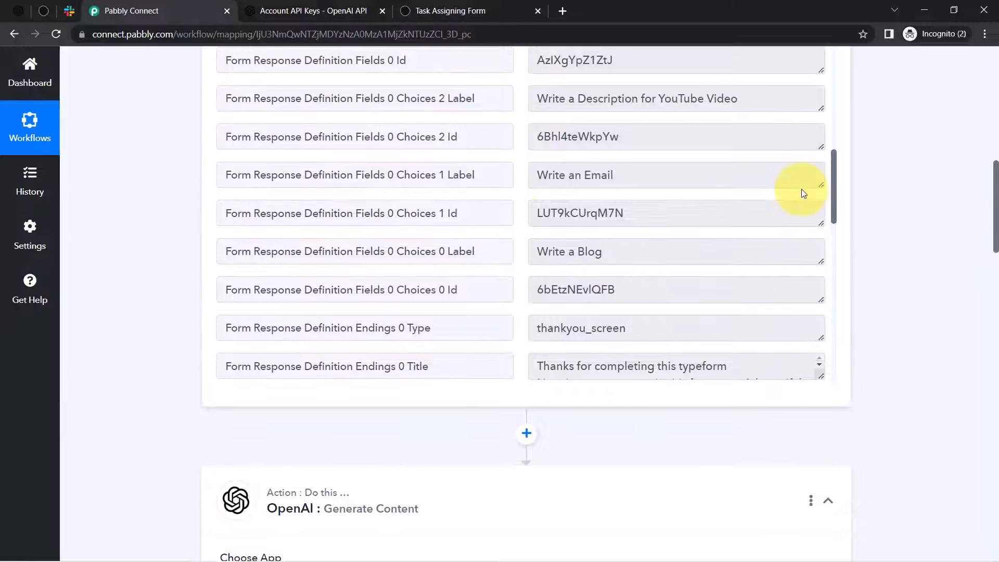
drag(559, 252, 834, 304)
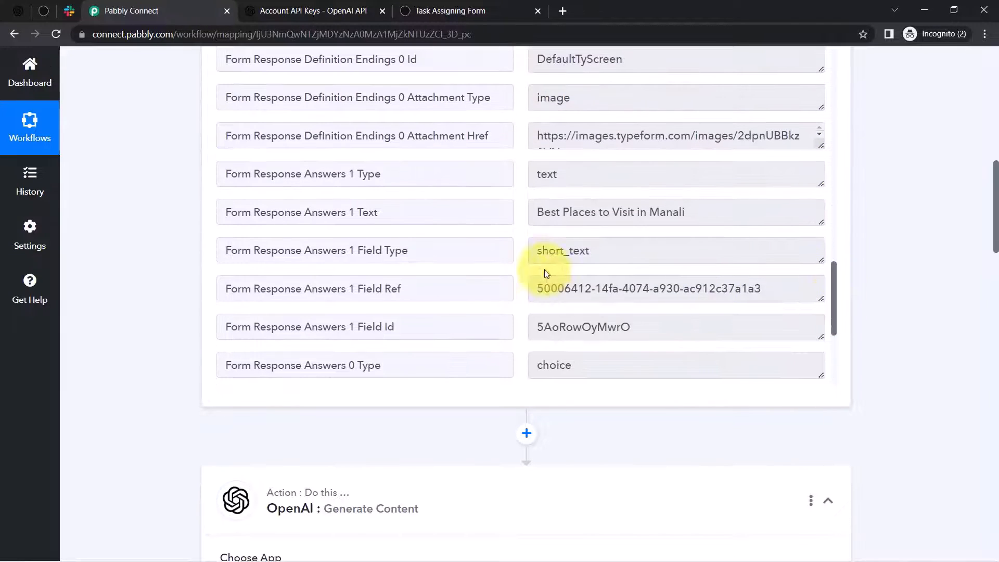
drag(557, 218, 736, 212)
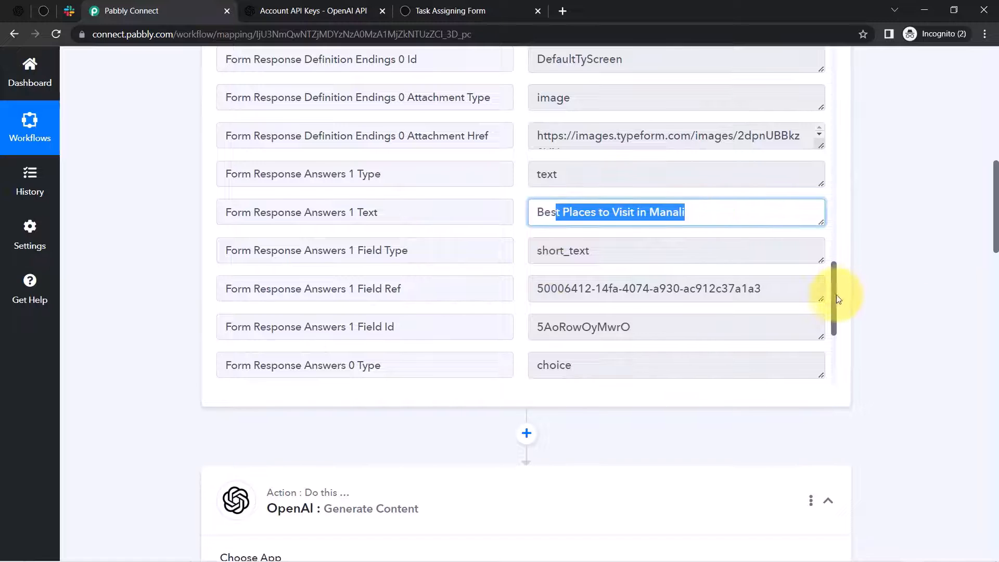
drag(836, 290, 829, 276)
scroll(823, 235, up, 7)
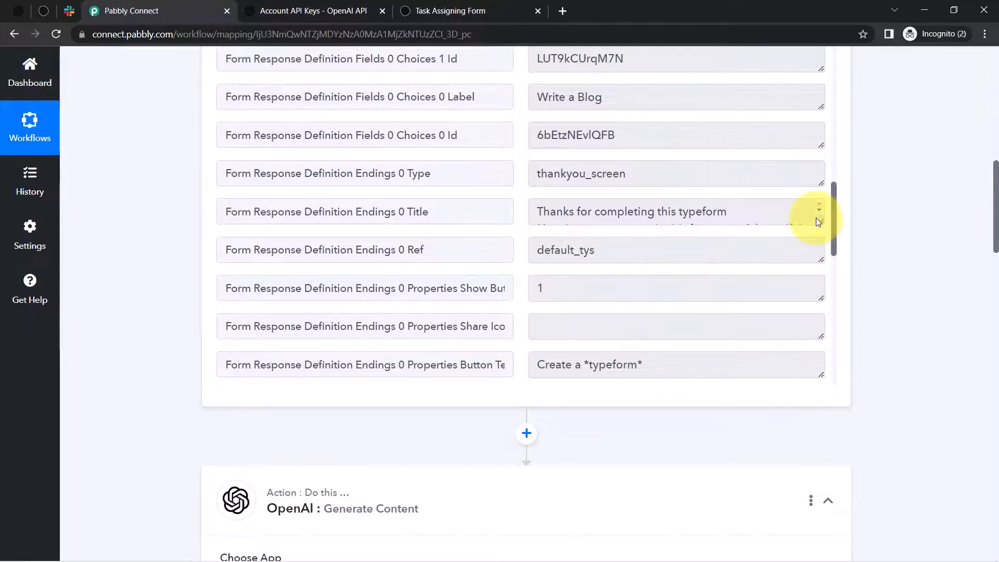
scroll(816, 218, up, 5)
click(605, 233)
drag(605, 233, 546, 239)
triple_click(567, 234)
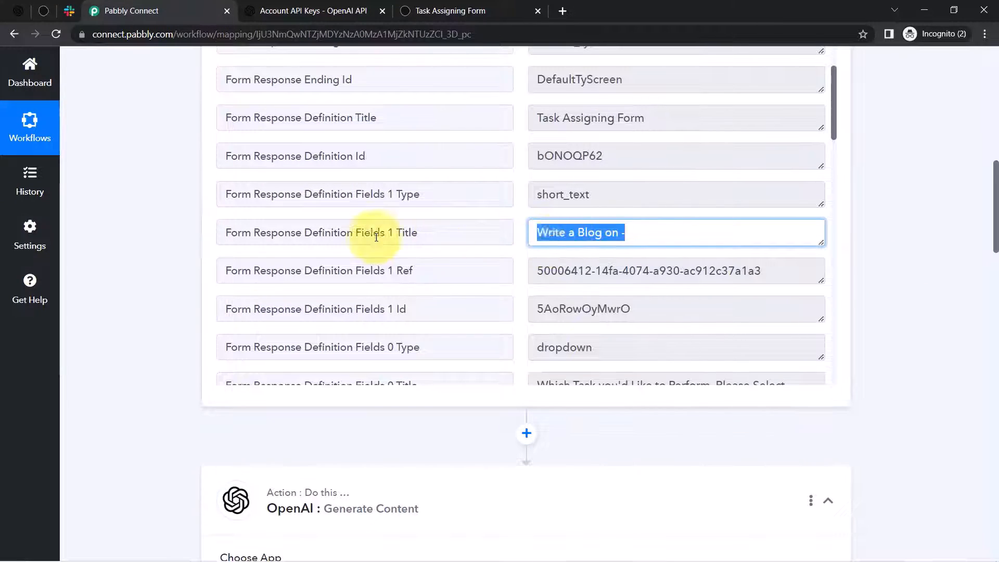
double_click(373, 237)
triple_click(373, 238)
key(ctrl+c)
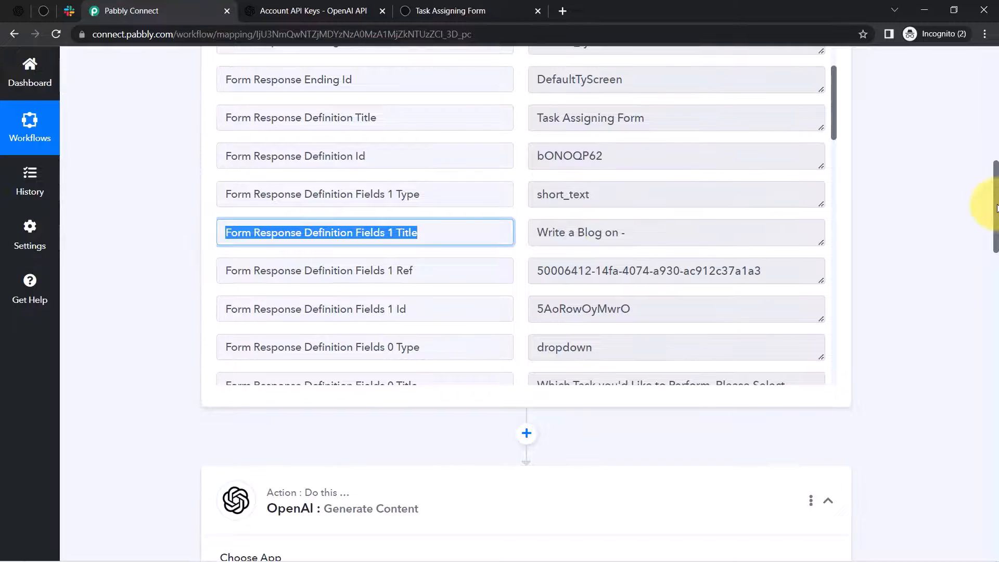
drag(997, 209, 993, 339)
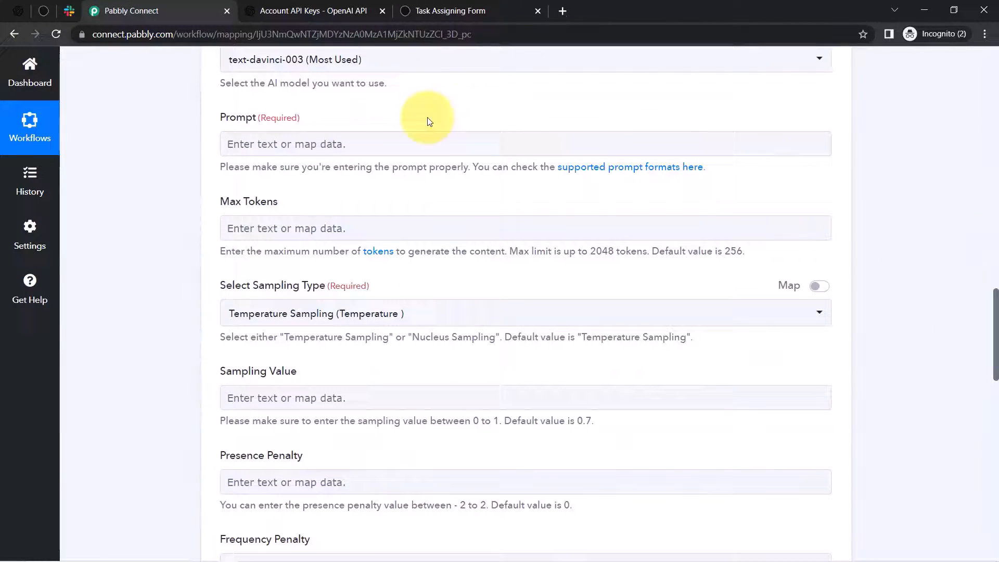
- Map the Typeform question title 'Write a Blog on -' into the Prompt field
click(237, 146)
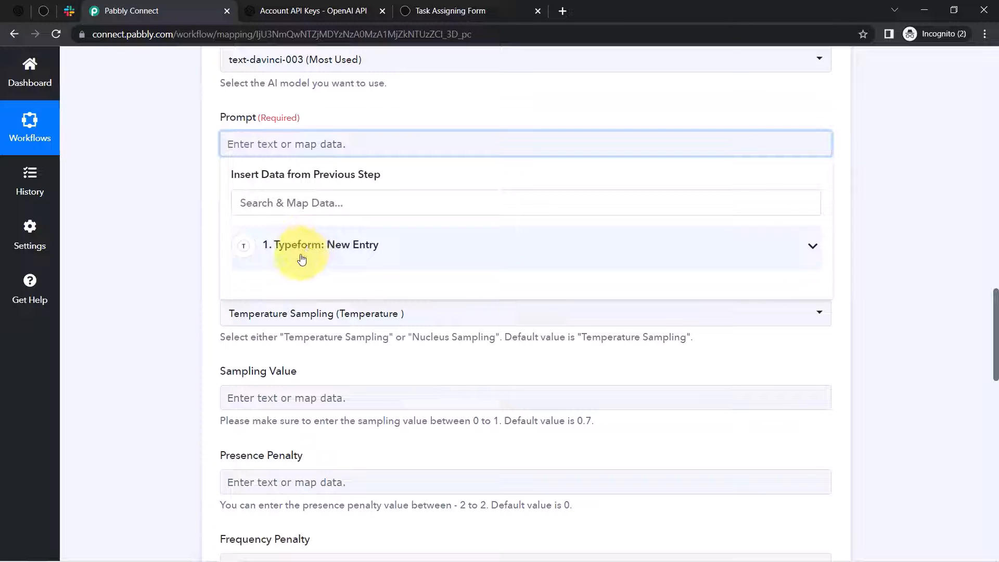
click(192, 174)
click(245, 145)
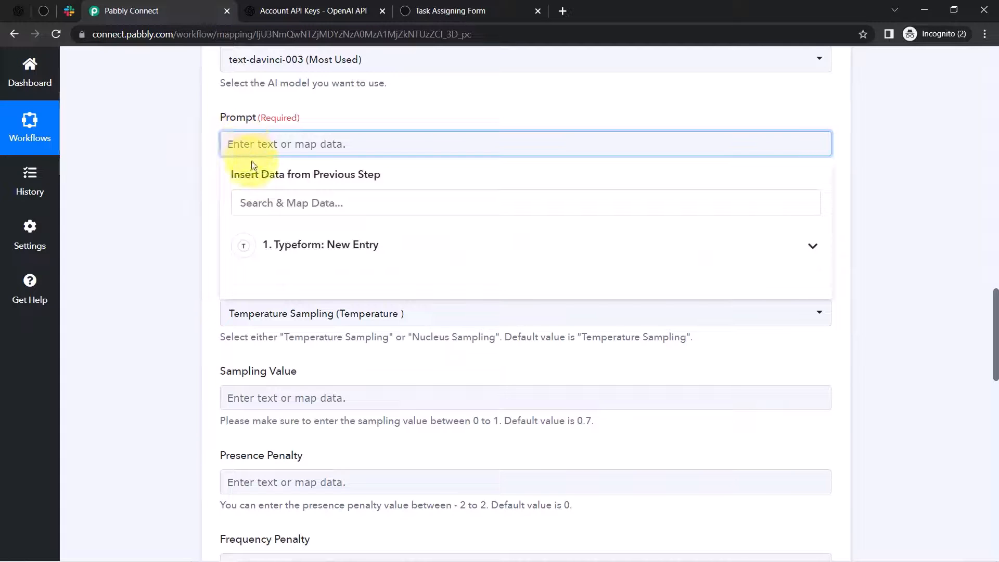
click(264, 244)
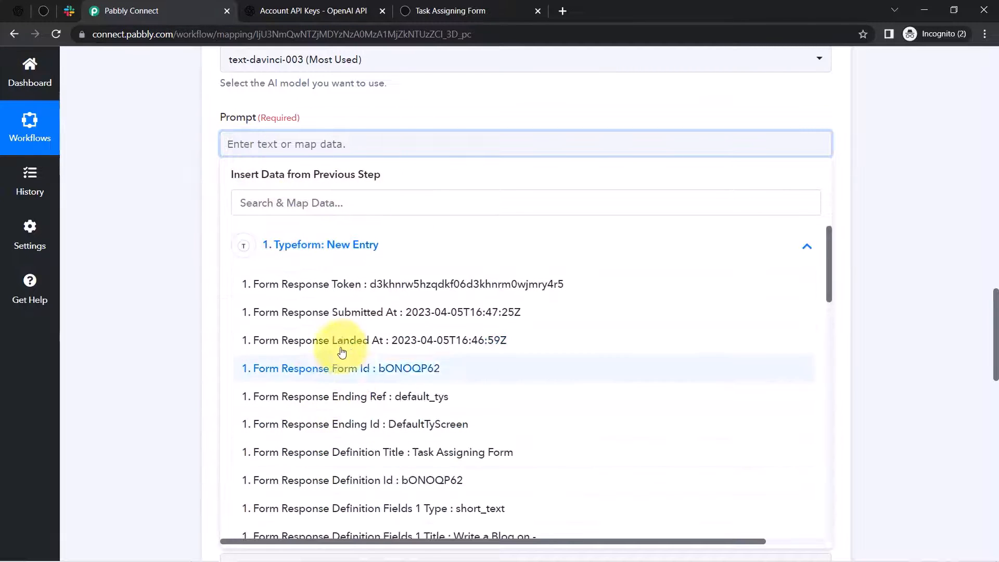
click(247, 203)
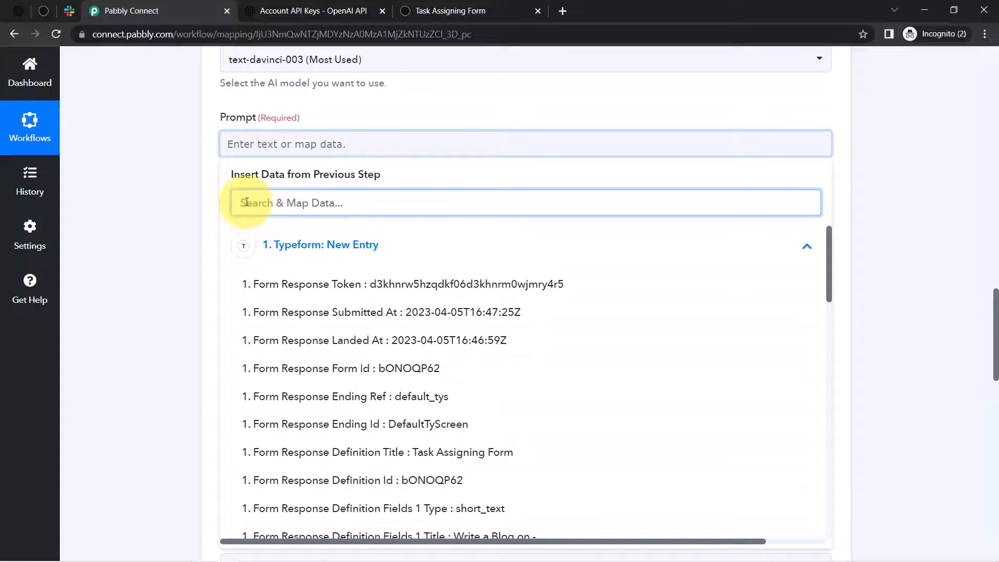
key(ctrl+v)
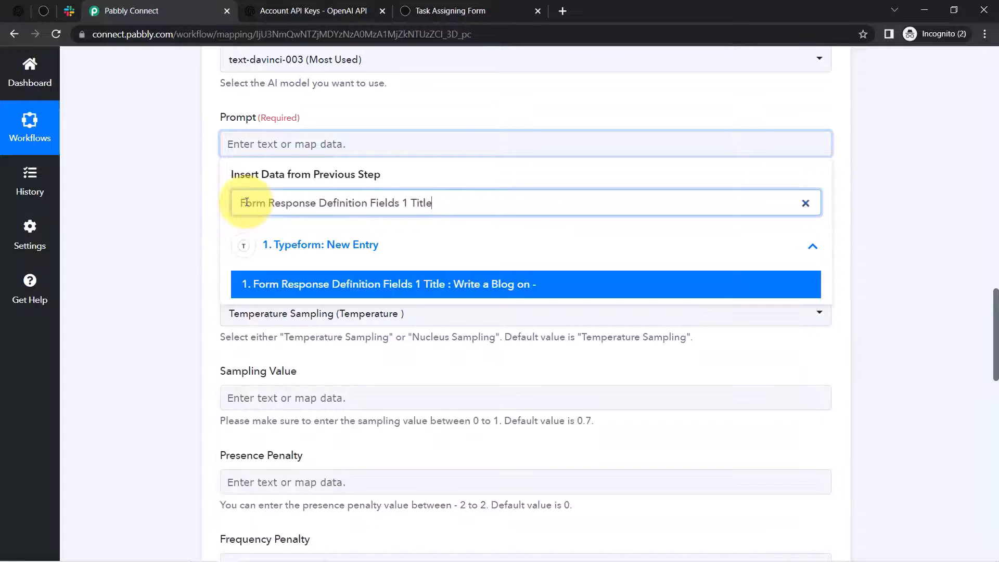
click(467, 287)
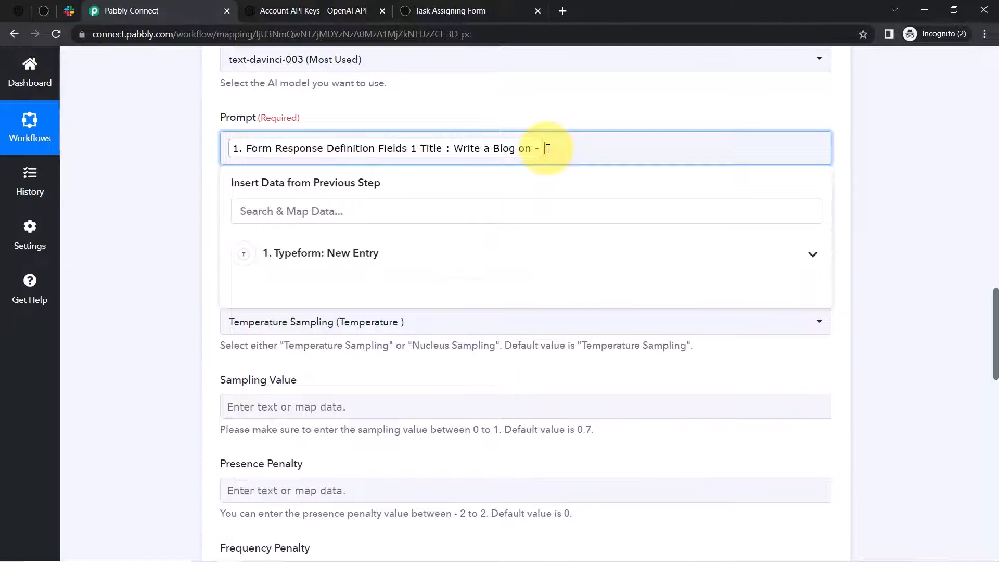
- Search 'best' and map the answer 'Best Places to Visit in Manali' into the Prompt
click(307, 254)
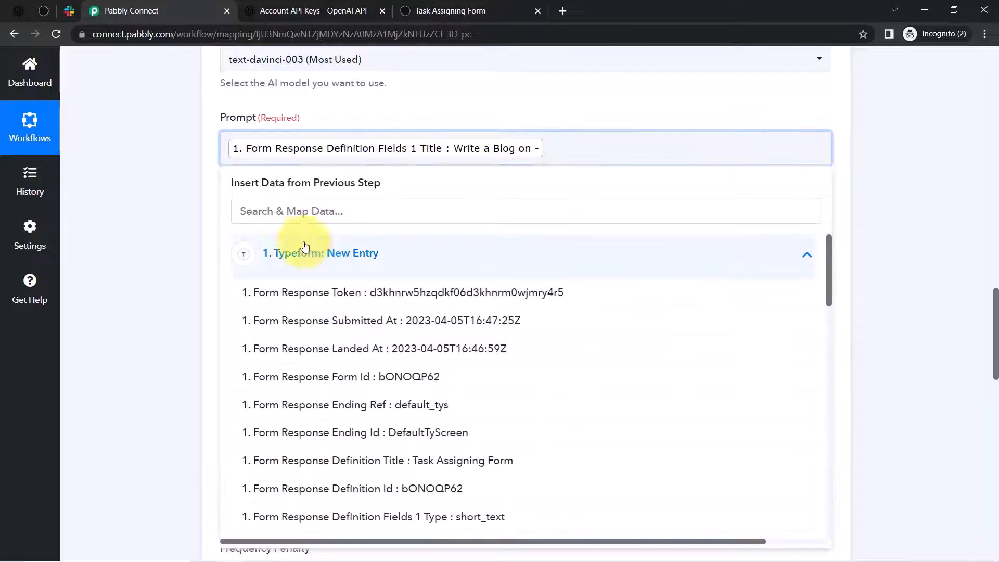
click(261, 213)
text(best)
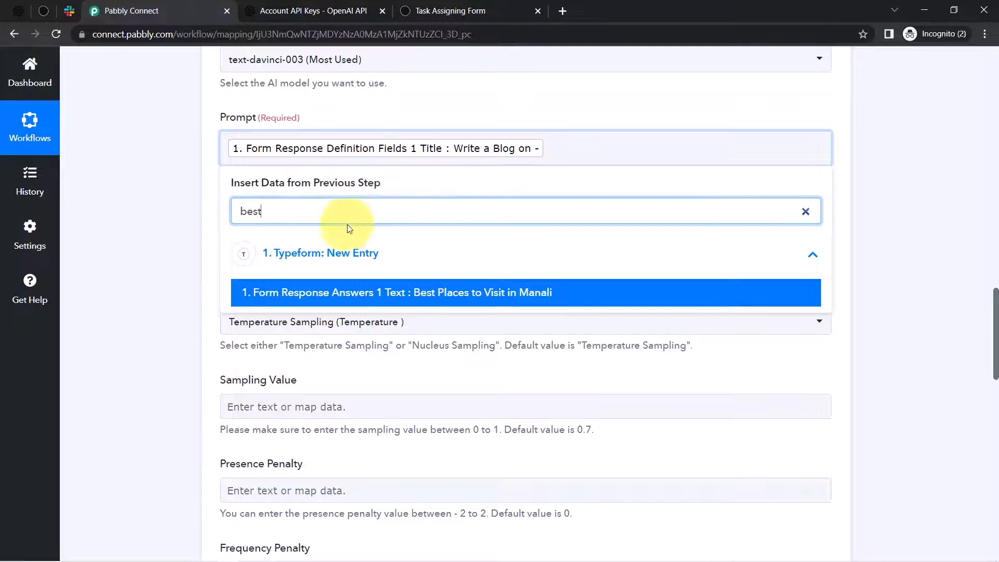
click(409, 297)
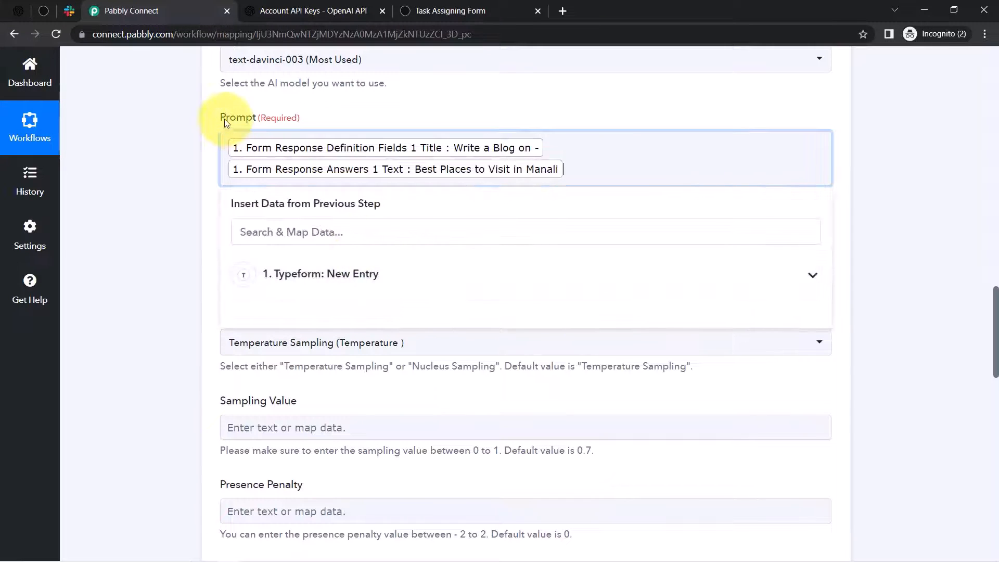
drag(226, 118, 299, 119)
click(172, 172)
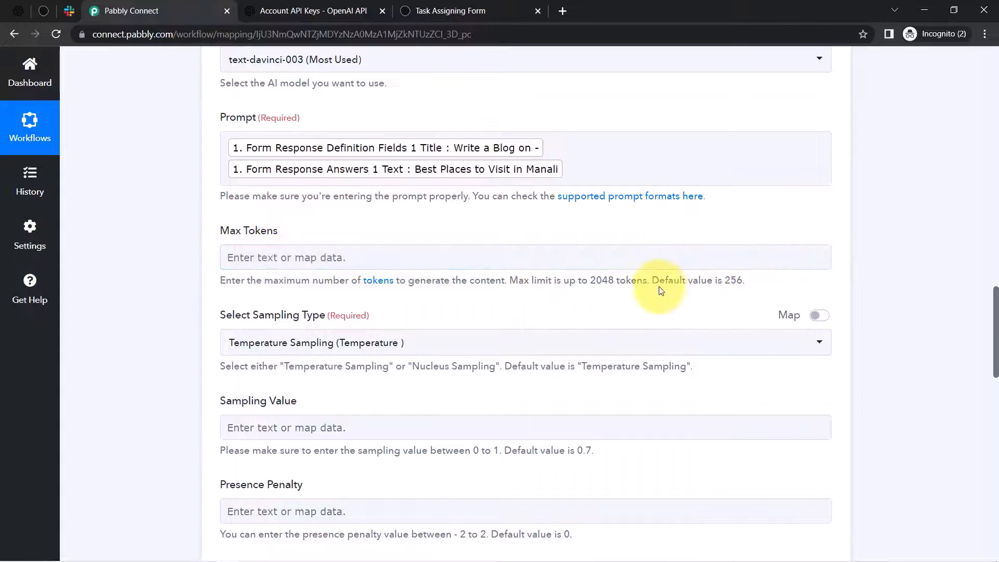
mouse_move(996, 305)
mouse_down()
mouse_move(995, 349)
mouse_move(995, 311)
mouse_up()
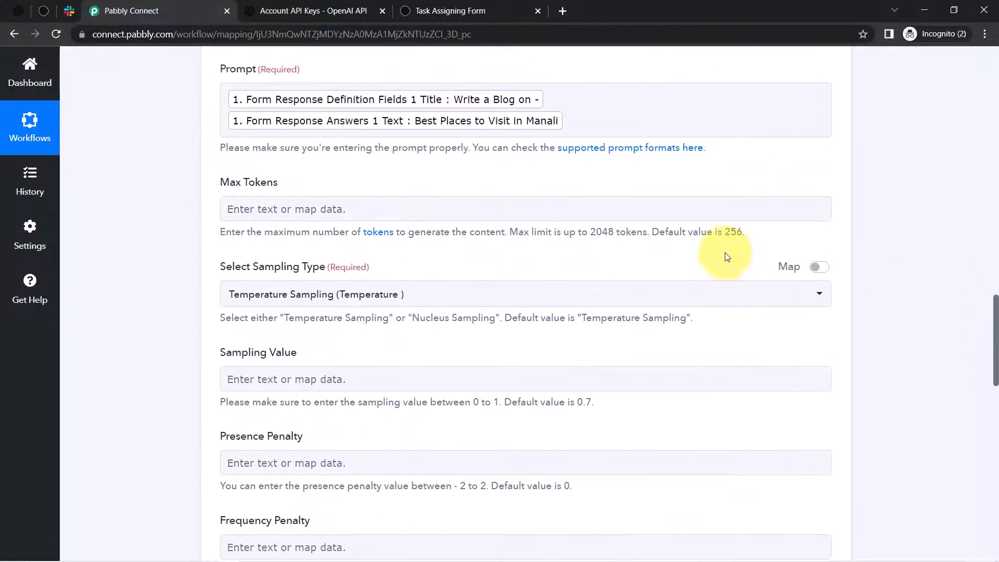
drag(665, 232, 745, 232)
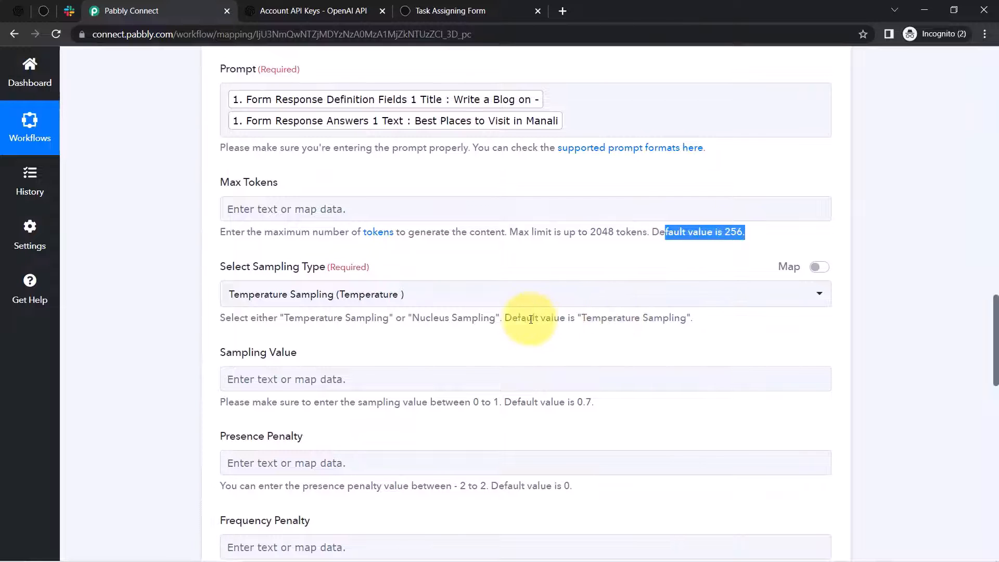
drag(527, 318, 692, 321)
drag(527, 403, 624, 411)
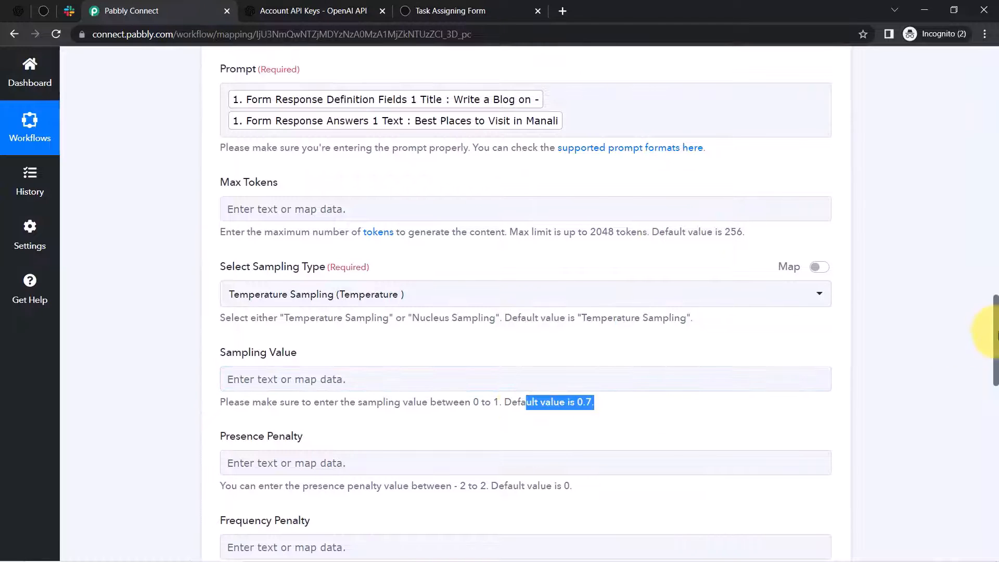
drag(995, 327, 995, 370)
drag(997, 395, 998, 407)
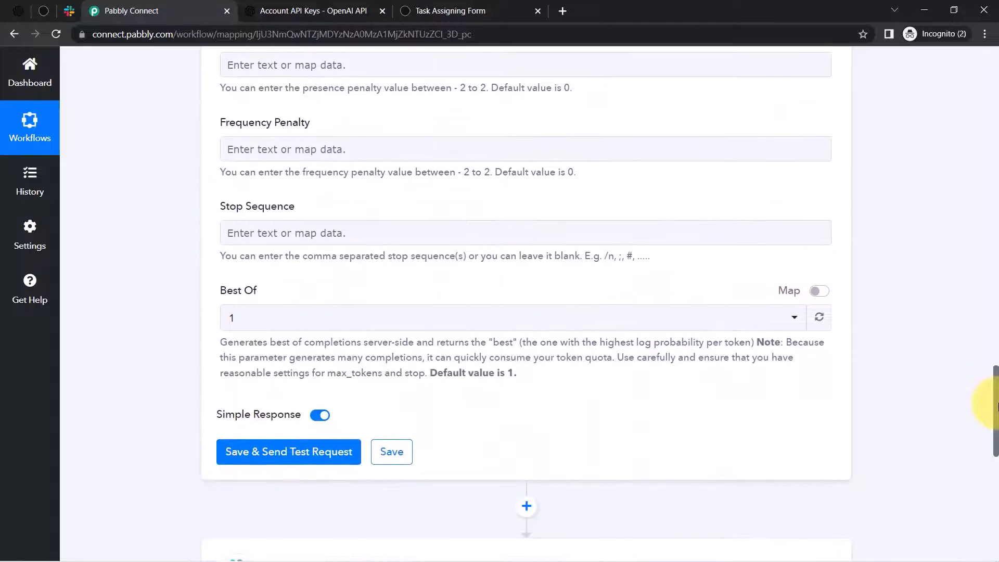
drag(465, 378, 494, 375)
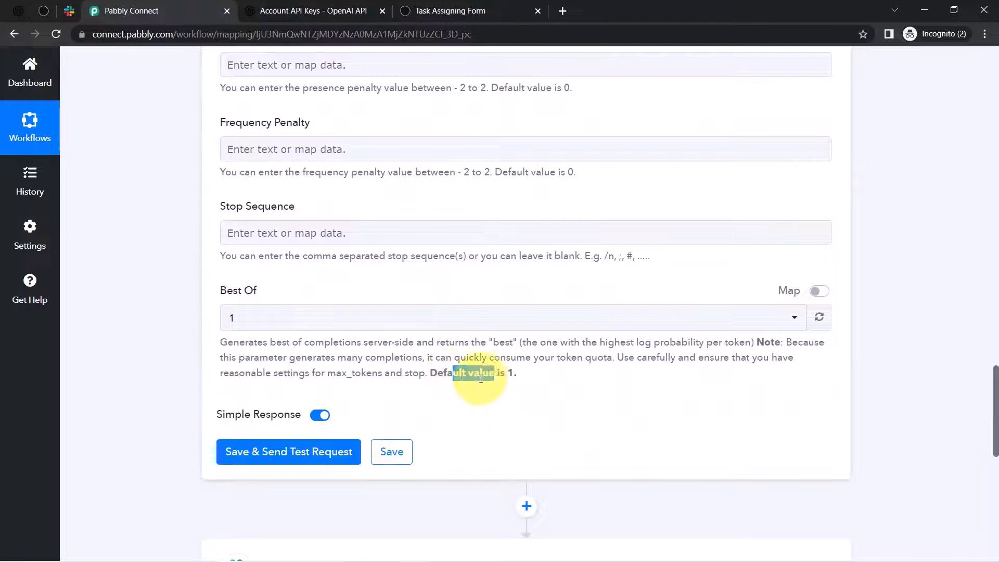
click(215, 318)
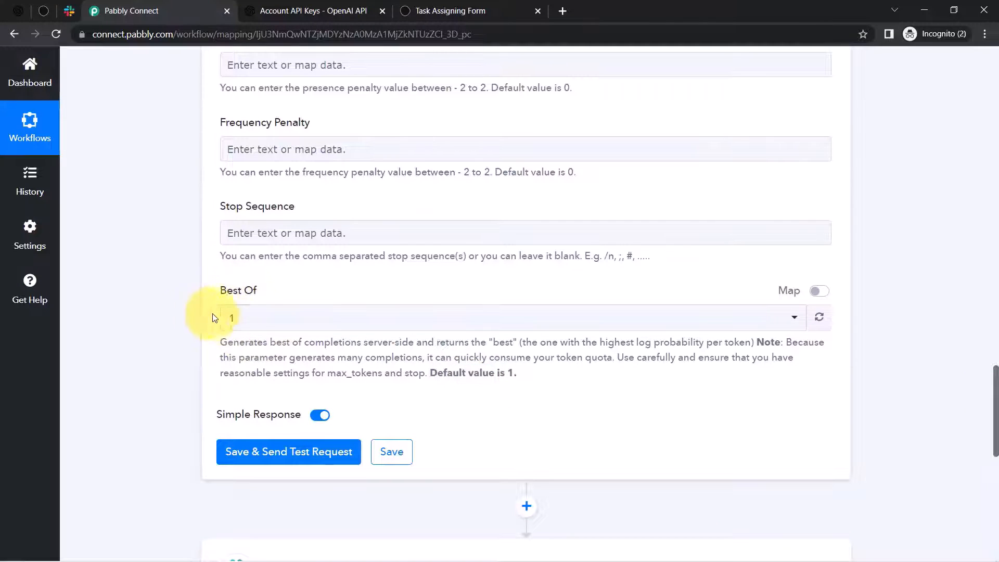
- Test the OpenAI step and read the generated Manali blog covering Rohtang Pass and Solang Valley
click(255, 453)
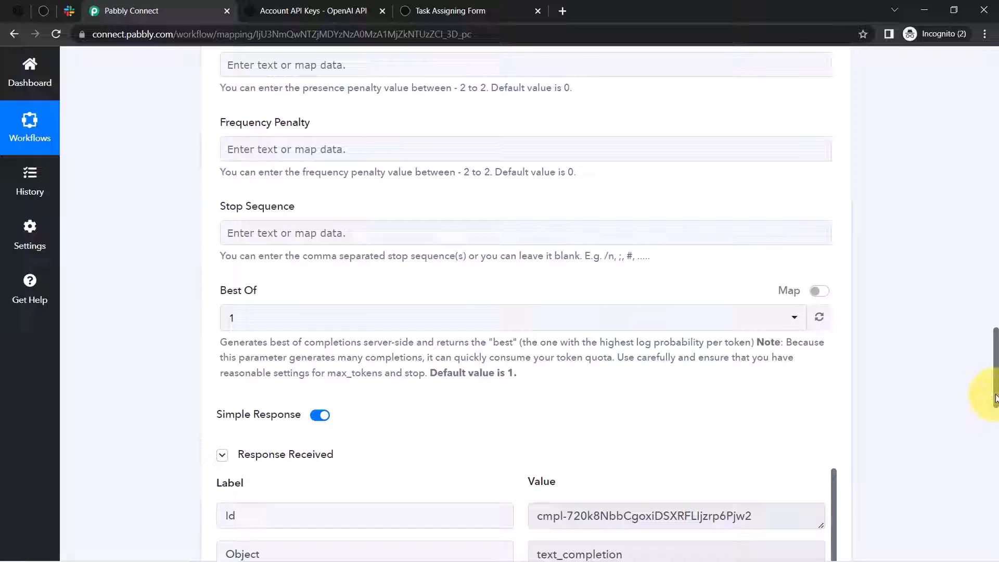
drag(995, 399, 996, 440)
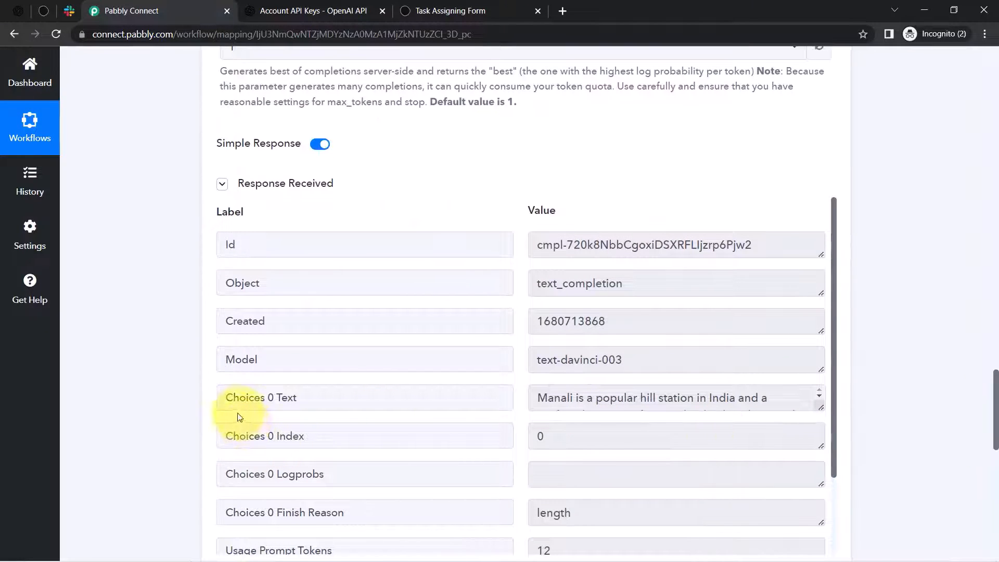
drag(233, 397, 440, 398)
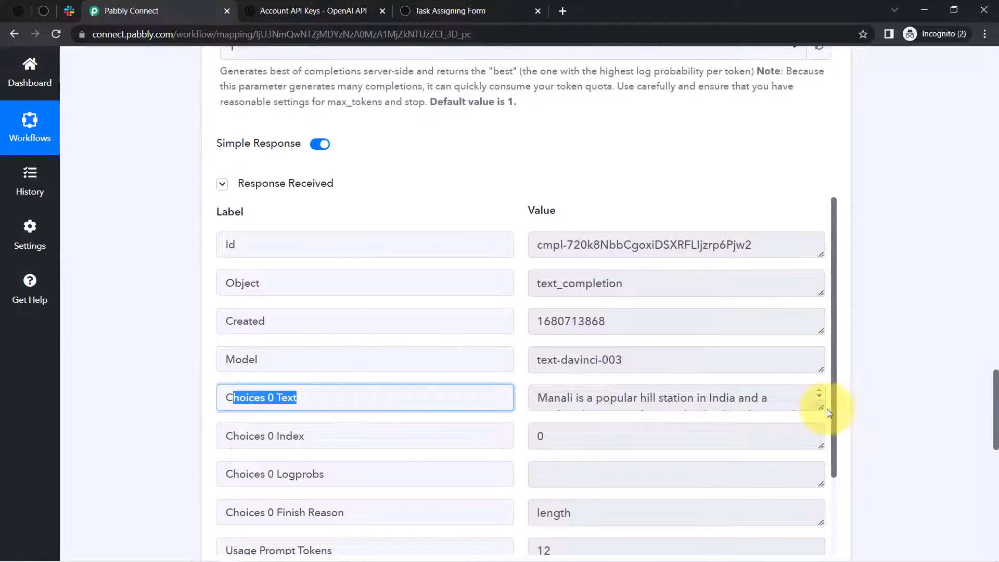
drag(821, 407, 821, 541)
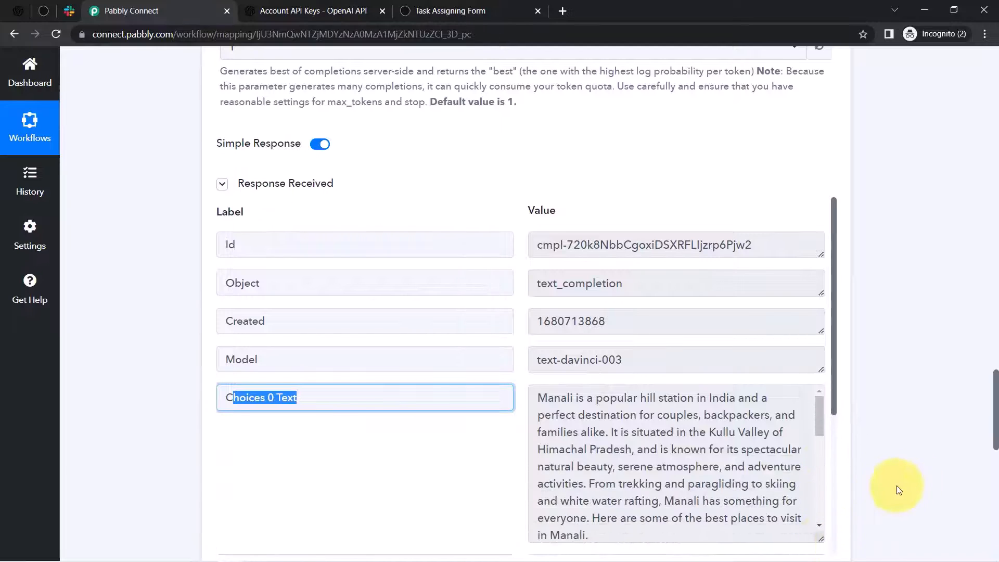
scroll(993, 414, down, 2)
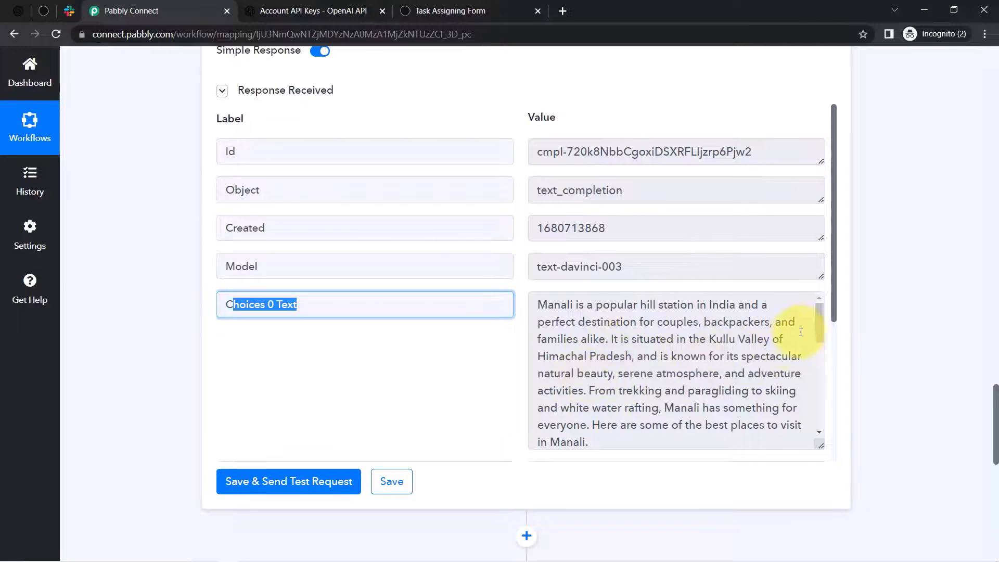
drag(821, 330, 820, 363)
drag(548, 323, 817, 383)
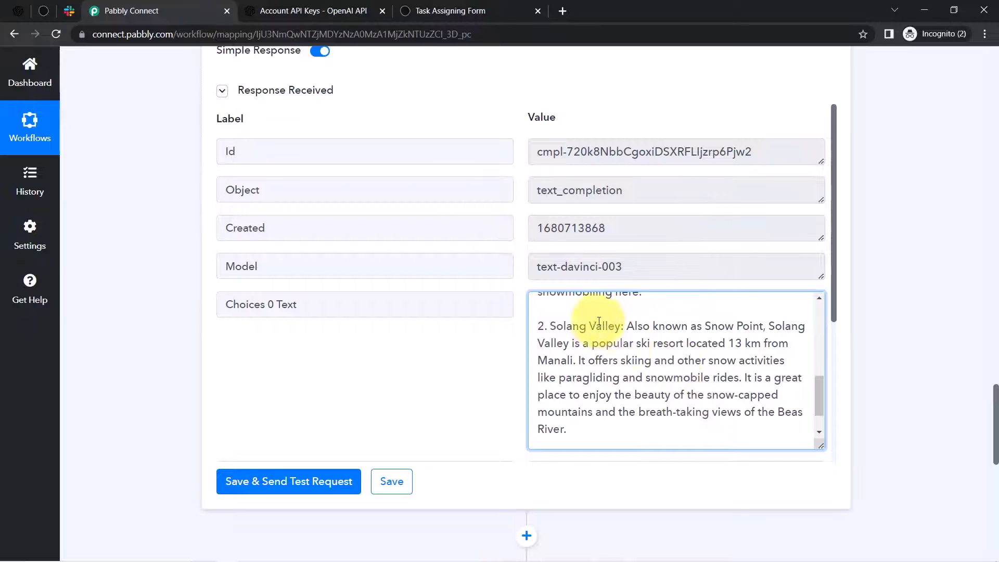
drag(595, 326, 629, 412)
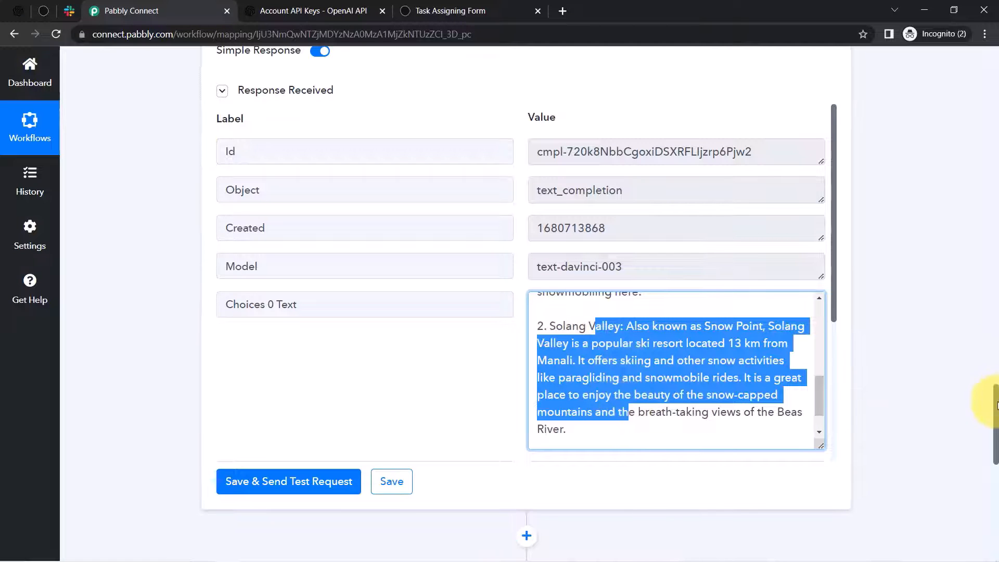
drag(996, 404, 995, 471)
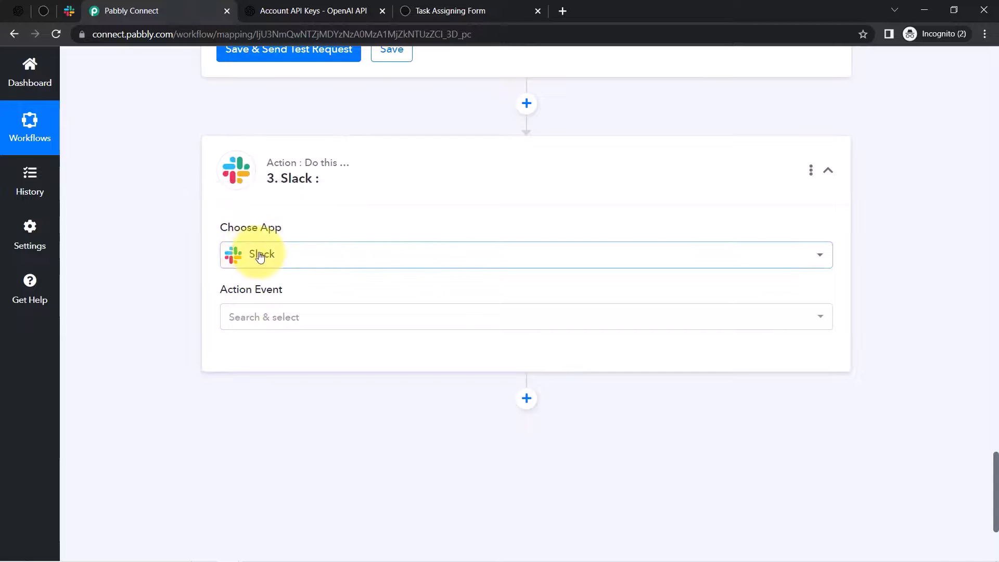
- Set the Slack action to Send Channel Message and start a new Slack connection
click(235, 317)
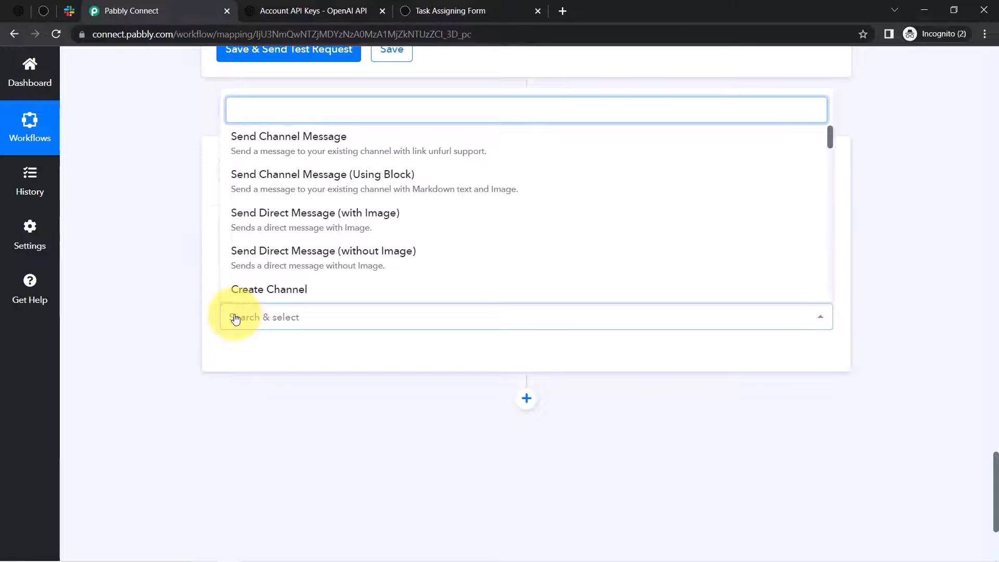
click(295, 144)
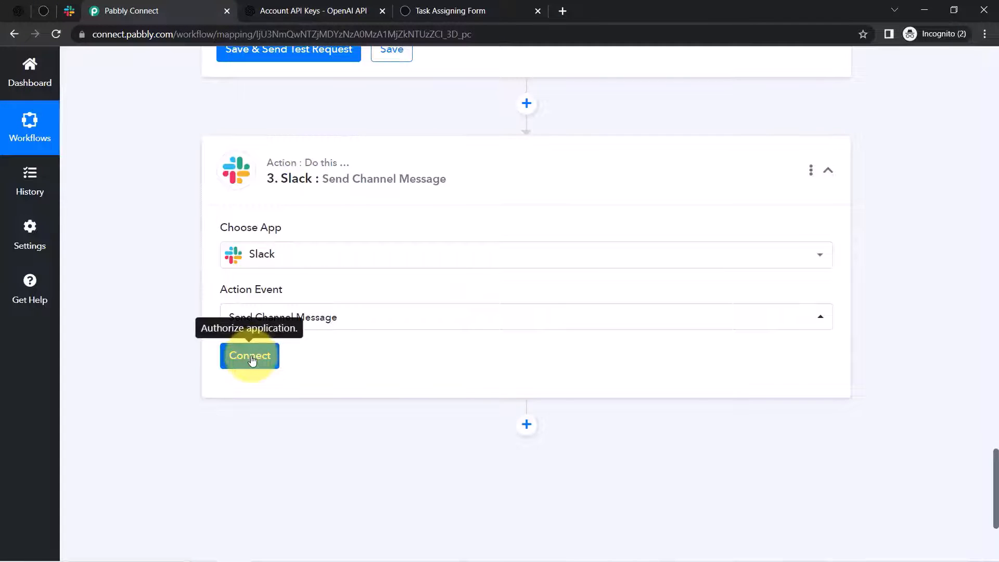
click(251, 356)
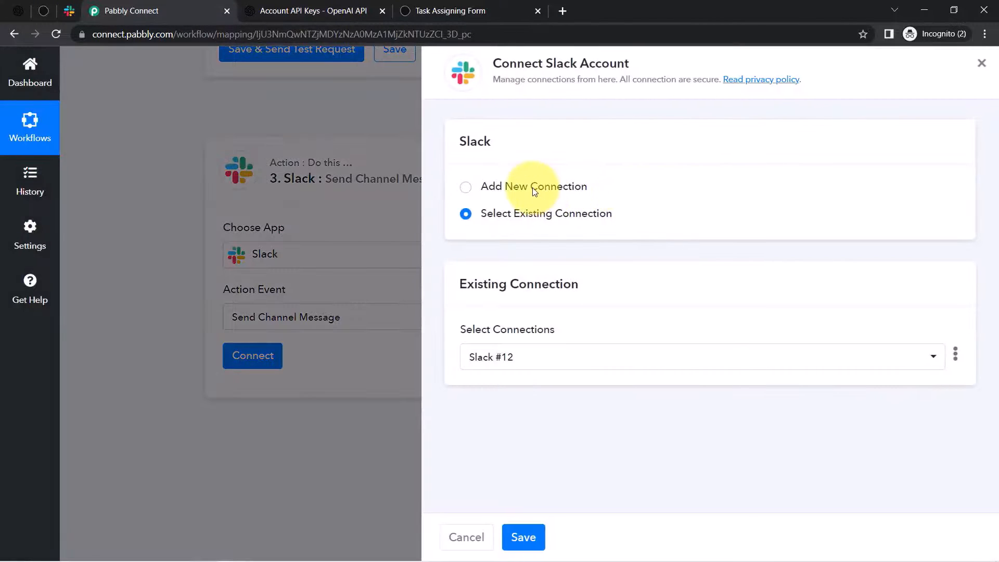
click(535, 188)
click(506, 339)
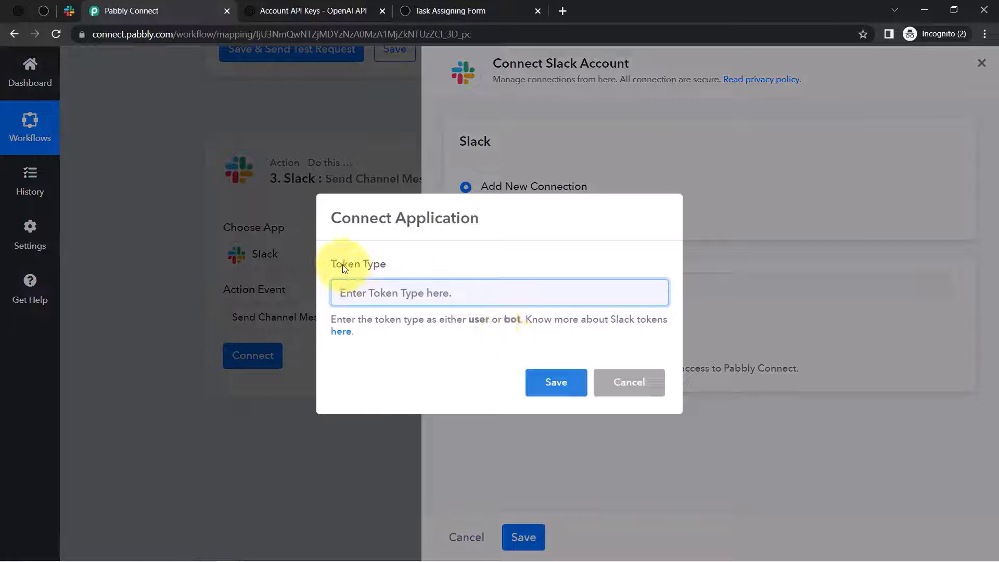
- Compare the user and bot token options and open the tokens help link in a new tab
double_click(478, 320)
key(ctrl+c)
double_click(512, 319)
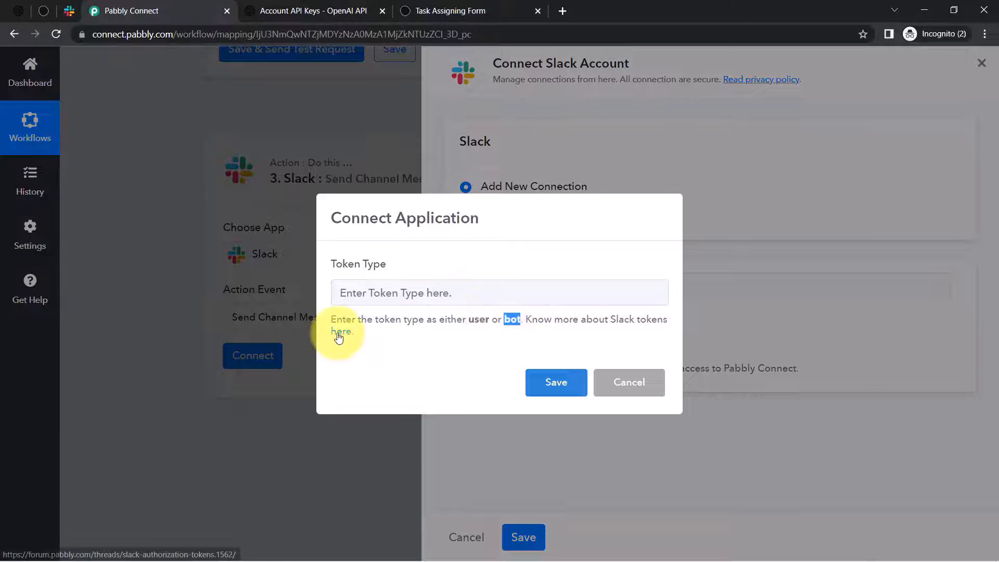
right_click(338, 337)
click(361, 343)
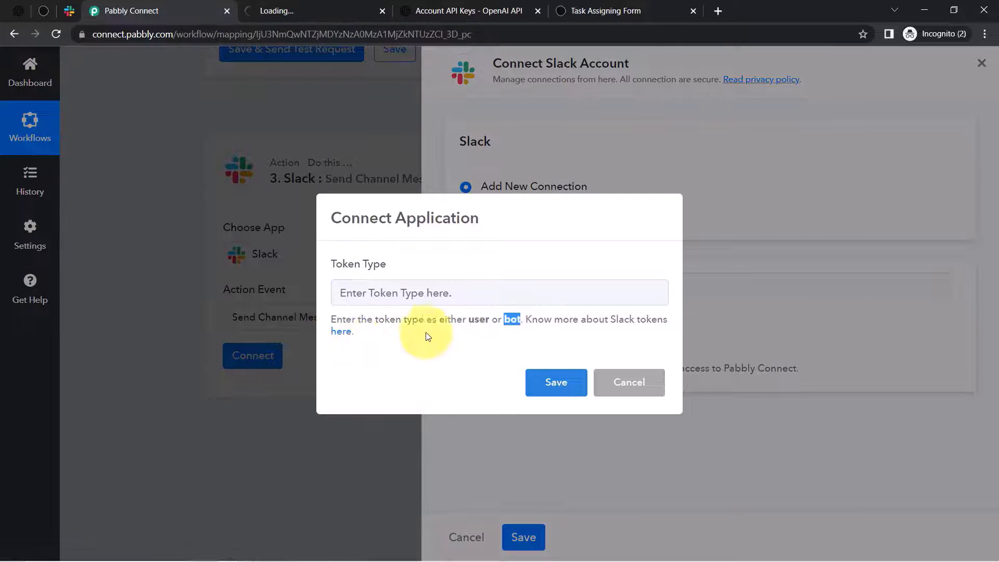
- Read the forum thread's user-token and bot-token permissions, including Send Channel Message
click(305, 7)
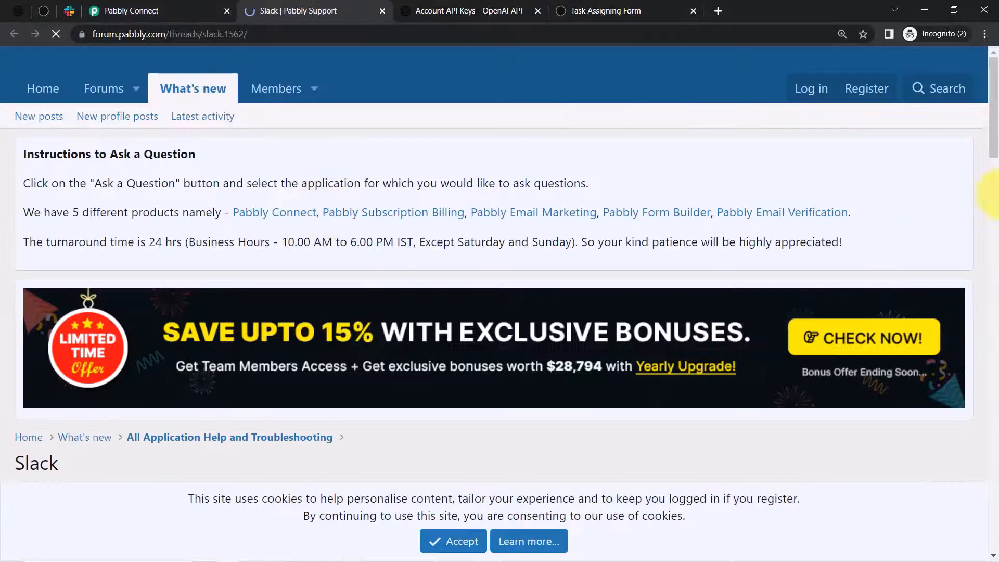
scroll(994, 195, down, 10)
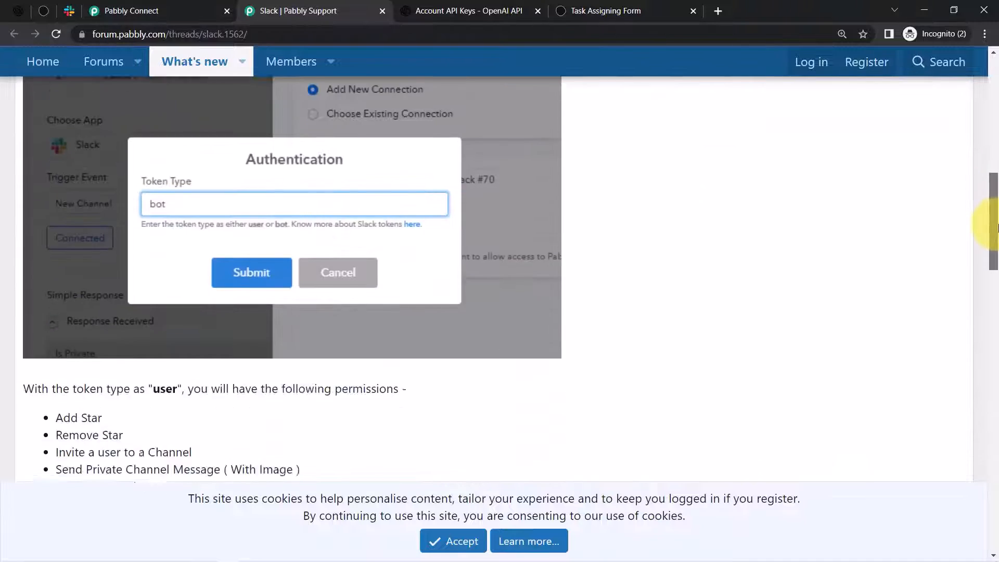
scroll(992, 227, down, 5)
drag(139, 159, 204, 161)
drag(62, 188, 124, 477)
drag(994, 221, 991, 354)
drag(114, 214, 141, 404)
drag(993, 375, 991, 319)
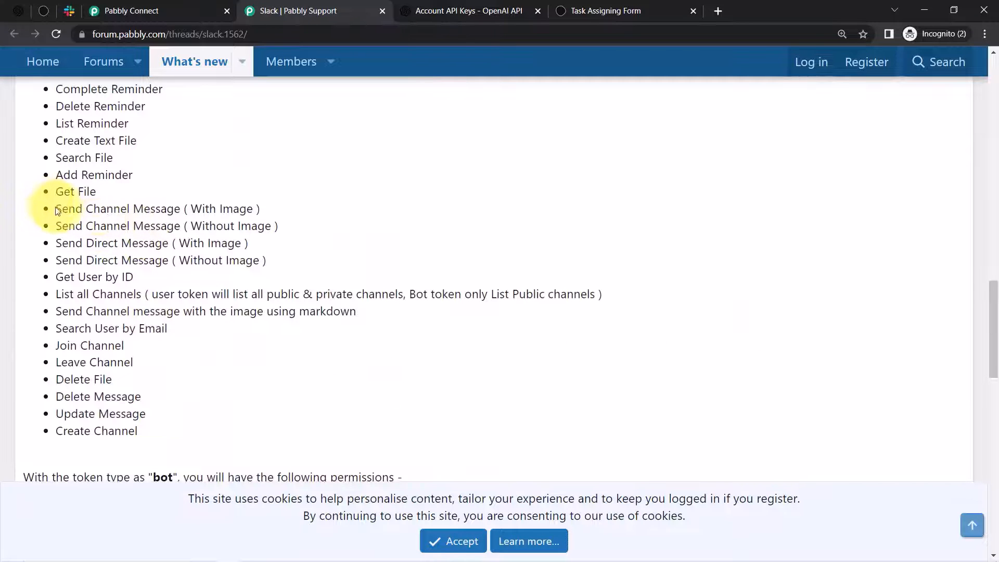
drag(56, 209, 223, 209)
drag(994, 331, 993, 260)
click(118, 10)
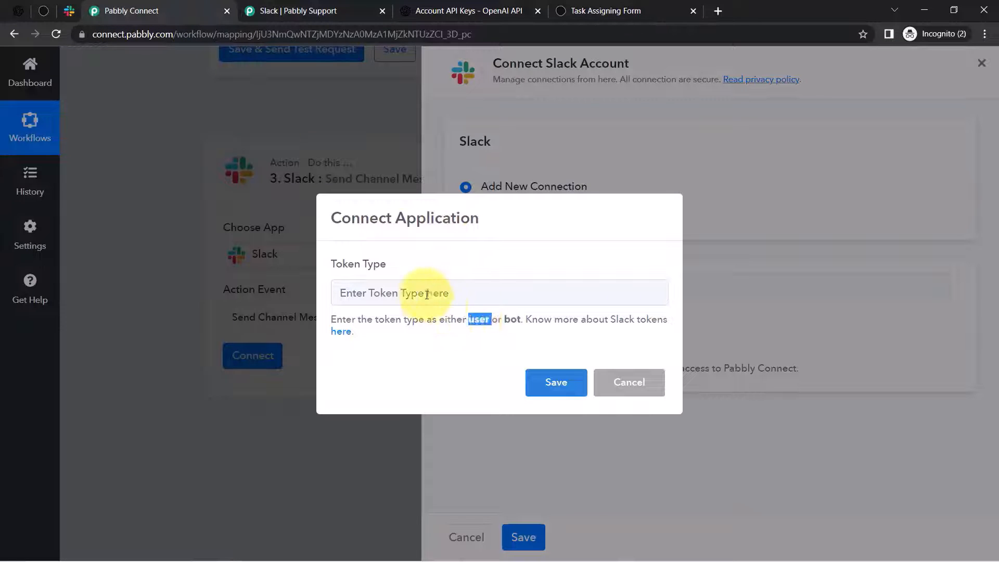
- Enter token type 'user', save, and allow Pabbly Connect access to the Slack workspace
click(385, 292)
key(ctrl+v)
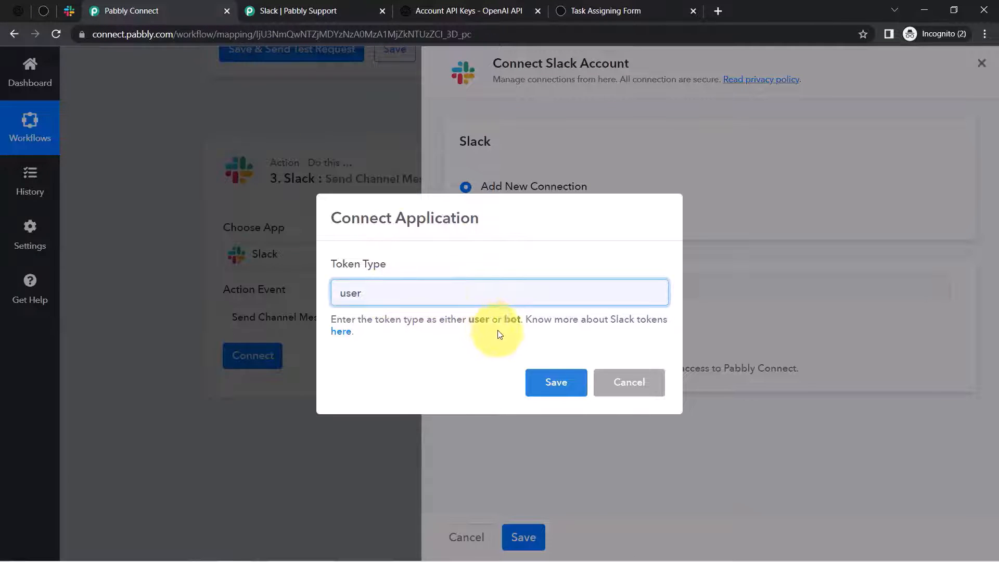
click(531, 384)
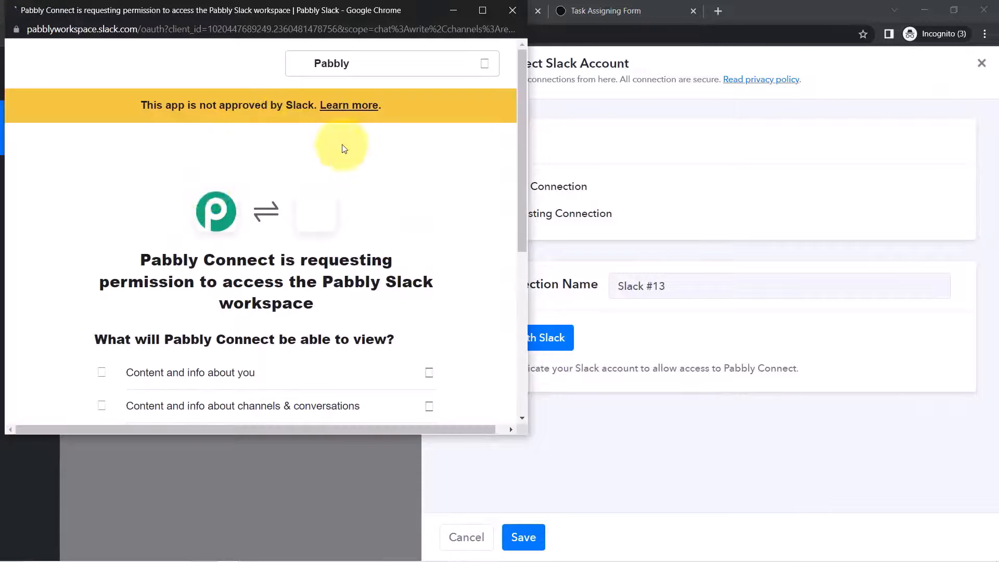
drag(521, 155, 523, 334)
click(301, 332)
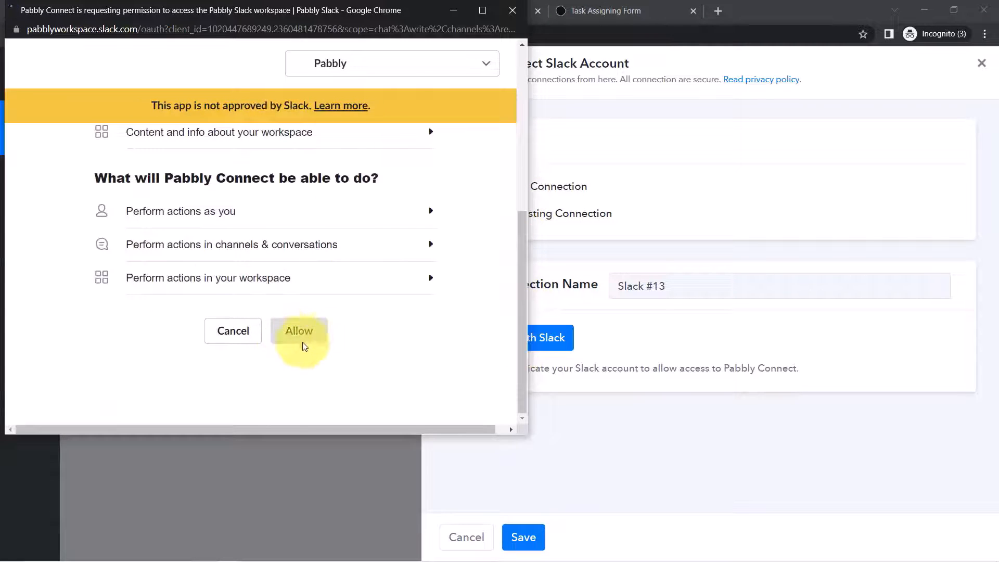
click(306, 334)
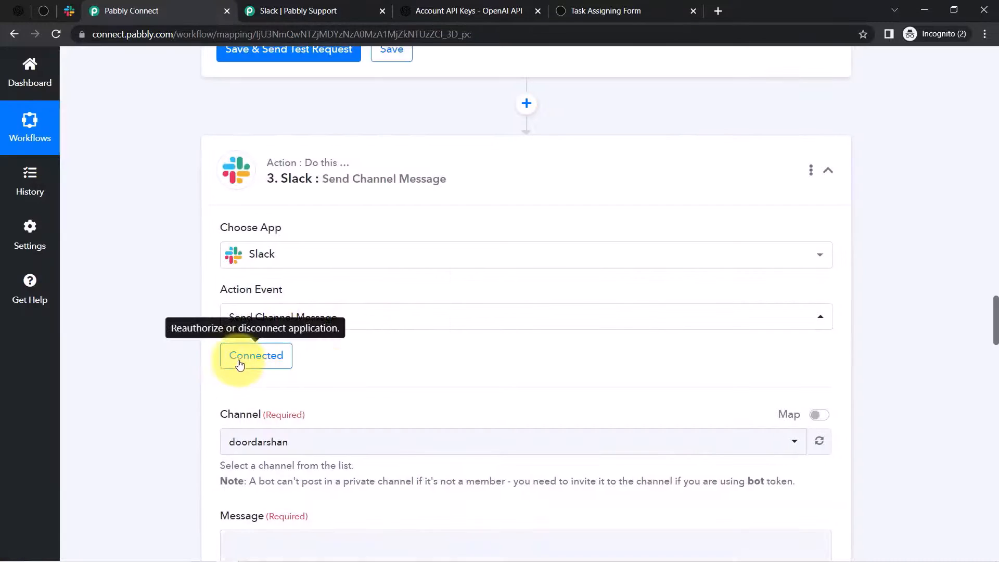
- Check the Slack channel list without changing it, then switch to Slack to see the target channel
drag(997, 367, 981, 396)
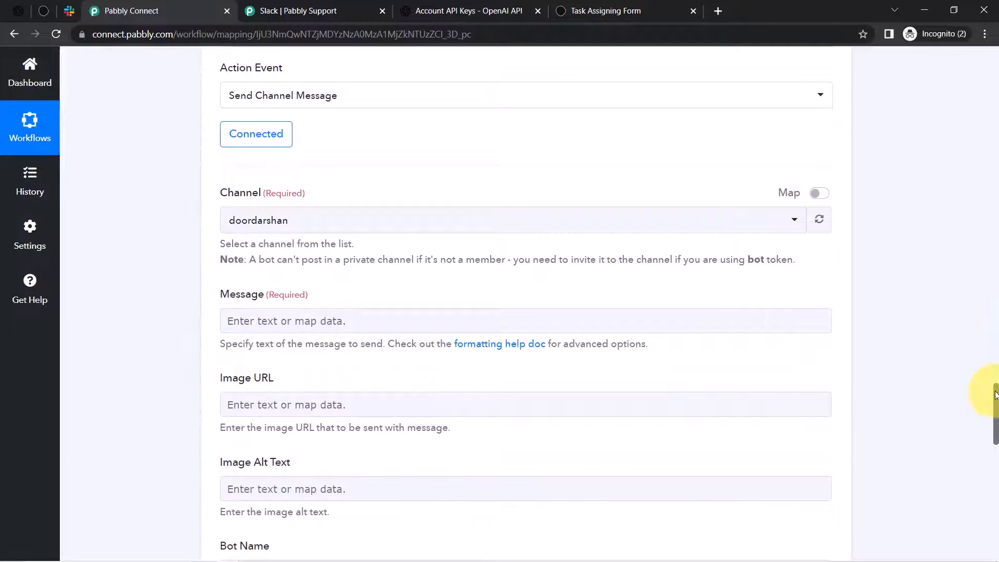
click(250, 220)
click(164, 168)
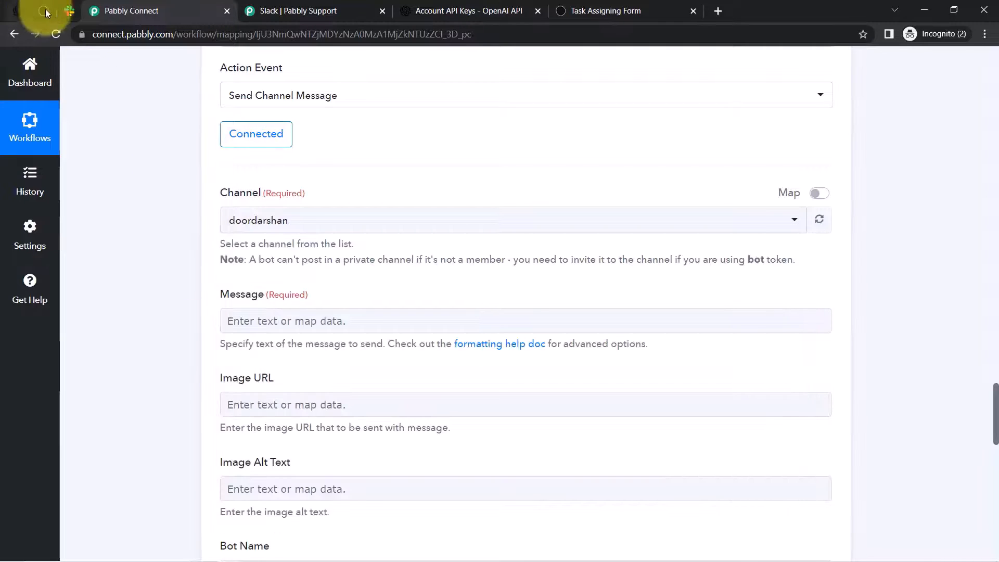
click(69, 13)
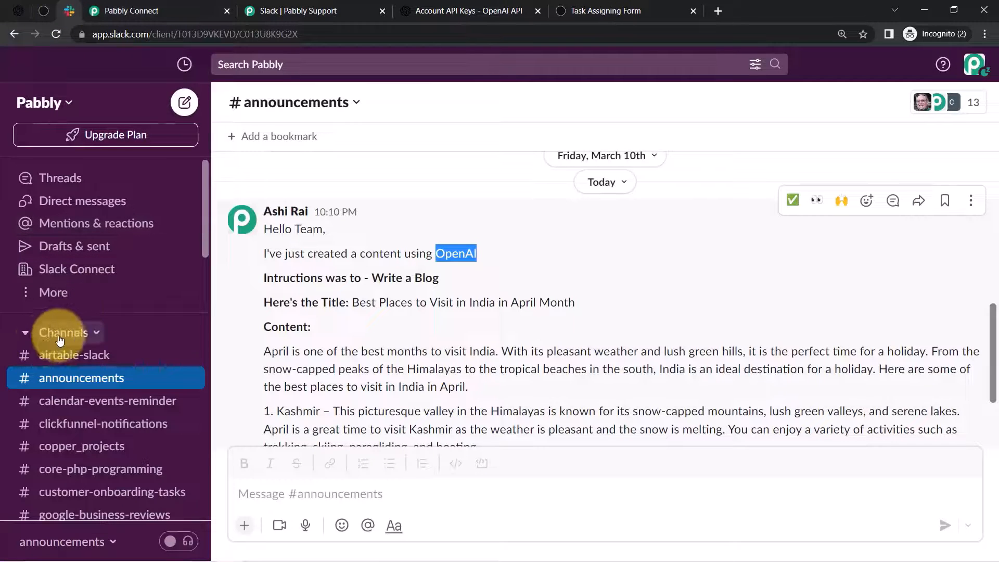
click(24, 336)
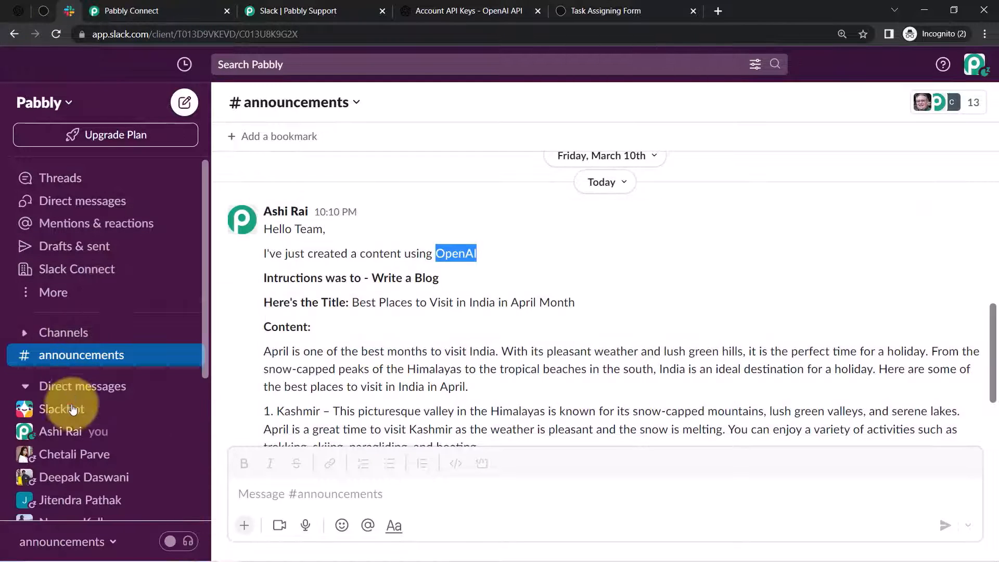
click(25, 334)
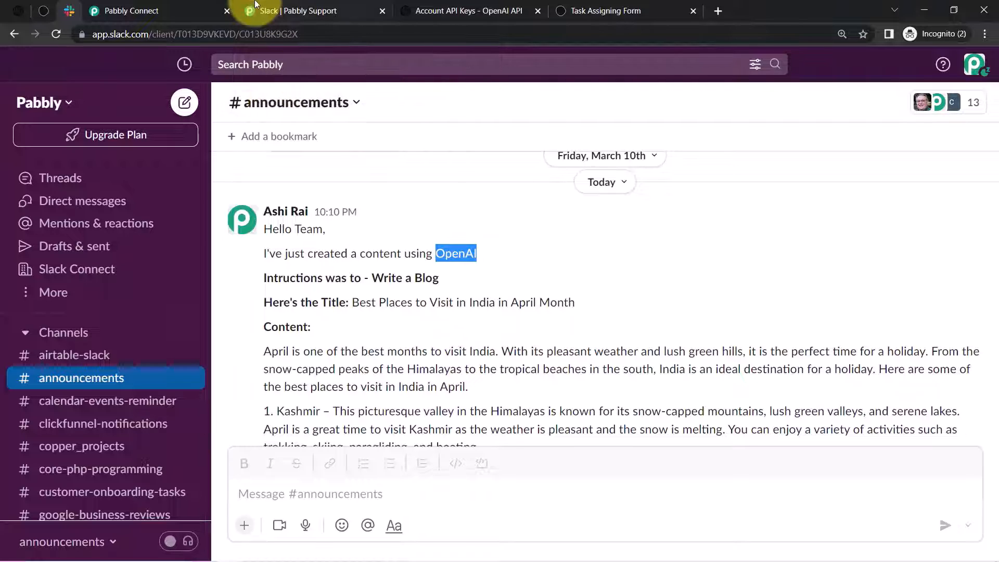
- Set the Slack step's Channel to announcements by searching 'an'
click(176, 4)
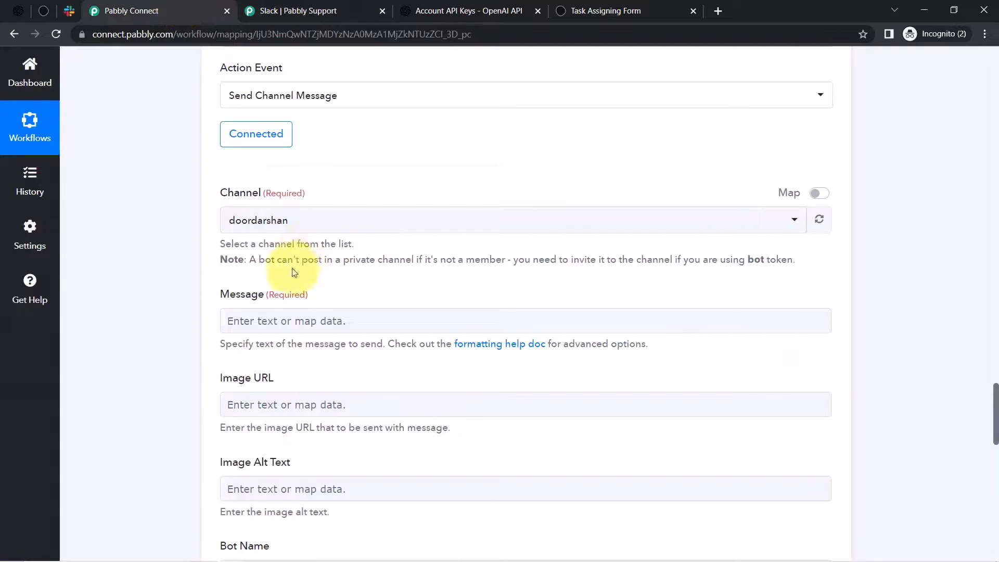
click(261, 220)
text(an)
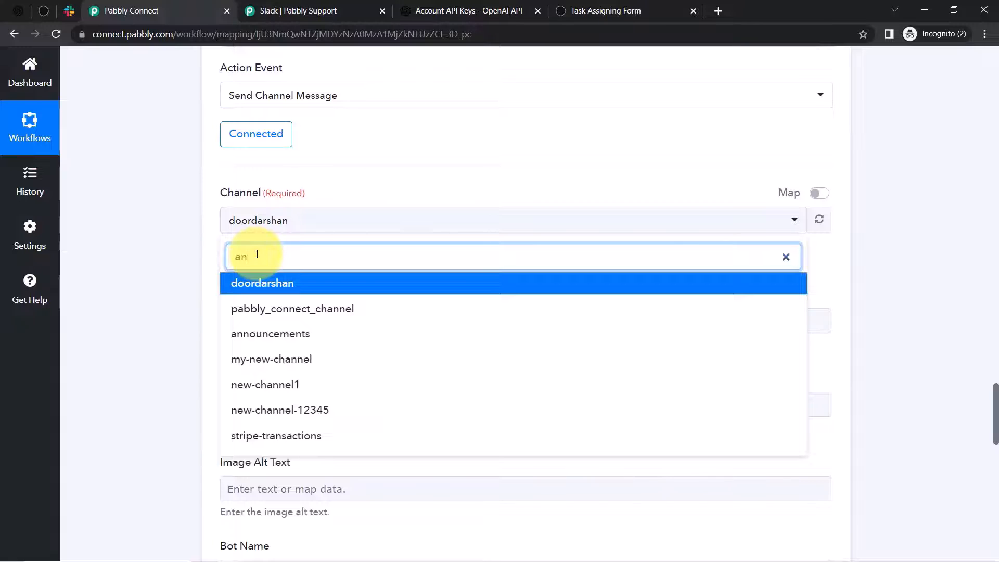
click(259, 338)
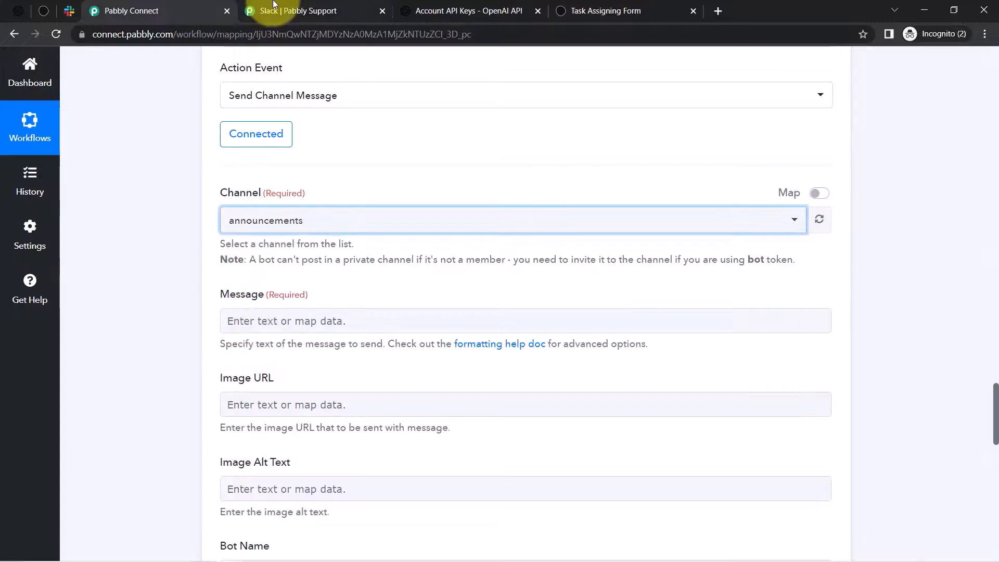
- Close the support forum, OpenAI API Keys and Task Assigning Form tabs
click(307, 10)
click(382, 10)
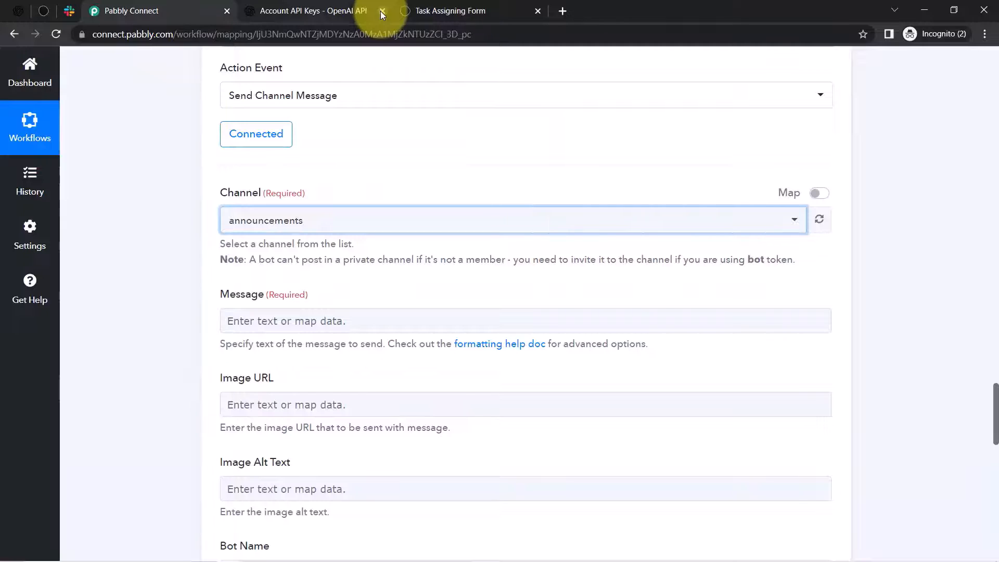
click(382, 11)
click(336, 2)
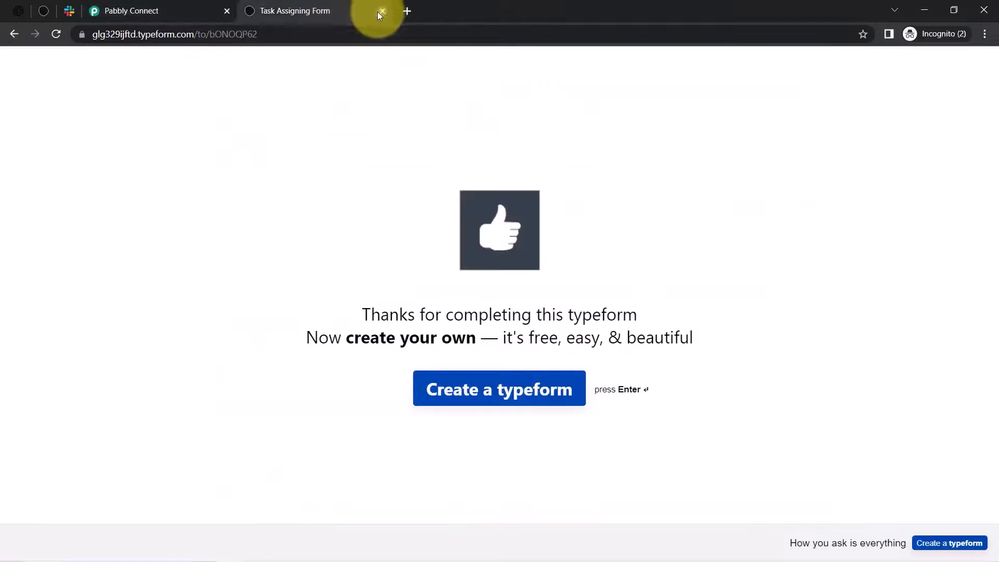
click(382, 11)
click(125, 217)
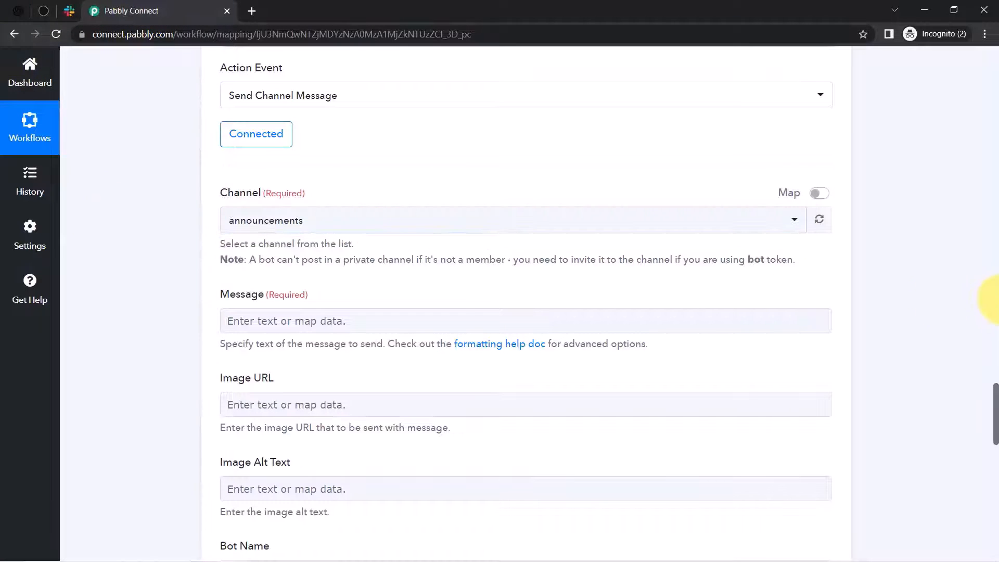
scroll(991, 395, down, 3)
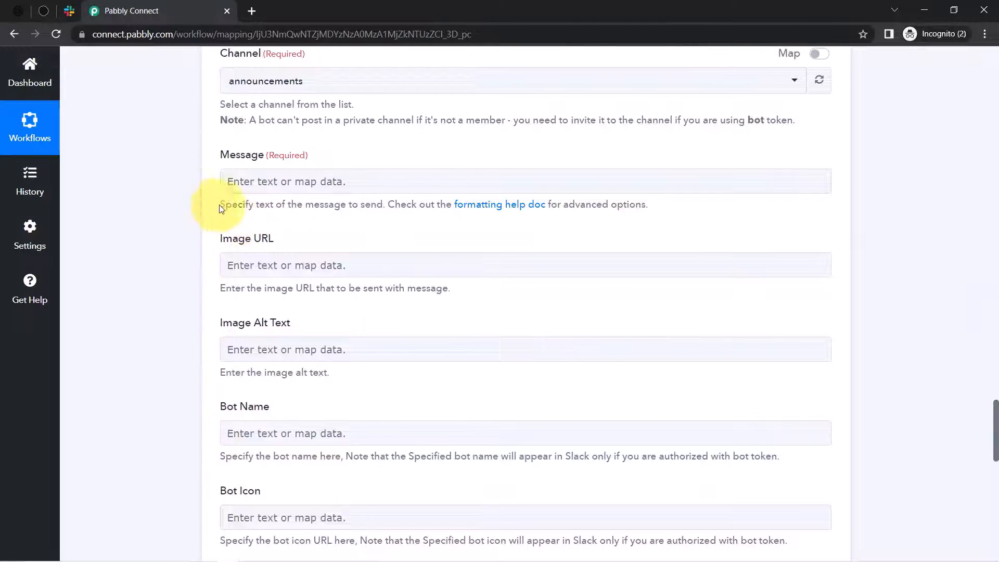
drag(219, 206, 319, 206)
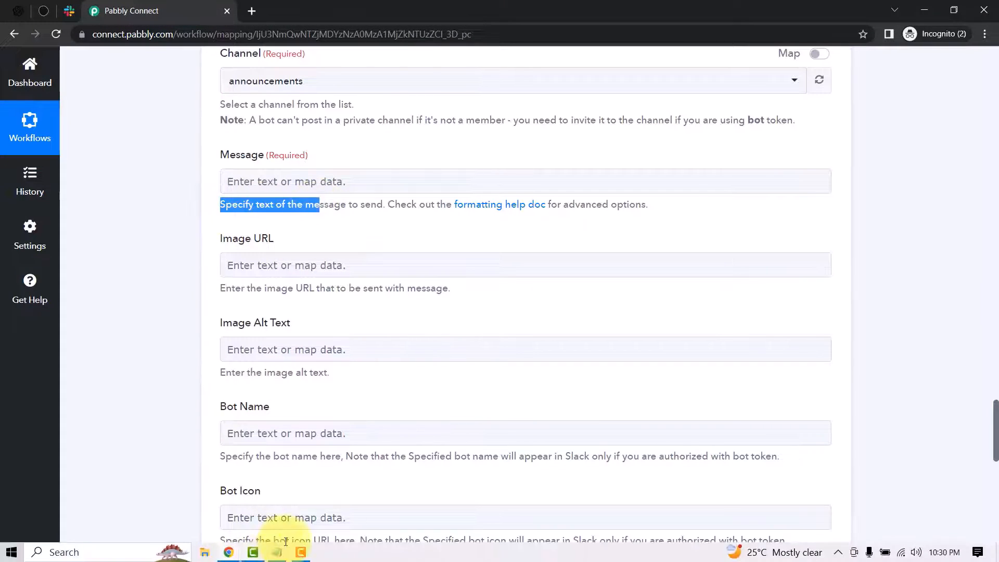
- Copy the team note draft from Notepad and paste it into the Slack Message field
click(276, 553)
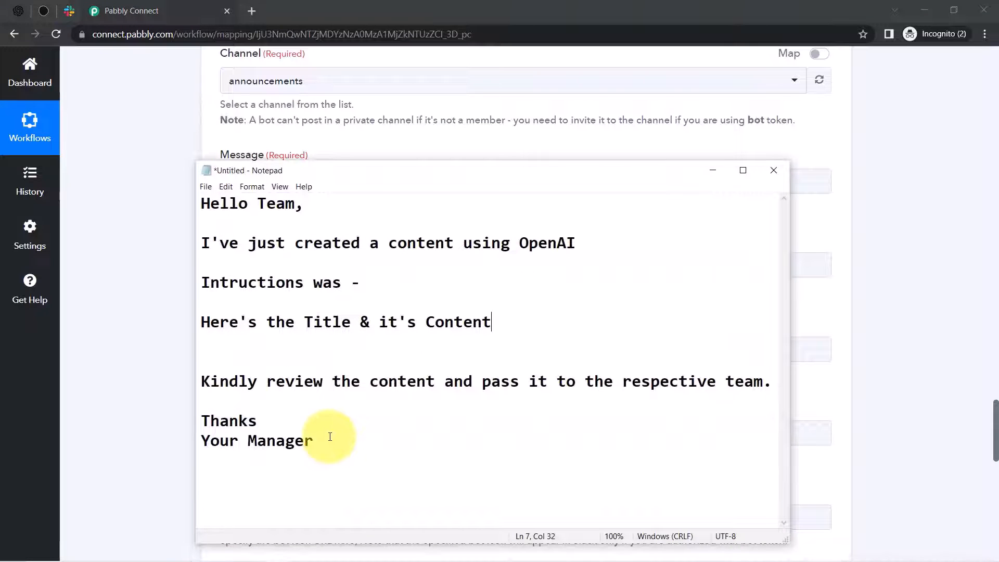
drag(312, 436, 210, 207)
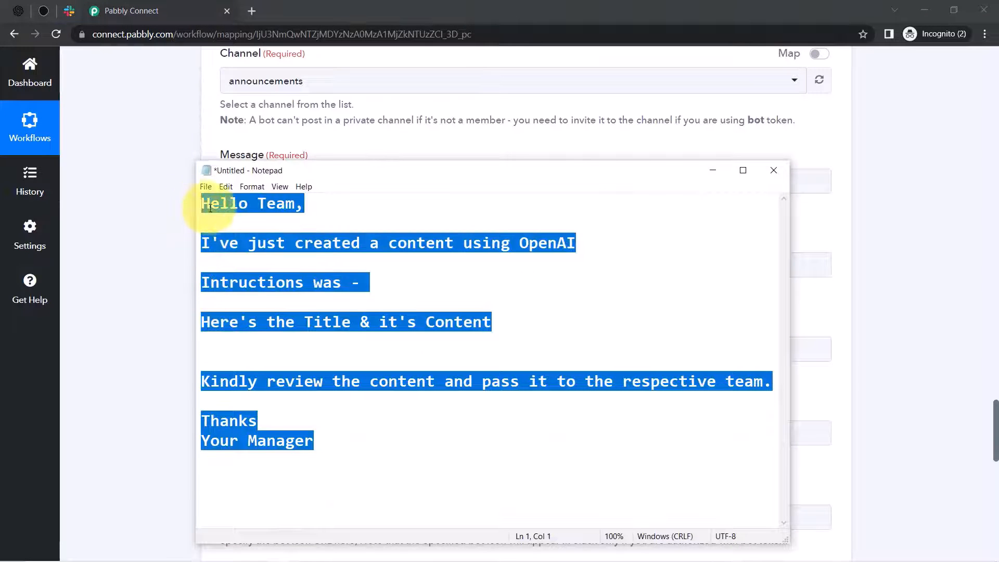
click(169, 228)
click(243, 186)
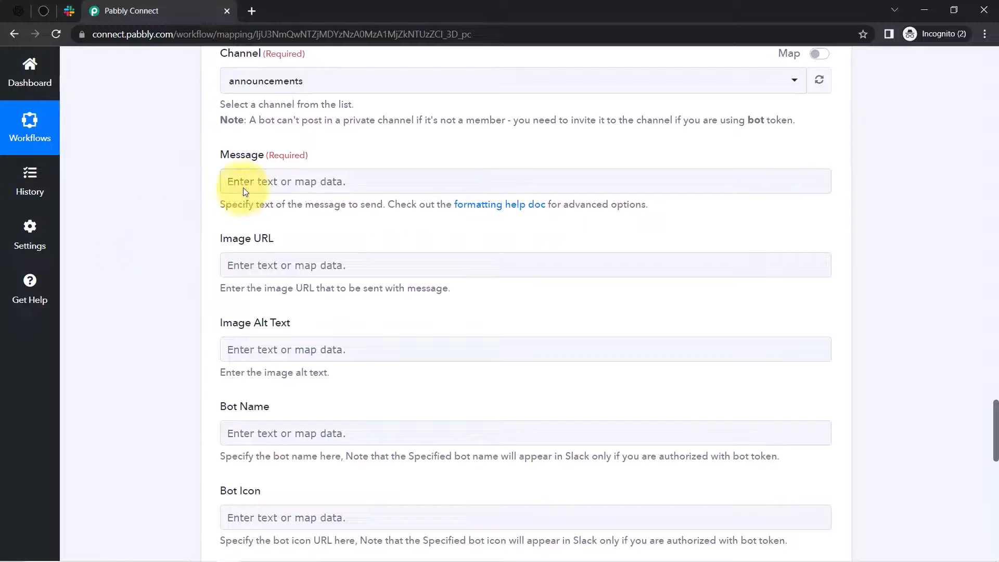
text(Hello Team,I've just created a content using OpenAIIntructions was - Here's the Title & it's Content Kindly review the content and pass it to the respective team.Thanks Your Manager)
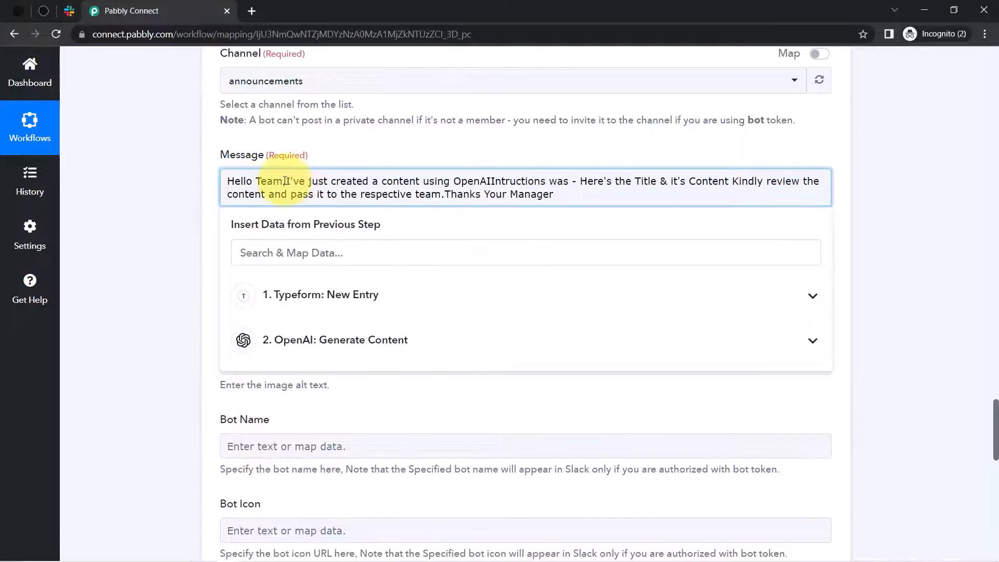
drag(246, 181, 563, 195)
click(563, 195)
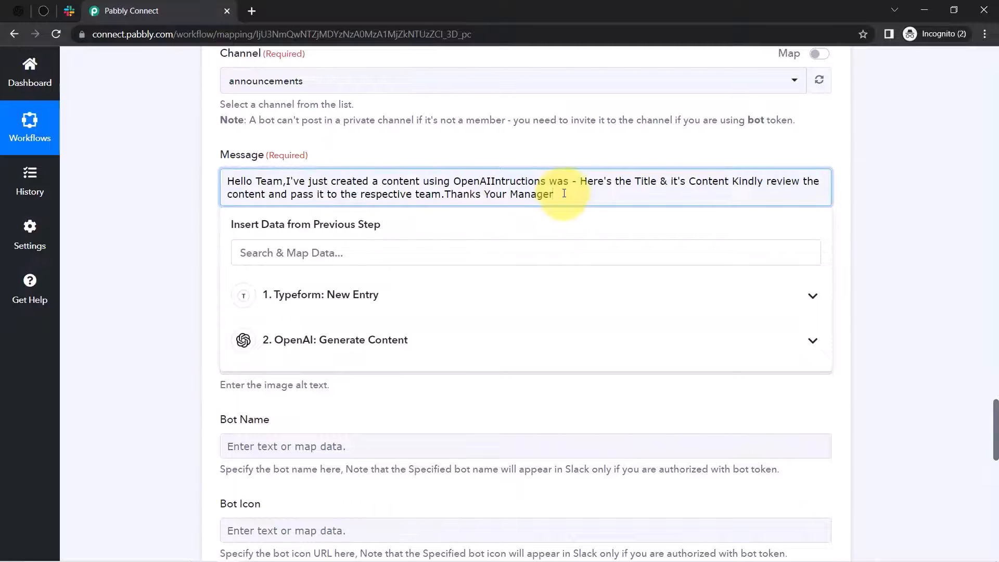
key(Return)
key(Return)
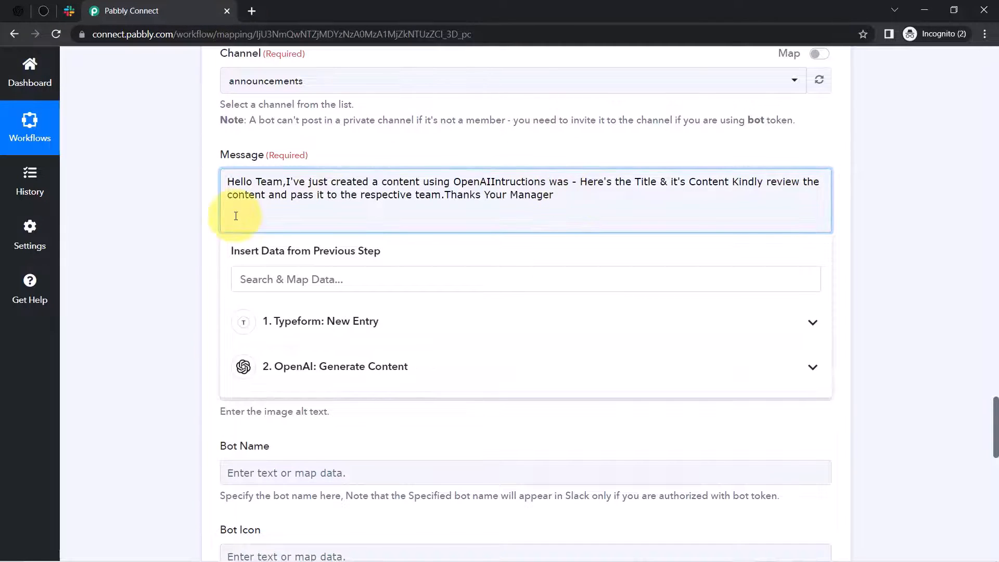
key(BackSpace)
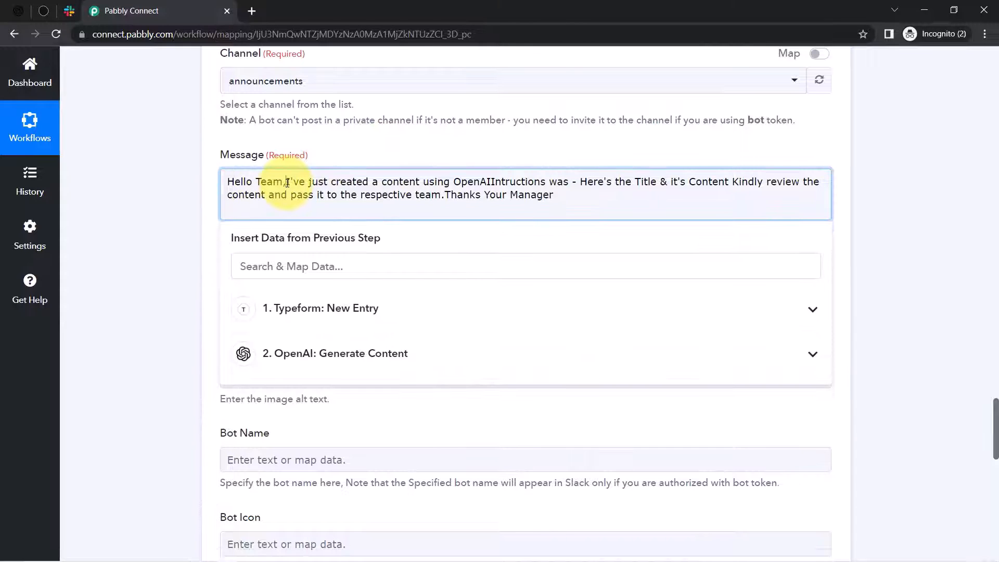
- Break the message into paragraphs after 'Hello Team,', after OpenAI, and before 'Here's the Title'
click(287, 182)
key(Return)
key(Return)
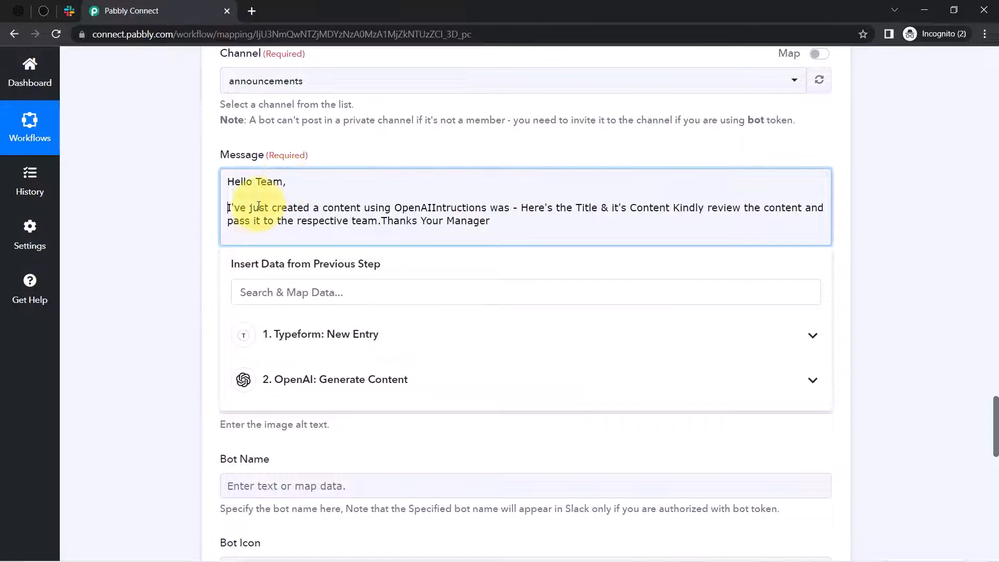
click(433, 207)
key(Return)
key(Return)
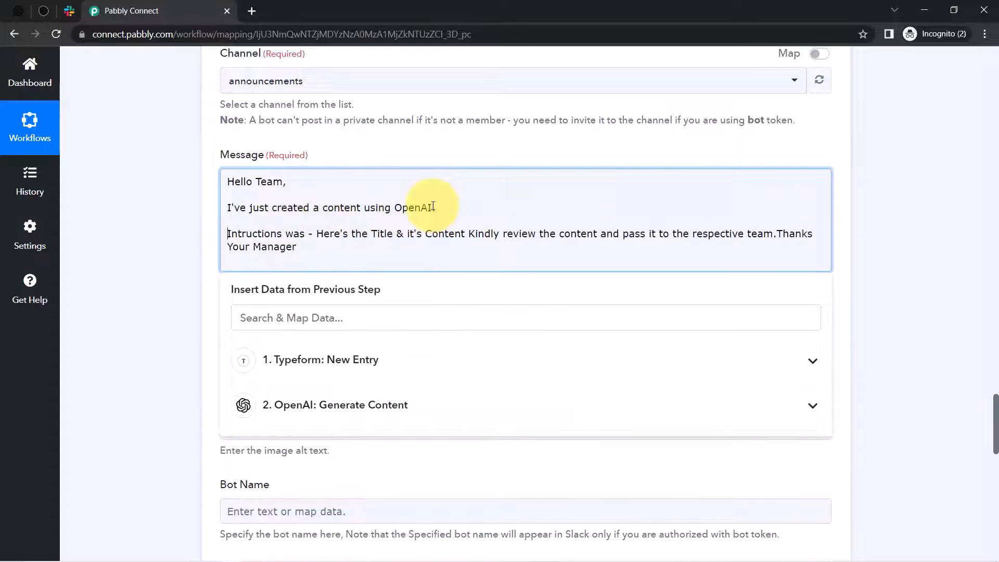
click(317, 234)
key(Return)
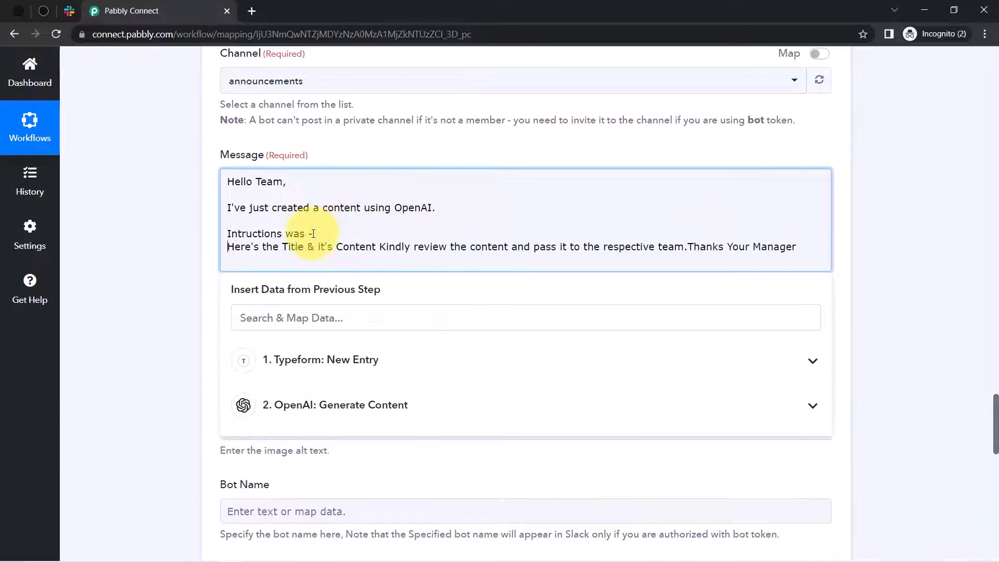
key(Return)
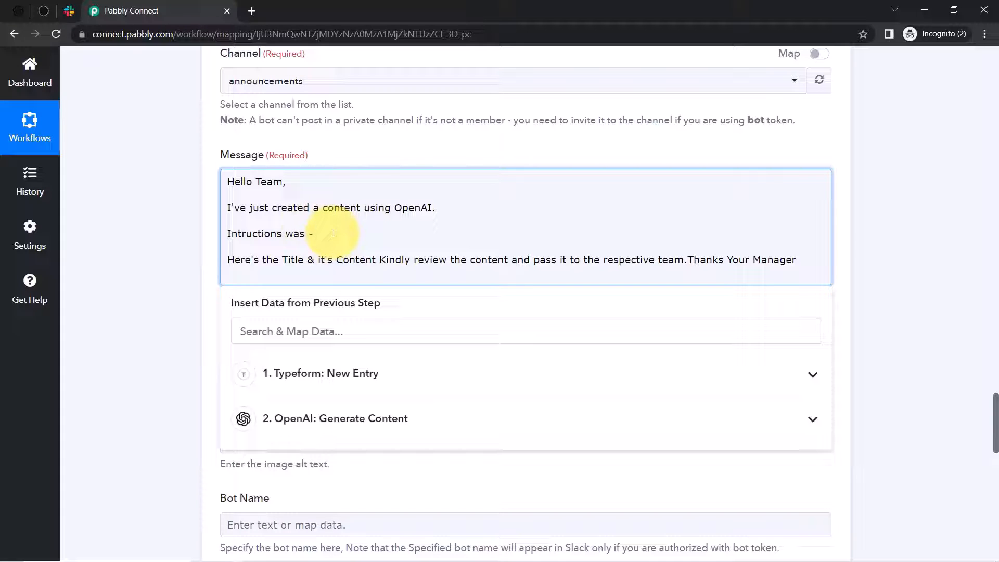
- Map the Typeform instruction field into the message and add a colon after Title
click(357, 420)
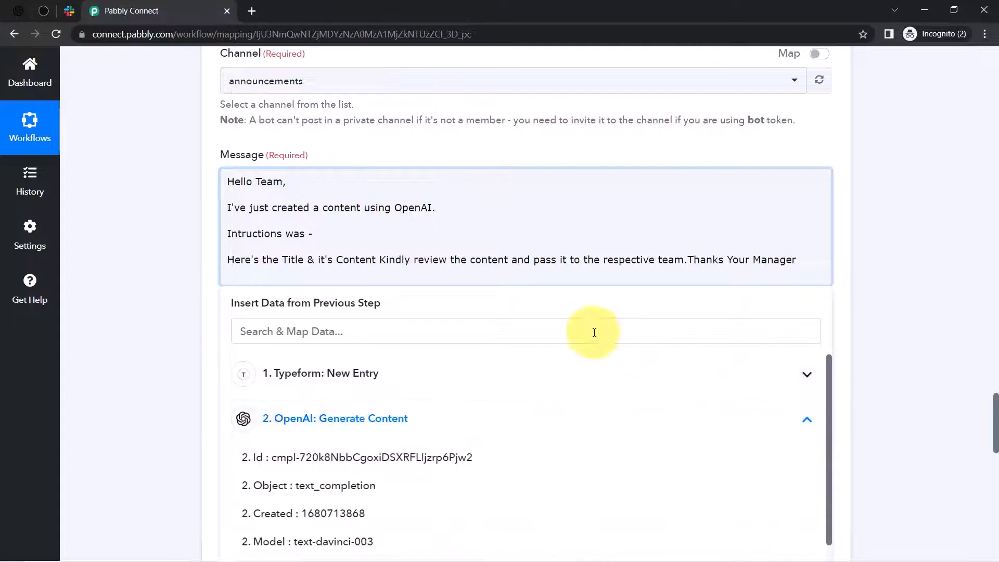
click(342, 332)
text(wri)
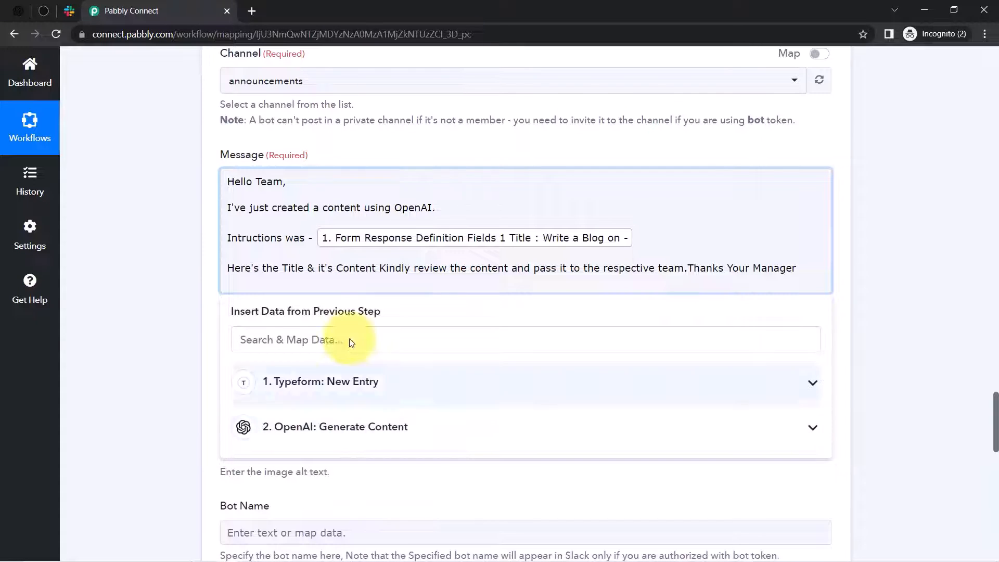
drag(256, 273, 333, 268)
click(357, 268)
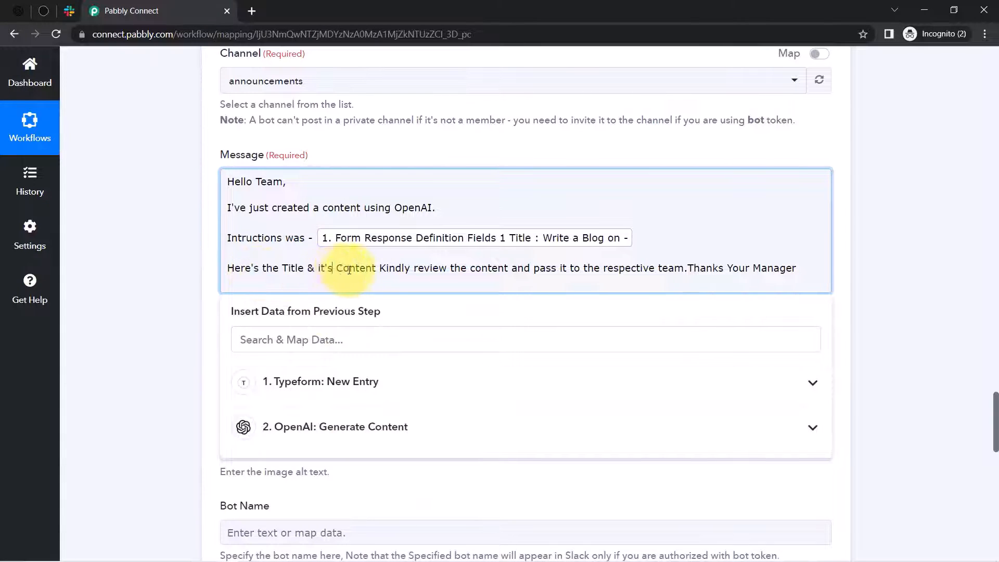
click(309, 268)
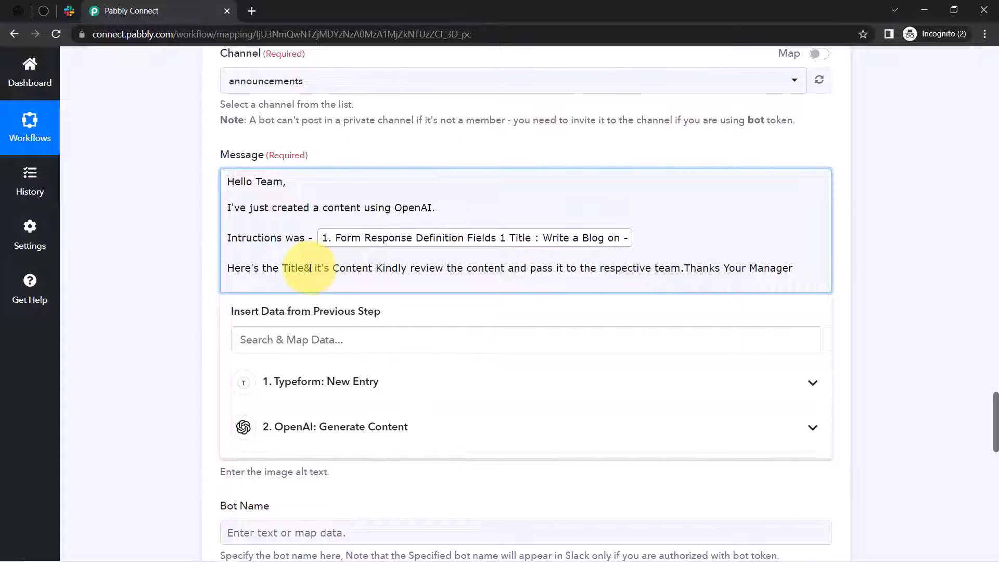
text(:)
key(Return)
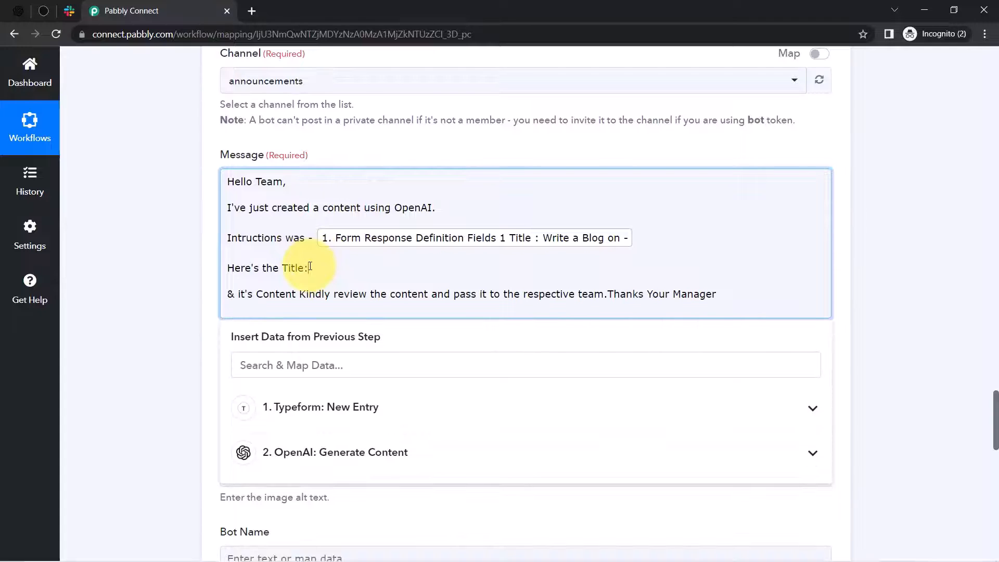
- Add a closing * after the mapped instructions field
click(167, 245)
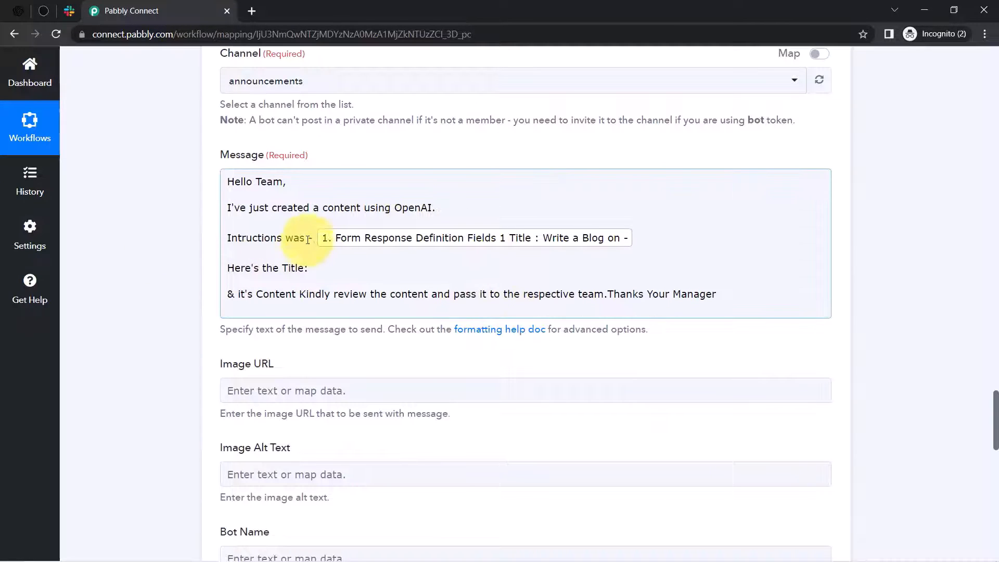
click(227, 237)
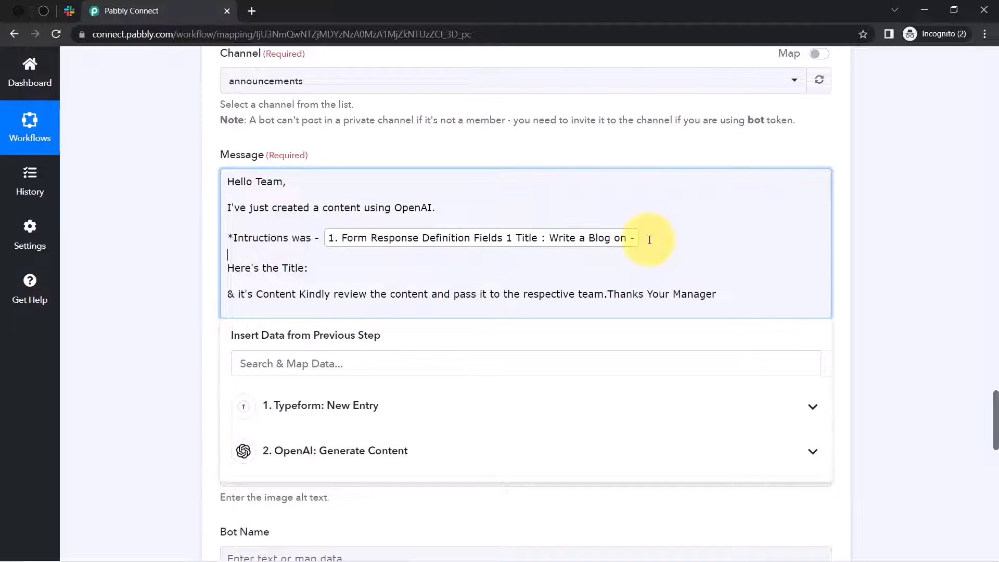
click(650, 240)
text(*)
click(233, 240)
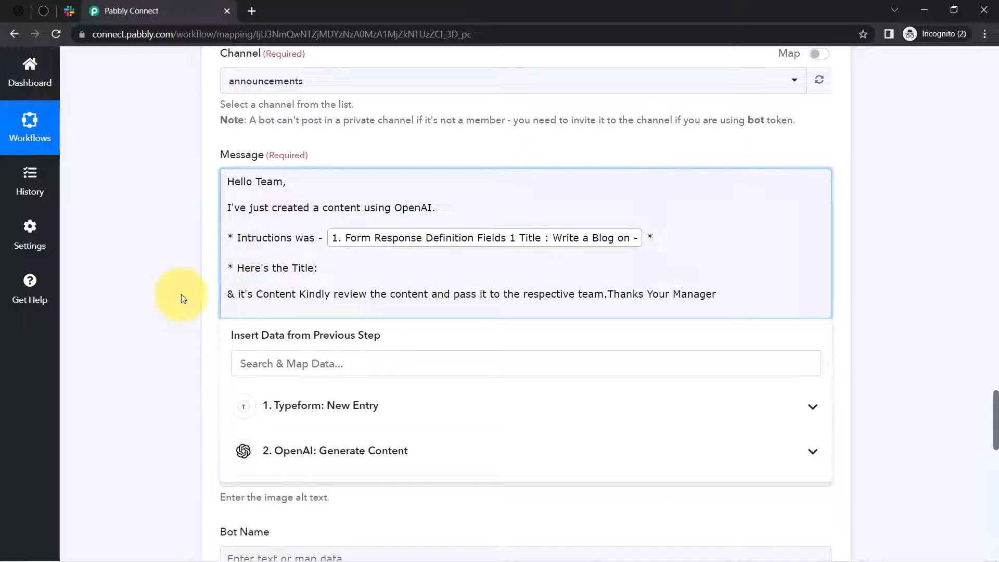
- Map the 'Best Places to Visit in Manali' answer into the Title line, then tidy the line breaks
click(280, 363)
text(best)
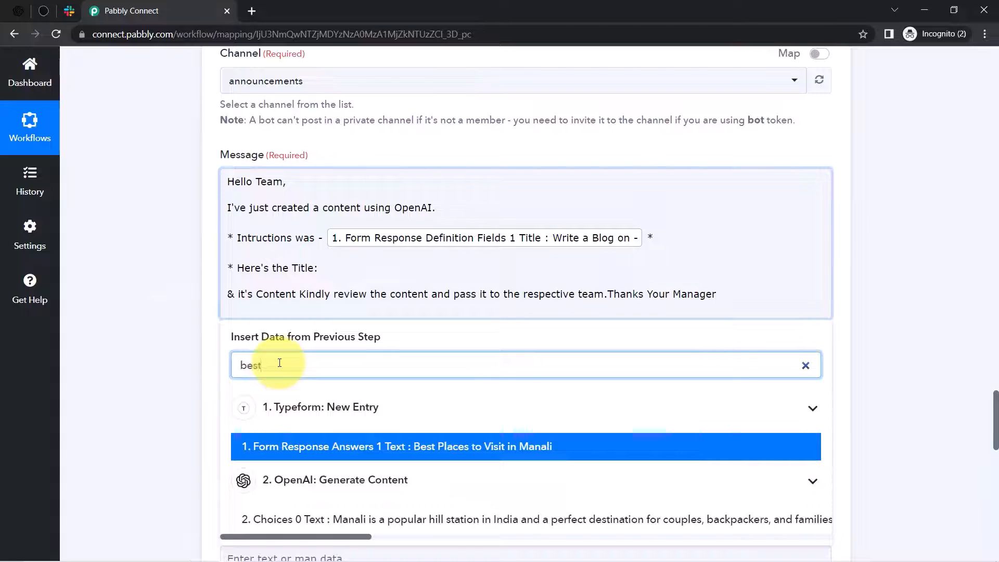
click(536, 448)
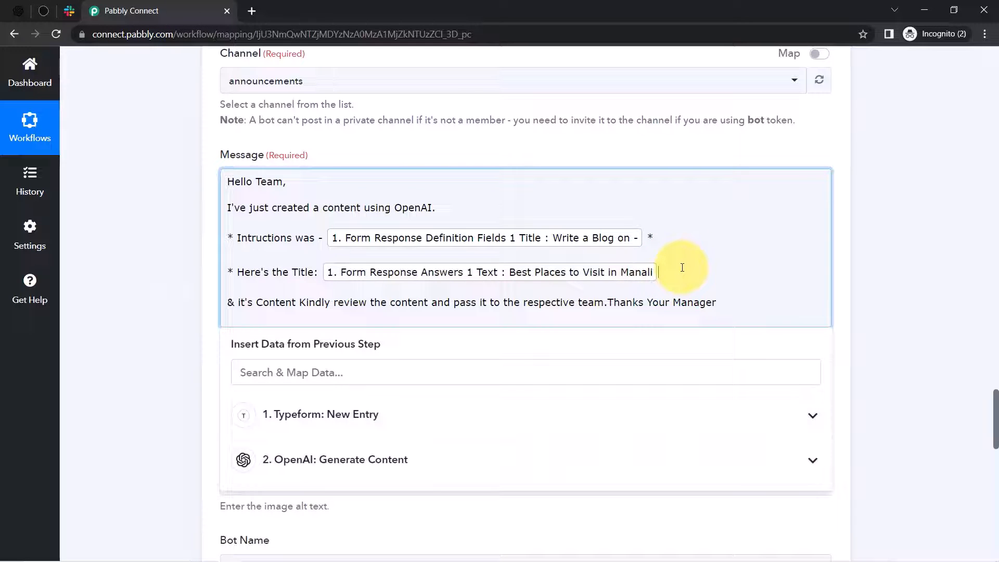
click(674, 269)
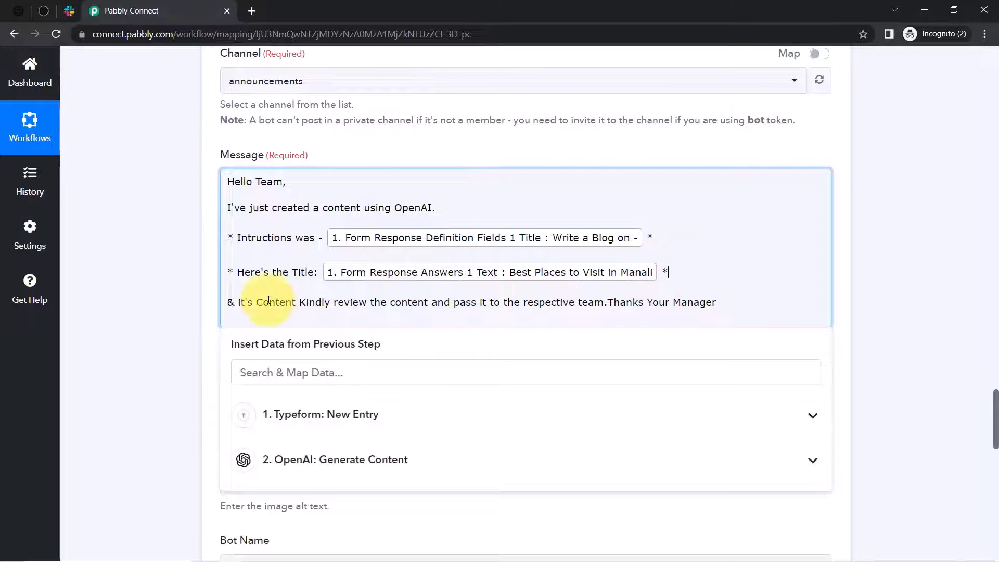
click(237, 302)
key(BackSpace)
key(BackSpace)
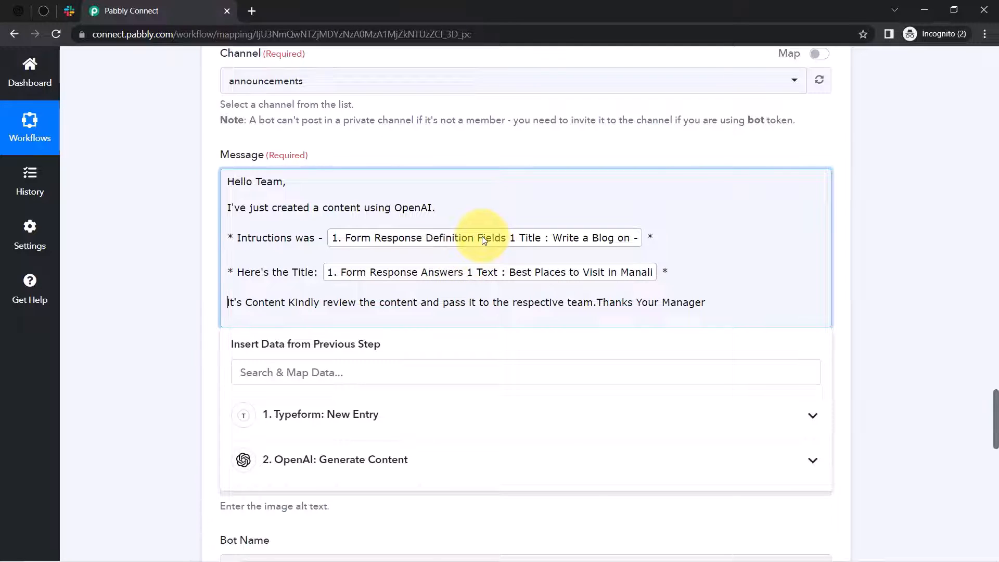
drag(241, 181, 378, 219)
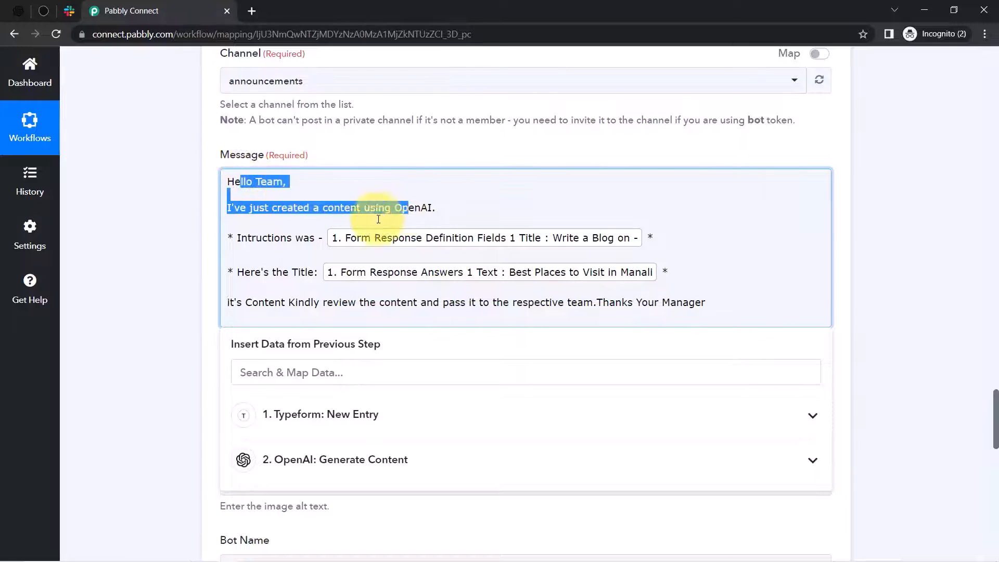
drag(262, 238, 310, 244)
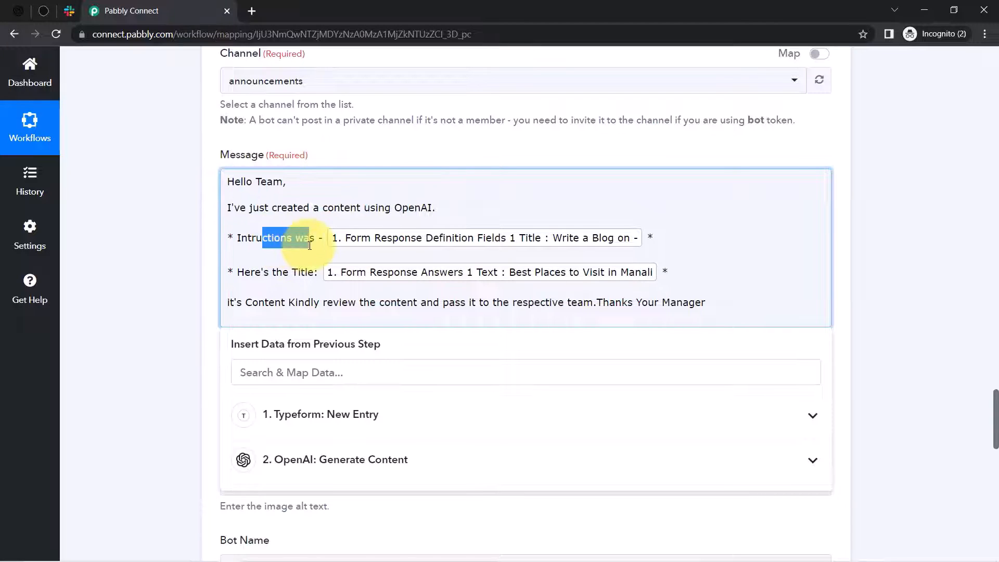
click(290, 302)
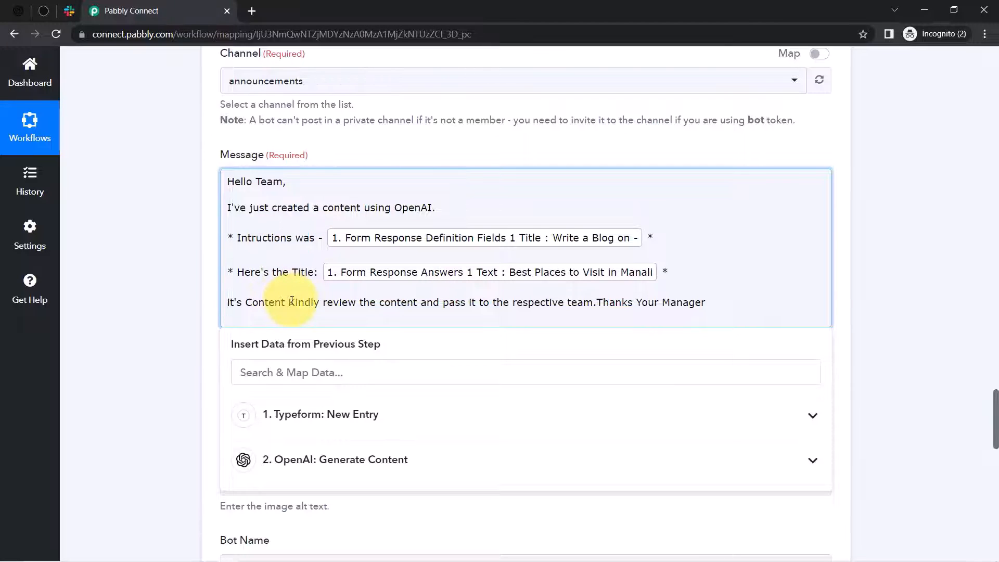
key(Return)
key(Return)
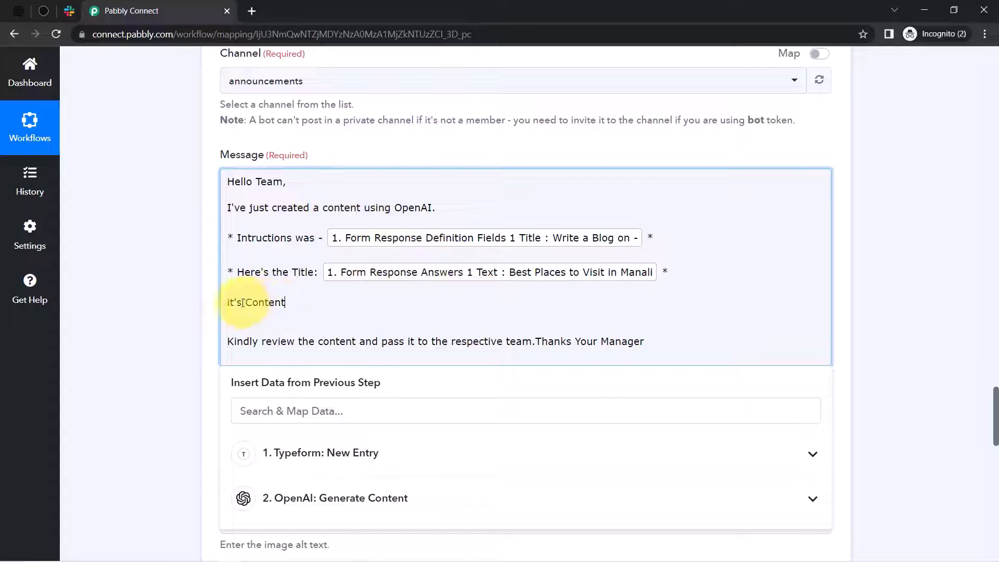
- Map OpenAI's Choices 0 Text into the Content line and check the message
drag(241, 302, 208, 305)
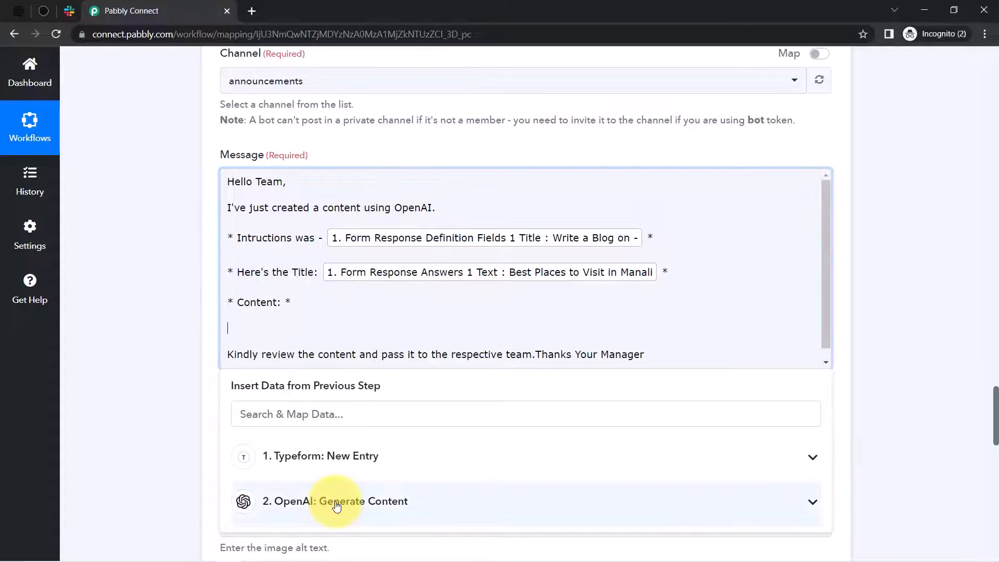
click(337, 505)
drag(829, 459, 830, 526)
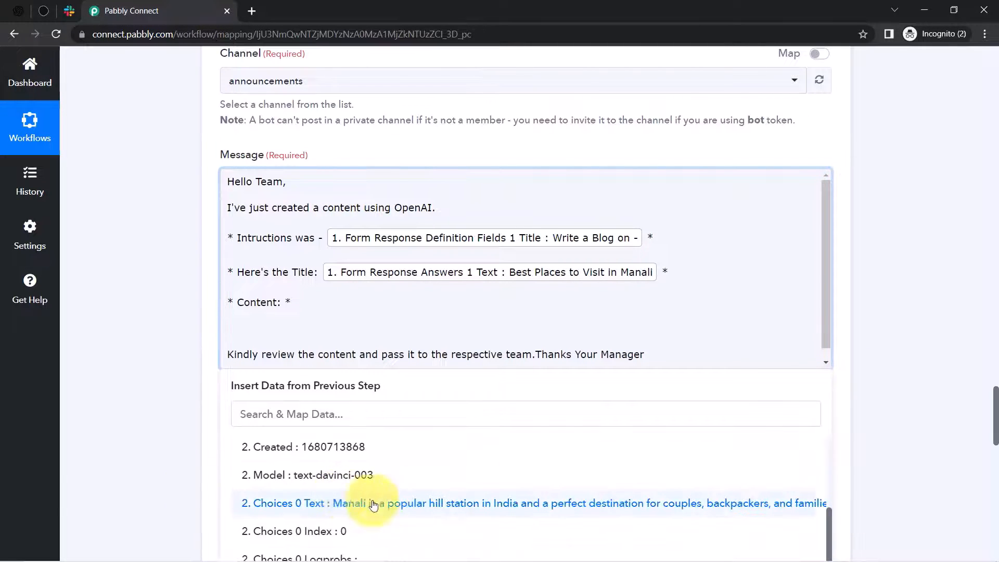
click(309, 504)
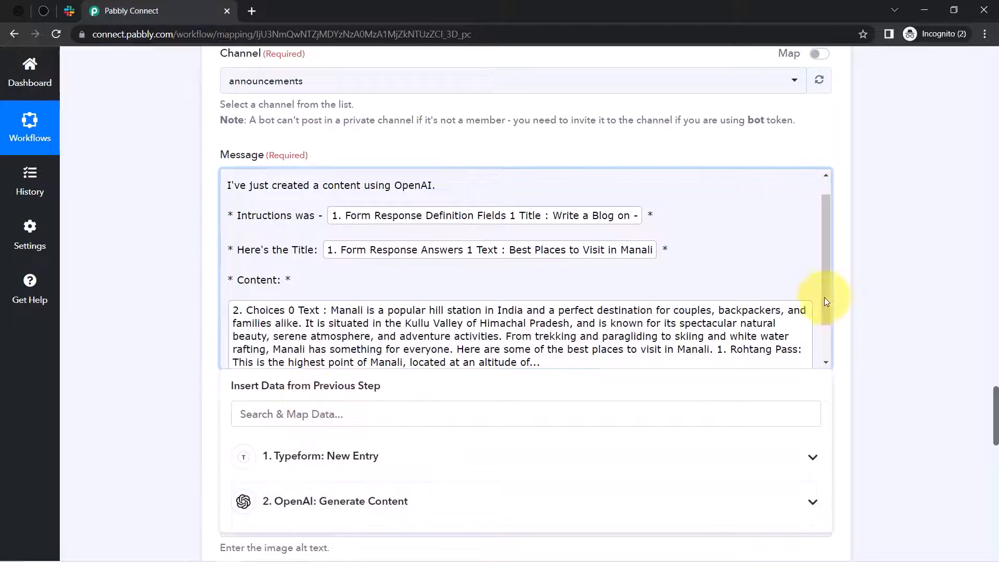
drag(821, 294, 820, 349)
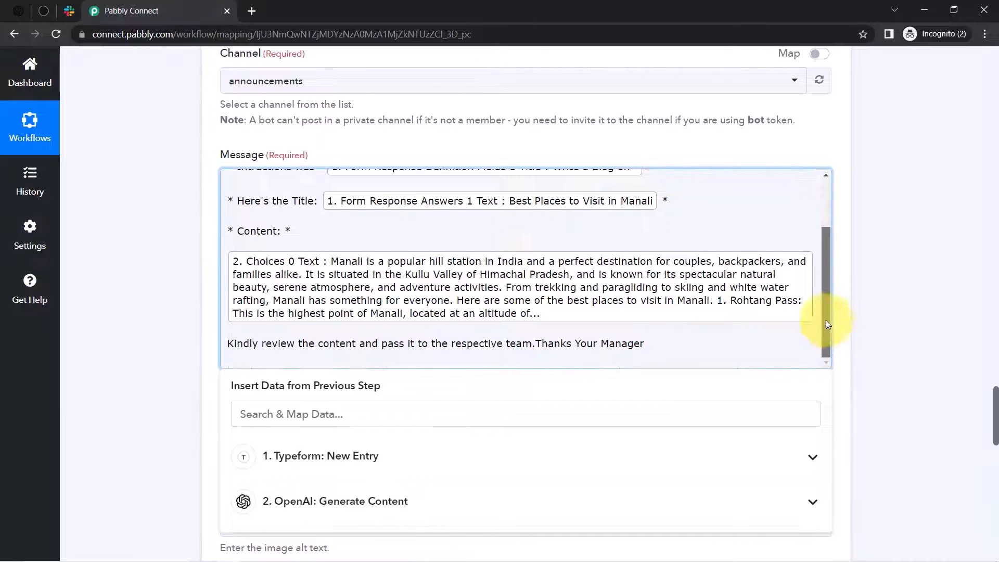
drag(826, 323, 817, 252)
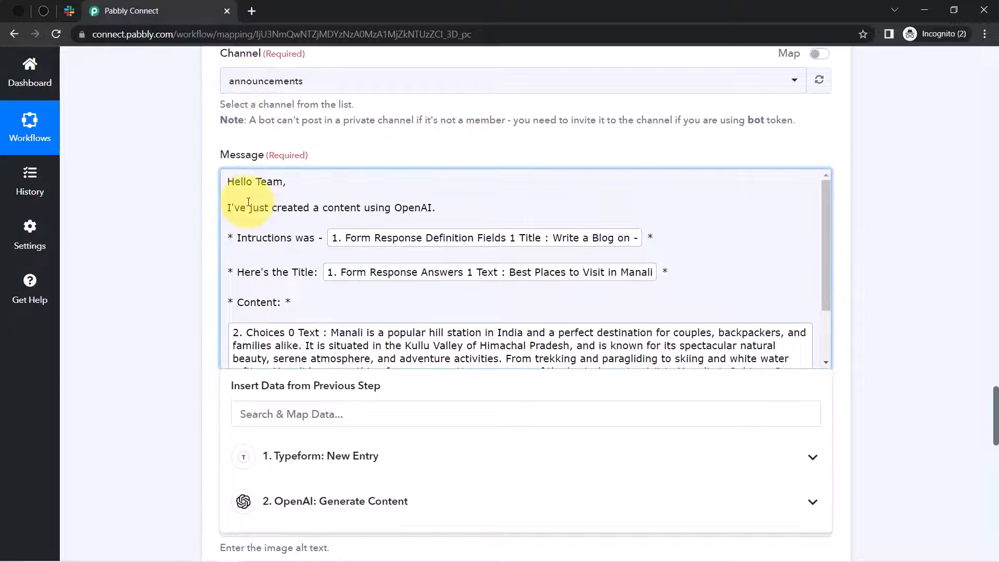
drag(250, 209, 426, 210)
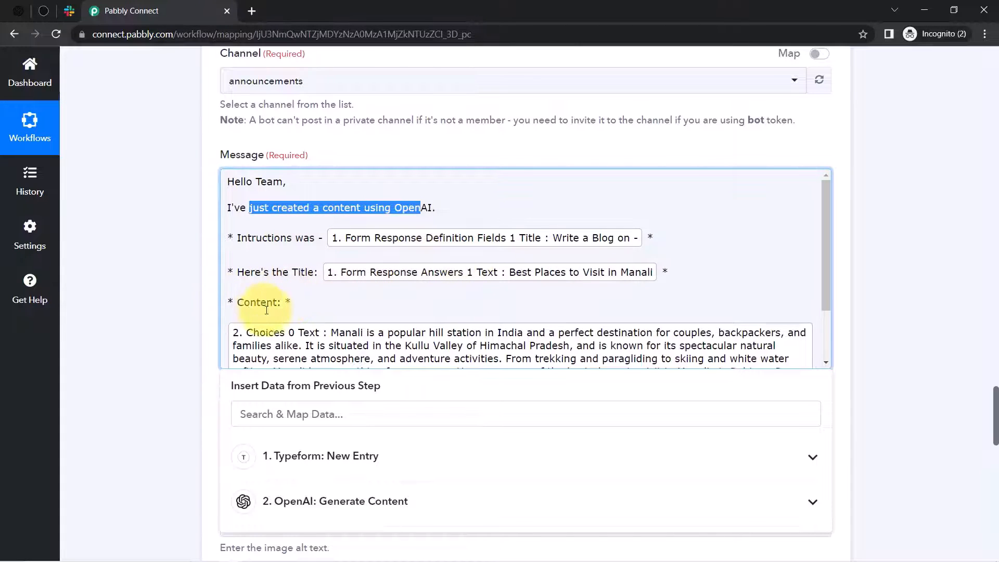
drag(829, 209, 825, 280)
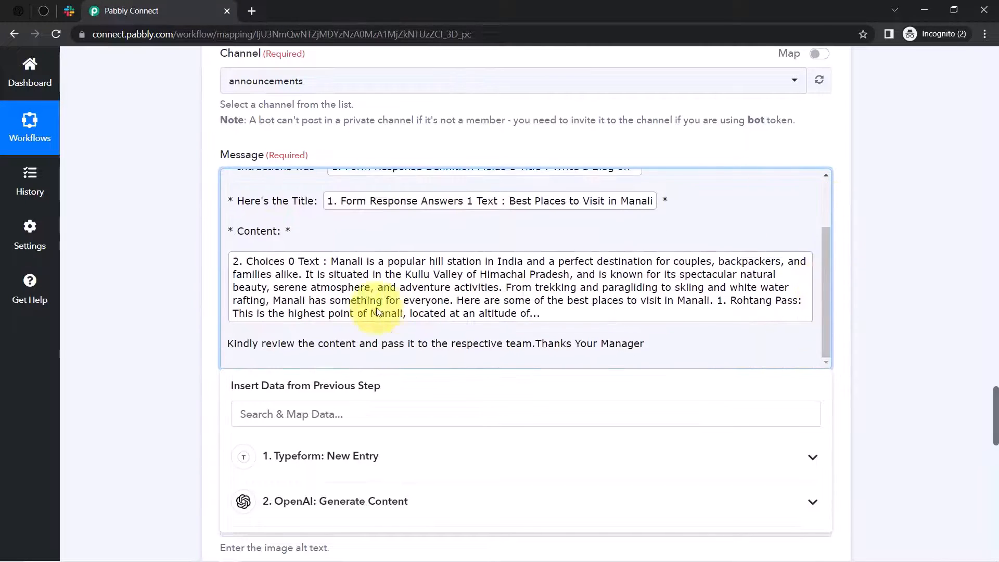
drag(243, 343, 426, 346)
click(434, 346)
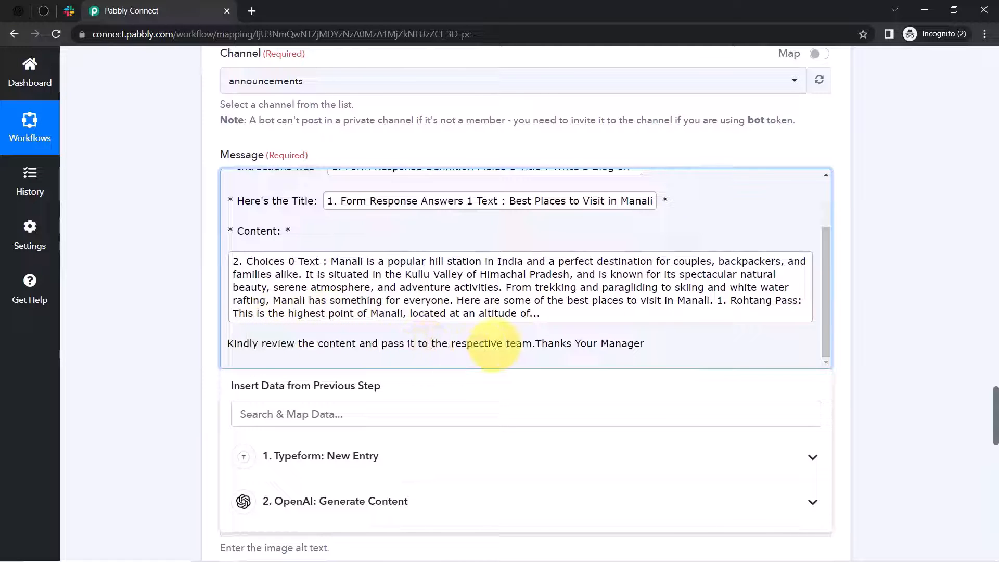
- Break the Slack message so 'Thanks' and 'Your Manager' sit on separate lines
click(538, 343)
key(Return)
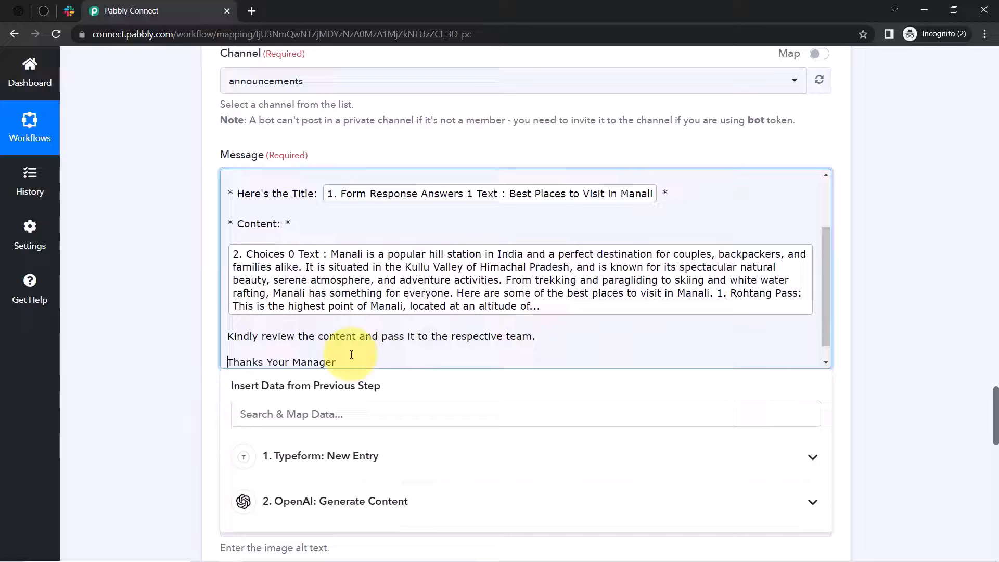
click(269, 362)
key(Return)
click(976, 371)
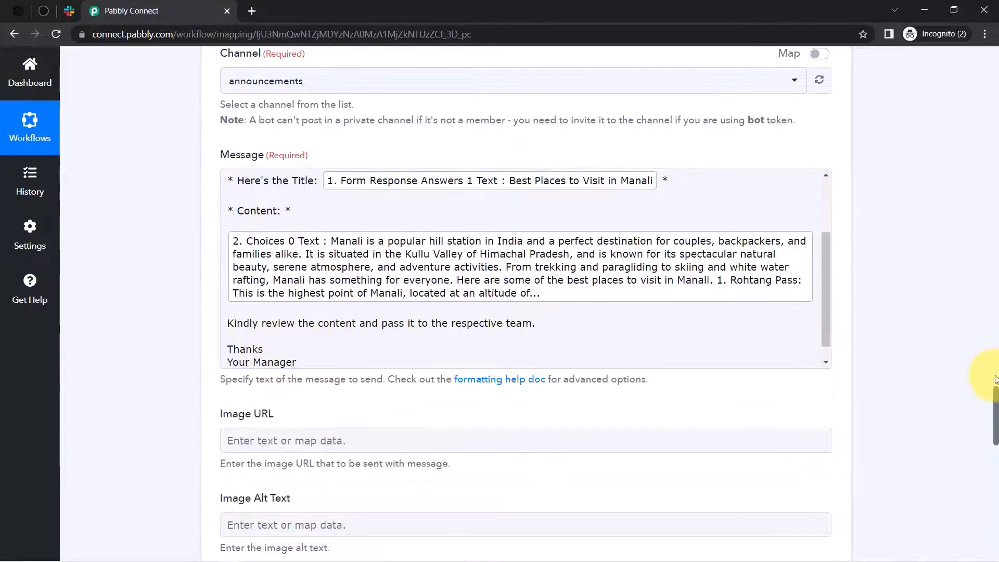
- Set the bot name to 'Sample Bot', then save and send the Slack test request
drag(995, 395, 992, 427)
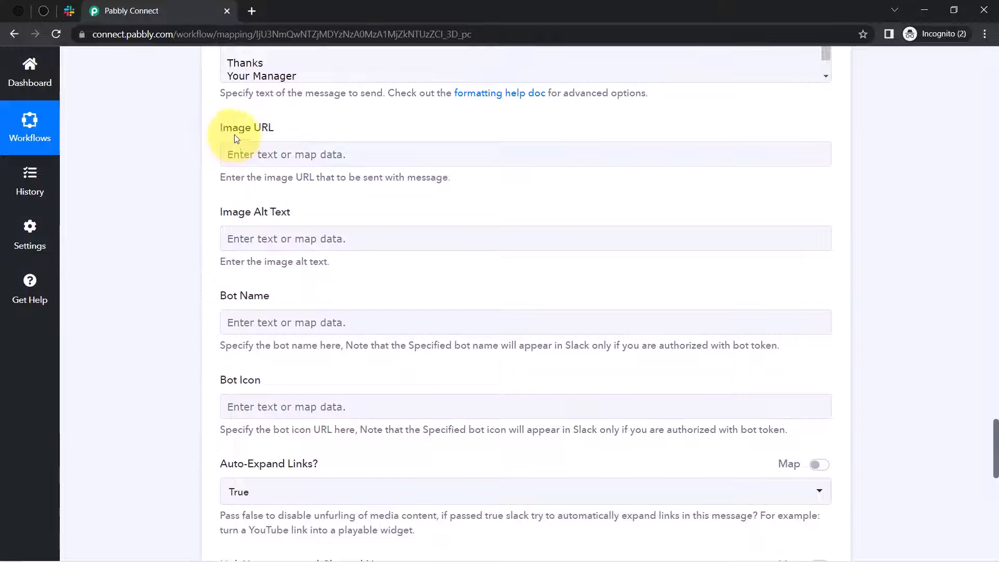
drag(234, 134, 261, 129)
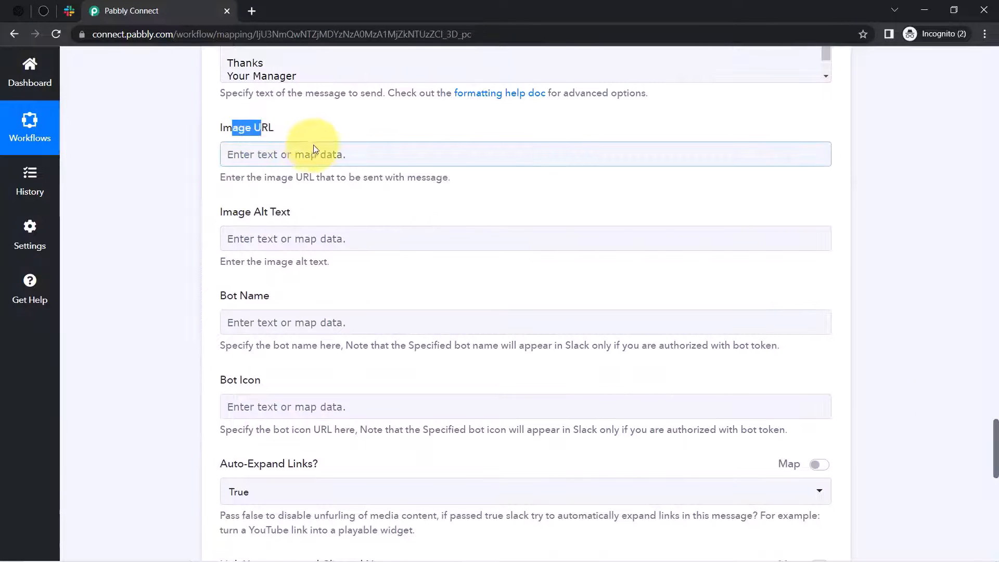
click(238, 315)
click(182, 393)
click(255, 329)
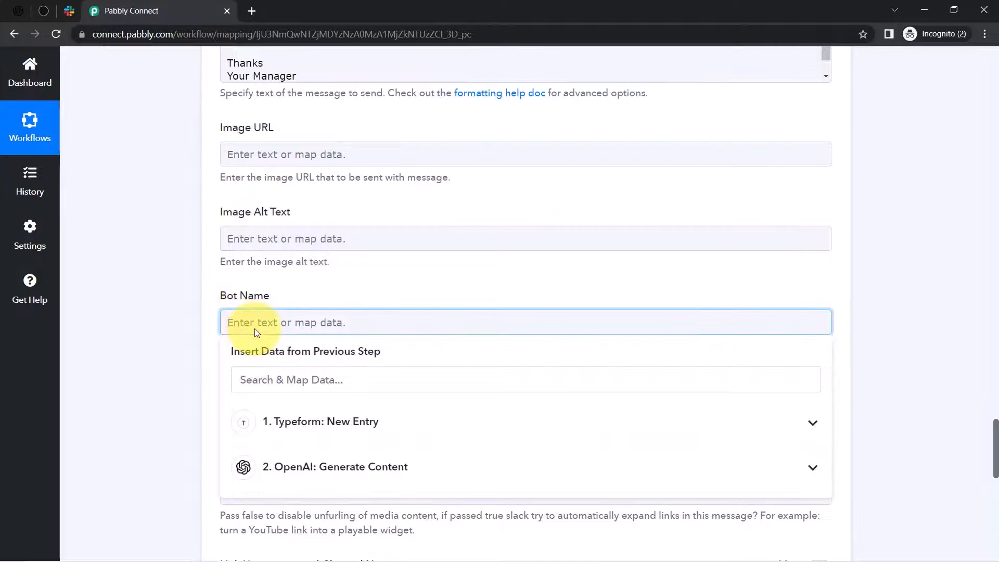
text(Sample Bot)
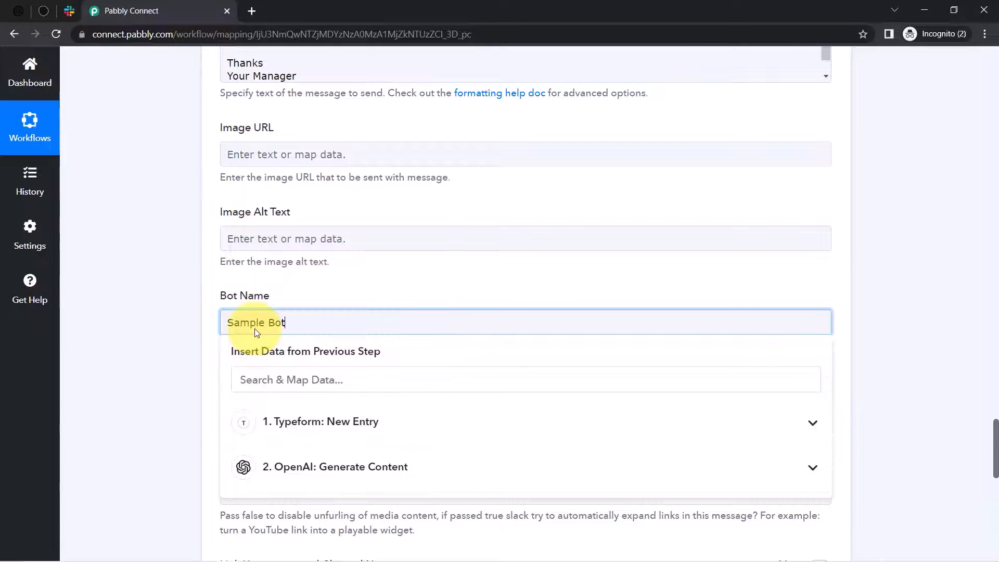
click(134, 302)
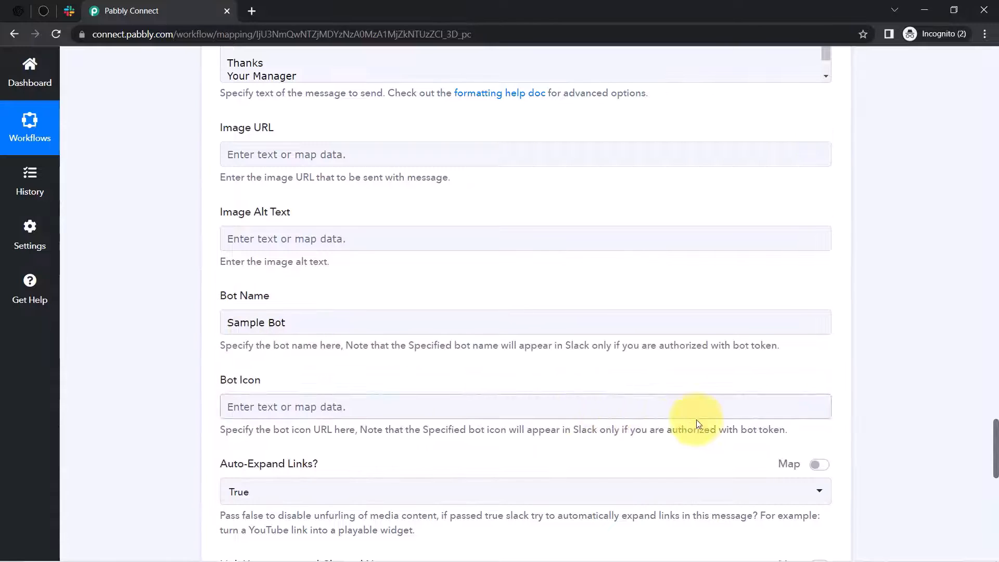
drag(994, 441, 980, 515)
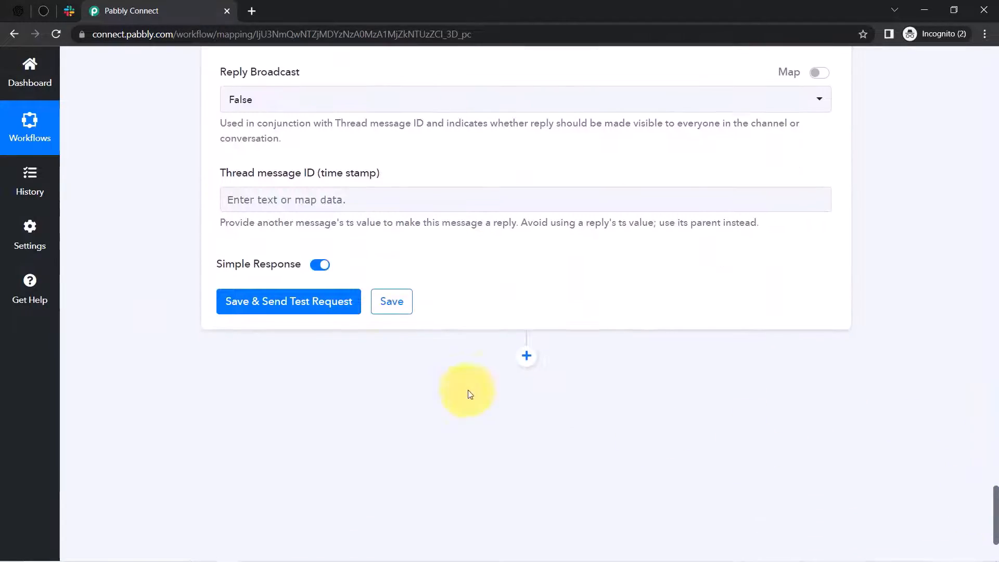
click(248, 302)
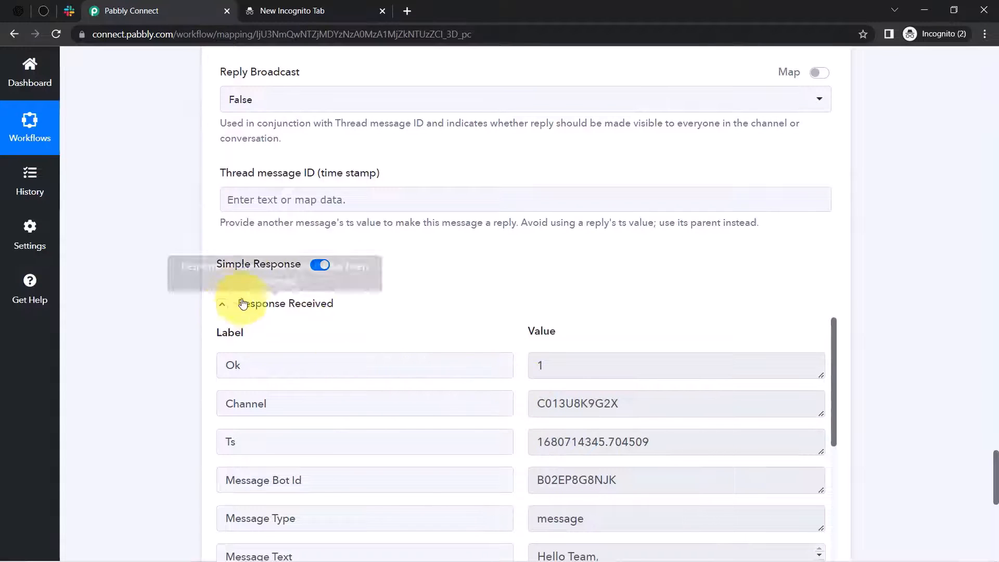
click(66, 7)
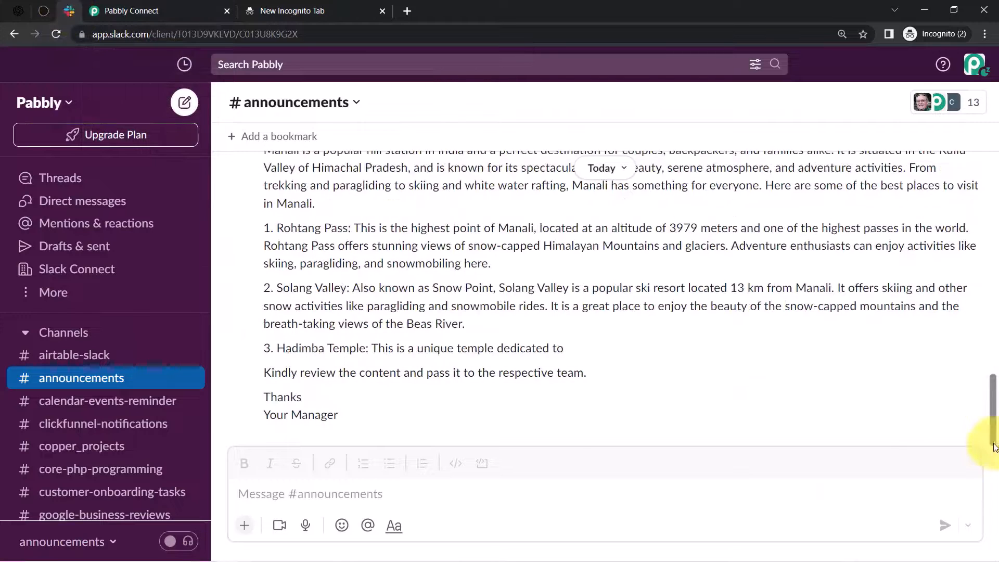
drag(995, 442, 979, 407)
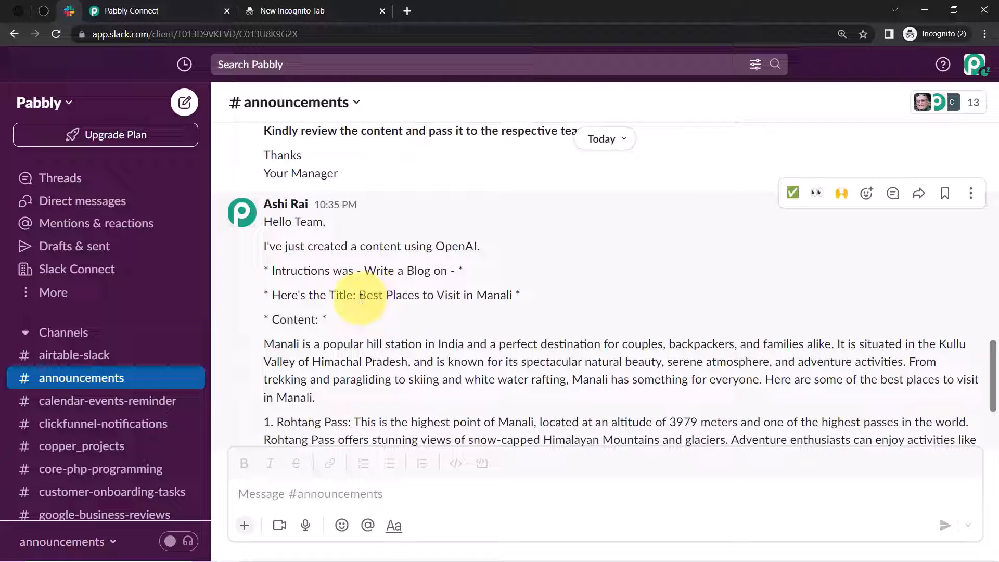
drag(361, 298, 519, 299)
drag(285, 246, 482, 247)
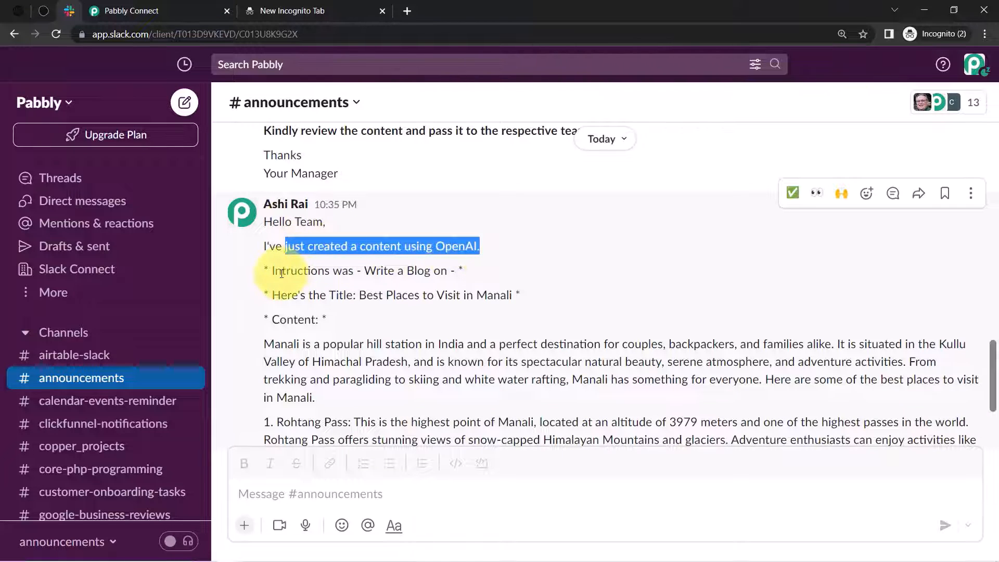
drag(282, 272, 439, 292)
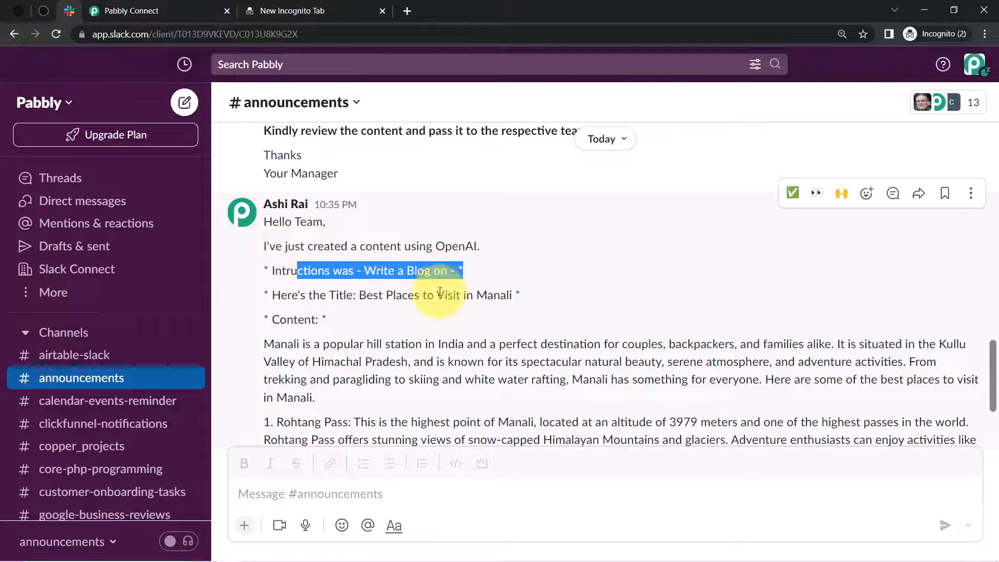
click(388, 284)
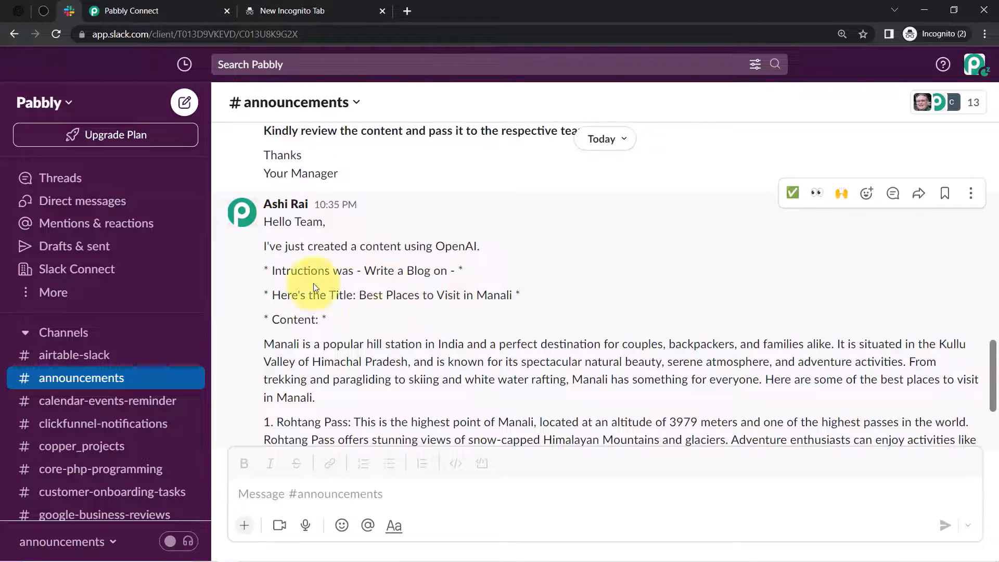
click(161, 10)
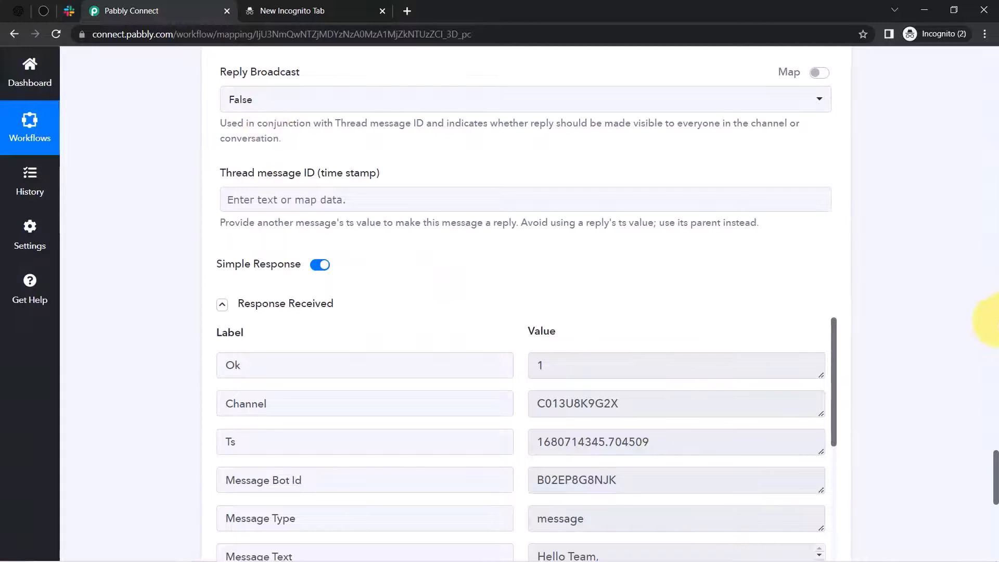
- Edit the Slack message text, selecting from the greeting through the Content heading
drag(996, 462, 987, 379)
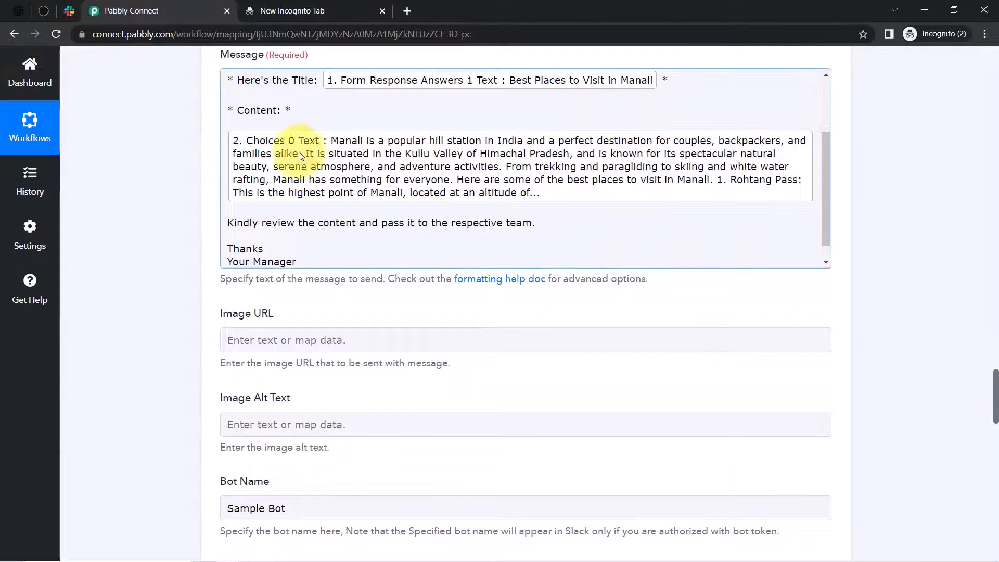
click(237, 112)
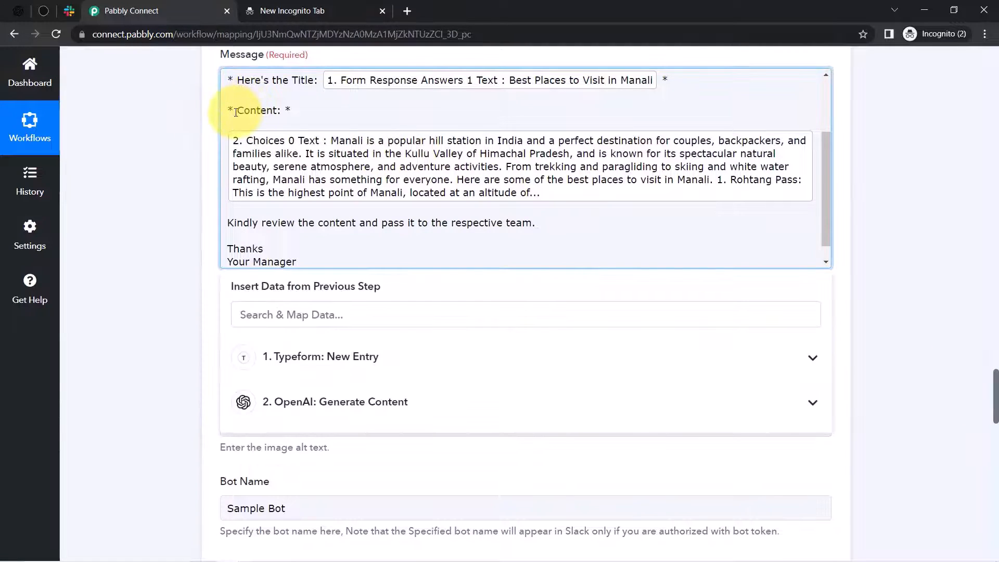
key(ctrl+shift+Tab)
drag(271, 161, 328, 263)
click(328, 185)
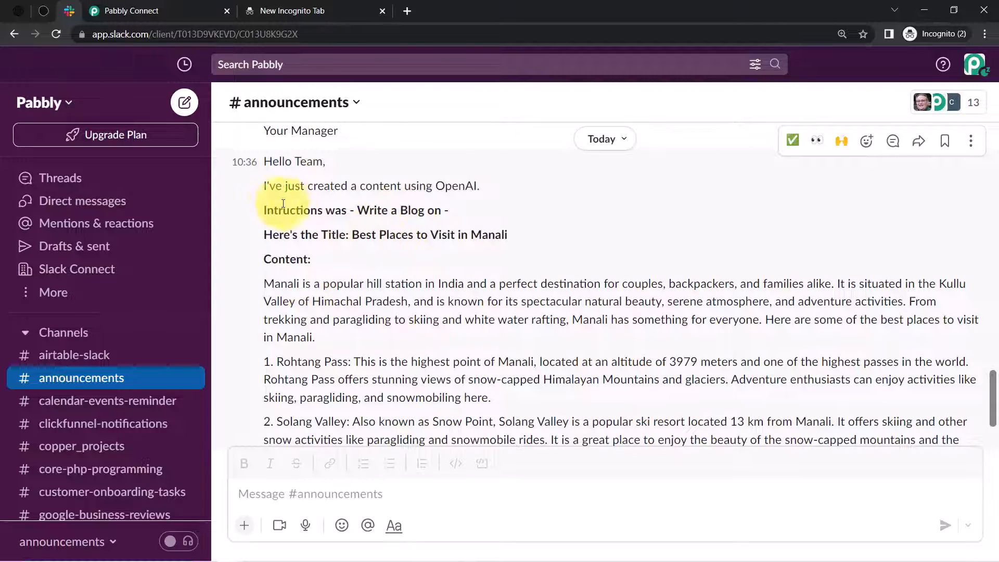
drag(275, 211, 288, 286)
click(275, 230)
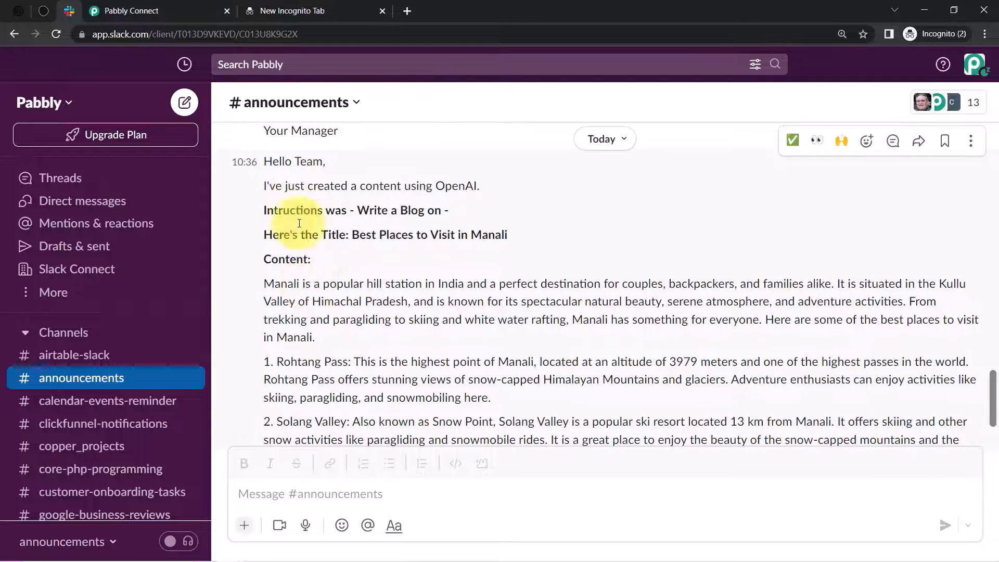
drag(275, 165, 468, 204)
drag(378, 210, 502, 212)
drag(359, 235, 518, 235)
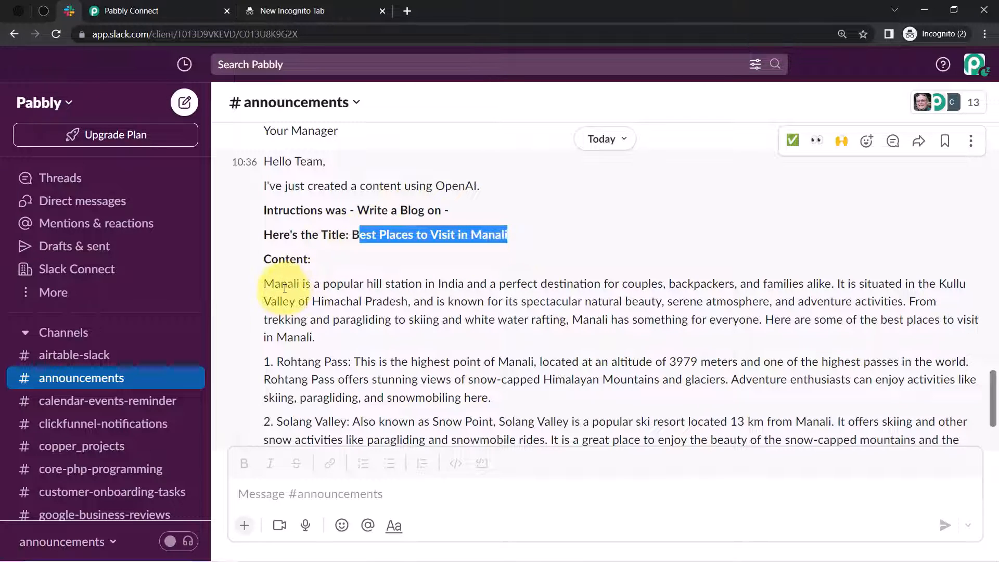
drag(280, 285, 597, 302)
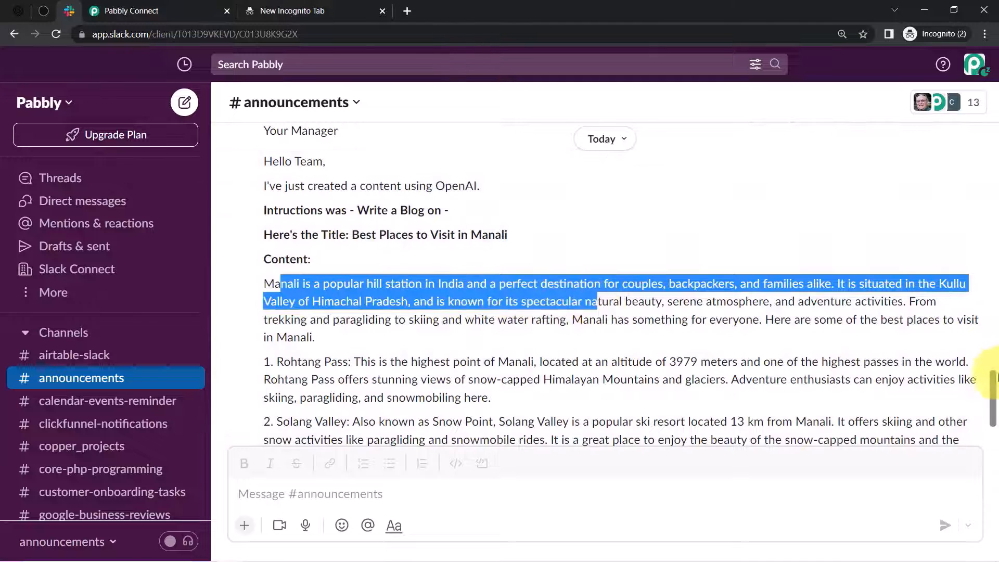
drag(994, 388, 994, 403)
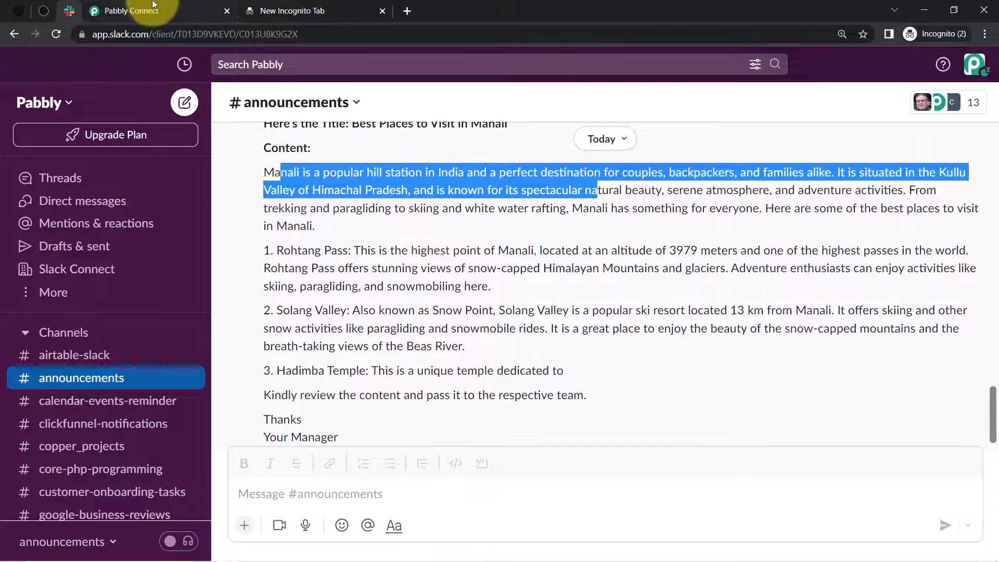
- Copy the Typeform form's share link, load it in a new tab, and view its task choices
click(45, 12)
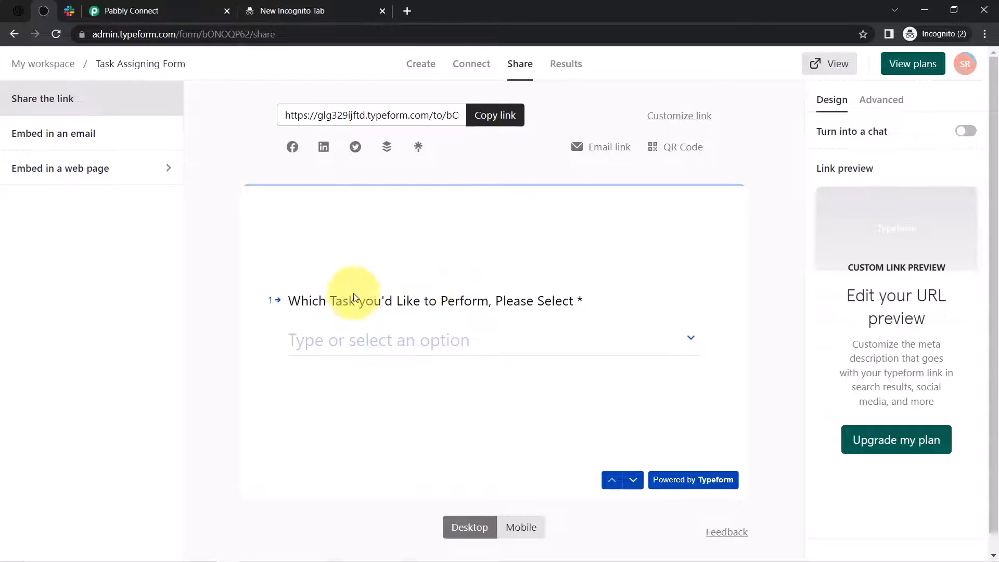
click(495, 115)
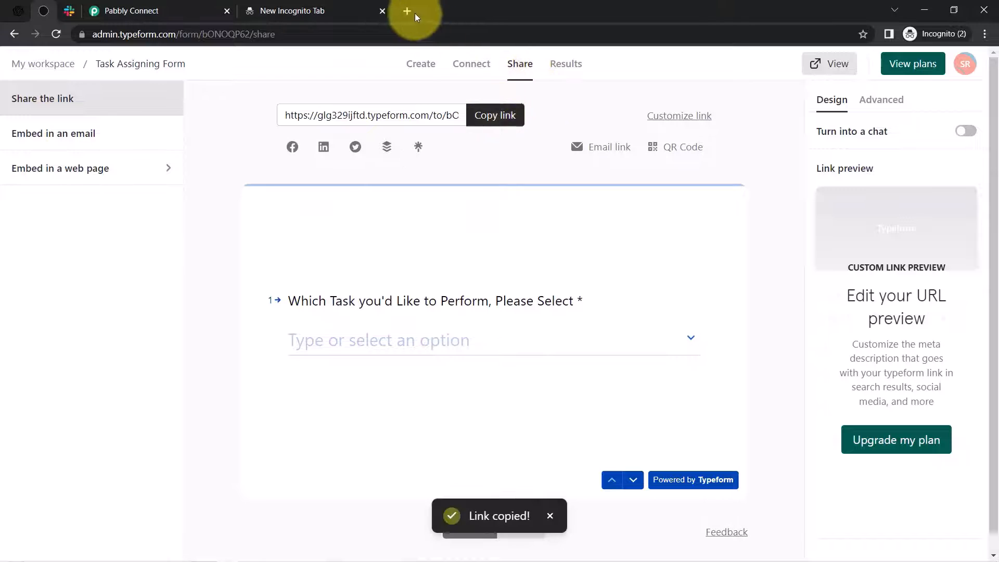
click(407, 11)
key(ctrl+v)
key(Return)
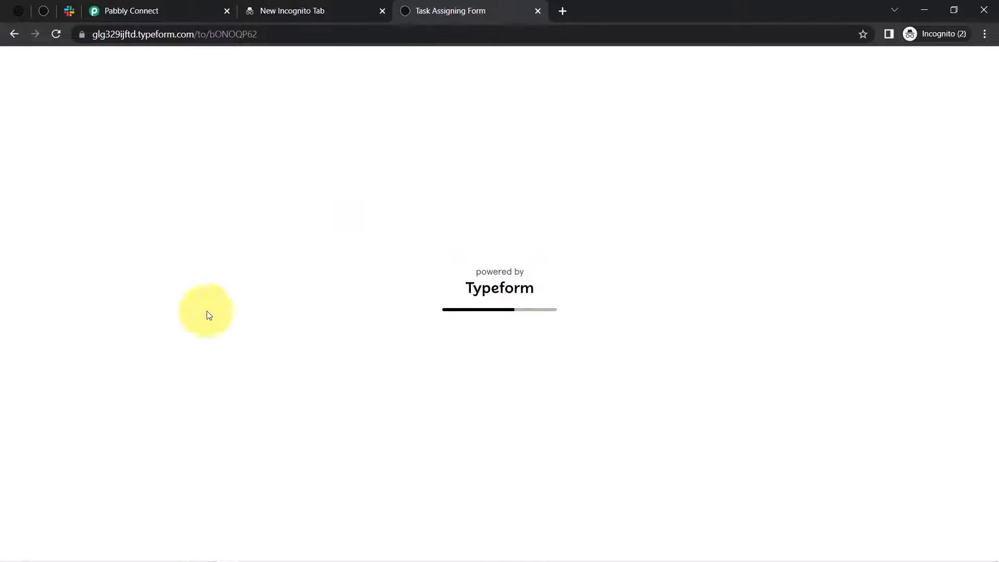
click(605, 303)
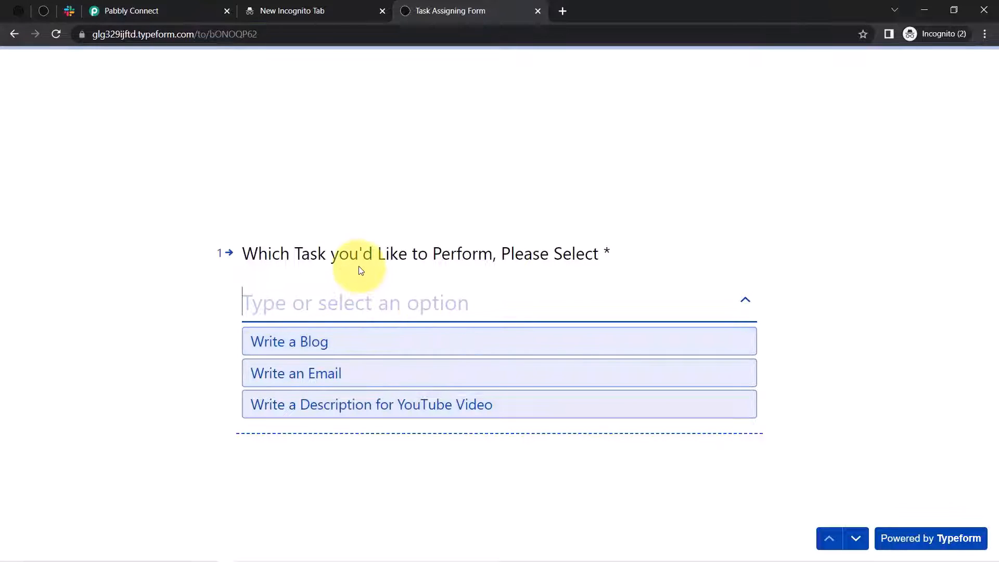
- Cycle through the OpenAI and Slack tabs back to the Pabbly Connect workflow
click(17, 11)
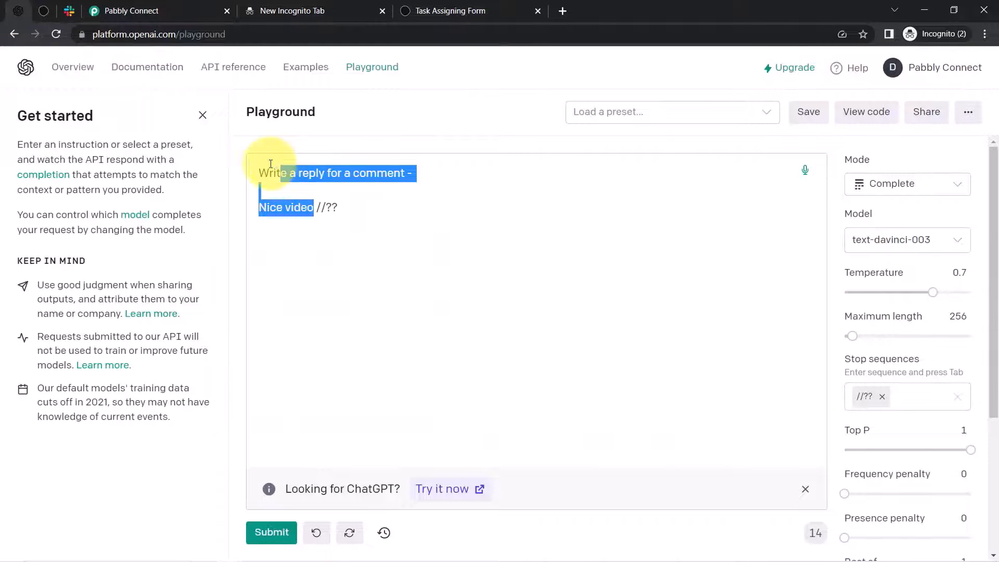
click(70, 8)
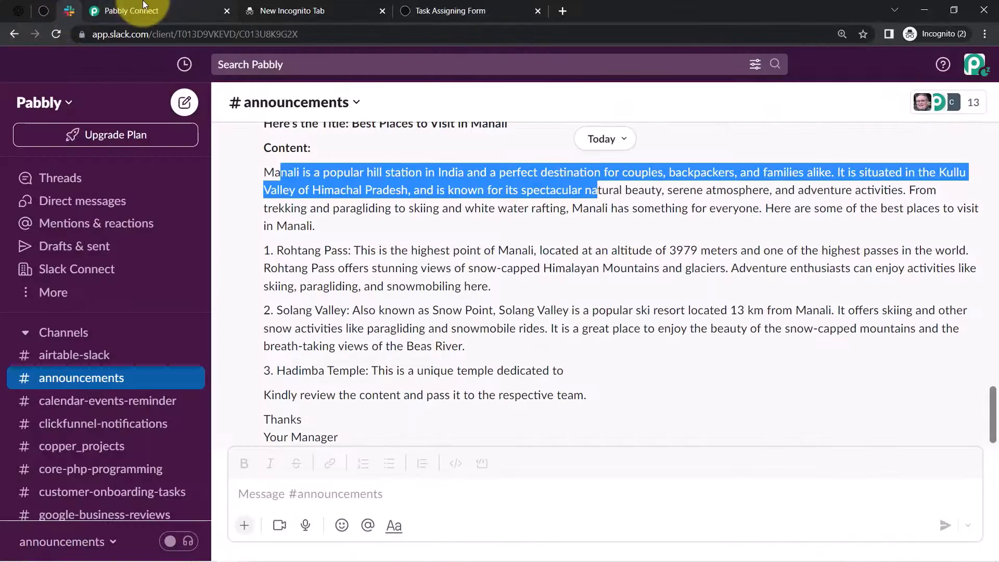
click(143, 6)
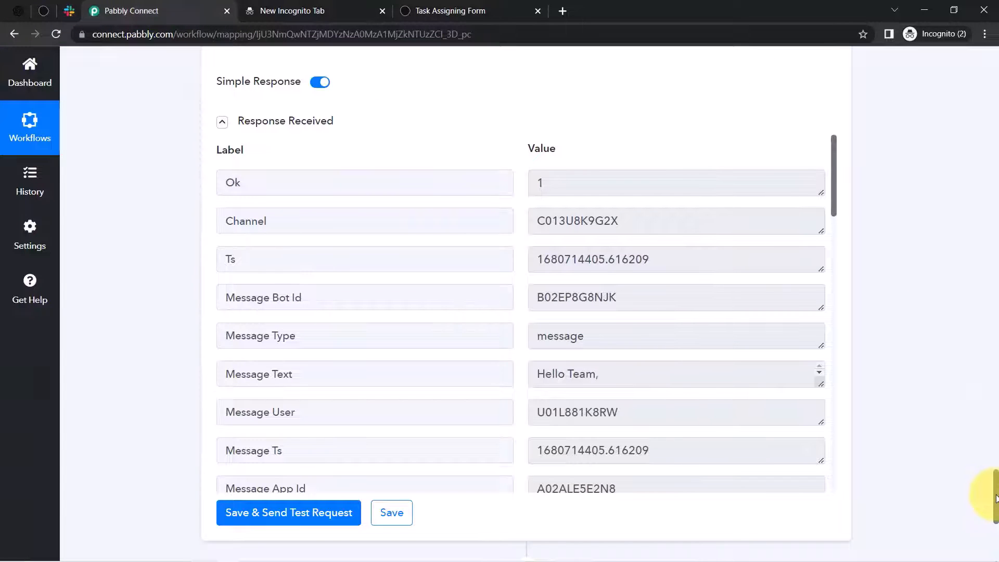
- Collapse the Typeform trigger, OpenAI action and Slack action steps
drag(995, 497, 974, 23)
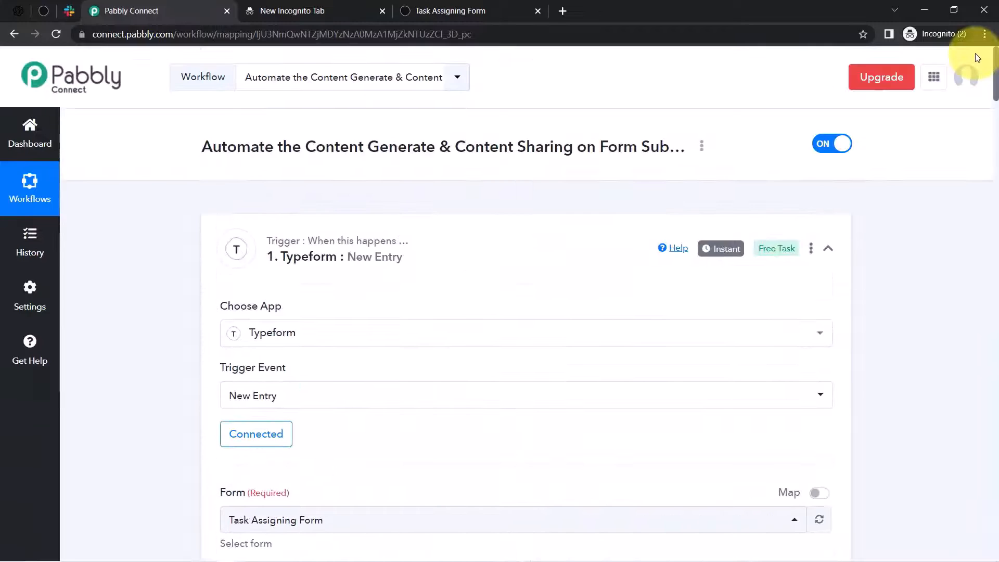
click(416, 245)
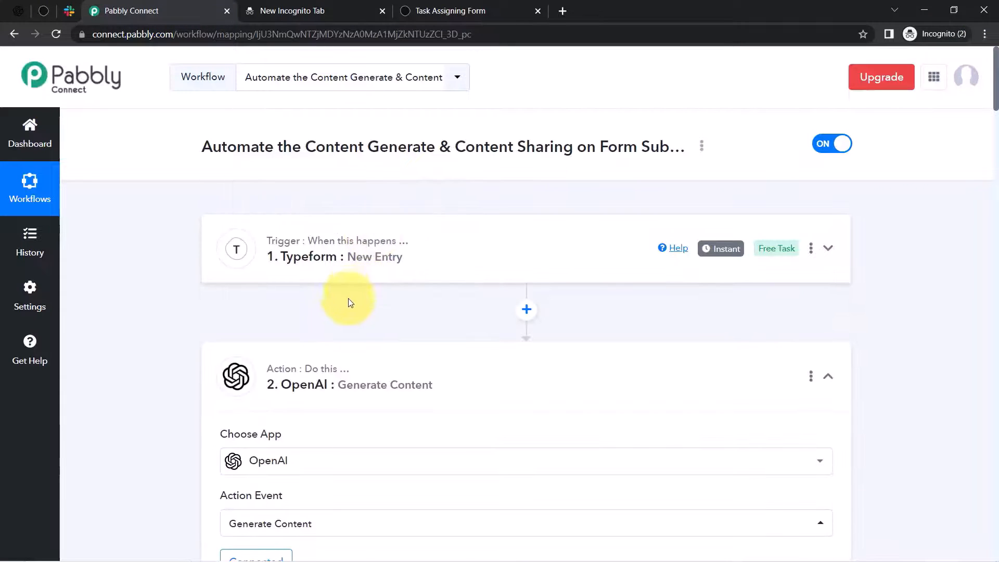
click(331, 381)
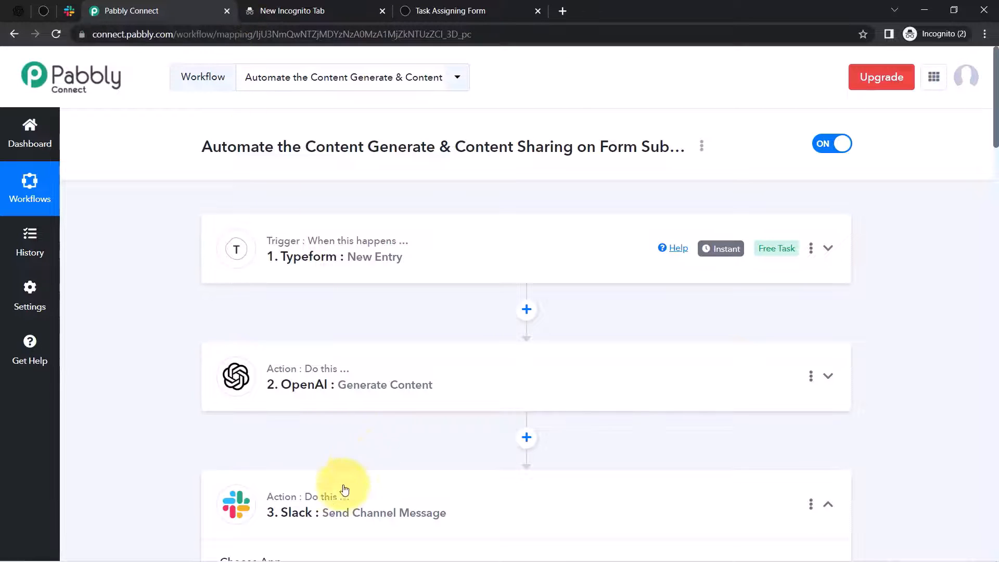
click(357, 508)
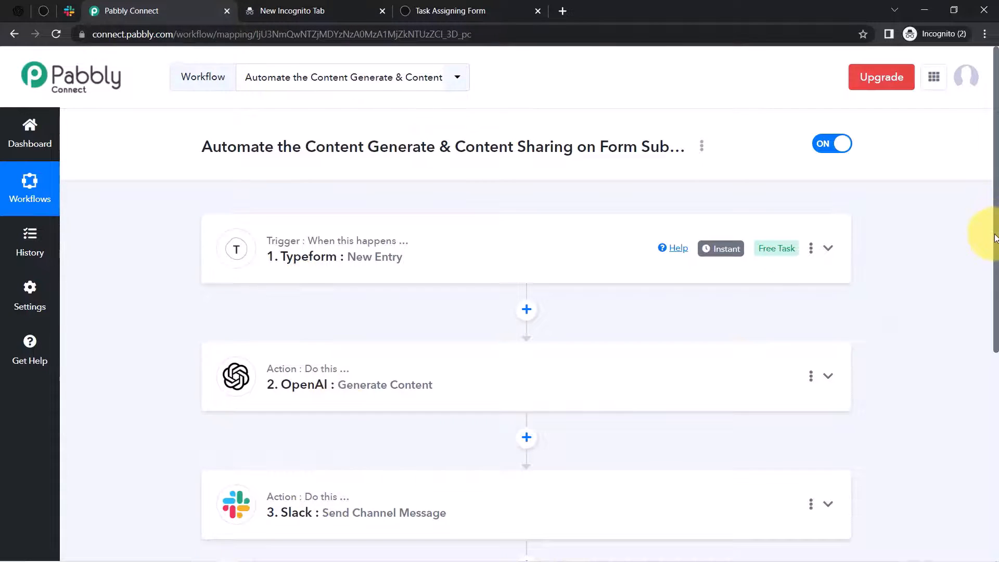
mouse_move(995, 234)
mouse_down()
mouse_move(990, 332)
mouse_move(998, 215)
mouse_up()
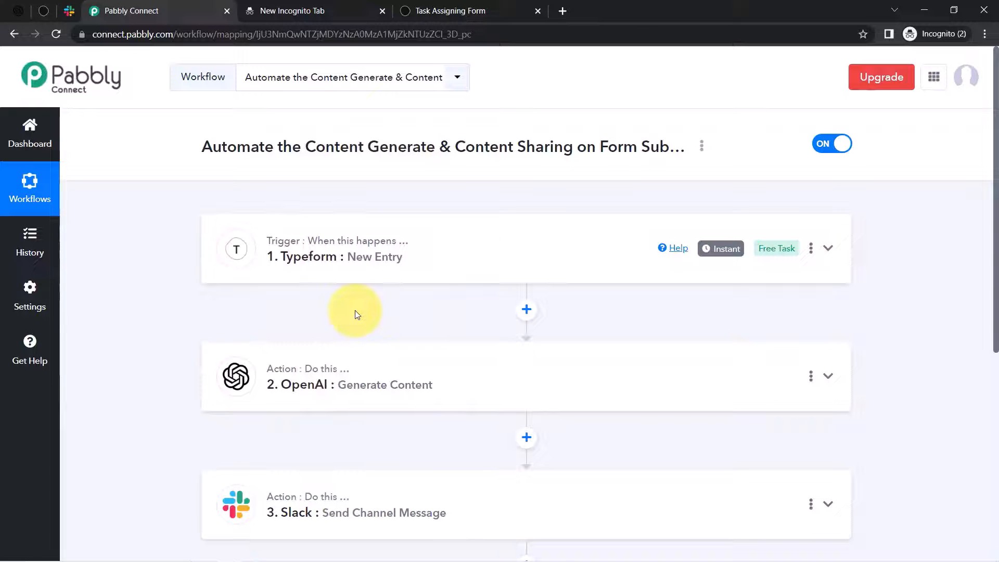
- Copy the workflow's share link from its options menu and close the share window
click(701, 145)
click(620, 215)
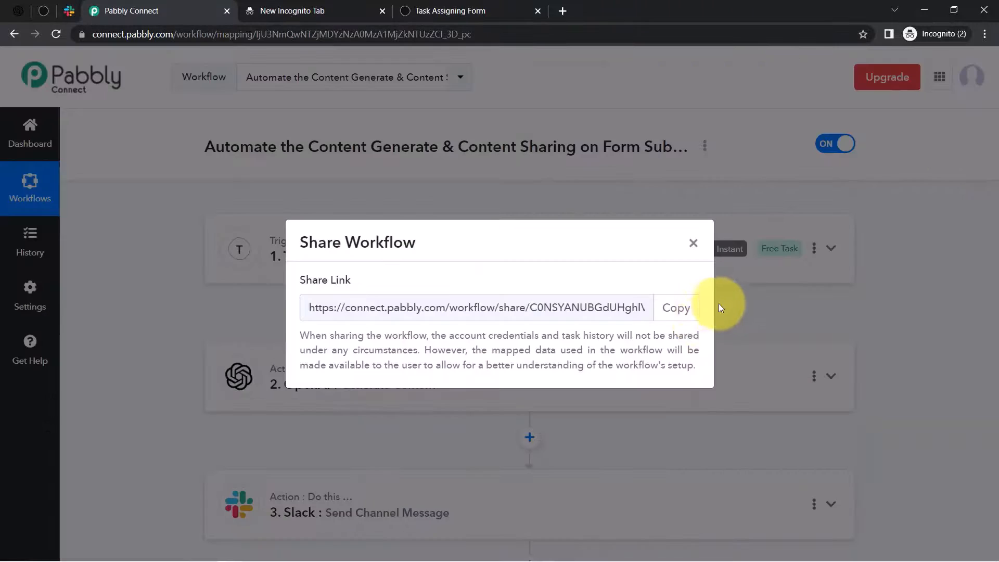
click(677, 307)
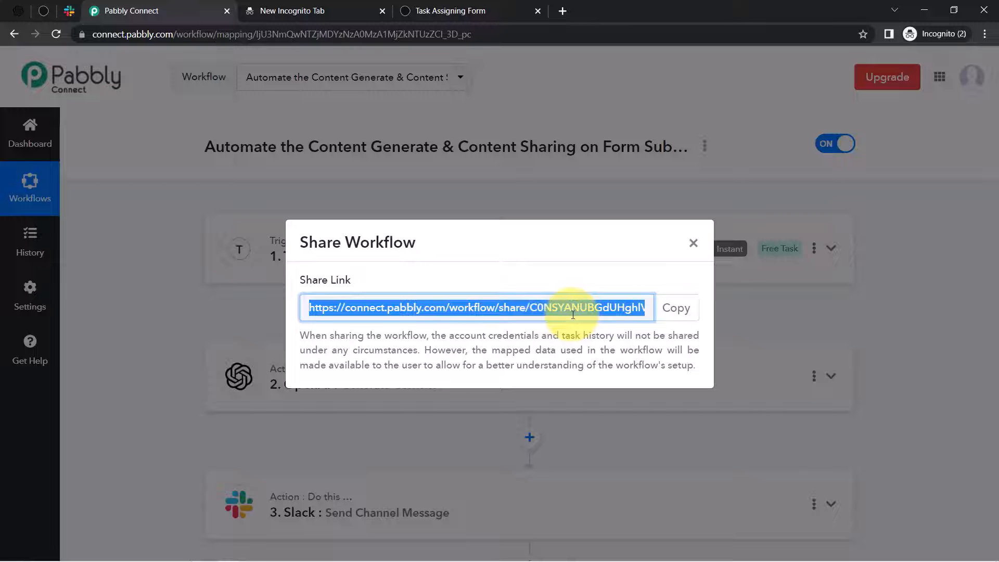
click(685, 317)
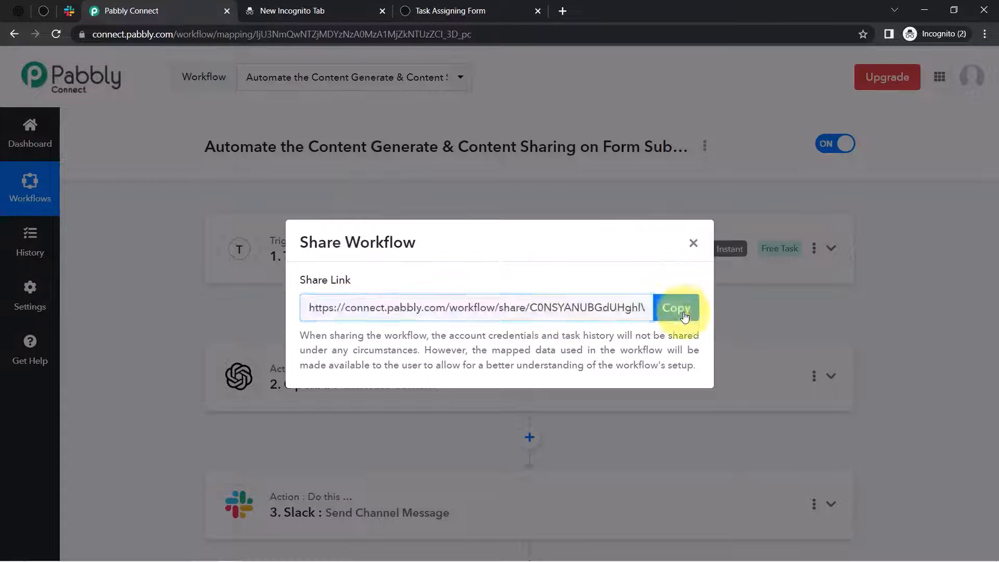
click(694, 242)
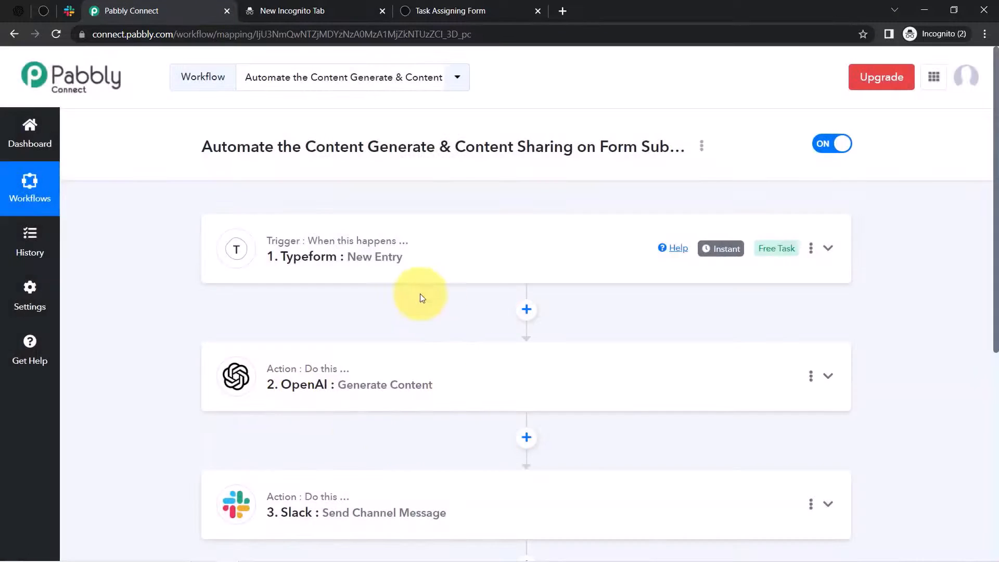
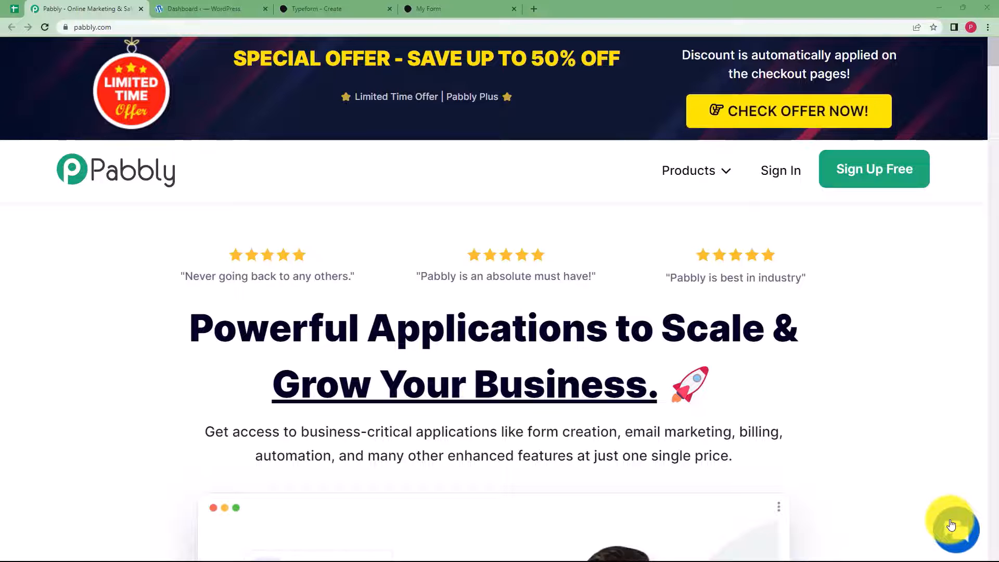
- Check the Typeform form editor, WordPress dashboard and live My Form tabs
click(378, 8)
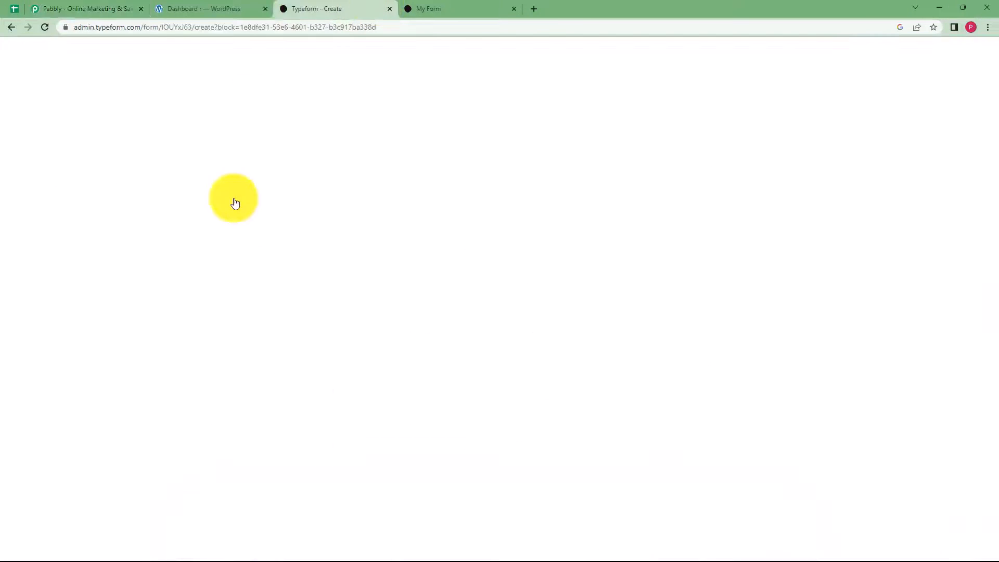
click(192, 9)
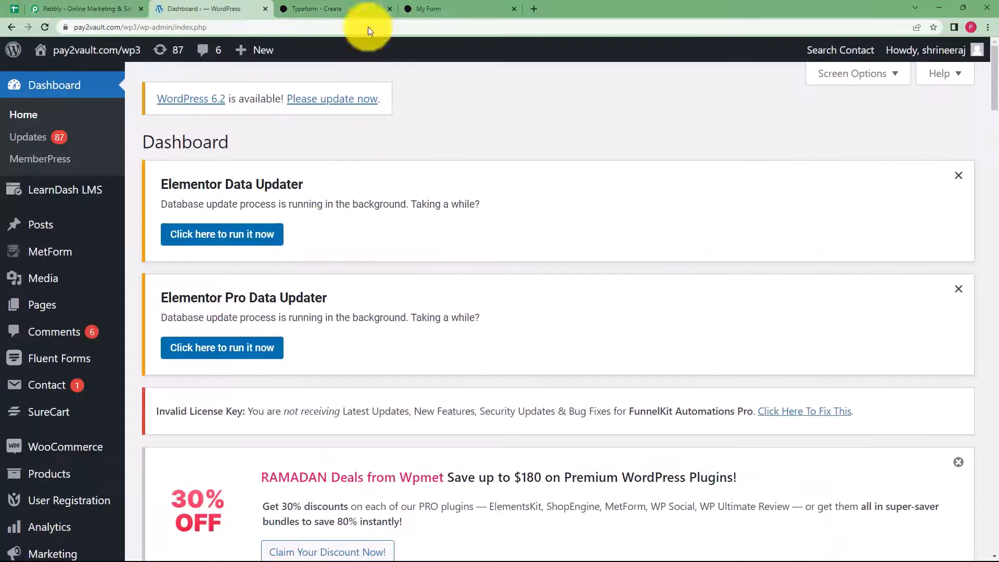
click(349, 9)
click(443, 9)
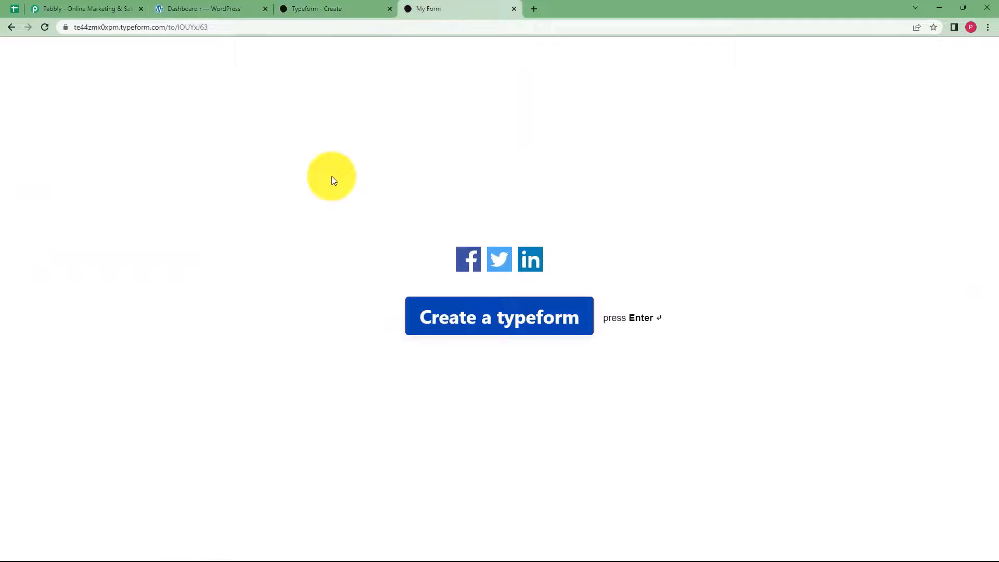
click(321, 6)
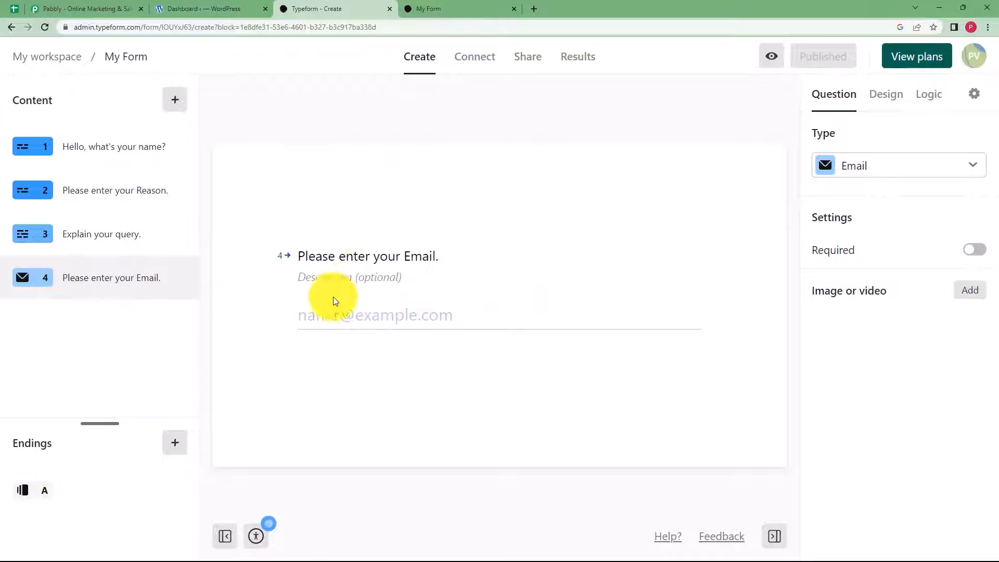
- Return to the Pabbly website and open its login page
click(213, 9)
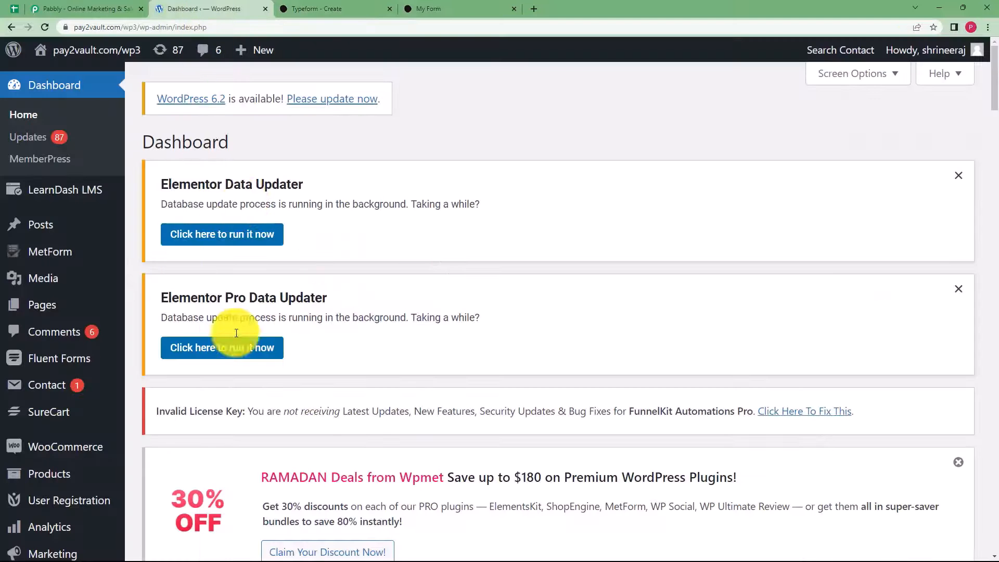
click(122, 10)
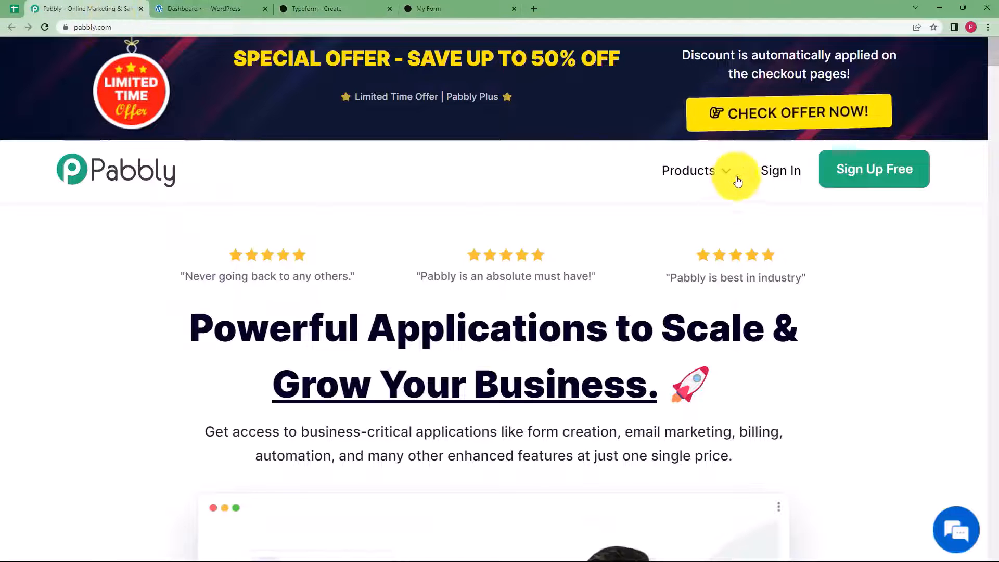
click(773, 172)
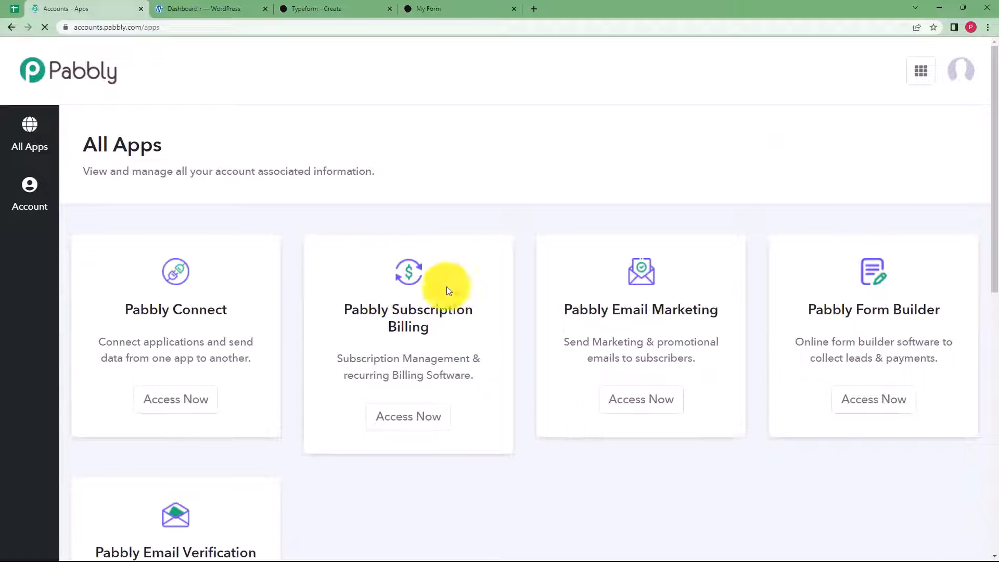
- Open Pabbly Connect and create a workflow named 'Create Wordpress Post from Typeform Entries'
scroll(300, 289, down, 2)
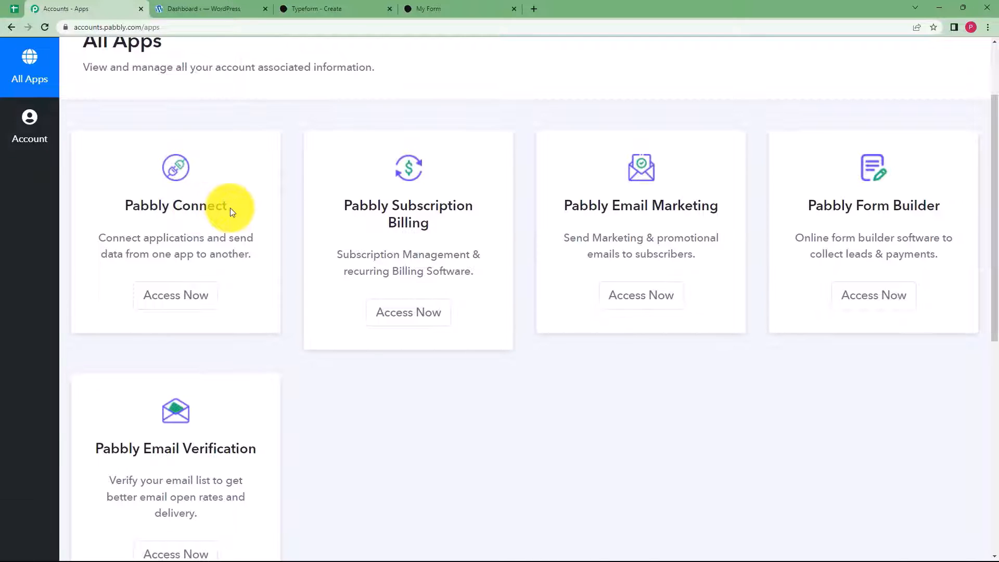
click(189, 297)
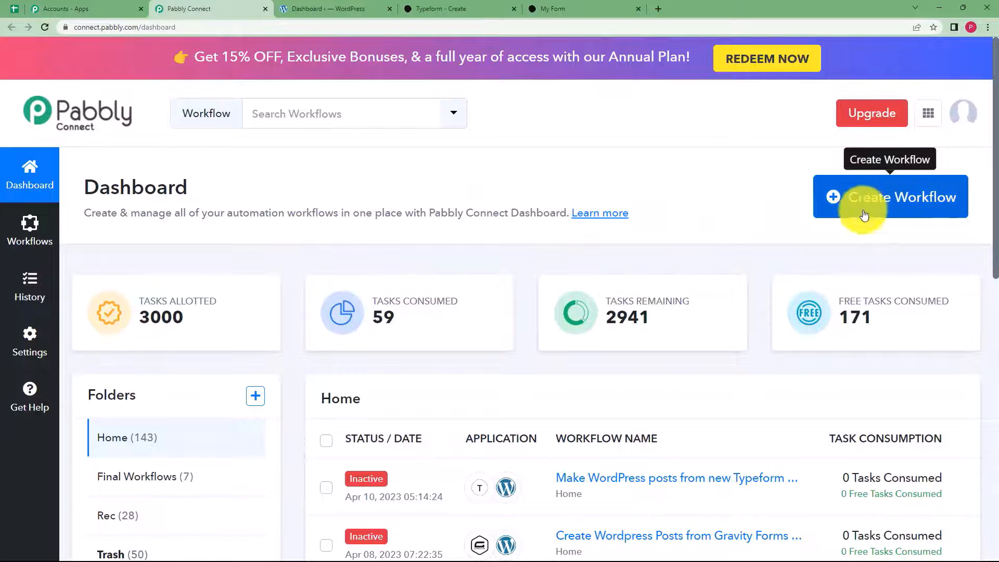
click(945, 206)
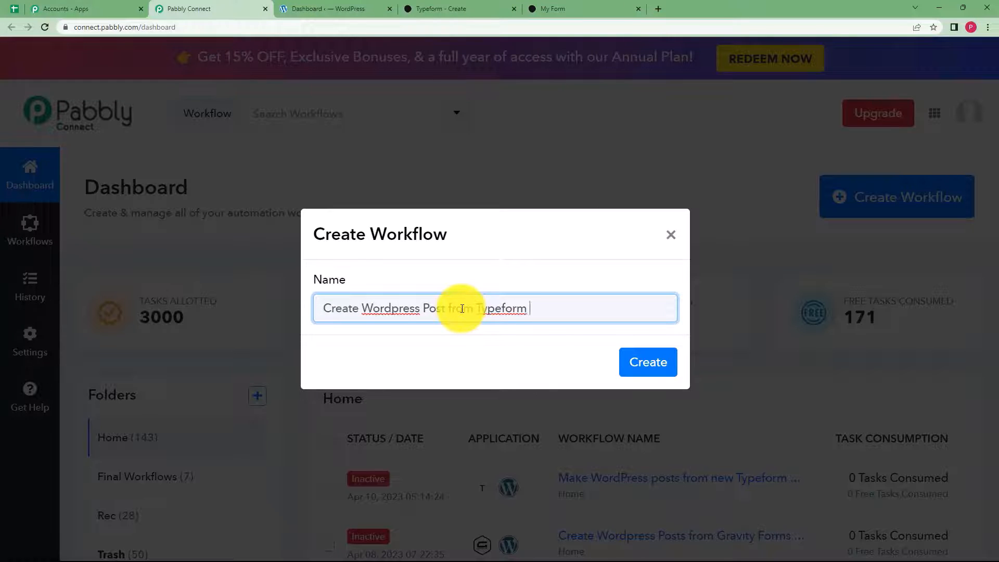
click(642, 360)
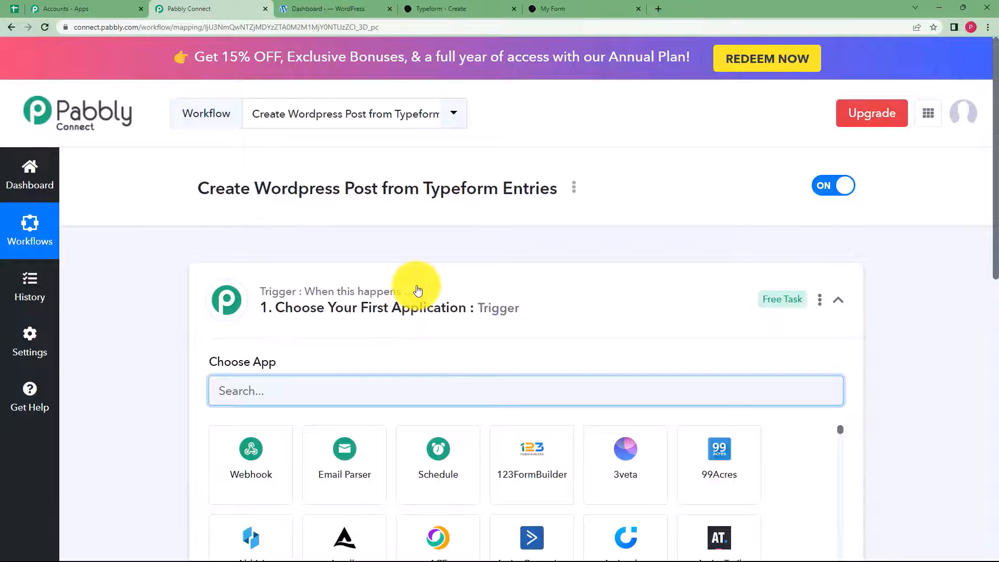
- Make Typeform the trigger app, found by searching 'Type'
click(418, 291)
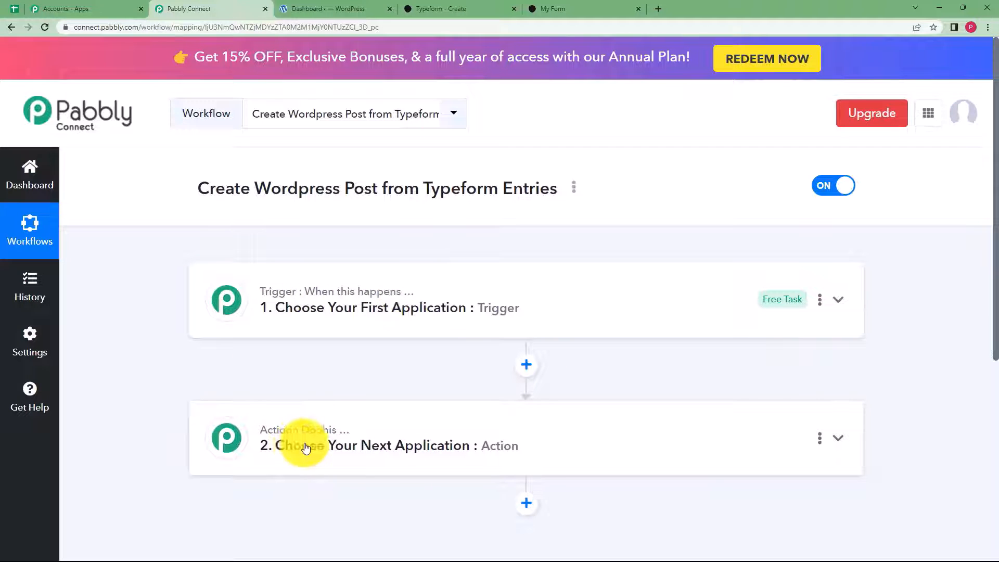
click(286, 311)
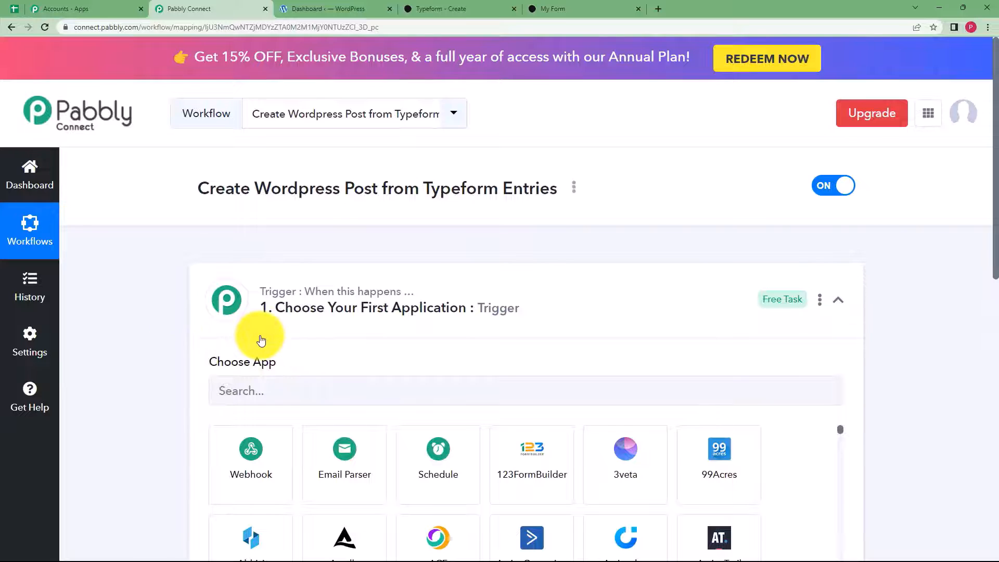
click(306, 314)
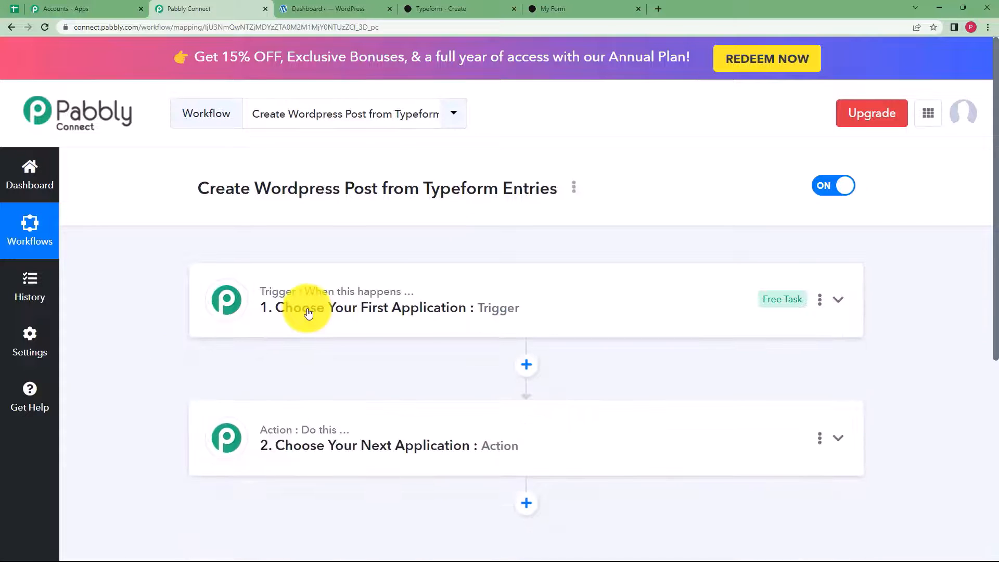
mouse_move(278, 437)
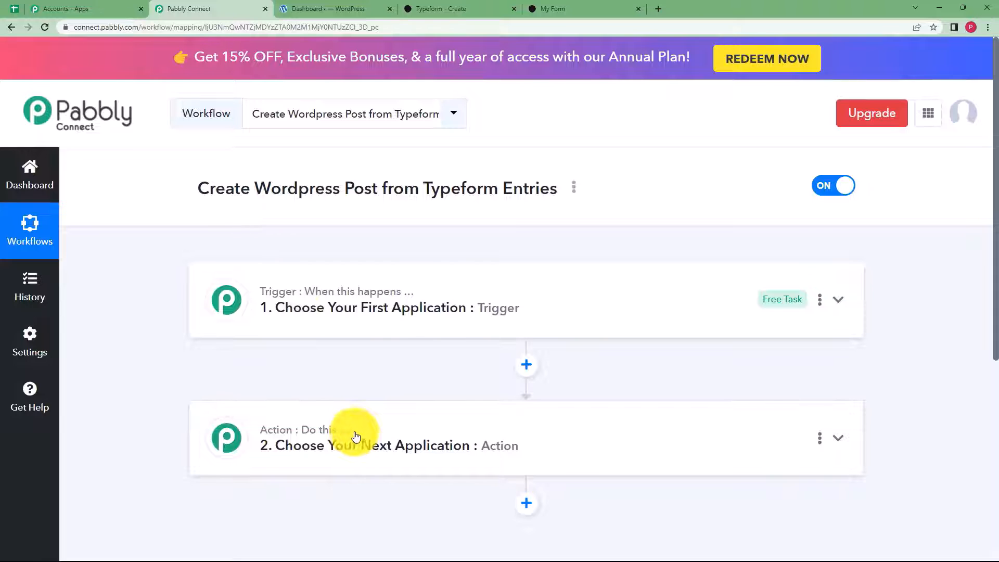
click(364, 328)
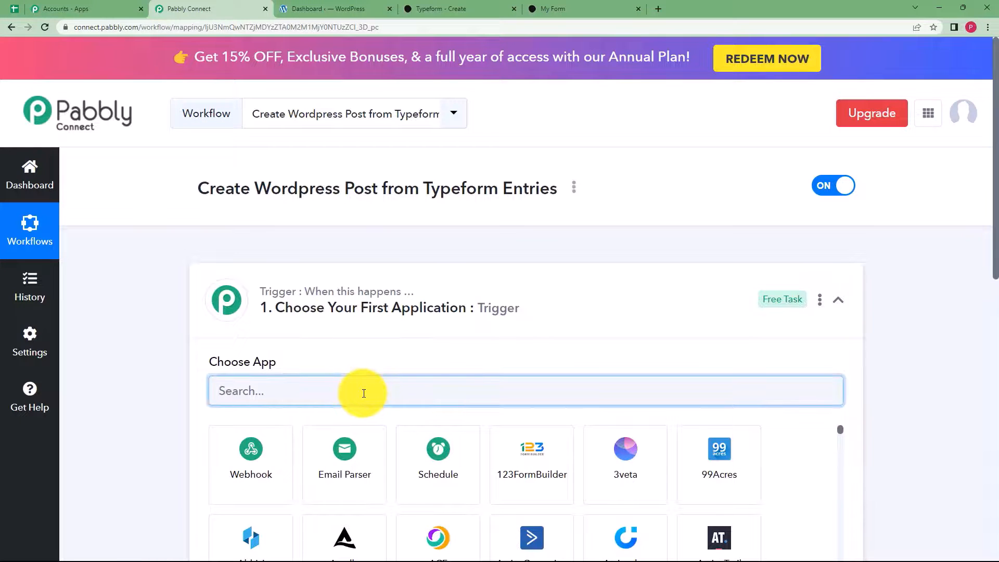
text(Type)
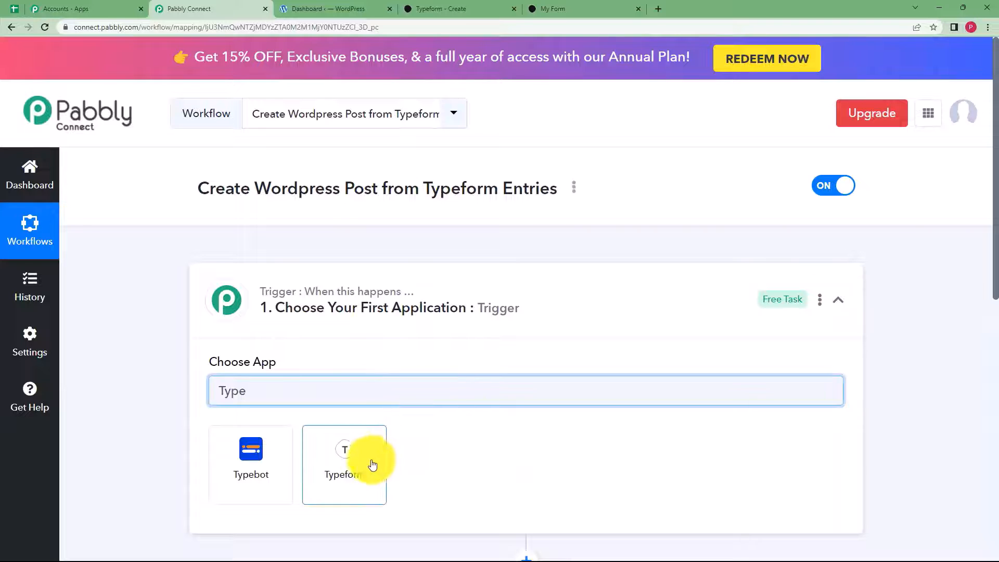
click(373, 464)
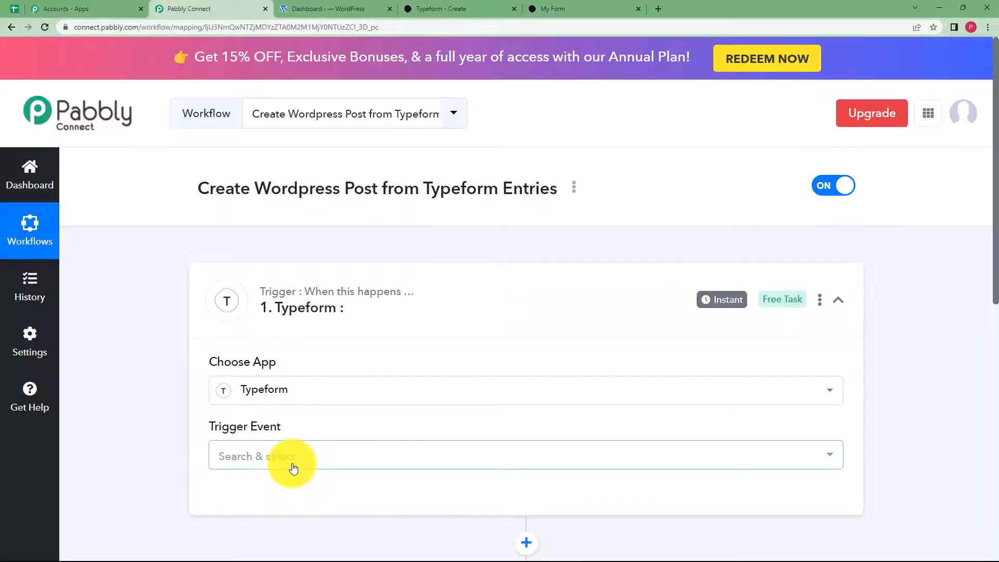
- Set the trigger event to New Entry, then glance at the WordPress and Typeform tabs
scroll(182, 444, down, 4)
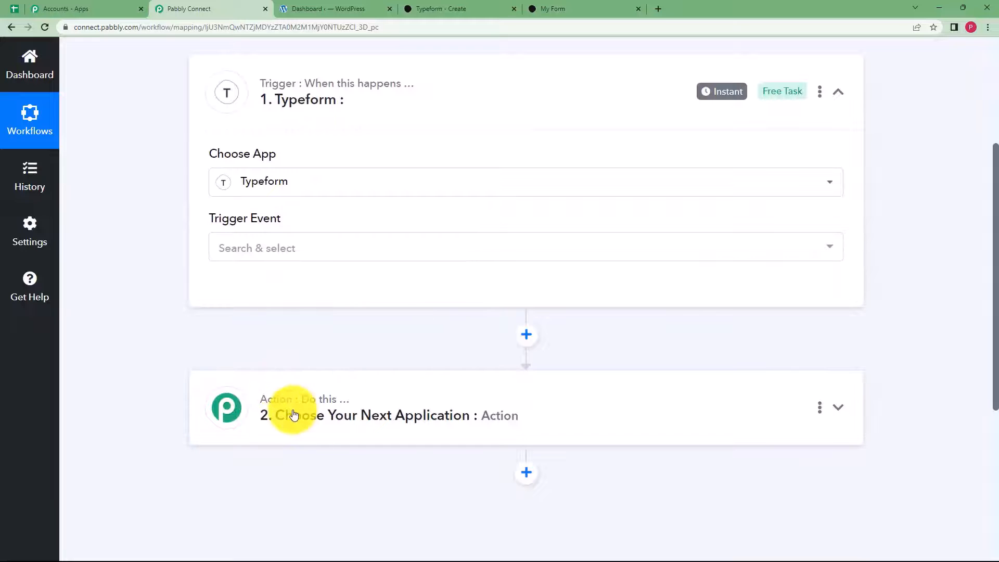
scroll(292, 412, up, 4)
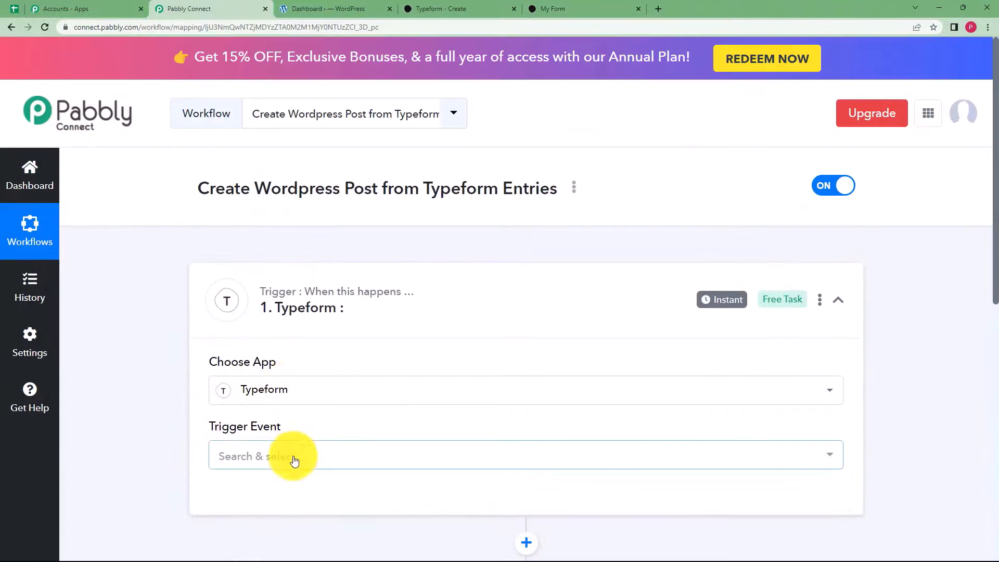
click(294, 457)
click(275, 406)
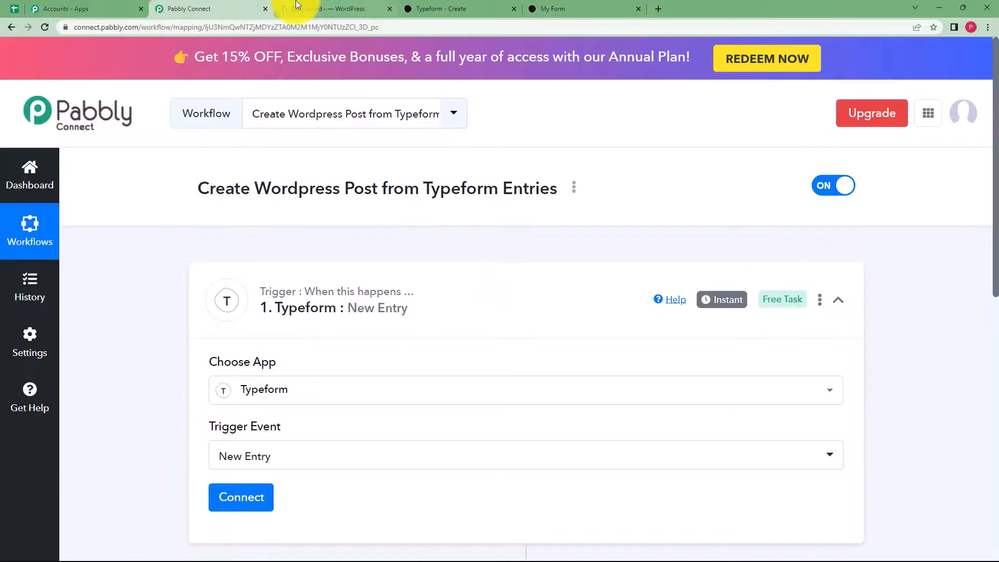
click(330, 8)
click(437, 7)
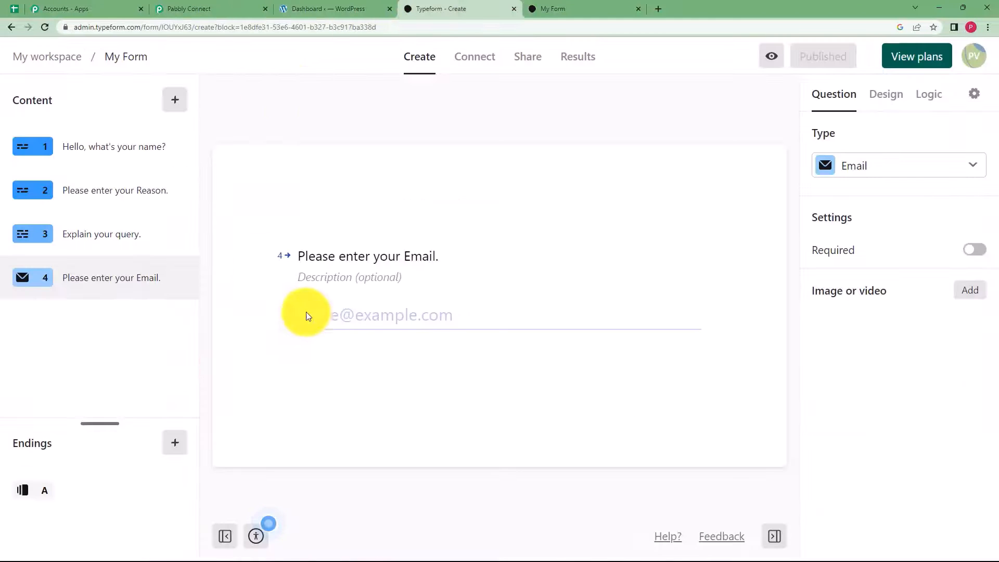
click(197, 8)
scroll(161, 388, down, 3)
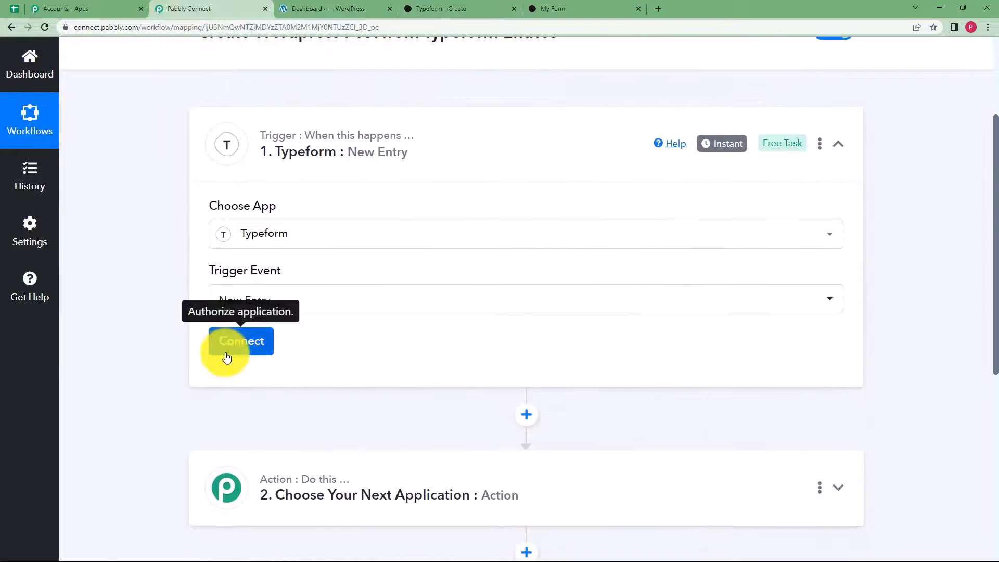
- Add a new Typeform connection and grant Pabbly Connect access to the account
click(231, 352)
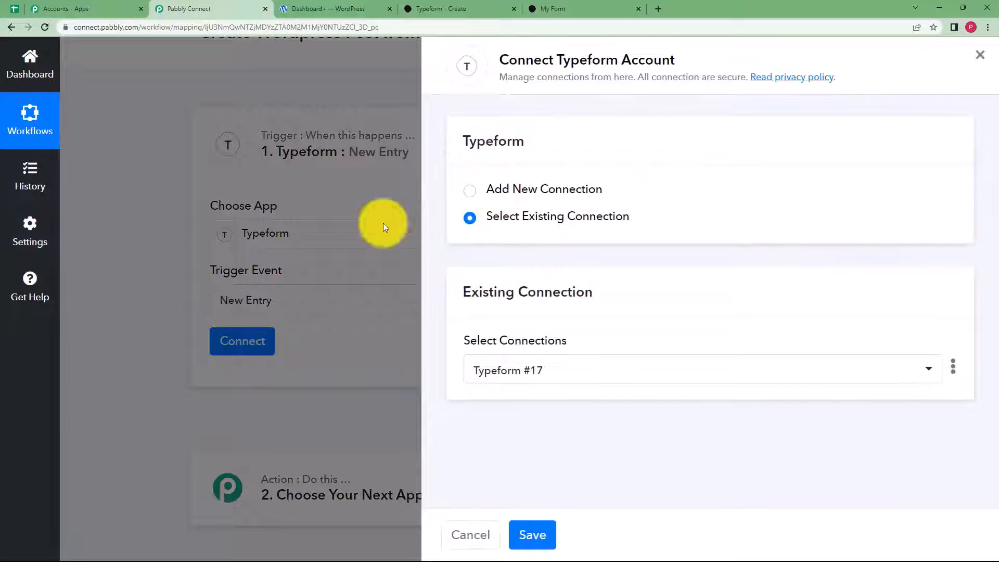
click(491, 188)
click(539, 355)
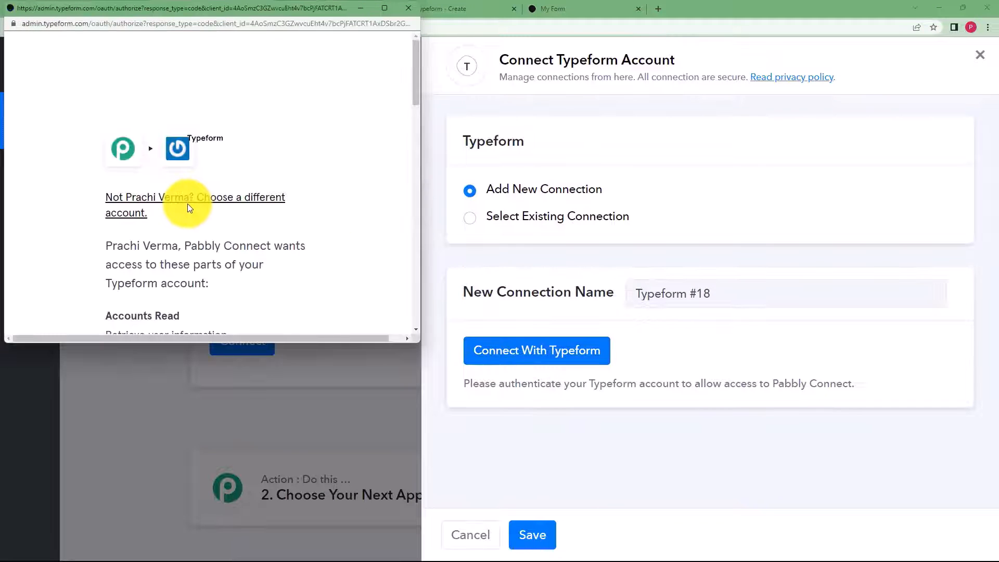
scroll(190, 207, down, 10)
scroll(203, 208, down, 5)
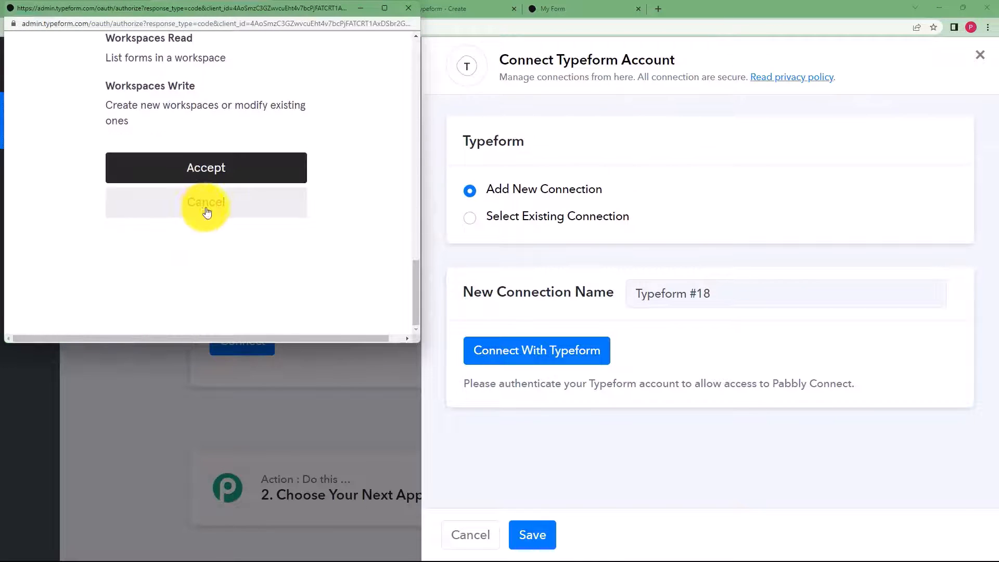
click(219, 173)
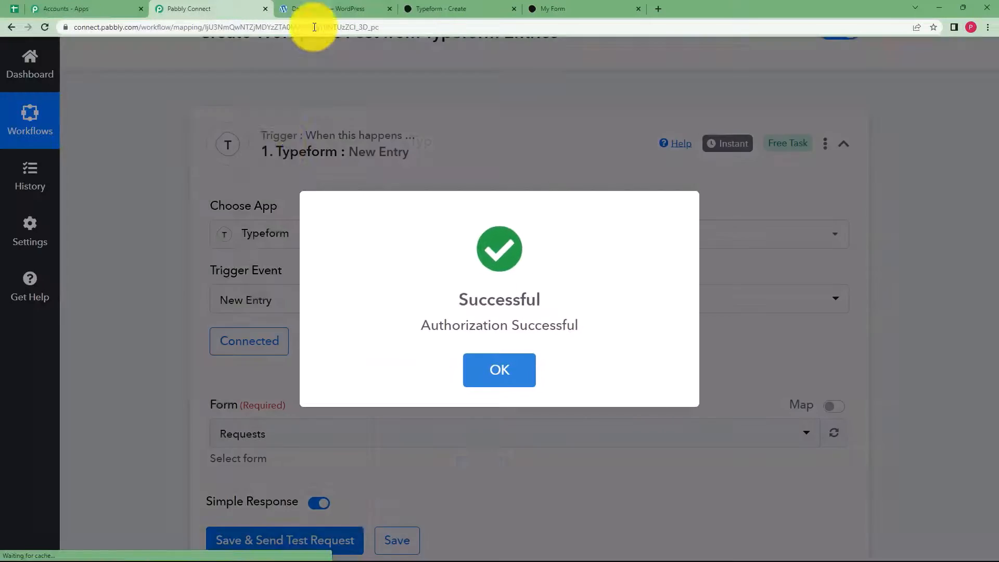
- Choose My Form as the Typeform trigger's form
scroll(148, 386, down, 2)
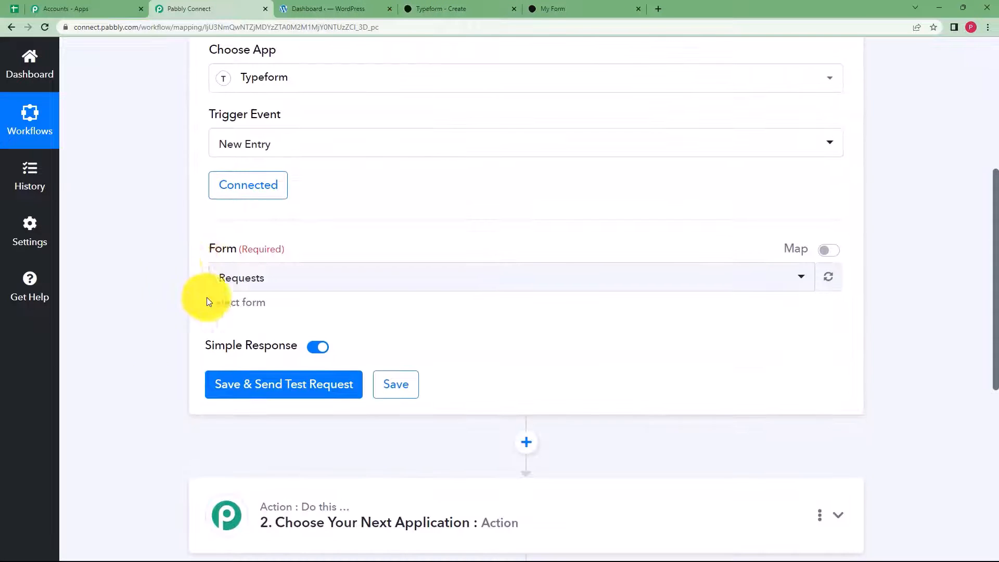
click(257, 281)
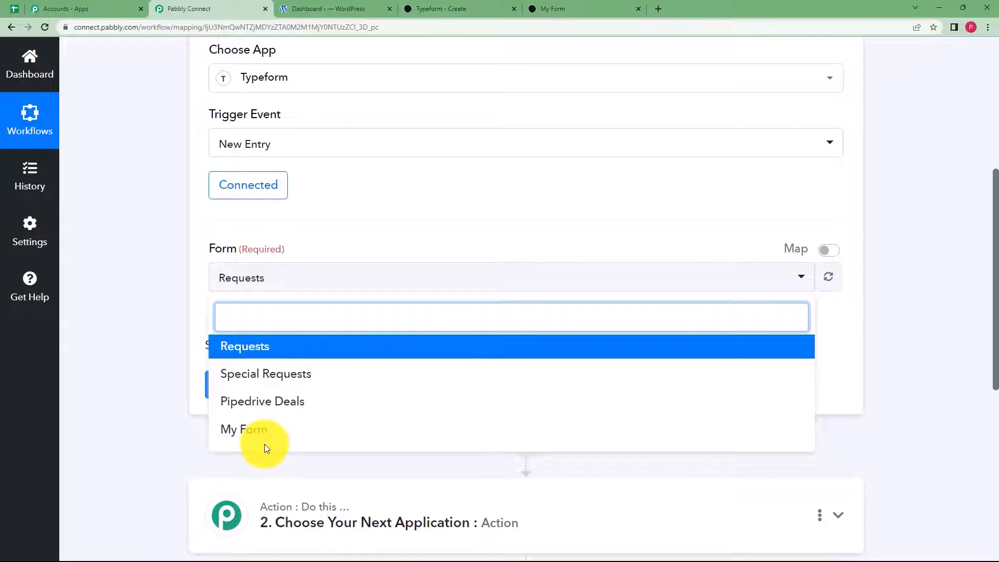
click(242, 434)
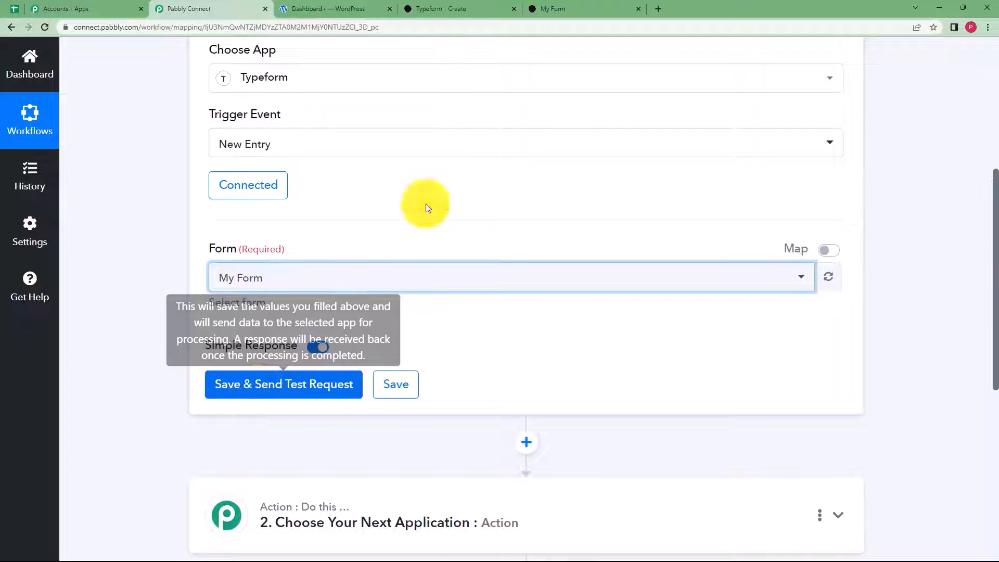
click(424, 9)
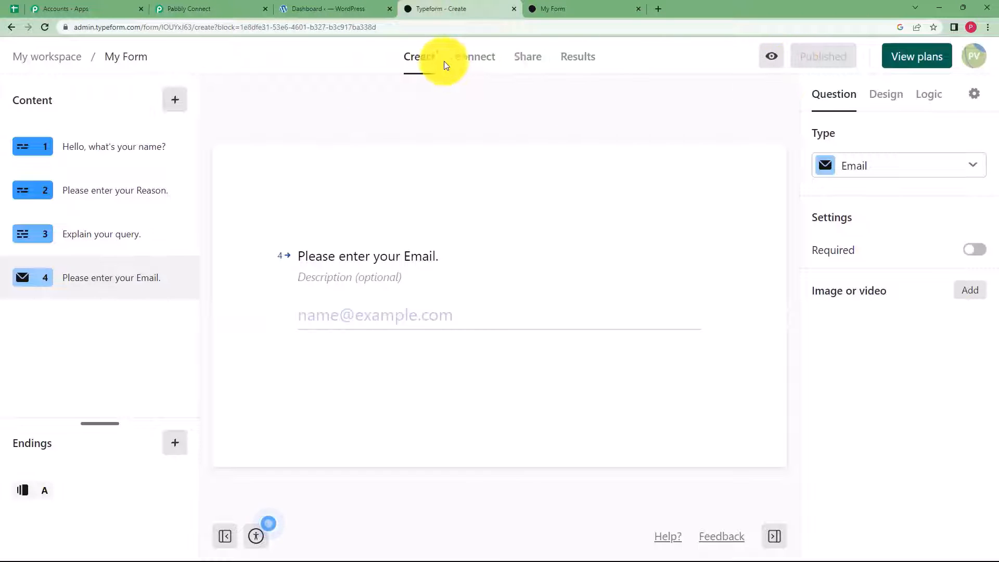
- Open the form's public link in a new tab and set the trigger waiting for a test response
click(527, 59)
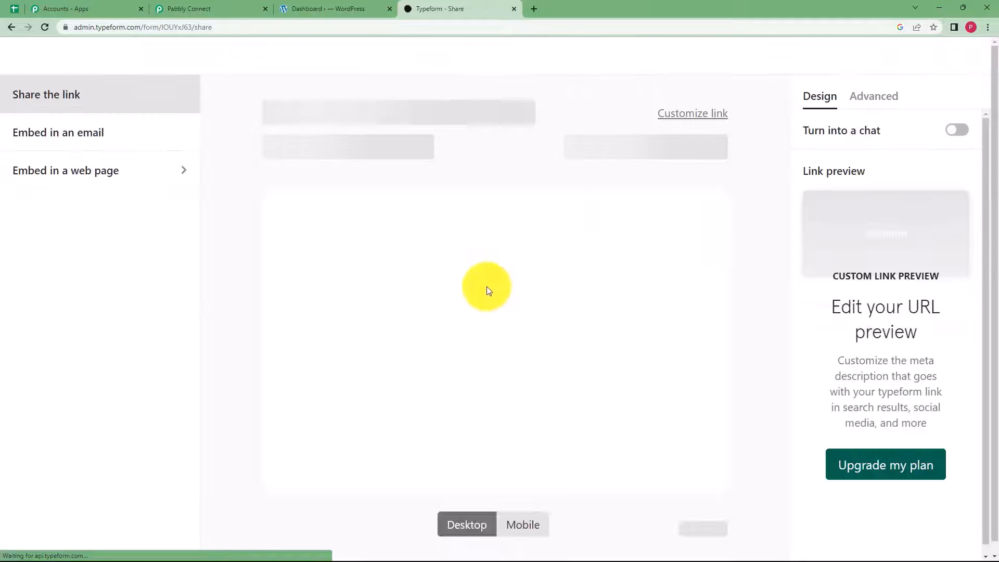
click(508, 111)
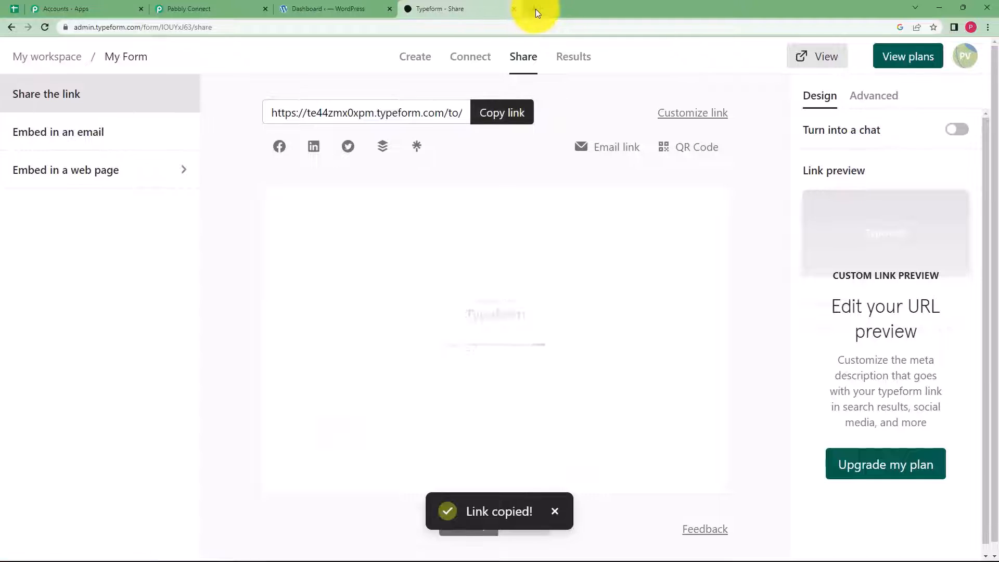
click(533, 9)
key(ctrl+v)
key(Return)
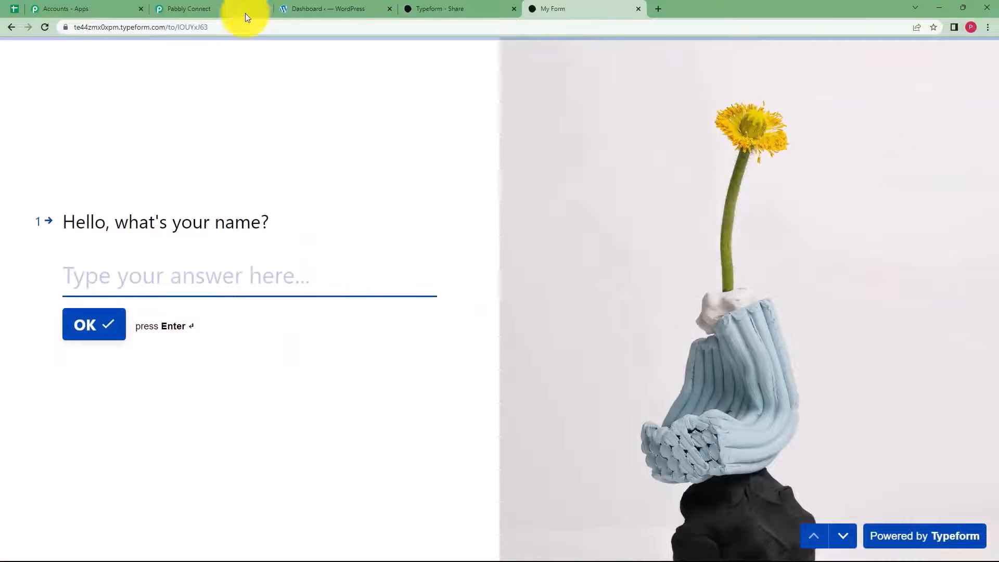
click(246, 14)
click(319, 388)
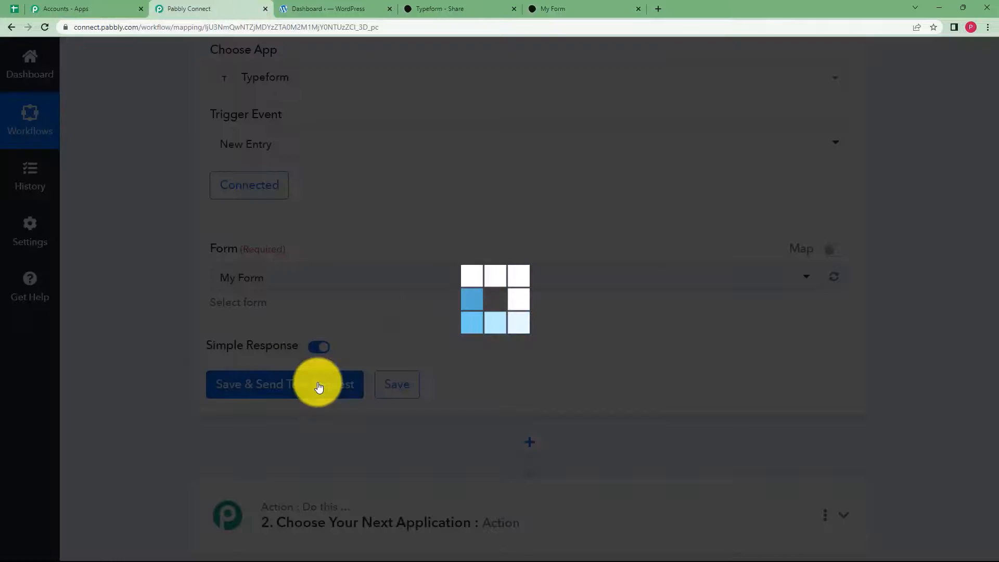
- Submit a test response with a name, reason Expired Products, an expired-medicine query and an email
click(562, 8)
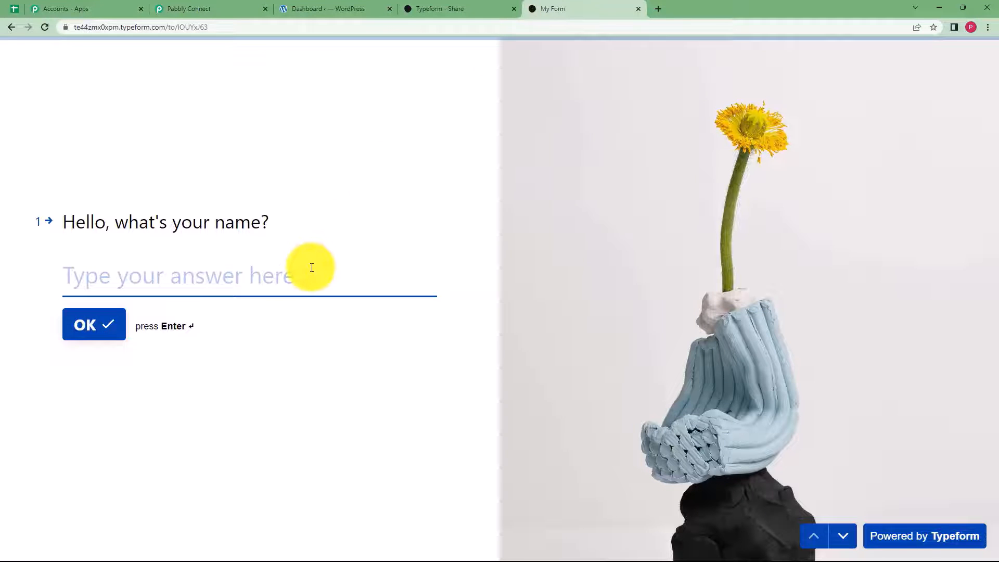
text(Demo)
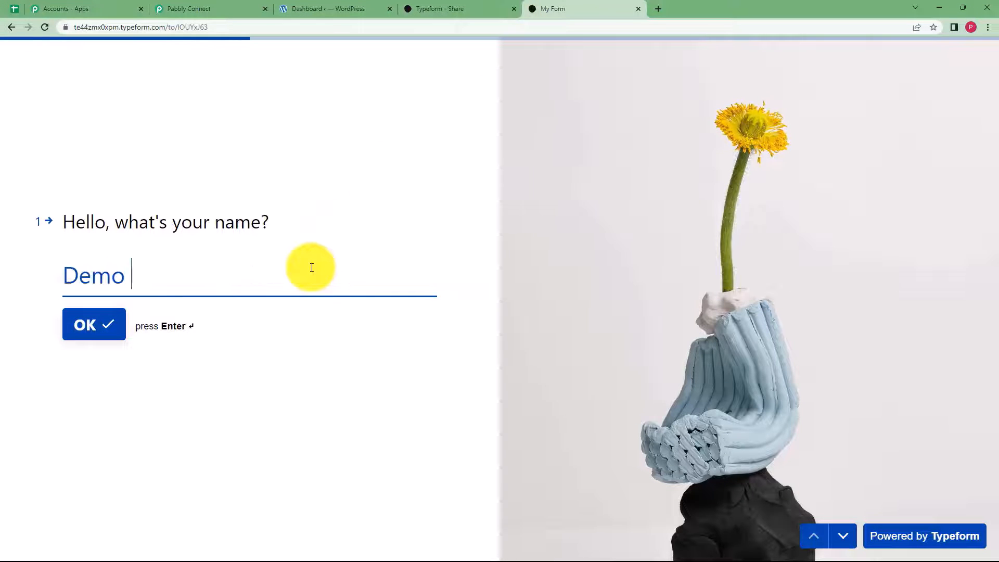
text( User)
key(Return)
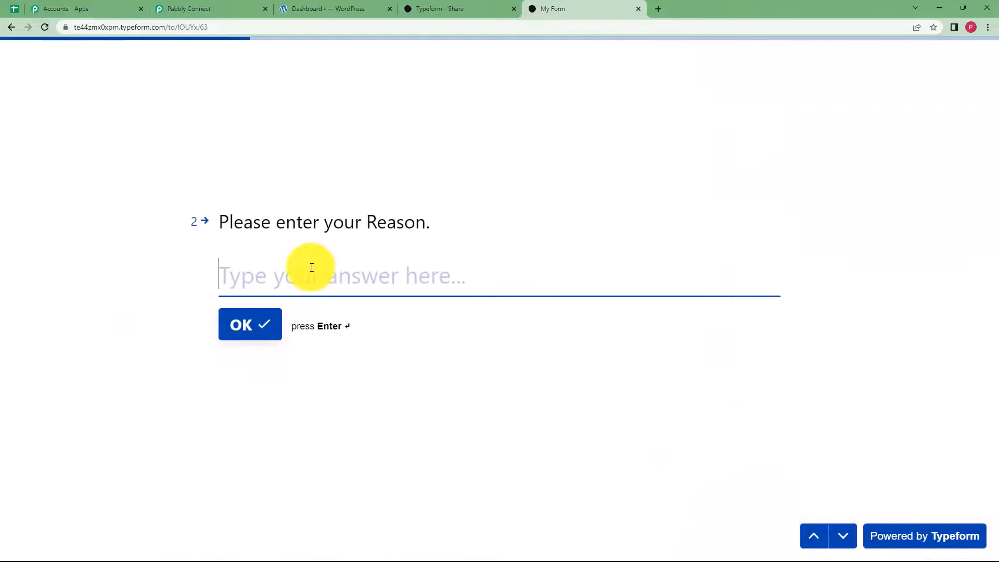
text(Expired Products)
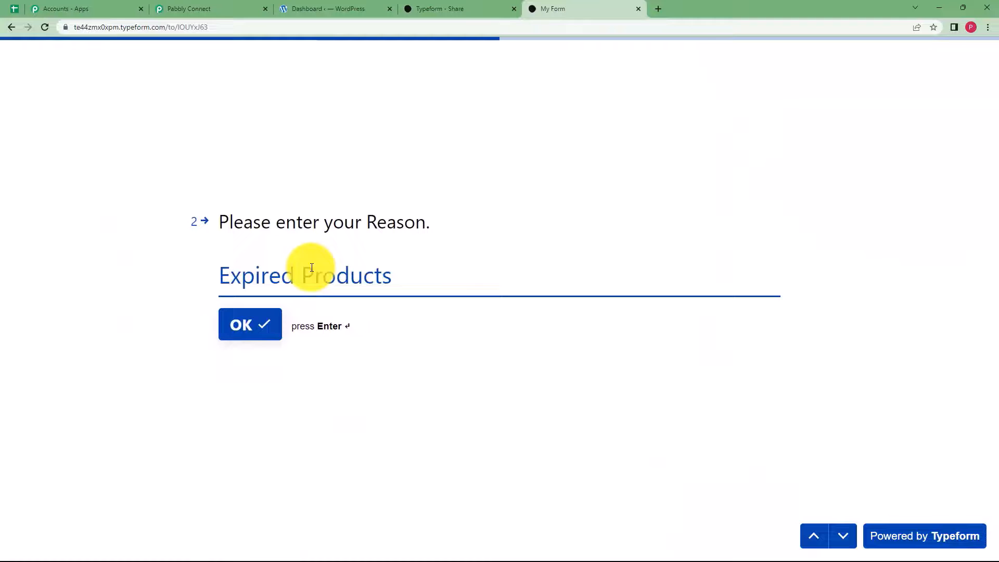
click(259, 325)
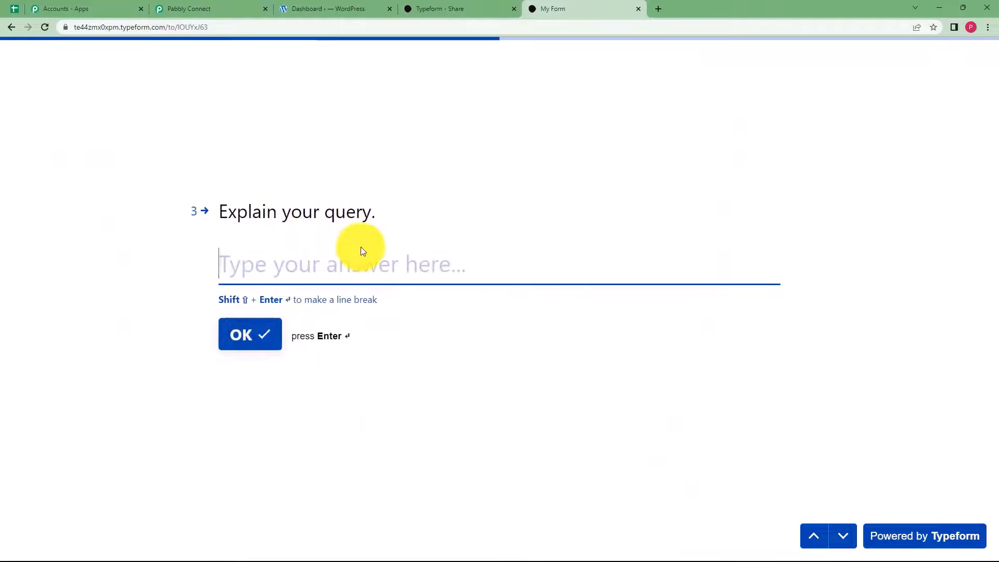
text(The order that I )
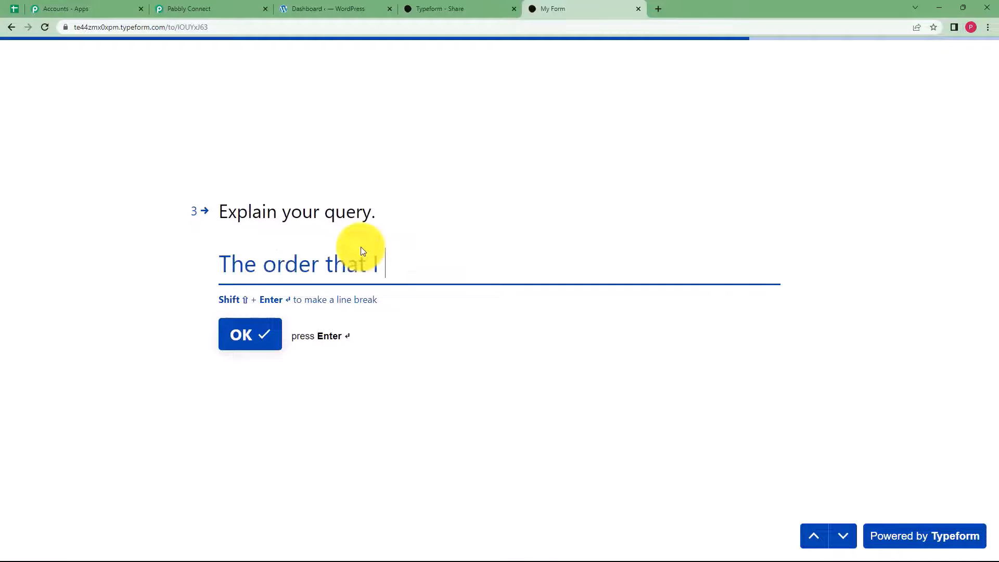
text(have received is expired and the medici)
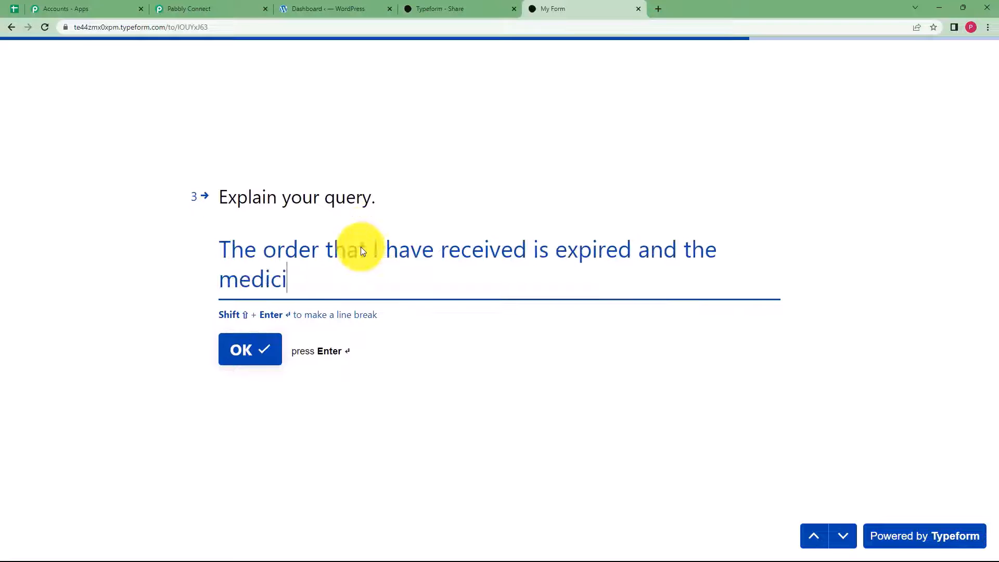
text(nes are of no use. Please correct this mistake asap.)
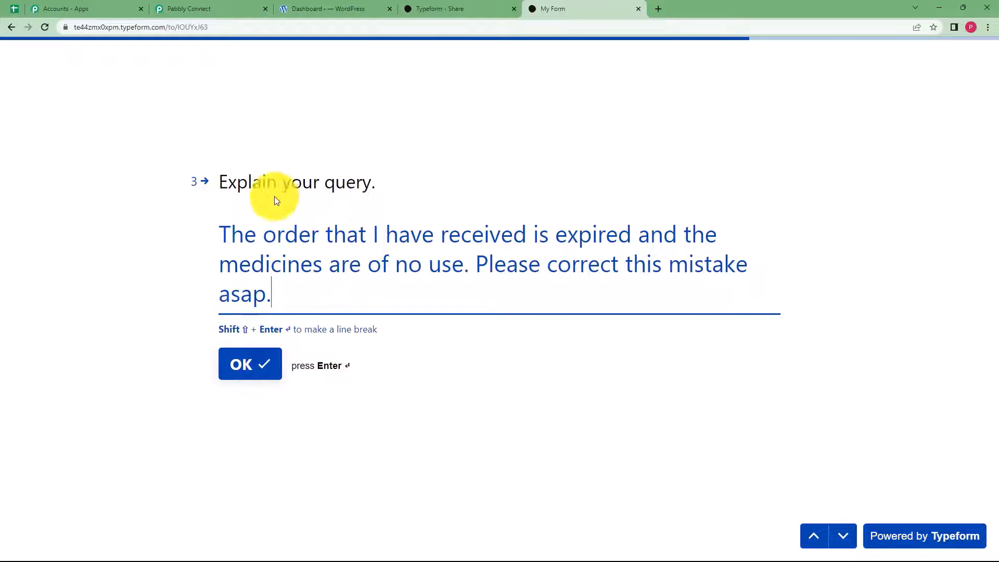
click(247, 363)
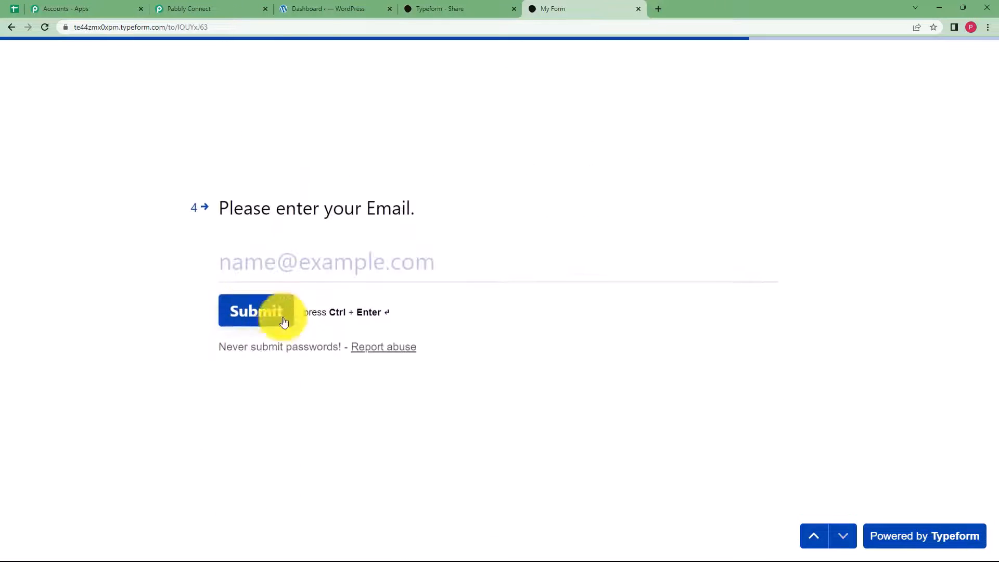
click(301, 277)
text(user@gmail.com)
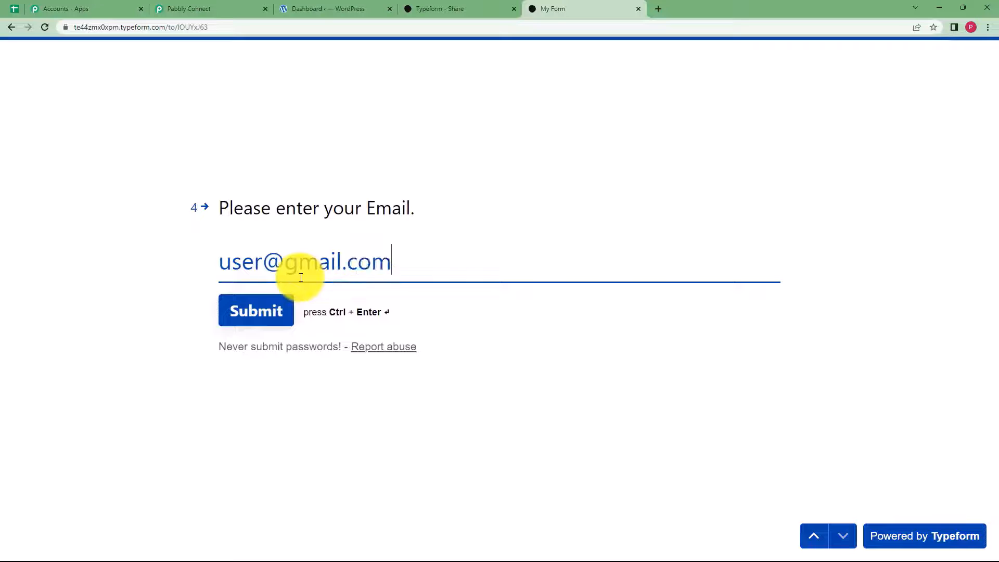
click(270, 318)
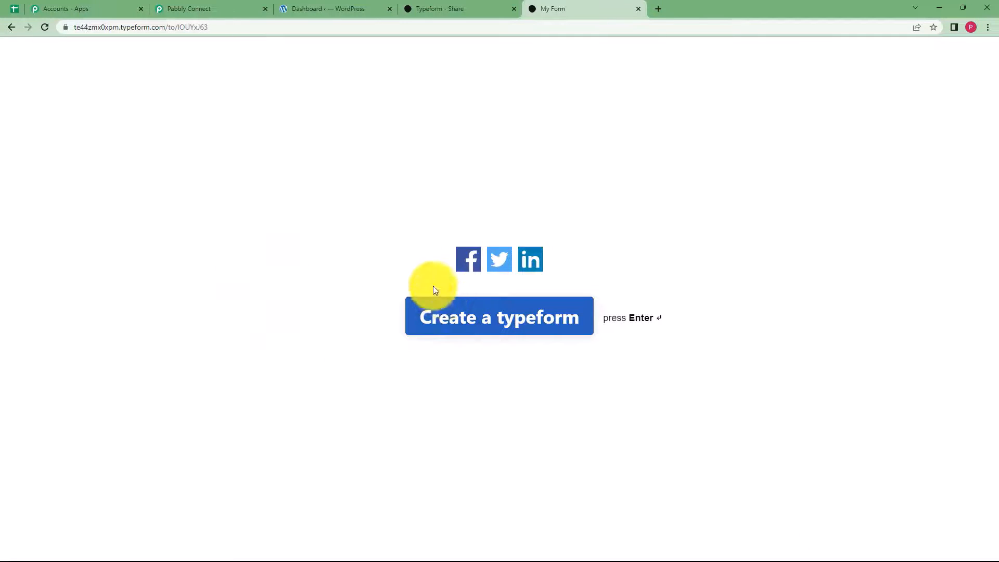
click(250, 5)
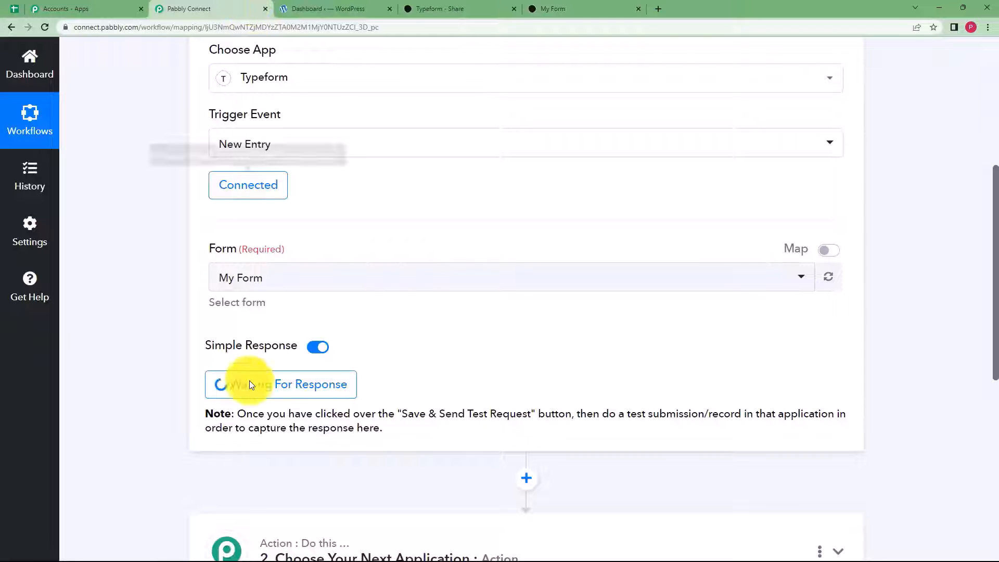
- Review the captured answers under Response Received, such as the query text and Expired Products
scroll(147, 396, down, 2)
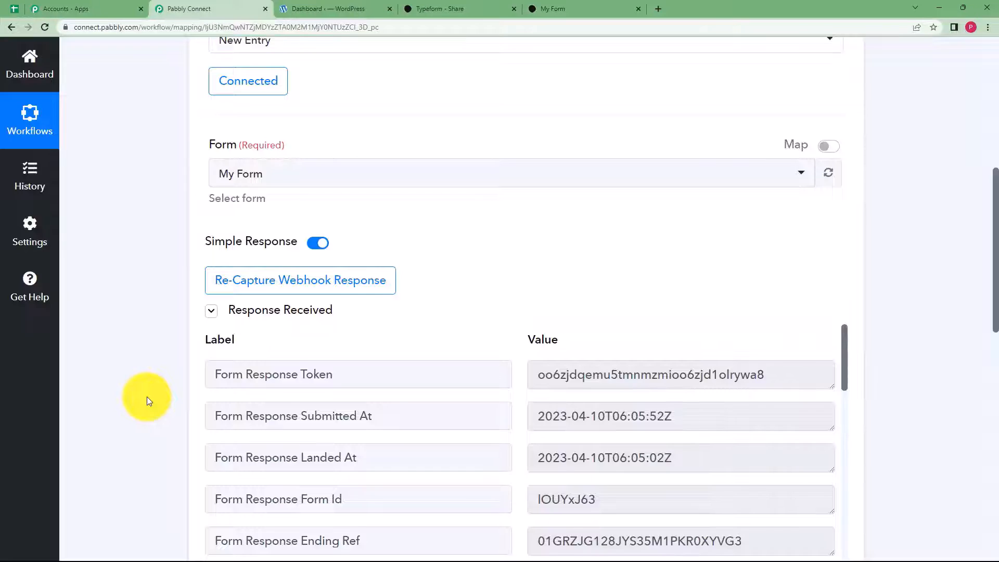
scroll(147, 397, down, 3)
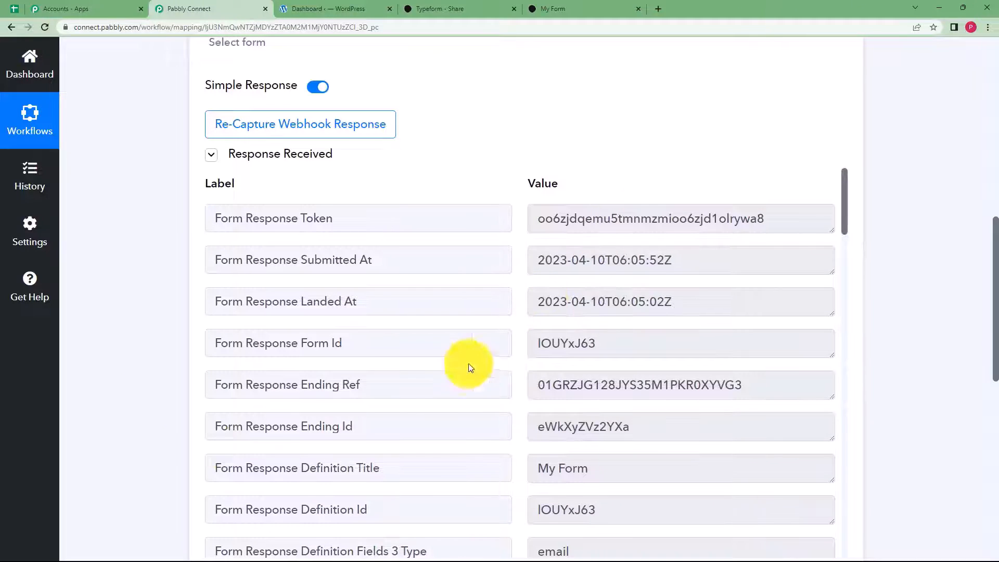
scroll(509, 375, down, 14)
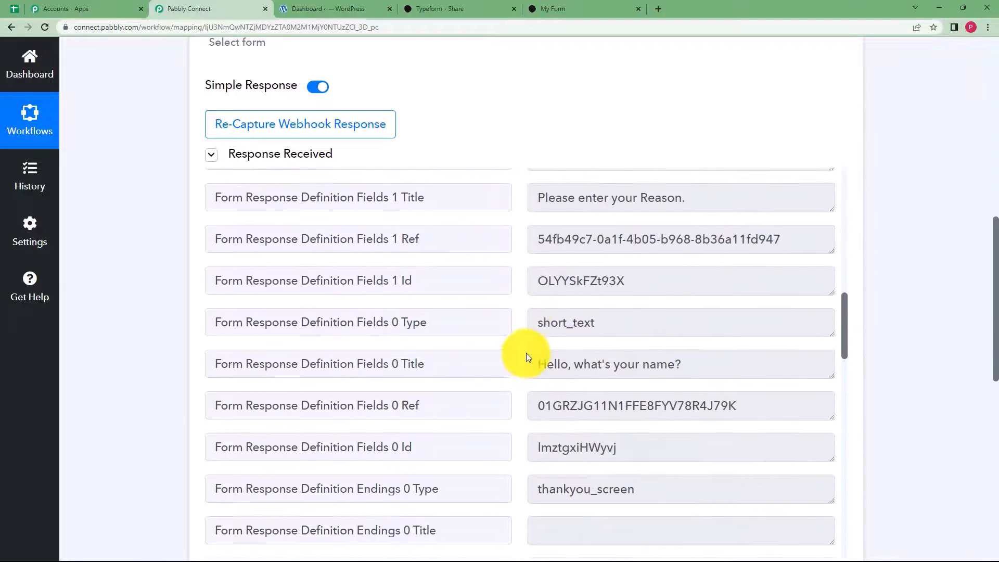
scroll(526, 353, down, 15)
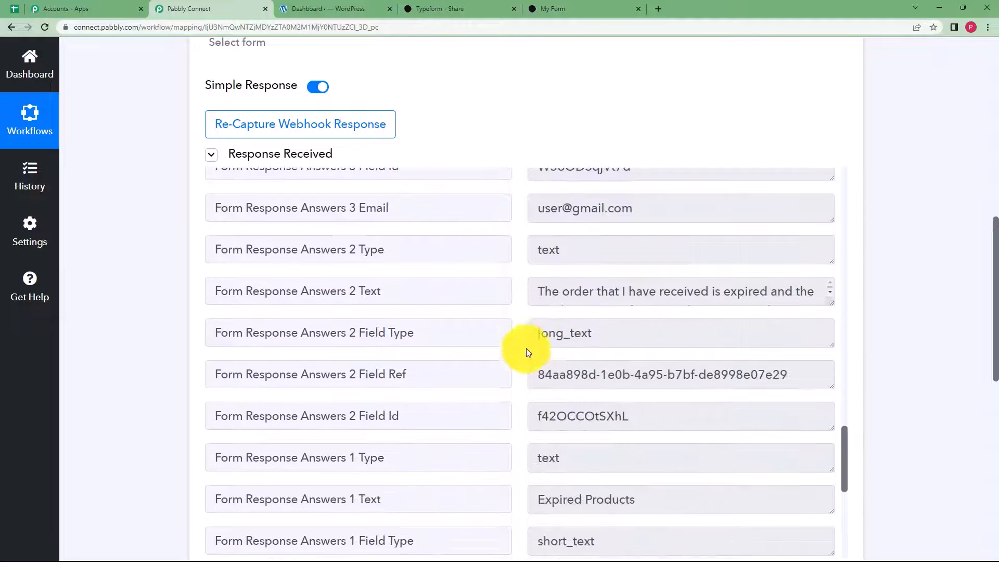
drag(539, 290, 816, 314)
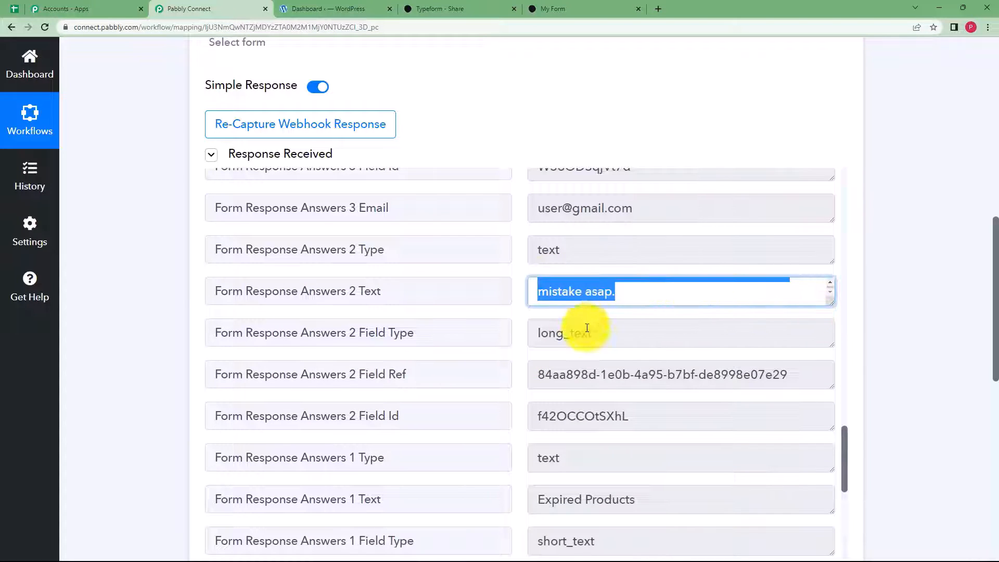
drag(640, 210, 482, 225)
scroll(575, 345, down, 3)
click(657, 336)
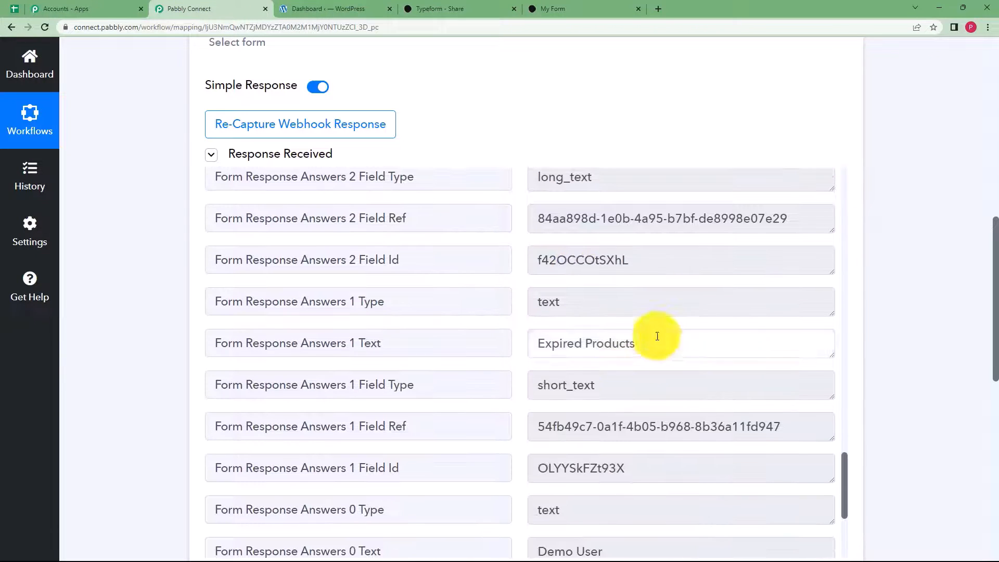
drag(657, 336, 501, 370)
scroll(542, 395, down, 4)
drag(609, 326, 505, 332)
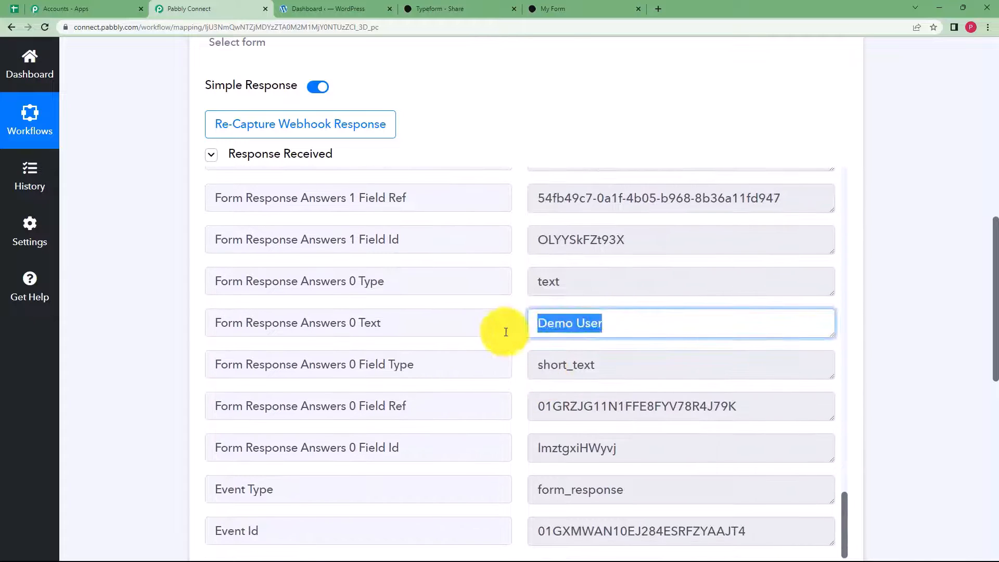
scroll(163, 274, up, 7)
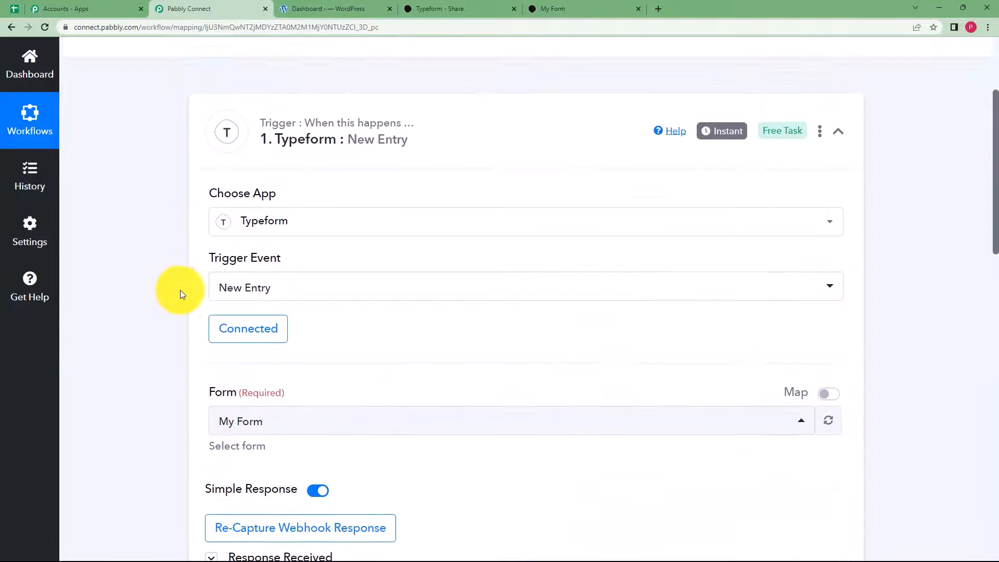
scroll(180, 290, up, 2)
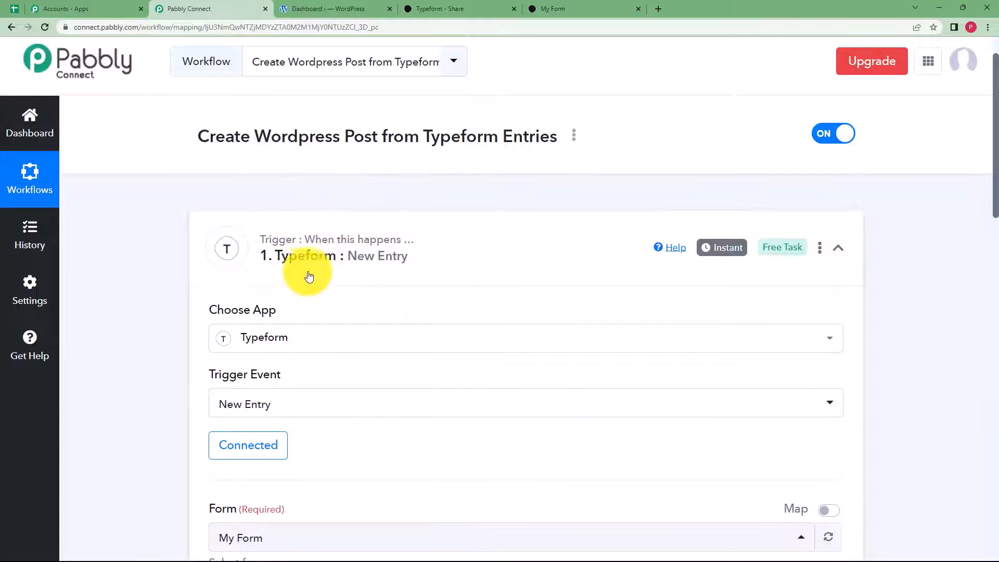
- Set the action step to WordPress, searched as 'Wordpr', with the Create a Post event
click(408, 248)
click(436, 380)
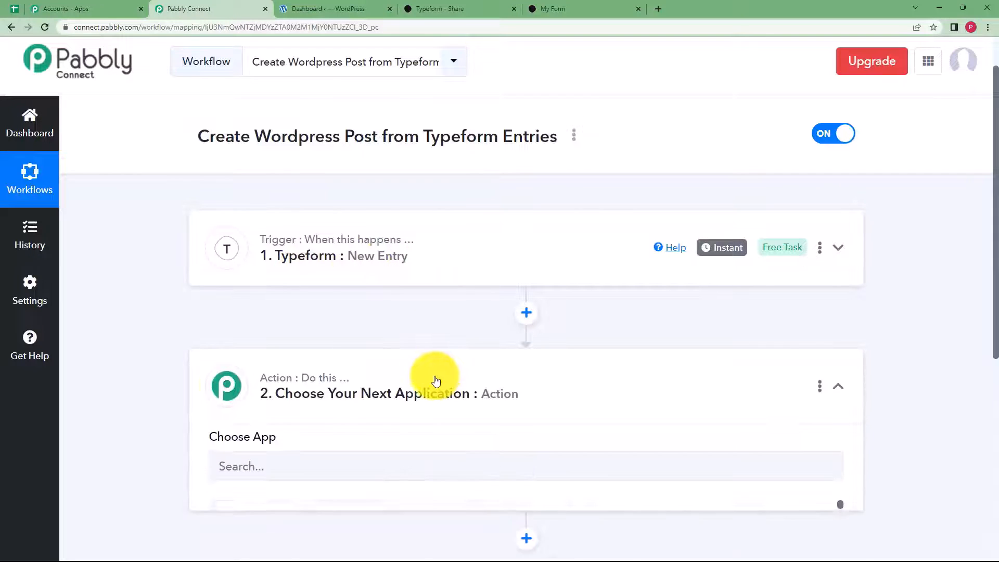
scroll(183, 382, down, 2)
click(285, 374)
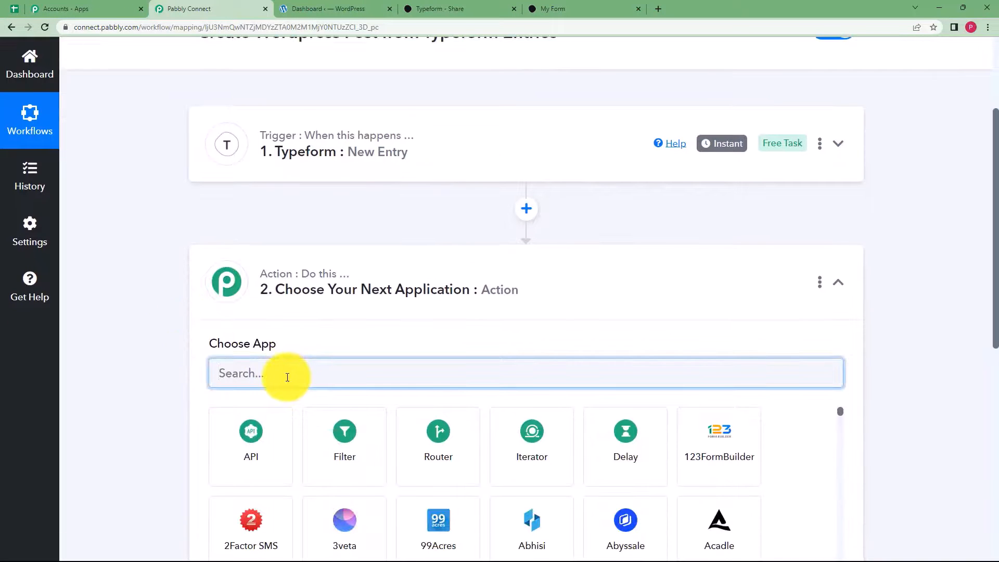
text(Wordpr)
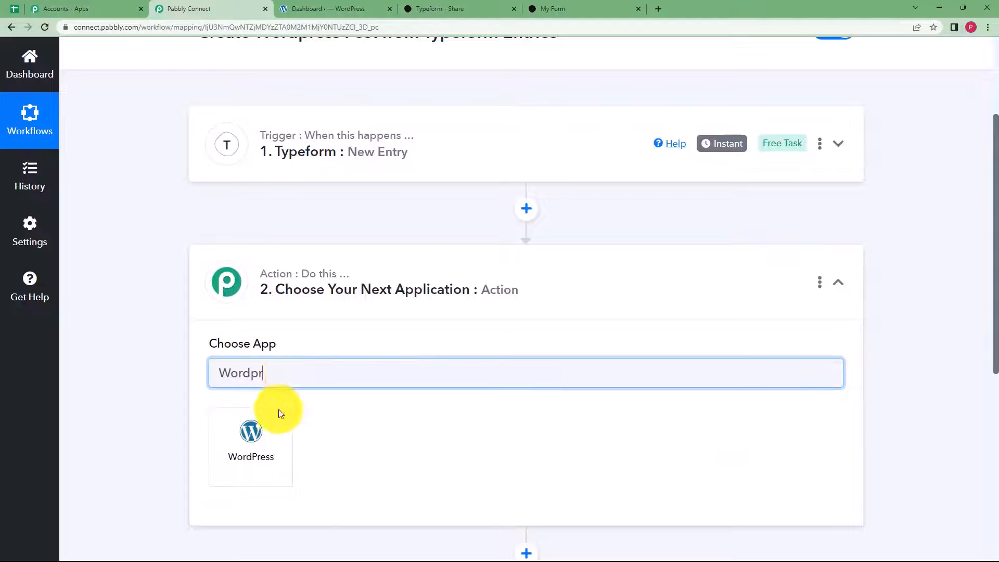
click(279, 411)
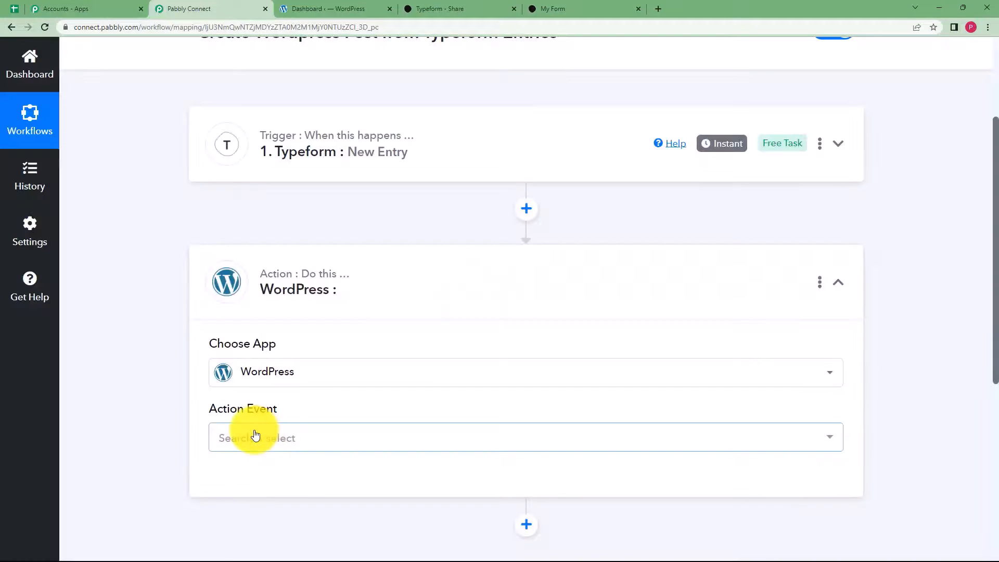
click(255, 436)
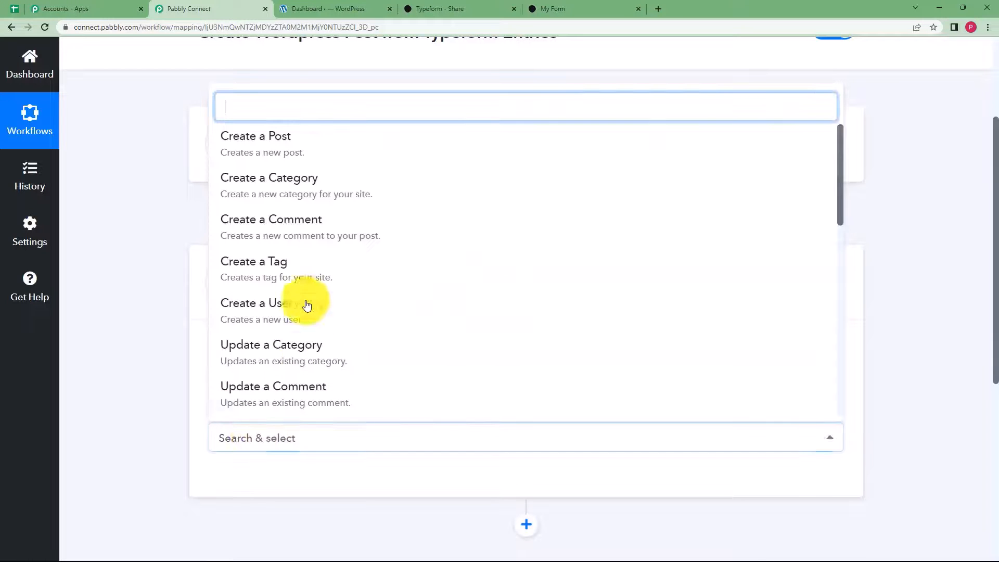
click(323, 160)
scroll(171, 368, down, 4)
click(246, 266)
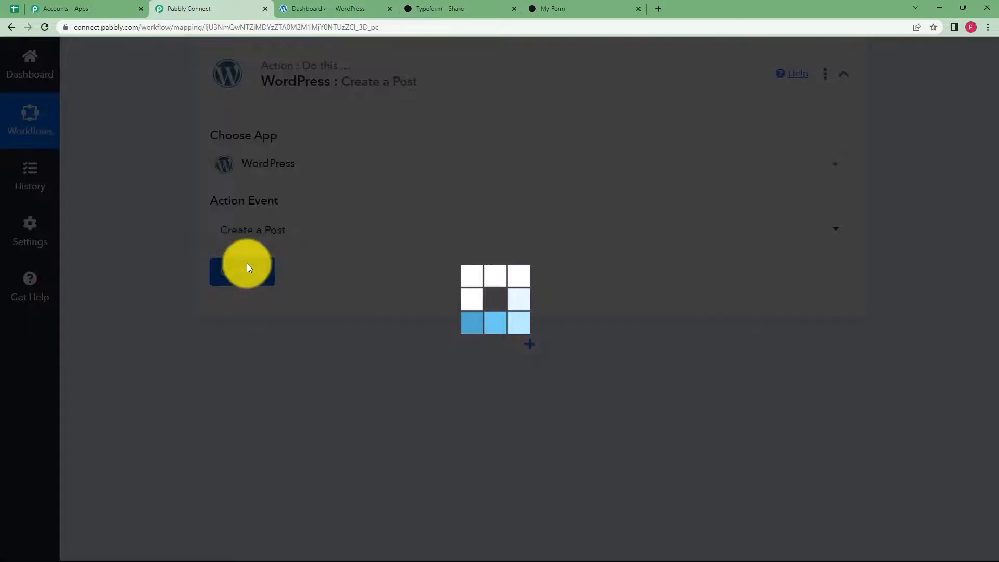
- Add a new WordPress connection with the username and Chrome's saved password filled in
click(516, 188)
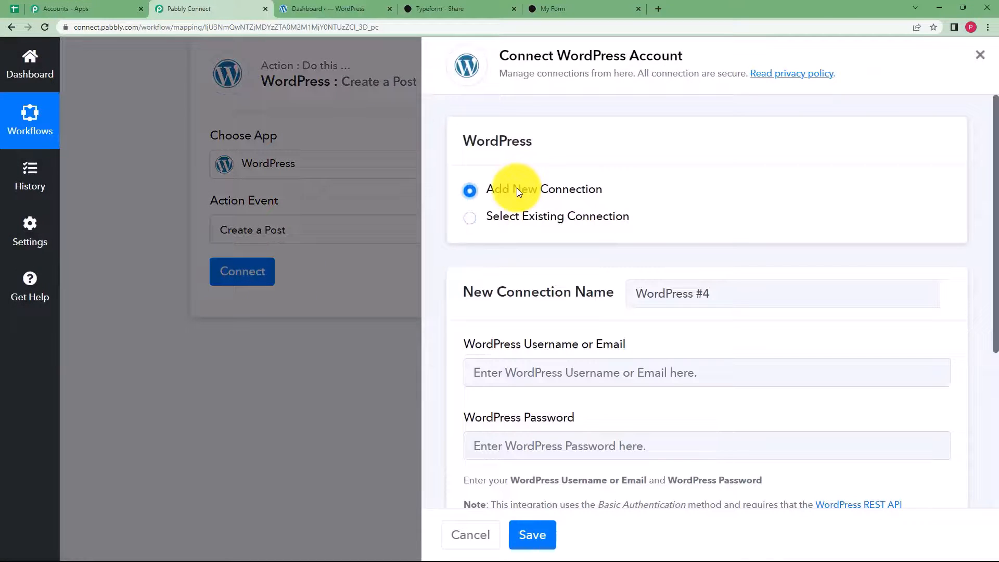
scroll(440, 383, down, 3)
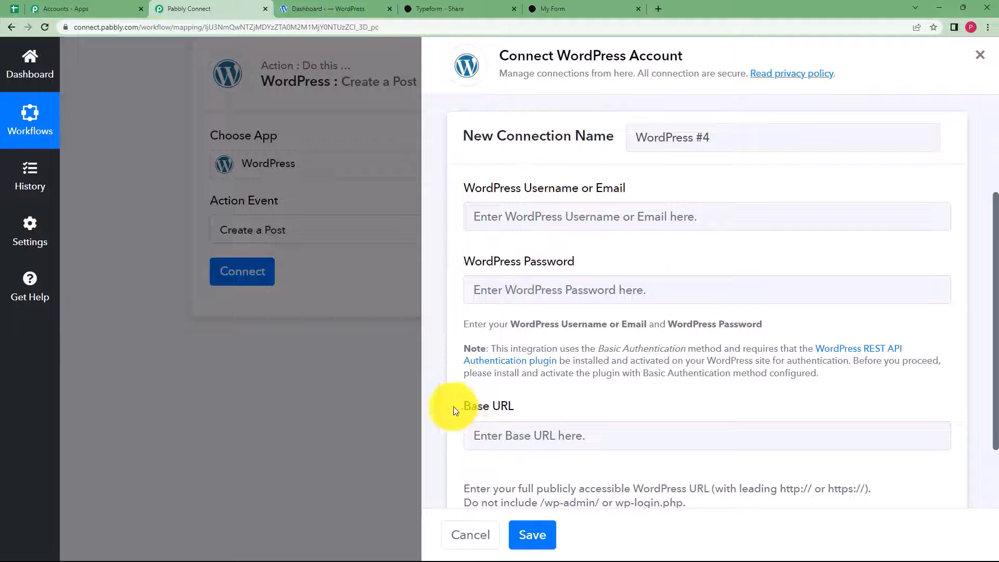
drag(468, 410, 529, 408)
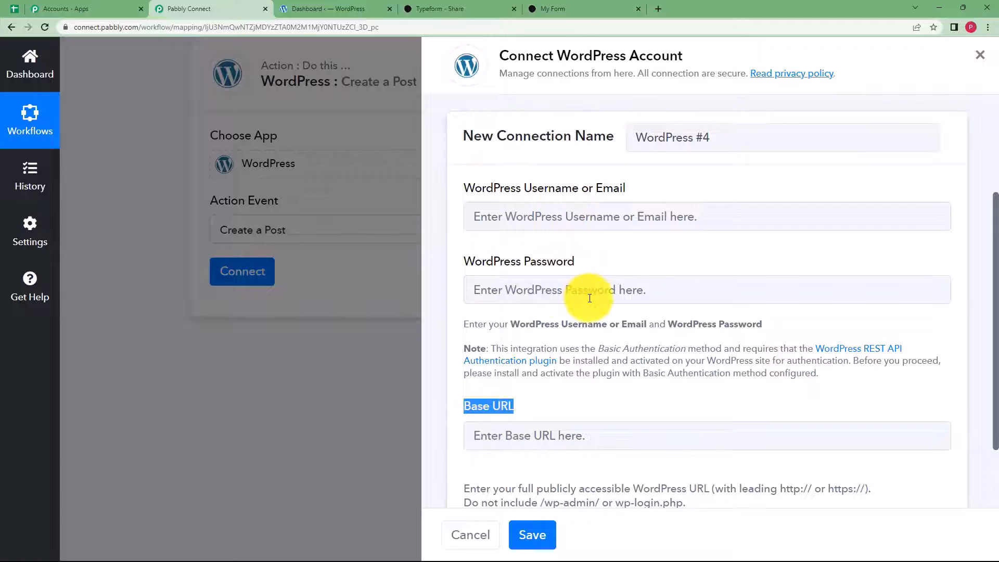
click(575, 194)
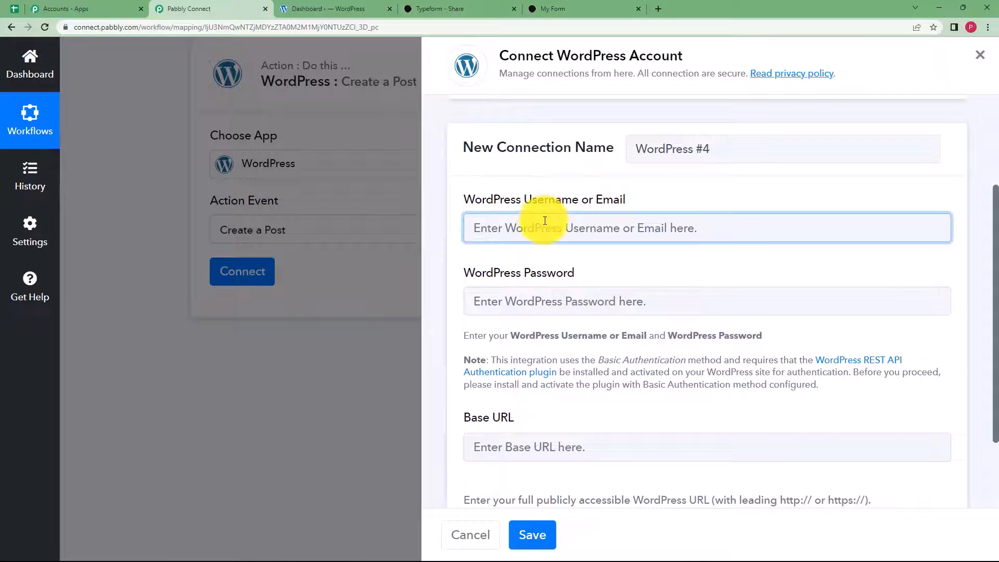
click(565, 289)
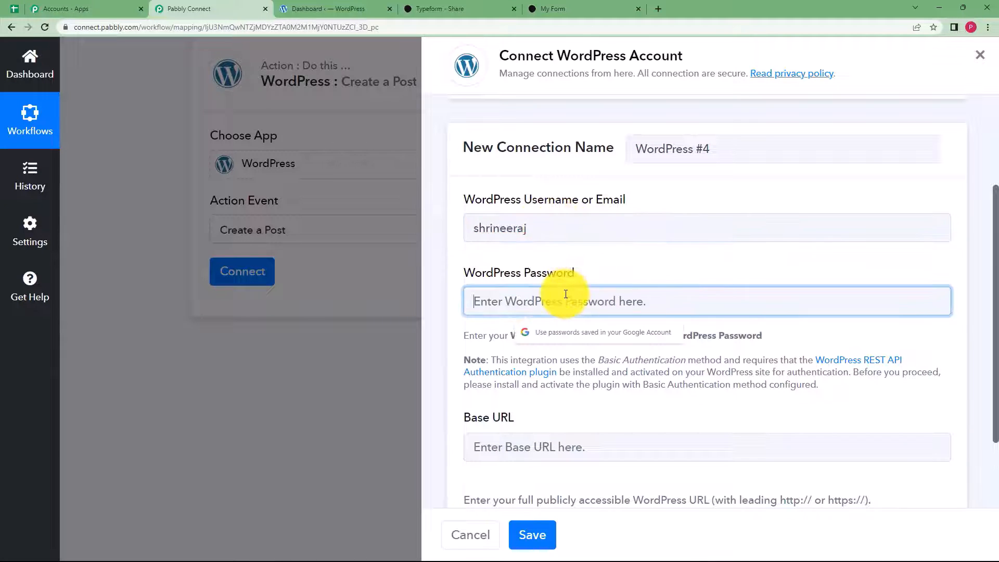
key(ctrl+v)
click(494, 431)
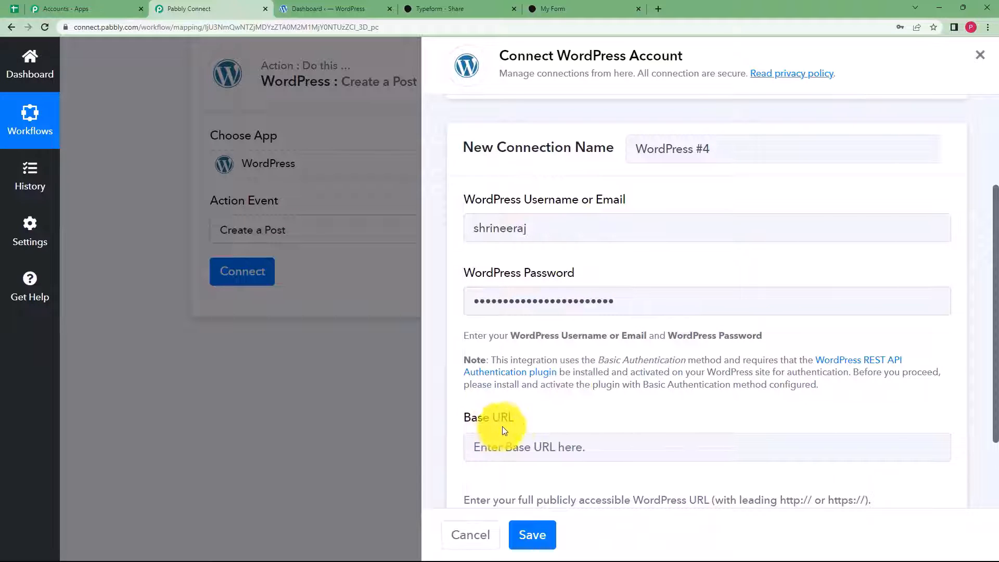
scroll(520, 436, down, 2)
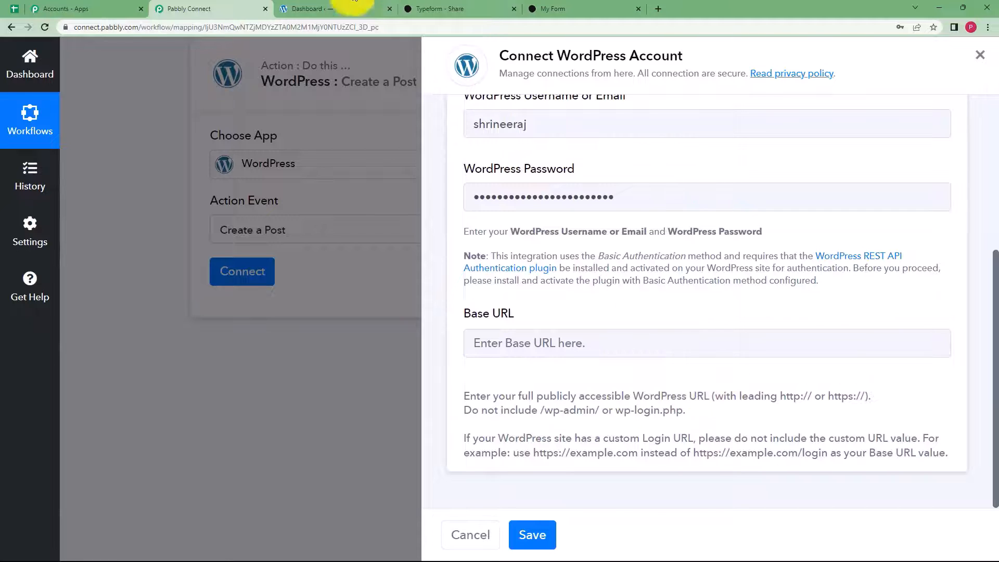
click(365, 6)
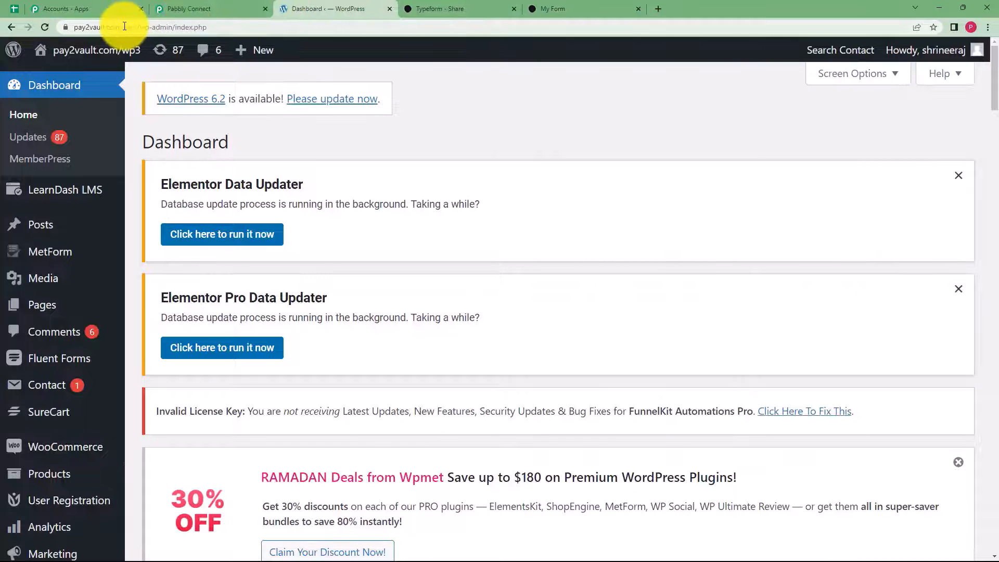
click(77, 29)
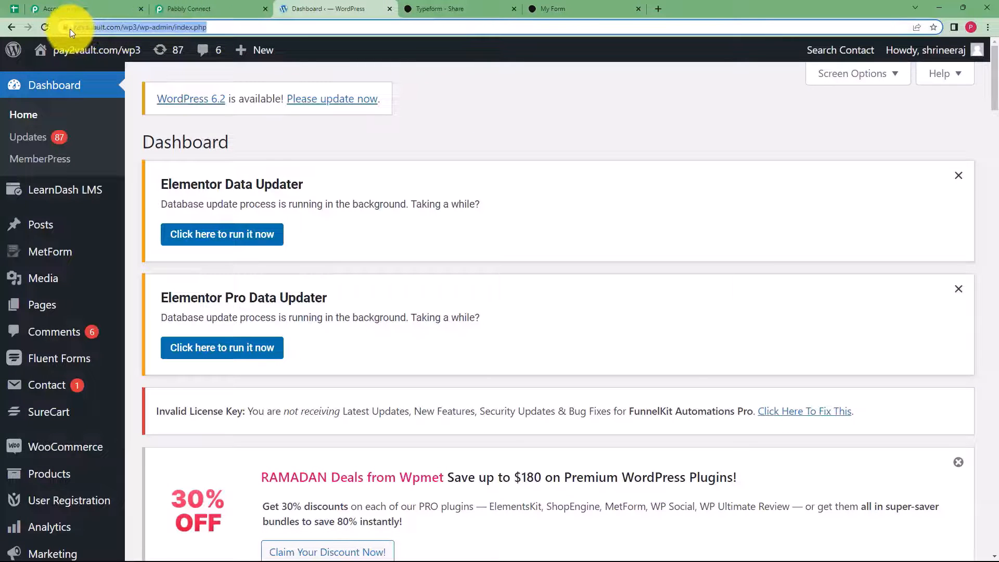
click(80, 27)
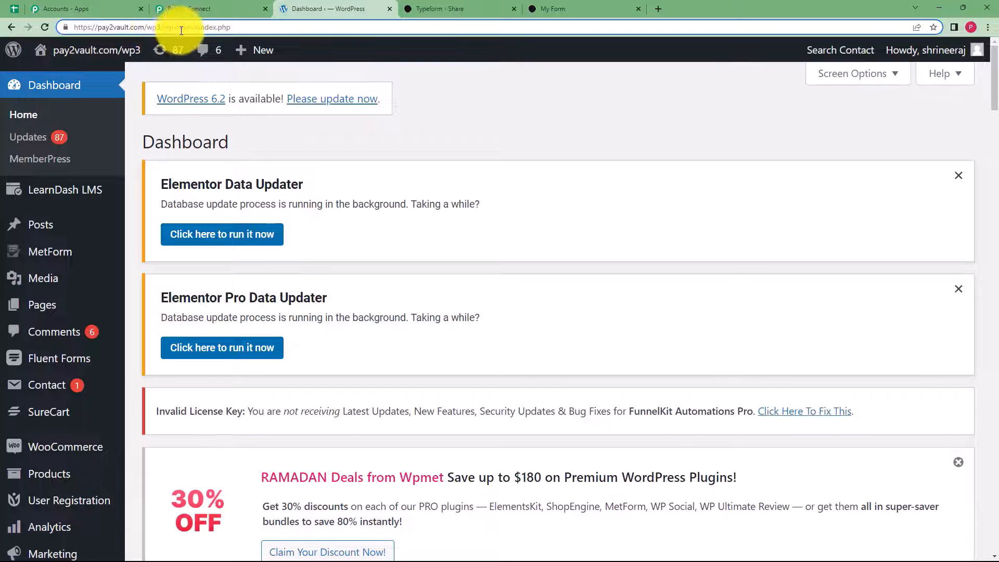
click(194, 9)
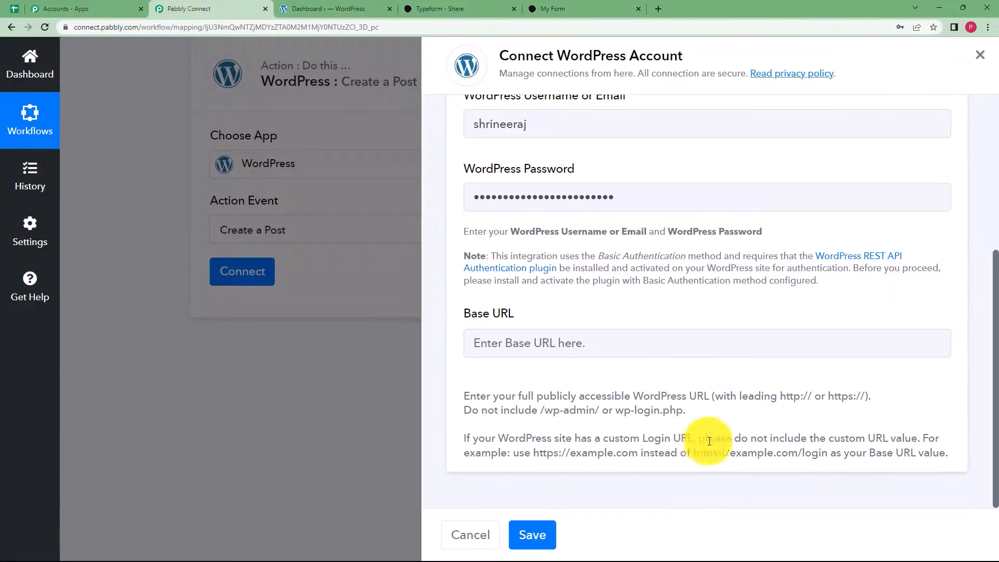
drag(467, 394, 816, 474)
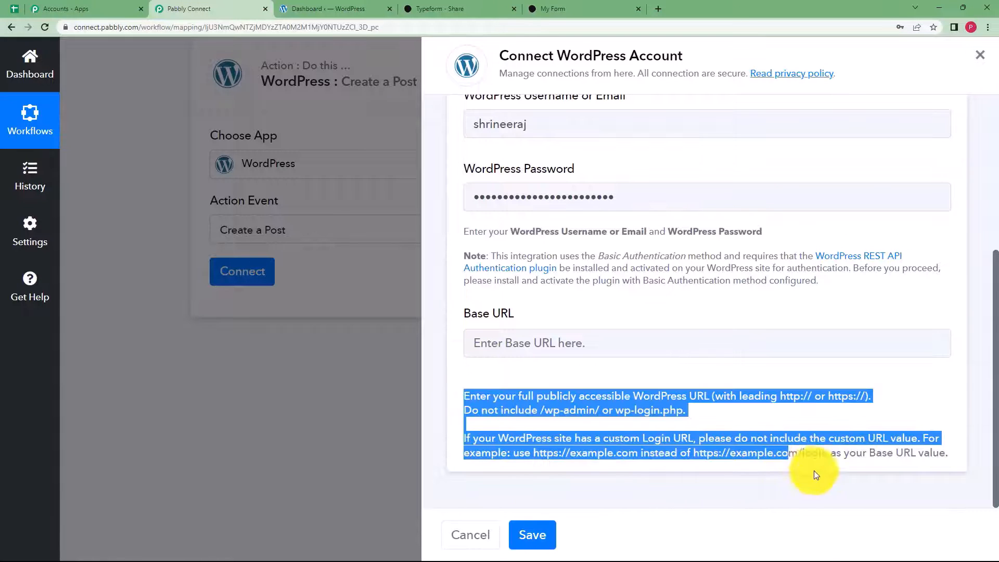
click(285, 8)
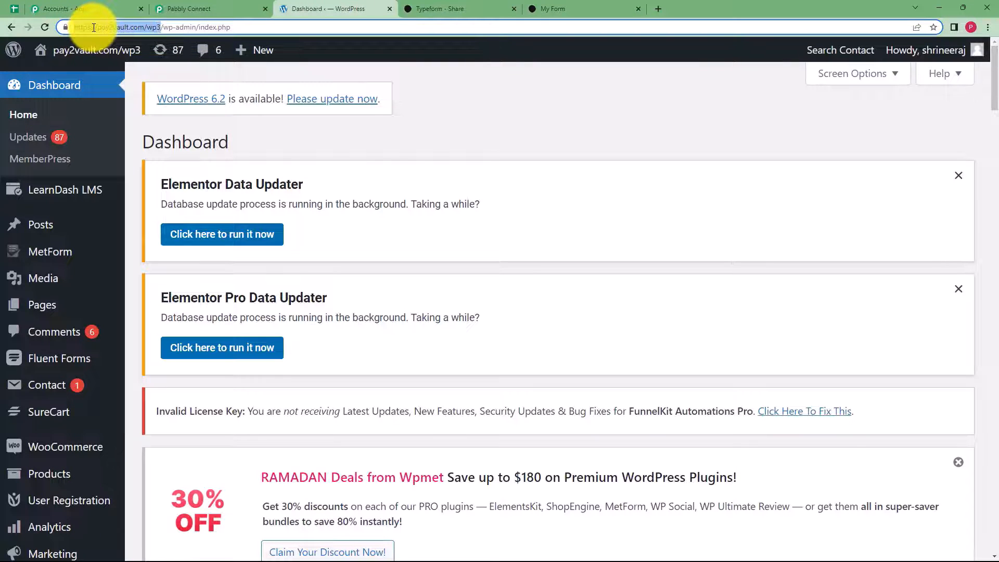
click(189, 9)
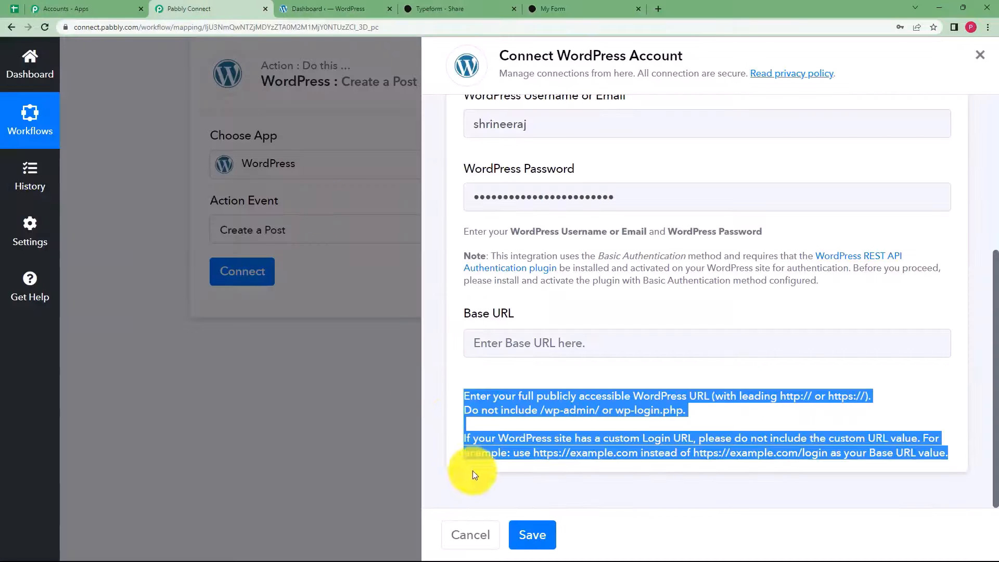
click(588, 349)
text(https://pay2vault.com/wp3)
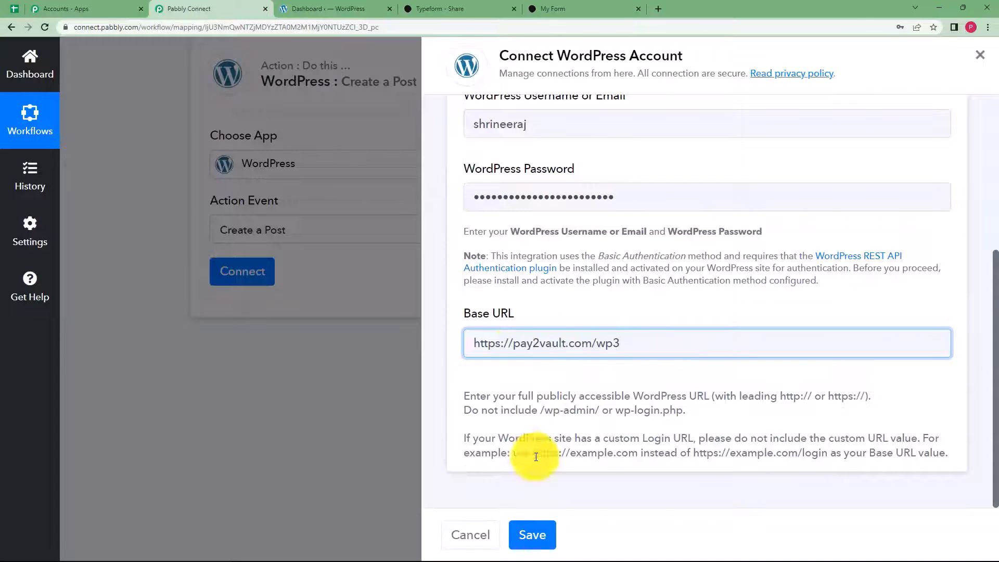
click(536, 539)
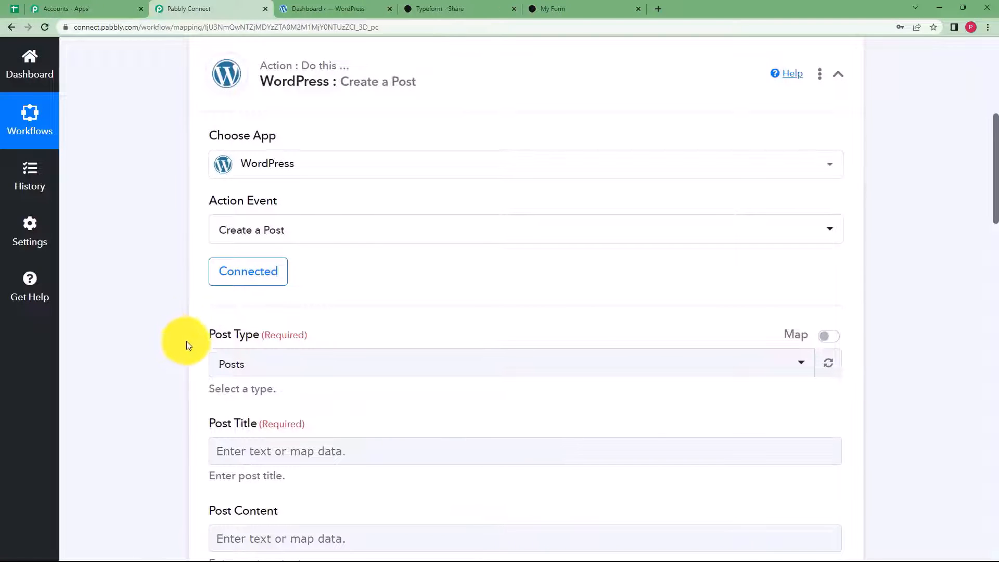
- Keep Post Type as Posts and expand the Typeform New Entry fields for Post Title
scroll(189, 346, down, 2)
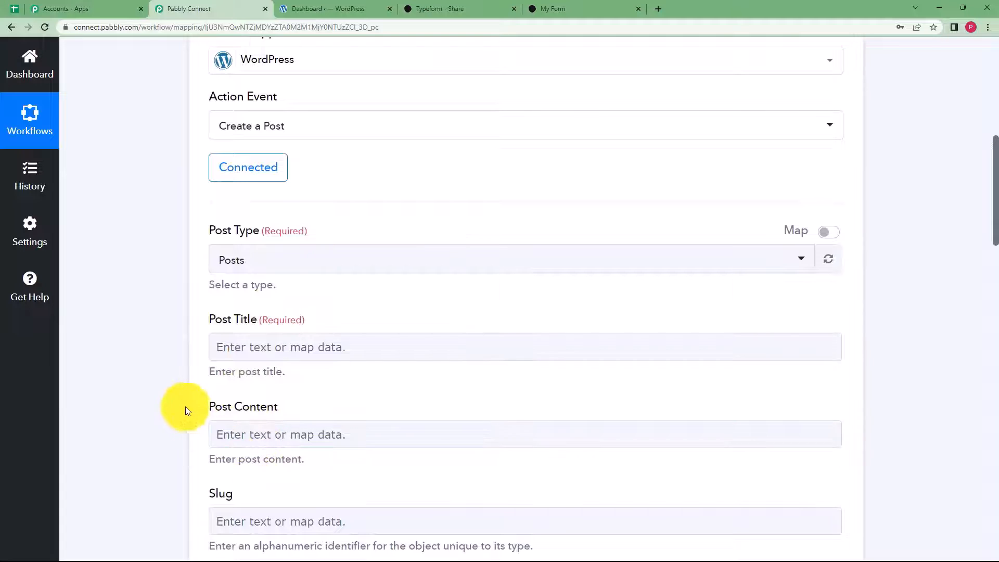
scroll(187, 411, down, 3)
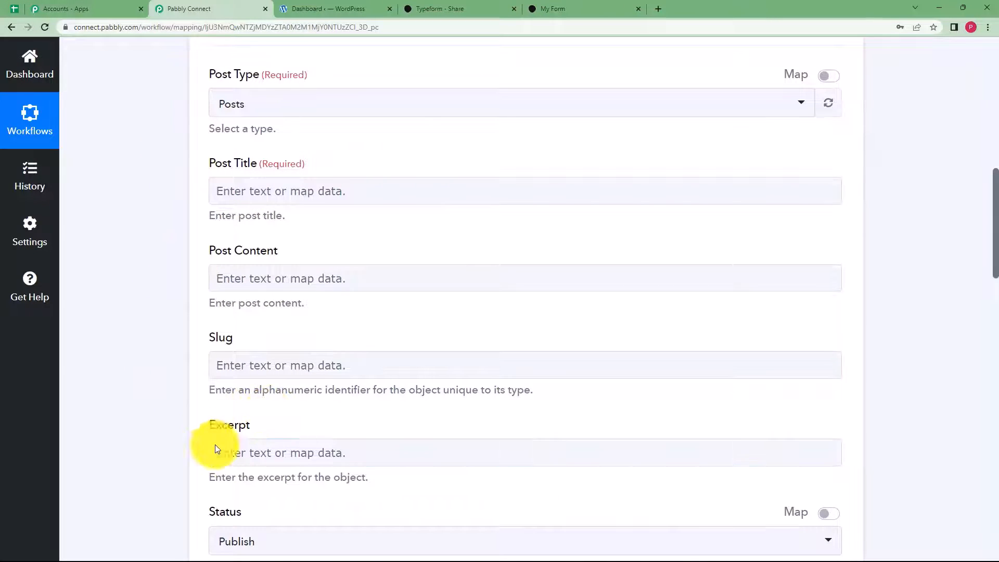
scroll(156, 479, up, 4)
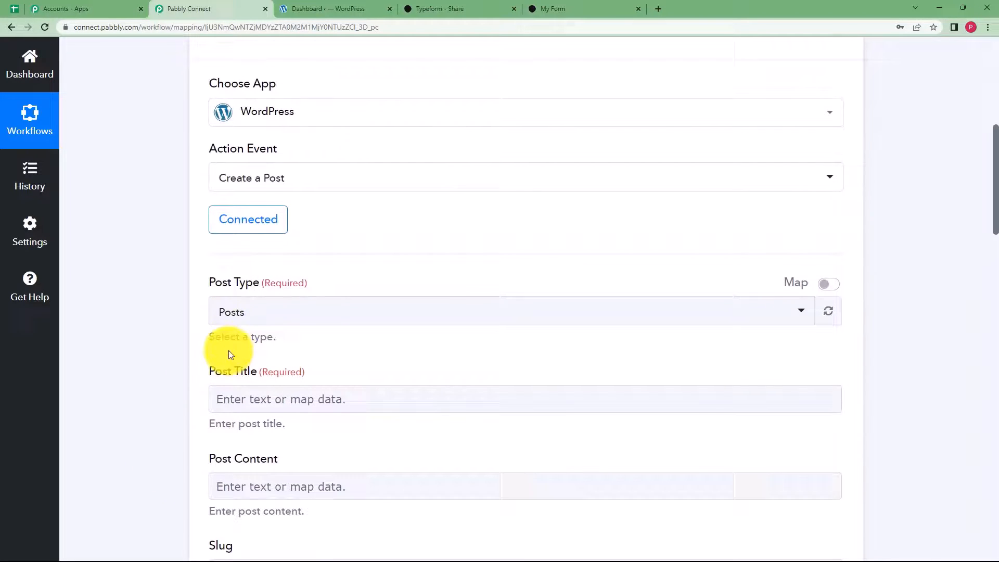
click(241, 313)
click(262, 139)
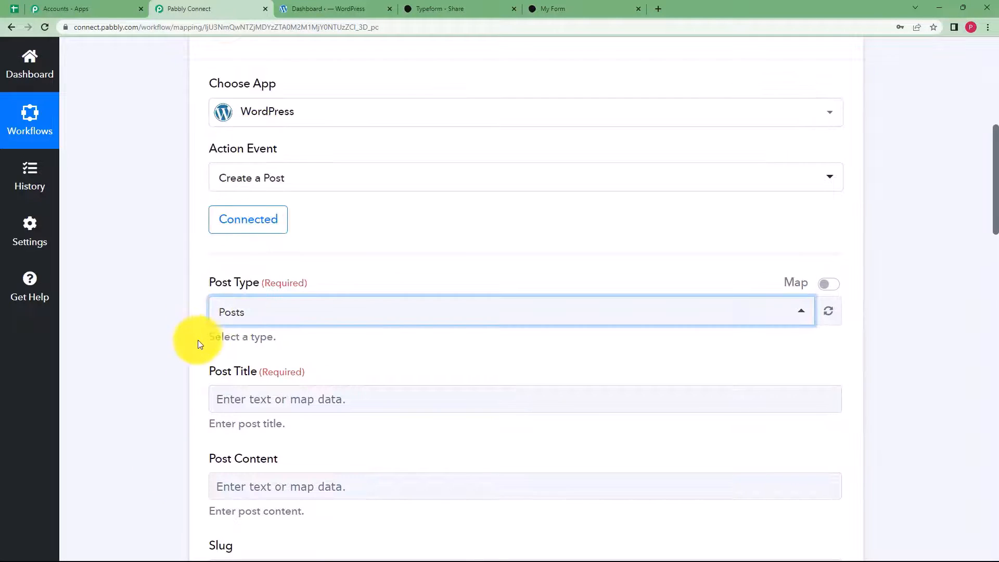
scroll(196, 339, down, 2)
click(252, 296)
click(273, 396)
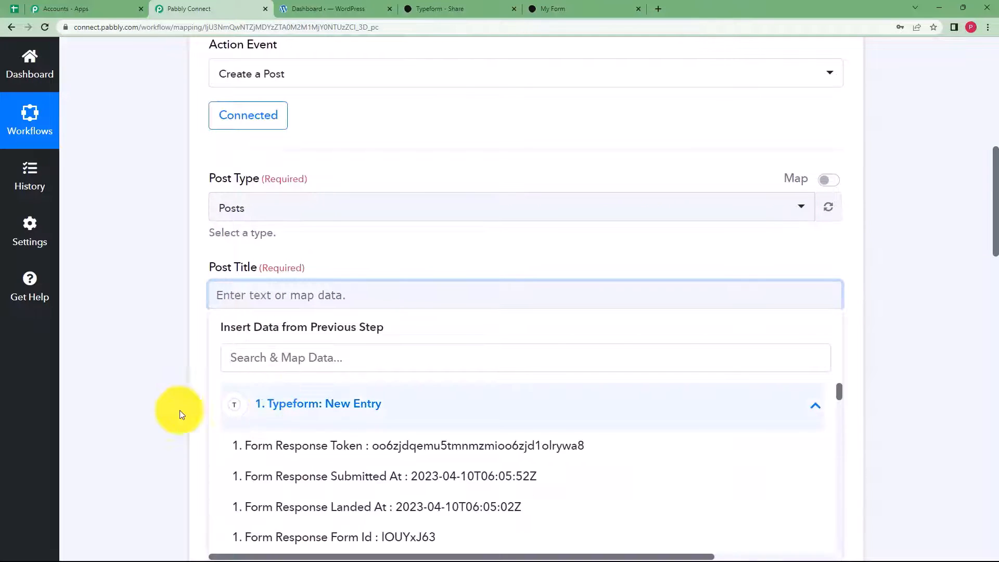
- Map the Typeform Expired Products answer into the Post Title
scroll(212, 395, down, 4)
click(378, 157)
text(expi)
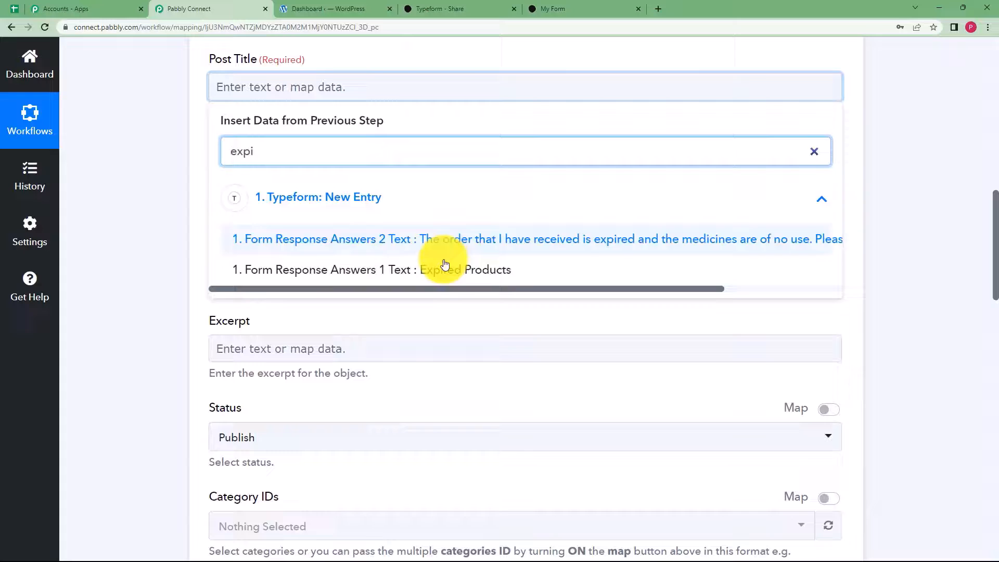
click(445, 264)
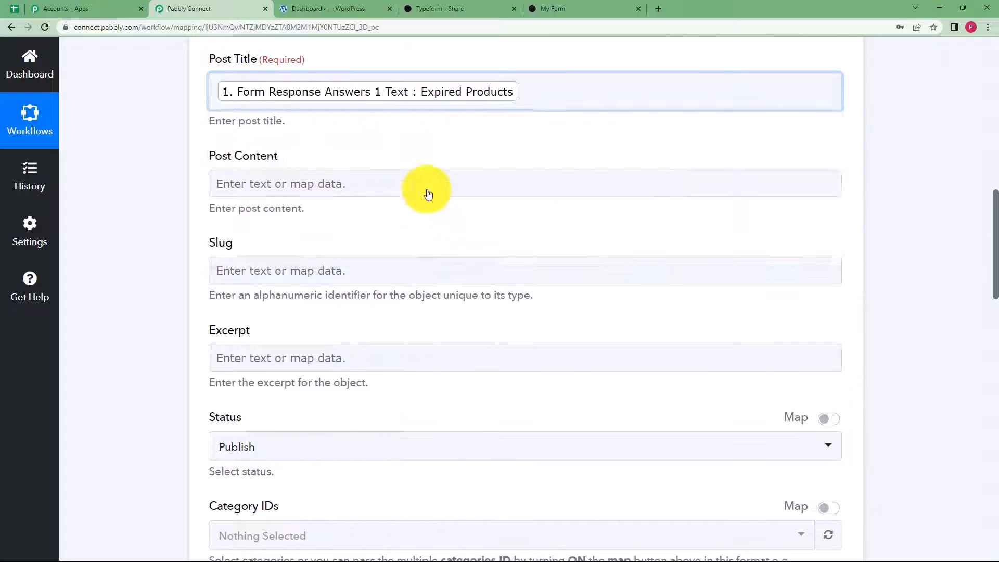
- Append 'By-' and the Demo User answer (Answers 0 Text) to the Post Title
click(548, 86)
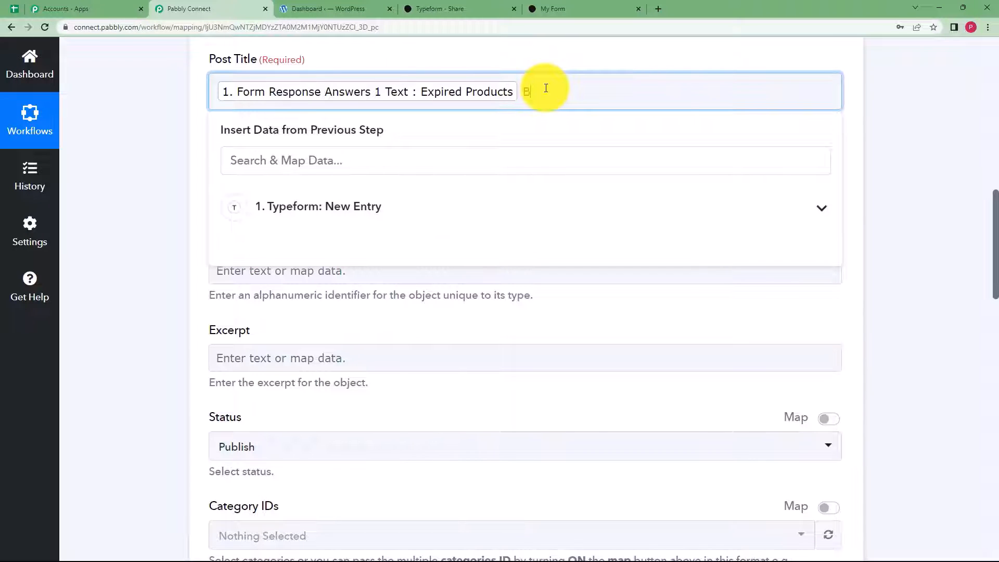
text(By-)
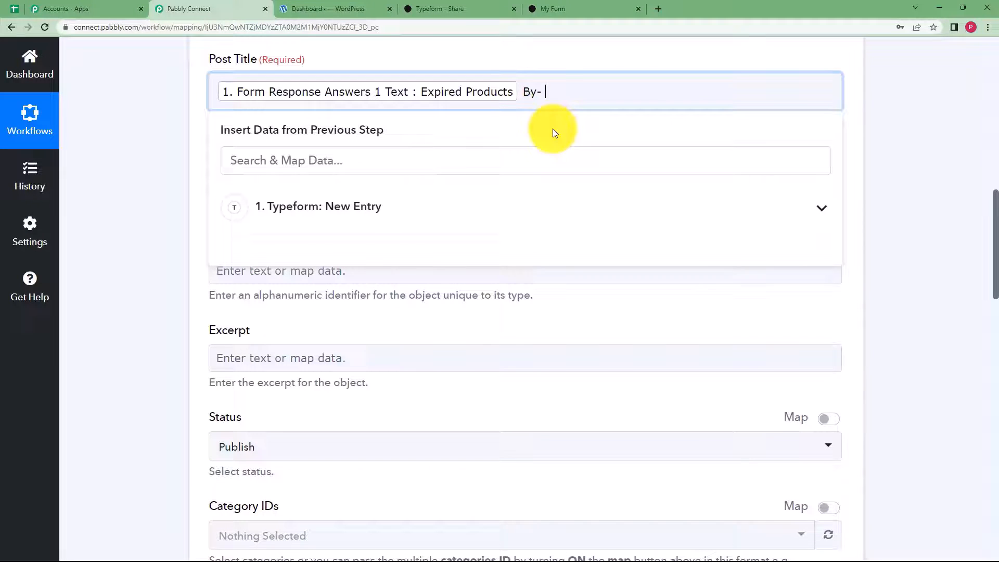
click(526, 205)
click(405, 161)
text(demo)
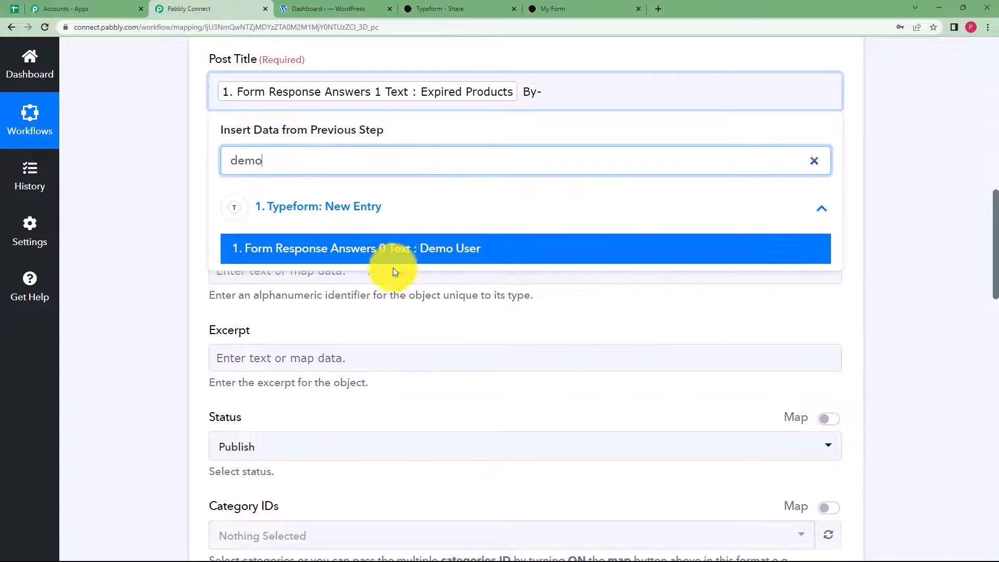
click(412, 255)
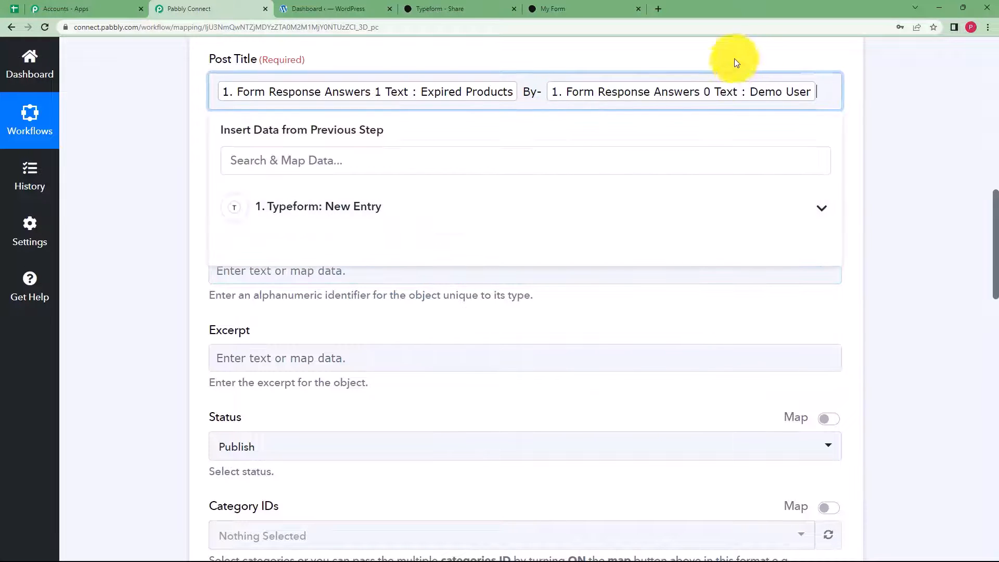
click(207, 142)
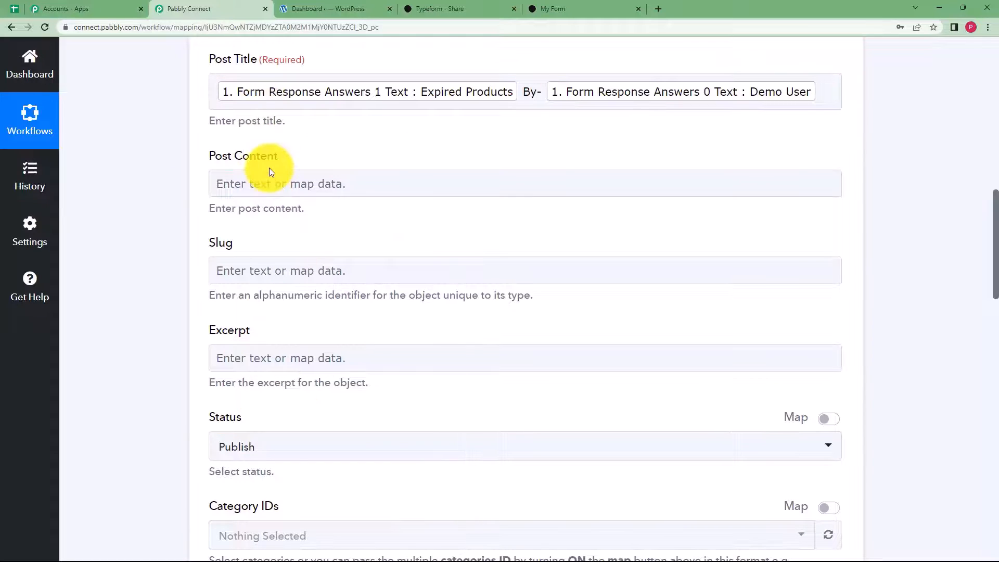
click(276, 190)
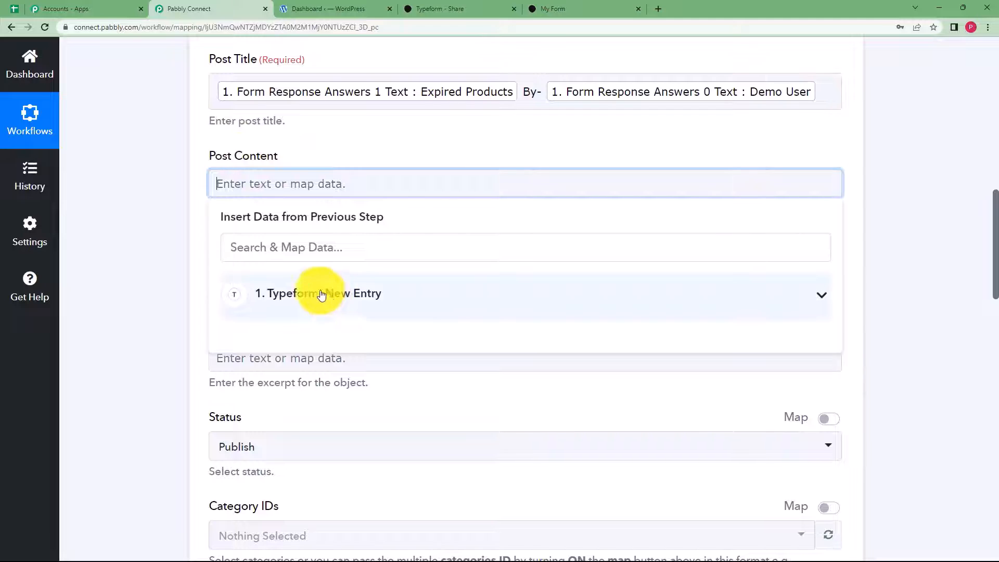
- Map Post Content to Form Response Answers 2 Text, the expired-medicines order complaint
click(284, 294)
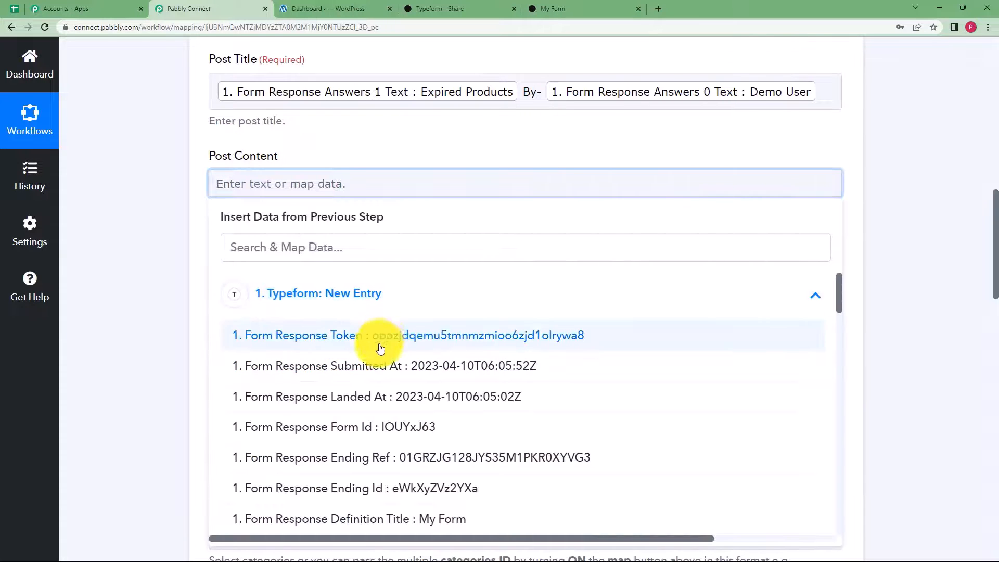
scroll(387, 369, down, 8)
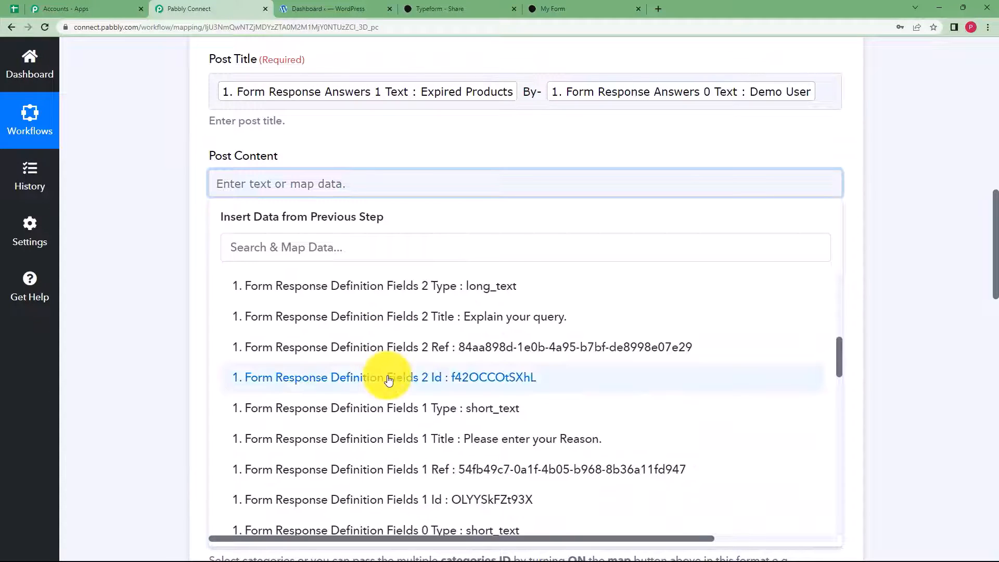
scroll(388, 380, down, 15)
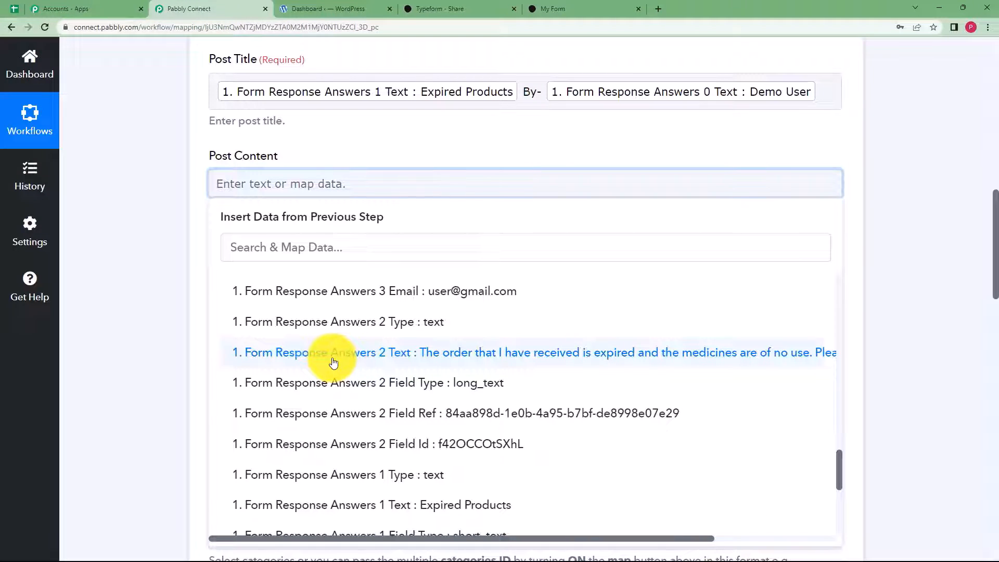
click(263, 249)
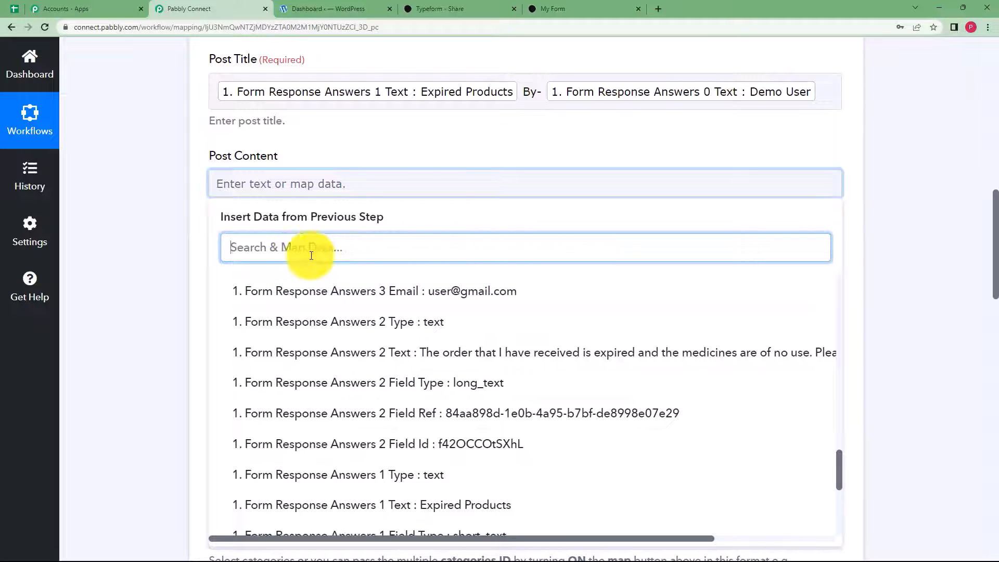
click(414, 352)
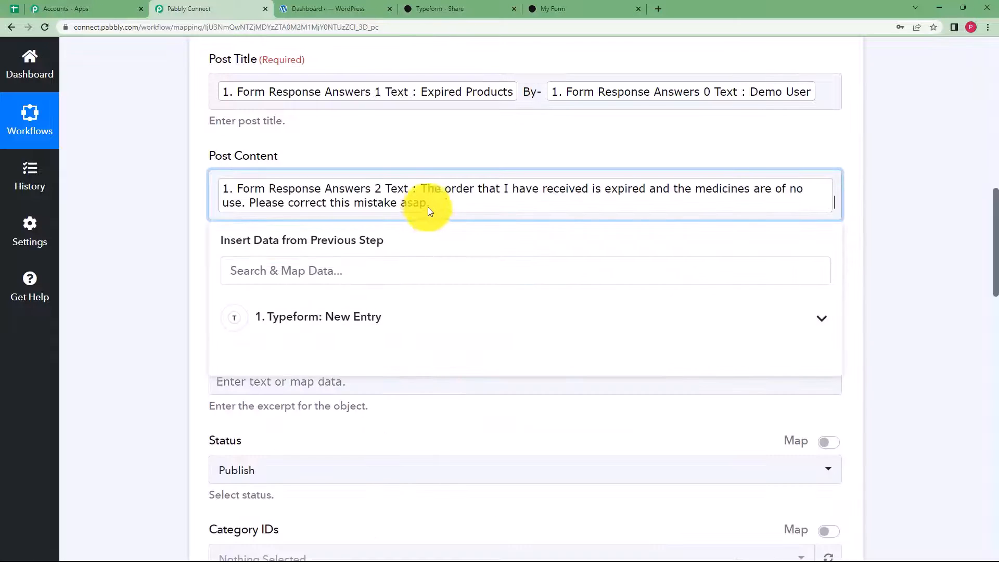
click(184, 265)
scroll(190, 337, down, 3)
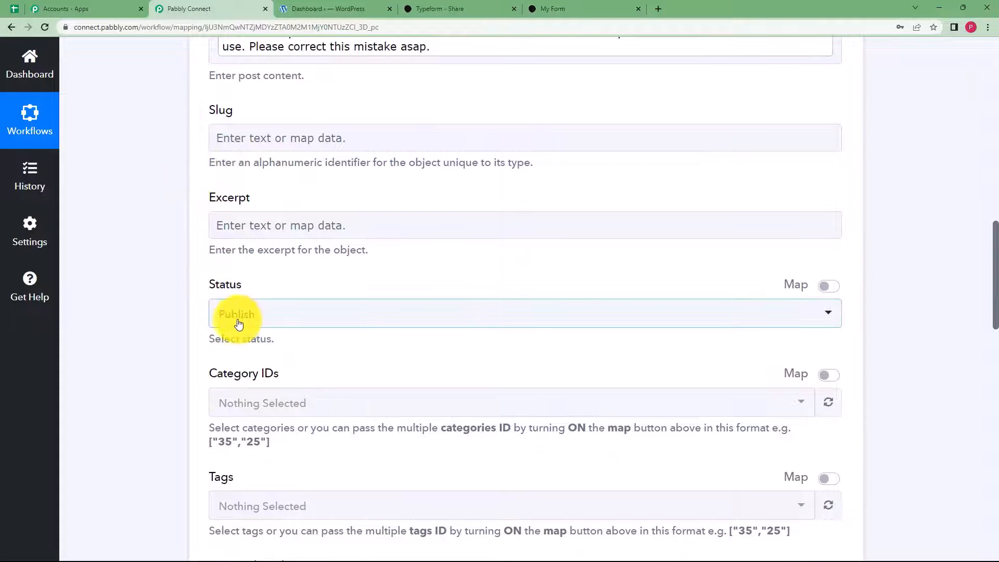
- Choose Admin as the post's Author ID, leaving Sticky at False
scroll(174, 327, down, 4)
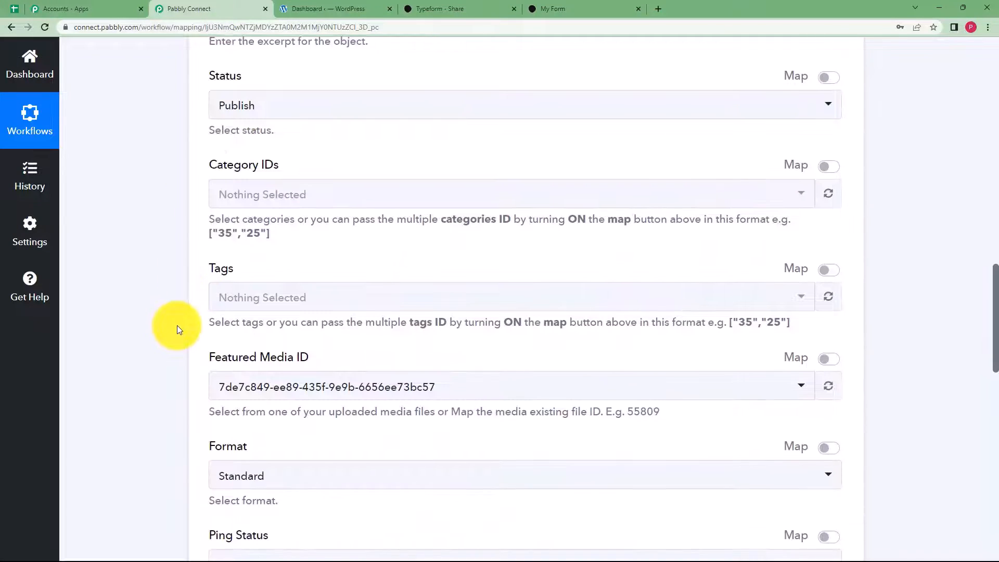
scroll(178, 324, down, 6)
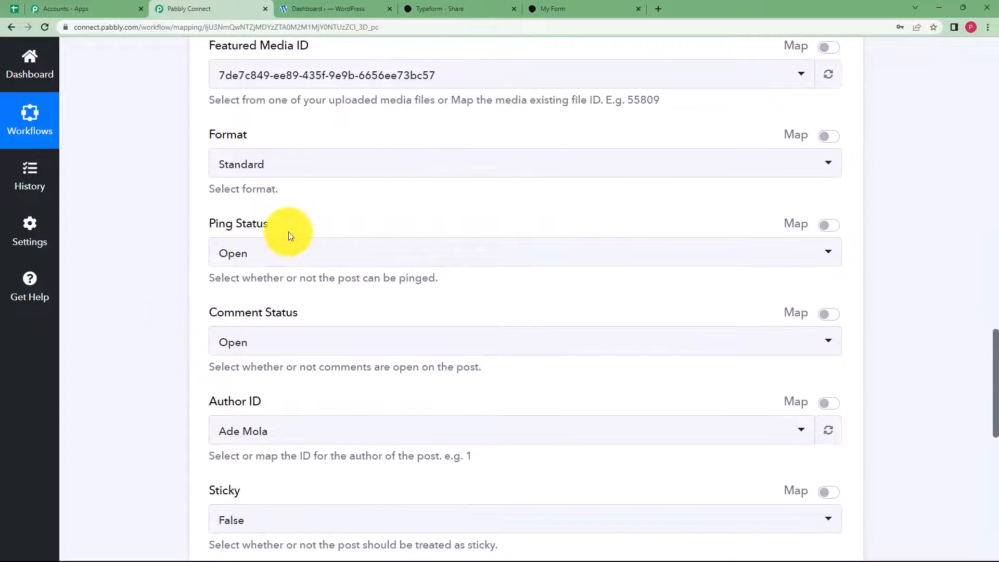
scroll(223, 335, down, 2)
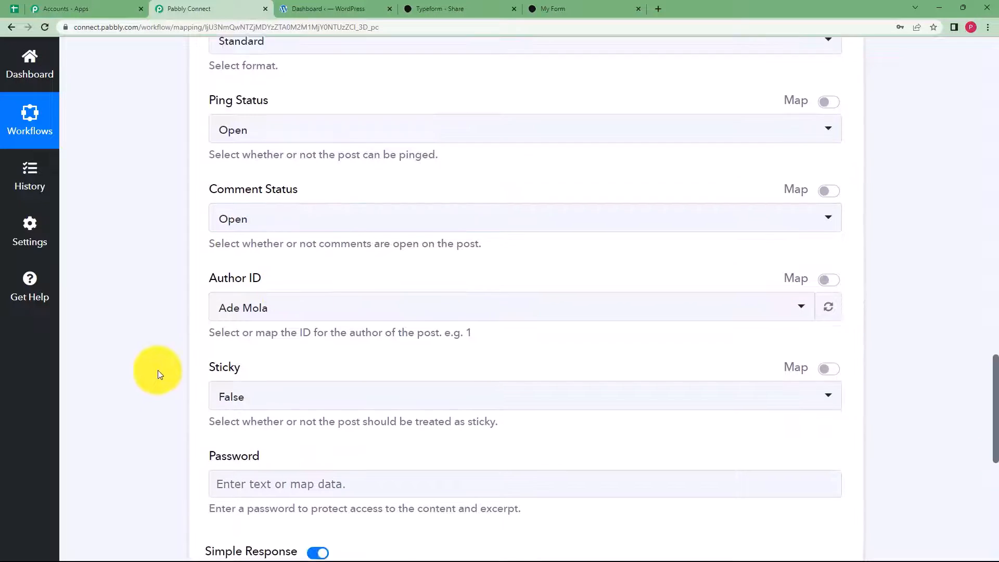
scroll(160, 375, down, 2)
click(253, 223)
click(259, 319)
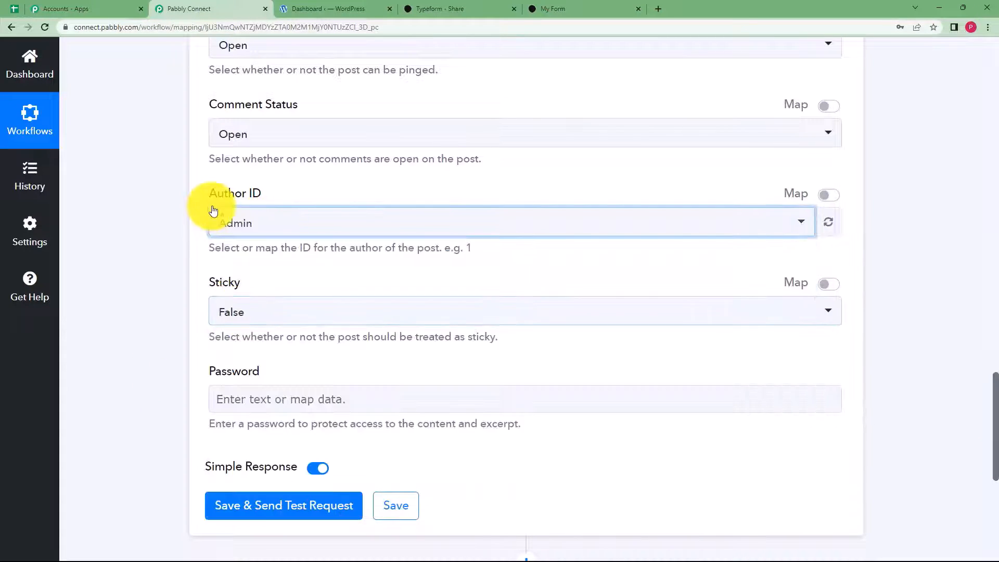
scroll(152, 286, down, 3)
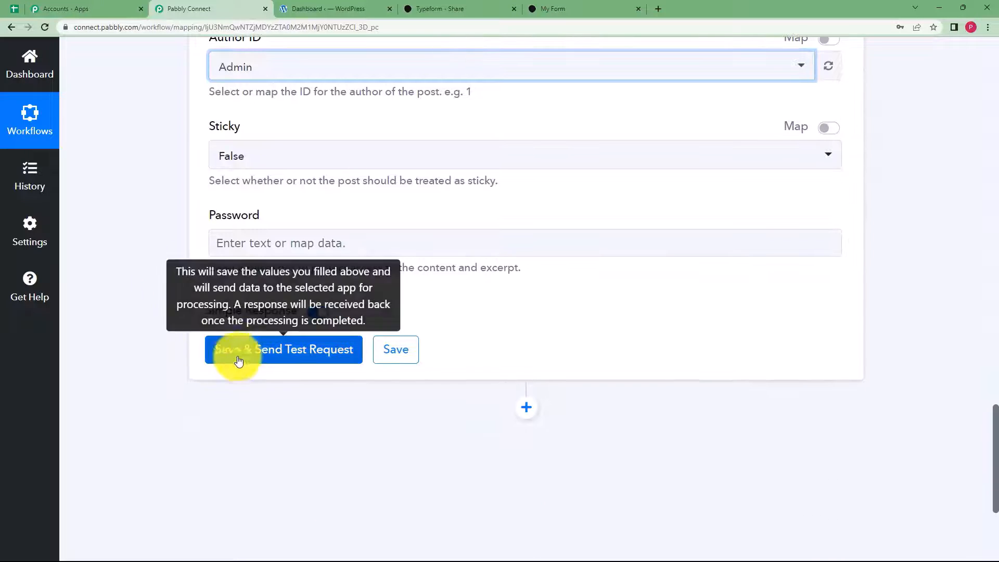
- Send a test request and check the new post 59385 URL ending expired-products-by-demo-user-3
click(232, 358)
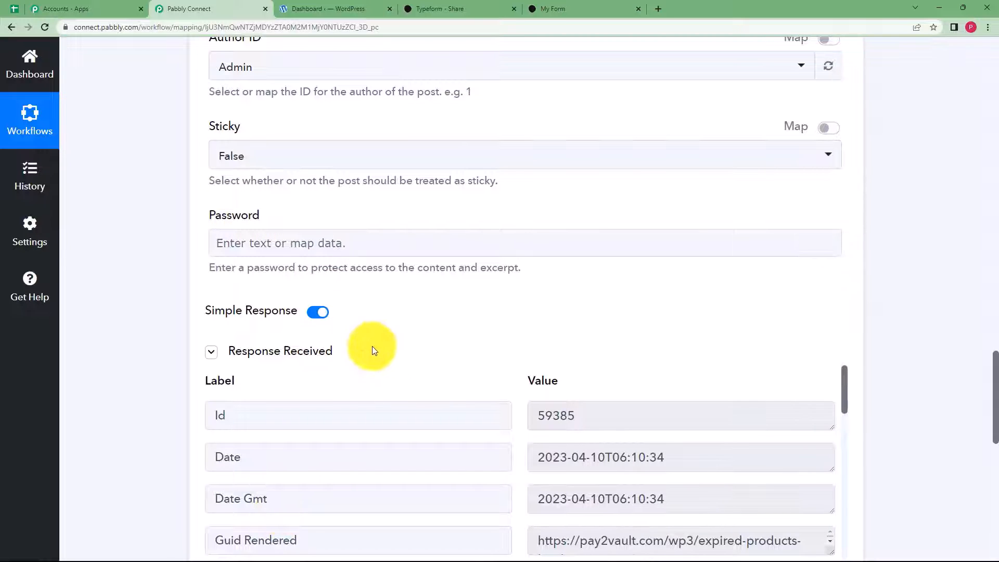
scroll(372, 348, down, 2)
scroll(411, 361, down, 4)
scroll(589, 395, up, 3)
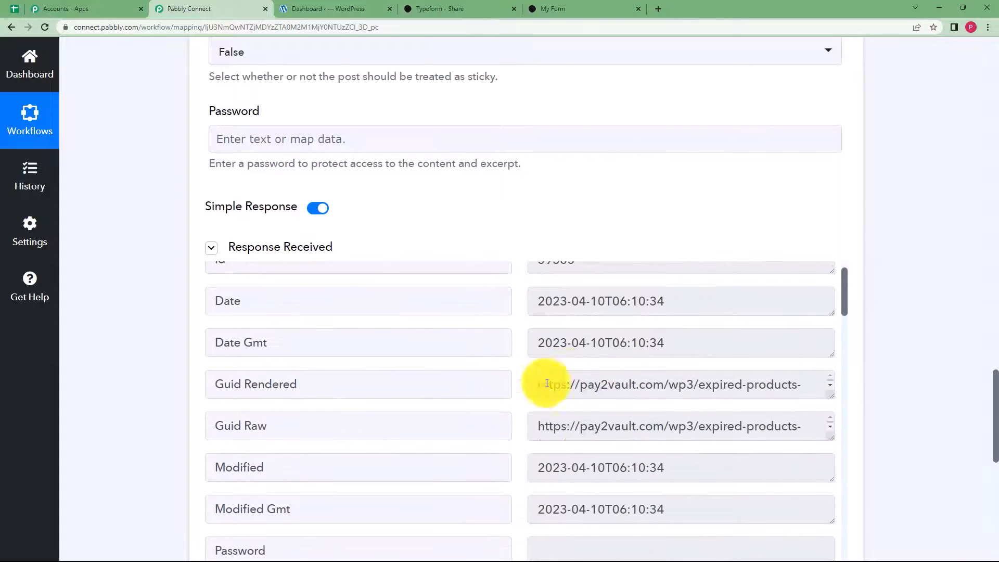
drag(547, 384, 804, 404)
click(767, 393)
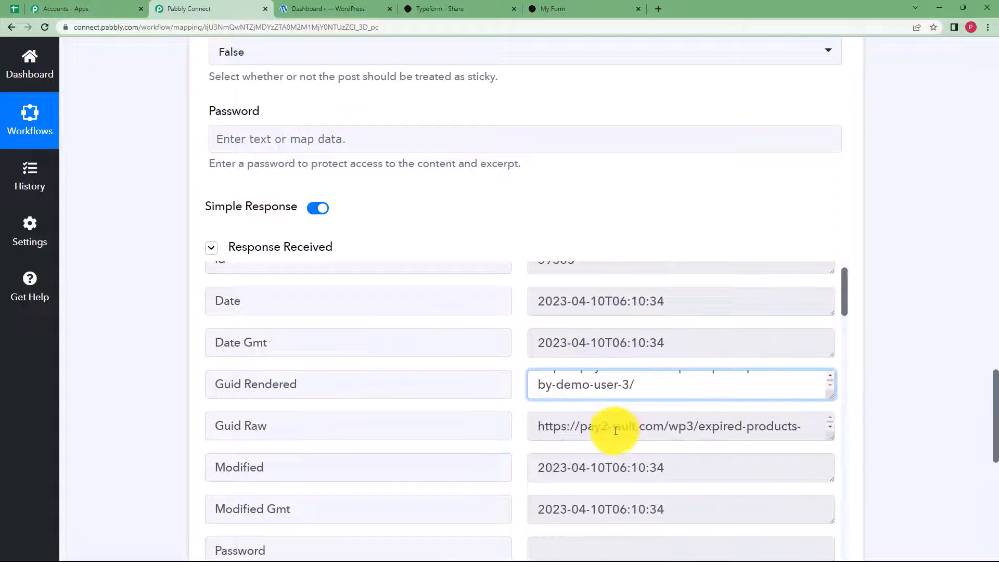
- Save the WordPress create-post action and dismiss the confirmation message
scroll(607, 424, down, 1)
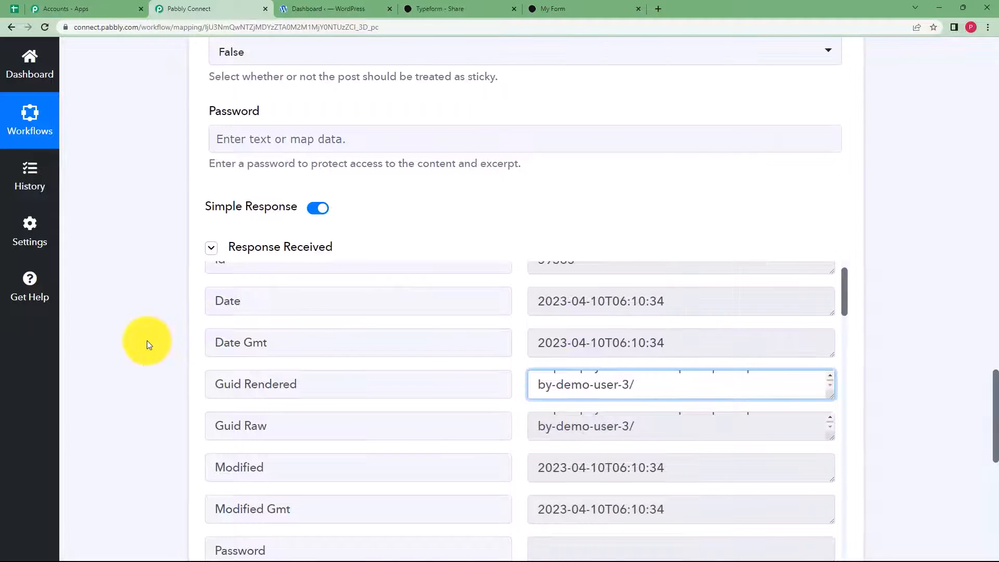
scroll(147, 341, down, 5)
click(410, 422)
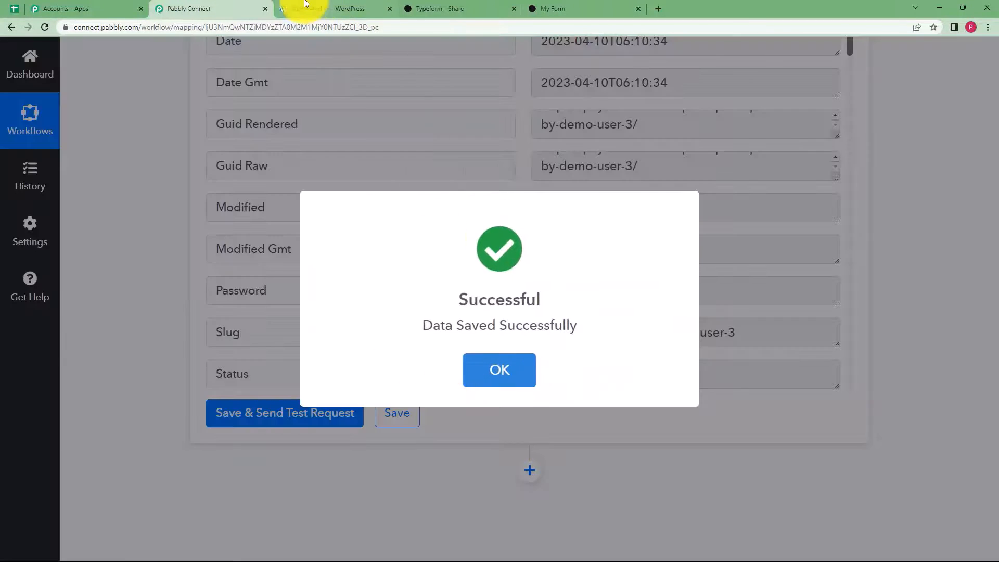
click(333, 9)
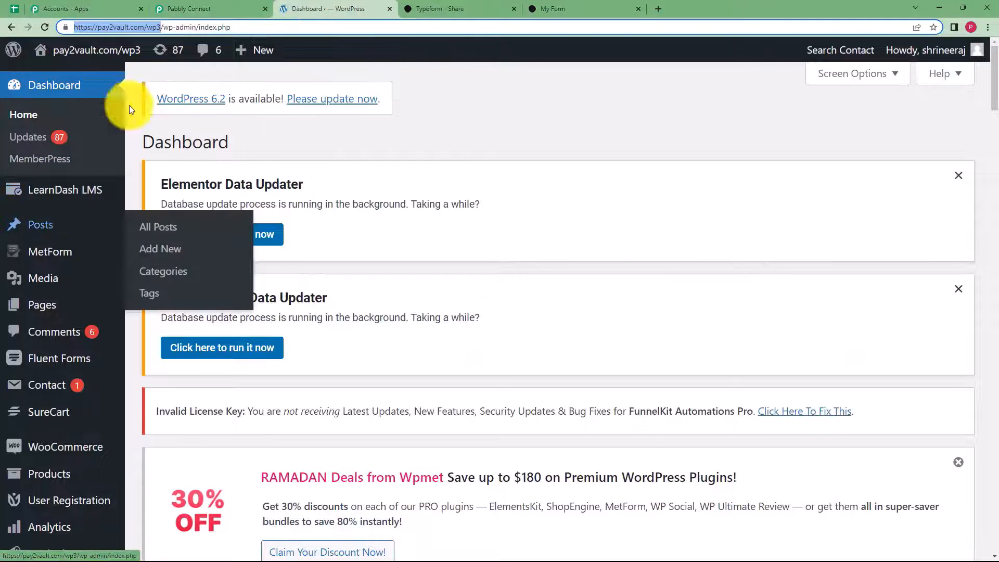
- Check WordPress All Posts for the published 'Expired Products By- Demo User' post by Admin
click(85, 223)
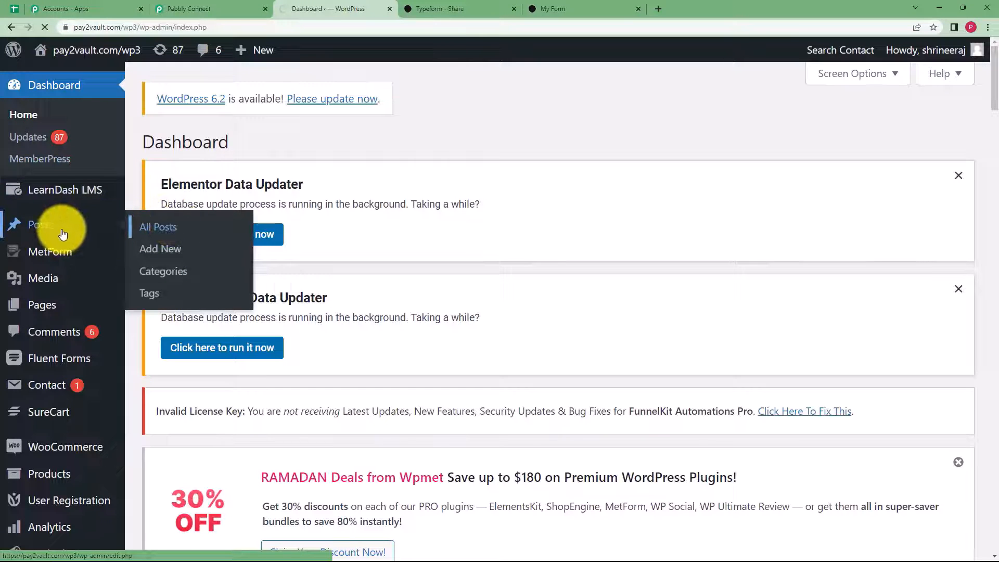
scroll(265, 353, down, 9)
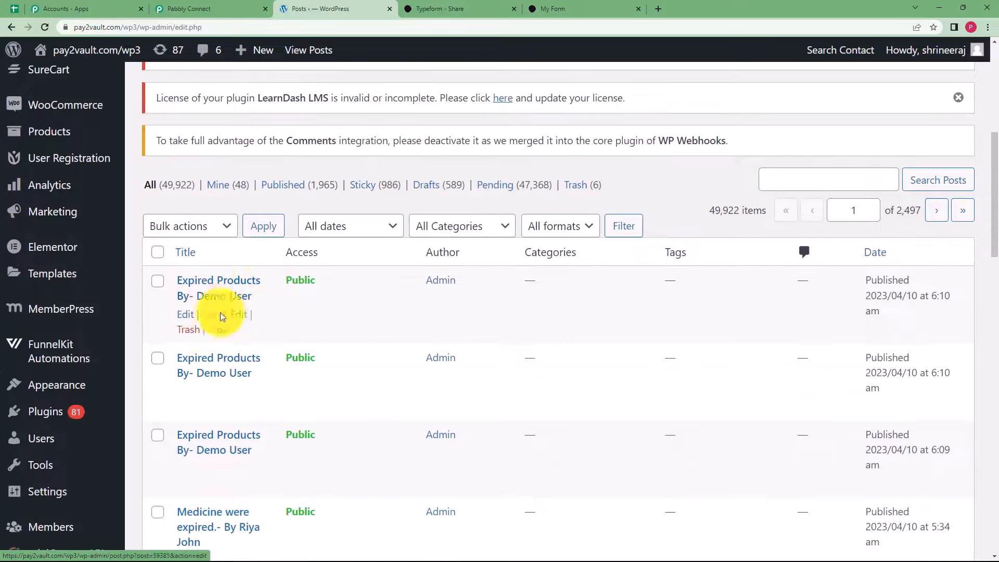
scroll(265, 344, up, 6)
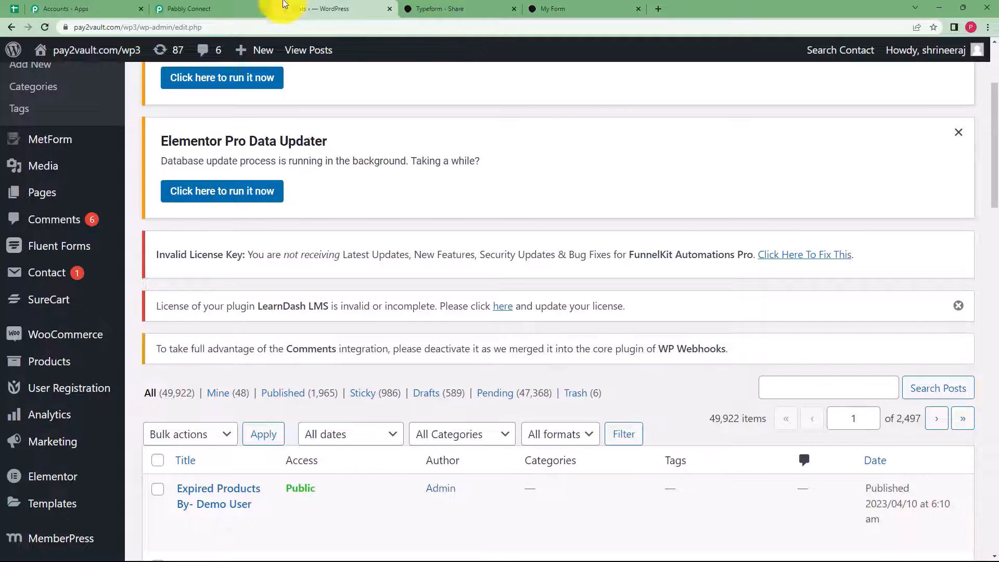
- Return to the Pabbly Connect workflow and collapse the WordPress create-post step
click(180, 6)
scroll(149, 217, up, 15)
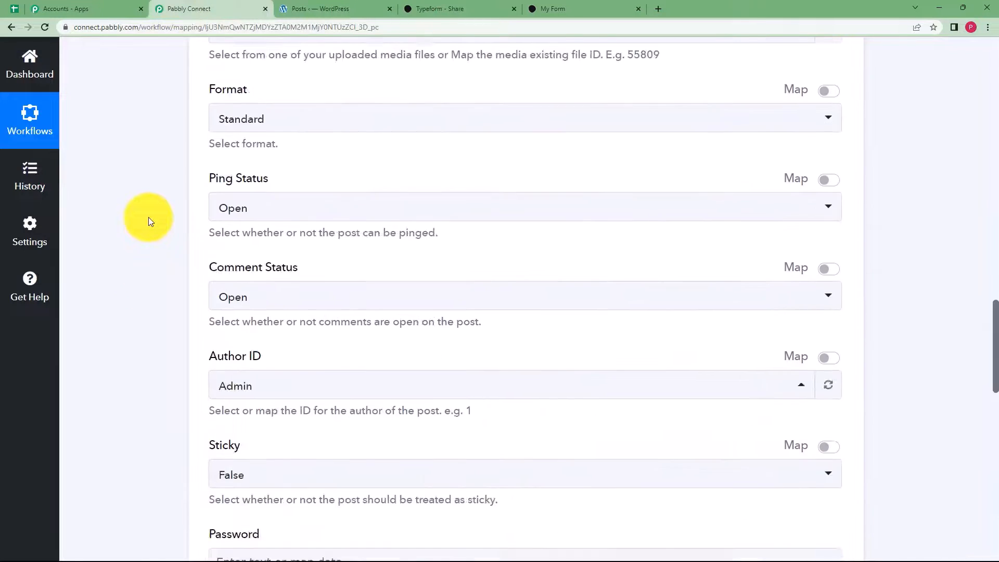
scroll(148, 217, up, 10)
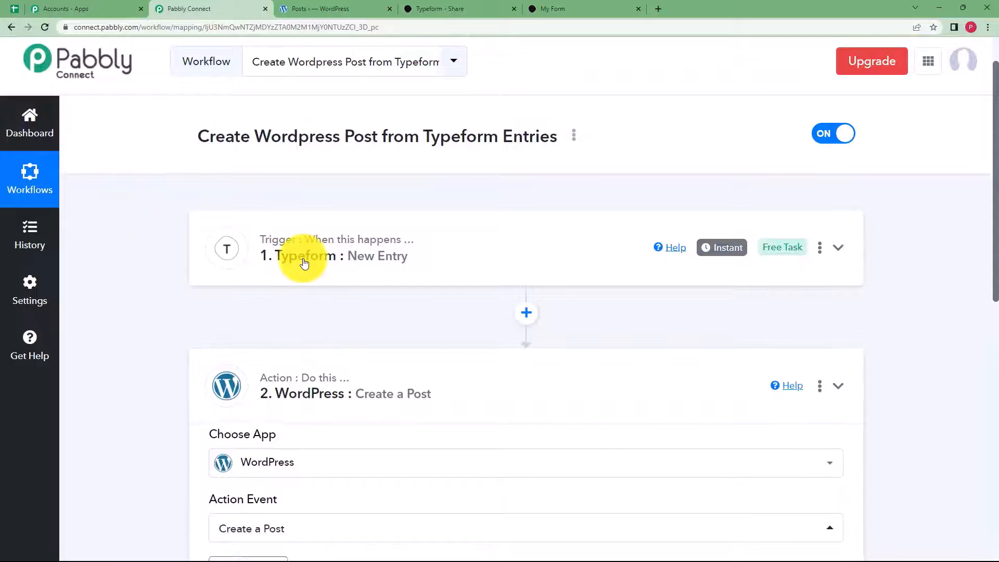
click(305, 263)
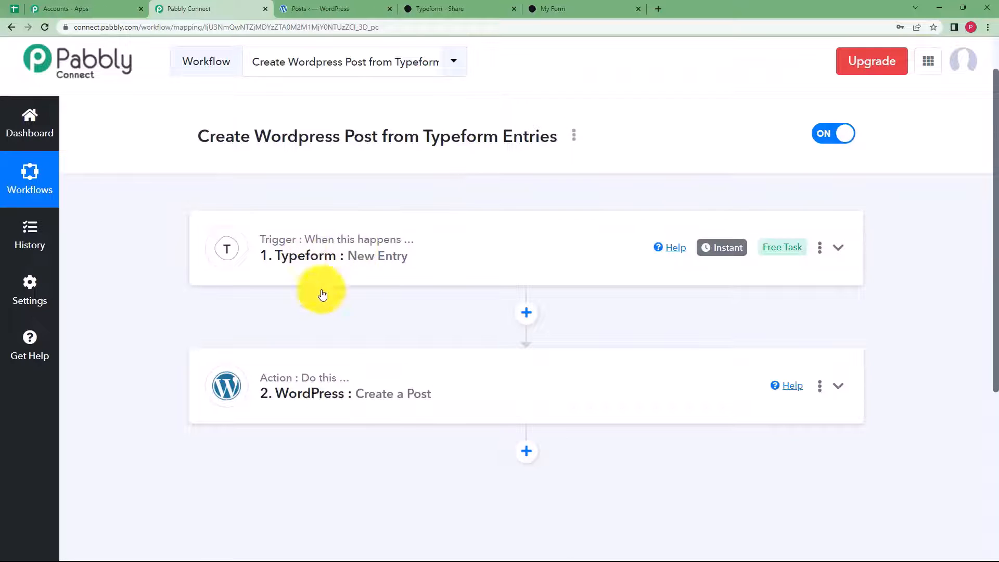
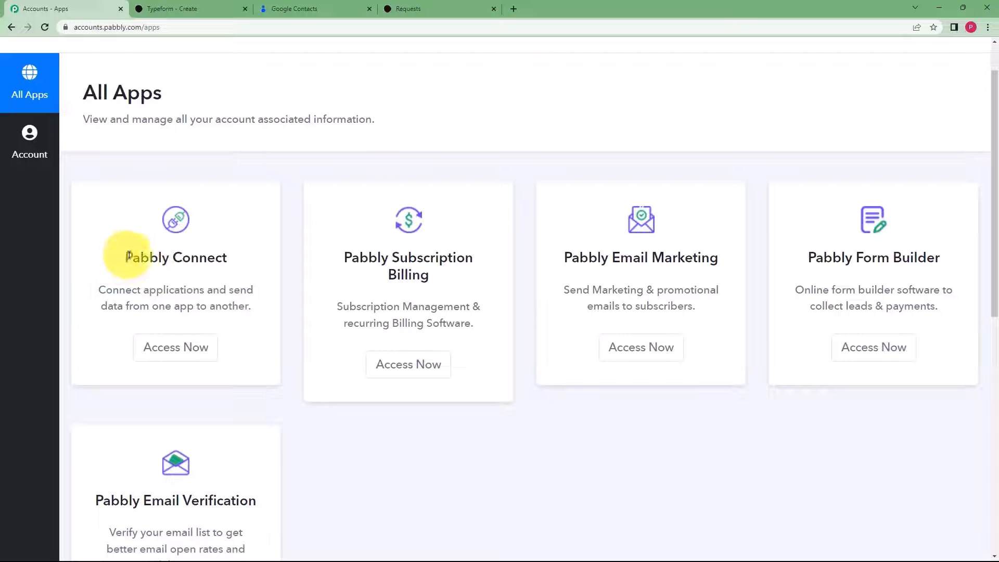
- Open Pabbly Connect and create the workflow 'Create Google contacts from Typeform Responses'
drag(155, 256, 256, 265)
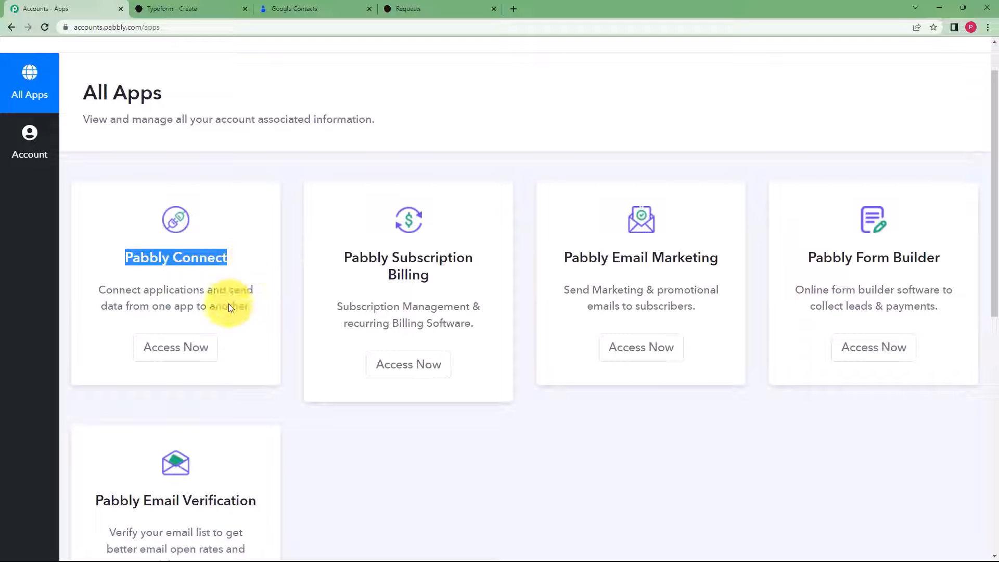
click(188, 349)
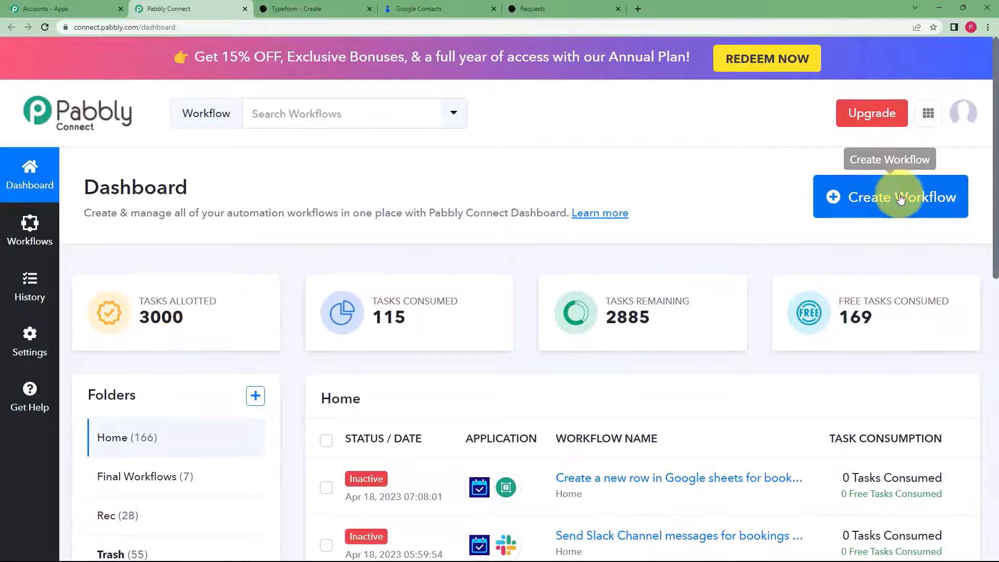
click(868, 200)
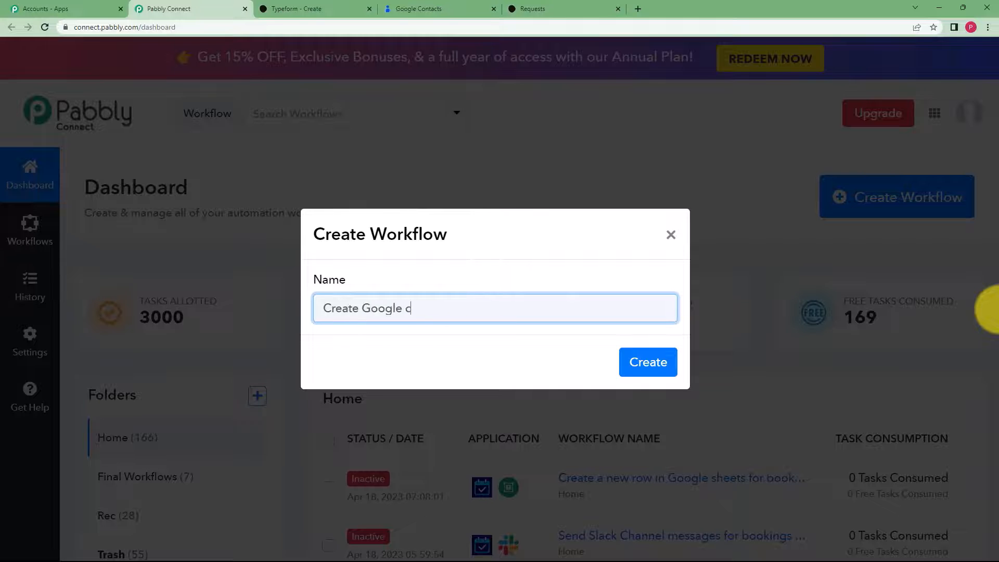
text(Create Google contacts from Typeform Respo)
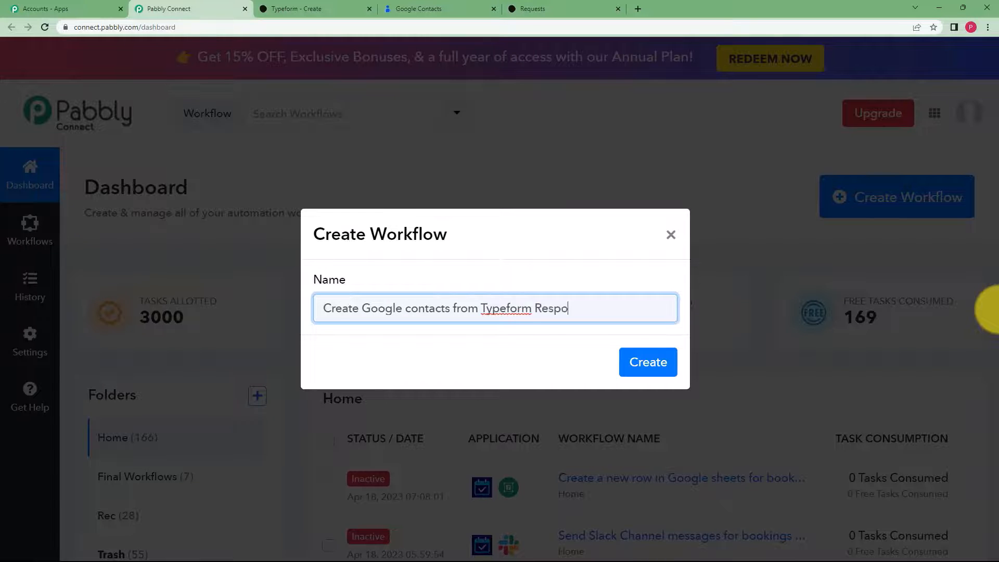
text(nses)
click(651, 363)
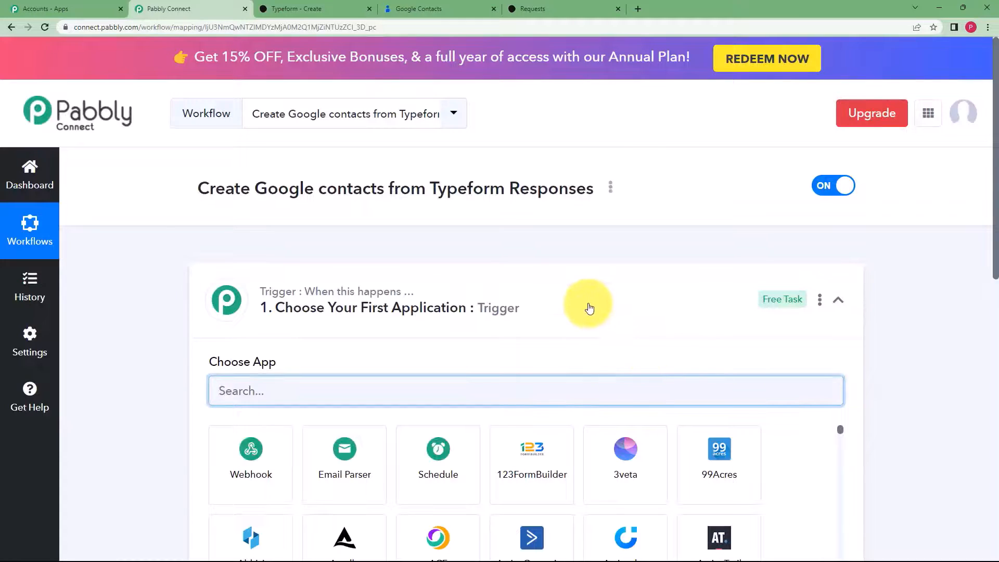
- Set the trigger app to Typeform, found by searching 'type', with the New Entry event
click(589, 307)
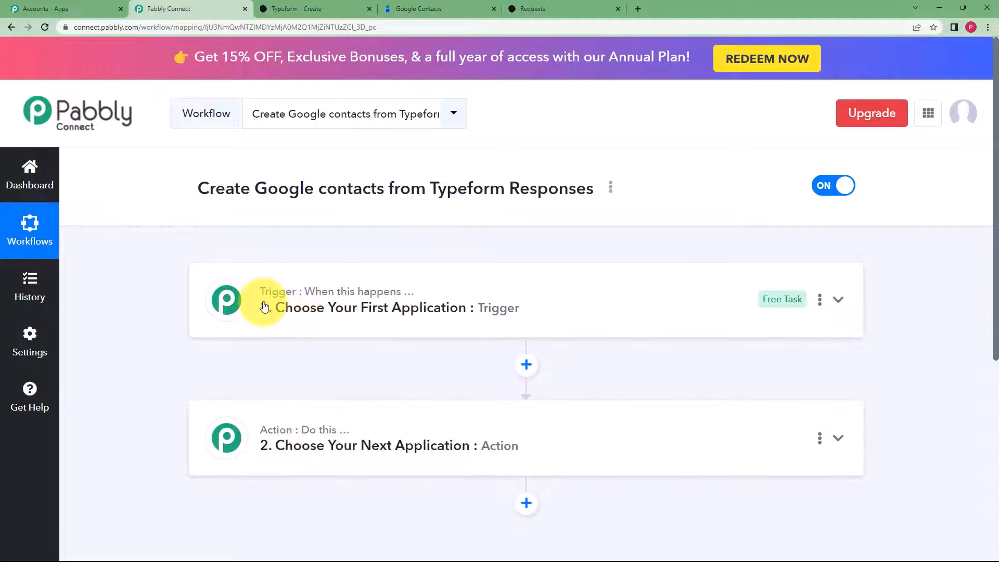
click(294, 297)
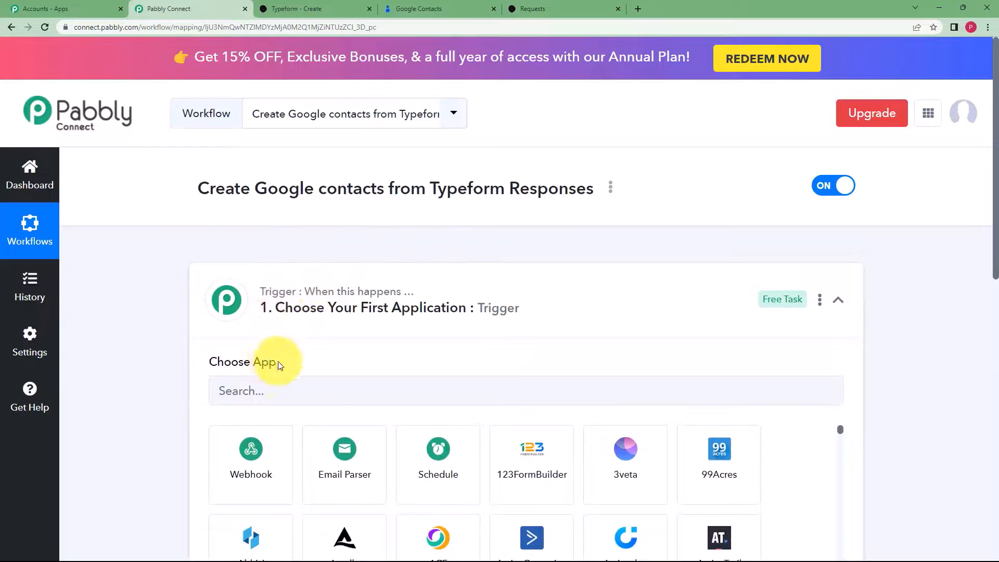
click(290, 307)
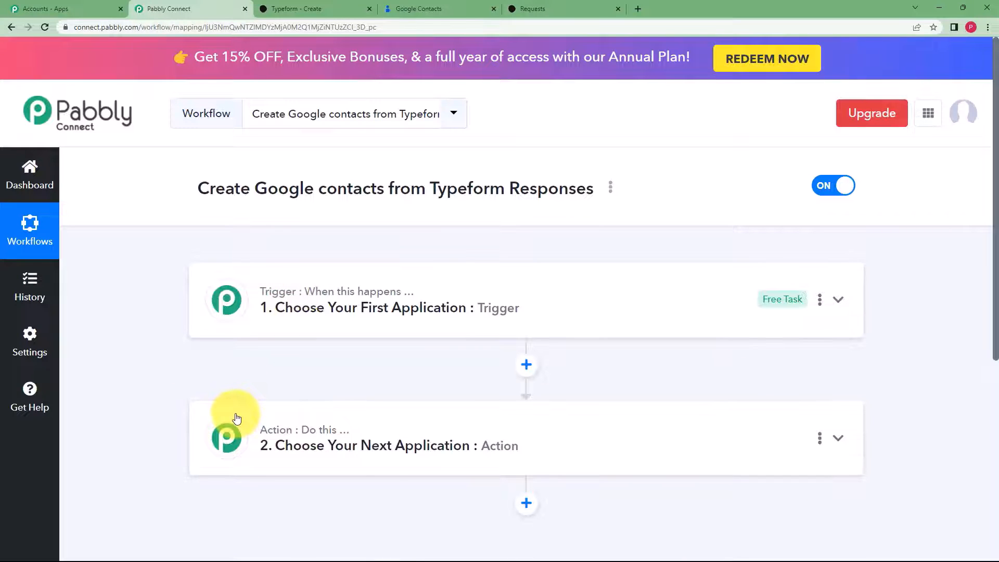
click(299, 326)
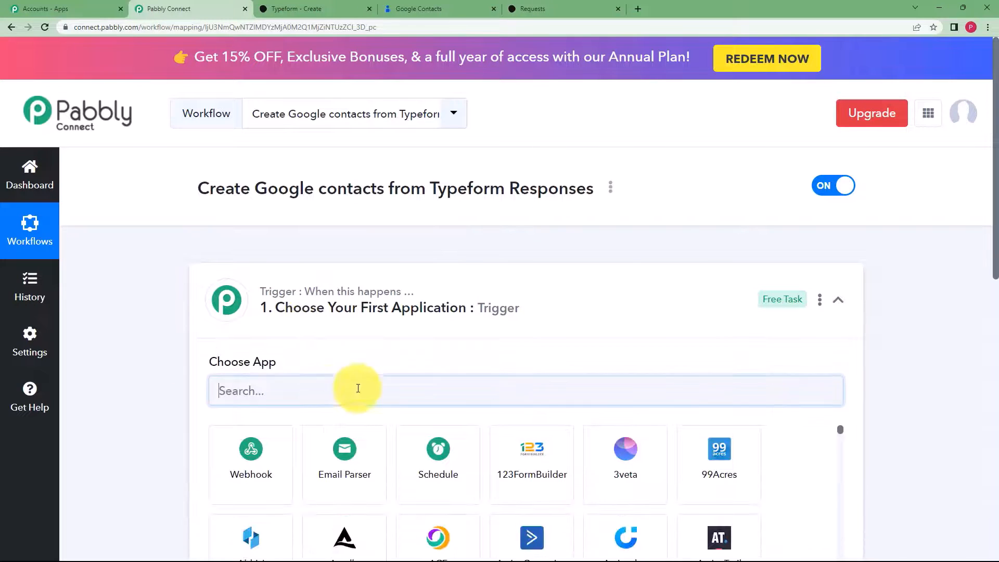
text(type)
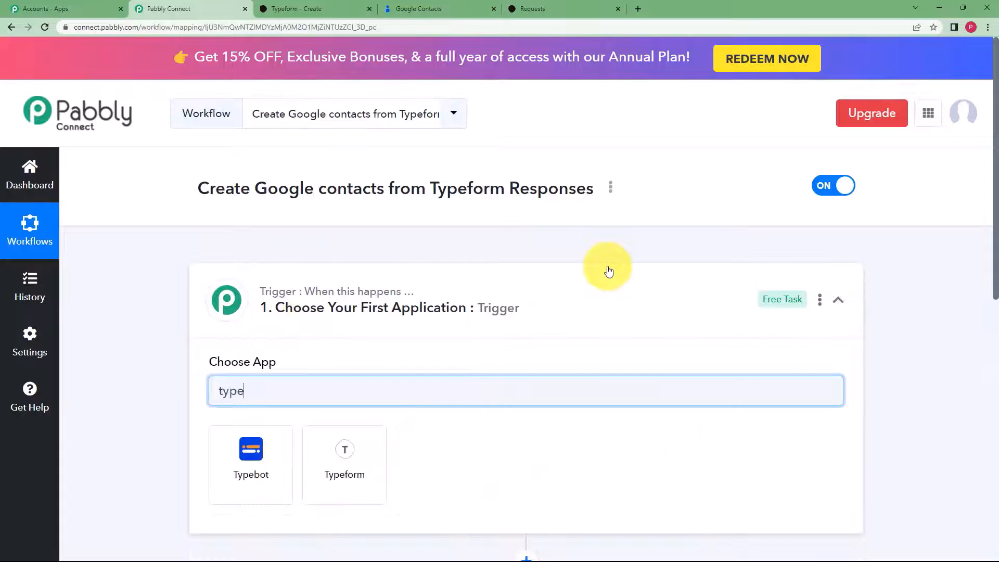
click(356, 463)
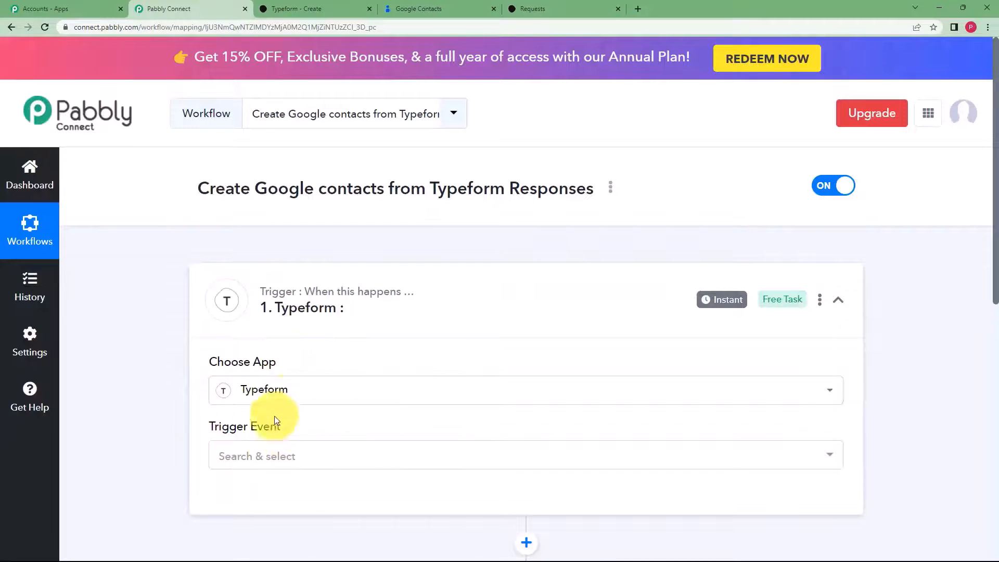
click(255, 456)
click(272, 408)
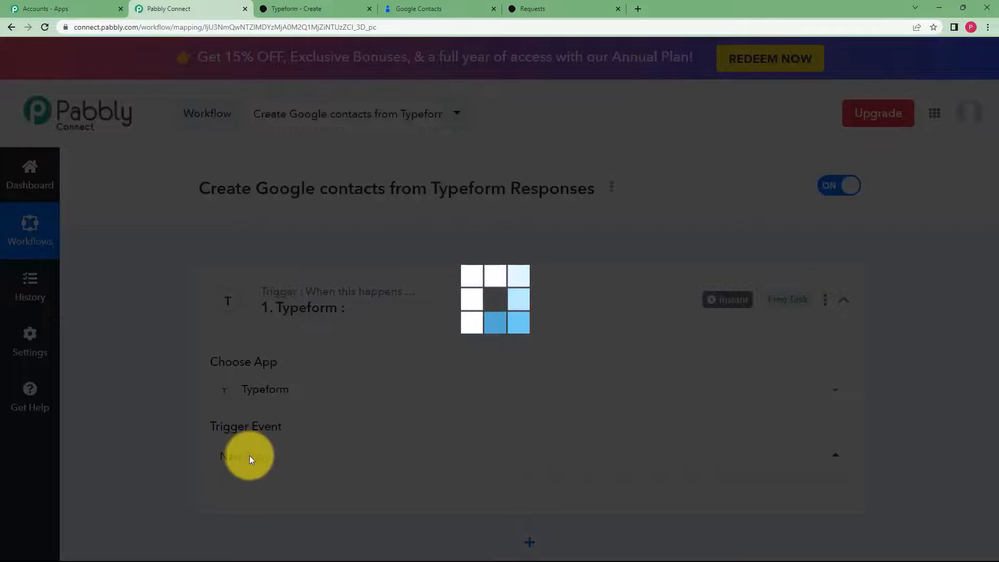
scroll(283, 426, down, 3)
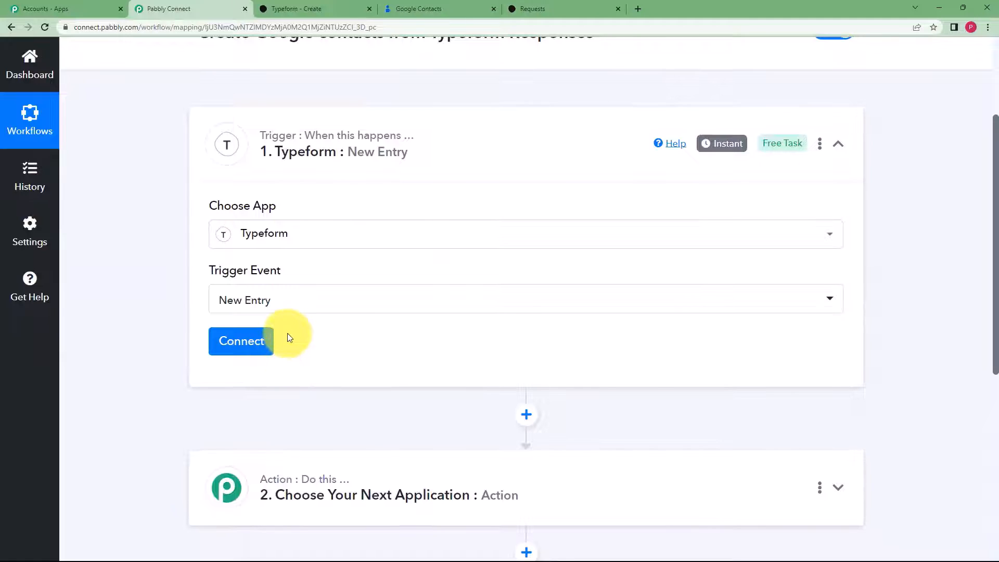
- Add a new Typeform connection and accept Pabbly Connect's access in the Typeform popup
click(243, 341)
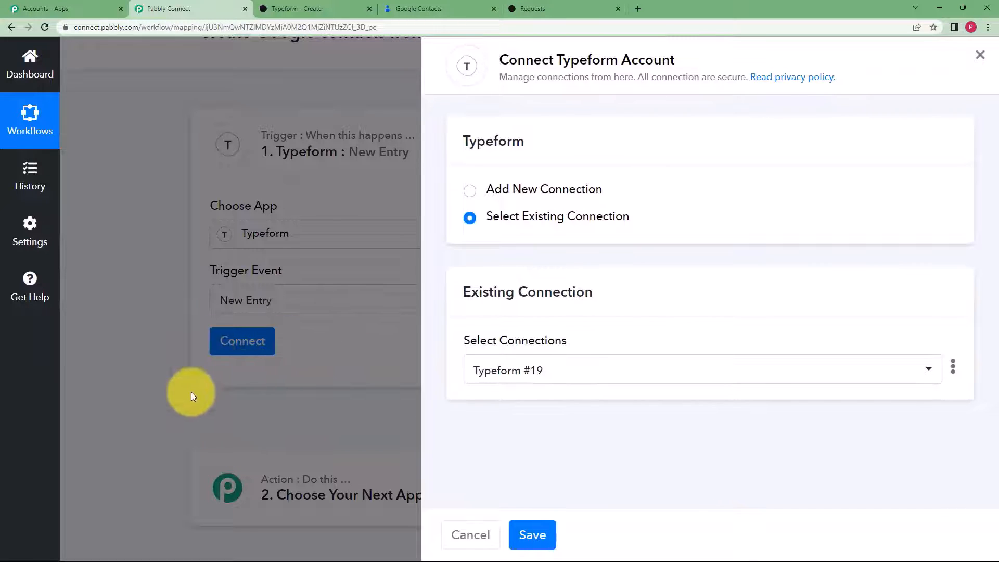
click(538, 191)
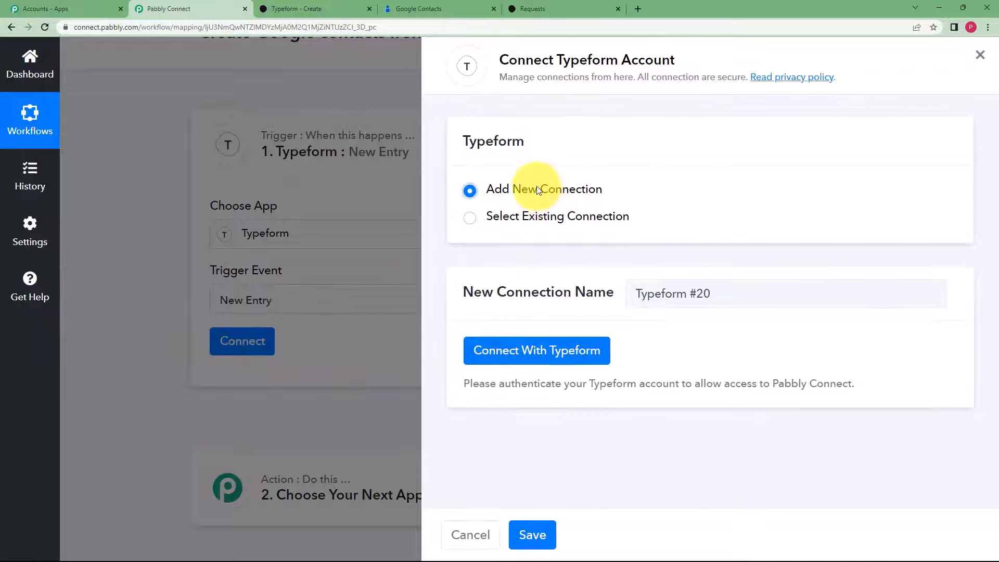
click(500, 359)
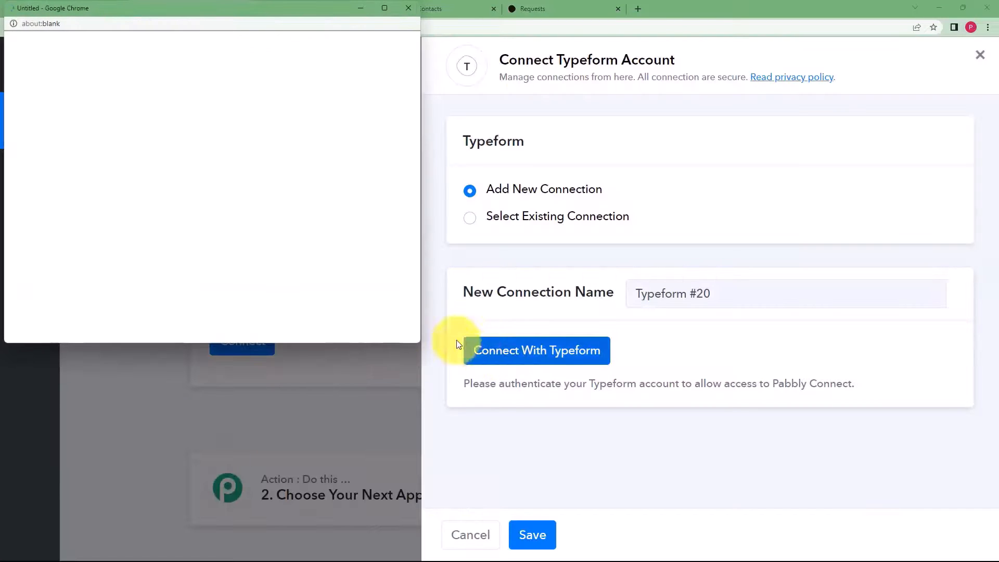
scroll(299, 152, down, 15)
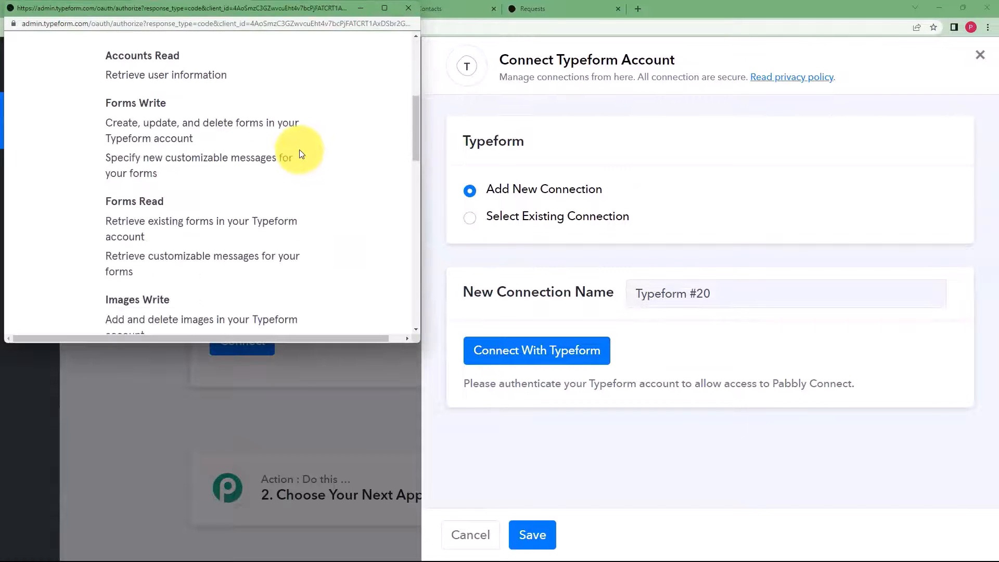
scroll(300, 152, down, 5)
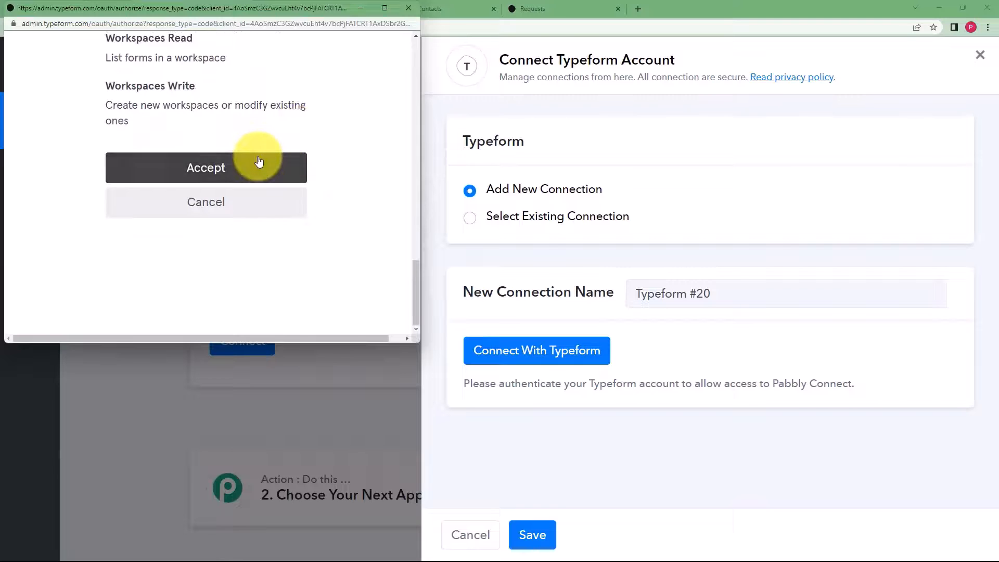
click(258, 161)
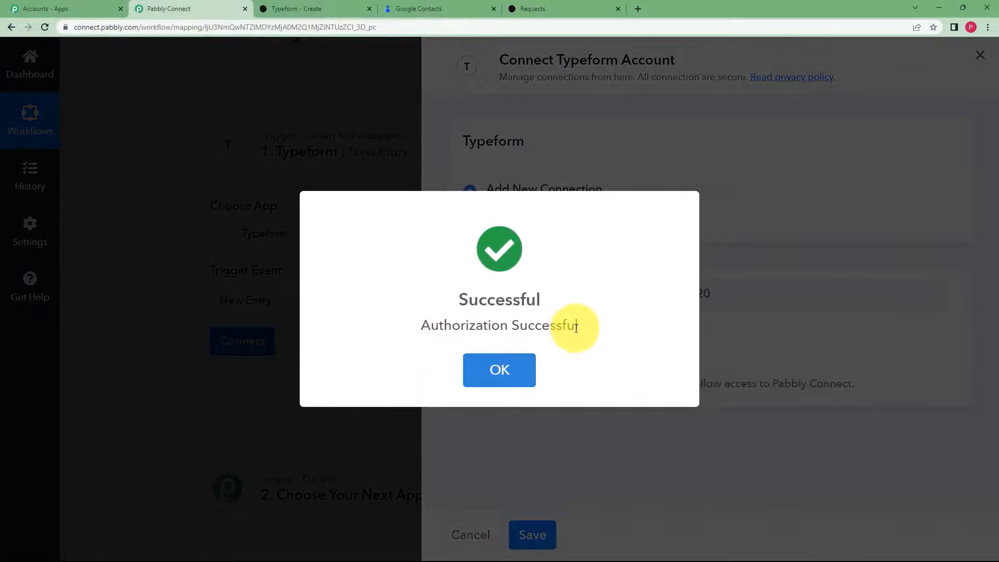
scroll(216, 338, down, 3)
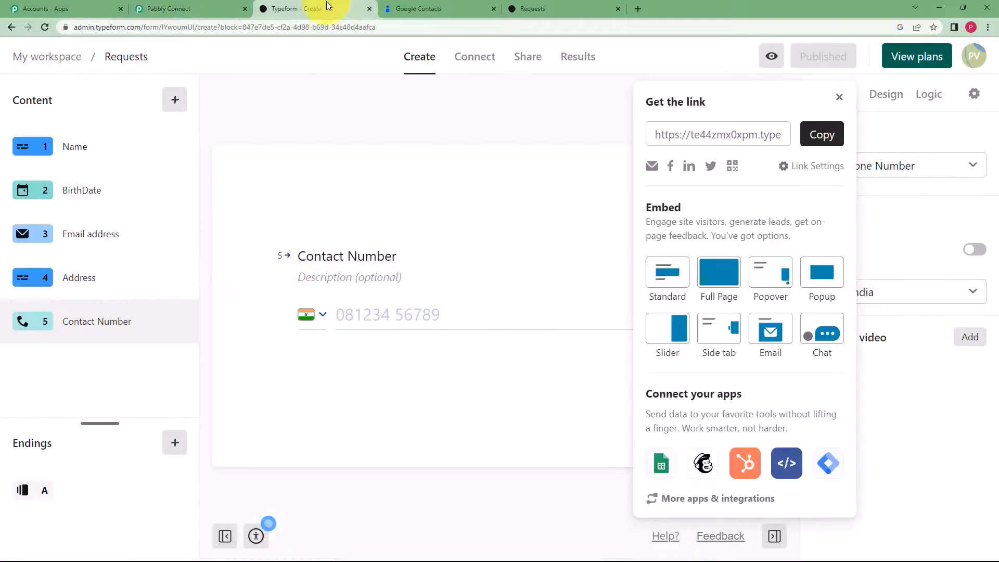
- Check the Typeform form editor and close its link sharing panel
click(313, 9)
click(839, 97)
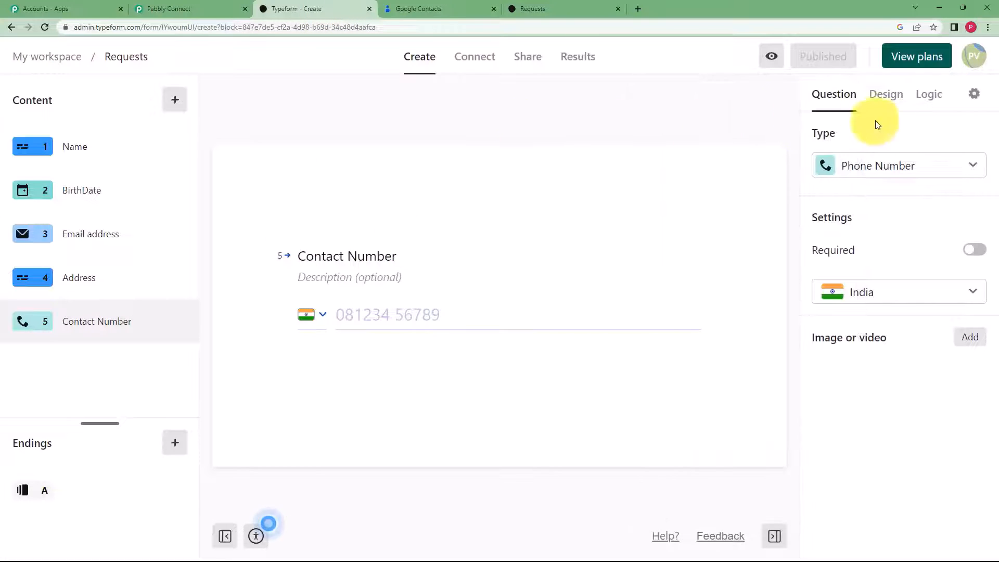
click(205, 7)
click(302, 5)
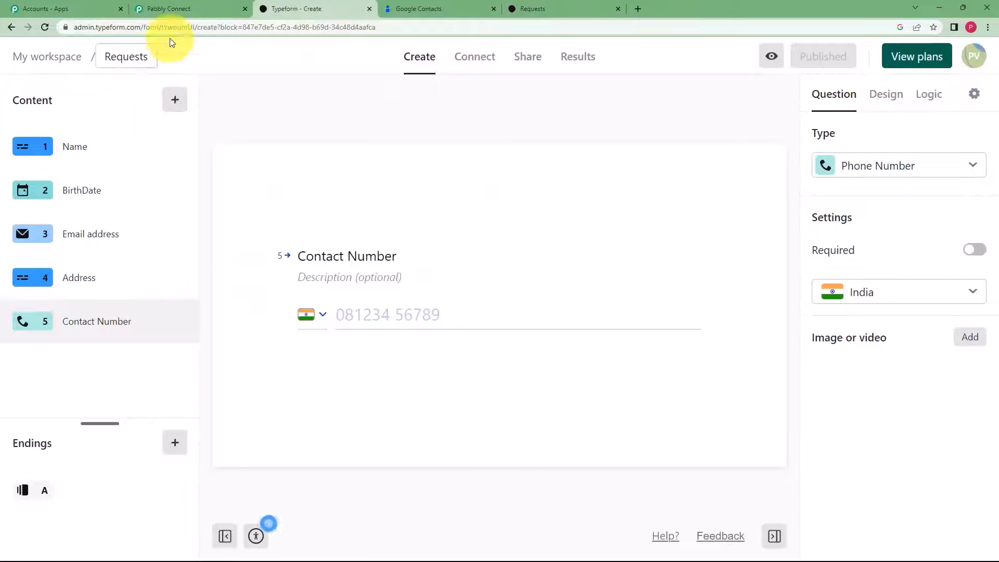
click(172, 9)
- Choose the Requests form, then save the trigger and send a test request
click(321, 290)
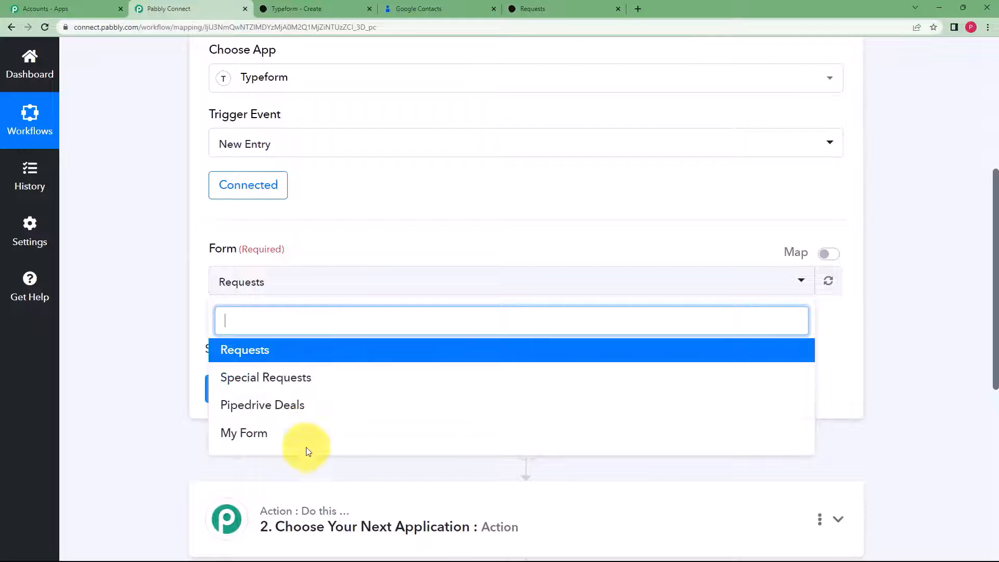
click(318, 358)
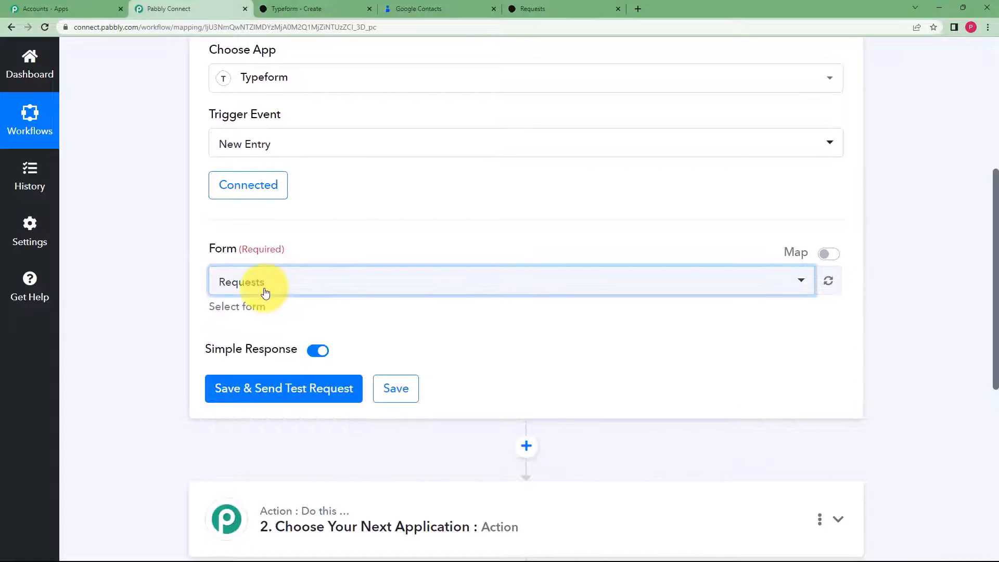
click(308, 9)
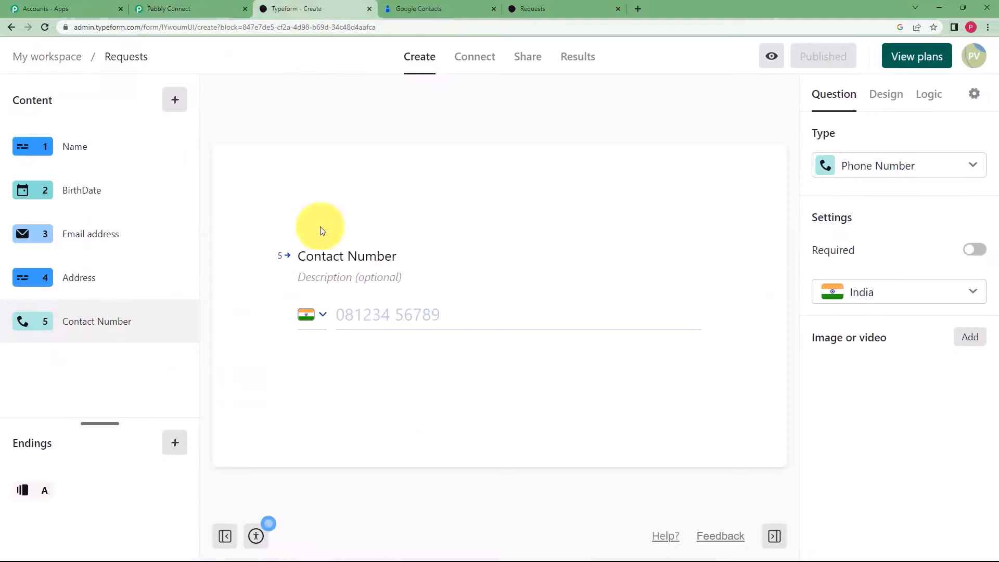
click(204, 6)
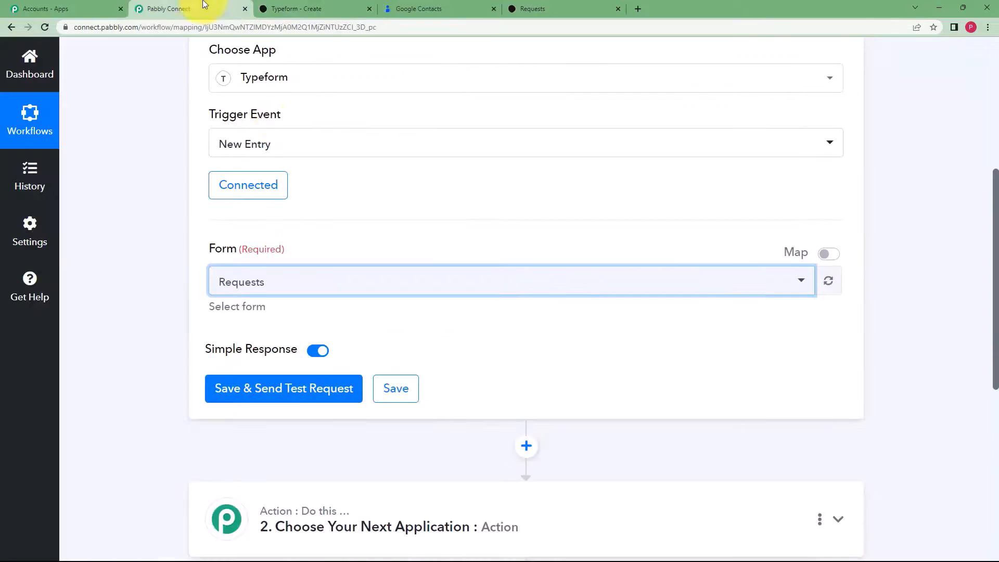
click(285, 396)
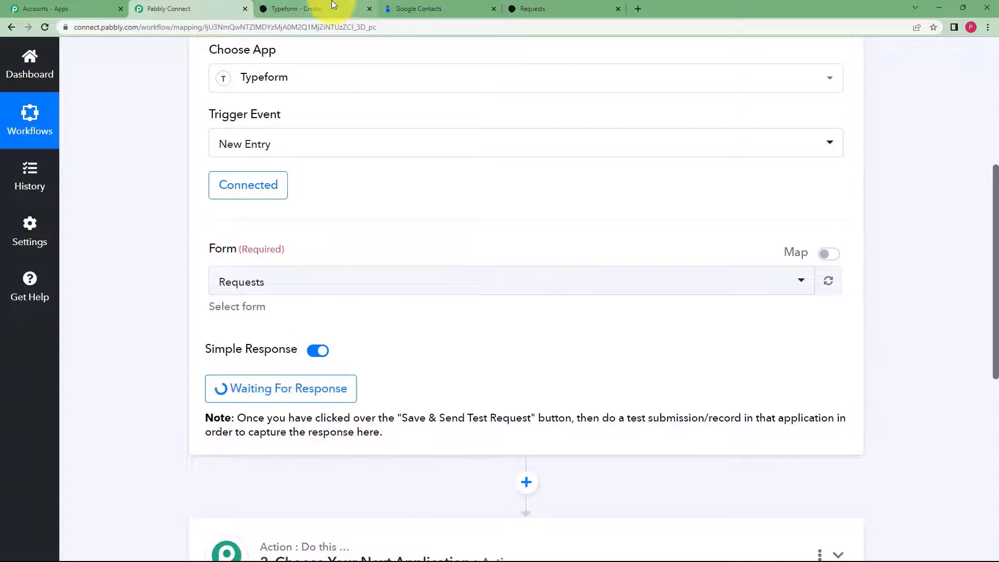
click(333, 7)
- Enter the respondent's name and the birth date with year 2001 in the live Requests form
click(571, 6)
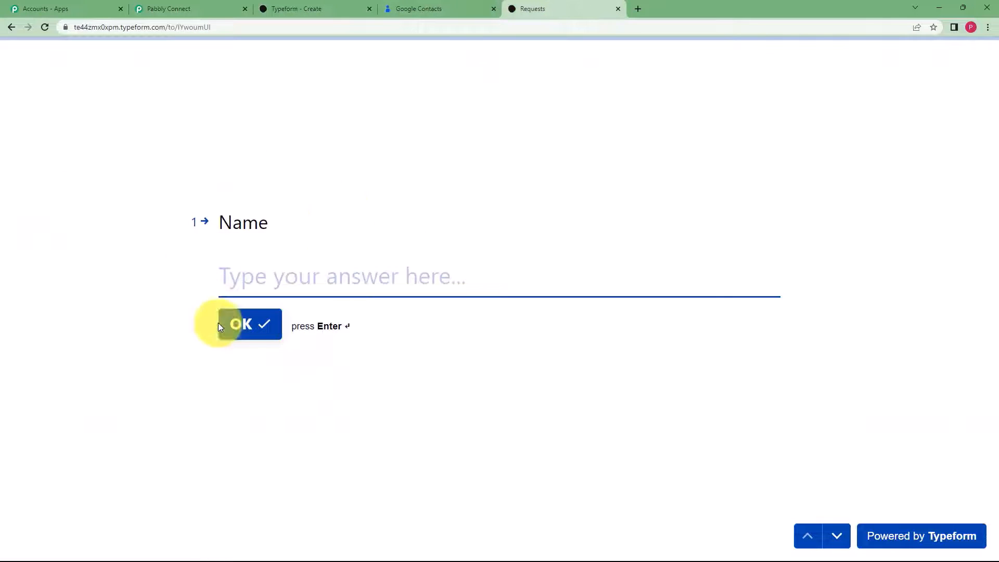
click(390, 275)
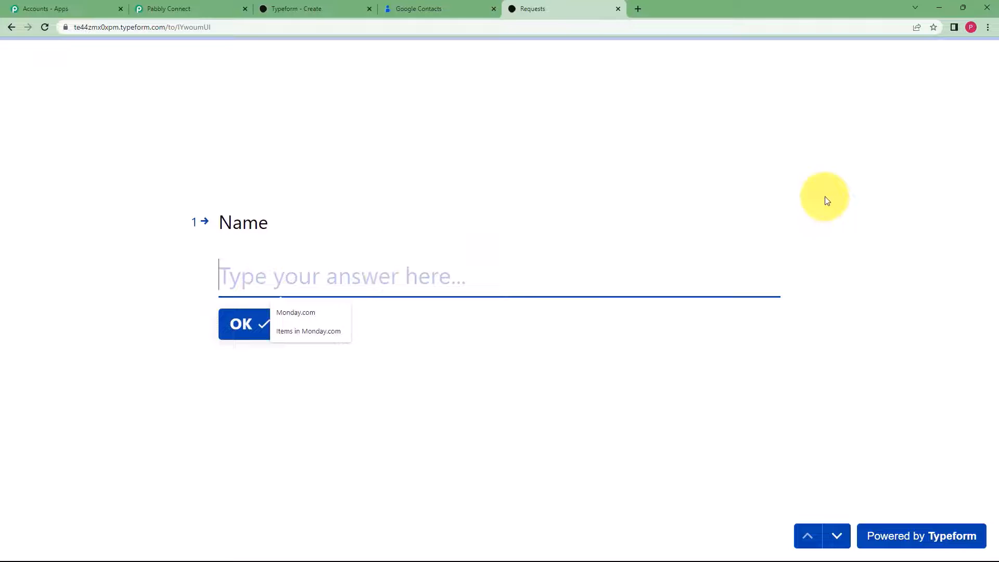
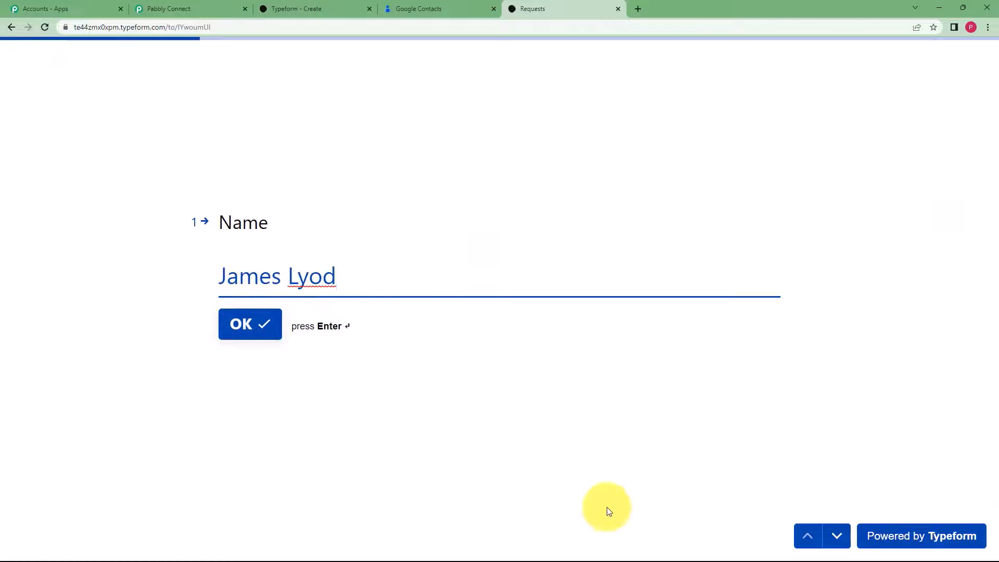
click(249, 327)
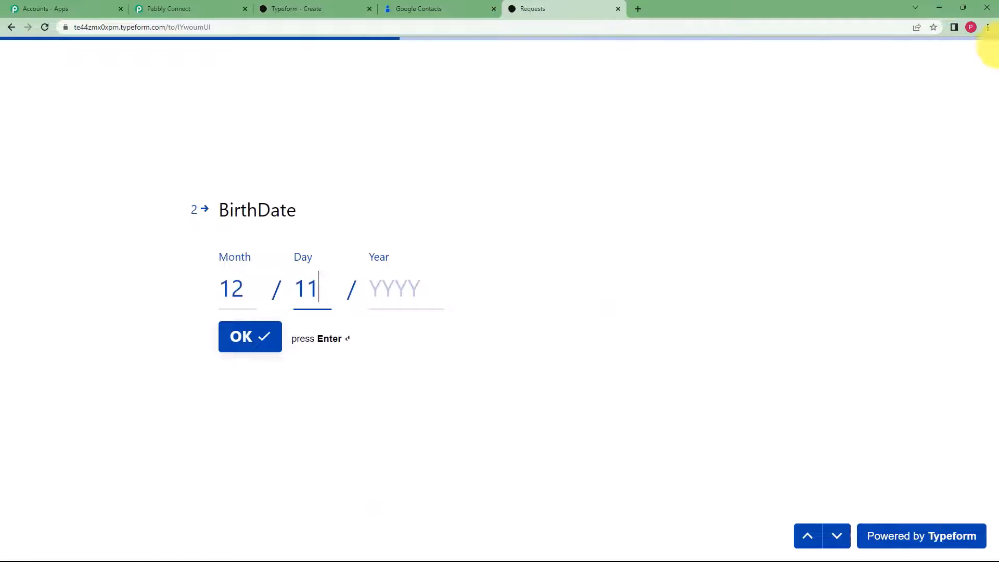
click(387, 288)
text(2001)
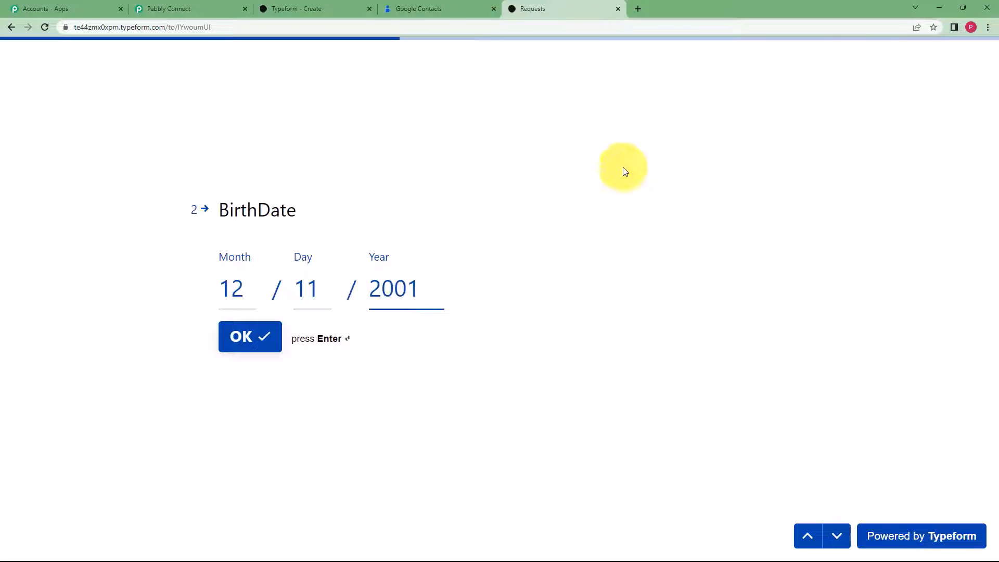
click(245, 343)
- Fill in the email, address and contact number answers, then submit the response
click(299, 282)
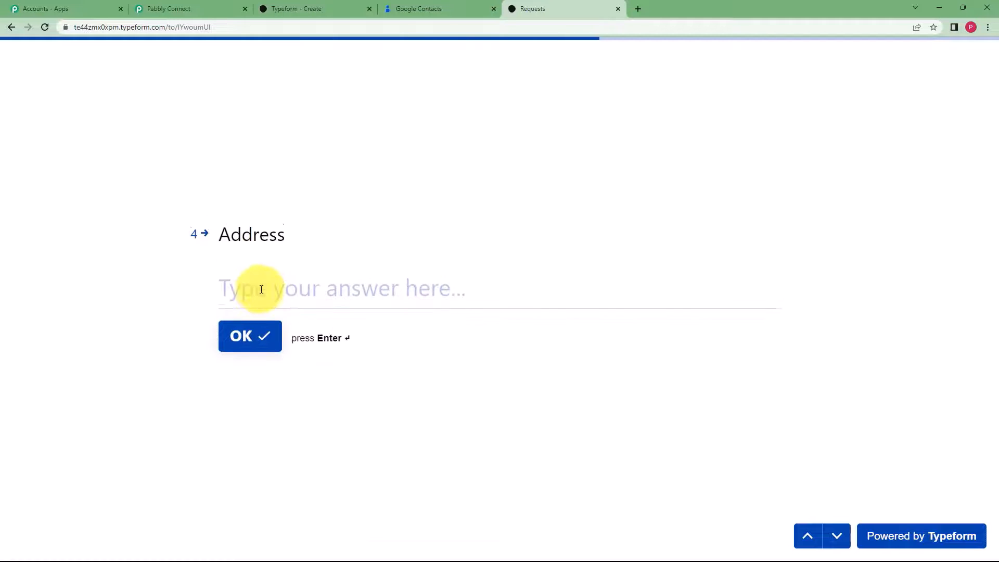
click(259, 271)
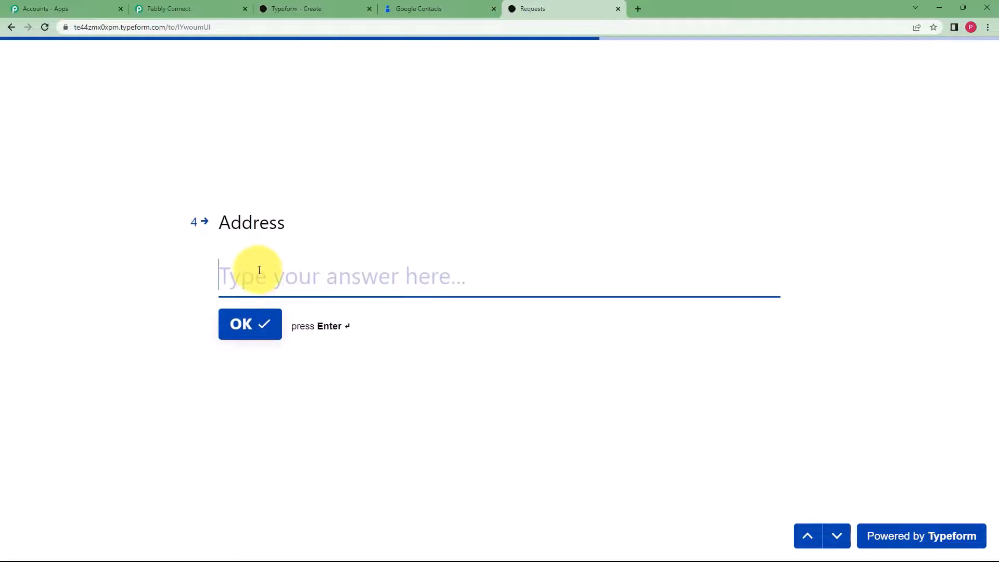
text(121 ABC Street New City)
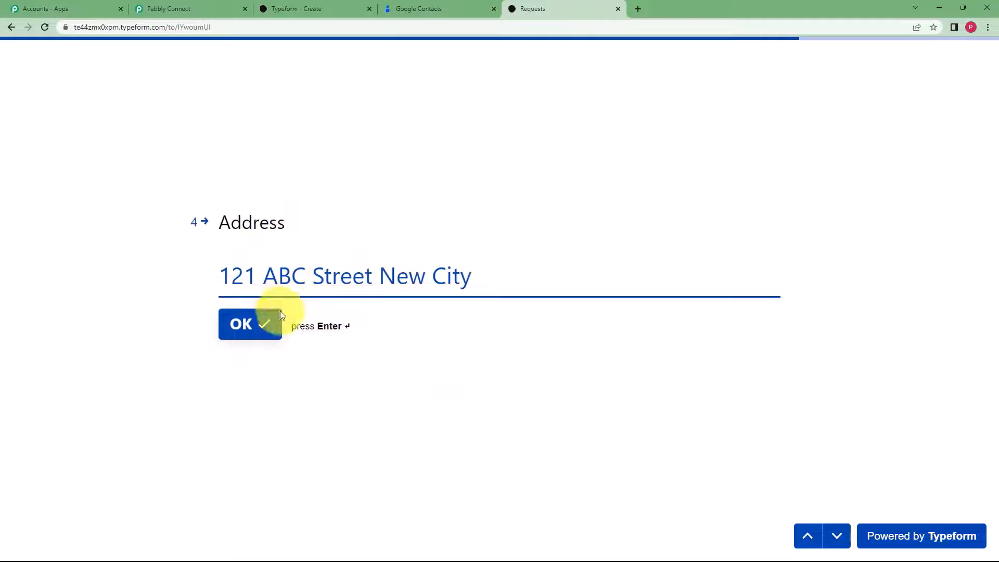
click(260, 329)
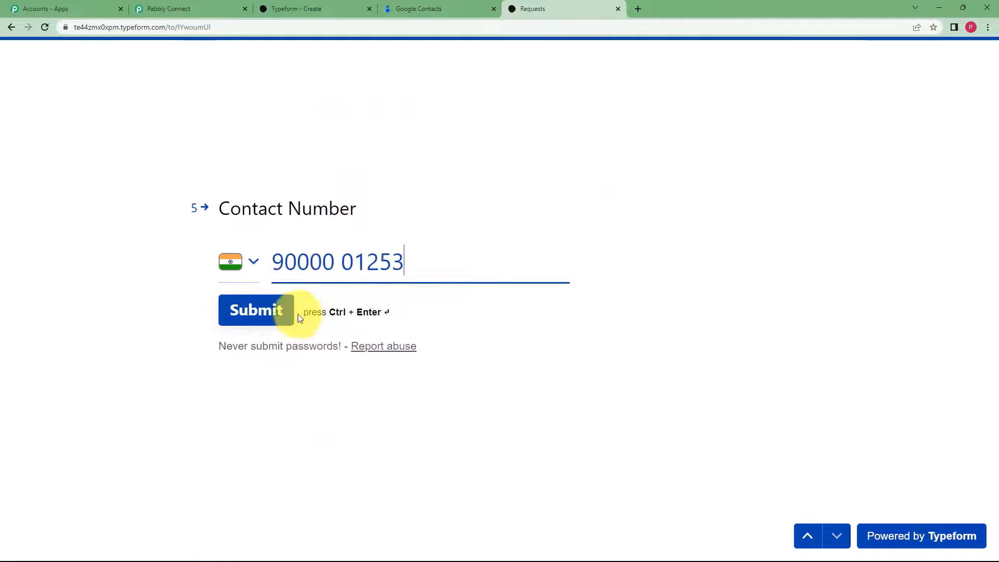
click(278, 318)
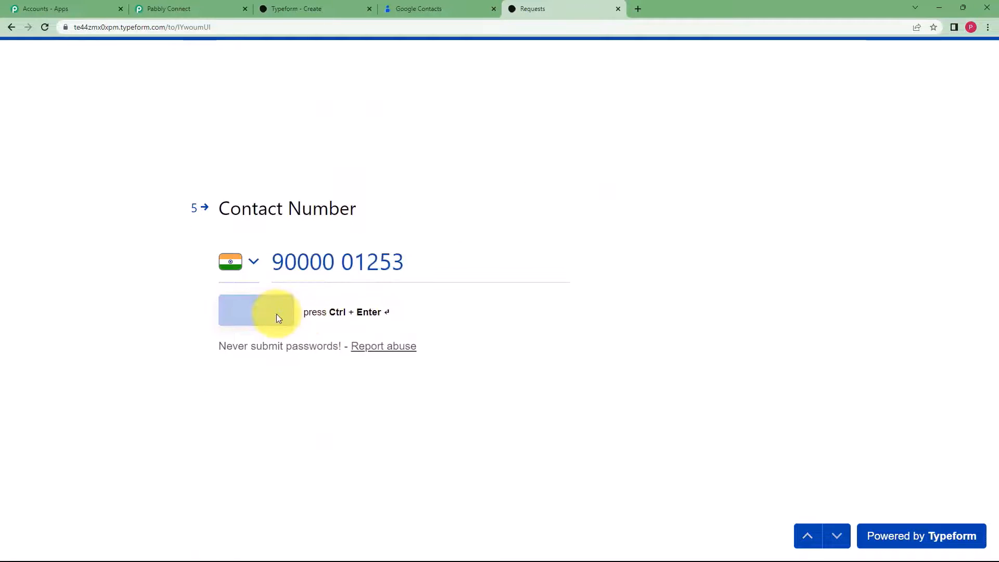
click(168, 6)
- Scroll through the Response Received answers captured from the Typeform submission
scroll(99, 347, down, 6)
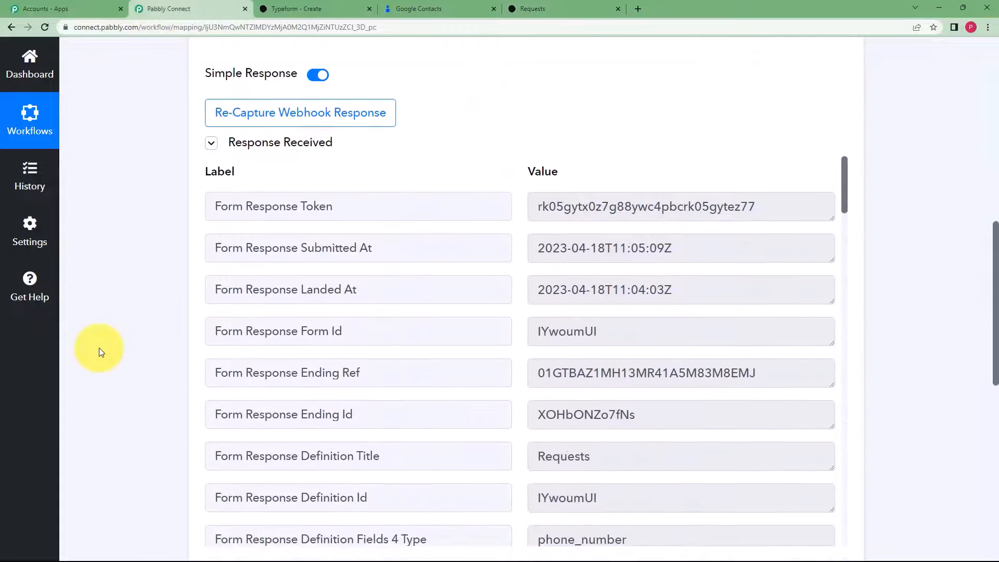
scroll(630, 350, down, 3)
drag(592, 314, 504, 323)
scroll(513, 333, down, 11)
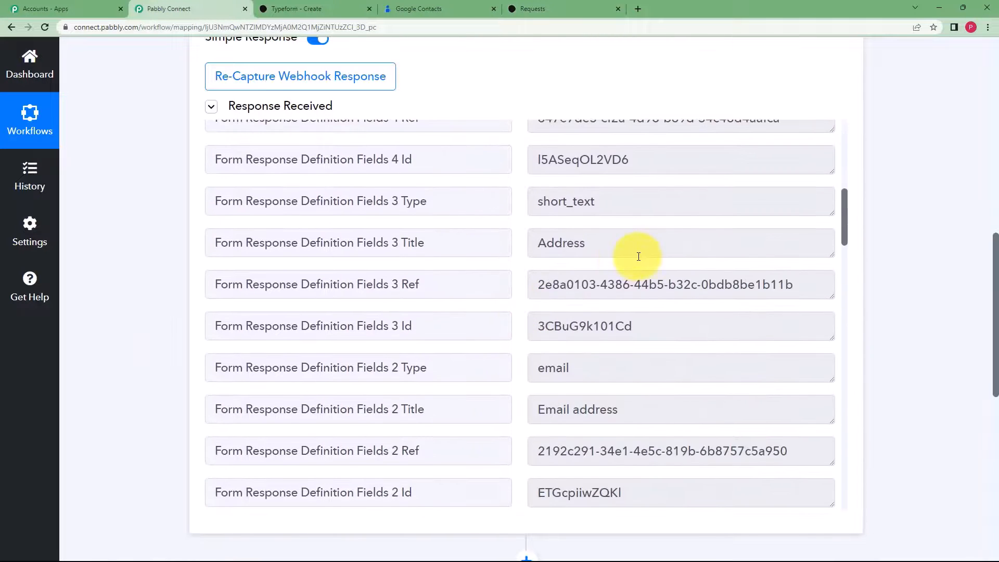
scroll(612, 290, down, 13)
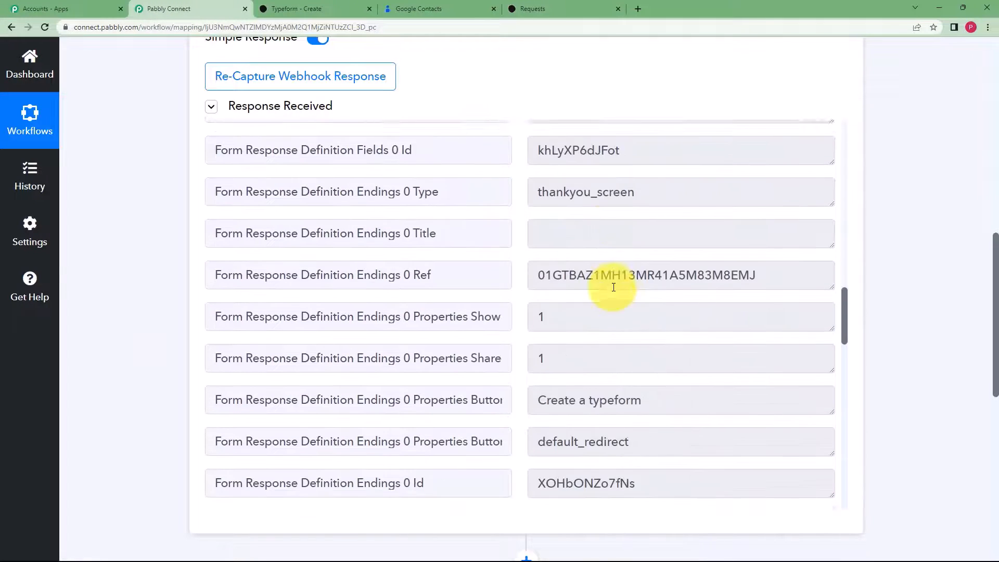
drag(672, 306, 536, 323)
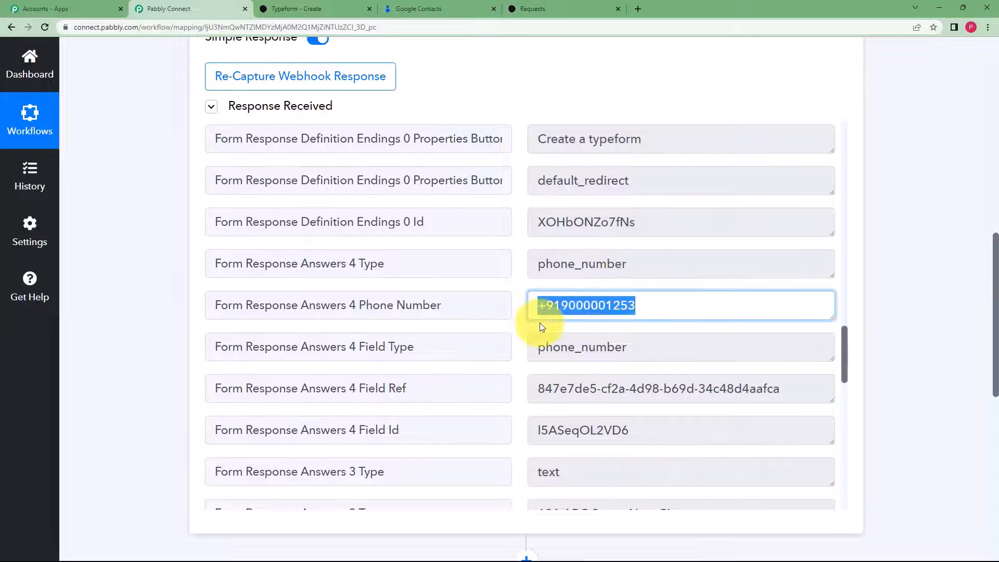
scroll(537, 326, down, 5)
drag(709, 259, 520, 301)
scroll(798, 368, down, 3)
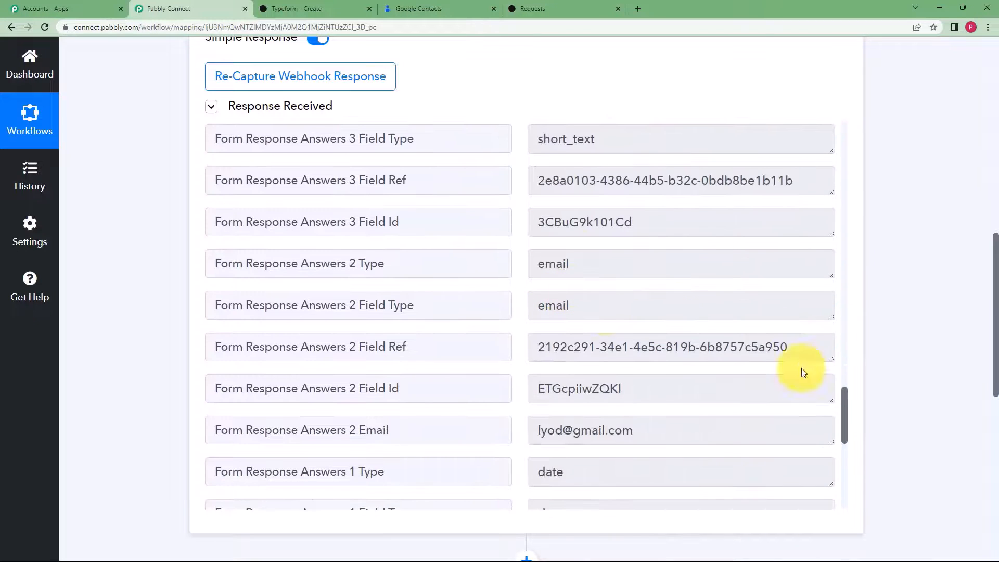
drag(625, 434, 485, 431)
scroll(576, 392, down, 6)
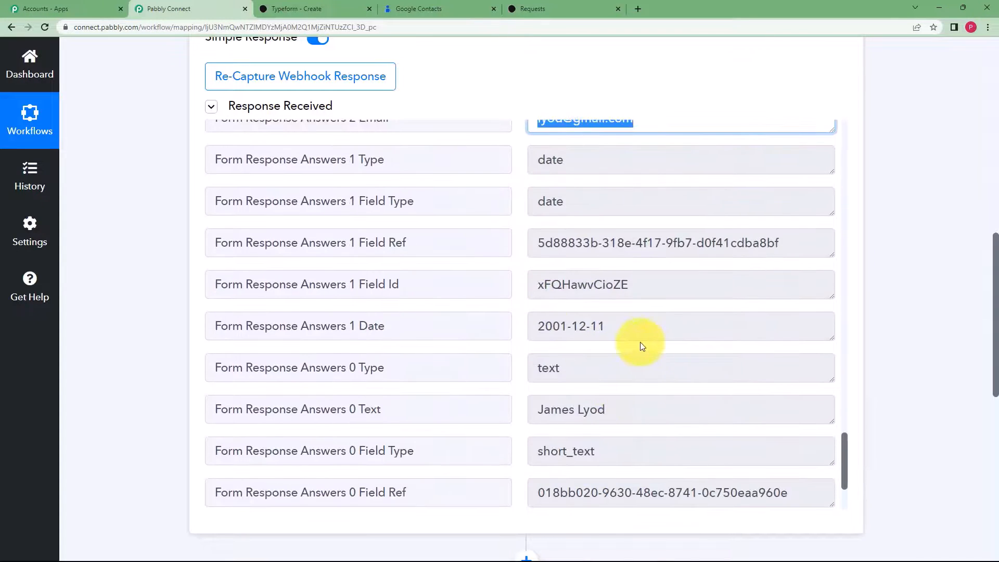
drag(642, 342, 508, 341)
scroll(595, 326, down, 3)
drag(612, 276, 118, 270)
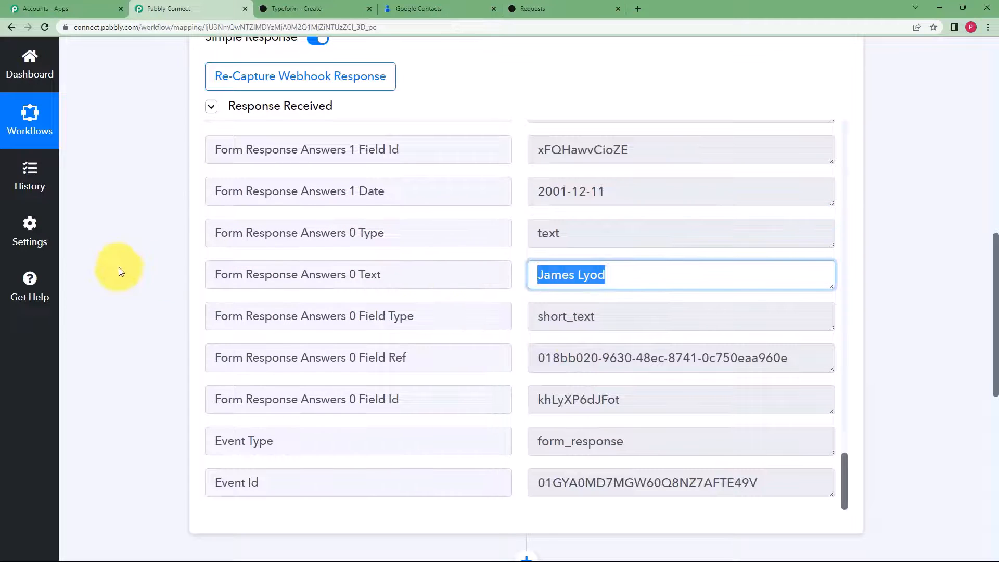
click(145, 297)
- Collapse the Typeform New Entry trigger step
scroll(158, 342, up, 5)
scroll(158, 342, up, 6)
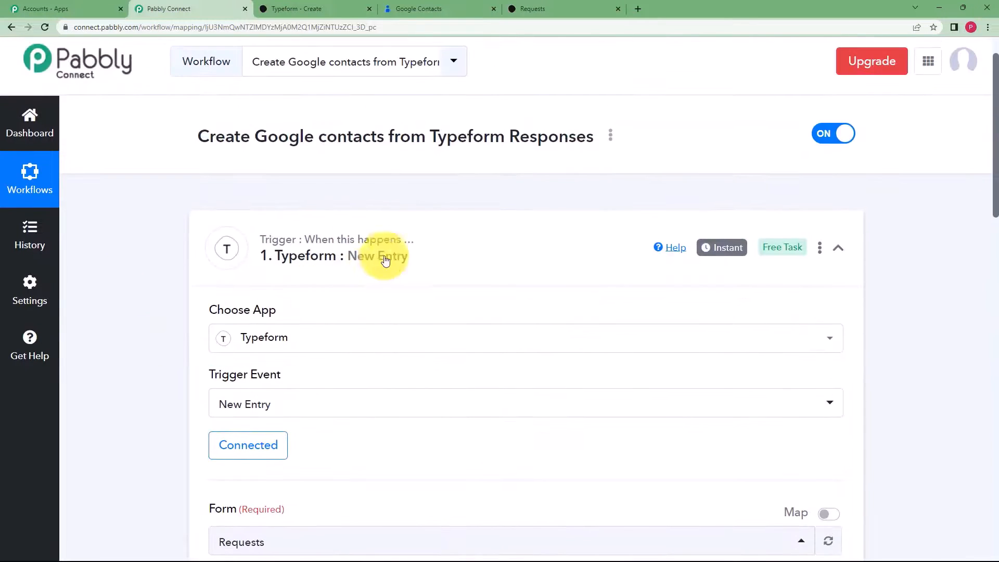
click(379, 278)
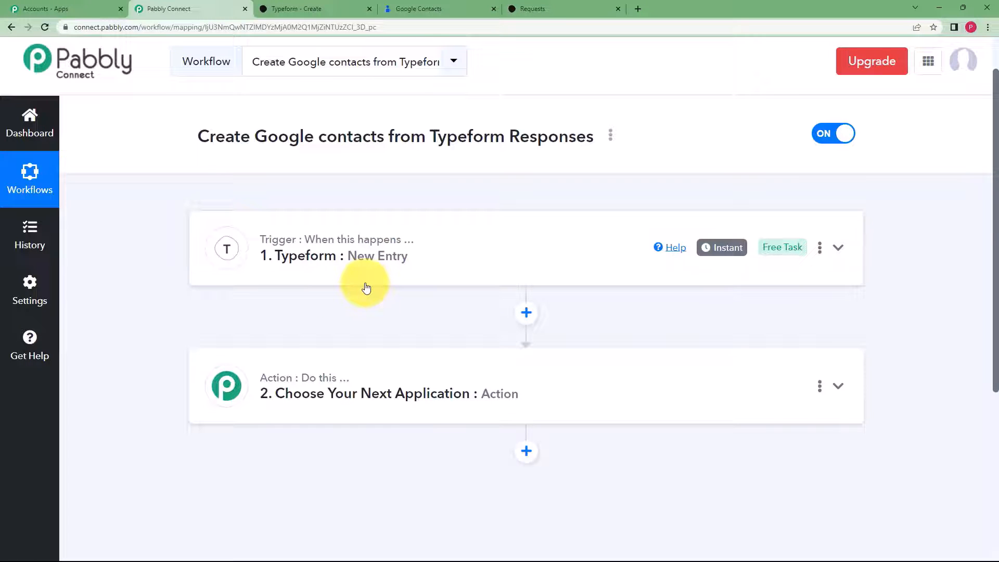
- Set step 2 to Text Formatter by Pabbly with the Split Text event and connect it
mouse_move(269, 377)
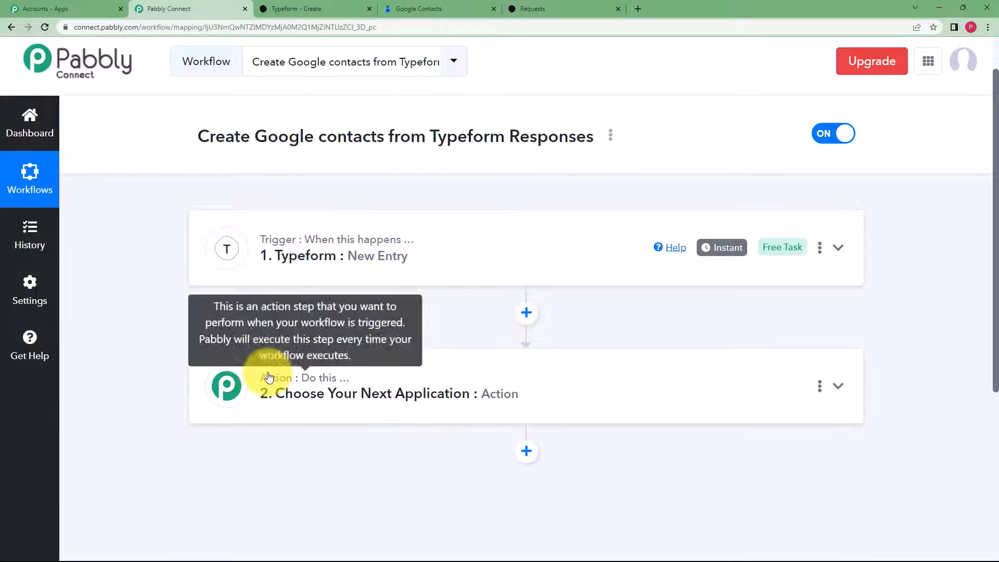
click(495, 368)
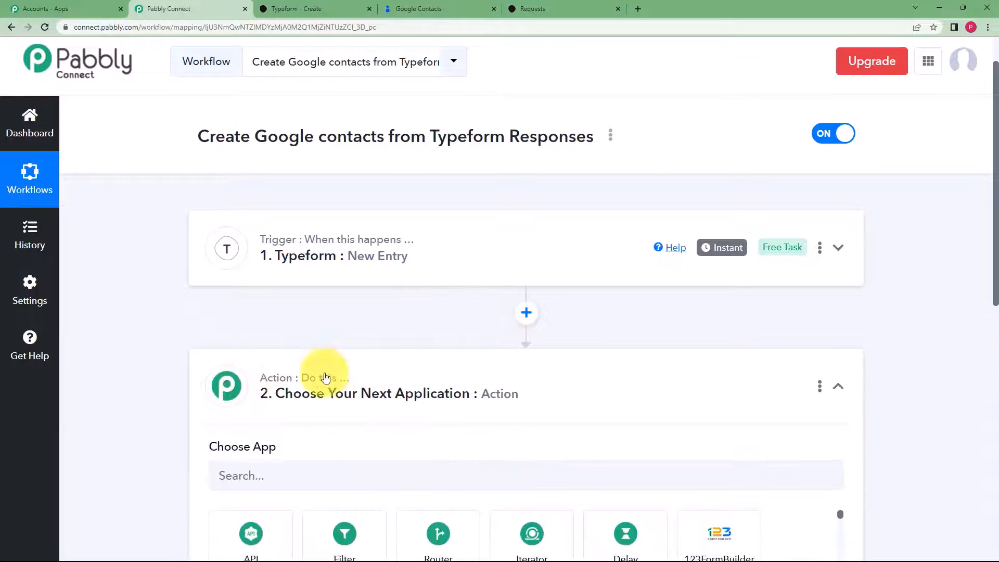
scroll(326, 377, down, 2)
click(344, 386)
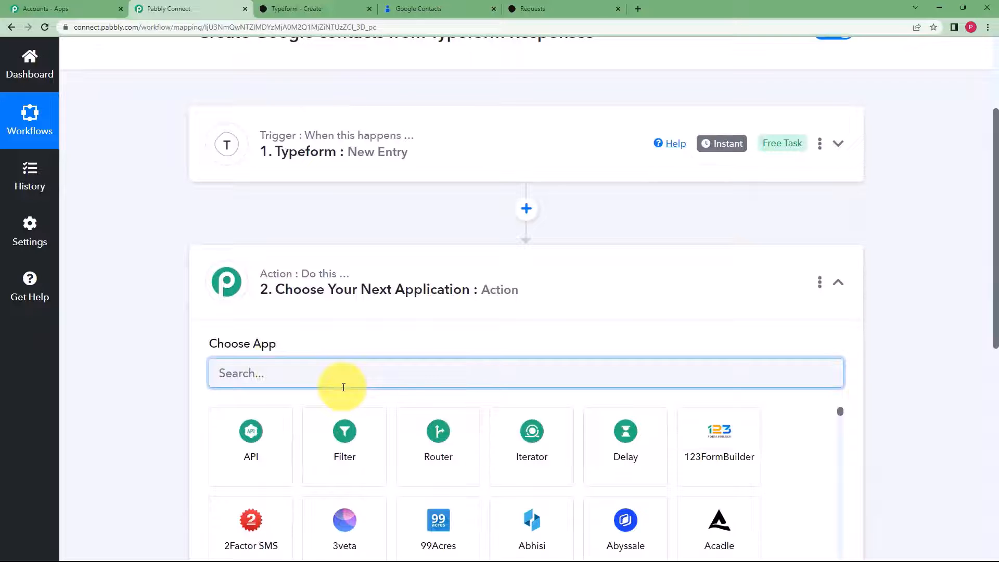
text(text)
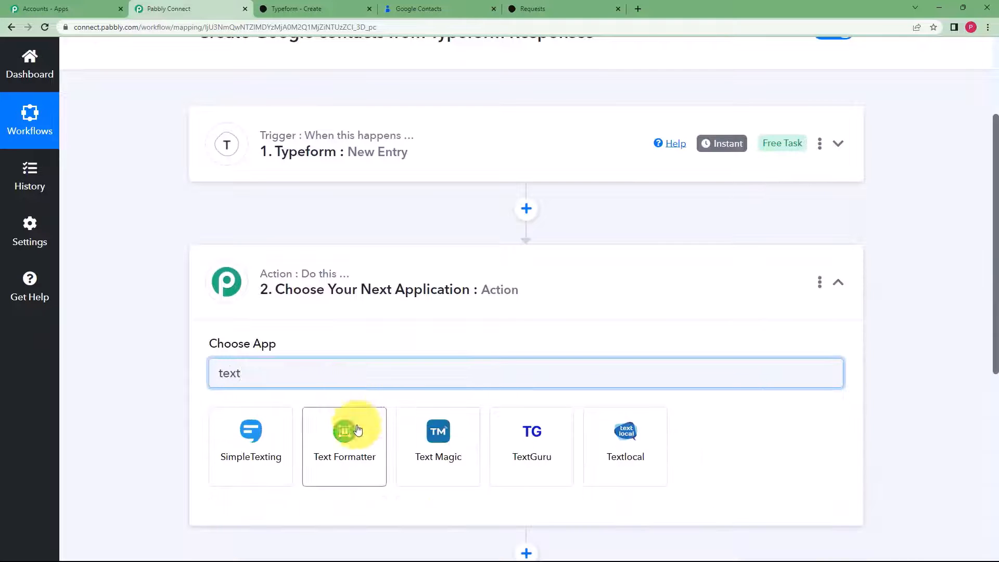
click(357, 431)
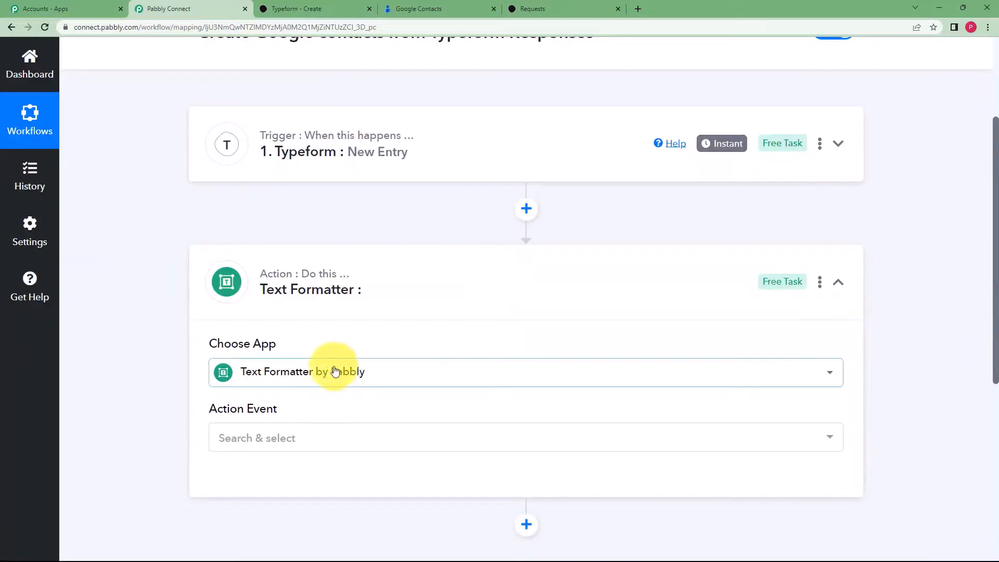
click(319, 441)
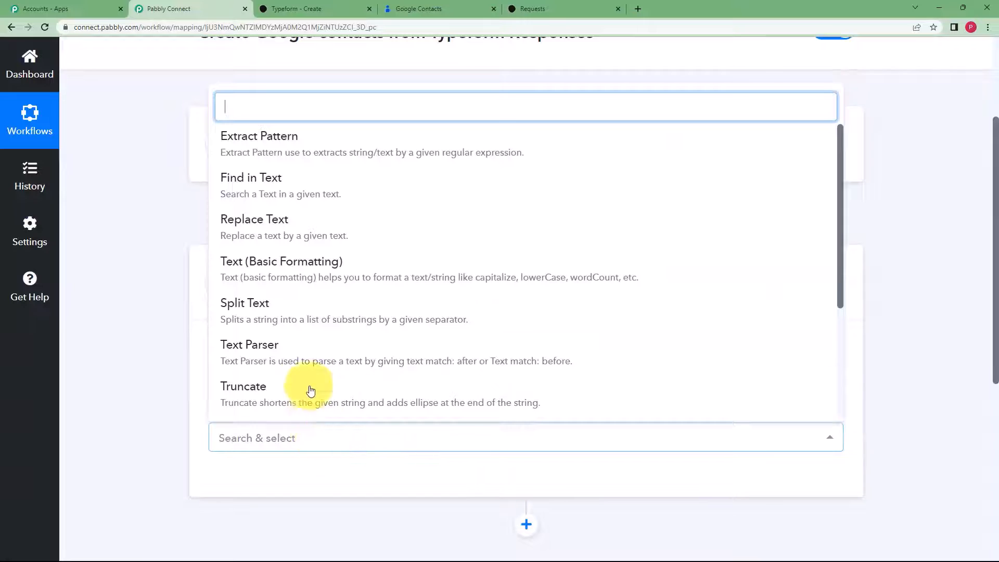
click(310, 300)
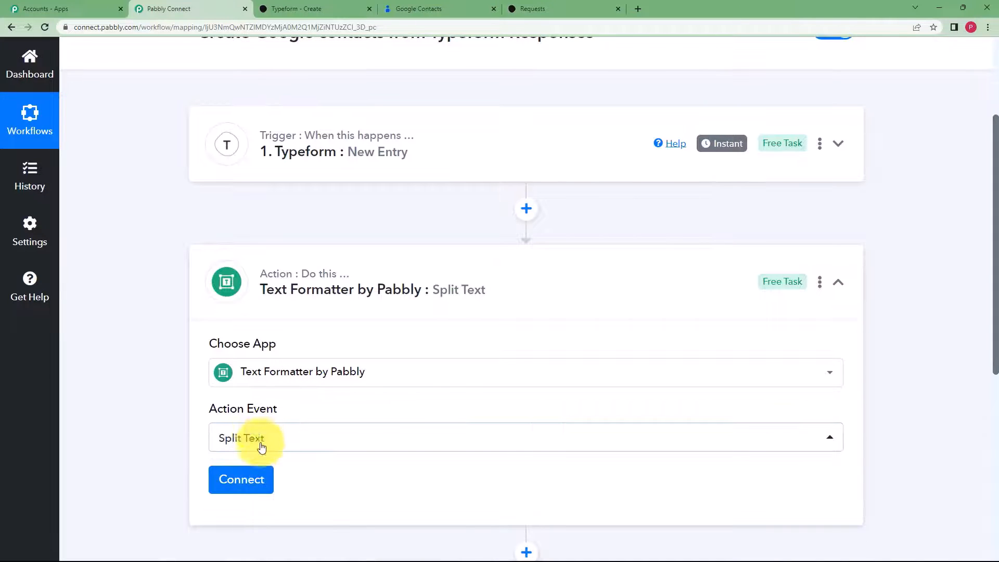
click(253, 480)
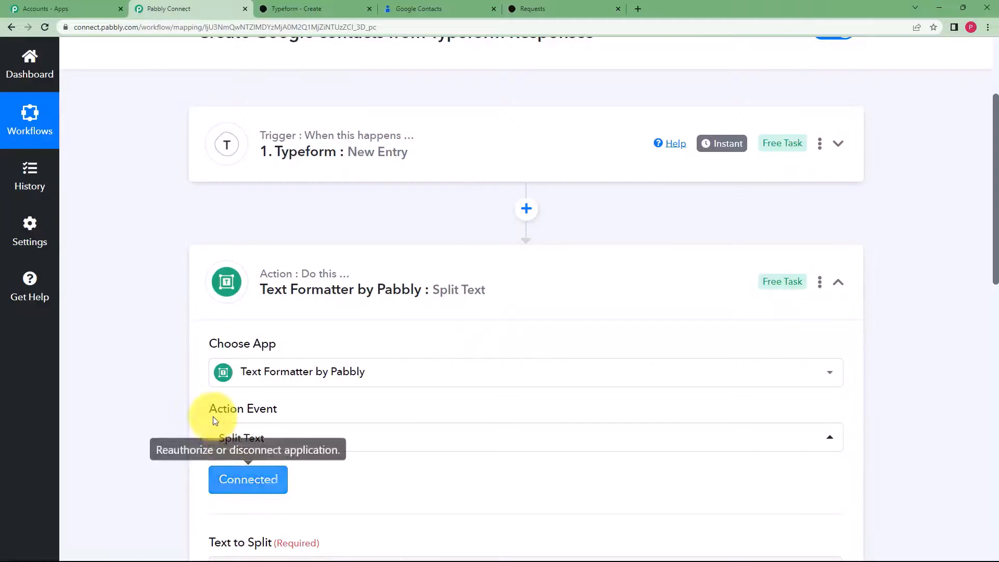
- Map the Typeform Answers 1 Date value into Text to Split
scroll(213, 416, down, 3)
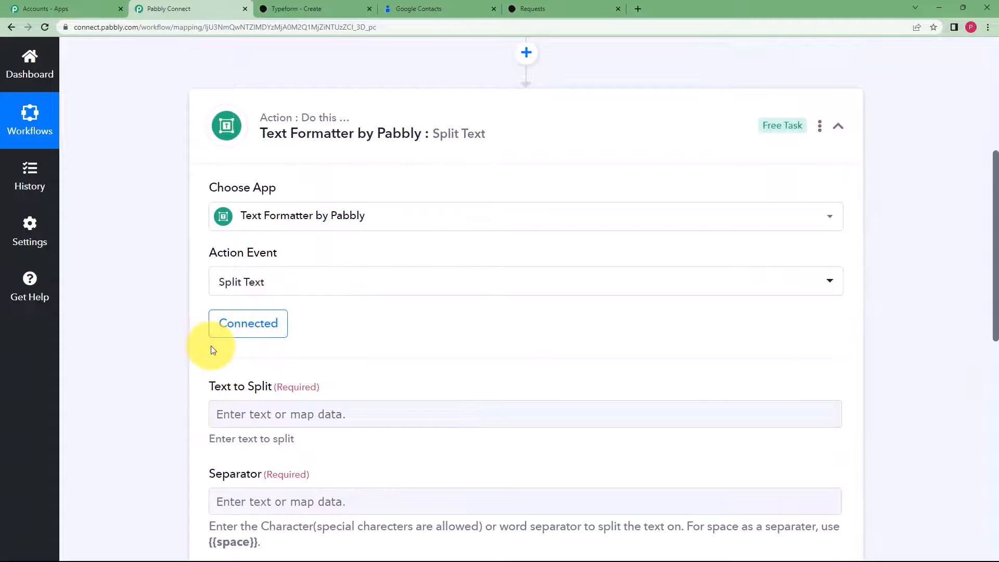
scroll(214, 350, down, 2)
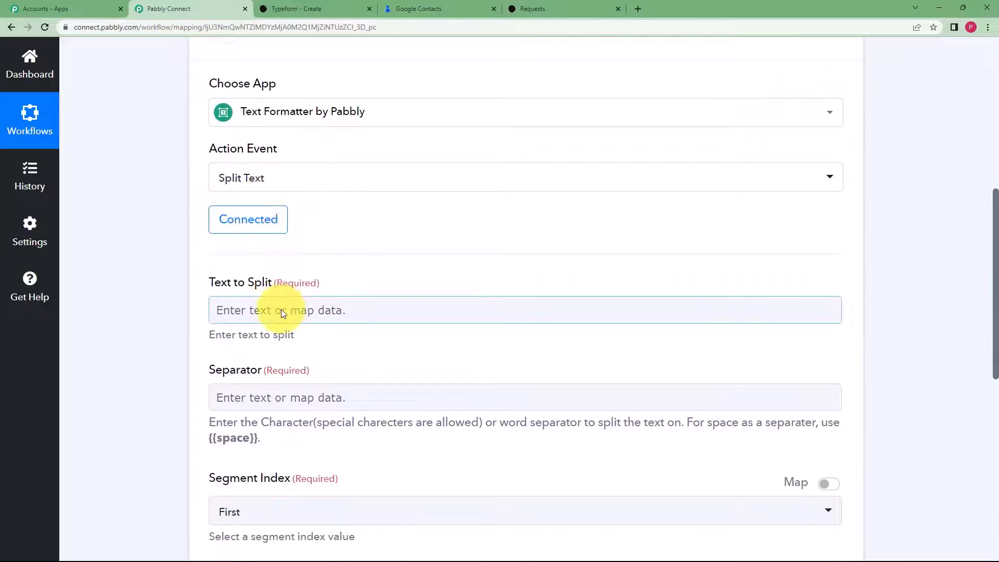
scroll(219, 291, down, 2)
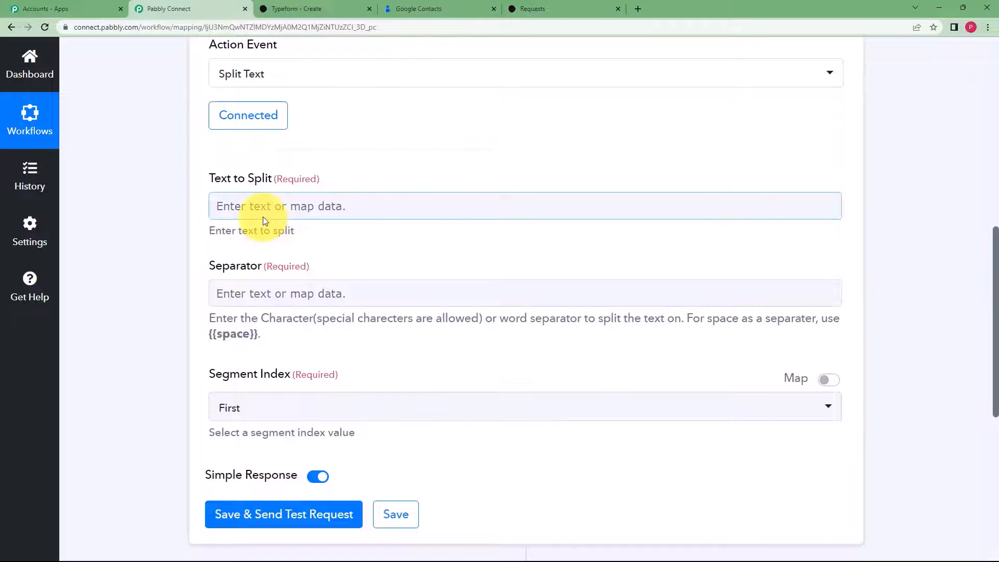
click(279, 208)
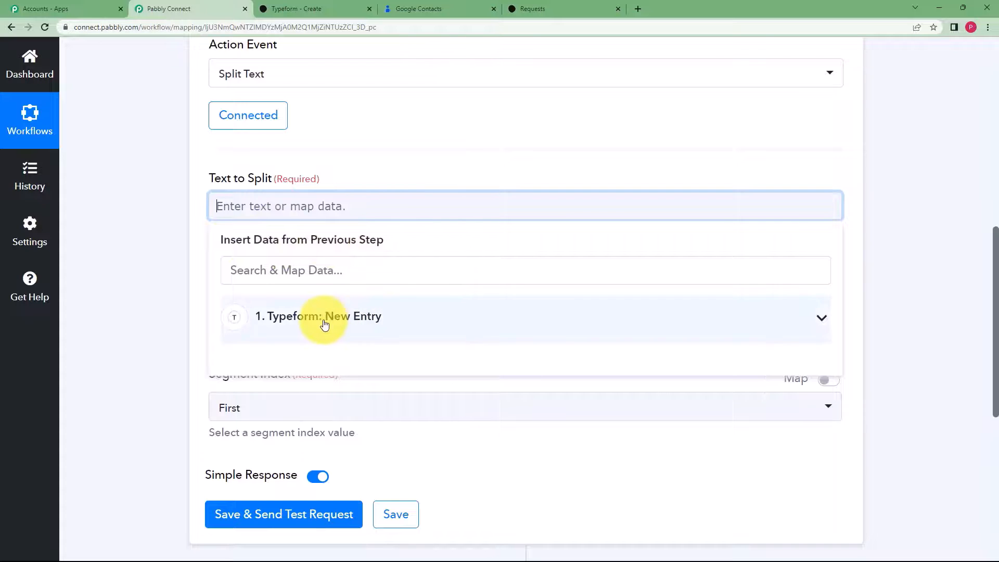
click(650, 315)
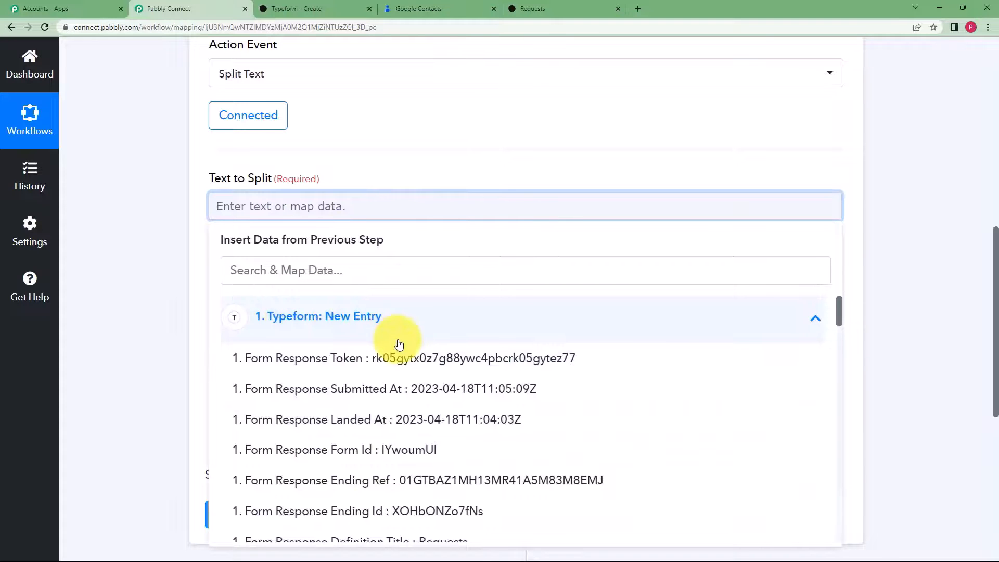
scroll(399, 345, down, 10)
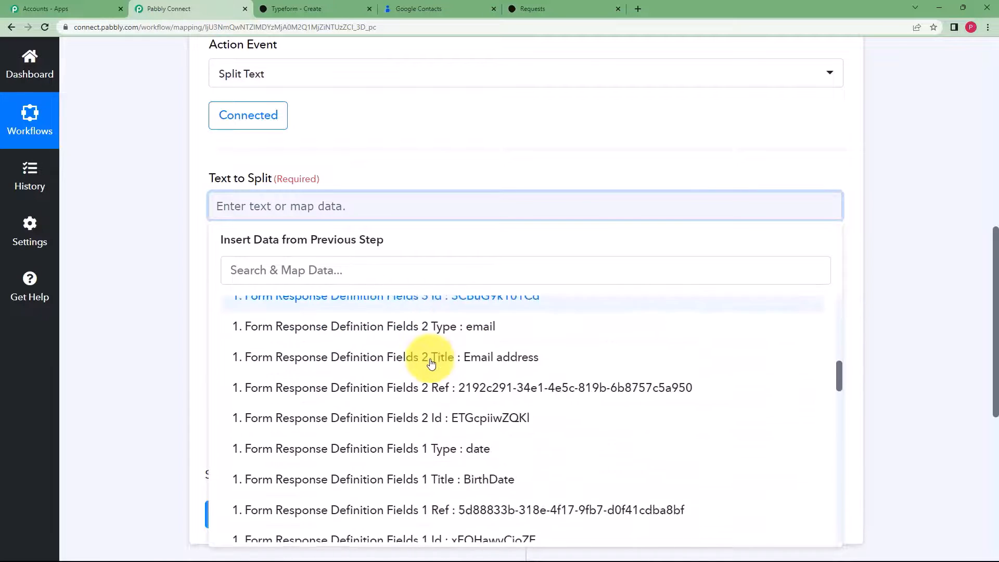
scroll(432, 363, down, 12)
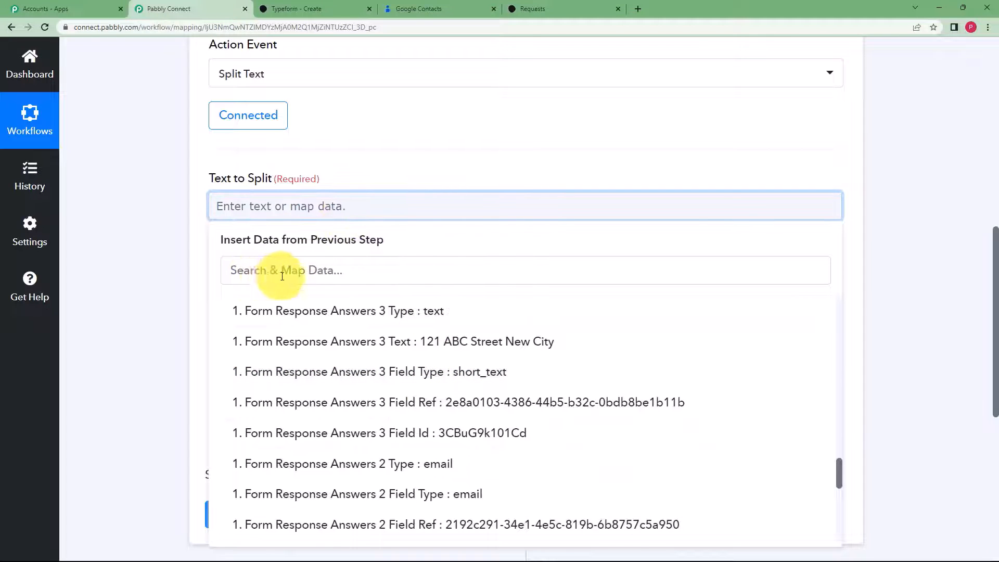
click(301, 274)
text(200)
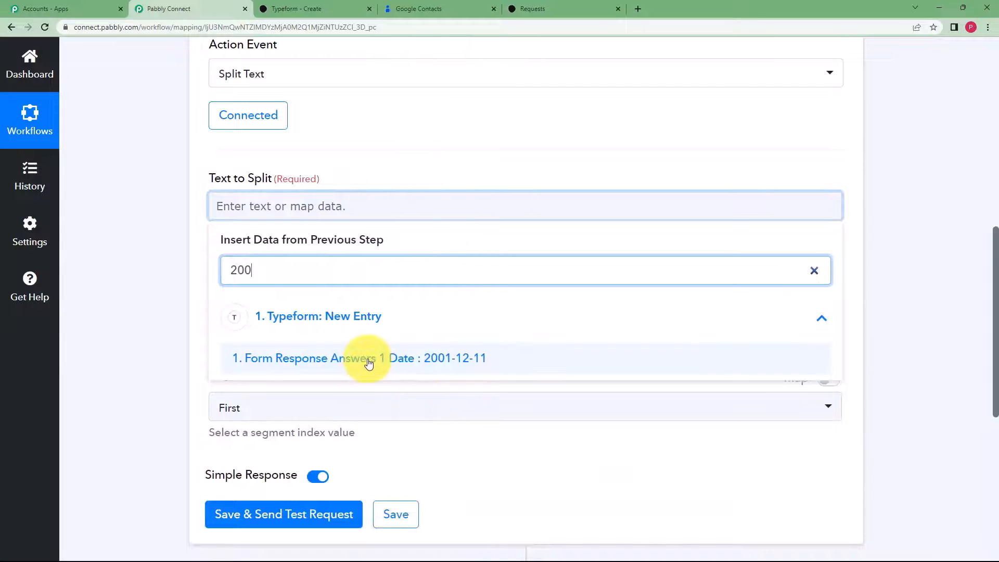
click(368, 361)
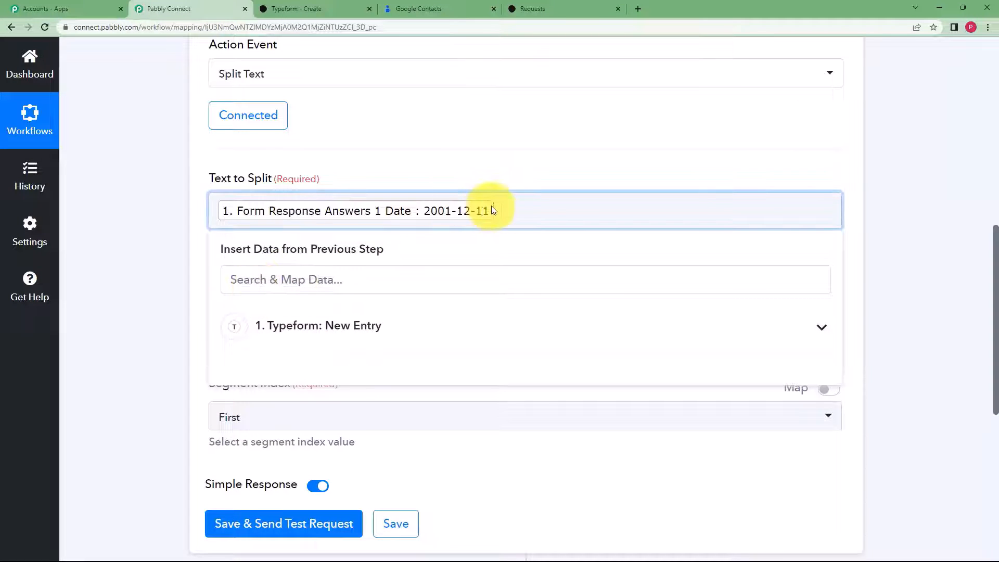
click(192, 260)
- Set the separator to '-' and the Segment Index to All
click(282, 301)
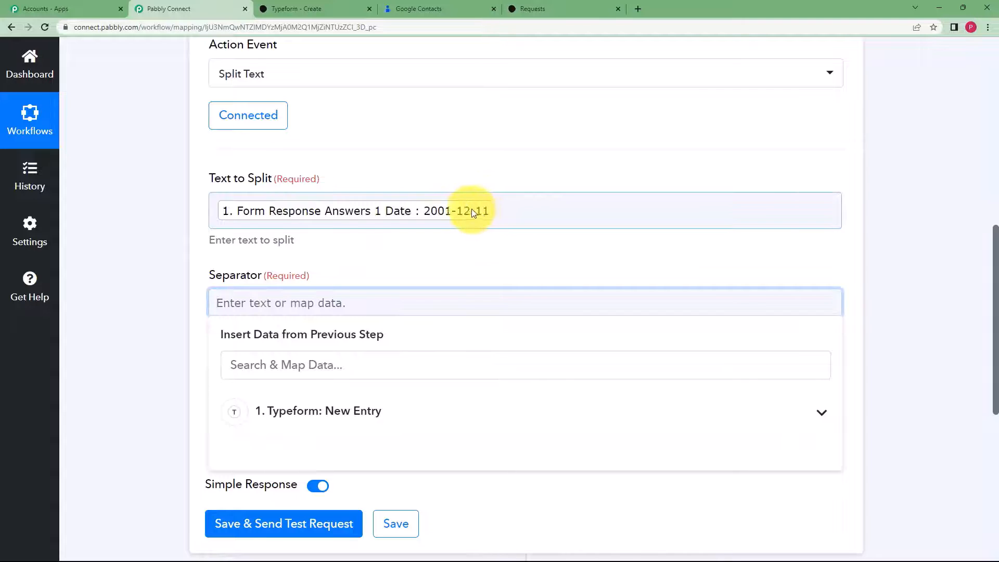
text(-)
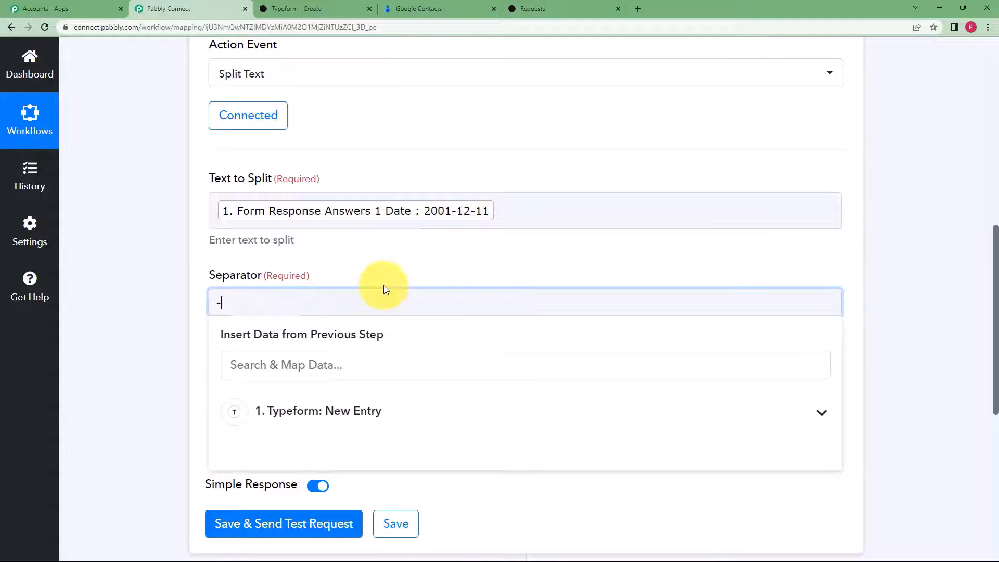
click(122, 294)
click(281, 418)
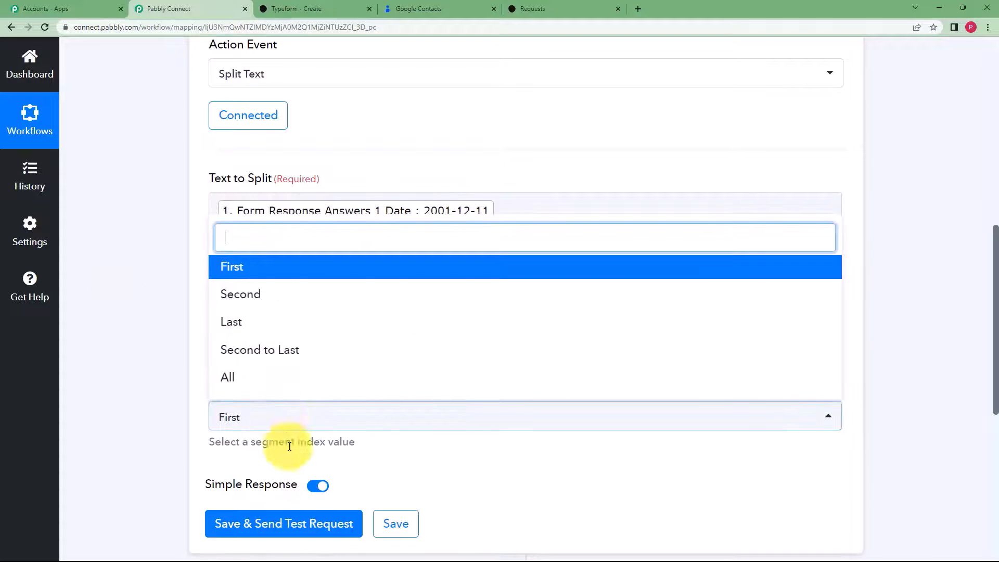
click(242, 385)
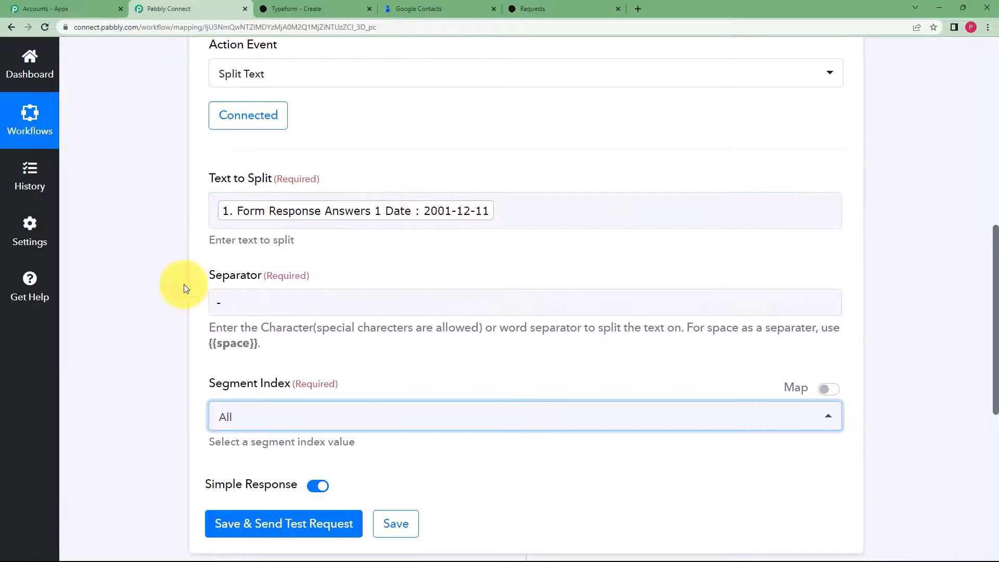
scroll(184, 284, down, 3)
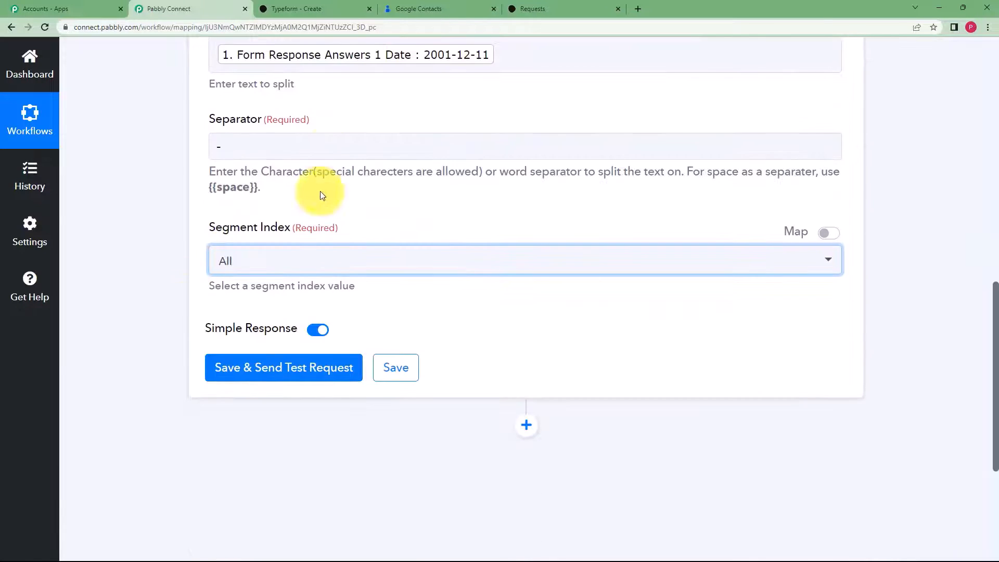
- Save and test the split step, confirming it returns 2001, 12 and 11
click(307, 374)
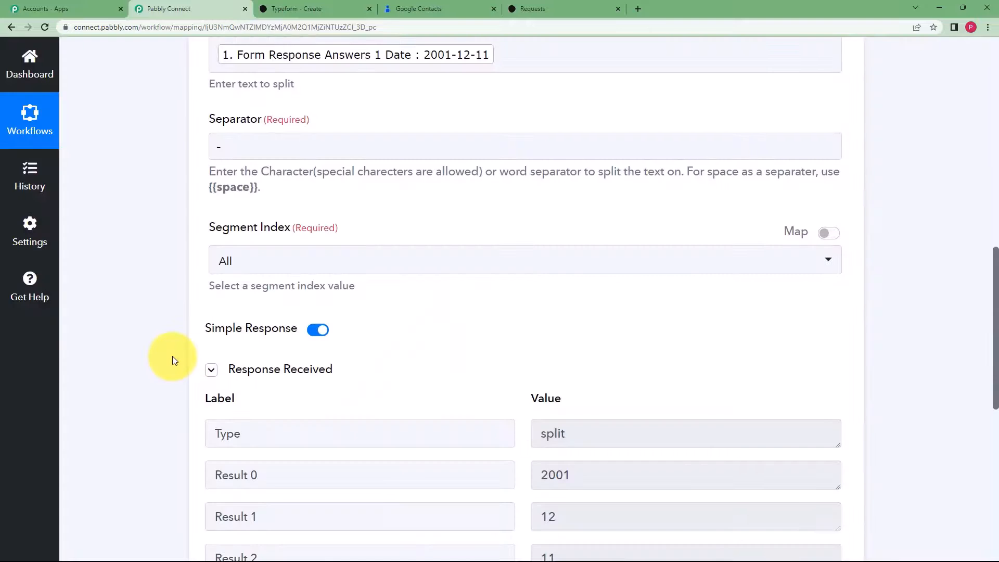
scroll(522, 344, down, 3)
click(587, 317)
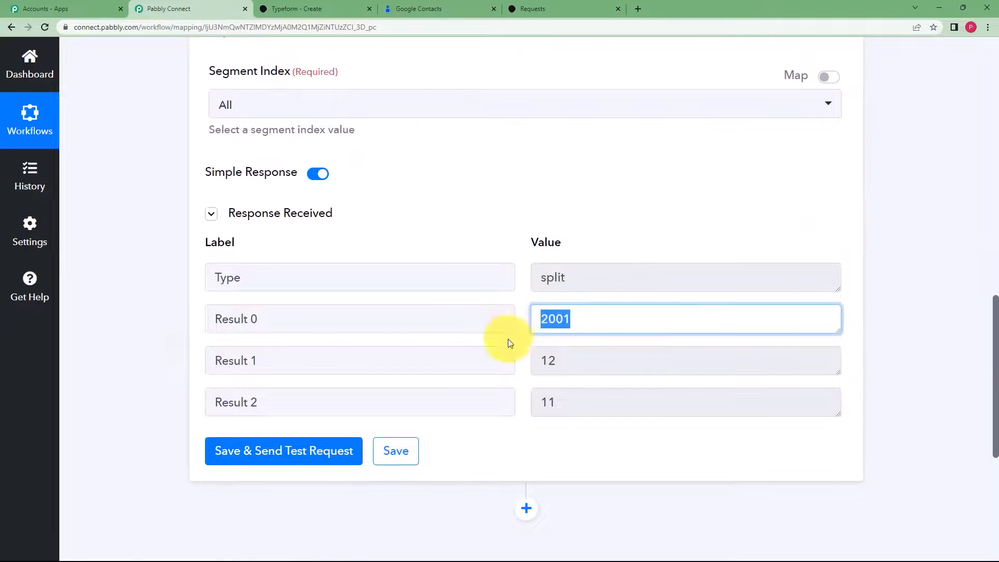
click(535, 364)
click(573, 402)
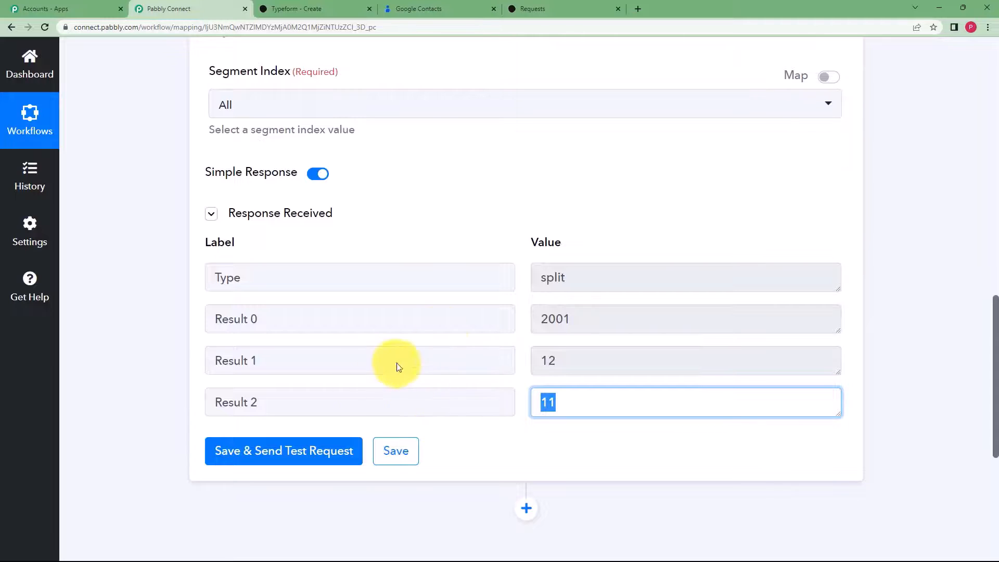
scroll(446, 323, up, 5)
scroll(575, 416, up, 7)
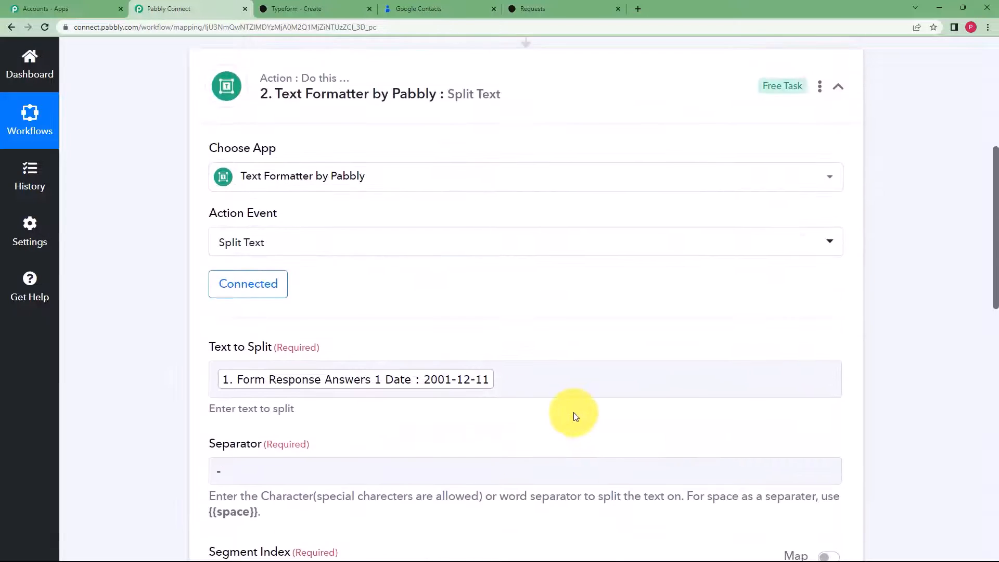
- Add a Google Contacts action step after Split Text with the Create Contact event
click(569, 261)
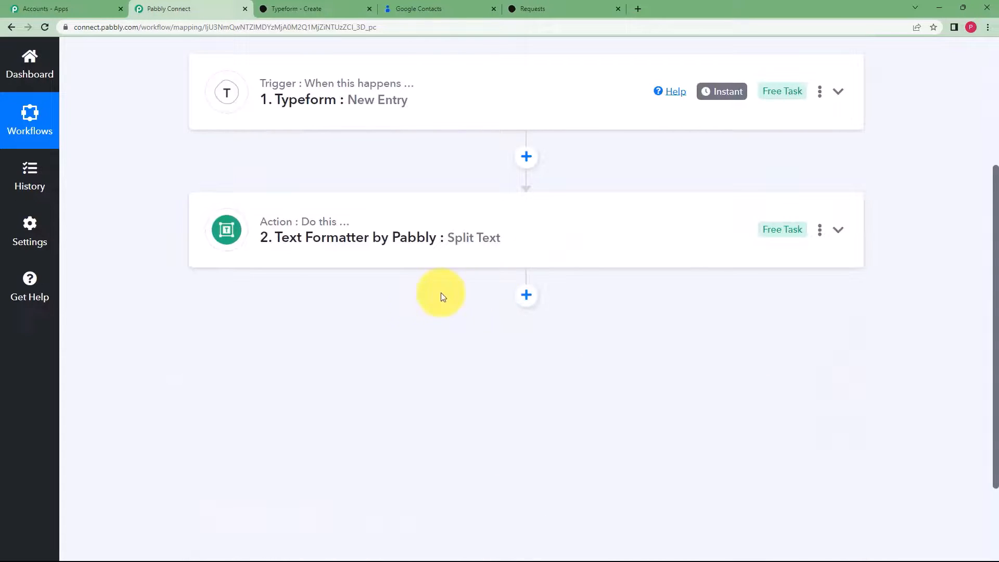
click(526, 296)
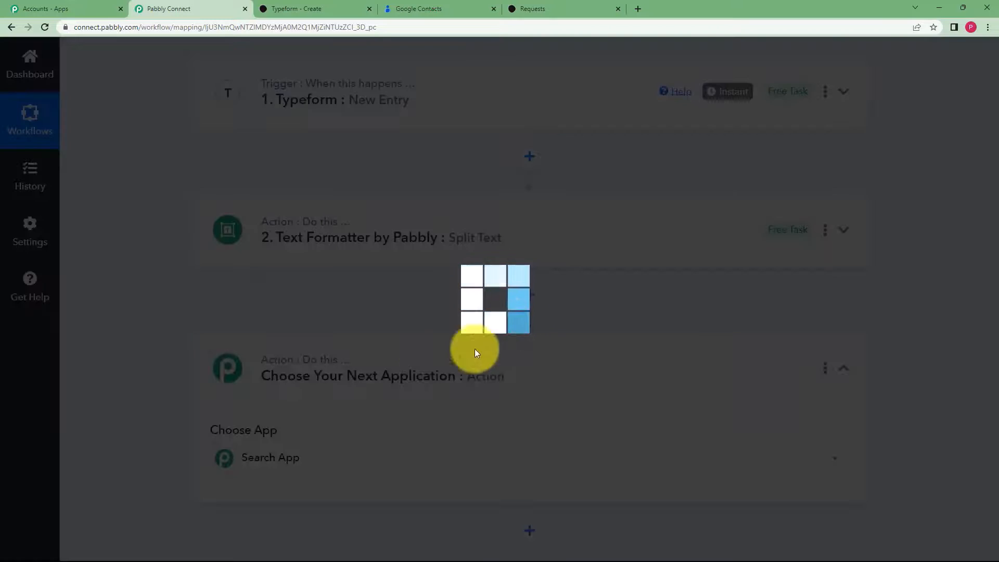
scroll(312, 375, down, 1)
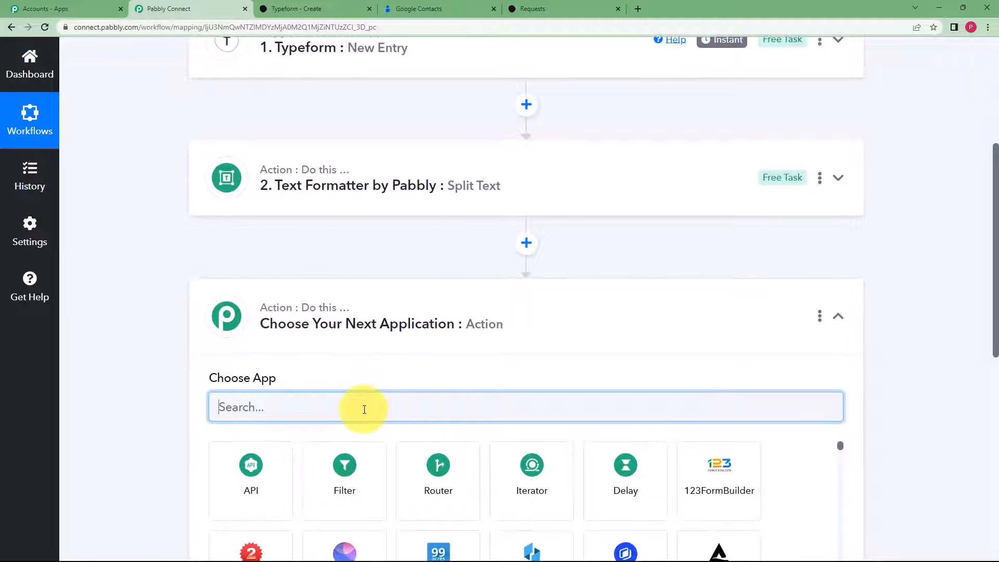
text(googl)
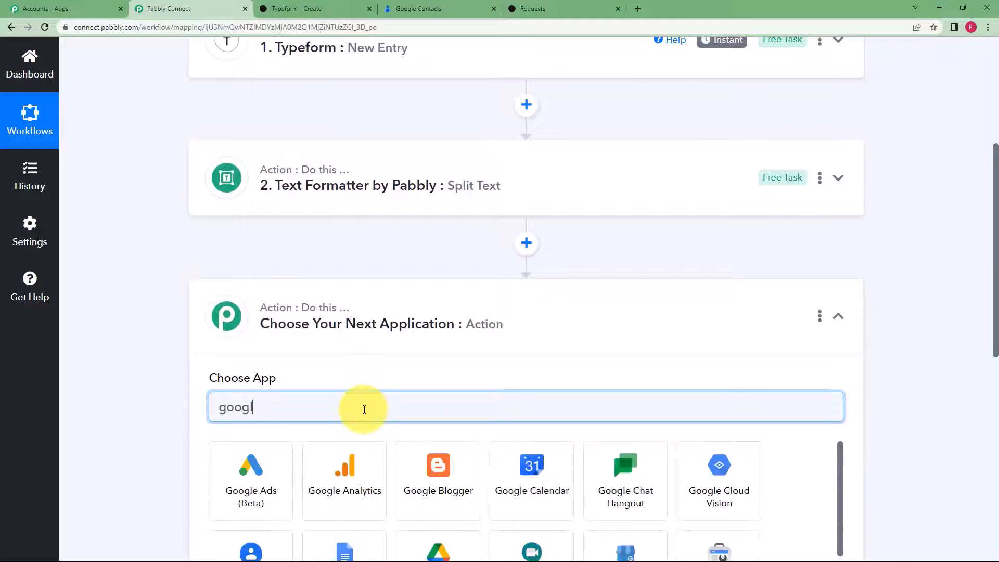
text(e con)
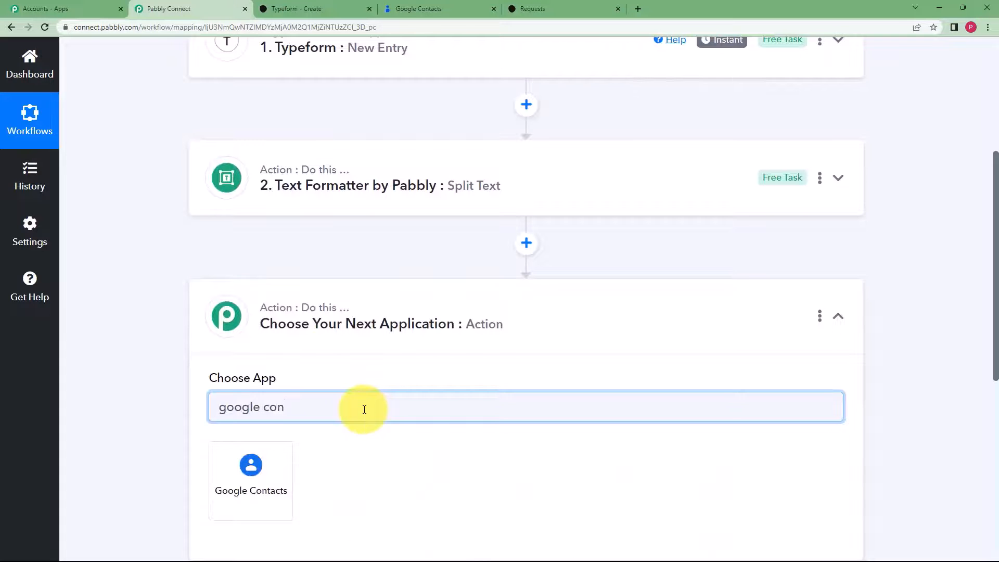
click(235, 458)
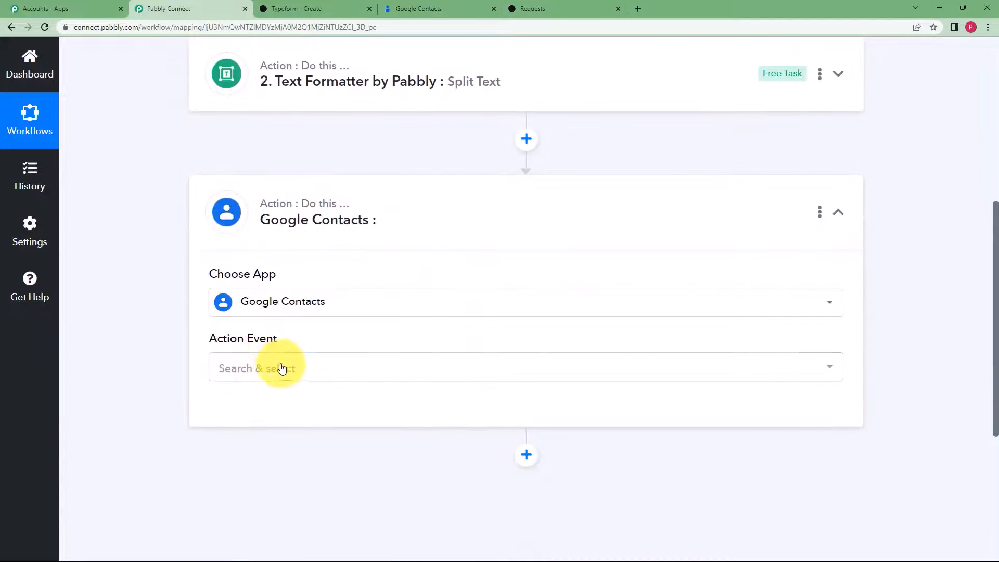
click(279, 368)
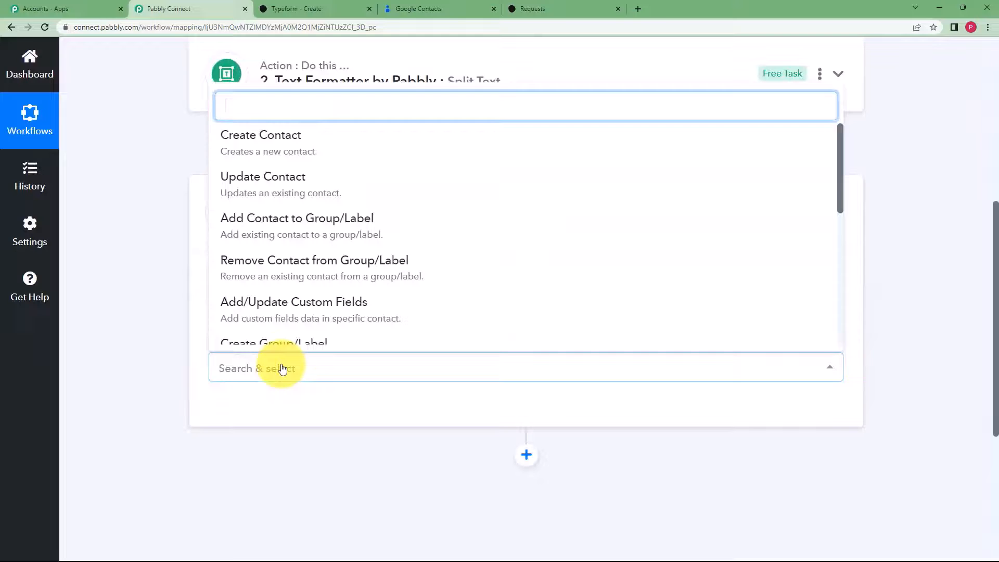
click(268, 148)
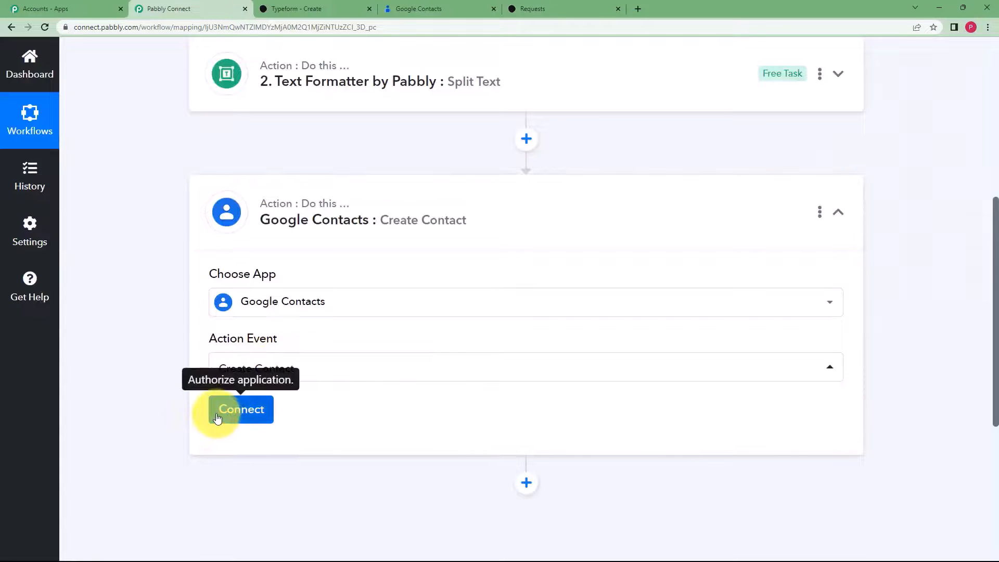
- Add a new Google Contacts connection, signing in and allowing contacts access
click(217, 419)
click(509, 193)
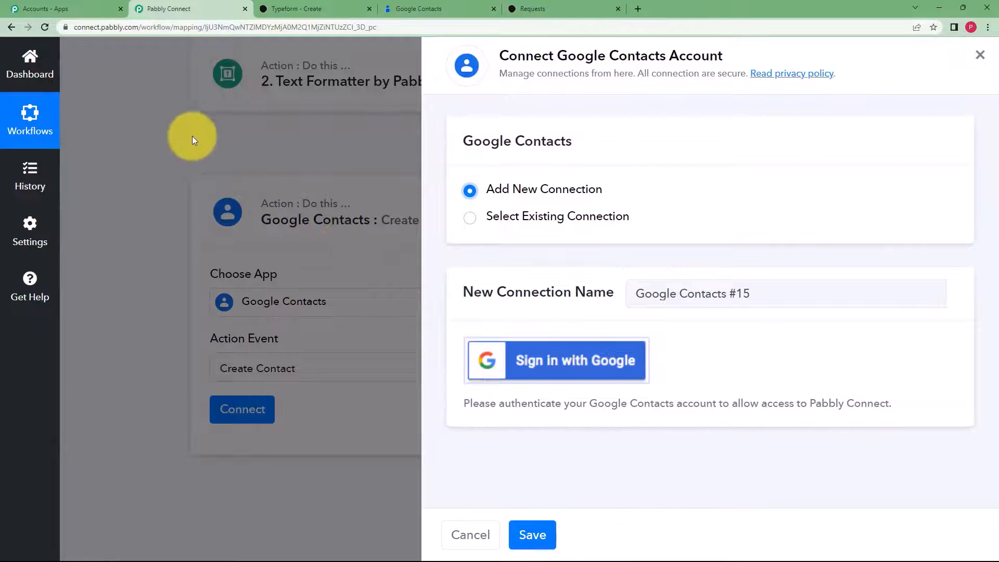
click(550, 361)
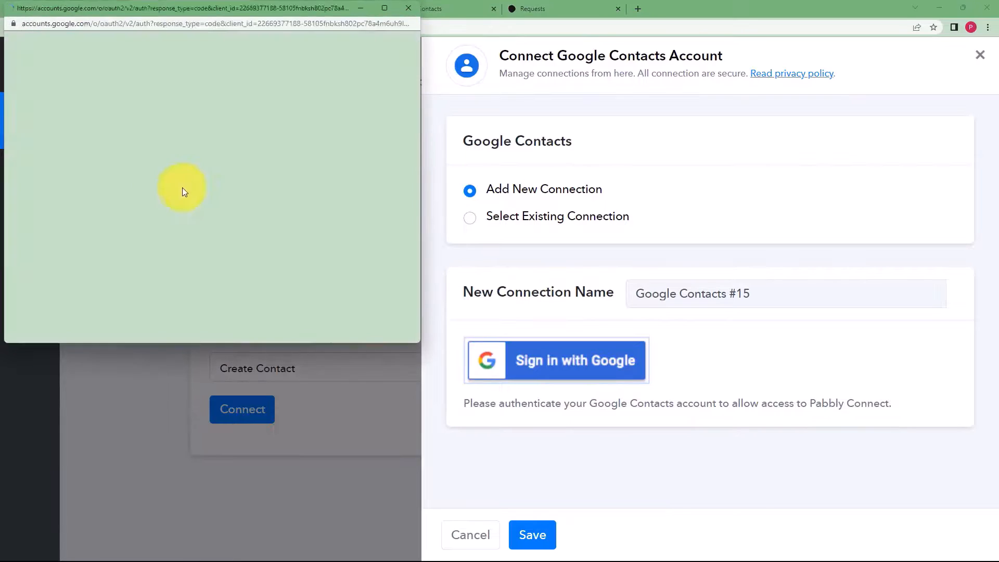
click(155, 212)
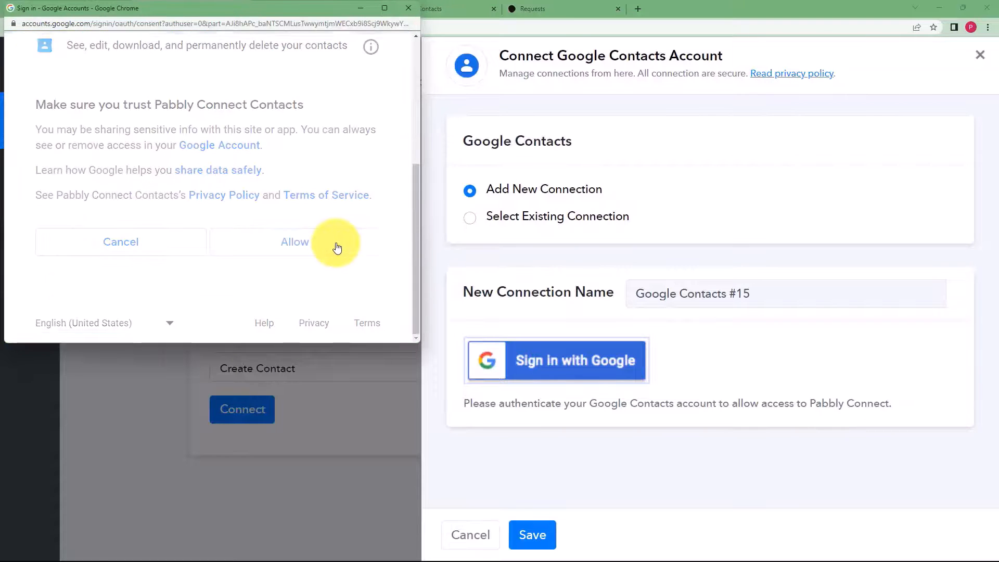
click(336, 246)
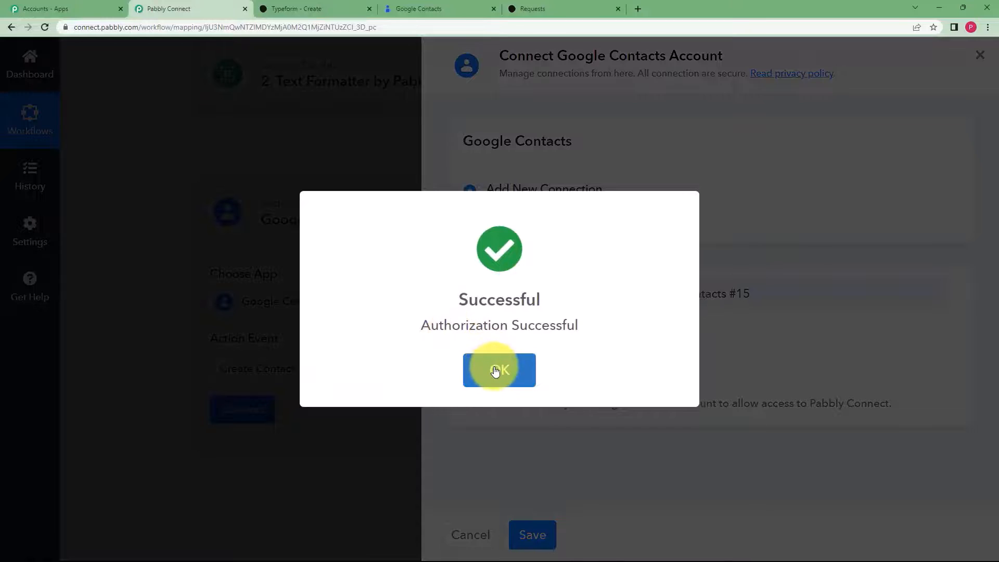
click(495, 370)
- Map the Typeform email answer into Email Addresses: Value(s)
scroll(328, 393, down, 3)
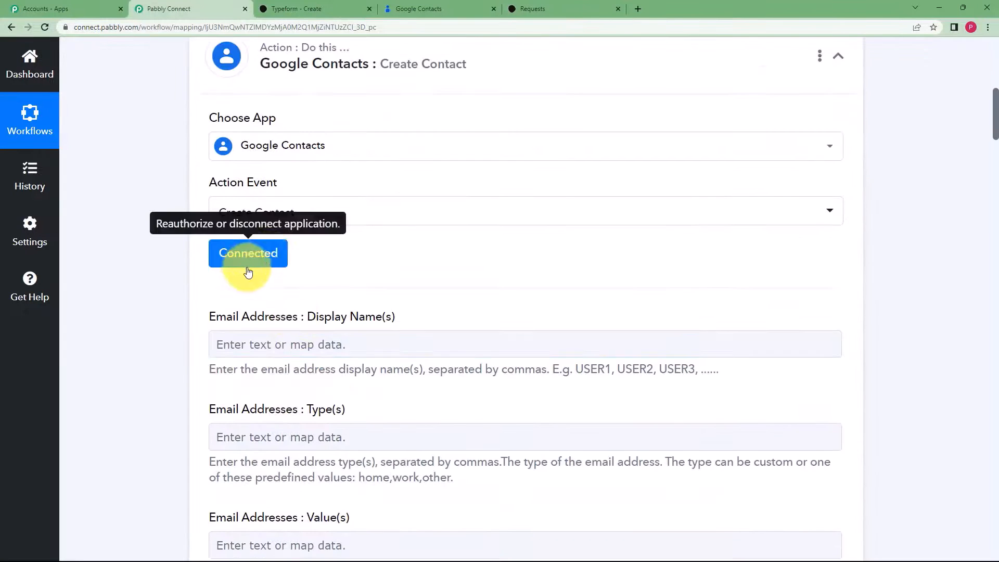
scroll(173, 325, down, 4)
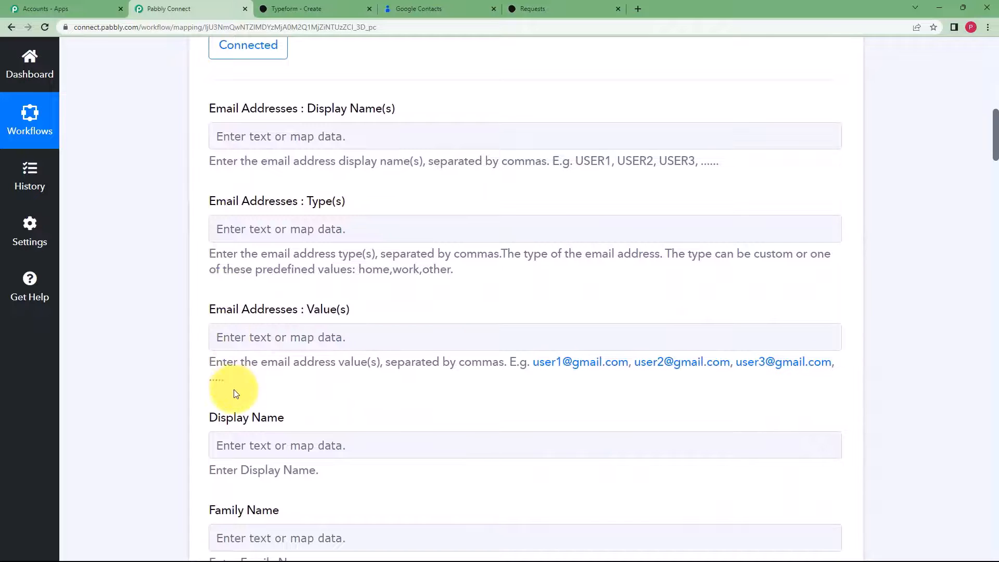
click(417, 8)
click(187, 8)
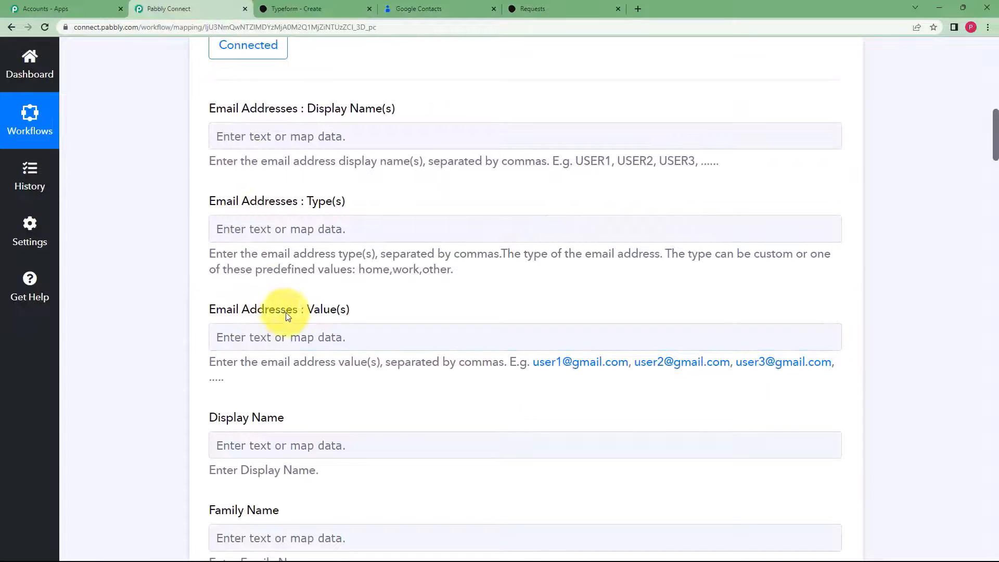
click(330, 335)
click(300, 402)
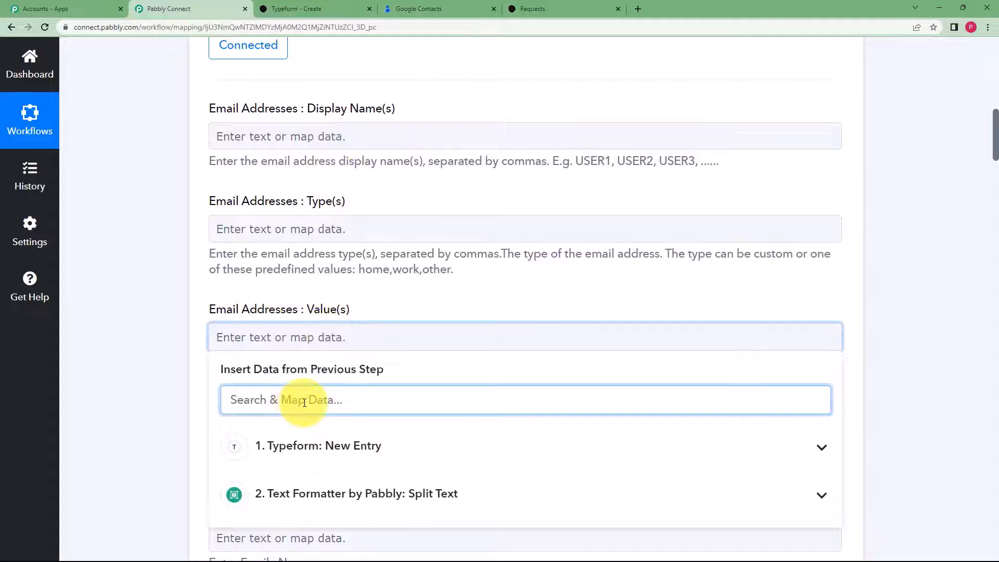
text(@)
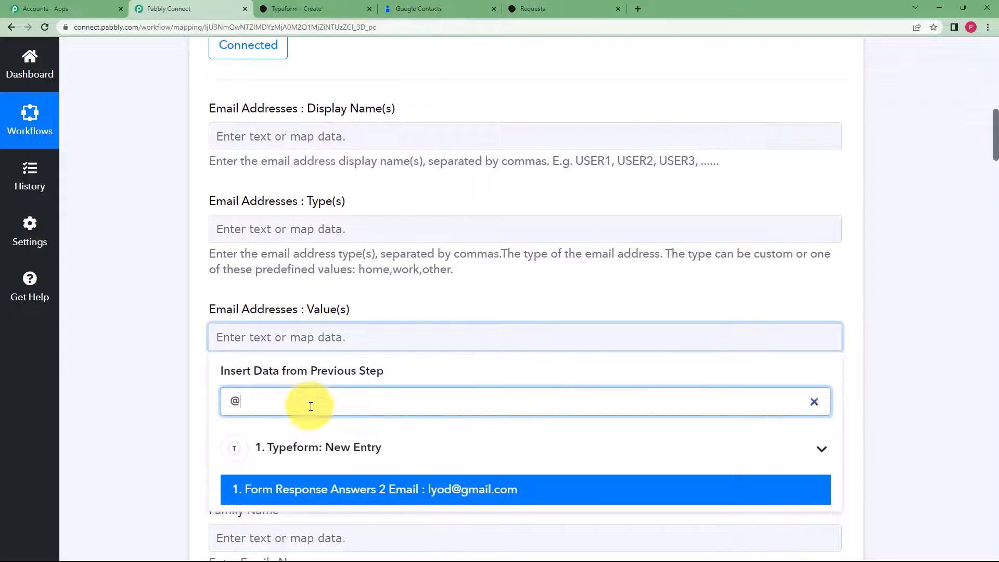
click(468, 491)
click(173, 334)
- Map the respondent's name answer into Given Name
scroll(173, 334, down, 2)
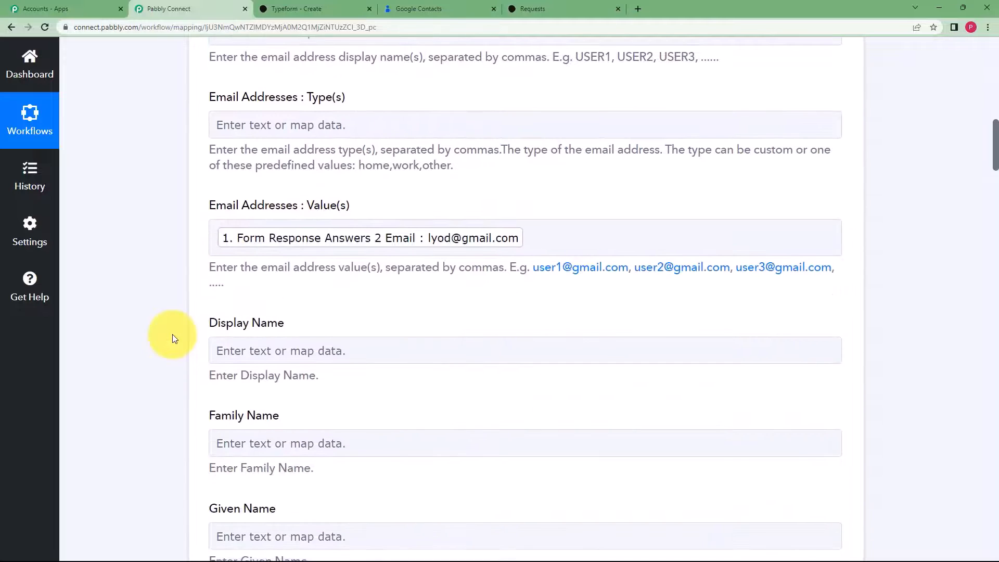
scroll(173, 334, down, 2)
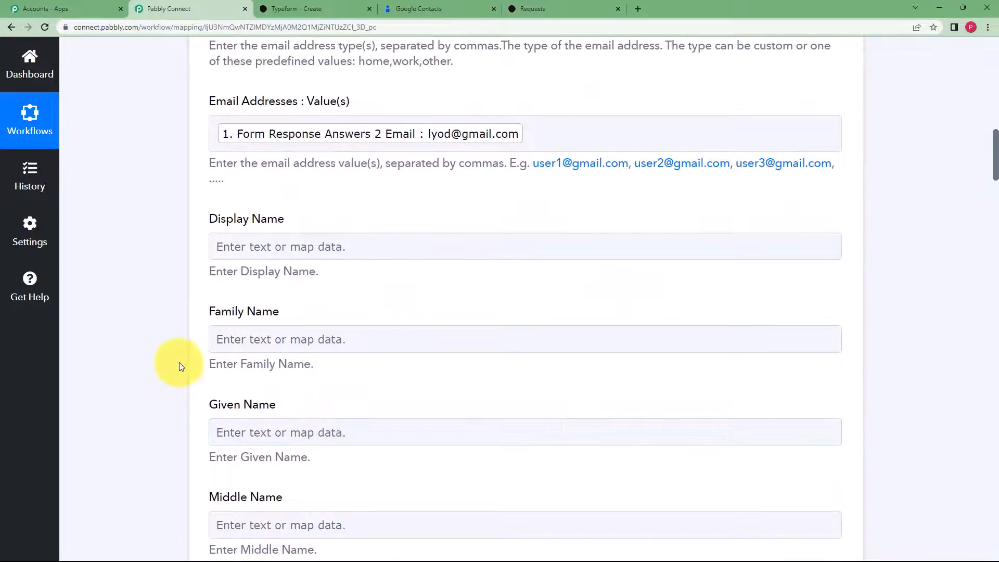
scroll(179, 362, down, 3)
click(257, 284)
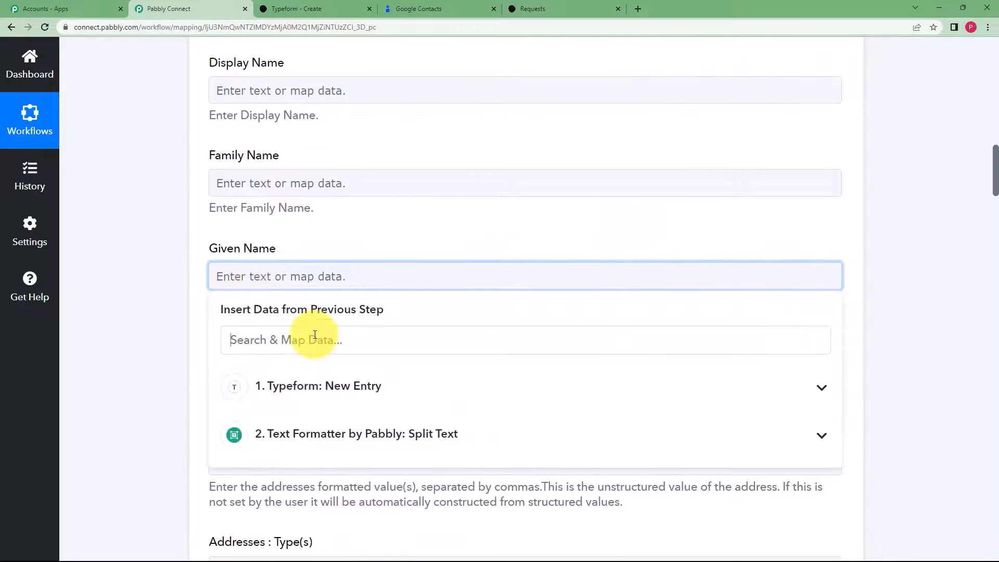
text(ja)
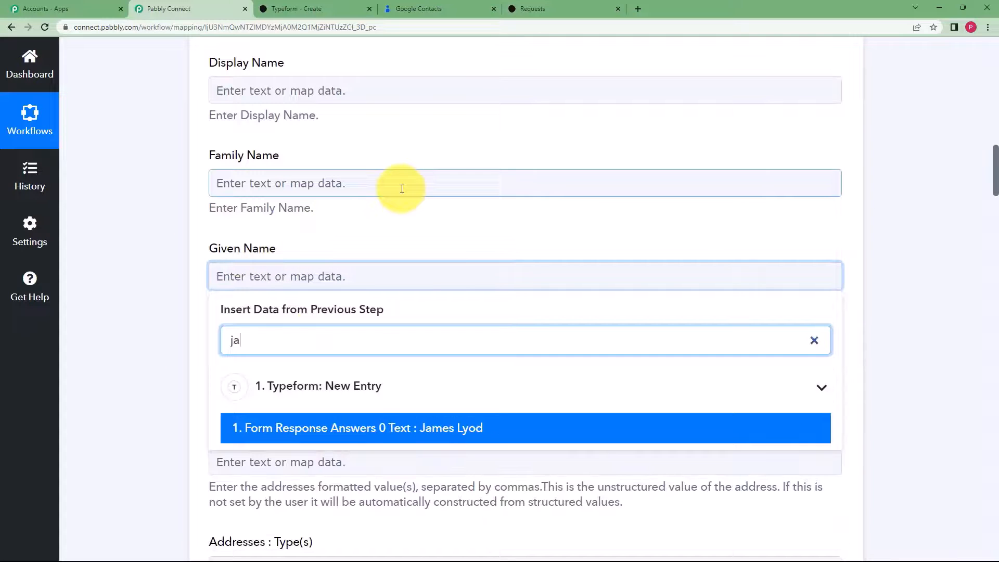
click(475, 429)
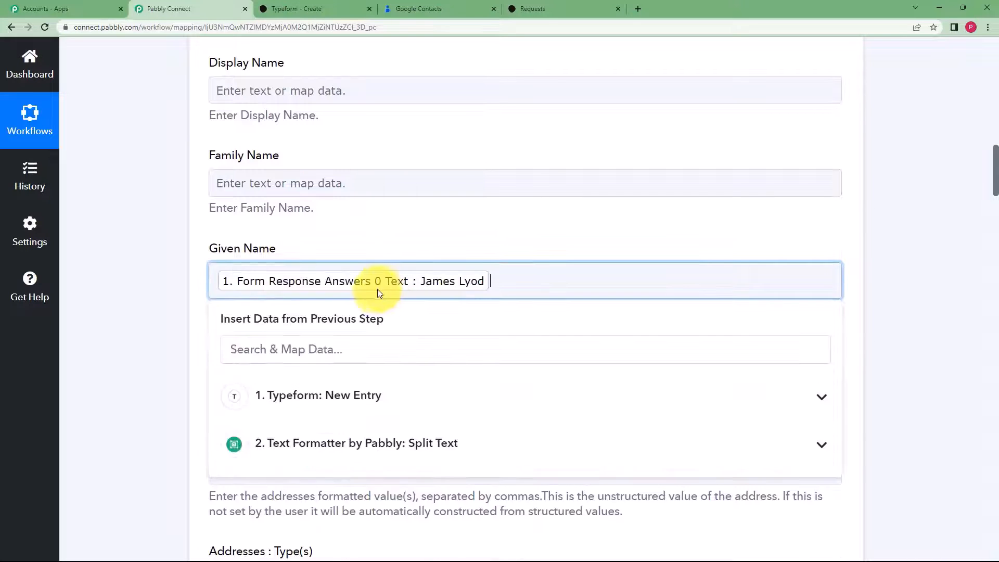
click(180, 334)
- Map the Typeform address answer into Addresses: Formatted Value(s)
scroll(180, 334, down, 5)
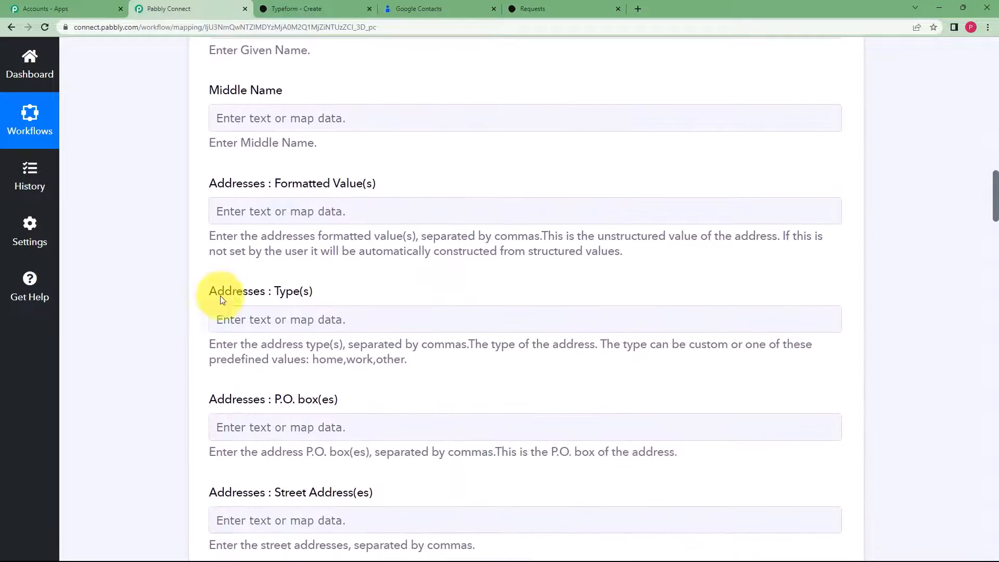
click(357, 200)
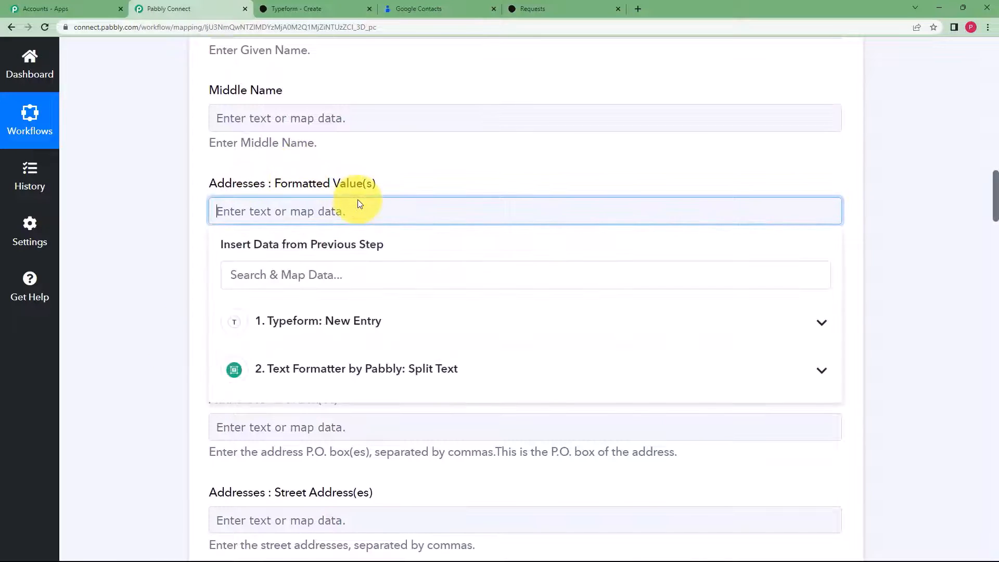
click(169, 236)
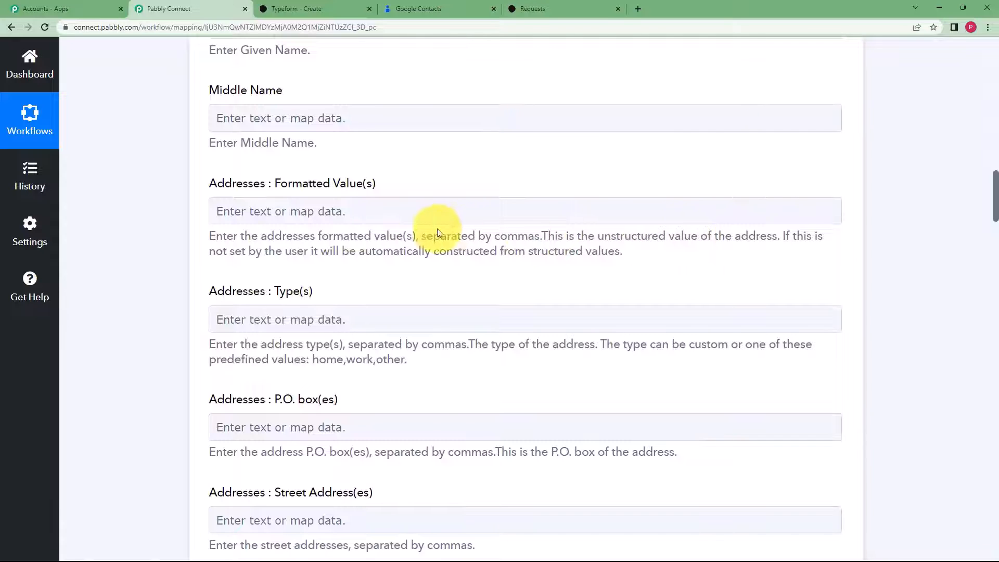
click(390, 205)
click(408, 319)
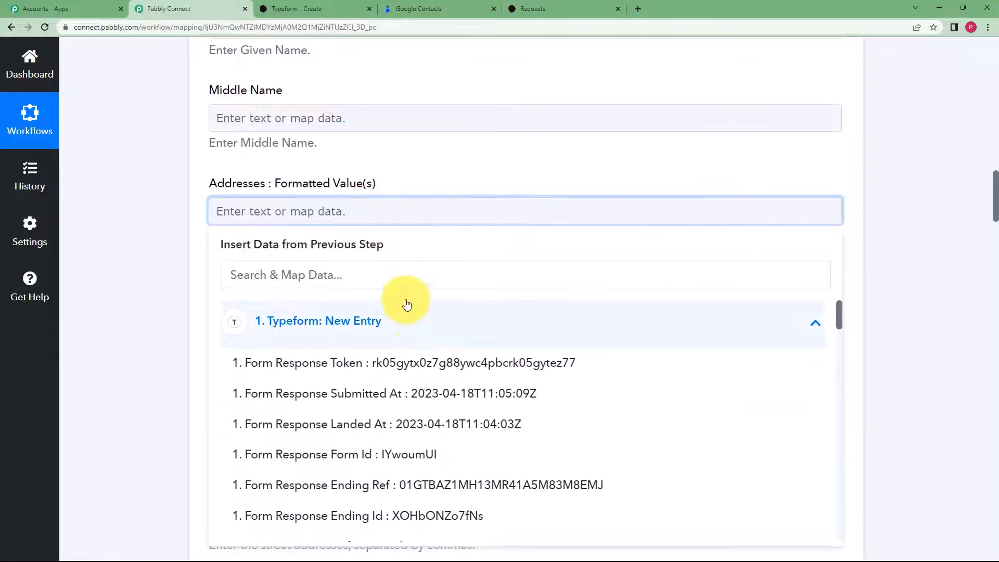
text(12)
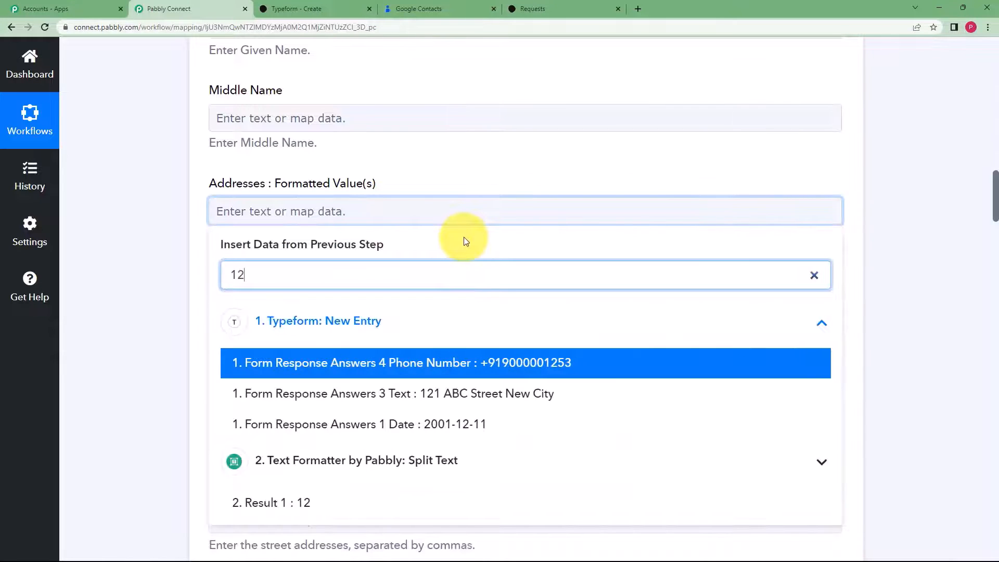
click(446, 394)
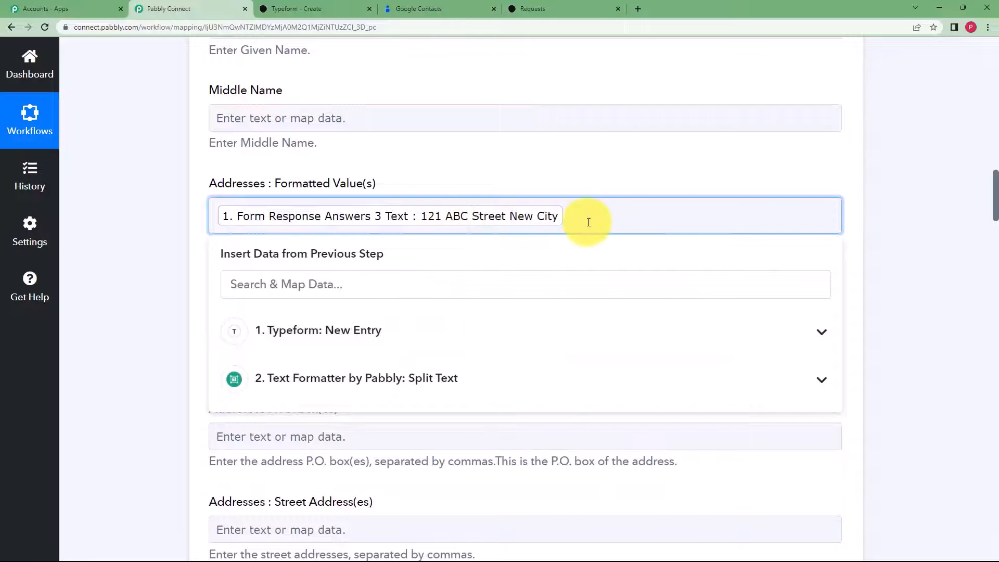
click(158, 255)
scroll(169, 269, down, 10)
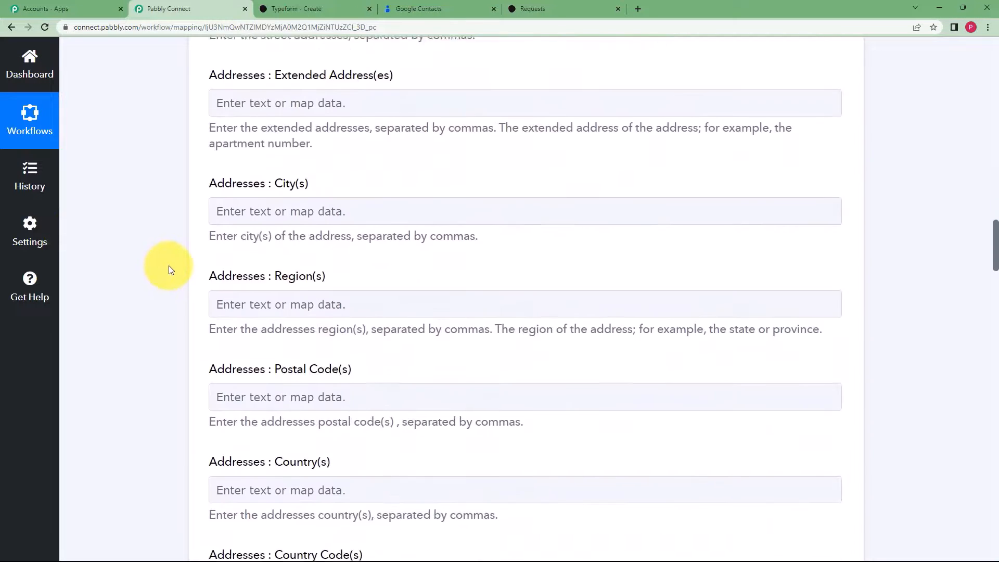
scroll(169, 268, down, 14)
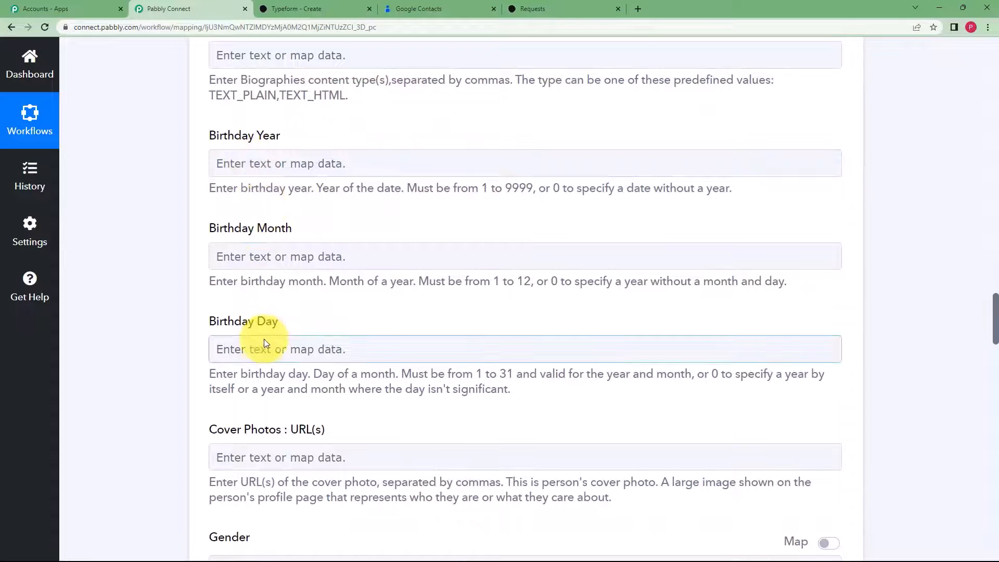
- Map Split Text results 2001 into Birthday Year and 12 into Birthday Month
click(284, 155)
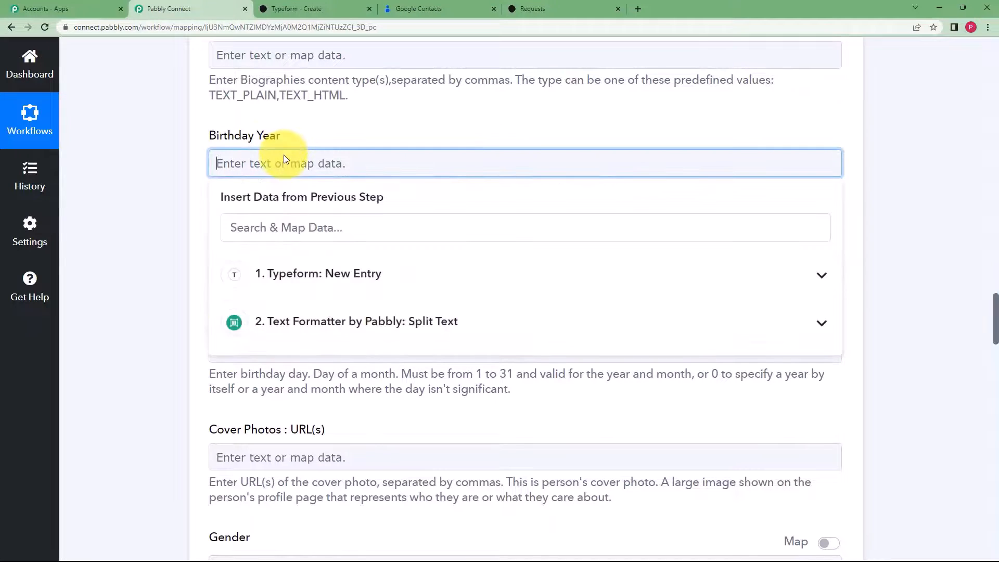
click(302, 322)
click(374, 394)
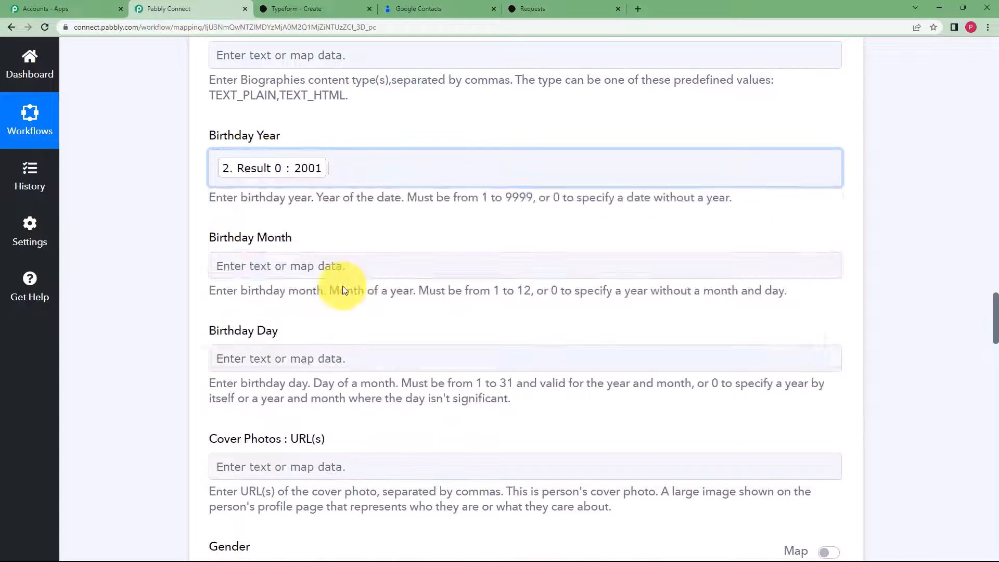
click(306, 167)
click(197, 271)
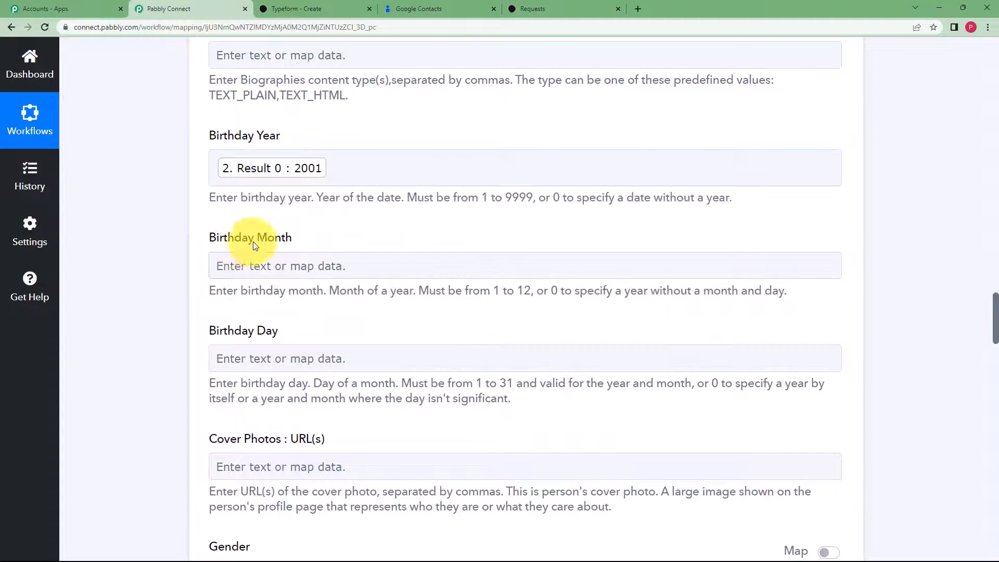
click(244, 265)
click(333, 423)
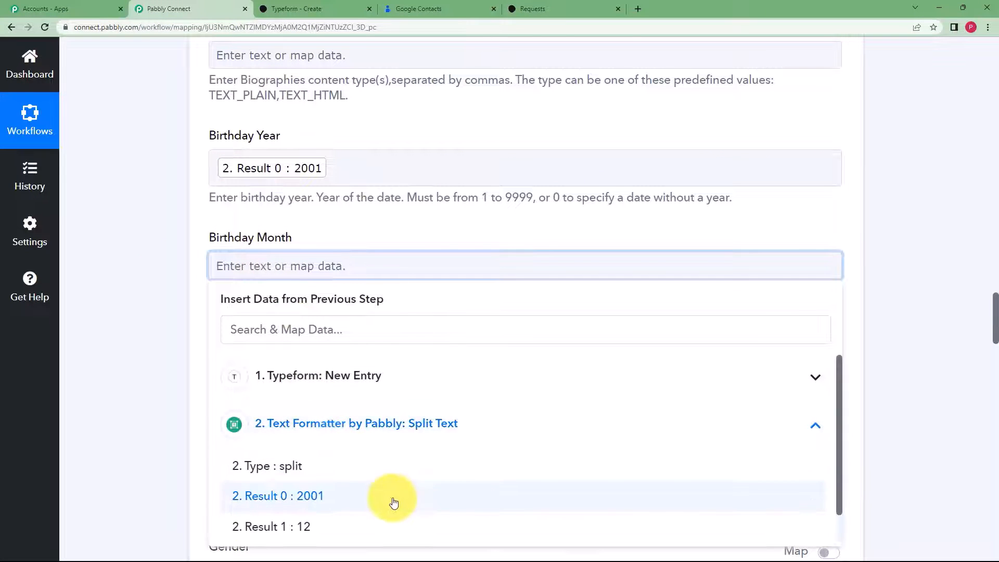
click(364, 525)
click(171, 308)
scroll(196, 295, down, 1)
- Map Split Text Result 2 (11) into Birthday Day
click(251, 316)
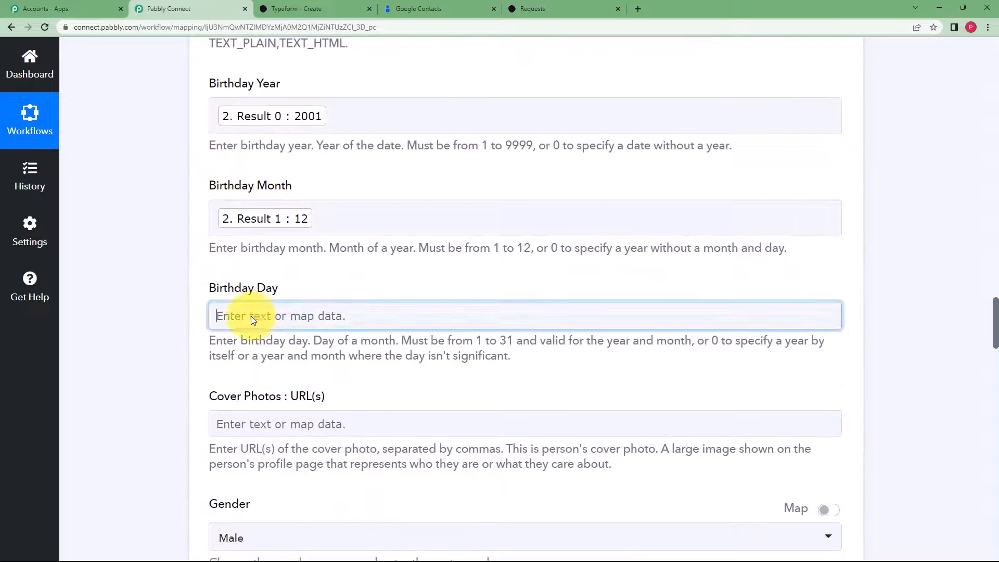
scroll(214, 297, down, 3)
click(293, 323)
click(312, 447)
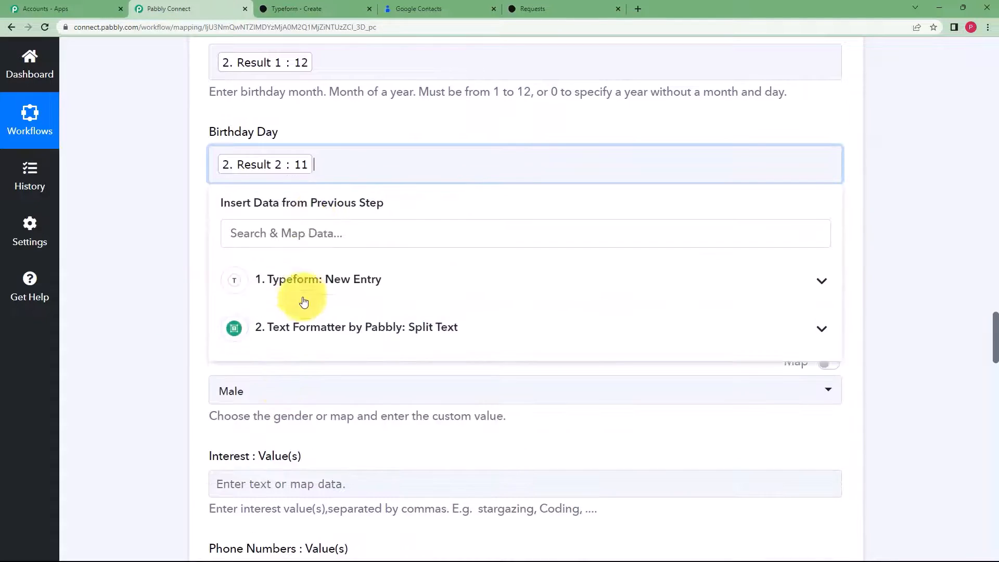
click(196, 231)
scroll(196, 230, up, 3)
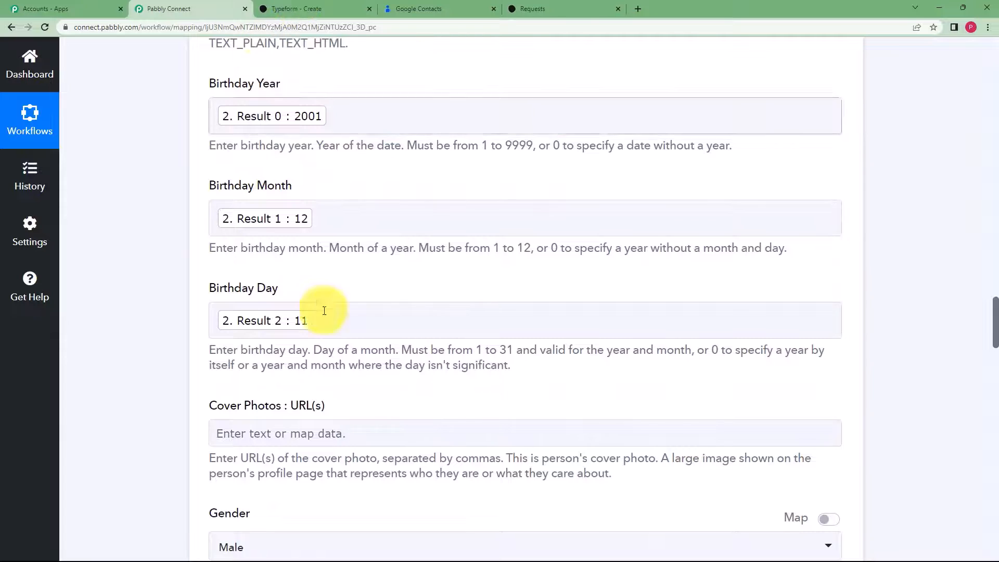
scroll(186, 319, down, 5)
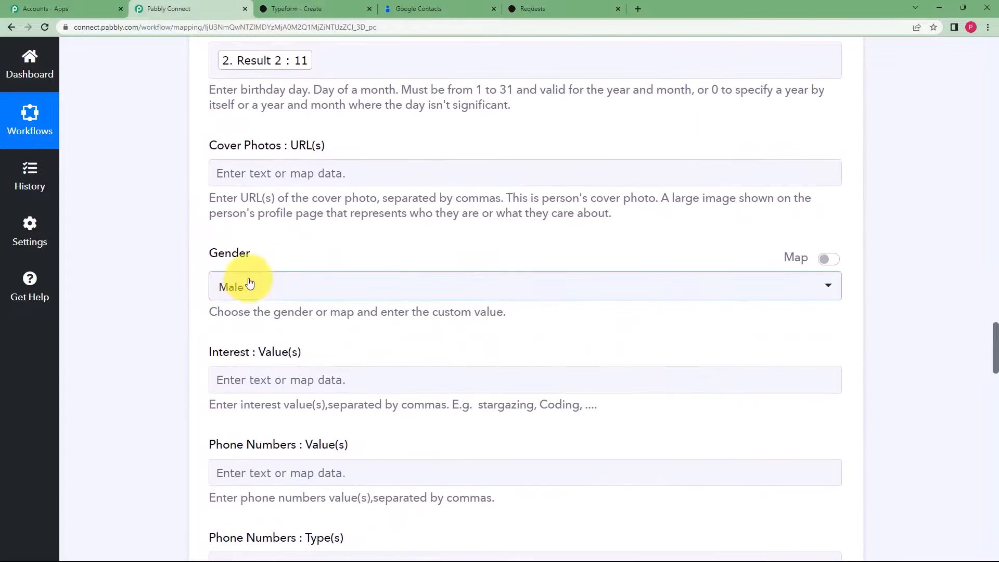
- Try setting Gender to a custom mapped value, then leave it unmapped
click(717, 298)
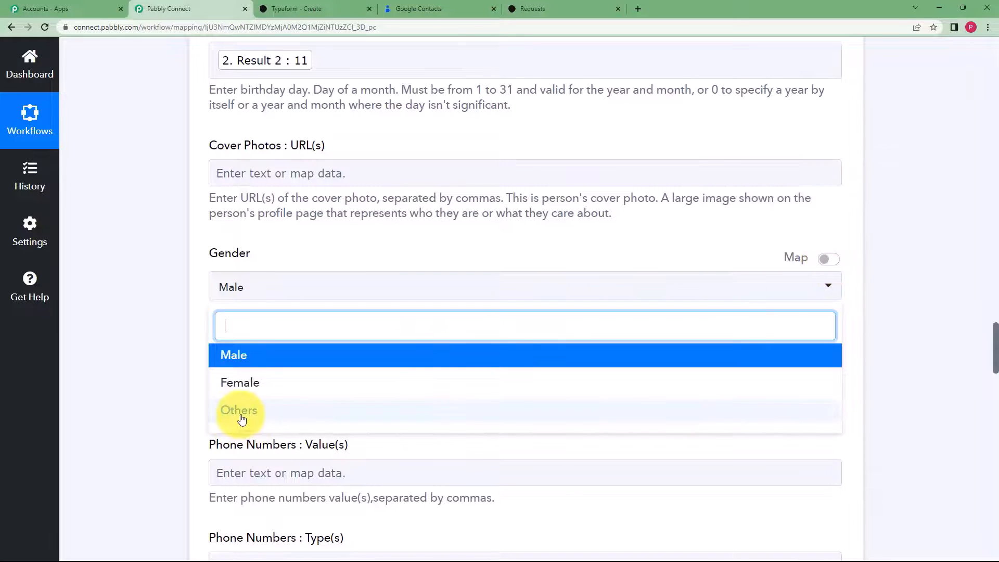
click(827, 259)
click(499, 285)
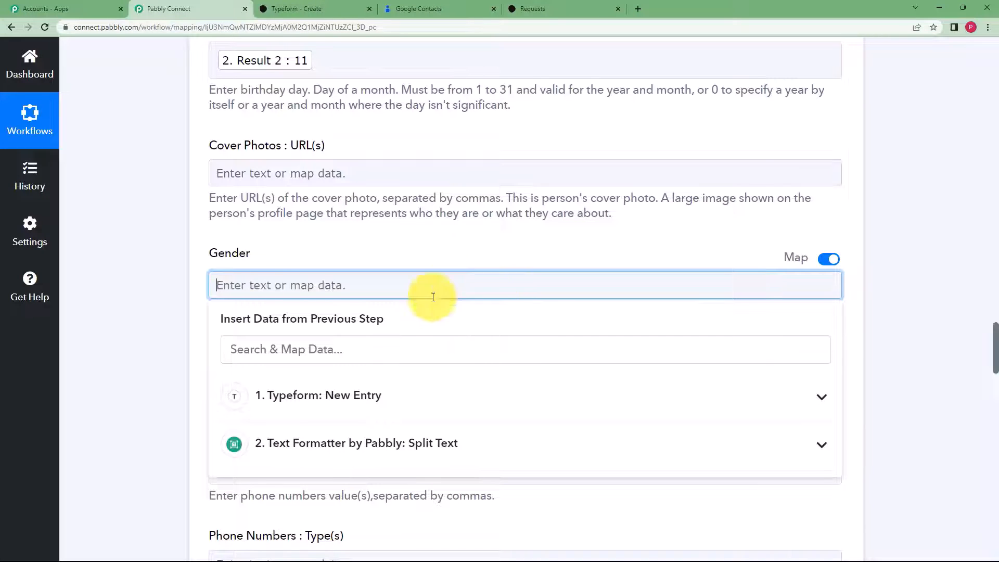
click(258, 255)
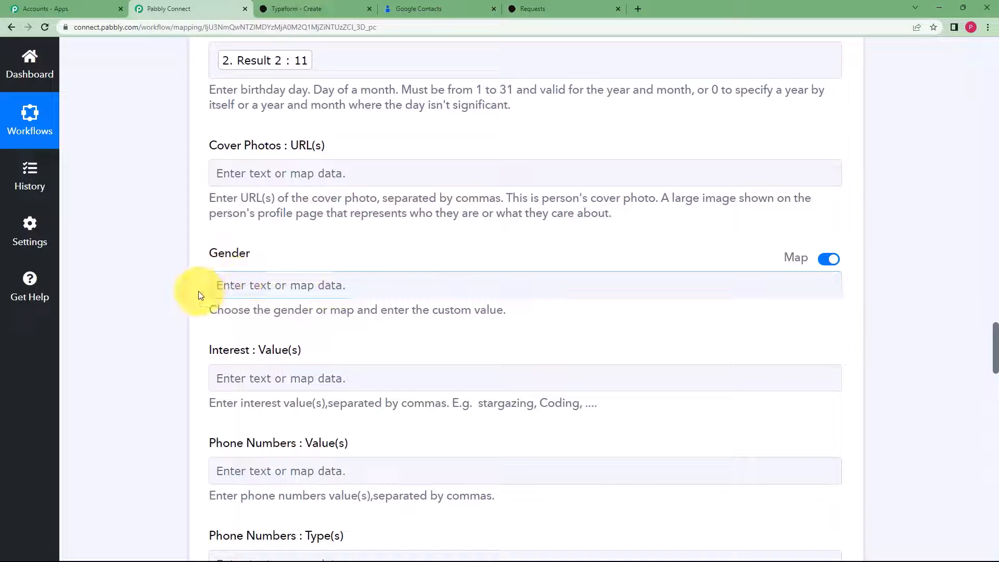
- Map the Typeform New Entry phone number answer into Phone Numbers
scroll(159, 289, down, 3)
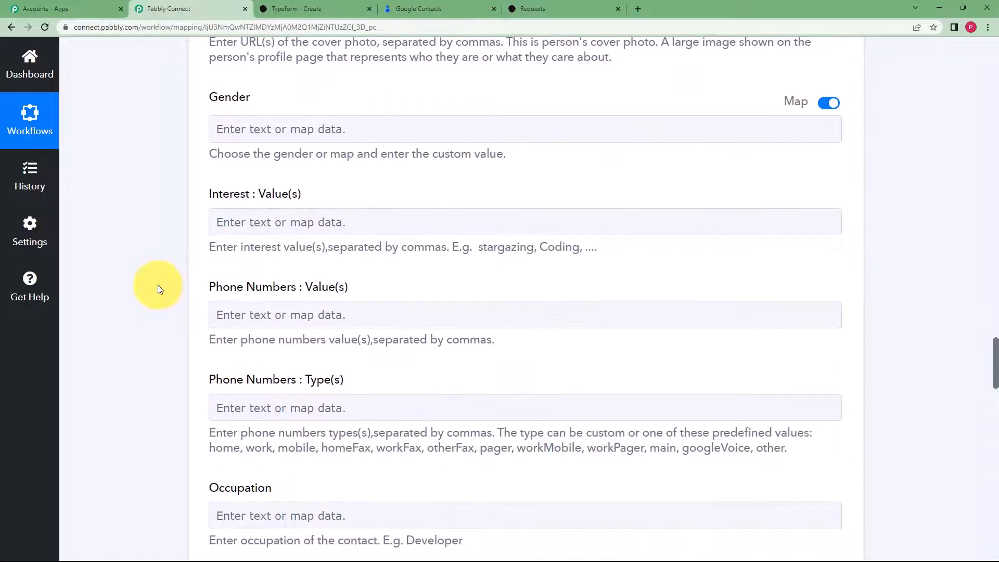
click(260, 318)
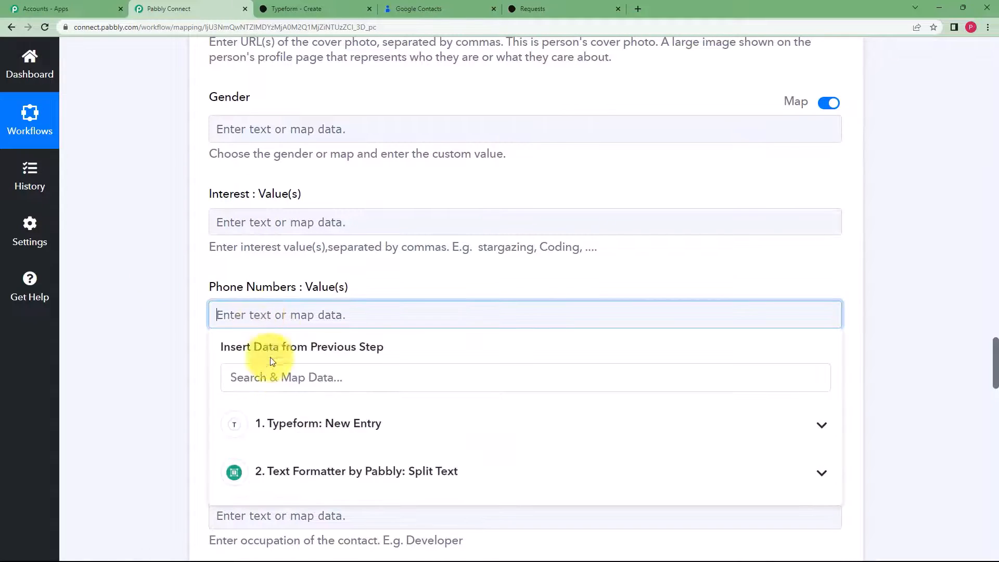
click(301, 424)
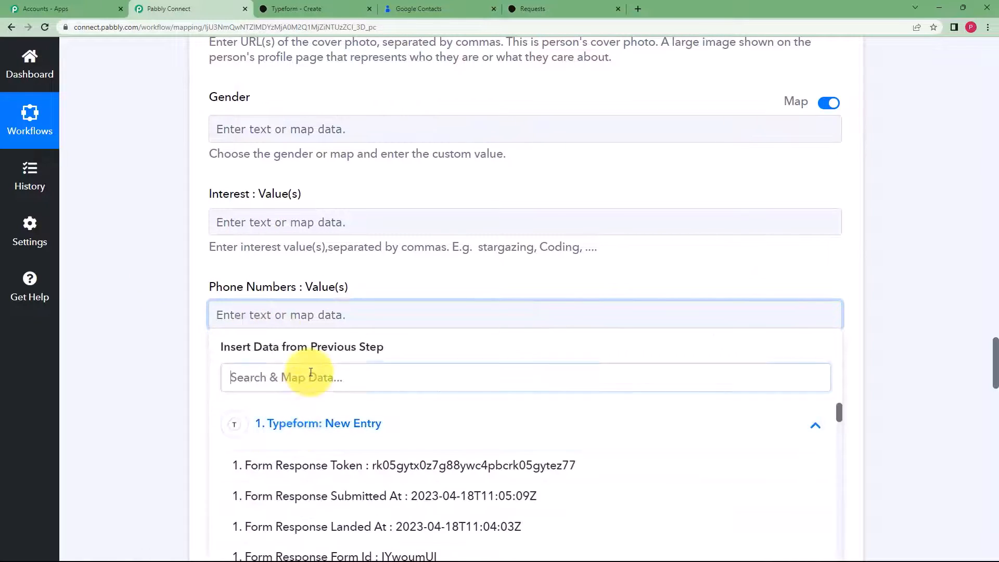
click(281, 377)
text(900)
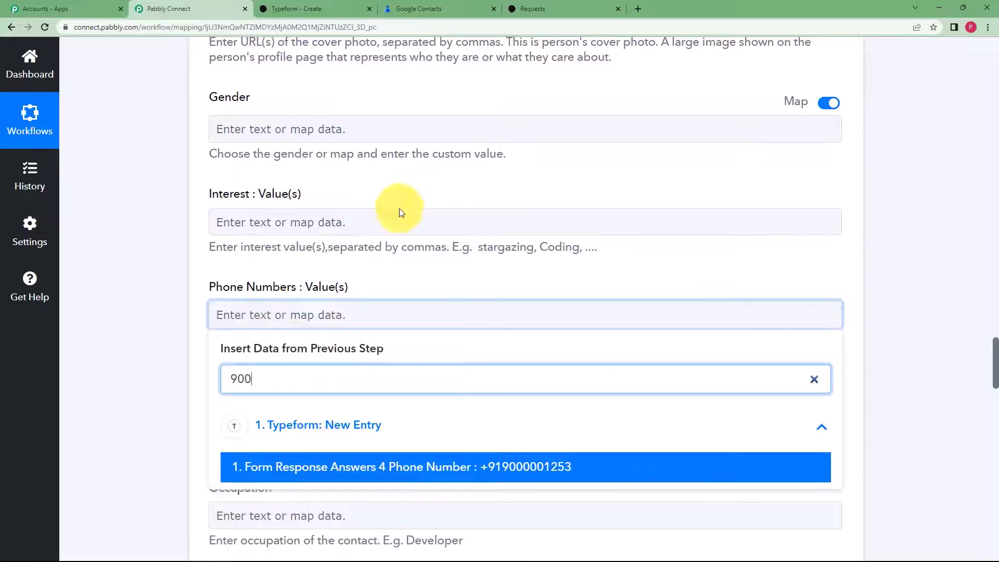
click(441, 471)
scroll(179, 371, down, 15)
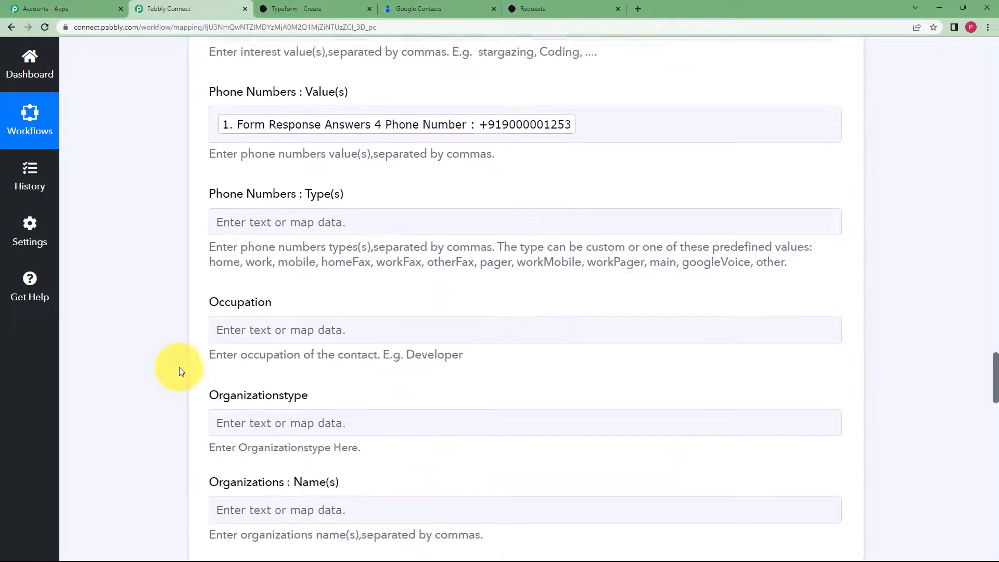
scroll(179, 371, down, 12)
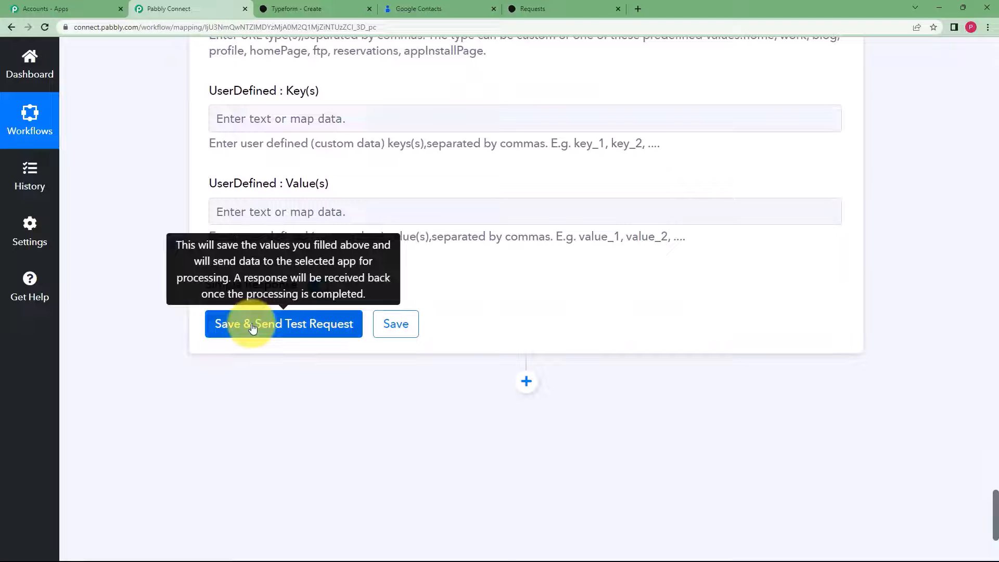
- Save the Create Contact step and send a test request, reviewing the returned contact details
click(417, 8)
click(187, 8)
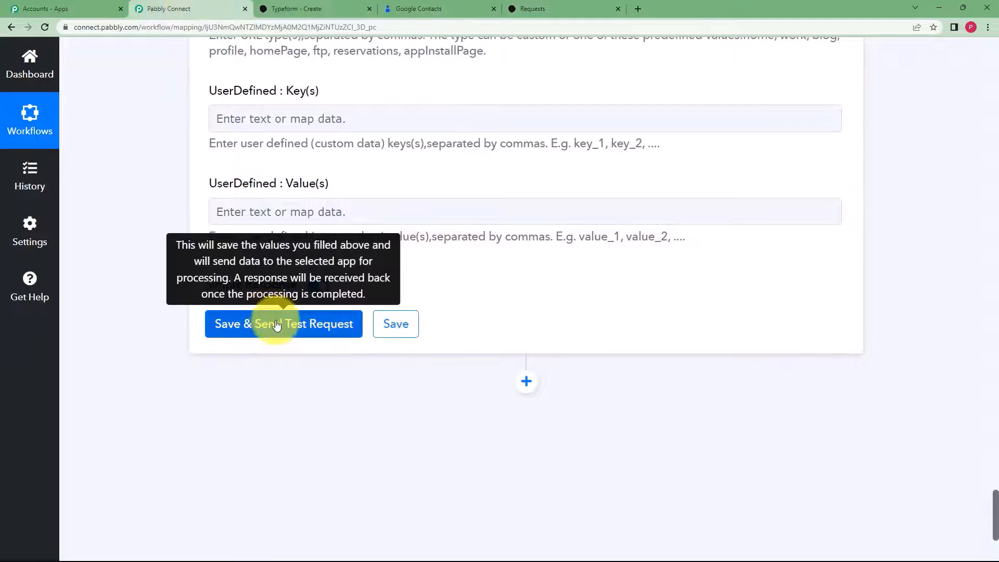
click(276, 326)
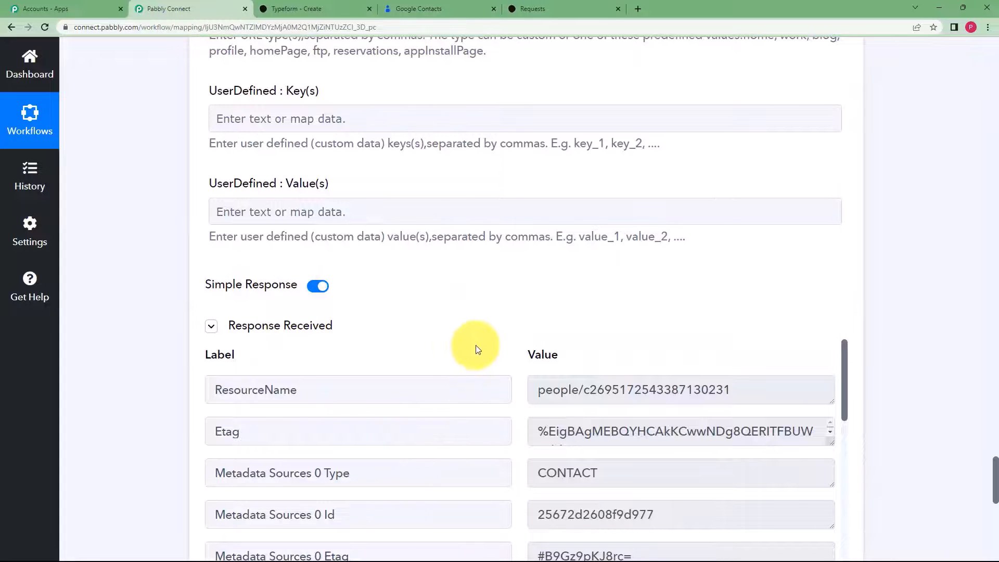
scroll(478, 349, down, 3)
scroll(198, 349, down, 3)
scroll(127, 350, down, 5)
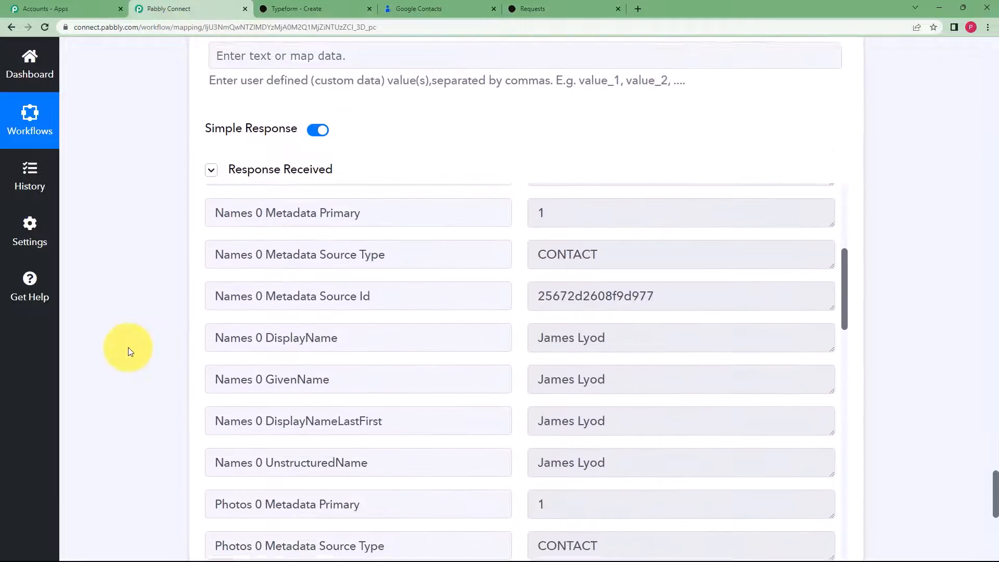
scroll(524, 279, down, 6)
scroll(523, 277, down, 15)
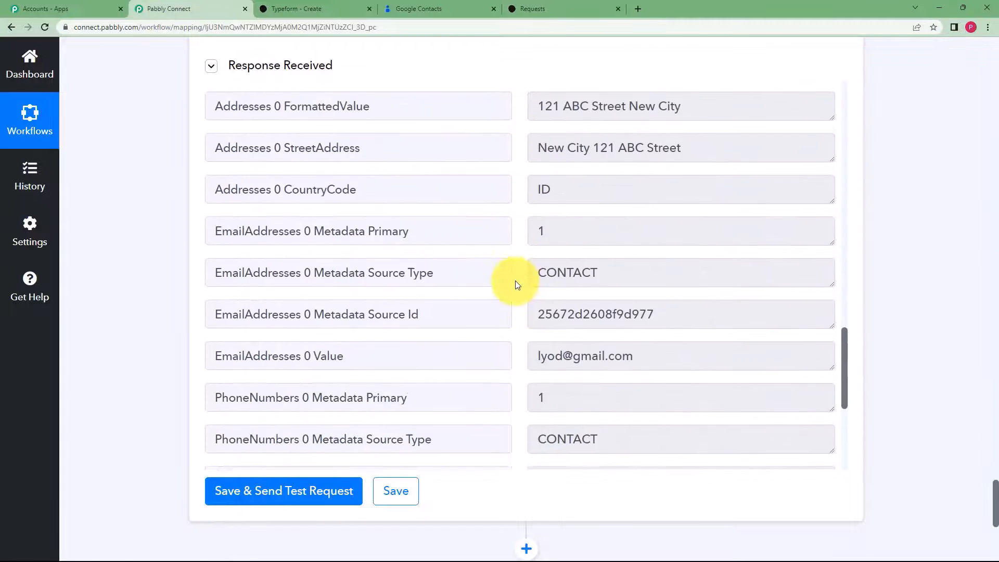
- Collapse the completed Google Contacts Create Contact step
scroll(510, 277, up, 15)
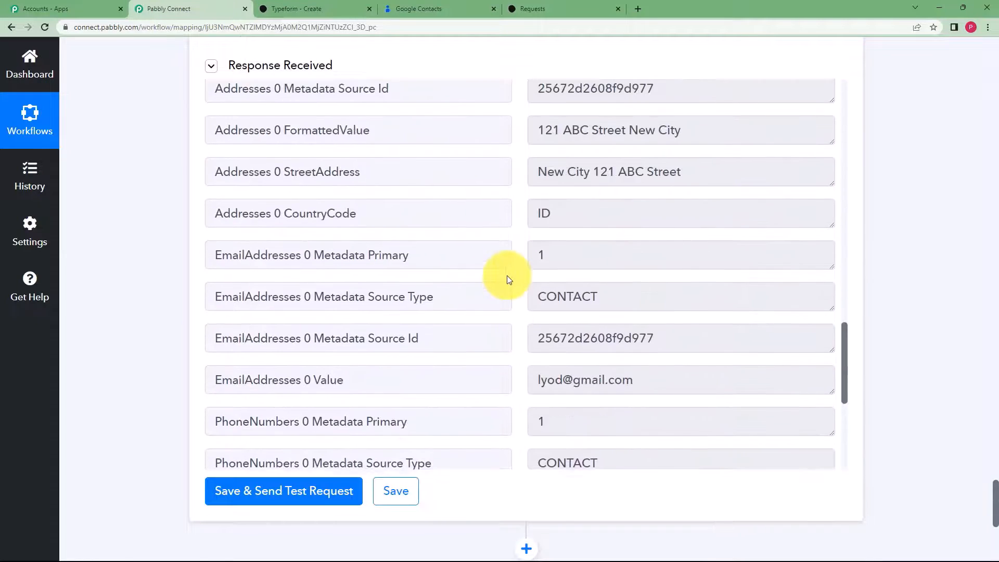
scroll(507, 275, up, 10)
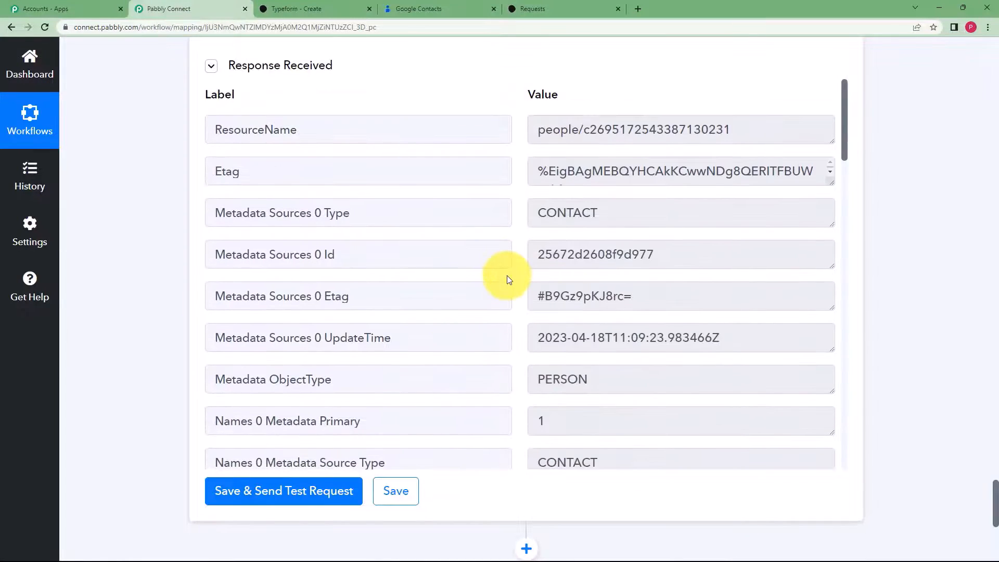
scroll(154, 242, up, 20)
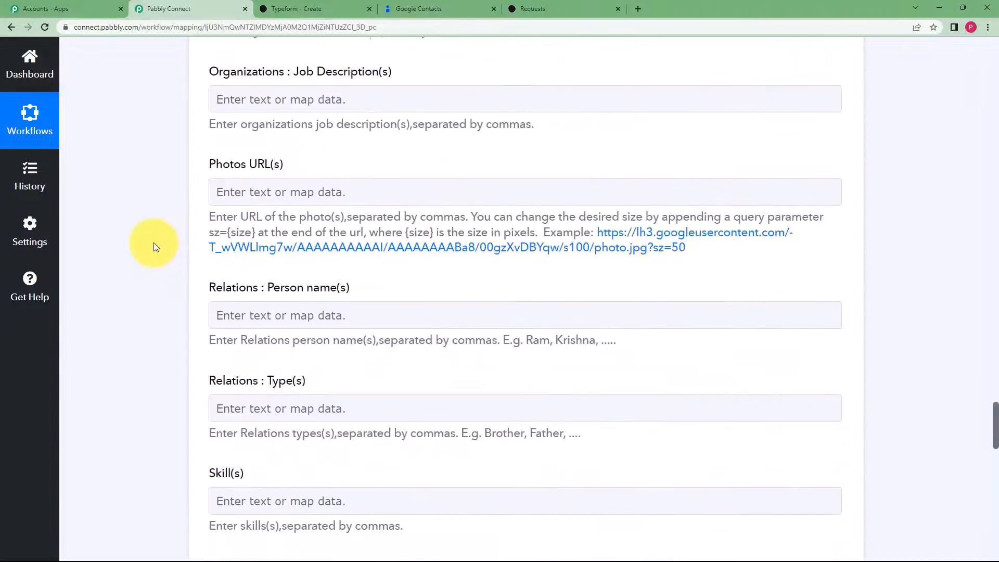
scroll(154, 243, up, 20)
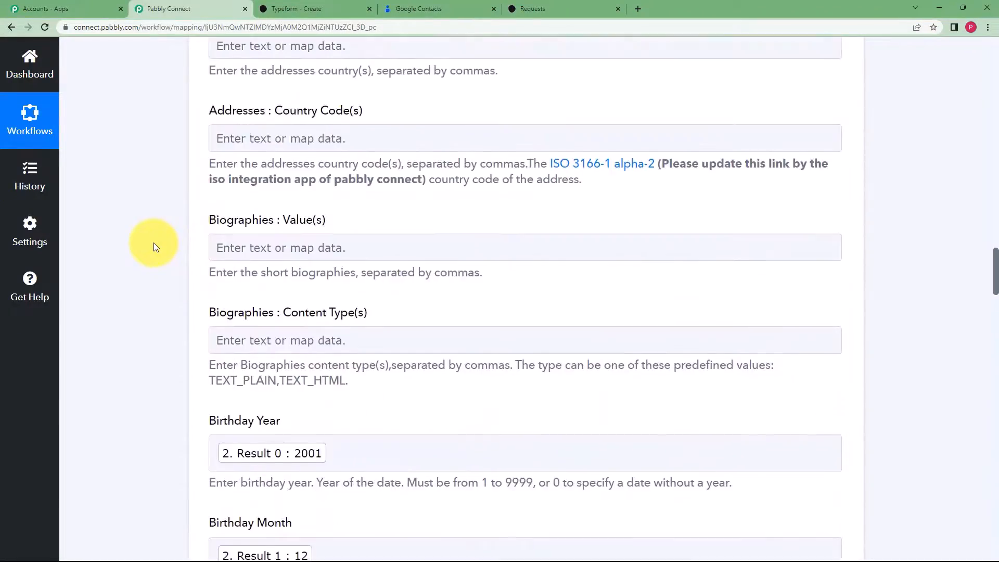
scroll(154, 243, up, 15)
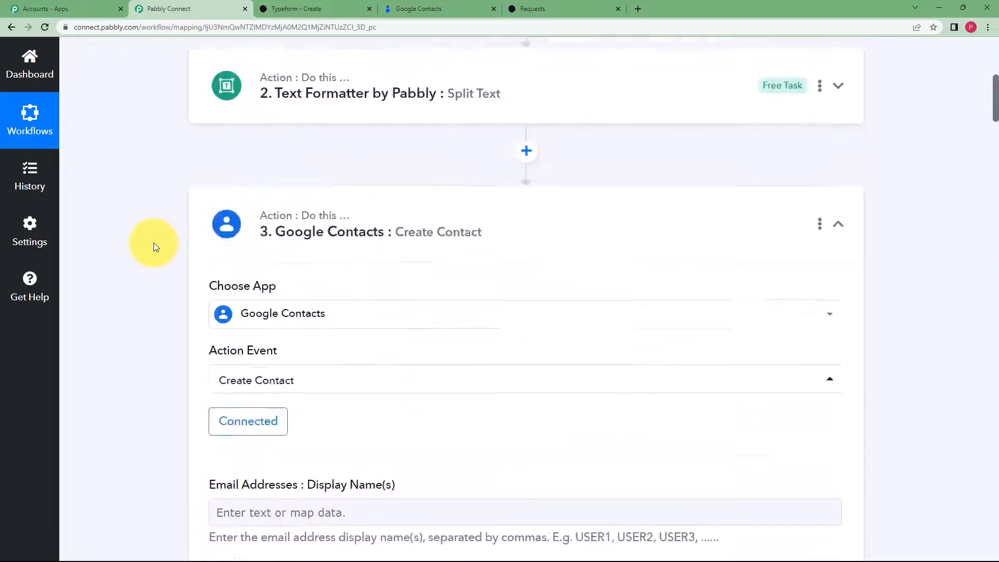
click(407, 380)
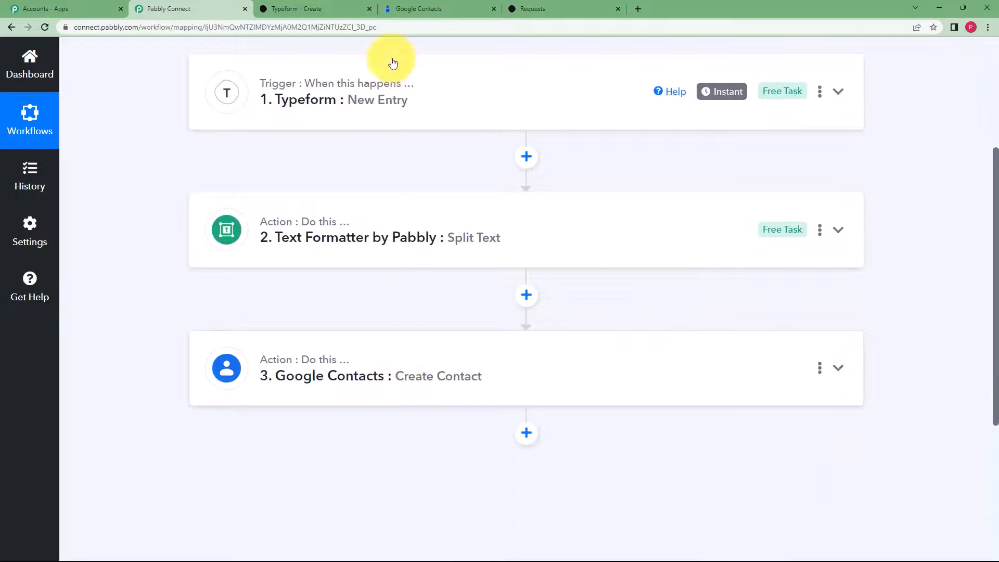
click(414, 5)
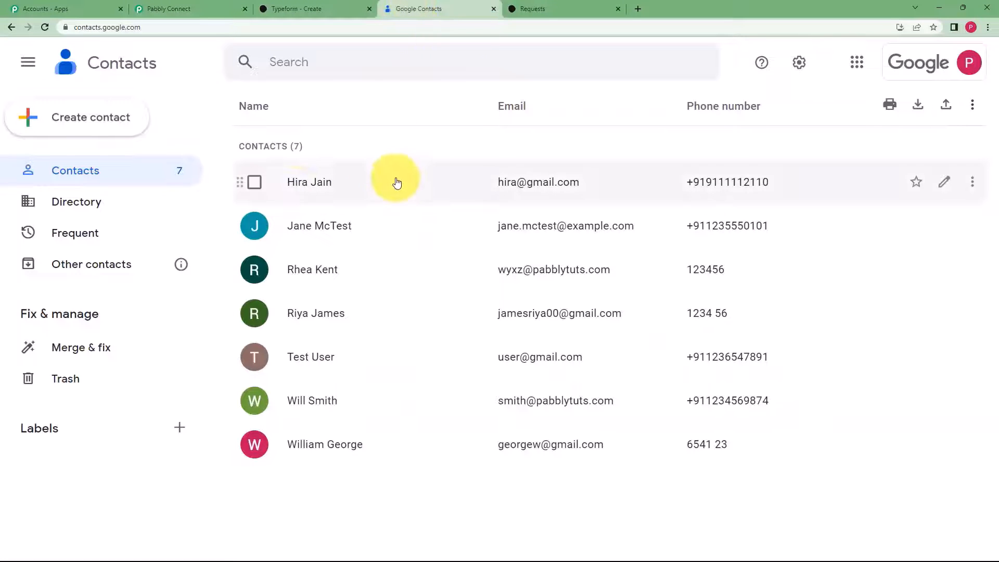
click(45, 27)
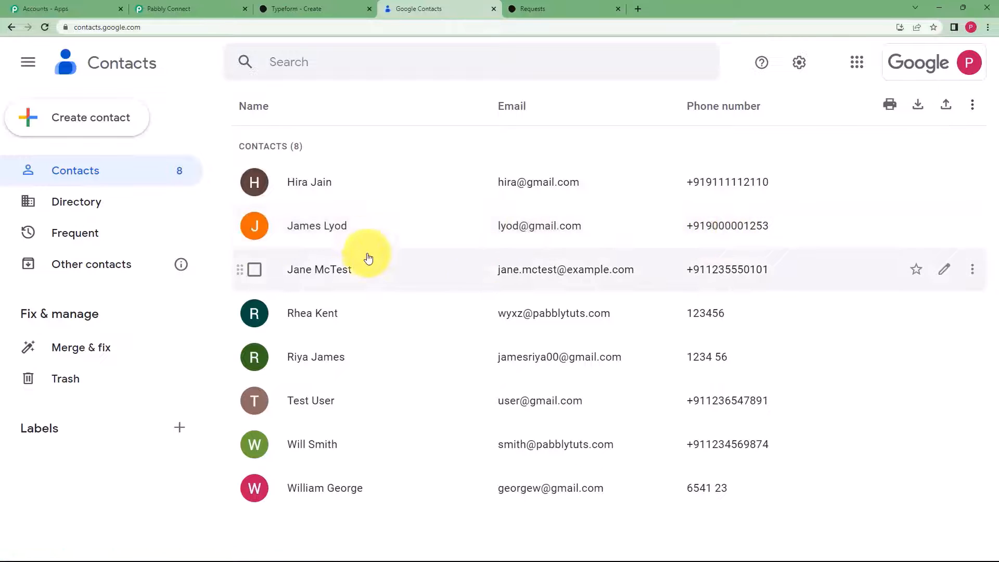
click(345, 235)
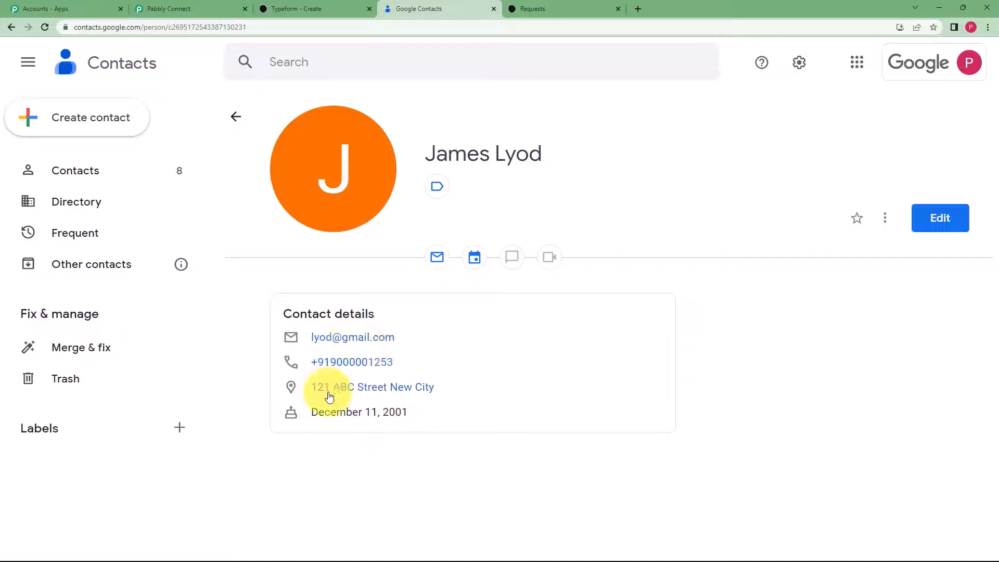
click(256, 4)
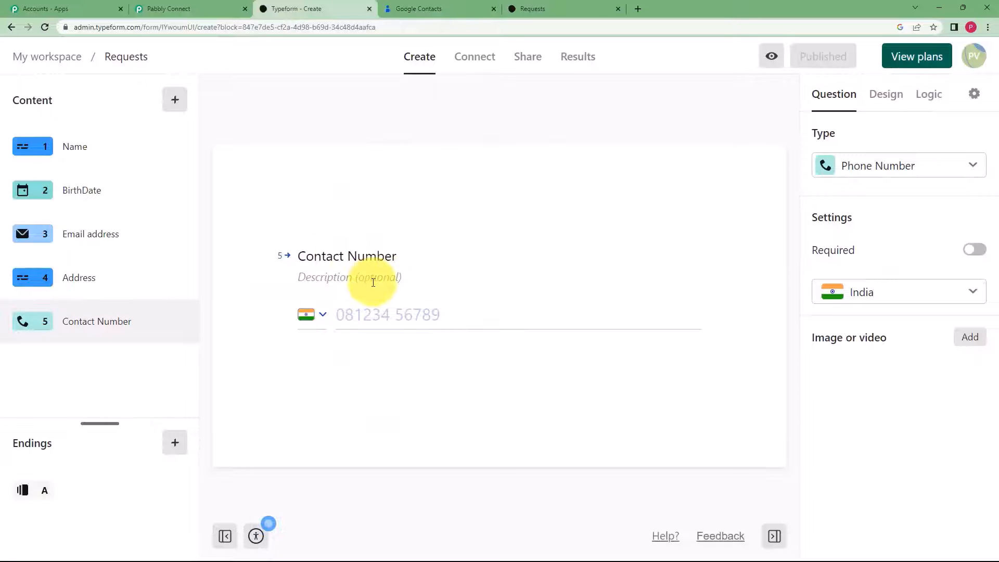
click(416, 8)
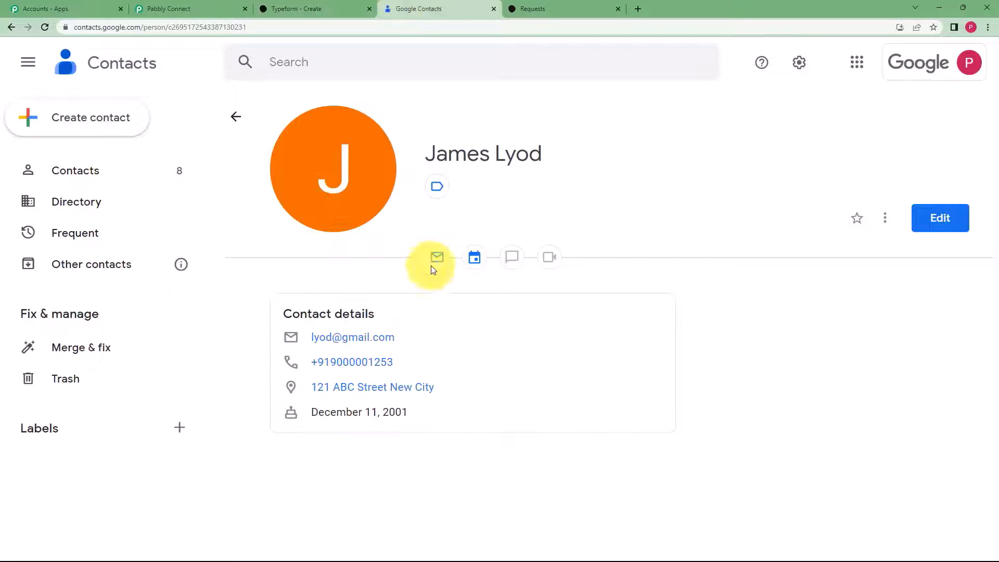
click(187, 8)
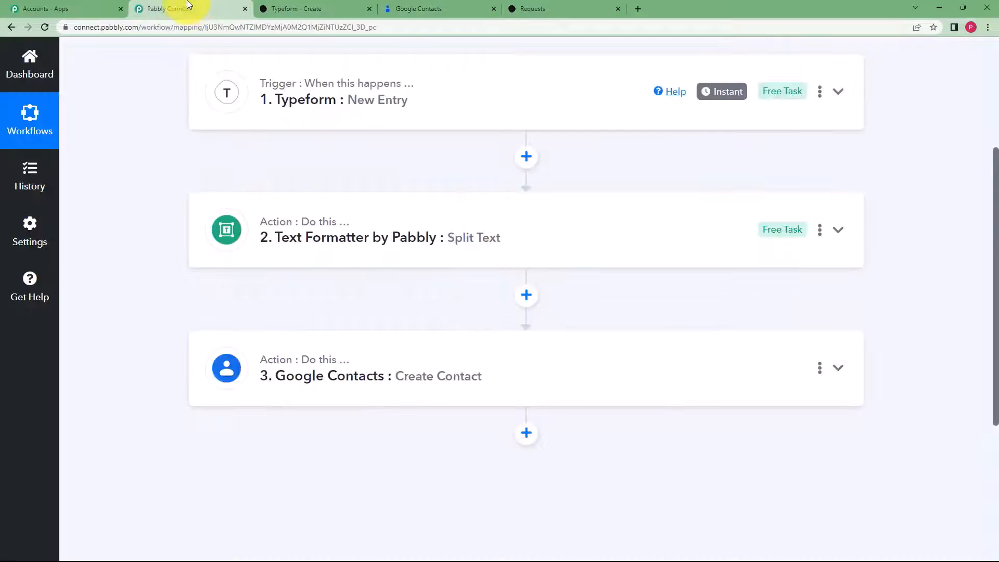
scroll(333, 255, up, 2)
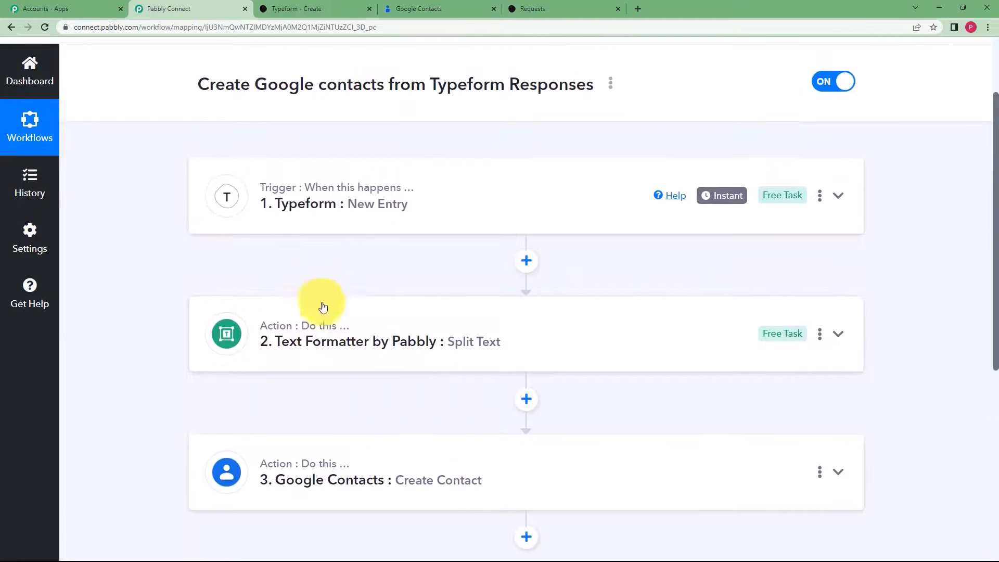
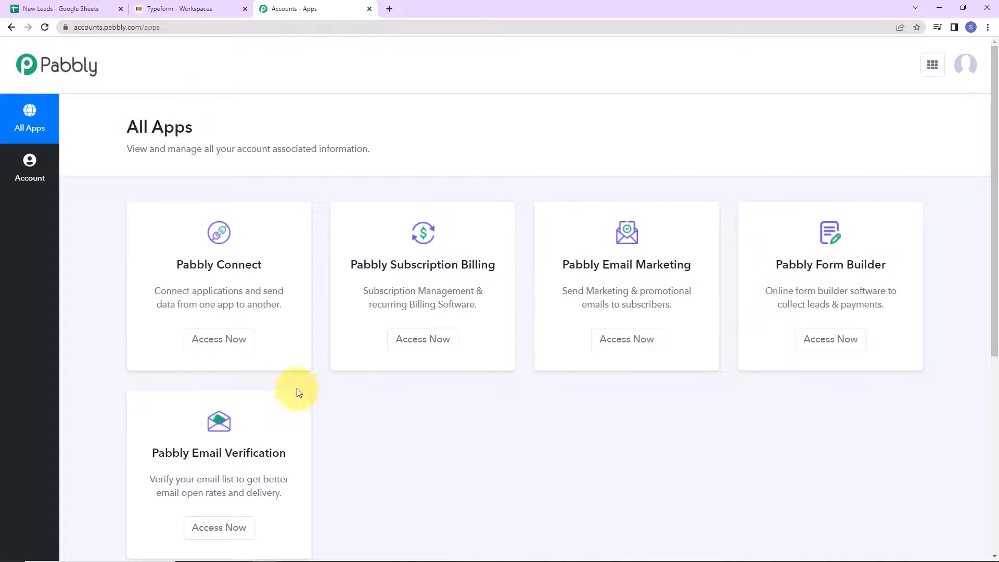
- Open Pabbly Connect and create the workflow 'Add or Update Row in Google Sheets from New Form Response'
click(225, 342)
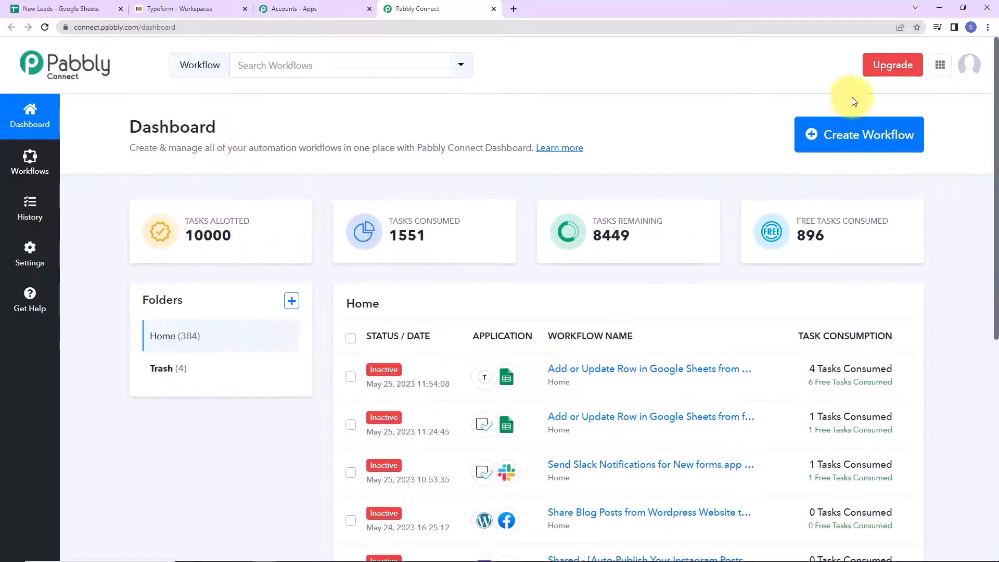
click(877, 148)
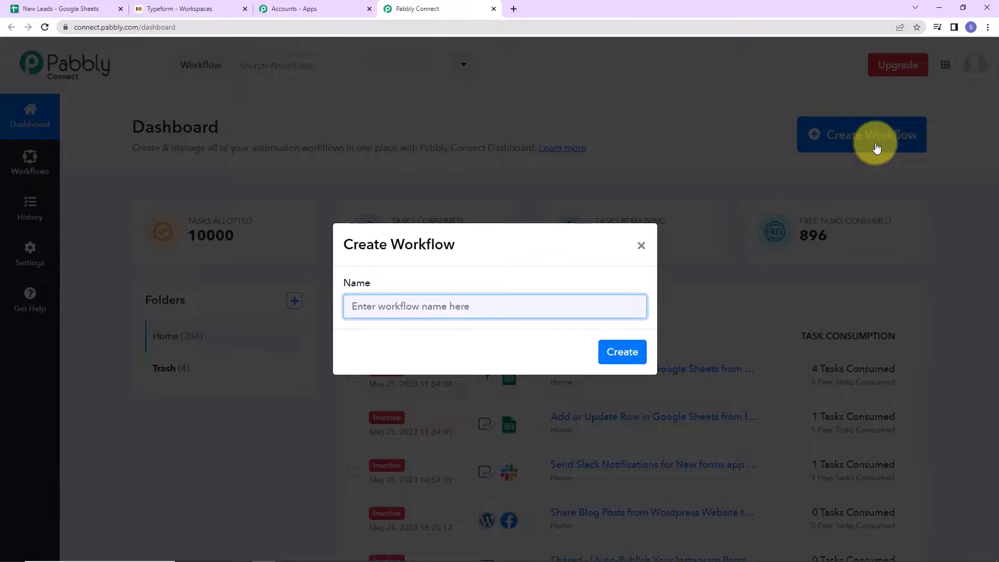
text(Add or Update Row in Google Sheets from New Form Response)
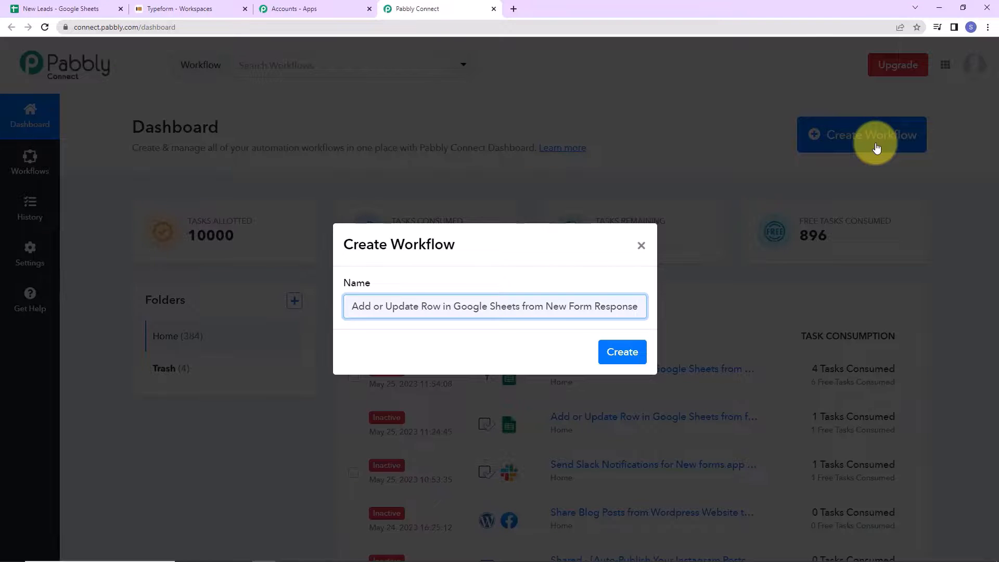
click(625, 352)
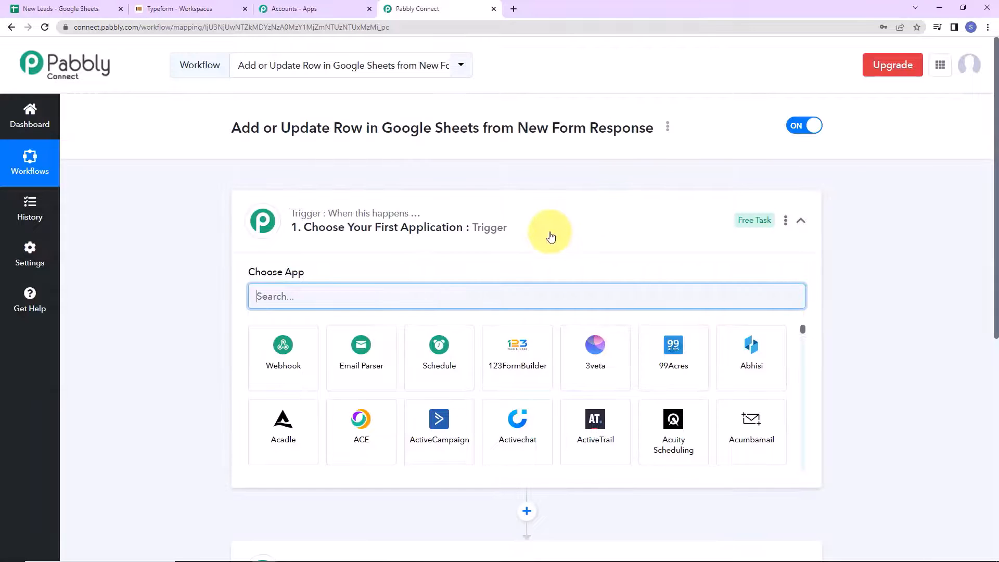
- Set the trigger app to Typeform with the New Entry trigger event
scroll(546, 230, down, 2)
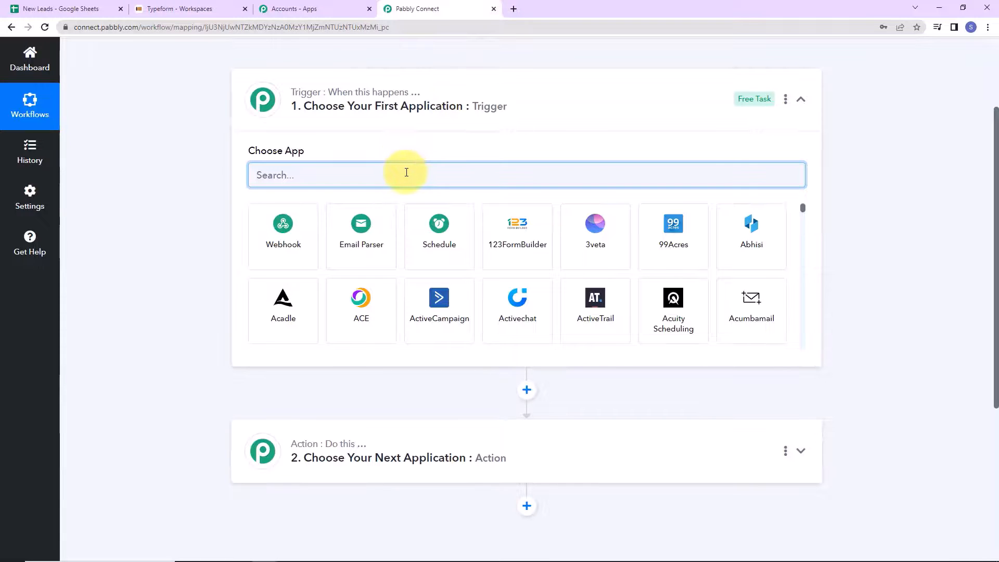
text(type)
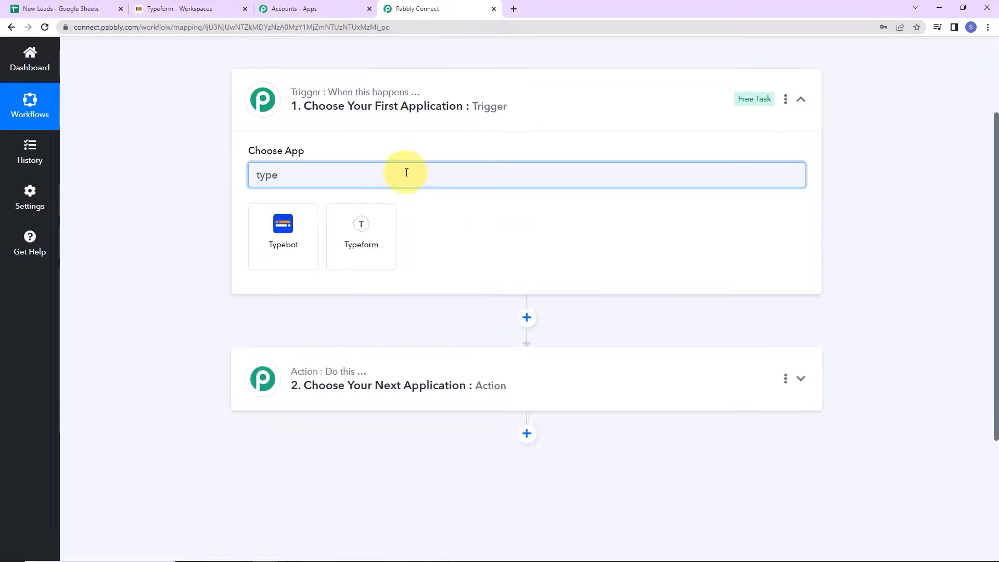
click(367, 246)
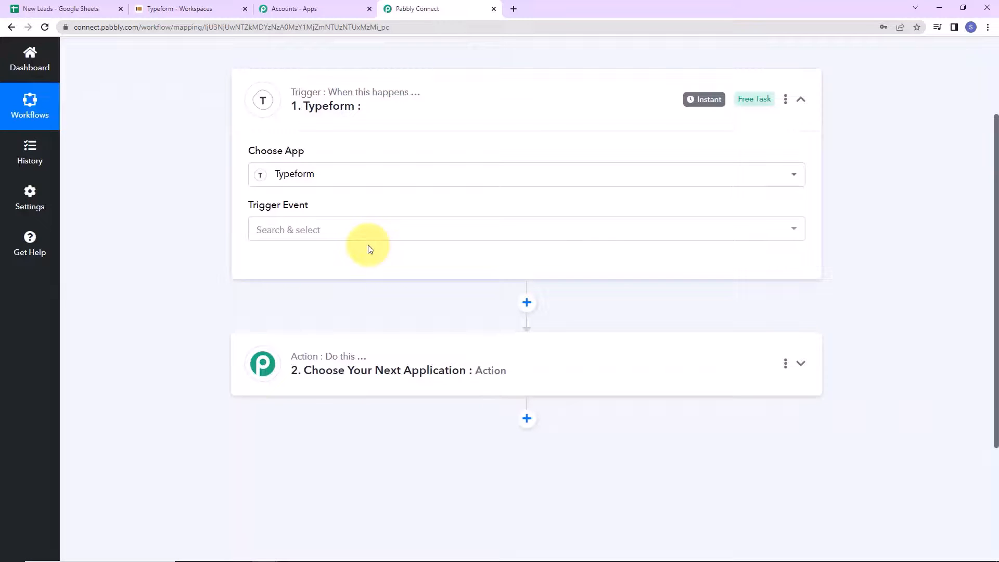
click(315, 230)
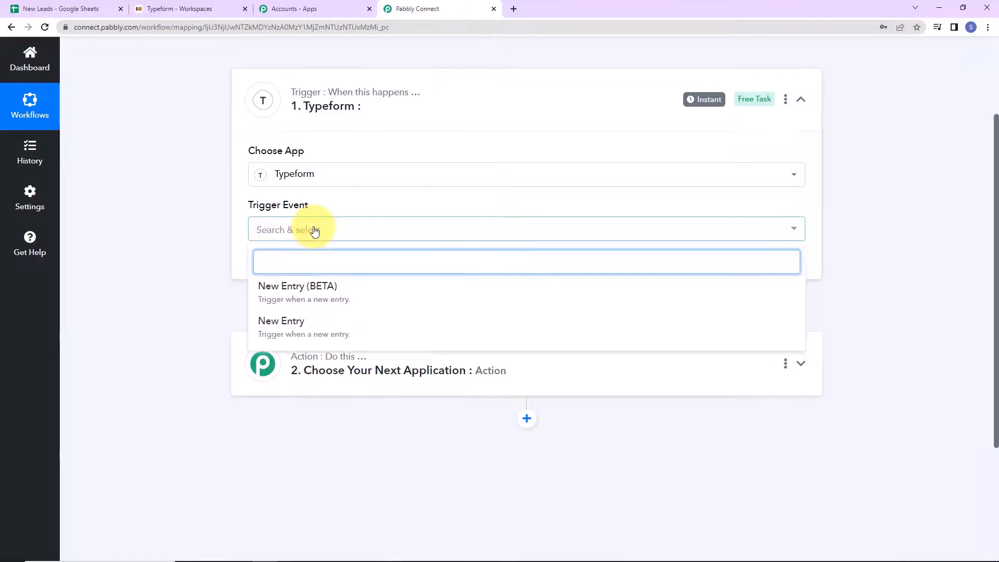
click(289, 318)
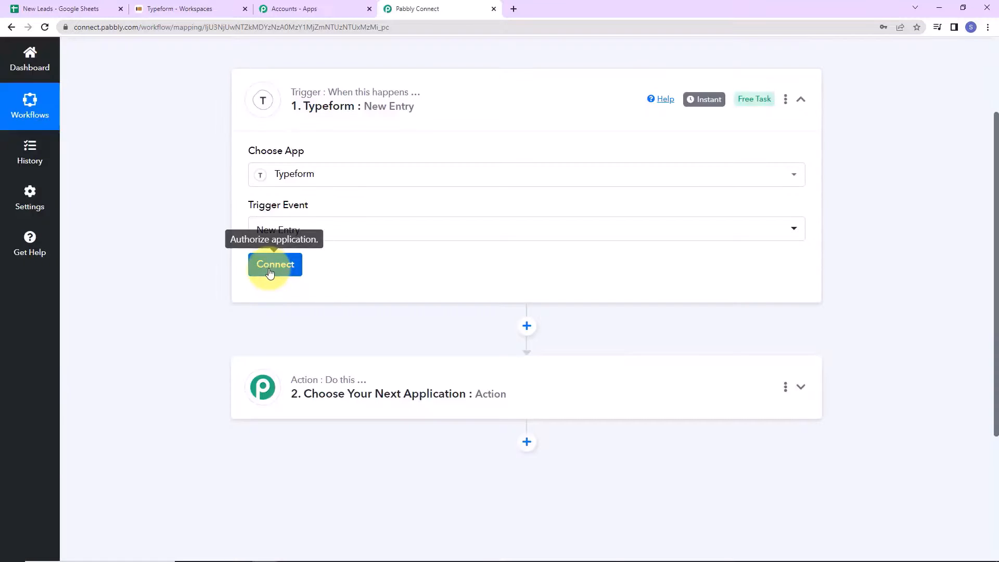
- Add a new Typeform connection and authorize Pabbly Connect's access to the Typeform account
click(271, 264)
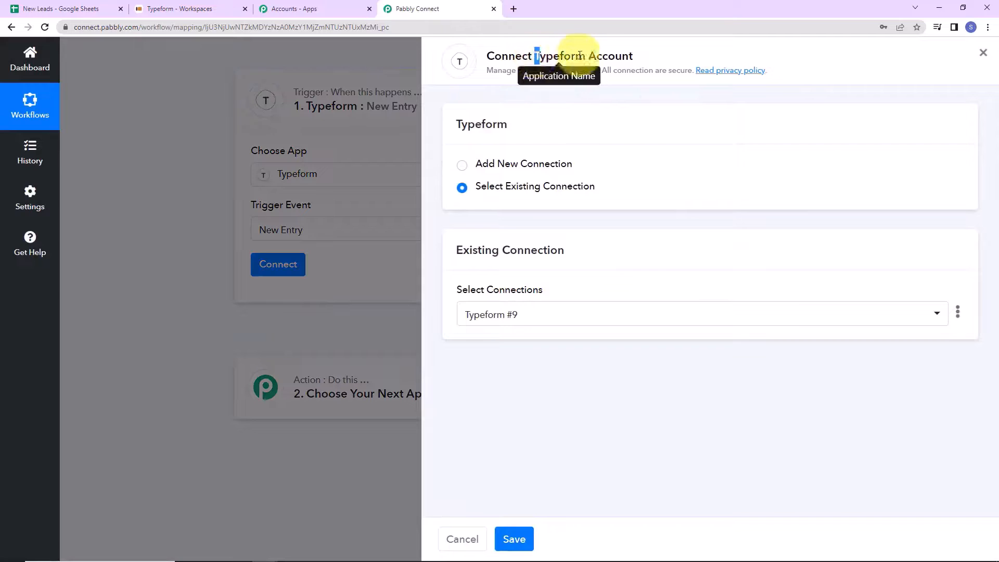
drag(535, 56, 664, 66)
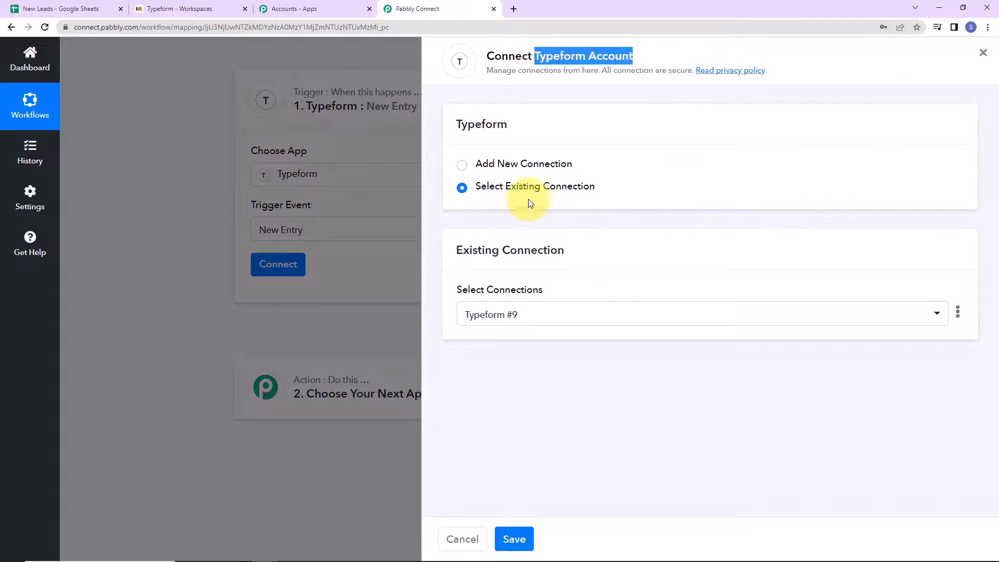
click(467, 165)
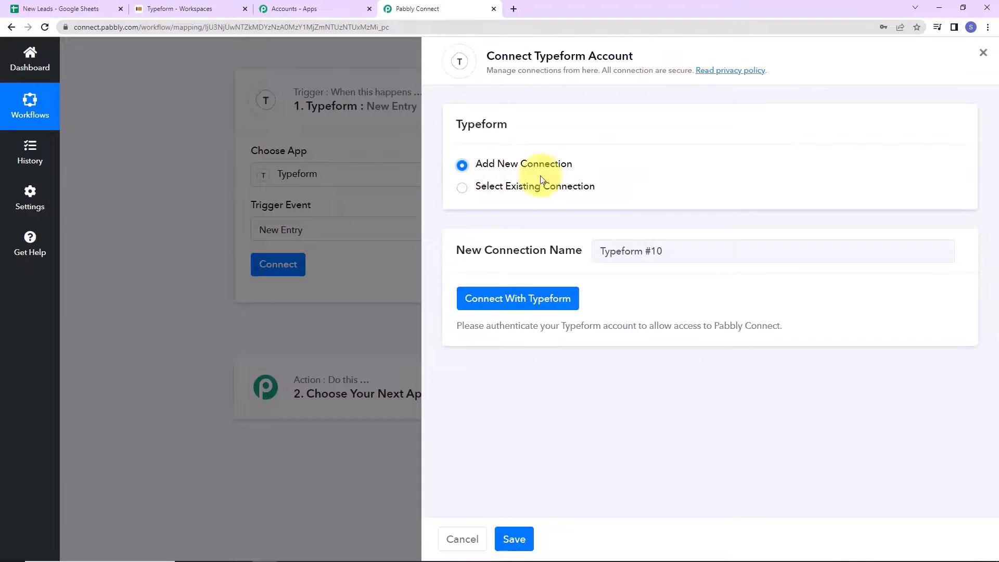
click(530, 298)
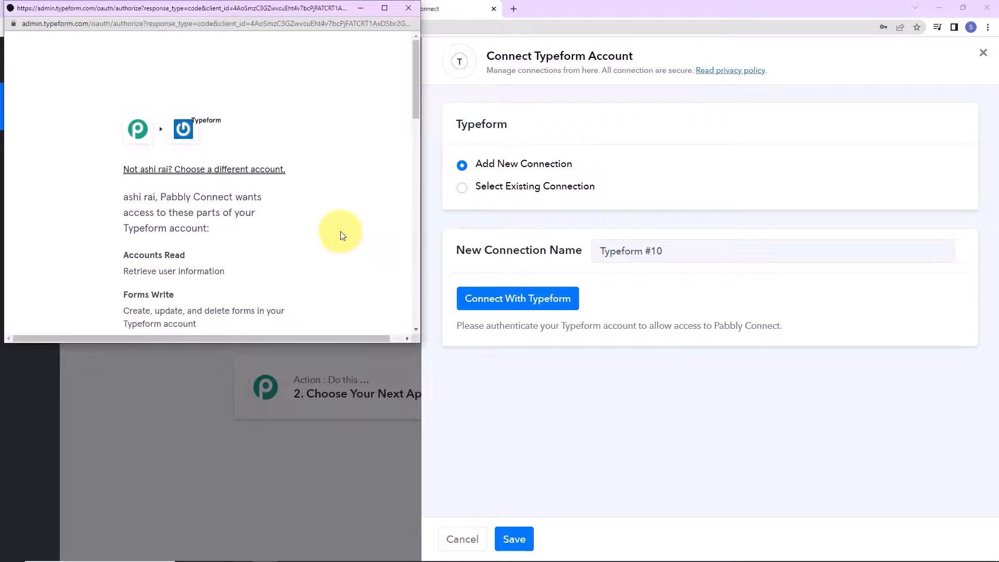
scroll(340, 235, down, 10)
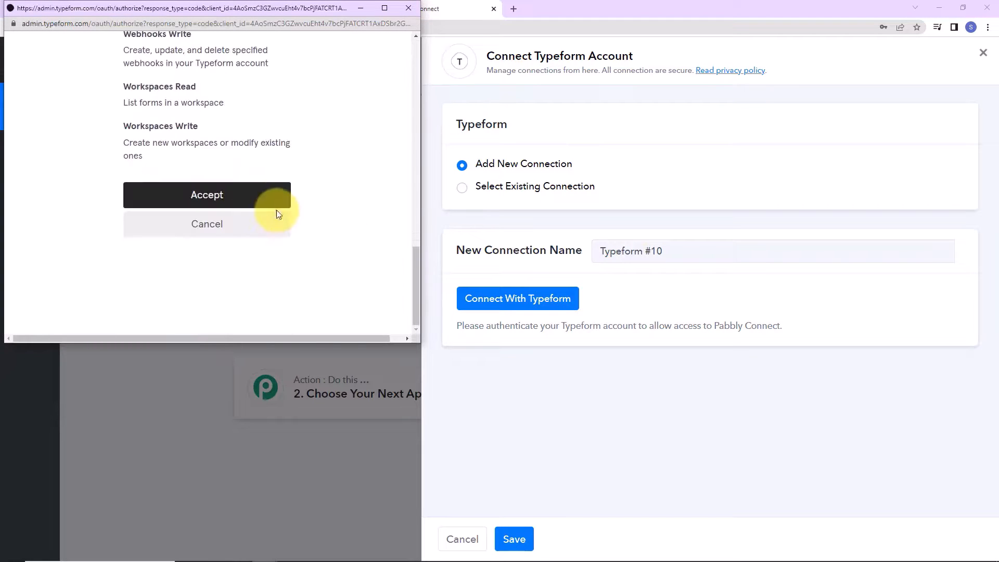
click(275, 205)
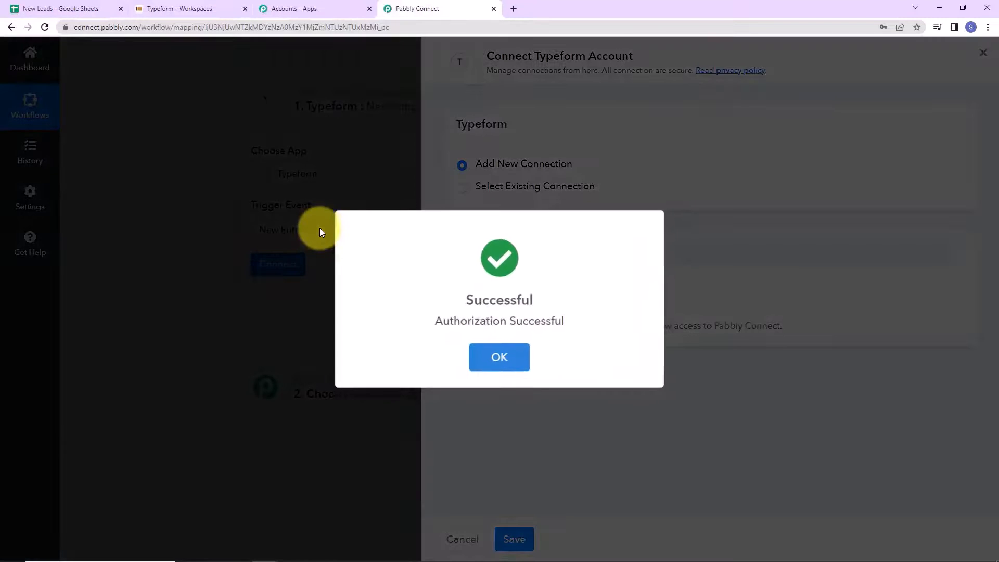
click(498, 357)
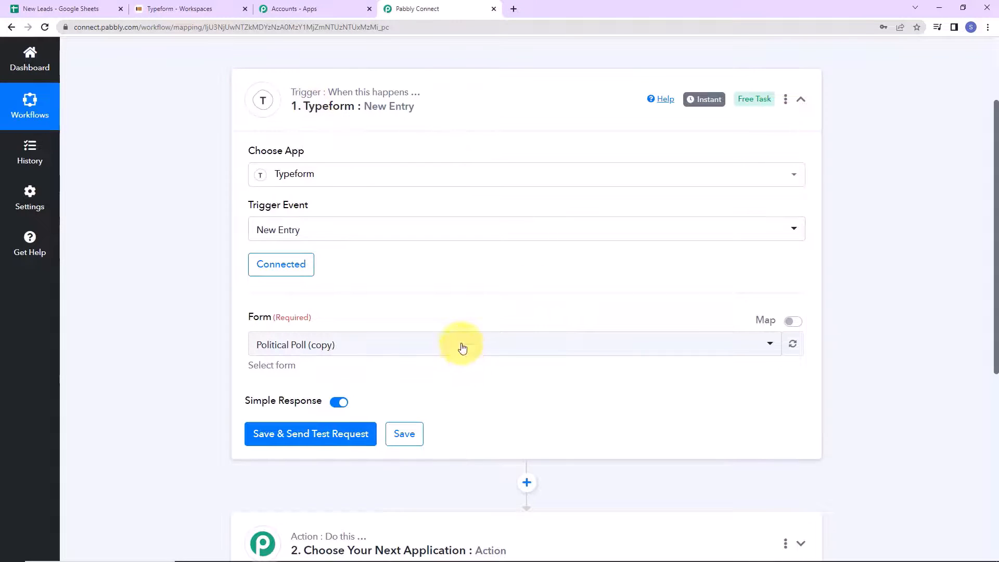
- Review the Appointment form in Typeform, select it as the trigger form, and save to await a test entry
scroll(463, 333, down, 3)
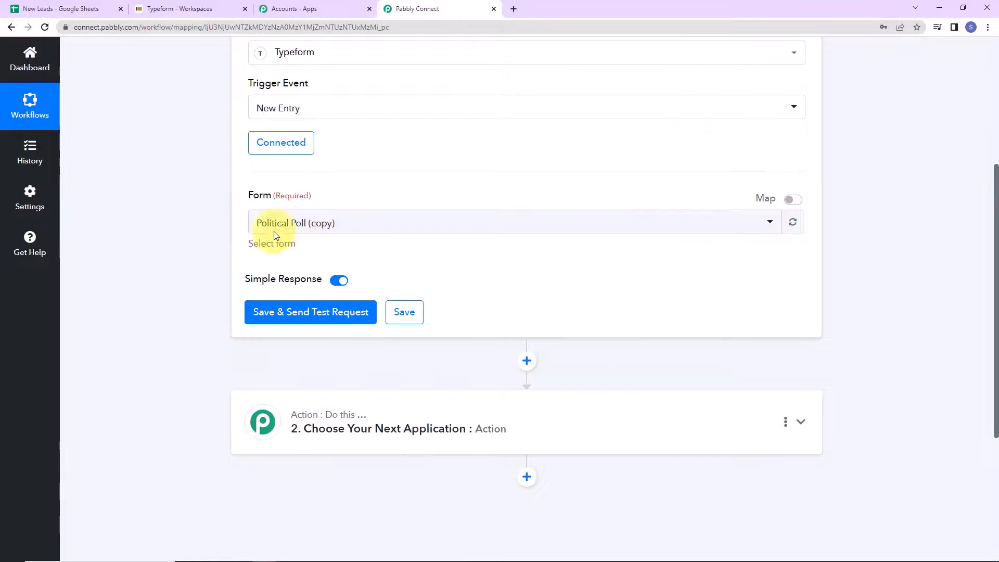
click(171, 14)
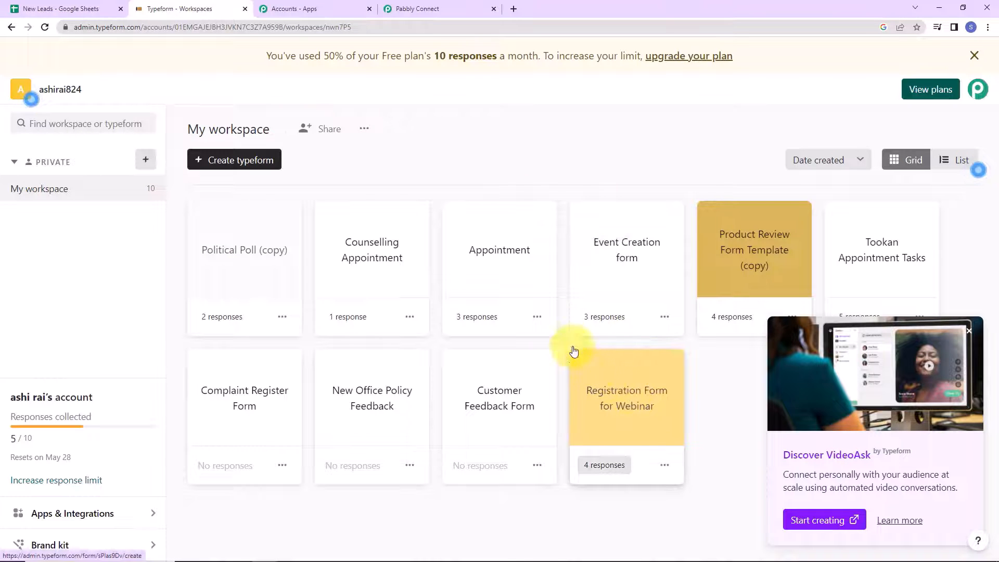
click(504, 270)
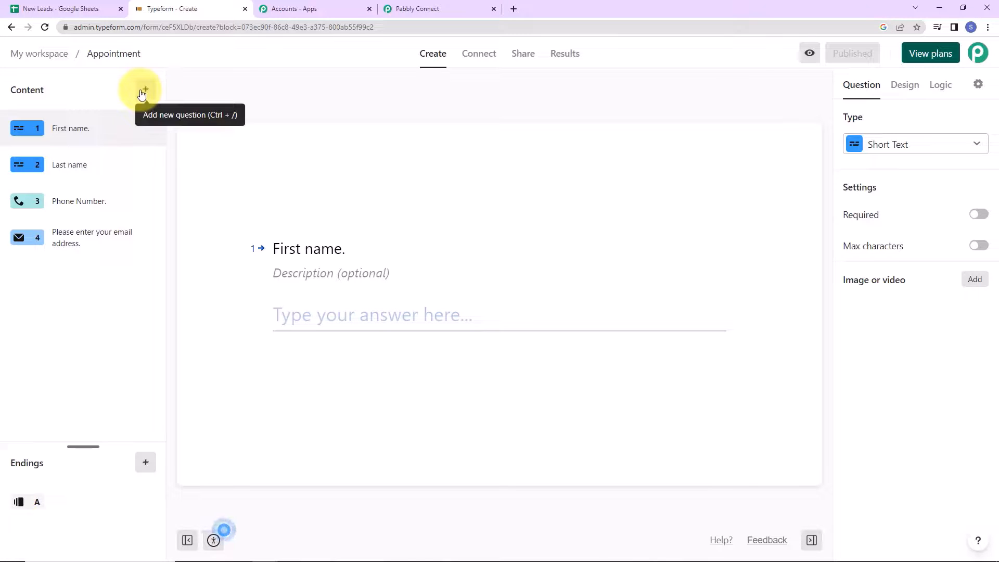
click(429, 10)
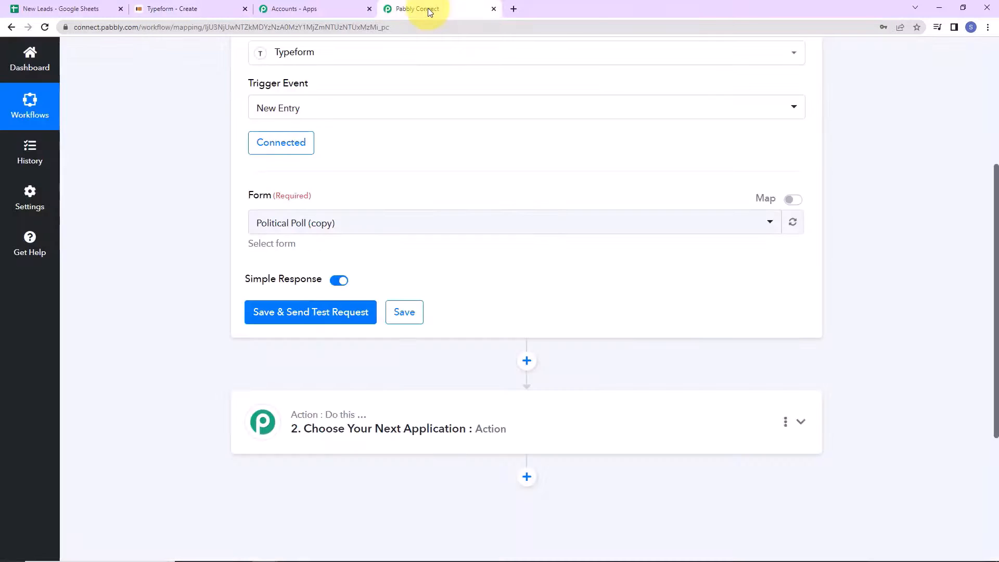
click(355, 228)
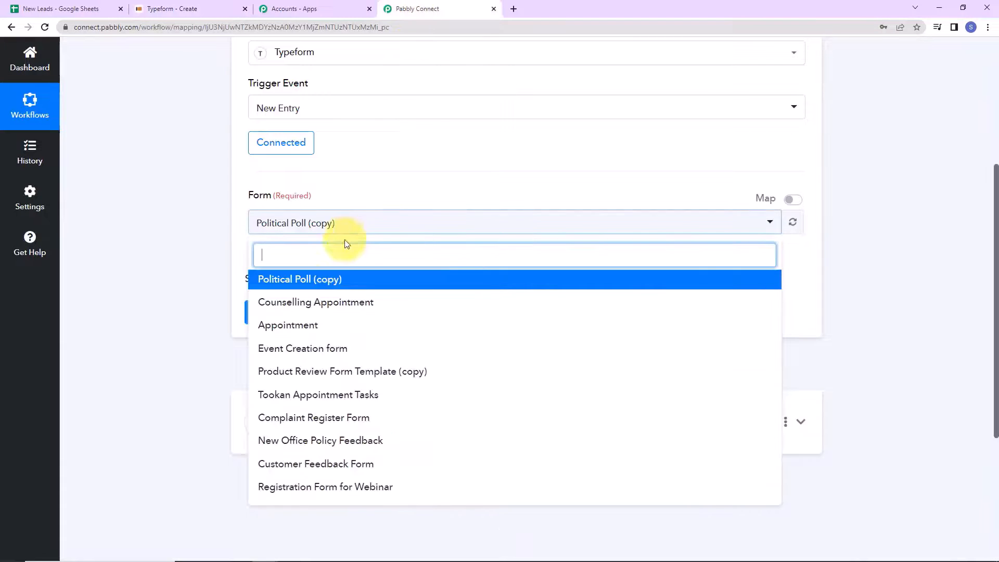
click(290, 326)
click(302, 312)
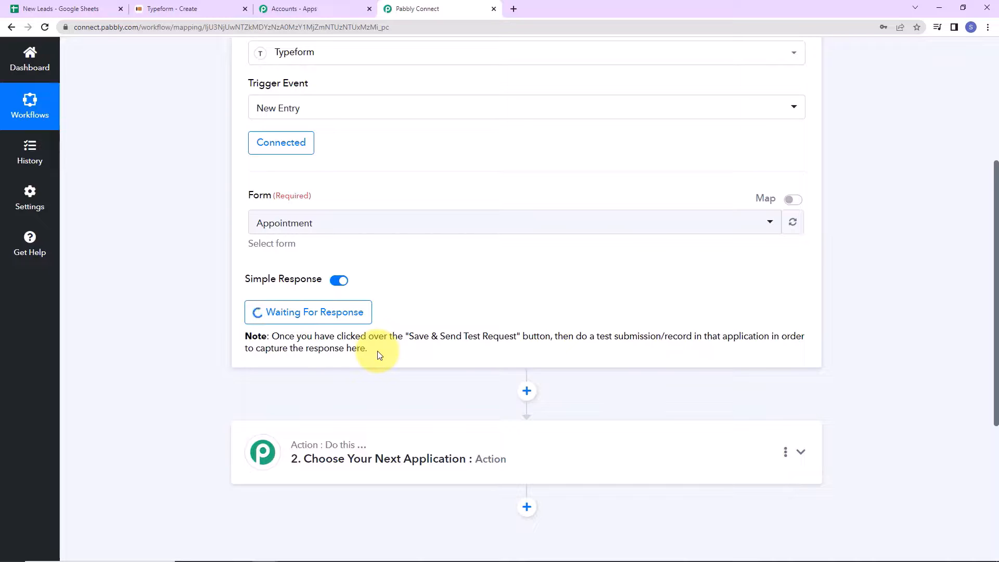
- Publish the Appointment form and open its public link in a new tab
click(170, 10)
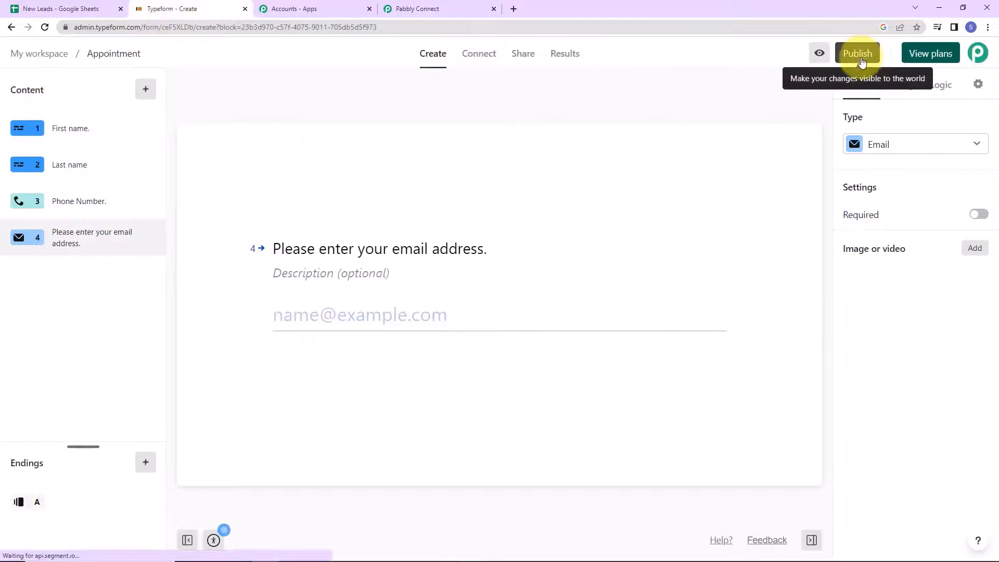
click(861, 60)
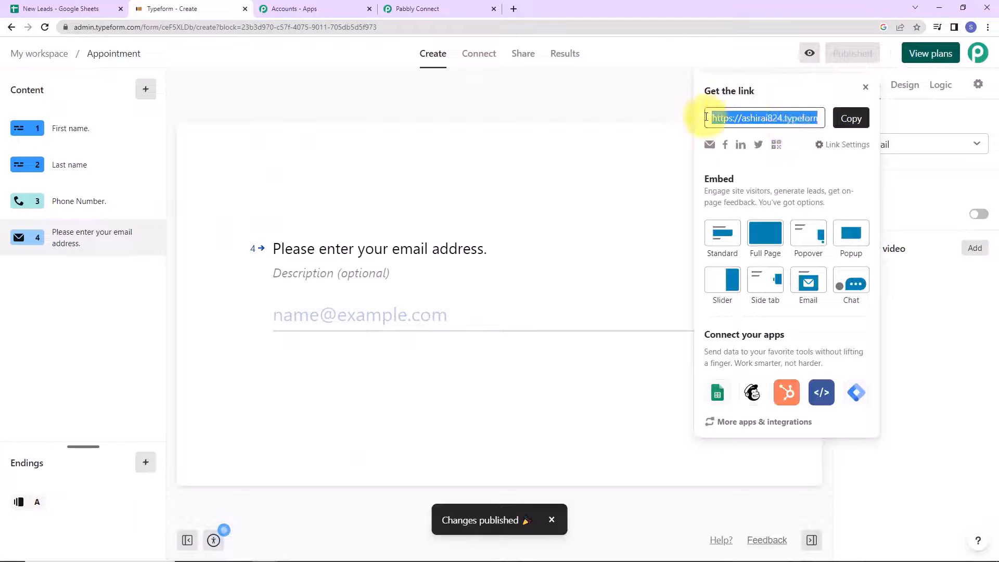
click(851, 118)
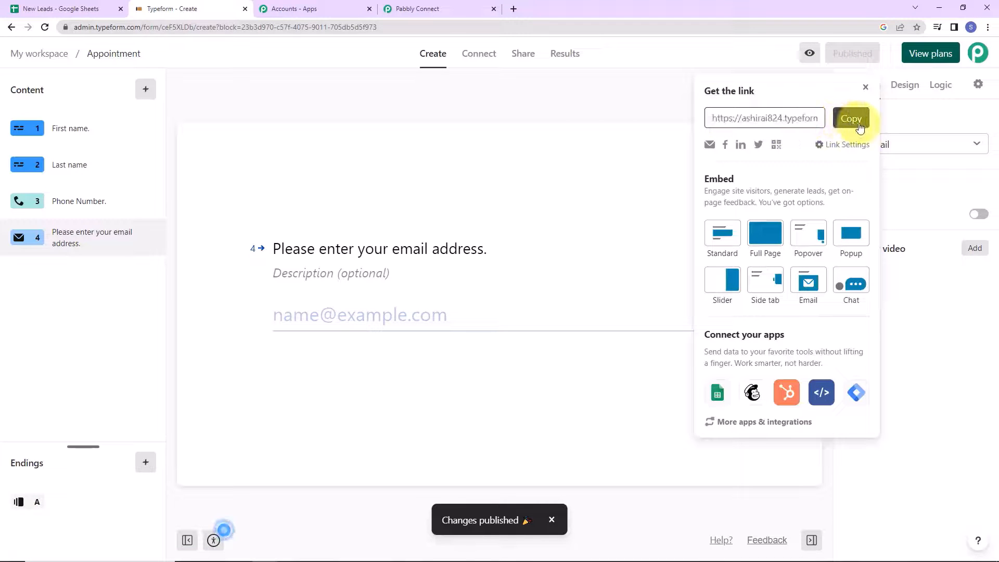
click(514, 11)
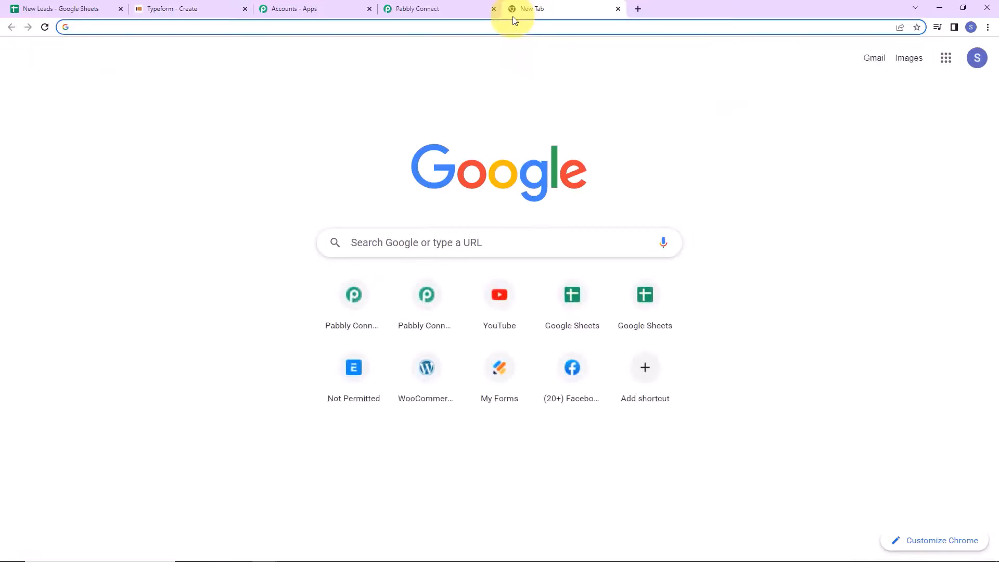
key(ctrl+v)
key(Return)
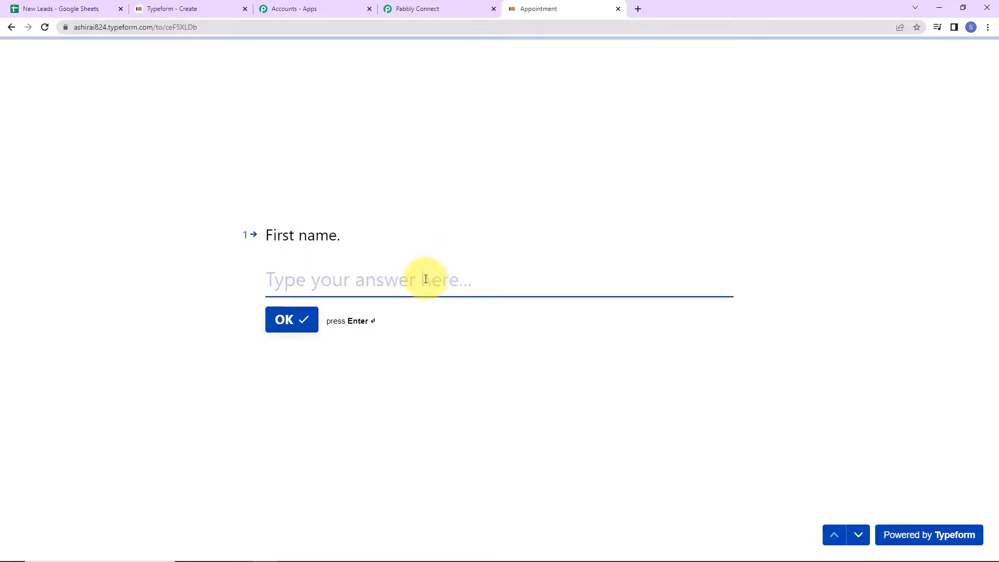
- Fill in first name, last name, a phone number and a test email, then submit the form
text(Smart)
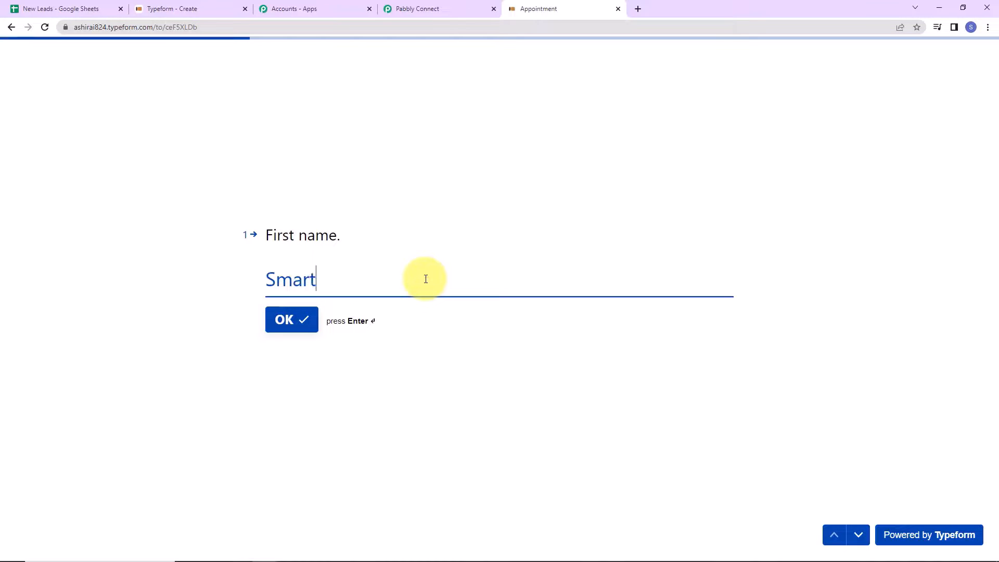
key(Return)
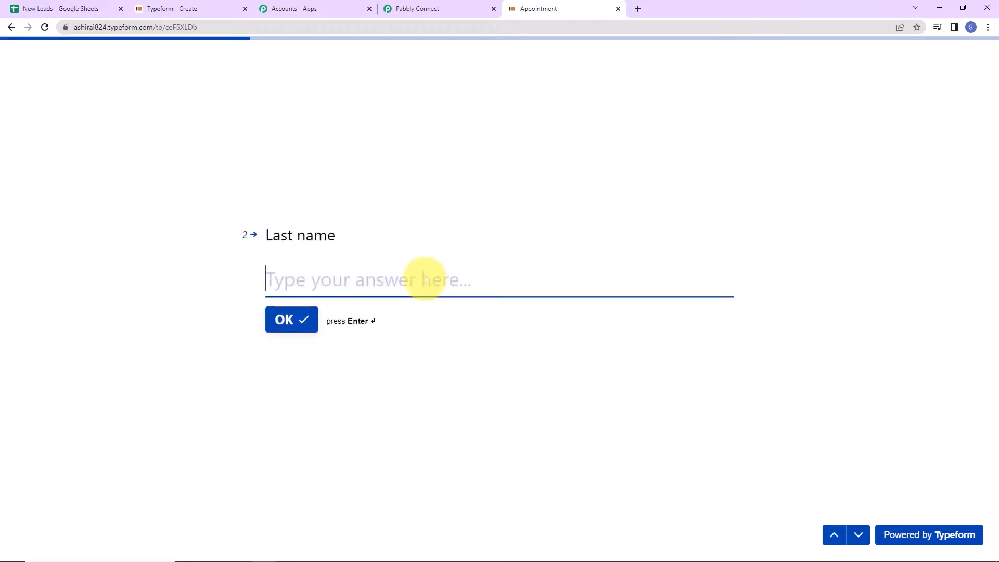
text(User)
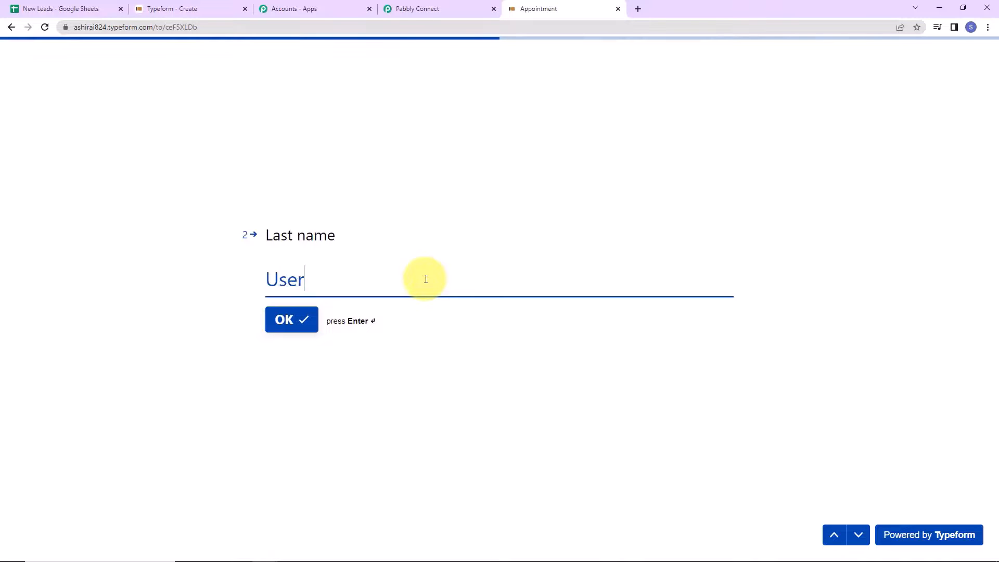
key(Return)
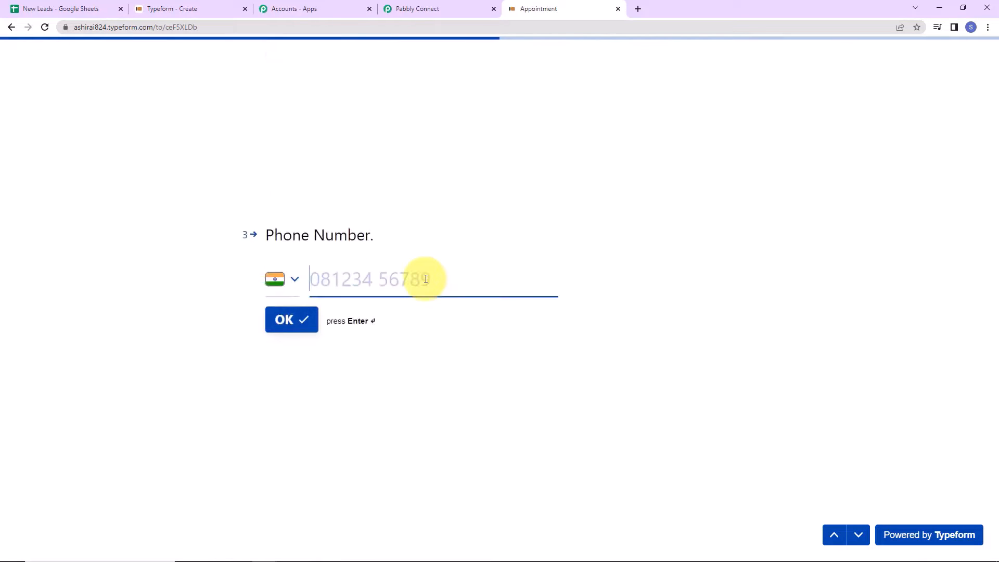
text(9)
key(Return)
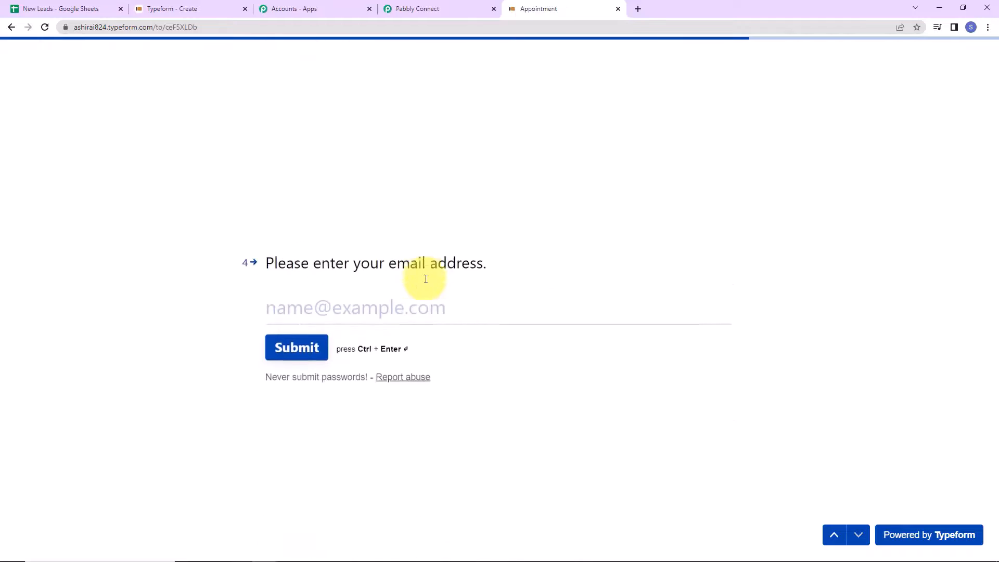
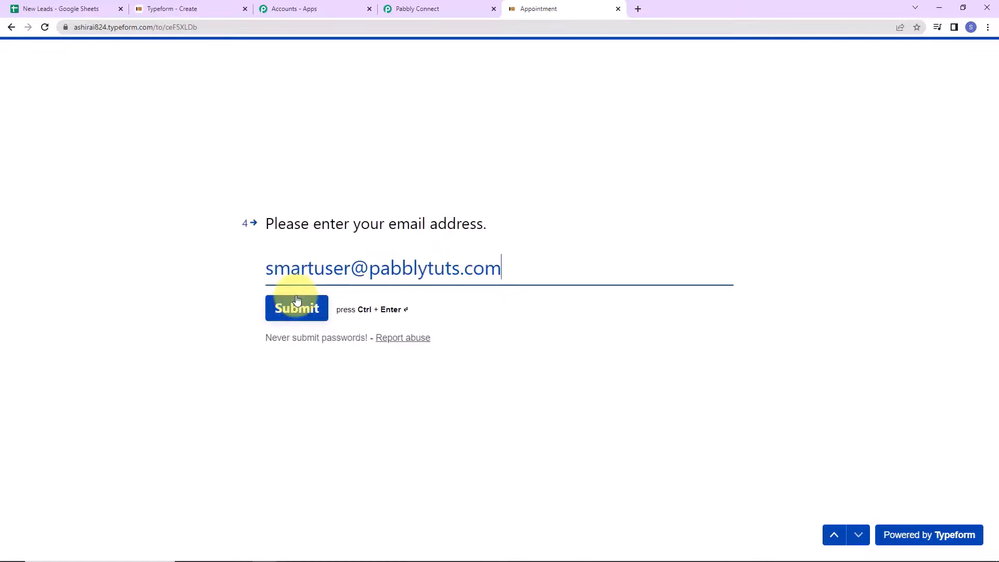
click(296, 307)
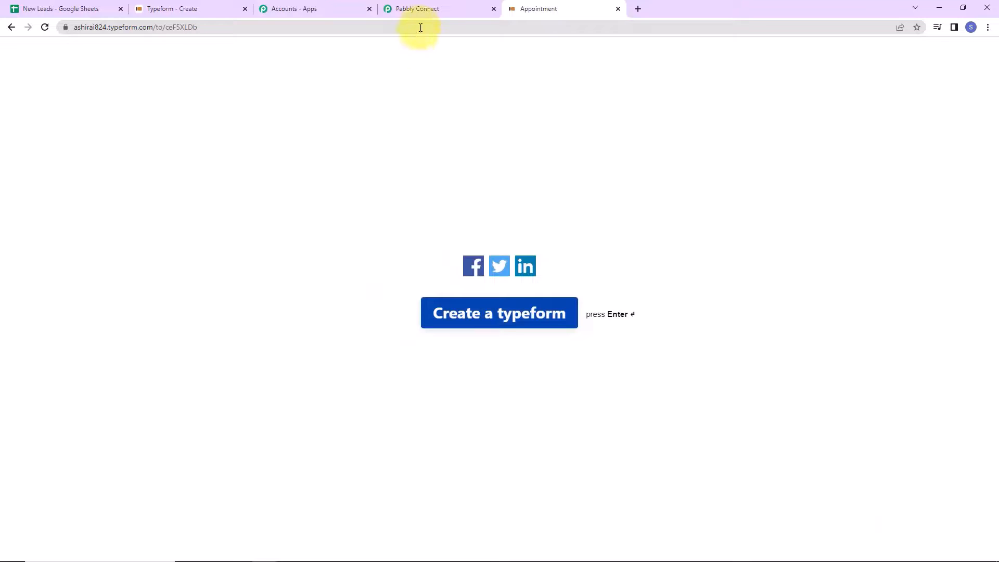
- Review the trigger's captured Typeform response, checking the first and last name answers
click(423, 9)
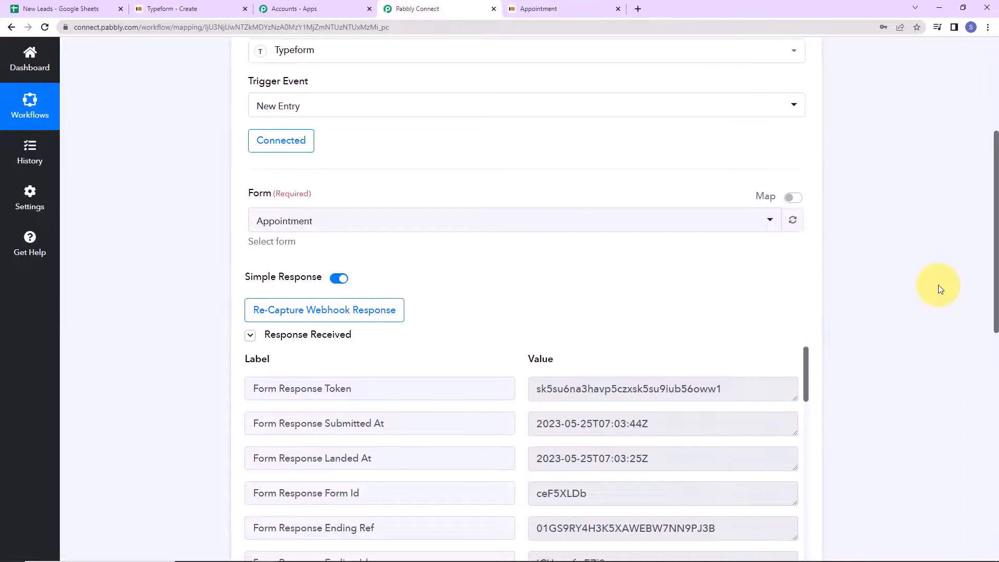
scroll(941, 285, down, 2)
scroll(778, 289, down, 5)
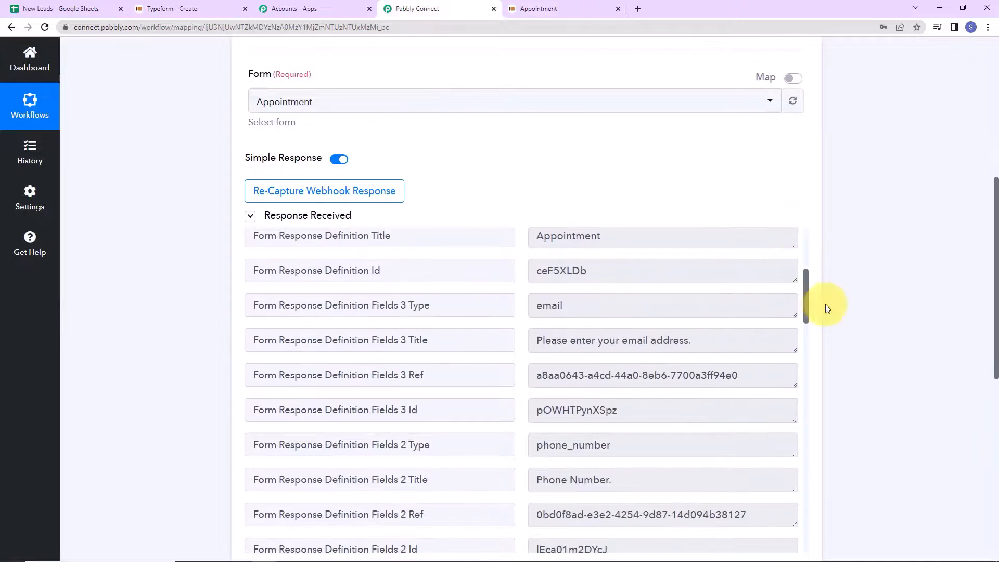
scroll(849, 295, down, 2)
scroll(690, 257, down, 5)
scroll(691, 257, down, 8)
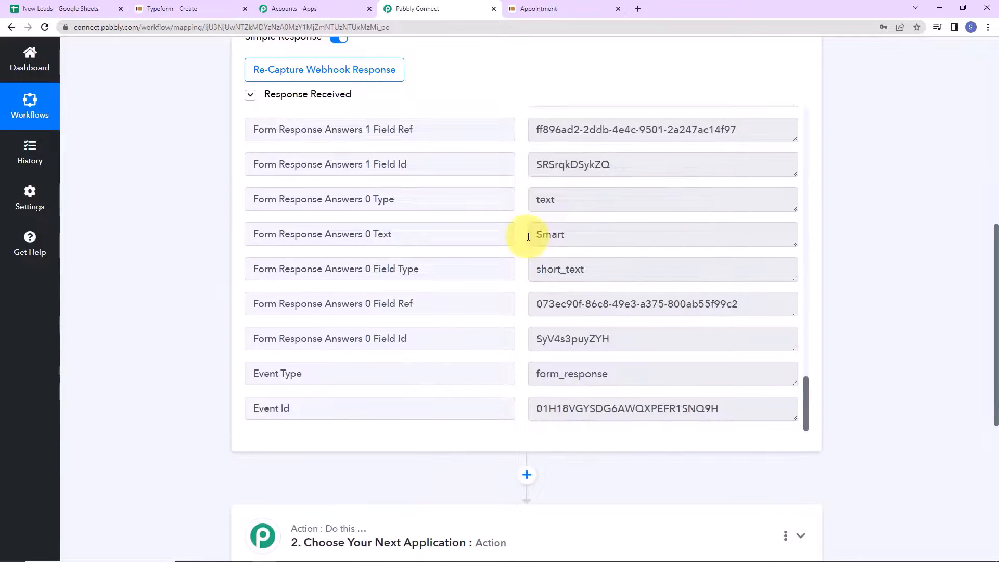
double_click(576, 234)
scroll(669, 279, down, 2)
scroll(669, 279, up, 3)
scroll(675, 279, up, 4)
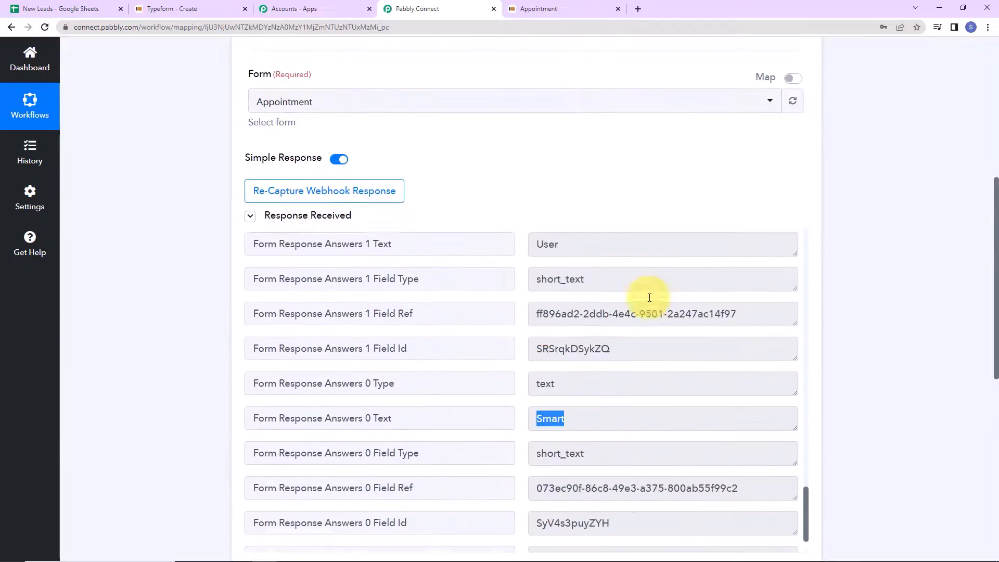
double_click(538, 303)
scroll(669, 373, up, 5)
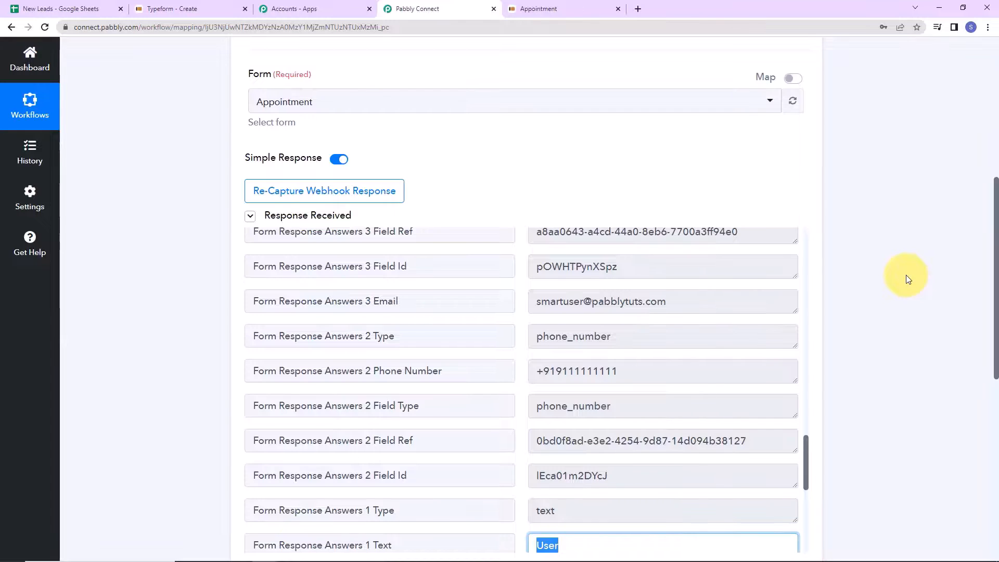
scroll(906, 274, down, 10)
- Make the second step a Google Sheets Lookup Spreadsheet Rows action
click(321, 186)
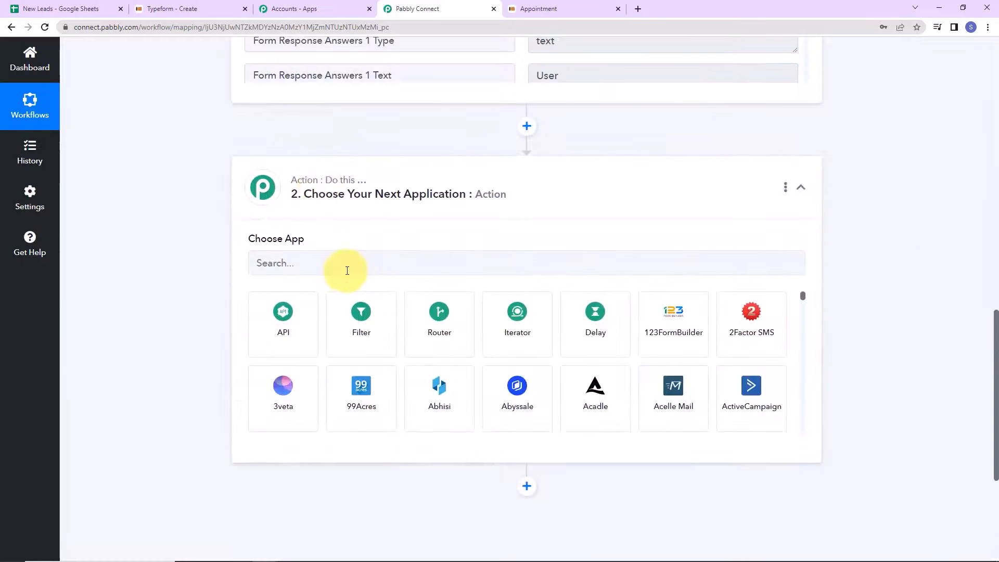
text(google)
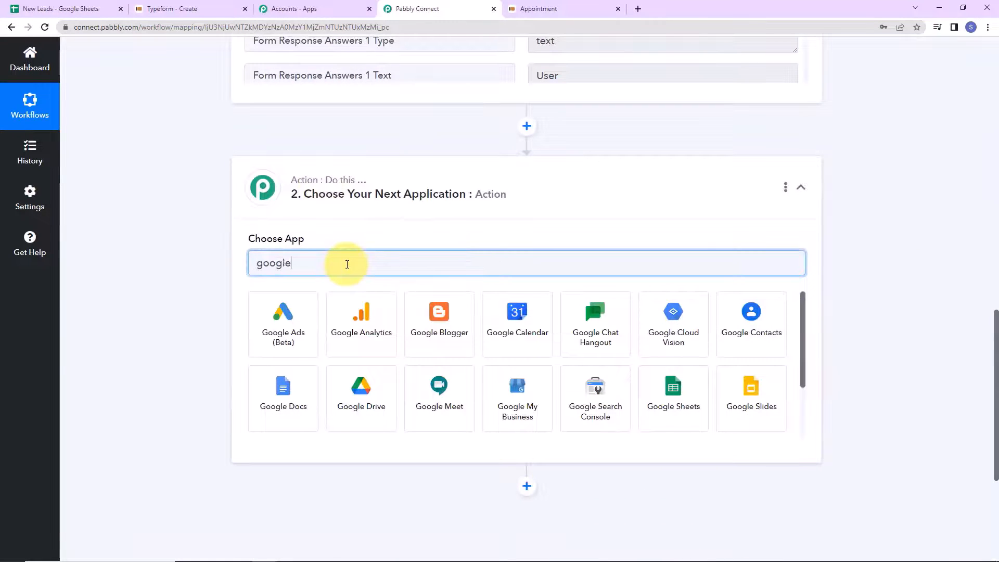
click(655, 388)
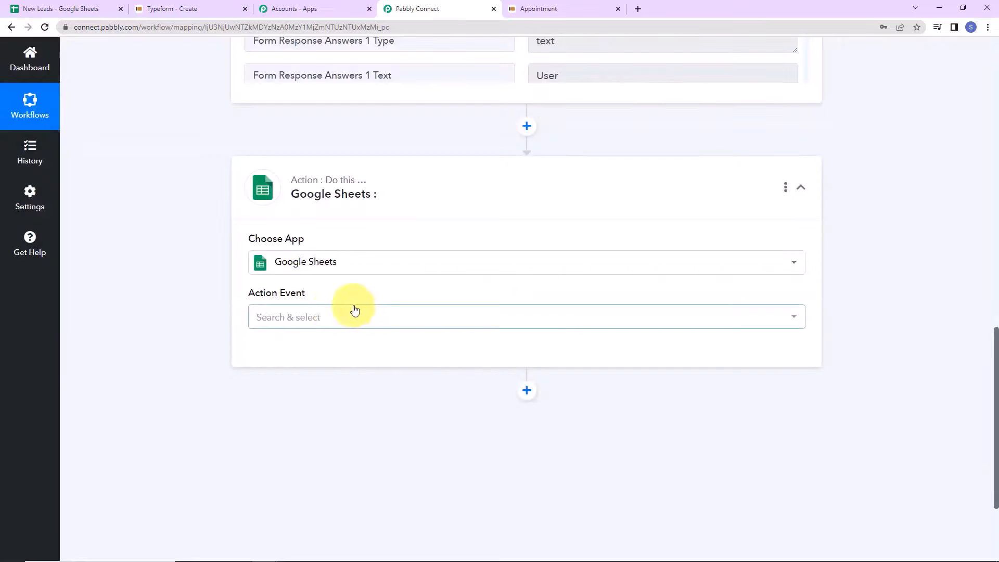
click(324, 314)
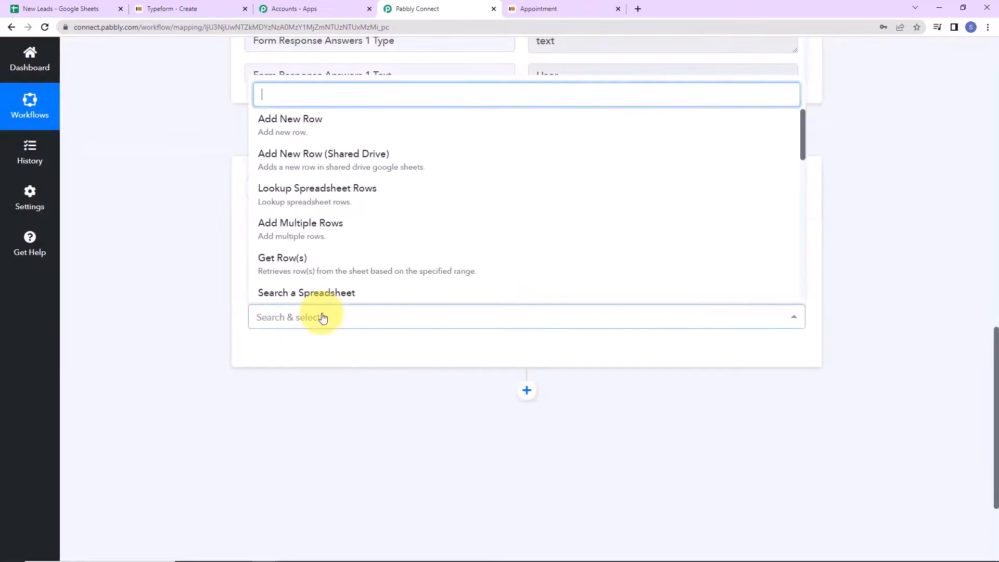
click(280, 200)
- Add a new Google Sheets connection by signing in with Google and allowing Drive and Sheets access
click(272, 356)
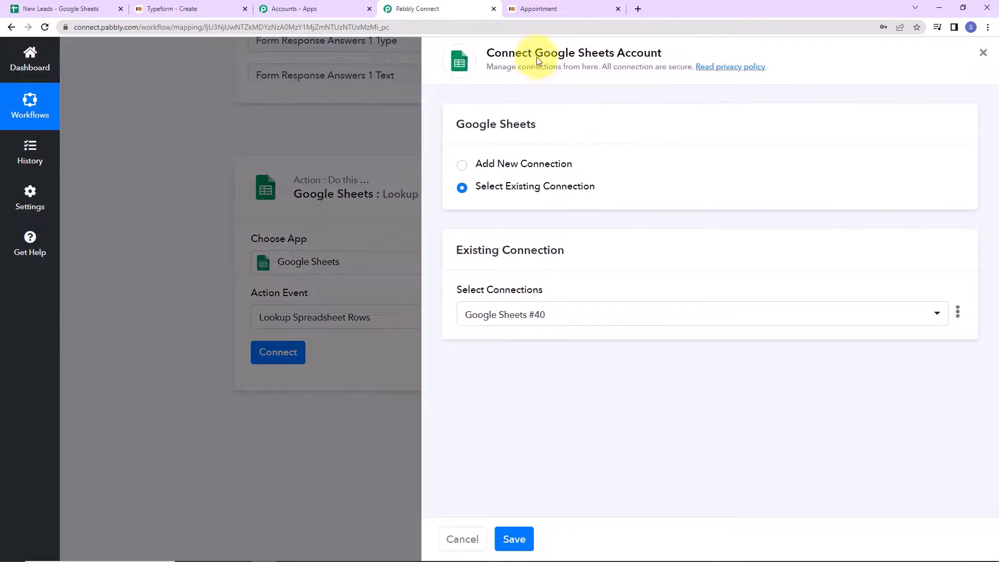
drag(536, 57, 685, 56)
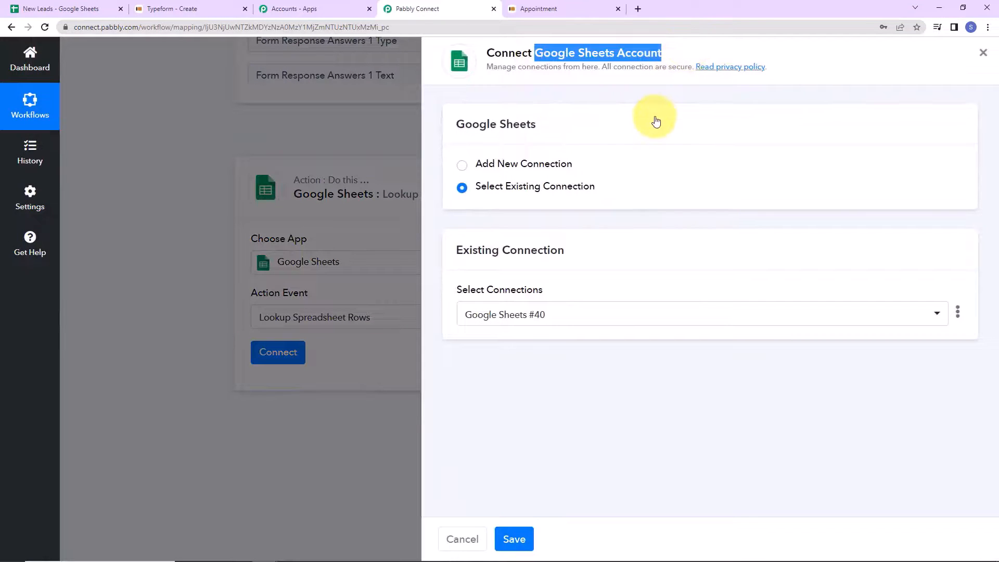
click(468, 169)
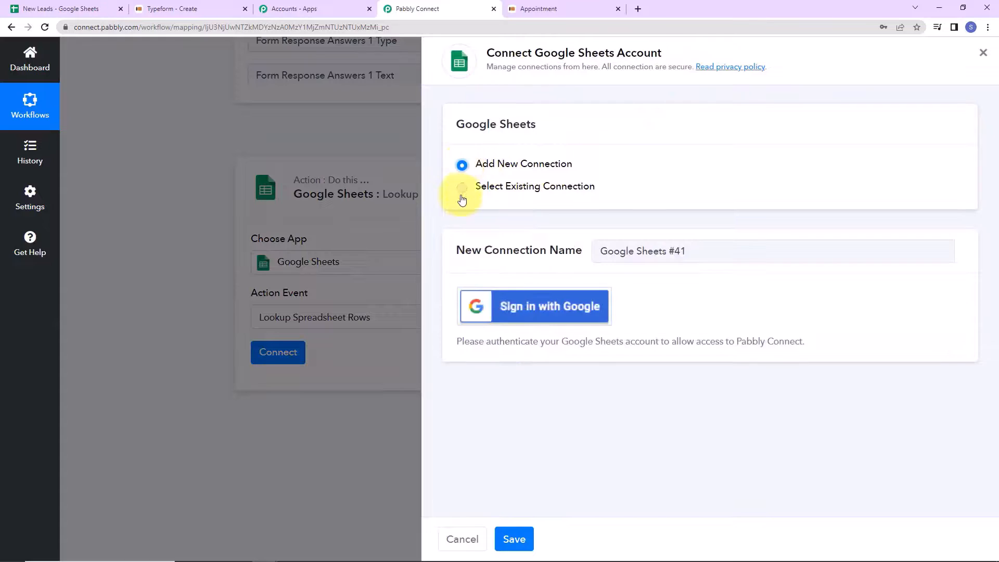
click(552, 305)
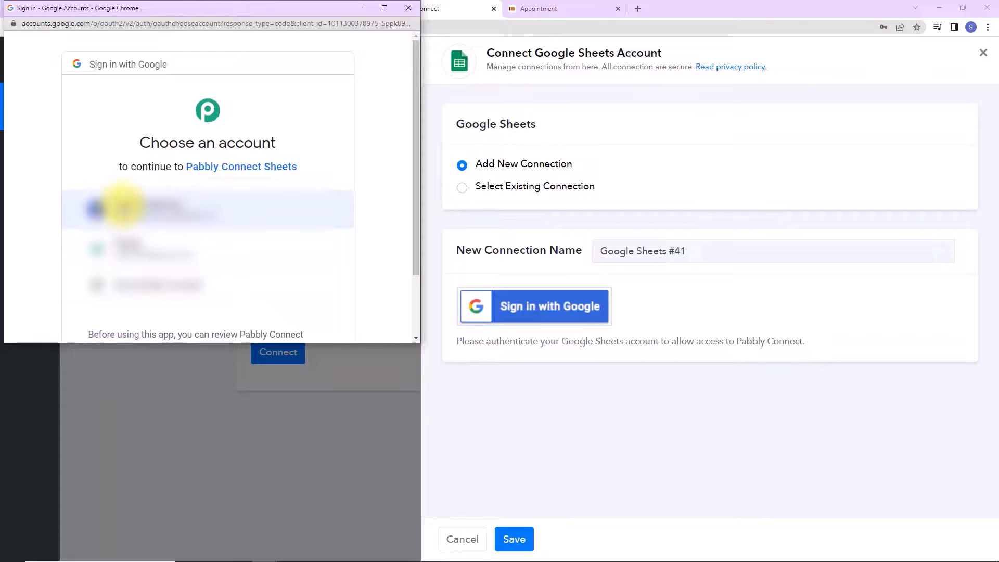
click(124, 207)
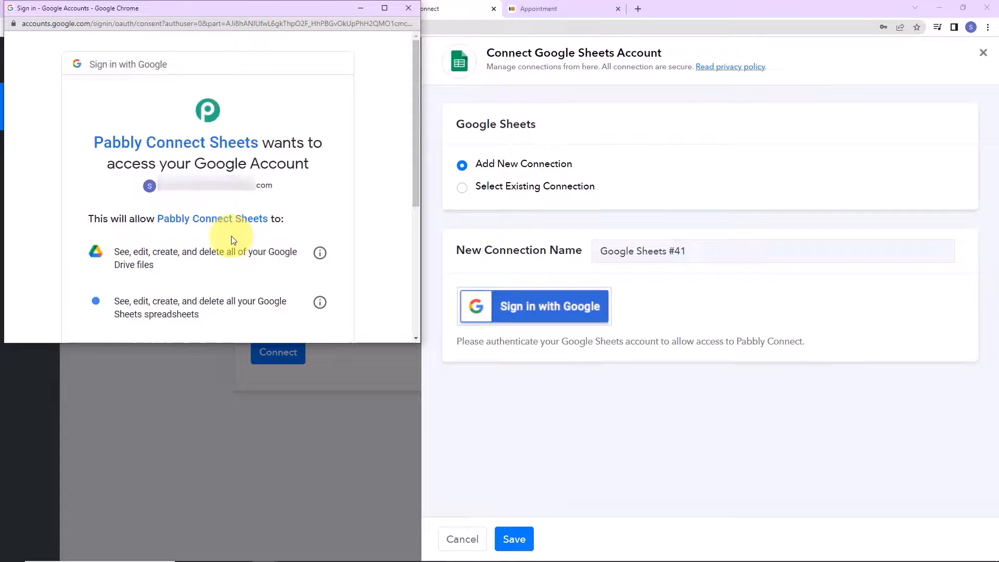
scroll(231, 239, down, 5)
click(256, 249)
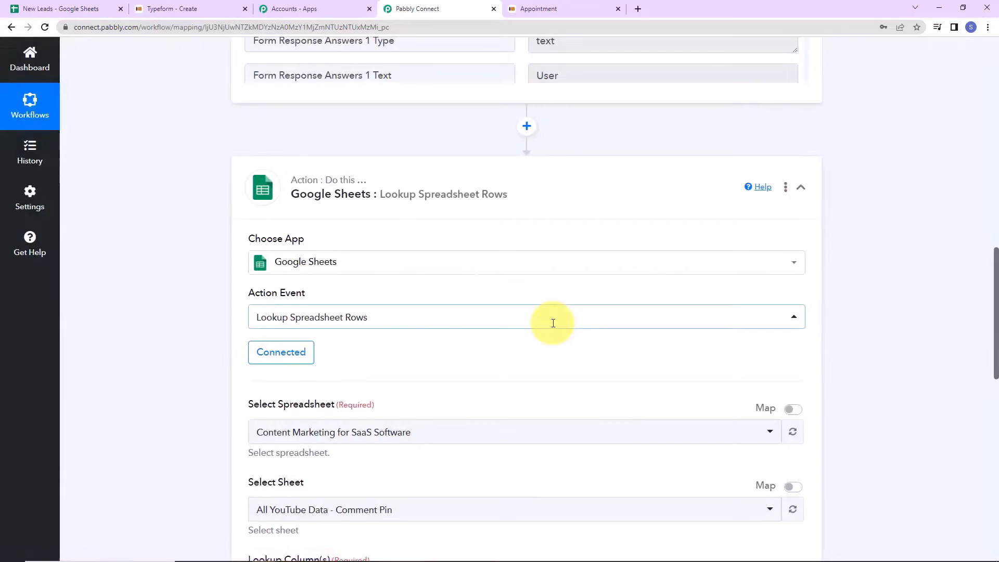
- Select the New Leads spreadsheet for the lookup and check its columns, including the email column, in Google Sheets
scroll(536, 297, down, 5)
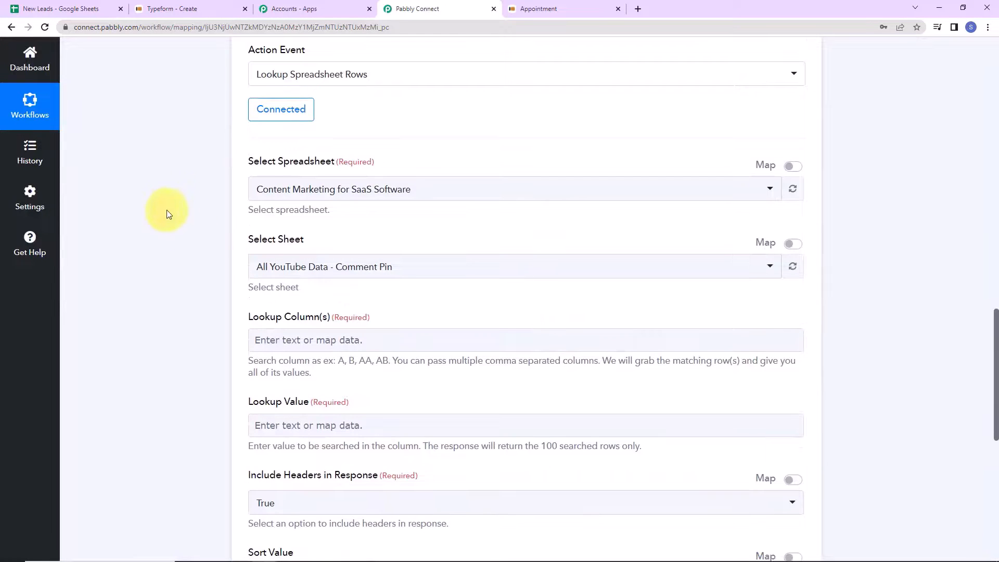
click(435, 187)
click(330, 264)
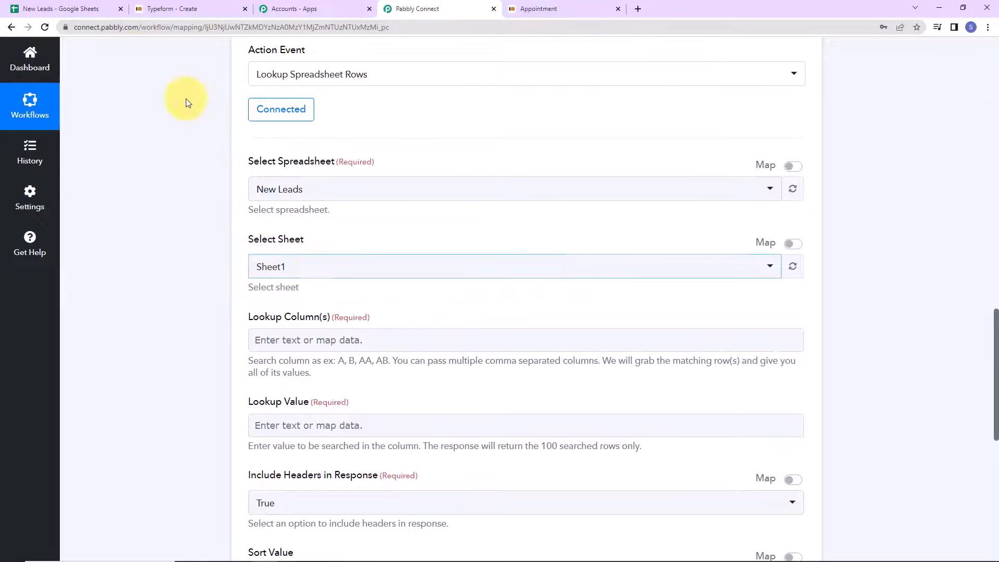
click(79, 9)
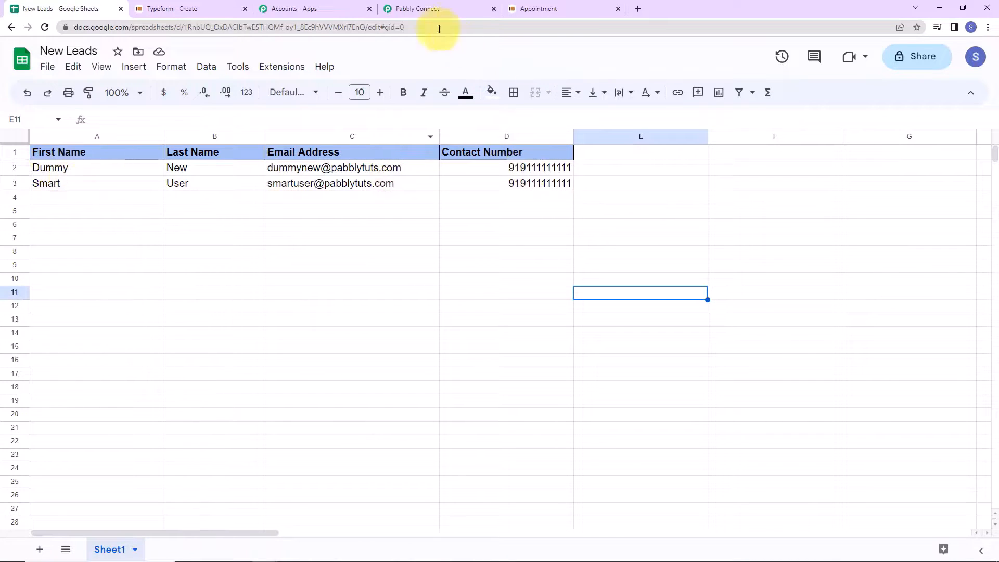
click(411, 10)
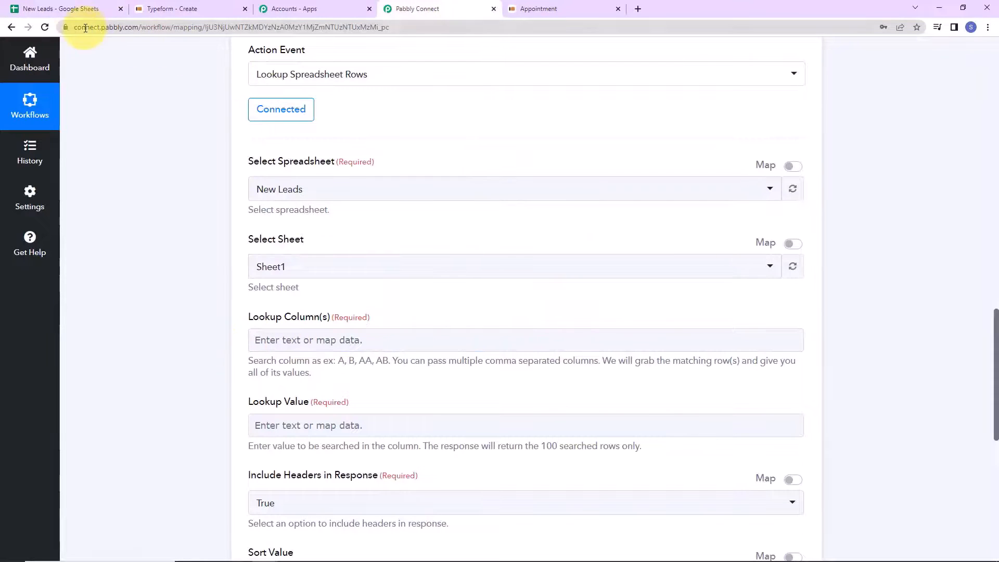
click(70, 12)
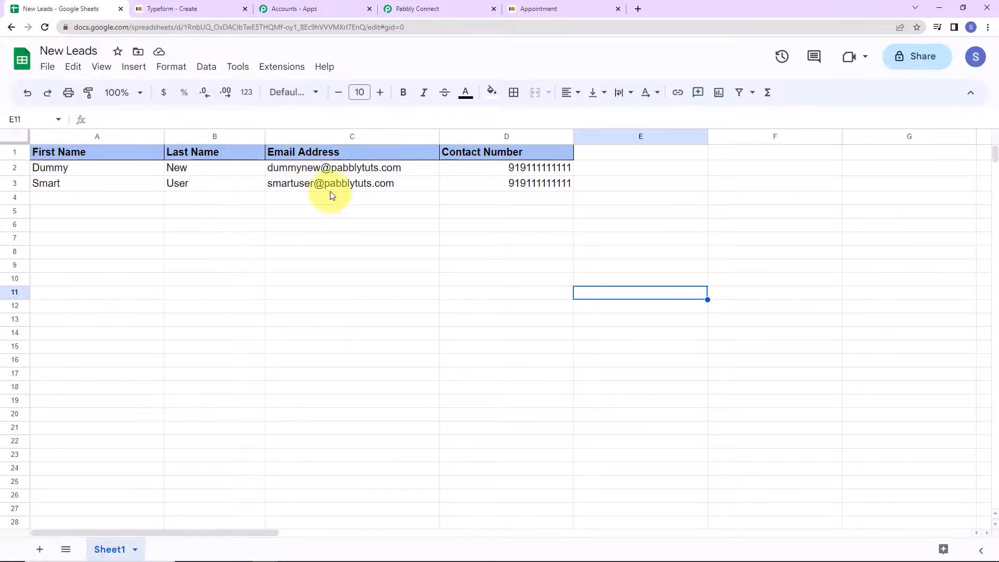
click(436, 10)
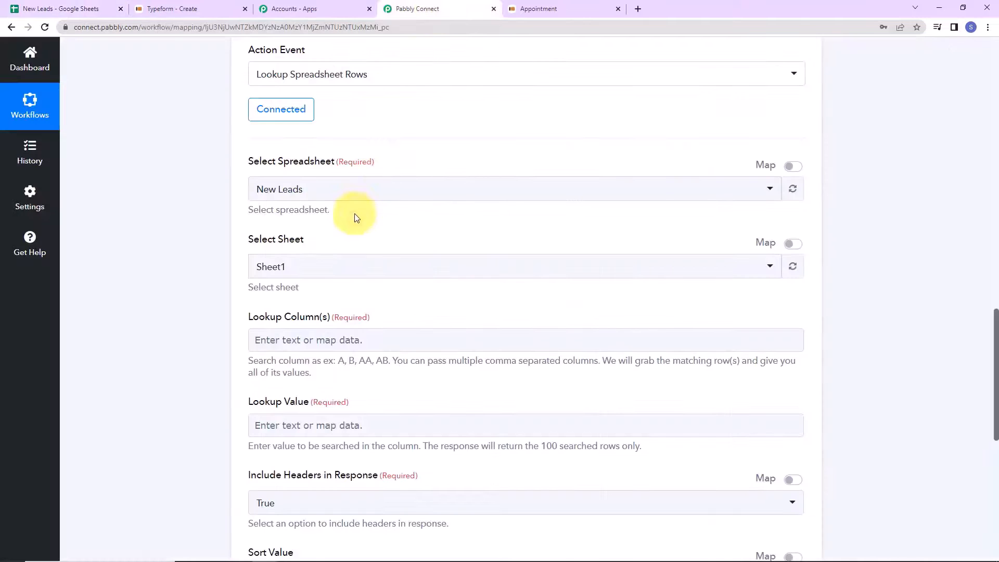
- Set the lookup column to C and map the Typeform email answer as the lookup value
click(289, 344)
text(V)
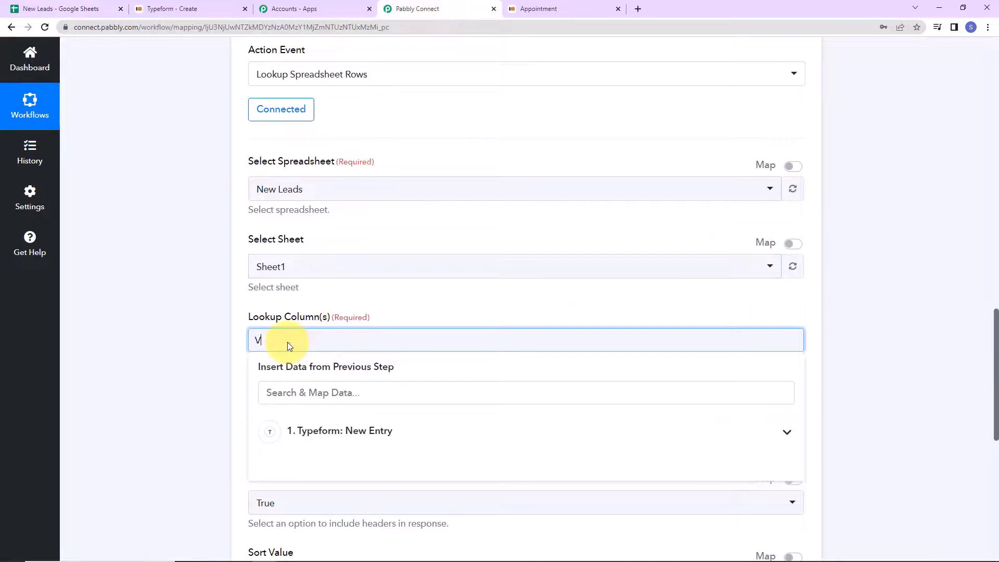
key(BackSpace)
text(C)
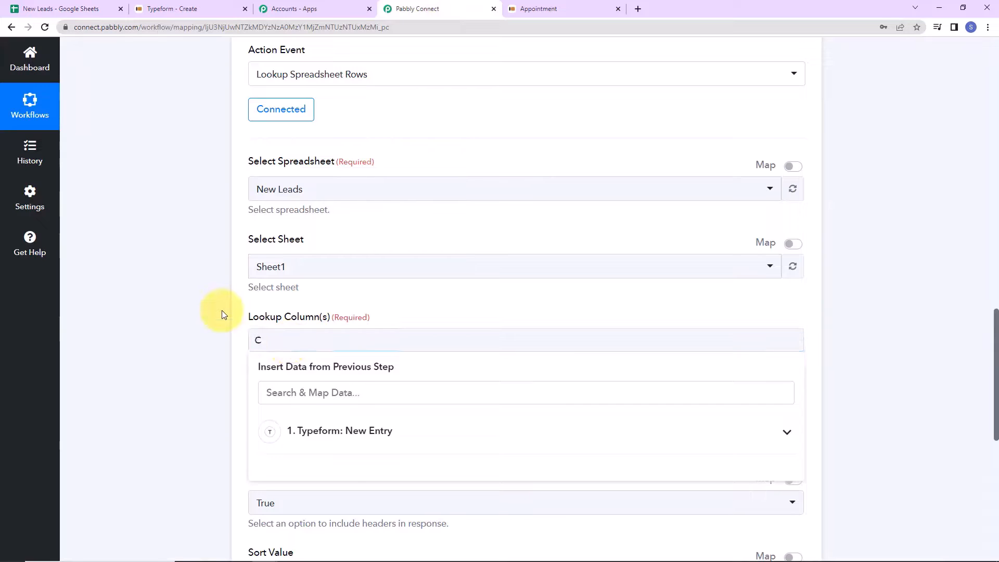
click(222, 311)
scroll(223, 314, down, 2)
scroll(222, 315, down, 4)
scroll(222, 314, up, 2)
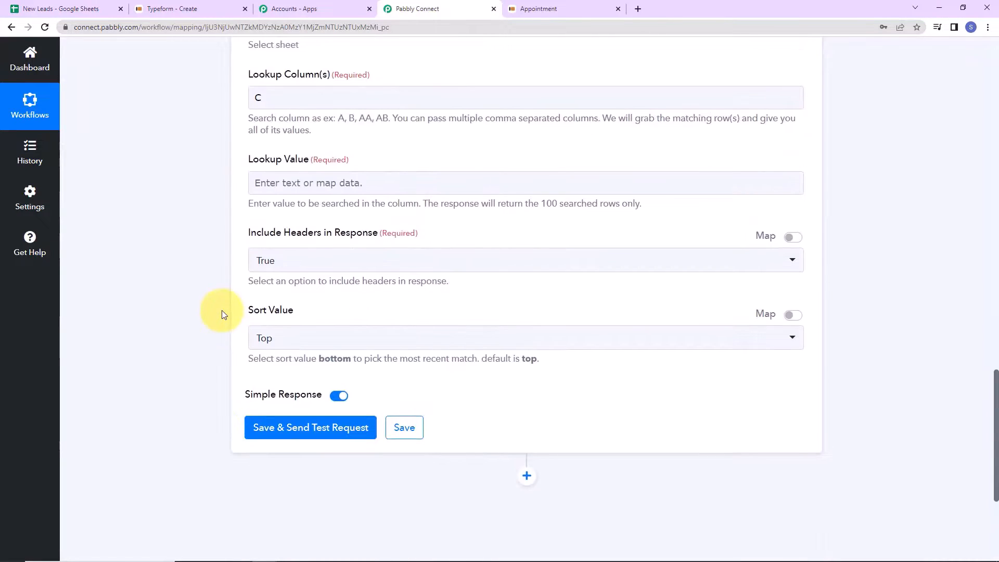
click(319, 179)
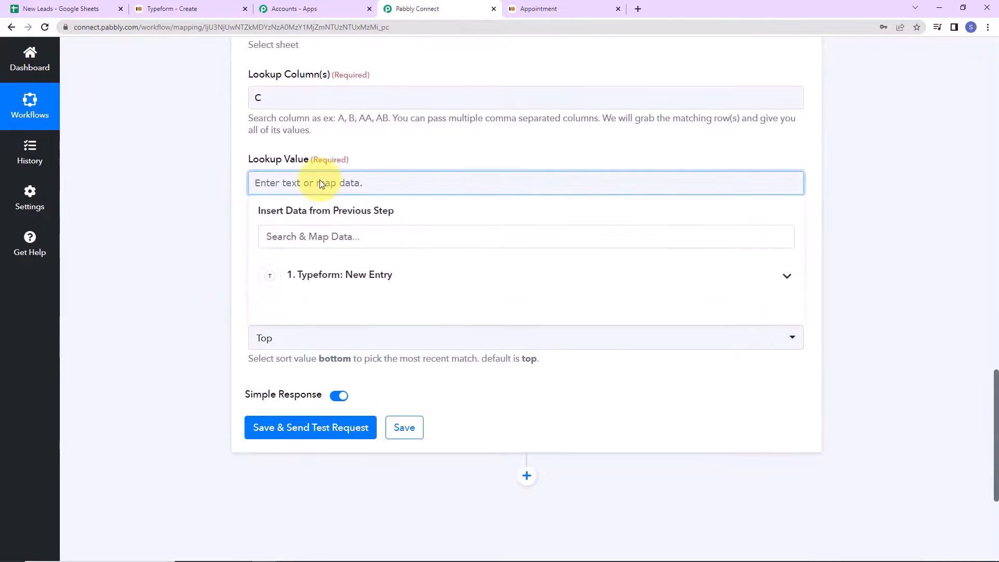
click(342, 275)
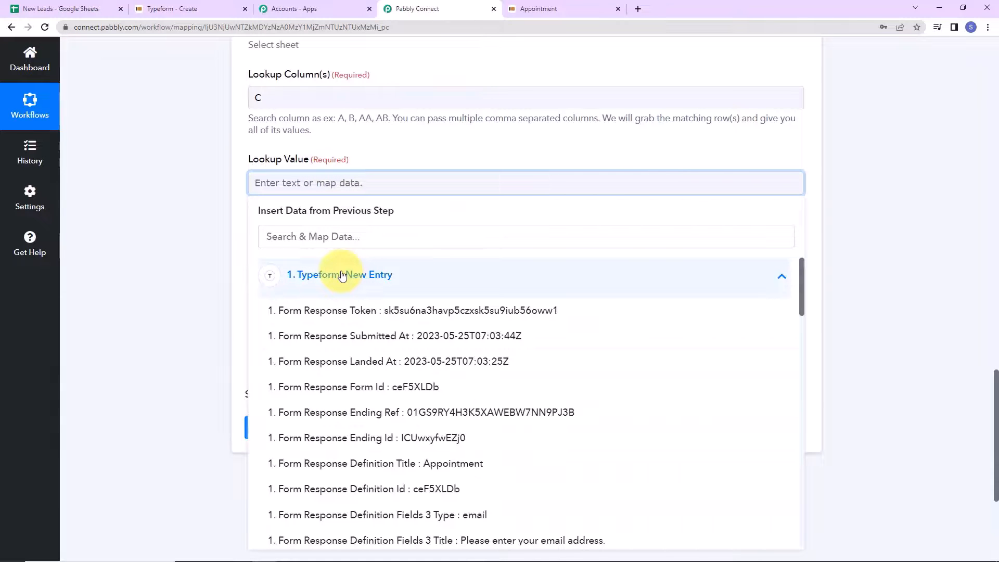
click(354, 238)
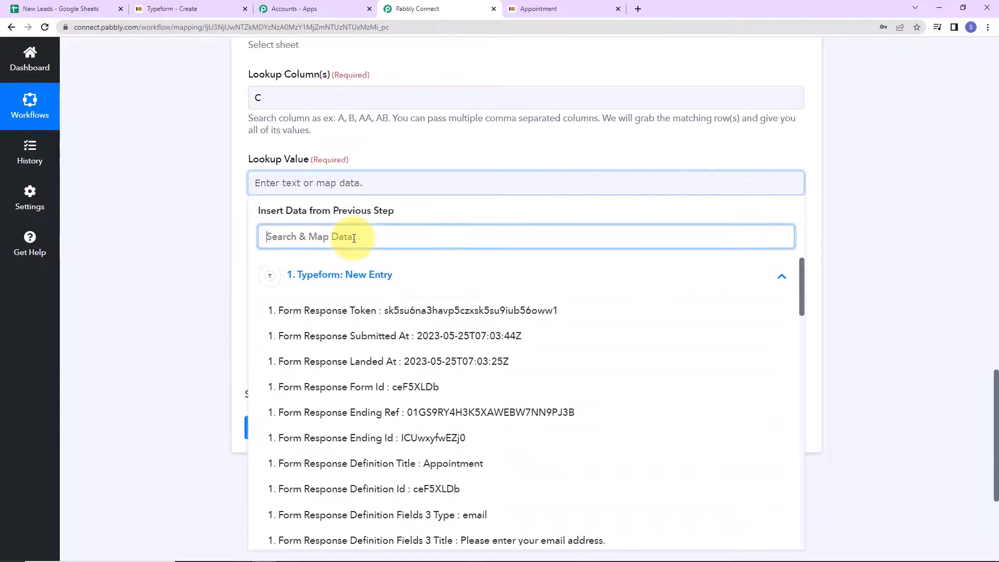
text(@)
click(379, 310)
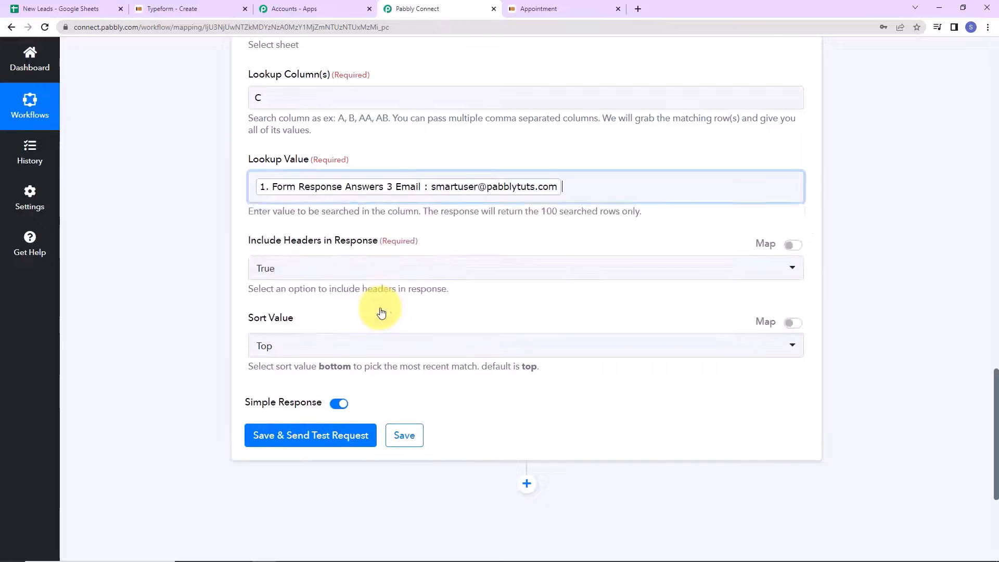
click(223, 247)
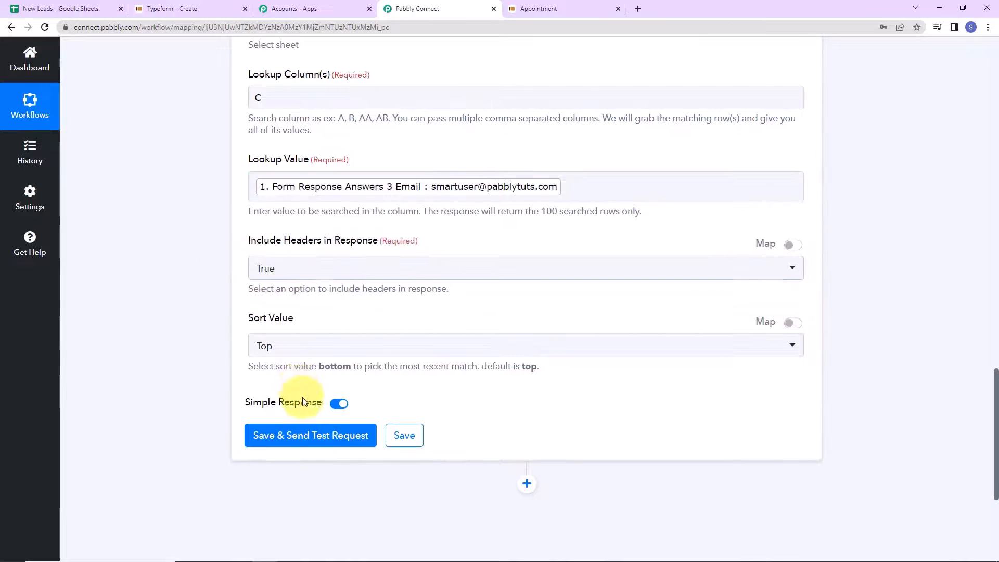
- Save and test the lookup, confirming it returns the matching row at index 3
click(301, 442)
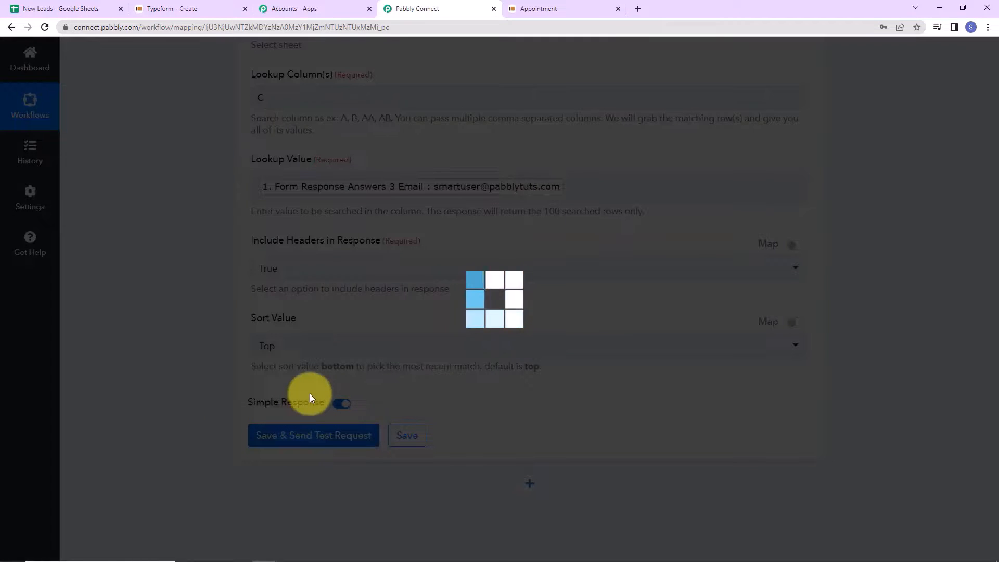
scroll(468, 442, down, 5)
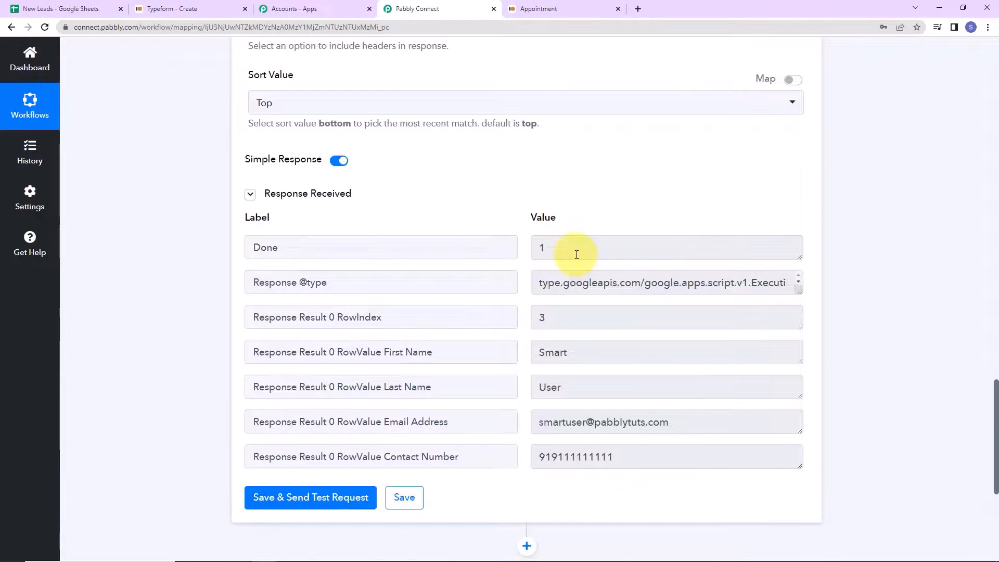
scroll(577, 254, up, 5)
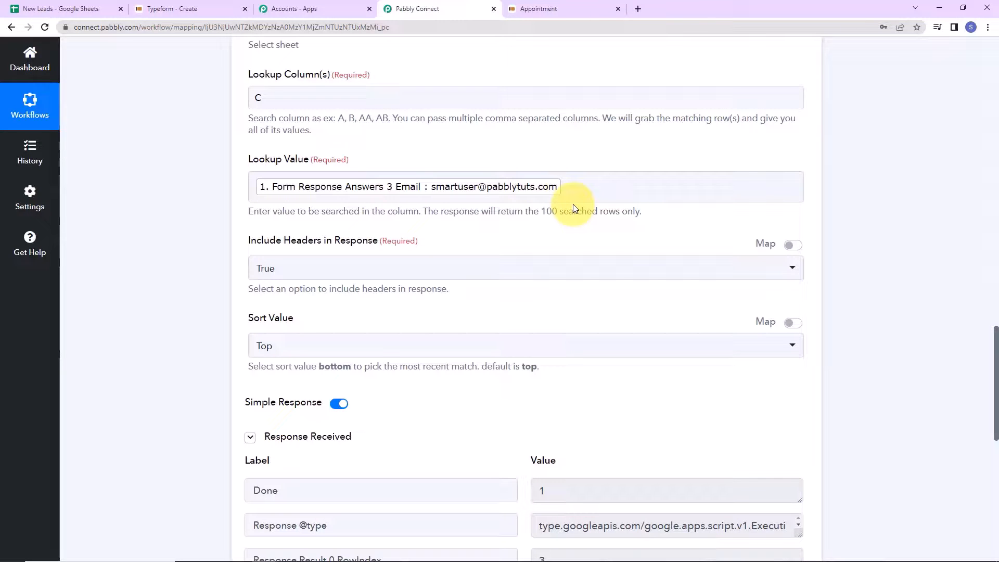
scroll(676, 354, down, 5)
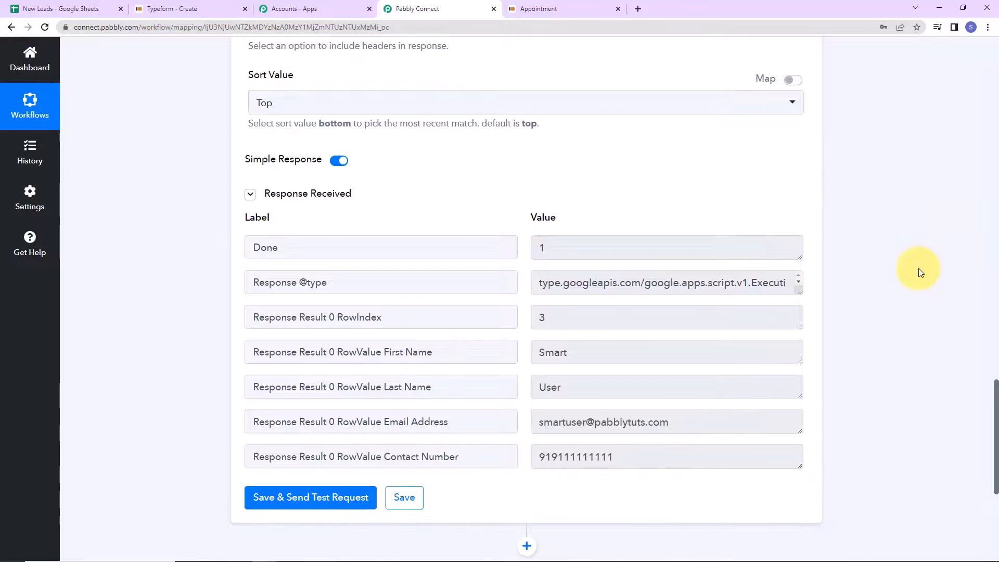
scroll(916, 268, down, 5)
- Add a Router step after the Google Sheets lookup
click(526, 303)
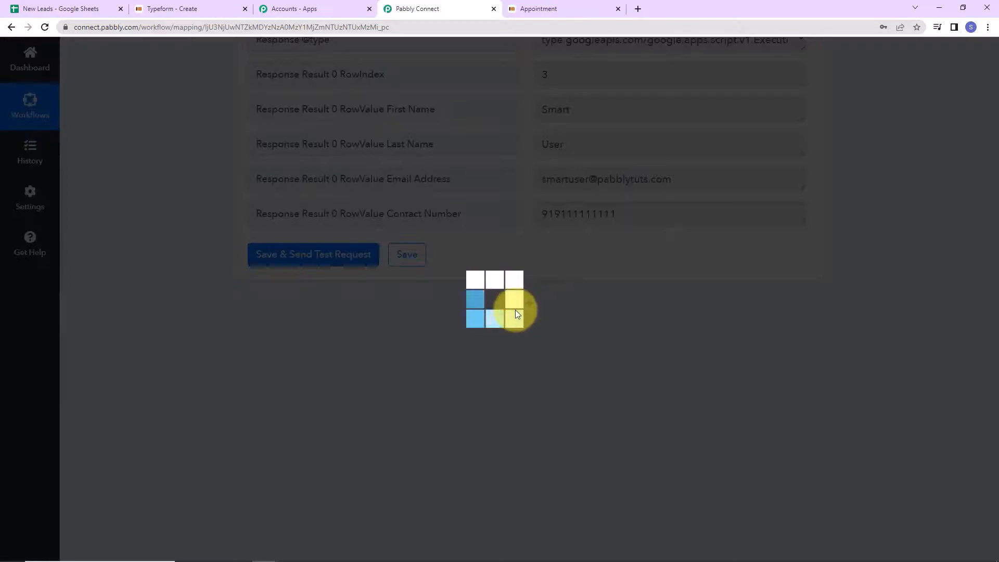
click(360, 441)
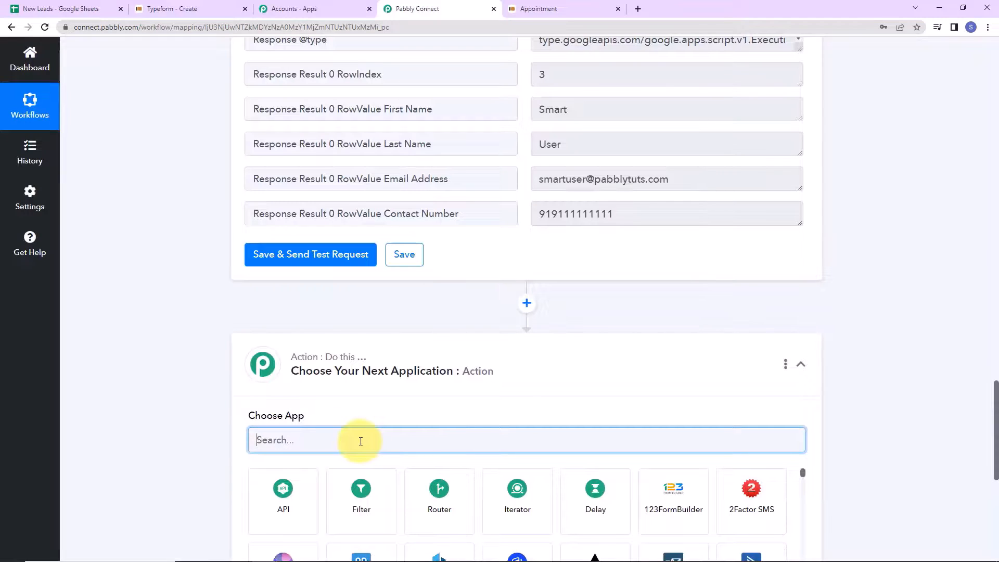
text(router)
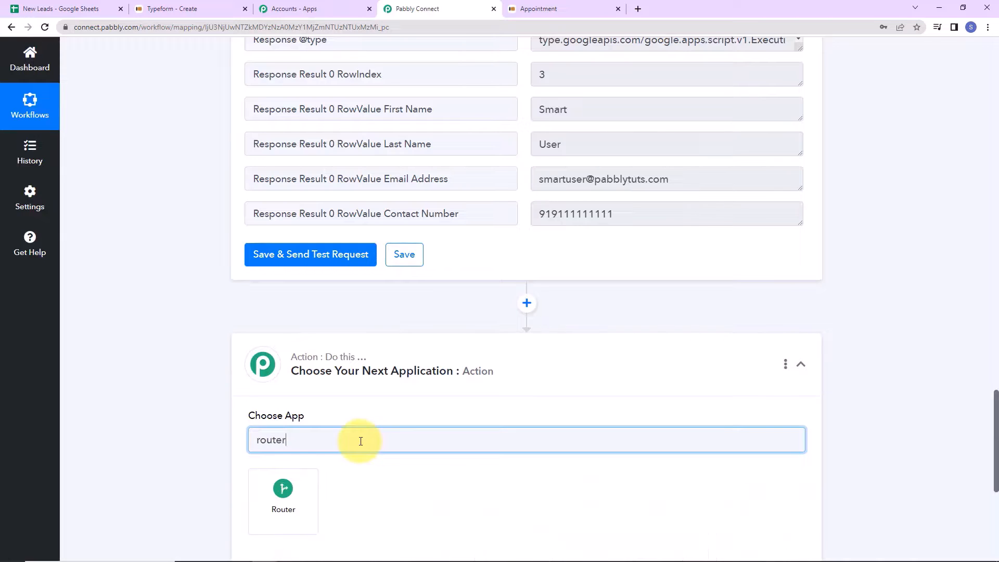
click(314, 489)
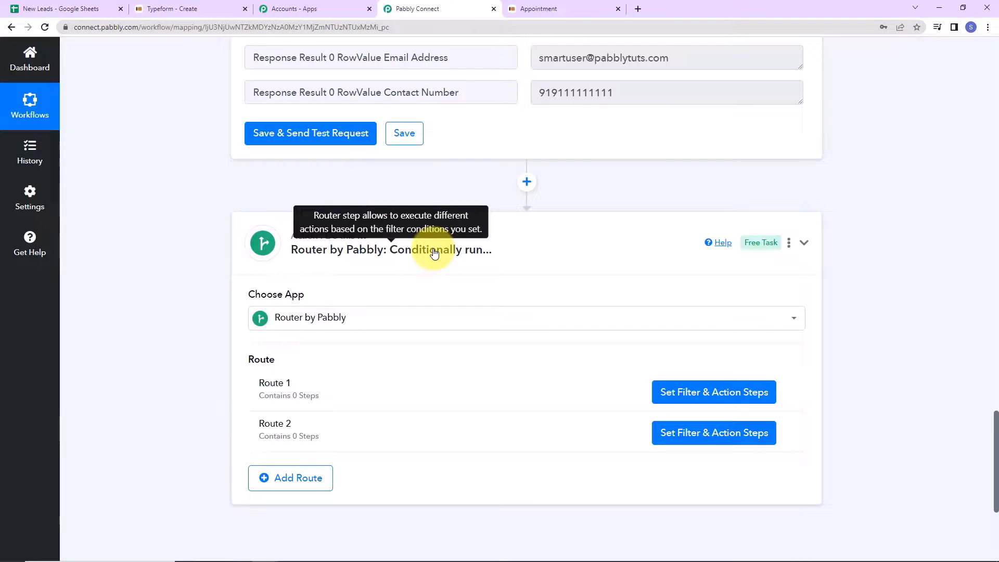
- Rename Route 1 to 'Update Contact'
mouse_move(273, 406)
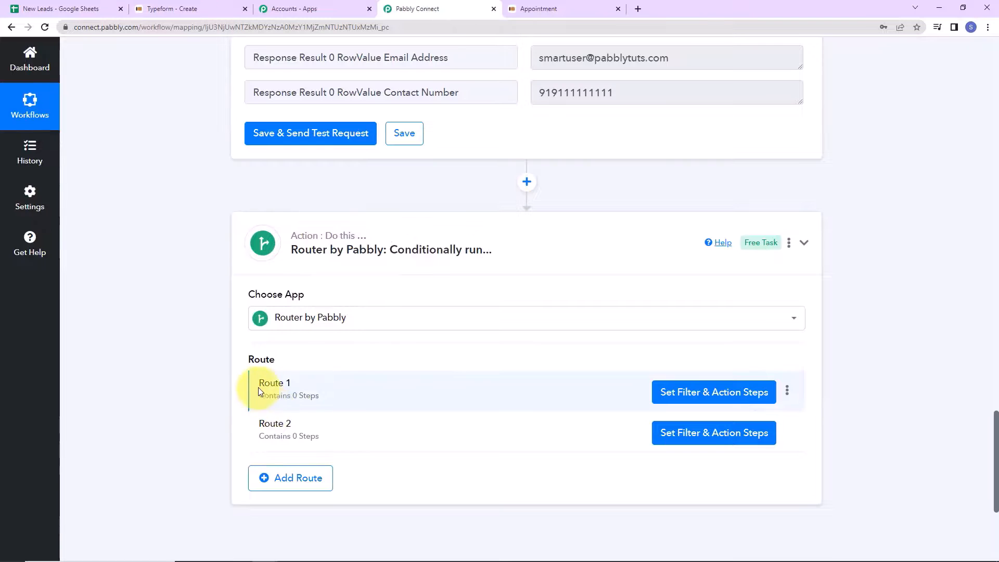
click(786, 392)
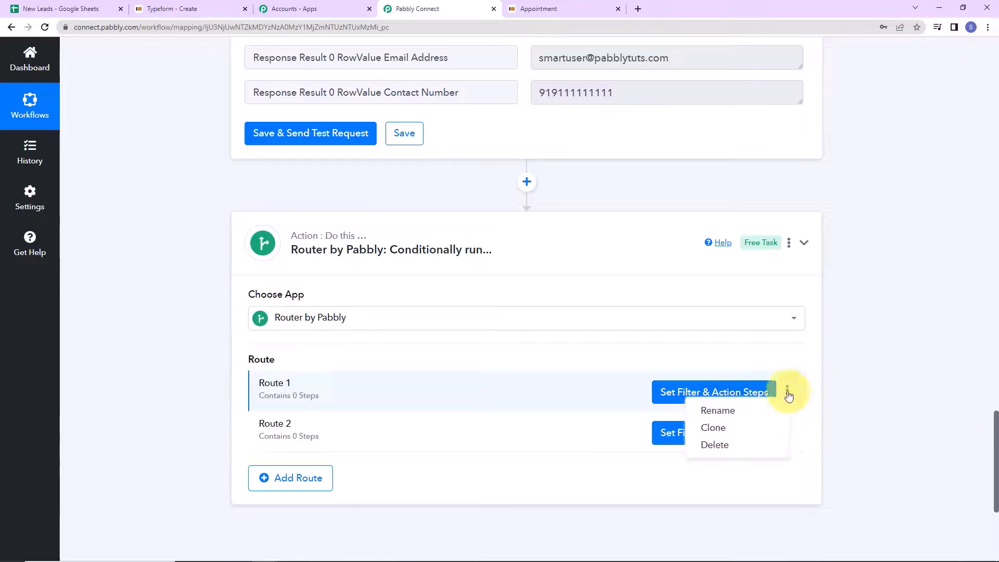
click(709, 408)
drag(408, 311, 121, 314)
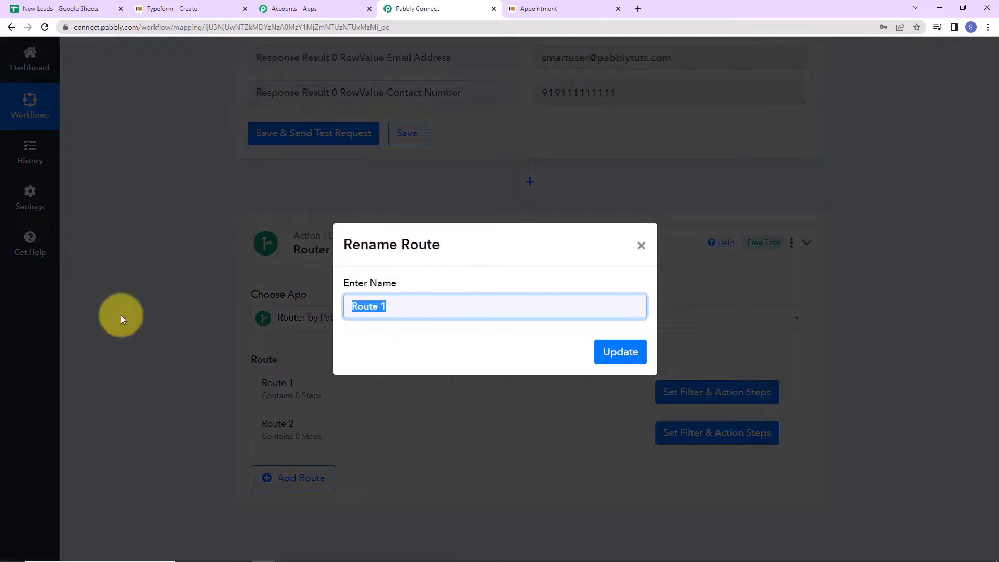
text(Update Contact)
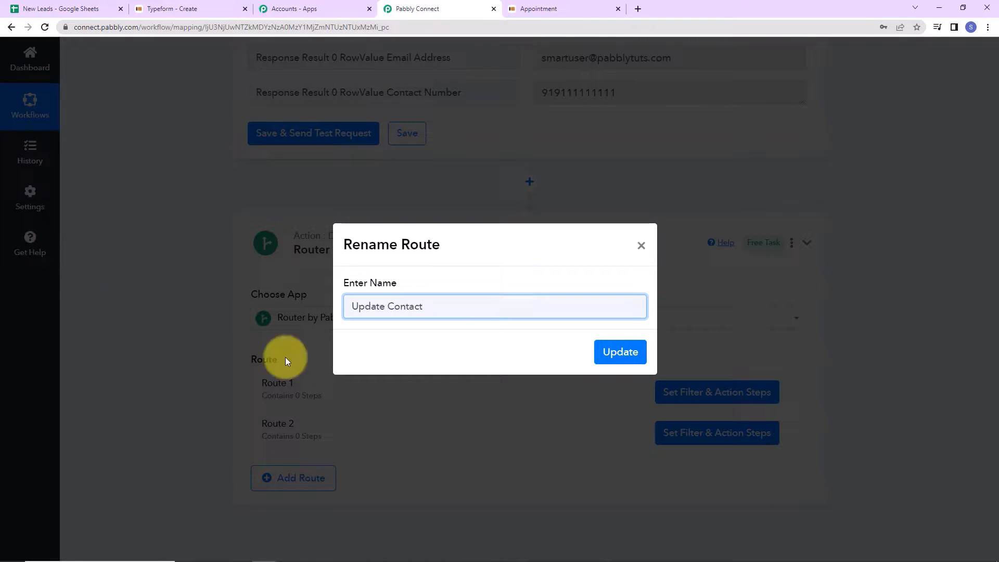
click(625, 351)
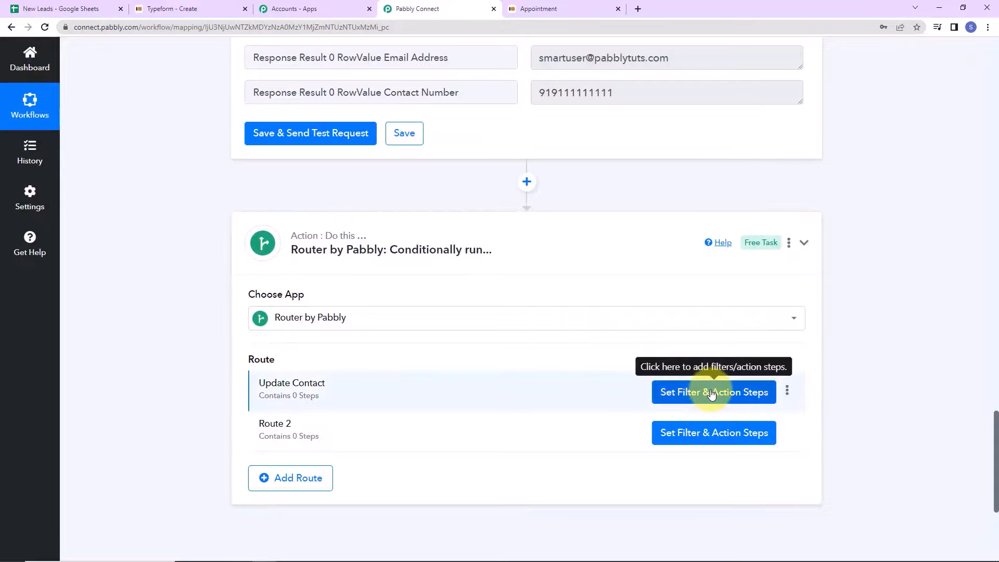
click(709, 395)
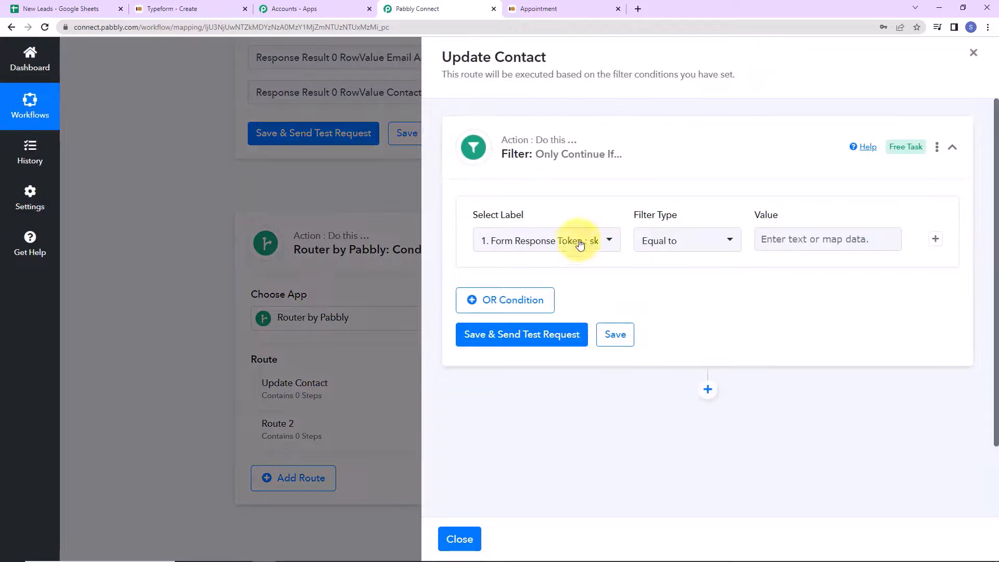
- Filter the Update Contact route on the lookup's RowIndex 'Exists' and confirm the test returns true
click(604, 240)
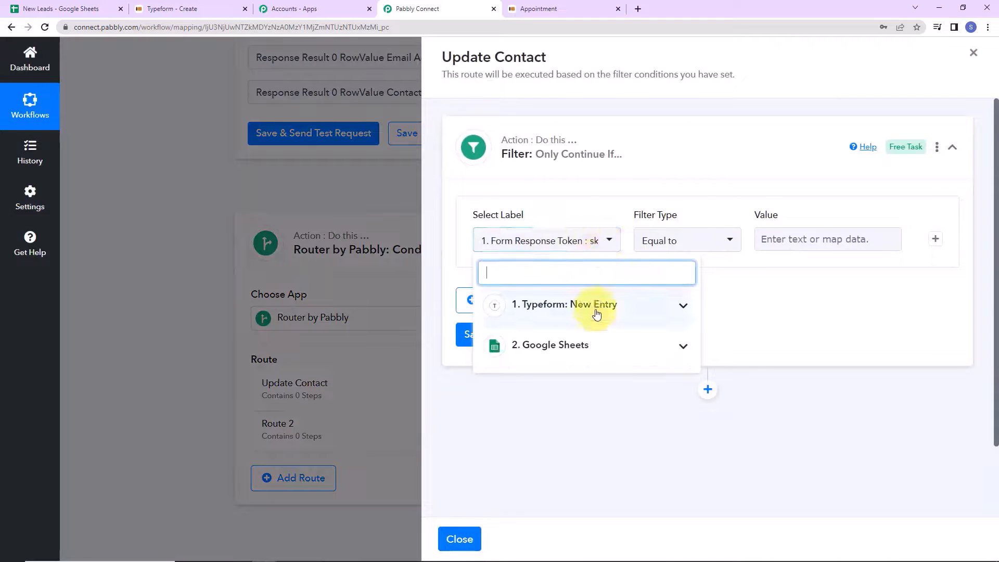
click(596, 345)
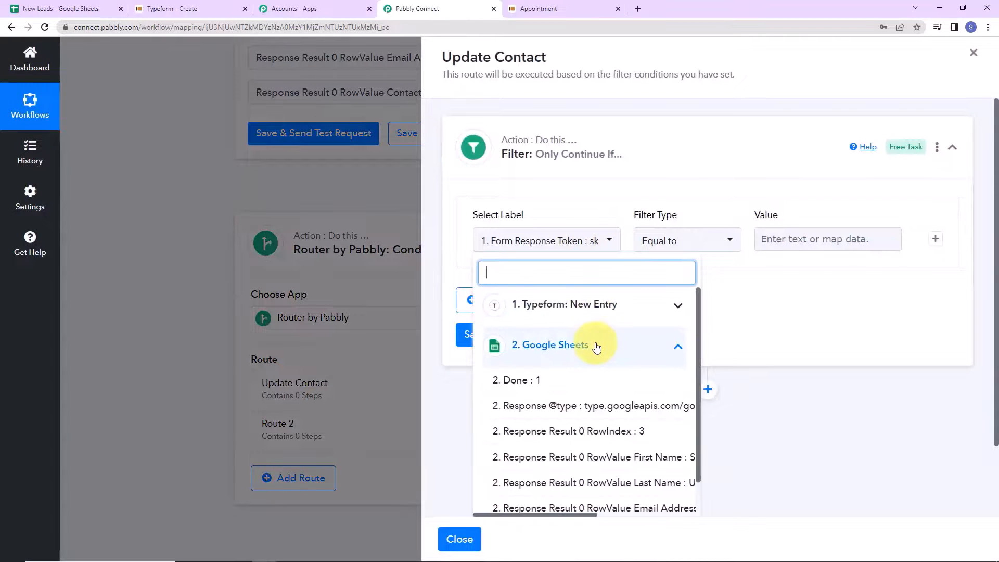
click(582, 436)
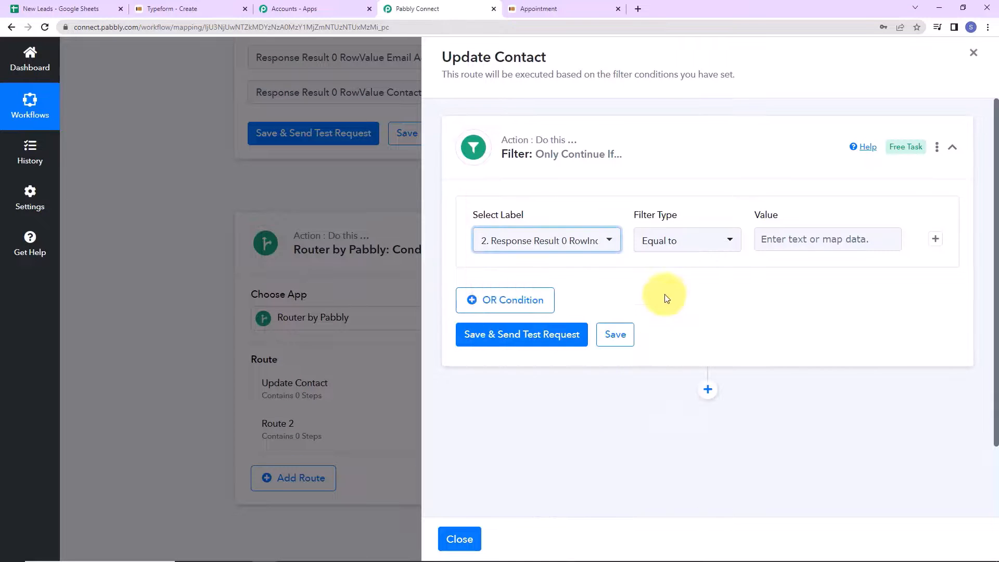
click(727, 245)
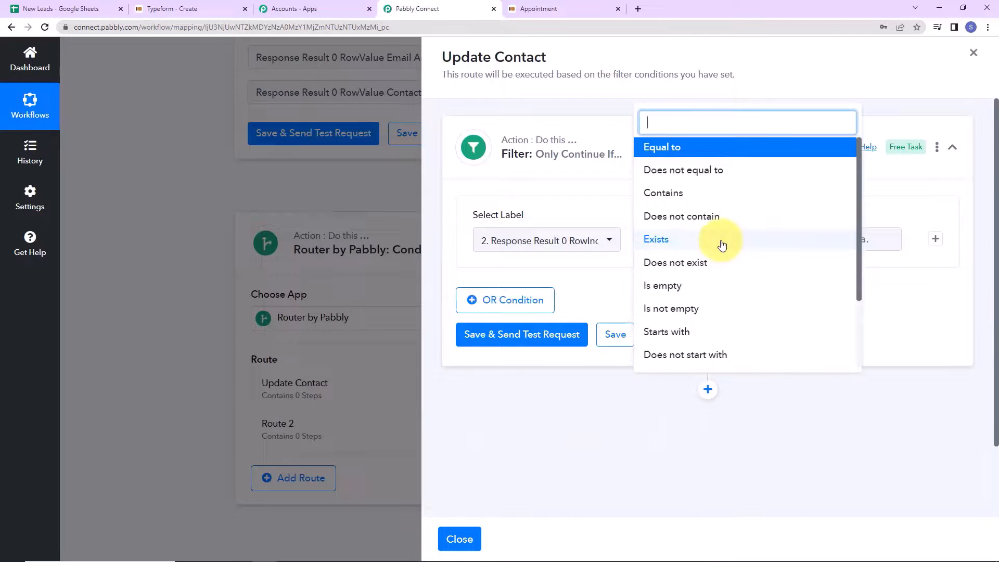
click(647, 240)
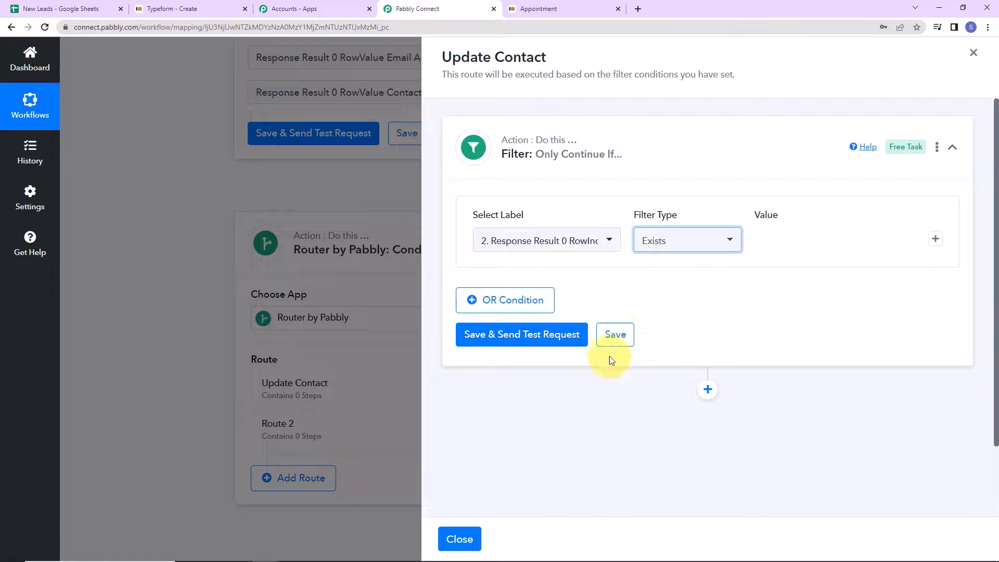
click(522, 340)
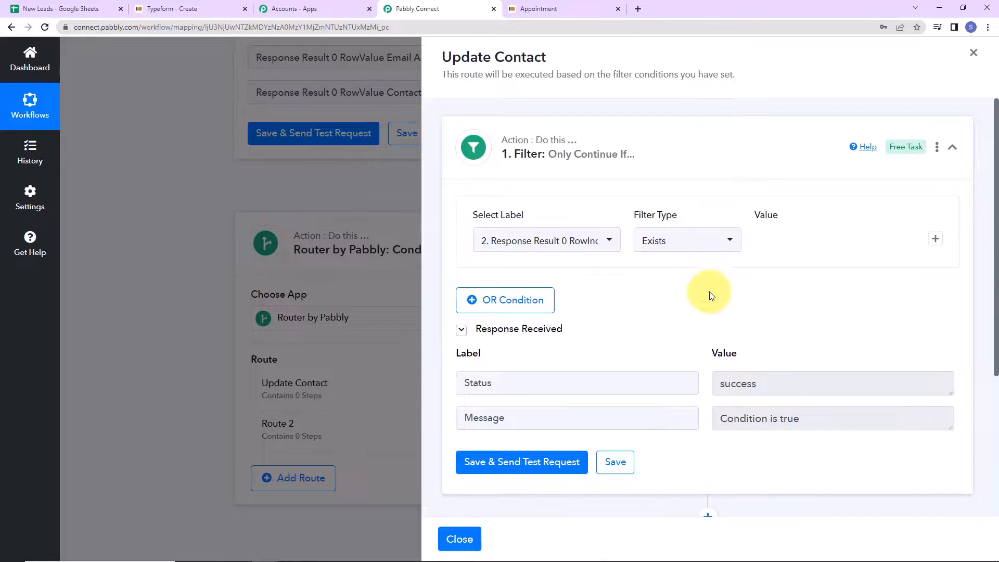
scroll(710, 301, down, 4)
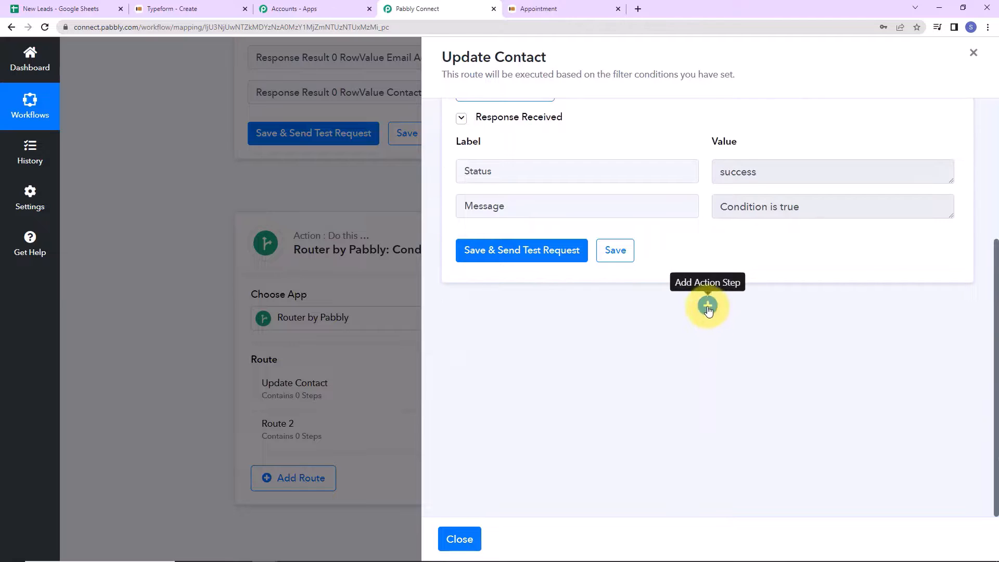
- Add a Google Sheets update-row action on the existing connection, targeting the New Leads spreadsheet
click(709, 307)
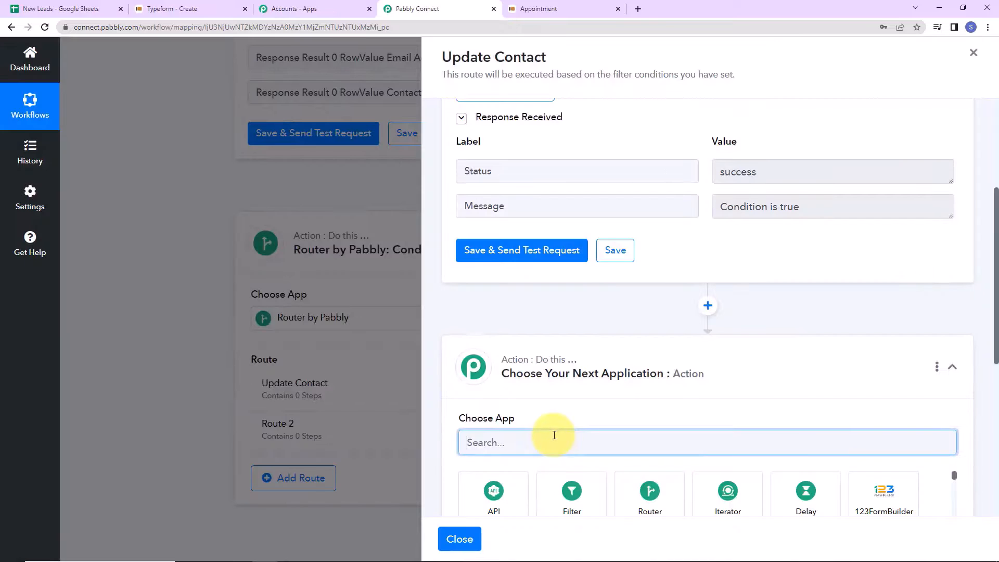
text(google s)
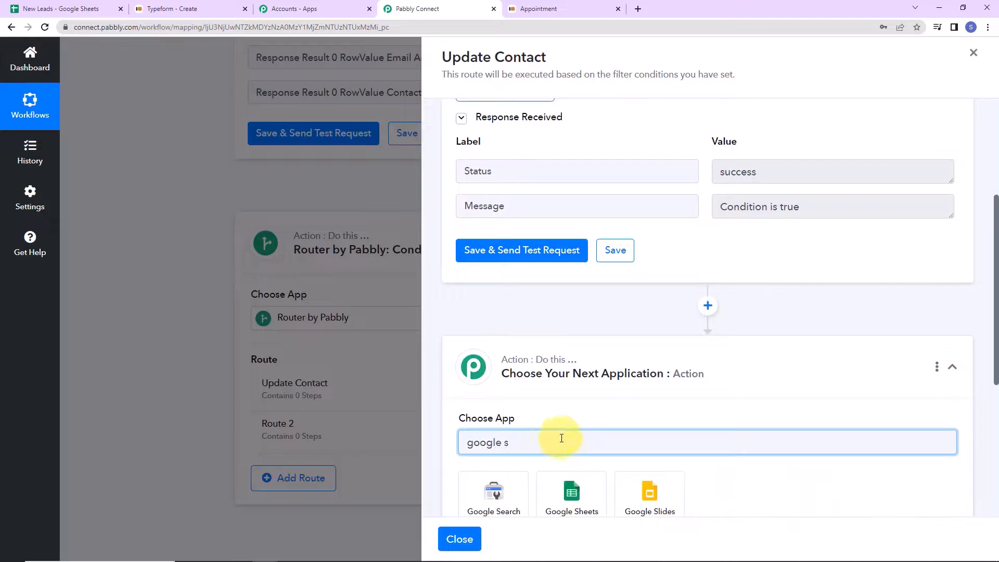
click(589, 498)
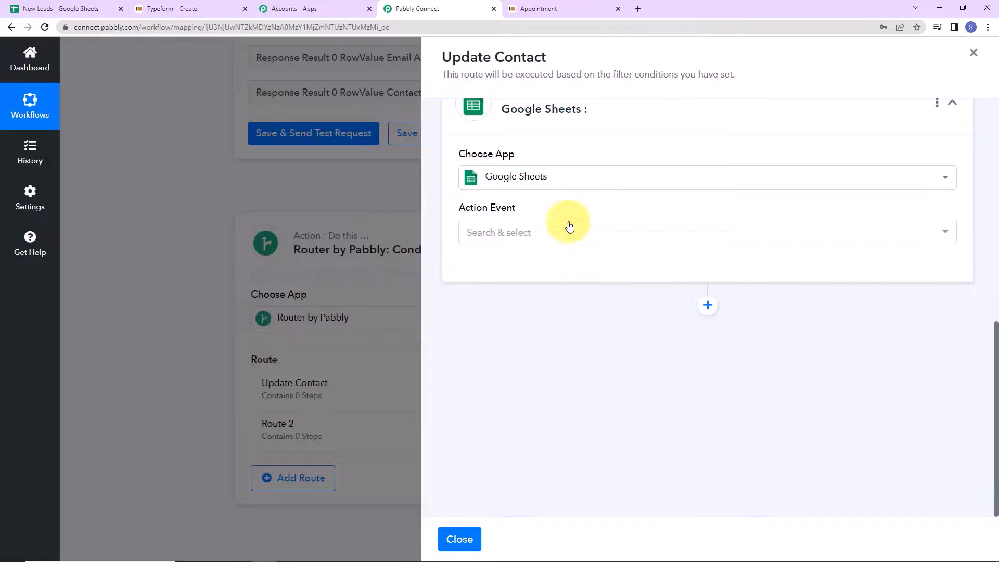
click(569, 225)
scroll(569, 301, down, 5)
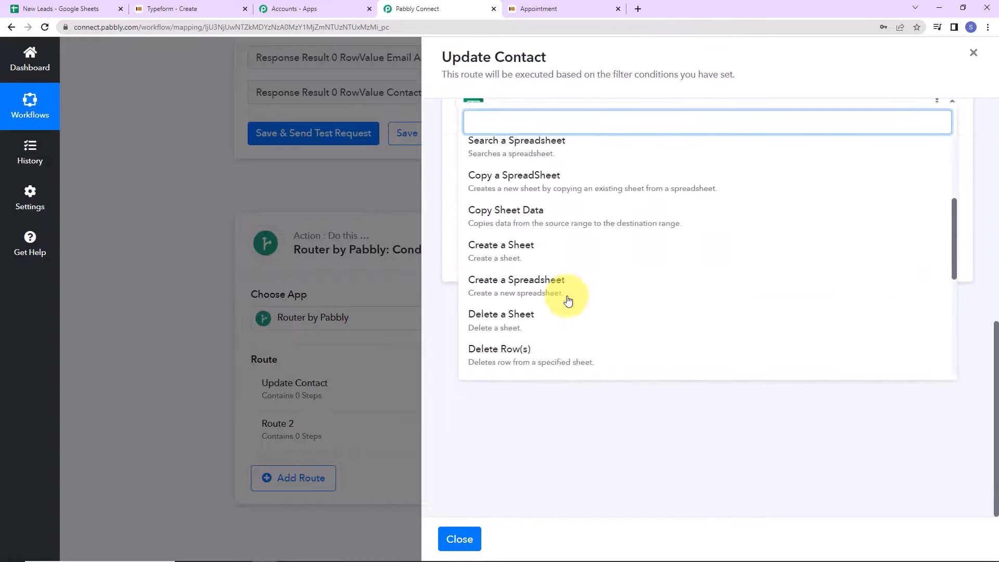
scroll(568, 300, down, 2)
click(522, 244)
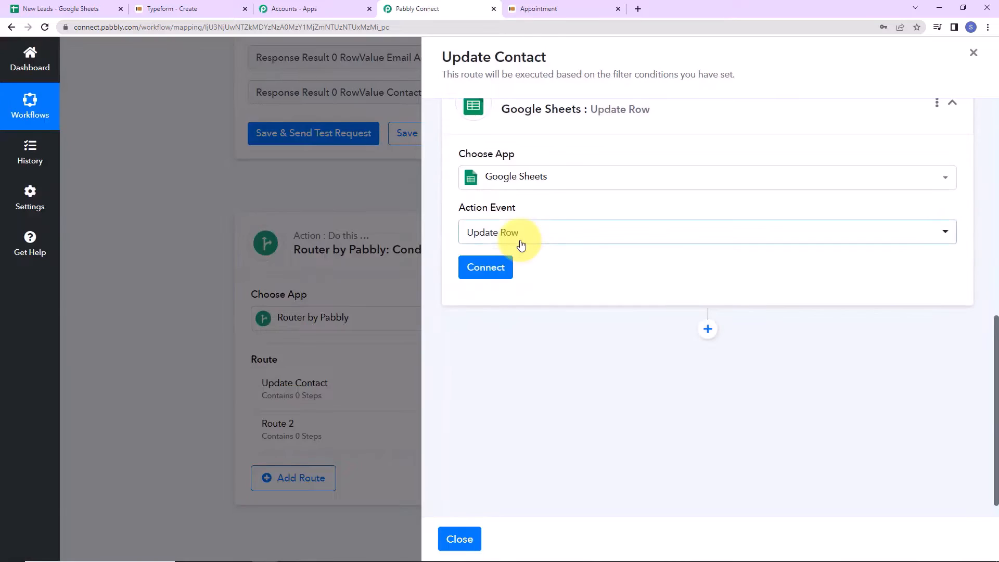
click(509, 265)
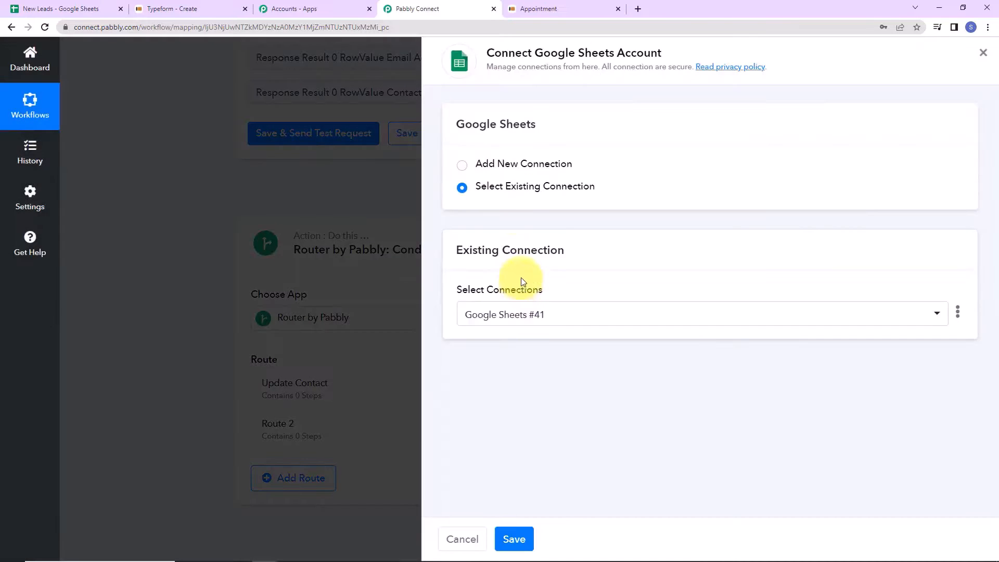
click(514, 545)
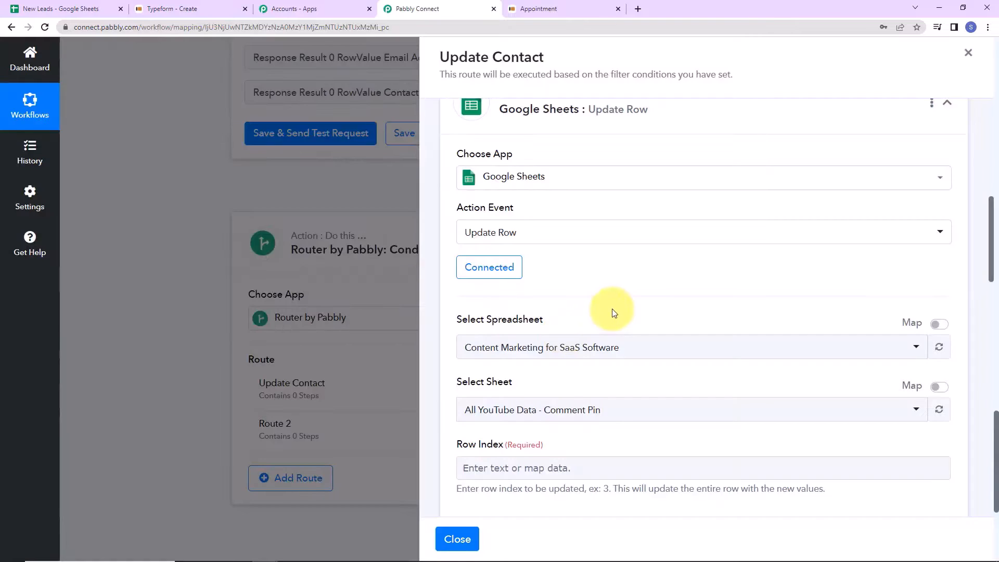
scroll(616, 312, down, 2)
click(625, 225)
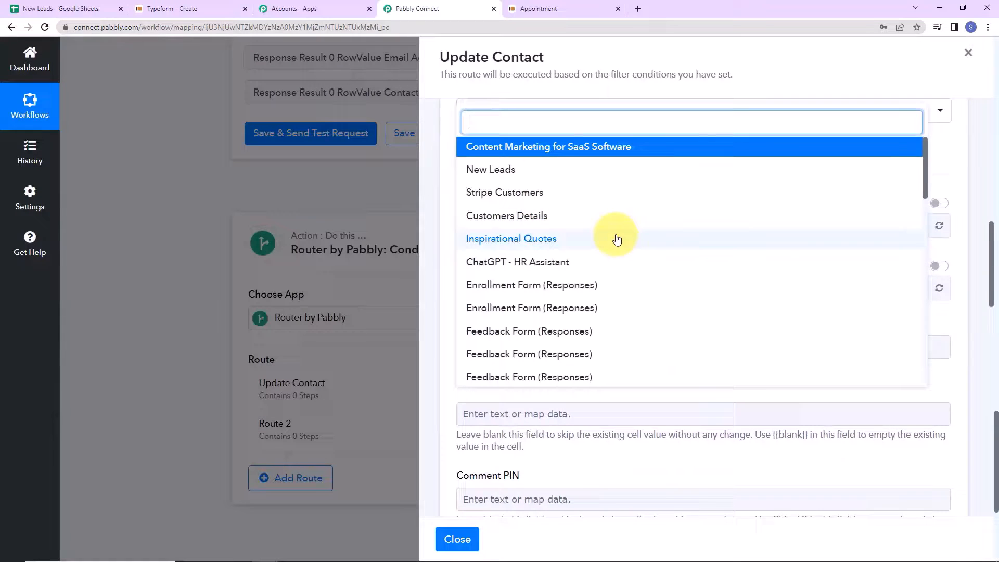
click(500, 177)
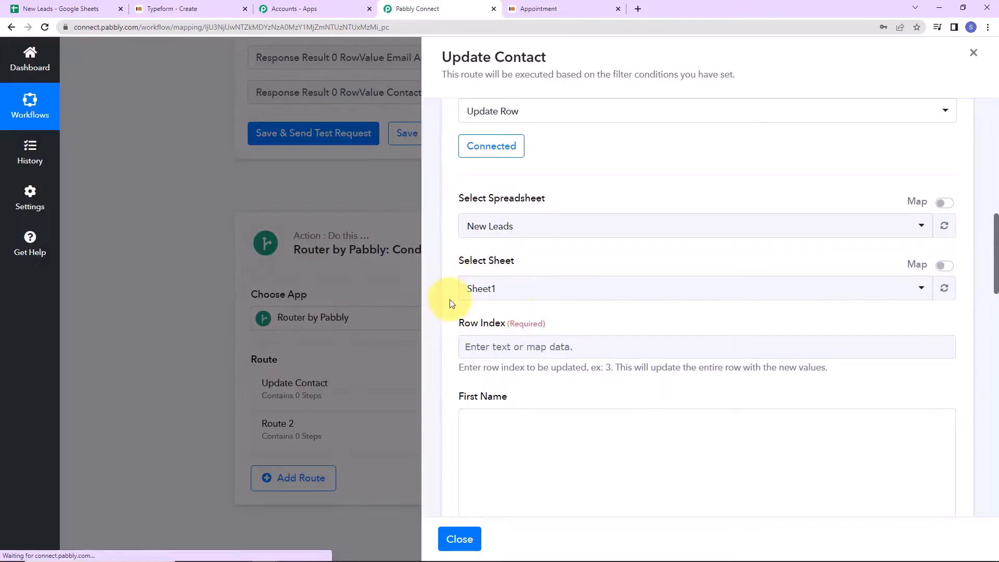
- Map the lookup's RowIndex into Row Index and the first two Typeform answers into First and Last Name
scroll(547, 292, down, 2)
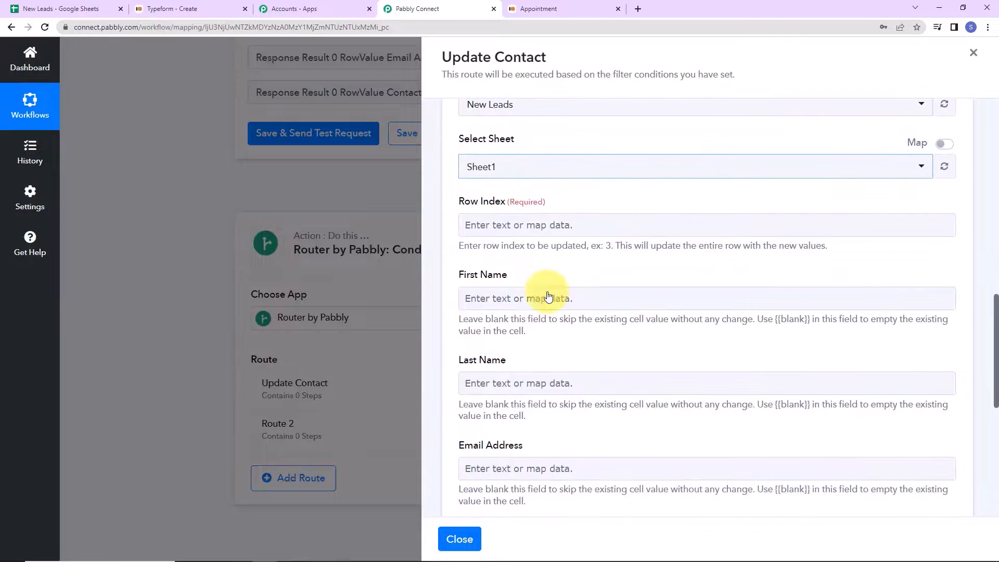
click(530, 227)
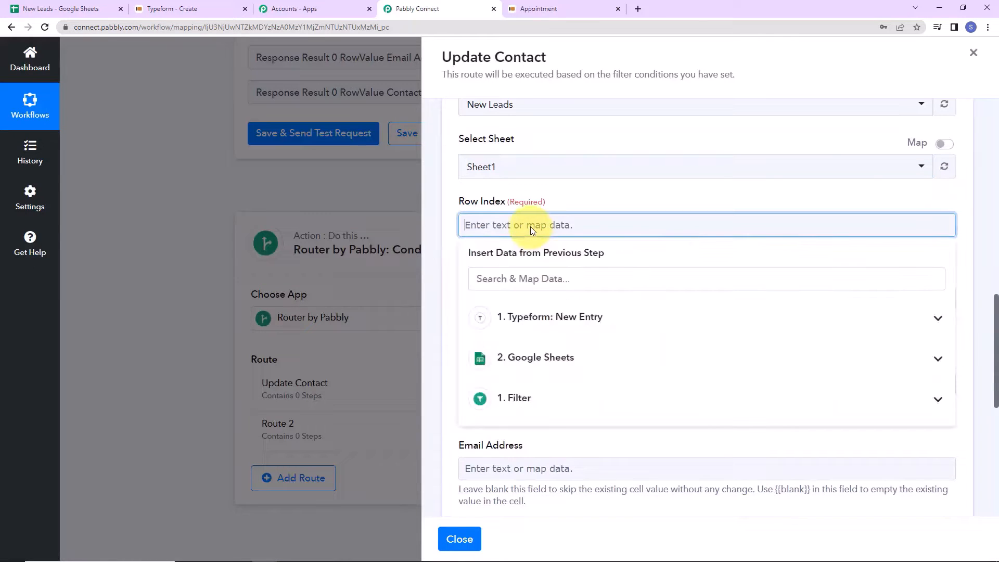
click(558, 358)
click(566, 442)
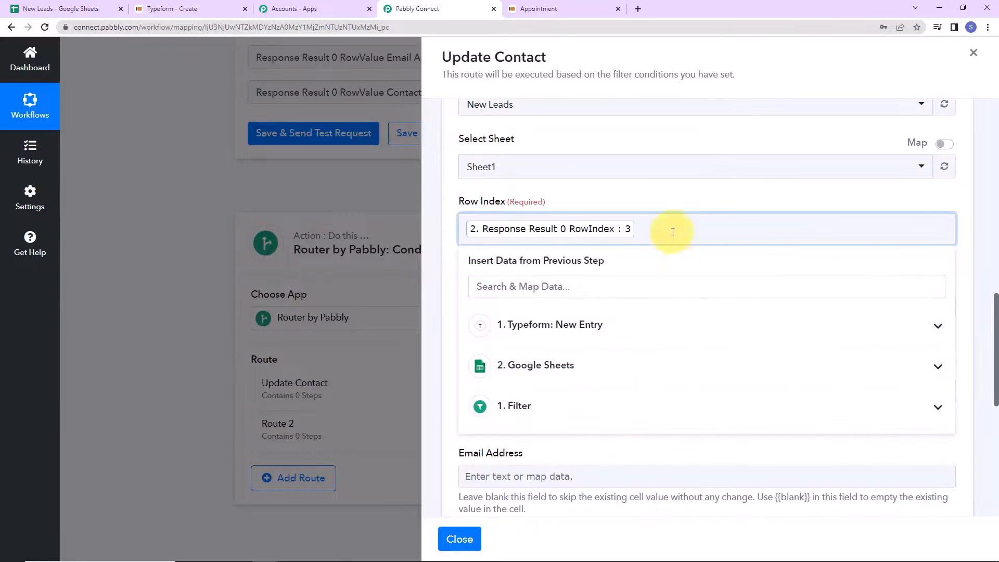
click(680, 197)
scroll(644, 232, down, 2)
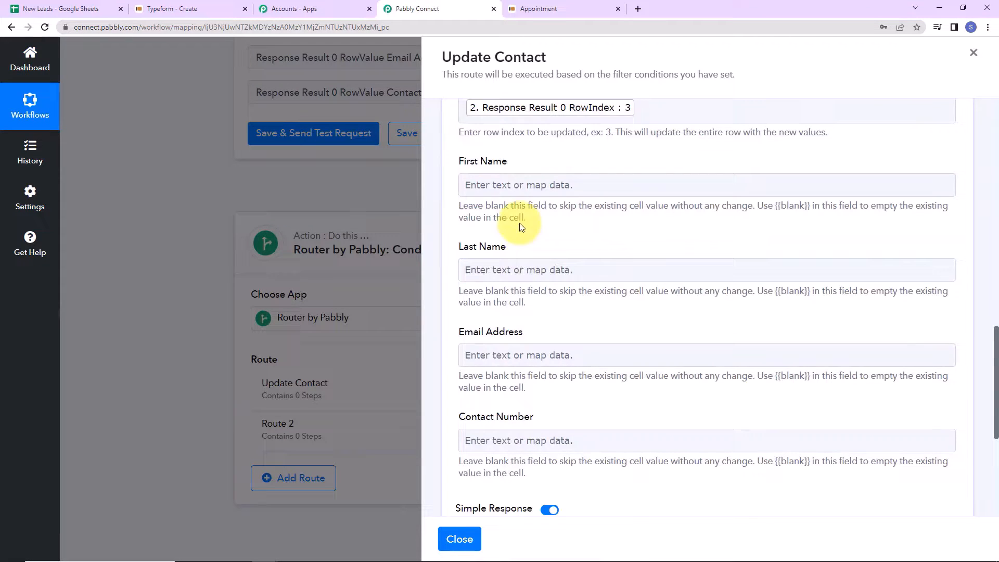
click(518, 185)
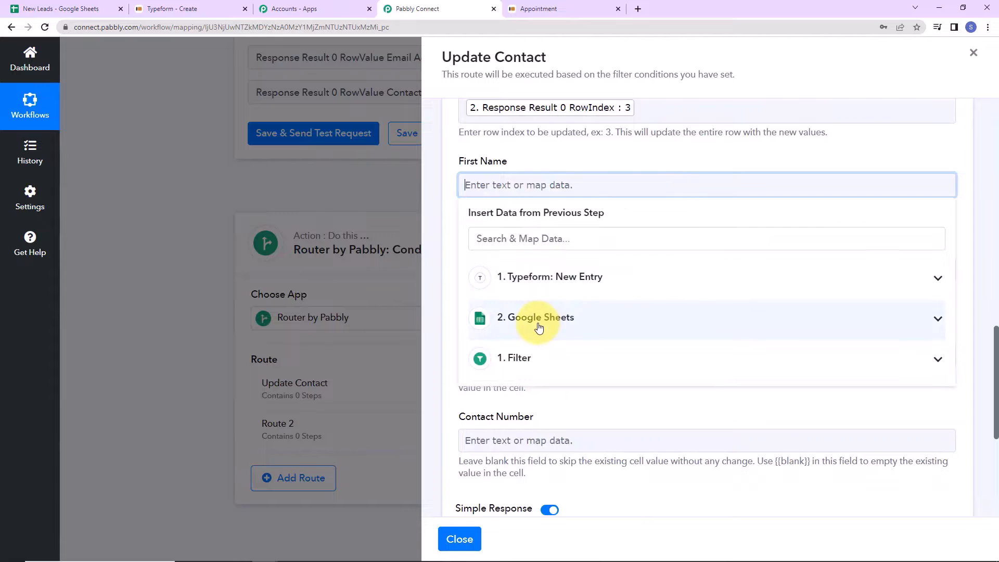
click(535, 284)
scroll(662, 395, down, 10)
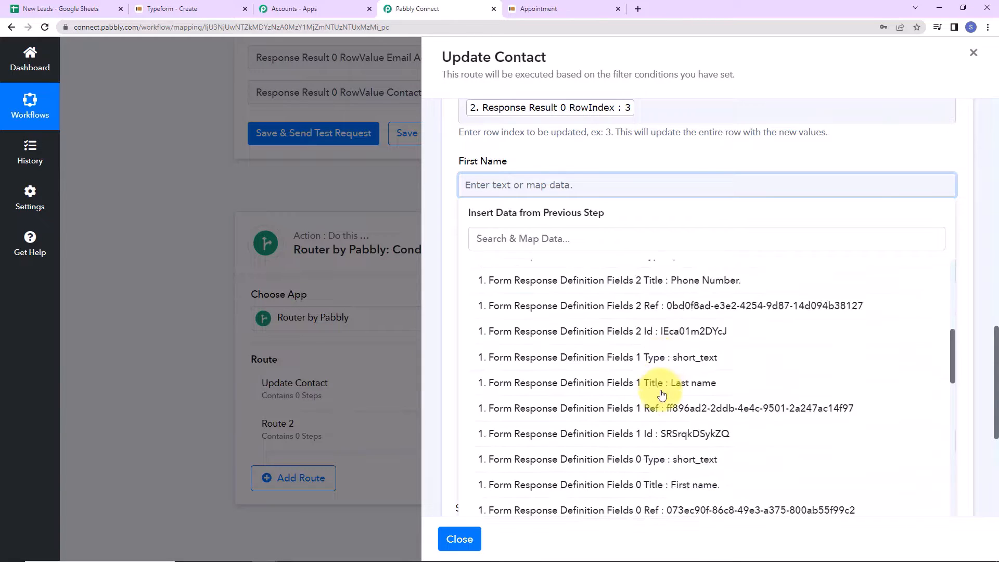
click(627, 327)
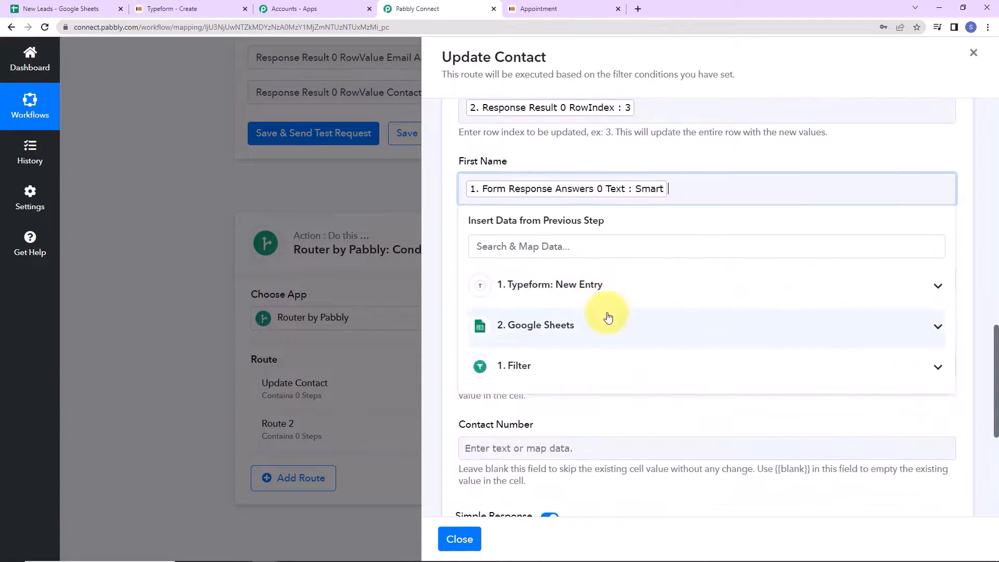
click(526, 282)
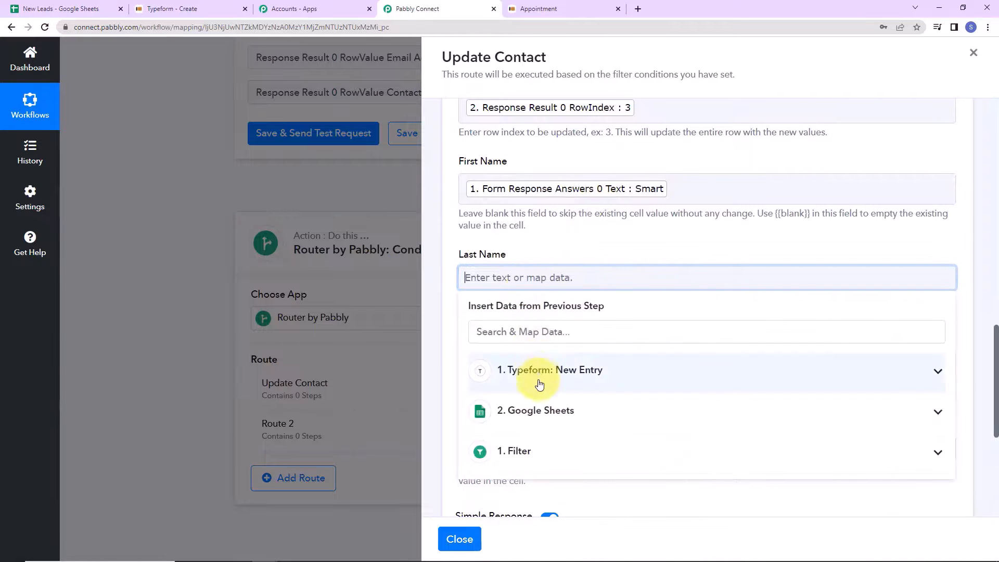
click(591, 379)
click(573, 439)
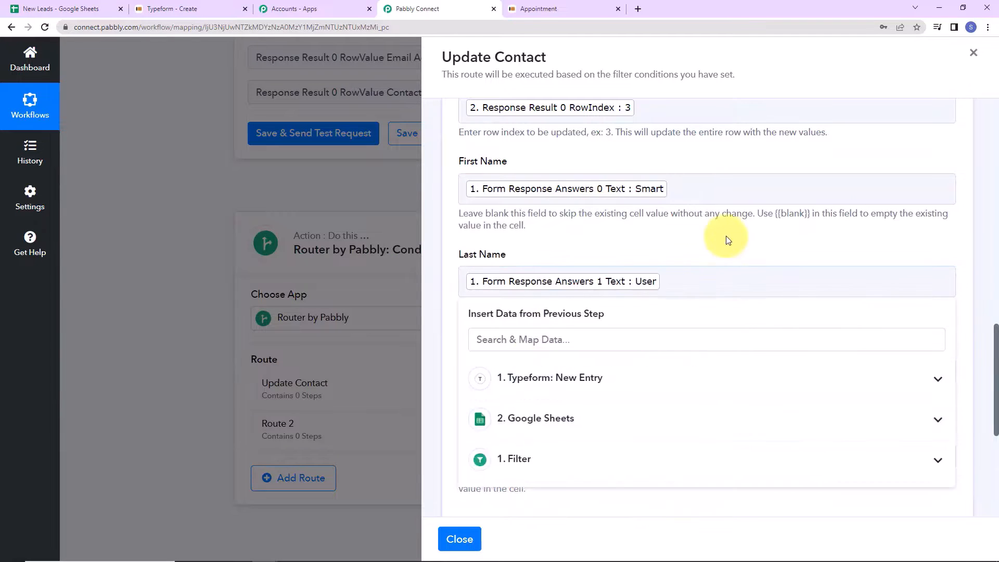
click(725, 235)
- Map the Typeform email and phone answers, then test the update of Sheet1!A3:D3 (4 cells)
scroll(651, 297, down, 2)
click(551, 250)
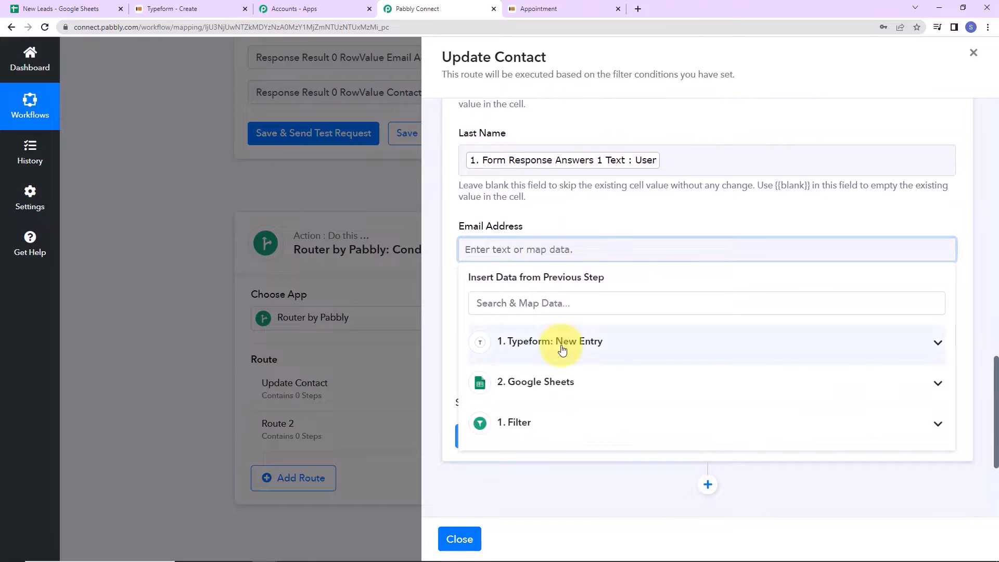
click(528, 341)
click(547, 300)
text(@)
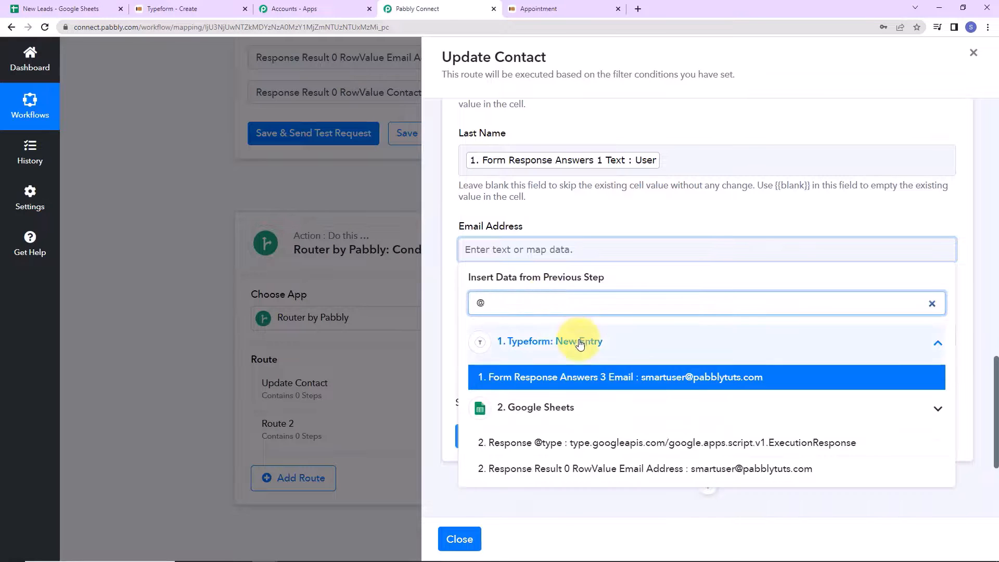
click(593, 378)
click(574, 232)
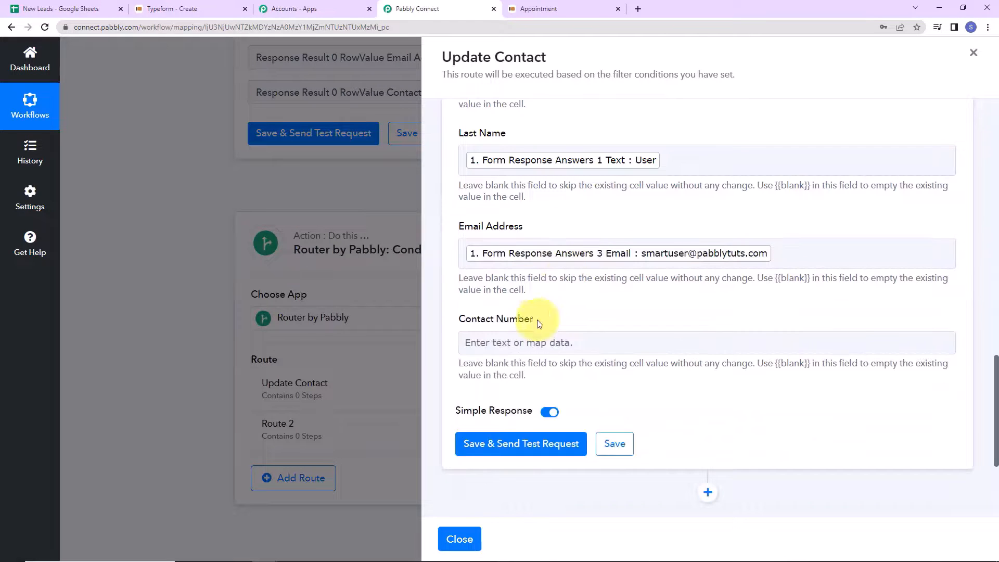
click(526, 345)
click(536, 438)
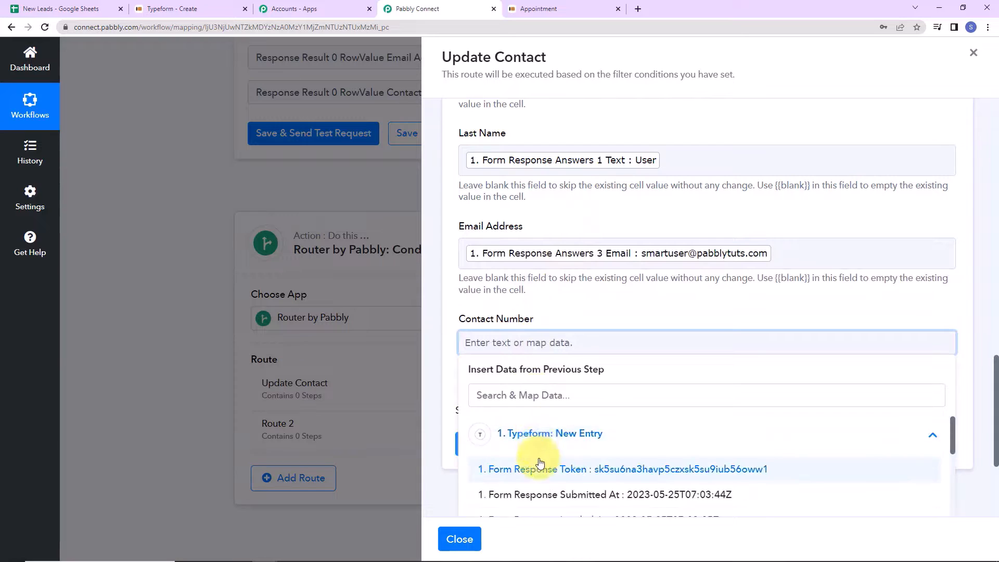
click(542, 396)
text(91)
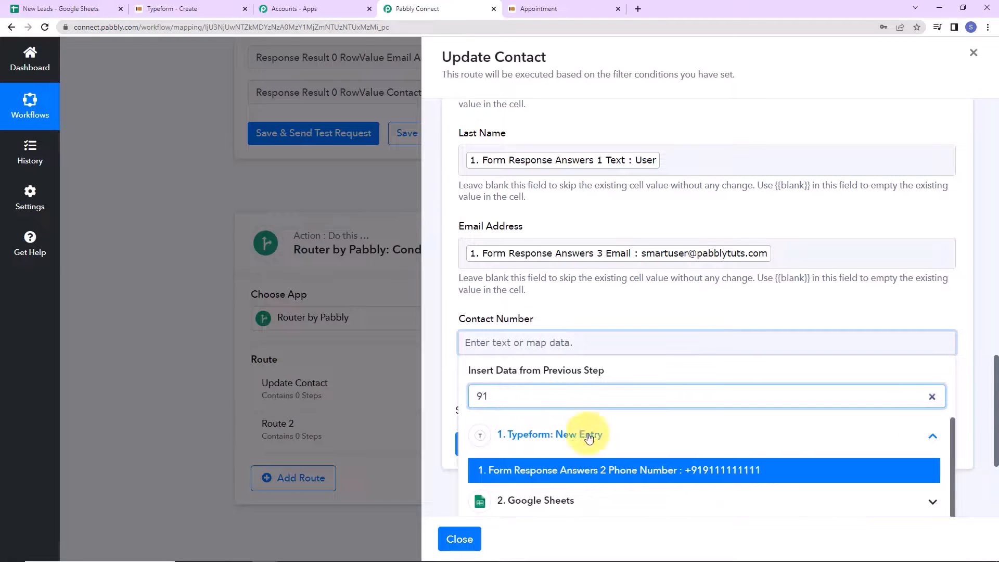
click(628, 471)
scroll(675, 322, down, 1)
scroll(675, 322, down, 2)
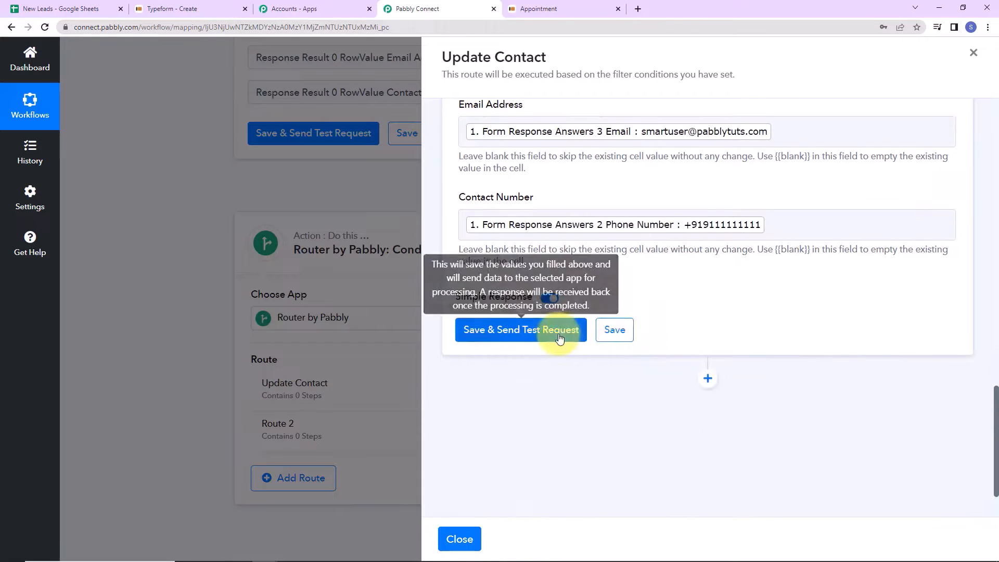
click(567, 330)
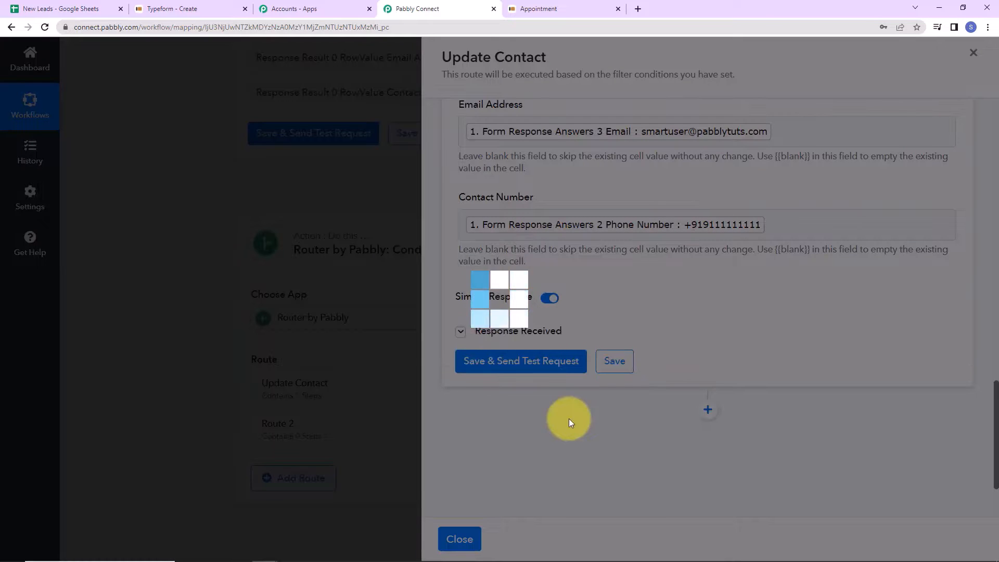
scroll(587, 411, down, 1)
scroll(587, 411, down, 5)
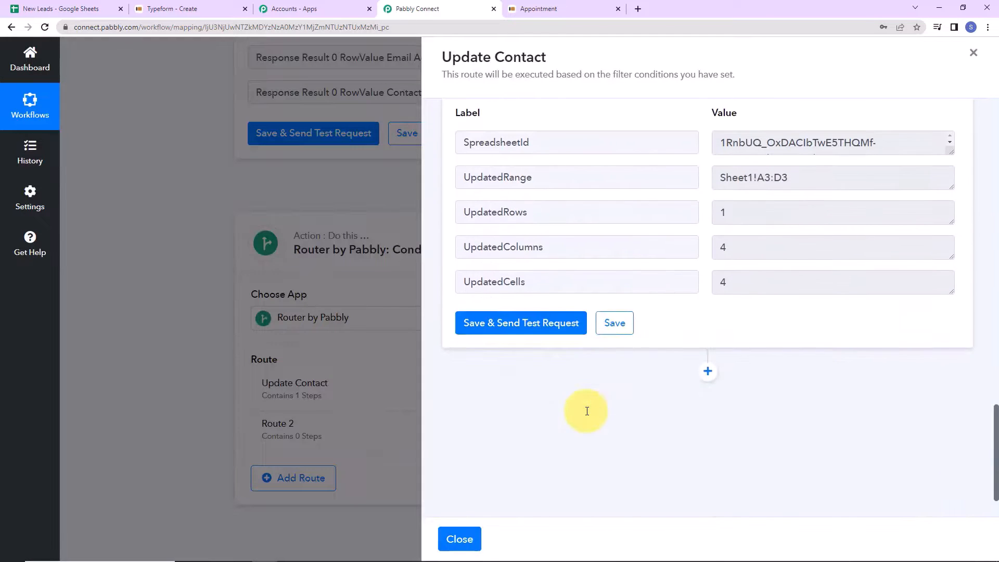
click(61, 9)
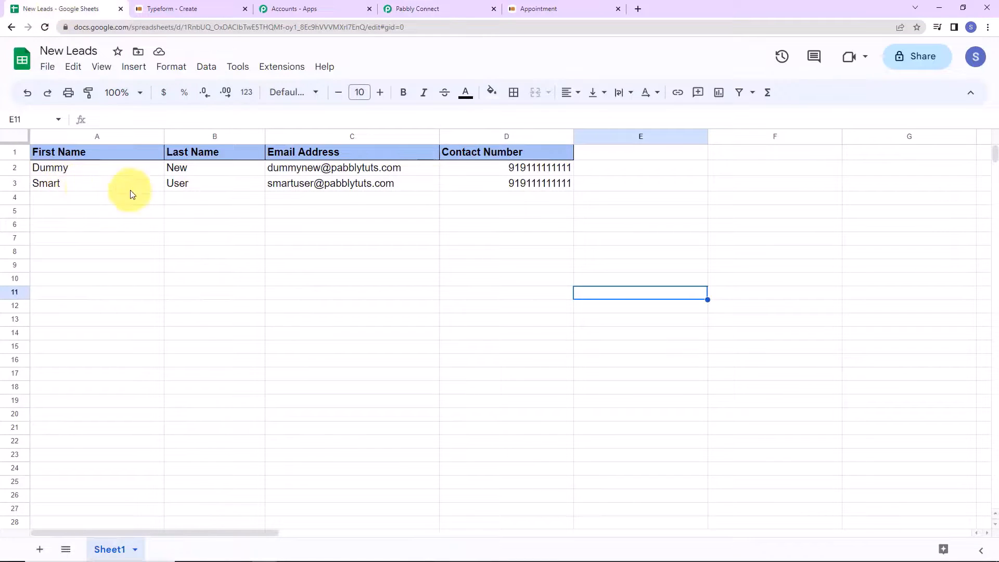
drag(129, 189, 532, 185)
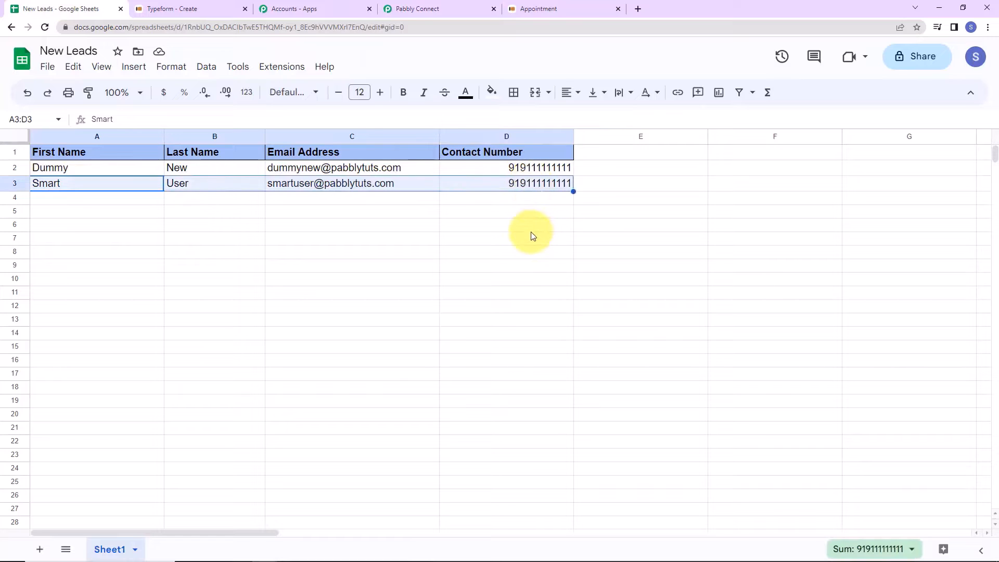
click(452, 6)
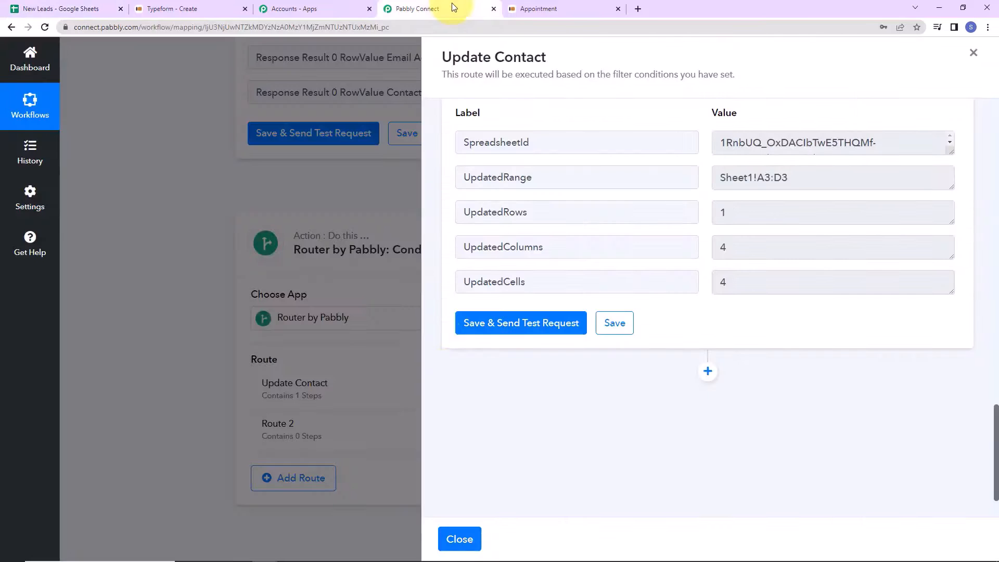
- Rename the Router's Route 2 to 'New Contact' and bring up its filter and action setup
click(367, 374)
scroll(398, 392, down, 3)
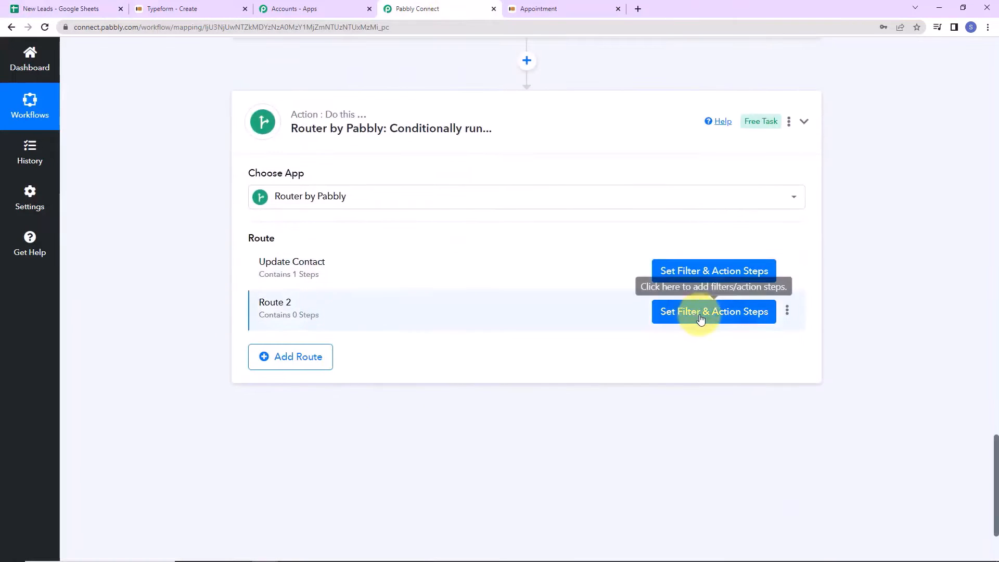
click(787, 310)
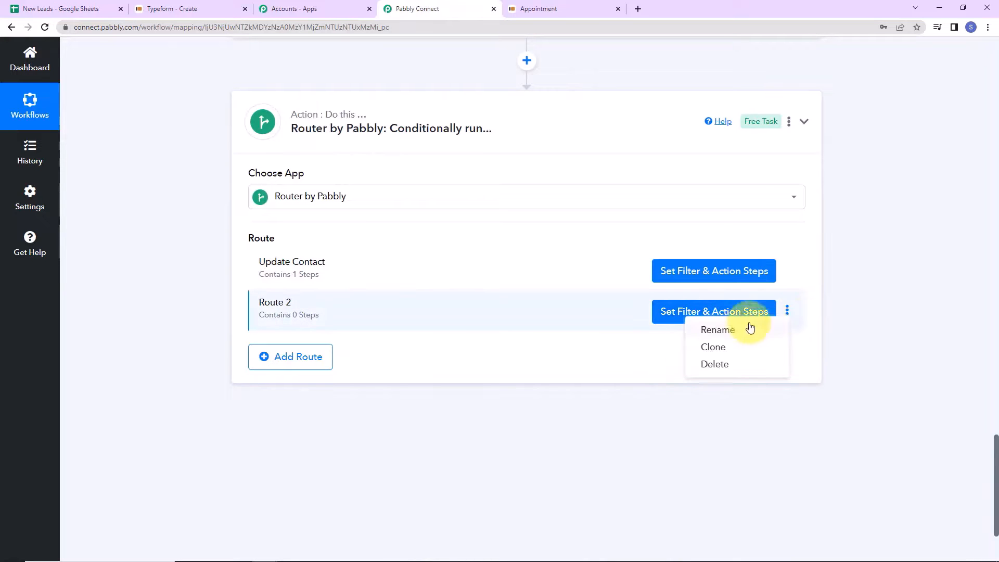
click(727, 331)
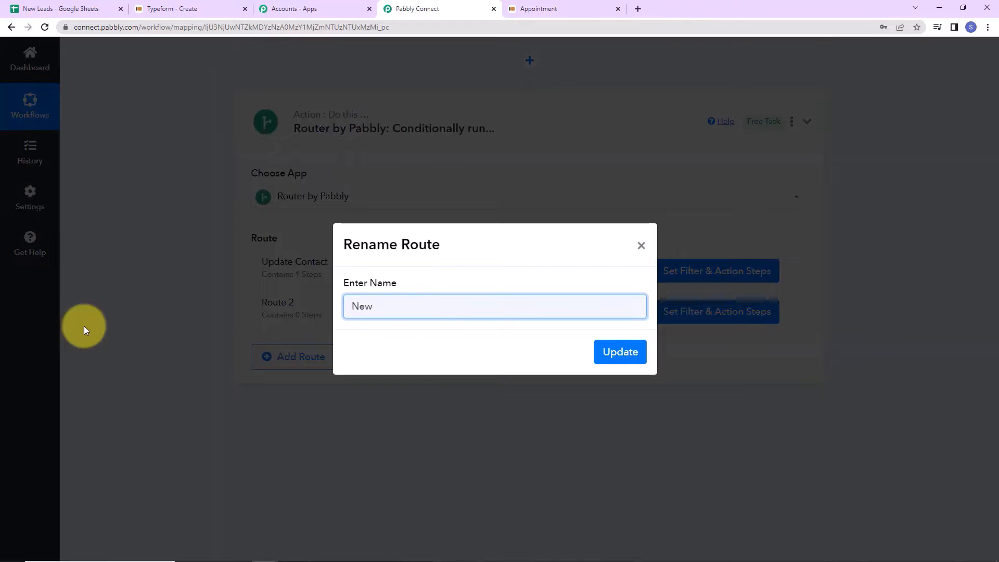
text(New Contact)
click(629, 360)
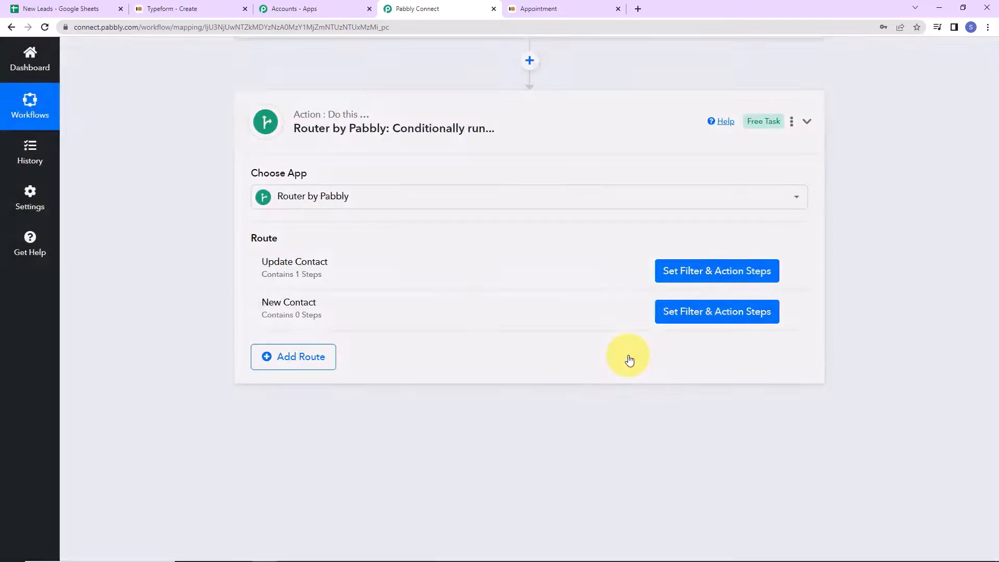
click(674, 318)
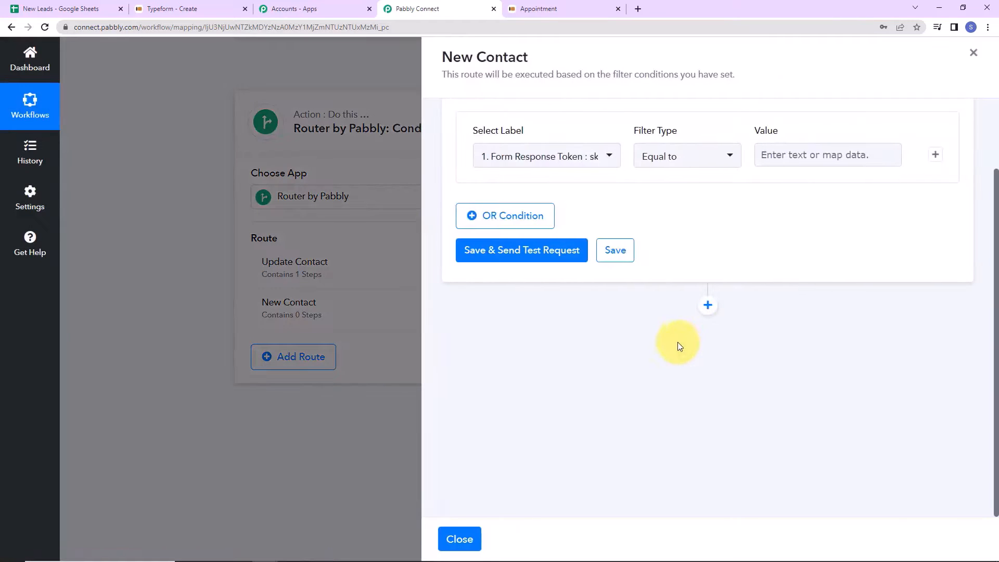
- Filter New Contact on Google Sheets RowIndex 'Does not exist' (test: false) and add an action step
click(608, 157)
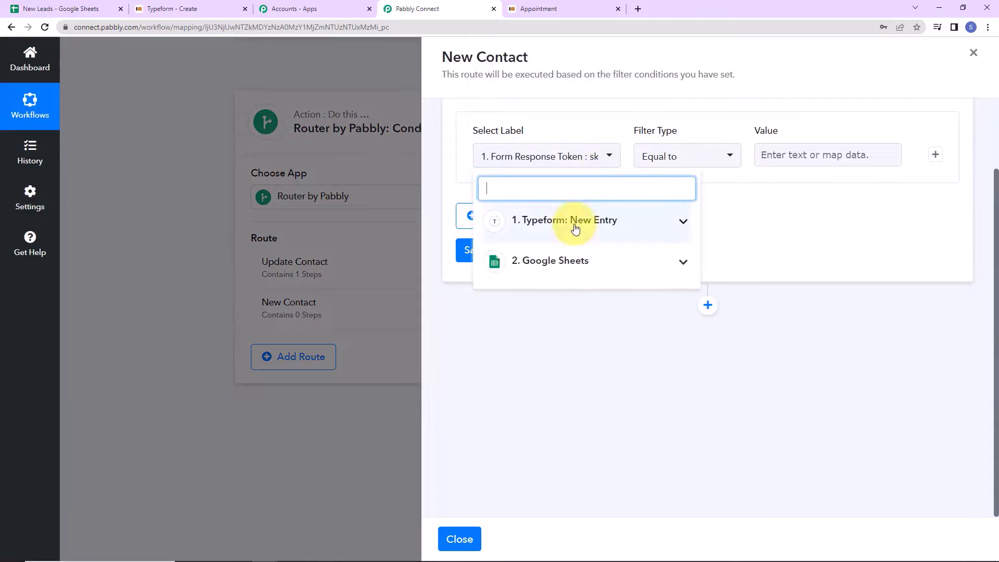
click(569, 263)
click(551, 352)
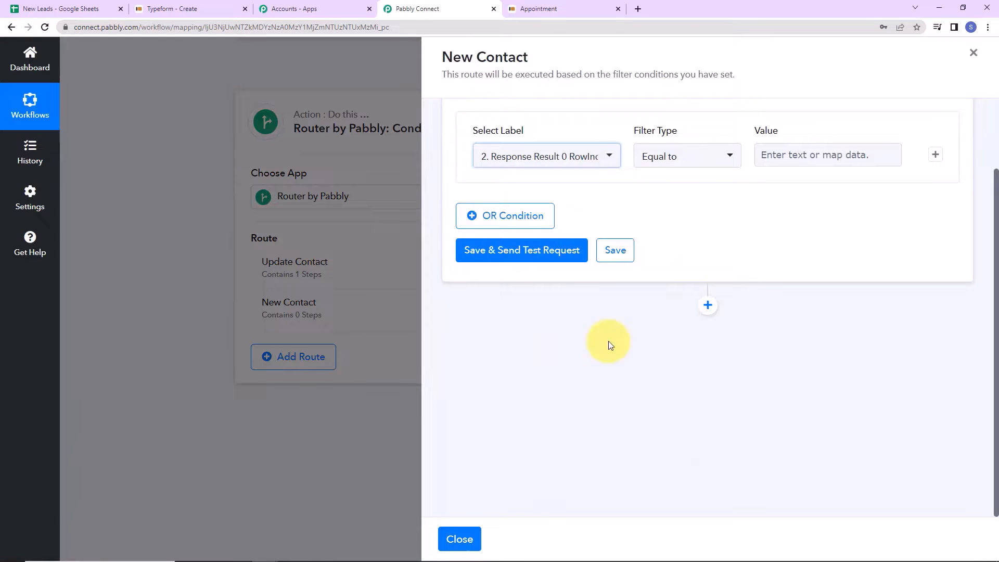
click(727, 160)
click(675, 262)
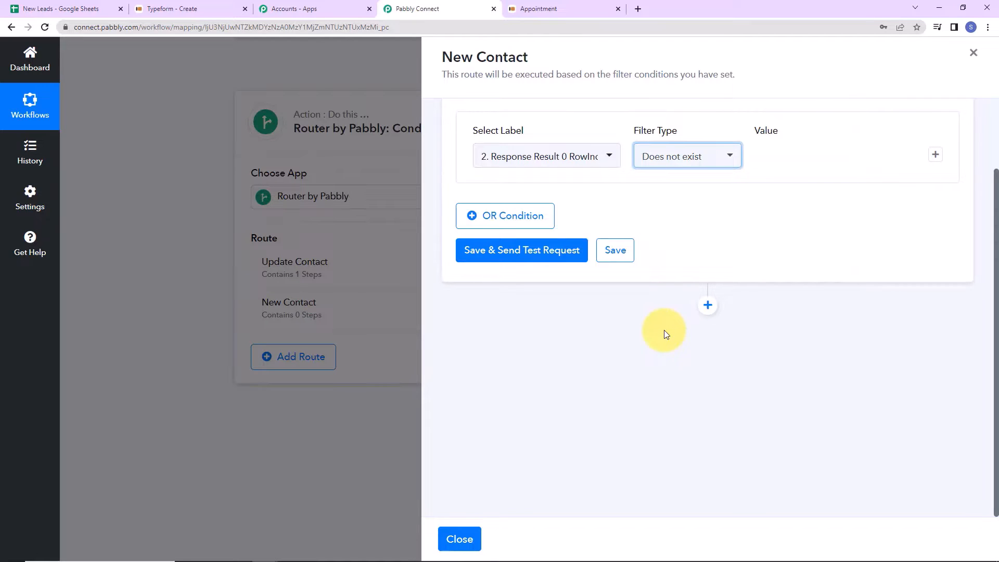
click(495, 252)
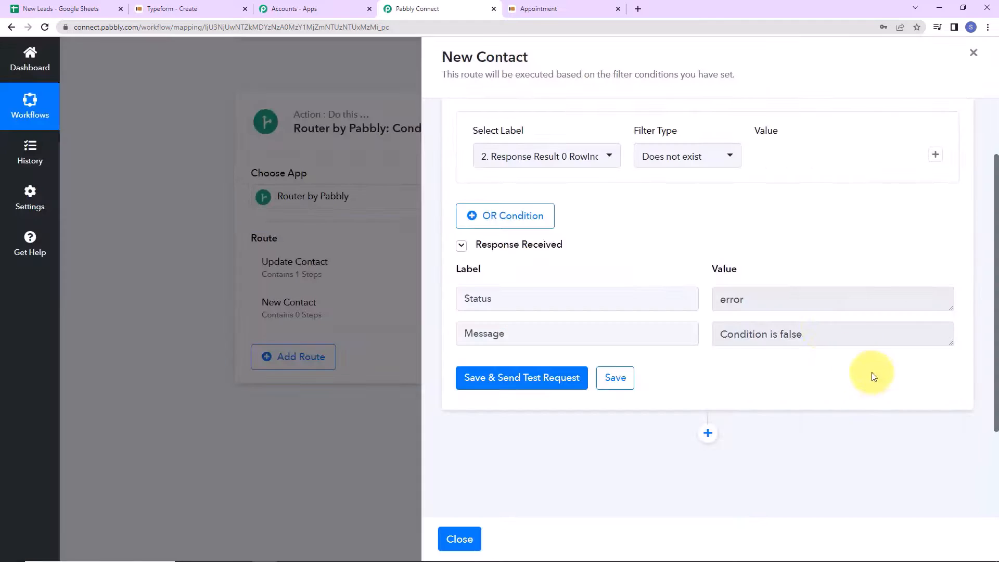
scroll(755, 367, down, 3)
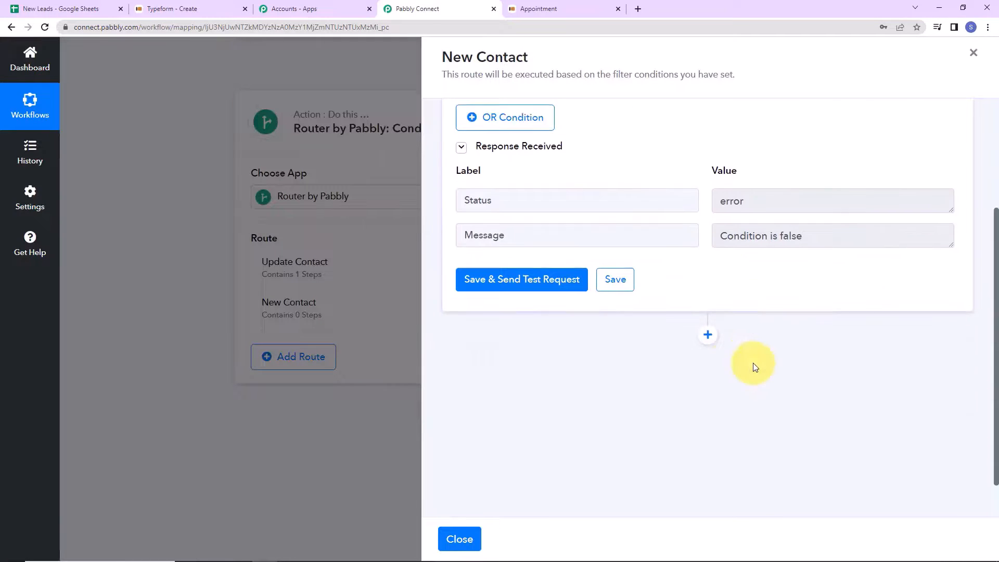
click(709, 307)
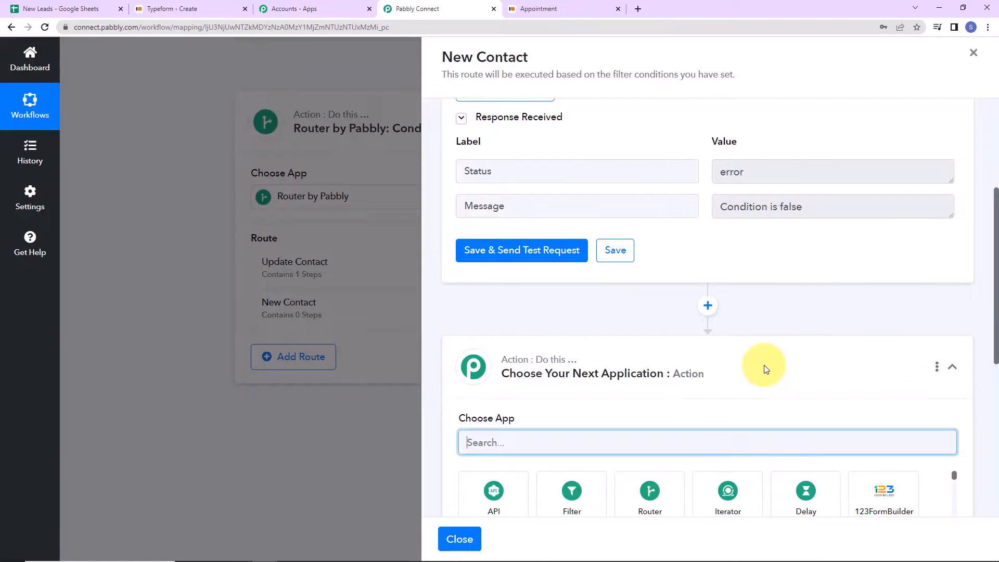
- Add a Google Sheets 'Add New Row' action on the existing connection, targeting New Leads
scroll(765, 335, down, 5)
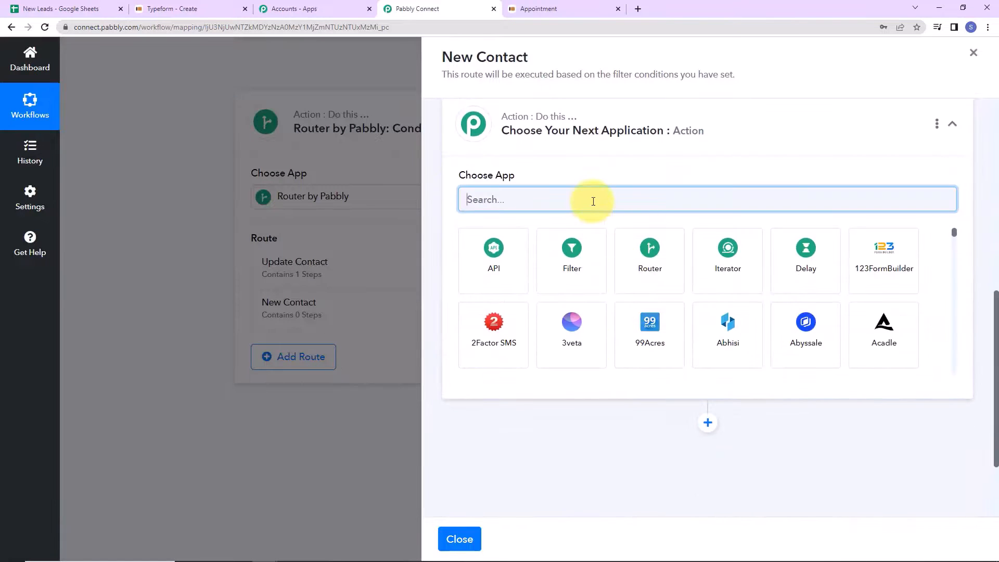
text(google)
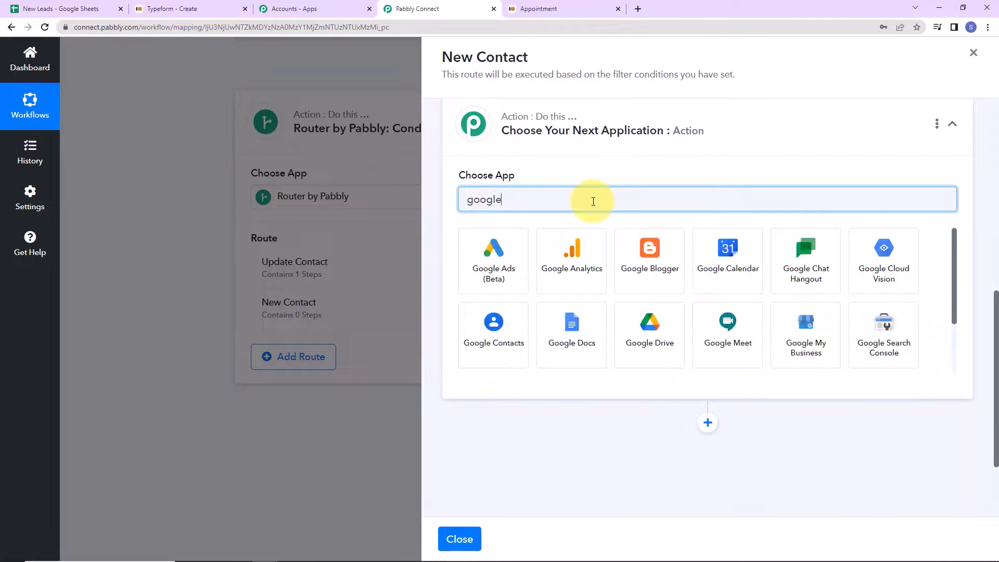
text(s)
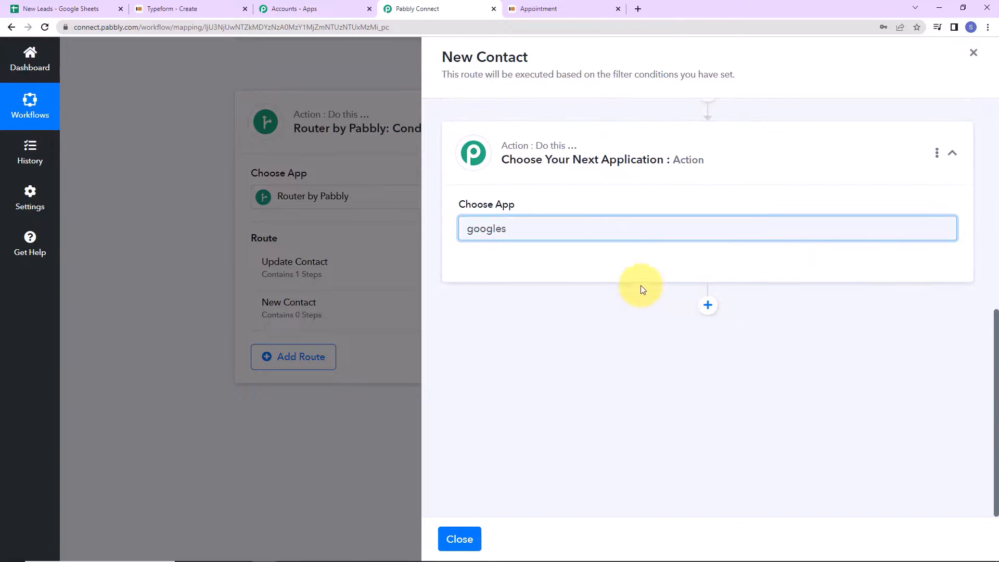
key(BackSpace)
text(s)
click(576, 275)
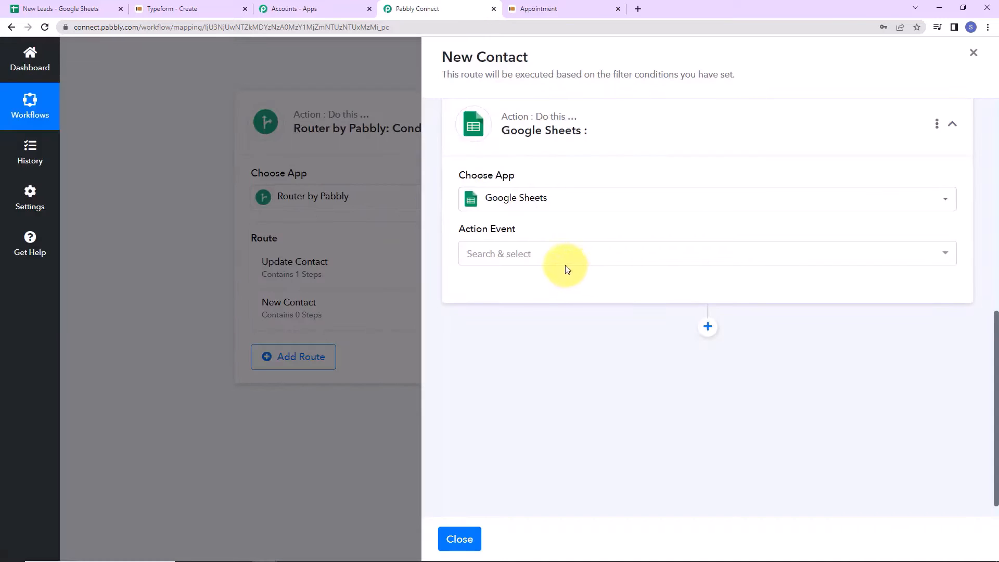
click(547, 259)
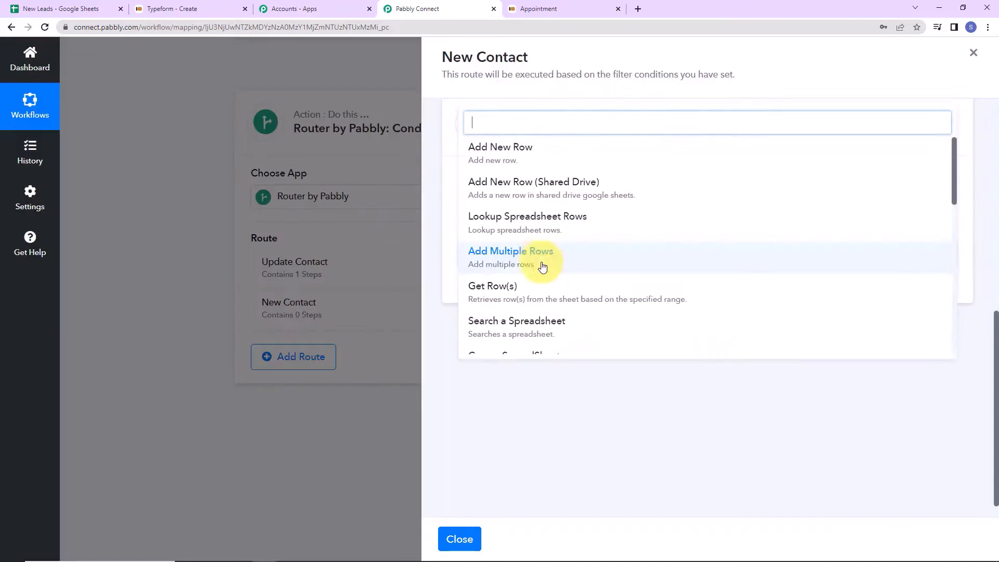
click(497, 148)
click(493, 295)
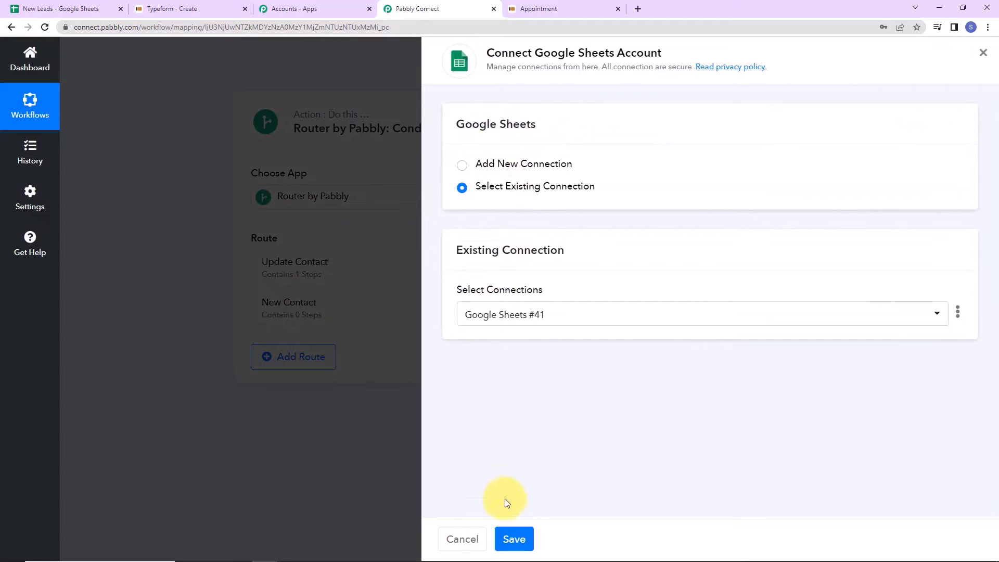
click(513, 538)
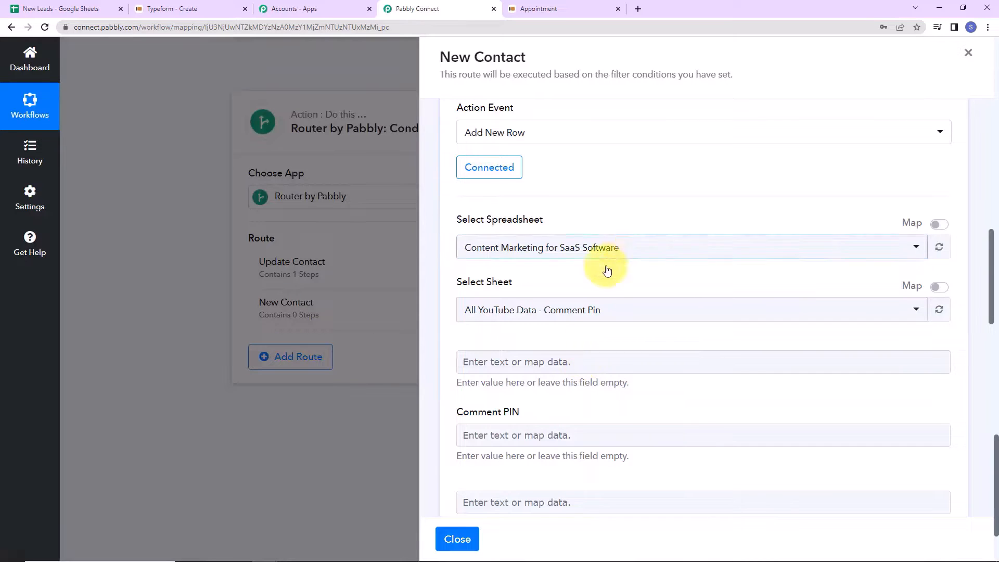
click(606, 250)
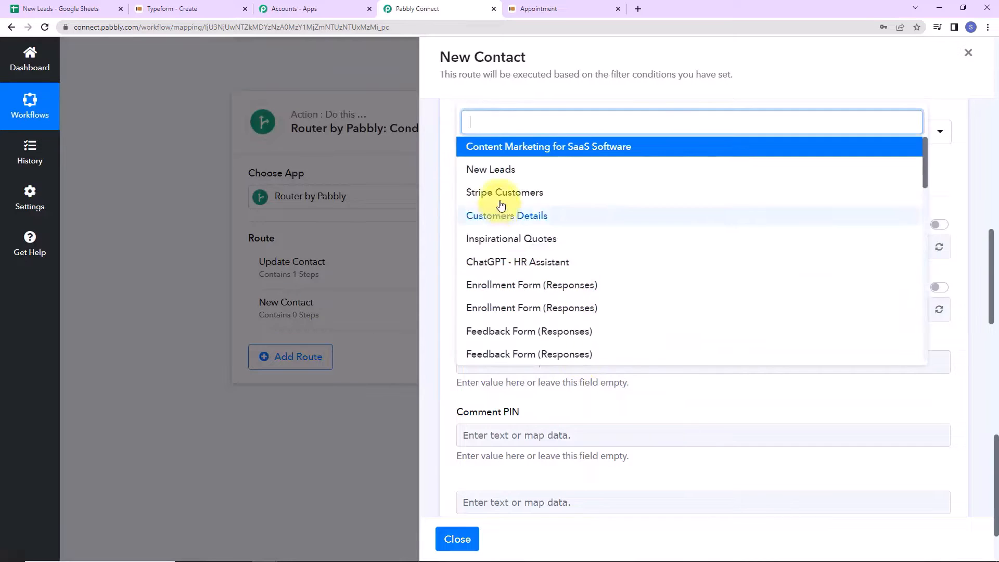
click(501, 174)
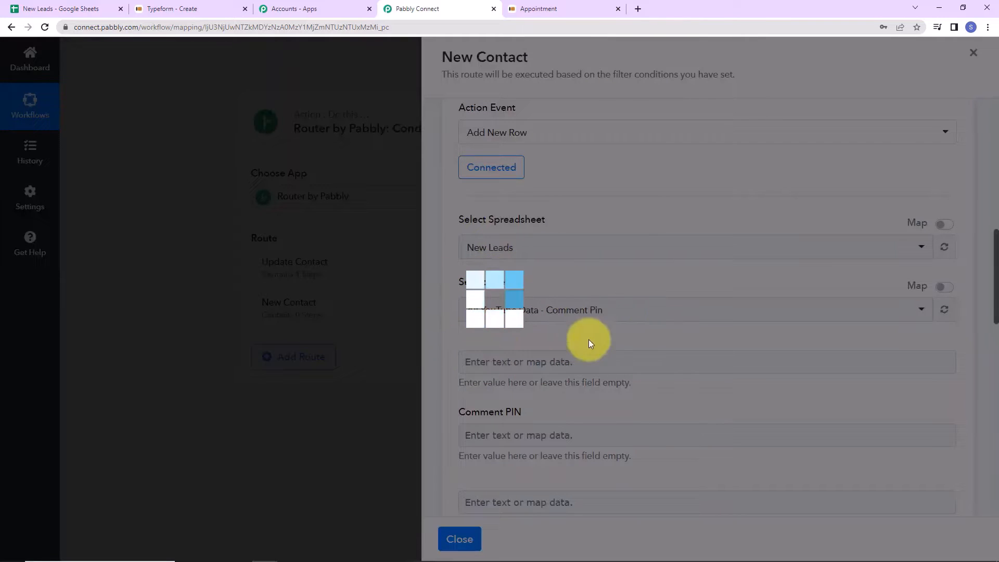
- Map the first and second Typeform answers into First Name and Last Name
scroll(578, 333, down, 5)
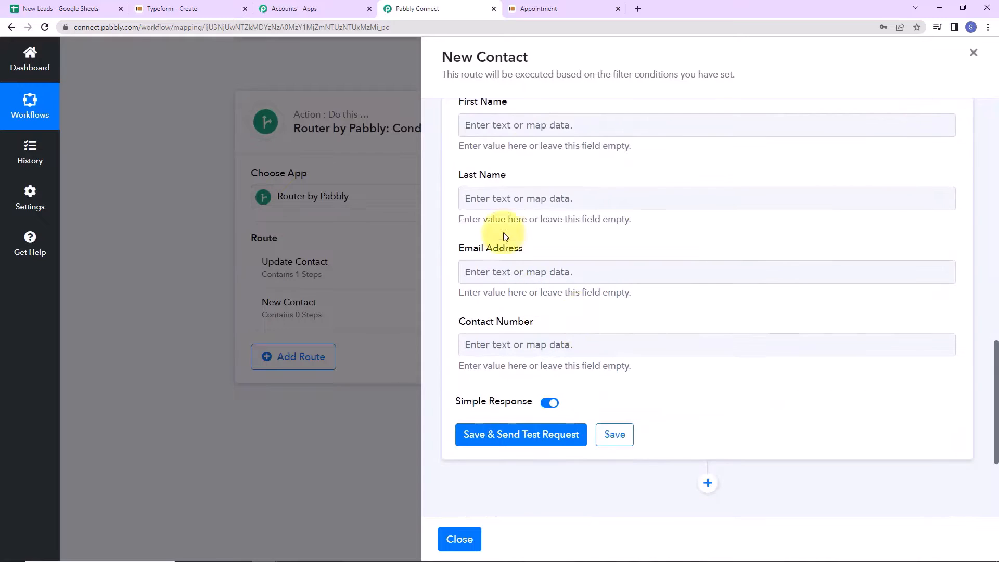
click(531, 130)
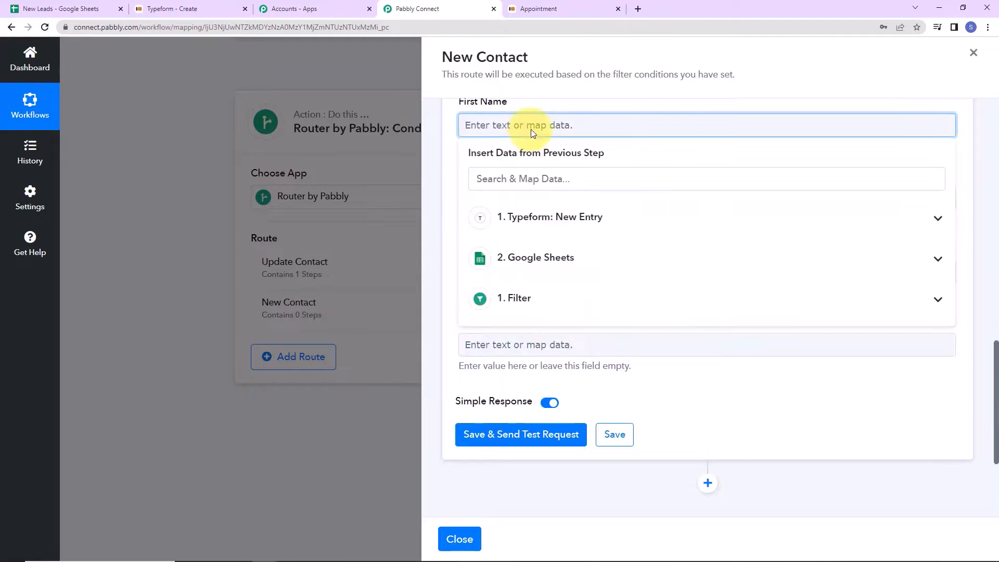
click(538, 223)
scroll(603, 380, down, 8)
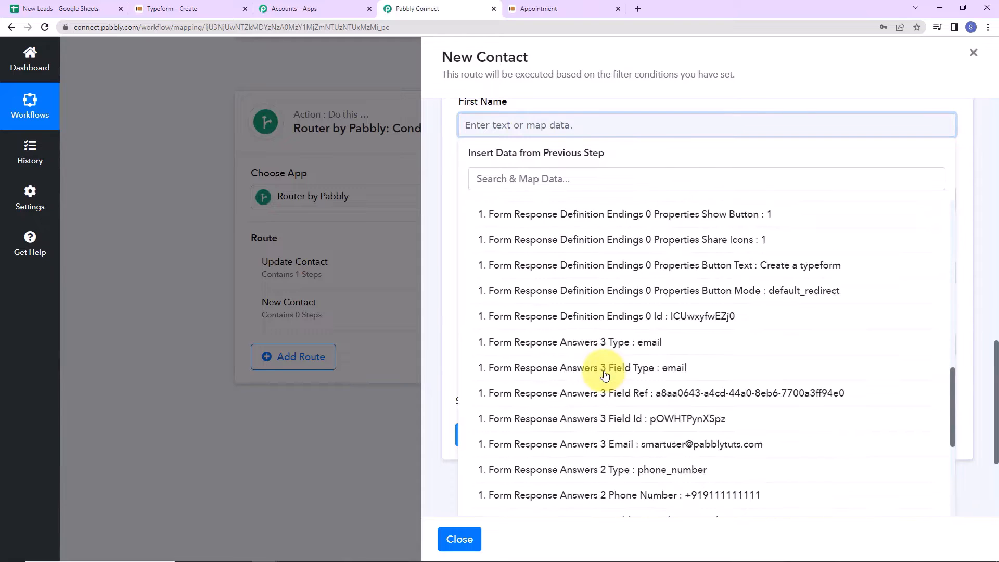
scroll(606, 377, down, 5)
click(542, 505)
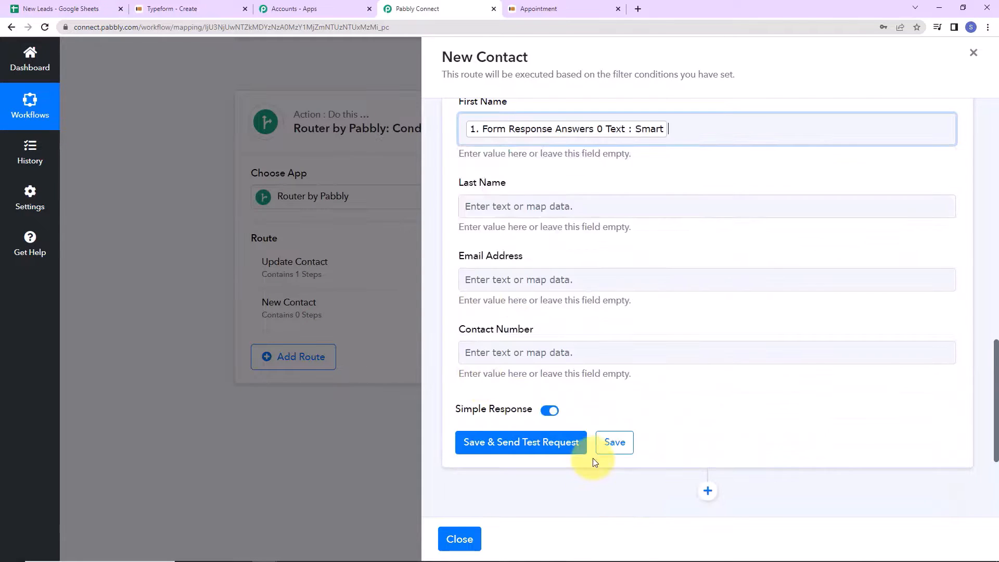
click(434, 243)
click(539, 210)
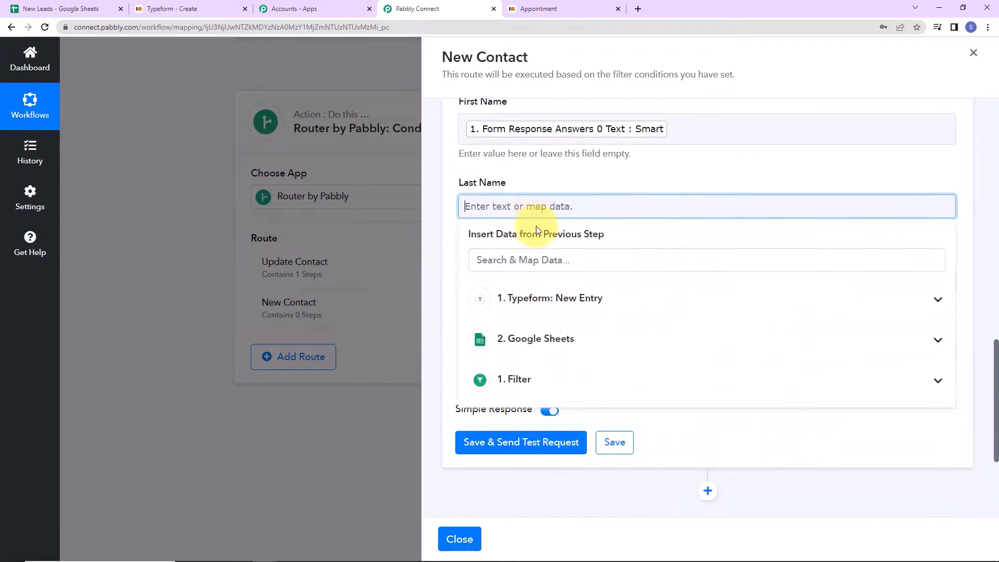
click(557, 298)
scroll(572, 343, down, 12)
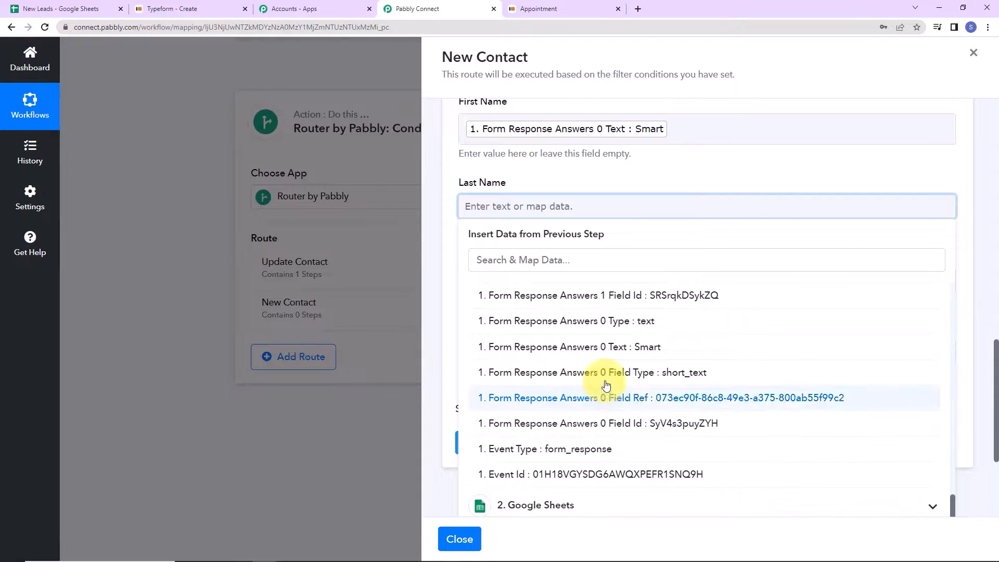
scroll(572, 354, up, 3)
click(631, 339)
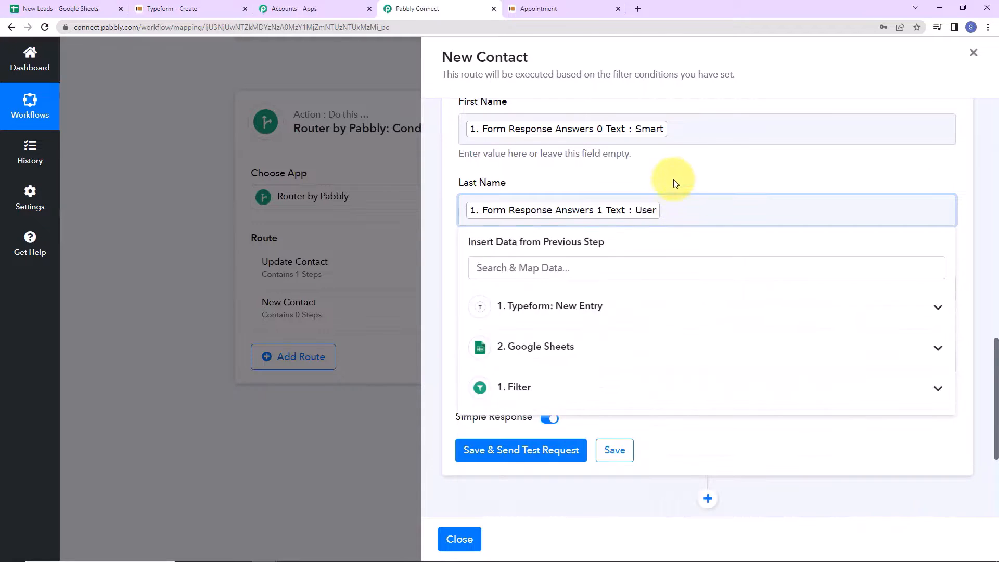
click(675, 183)
- Map the Typeform email answer into Email Address
click(560, 292)
click(578, 402)
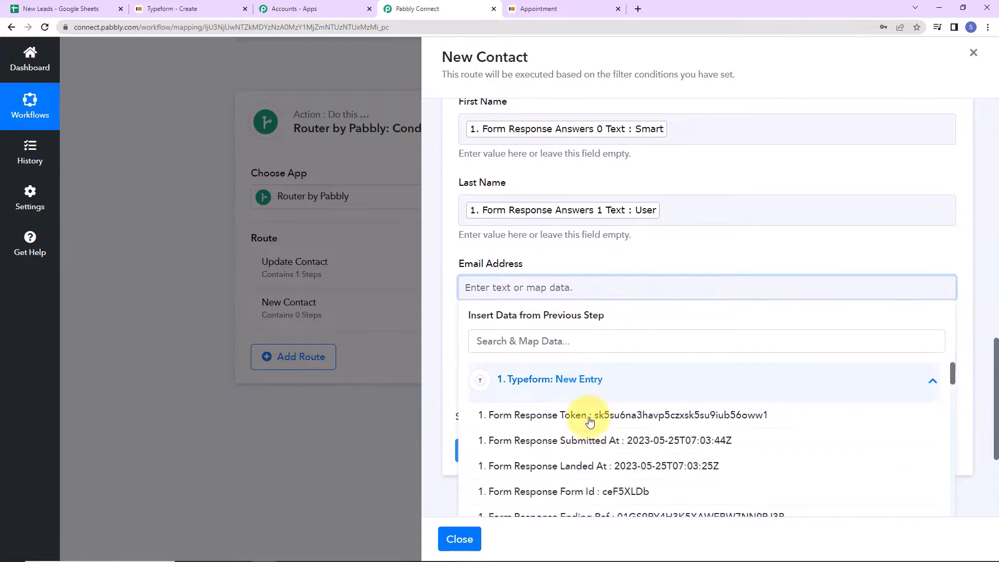
scroll(567, 437, down, 10)
click(557, 323)
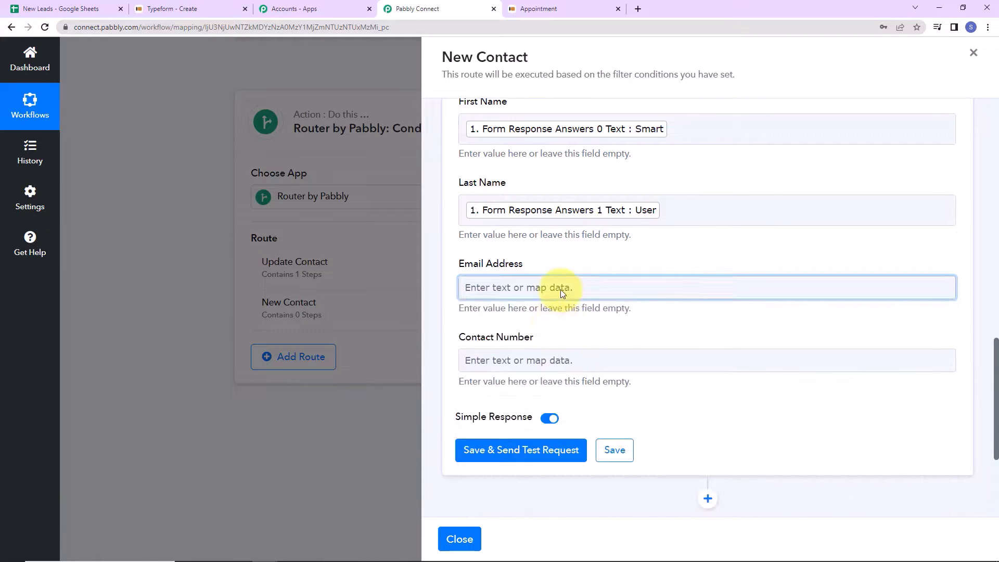
click(556, 284)
click(571, 342)
text(@)
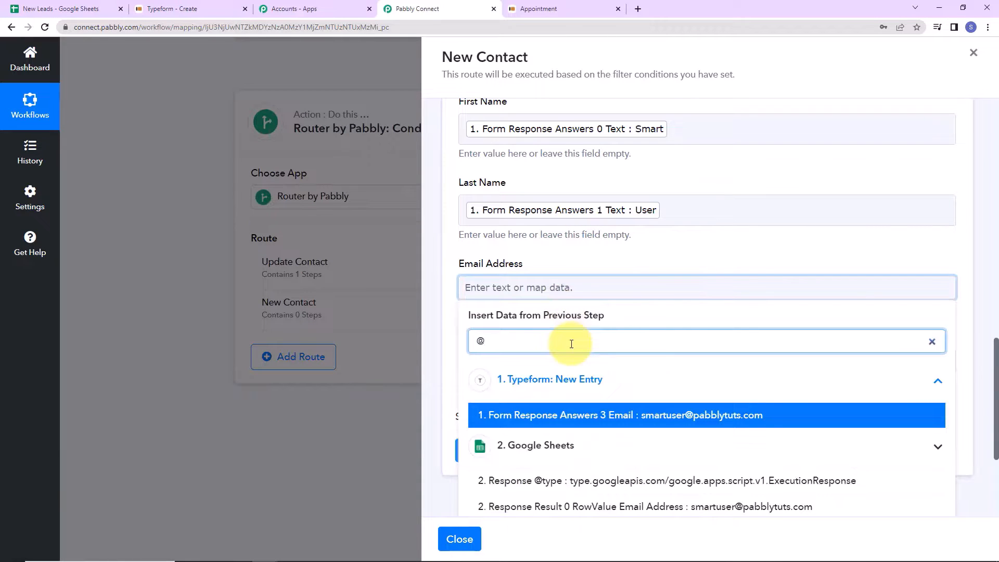
click(585, 417)
click(664, 268)
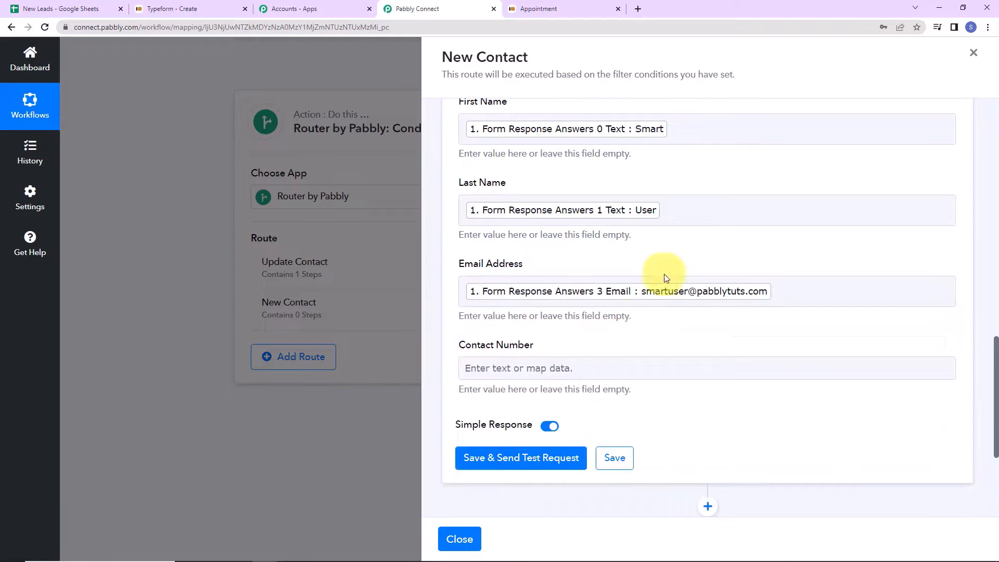
- Map the phone answer into Contact Number, test to append row 4 (Sheet1!A4:D4), and check New Leads
click(527, 366)
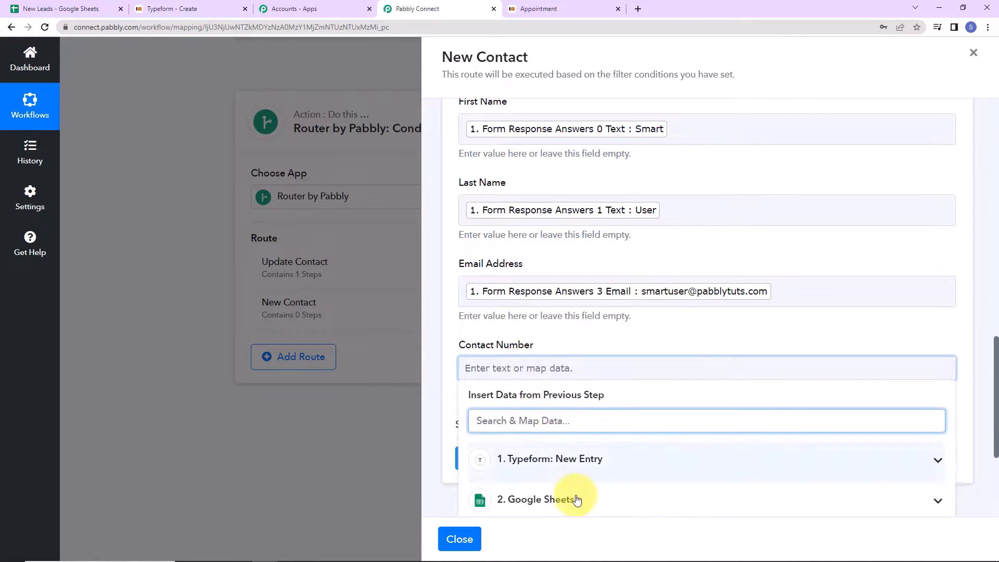
click(567, 459)
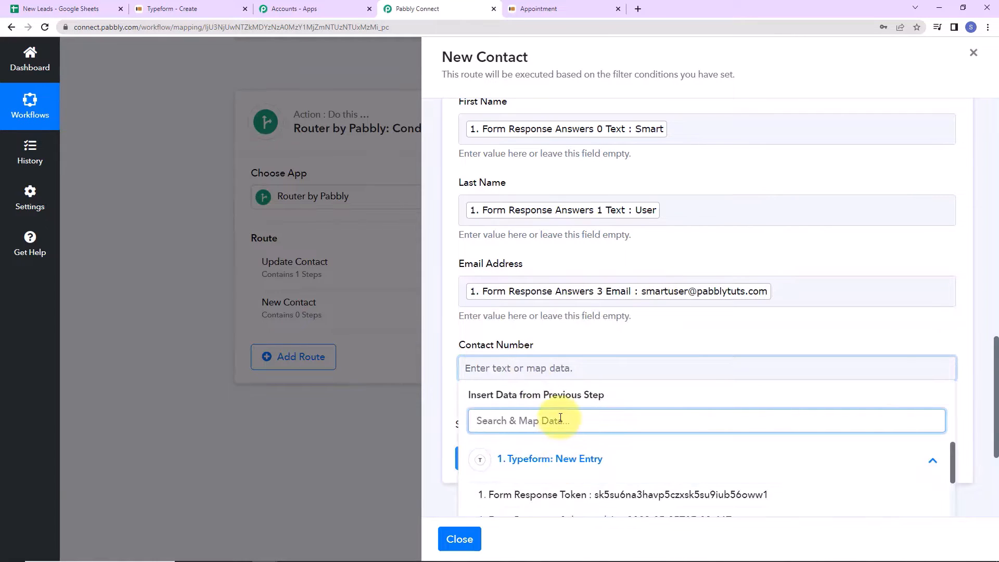
text(91)
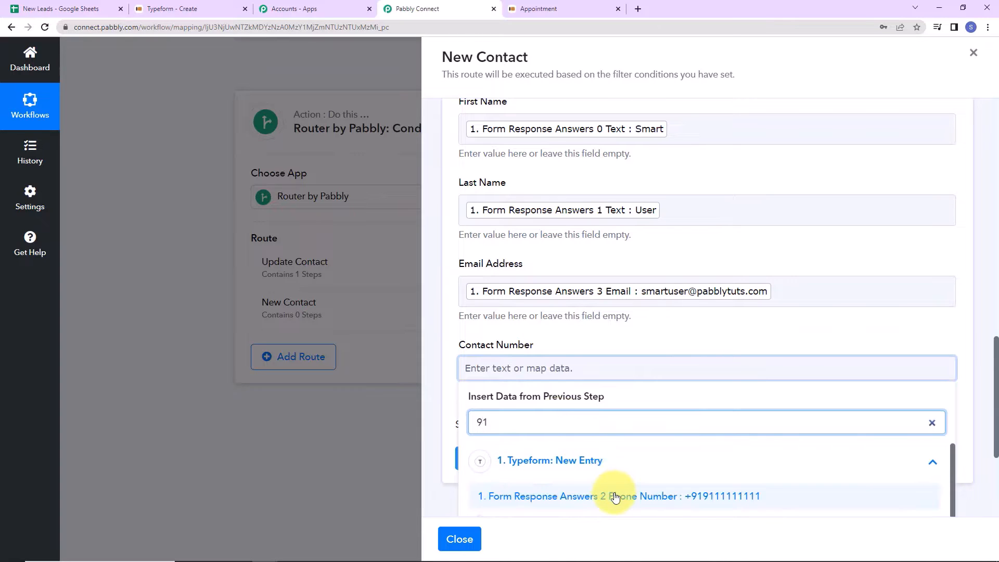
click(613, 494)
click(754, 351)
scroll(754, 346, down, 3)
click(570, 348)
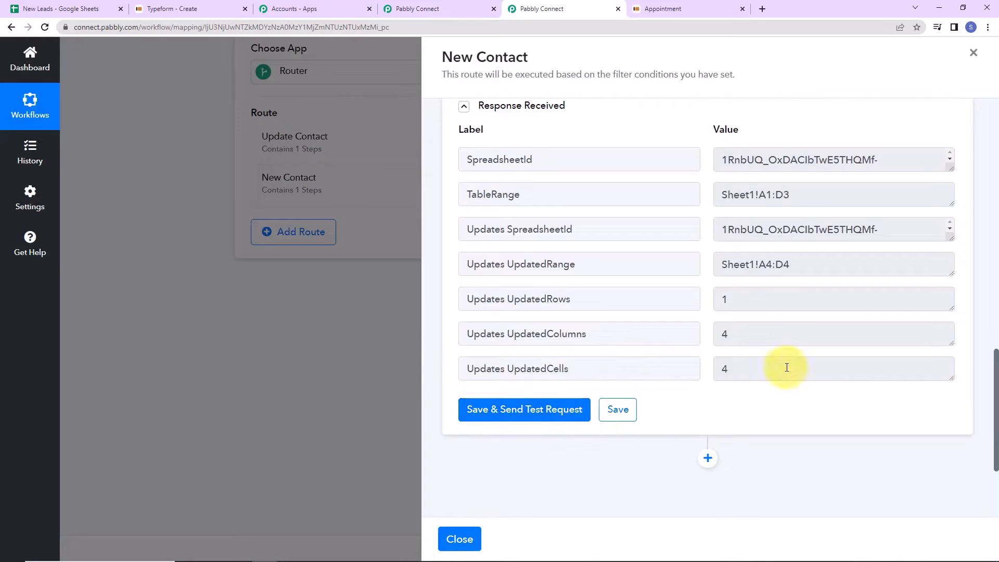
click(31, 8)
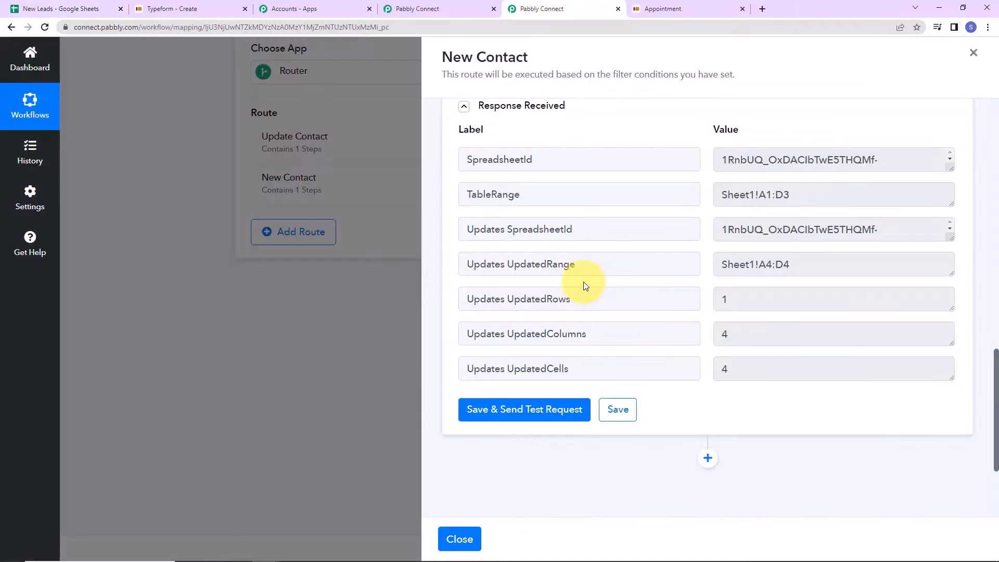
click(192, 12)
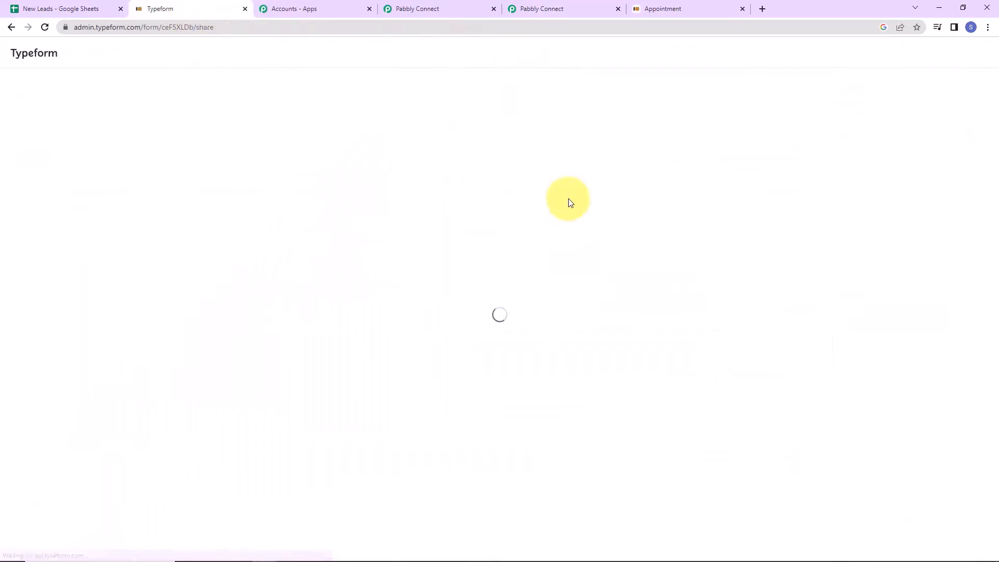
- Copy the Appointment form's share link and open it in an empty browser tab
click(494, 102)
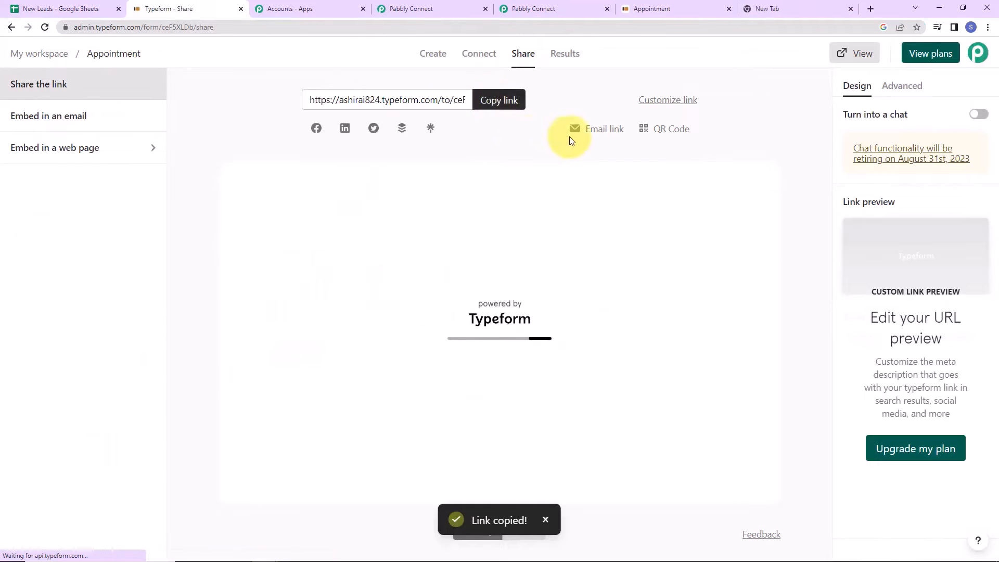
click(798, 11)
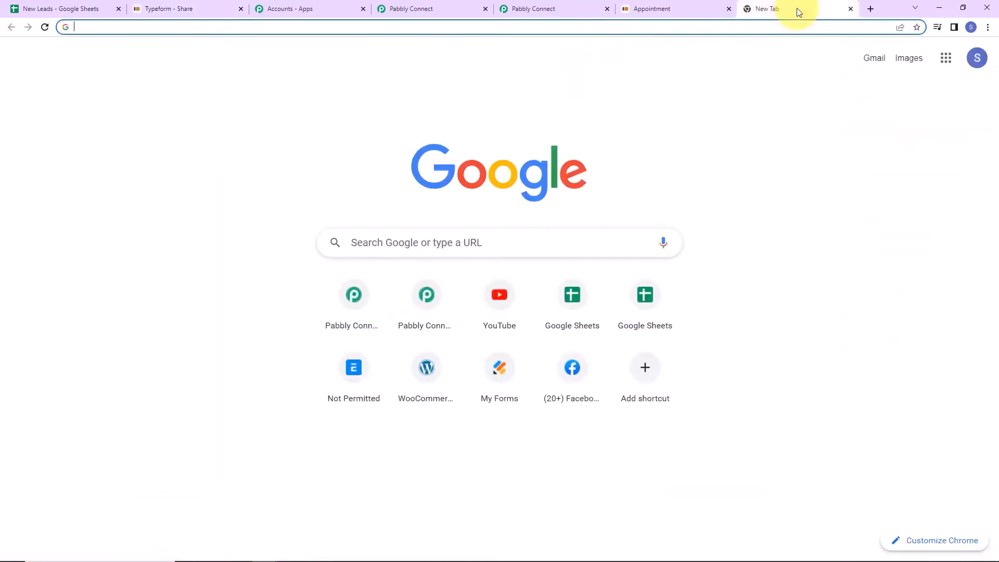
click(606, 26)
key(ctrl+v)
key(Return)
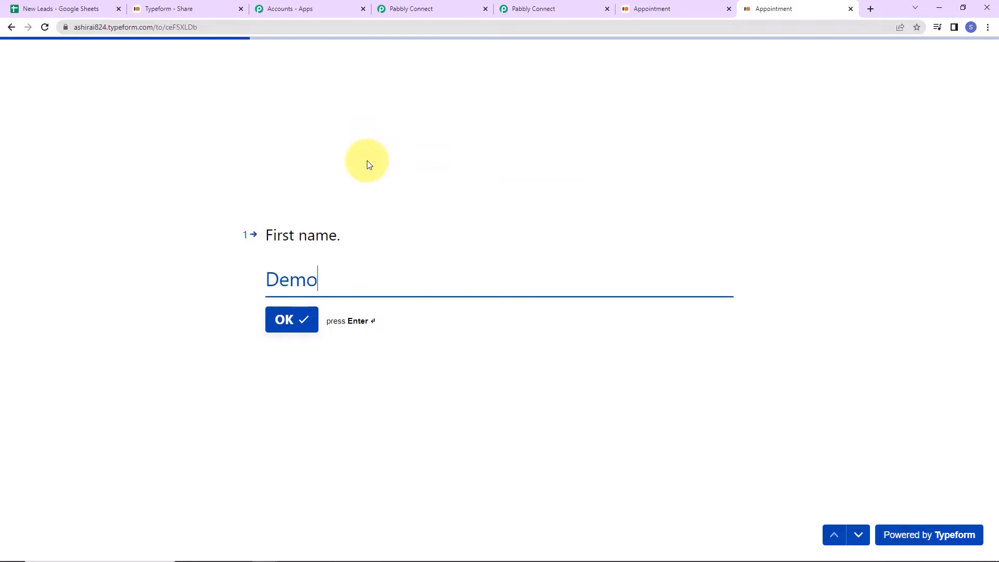
- Submit a test entry with first and last name and an email, skipping phone, then view New Leads
key(Return)
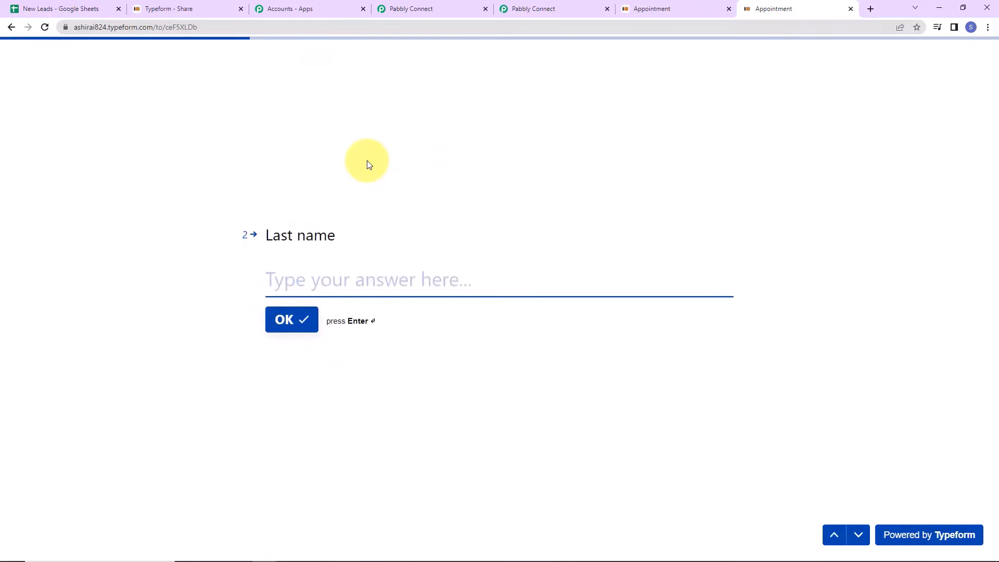
text(Type)
key(Return)
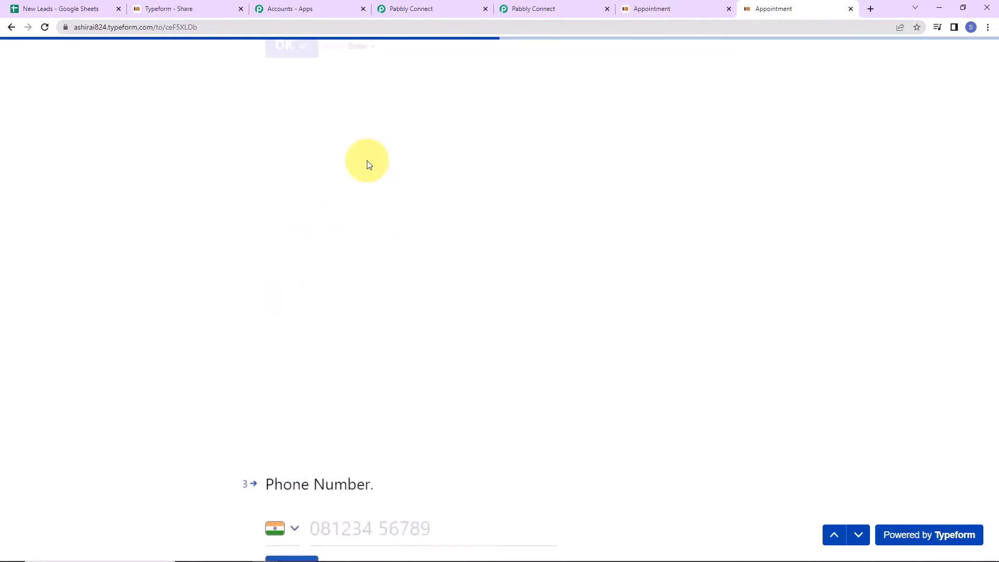
key(Return)
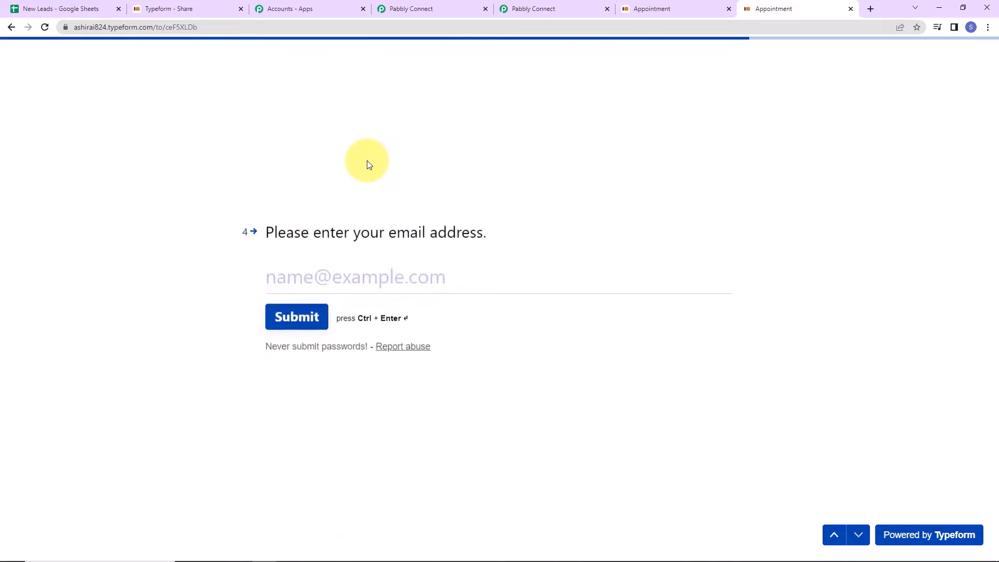
click(335, 265)
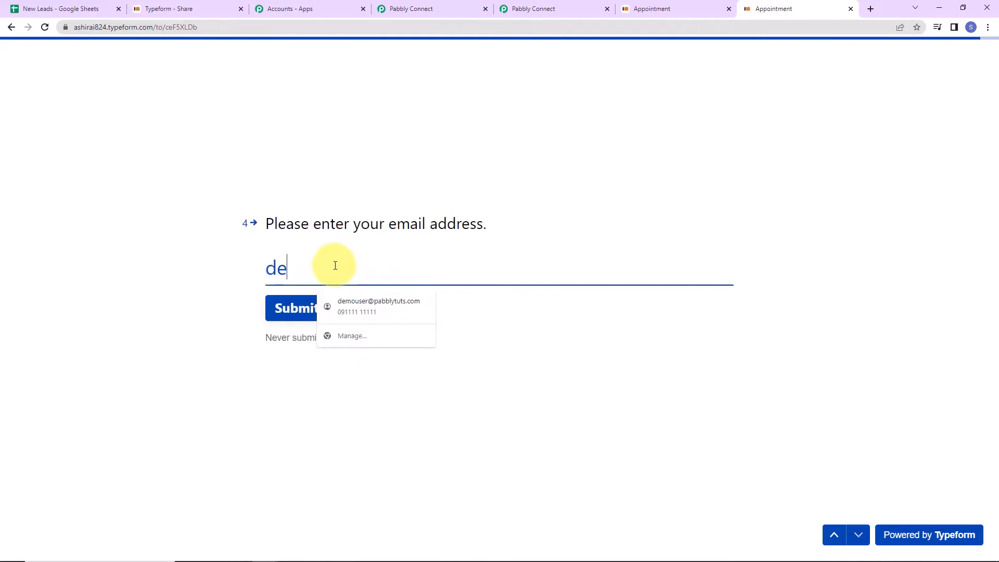
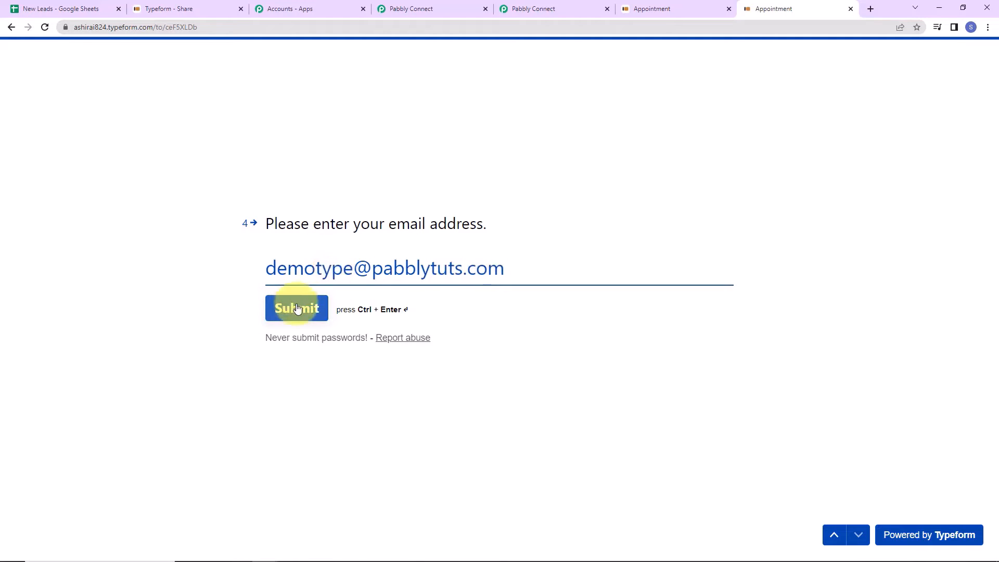
click(298, 308)
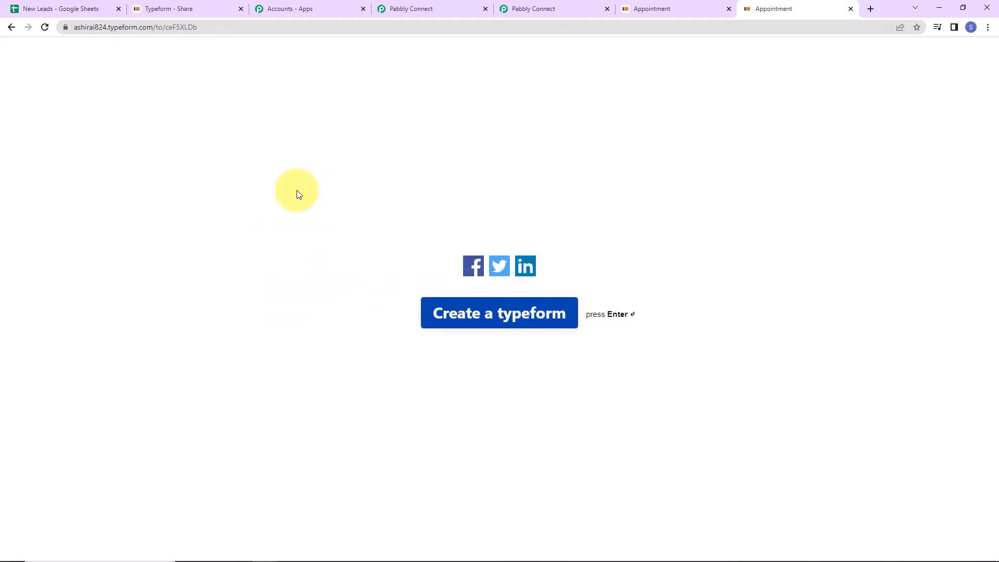
click(83, 10)
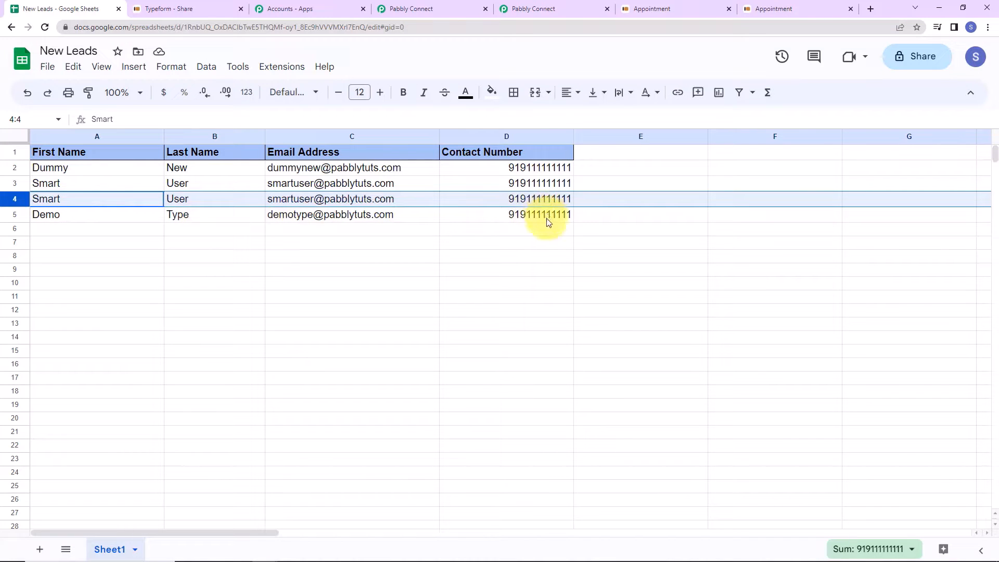
- Copy the new row's email from cell C5, then copy the form's share link again
click(315, 217)
right_click(314, 216)
click(357, 129)
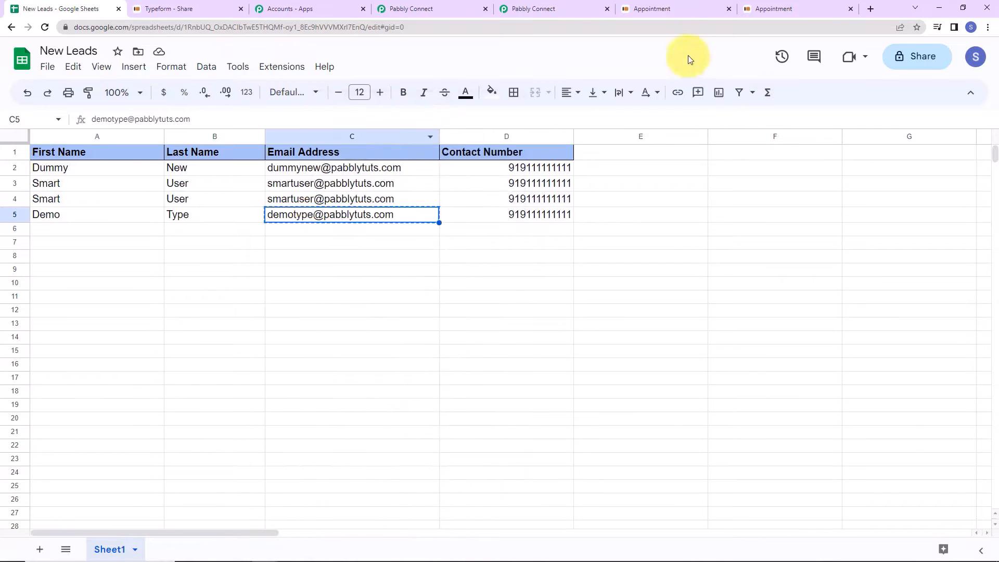
click(201, 10)
click(502, 100)
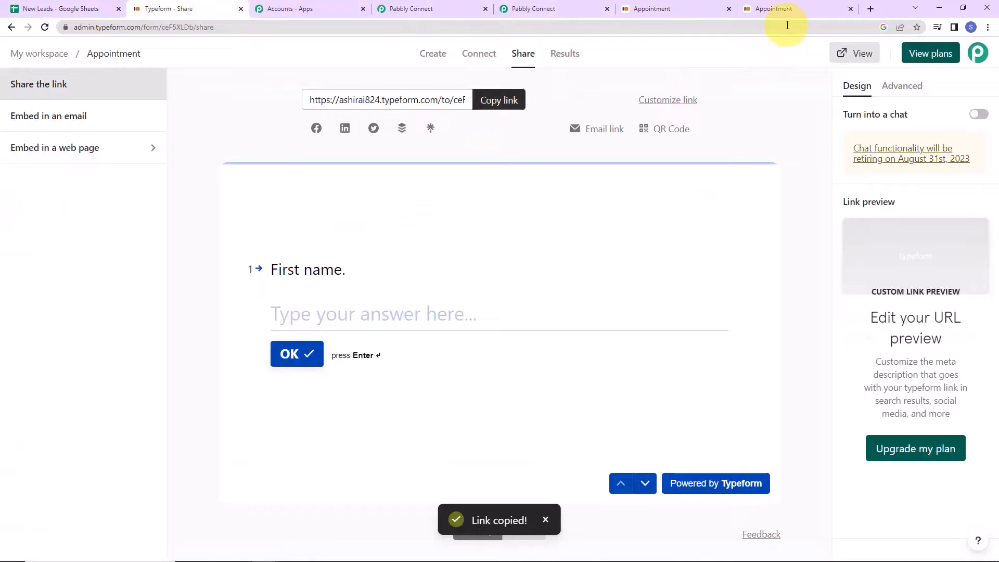
- Submit a second form entry with a changed last name, a phone number and the same email
click(870, 9)
key(ctrl+v)
key(Return)
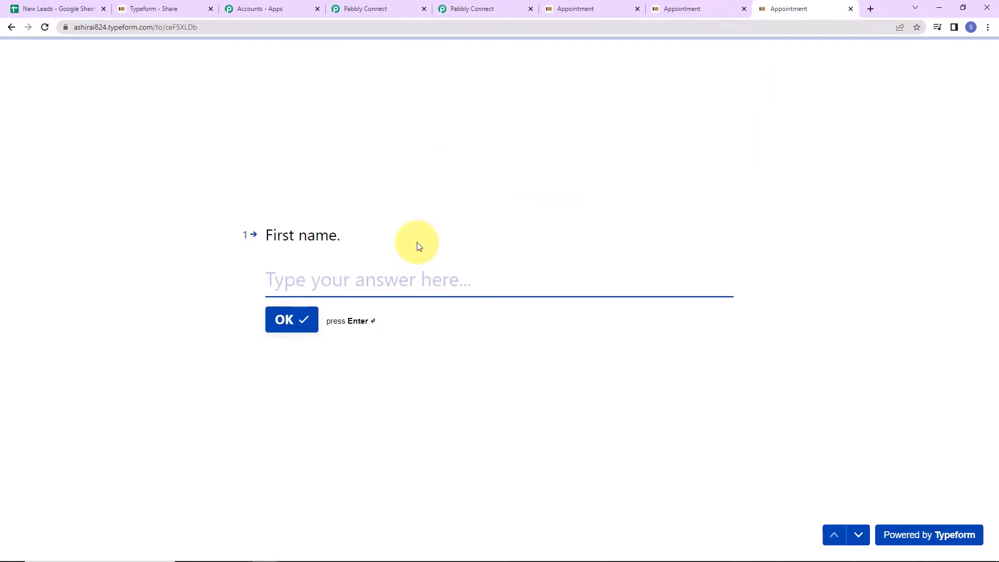
text(Demi)
key(Return)
text(T)
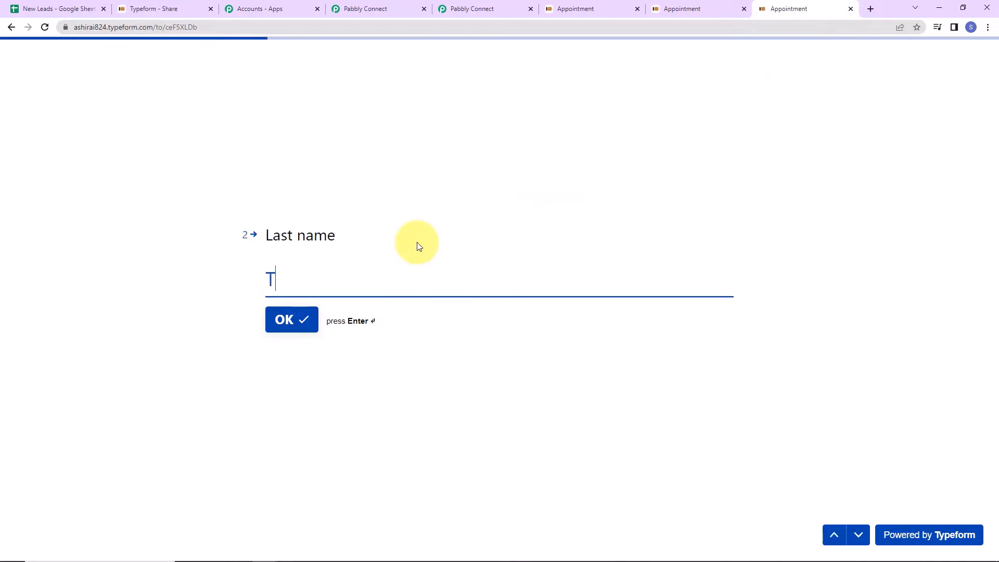
text(ype1)
key(Return)
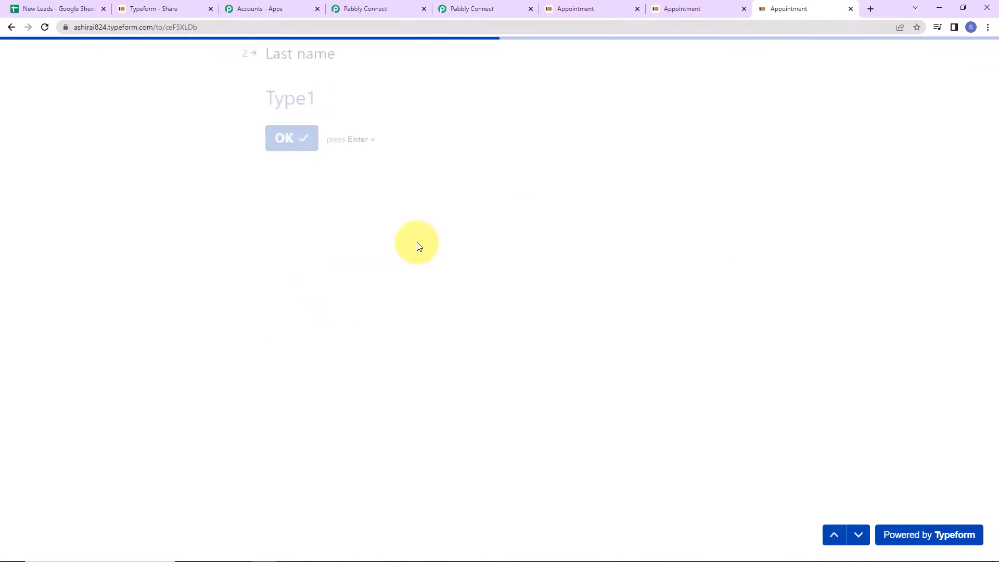
text(9)
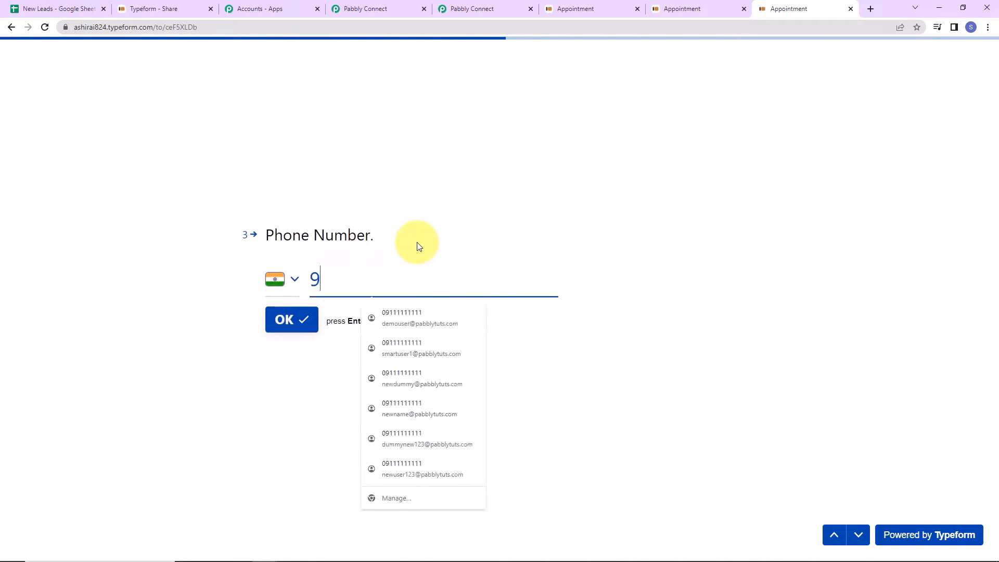
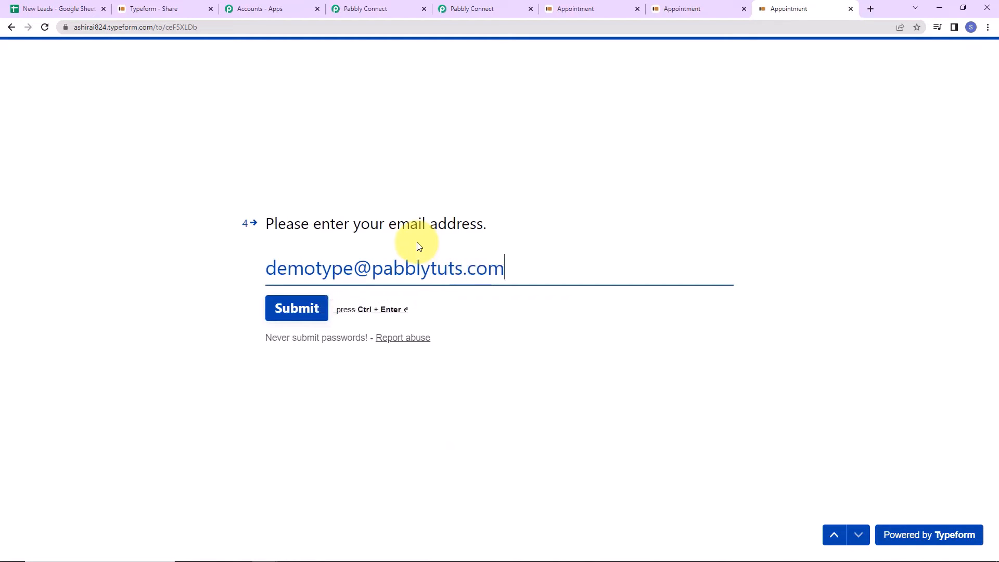
click(308, 313)
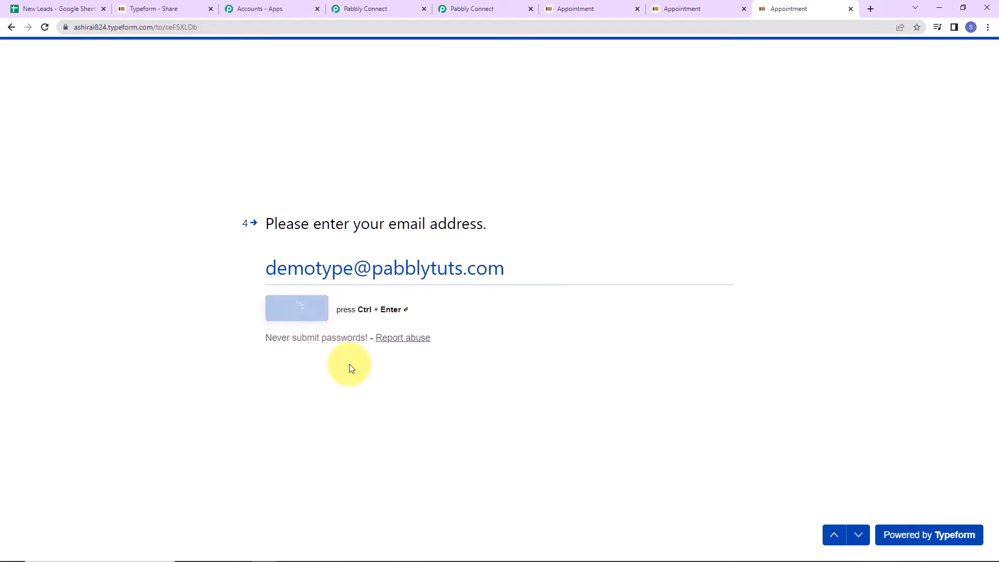
- Verify New Leads row 5 was updated in place with the new last name, then return to Pabbly Connect
click(75, 8)
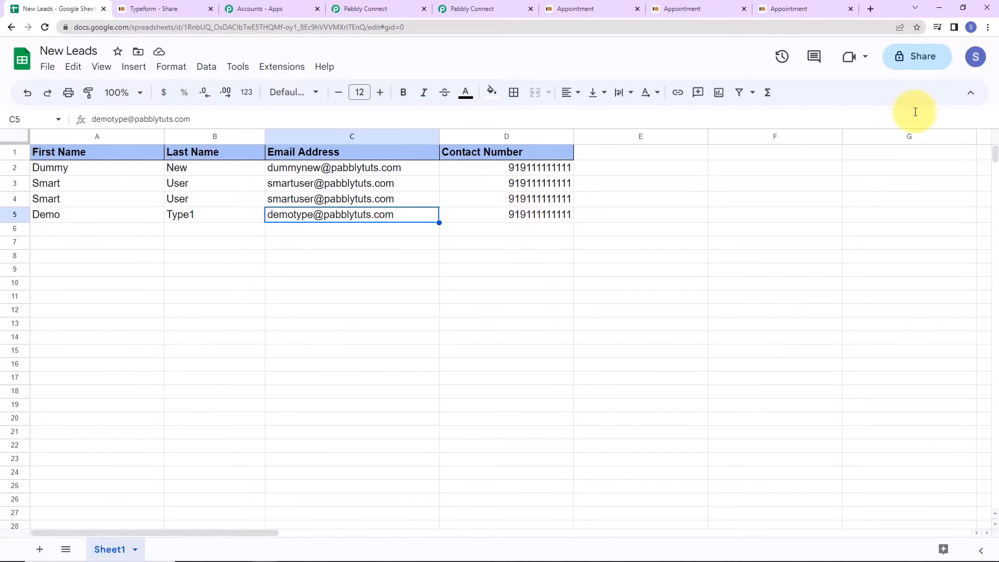
click(486, 10)
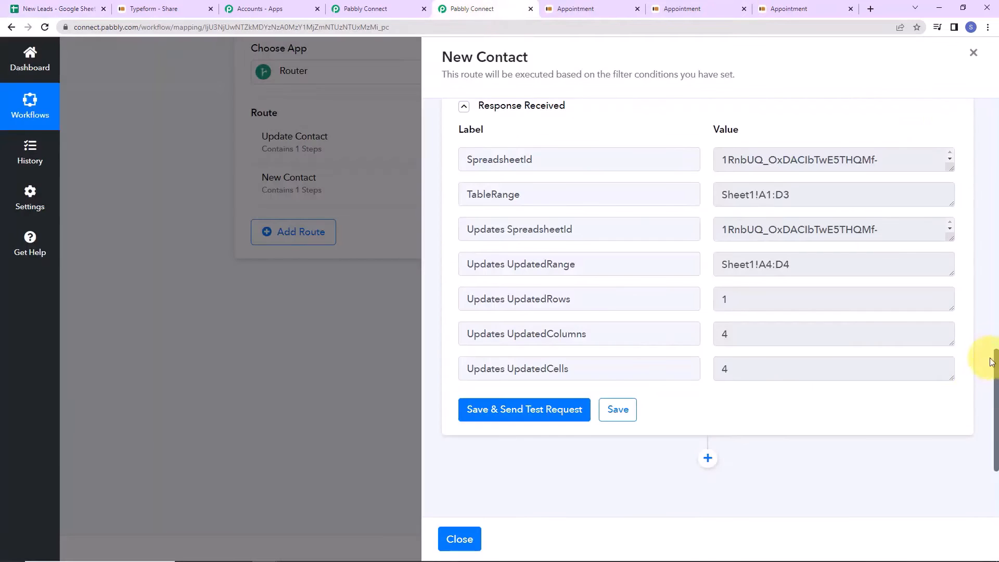
- Close the New Contact route panel and collapse the Typeform trigger step
click(972, 52)
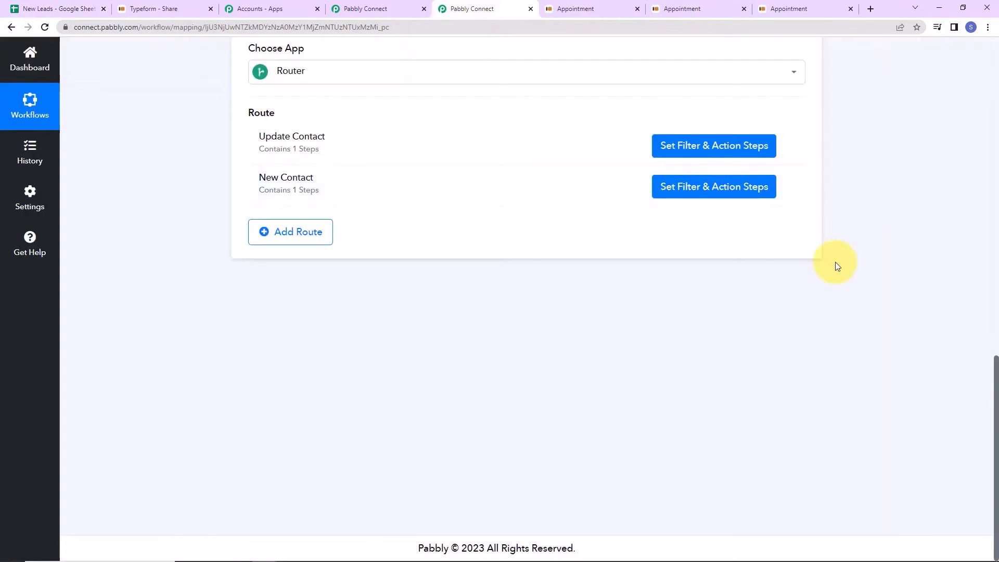
drag(991, 333, 986, 38)
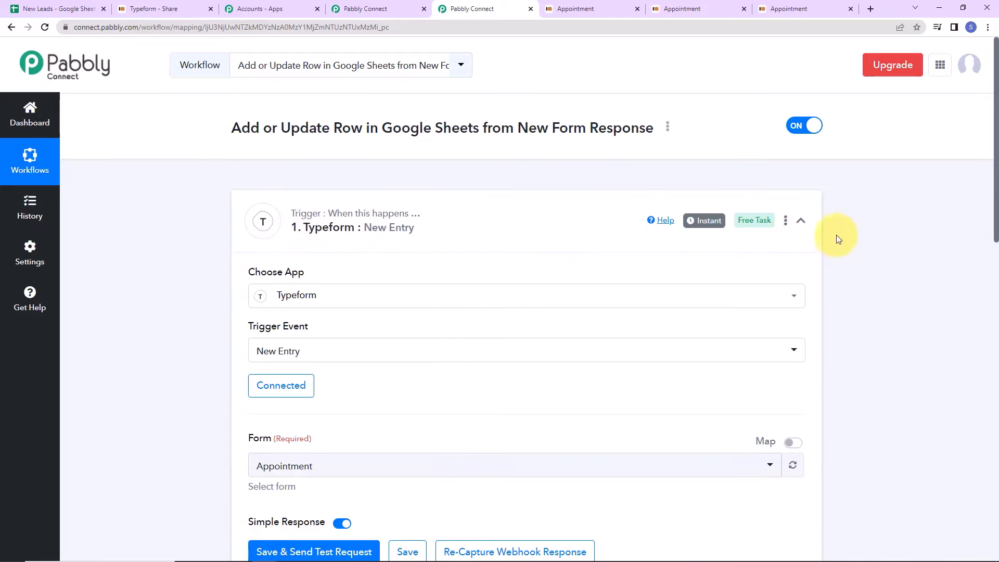
click(801, 221)
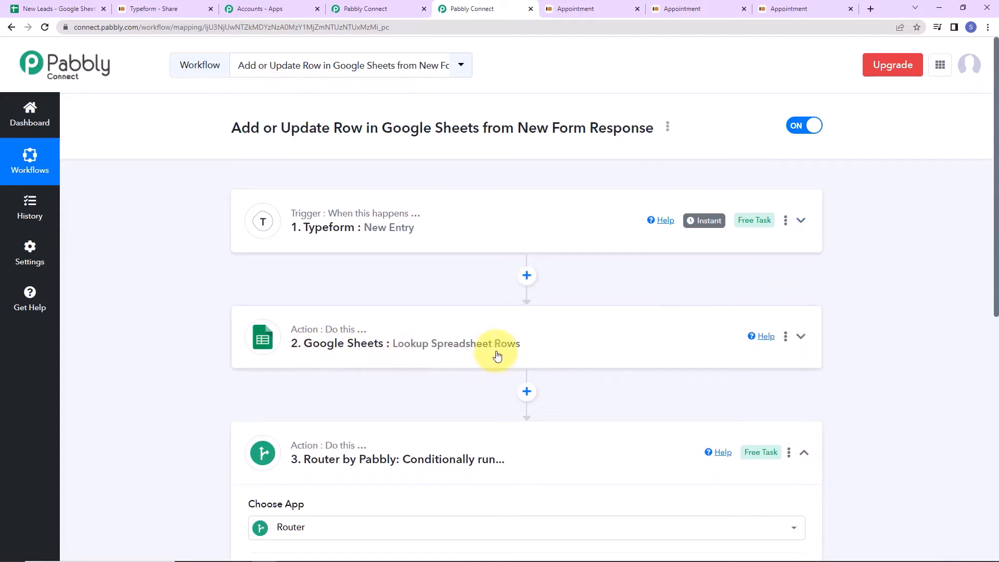
- Review the Update Contact route's filter and action steps, then close its panel
scroll(802, 342, down, 2)
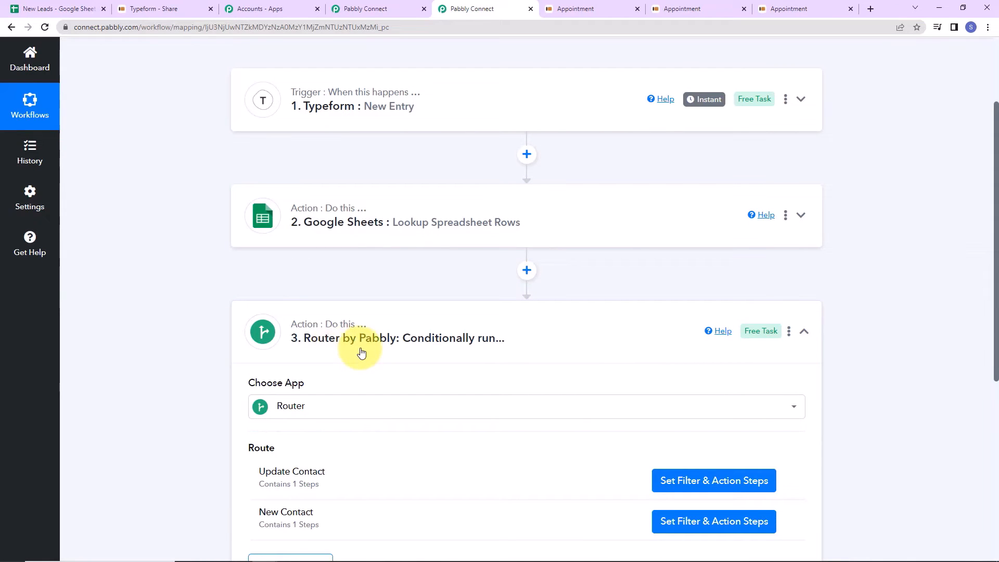
scroll(362, 352, down, 2)
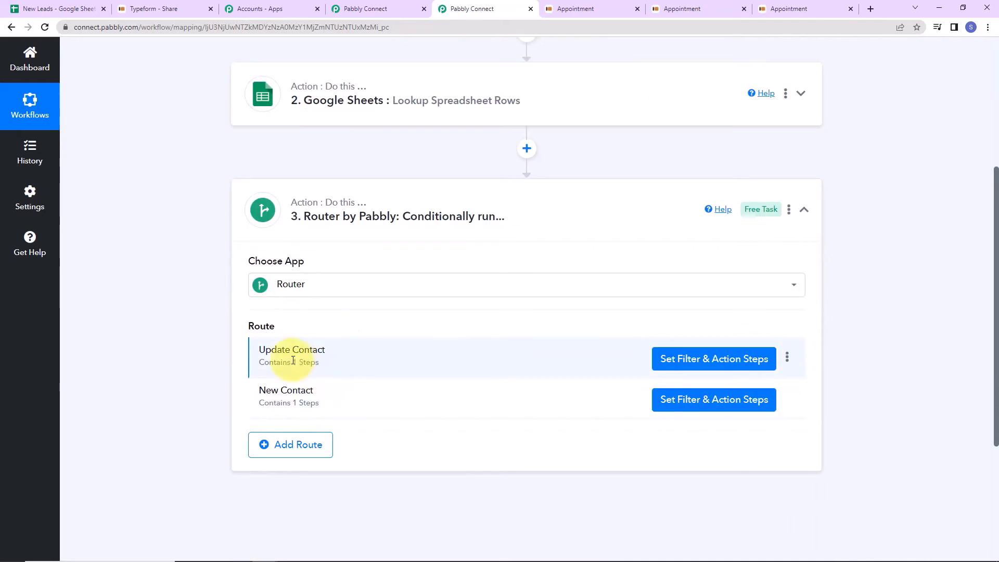
click(682, 359)
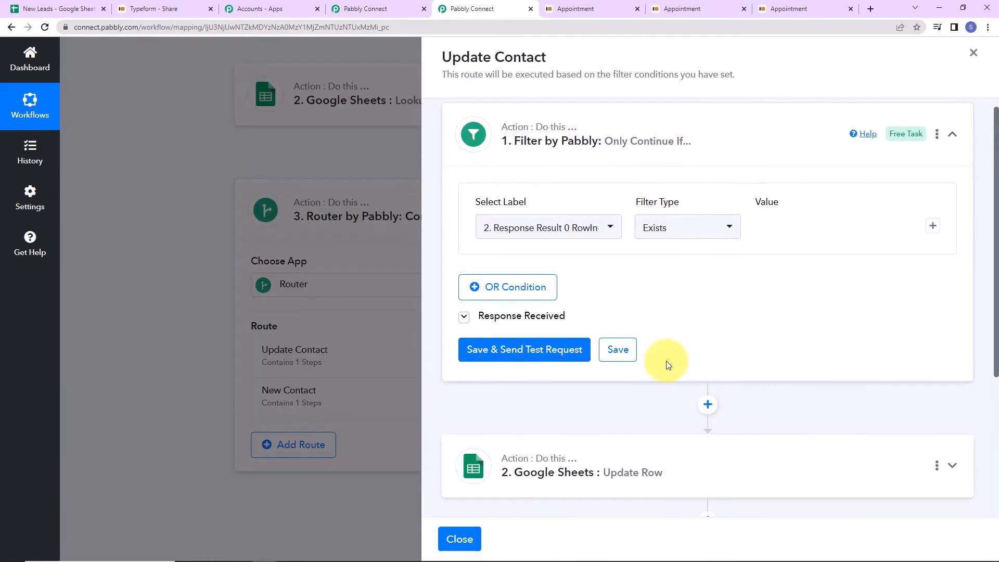
scroll(664, 312, down, 3)
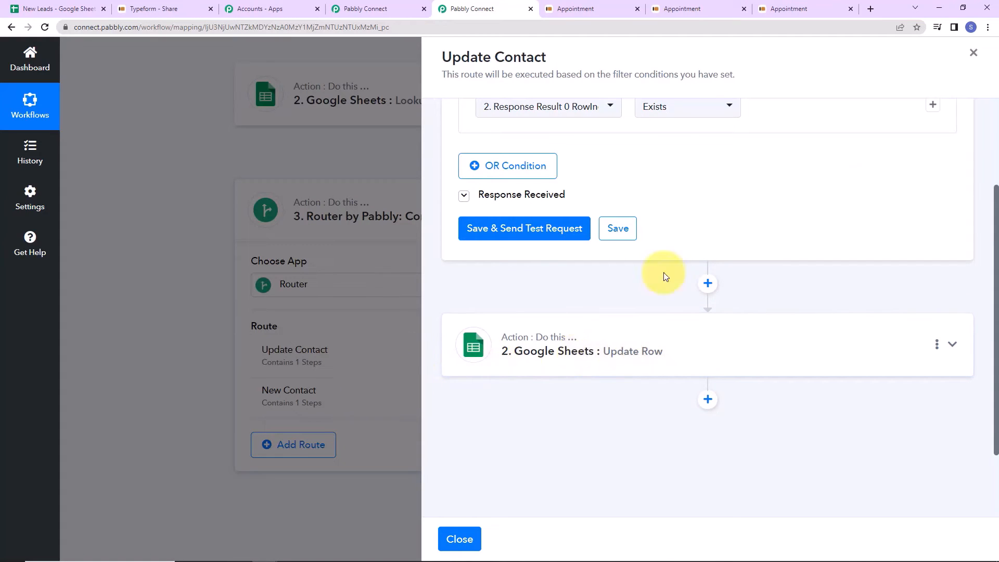
click(973, 52)
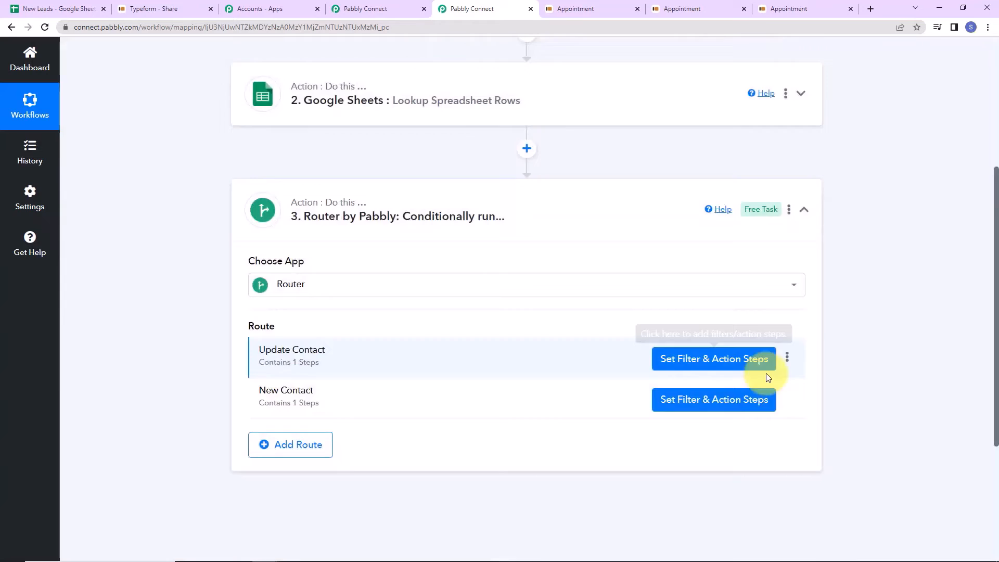
- Review the New Contact route's filter and action steps, then return to the workflow top
click(687, 401)
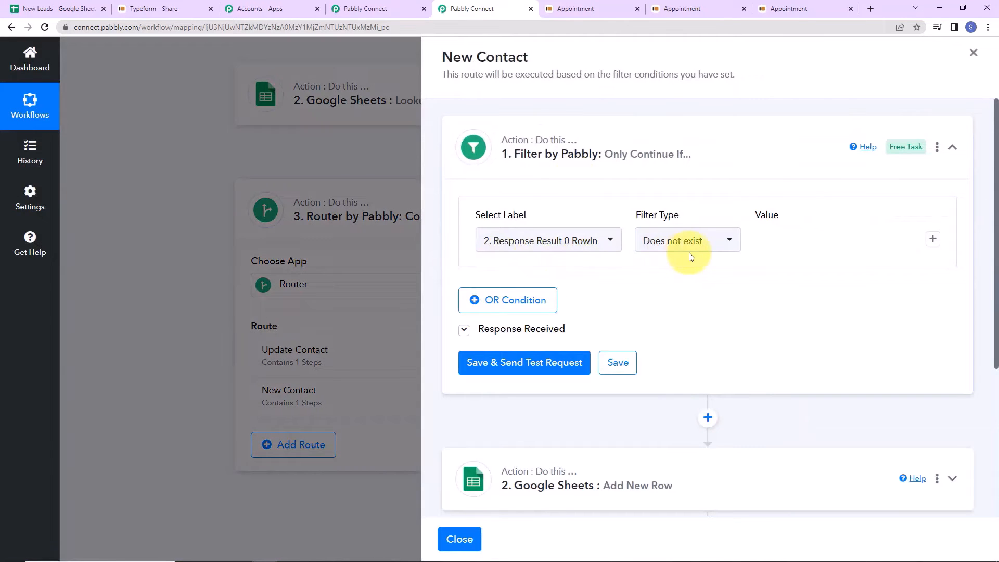
scroll(686, 280, down, 2)
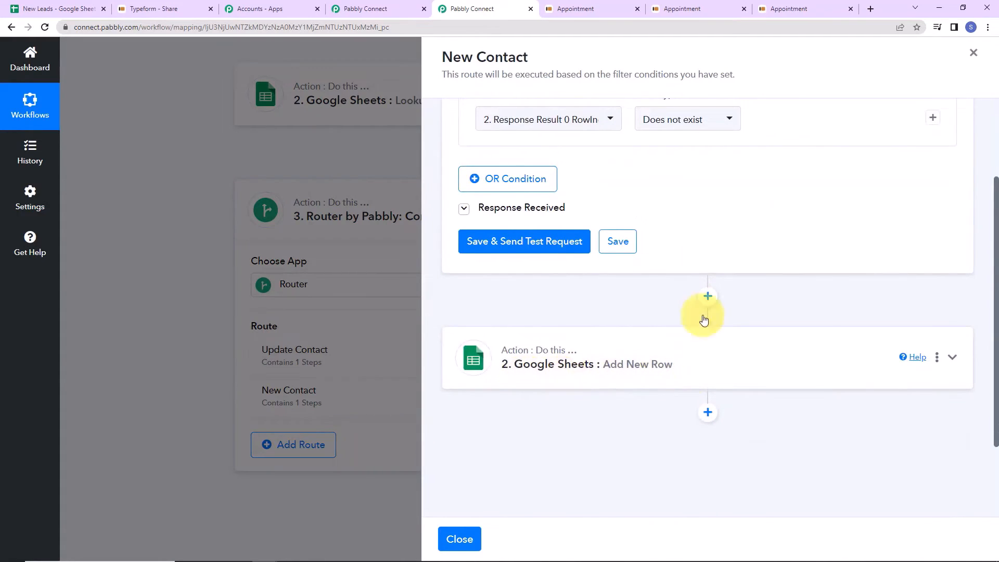
click(973, 53)
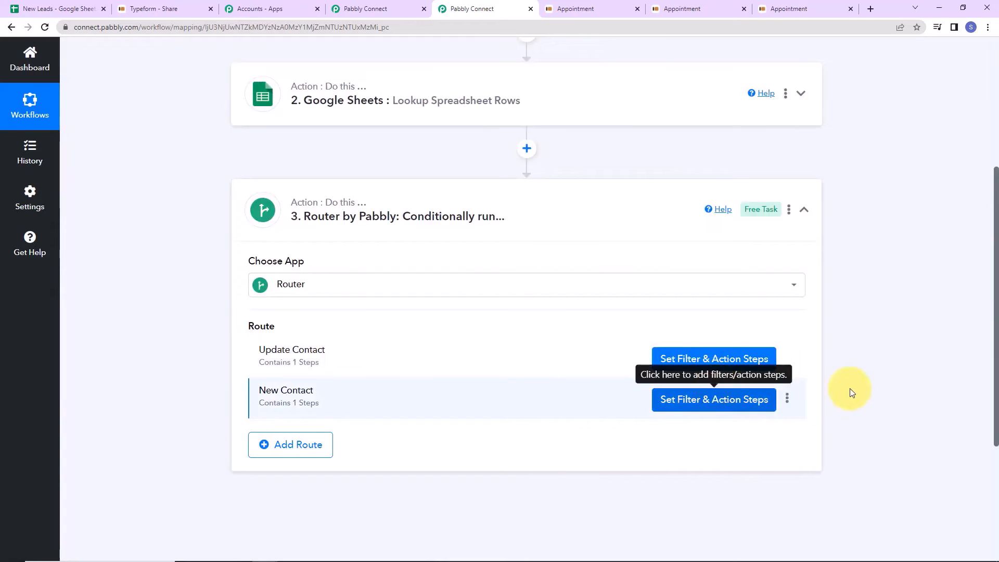
scroll(861, 370, up, 5)
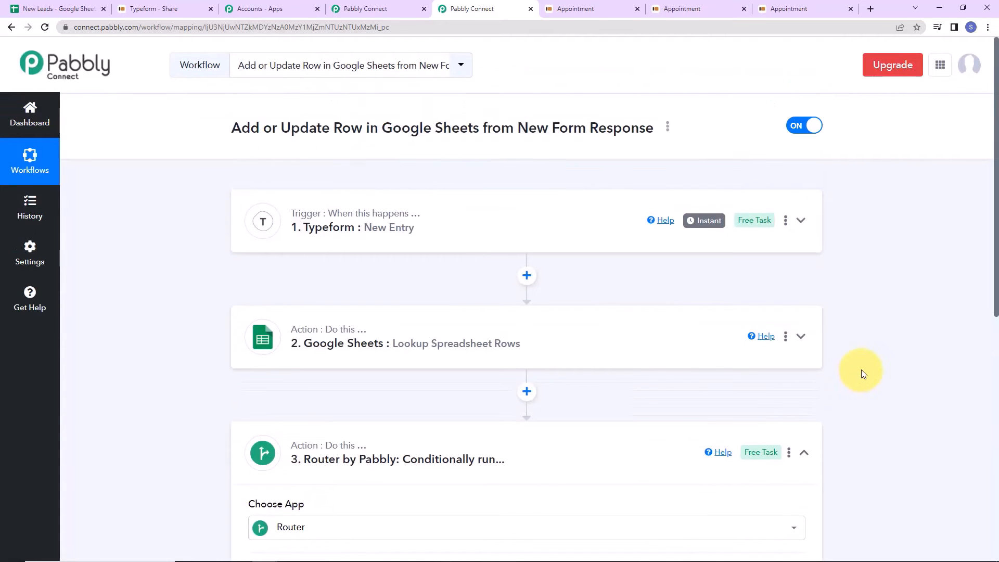